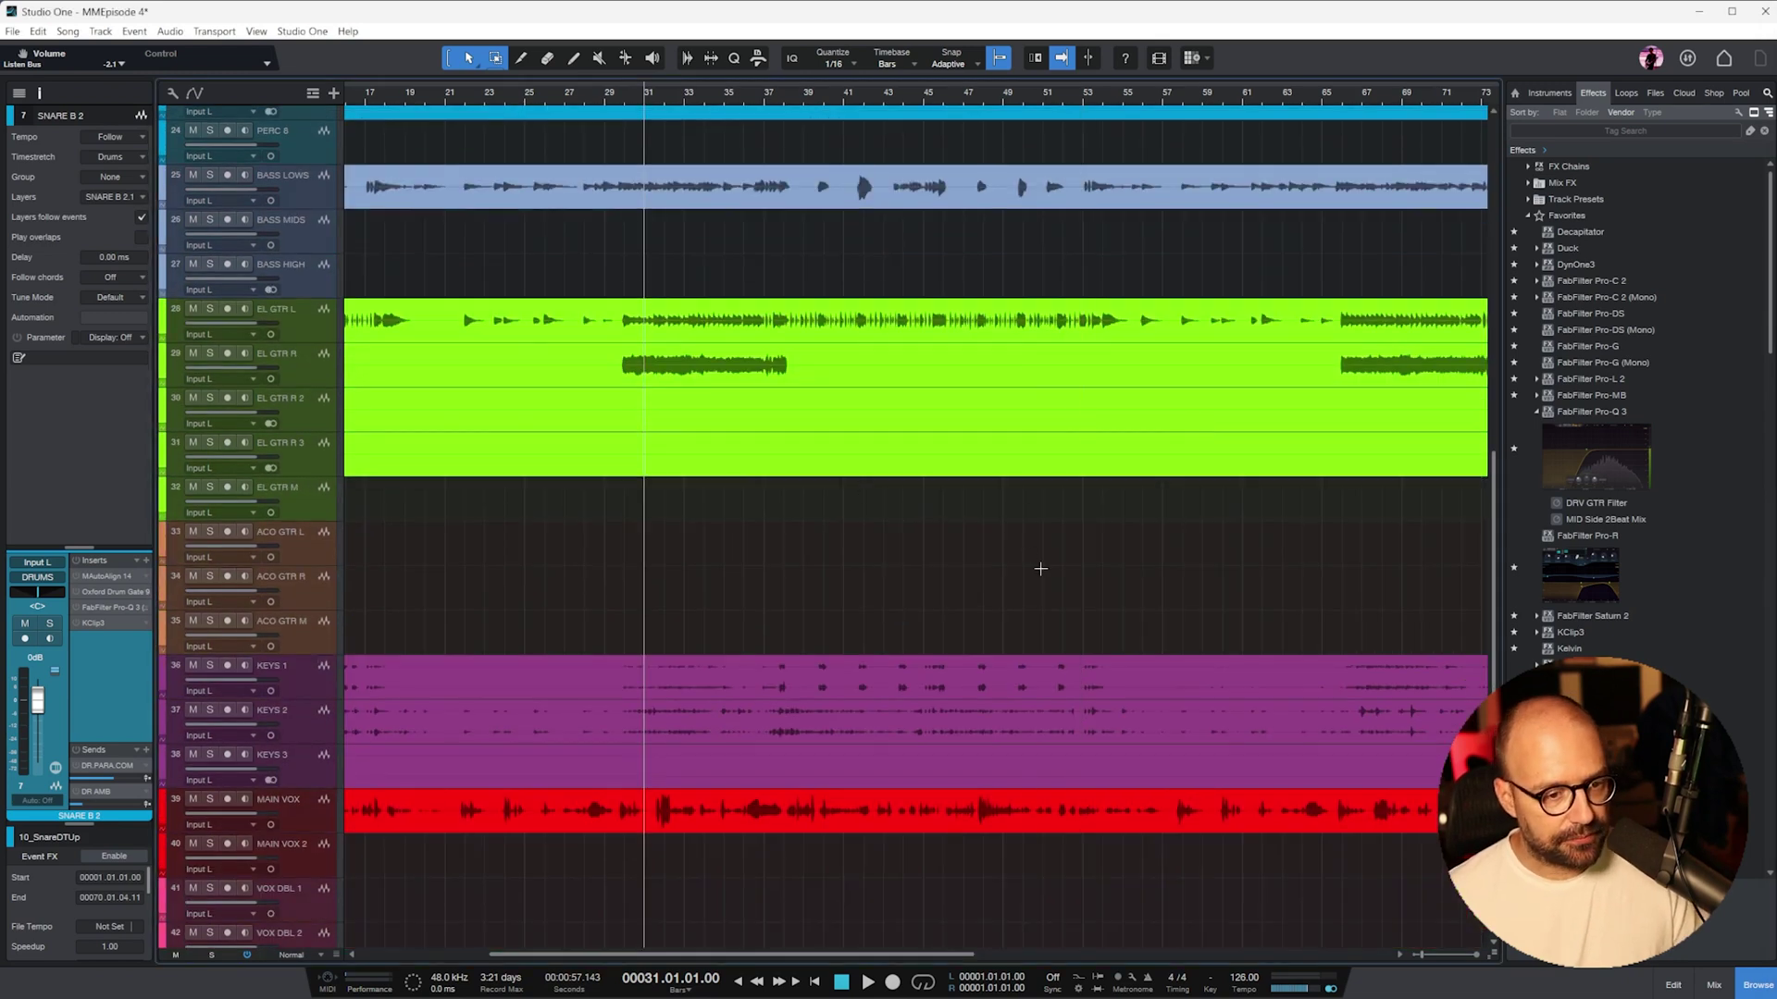
- Zoom the arrangement out to the full song length and review the kick and snare tracks
{"action": "key", "text": "w"}
{"action": "key", "text": "w"}
{"action": "key", "text": "w"}
{"action": "key", "text": "w"}
{"action": "scroll", "coordinate": [1152, 547], "scroll_direction": "up", "scroll_amount": 10}
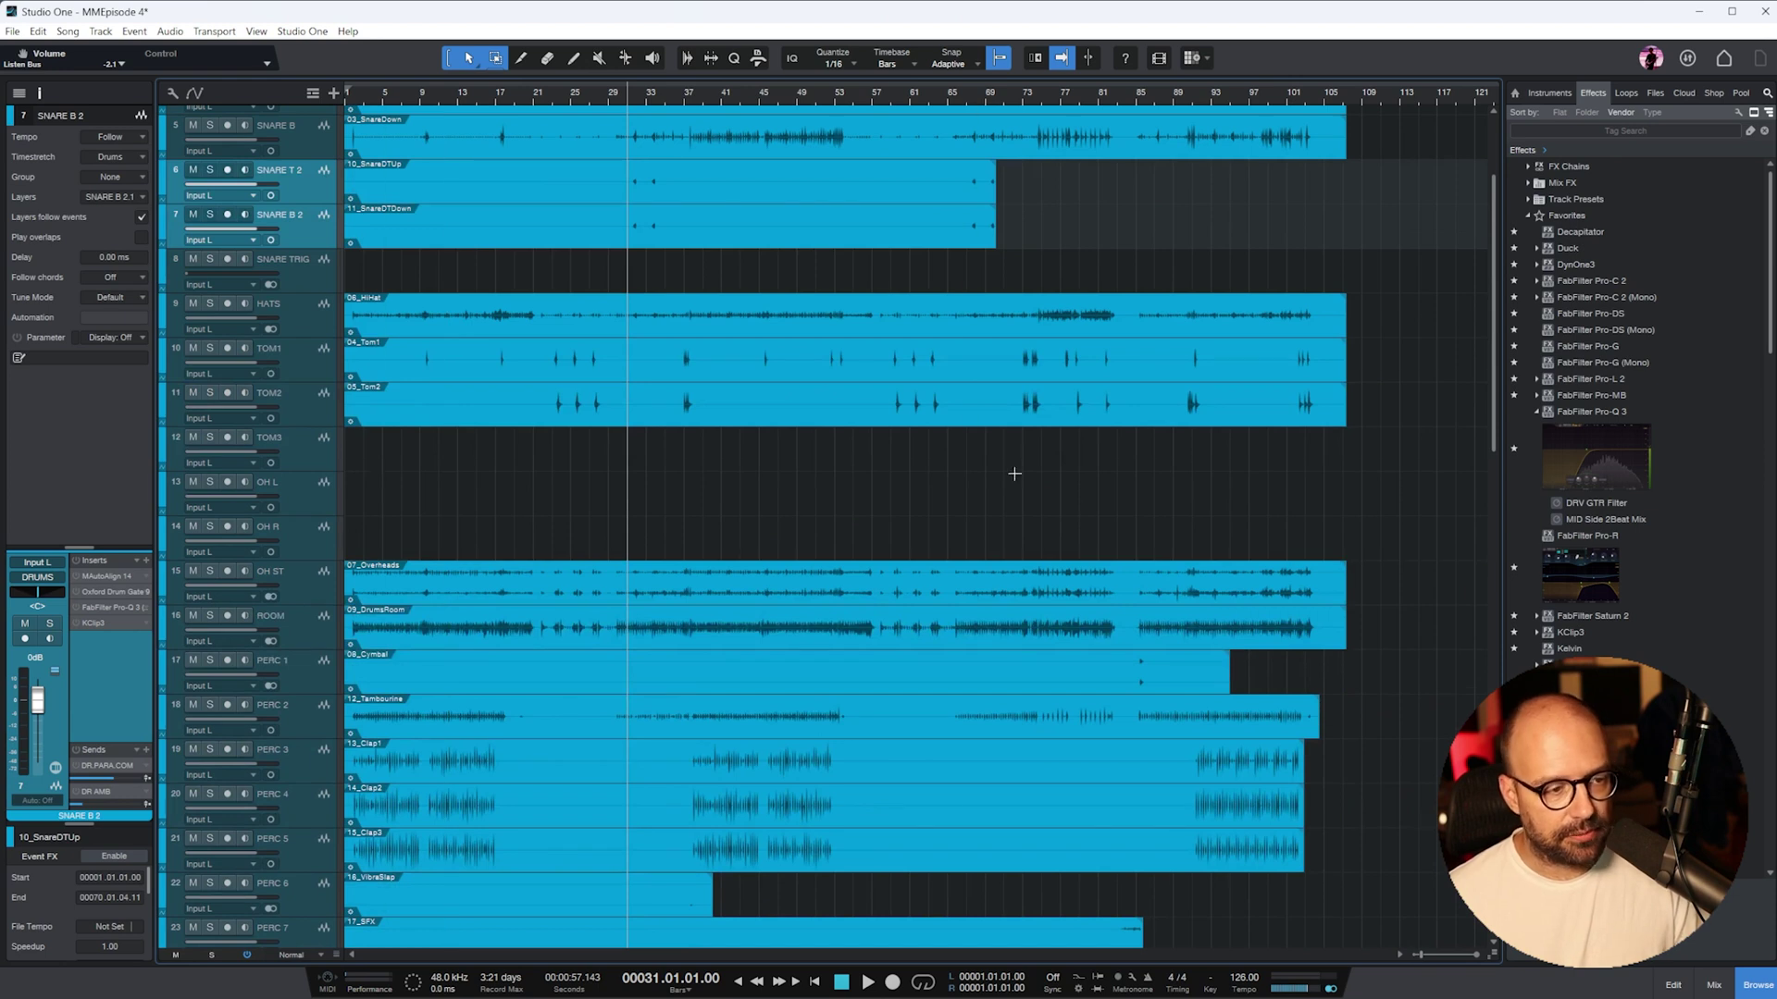
{"action": "scroll", "coordinate": [1174, 424], "scroll_direction": "down", "scroll_amount": 5}
{"action": "scroll", "coordinate": [1237, 388], "scroll_direction": "up", "scroll_amount": 3}
{"action": "scroll", "coordinate": [1238, 389], "scroll_direction": "up", "scroll_amount": 6}
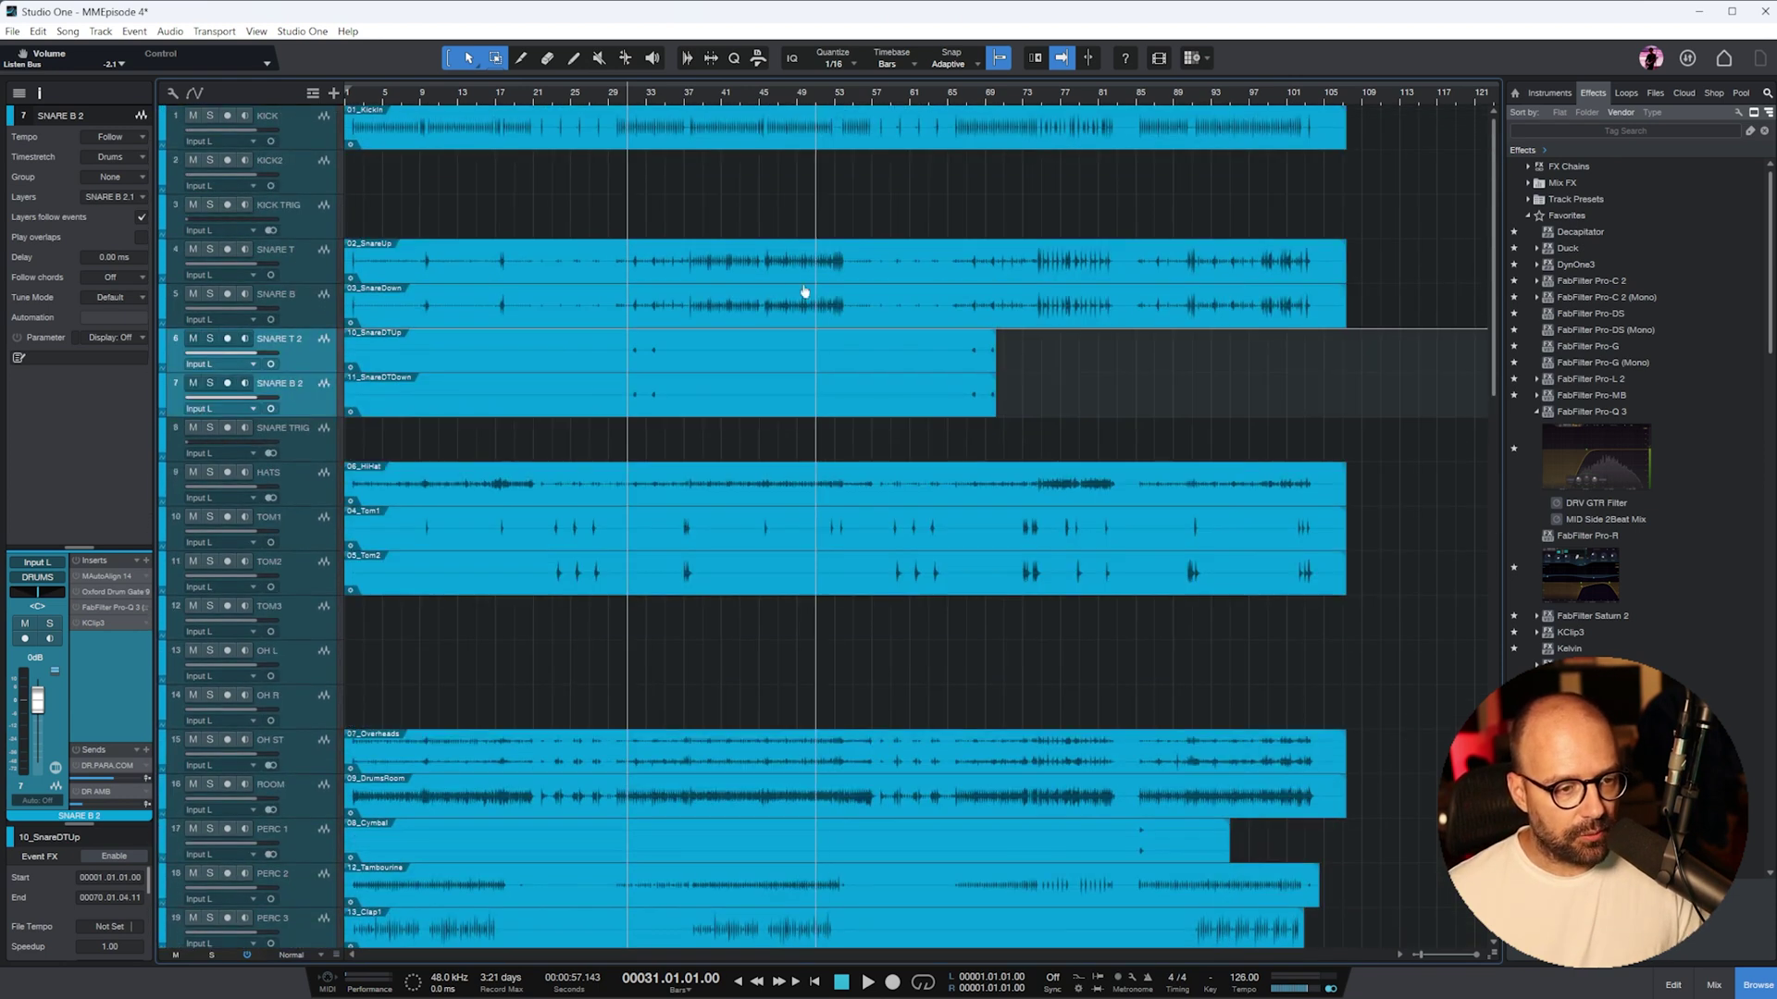
{"action": "scroll", "coordinate": [836, 185], "scroll_direction": "down", "scroll_amount": 2}
{"action": "scroll", "coordinate": [762, 271], "scroll_direction": "up", "scroll_amount": 2}
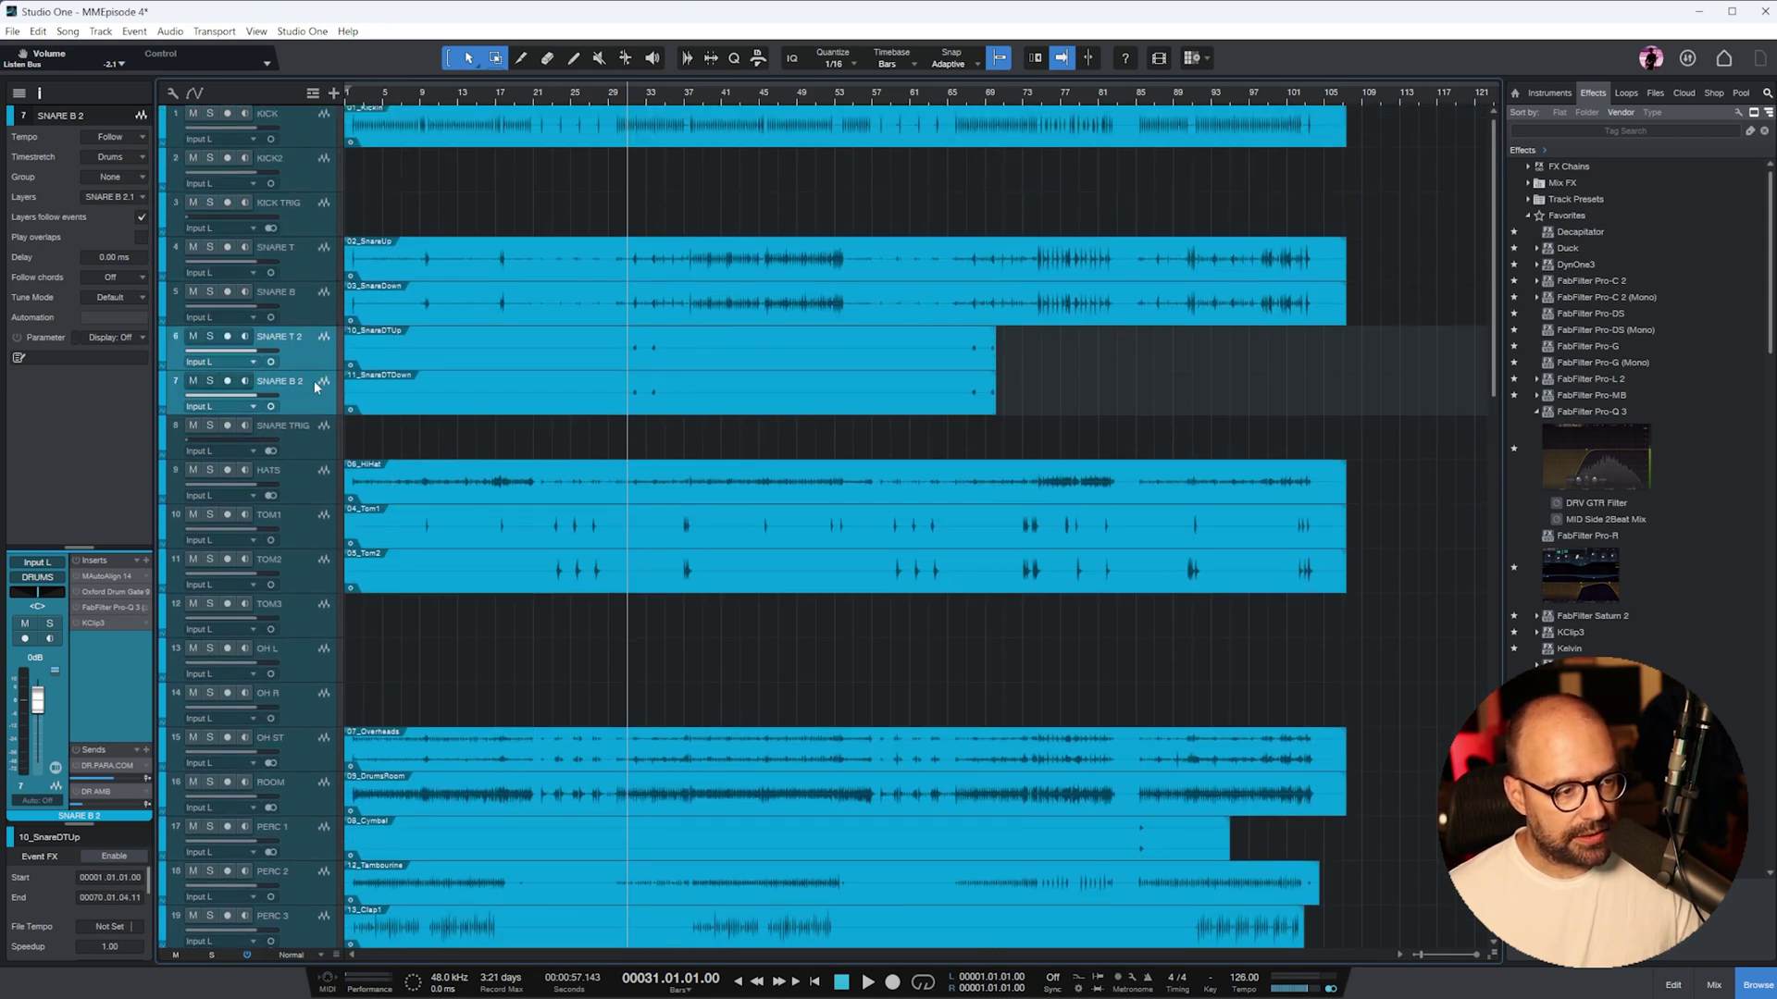
- Look over the hi-hat, overhead, room and percussion tracks, selecting HATS, PERC 2 and PERC 7 along the way
{"action": "scroll", "coordinate": [315, 370], "scroll_direction": "down", "scroll_amount": 4}
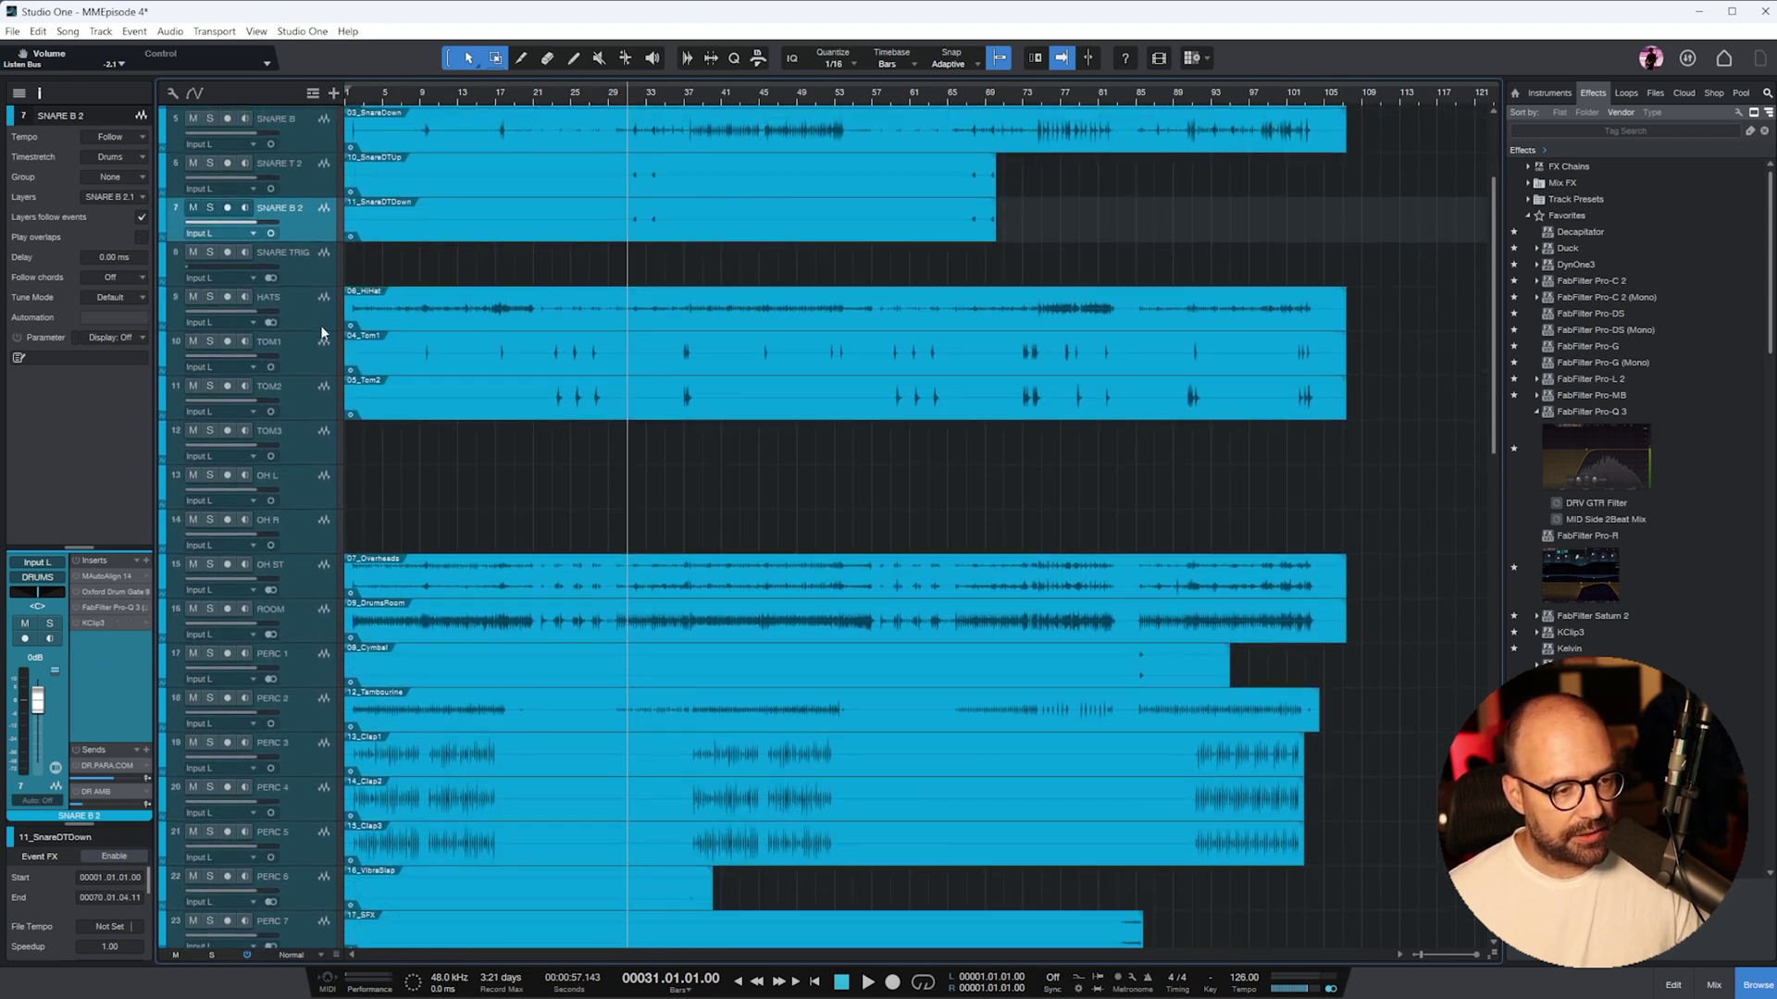
{"action": "left_click", "coordinate": [285, 321]}
{"action": "scroll", "coordinate": [730, 351], "scroll_direction": "down", "scroll_amount": 3}
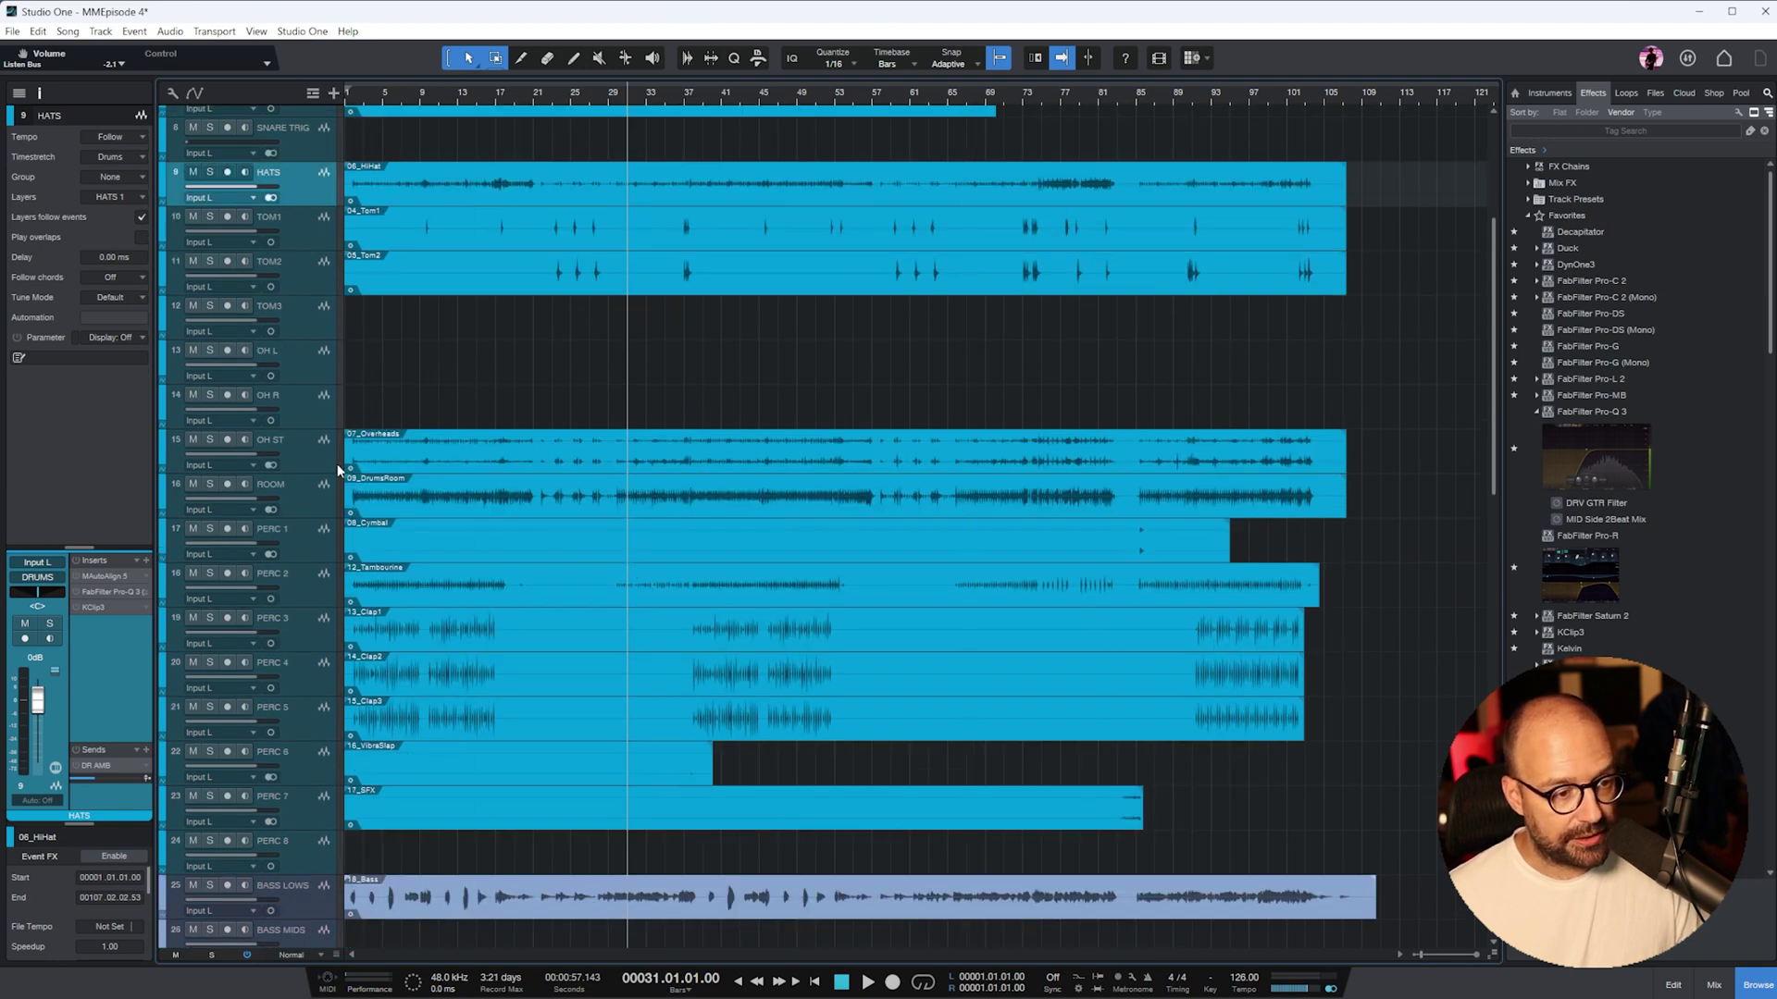
{"action": "left_click", "coordinate": [296, 470]}
{"action": "scroll", "coordinate": [826, 467], "scroll_direction": "down", "scroll_amount": 3}
{"action": "left_click", "coordinate": [1137, 361]}
{"action": "left_click", "coordinate": [288, 455]}
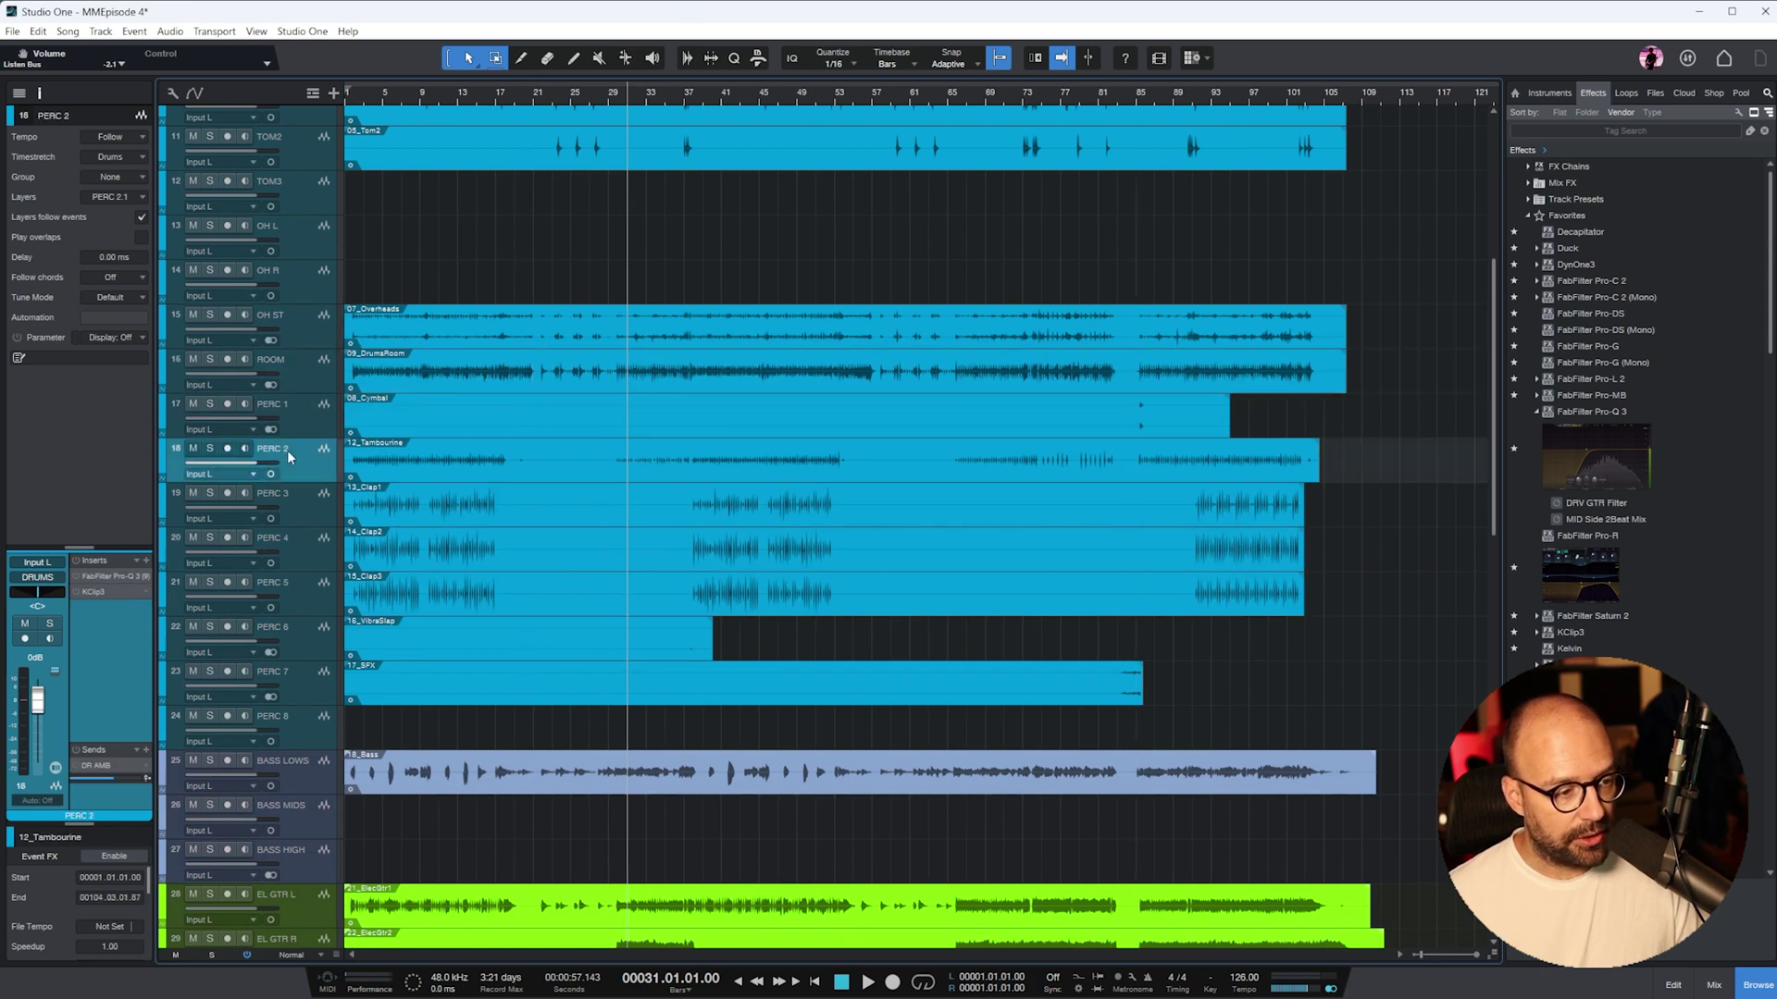
{"action": "scroll", "coordinate": [602, 475], "scroll_direction": "down", "scroll_amount": 8}
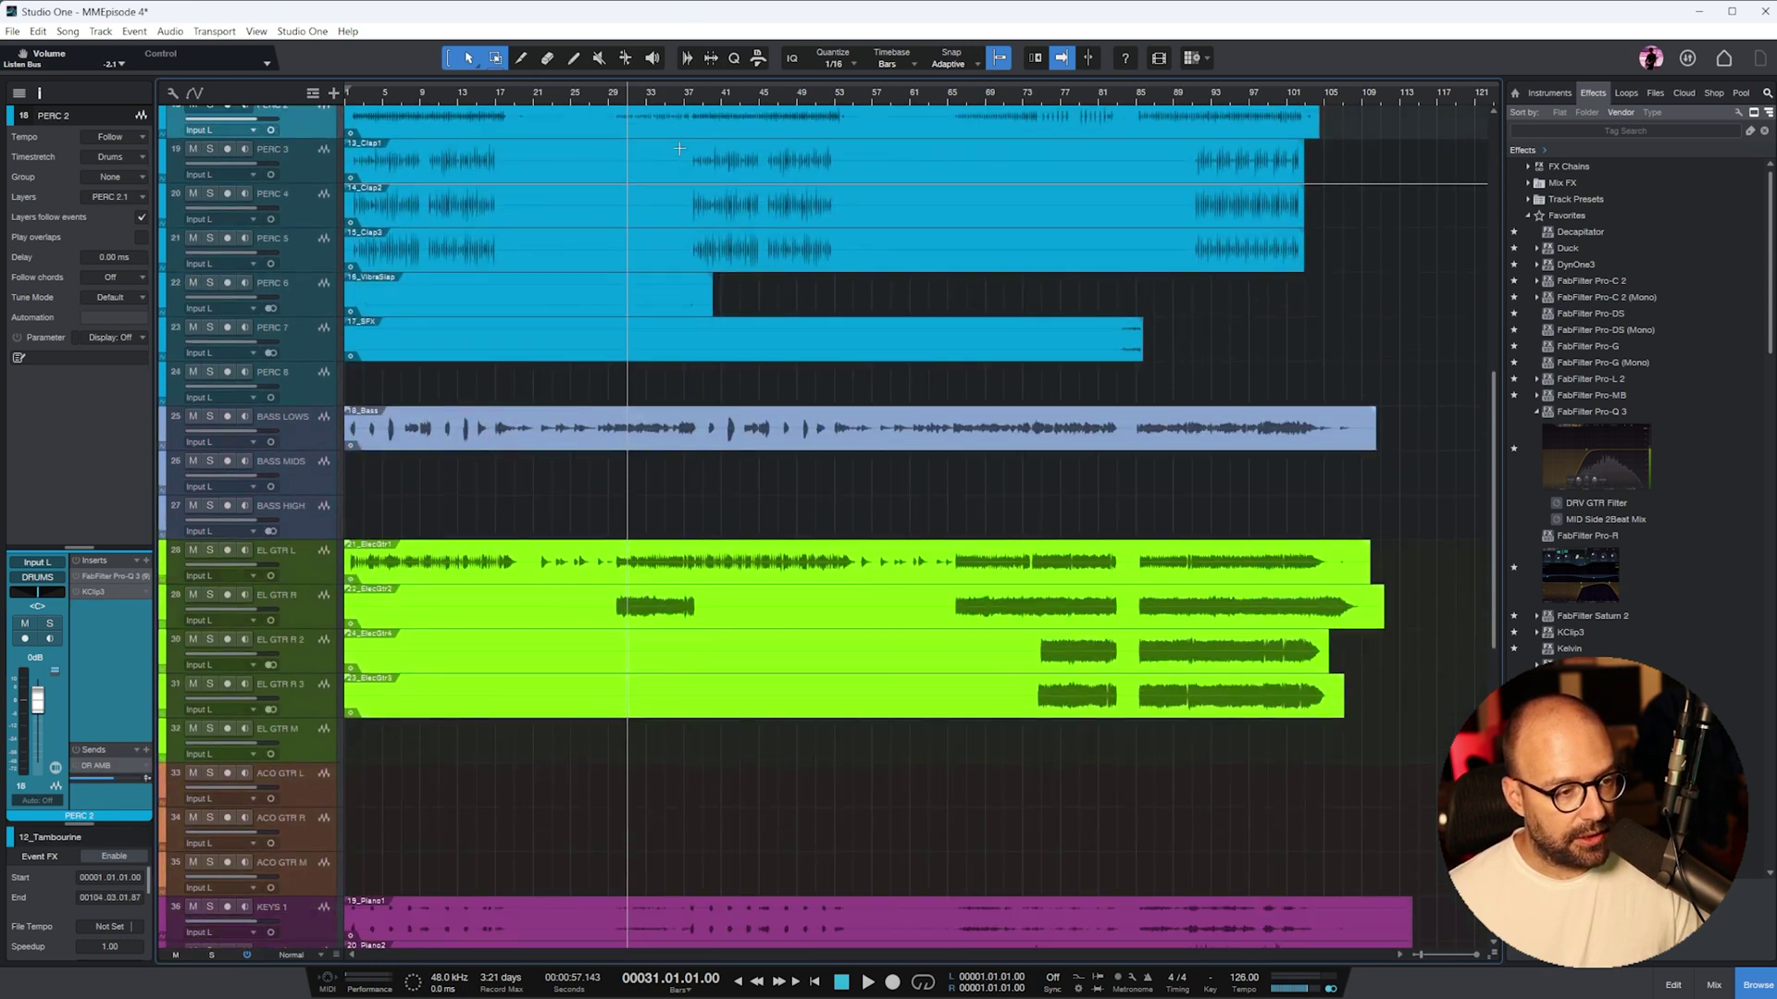
{"action": "left_click", "coordinate": [502, 359]}
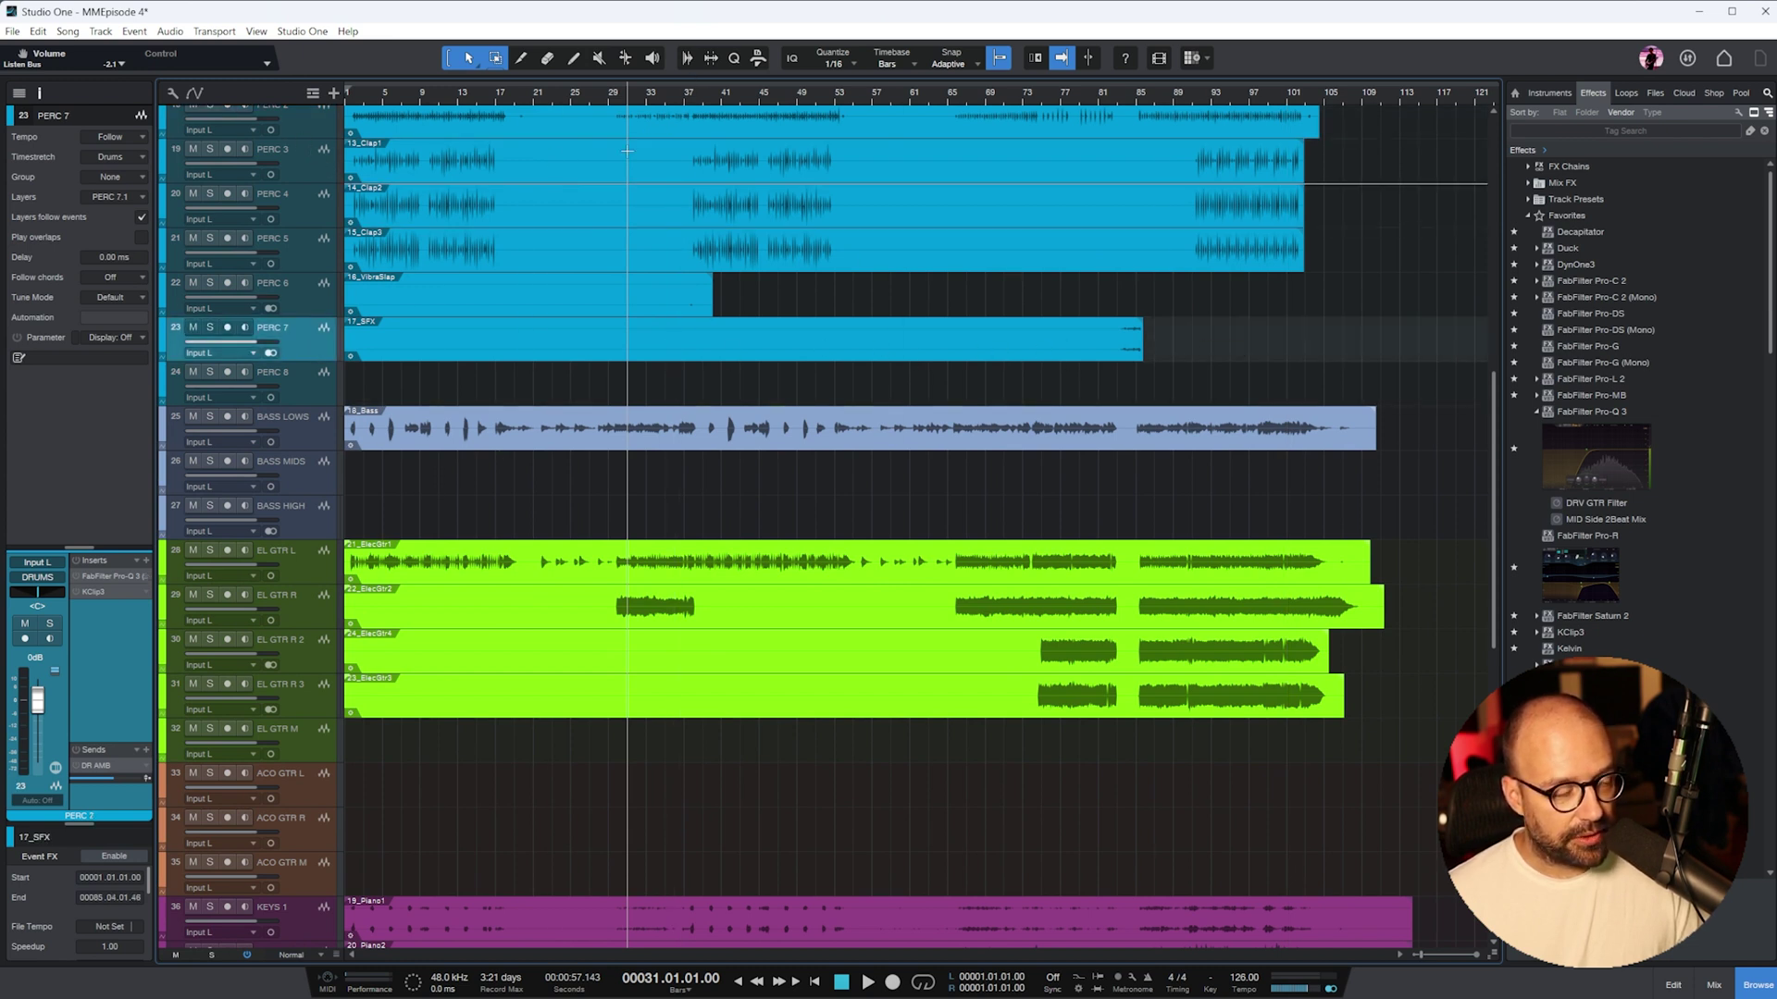
- Review the bass, electric guitar, keys and vocal tracks, then return to the kick track at the start of the list
{"action": "scroll", "coordinate": [555, 305], "scroll_direction": "down", "scroll_amount": 3}
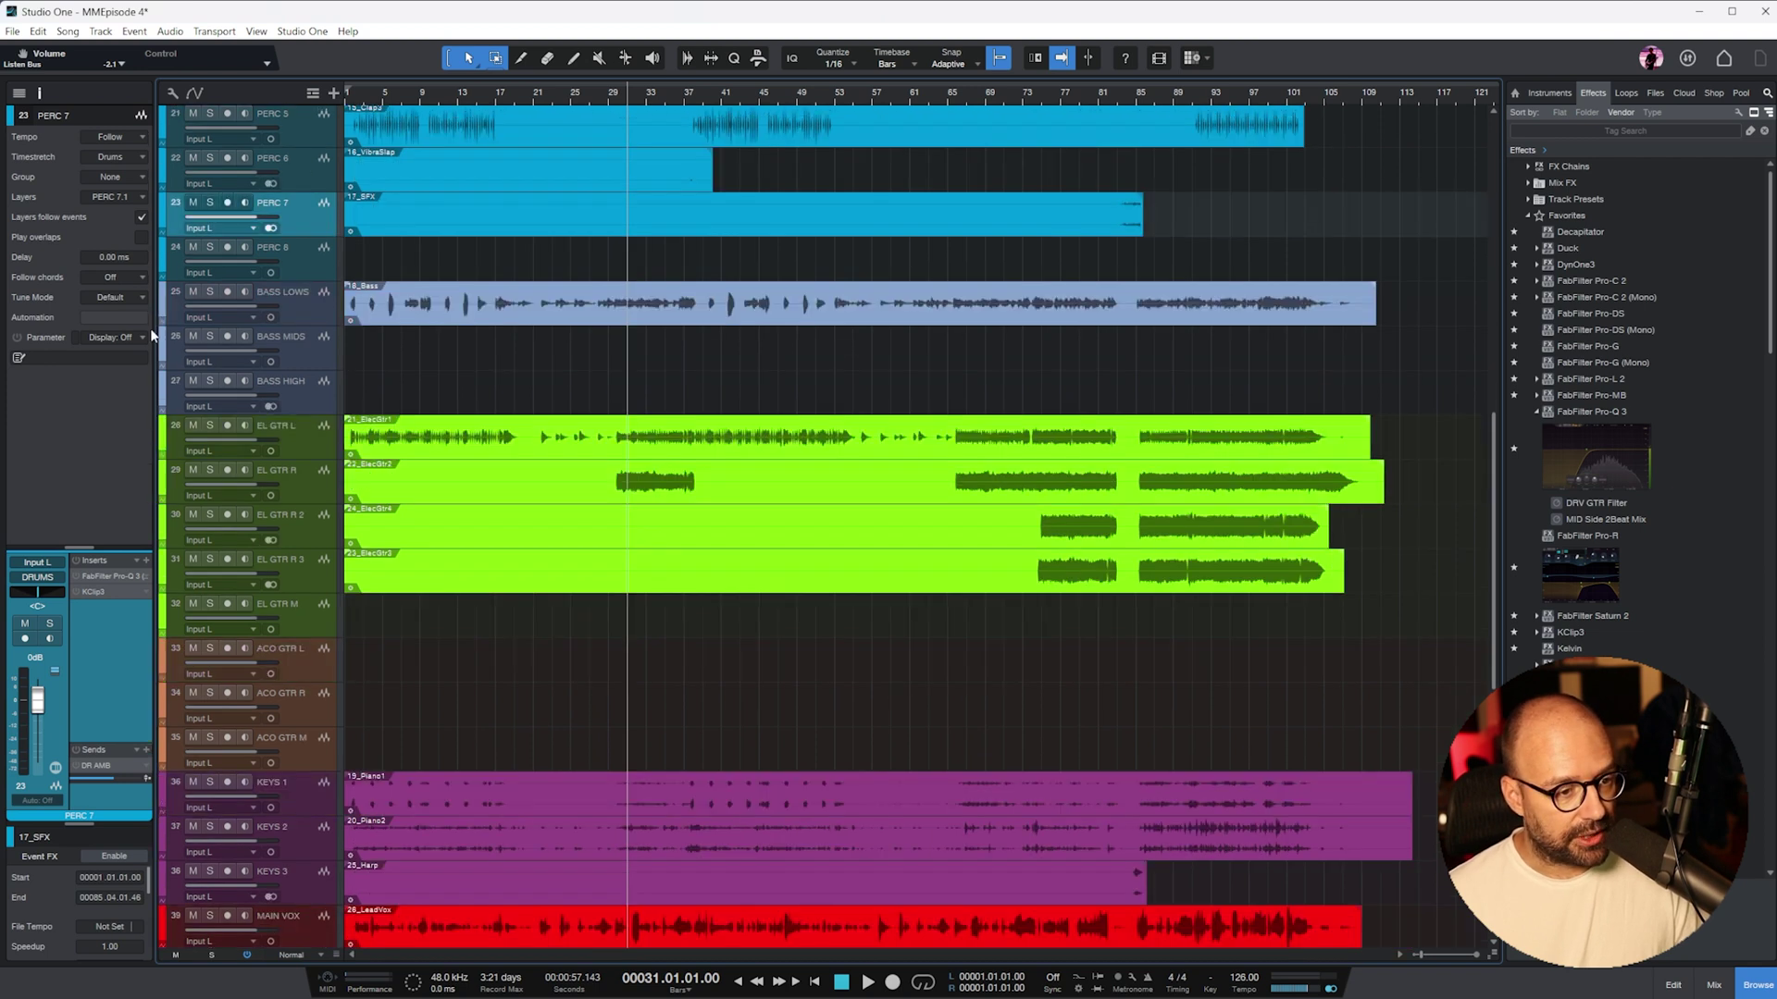
{"action": "left_click", "coordinate": [740, 296]}
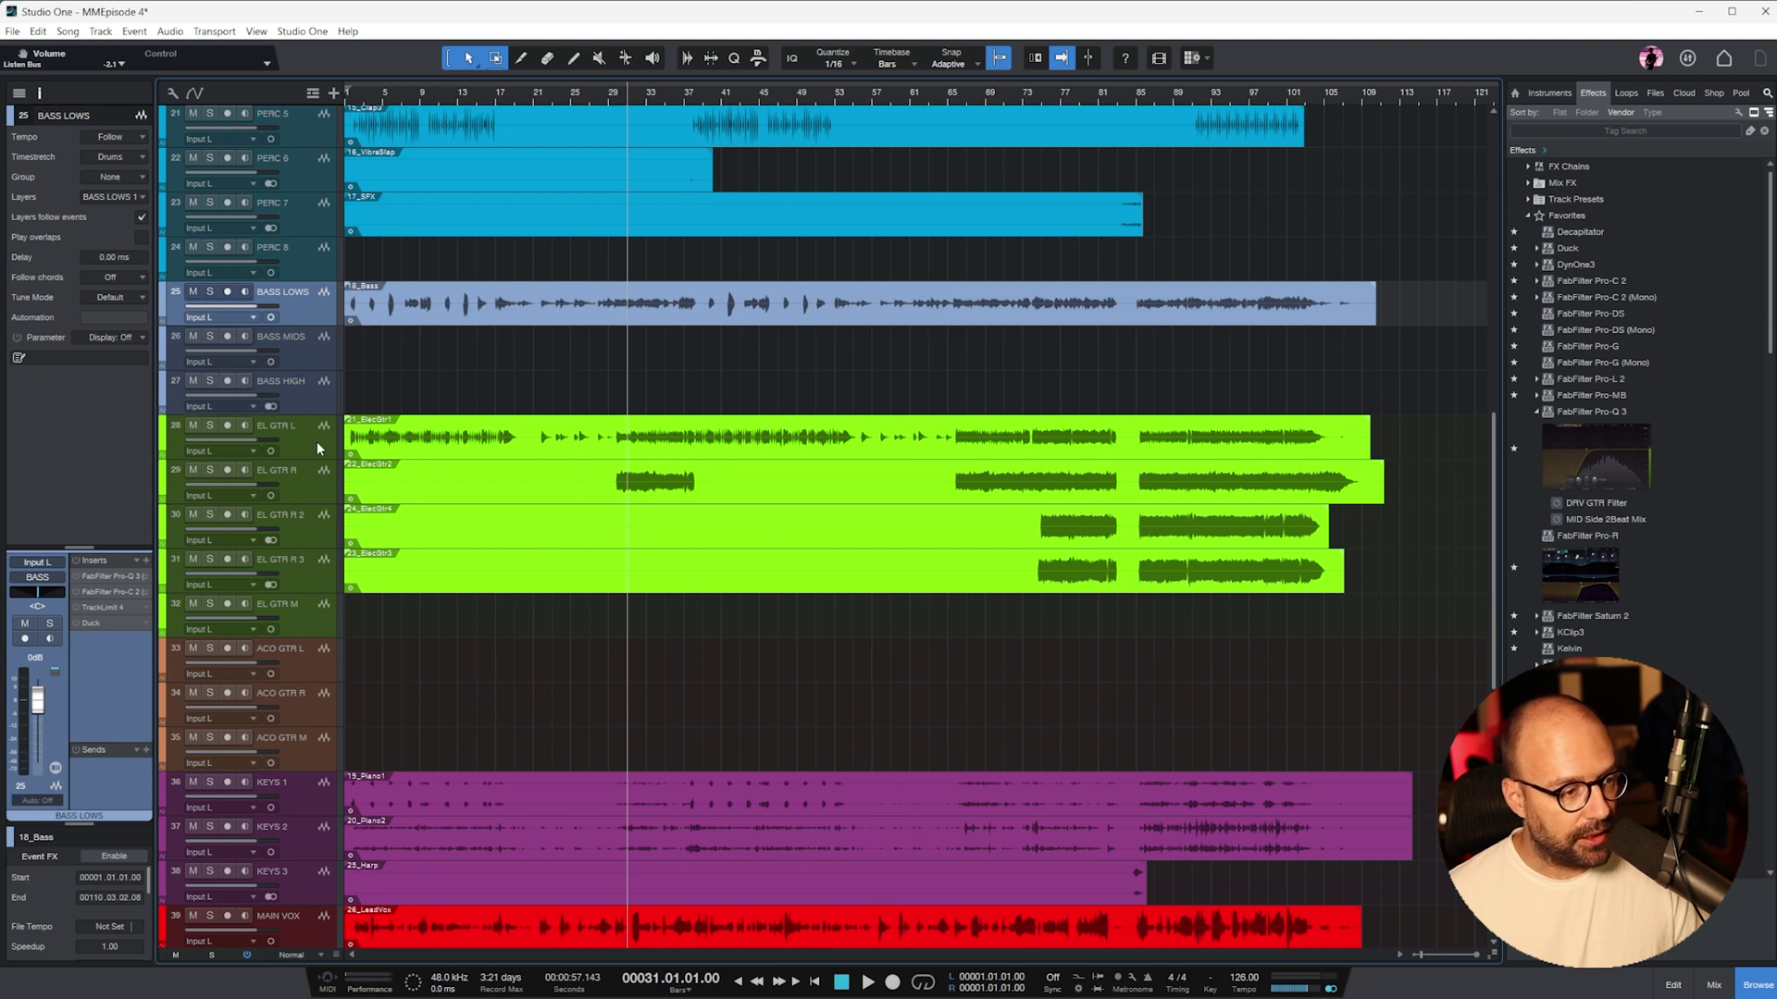
{"action": "scroll", "coordinate": [1218, 430], "scroll_direction": "down", "scroll_amount": 3}
{"action": "scroll", "coordinate": [560, 481], "scroll_direction": "down", "scroll_amount": 6}
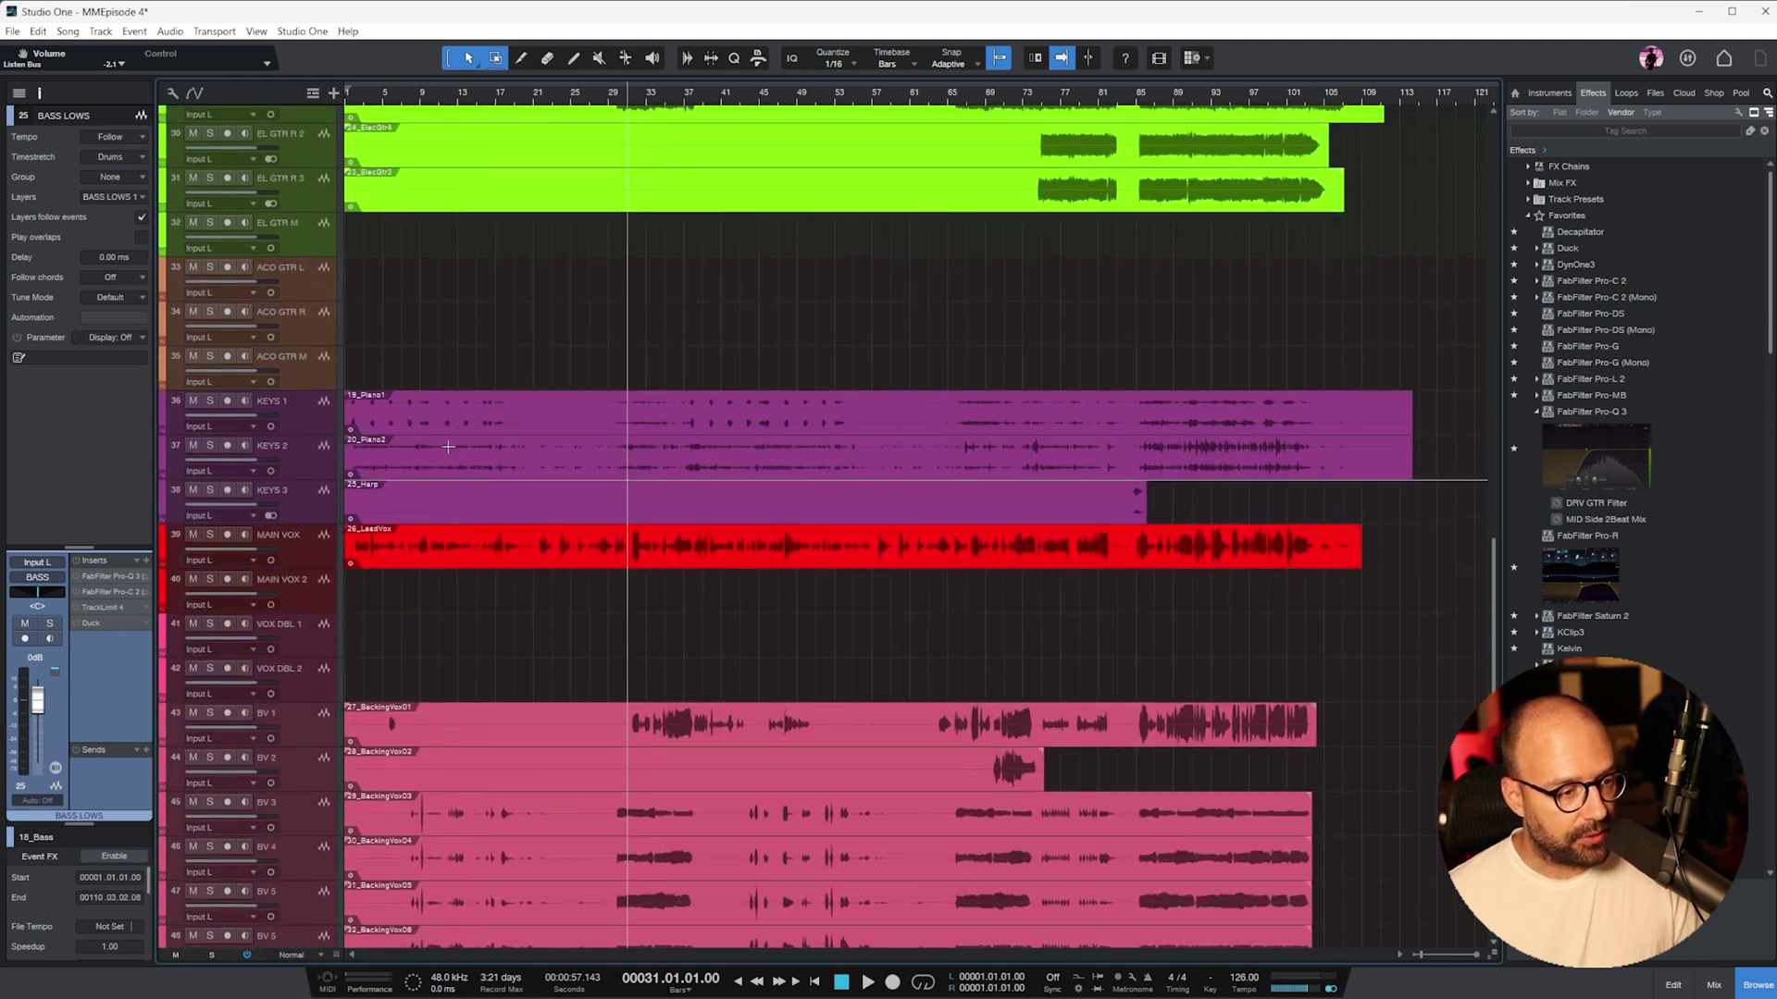
{"action": "scroll", "coordinate": [296, 417], "scroll_direction": "down", "scroll_amount": 3}
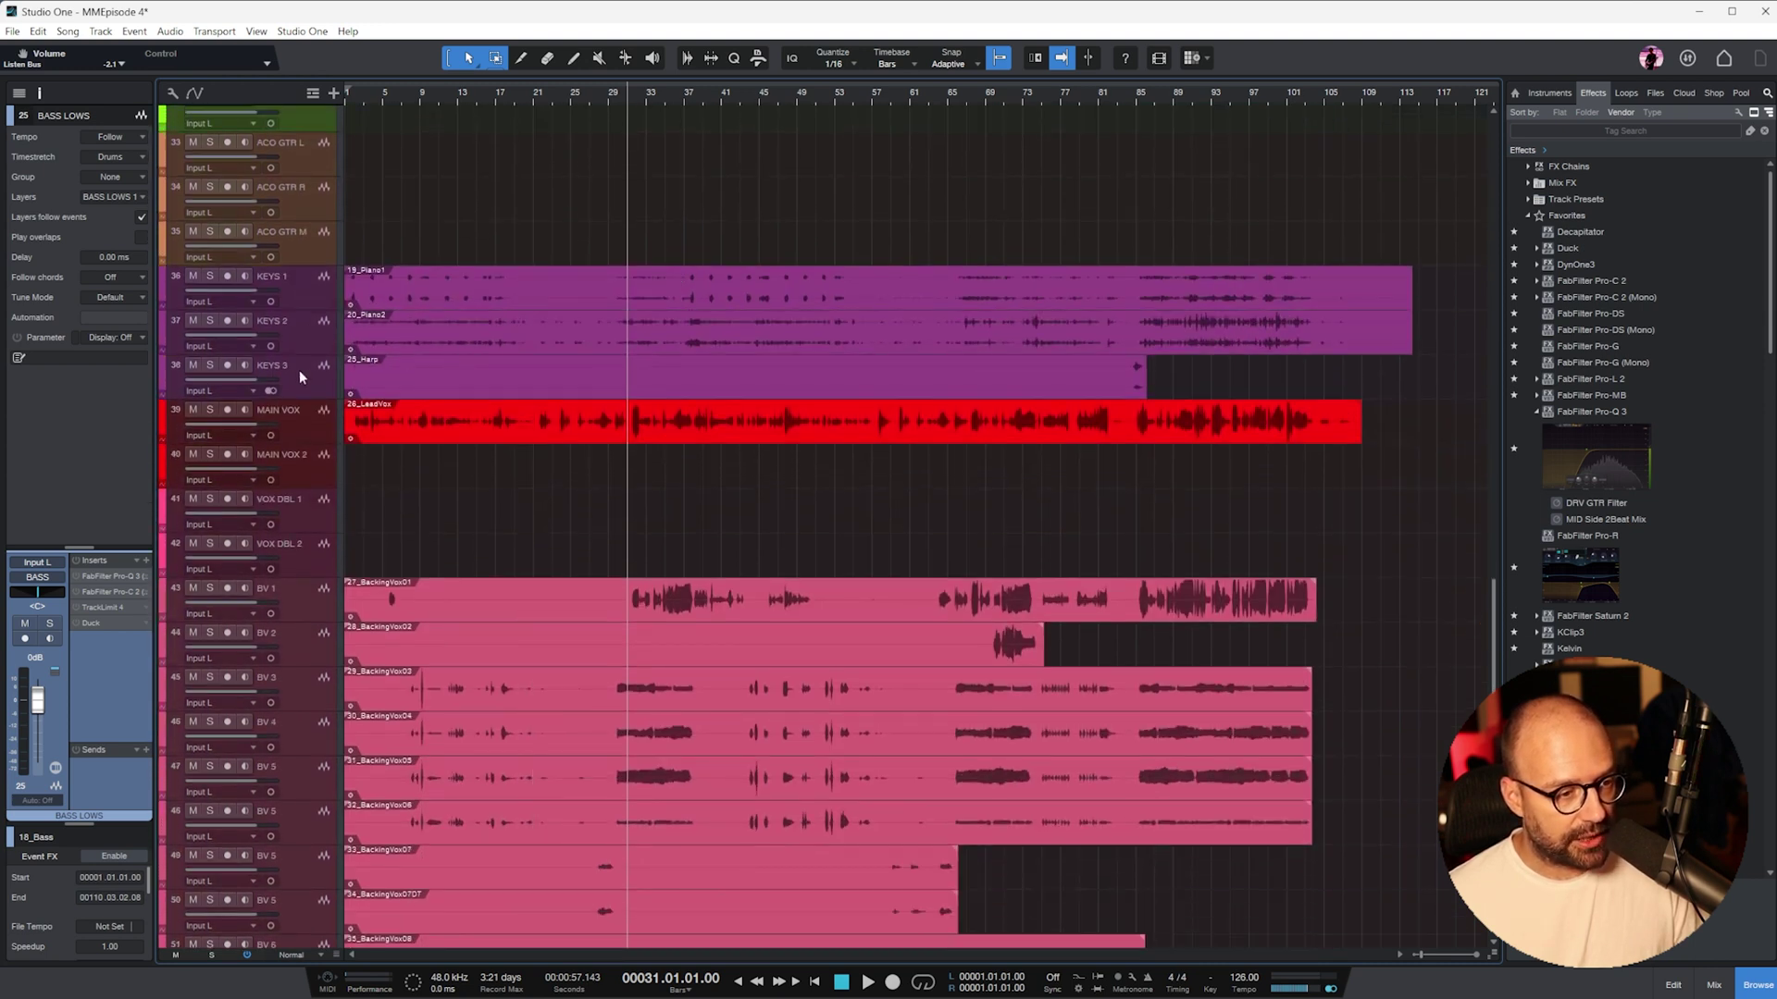
{"action": "scroll", "coordinate": [810, 422], "scroll_direction": "down", "scroll_amount": 2}
{"action": "scroll", "coordinate": [810, 422], "scroll_direction": "down", "scroll_amount": 4}
{"action": "scroll", "coordinate": [1357, 586], "scroll_direction": "up", "scroll_amount": 14}
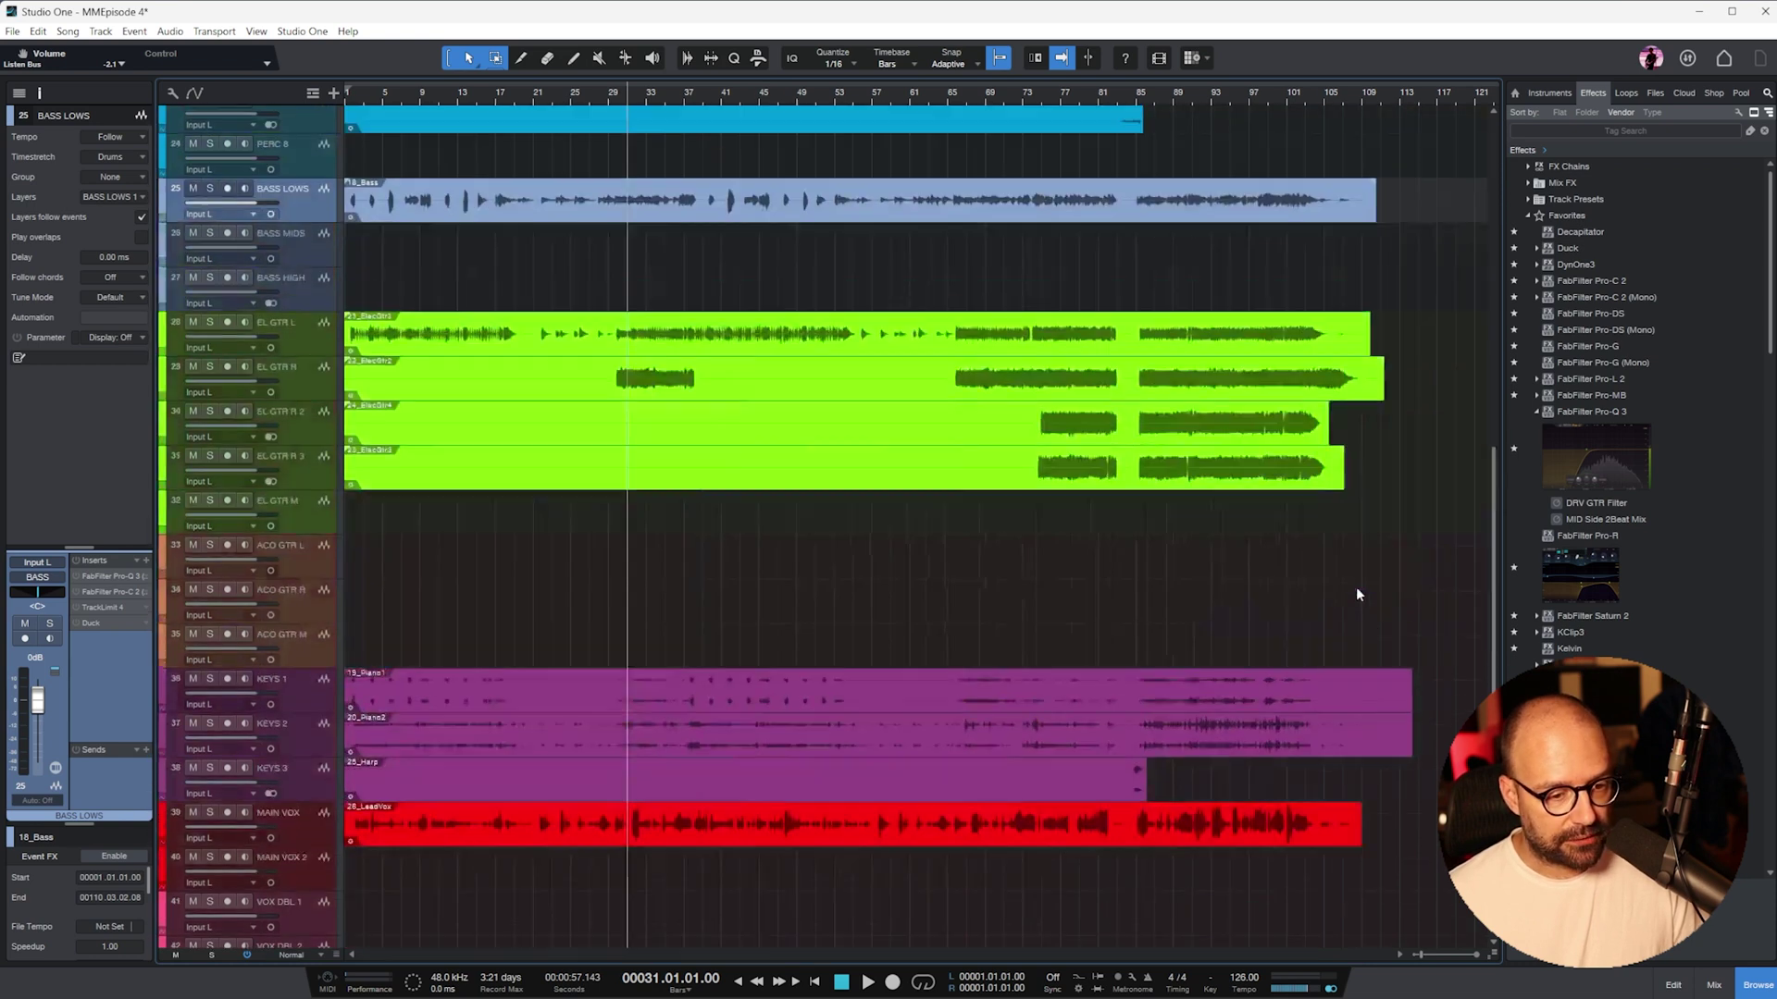
{"action": "scroll", "coordinate": [1357, 586], "scroll_direction": "up", "scroll_amount": 20}
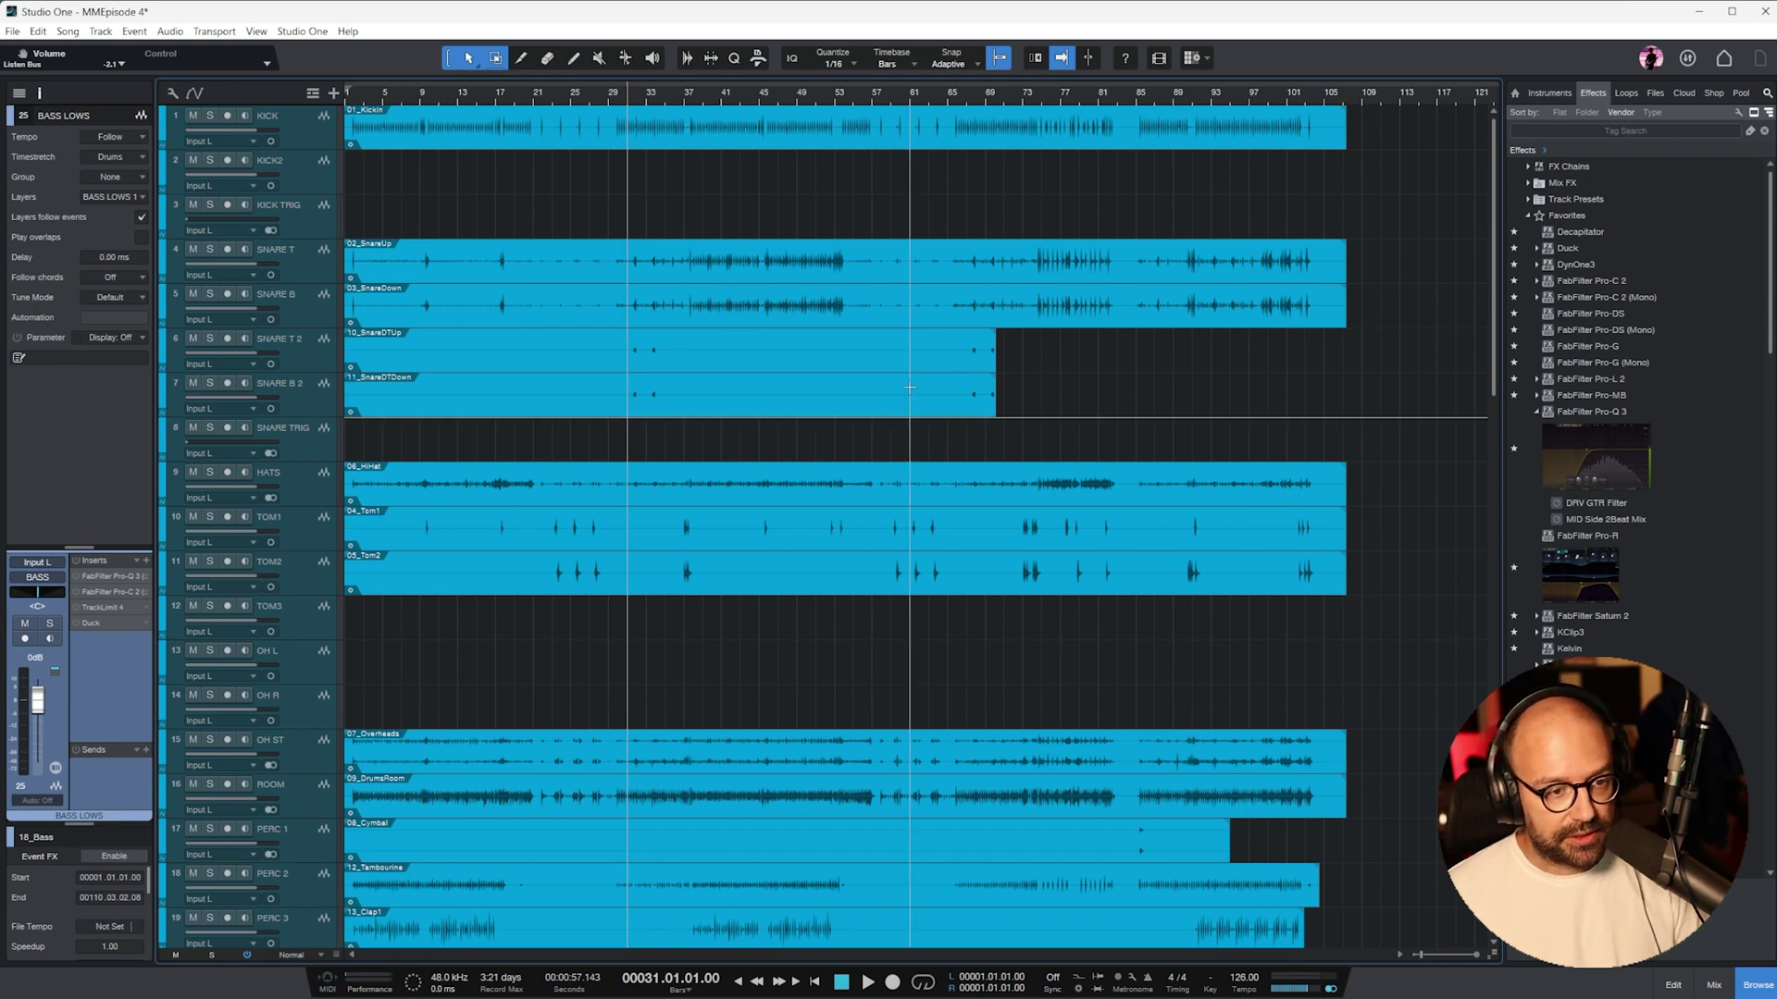
- Play the song from bar 4 with the mixer open and set the EL GTR L channel volume to -1.3 dB
{"action": "left_click", "coordinate": [376, 82]}
{"action": "key", "text": "space"}
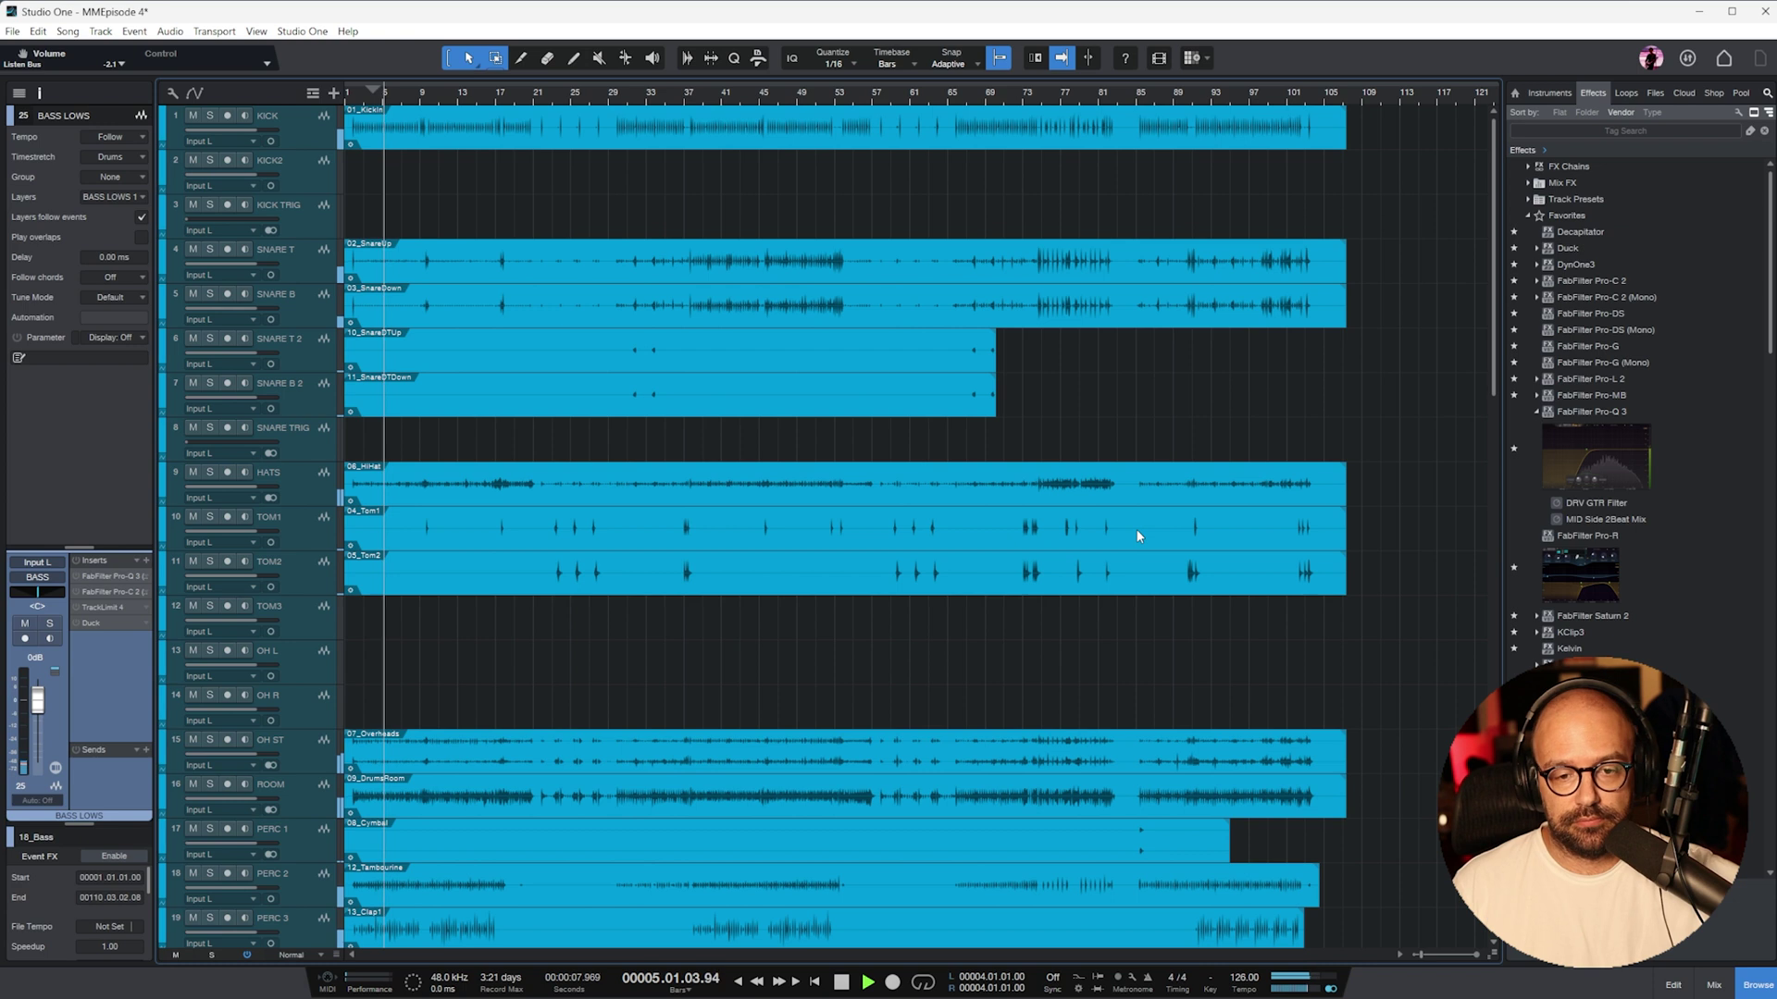
{"action": "key", "text": "F3"}
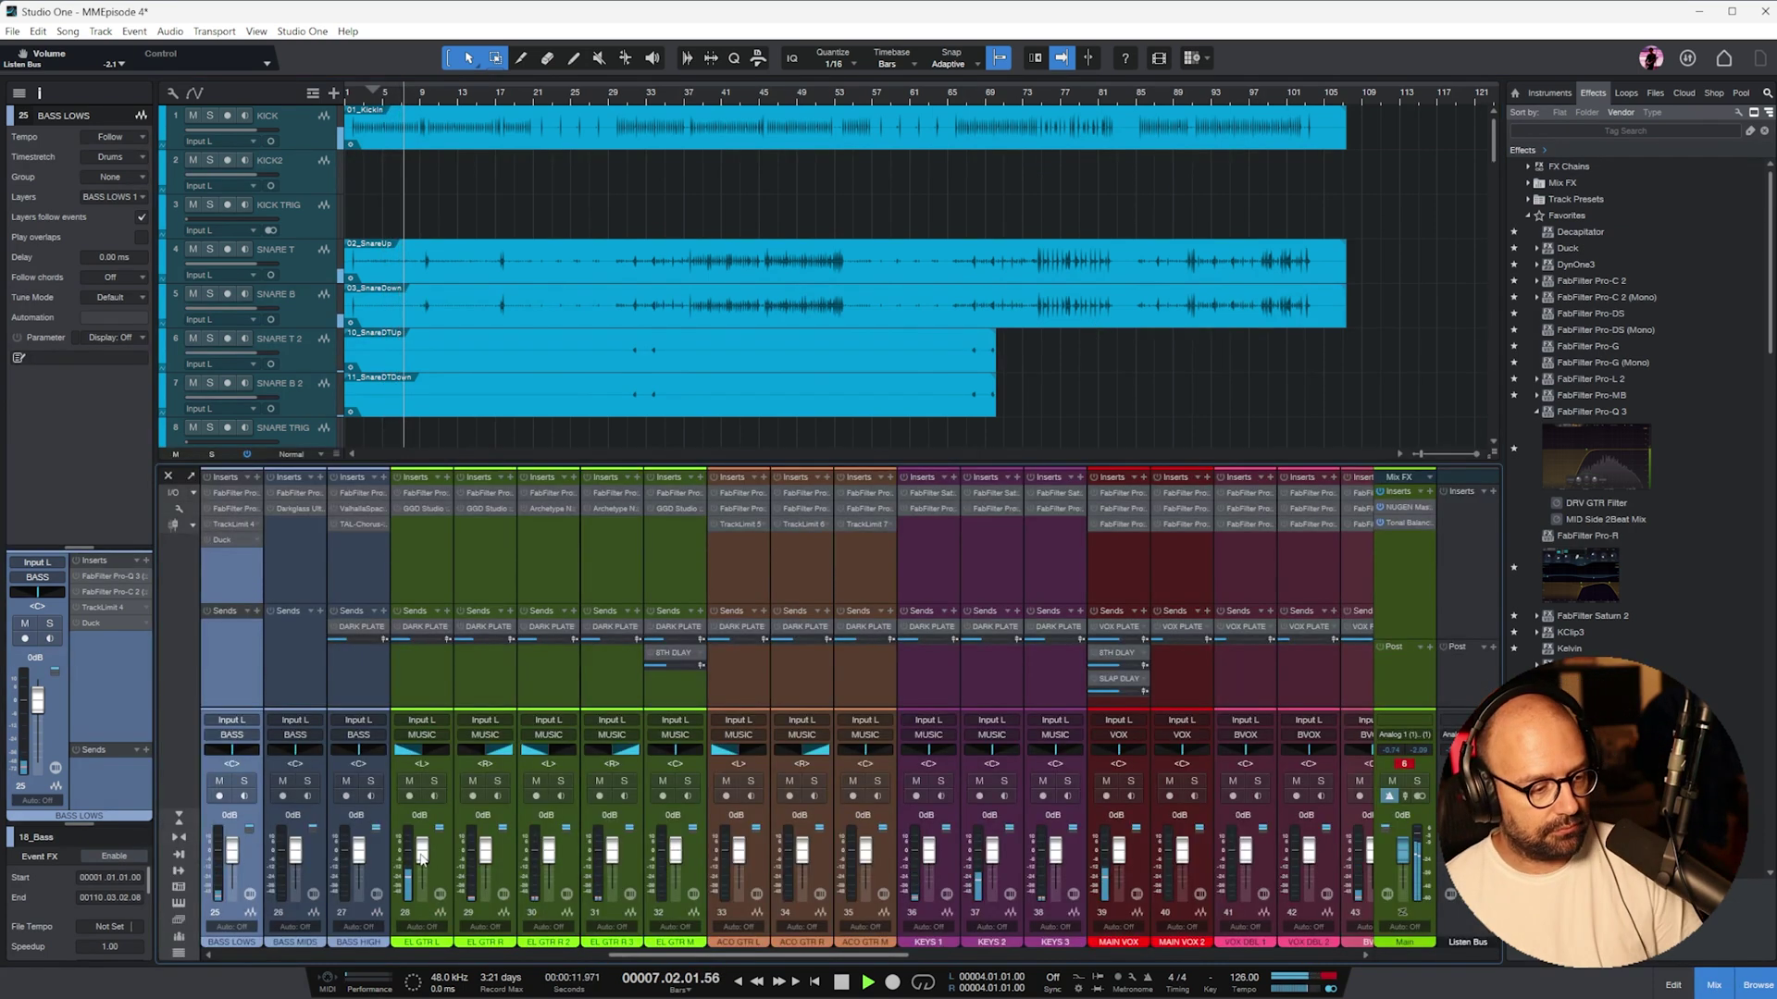
{"action": "left_click_drag", "start_coordinate": [867, 962], "coordinate": [1476, 950]}
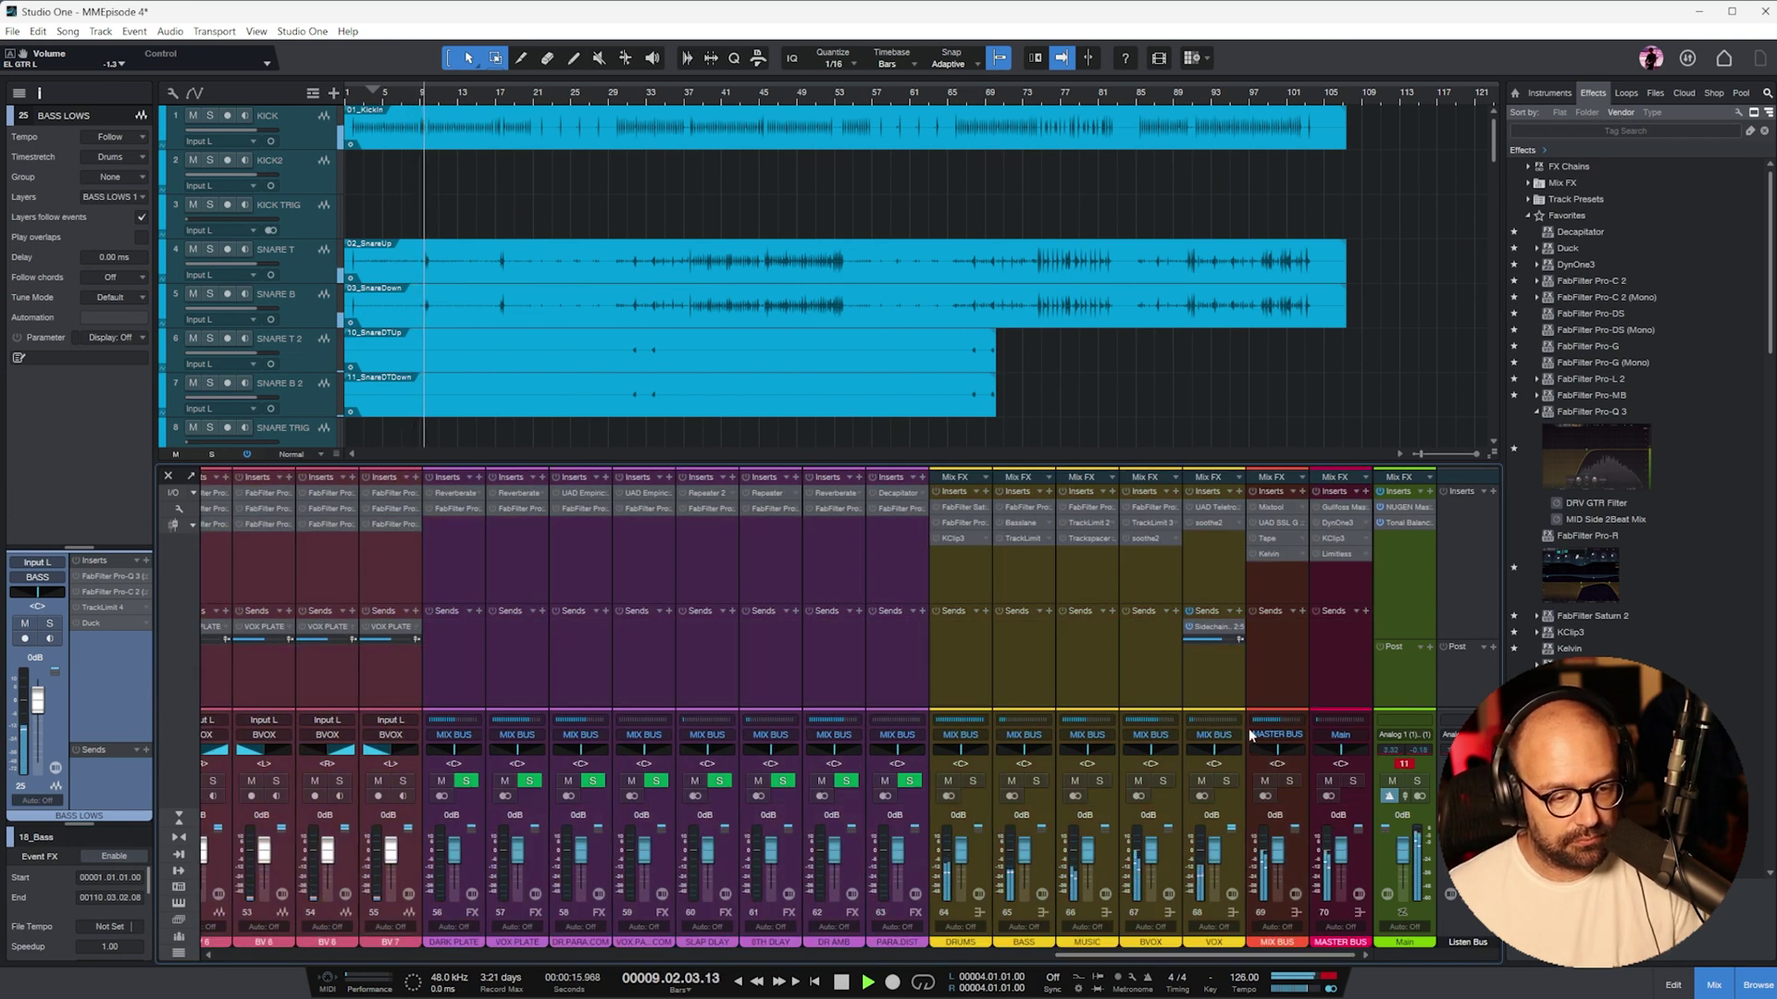
- Lower the BVOX bus slightly and raise the BASS bus to +1.2 dB in the mixer
{"action": "left_click_drag", "start_coordinate": [1152, 853], "coordinate": [1152, 864]}
{"action": "left_click_drag", "start_coordinate": [1024, 853], "coordinate": [1023, 849]}
{"action": "left_click_drag", "start_coordinate": [1269, 953], "coordinate": [375, 954]}
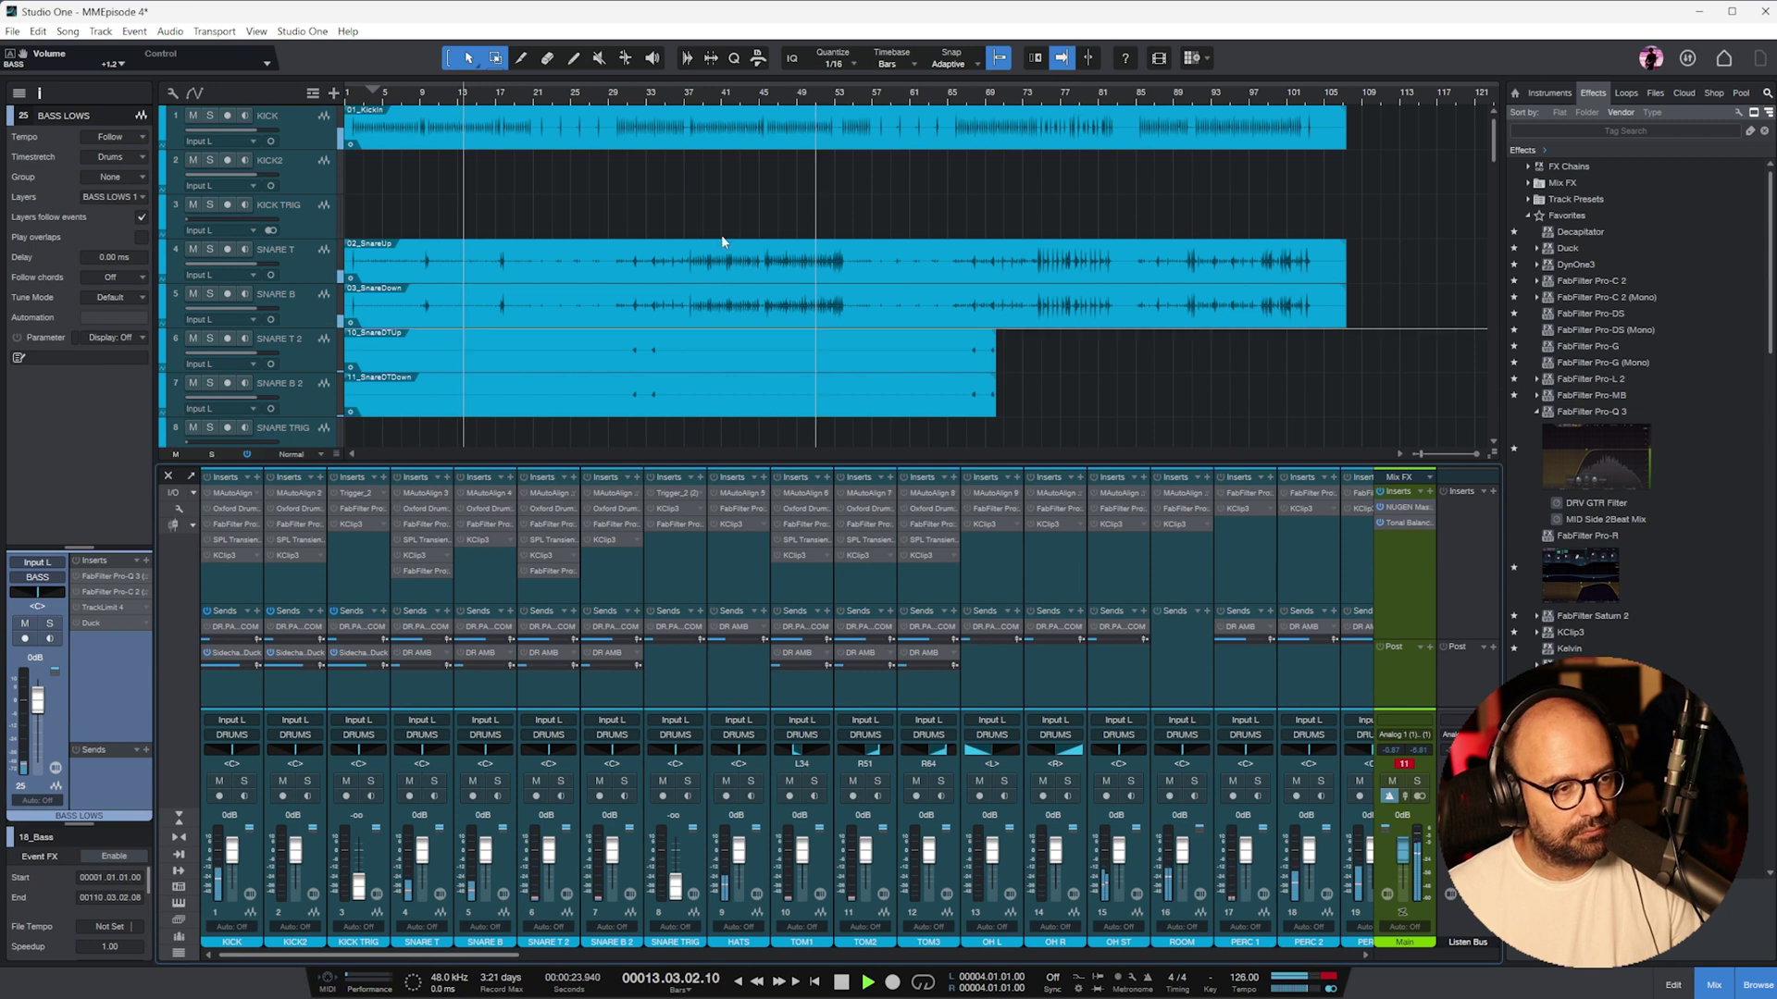
- Audition different song sections by jumping playback to bar 40, bar 51 and about bar 75
{"action": "left_click", "coordinate": [713, 93]}
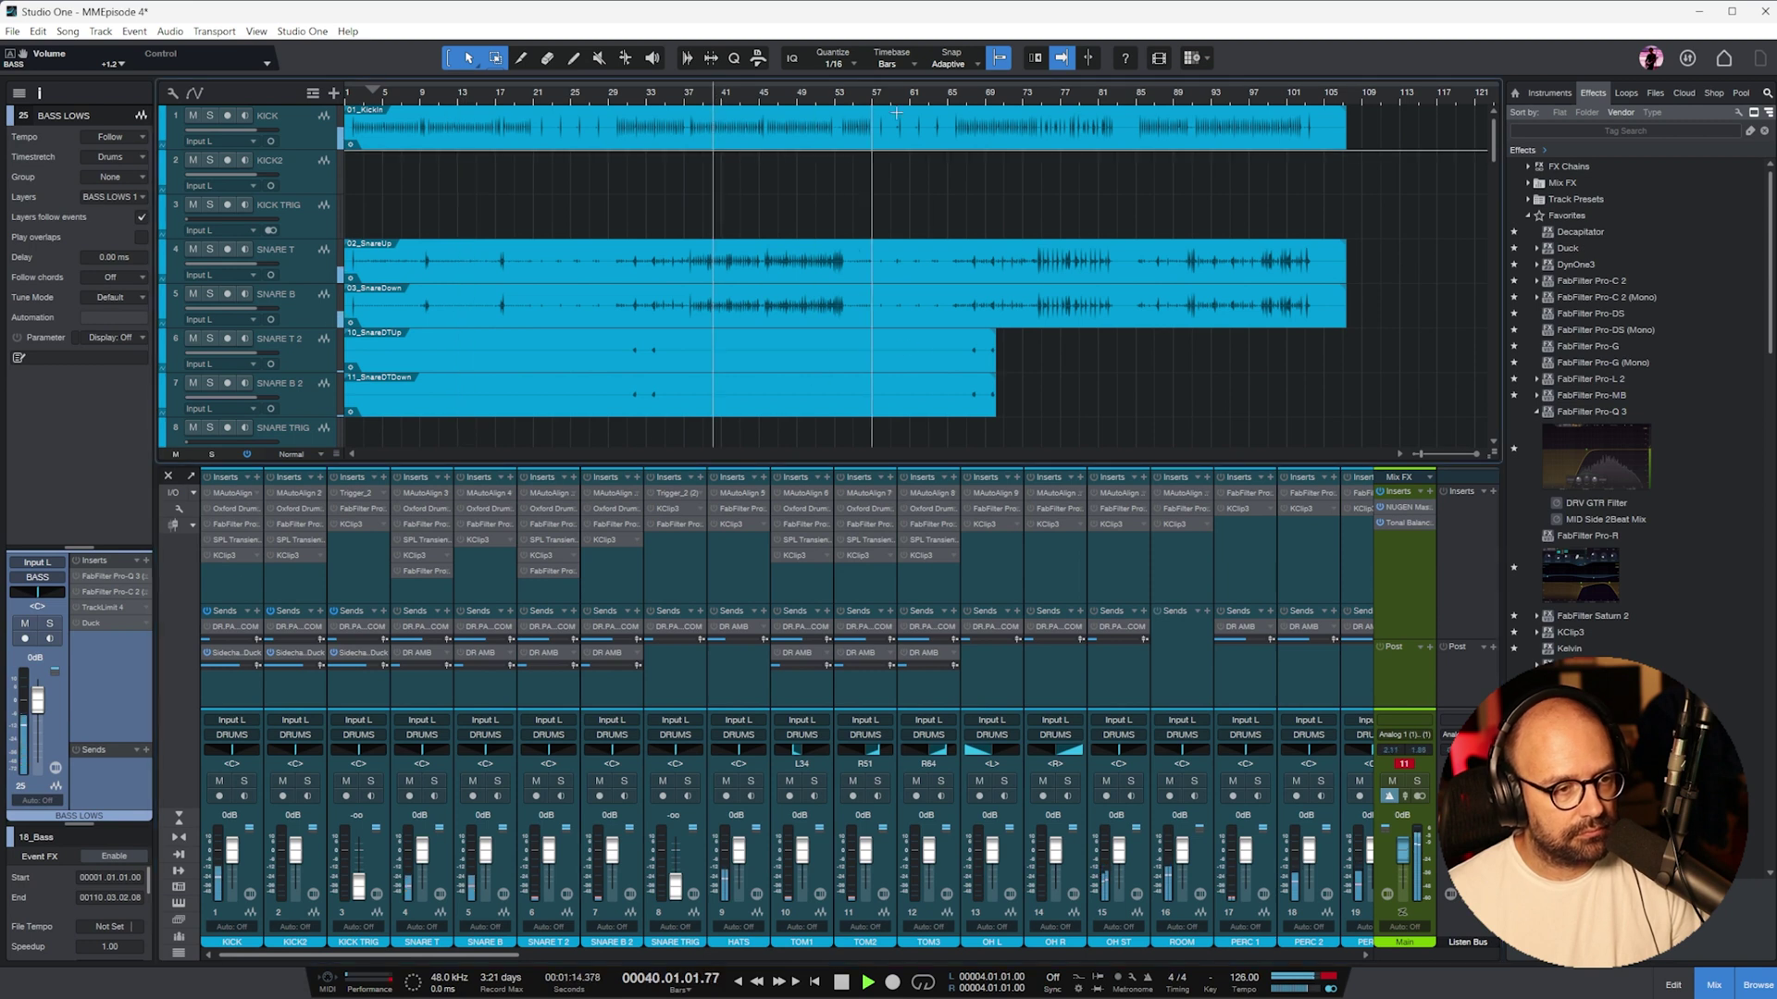
{"action": "left_click", "coordinate": [815, 105]}
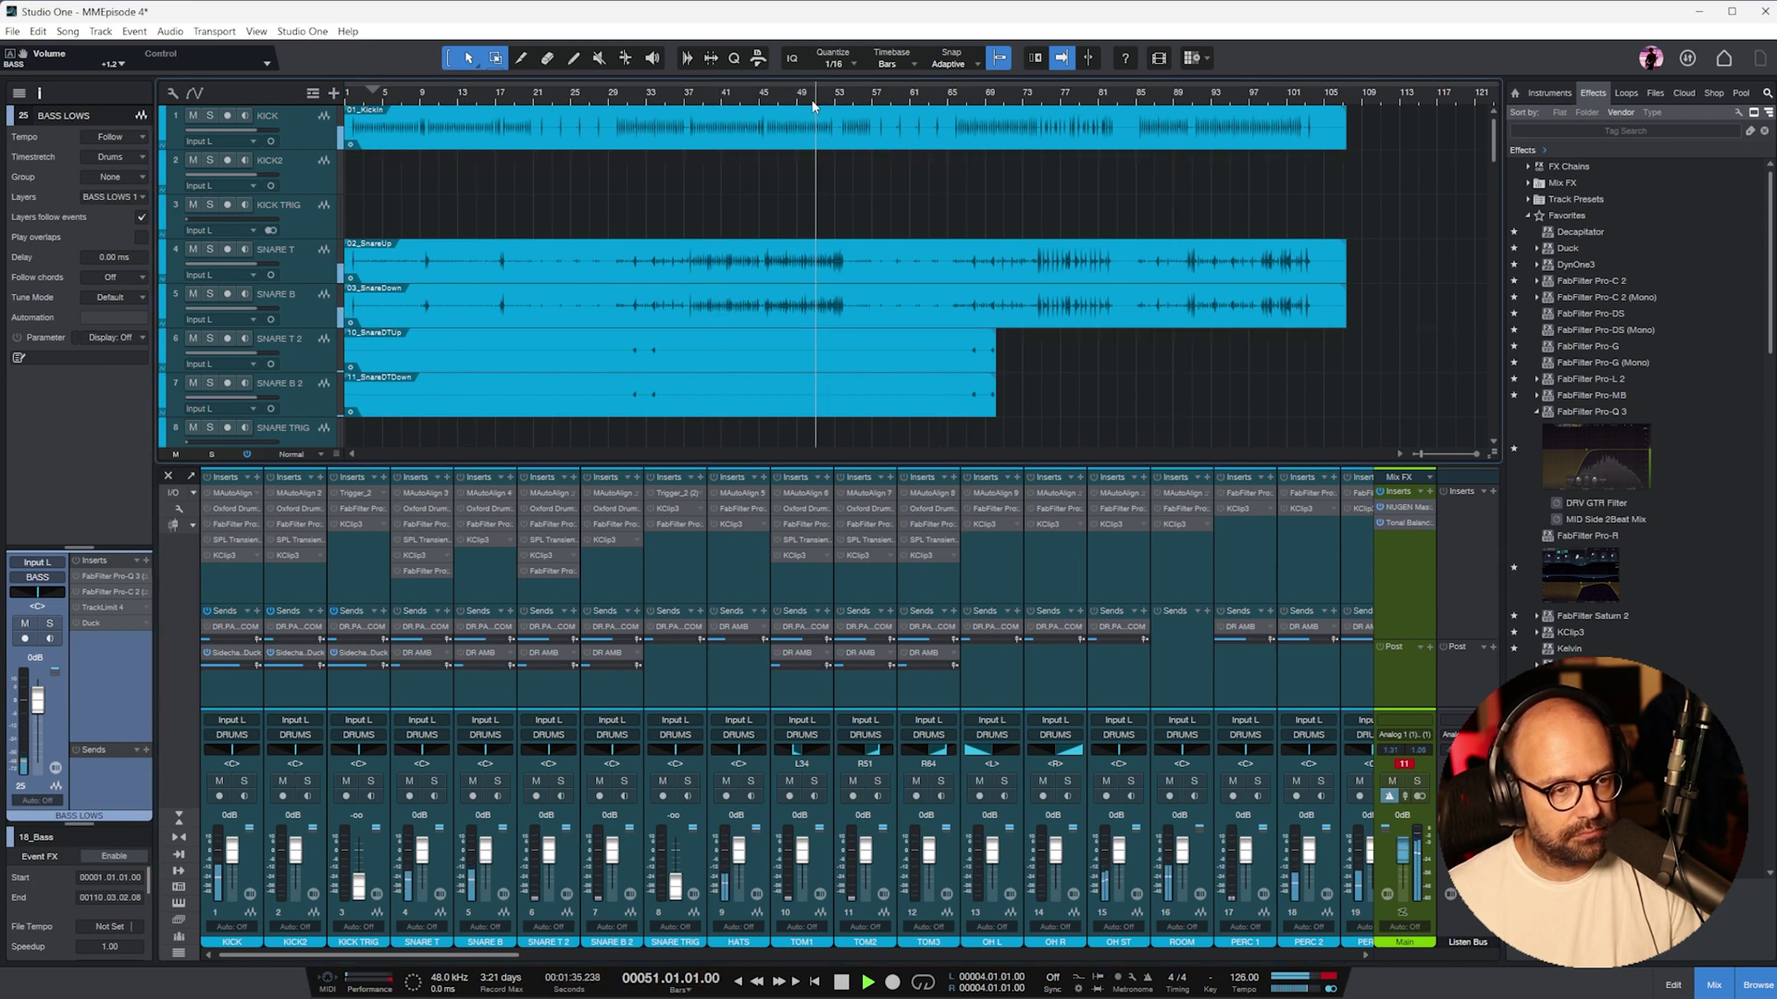
{"action": "left_click", "coordinate": [1049, 96]}
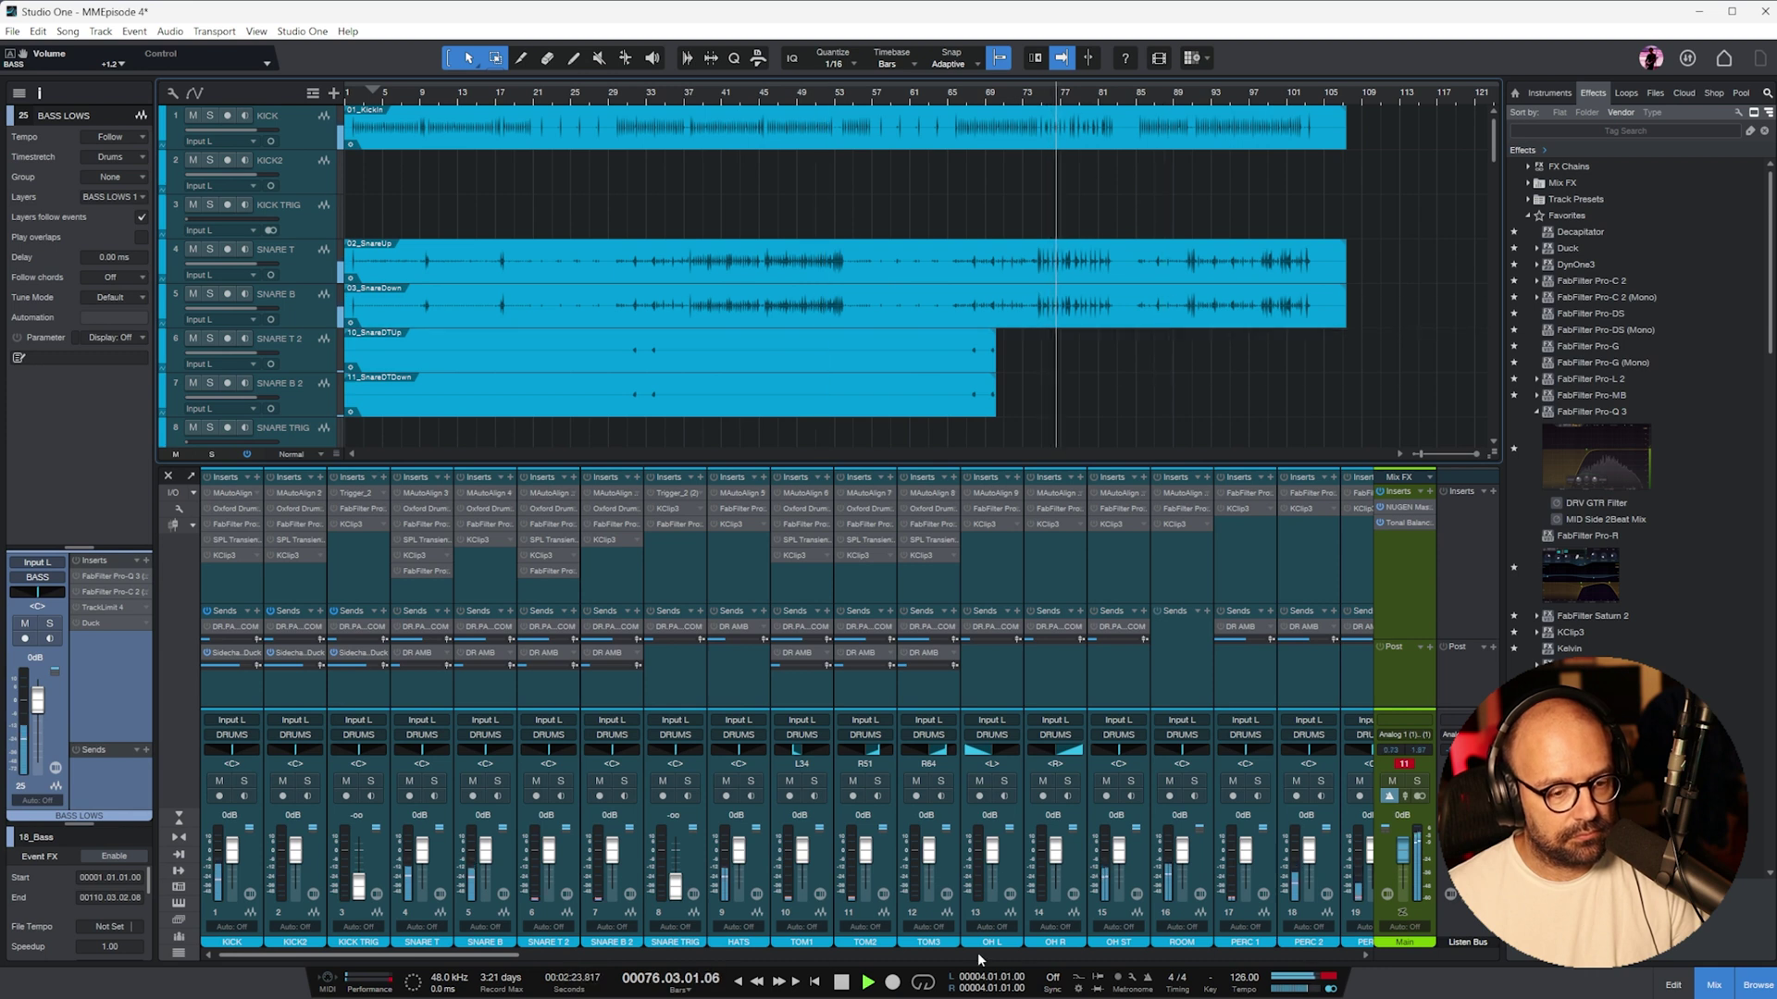
- Select the EL GTR L and EL GTR R channels and lower both together, bringing EL GTR R to -4.6 dB
{"action": "left_click_drag", "start_coordinate": [444, 963], "coordinate": [814, 966]}
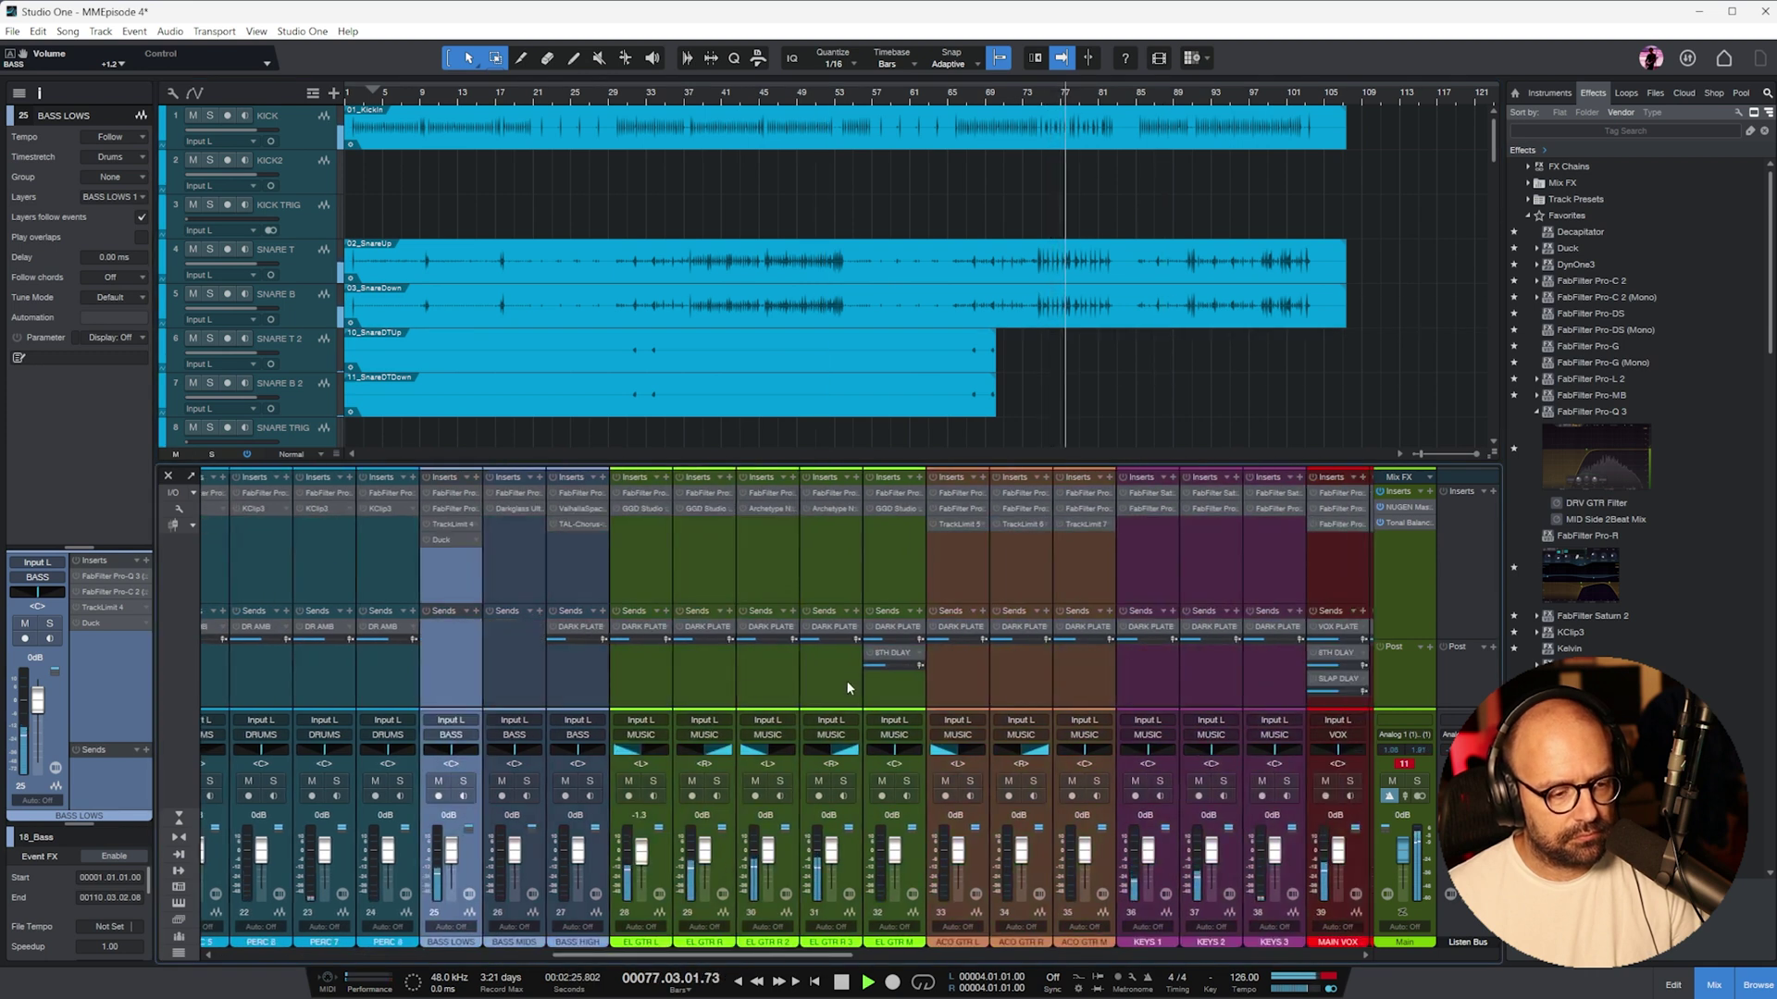
{"action": "left_click", "coordinate": [769, 690]}
{"action": "left_click_drag", "start_coordinate": [769, 865], "coordinate": [706, 857]}
{"action": "left_click", "coordinate": [688, 833]}
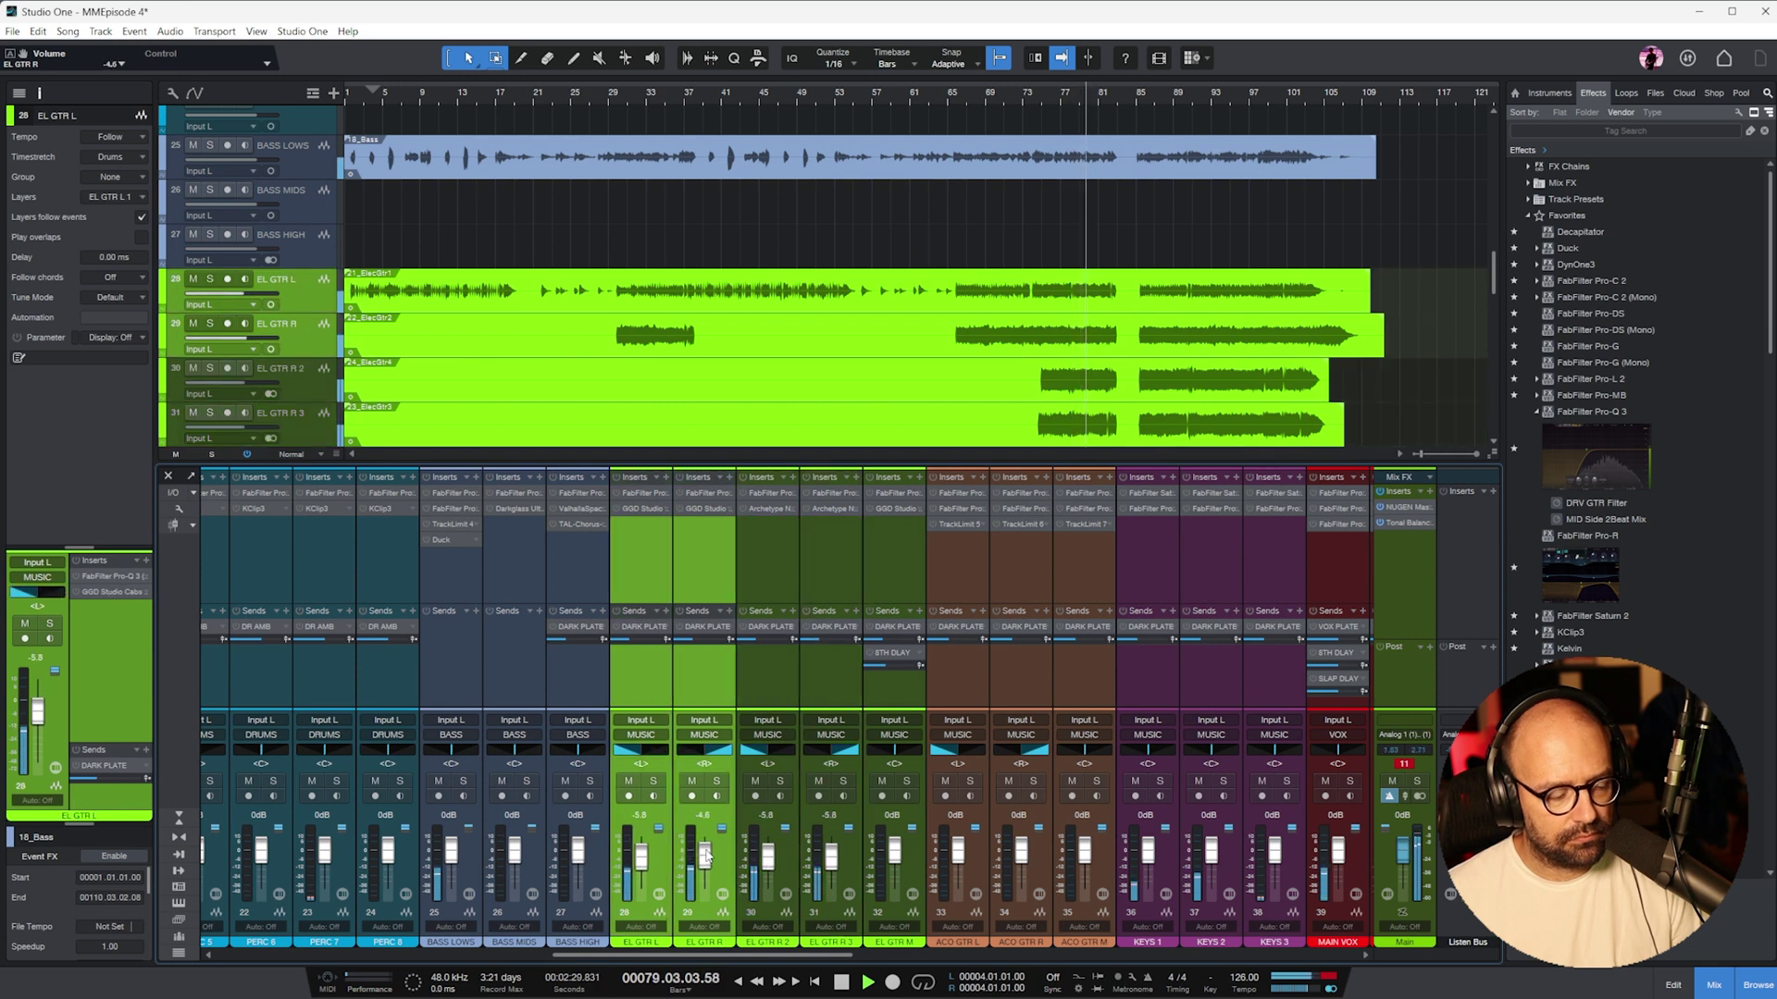
- With playback stopped, hide the mixer to review the guitar, keys and vocal tracks, then show the drum channels in the mixer again
{"action": "left_click_drag", "start_coordinate": [704, 960], "coordinate": [371, 961]}
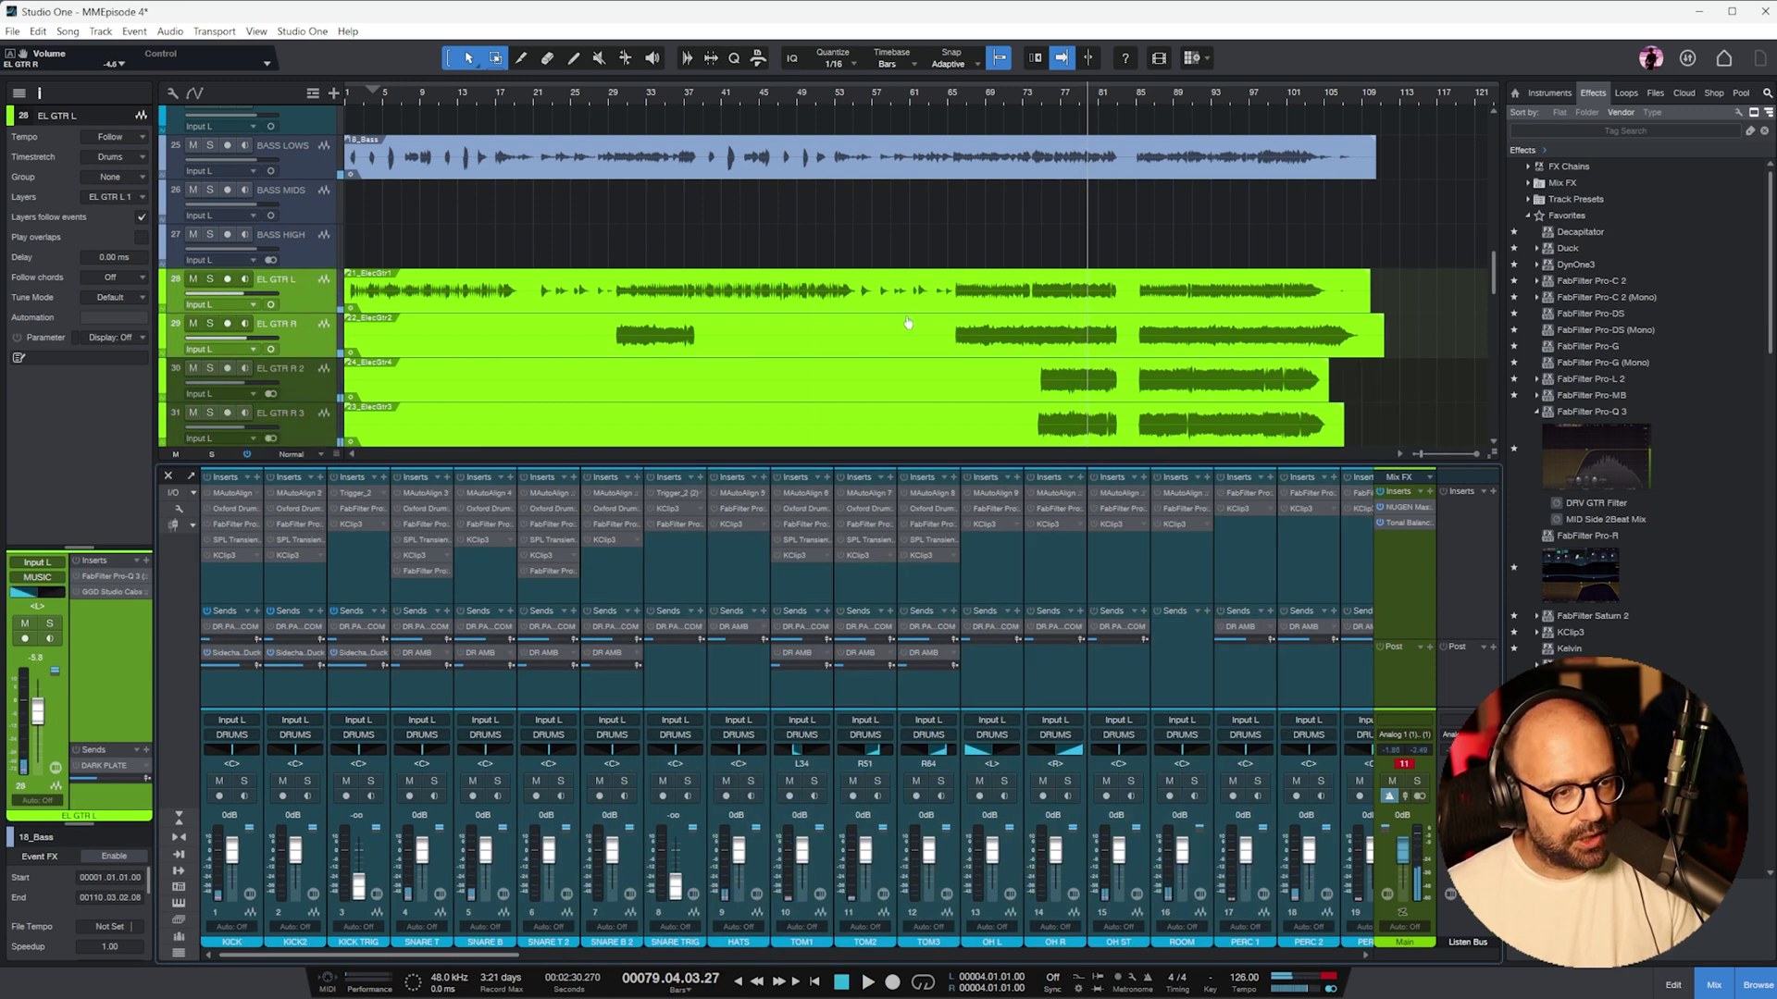
{"action": "left_click", "coordinate": [1710, 991]}
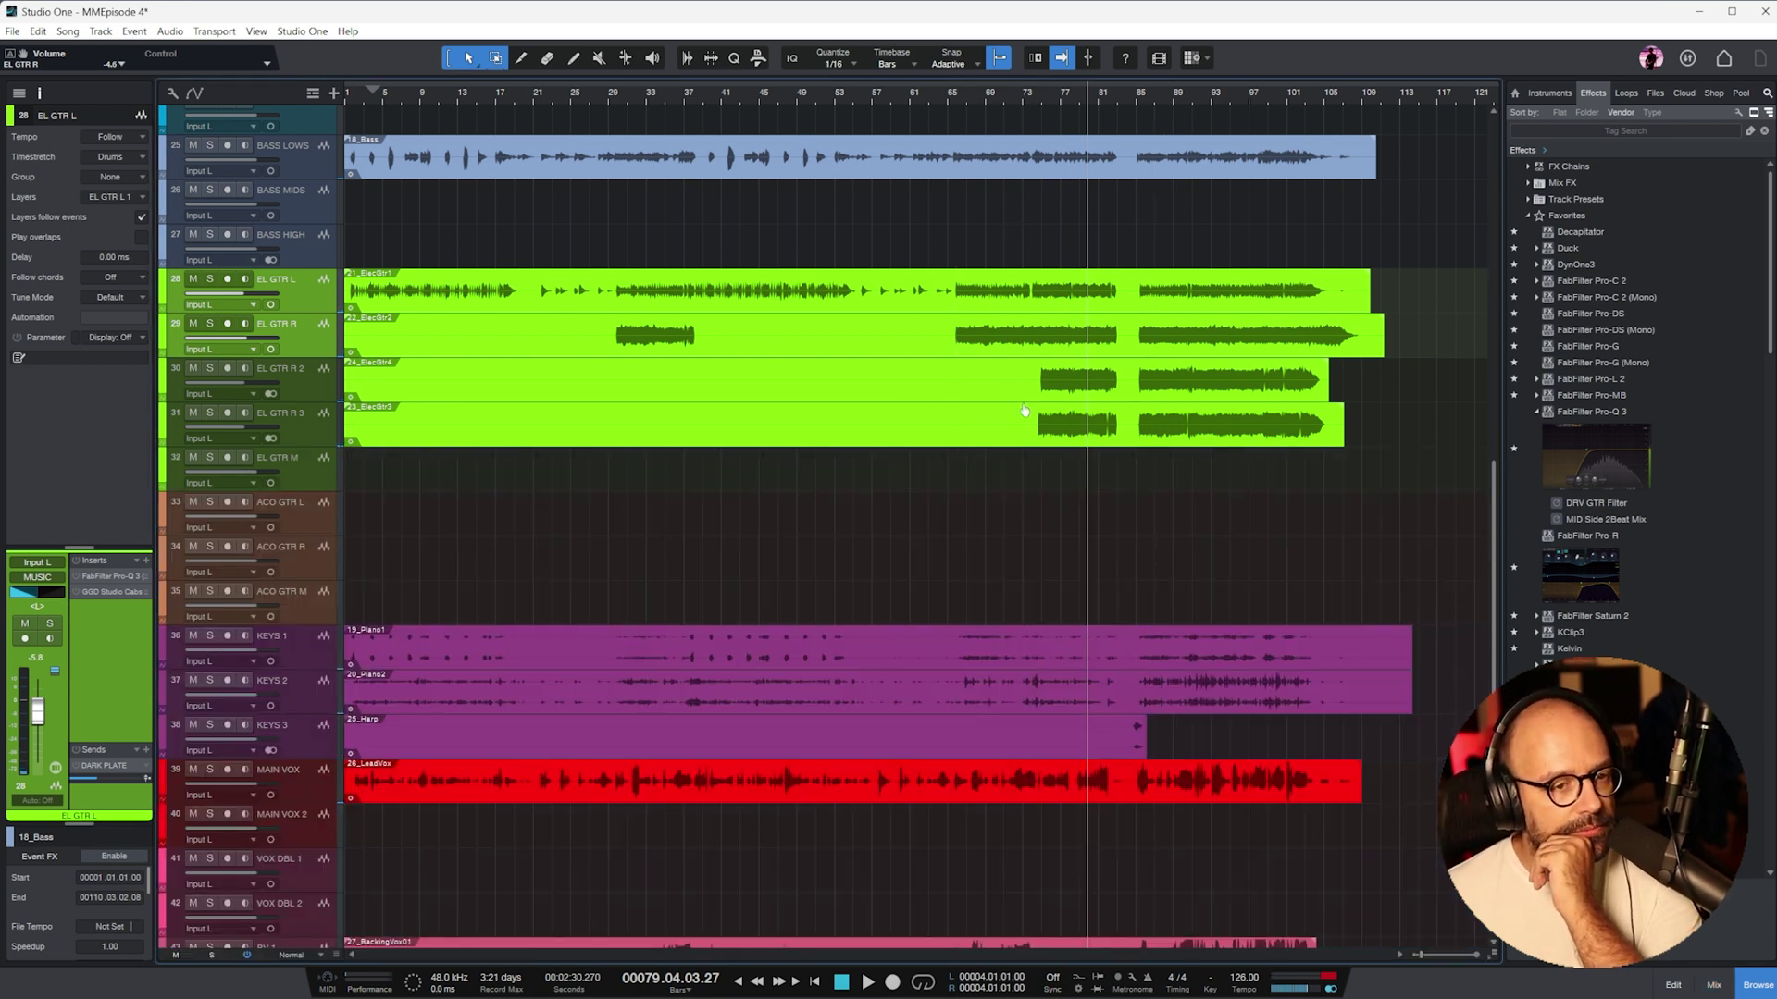
{"action": "scroll", "coordinate": [1065, 480], "scroll_direction": "down", "scroll_amount": 3}
{"action": "scroll", "coordinate": [1120, 451], "scroll_direction": "down", "scroll_amount": 8}
{"action": "scroll", "coordinate": [1203, 444], "scroll_direction": "up", "scroll_amount": 10}
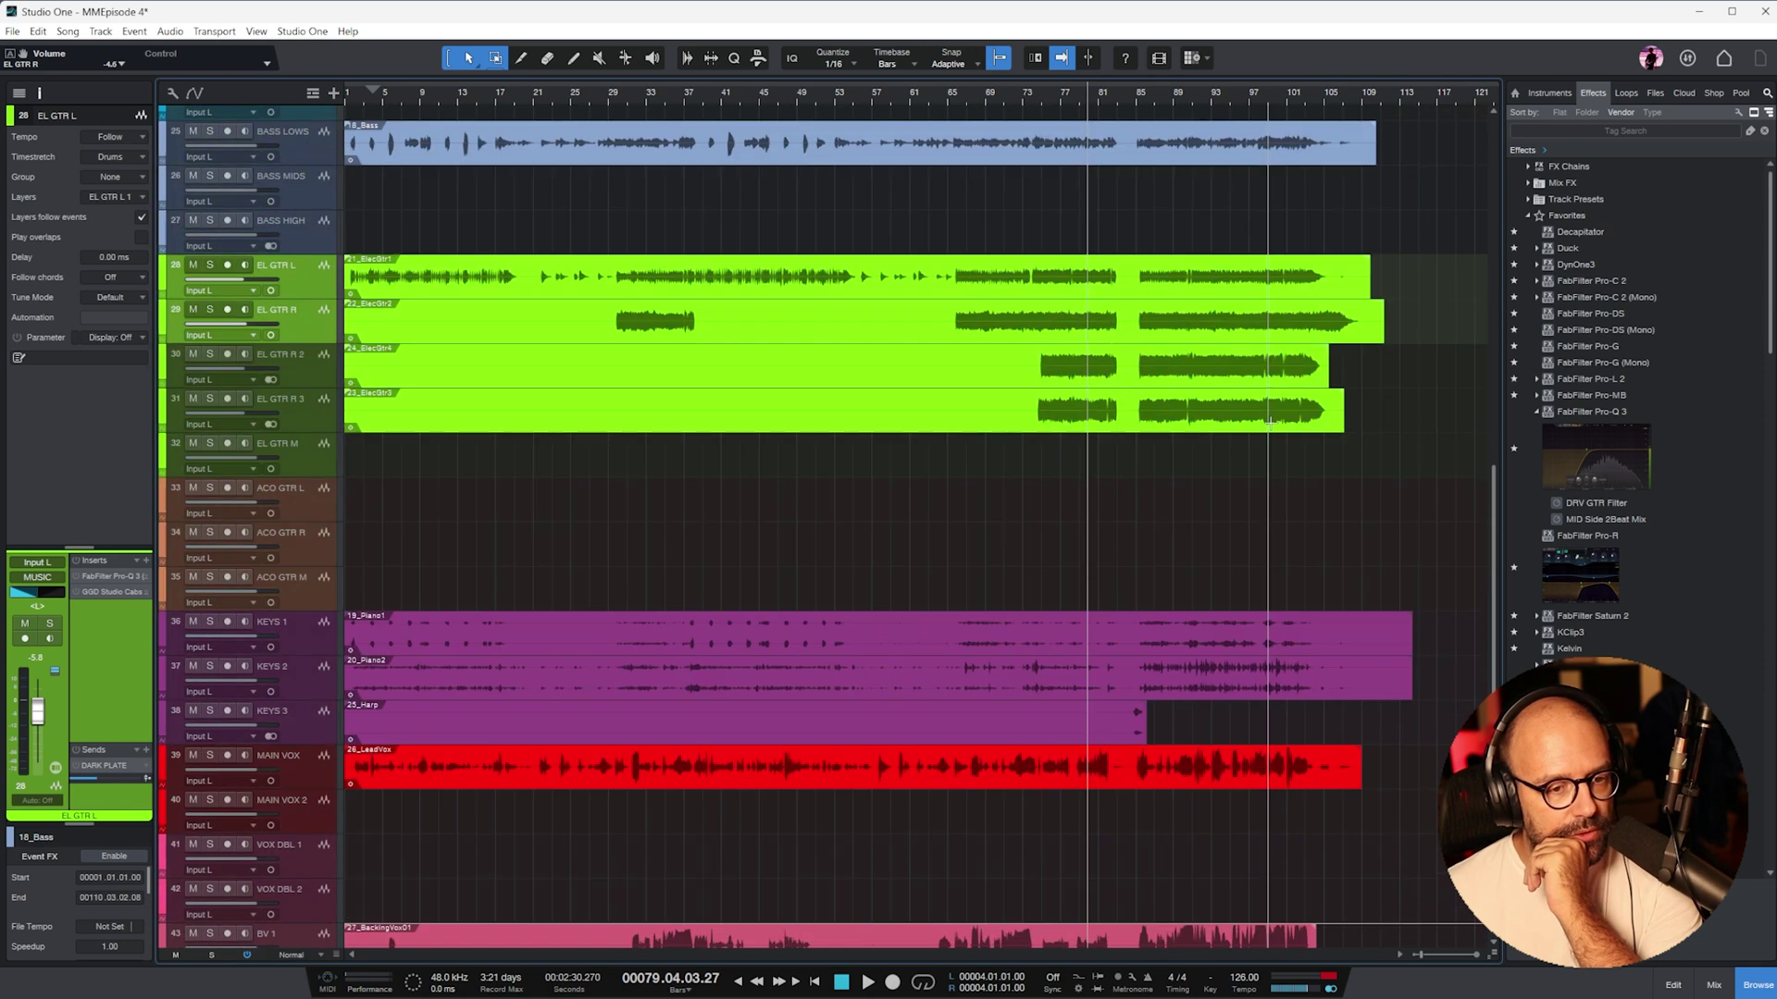
{"action": "scroll", "coordinate": [1324, 441], "scroll_direction": "down", "scroll_amount": 10}
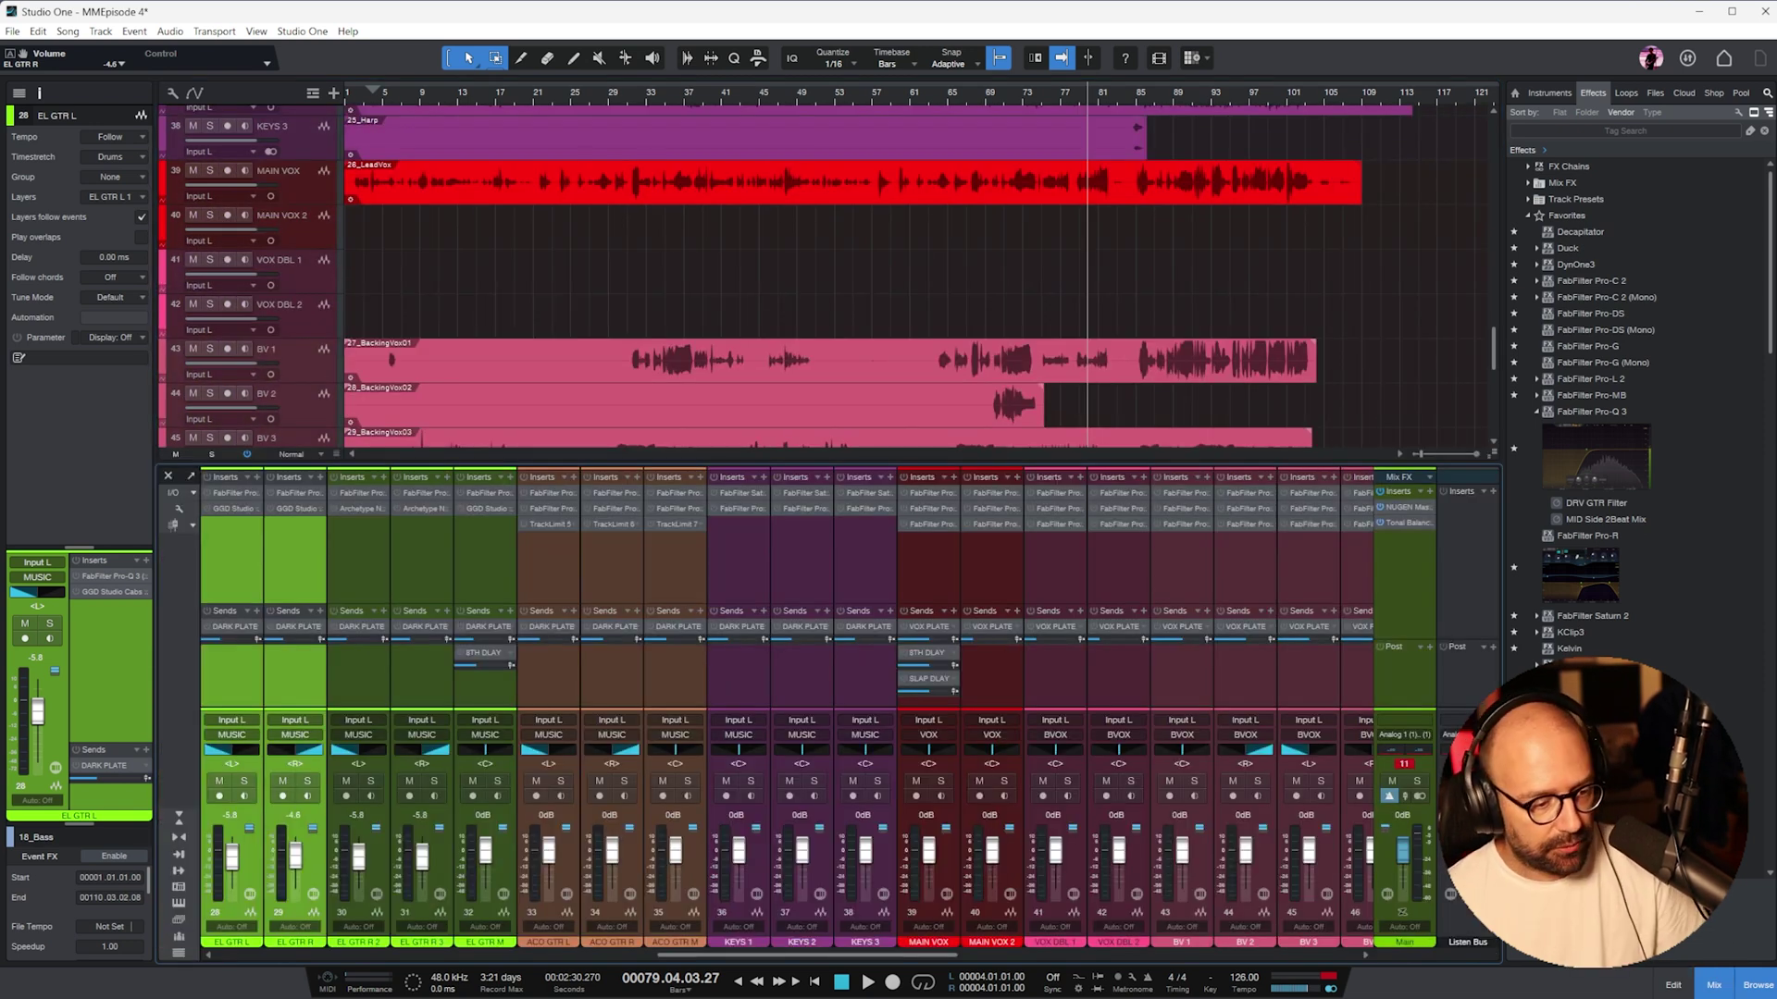
{"action": "left_click_drag", "start_coordinate": [713, 955], "coordinate": [274, 956]}
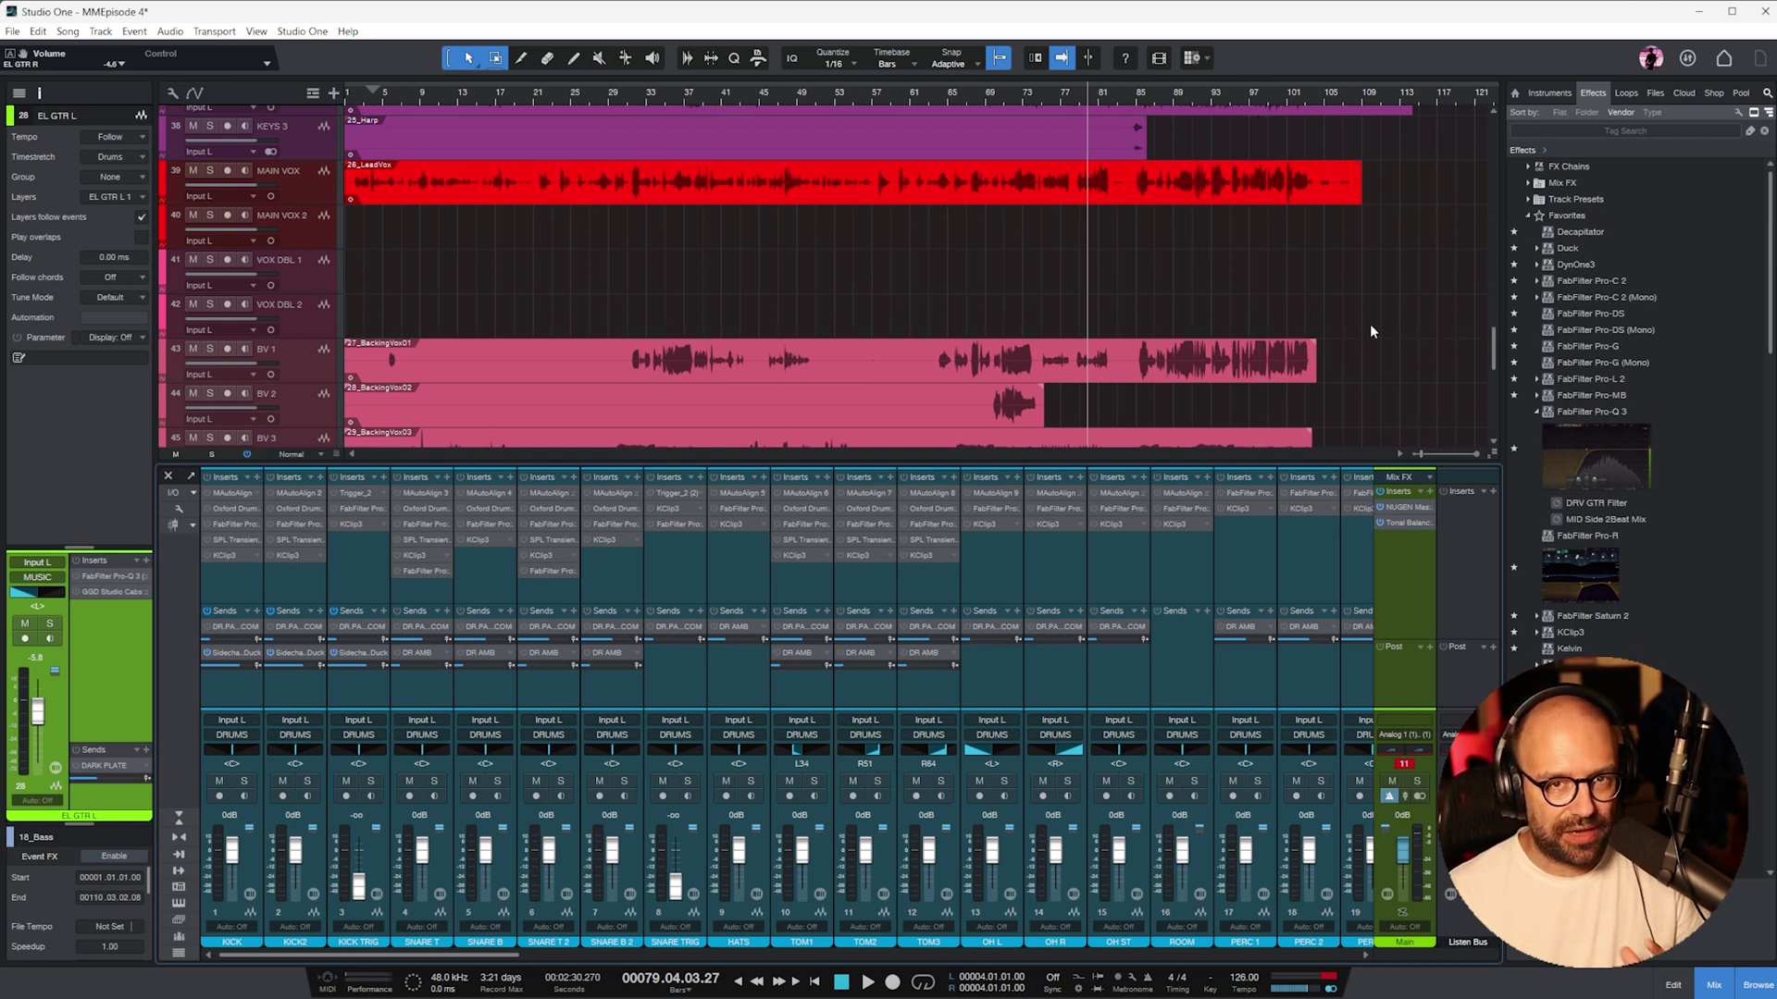
- Solo the KICK track and listen to it from bar 36
{"action": "left_click", "coordinate": [238, 589]}
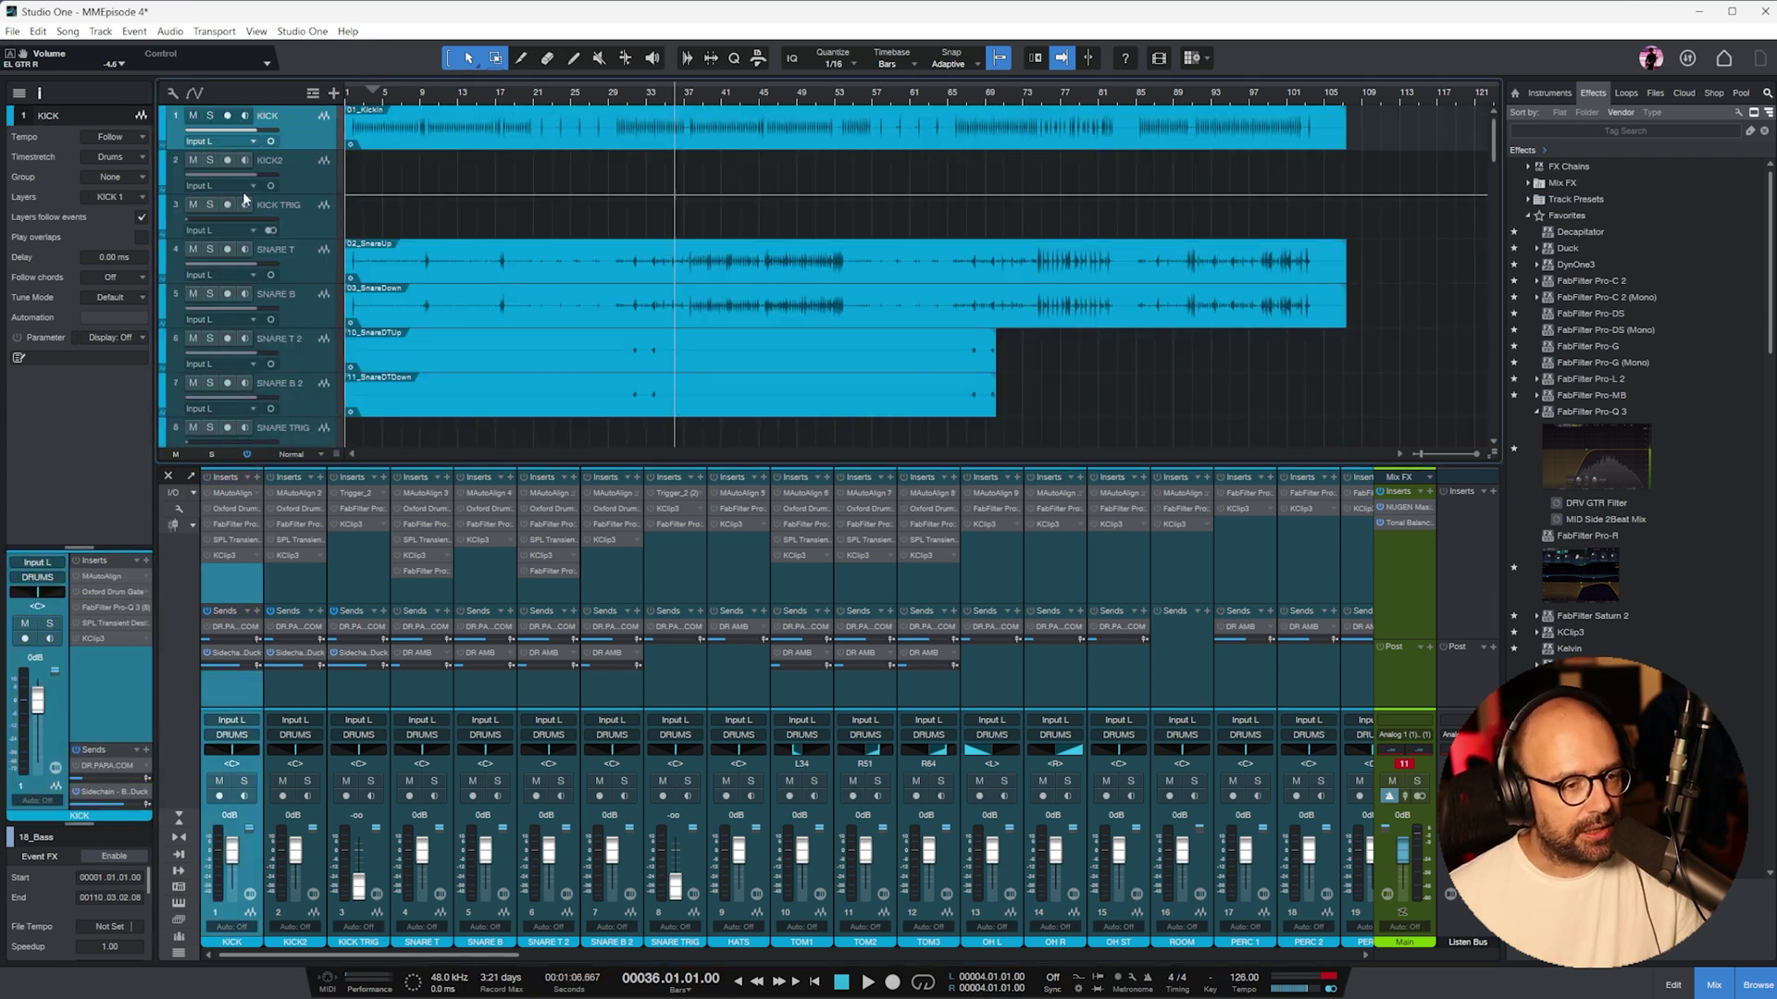
{"action": "key", "text": "s"}
{"action": "key", "text": "space"}
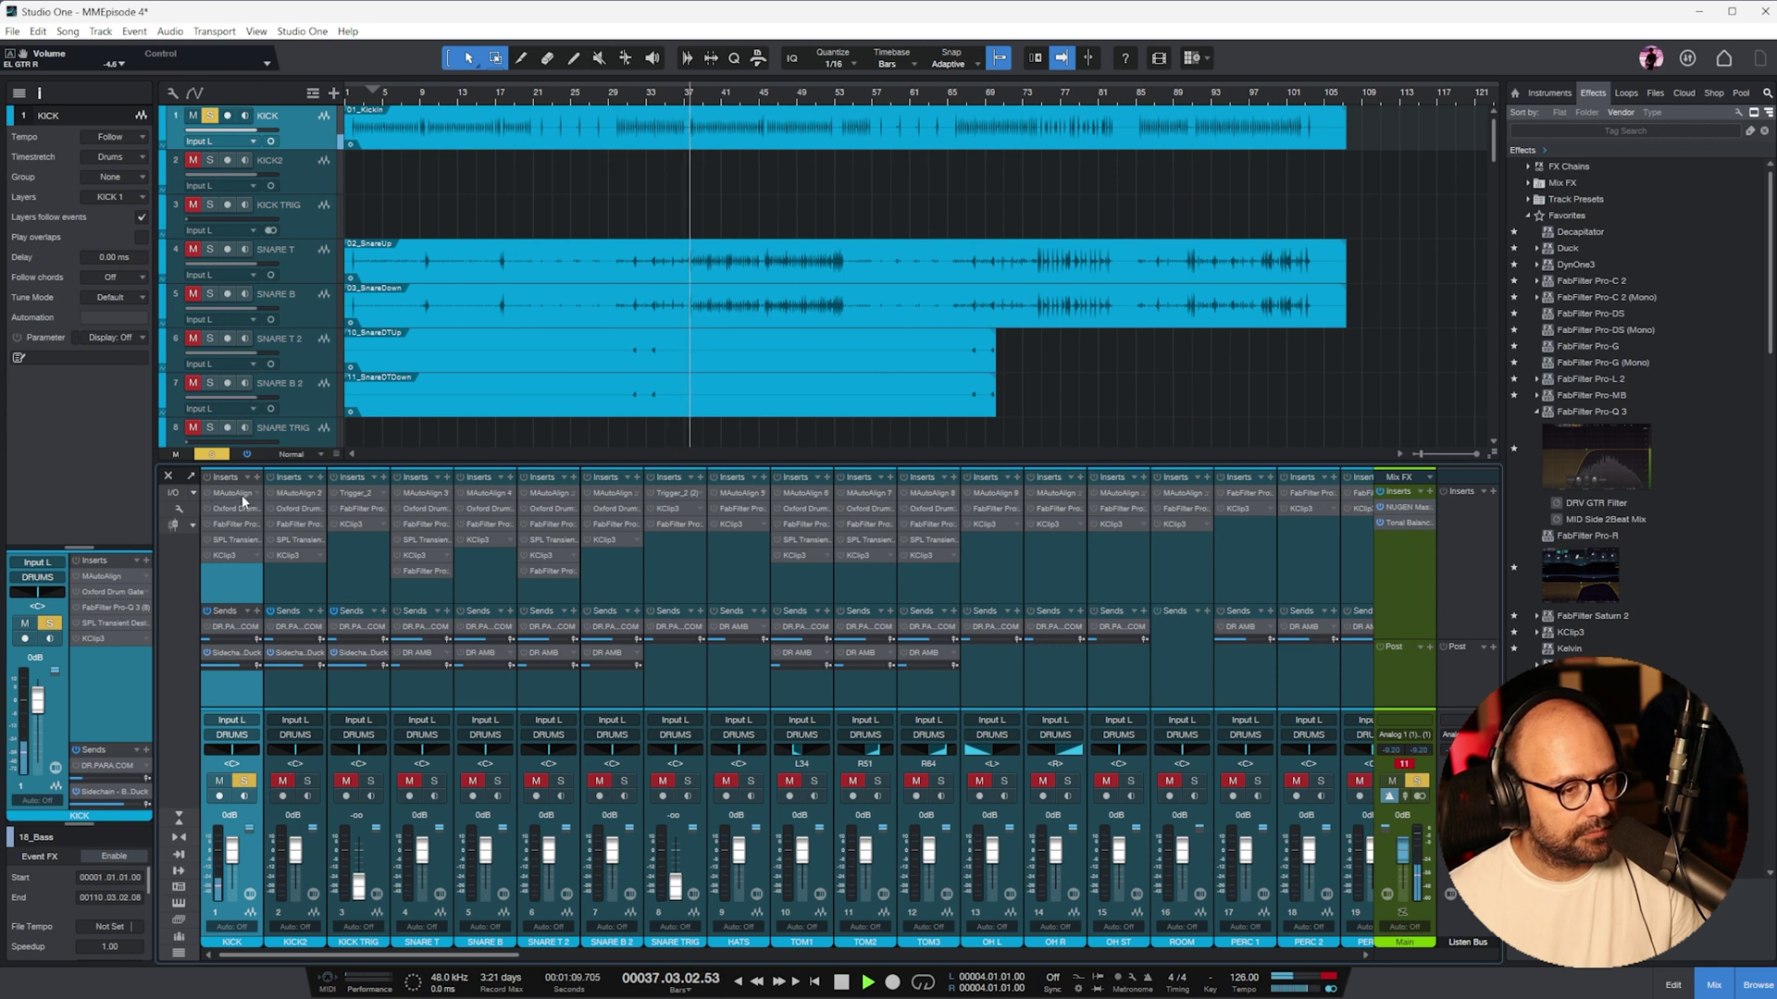
{"action": "key", "text": "space"}
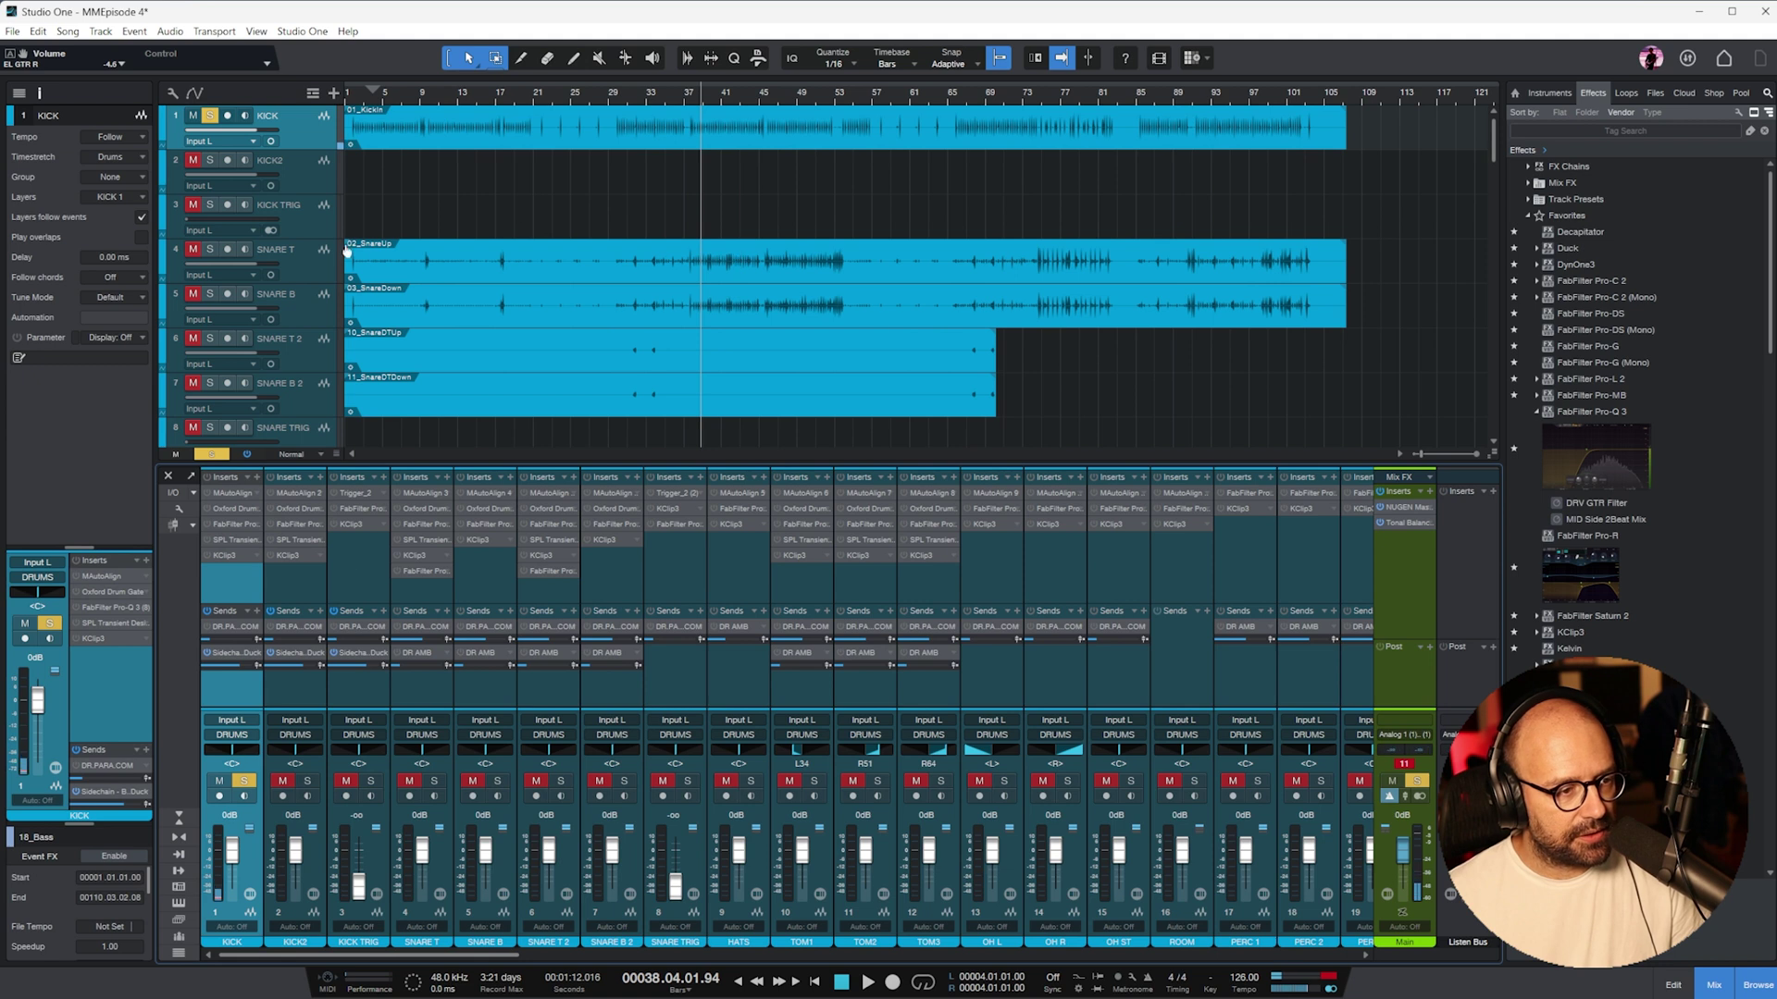
- Add SNARE T and SNARE B to the soloed kick, listen briefly, and clear the solos
{"action": "left_click", "coordinate": [300, 267]}
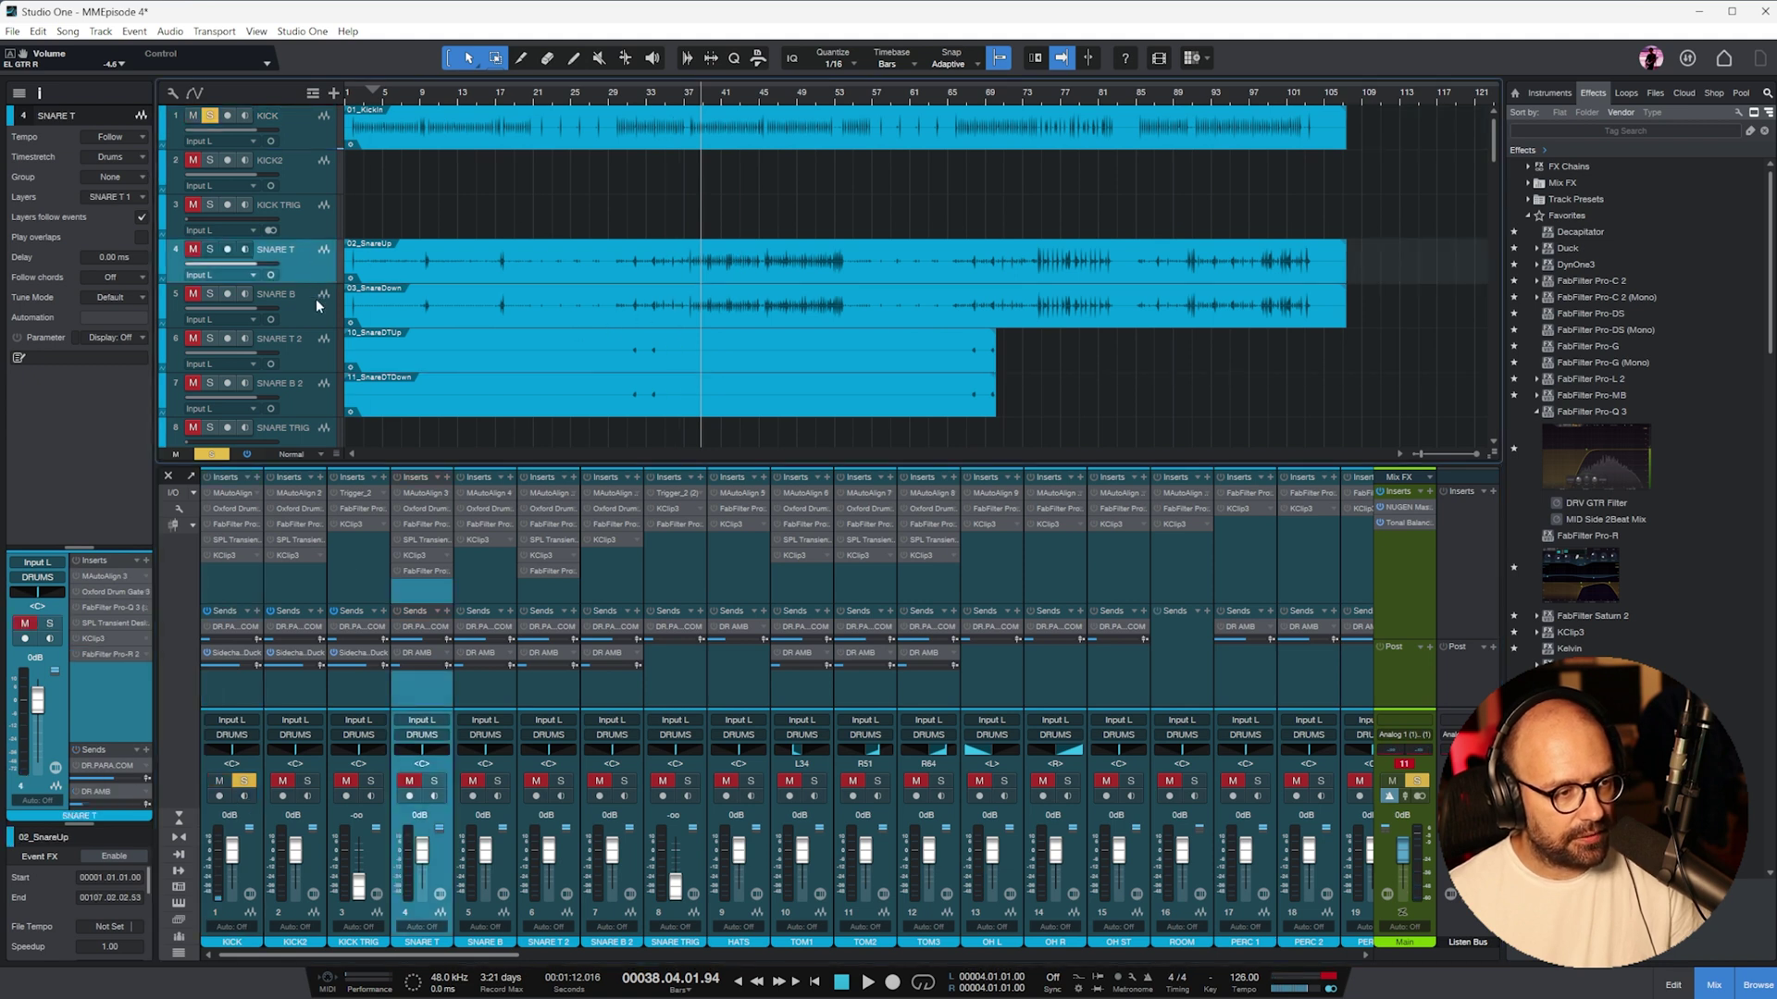
{"action": "left_click", "coordinate": [319, 311], "text": "shift"}
{"action": "key", "text": "s"}
{"action": "key", "text": "space"}
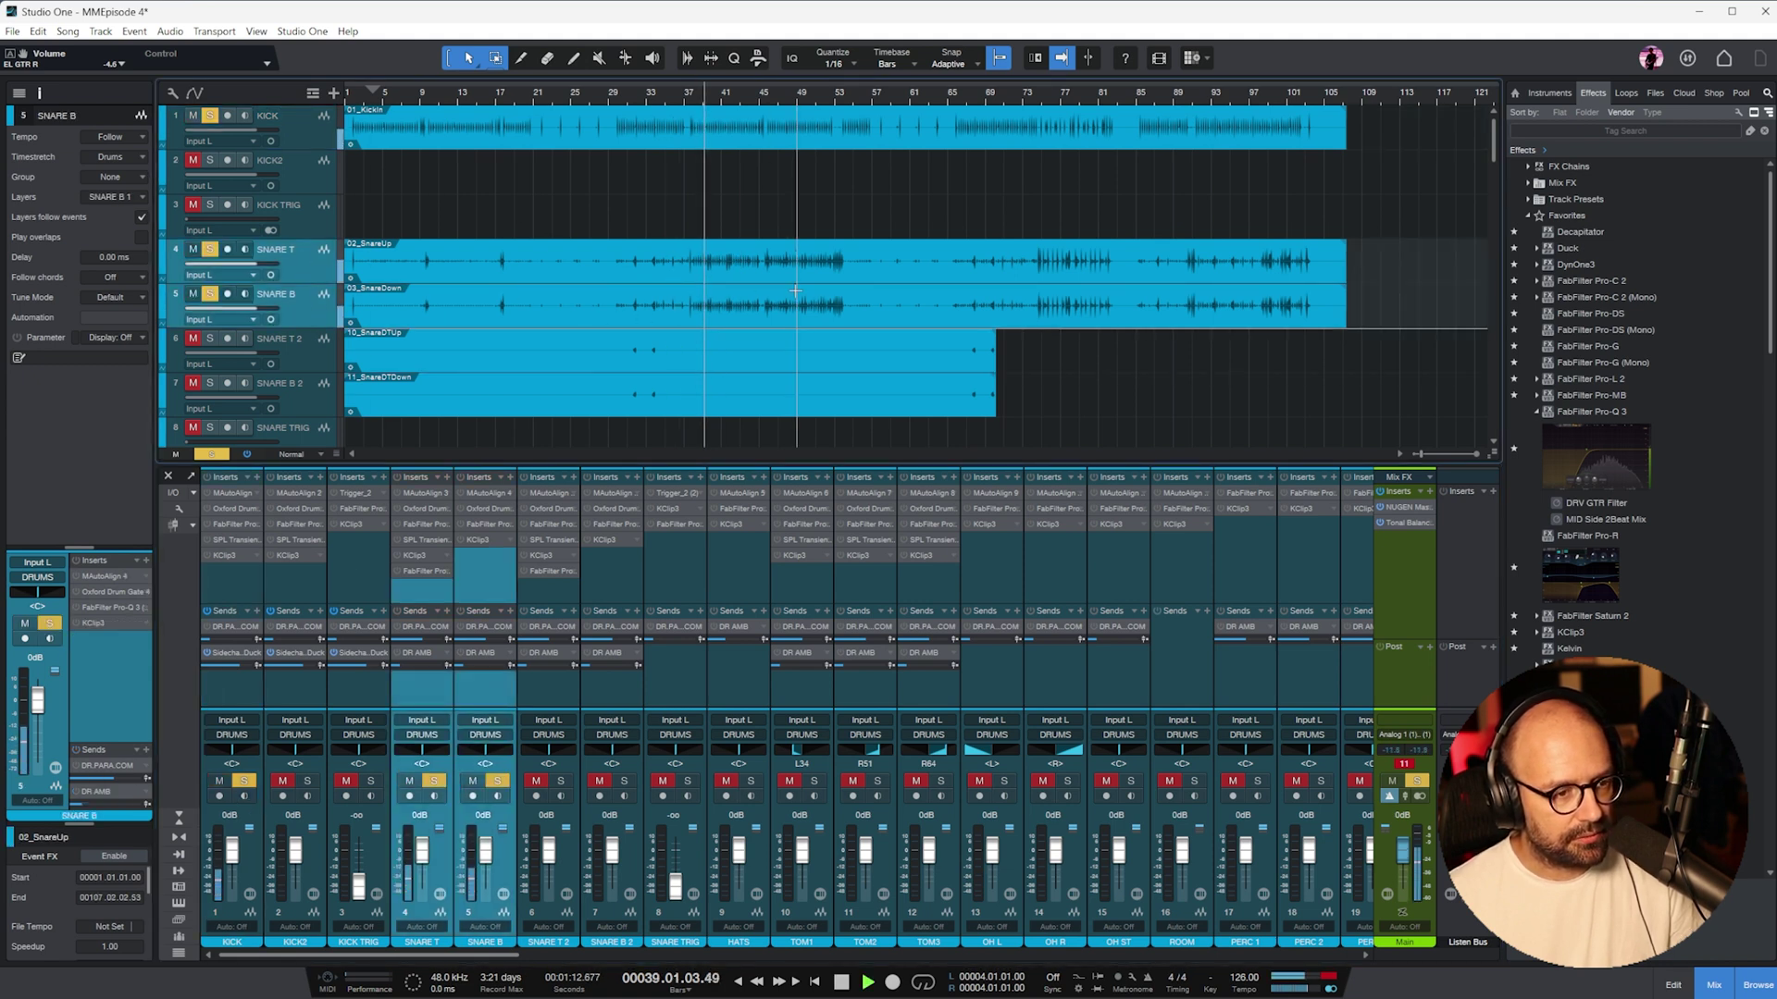
{"action": "key", "text": "space"}
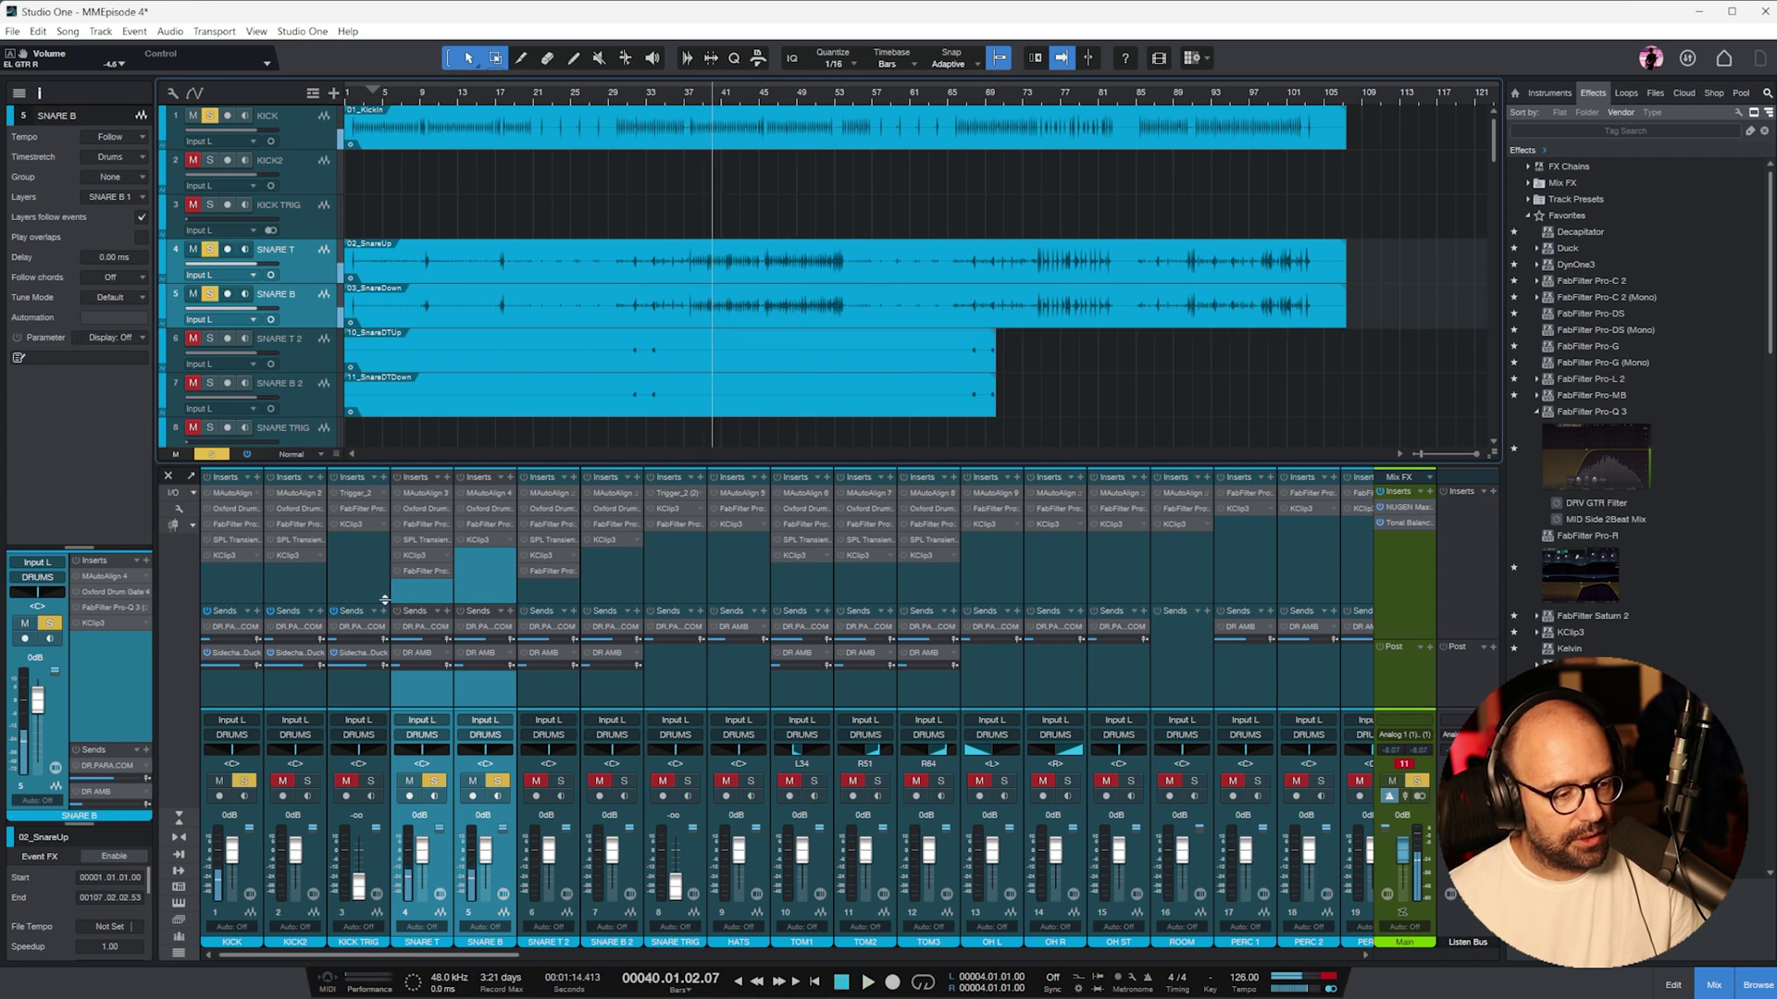
{"action": "key", "text": "s"}
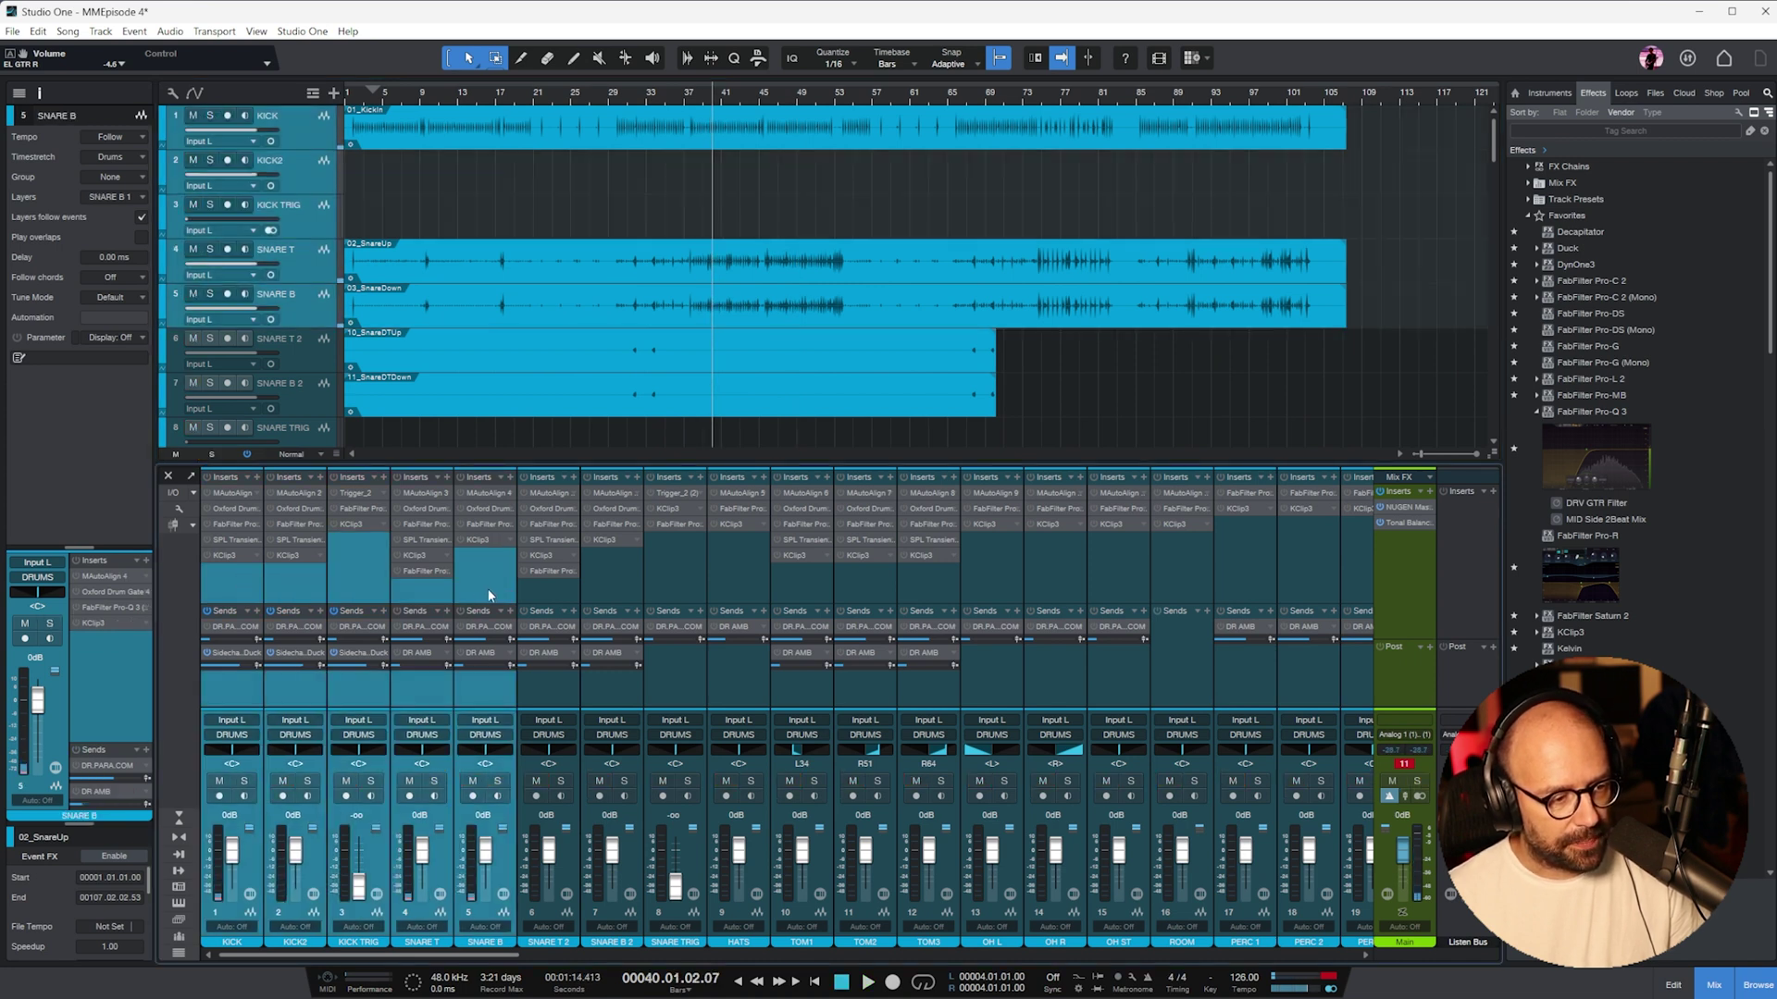
- Select the KICK channel and examine the tom hits on TOM1 and TOM2 closely from bar 37
{"action": "left_click", "coordinate": [250, 585]}
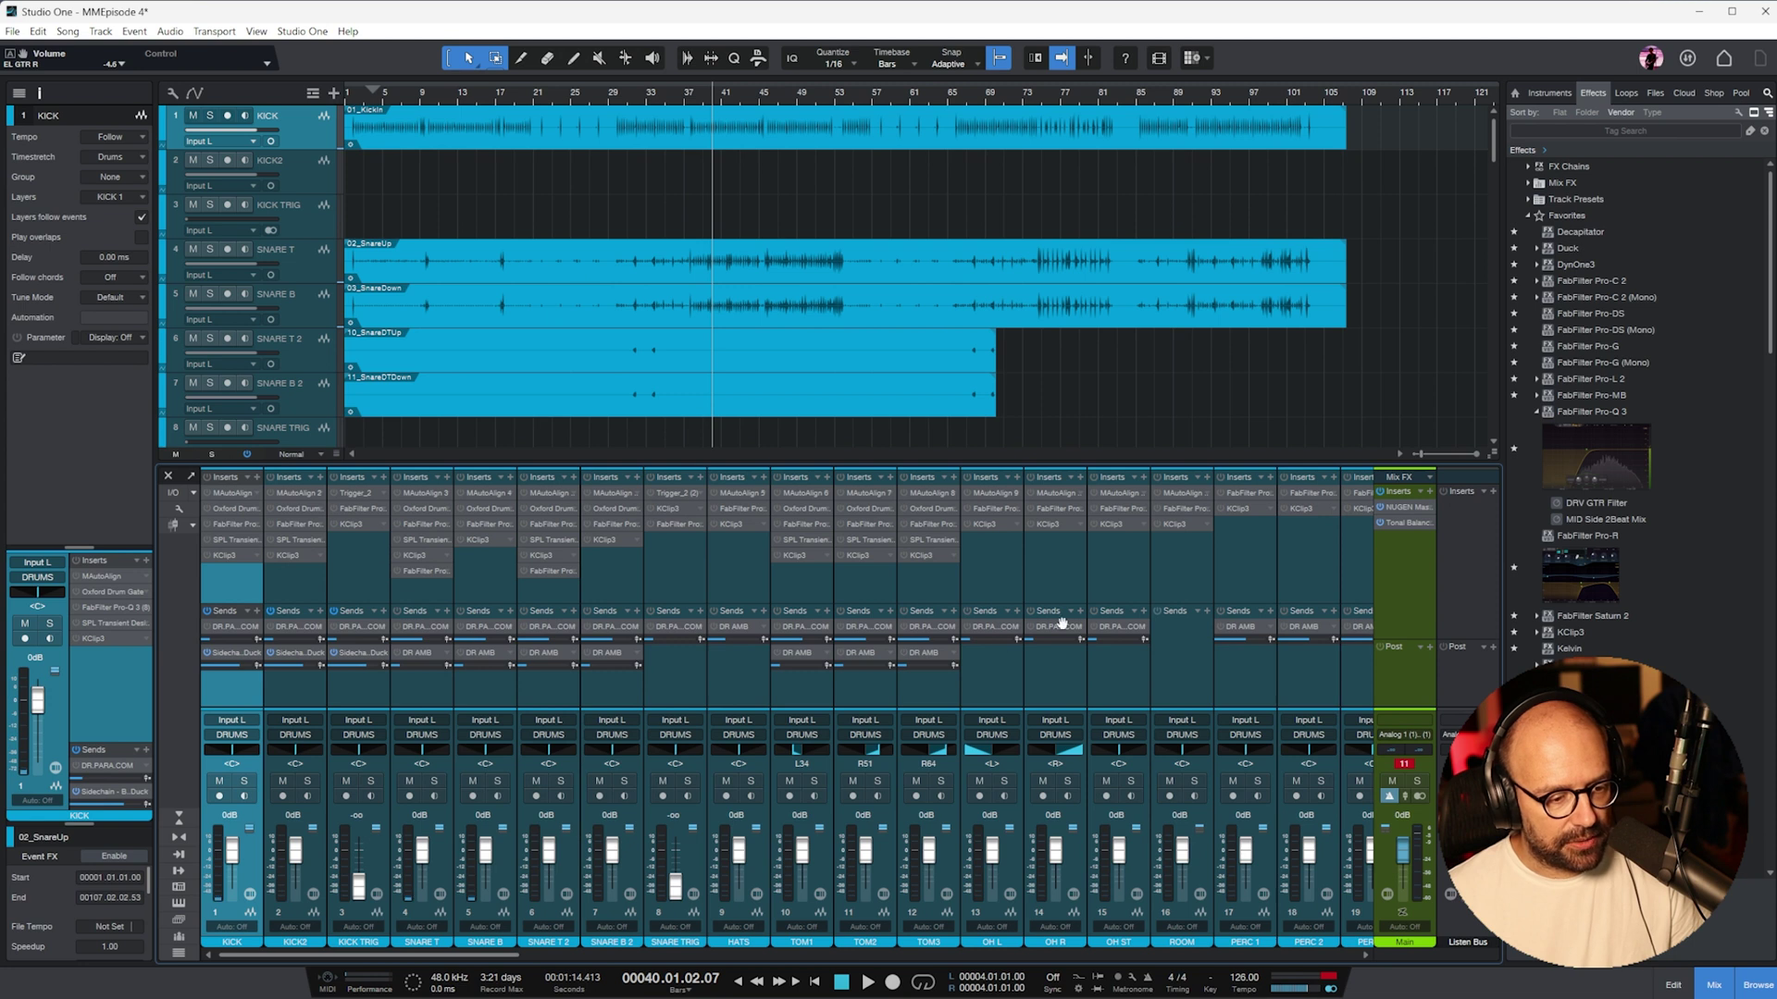
{"action": "scroll", "coordinate": [1162, 322], "scroll_direction": "down", "scroll_amount": 3}
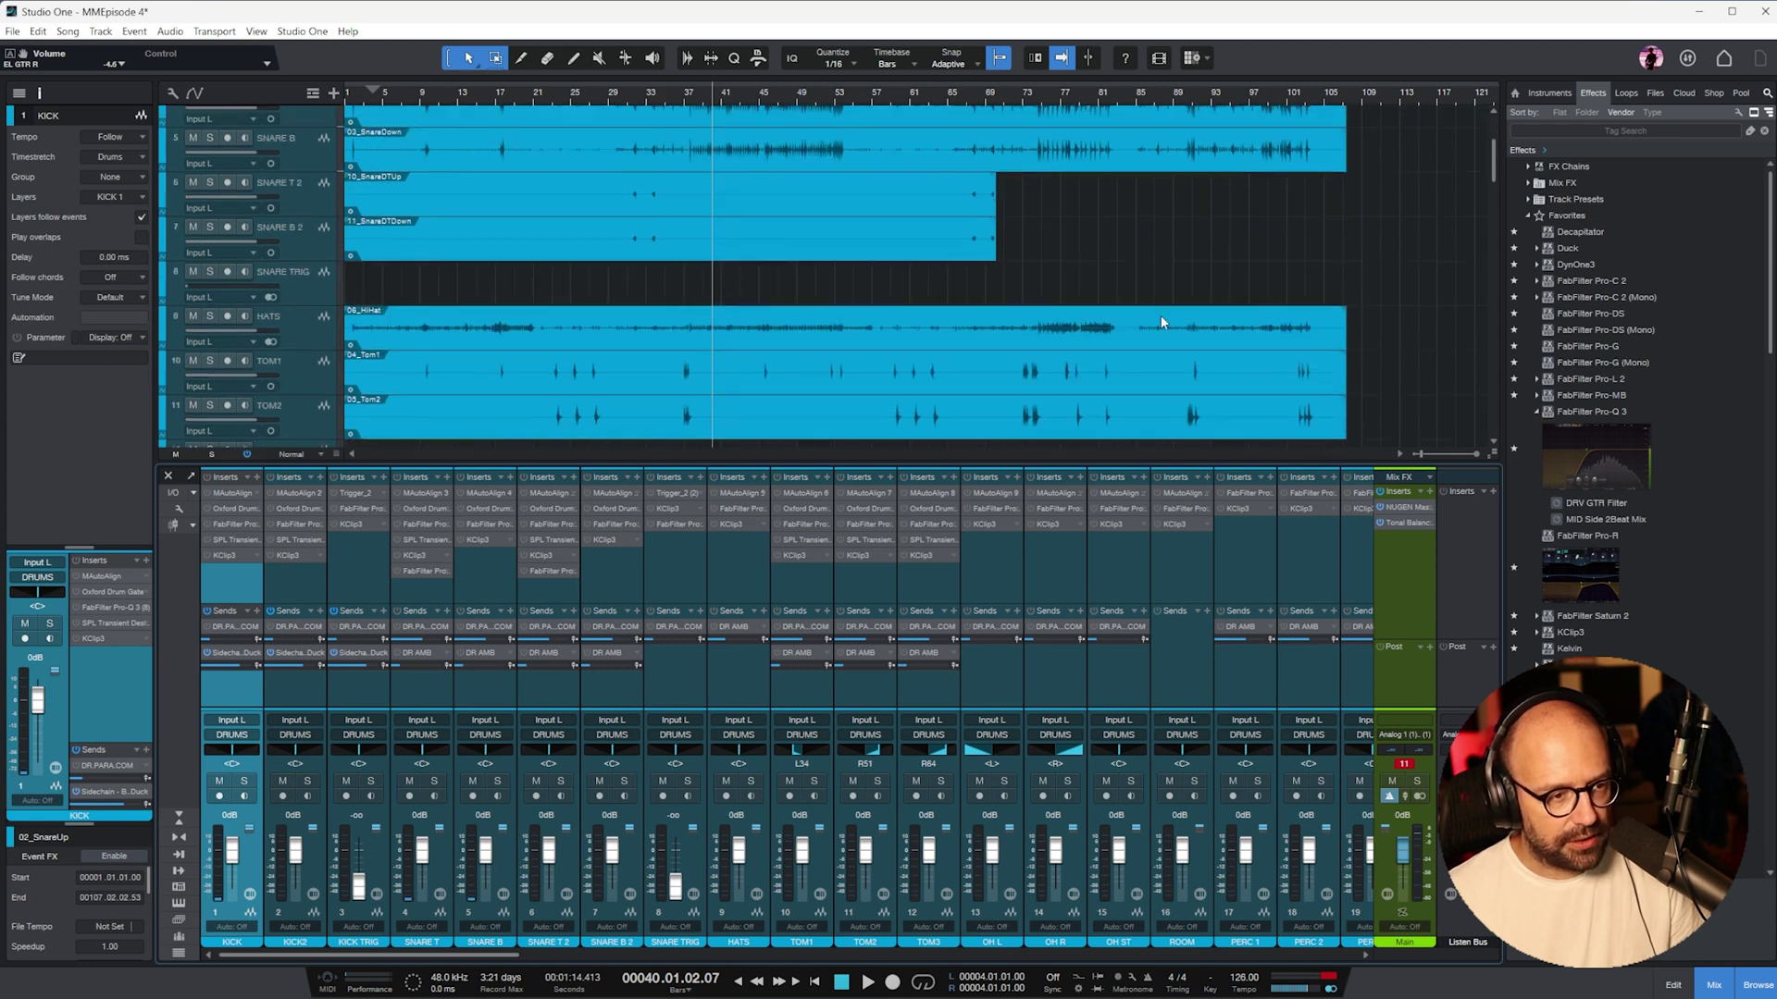
{"action": "scroll", "coordinate": [1158, 309], "scroll_direction": "down", "scroll_amount": 1}
{"action": "key", "text": "e"}
{"action": "key", "text": "e"}
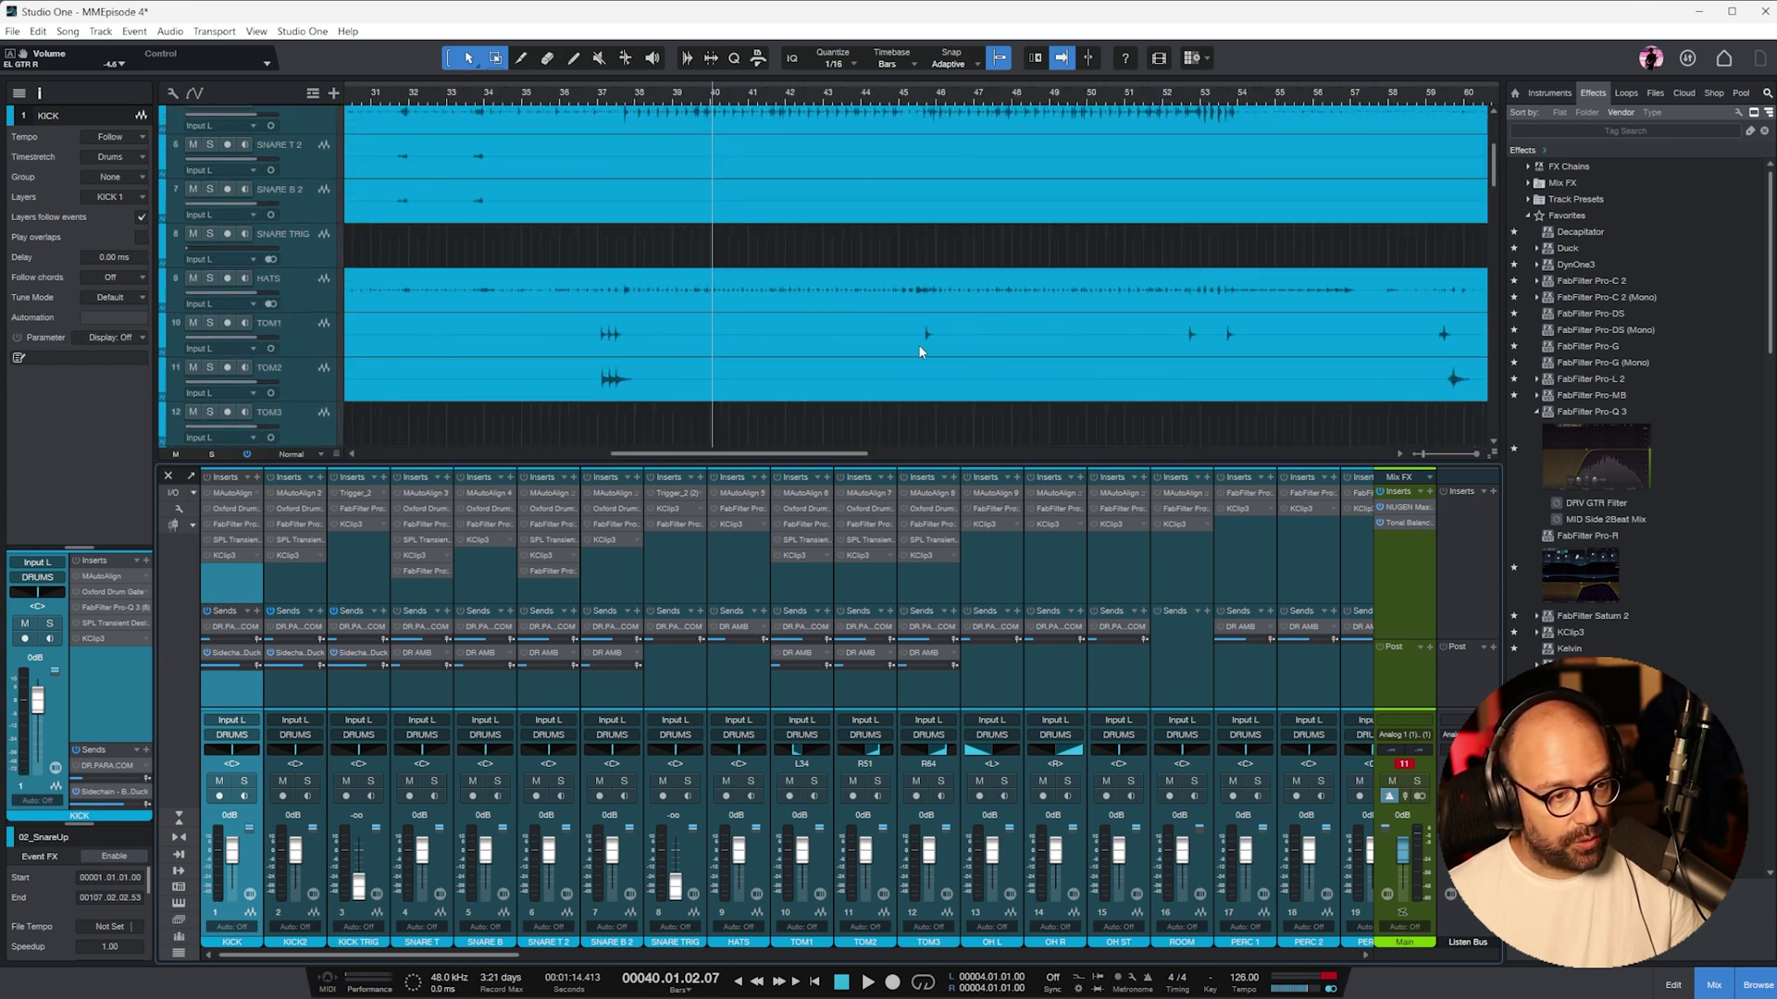
{"action": "left_click", "coordinate": [598, 98]}
{"action": "key", "text": "e"}
{"action": "key", "text": "e"}
{"action": "key", "text": "e"}
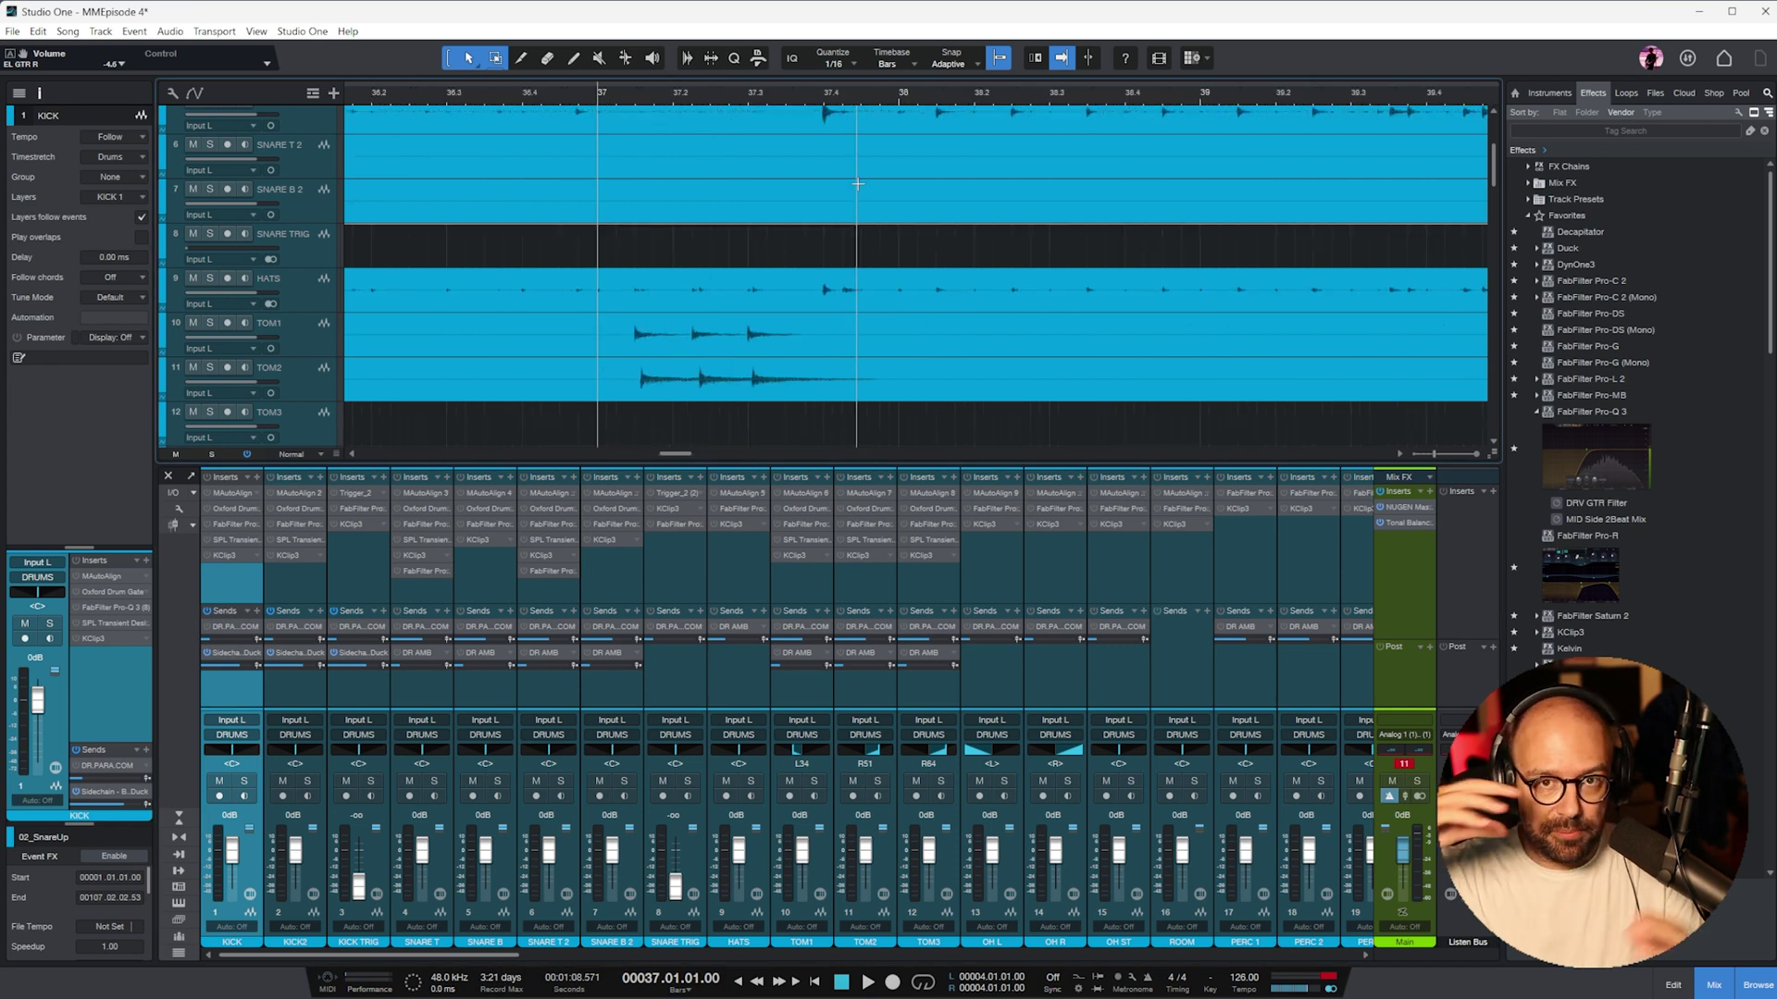
{"action": "key", "text": "w"}
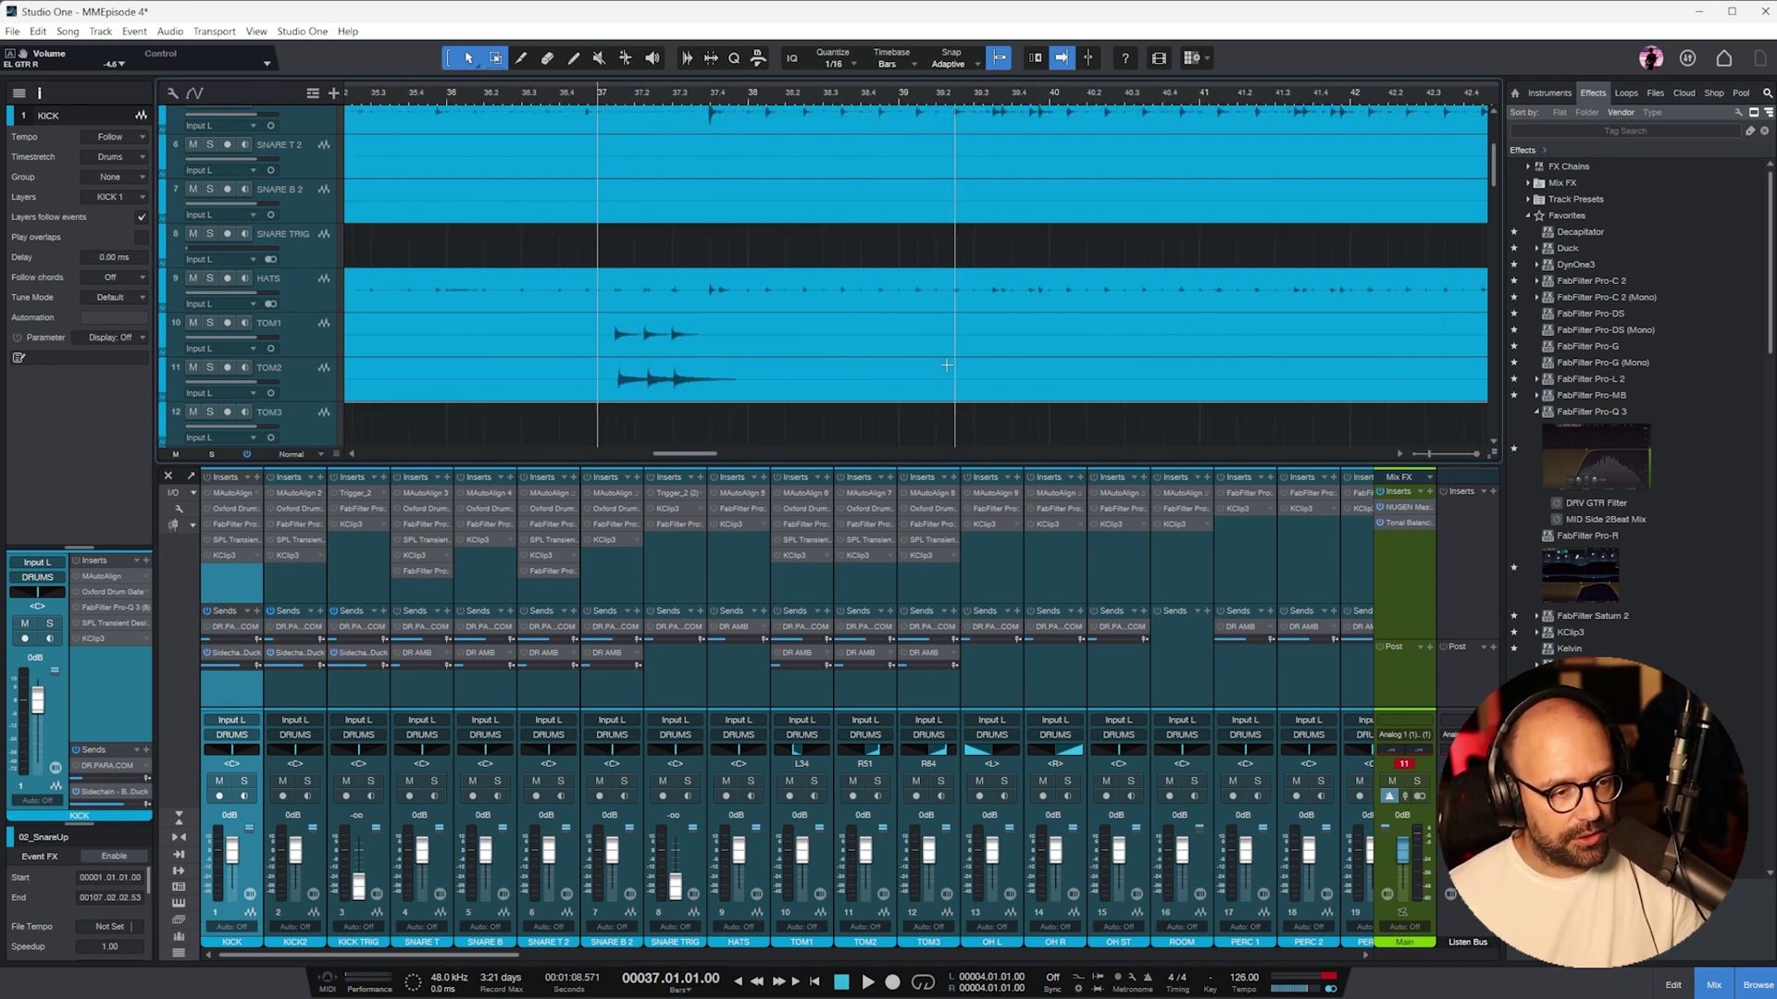
- Open the MAutoAlign insert on the SNARE B 2 channel, look over its settings, and close it
{"action": "left_click", "coordinate": [612, 493]}
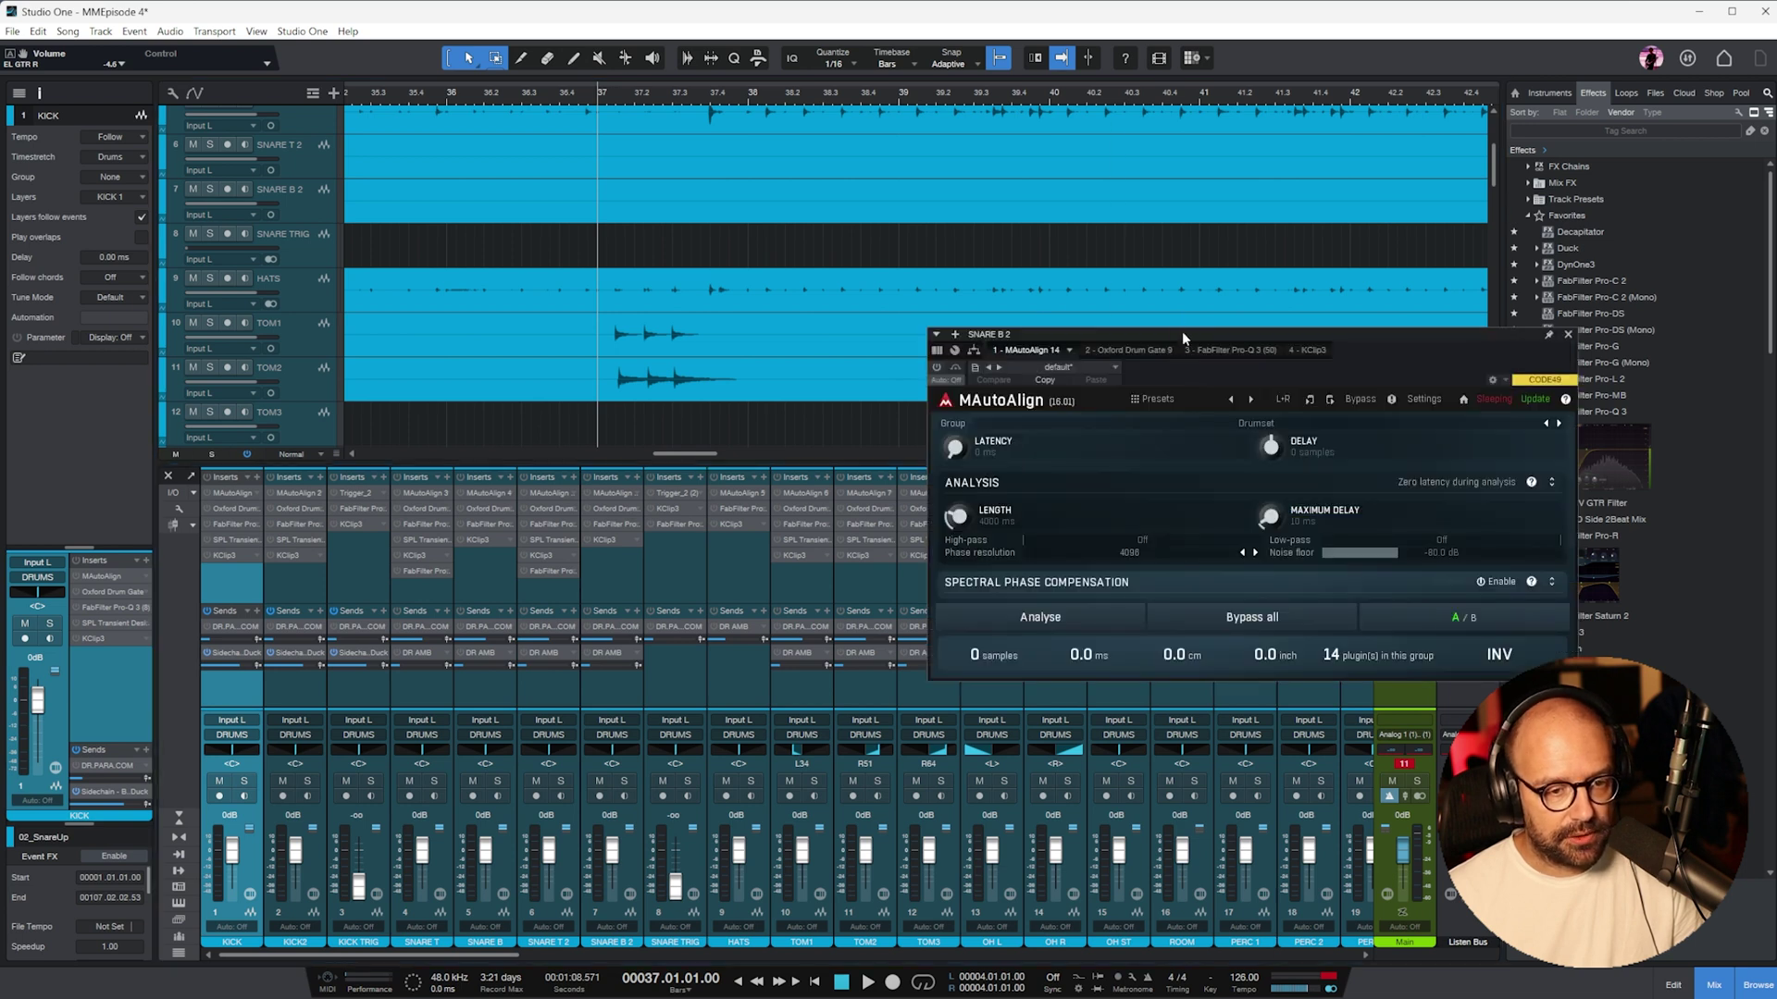
{"action": "left_click_drag", "start_coordinate": [1179, 330], "coordinate": [736, 340]}
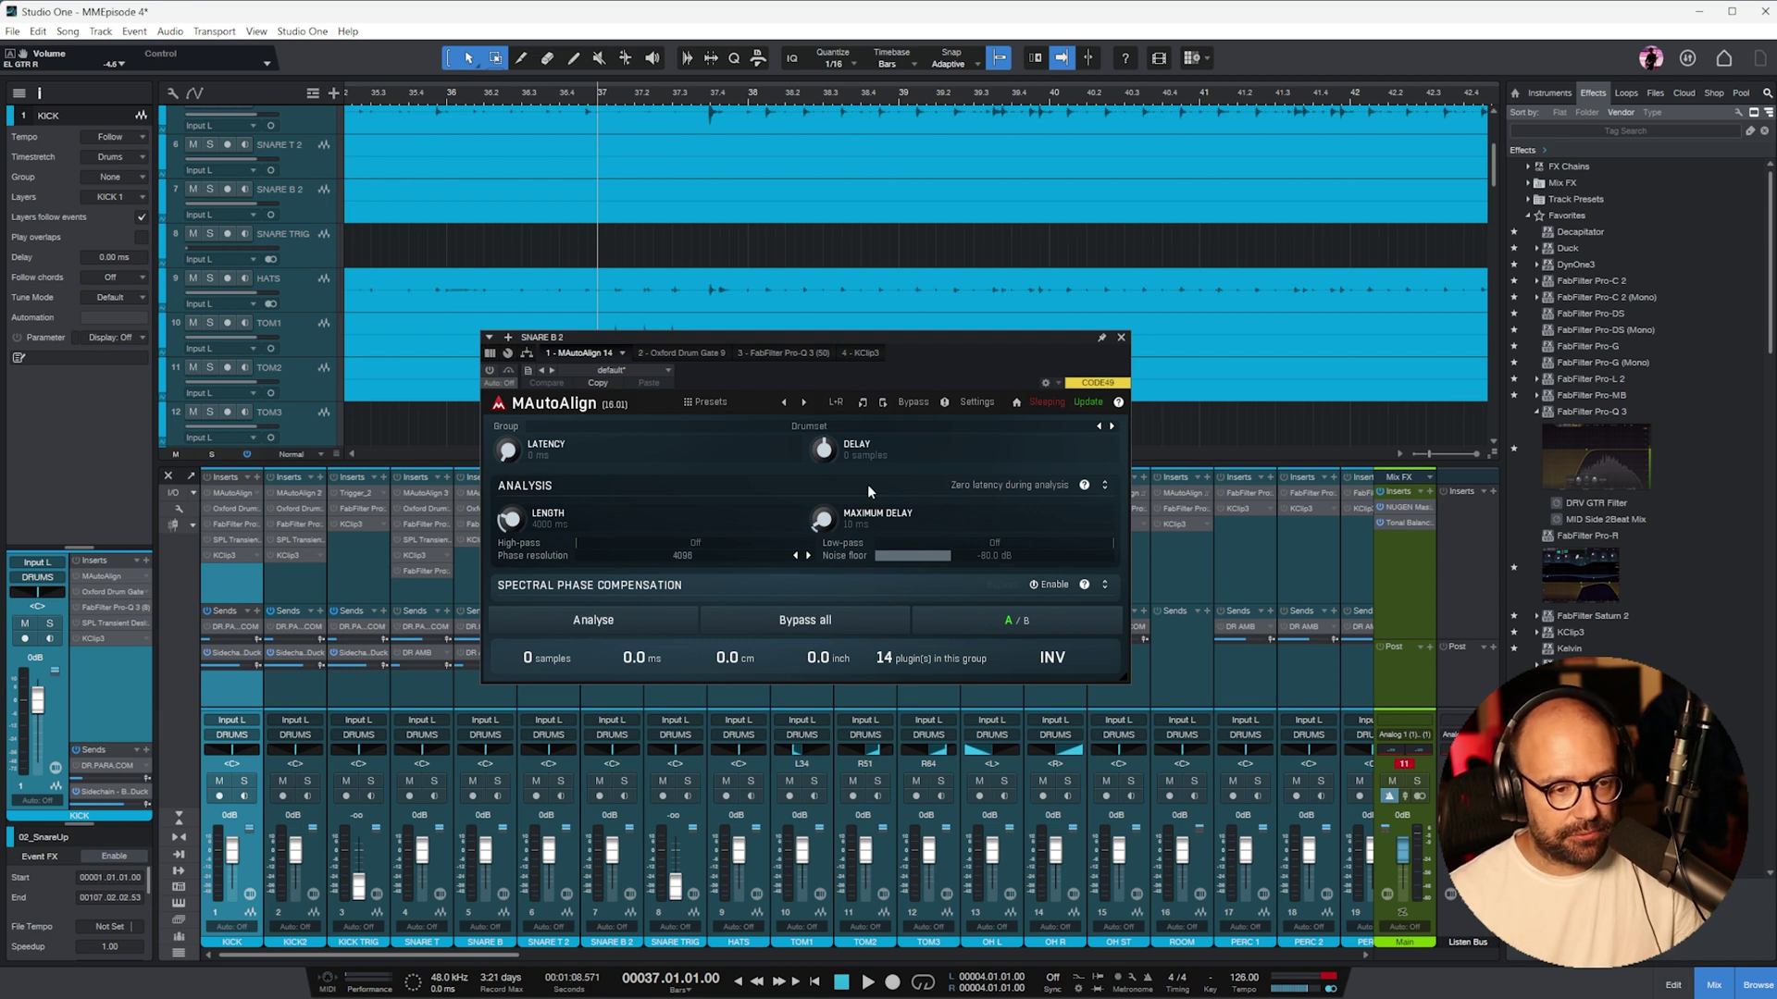
{"action": "left_click", "coordinate": [1121, 338]}
{"action": "key", "text": "w"}
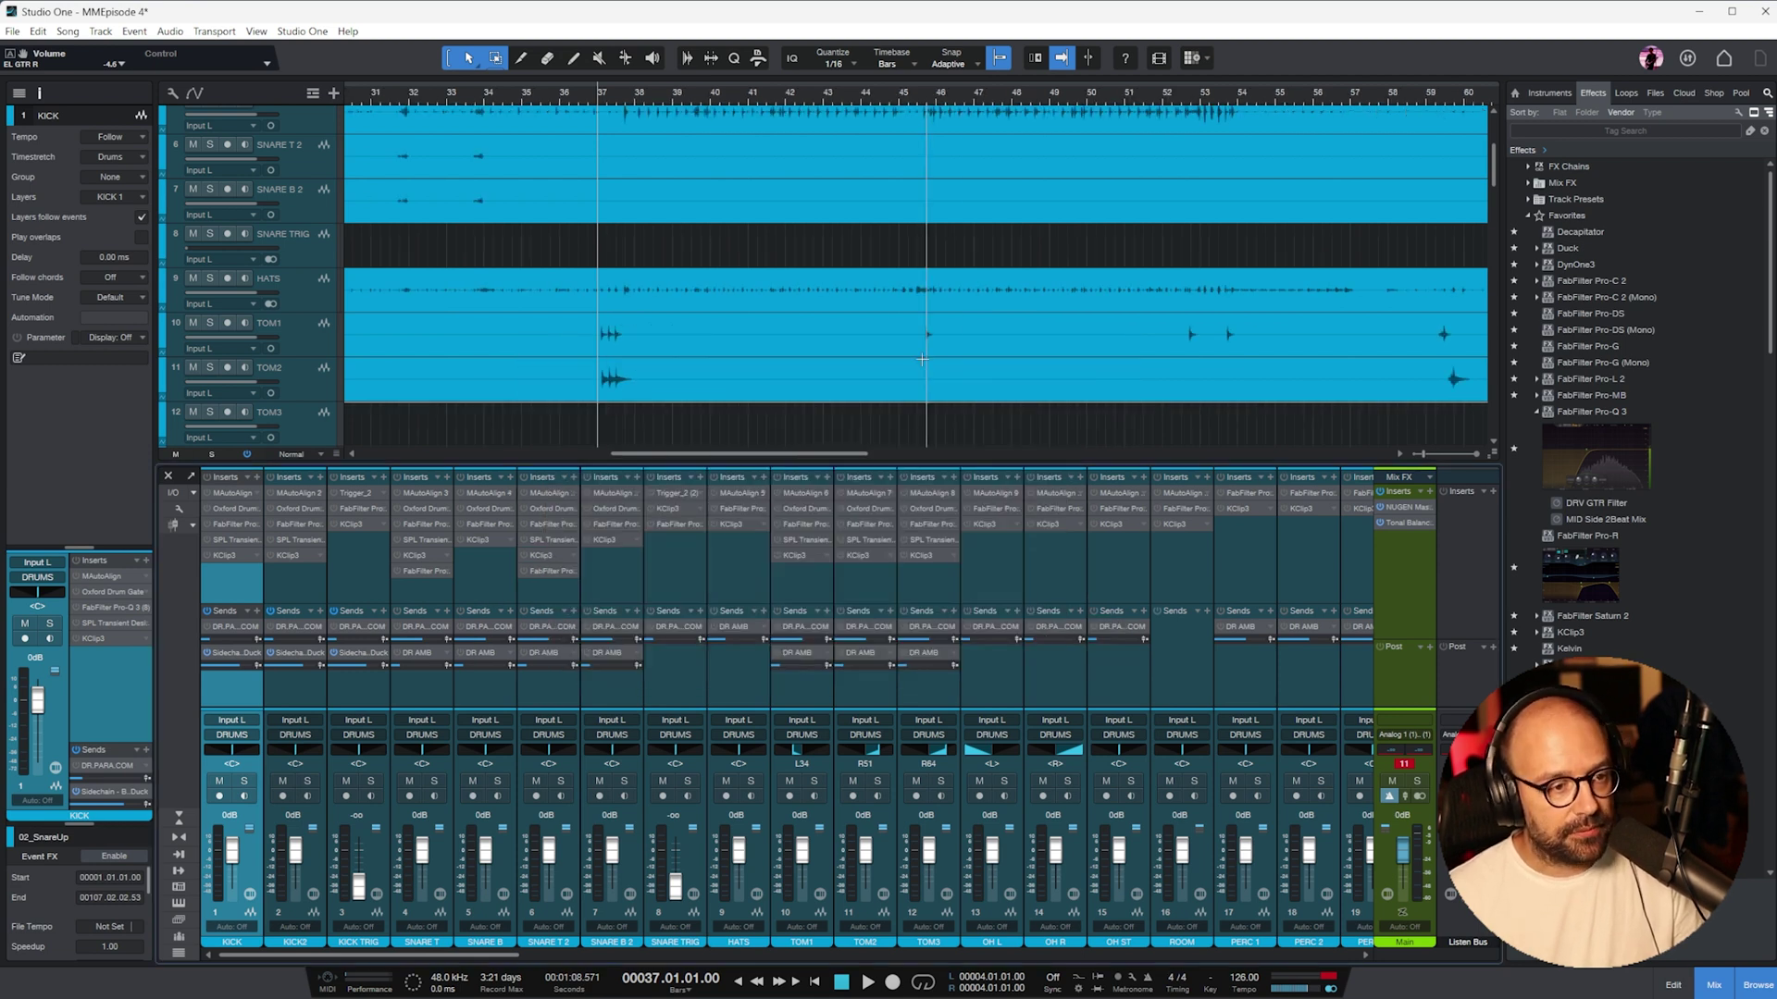
- Add SNARE T and SNARE B to the KICK selection, and check the SNARE T 2 and SNARE B 2 hits around bar 31.3
{"action": "scroll", "coordinate": [883, 318], "scroll_direction": "up", "scroll_amount": 4}
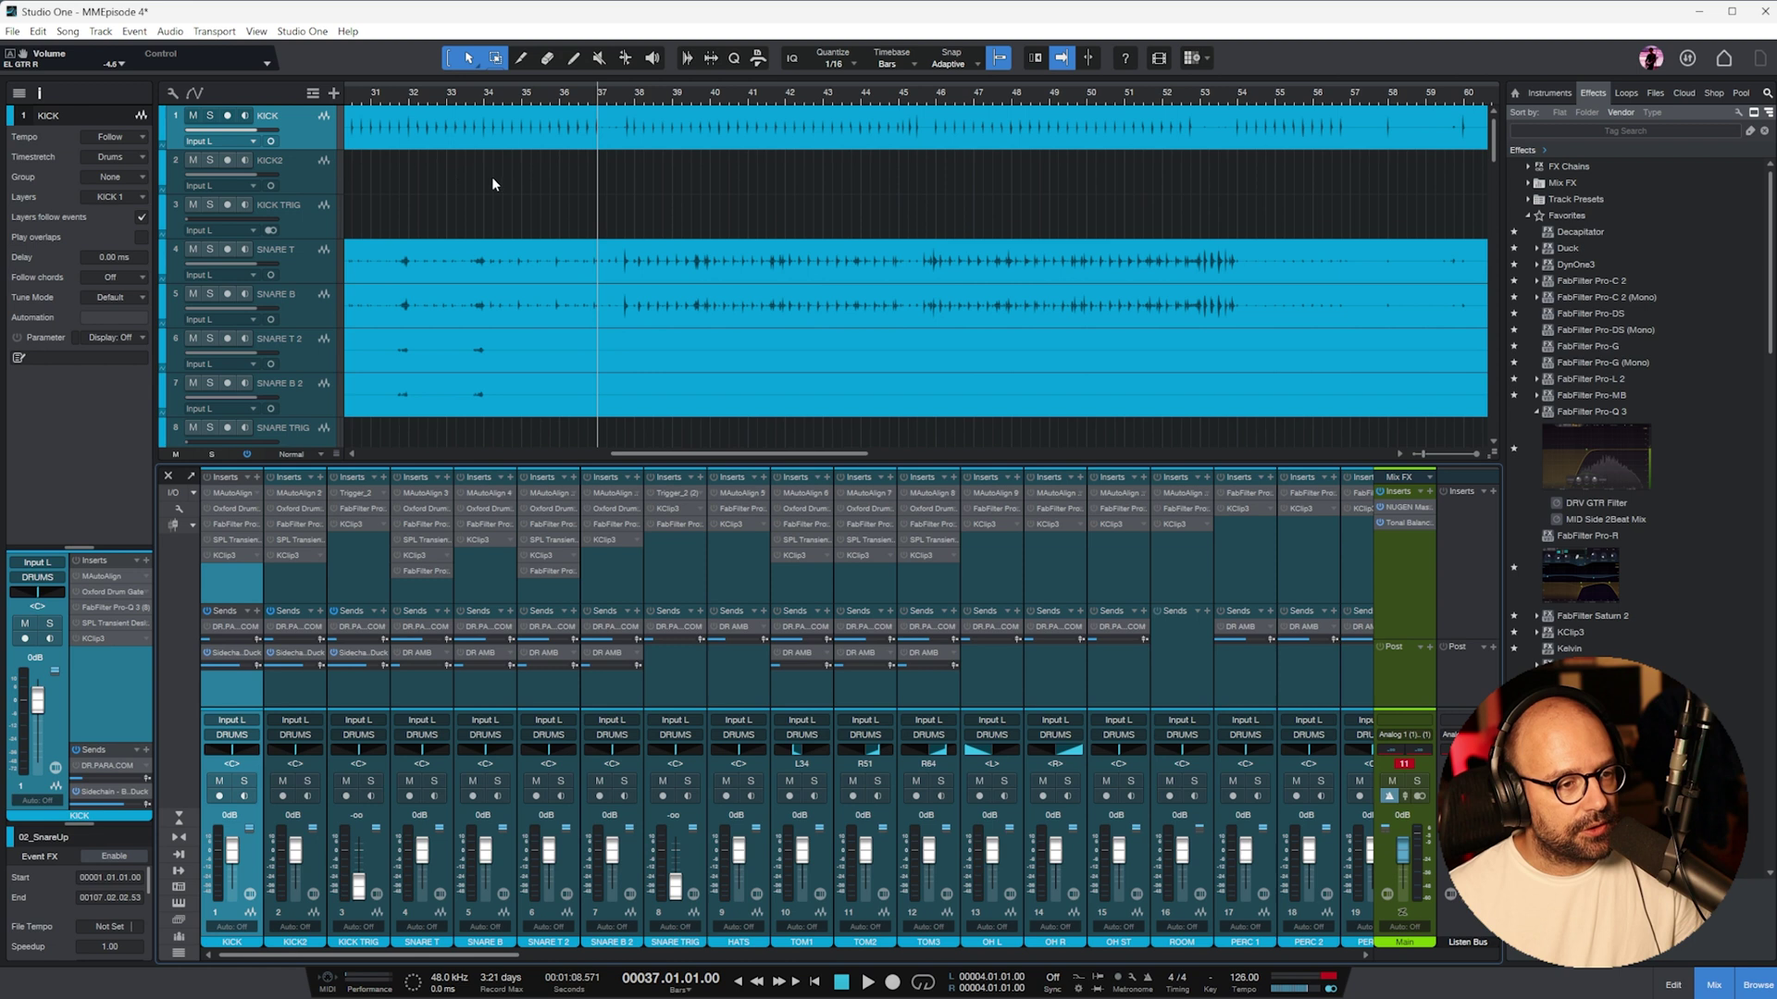
{"action": "left_click", "coordinate": [331, 268]}
{"action": "left_click", "coordinate": [306, 310], "text": "shift"}
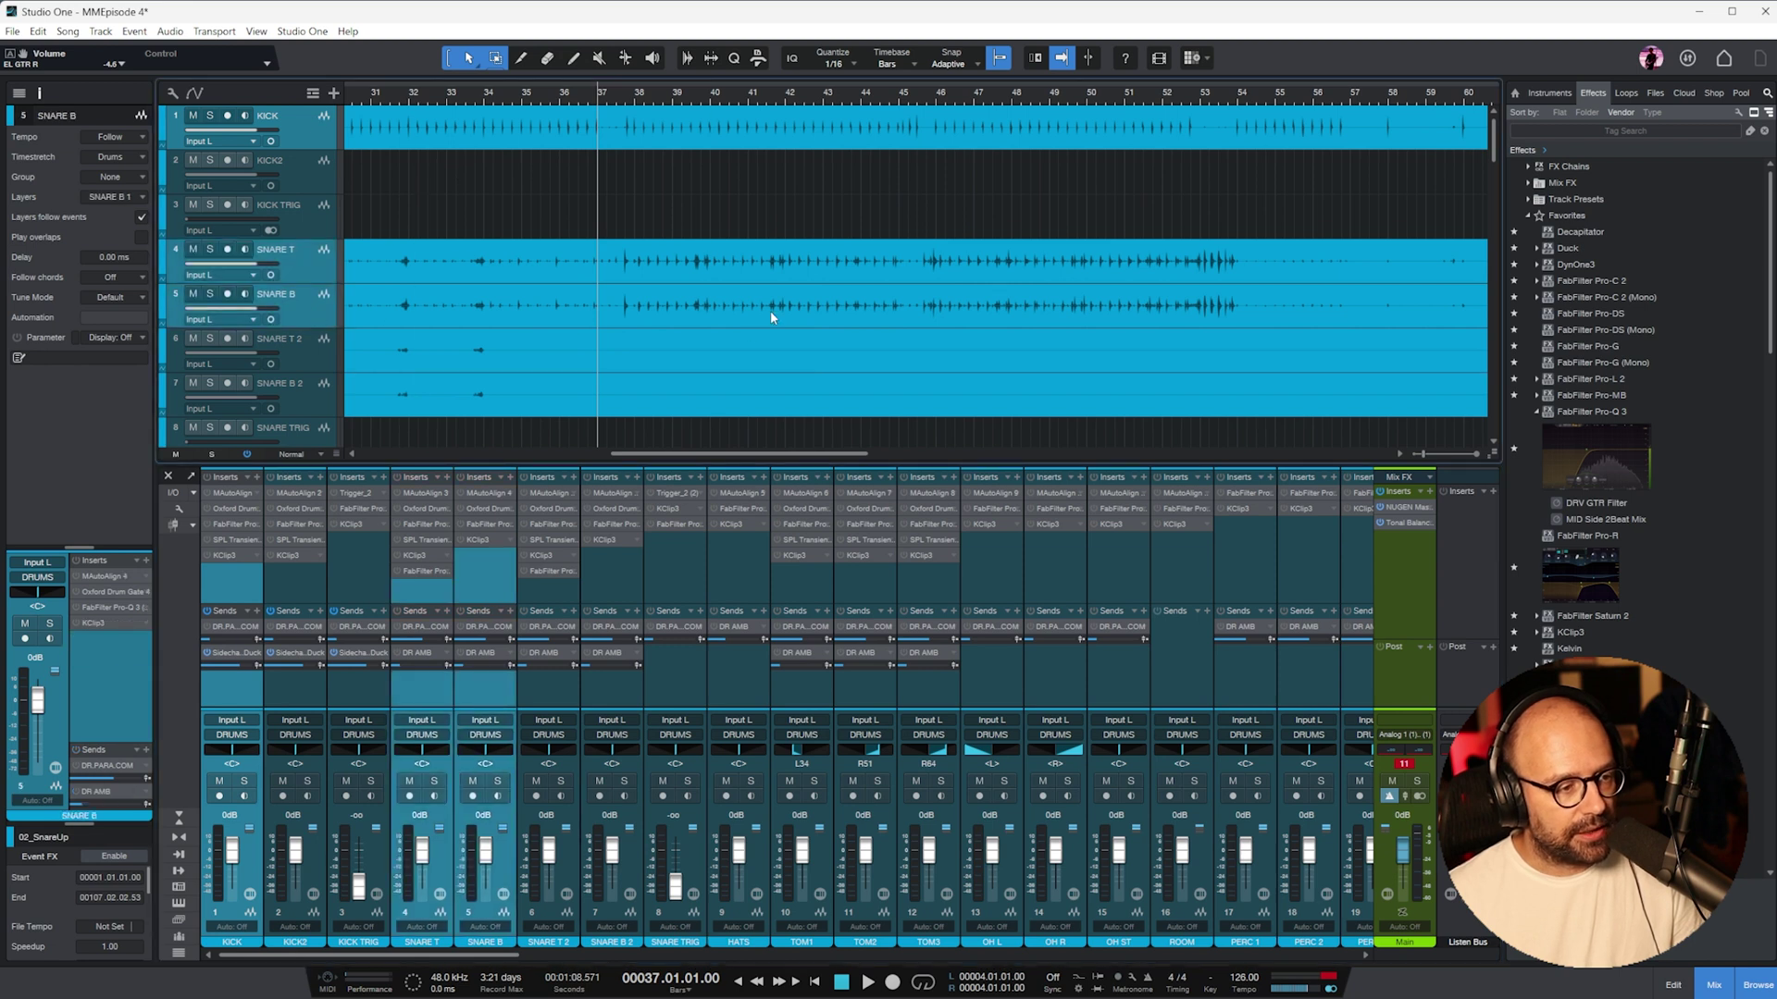
{"action": "scroll", "coordinate": [753, 333], "scroll_direction": "down", "scroll_amount": 2}
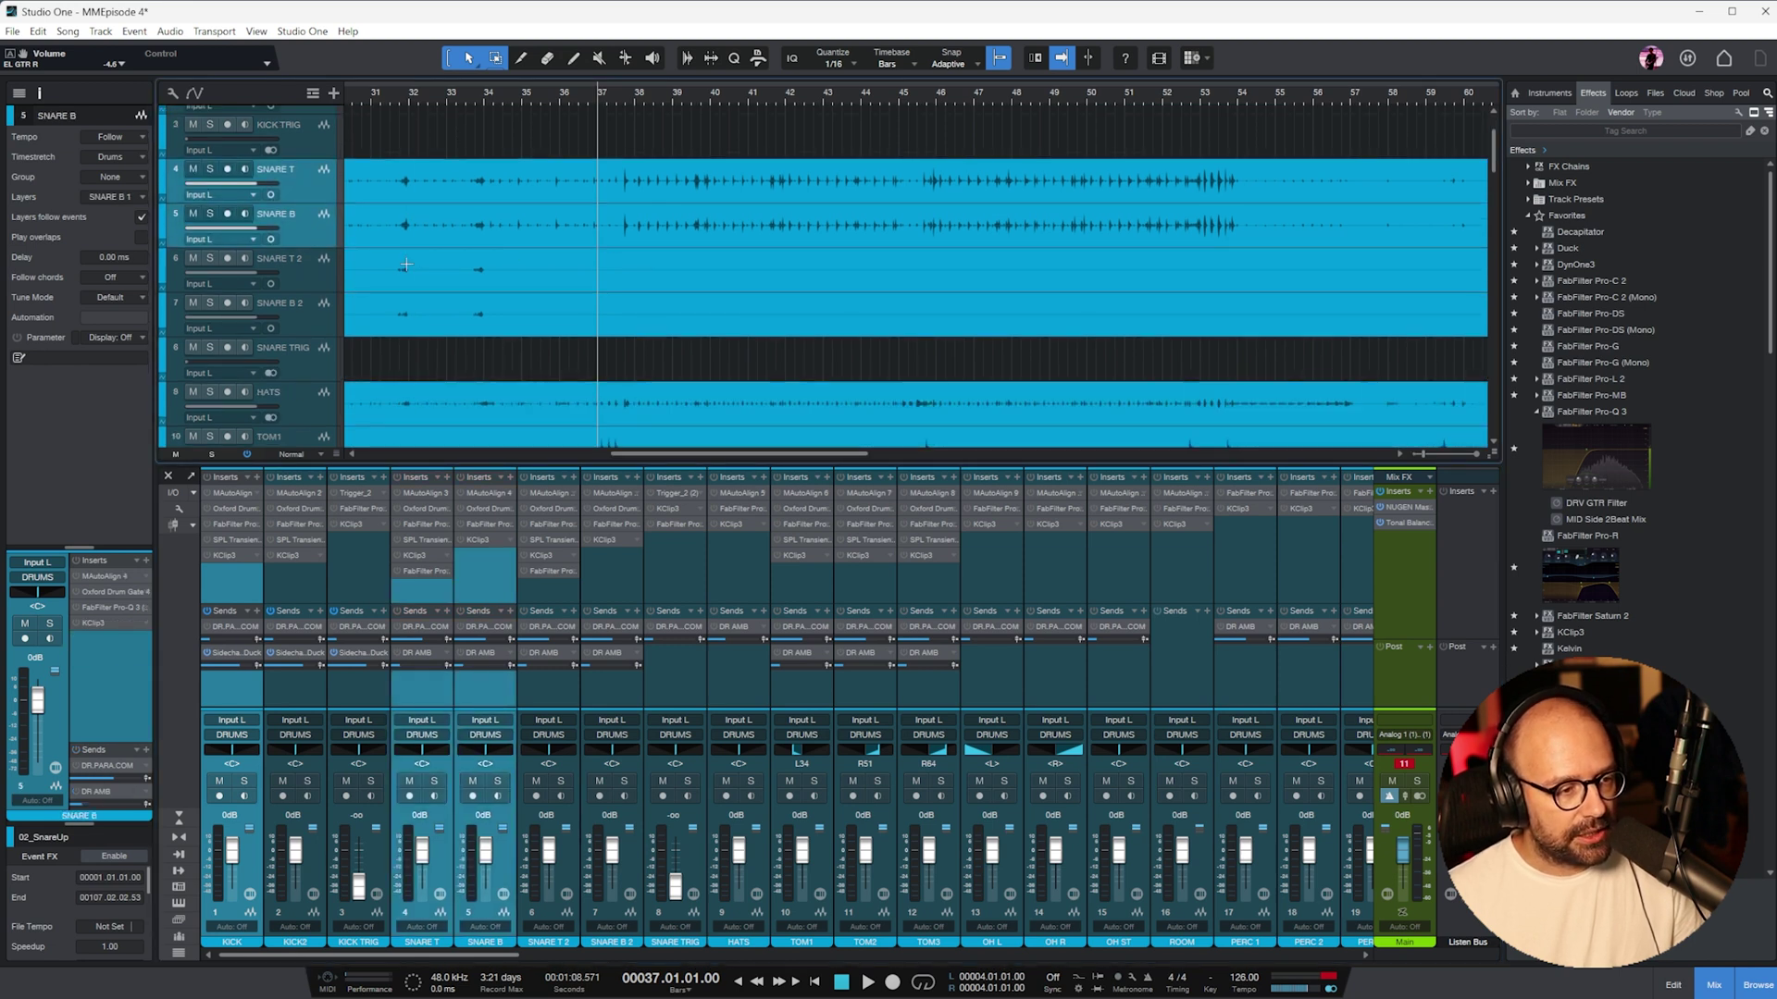
{"action": "left_click", "coordinate": [392, 140]}
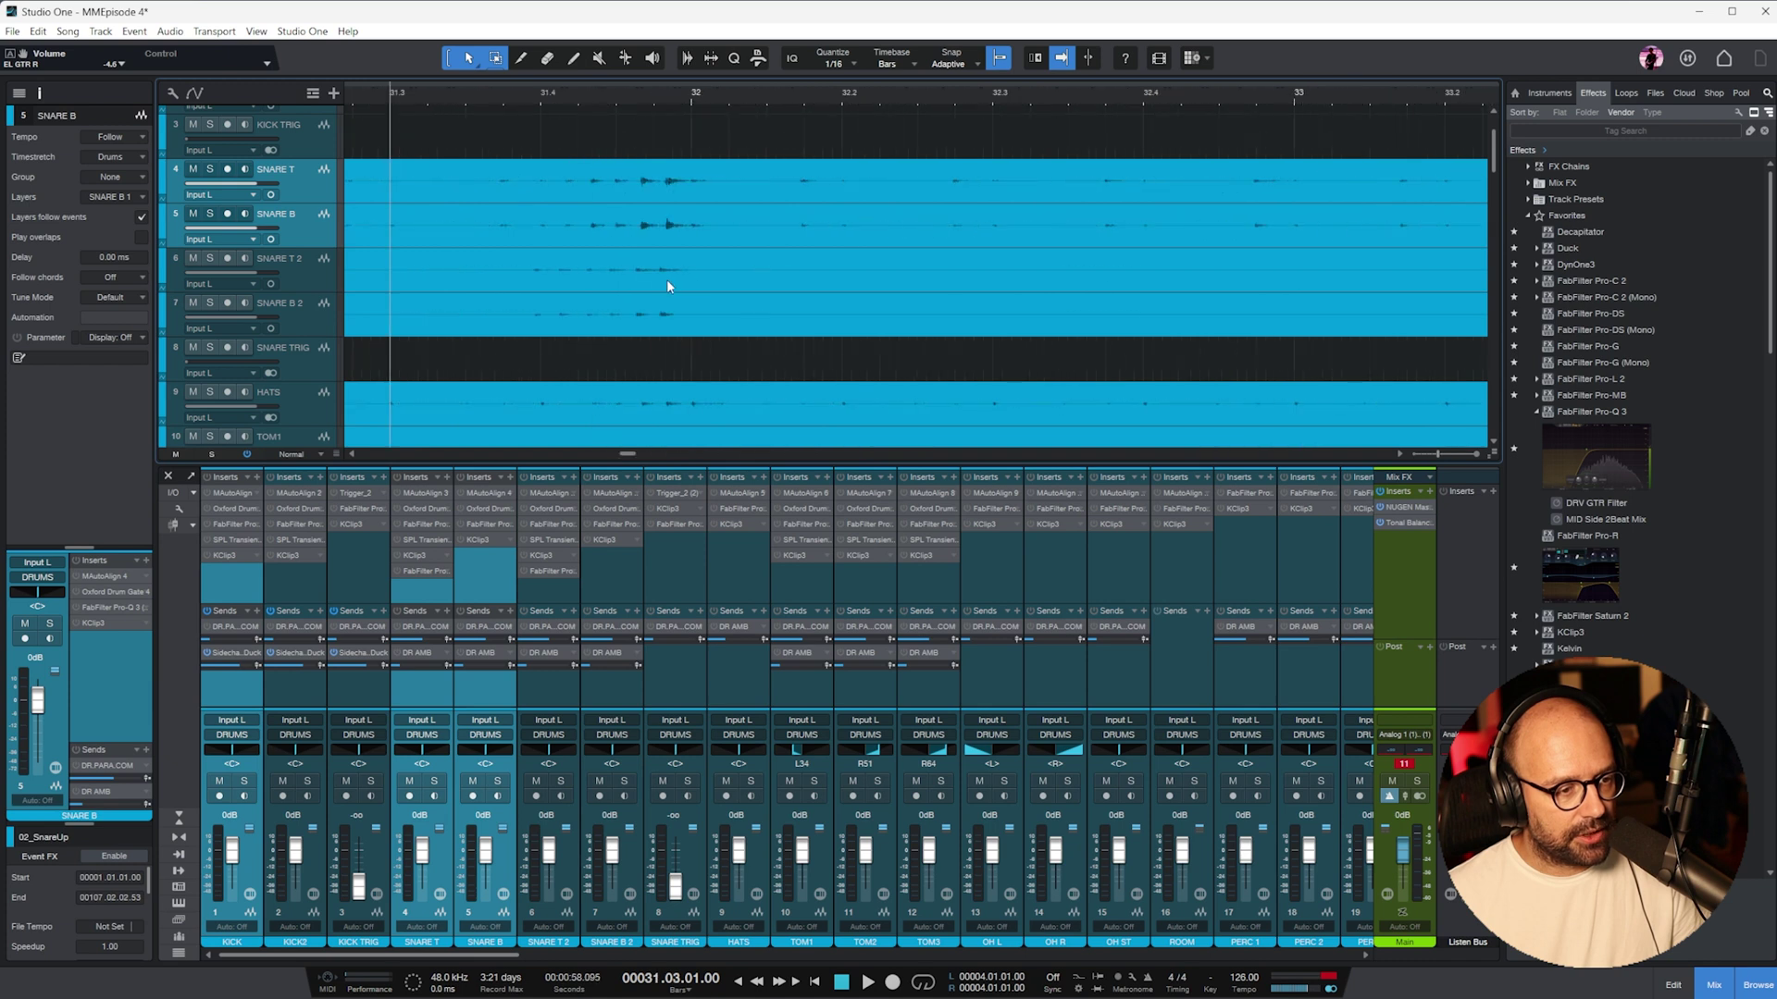
{"action": "scroll", "coordinate": [518, 231], "scroll_direction": "down", "scroll_amount": 3}
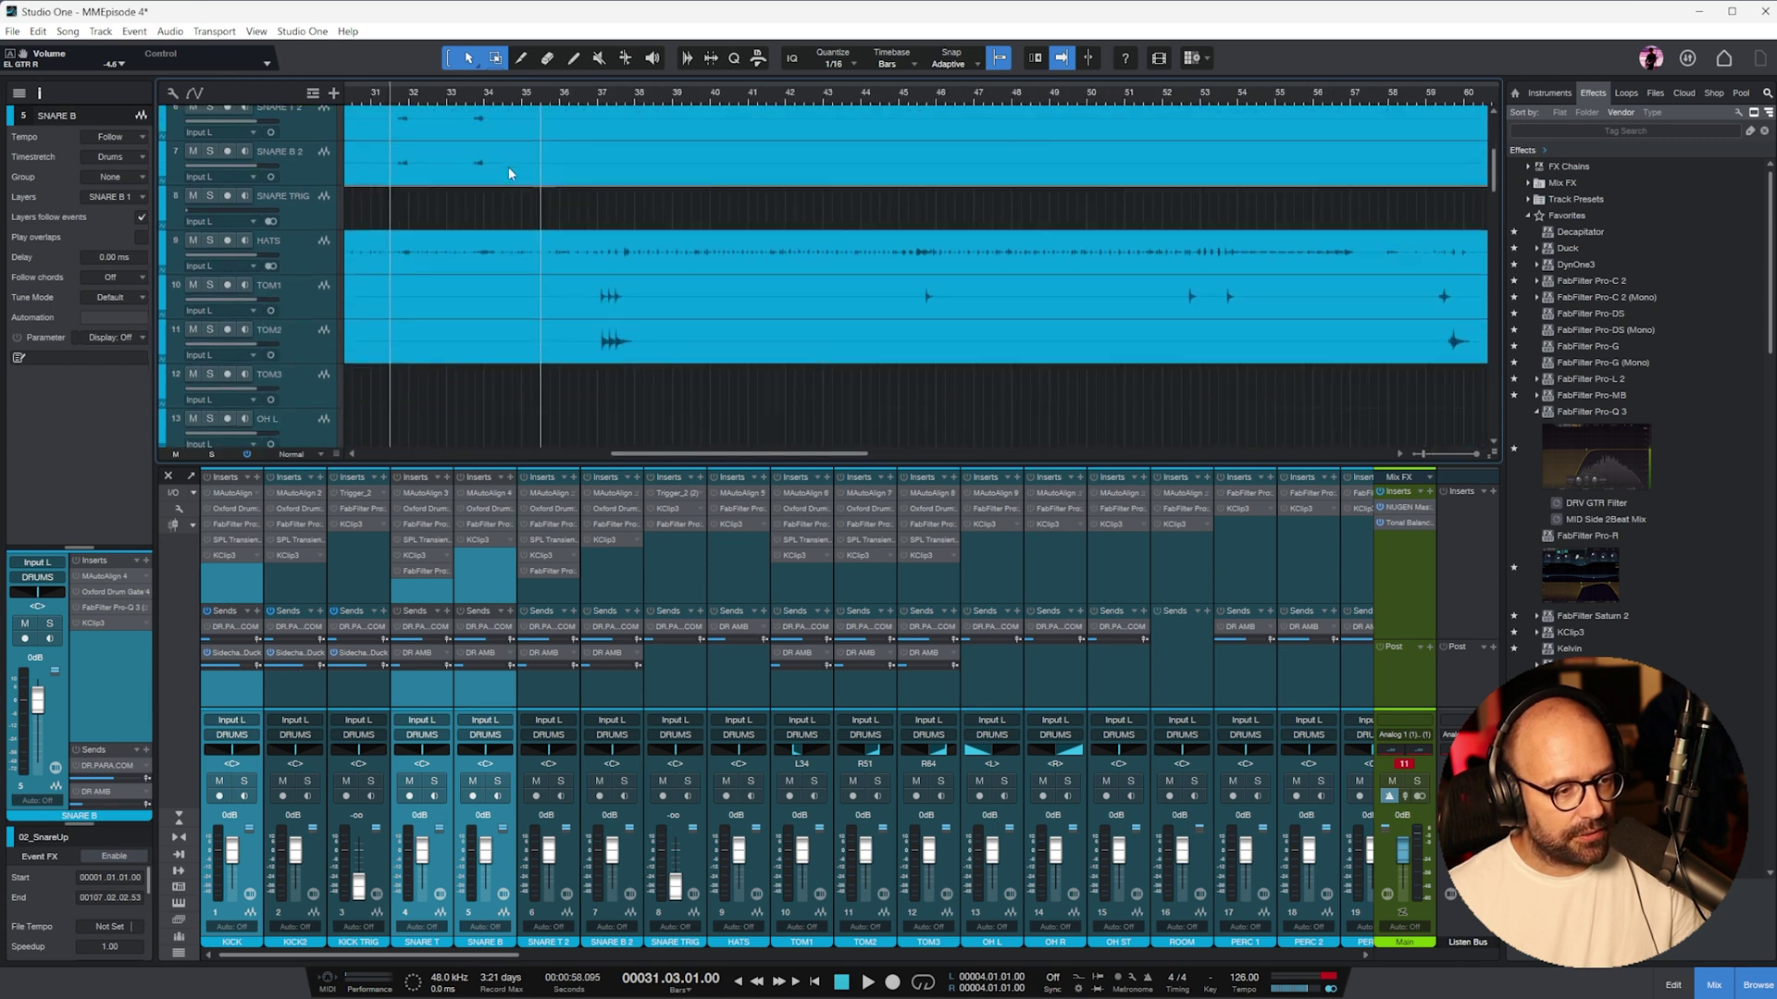
- Add the HATS, TOM1, TOM2, OH ST and ROOM tracks to the selection
{"action": "left_click", "coordinate": [298, 252]}
{"action": "scroll", "coordinate": [648, 240], "scroll_direction": "down", "scroll_amount": 2}
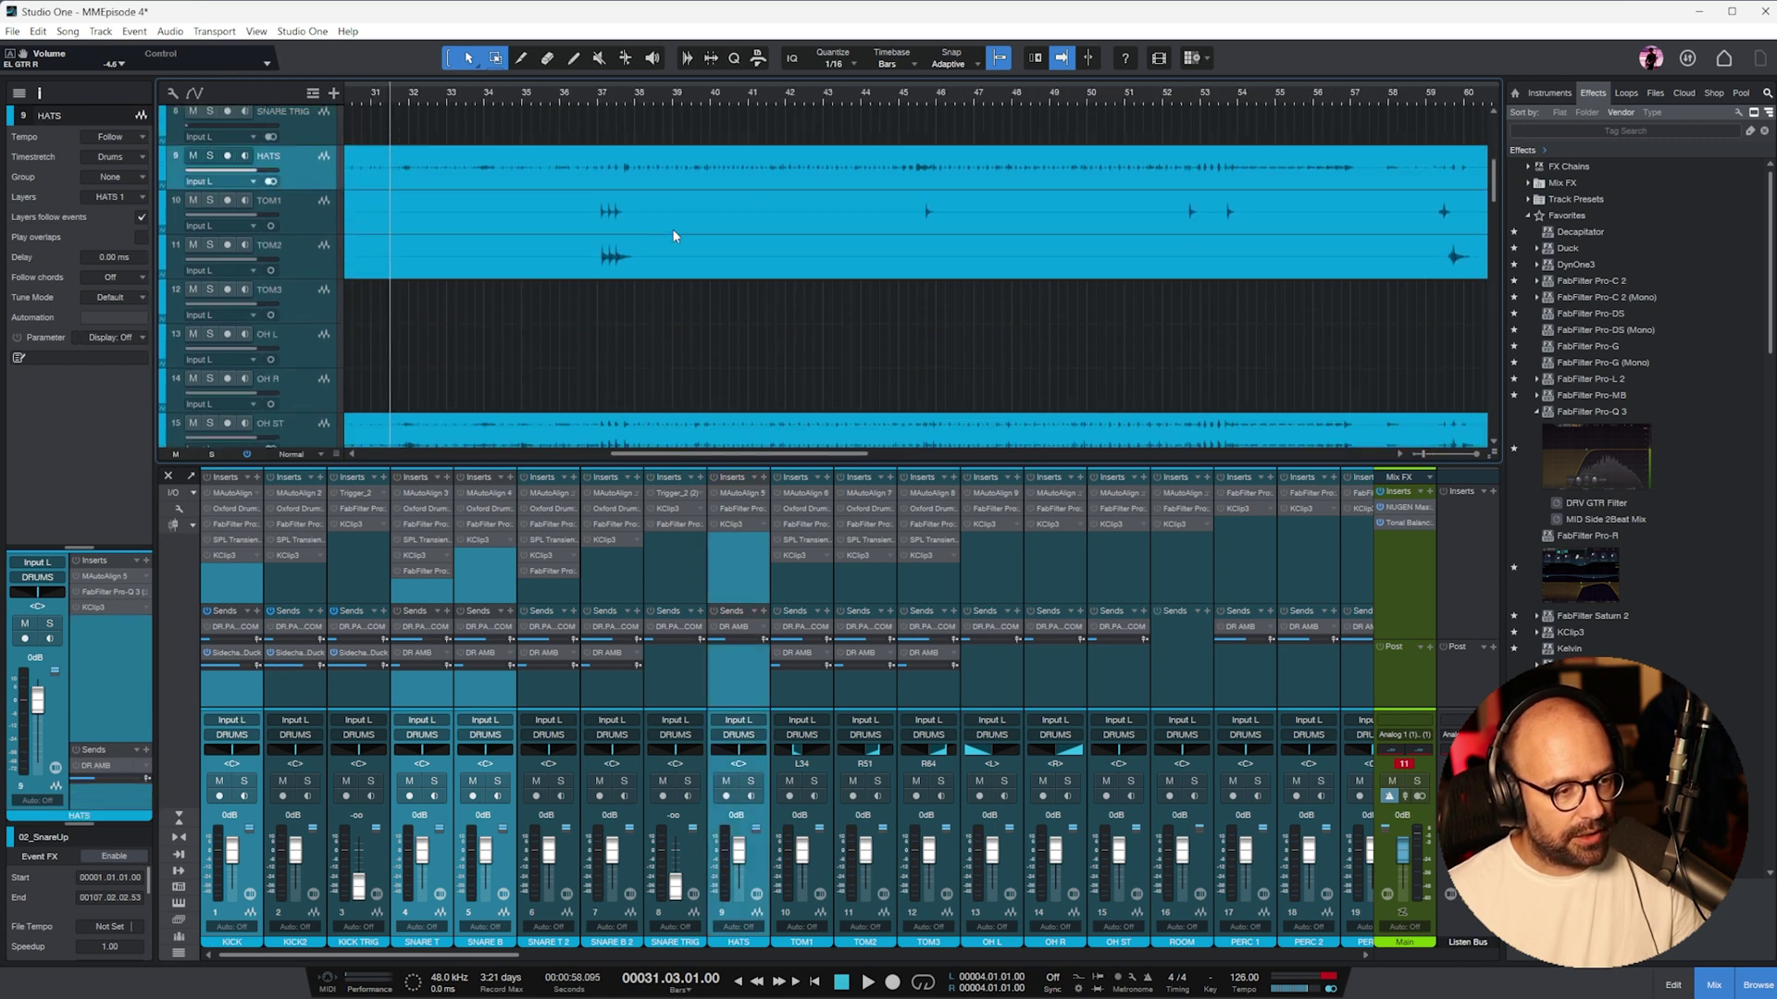
{"action": "left_click", "coordinate": [285, 226]}
{"action": "left_click", "coordinate": [287, 261], "text": "shift"}
{"action": "scroll", "coordinate": [437, 277], "scroll_direction": "down", "scroll_amount": 3}
{"action": "left_click", "coordinate": [321, 205]}
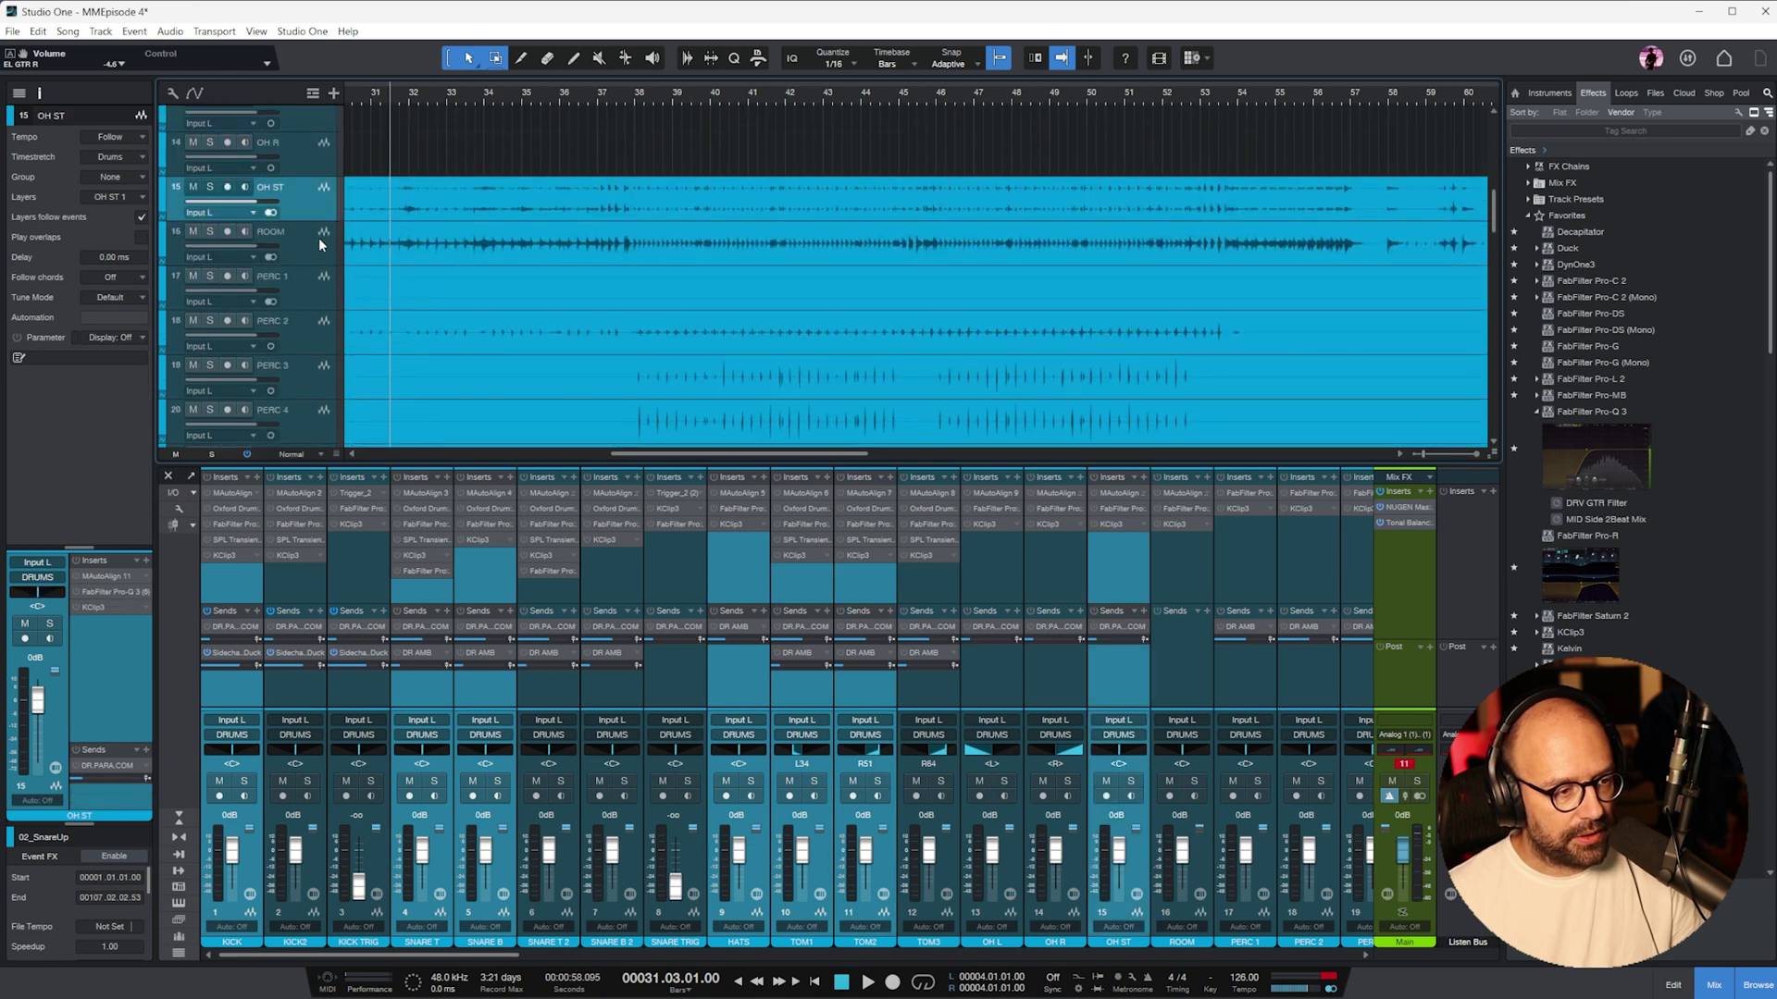
{"action": "left_click", "coordinate": [311, 260]}
{"action": "scroll", "coordinate": [793, 225], "scroll_direction": "down", "scroll_amount": 3}
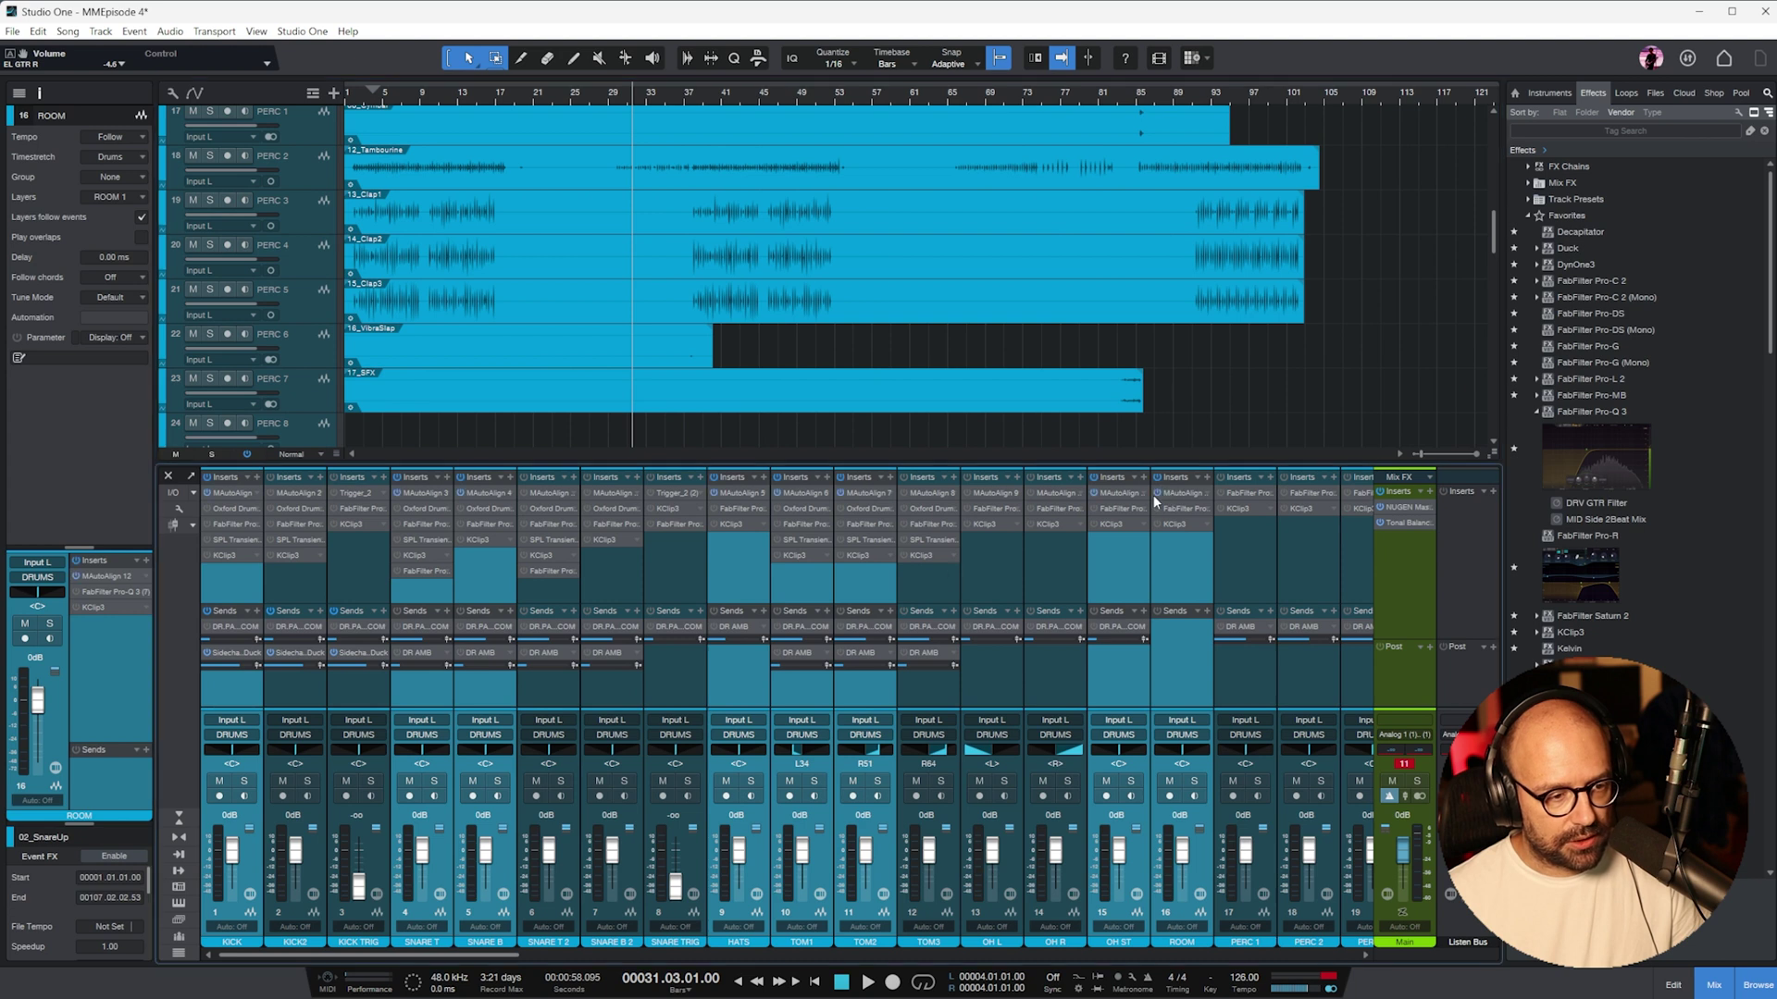
- Activate MAutoAlign on the selected drum channels, and view its settings on HATS, KICK and SNARE T
{"action": "left_click", "coordinate": [738, 493]}
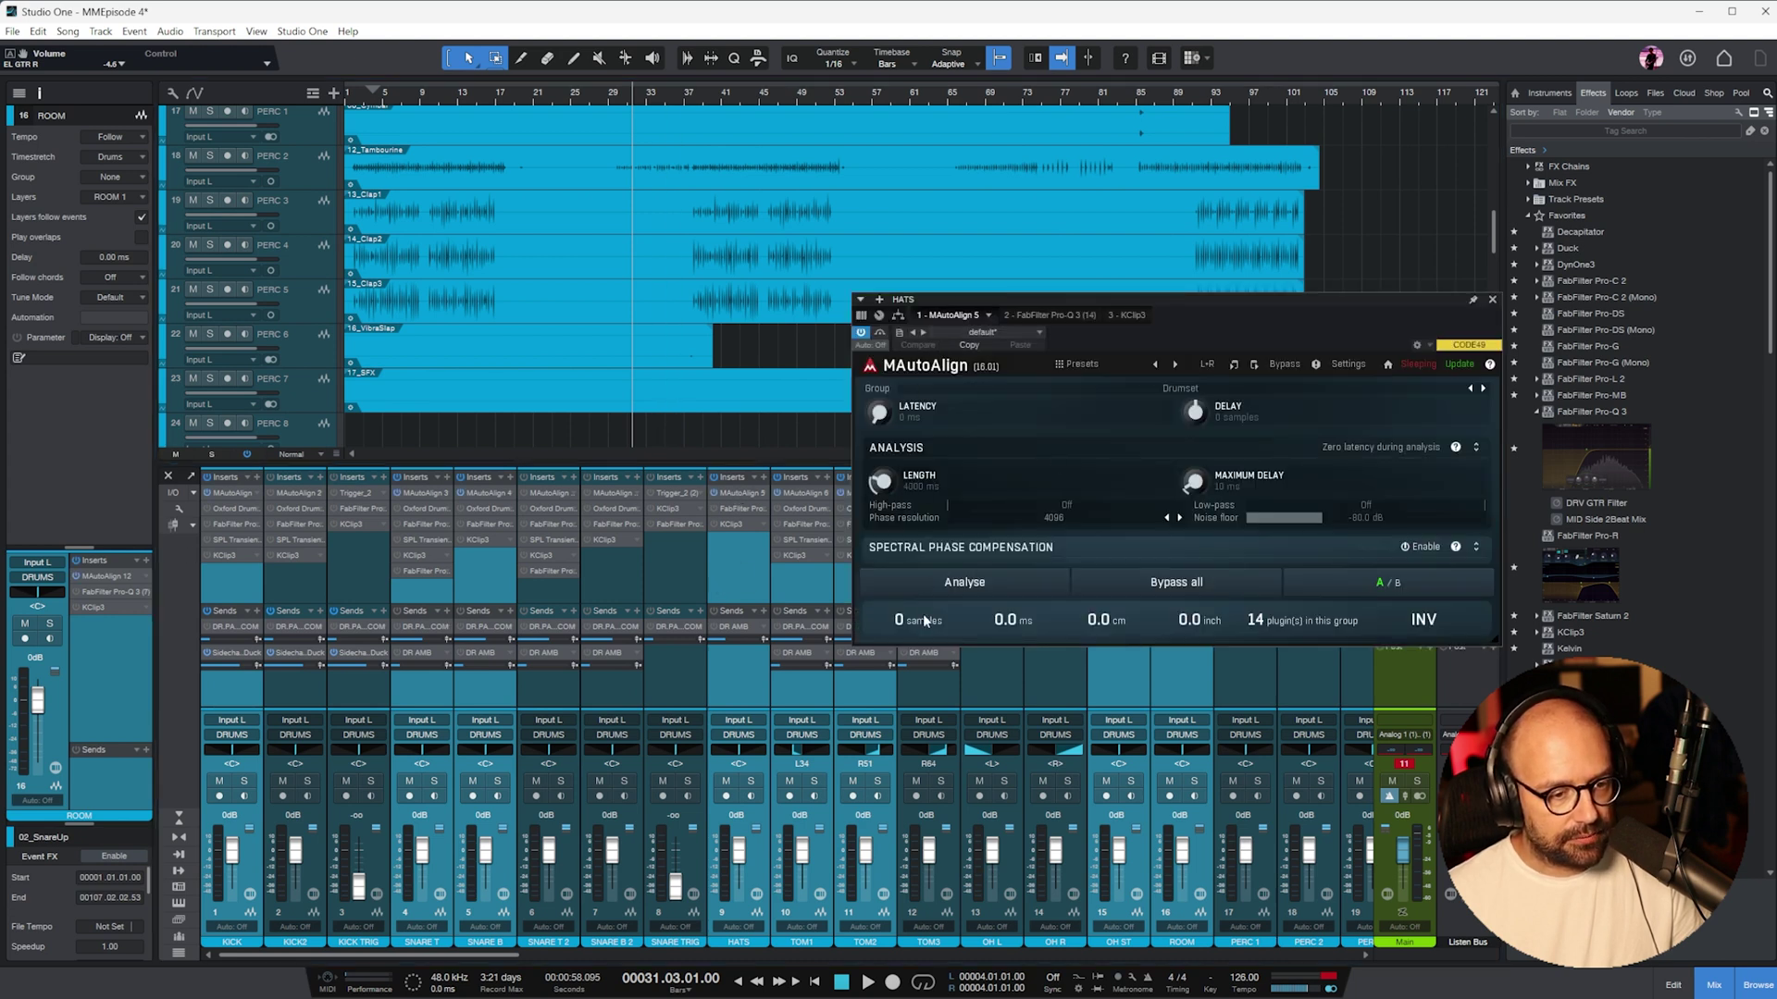
{"action": "left_click", "coordinate": [222, 596]}
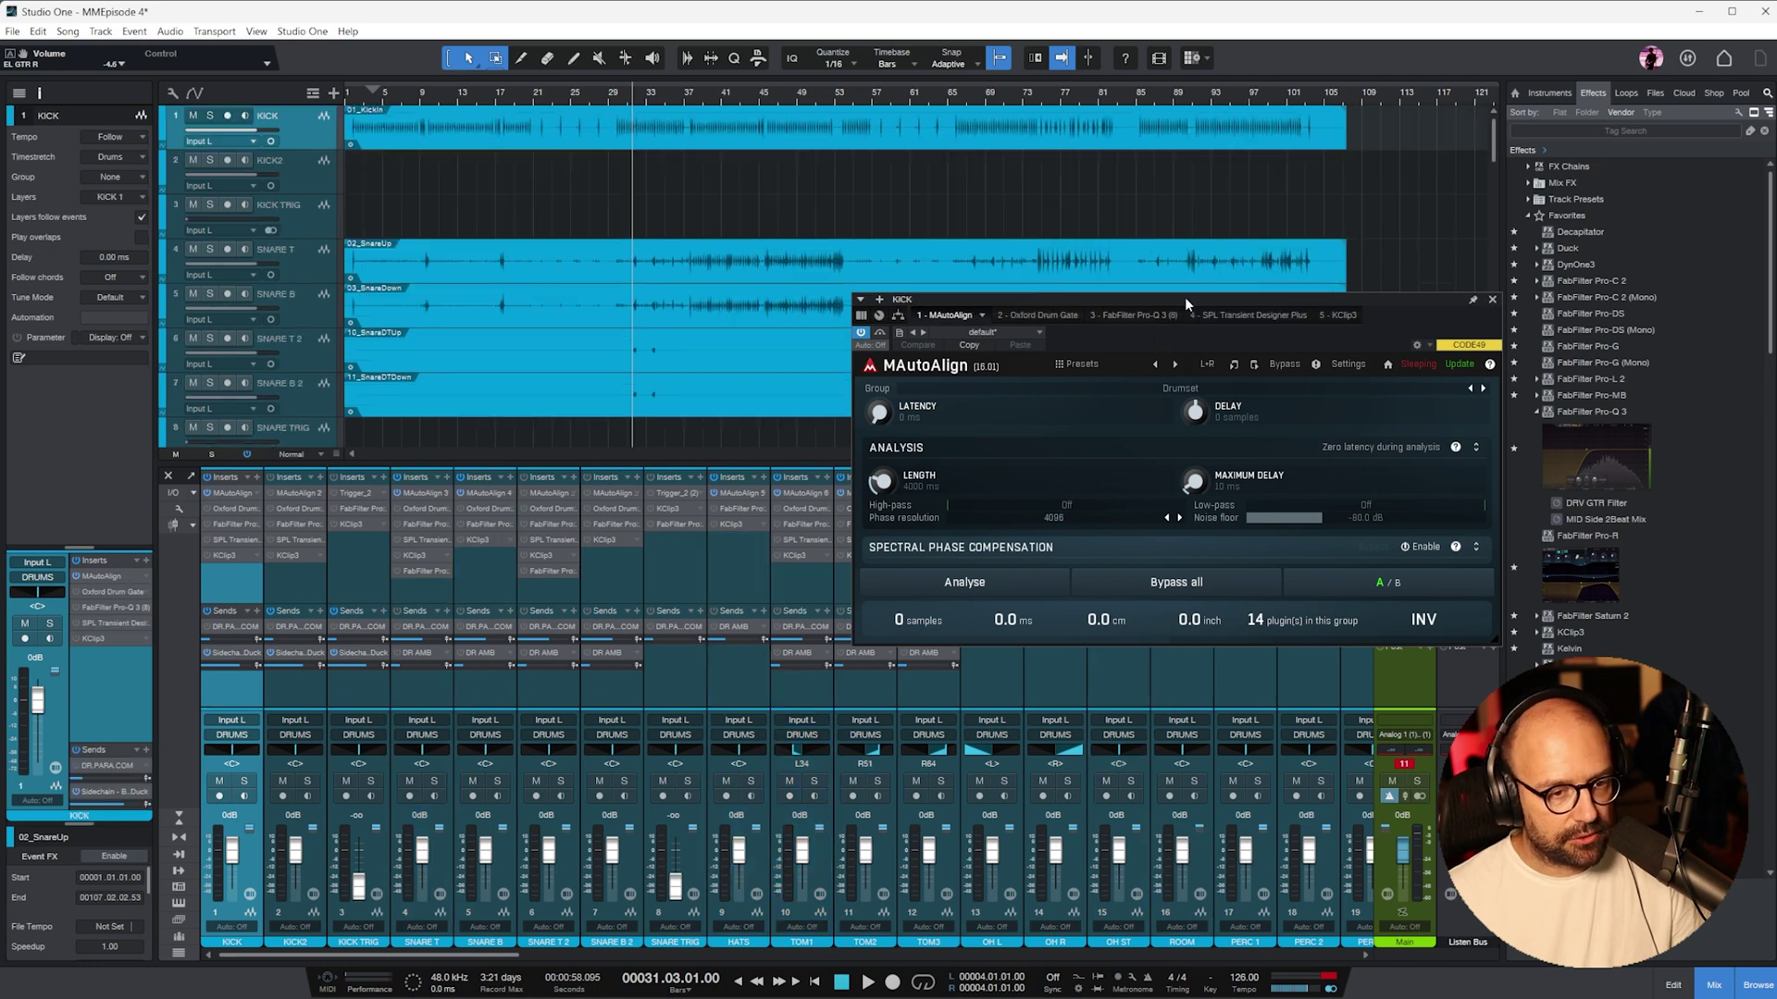
{"action": "left_click_drag", "start_coordinate": [1187, 304], "coordinate": [1069, 306]}
{"action": "scroll", "coordinate": [787, 151], "scroll_direction": "up", "scroll_amount": 4}
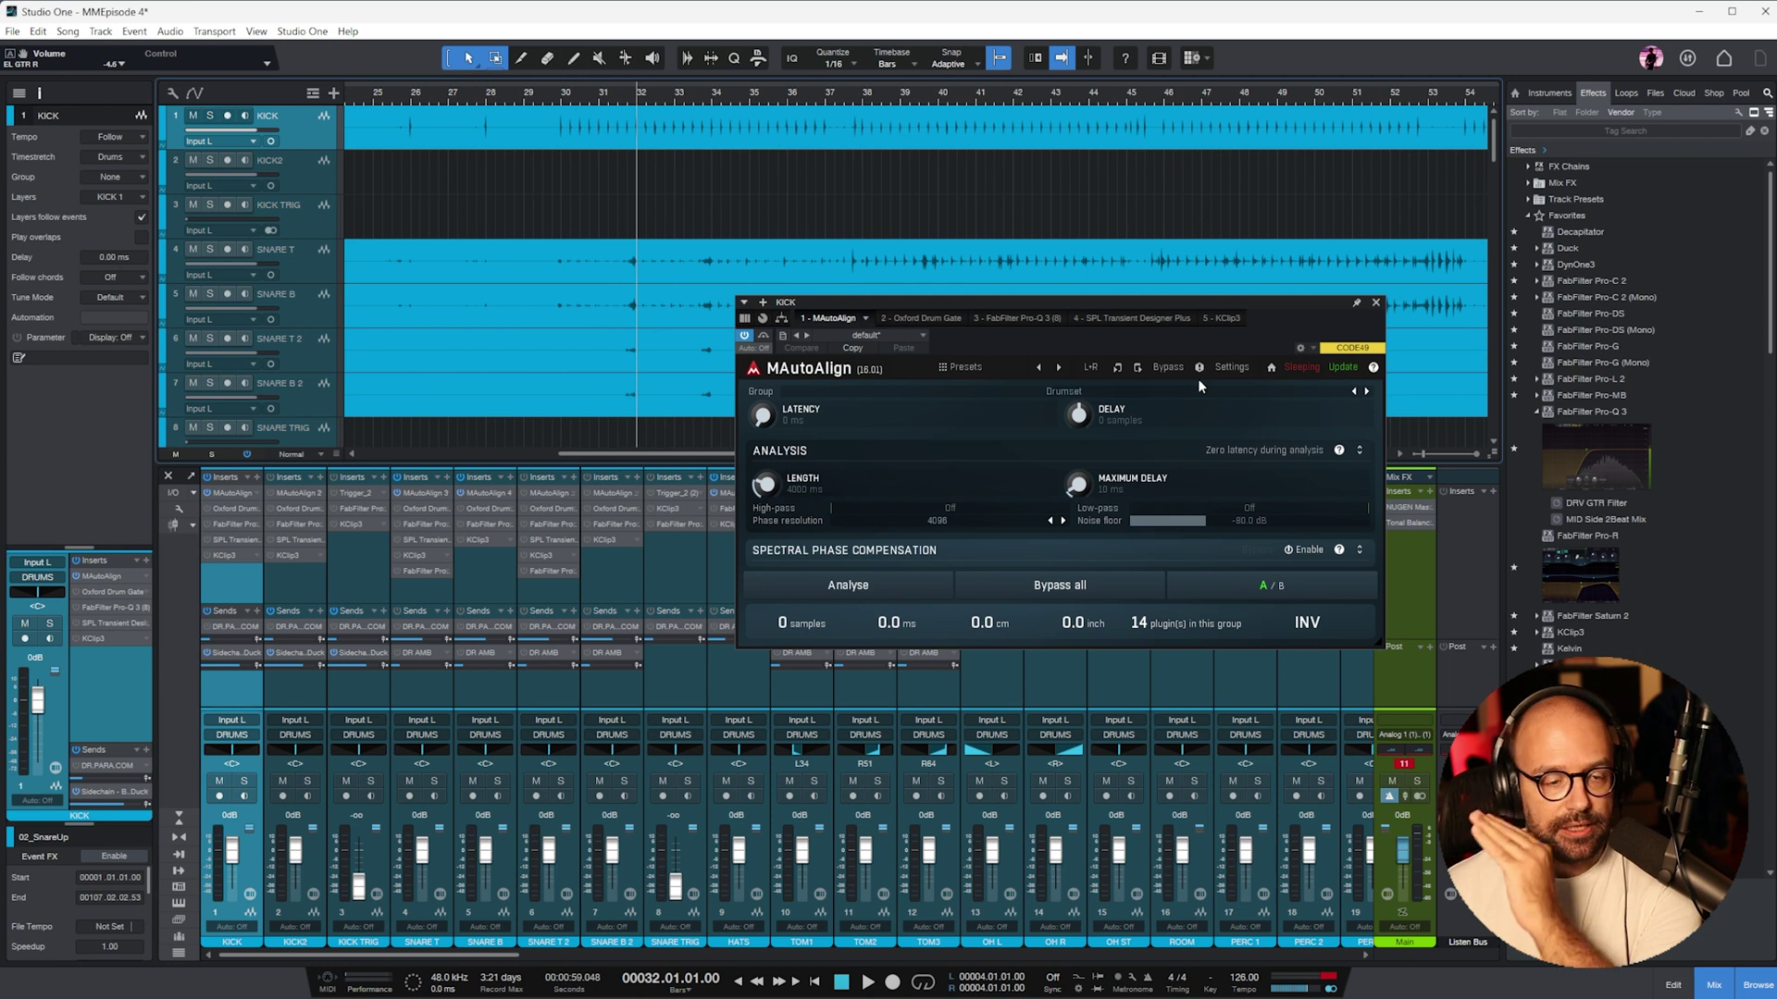
{"action": "left_click", "coordinate": [304, 268]}
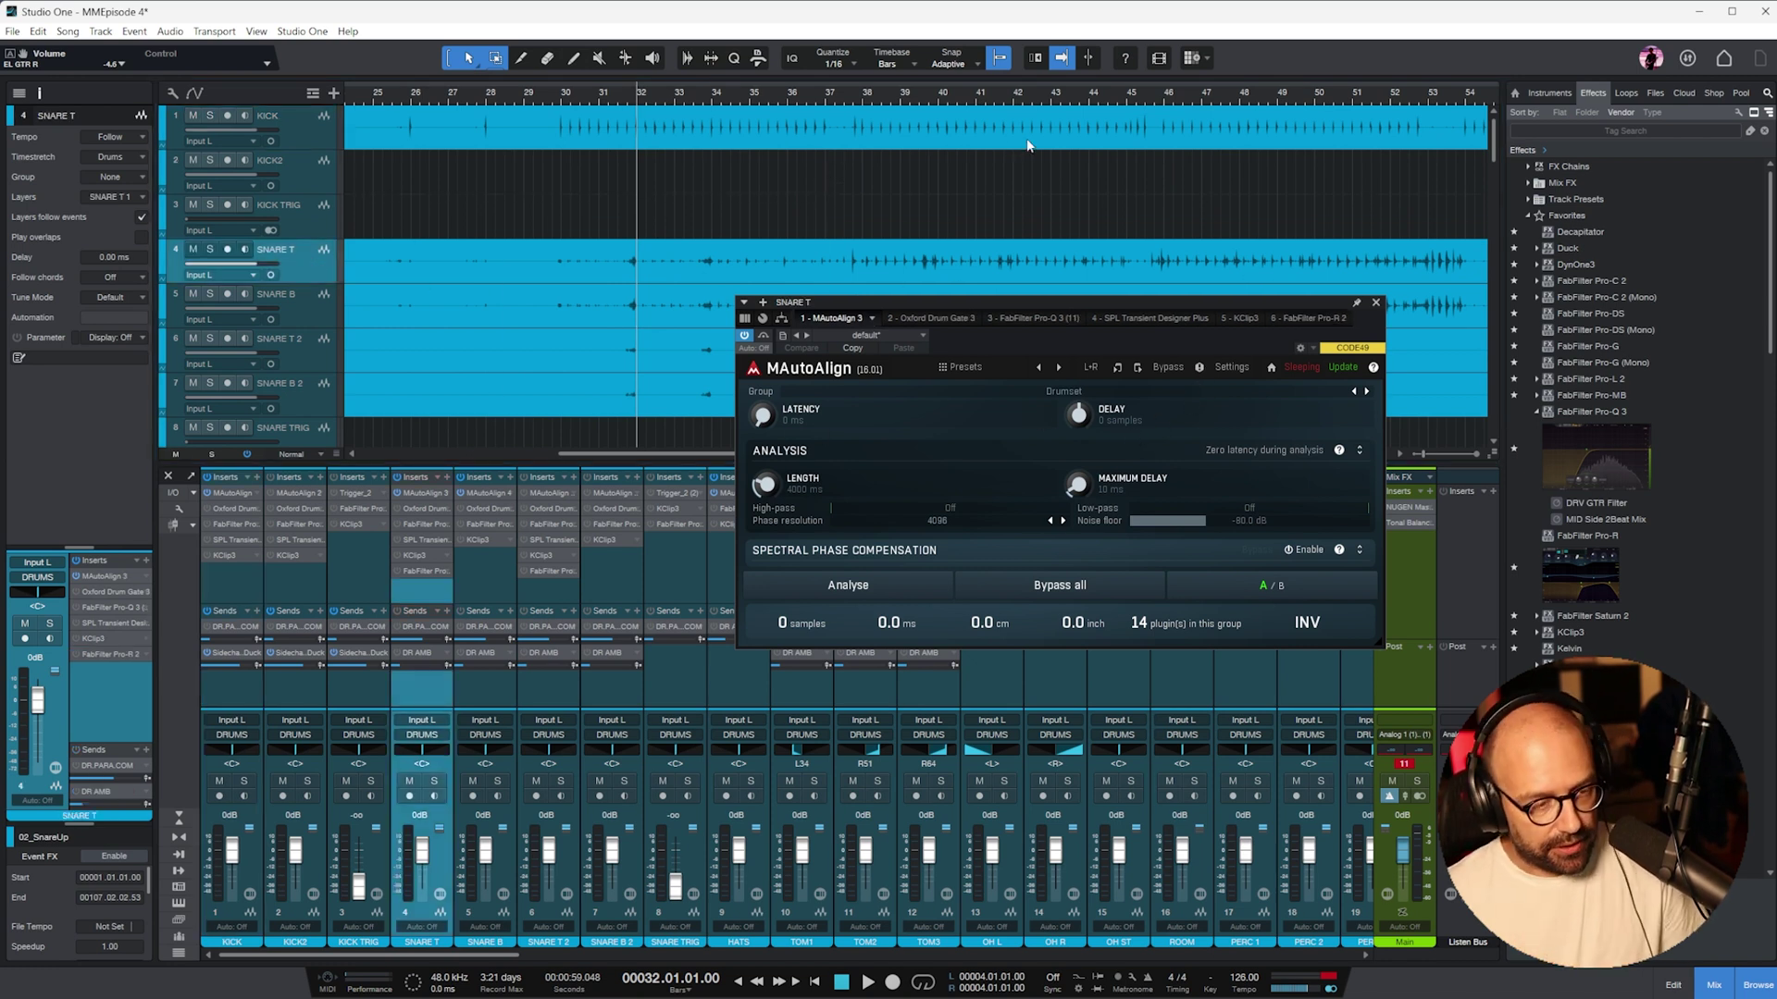
- Solo the drum channels and run the MAutoAlign analysis on the drum group during playback
{"action": "key", "text": "z"}
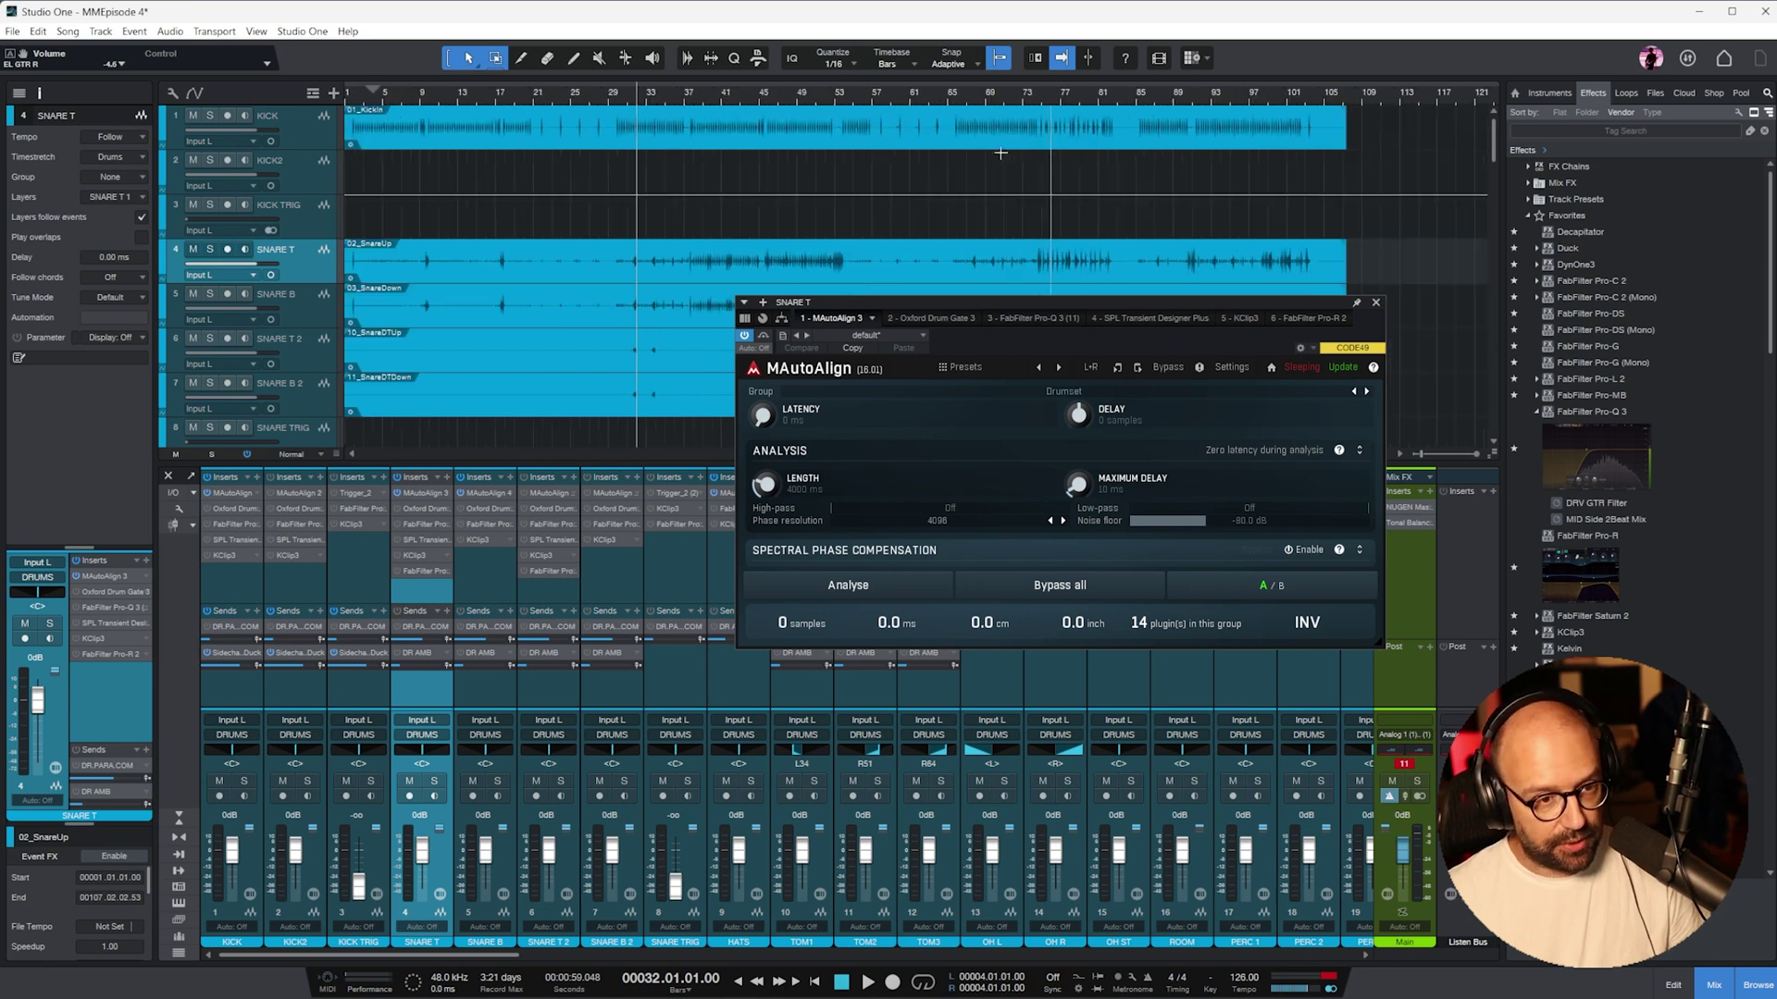
{"action": "left_click", "coordinate": [794, 94]}
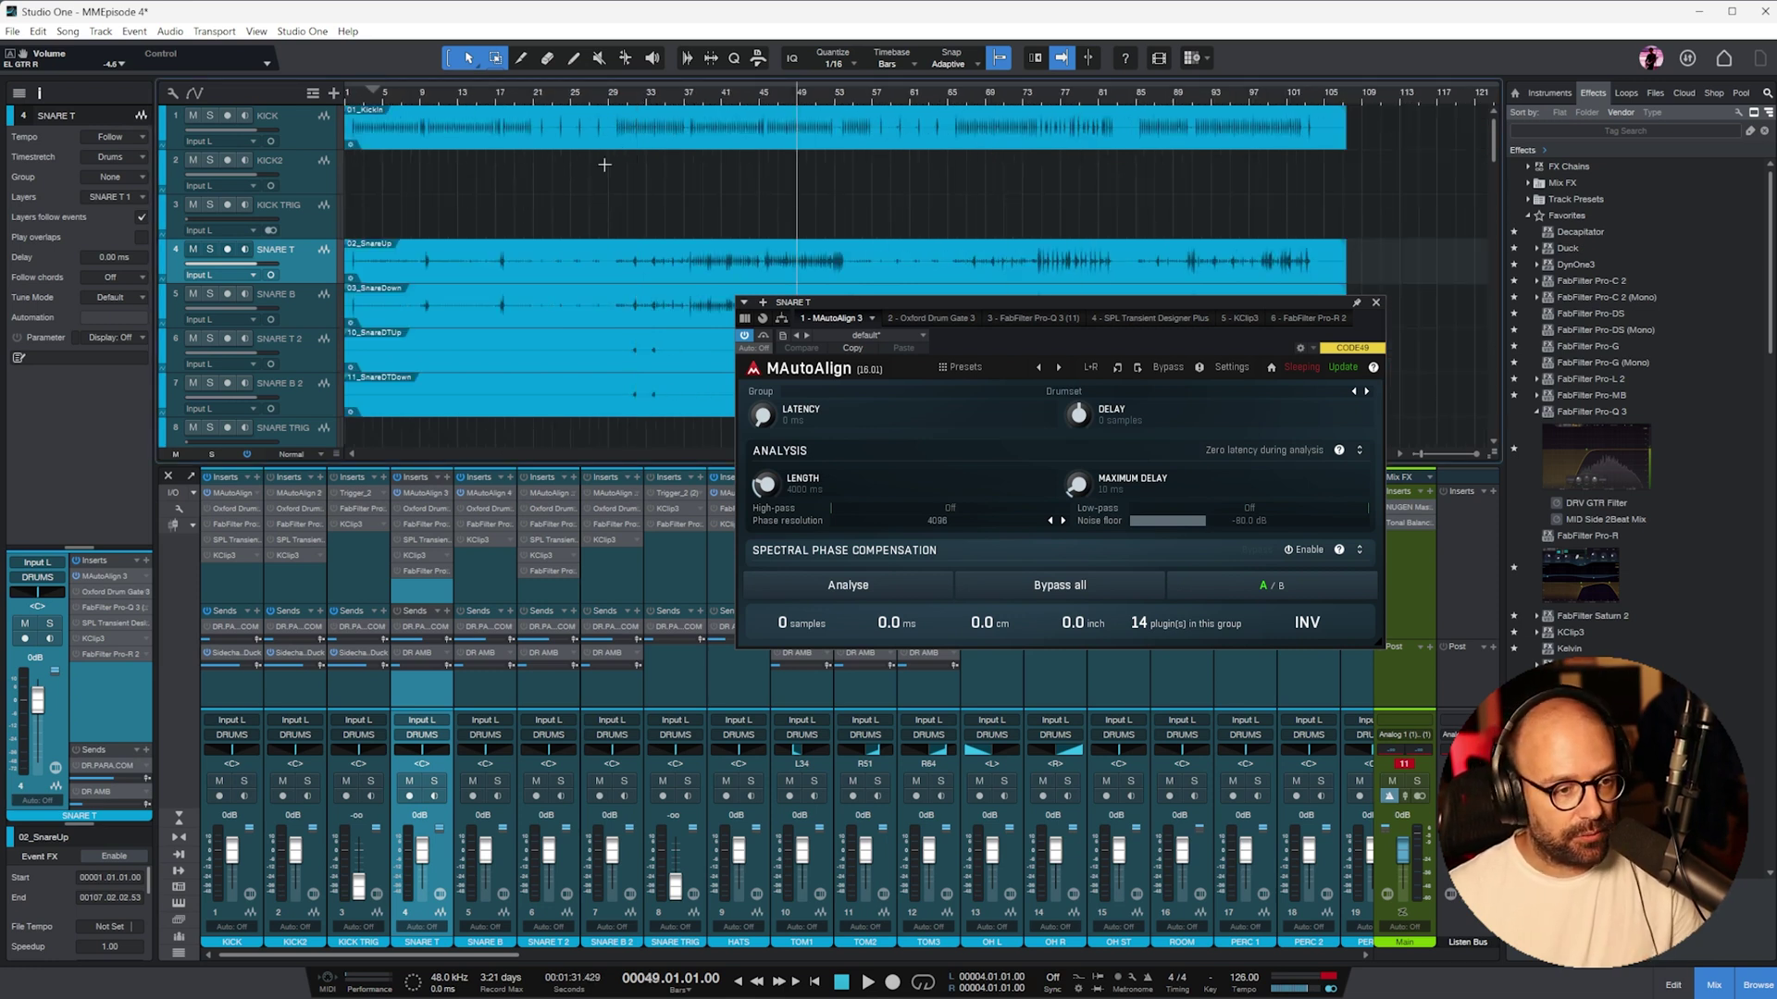
{"action": "key", "text": "e"}
{"action": "scroll", "coordinate": [907, 190], "scroll_direction": "down", "scroll_amount": 4}
{"action": "key", "text": "e"}
{"action": "key", "text": "e"}
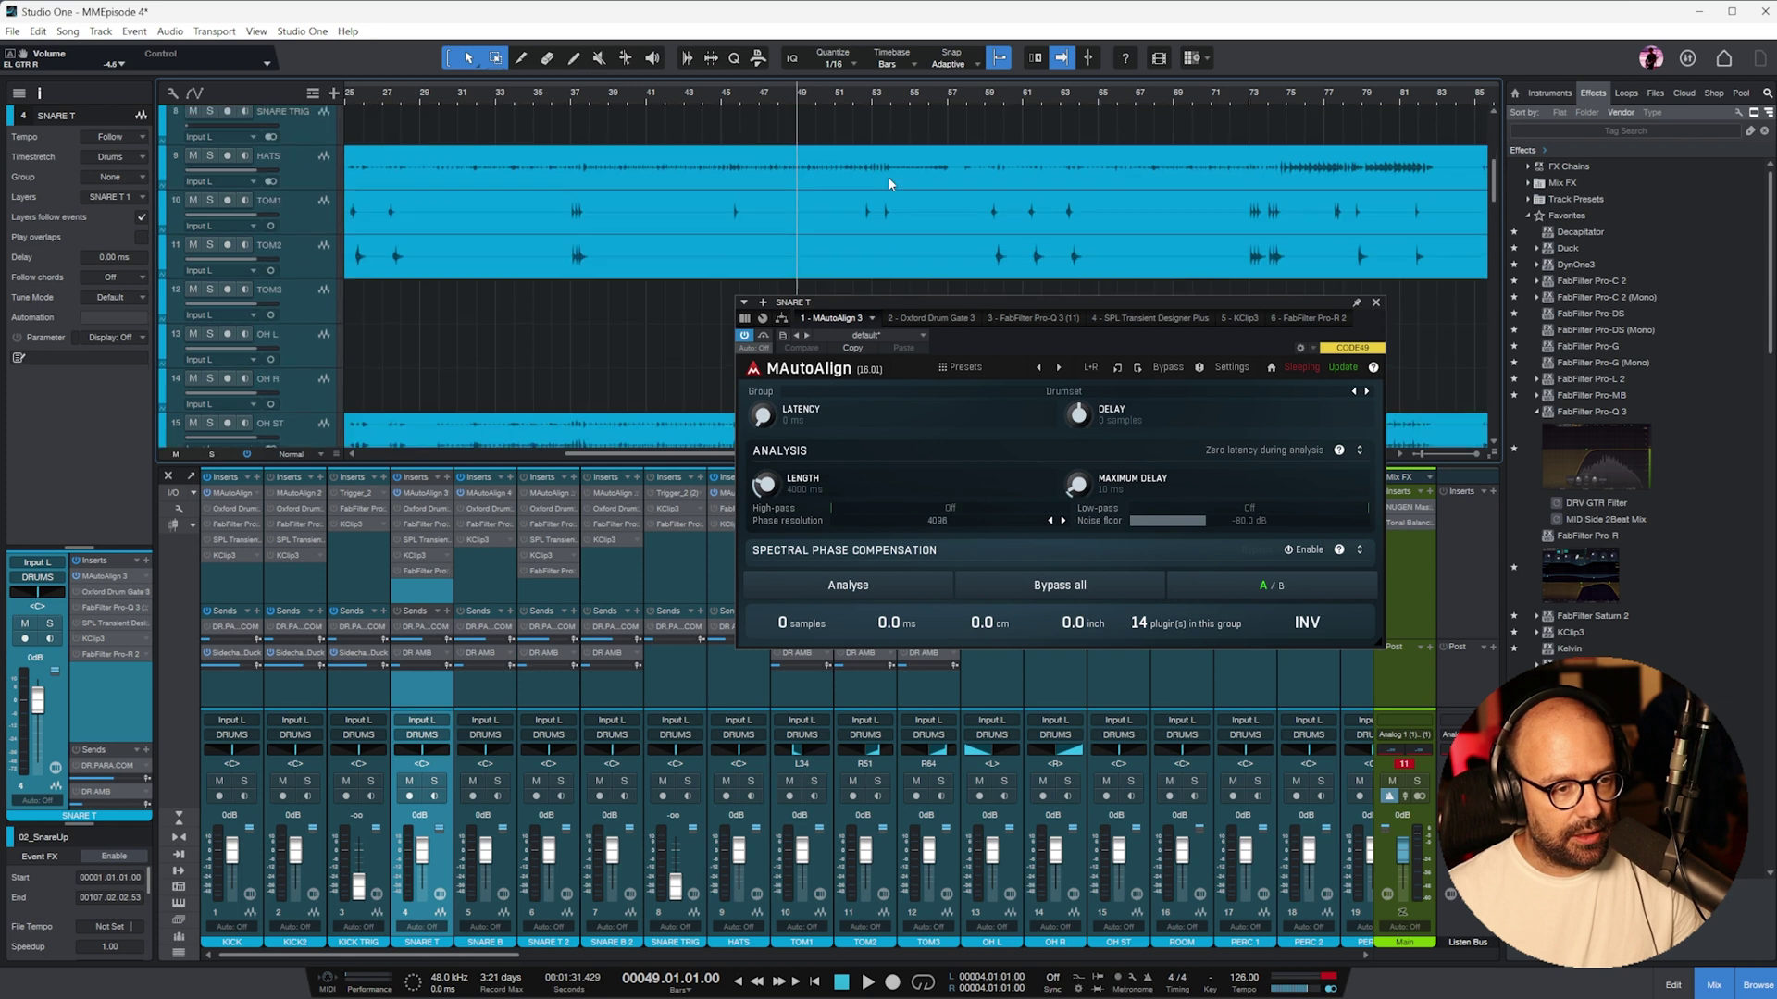
{"action": "left_click", "coordinate": [851, 584]}
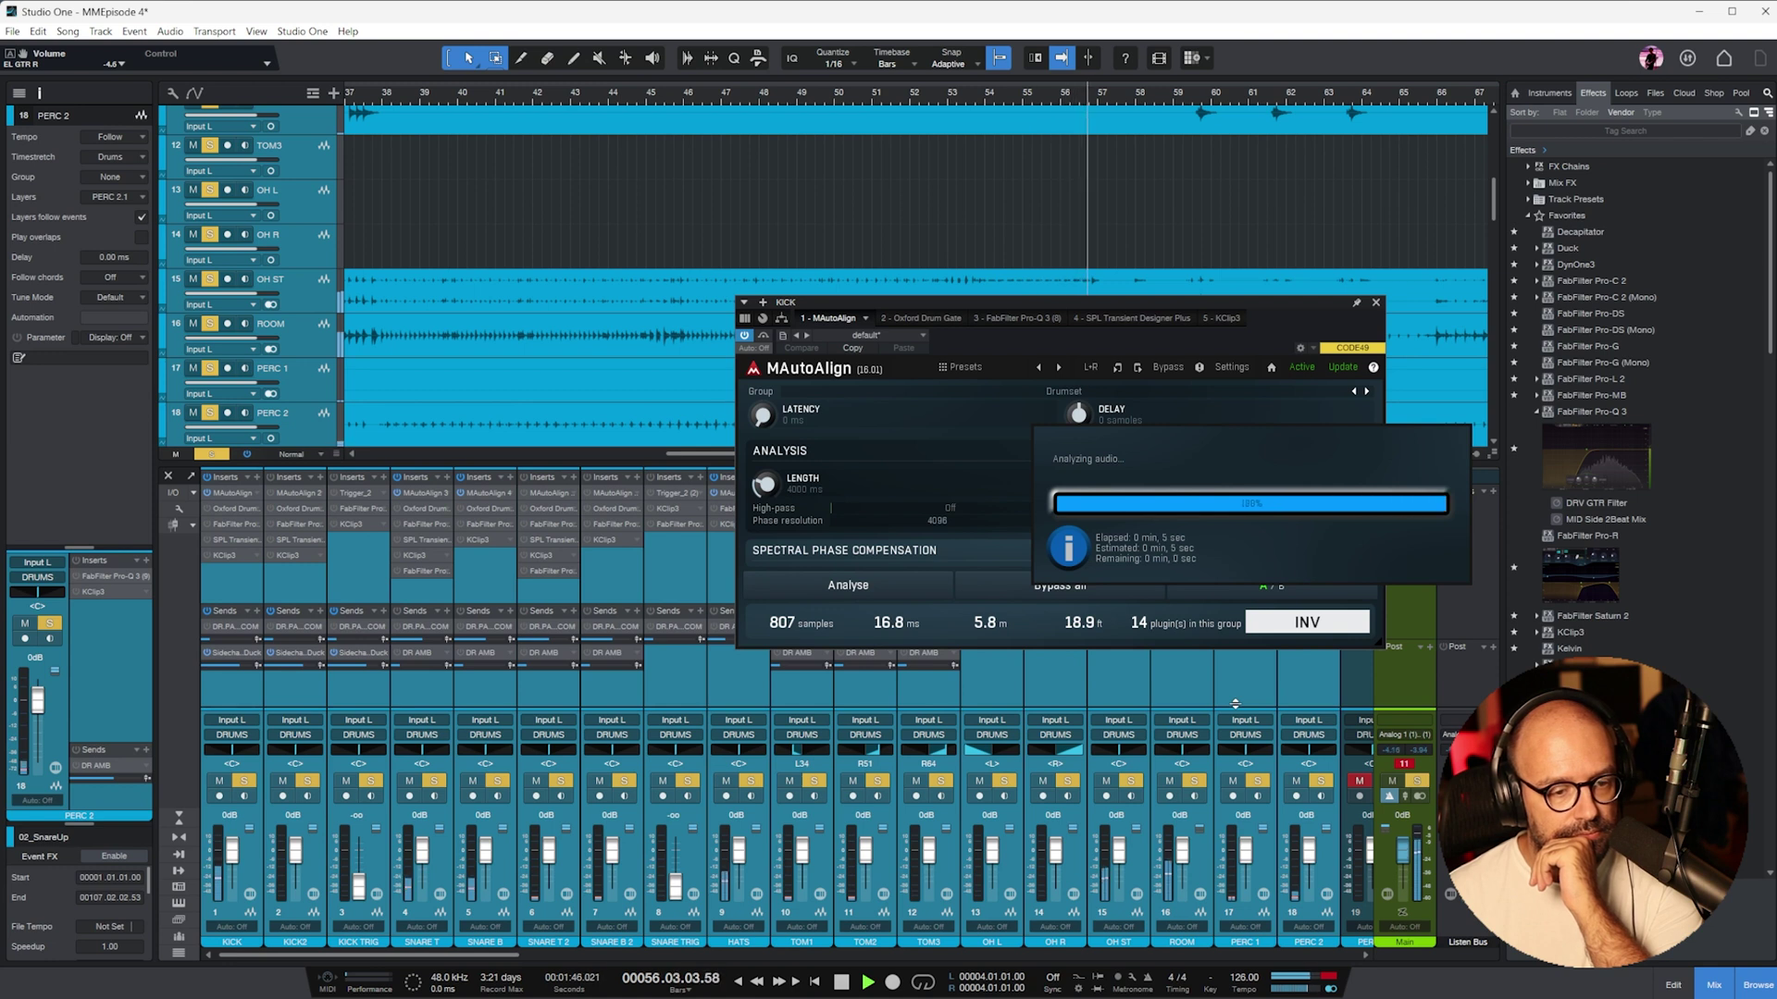
- Play the soloed drums from bar 47, compare the alignment with all MAutoAlign instances bypassed and active, and stop playback
{"action": "left_click", "coordinate": [749, 108]}
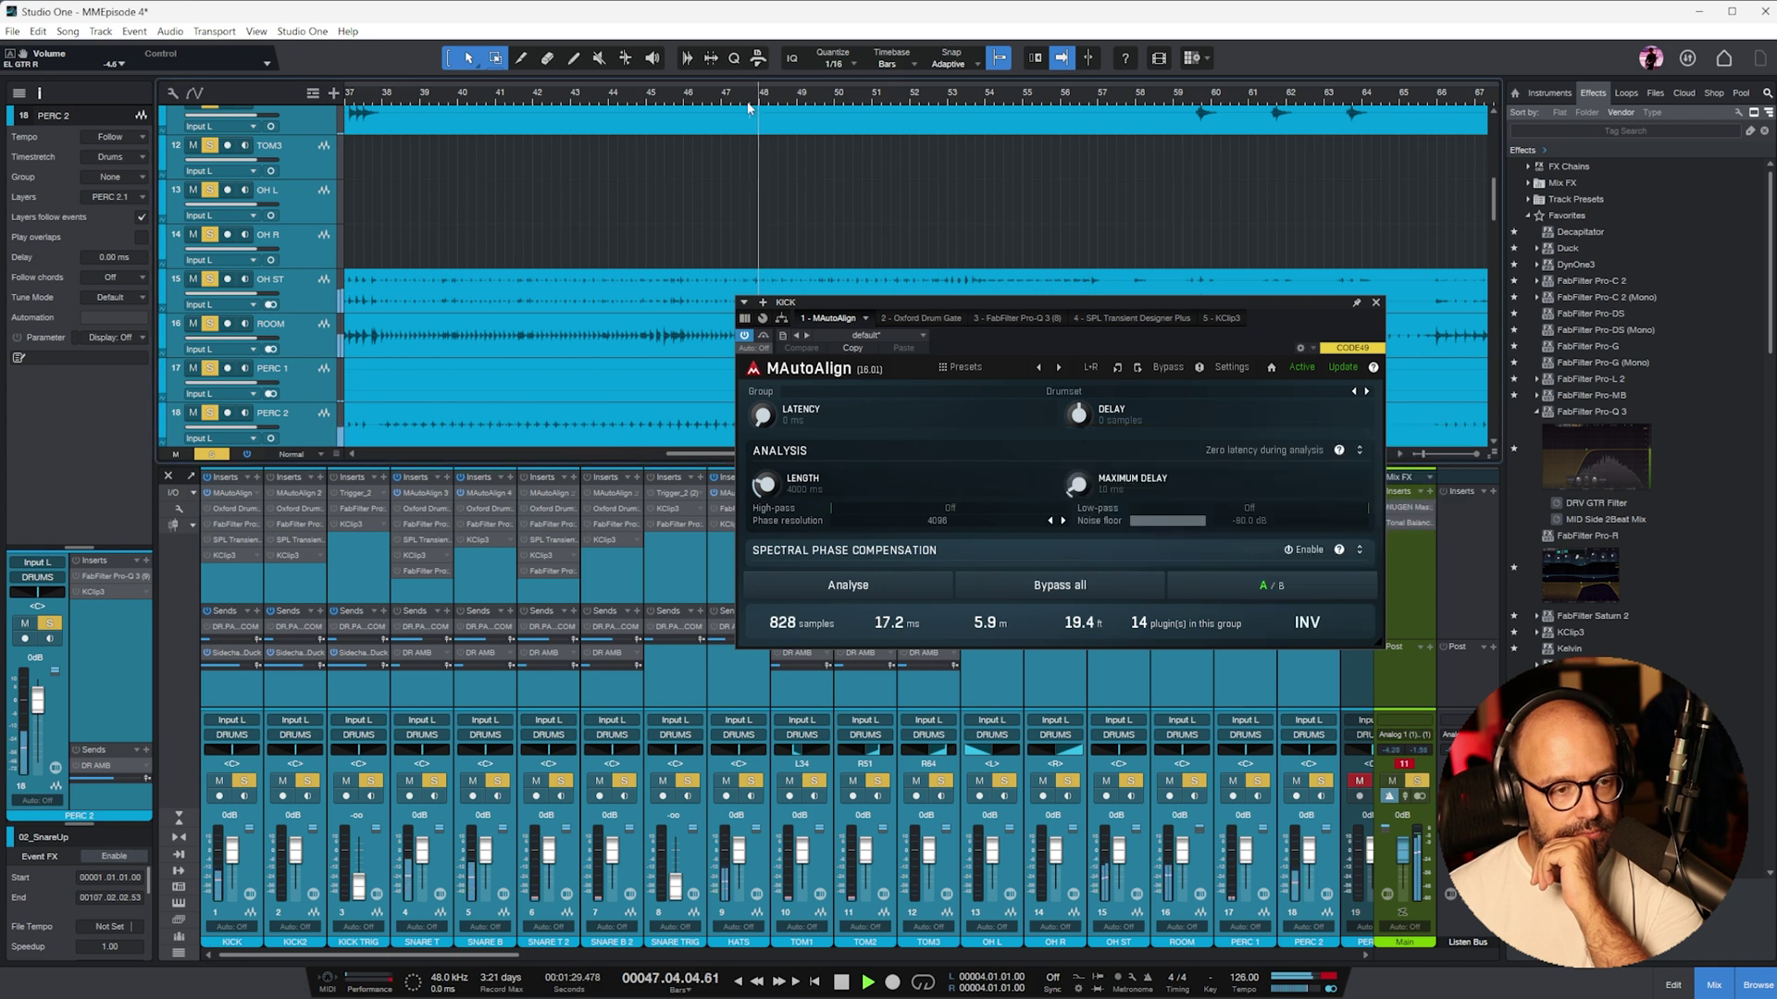
{"action": "left_click", "coordinate": [1060, 589]}
{"action": "left_click", "coordinate": [1060, 589]}
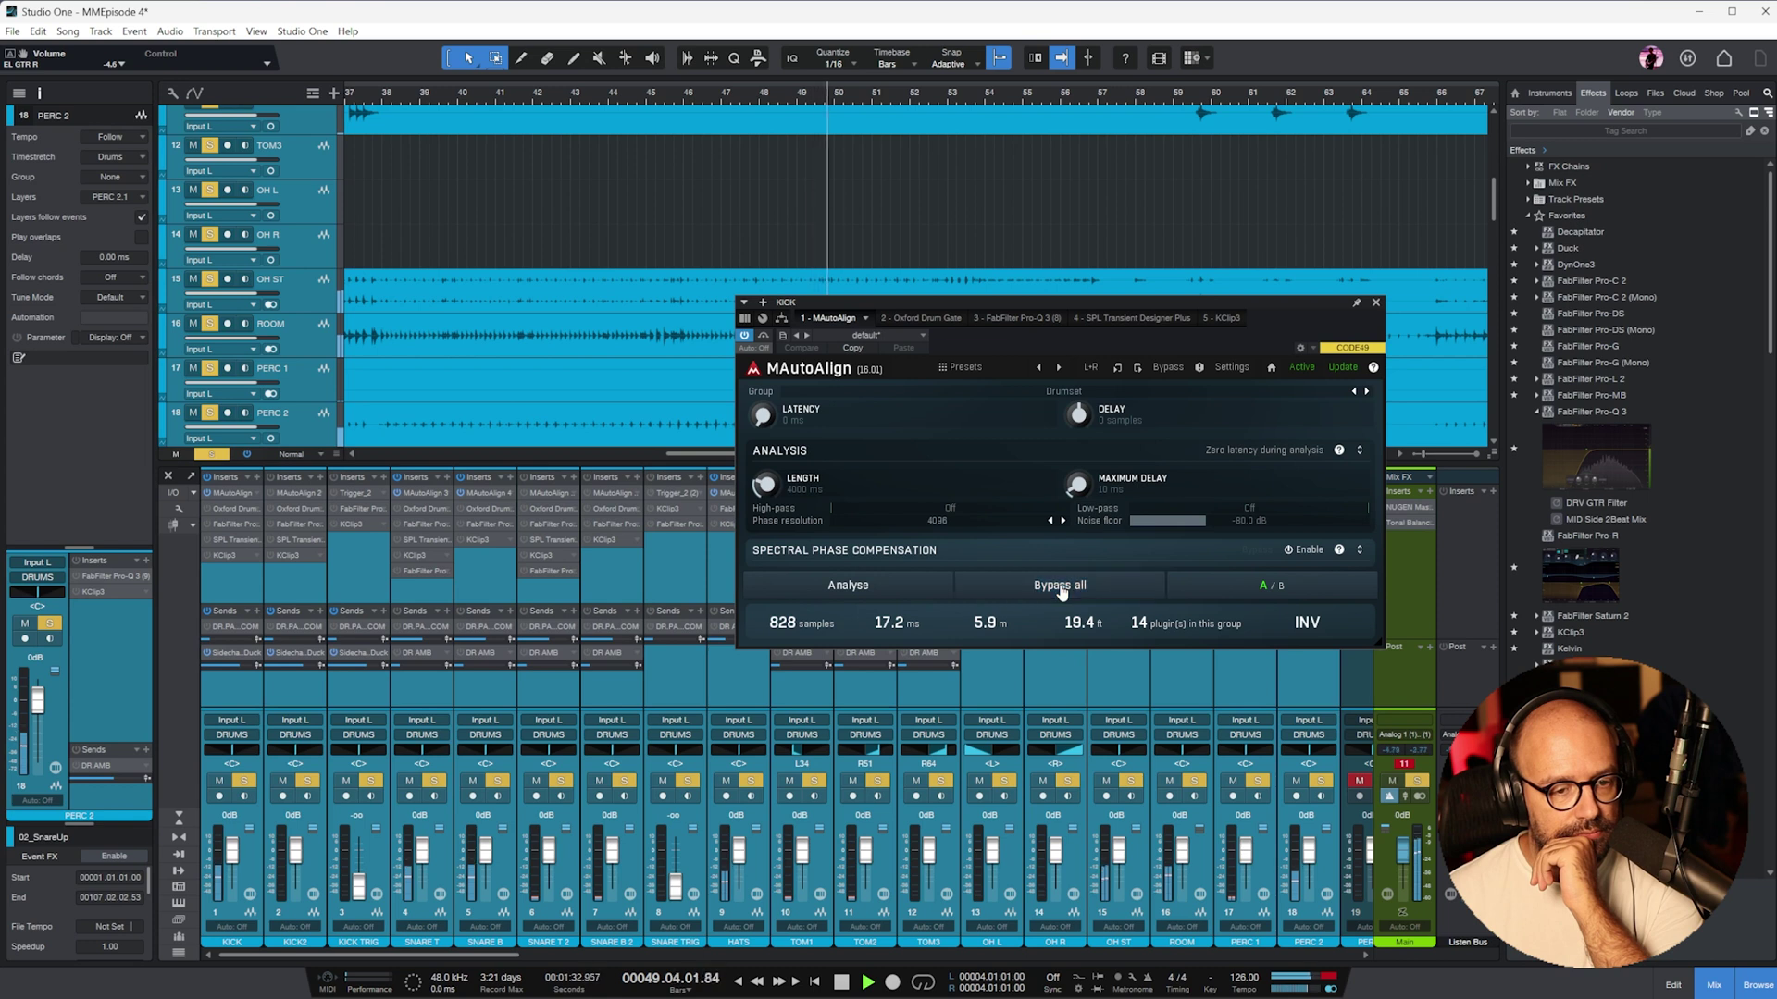
{"action": "left_click", "coordinate": [1061, 589]}
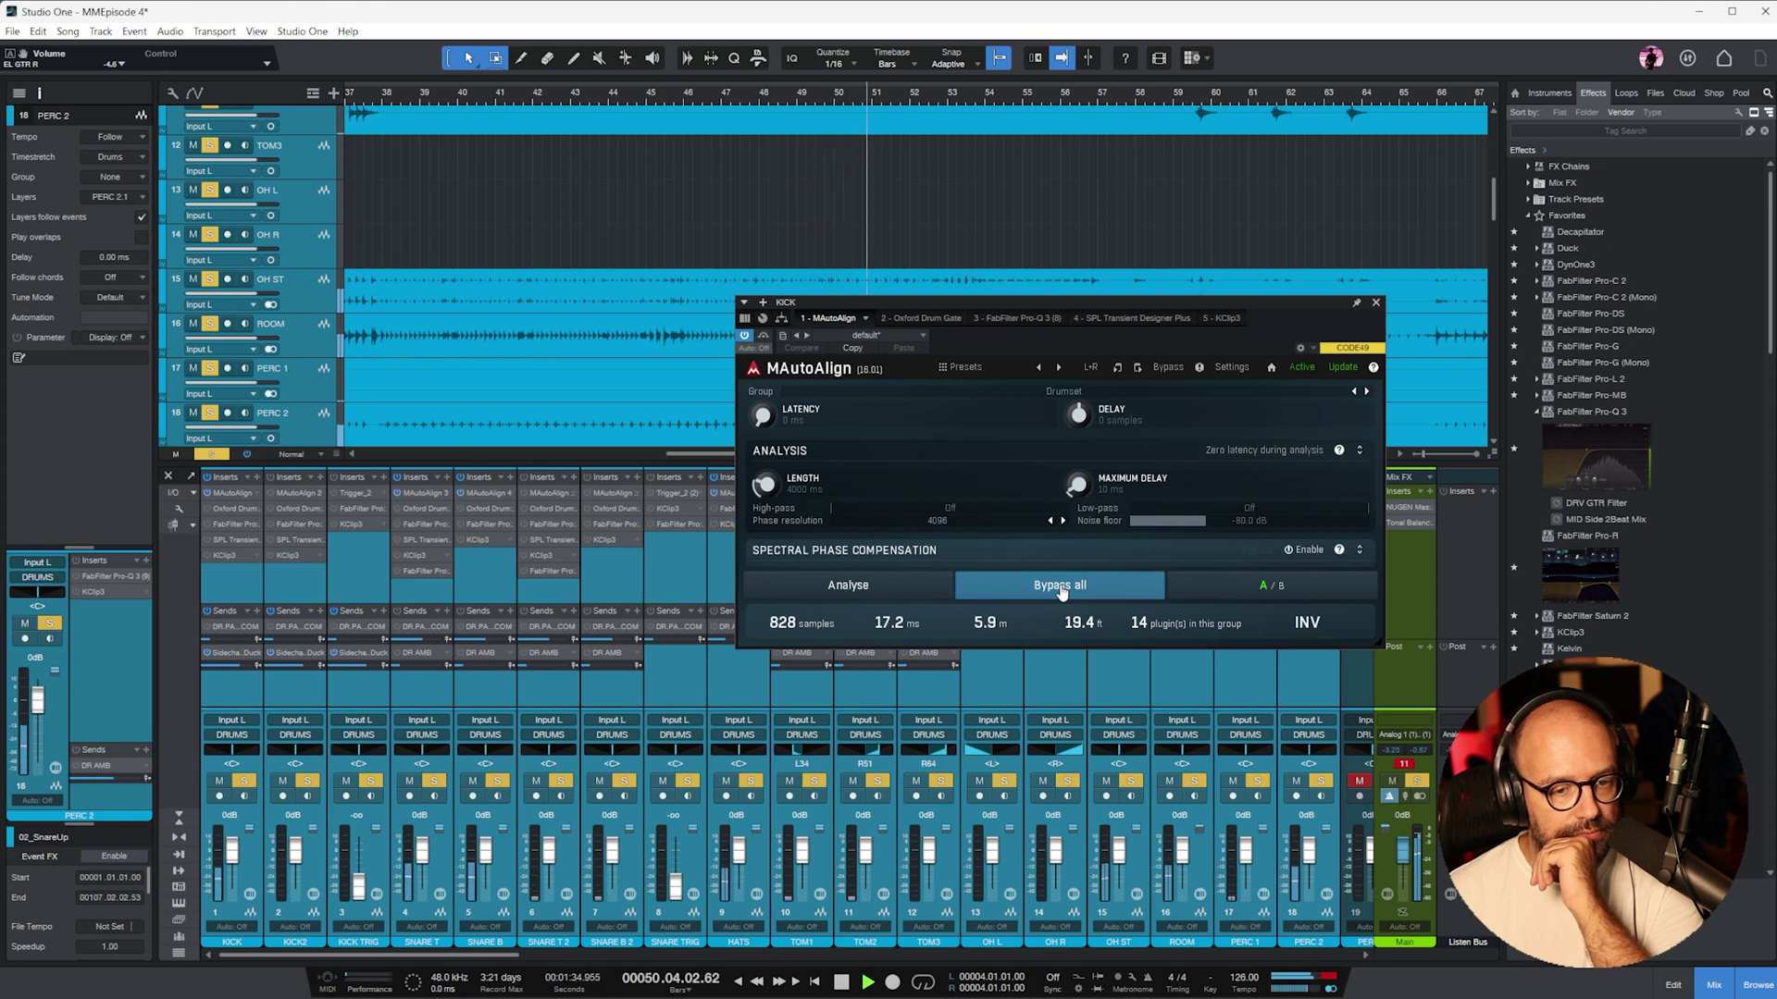
{"action": "left_click", "coordinate": [1059, 584]}
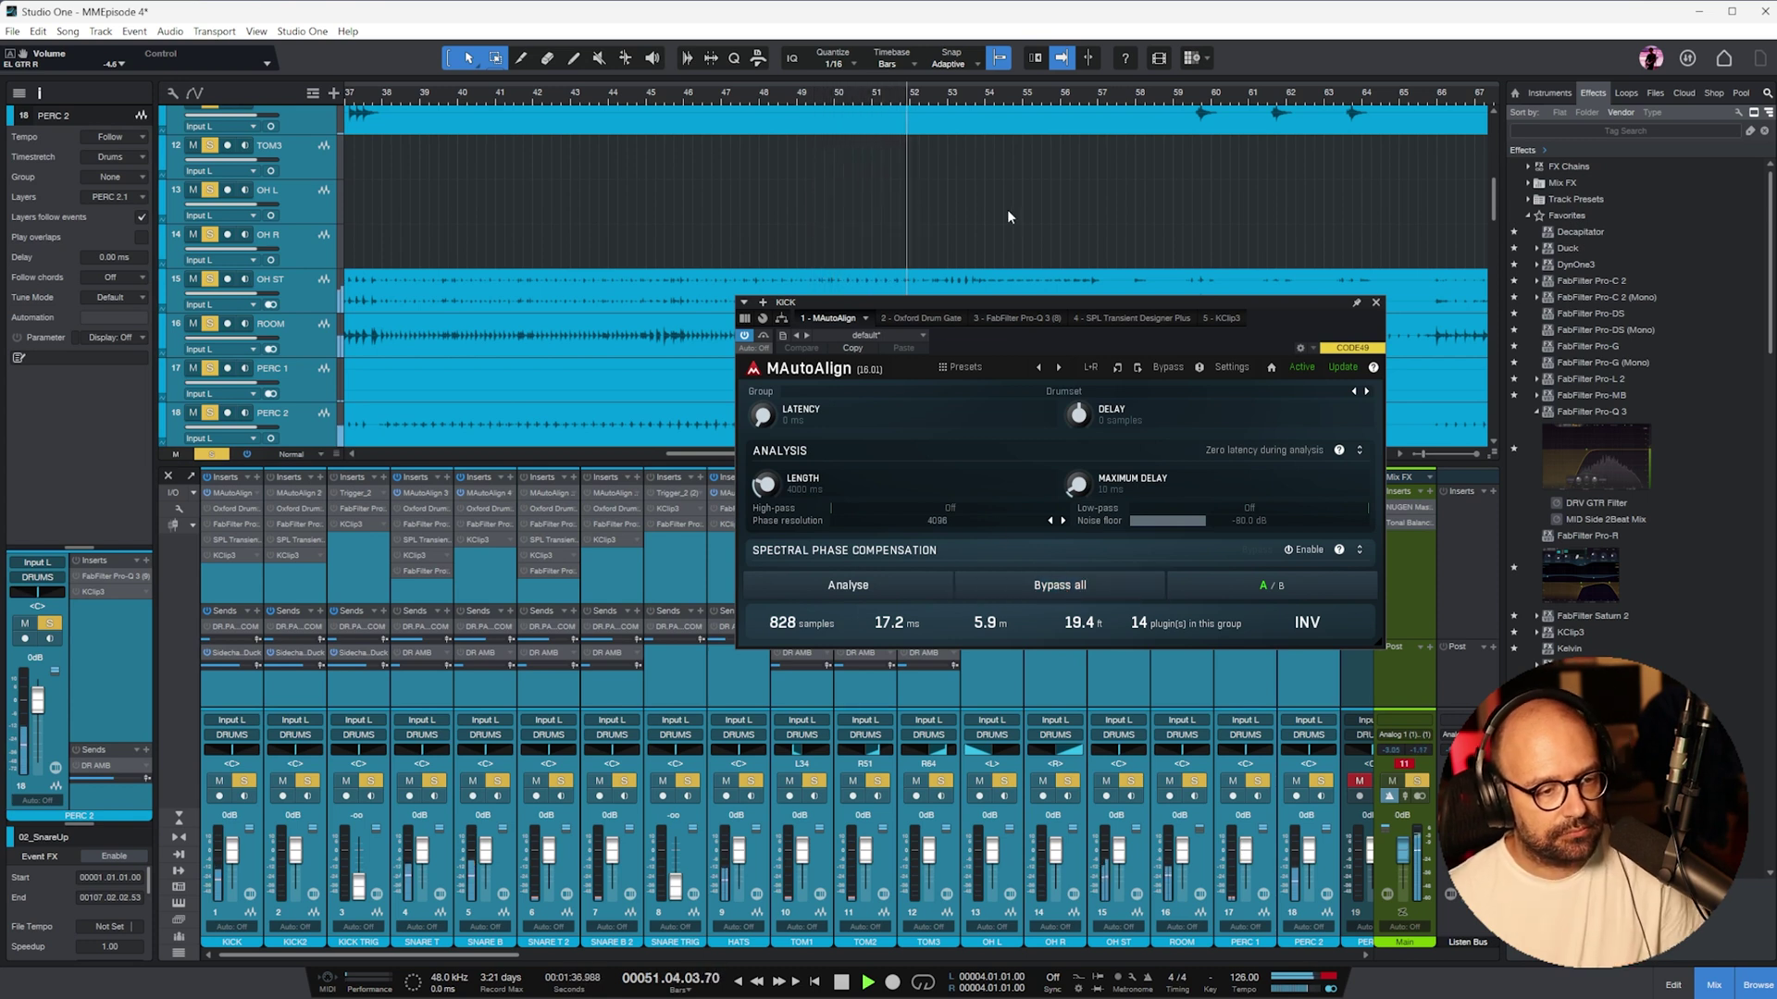
{"action": "key", "text": "space"}
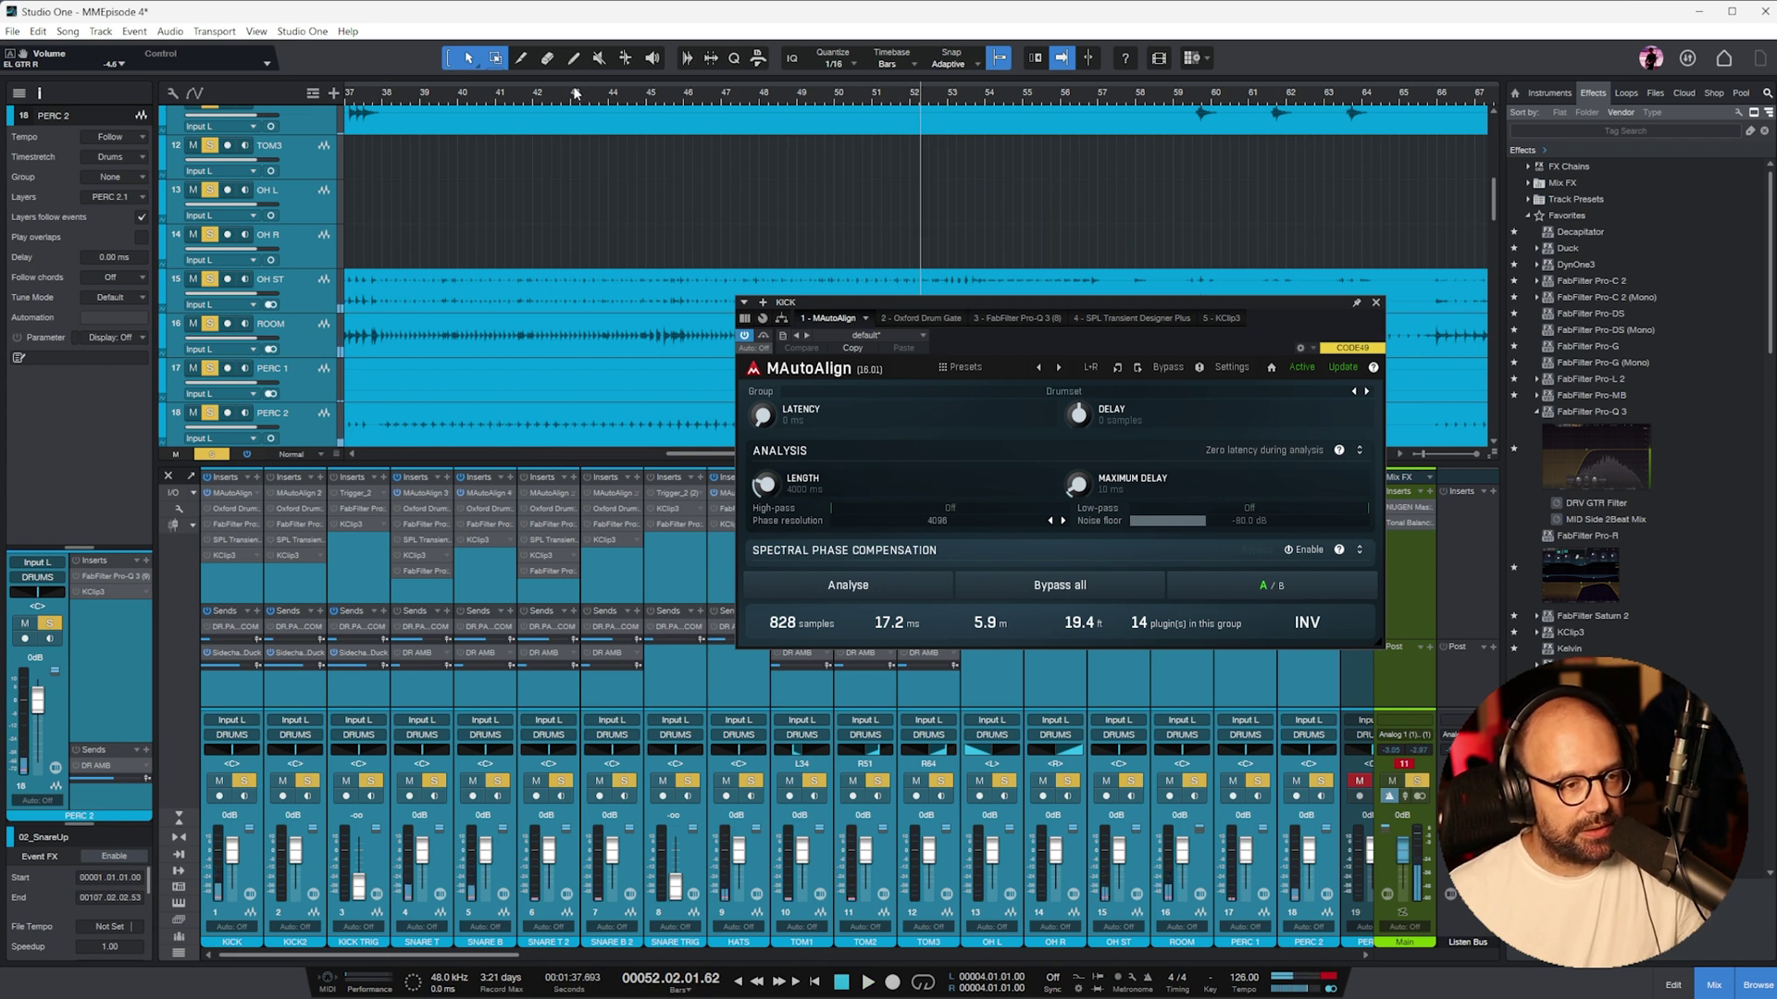
- Play the drums from bar 43, compare all MAutoAlign instances bypassed and active, stop playback, and close the plug-in
{"action": "key", "text": "w"}
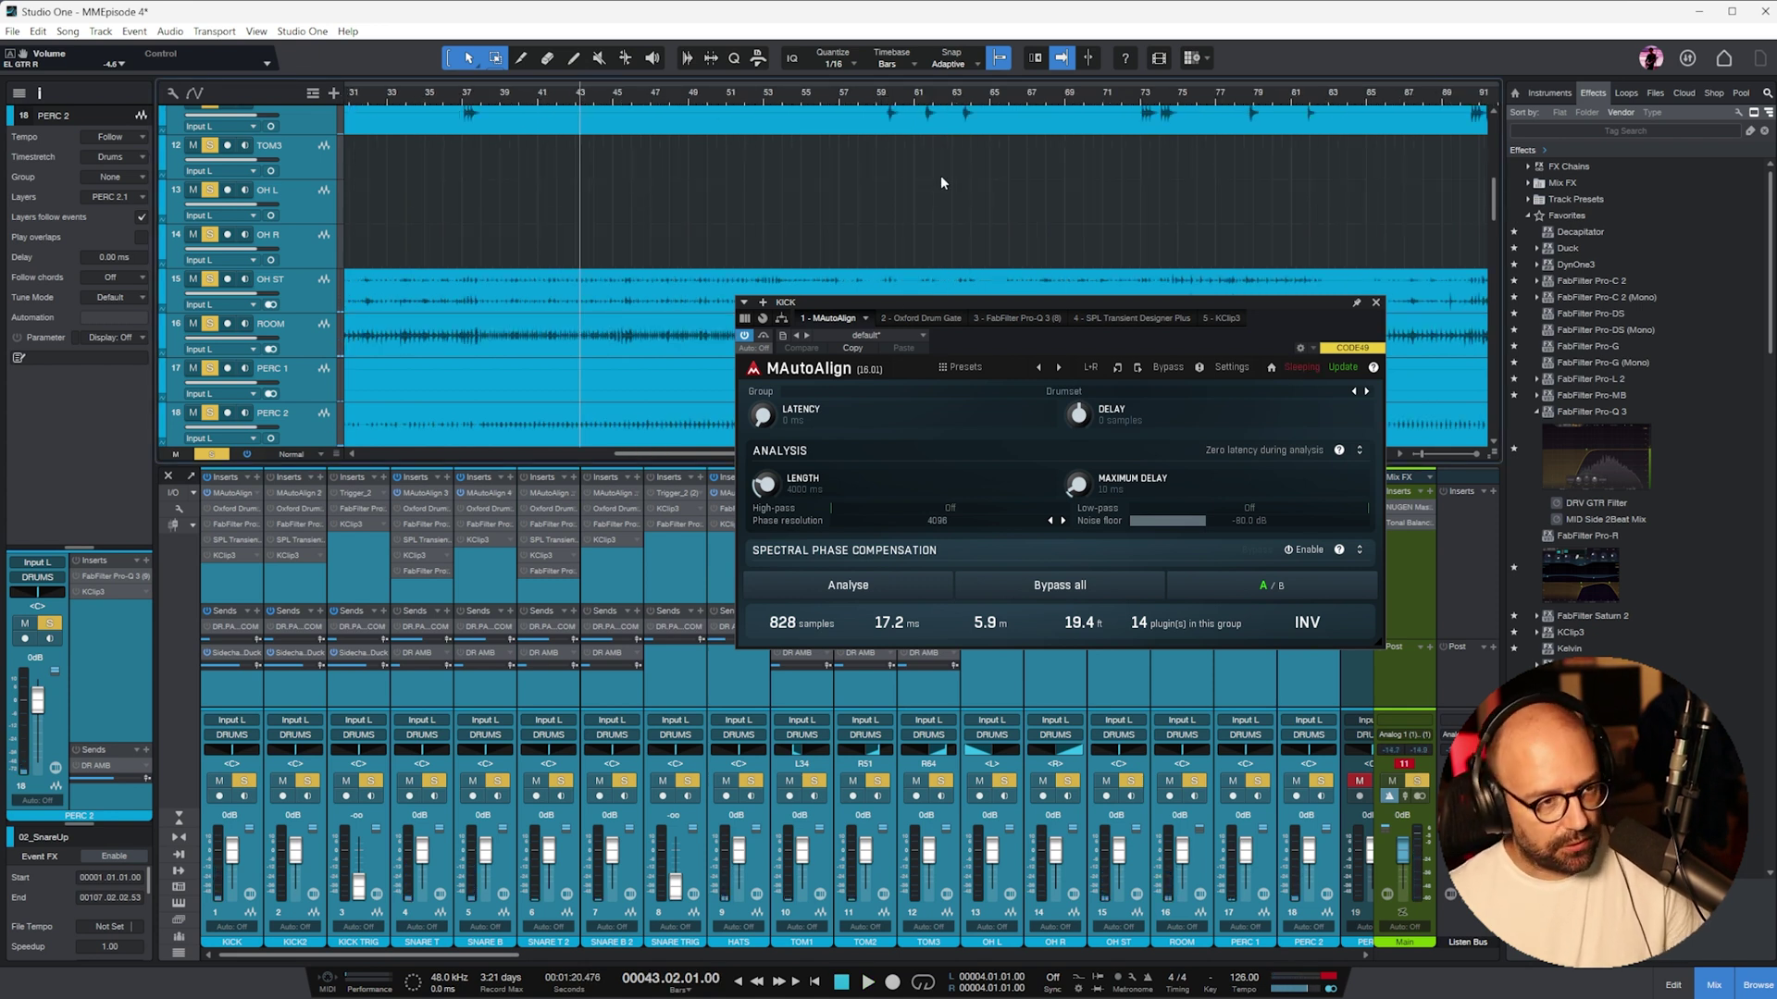
{"action": "left_click_drag", "start_coordinate": [1140, 298], "coordinate": [1003, 306]}
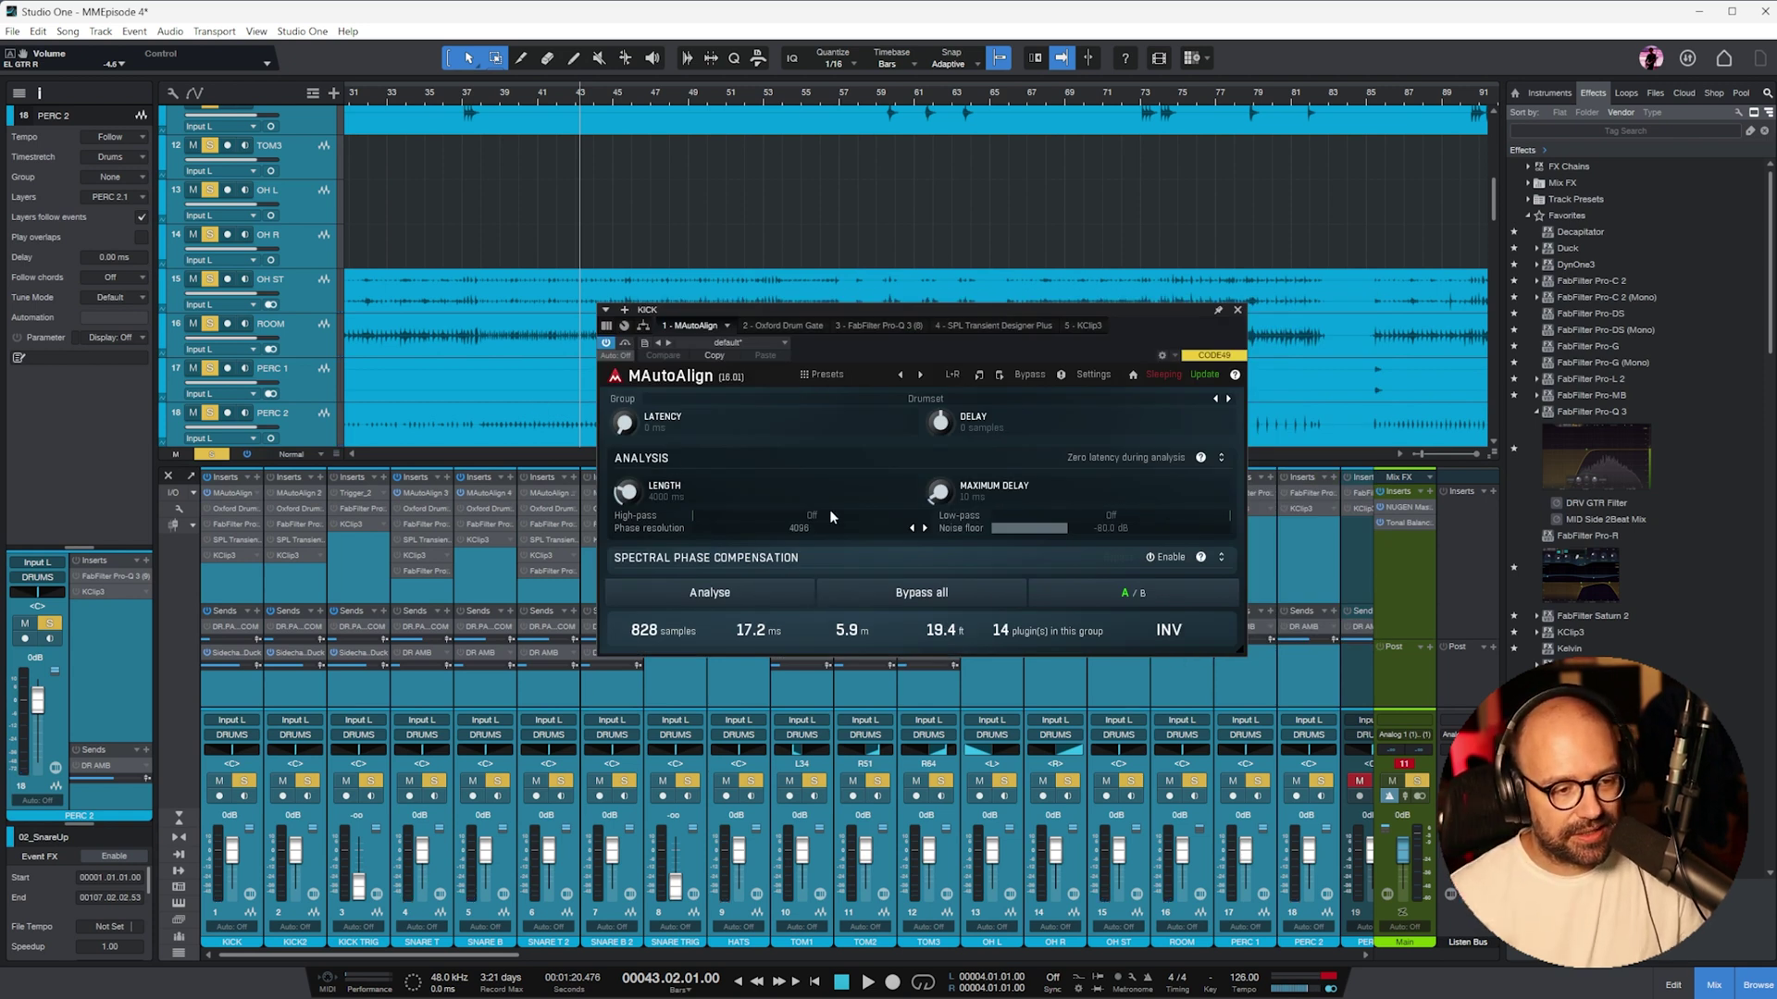
{"action": "key", "text": "space"}
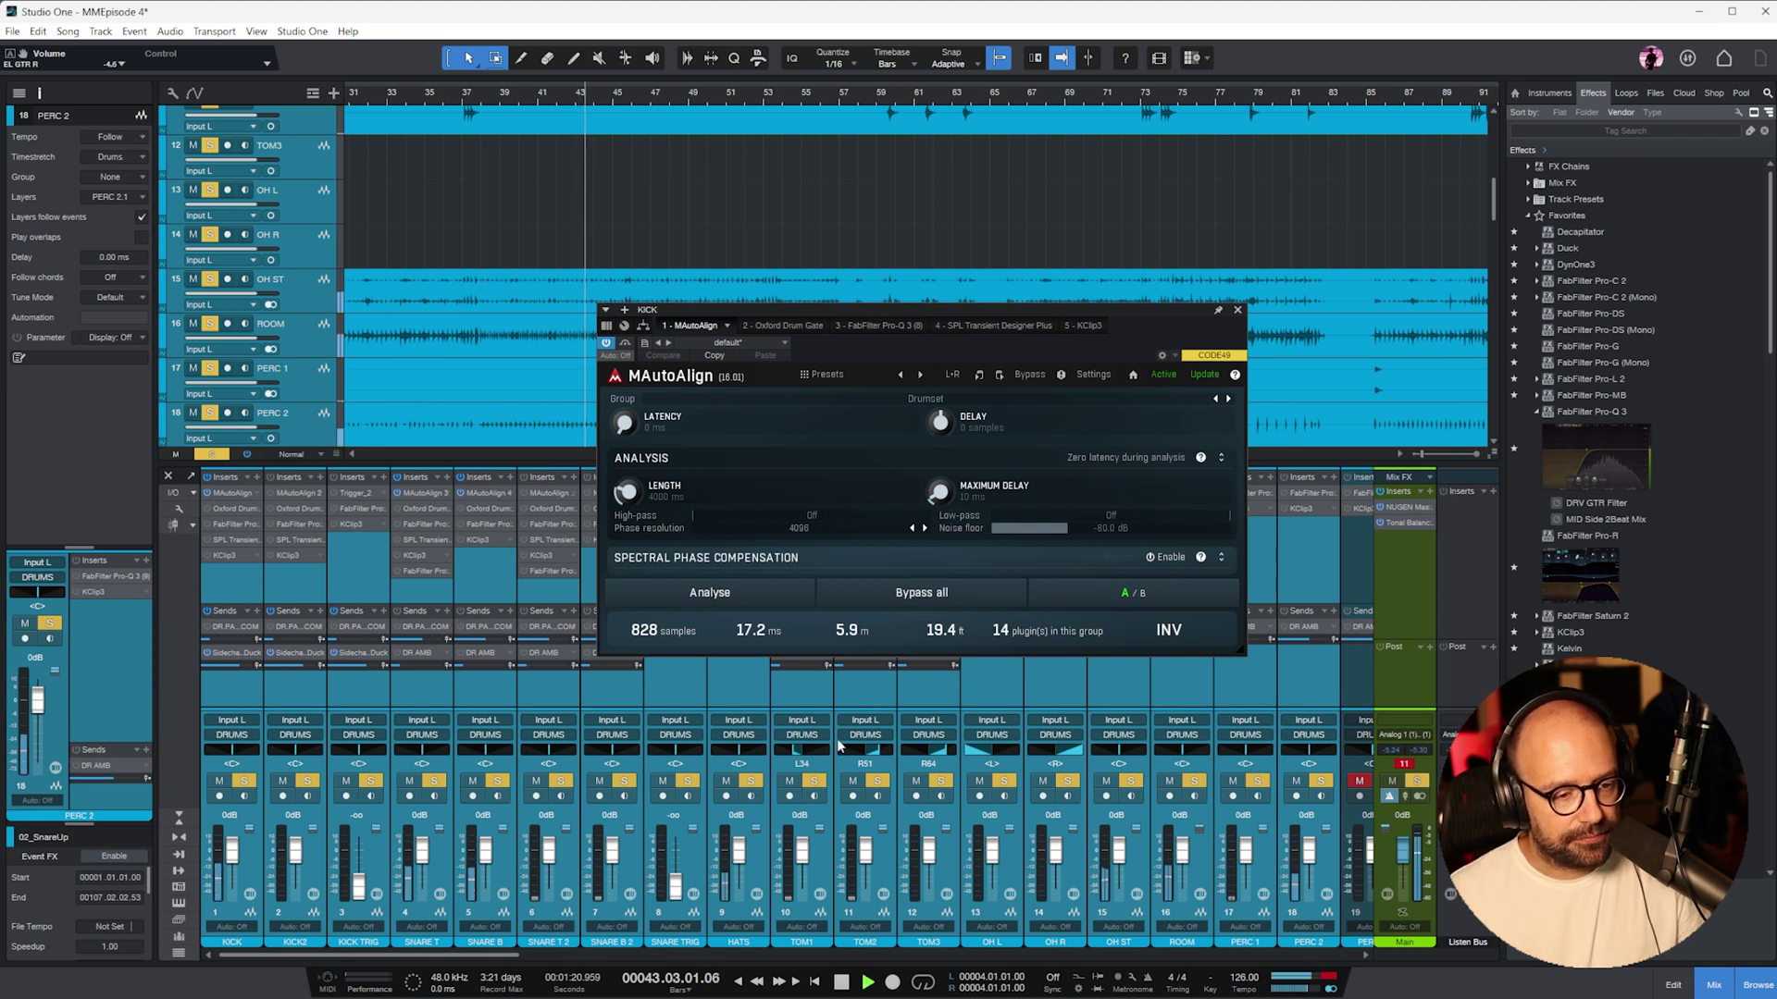
{"action": "left_click", "coordinate": [937, 598]}
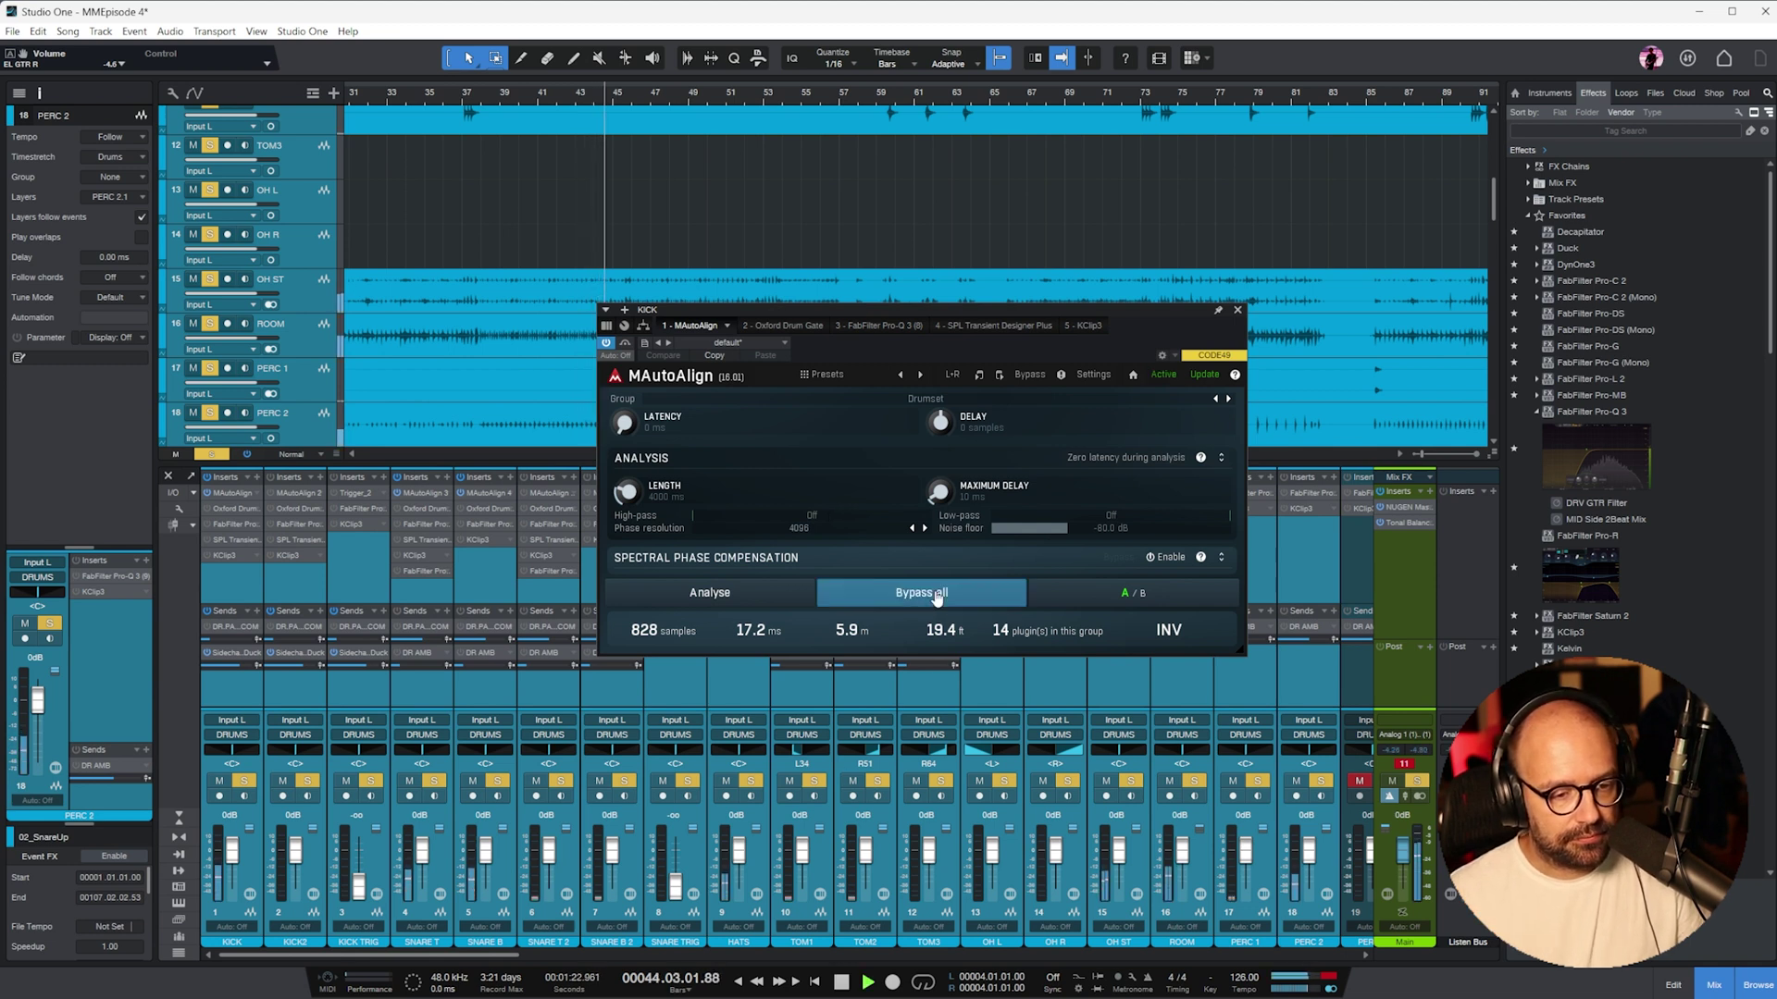
{"action": "left_click", "coordinate": [937, 597]}
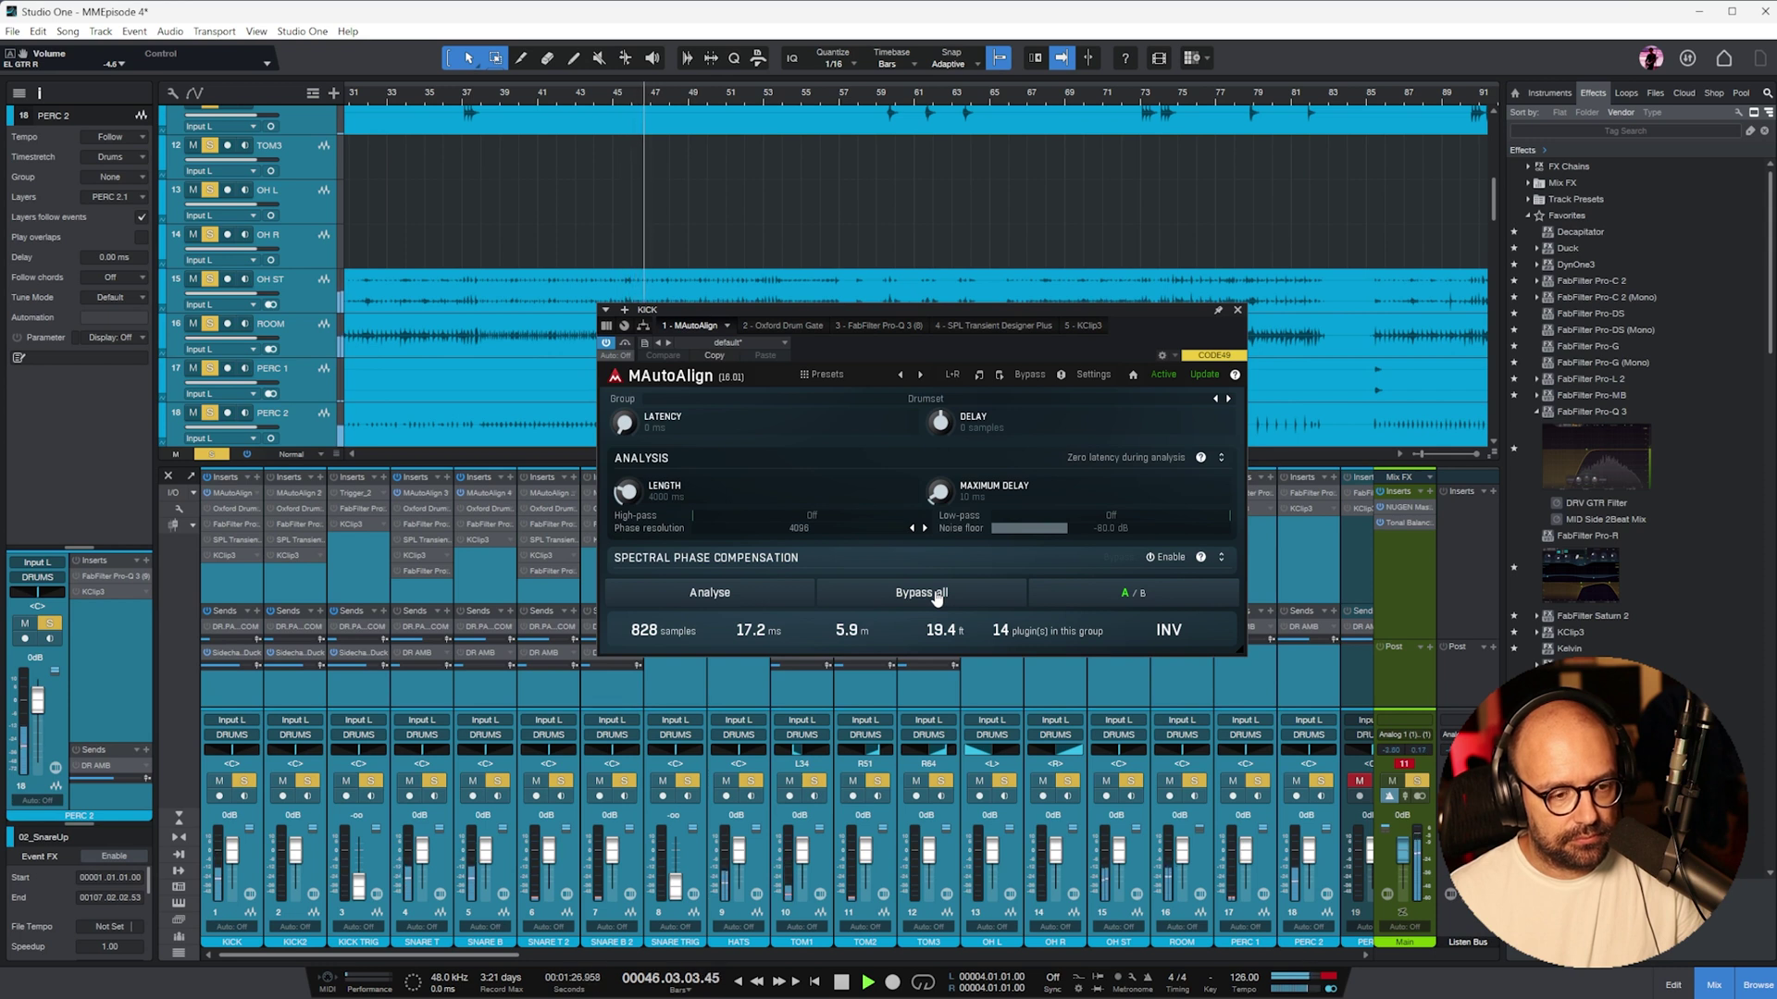
{"action": "left_click", "coordinate": [937, 598]}
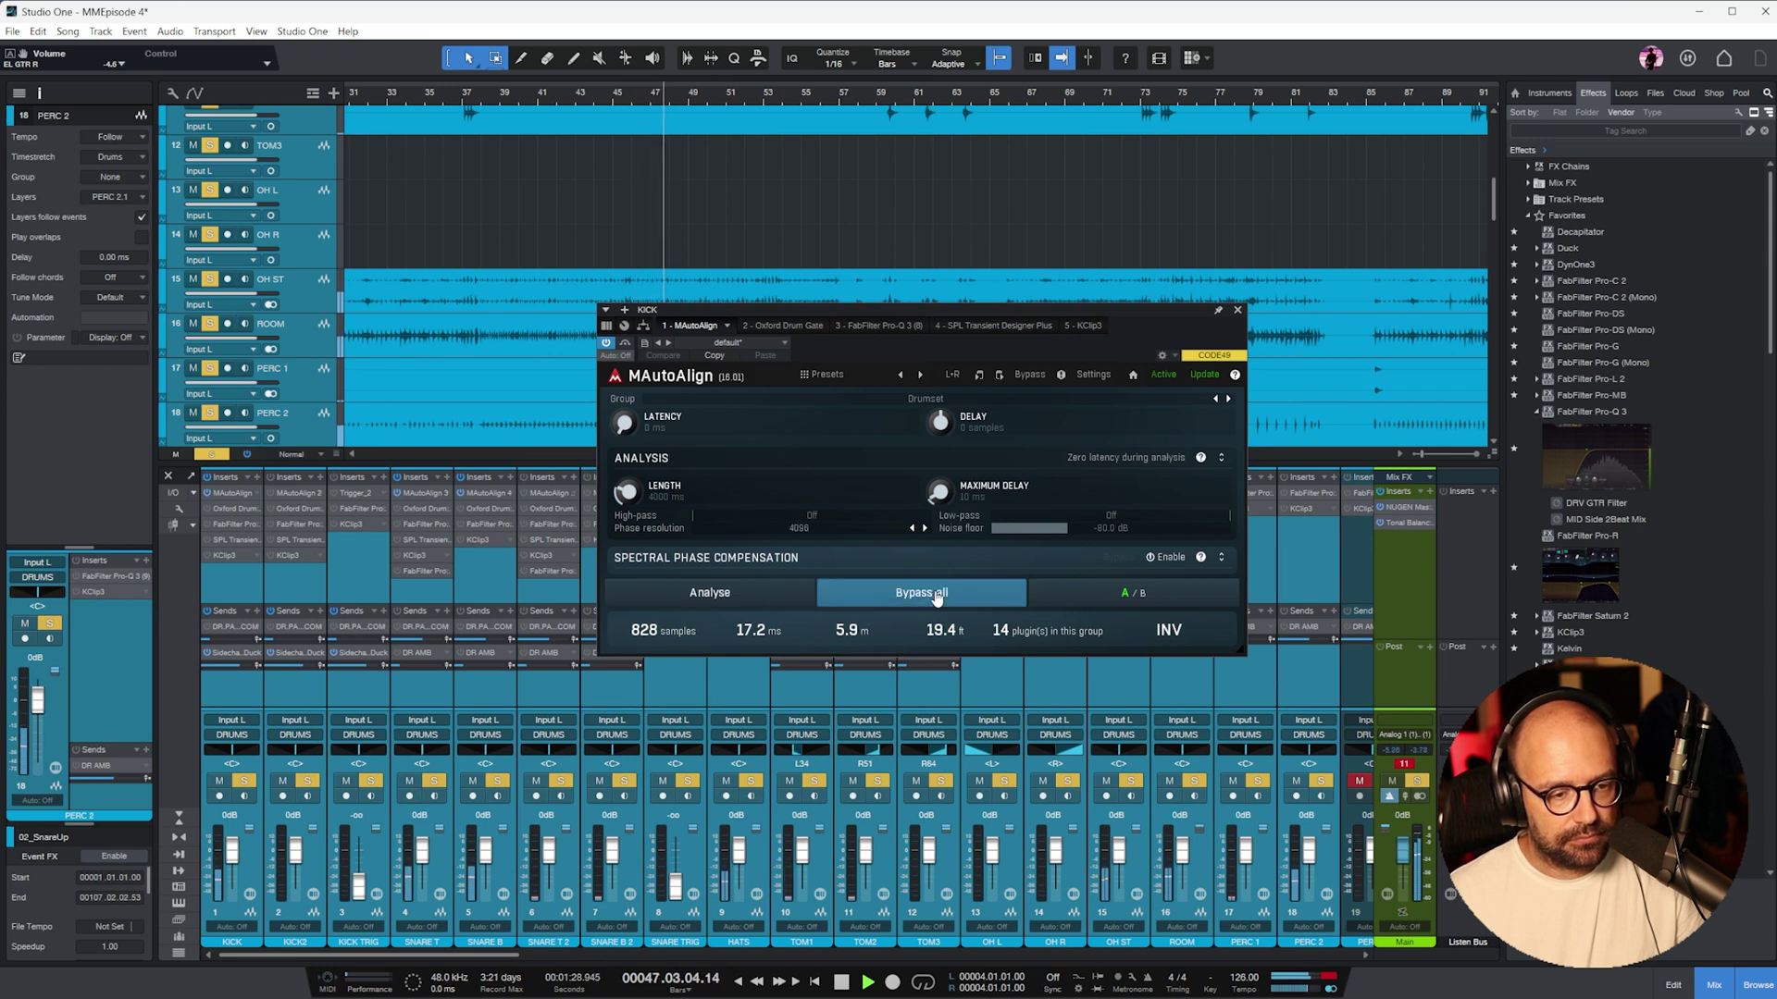
{"action": "left_click", "coordinate": [938, 597]}
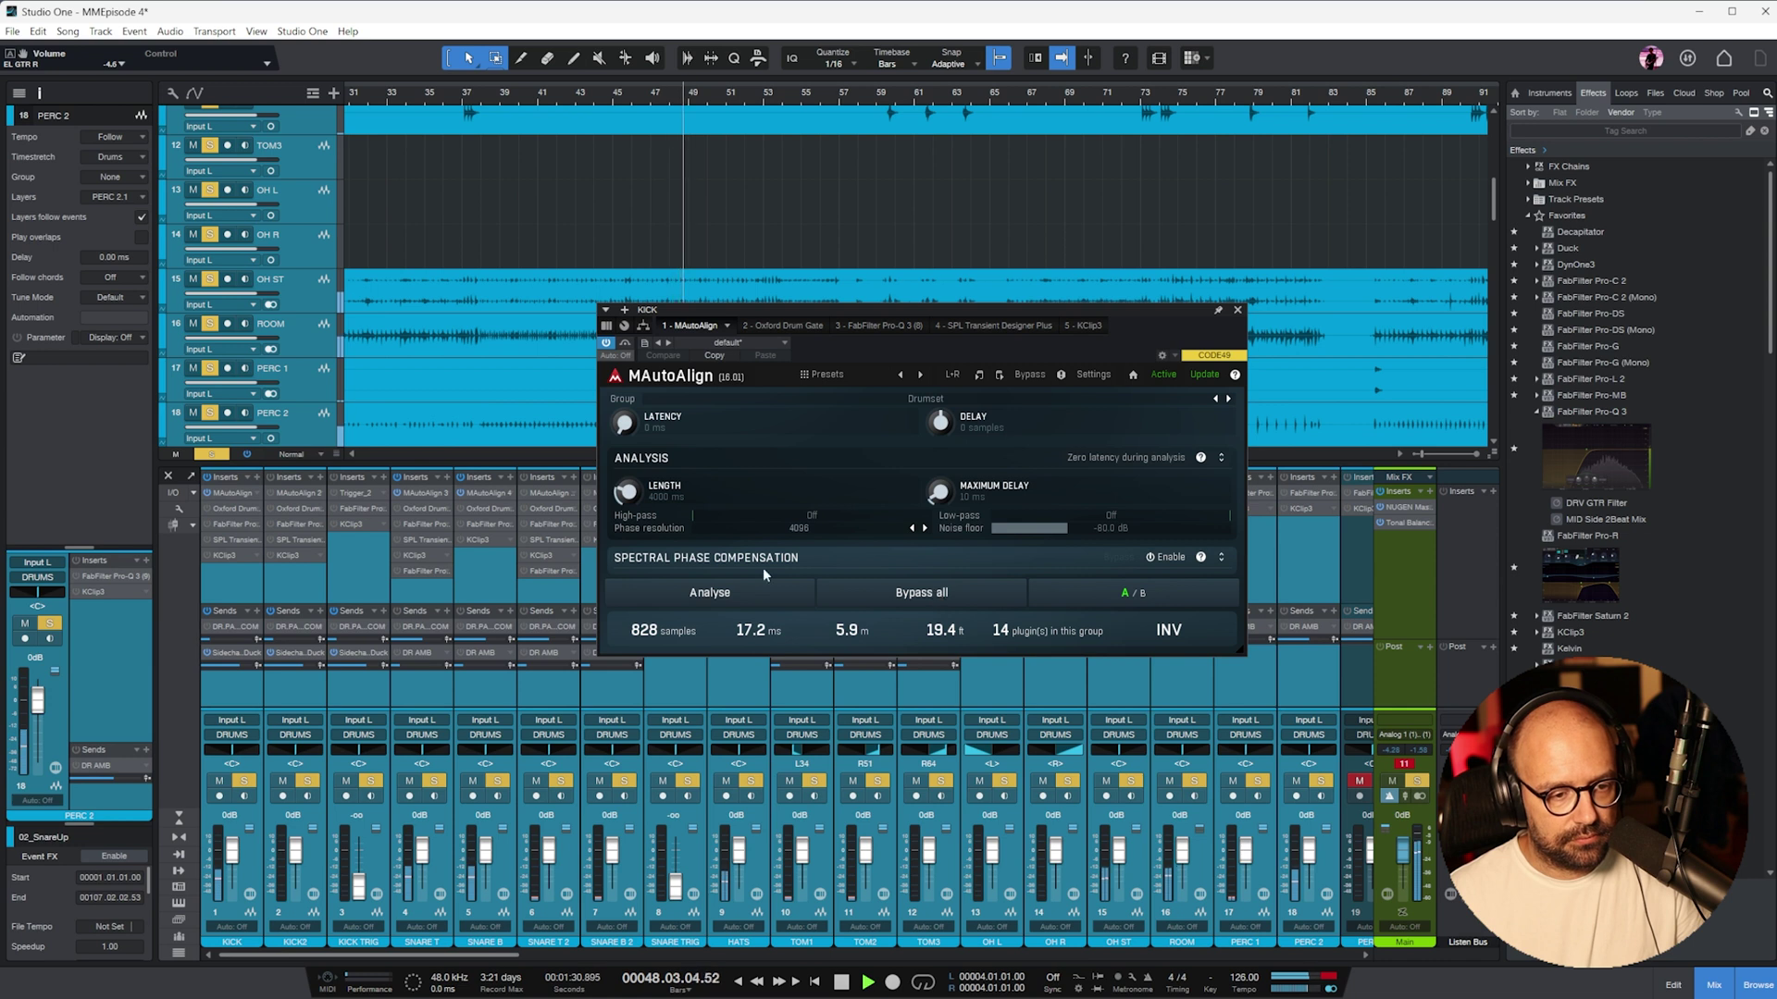
{"action": "key", "text": "space"}
{"action": "left_click", "coordinate": [1237, 310]}
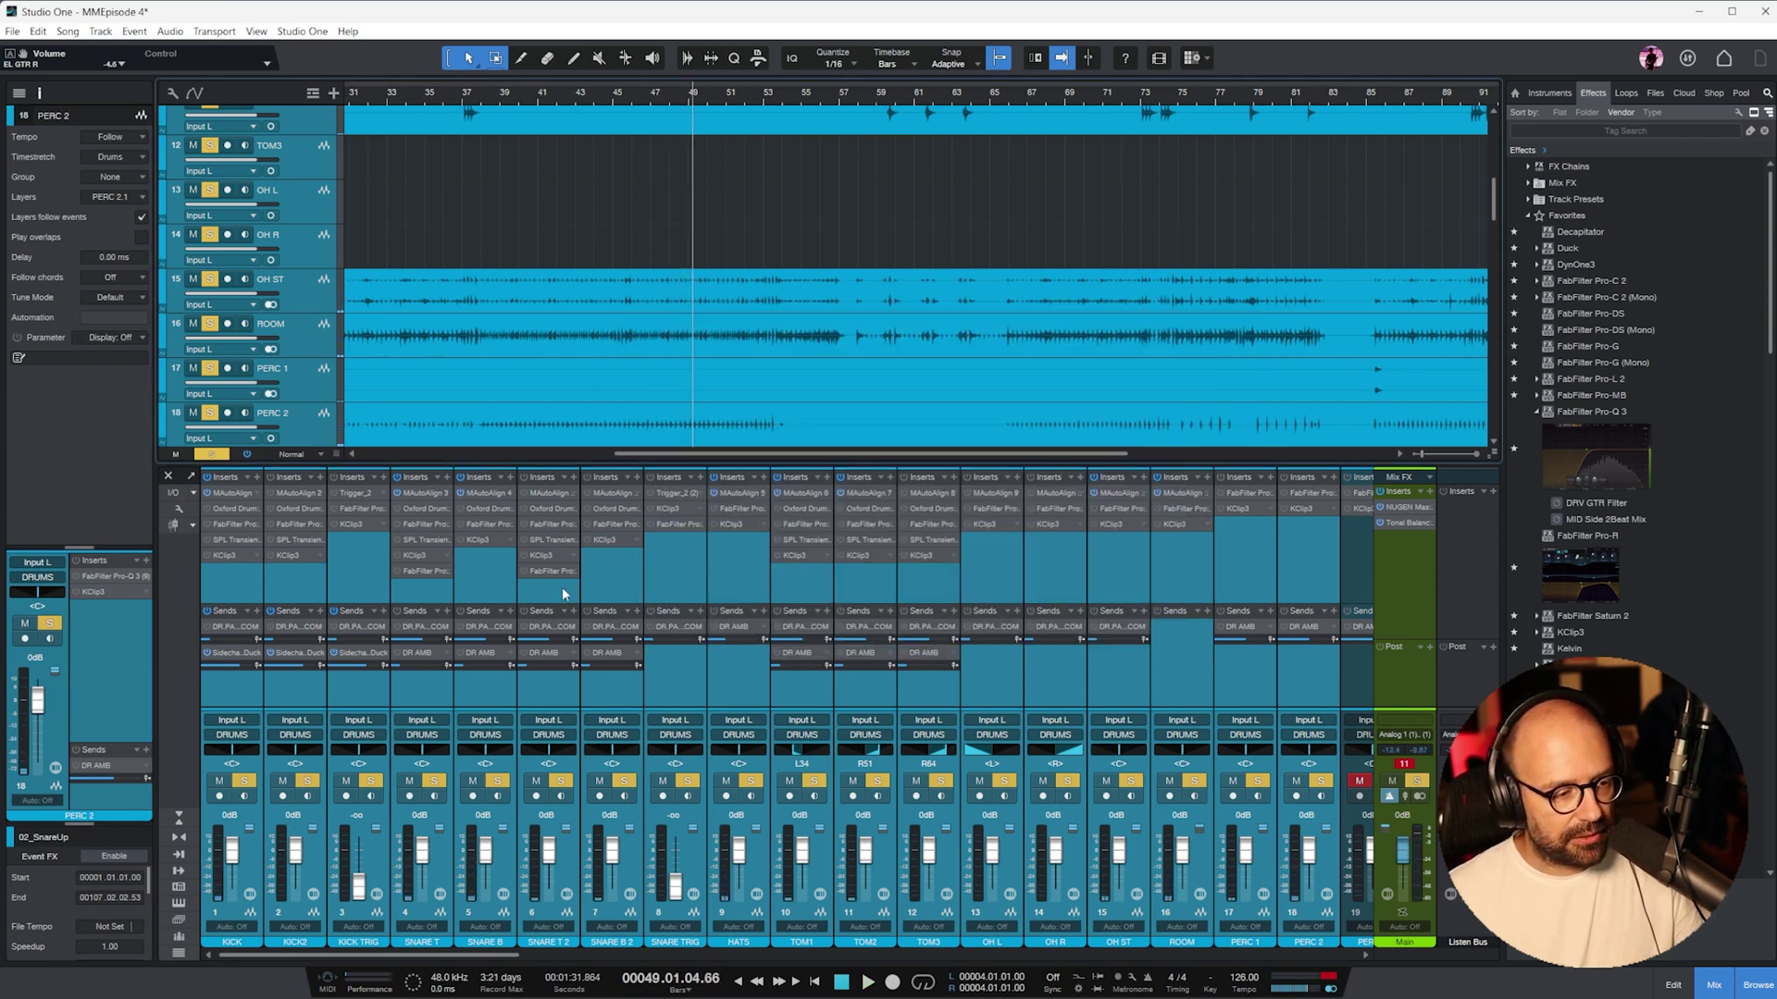
- Replace KICK2's MAutoAlign with a copy of the instance on KICK, and close the plug-in
{"action": "left_click", "coordinate": [291, 581]}
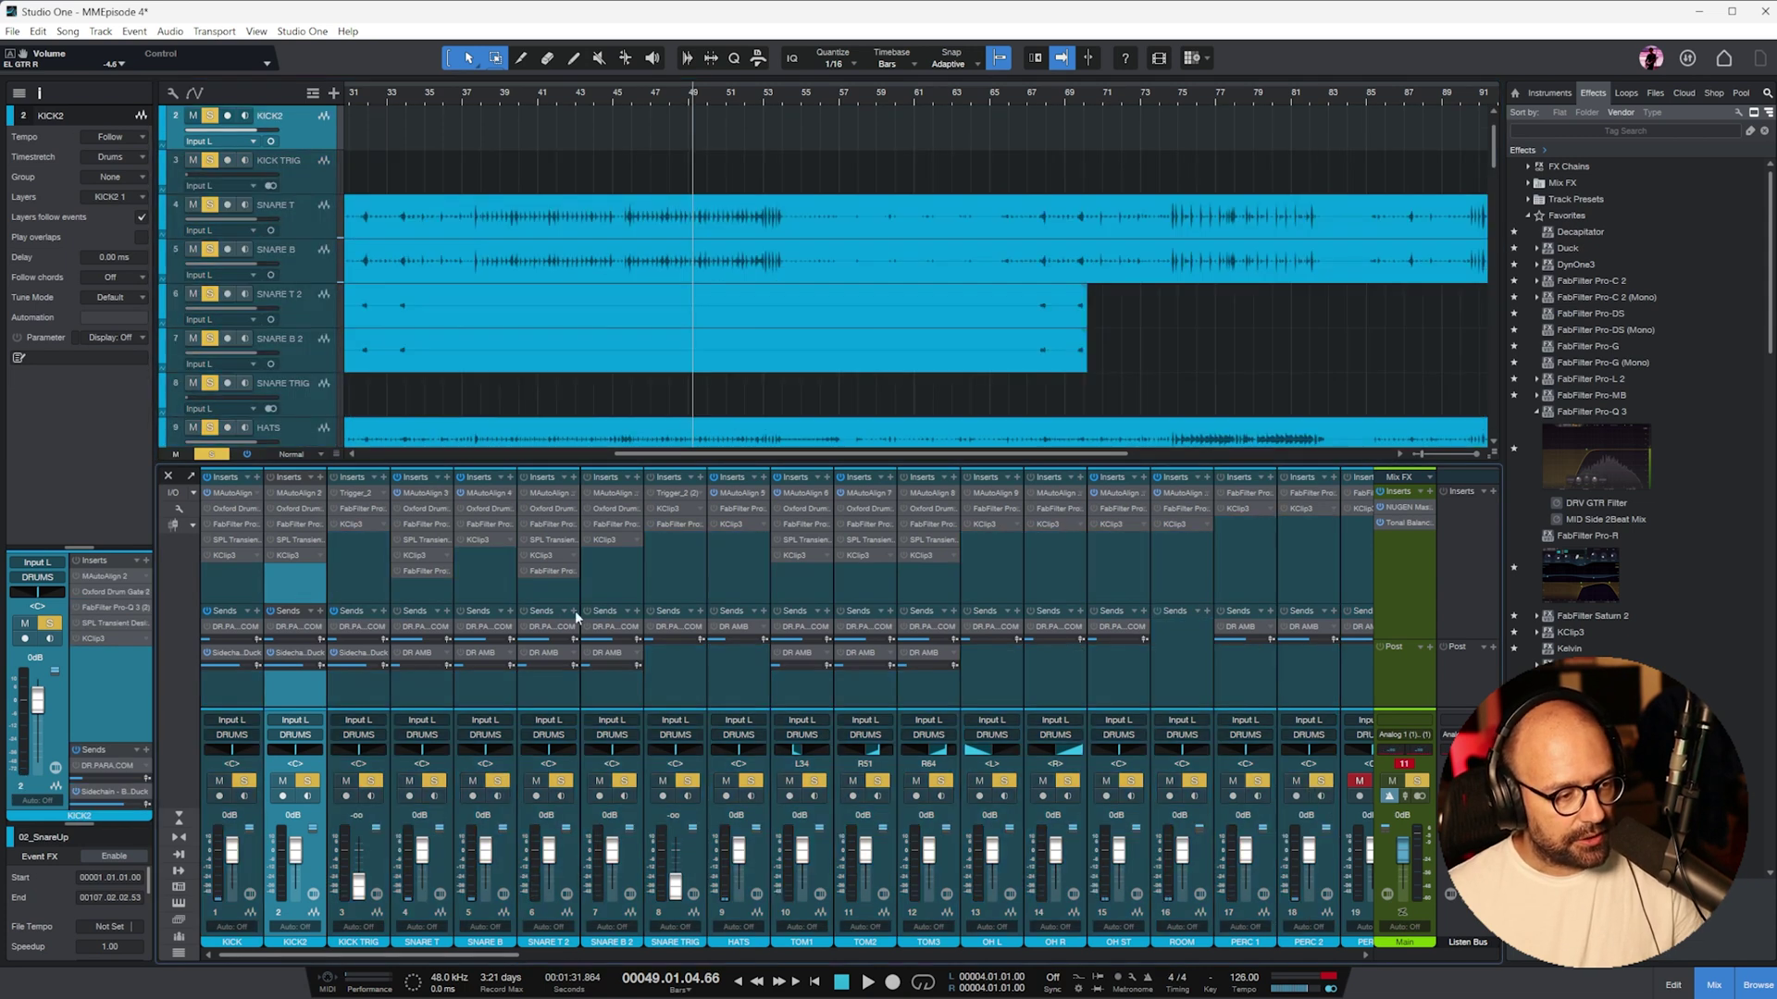
{"action": "scroll", "coordinate": [795, 240], "scroll_direction": "up", "scroll_amount": 1}
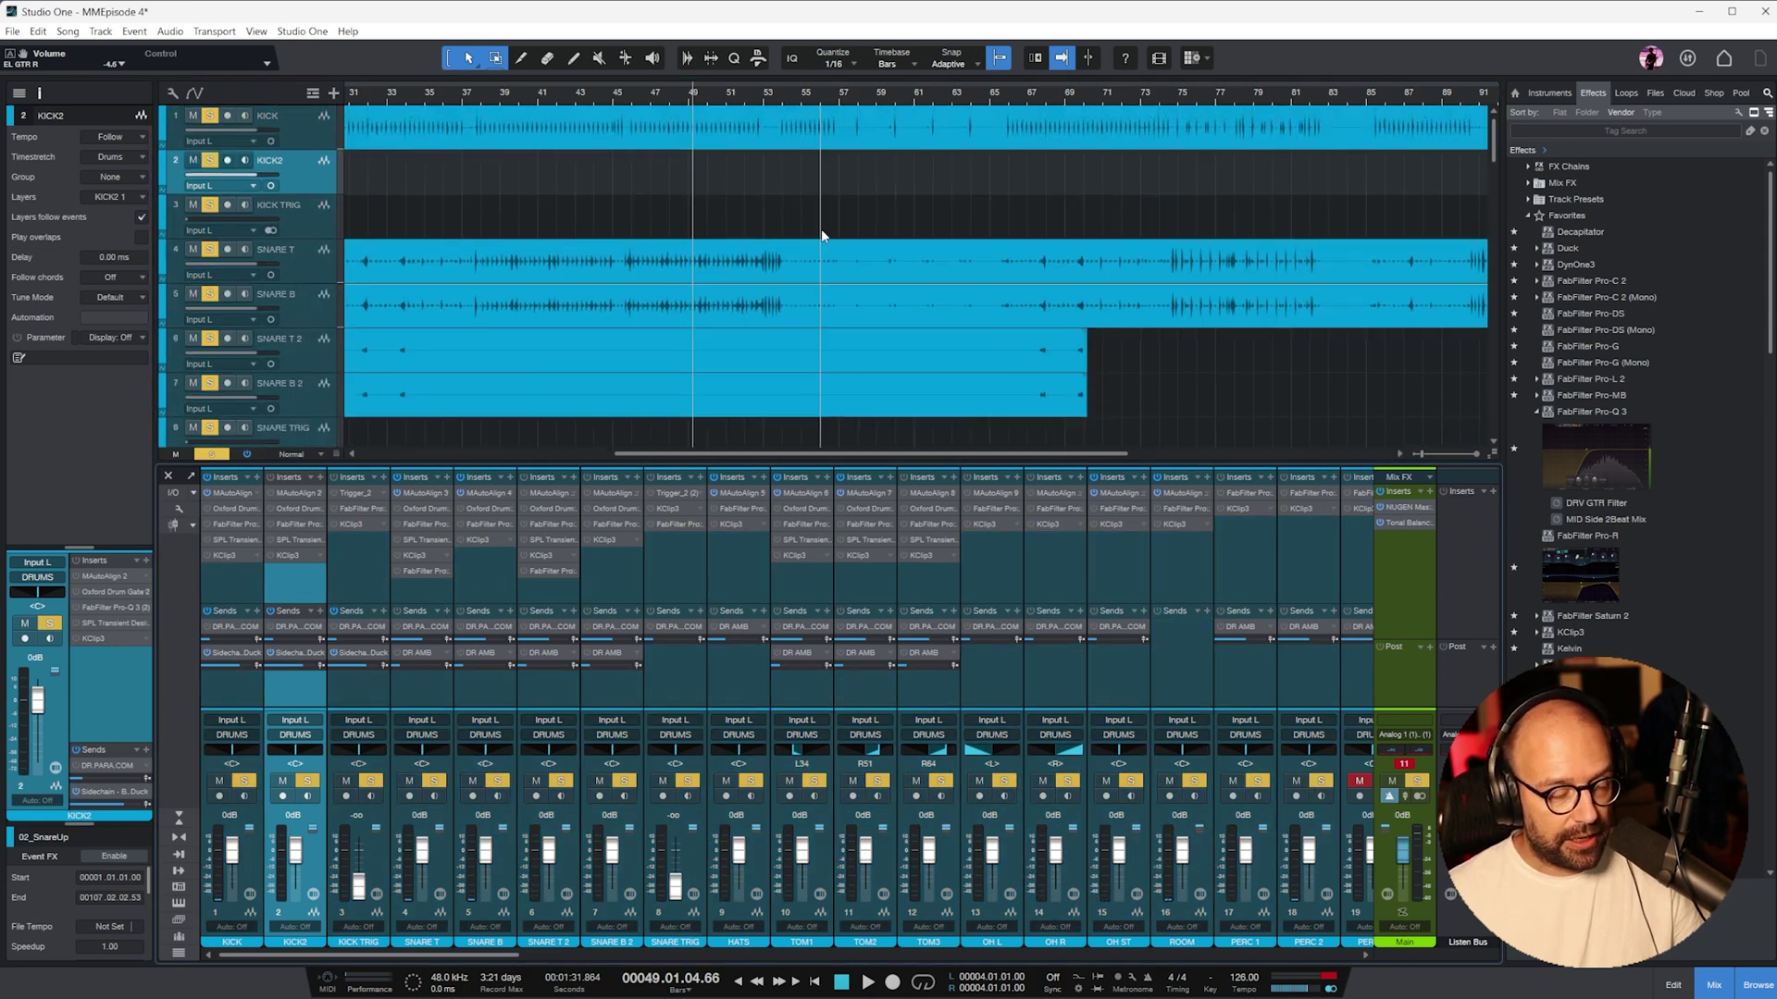
{"action": "left_click_drag", "start_coordinate": [255, 490], "coordinate": [295, 495]}
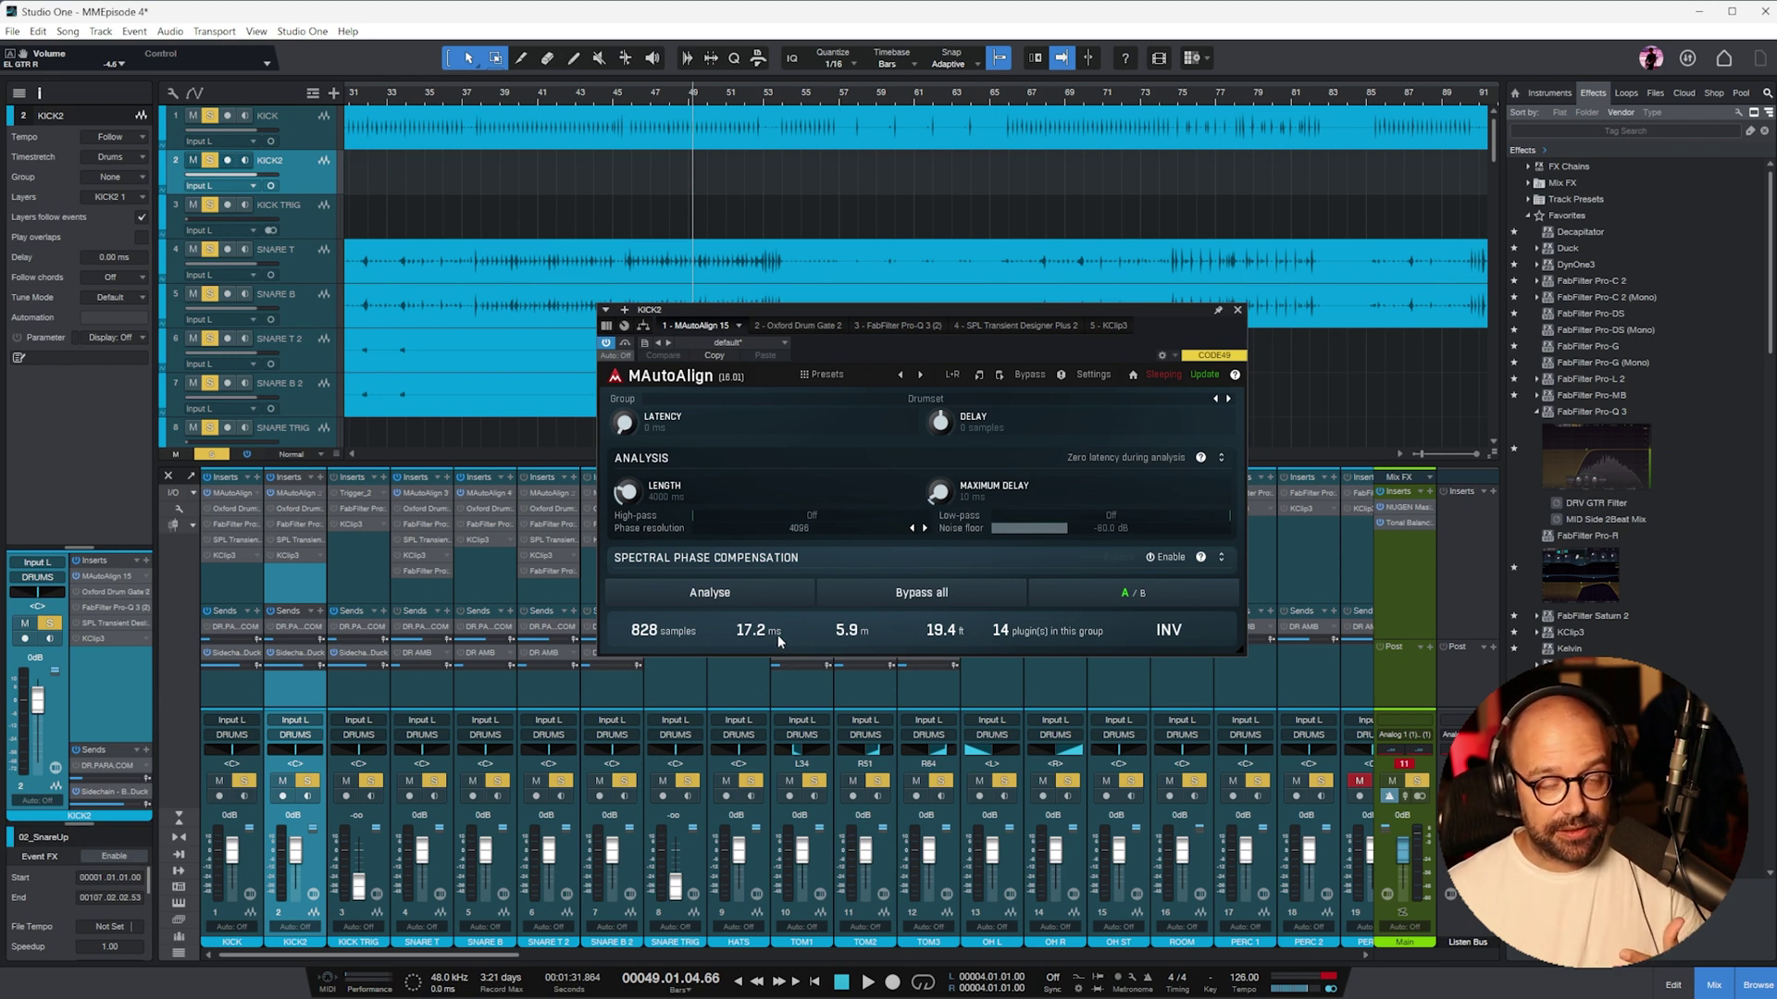
{"action": "left_click", "coordinate": [222, 587]}
{"action": "left_click", "coordinate": [300, 588]}
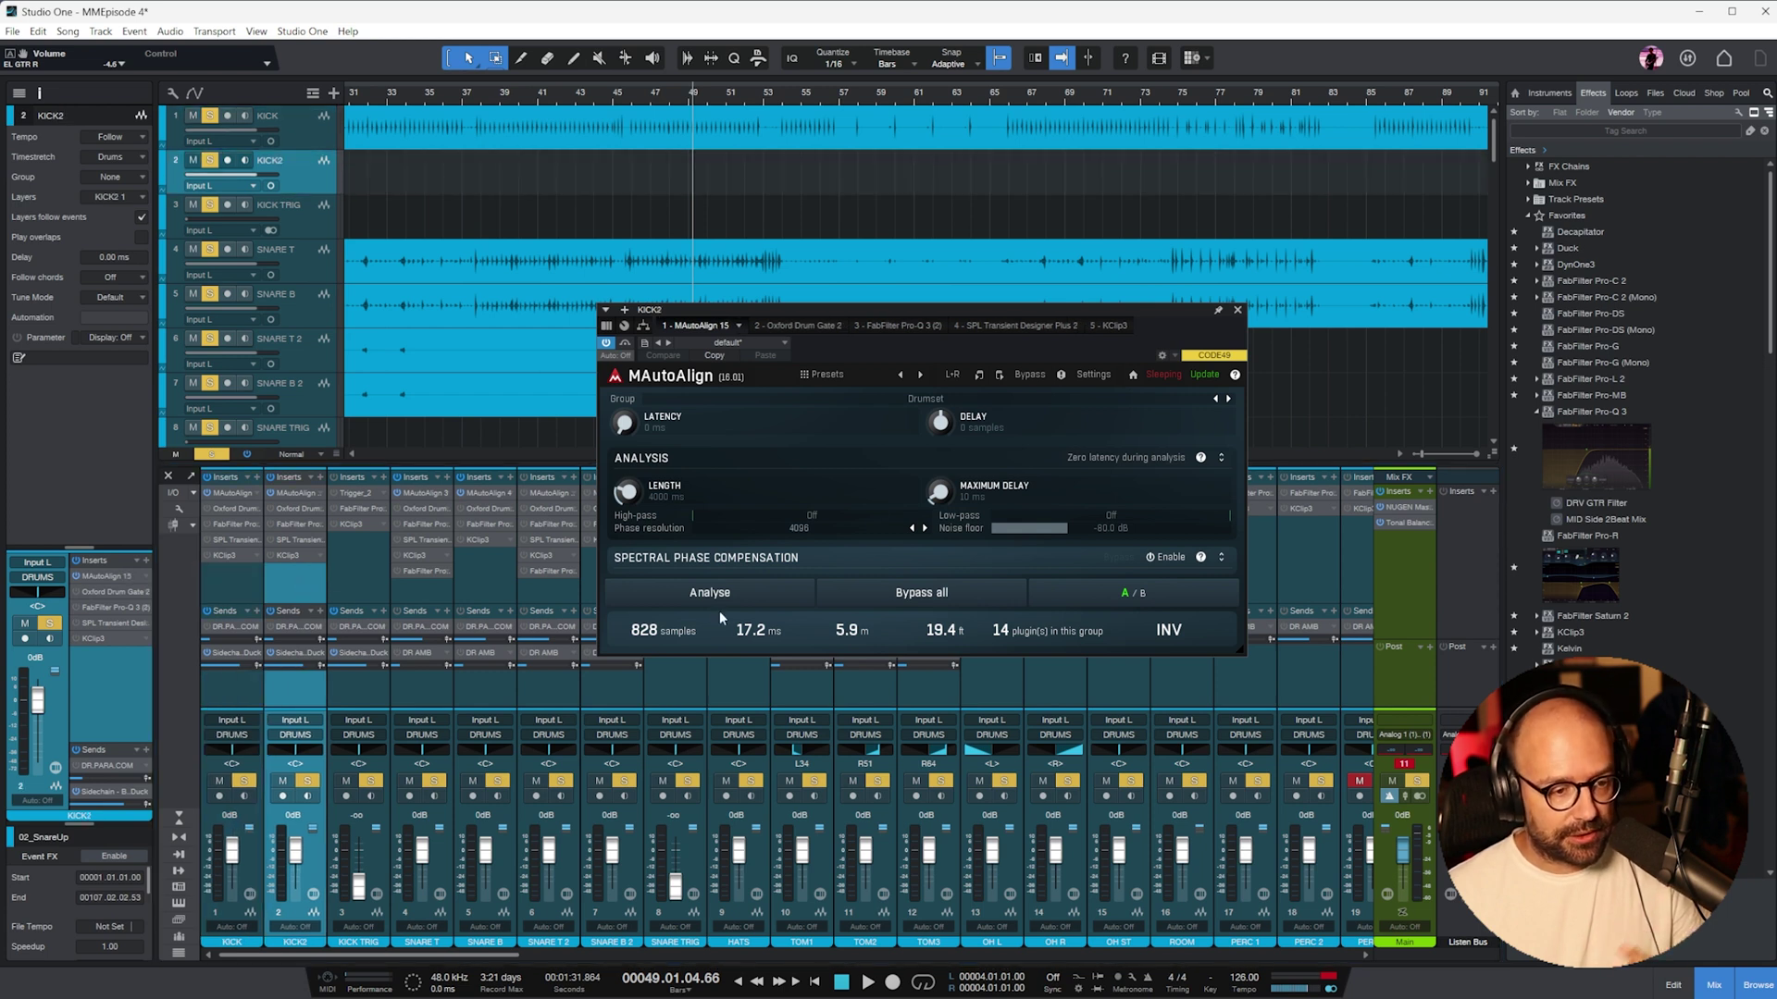
{"action": "left_click", "coordinate": [1238, 312]}
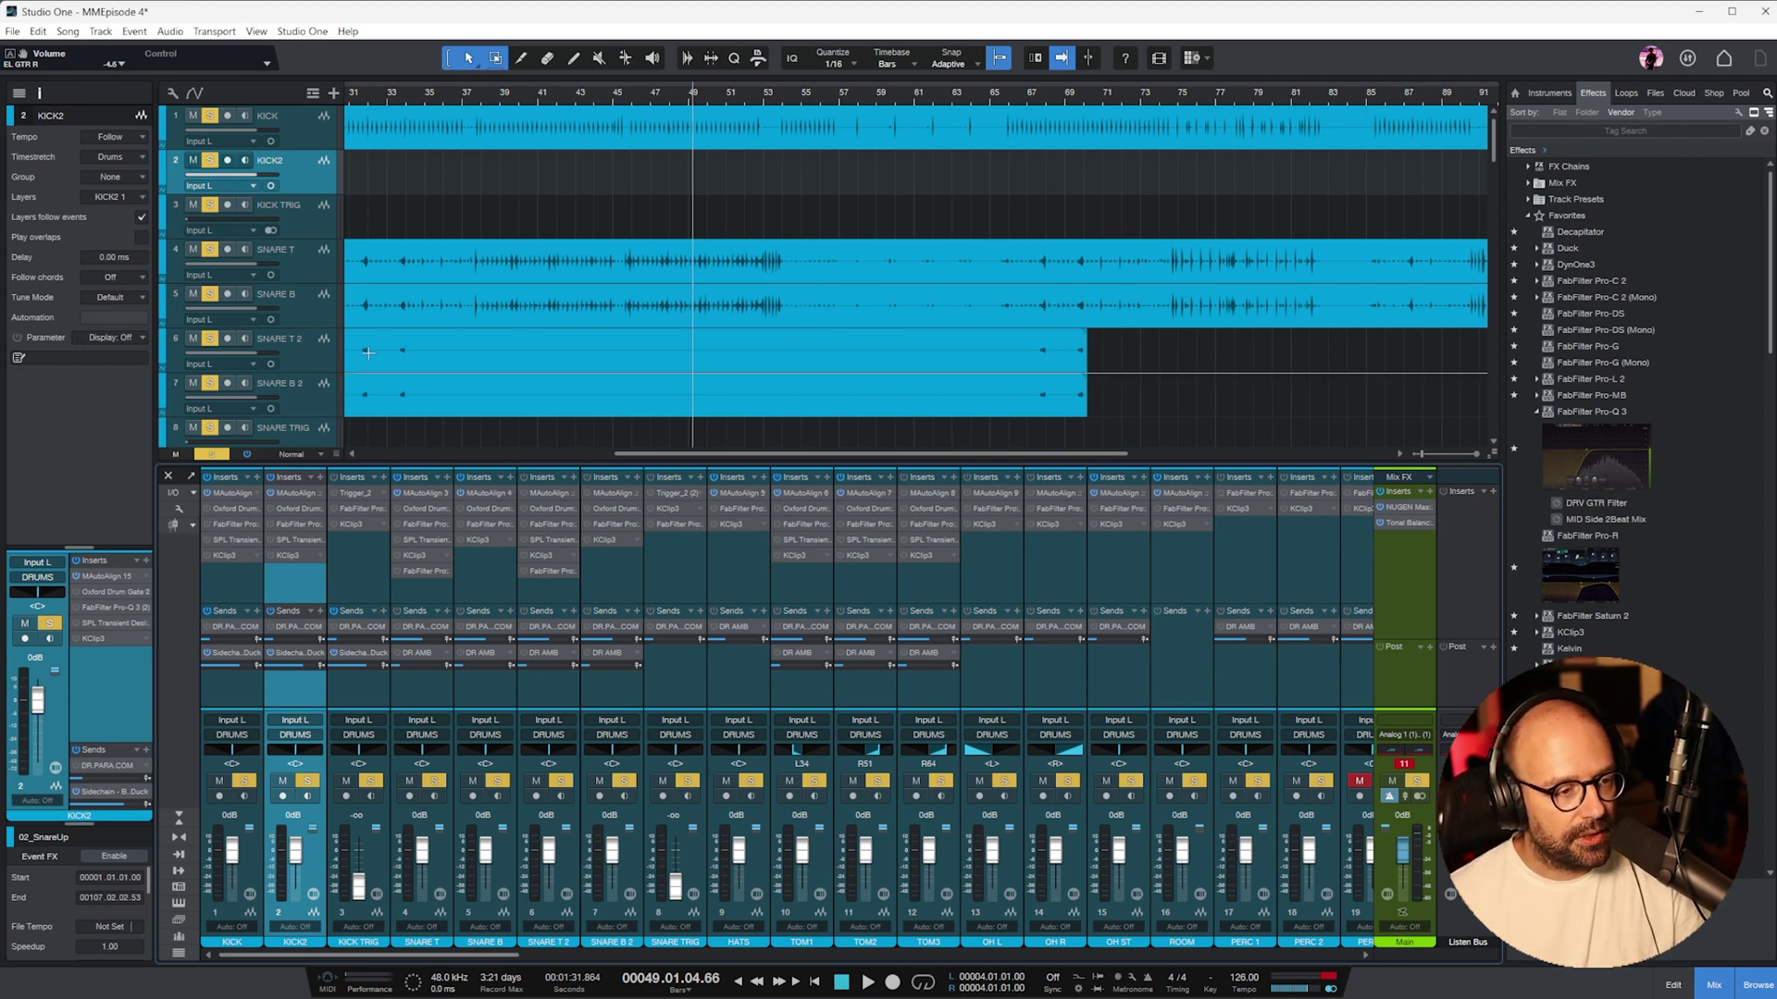
- Clear all solos, solo only the KICK channel, and play it briefly
{"action": "left_click", "coordinate": [234, 585]}
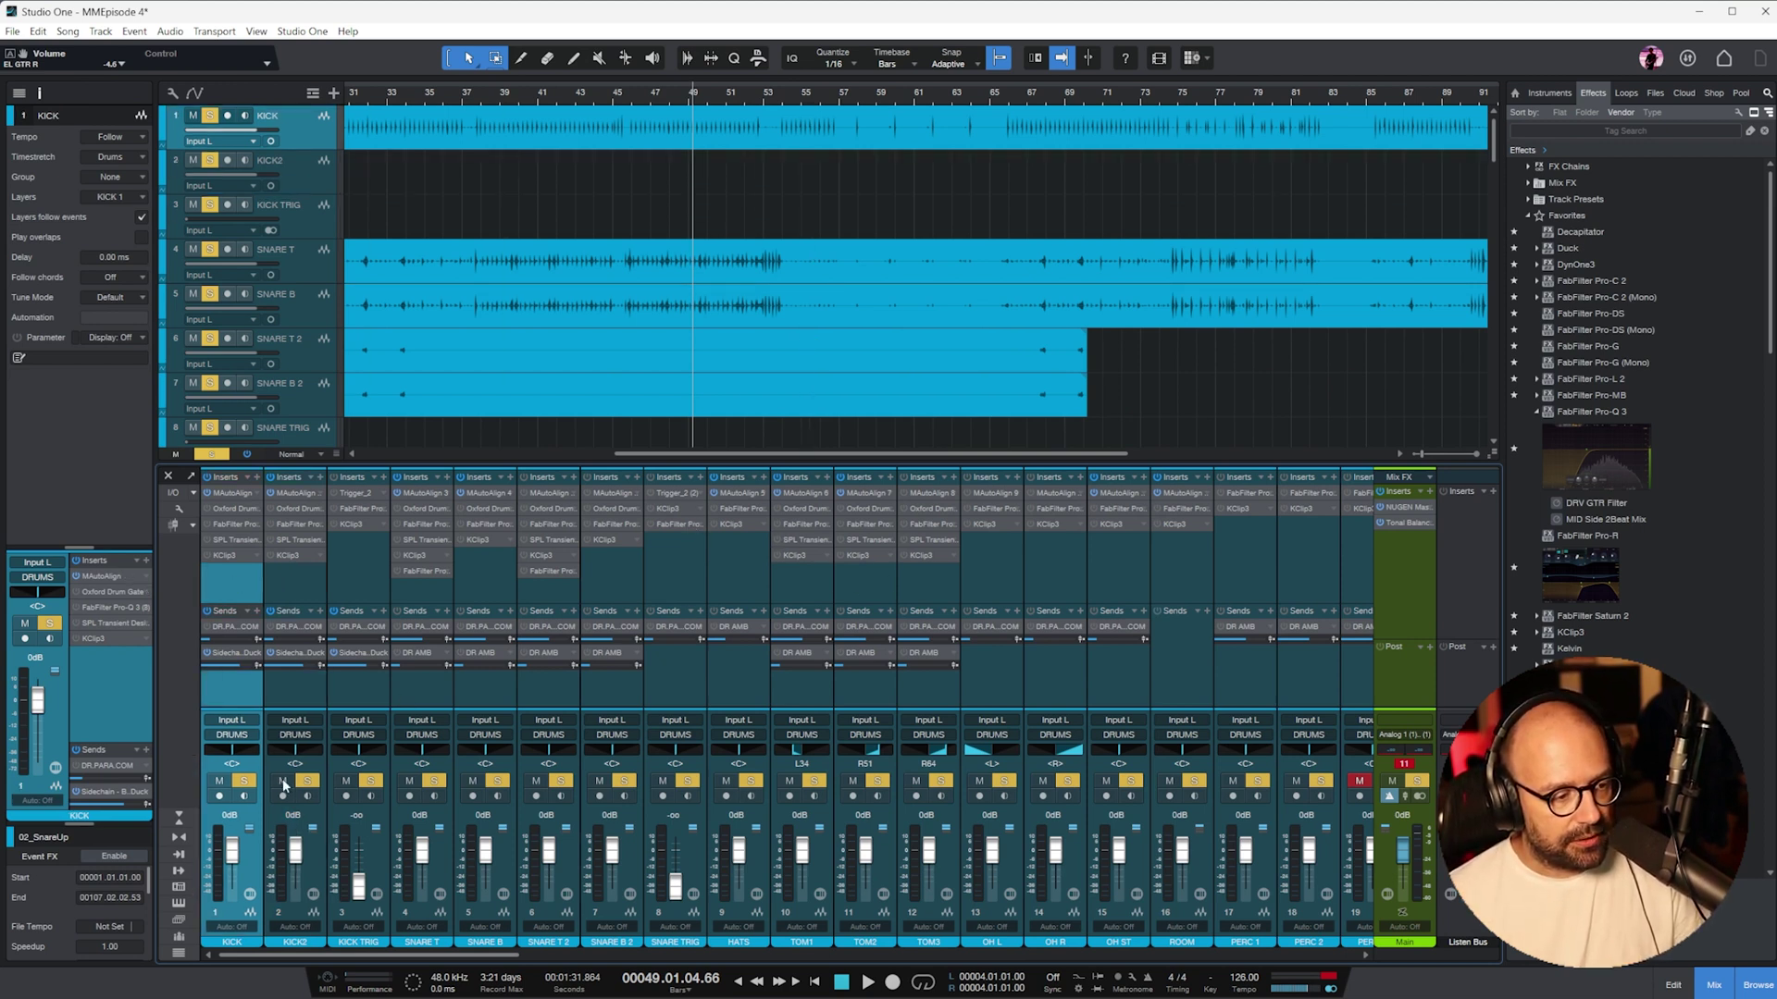
{"action": "left_click", "coordinate": [1420, 782]}
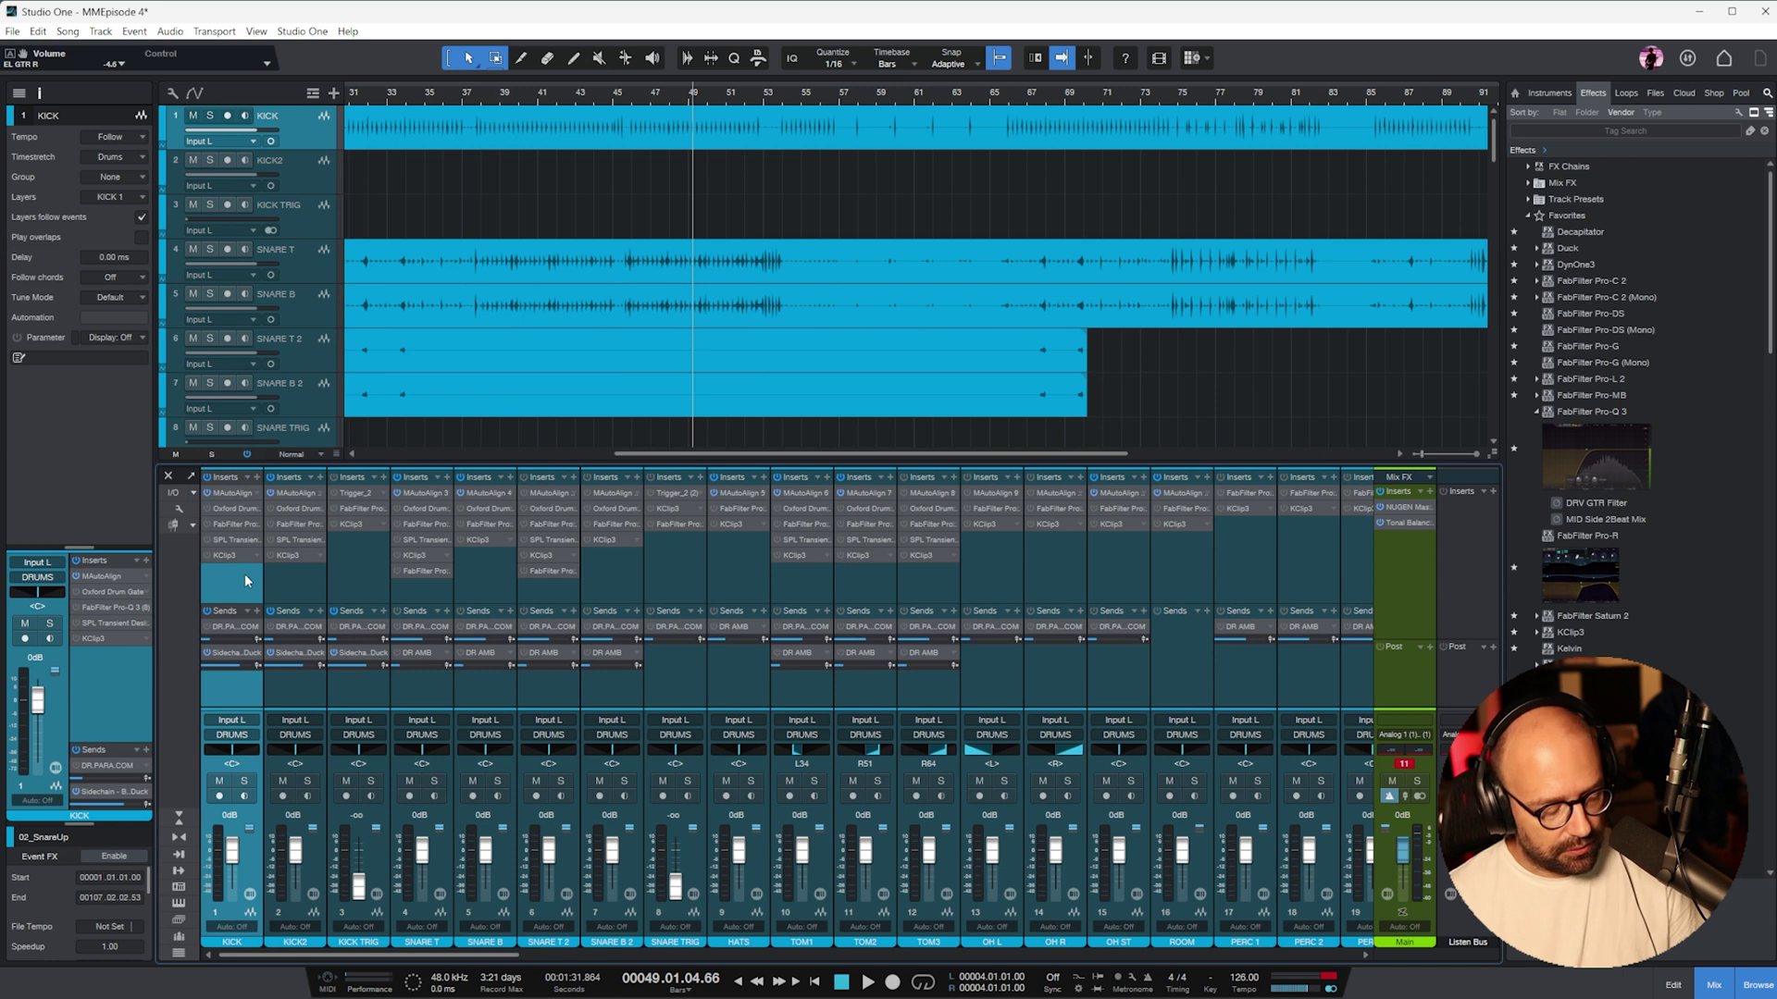
{"action": "key", "text": "s"}
{"action": "key", "text": "space"}
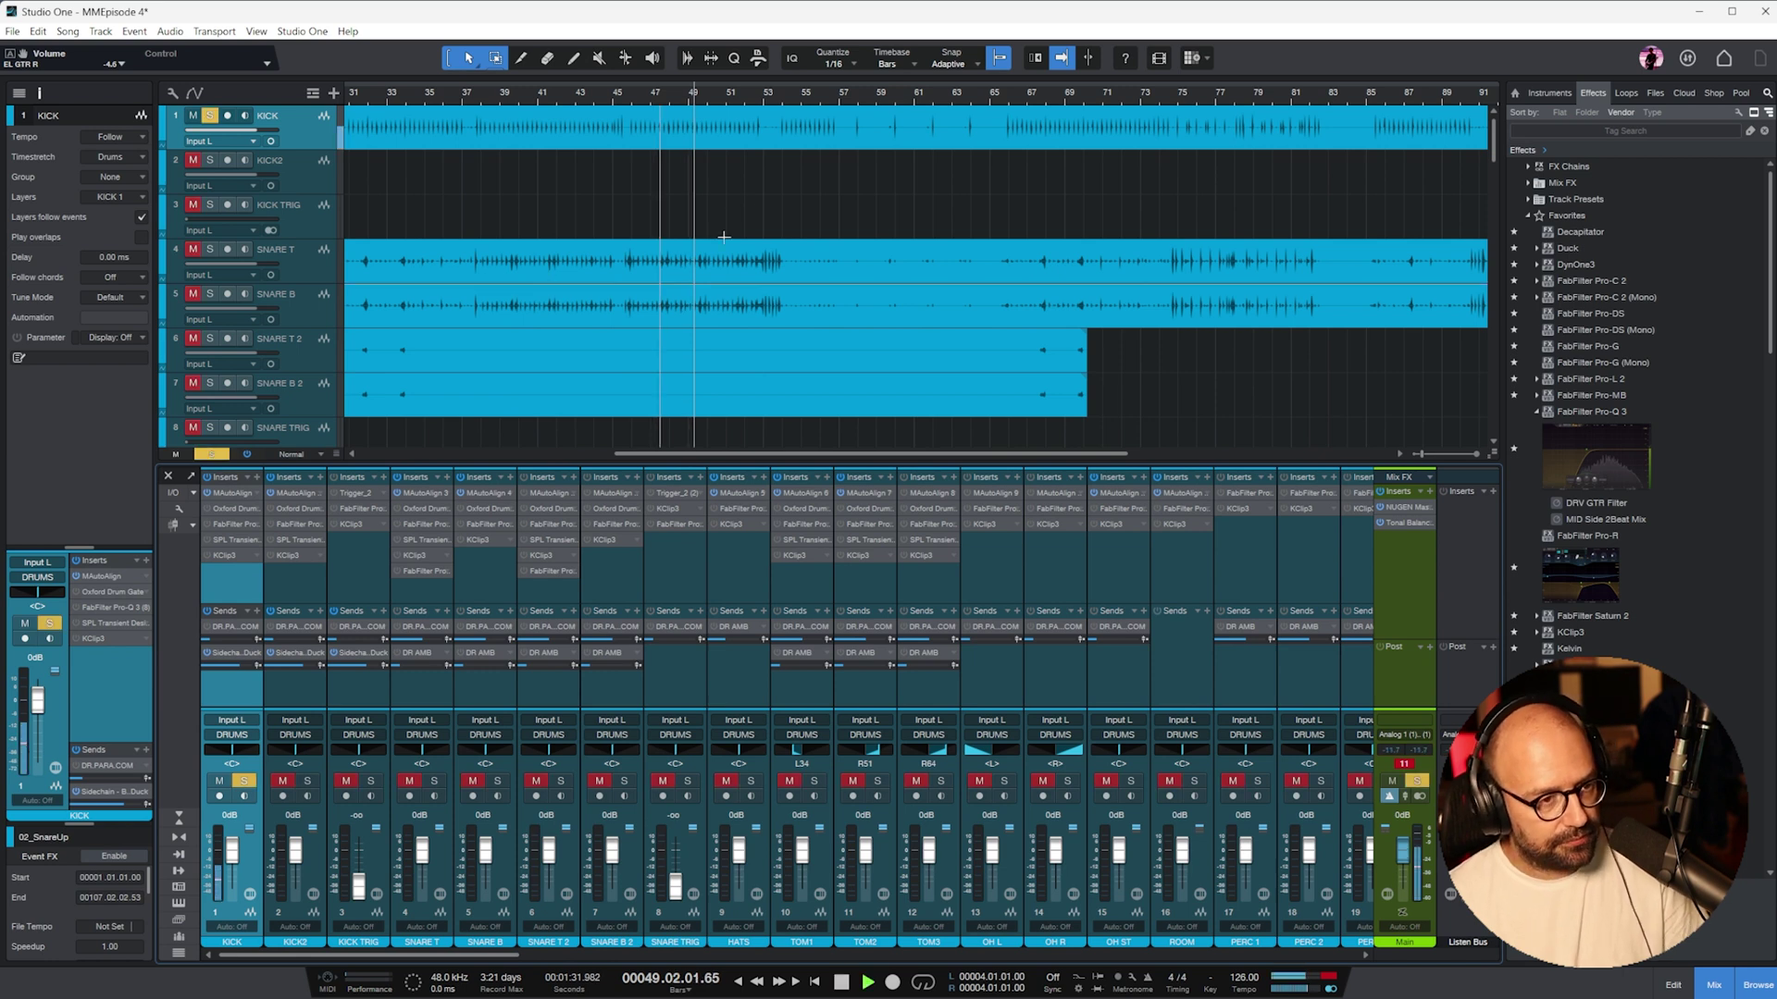
{"action": "key", "text": "space"}
- Activate Oxford Drum Gate on KICK, set its Open Threshold to -25 dB, and audition it with Kick transient matching
{"action": "left_click", "coordinate": [232, 508]}
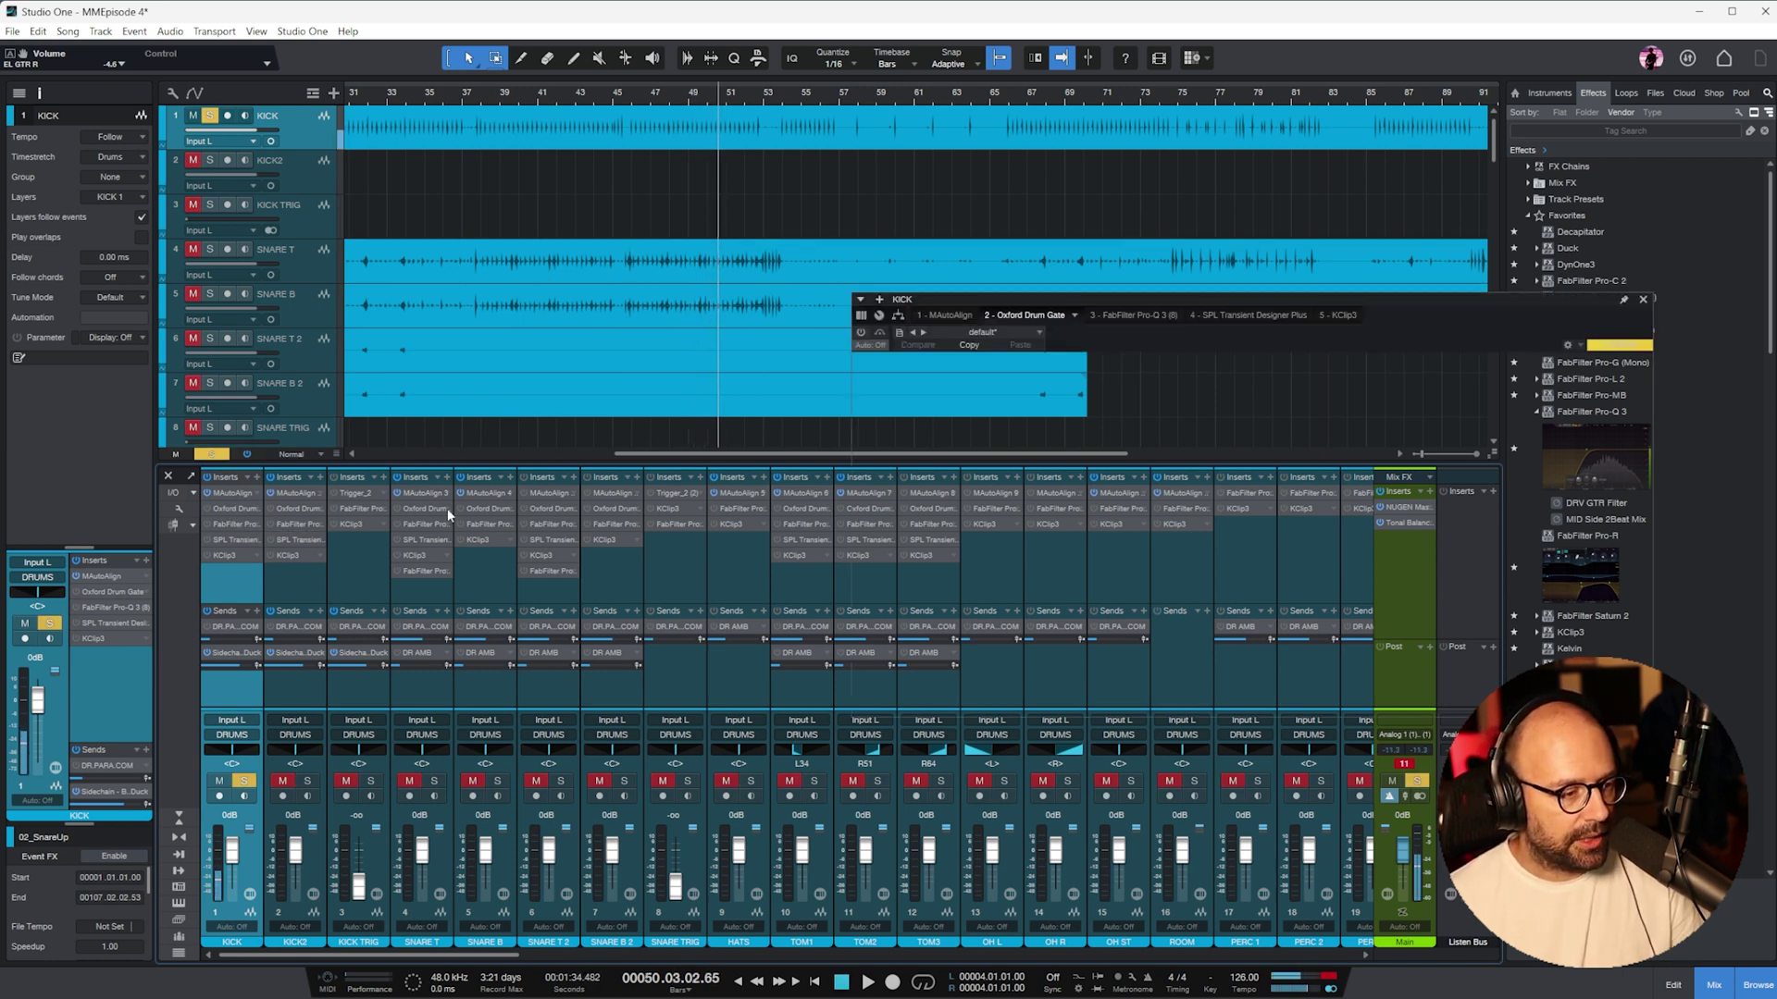
{"action": "left_click_drag", "start_coordinate": [1110, 299], "coordinate": [780, 266]}
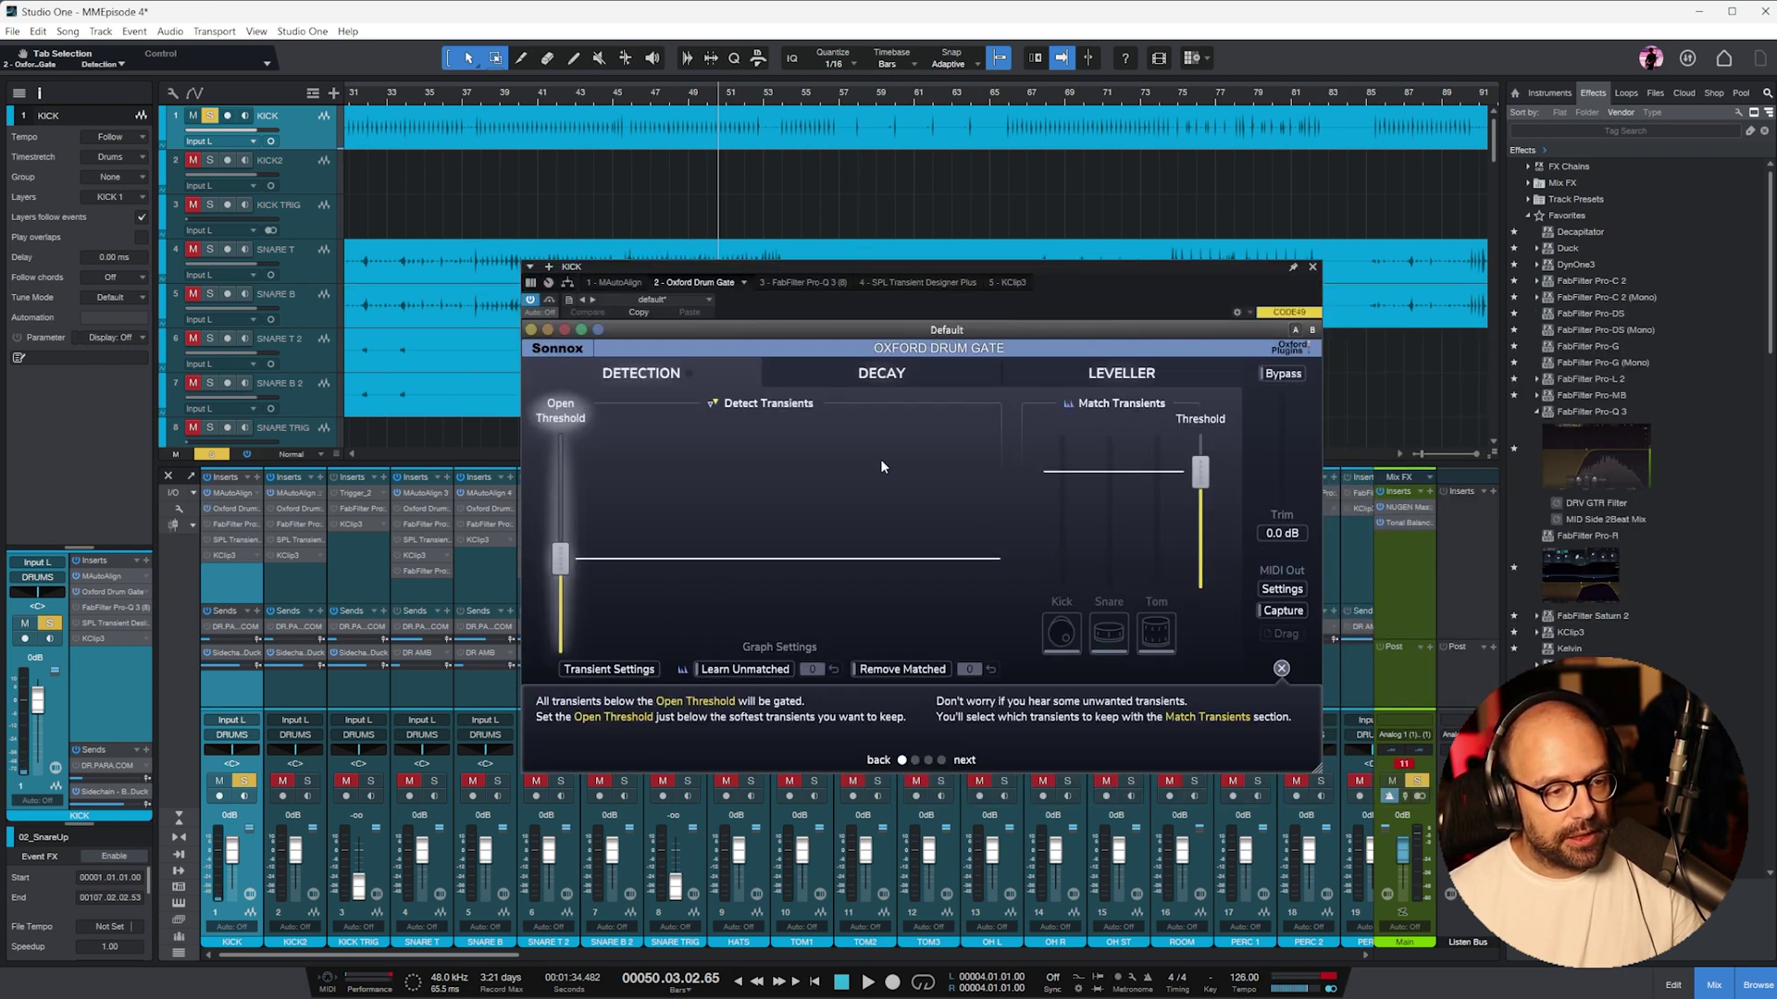
{"action": "key", "text": "space"}
{"action": "left_click_drag", "start_coordinate": [560, 558], "coordinate": [560, 571]}
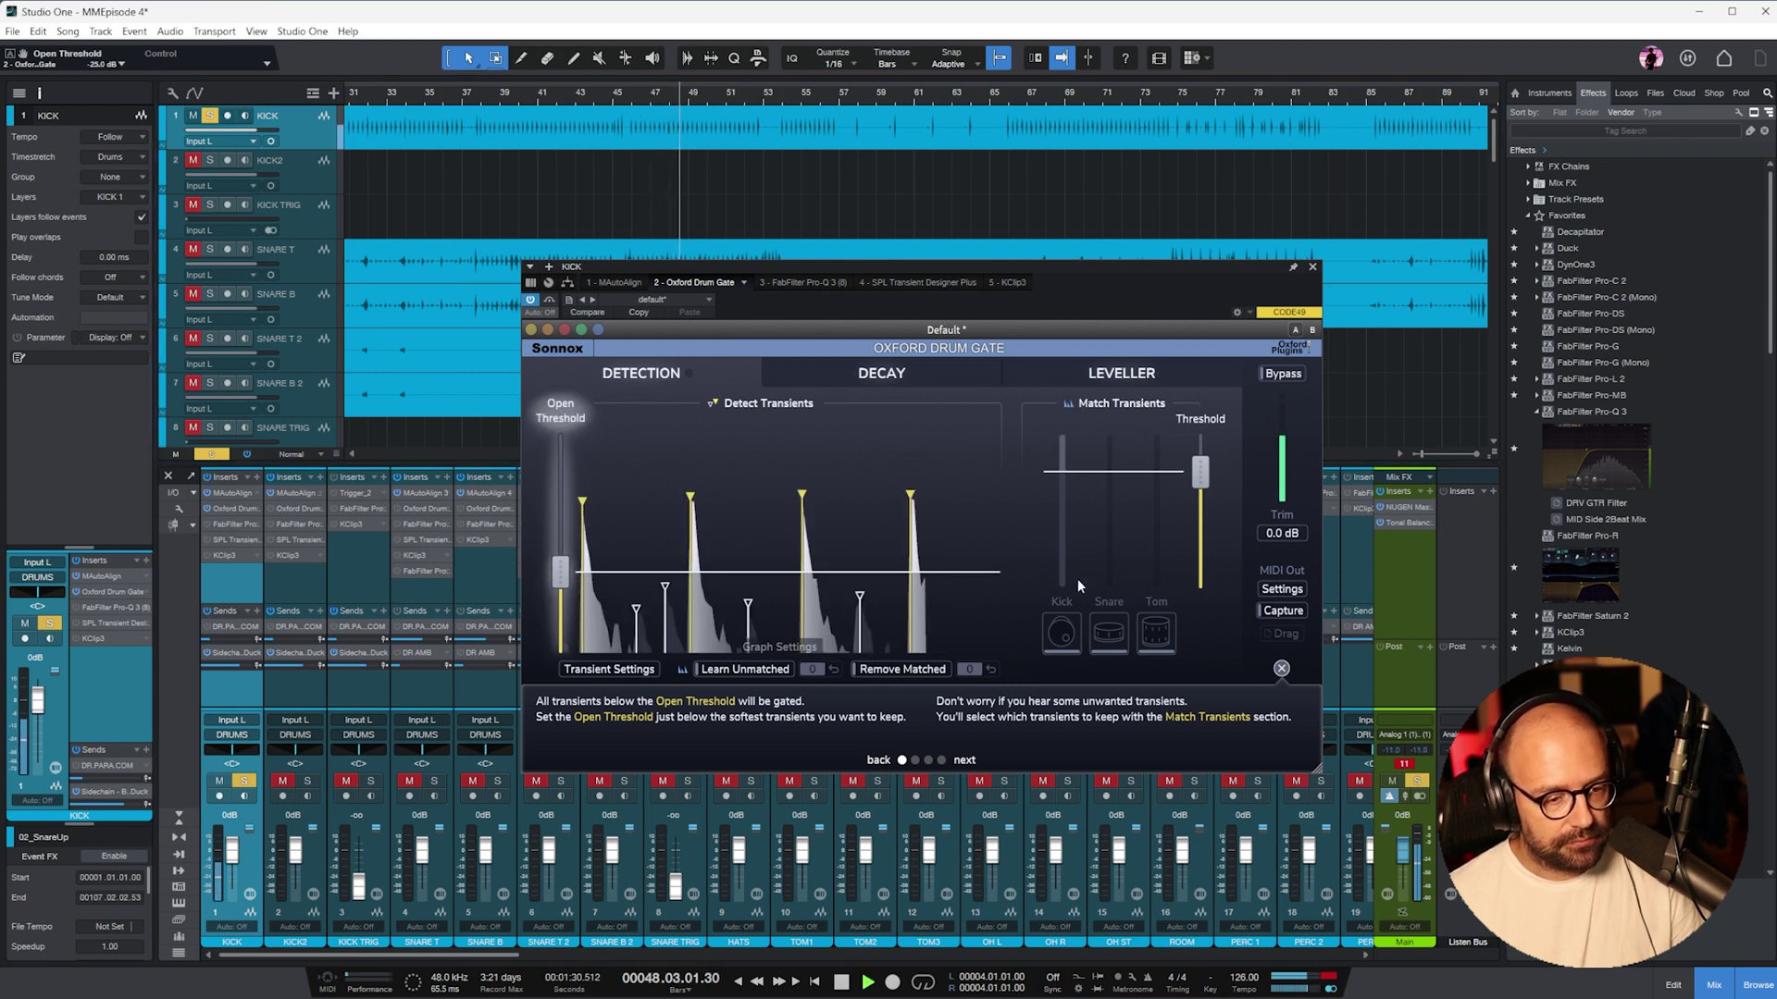
{"action": "left_click", "coordinate": [1062, 631]}
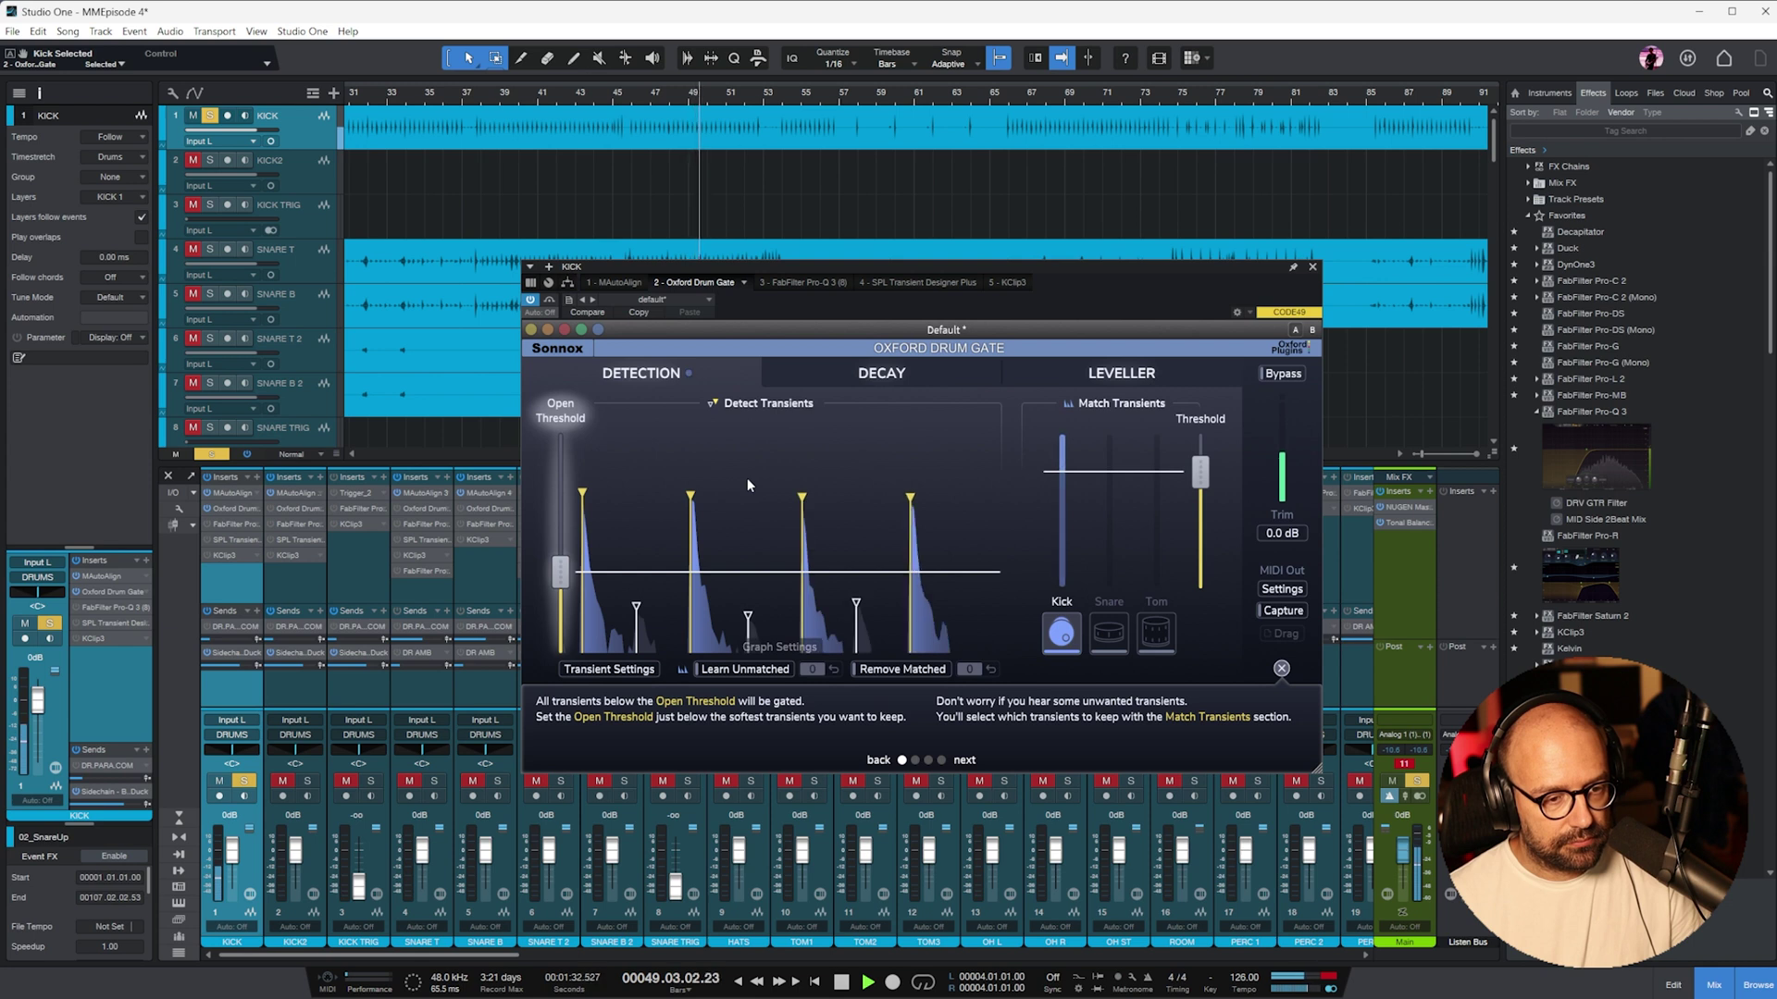
{"action": "key", "text": "space"}
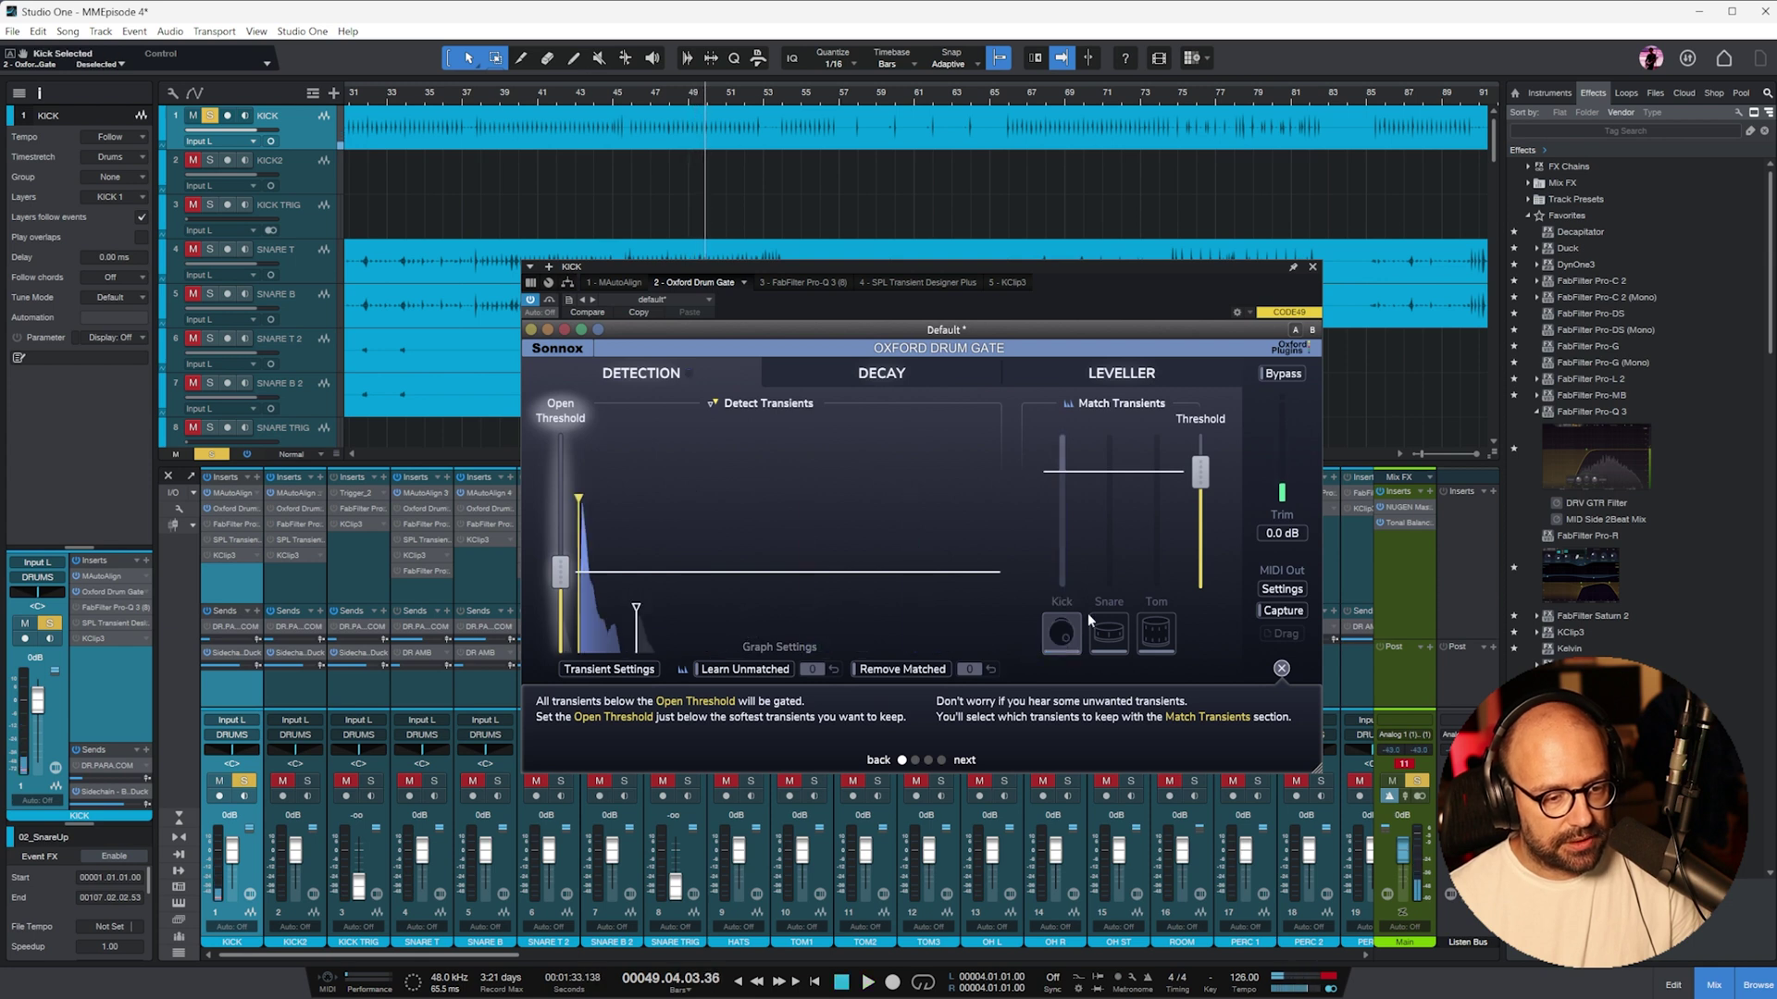
{"action": "left_click", "coordinate": [1312, 266]}
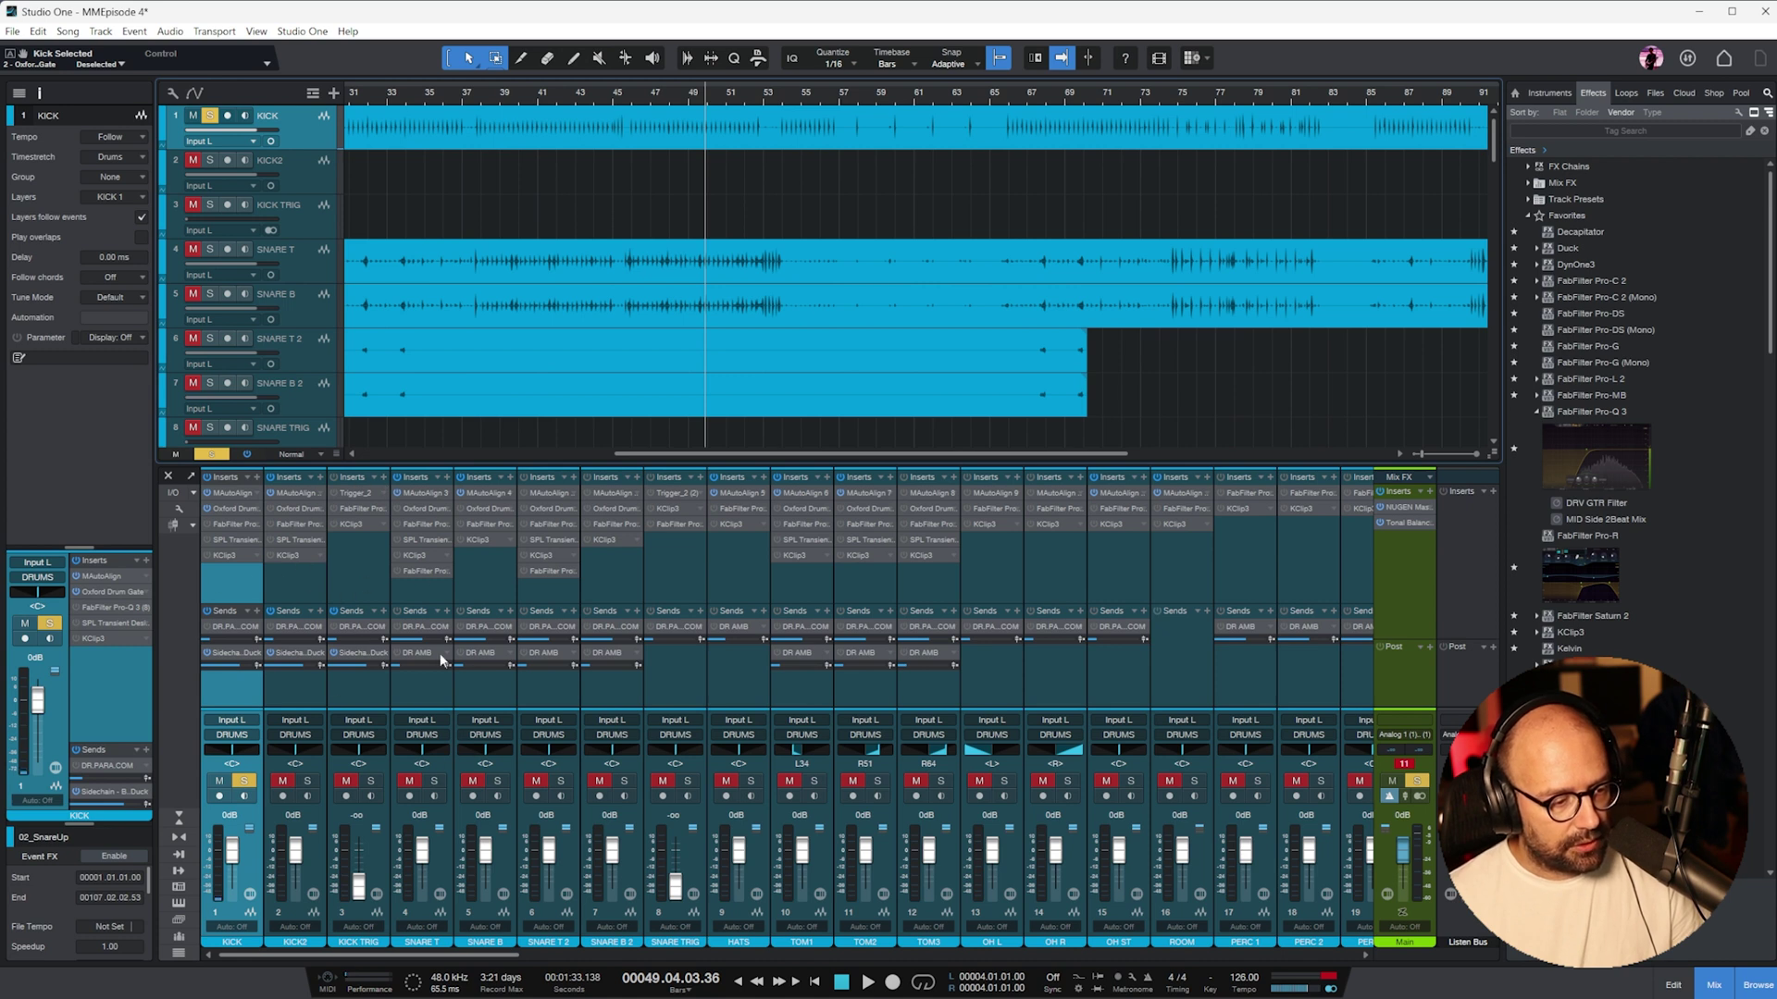
- Place a MAutoAlign instance first in the KICK TRIG channel's inserts, and close the plug-in
{"action": "left_click", "coordinate": [418, 594]}
{"action": "left_click", "coordinate": [299, 592]}
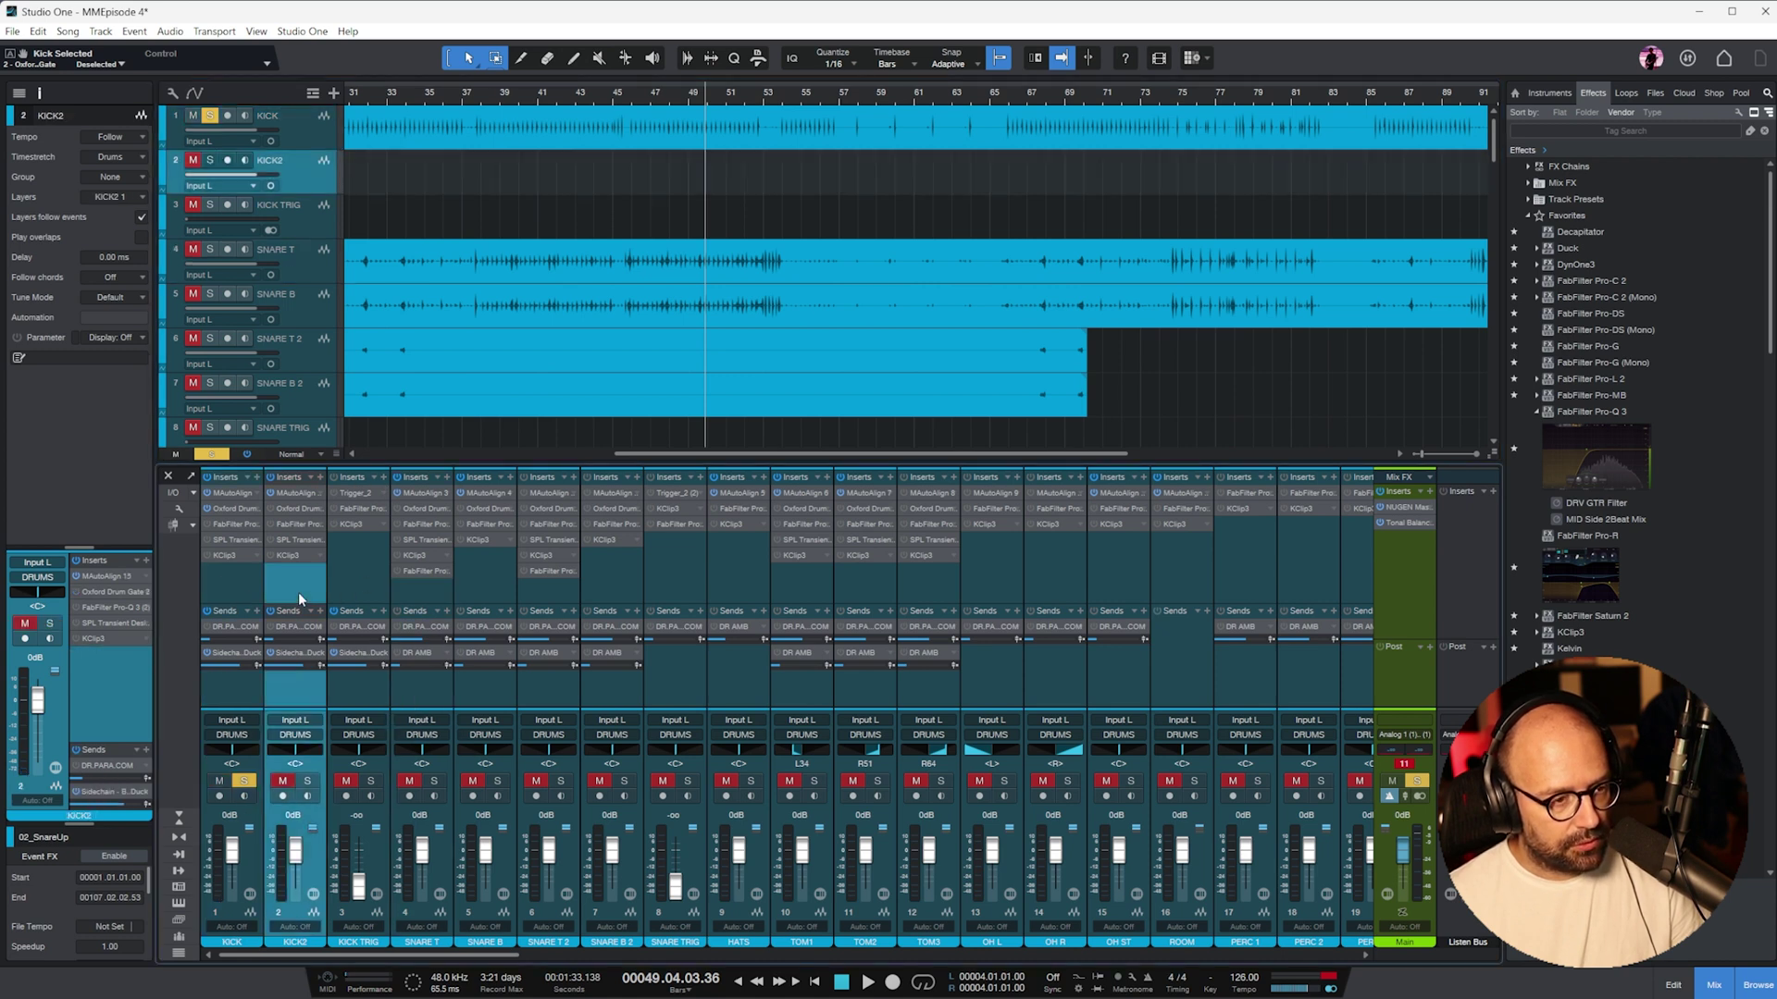
{"action": "left_click", "coordinate": [357, 493]}
{"action": "left_click", "coordinate": [1162, 268]}
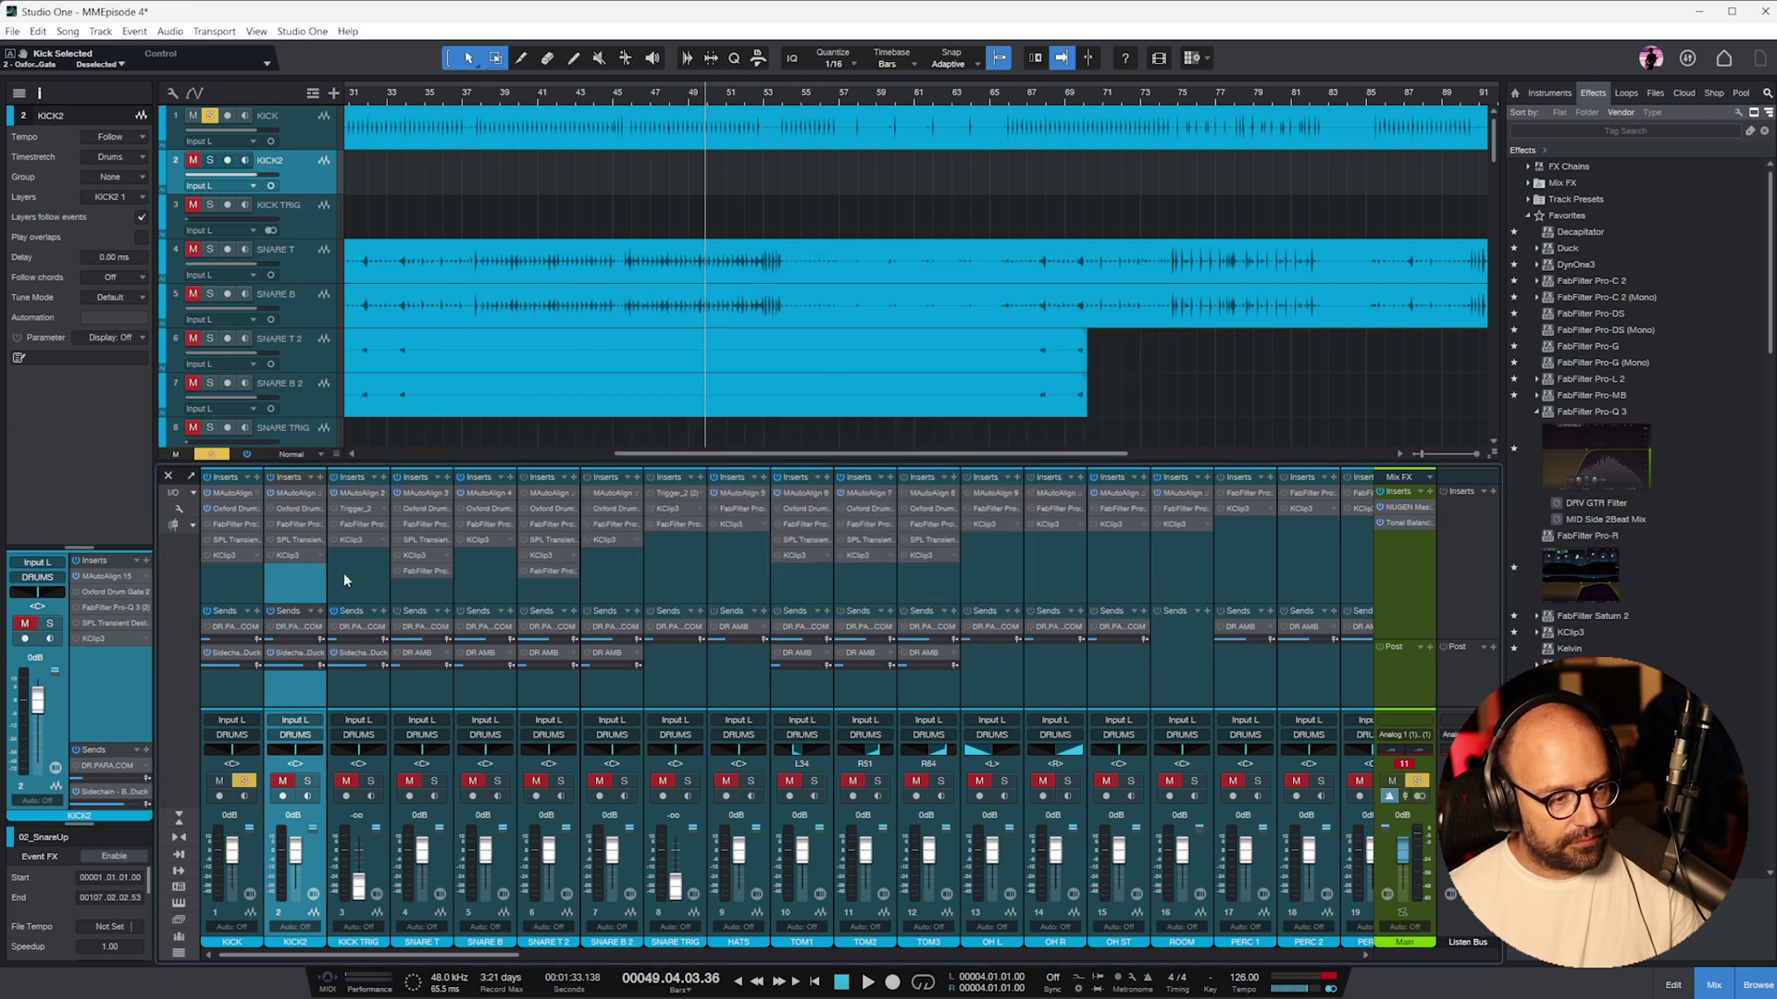
- Remove the empty KICK2 track from the song
{"action": "right_click", "coordinate": [297, 588]}
{"action": "right_click", "coordinate": [286, 177]}
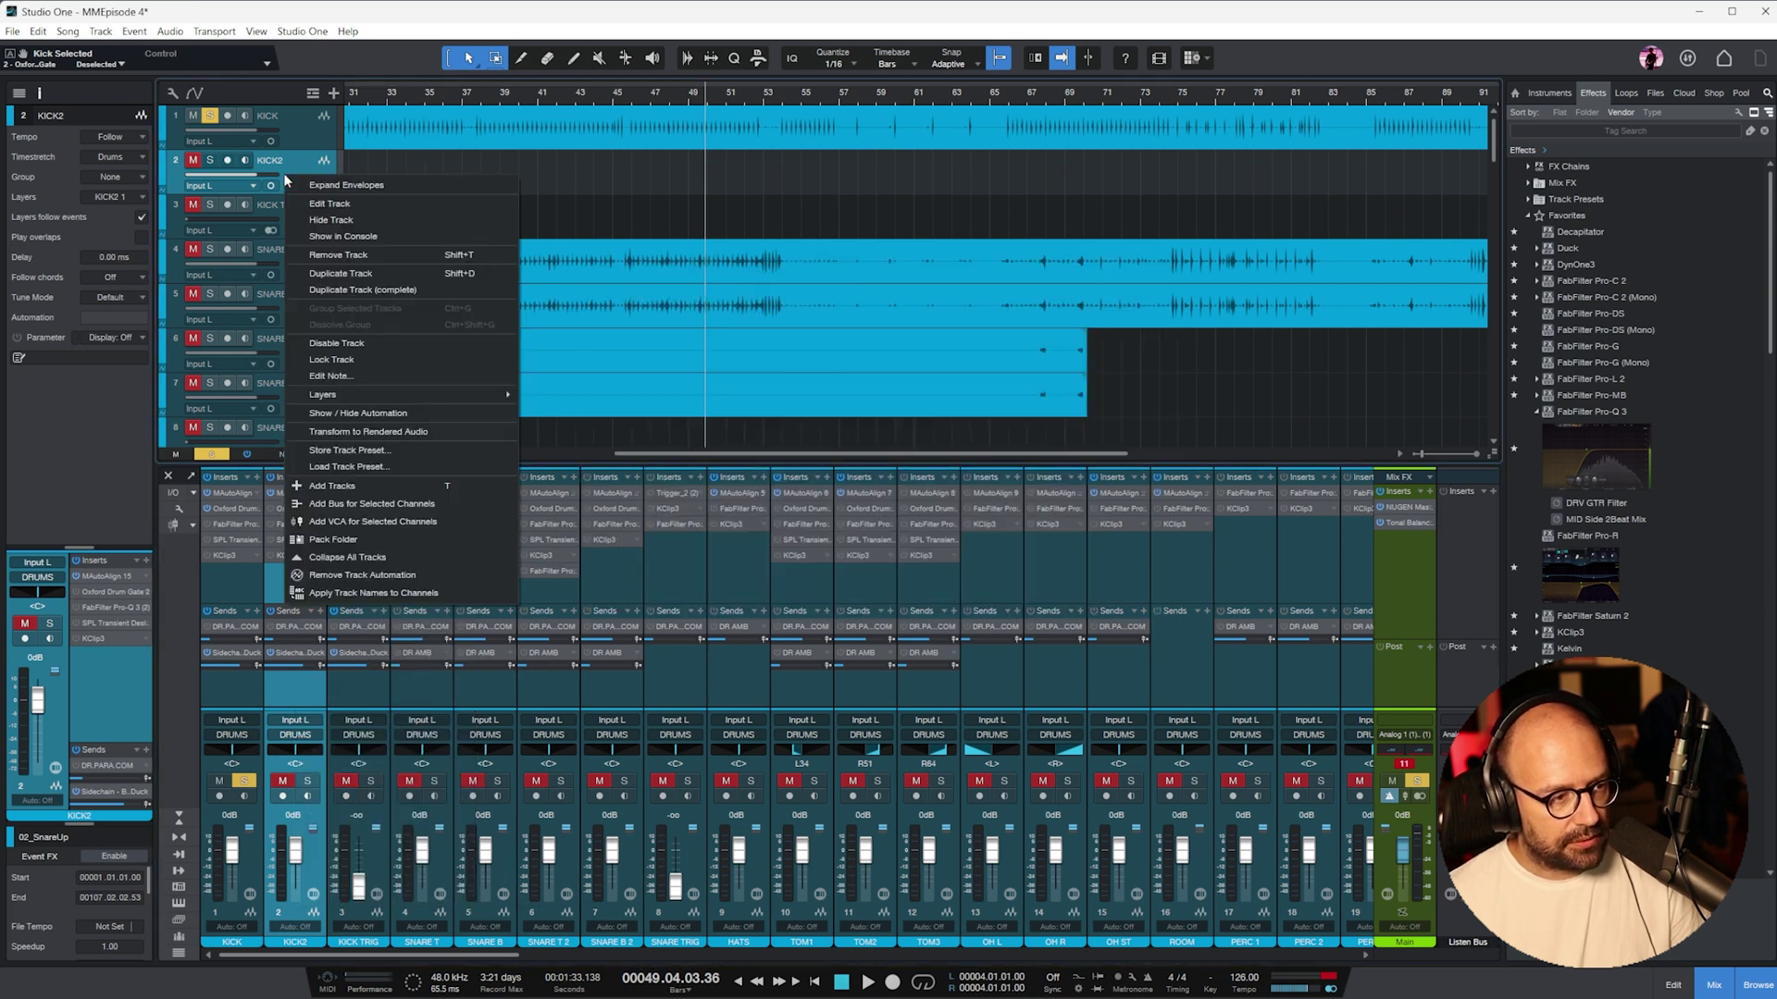
{"action": "left_click", "coordinate": [368, 256]}
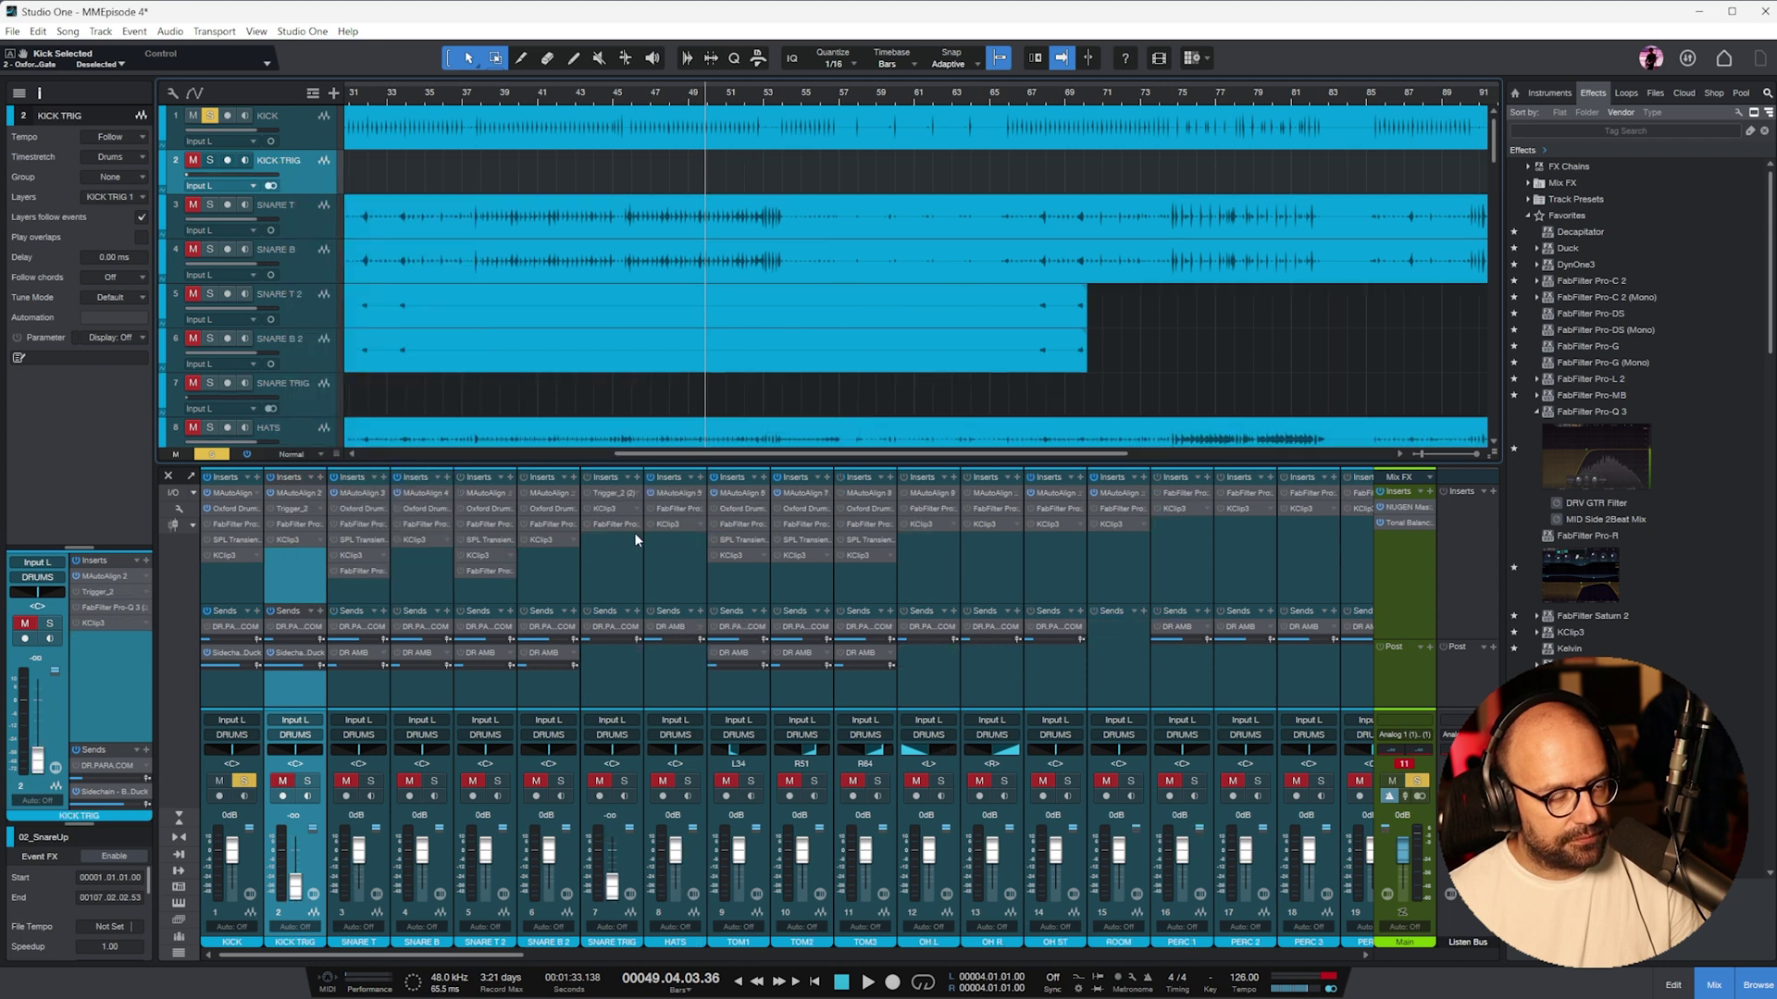
- Solo SNARE T together with KICK and listen to both from about bar 53
{"action": "left_click", "coordinate": [360, 592]}
{"action": "left_click", "coordinate": [369, 780]}
{"action": "key", "text": "space"}
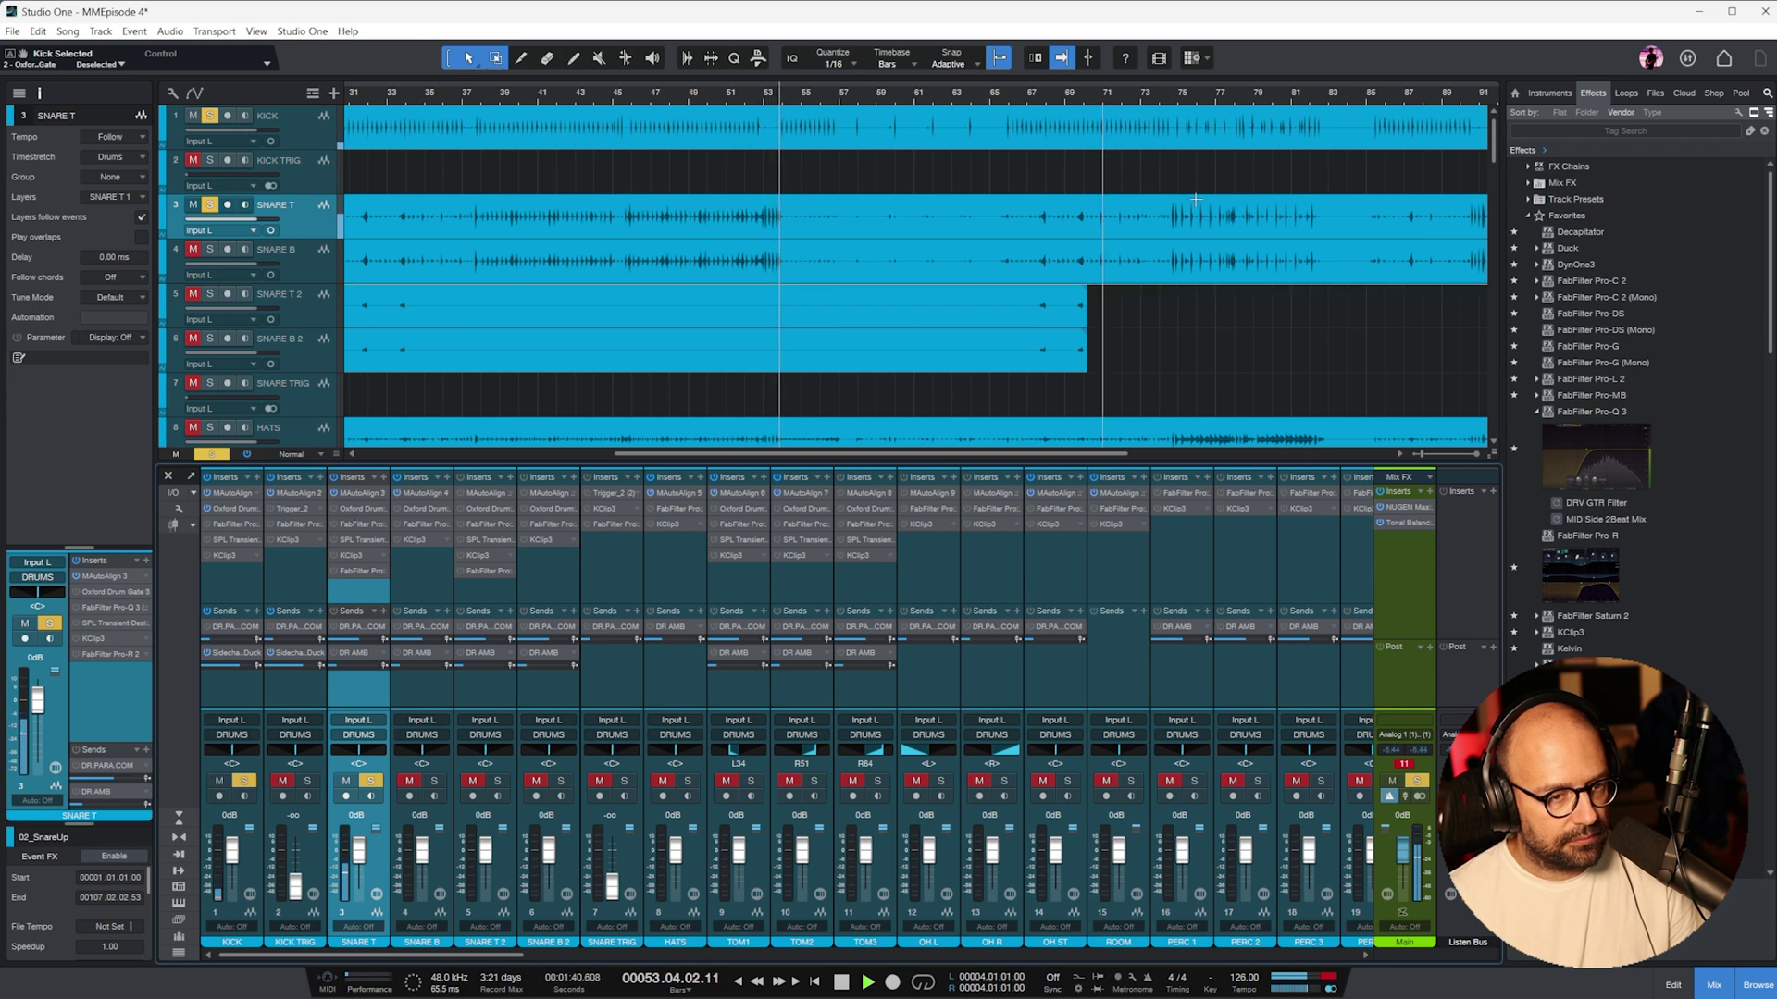
{"action": "key", "text": "space"}
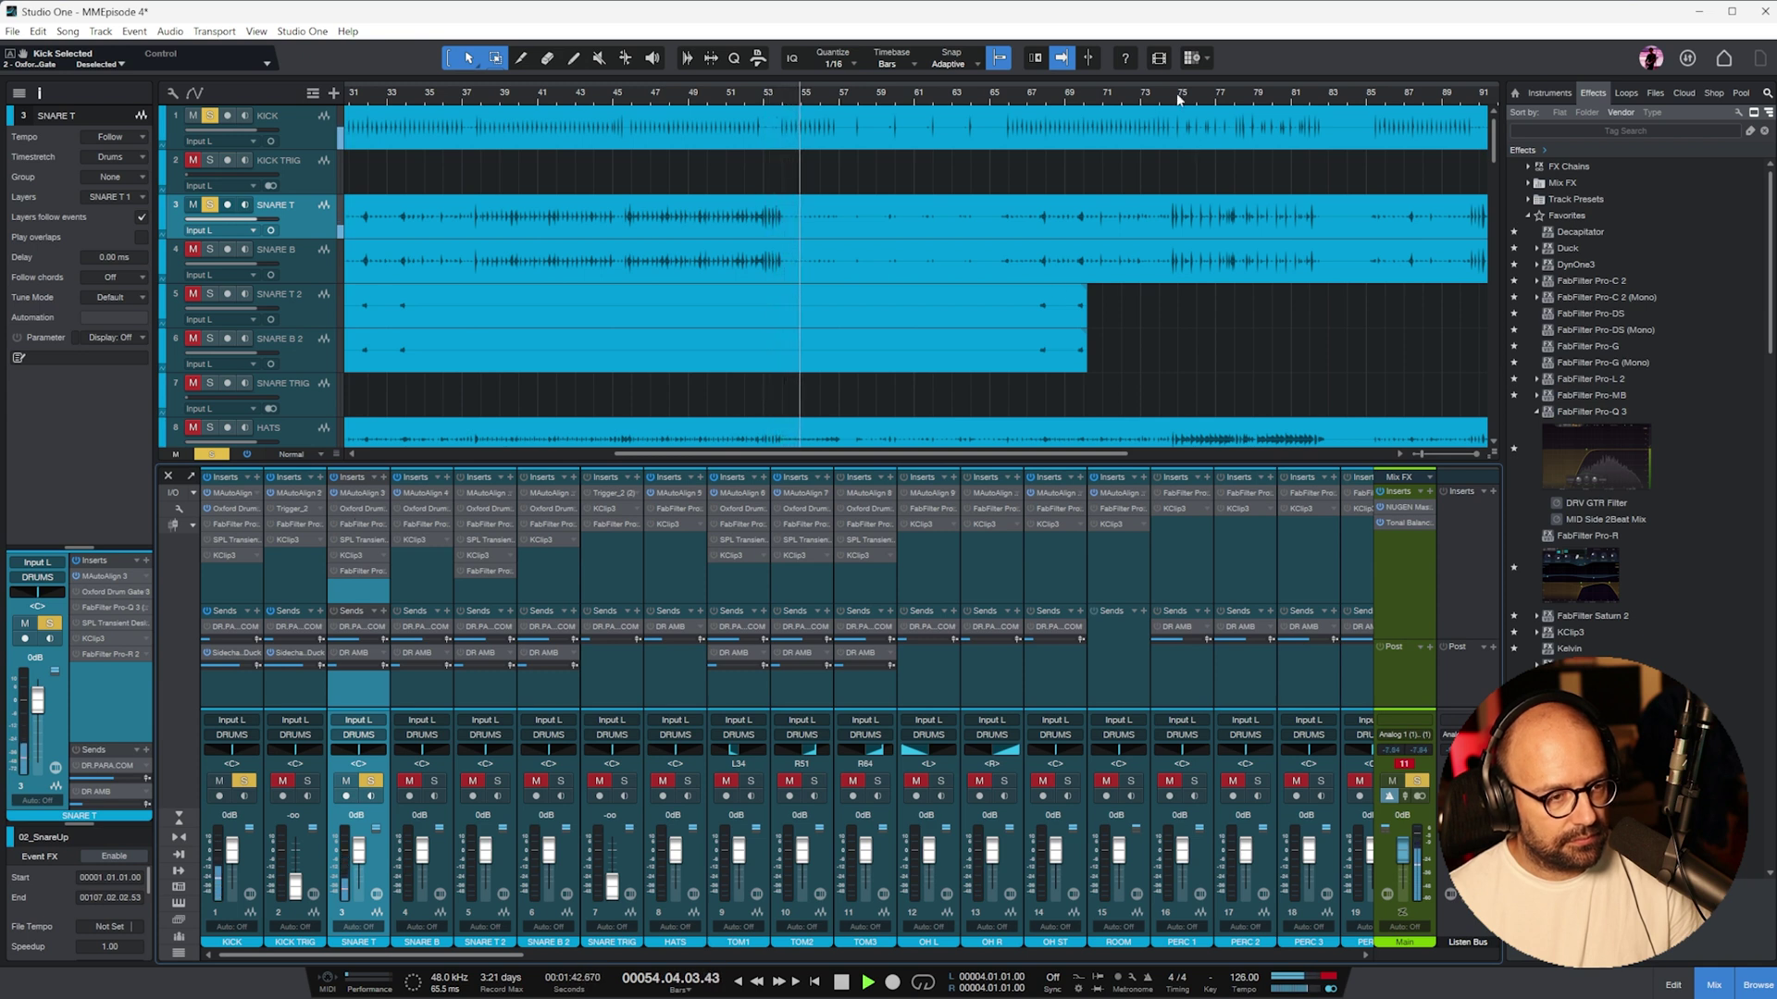
- Activate Oxford Drum Gate on SNARE T, select Snare transient matching, and set the Open Threshold to about -50 dB
{"action": "left_click", "coordinate": [358, 507]}
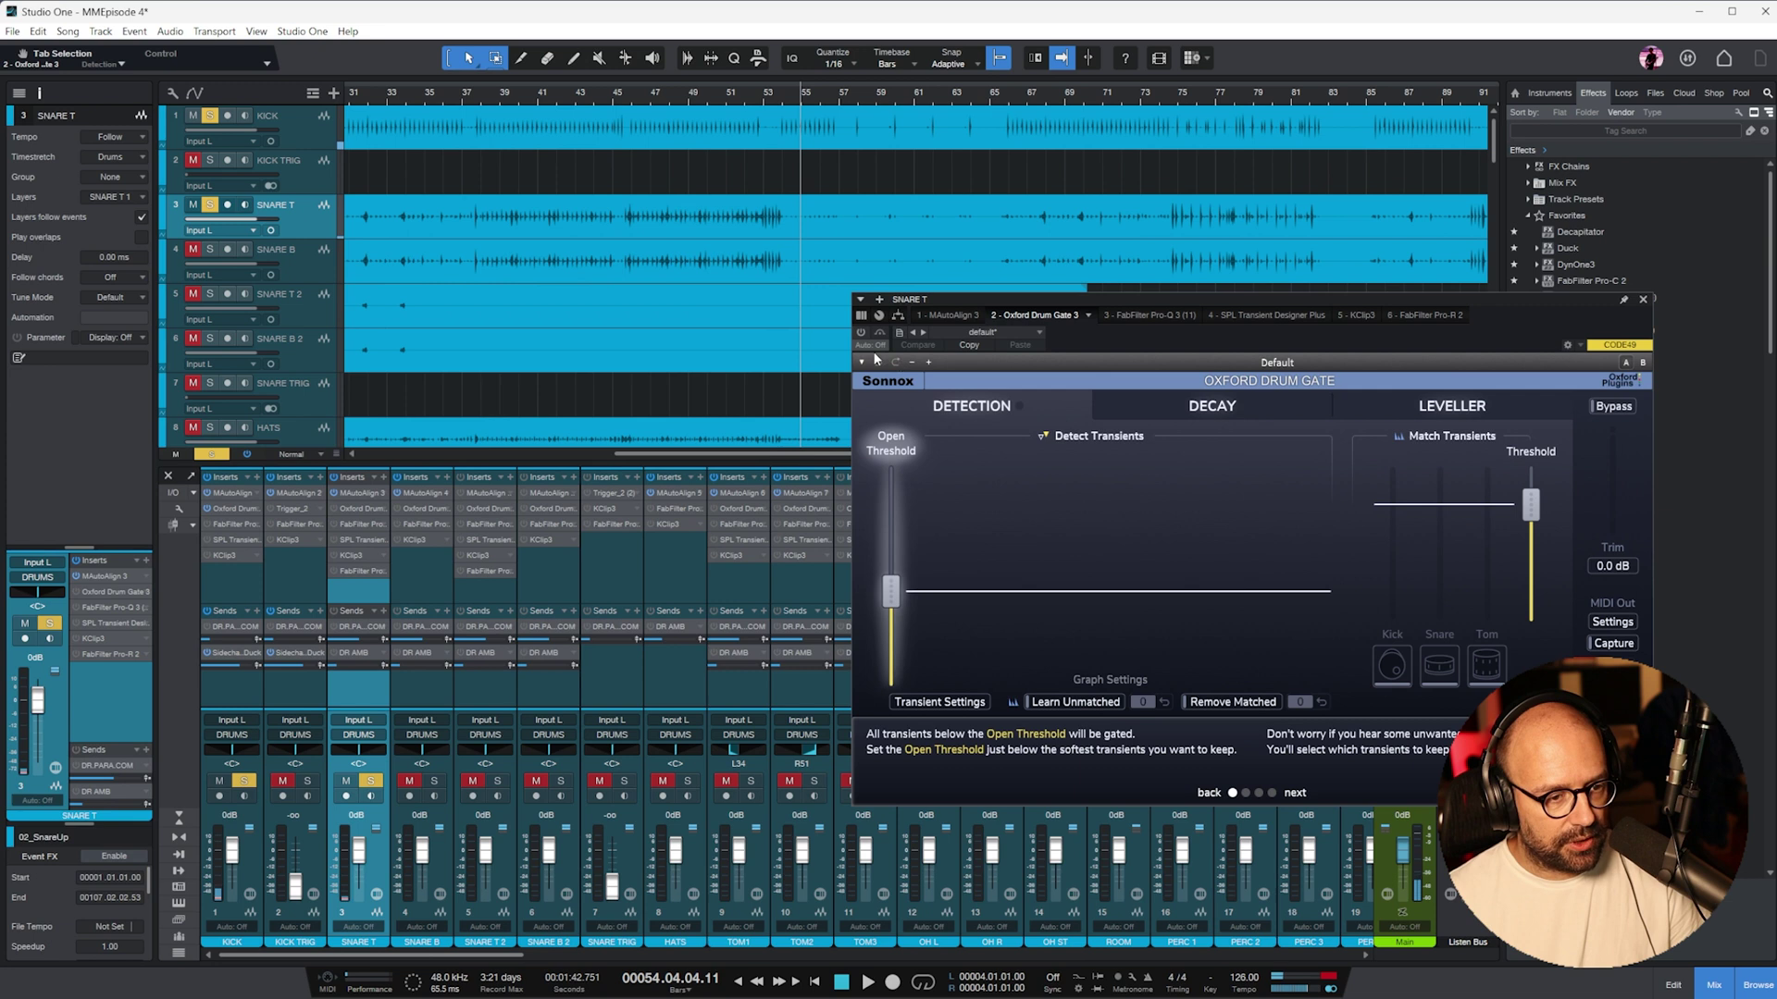
{"action": "left_click", "coordinate": [860, 316]}
{"action": "left_click", "coordinate": [1032, 316]}
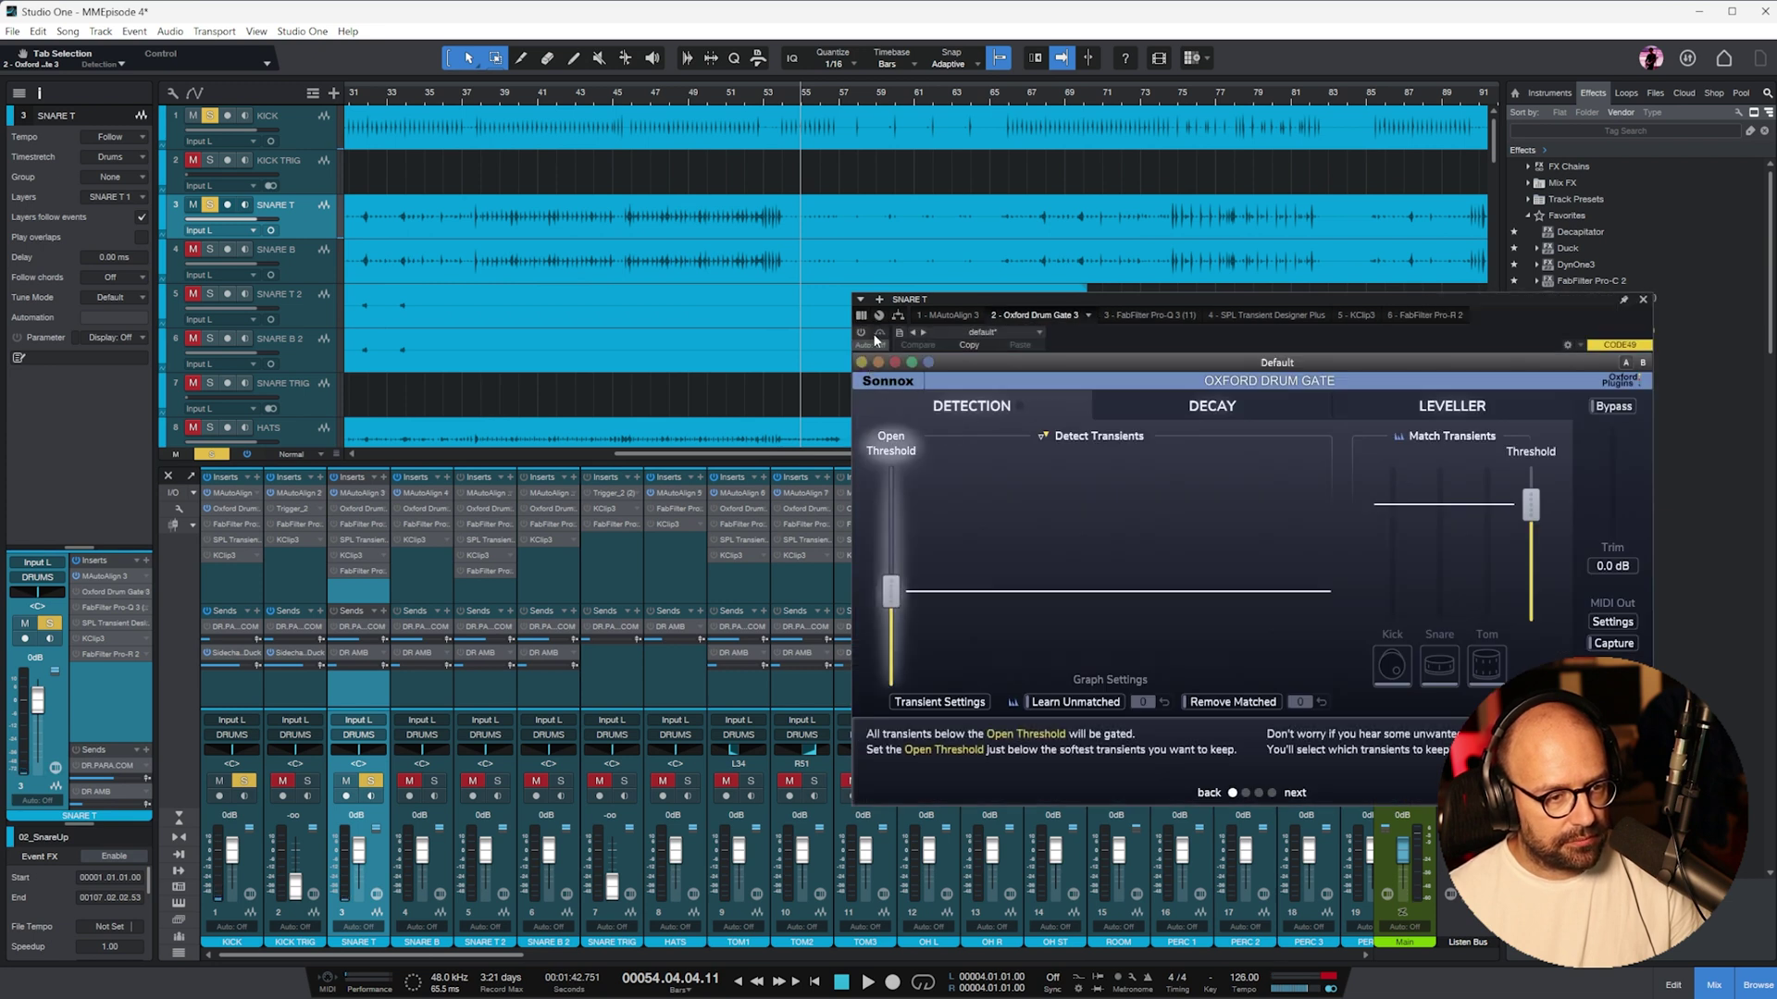
{"action": "key", "text": "space"}
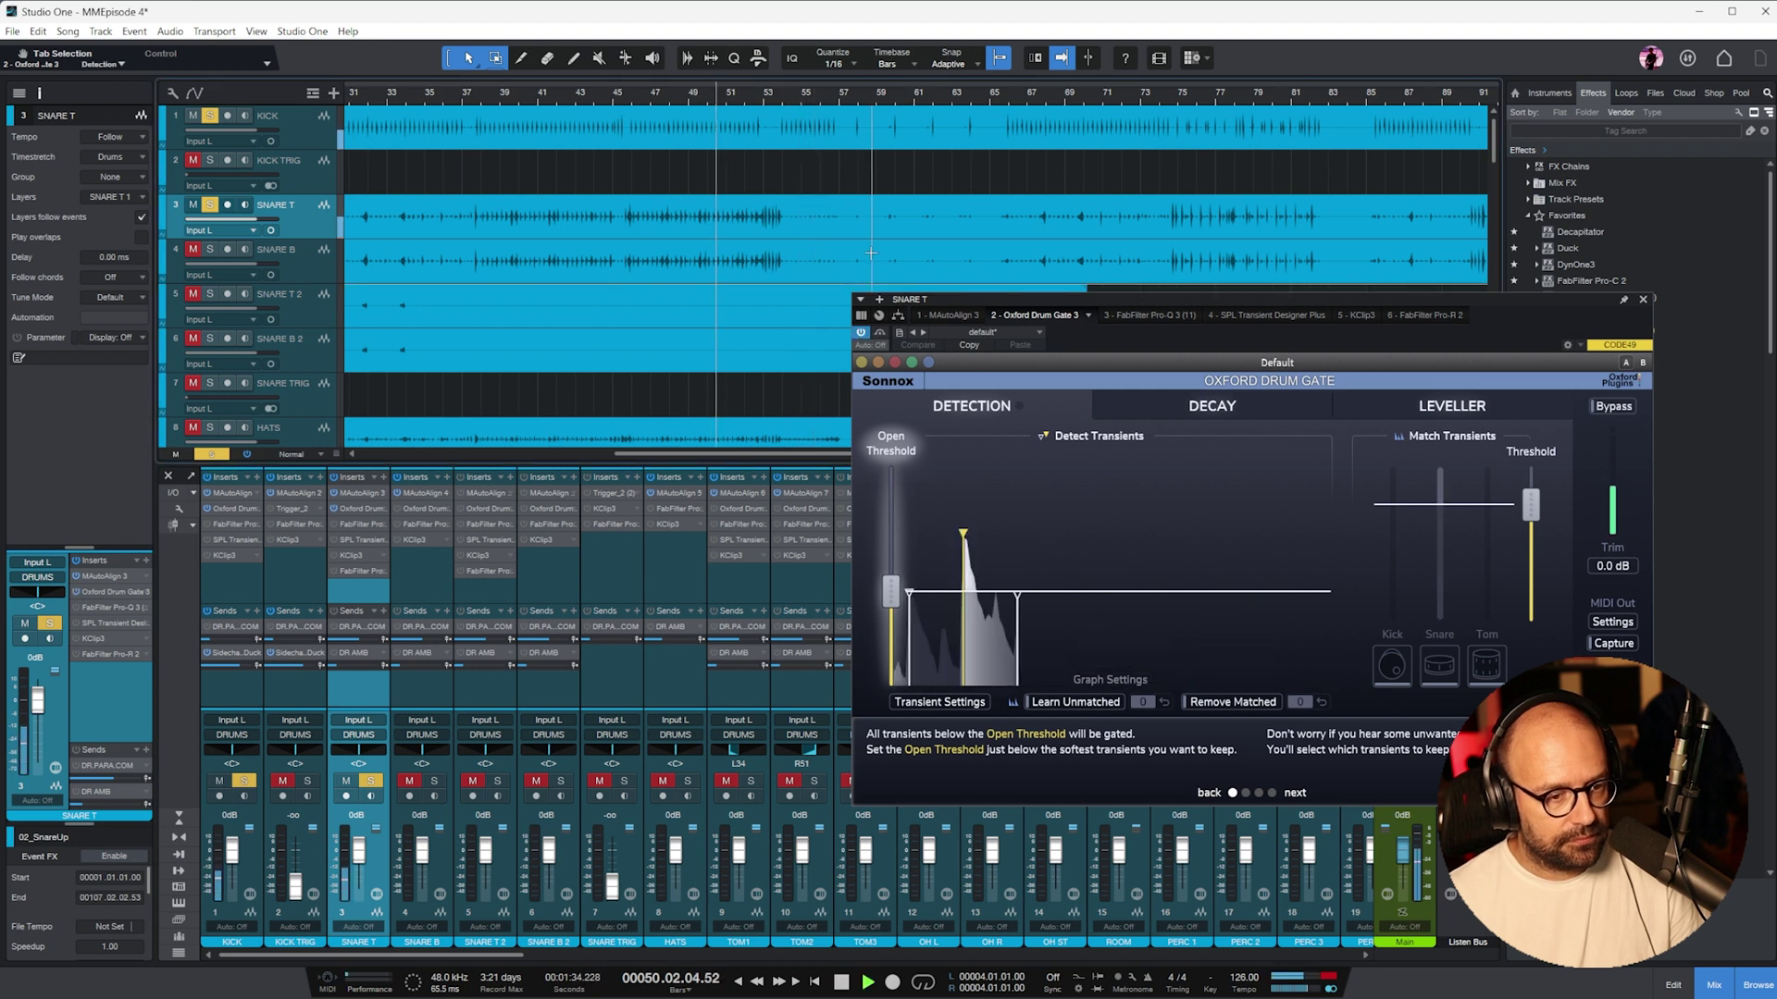
{"action": "left_click_drag", "start_coordinate": [892, 592], "coordinate": [891, 653]}
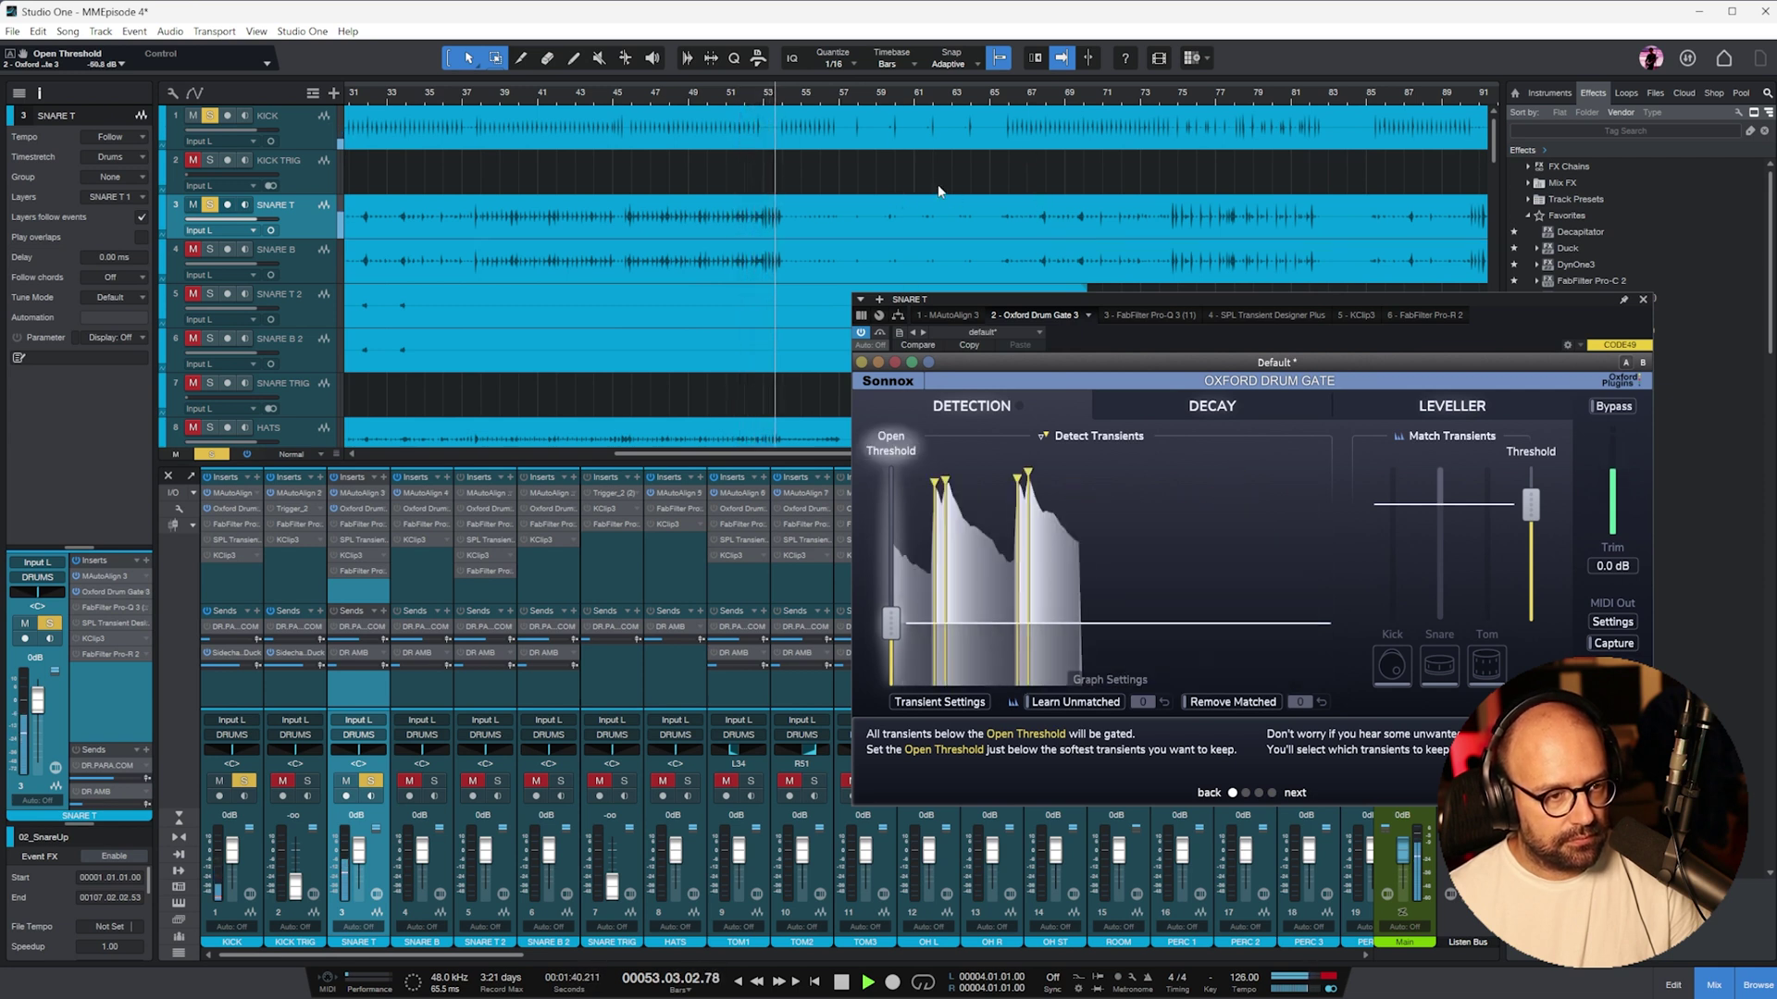
{"action": "mouse_move", "coordinate": [891, 623]}
{"action": "left_mouse_down"}
{"action": "mouse_move", "coordinate": [891, 600]}
{"action": "mouse_move", "coordinate": [891, 618]}
{"action": "left_mouse_up"}
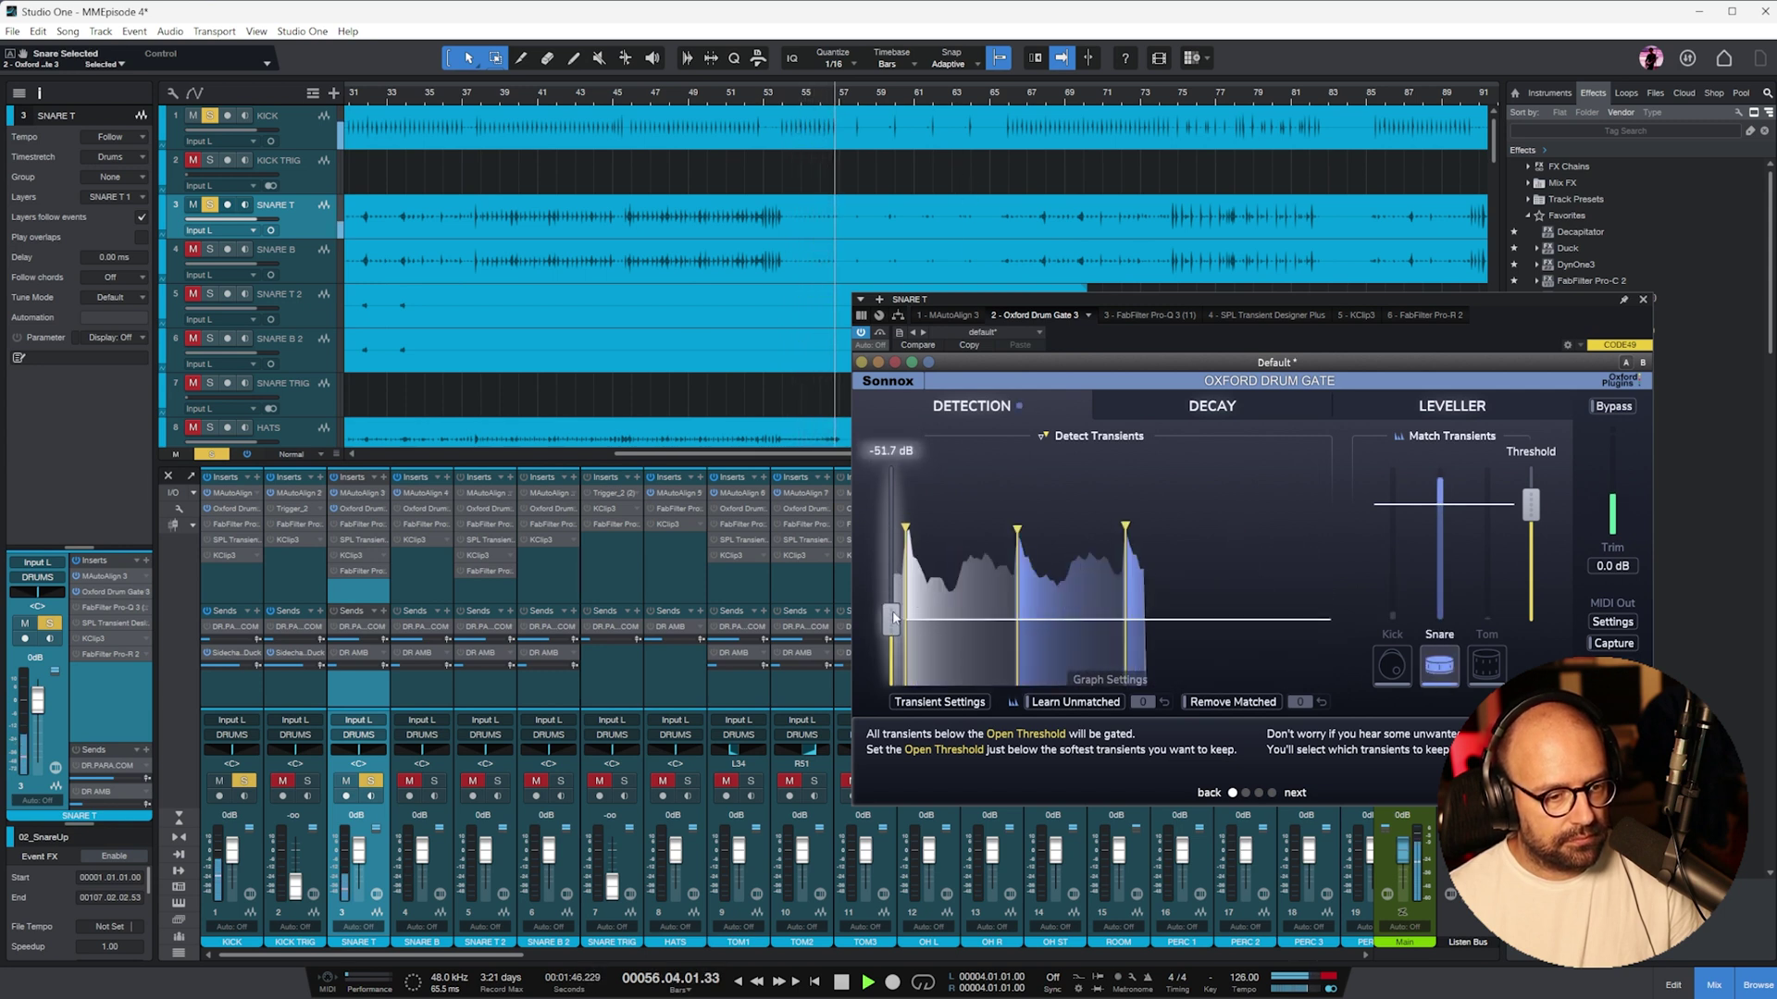
- Audition the gated snare around bar 75, stop playback, and close the gate
{"action": "left_click", "coordinate": [1018, 93]}
{"action": "left_click", "coordinate": [1174, 96]}
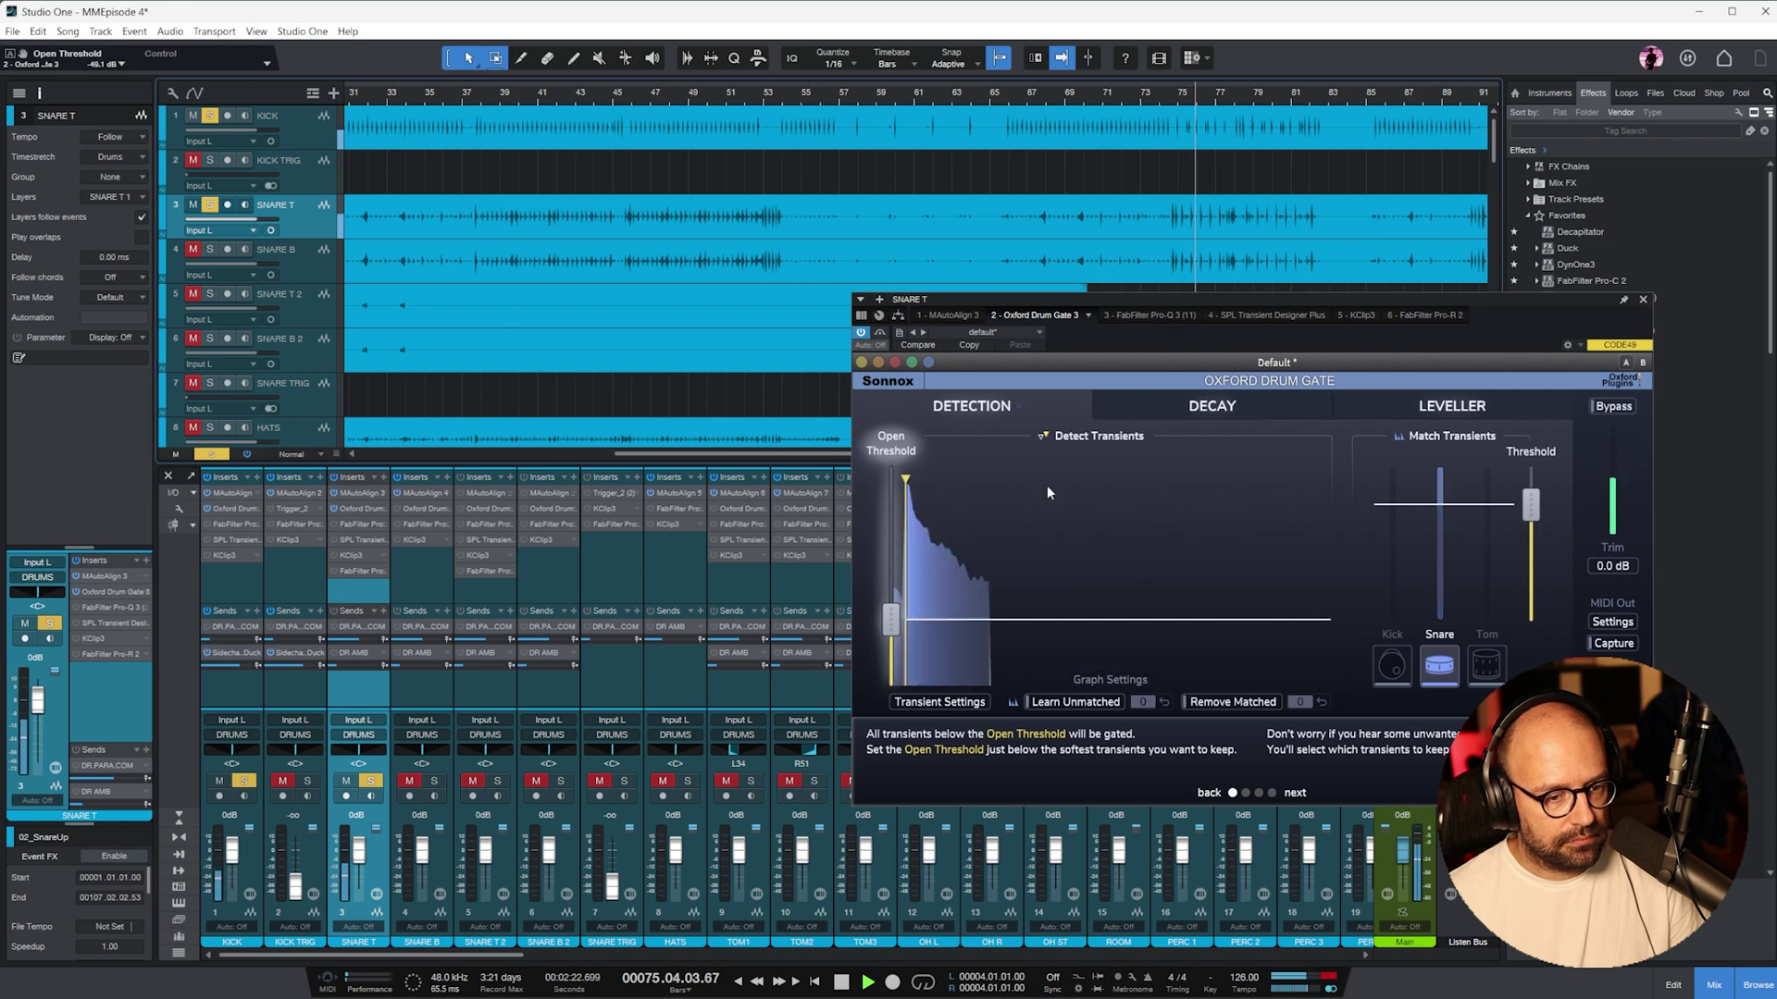
{"action": "key", "text": "space"}
{"action": "left_click", "coordinate": [1642, 300]}
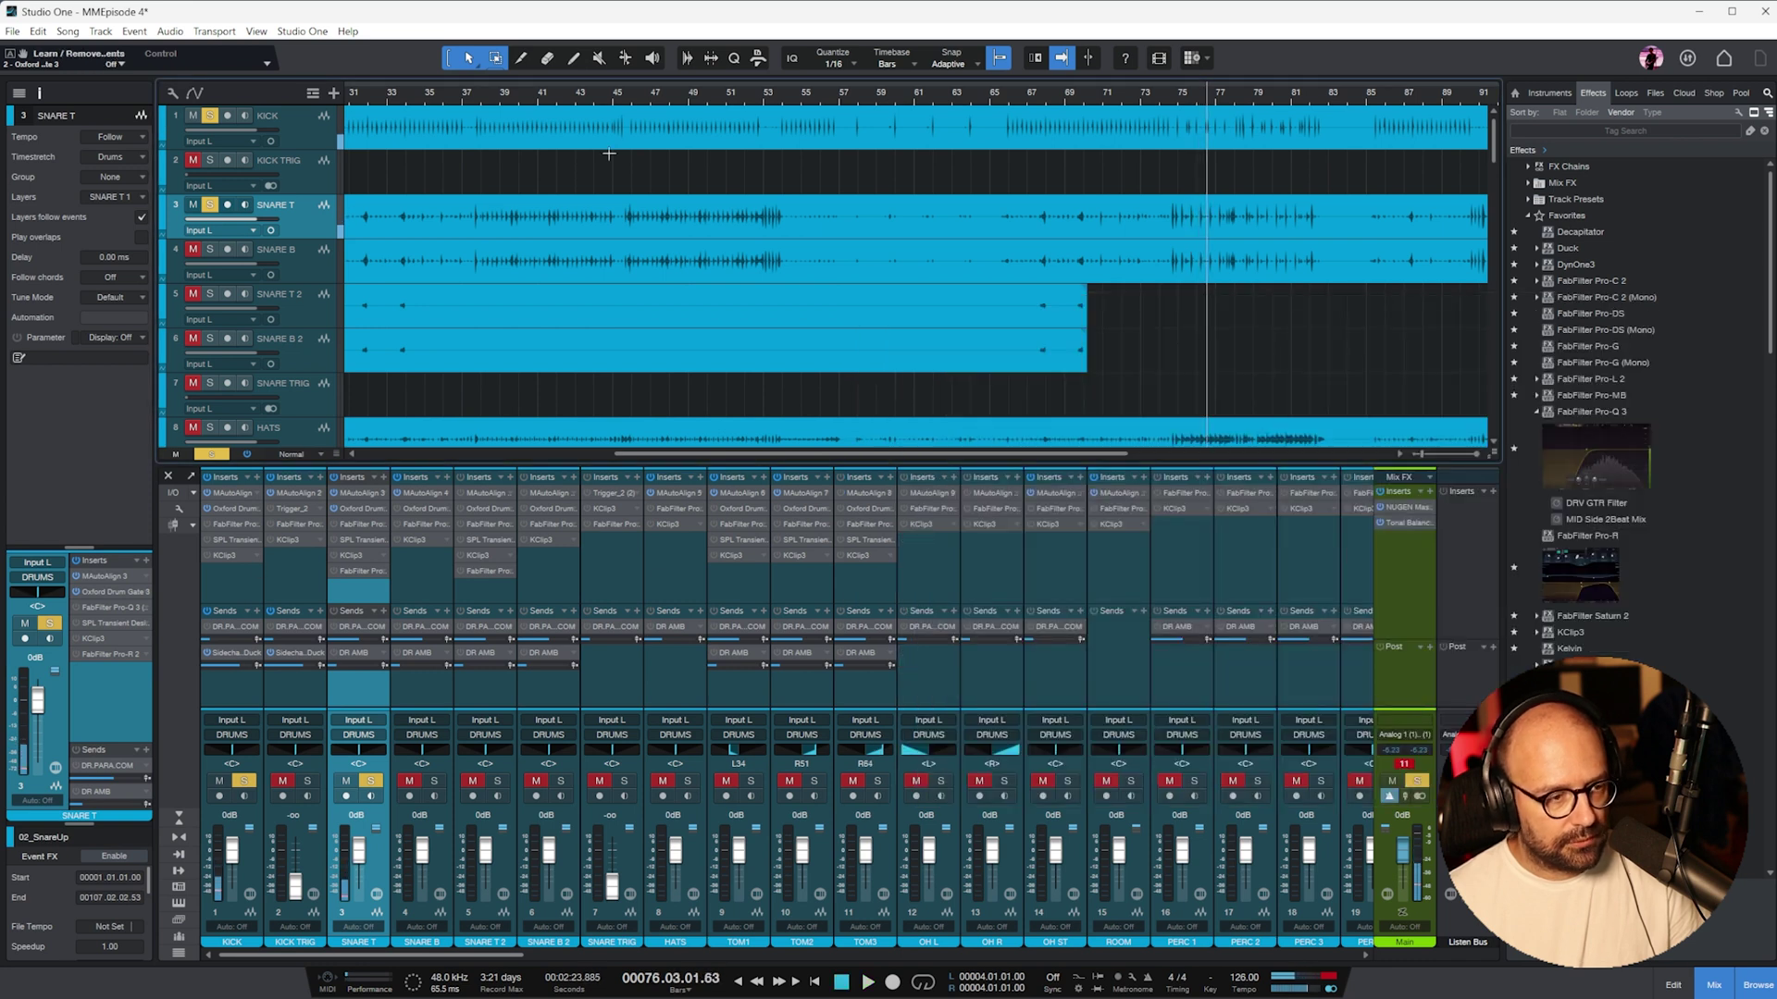
- Activate FabFilter Pro-Q 3 on KICK, boosting the low band about 3.8 dB near 58 Hz and reducing the high band to about +0.6 dB
{"action": "left_click", "coordinate": [506, 98]}
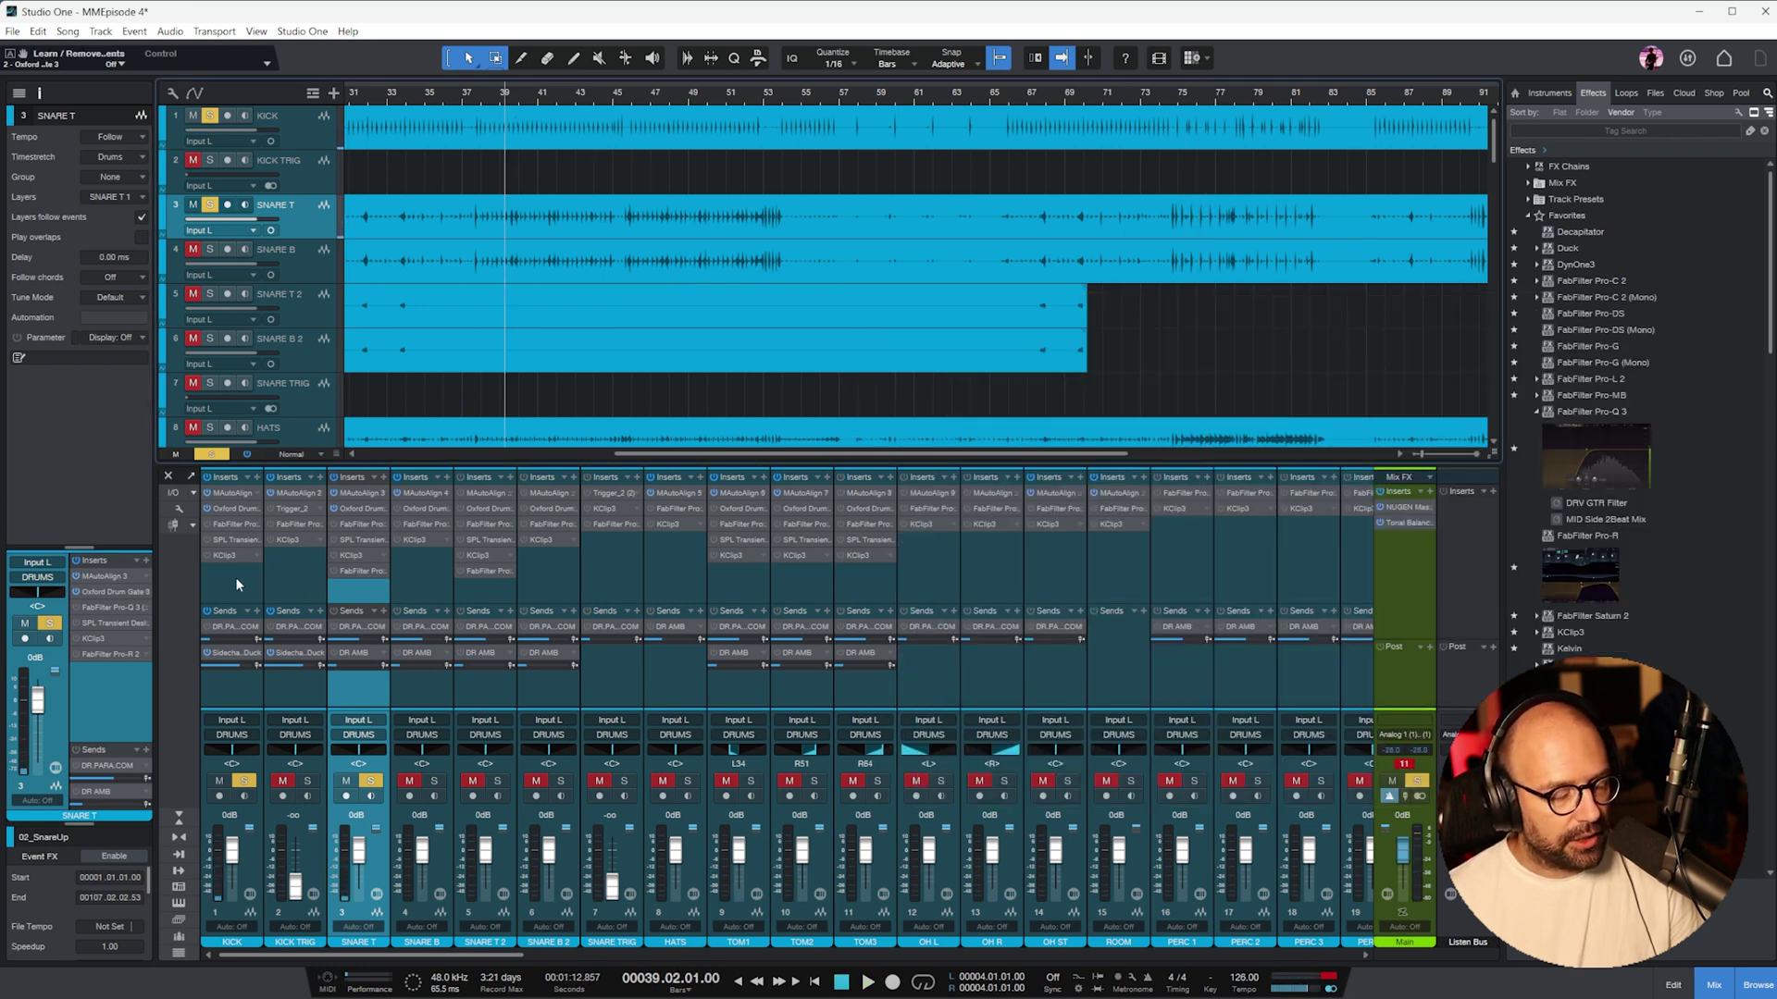
{"action": "left_click", "coordinate": [236, 583]}
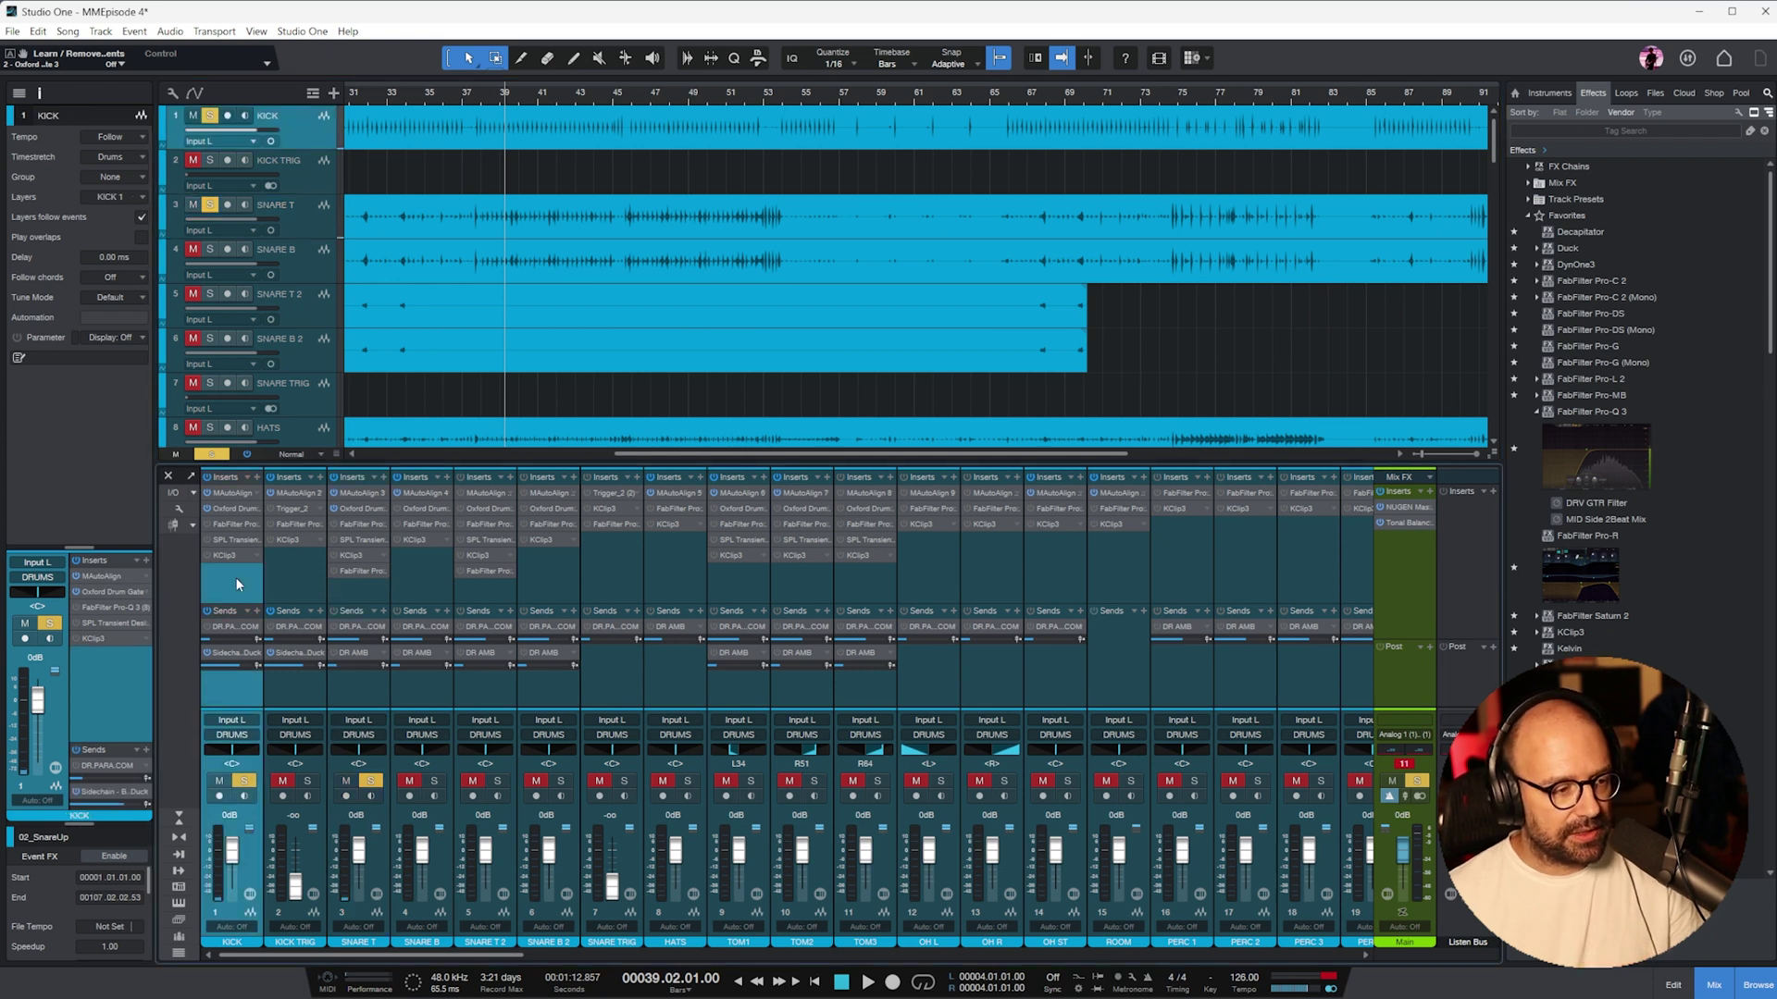
{"action": "left_click", "coordinate": [245, 525]}
{"action": "key", "text": "space"}
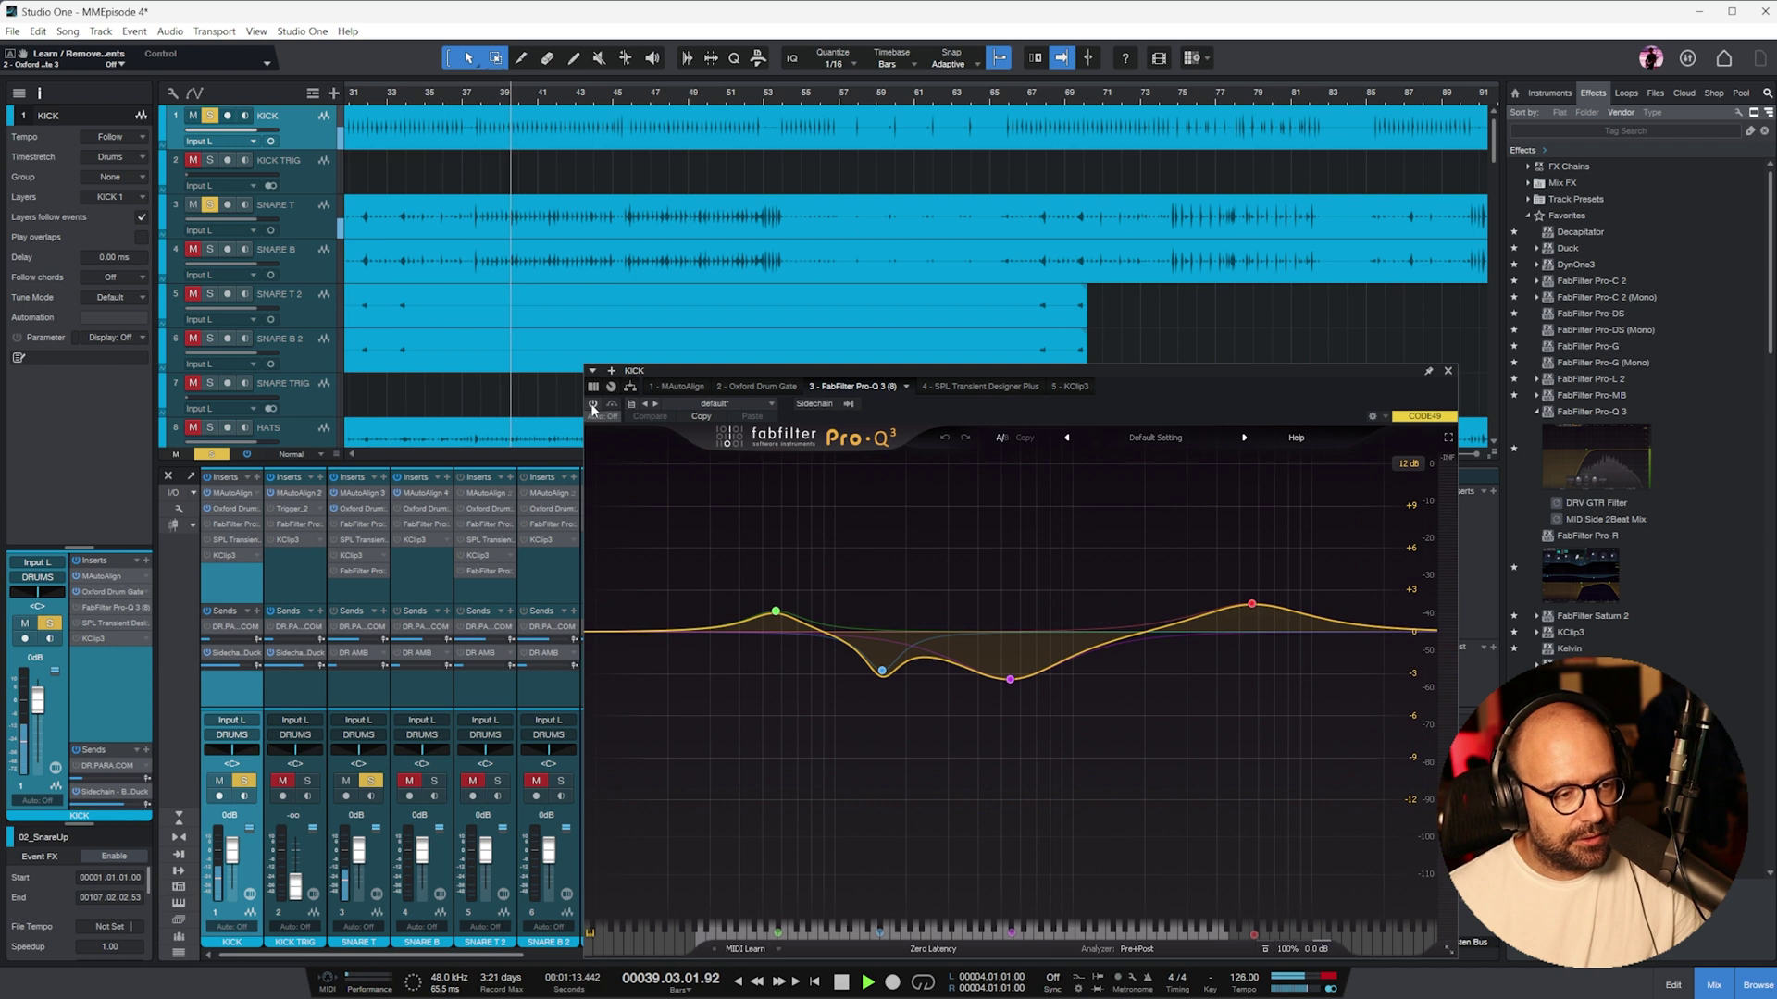
{"action": "left_click_drag", "start_coordinate": [775, 612], "coordinate": [777, 579]}
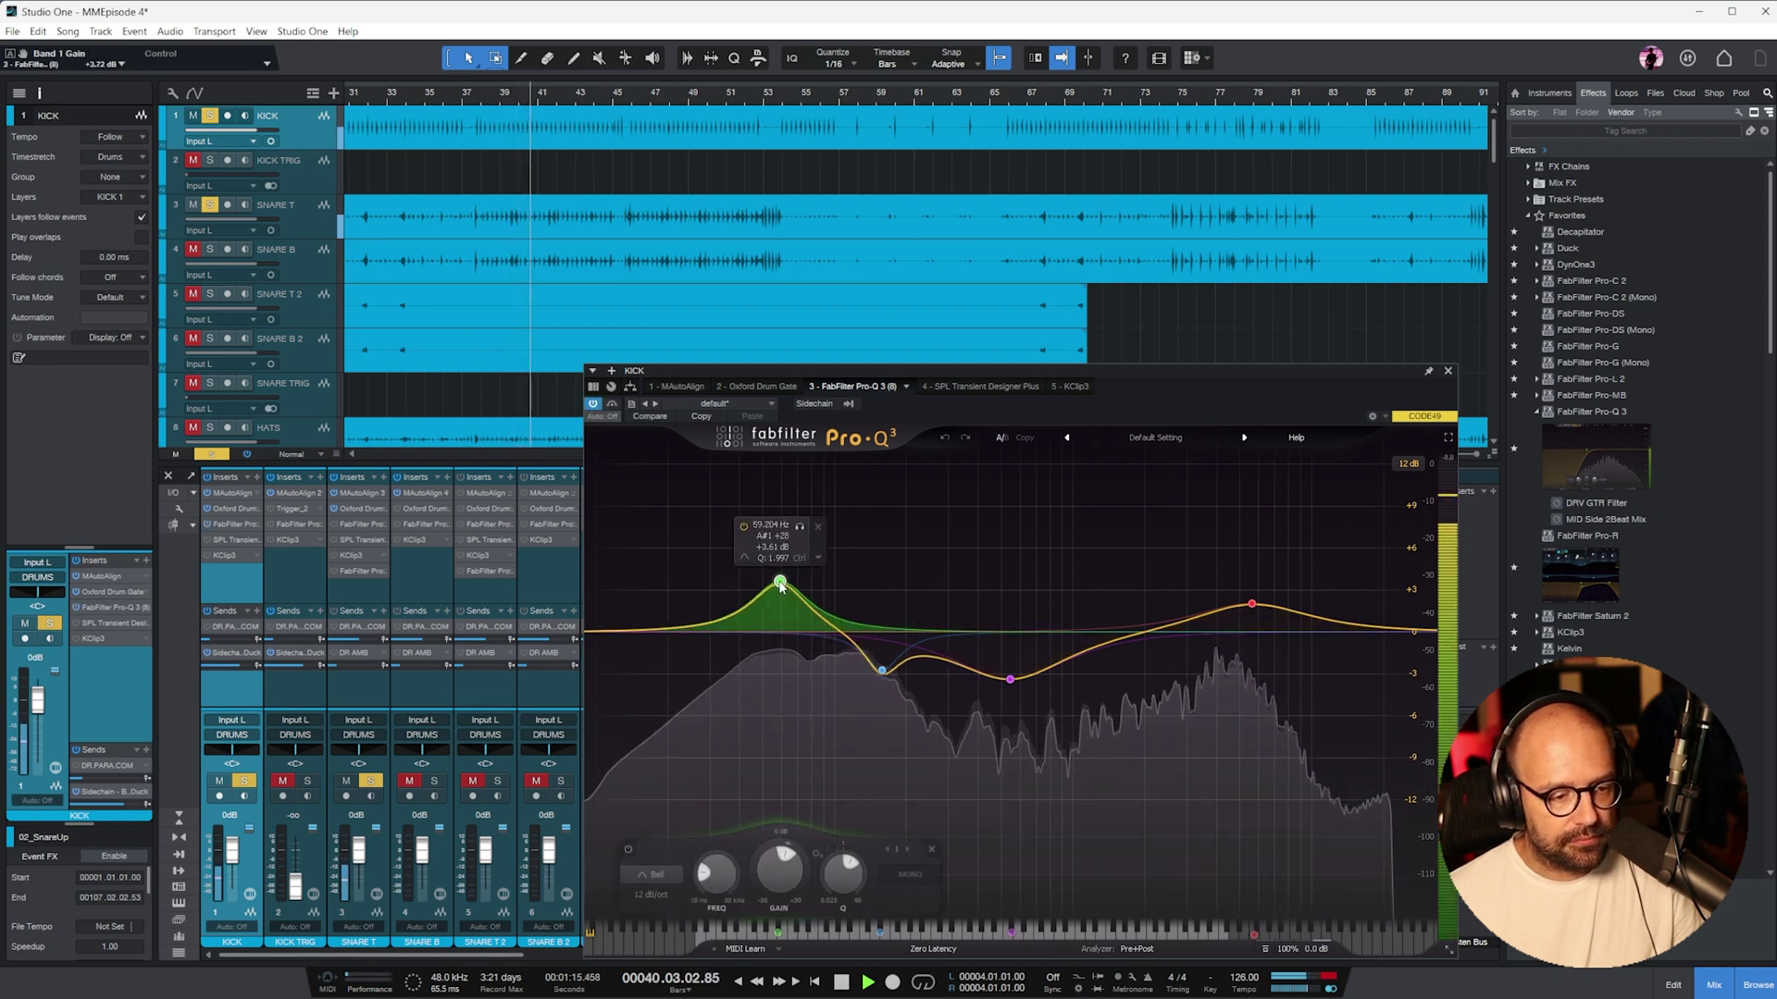
{"action": "scroll", "coordinate": [777, 583], "scroll_direction": "down", "scroll_amount": 3}
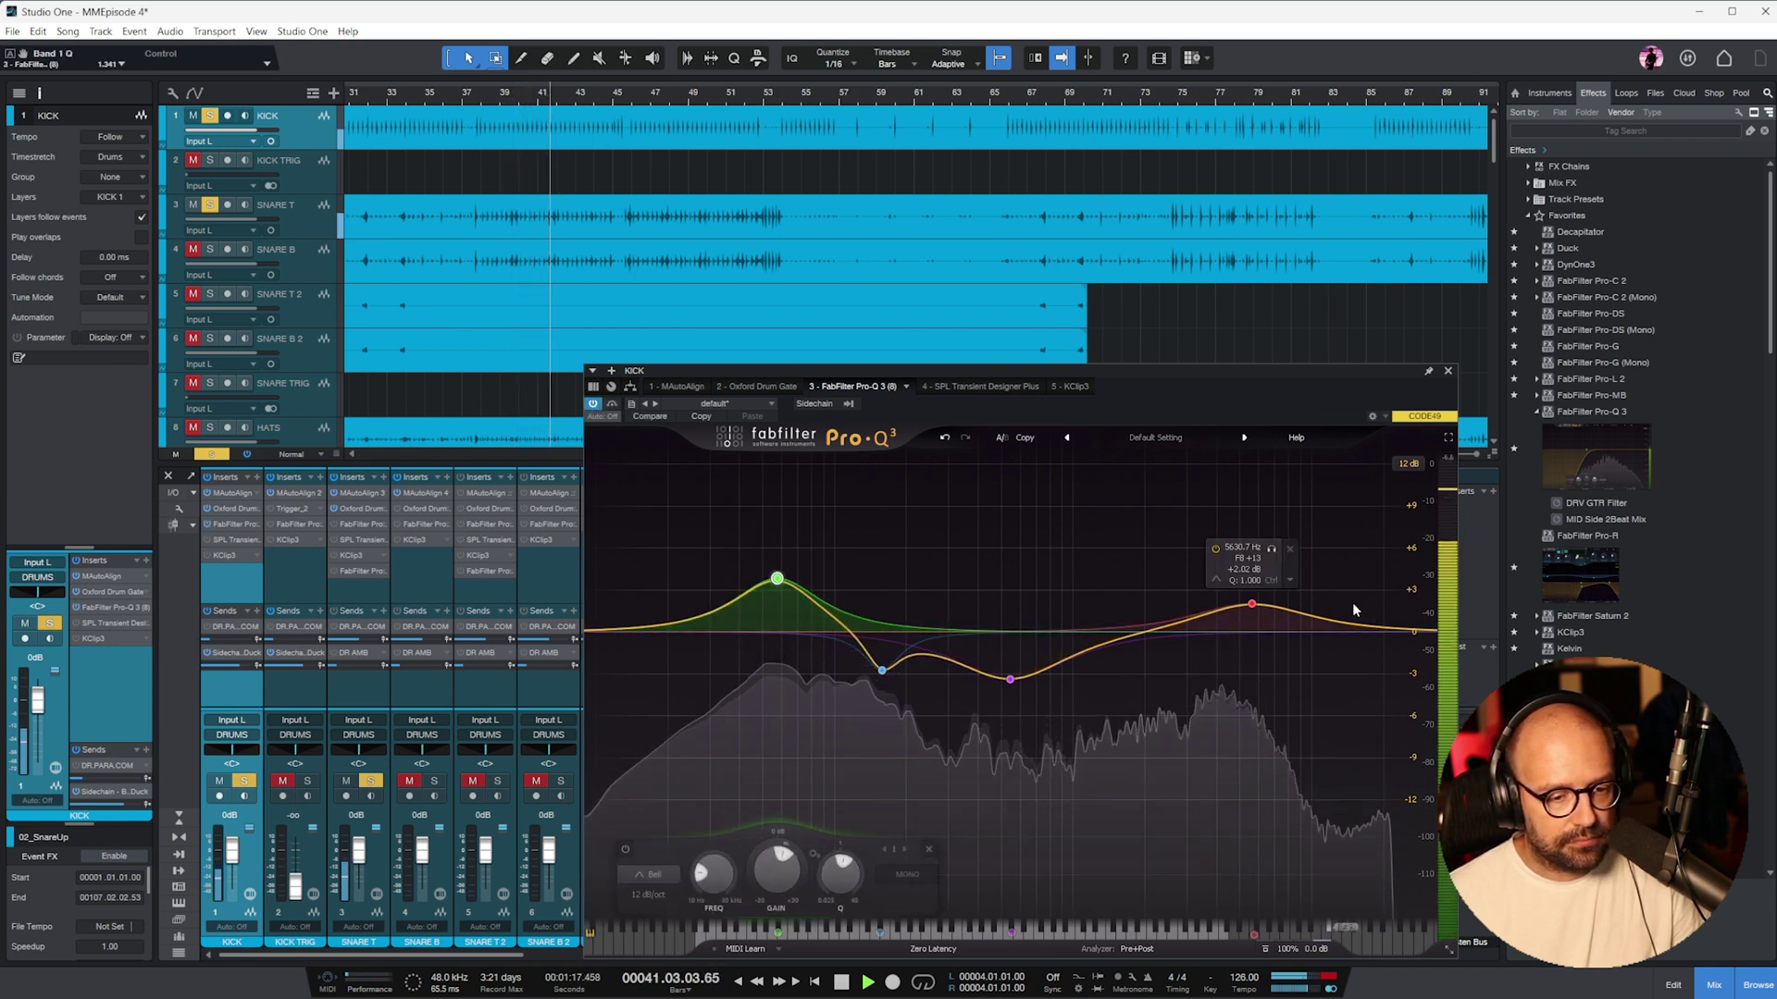
{"action": "left_click_drag", "start_coordinate": [1253, 603], "coordinate": [1253, 622]}
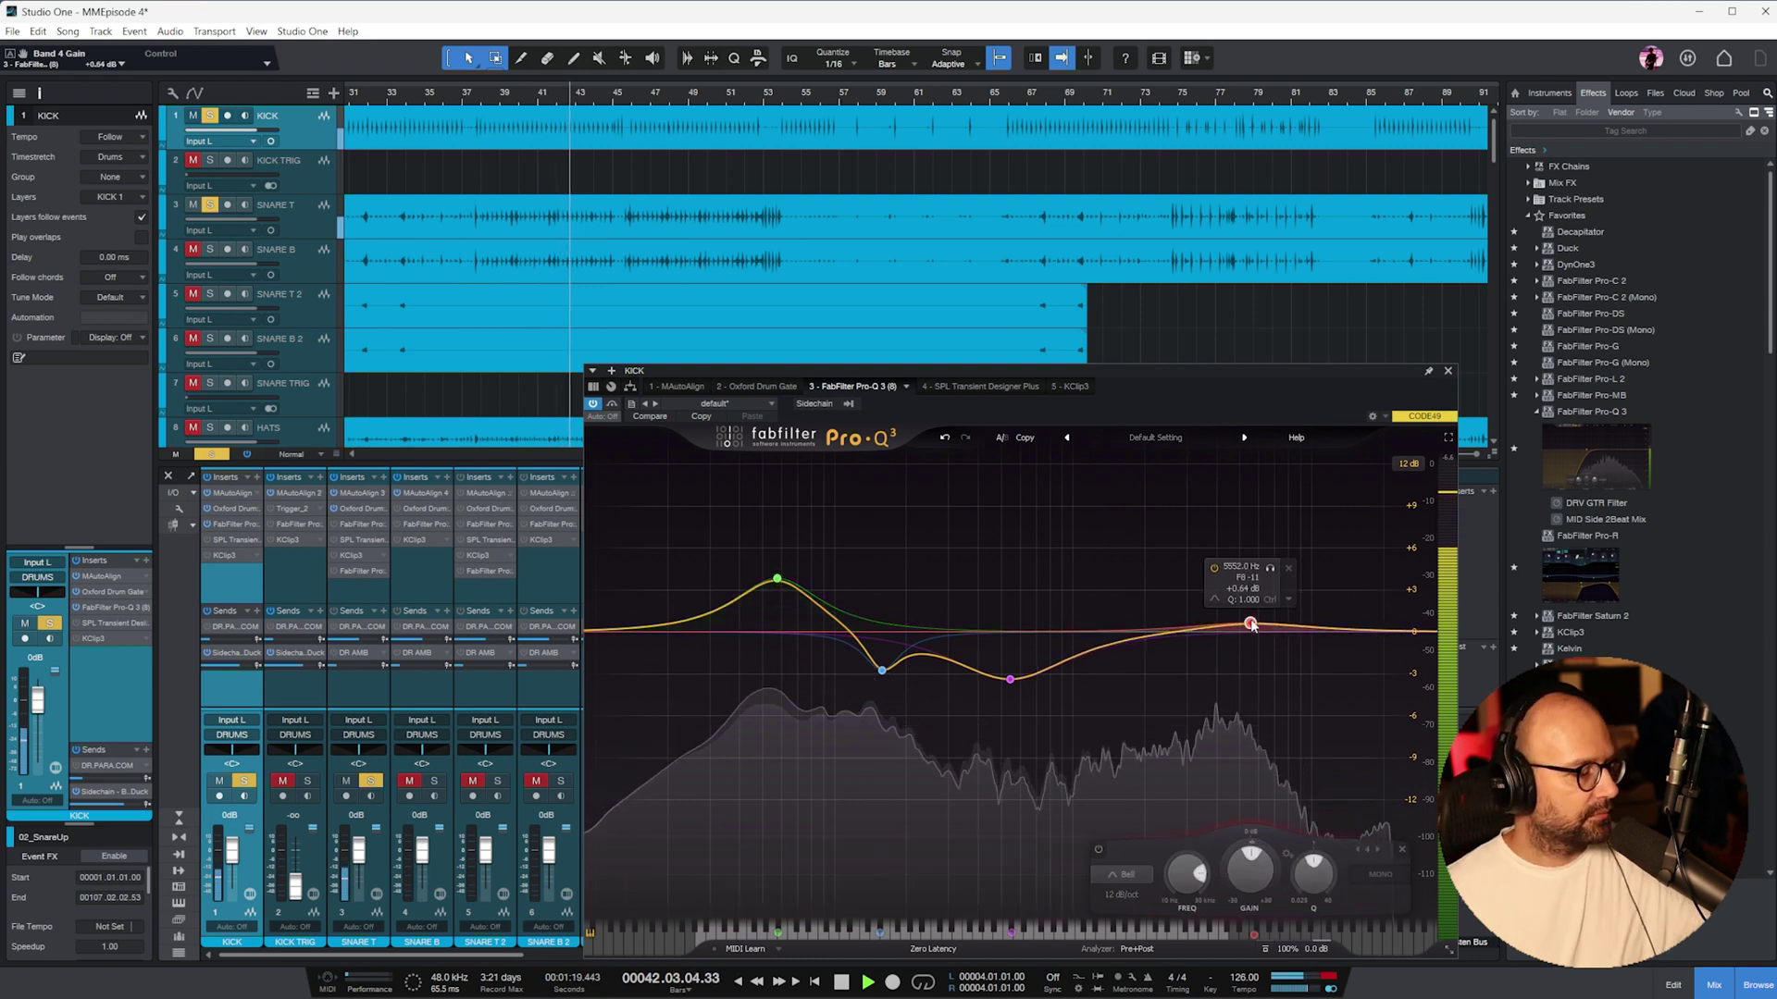
{"action": "key", "text": "ctrl+w"}
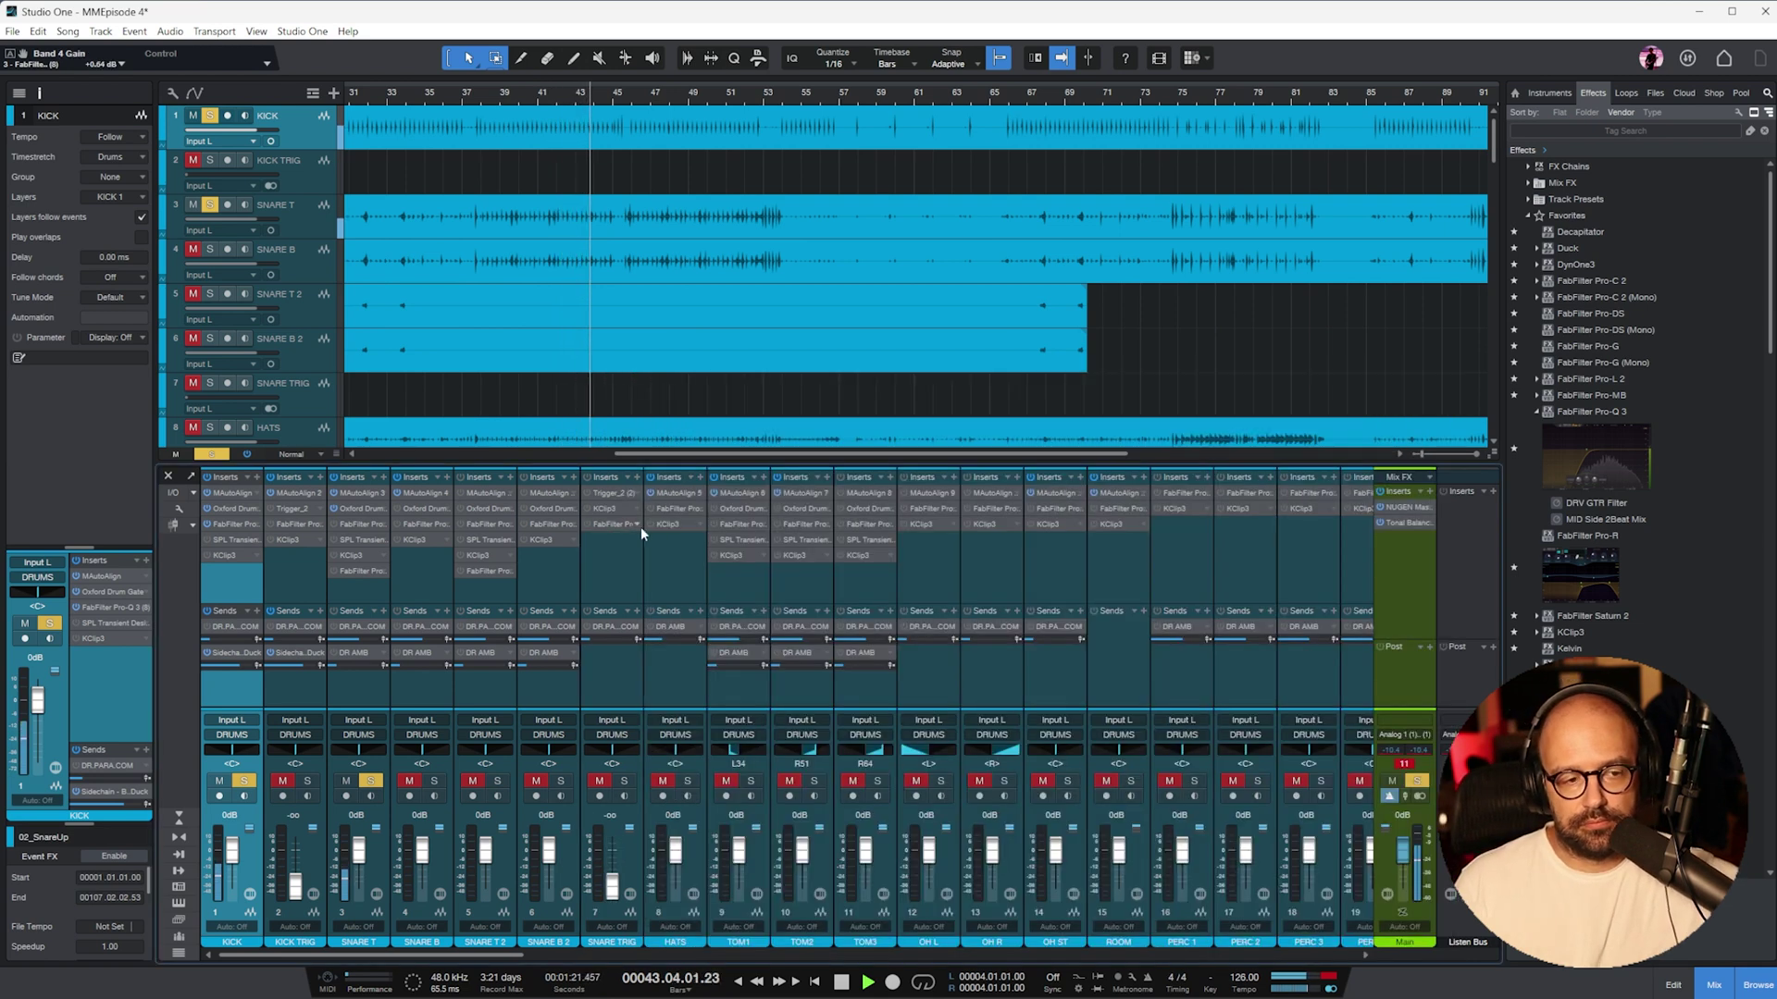
- Activate SPL Transient Designer Plus on KICK, audition it, and lower the SNARE T fader to -3.7 dB
{"action": "left_click", "coordinate": [227, 540]}
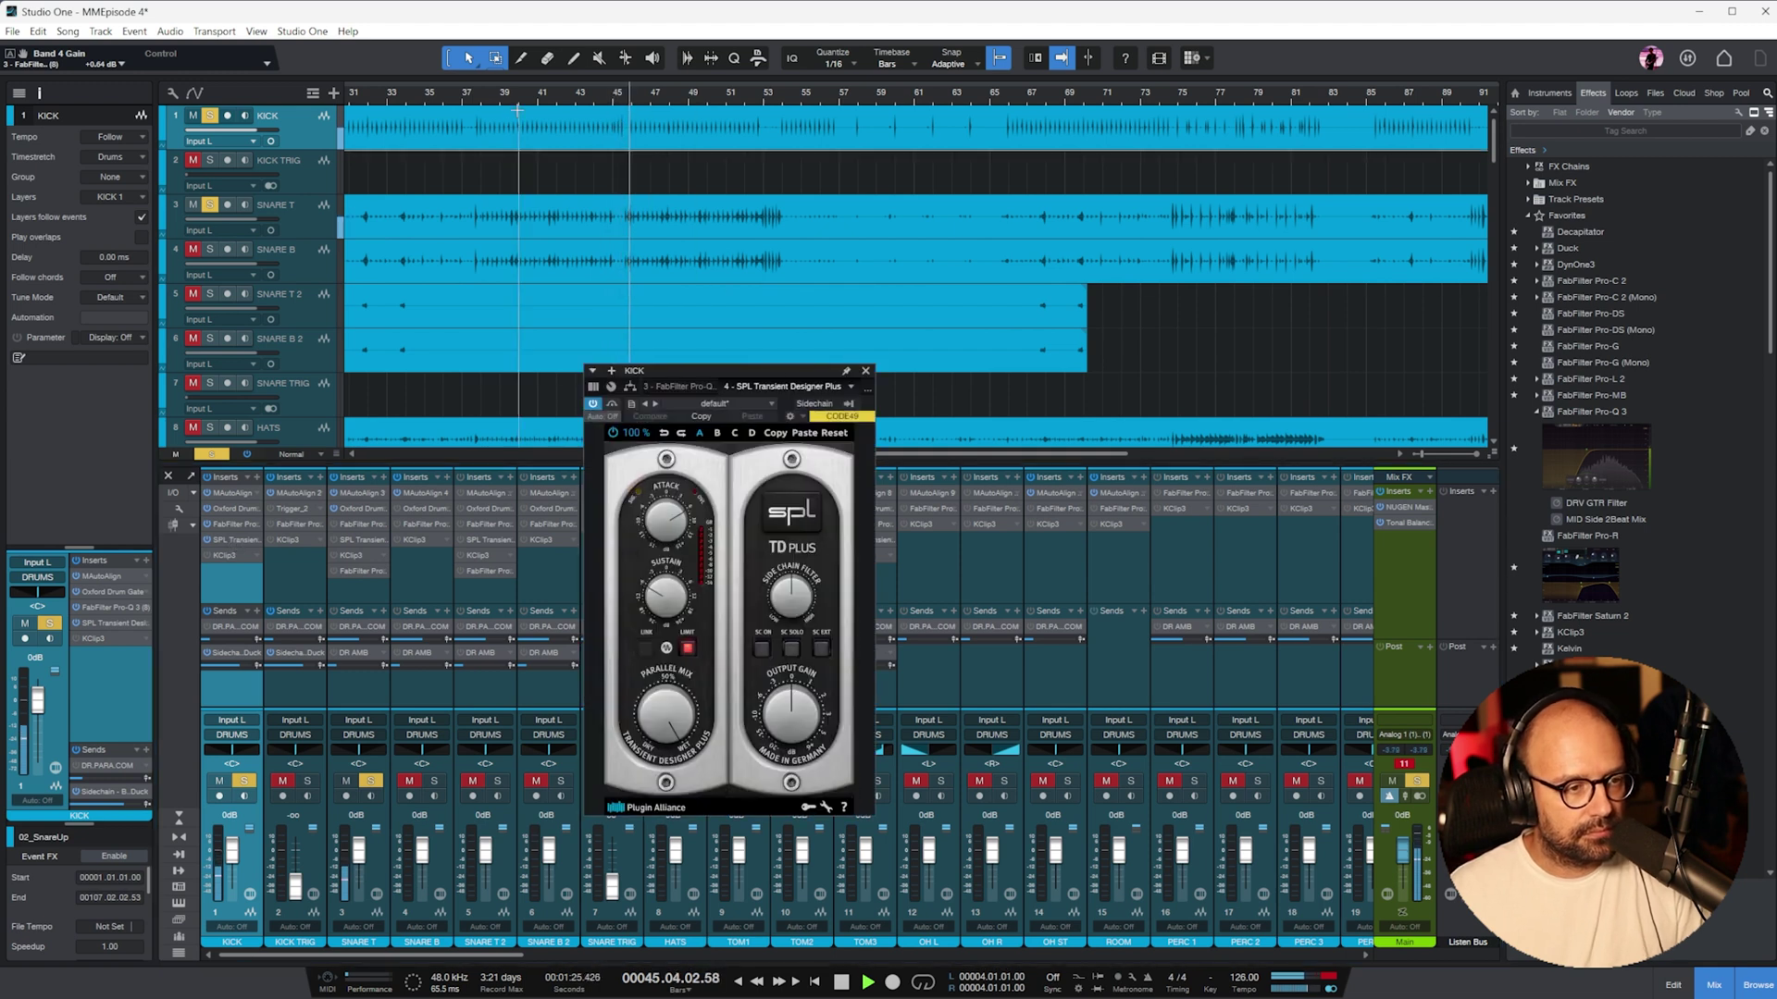
{"action": "key", "text": "space"}
{"action": "key", "text": "space"}
{"action": "left_click_drag", "start_coordinate": [361, 852], "coordinate": [362, 853]}
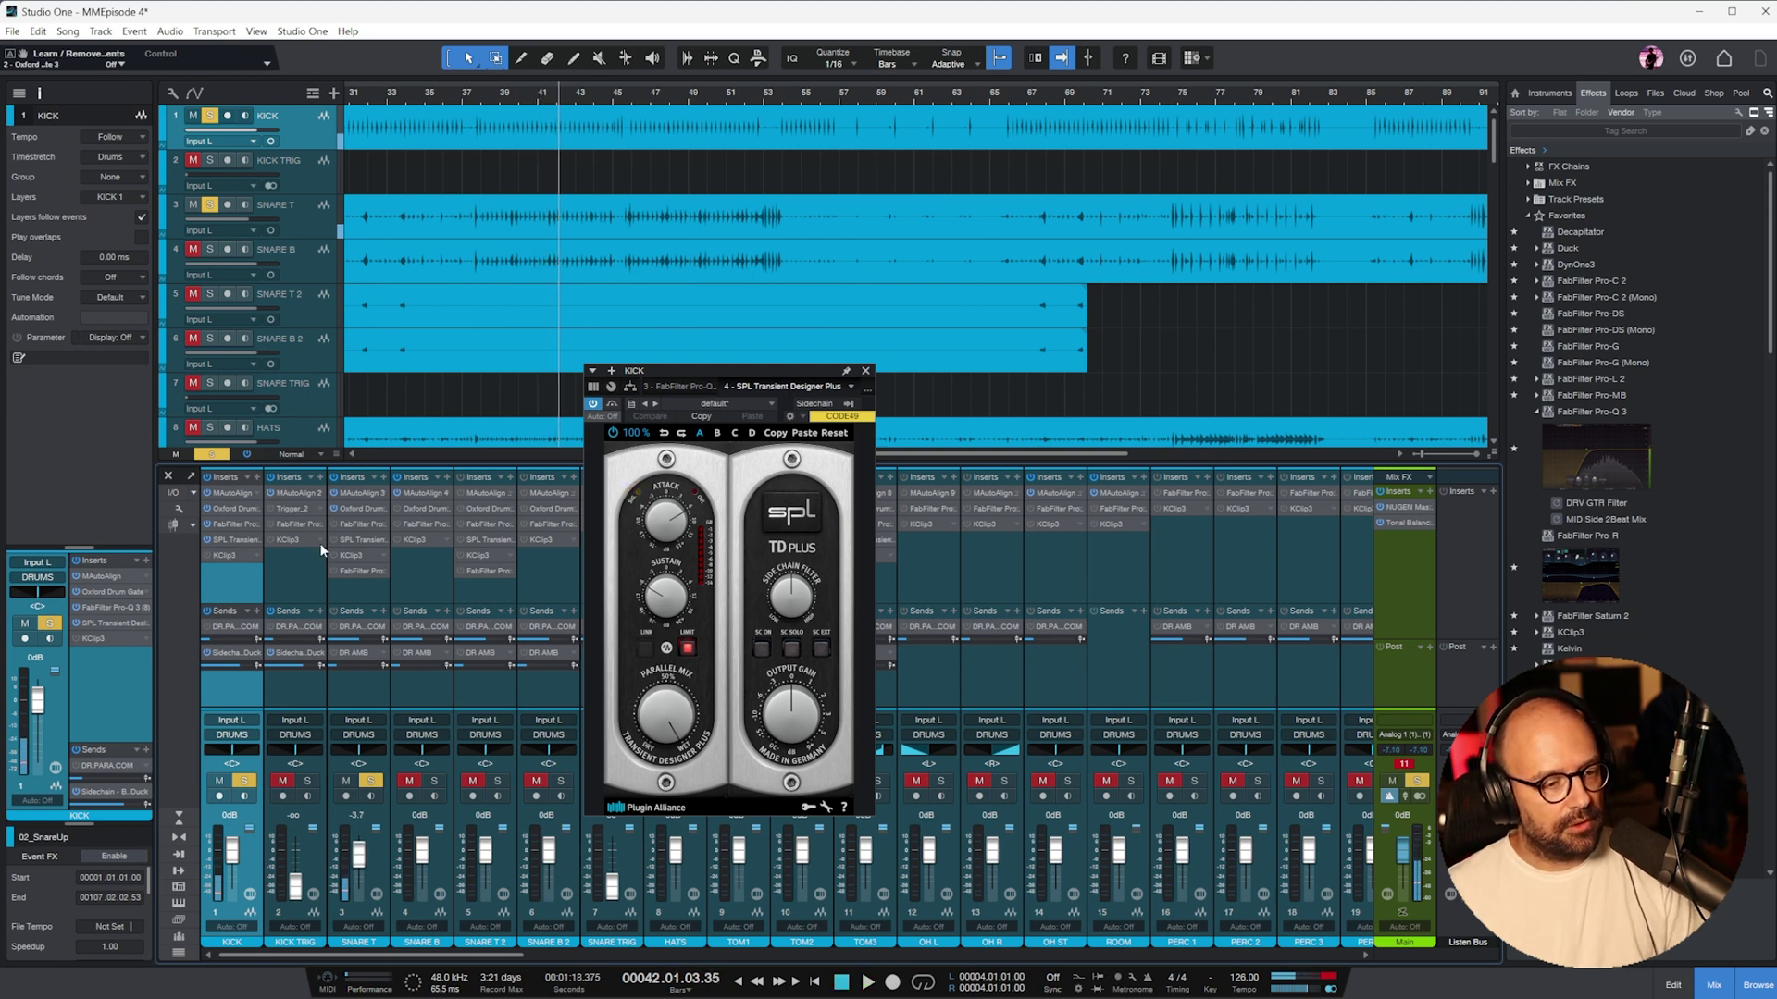
- Activate KClip3 on KICK and set its input gain to 7.1 dB
{"action": "left_click", "coordinate": [224, 555]}
{"action": "mouse_move", "coordinate": [818, 797]}
{"action": "left_mouse_down"}
{"action": "mouse_move", "coordinate": [818, 758]}
{"action": "mouse_move", "coordinate": [821, 812]}
{"action": "left_mouse_up"}
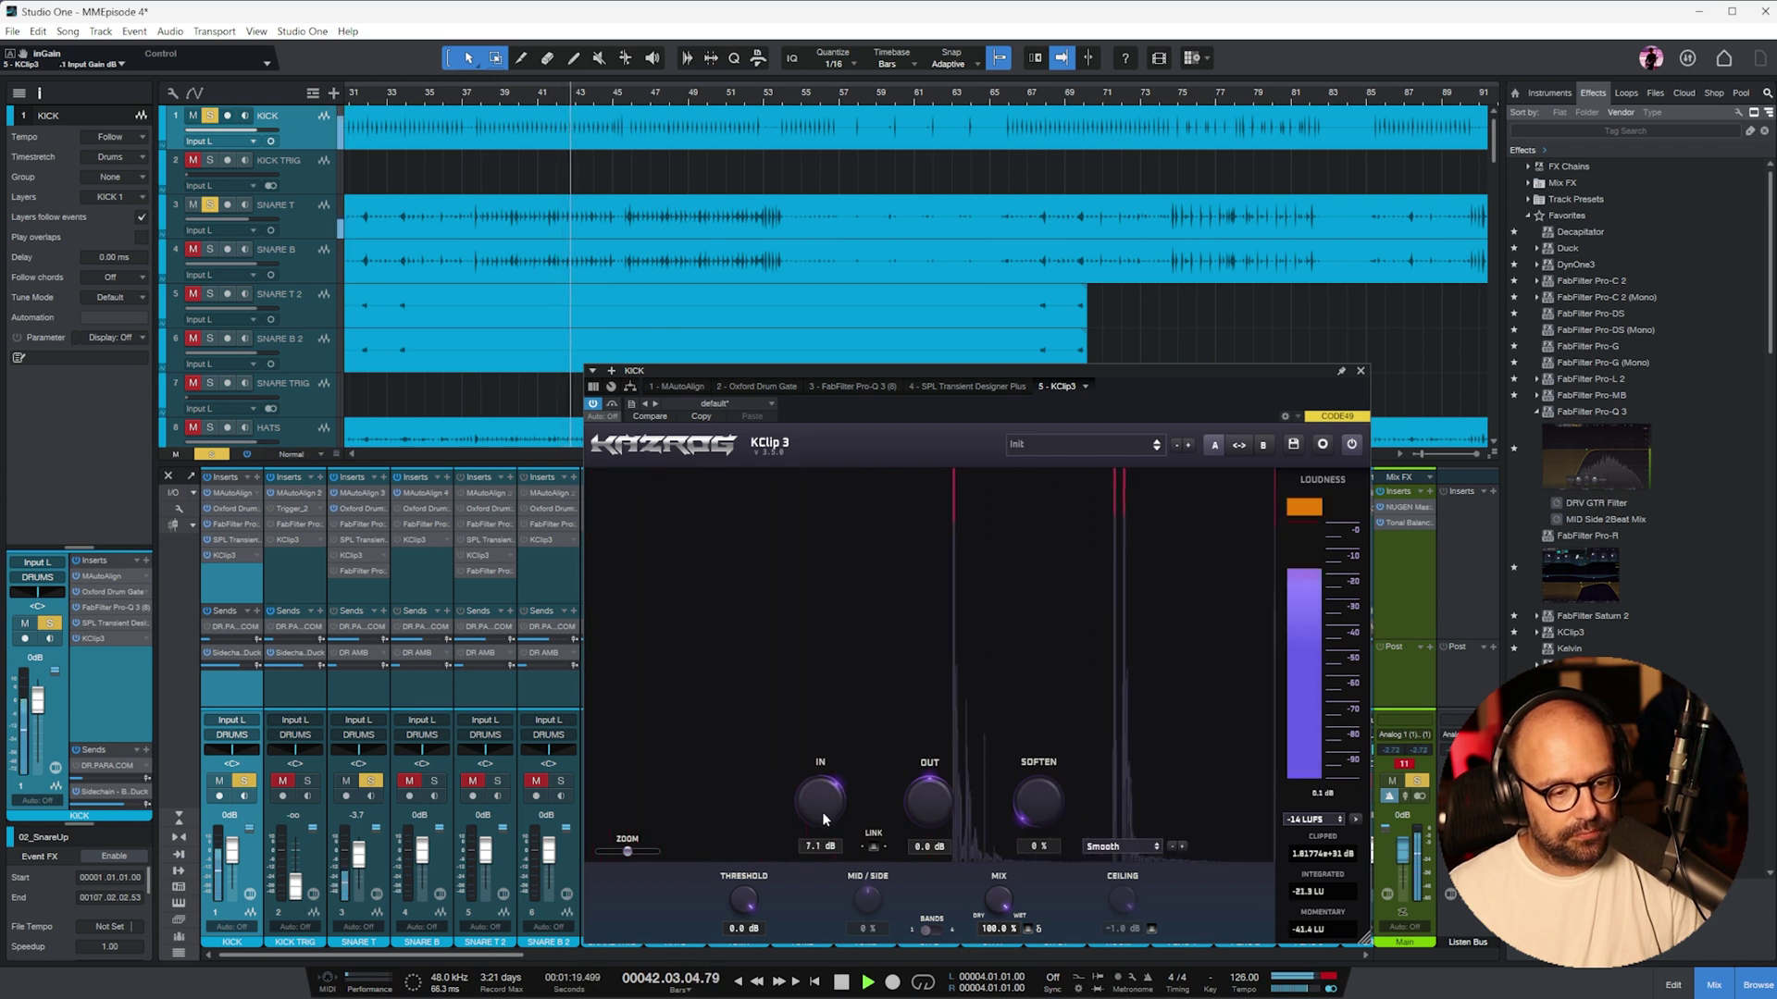
{"action": "left_click", "coordinate": [1309, 856]}
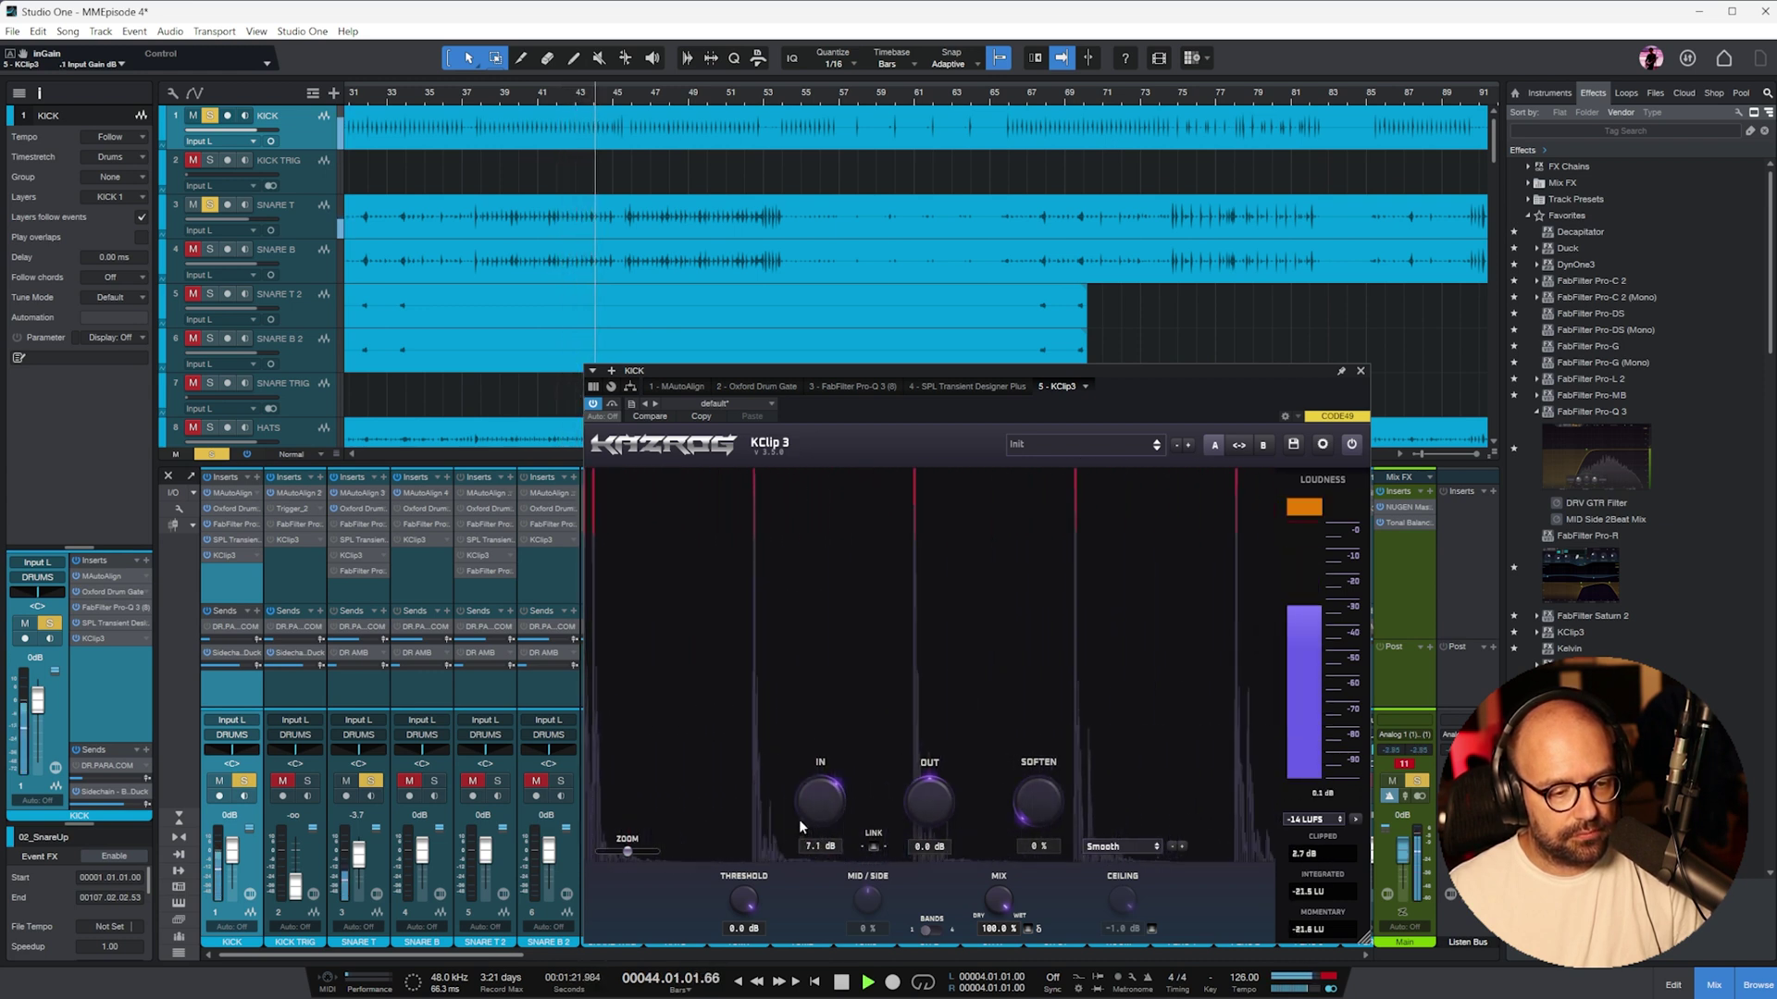
{"action": "left_click", "coordinate": [1360, 373]}
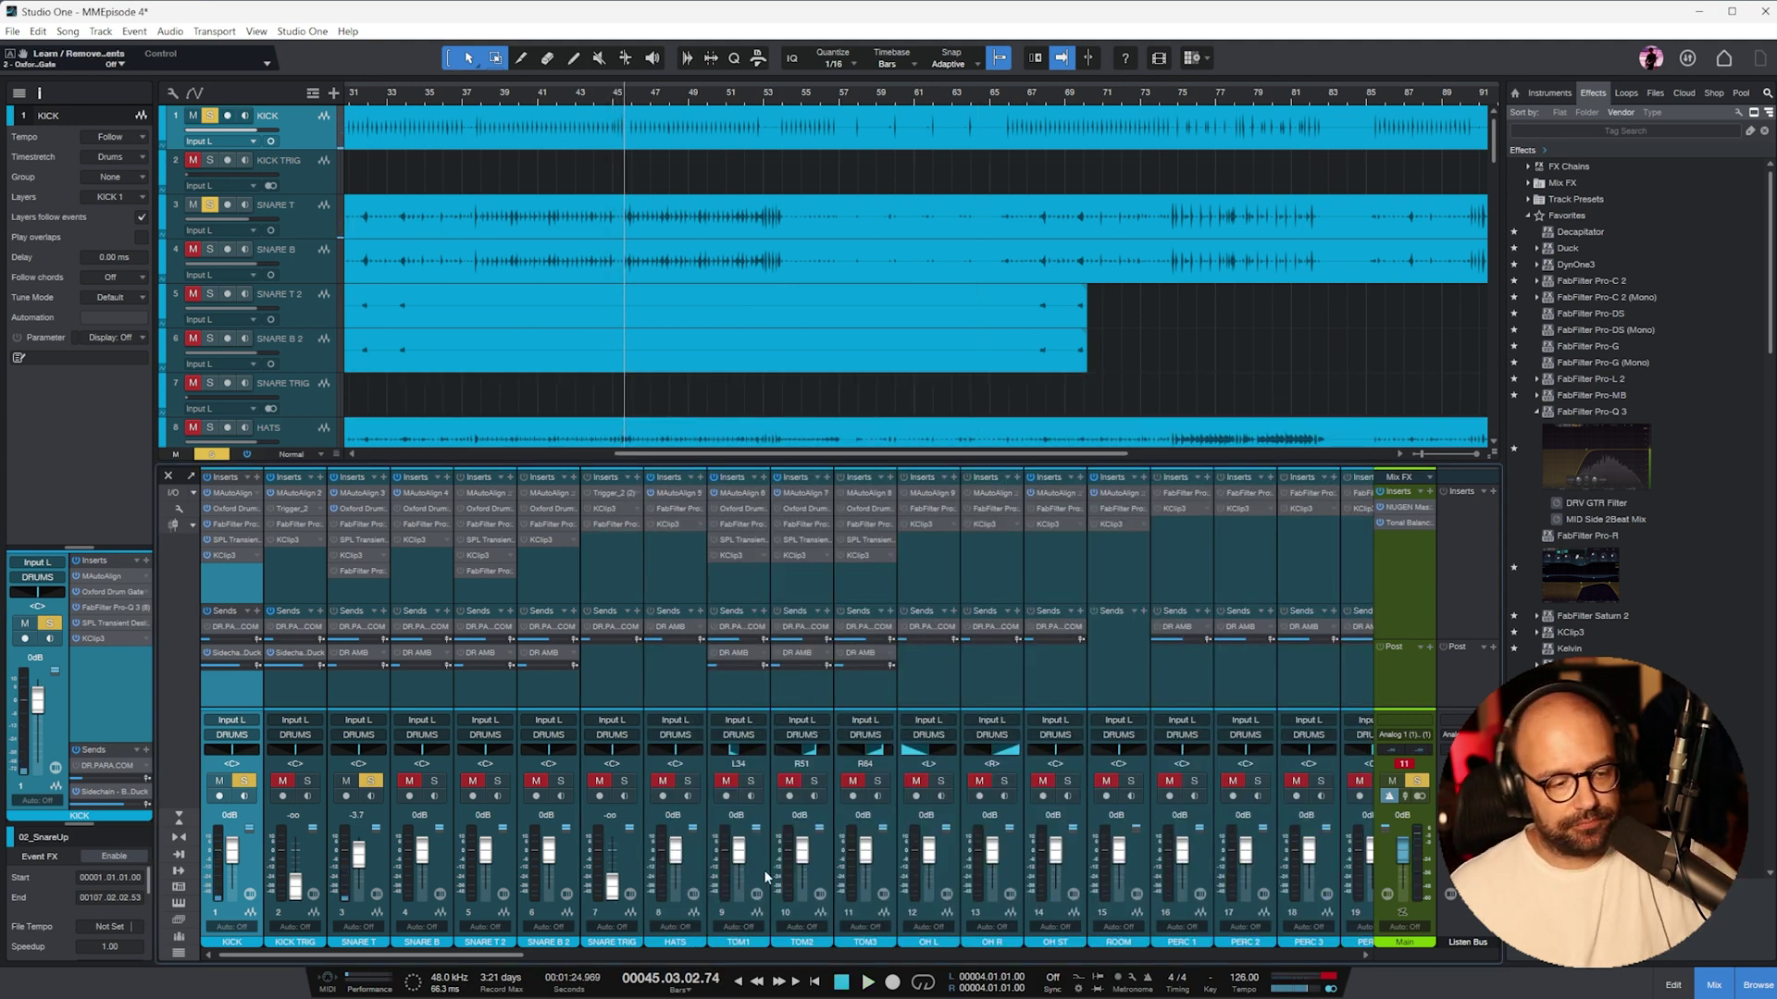
- Examine the UAD Distressor settings on the DR.PARA.COM effects channel among the FX and bus channels
{"action": "left_click_drag", "start_coordinate": [507, 954], "coordinate": [1259, 962]}
{"action": "left_click", "coordinate": [1217, 691], "text": "shift"}
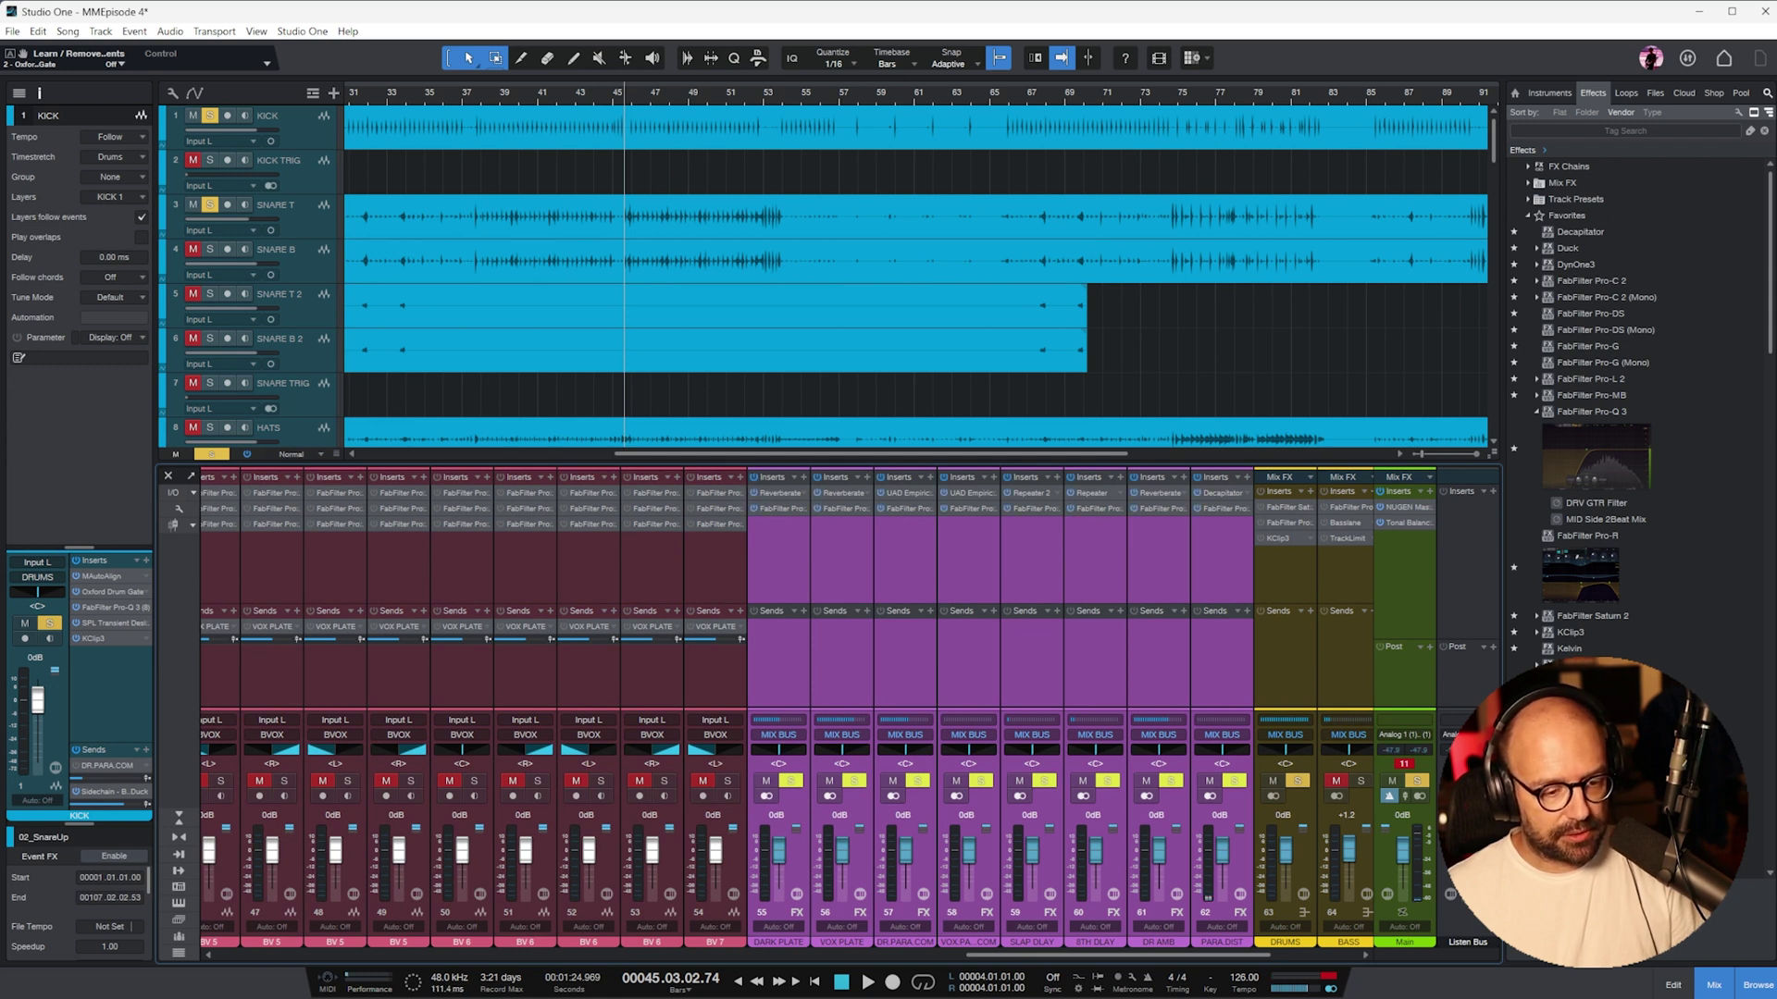
{"action": "scroll", "coordinate": [1025, 907], "scroll_direction": "right", "scroll_amount": 5}
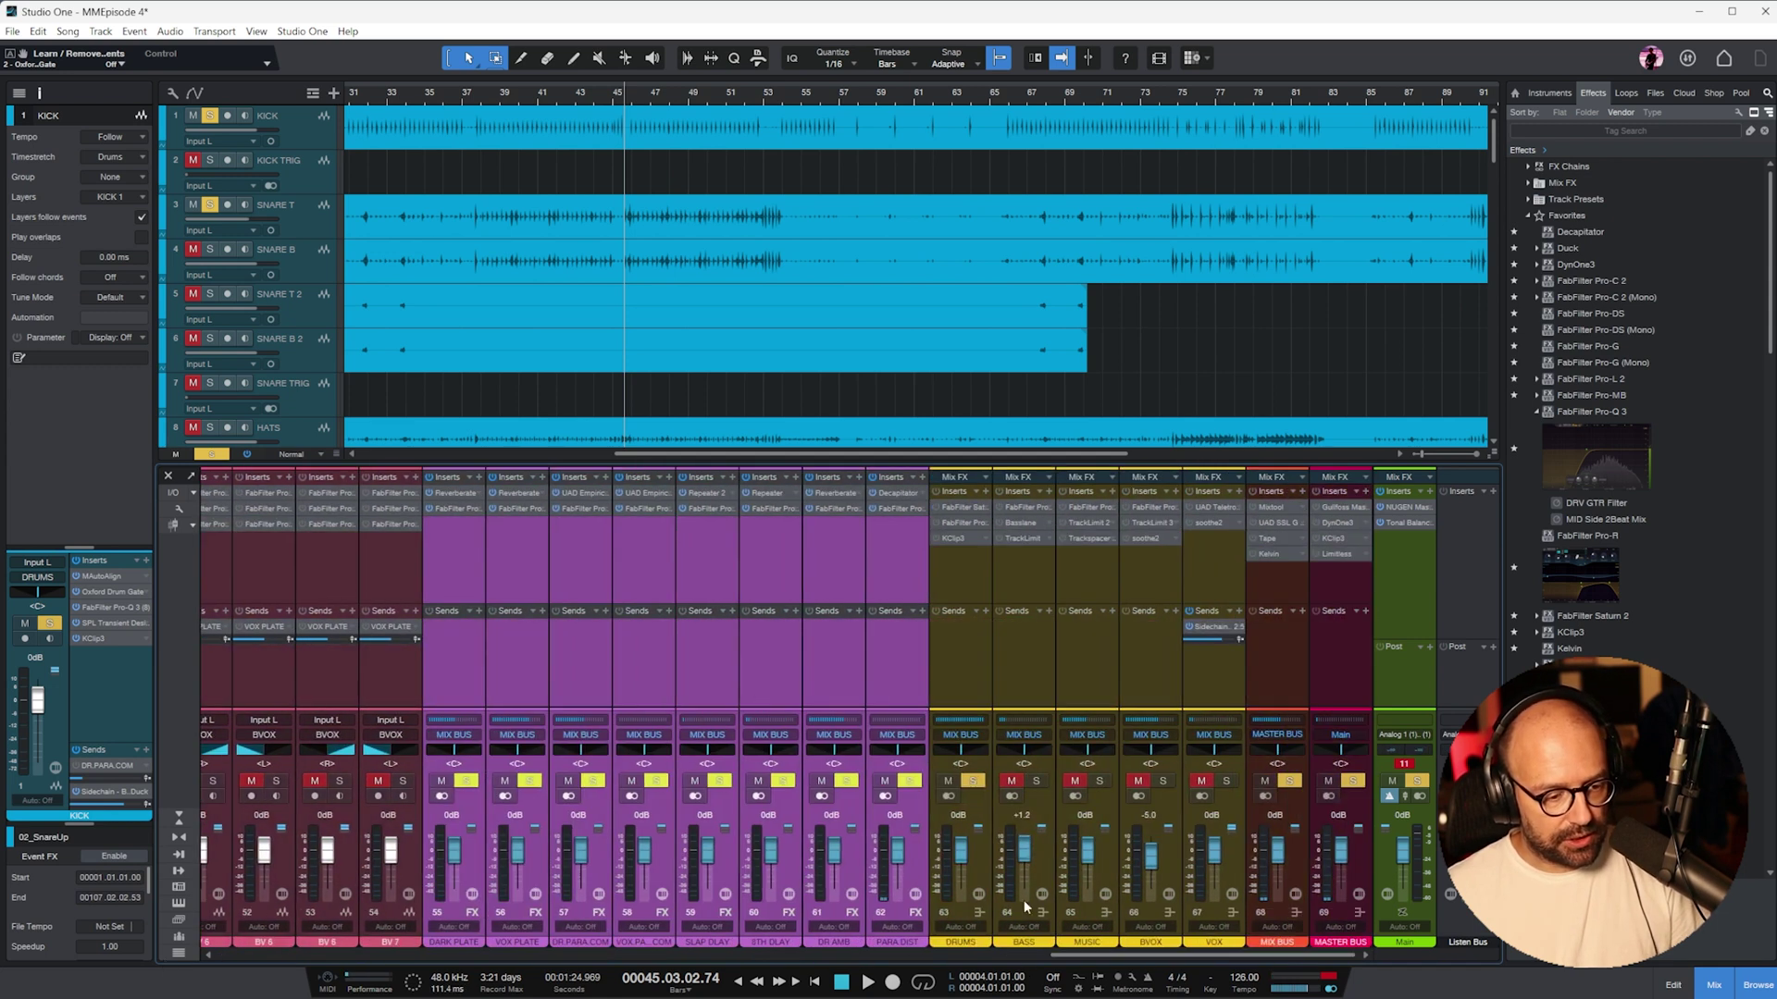
{"action": "left_click", "coordinate": [563, 581]}
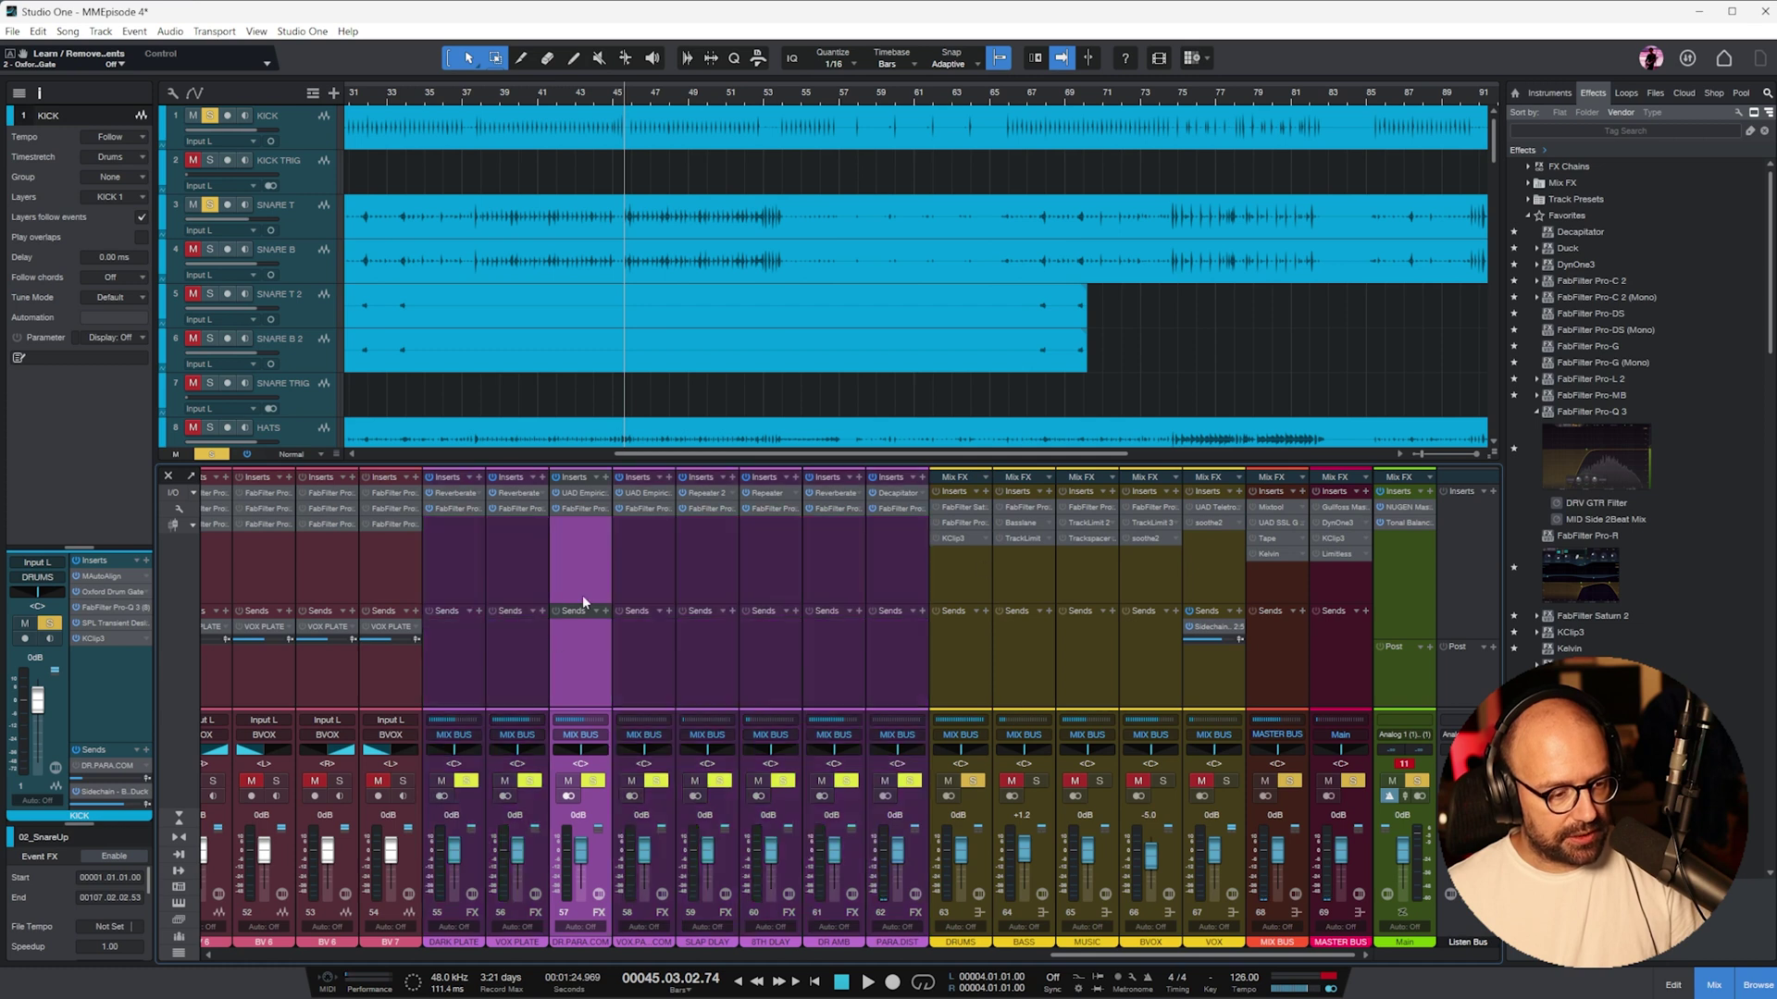
{"action": "double_click", "coordinate": [591, 492]}
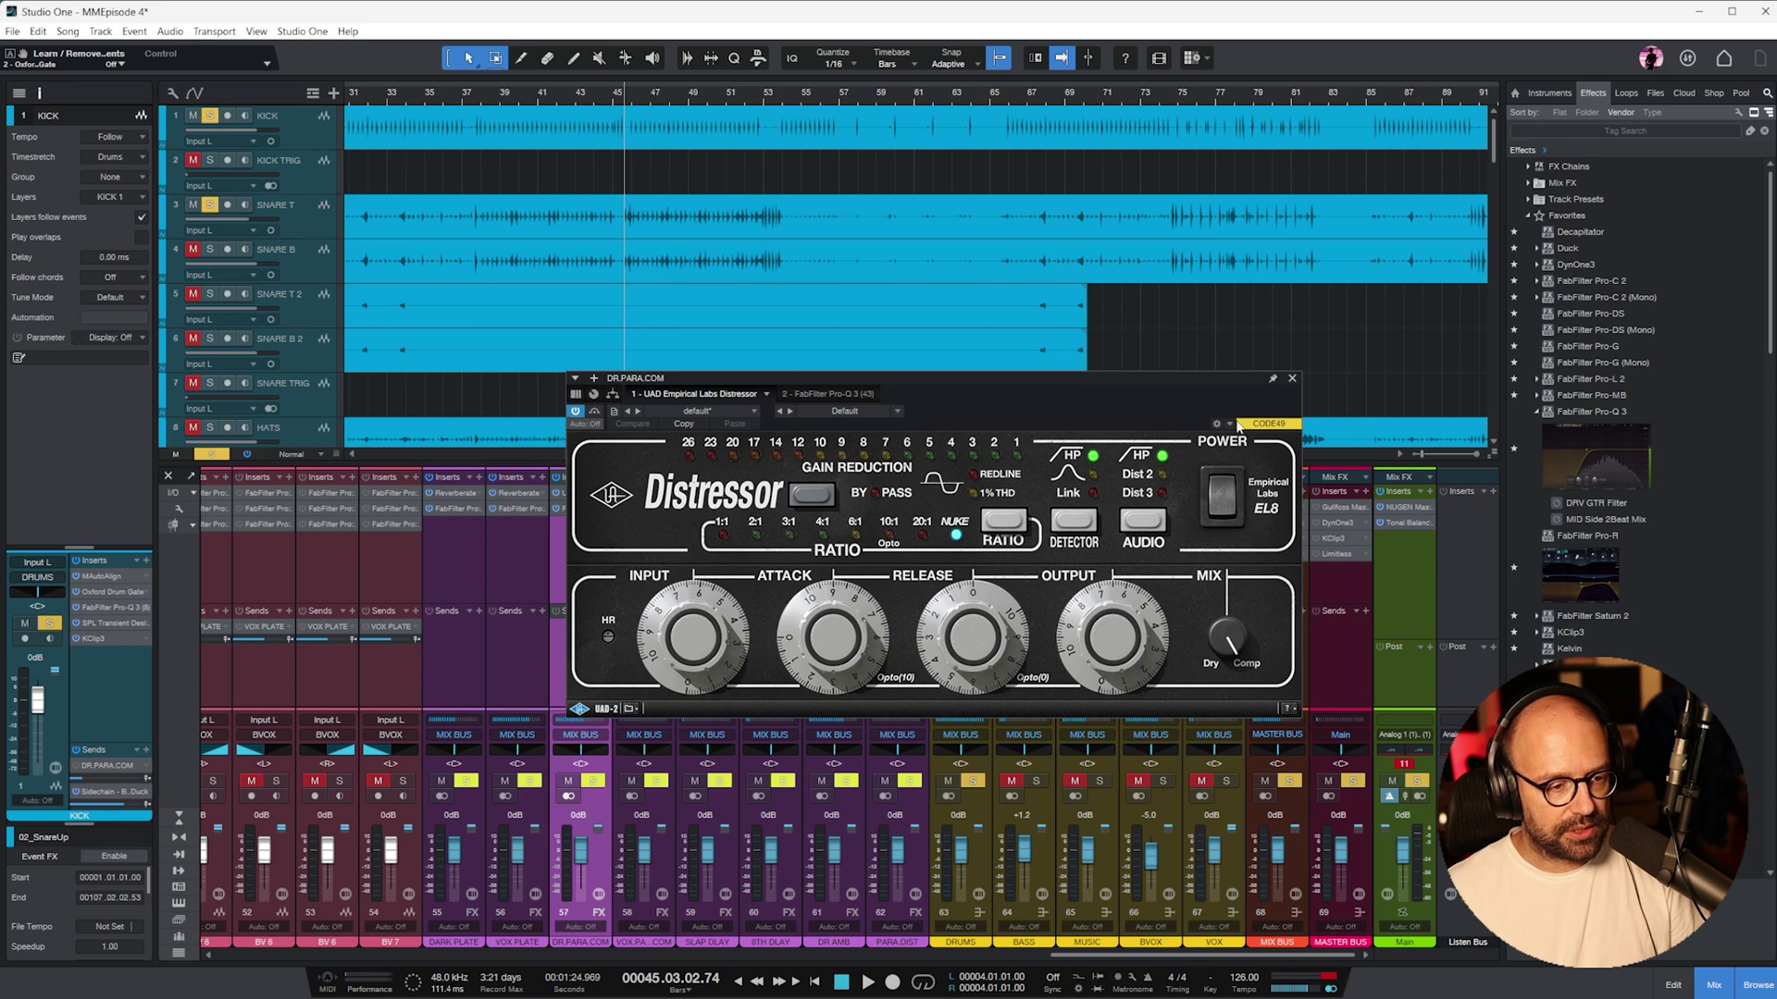
{"action": "left_click", "coordinate": [1293, 379]}
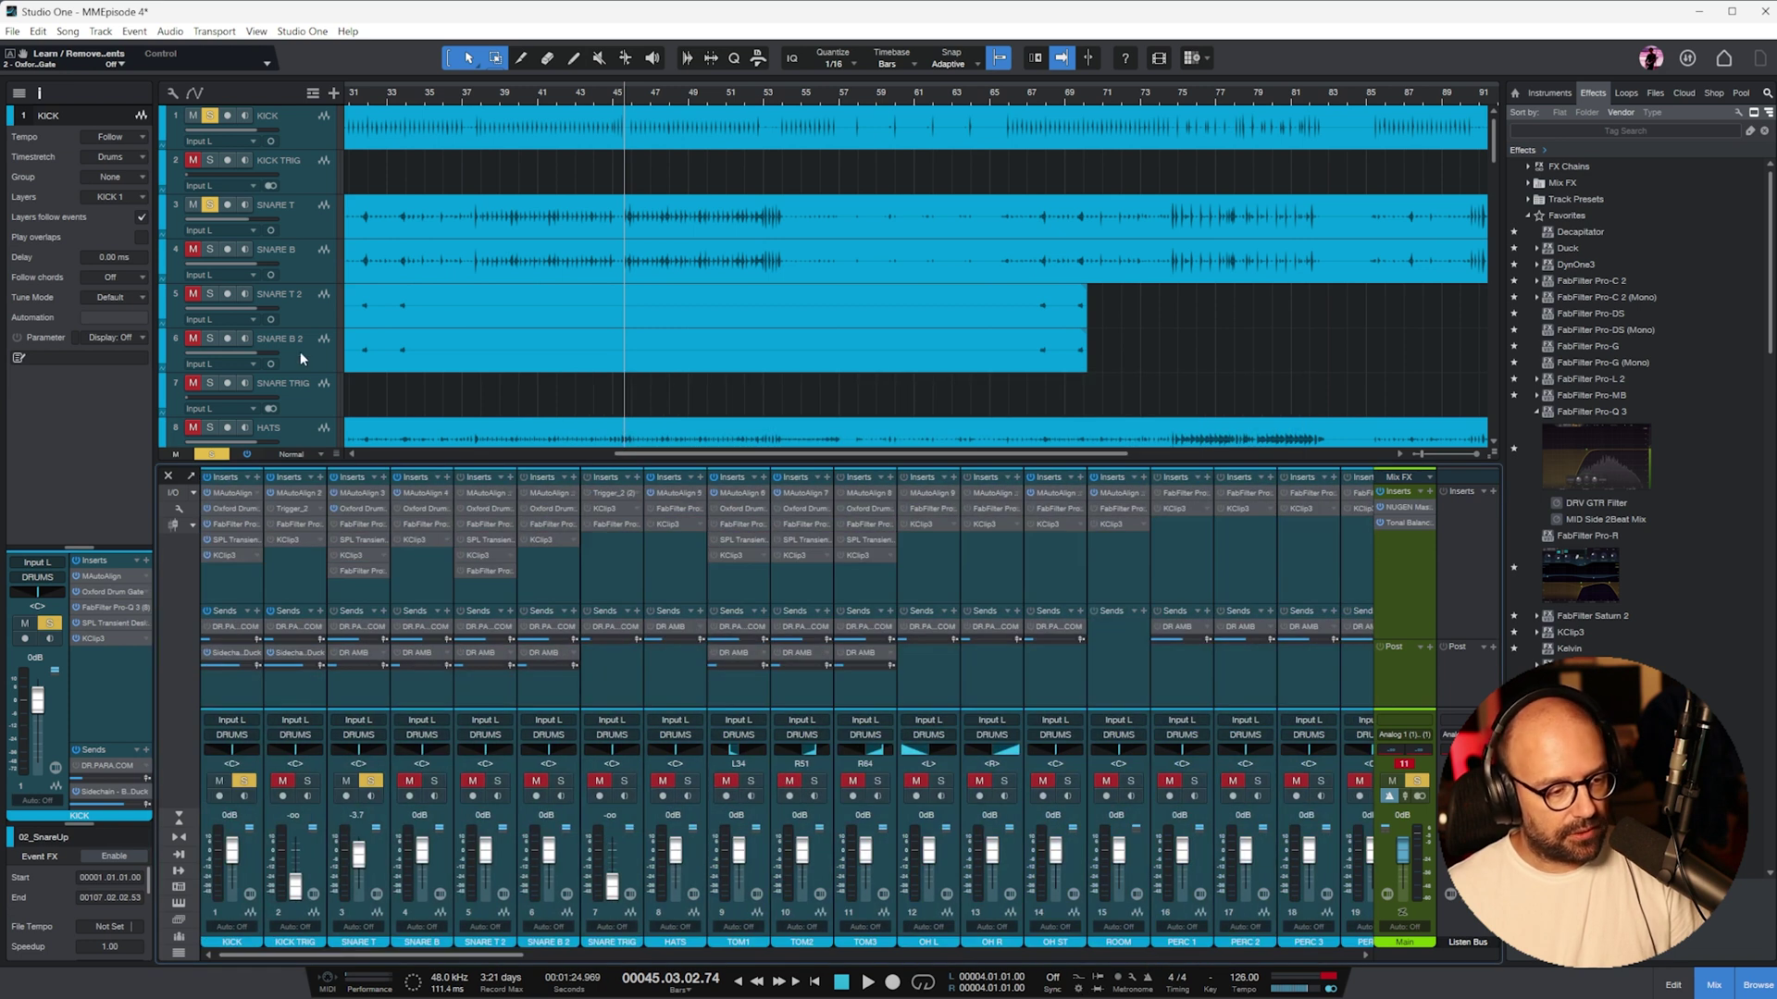
- In KICK's Pro-Q 3, cut the high band about 8.7 dB near 4 kHz and the mid band about 12 dB near 470 Hz
{"action": "left_click", "coordinate": [238, 578]}
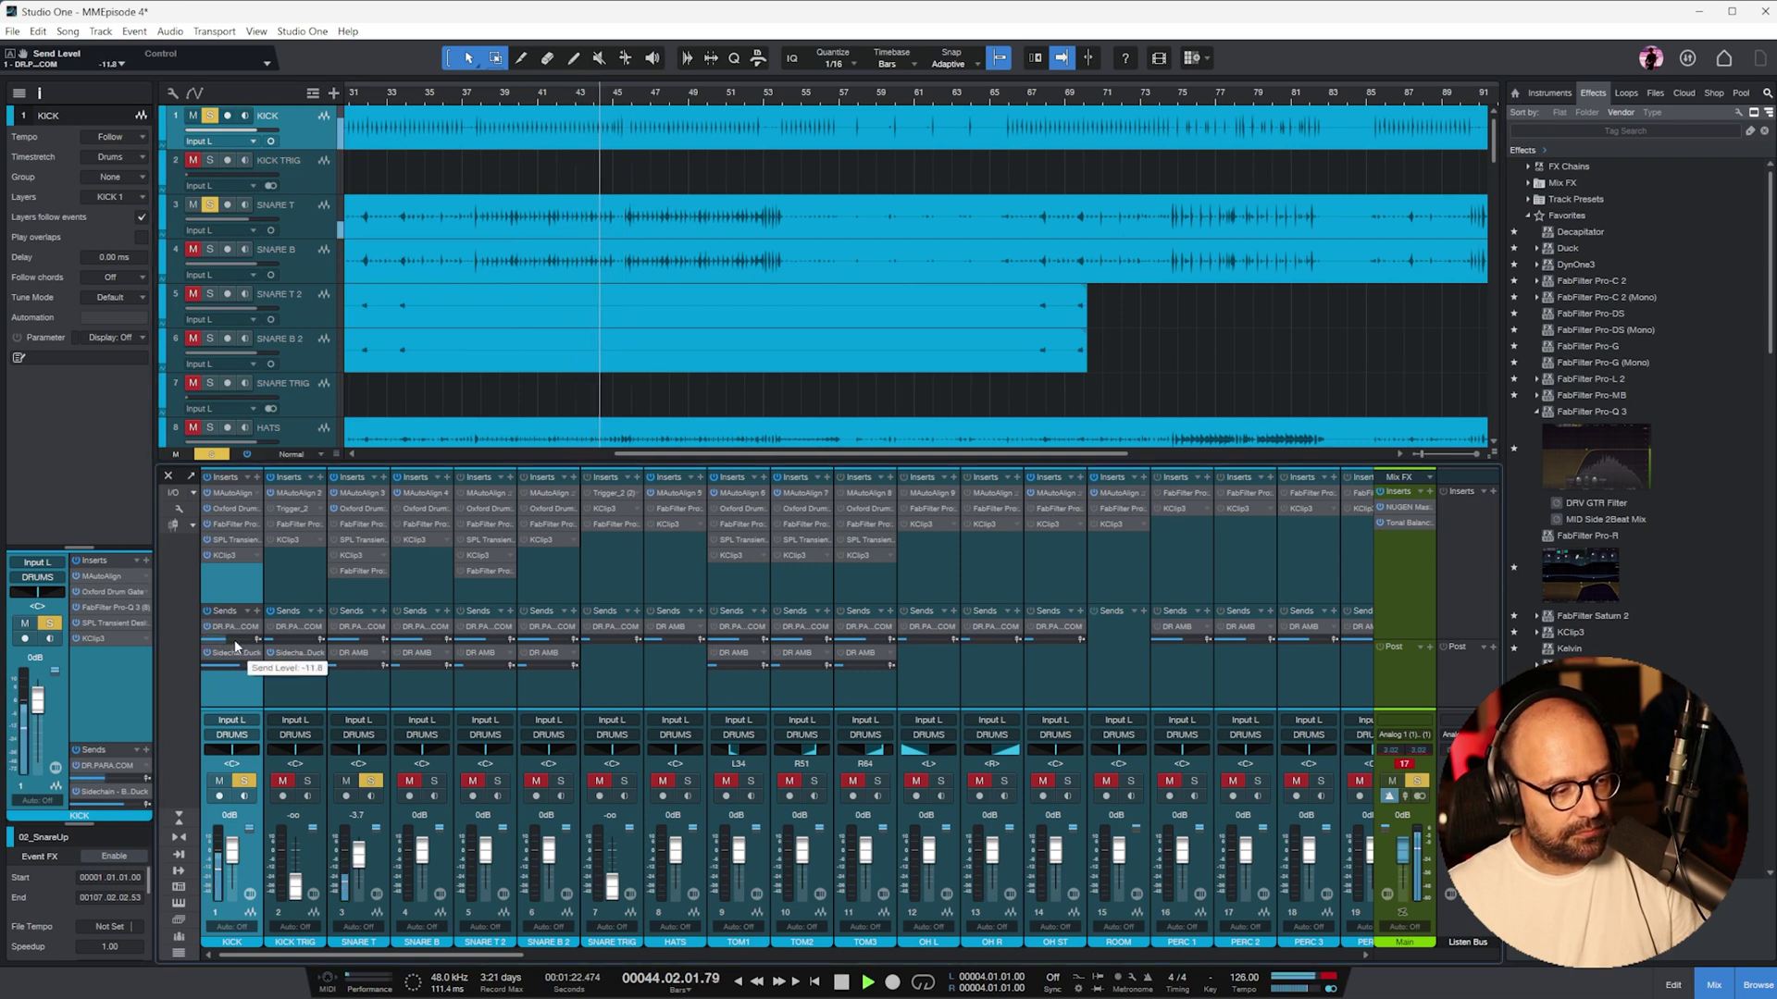
{"action": "left_click", "coordinate": [227, 527]}
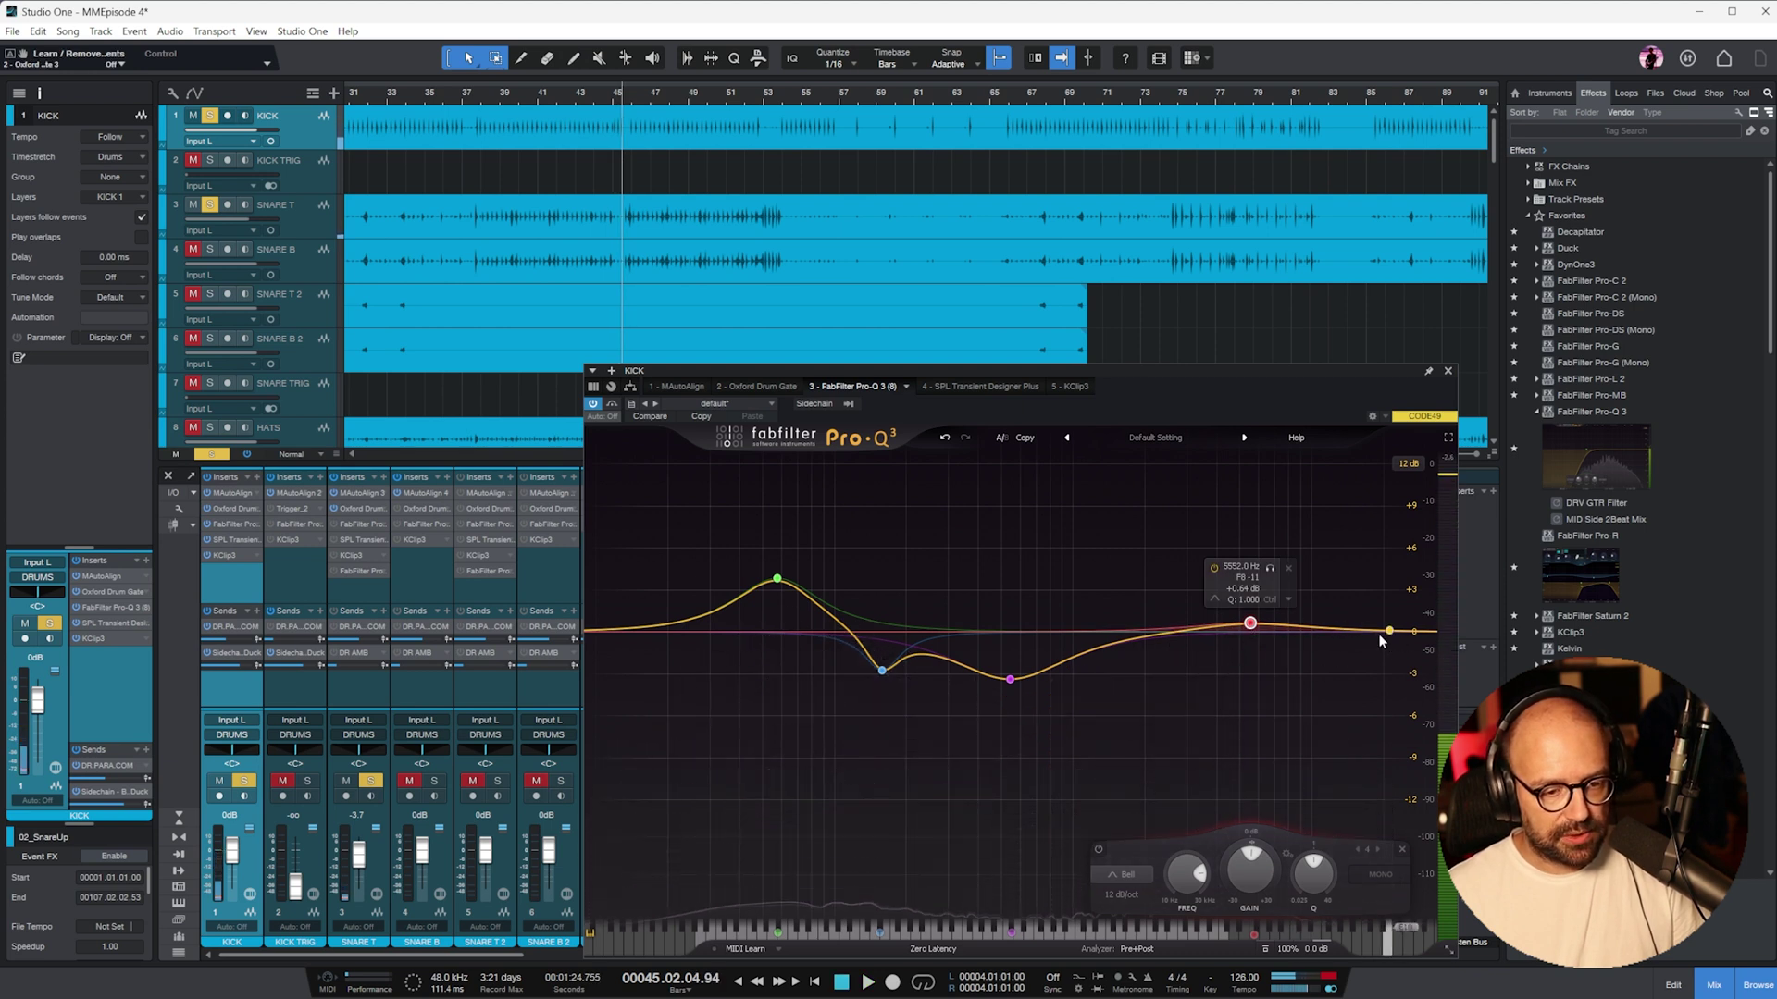
{"action": "left_click_drag", "start_coordinate": [1257, 630], "coordinate": [1240, 700]}
{"action": "scroll", "coordinate": [1238, 717], "scroll_direction": "down", "scroll_amount": 4}
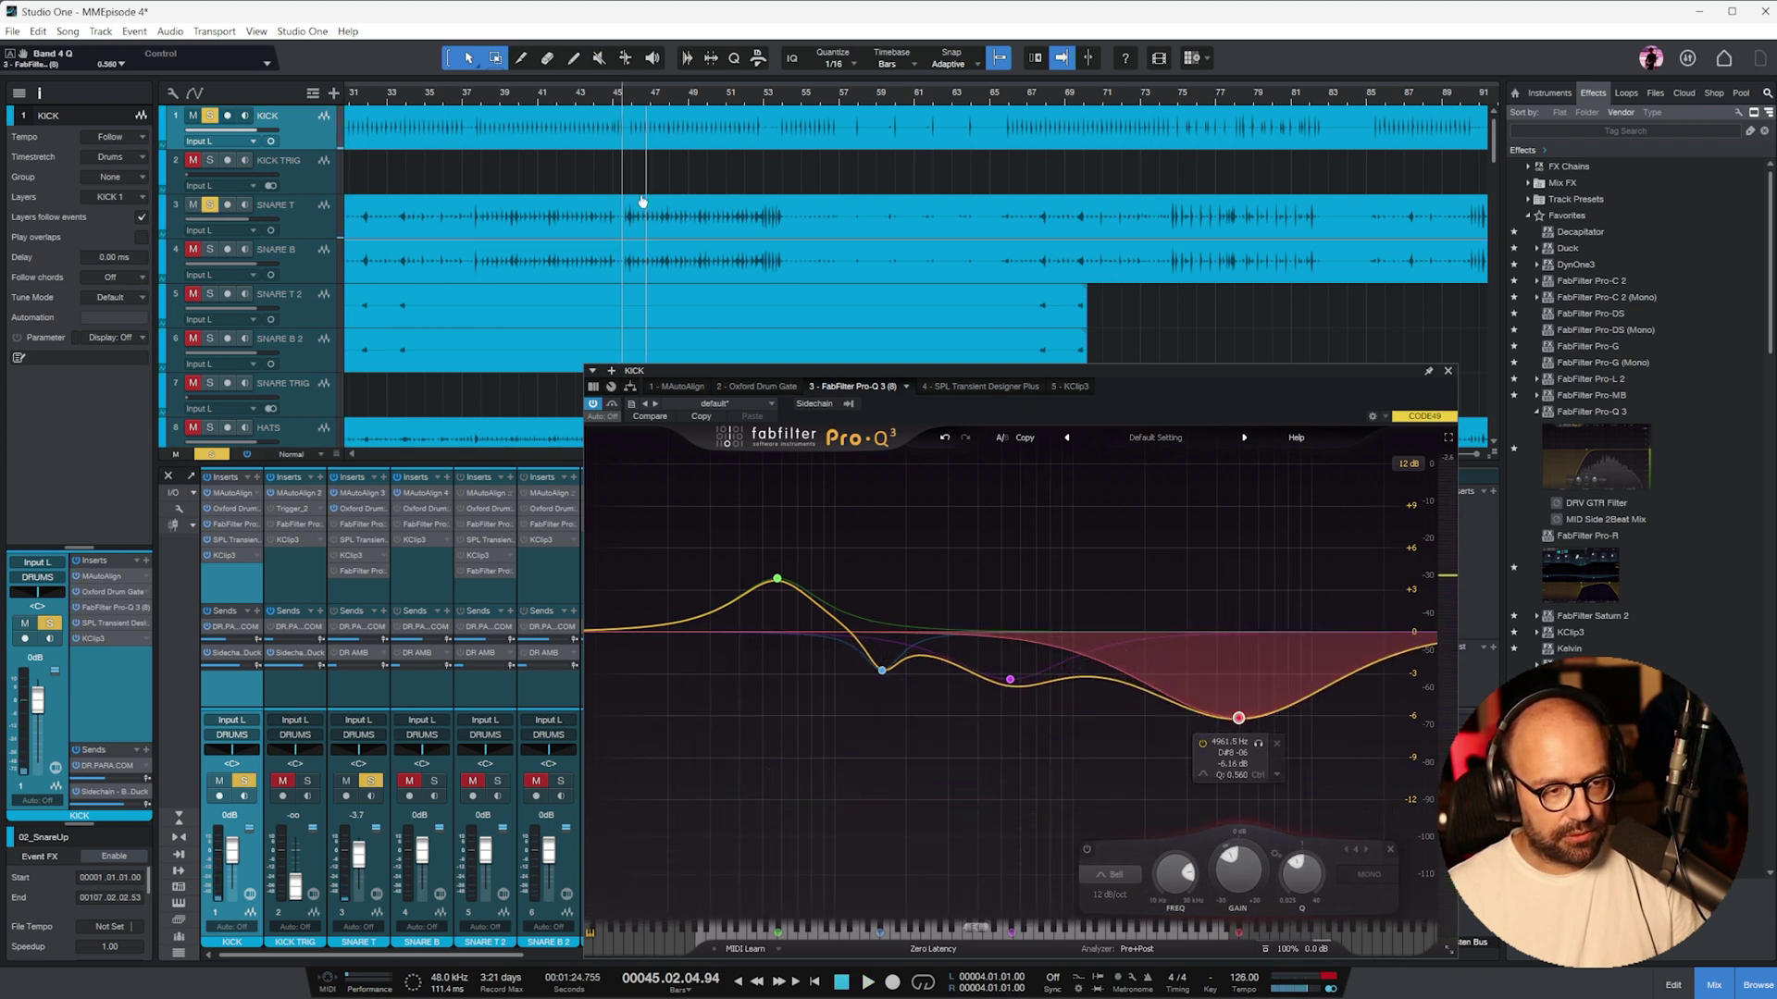
{"action": "key", "text": "space"}
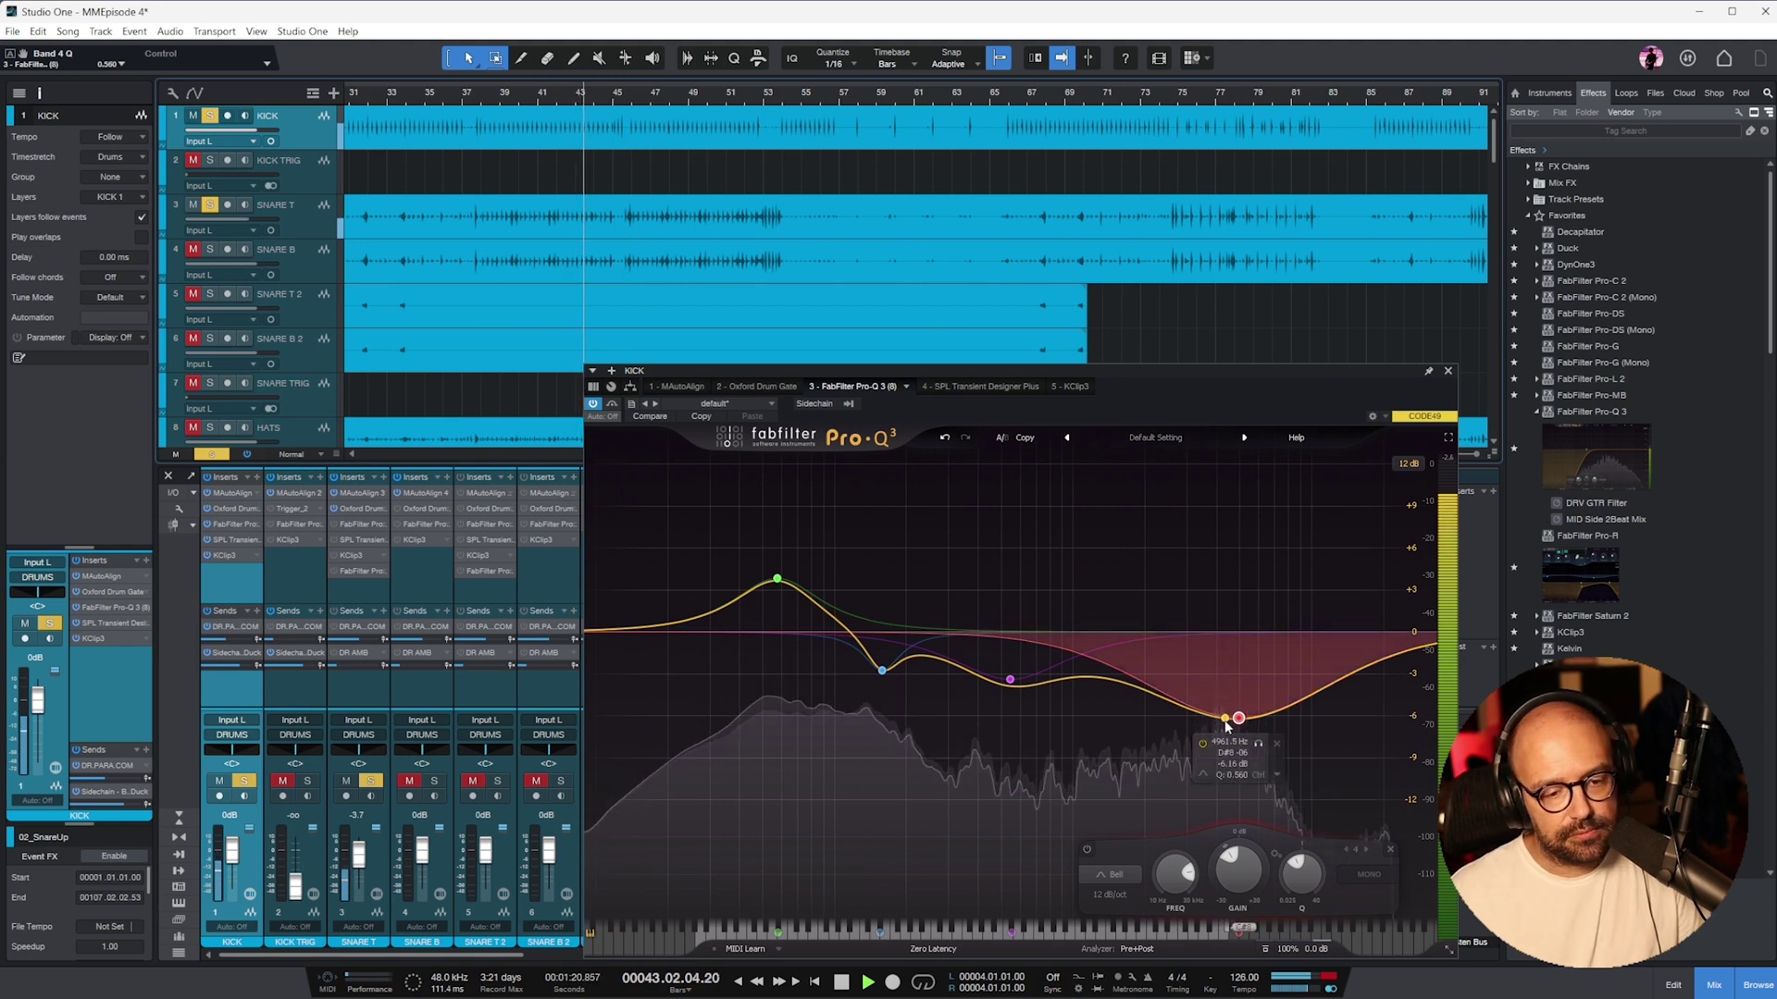
{"action": "left_click_drag", "start_coordinate": [1238, 717], "coordinate": [1217, 755]}
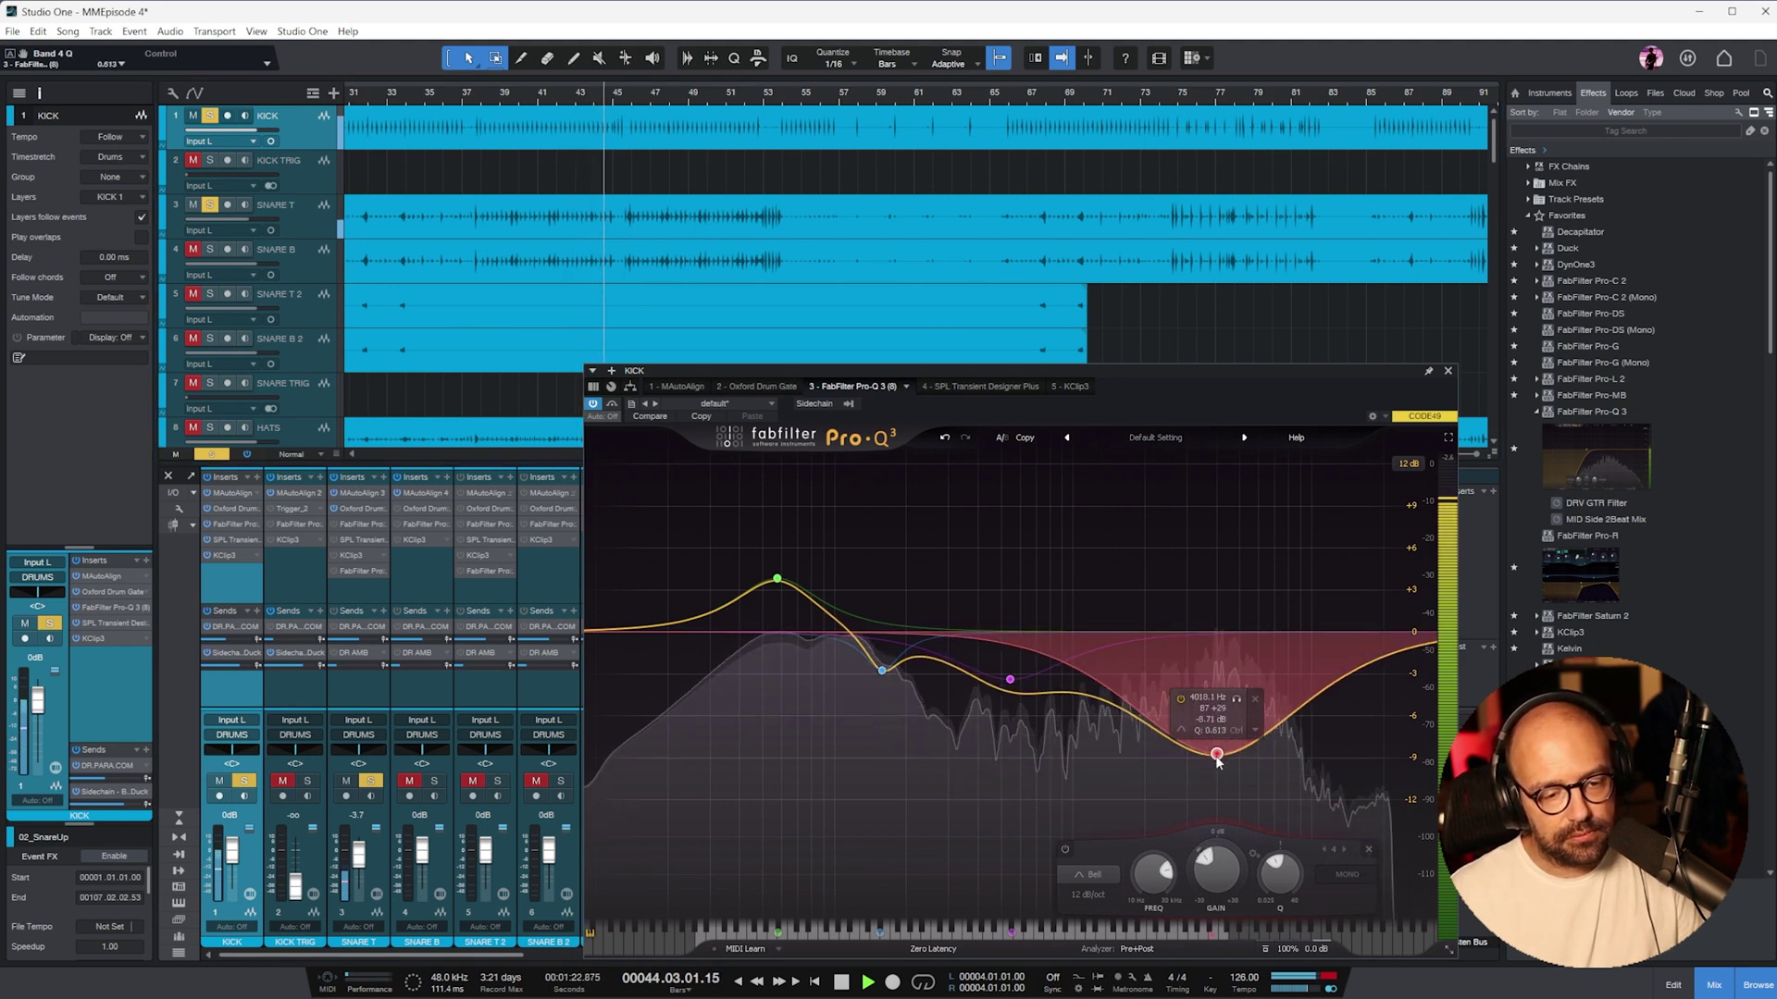
{"action": "left_click_drag", "start_coordinate": [1008, 683], "coordinate": [996, 794]}
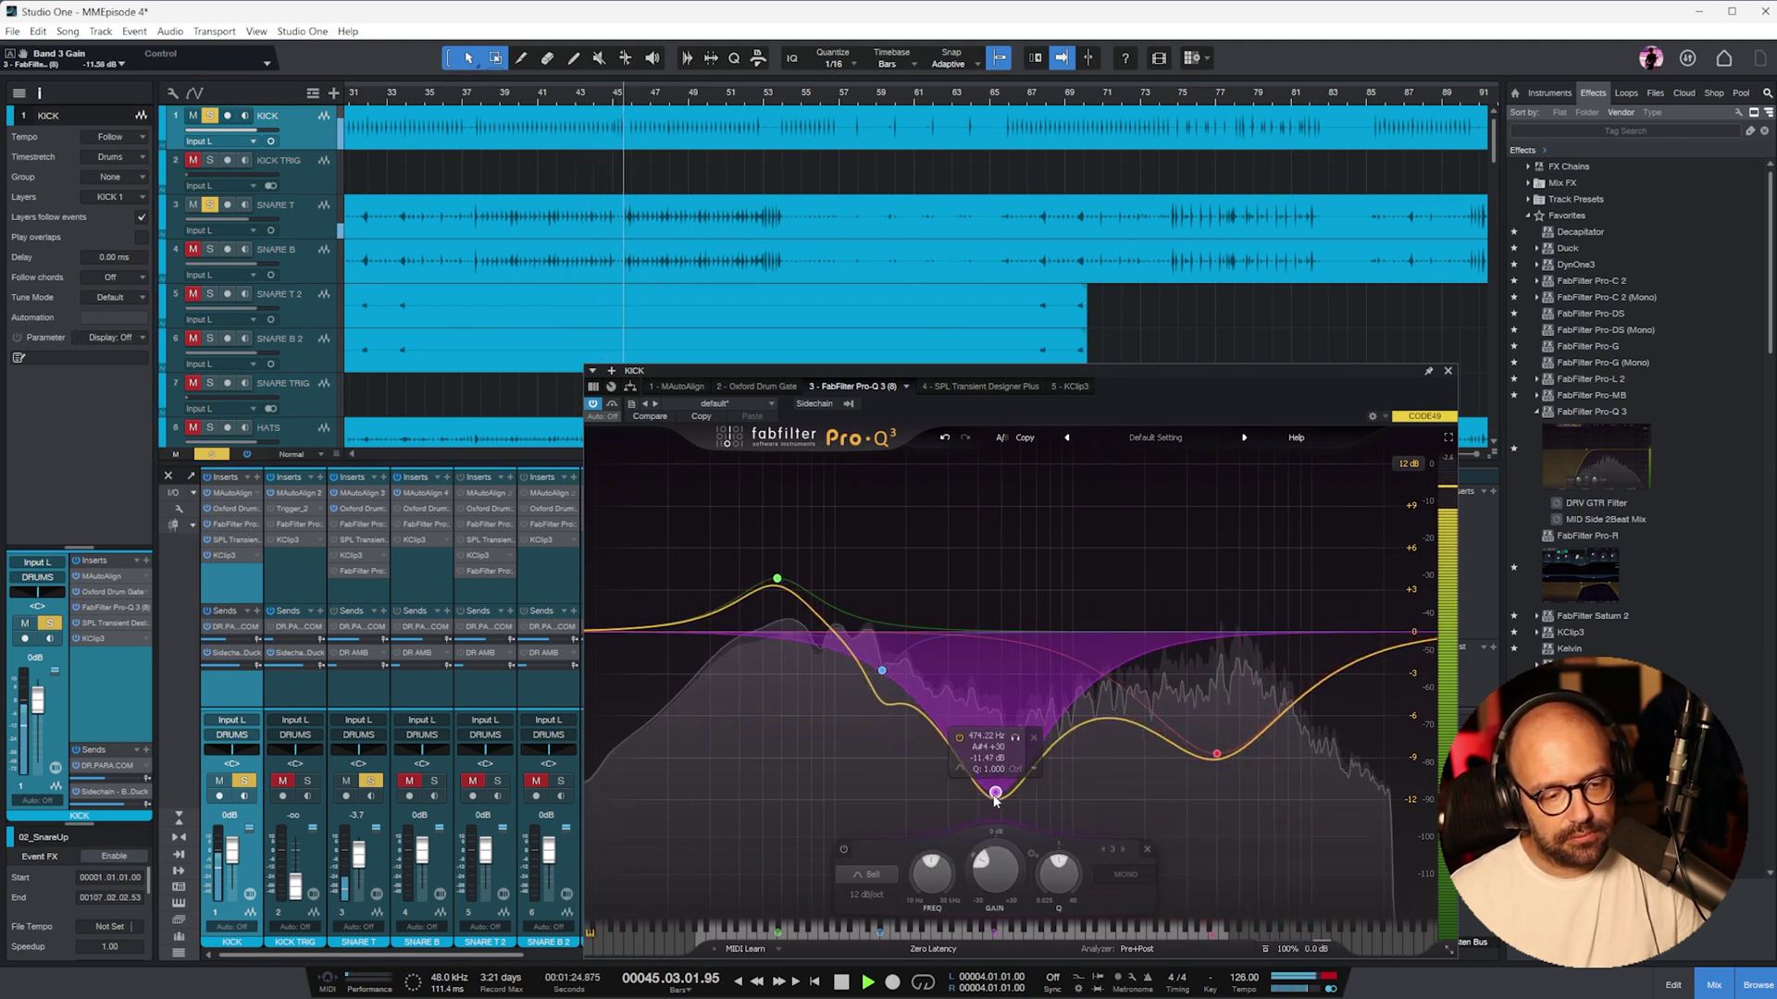
{"action": "scroll", "coordinate": [988, 812], "scroll_direction": "up", "scroll_amount": 2}
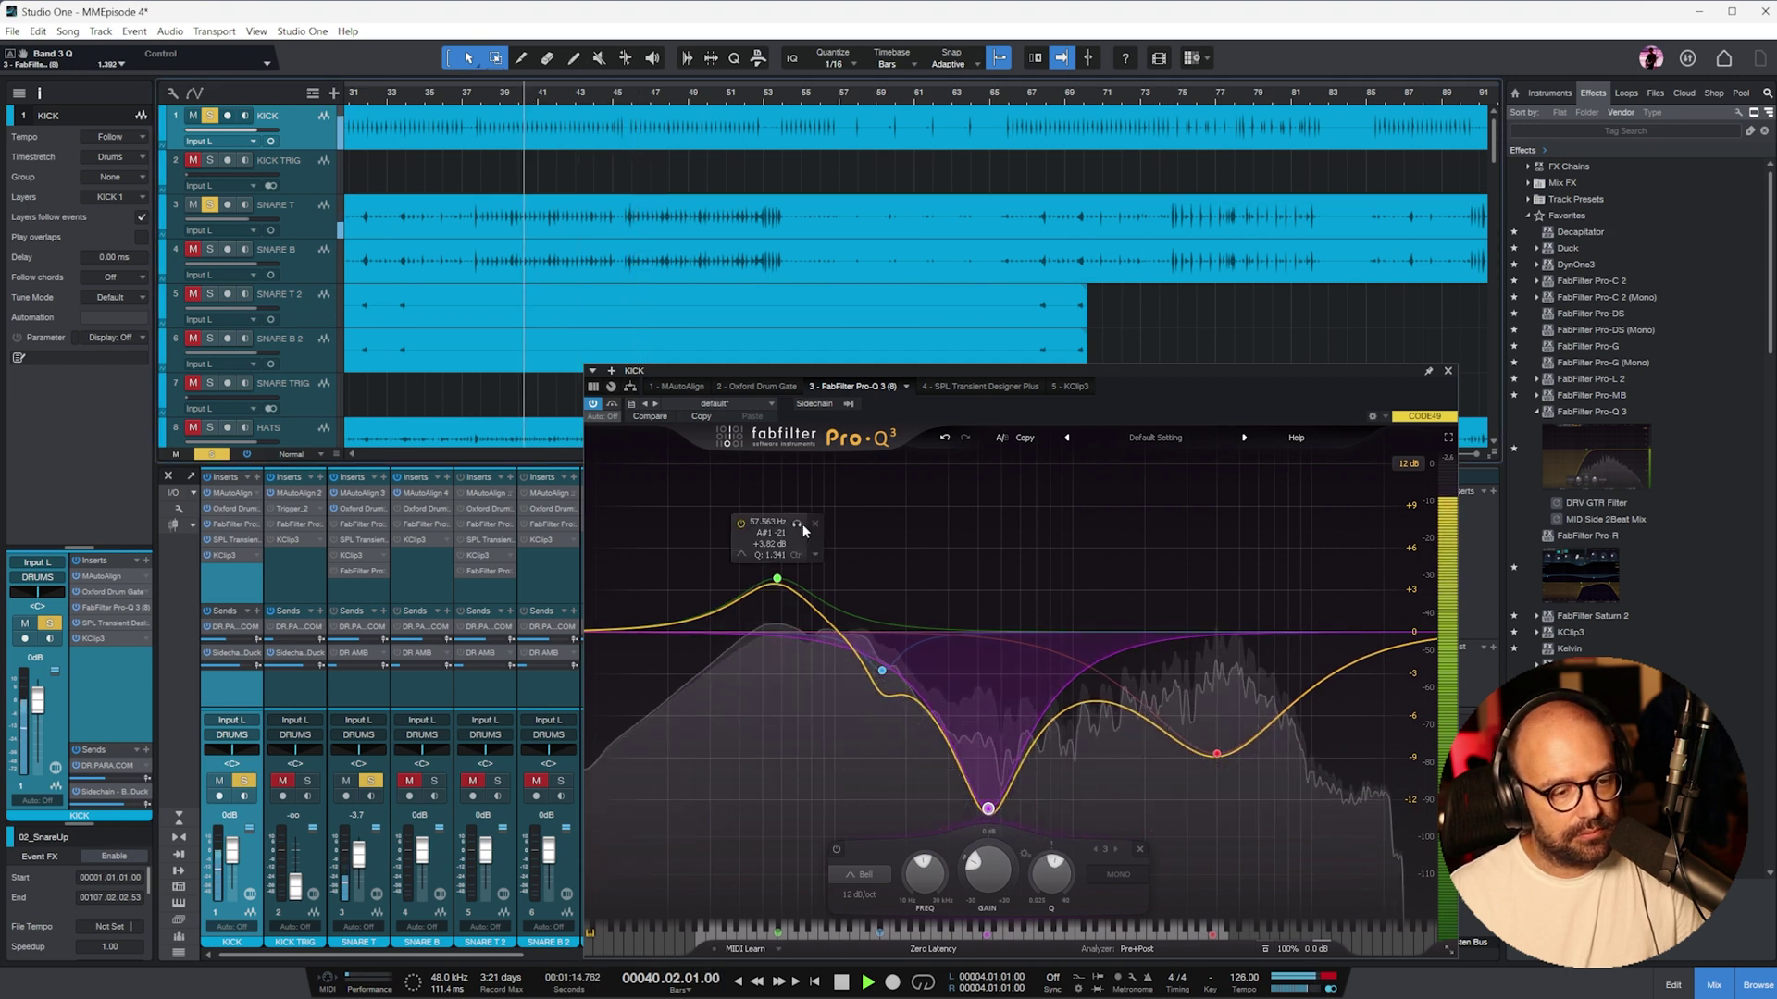
- In KICK's Pro-Q 3, strengthen the low-end boost, deepen the low-mid cut near 121 Hz, and close the equalizer
{"action": "left_click_drag", "start_coordinate": [761, 590], "coordinate": [772, 533]}
{"action": "left_click_drag", "start_coordinate": [881, 672], "coordinate": [866, 714]}
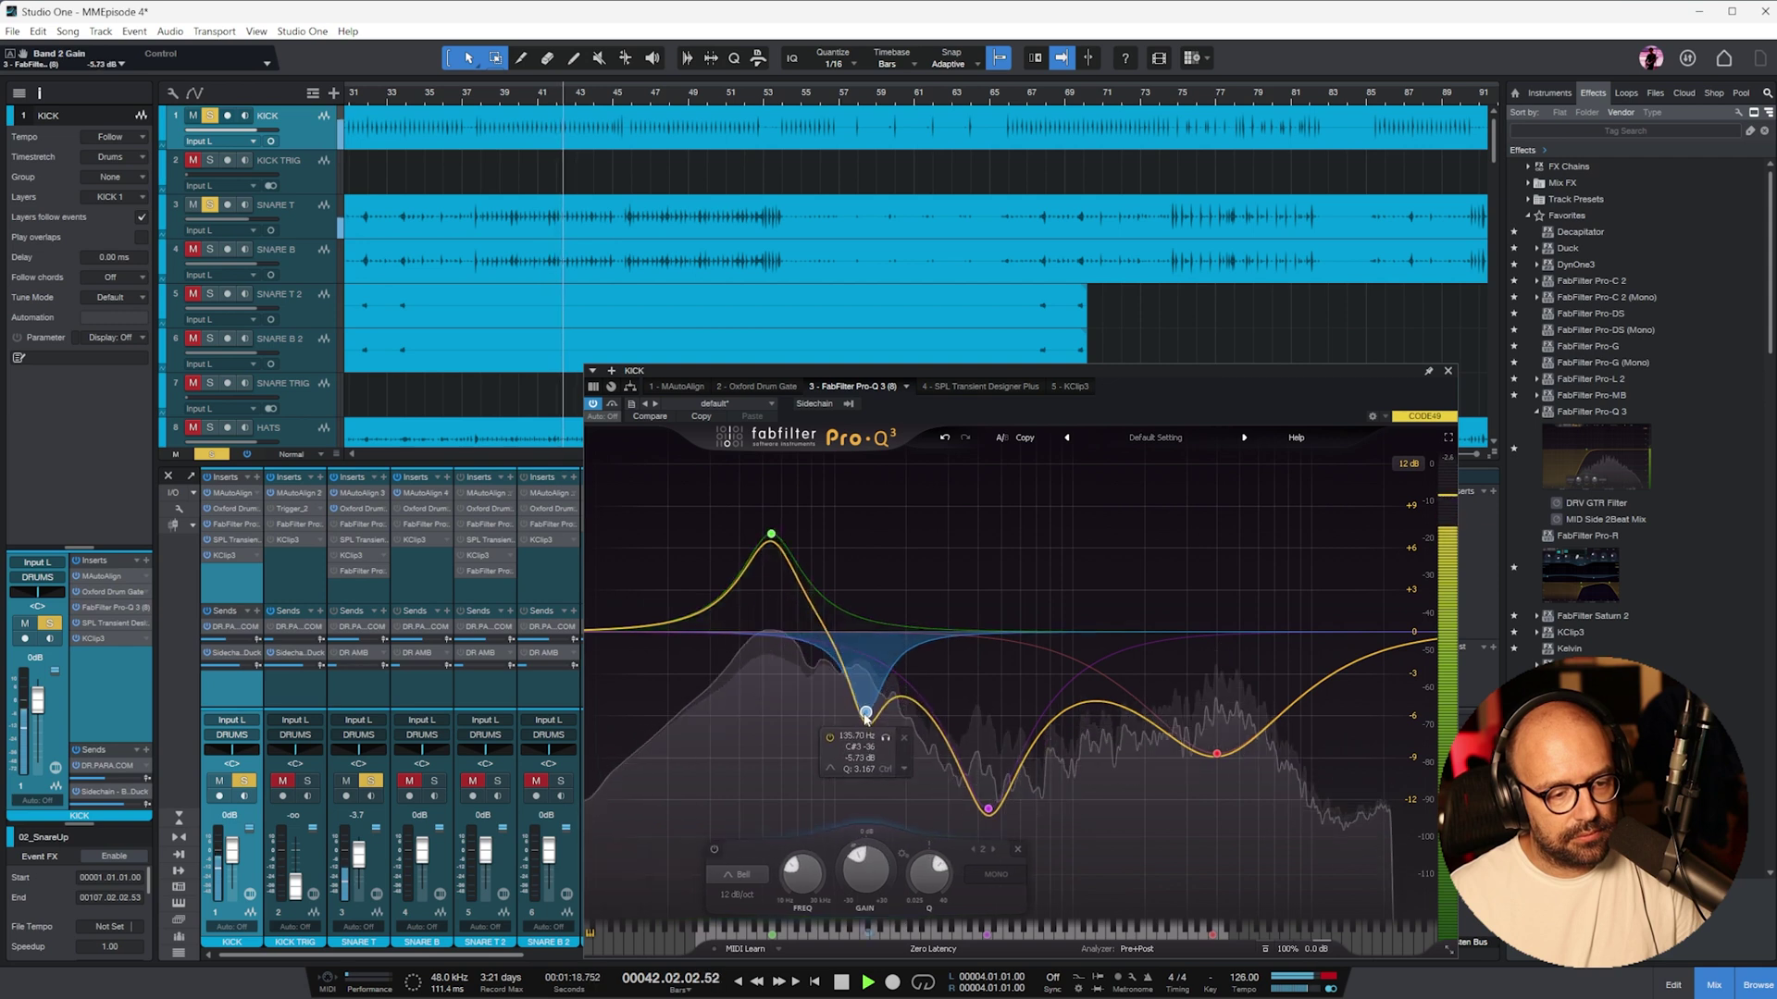
{"action": "left_click_drag", "start_coordinate": [771, 537], "coordinate": [770, 548]}
{"action": "left_click_drag", "start_coordinate": [586, 634], "coordinate": [761, 554]}
{"action": "scroll", "coordinate": [762, 535], "scroll_direction": "down", "scroll_amount": 5}
{"action": "left_click_drag", "start_coordinate": [867, 731], "coordinate": [854, 760]}
{"action": "left_click", "coordinate": [1448, 371]}
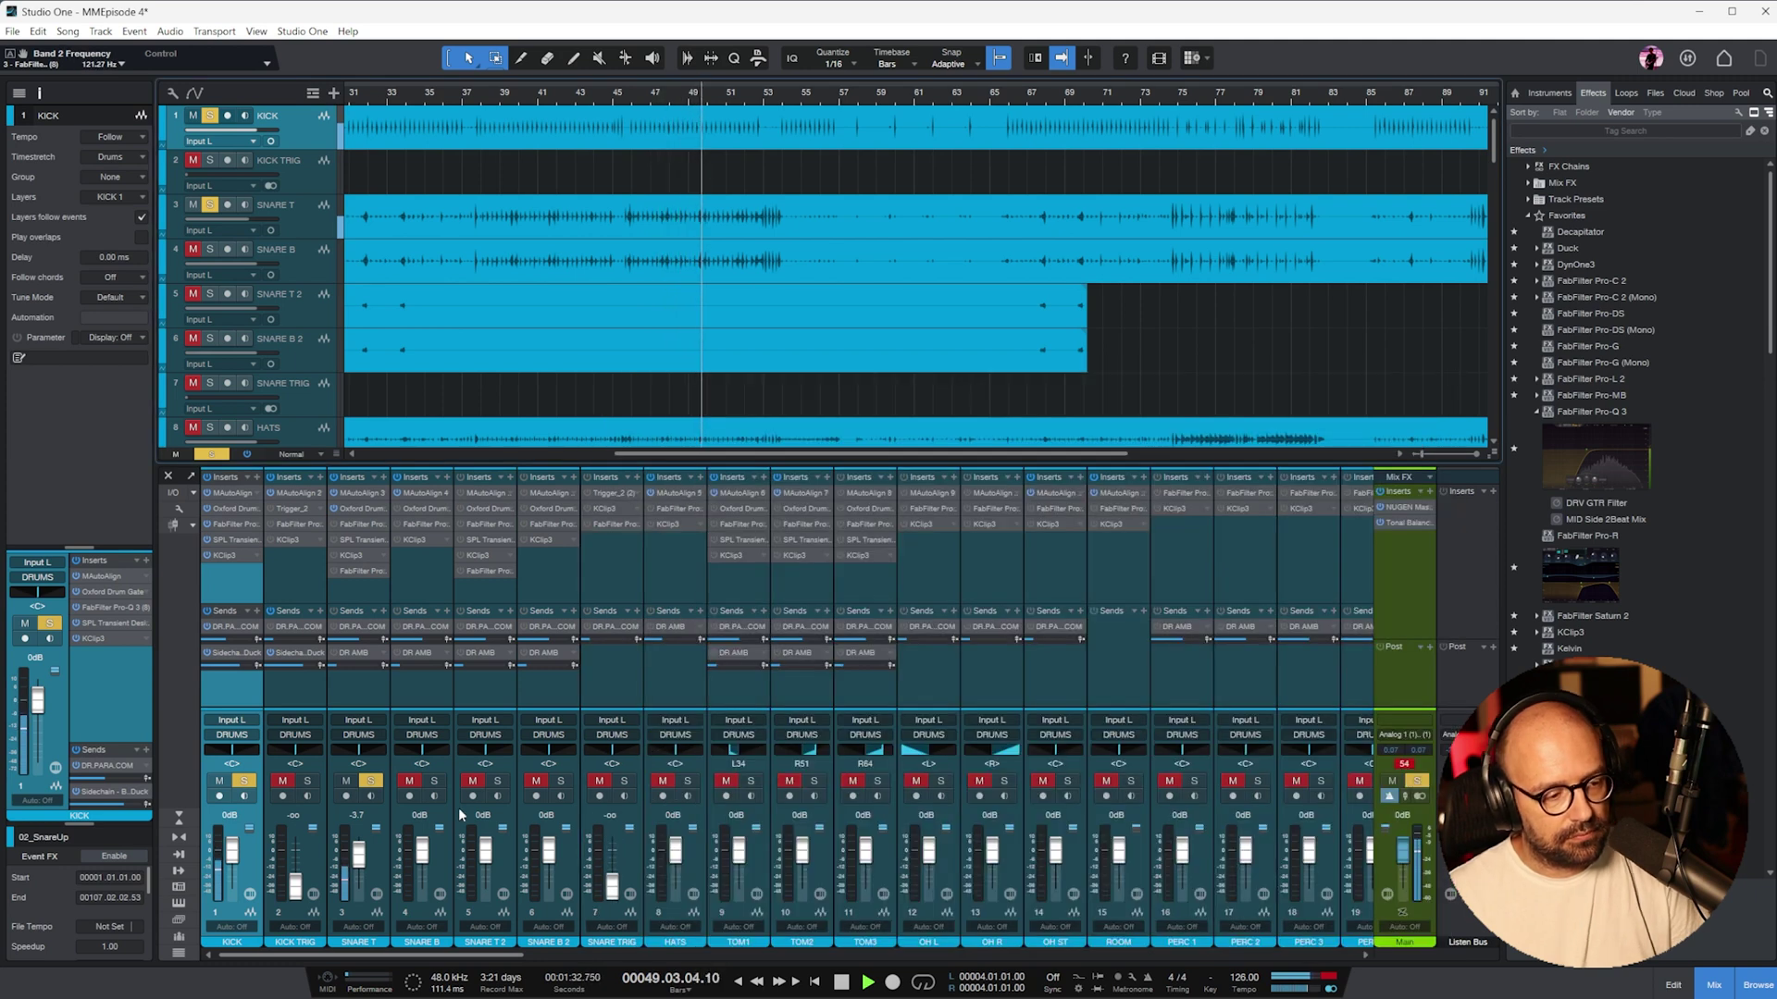
- Activate Pro-Q 3 on SNARE T, add a cut of about 5 dB above the body boost, and shift that boost to about 207 Hz
{"action": "left_click", "coordinate": [335, 520]}
{"action": "key", "text": "space"}
{"action": "key", "text": "shift+f"}
{"action": "key", "text": "space"}
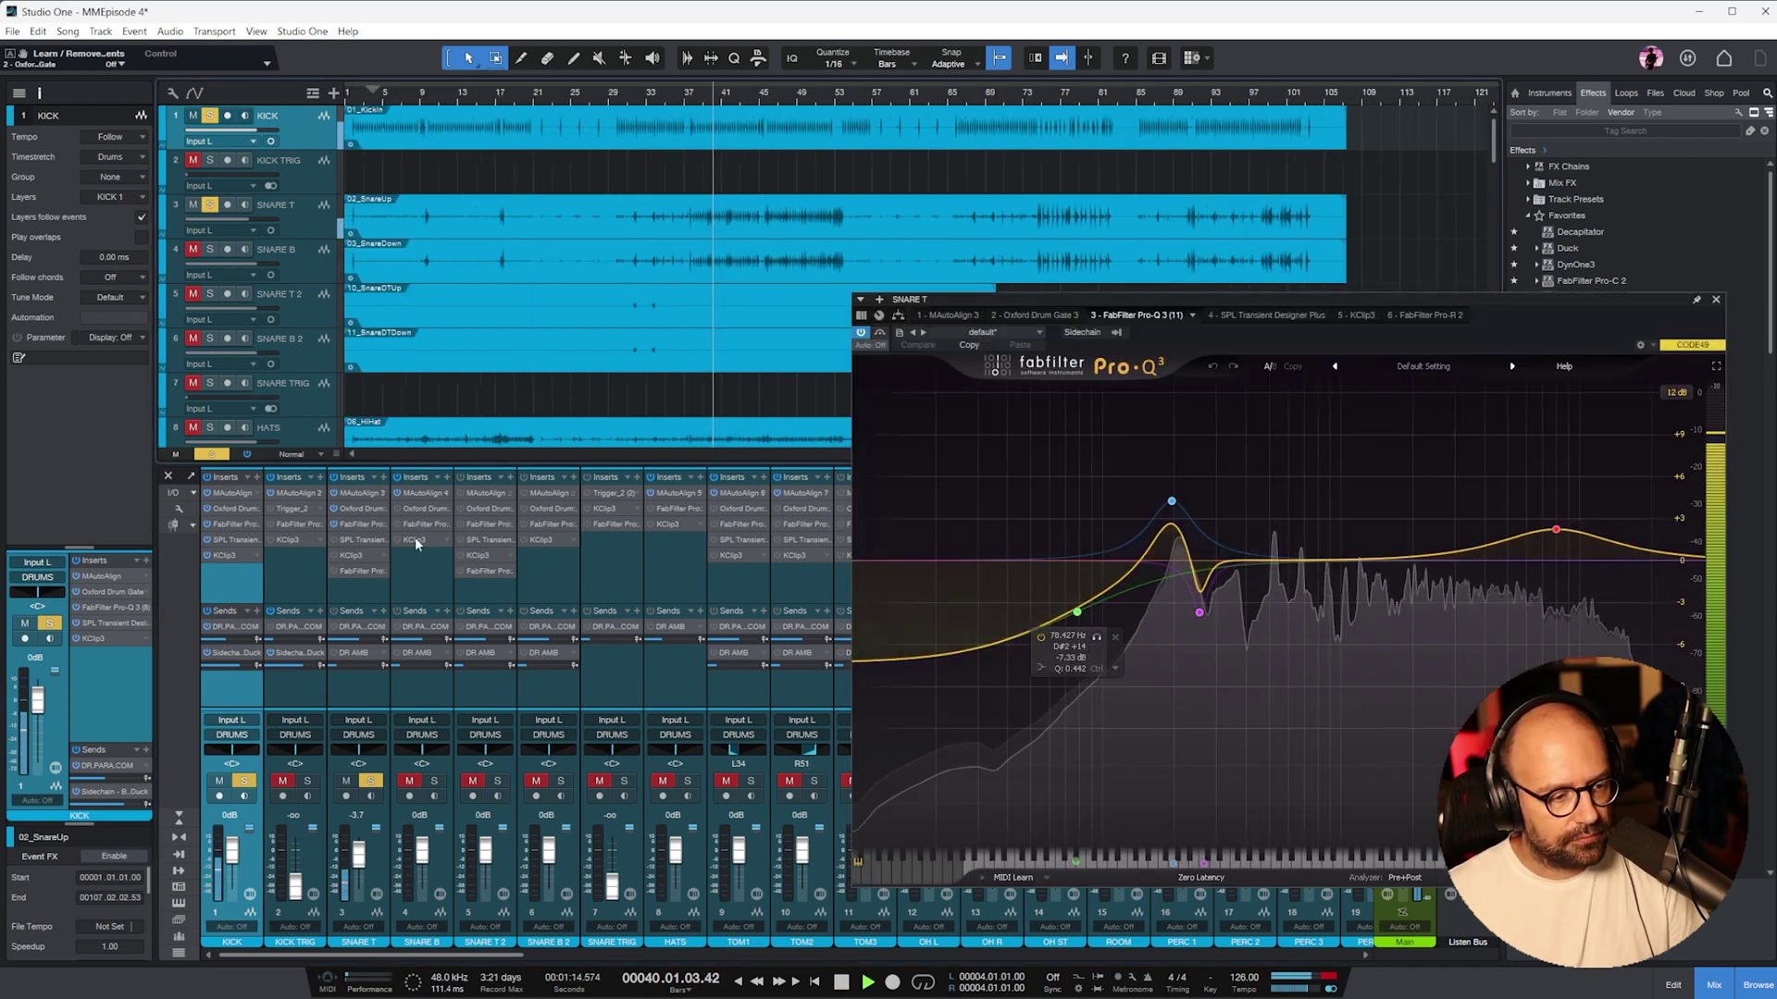
{"action": "left_click_drag", "start_coordinate": [1279, 562], "coordinate": [1277, 638]}
{"action": "left_click_drag", "start_coordinate": [1167, 497], "coordinate": [1177, 497]}
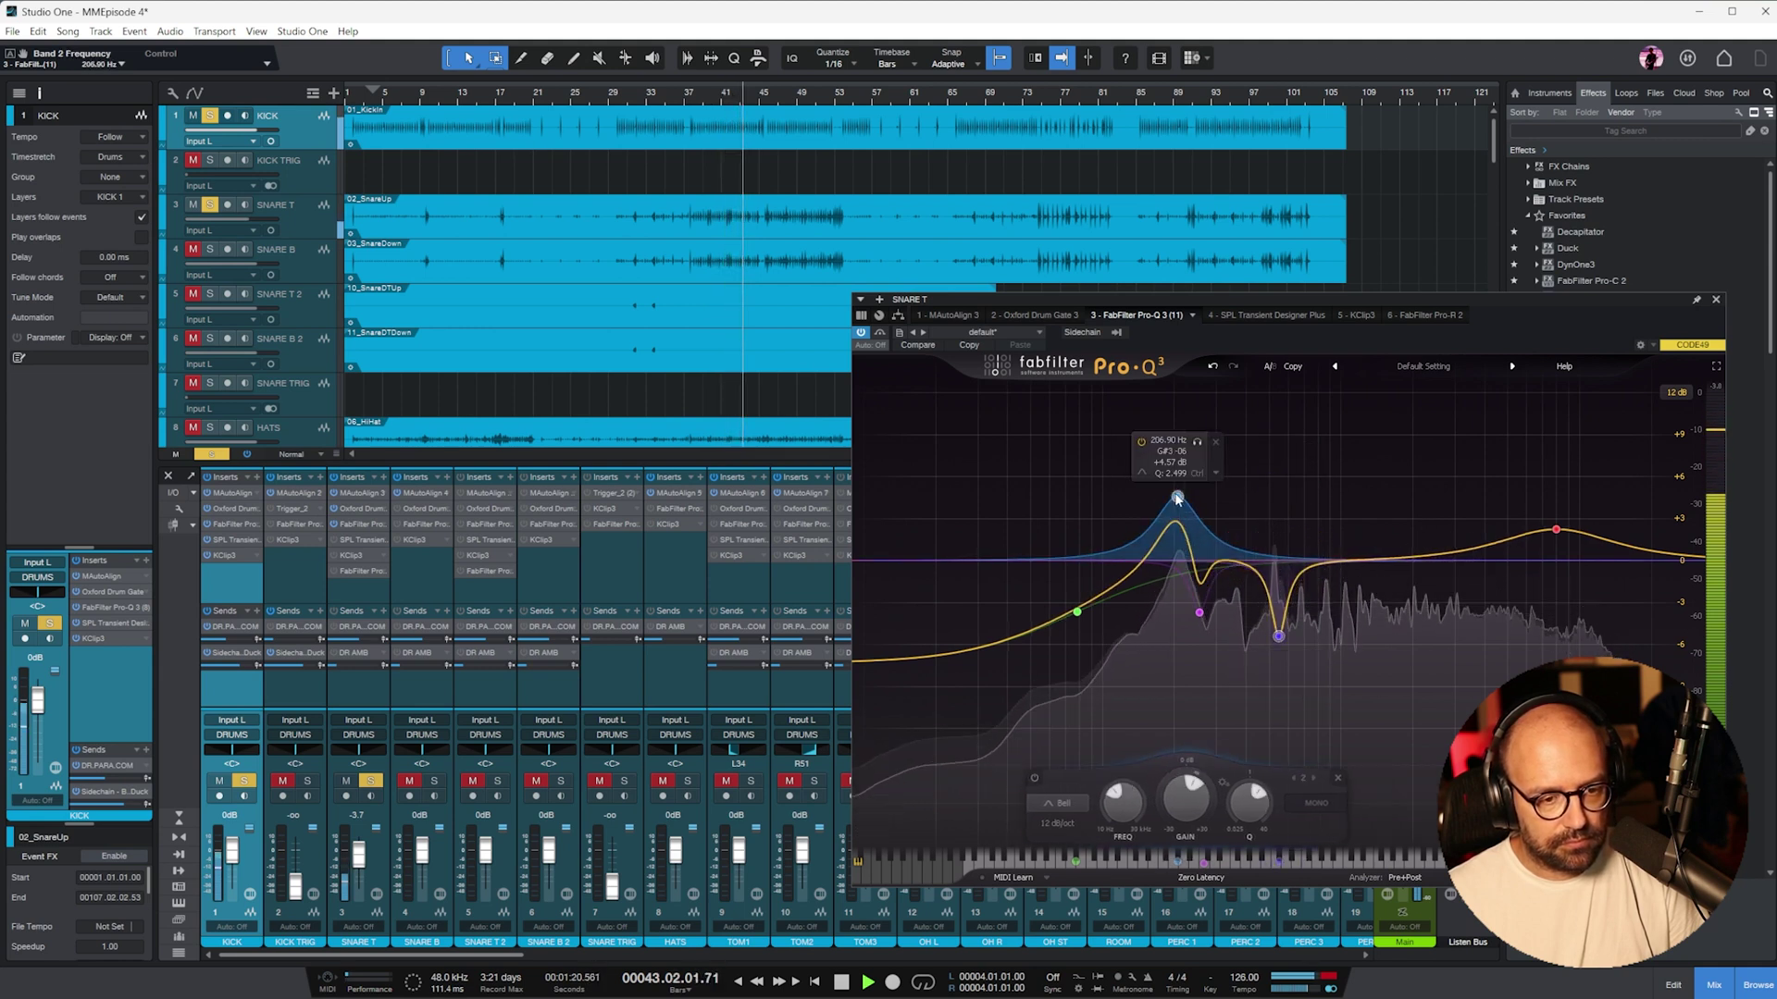
{"action": "left_click", "coordinate": [1716, 299]}
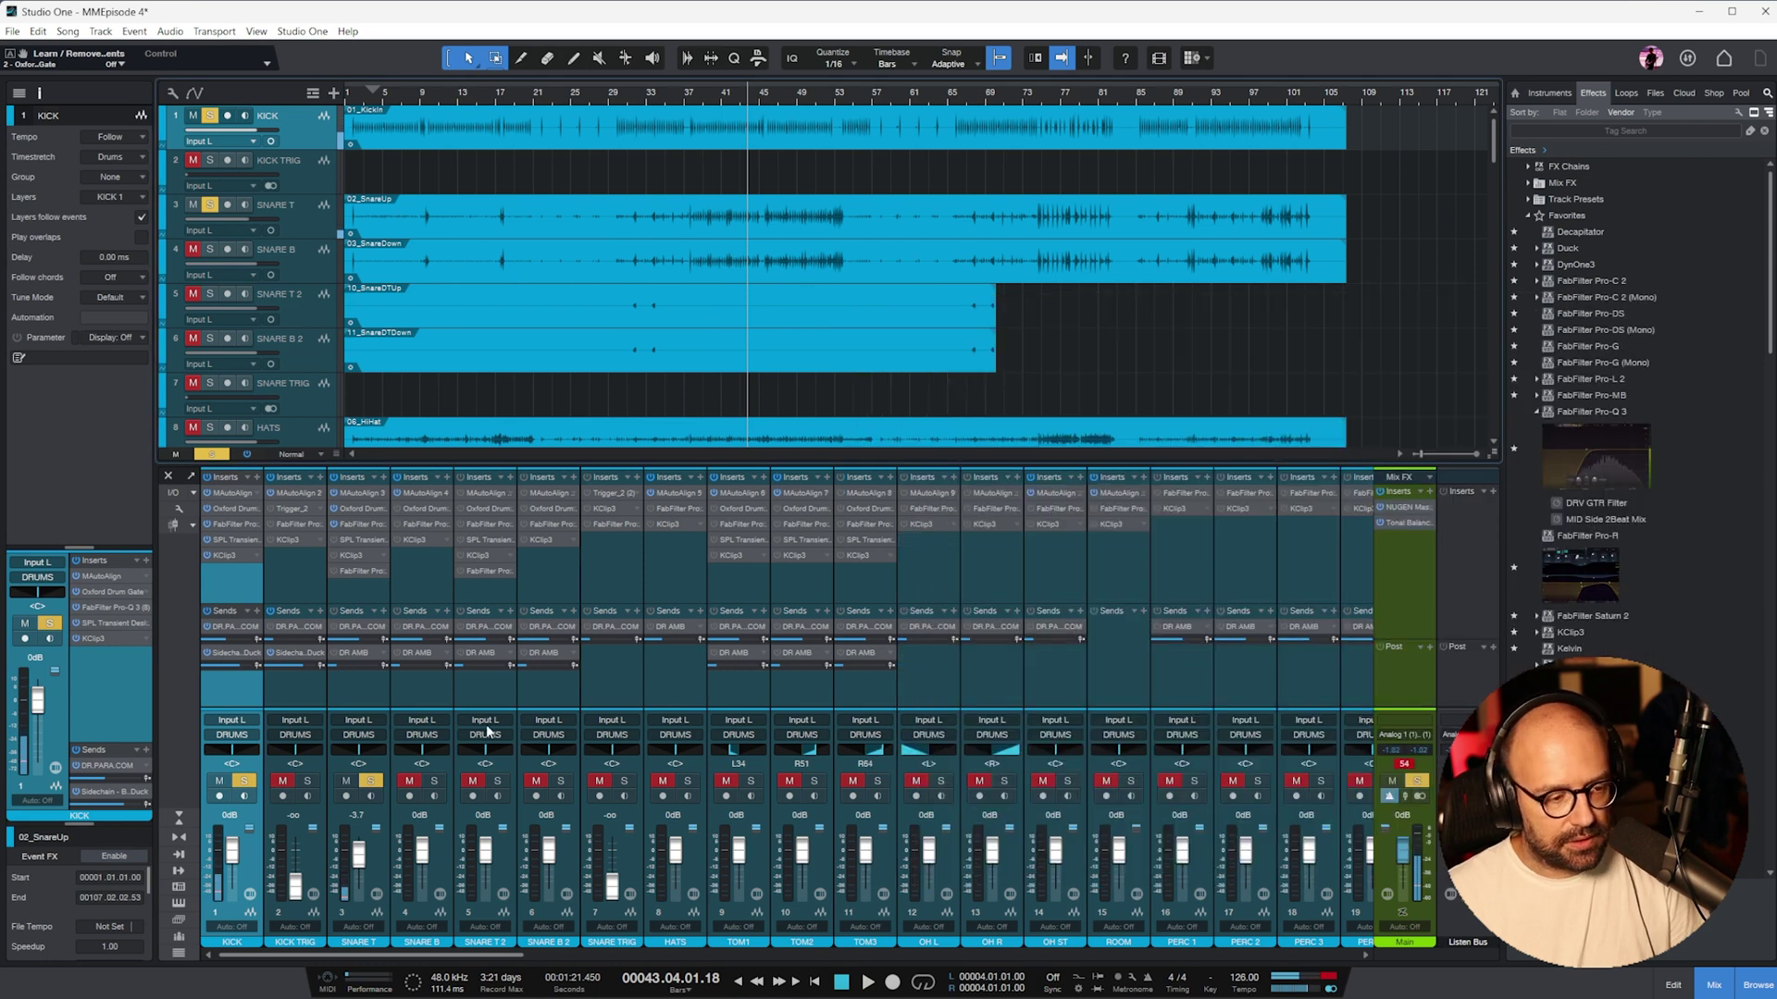
- Activate KClip3 on SNARE T and set its input gain to about 10.3 dB and output gain to -2.1 dB
{"action": "double_click", "coordinate": [353, 555]}
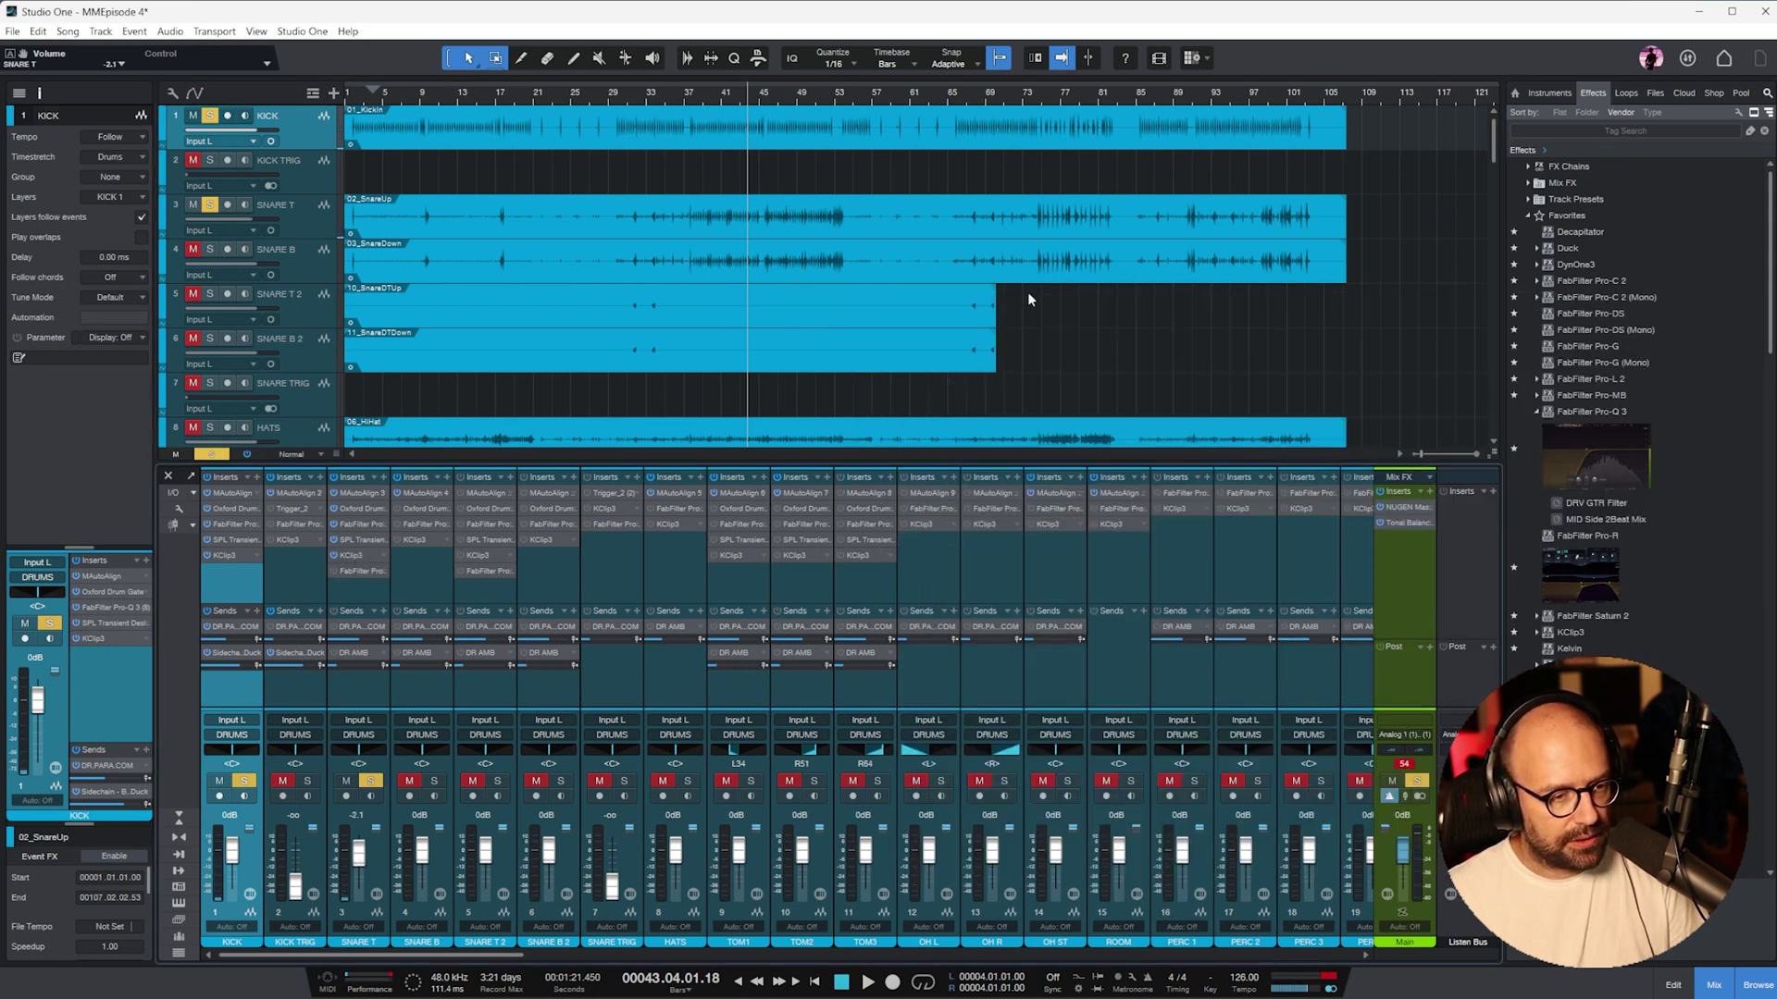
{"action": "left_click", "coordinate": [727, 93]}
{"action": "key", "text": "space"}
{"action": "left_click_drag", "start_coordinate": [819, 797], "coordinate": [833, 763]}
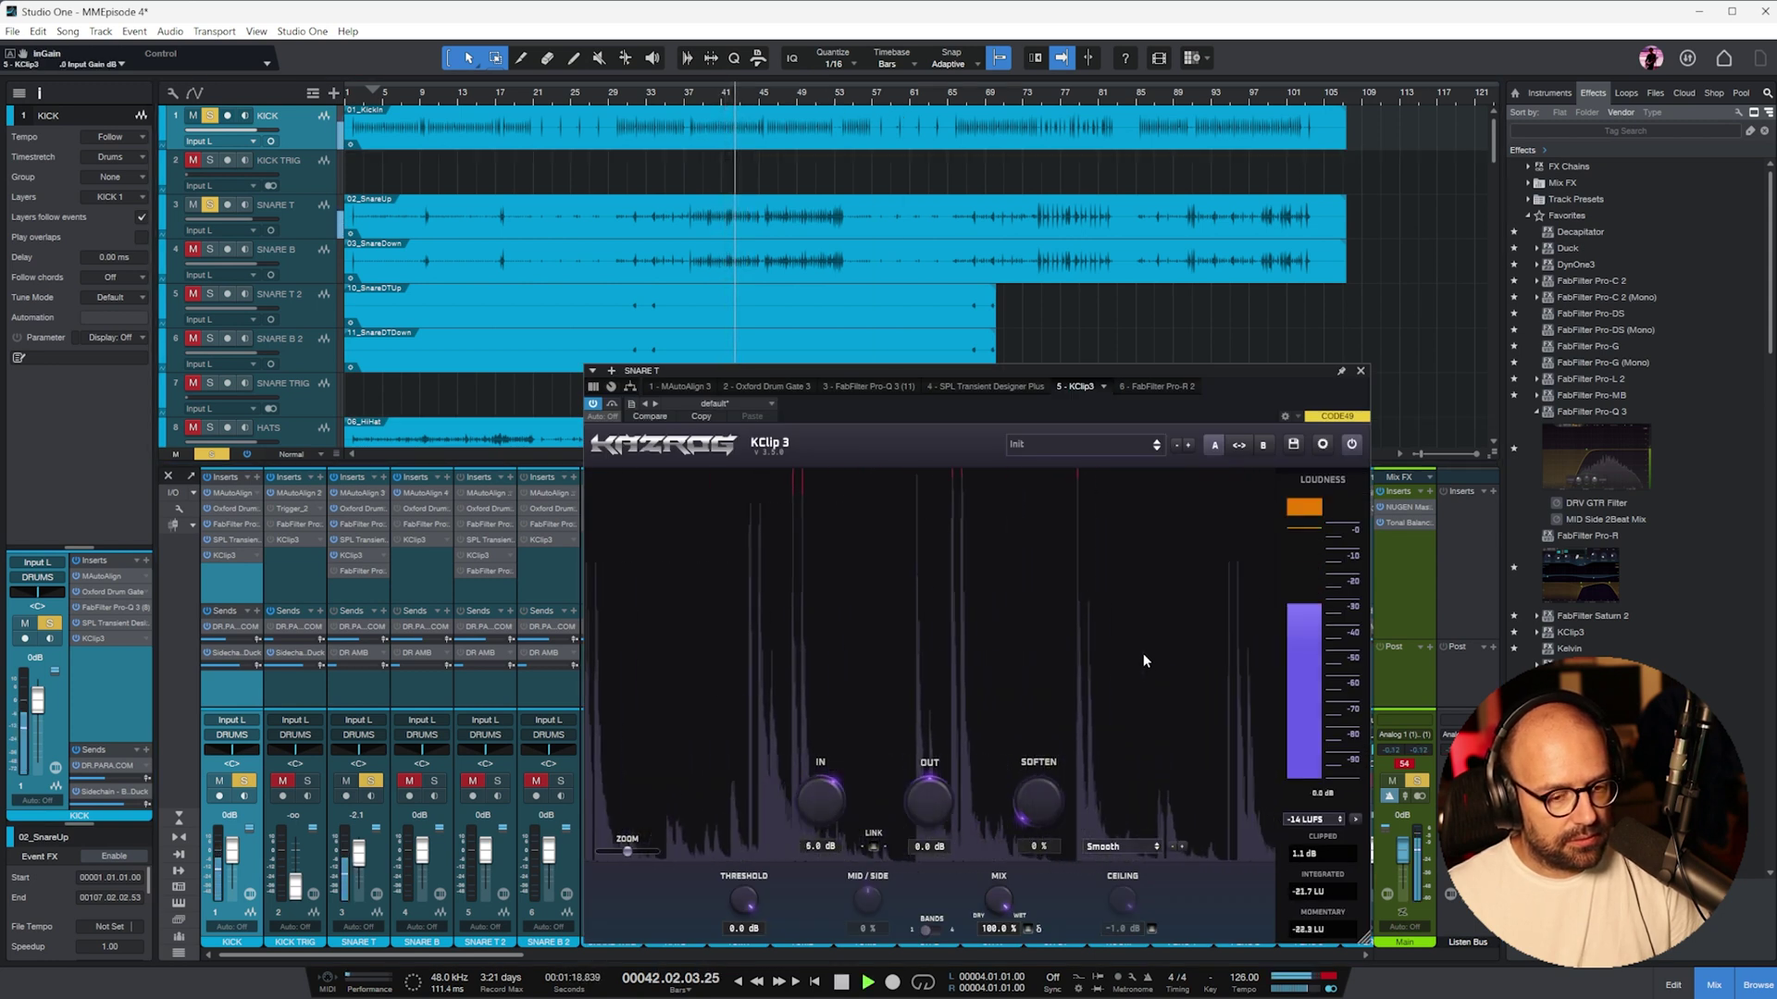
{"action": "key", "text": "space"}
{"action": "left_click_drag", "start_coordinate": [935, 807], "coordinate": [941, 819]}
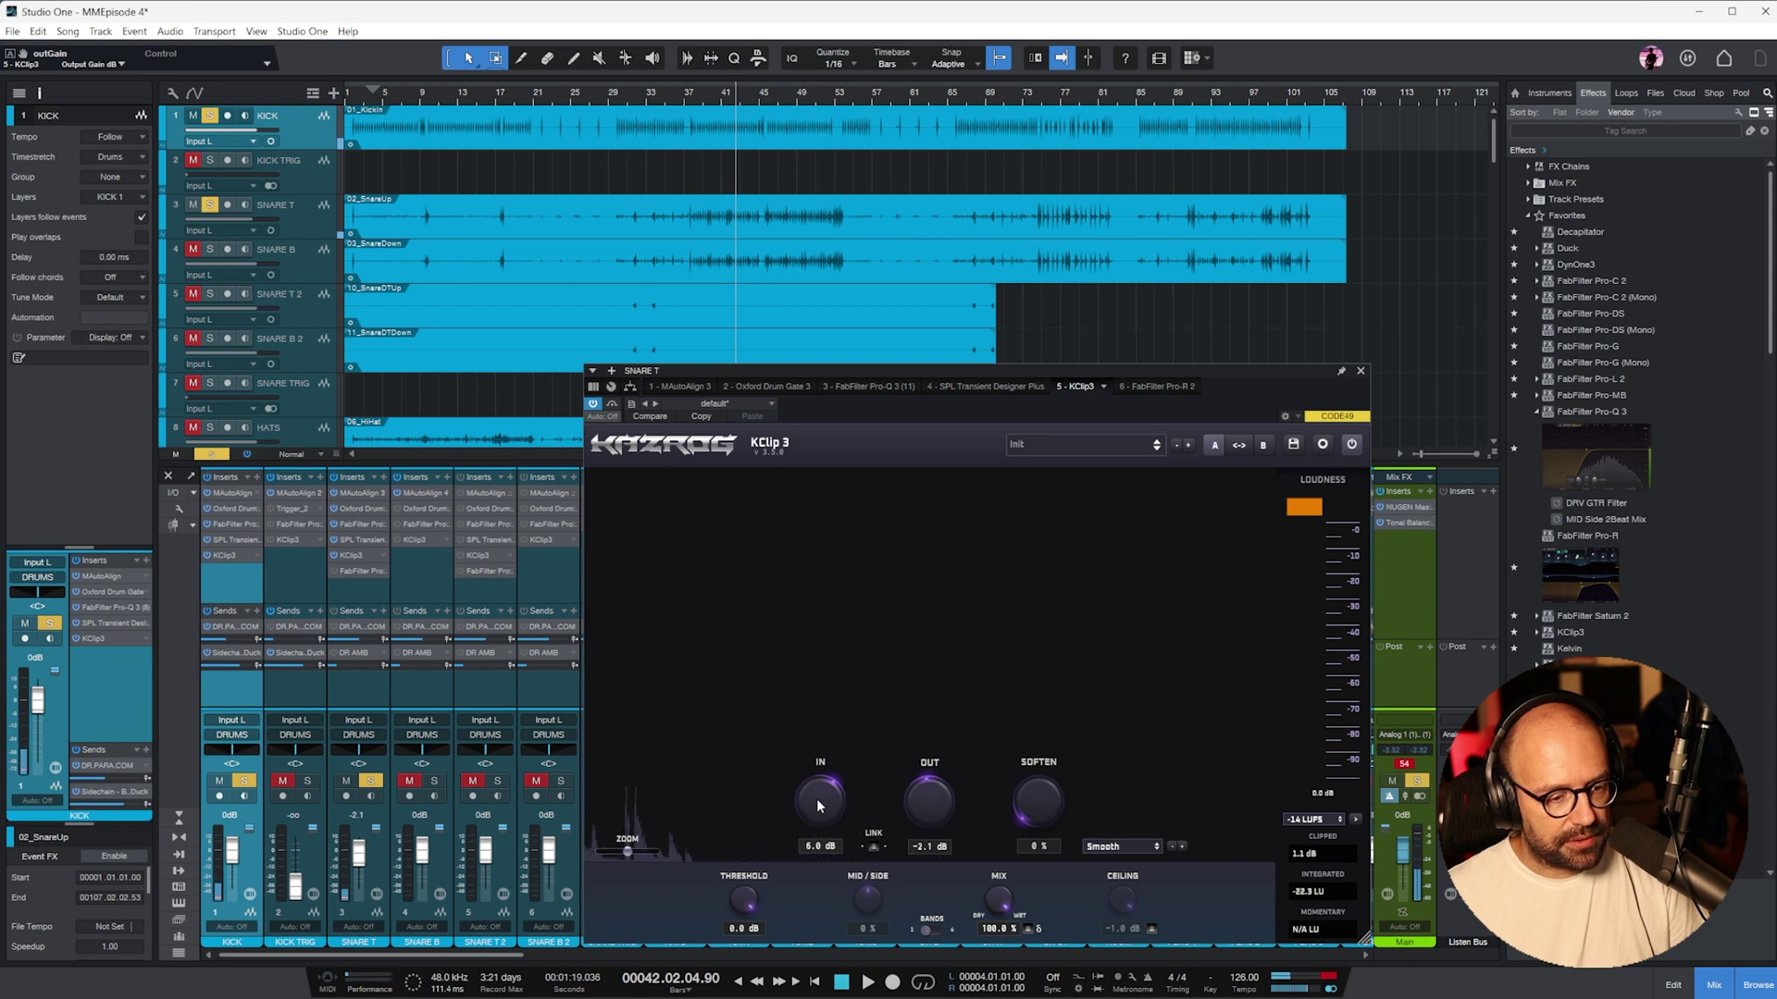
{"action": "key", "text": "space"}
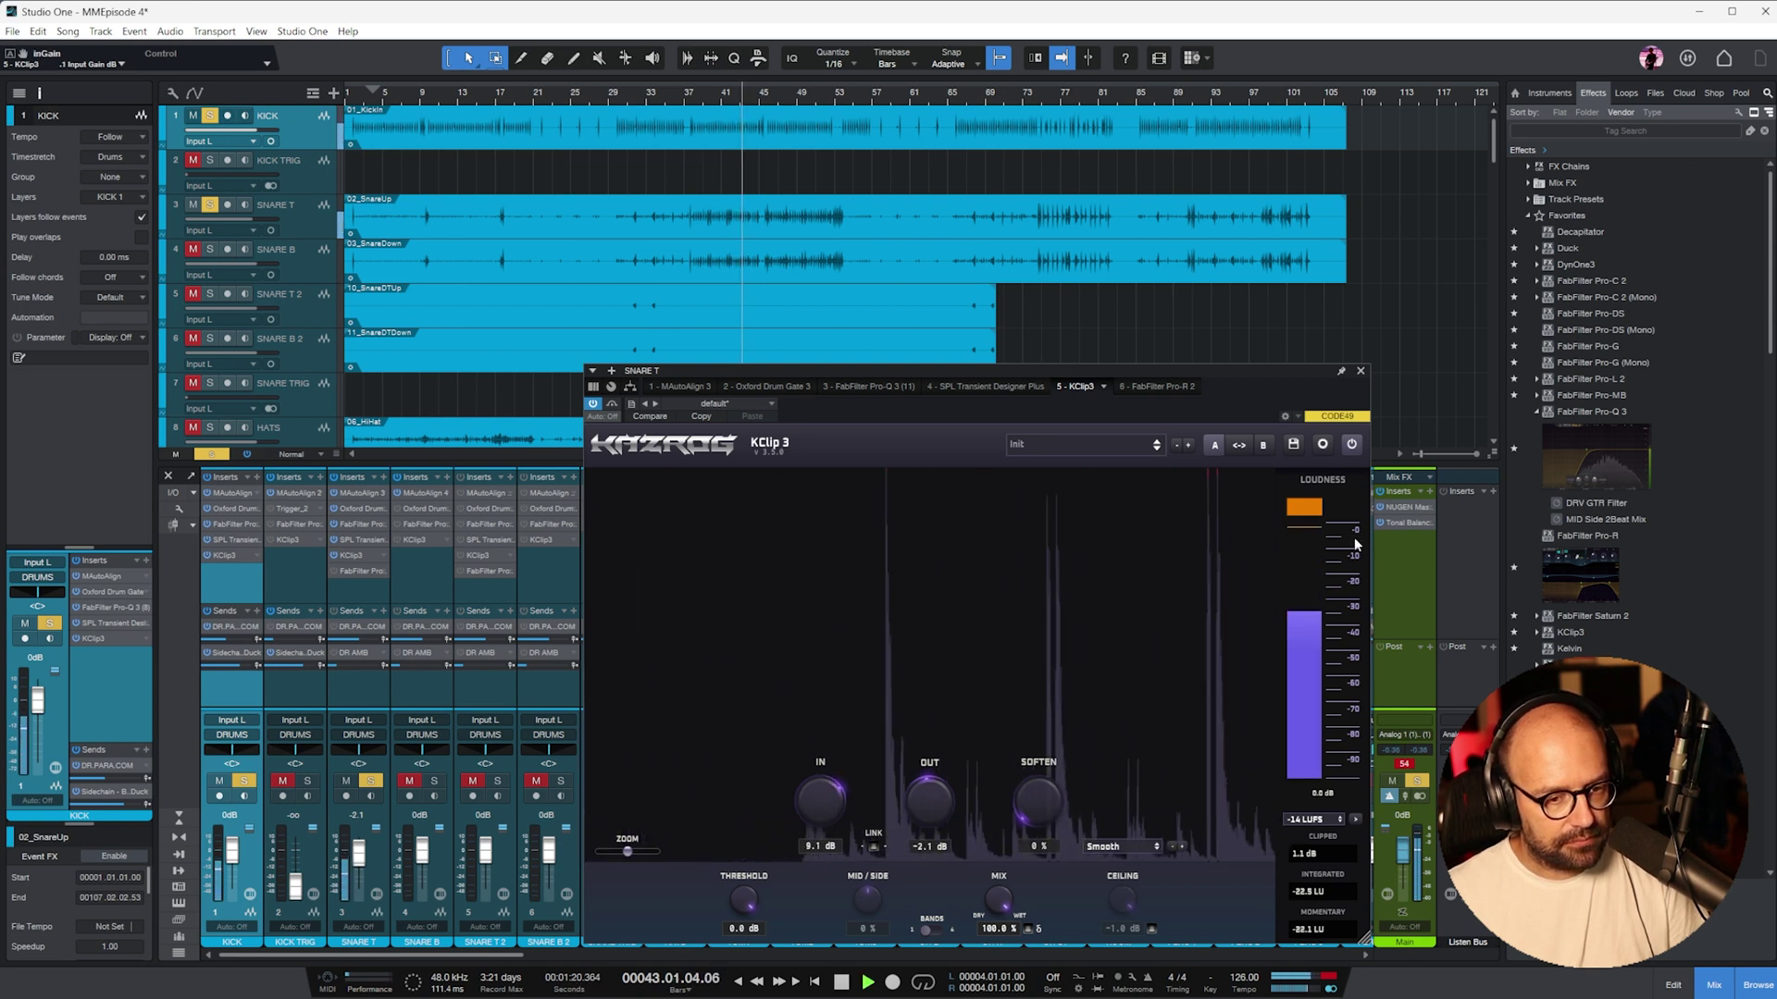
{"action": "left_click_drag", "start_coordinate": [825, 809], "coordinate": [825, 799]}
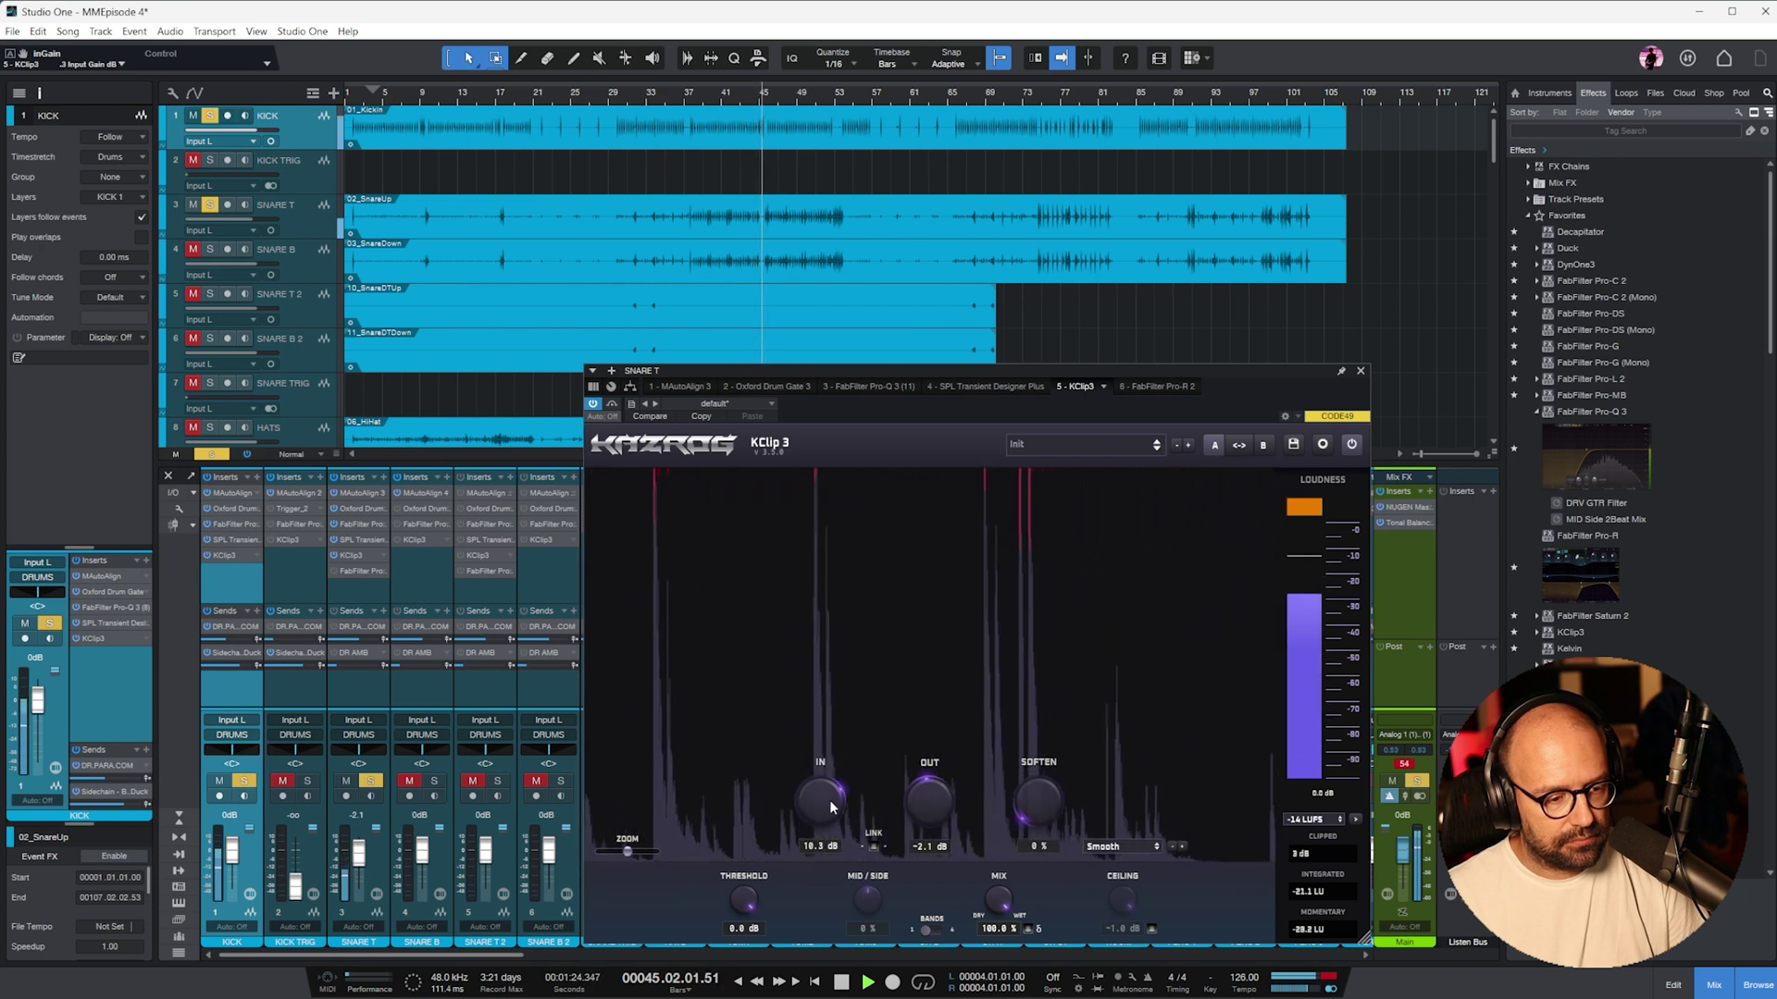
{"action": "left_click", "coordinate": [490, 482]}
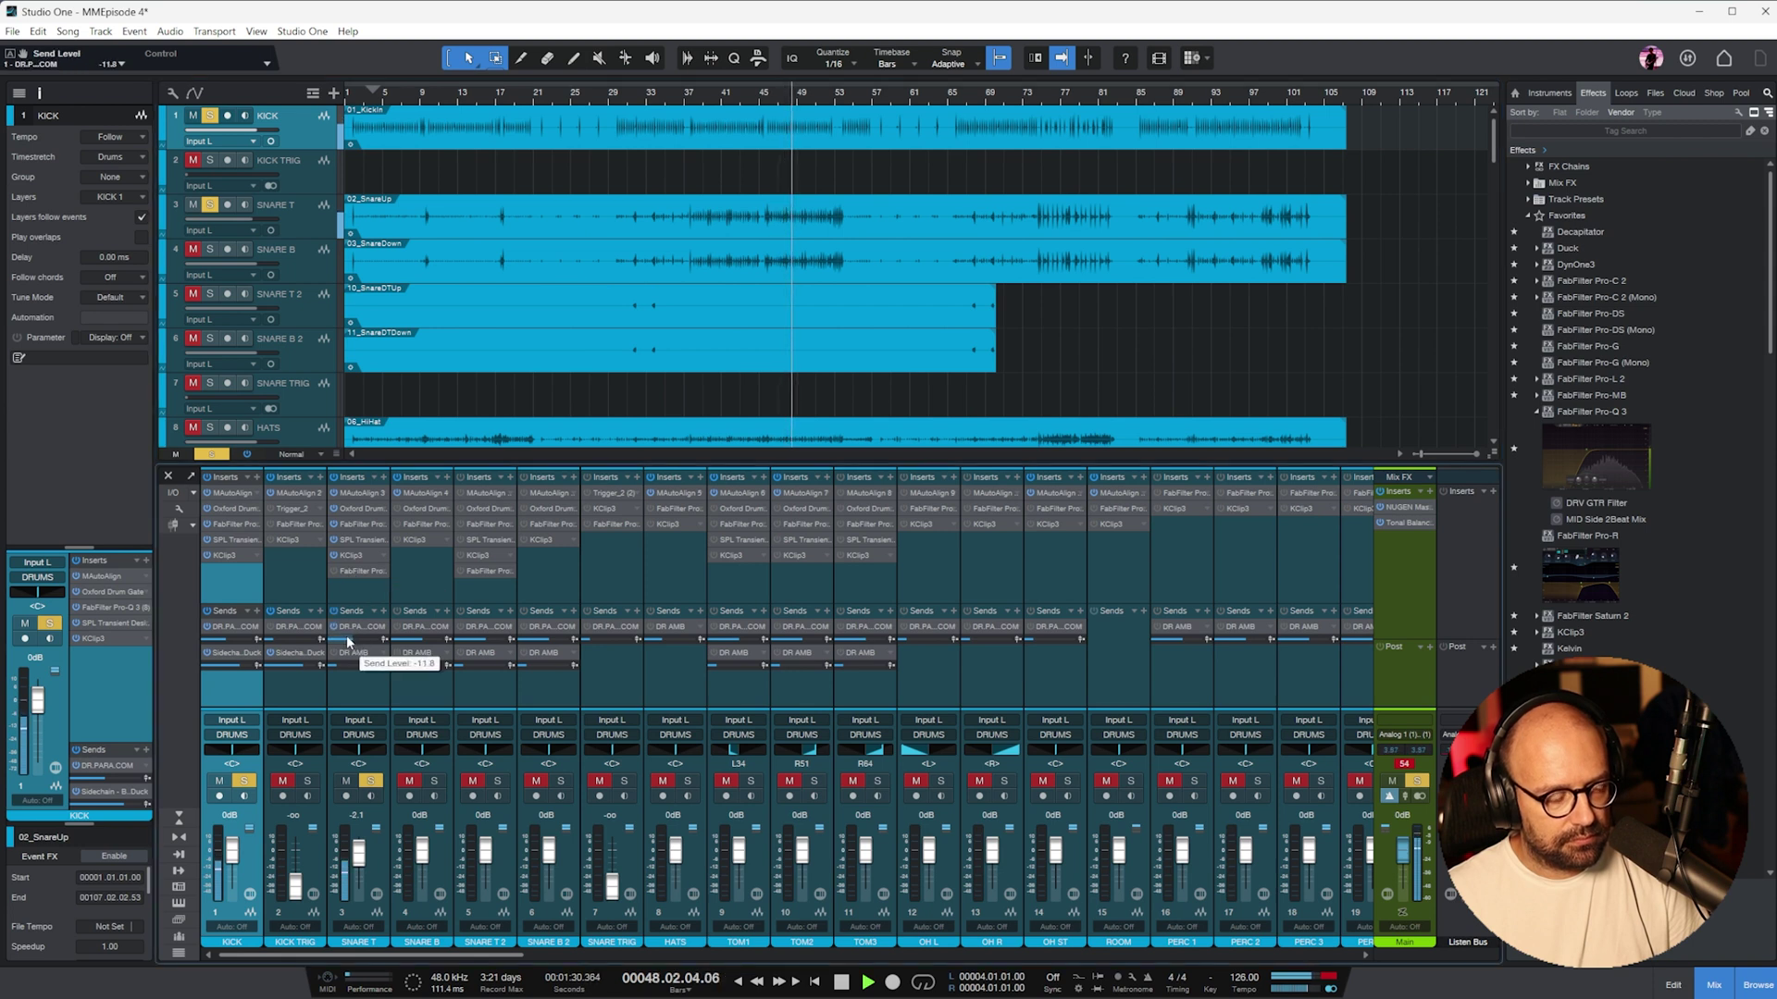
- In SNARE T's Pro-Q 3, add a narrow cut of about 5.5 dB near 708 Hz with a Q of about 4.9
{"action": "left_click", "coordinate": [355, 524]}
{"action": "left_click_drag", "start_coordinate": [1341, 570], "coordinate": [1306, 637]}
{"action": "scroll", "coordinate": [1341, 511], "scroll_direction": "up", "scroll_amount": 5}
{"action": "key", "text": "space"}
{"action": "left_click", "coordinate": [1326, 694]}
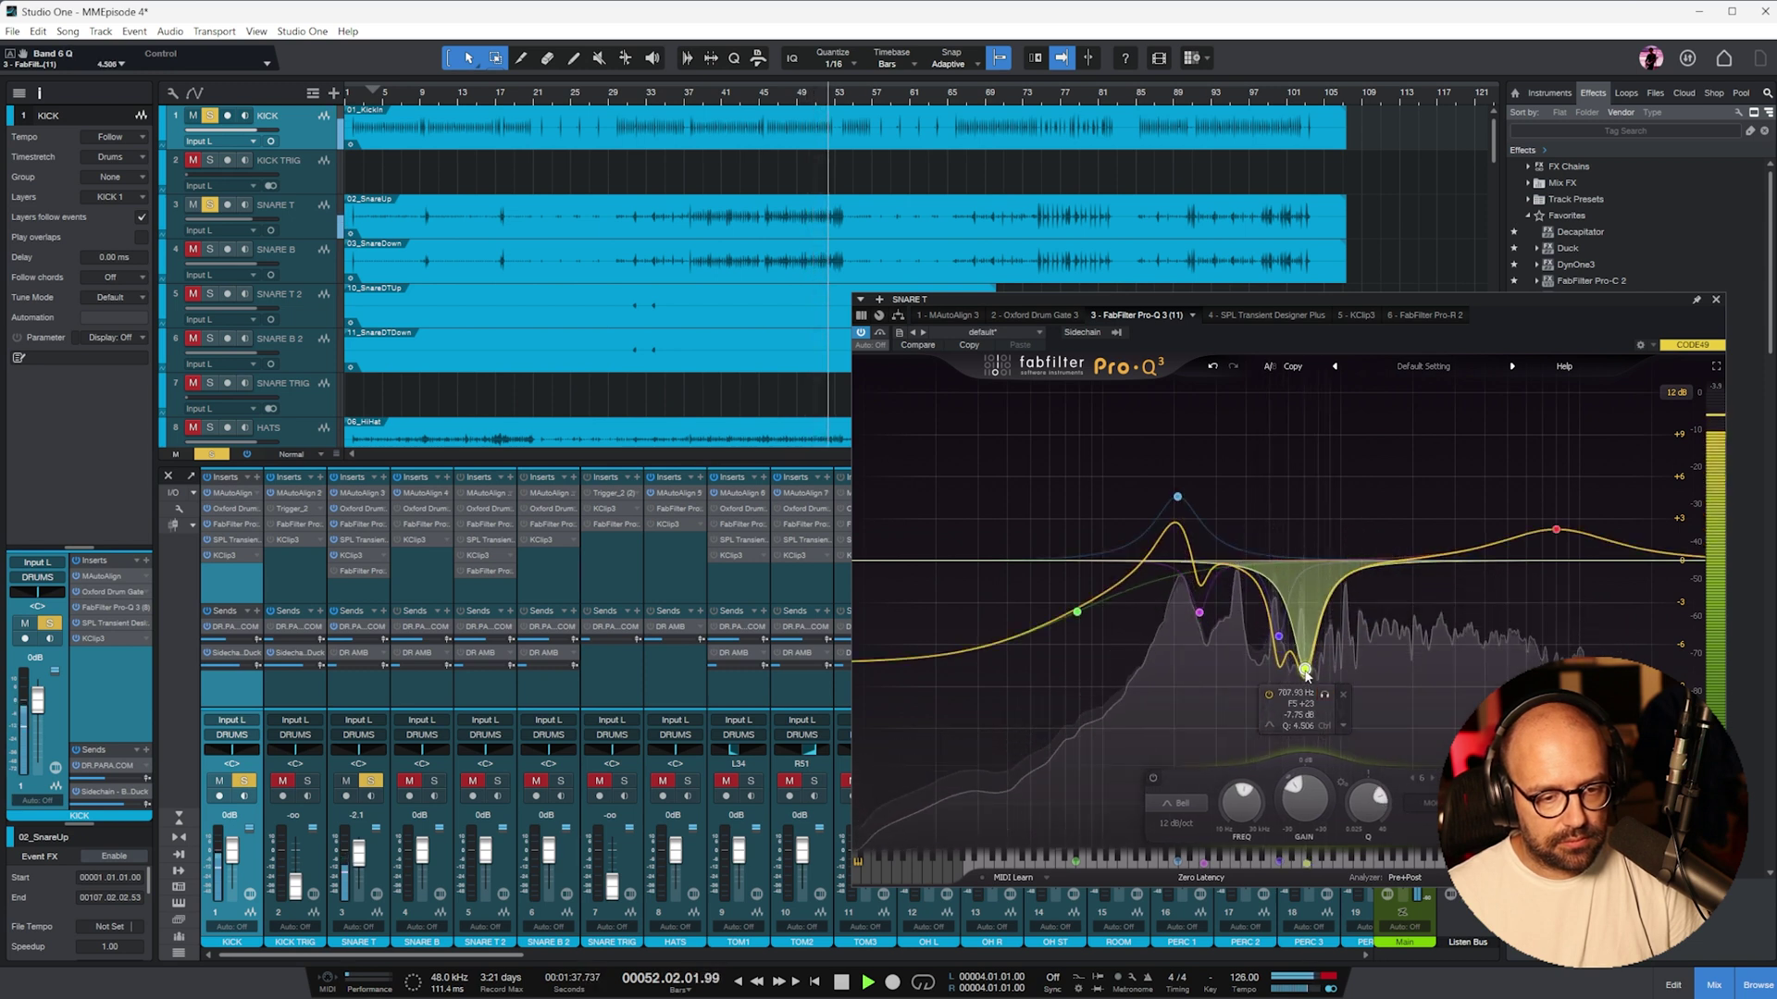
- Raise SNARE T's body boost to about 5.5 dB near 216 Hz and deepen the adjacent cut to about 7 dB near 278 Hz
{"action": "left_click_drag", "start_coordinate": [1177, 497], "coordinate": [1182, 482]}
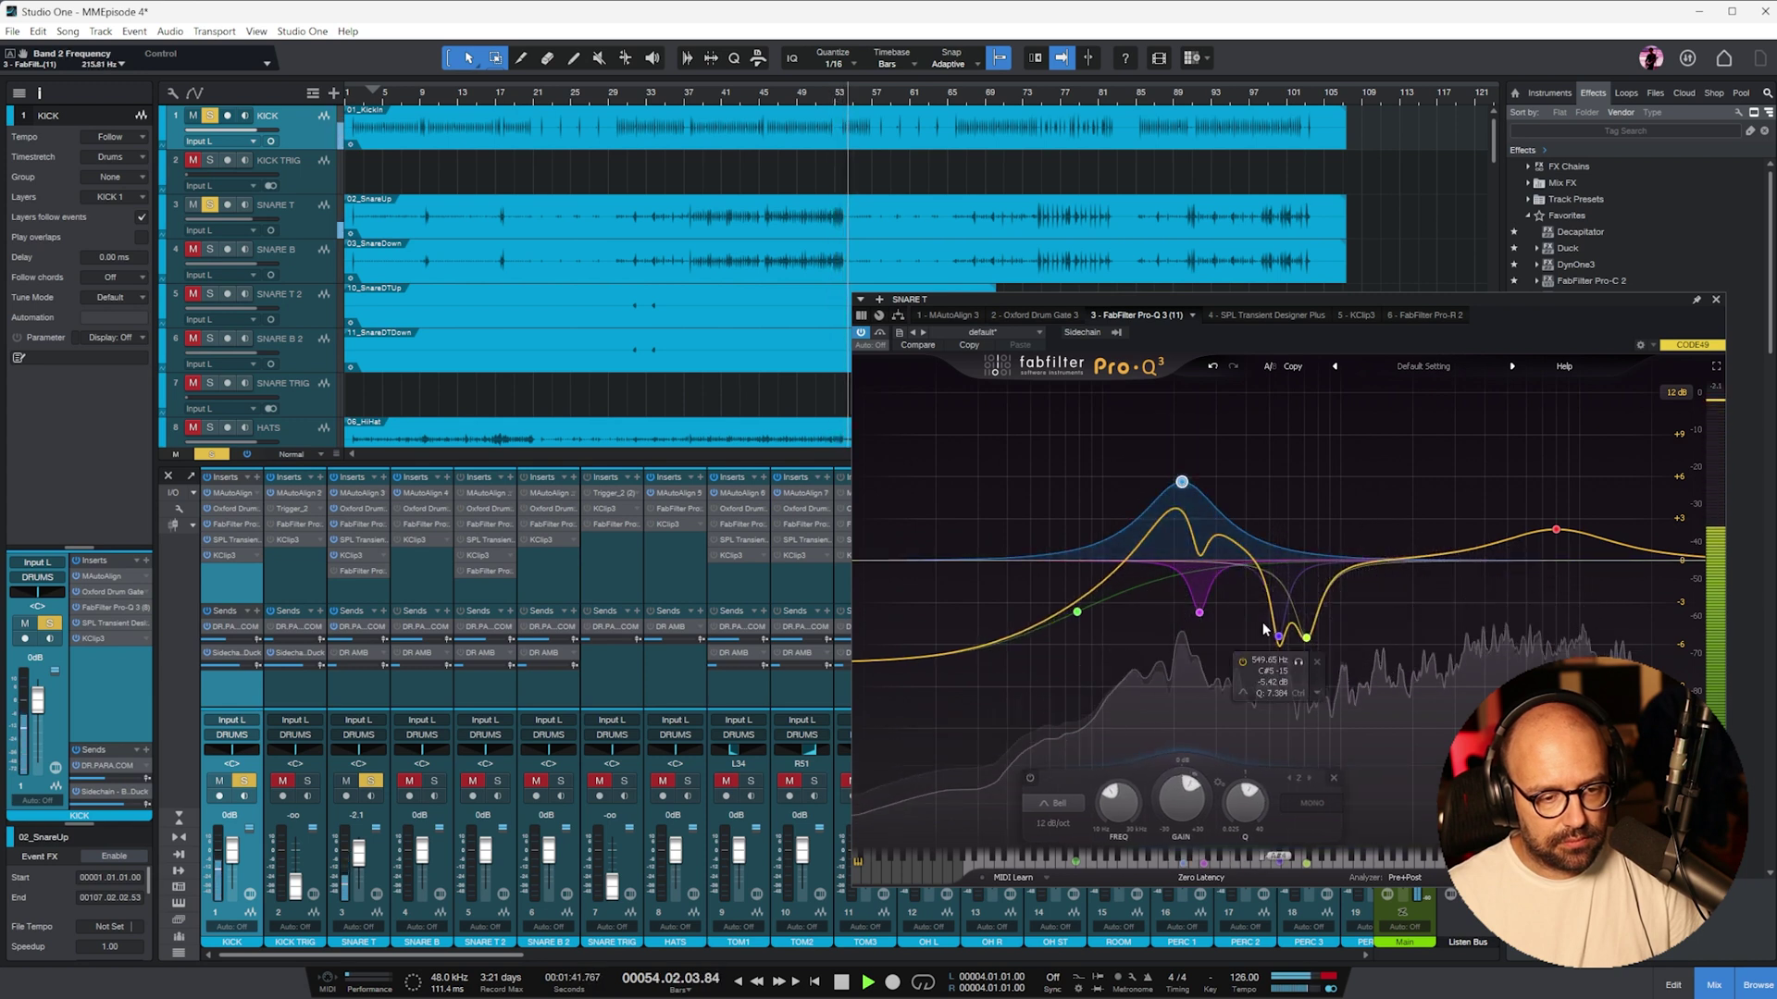
{"action": "left_click_drag", "start_coordinate": [1199, 612], "coordinate": [1208, 658]}
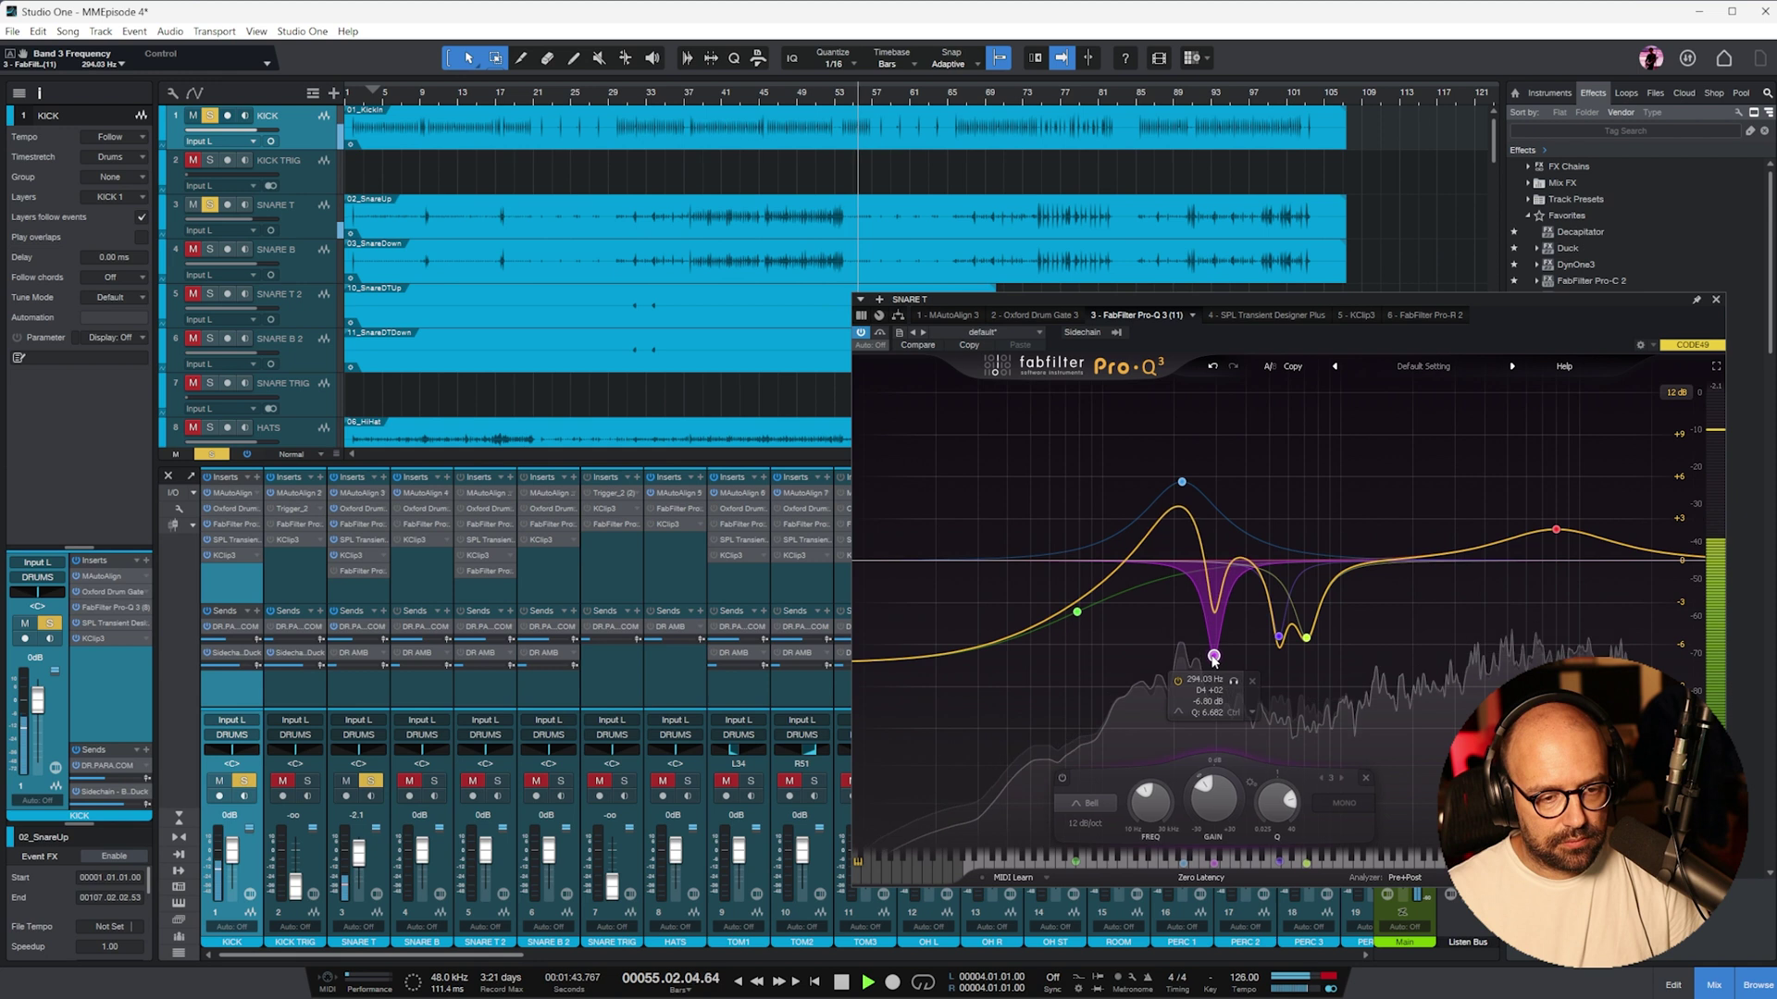
{"action": "left_click", "coordinate": [775, 106]}
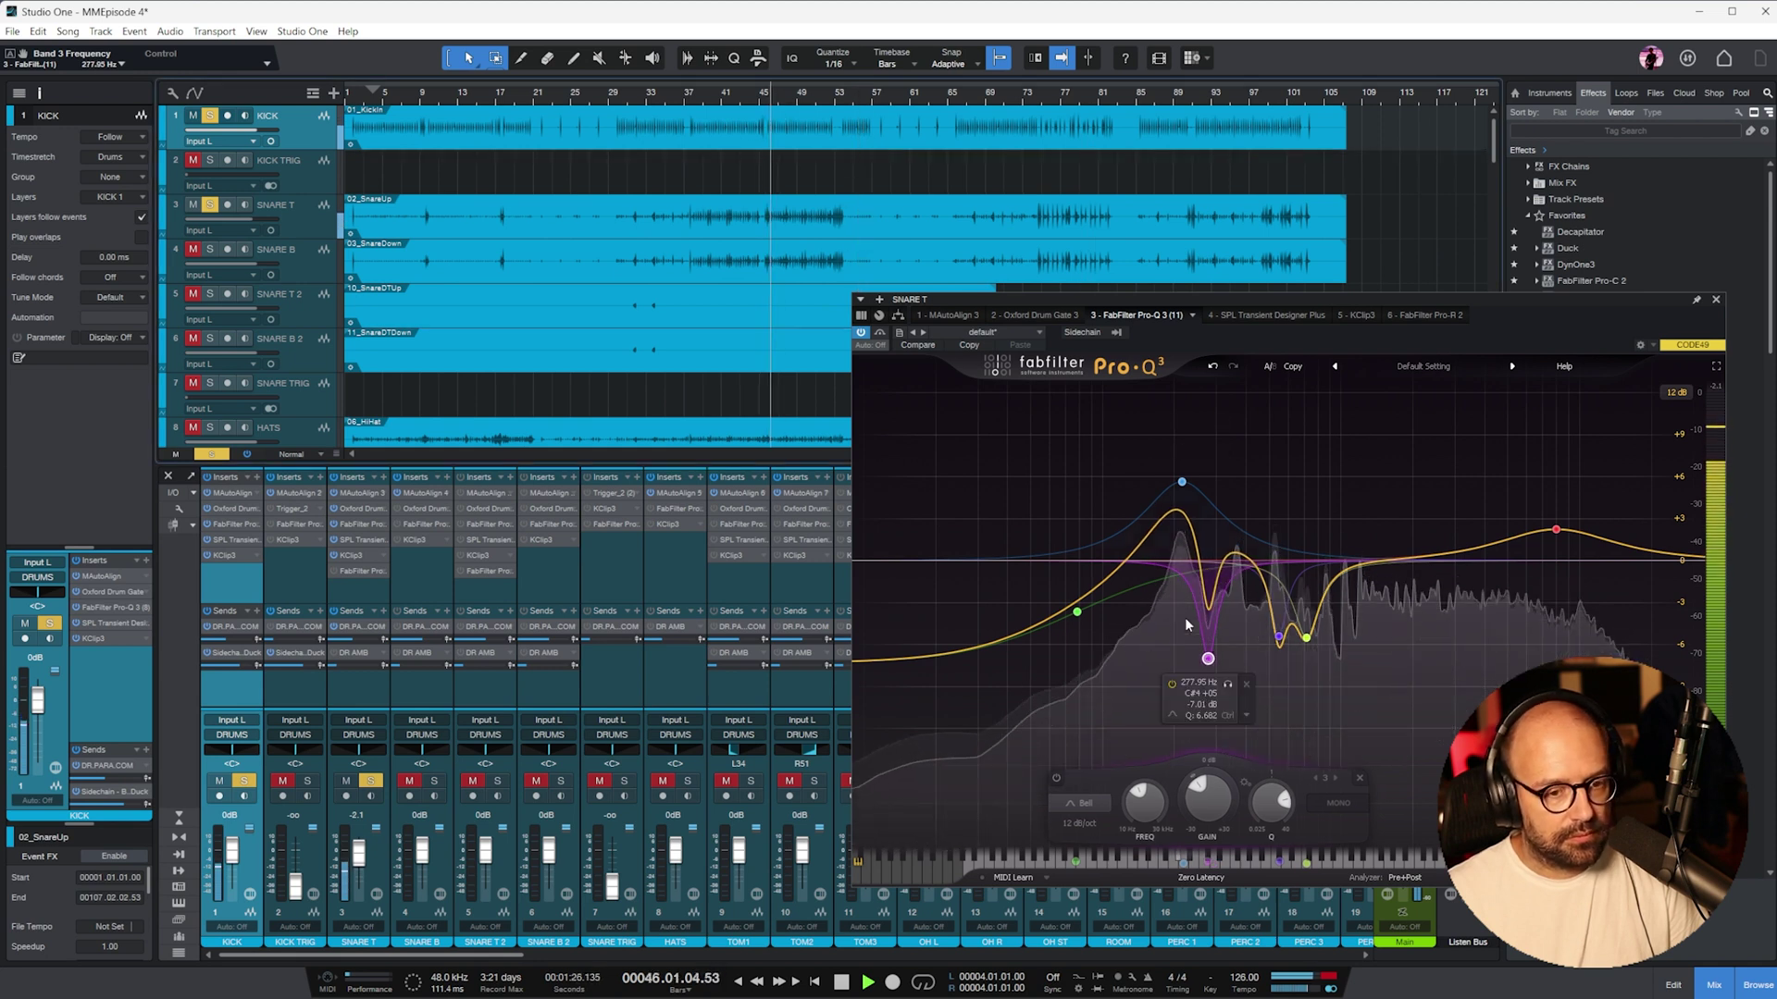
- Deepen SNARE T's low-mid cuts to about 9 dB, including the one near 542 Hz, and add a broad upper-mid cut of about 3.2 dB
{"action": "left_click_drag", "start_coordinate": [1207, 658], "coordinate": [1278, 694]}
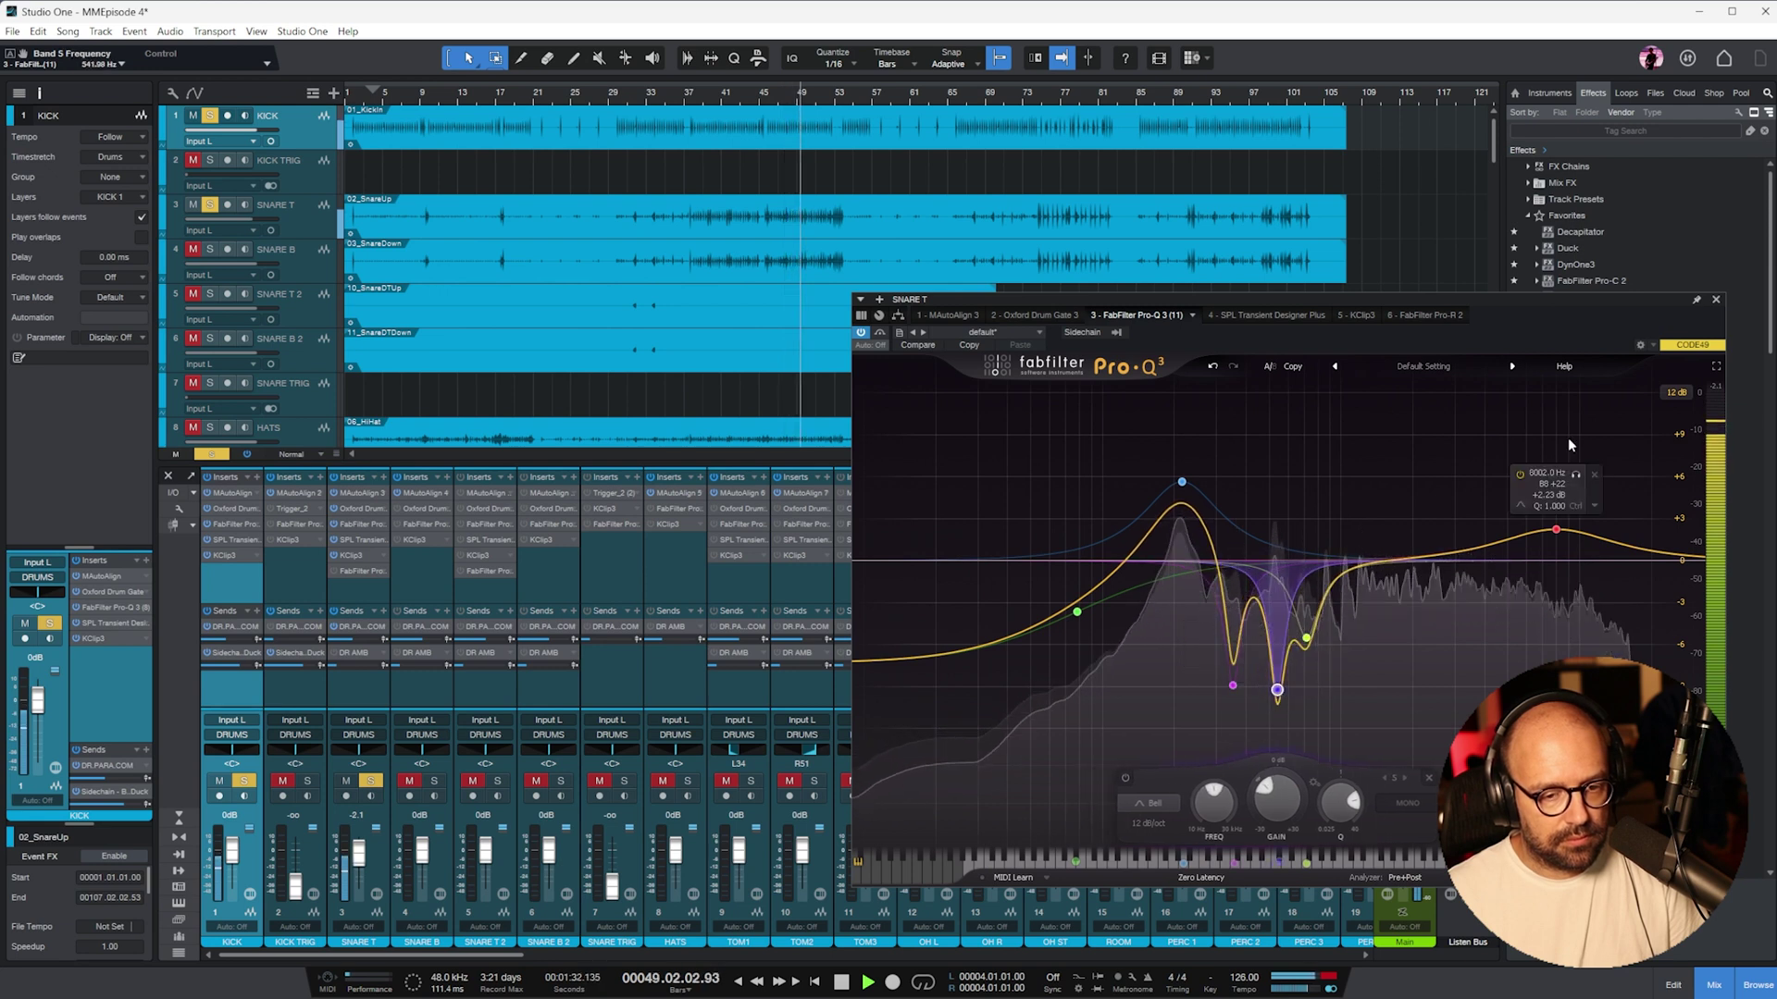
{"action": "left_click_drag", "start_coordinate": [1420, 560], "coordinate": [1411, 606]}
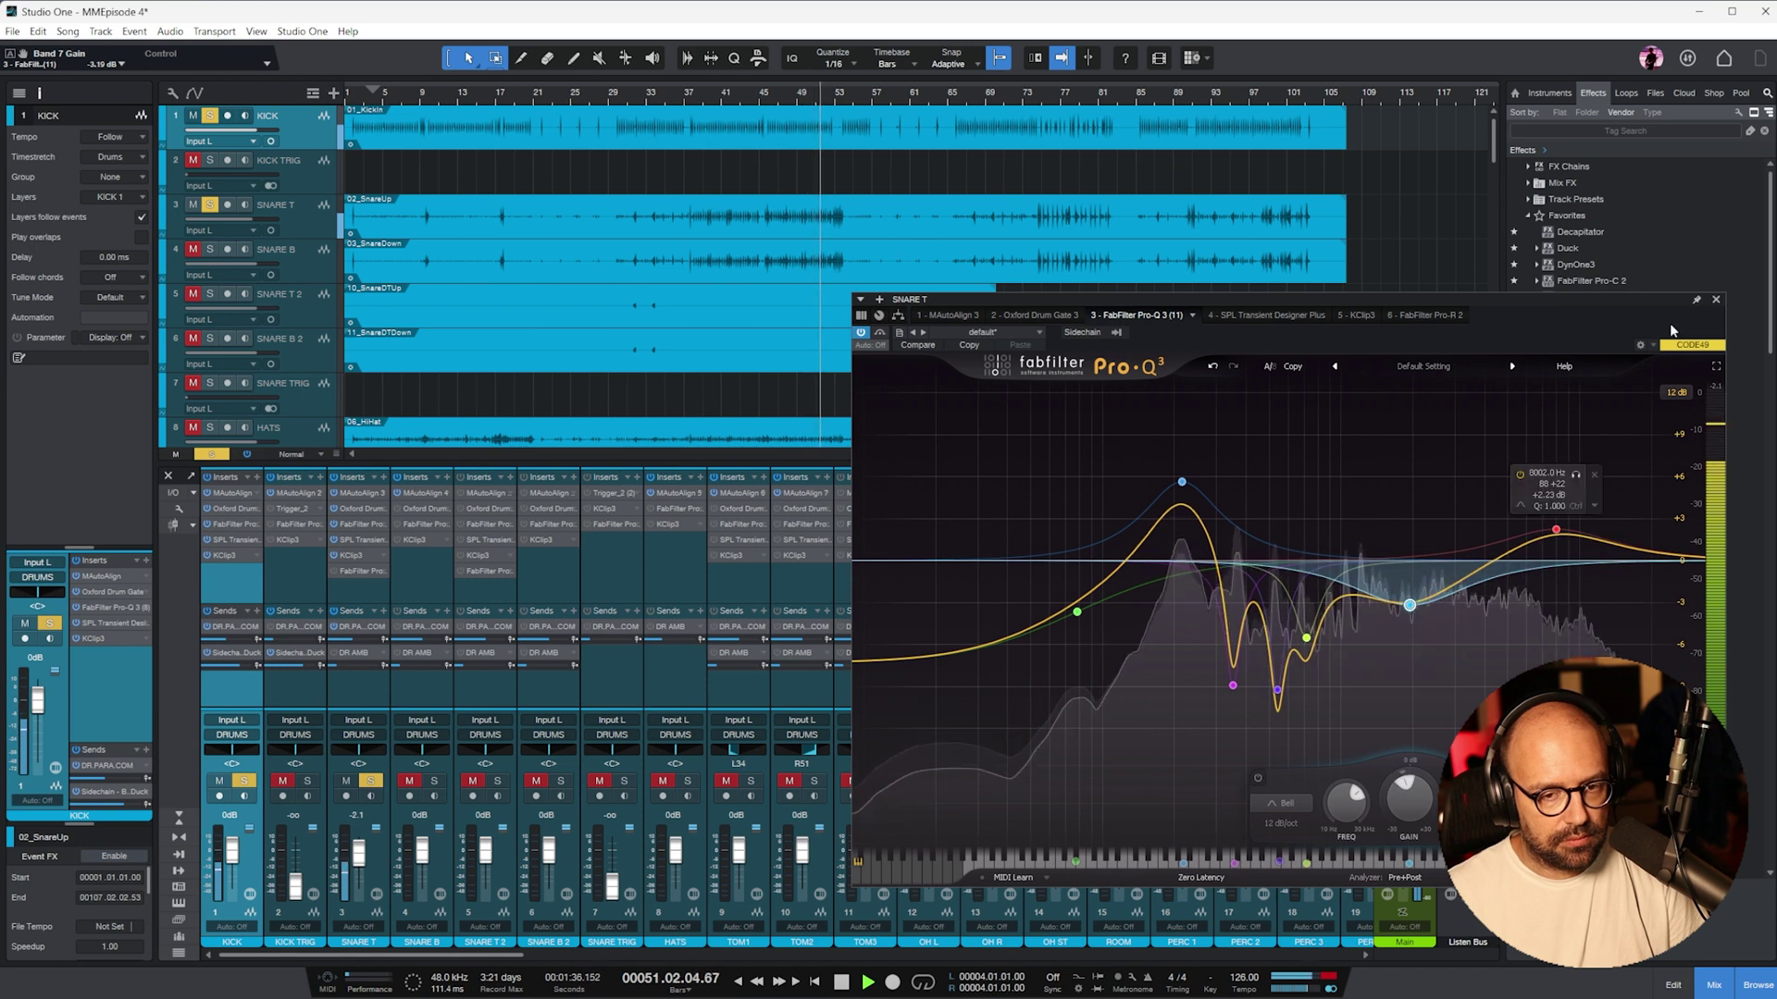
{"action": "left_click", "coordinate": [1715, 299]}
{"action": "key", "text": "space"}
- Solo SNARE B and reshape its Pro-Q 3 with a lower low shelf, a broad 4.6 dB boost near 217 Hz and a 3.7 dB mid cut
{"action": "left_click", "coordinate": [434, 780]}
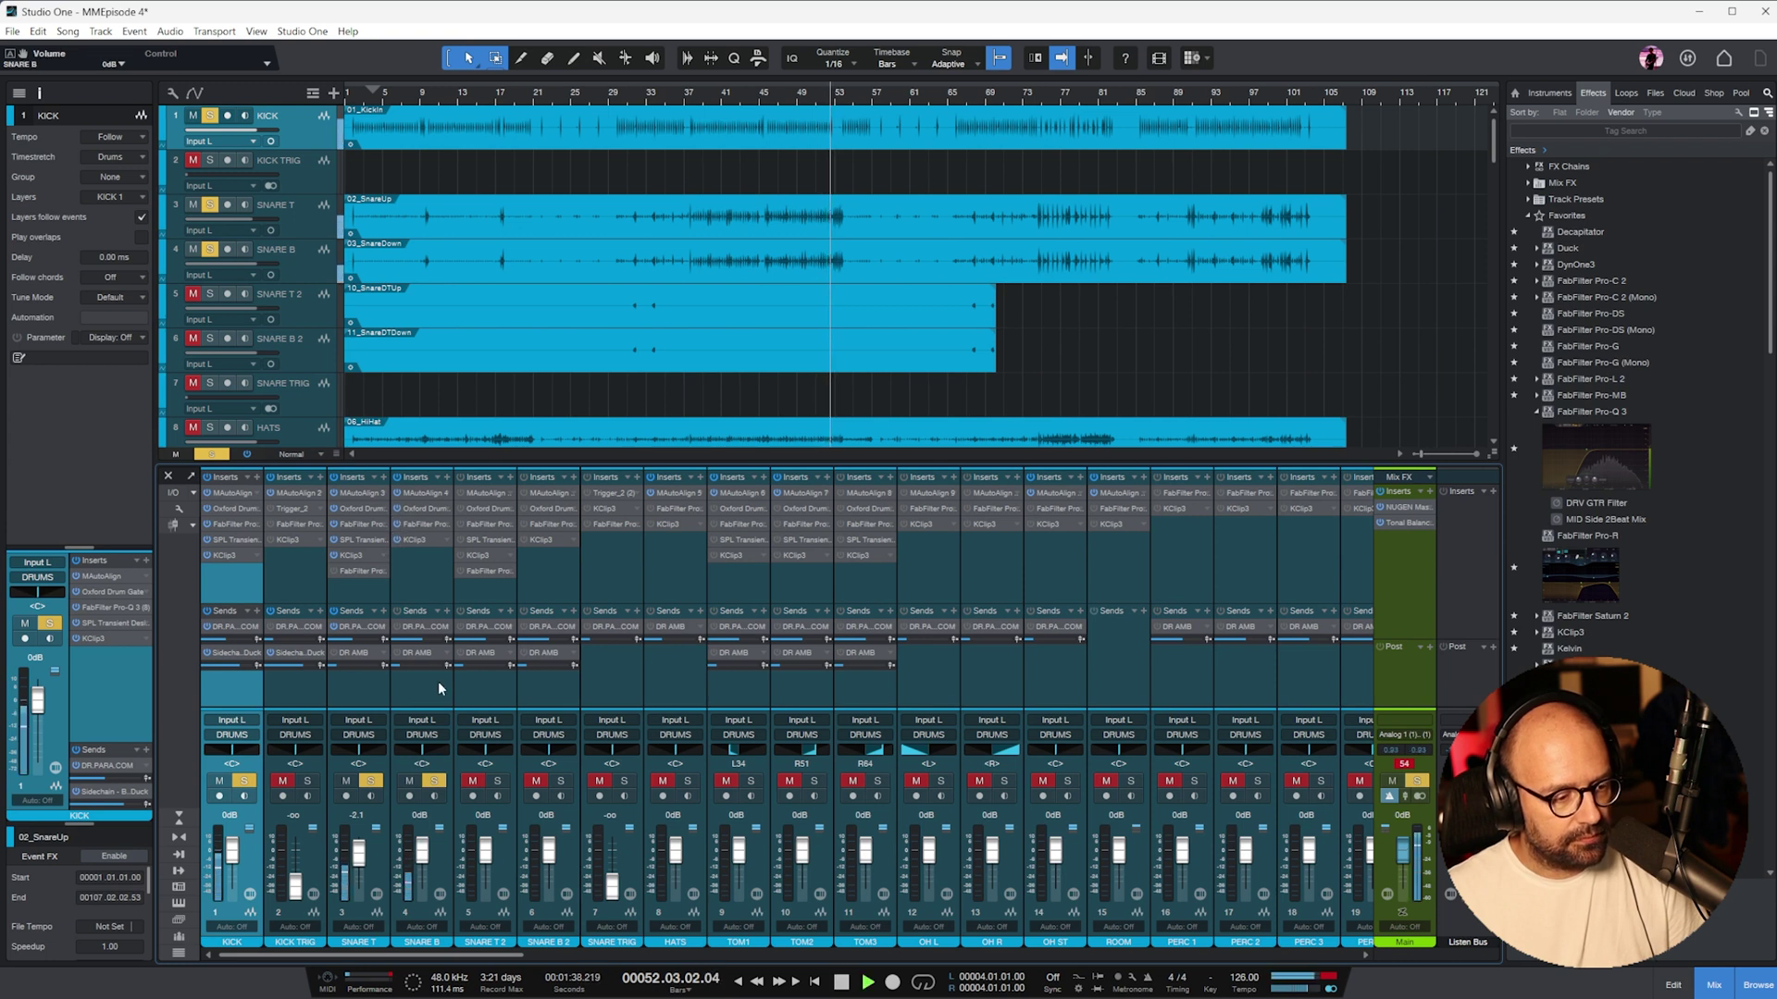
{"action": "left_click", "coordinate": [422, 525]}
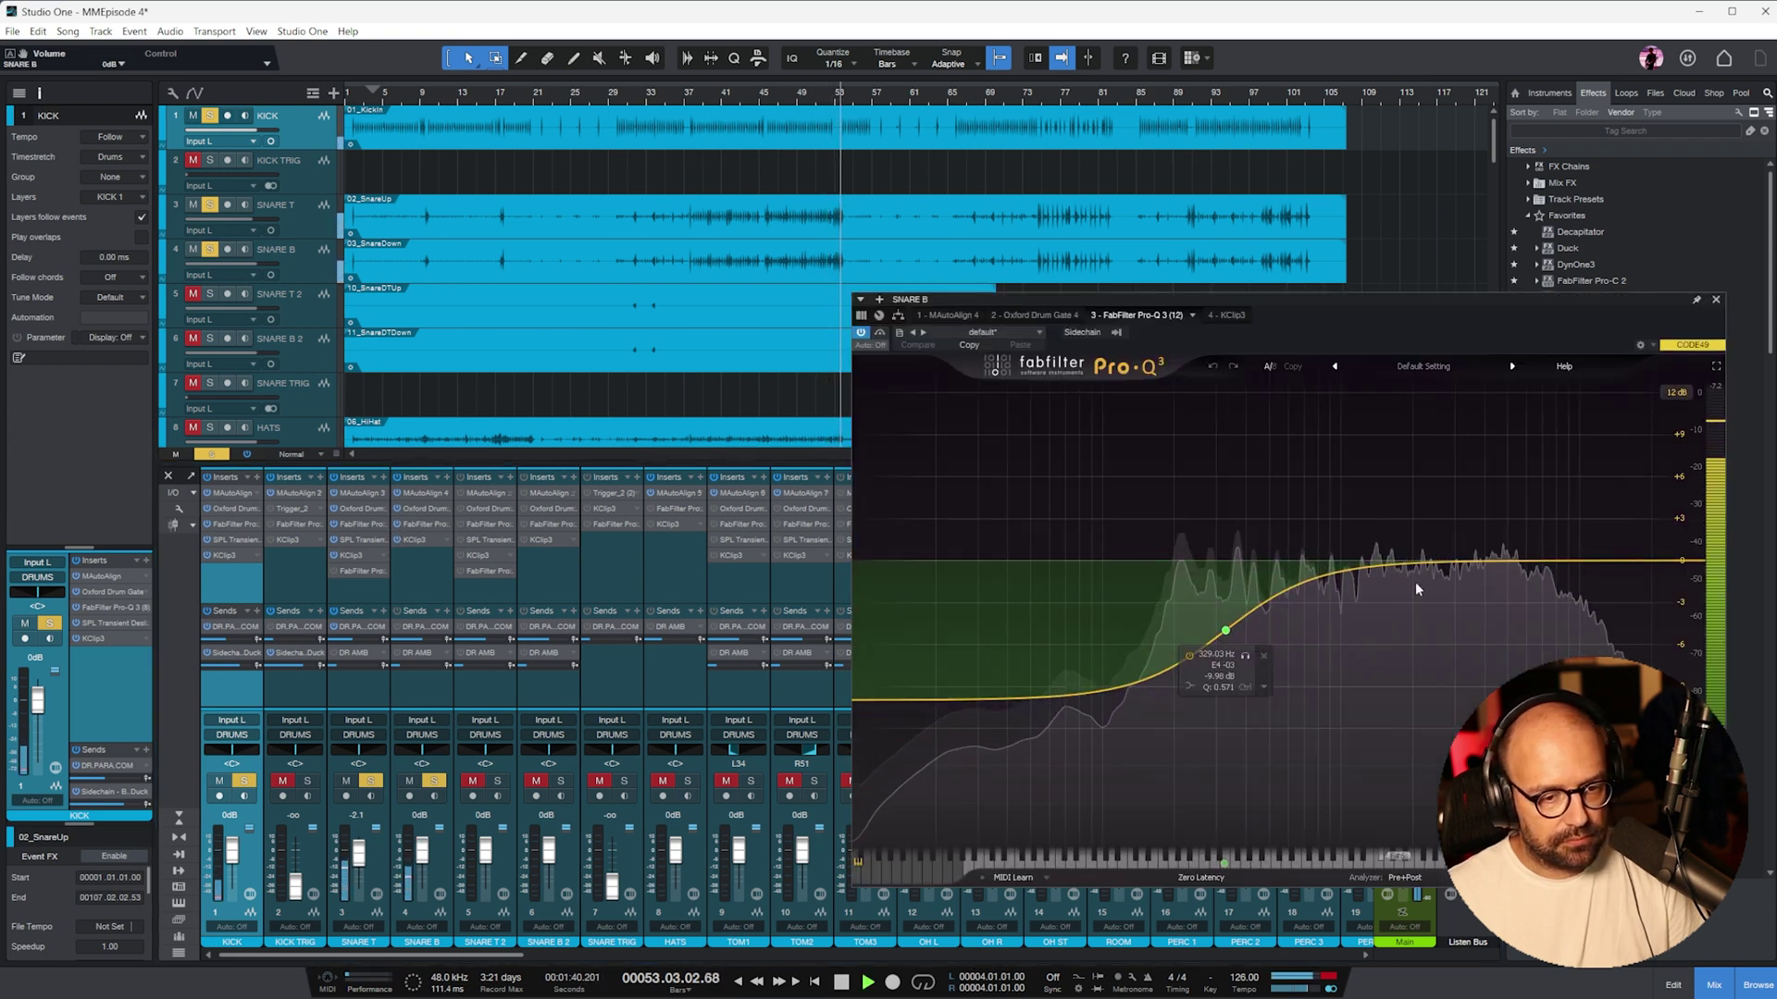
{"action": "left_click_drag", "start_coordinate": [1223, 618], "coordinate": [1182, 499]}
{"action": "scroll", "coordinate": [1182, 499], "scroll_direction": "down", "scroll_amount": 3}
{"action": "scroll", "coordinate": [1181, 500], "scroll_direction": "up", "scroll_amount": 2}
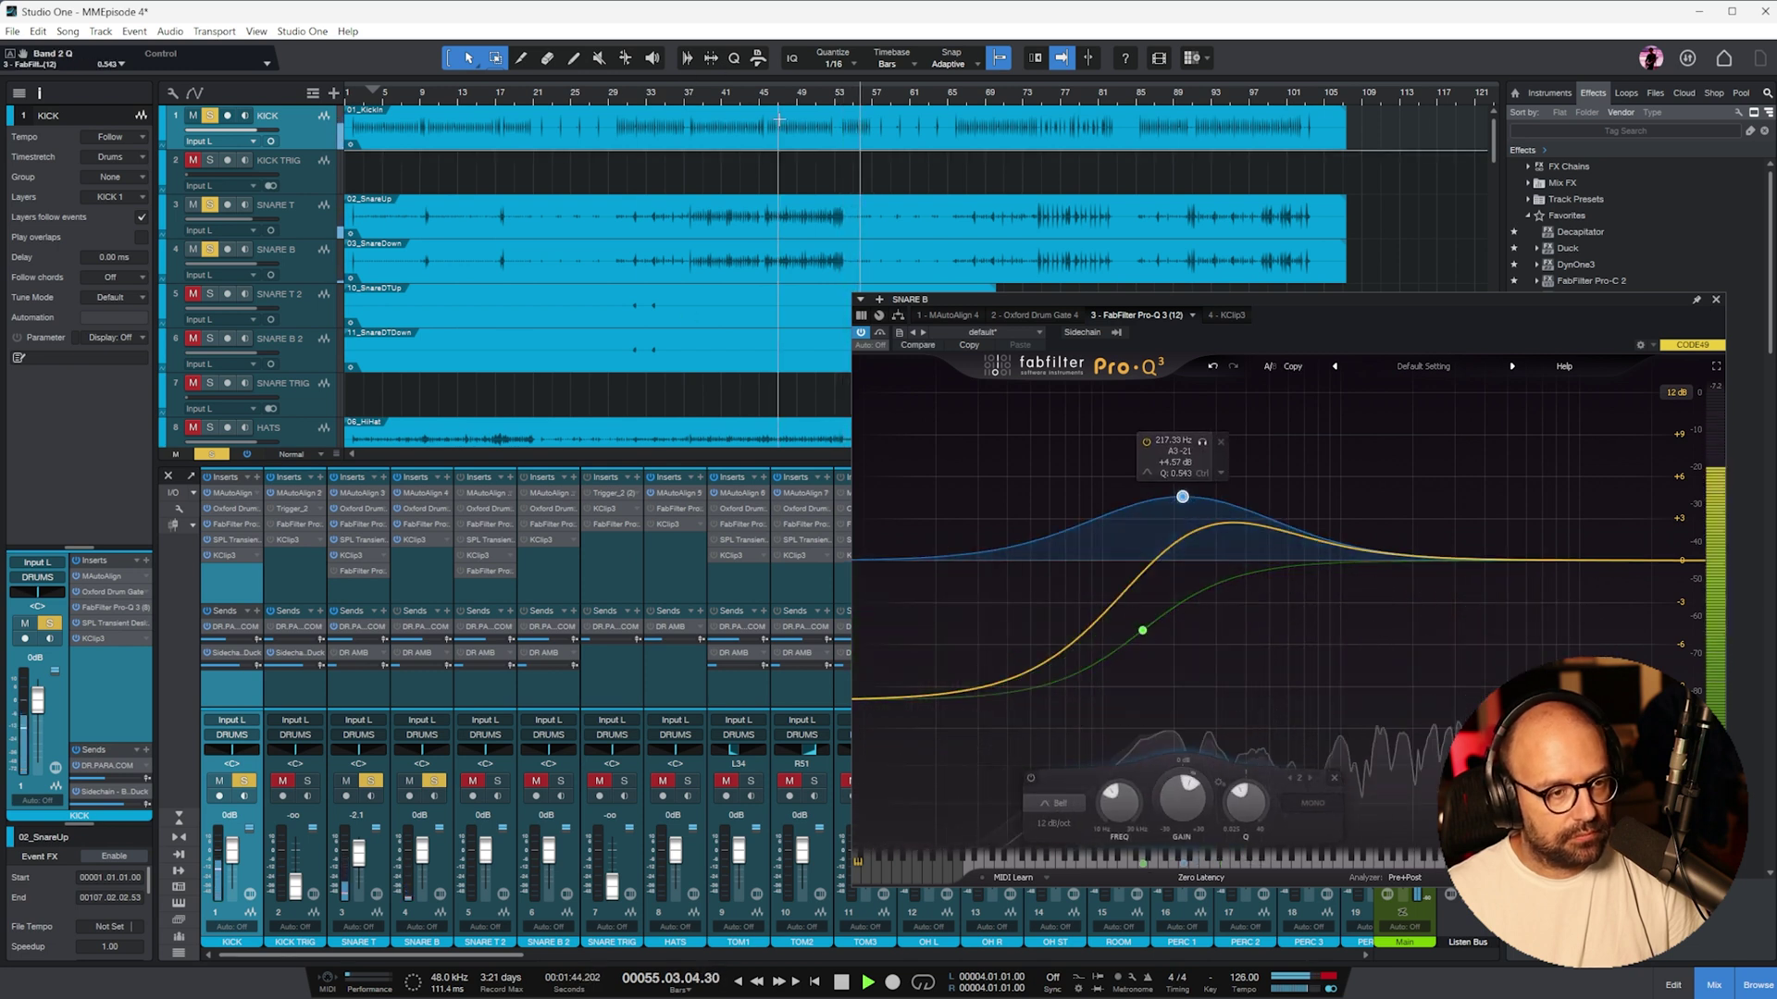
{"action": "left_click", "coordinate": [791, 104]}
{"action": "left_click_drag", "start_coordinate": [1364, 559], "coordinate": [1352, 612]}
- Activate KClip3 on SNARE B and set its input gain to about 4.8 dB
{"action": "left_click", "coordinate": [417, 534]}
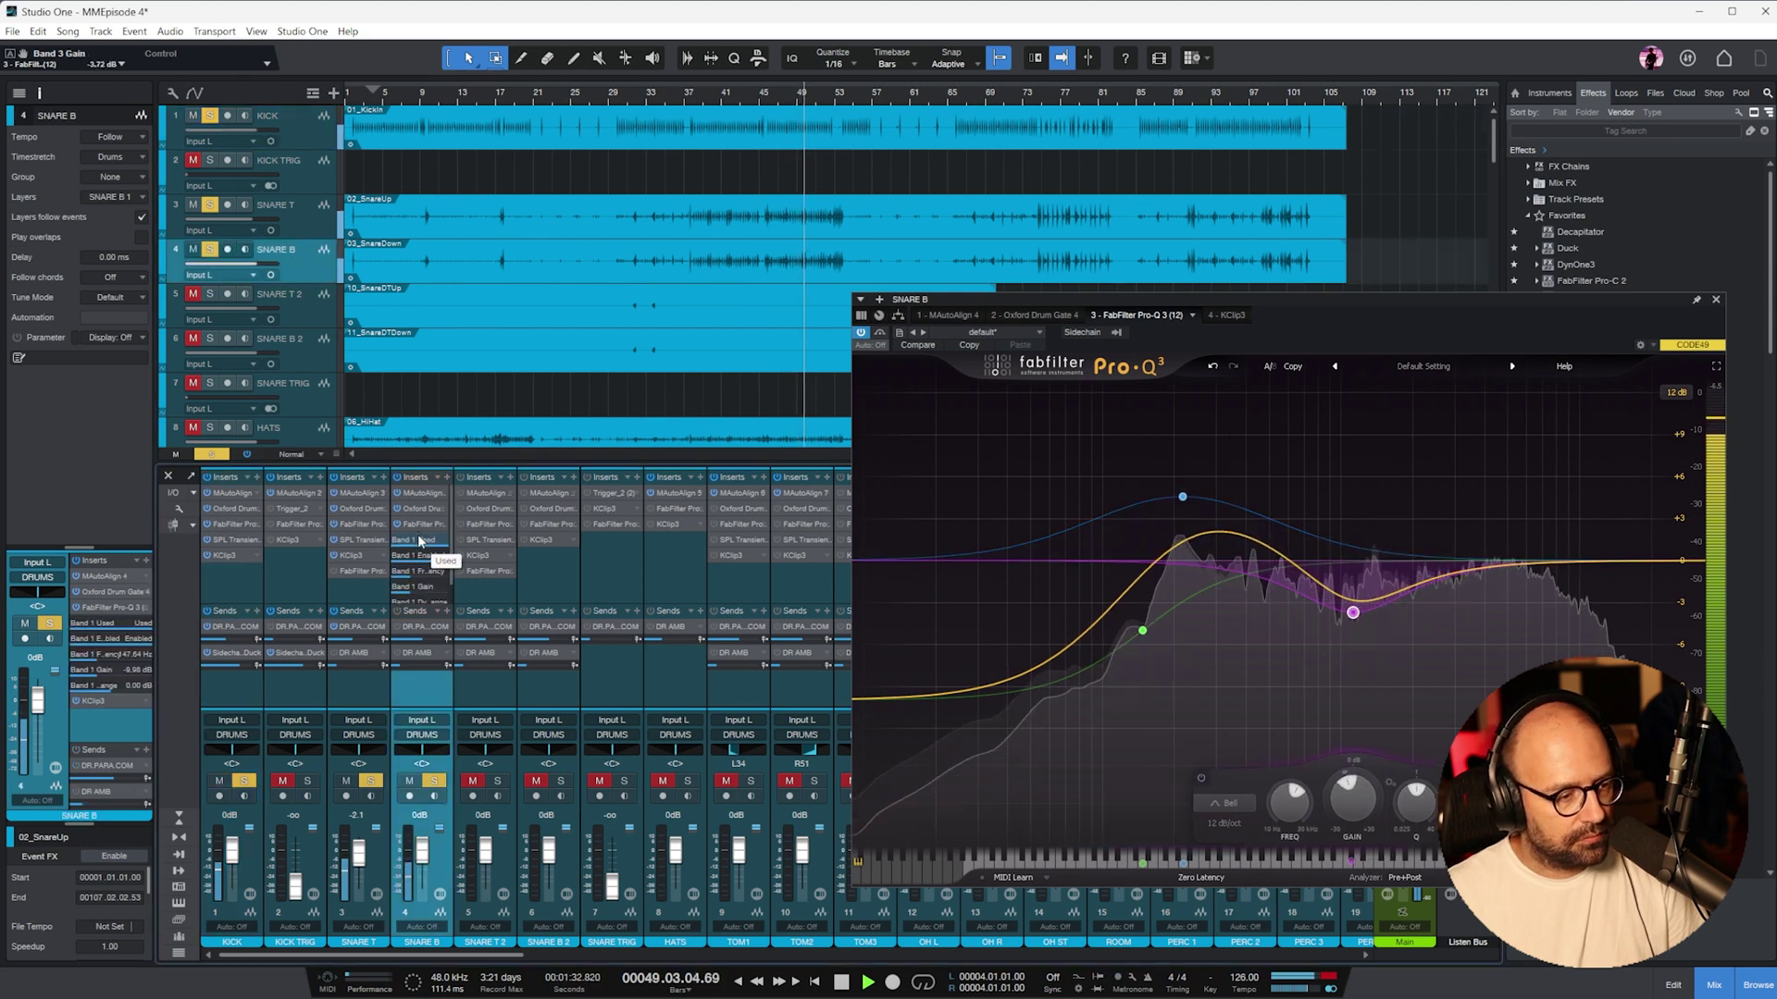
{"action": "left_click", "coordinate": [416, 529]}
{"action": "double_click", "coordinate": [418, 541]}
{"action": "left_click_drag", "start_coordinate": [1080, 726], "coordinate": [1088, 672]}
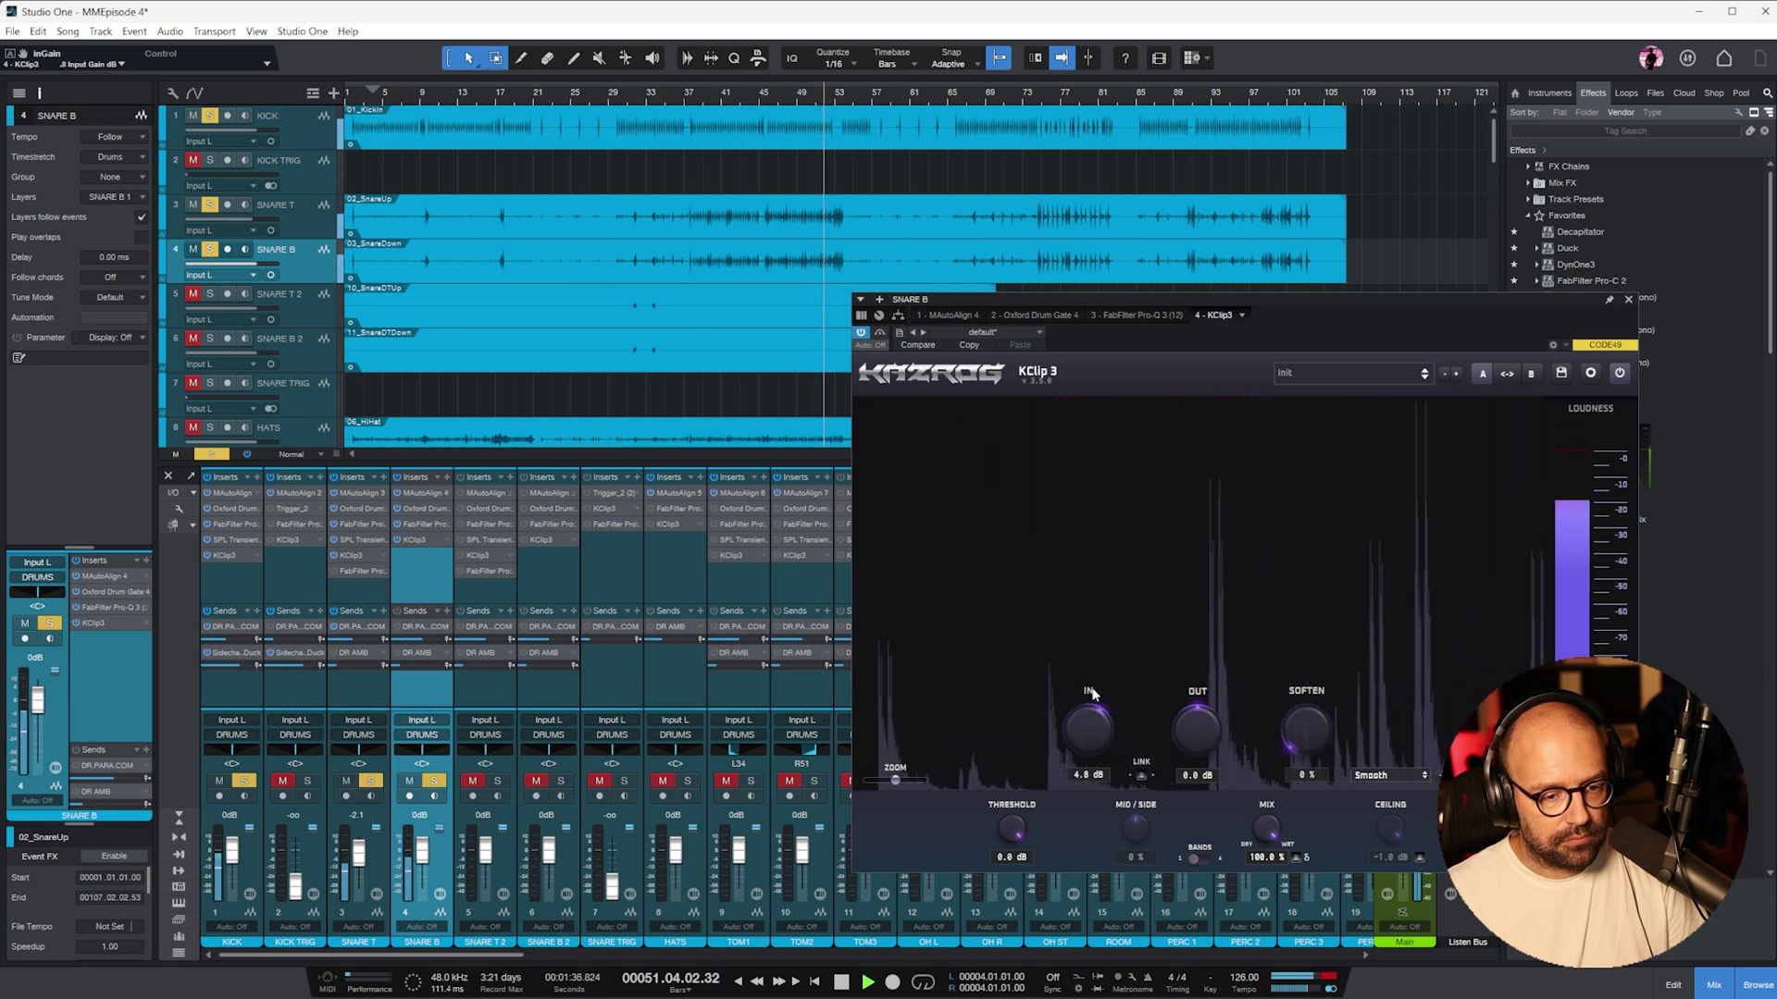
{"action": "left_click", "coordinate": [1629, 299]}
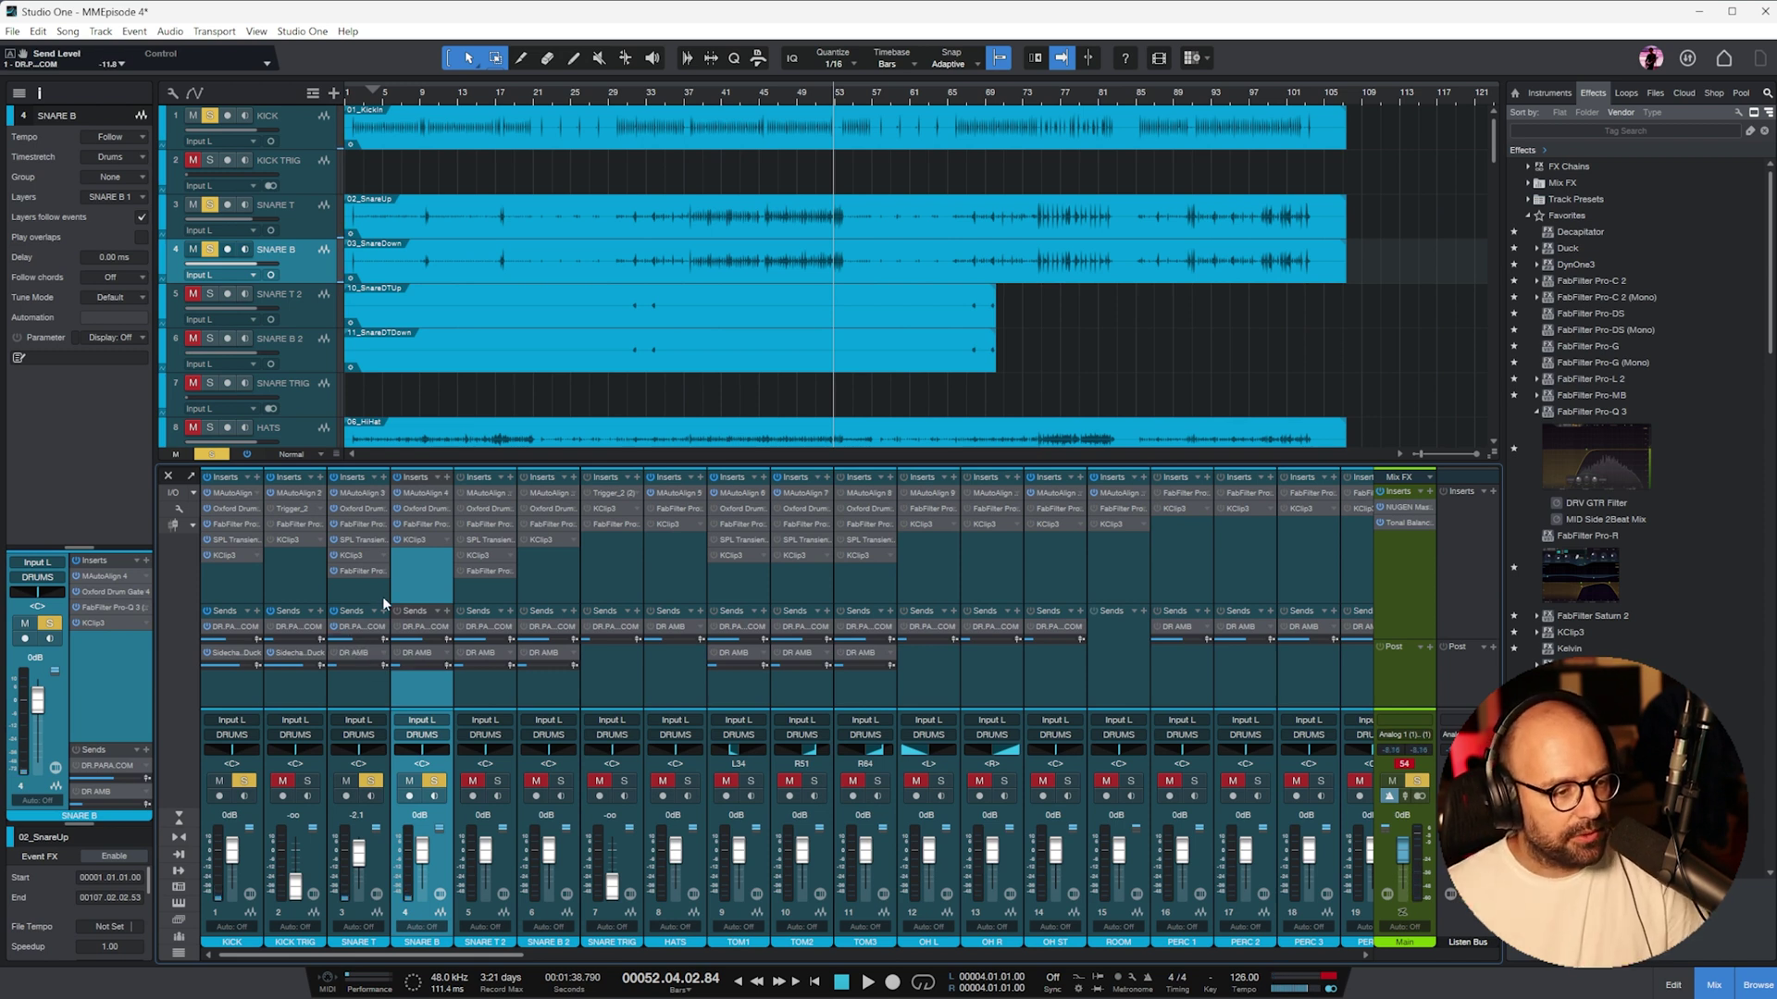
- Activate Pro-R 2 on SNARE T and switch the SNARE T track from mono to stereo
{"action": "left_click", "coordinate": [355, 570]}
{"action": "left_click", "coordinate": [788, 104]}
{"action": "left_click", "coordinate": [389, 264]}
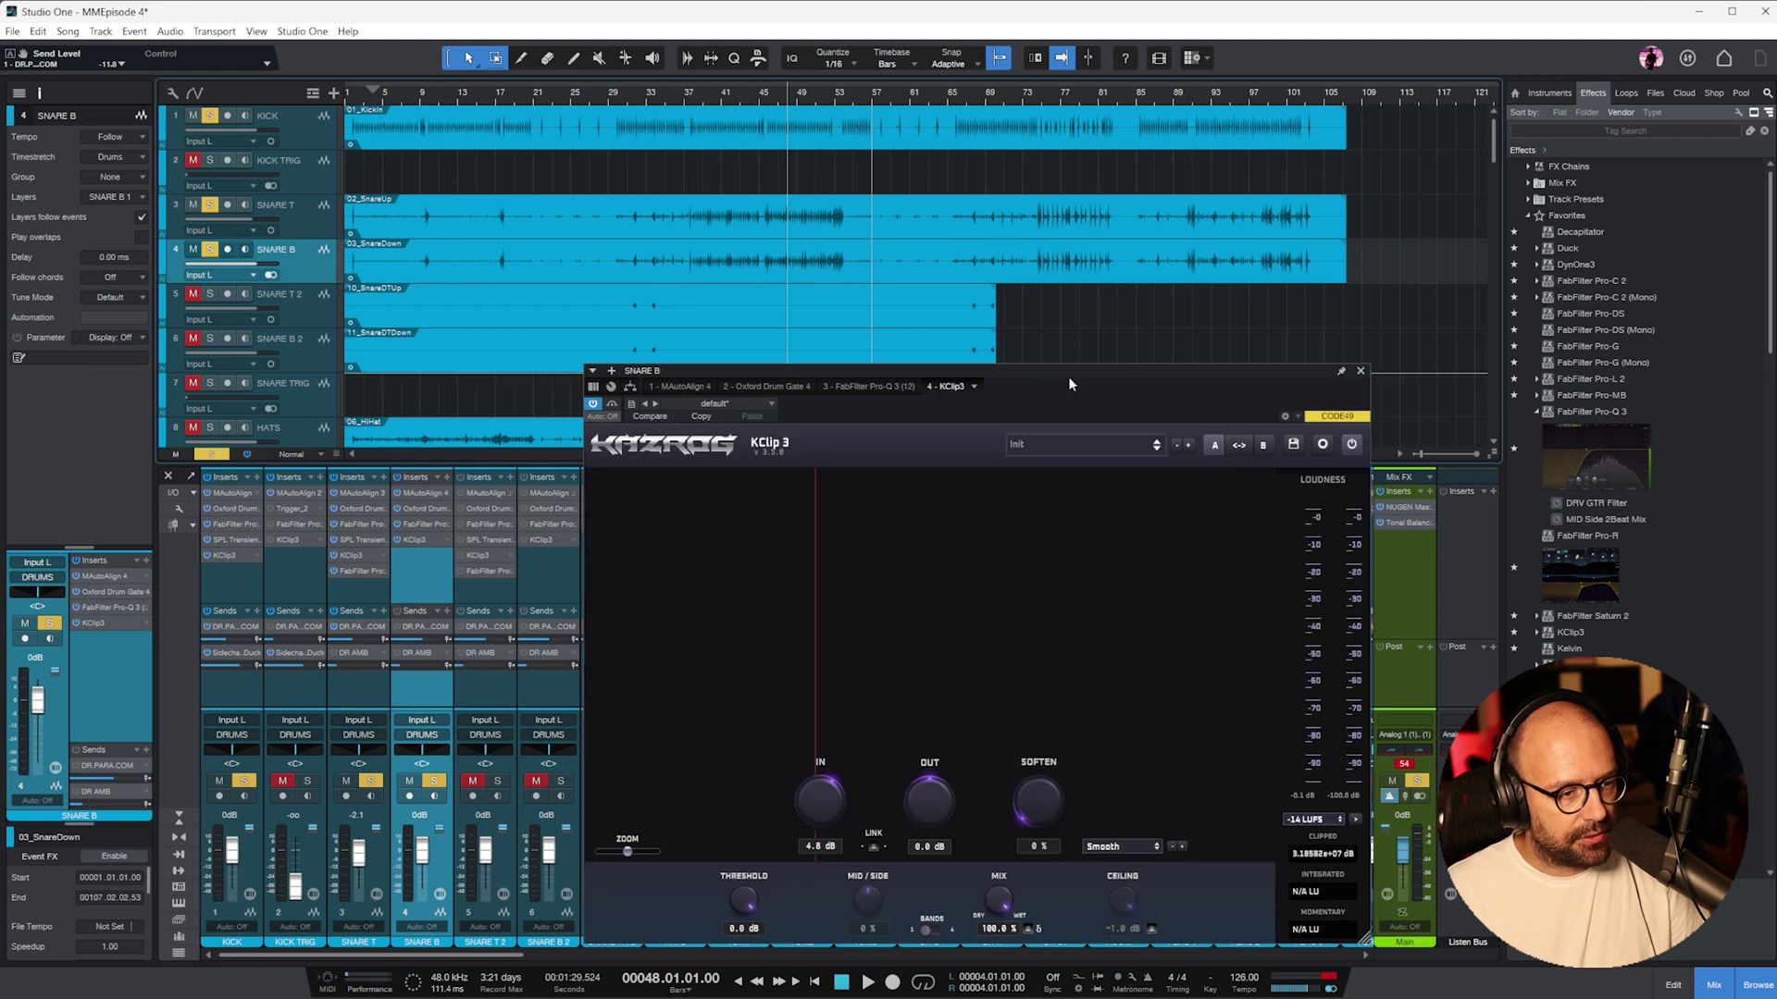
{"action": "left_click", "coordinate": [343, 228]}
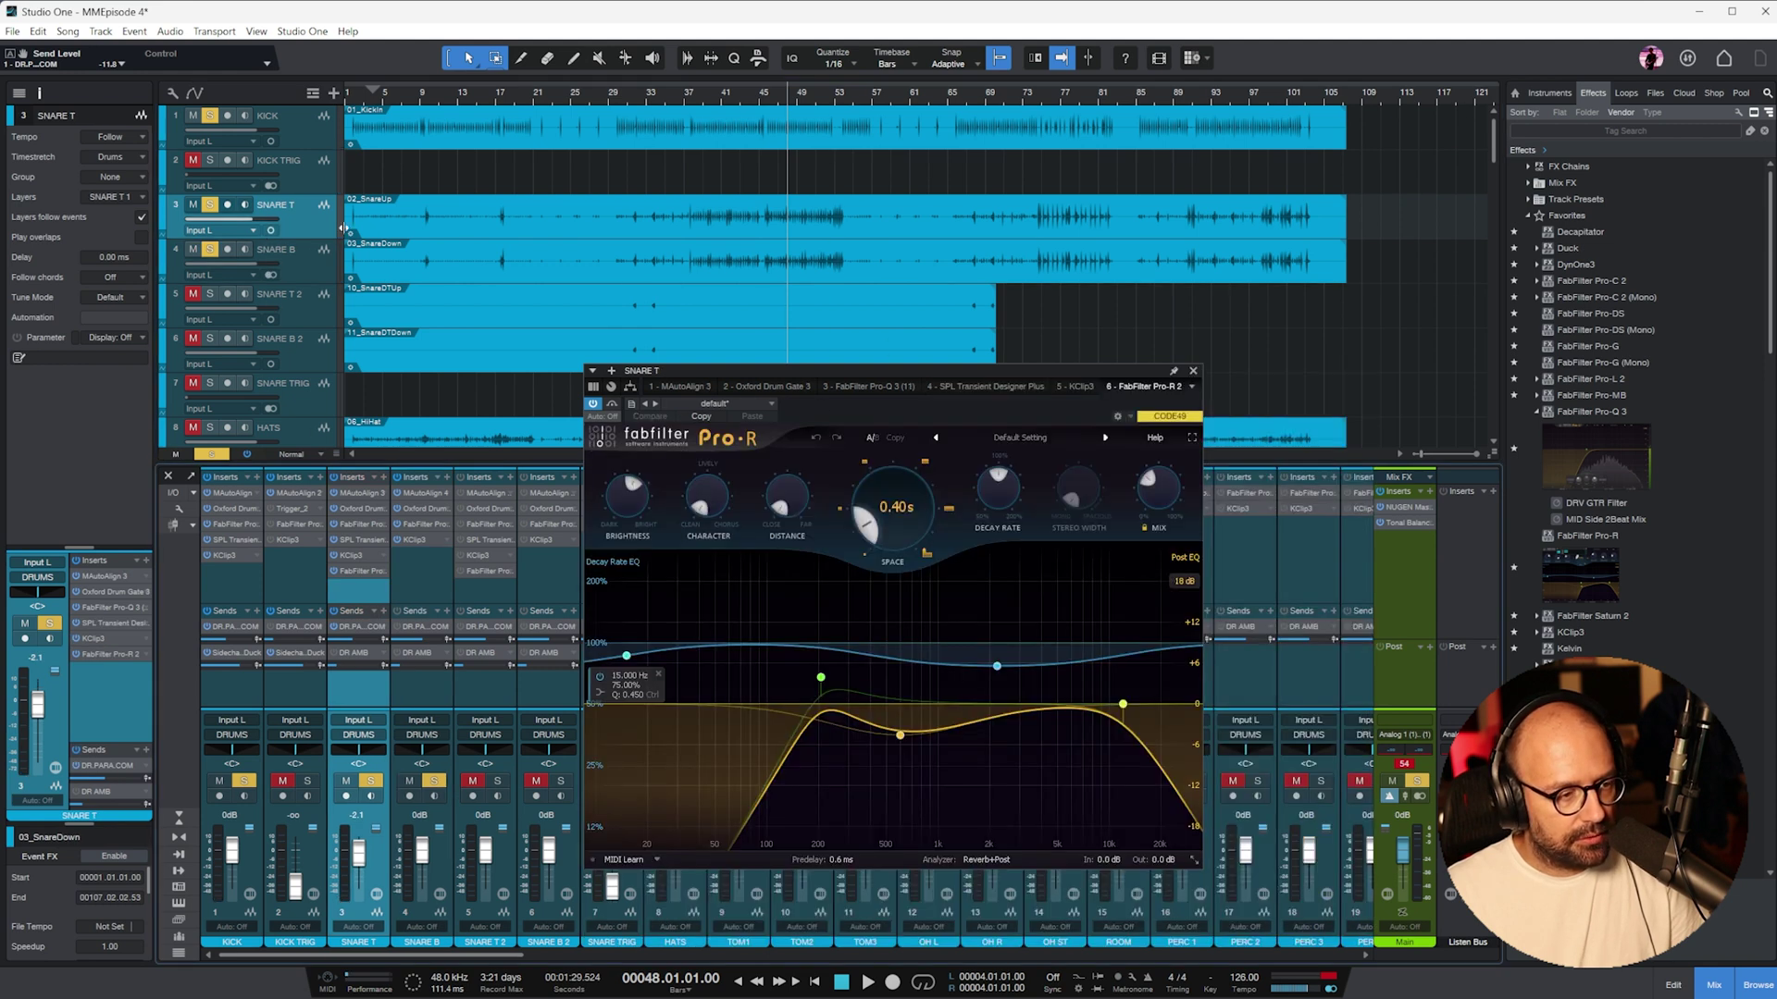
{"action": "left_click", "coordinate": [271, 231]}
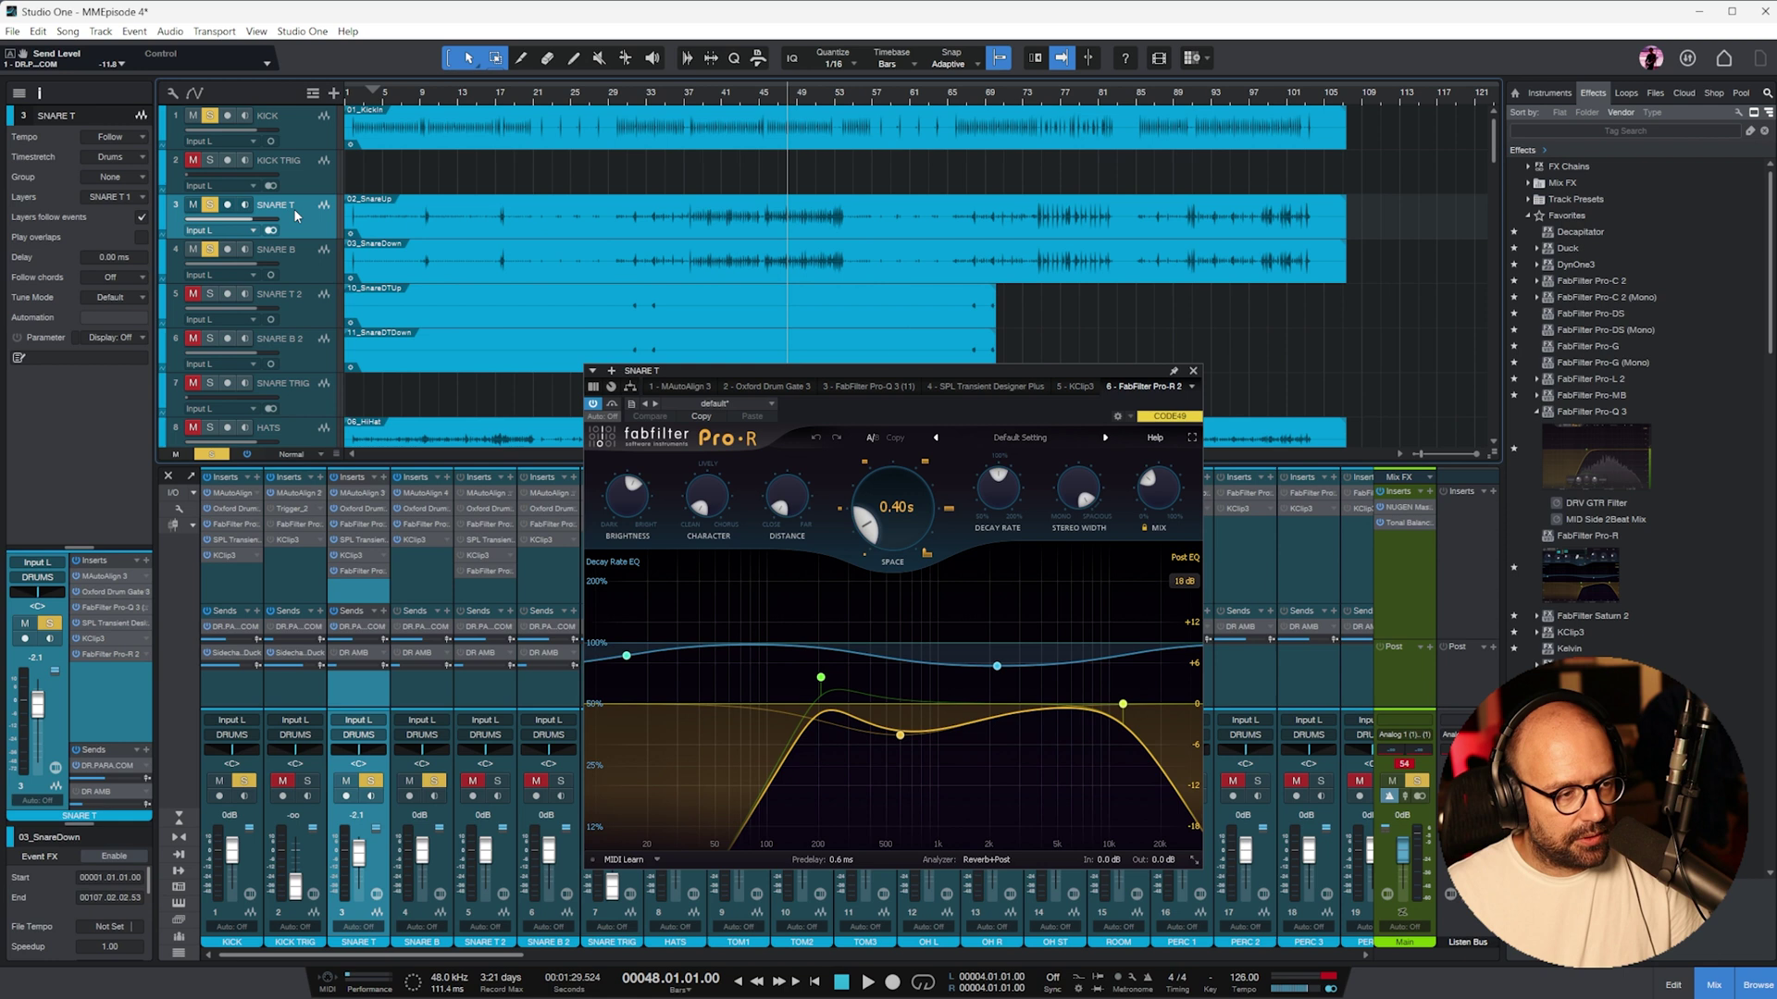
- In SNARE T's Pro-R 2, narrow the stereo width to about 68% and set the mix to about 27%
{"action": "key", "text": "space"}
{"action": "scroll", "coordinate": [1154, 497], "scroll_direction": "down", "scroll_amount": 5}
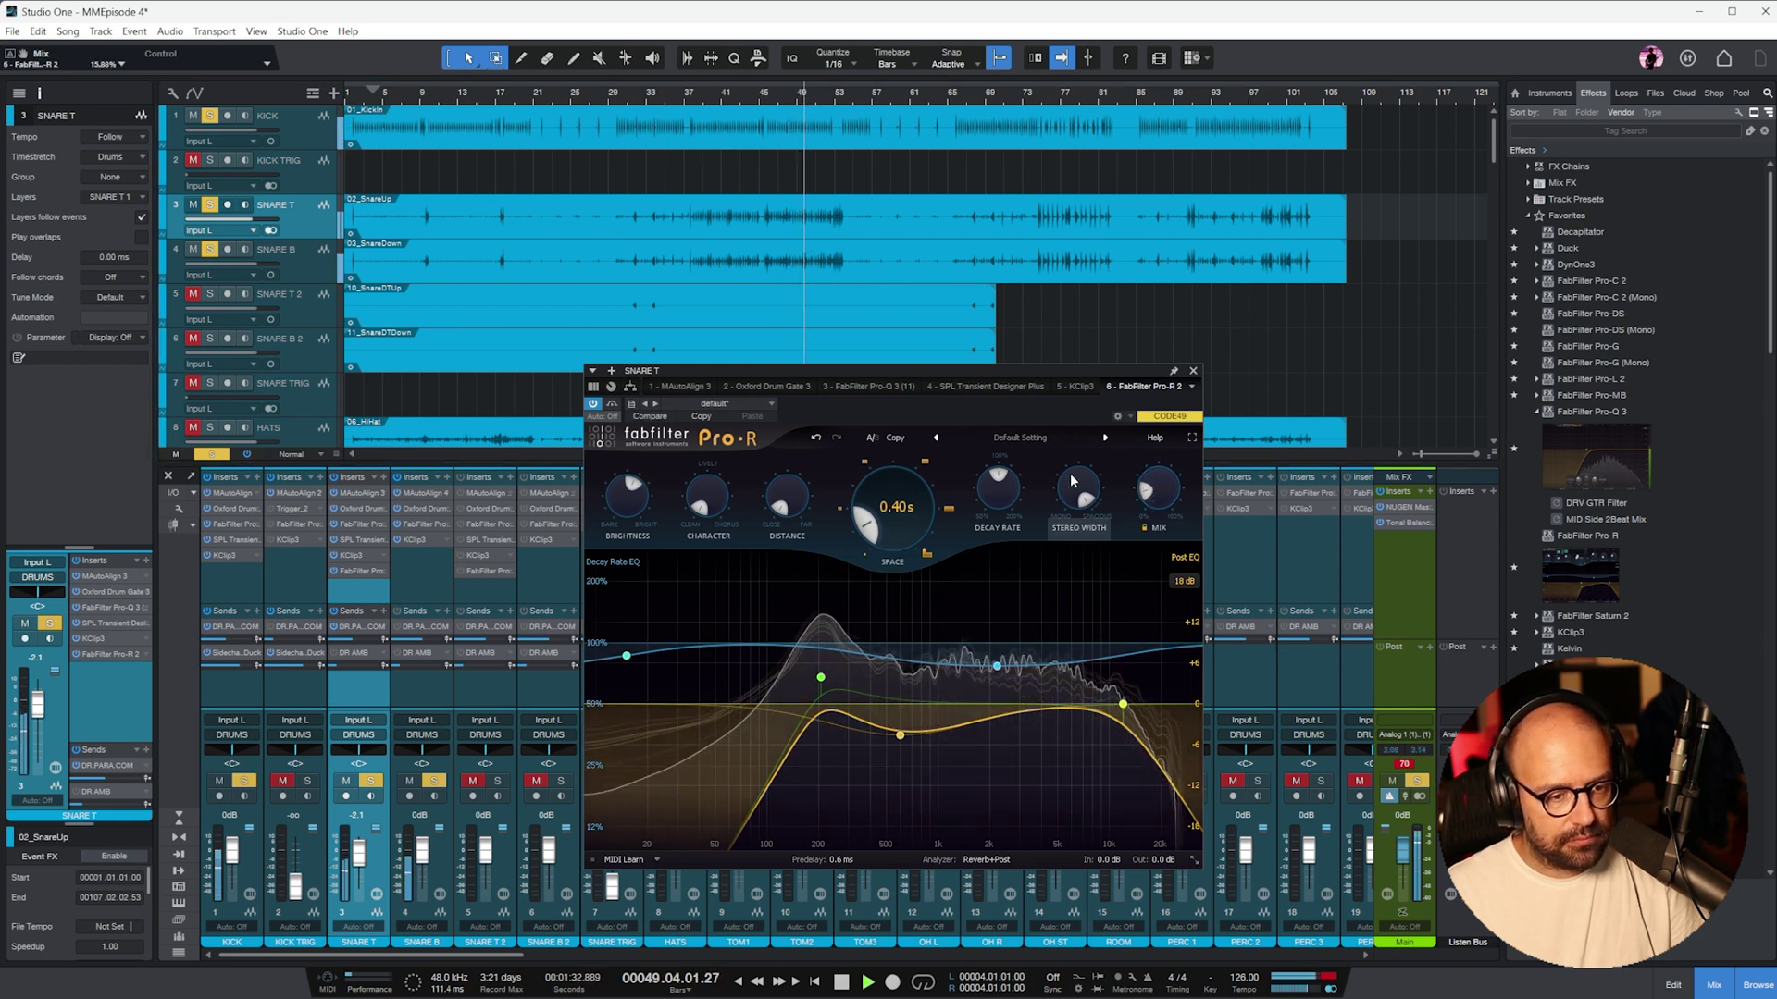
{"action": "scroll", "coordinate": [1078, 530], "scroll_direction": "down", "scroll_amount": 3}
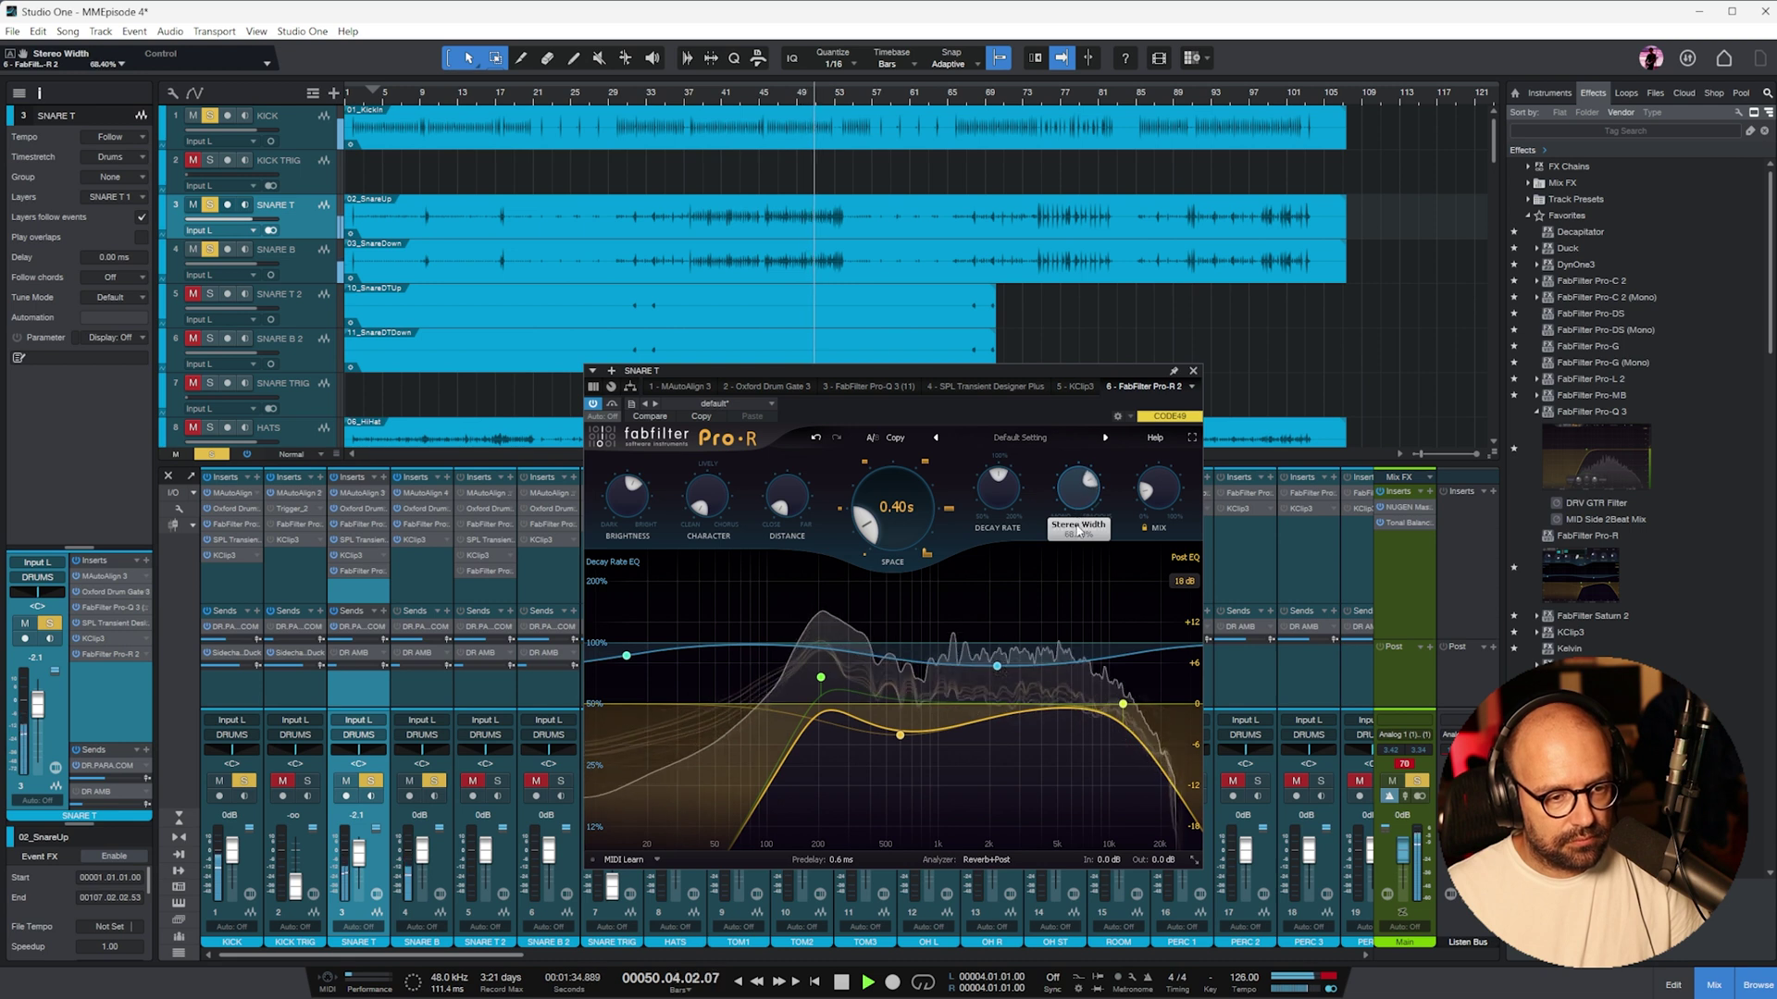
{"action": "scroll", "coordinate": [1148, 481], "scroll_direction": "up", "scroll_amount": 3}
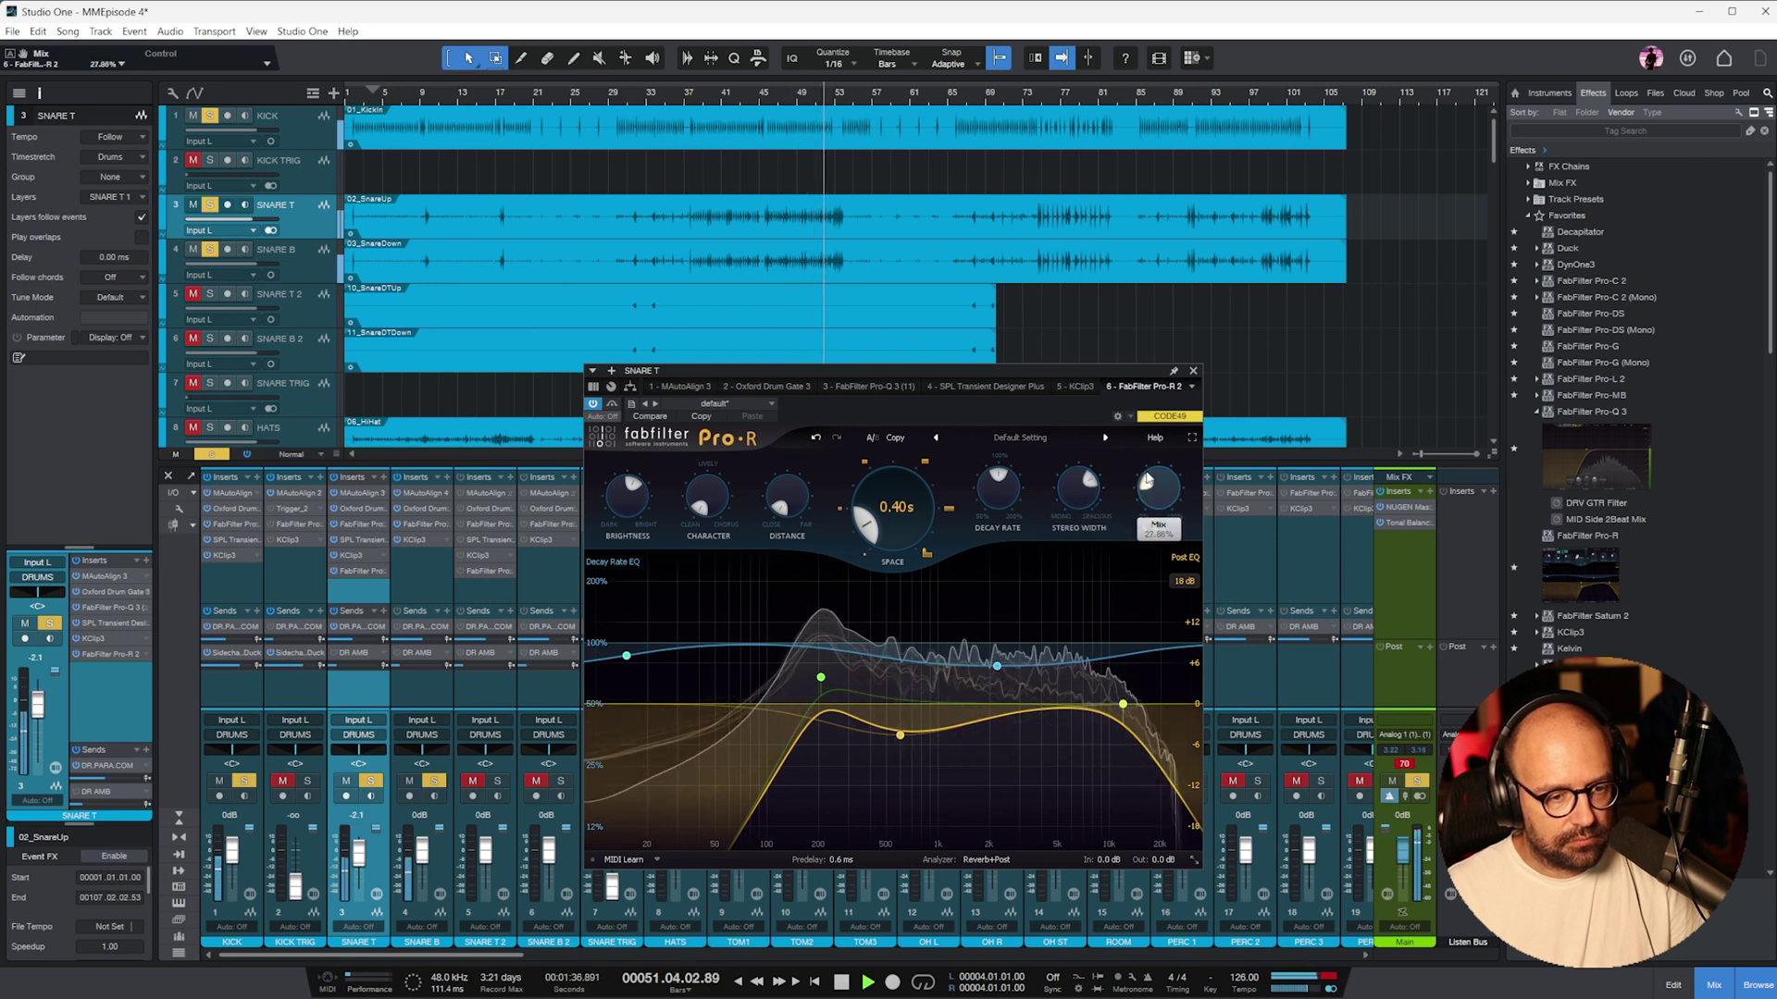
{"action": "scroll", "coordinate": [1147, 481], "scroll_direction": "down", "scroll_amount": 1}
{"action": "left_click", "coordinate": [1193, 370]}
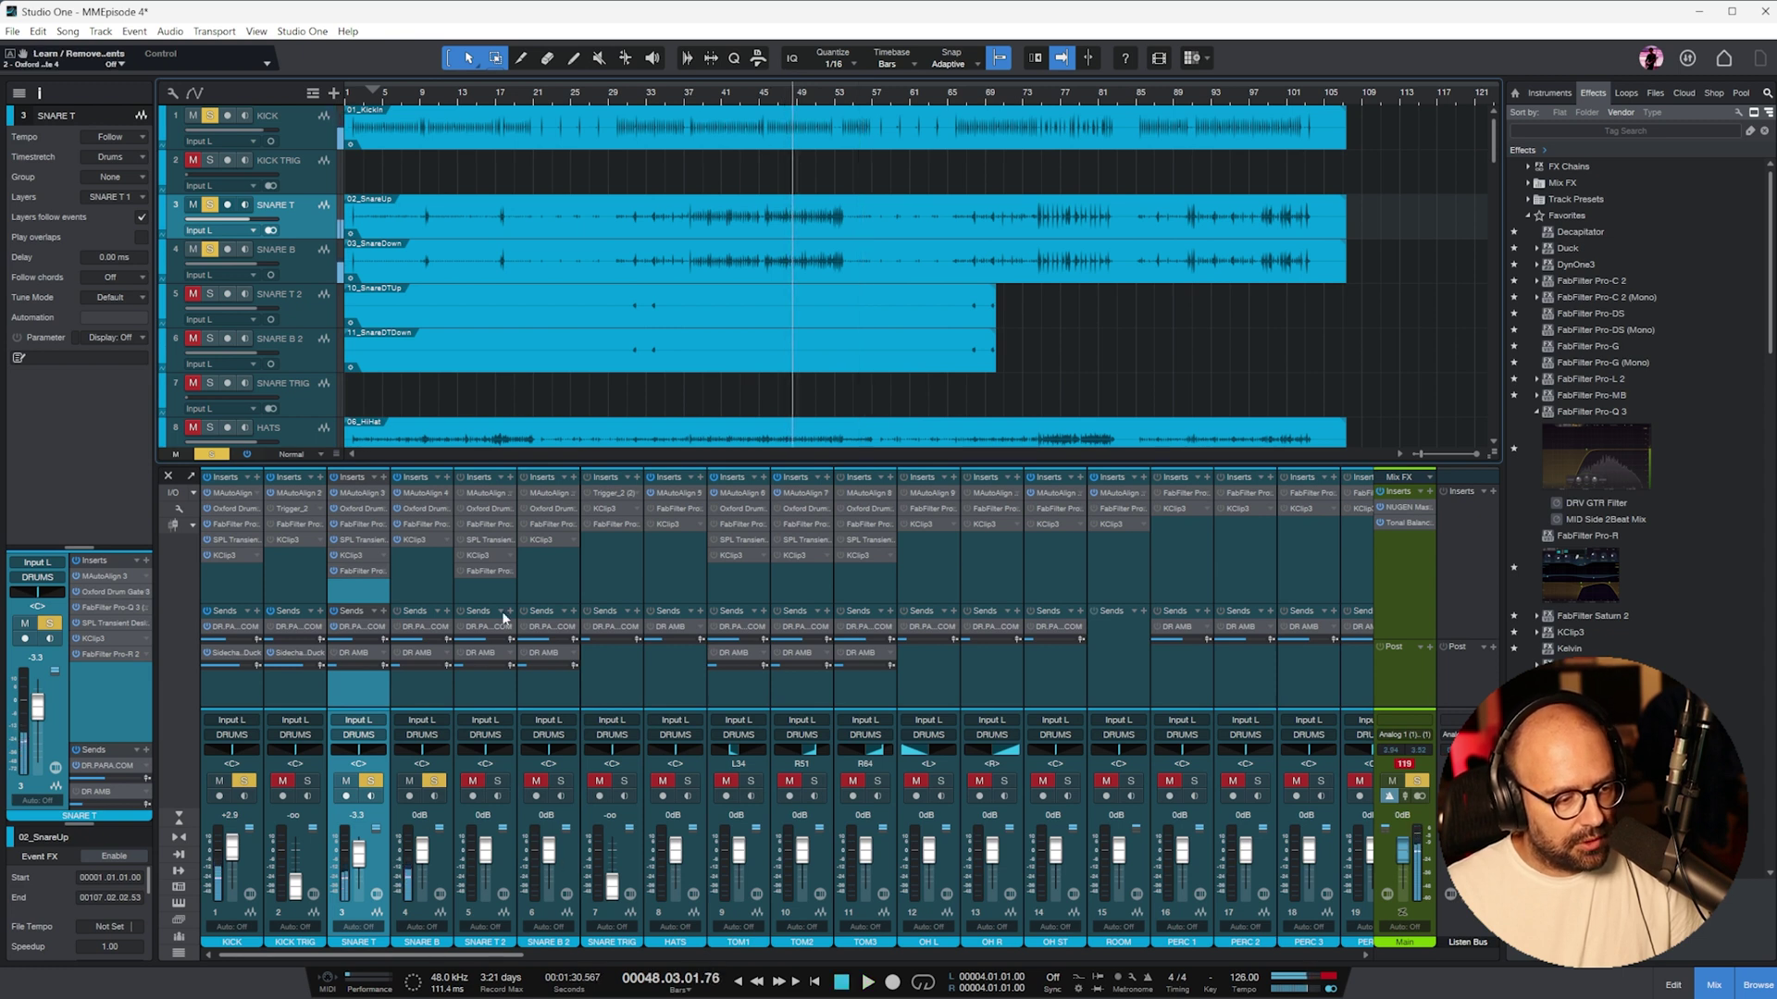
- Solo SNARE T 2 and SNARE B 2 together and play the section containing their hits near bar 32
{"action": "left_click", "coordinate": [541, 580]}
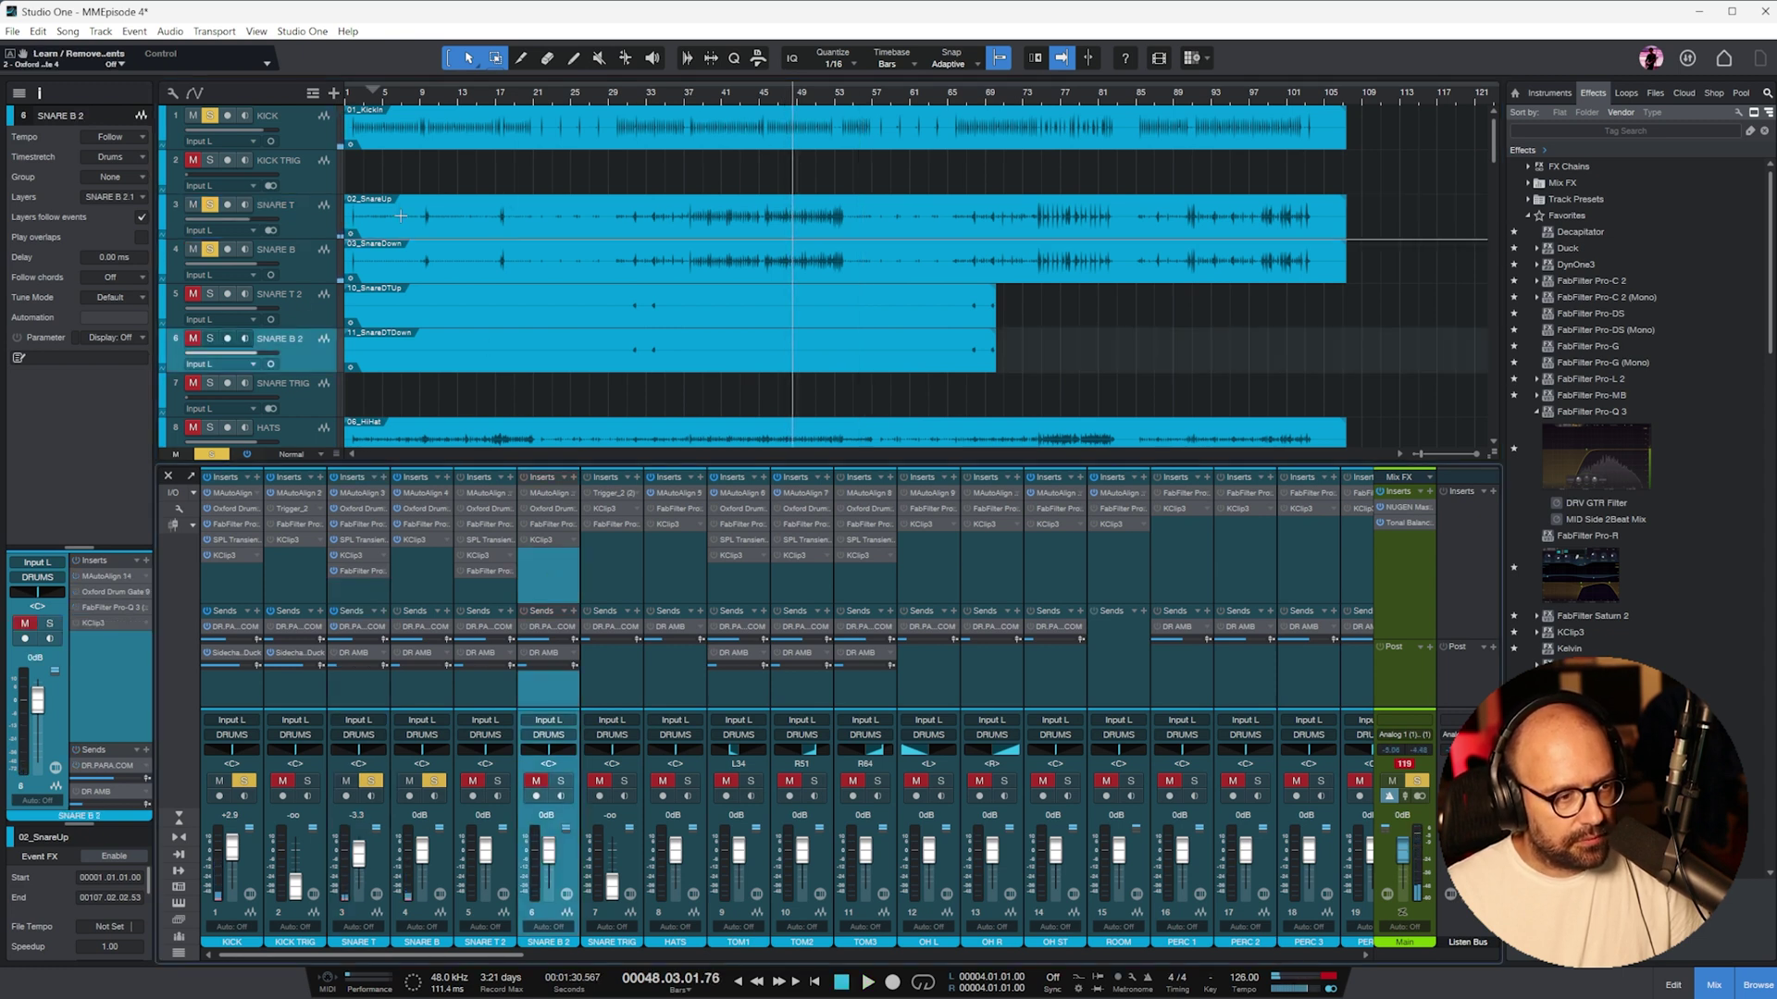
{"action": "left_click", "coordinate": [301, 317], "text": "shift"}
{"action": "key", "text": "m"}
{"action": "key", "text": "s"}
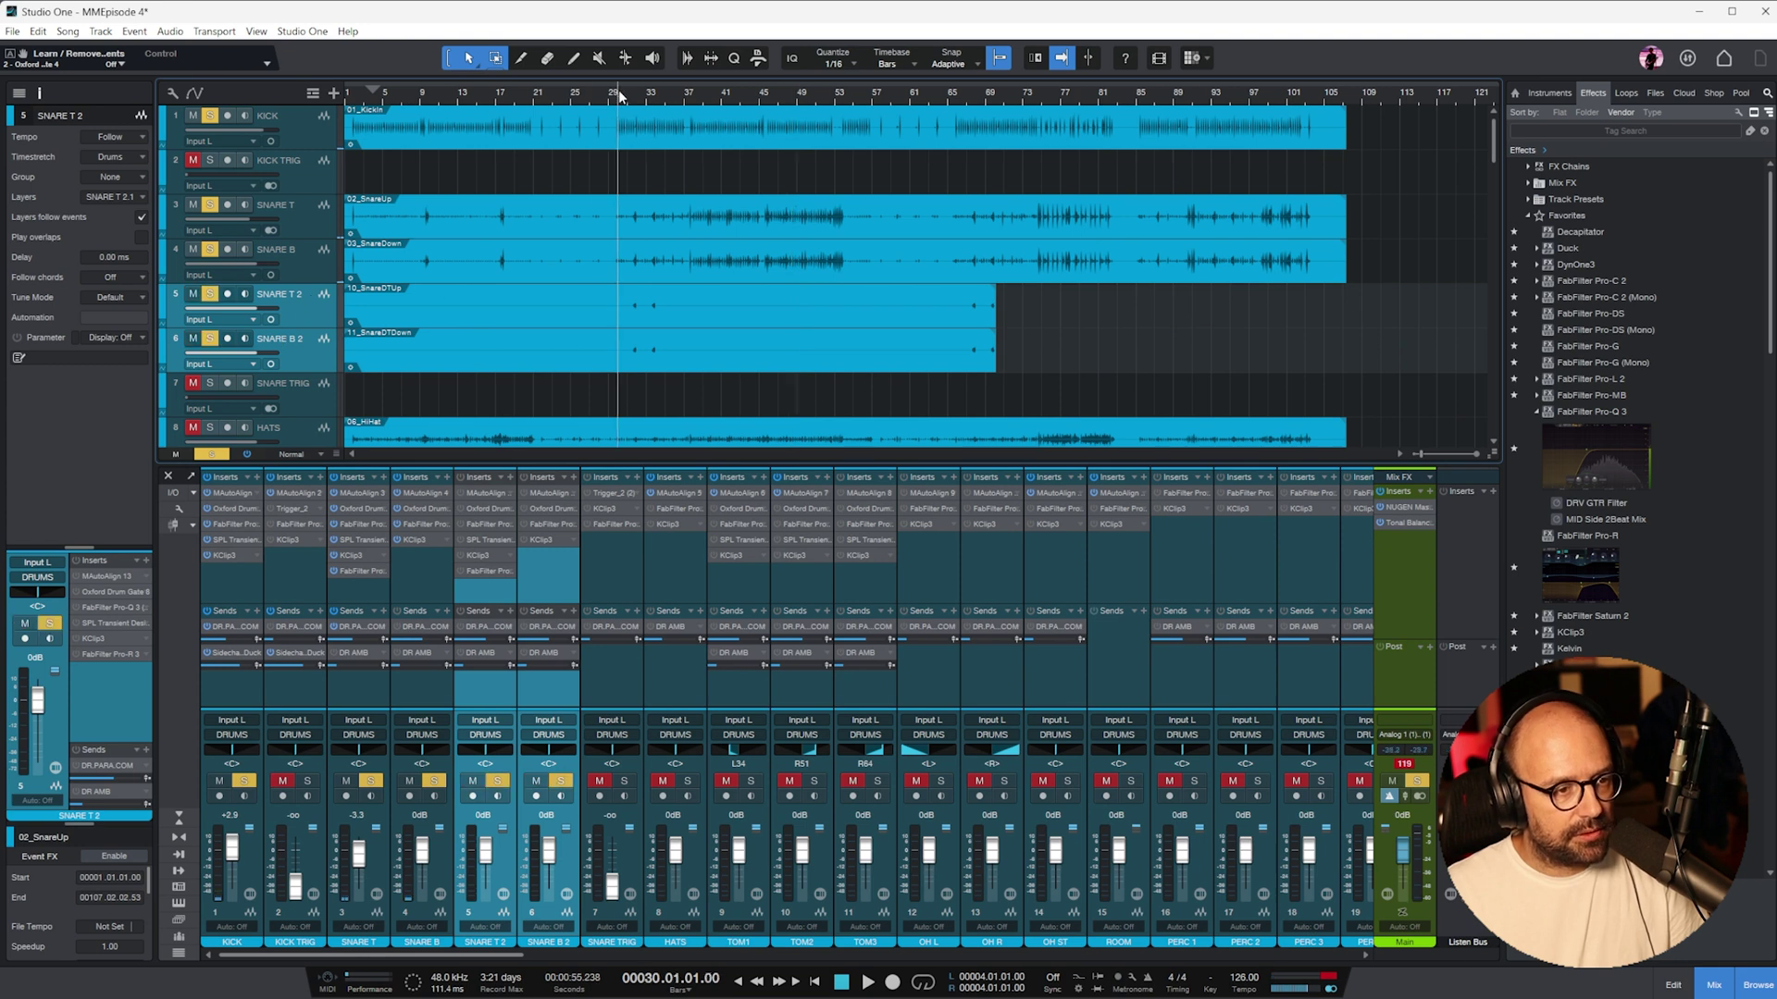
{"action": "key", "text": "e"}
{"action": "key", "text": "e"}
{"action": "key", "text": "e"}
{"action": "left_click", "coordinate": [755, 91]}
{"action": "key", "text": "space"}
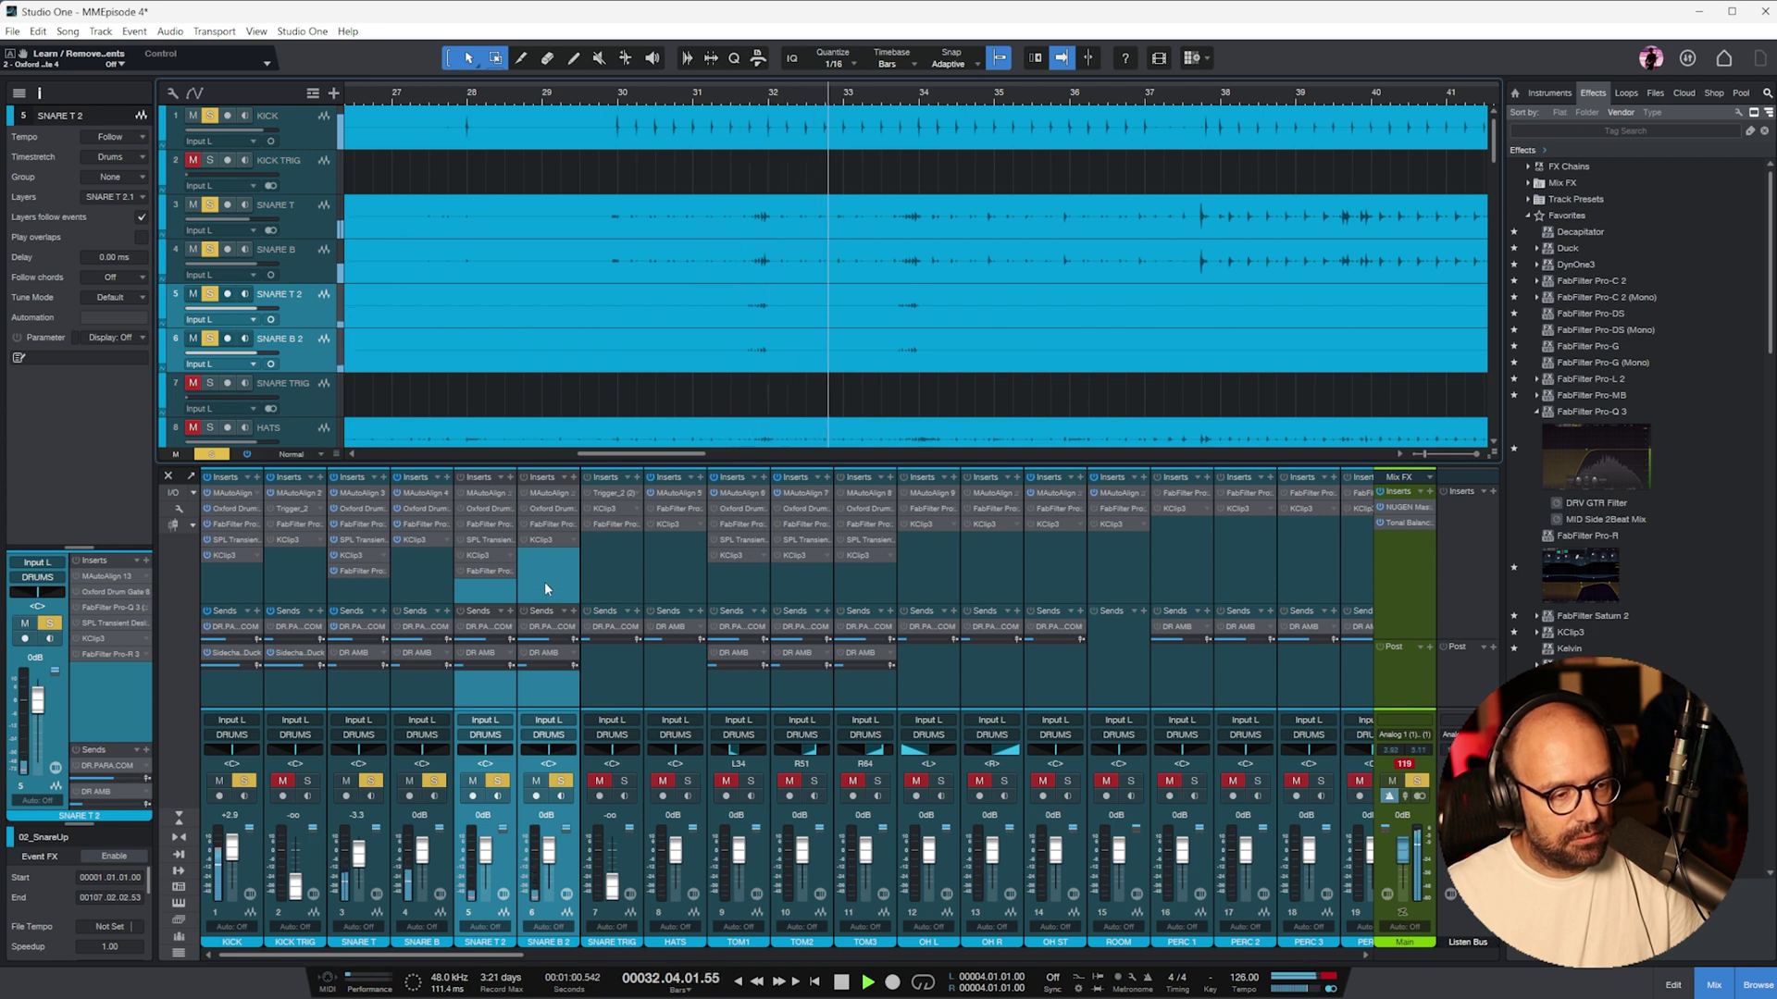
- Activate SNARE T's send to DR AMB and set its level to about -6.5 dB while the snare section plays
{"action": "key", "text": "w"}
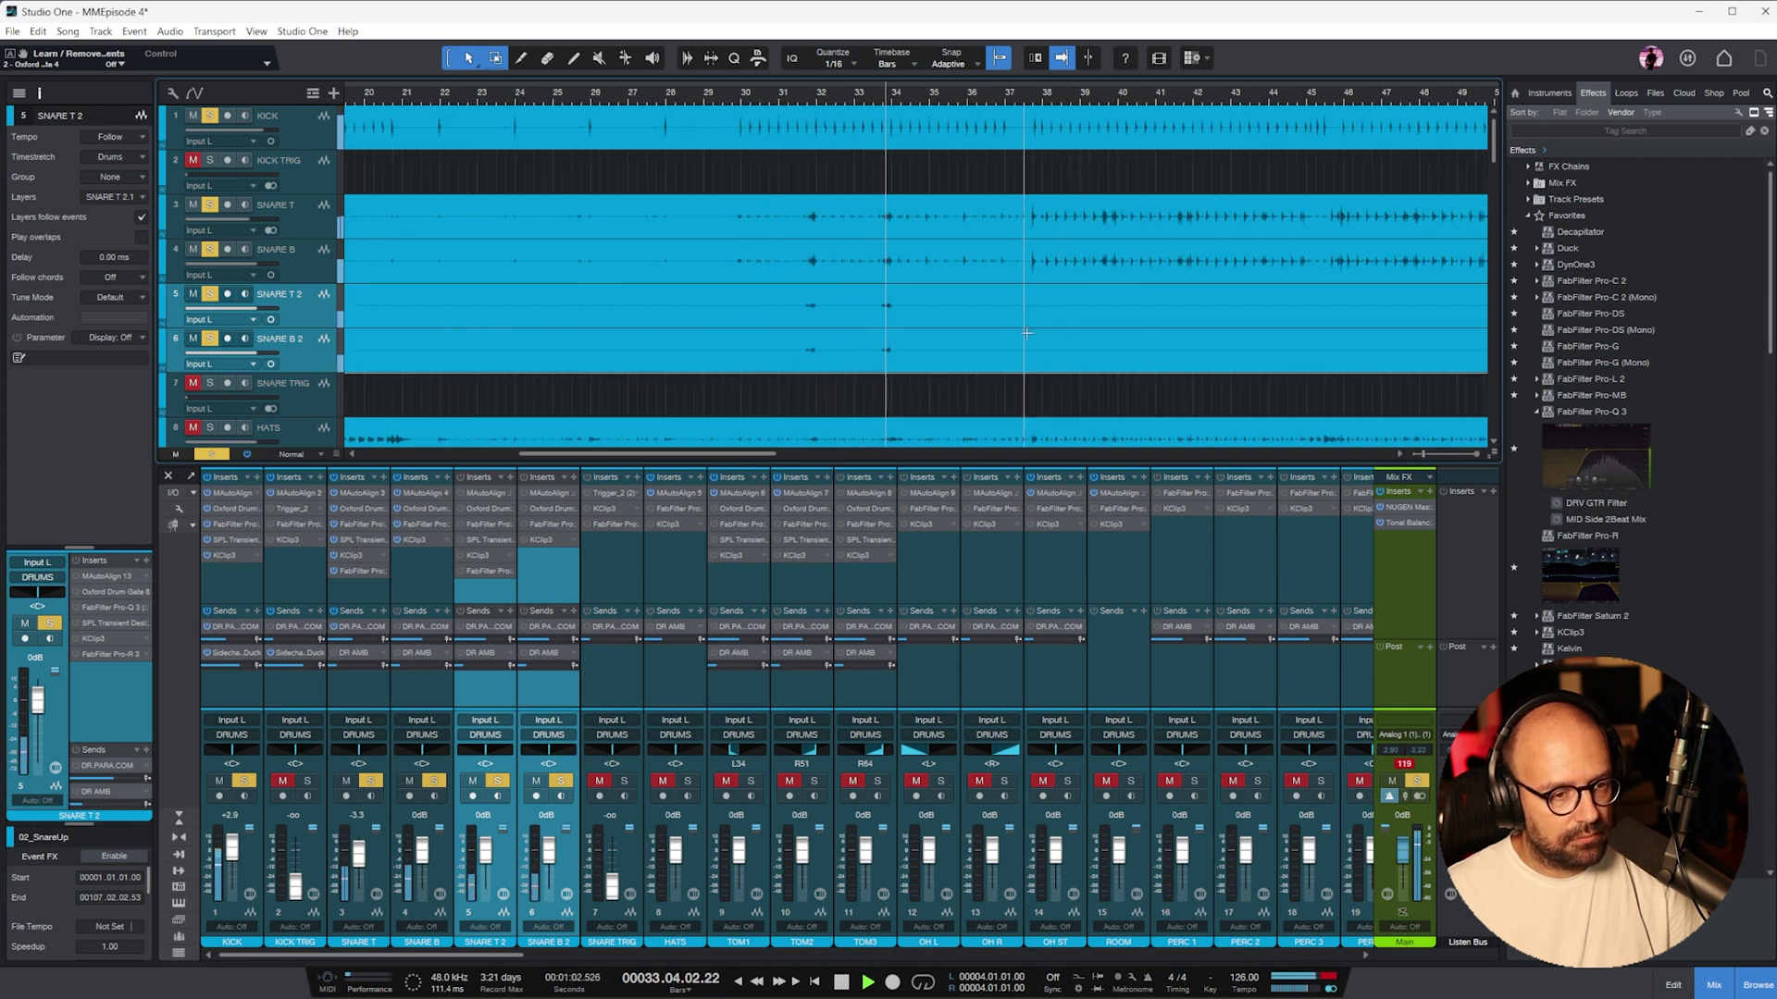
{"action": "key", "text": "space"}
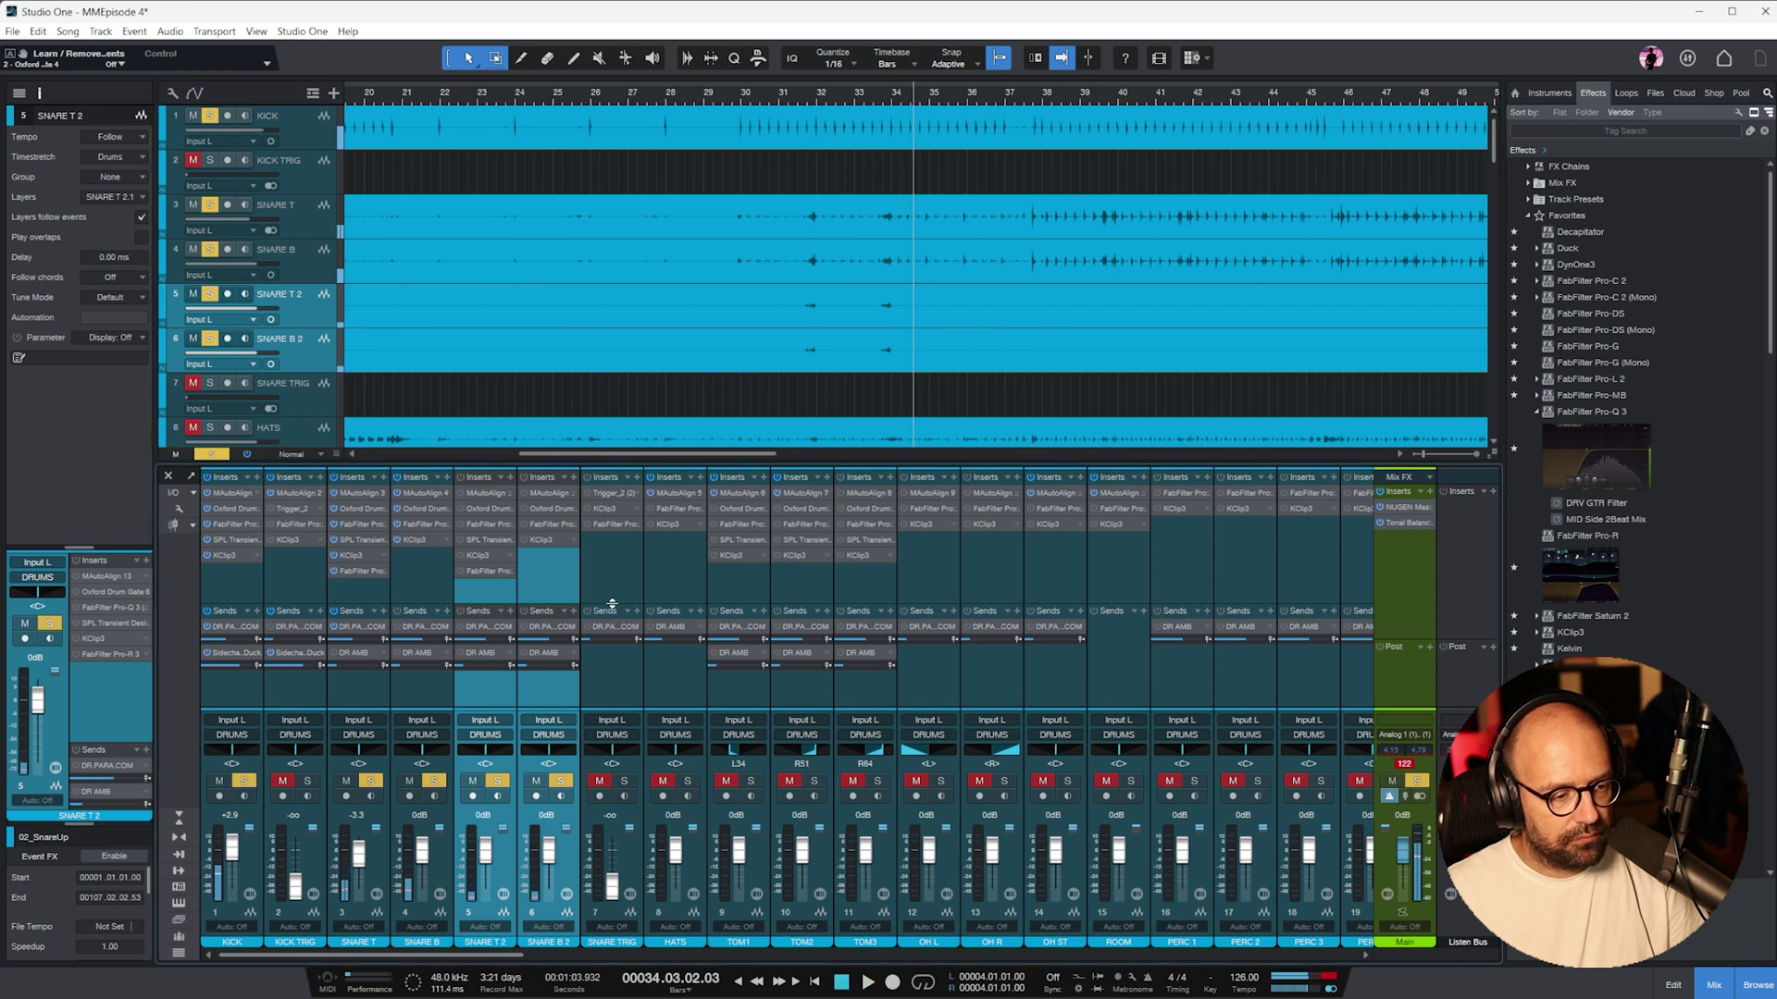
{"action": "key", "text": "space"}
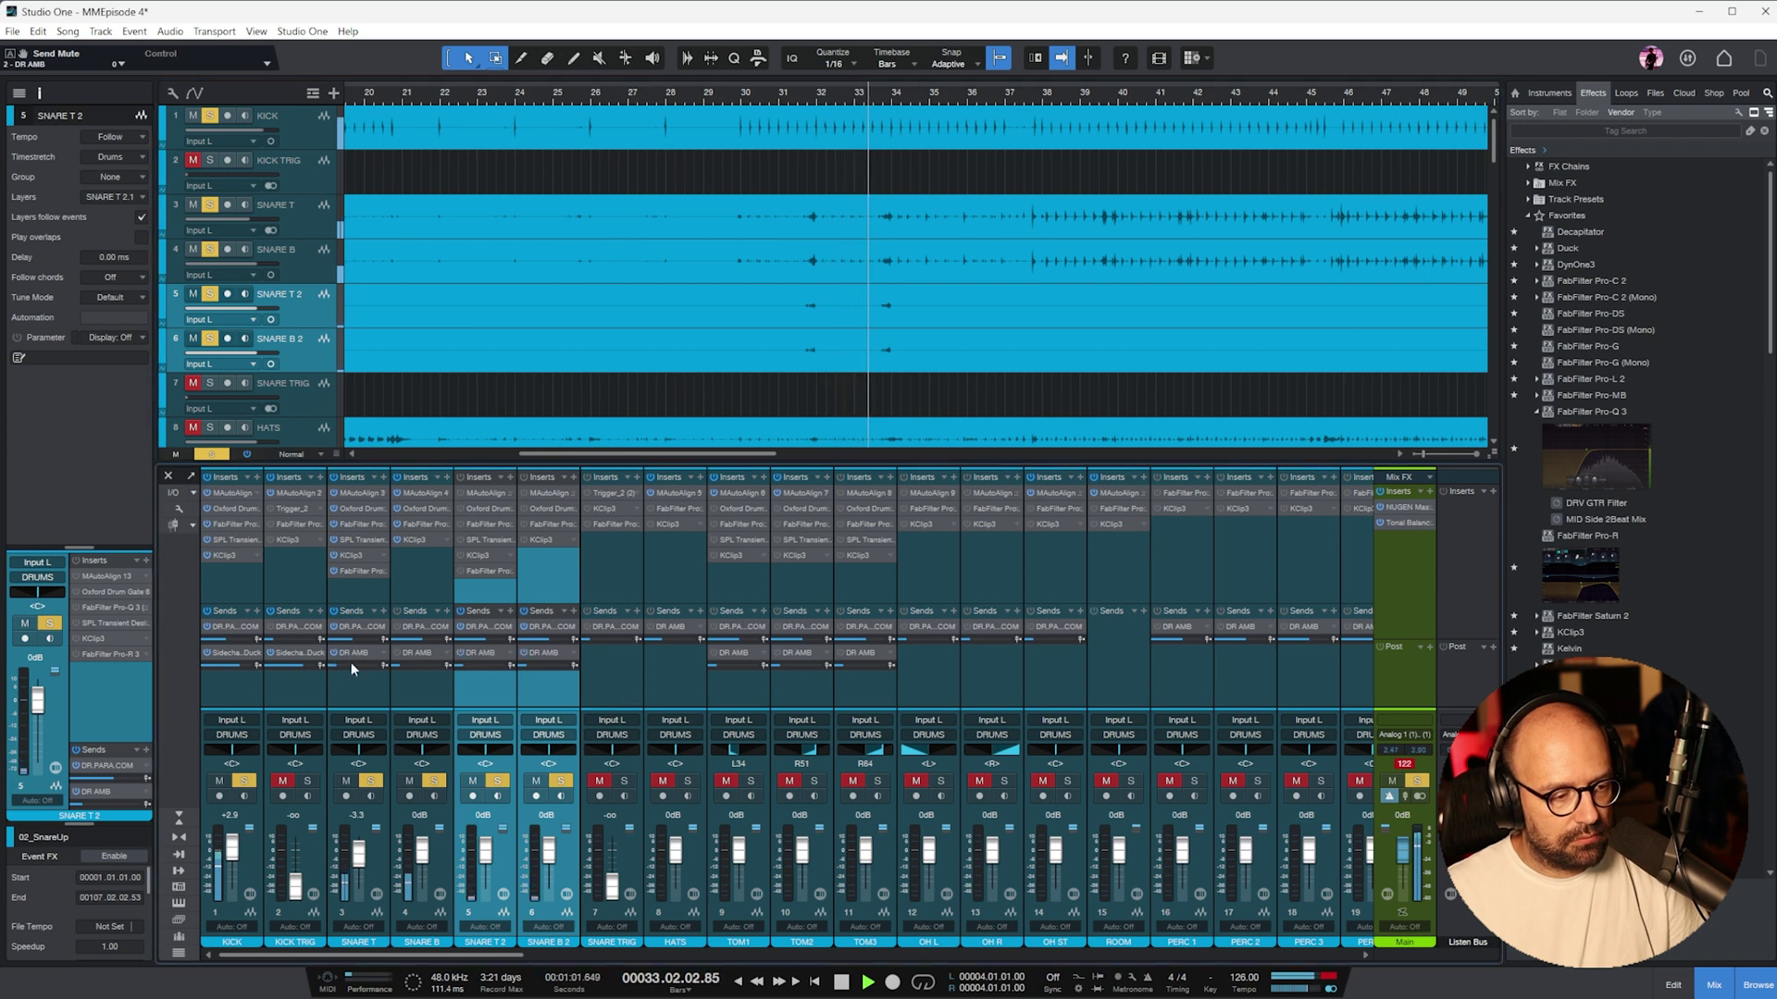
{"action": "left_click_drag", "start_coordinate": [352, 668], "coordinate": [361, 665]}
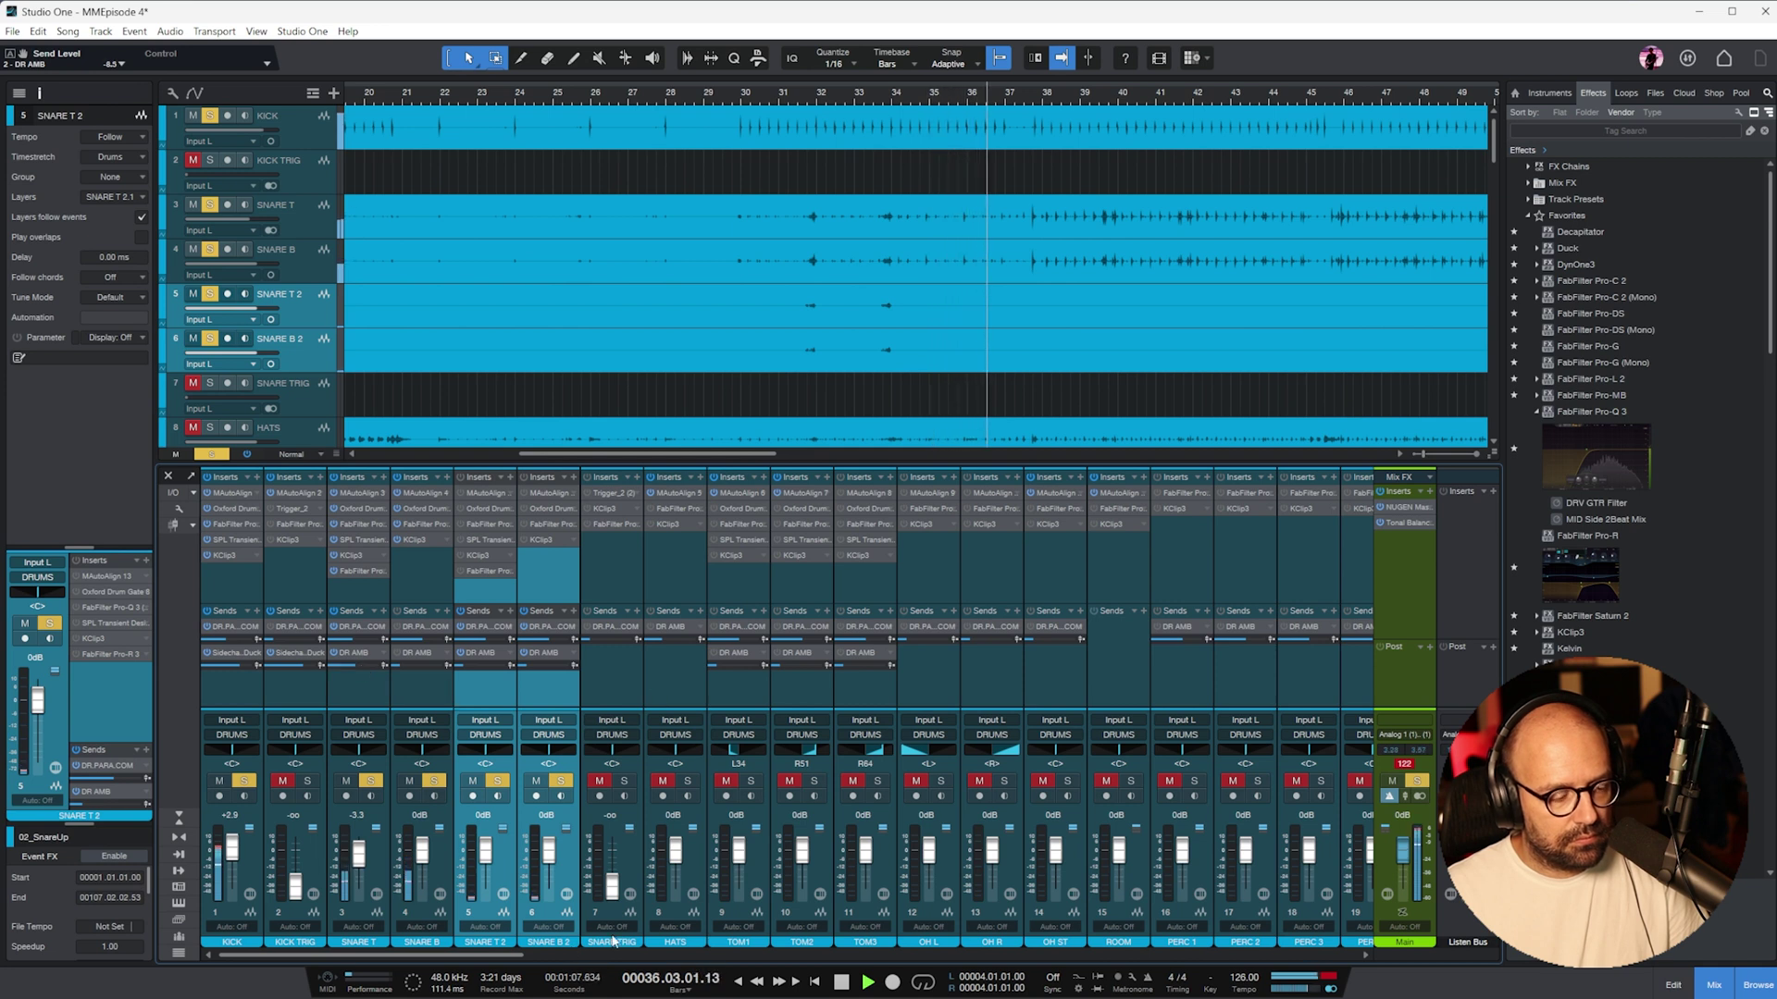
- Solo only the HATS track and pan it left to L82
{"action": "left_click", "coordinate": [633, 571]}
{"action": "left_click", "coordinate": [658, 552]}
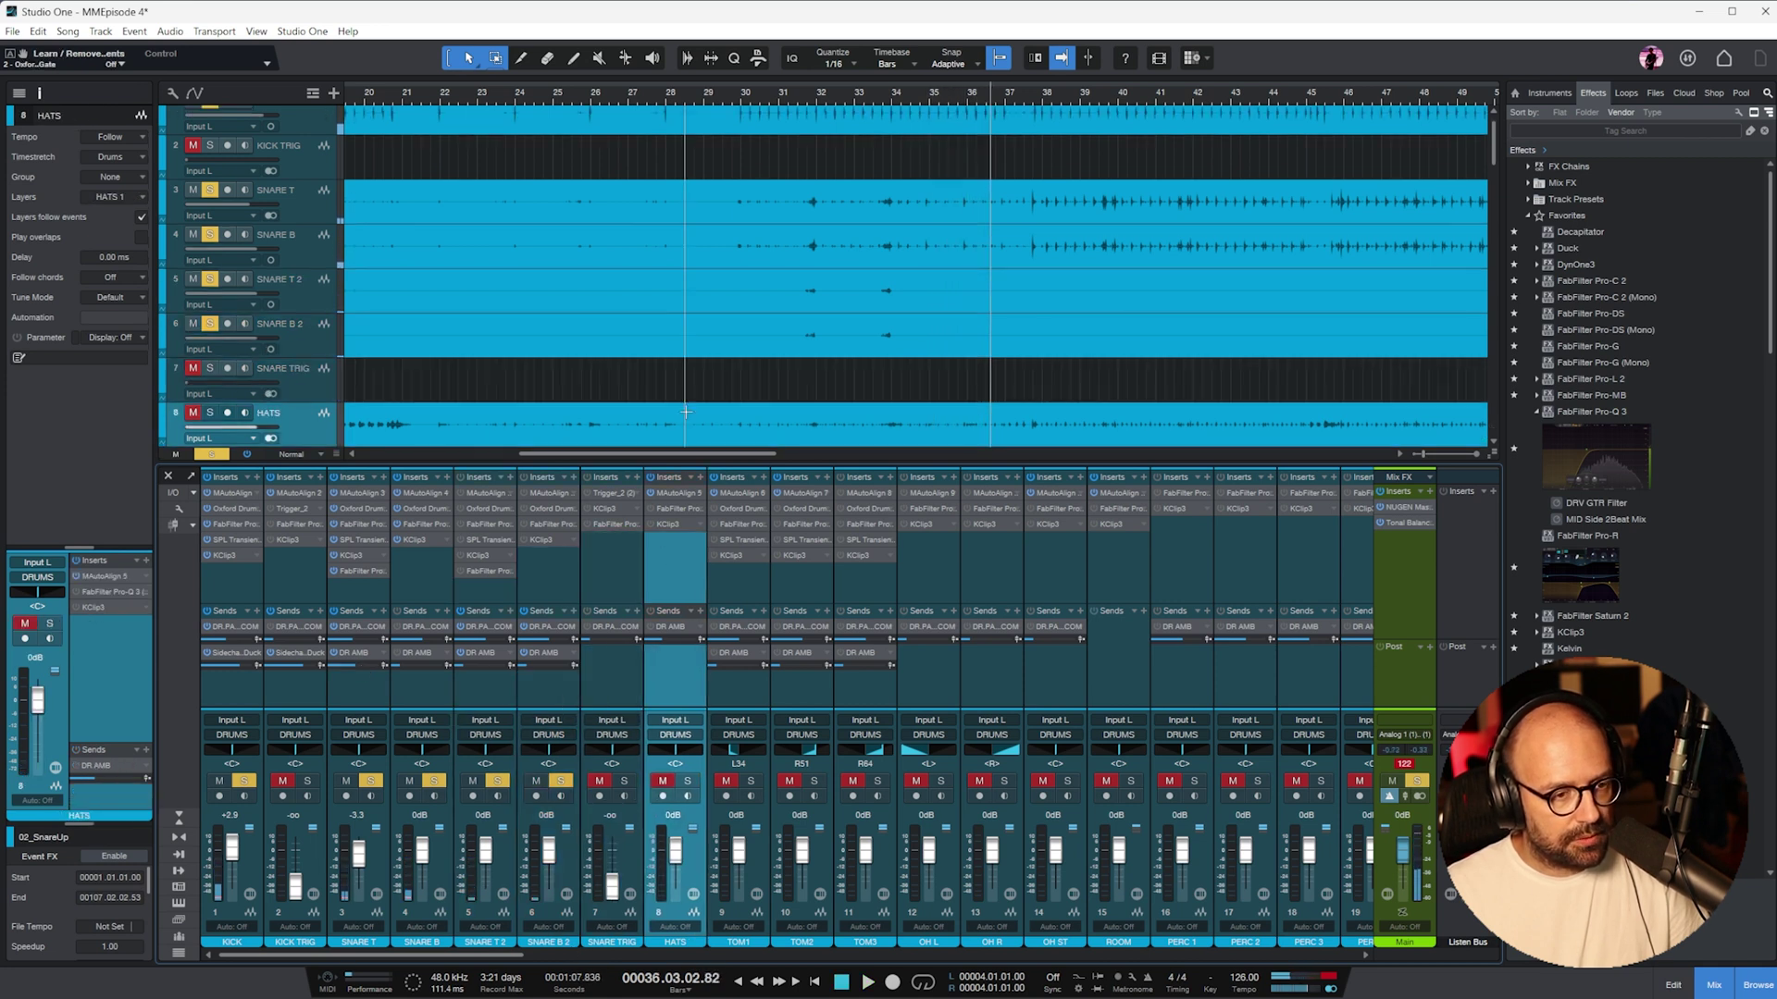
{"action": "scroll", "coordinate": [884, 272], "scroll_direction": "down", "scroll_amount": 2}
{"action": "key", "text": "shift+f"}
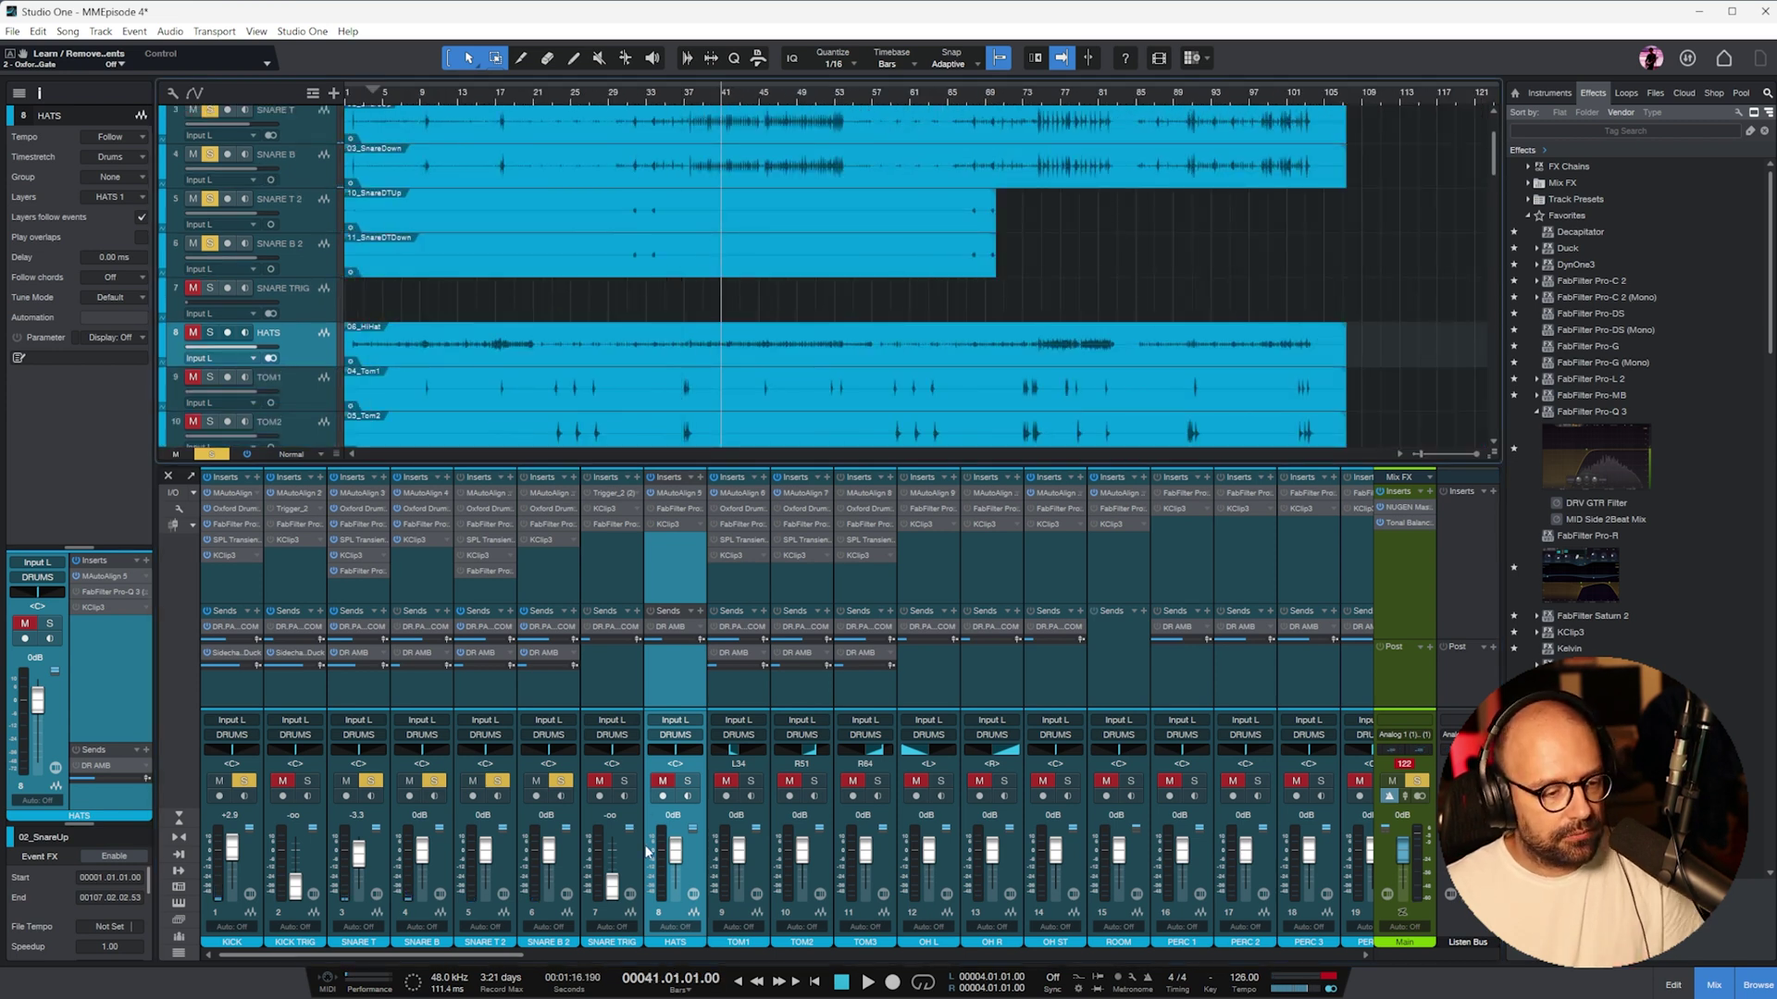
{"action": "left_click", "coordinate": [688, 785]}
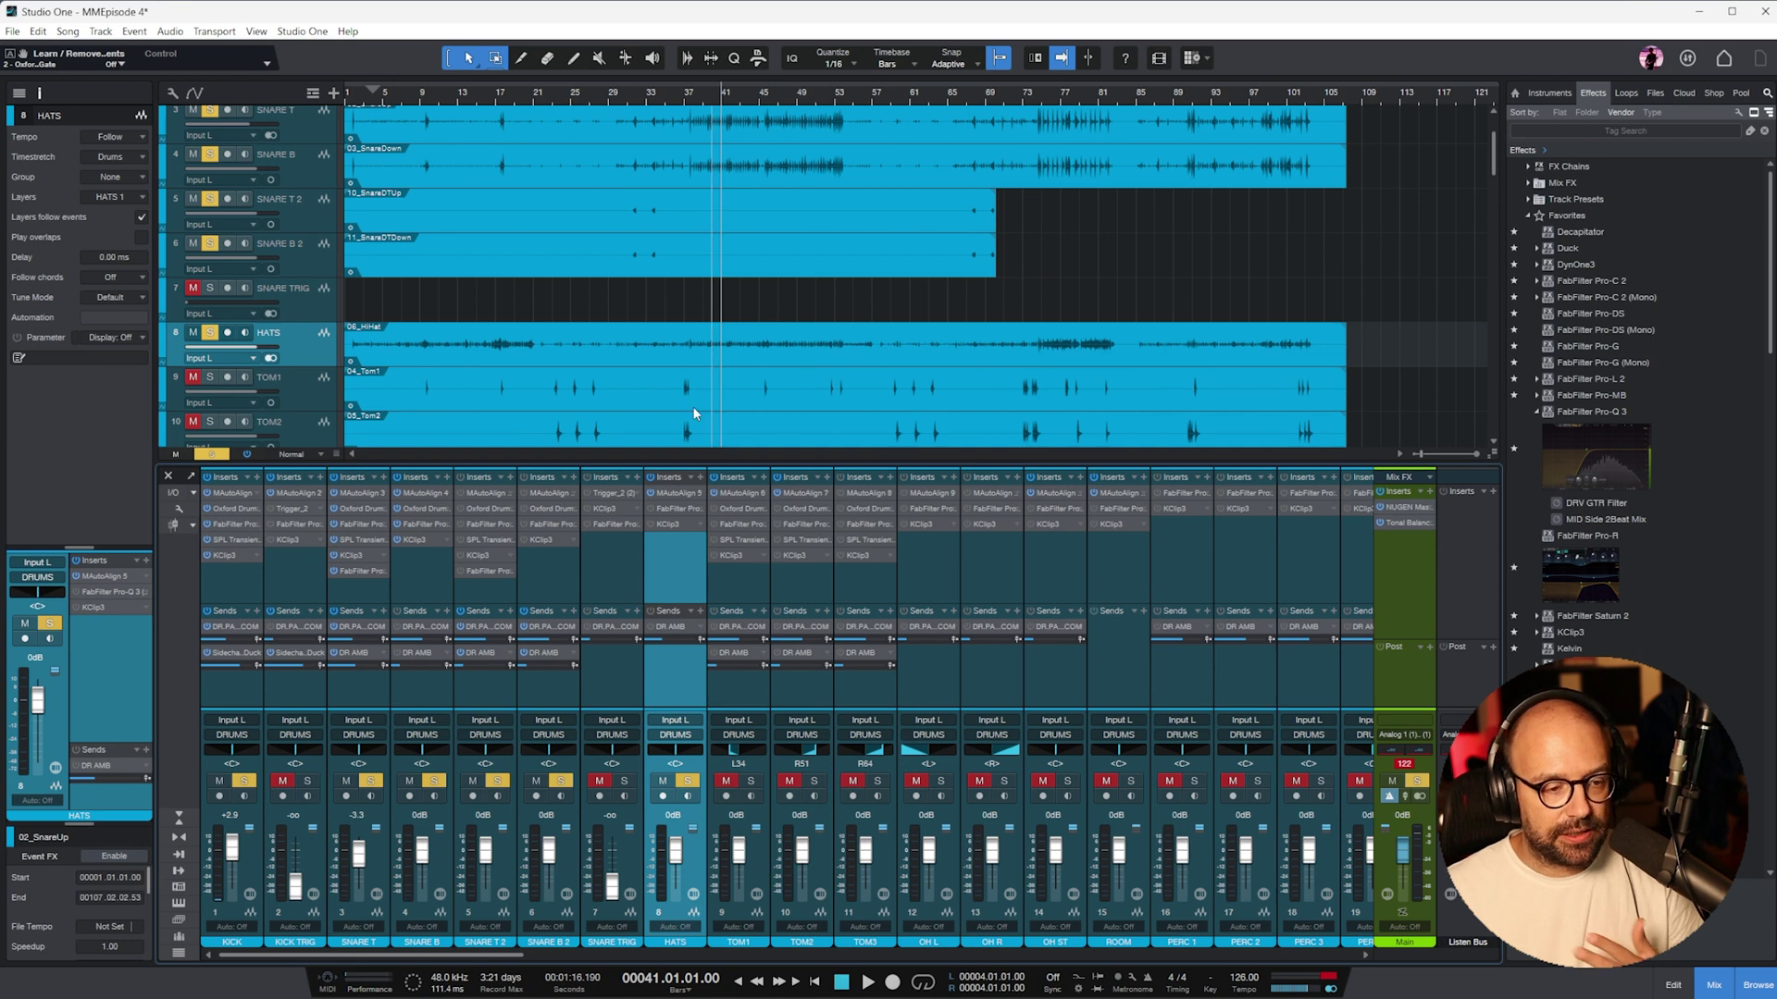
{"action": "key", "text": "space"}
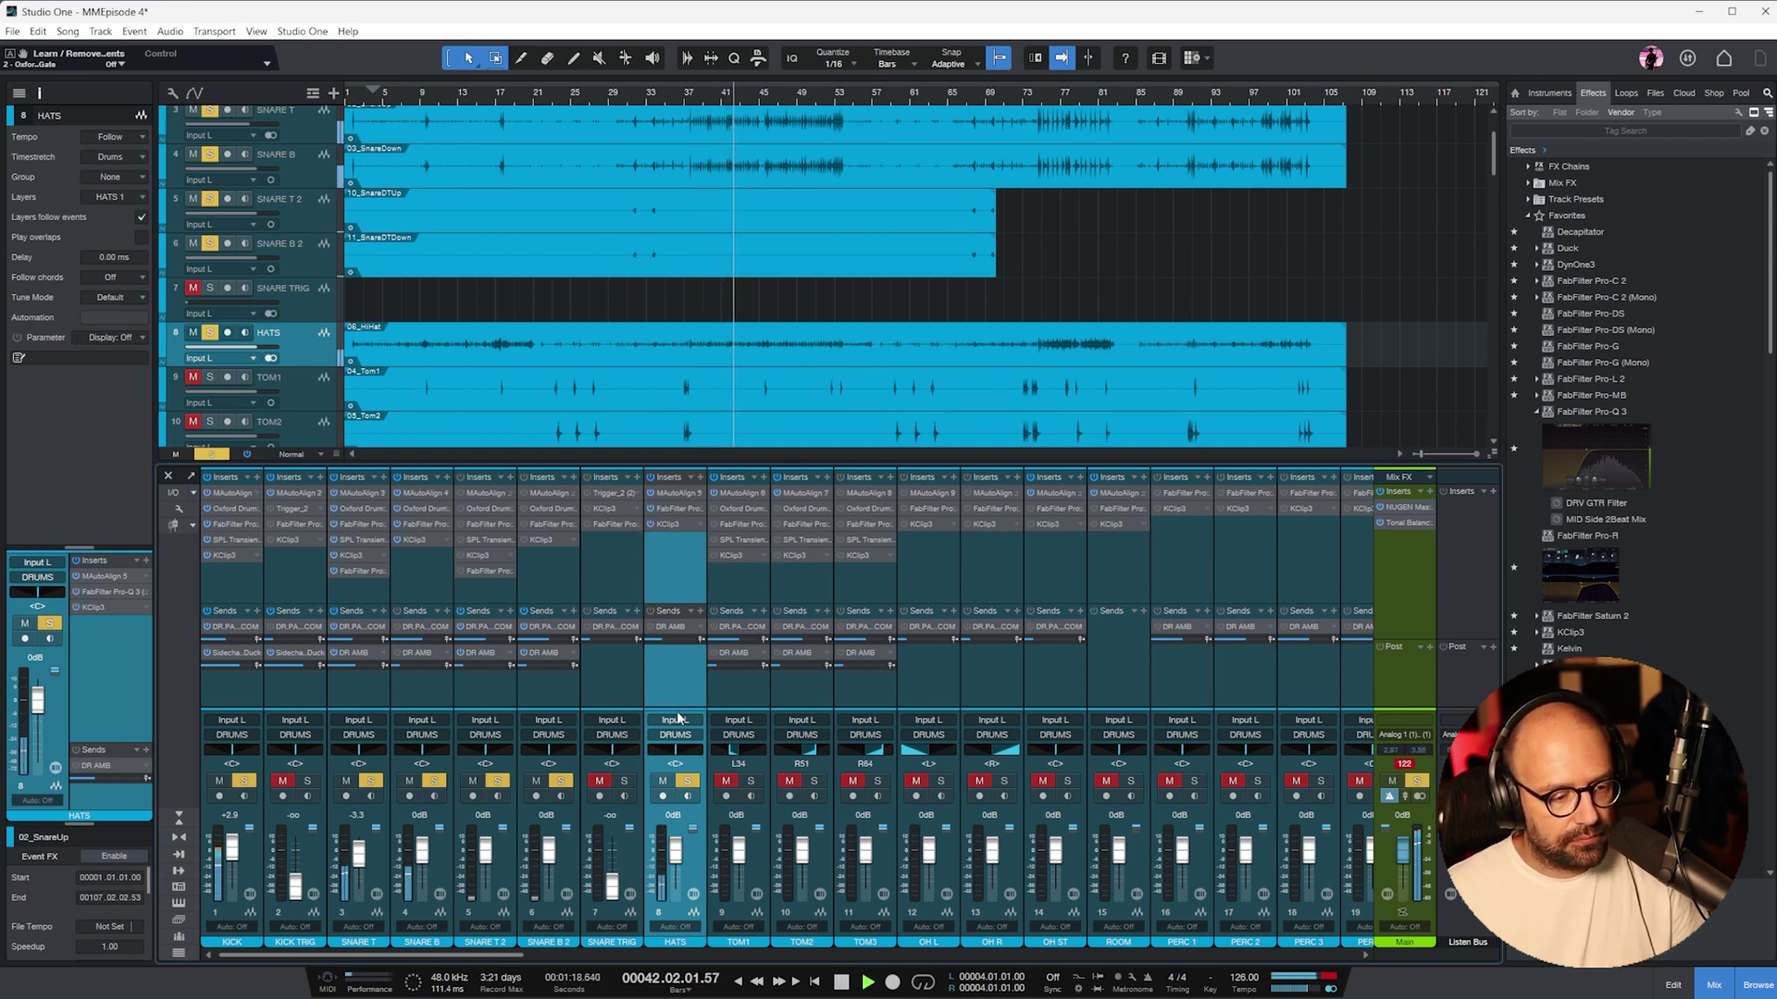
{"action": "left_click", "coordinate": [1421, 793]}
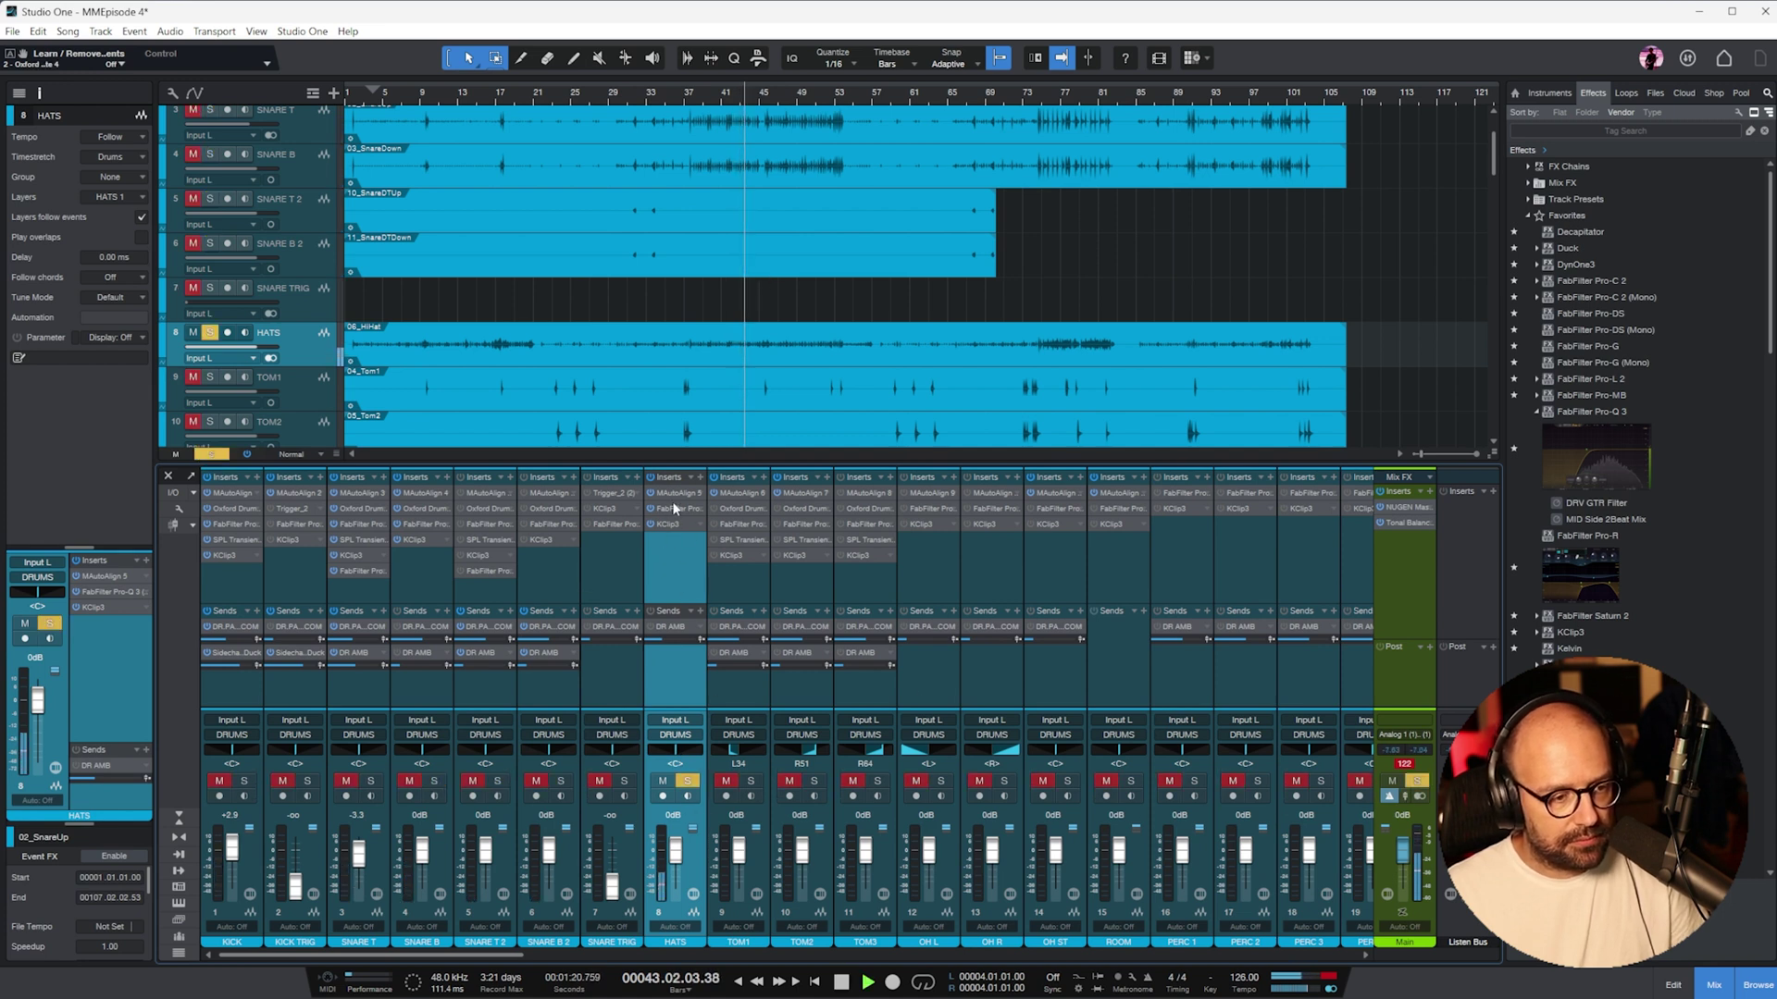
{"action": "left_click", "coordinate": [814, 99]}
{"action": "left_click_drag", "start_coordinate": [674, 750], "coordinate": [653, 754]}
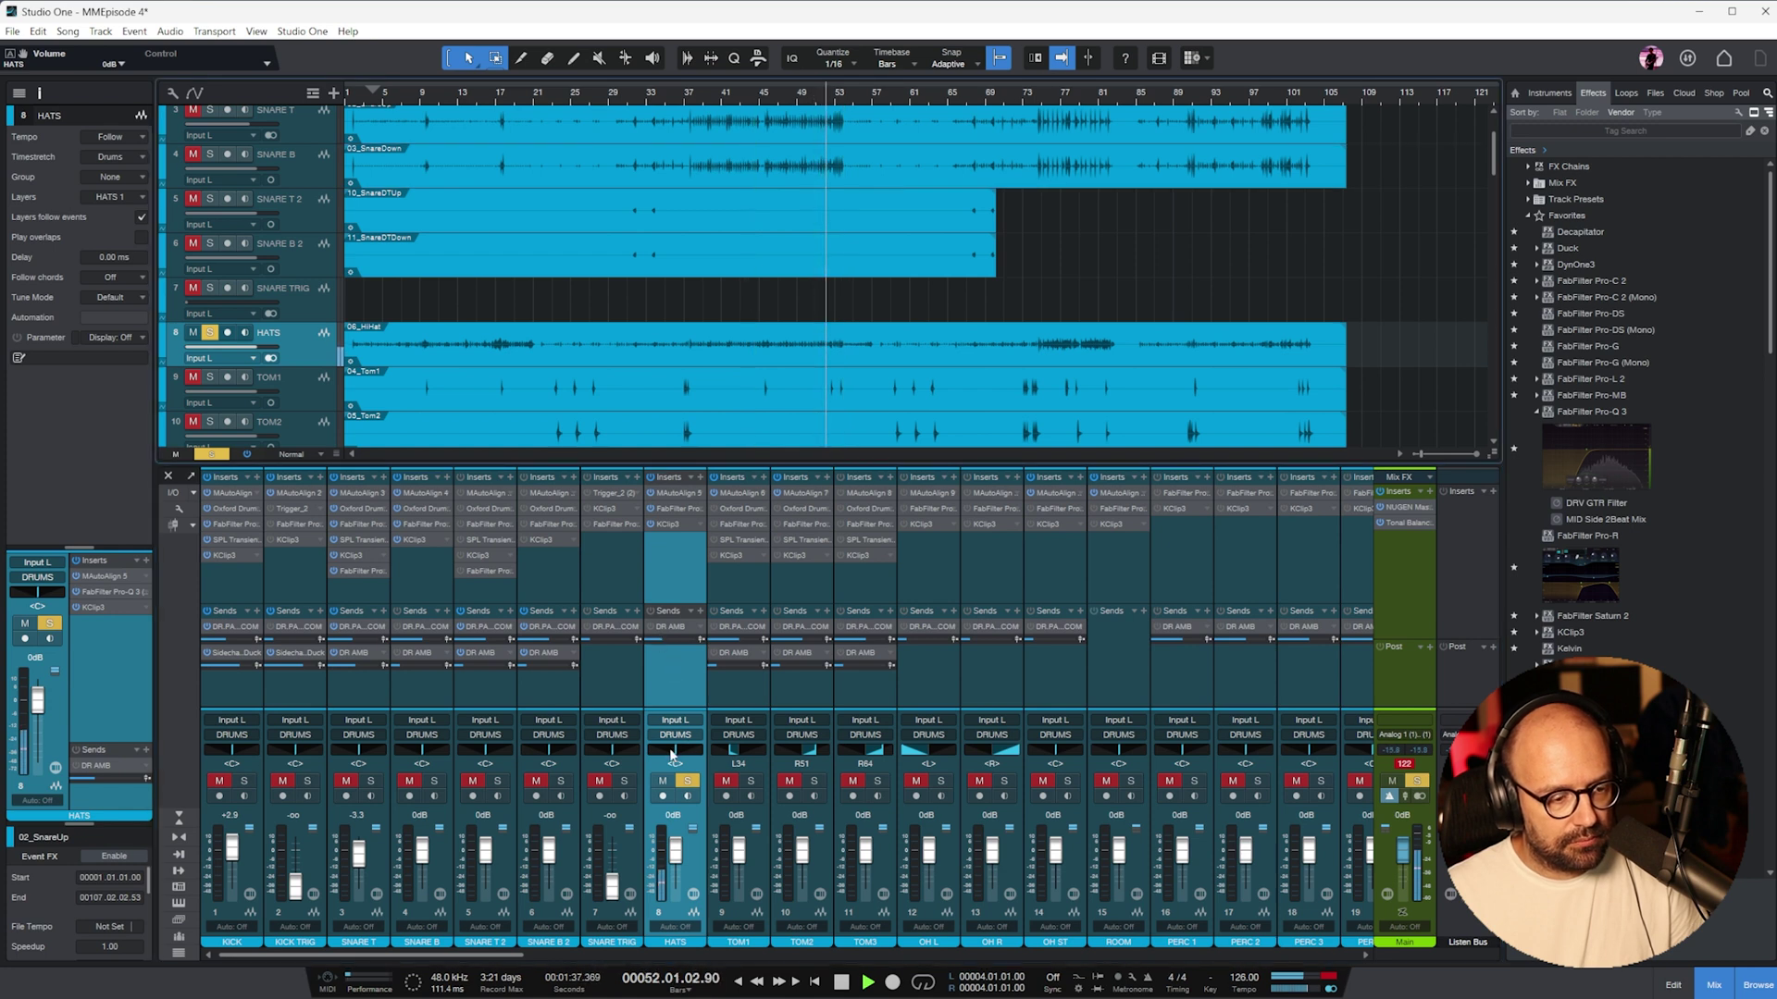
- Activate Pro-Q 3 on HATS, add a 12 dB/oct low cut at about 464 Hz, and play a section near bar 78
{"action": "left_click", "coordinate": [674, 510]}
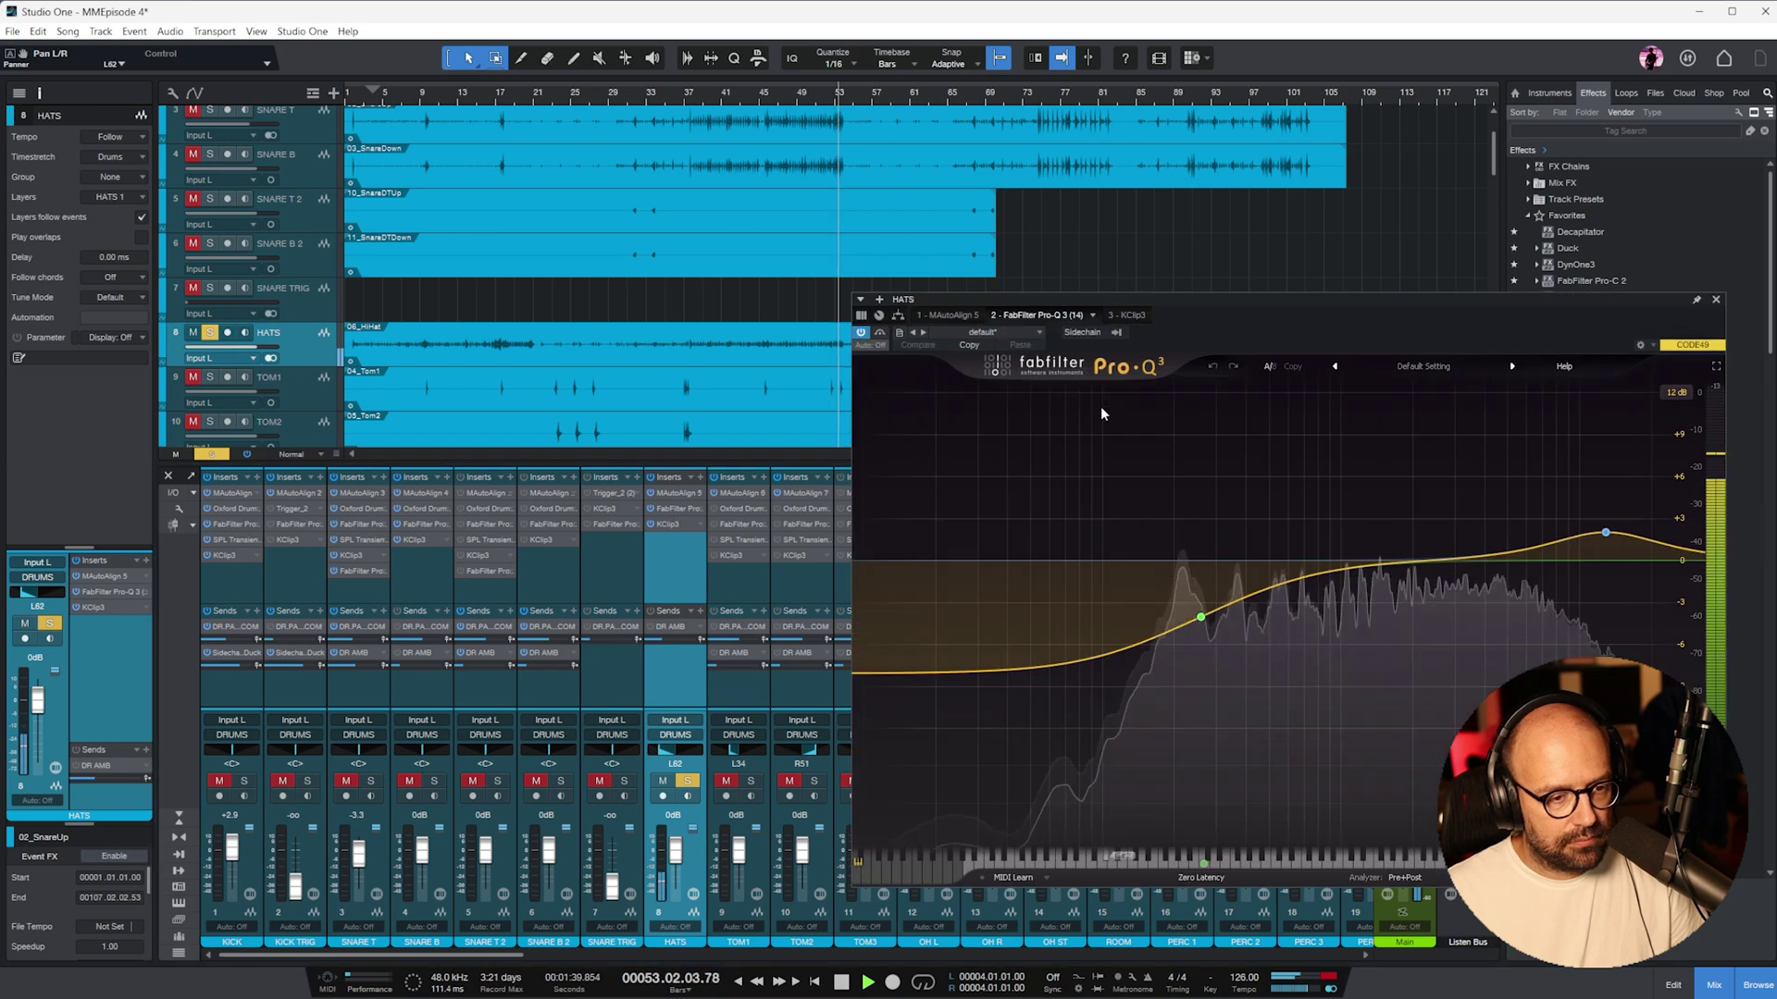
{"action": "double_click", "coordinate": [896, 666]}
{"action": "left_click_drag", "start_coordinate": [897, 667], "coordinate": [1261, 560]}
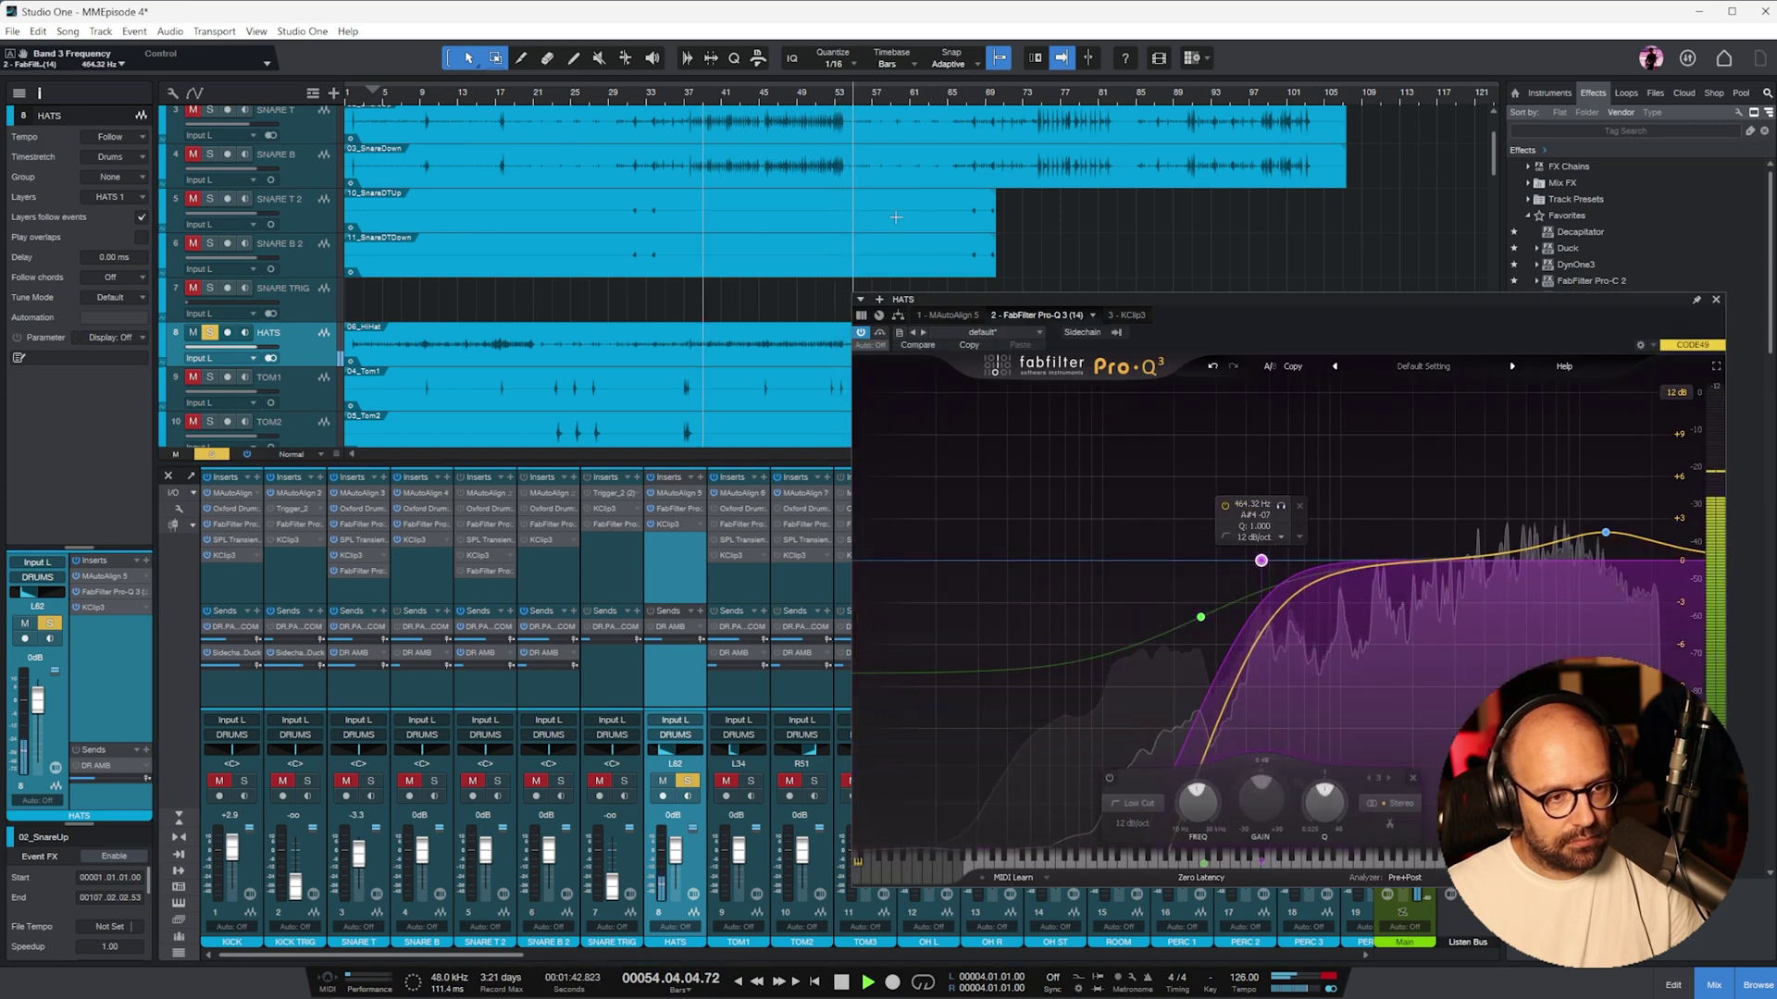
{"action": "left_click", "coordinate": [1069, 104]}
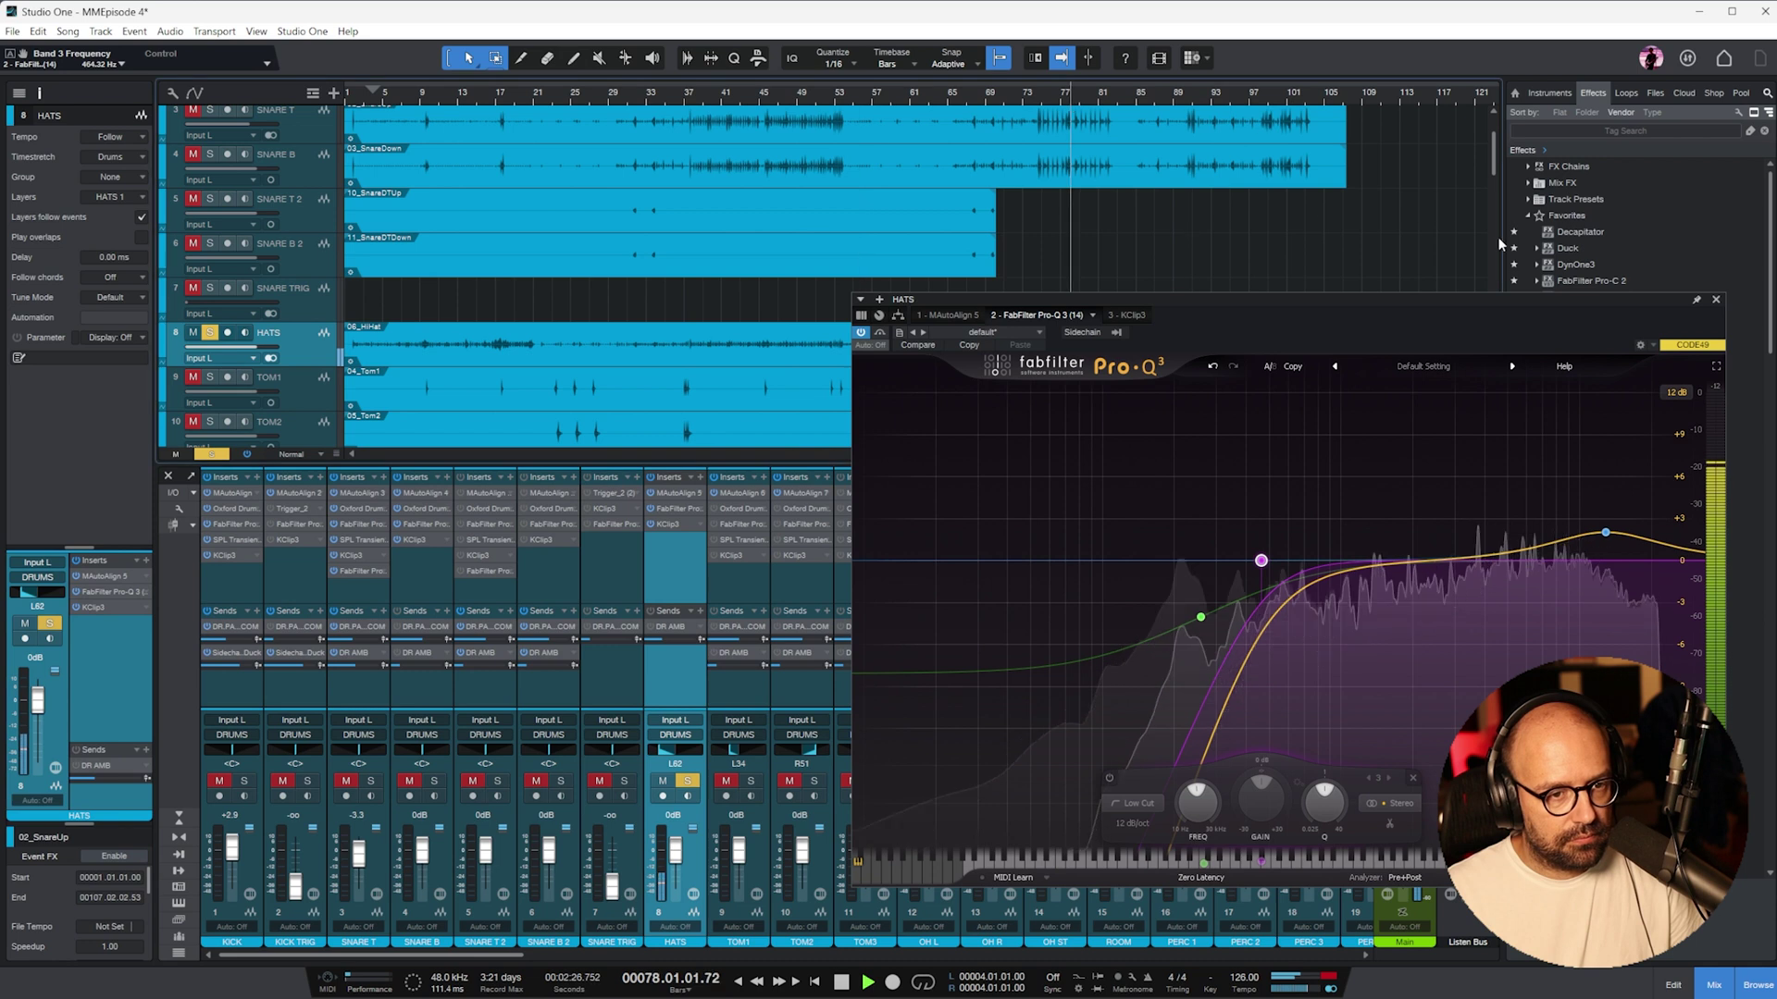
- Solo all tracks from KICK through HATS together and listen to the combined drums up to about bar 83
{"action": "left_click", "coordinate": [658, 865]}
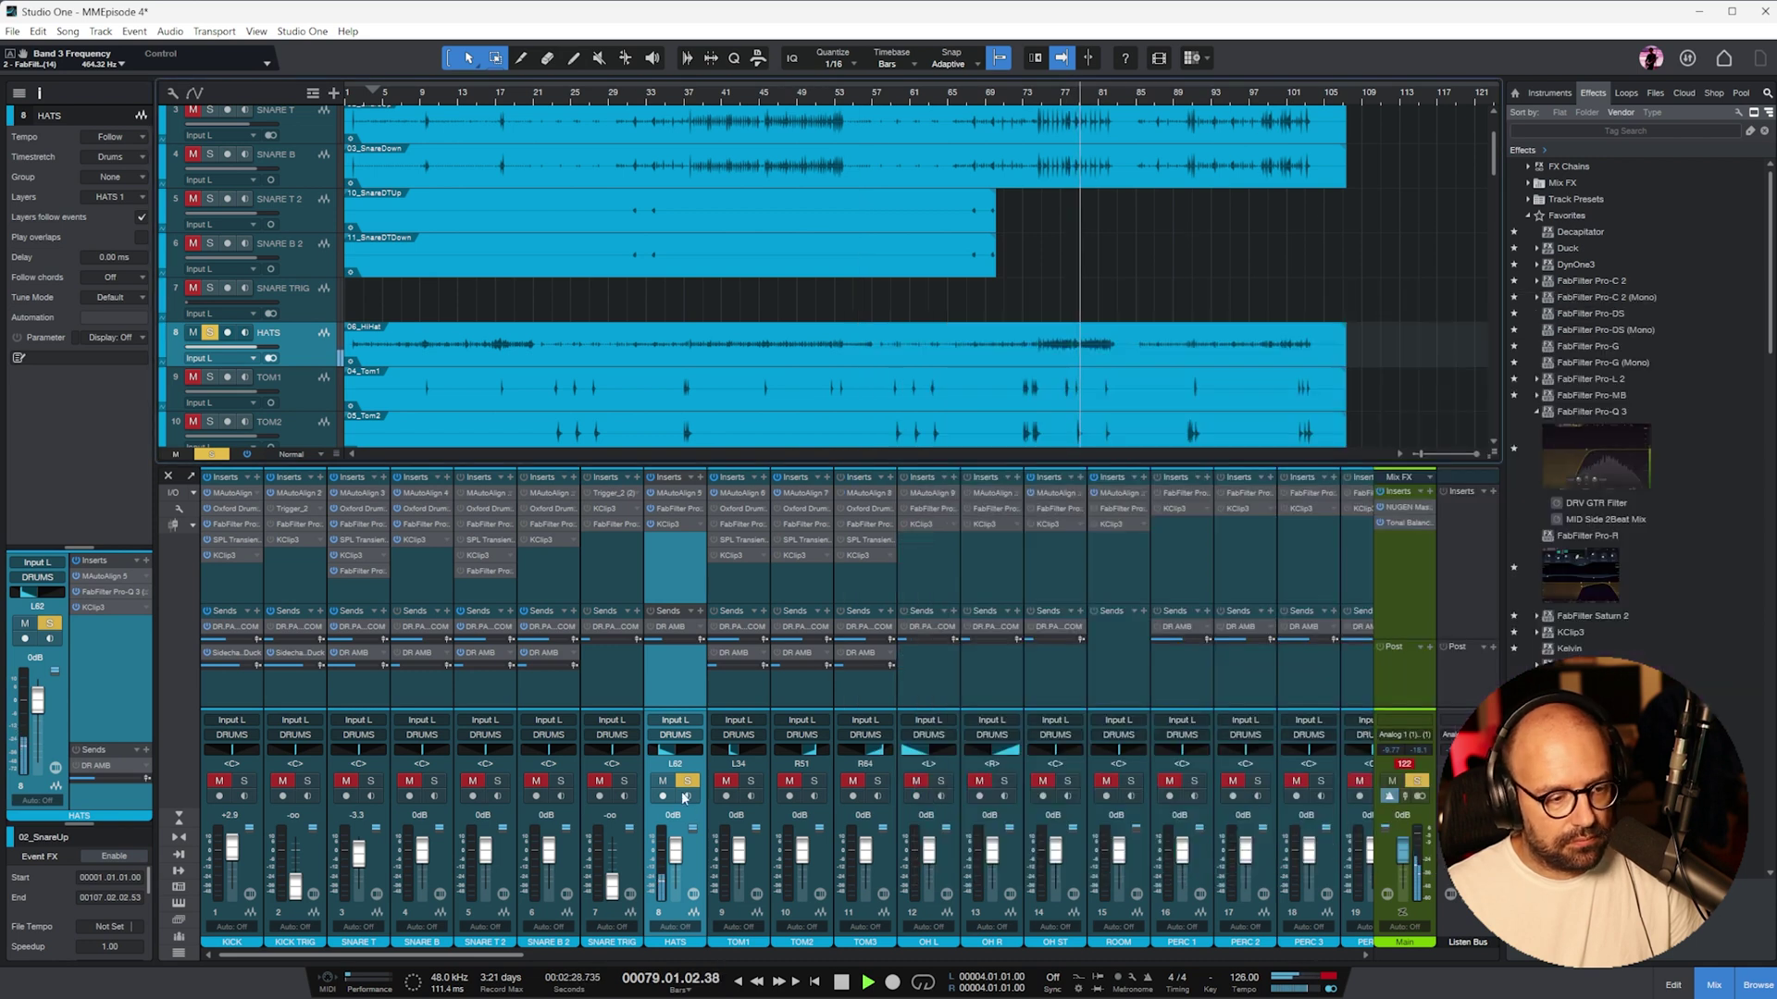
{"action": "left_click", "coordinate": [235, 679], "text": "shift"}
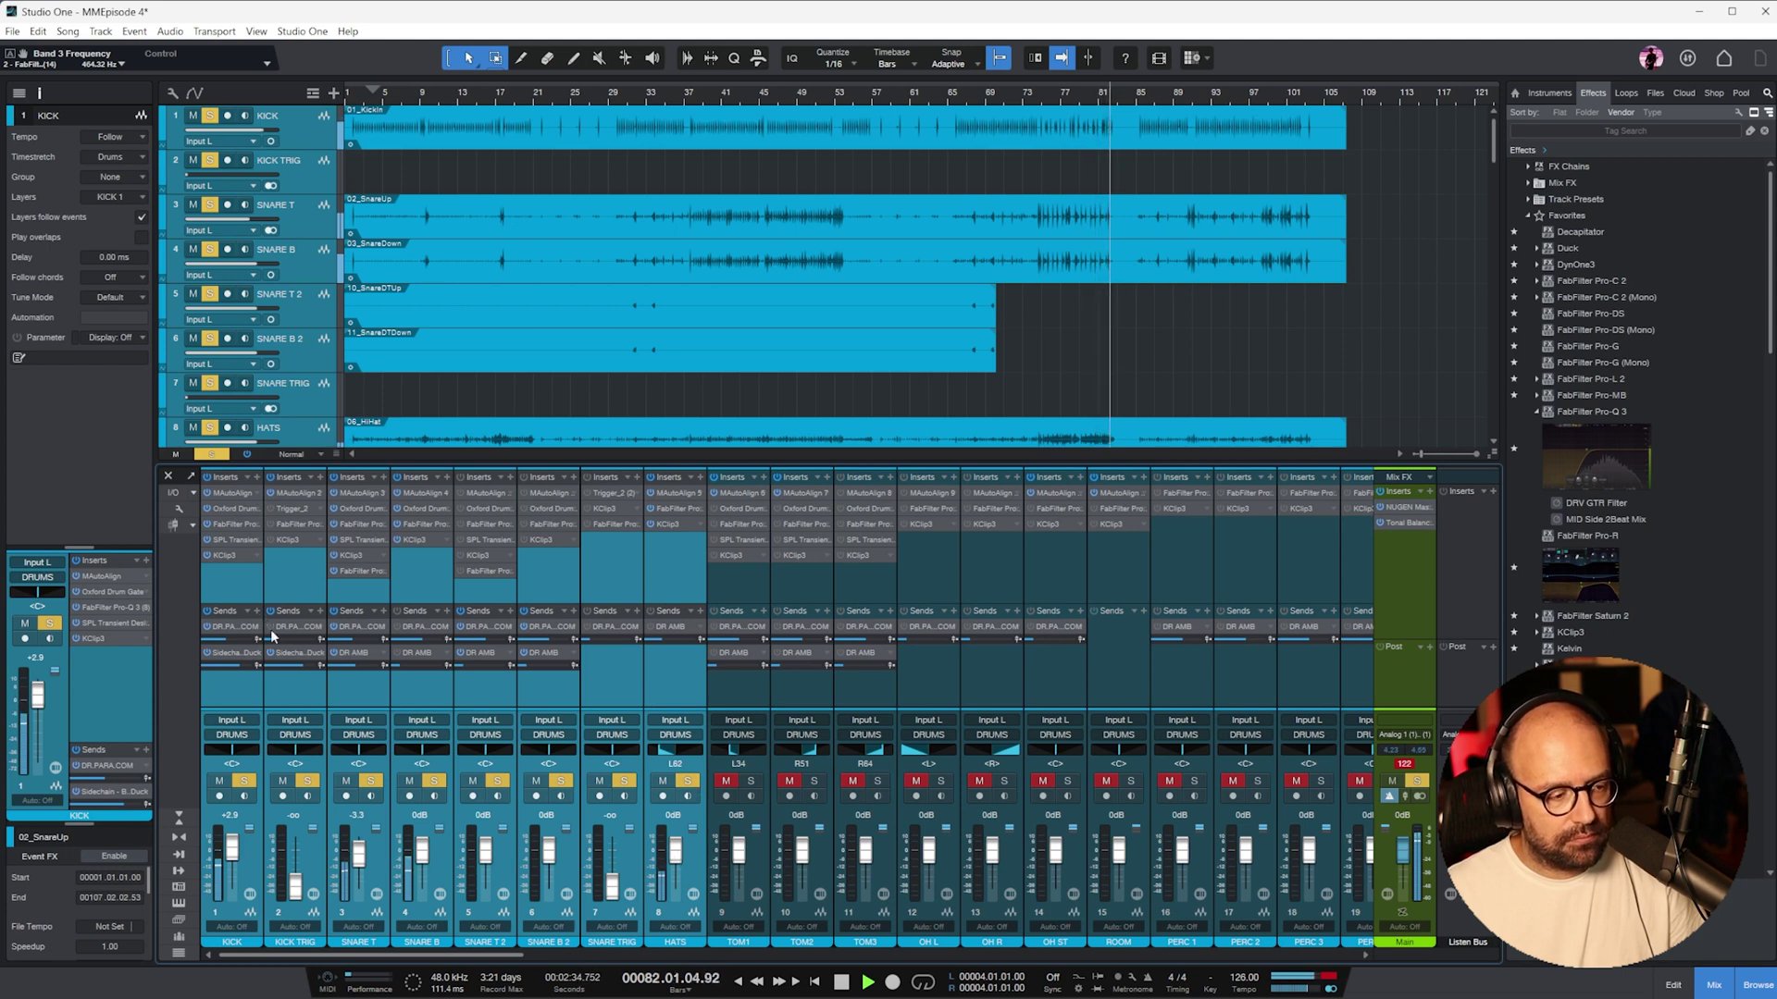
{"action": "key", "text": "space"}
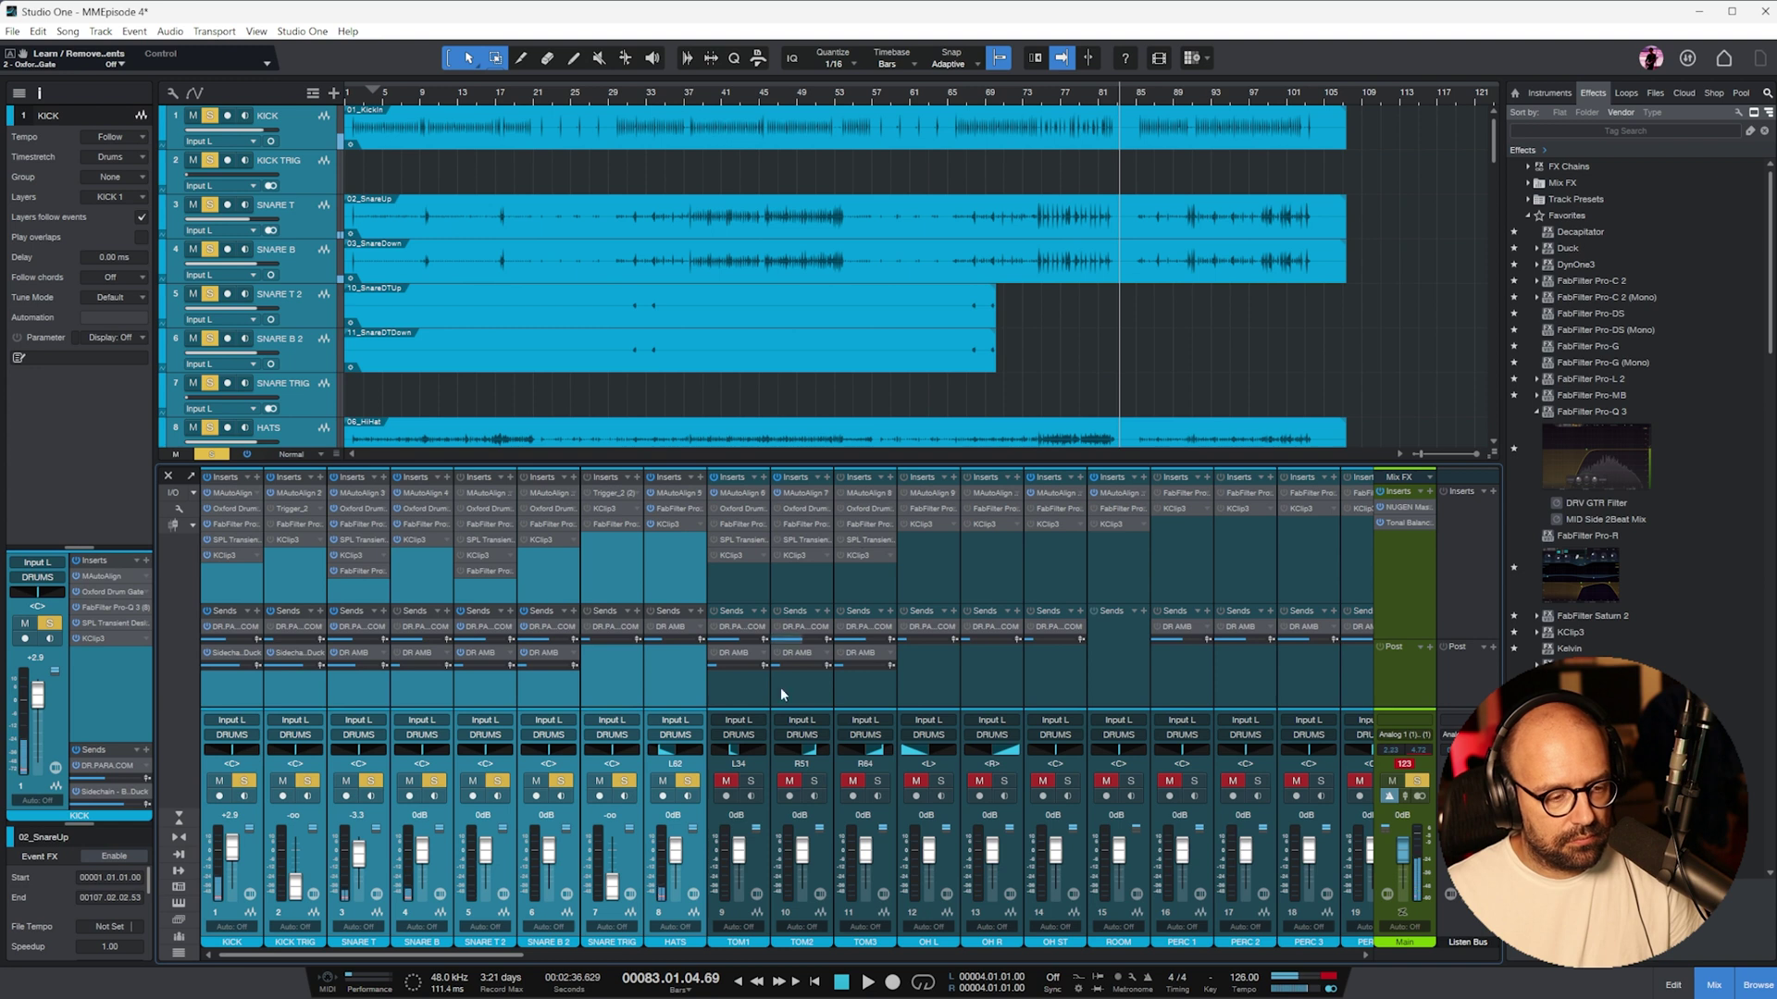
- Add TOM1 and TOM2 to the soloed drums and place the playhead at bar 59, just before their hits
{"action": "left_click", "coordinate": [768, 592]}
{"action": "left_click", "coordinate": [801, 620]}
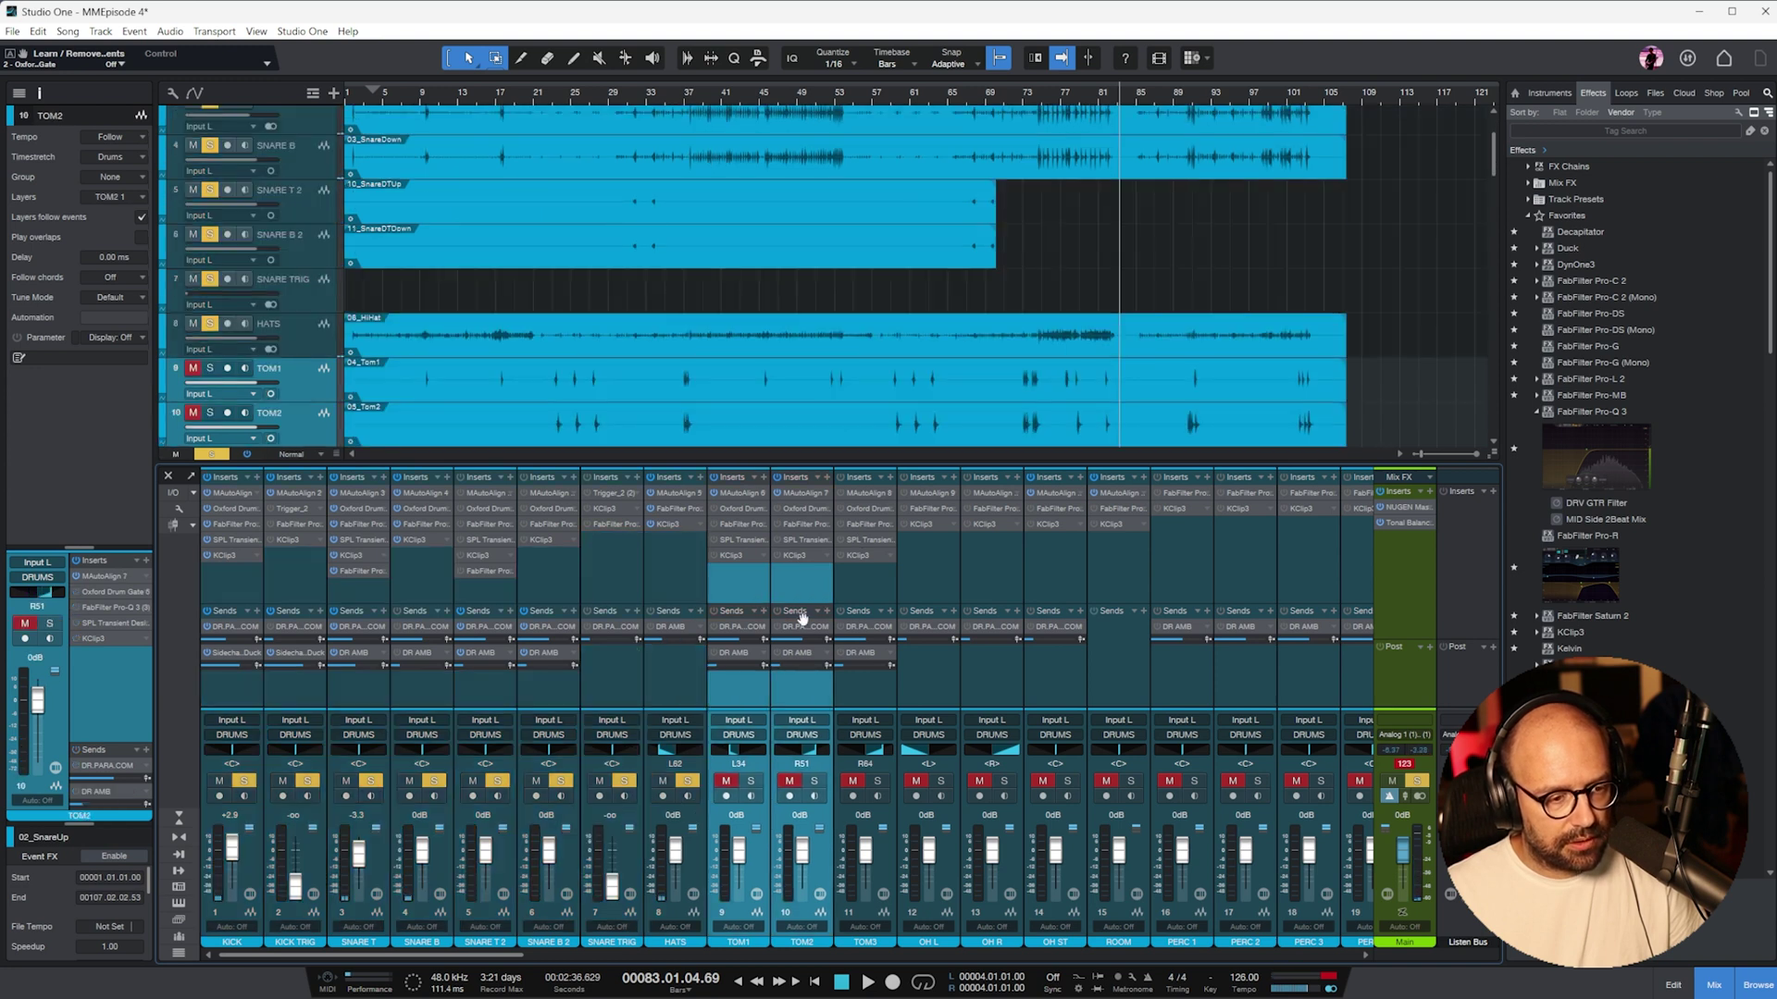
{"action": "left_click", "coordinate": [891, 92]}
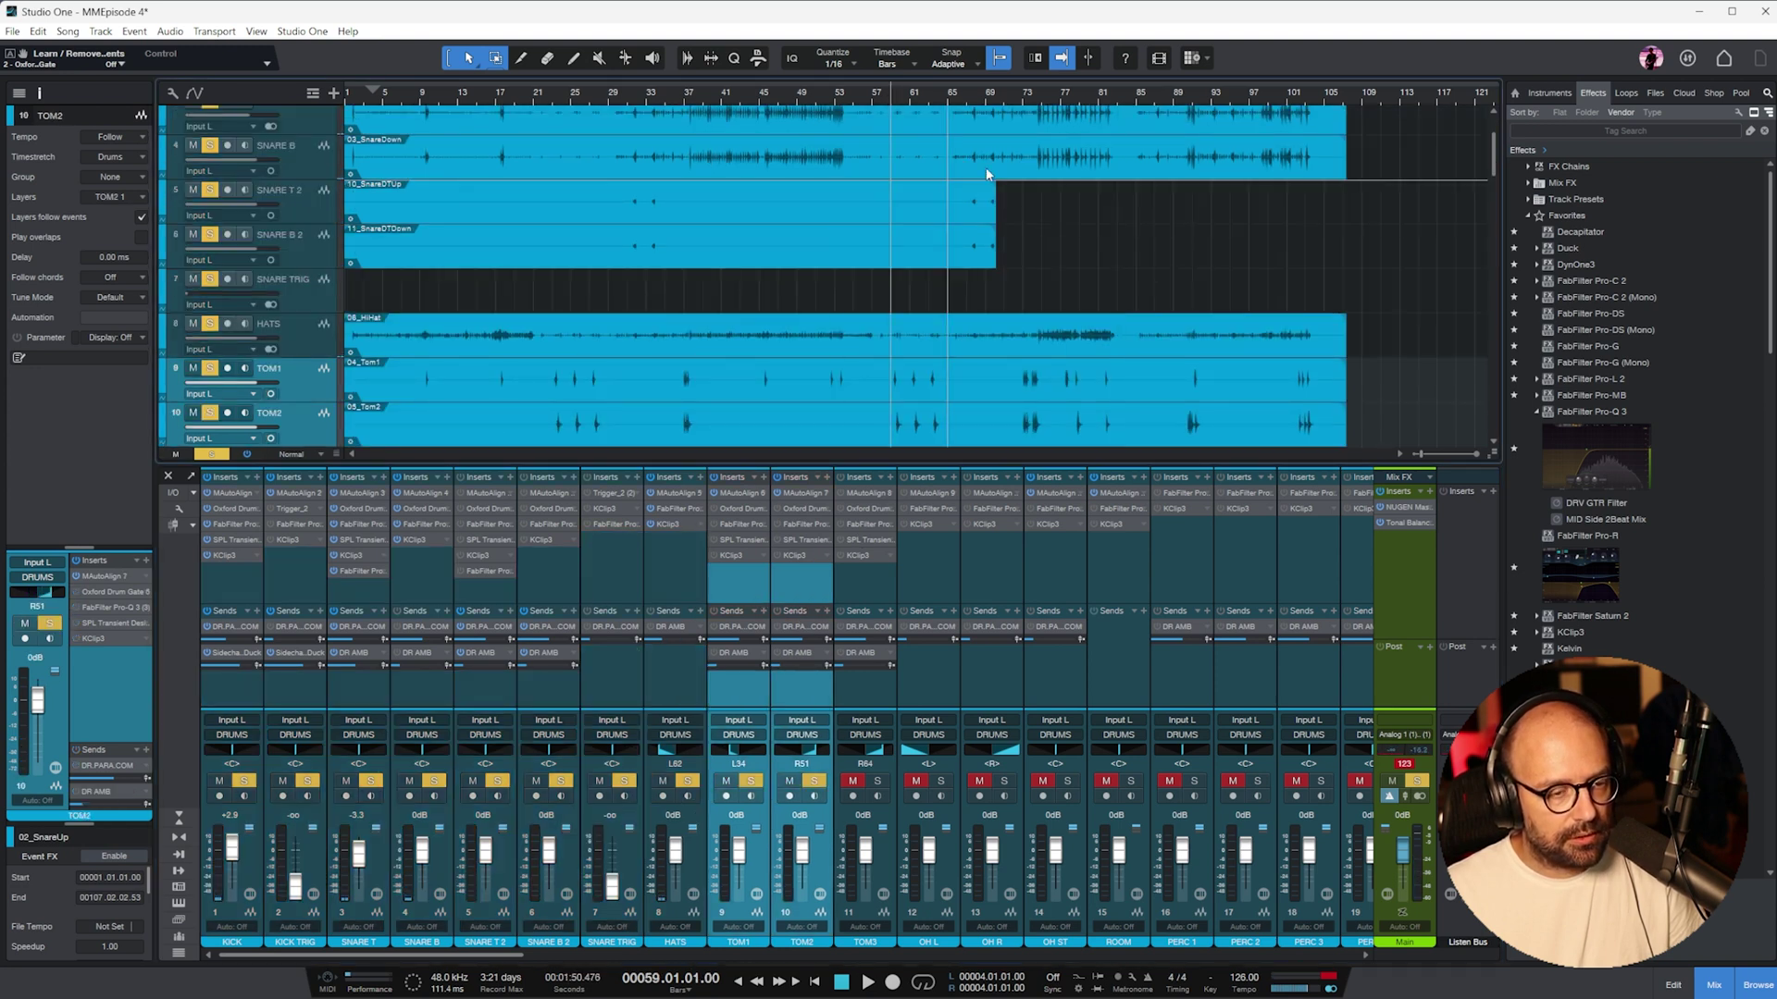
{"action": "key", "text": "e"}
{"action": "key", "text": "e"}
{"action": "key", "text": "e"}
{"action": "left_click", "coordinate": [733, 584]}
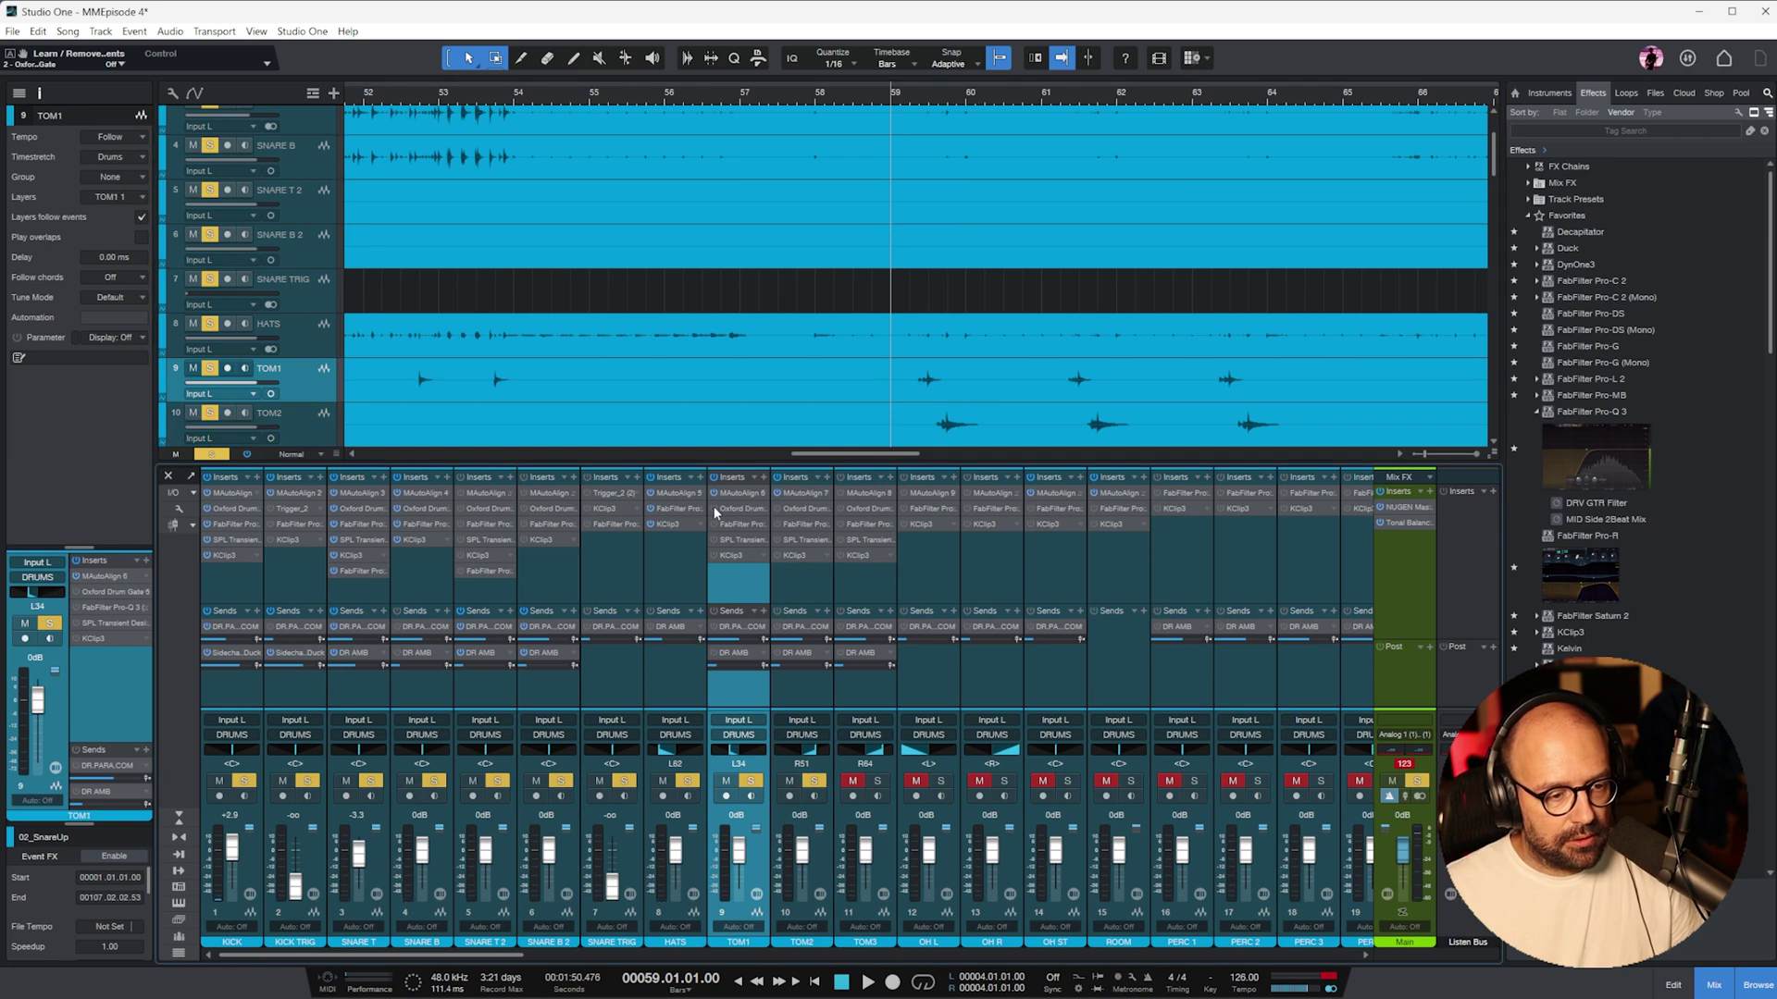
{"action": "key", "text": "w"}
{"action": "key", "text": "w"}
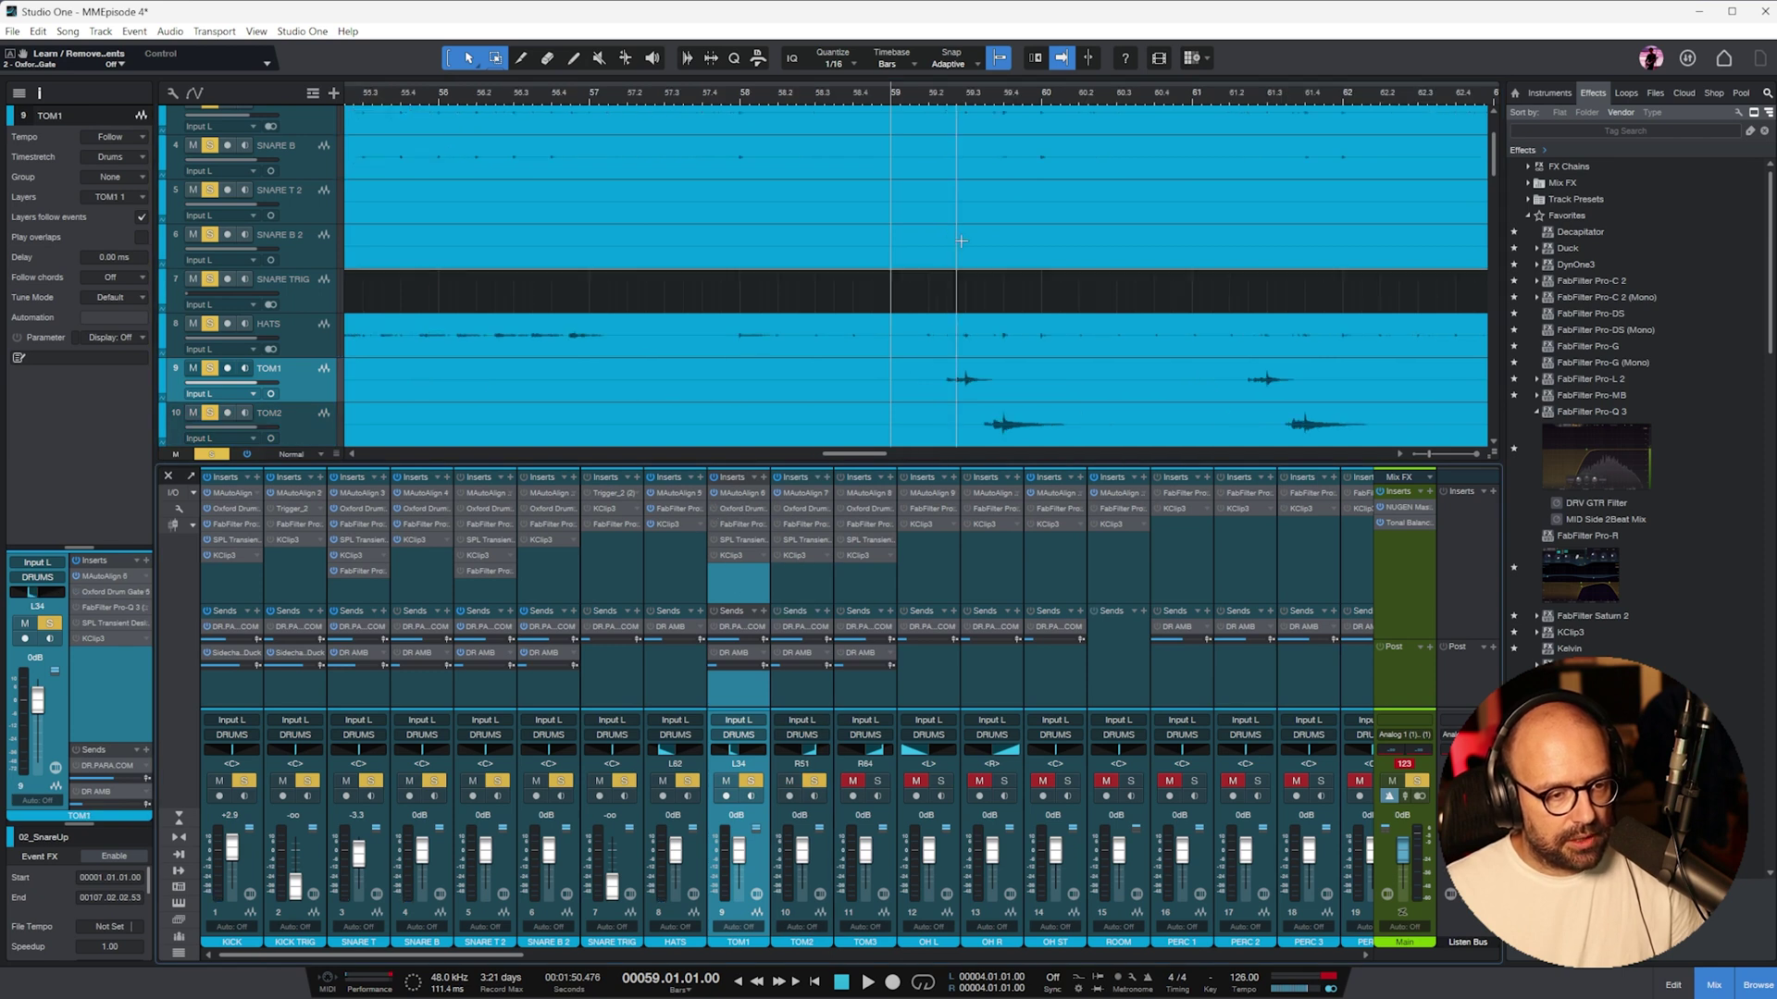
- Clear all solos, solo only TOM1 and TOM2, and play their hits after bar 59
{"action": "left_click", "coordinate": [1413, 783]}
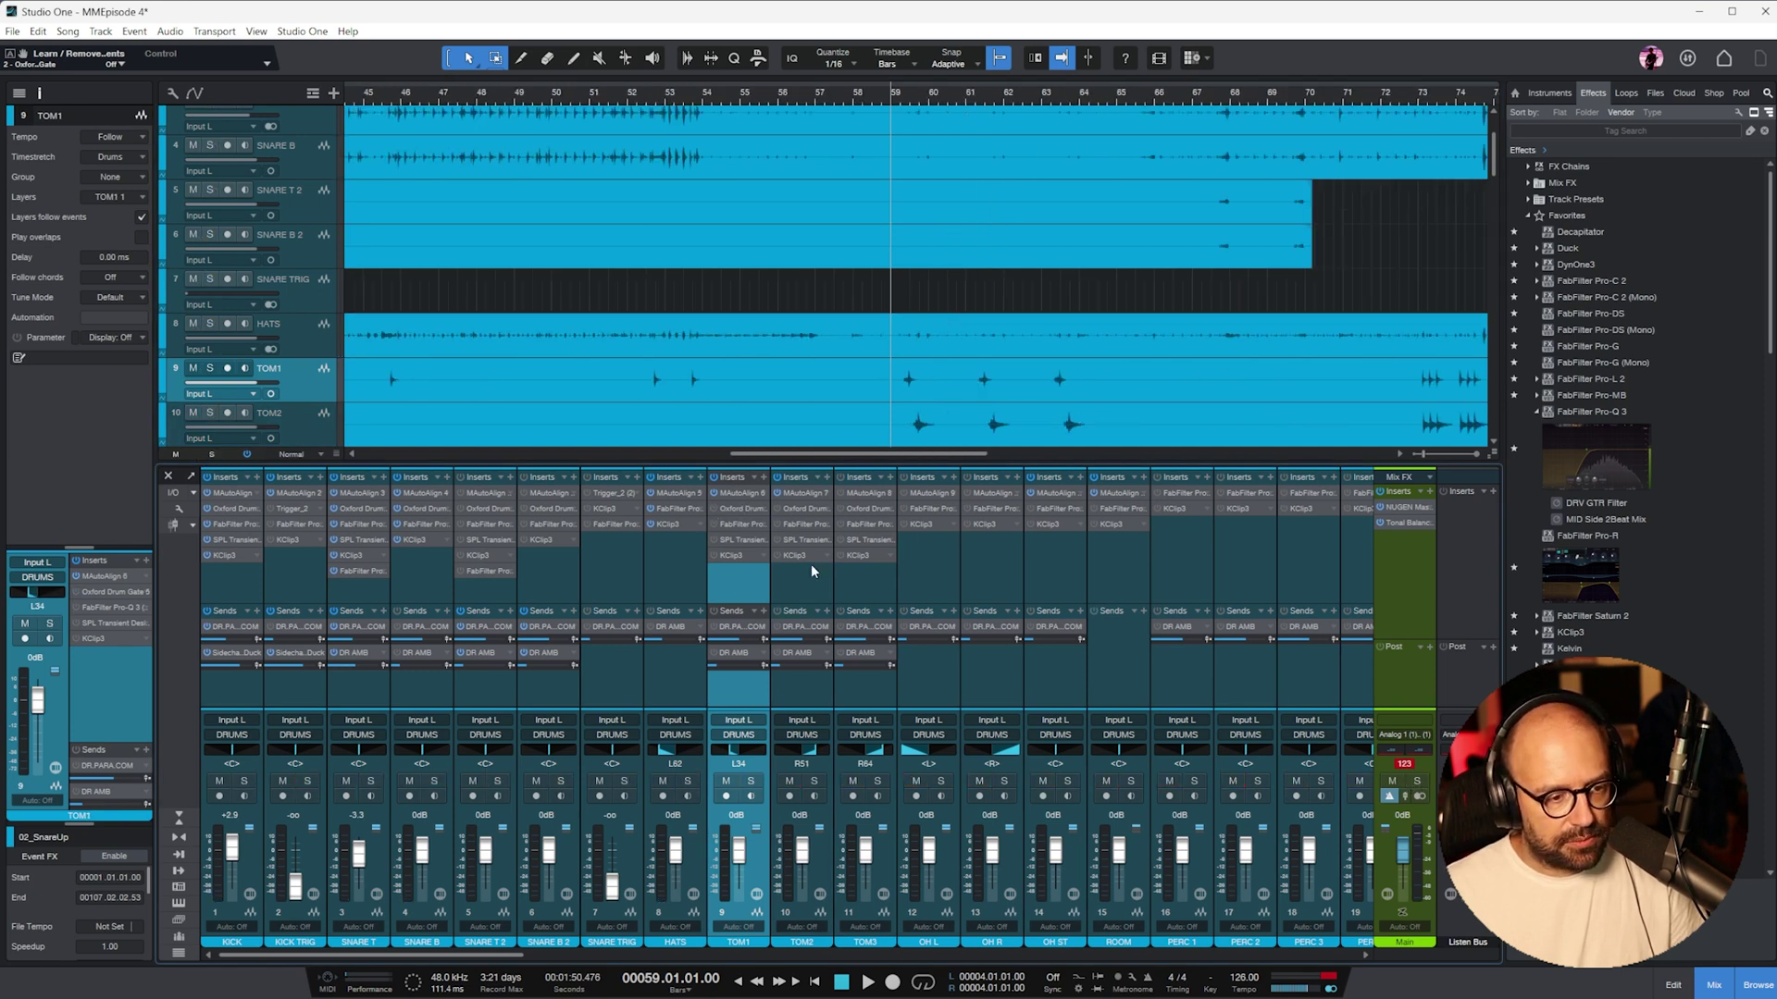
{"action": "key", "text": "e"}
{"action": "key", "text": "e"}
{"action": "key", "text": "e"}
{"action": "key", "text": "e"}
{"action": "left_click", "coordinate": [799, 653], "text": "ctrl"}
{"action": "key", "text": "s"}
{"action": "key", "text": "a"}
{"action": "key", "text": "s"}
{"action": "key", "text": "space"}
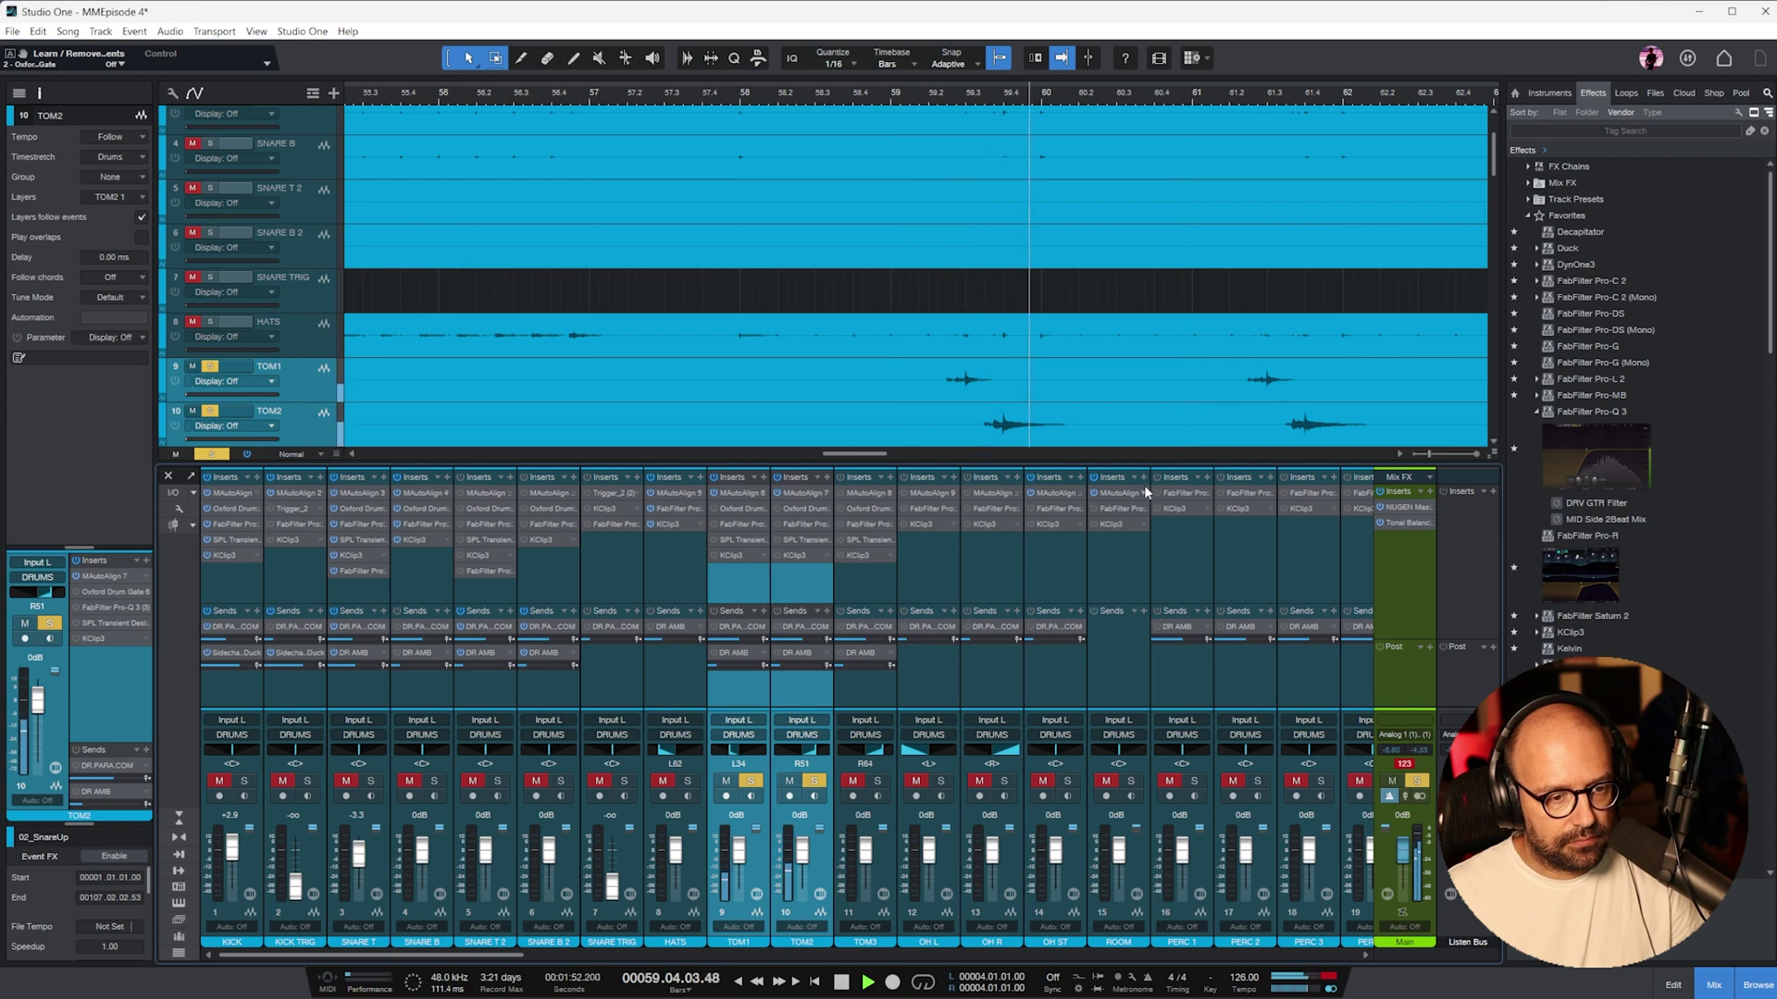
{"action": "key", "text": "space"}
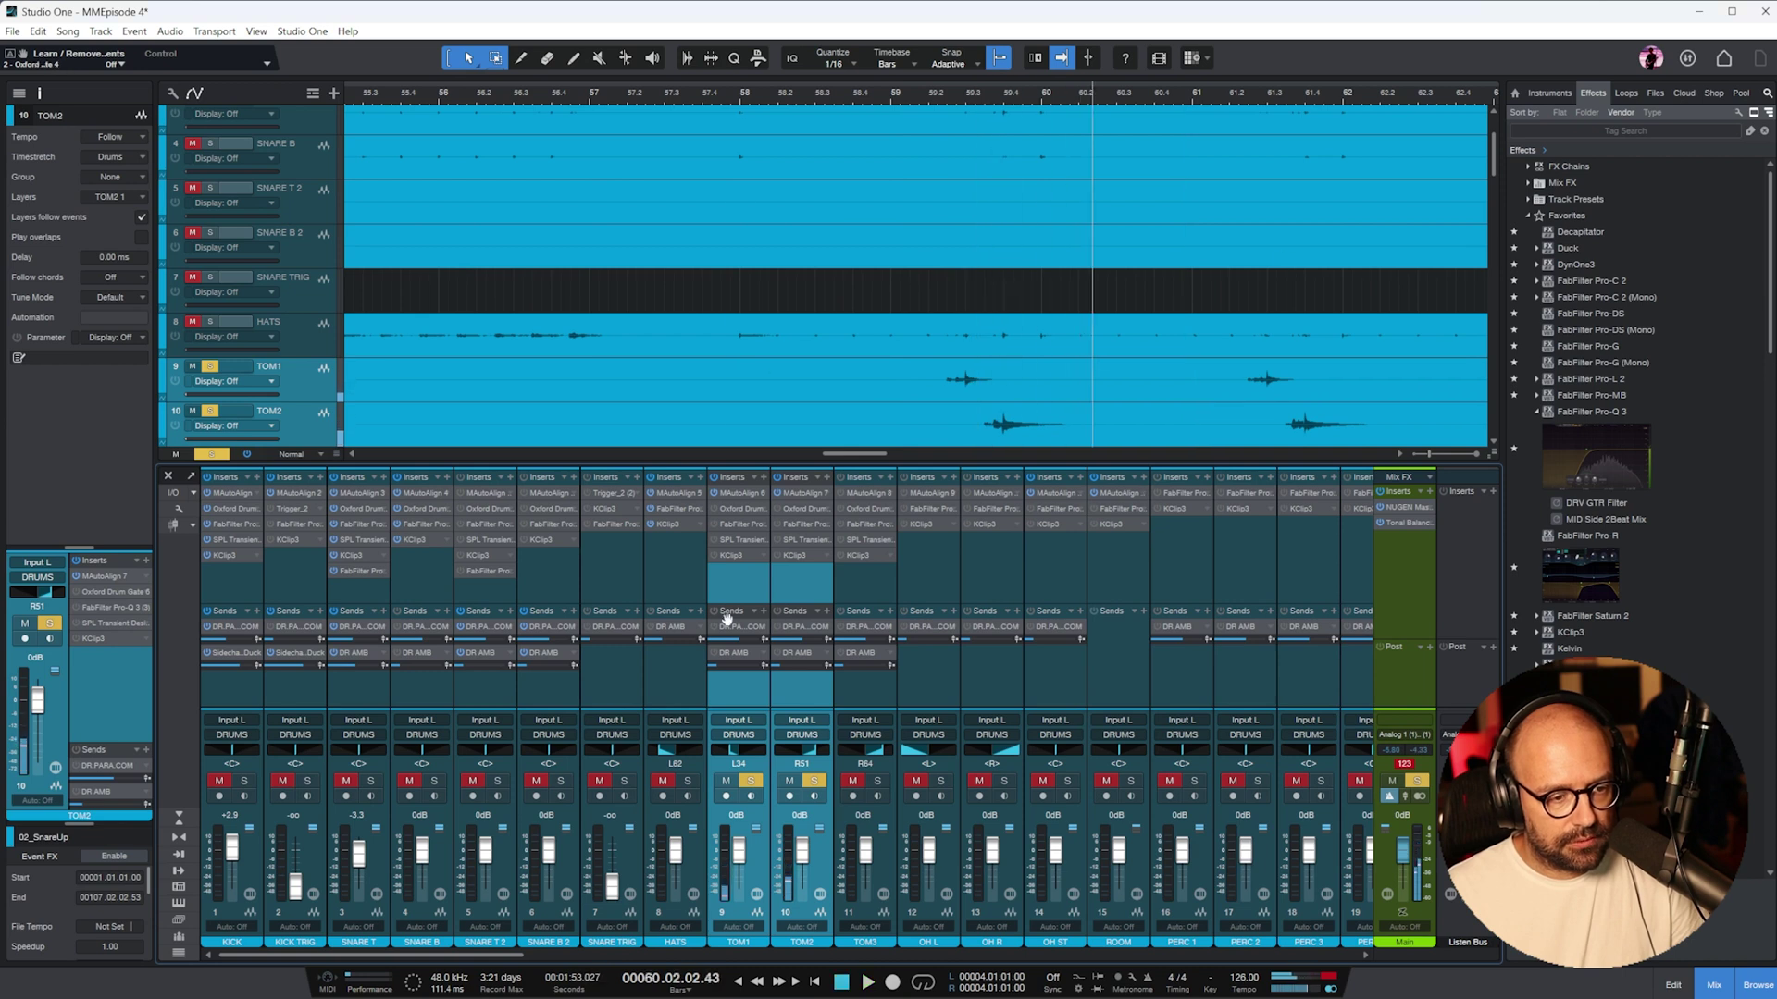
- Activate Pro-Q 3 on TOM1 and TOM2, review TOM1's EQ bands, and play the tom hits again
{"action": "left_click", "coordinate": [735, 525]}
{"action": "left_click_drag", "start_coordinate": [1194, 298], "coordinate": [740, 264]}
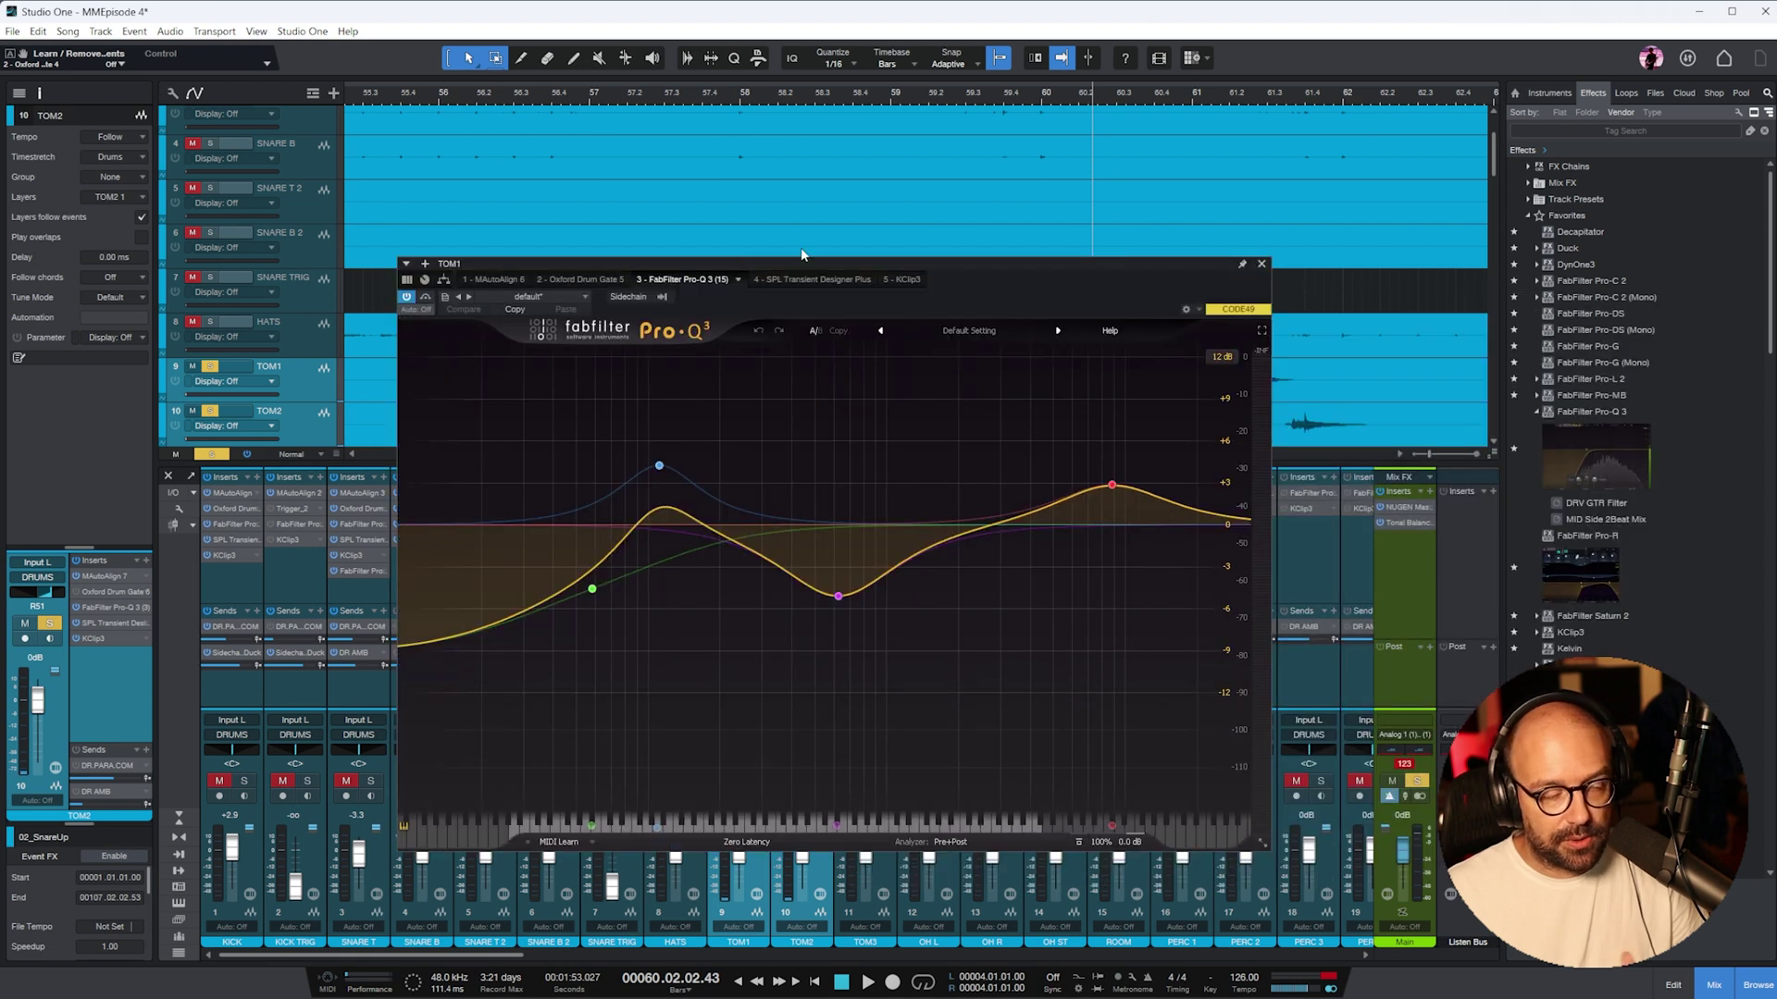
{"action": "mouse_move", "coordinate": [658, 472]}
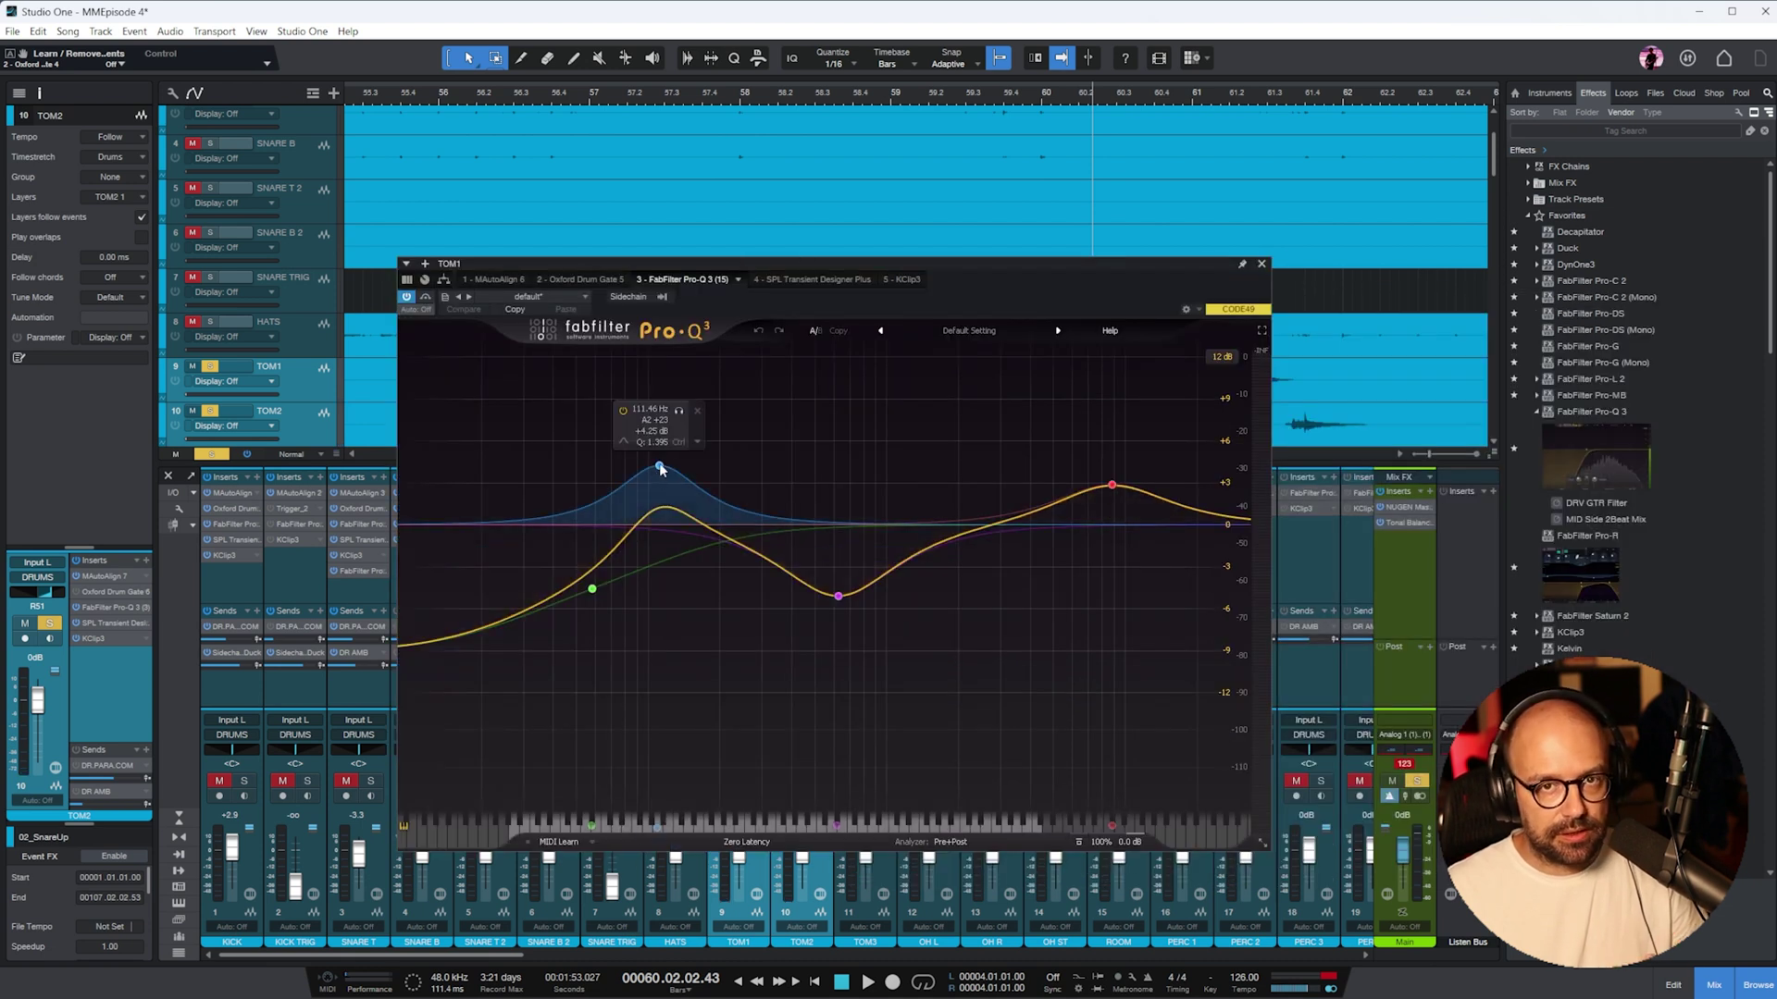
{"action": "mouse_move", "coordinate": [839, 600]}
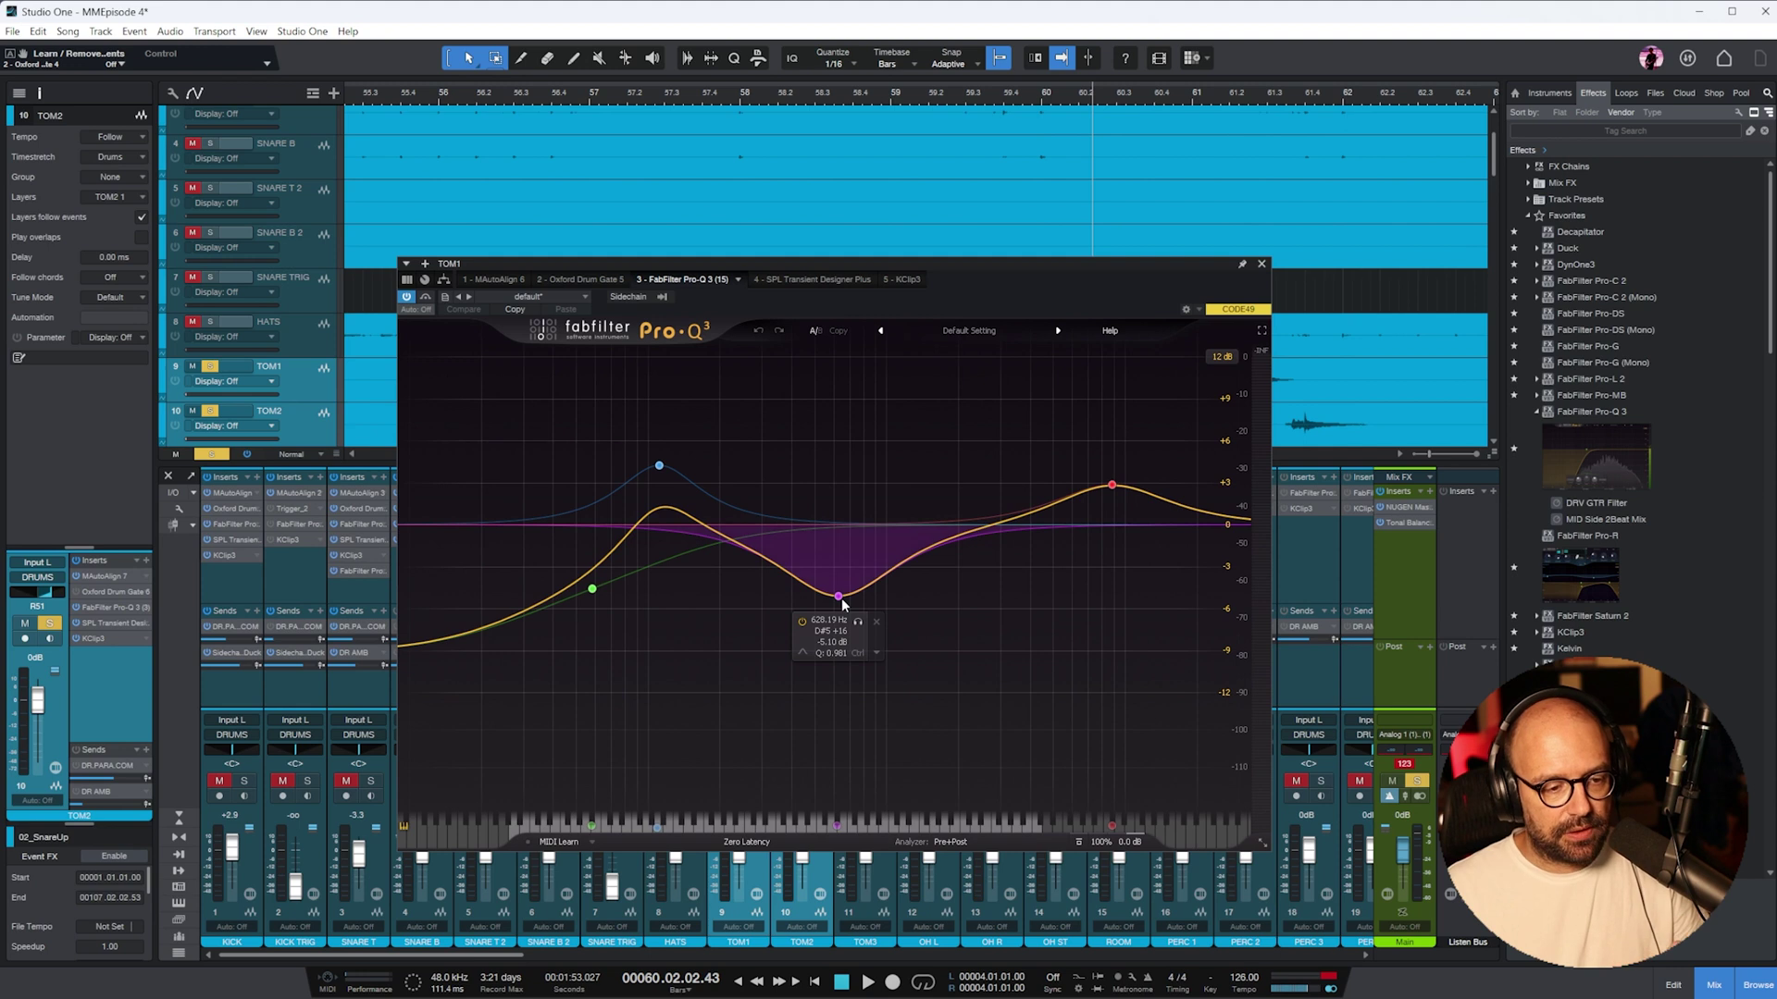
{"action": "mouse_move", "coordinate": [1119, 450]}
{"action": "left_click", "coordinate": [1262, 265]}
{"action": "left_click", "coordinate": [946, 100]}
{"action": "key", "text": "space"}
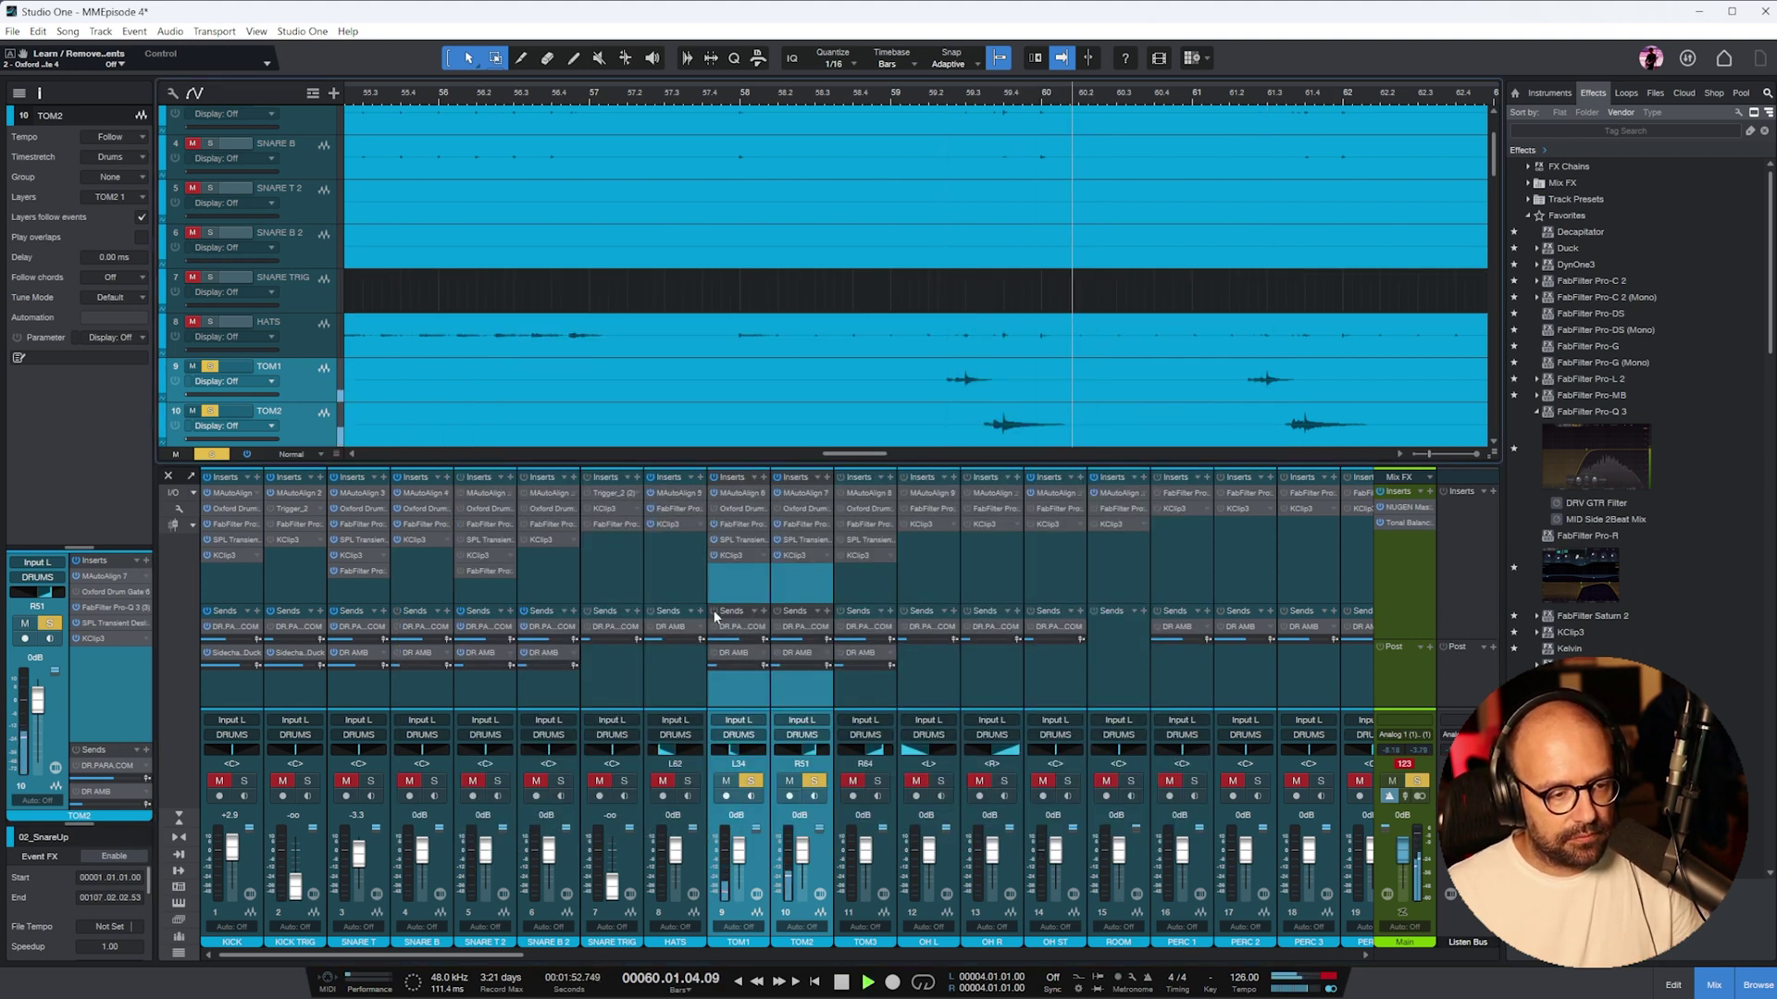
- Activate SPL Transient Designer Plus and KClip3 on the toms, with TOM1's KClip3 input gain at 5.0 dB, and play the result
{"action": "left_click", "coordinate": [737, 541]}
{"action": "left_click_drag", "start_coordinate": [1265, 350], "coordinate": [1094, 352]}
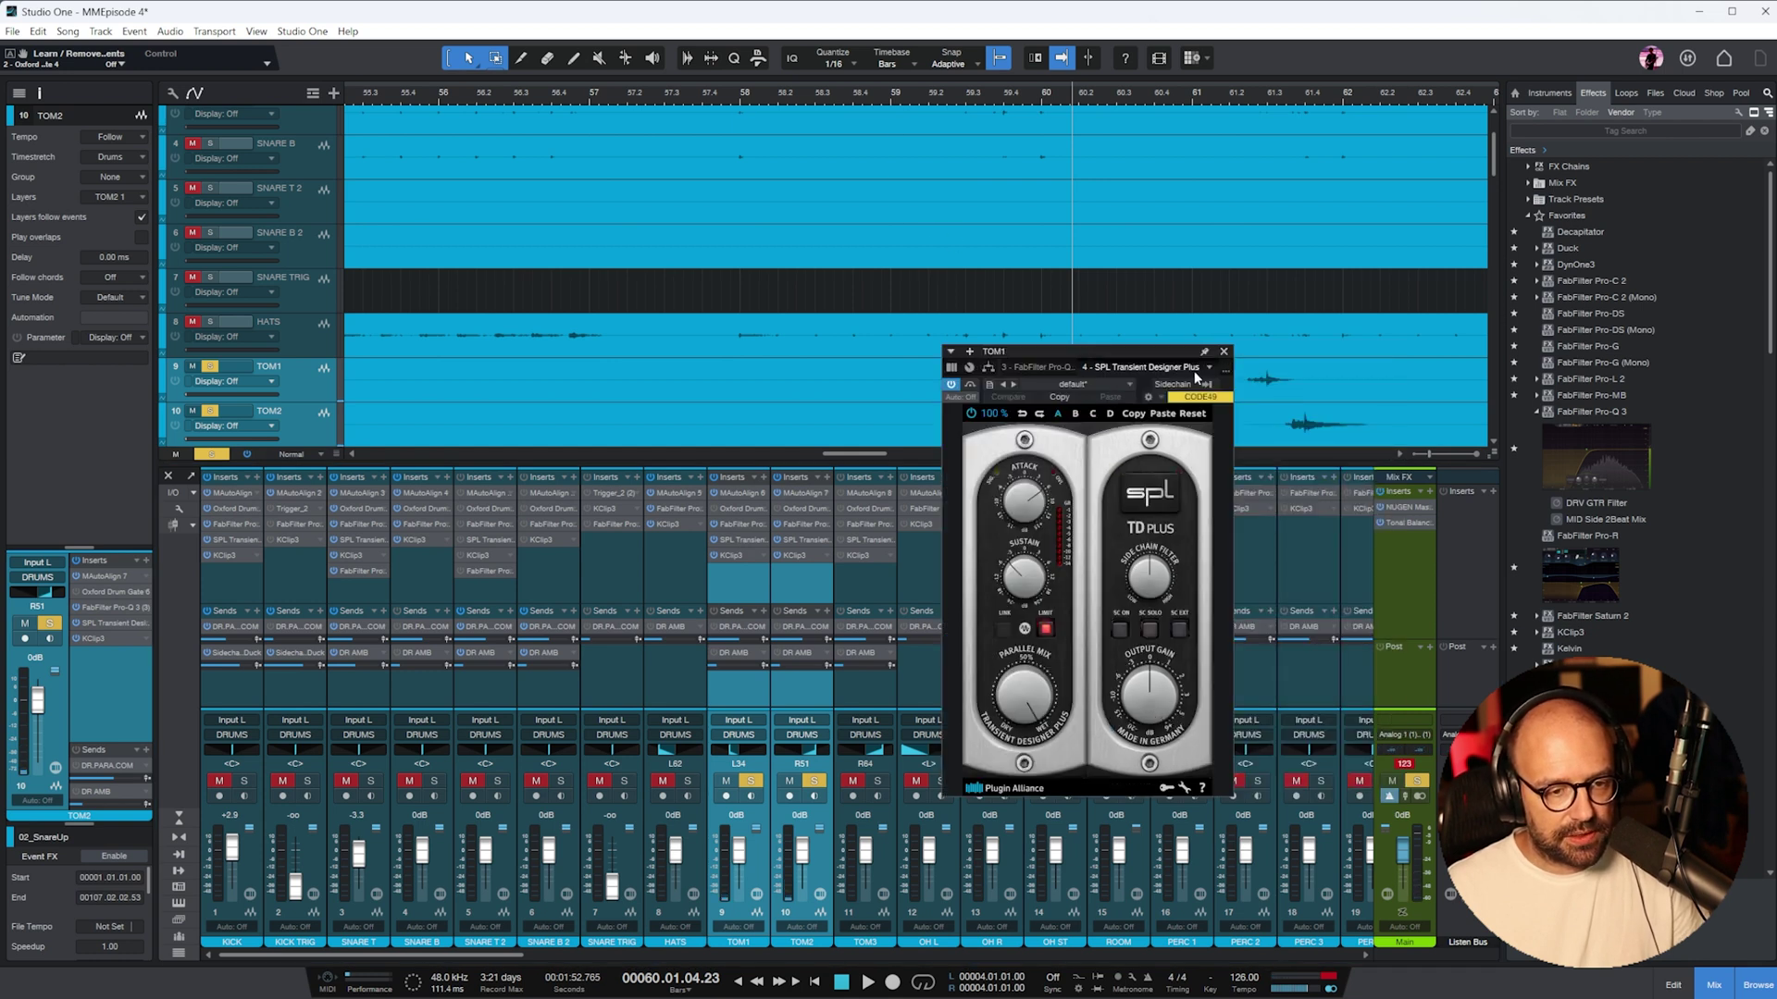
{"action": "left_click", "coordinate": [733, 559]}
{"action": "left_click_drag", "start_coordinate": [1235, 351], "coordinate": [977, 324]}
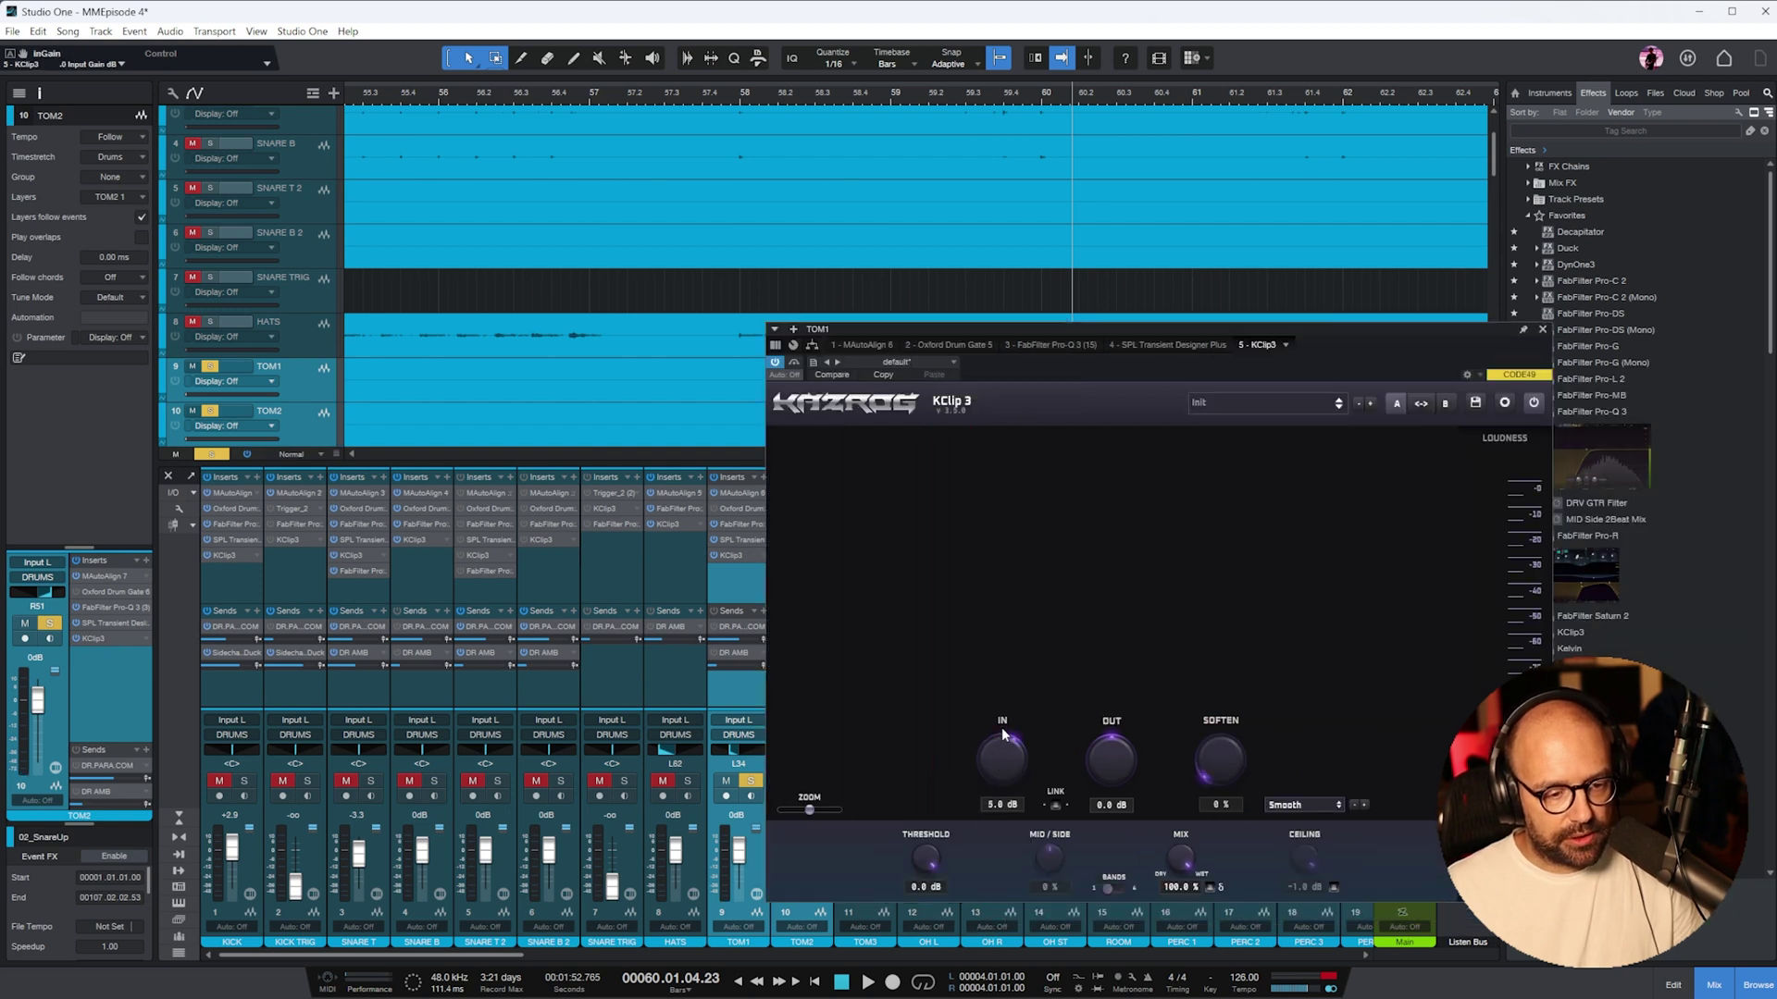
{"action": "key", "text": "space"}
{"action": "left_click", "coordinate": [1542, 329]}
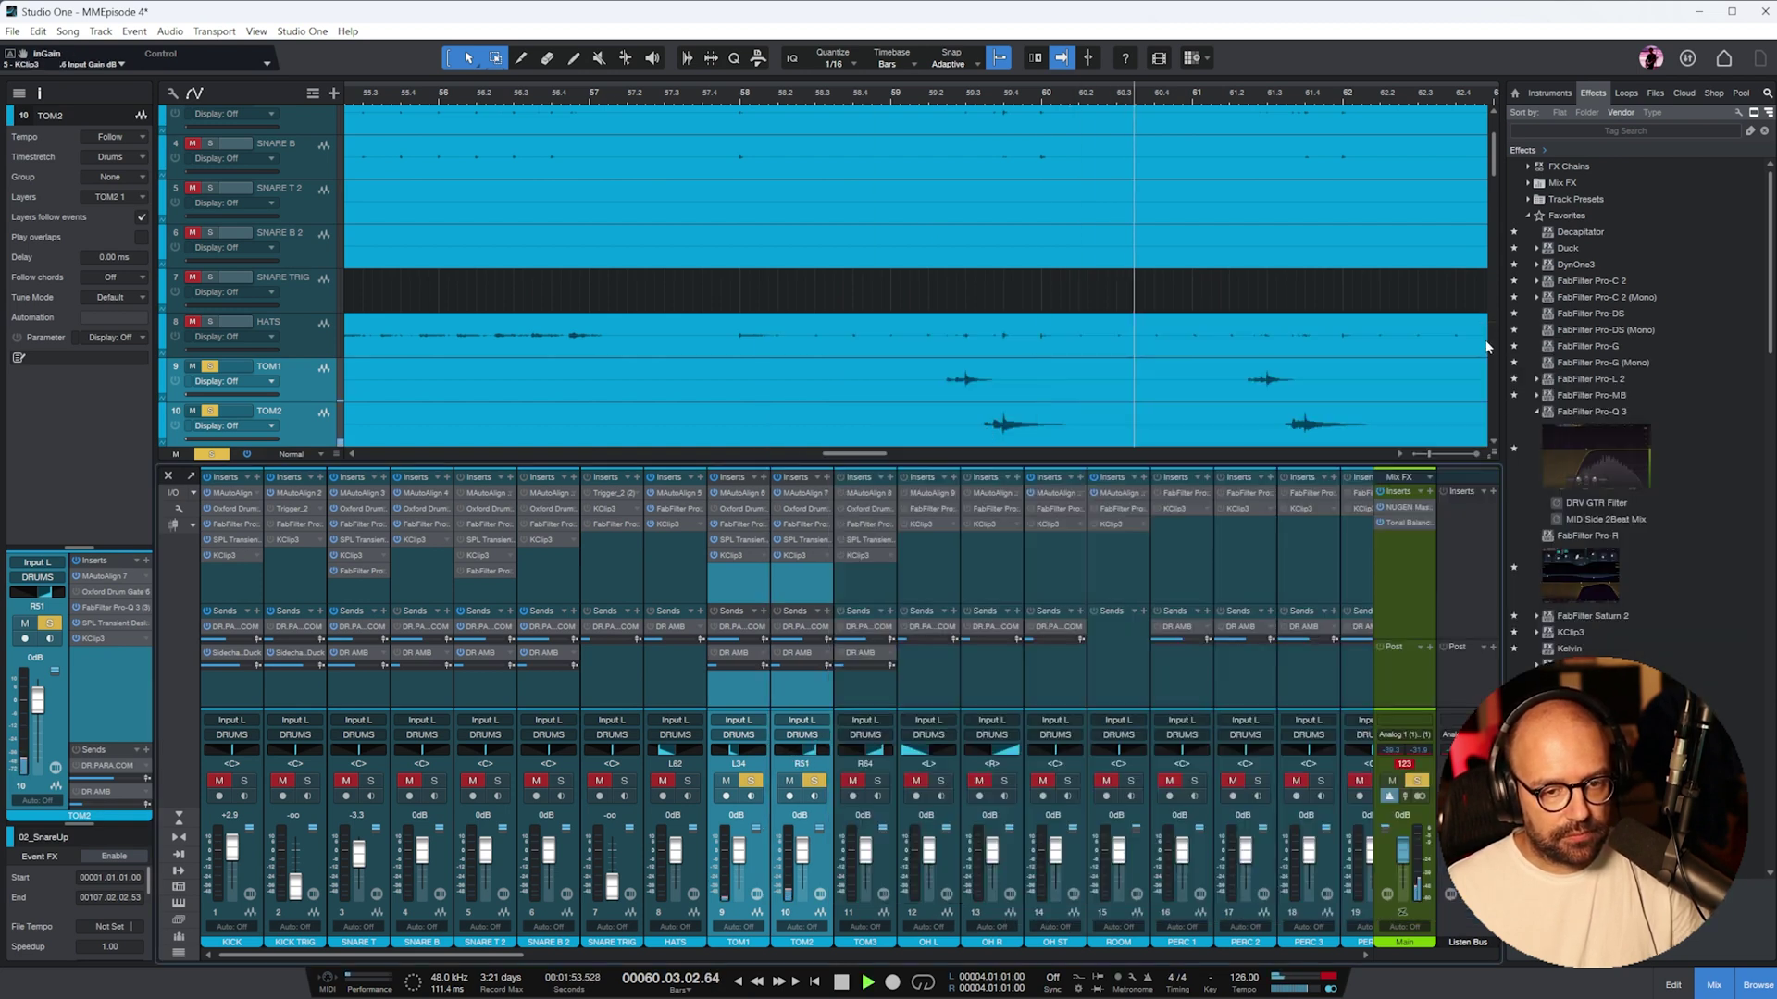
{"action": "key", "text": "space"}
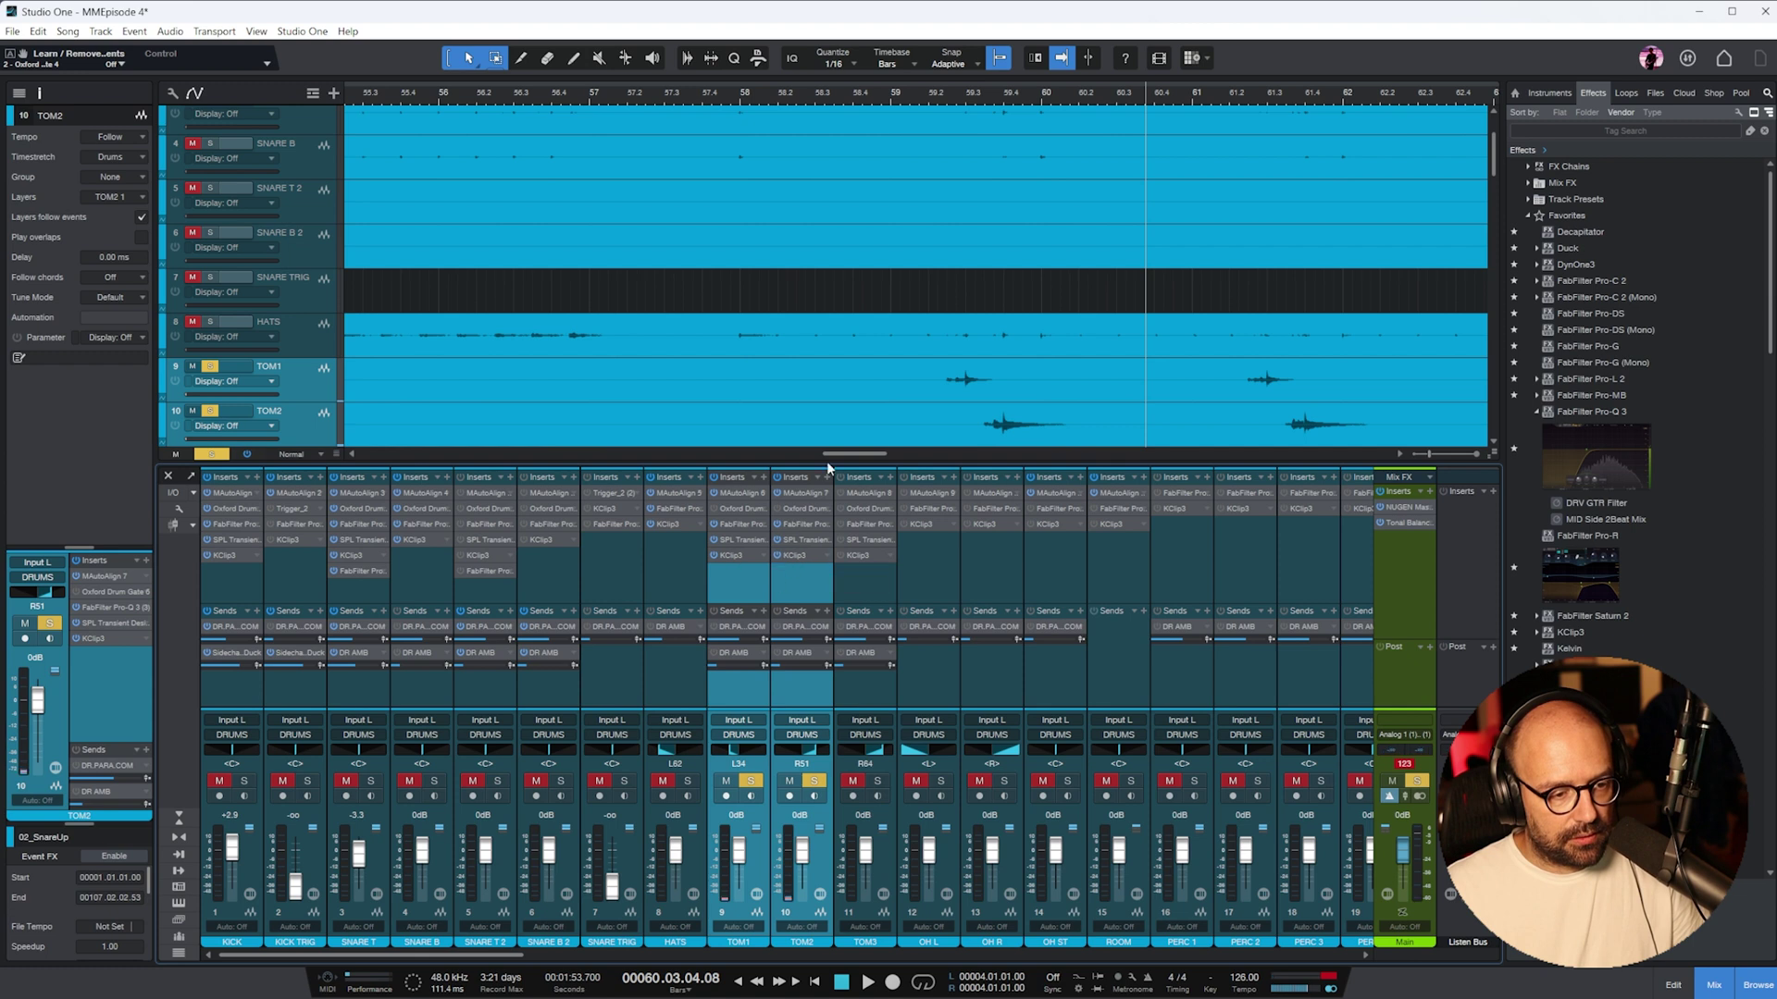
- Replace TOM2's KClip3 with a copy of TOM1's and play both toms near bar 59
{"action": "left_click", "coordinate": [794, 555]}
{"action": "key", "text": "space"}
{"action": "left_click", "coordinate": [1546, 330]}
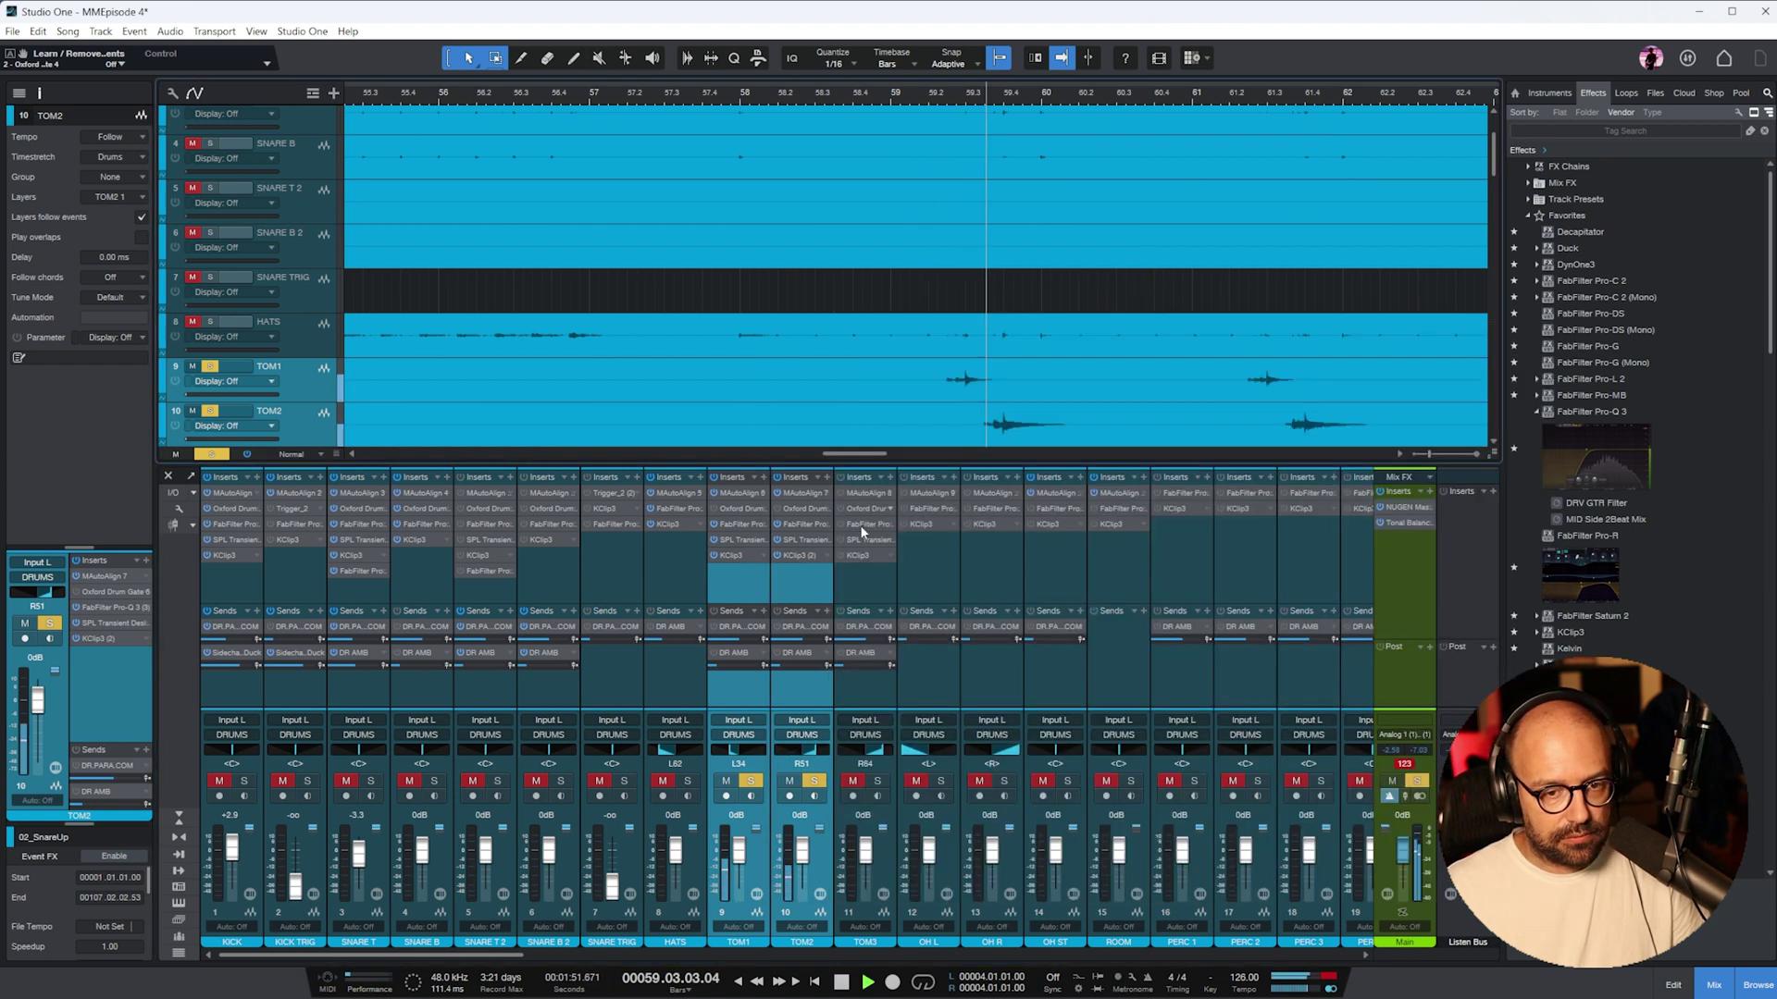
{"action": "key", "text": "space"}
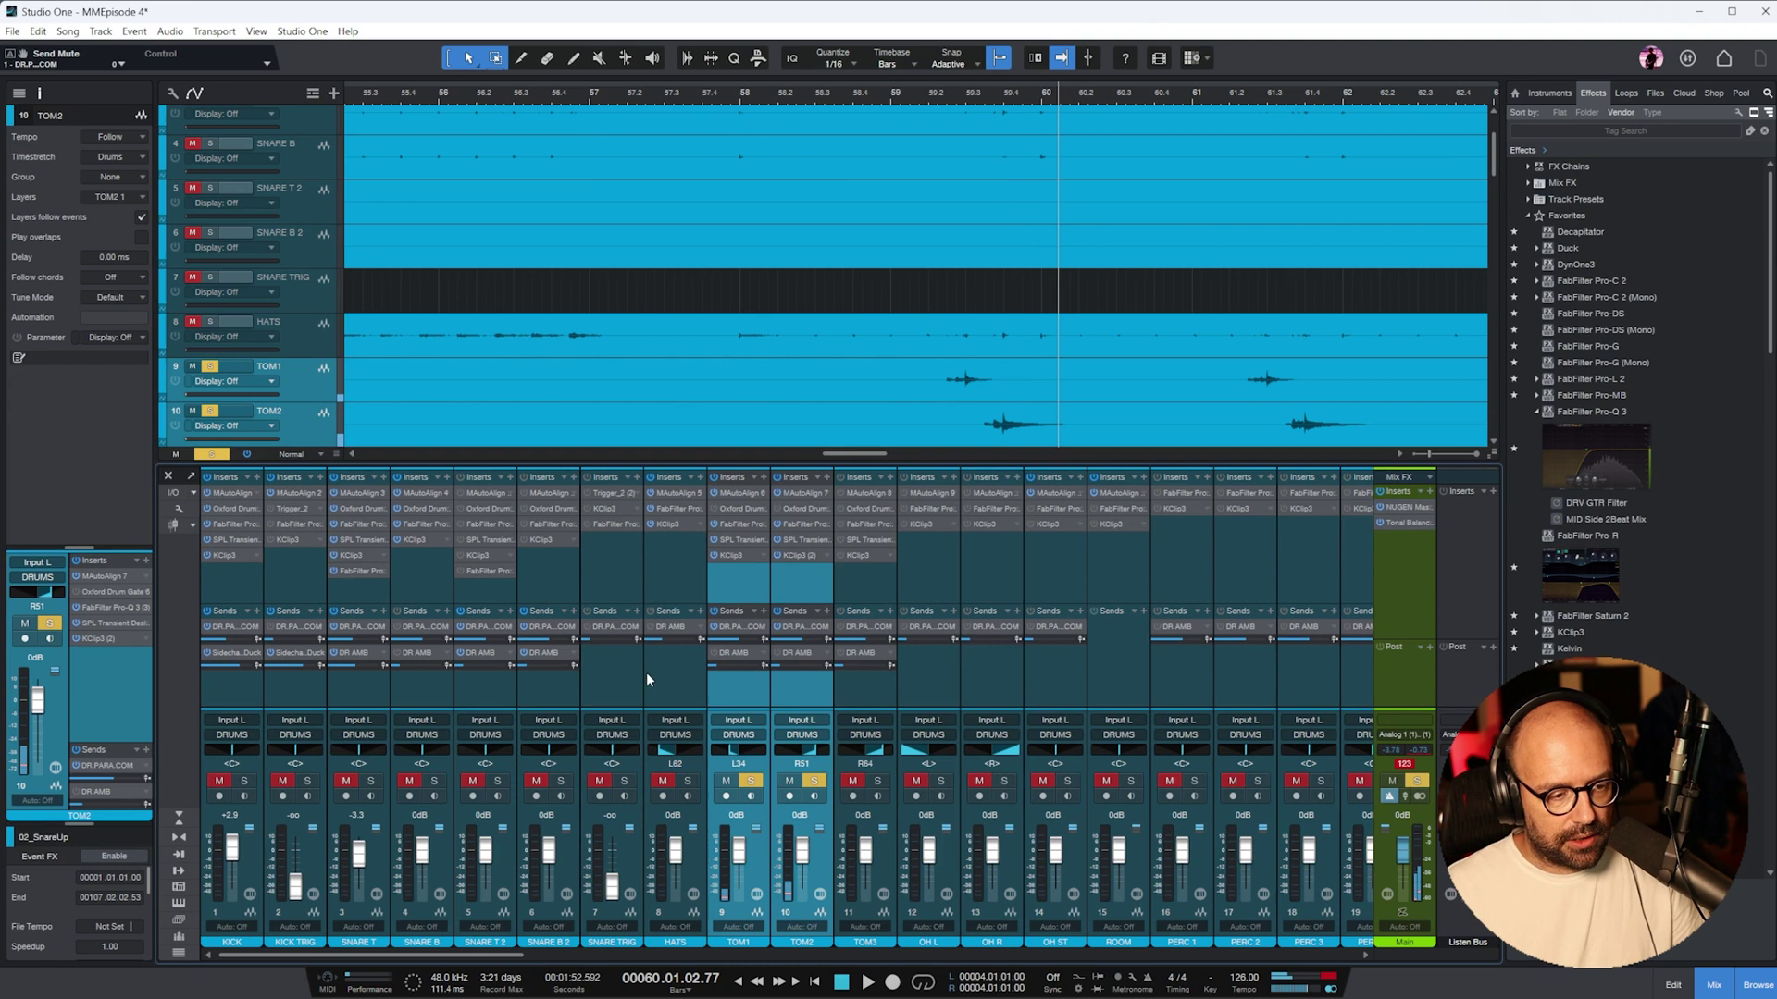
- Set the level of the toms' DR AMB sends, activate them, and play the hits from bar 59
{"action": "left_click_drag", "start_coordinate": [713, 663], "coordinate": [740, 664]}
{"action": "left_click", "coordinate": [931, 93]}
{"action": "key", "text": "space"}
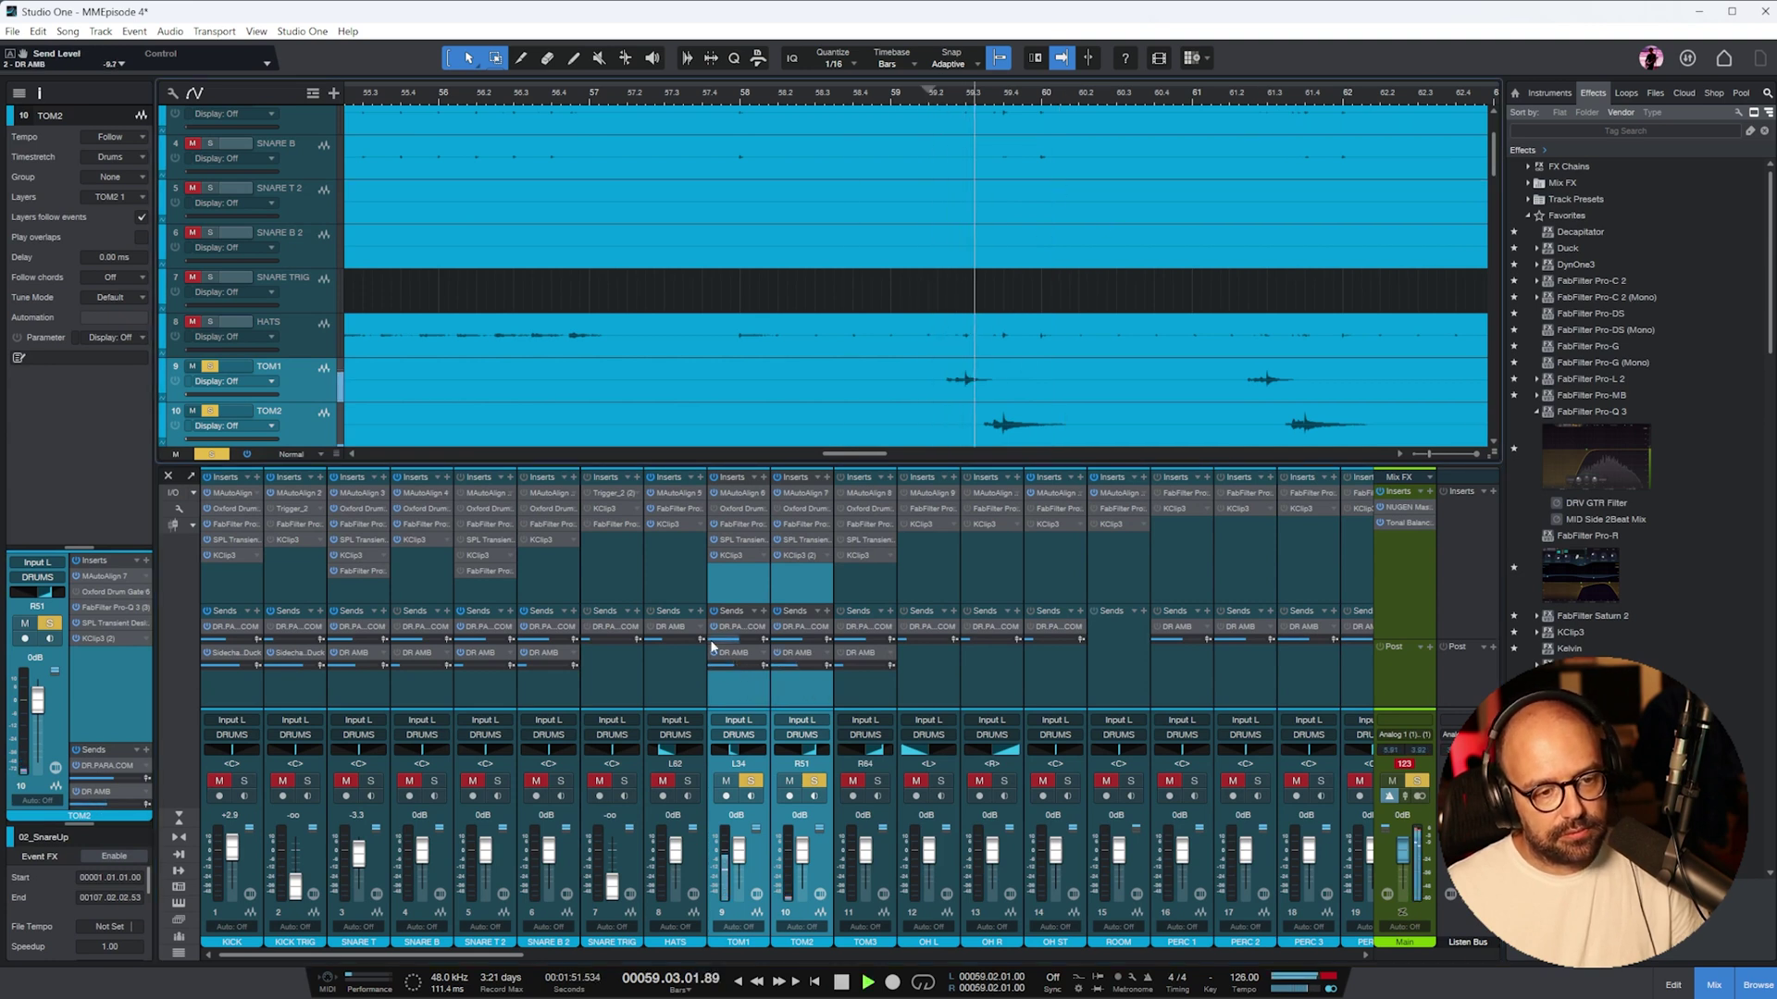
{"action": "key", "text": "space"}
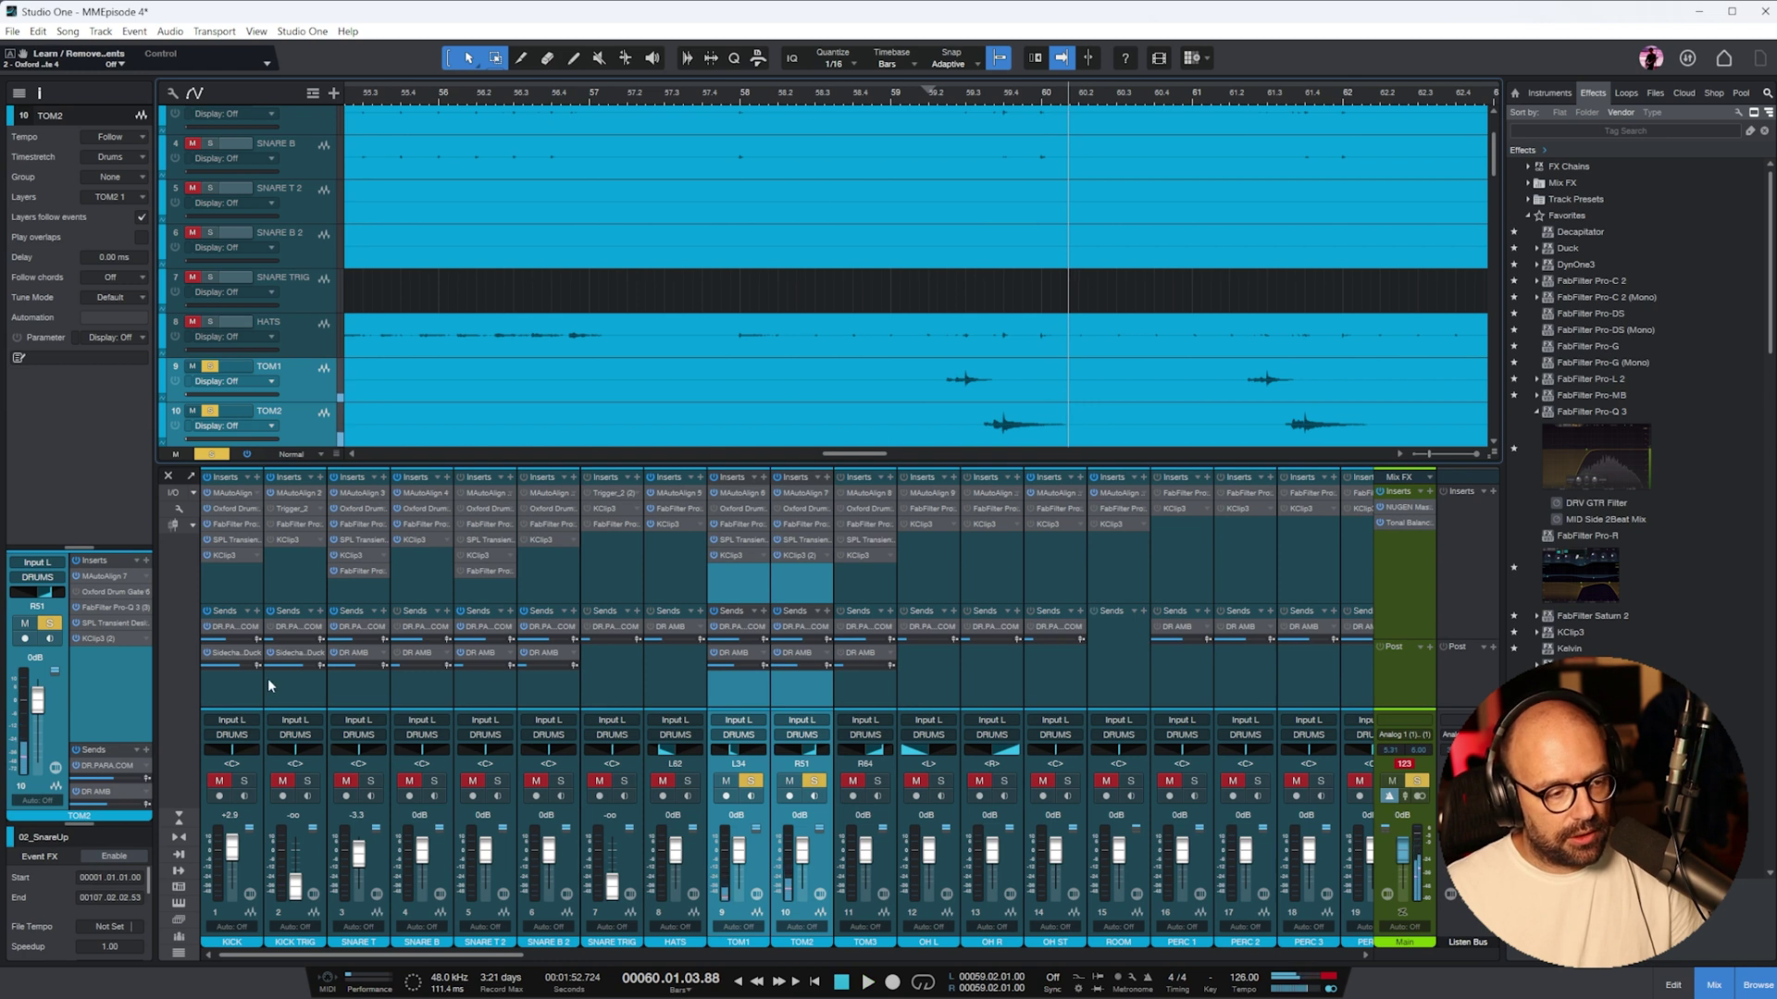
- Lower the TOM1 and TOM2 faders together to -6.3 dB
{"action": "left_click", "coordinate": [222, 701]}
{"action": "left_click", "coordinate": [747, 702]}
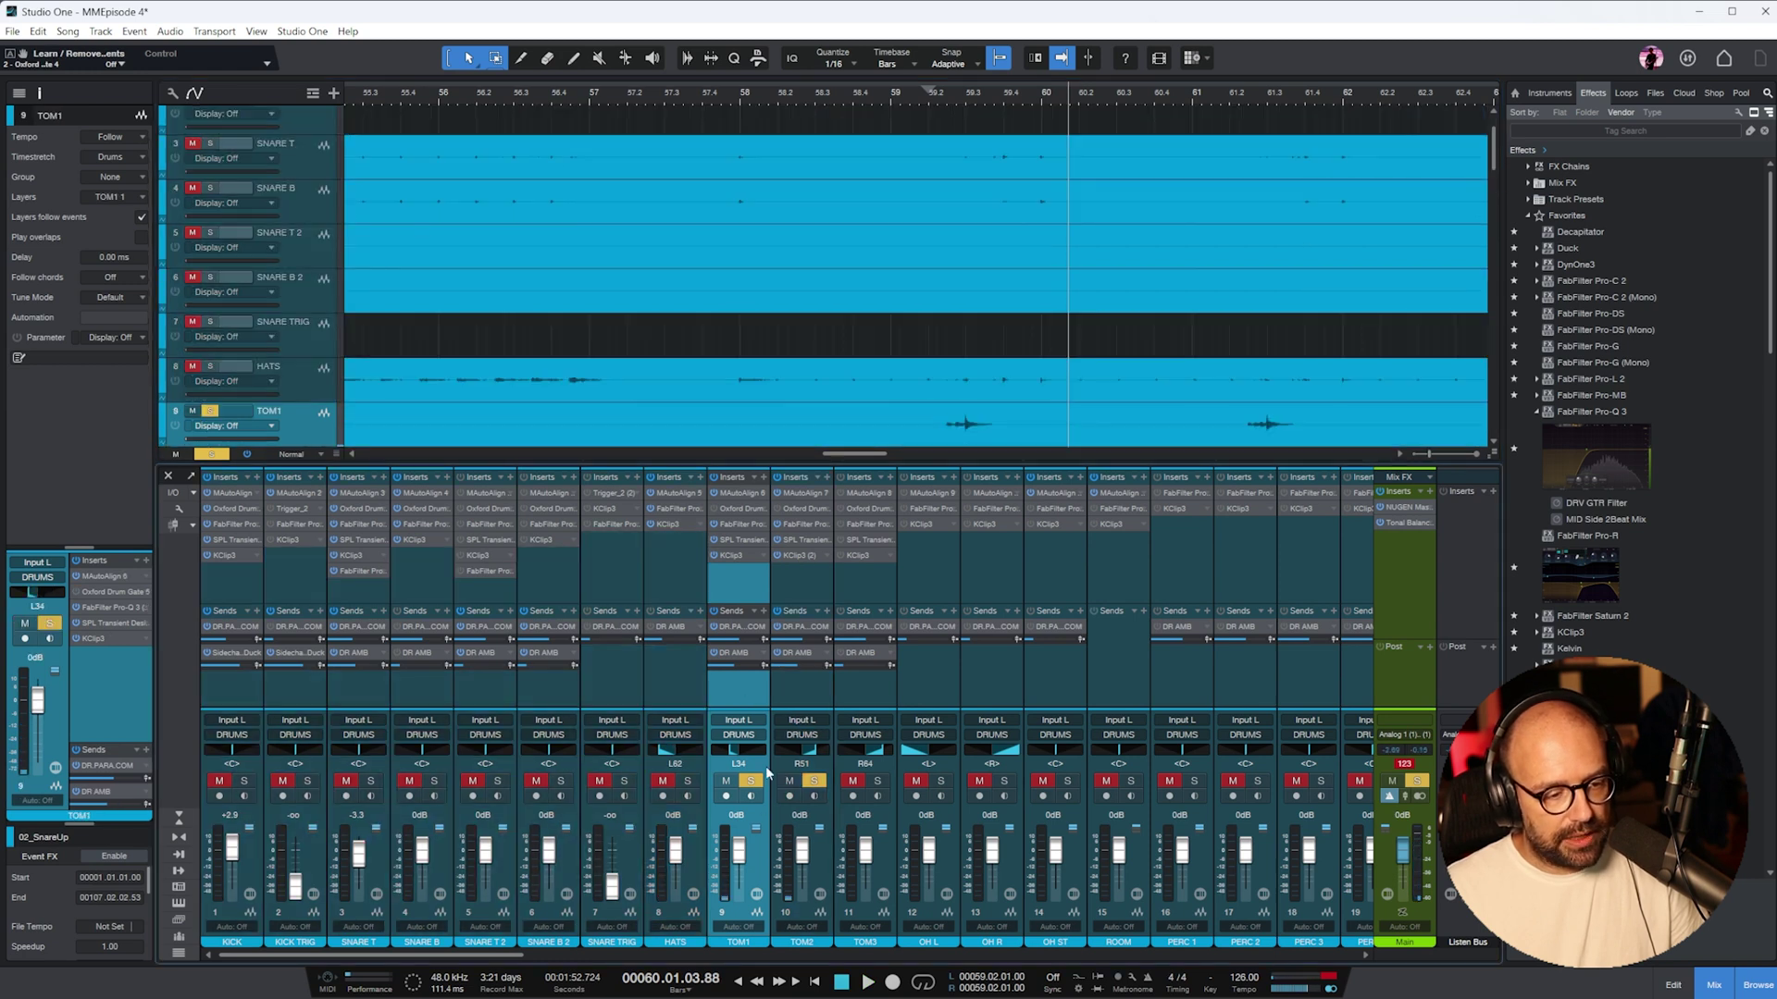
{"action": "left_click", "coordinate": [802, 706]}
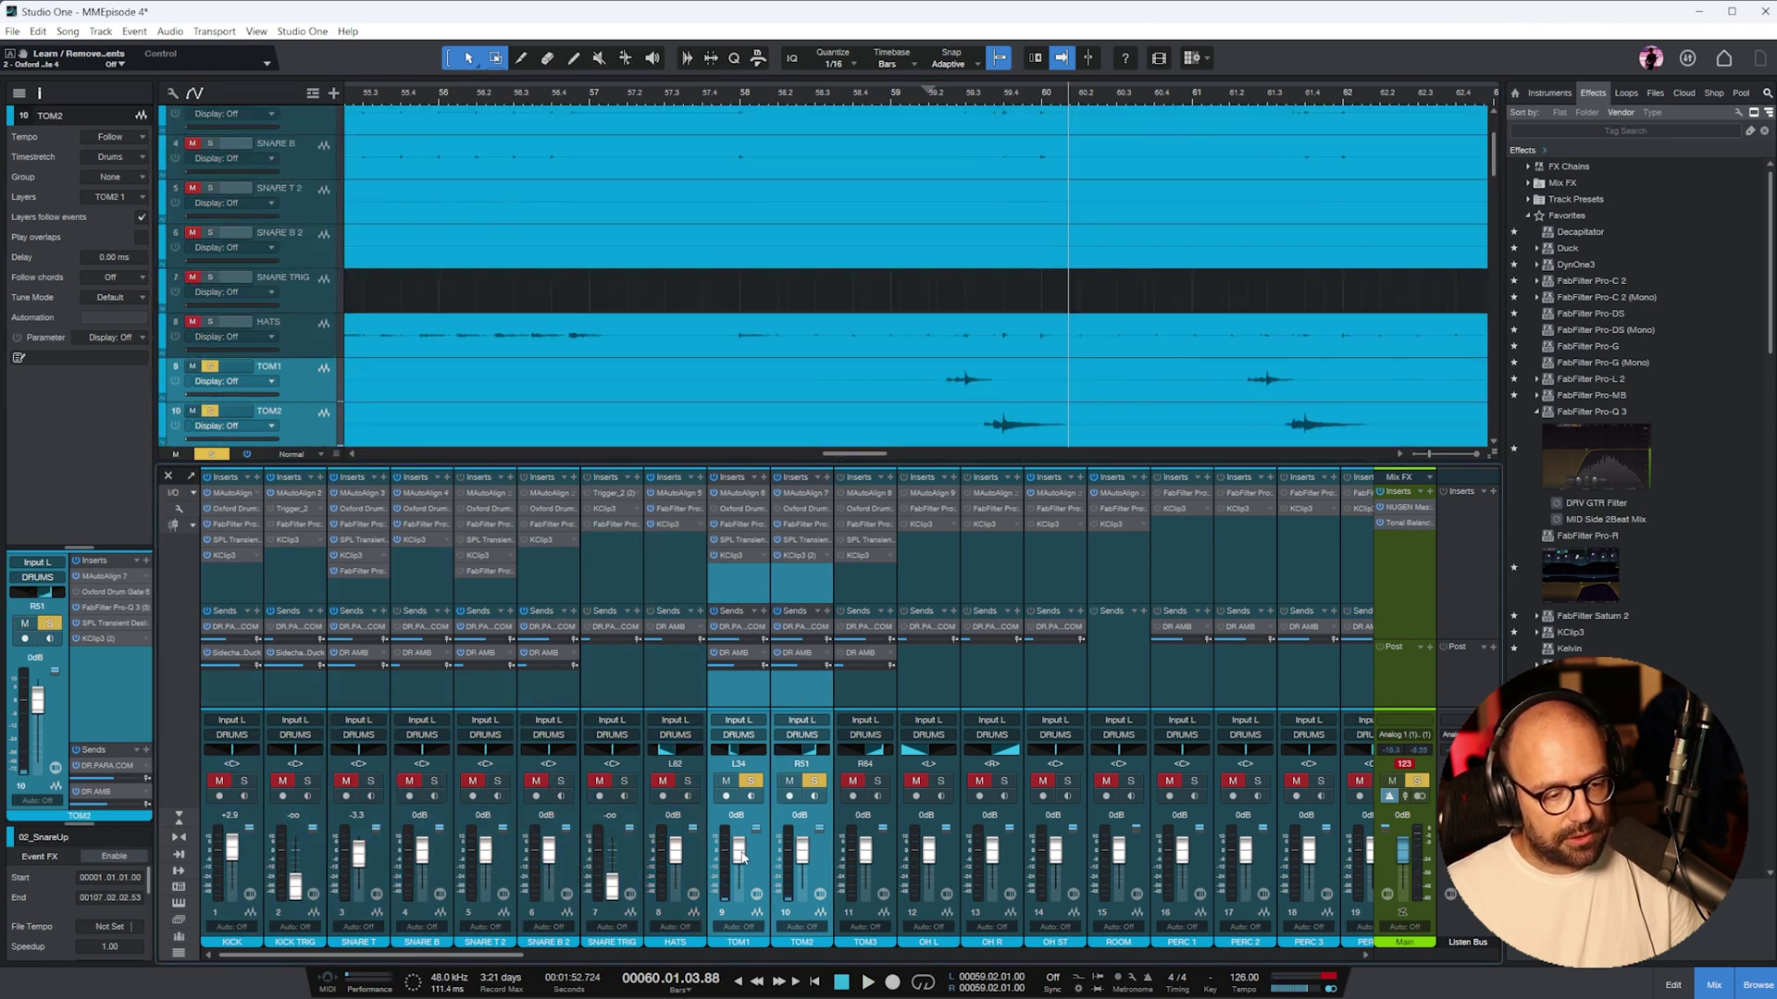
- Remove the TOM3, OH L and OH R tracks from the song
{"action": "left_click", "coordinate": [866, 703]}
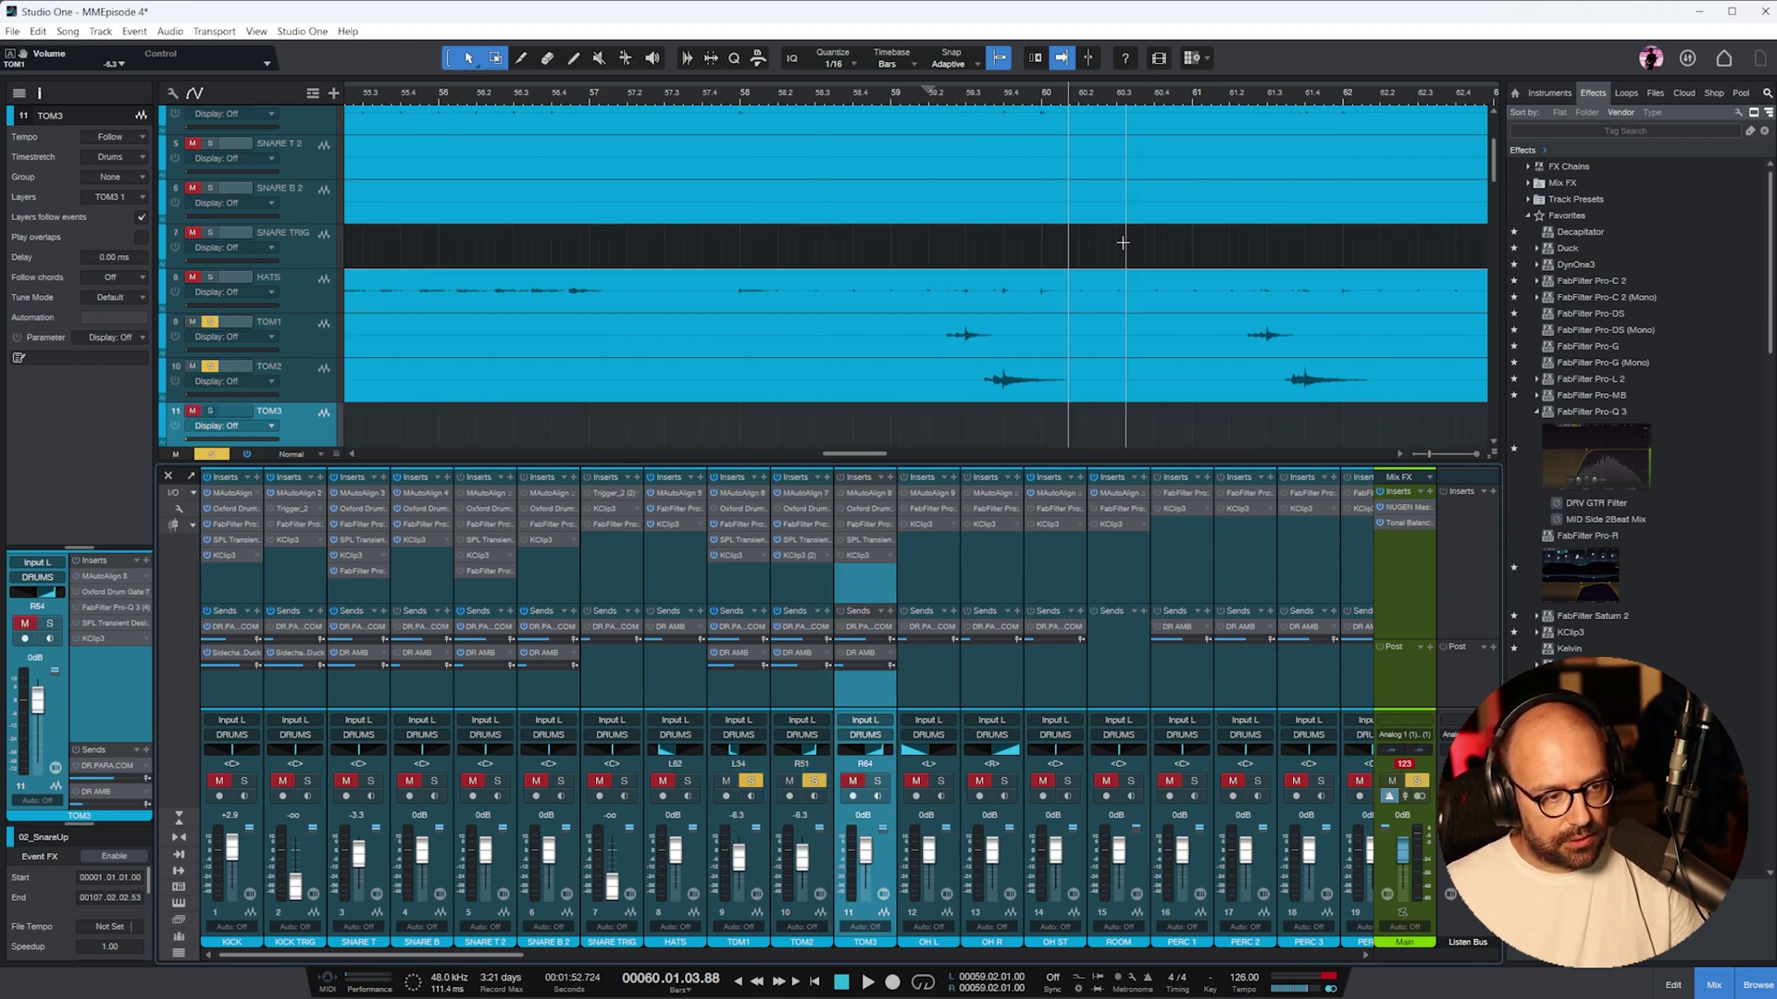
{"action": "scroll", "coordinate": [1122, 242], "scroll_direction": "down", "scroll_amount": 5}
{"action": "left_click", "coordinate": [298, 303], "text": "shift"}
{"action": "right_click", "coordinate": [297, 217]}
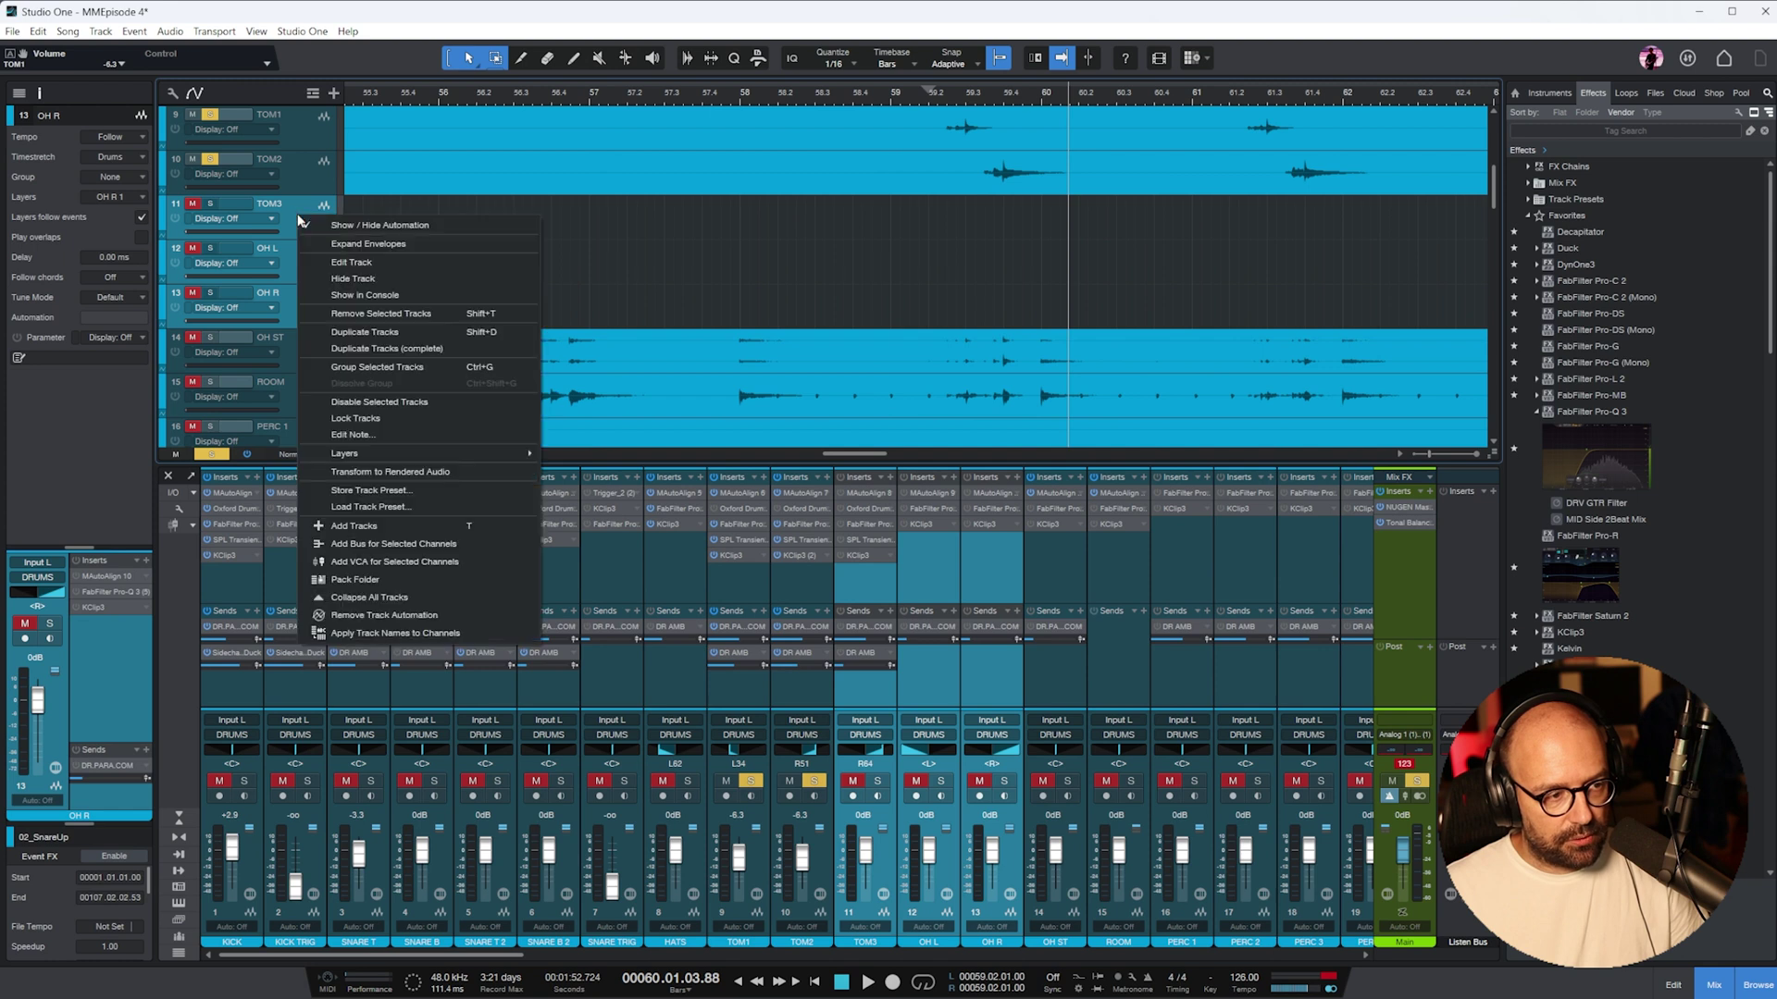
{"action": "left_click", "coordinate": [442, 318]}
- Solo only the OH ST track and play it from about bar 56
{"action": "left_click", "coordinate": [477, 93]}
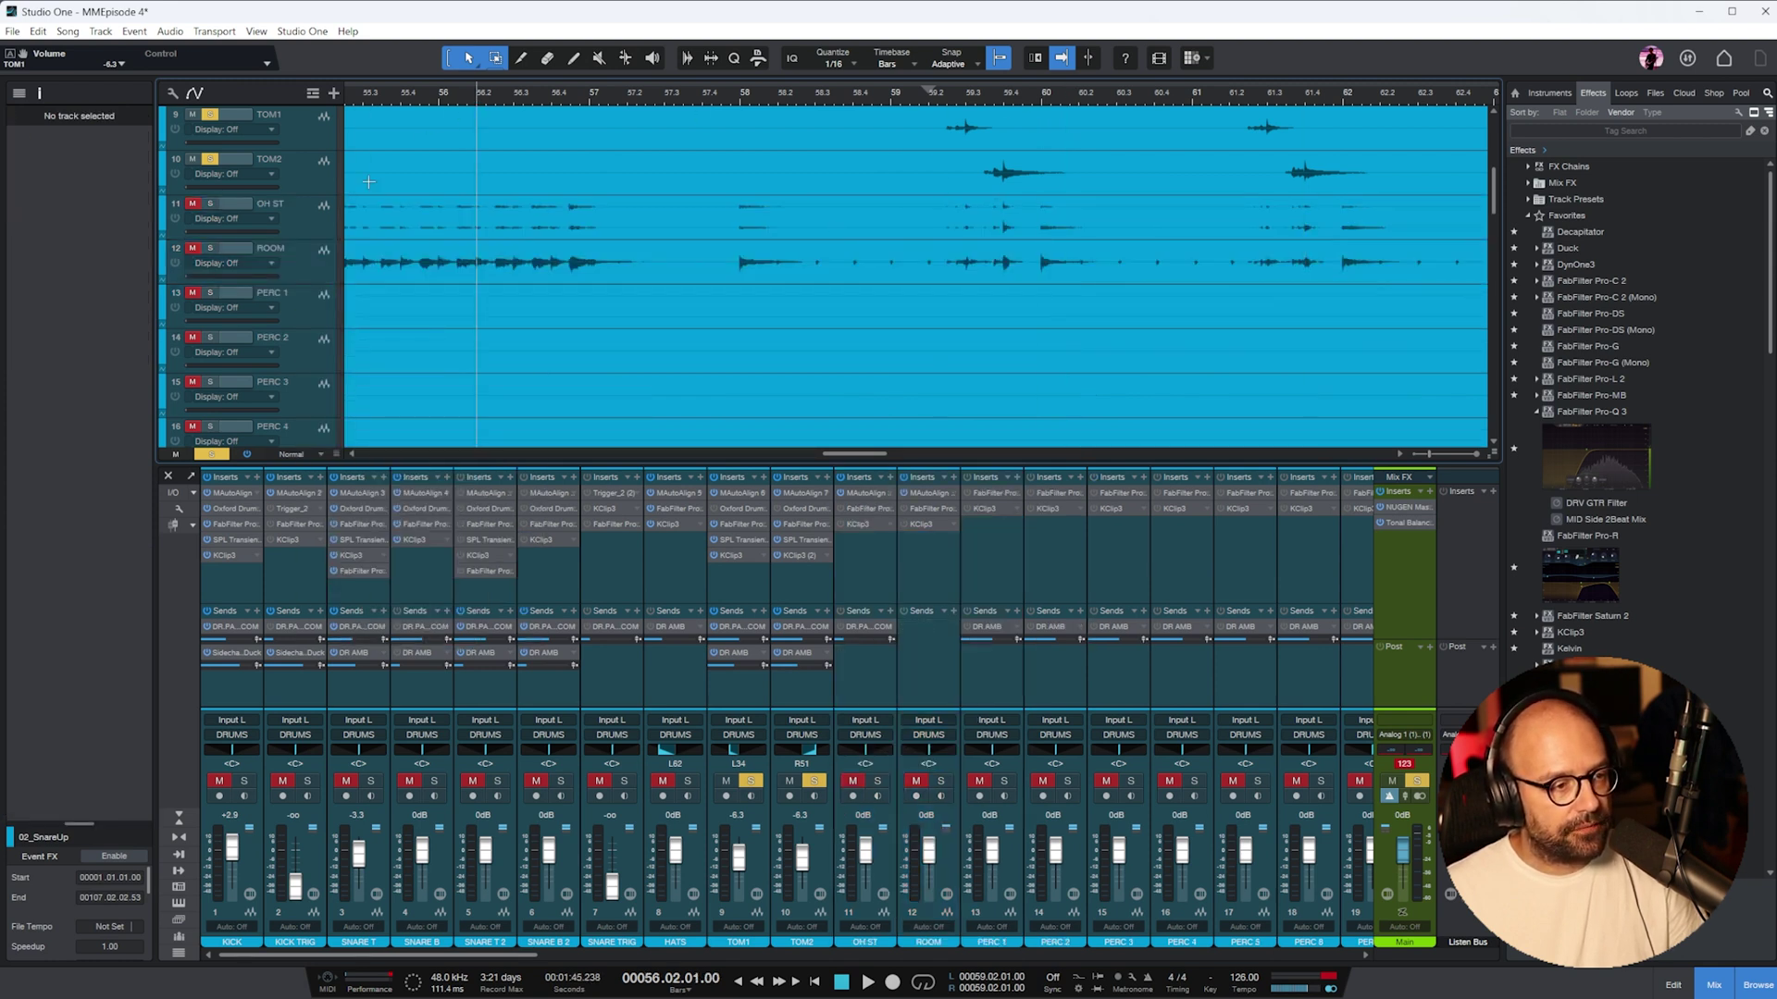
{"action": "key", "text": "w"}
{"action": "left_click", "coordinate": [864, 812]}
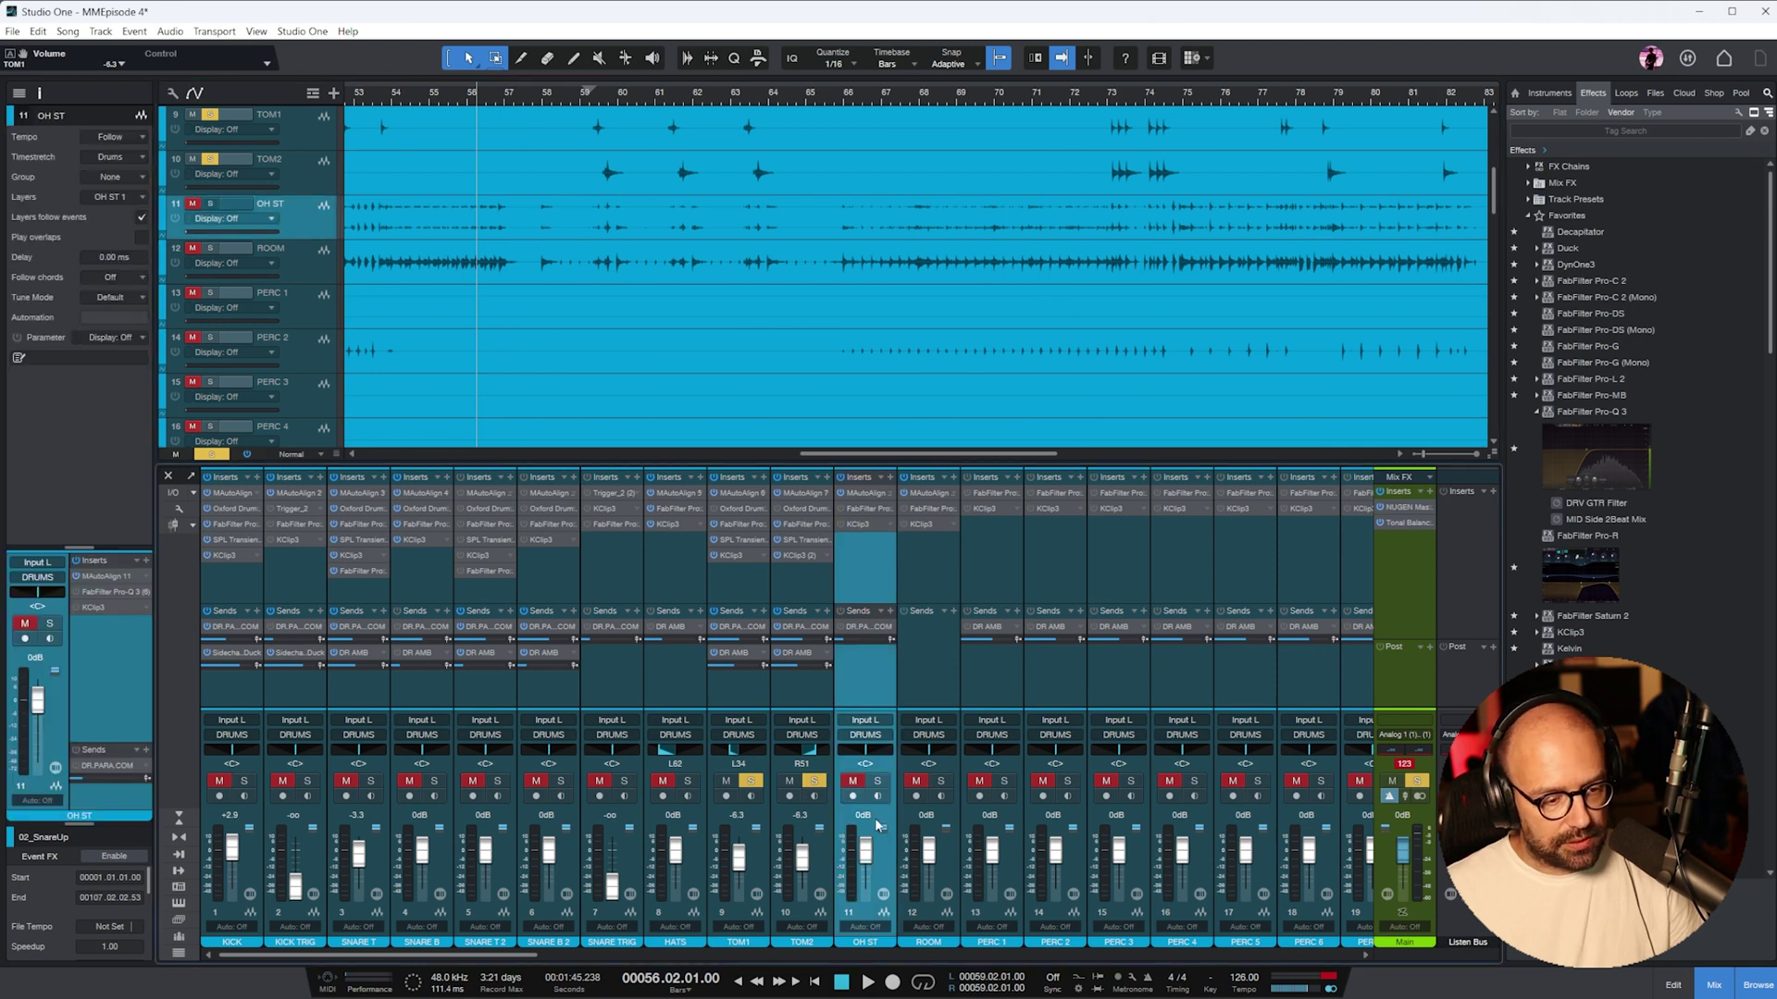
{"action": "left_click", "coordinate": [880, 784]}
{"action": "key", "text": "space"}
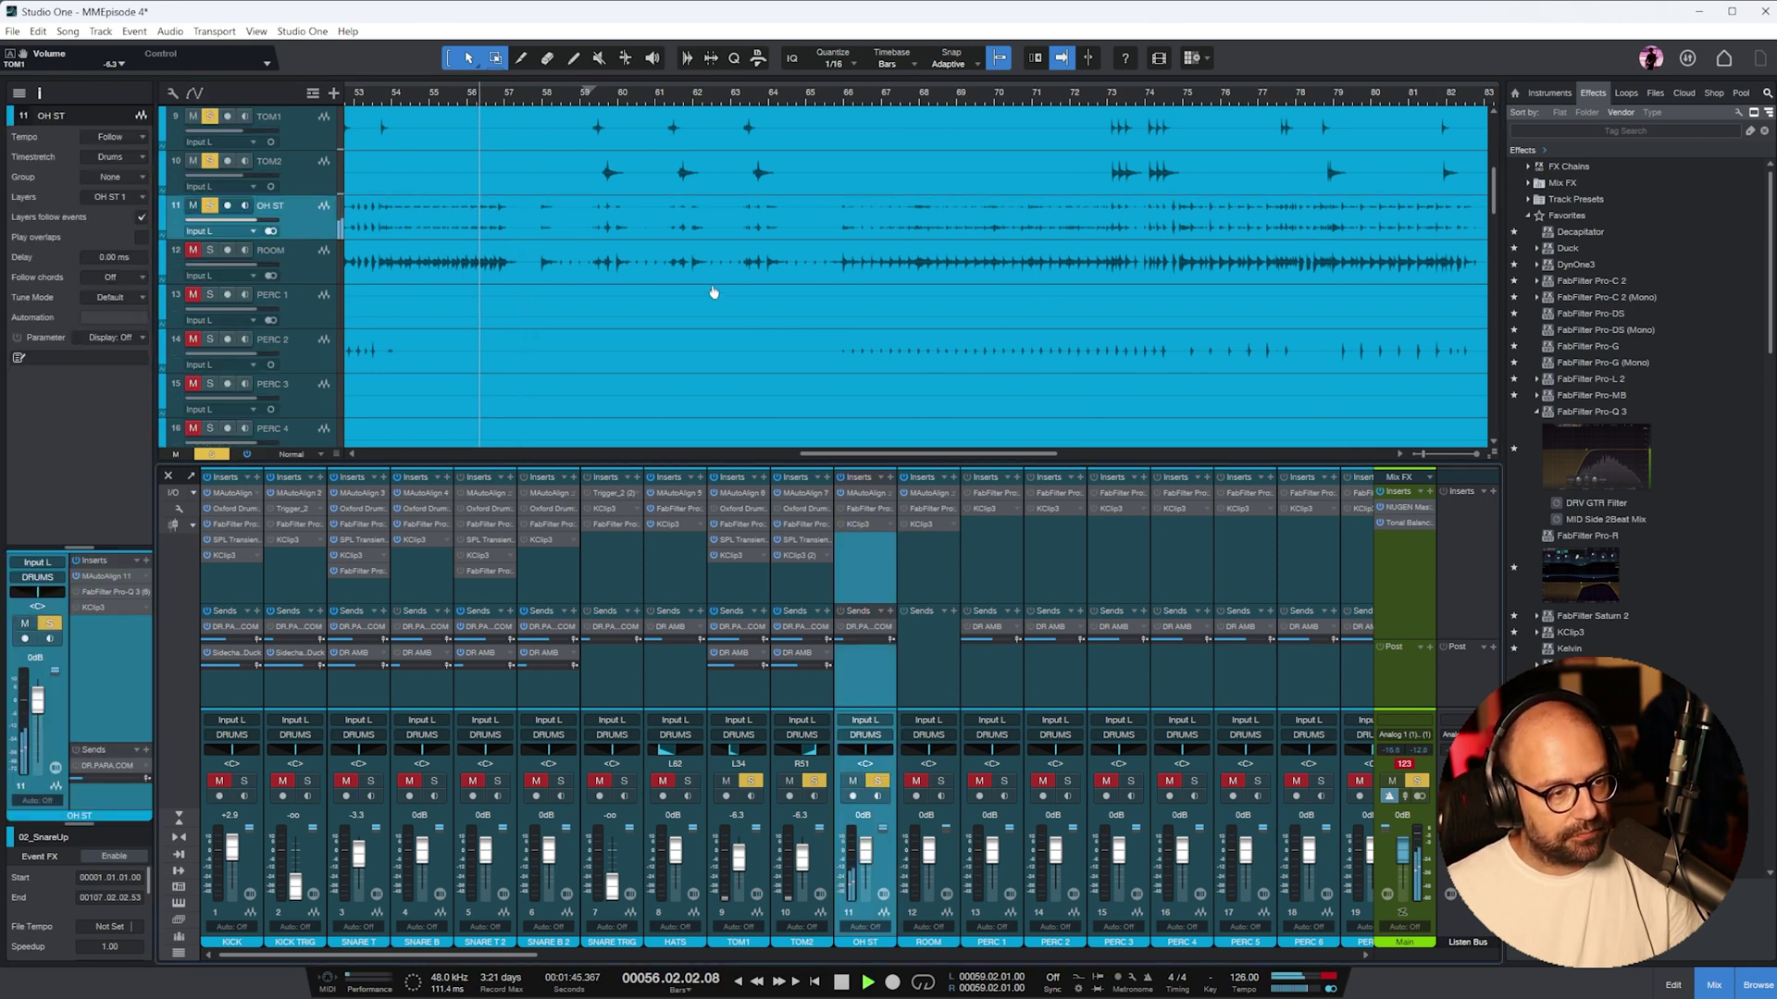
{"action": "left_click", "coordinate": [750, 783]}
{"action": "left_click", "coordinate": [814, 783]}
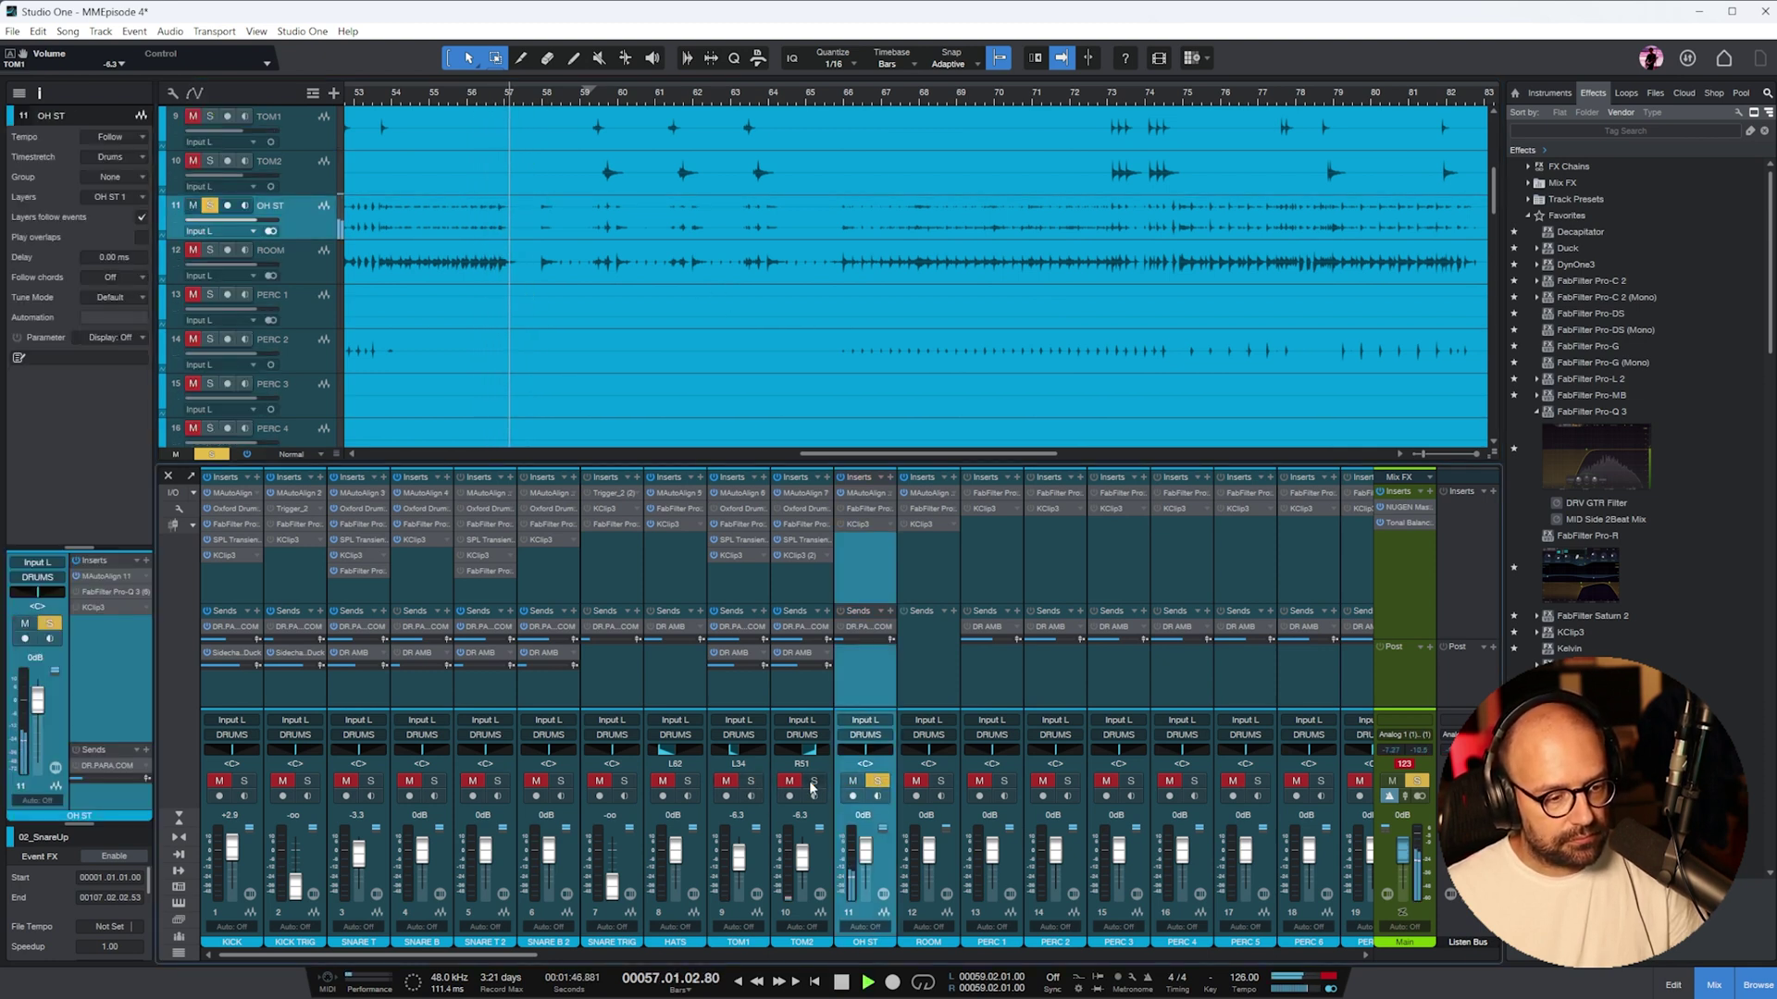
- Activate Pro-Q 3 on OH ST and add bell cuts of about 4 dB in the low mids and 3.7 dB near 6.7 kHz
{"action": "left_click", "coordinate": [863, 516]}
{"action": "left_click_drag", "start_coordinate": [1434, 349], "coordinate": [724, 311]}
{"action": "left_click_drag", "start_coordinate": [808, 603], "coordinate": [794, 644]}
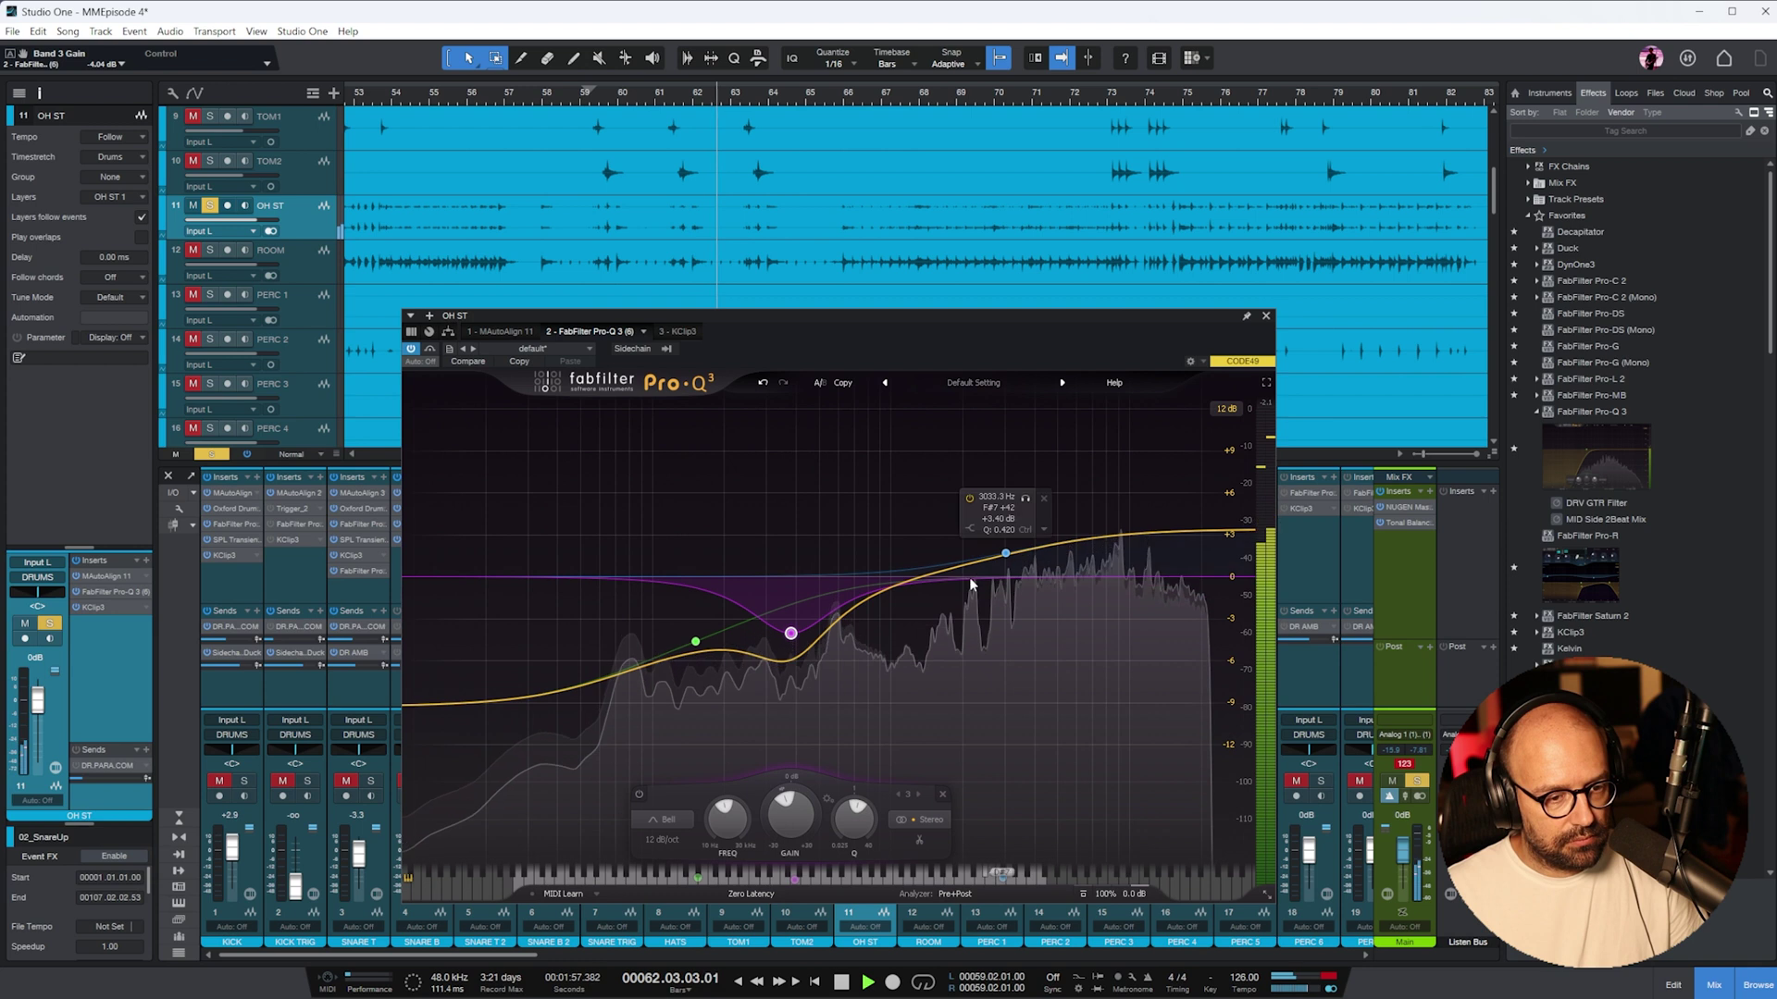
{"action": "left_click_drag", "start_coordinate": [1083, 575], "coordinate": [1088, 629]}
{"action": "scroll", "coordinate": [1088, 645], "scroll_direction": "down", "scroll_amount": 2}
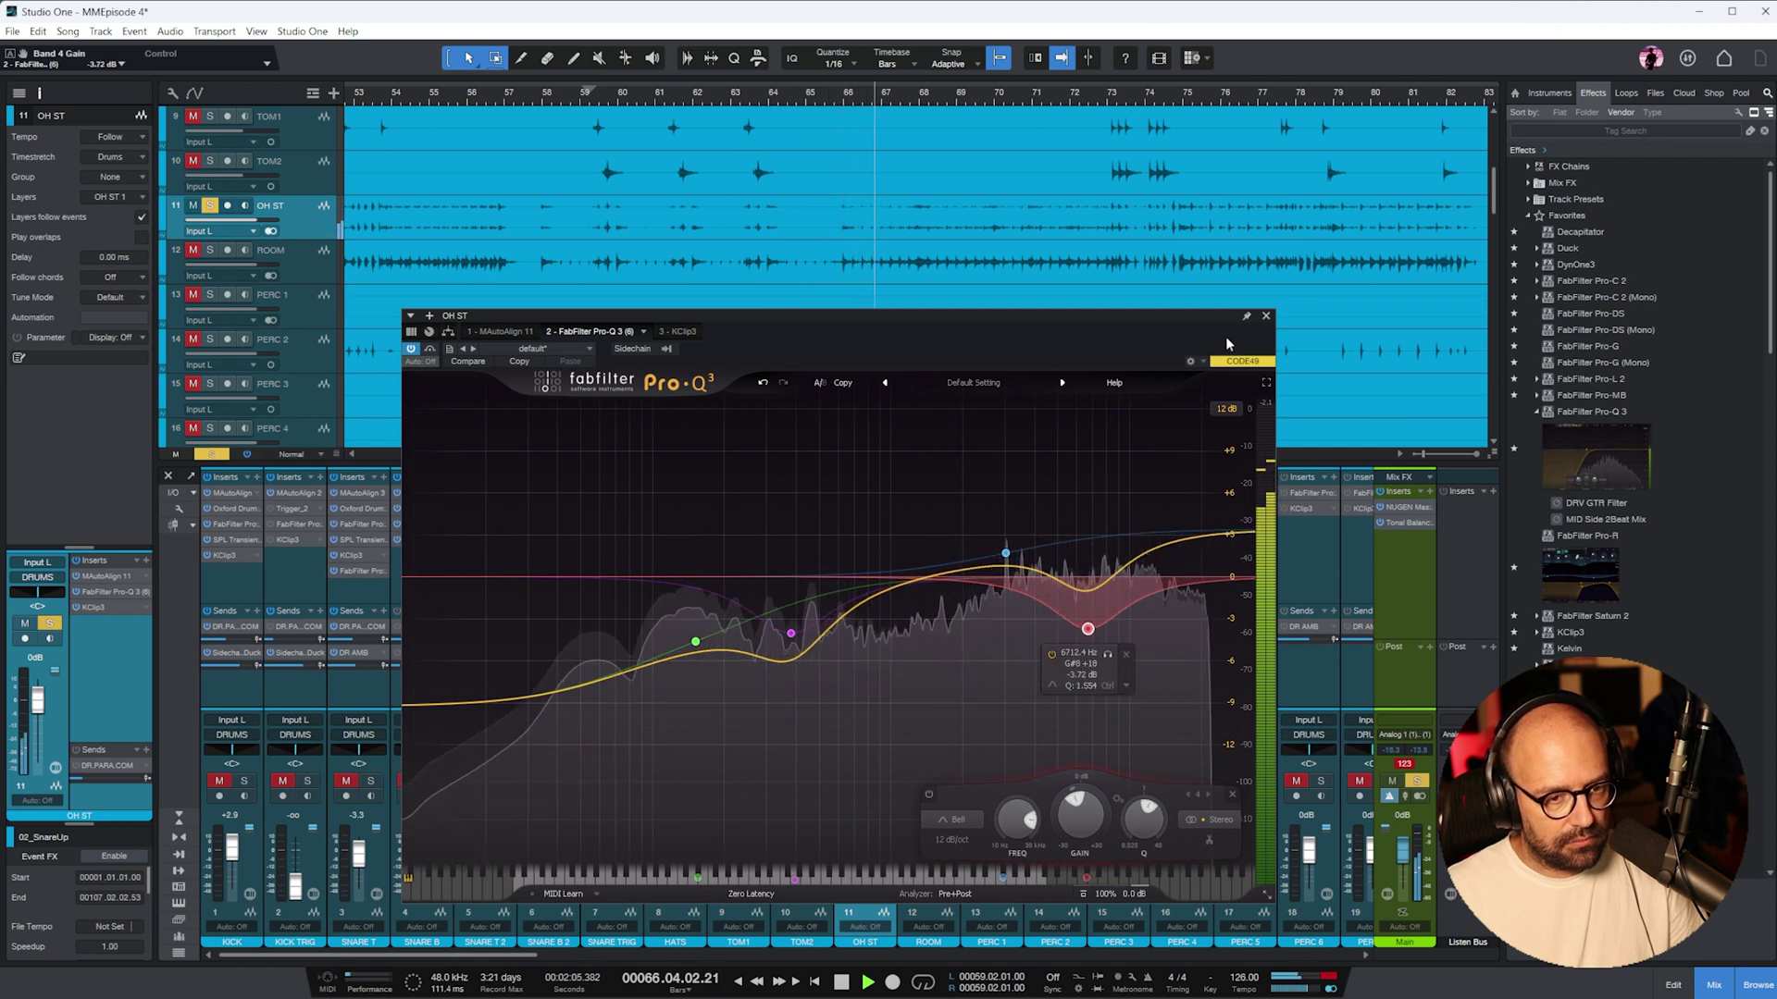
{"action": "left_click", "coordinate": [1265, 315]}
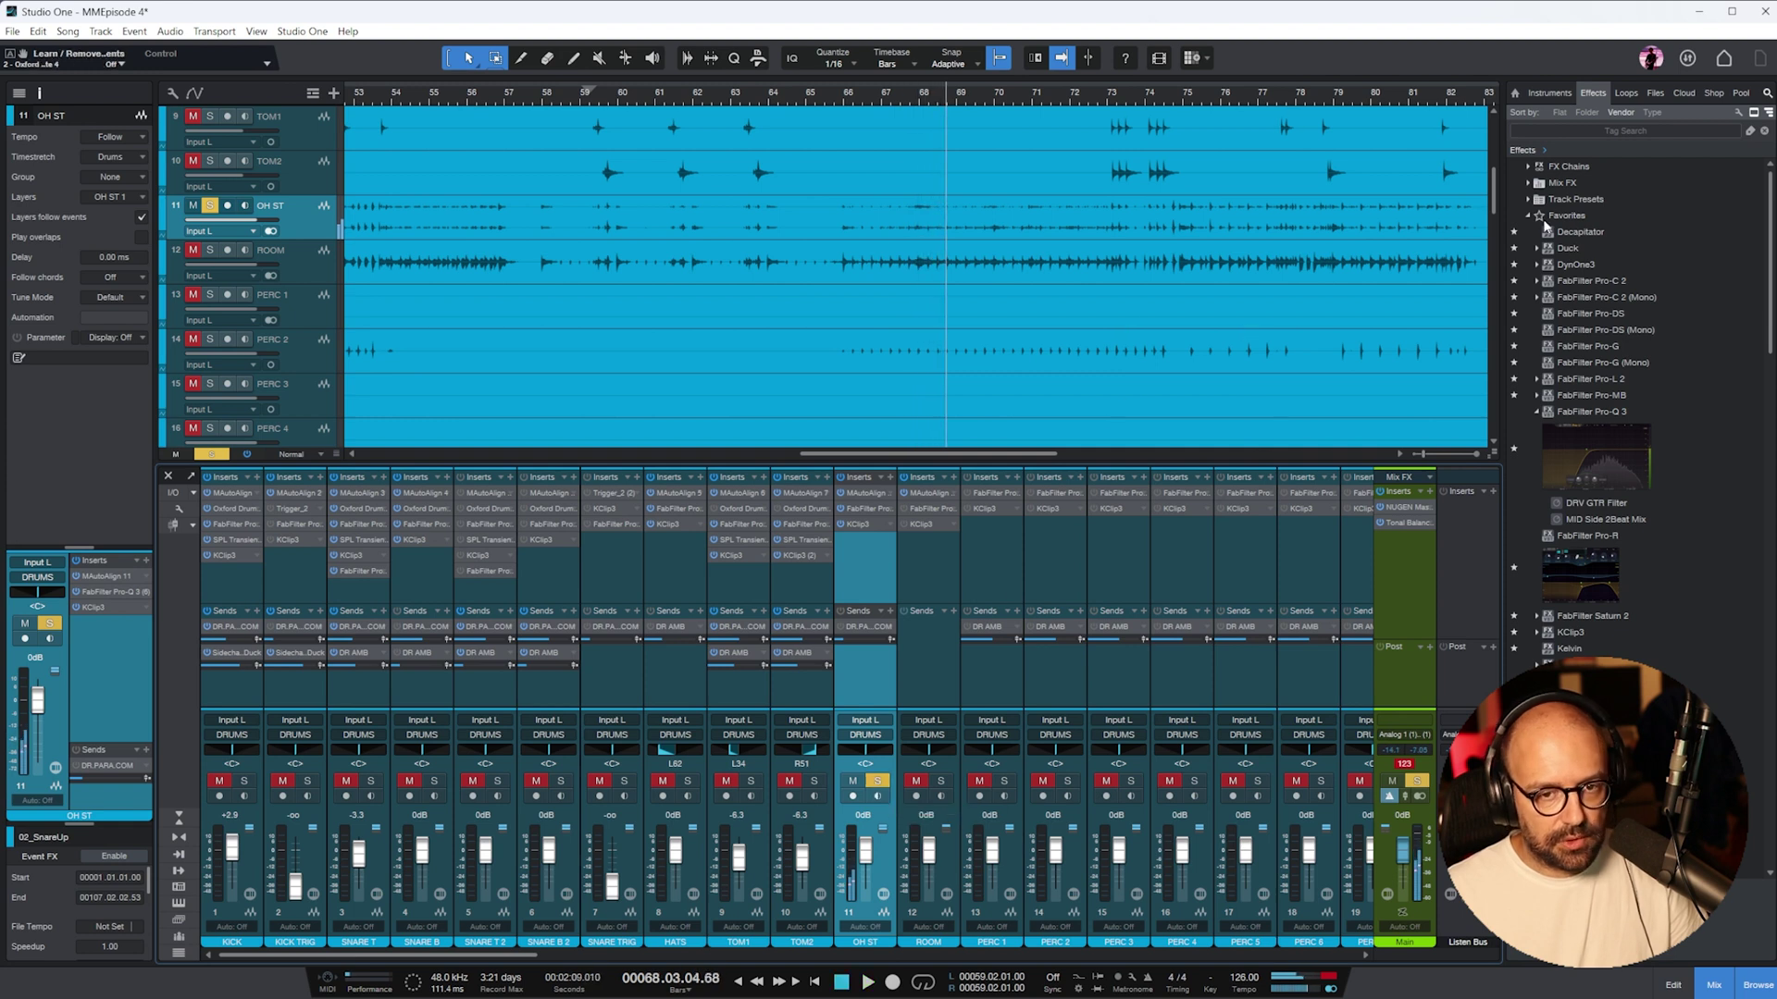
- Find the soothe2 plug-in and insert it on OH ST after KClip3
{"action": "left_click", "coordinate": [1601, 135]}
{"action": "type", "text": "soothe"}
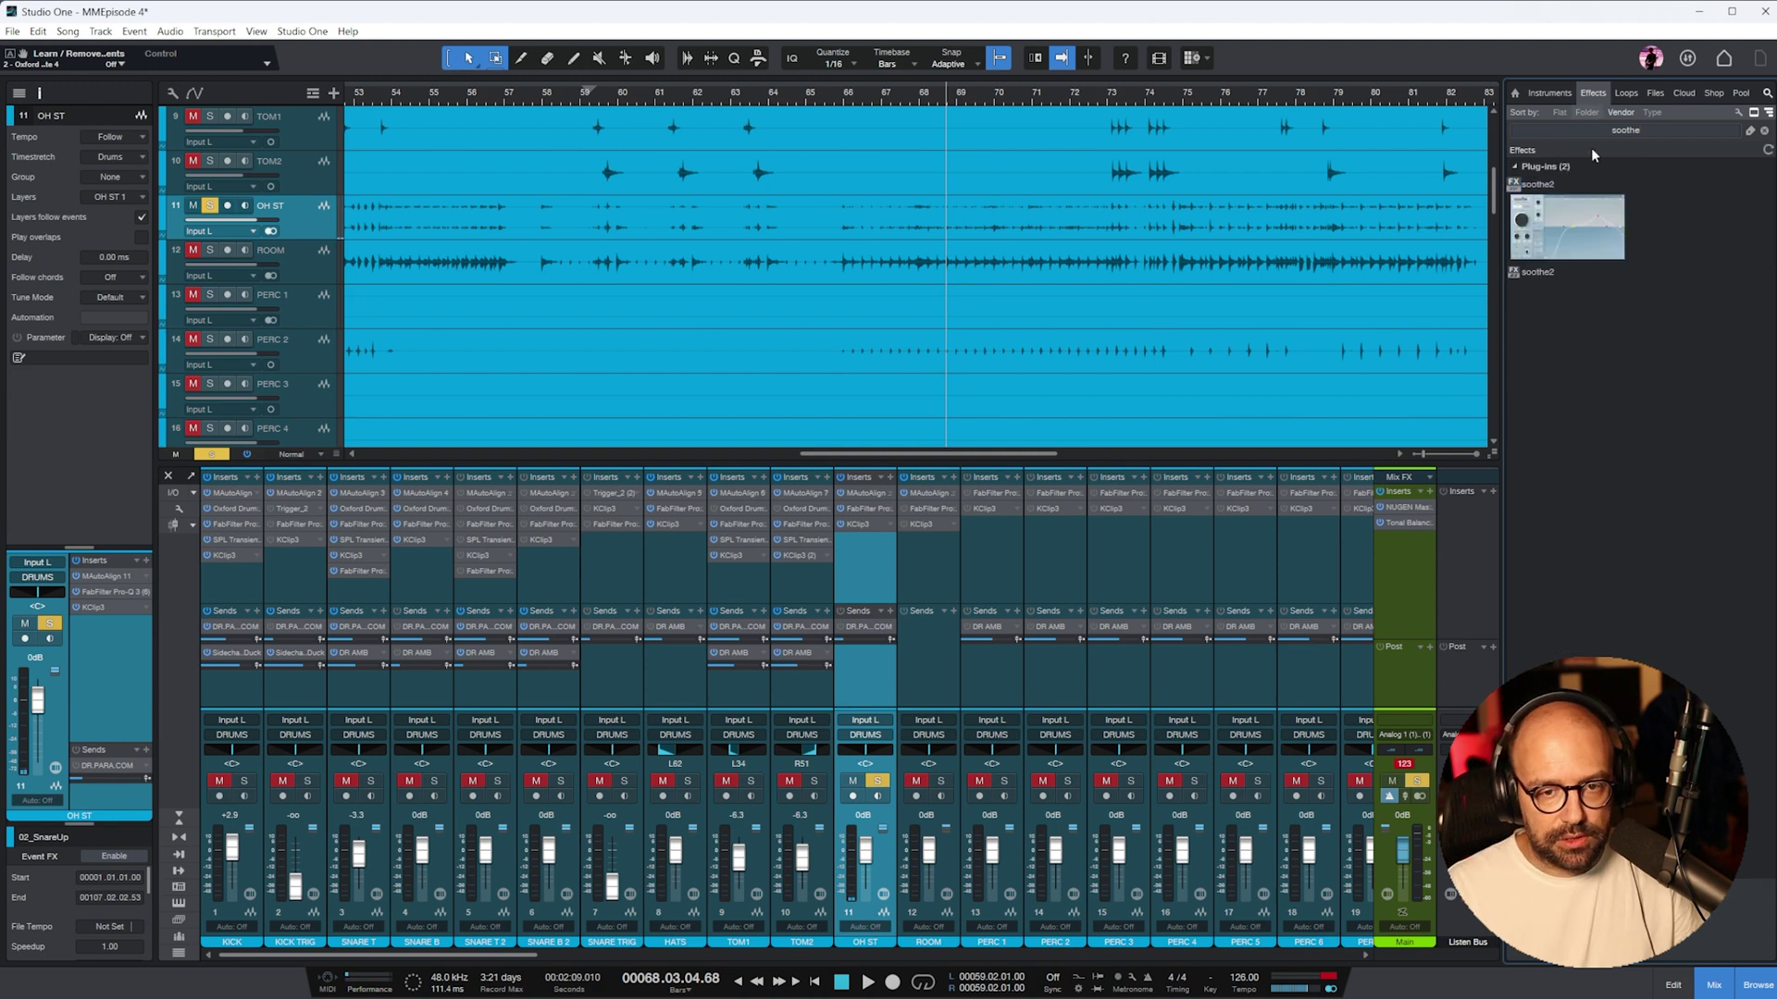
{"action": "left_click", "coordinate": [1570, 231]}
{"action": "left_click_drag", "start_coordinate": [1571, 231], "coordinate": [995, 243]}
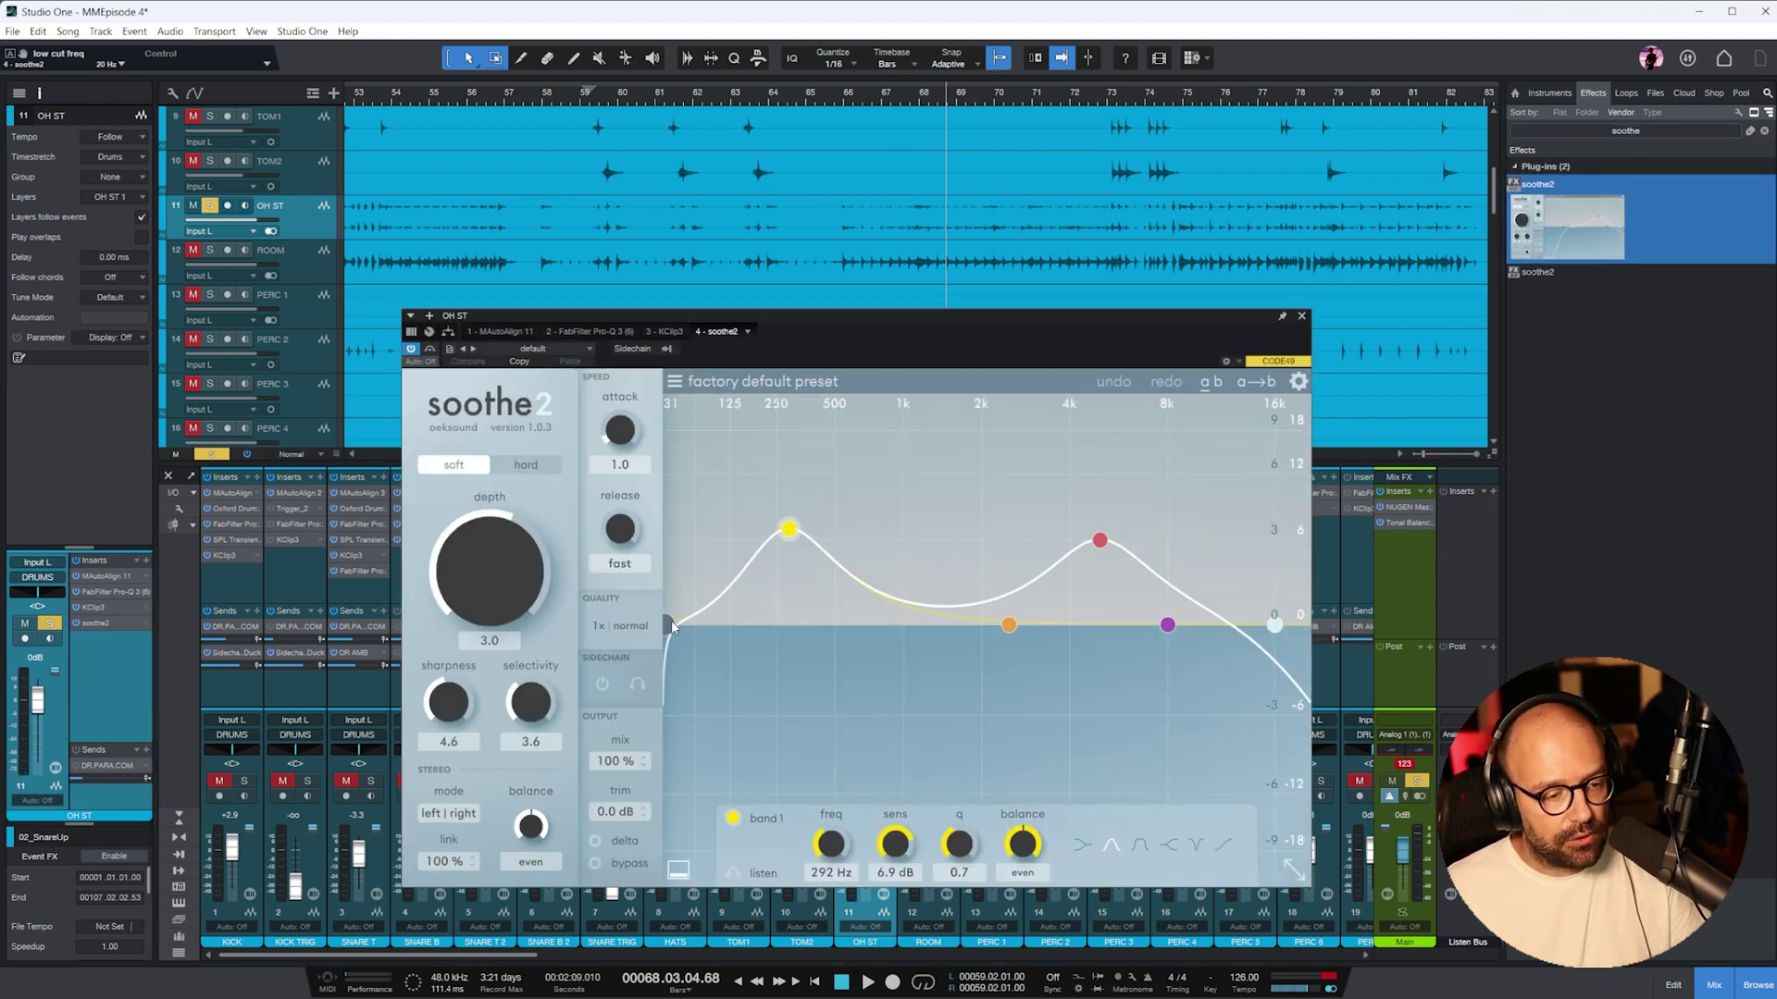
- In soothe2, place the low cut between 1 and 2 kHz, raise the orange band above 2 kHz, and set band 3 to 8.2 kHz, 7.2 dB
{"action": "left_click_drag", "start_coordinate": [670, 624], "coordinate": [959, 624]}
{"action": "left_click_drag", "start_coordinate": [1099, 540], "coordinate": [1167, 546]}
{"action": "left_click_drag", "start_coordinate": [1004, 629], "coordinate": [995, 534]}
{"action": "left_click_drag", "start_coordinate": [1167, 545], "coordinate": [1171, 525]}
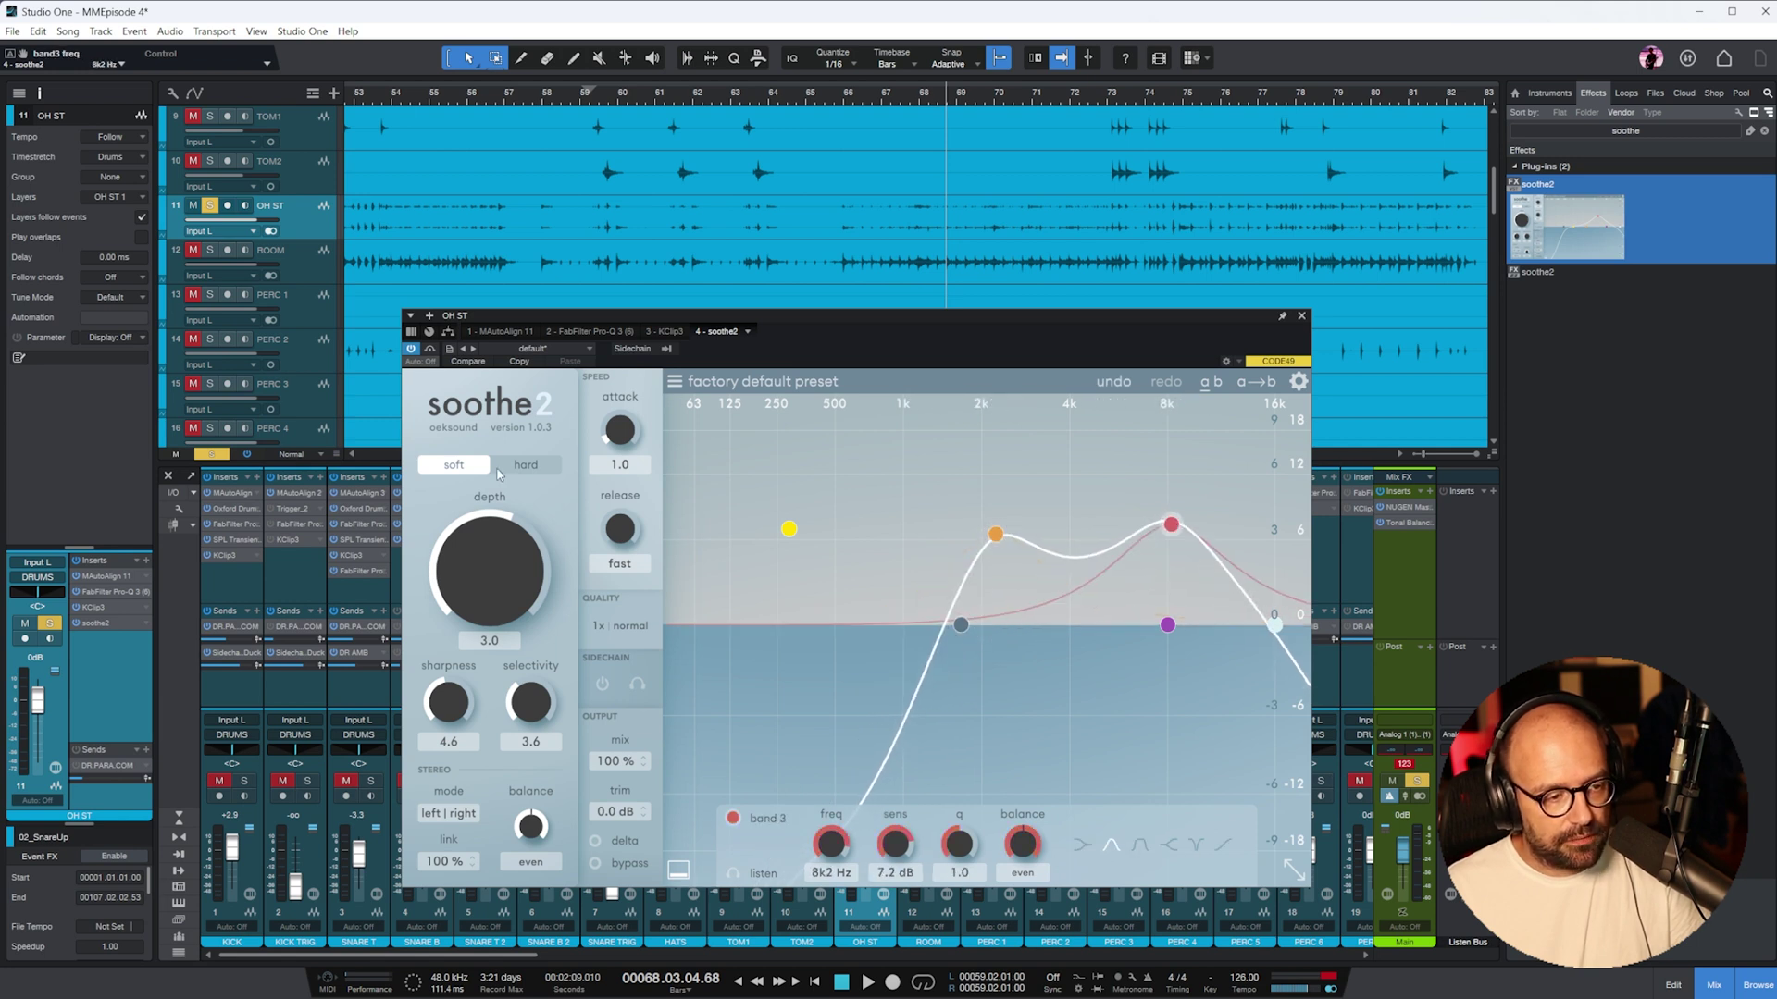
- During playback, set soothe2's sharpness to 5.5, lower the orange band's sensitivity, and set band 3 to about 7.1 kHz and 5.2 dB
{"action": "left_click", "coordinate": [863, 118]}
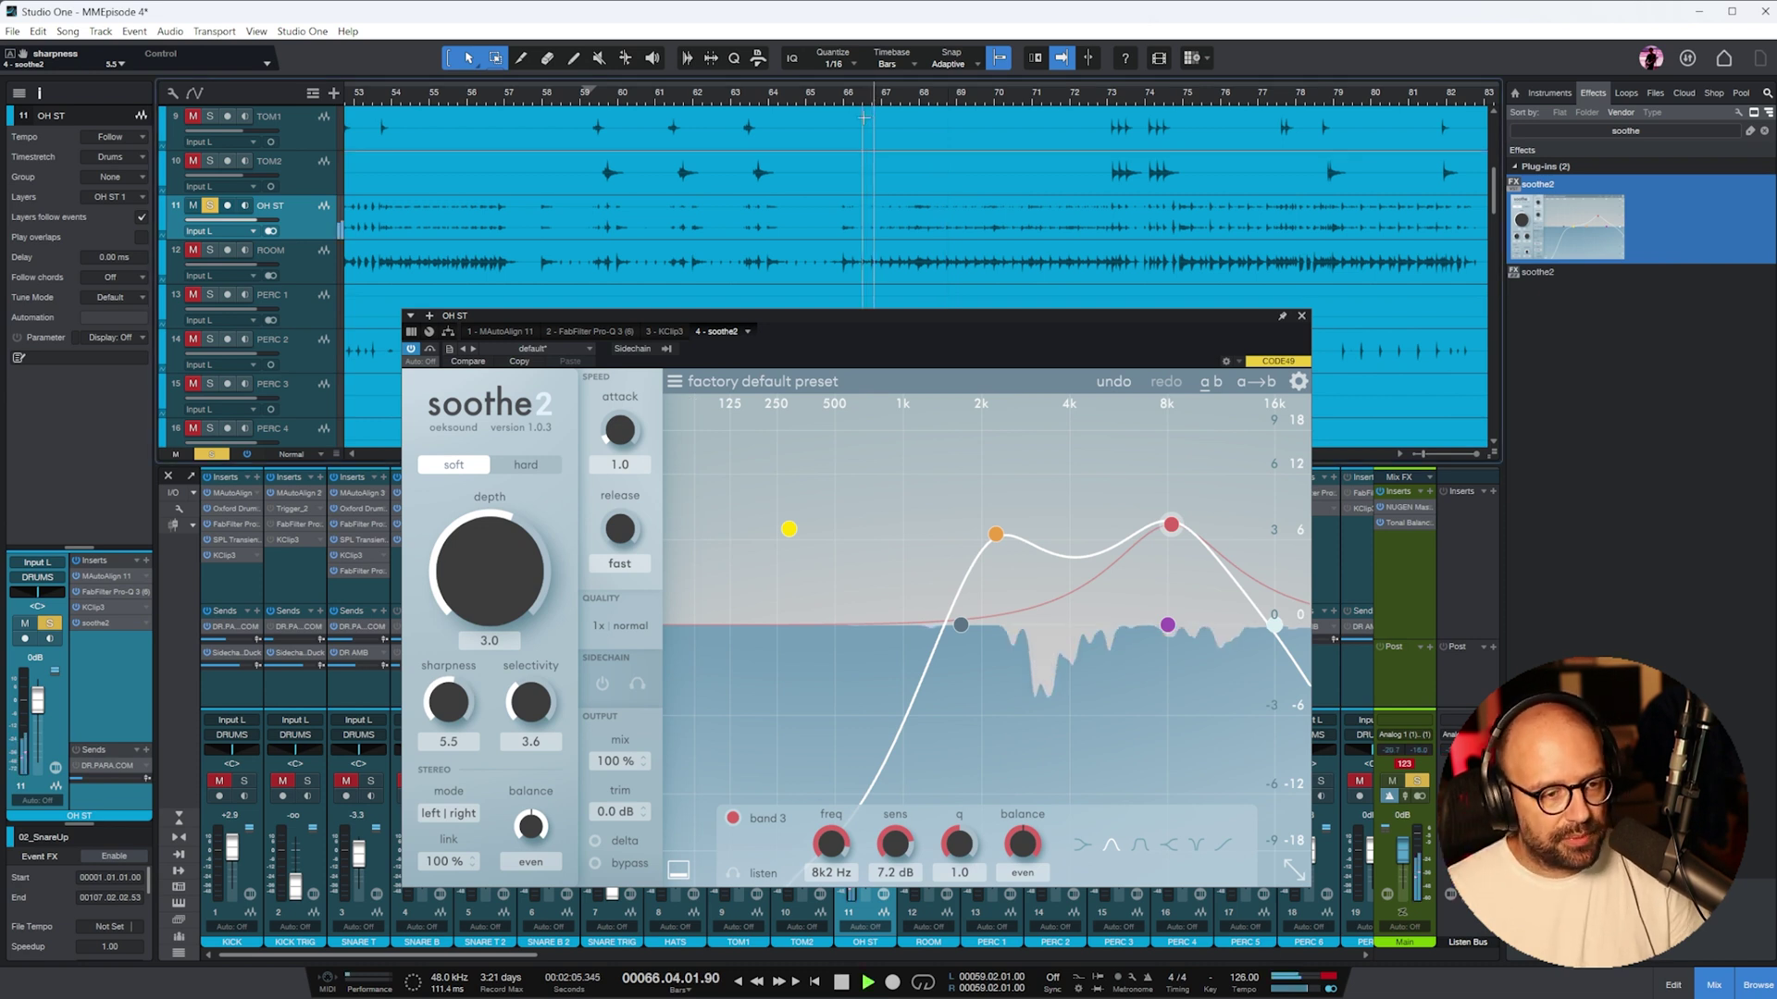
{"action": "left_click_drag", "start_coordinate": [1174, 528], "coordinate": [1180, 553]}
{"action": "left_click_drag", "start_coordinate": [996, 539], "coordinate": [1008, 560]}
{"action": "key", "text": "space"}
{"action": "left_click_drag", "start_coordinate": [1174, 542], "coordinate": [1150, 551]}
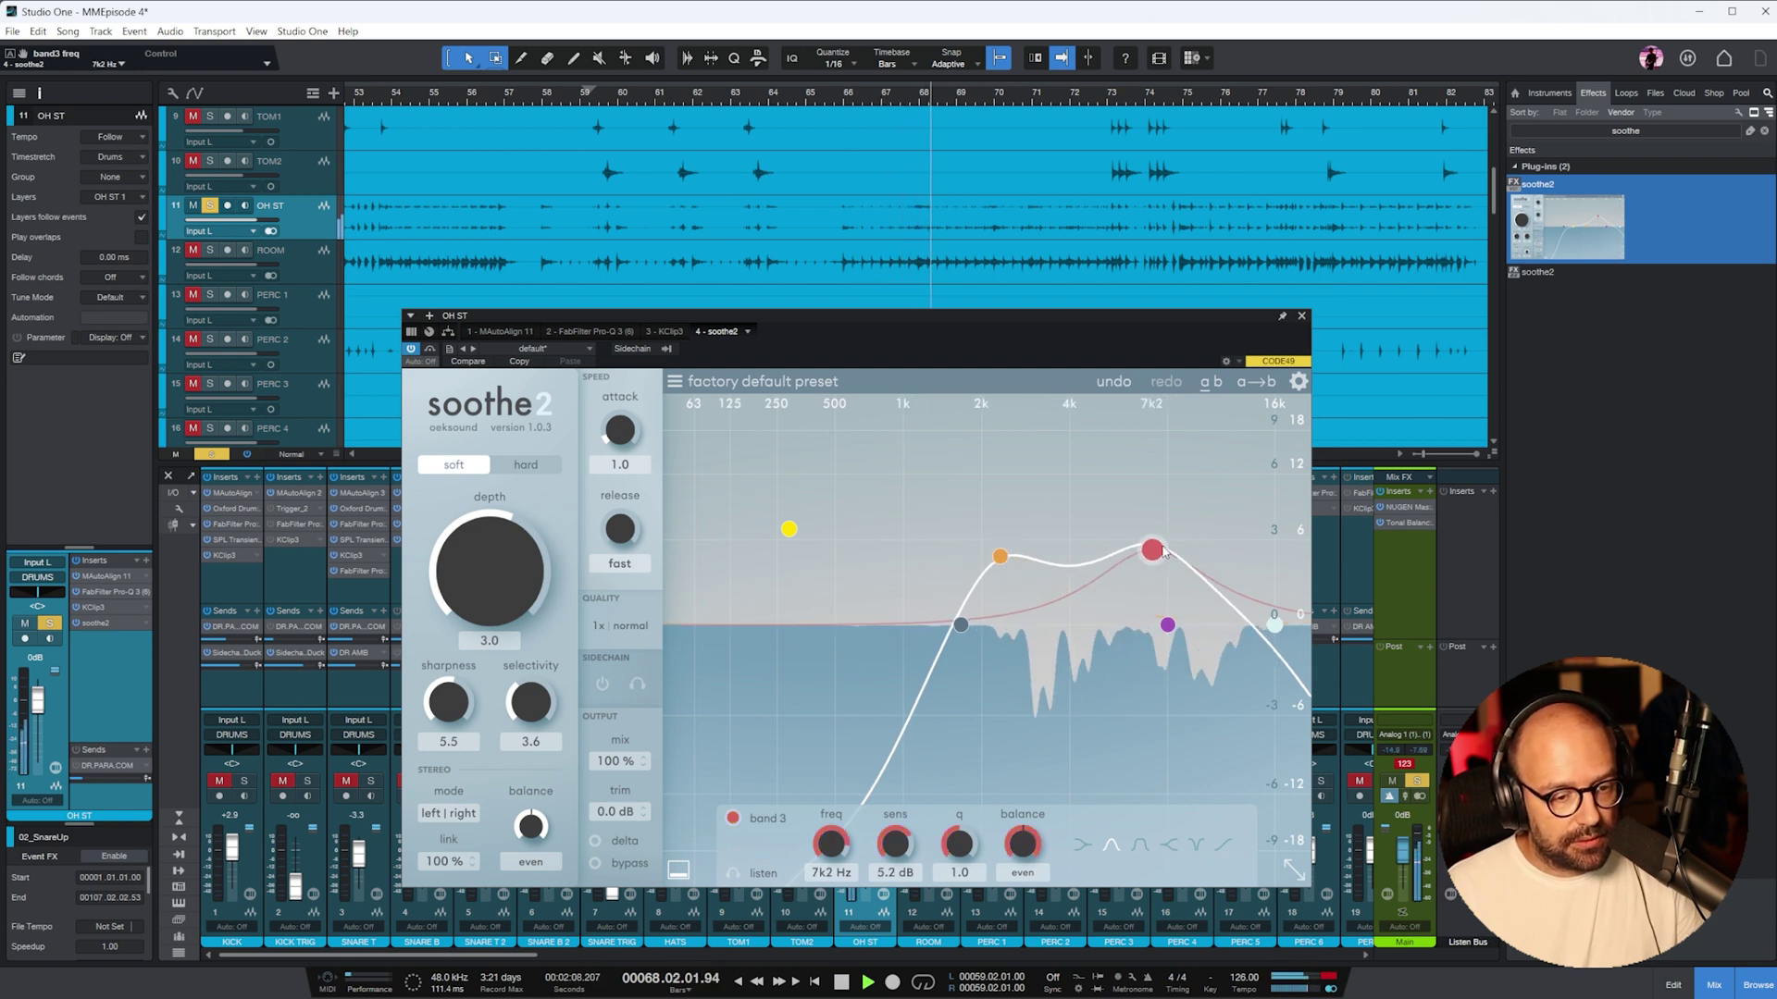
{"action": "left_click", "coordinate": [430, 349]}
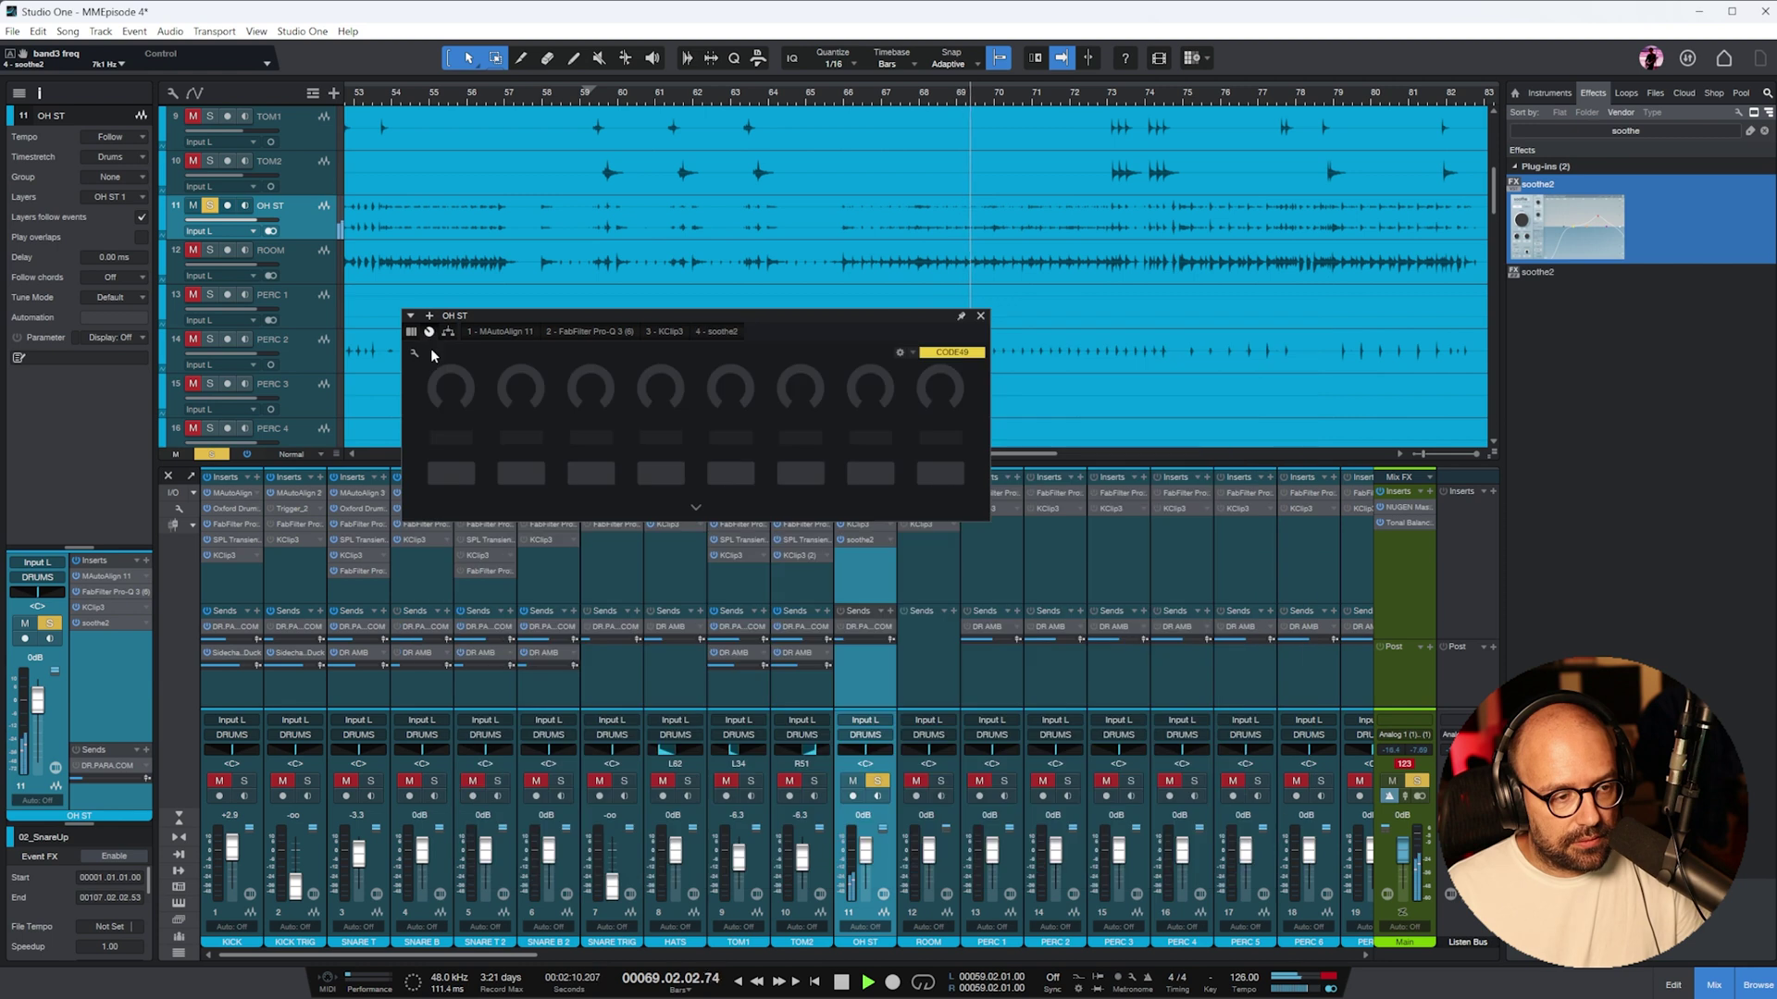
{"action": "left_click", "coordinate": [429, 351]}
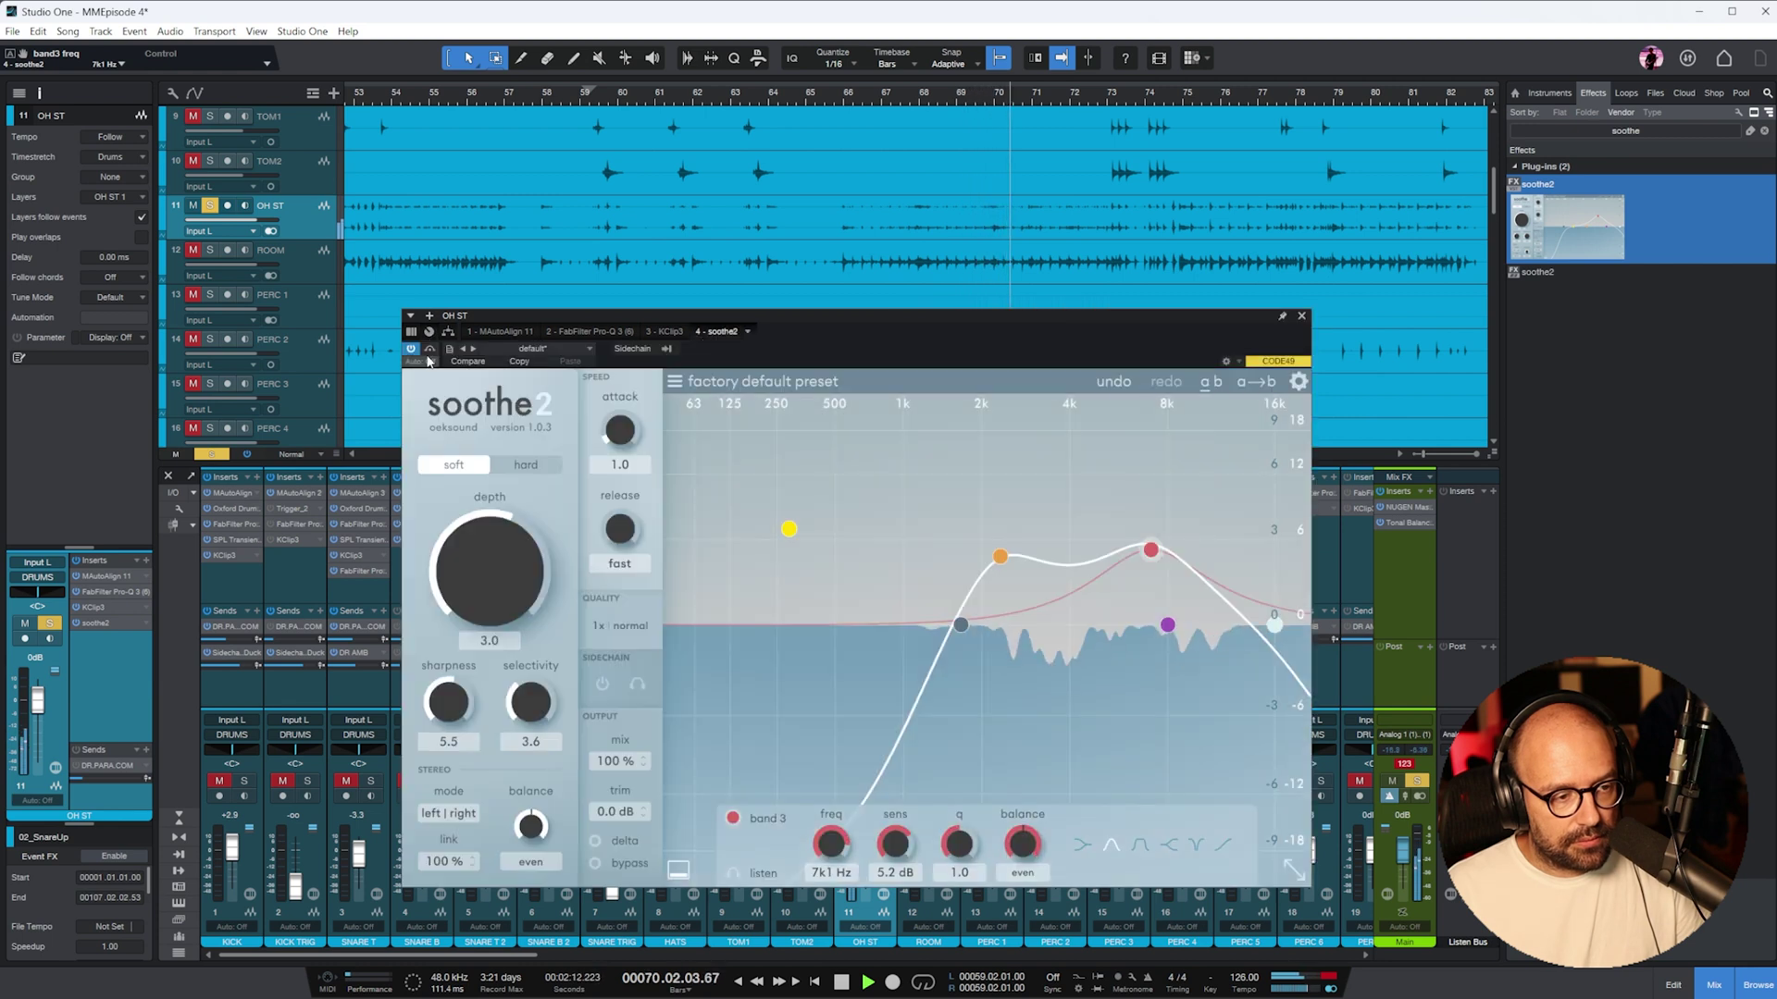
- Close soothe2, switch the solo from OH ST to ROOM, and play the room track
{"action": "left_click", "coordinate": [1301, 315]}
{"action": "key", "text": "space"}
{"action": "left_click", "coordinate": [875, 783]}
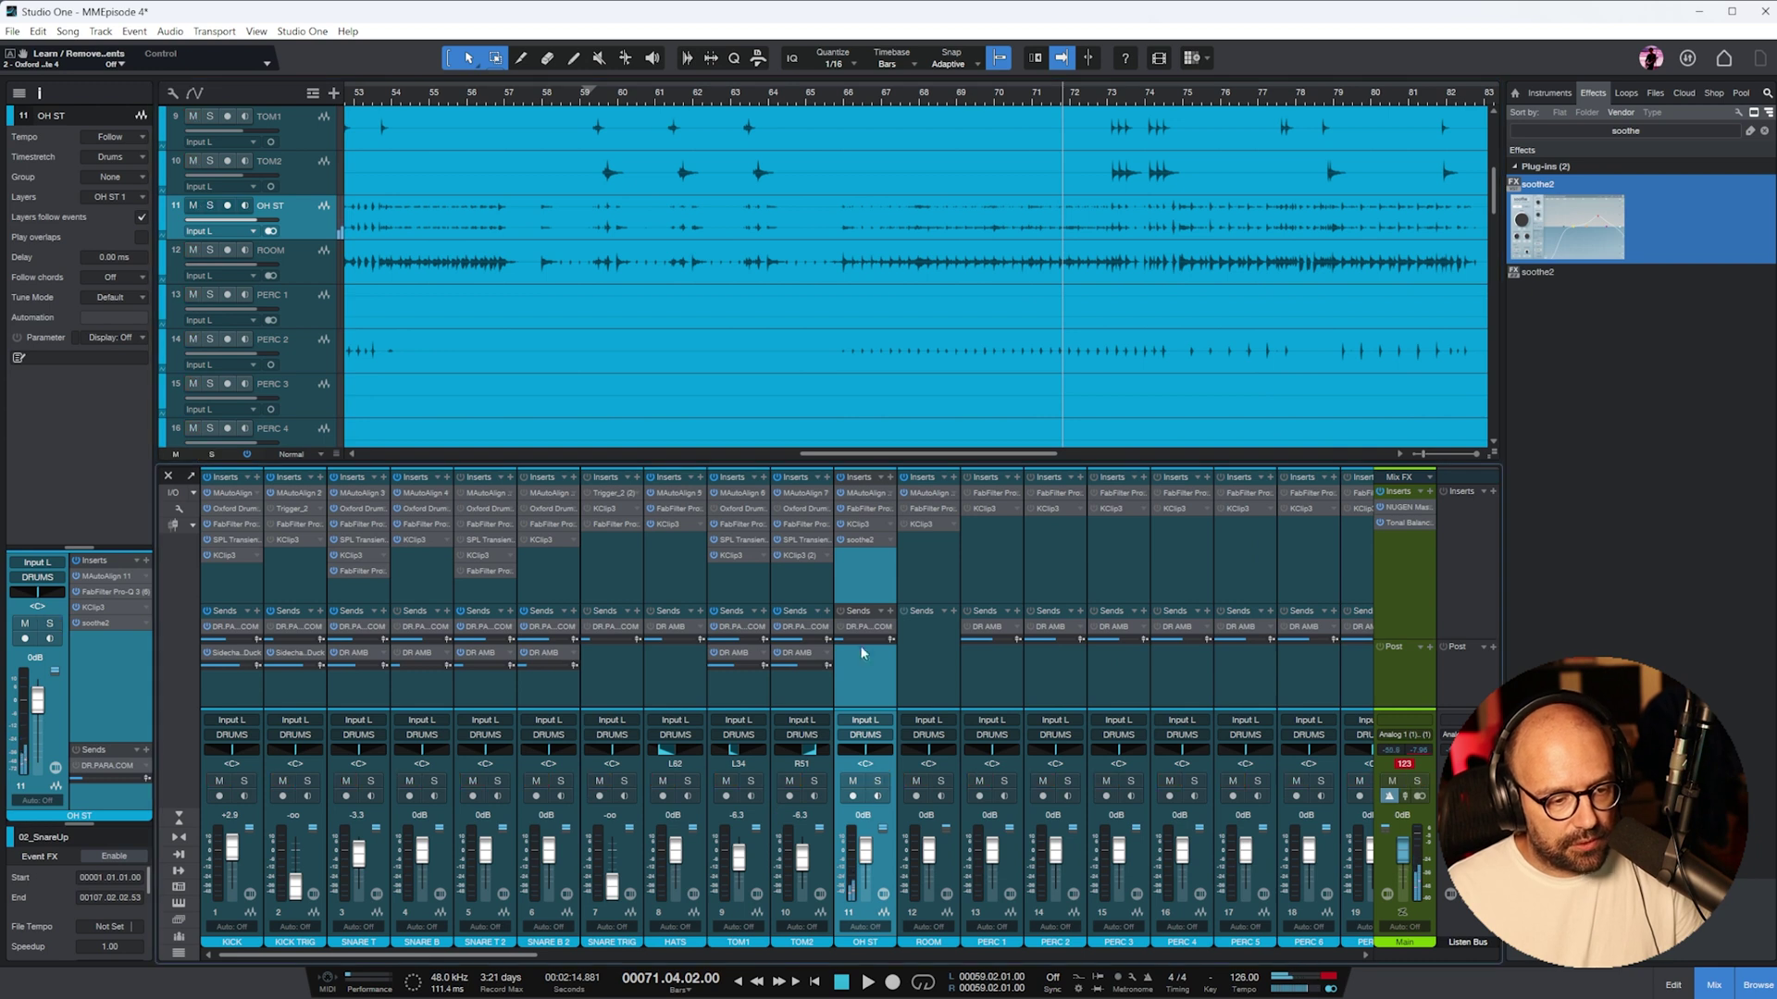
{"action": "left_click", "coordinate": [935, 561]}
{"action": "left_click", "coordinate": [941, 781]}
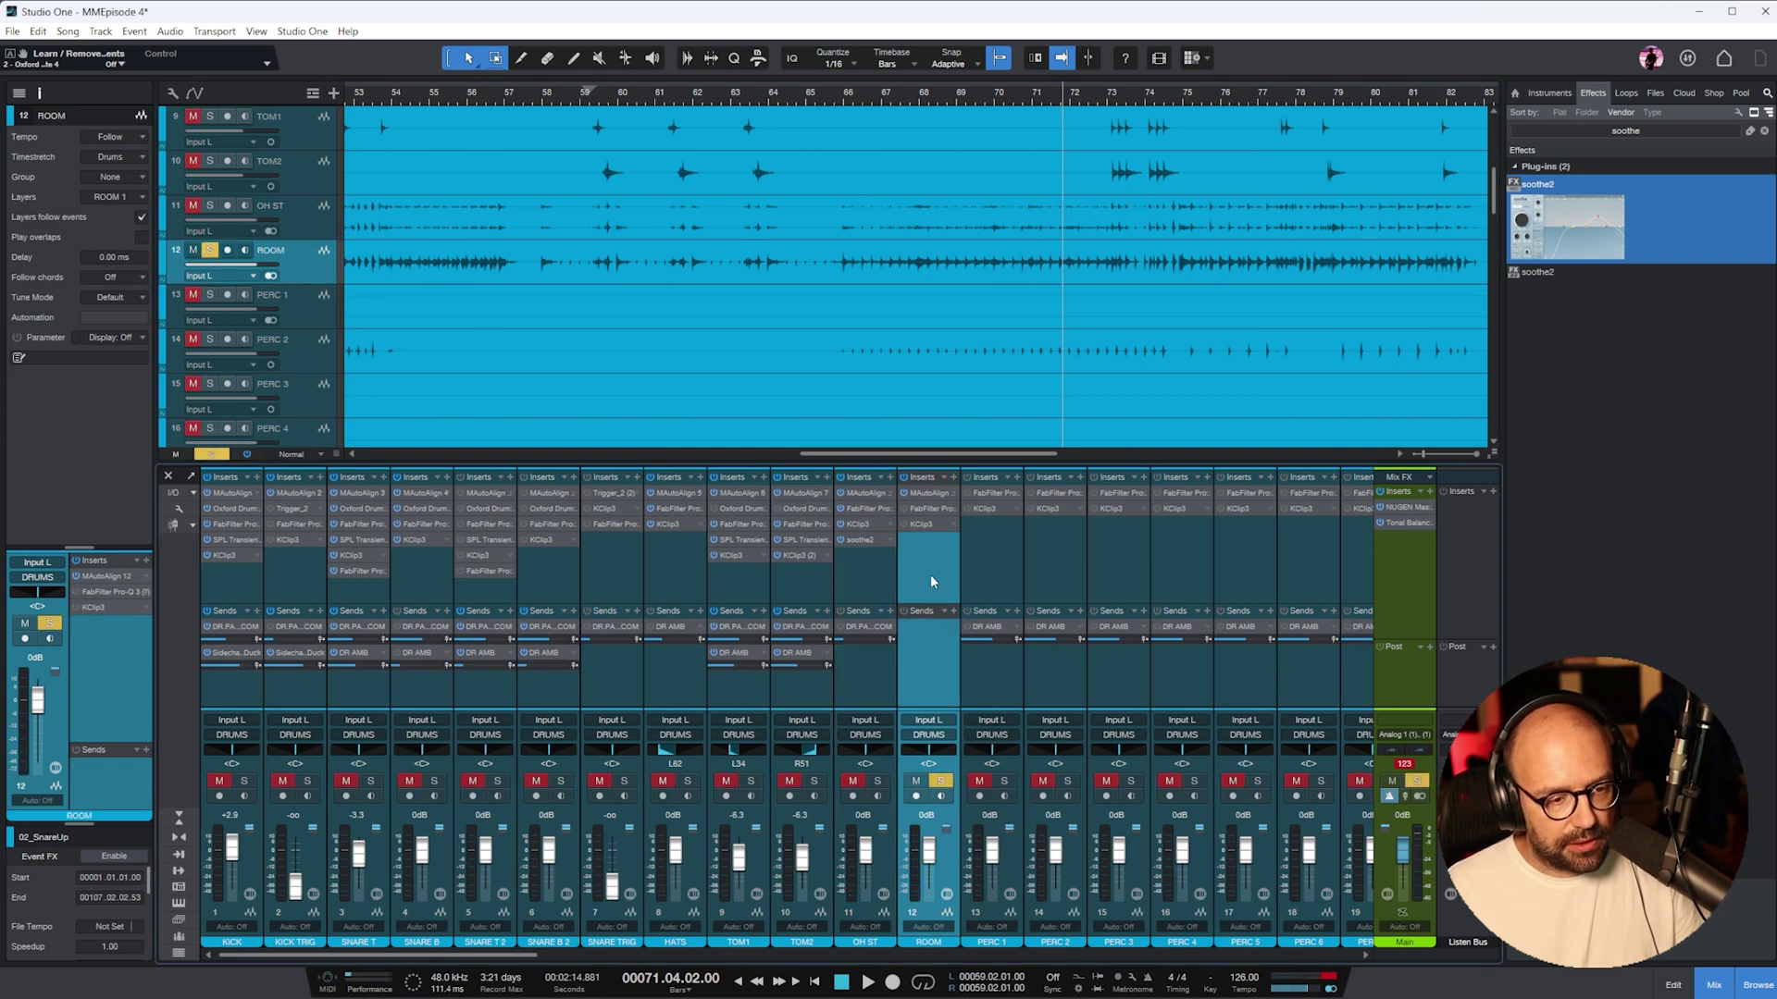
{"action": "scroll", "coordinate": [992, 267], "scroll_direction": "down", "scroll_amount": 4}
{"action": "key", "text": "space"}
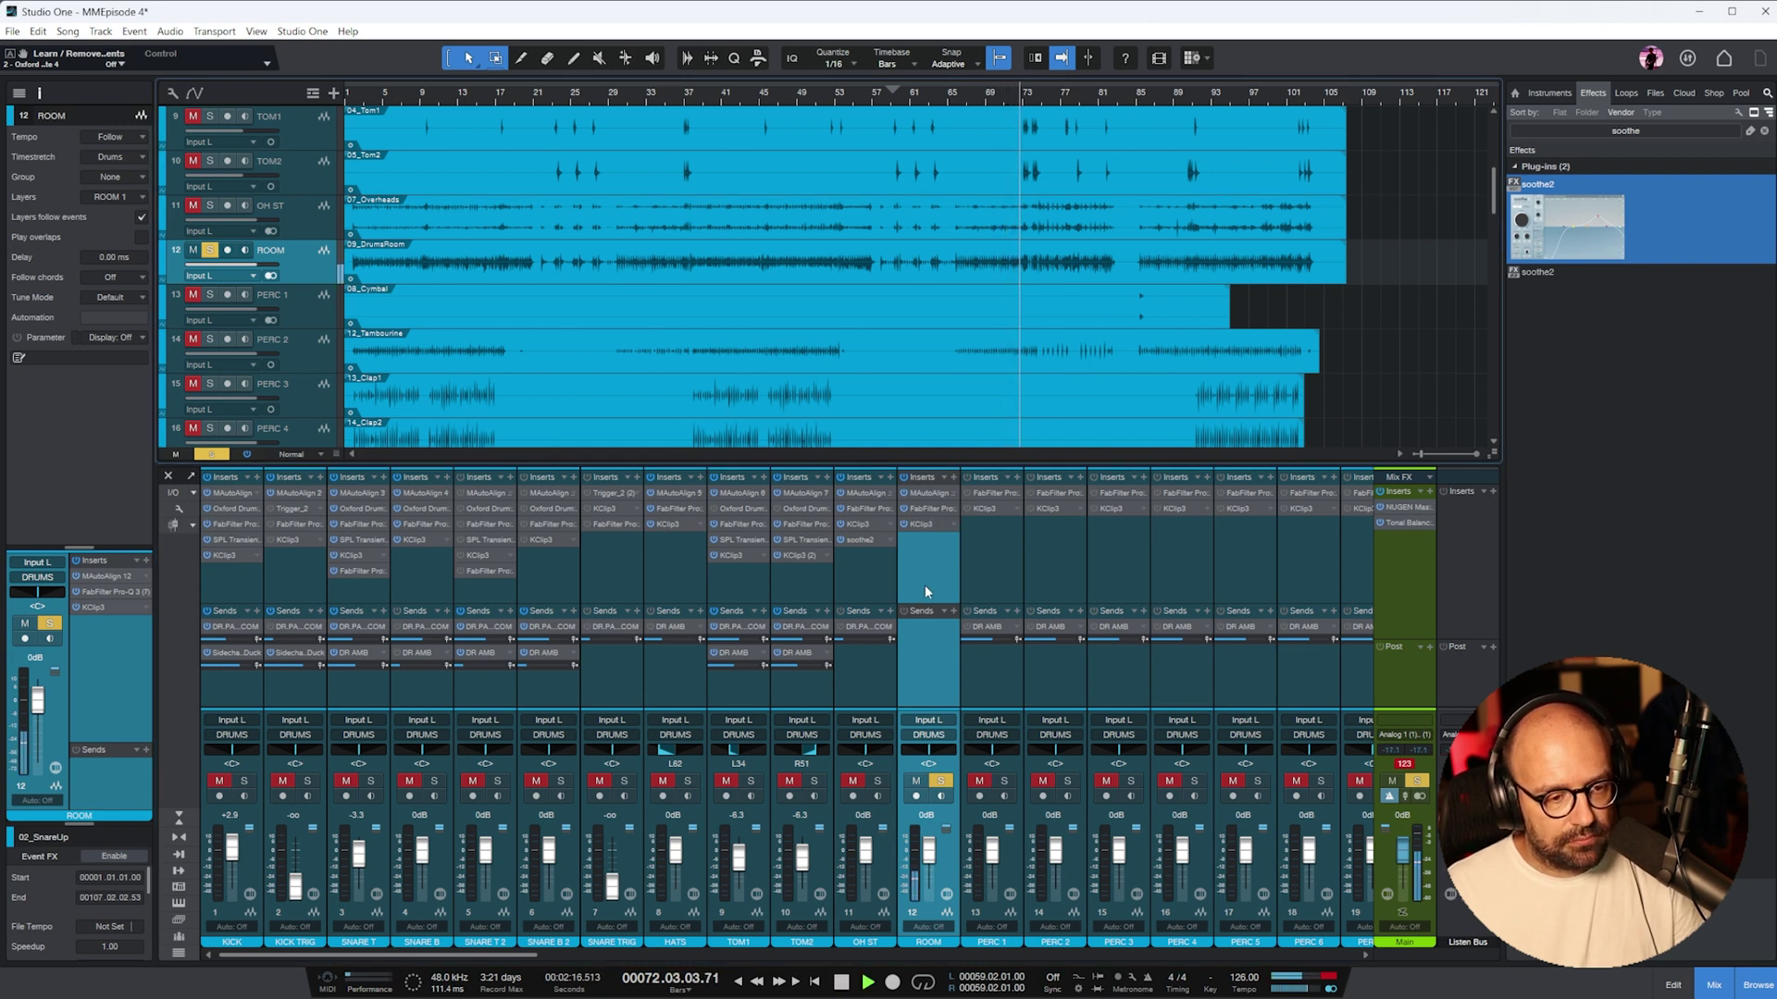
- Clear the effects search and insert FabFilter Pro-R on the ROOM channel
{"action": "left_click", "coordinate": [1764, 131]}
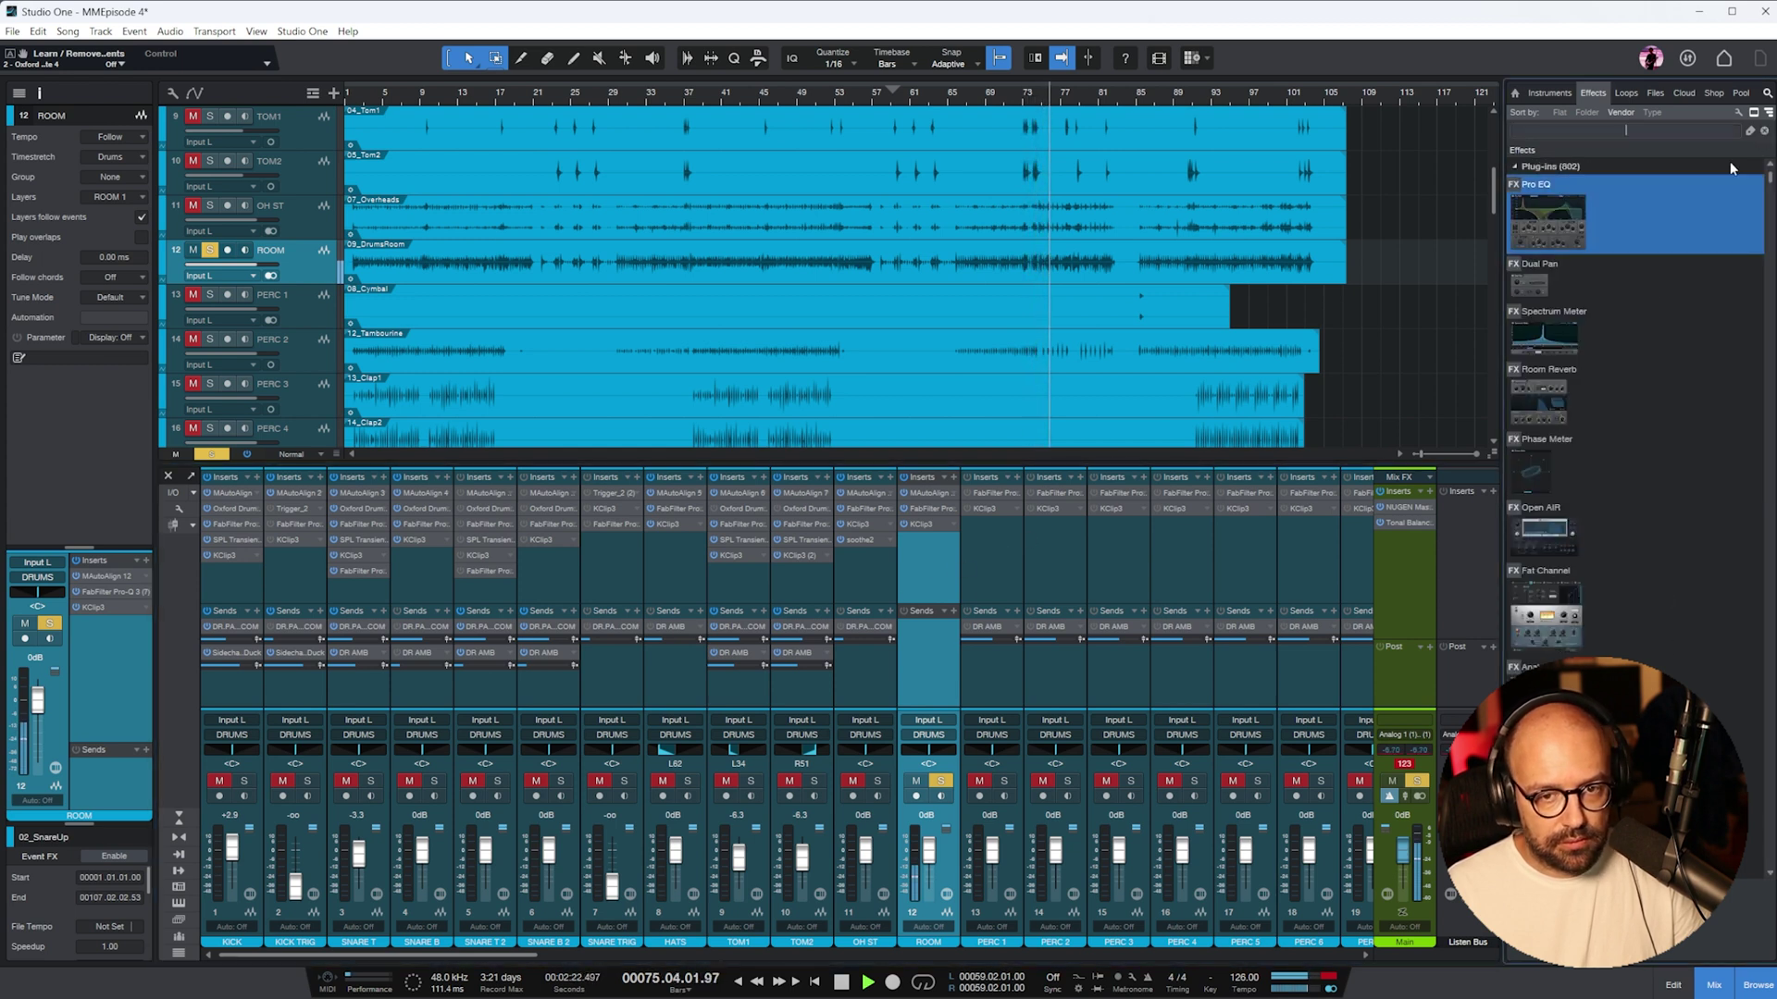
{"action": "left_click_drag", "start_coordinate": [1587, 535], "coordinate": [925, 560]}
{"action": "left_click_drag", "start_coordinate": [962, 319], "coordinate": [1625, 263]}
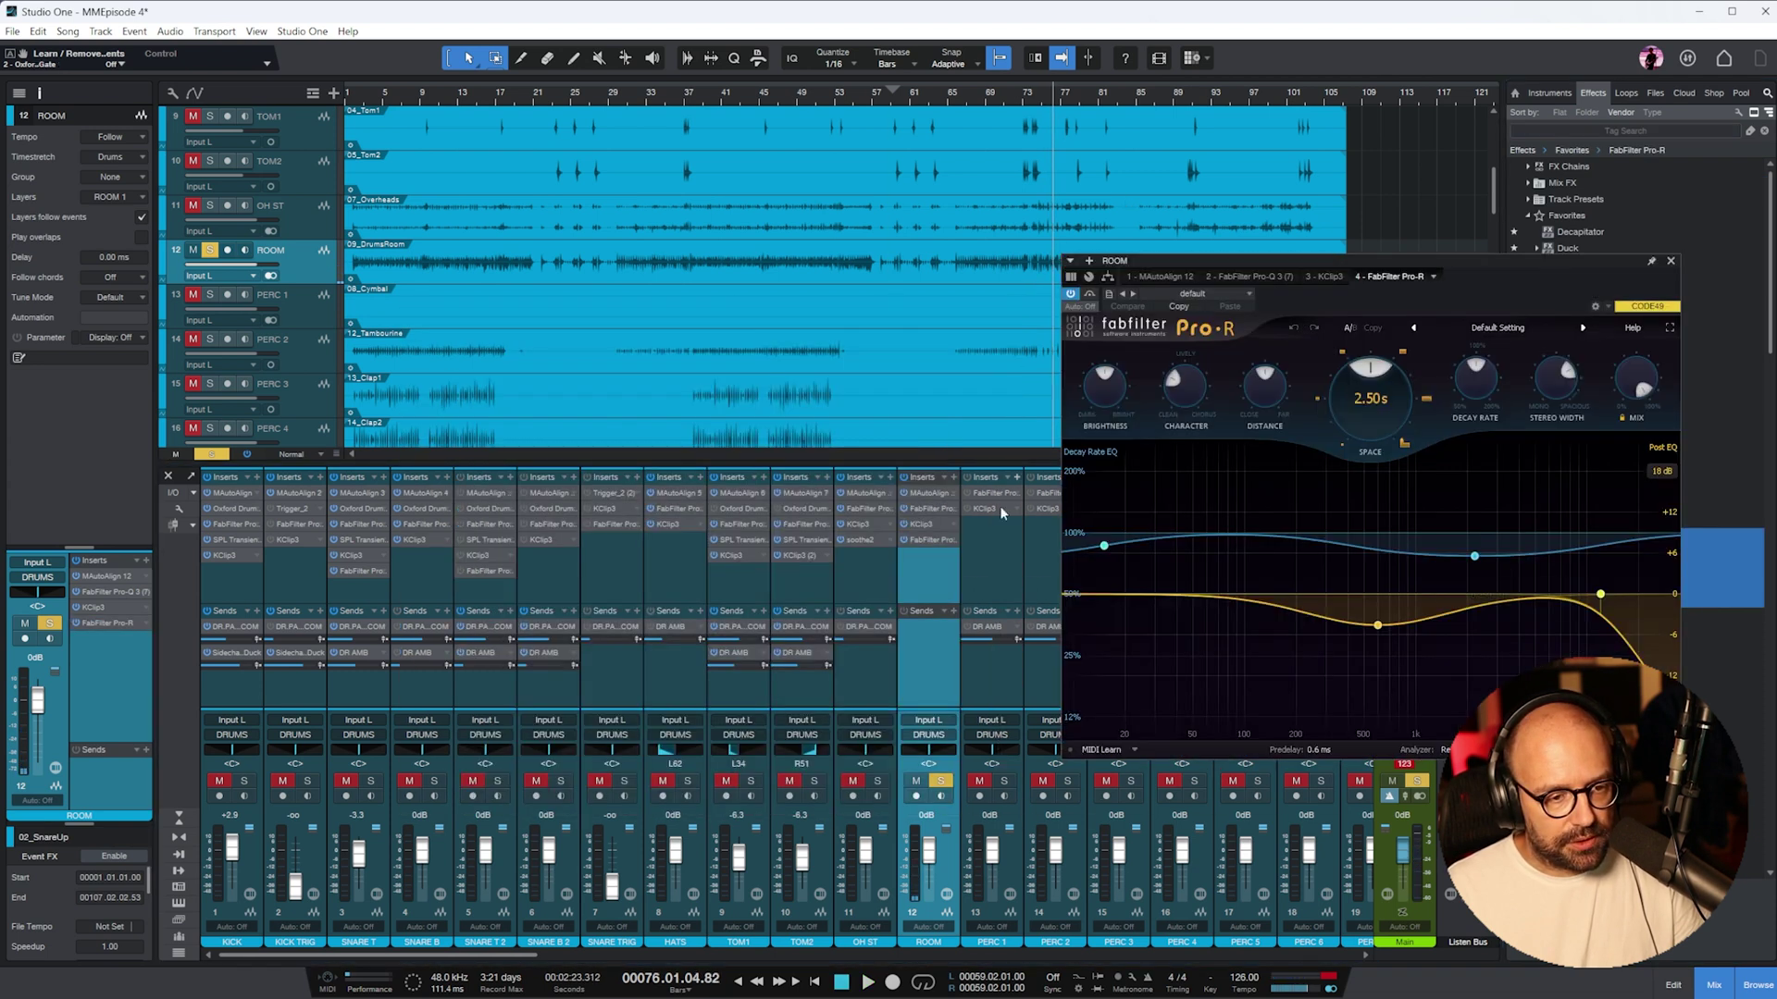
- Set Pro-R's Space to 0.81 s, Stereo Width to 120% and Mix to about 76%, and place it before KClip3 on ROOM
{"action": "left_click_drag", "start_coordinate": [1369, 393], "coordinate": [1371, 453]}
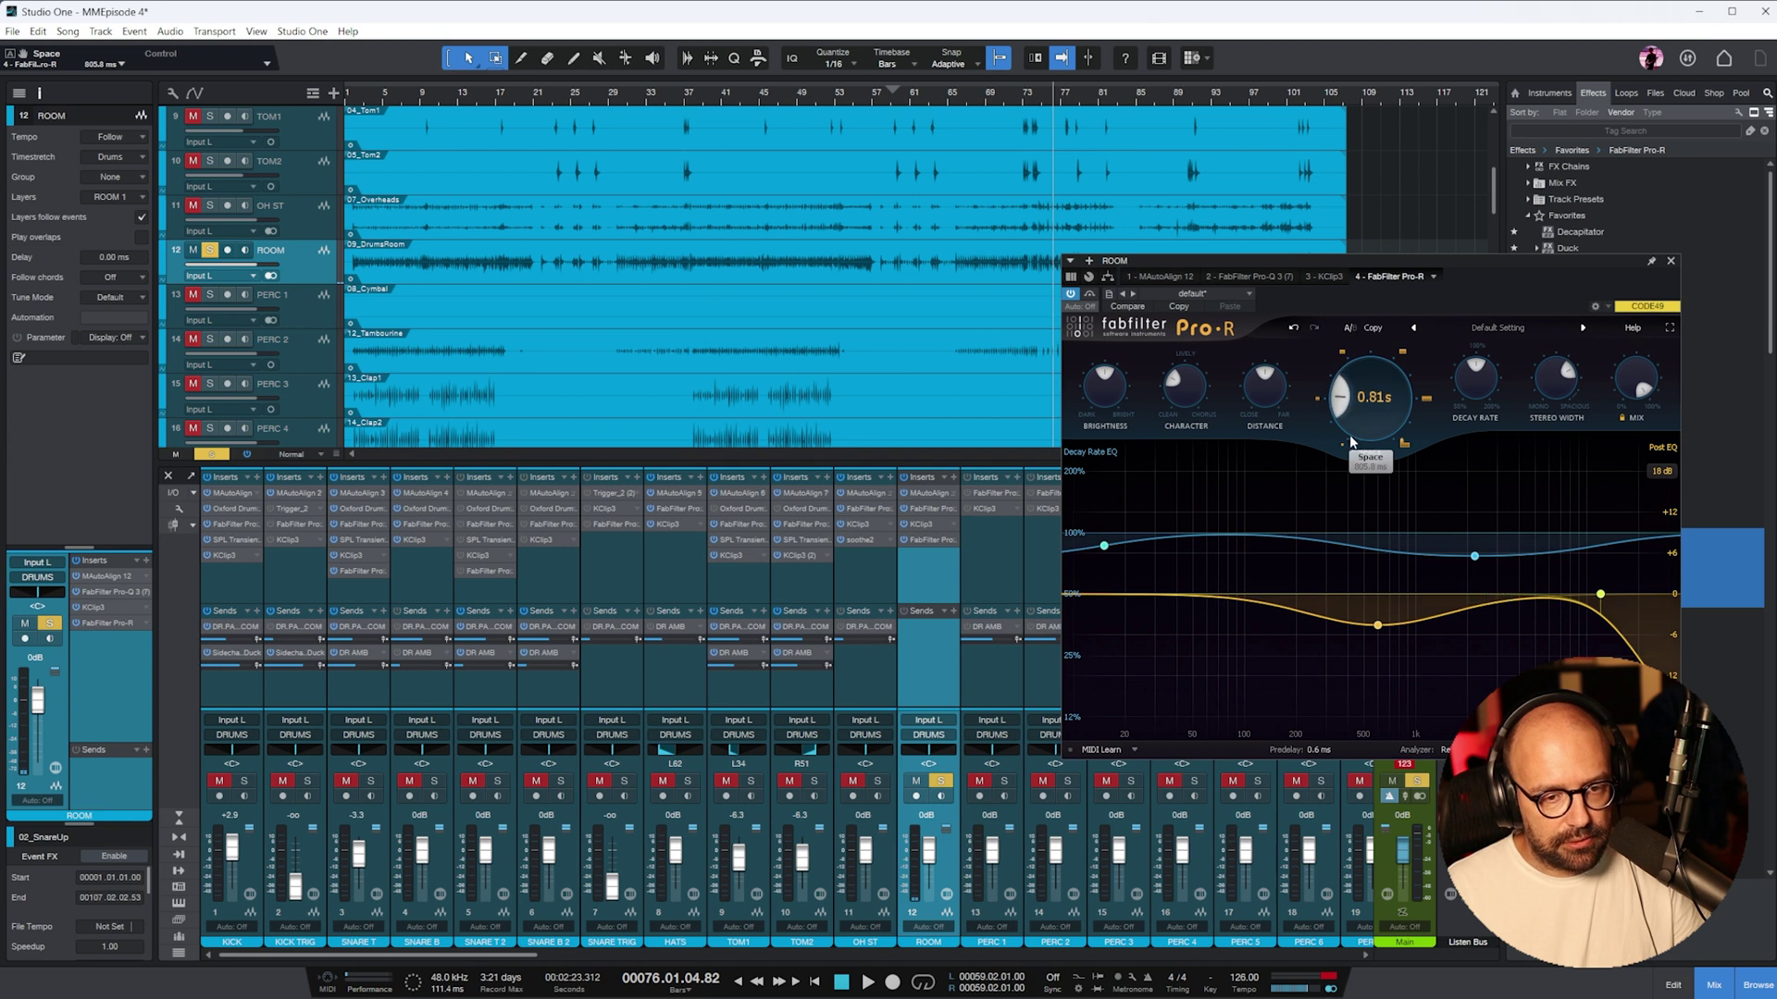
{"action": "left_click_drag", "start_coordinate": [1542, 386], "coordinate": [1543, 344]}
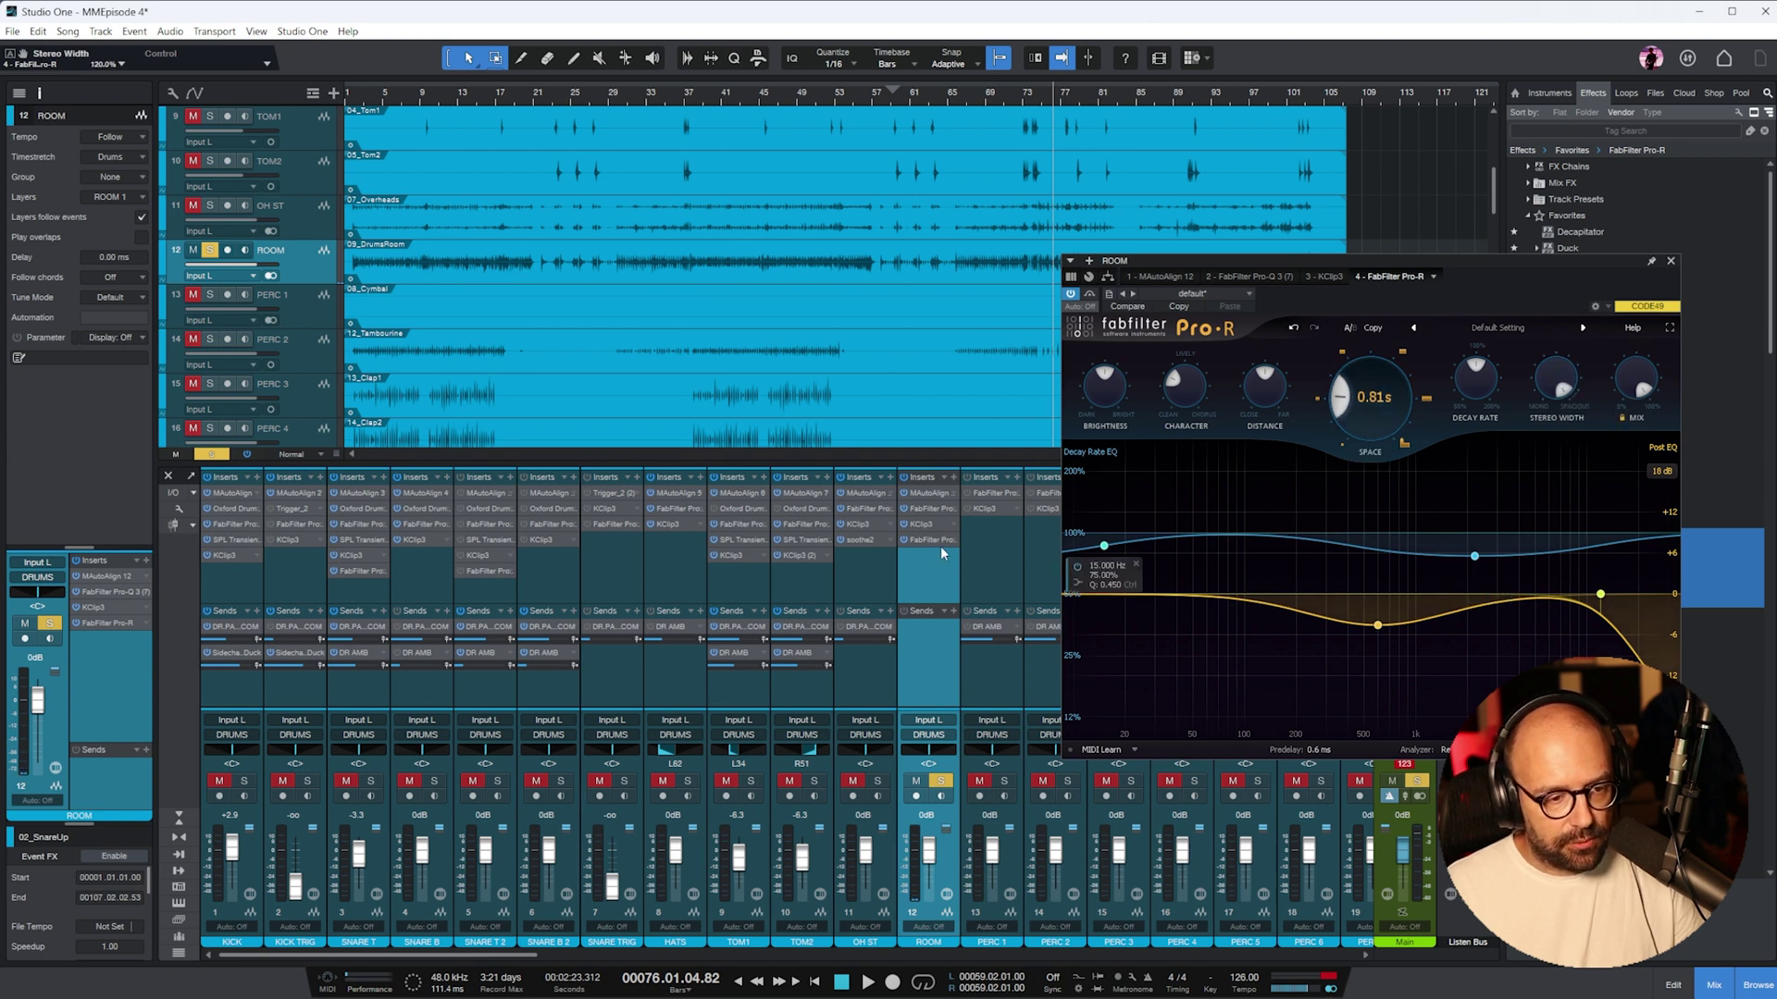
{"action": "left_click_drag", "start_coordinate": [1624, 402], "coordinate": [1624, 424]}
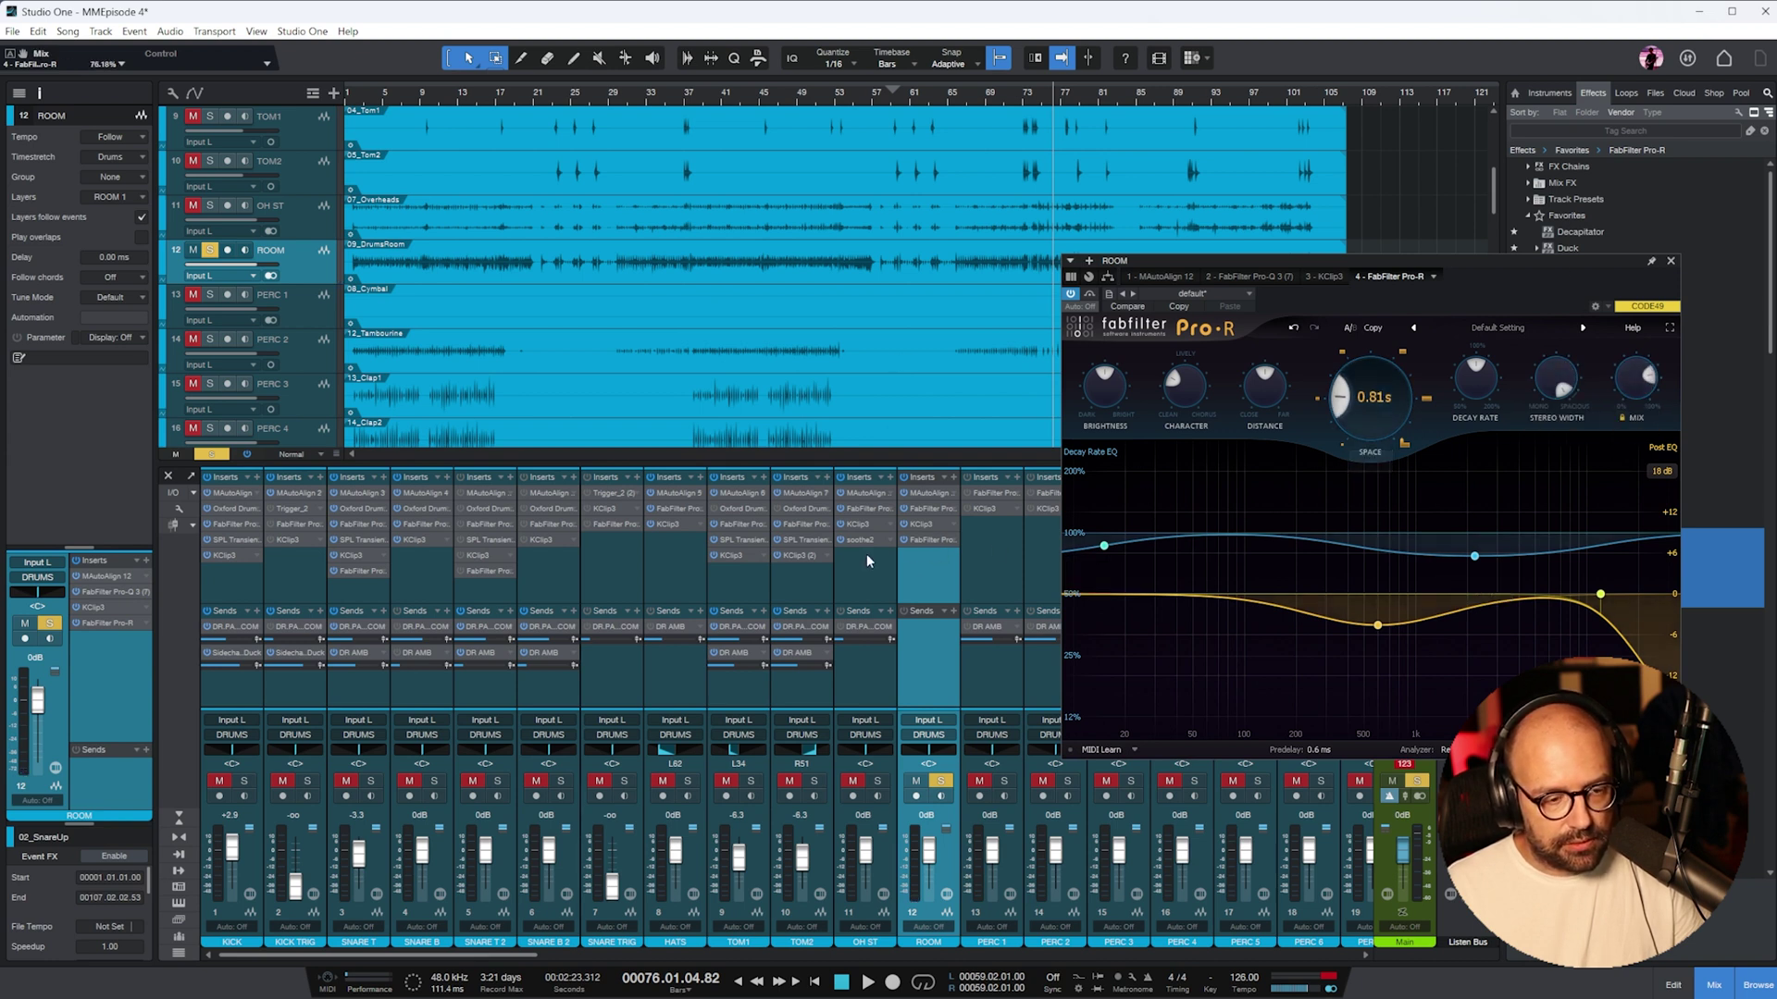
{"action": "left_click_drag", "start_coordinate": [928, 538], "coordinate": [927, 524]}
- Play ROOM from bar 71 and lower Pro-R's Brightness to about 29% and Distance to about 31%
{"action": "left_click", "coordinate": [991, 111]}
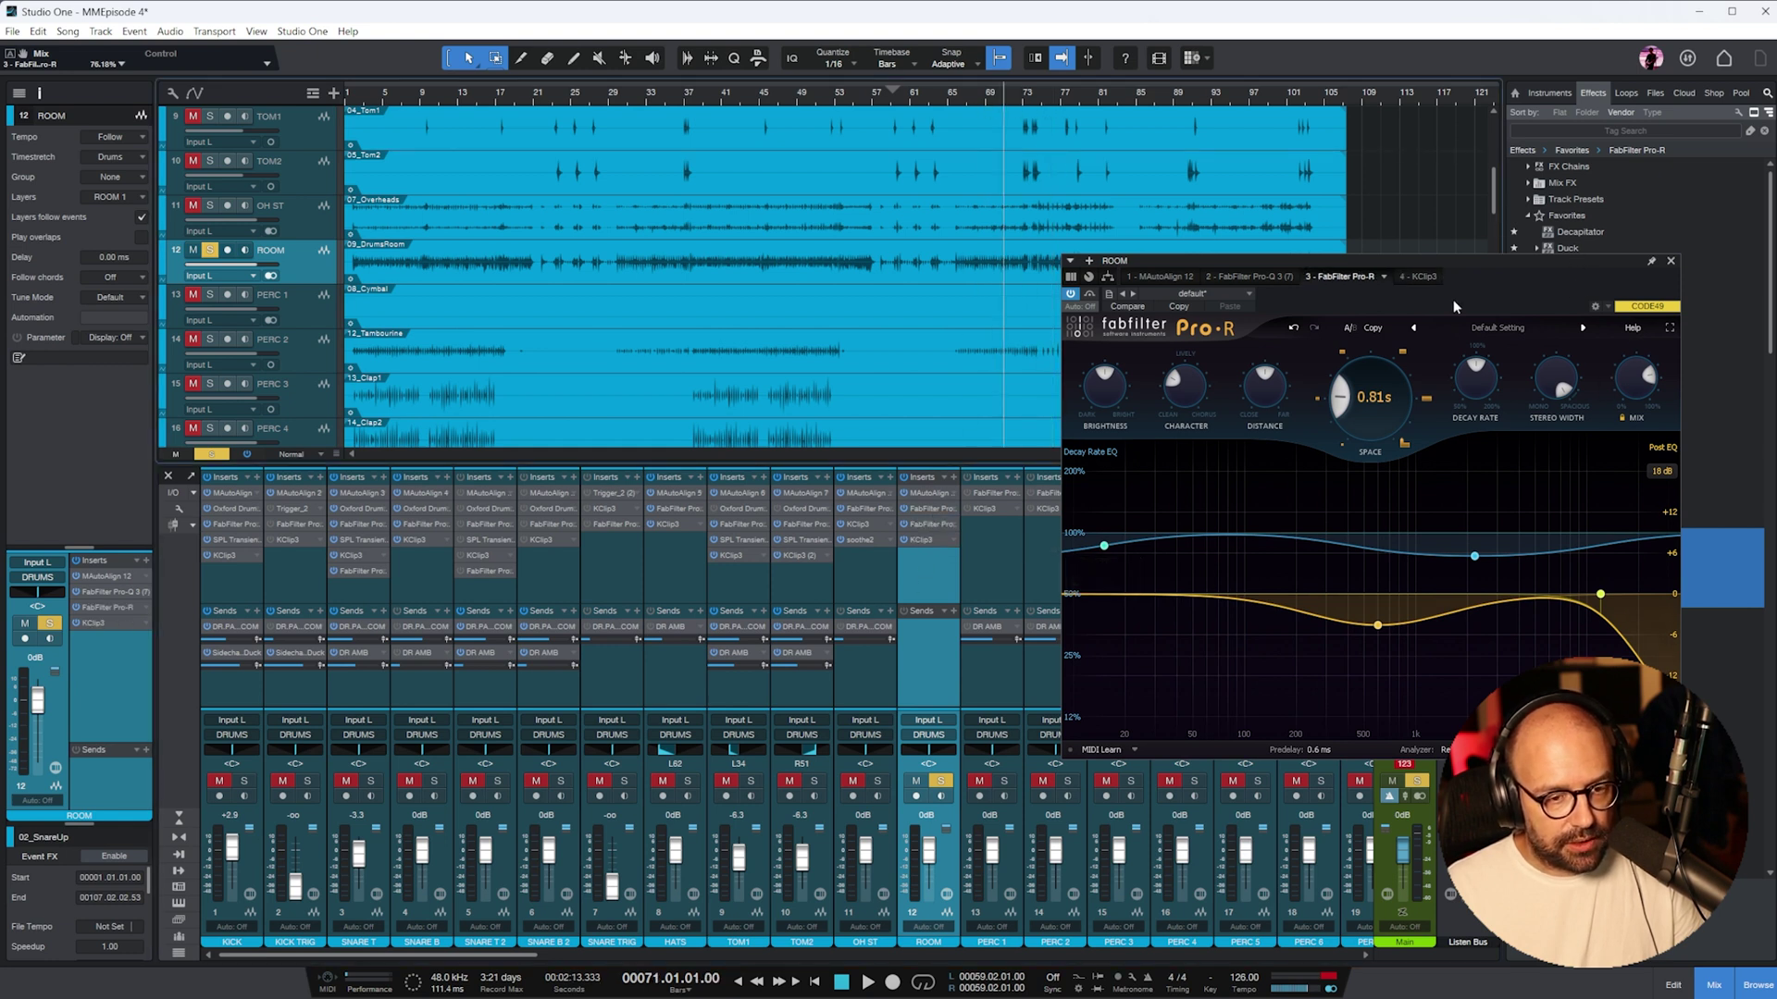
{"action": "key", "text": "space"}
{"action": "left_click_drag", "start_coordinate": [1104, 389], "coordinate": [1103, 440]}
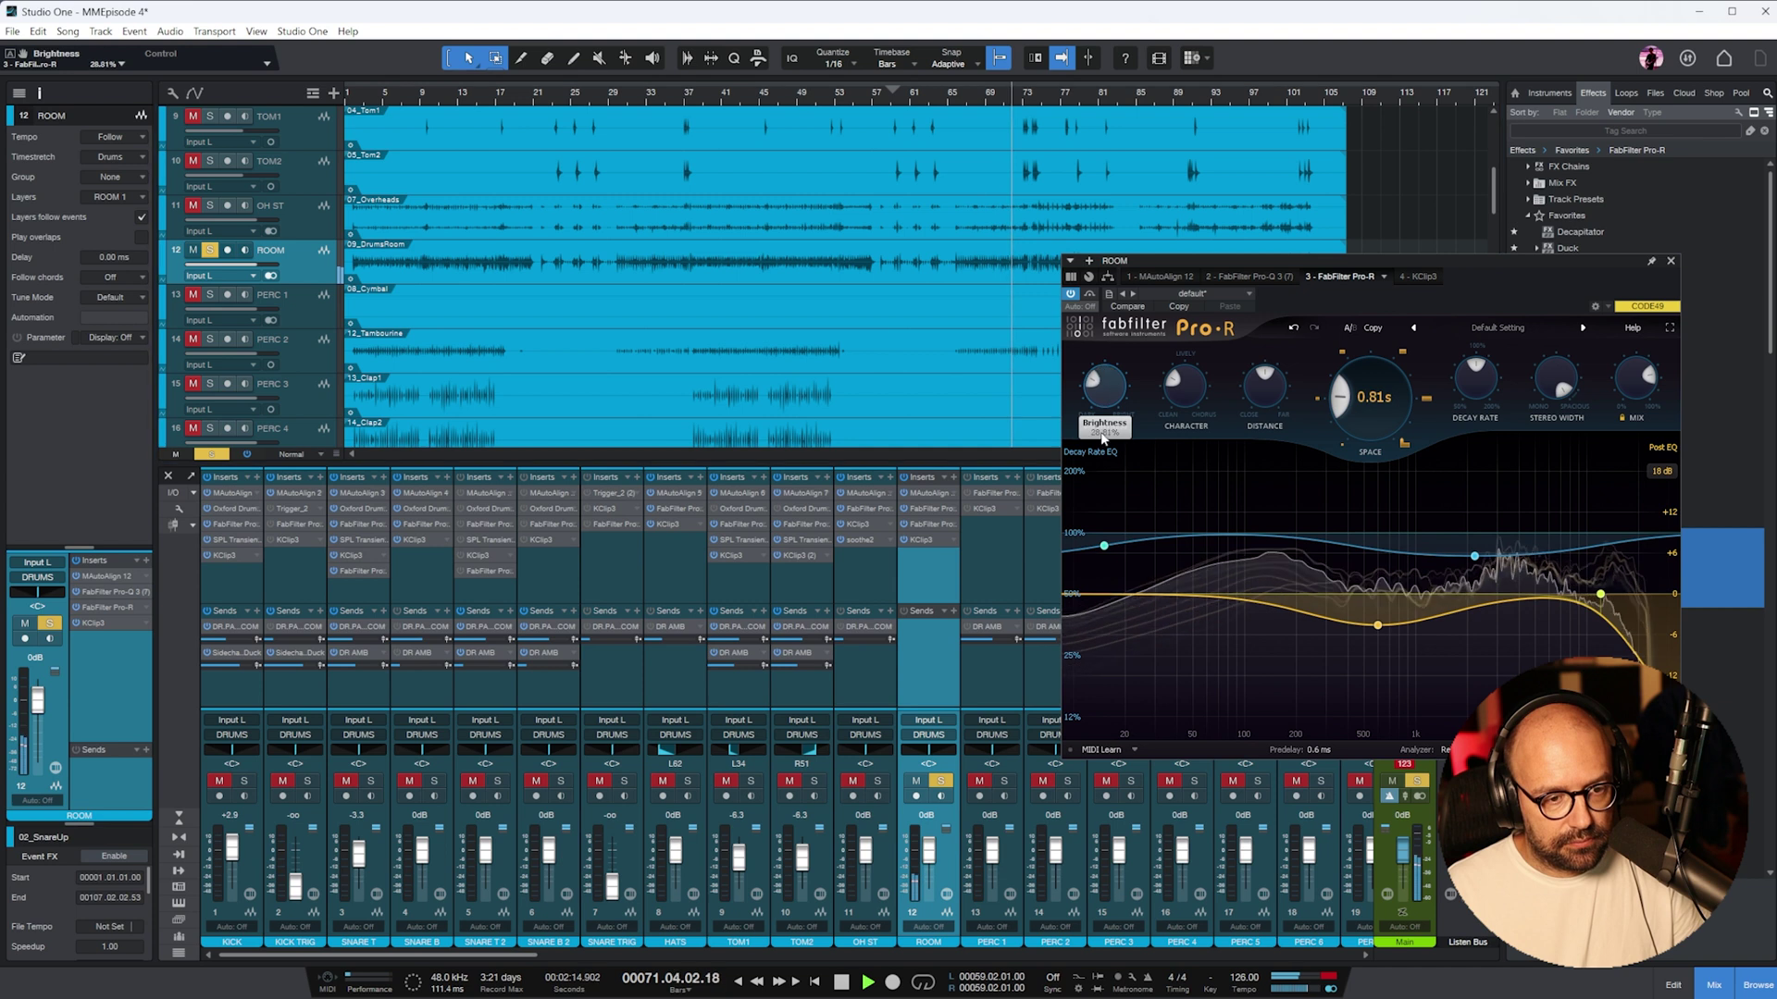
{"action": "mouse_move", "coordinate": [1267, 396]}
{"action": "left_click_drag", "start_coordinate": [1267, 396], "coordinate": [1267, 424]}
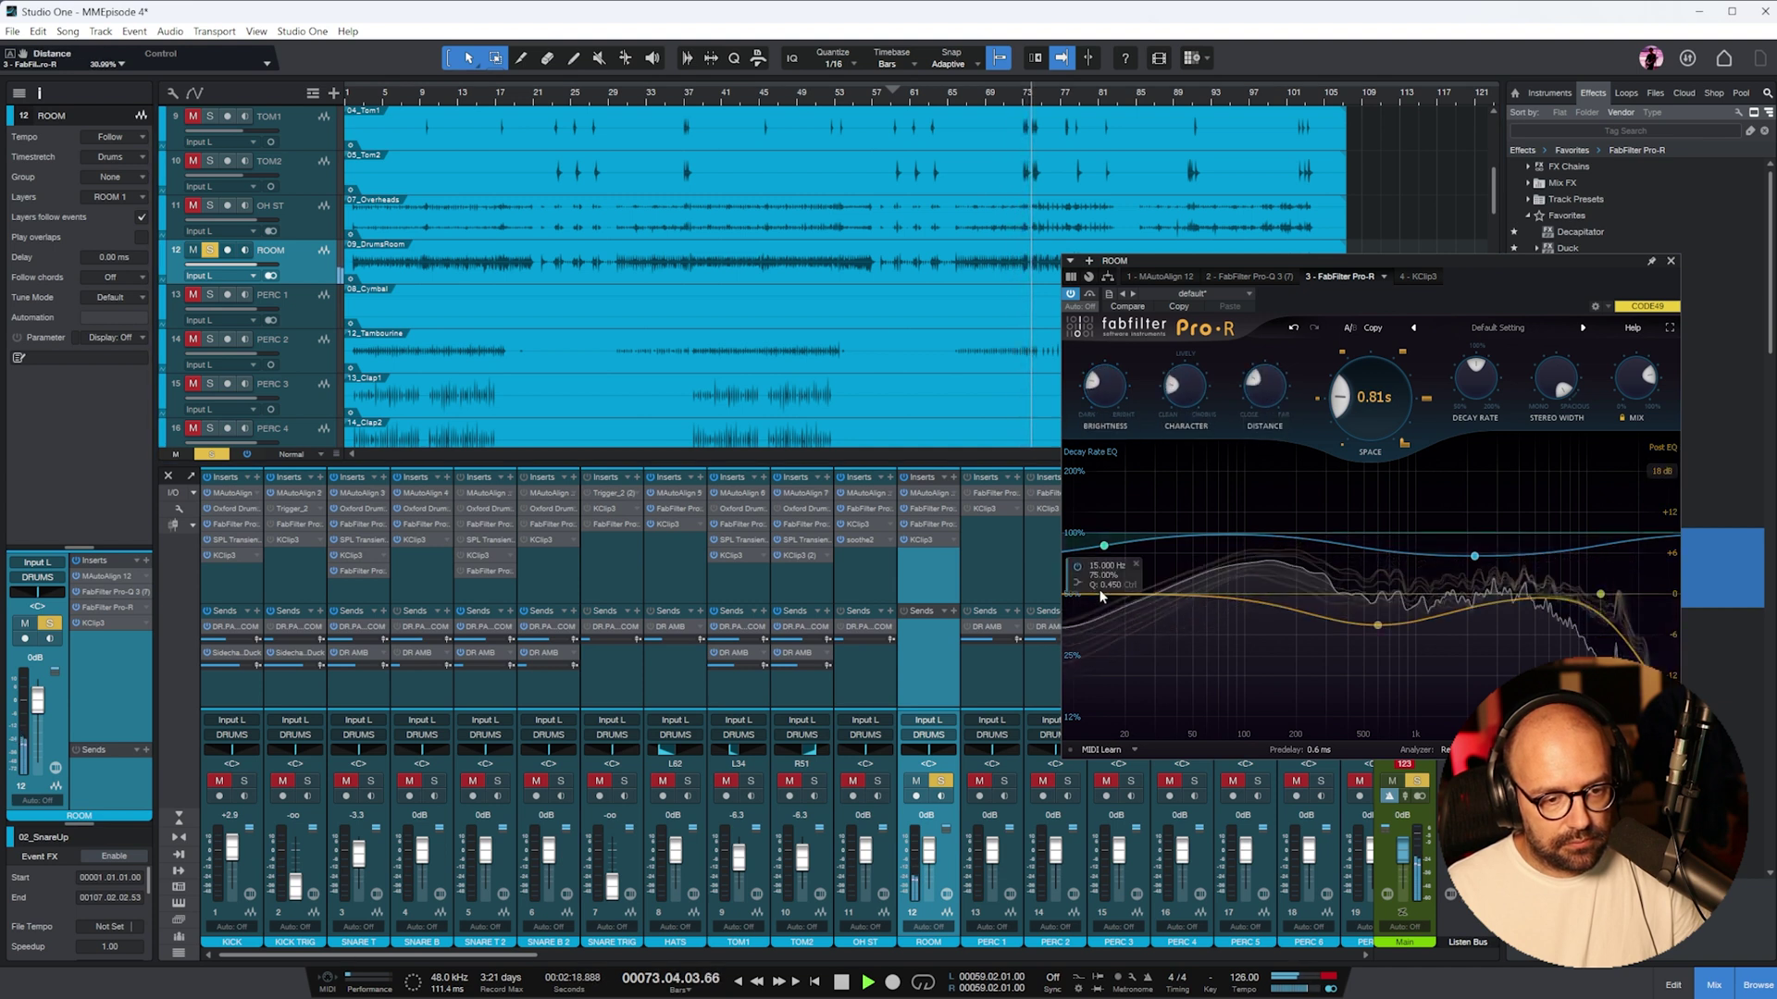
- Add a low cut and a bell cut of about 6.7 dB near 368 Hz to Pro-R's Post EQ, and lower its high-end band's frequency slightly
{"action": "left_click_drag", "start_coordinate": [1101, 597], "coordinate": [1340, 653]}
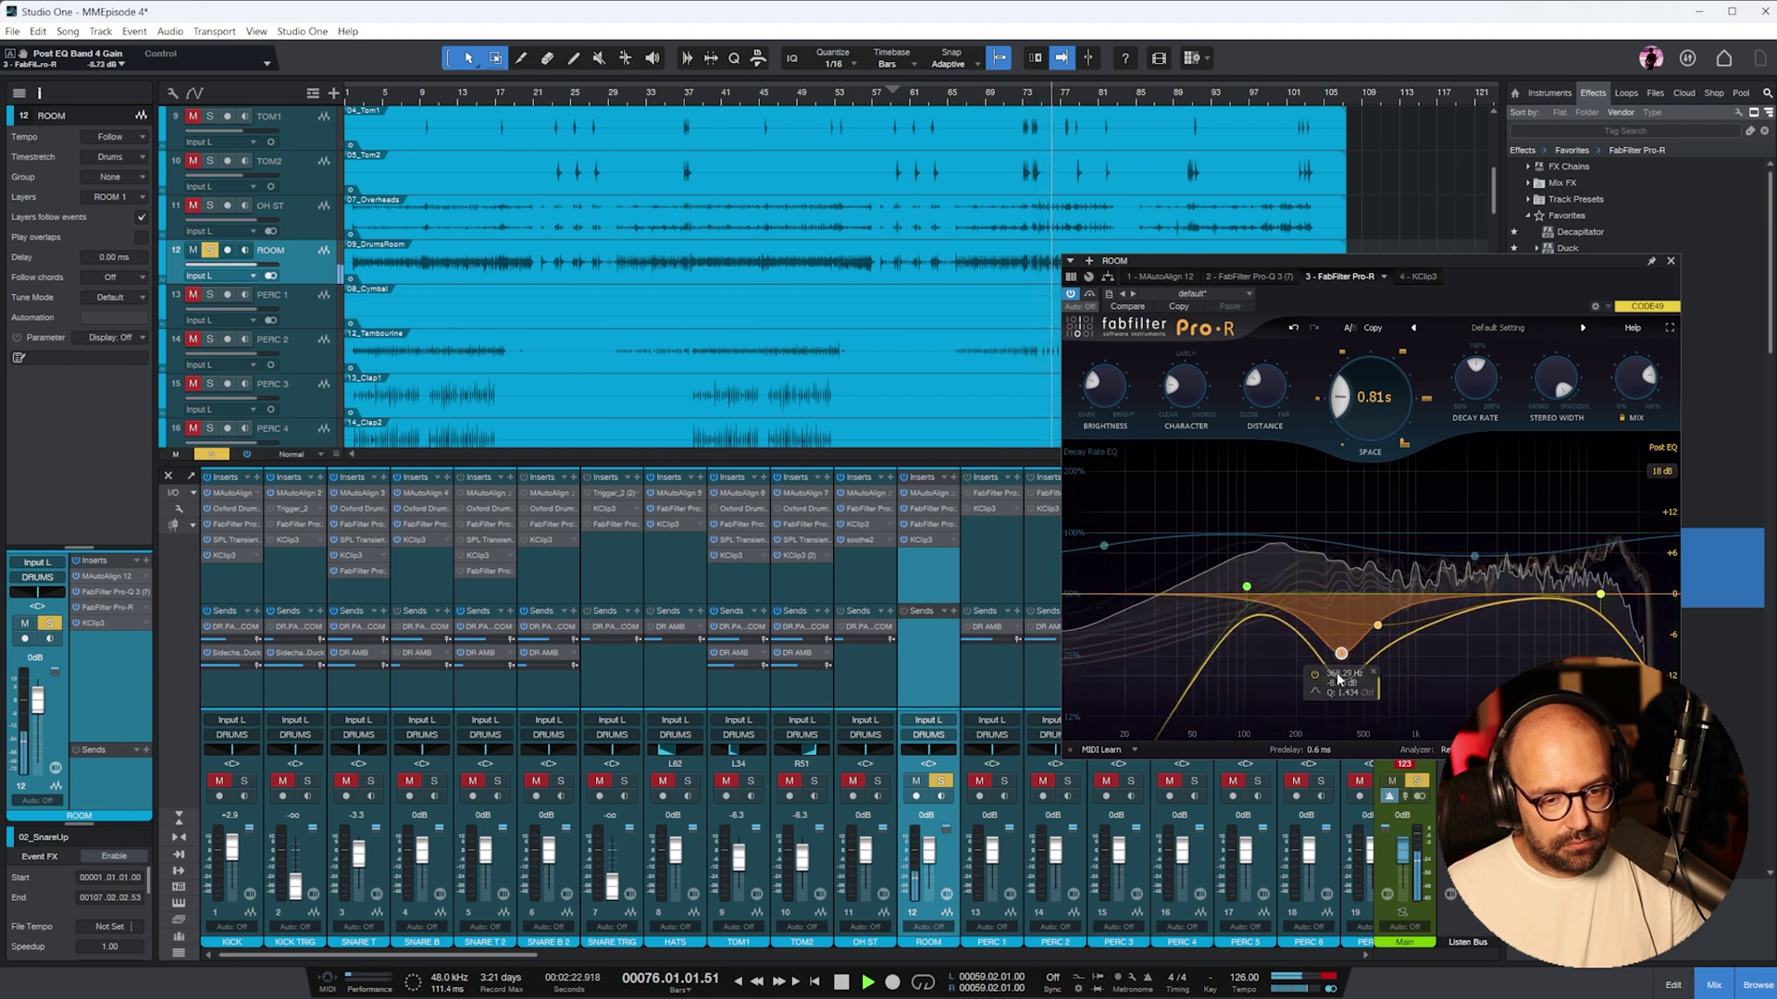
{"action": "scroll", "coordinate": [1341, 659], "scroll_direction": "up", "scroll_amount": 4}
{"action": "mouse_move", "coordinate": [1601, 595]}
{"action": "left_mouse_down"}
{"action": "mouse_move", "coordinate": [1476, 594]}
{"action": "mouse_move", "coordinate": [1586, 593]}
{"action": "left_mouse_up"}
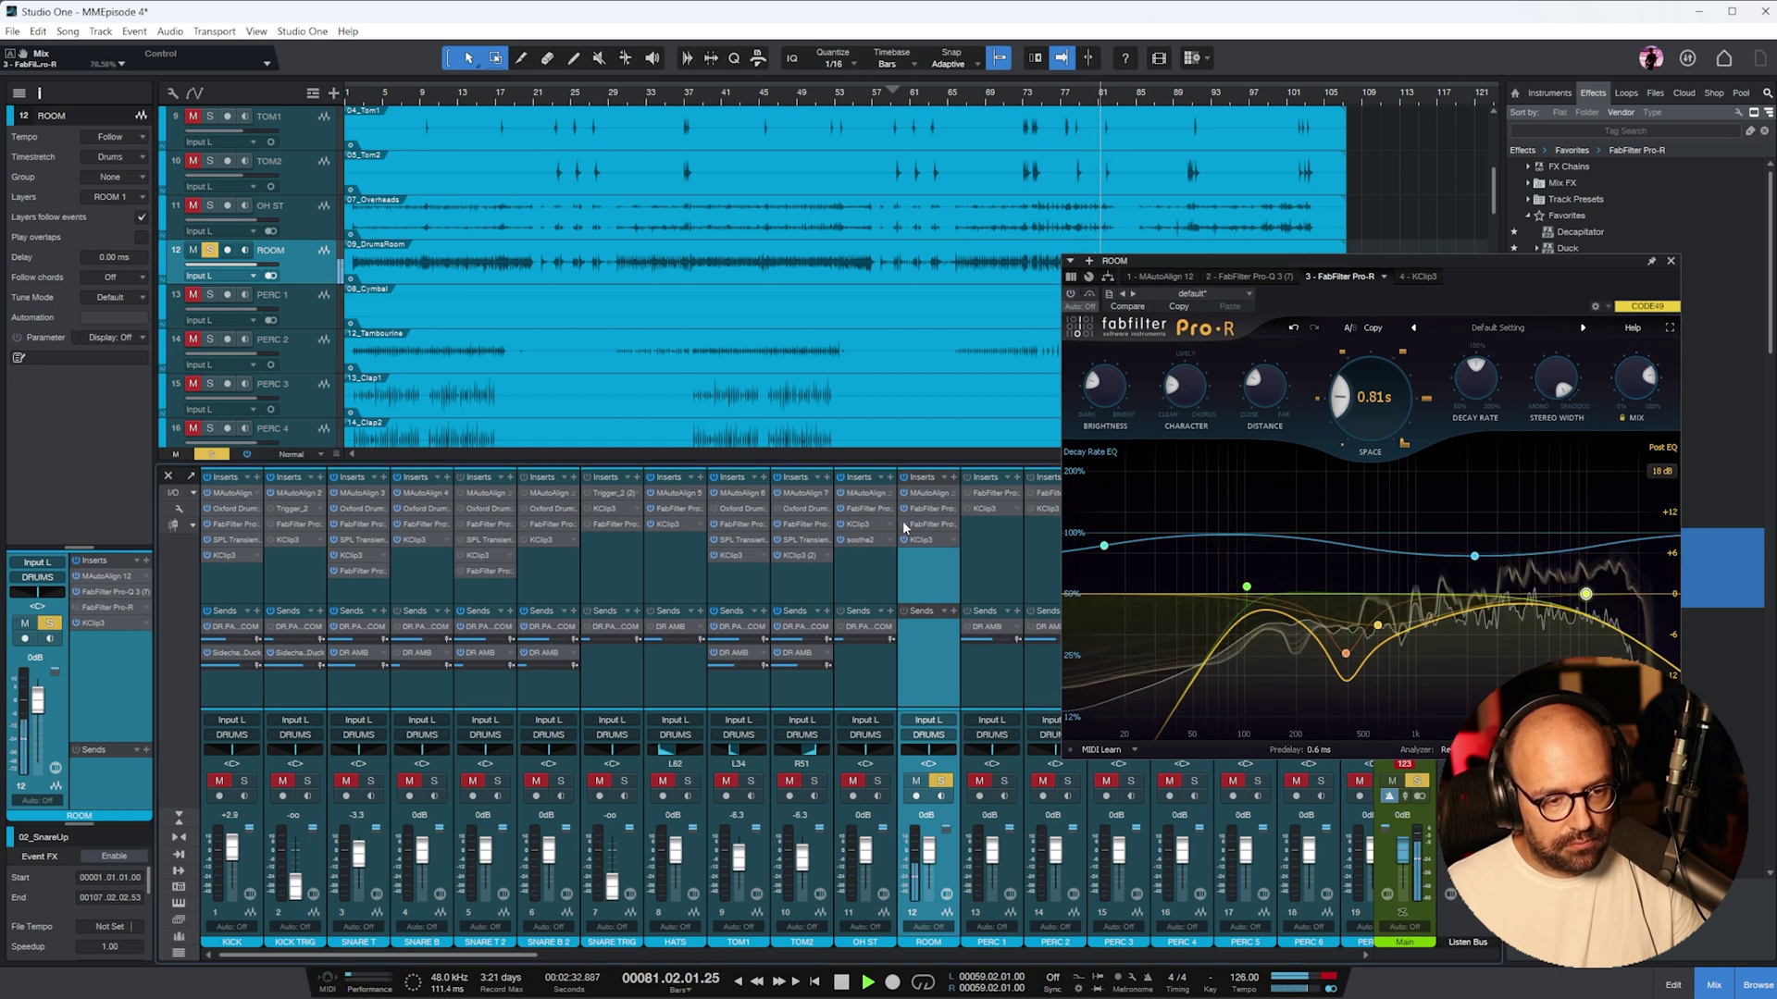
- Solo all drum channels from KICK to ROOM, play from about bar 49, and raise their volumes together by about 0.8 dB
{"action": "key", "text": "space"}
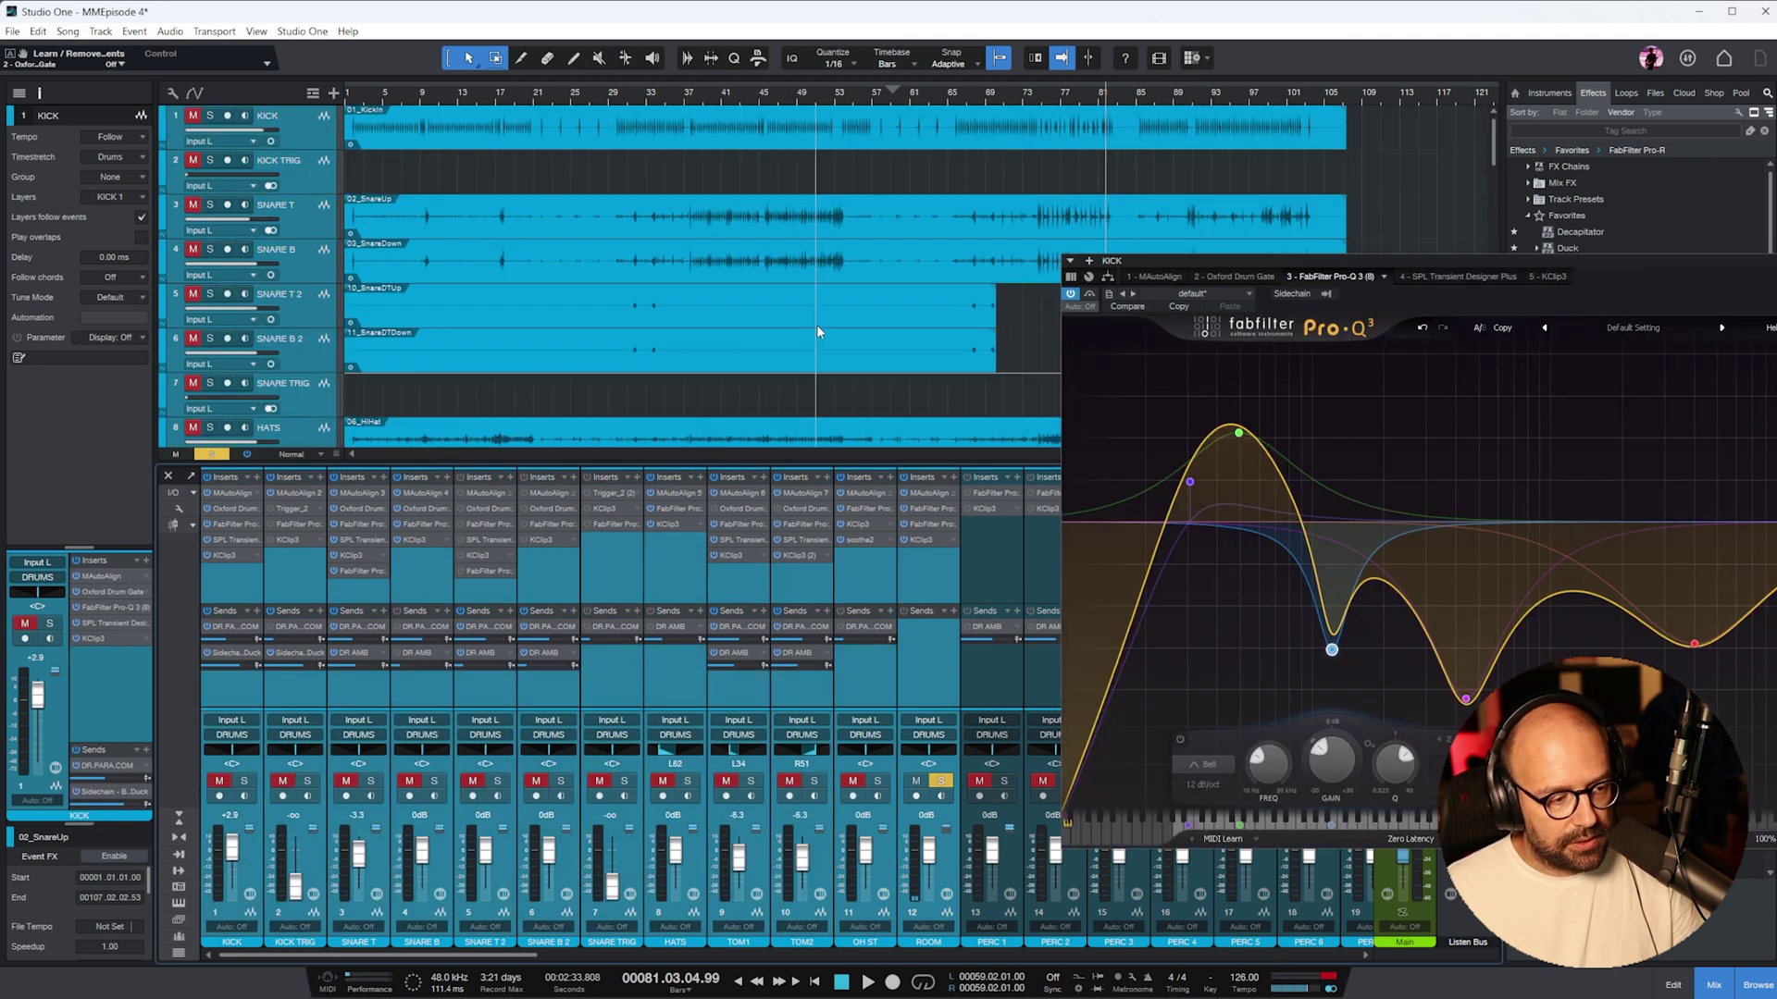
{"action": "left_click", "coordinate": [796, 96]}
{"action": "key", "text": "space"}
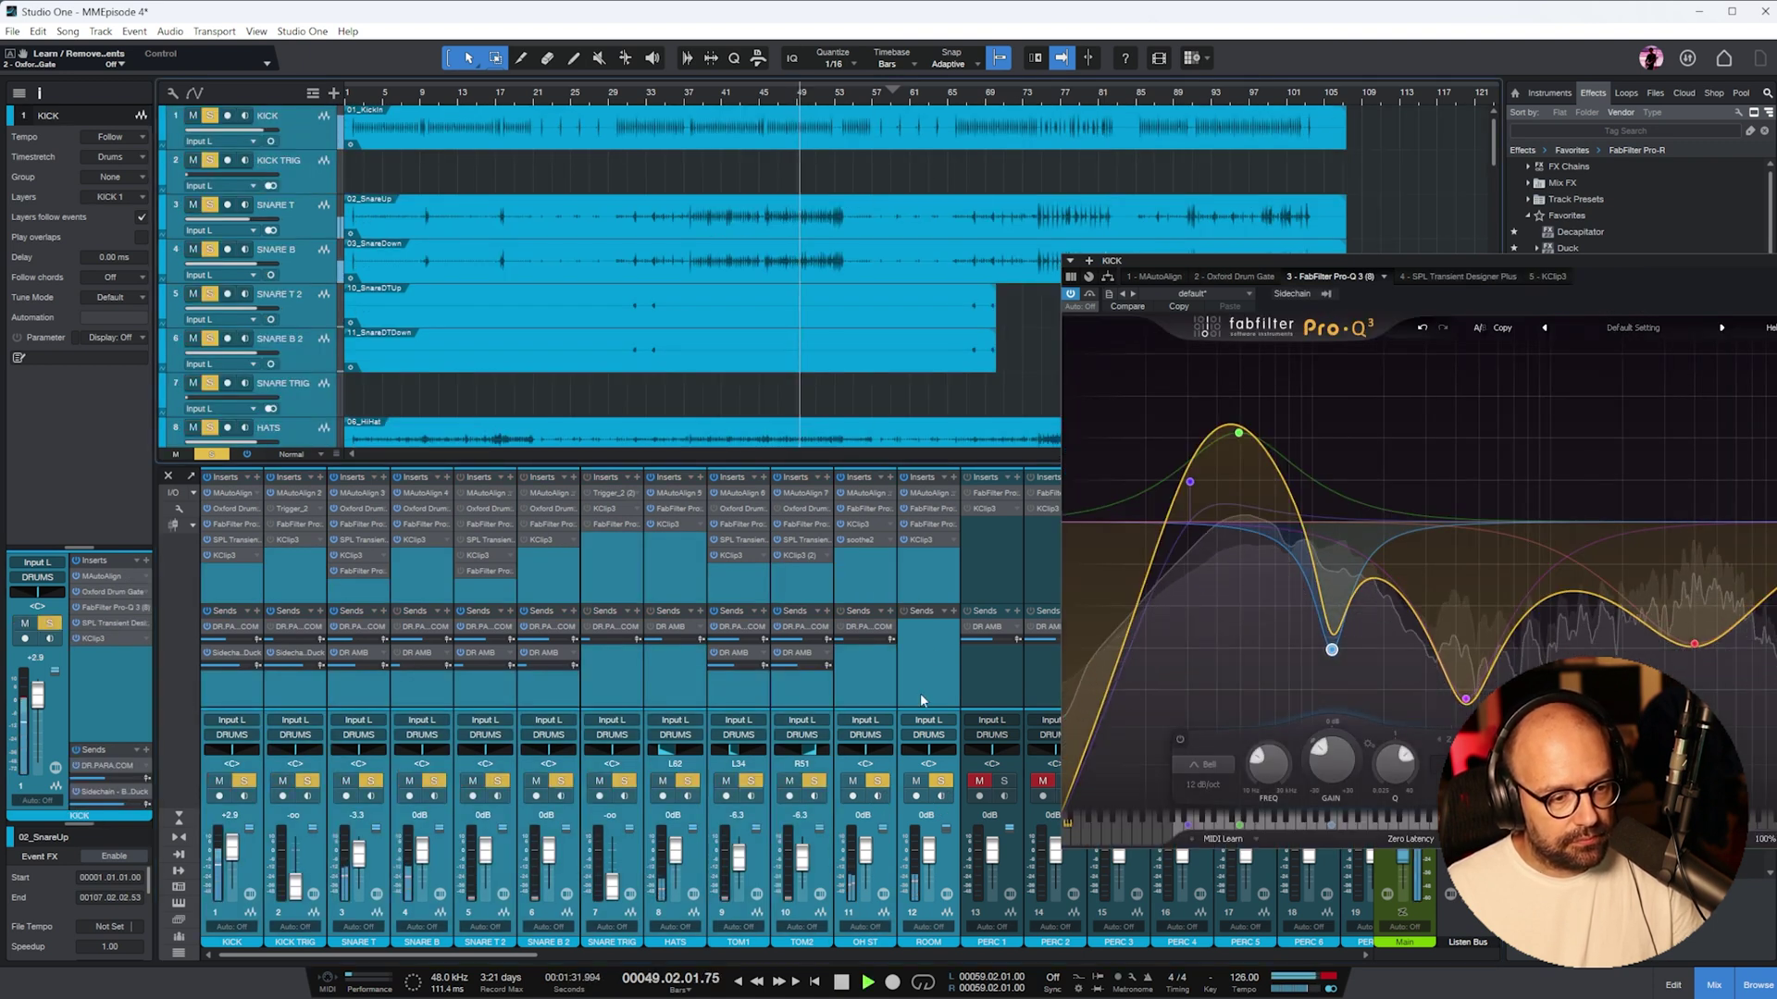
{"action": "scroll", "coordinate": [894, 871], "scroll_direction": "up", "scroll_amount": 1}
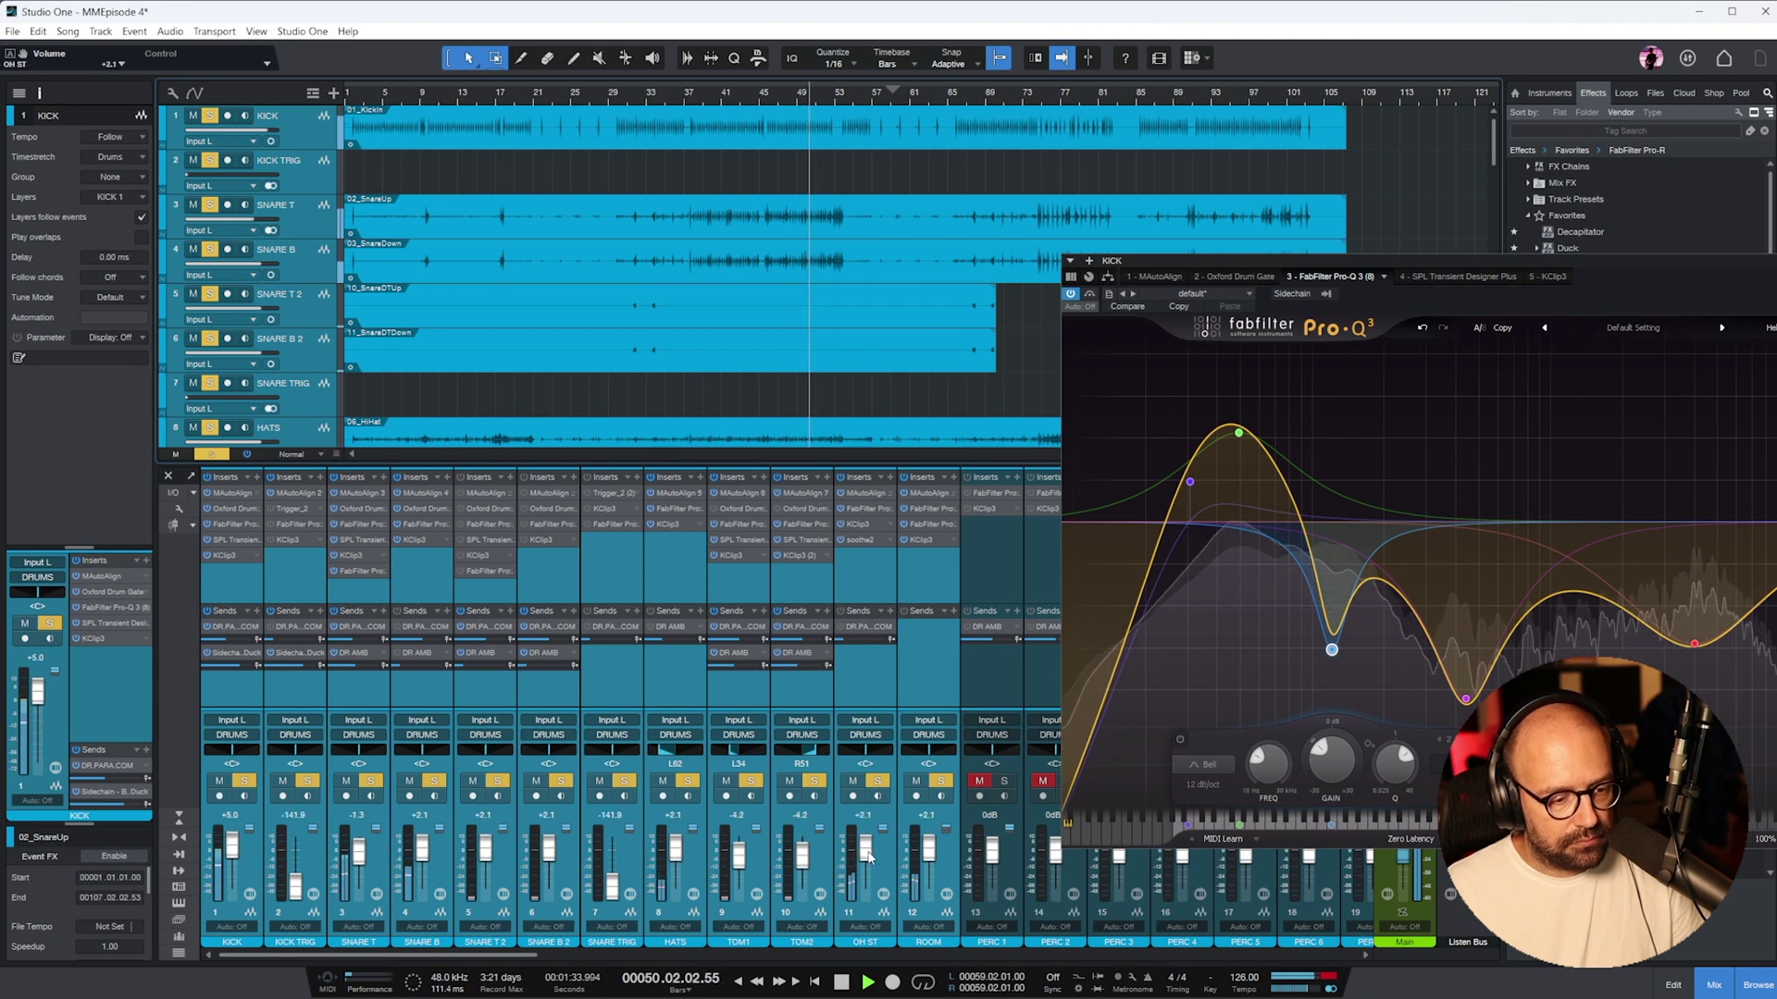
- Set the volumes of OH ST to +2.5 dB, TOM1 to -4.2 dB, TOM2 to -3.8 dB and HATS to -8.2 dB, and close soothe2
{"action": "left_click", "coordinate": [857, 672]}
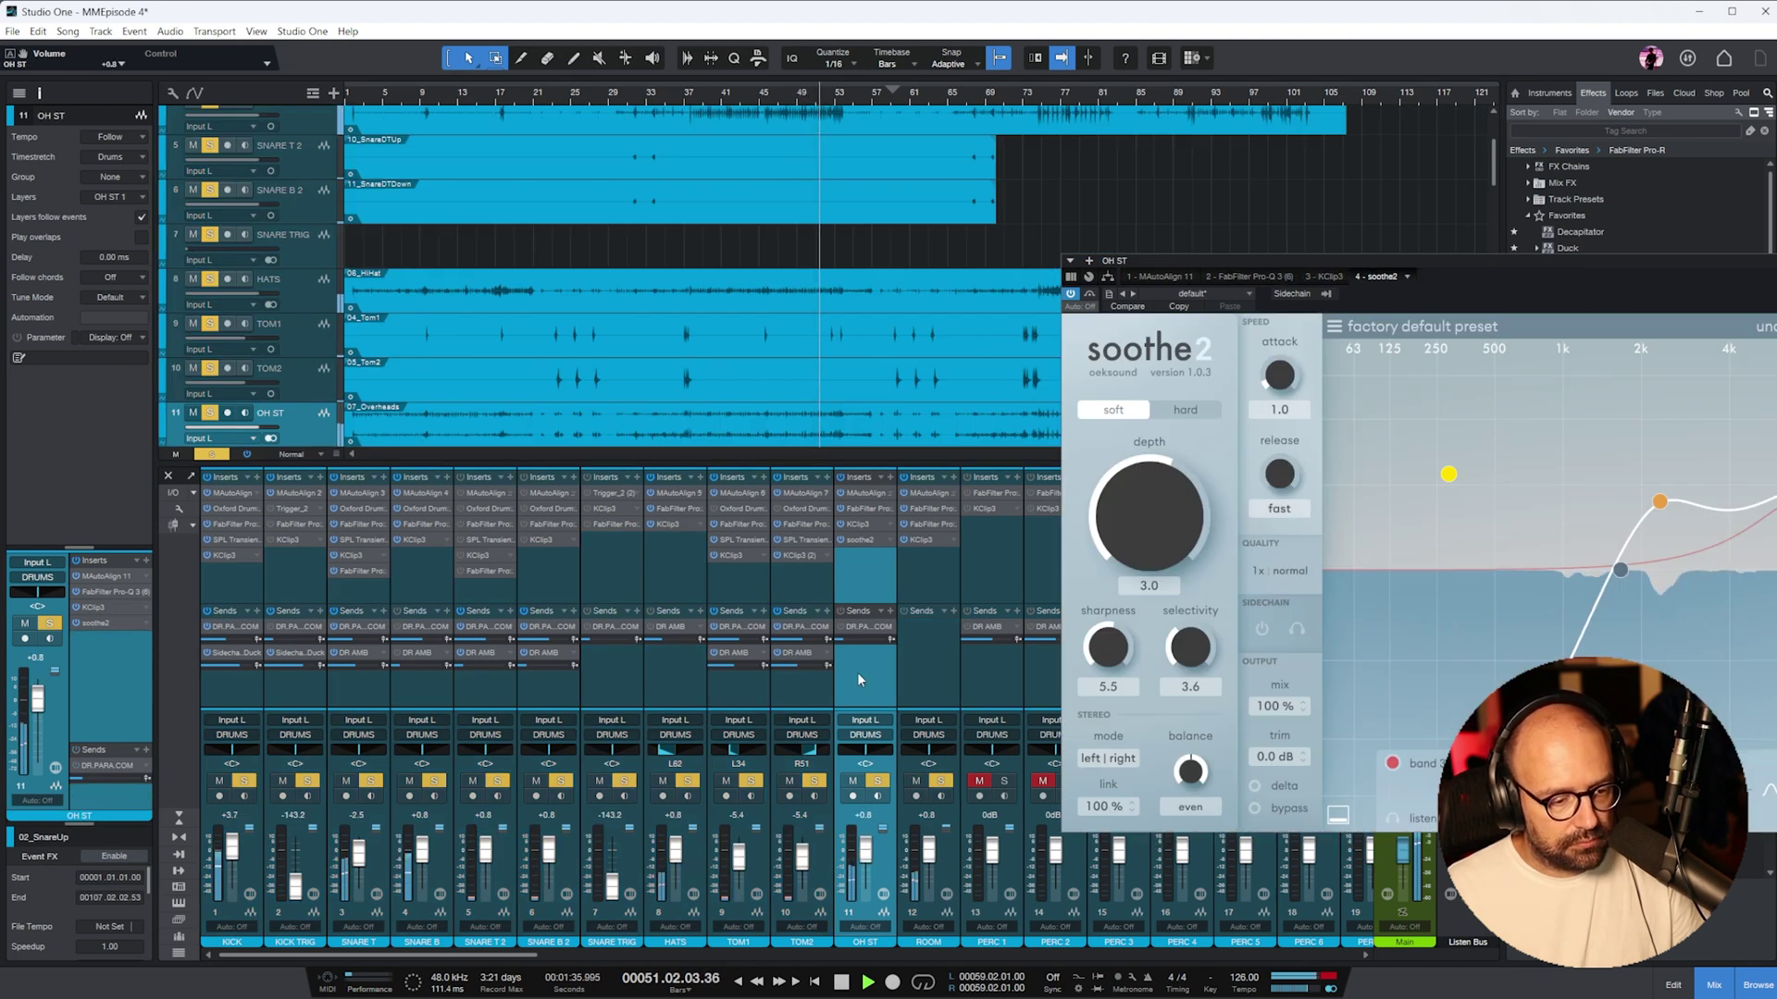
{"action": "scroll", "coordinate": [863, 856], "scroll_direction": "up", "scroll_amount": 2}
{"action": "scroll", "coordinate": [863, 855], "scroll_direction": "up", "scroll_amount": 1}
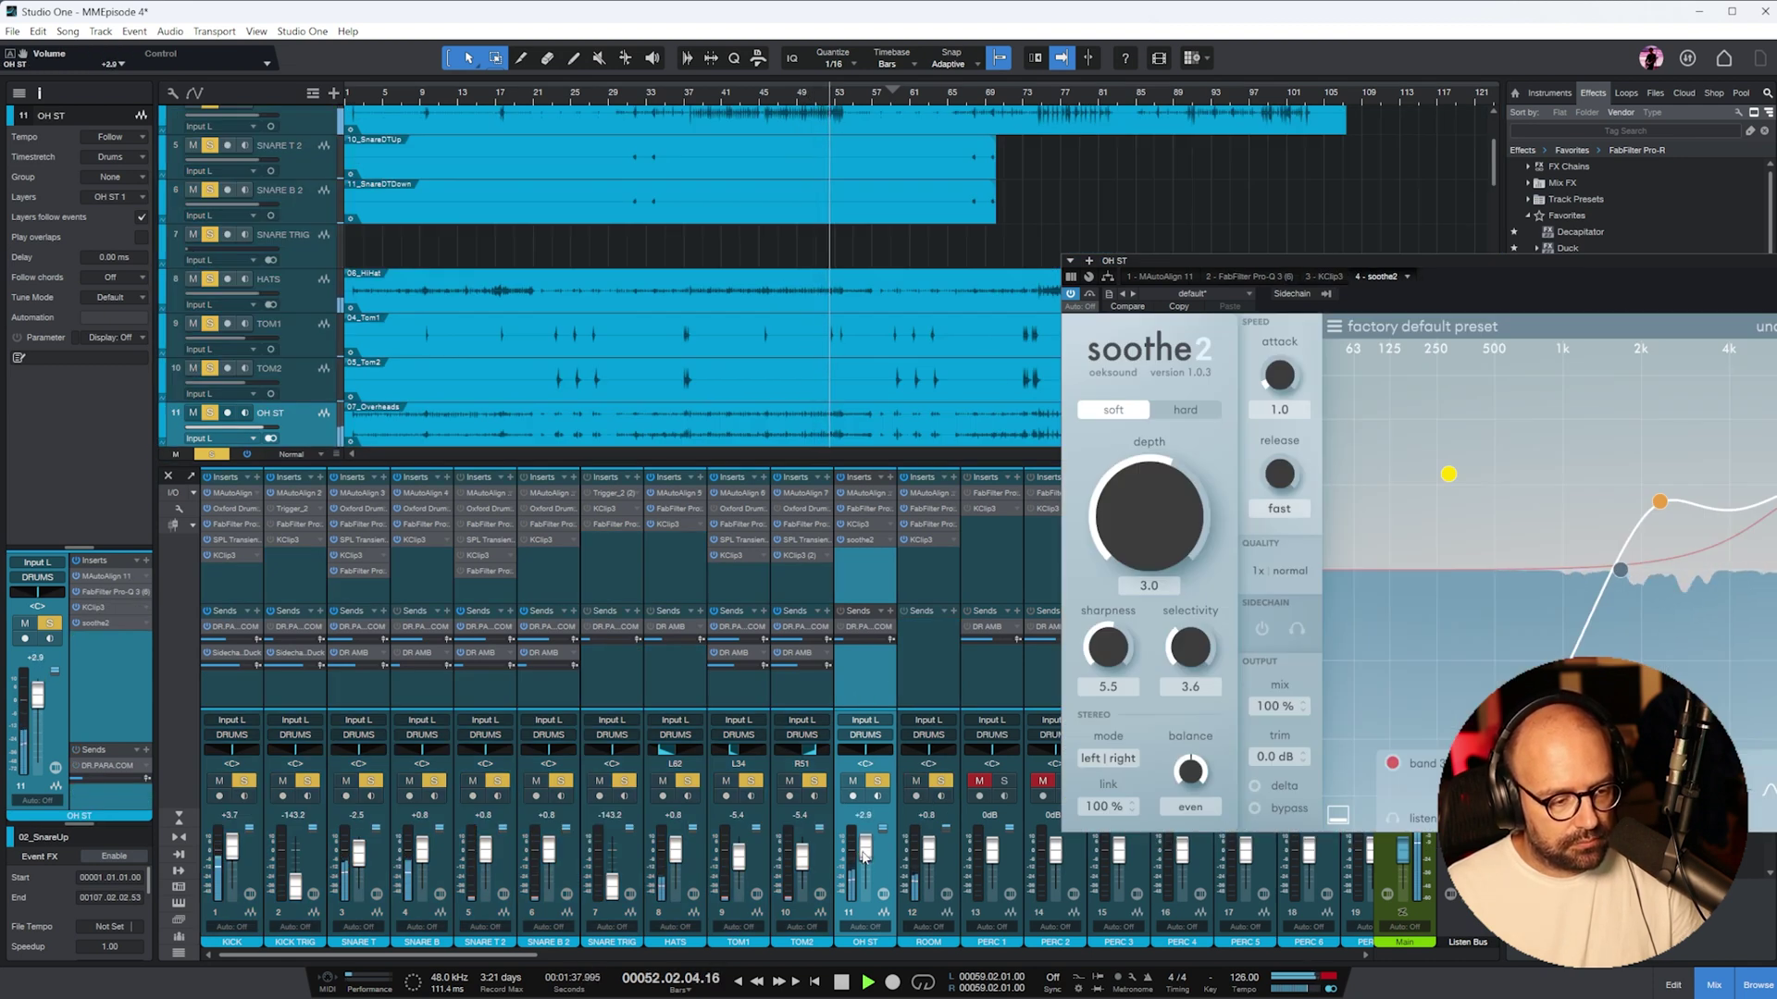
{"action": "left_click_drag", "start_coordinate": [739, 881], "coordinate": [804, 861]}
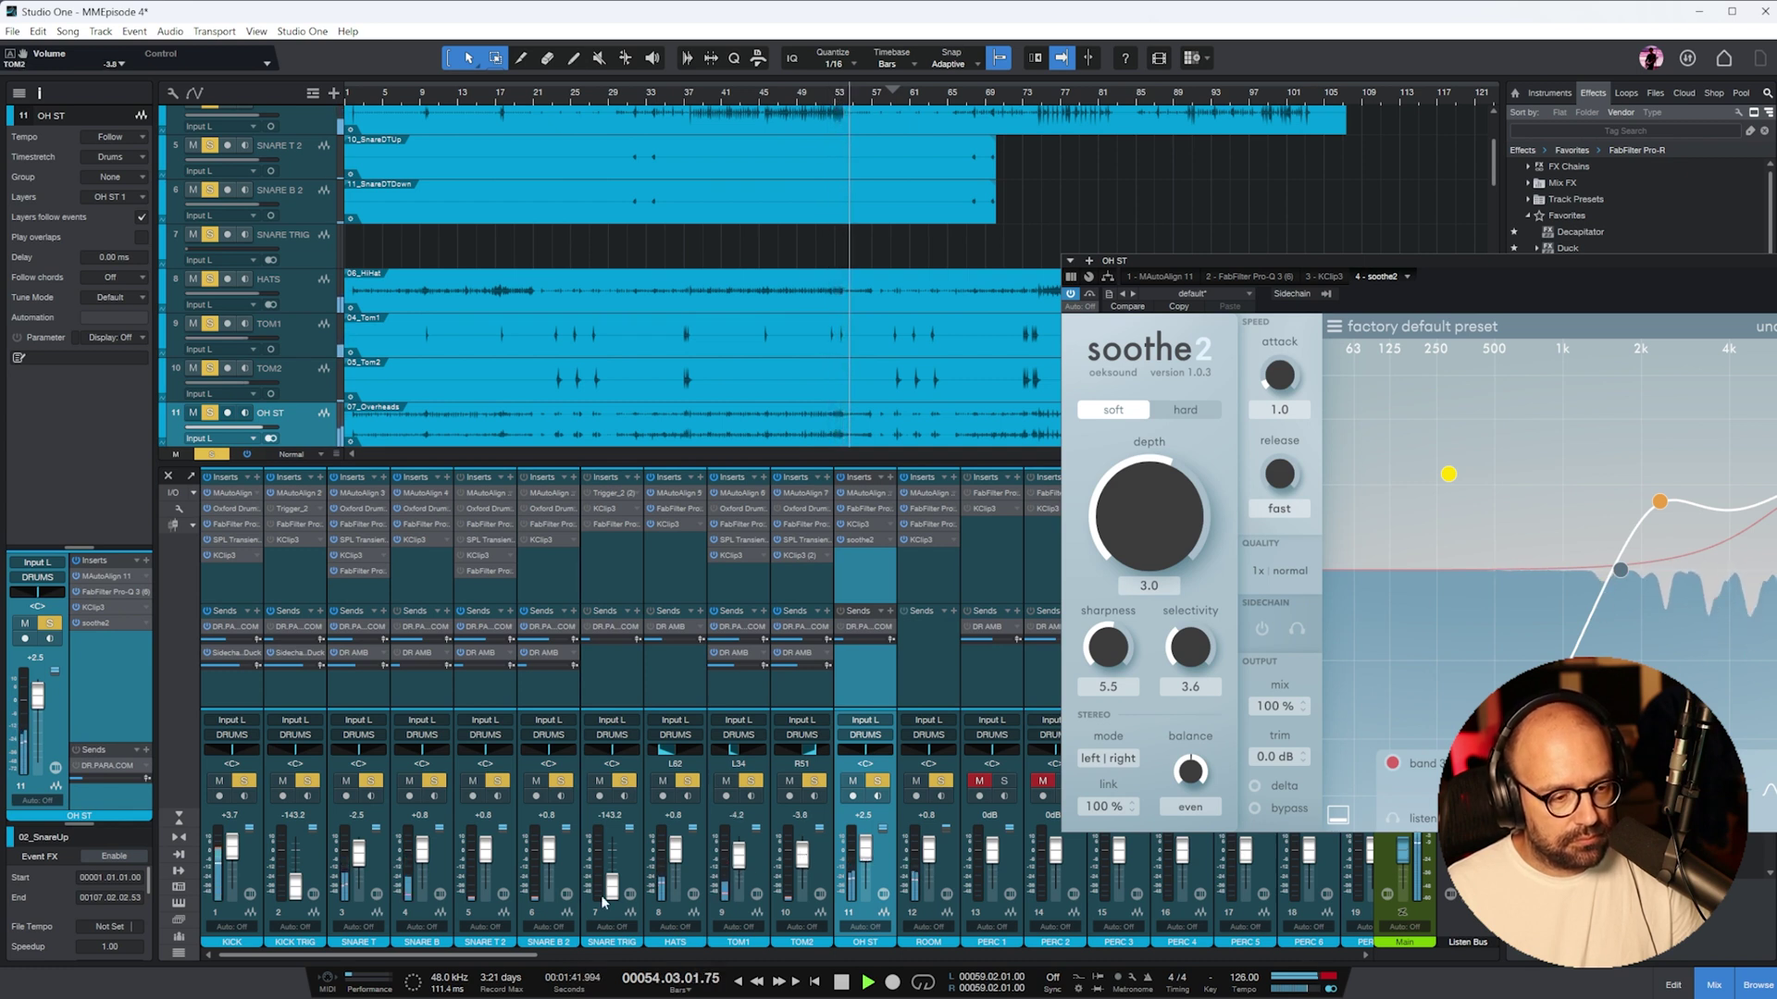
{"action": "mouse_move", "coordinate": [675, 846]}
{"action": "left_mouse_down"}
{"action": "mouse_move", "coordinate": [680, 890]}
{"action": "mouse_move", "coordinate": [679, 874]}
{"action": "left_mouse_up"}
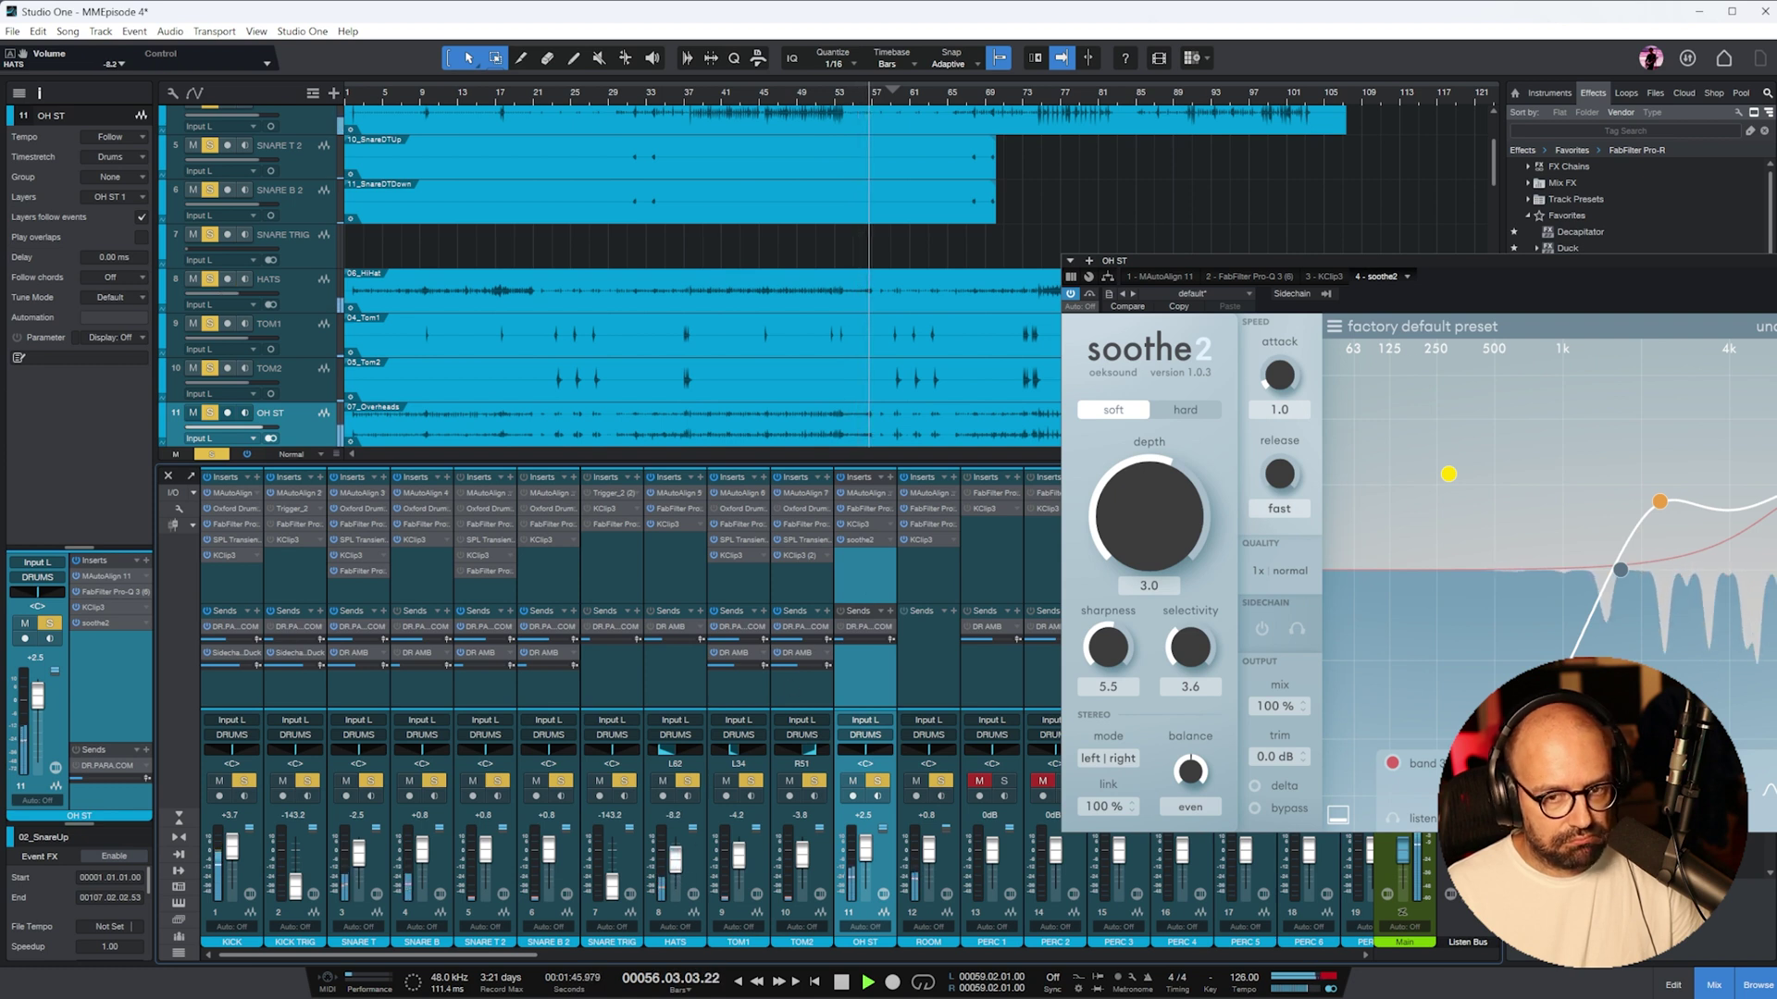
{"action": "left_click", "coordinate": [859, 539]}
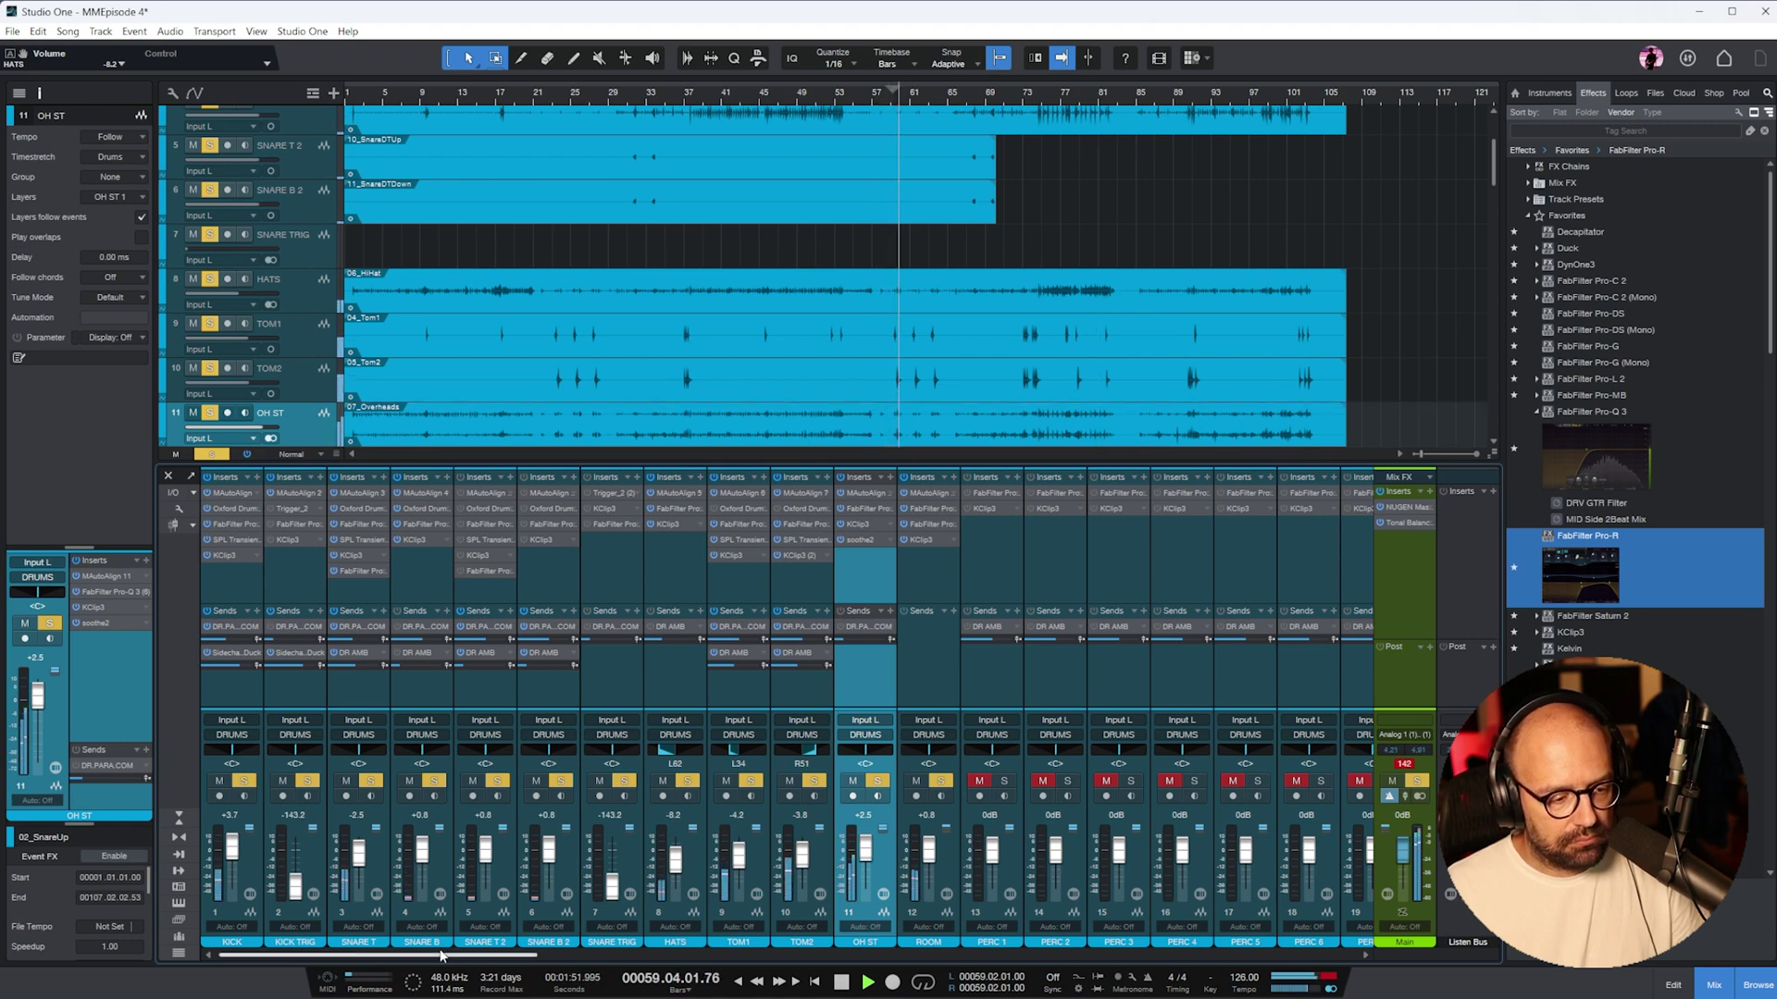
- Lower TOM1 to -5.8 dB and TOM2 to -5.4 dB, and select the channels KICK to ROOM while auditioning the drums
{"action": "left_click", "coordinate": [766, 814]}
{"action": "left_click", "coordinate": [797, 819], "text": "shift"}
{"action": "left_click_drag", "start_coordinate": [803, 852], "coordinate": [805, 865]}
{"action": "left_click", "coordinate": [229, 679]}
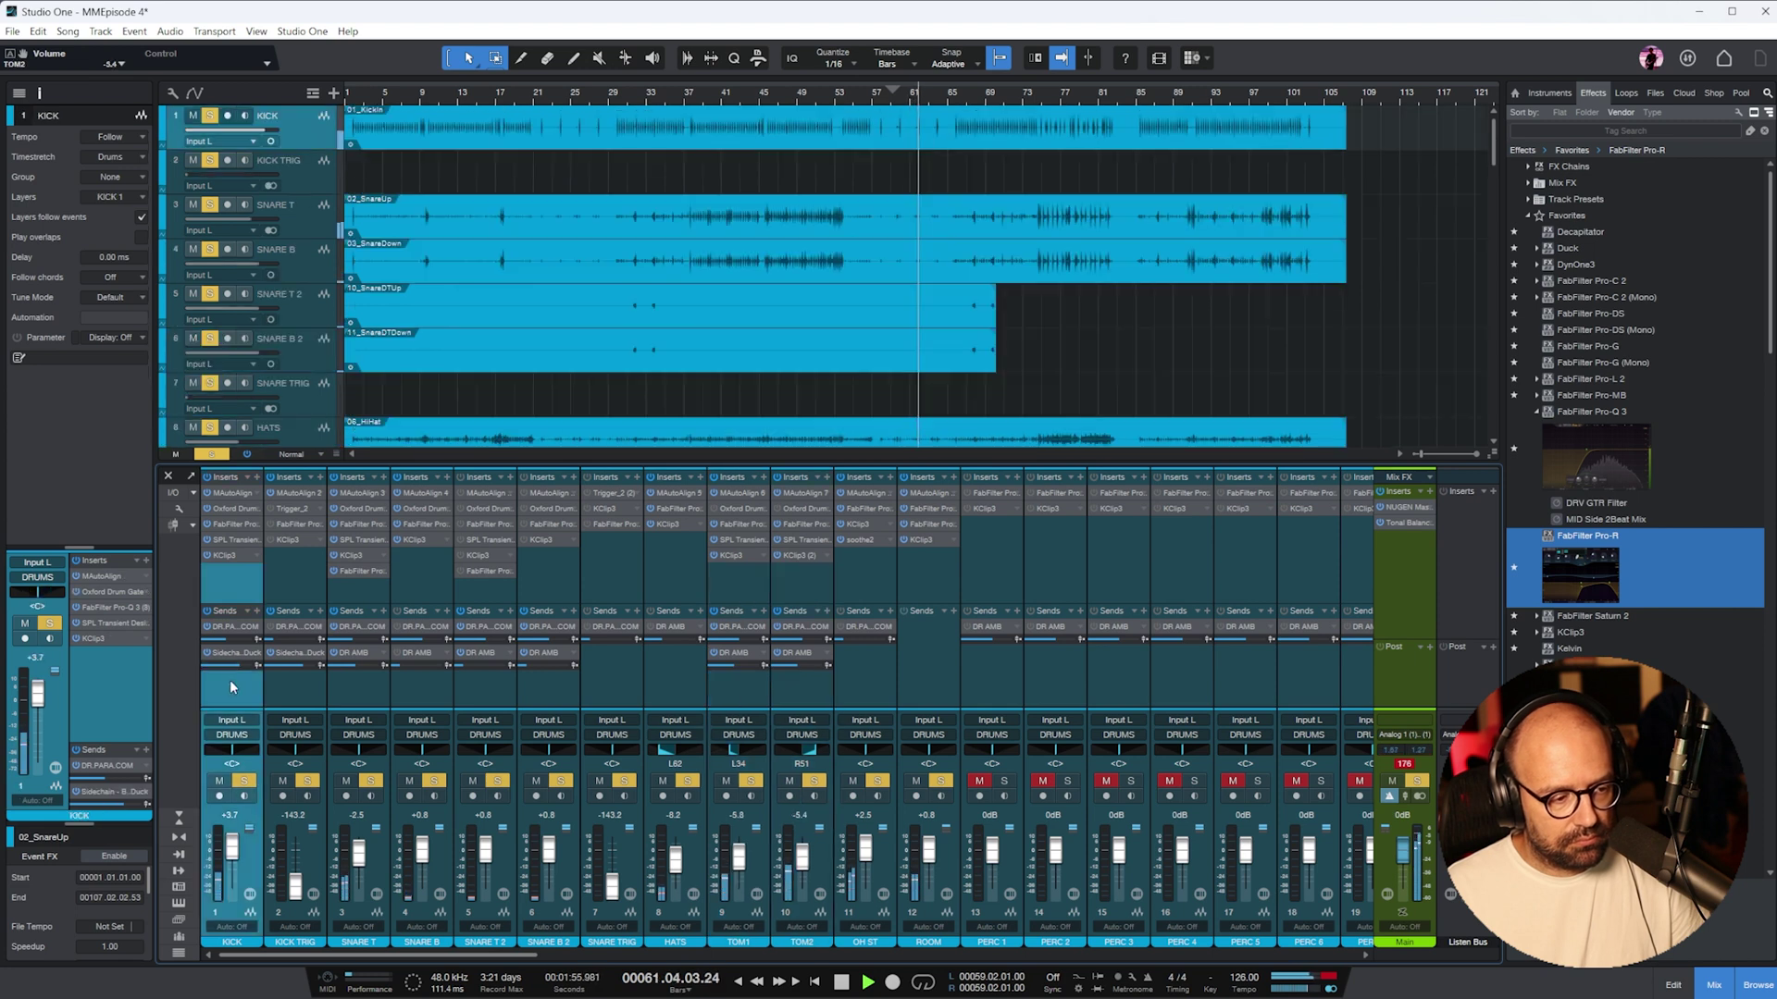
{"action": "left_click", "coordinate": [919, 697]}
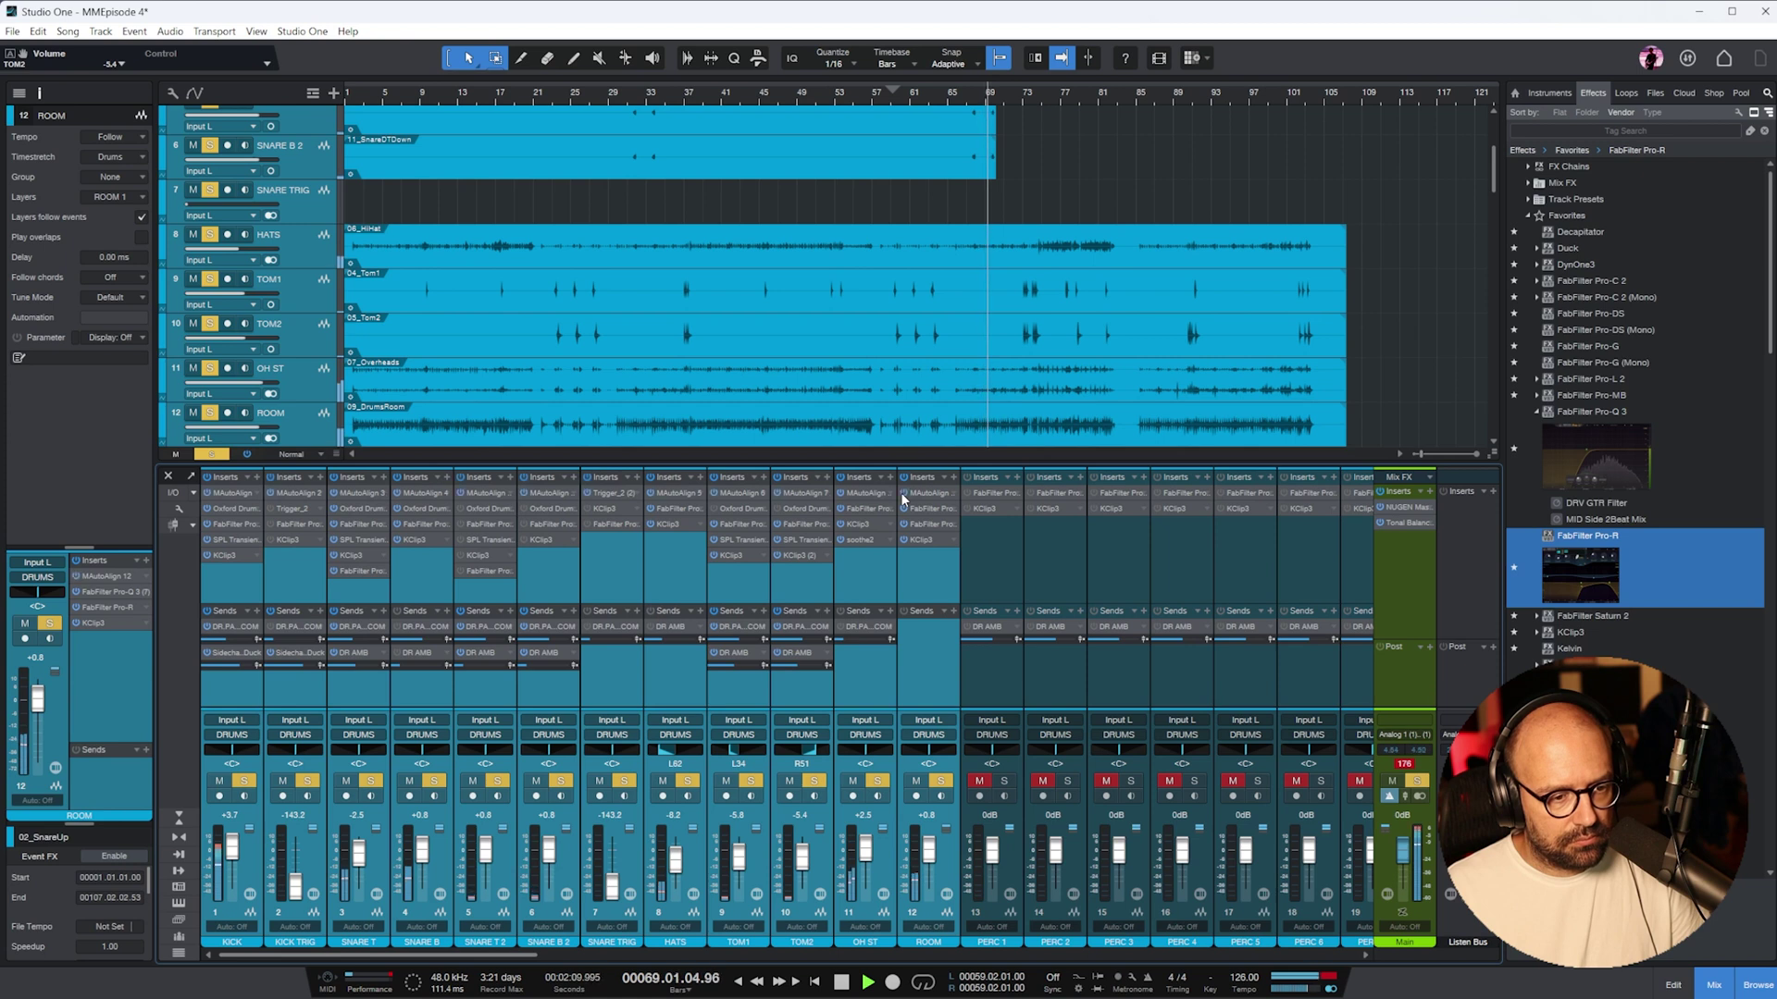
- Copy the KICK audio event onto the KICK TRIG track and raise that track's volume to -1.7 dB
{"action": "left_click", "coordinate": [222, 590]}
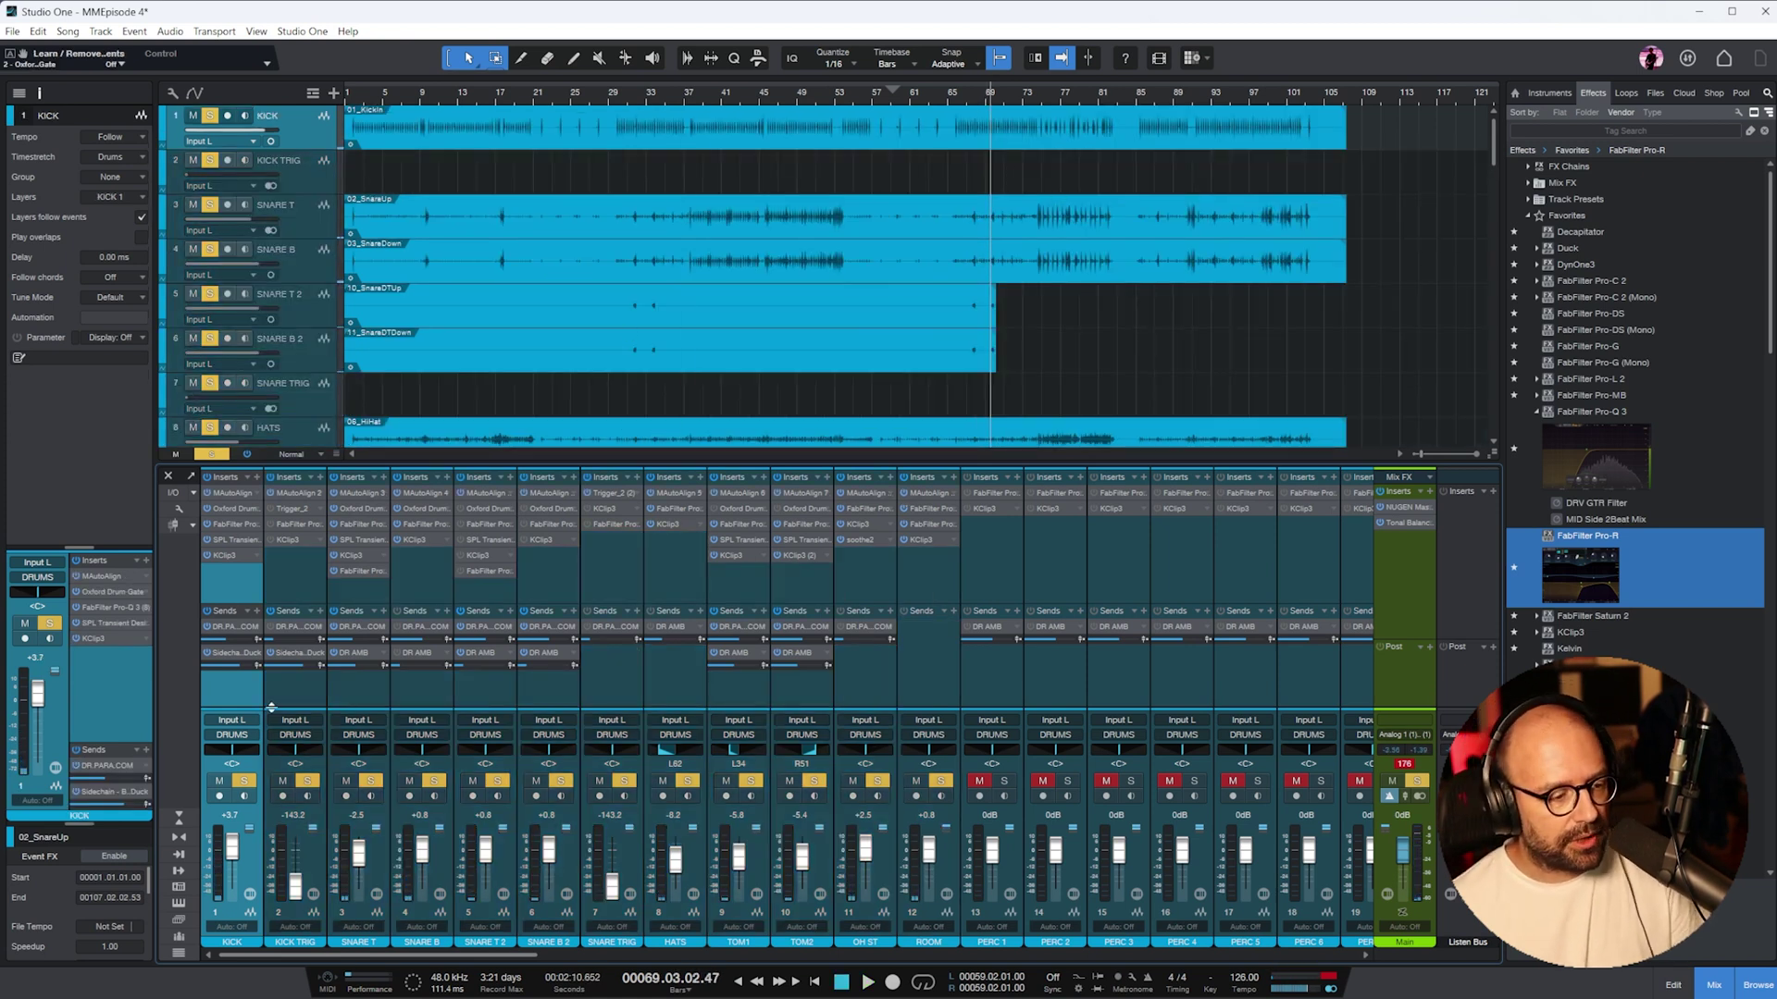
{"action": "left_click_drag", "start_coordinate": [815, 139], "coordinate": [815, 172]}
{"action": "left_click_drag", "start_coordinate": [226, 184], "coordinate": [319, 183]}
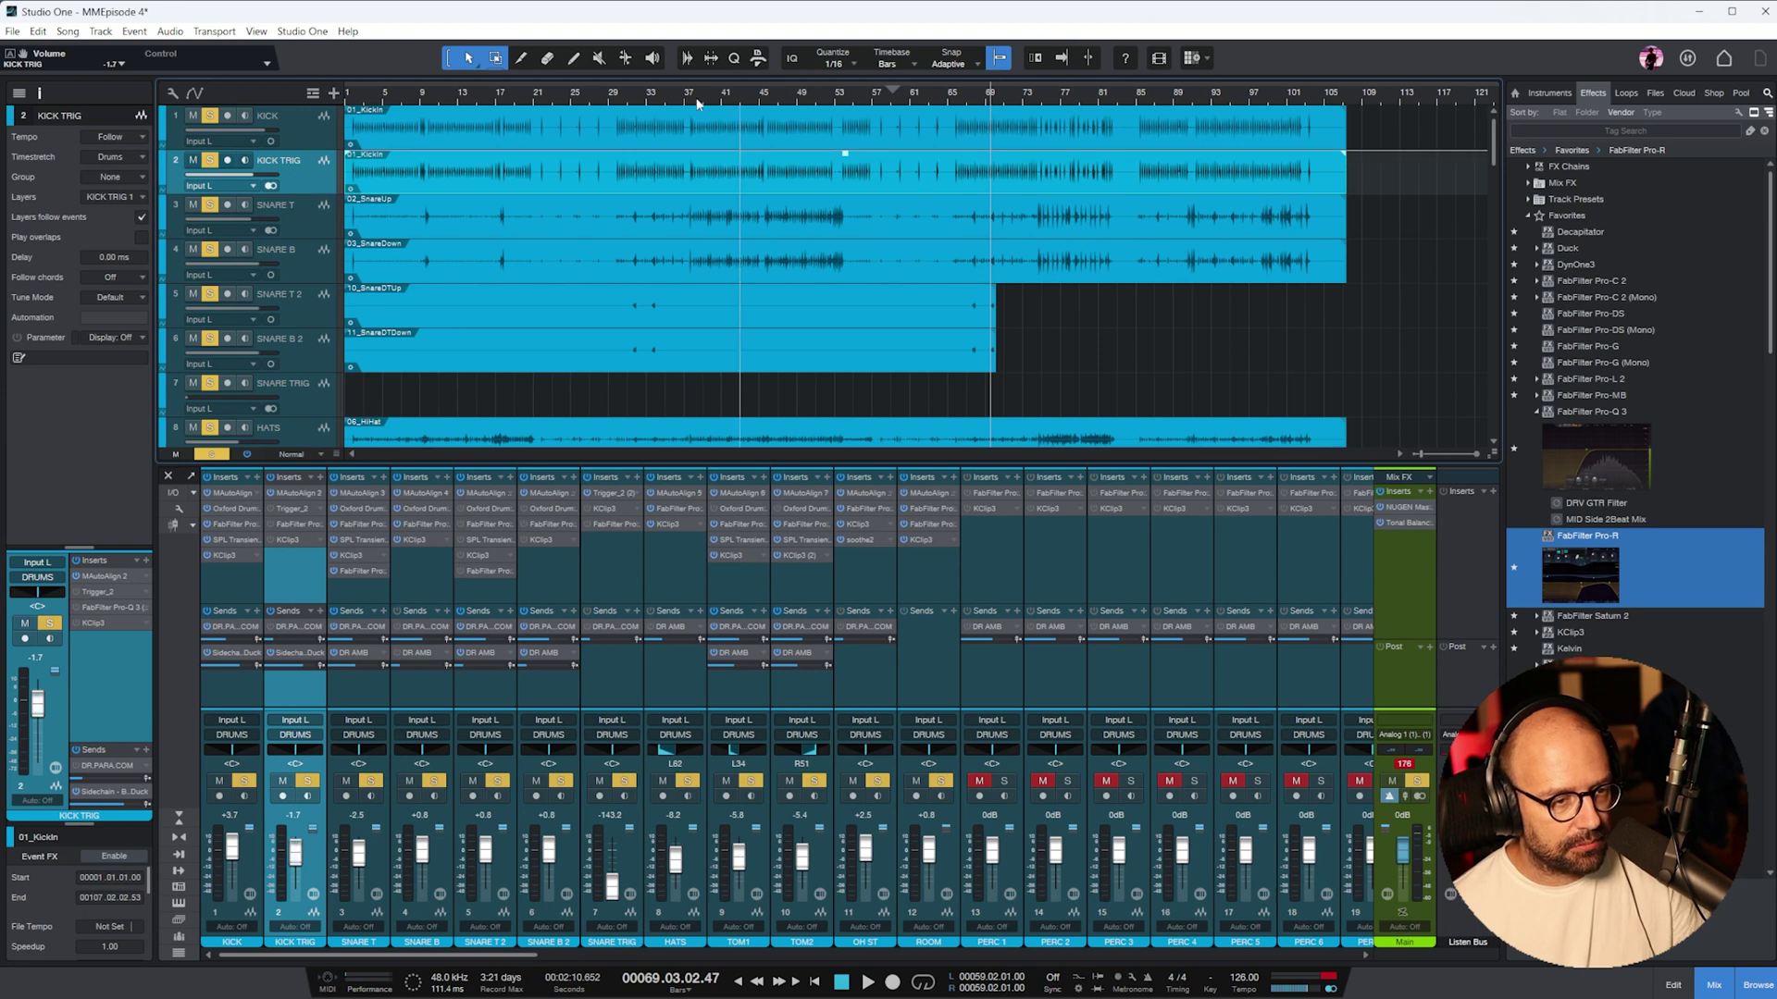
- Set the playback position to bar 34 and open the GGD TCI files folder in KICK TRIG's Trigger 2 sample browser
{"action": "left_click", "coordinate": [662, 103]}
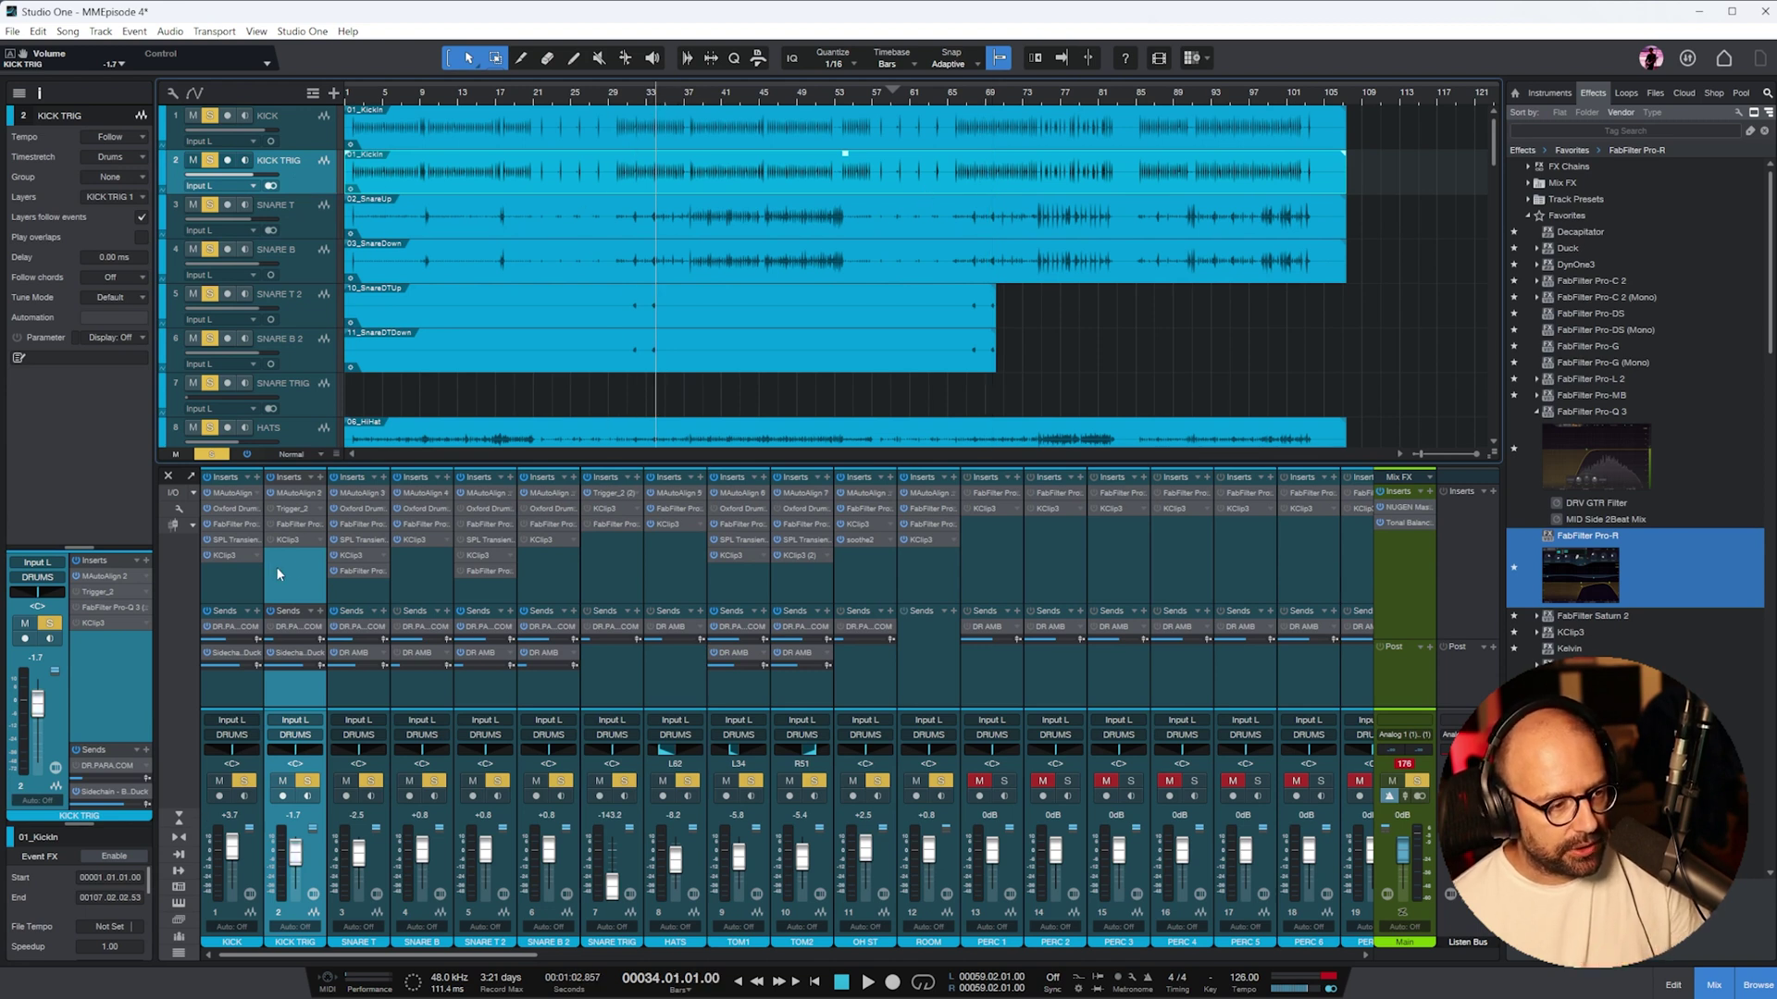
{"action": "left_click", "coordinate": [297, 510]}
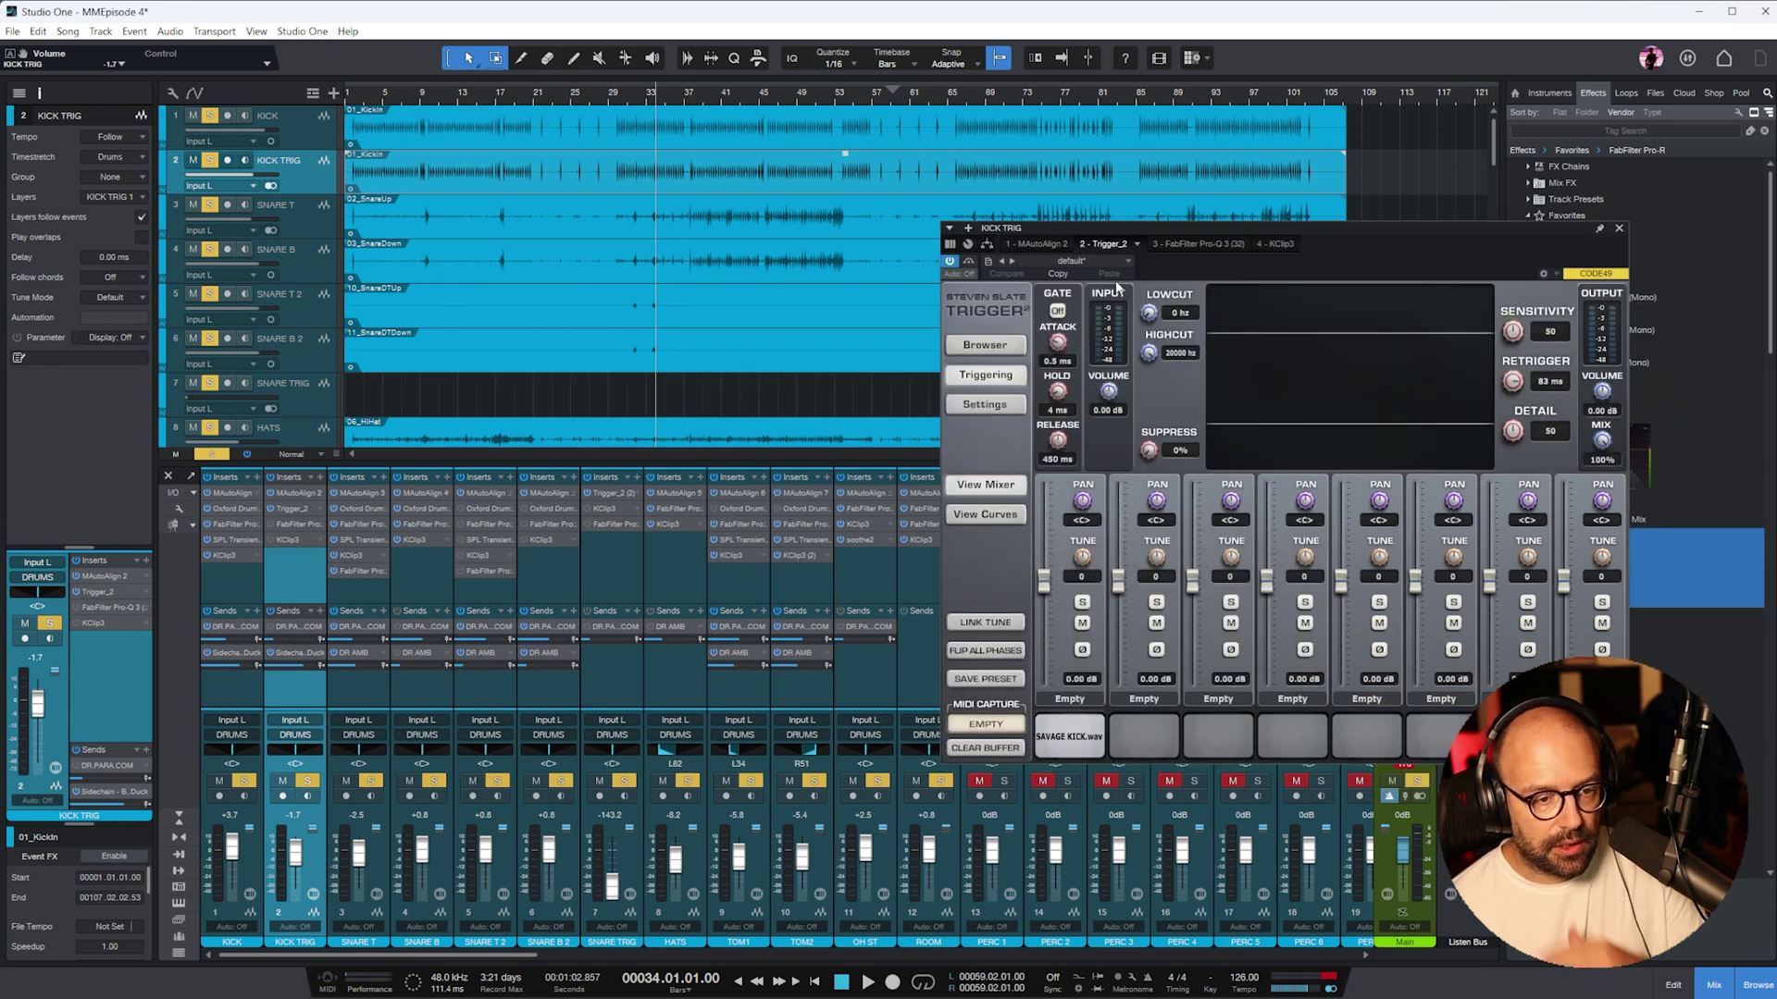
{"action": "left_click", "coordinate": [985, 345]}
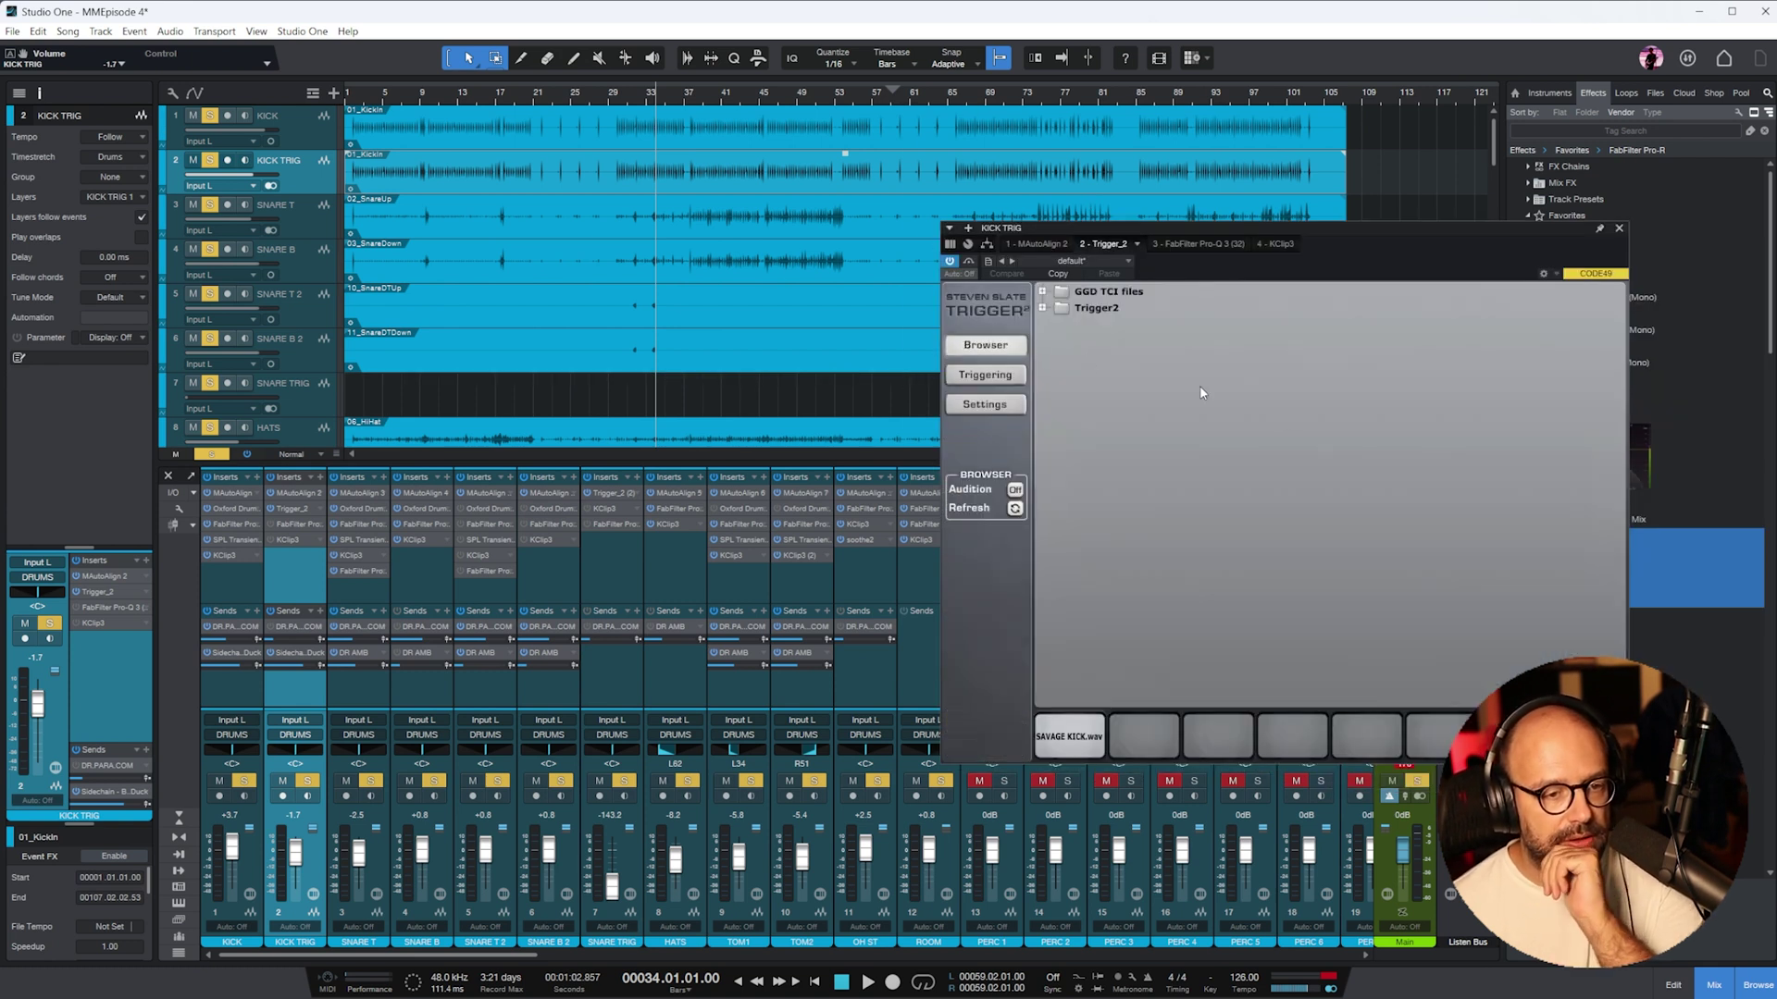
{"action": "left_click", "coordinate": [1043, 293]}
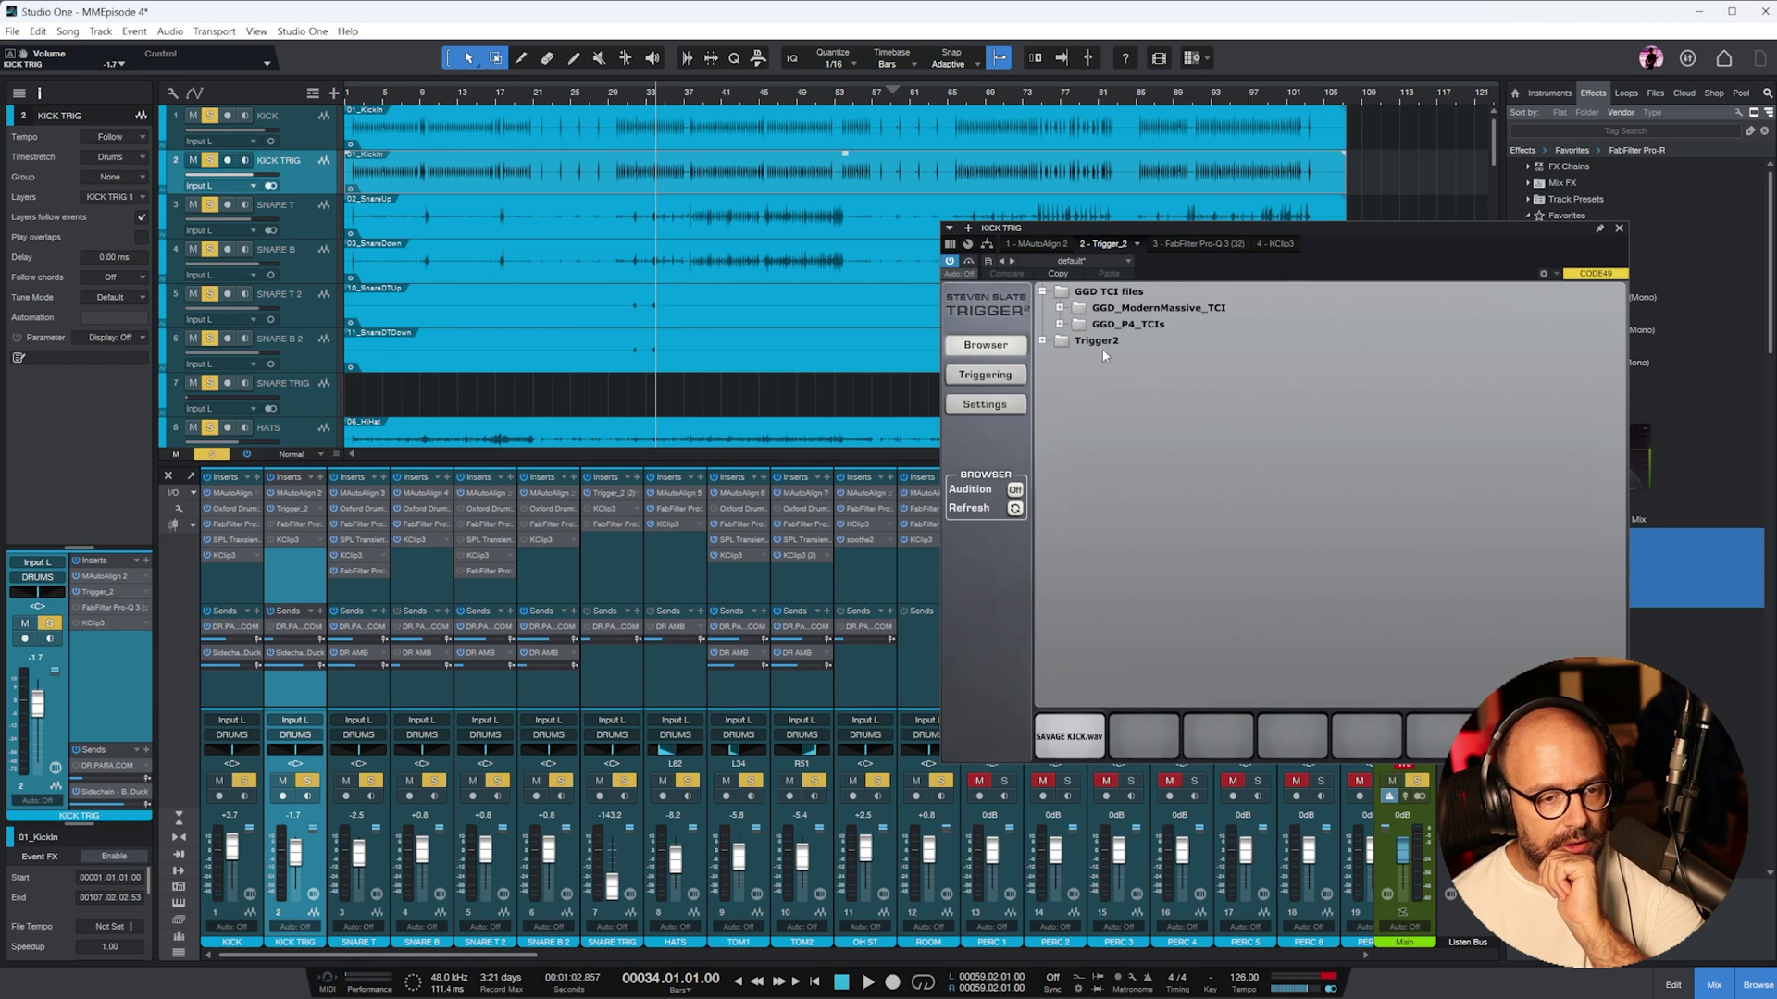
- Load Kick Close - Pearl Masters 24x16.tci from the GGD_P4_TCIs kick folder into Trigger 2's first sample slot
{"action": "left_click", "coordinate": [1059, 325]}
{"action": "left_click", "coordinate": [1076, 341]}
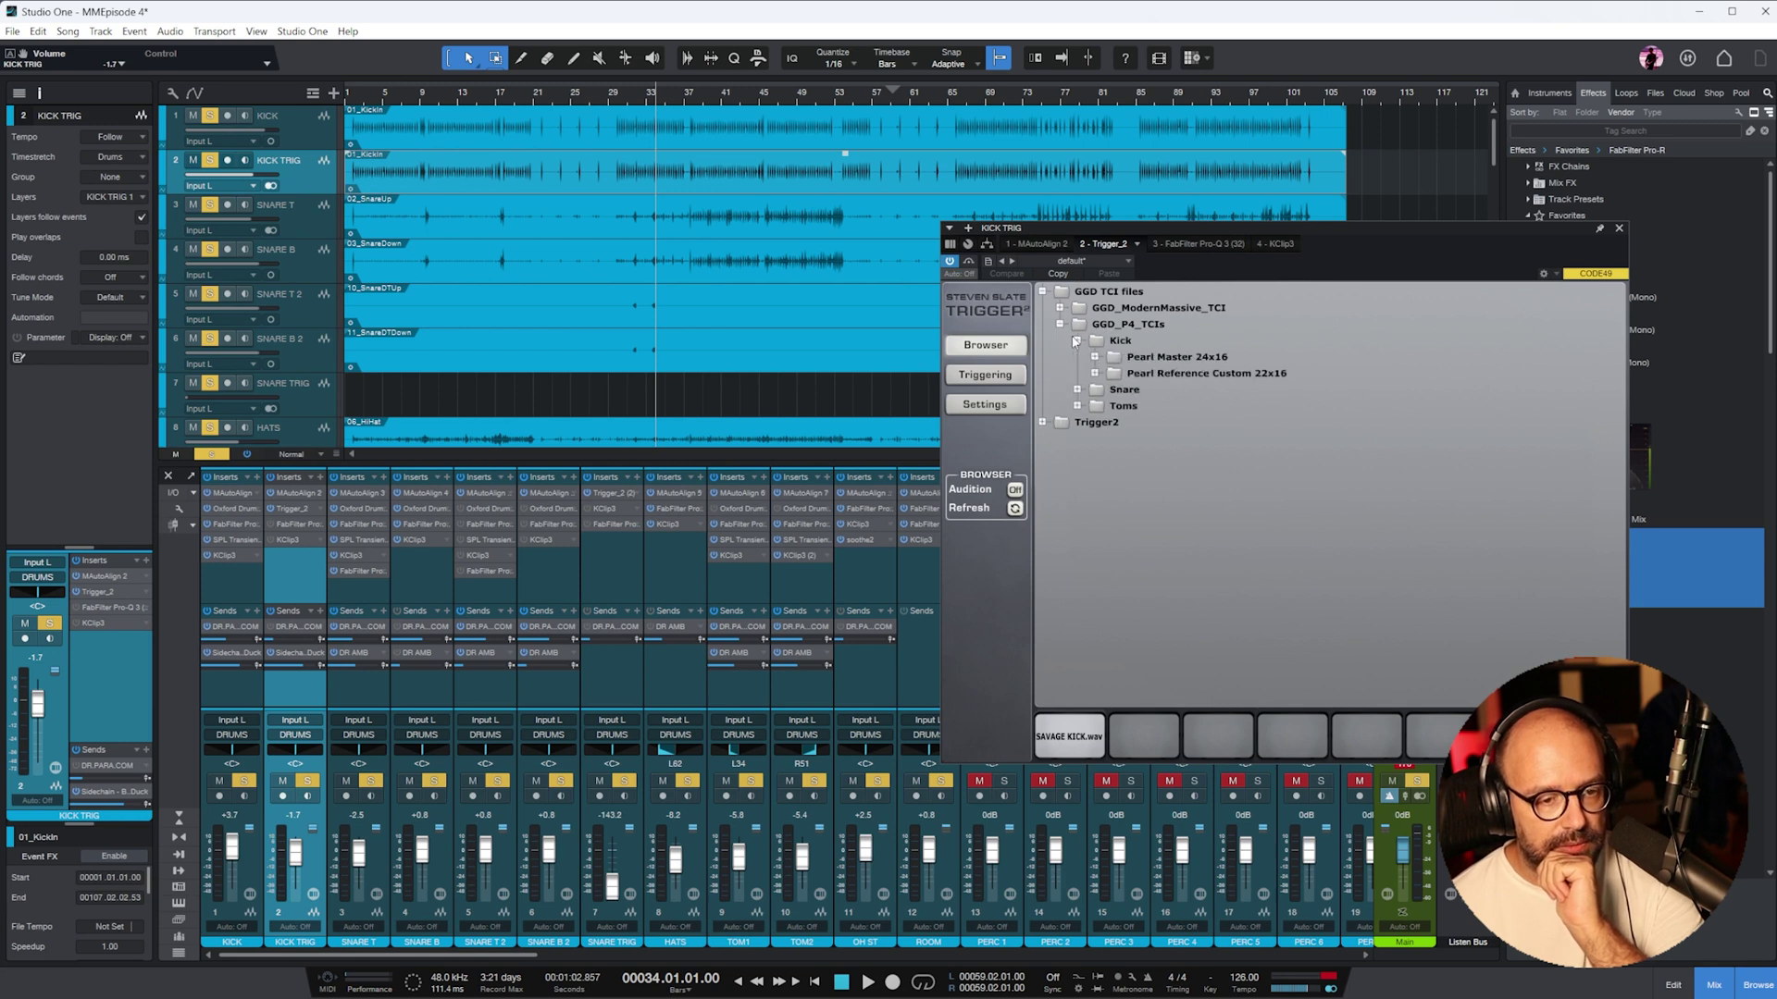
{"action": "left_click", "coordinate": [1095, 357]}
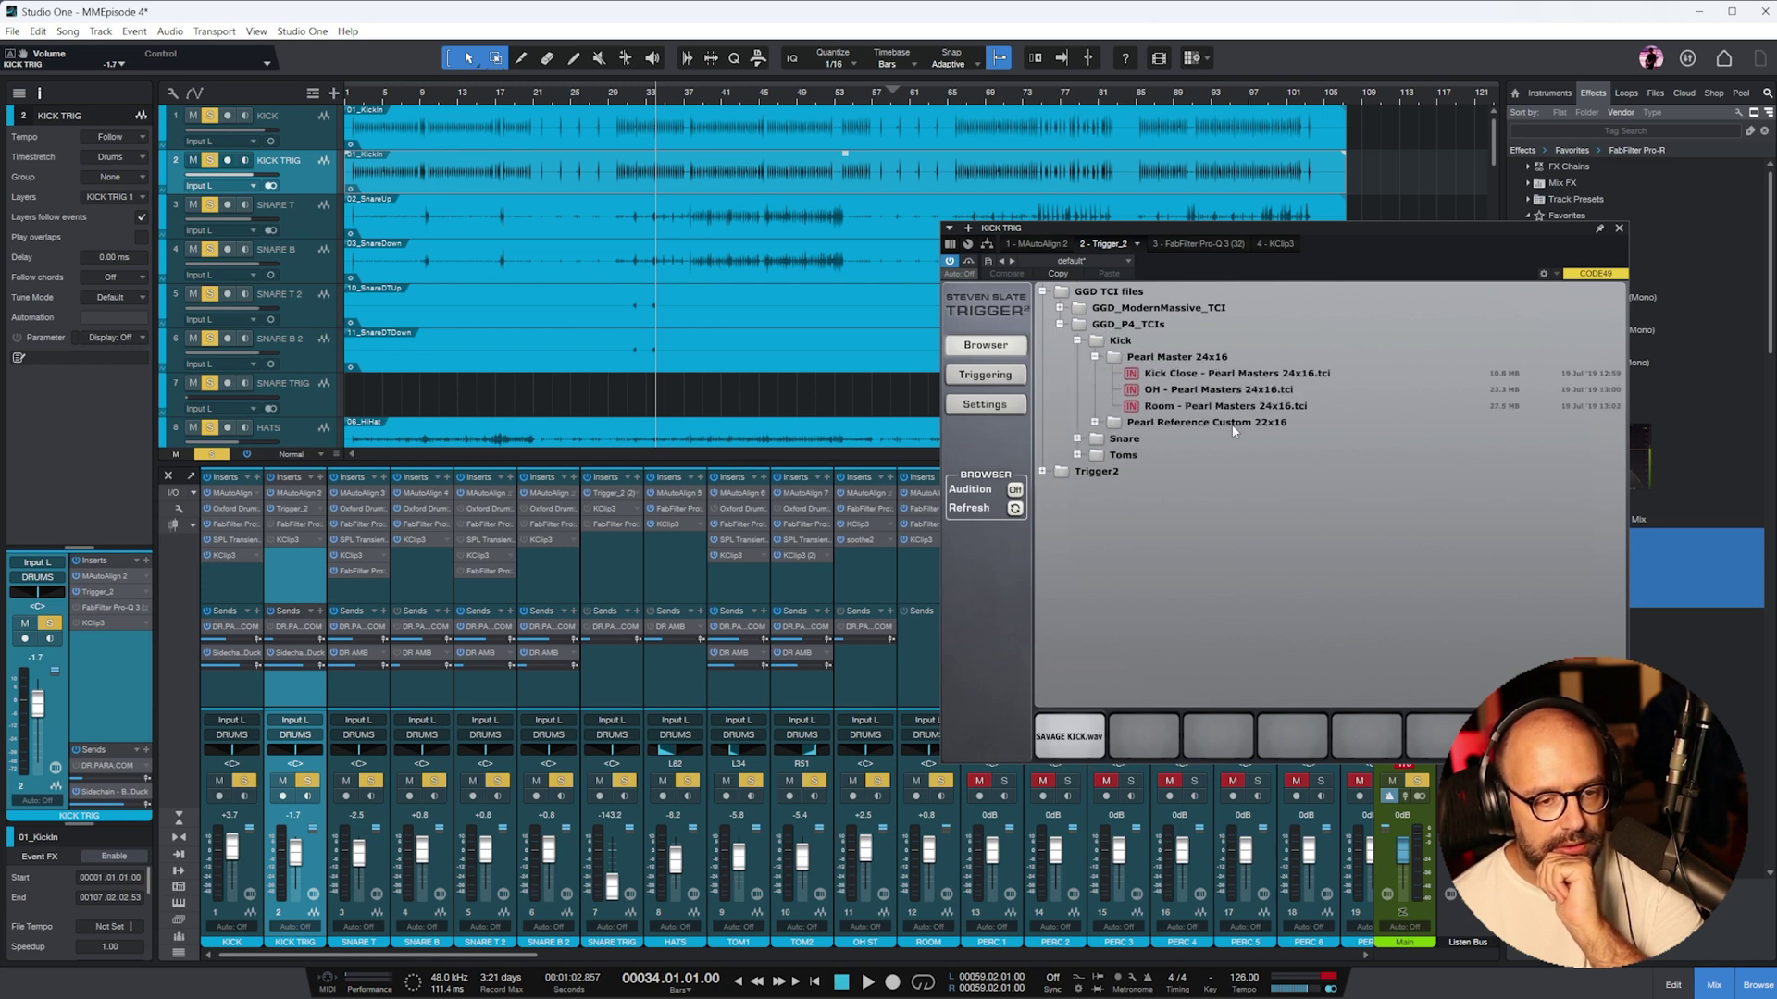
{"action": "left_click", "coordinate": [1197, 376]}
{"action": "left_click_drag", "start_coordinate": [1214, 374], "coordinate": [1078, 775]}
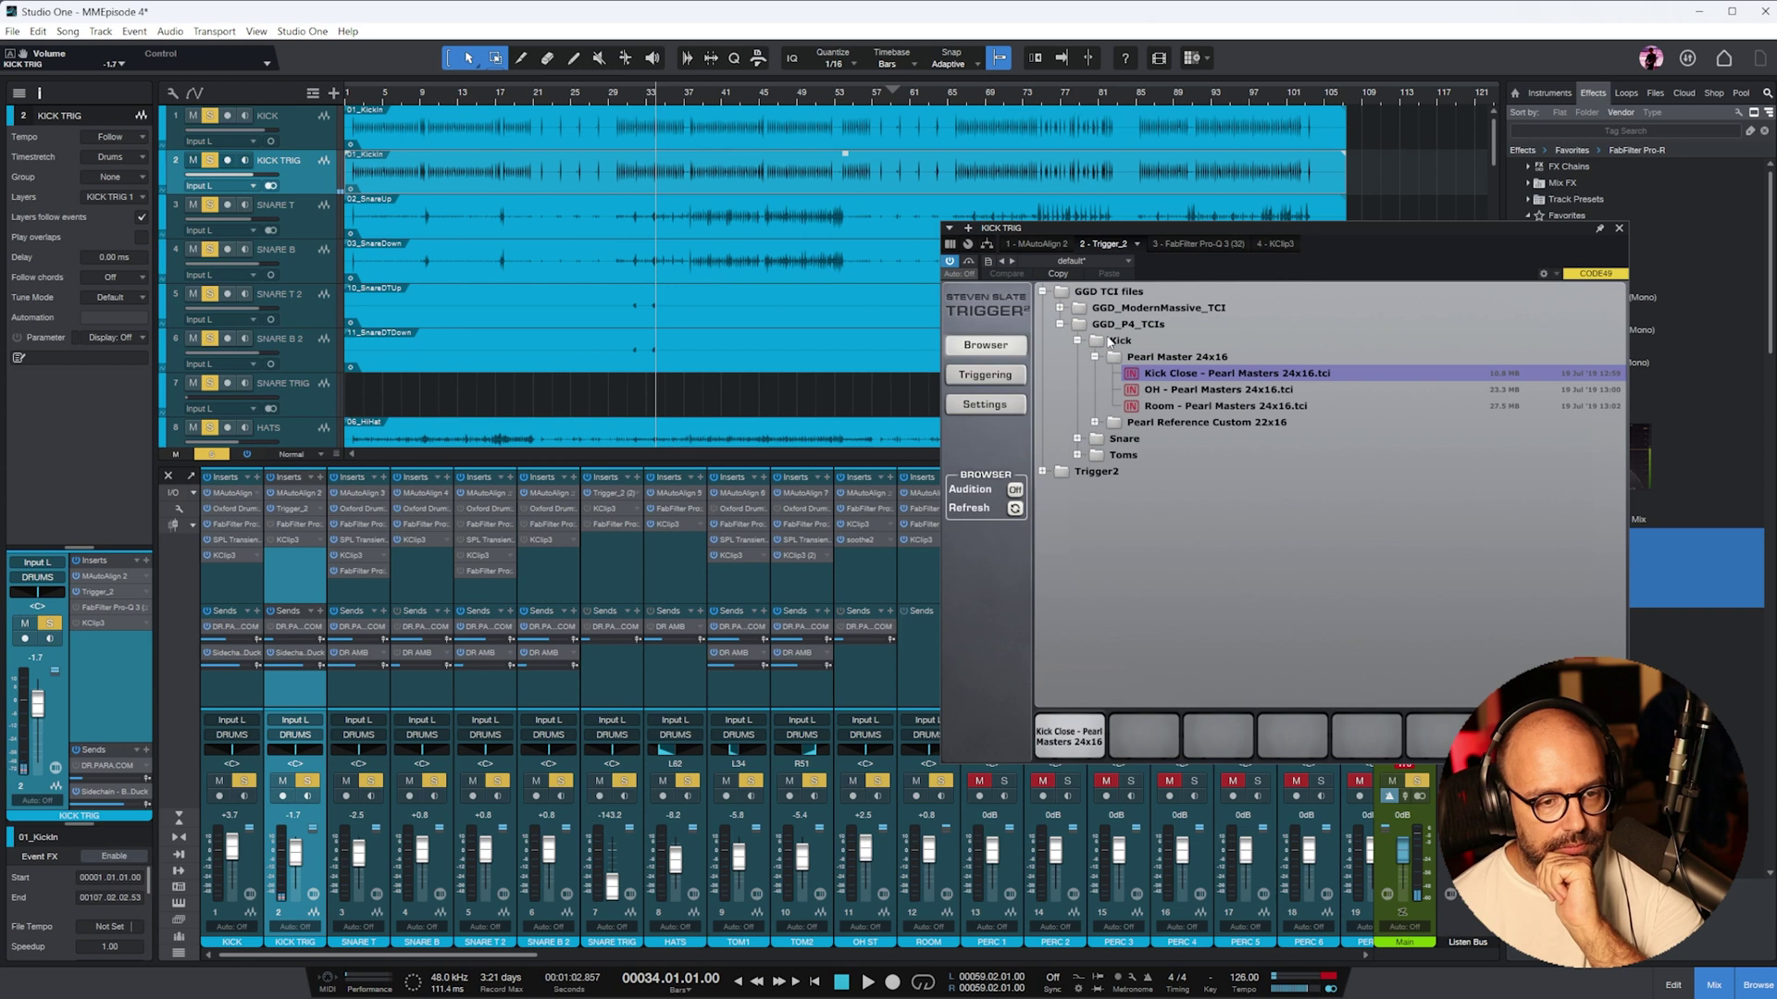
- Load the GGD_ModernMassive Yamaha Recording Custom 26x14 Kick Direct and Kick Sub samples into Trigger 2's first and second slots
{"action": "left_click", "coordinate": [1061, 308]}
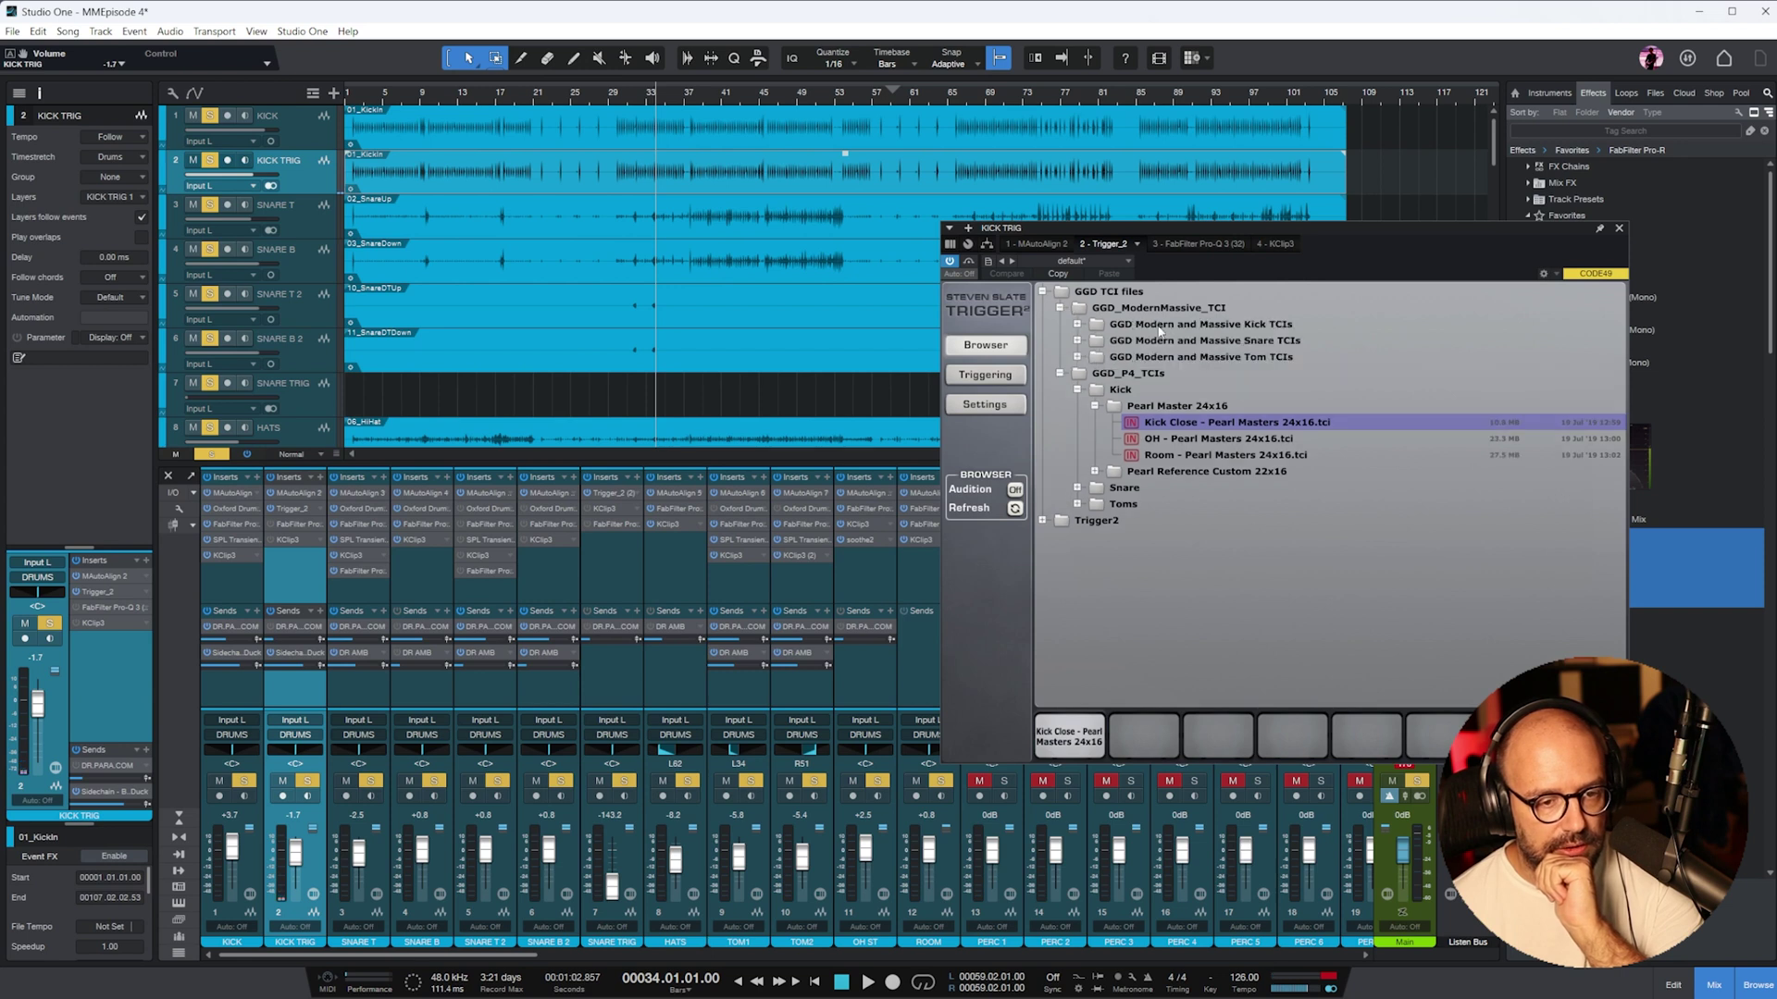
{"action": "left_click", "coordinate": [1079, 329]}
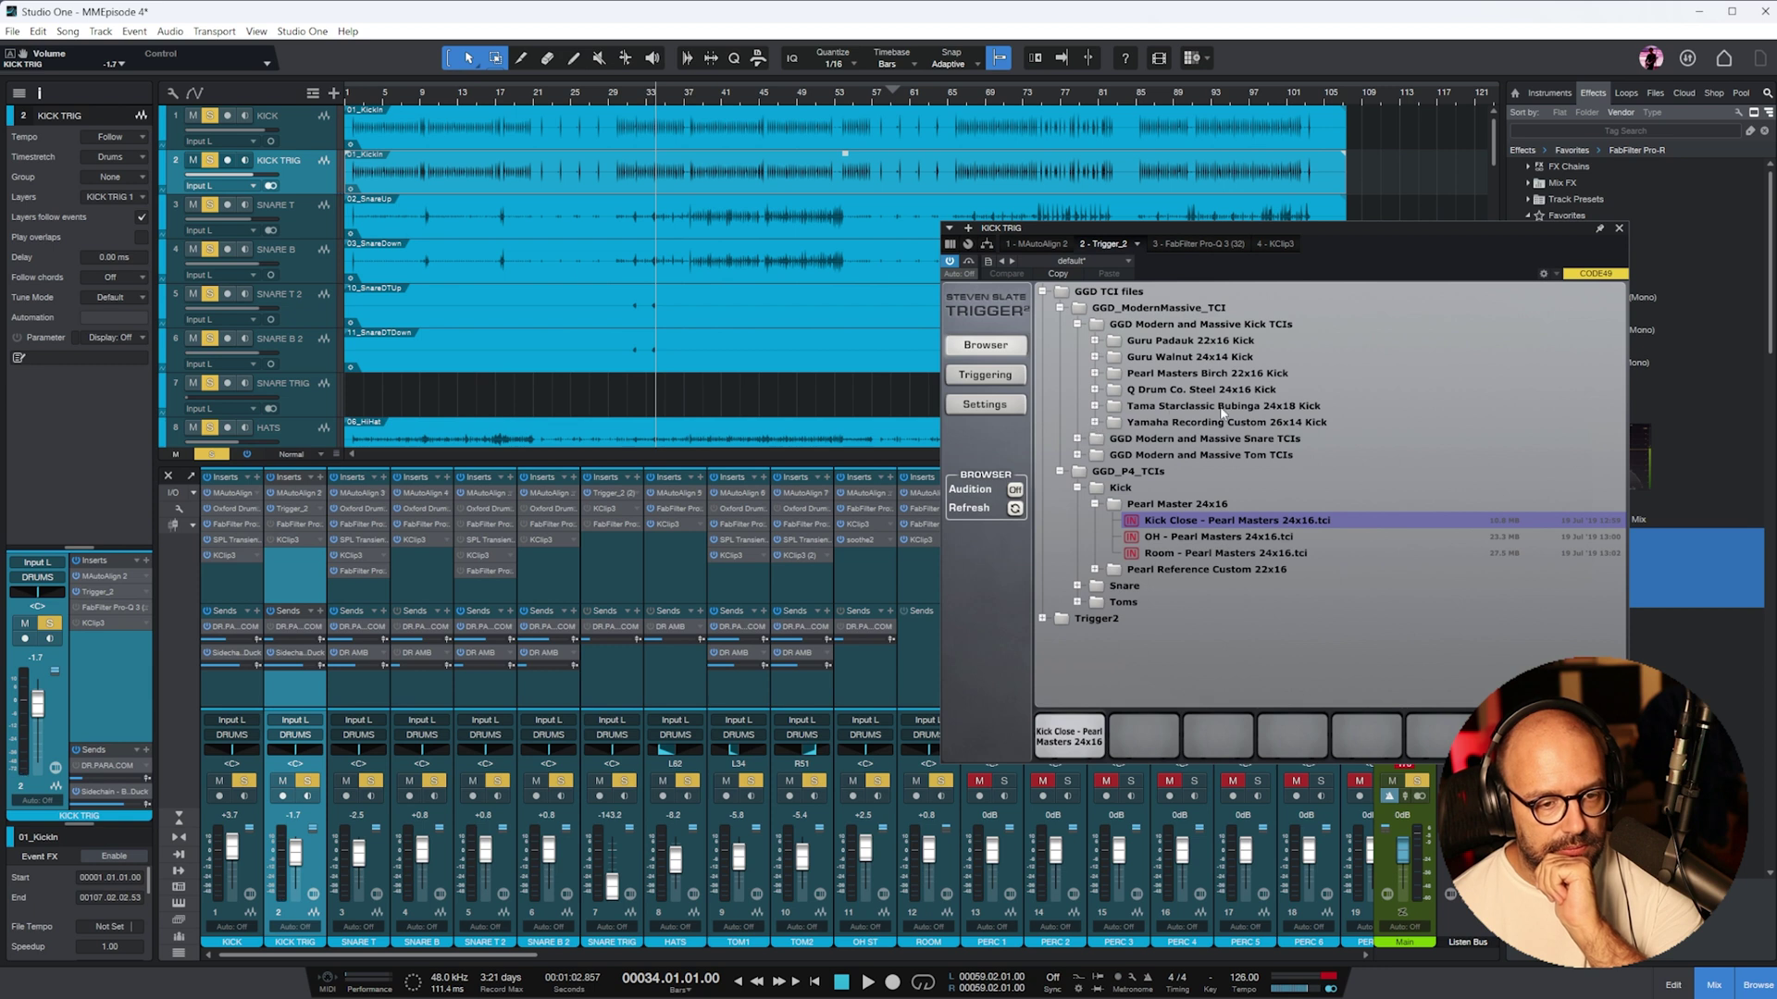
{"action": "left_click", "coordinate": [1096, 422]}
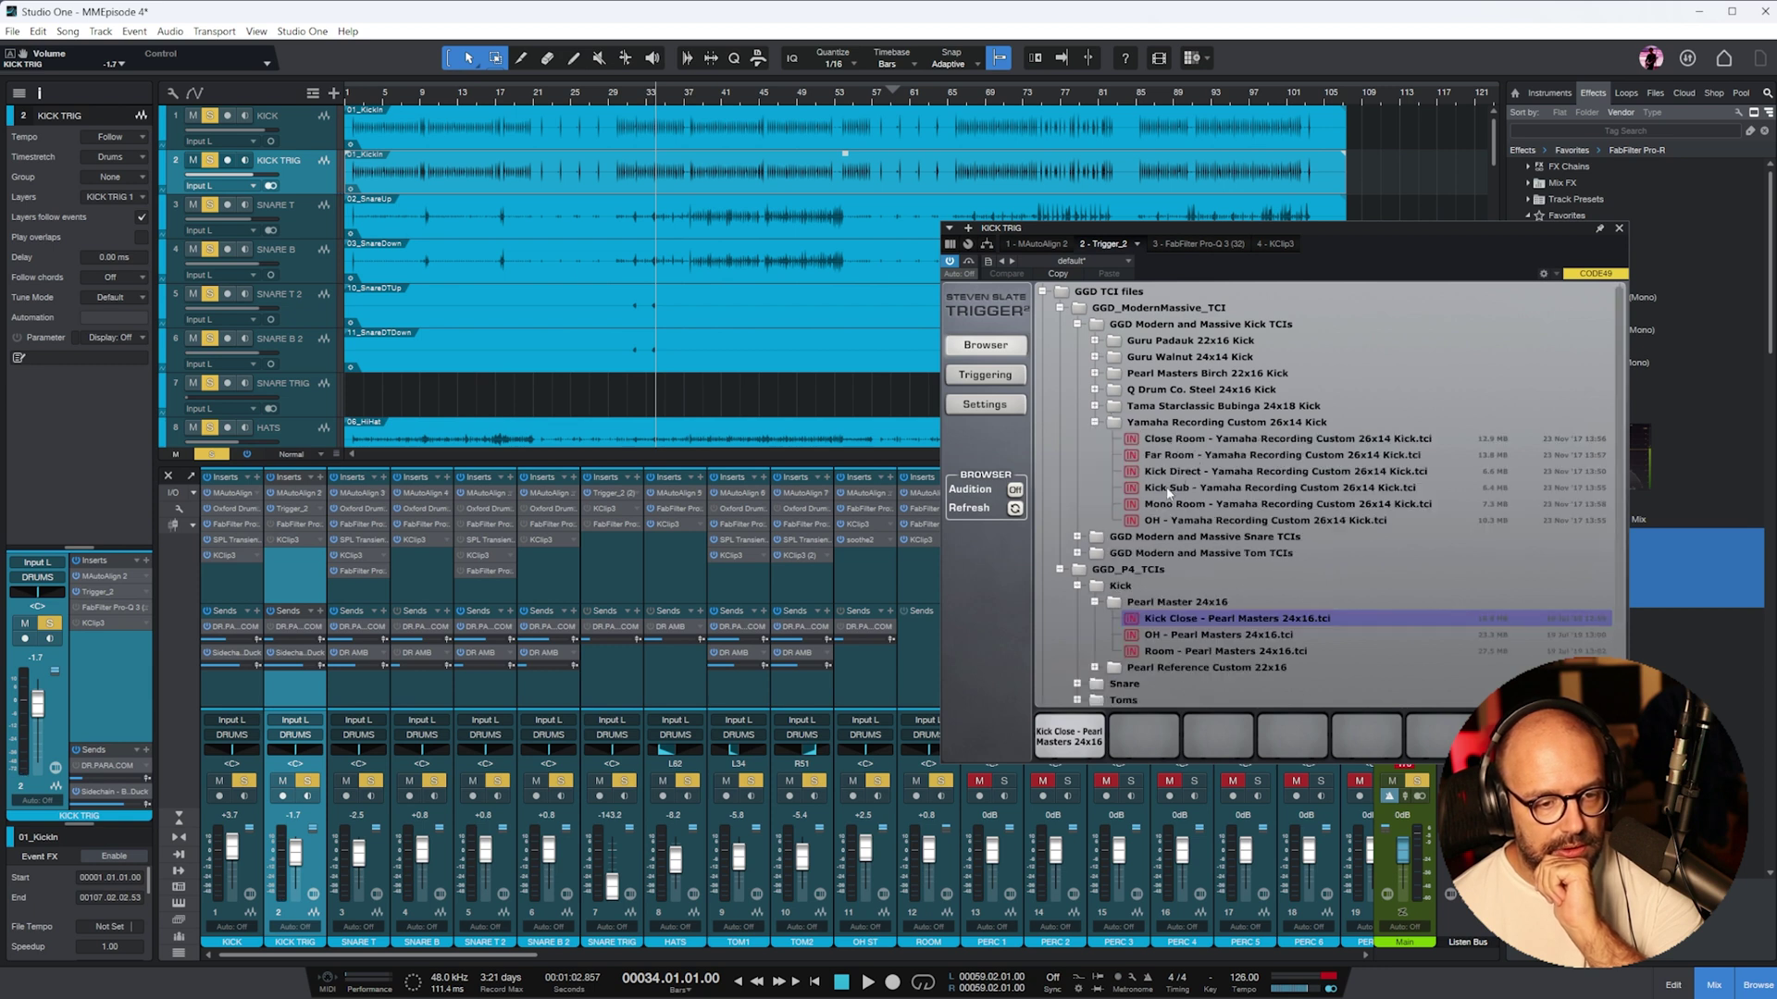
{"action": "left_click", "coordinate": [1192, 472]}
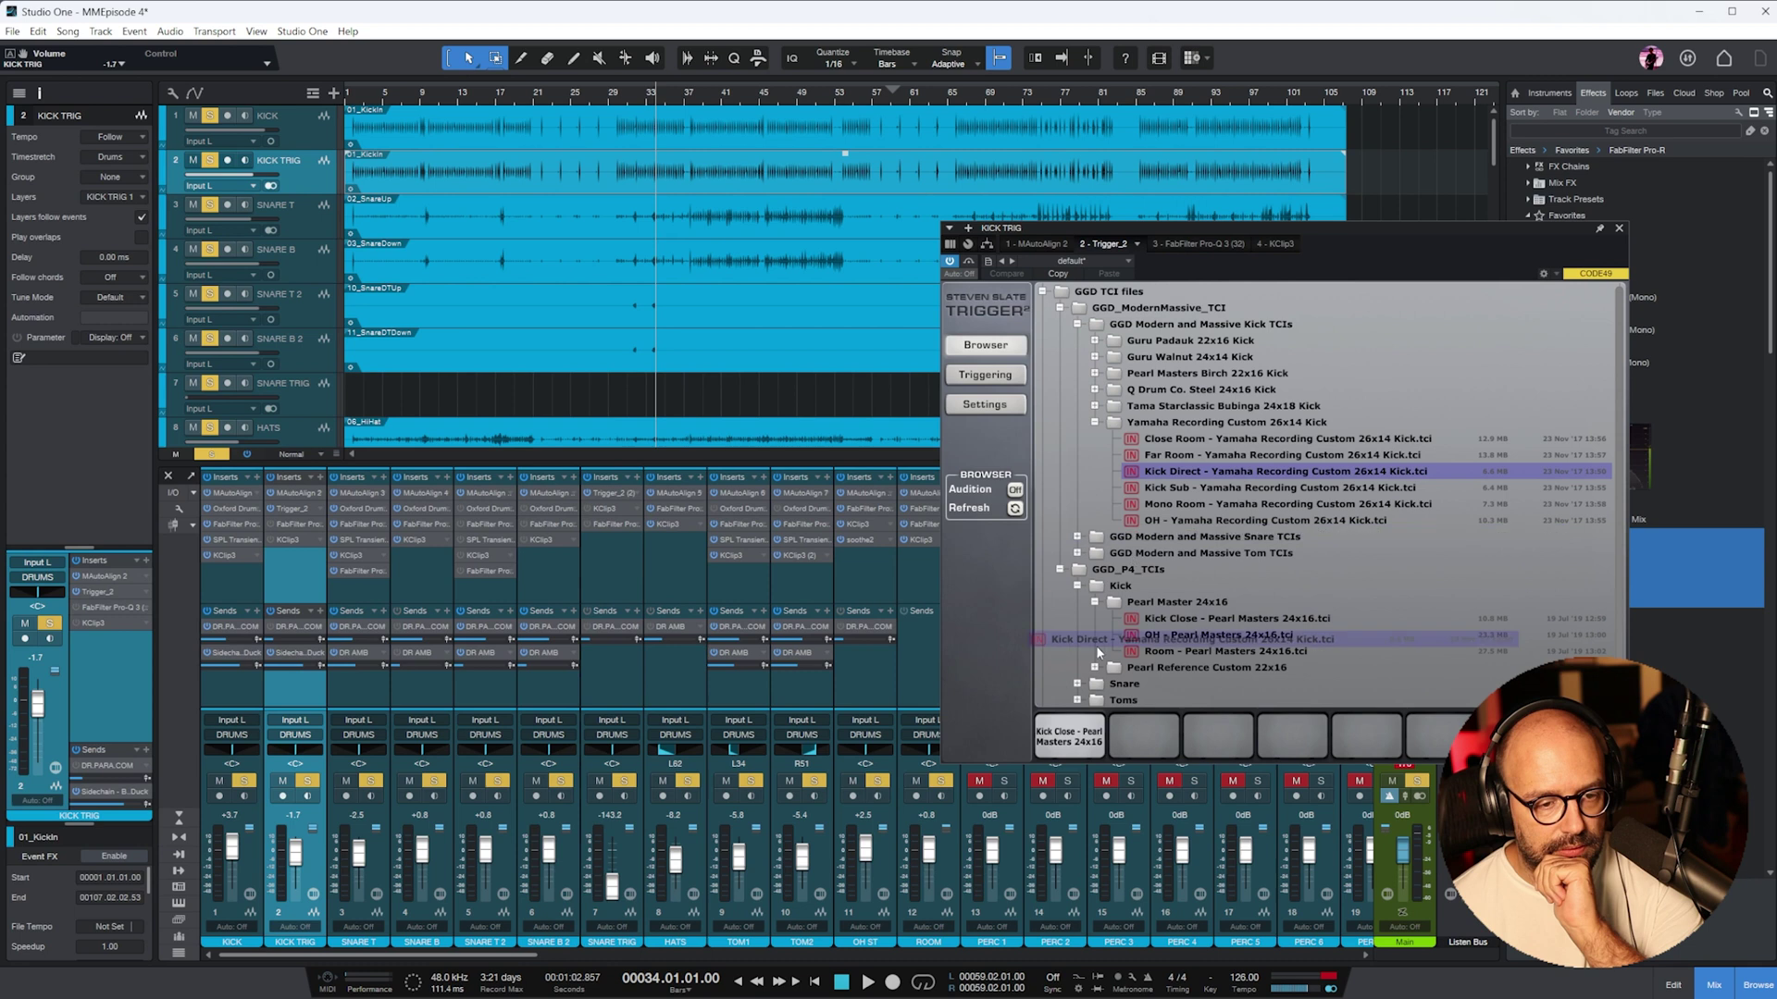
{"action": "scroll", "coordinate": [1193, 472], "scroll_direction": "down", "scroll_amount": 1}
{"action": "left_click", "coordinate": [1190, 469]}
{"action": "left_click", "coordinate": [1133, 722]}
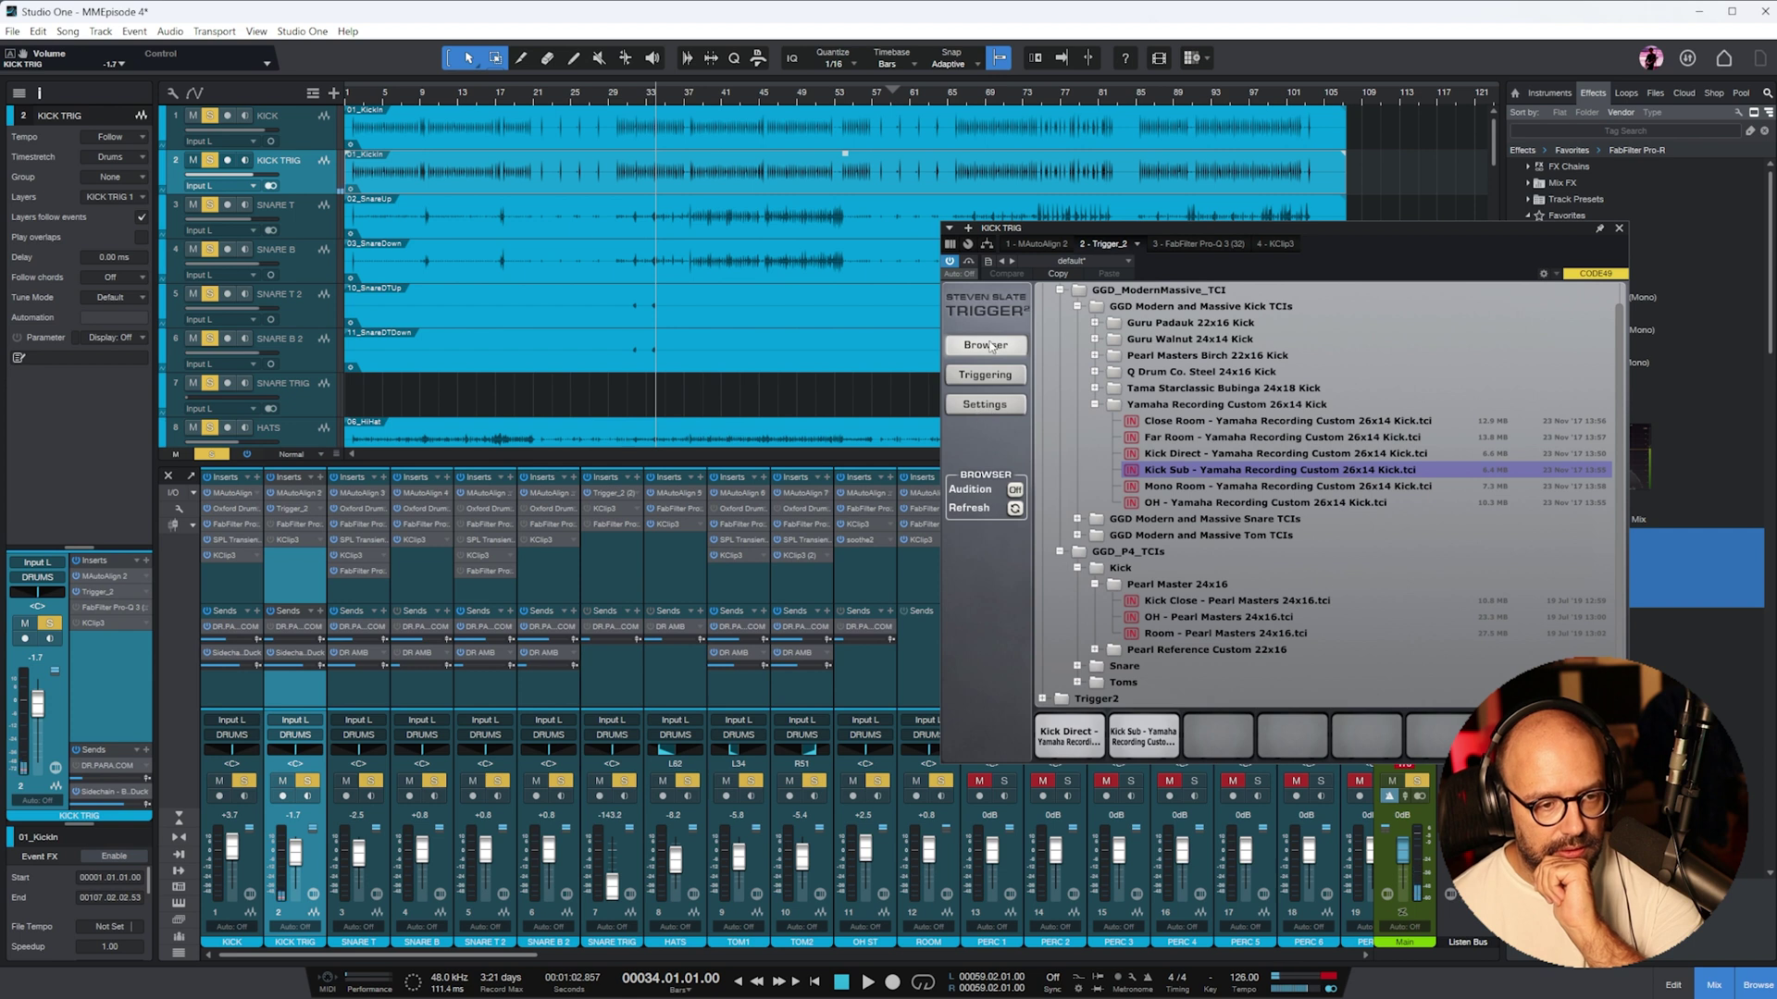
- Balance the Kick Direct and Kick Sub sample volumes in Trigger 2, and adjust KClip3's input gain on KICK TRIG
{"action": "left_click", "coordinate": [990, 375]}
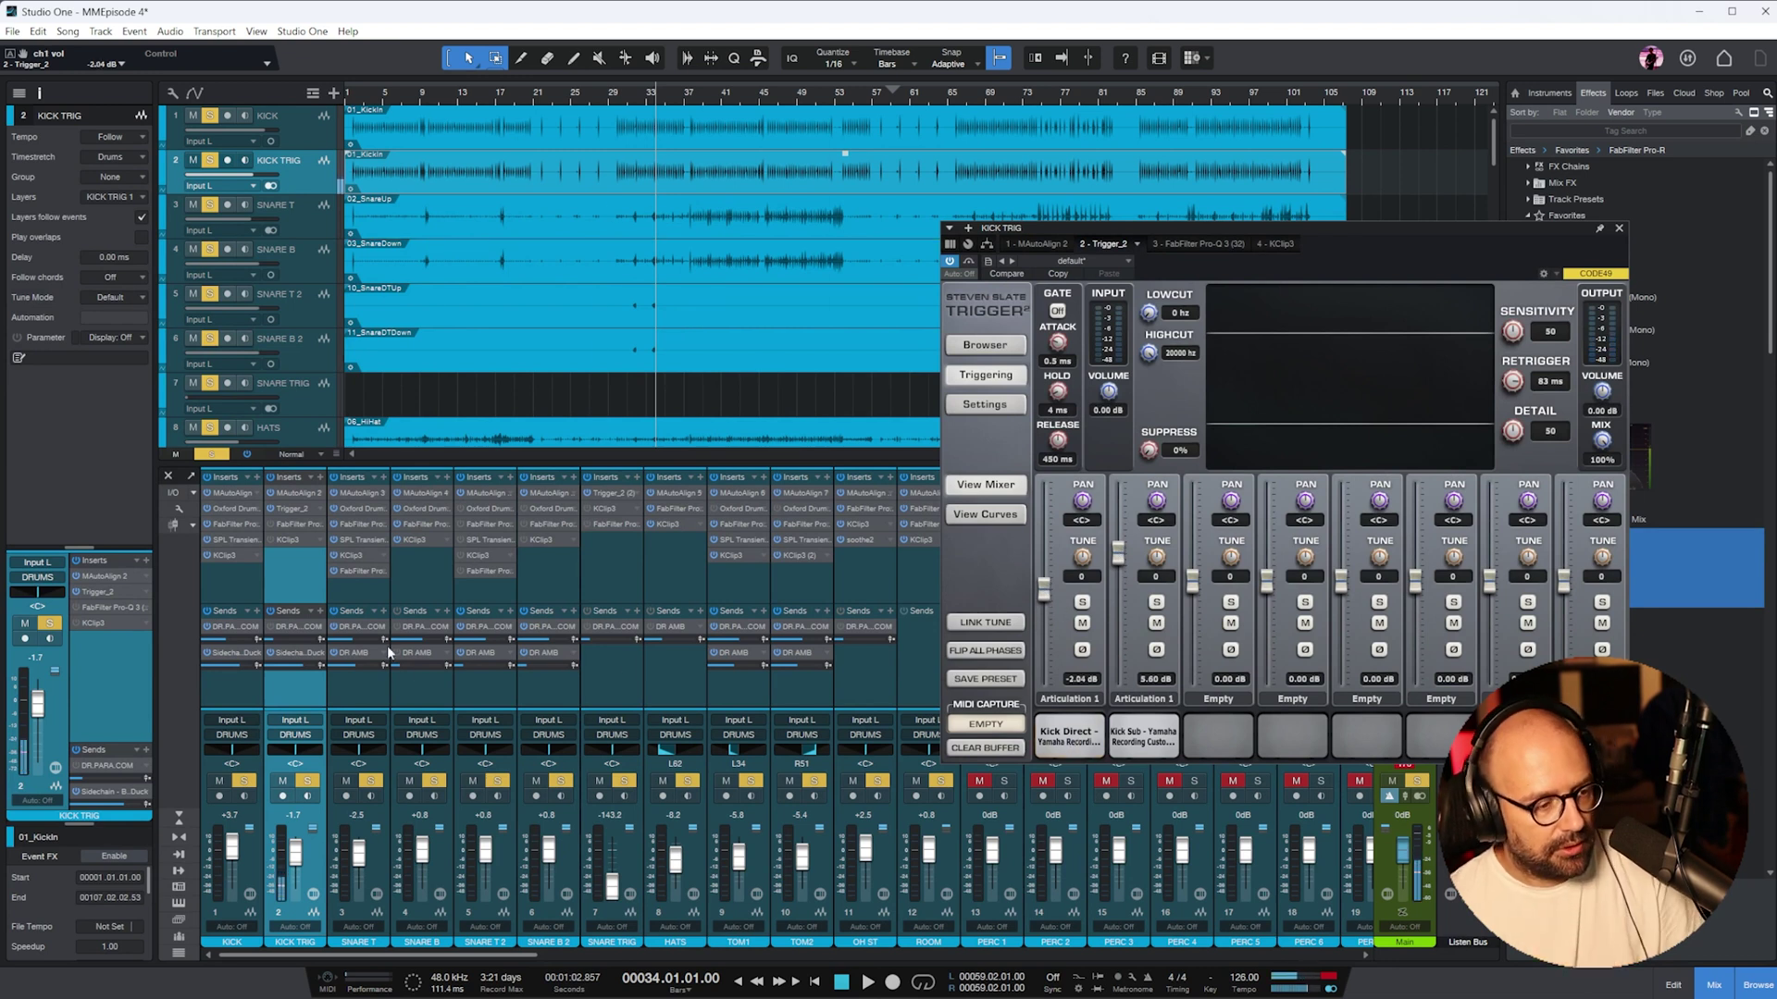
{"action": "left_click", "coordinate": [271, 541]}
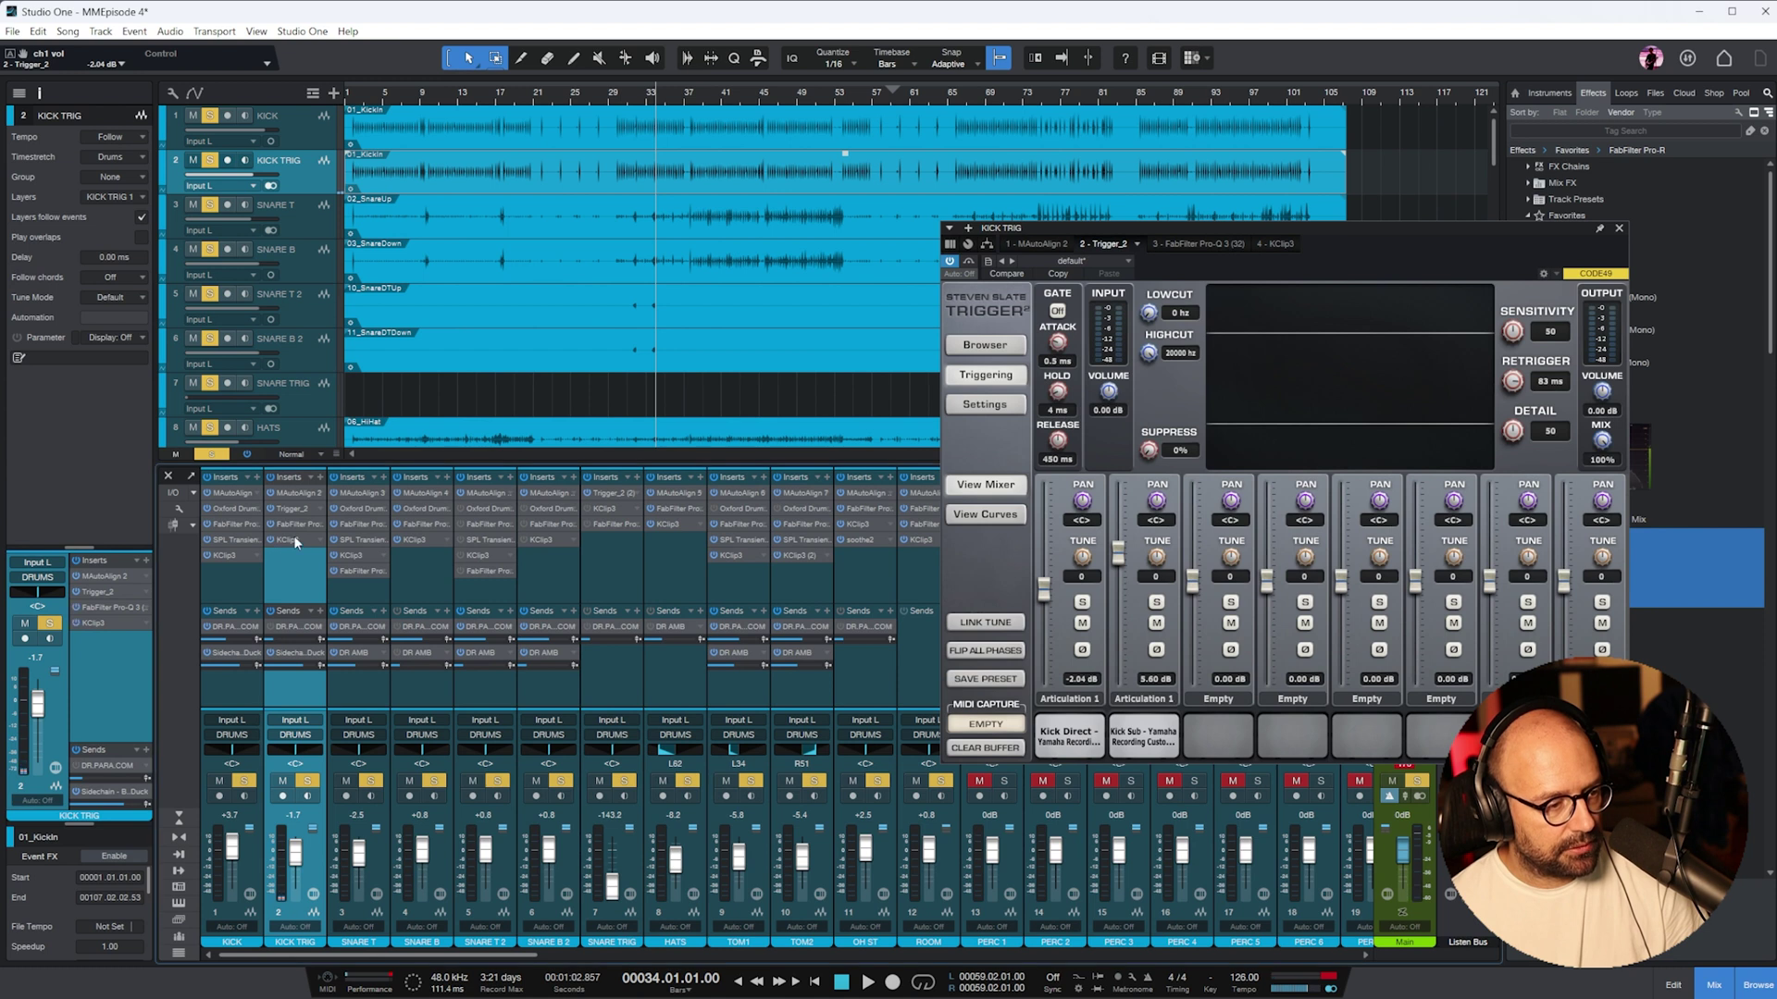
{"action": "left_click", "coordinate": [292, 535]}
{"action": "scroll", "coordinate": [1175, 639], "scroll_direction": "up", "scroll_amount": 3}
- Play the drums from about bar 32 and set Trigger 2's Detail to 51 on KICK TRIG
{"action": "key", "text": "space"}
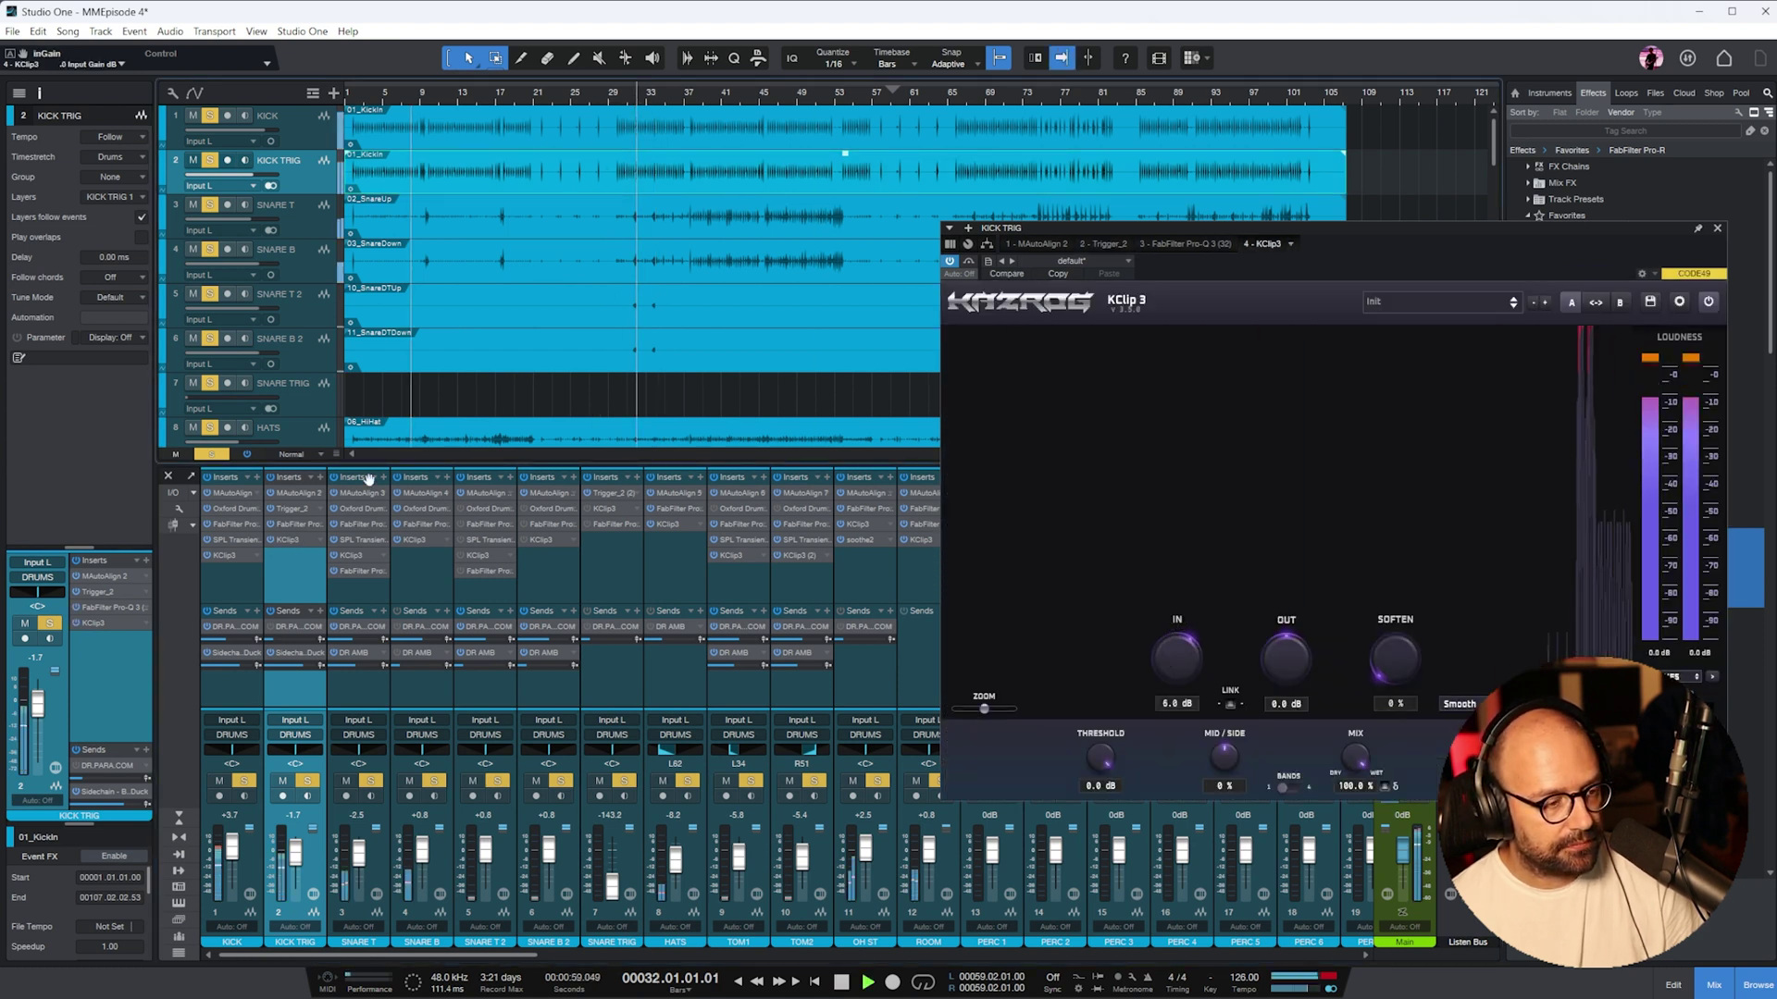
{"action": "left_click", "coordinate": [294, 510]}
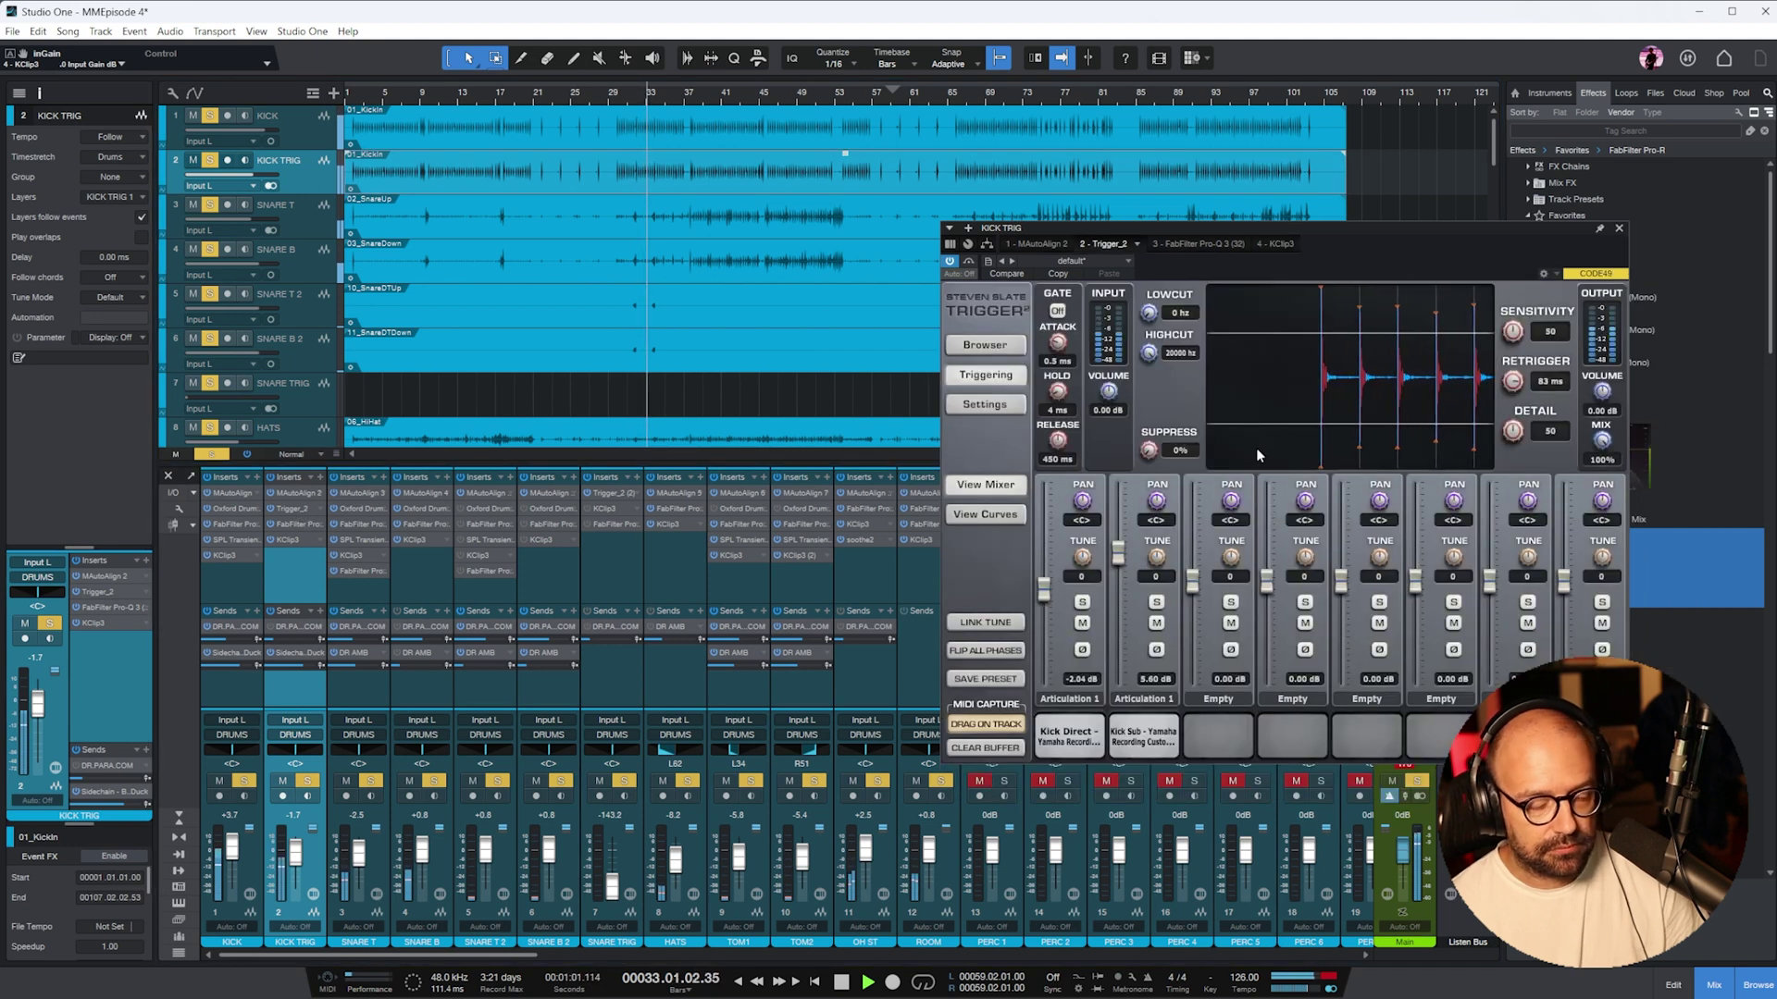
{"action": "scroll", "coordinate": [1517, 431], "scroll_direction": "up", "scroll_amount": 2}
{"action": "scroll", "coordinate": [1518, 431], "scroll_direction": "down", "scroll_amount": 1}
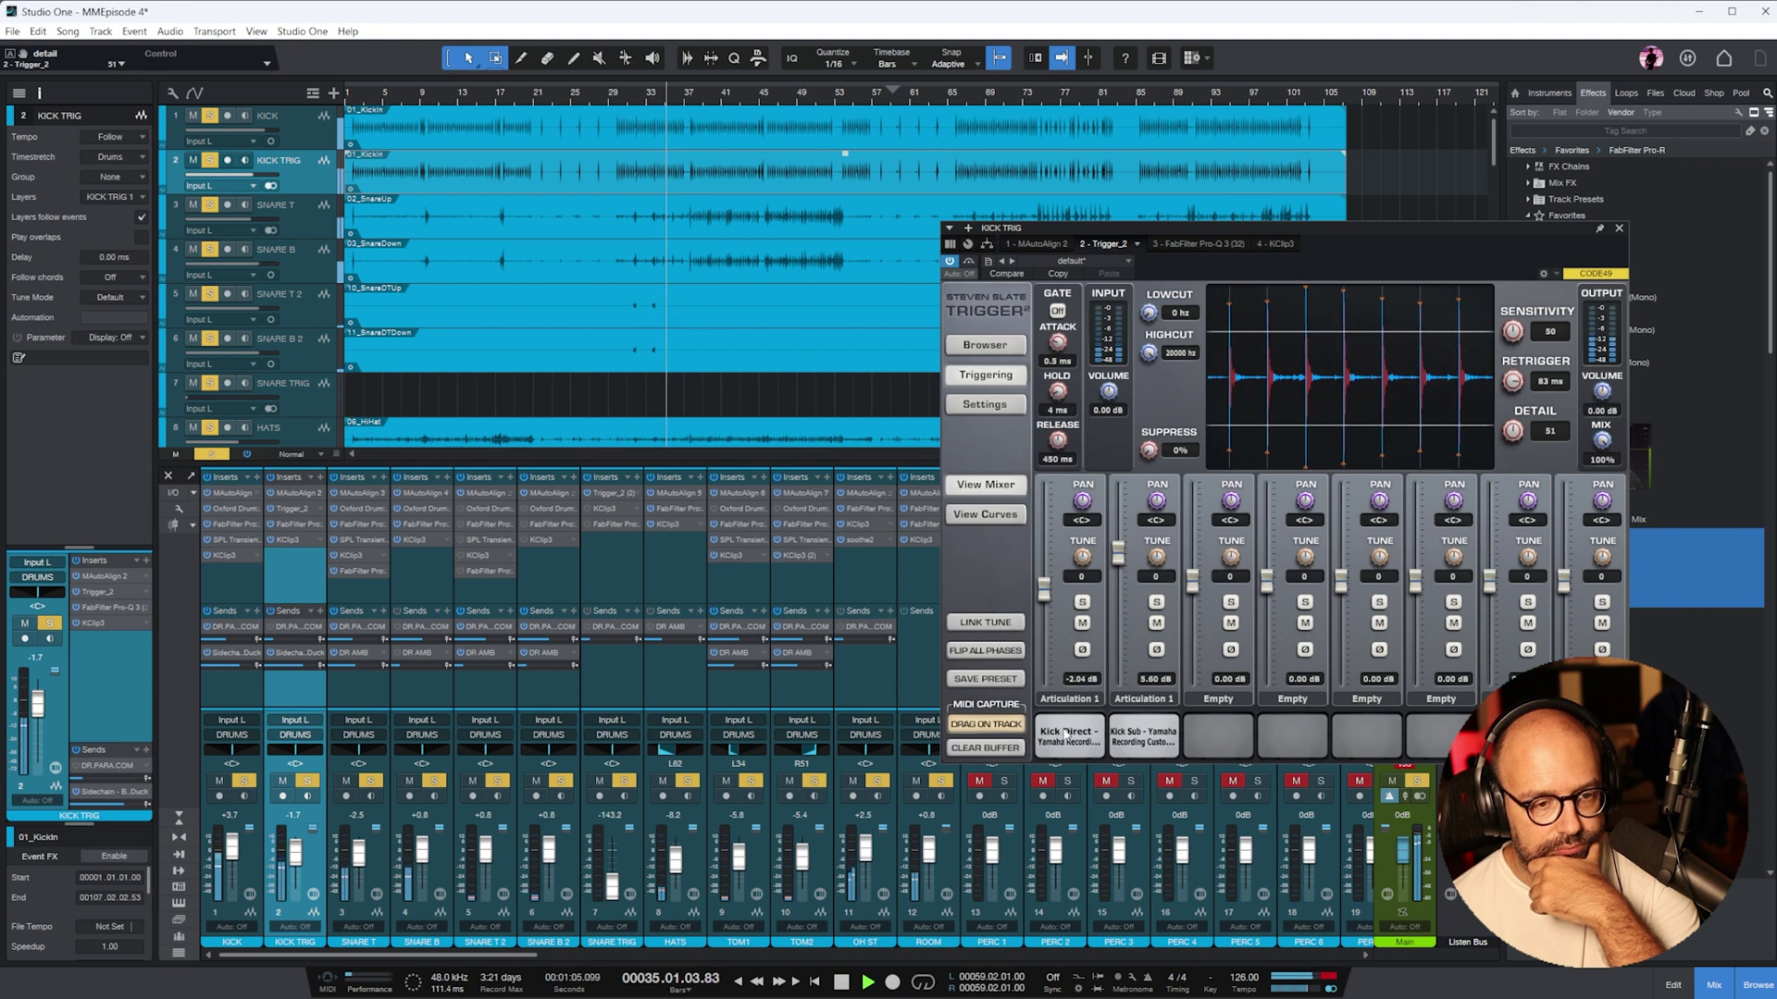
- Try inverting the phase of the Kick Direct and Kick Sub samples in Trigger 2 during playback
{"action": "left_click", "coordinate": [1081, 650]}
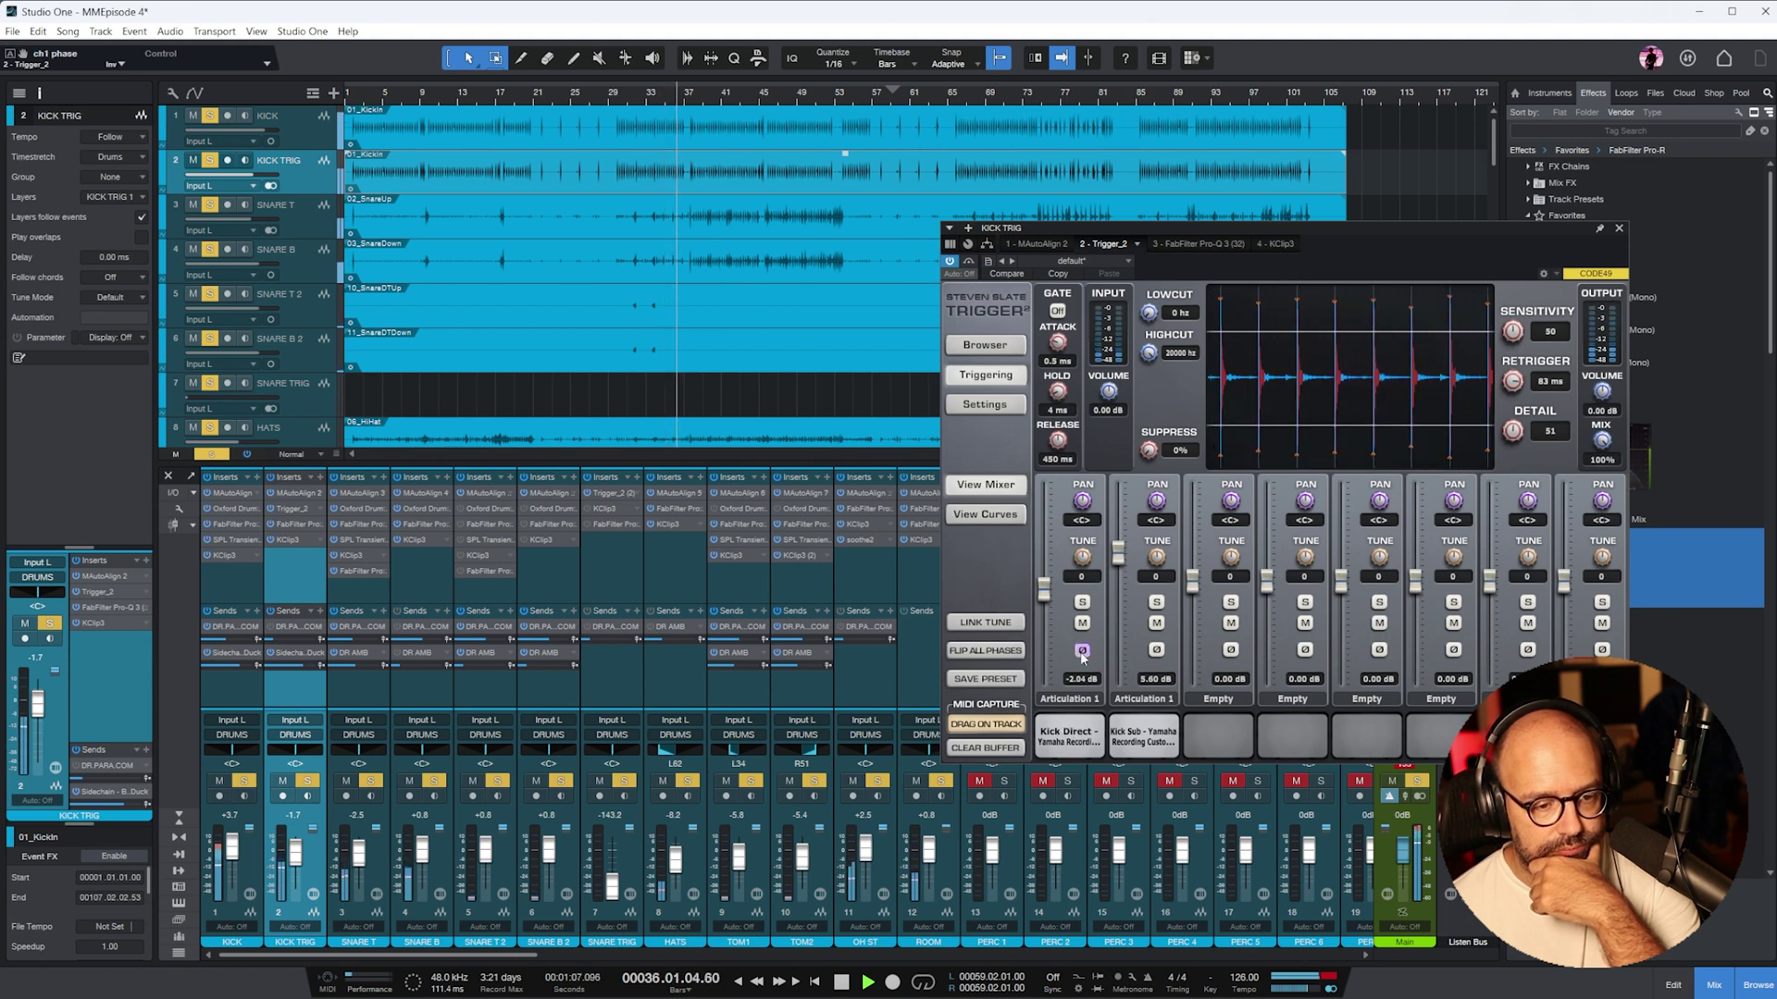
{"action": "left_click", "coordinate": [1156, 651]}
{"action": "left_click", "coordinate": [1157, 650]}
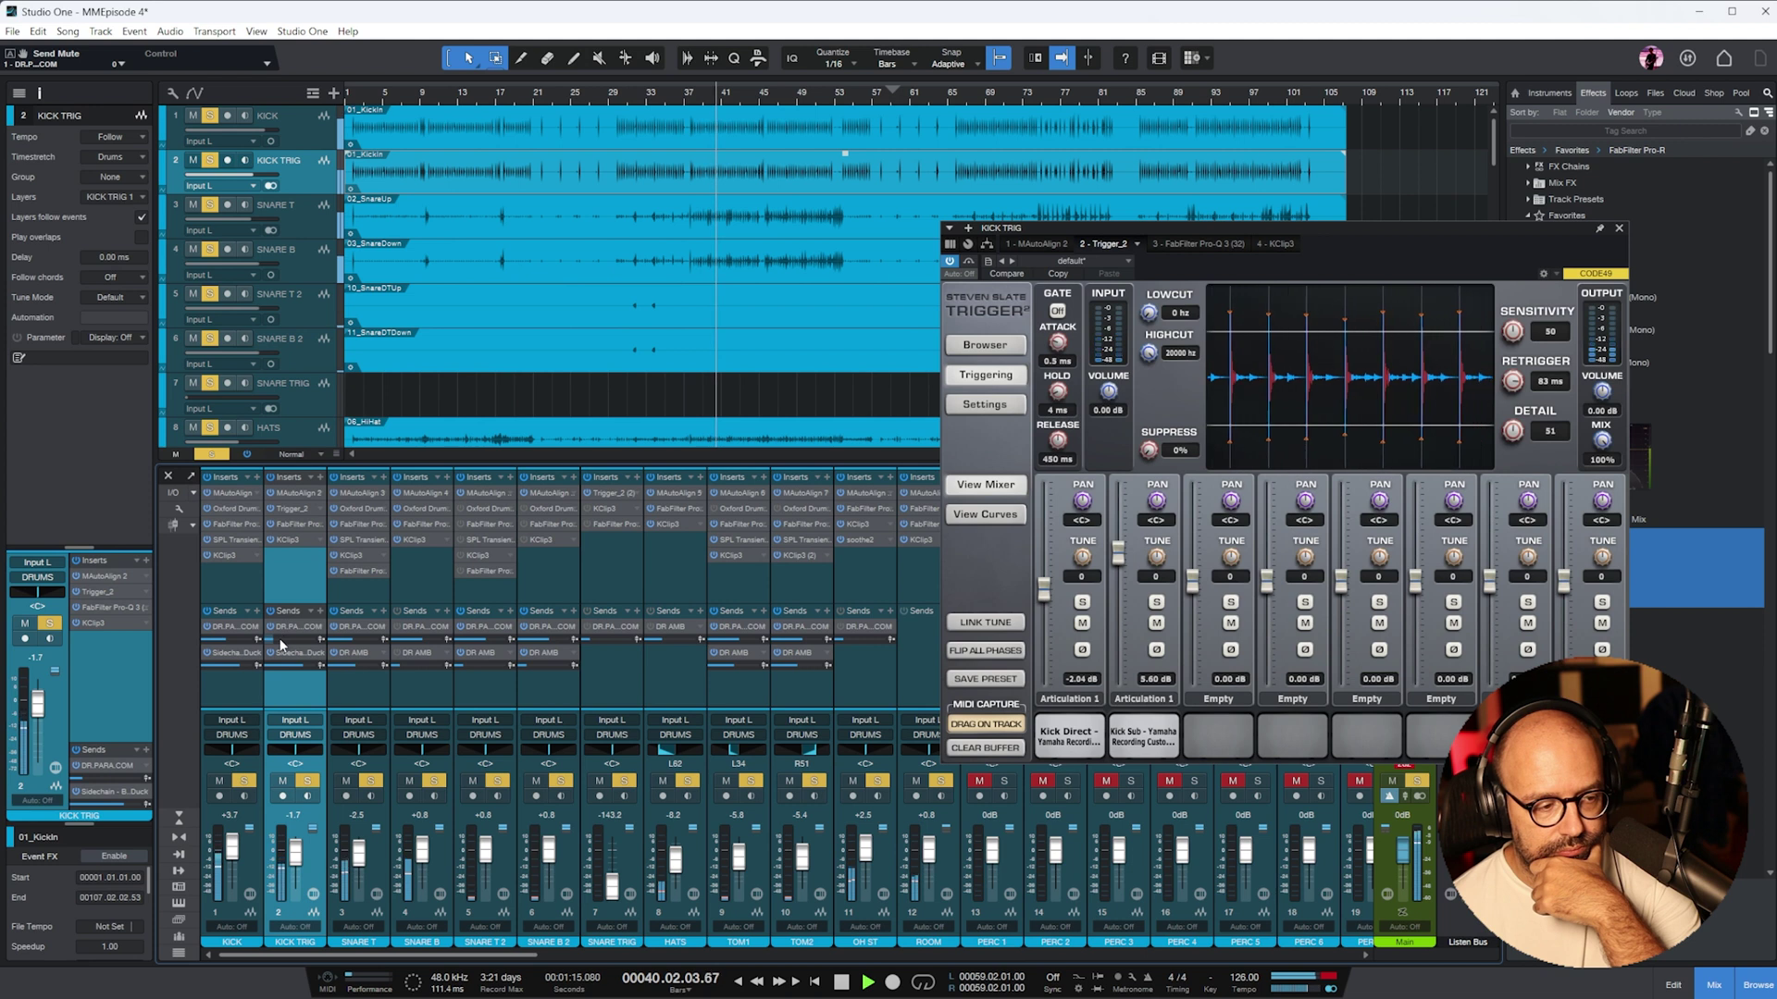
- Enable KICK TRIG's DR.PARA.COM send at -11.8 dB and raise the track's volume to +0.9 dB
{"action": "mouse_move", "coordinate": [299, 650]}
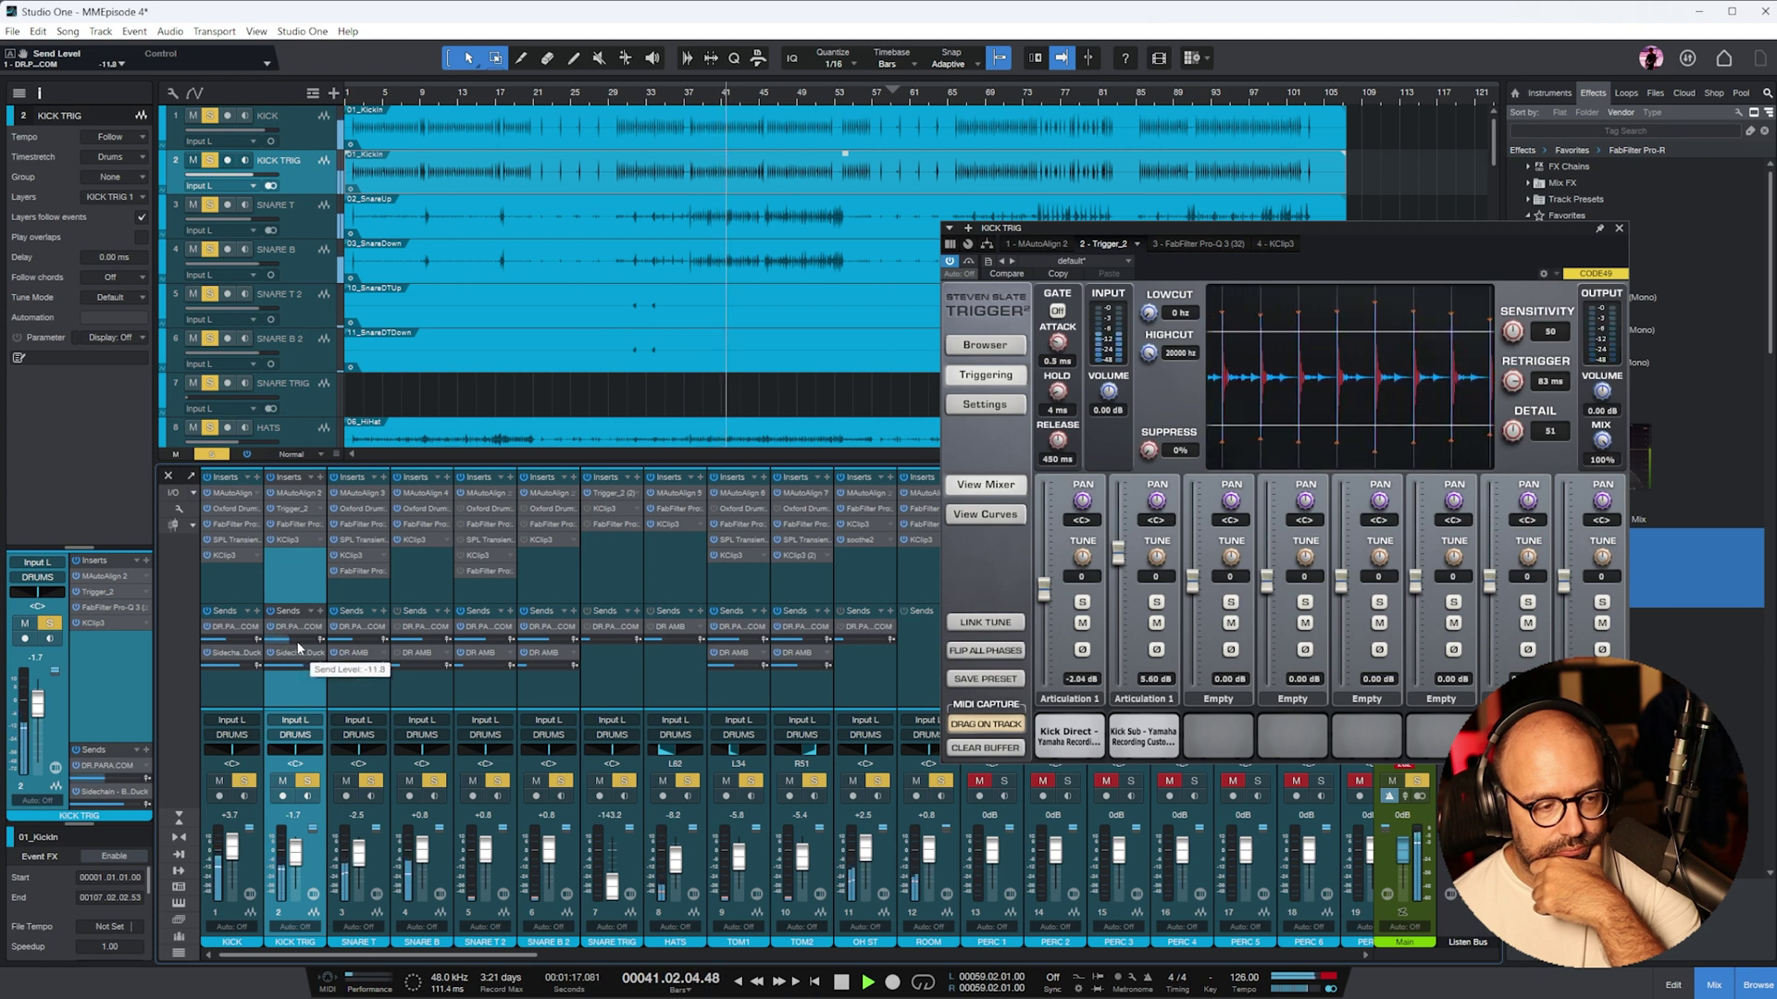
{"action": "mouse_move", "coordinate": [295, 849]}
{"action": "left_mouse_down"}
{"action": "mouse_move", "coordinate": [292, 960]}
{"action": "mouse_move", "coordinate": [296, 846]}
{"action": "left_mouse_up"}
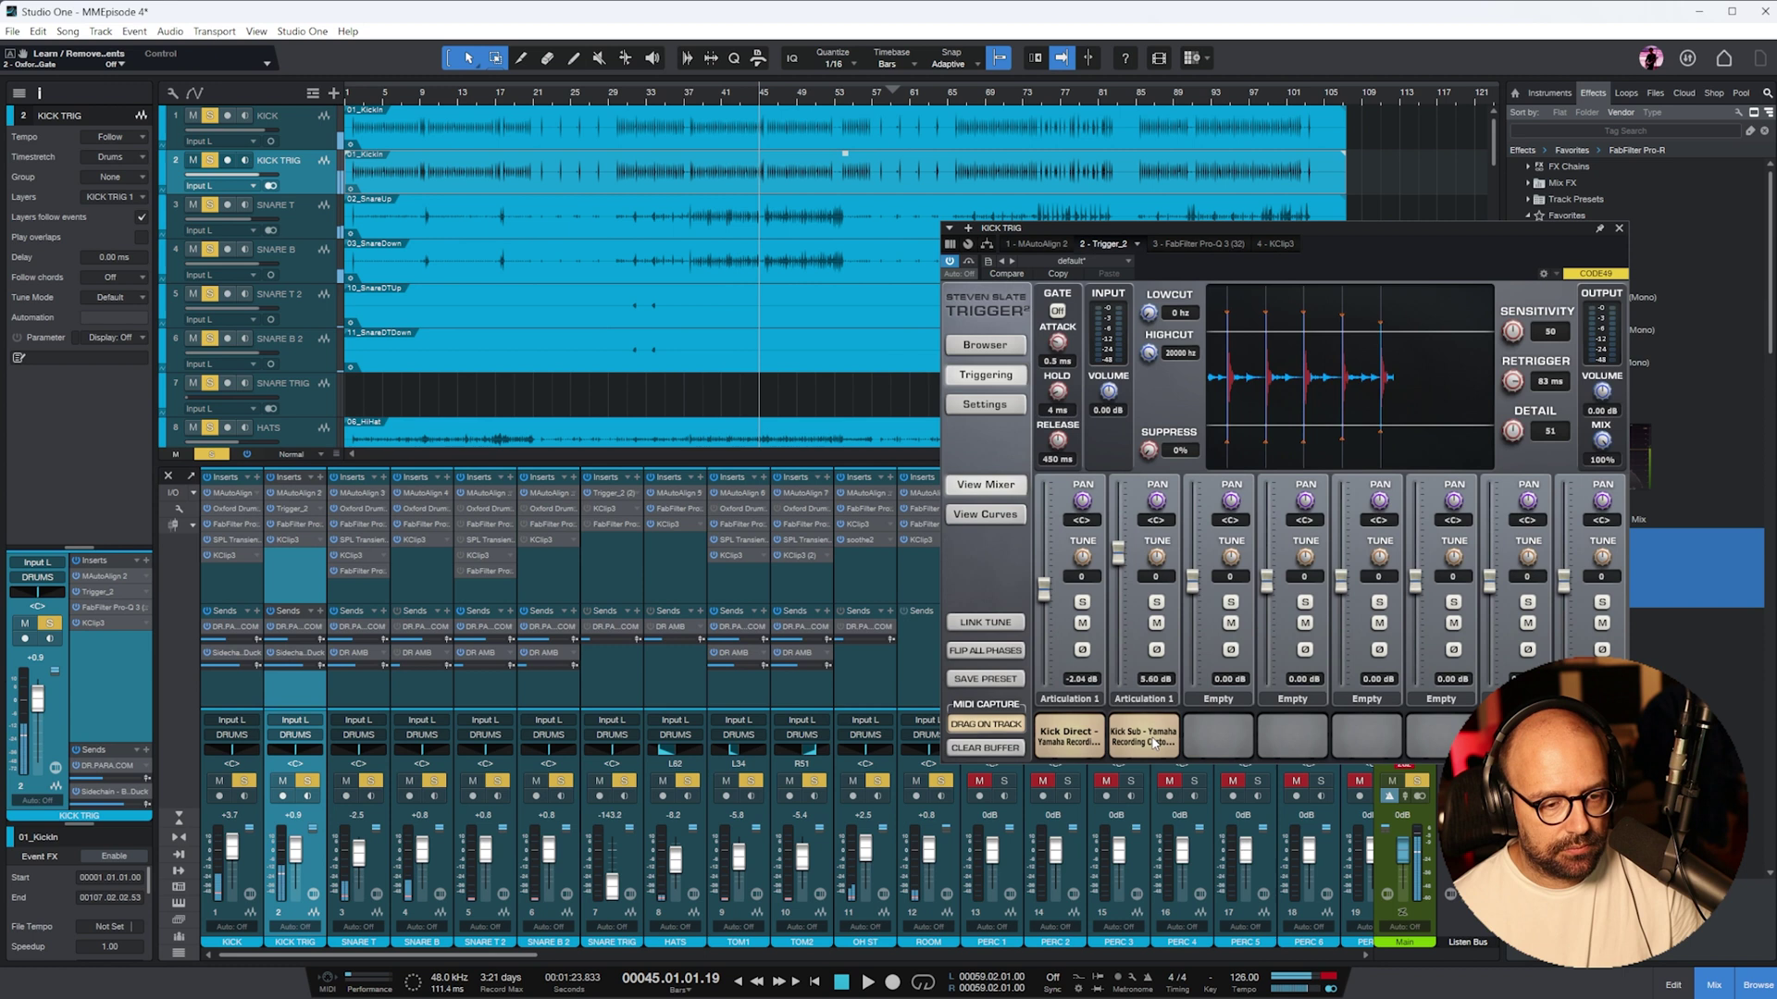
- Shorten the sample releases in Trigger 2's curves to 0.28 s for Kick Sub and 0.34 s for Kick Direct, auditioning each
{"action": "left_click", "coordinate": [1009, 521]}
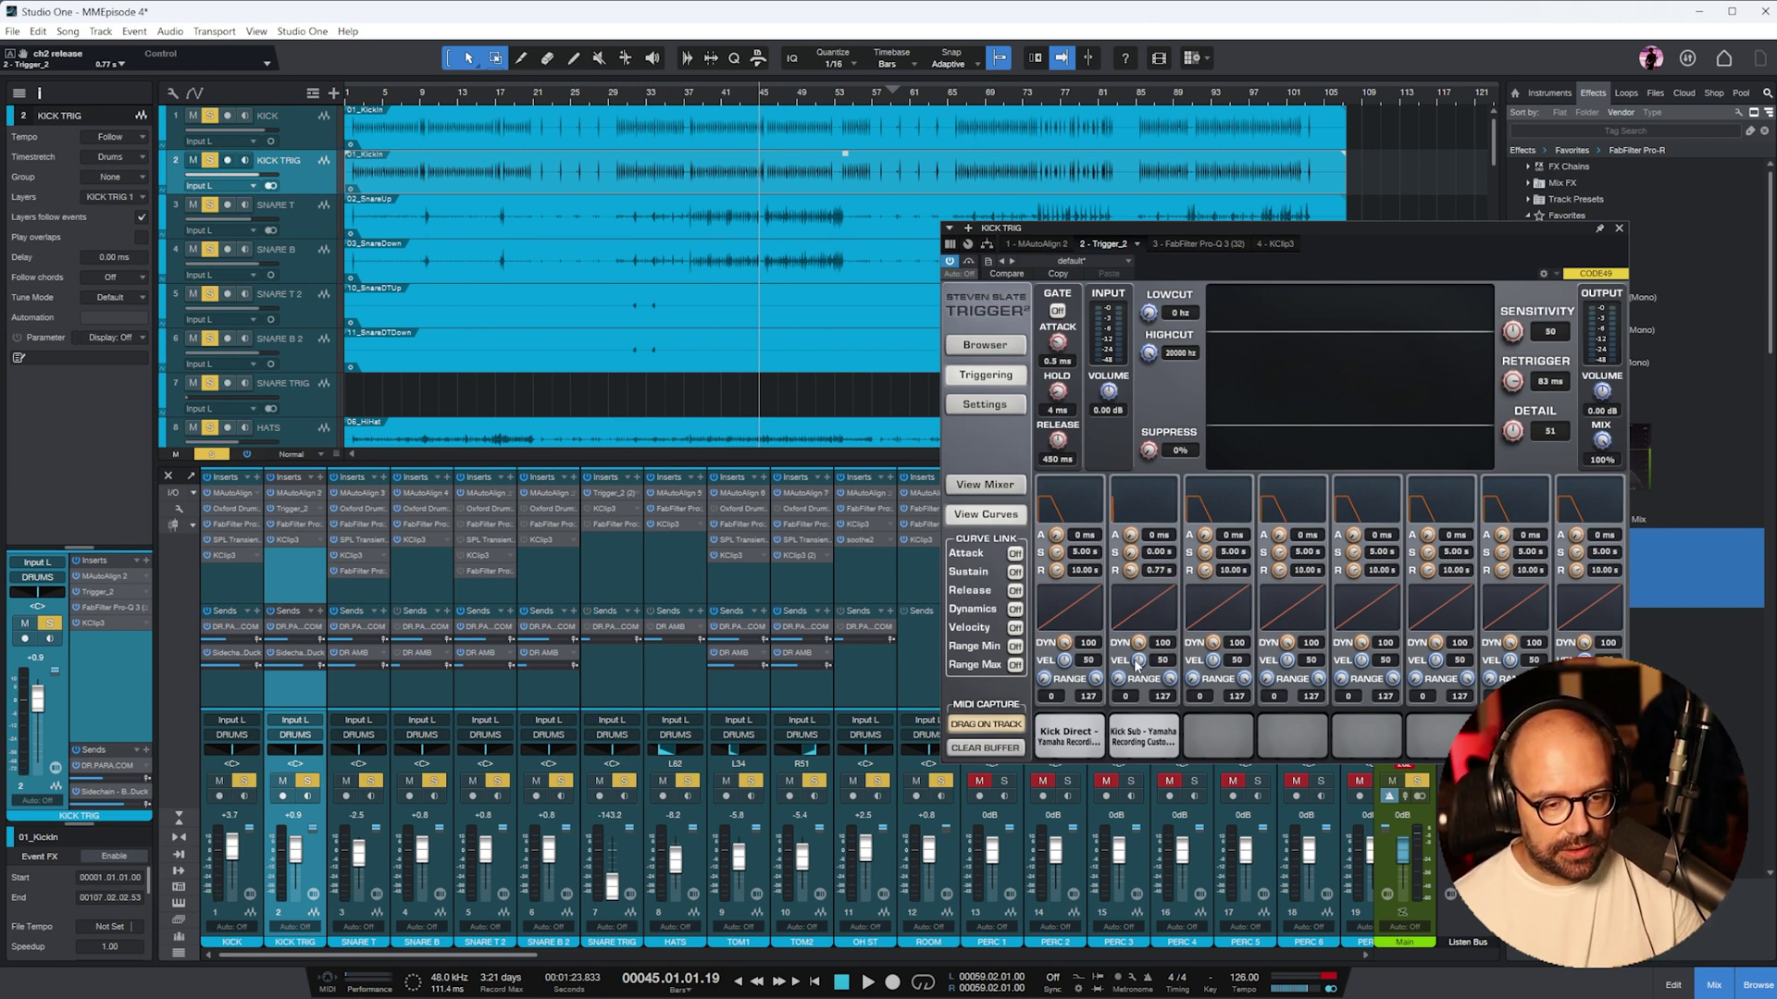
{"action": "left_click_drag", "start_coordinate": [1135, 659], "coordinate": [1137, 679]}
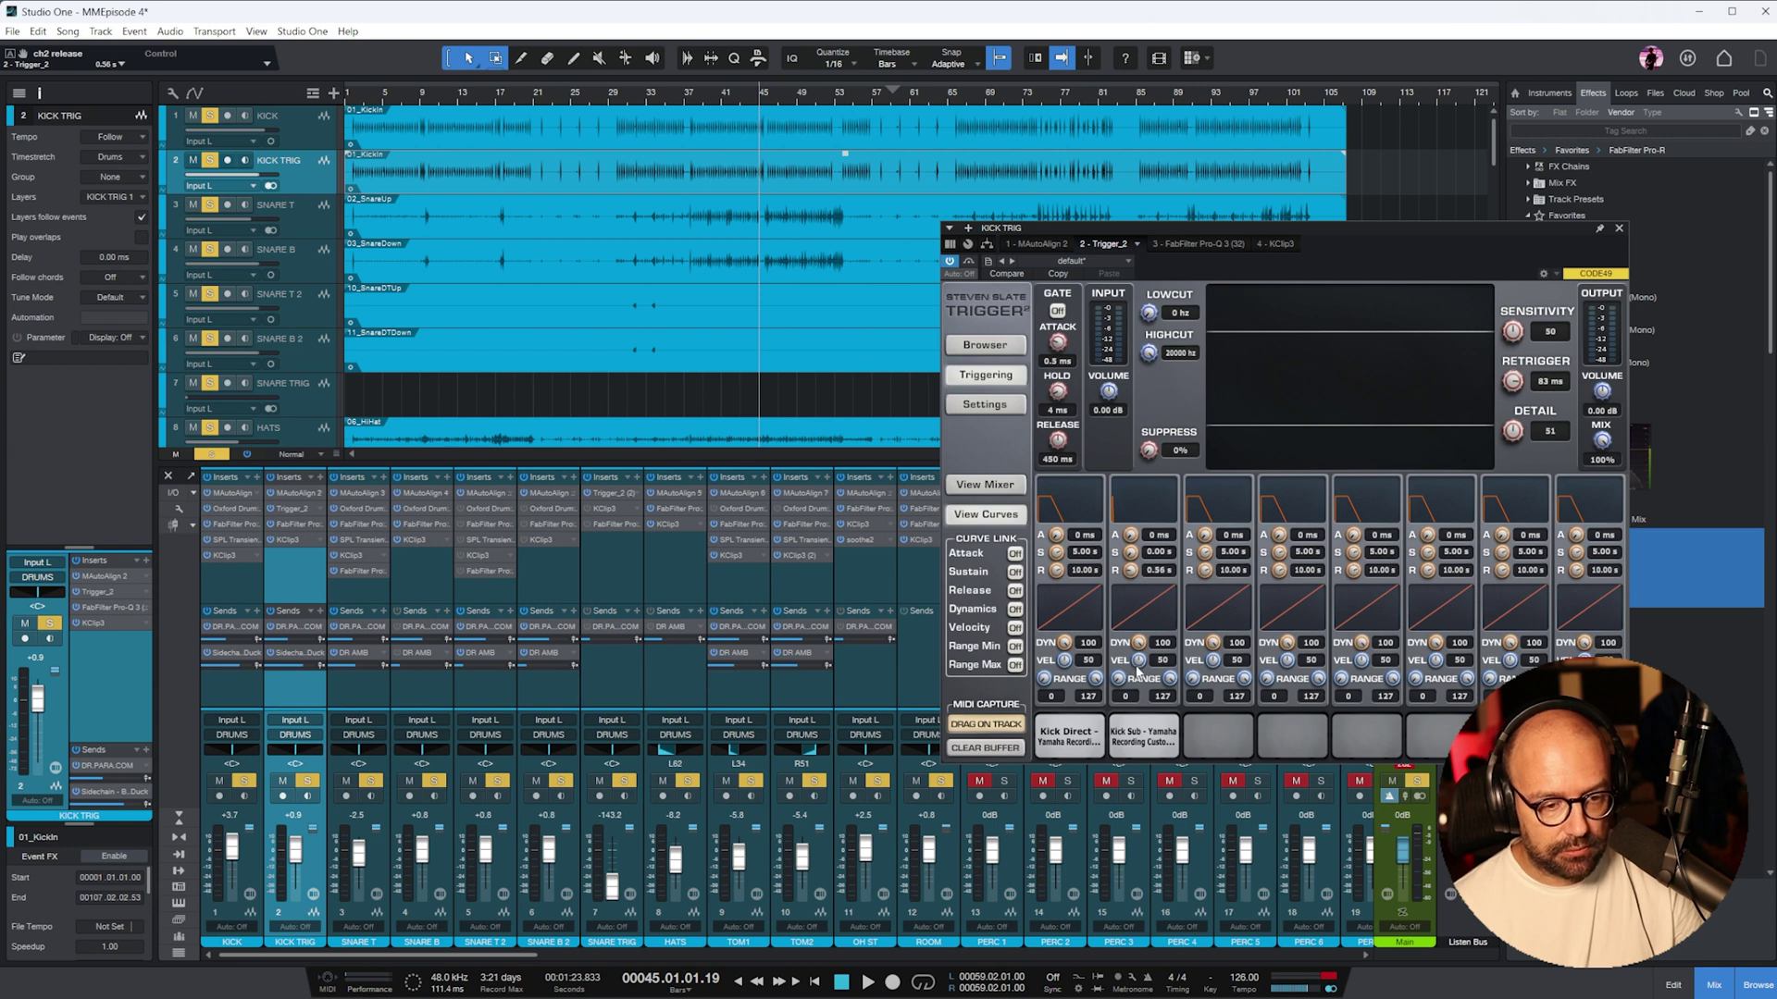
{"action": "left_click", "coordinate": [1152, 753]}
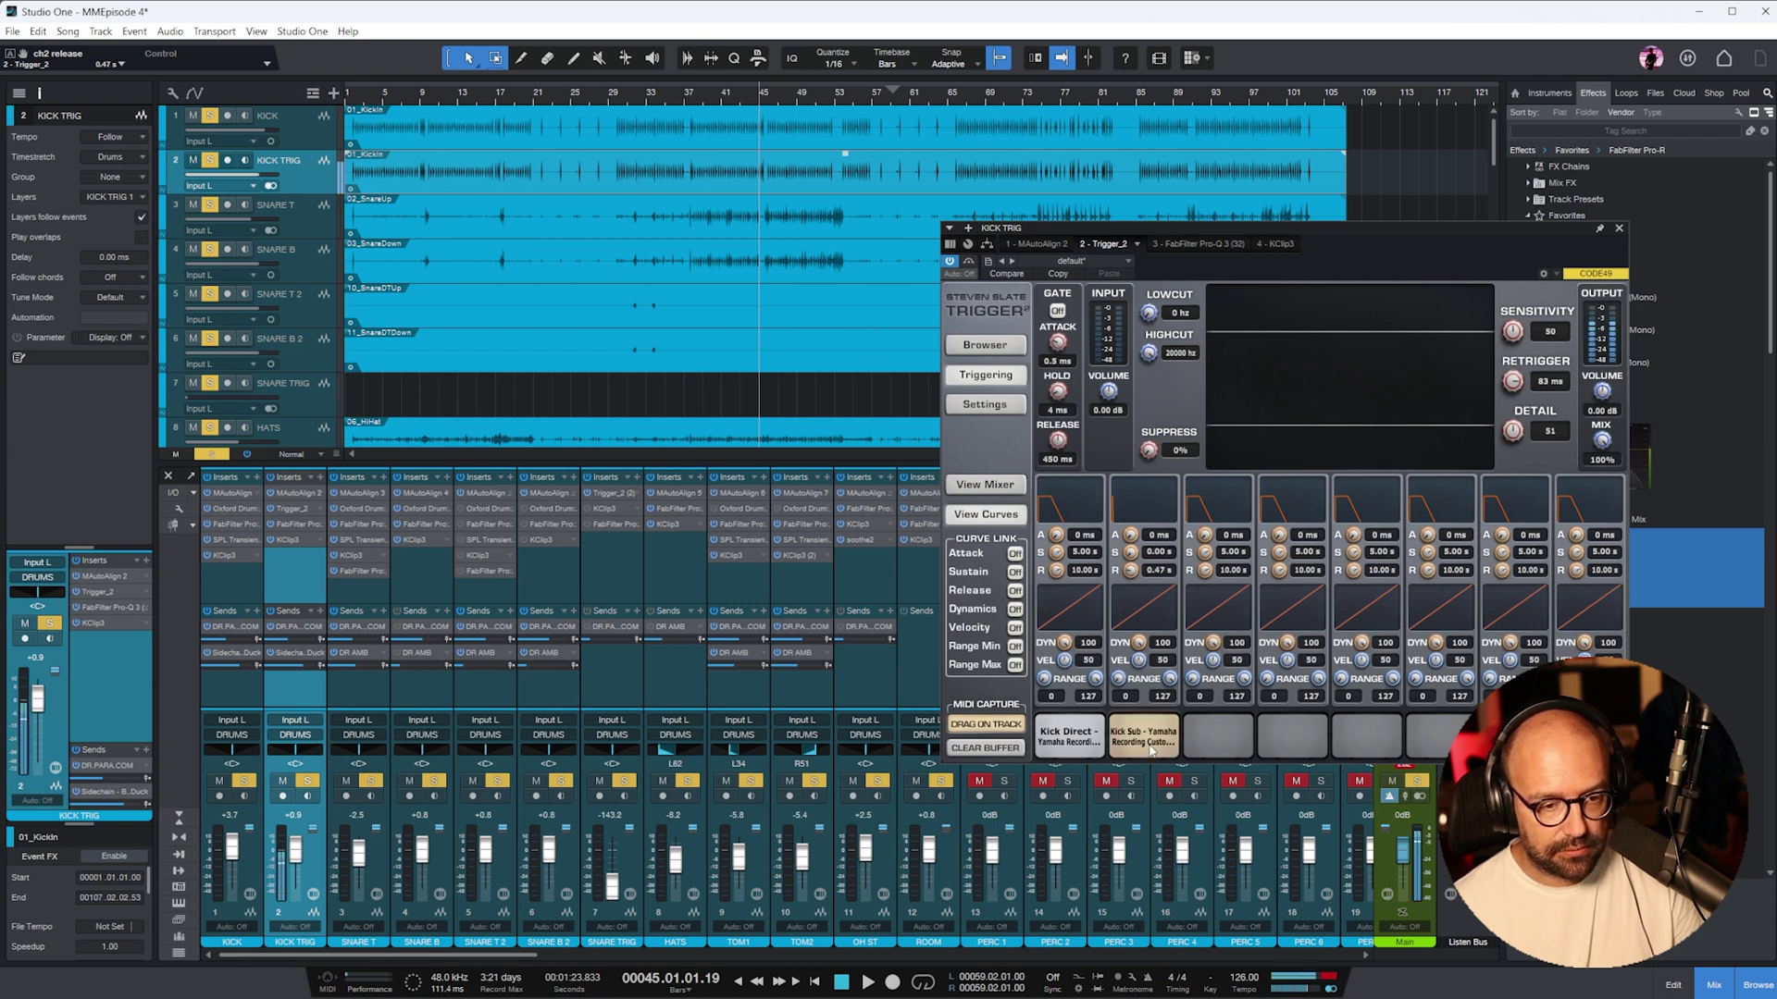
{"action": "left_click", "coordinate": [1147, 745]}
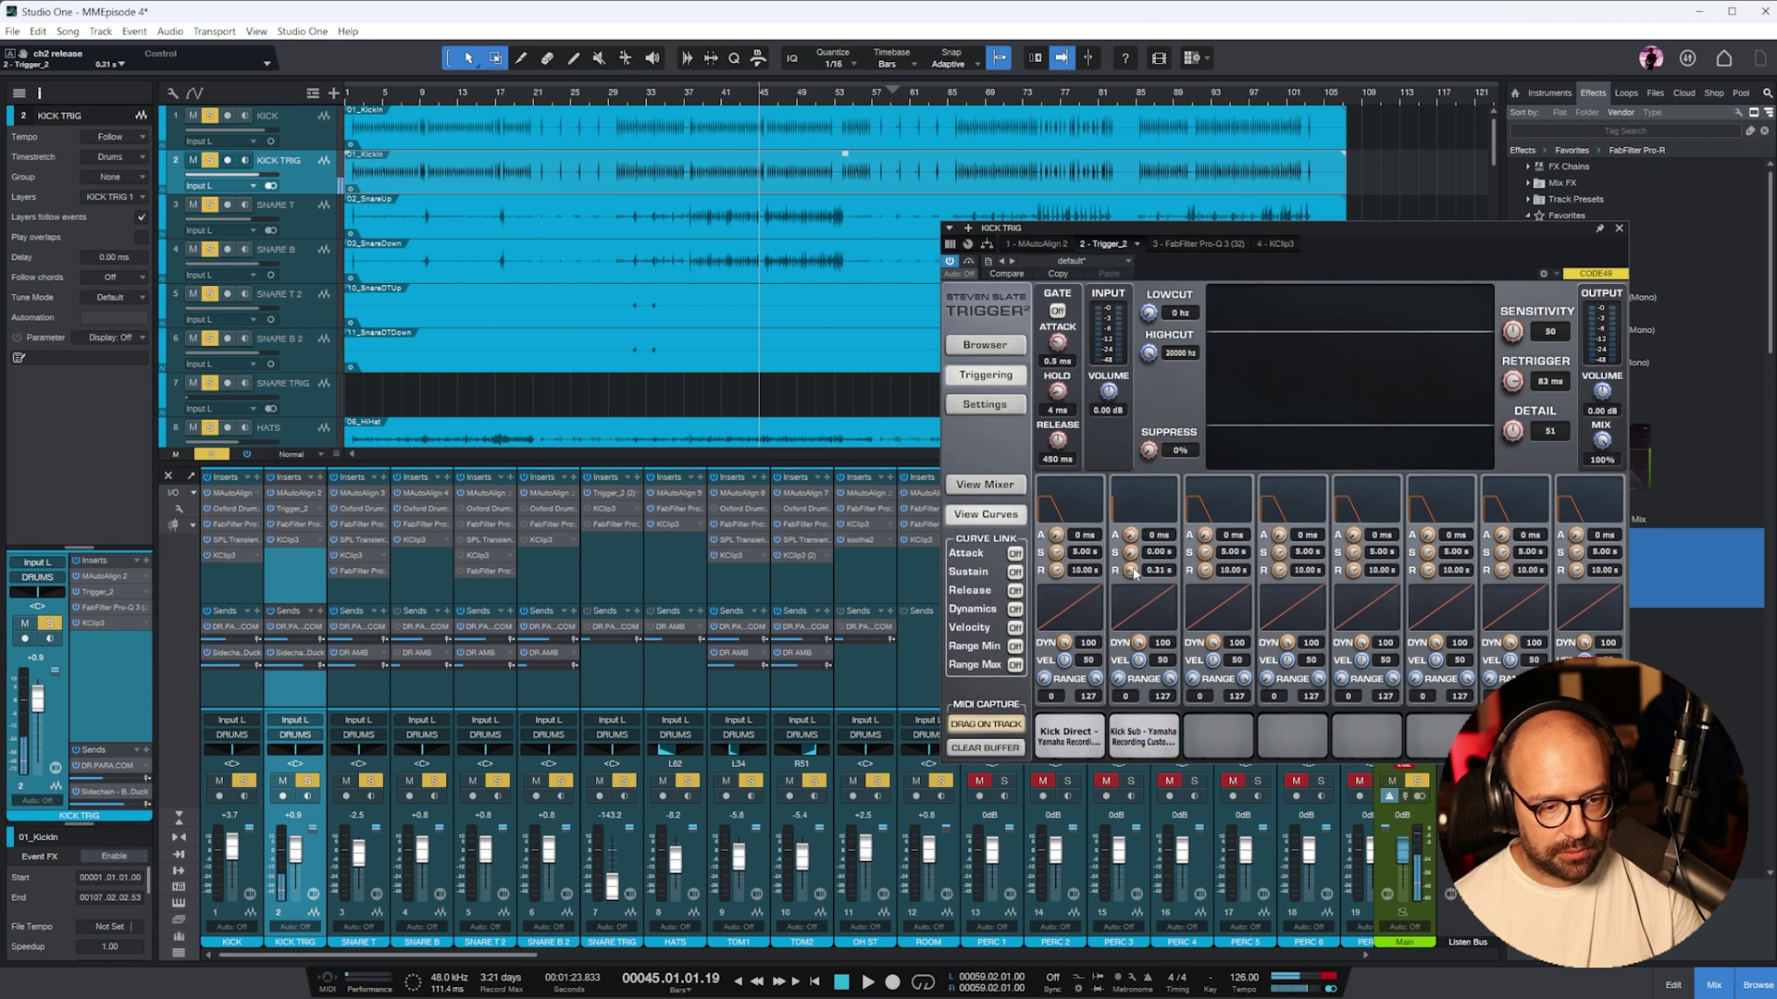
{"action": "left_click", "coordinate": [1145, 740]}
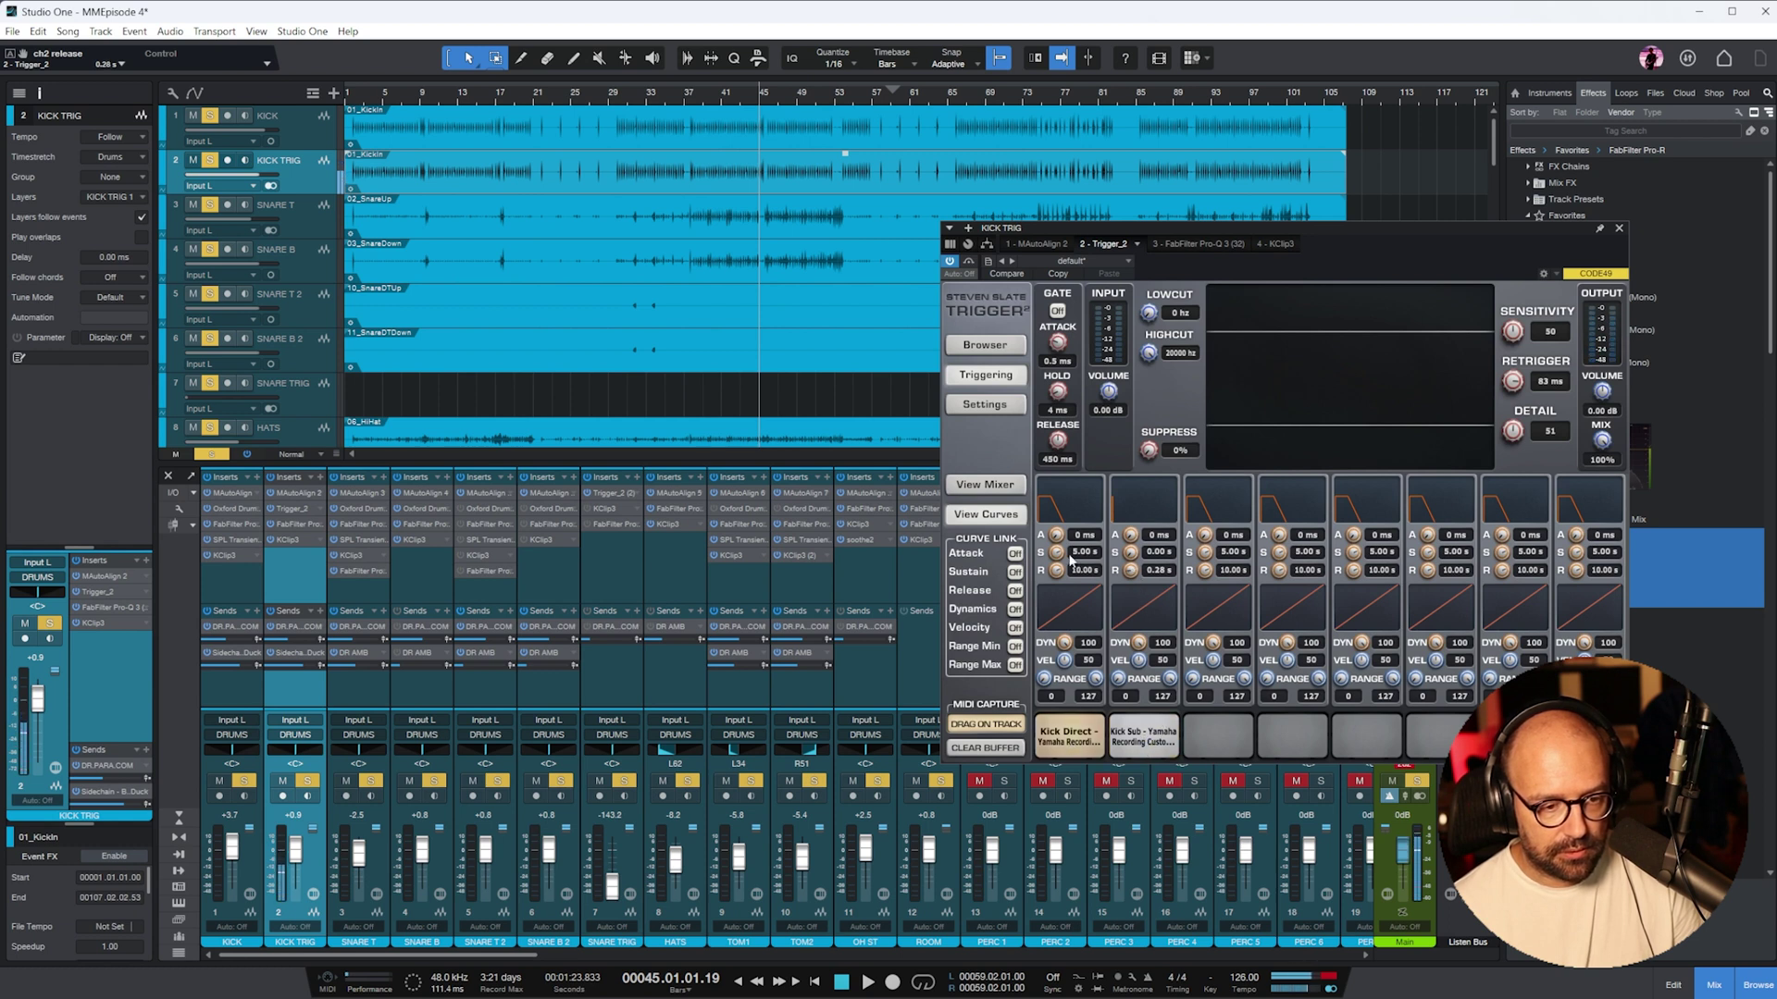
{"action": "left_click_drag", "start_coordinate": [1057, 570], "coordinate": [1055, 592]}
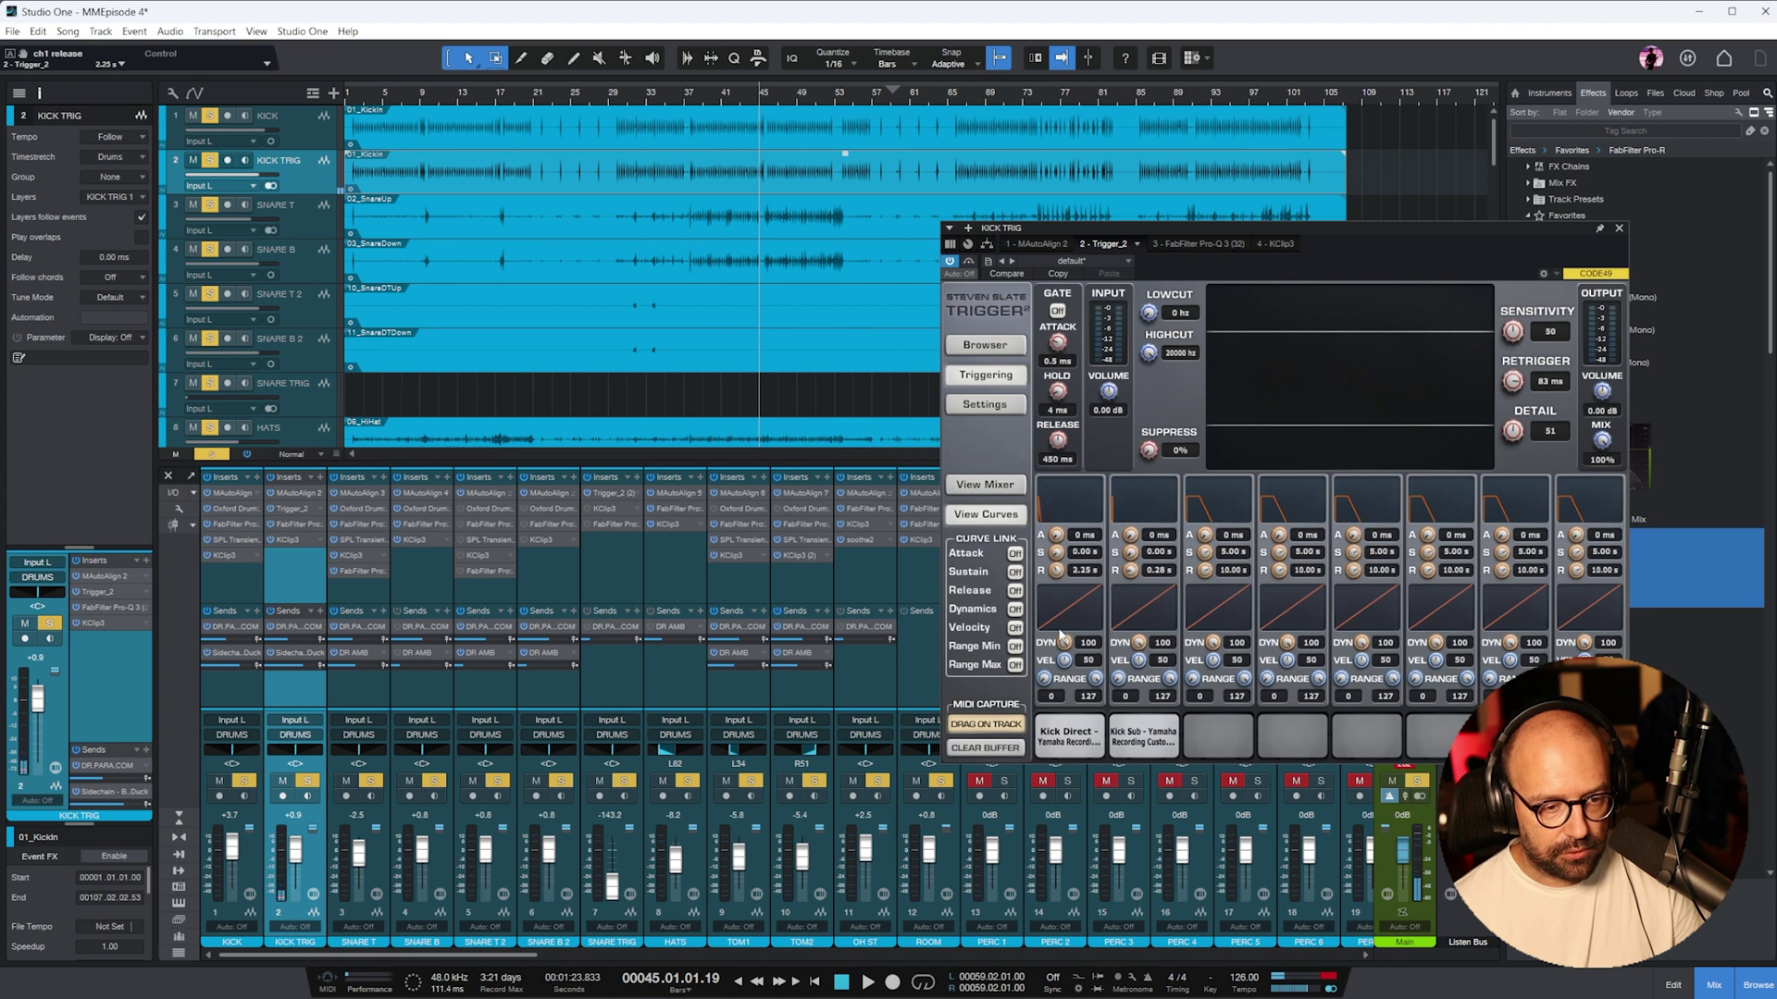
{"action": "left_click_drag", "start_coordinate": [1064, 691], "coordinate": [1065, 662]}
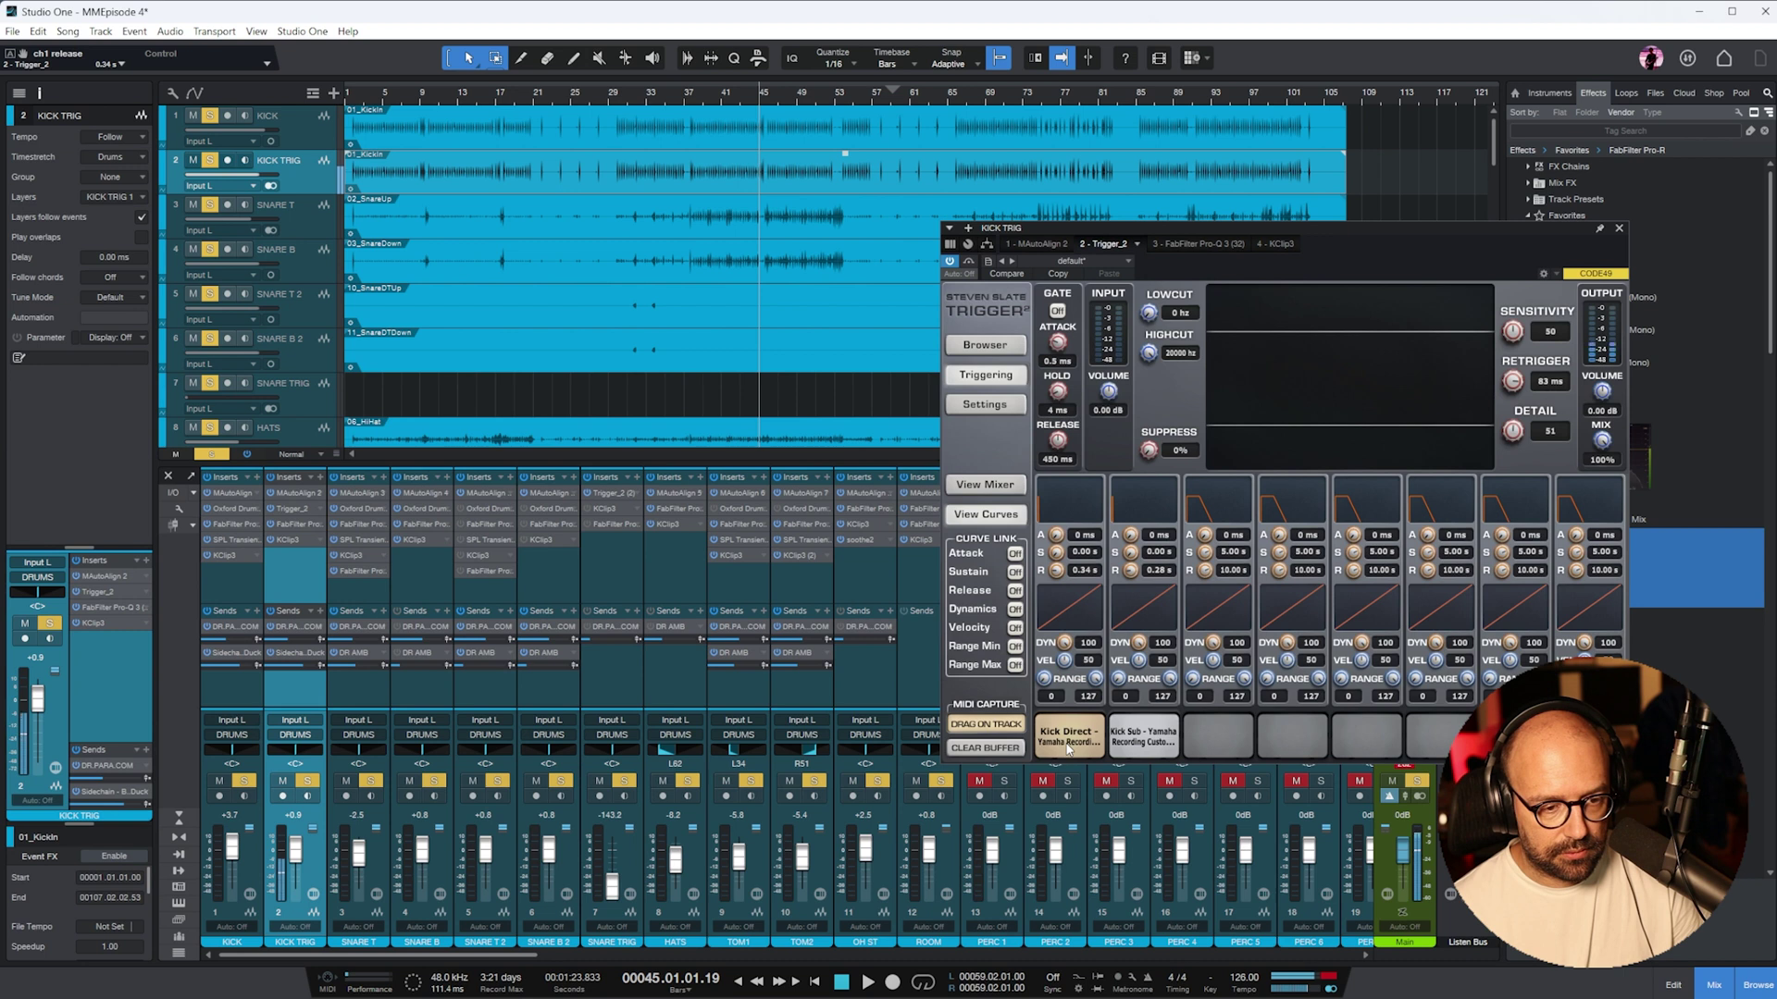
- Lower the Kick Direct sample's volume to -7.79 dB in Trigger 2's mixer
{"action": "left_click", "coordinate": [997, 344]}
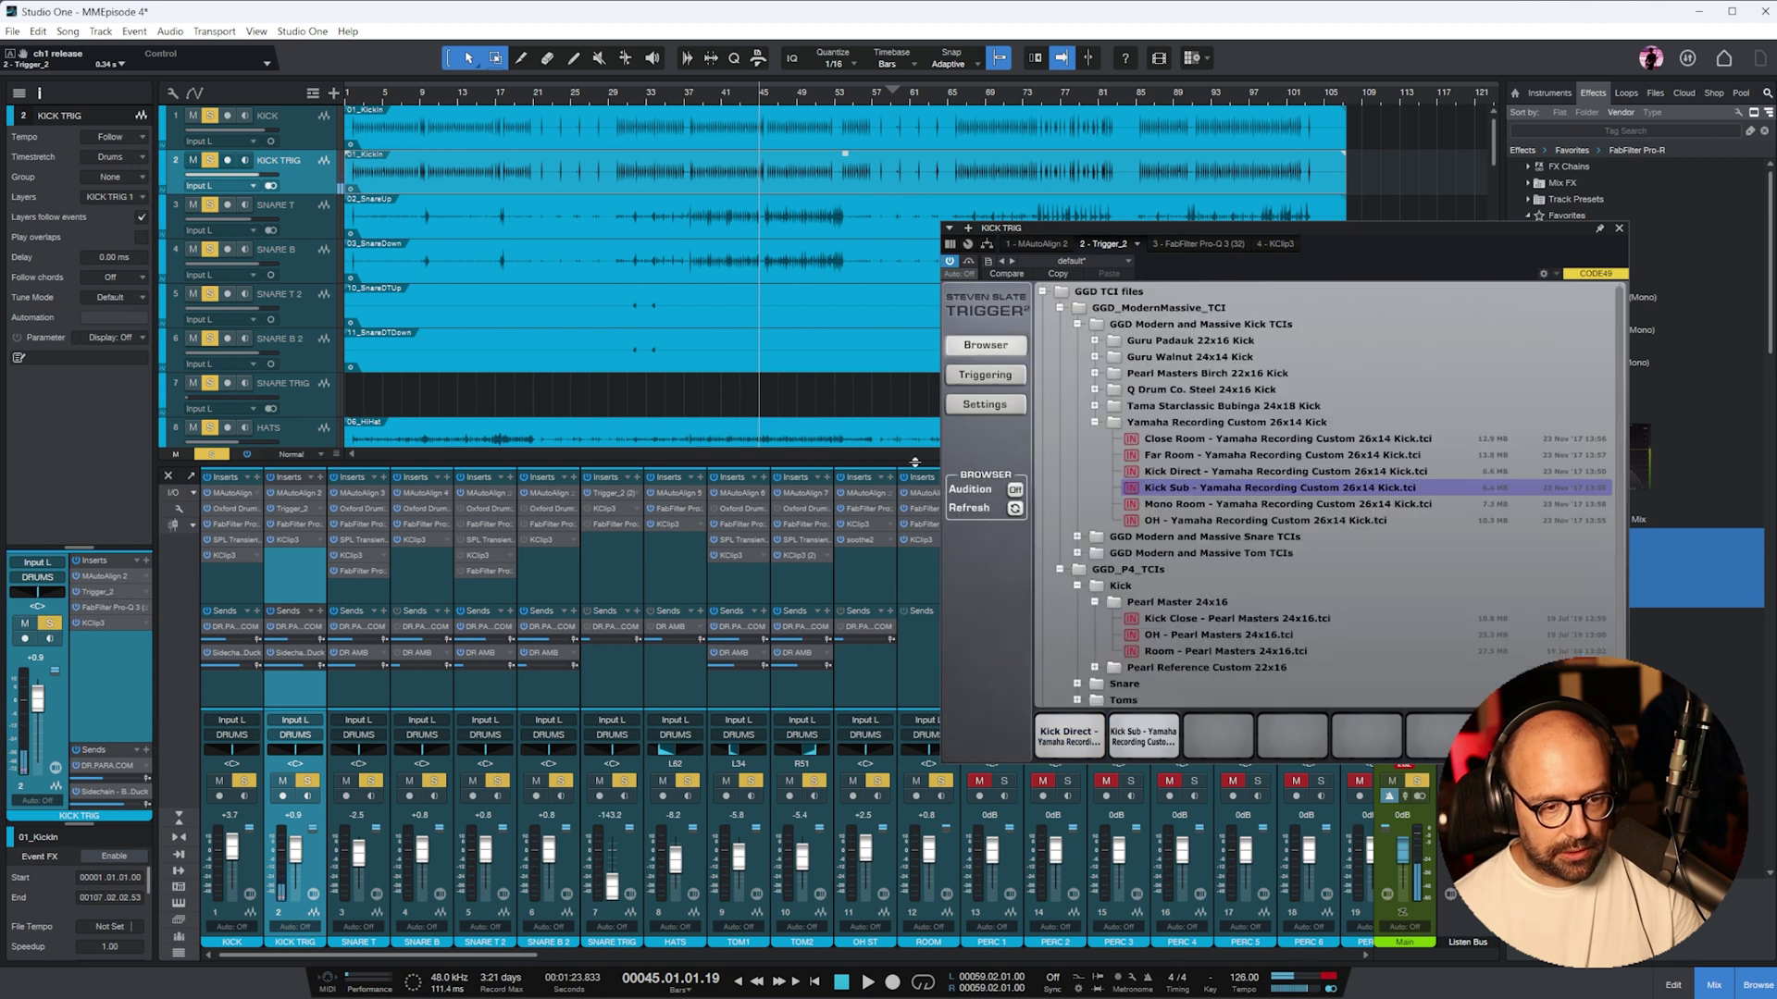
{"action": "left_click", "coordinate": [970, 374]}
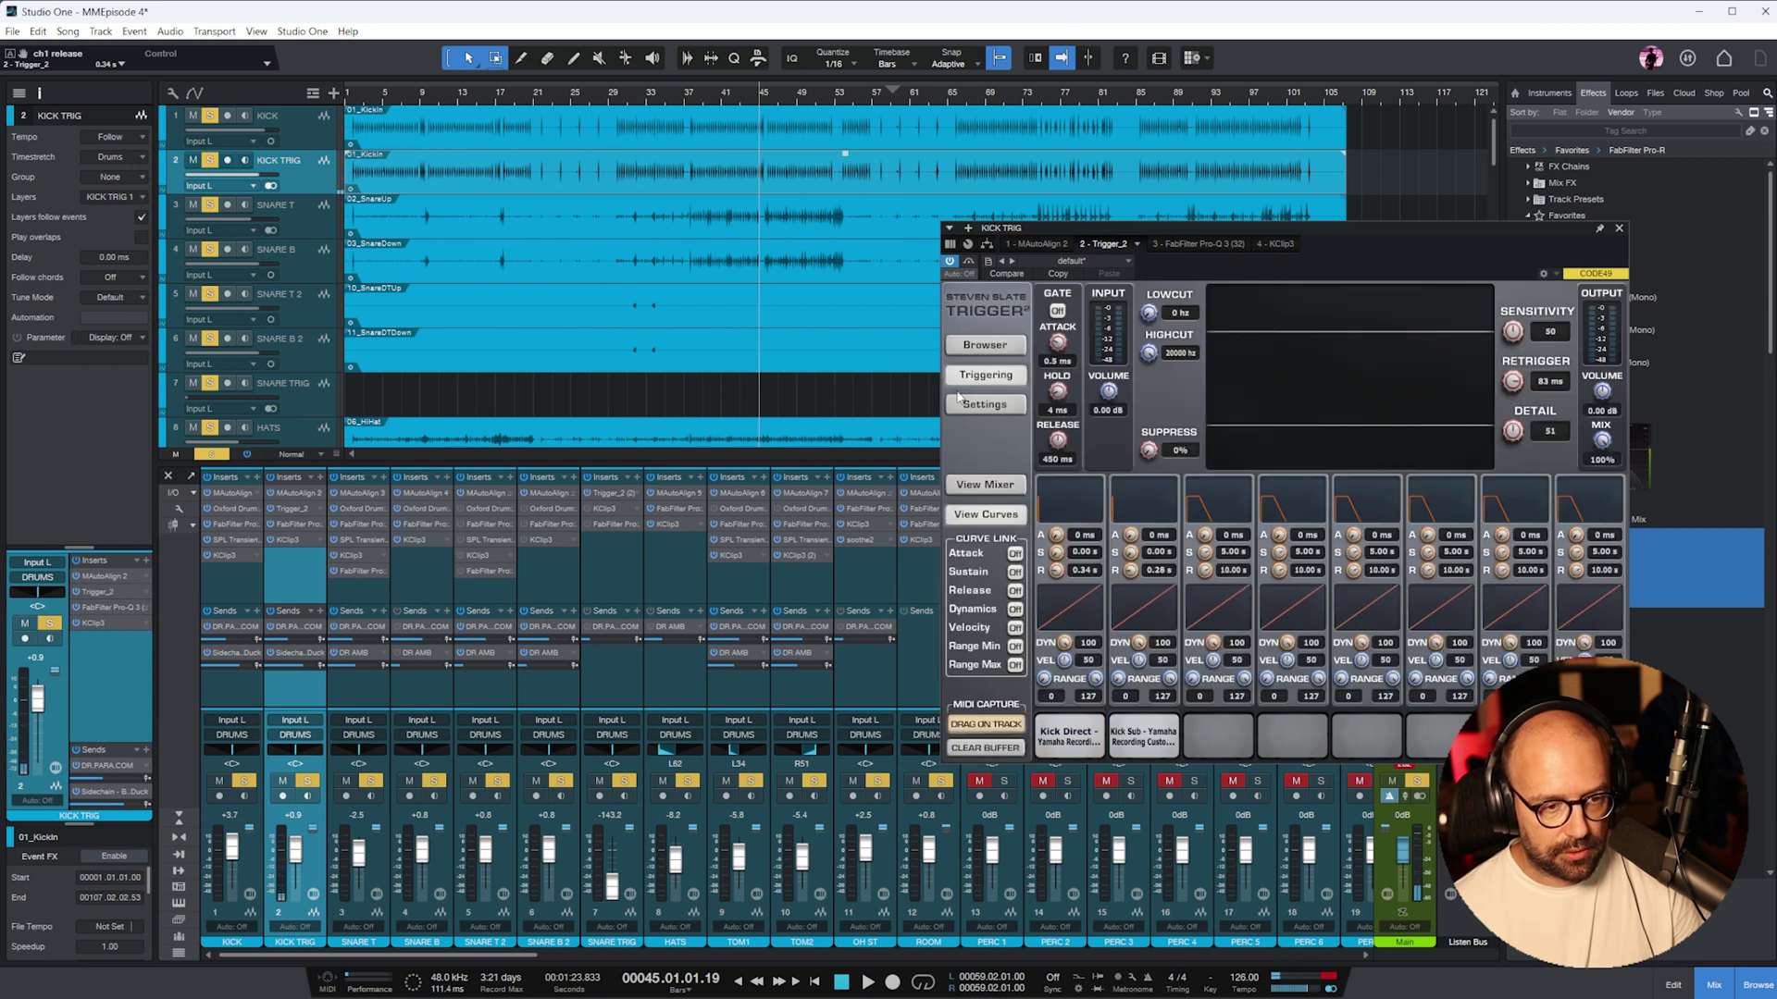
{"action": "left_click", "coordinate": [985, 485]}
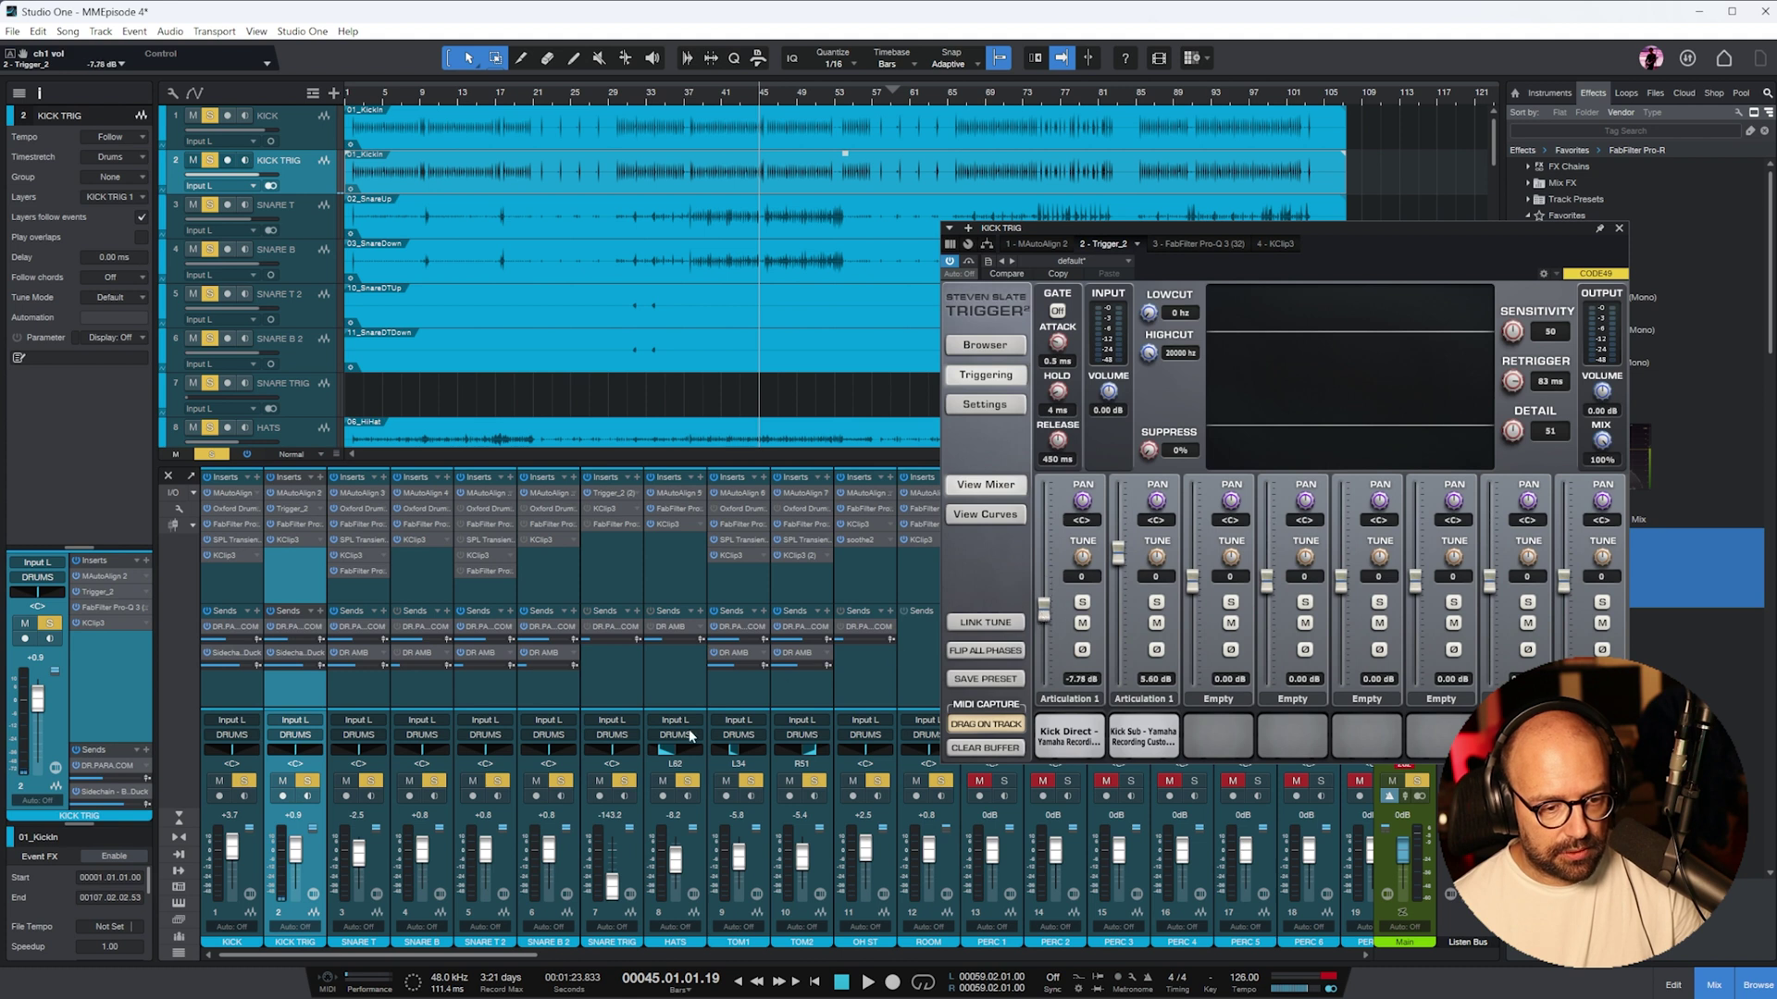
- Solo only KICK TRIG, set its Kick Sub sample's volume to 6.32 dB during playback, and add KICK to the solo
{"action": "left_click", "coordinate": [1415, 783]}
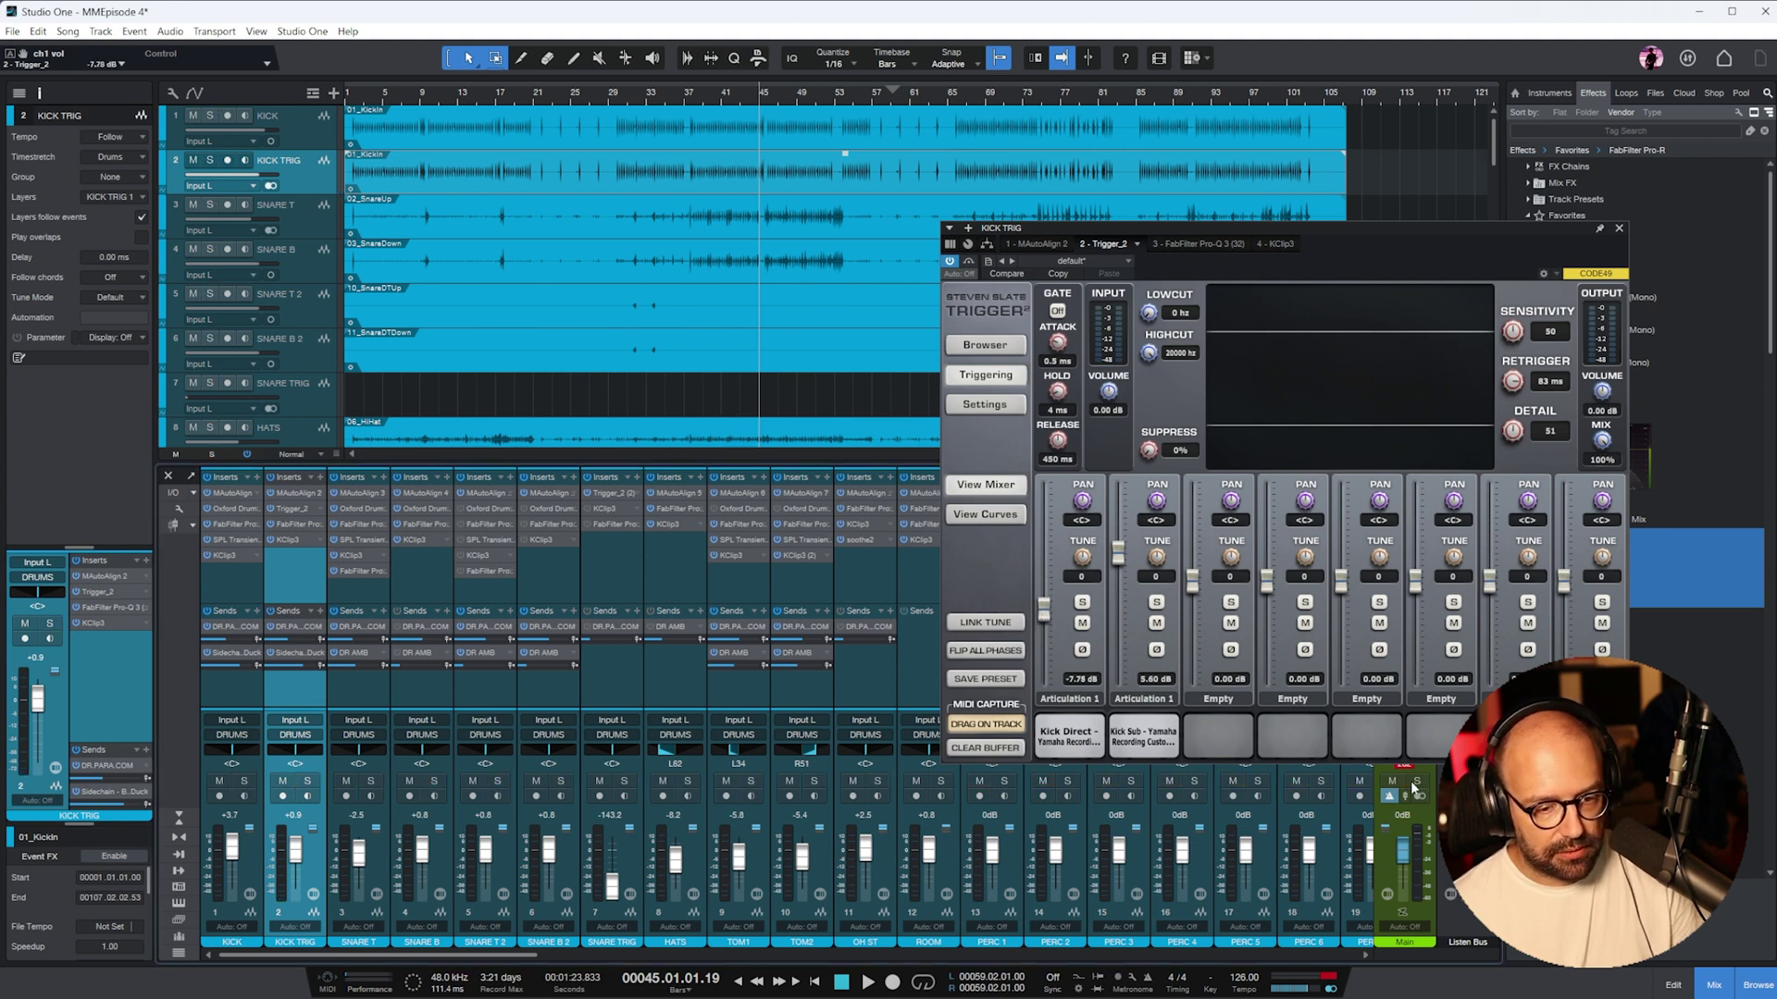
{"action": "left_click", "coordinate": [308, 782]}
{"action": "key", "text": "space"}
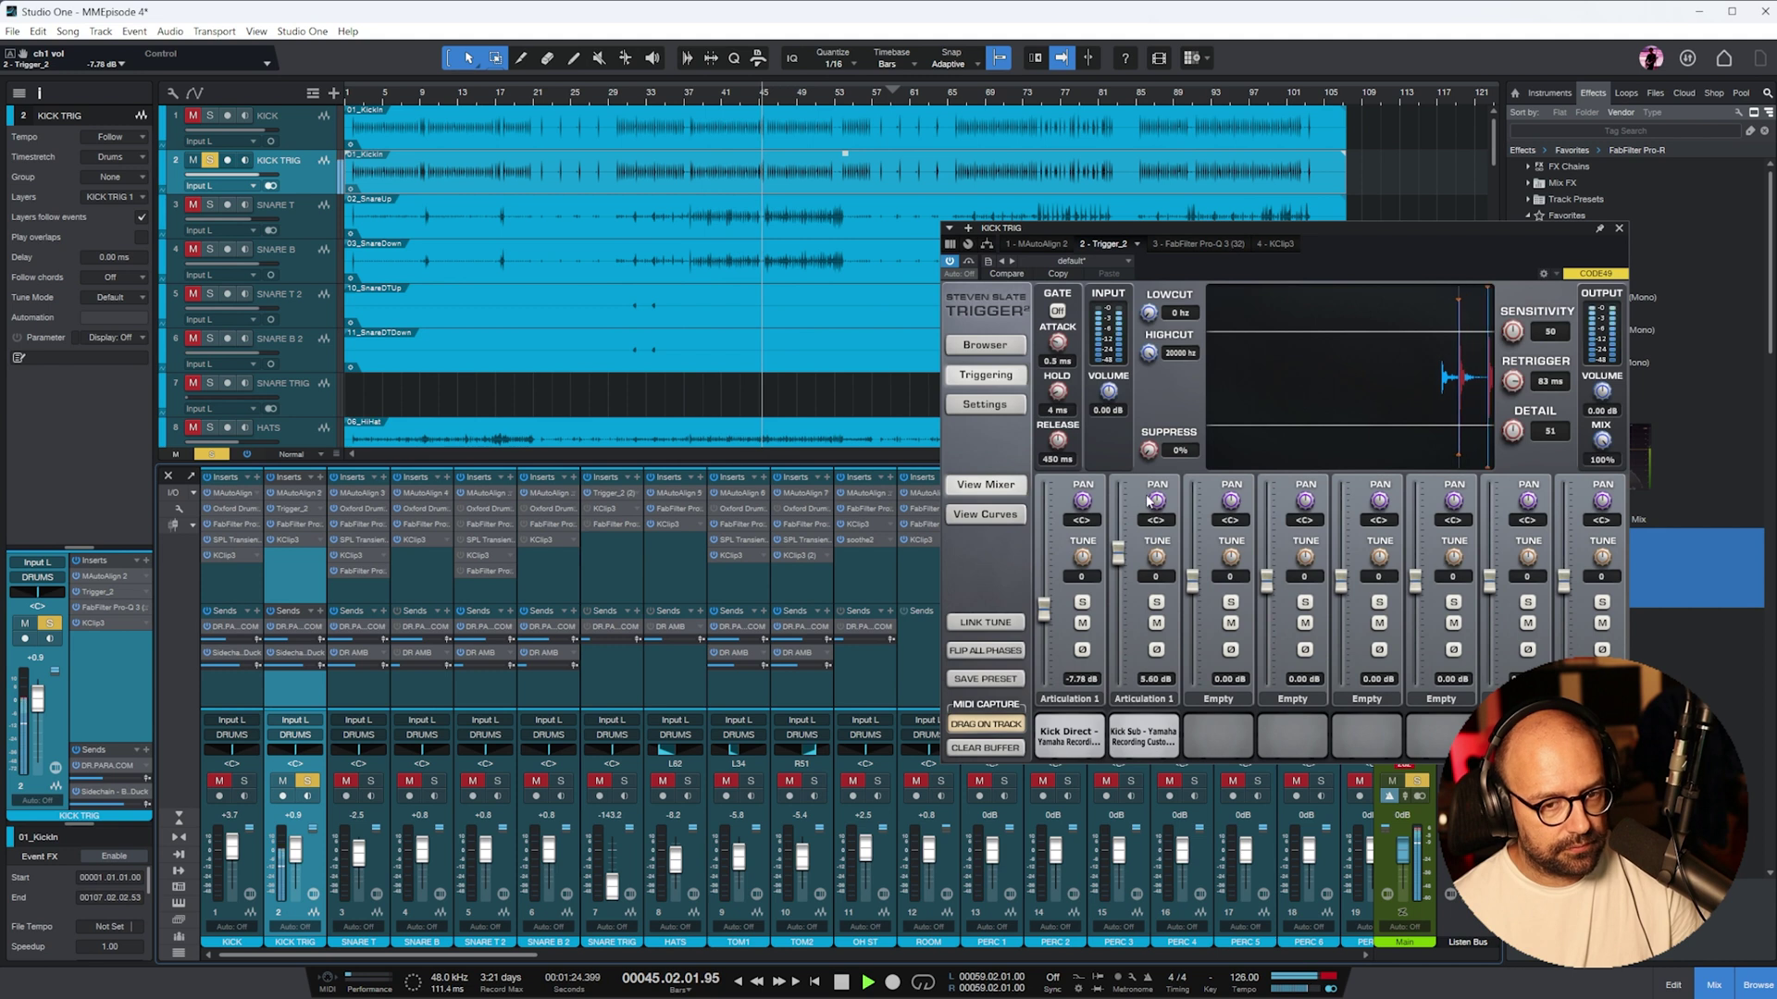
{"action": "left_click_drag", "start_coordinate": [1118, 552], "coordinate": [1121, 549]}
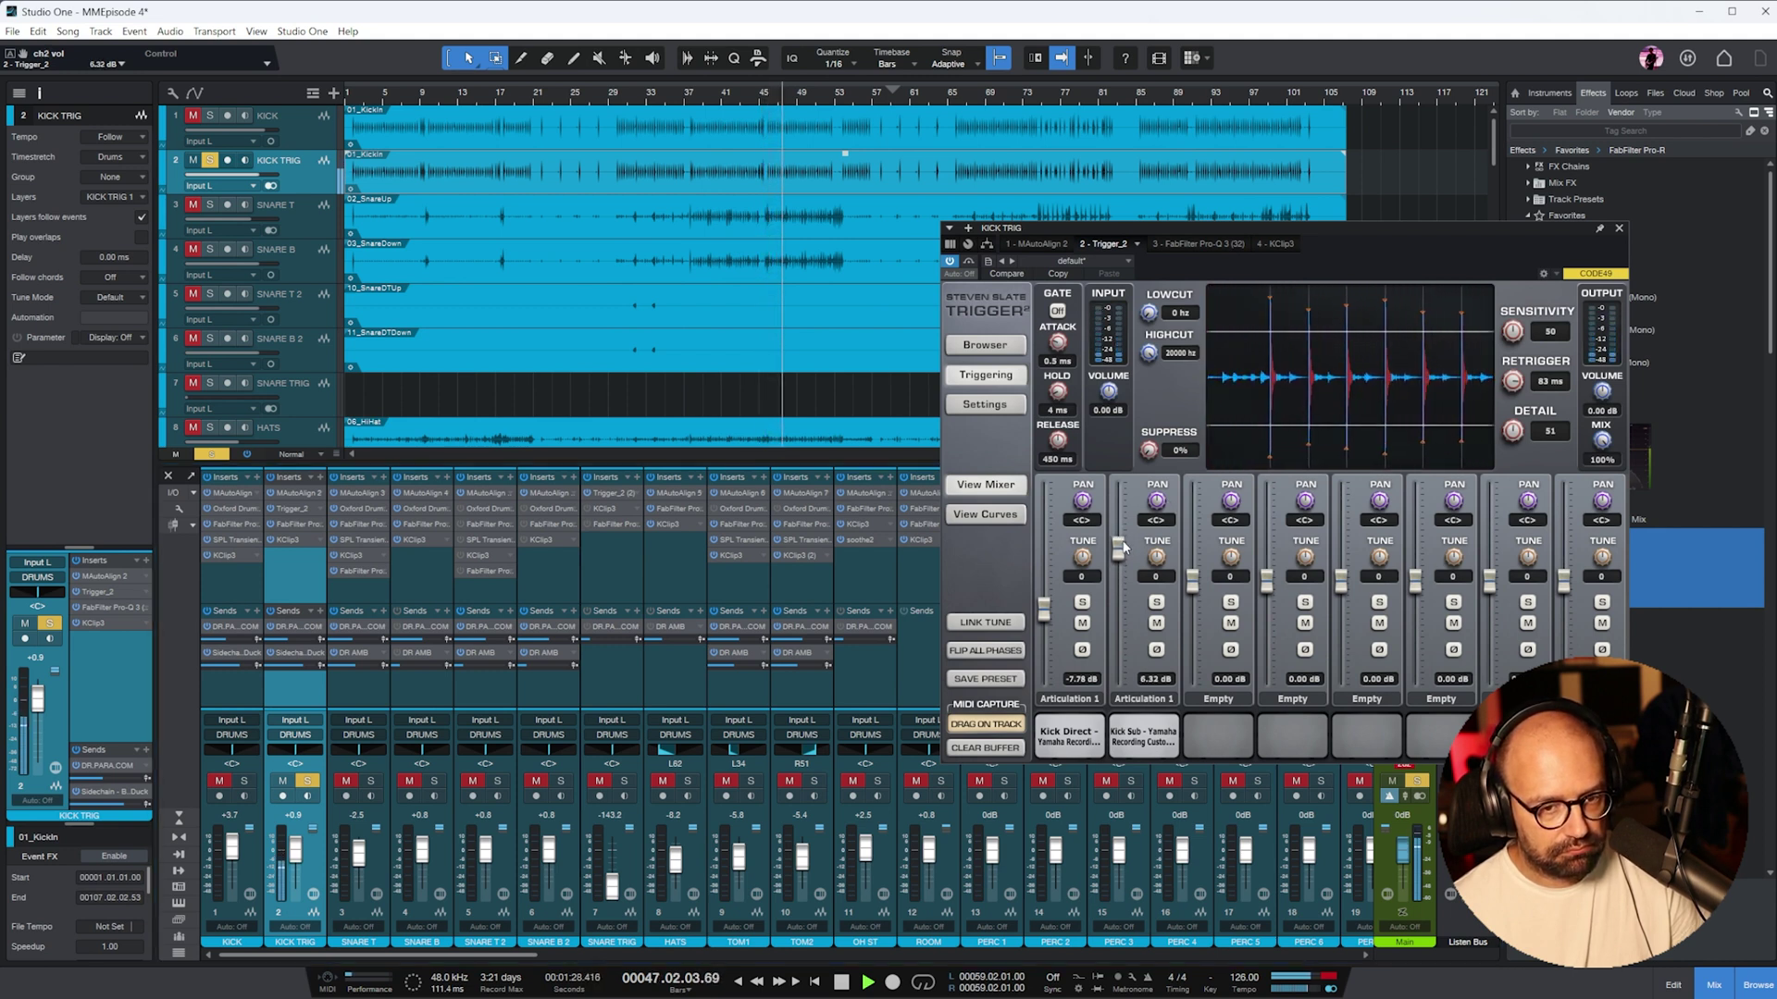
{"action": "left_click", "coordinate": [245, 782]}
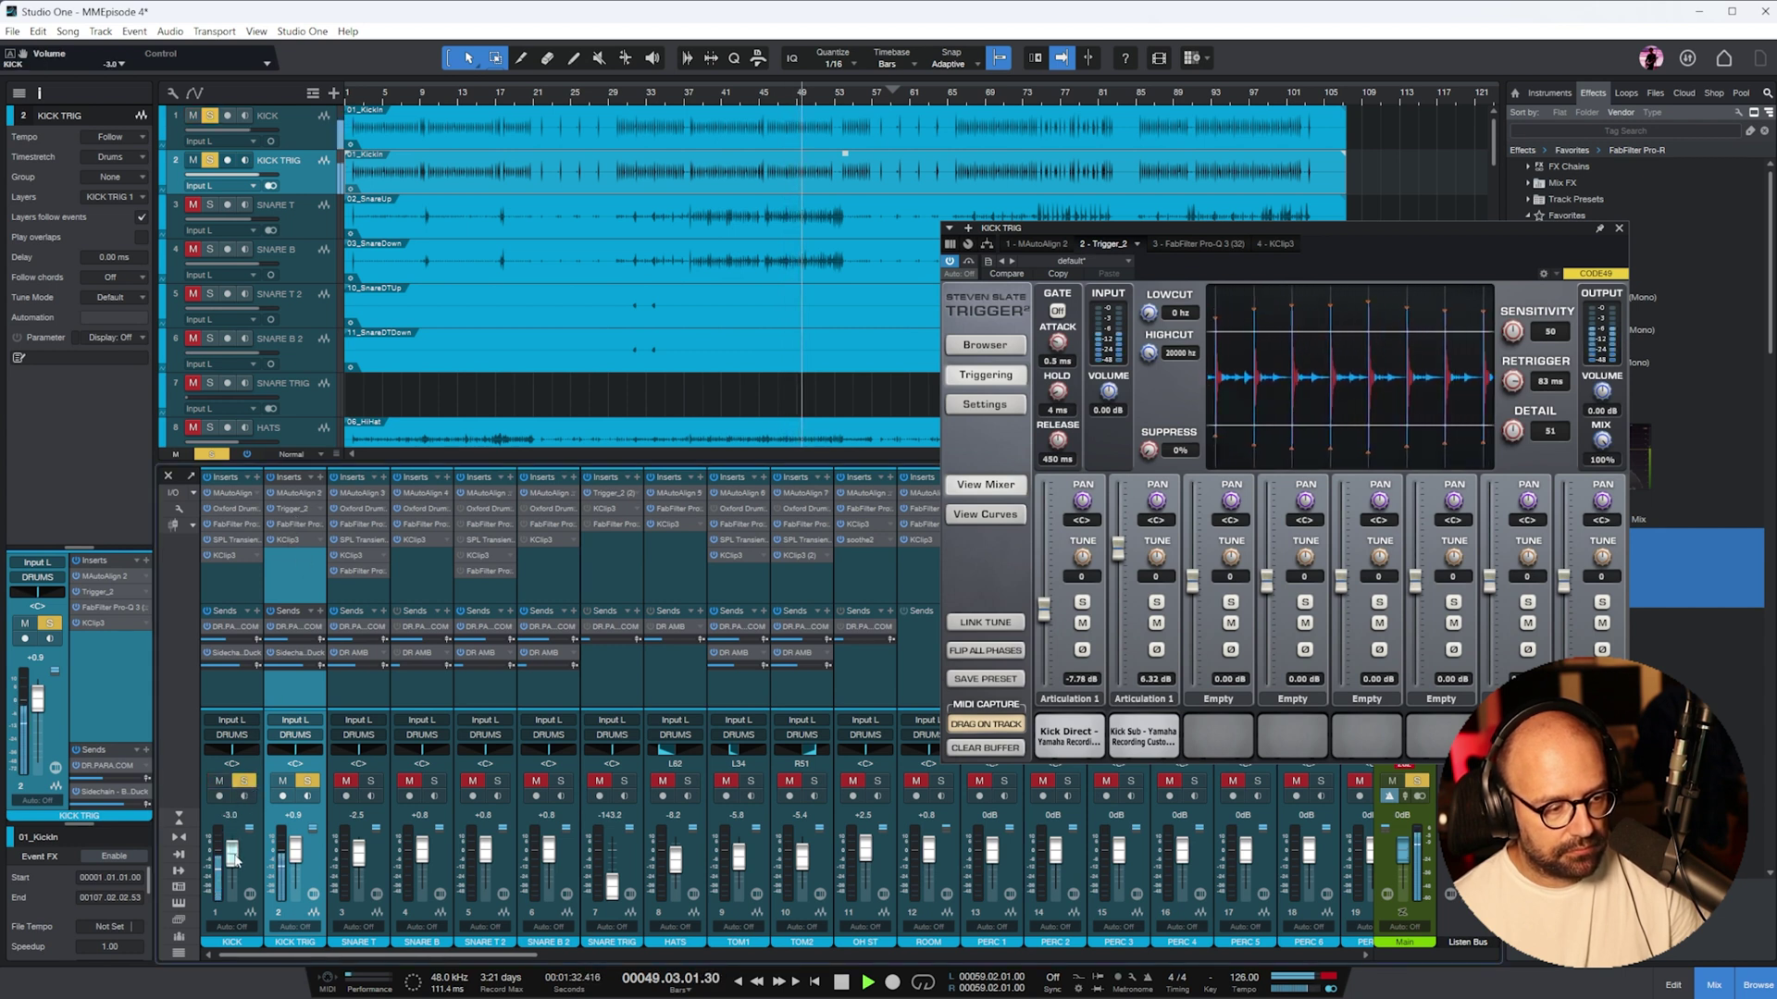
- Clear the kick solos, play the full mix from bar 41, and close Trigger 2
{"action": "key", "text": "space"}
{"action": "key", "text": "shift+s"}
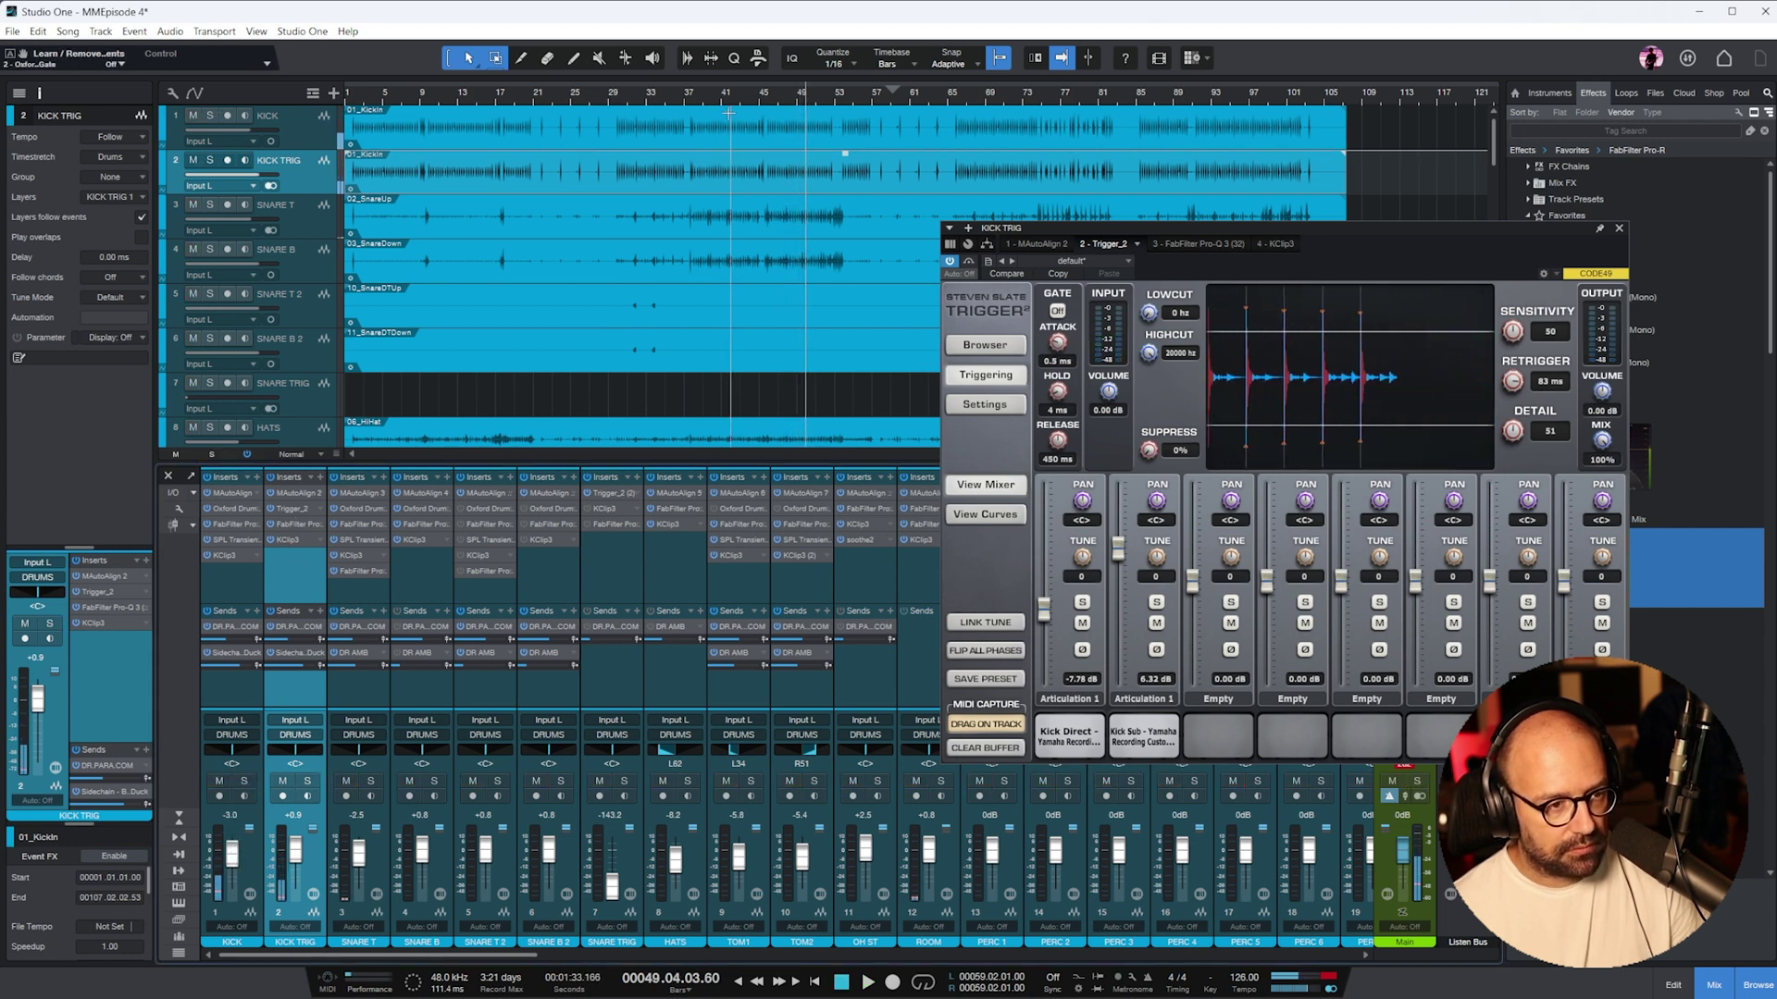
{"action": "left_click", "coordinate": [724, 100]}
{"action": "key", "text": "space"}
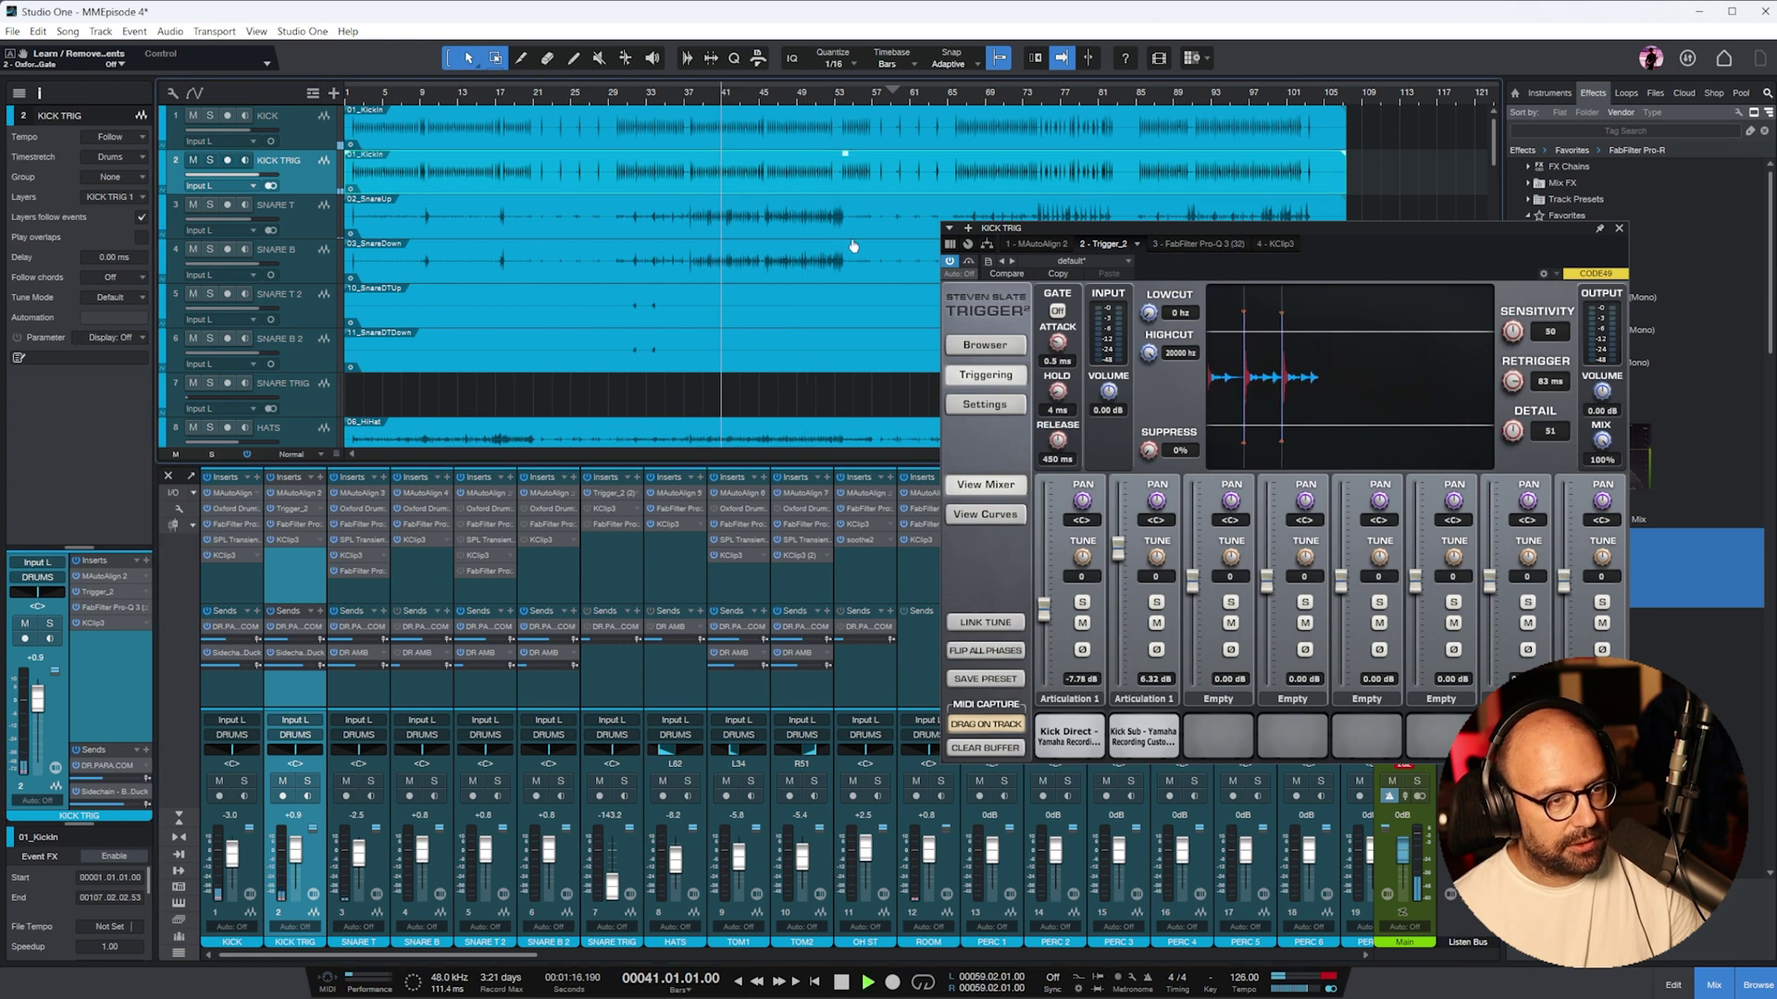
{"action": "left_click", "coordinate": [1618, 227]}
{"action": "left_click_drag", "start_coordinate": [499, 962], "coordinate": [1333, 963]}
{"action": "key", "text": "space"}
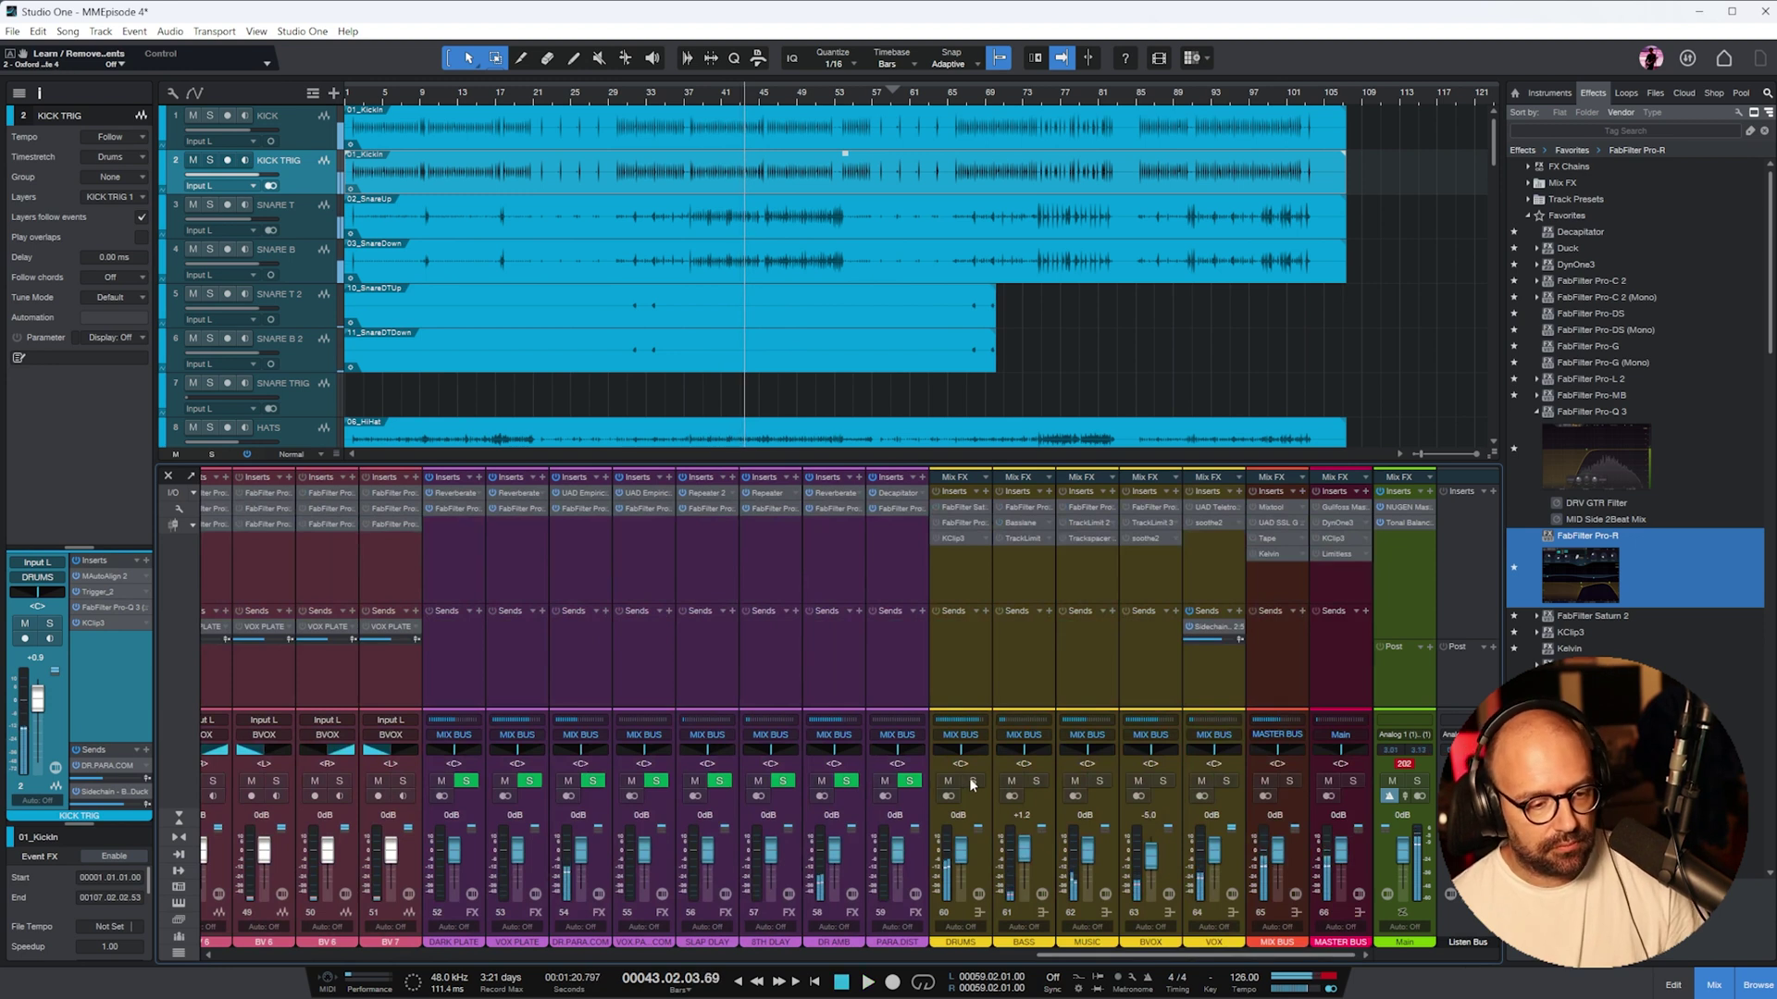
- Solo the DRUMS bus and check its KClip 3 clipping during playback
{"action": "left_click", "coordinate": [972, 781]}
{"action": "left_click", "coordinate": [756, 232]}
{"action": "key", "text": "space"}
{"action": "left_click", "coordinate": [952, 538]}
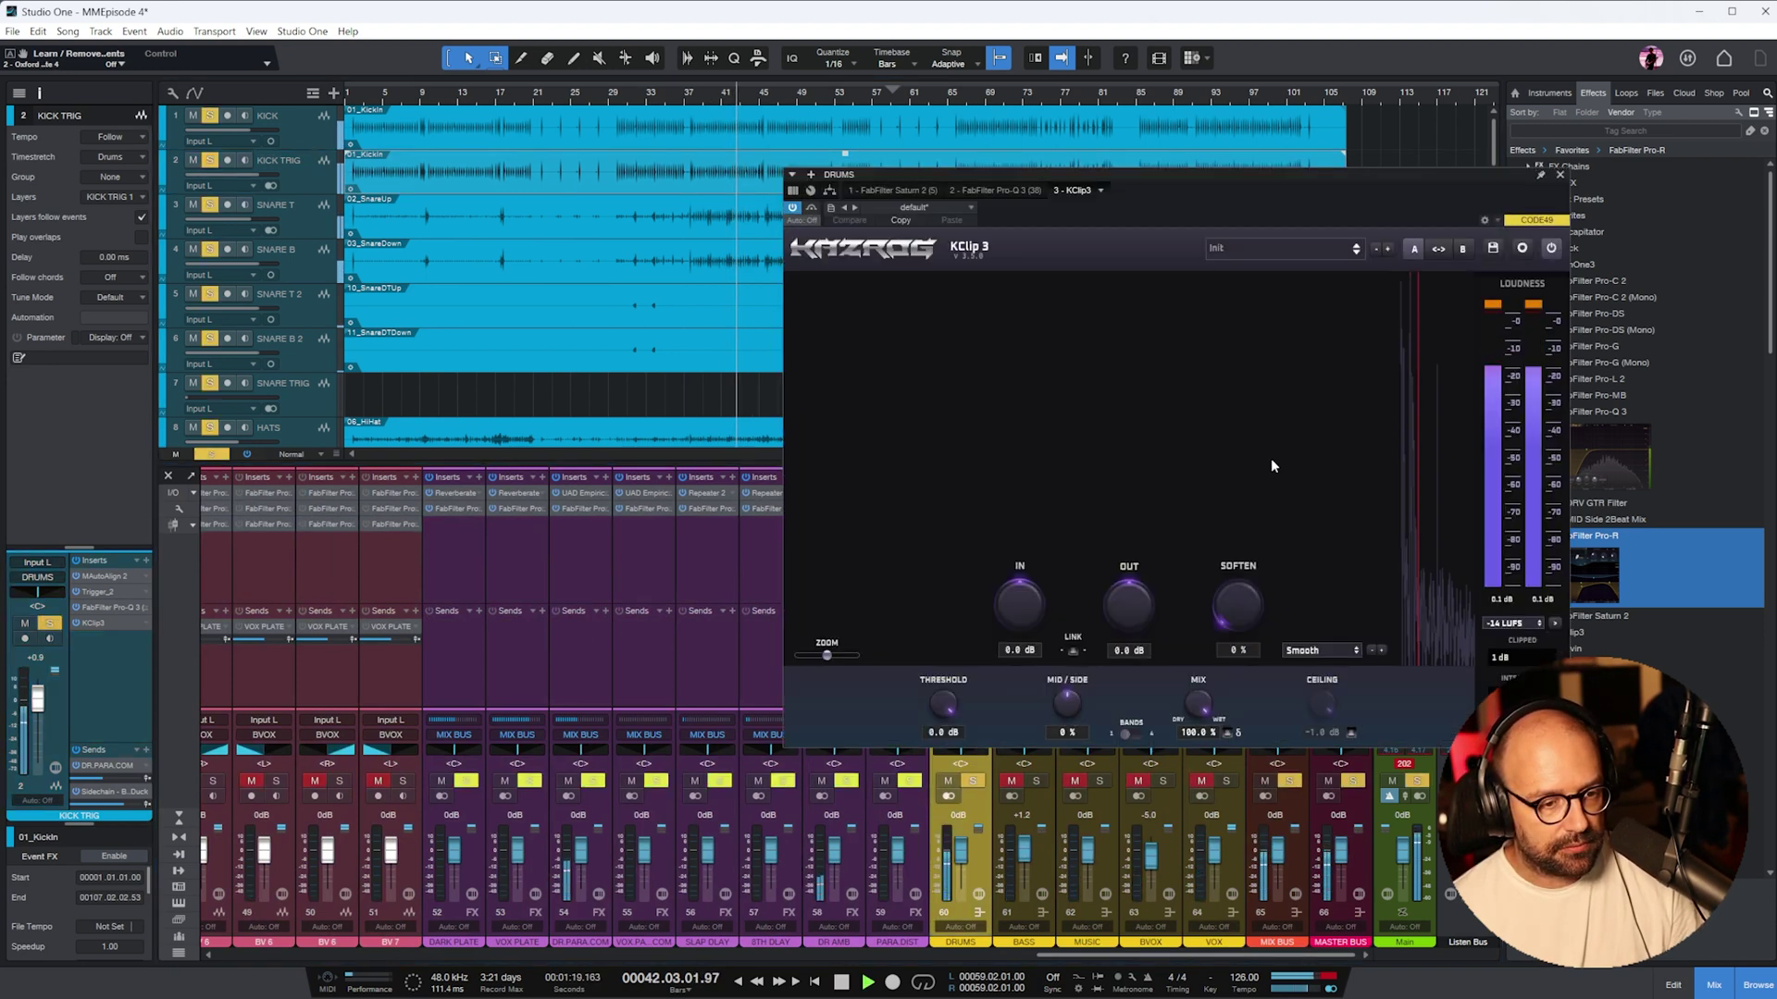
{"action": "left_click_drag", "start_coordinate": [1224, 193], "coordinate": [1100, 215]}
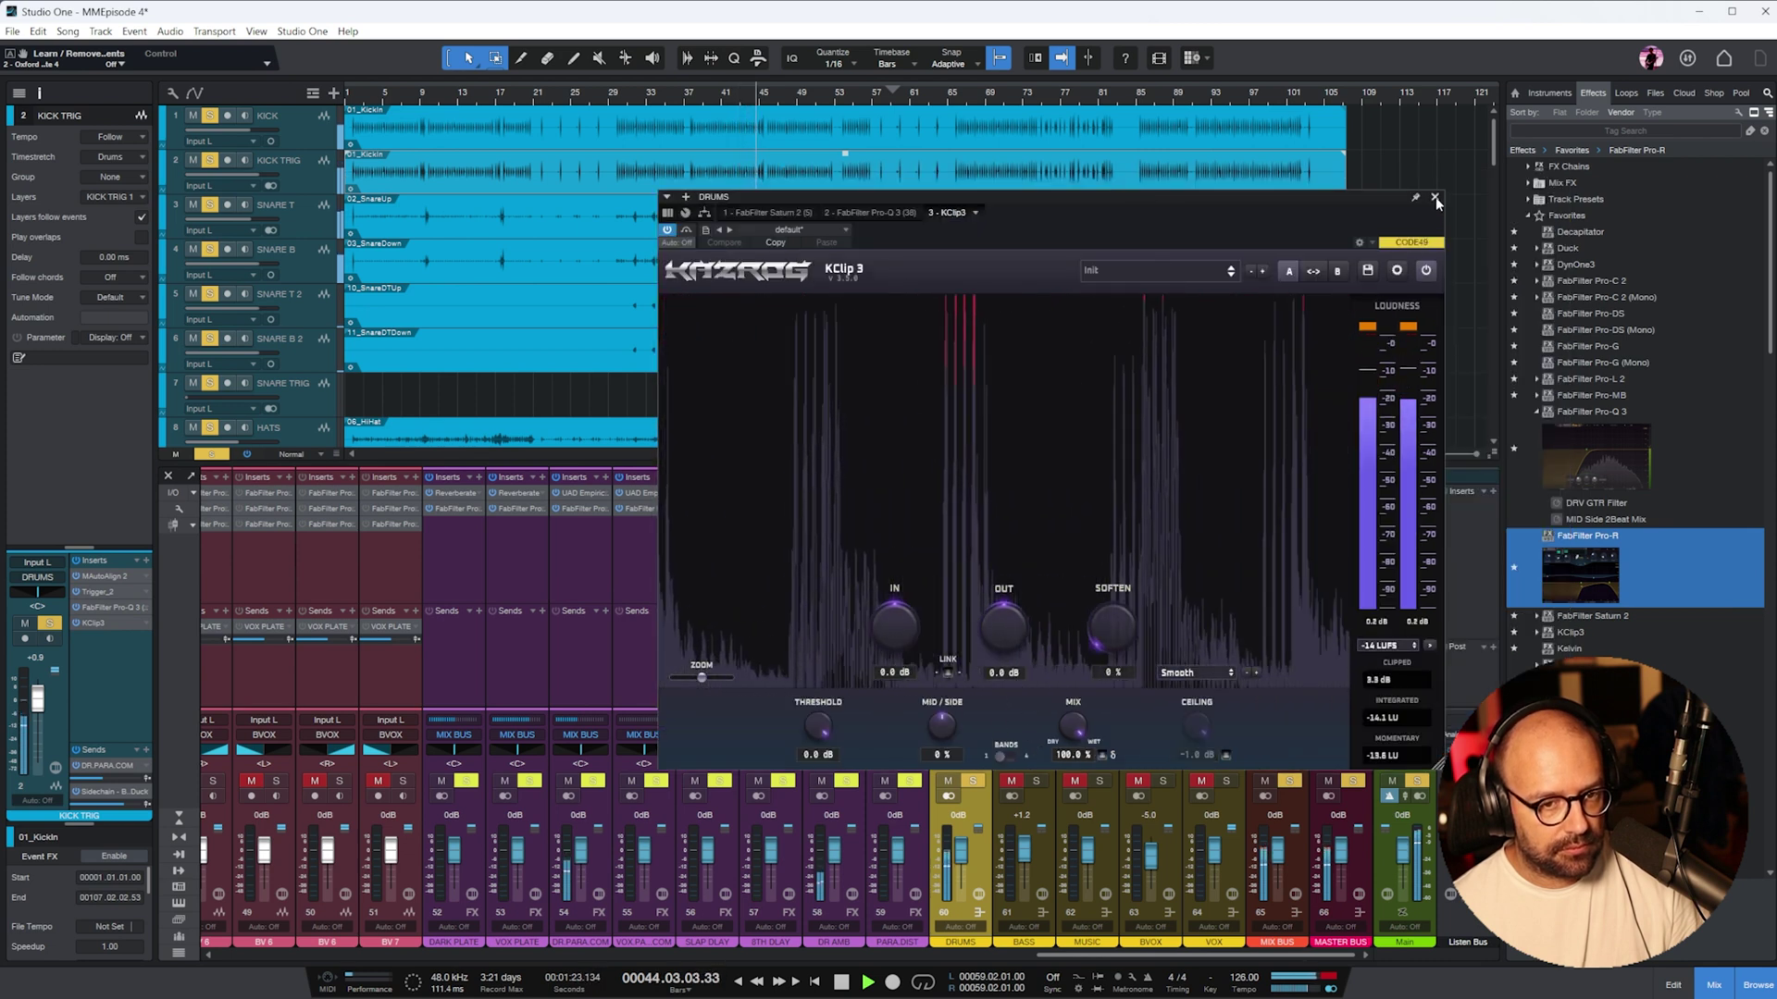
{"action": "left_click", "coordinate": [1045, 811]}
- Replace the DRUMS bus solo with a solo of the clap tracks PERC 3, PERC 4 and PERC 5, and play them
{"action": "left_click_drag", "start_coordinate": [1064, 954], "coordinate": [381, 959]}
{"action": "left_click", "coordinate": [615, 592]}
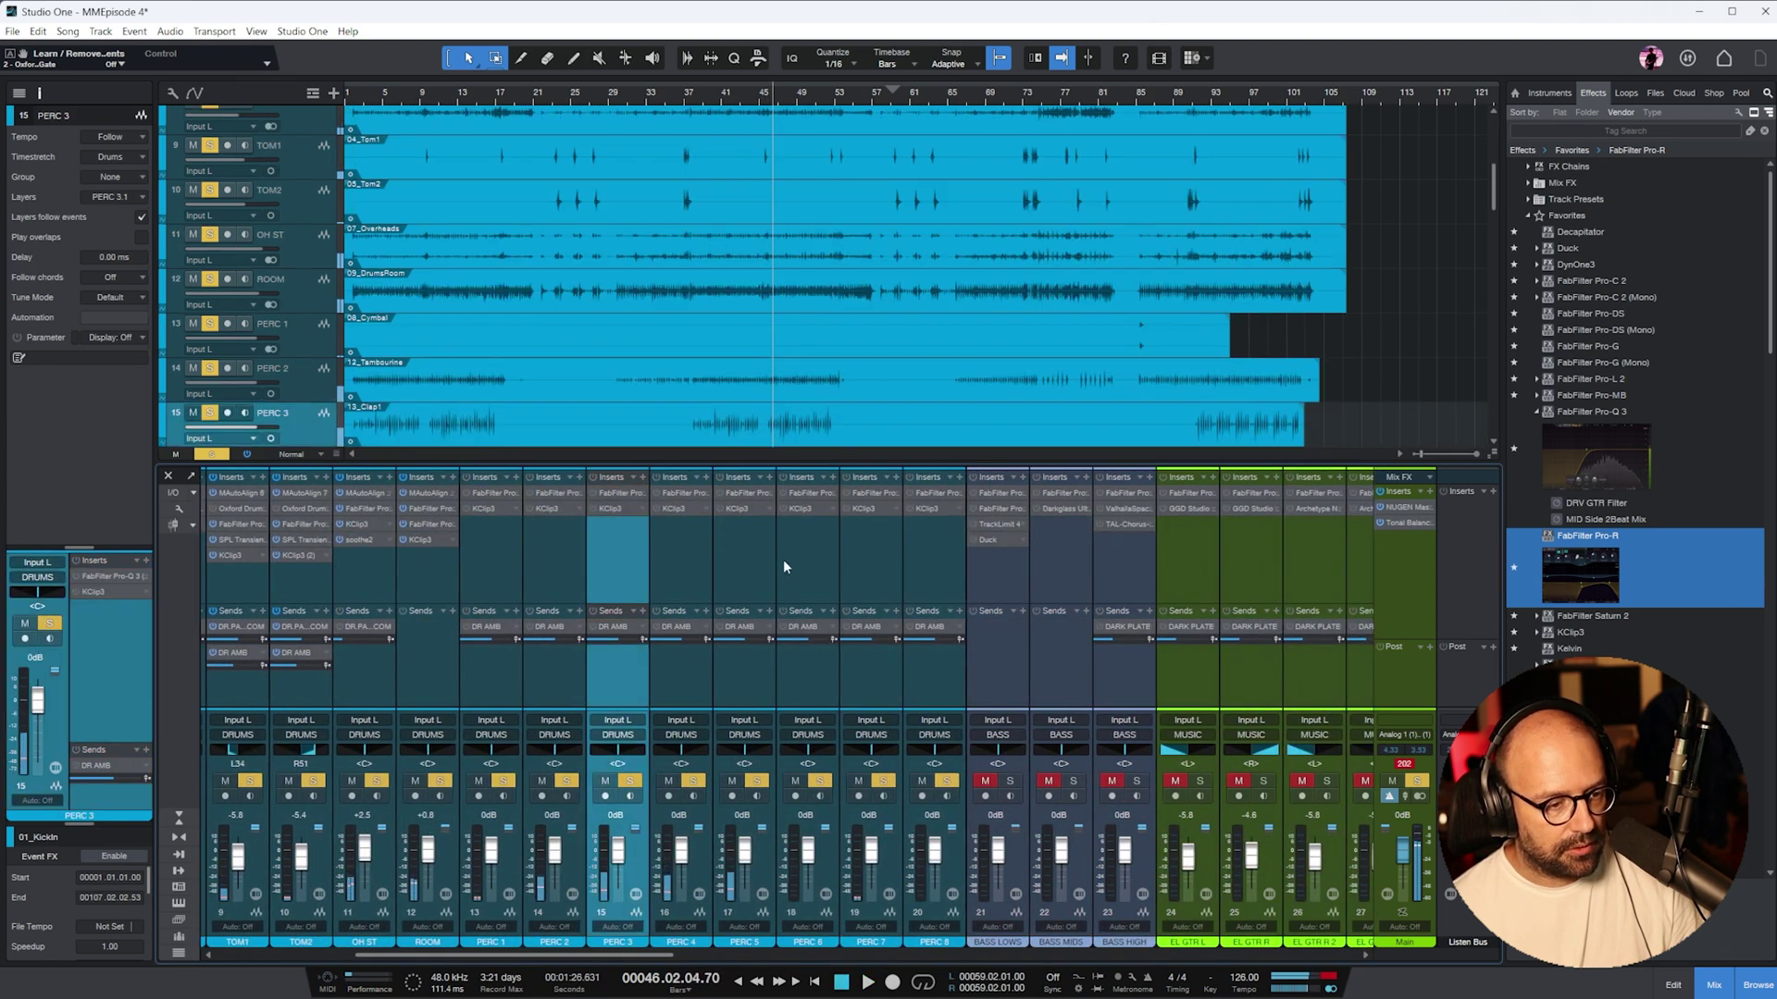
{"action": "left_click", "coordinate": [744, 574], "text": "shift"}
{"action": "left_click", "coordinate": [1416, 783]}
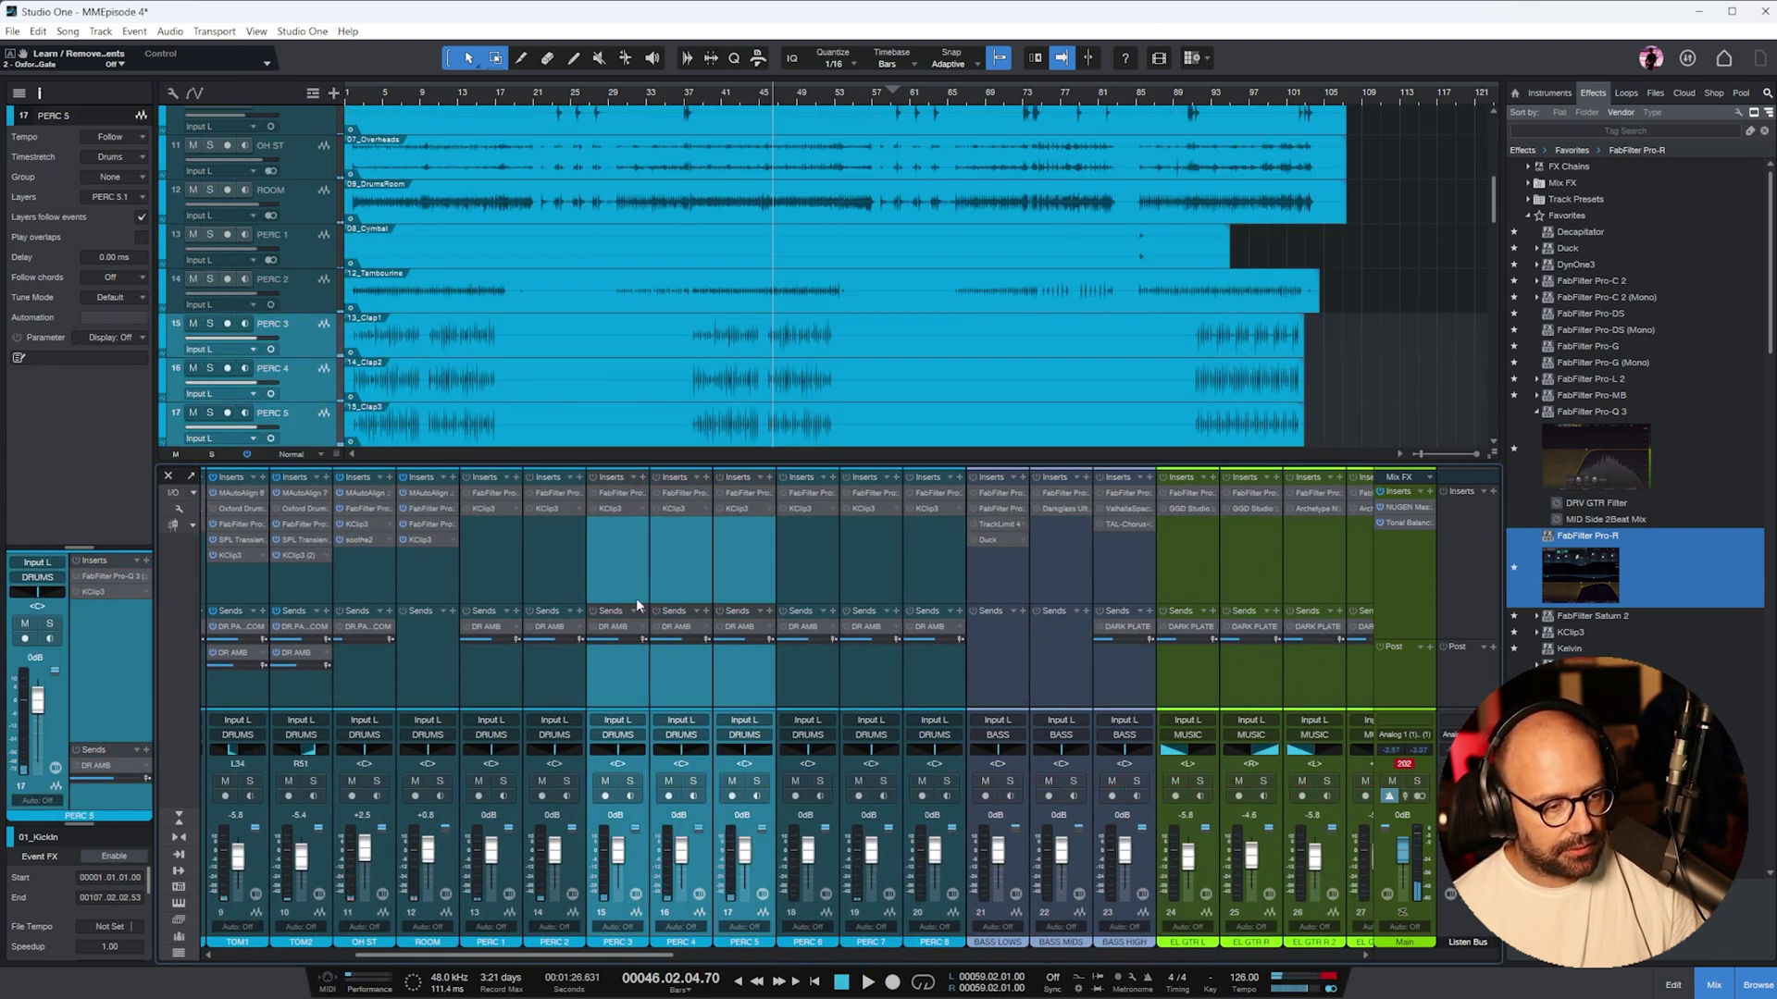
{"action": "key", "text": "s"}
{"action": "key", "text": "e"}
{"action": "key", "text": "space"}
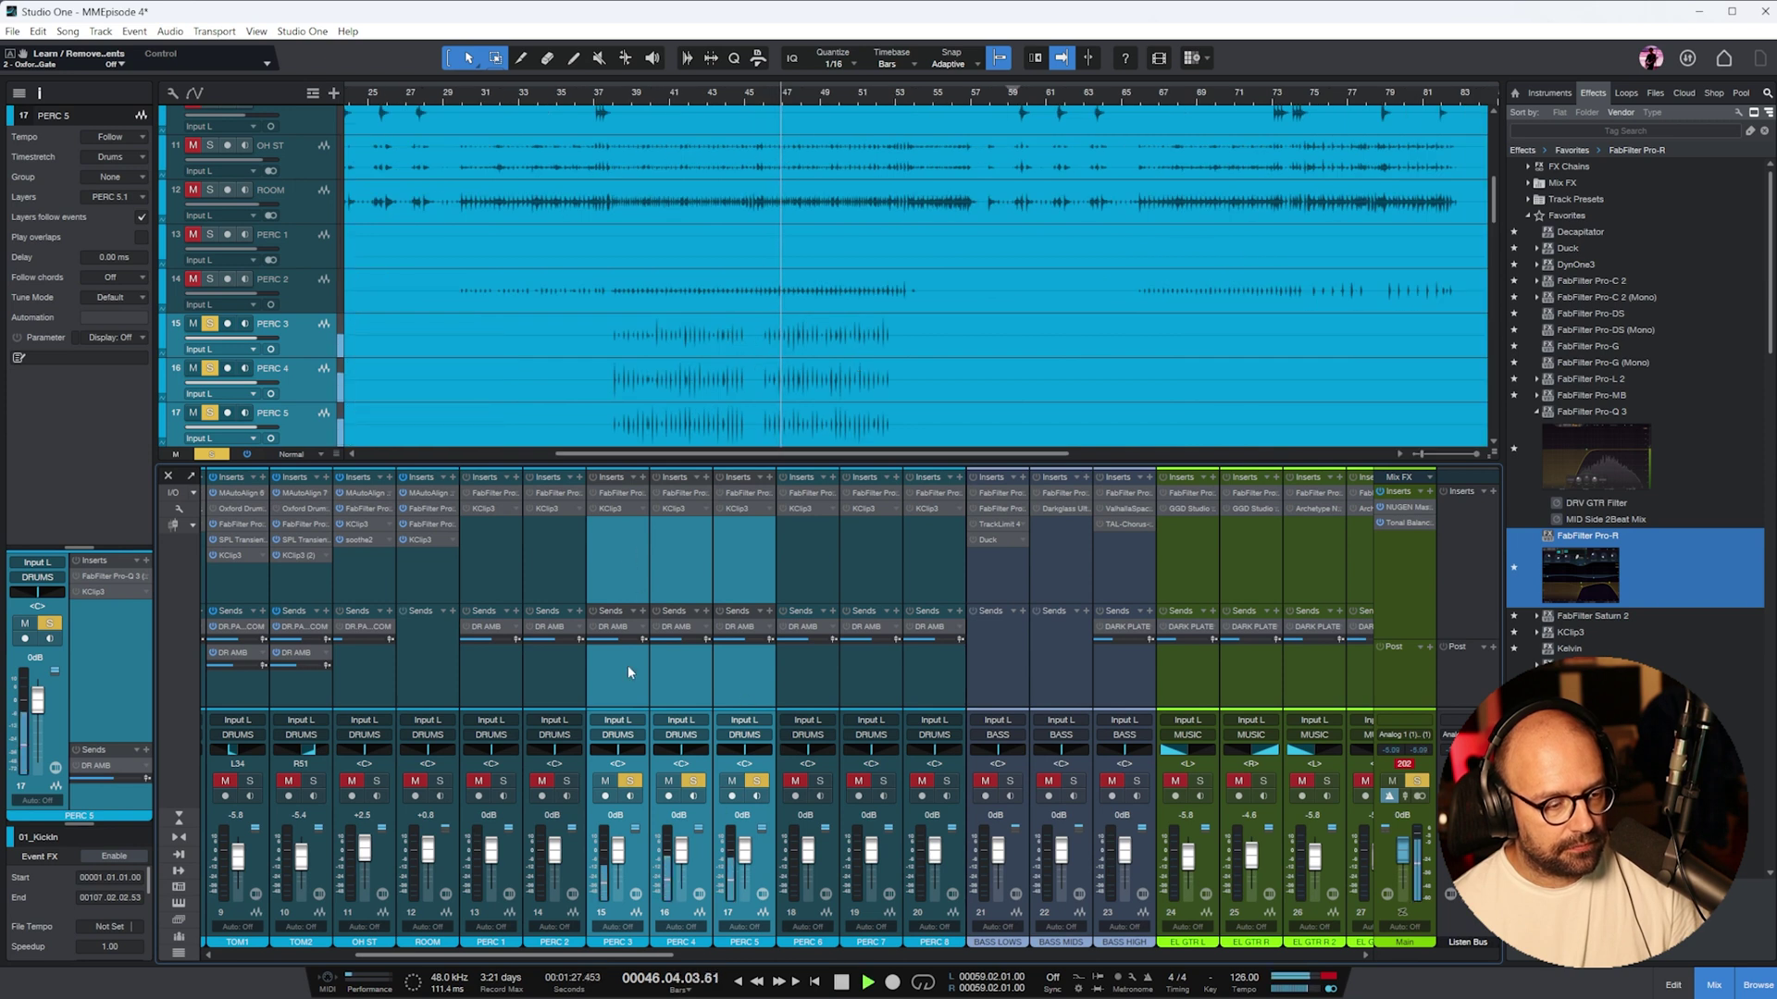
- Pan PERC 3 to L53 and PERC 5 to R55, keeping PERC 4 centred
{"action": "left_click_drag", "start_coordinate": [613, 757], "coordinate": [611, 787]}
{"action": "left_click", "coordinate": [706, 627]}
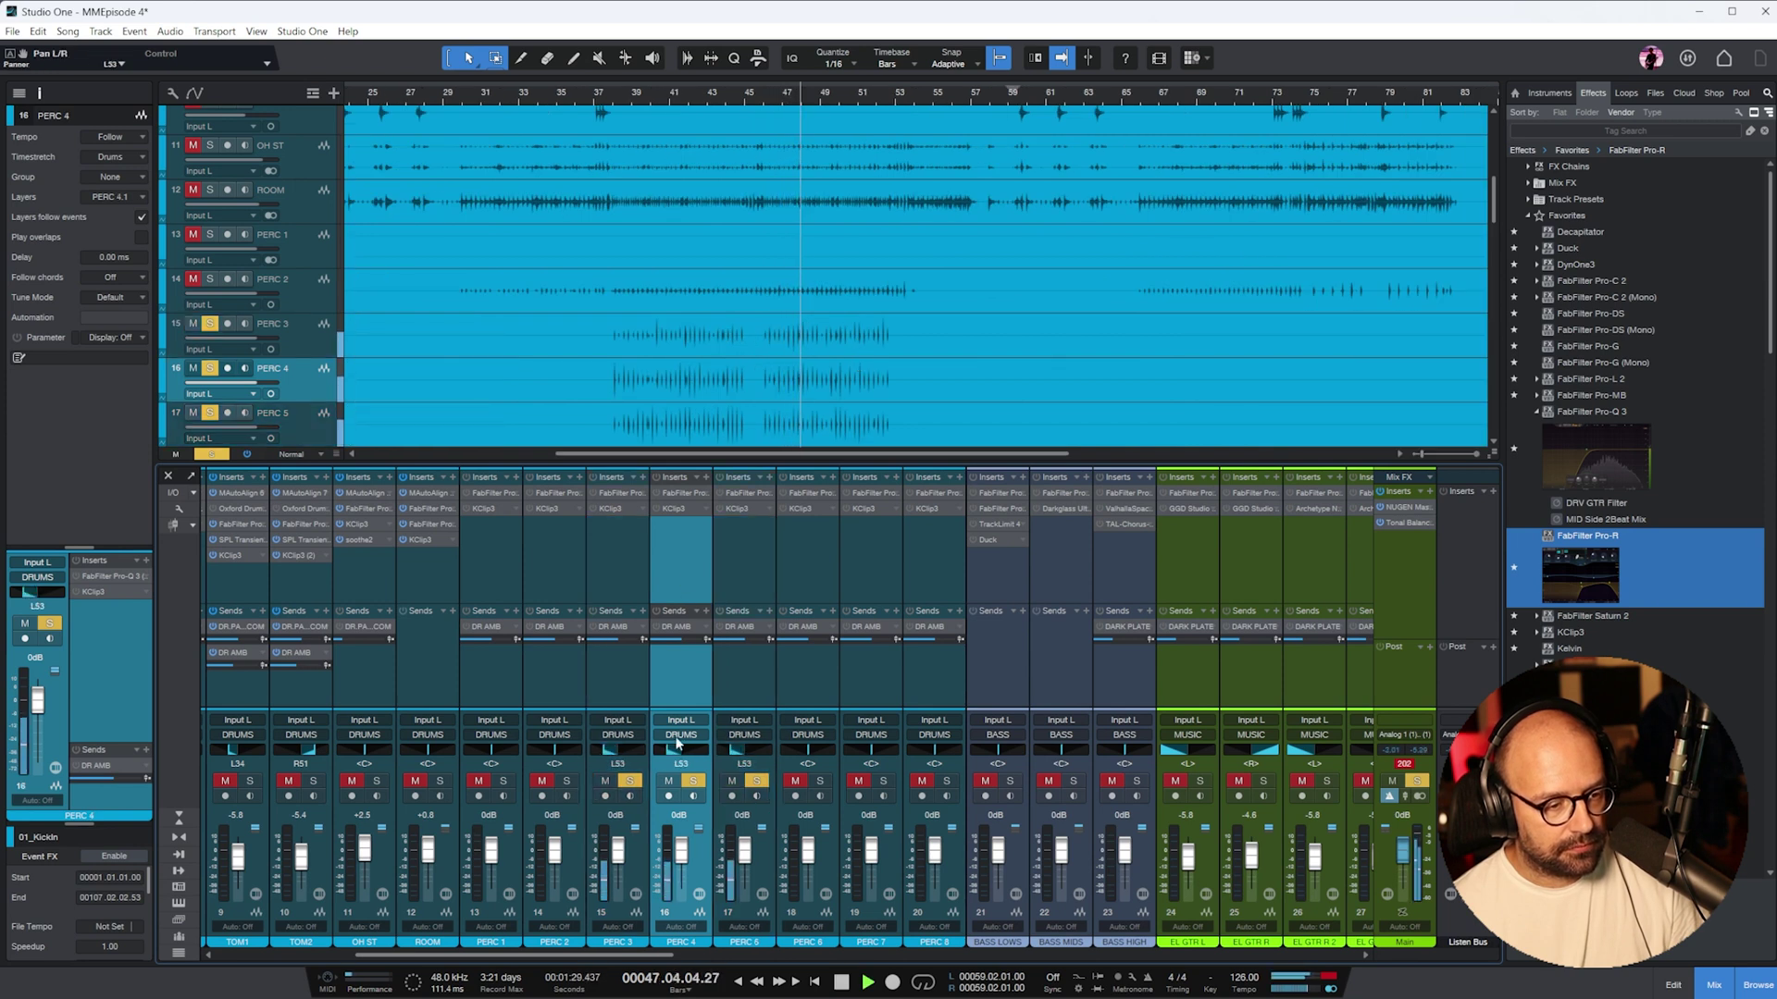
{"action": "left_click_drag", "start_coordinate": [718, 757], "coordinate": [718, 708]}
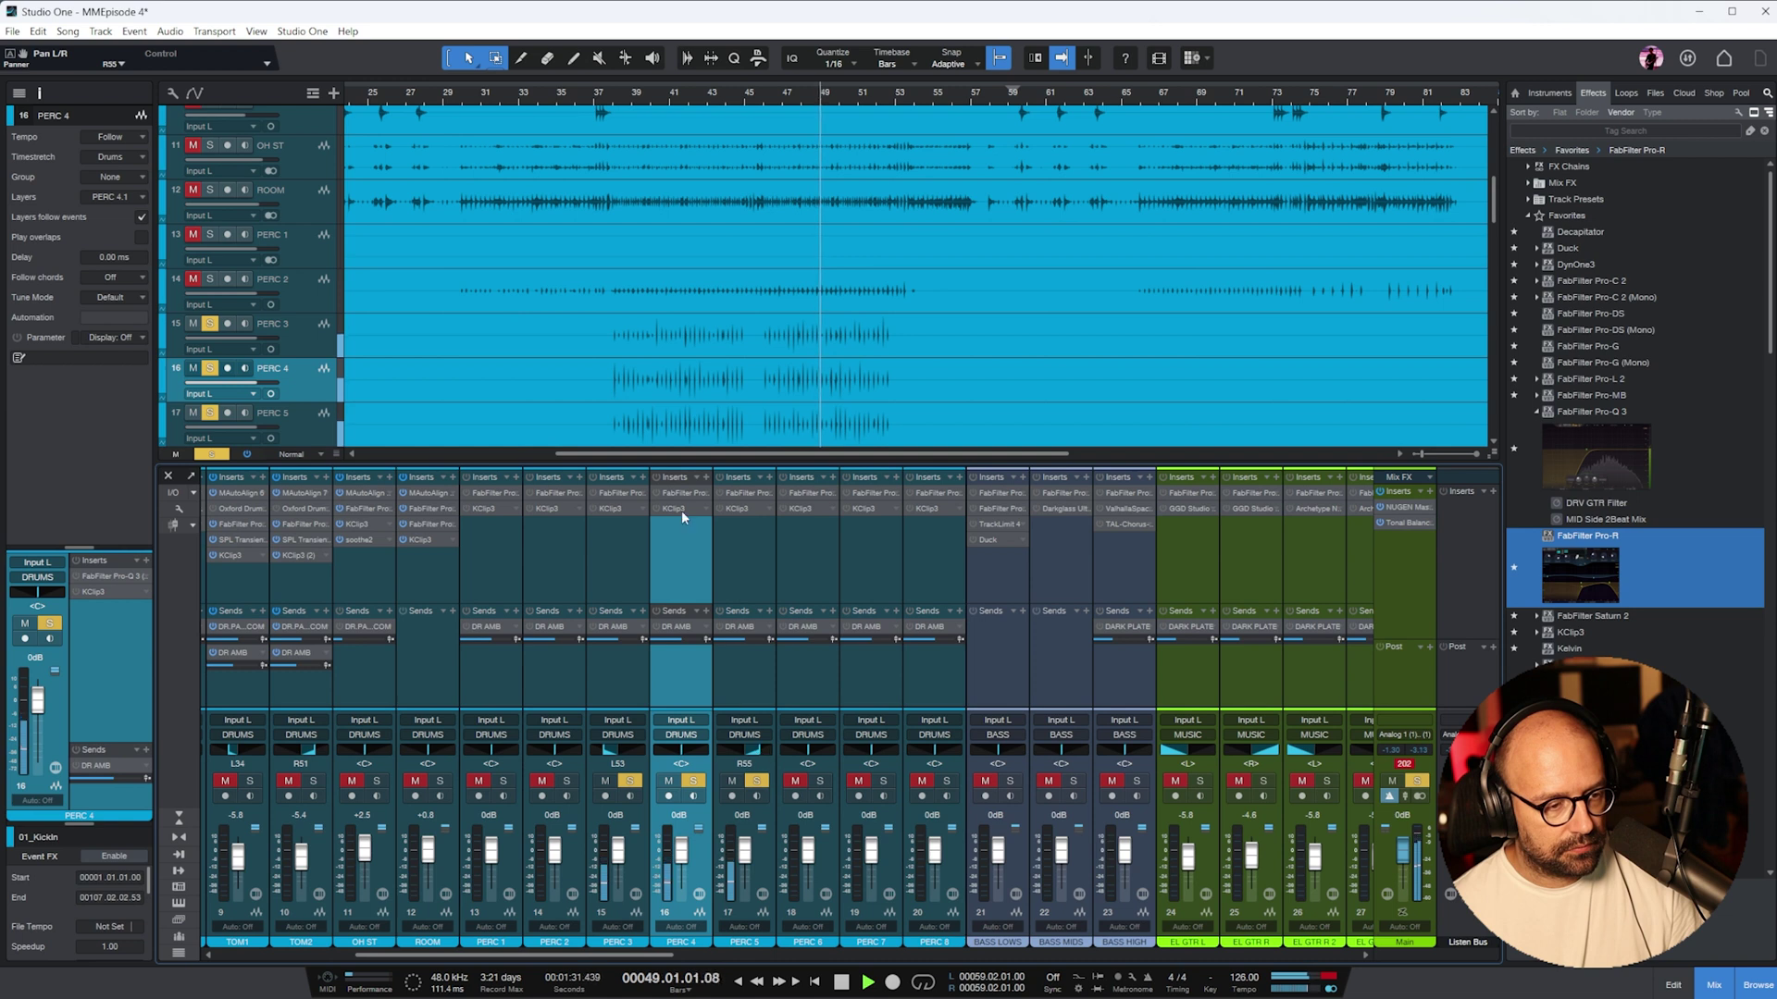
{"action": "key", "text": "Up"}
- Select PERC 3 to PERC 5 and move PERC 3's Pro-Q 3 low-shelf cut to a higher frequency at -11.58 dB gain
{"action": "left_click", "coordinate": [731, 495], "text": "shift"}
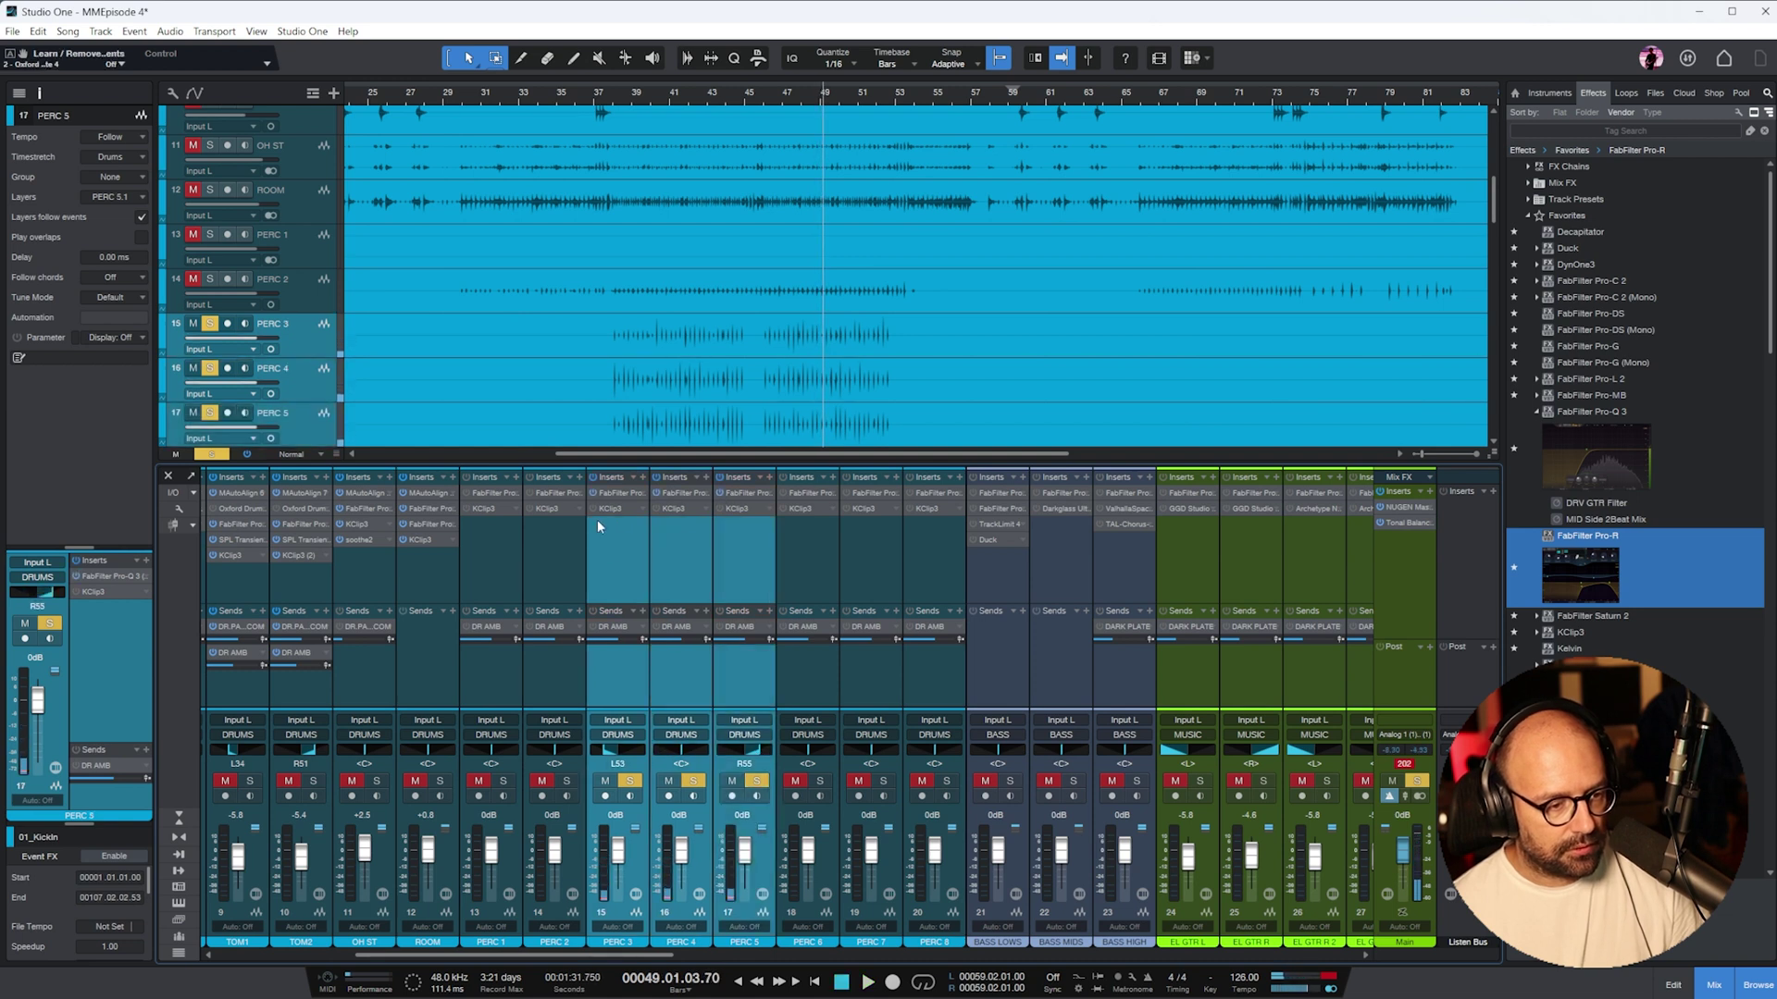
{"action": "left_click", "coordinate": [620, 494]}
{"action": "left_click_drag", "start_coordinate": [1144, 204], "coordinate": [1084, 205]}
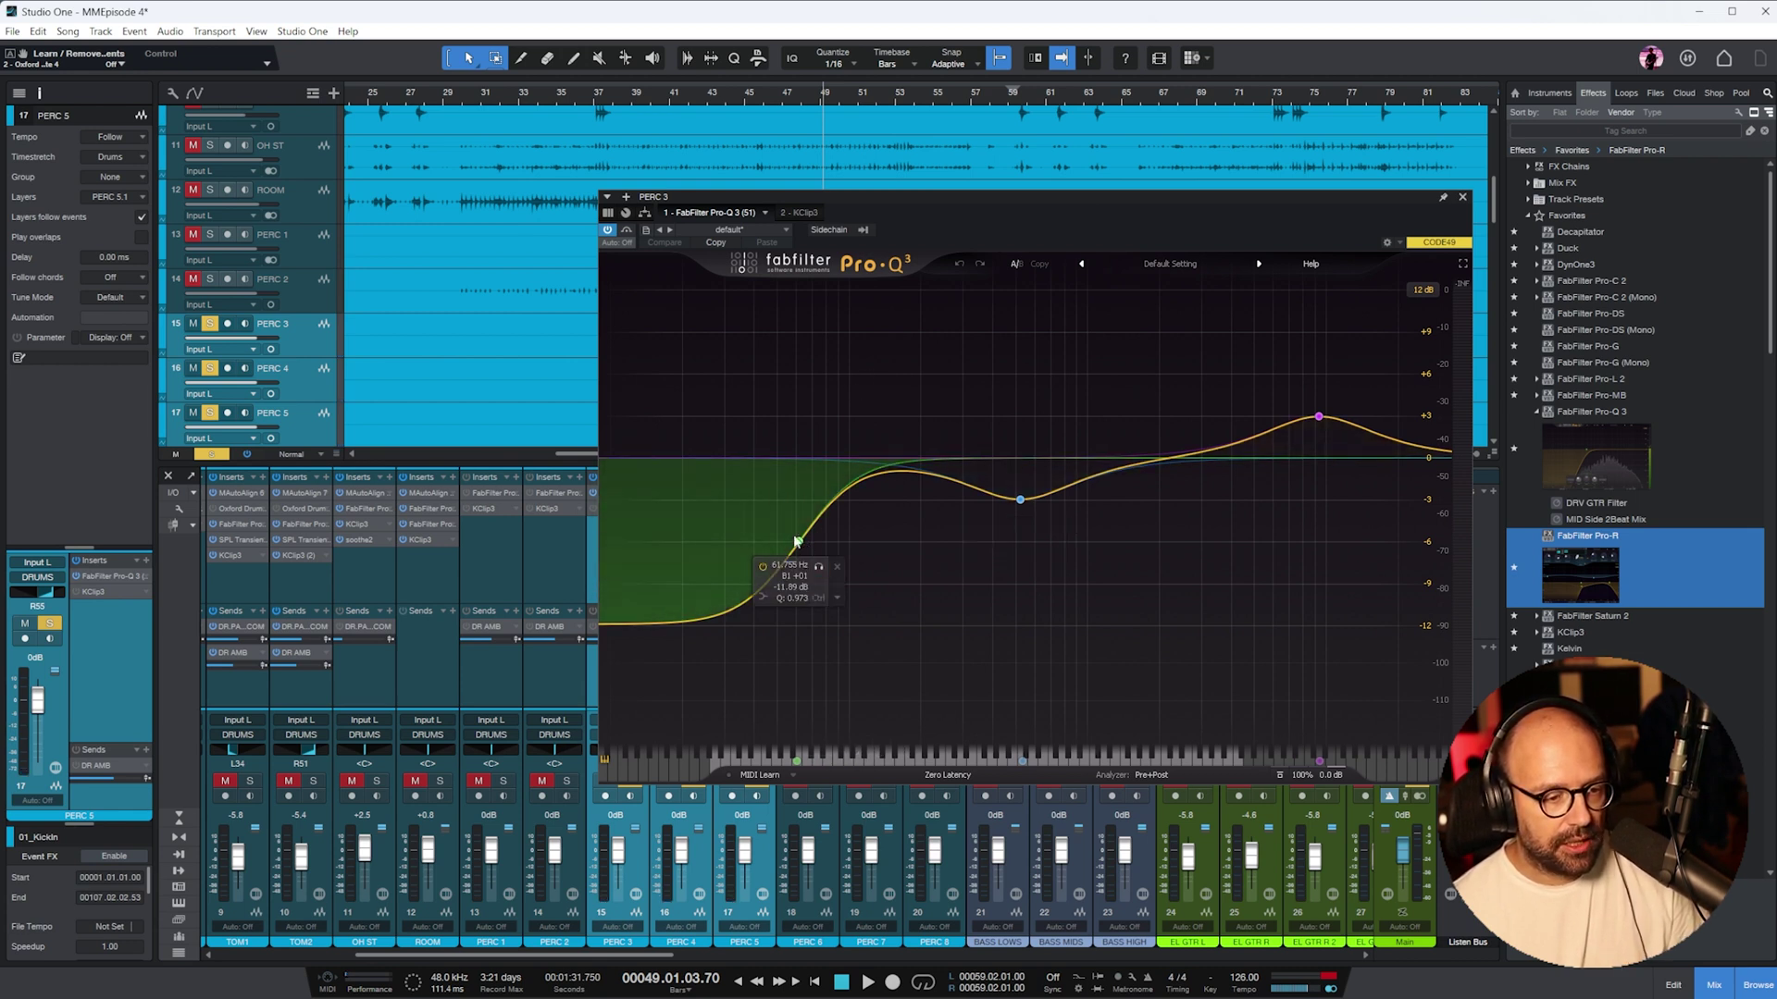
{"action": "left_click_drag", "start_coordinate": [799, 542], "coordinate": [867, 539]}
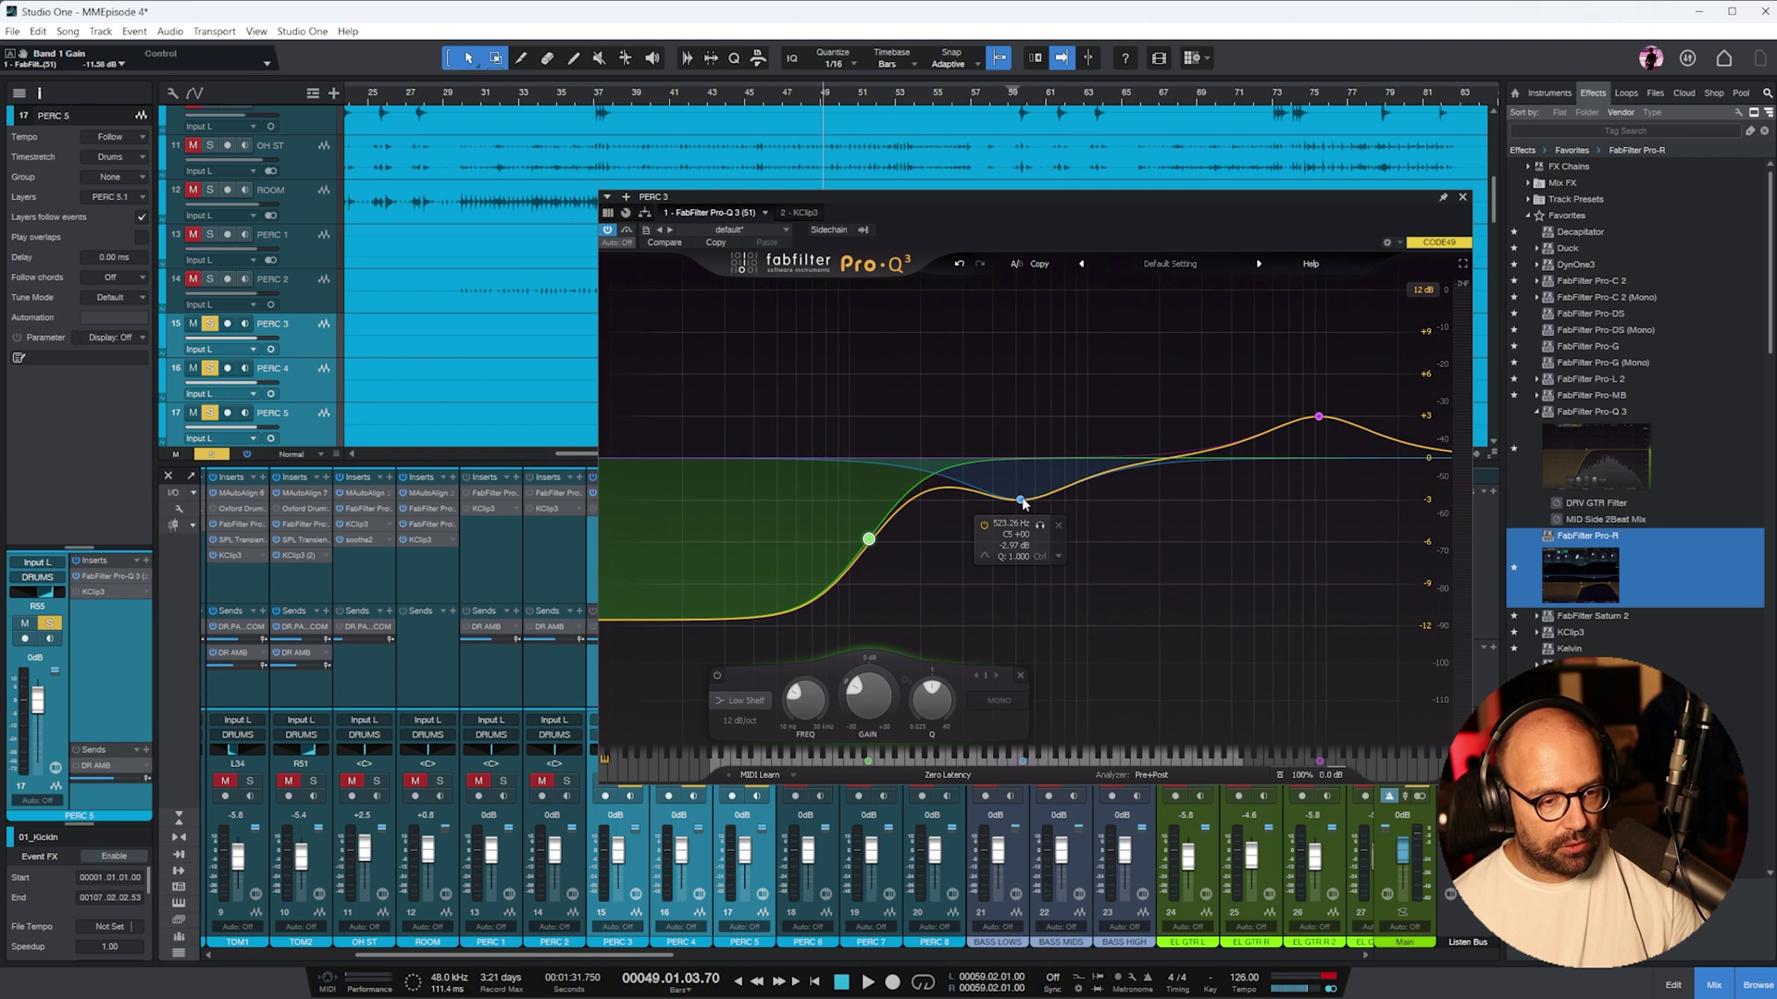
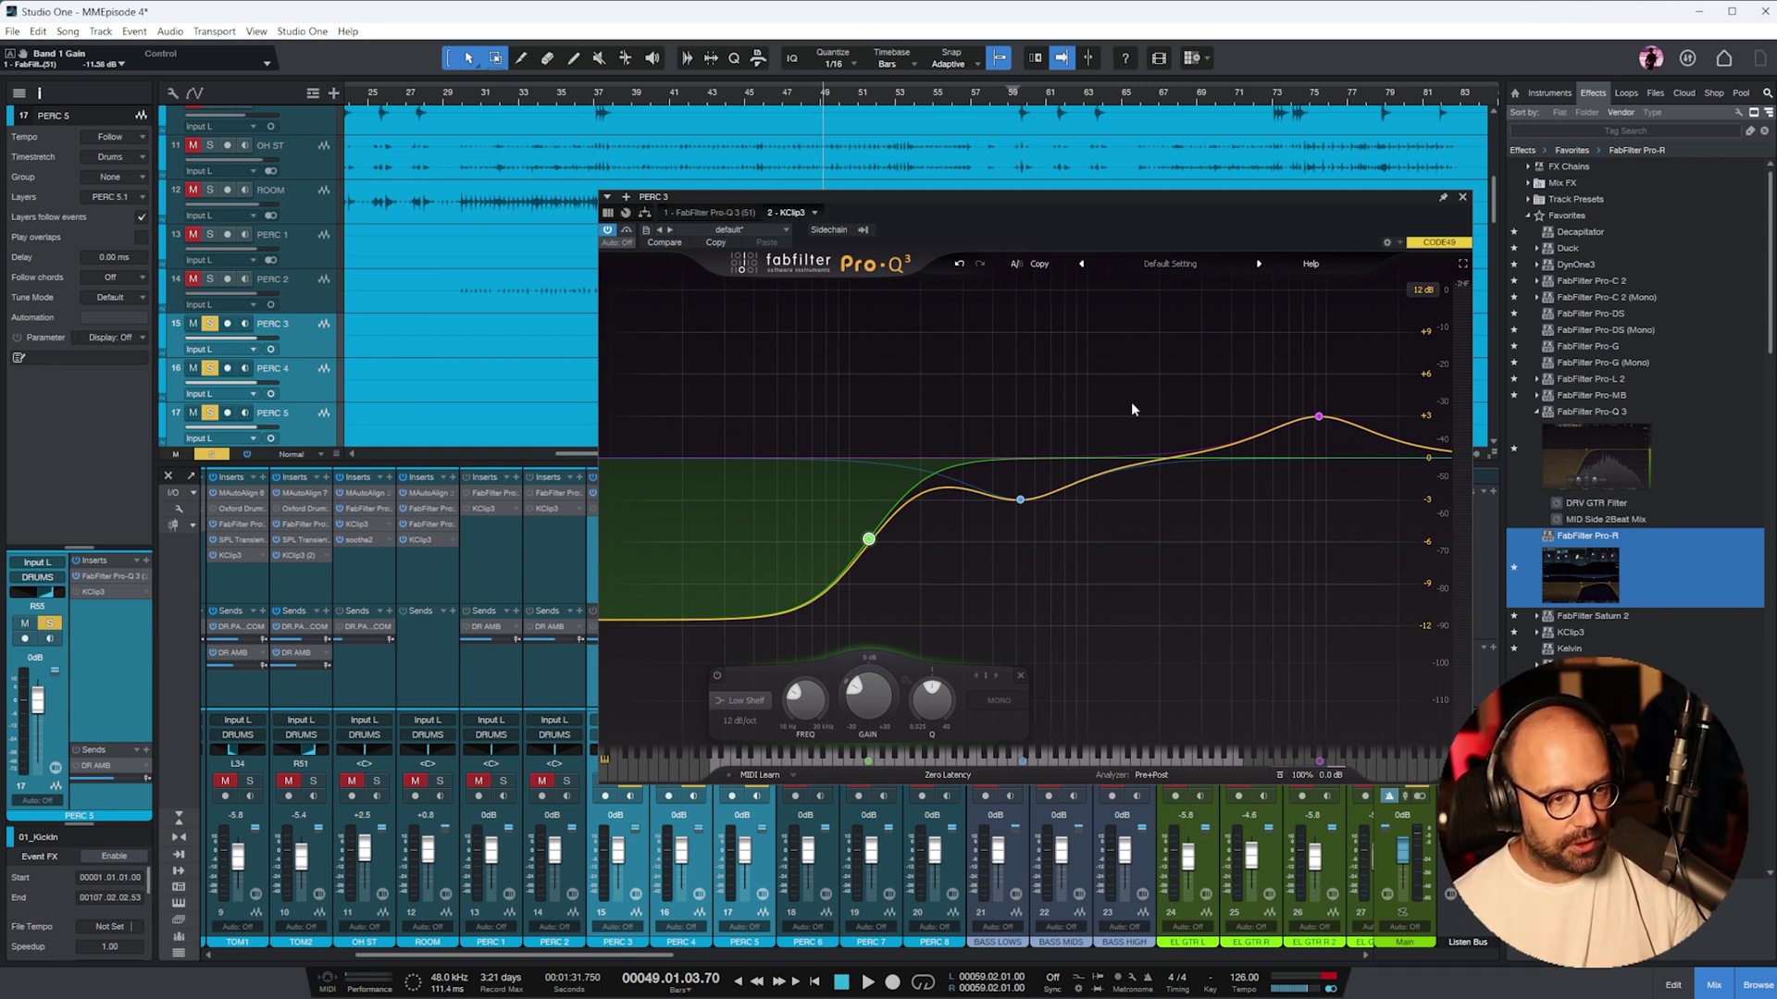
- Enable KClip 3 on PERC 3 and set its input gain to 7.9 dB while playing the claps
{"action": "left_click", "coordinate": [786, 212]}
{"action": "left_click", "coordinate": [803, 104]}
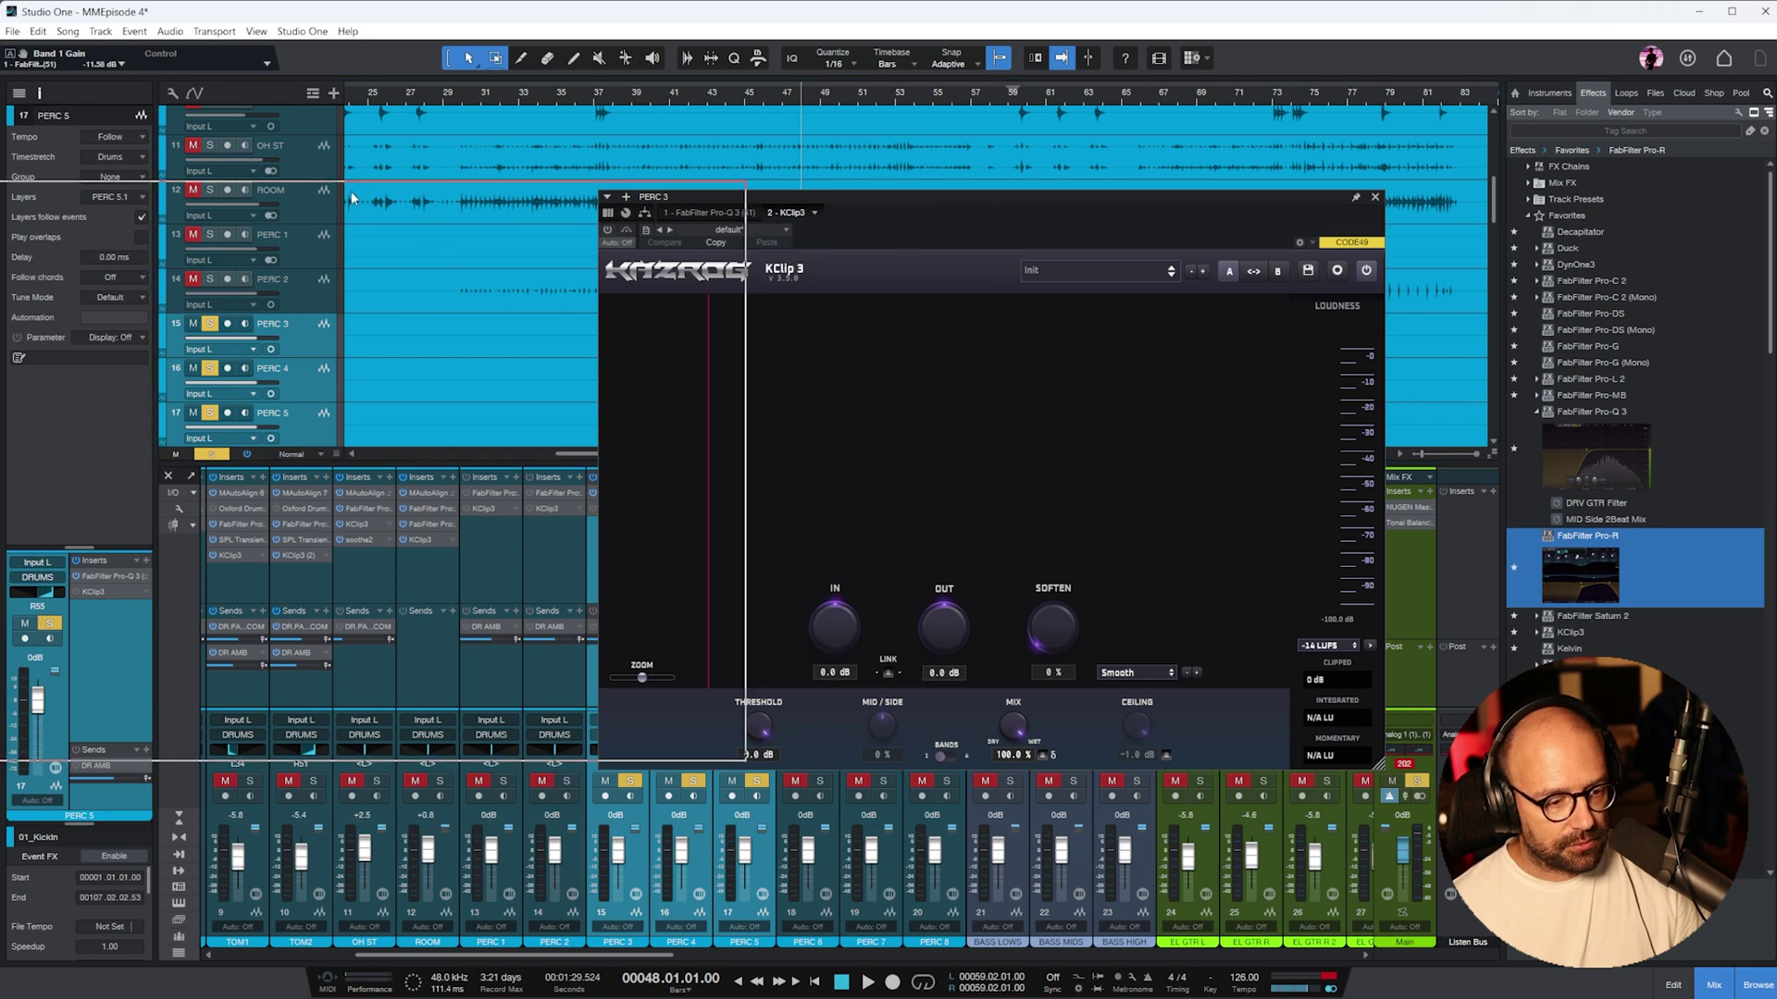
{"action": "left_click_drag", "start_coordinate": [990, 206], "coordinate": [1208, 263]}
{"action": "left_click", "coordinate": [709, 85]}
{"action": "key", "text": "space"}
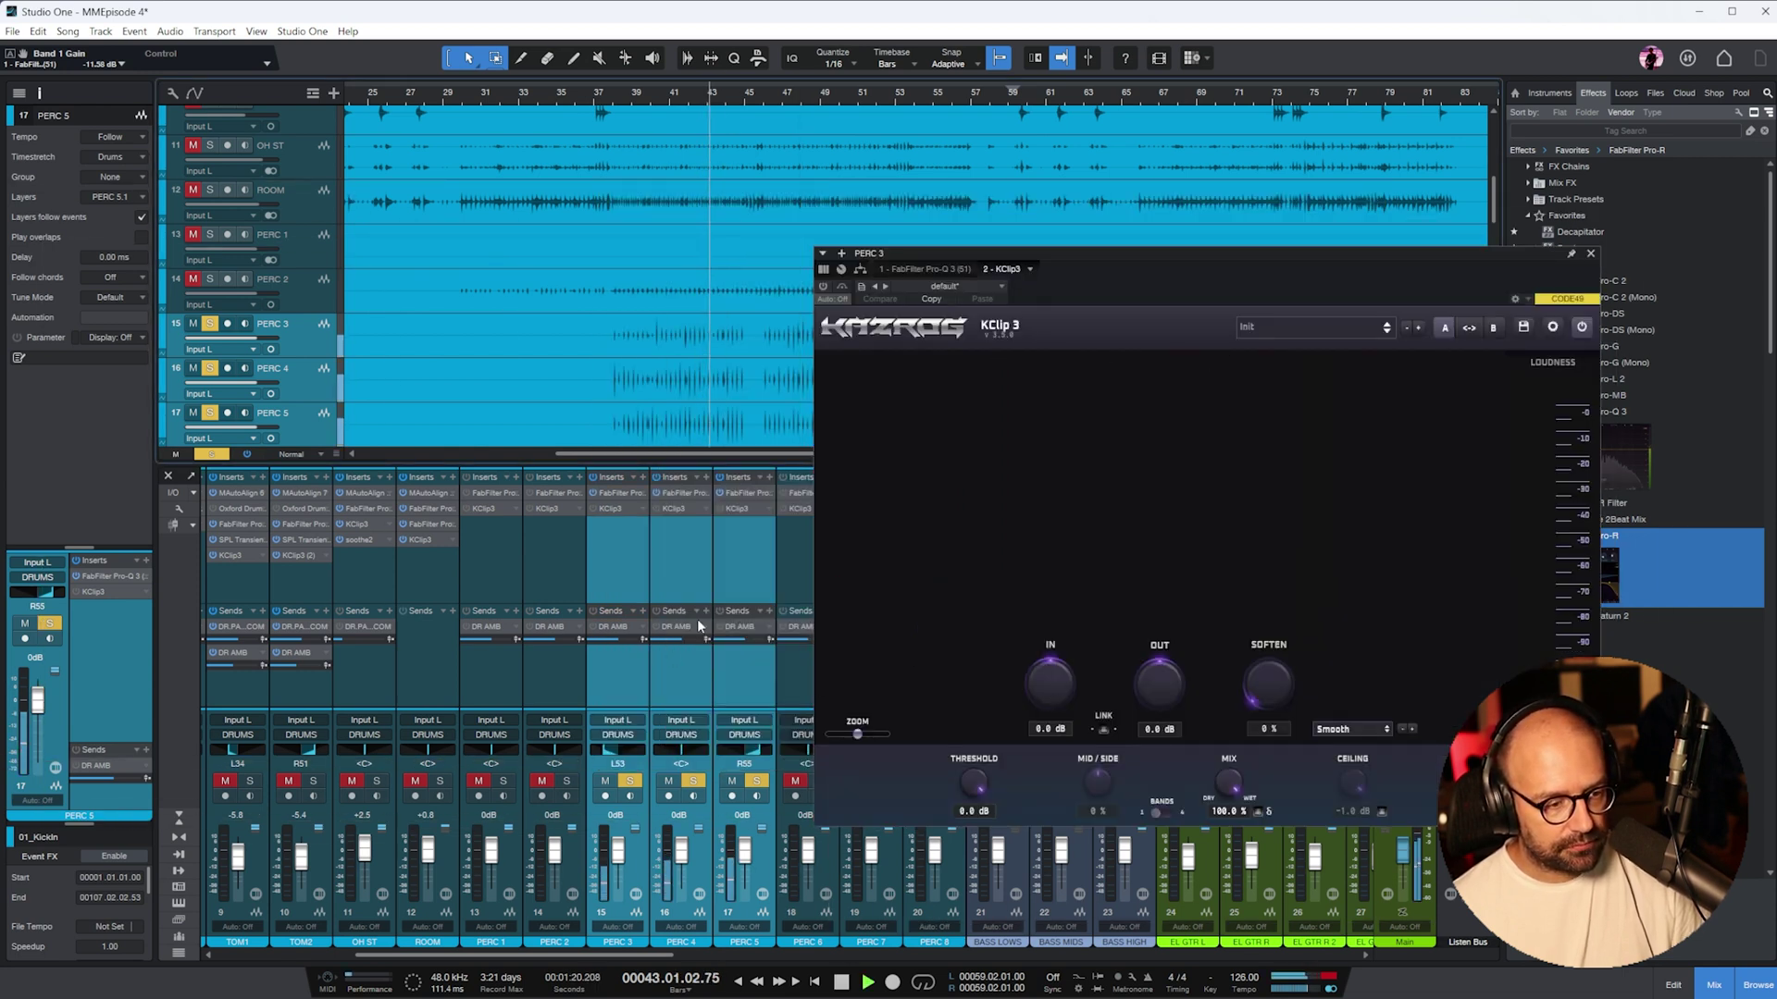
{"action": "left_click", "coordinate": [625, 535]}
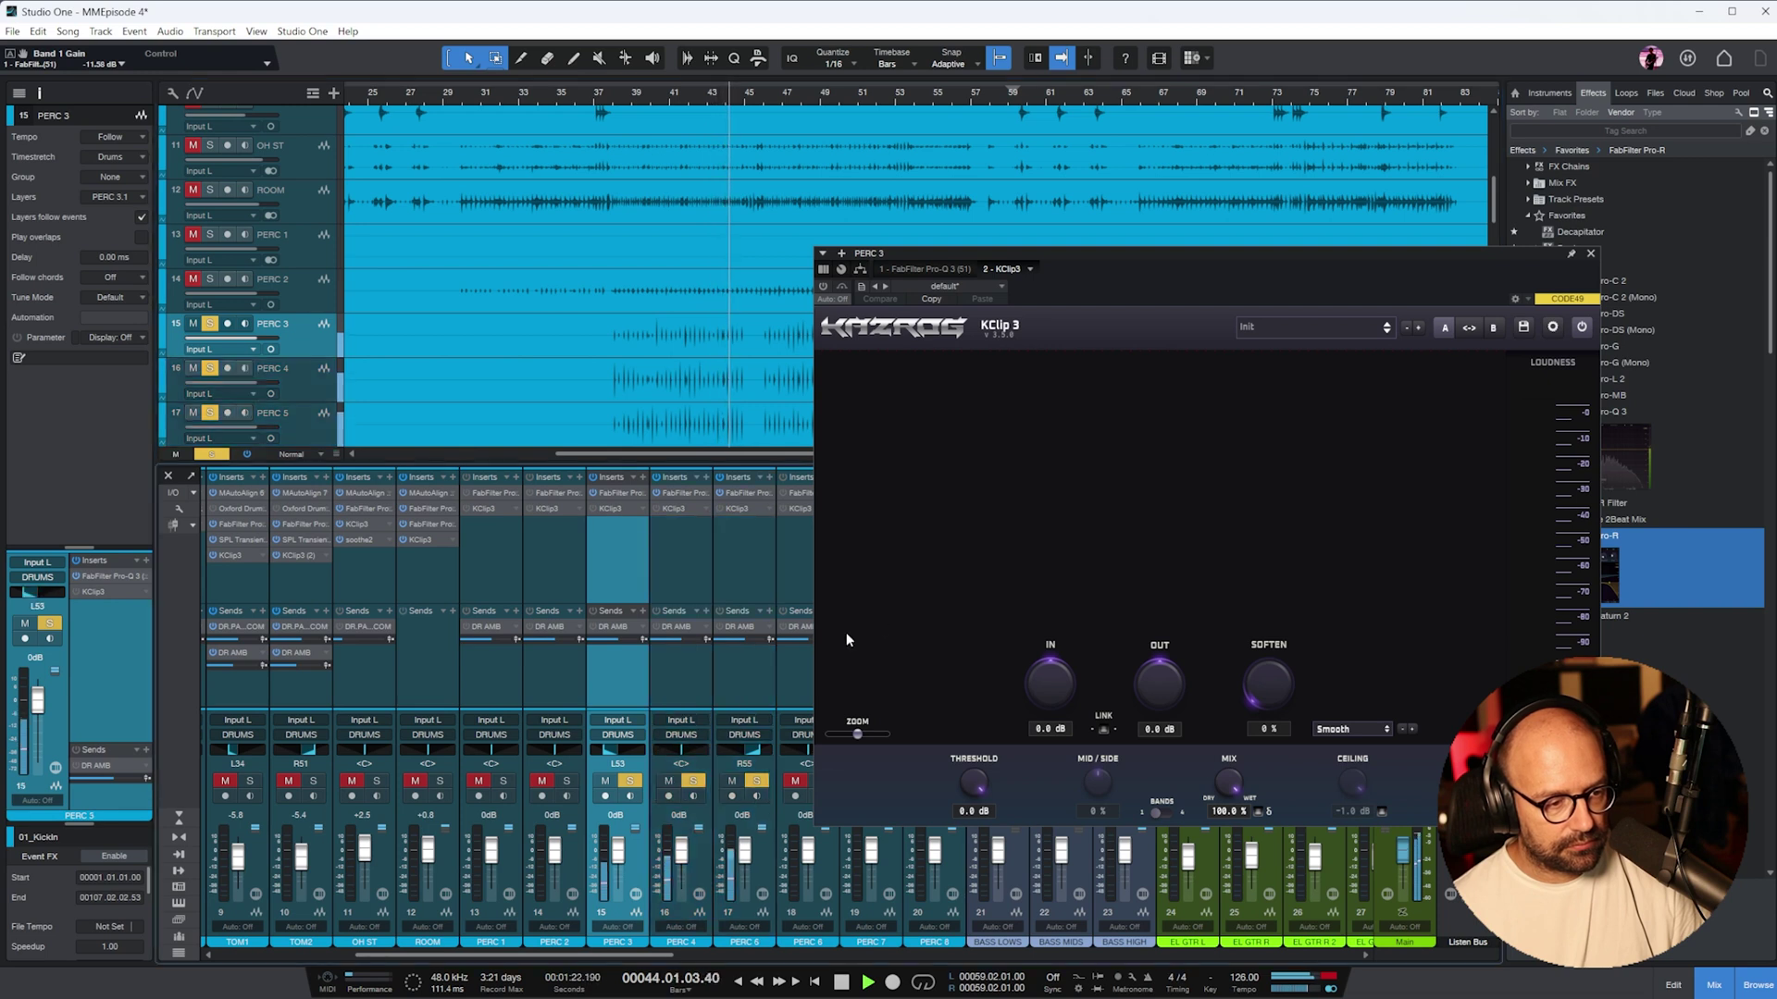
{"action": "left_click_drag", "start_coordinate": [1053, 683], "coordinate": [1059, 657]}
{"action": "left_click", "coordinate": [594, 508]}
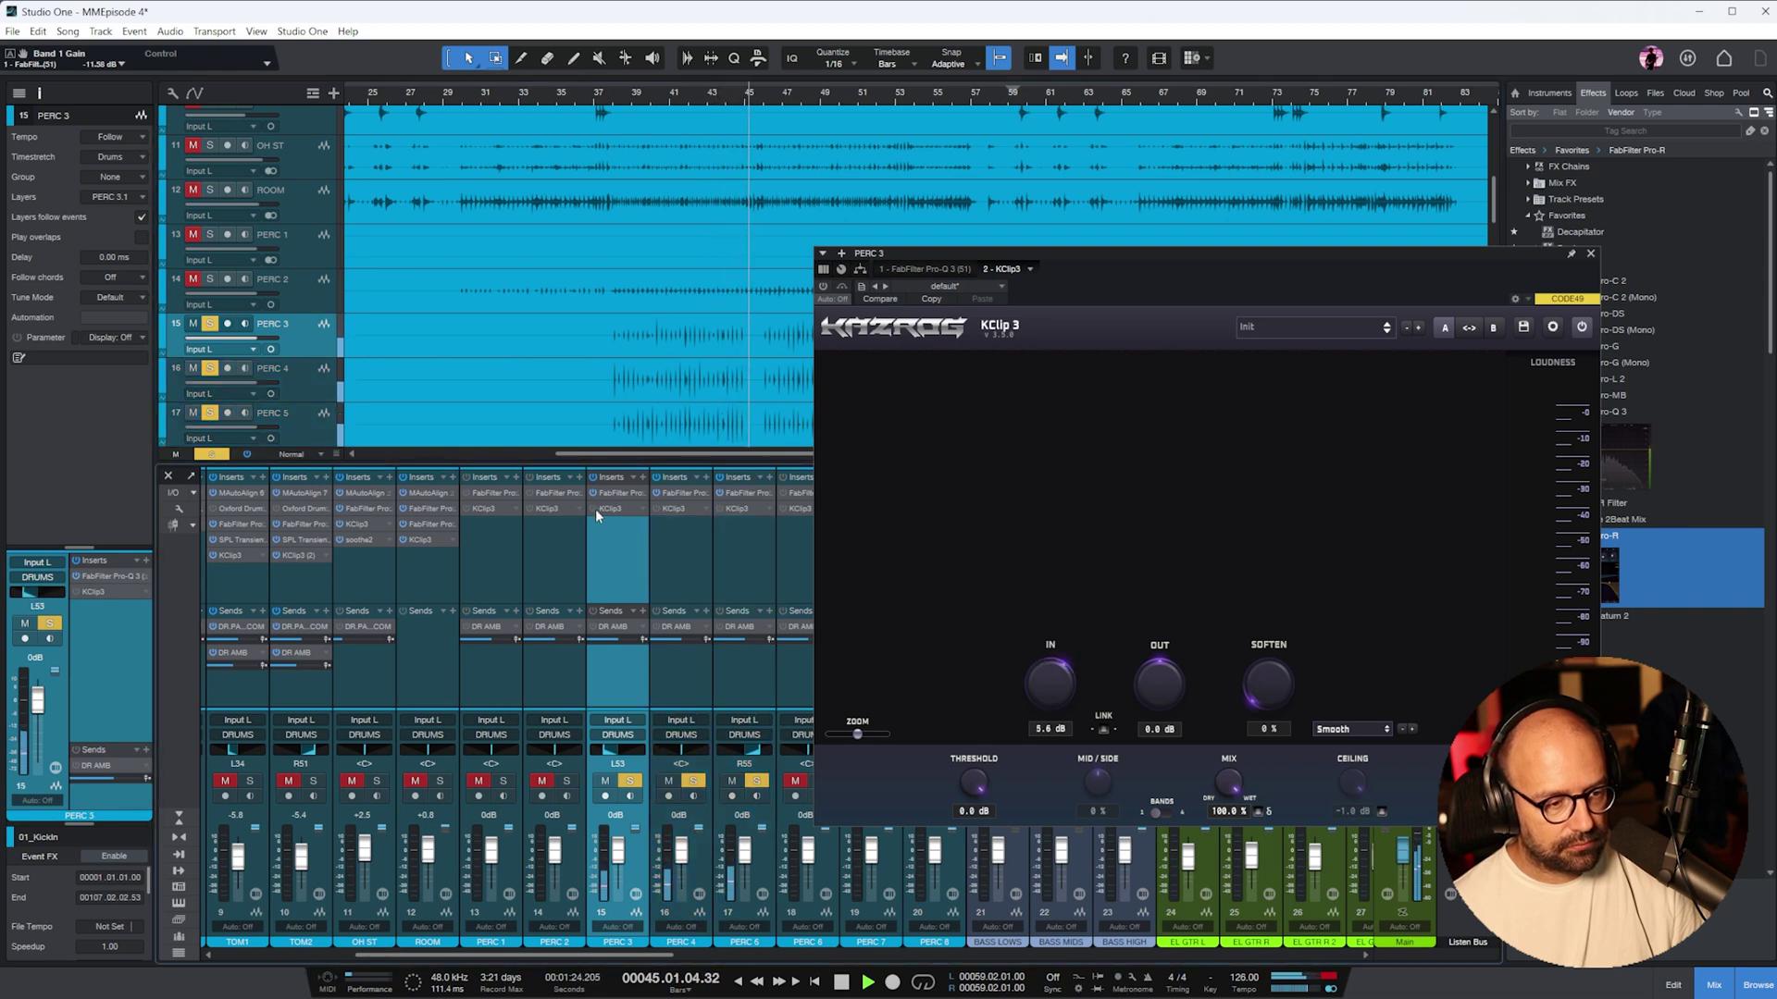
{"action": "left_click", "coordinate": [696, 91]}
{"action": "left_click_drag", "start_coordinate": [1055, 664], "coordinate": [1053, 653]}
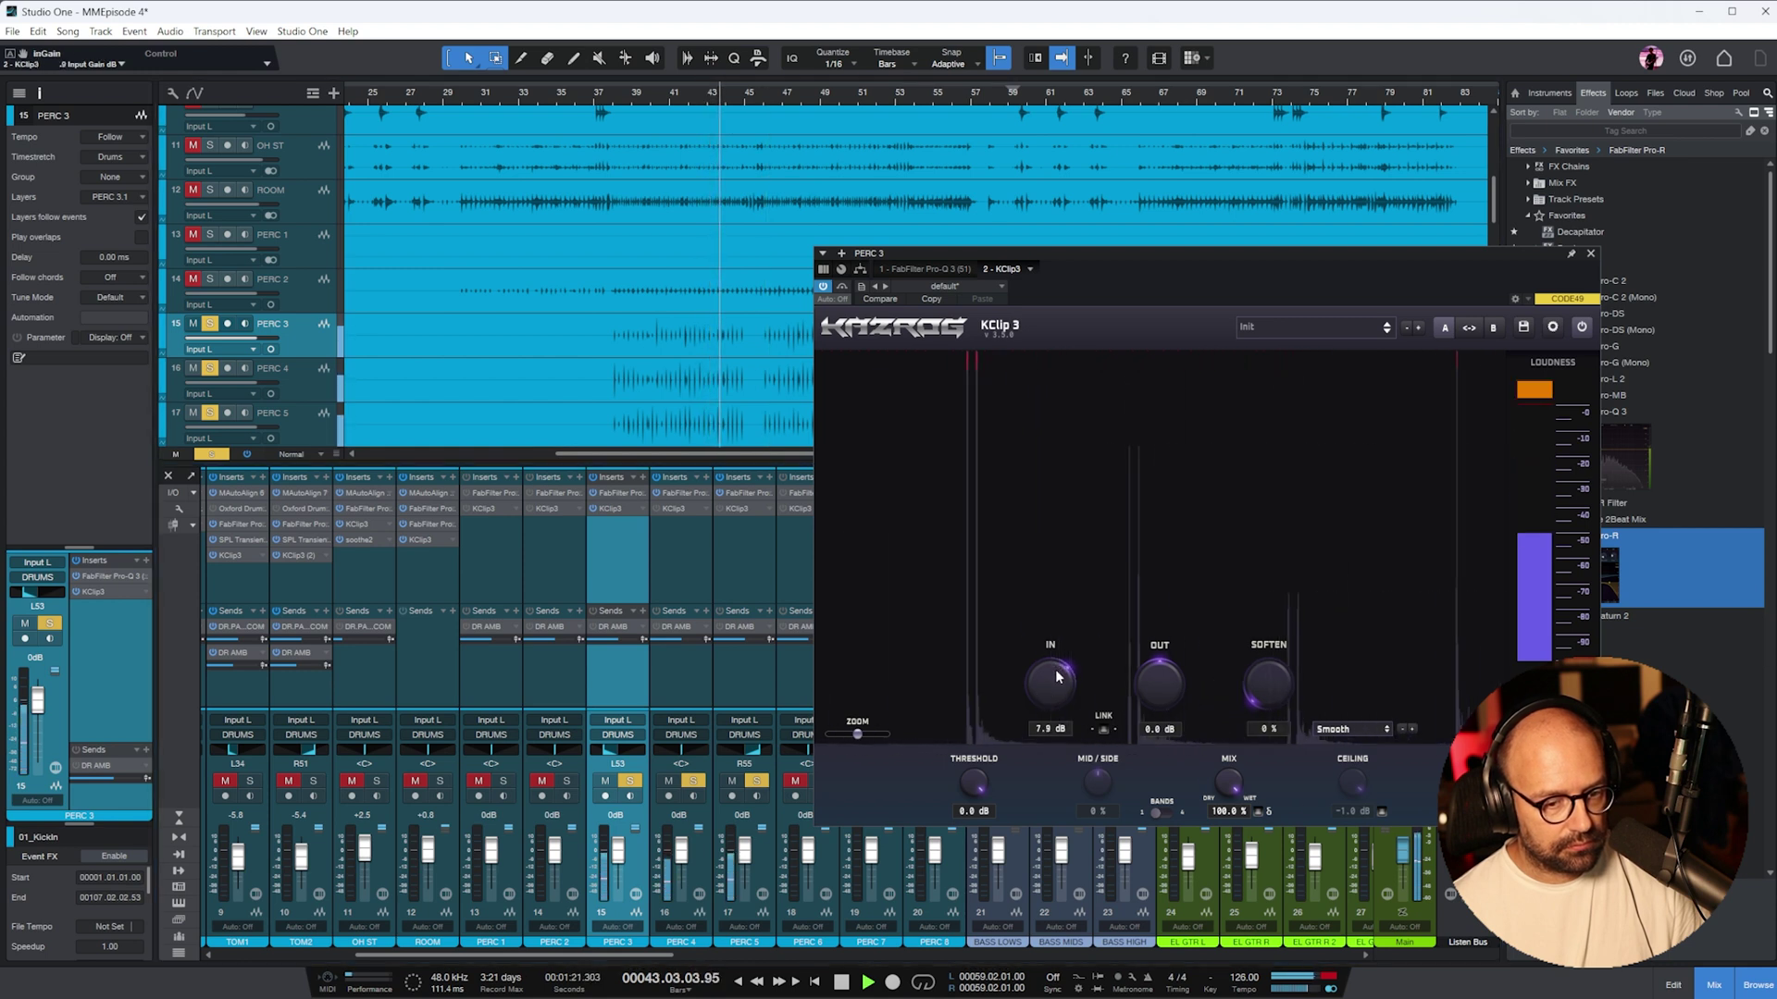
{"action": "left_click", "coordinate": [1589, 256]}
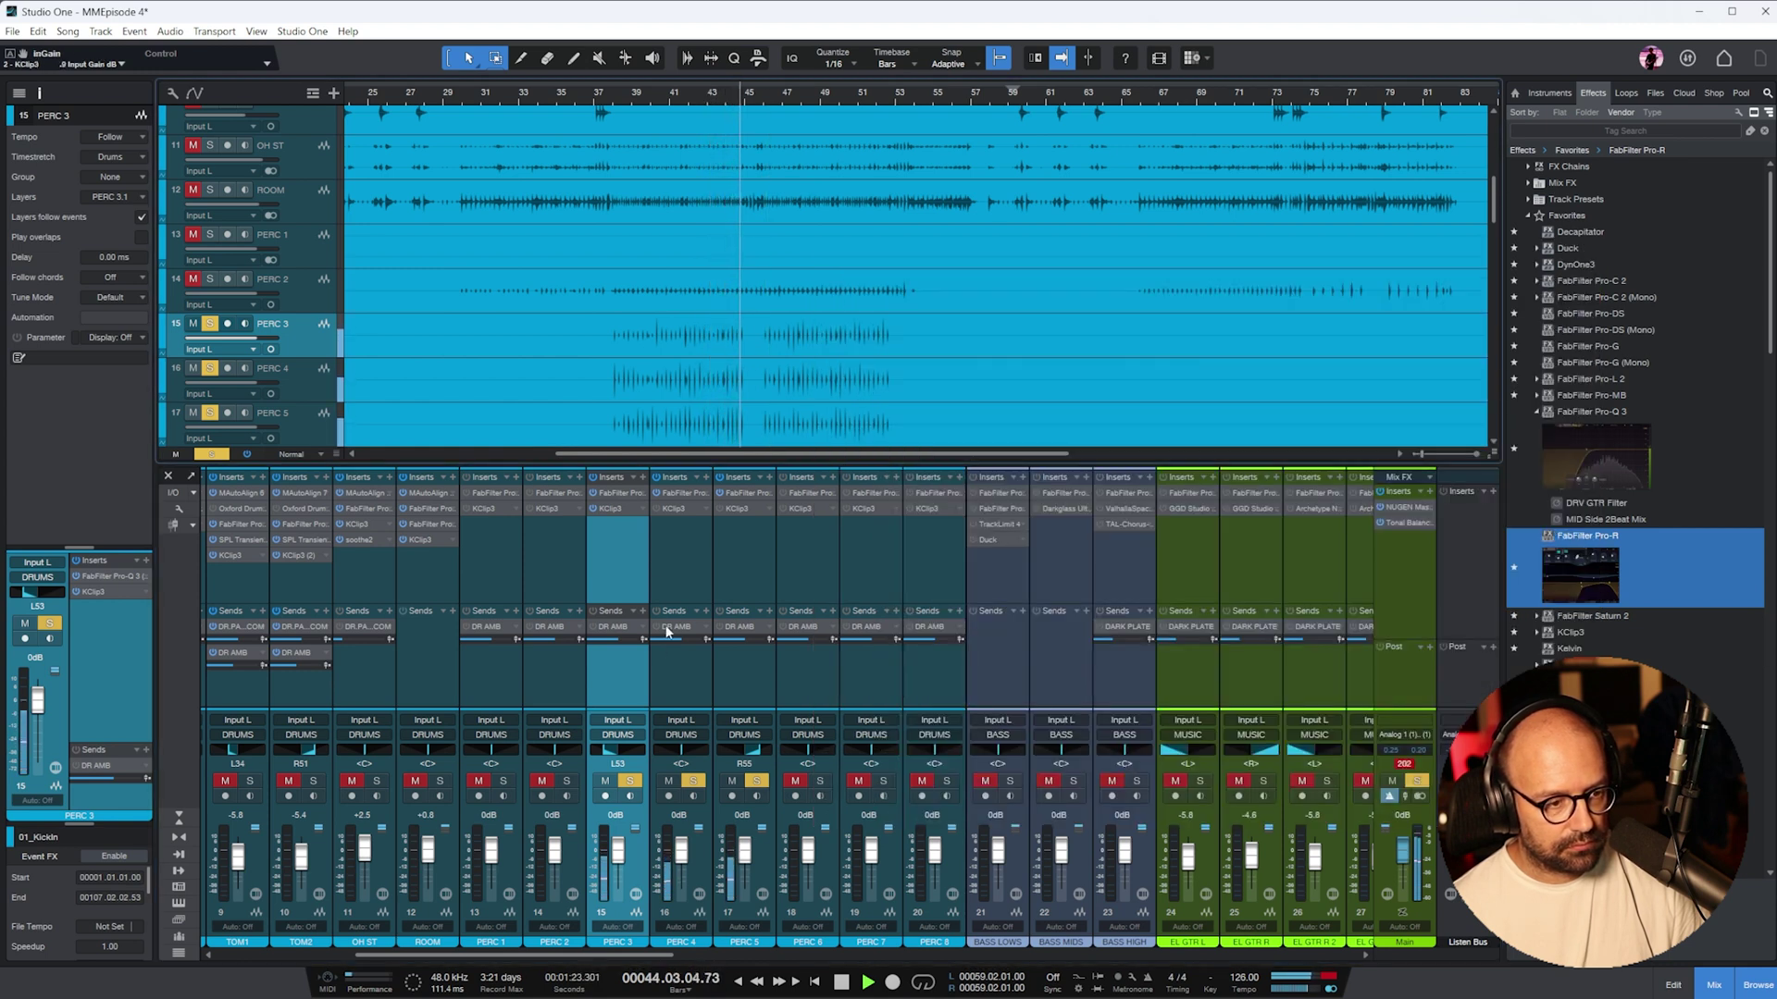
- Copy PERC 3's KClip 3 over those on PERC 4 and PERC 5, and lower all three tracks to -1.1 dB
{"action": "left_click_drag", "start_coordinate": [683, 512], "coordinate": [731, 515]}
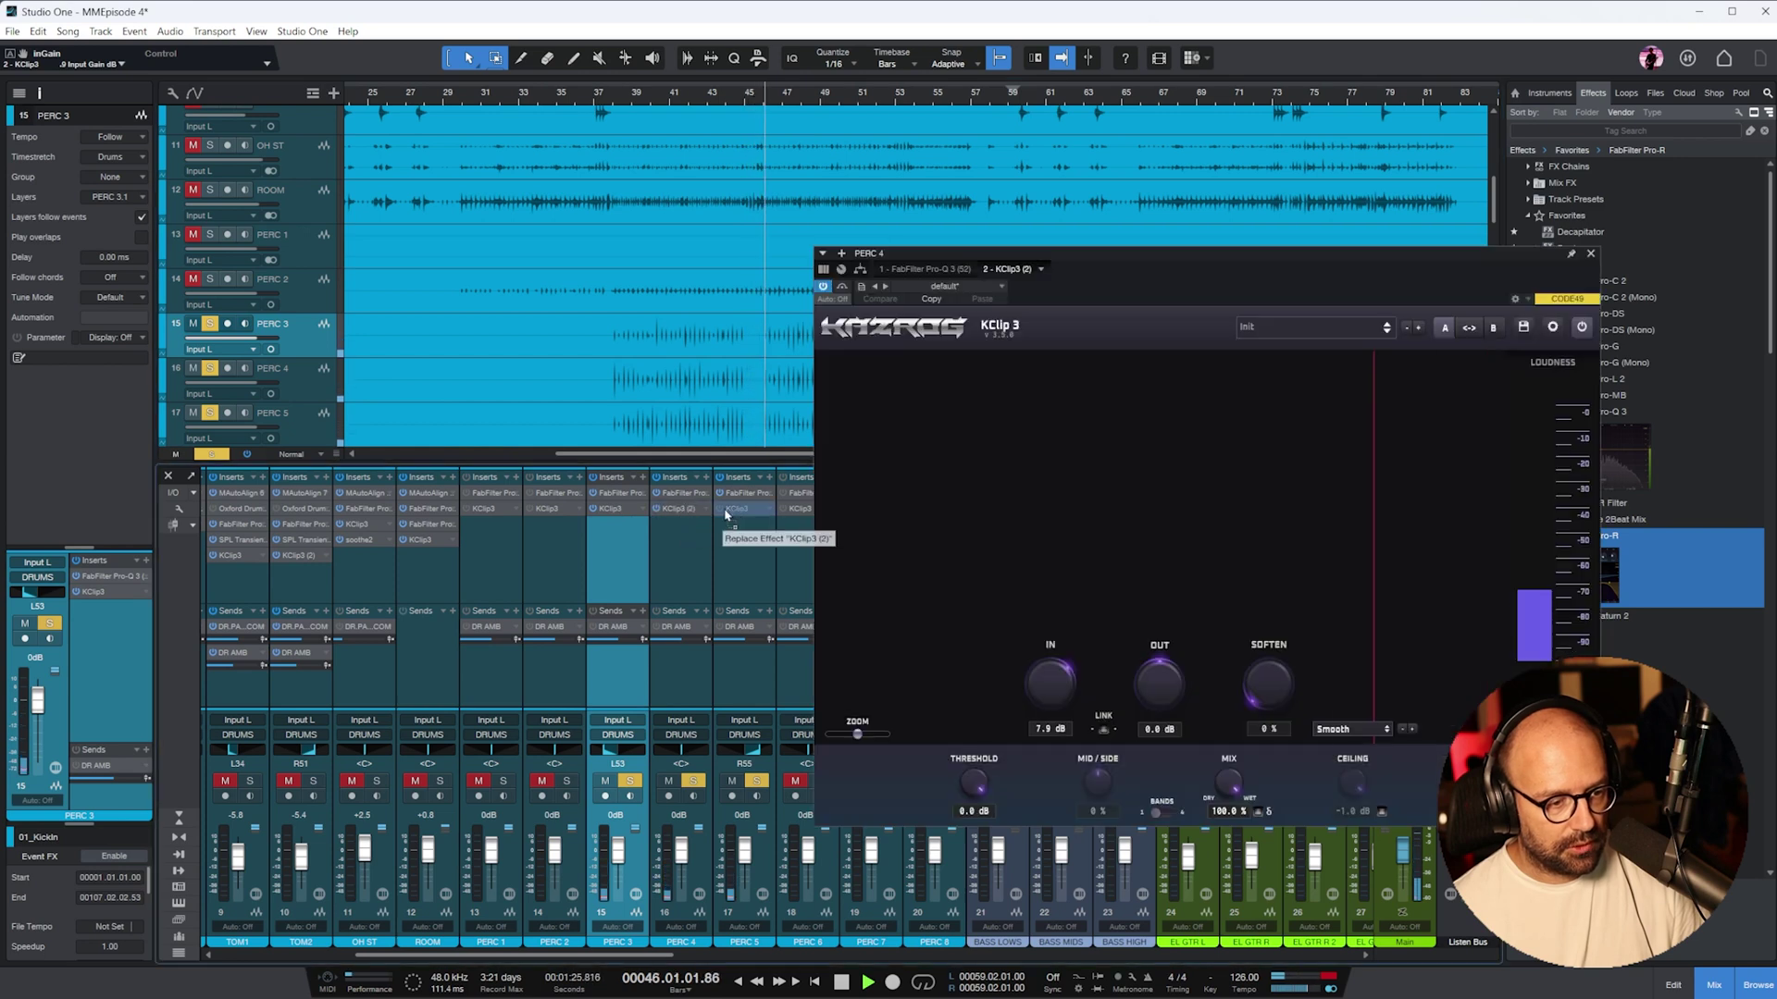
{"action": "left_click", "coordinate": [741, 672], "text": "shift"}
{"action": "left_click_drag", "start_coordinate": [742, 810], "coordinate": [742, 821]}
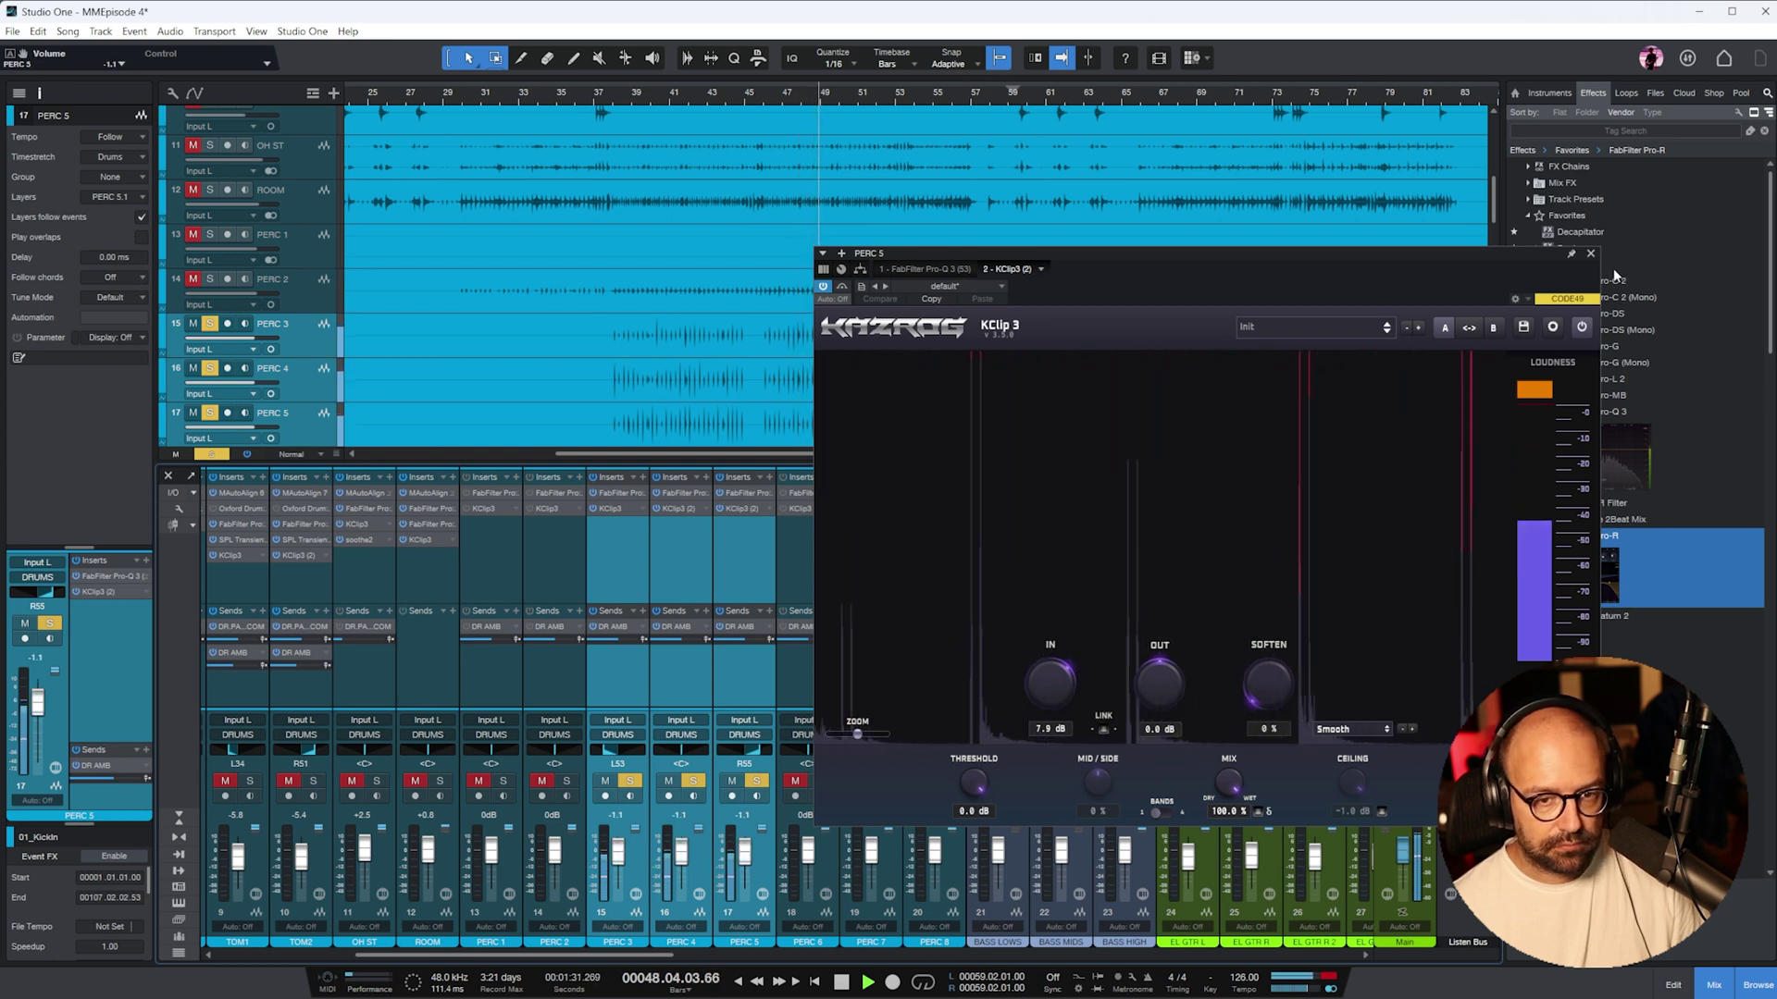
{"action": "left_click", "coordinate": [1590, 253]}
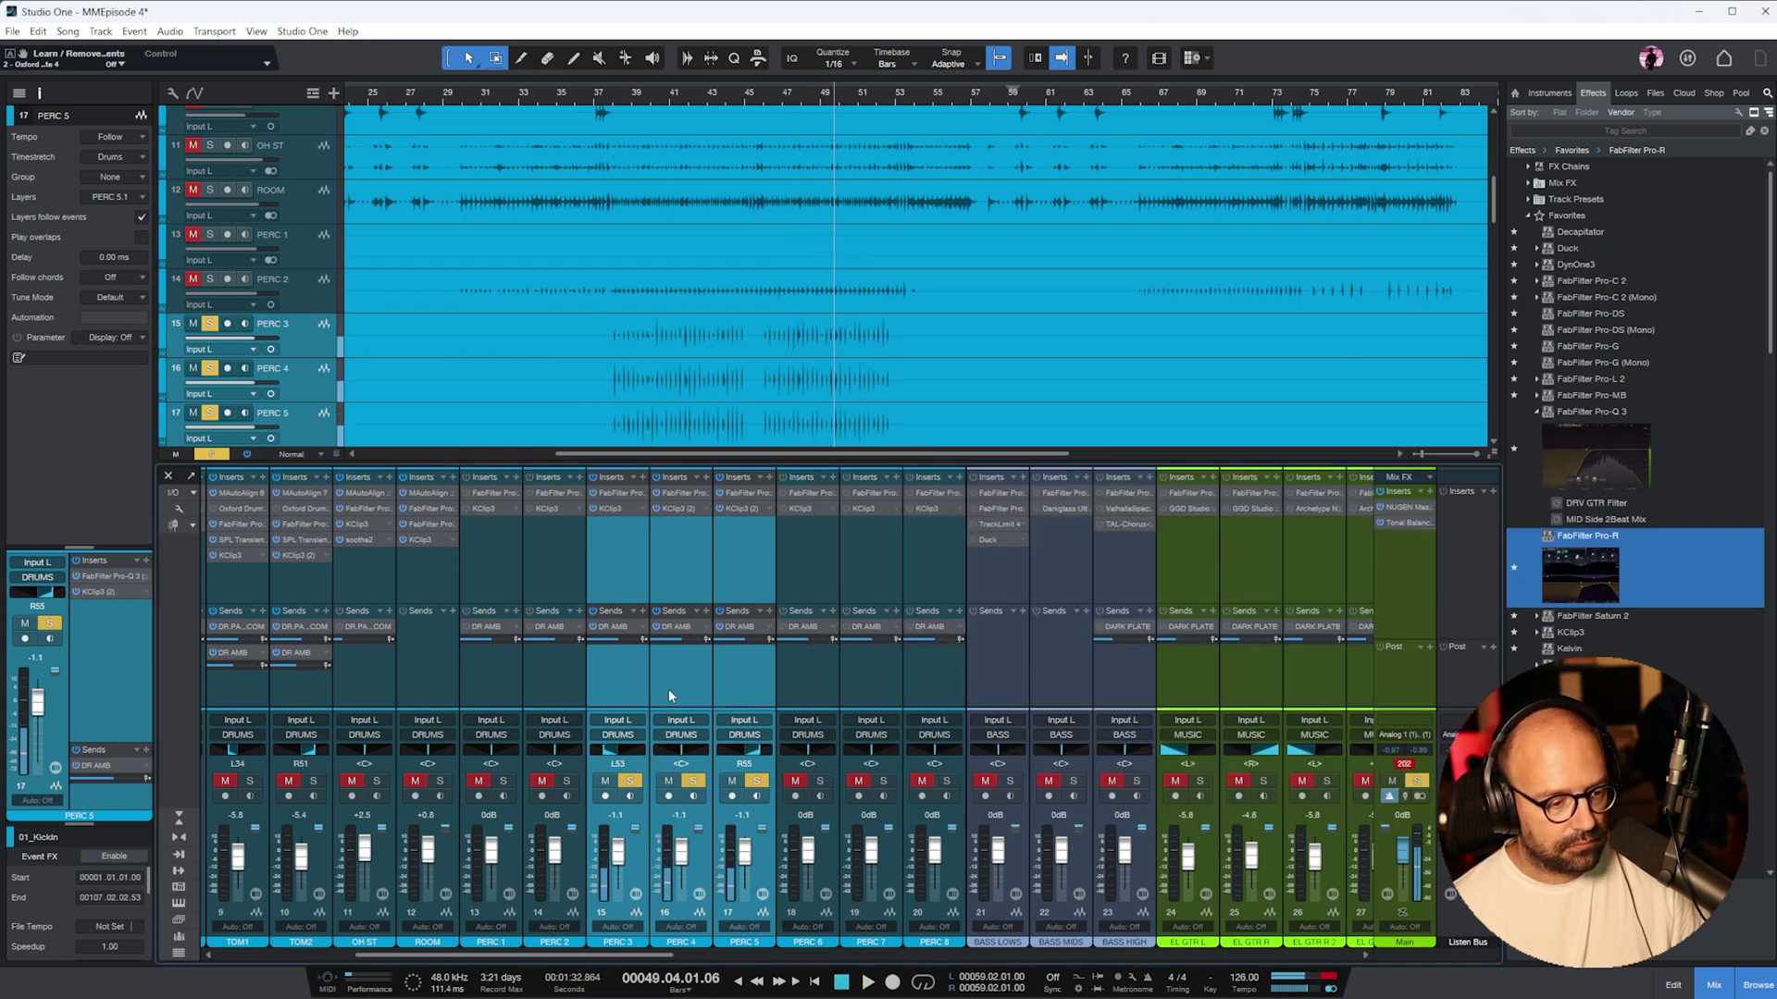
- Clear the clap solos, solo the DRUMS bus, and play all drums and percussion from bar 40
{"action": "left_click", "coordinate": [756, 781]}
{"action": "left_click", "coordinate": [657, 93]}
{"action": "left_click", "coordinate": [939, 701]}
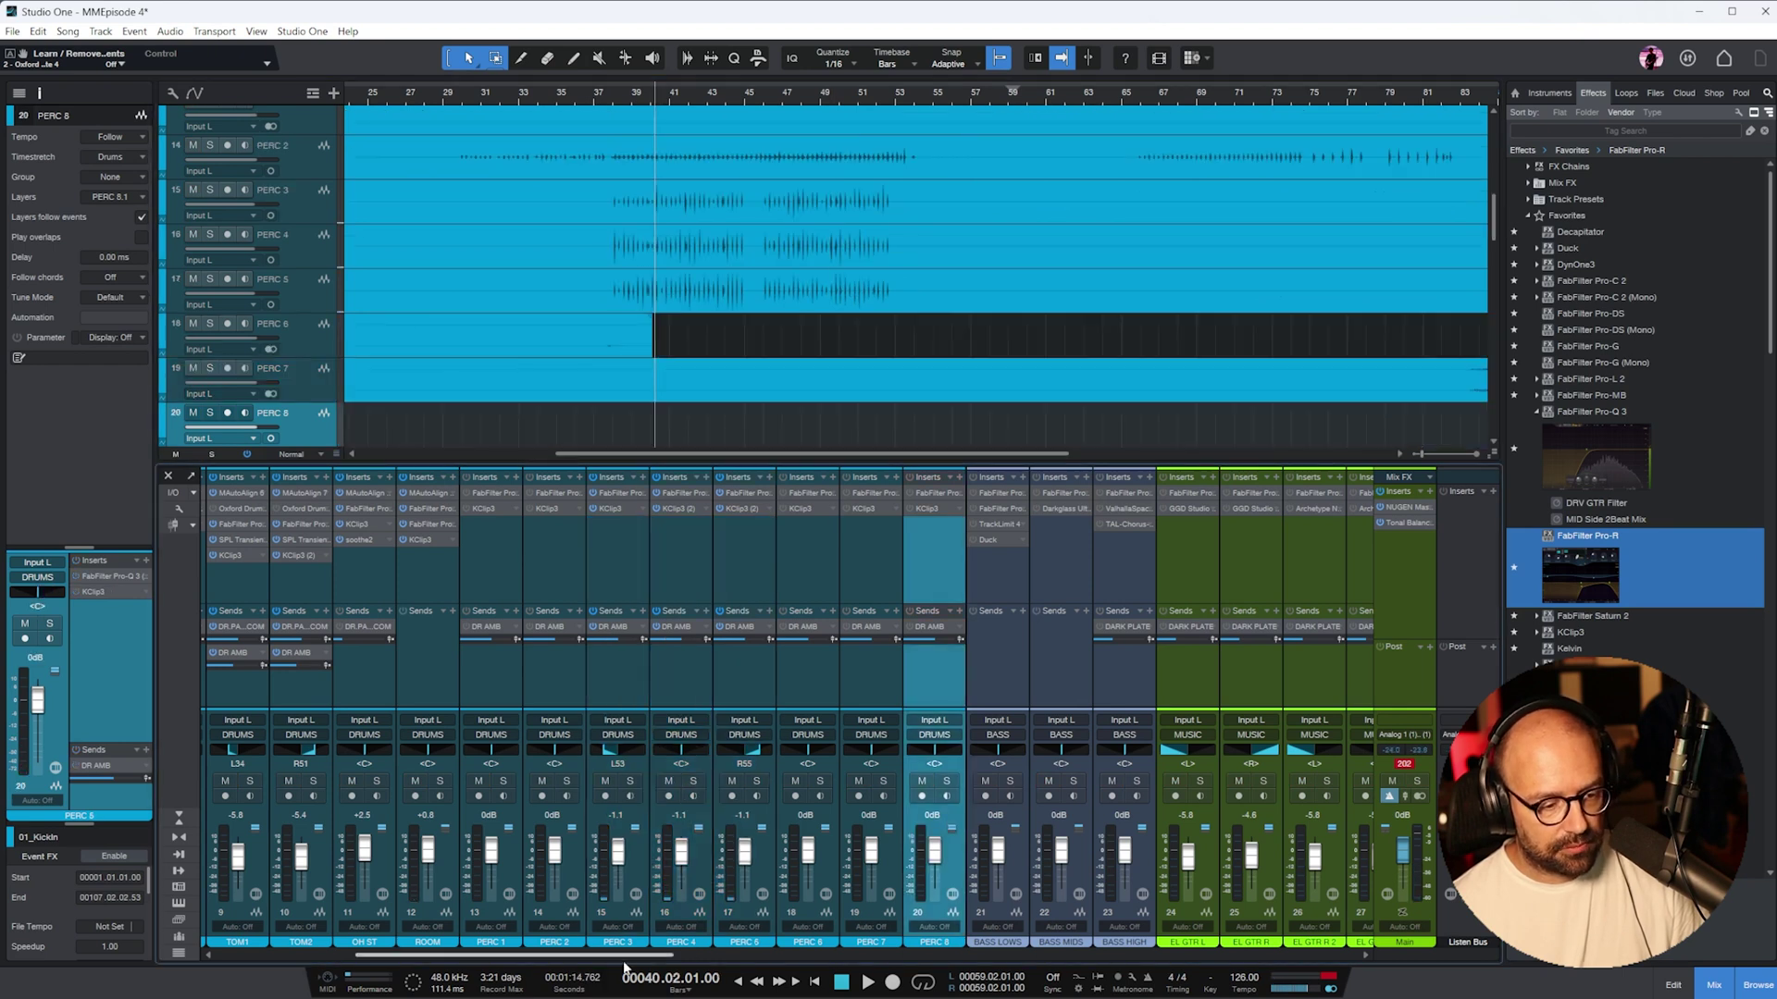
{"action": "left_click_drag", "start_coordinate": [630, 959], "coordinate": [1200, 777]}
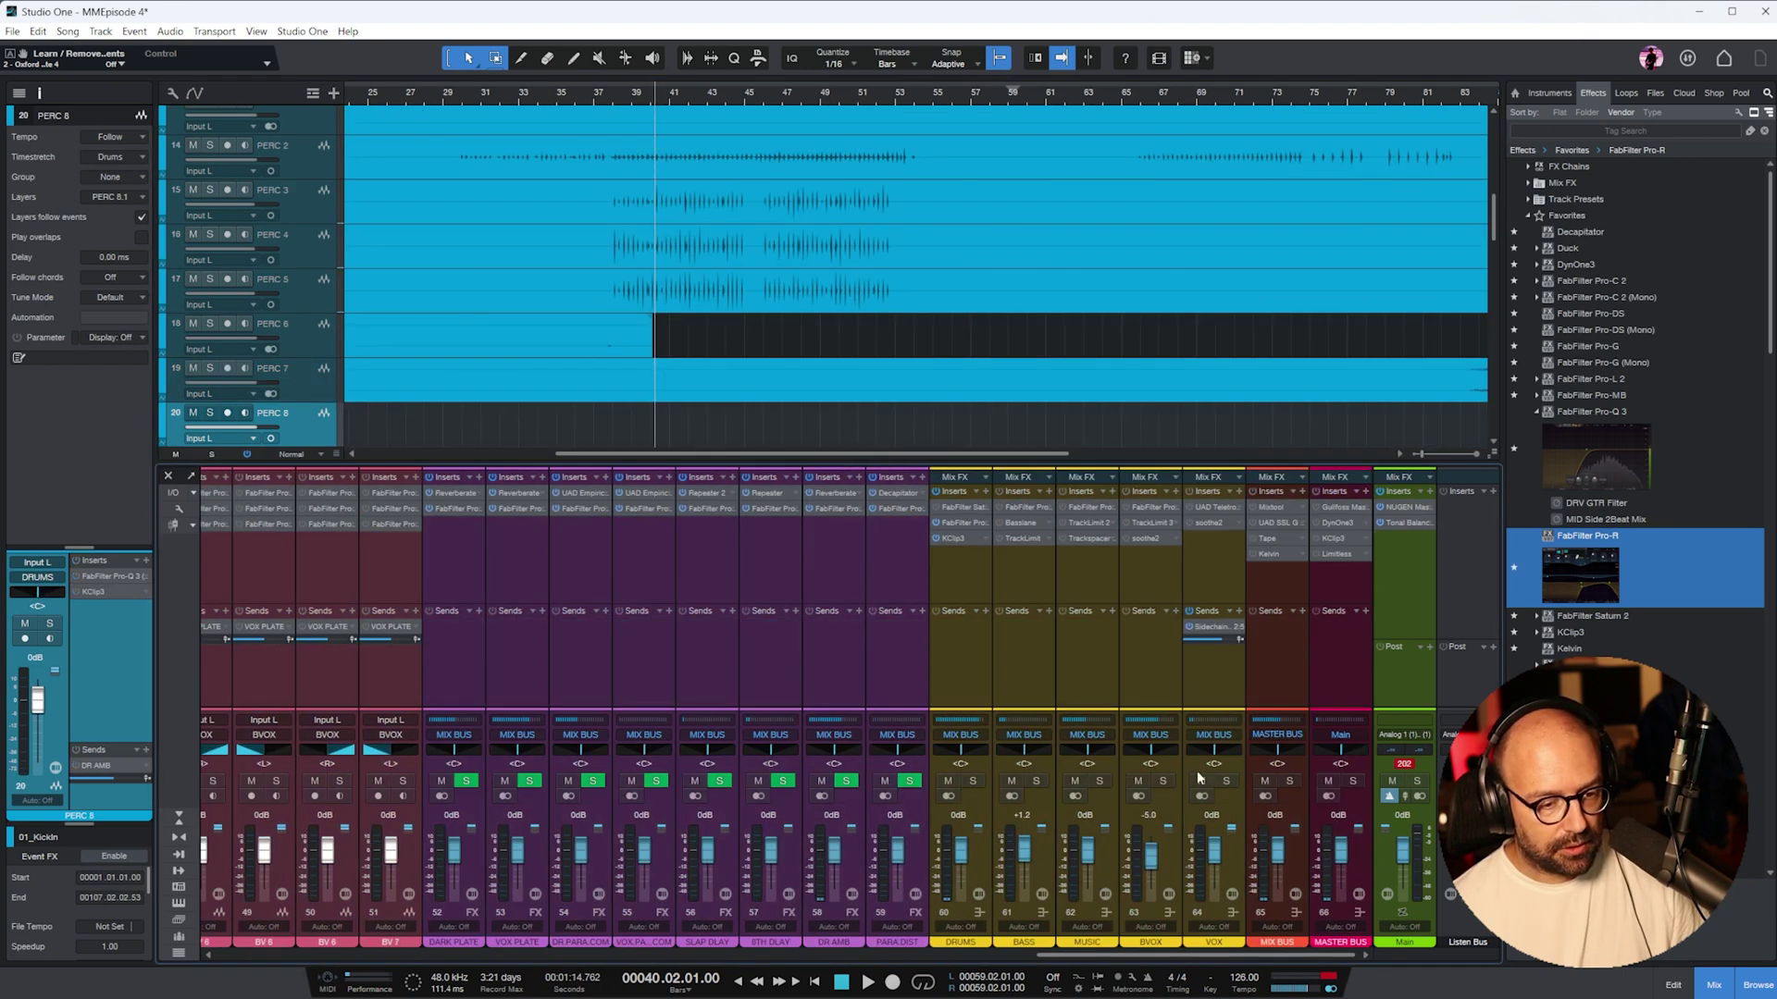
{"action": "left_click", "coordinate": [973, 781]}
{"action": "left_click_drag", "start_coordinate": [1138, 962], "coordinate": [555, 959]}
{"action": "key", "text": "space"}
{"action": "scroll", "coordinate": [861, 185], "scroll_direction": "down", "scroll_amount": 3}
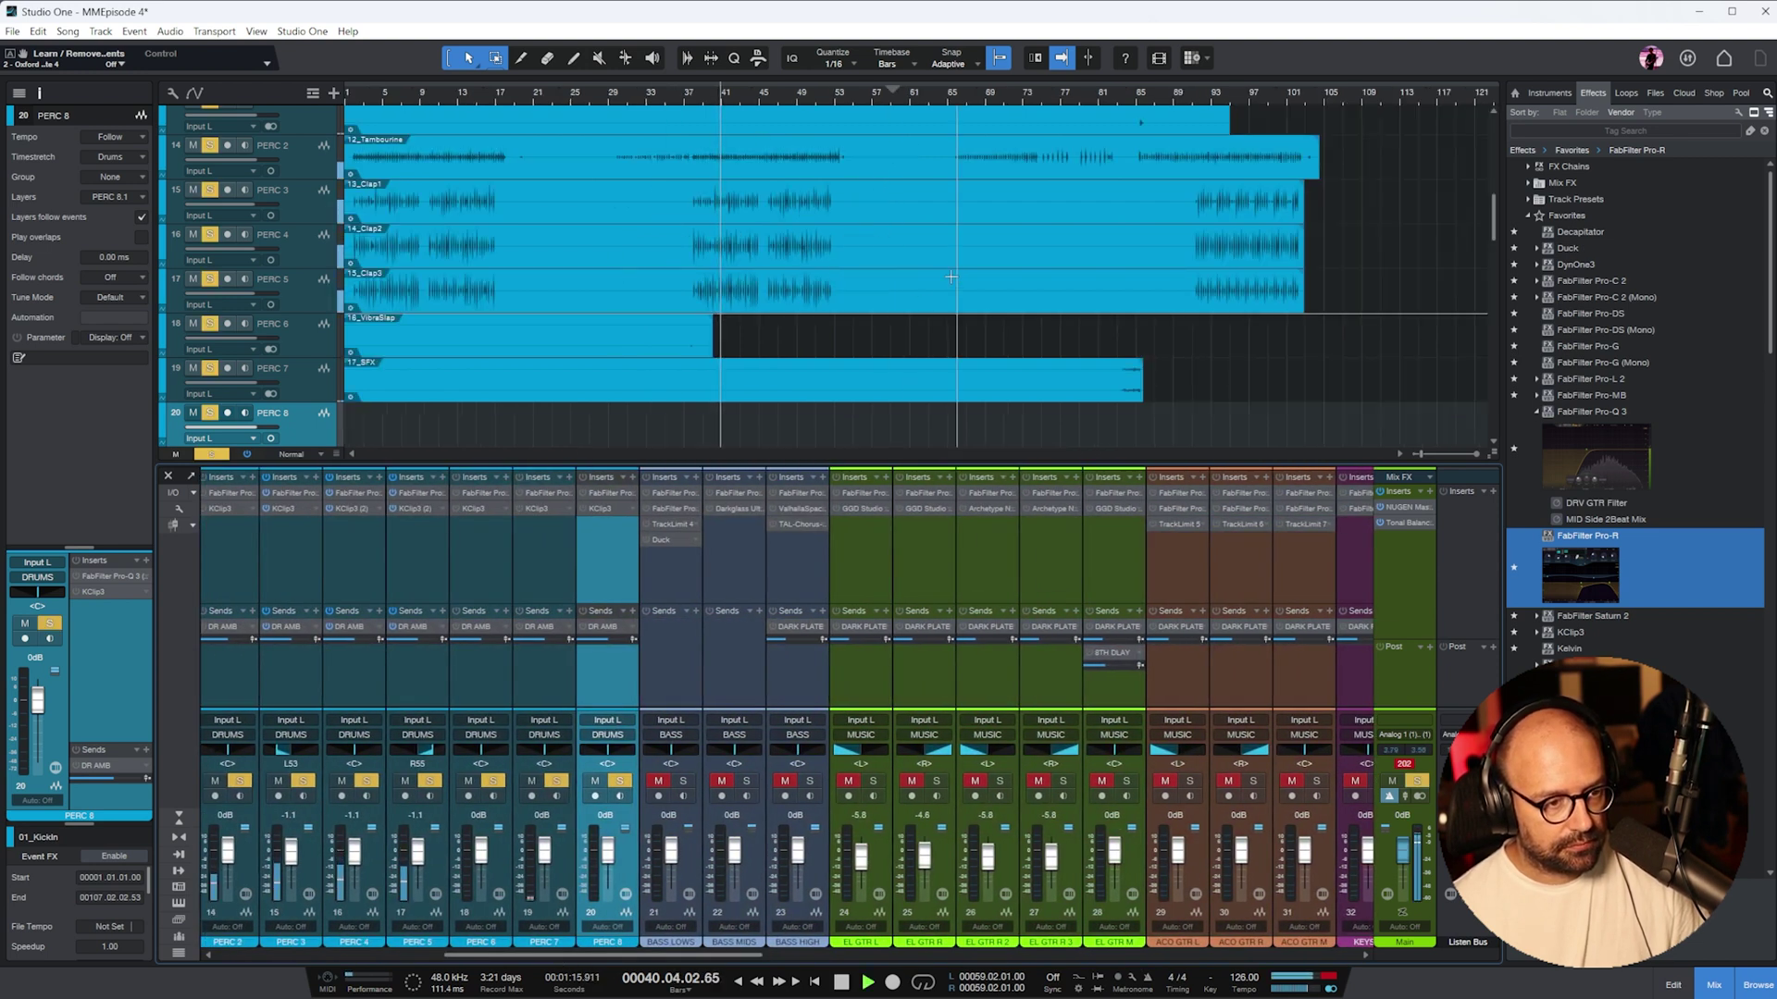
- Compare the drums with and without the tambourine on PERC 2 by toggling its solo and mute
{"action": "scroll", "coordinate": [833, 314], "scroll_direction": "up", "scroll_amount": 2}
{"action": "left_click", "coordinate": [647, 236]}
{"action": "key", "text": "s"}
{"action": "key", "text": "m"}
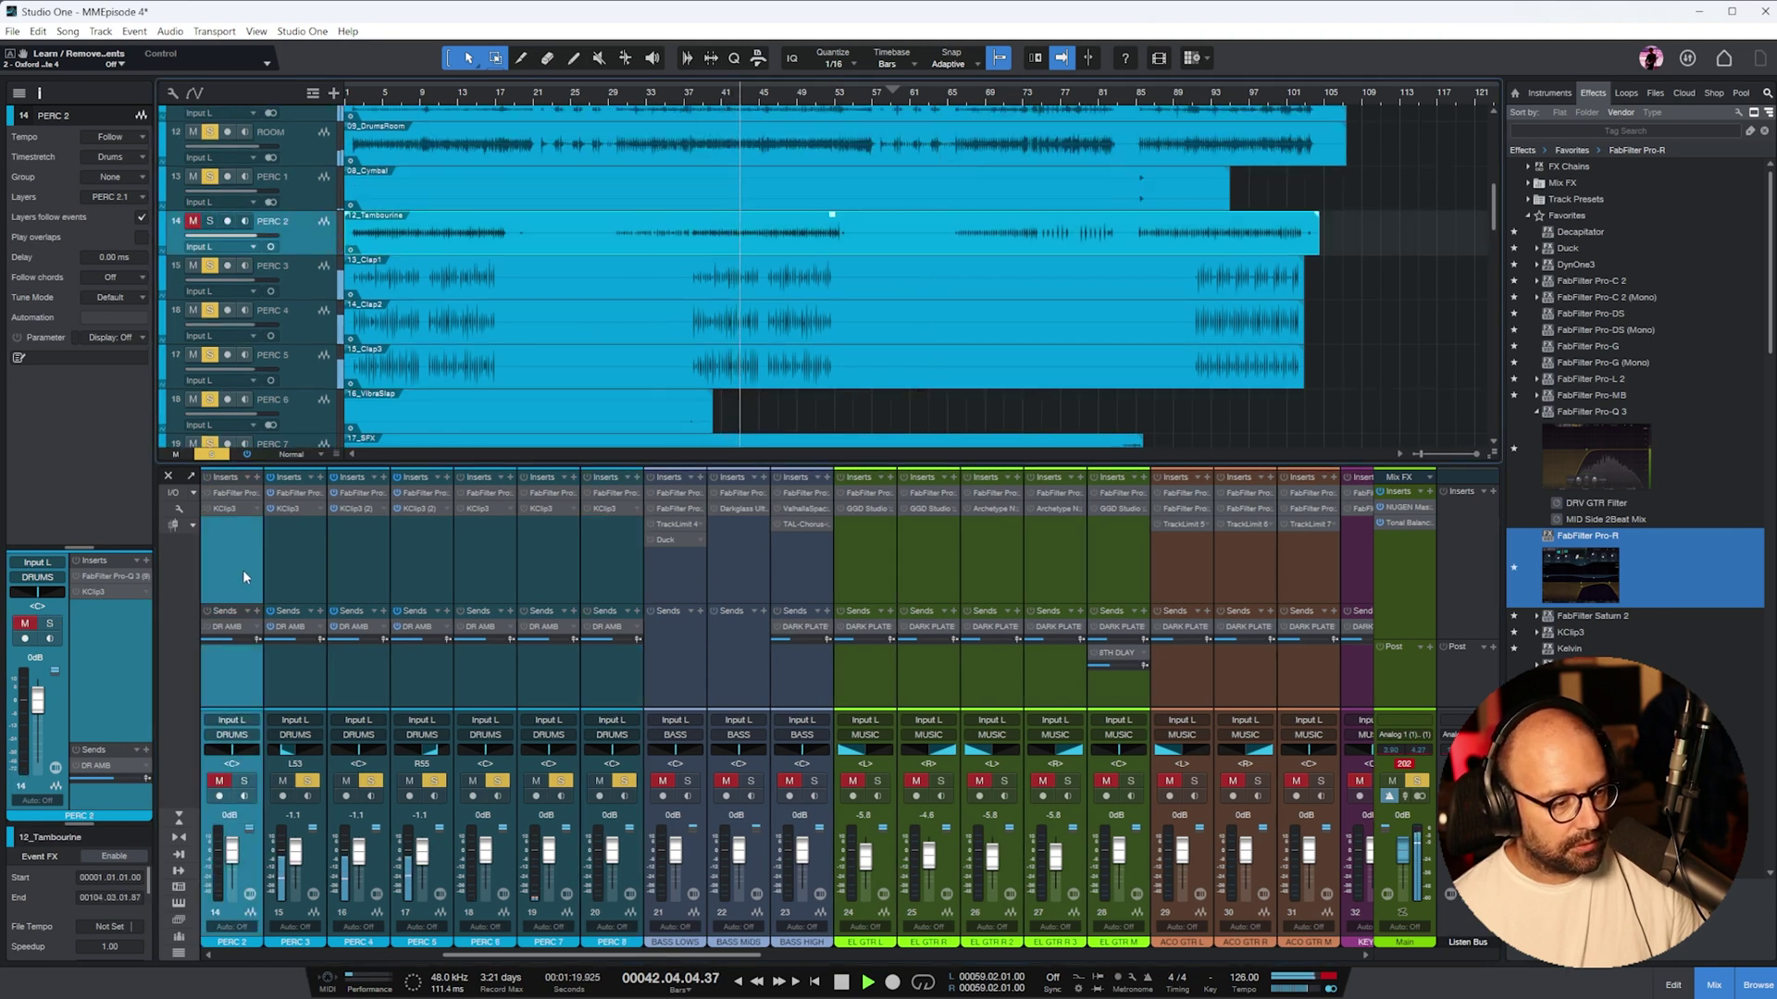
{"action": "key", "text": "m"}
{"action": "key", "text": "s"}
{"action": "key", "text": "space"}
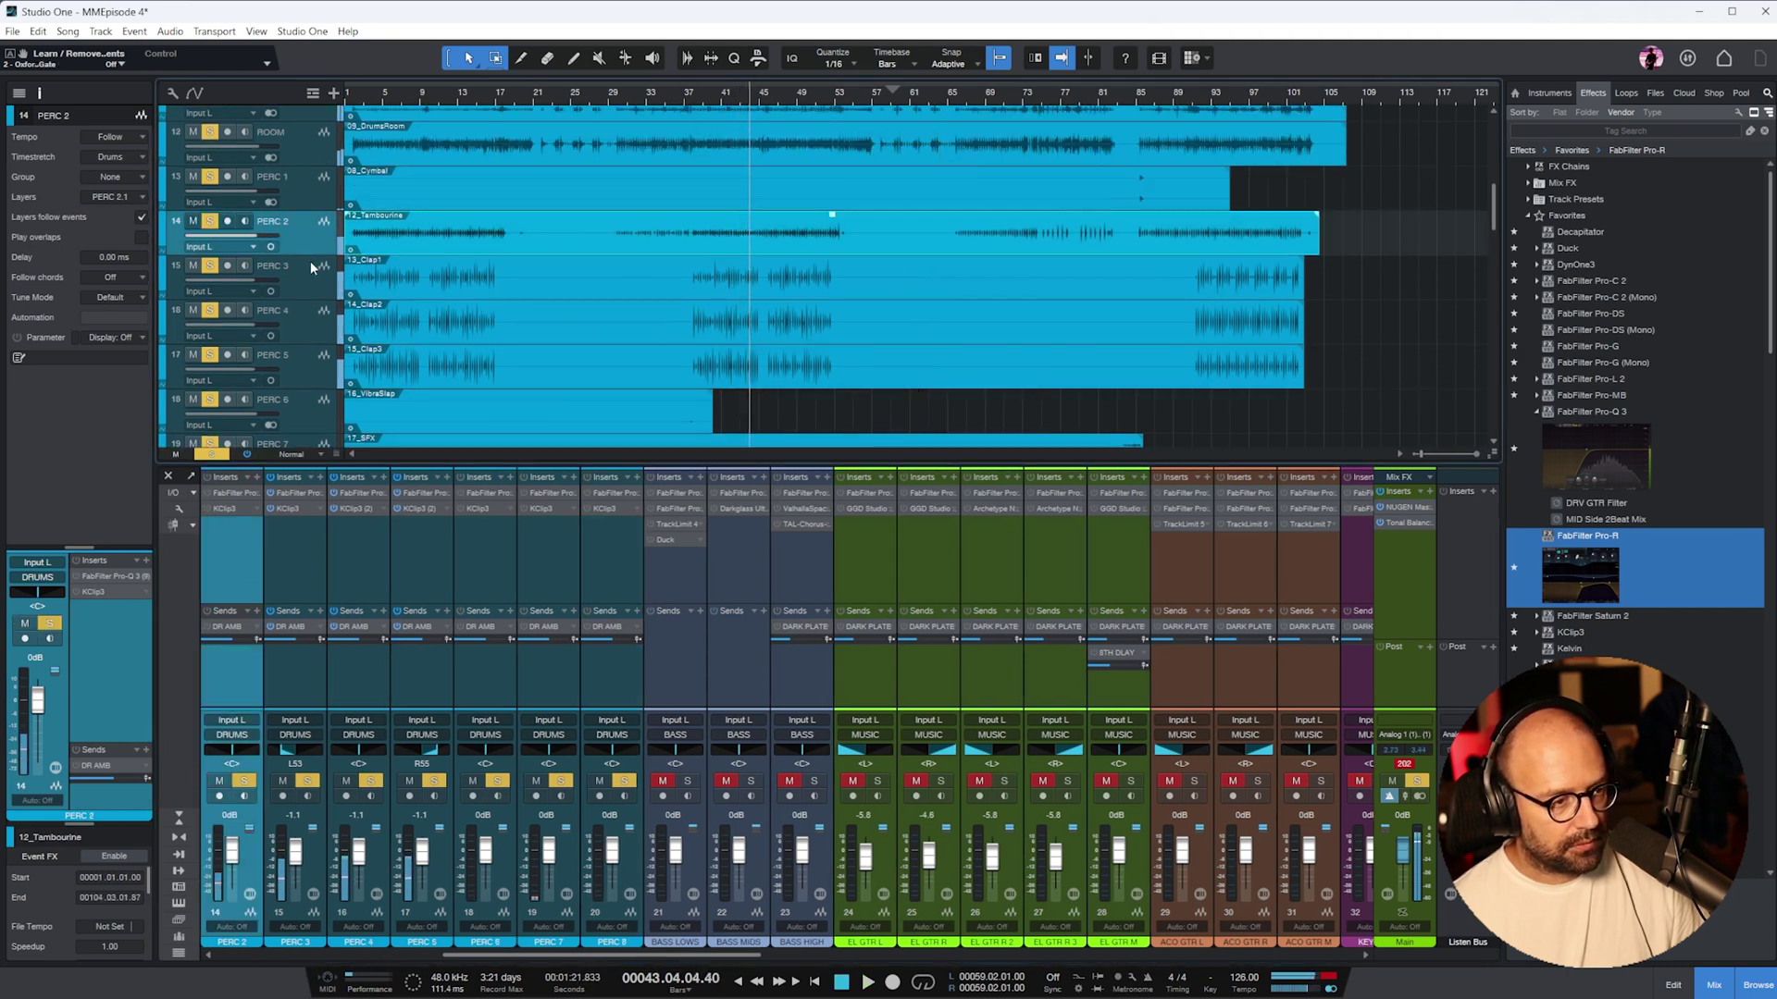
- Shape PERC 2 in Pro-Q 3 with a low cut at about 1450 Hz and a high-frequency cut of -5.73 dB
{"action": "left_click", "coordinate": [224, 501]}
{"action": "key", "text": "space"}
{"action": "left_click_drag", "start_coordinate": [776, 732], "coordinate": [1264, 557]}
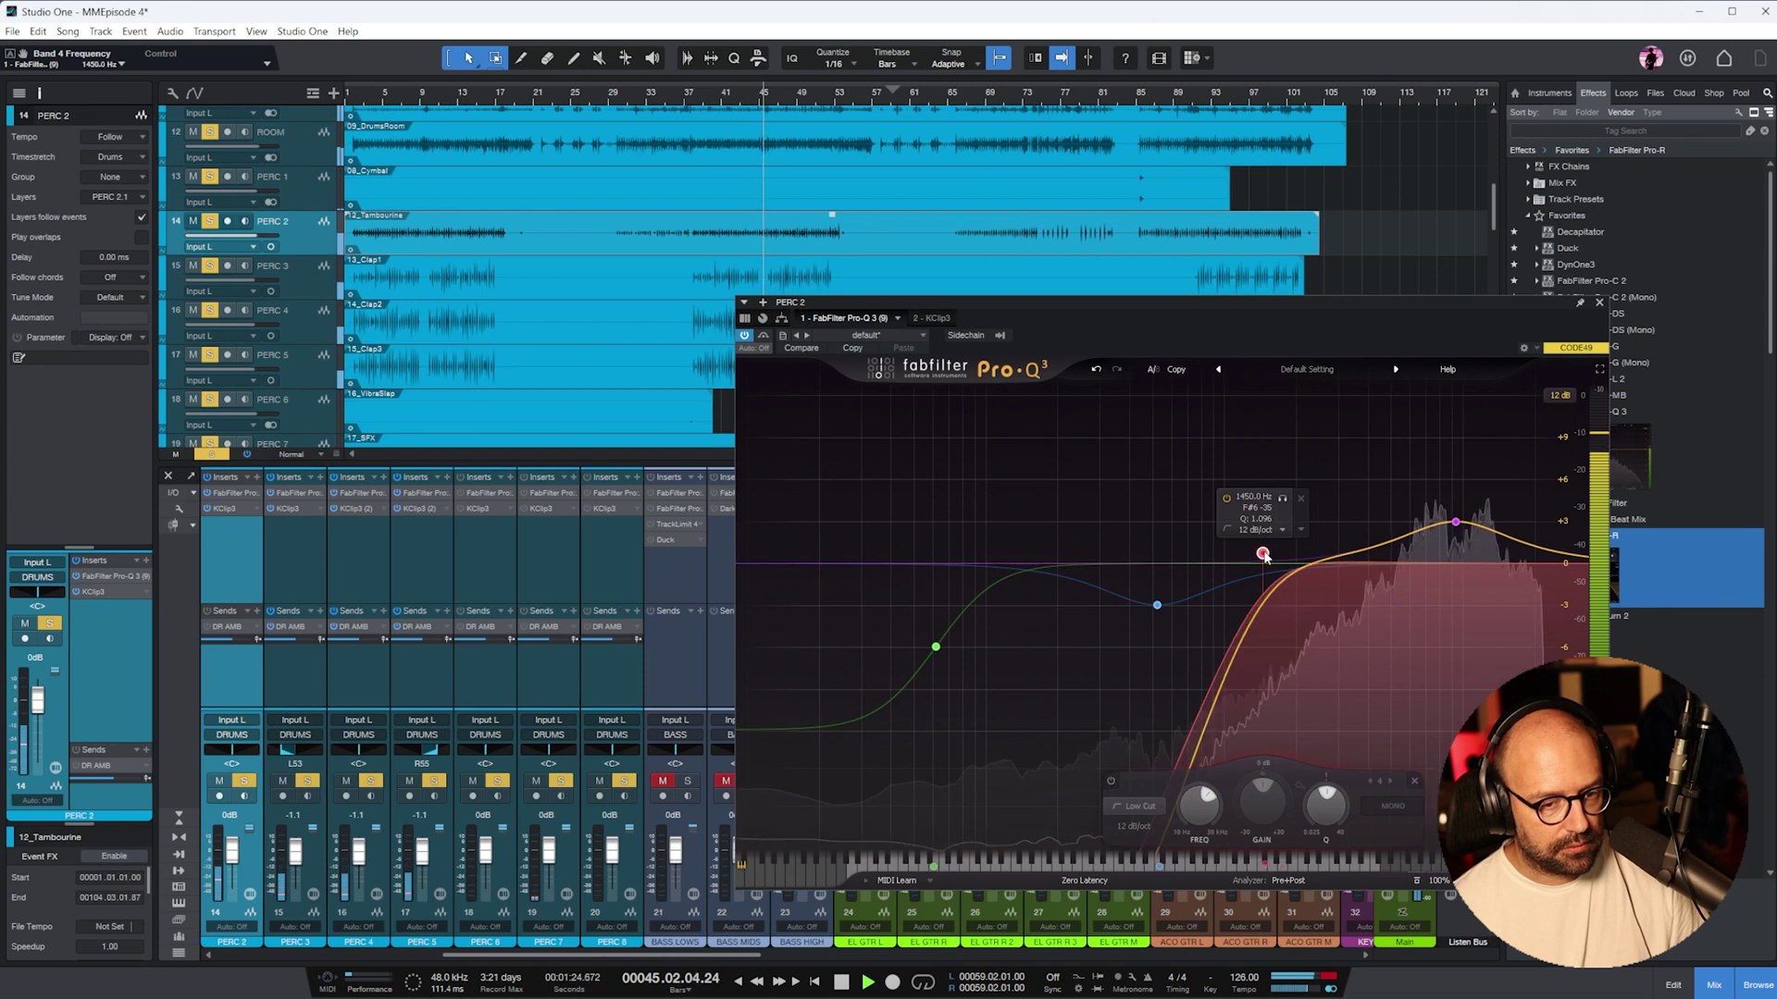
{"action": "left_click", "coordinate": [1497, 568]}
{"action": "left_click_drag", "start_coordinate": [1497, 568], "coordinate": [1471, 643]}
{"action": "key", "text": "Escape"}
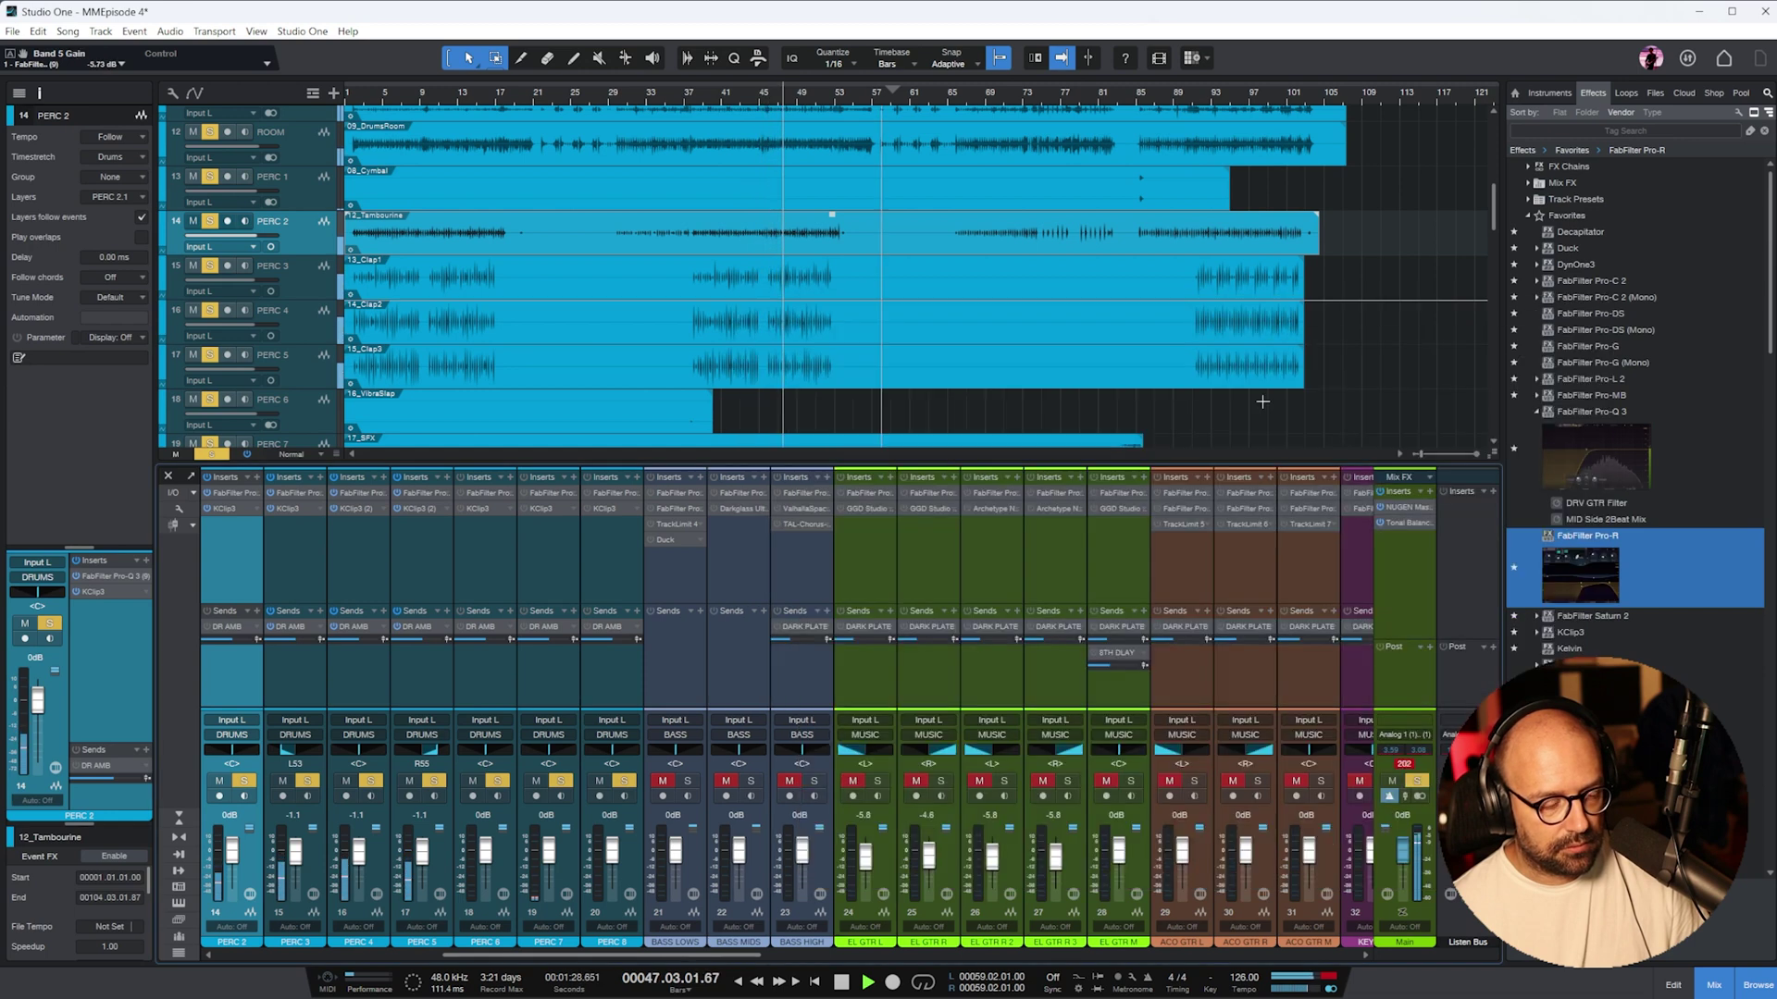
- Set PERC 2's KClip 3 input gain to 4.8 dB and lower the track's volume to -3.8 dB
{"action": "left_click", "coordinate": [222, 509]}
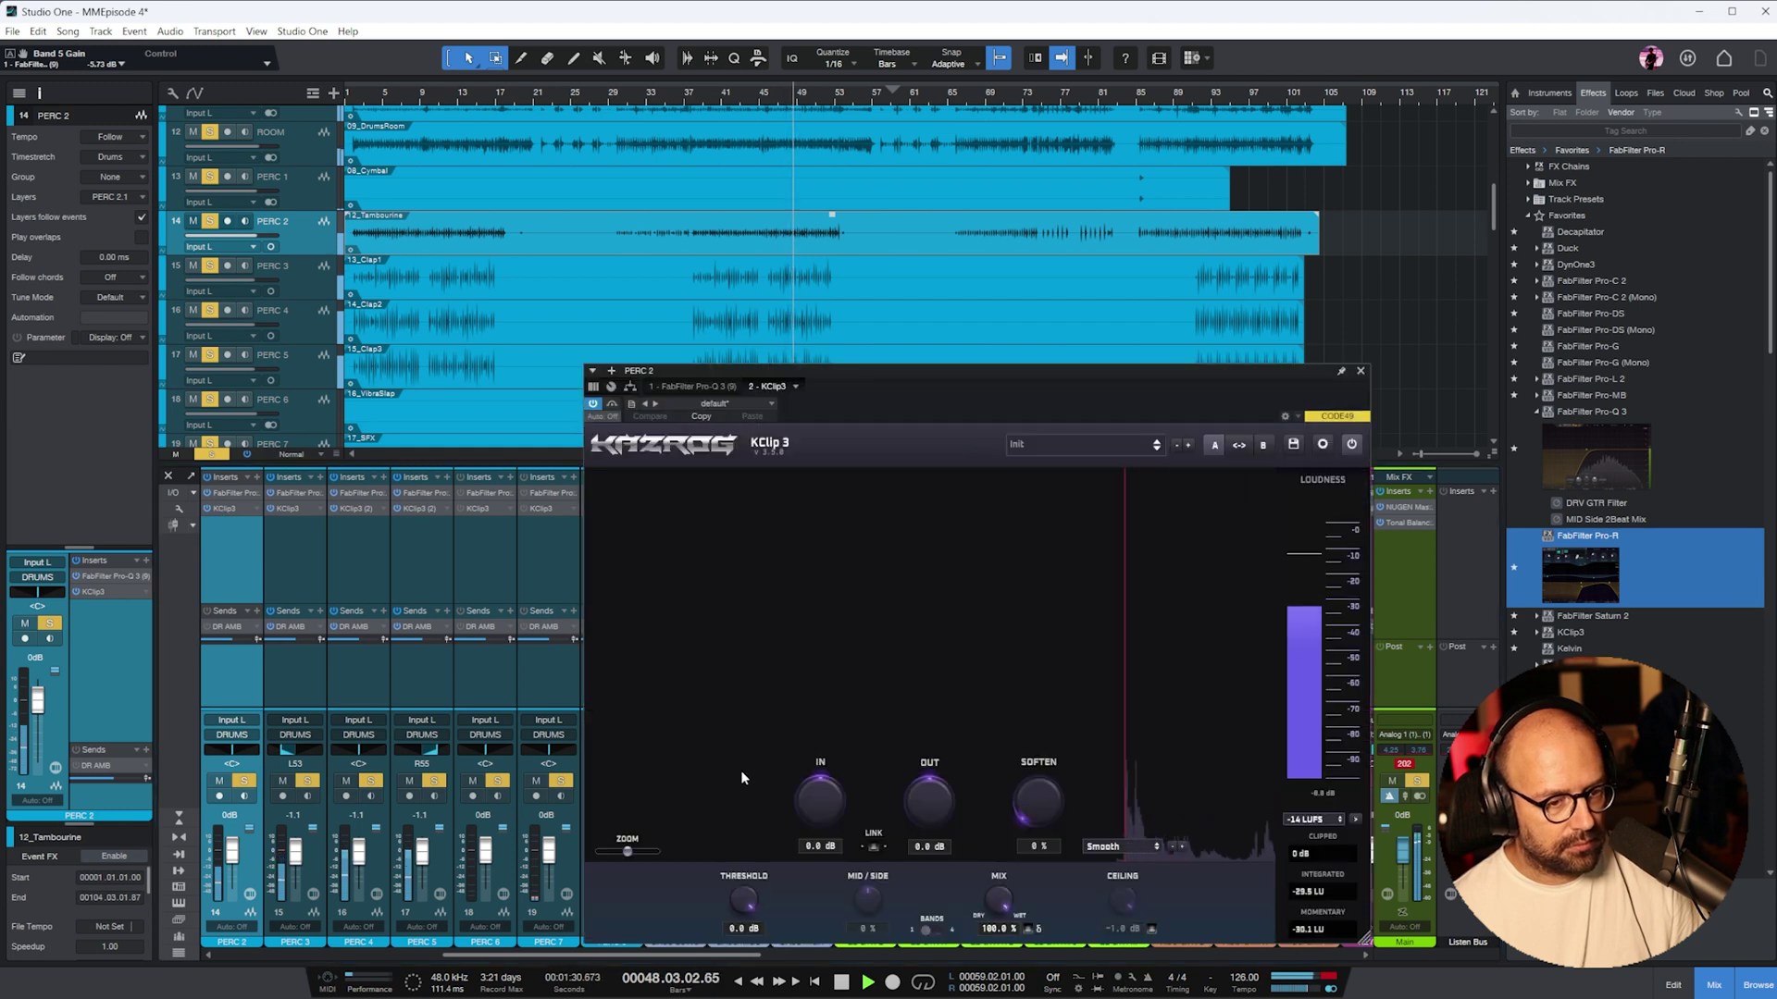
{"action": "left_click_drag", "start_coordinate": [821, 782], "coordinate": [822, 766]}
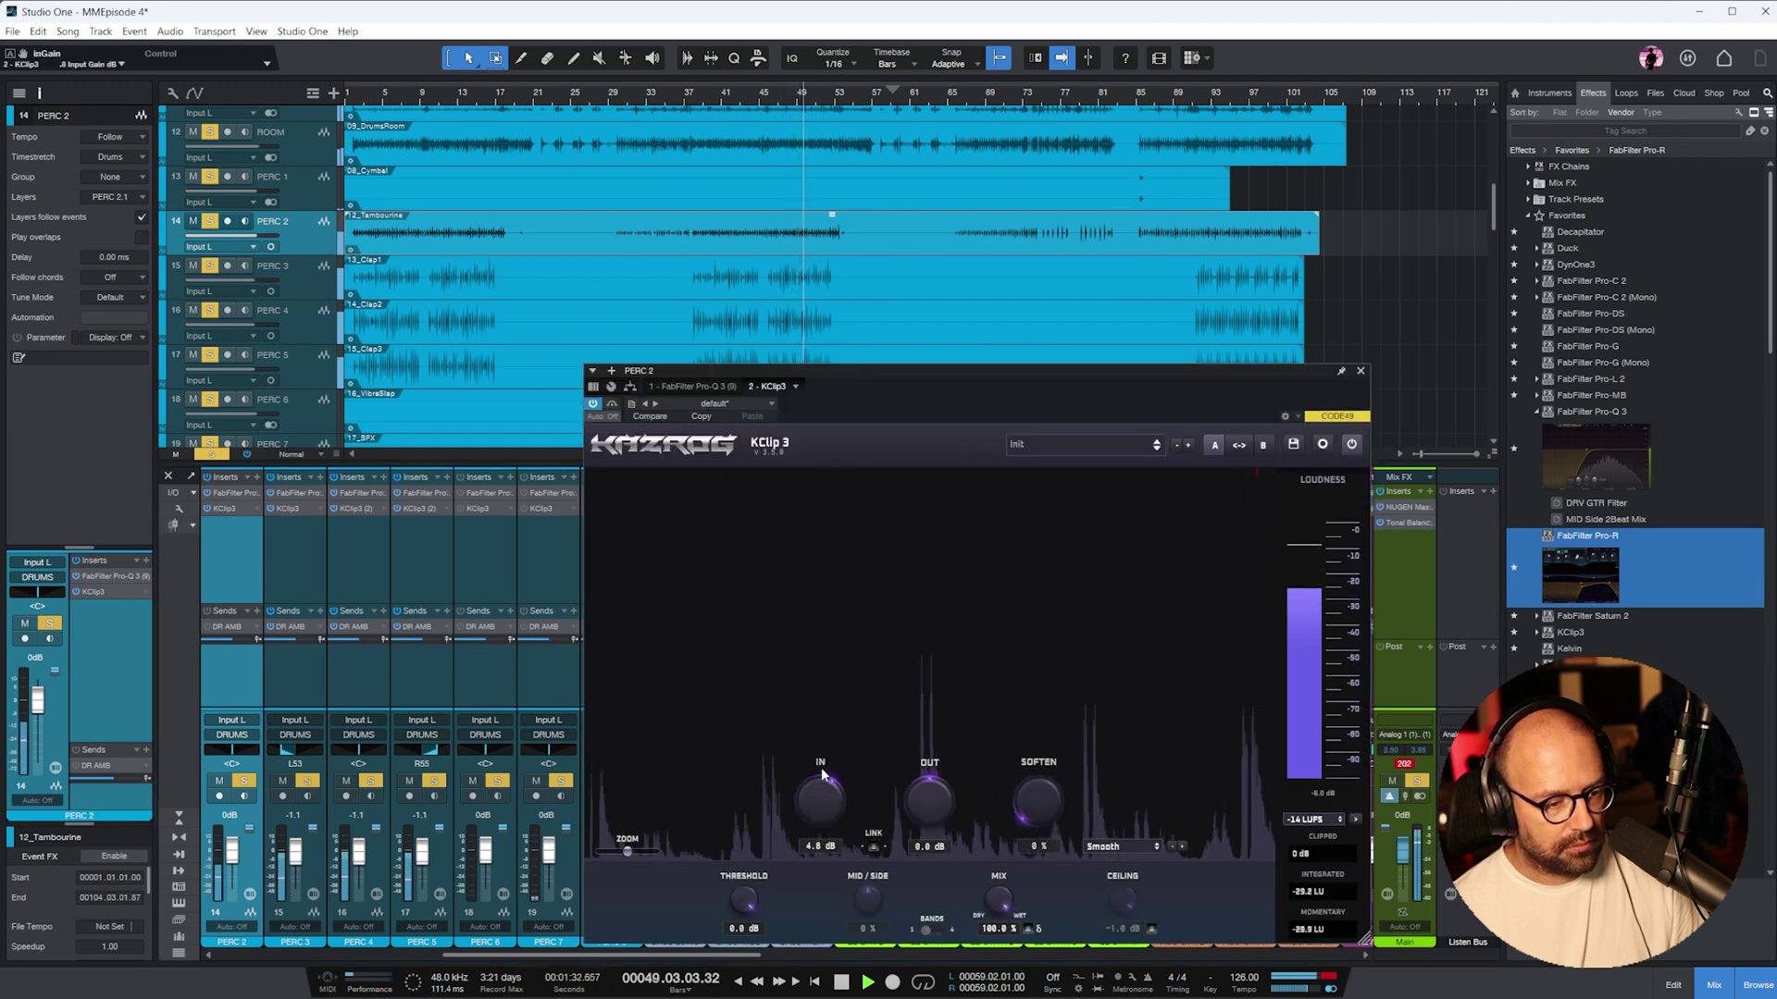
{"action": "left_click", "coordinate": [222, 509]}
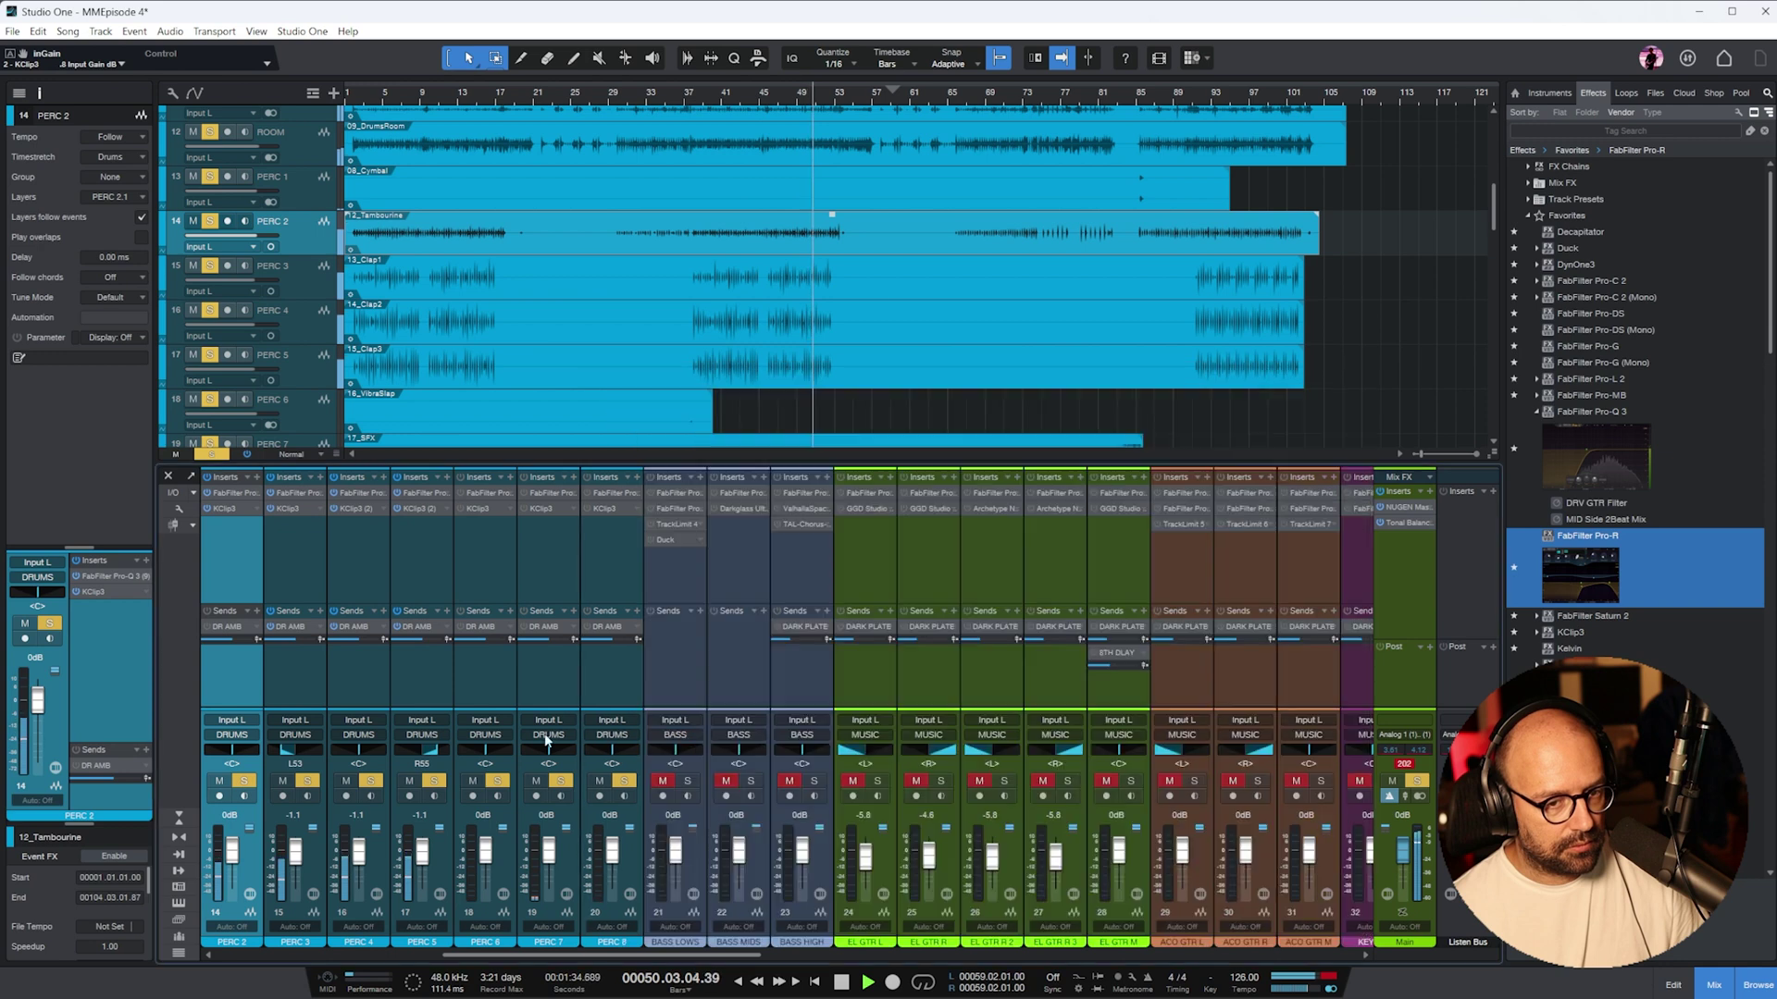
{"action": "left_click_drag", "start_coordinate": [234, 851], "coordinate": [239, 850]}
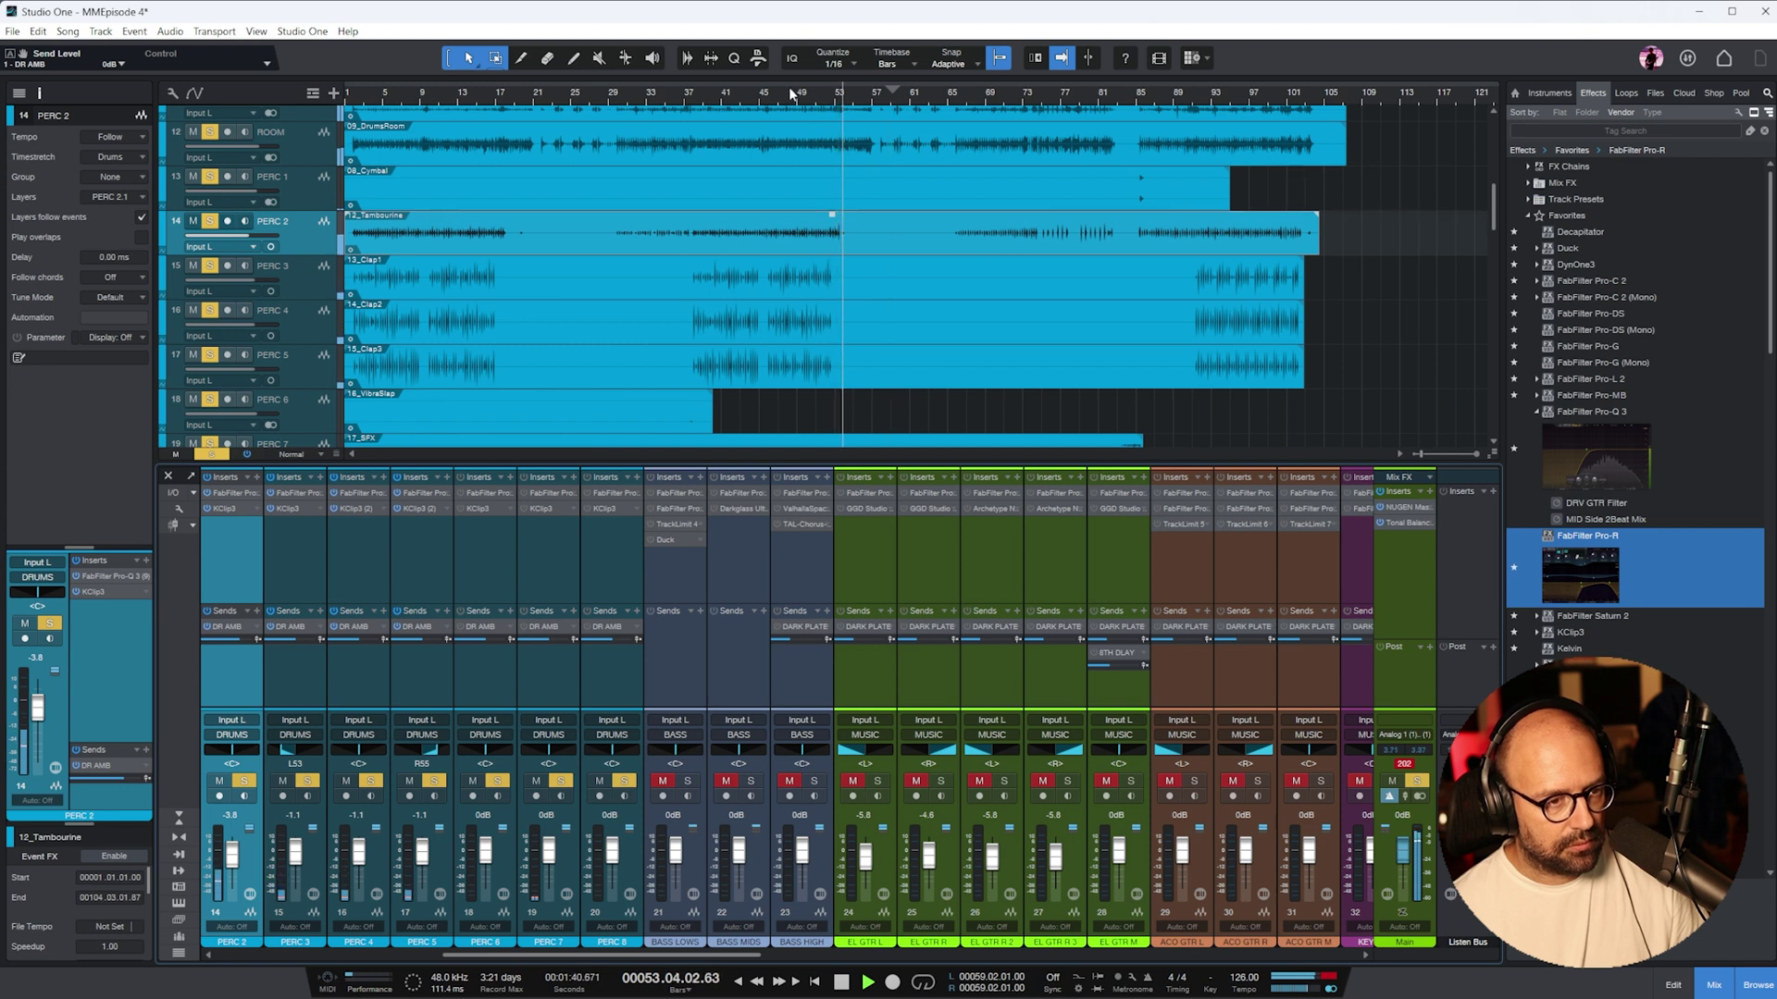
{"action": "left_click_drag", "start_coordinate": [747, 947], "coordinate": [511, 950]}
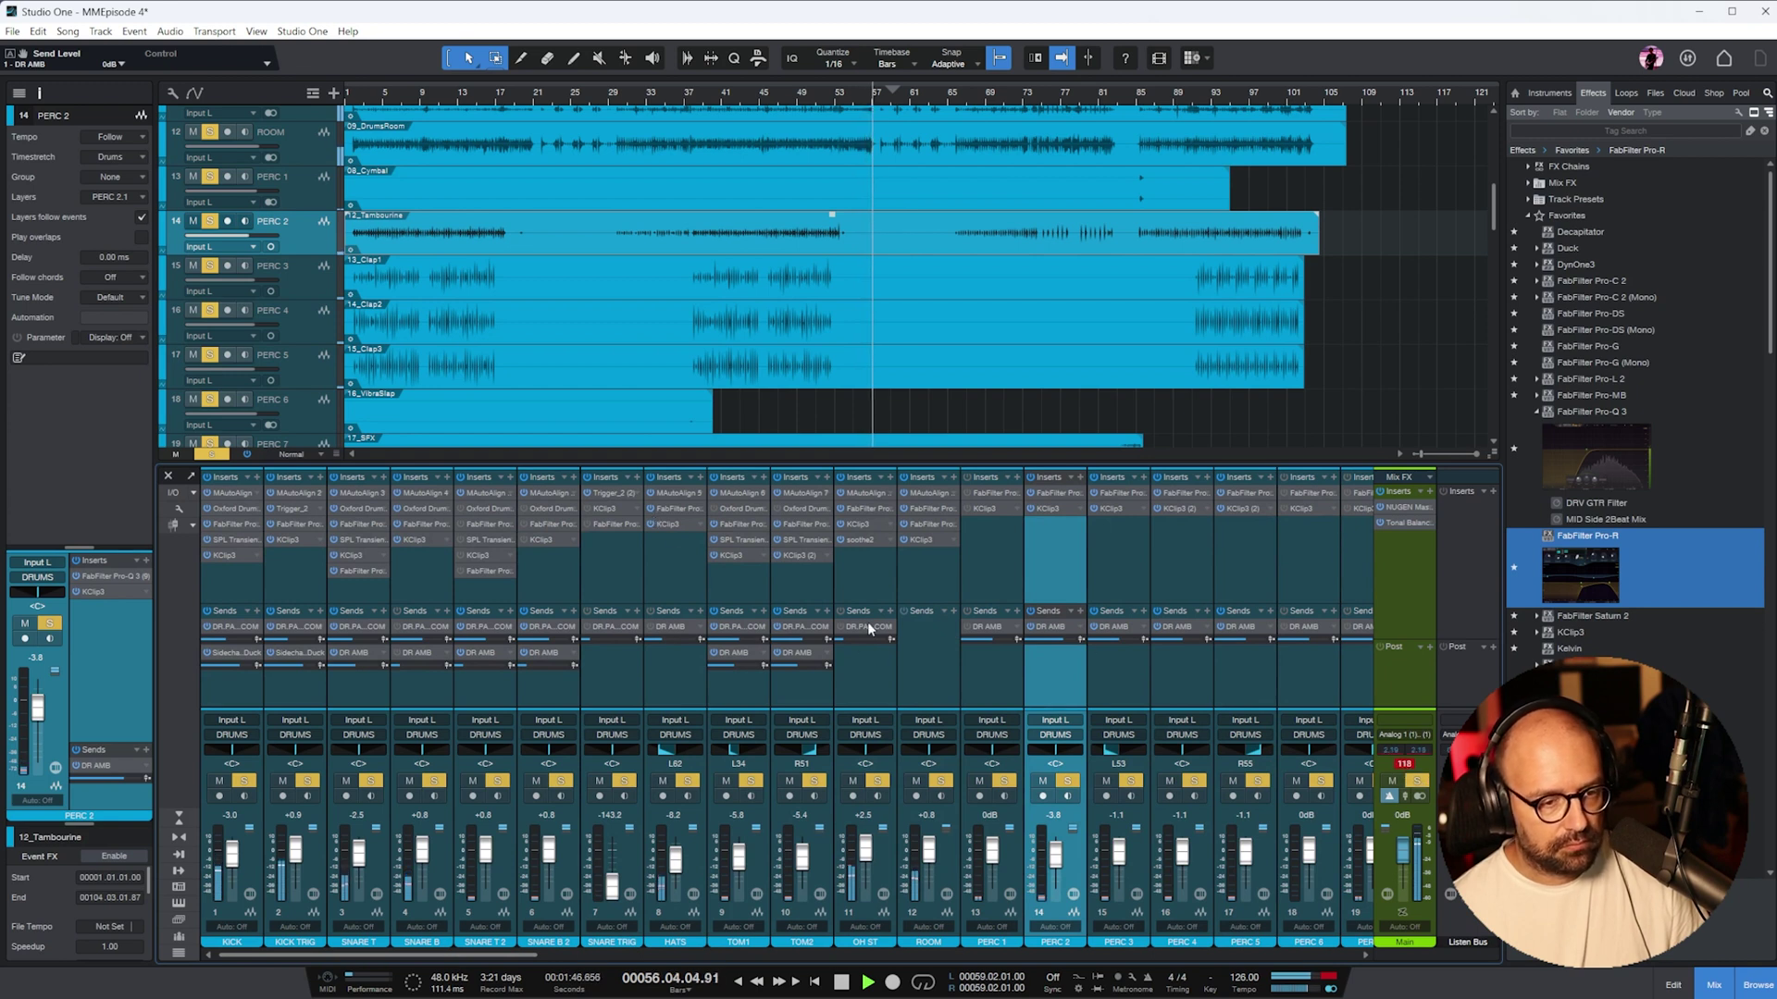
- Stop playback, clear the DRUMS solo, and solo the BASS LOWS, BASS MIDS and BASS HIGH tracks together
{"action": "key", "text": "space"}
{"action": "left_click_drag", "start_coordinate": [442, 958], "coordinate": [657, 953]}
{"action": "left_click", "coordinate": [705, 562]}
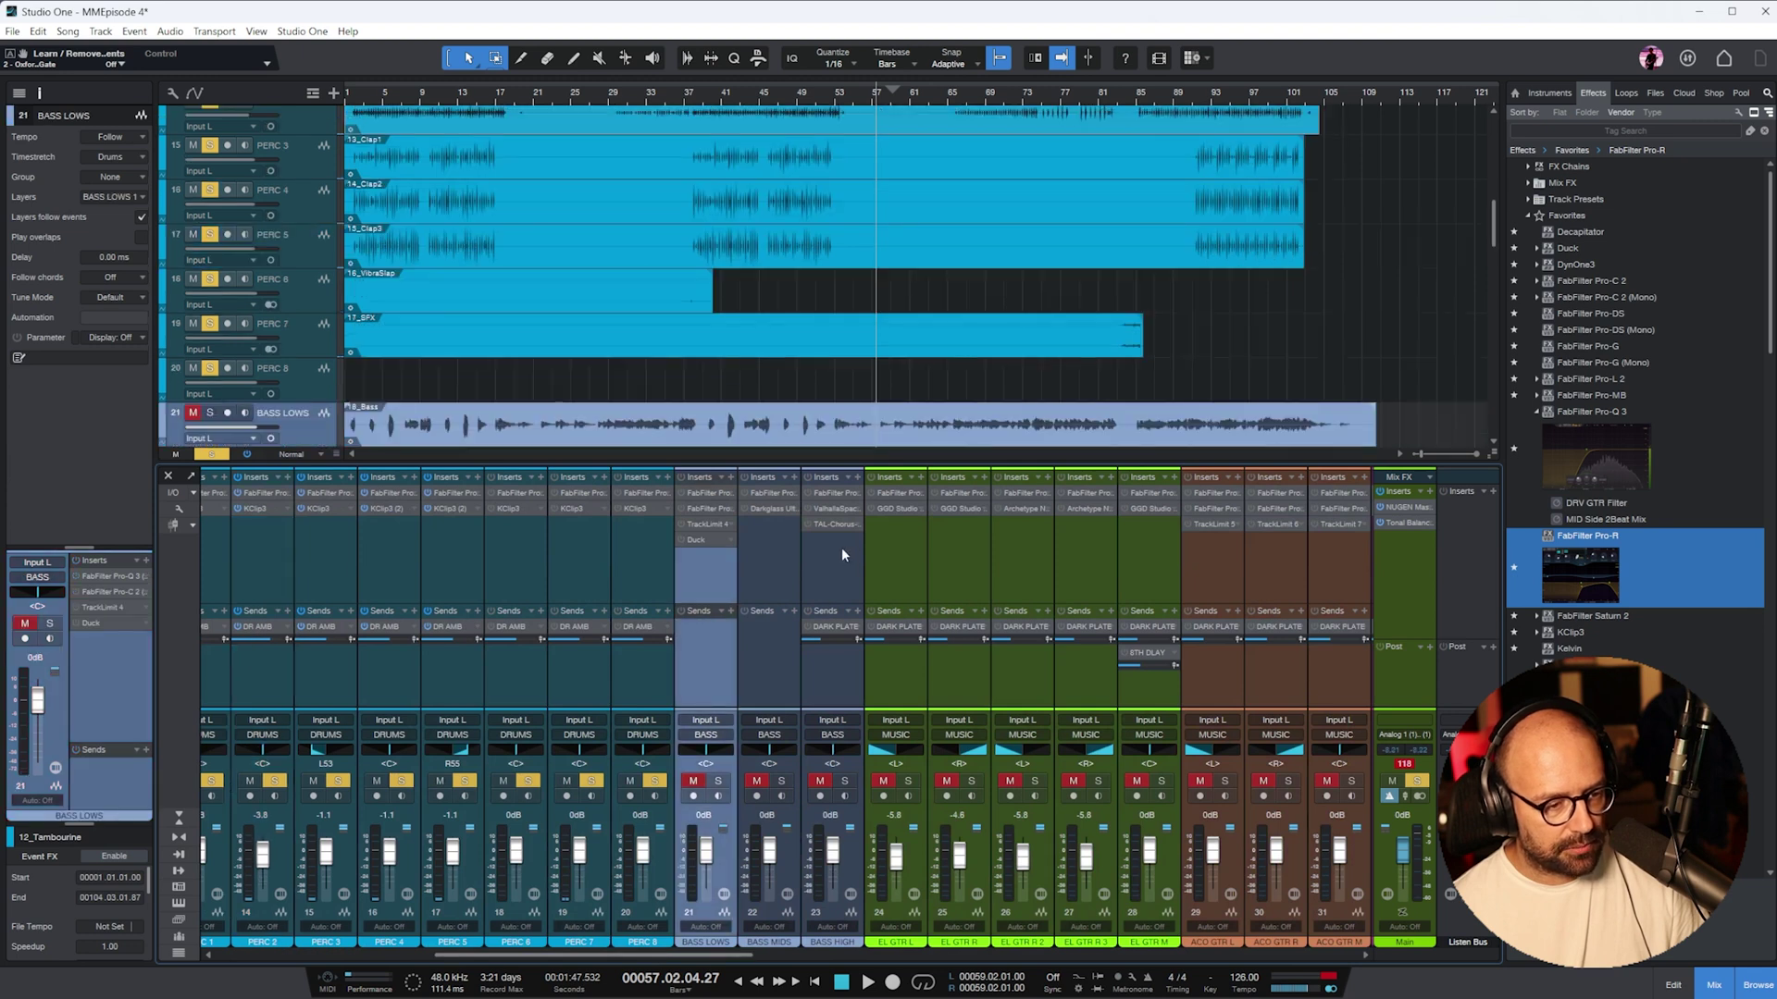
{"action": "left_click", "coordinate": [1417, 783]}
{"action": "left_click", "coordinate": [813, 553], "text": "shift"}
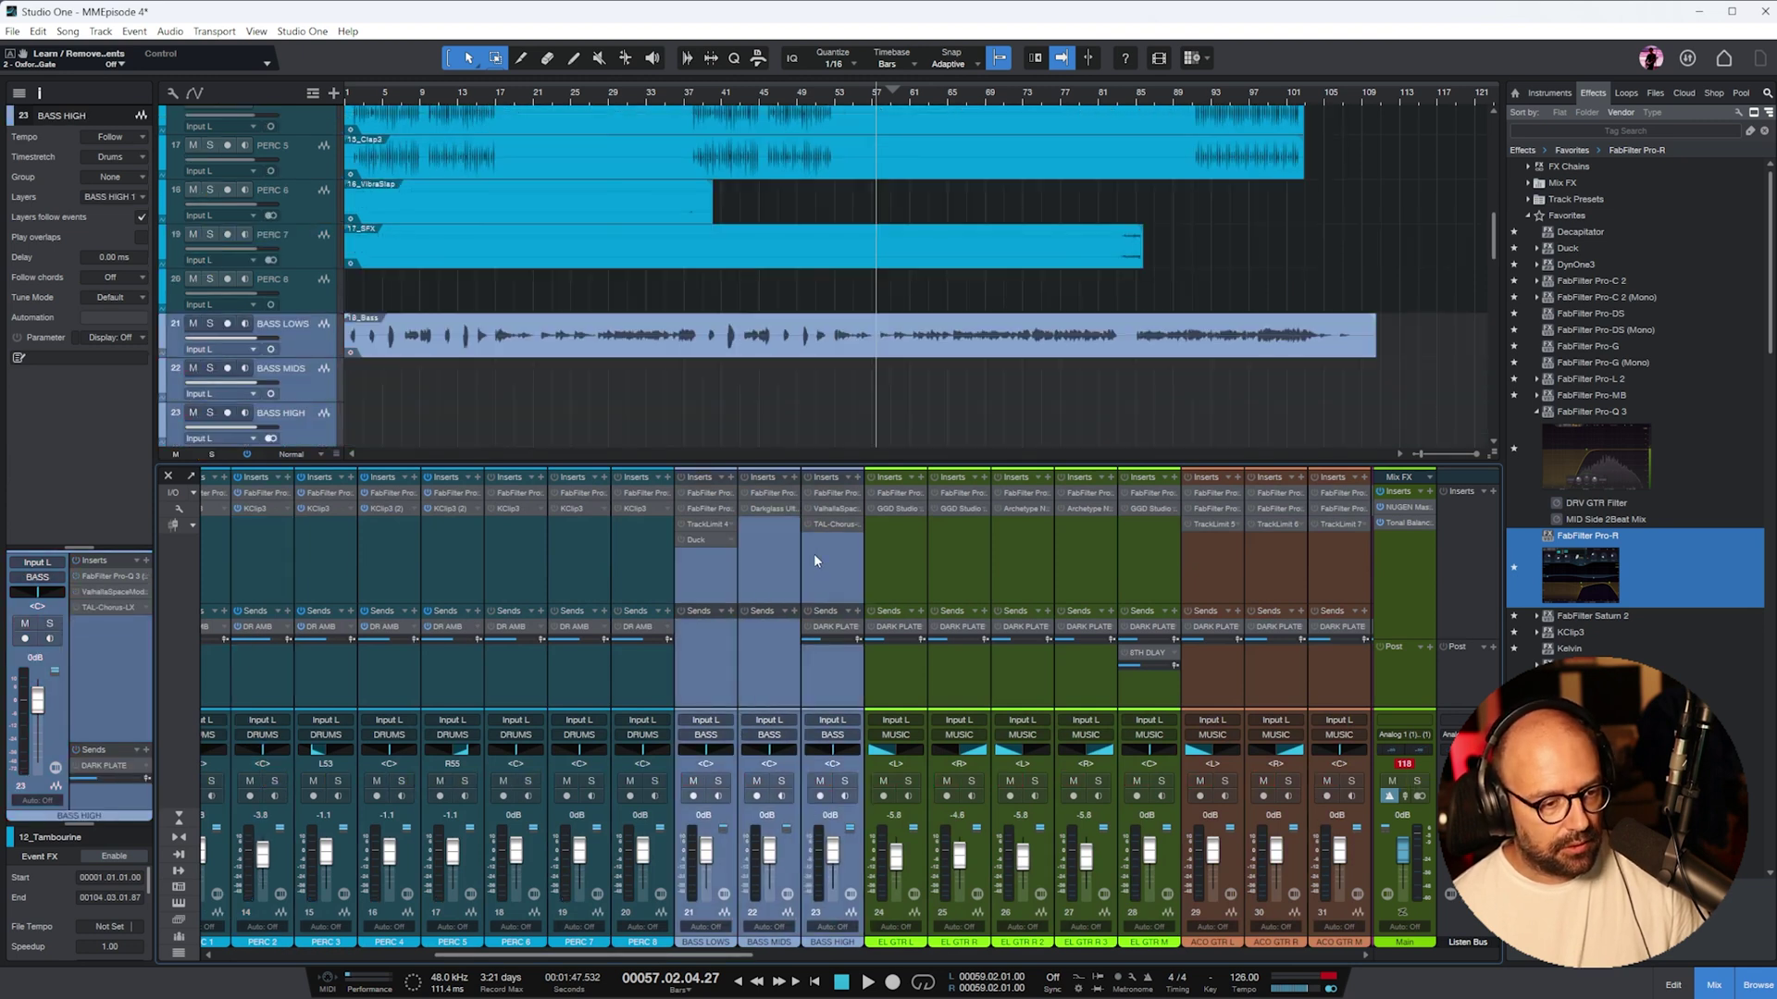
{"action": "key", "text": "s"}
- Duplicate the bass audio event from BASS LOWS onto the BASS MIDS and BASS HIGH tracks at the same start position
{"action": "scroll", "coordinate": [938, 284], "scroll_direction": "down", "scroll_amount": 1}
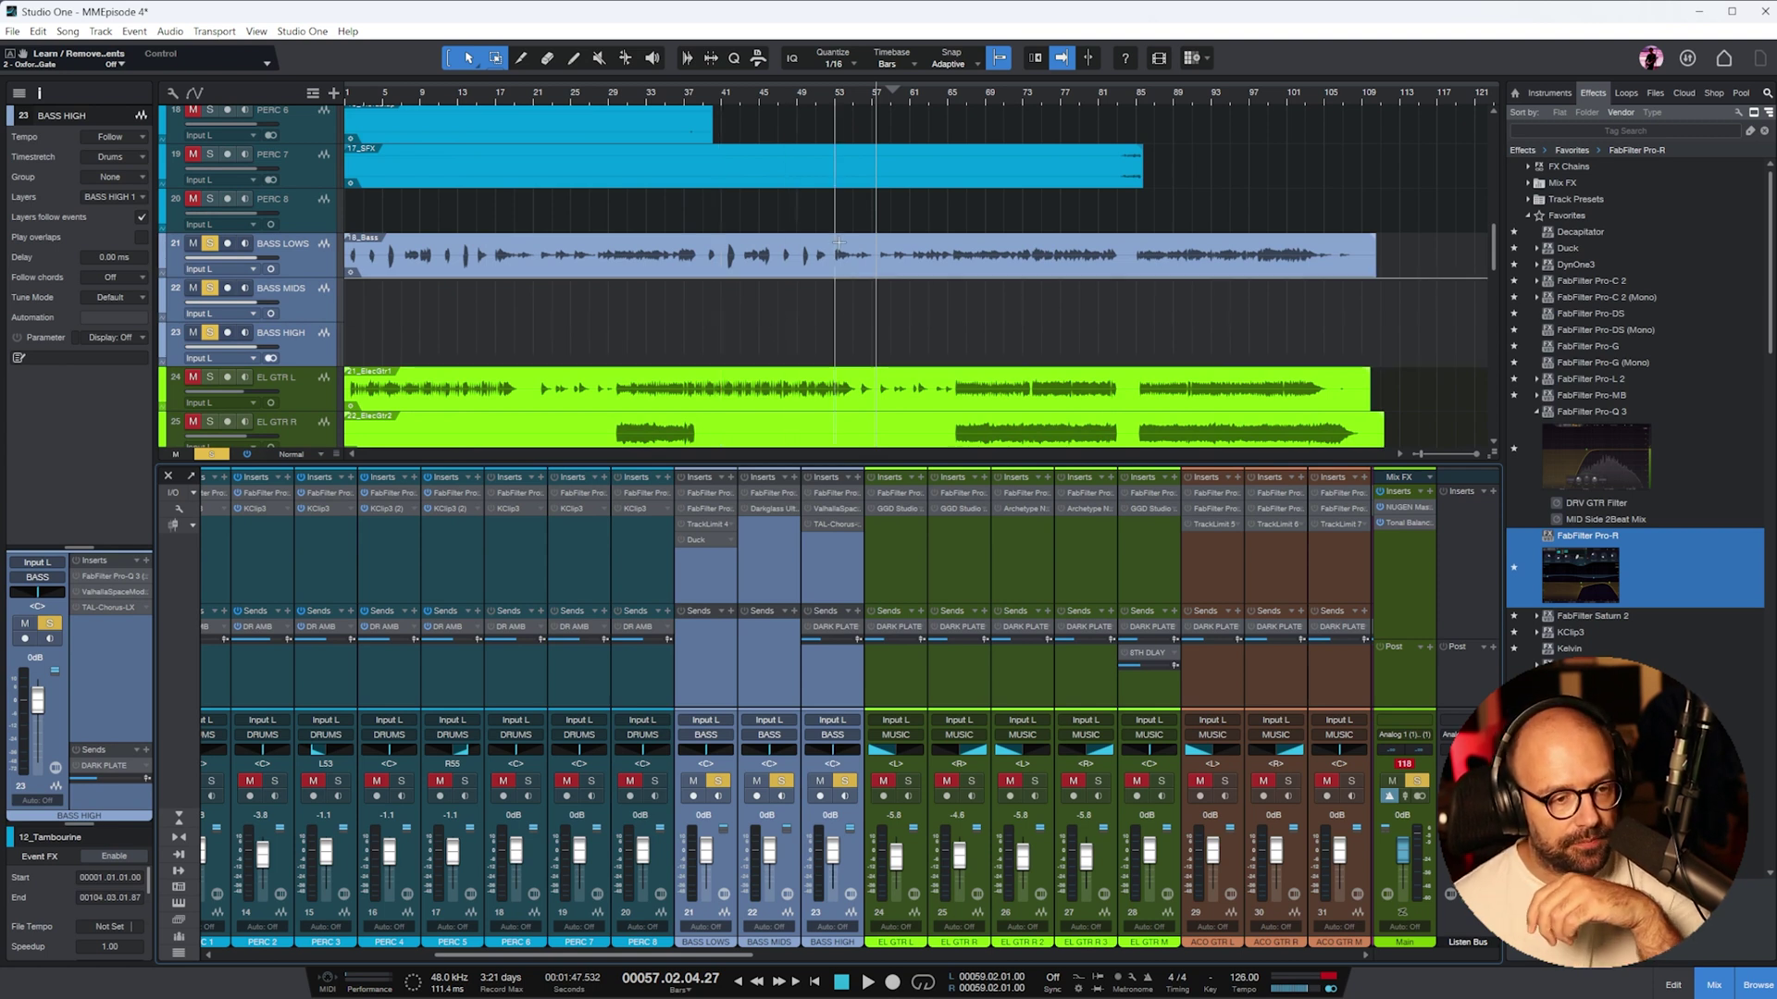
{"action": "left_click", "coordinate": [820, 272]}
{"action": "left_click_drag", "start_coordinate": [820, 272], "coordinate": [838, 344]}
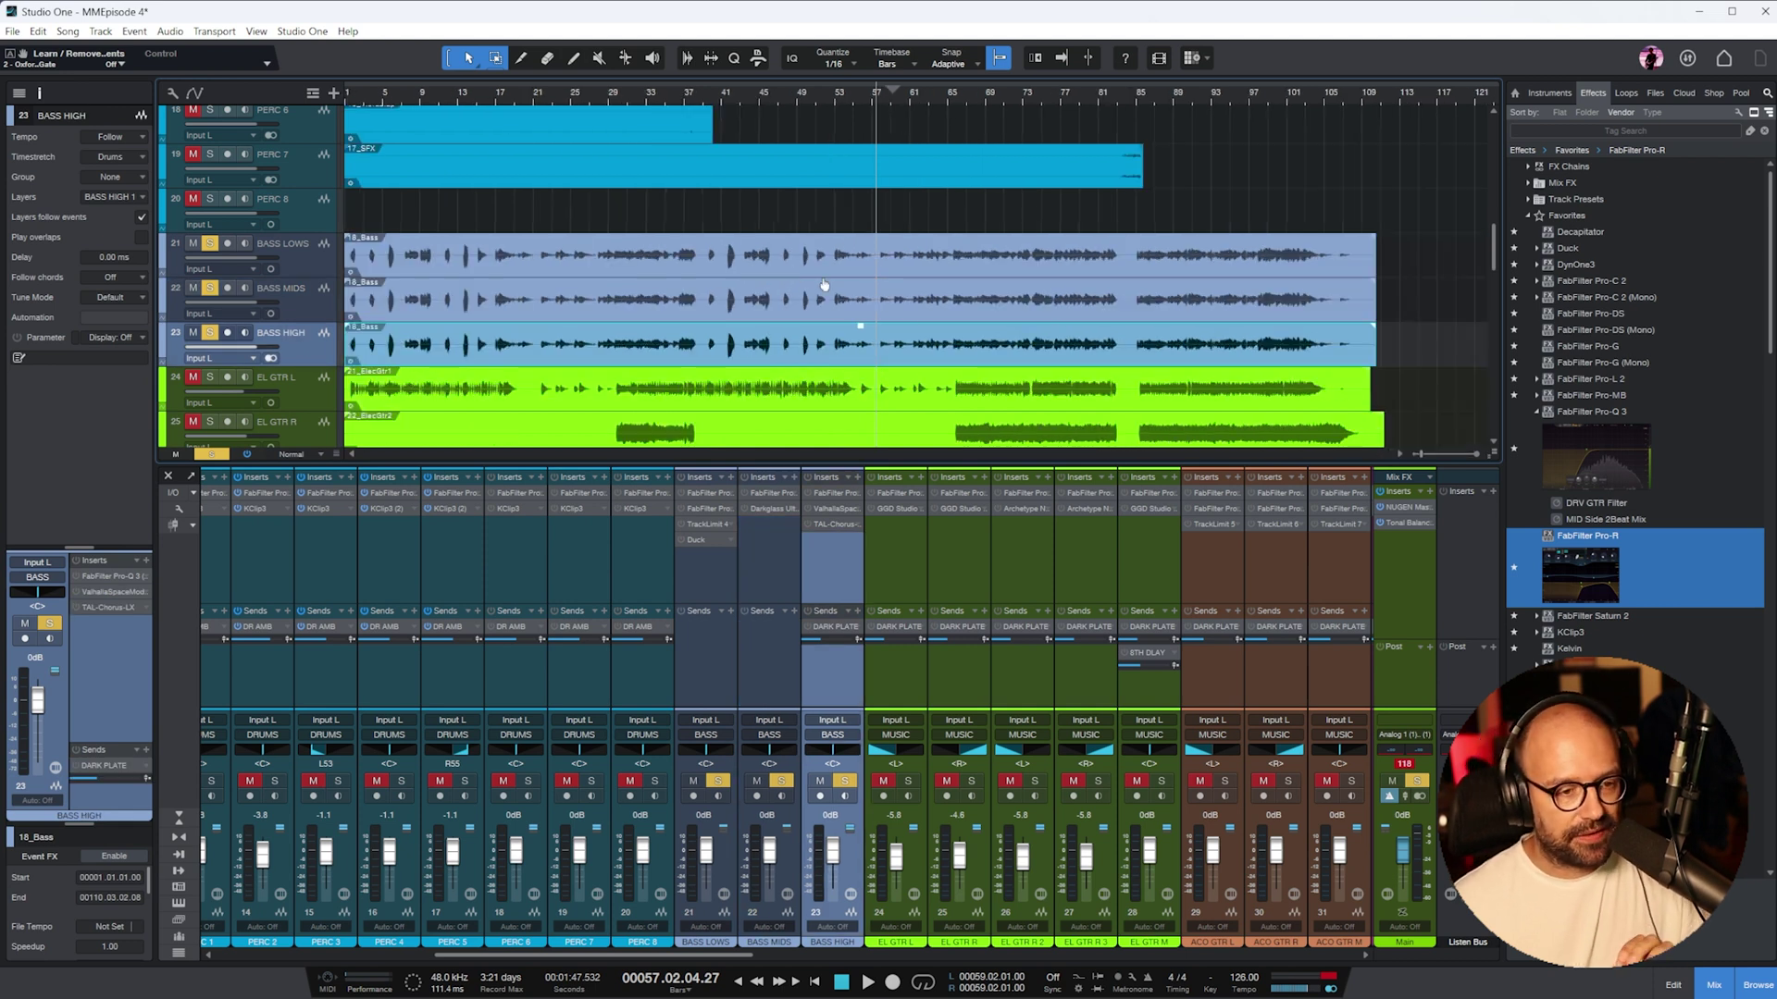
- Solo only BASS LOWS and set its Pro-C 2 threshold to -17.70 dB while playing from bar 37
{"action": "left_click", "coordinate": [702, 585]}
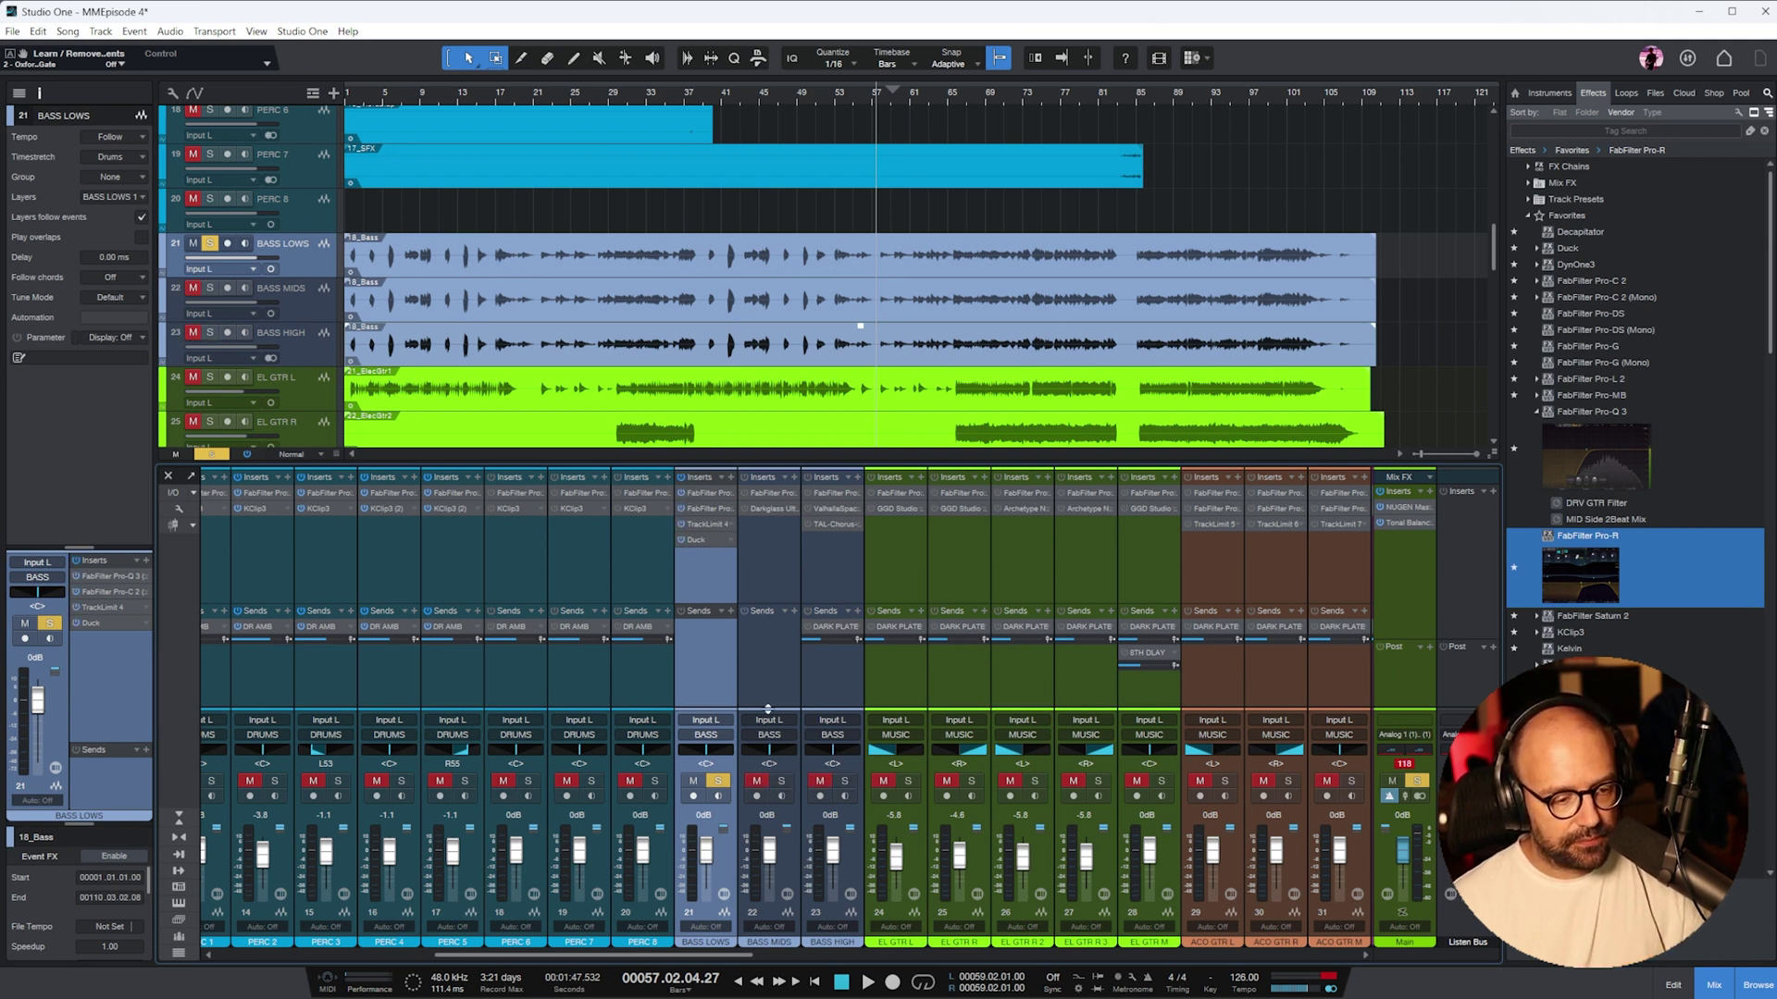
{"action": "left_click", "coordinate": [703, 494]}
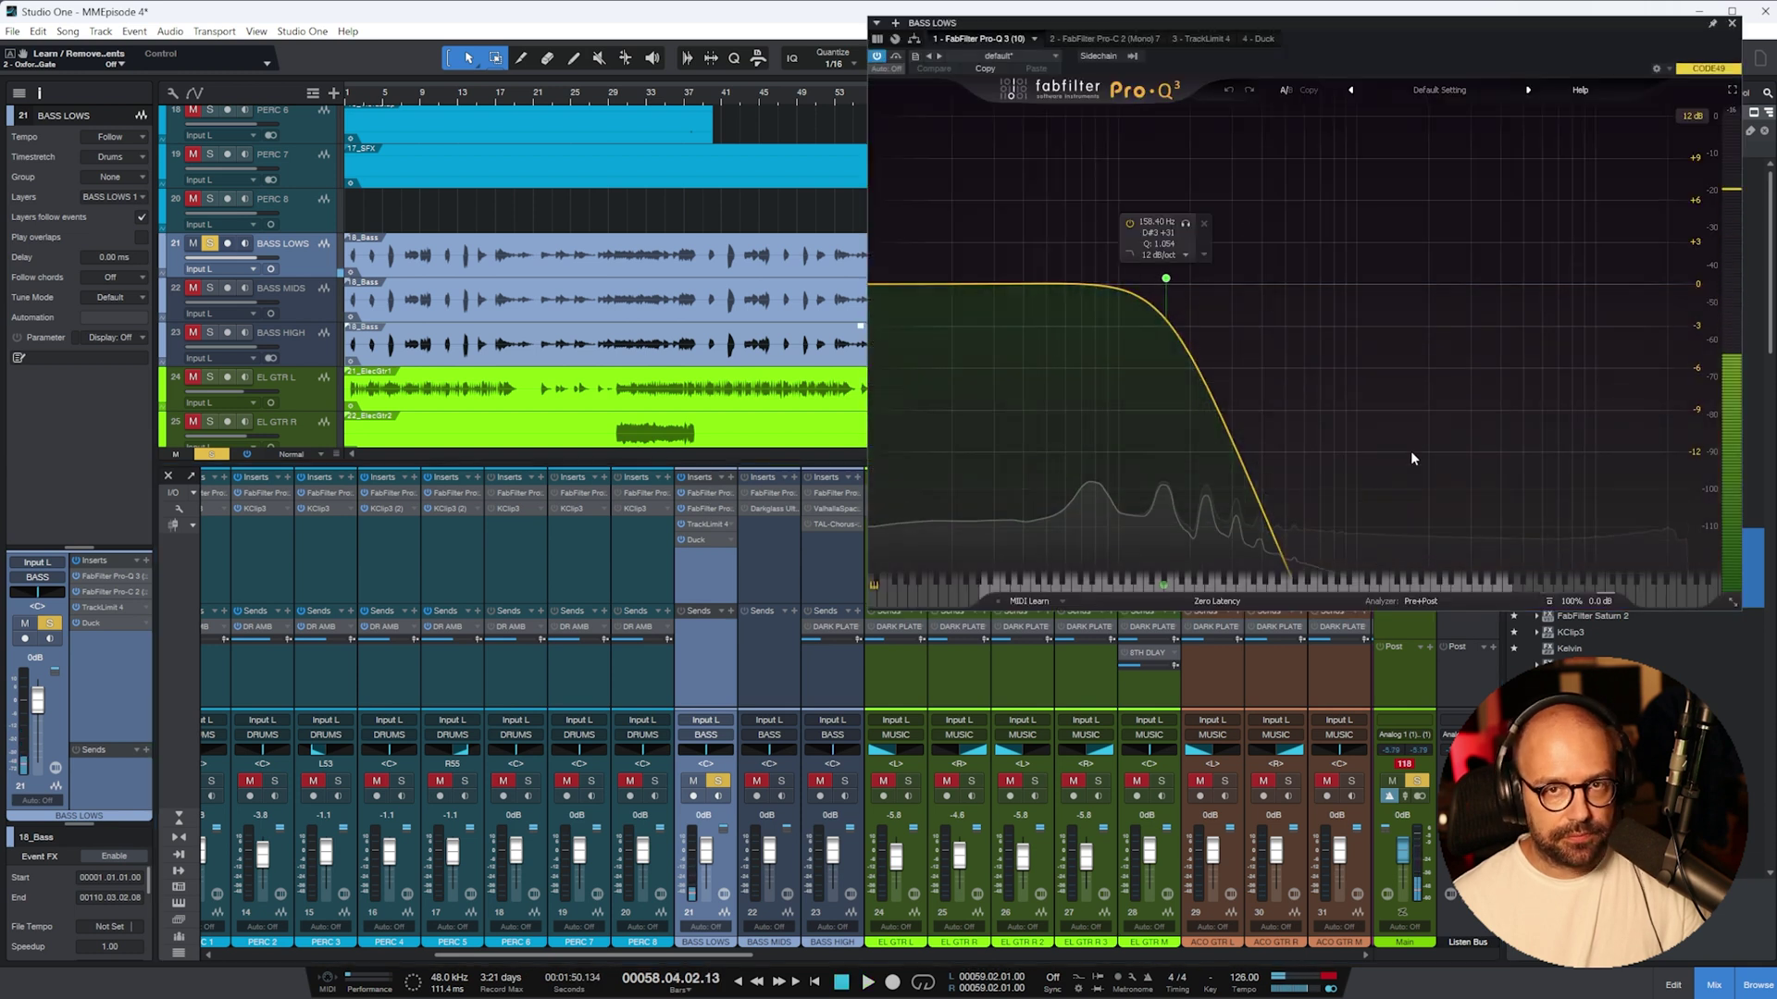
{"action": "left_click", "coordinate": [1123, 40]}
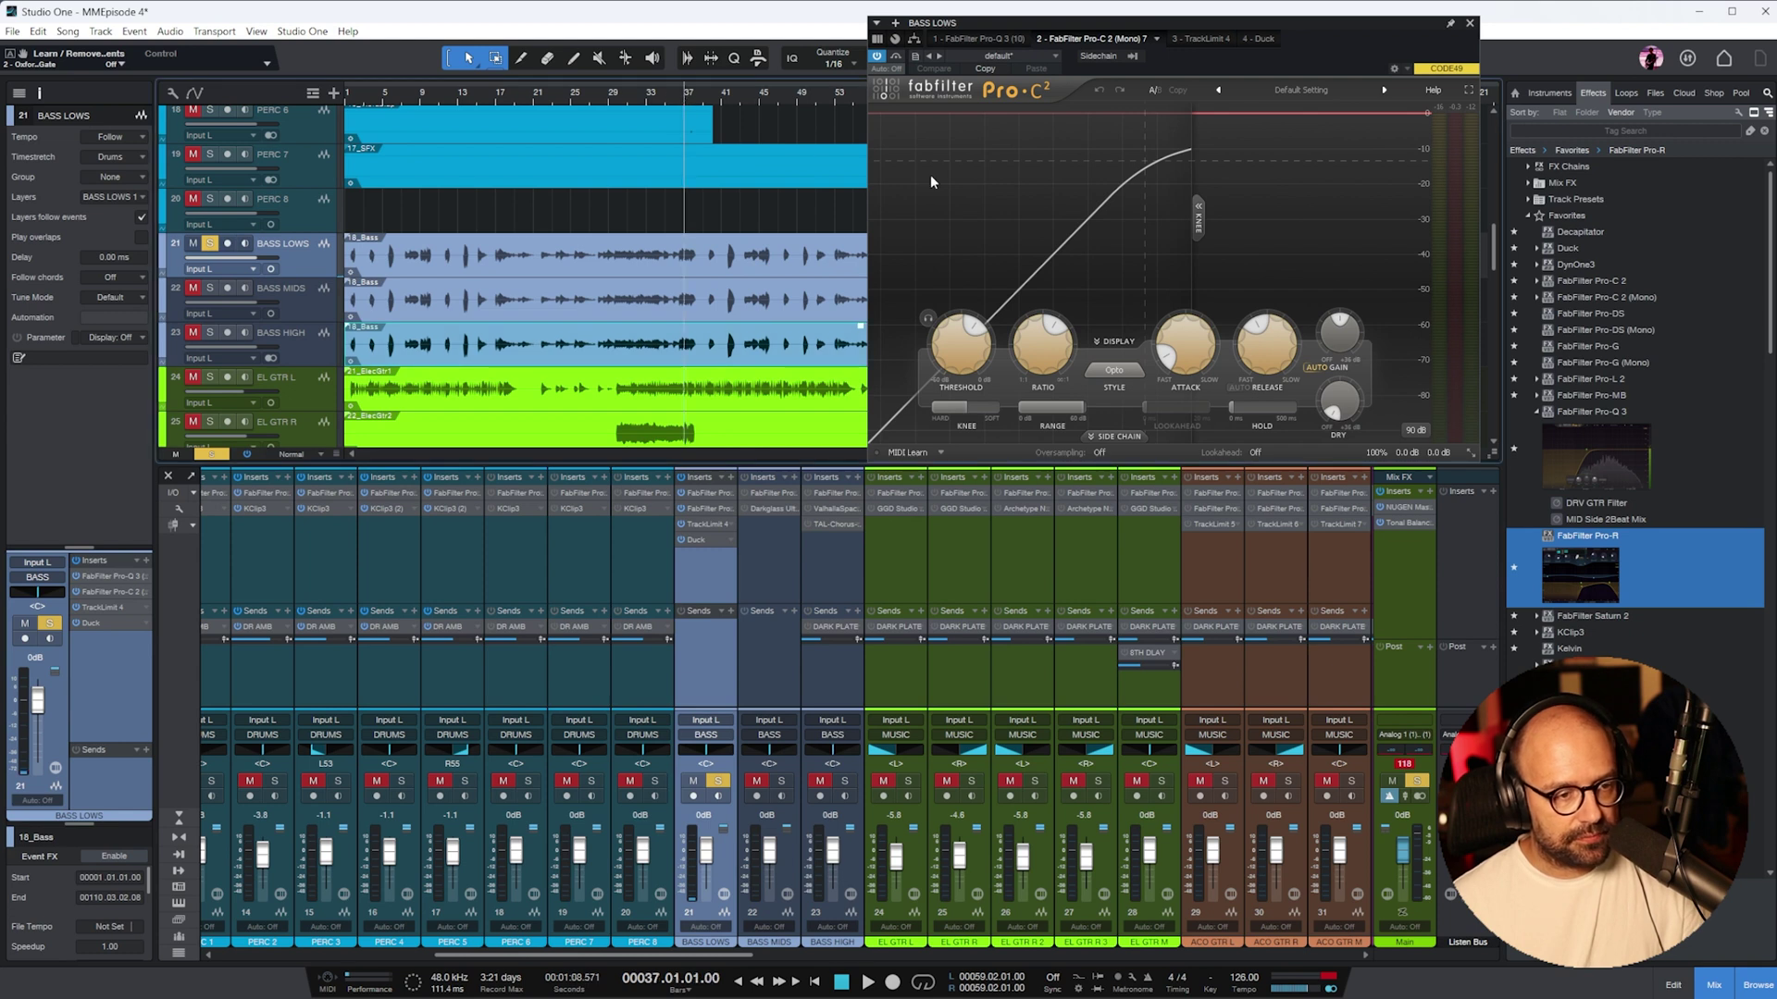
{"action": "key", "text": "space"}
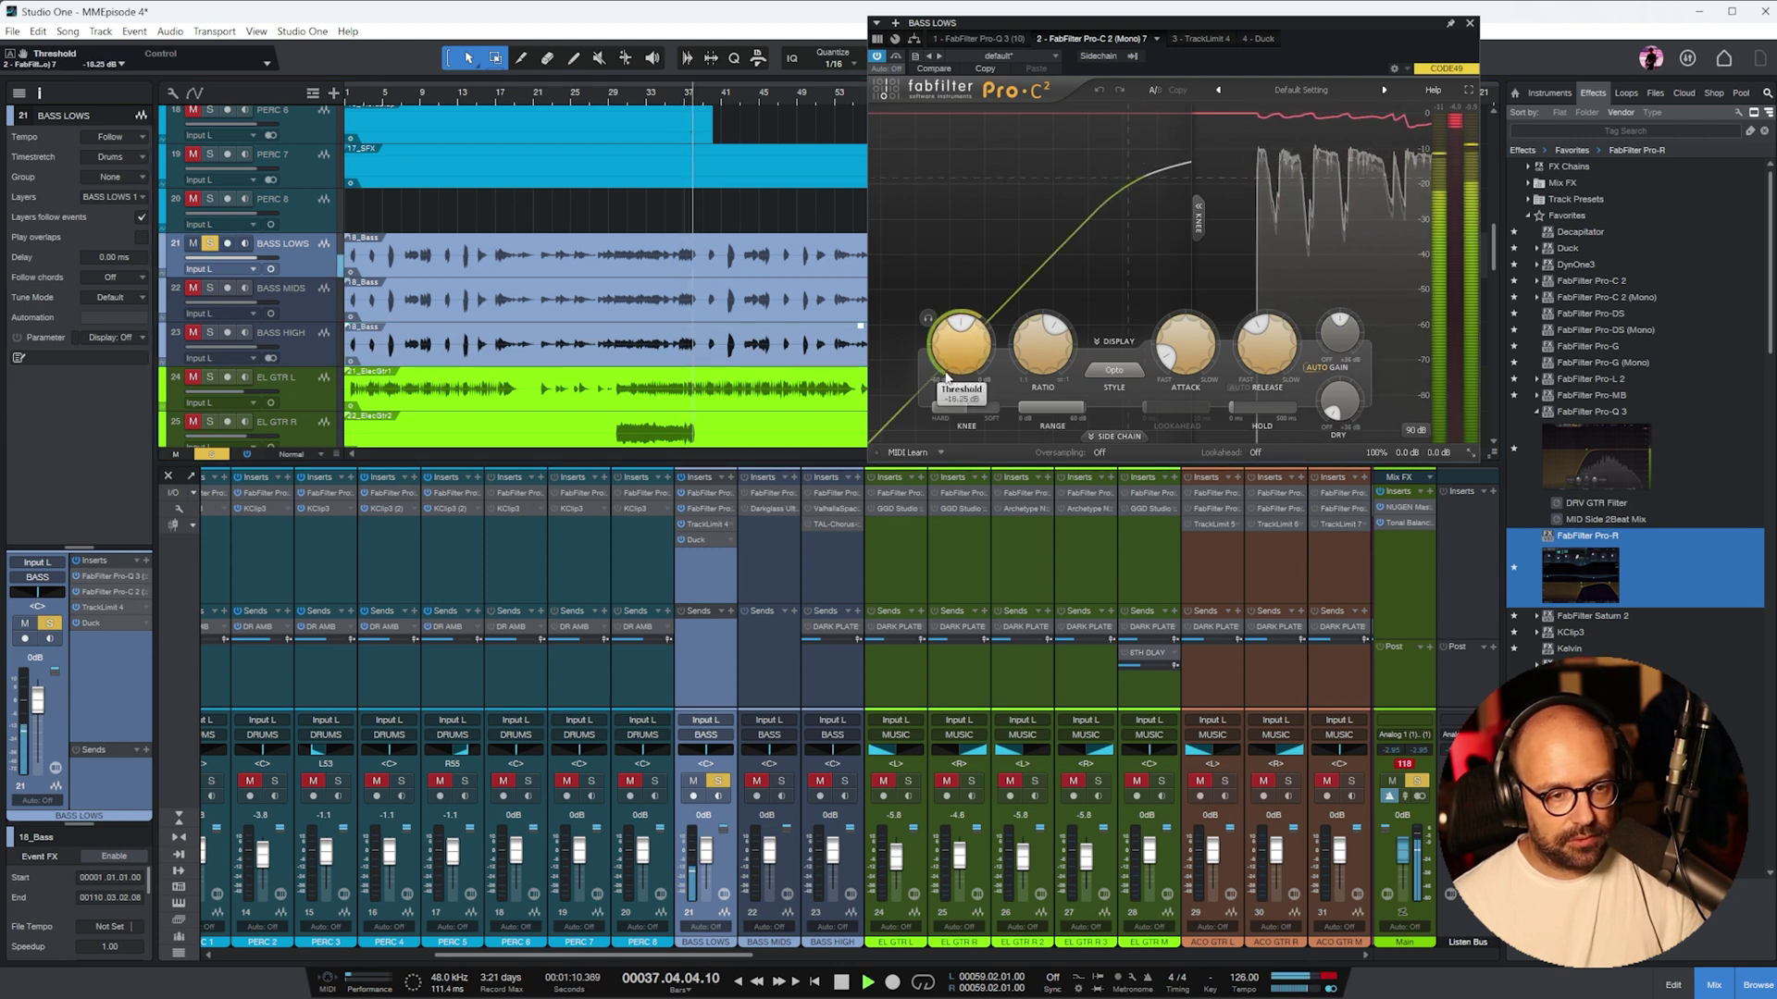
{"action": "left_click_drag", "start_coordinate": [946, 377], "coordinate": [947, 372]}
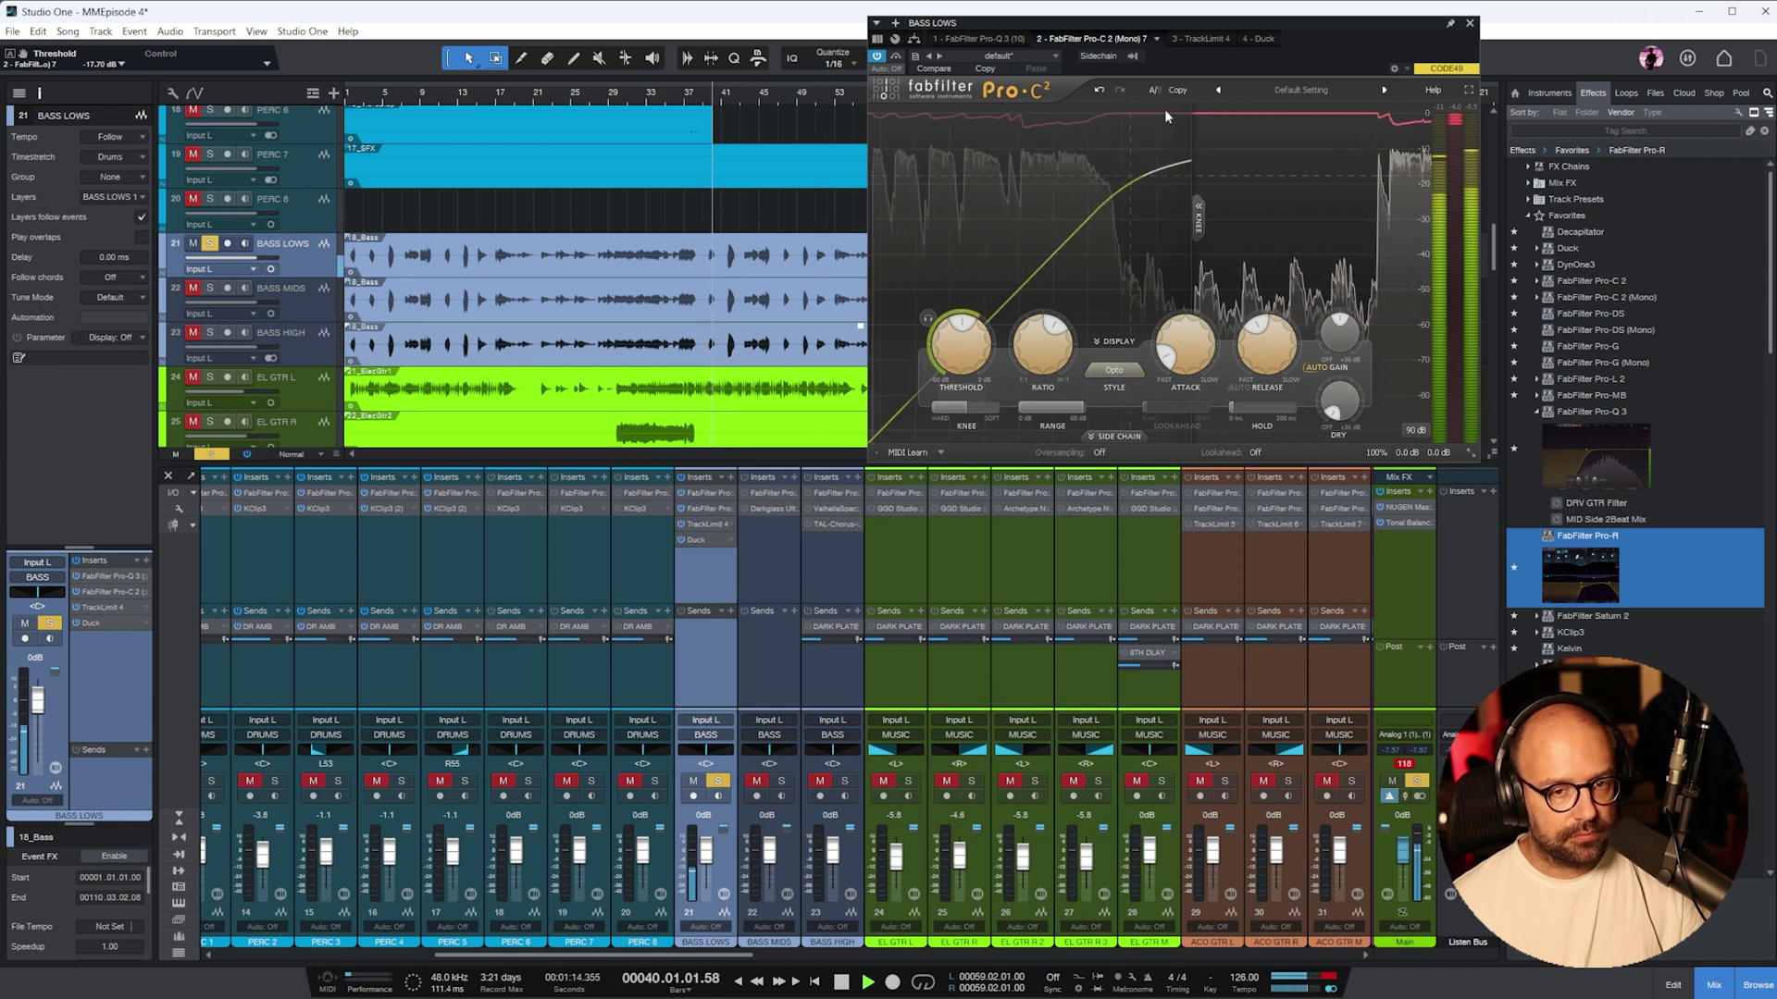
{"action": "key", "text": "space"}
- Set BASS LOWS' TrackLimit threshold to about -11.5 dB and ceiling to -3.1 dB while playing from bar 33
{"action": "left_click", "coordinate": [1200, 37]}
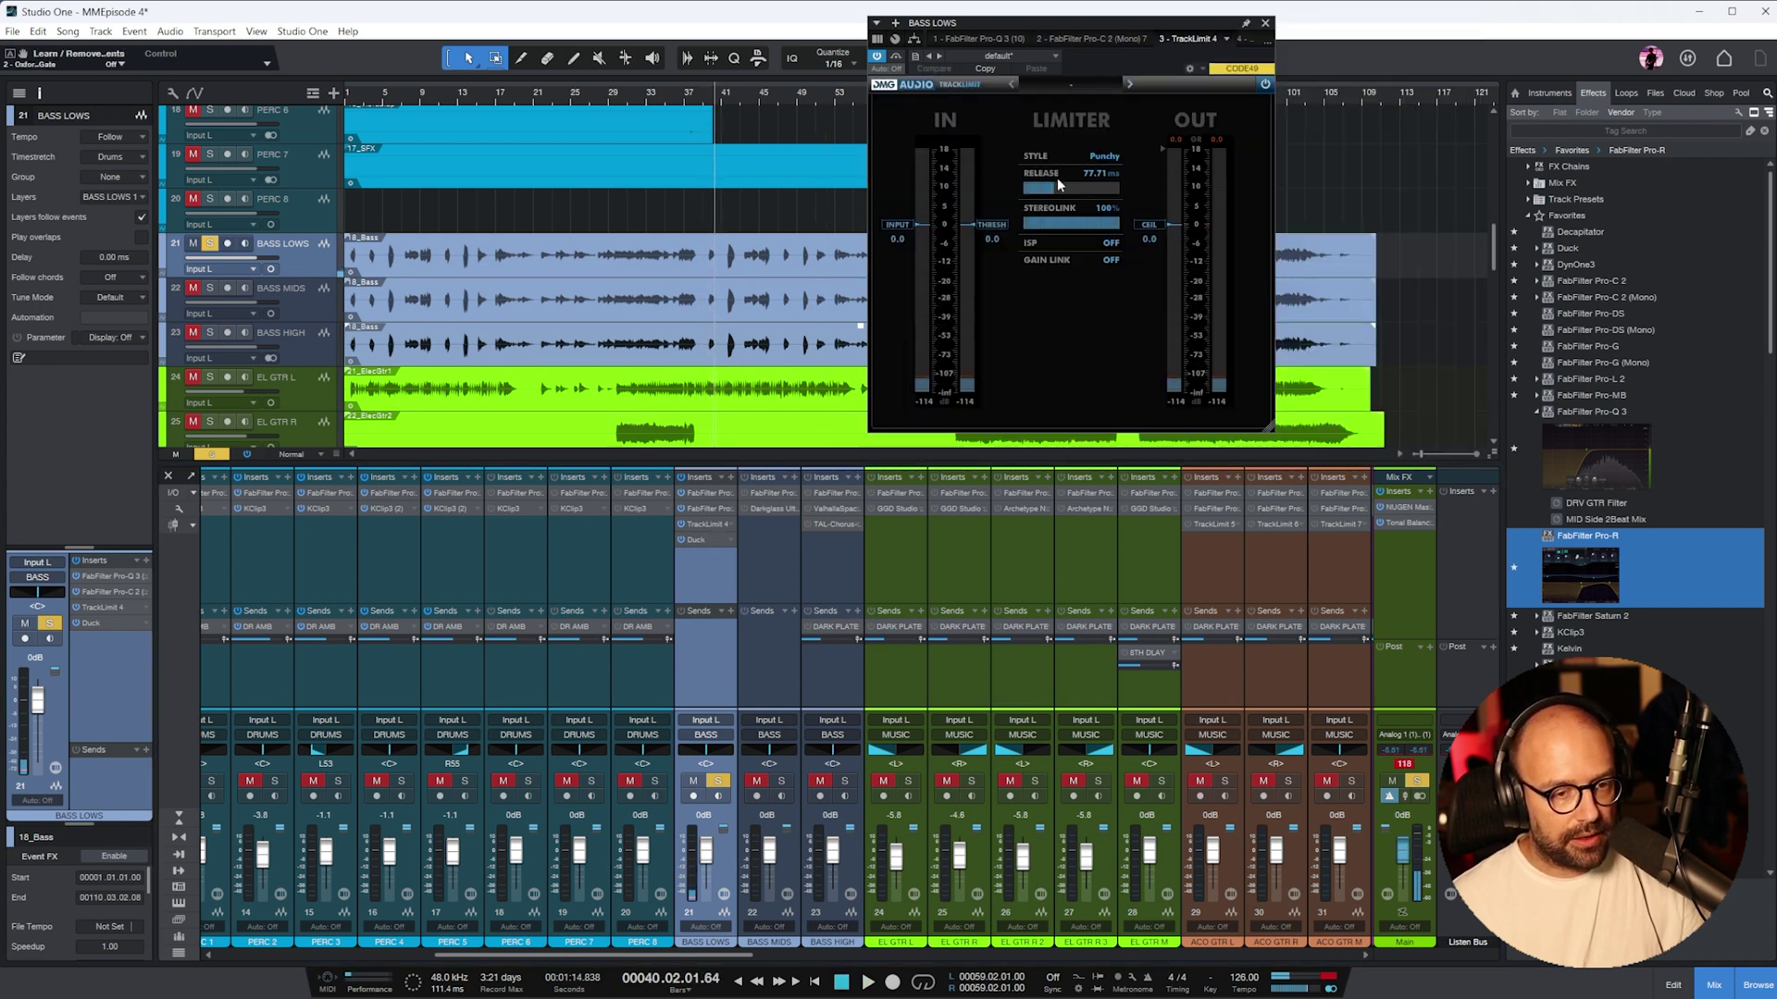
{"action": "key", "text": "space"}
{"action": "left_click", "coordinate": [650, 93]}
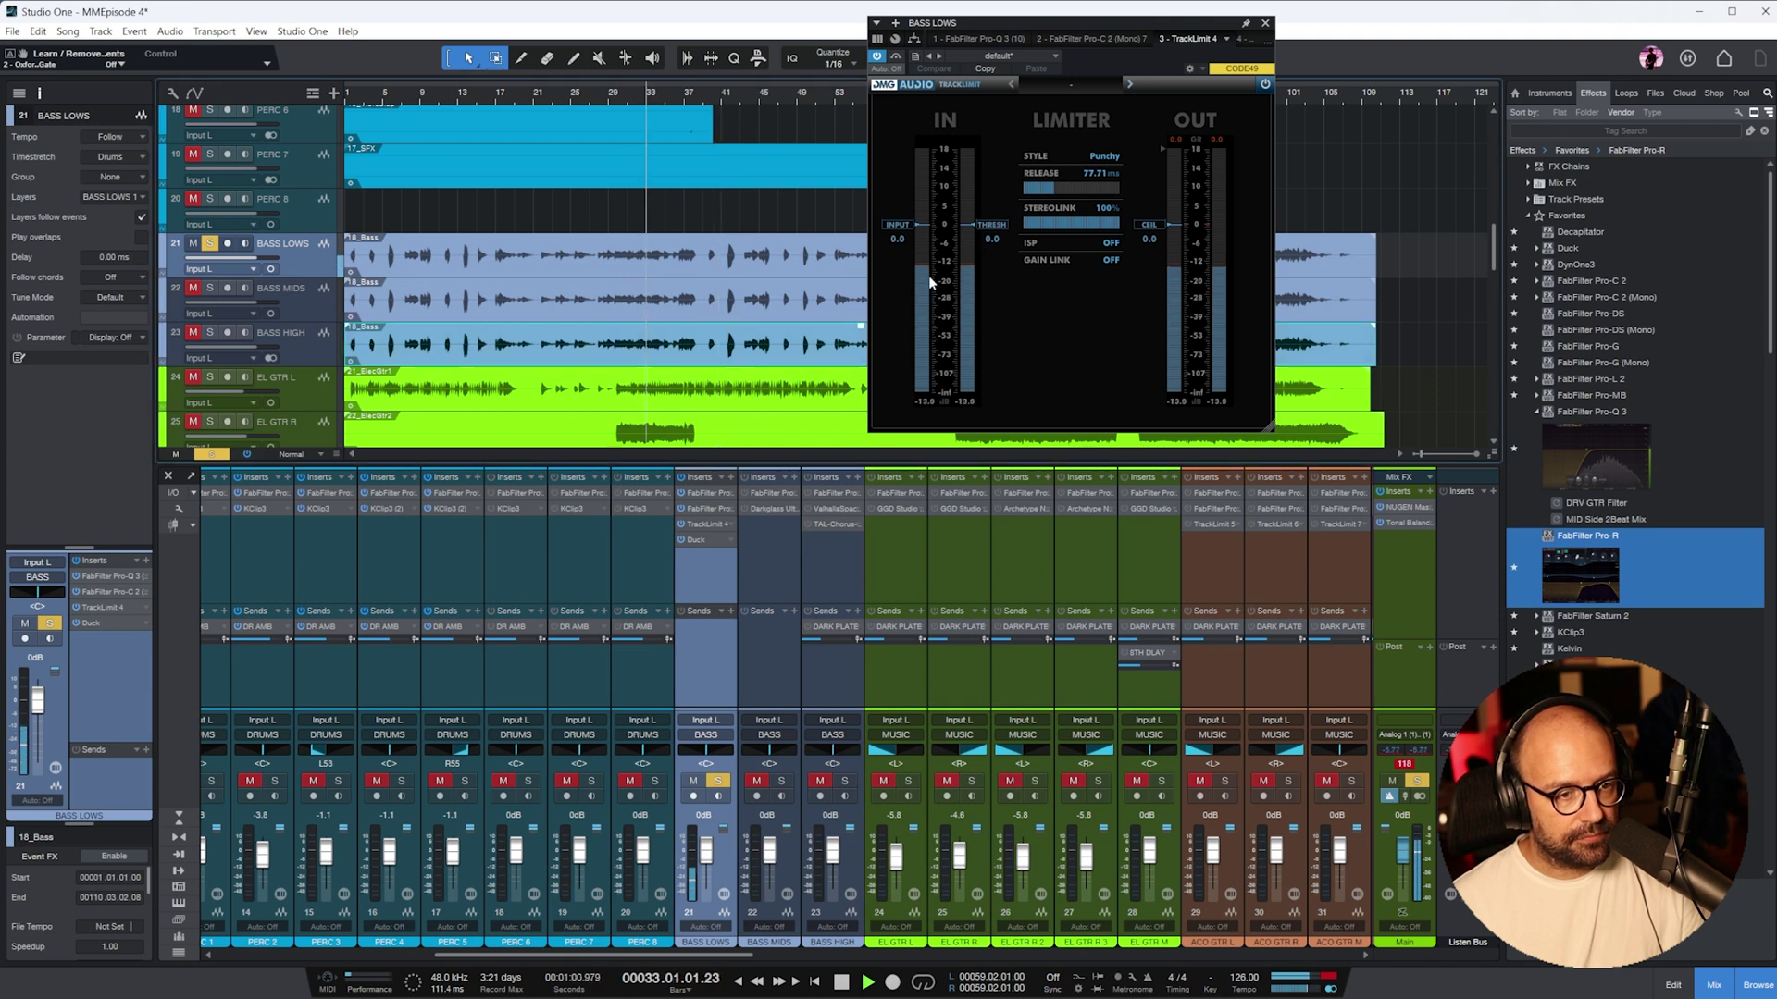
{"action": "left_click_drag", "start_coordinate": [986, 229], "coordinate": [995, 270]}
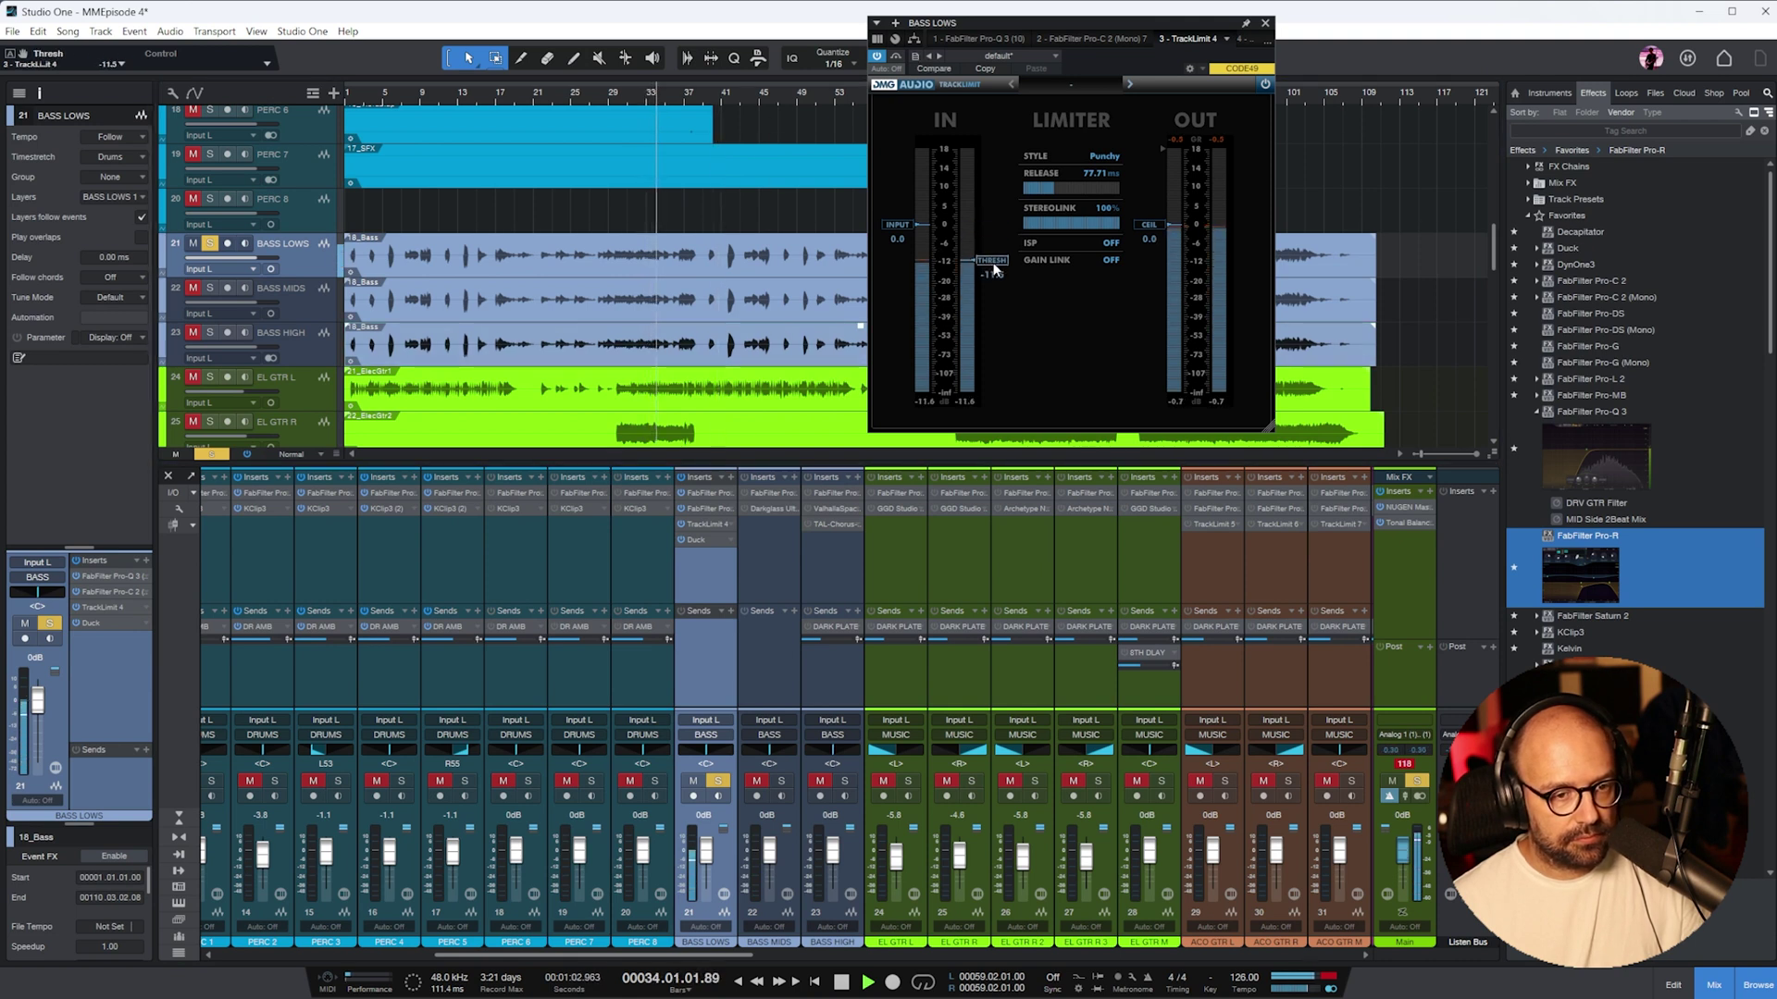
{"action": "left_click_drag", "start_coordinate": [1155, 225], "coordinate": [1152, 235]}
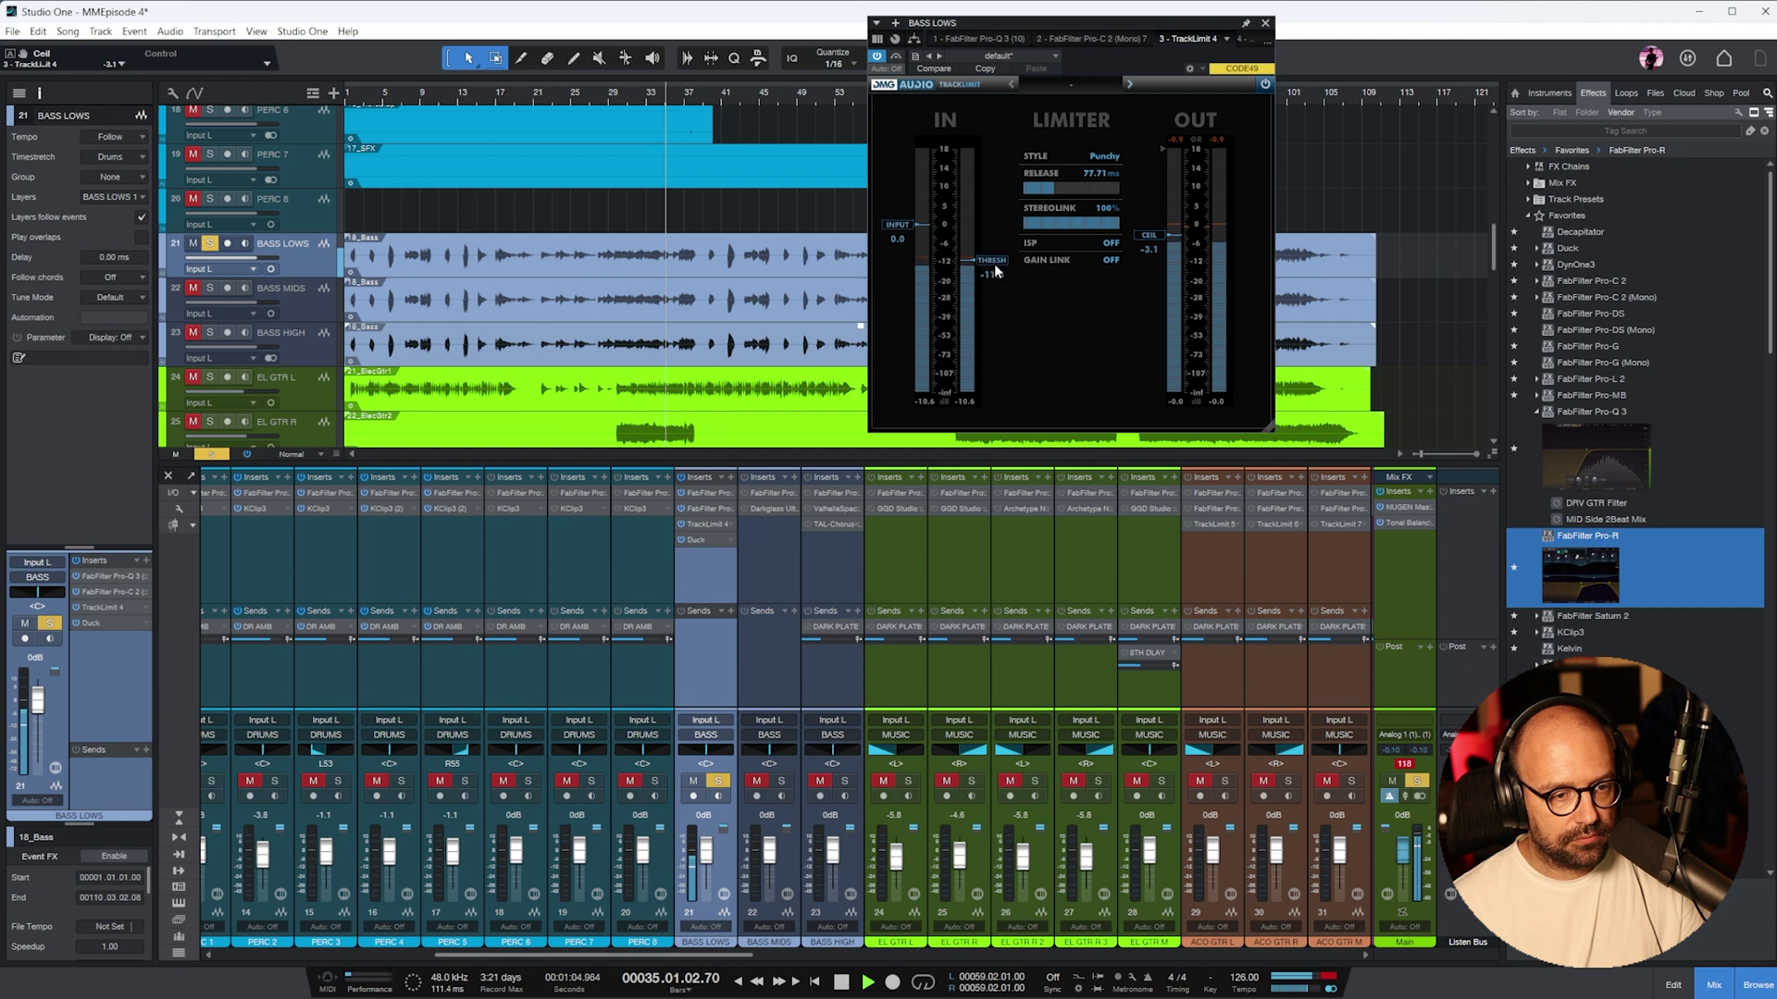
{"action": "left_click_drag", "start_coordinate": [999, 278], "coordinate": [986, 271]}
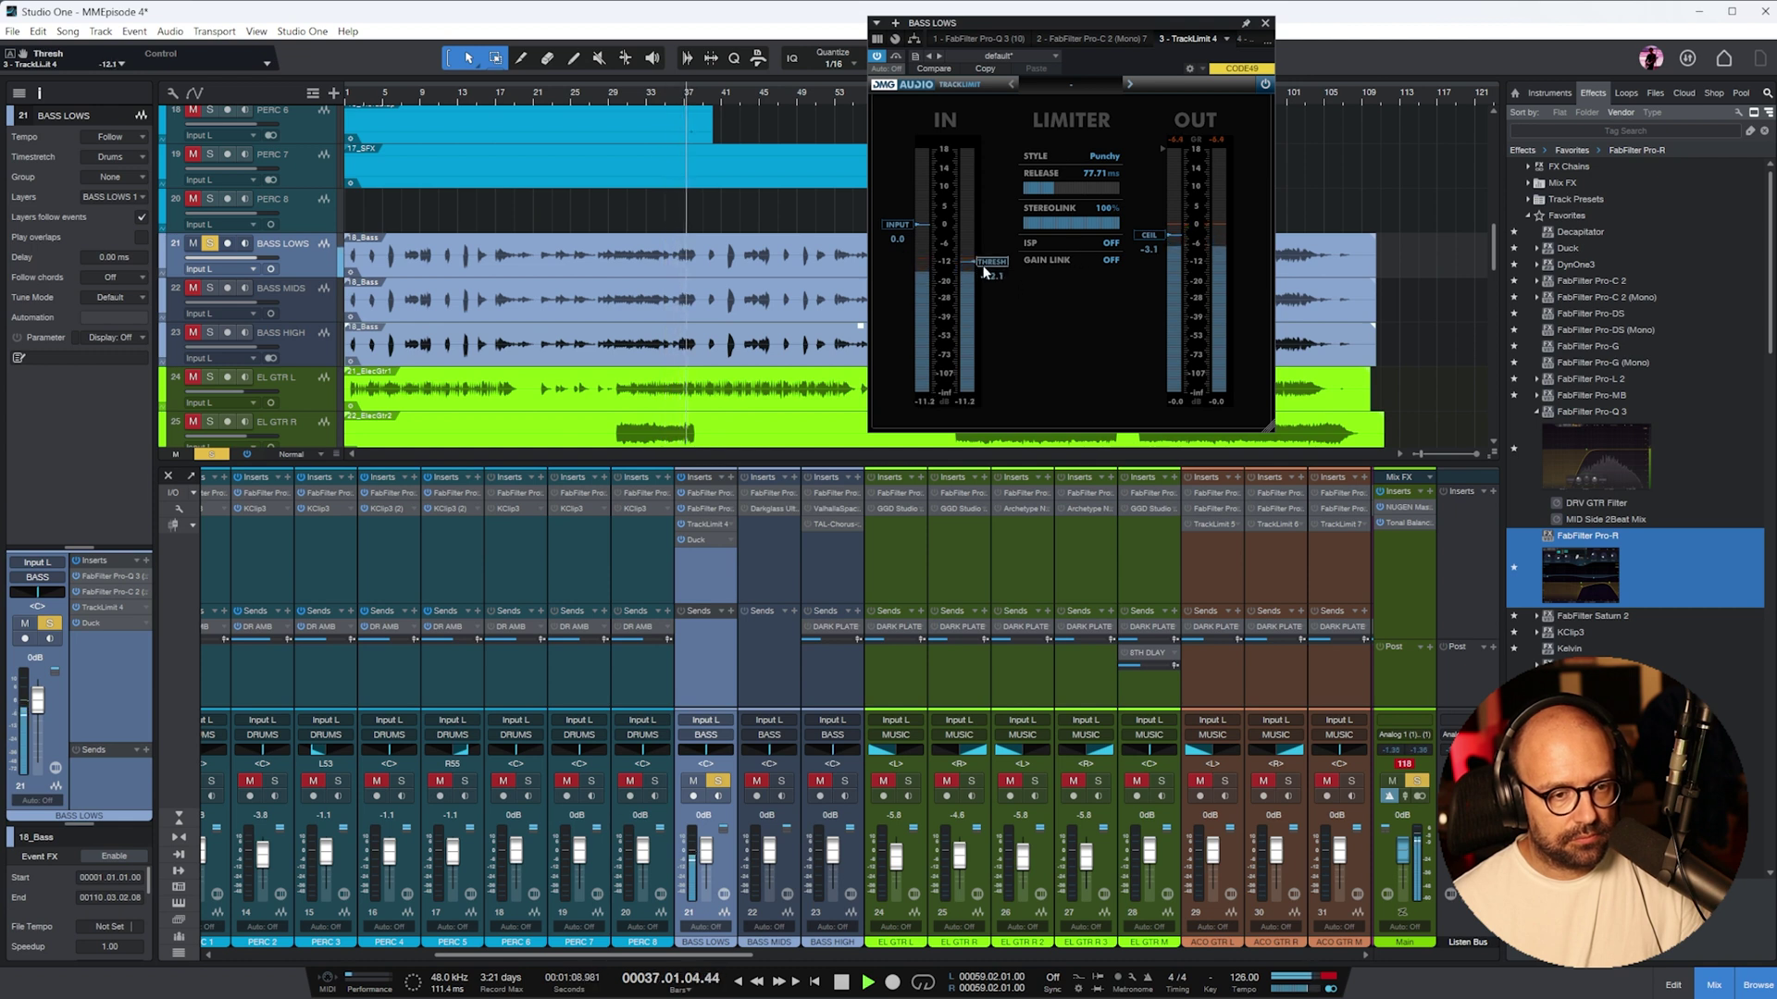
- Change the TrackLimit style to Transparent and set its threshold to -12.1 dB while replaying the bass lows
{"action": "left_click", "coordinate": [1101, 156]}
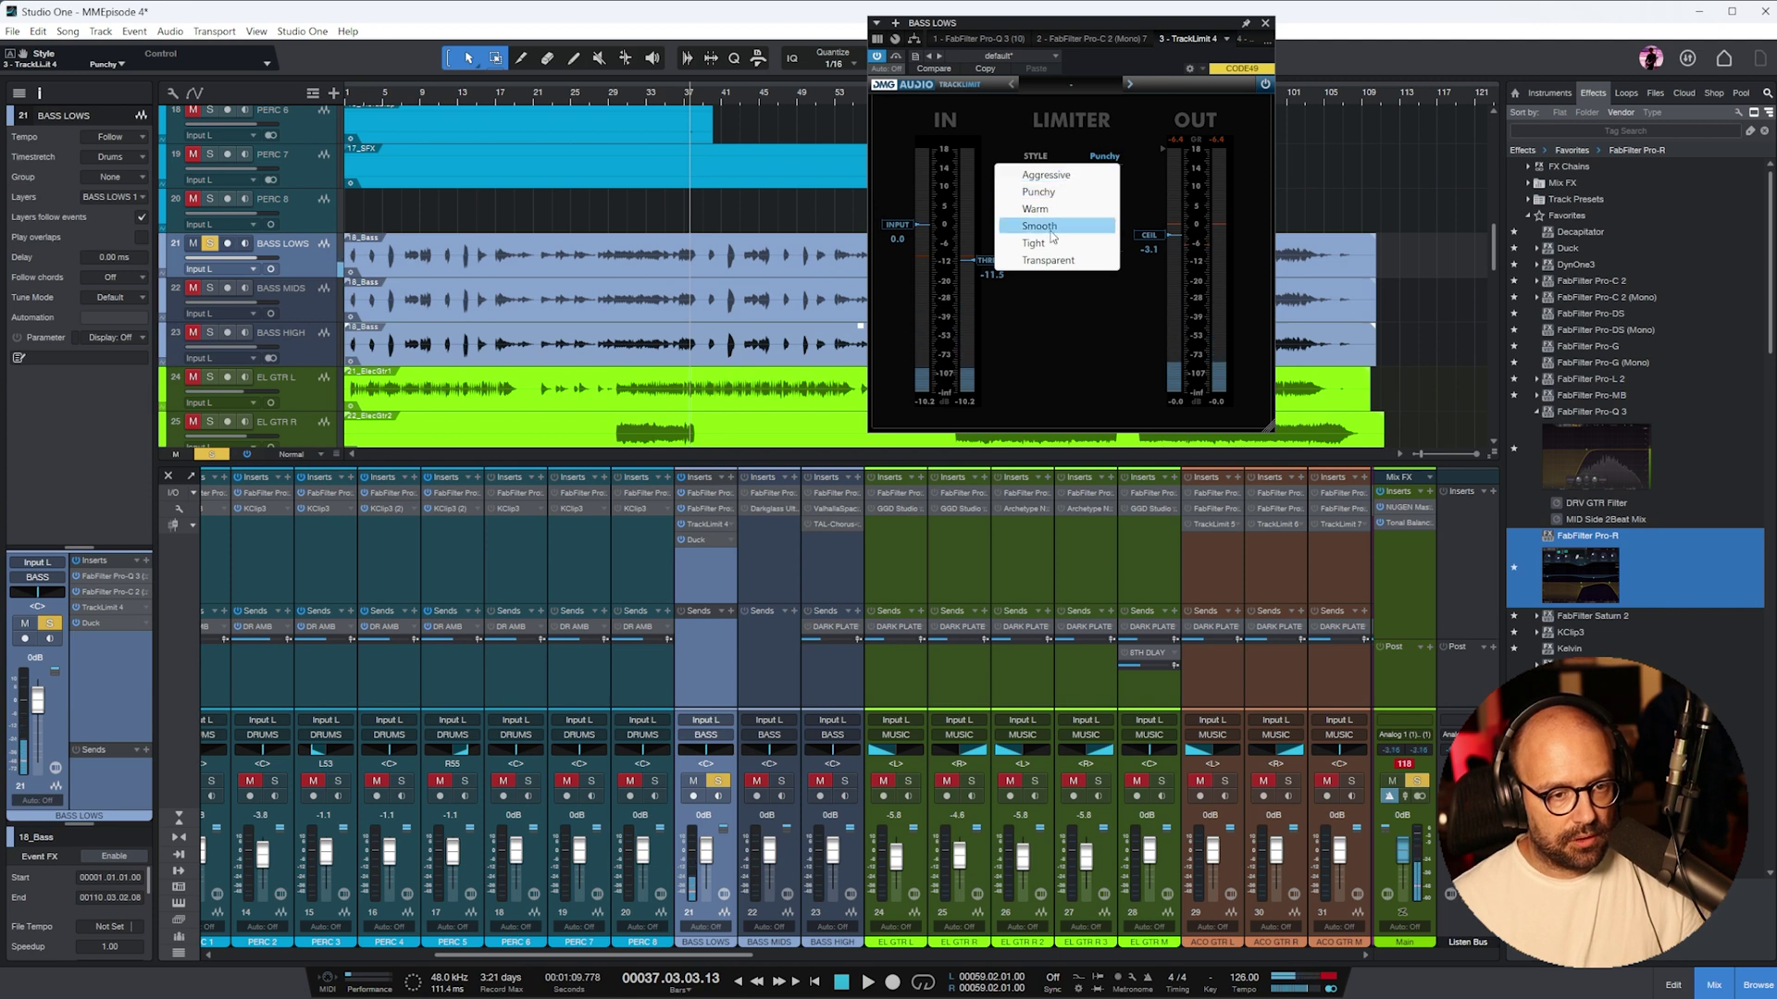
{"action": "left_click", "coordinate": [1060, 264]}
{"action": "left_click", "coordinate": [651, 100]}
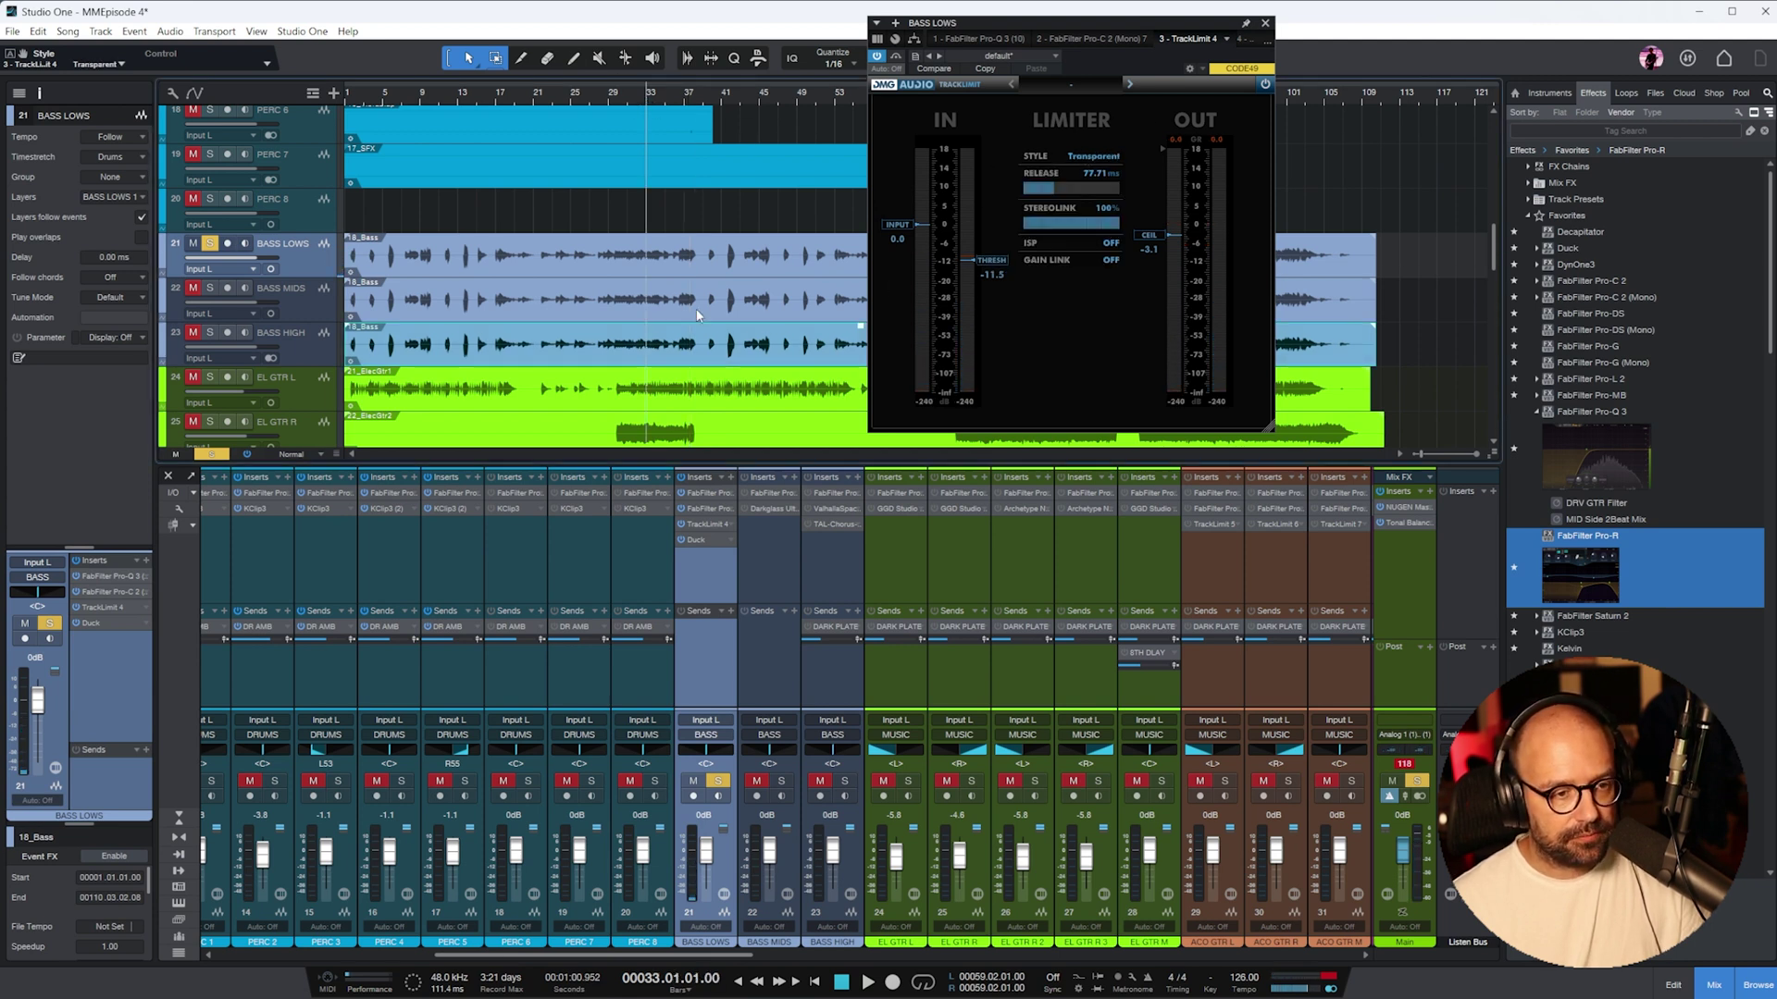
{"action": "key", "text": "space"}
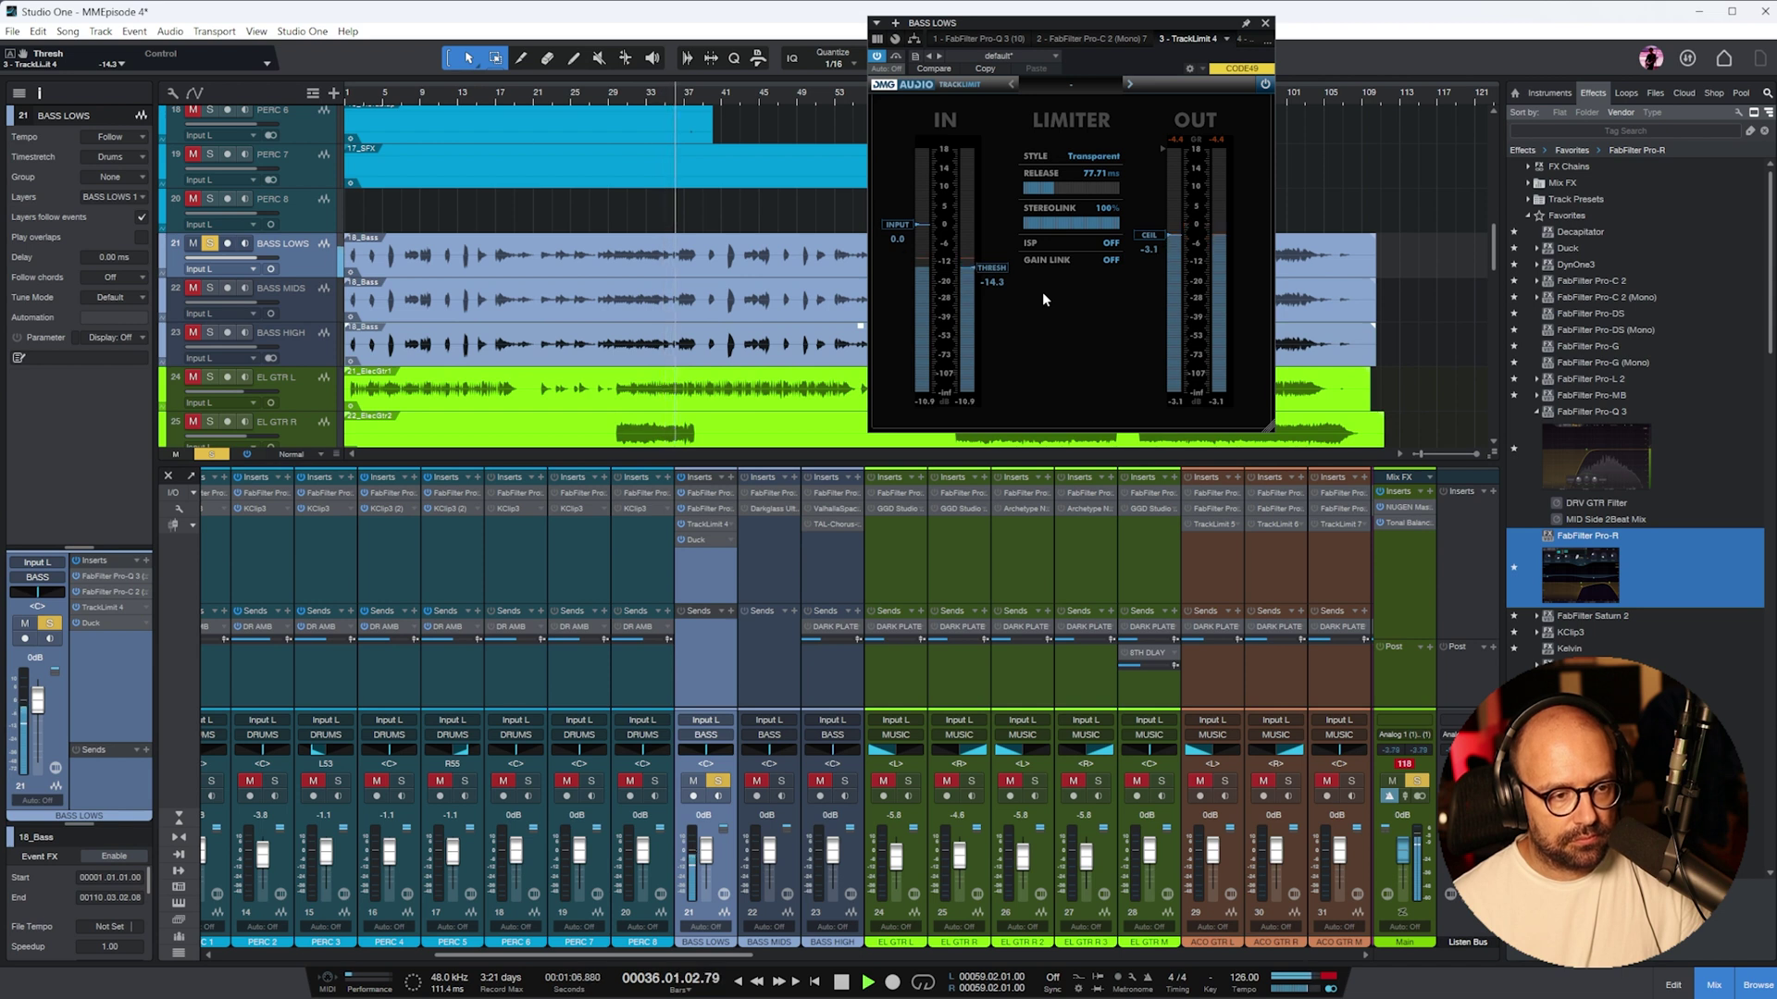
{"action": "left_click_drag", "start_coordinate": [991, 269], "coordinate": [991, 262]}
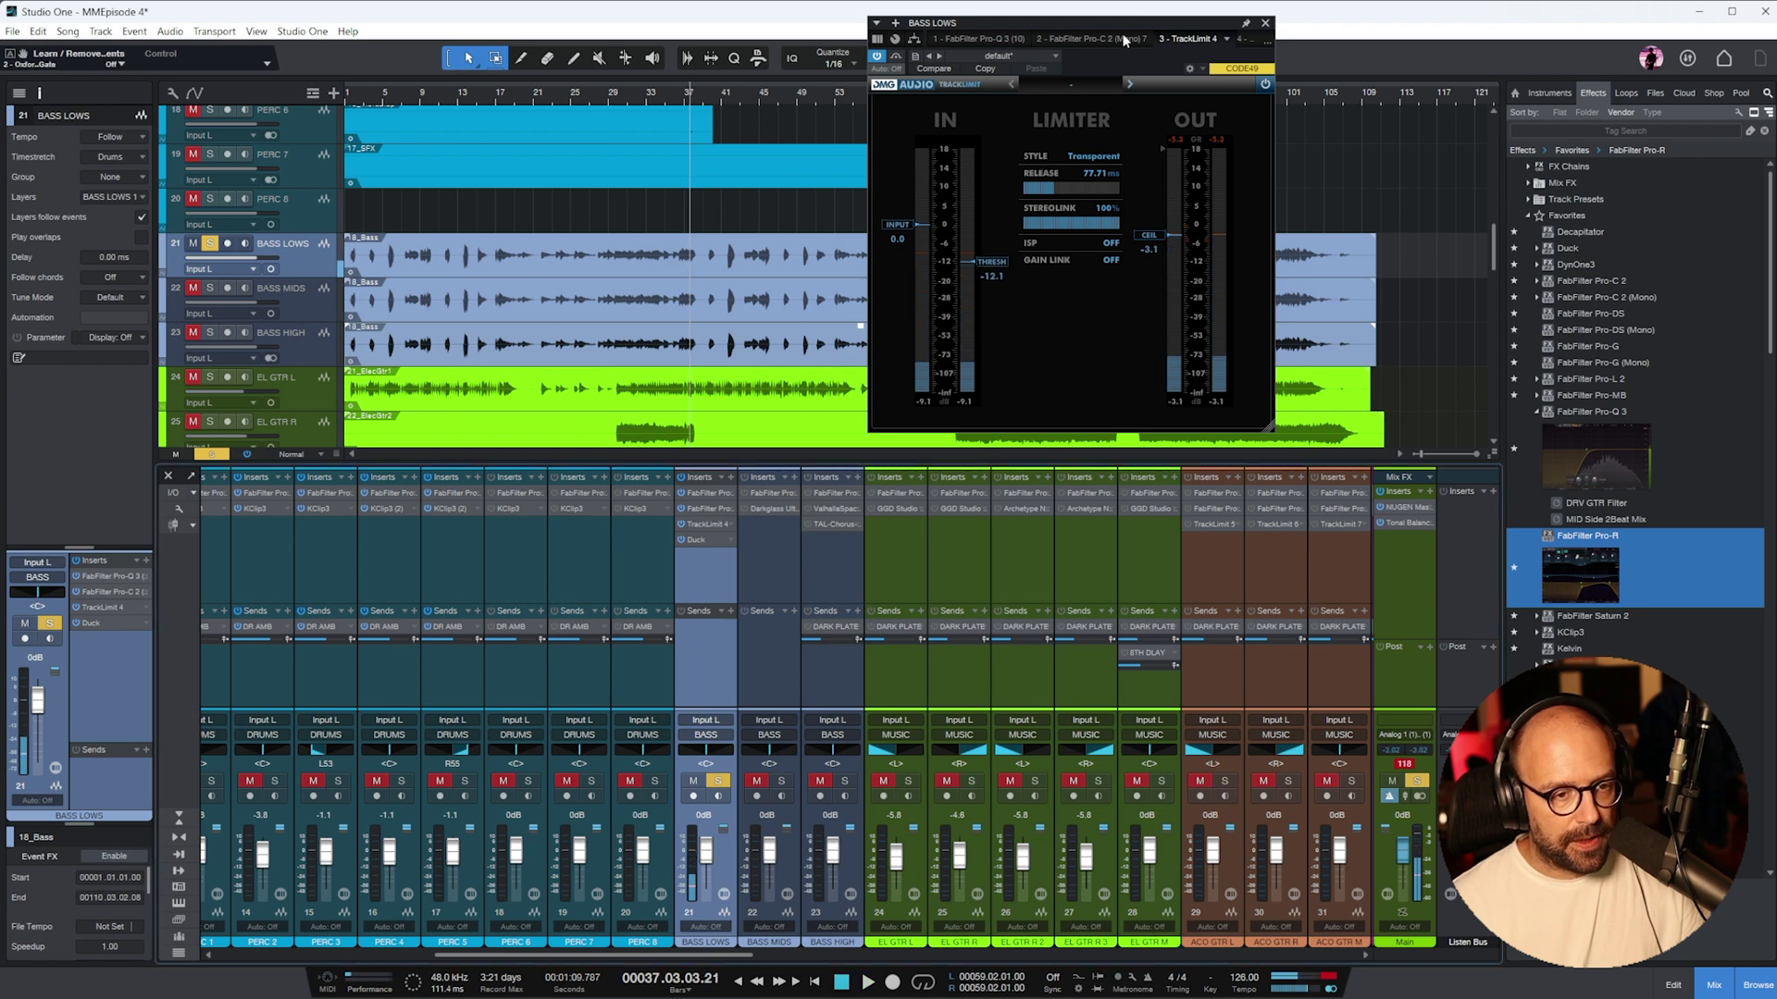
{"action": "left_click", "coordinate": [1267, 22]}
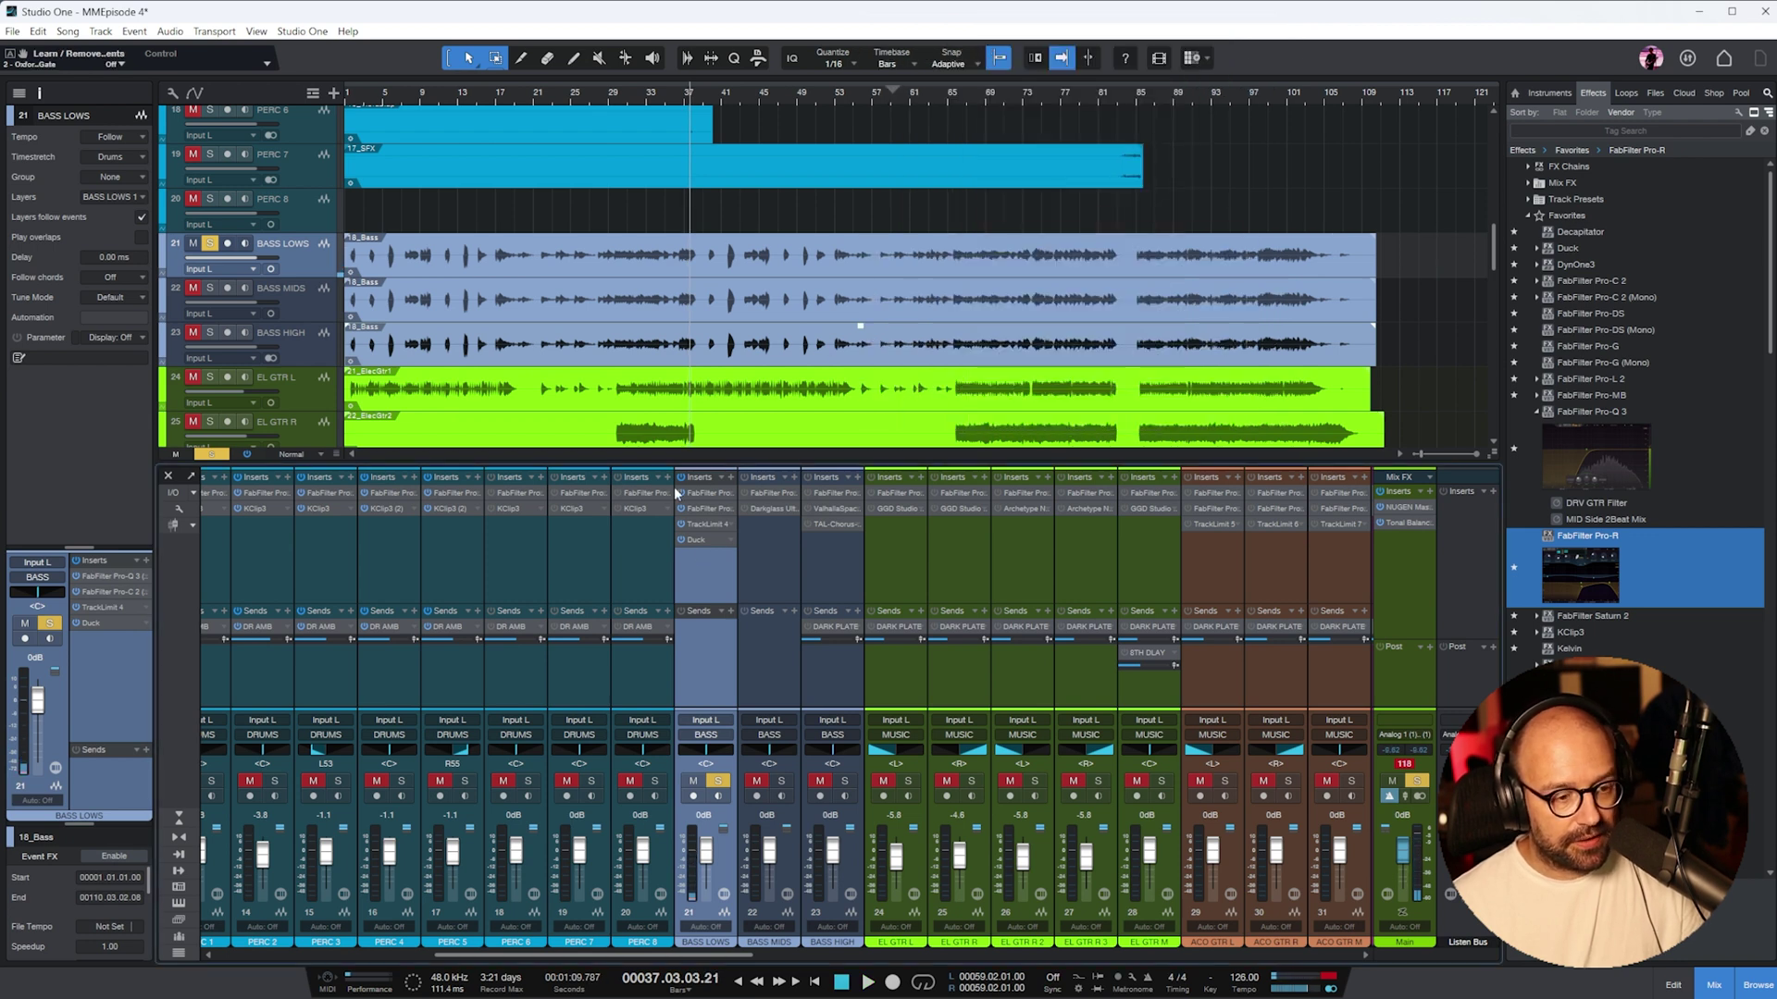
- Slightly lengthen the ducking curve in BASS LOWS' Duck plug-in by moving its upper recovery point later, and audition the result
{"action": "left_click", "coordinate": [707, 541]}
{"action": "left_click_drag", "start_coordinate": [1124, 223], "coordinate": [942, 219]}
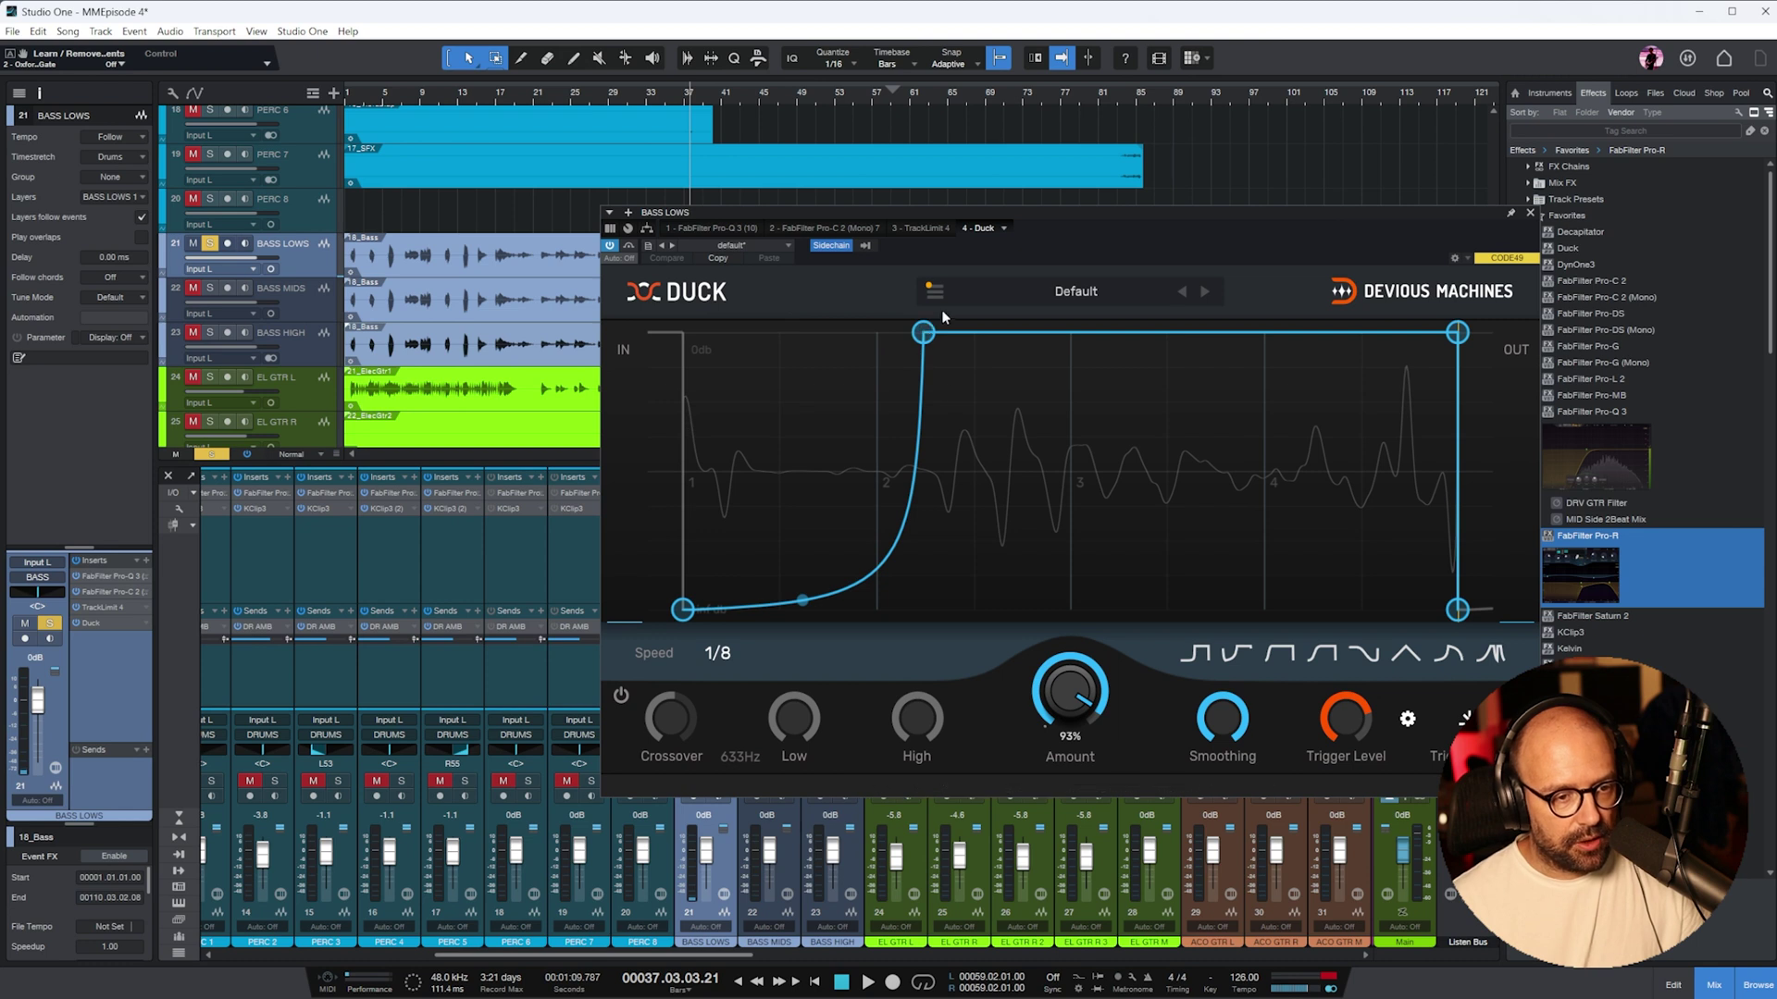
{"action": "left_click", "coordinate": [934, 291]}
{"action": "left_click", "coordinate": [914, 366]}
{"action": "left_click", "coordinate": [565, 98]}
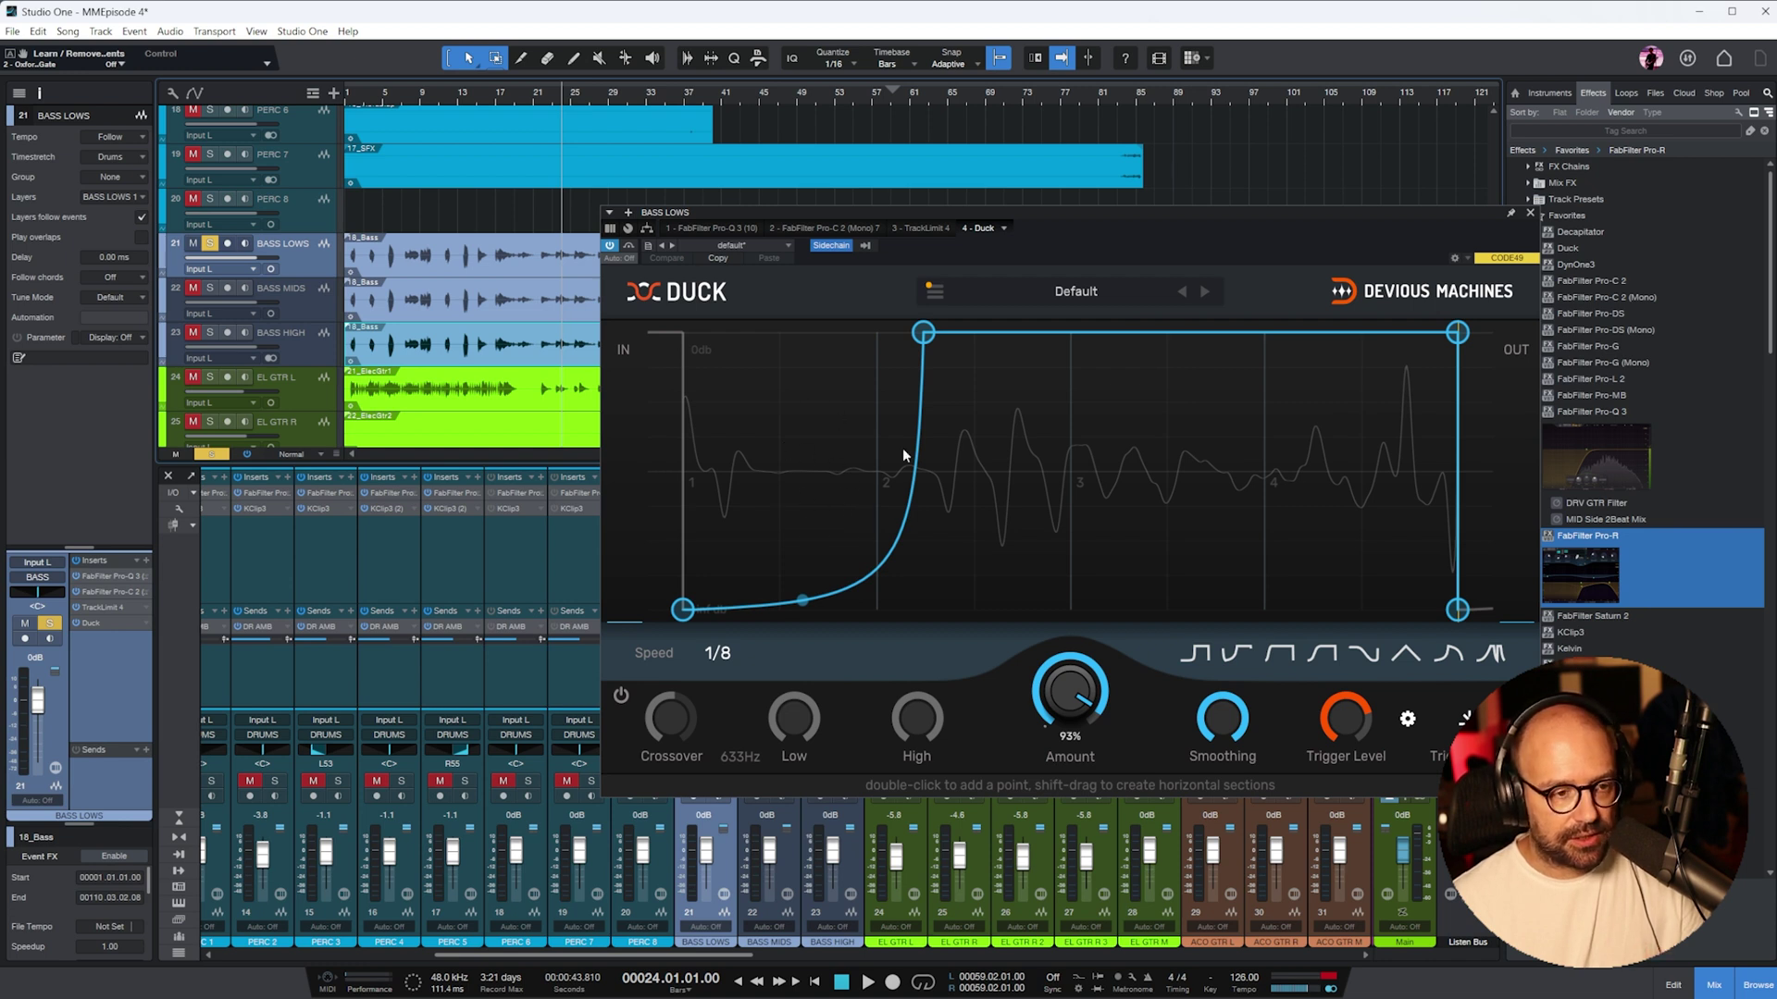
{"action": "mouse_move", "coordinate": [922, 332]}
{"action": "left_mouse_down"}
{"action": "mouse_move", "coordinate": [853, 333]}
{"action": "mouse_move", "coordinate": [1034, 333]}
{"action": "mouse_move", "coordinate": [934, 333]}
{"action": "left_mouse_up"}
{"action": "key", "text": "space"}
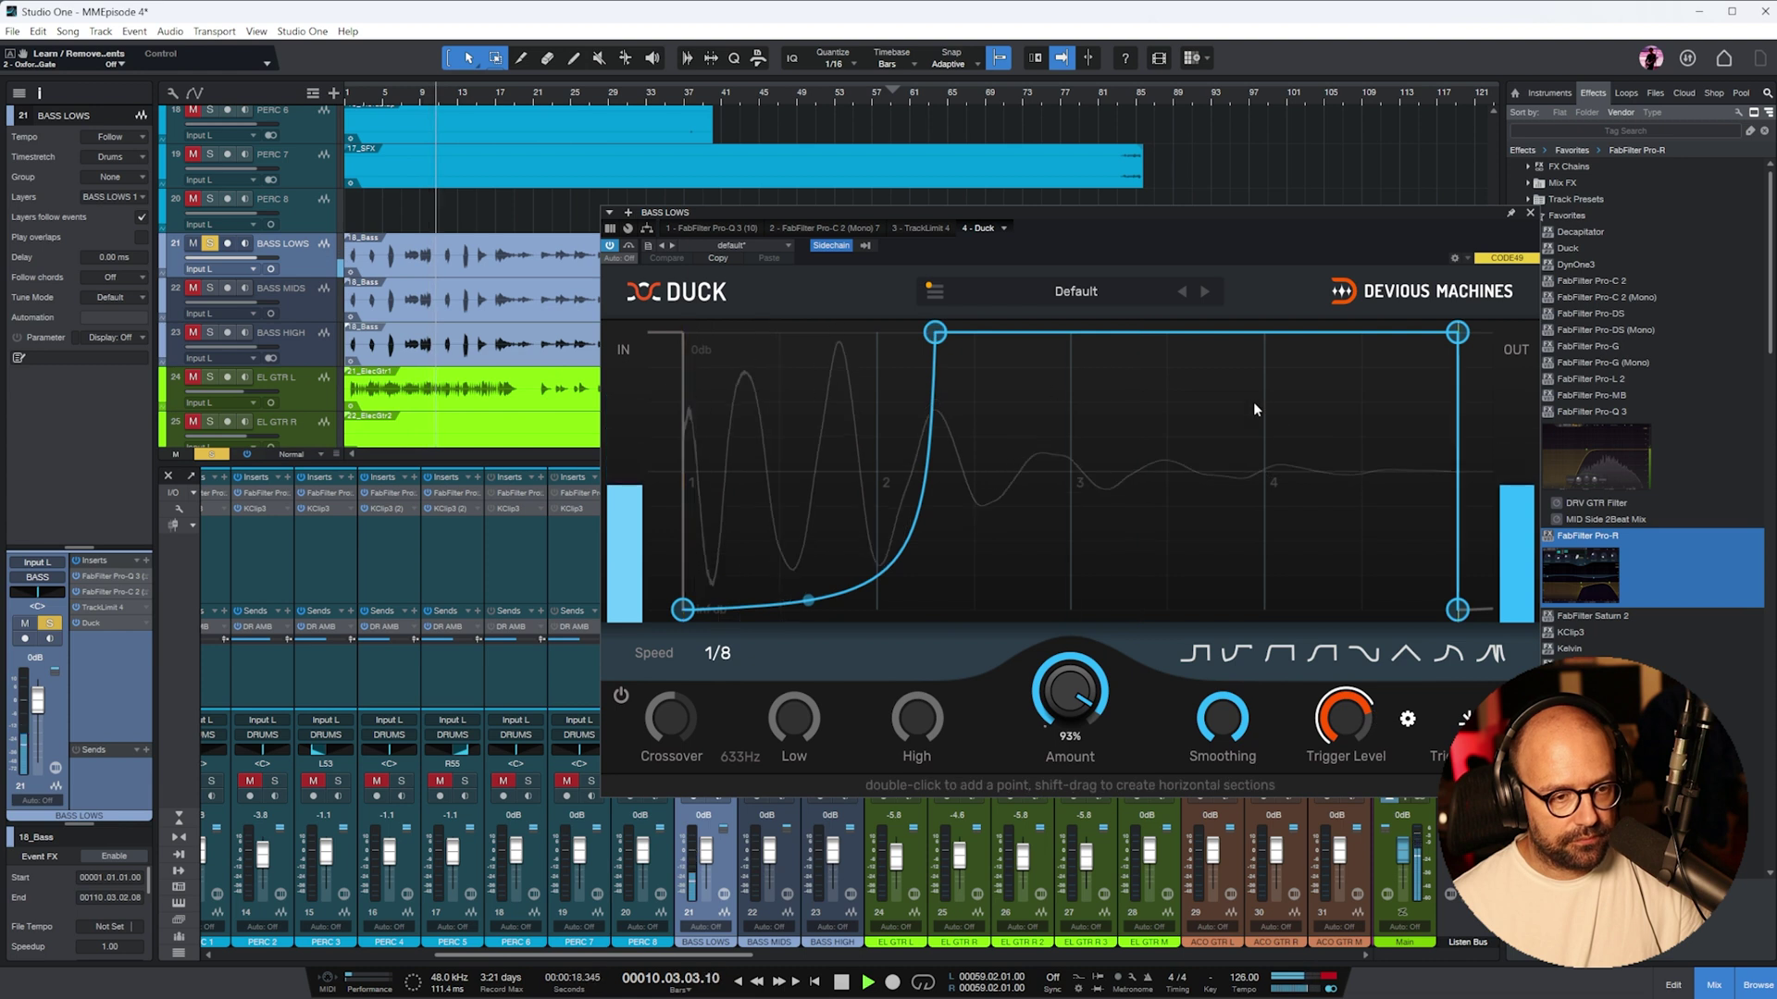
{"action": "key", "text": "space"}
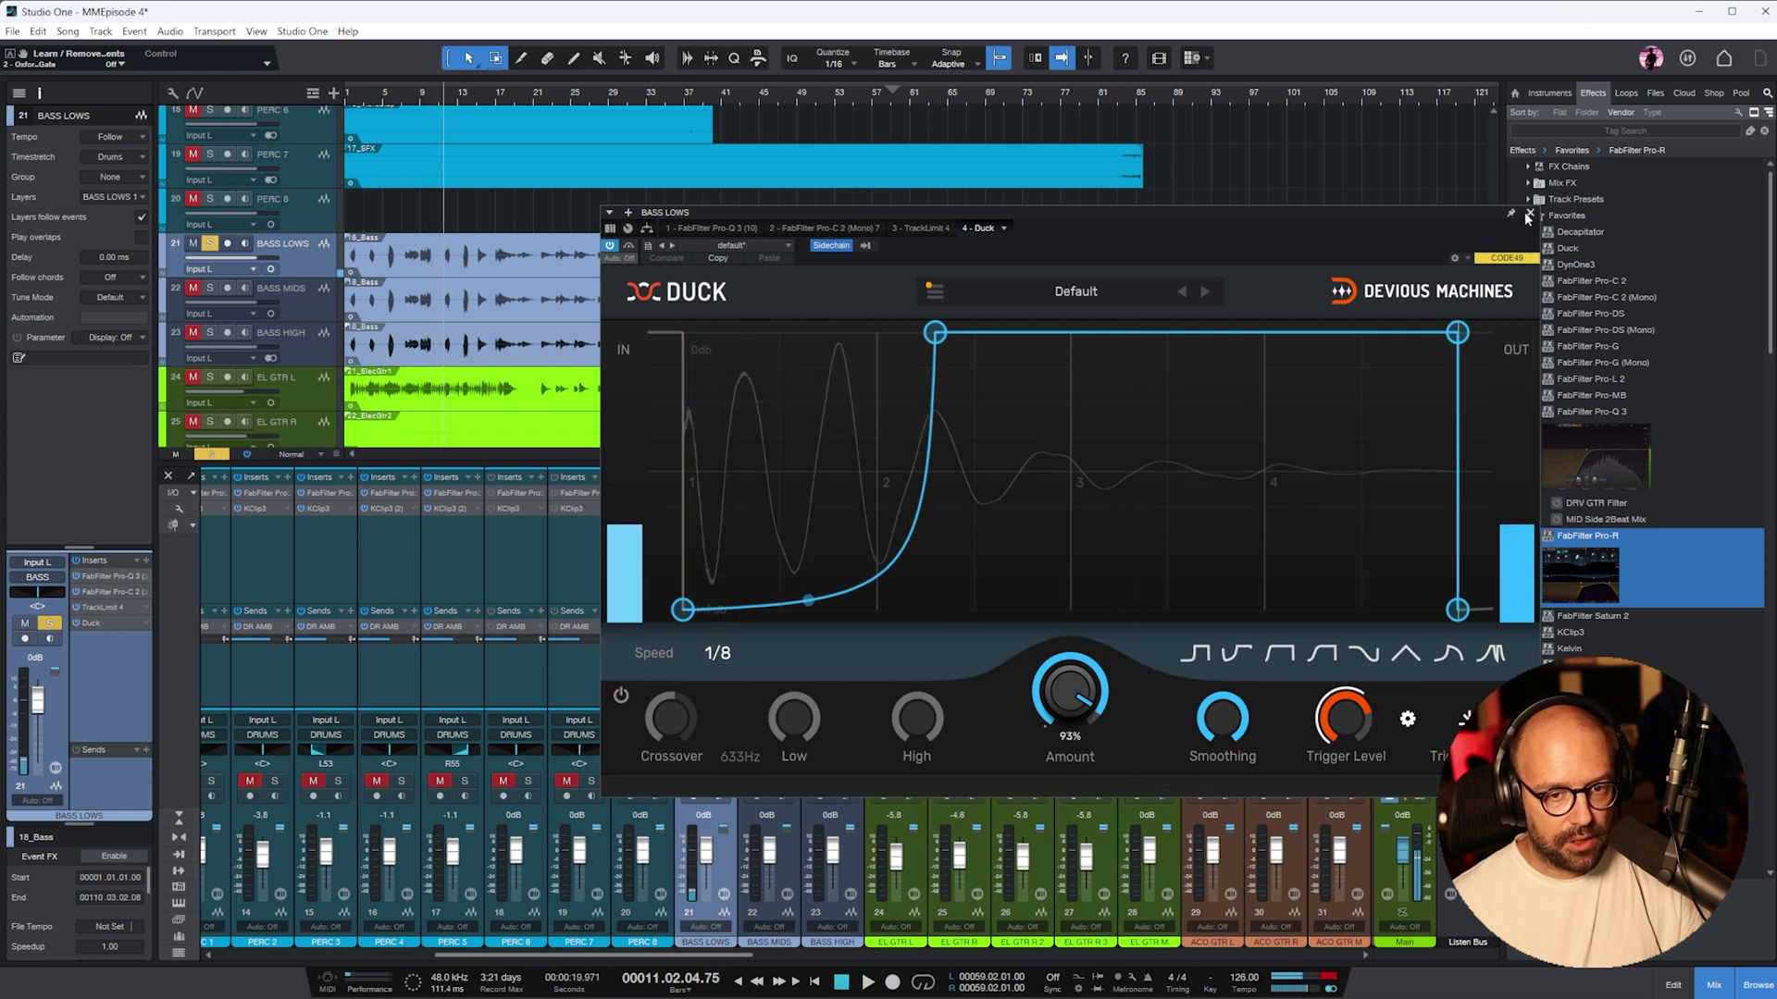
{"action": "key", "text": "Escape"}
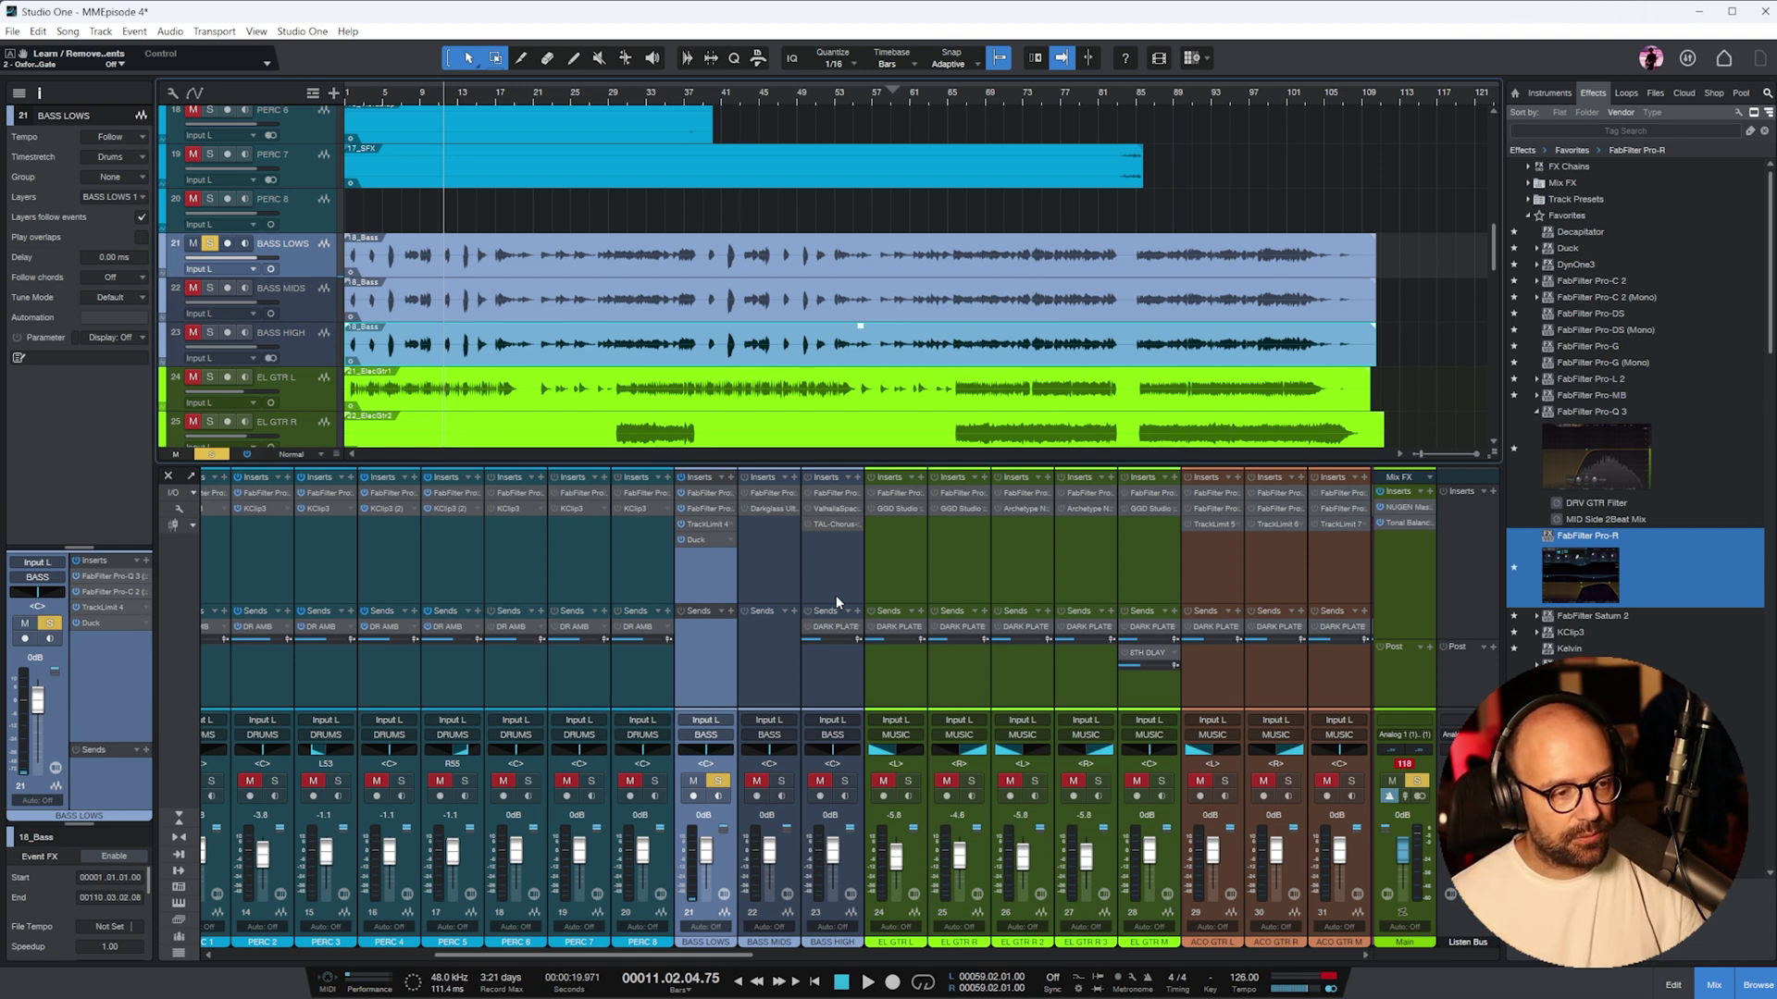
- Add BASS MIDS to the solo, lower its volume to -2.4 dB, and place Darkglass Ultra before Pro-Q 3 in its inserts
{"action": "left_click", "coordinate": [798, 805]}
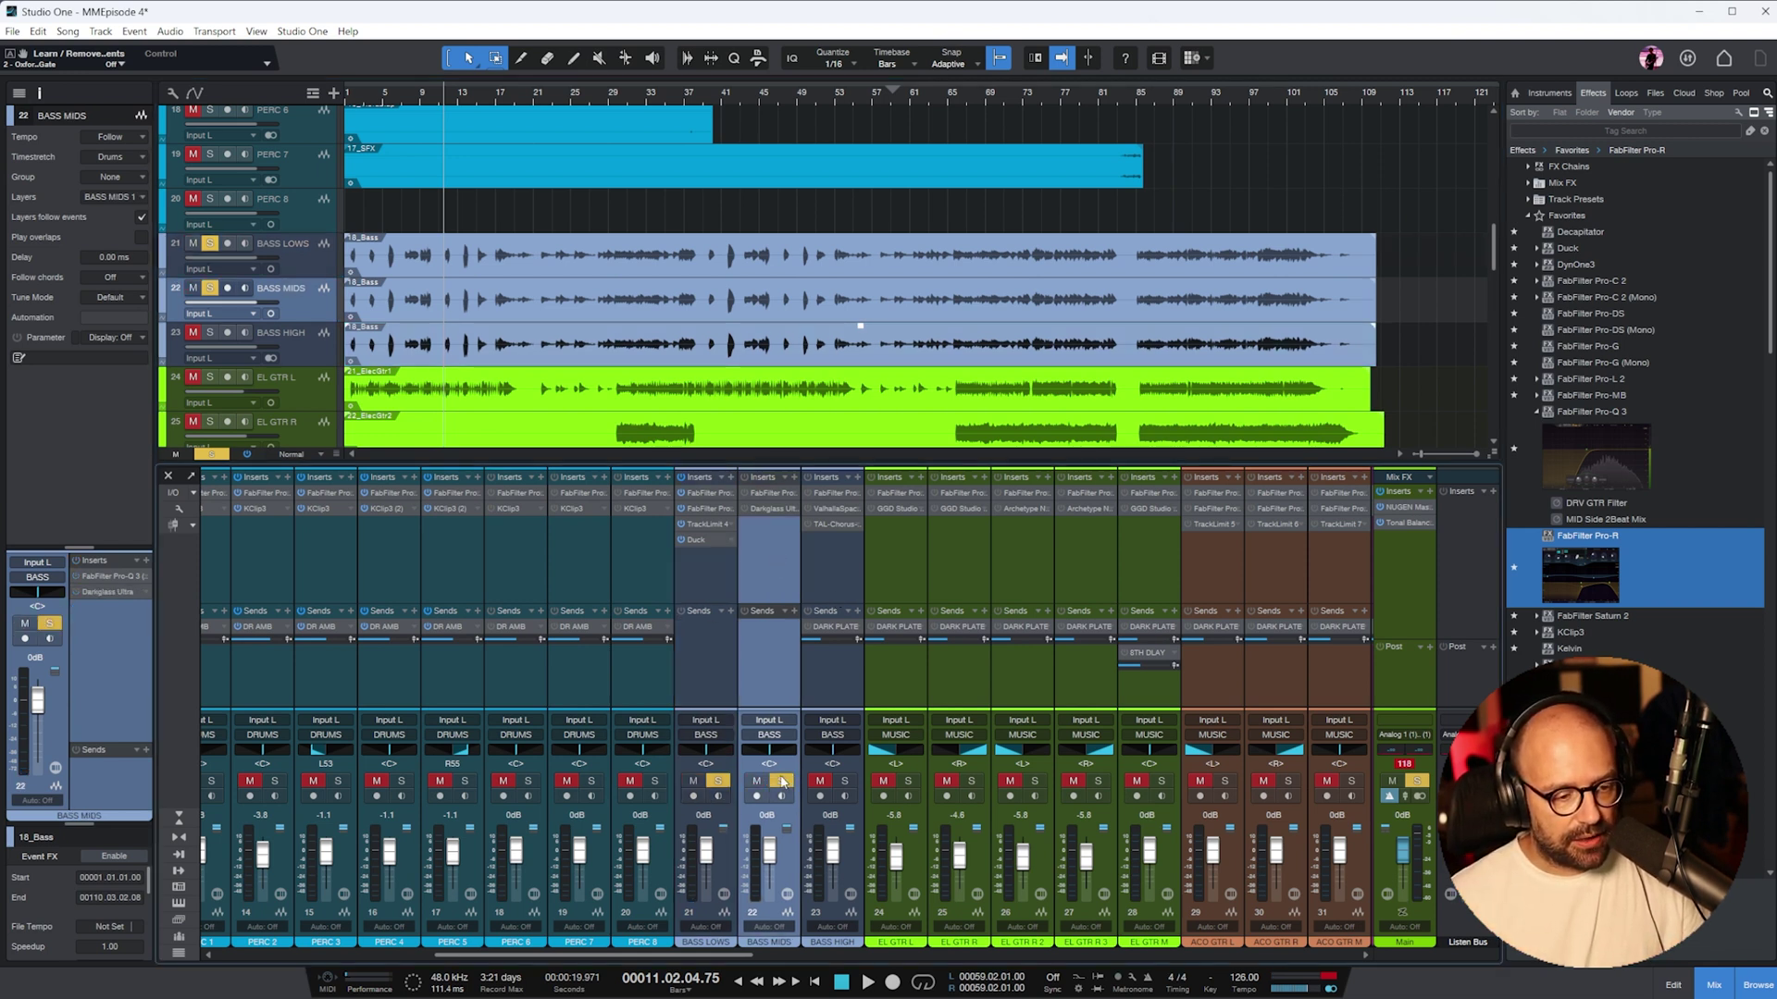
{"action": "left_click", "coordinate": [769, 494]}
{"action": "left_click_drag", "start_coordinate": [1199, 22], "coordinate": [1067, 90]}
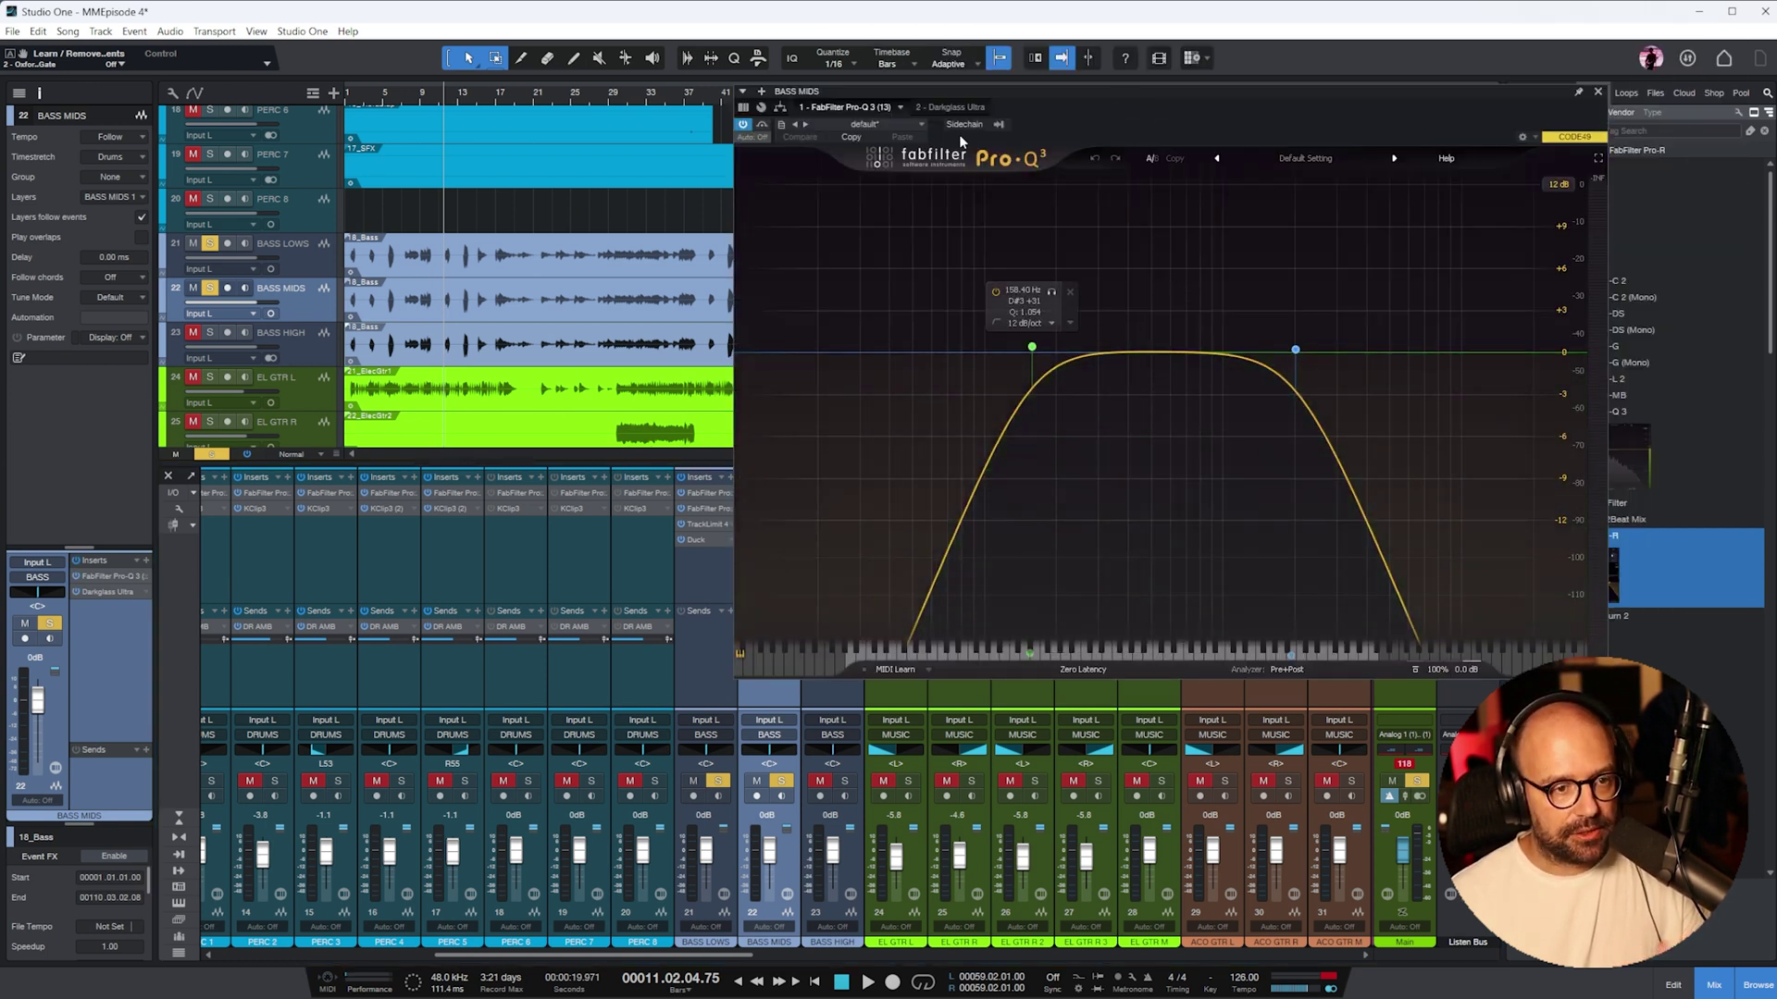
{"action": "key", "text": "space"}
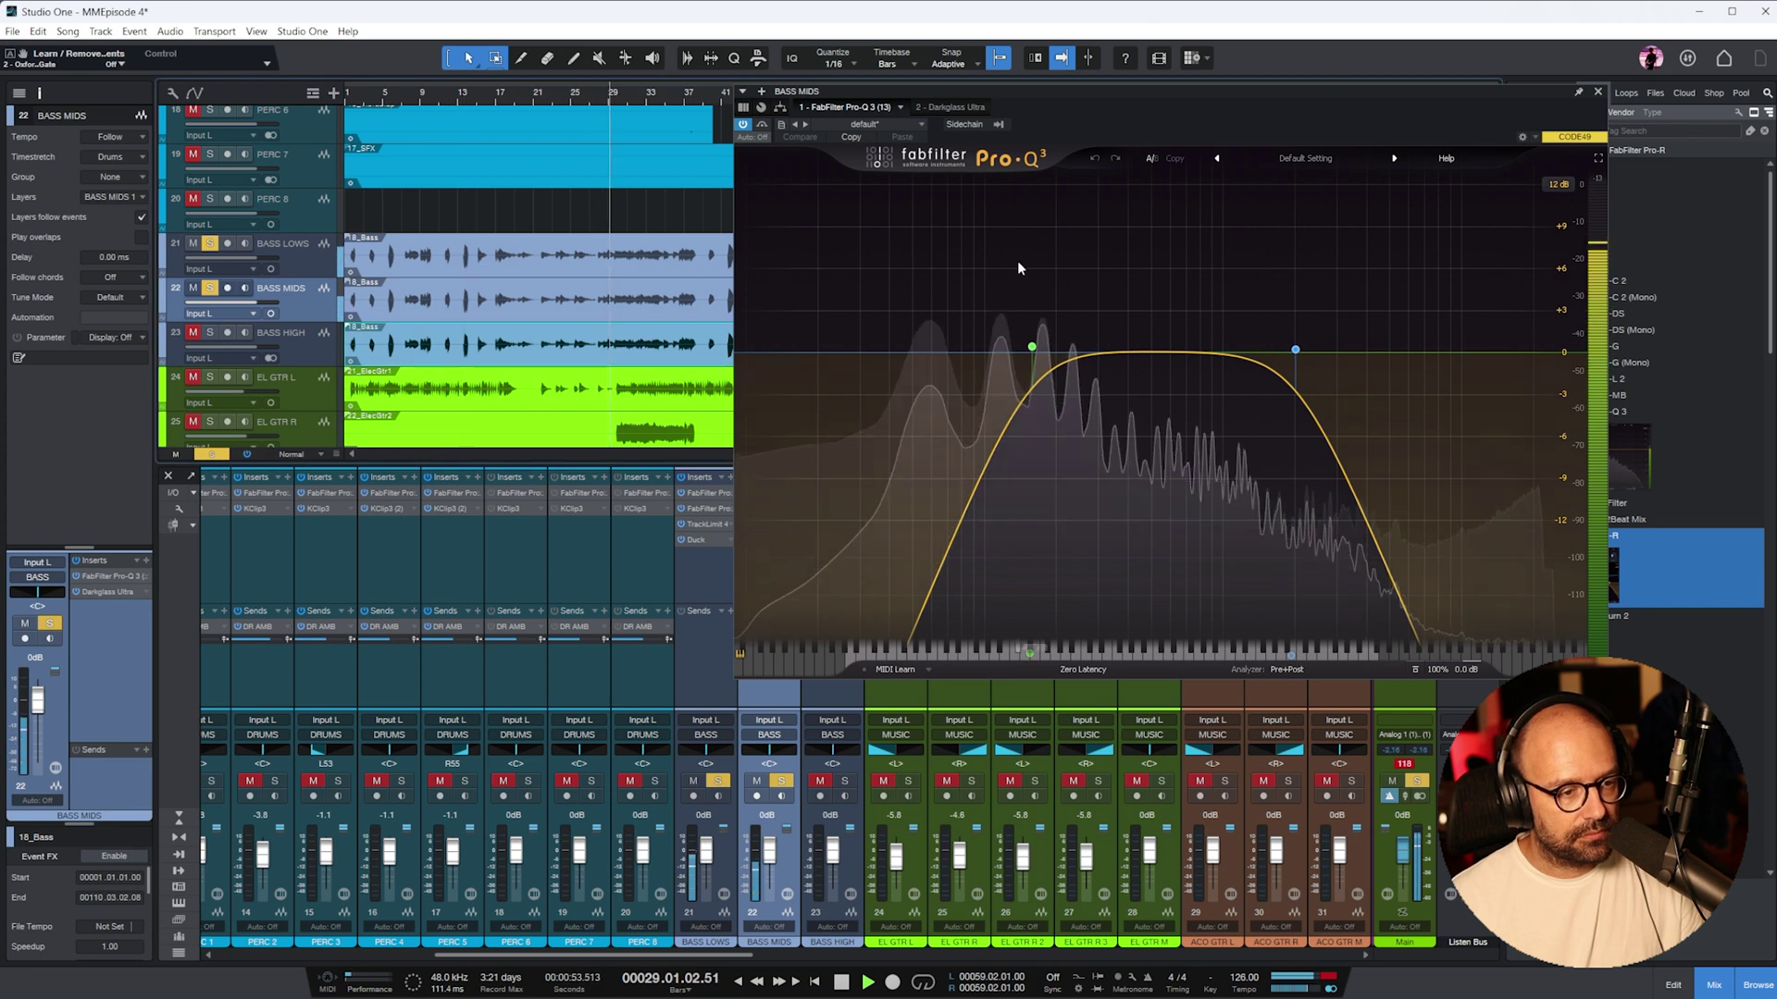
{"action": "left_click_drag", "start_coordinate": [775, 833], "coordinate": [775, 838]}
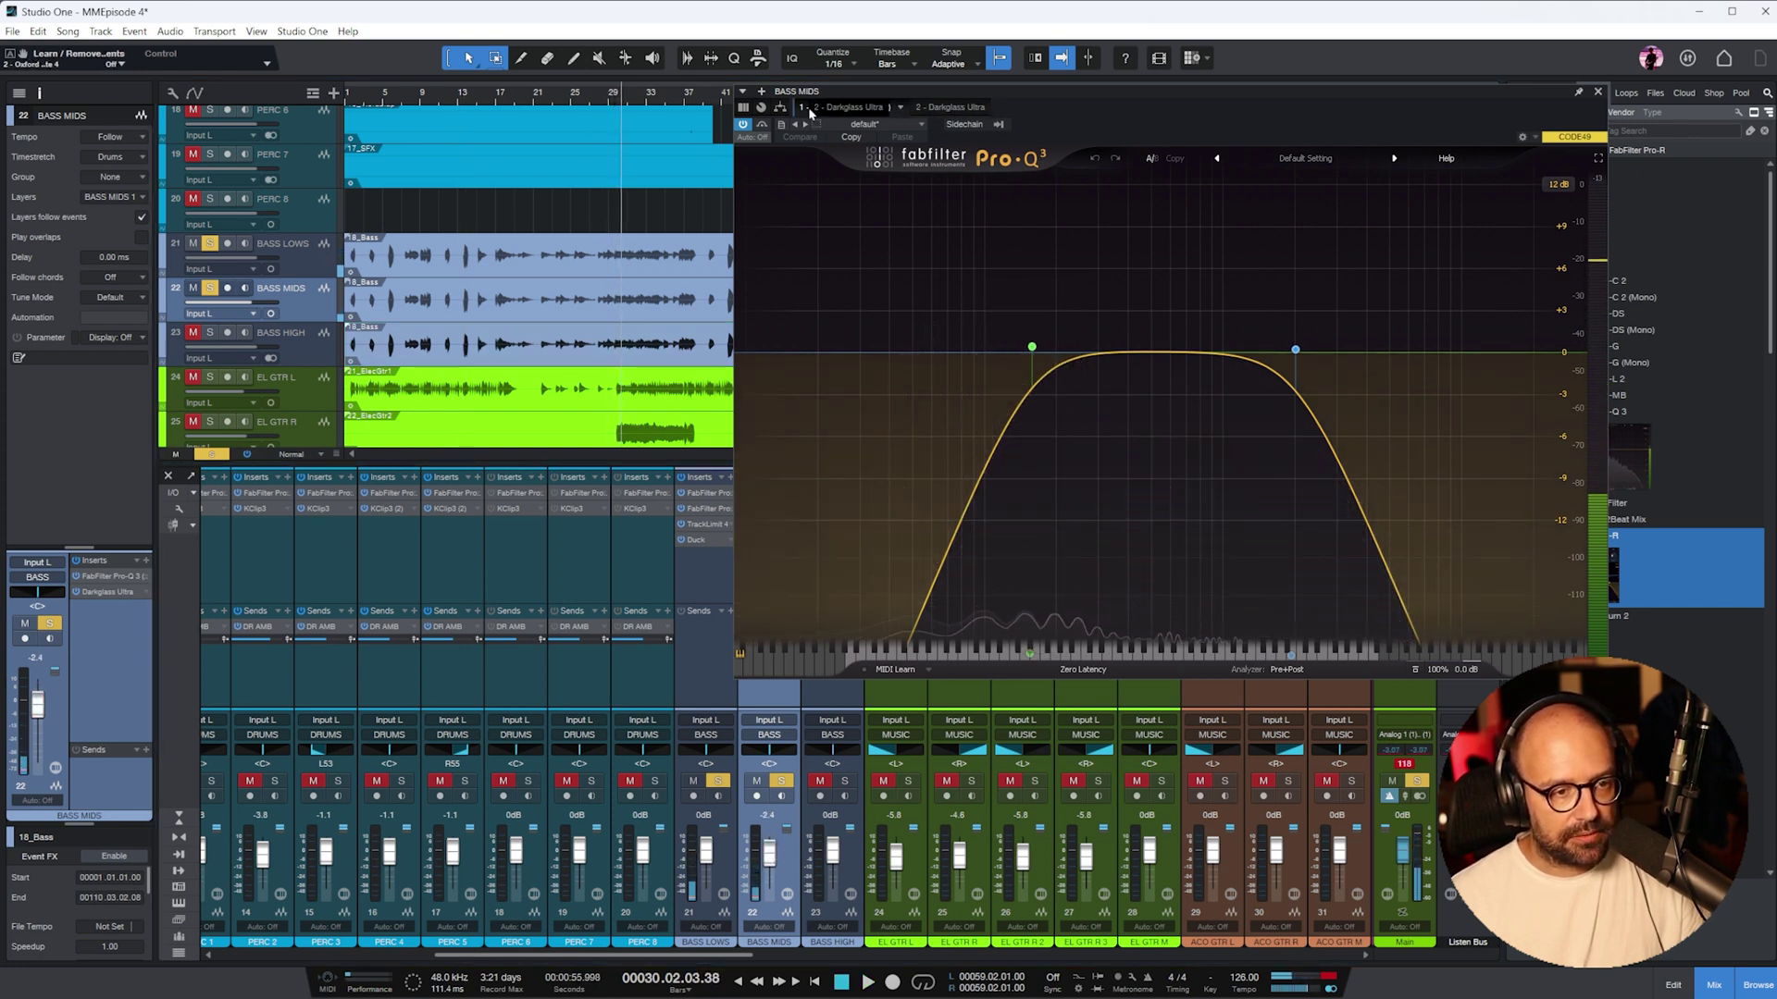
{"action": "left_click_drag", "start_coordinate": [955, 106], "coordinate": [780, 133]}
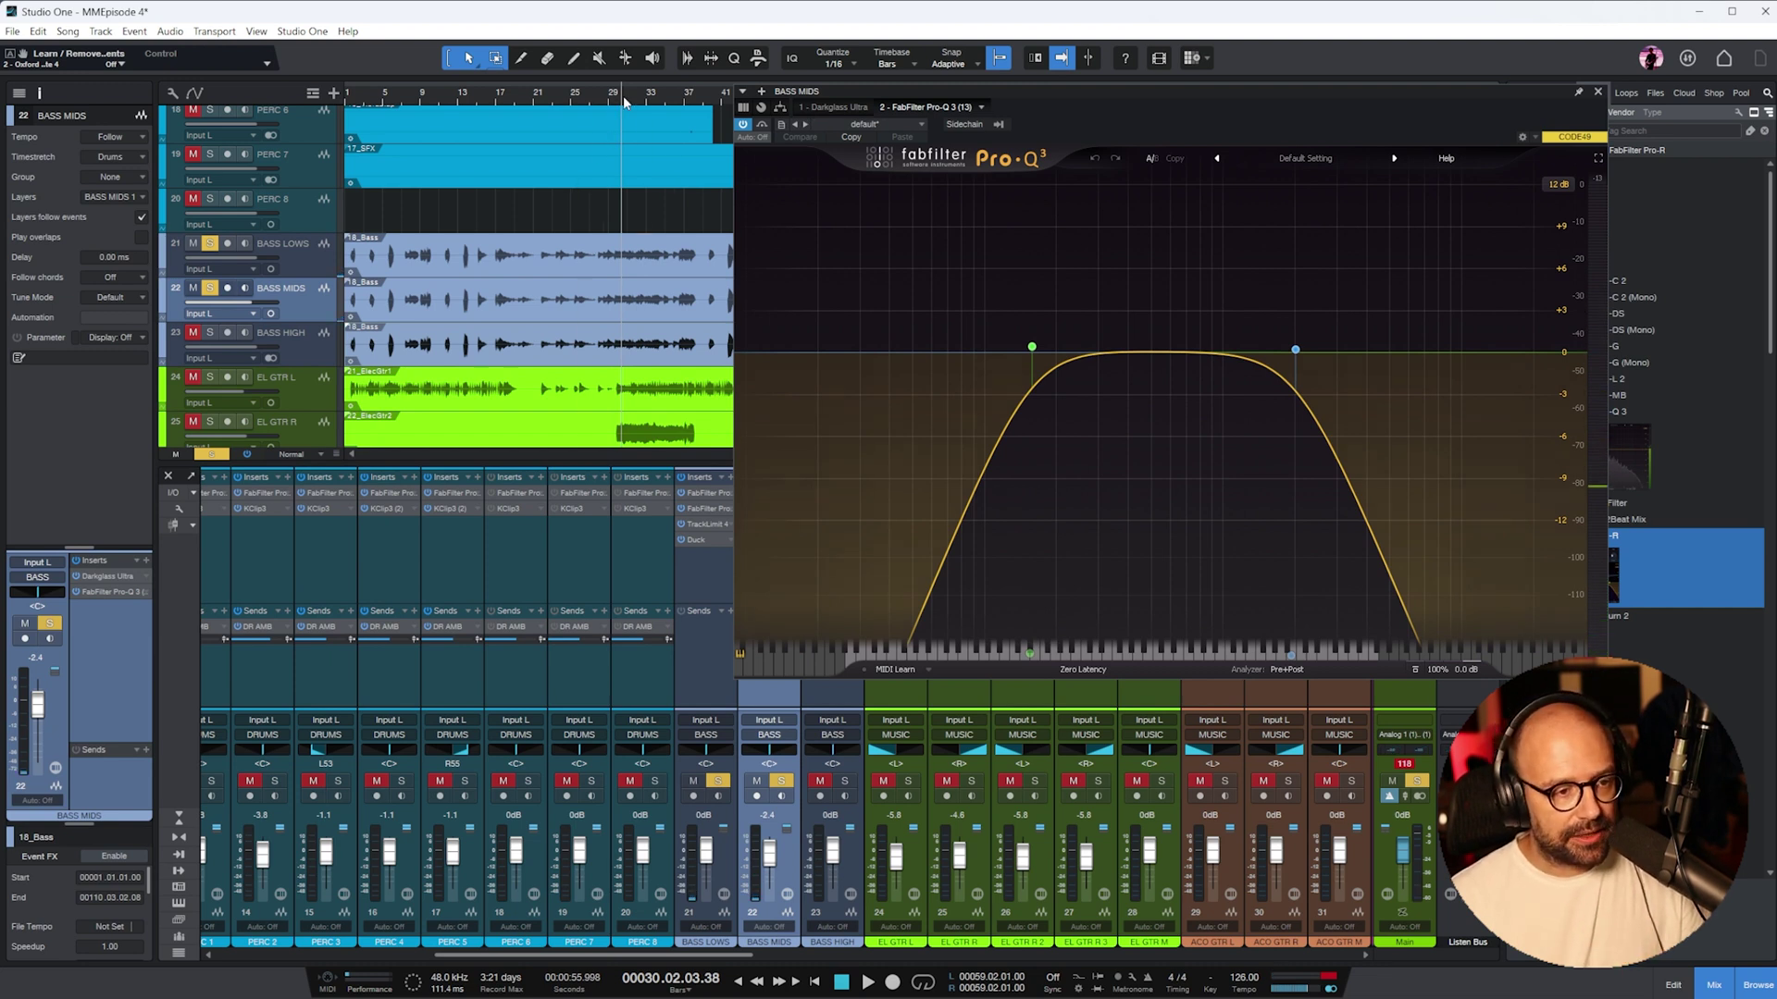
- Shape BASS MIDS with a 6 dB mid cut, a 3 dB upper-mid boost and a high cut near 2710 Hz, lowering the track to -3.8 dB
{"action": "key", "text": "space"}
{"action": "left_click_drag", "start_coordinate": [1031, 347], "coordinate": [1146, 228]}
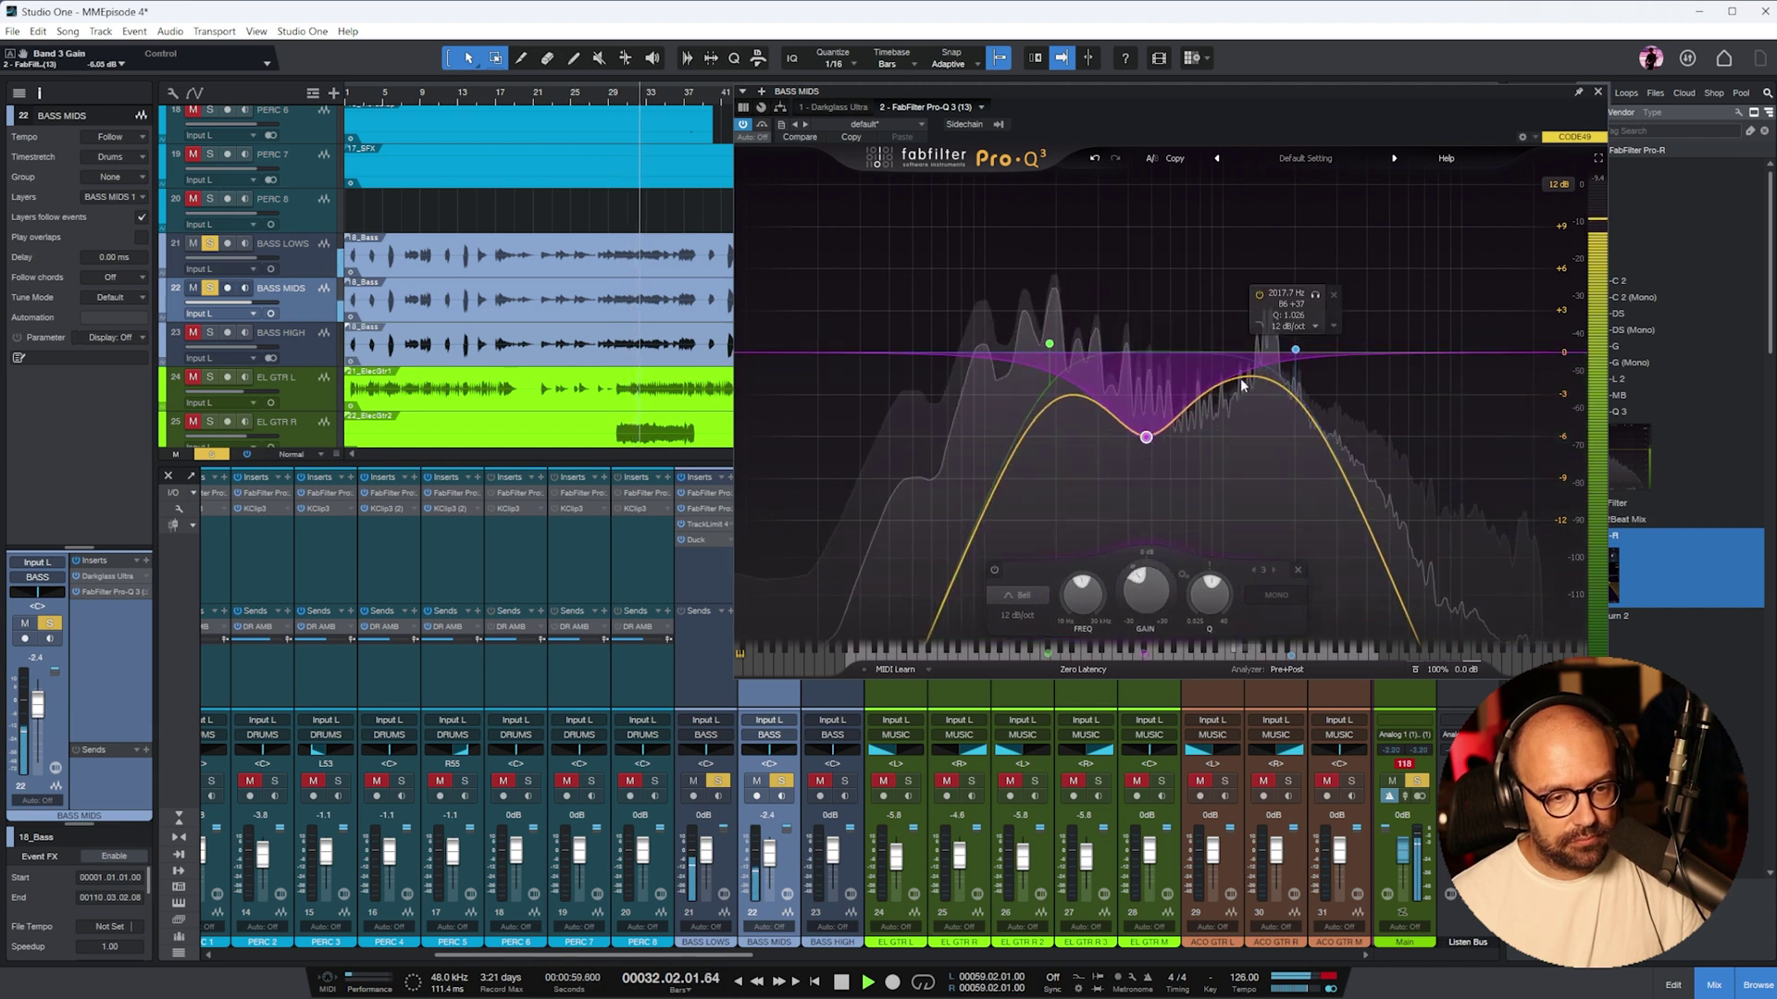
{"action": "left_click_drag", "start_coordinate": [1286, 351], "coordinate": [1326, 332]}
{"action": "left_click", "coordinate": [1339, 332]}
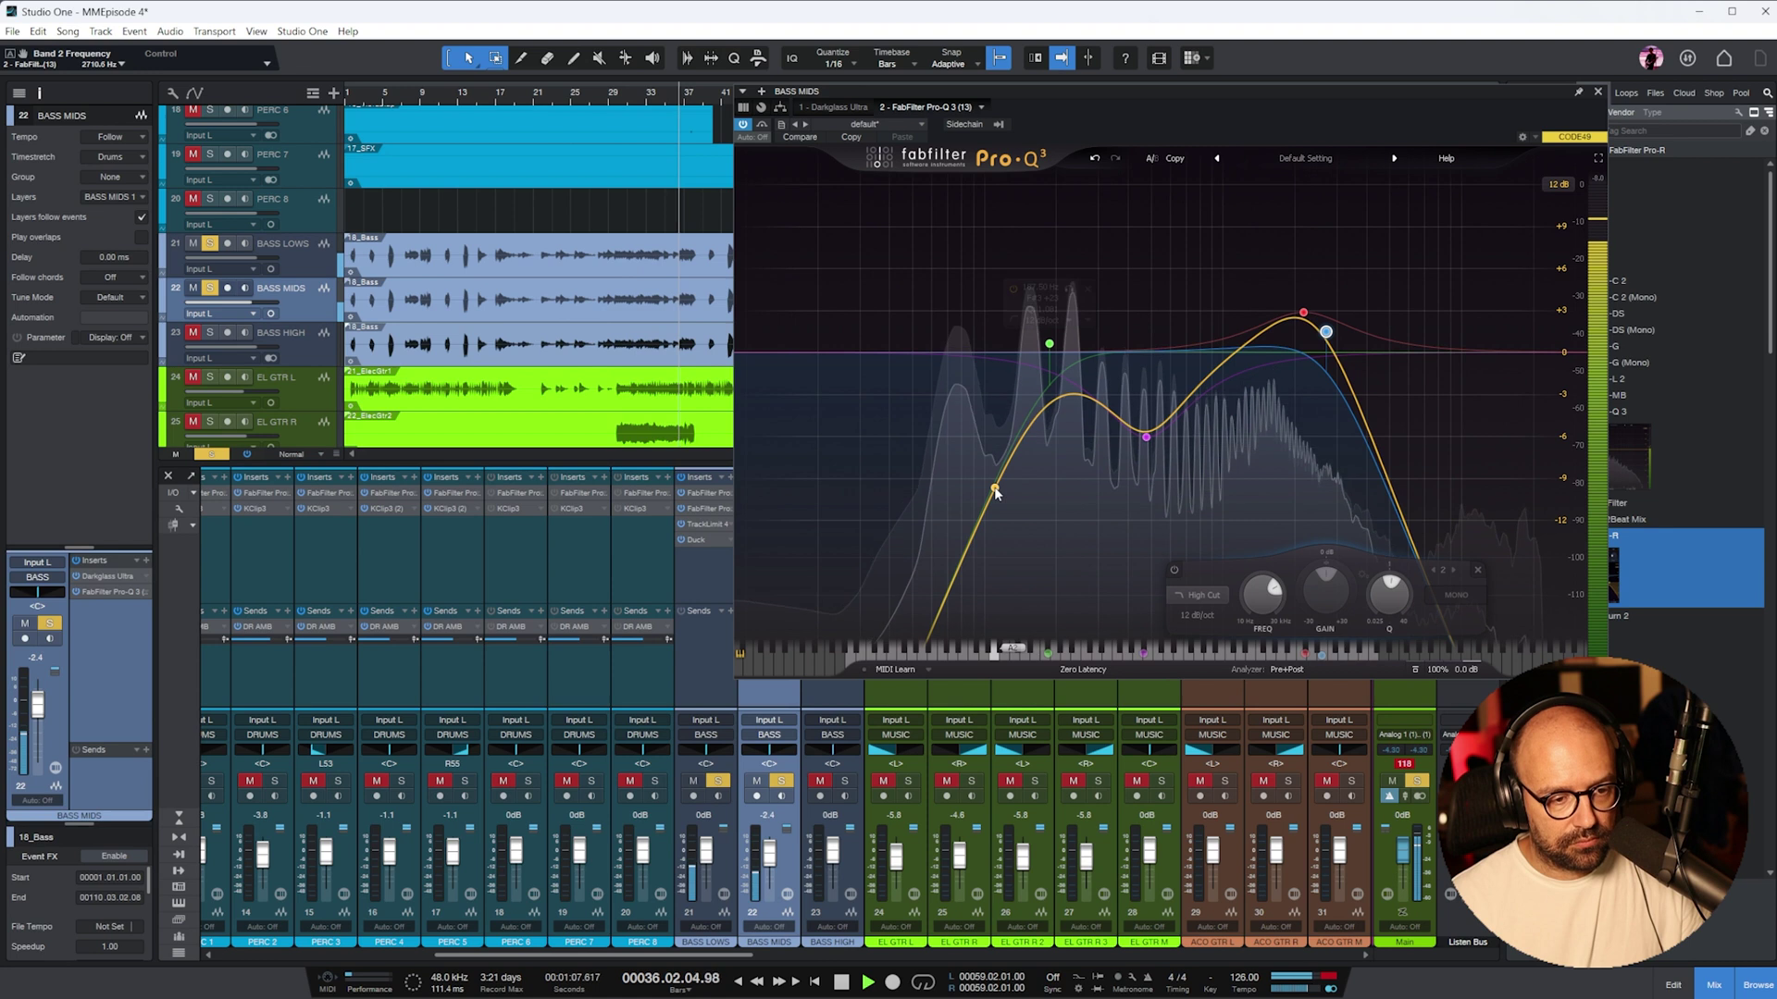
{"action": "scroll", "coordinate": [785, 893], "scroll_direction": "down", "scroll_amount": 3}
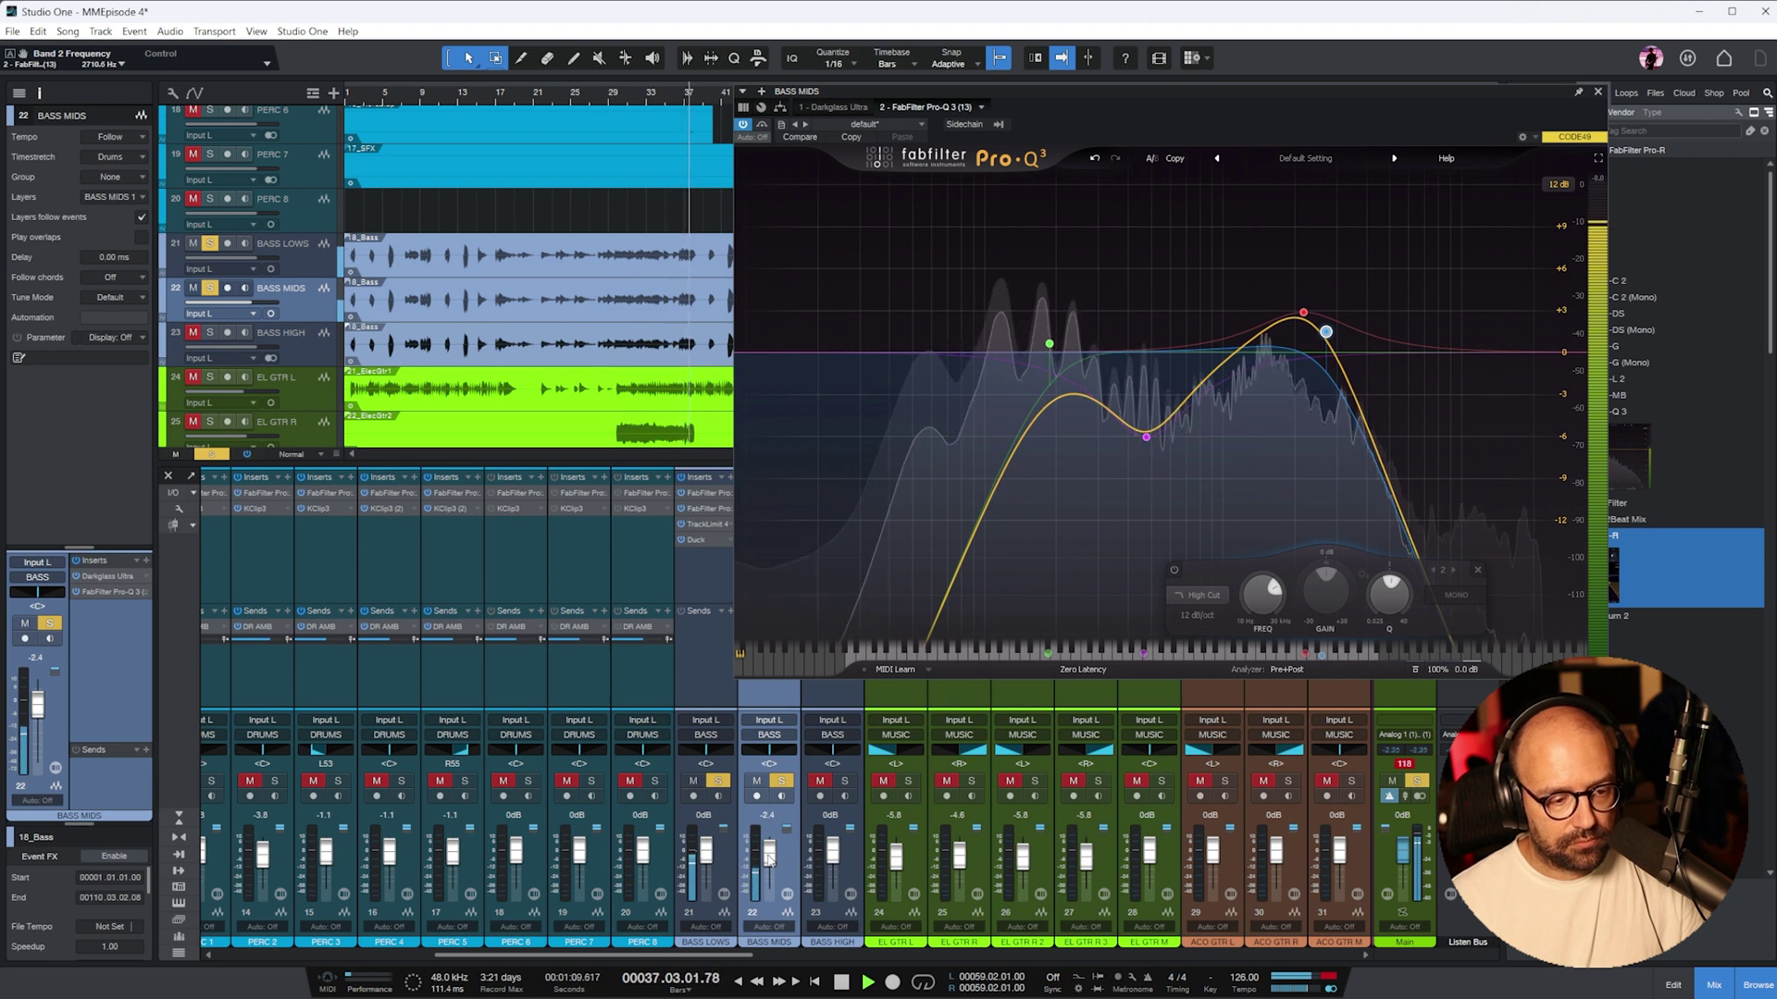
{"action": "left_click", "coordinate": [1597, 92]}
- Add BASS HIGH to the solo, enable its ValhallaSpaceModulator insert, and lower the track to -1.1 dB during playback
{"action": "left_click", "coordinate": [836, 574]}
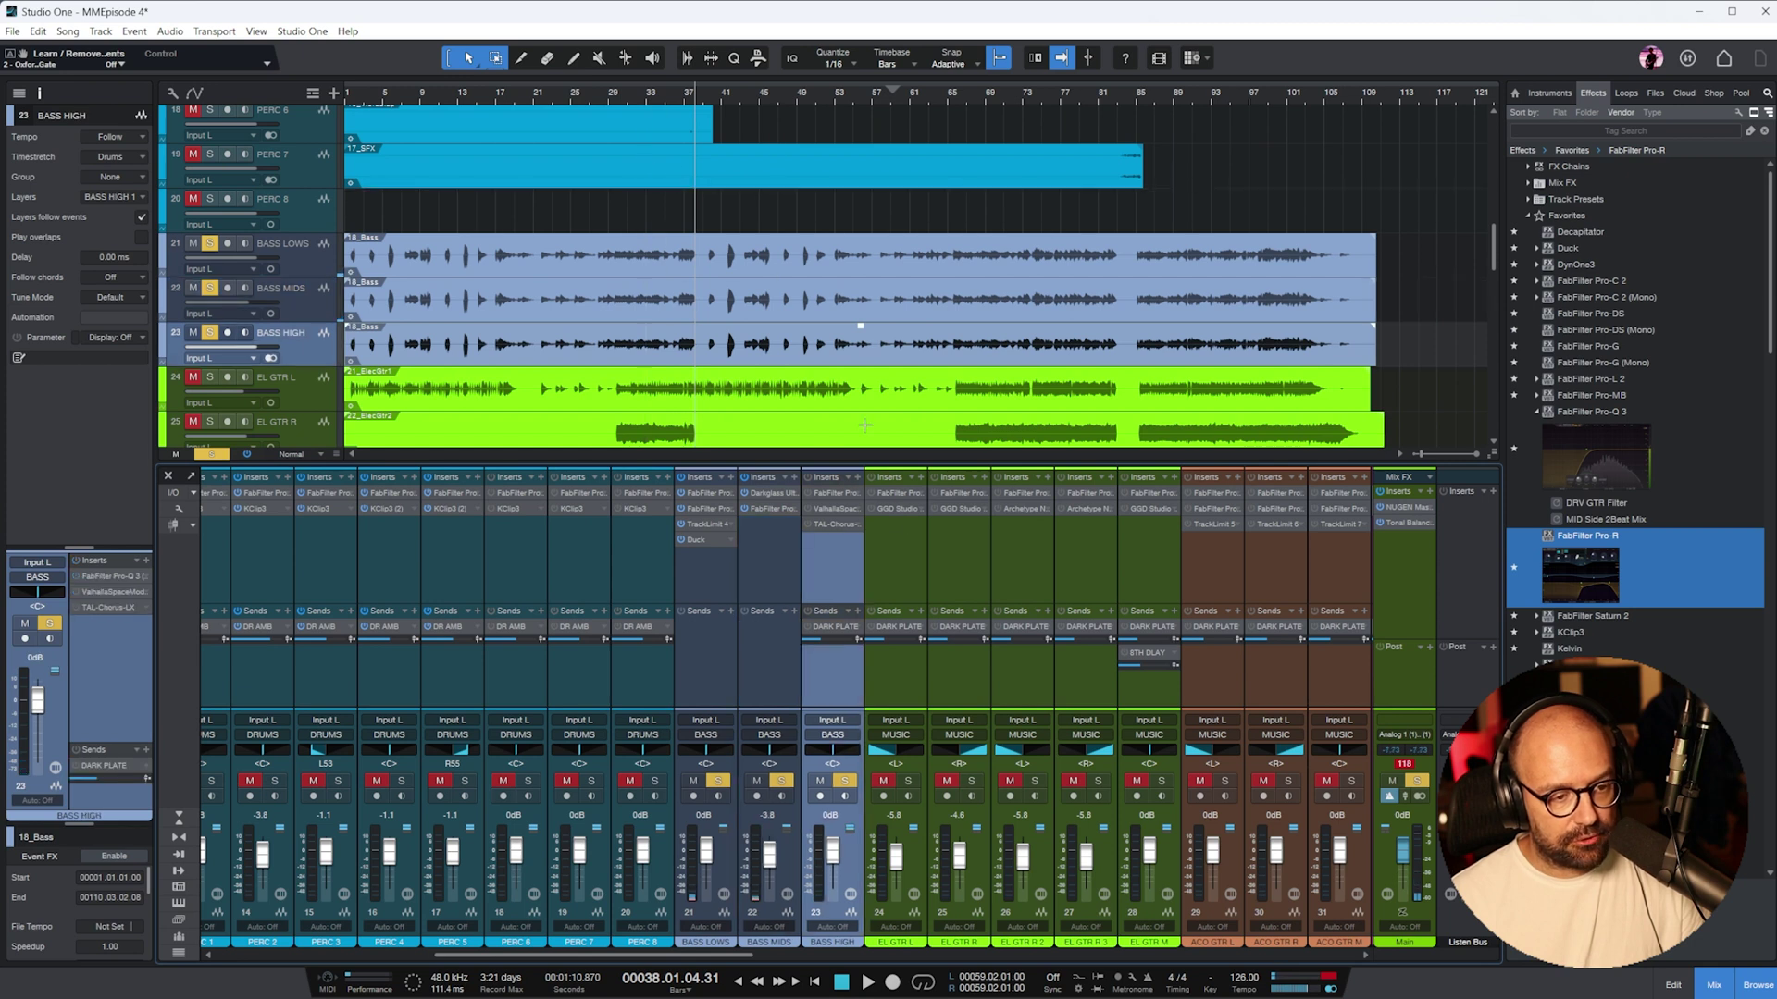
{"action": "left_click", "coordinate": [833, 492]}
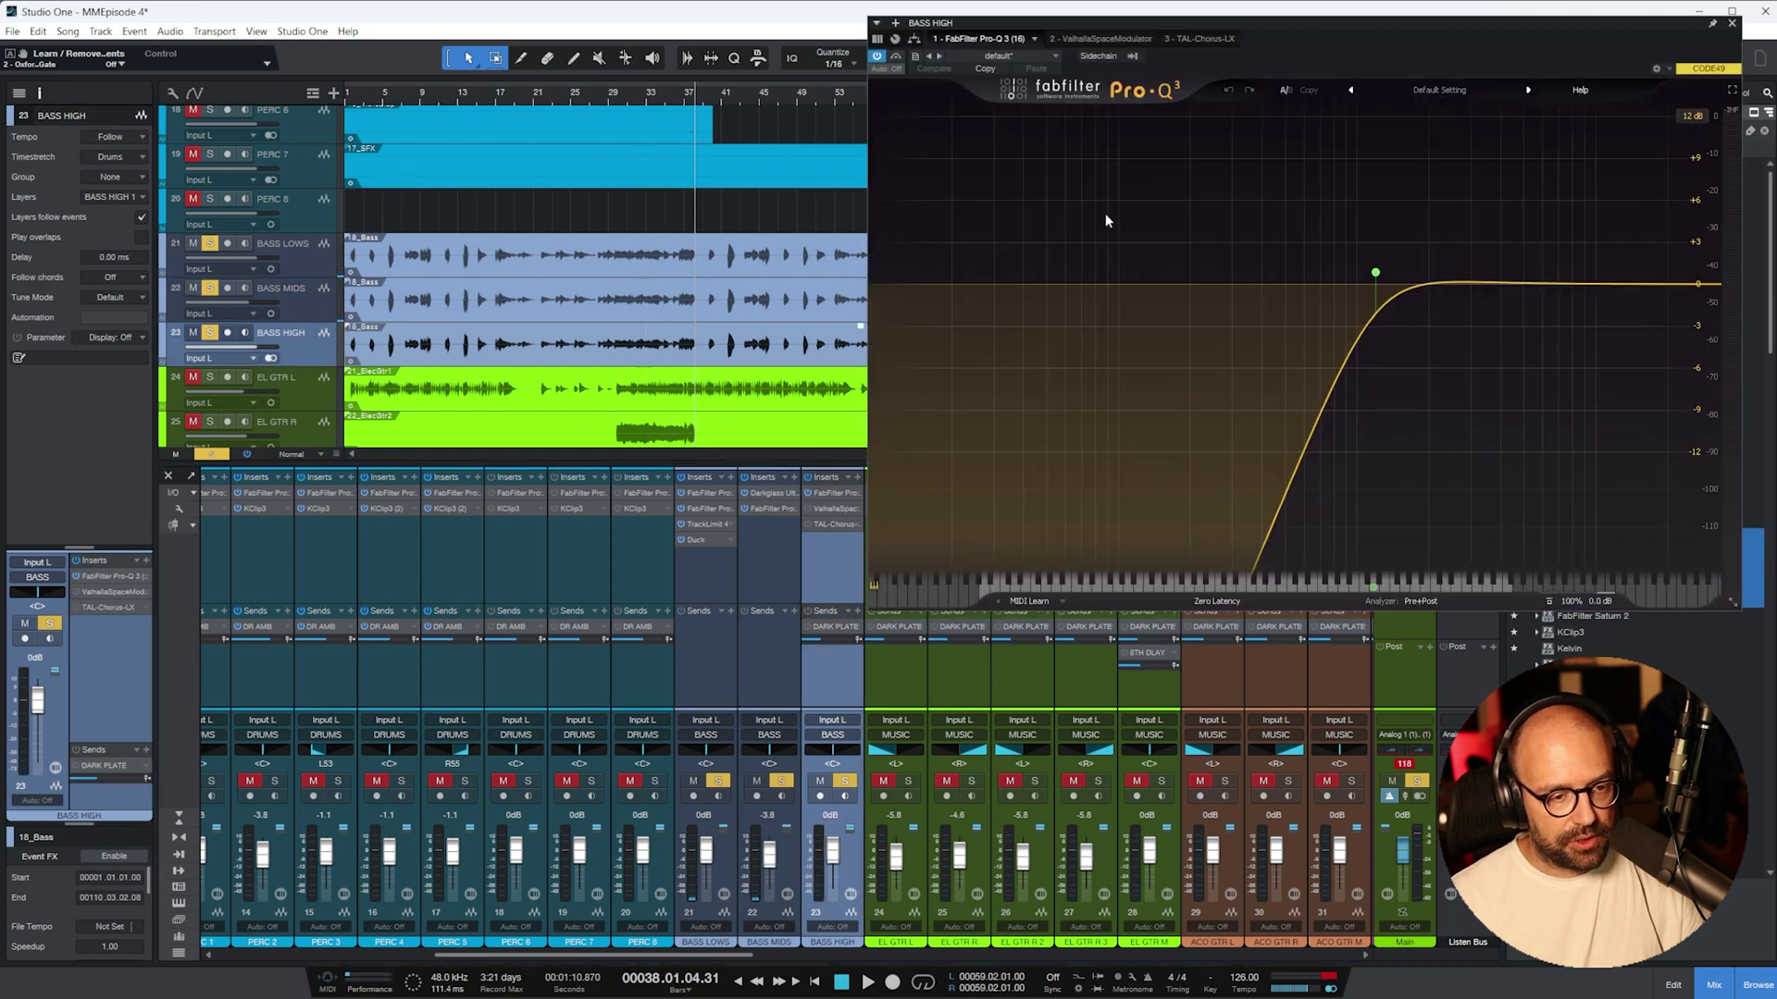
{"action": "left_click_drag", "start_coordinate": [1327, 40], "coordinate": [973, 173]}
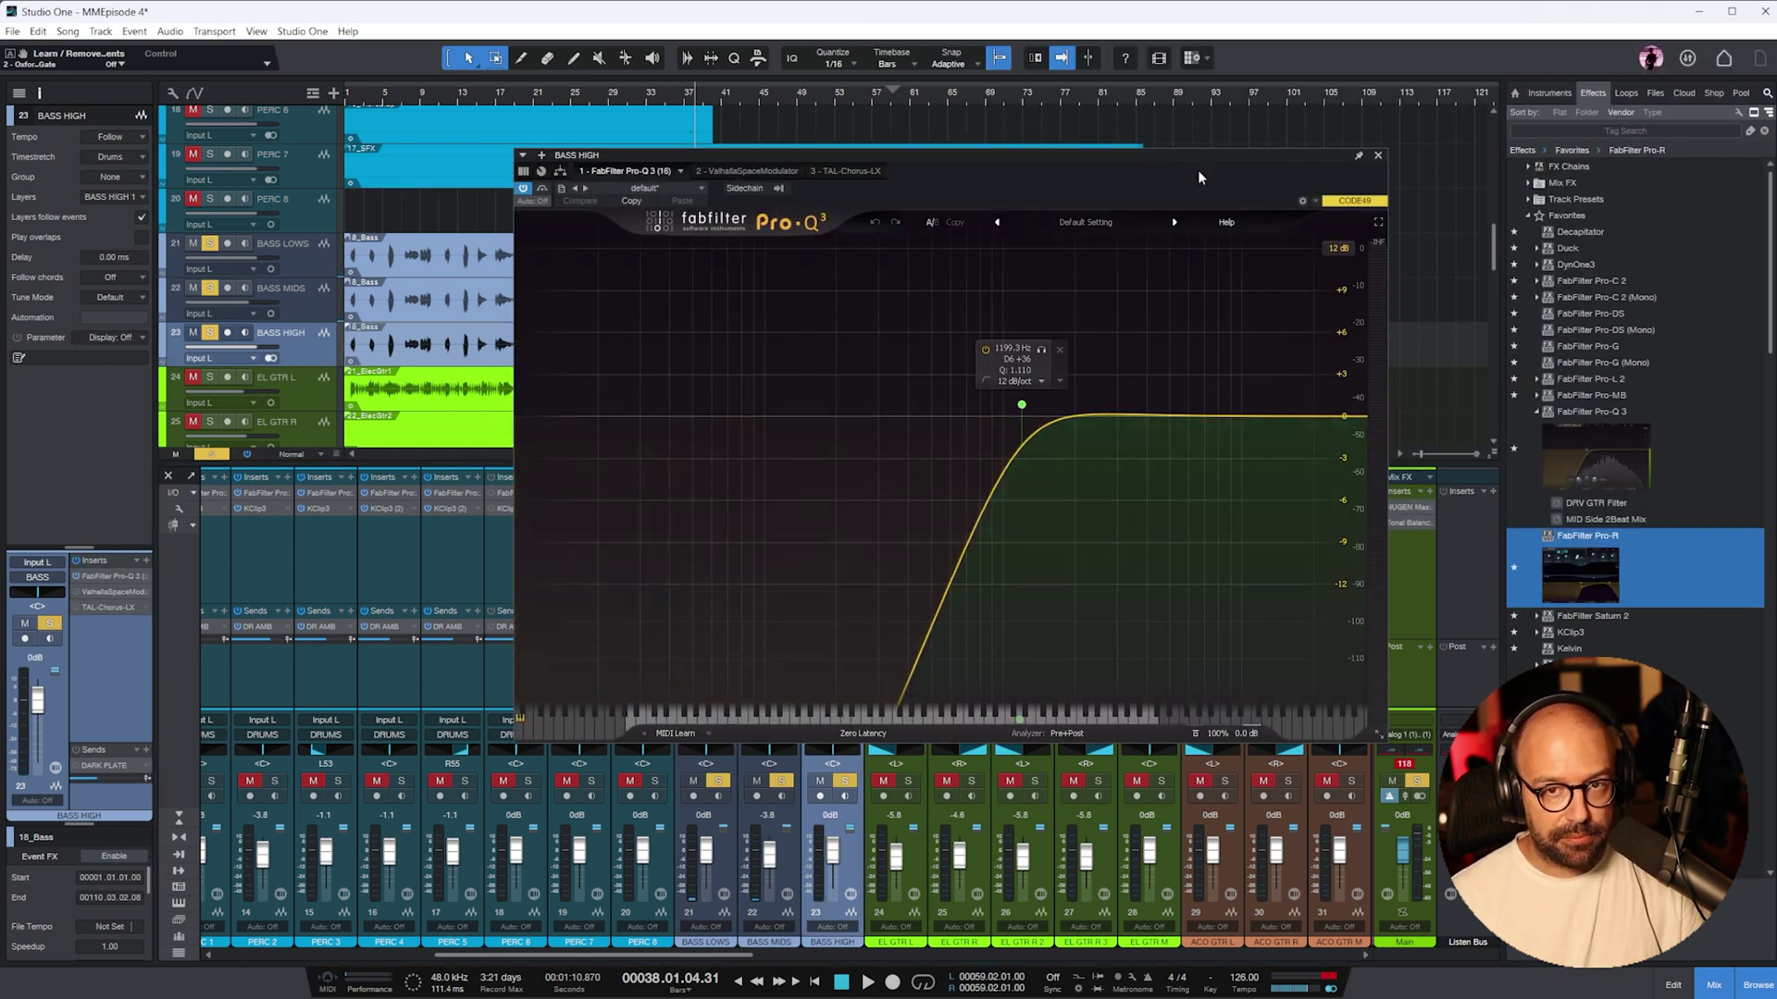
{"action": "left_click", "coordinate": [750, 170]}
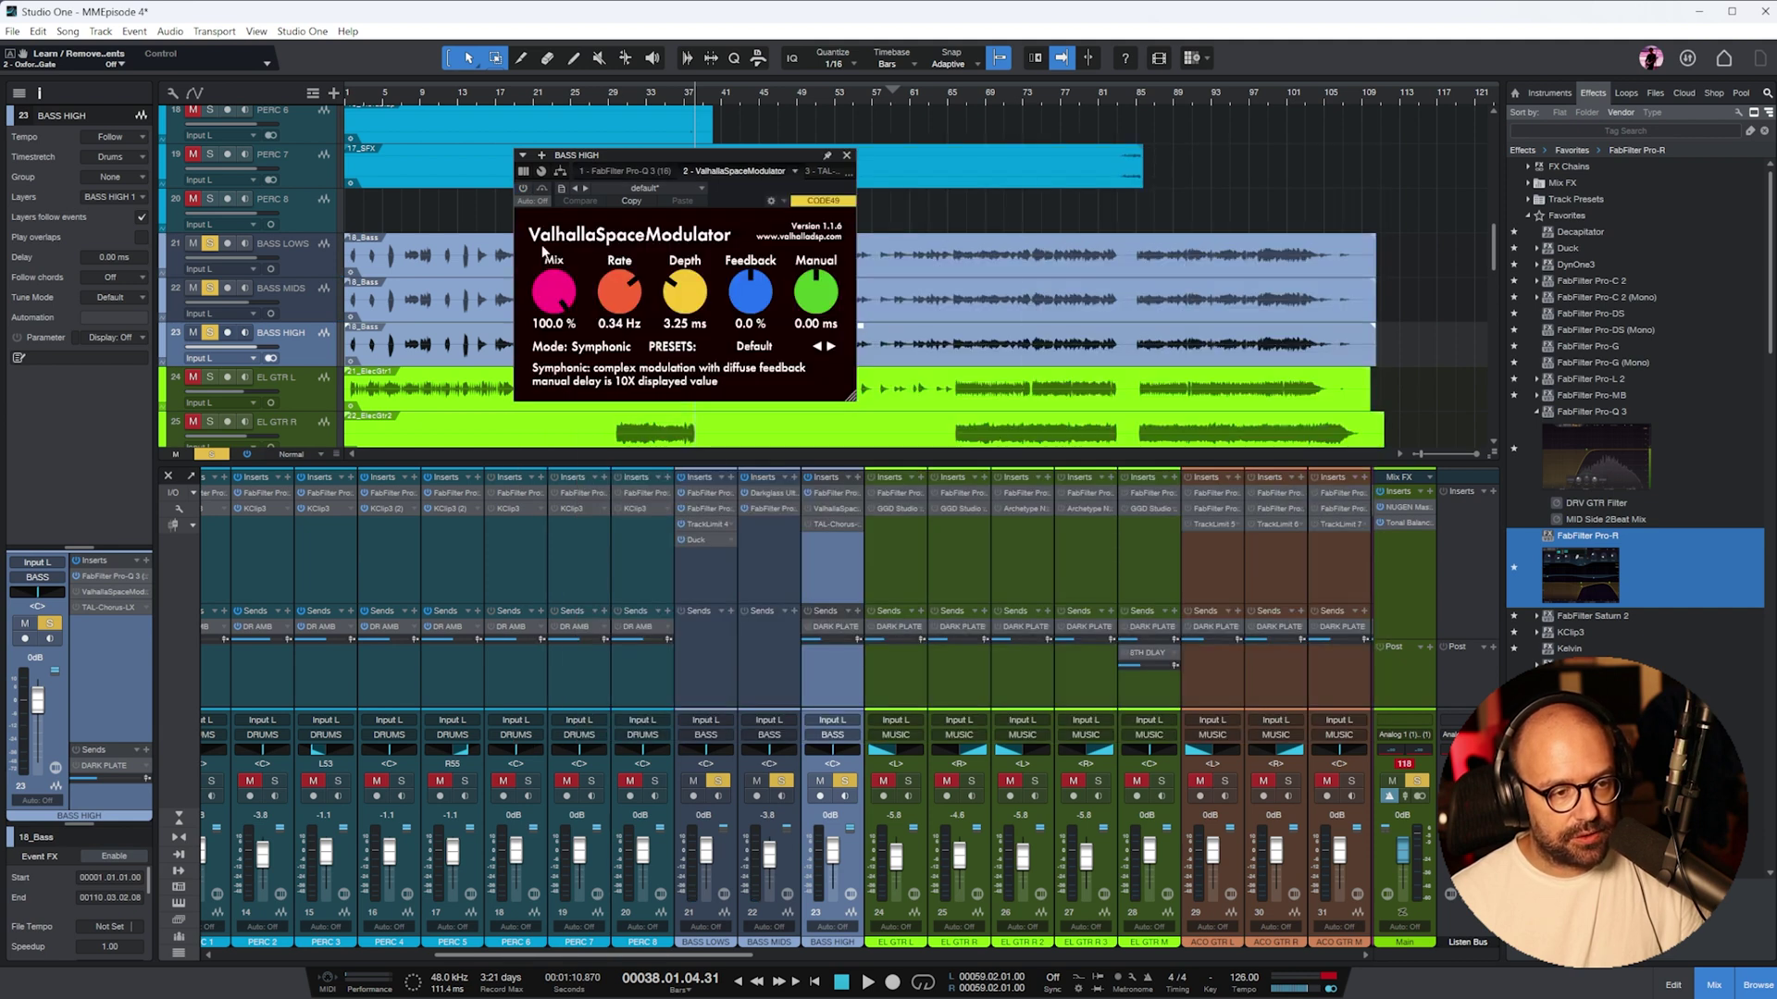
{"action": "left_click", "coordinate": [973, 101]}
{"action": "key", "text": "space"}
{"action": "left_click_drag", "start_coordinate": [831, 849], "coordinate": [833, 857]}
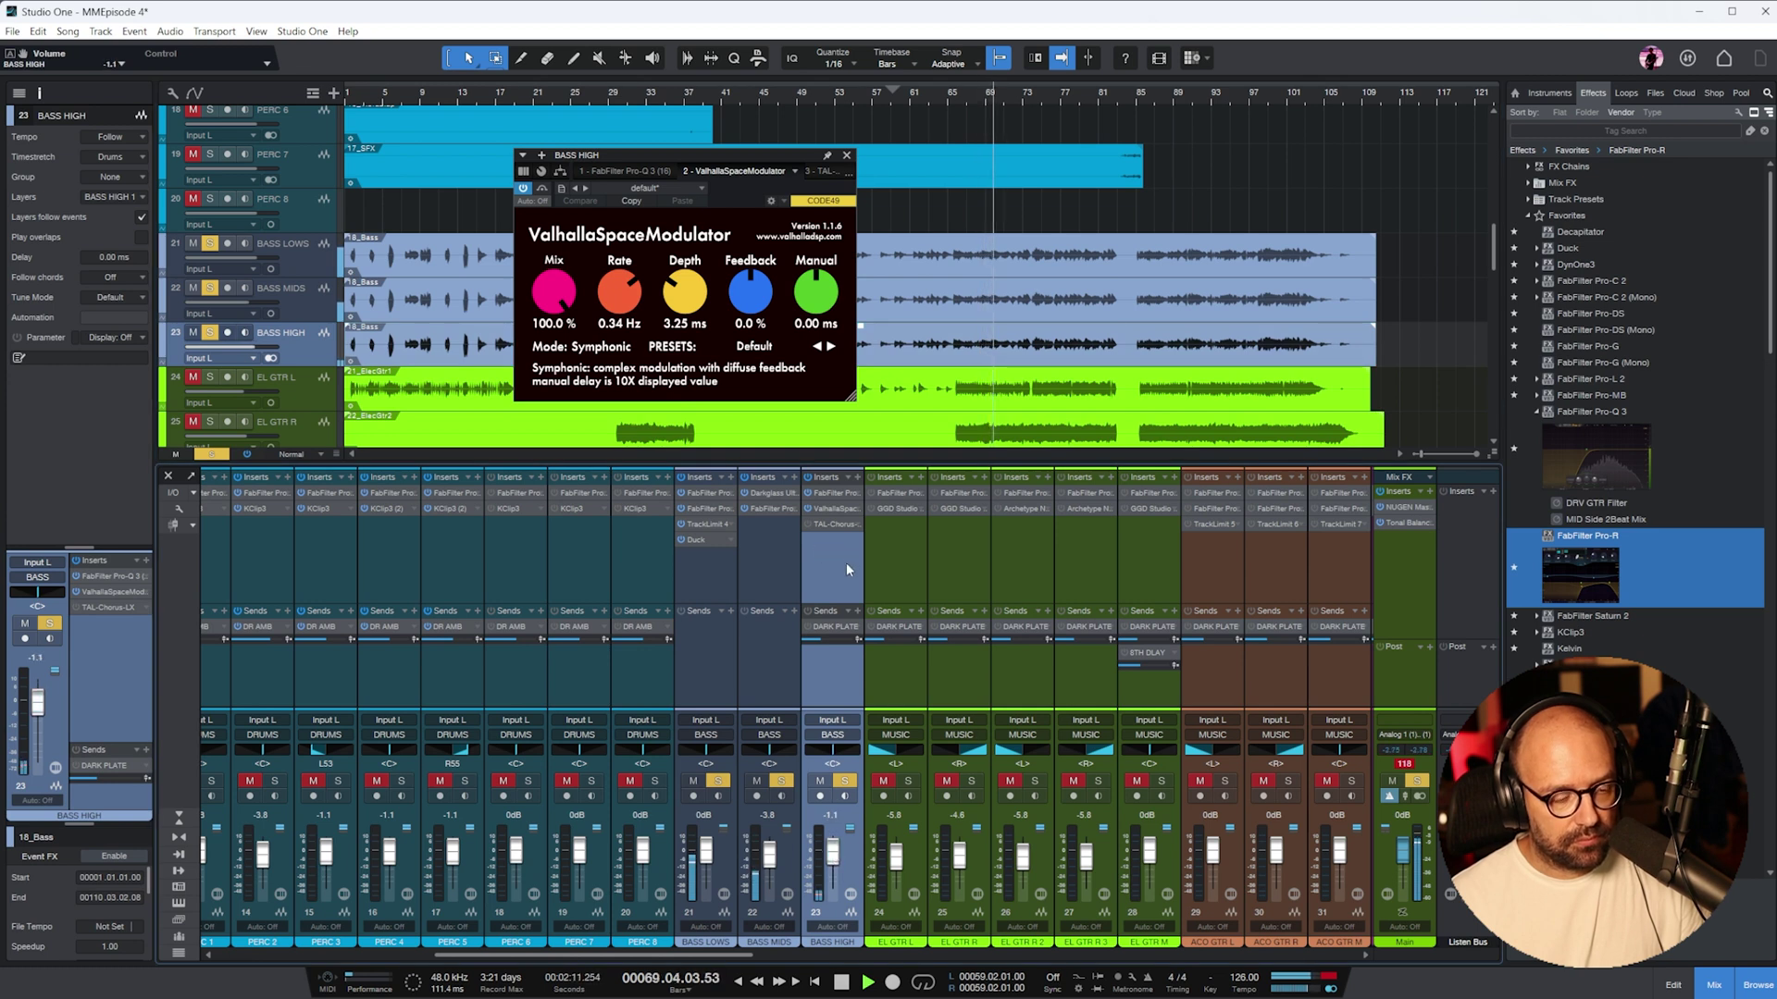
- In BASS HIGH's Pro-Q 3, add a high cut near 5716 Hz and raise the output by about 9.6 dB, lowering the track to -5.4 dB
{"action": "left_click", "coordinate": [835, 492]}
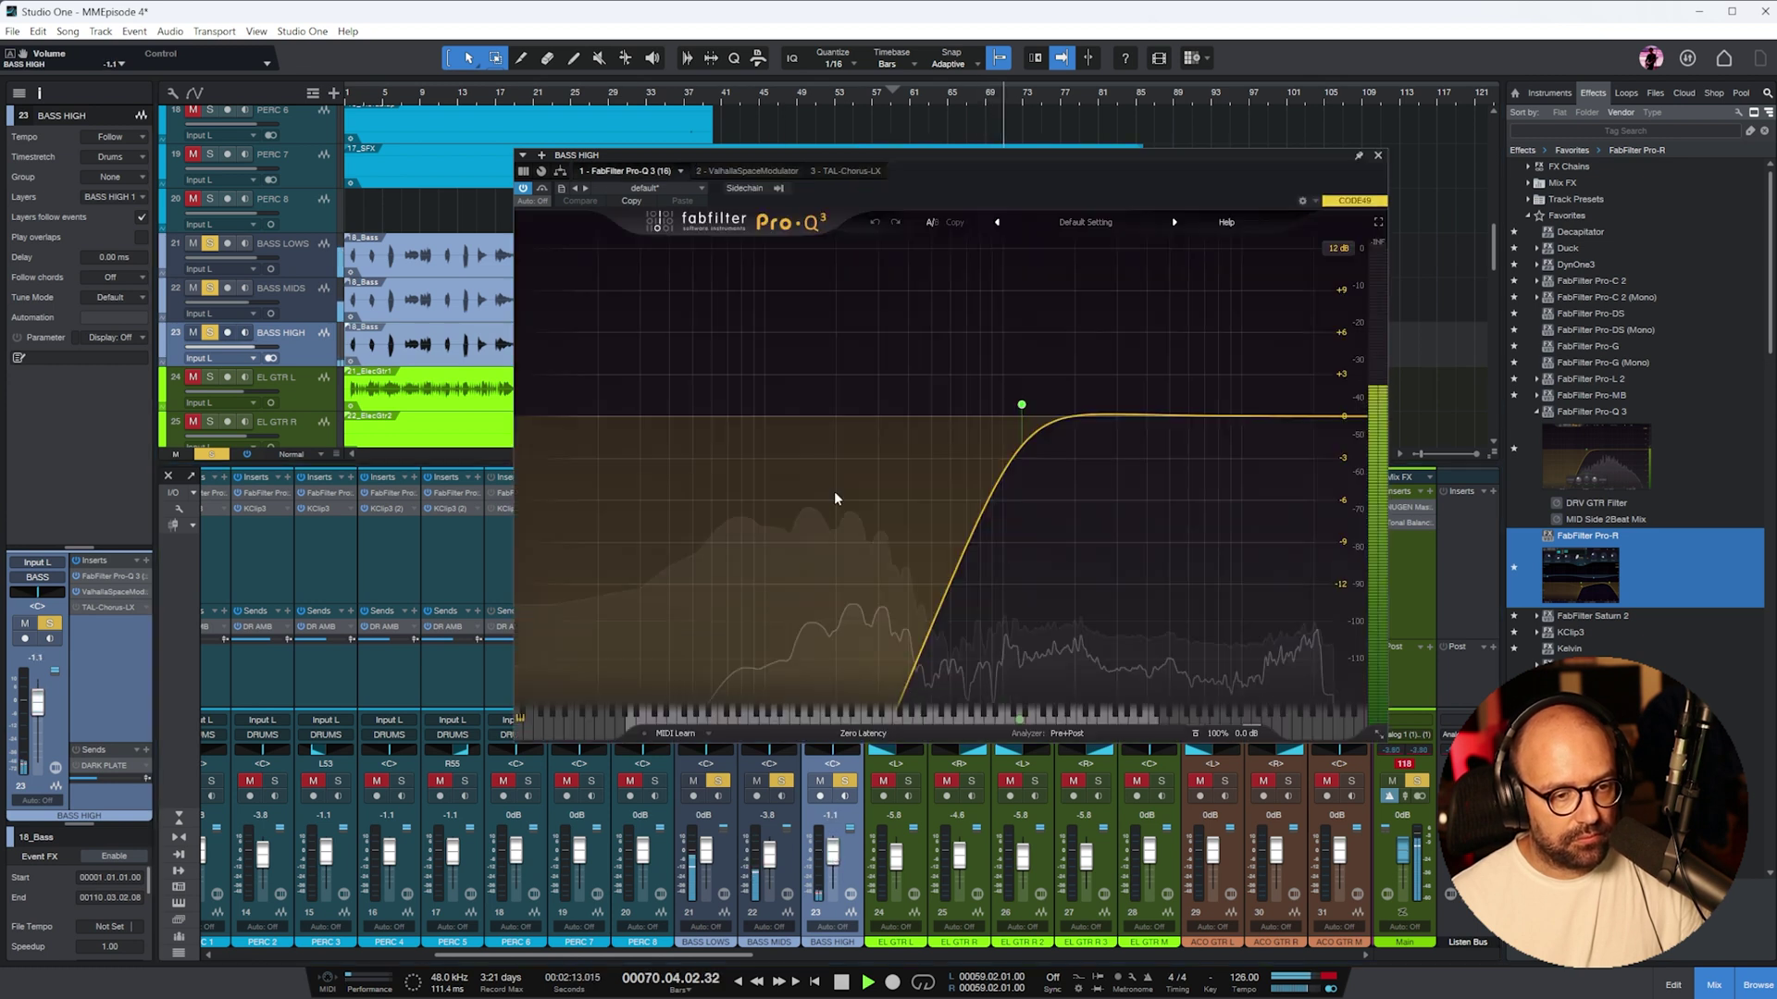
{"action": "left_click_drag", "start_coordinate": [1355, 418], "coordinate": [1200, 408]}
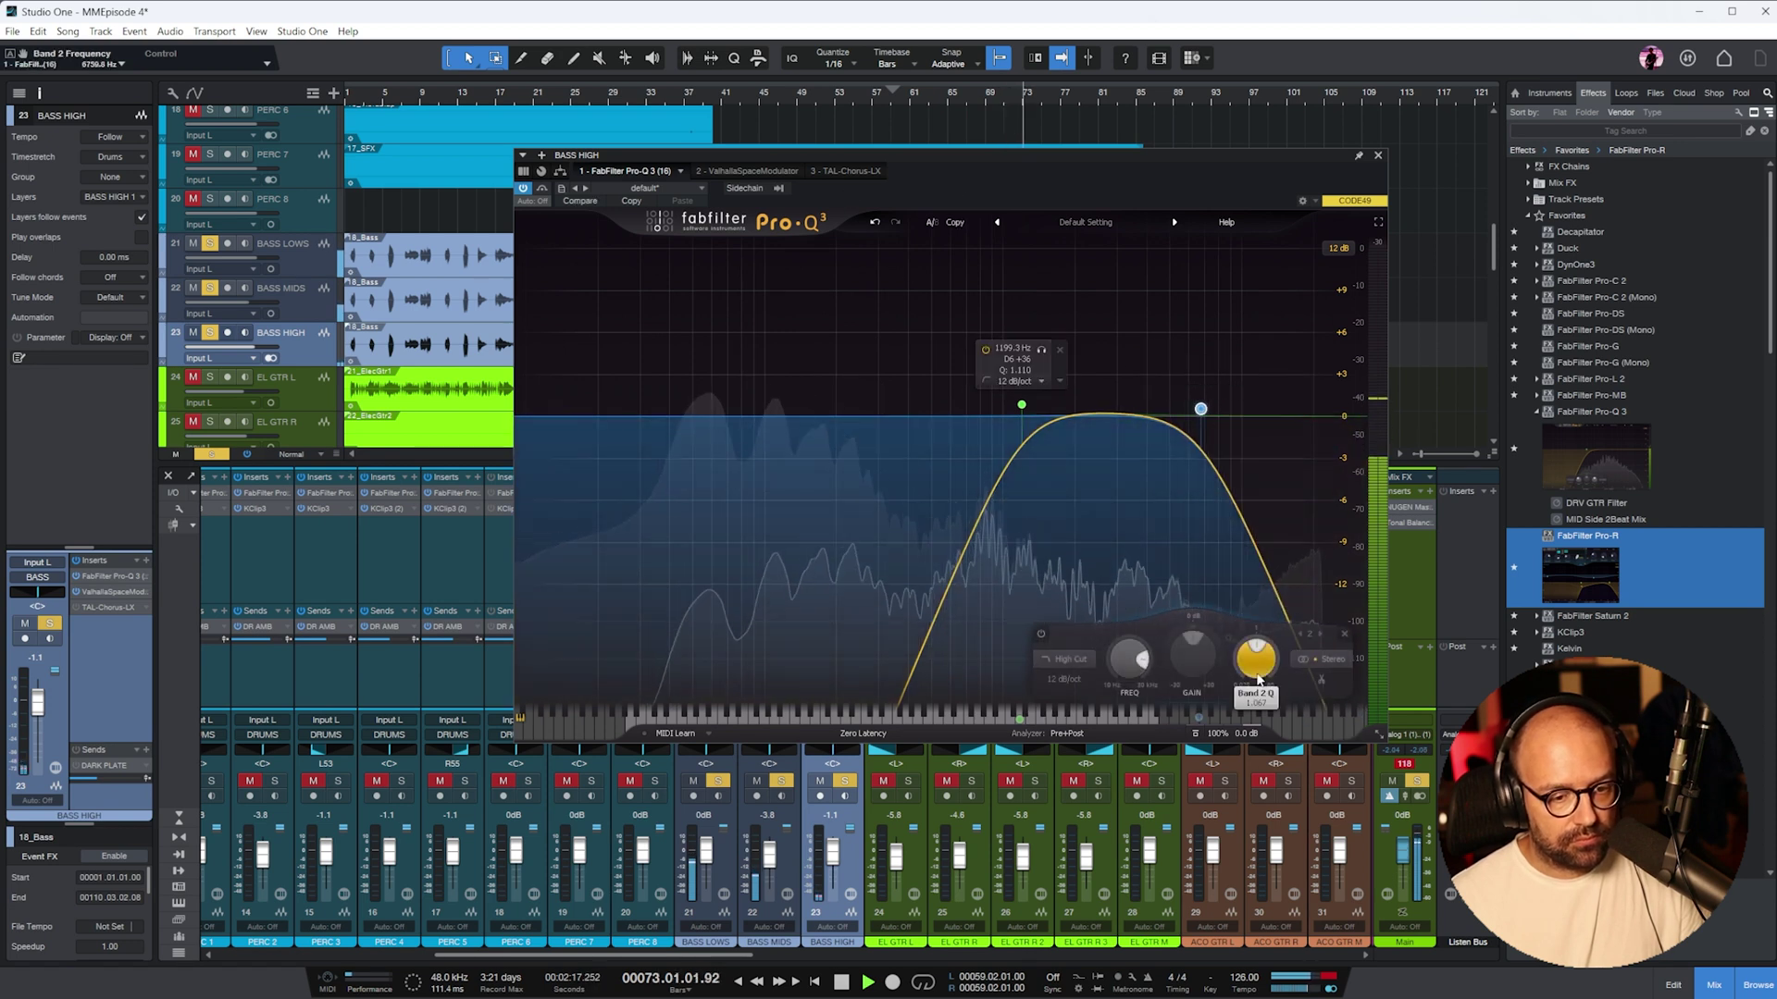
{"action": "left_click_drag", "start_coordinate": [1241, 734], "coordinate": [1245, 635]}
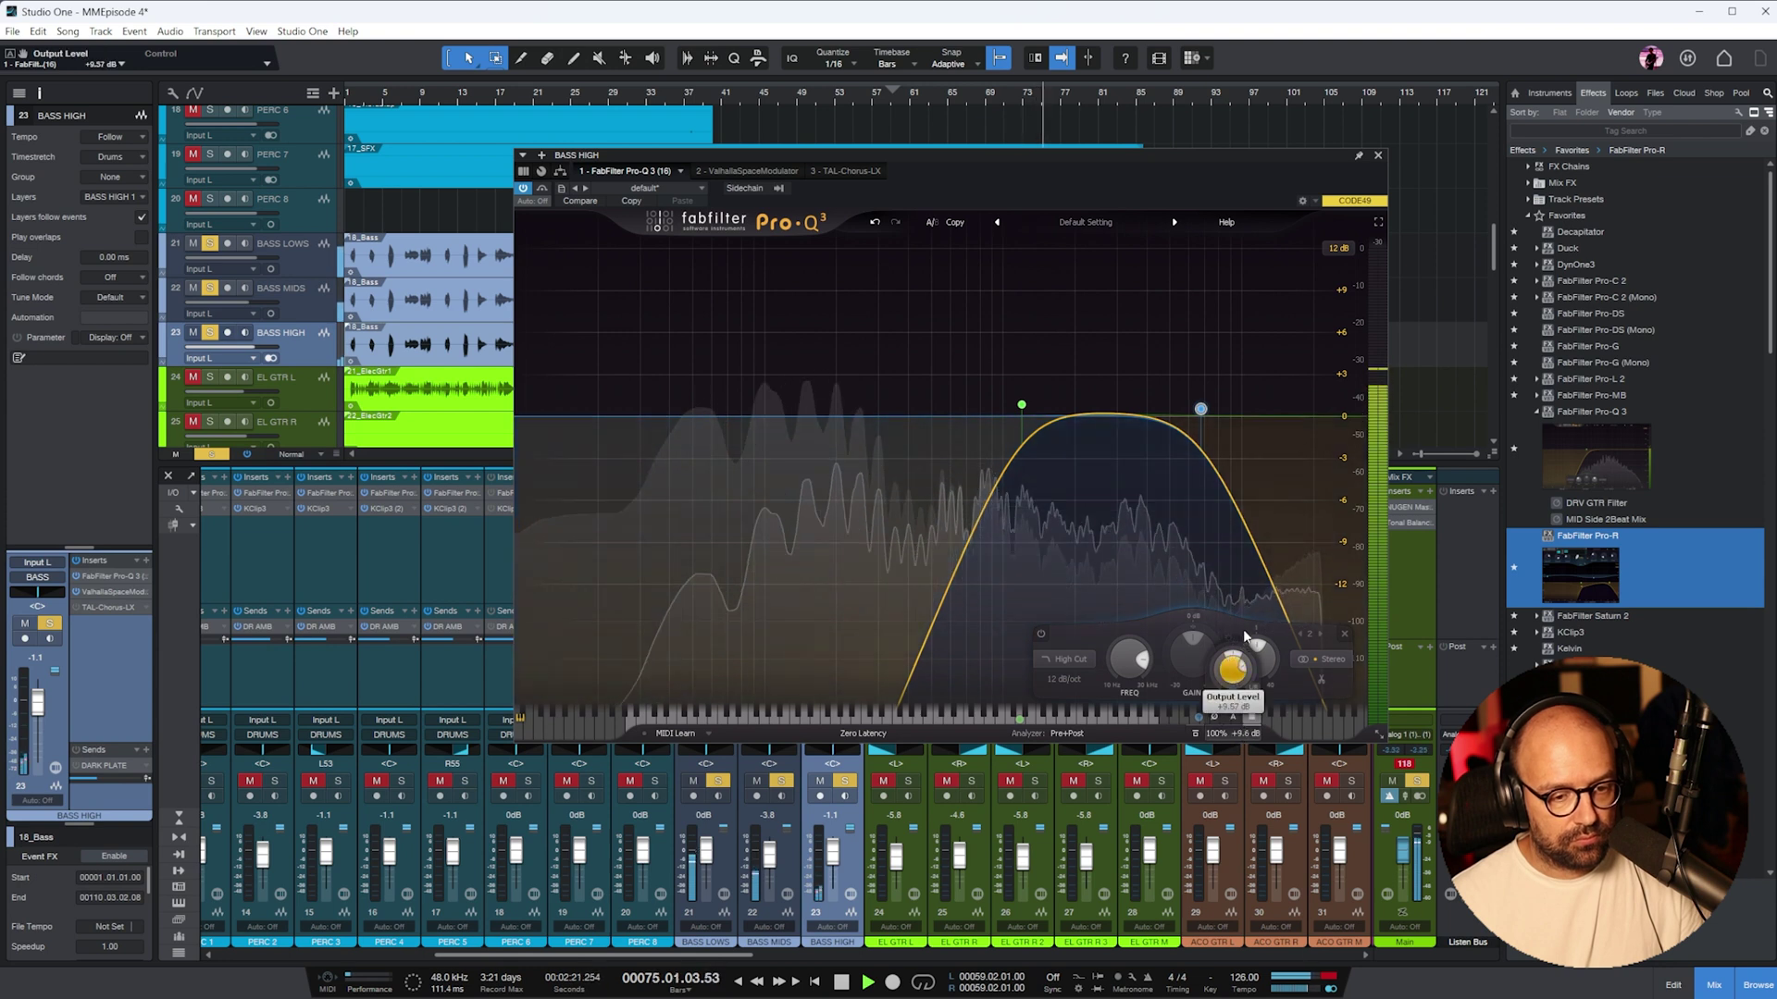
{"action": "left_click_drag", "start_coordinate": [1200, 409], "coordinate": [1185, 412]}
{"action": "left_click", "coordinate": [1378, 157]}
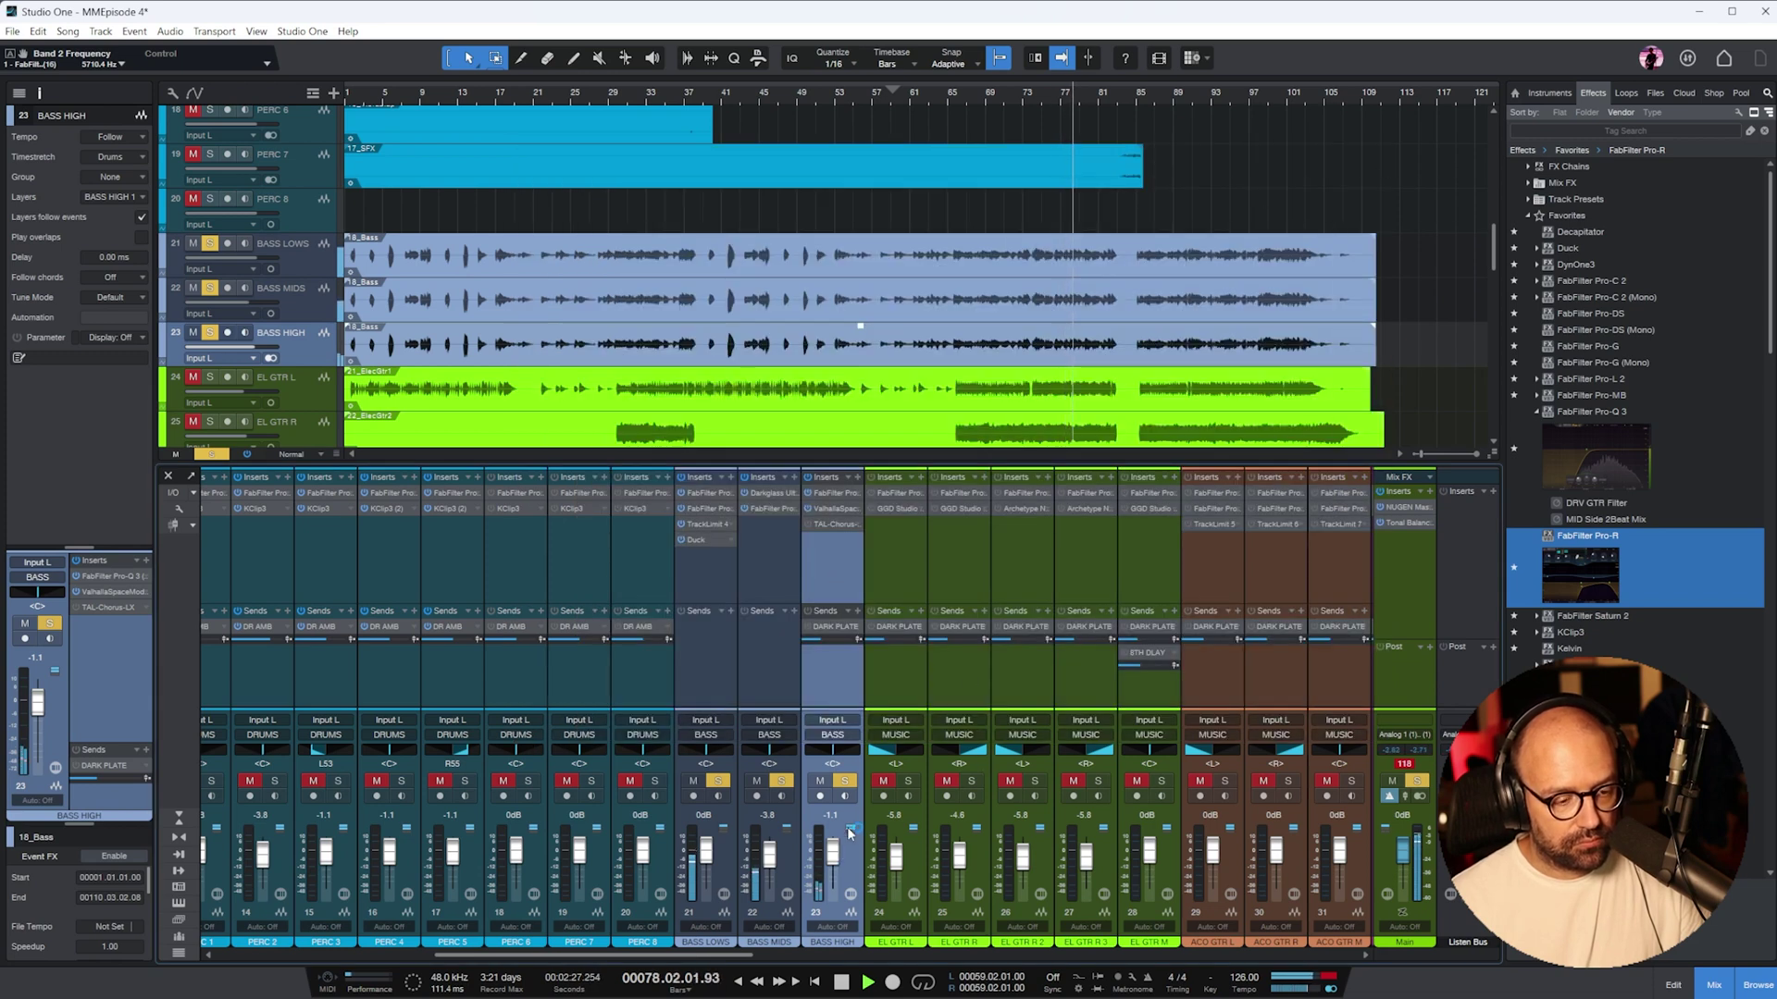
{"action": "key", "text": "space"}
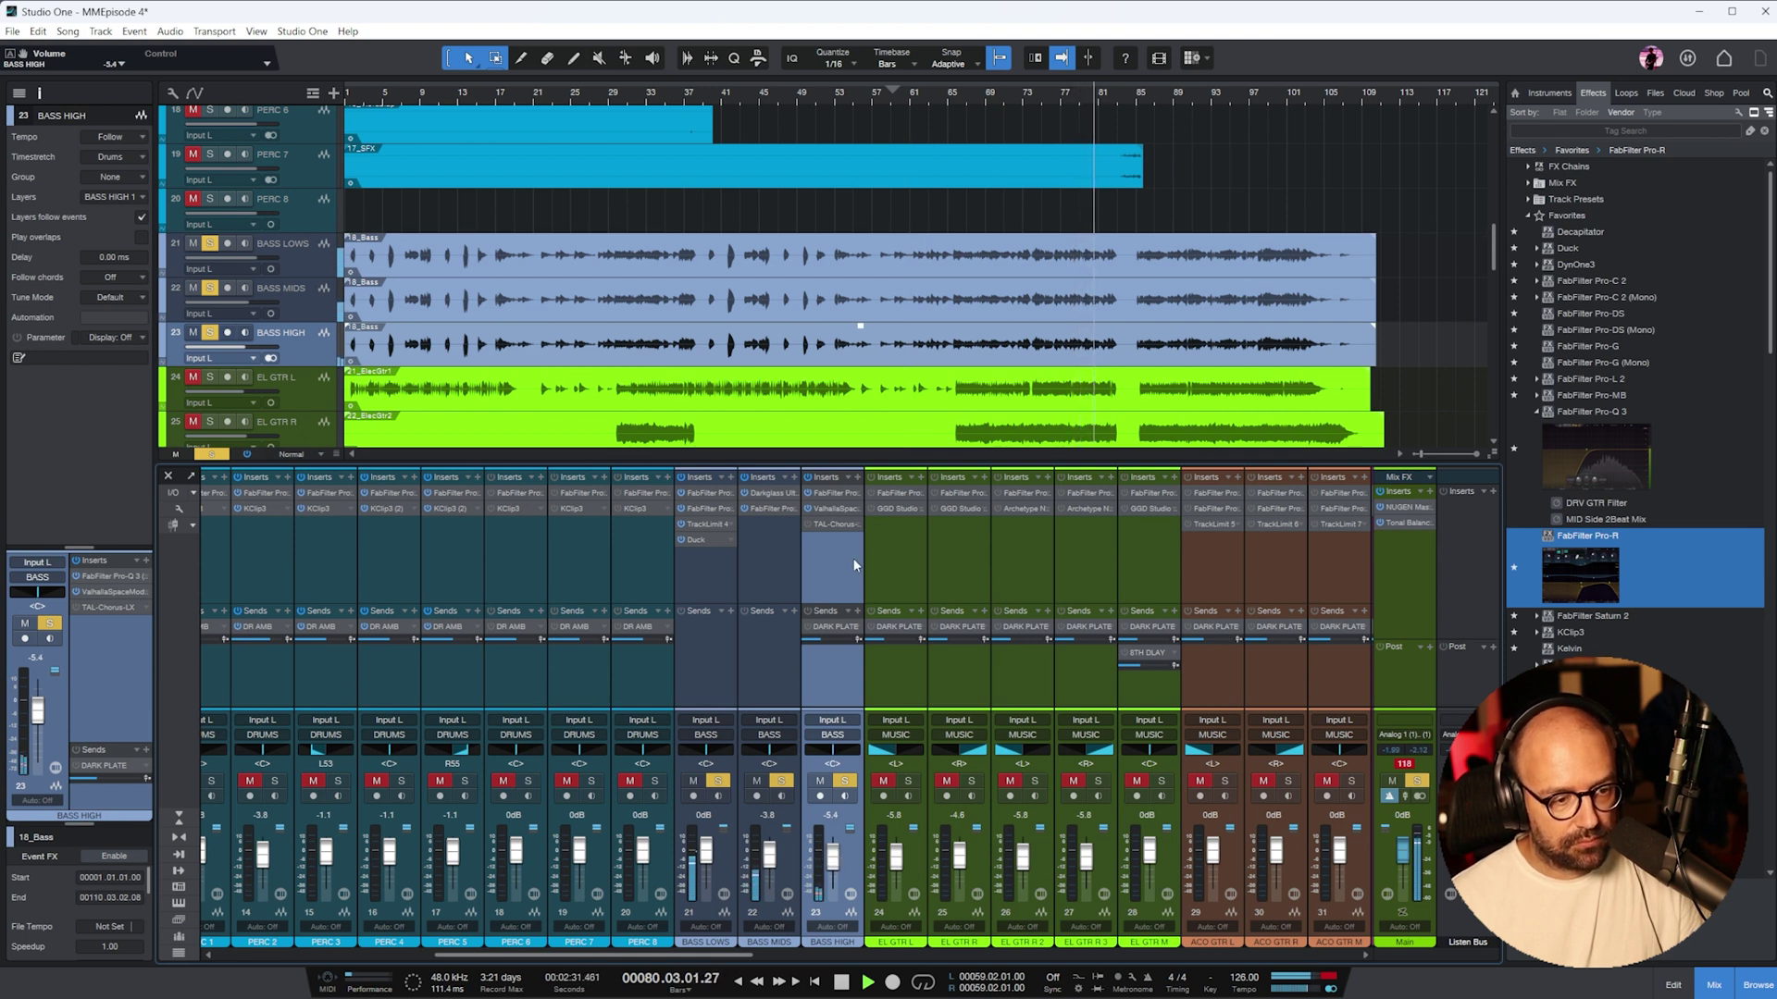
{"action": "key", "text": "space"}
- Compare BASS LOWS soloed alone with all three bass layers soloed together, replaying from around bar 72
{"action": "left_click", "coordinate": [708, 569]}
{"action": "left_click", "coordinate": [834, 573], "text": "shift"}
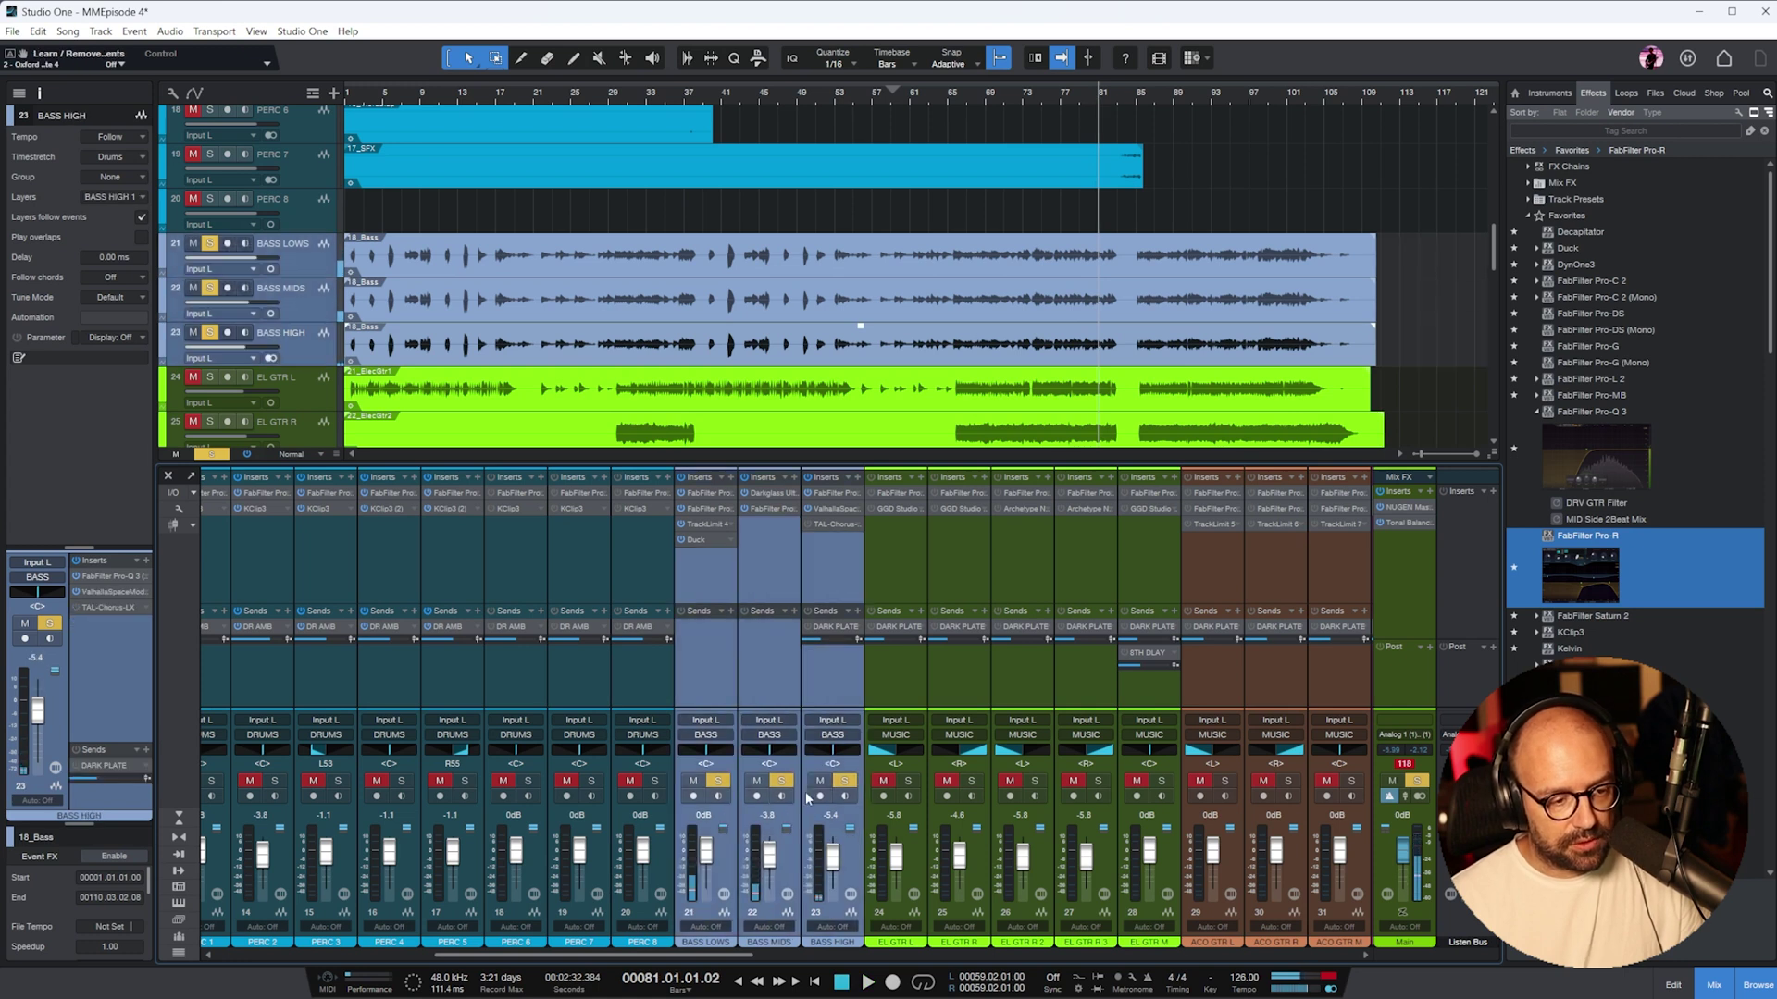
{"action": "left_click", "coordinate": [845, 782]}
{"action": "left_click", "coordinate": [719, 762]}
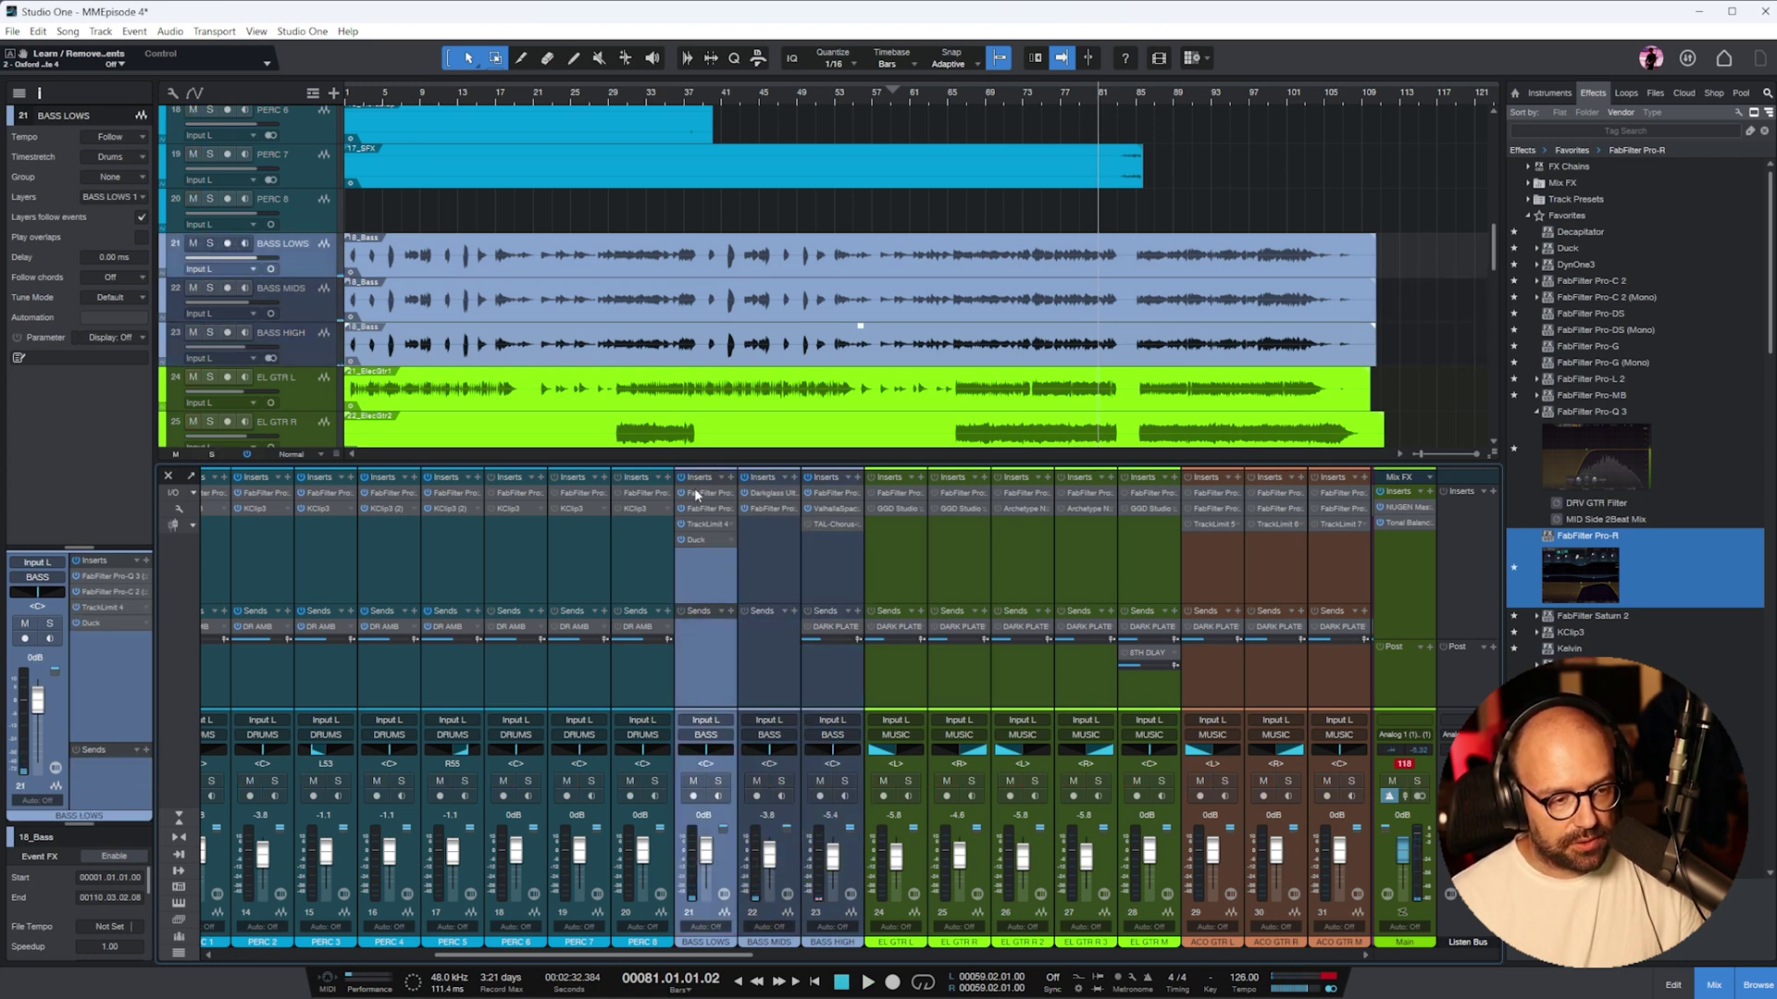
{"action": "left_click", "coordinate": [717, 781]}
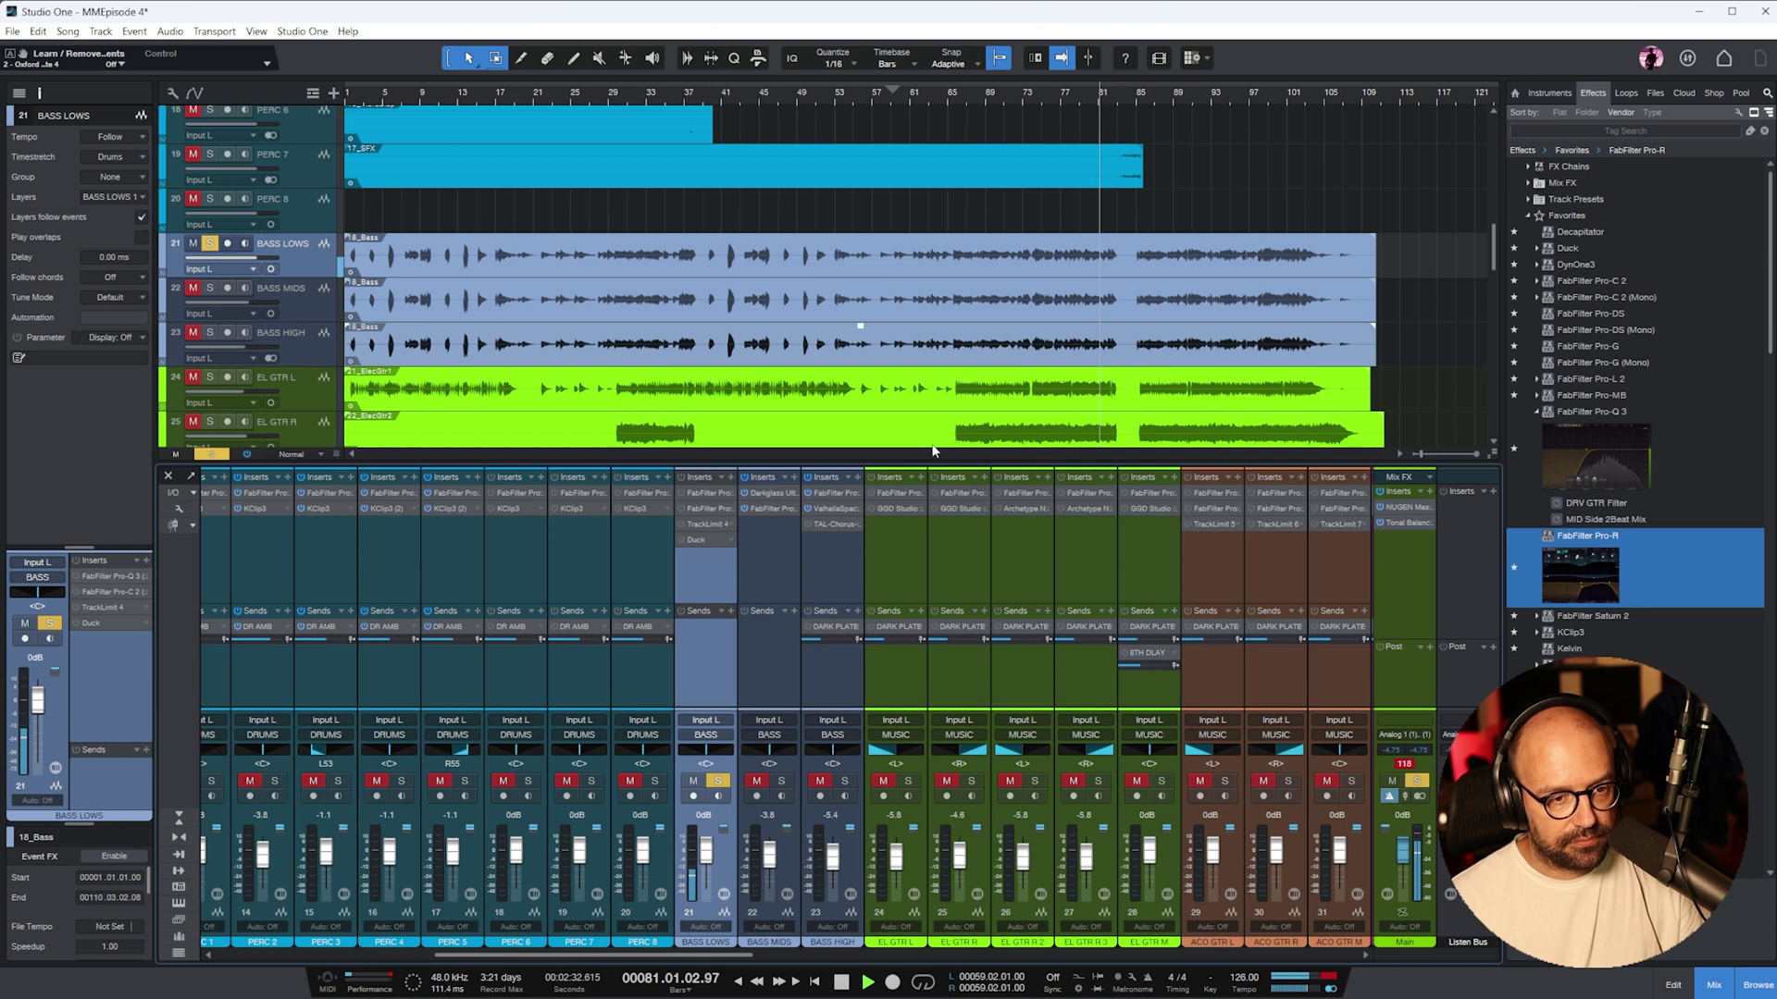
{"action": "left_click", "coordinate": [1015, 96]}
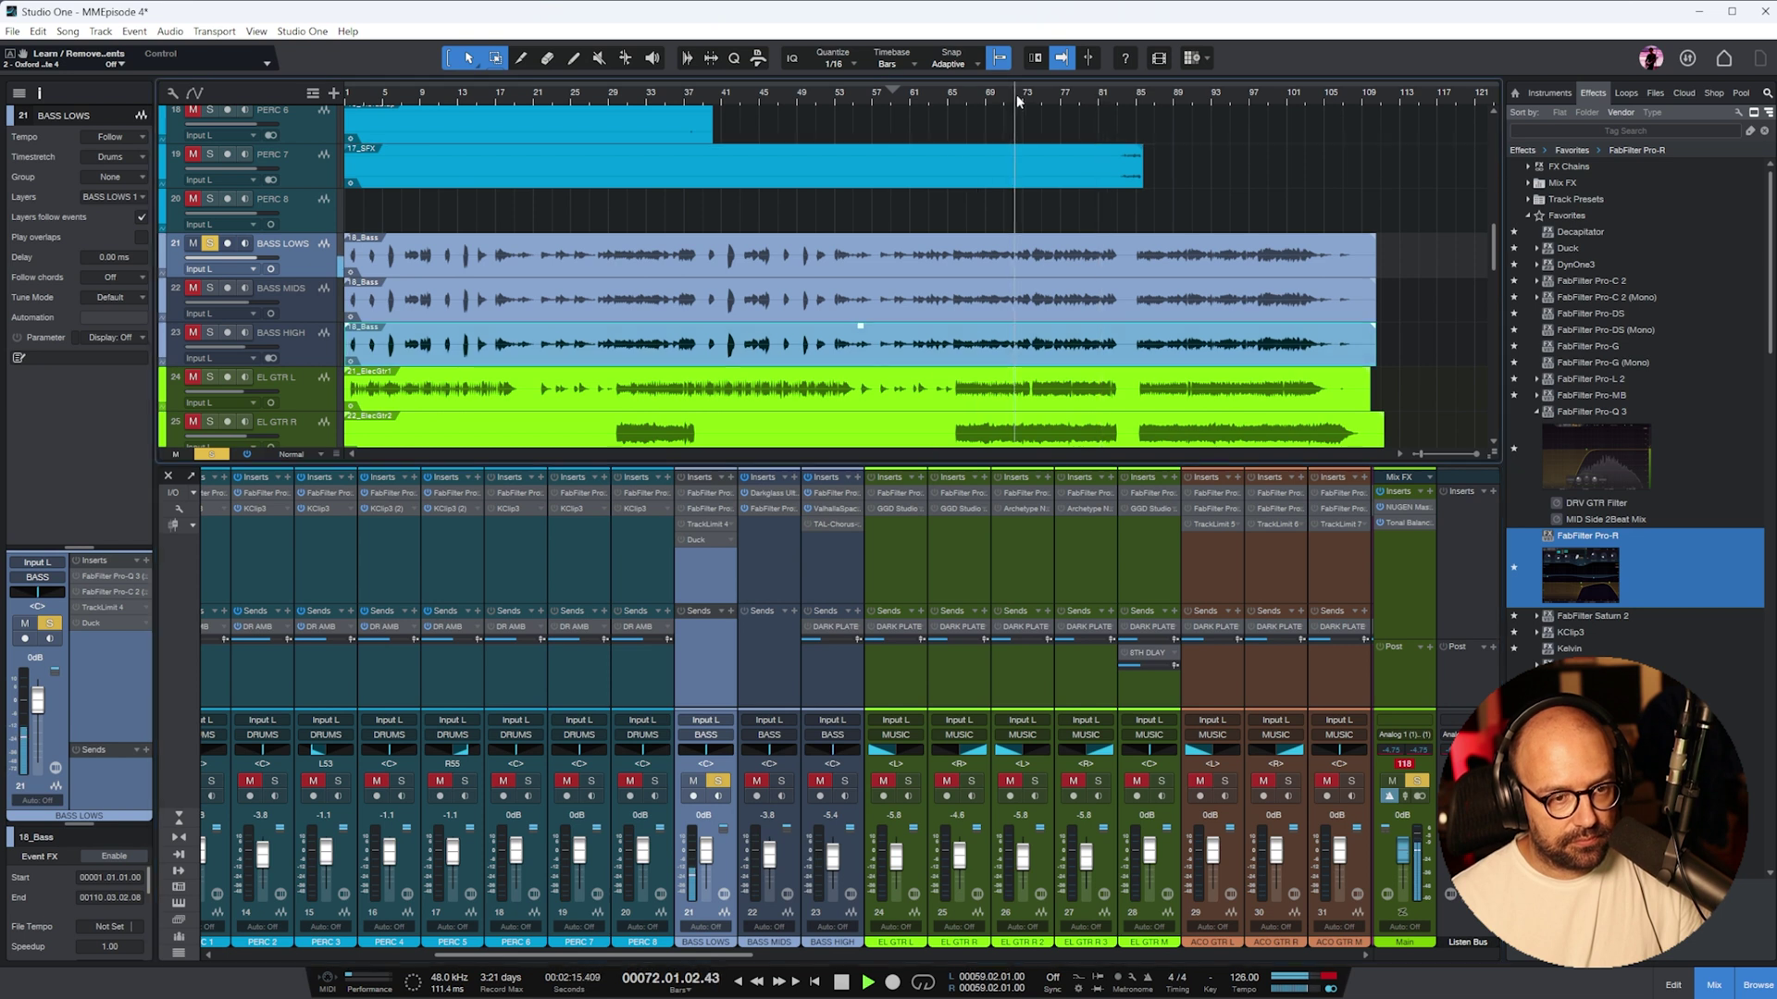
{"action": "left_click", "coordinate": [717, 781]}
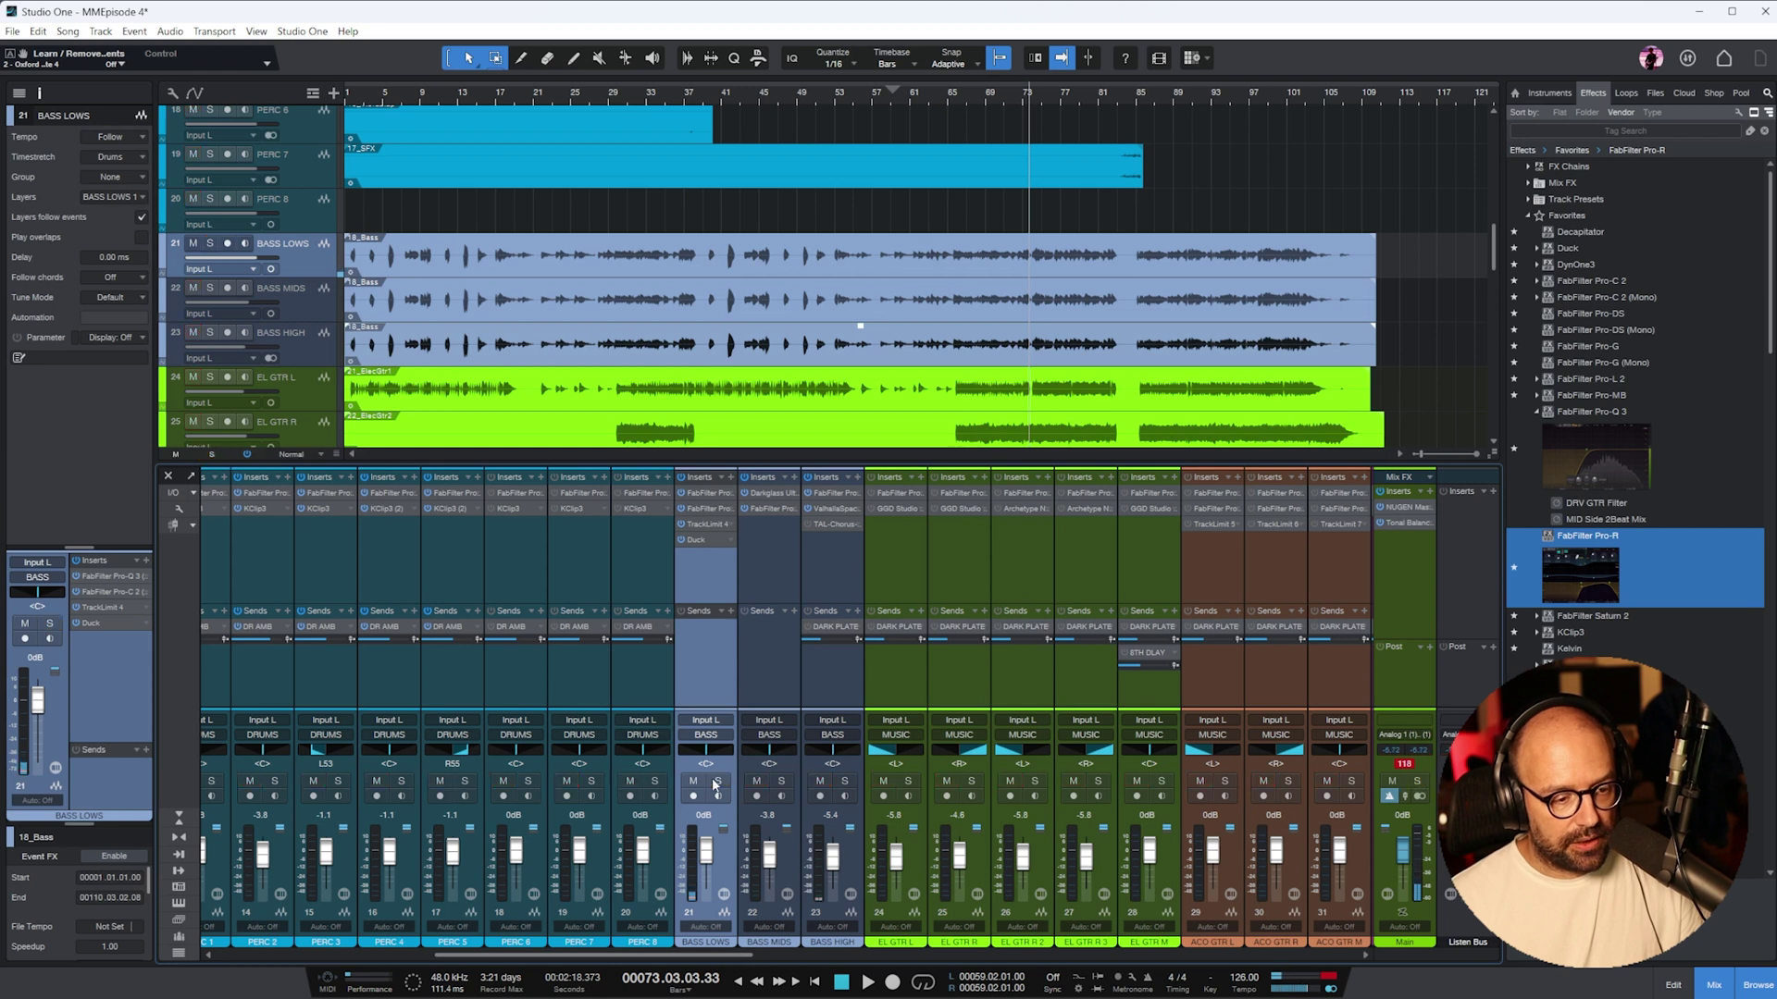
{"action": "left_click", "coordinate": [833, 565], "text": "shift"}
{"action": "key", "text": "s"}
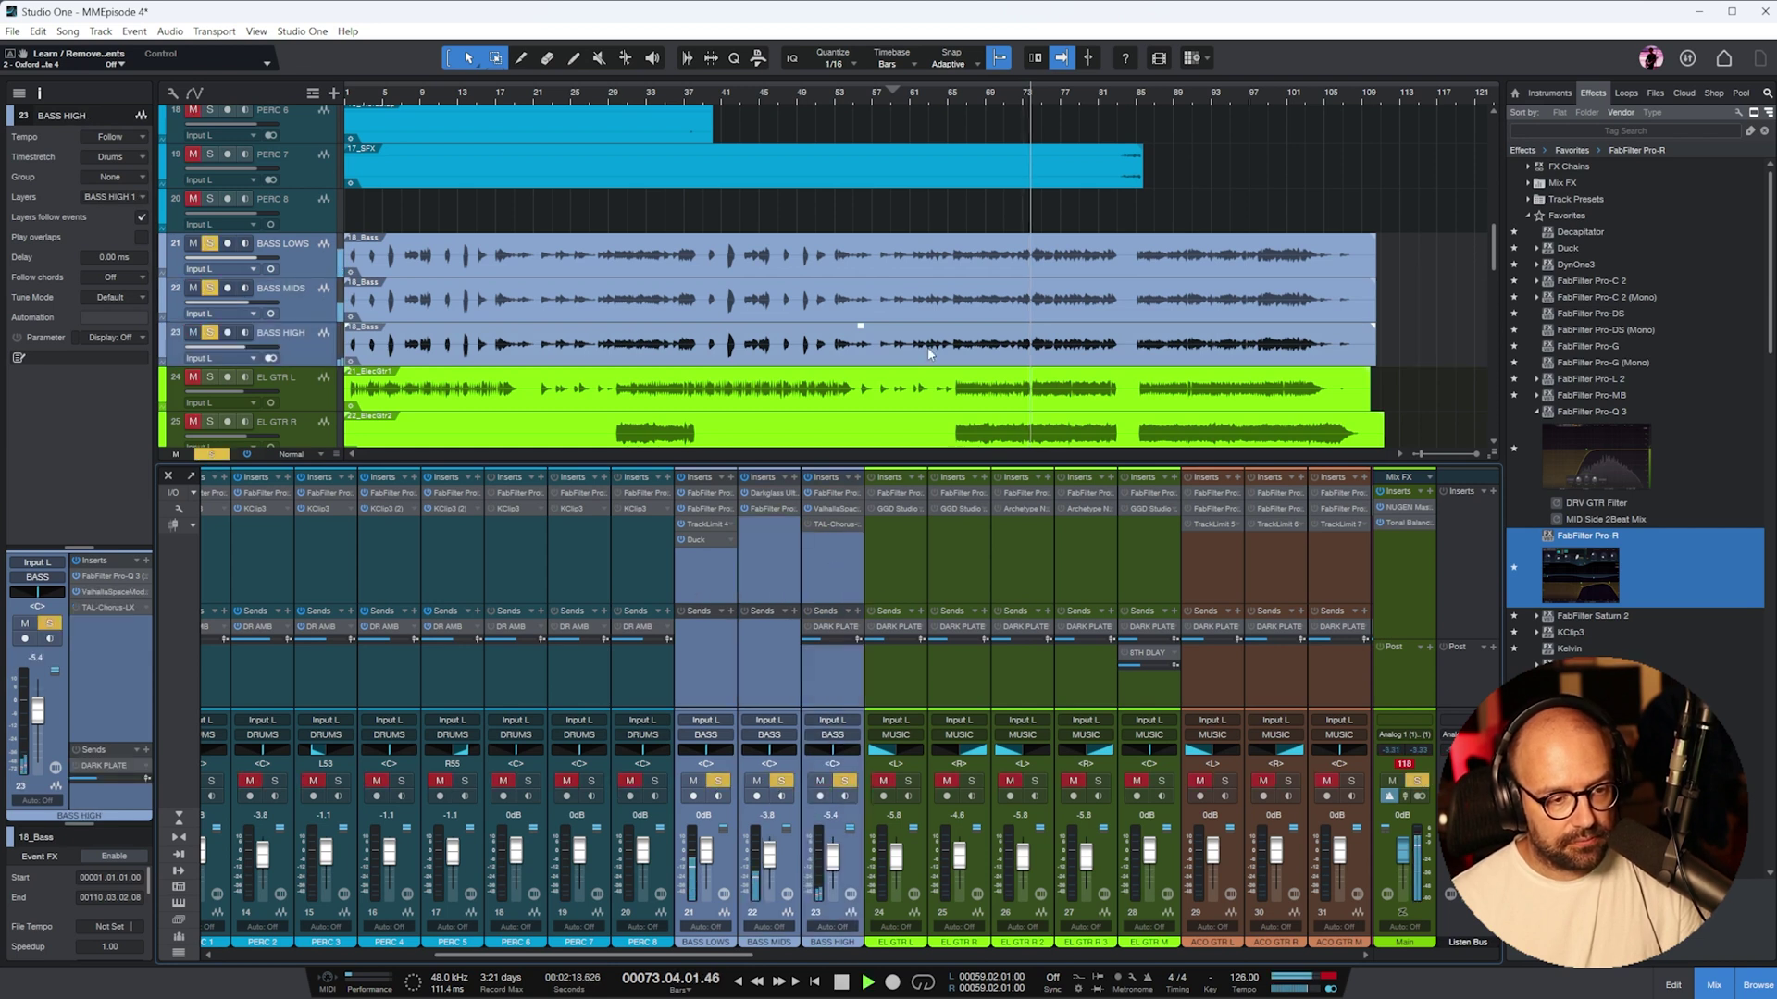
{"action": "key", "text": "space"}
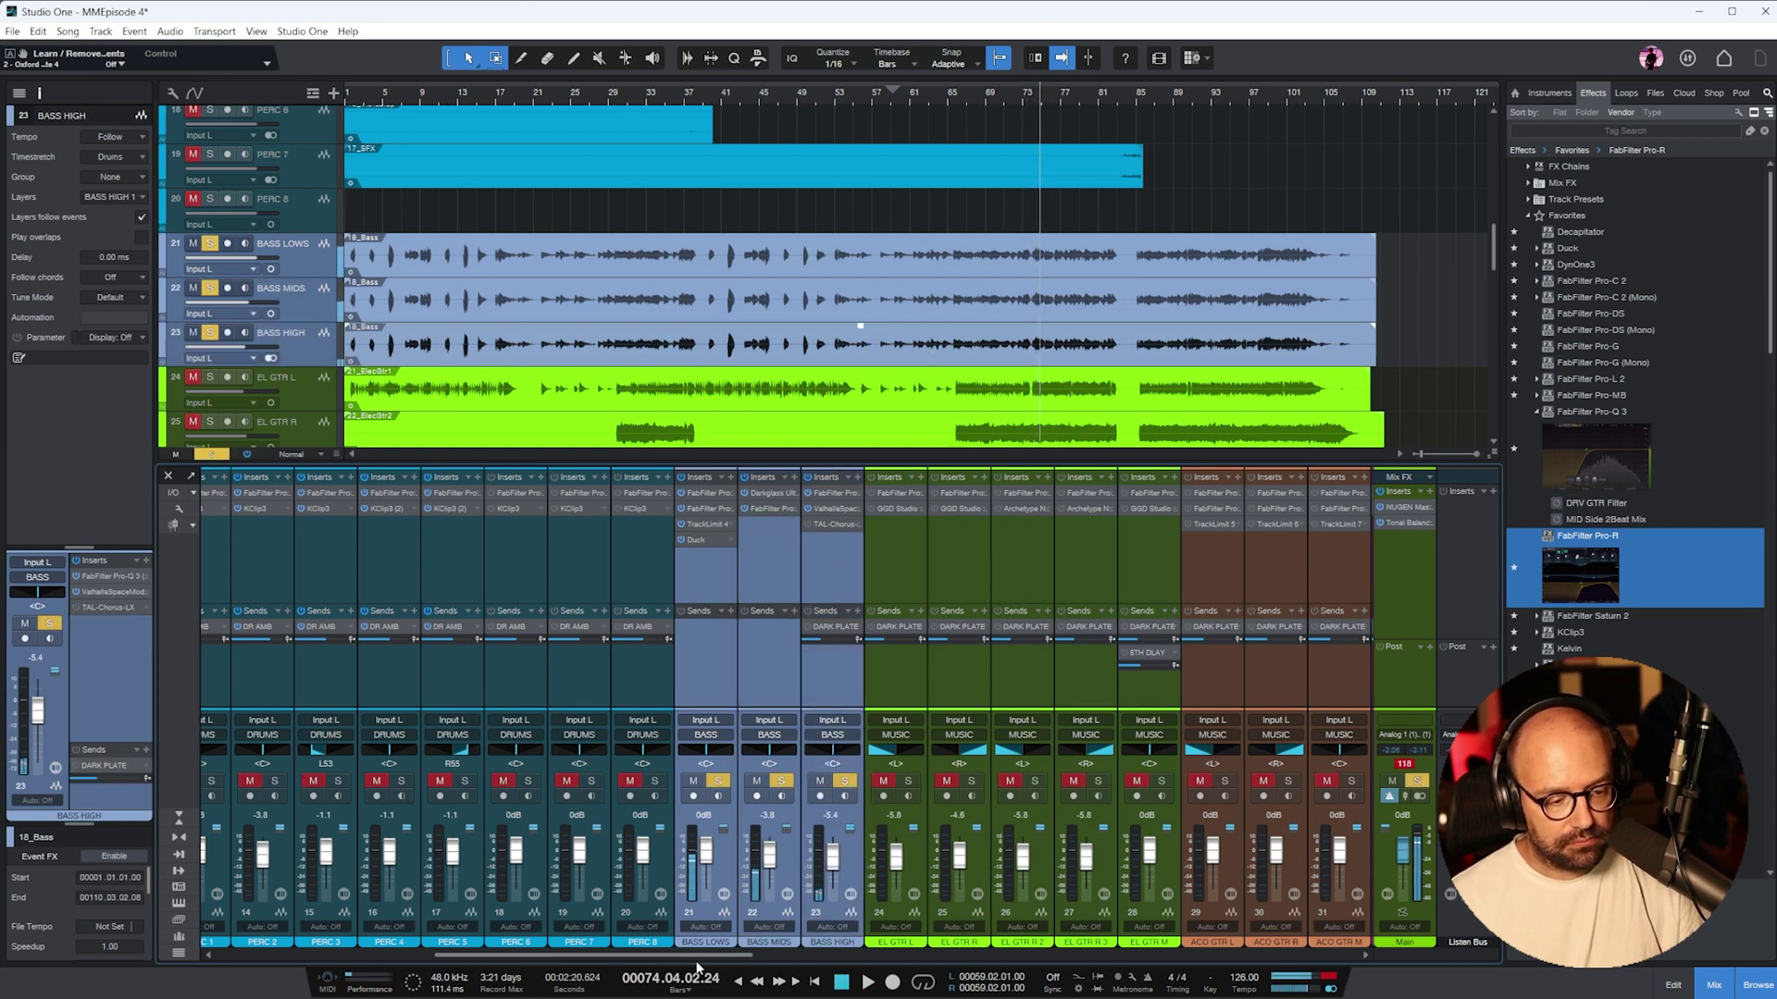
- Solo the DRUMS bus alongside the bass, play from around bar 69, and set the BASS bus volume to -0.4 dB
{"action": "left_click_drag", "start_coordinate": [731, 960], "coordinate": [1334, 961]}
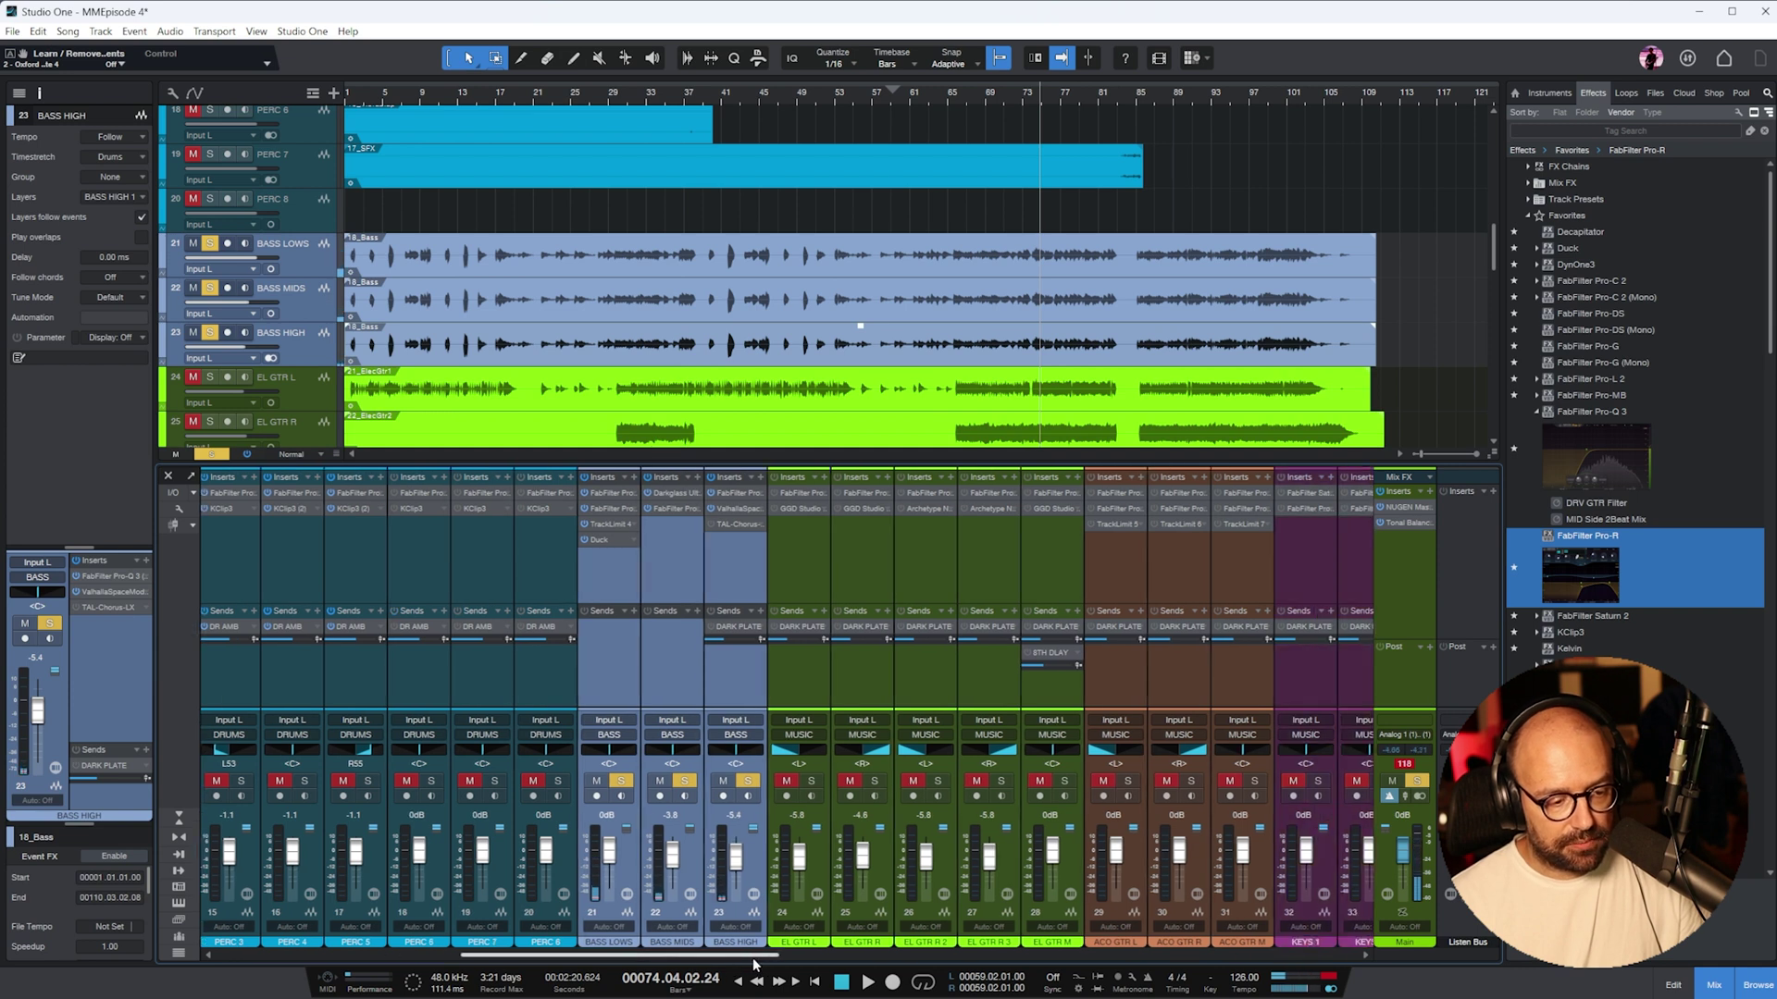
{"action": "left_click", "coordinate": [972, 782]}
{"action": "left_click", "coordinate": [986, 92]}
{"action": "key", "text": "space"}
{"action": "left_click", "coordinate": [1012, 585]}
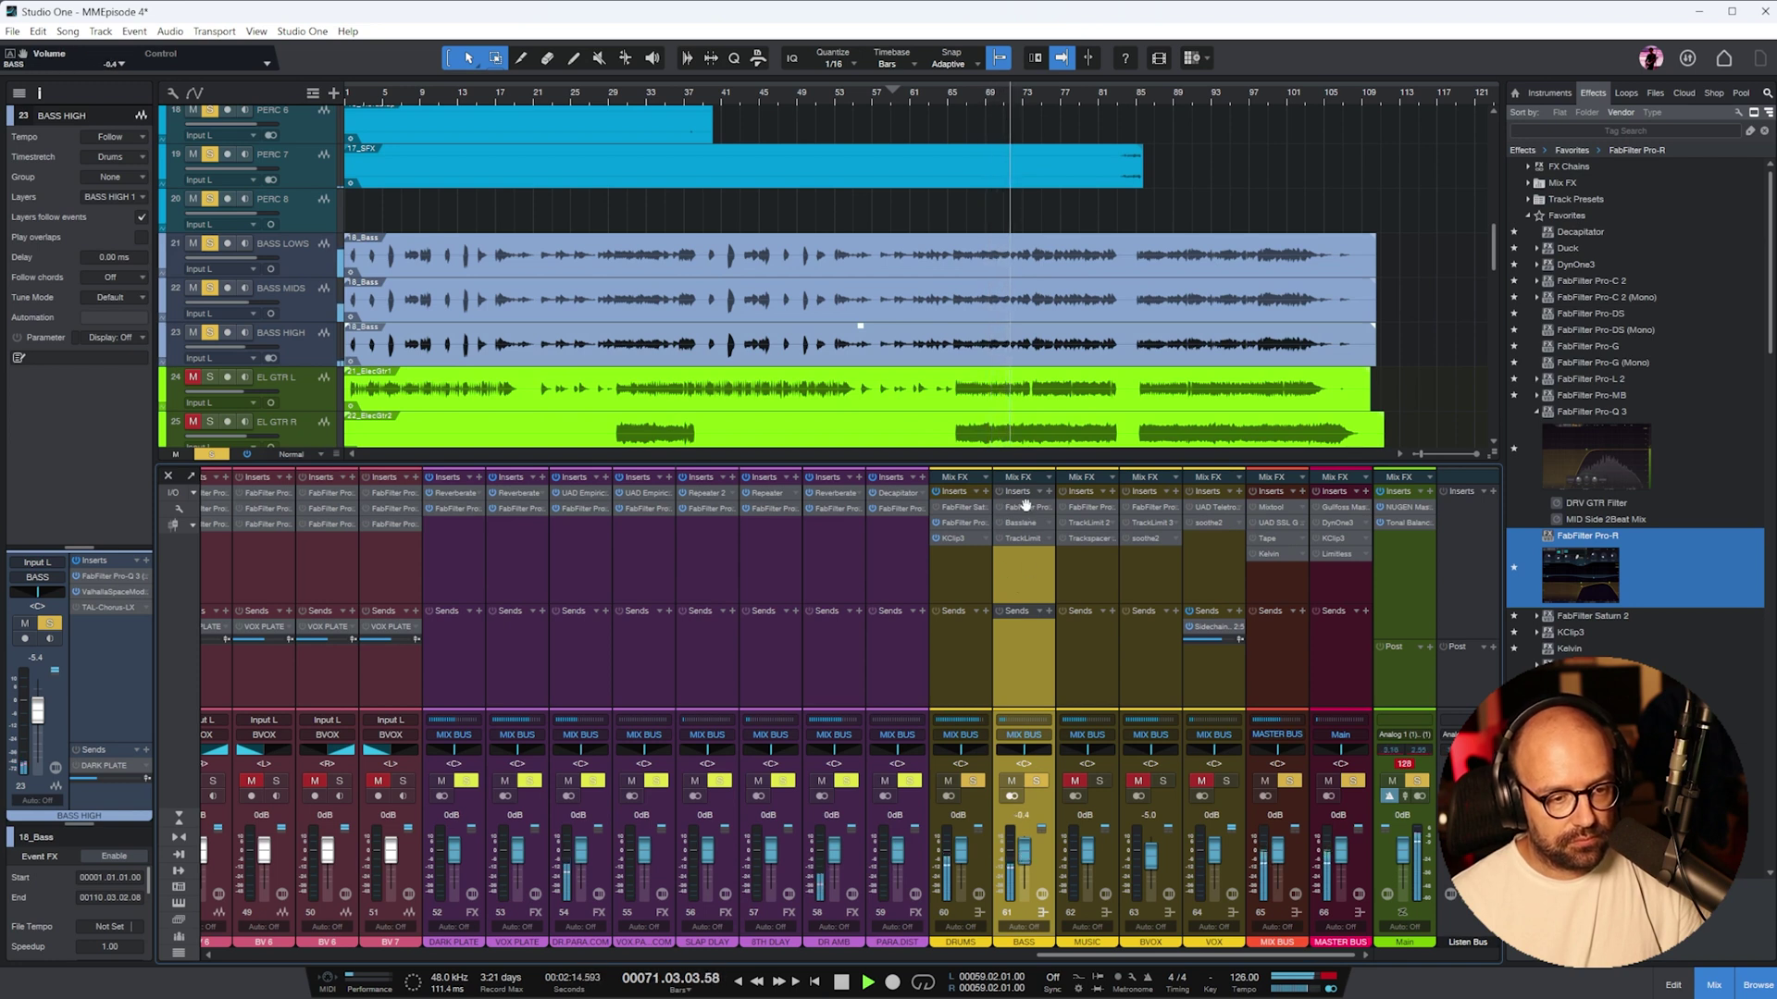
- On the BASS bus, set Basslane's width to 31.6% and shape Pro-Q 3 with a 38 Hz low cut, a 2.5 dB low-mid dip and a 7459 Hz high cut
{"action": "left_click", "coordinate": [1025, 540]}
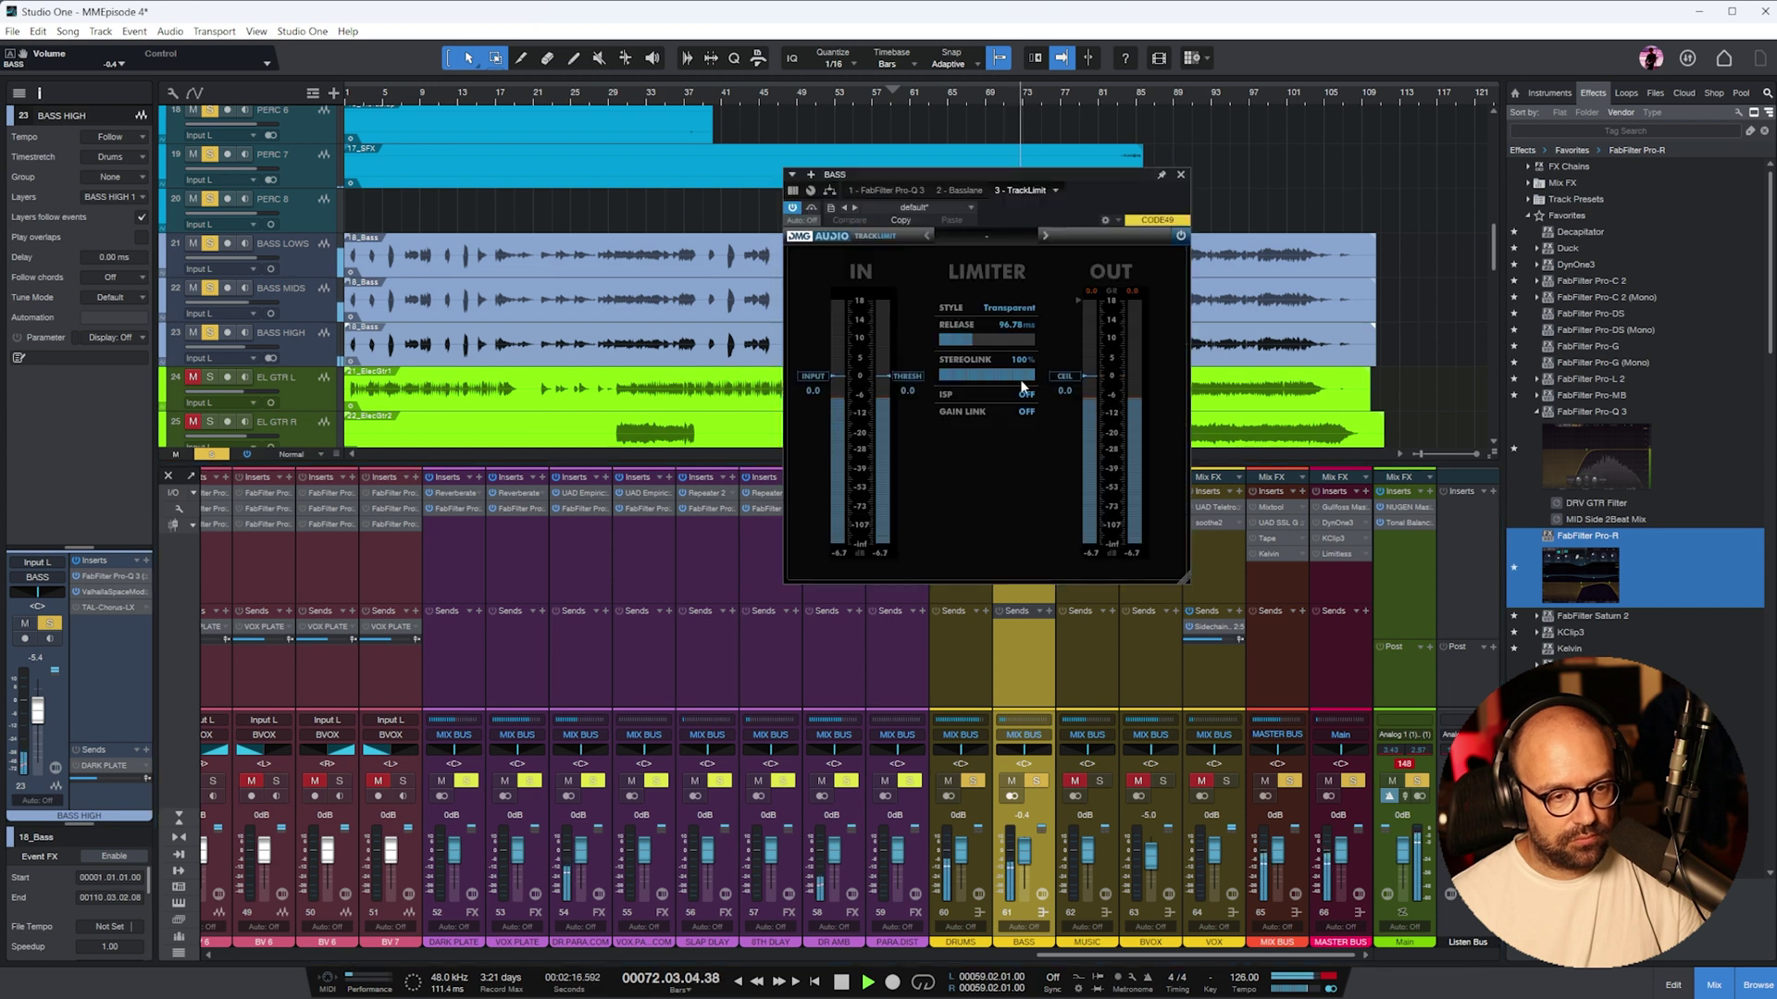
{"action": "left_click", "coordinate": [967, 191]}
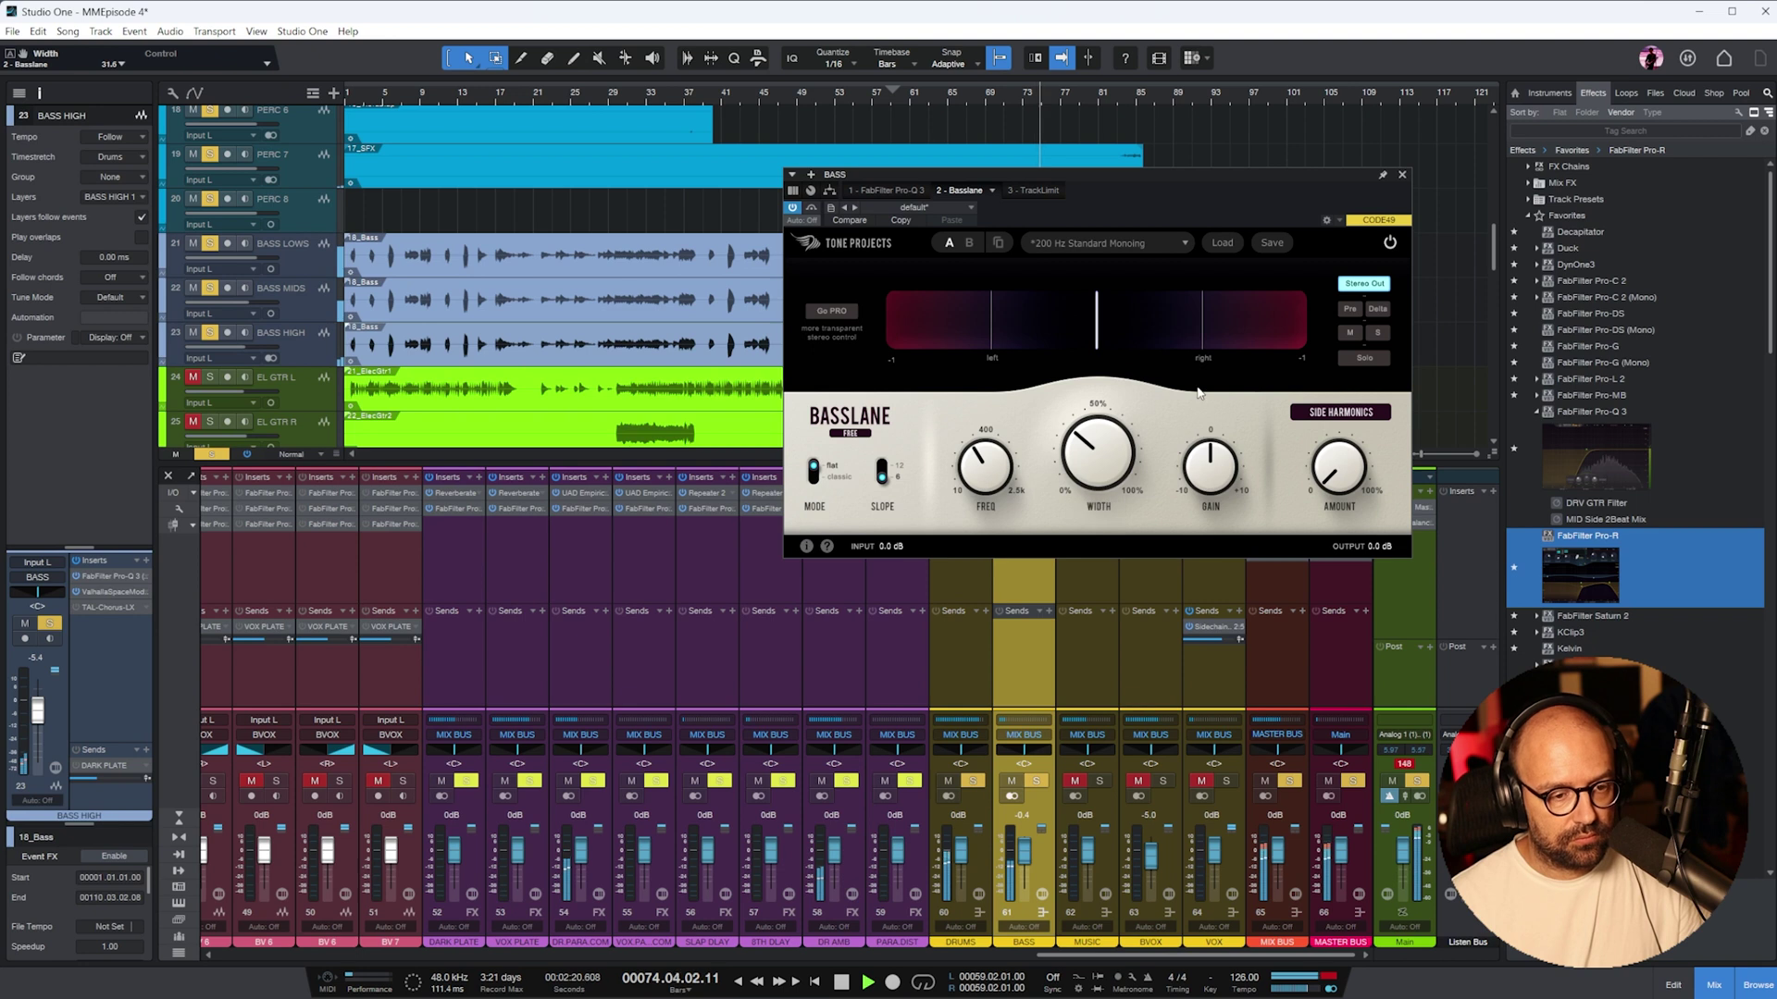
{"action": "left_click", "coordinate": [879, 189]}
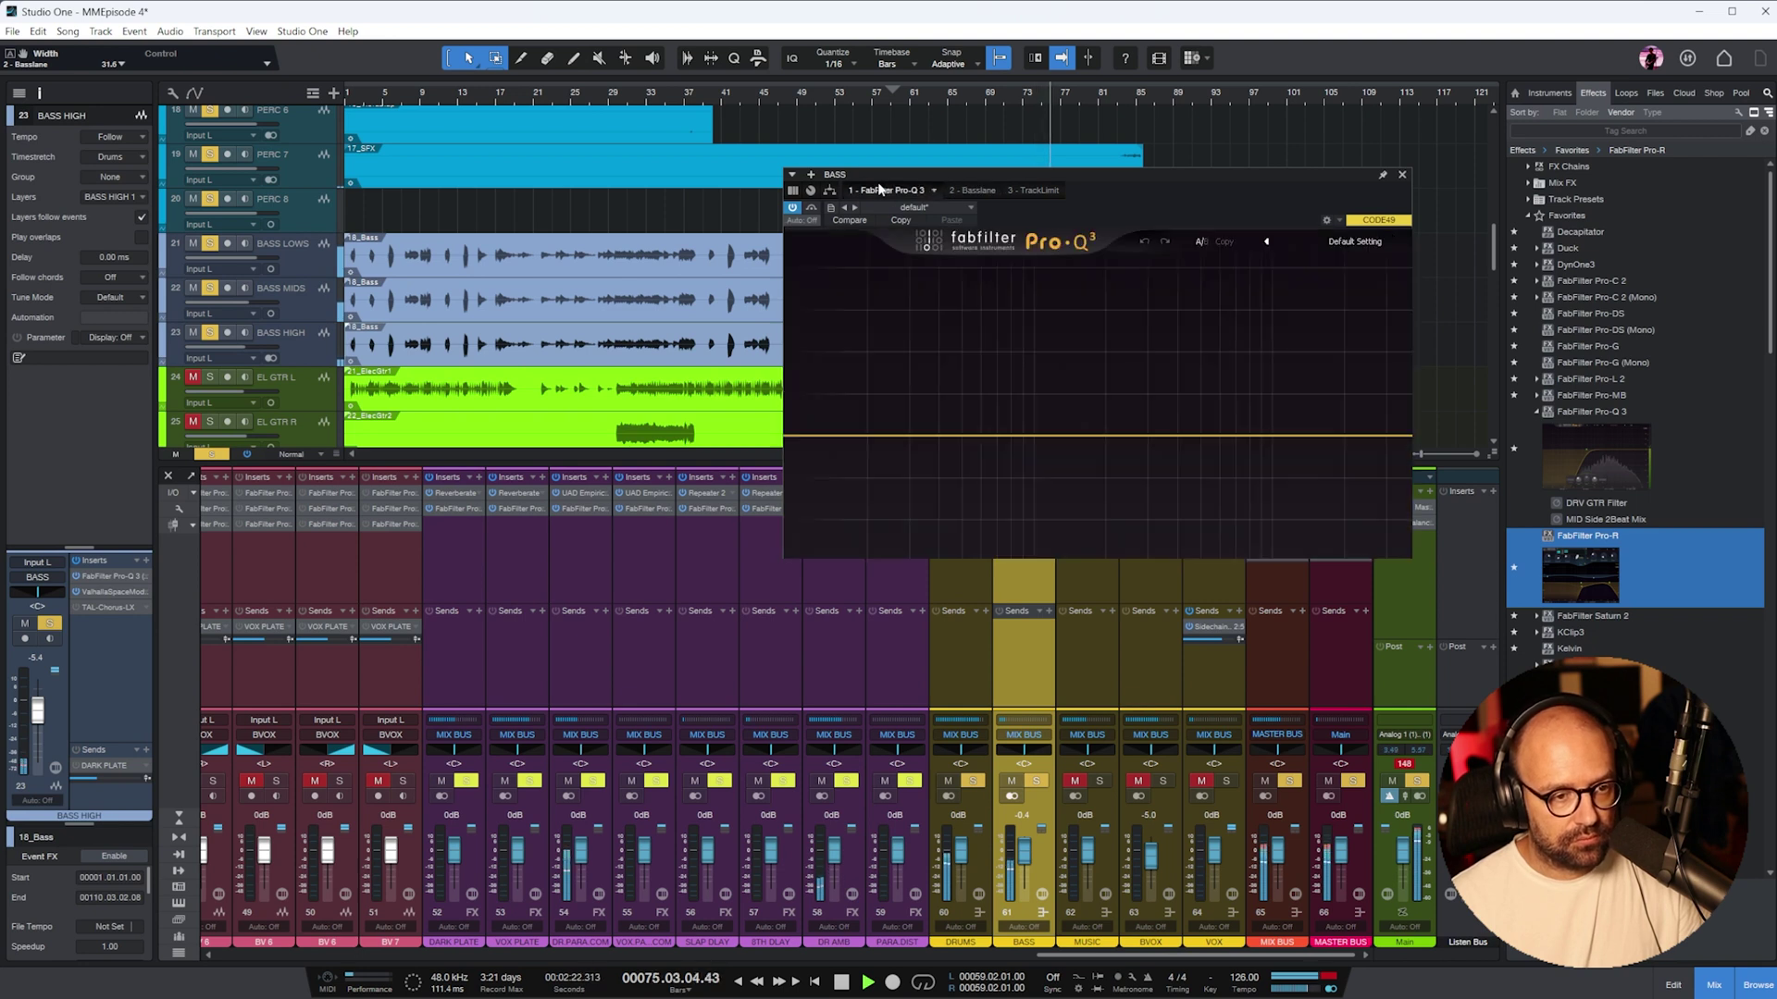
{"action": "left_click", "coordinate": [865, 436]}
{"action": "left_click_drag", "start_coordinate": [865, 436], "coordinate": [934, 418]}
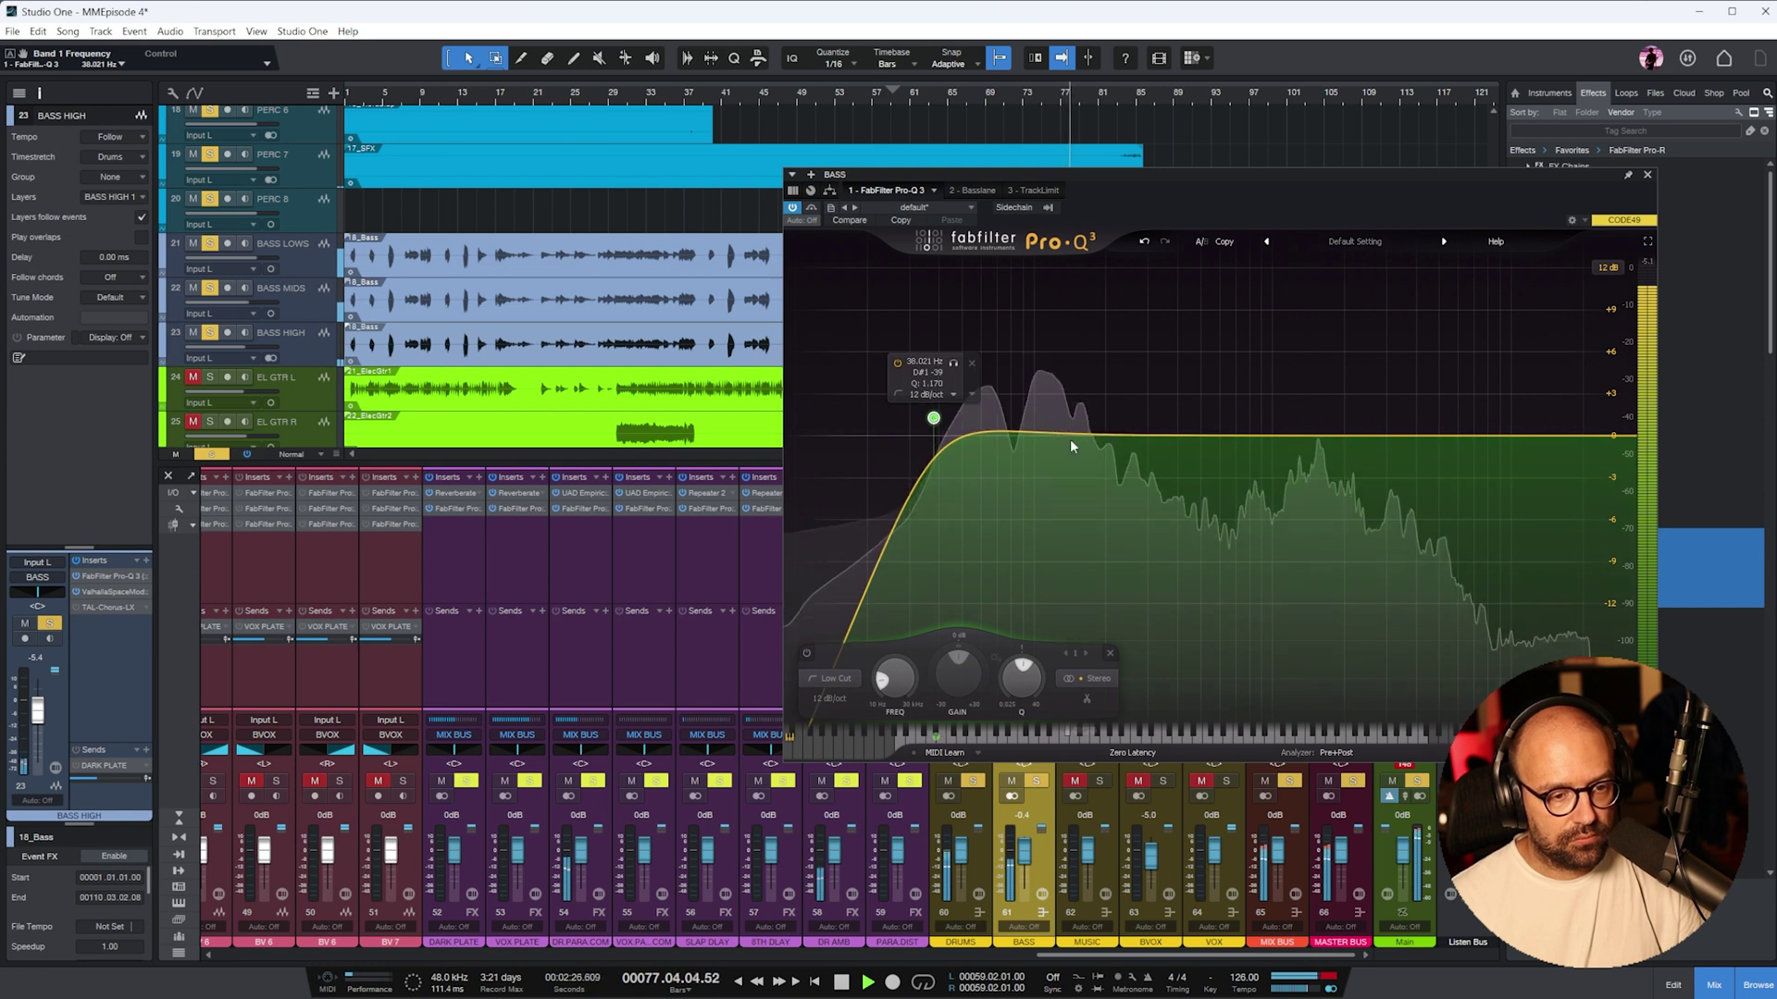
{"action": "left_click_drag", "start_coordinate": [1071, 436], "coordinate": [1074, 471]}
{"action": "left_click_drag", "start_coordinate": [1630, 456], "coordinate": [1480, 429]}
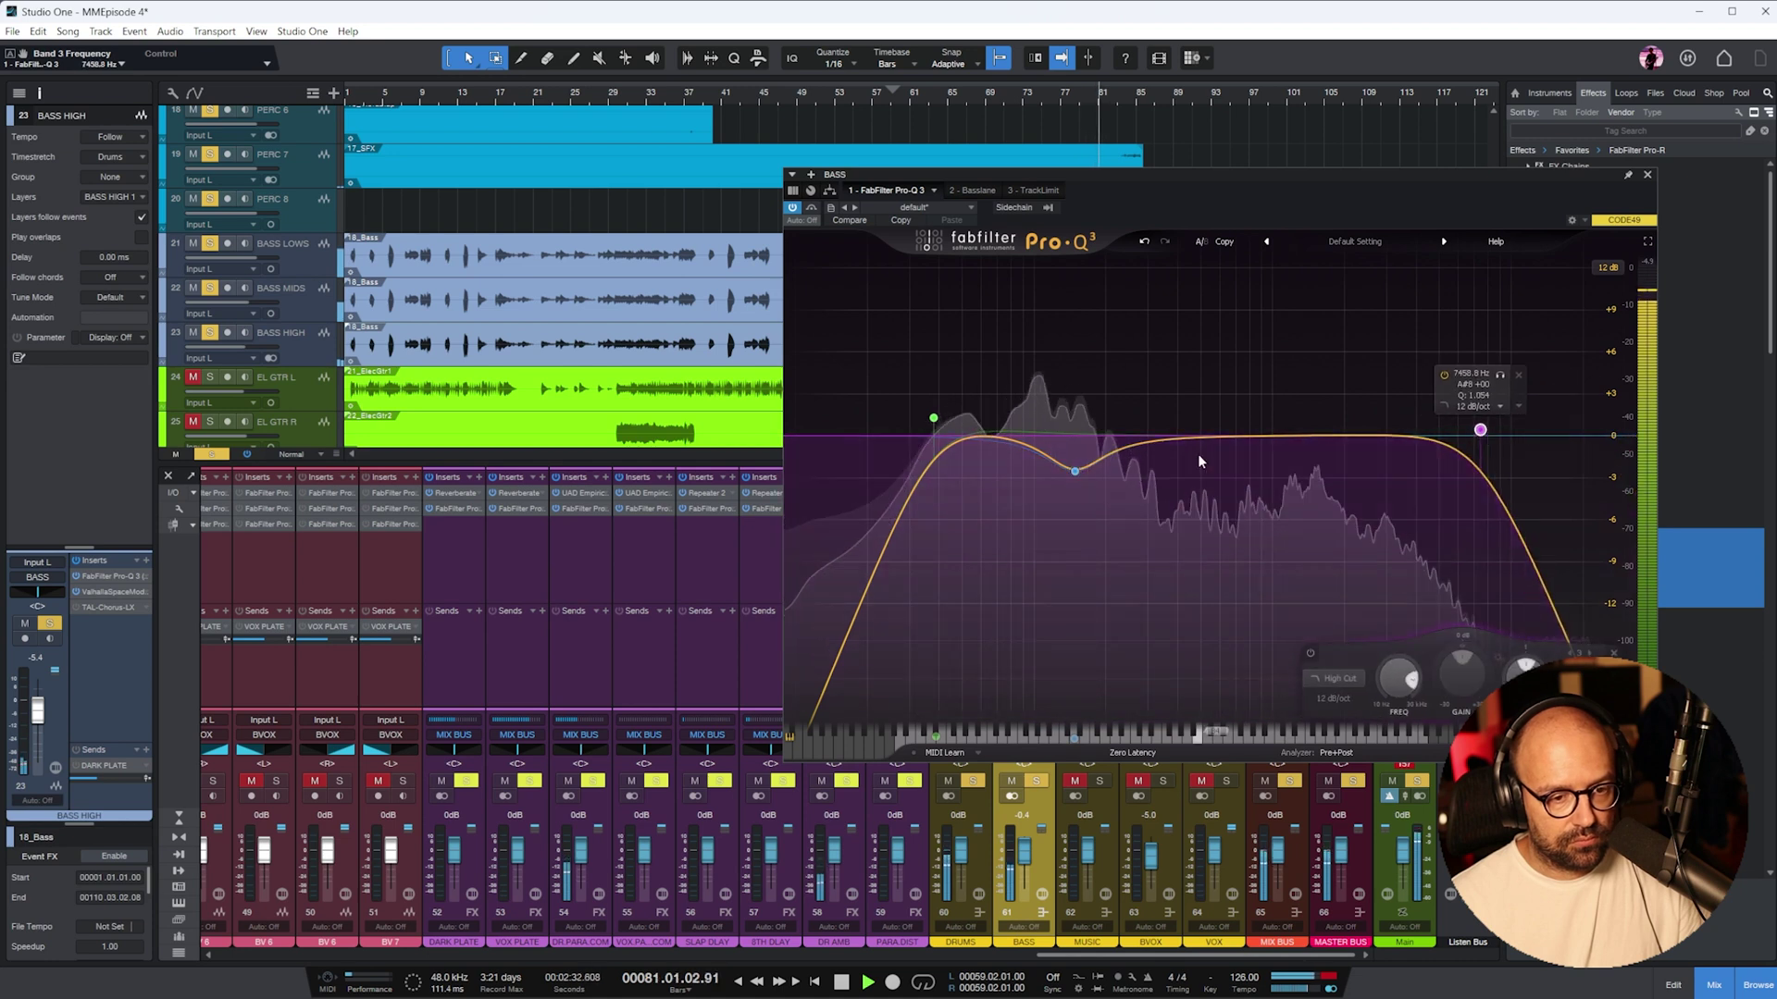
{"action": "key", "text": "Escape"}
- Lower the PERC 7 track's volume to -4.5 dB while the drums and bass play, and stop playback
{"action": "left_click_drag", "start_coordinate": [1107, 965], "coordinate": [498, 912]}
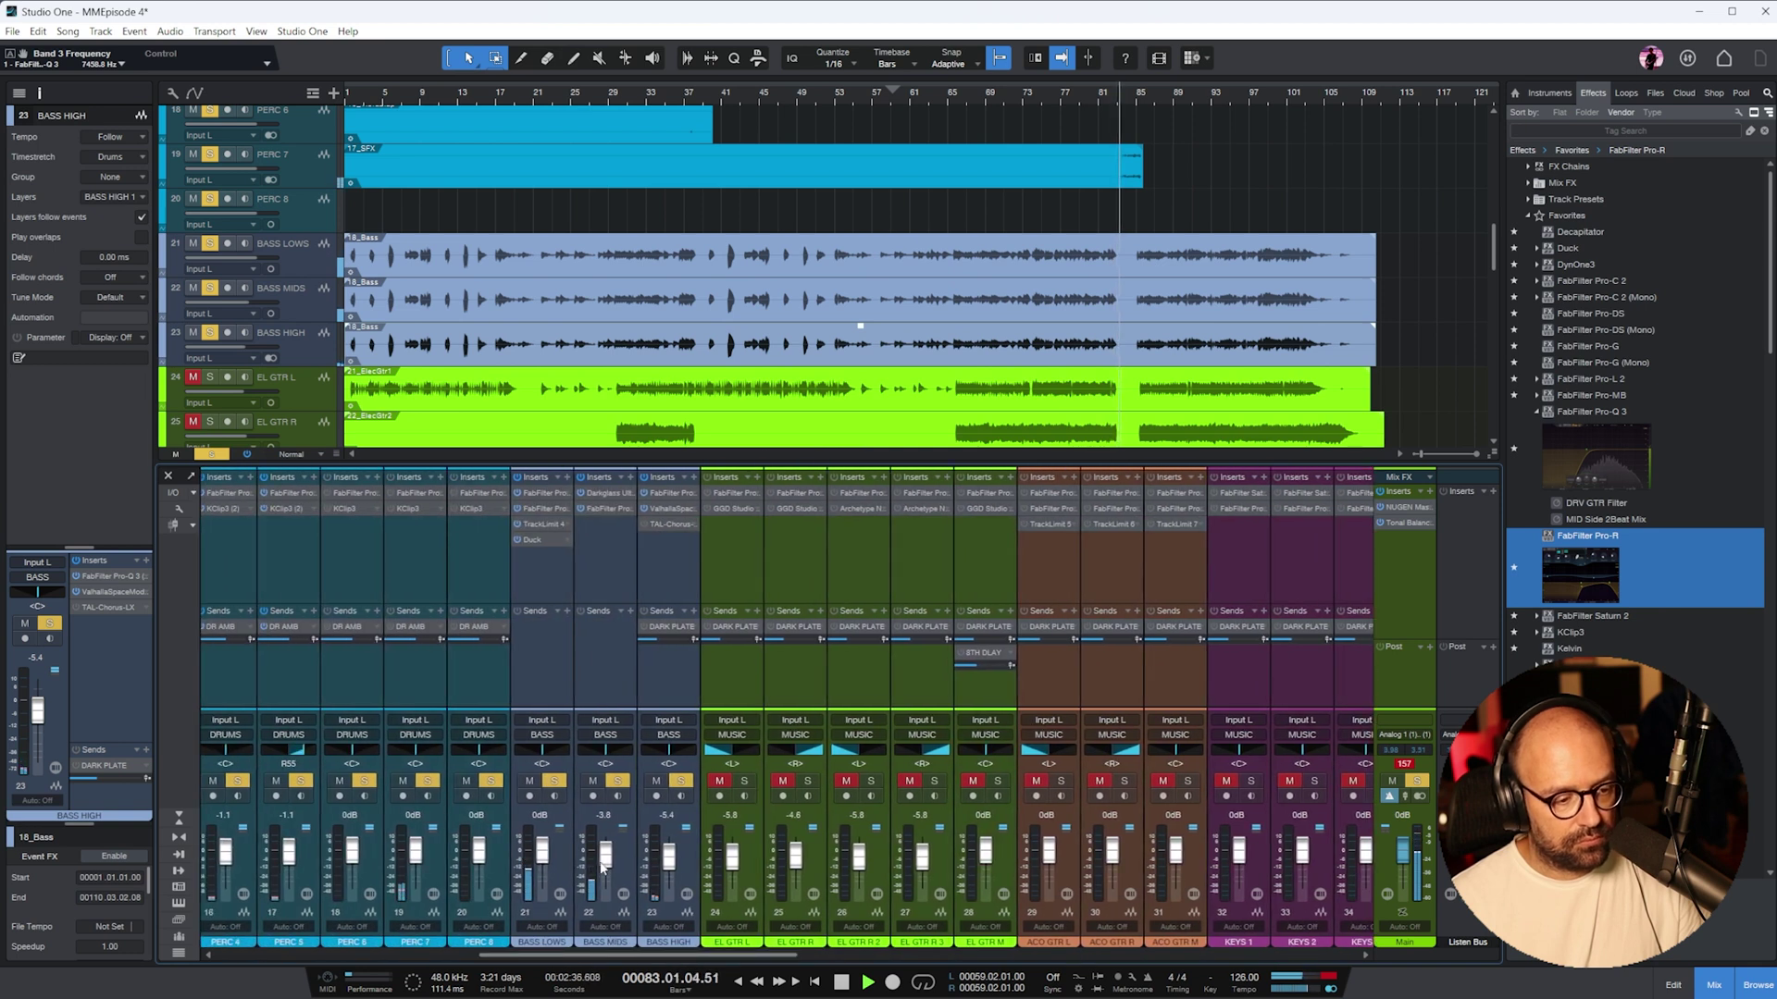
{"action": "left_click", "coordinate": [343, 169]}
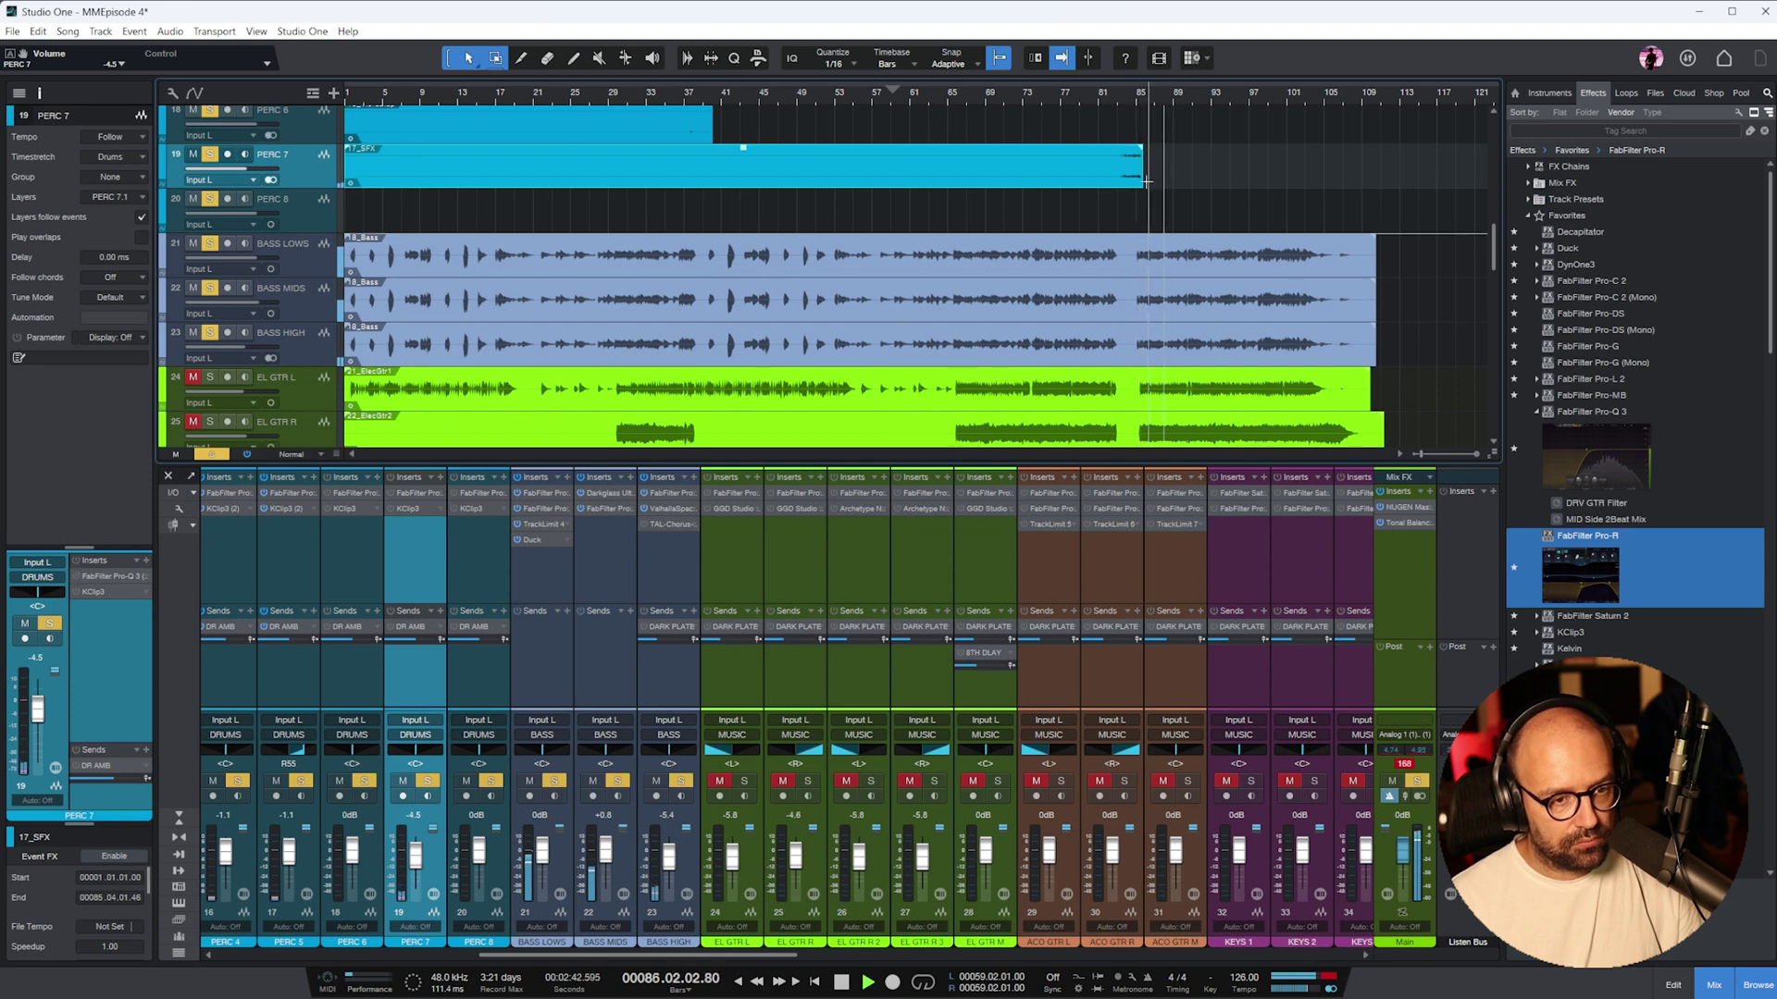
{"action": "key", "text": "space"}
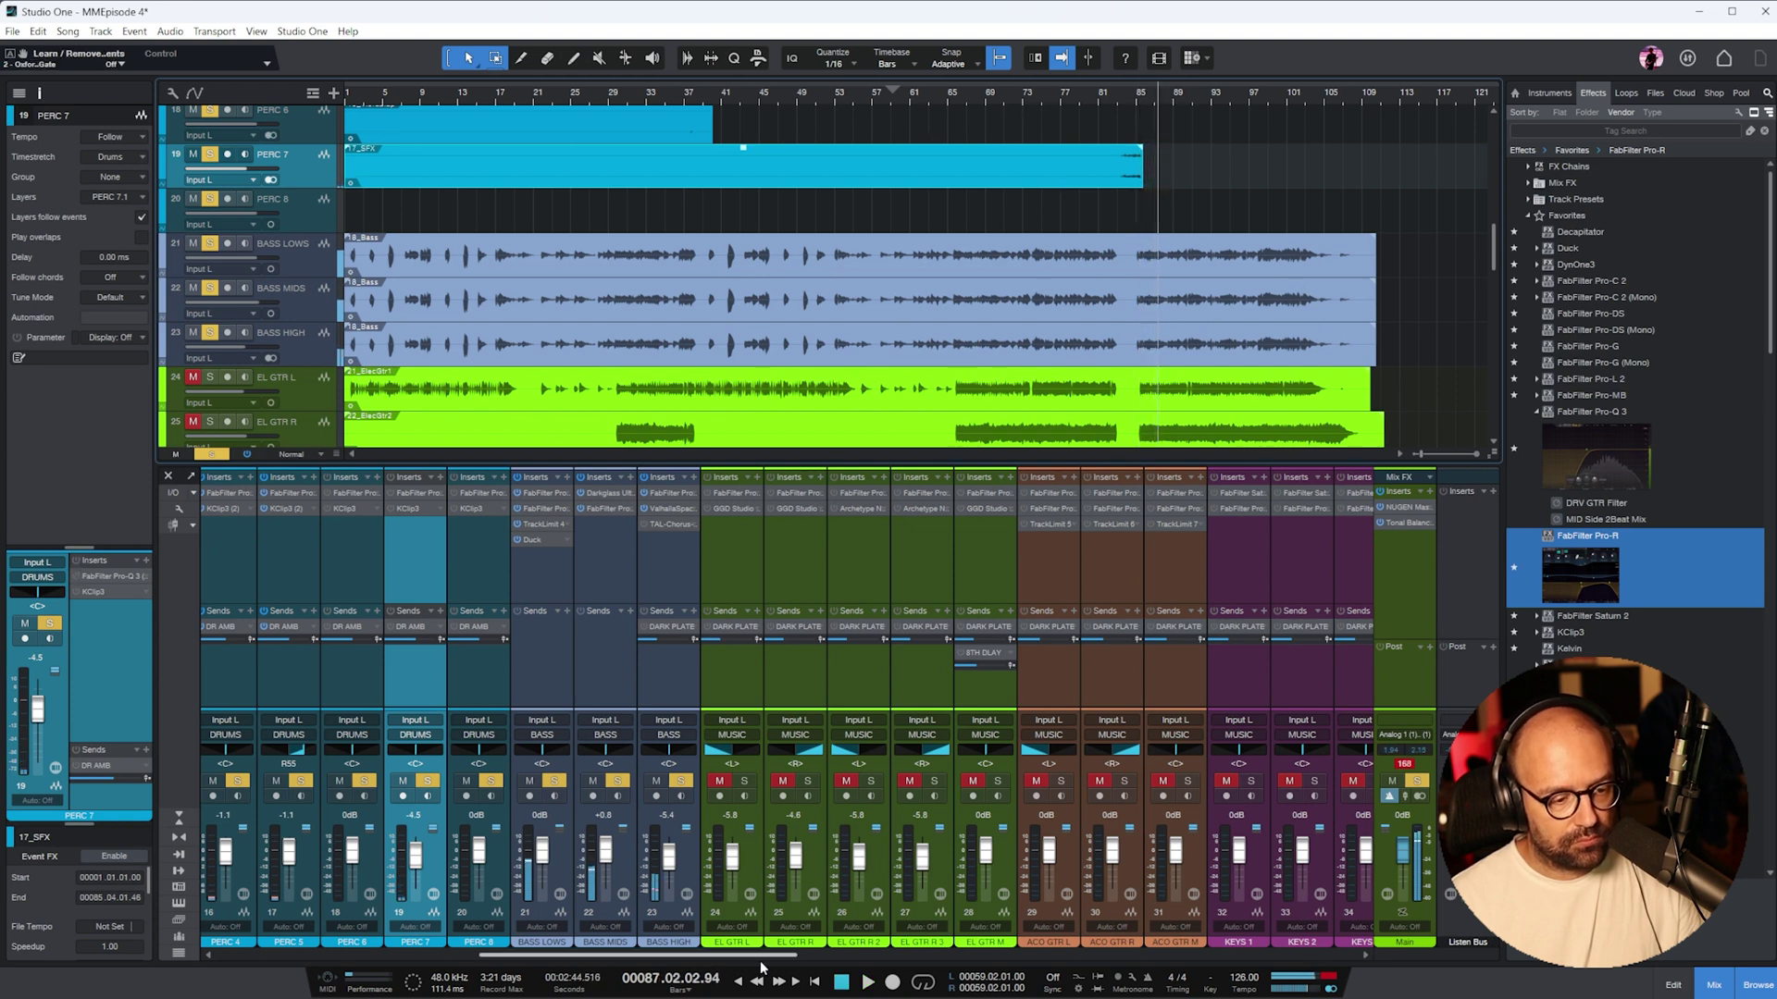
- Clear the DRUMS bus solo, select the MUSIC bus, and place the playhead at bar 78 in the electric guitar section
{"action": "left_click_drag", "start_coordinate": [740, 958], "coordinate": [1355, 842]}
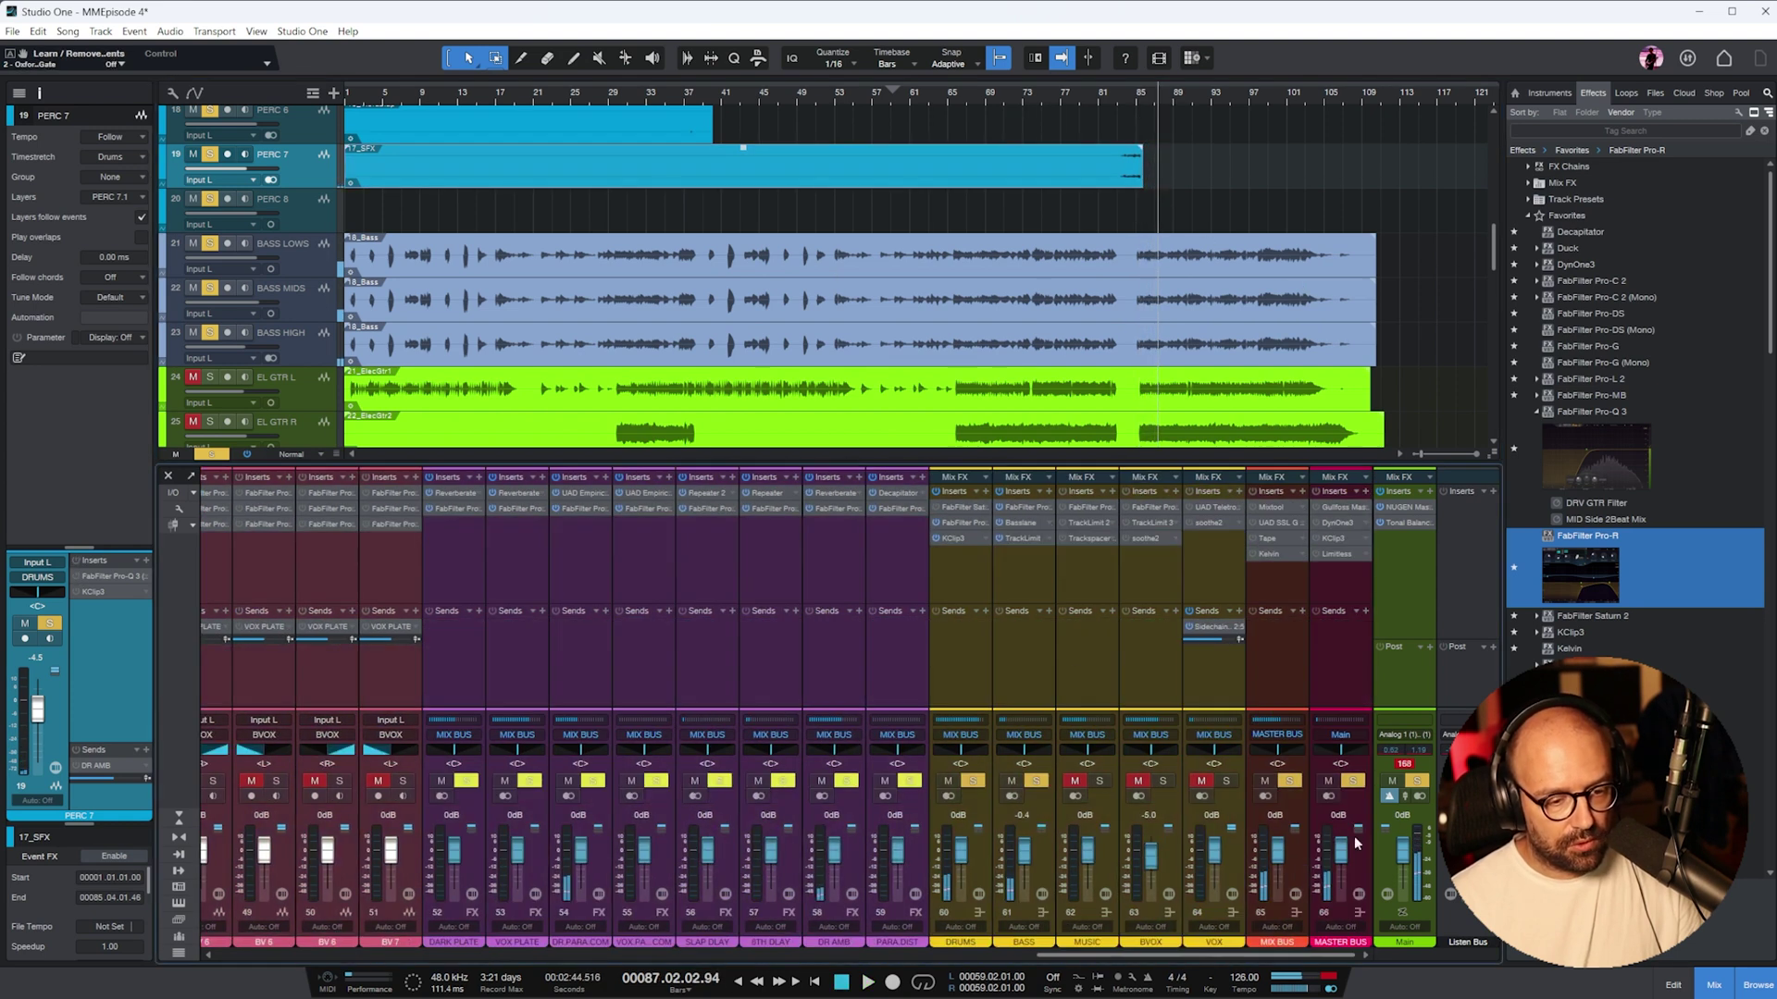
{"action": "left_click", "coordinate": [972, 781]}
{"action": "left_click", "coordinate": [1075, 503]}
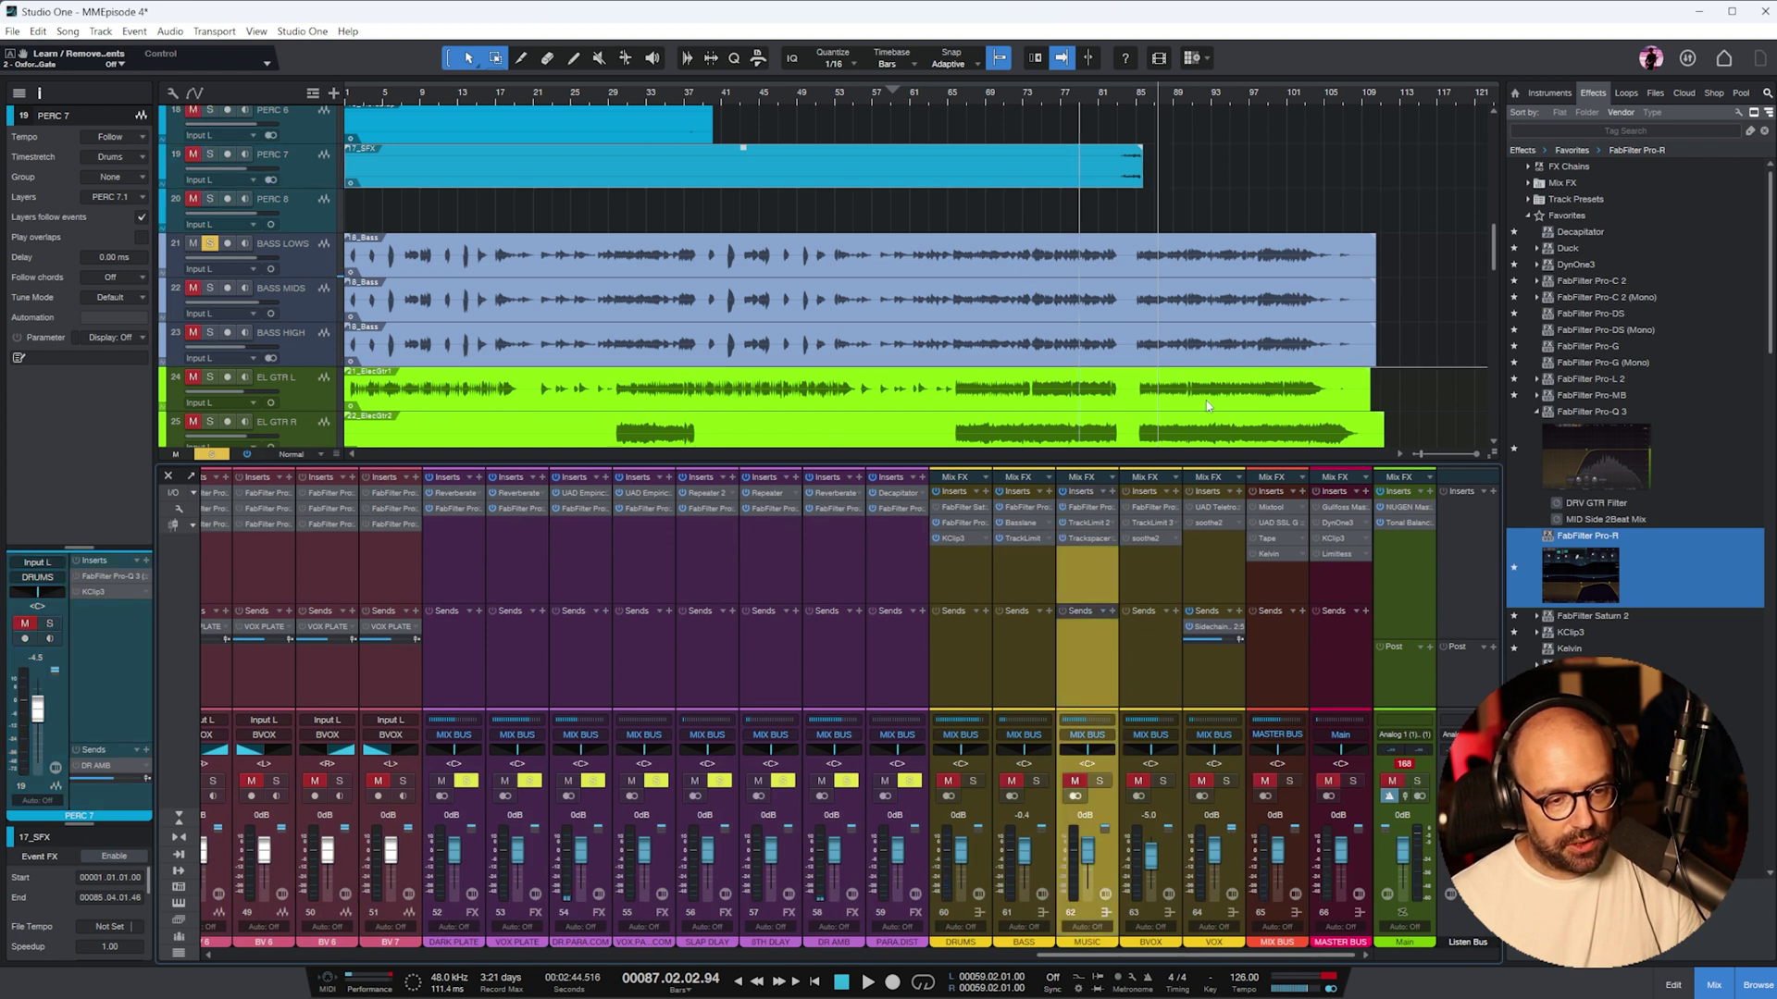
{"action": "scroll", "coordinate": [1098, 309], "scroll_direction": "down", "scroll_amount": 6}
{"action": "scroll", "coordinate": [1120, 259], "scroll_direction": "up", "scroll_amount": 2}
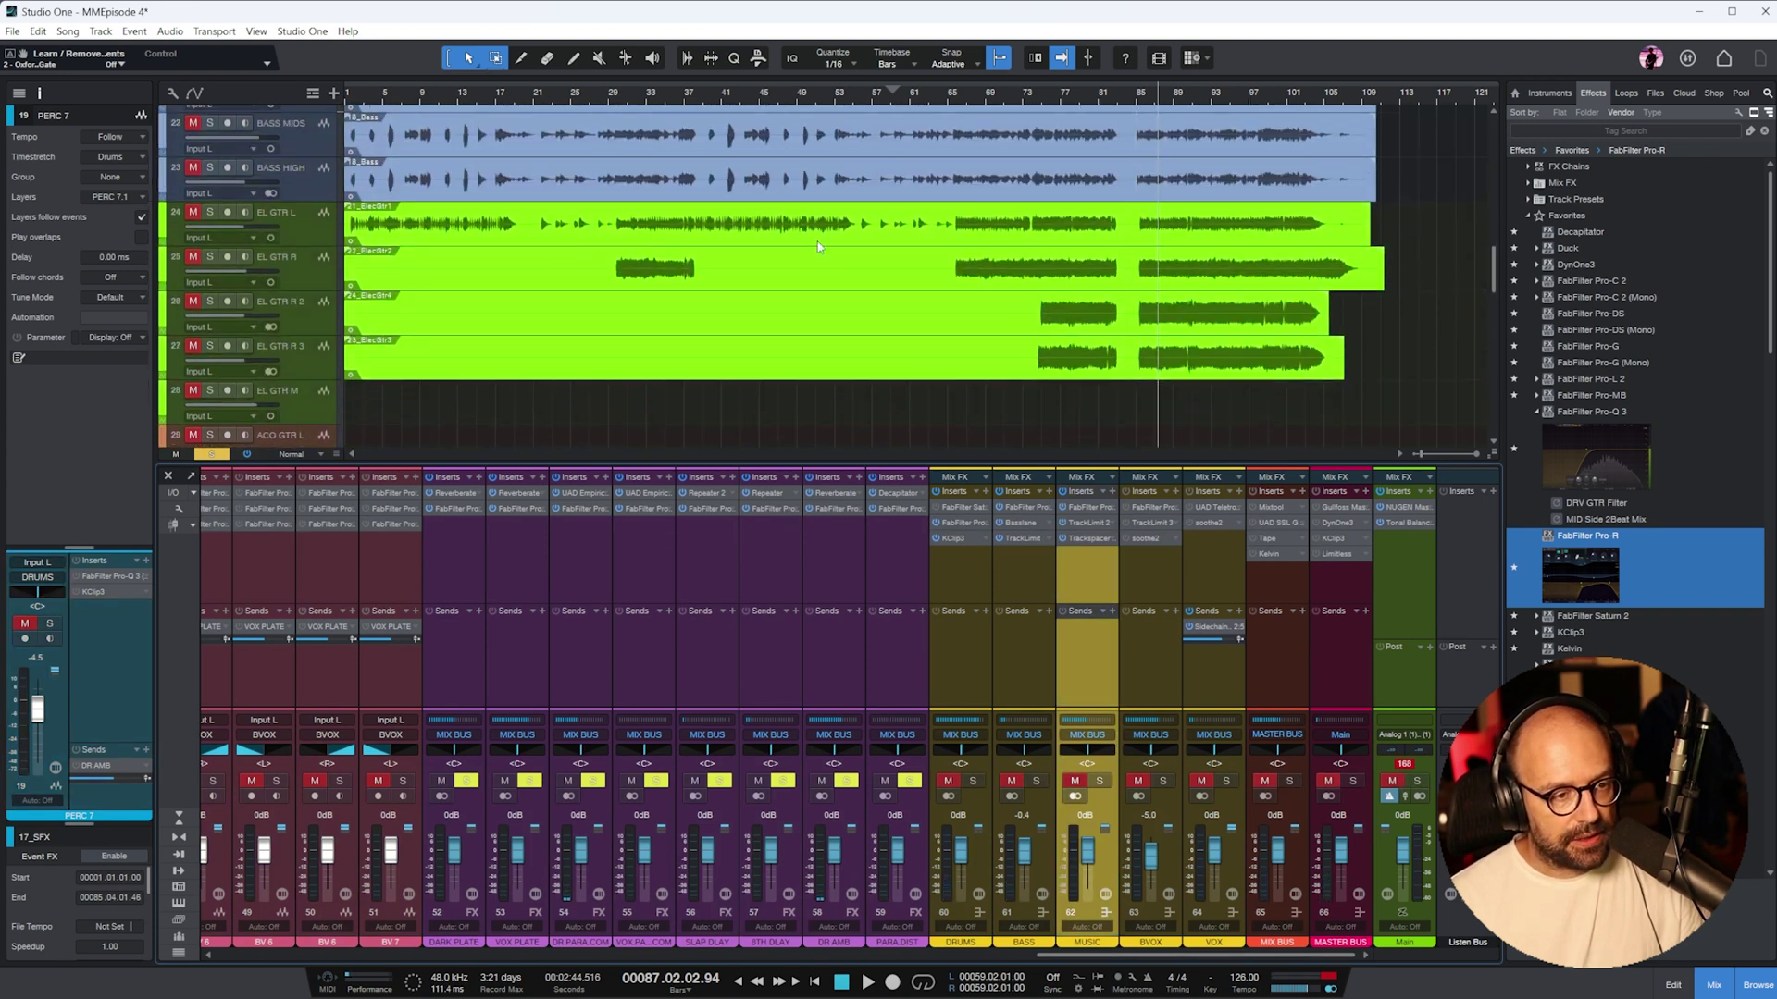
{"action": "scroll", "coordinate": [1133, 223], "scroll_direction": "down", "scroll_amount": 1}
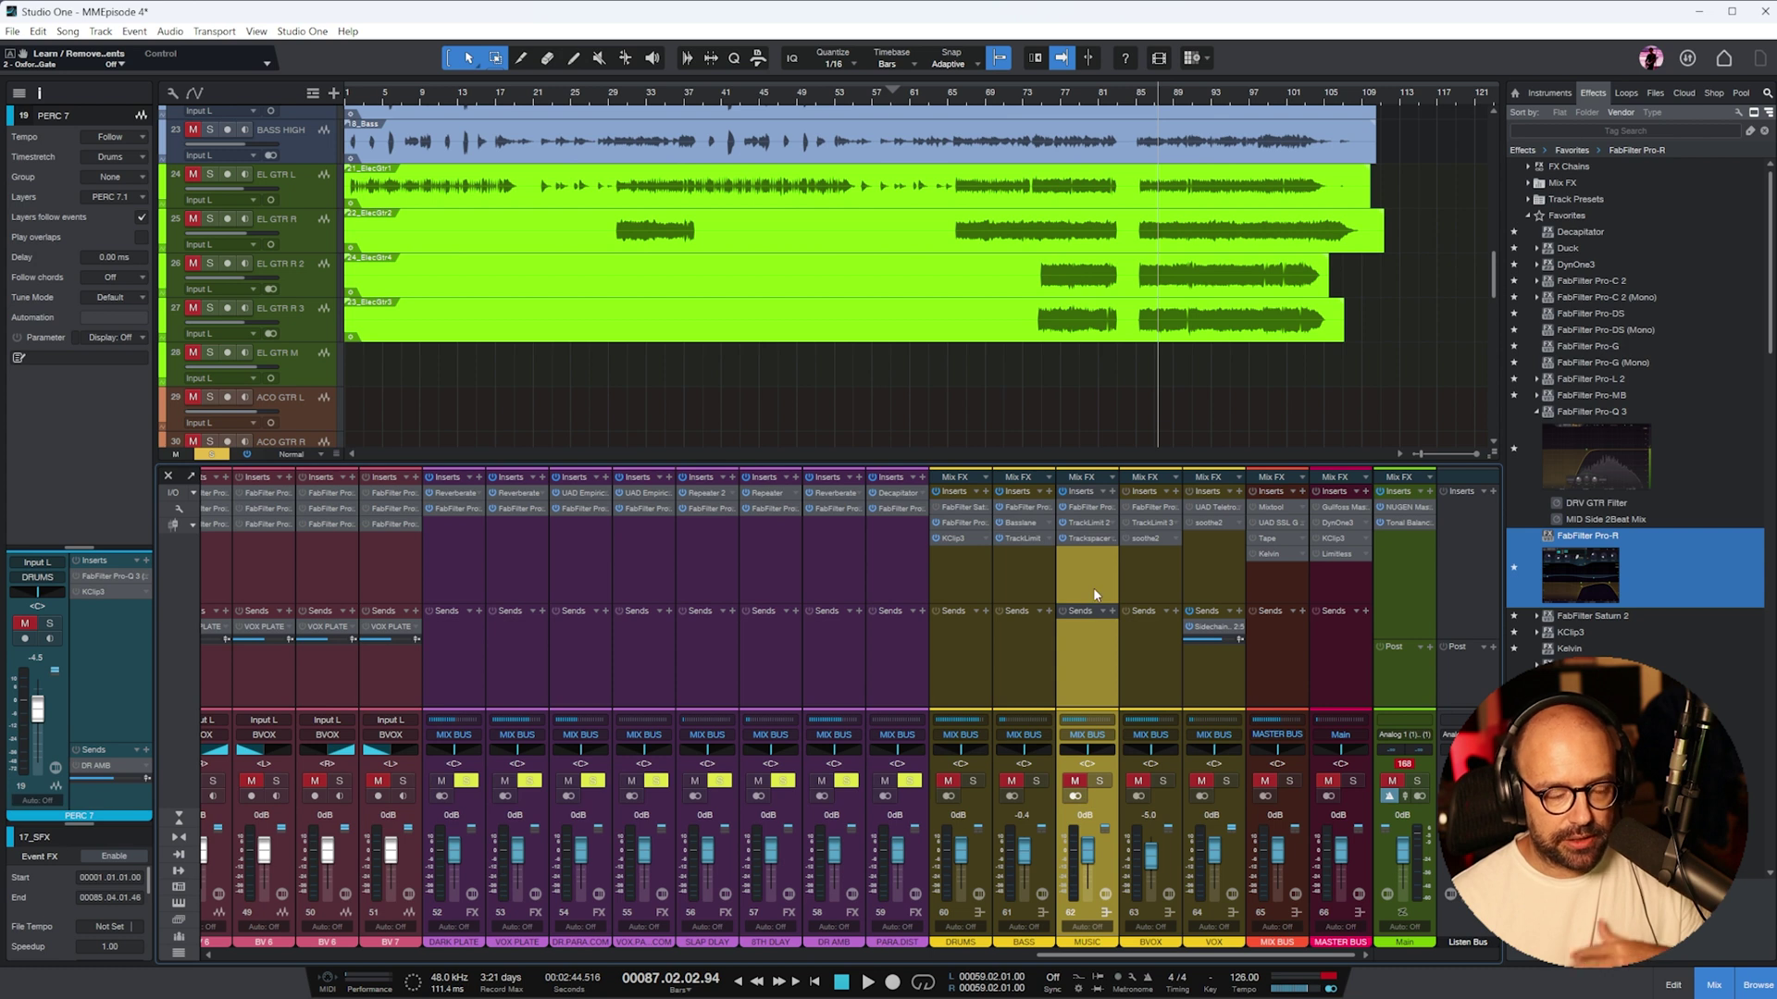
{"action": "left_click", "coordinate": [1071, 96]}
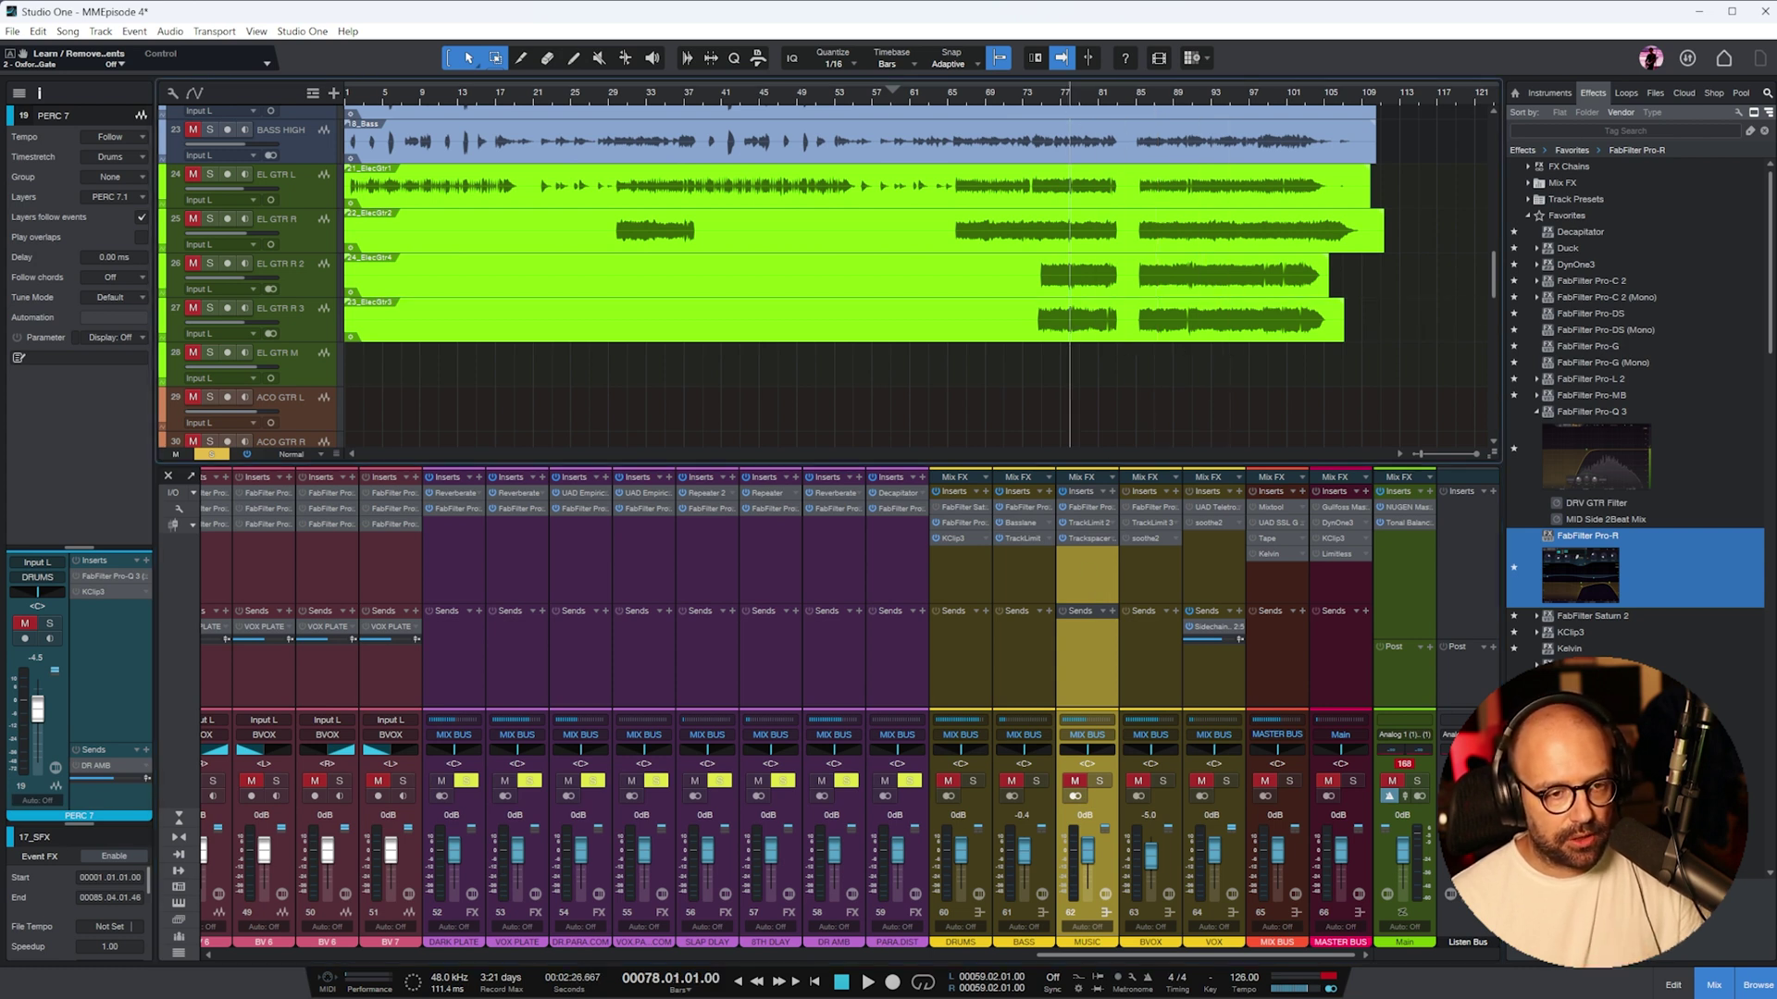
- Hide the mixer and remove the empty tracks from EL GTR M through ACO GTR M
{"action": "left_click", "coordinate": [1713, 984]}
{"action": "left_click", "coordinate": [793, 377]}
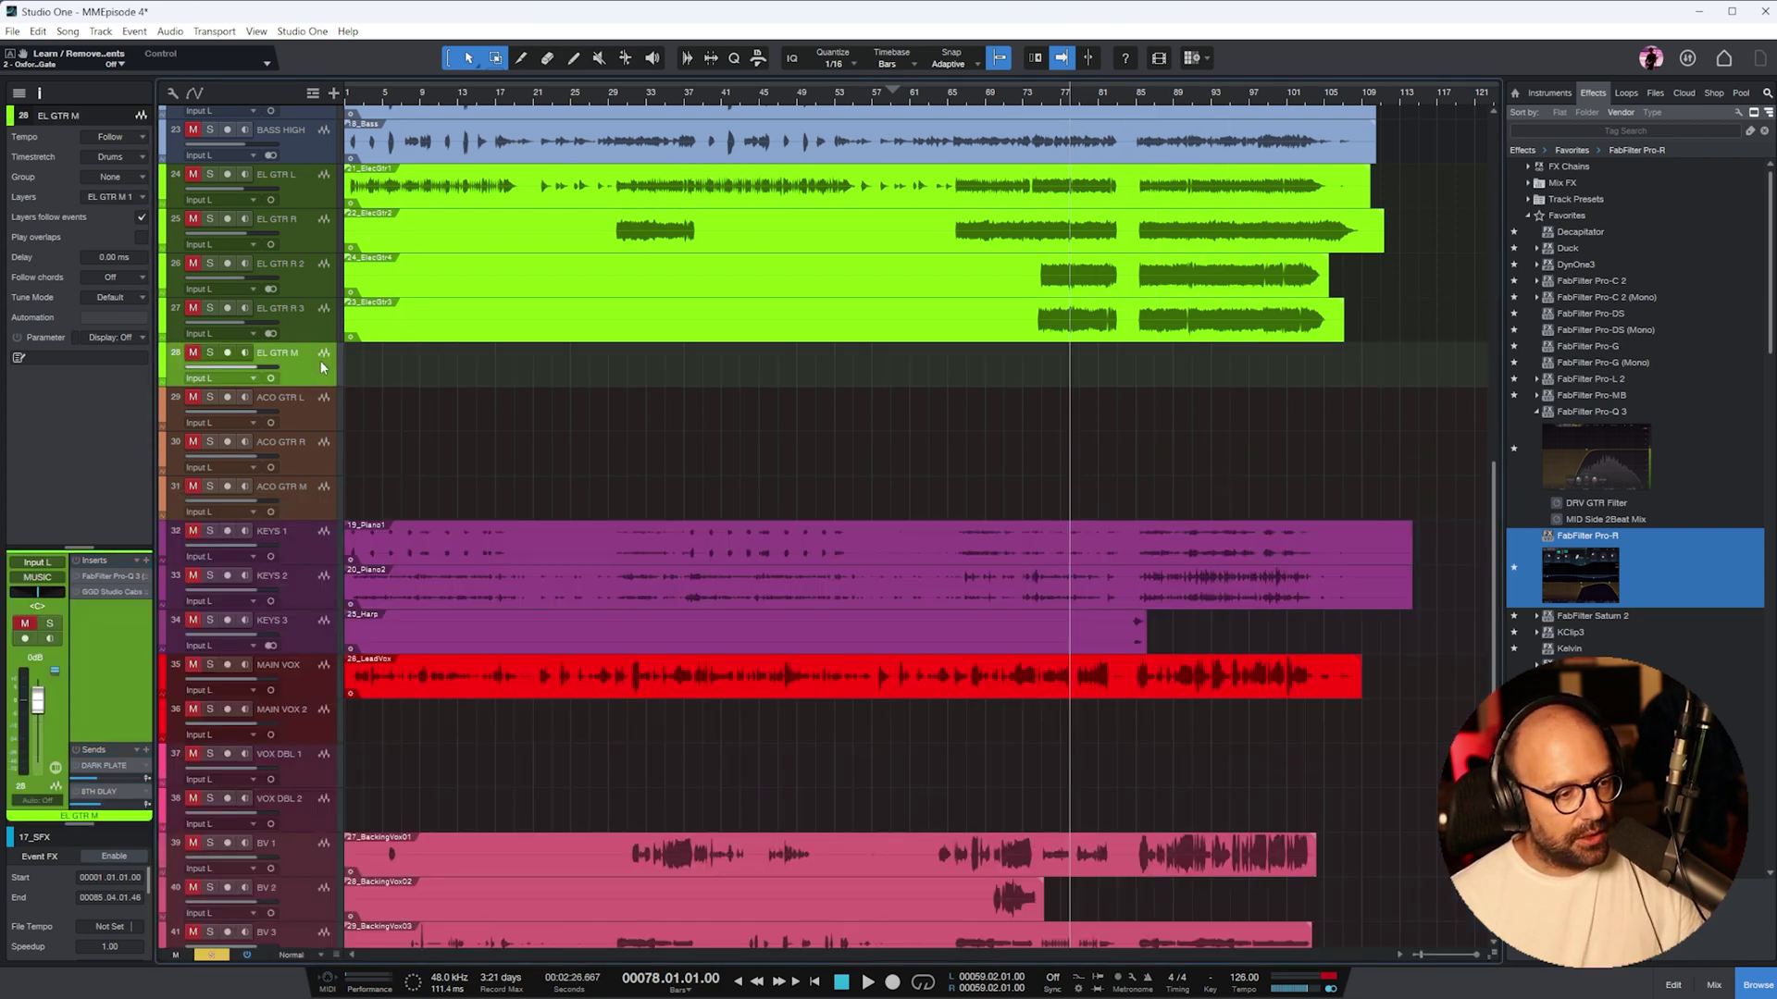
{"action": "left_click", "coordinate": [300, 497], "text": "shift"}
{"action": "right_click", "coordinate": [300, 497]}
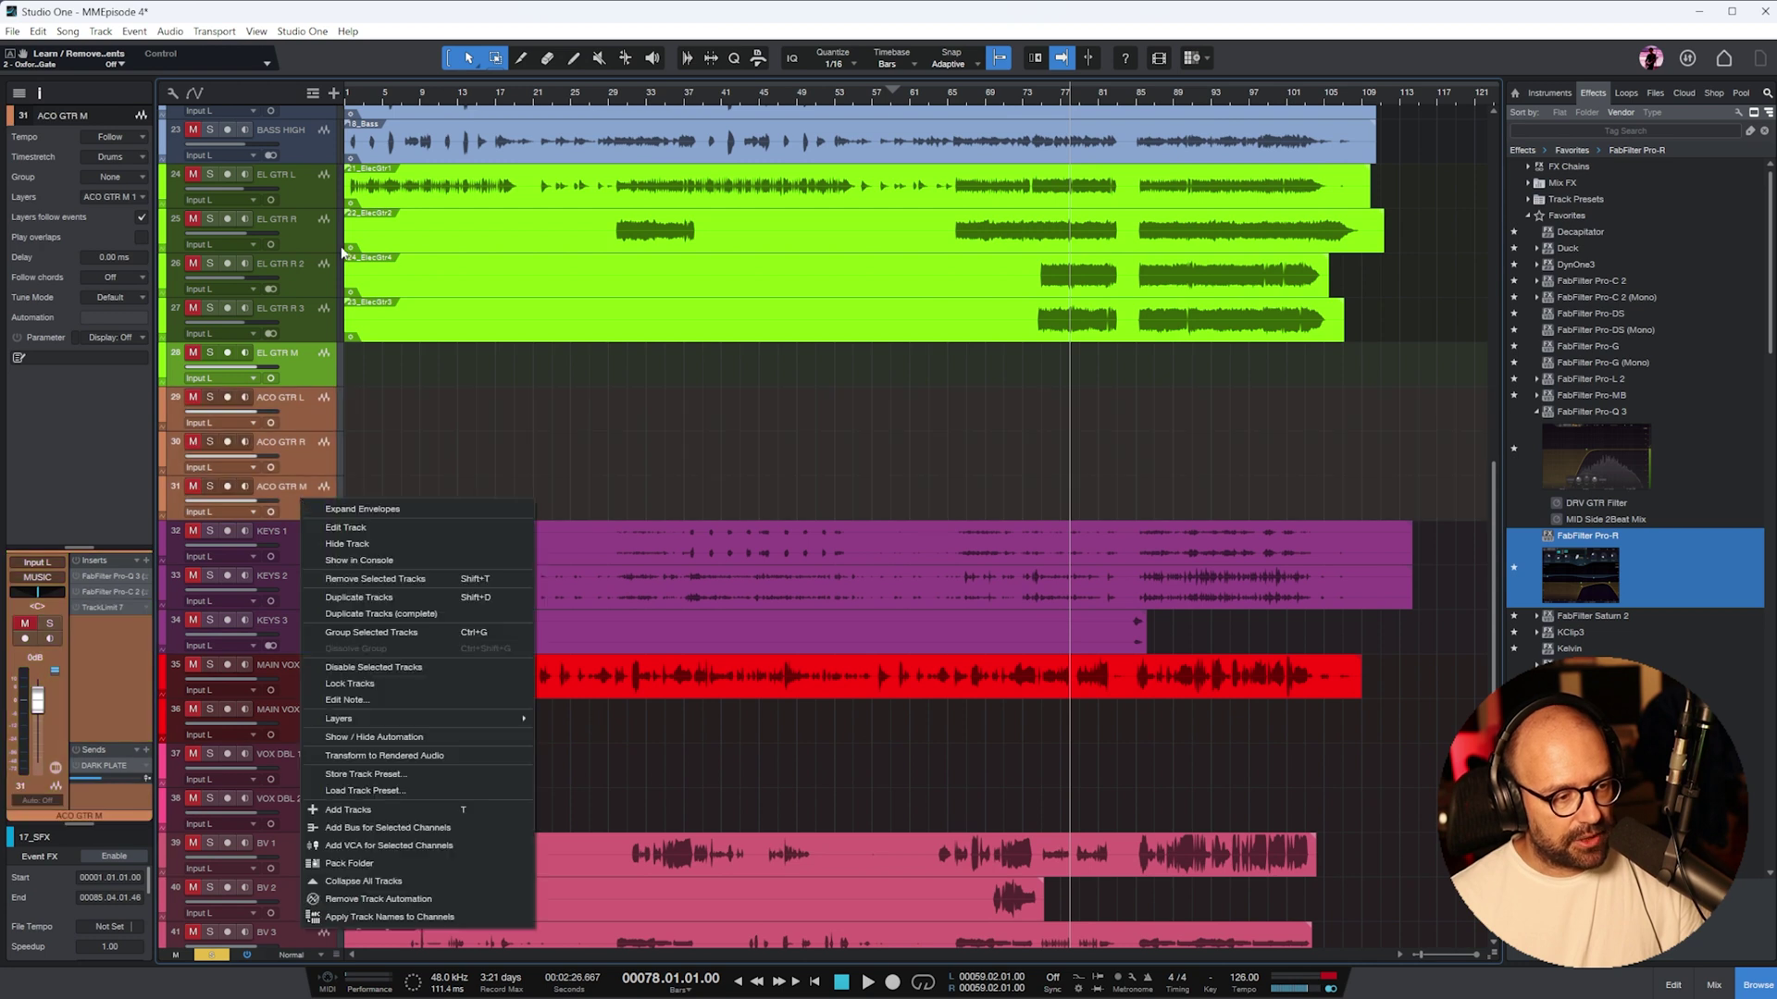
{"action": "left_click", "coordinate": [420, 583]}
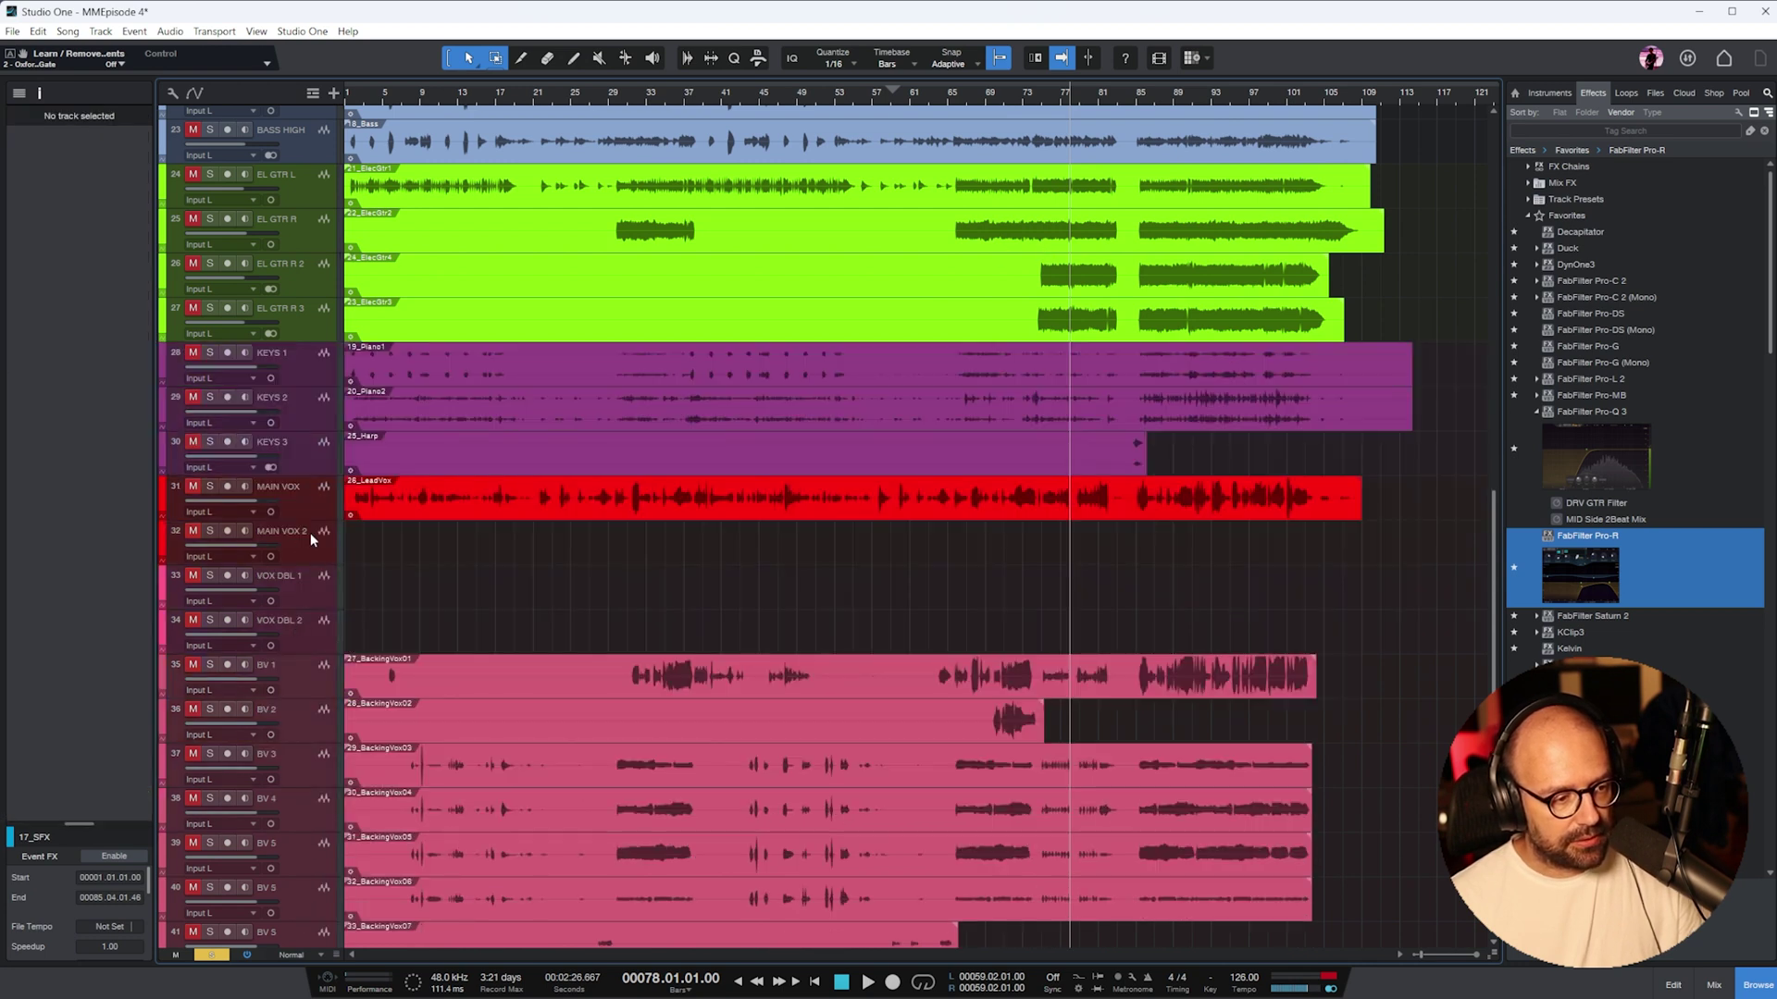
- Remove the empty vocal tracks MAIN VOX 2, VOX DBL 1 and VOX DBL 2
{"action": "left_click", "coordinate": [309, 535]}
{"action": "left_click", "coordinate": [319, 636], "text": "shift"}
{"action": "right_click", "coordinate": [310, 550]}
{"action": "left_click", "coordinate": [417, 624]}
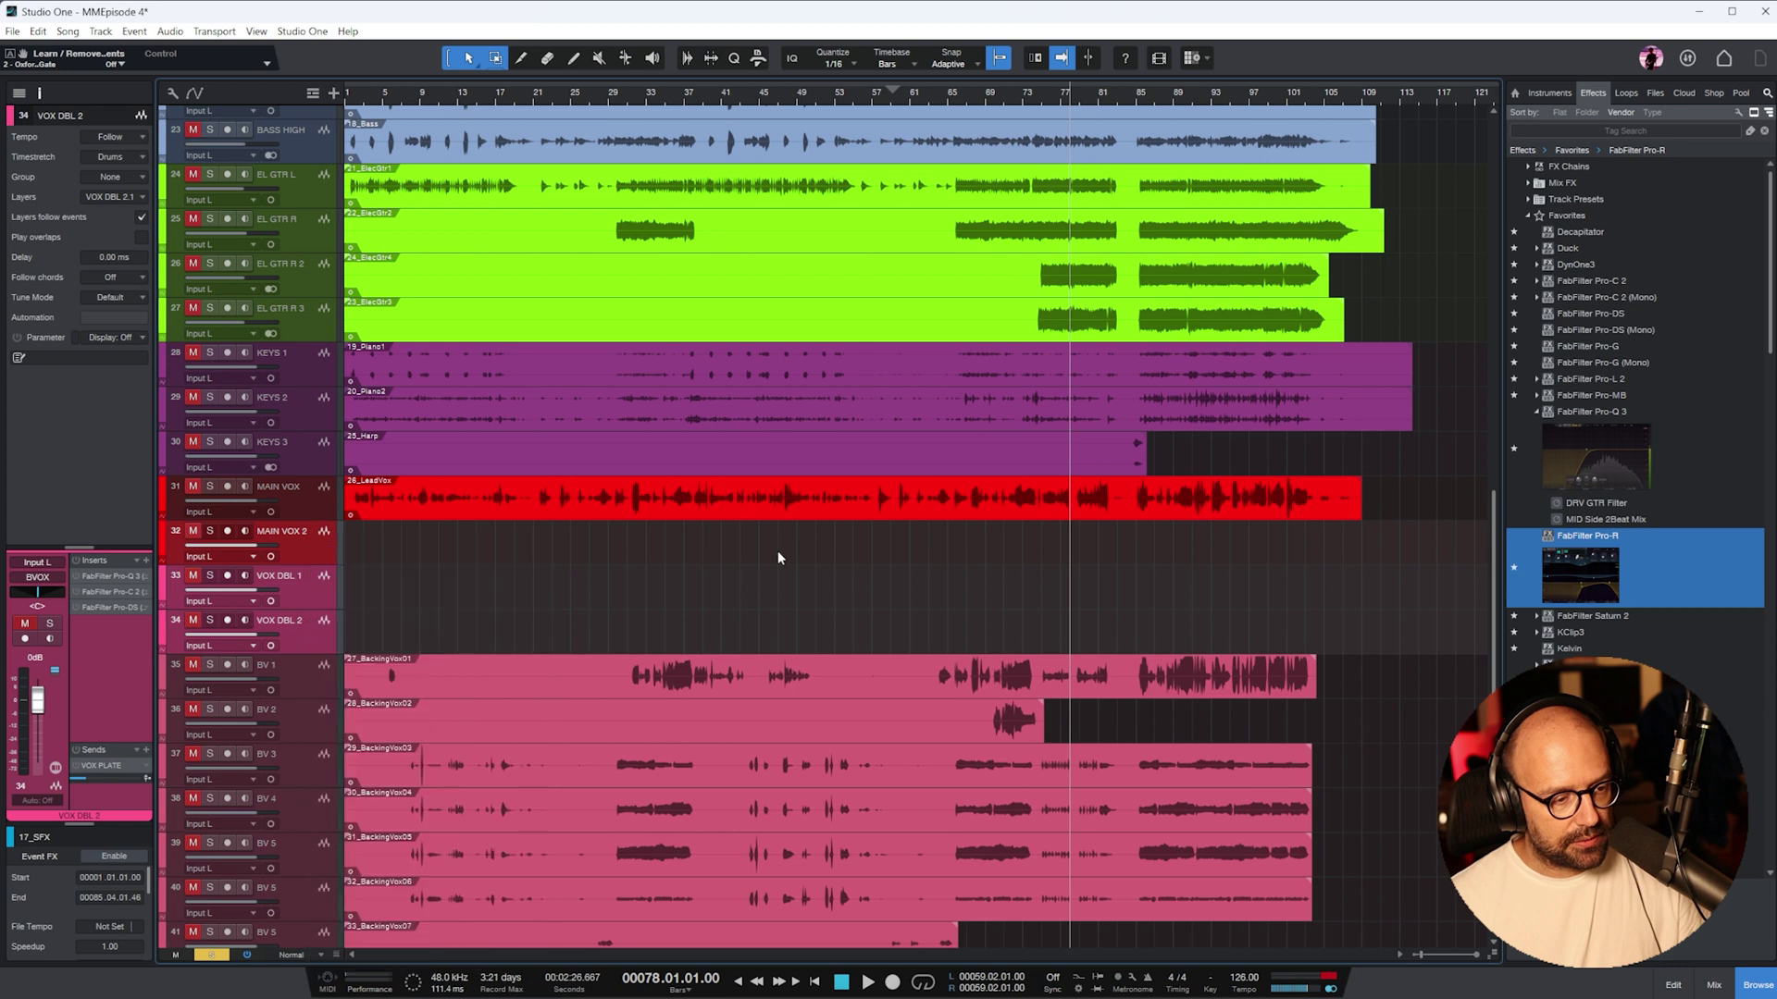
- Remove the empty PERC 8 track and select the SNARE TRIG track
{"action": "scroll", "coordinate": [1322, 570], "scroll_direction": "up", "scroll_amount": 10}
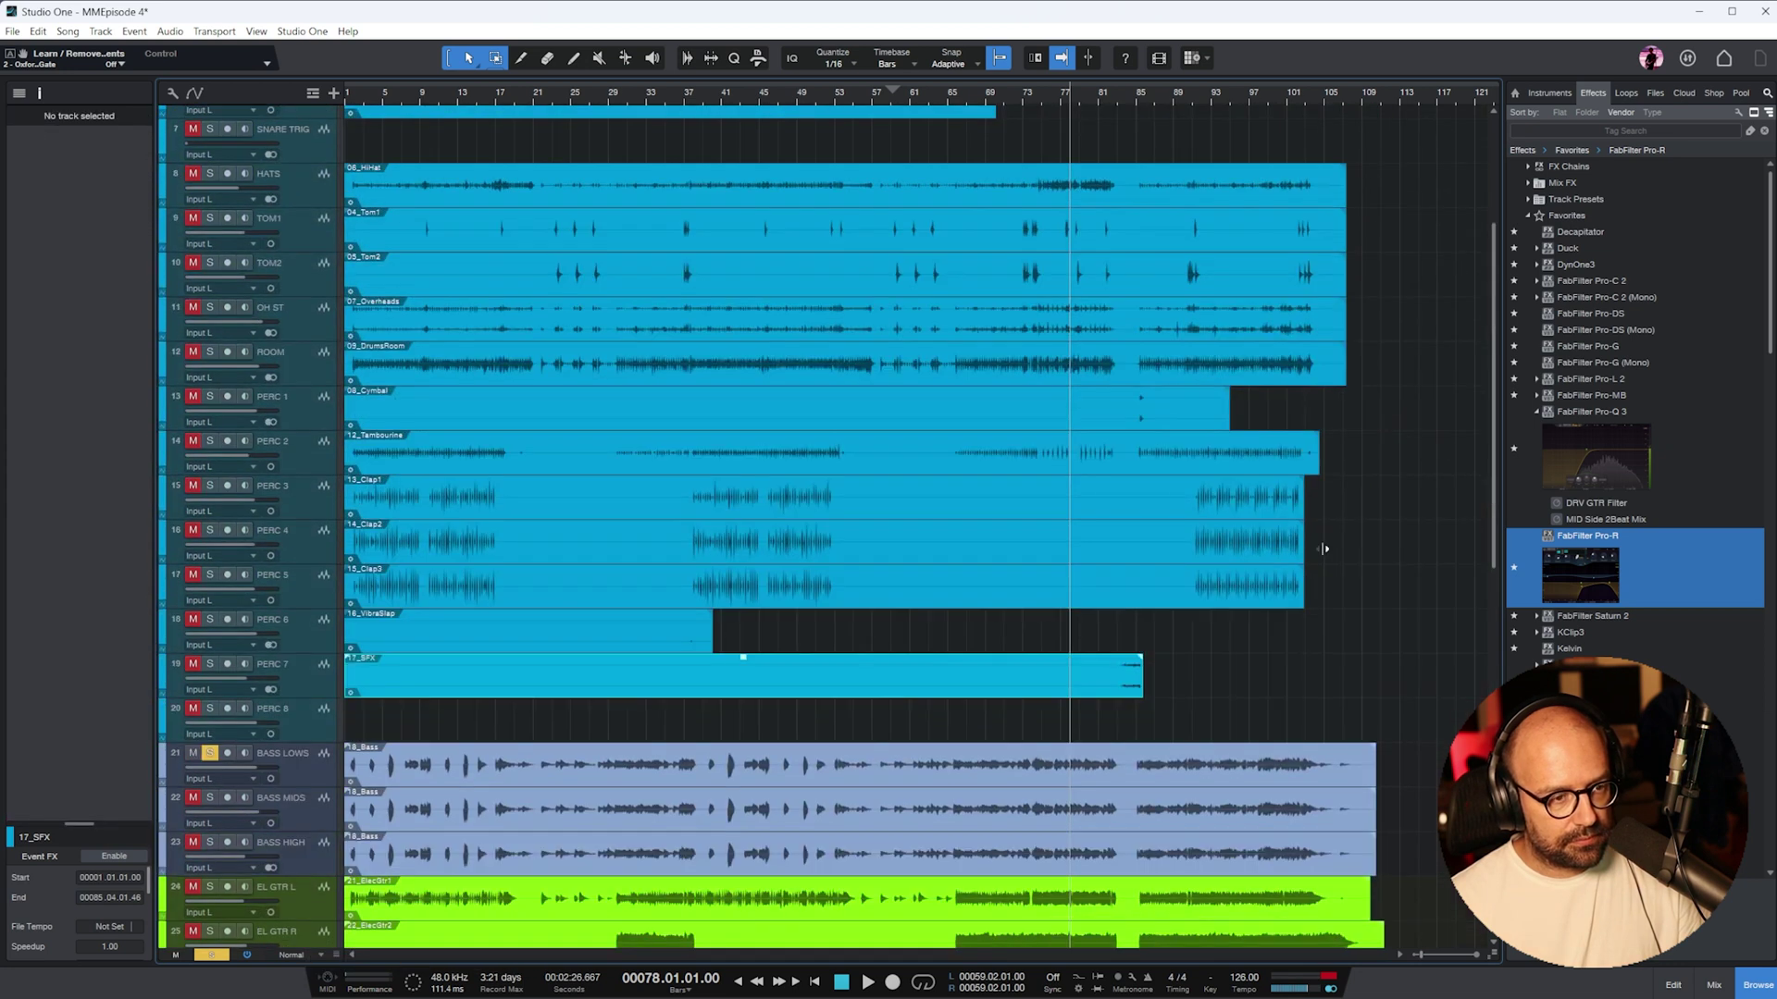
{"action": "left_click", "coordinate": [309, 728]}
{"action": "right_click", "coordinate": [309, 727]}
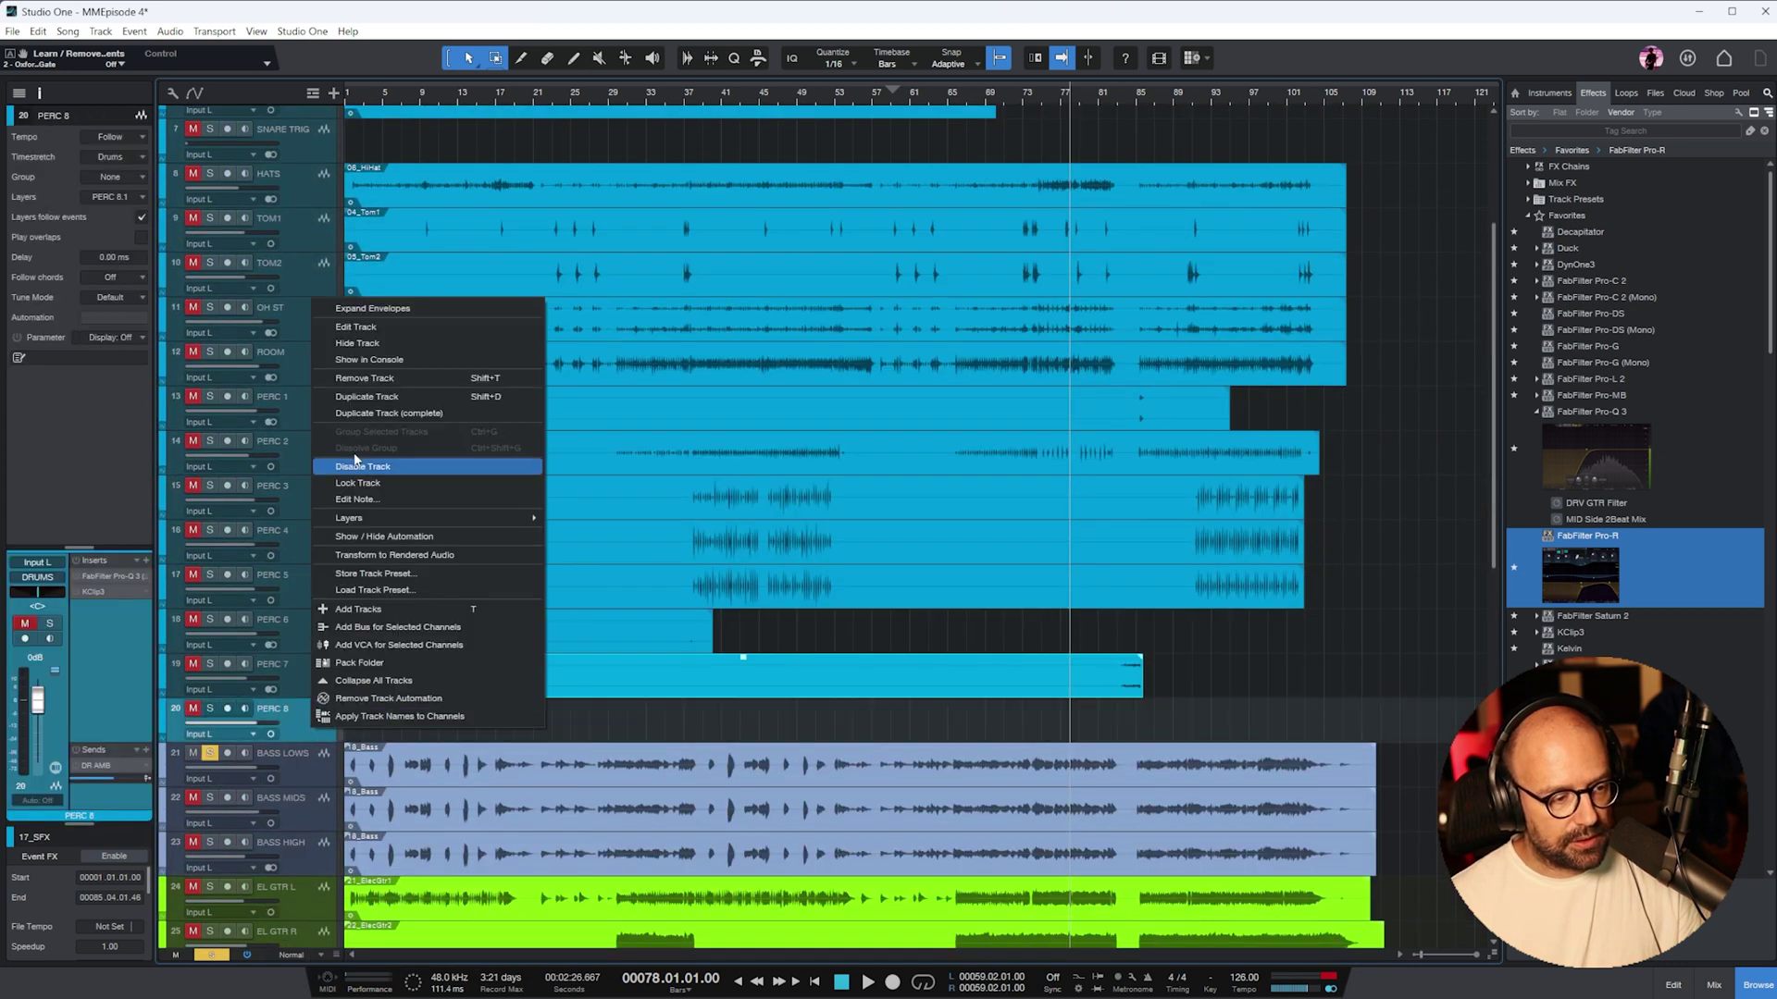
{"action": "left_click", "coordinate": [421, 378]}
{"action": "scroll", "coordinate": [1229, 355], "scroll_direction": "up", "scroll_amount": 3}
{"action": "scroll", "coordinate": [1246, 280], "scroll_direction": "down", "scroll_amount": 6}
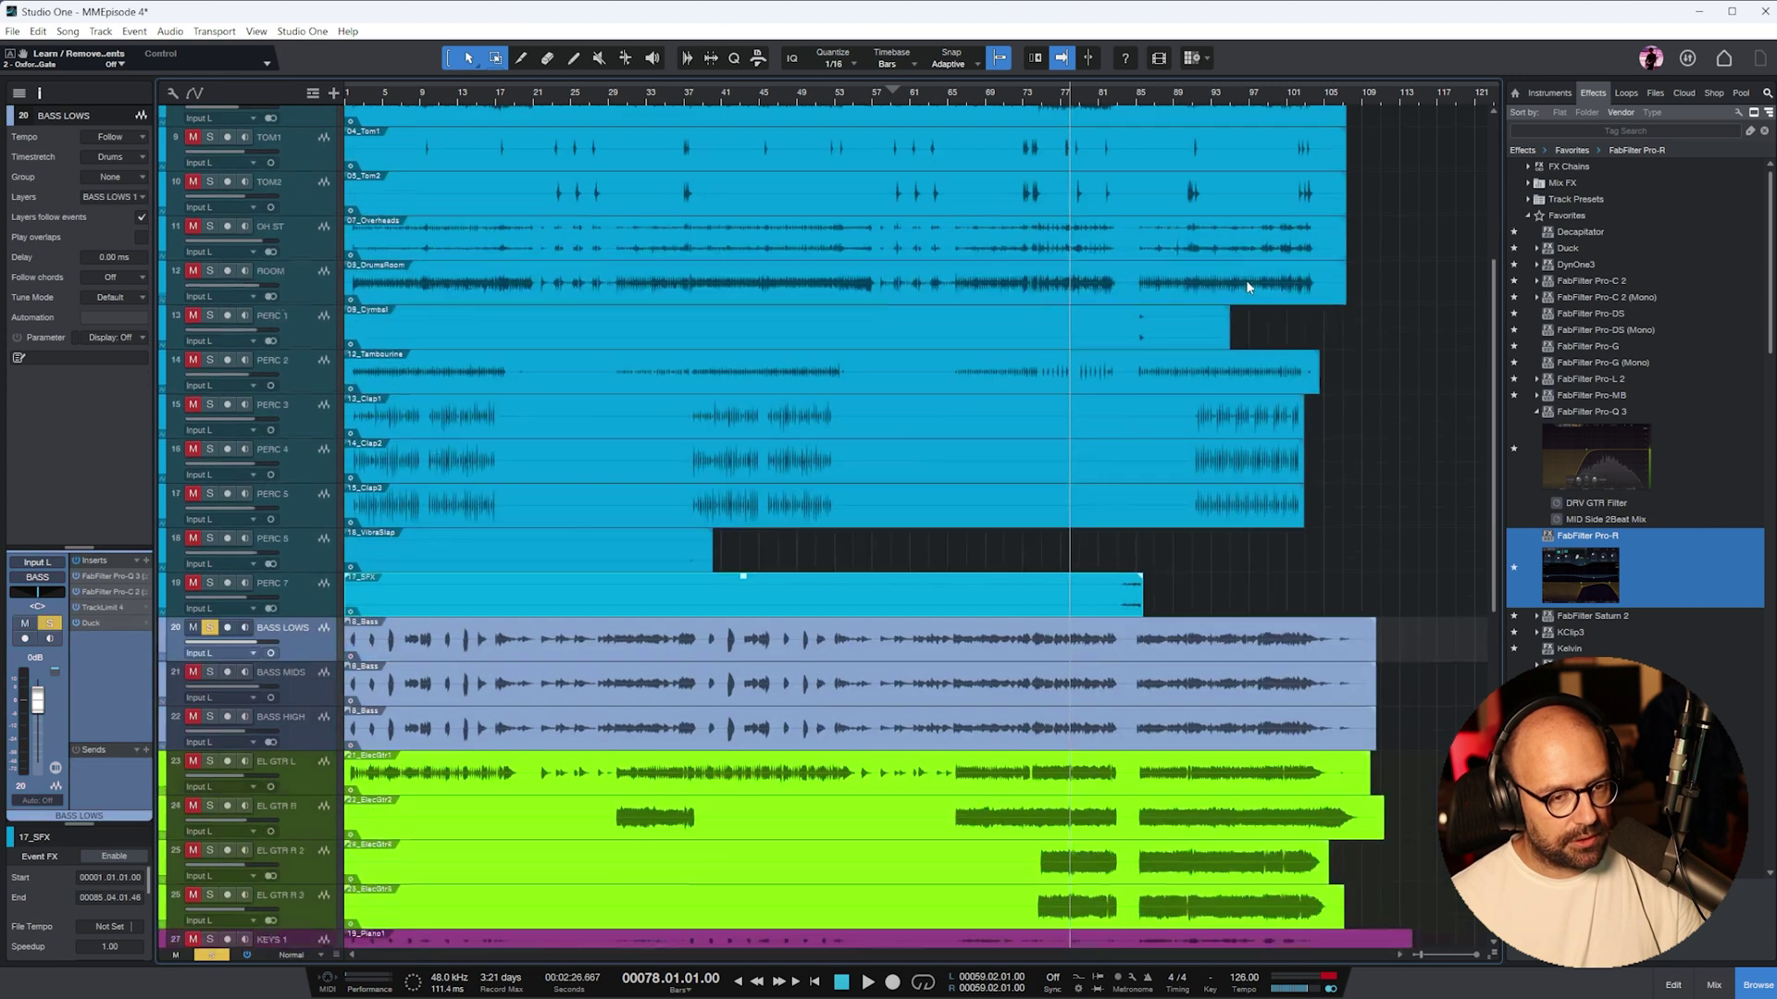
{"action": "scroll", "coordinate": [1268, 264], "scroll_direction": "up", "scroll_amount": 5}
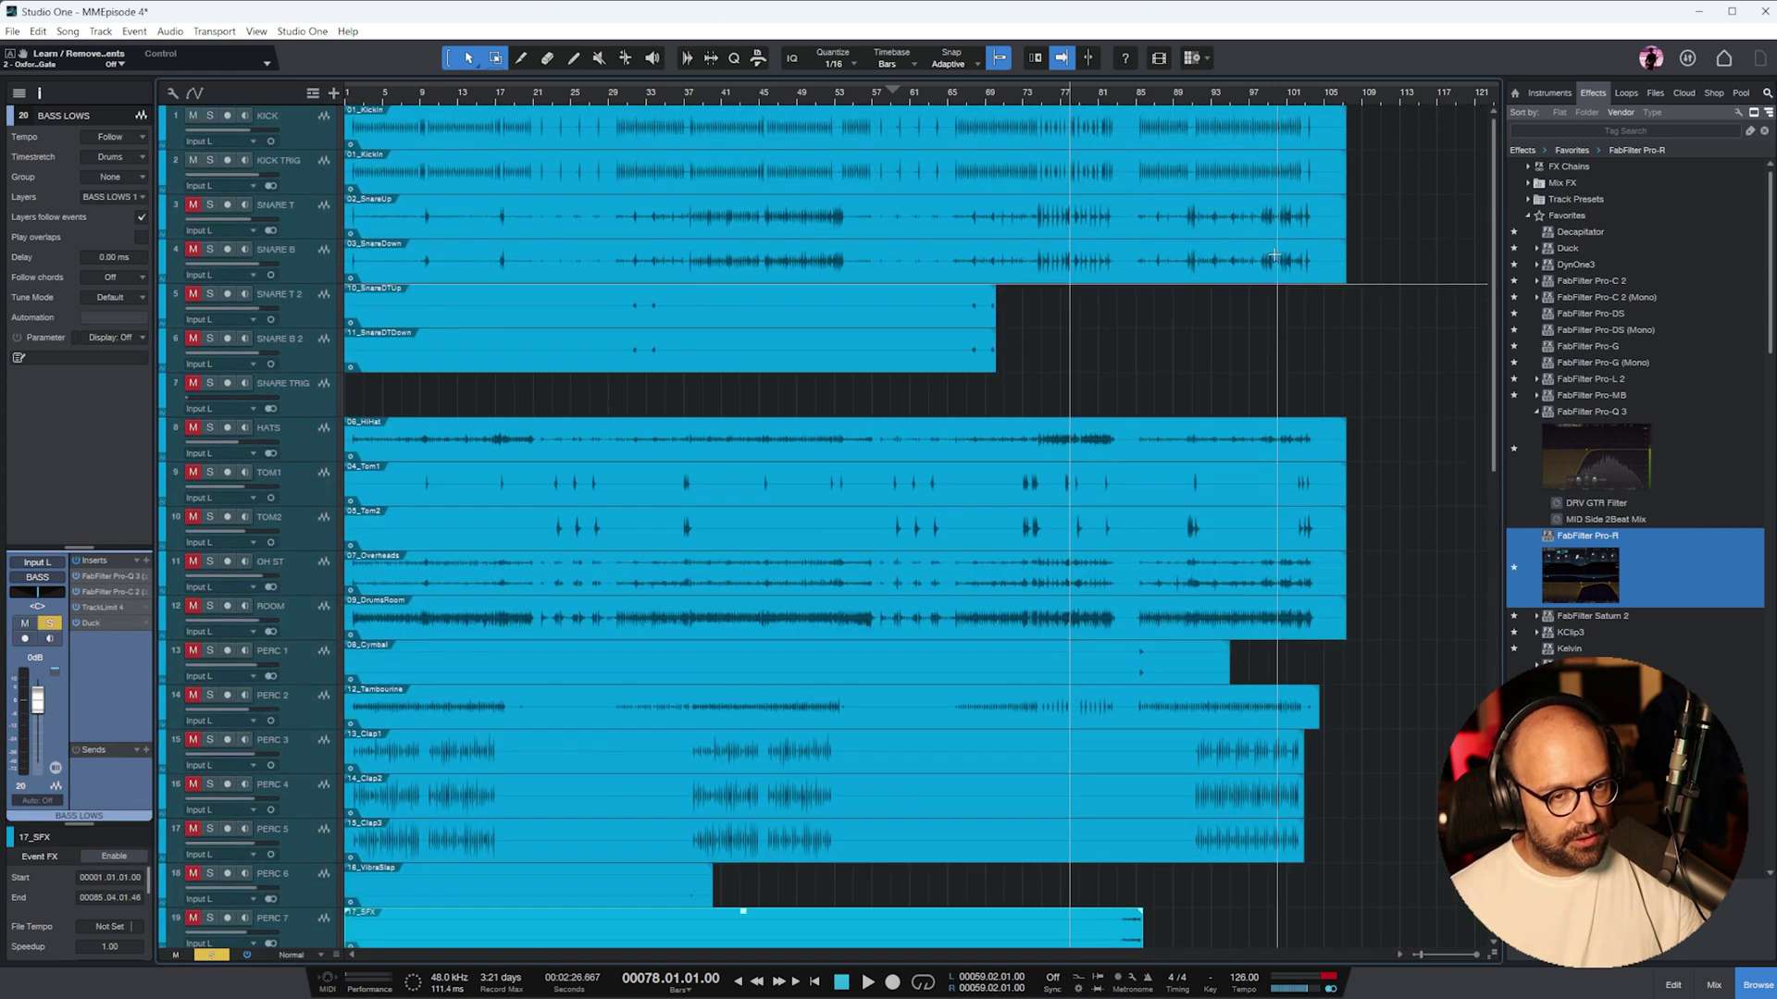
{"action": "left_click", "coordinate": [298, 393]}
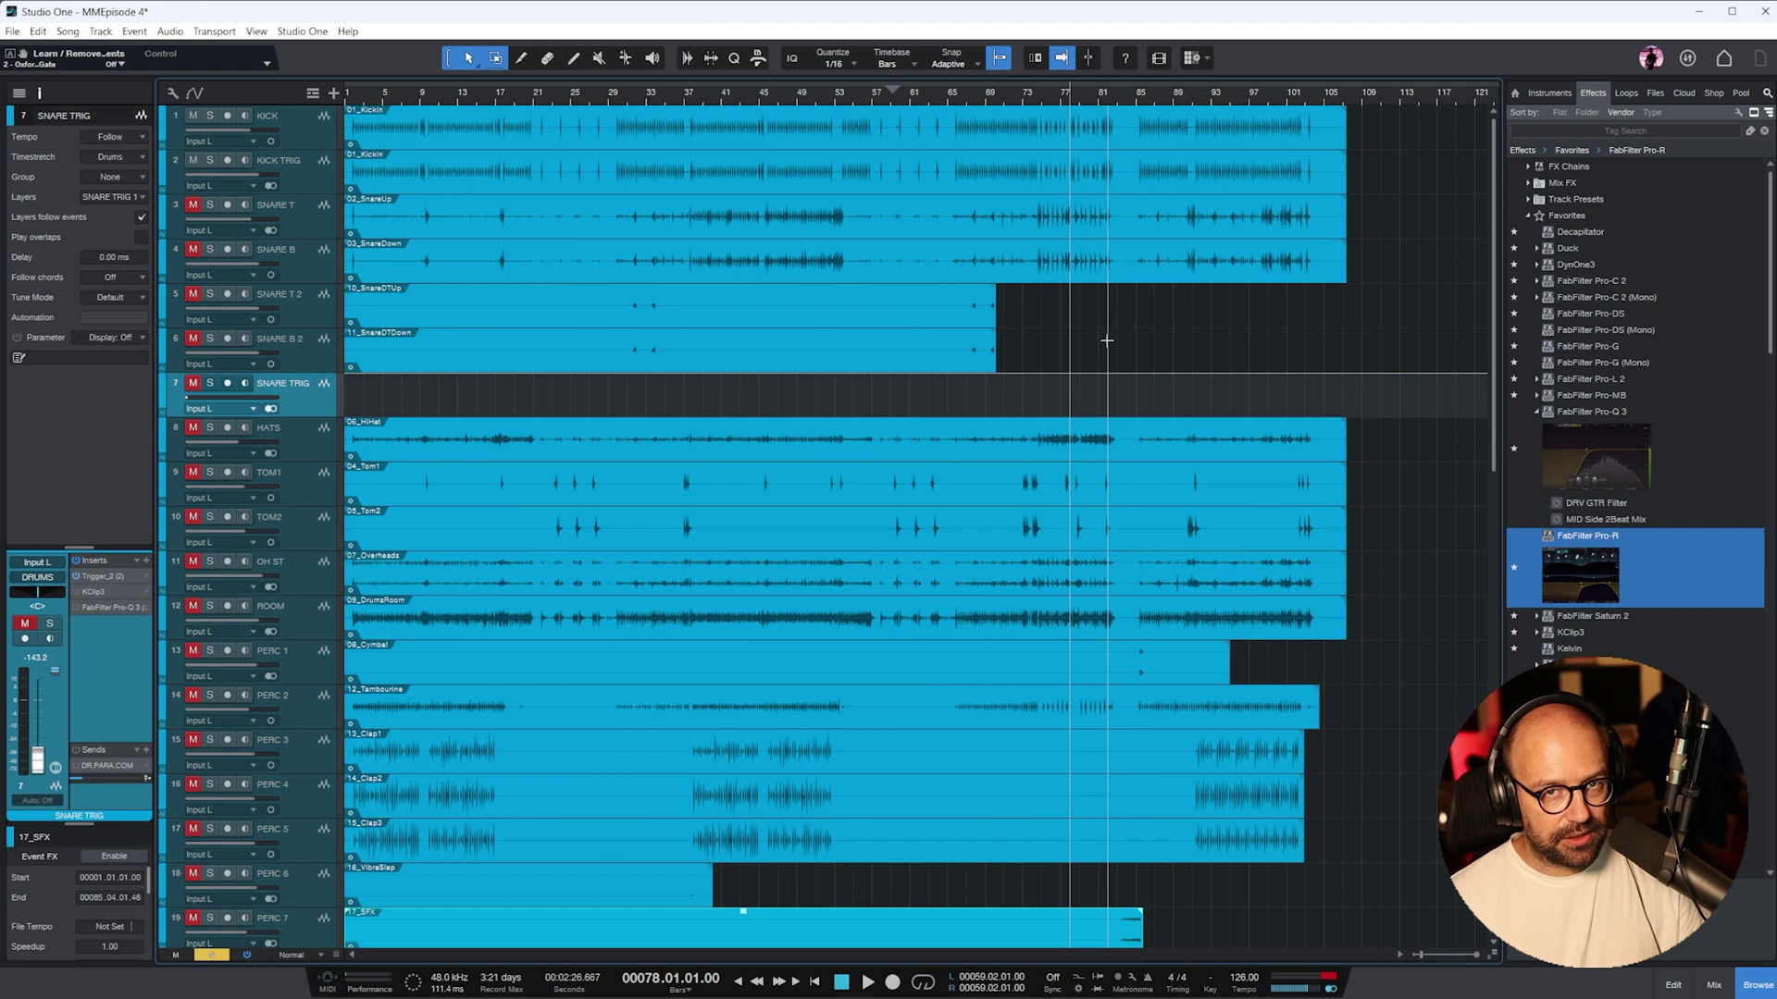
- Solo the EL GTR L track during playback and raise its volume to -1.8 dB
{"action": "scroll", "coordinate": [1107, 340], "scroll_direction": "down", "scroll_amount": 7}
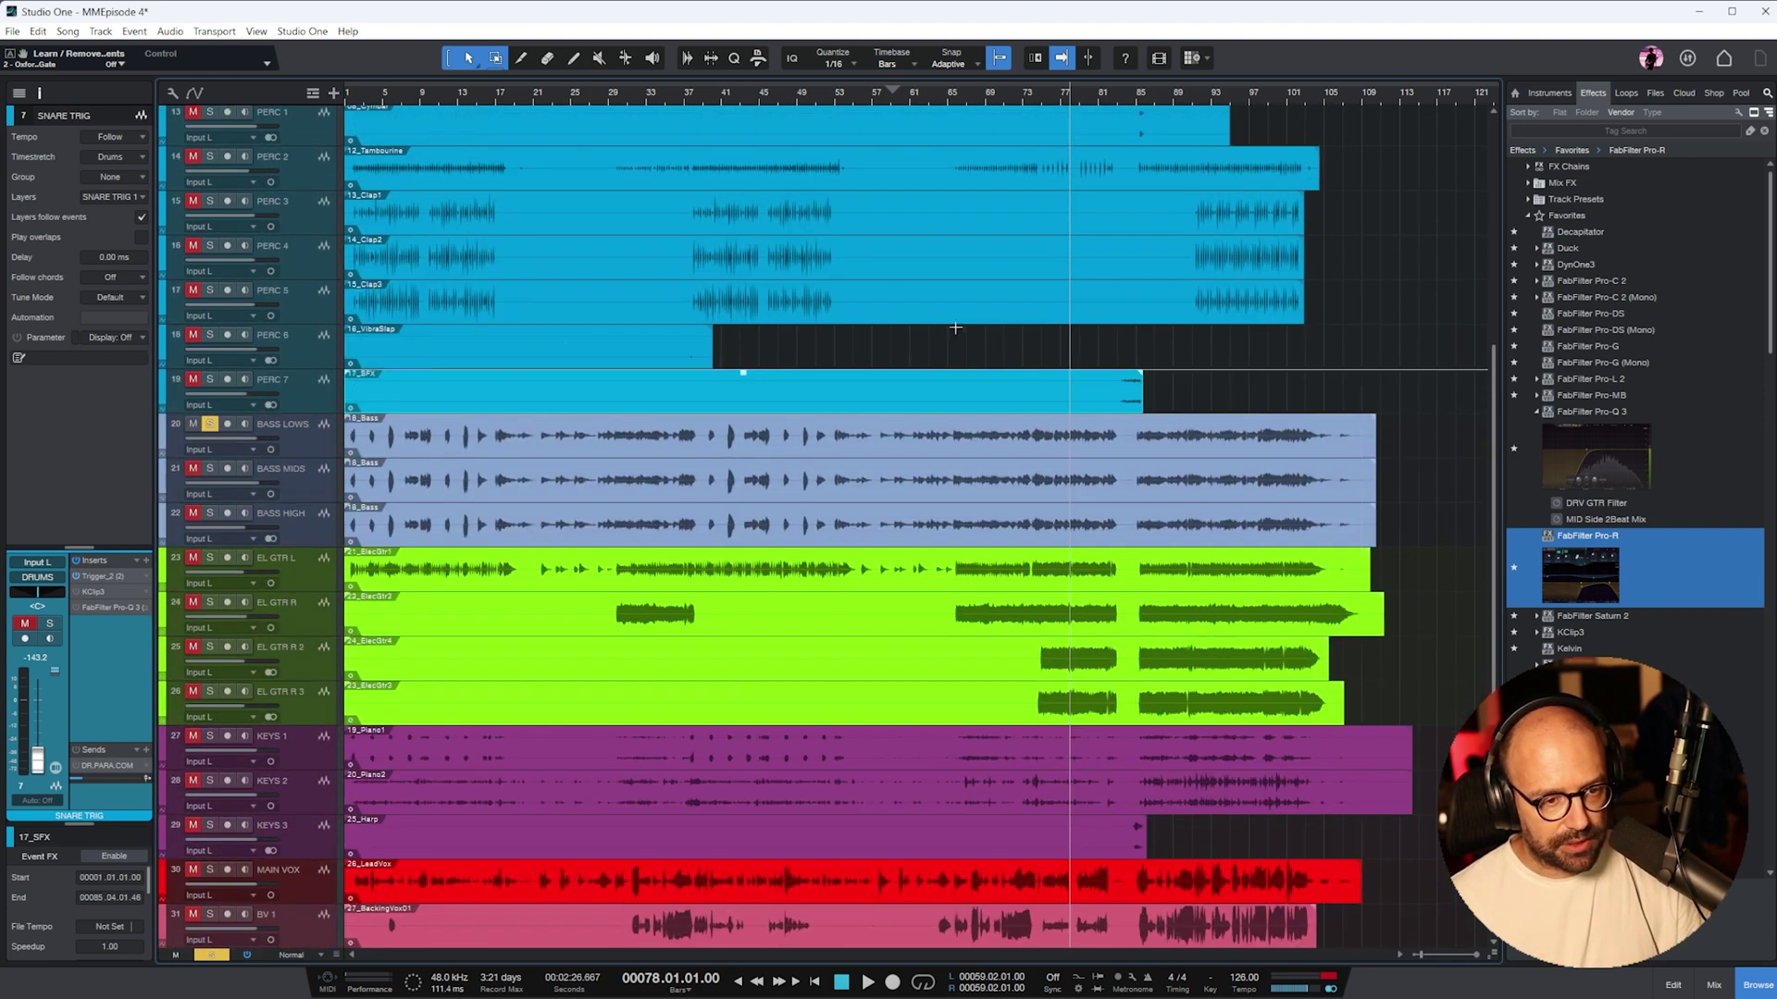
{"action": "scroll", "coordinate": [955, 327], "scroll_direction": "down", "scroll_amount": 2}
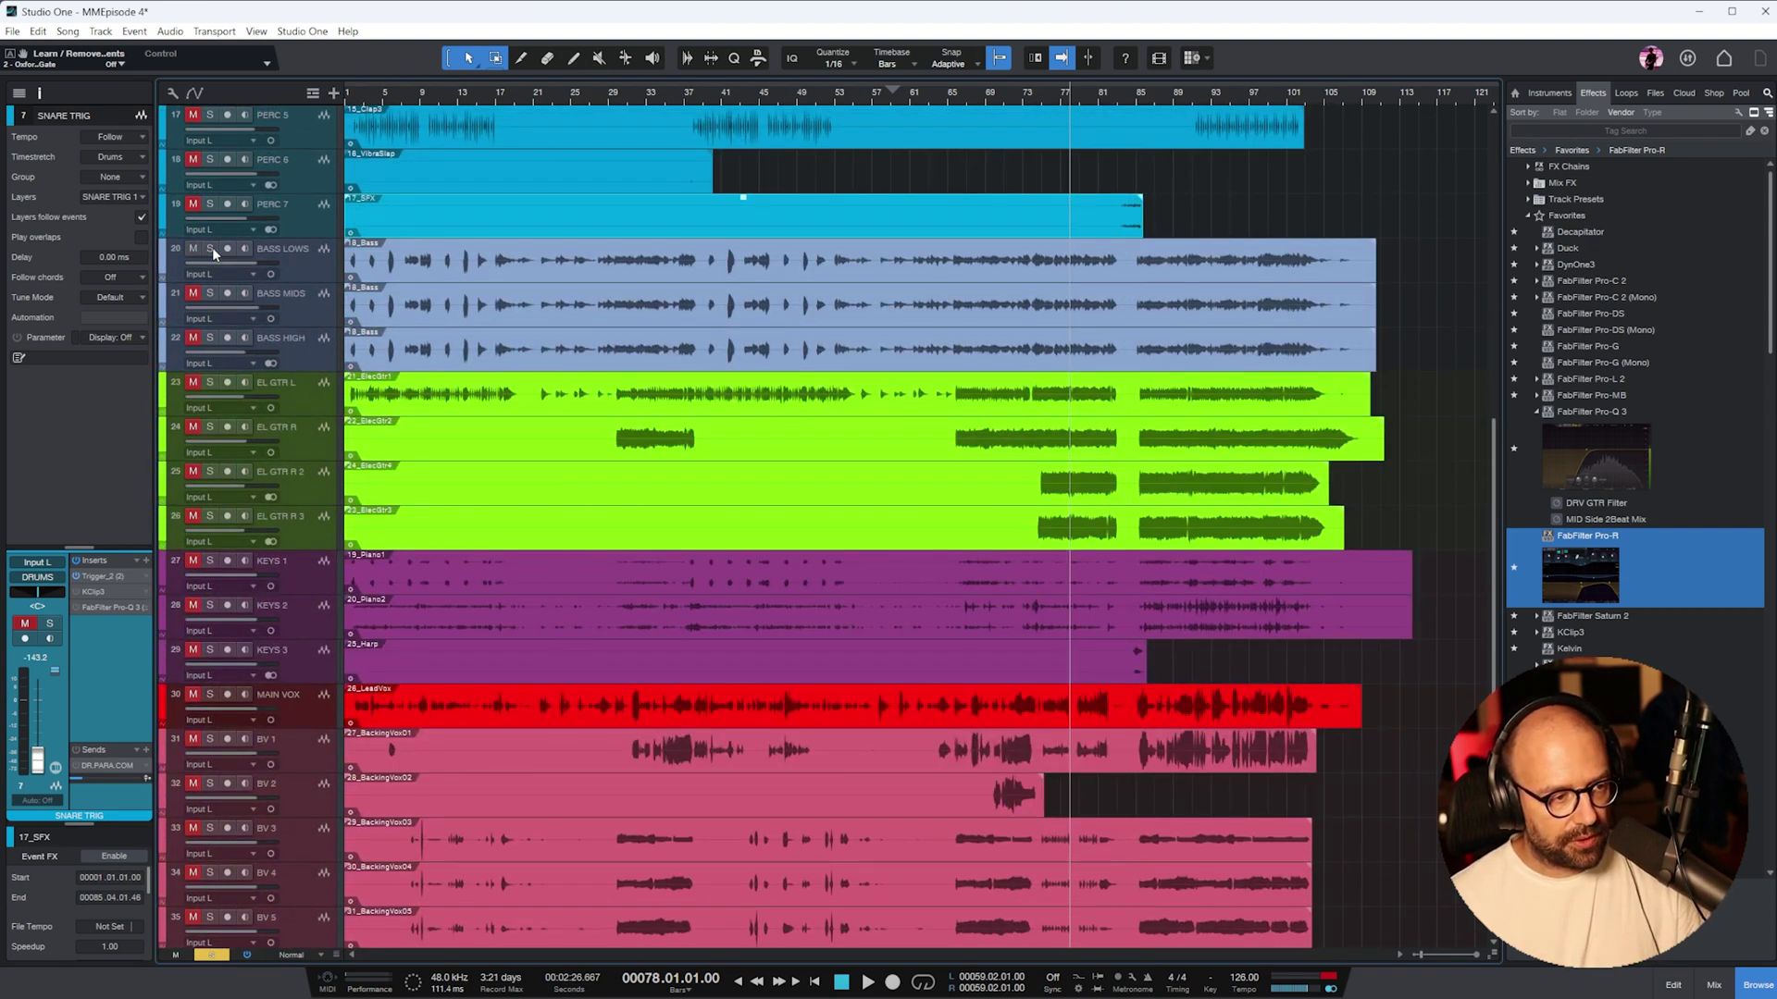
{"action": "left_click", "coordinate": [209, 382]}
{"action": "key", "text": "space"}
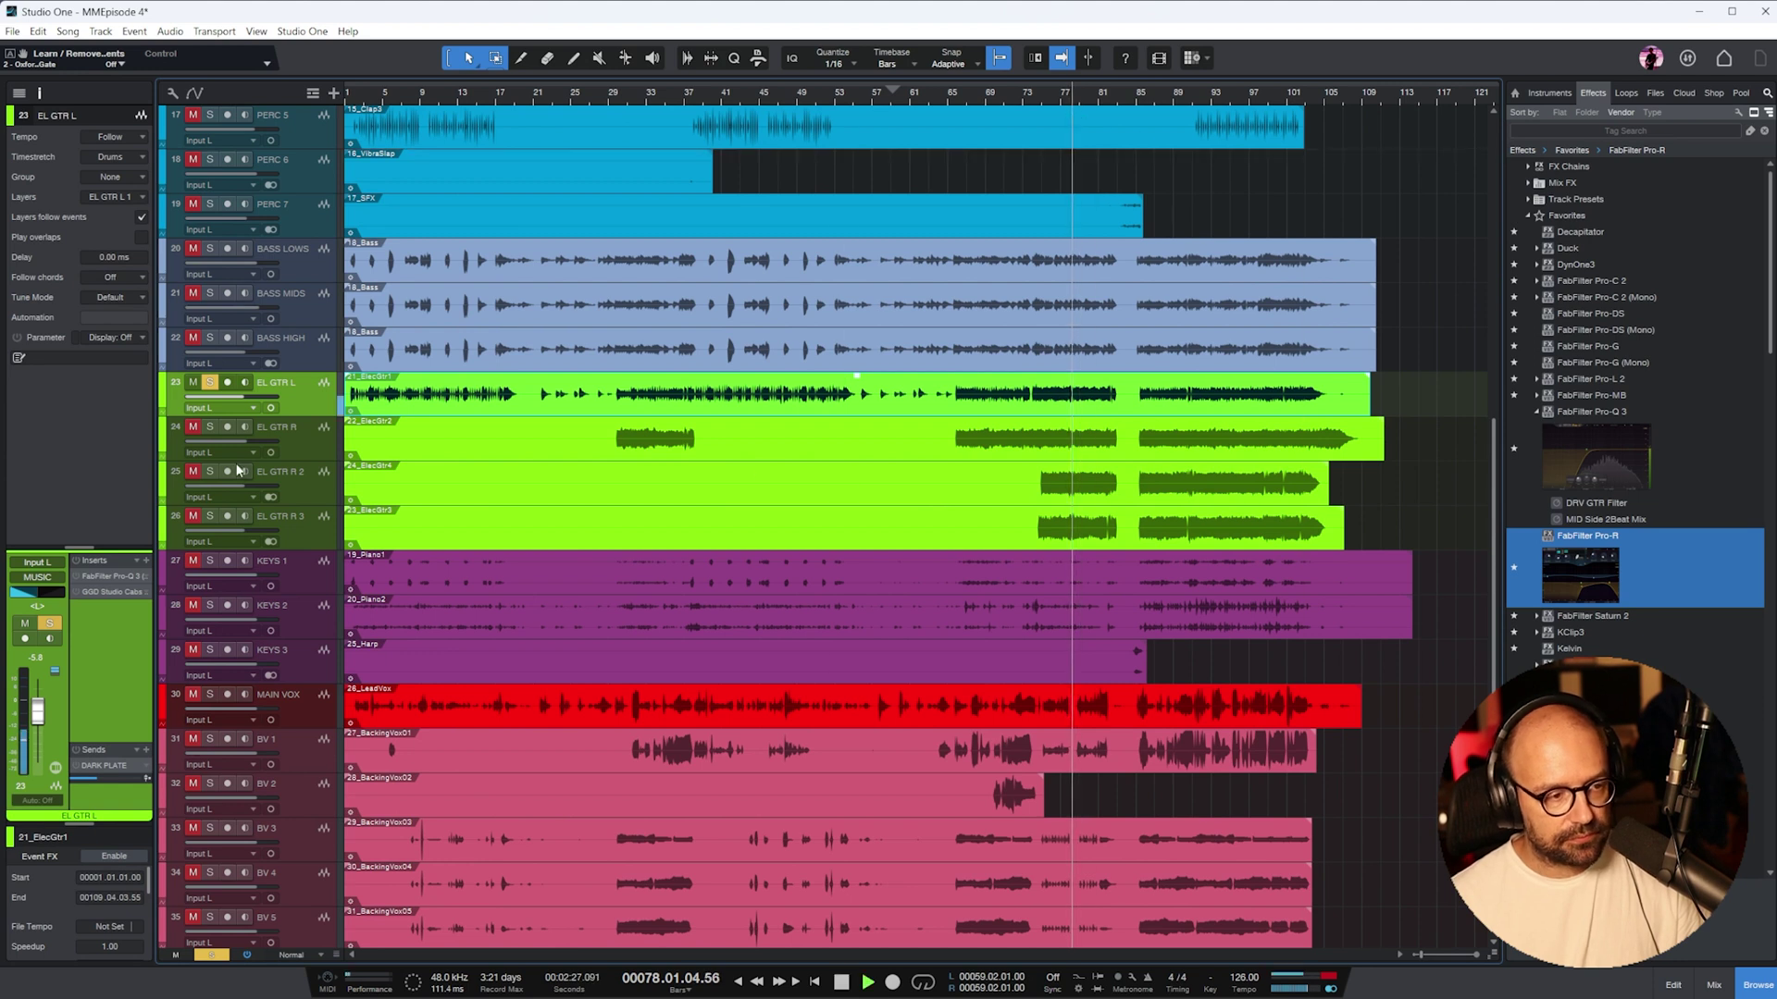
{"action": "left_click_drag", "start_coordinate": [37, 717], "coordinate": [37, 708]}
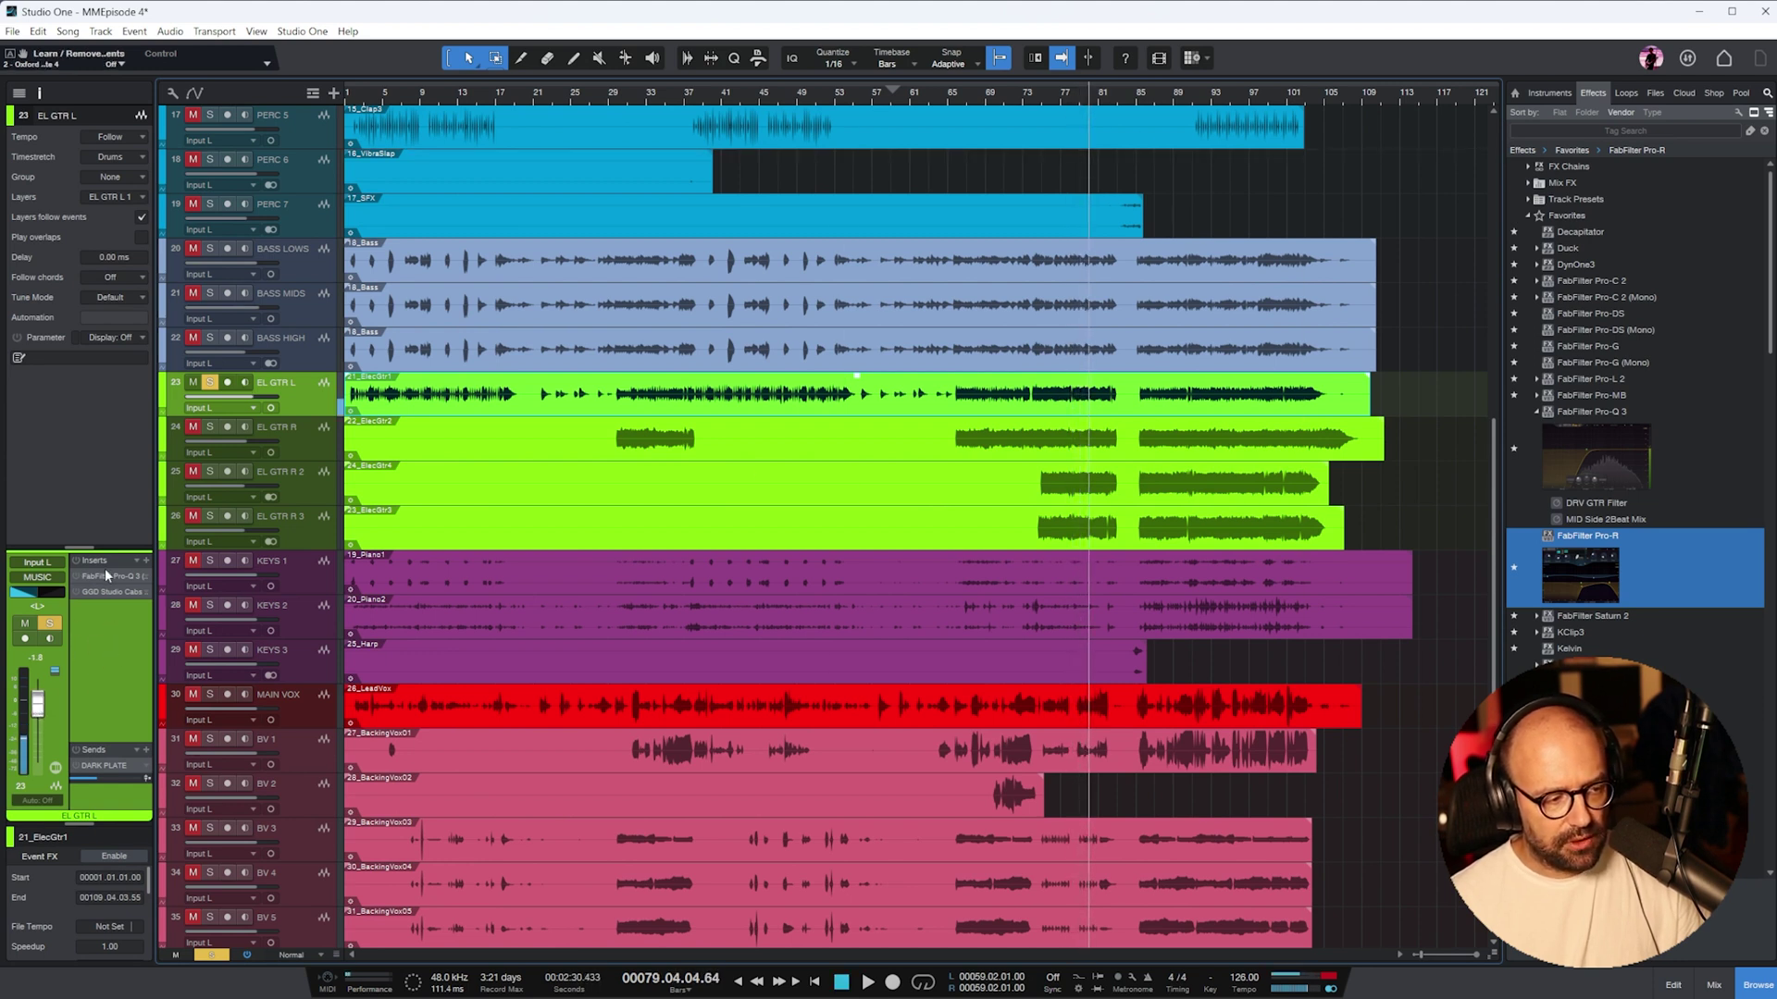
- Enable FabFilter Pro-Q 3 on EL GTR L and lower its high cut to about 5322 Hz during playback
{"action": "left_click", "coordinate": [106, 575]}
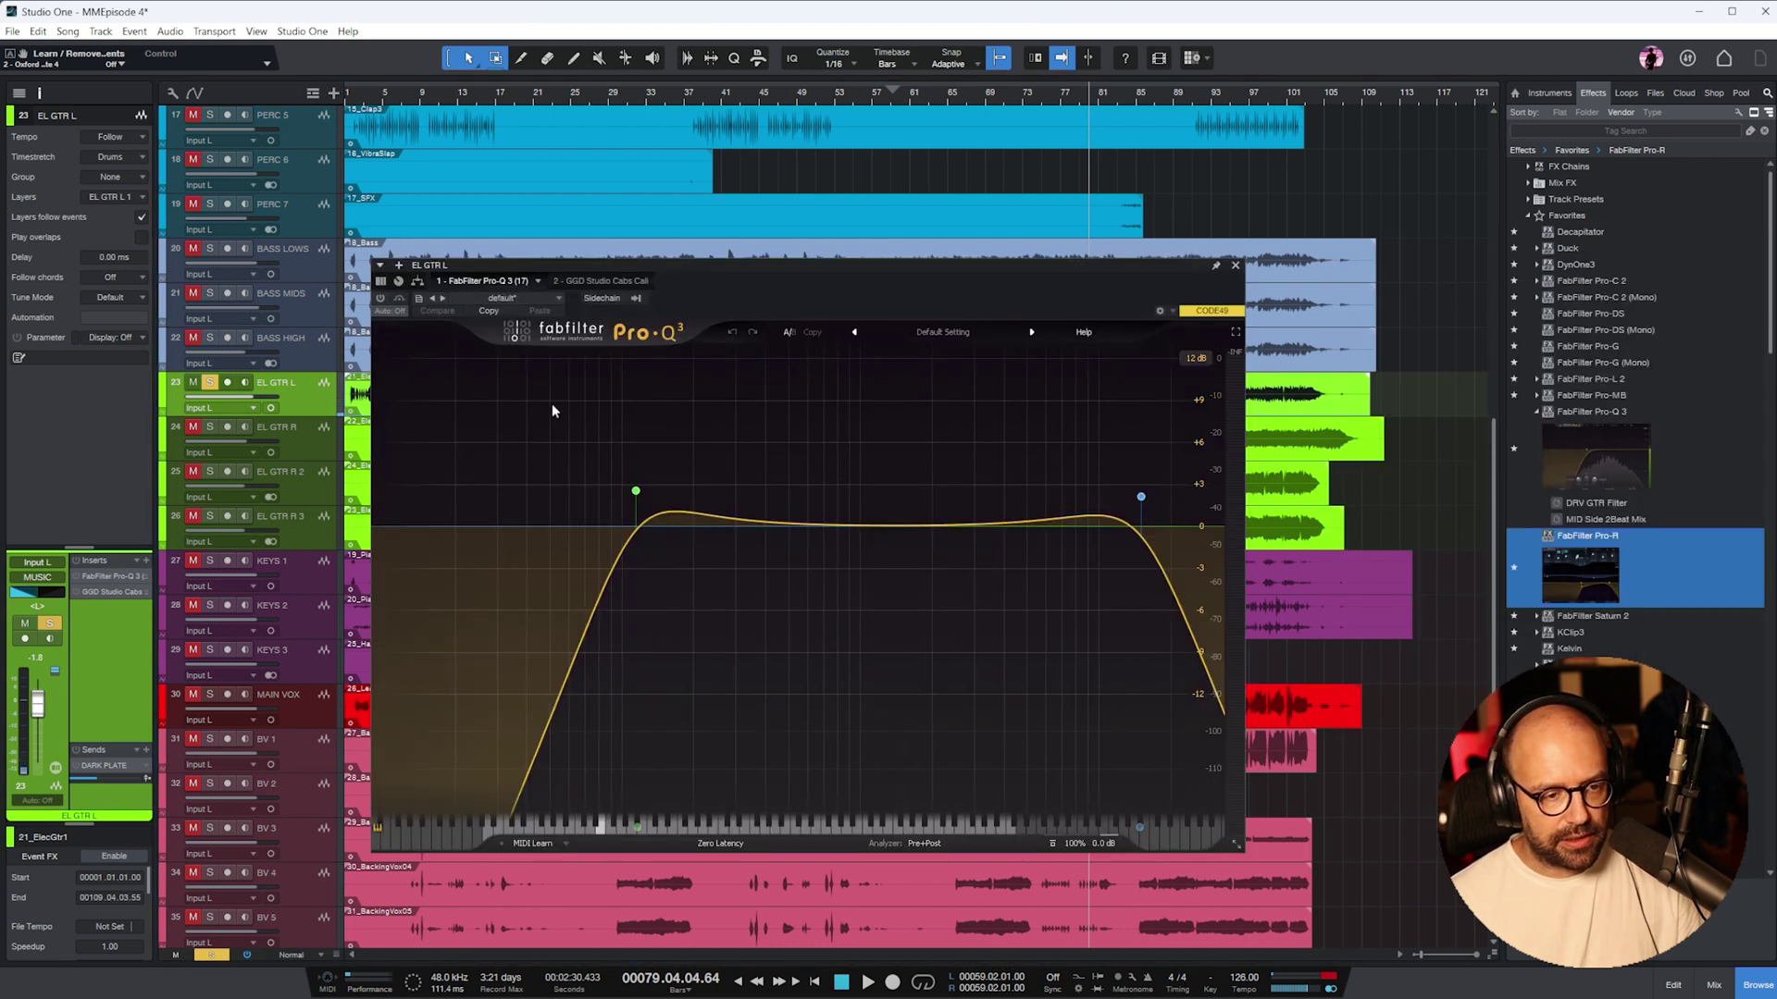
{"action": "left_click", "coordinate": [382, 299]}
{"action": "left_click_drag", "start_coordinate": [1141, 497], "coordinate": [1033, 503]}
{"action": "key", "text": "space"}
{"action": "scroll", "coordinate": [1024, 504], "scroll_direction": "up", "scroll_amount": 1}
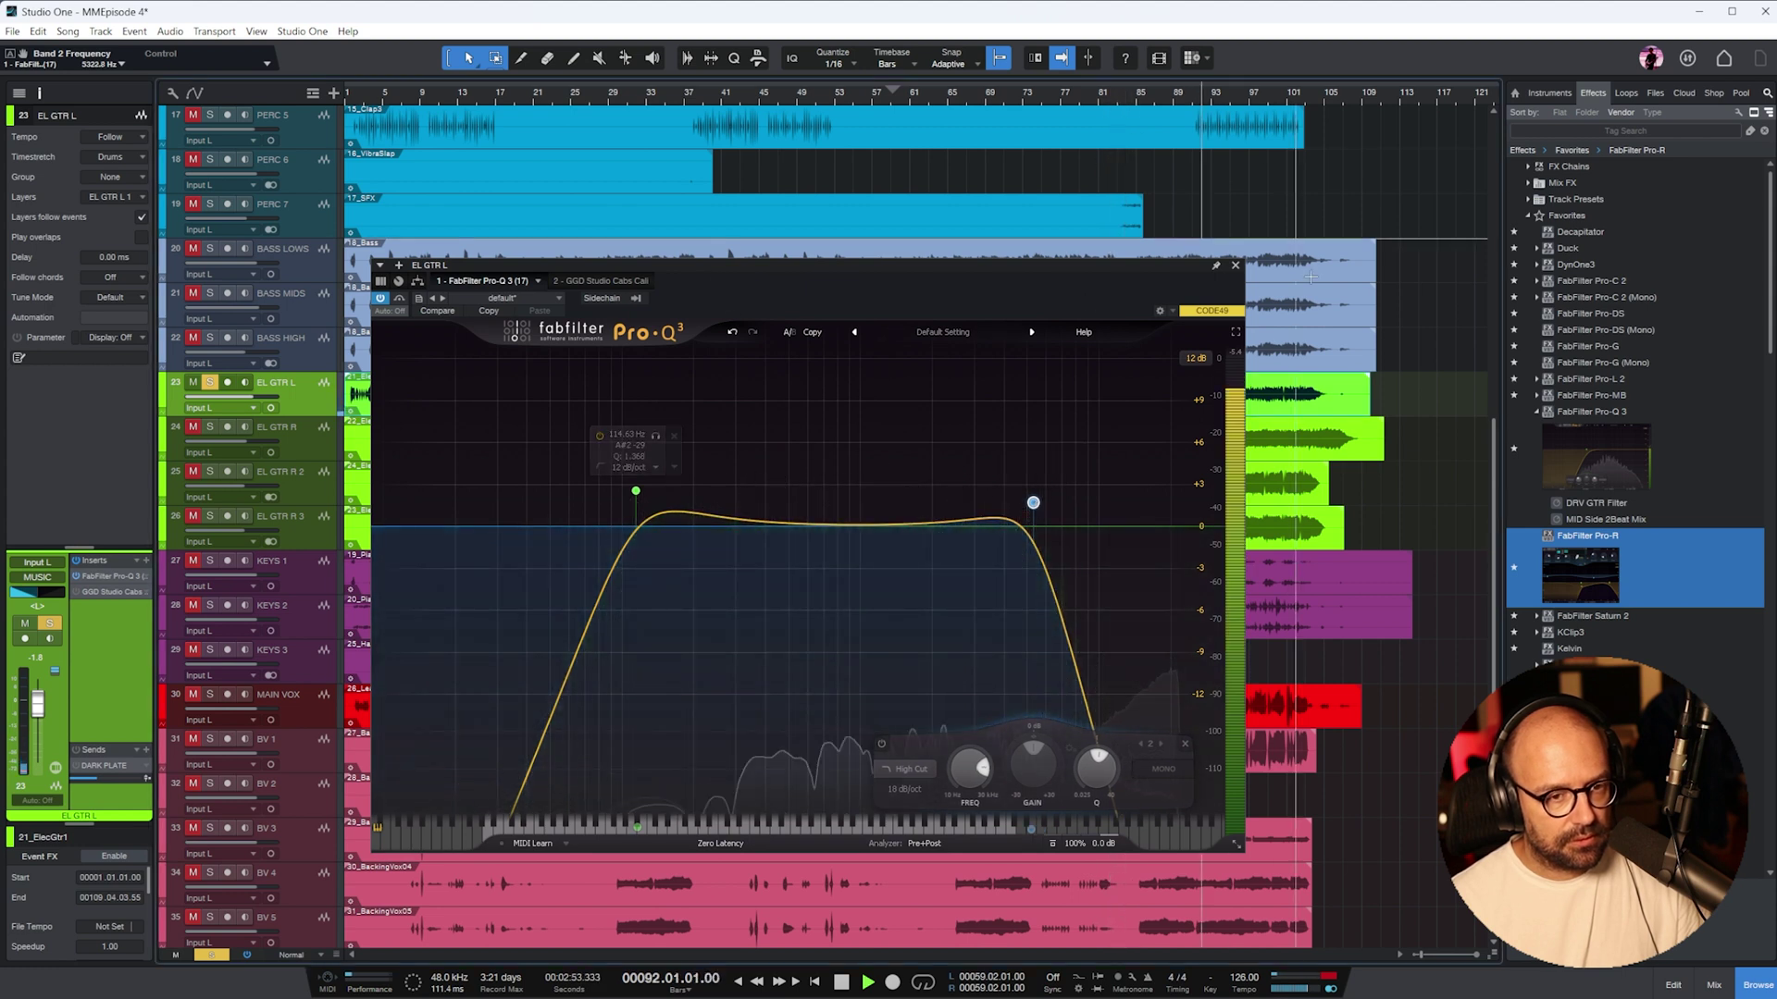
- Add an upper-mid bell cut of about 5 dB, and set the high cut to about 12 kHz and the low cut to about 70 Hz
{"action": "left_click_drag", "start_coordinate": [972, 526], "coordinate": [966, 600]}
{"action": "scroll", "coordinate": [966, 589], "scroll_direction": "up", "scroll_amount": 2}
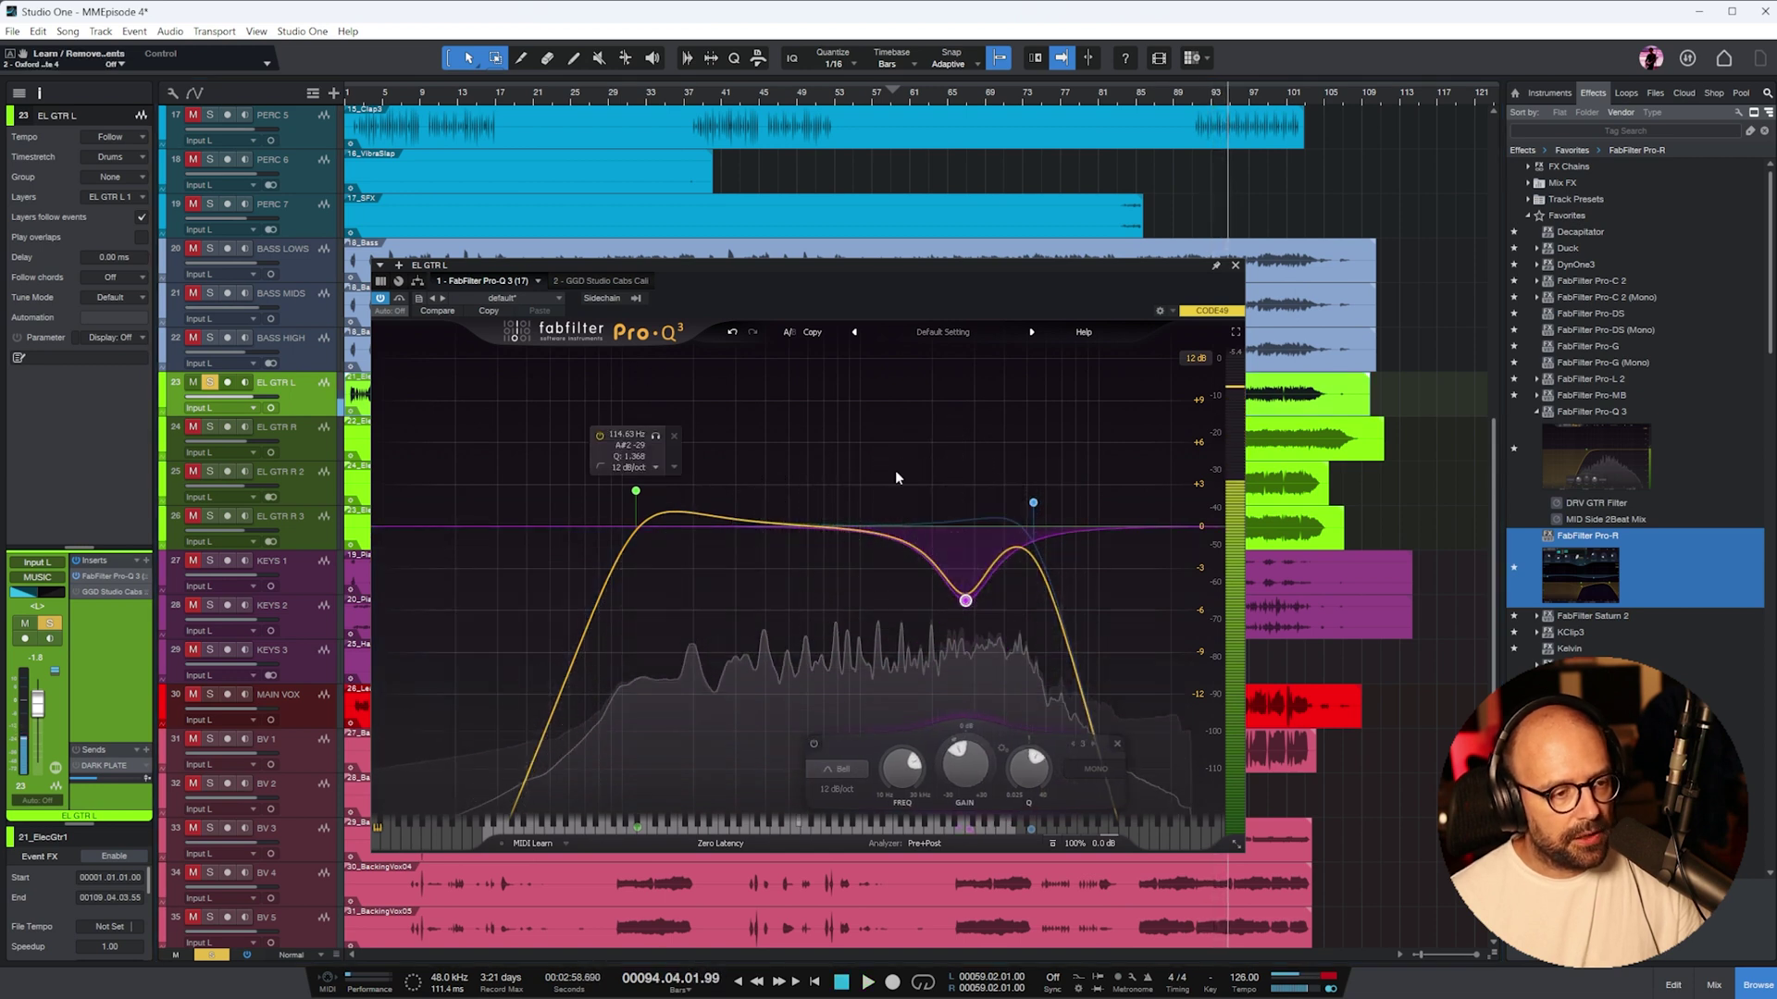
{"action": "left_click_drag", "start_coordinate": [1033, 502], "coordinate": [1114, 484]}
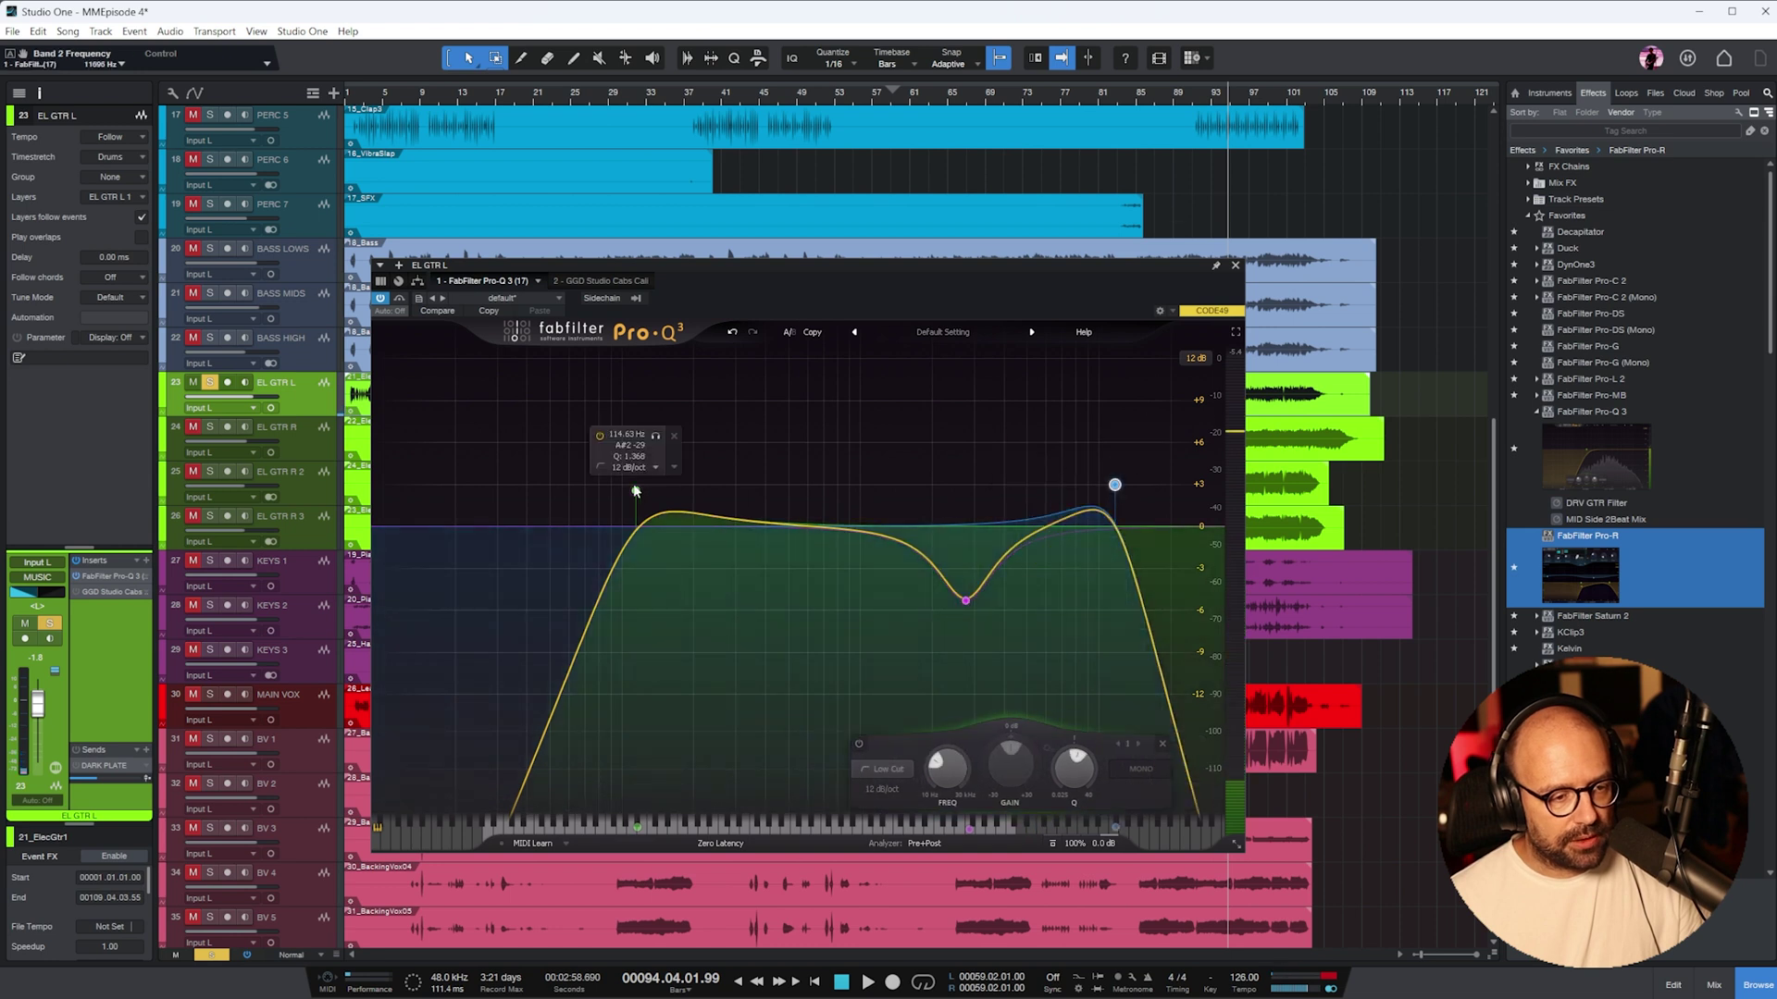
{"action": "left_click_drag", "start_coordinate": [635, 491], "coordinate": [585, 494]}
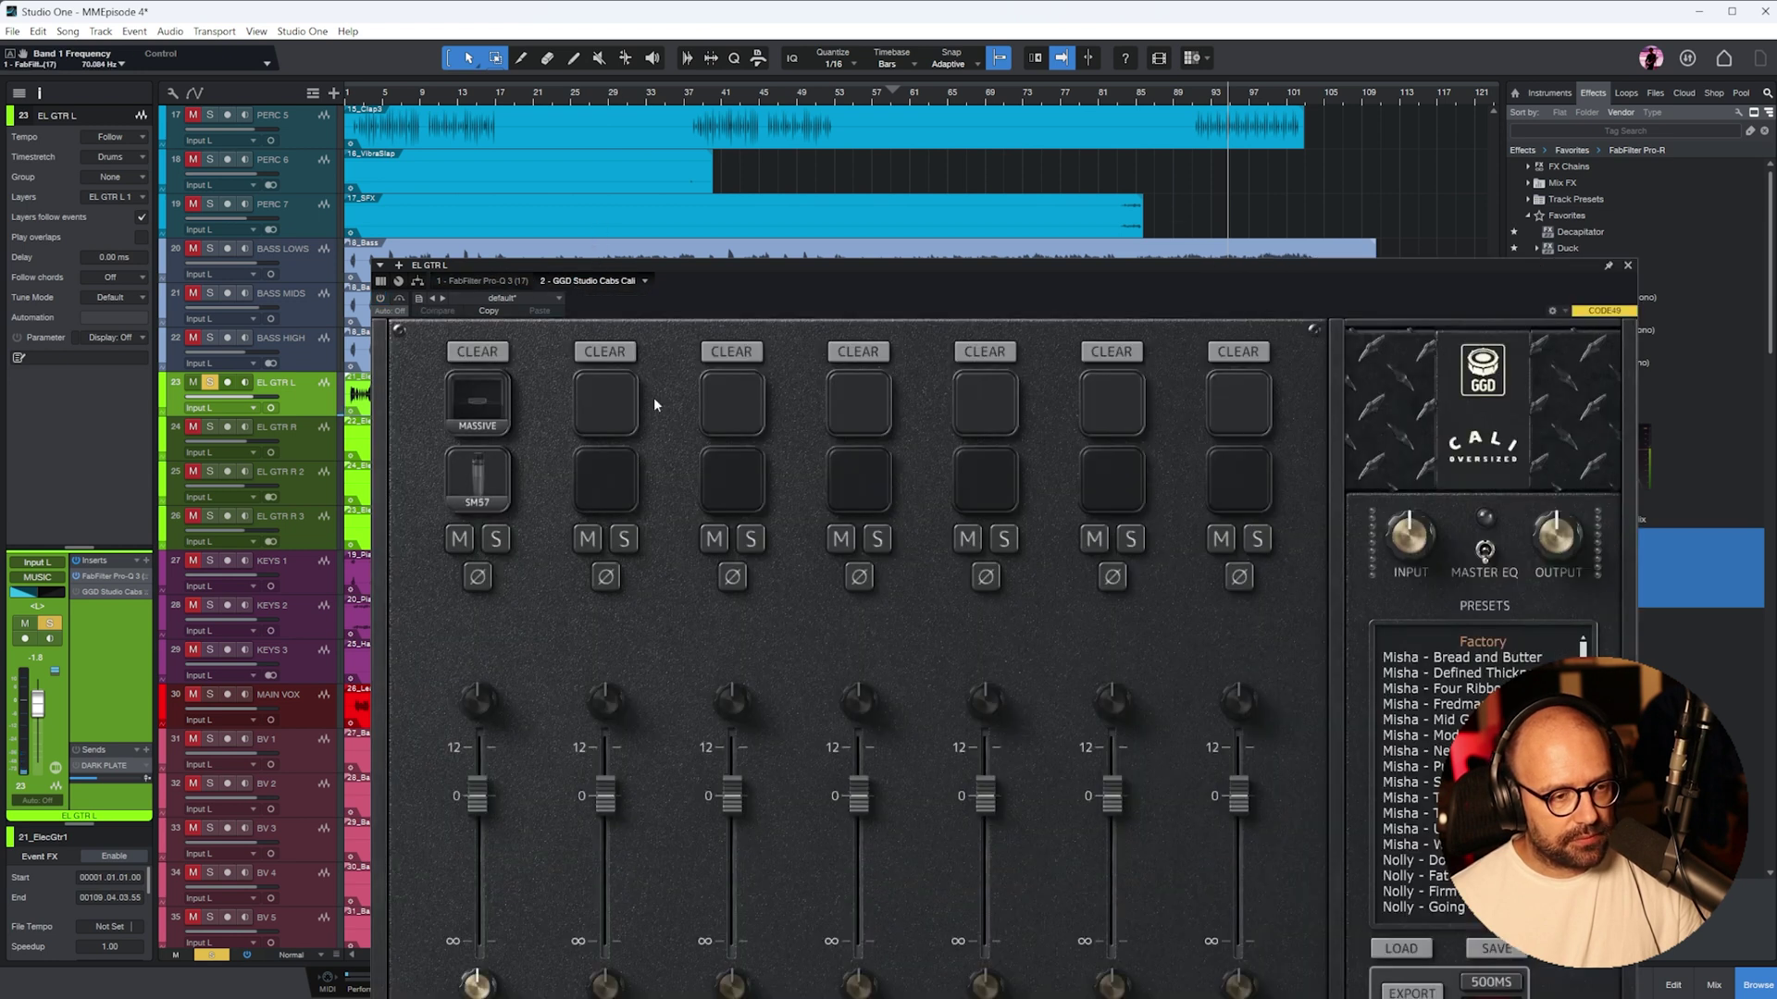
- Activate the GGD Studio Cabs Cali plug-in on EL GTR L, audition it, and return to the Pro-Q 3 window
{"action": "left_click_drag", "start_coordinate": [751, 276], "coordinate": [539, 158]}
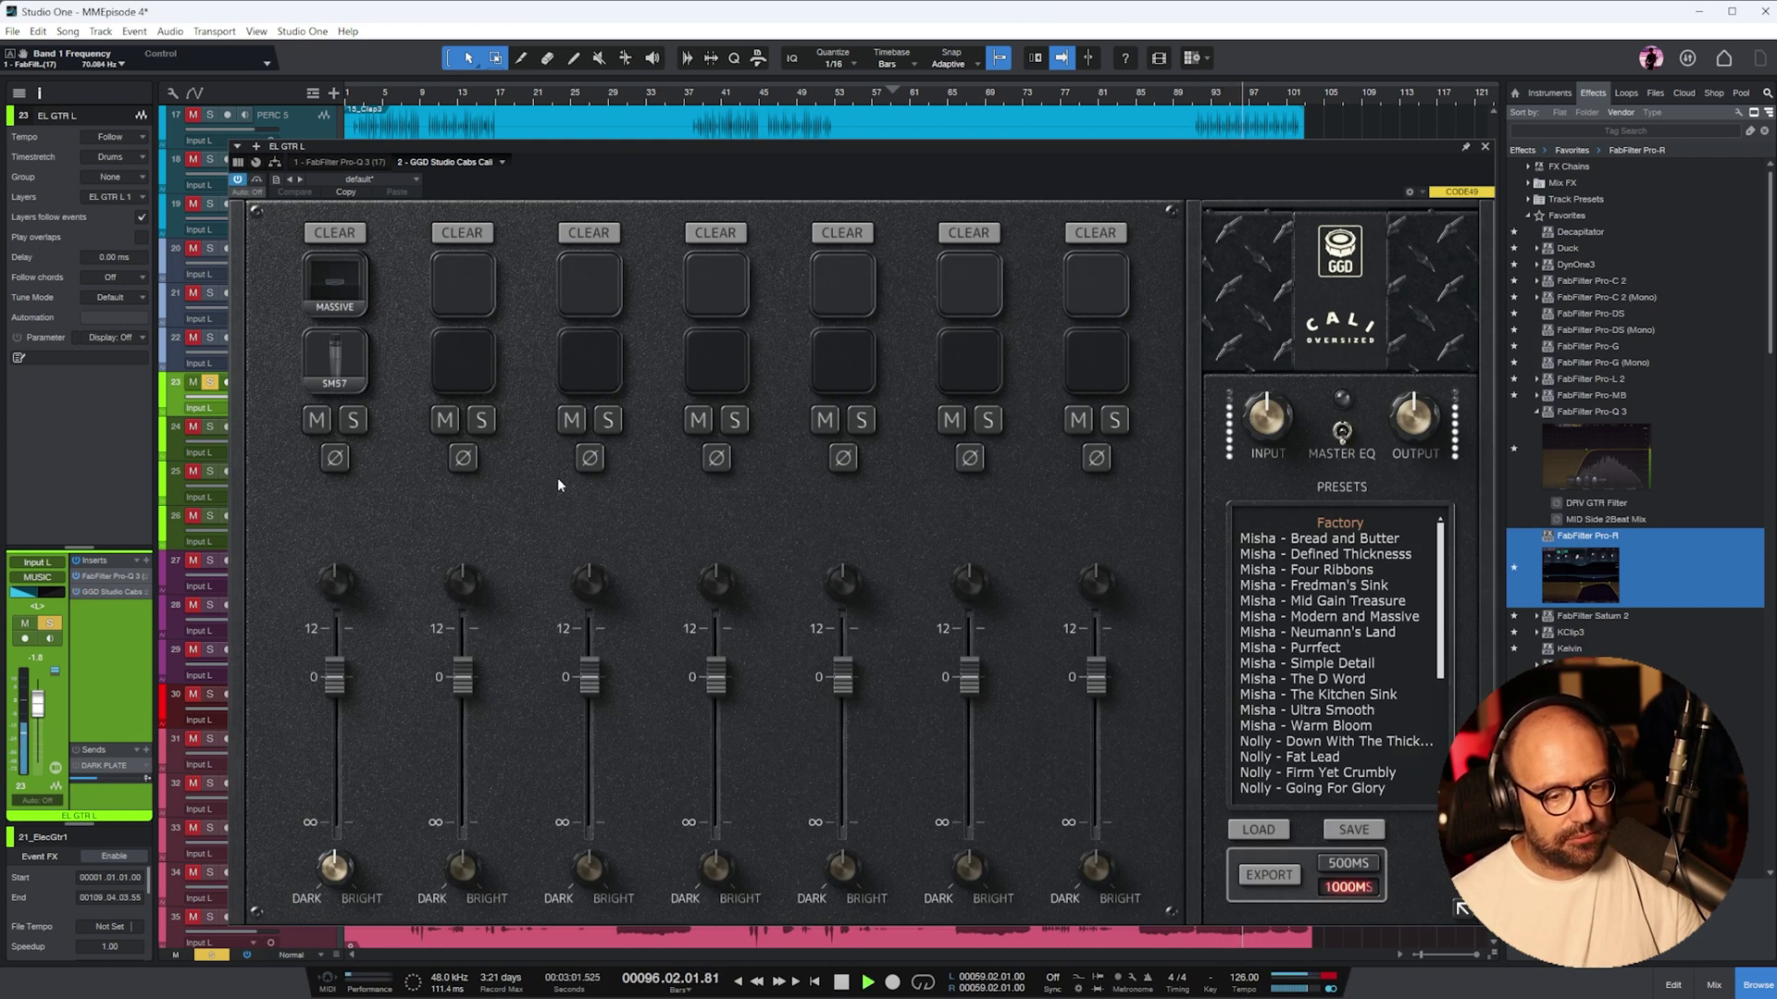
{"action": "key", "text": "space"}
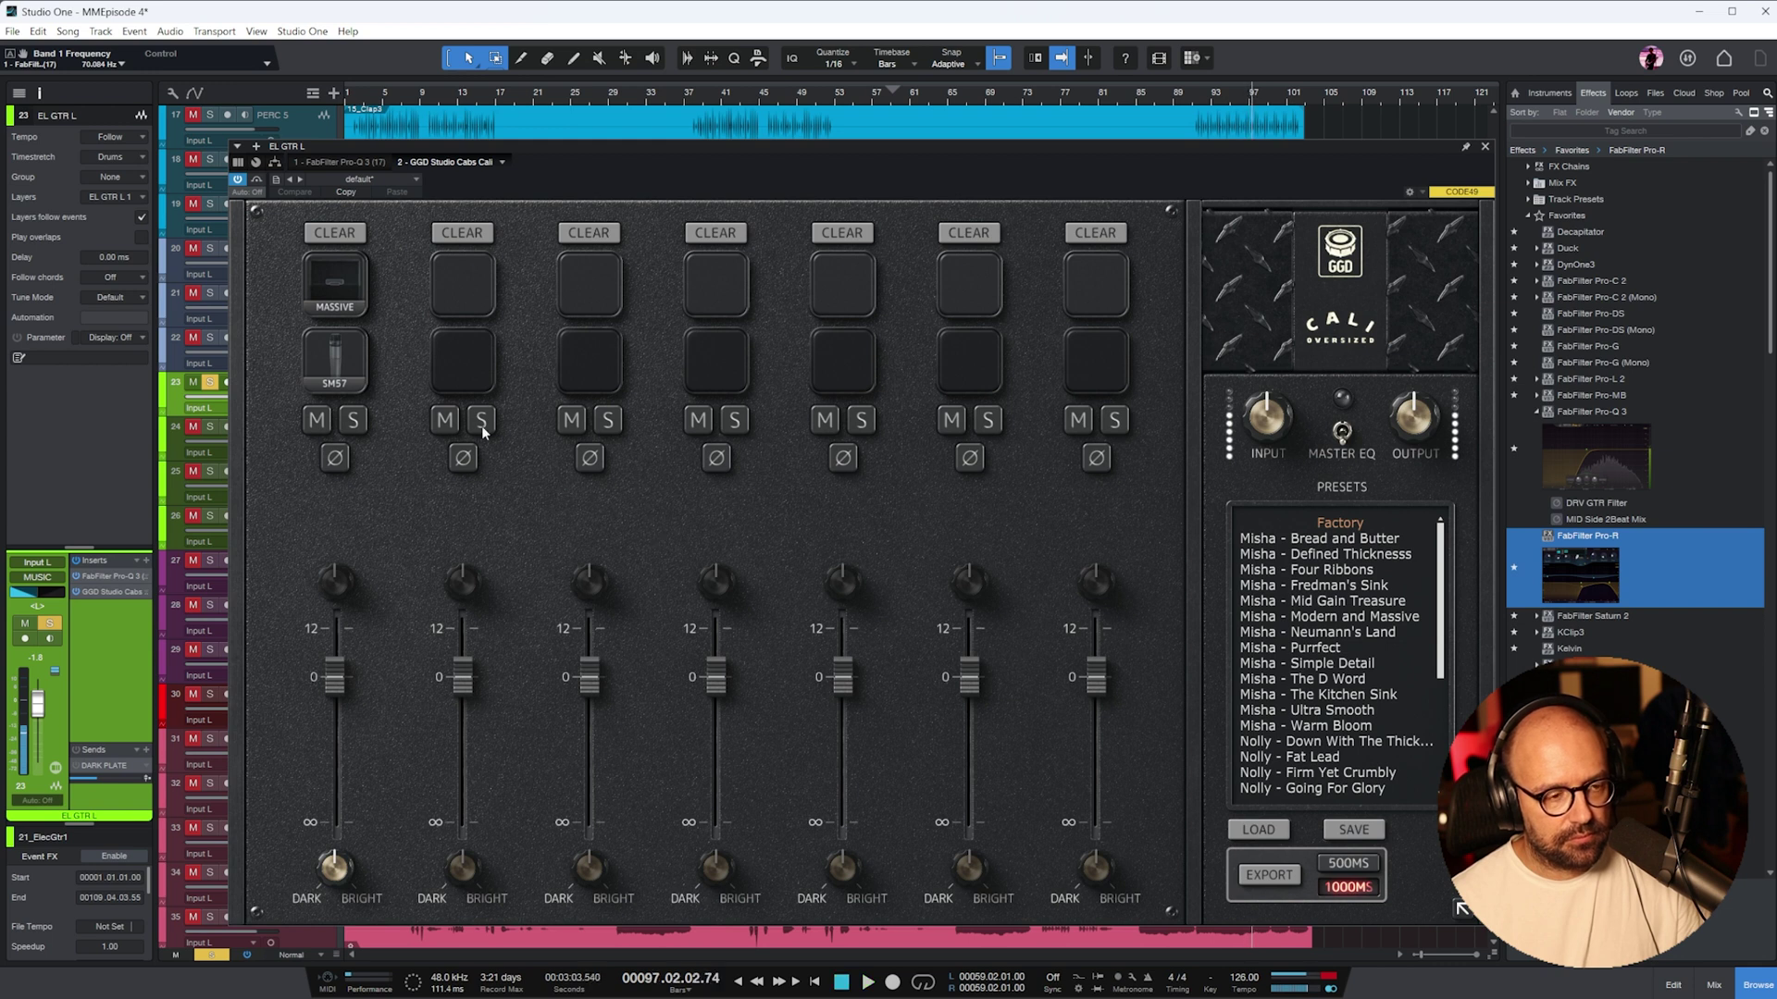
{"action": "left_click_drag", "start_coordinate": [633, 146], "coordinate": [658, 157]}
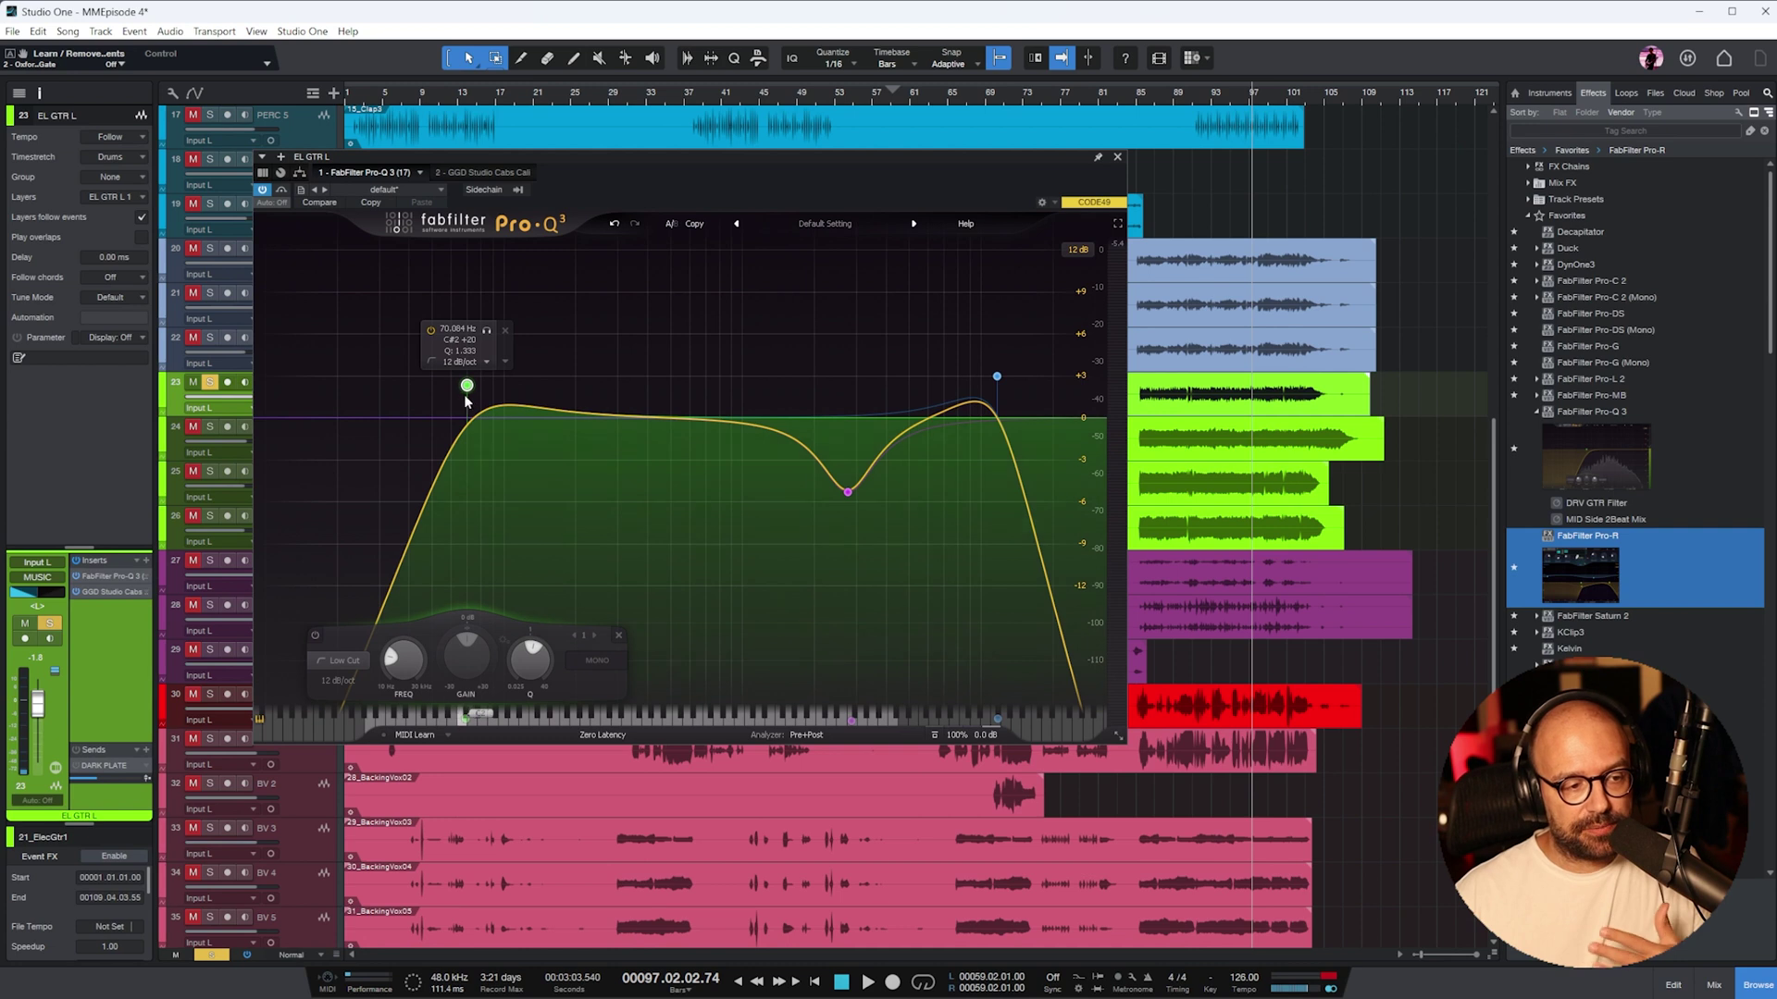
- Add EQ bands of about -1.06 dB at 276 Hz and +6.27 dB at 1191.8 Hz, and set the high cut to about 7252 Hz
{"action": "left_click", "coordinate": [607, 424]}
{"action": "left_click", "coordinate": [754, 424]}
{"action": "left_click_drag", "start_coordinate": [753, 424], "coordinate": [756, 333]}
{"action": "left_click_drag", "start_coordinate": [996, 377], "coordinate": [948, 336]}
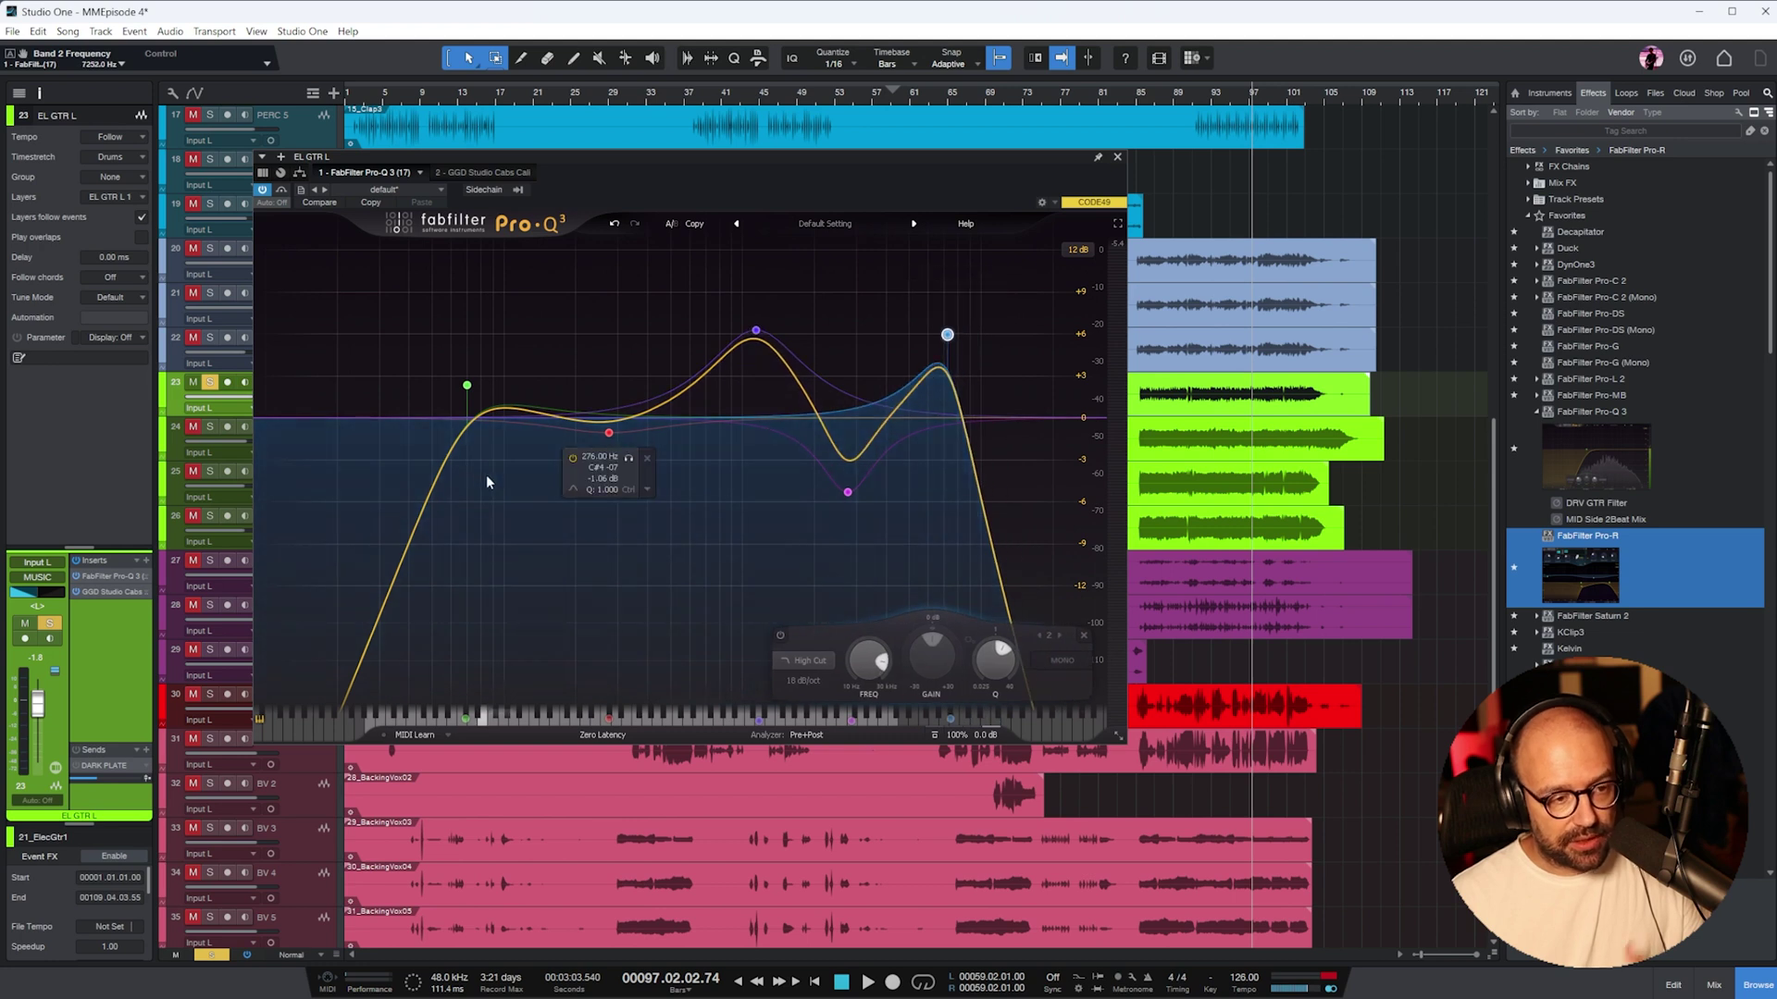
- View the cabinet plug-in and the EQ curve on EL GTR L in turn, and close the plug-in window
{"action": "left_click", "coordinate": [484, 176]}
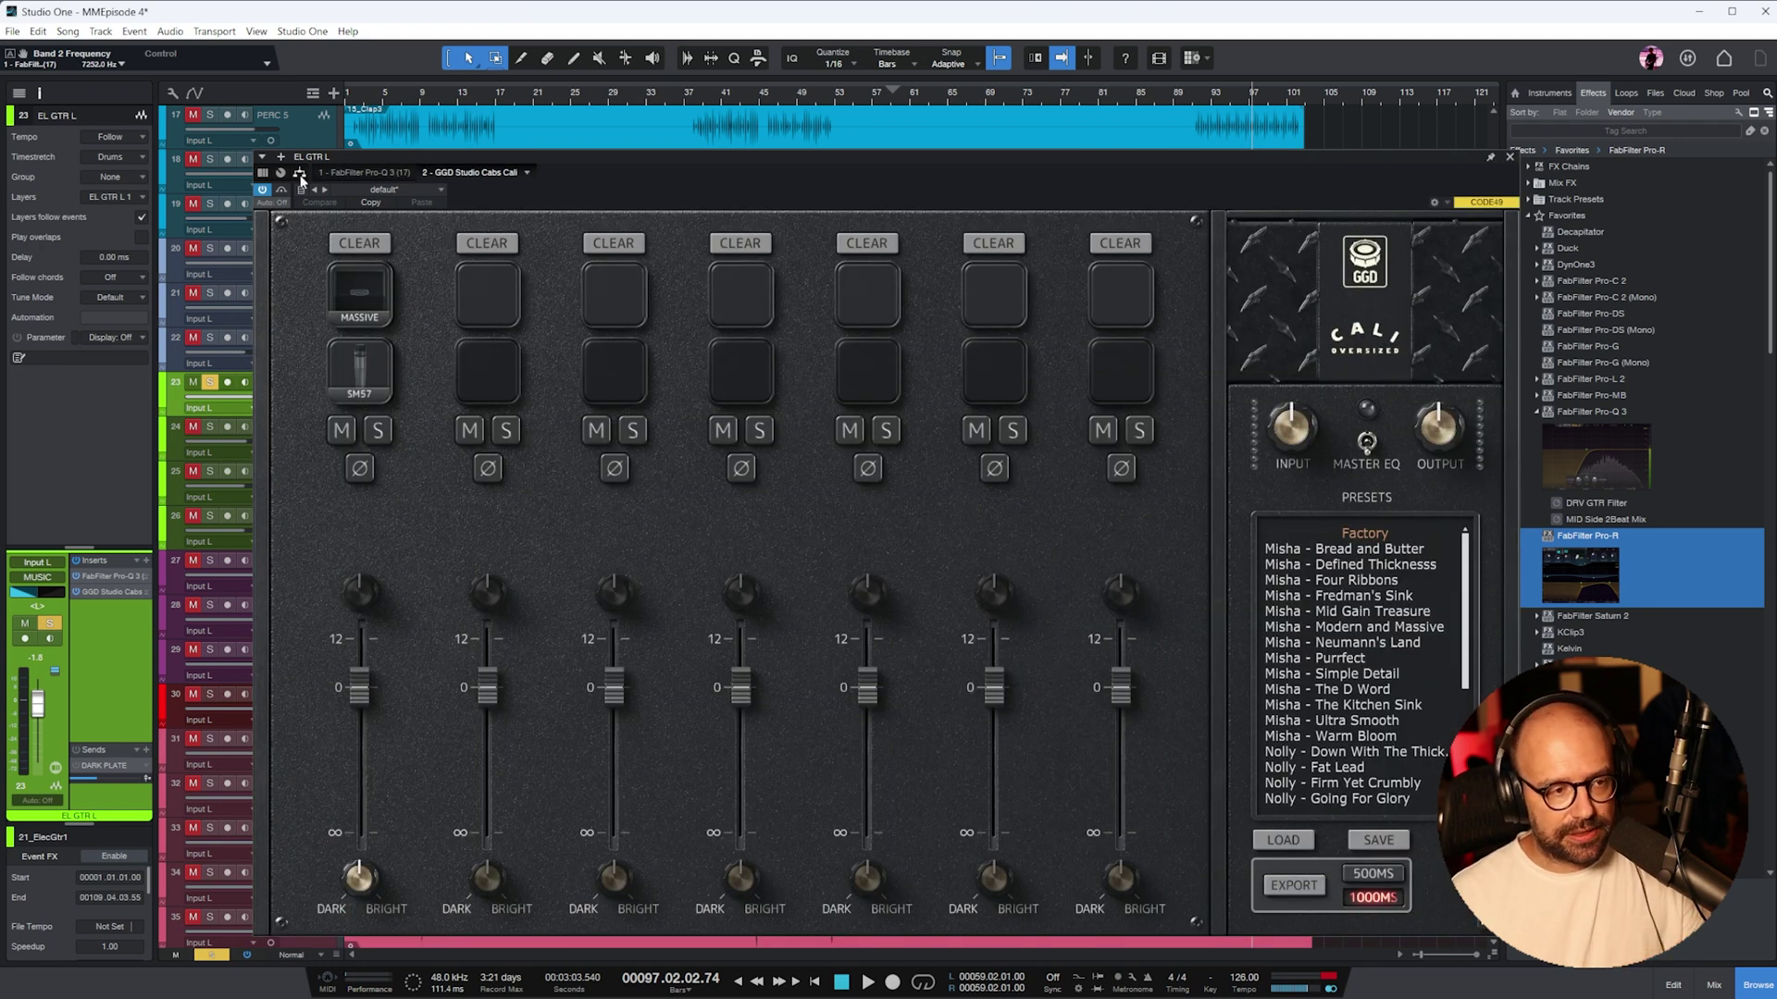
{"action": "left_click", "coordinate": [392, 174]}
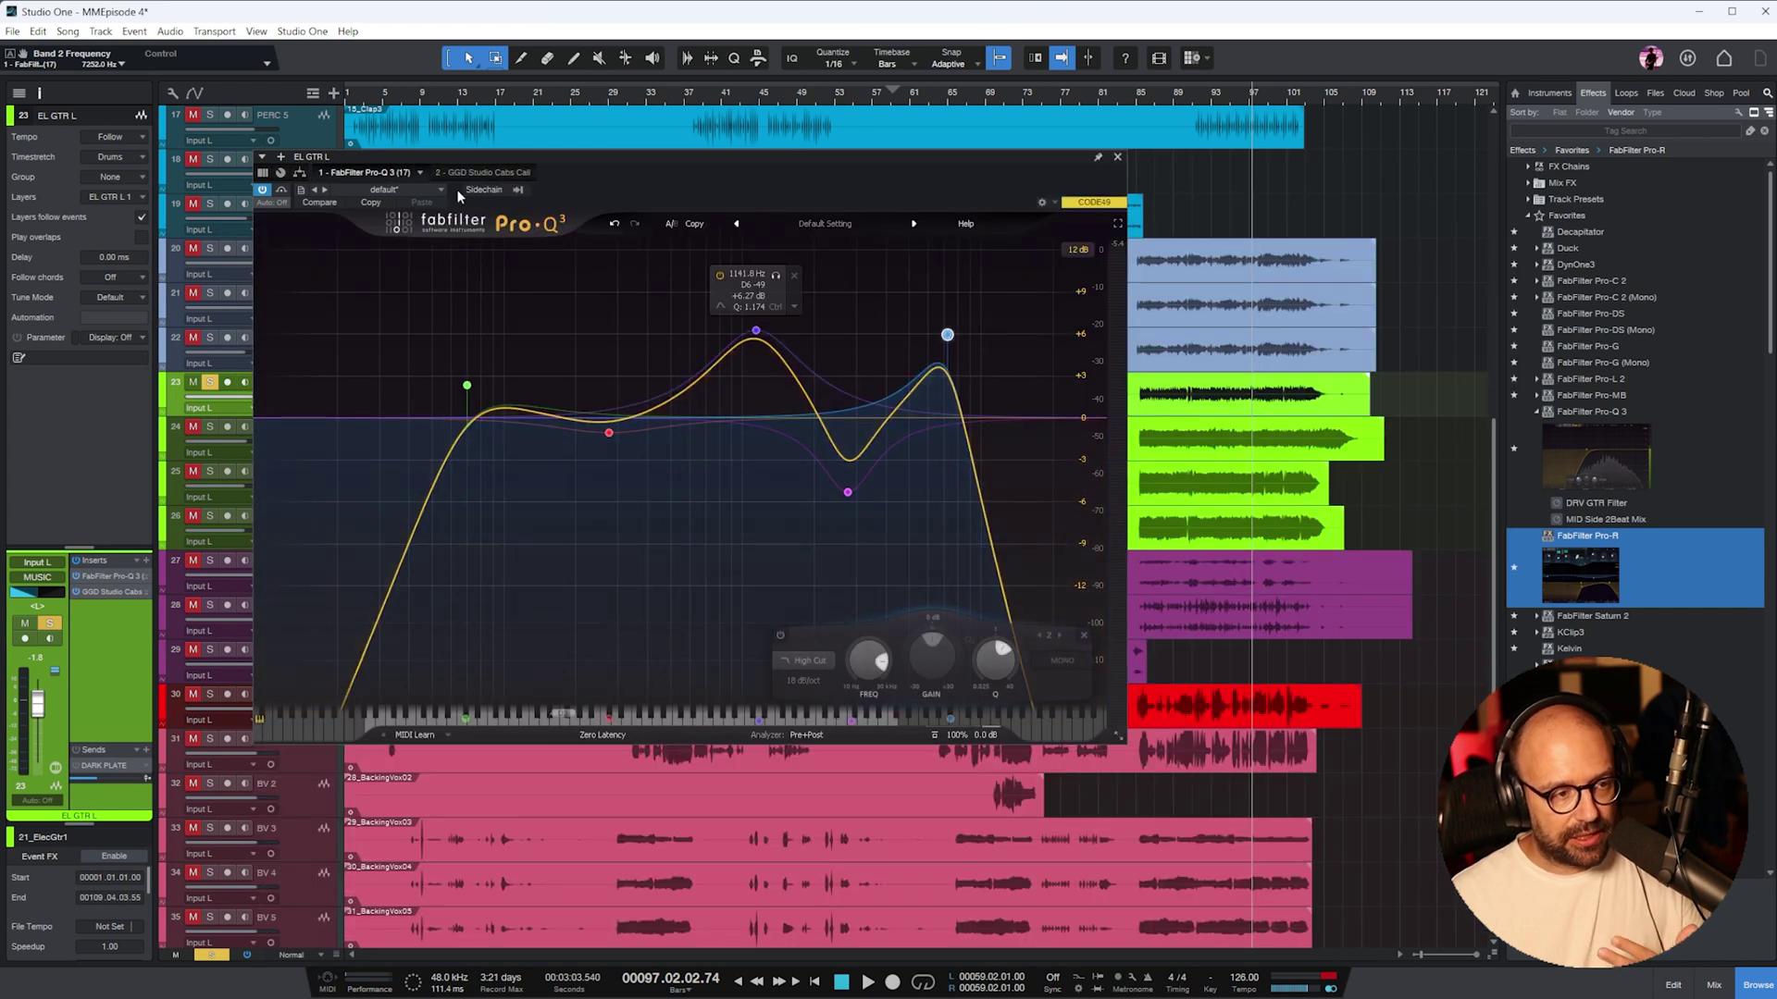
{"action": "left_click", "coordinate": [1119, 158]}
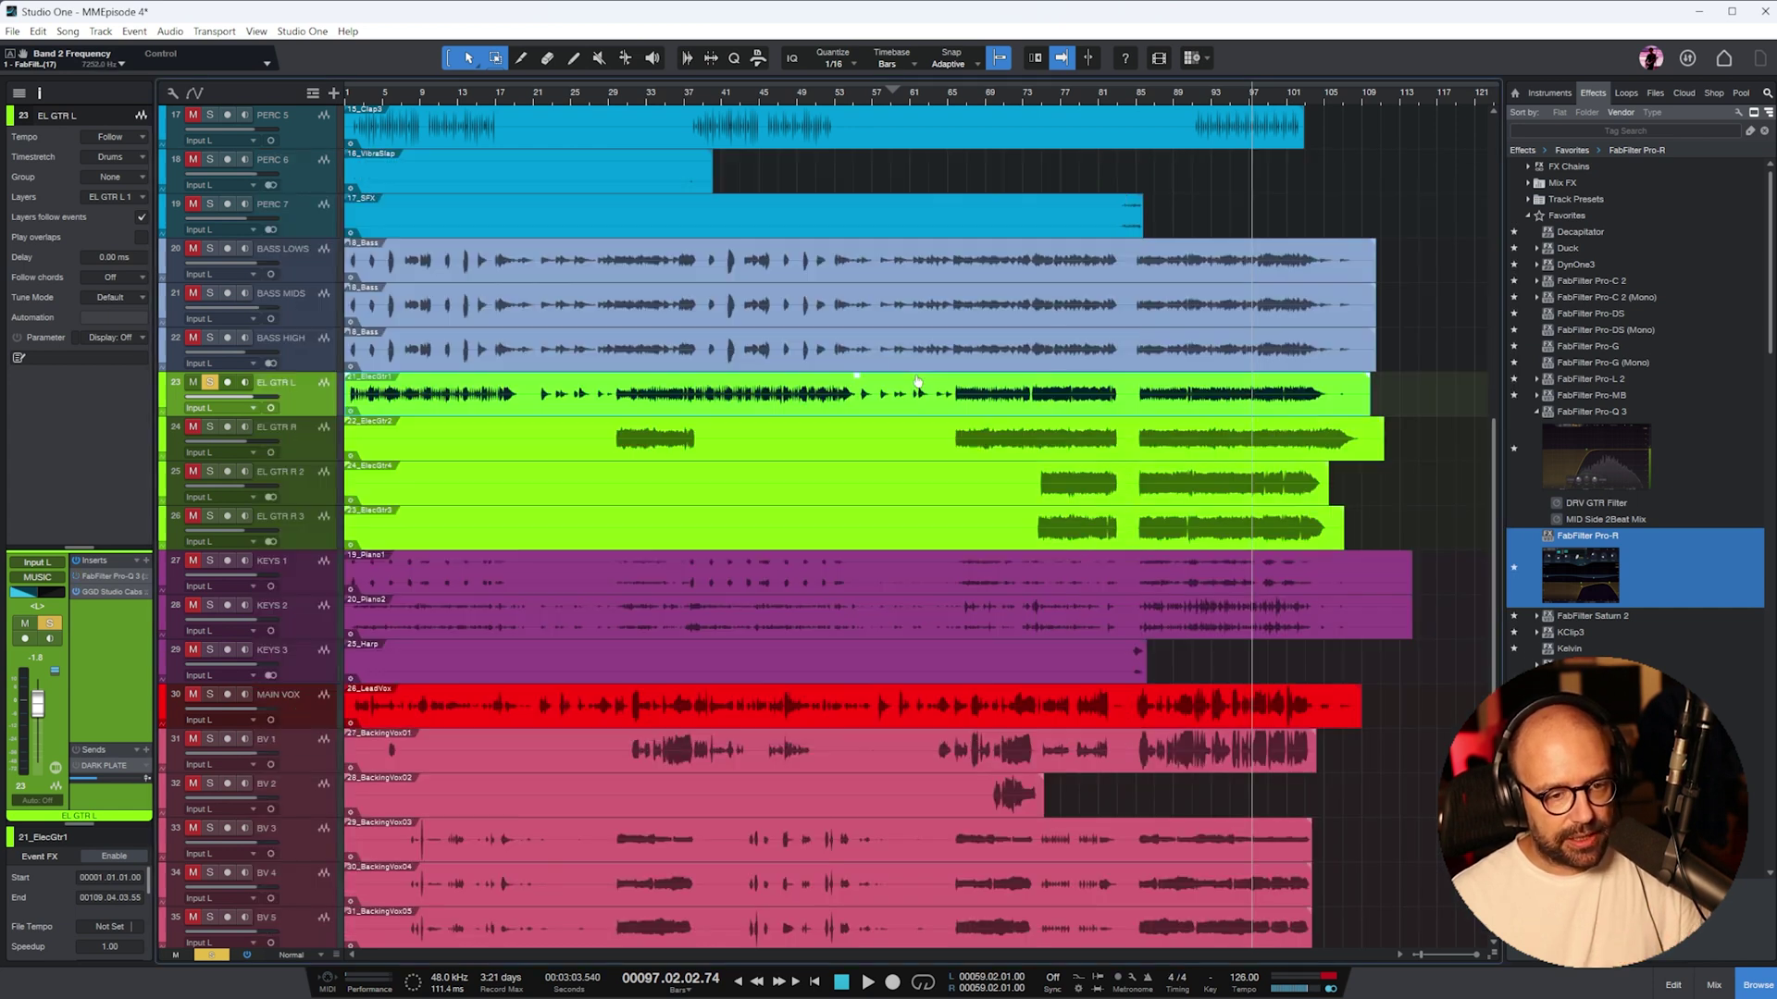
- Play from bar 78 and reorder the EL GTR L inserts so GGD Studio Cabs comes before FabFilter Pro-Q 3
{"action": "left_click", "coordinate": [1073, 96]}
{"action": "key", "text": "space"}
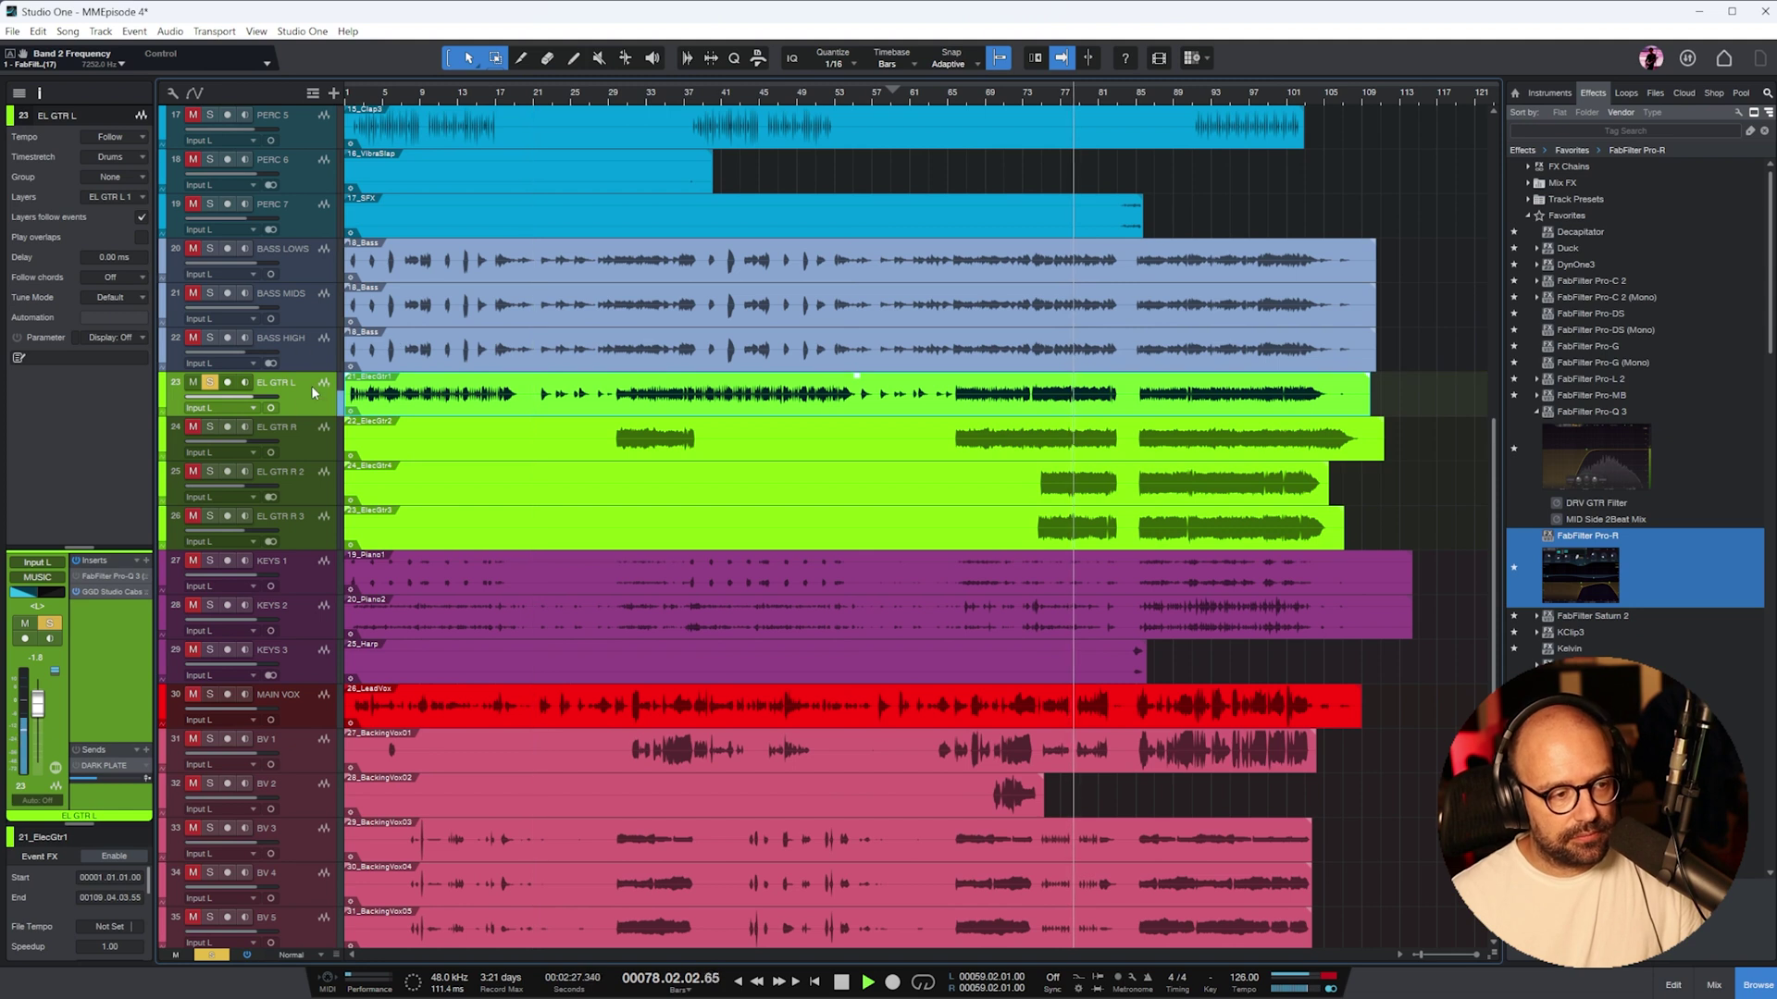
{"action": "left_click_drag", "start_coordinate": [87, 587], "coordinate": [111, 618]}
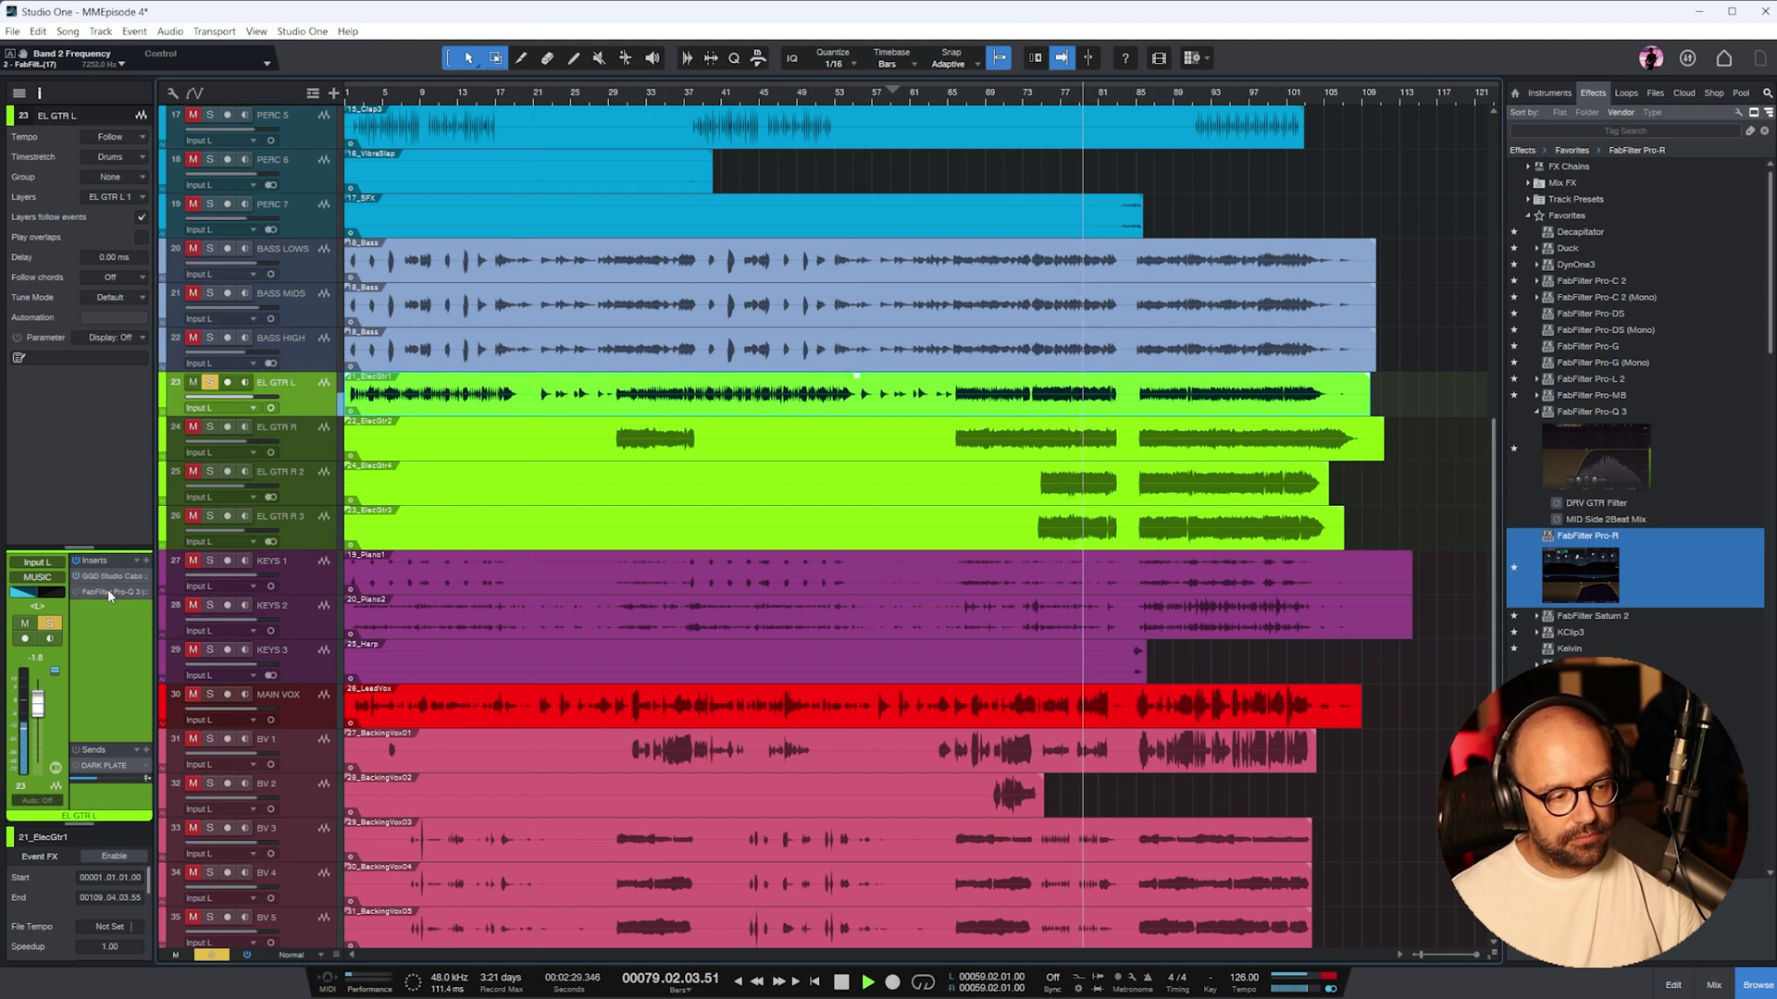
- Open GGD Studio Cabs on EL GTR L and change the first channel's microphone to R121
{"action": "double_click", "coordinate": [108, 592]}
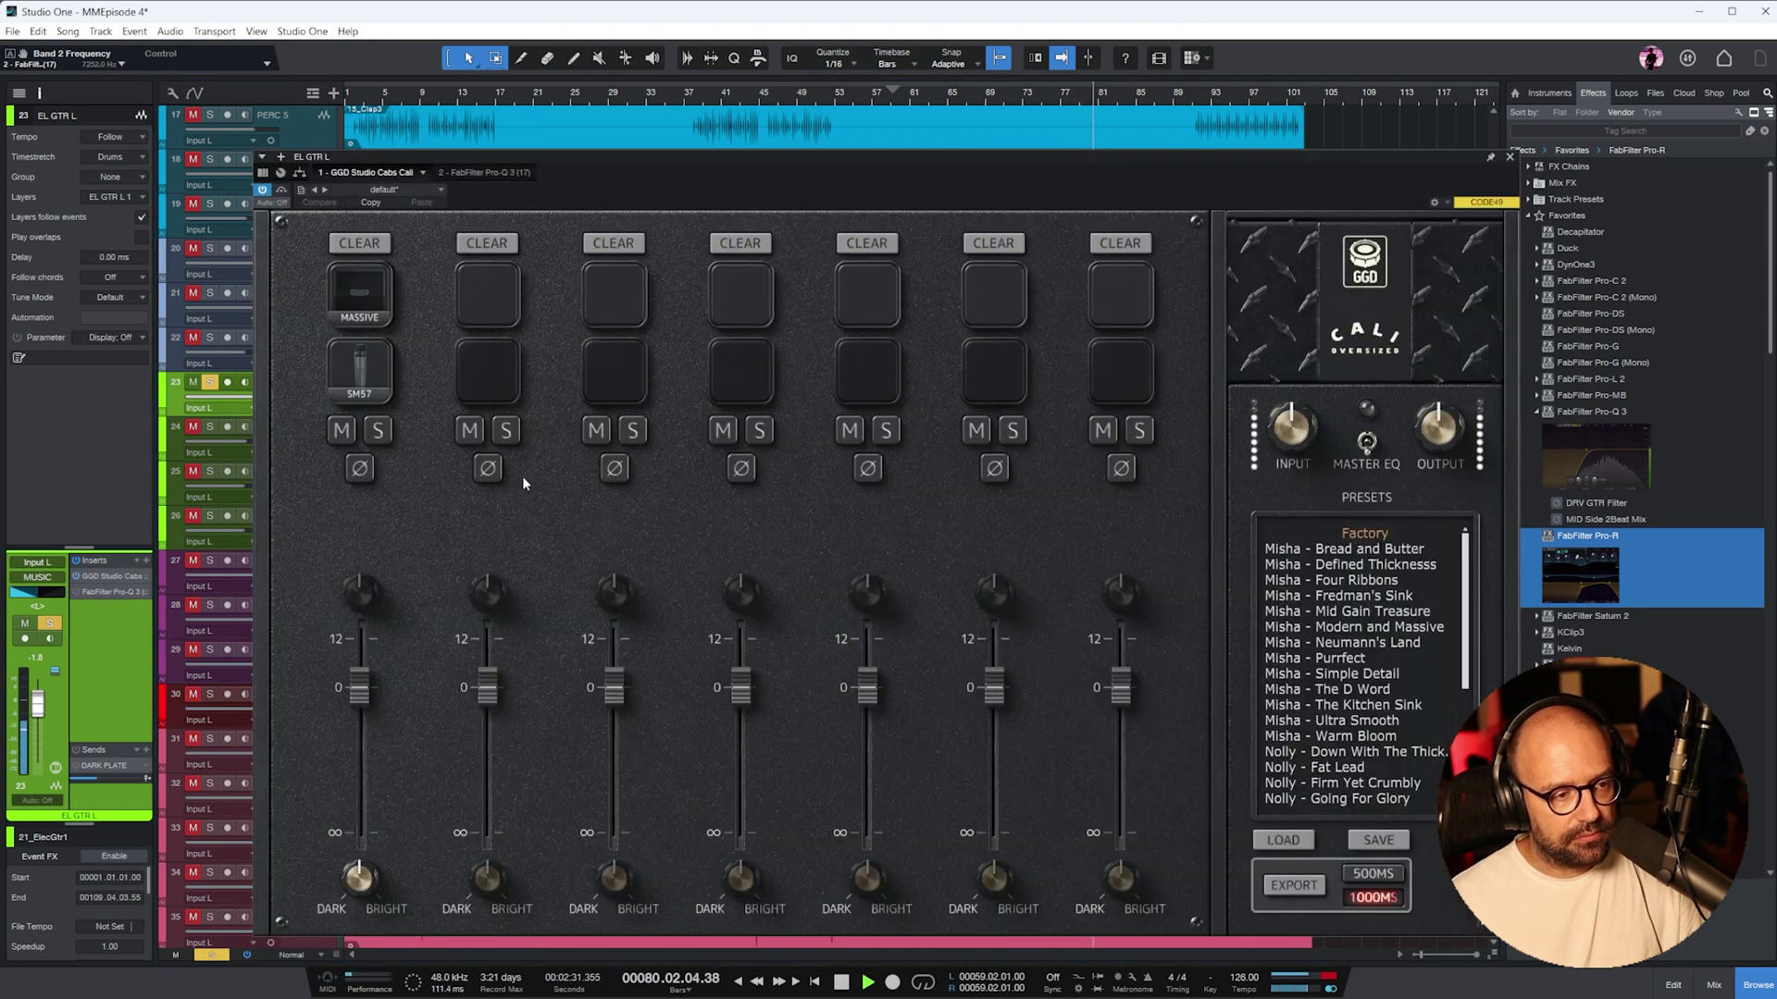
{"action": "left_click", "coordinate": [360, 389]}
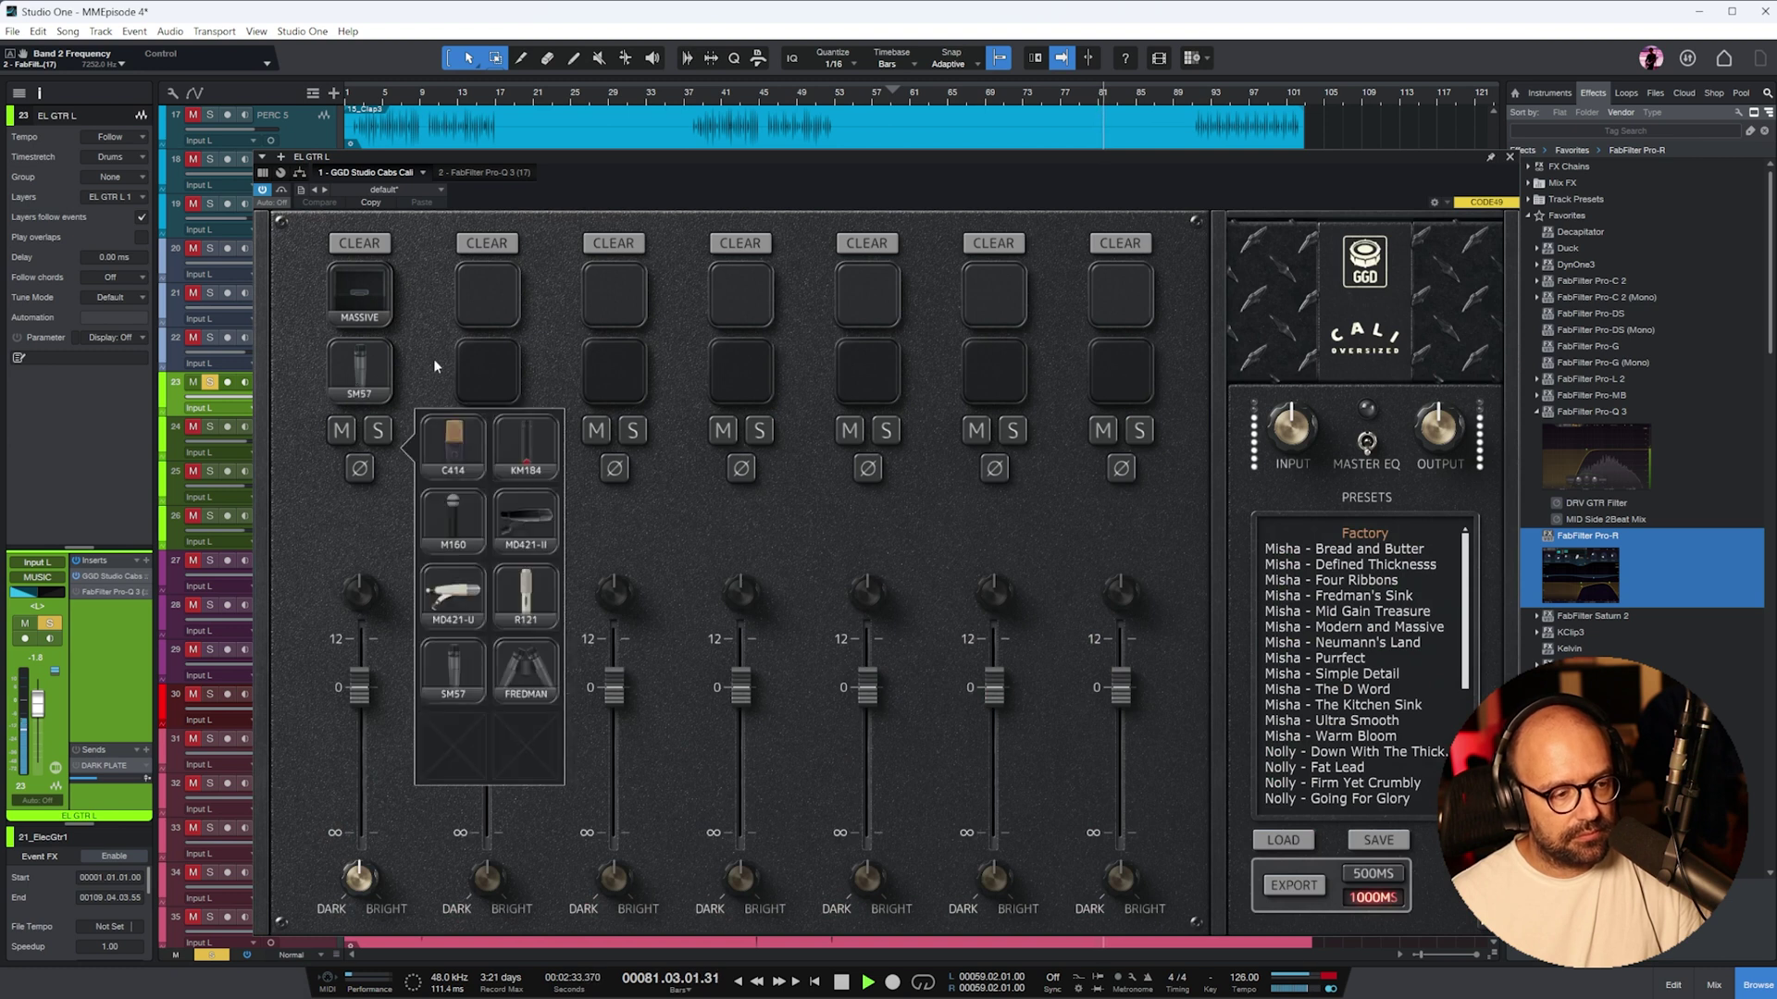
{"action": "left_click", "coordinate": [522, 593]}
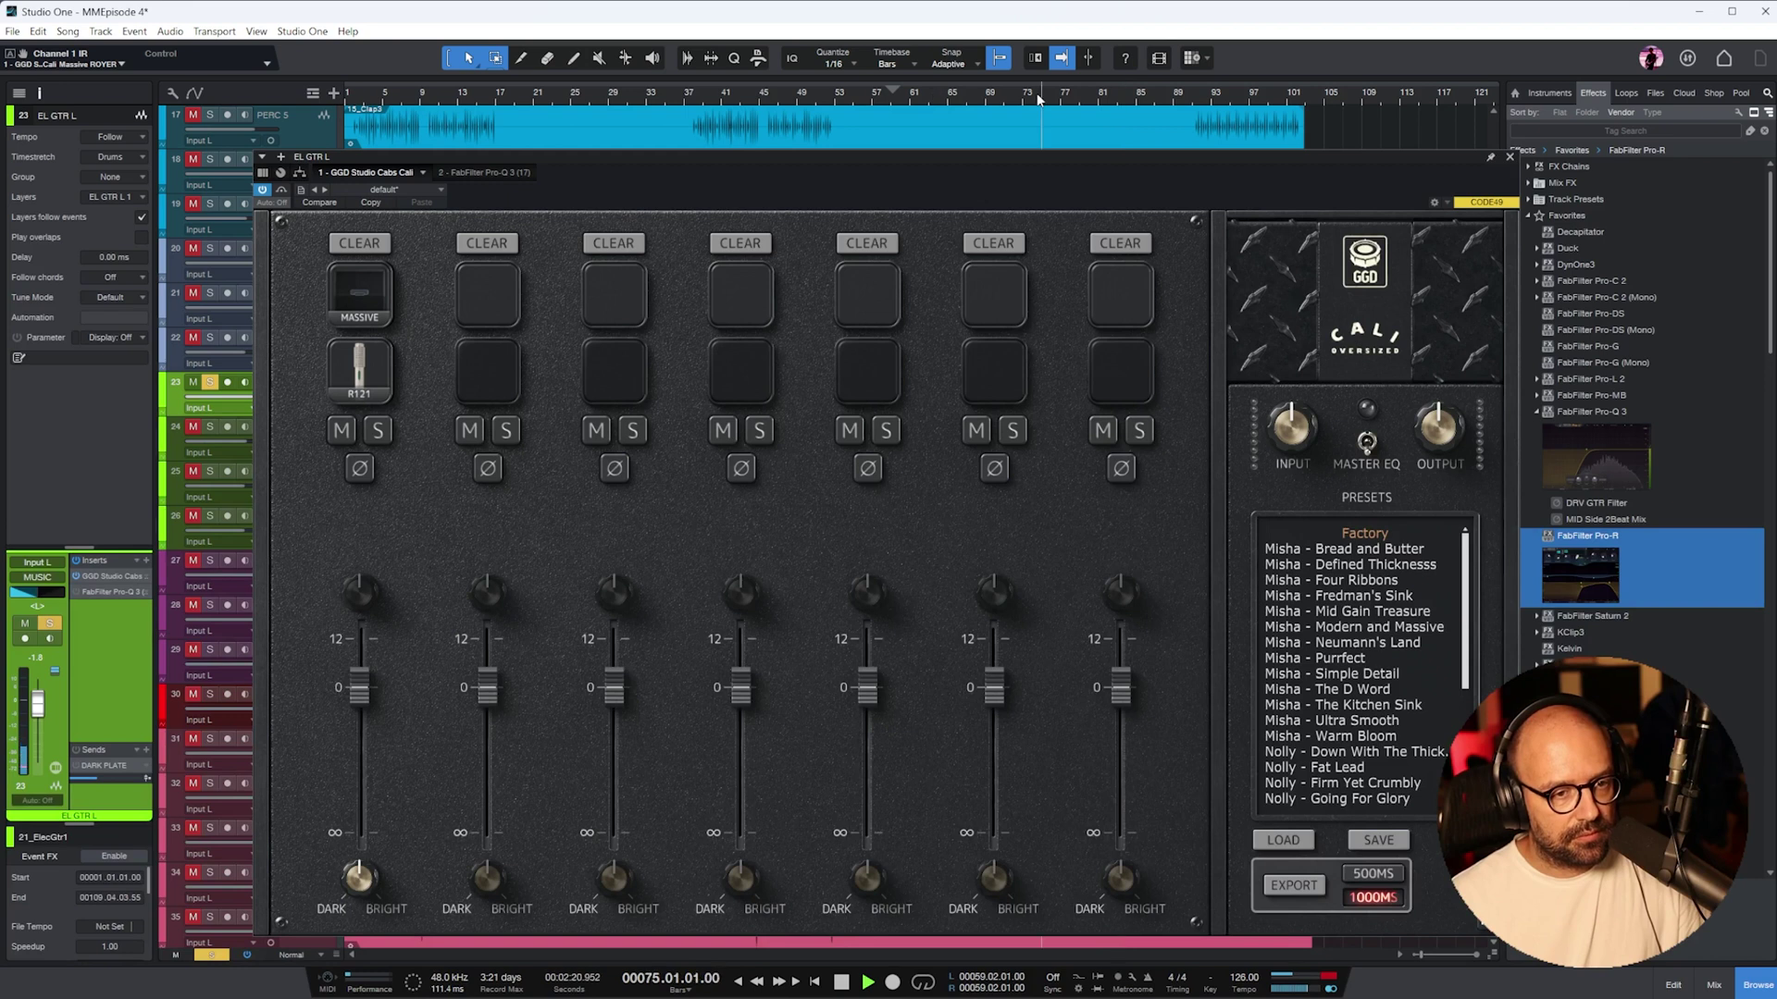
- Audition the Smooth, Guttural, Detailed and Thick cabinets on the first GGD Studio Cabs channel of EL GTR L
{"action": "left_click", "coordinate": [365, 295]}
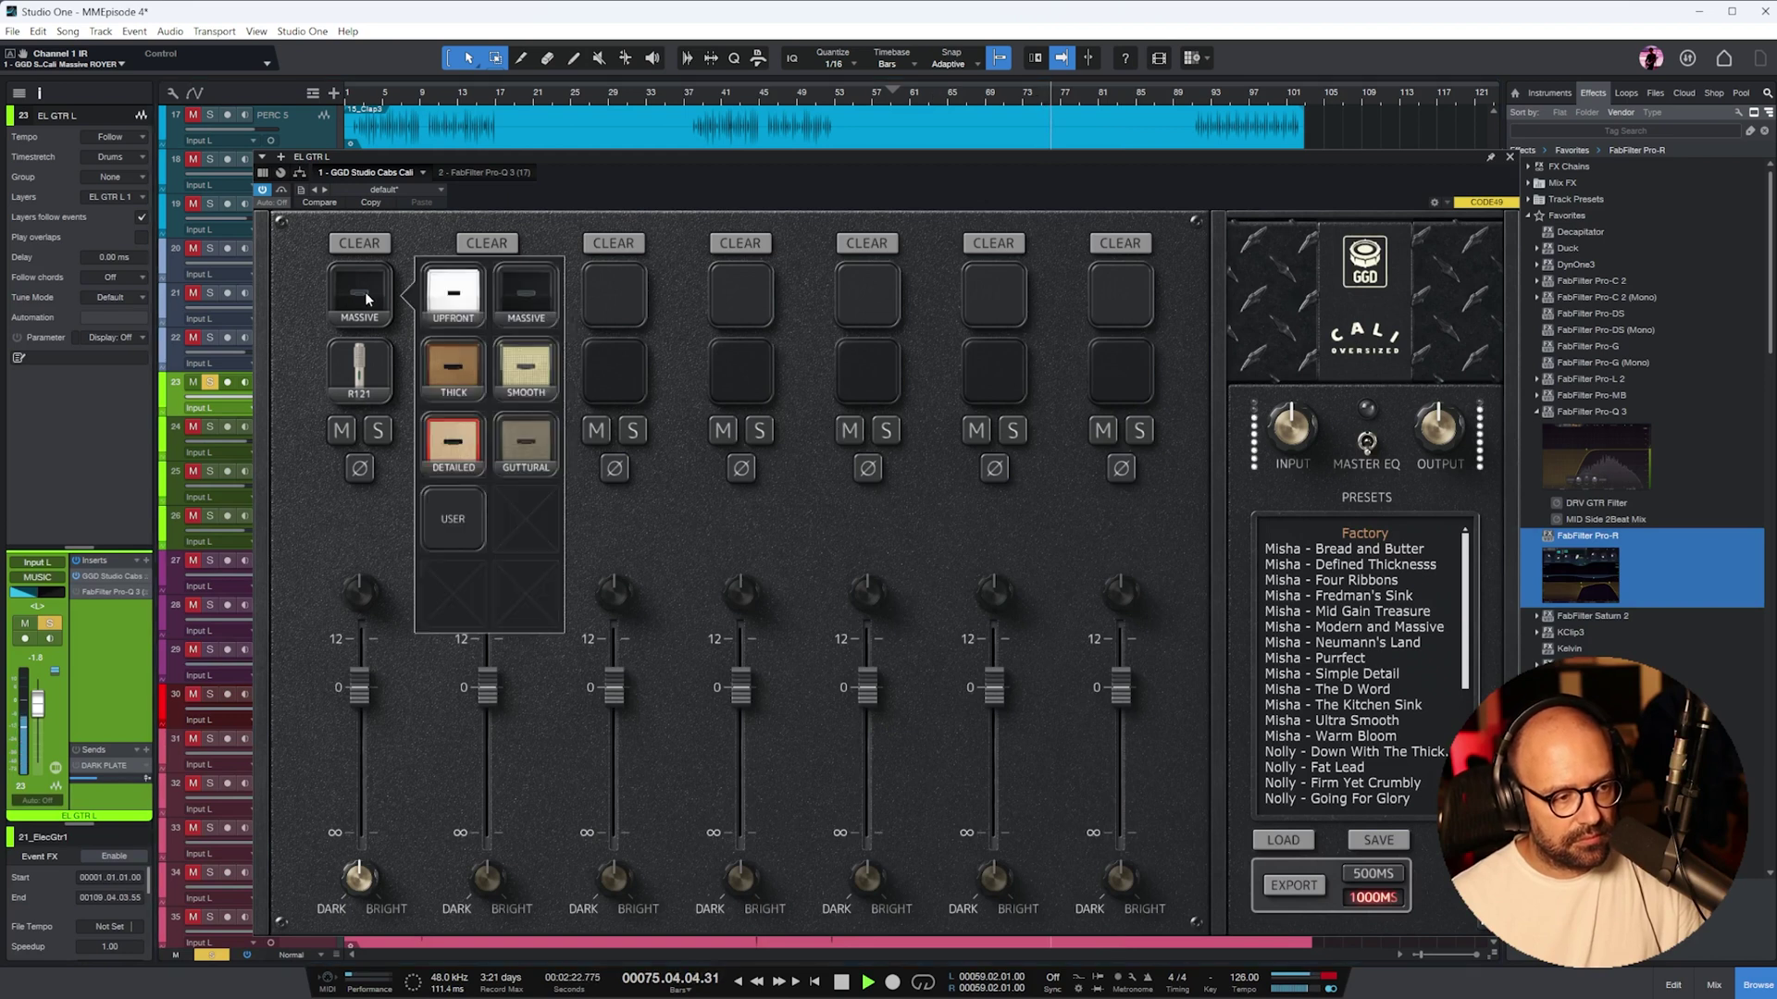
{"action": "left_click", "coordinate": [525, 371]}
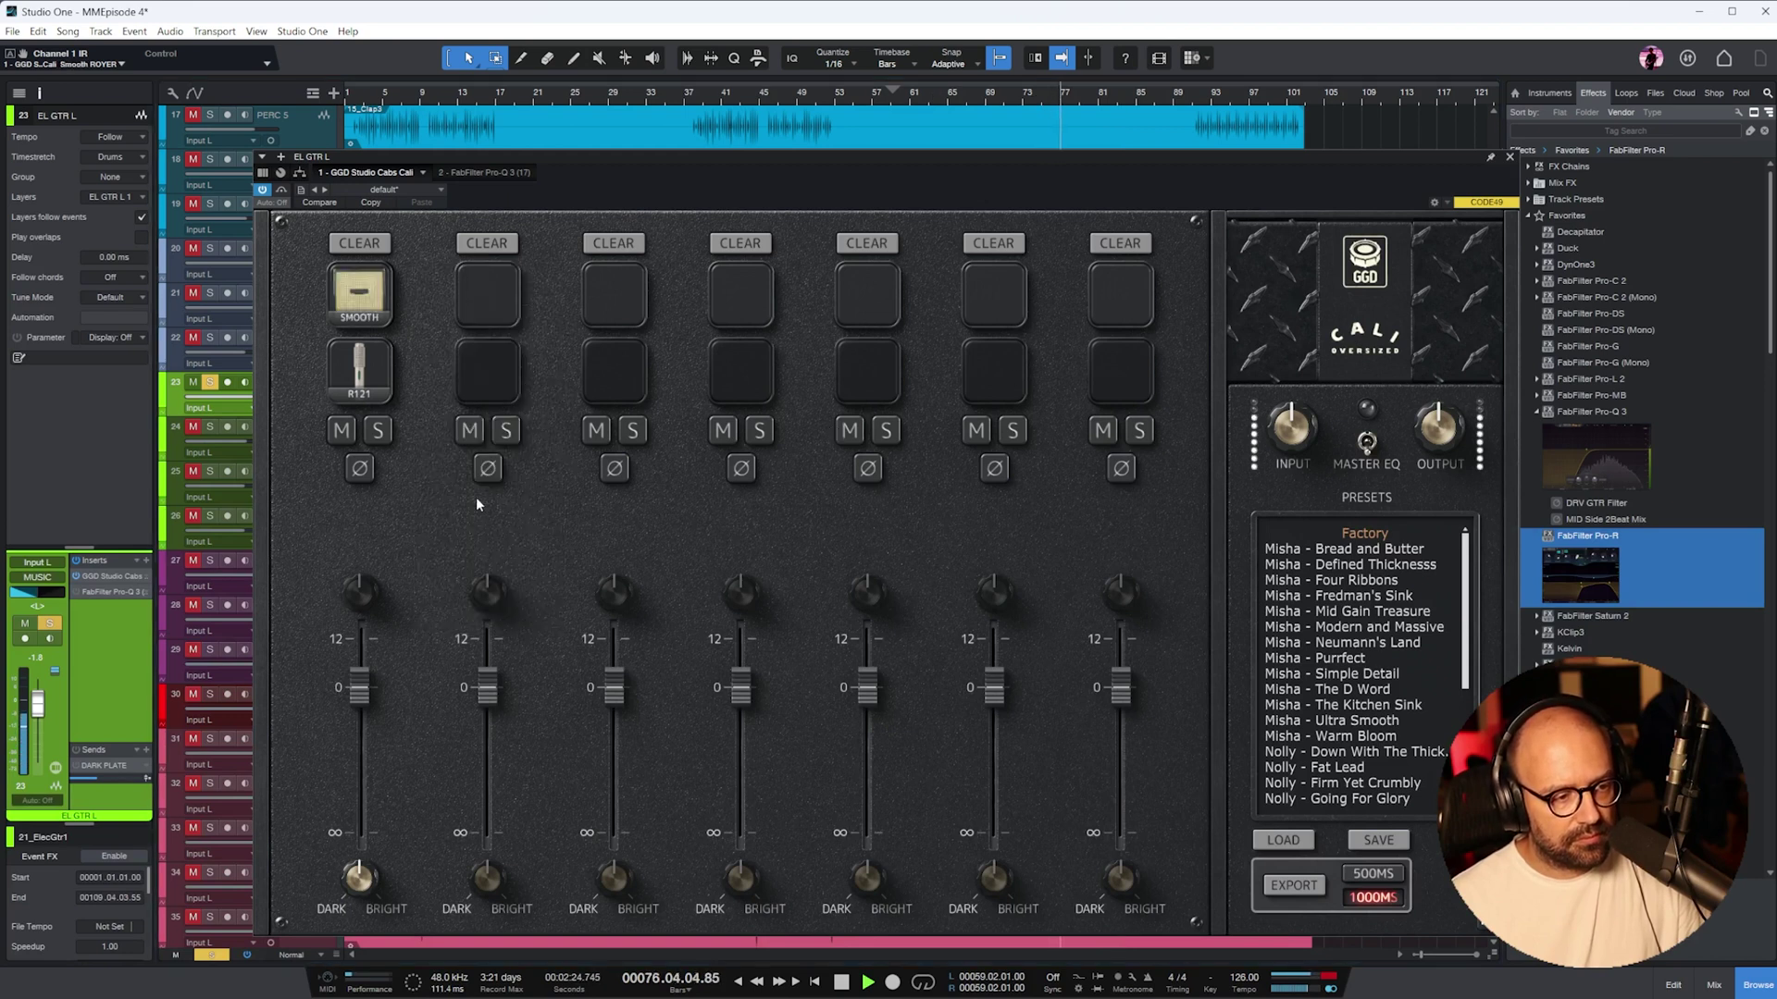
{"action": "left_click", "coordinate": [364, 292]}
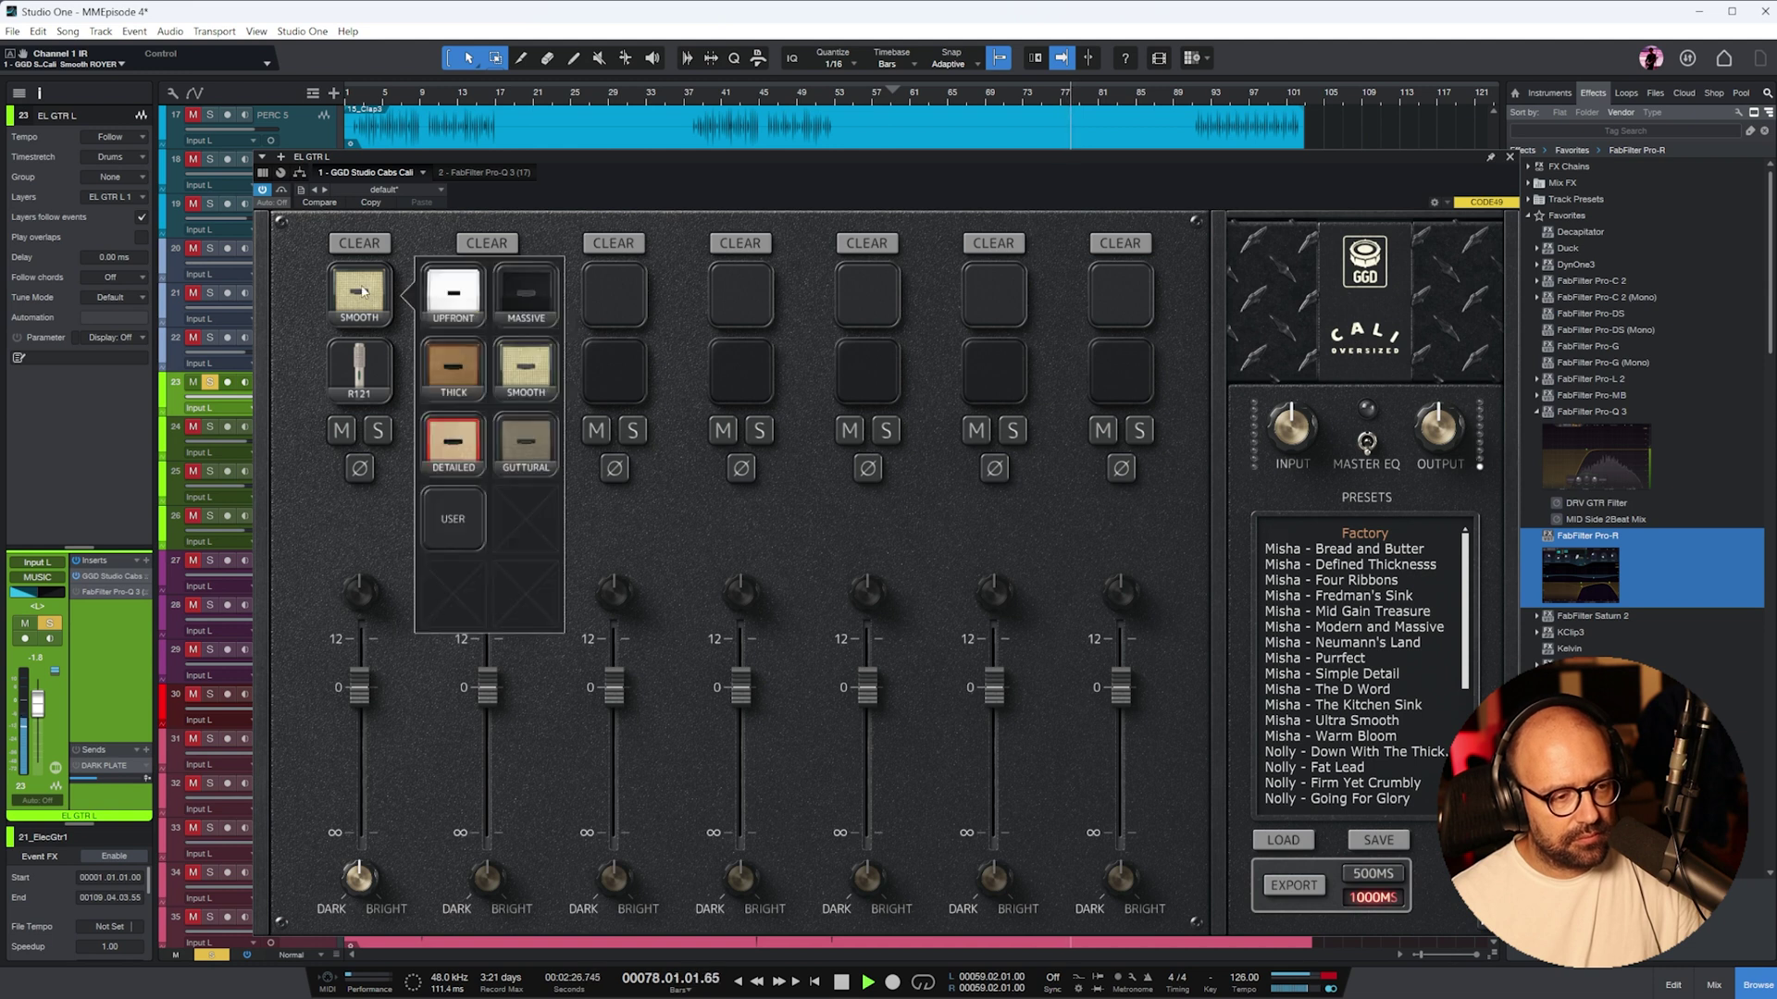
{"action": "left_click", "coordinate": [526, 448]}
{"action": "left_click", "coordinate": [374, 285]}
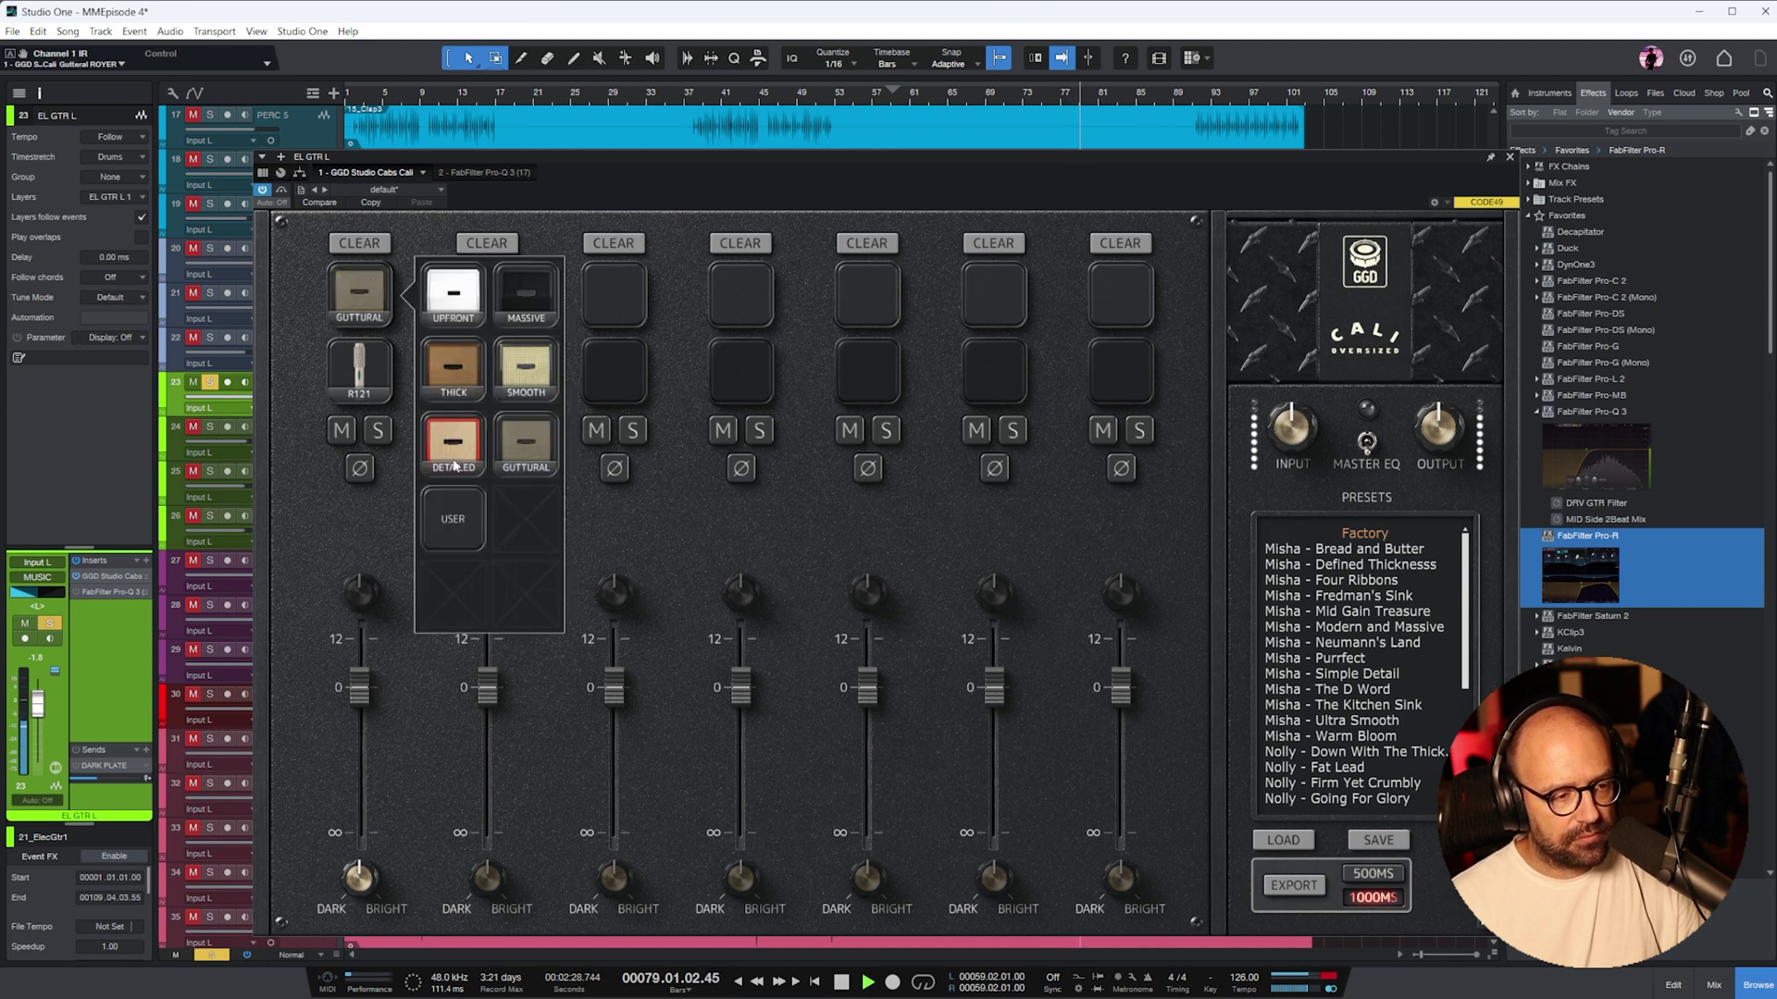
{"action": "left_click", "coordinate": [463, 442]}
{"action": "left_click", "coordinate": [357, 288]}
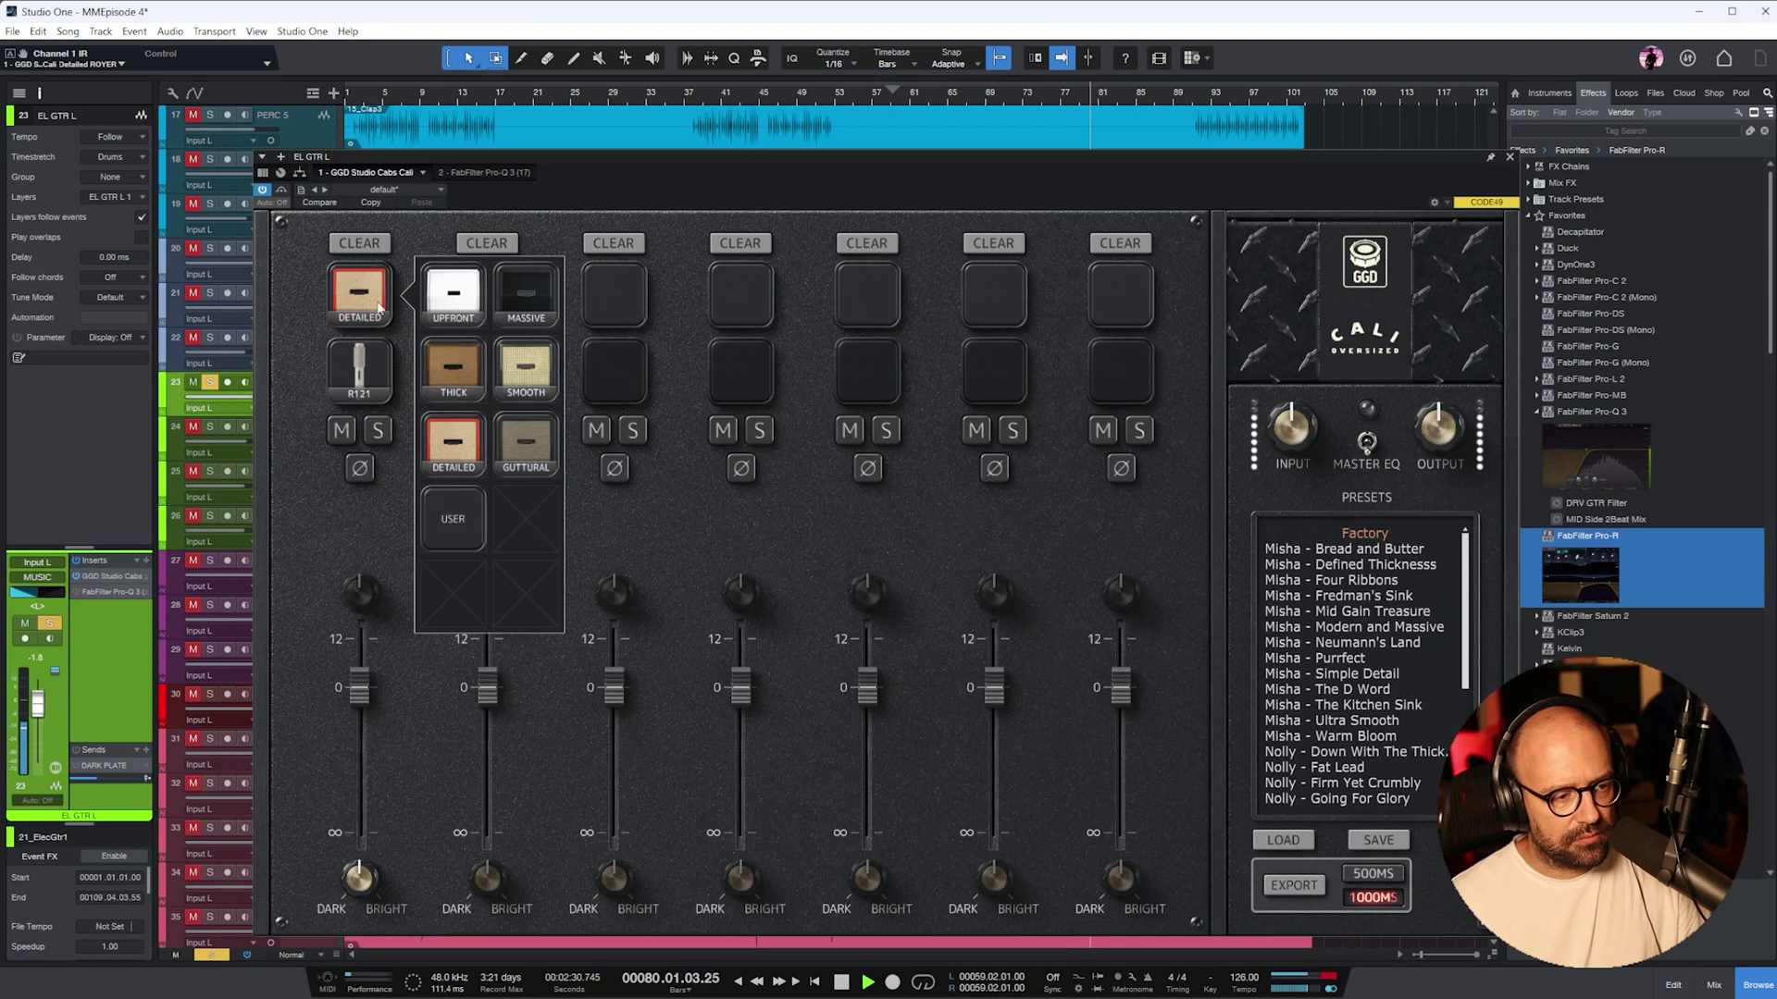
{"action": "left_click", "coordinate": [450, 373]}
- Set the first channel's cabinet to Smooth, stop playback and close the plug-in window
{"action": "left_click", "coordinate": [352, 294]}
{"action": "left_click", "coordinate": [503, 360]}
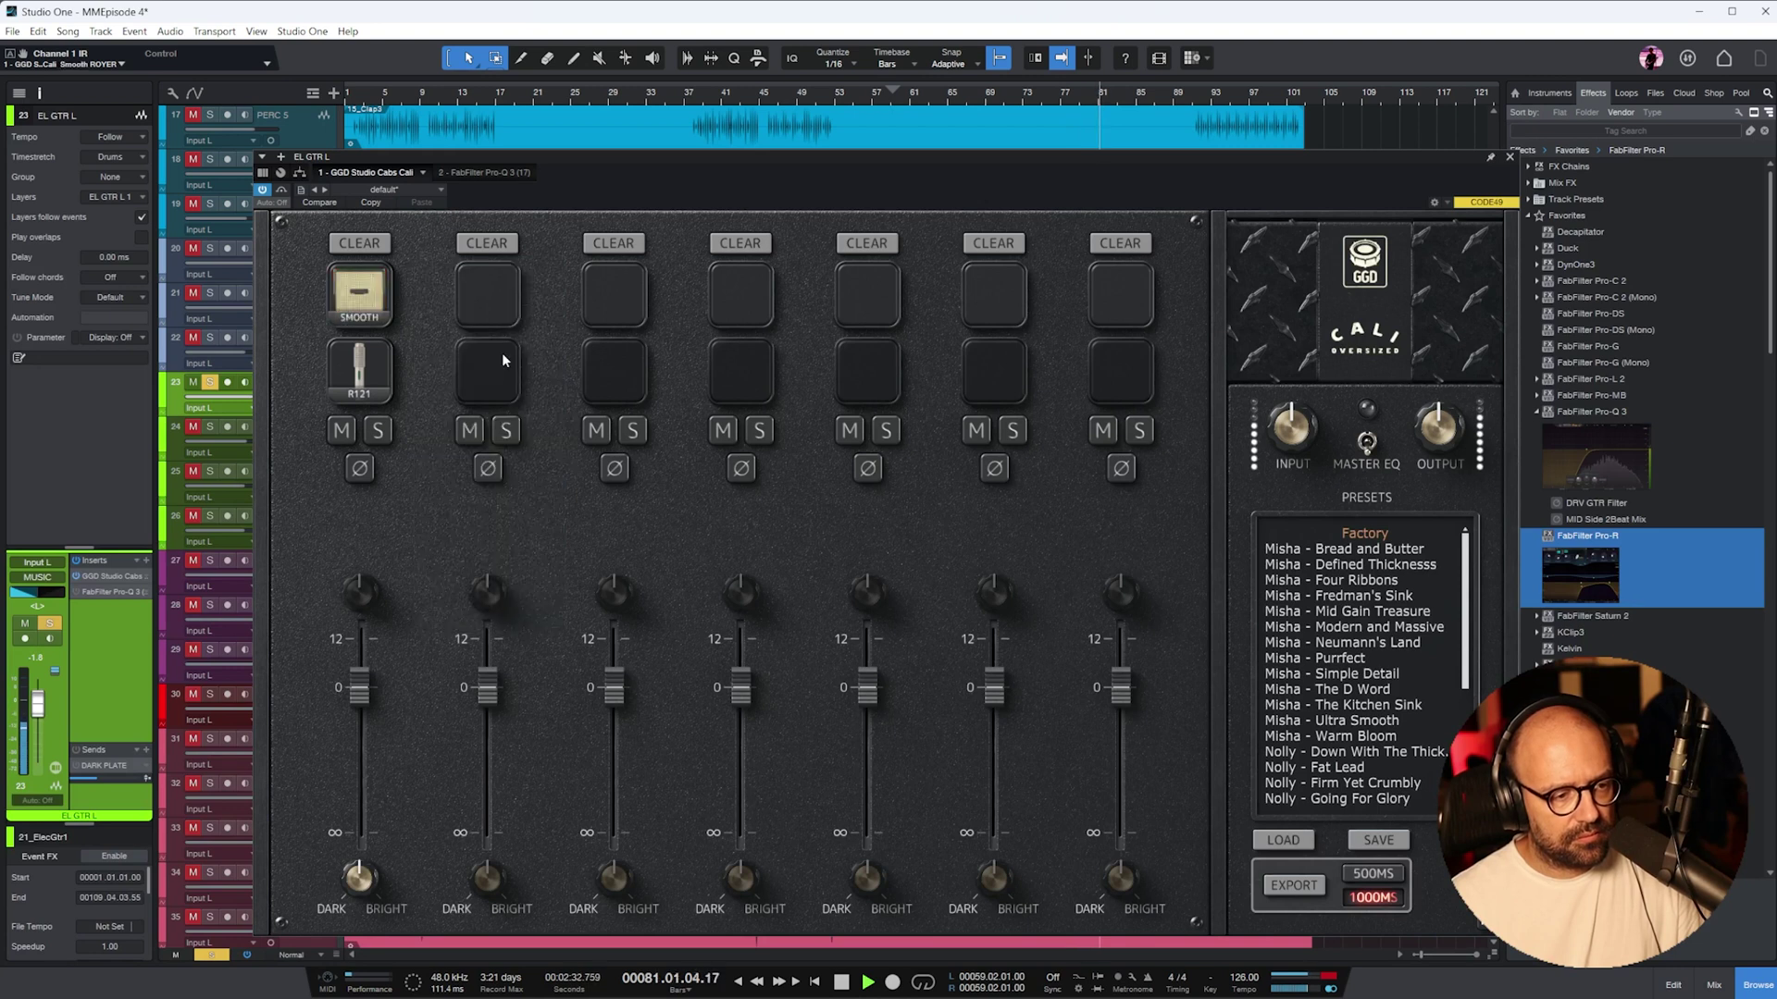
{"action": "left_click", "coordinate": [369, 295]}
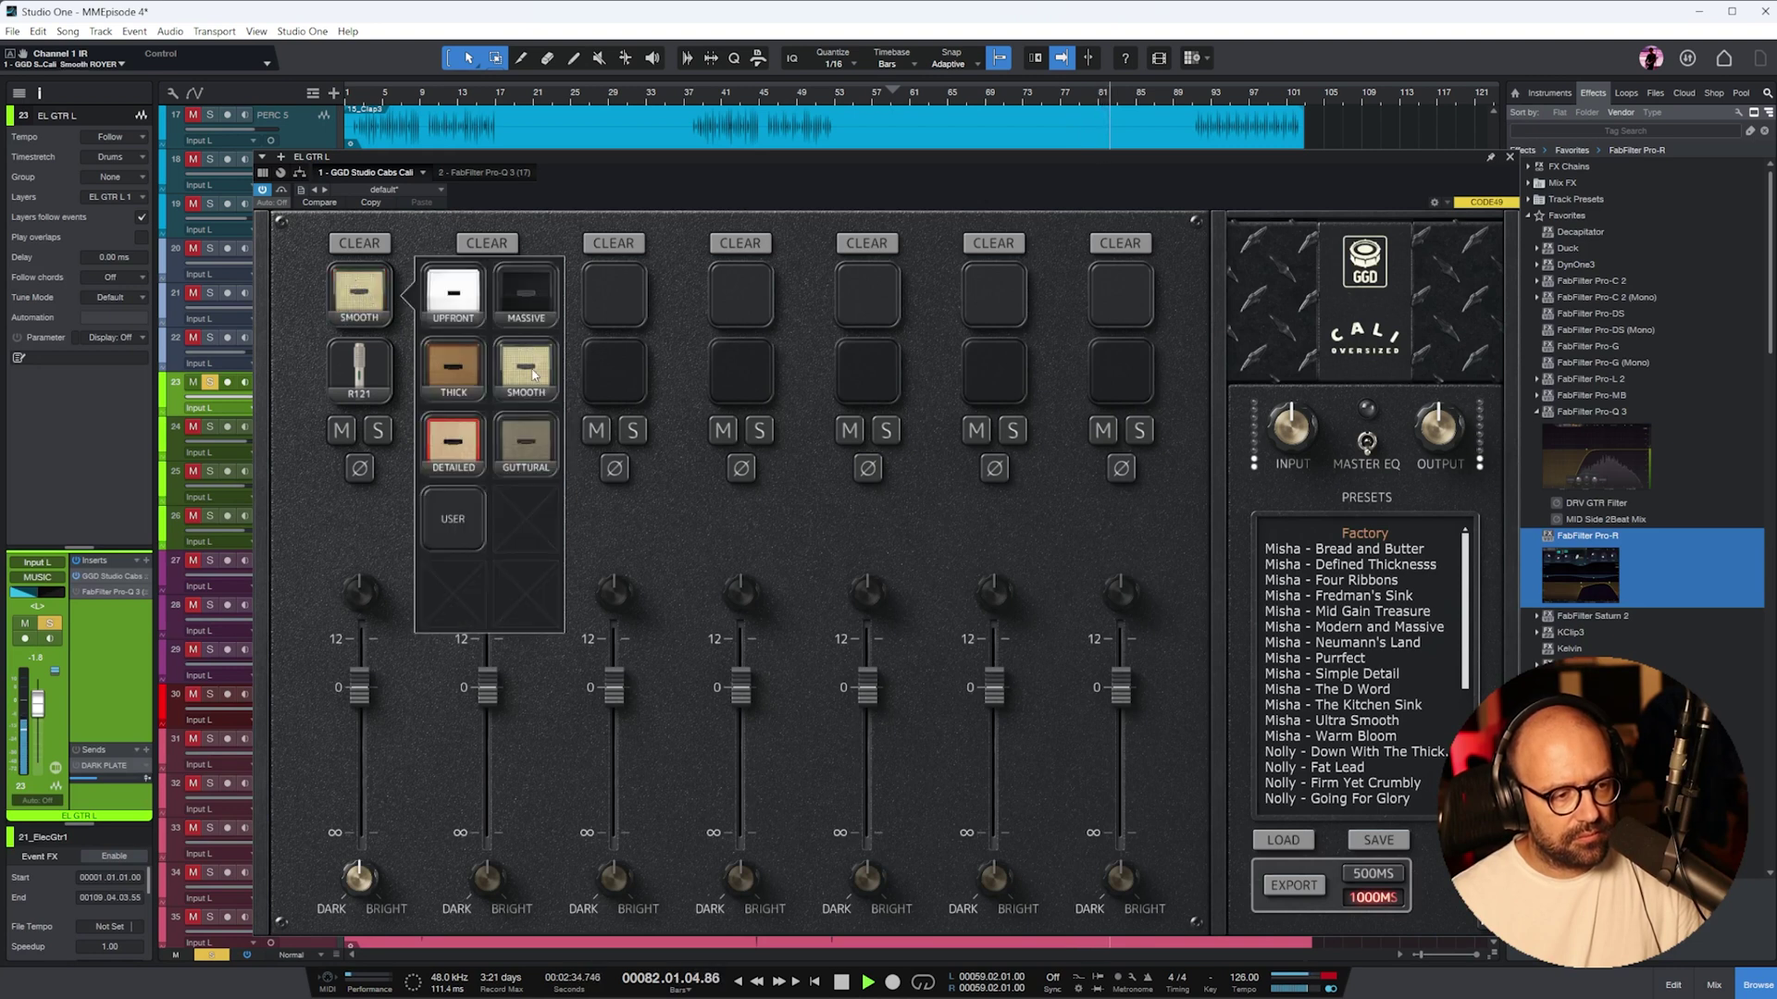
{"action": "left_click", "coordinate": [533, 374]}
{"action": "key", "text": "space"}
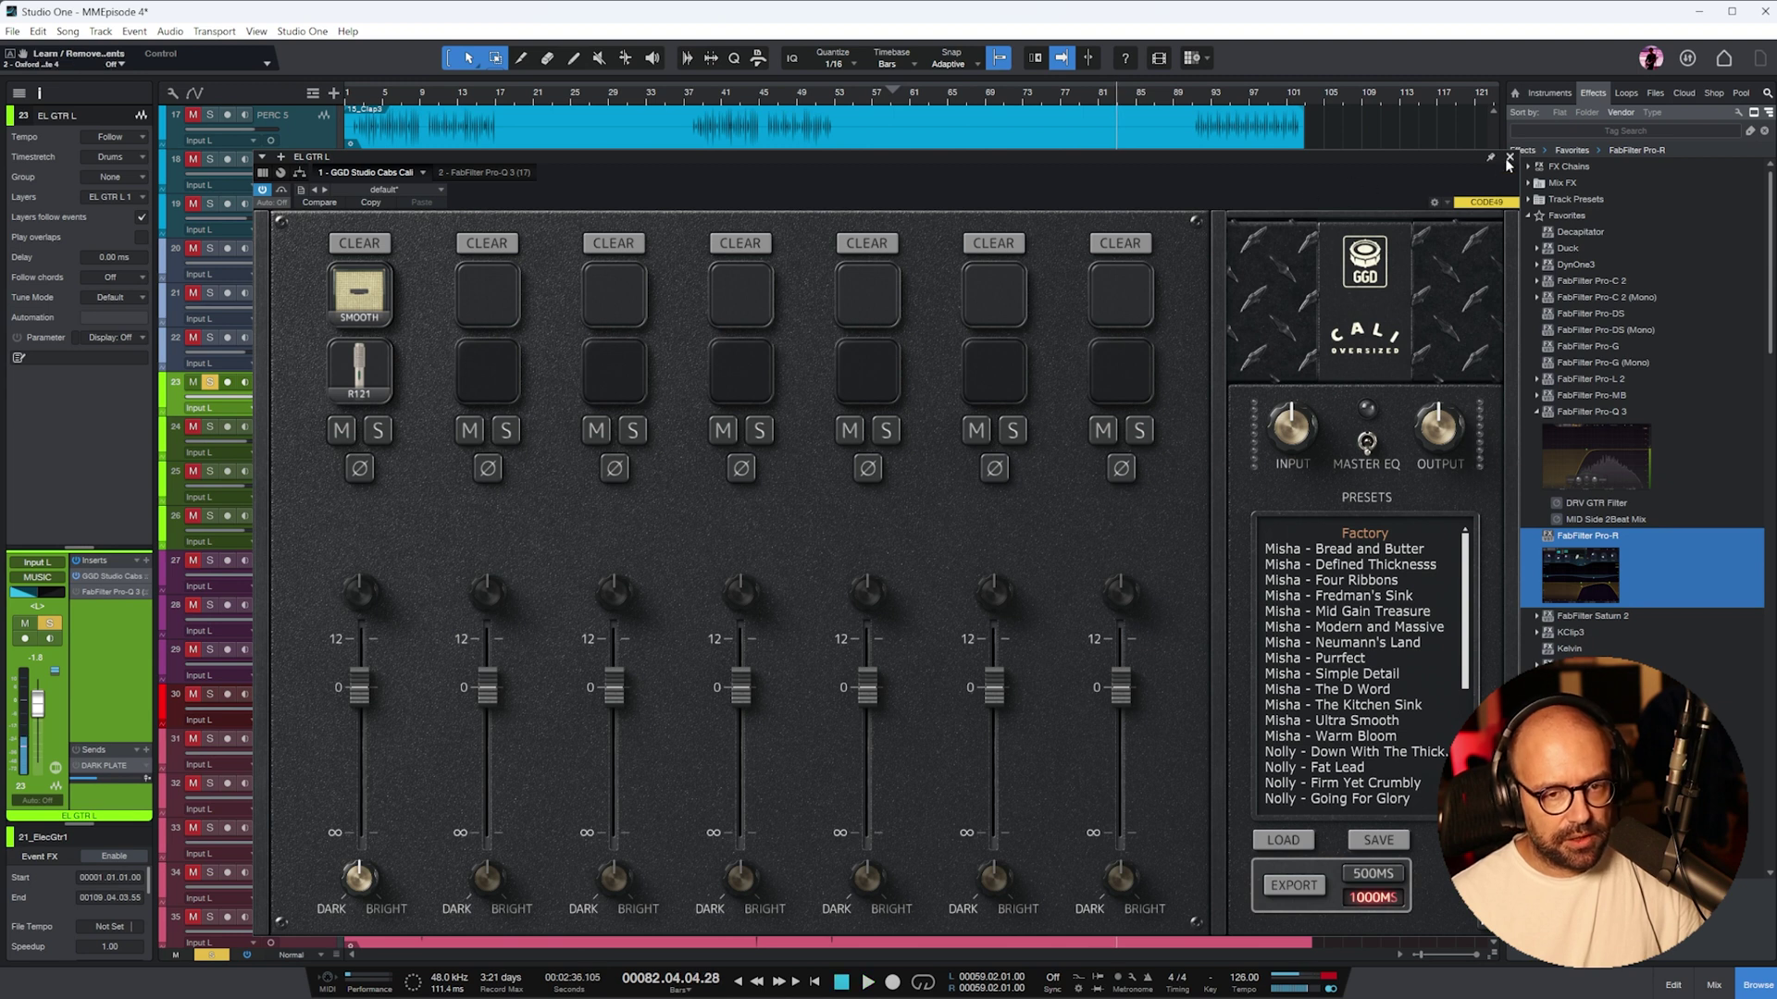
{"action": "left_click", "coordinate": [358, 294]}
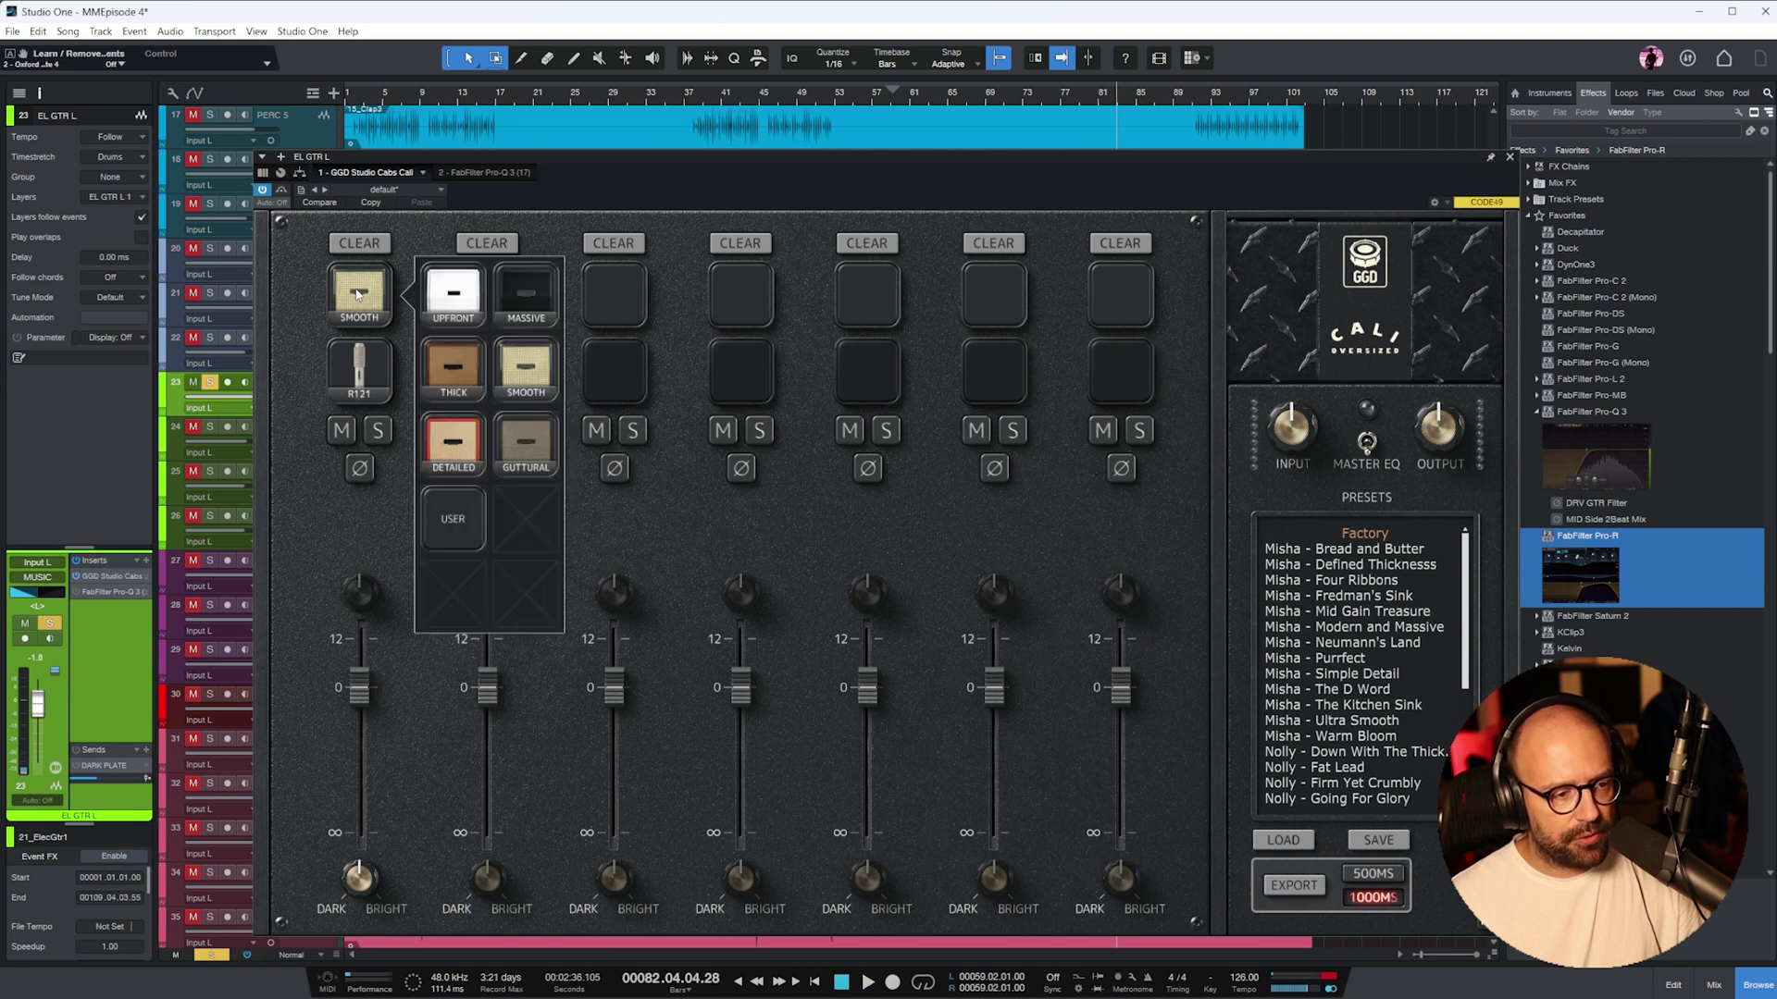
{"action": "left_click", "coordinate": [670, 516]}
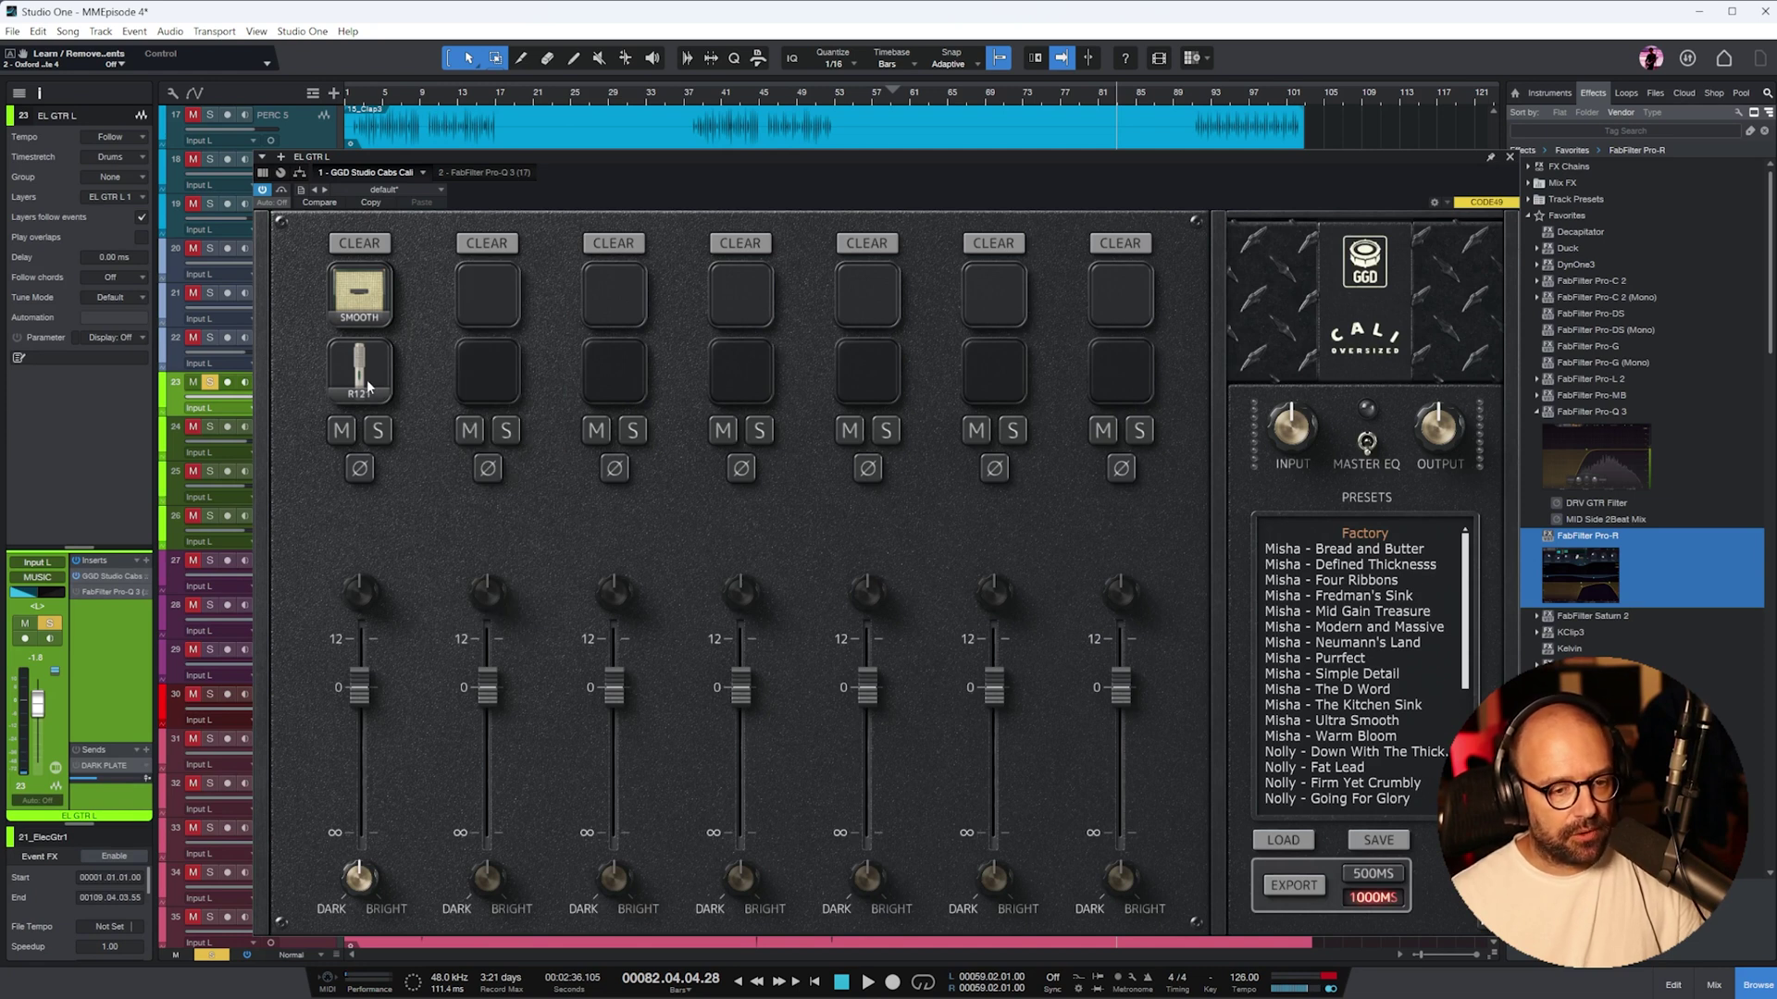
{"action": "left_click", "coordinate": [1509, 157]}
- Play from bar 77, reset FabFilter Pro-Q 3 on EL GTR L to its Default Setting and enable the plug-in
{"action": "left_click", "coordinate": [1064, 93]}
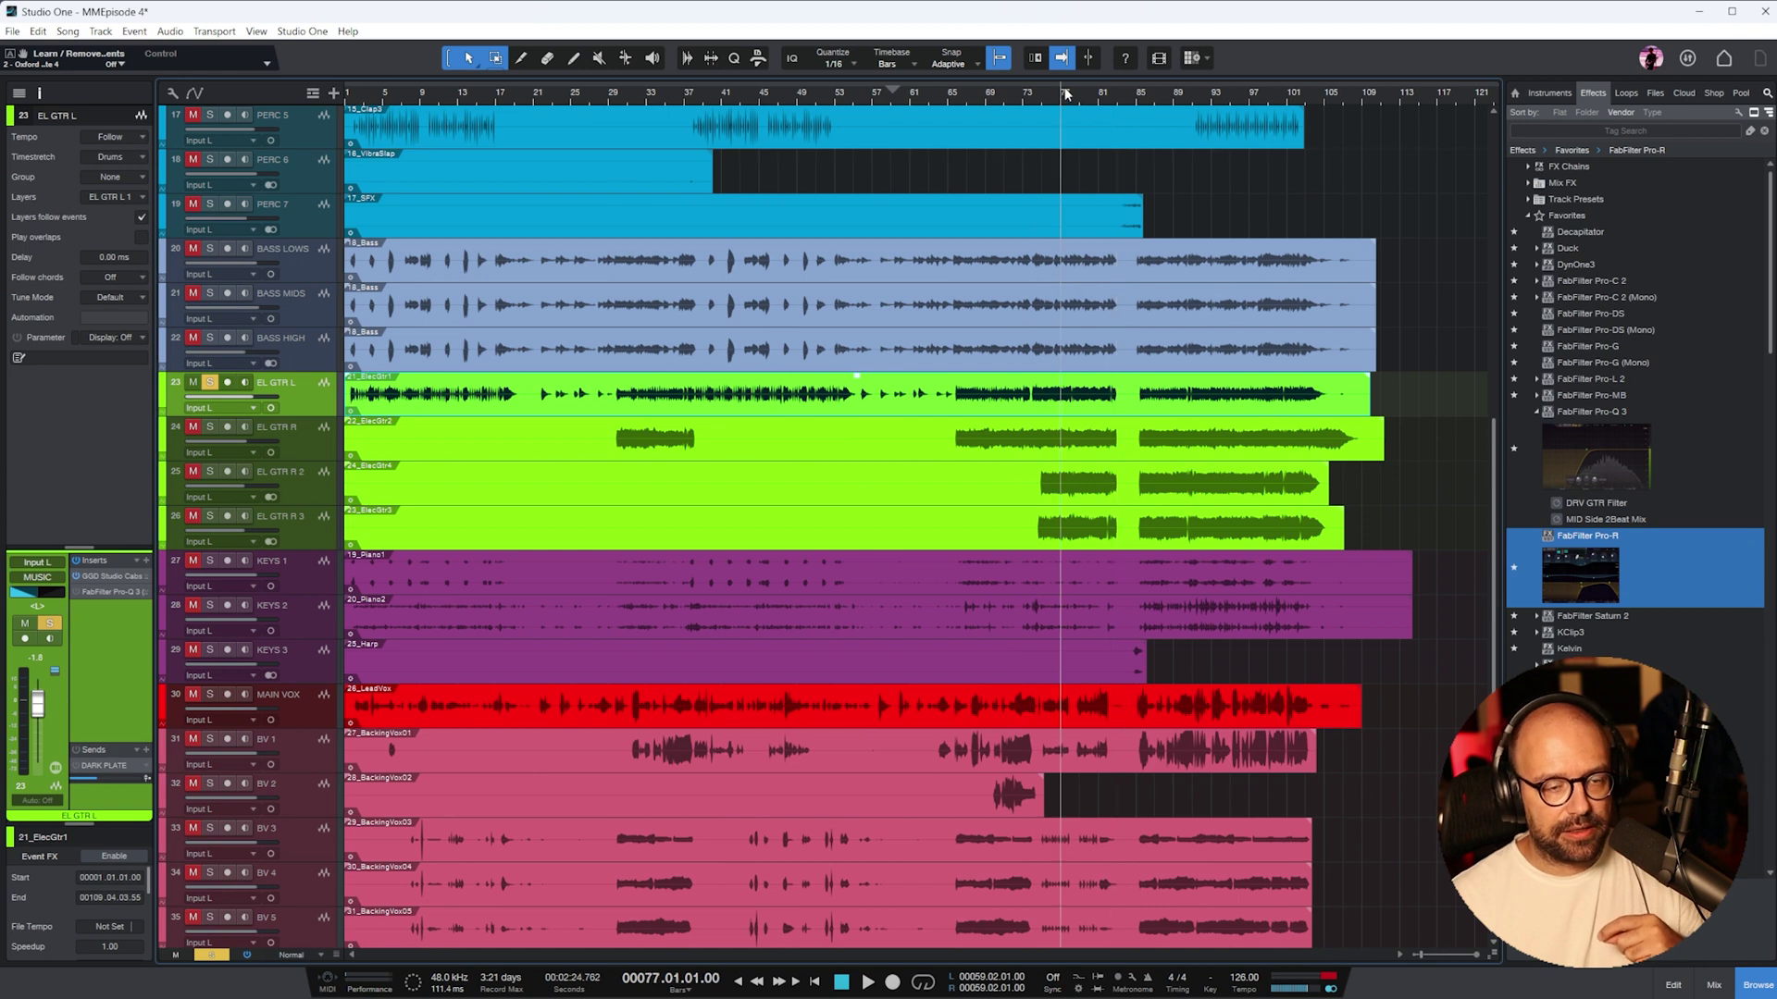
{"action": "key", "text": "space"}
{"action": "left_click", "coordinate": [107, 591]}
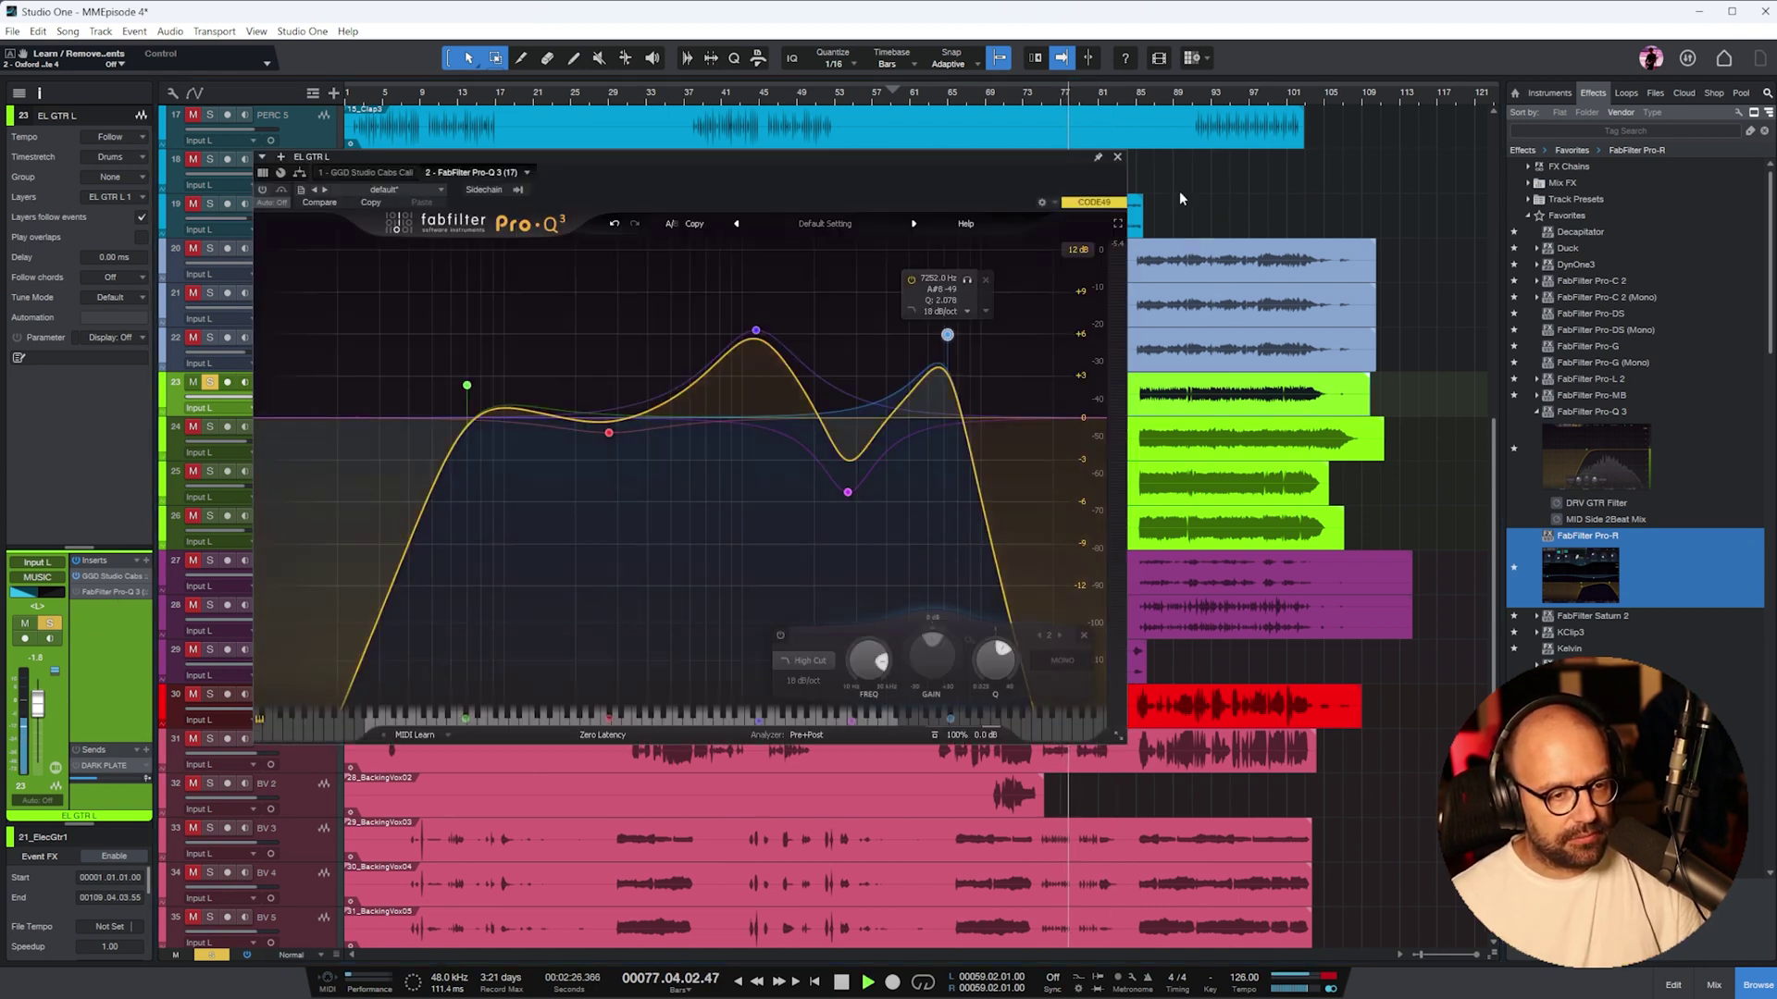
{"action": "left_click", "coordinate": [825, 223]}
{"action": "left_click", "coordinate": [833, 394]}
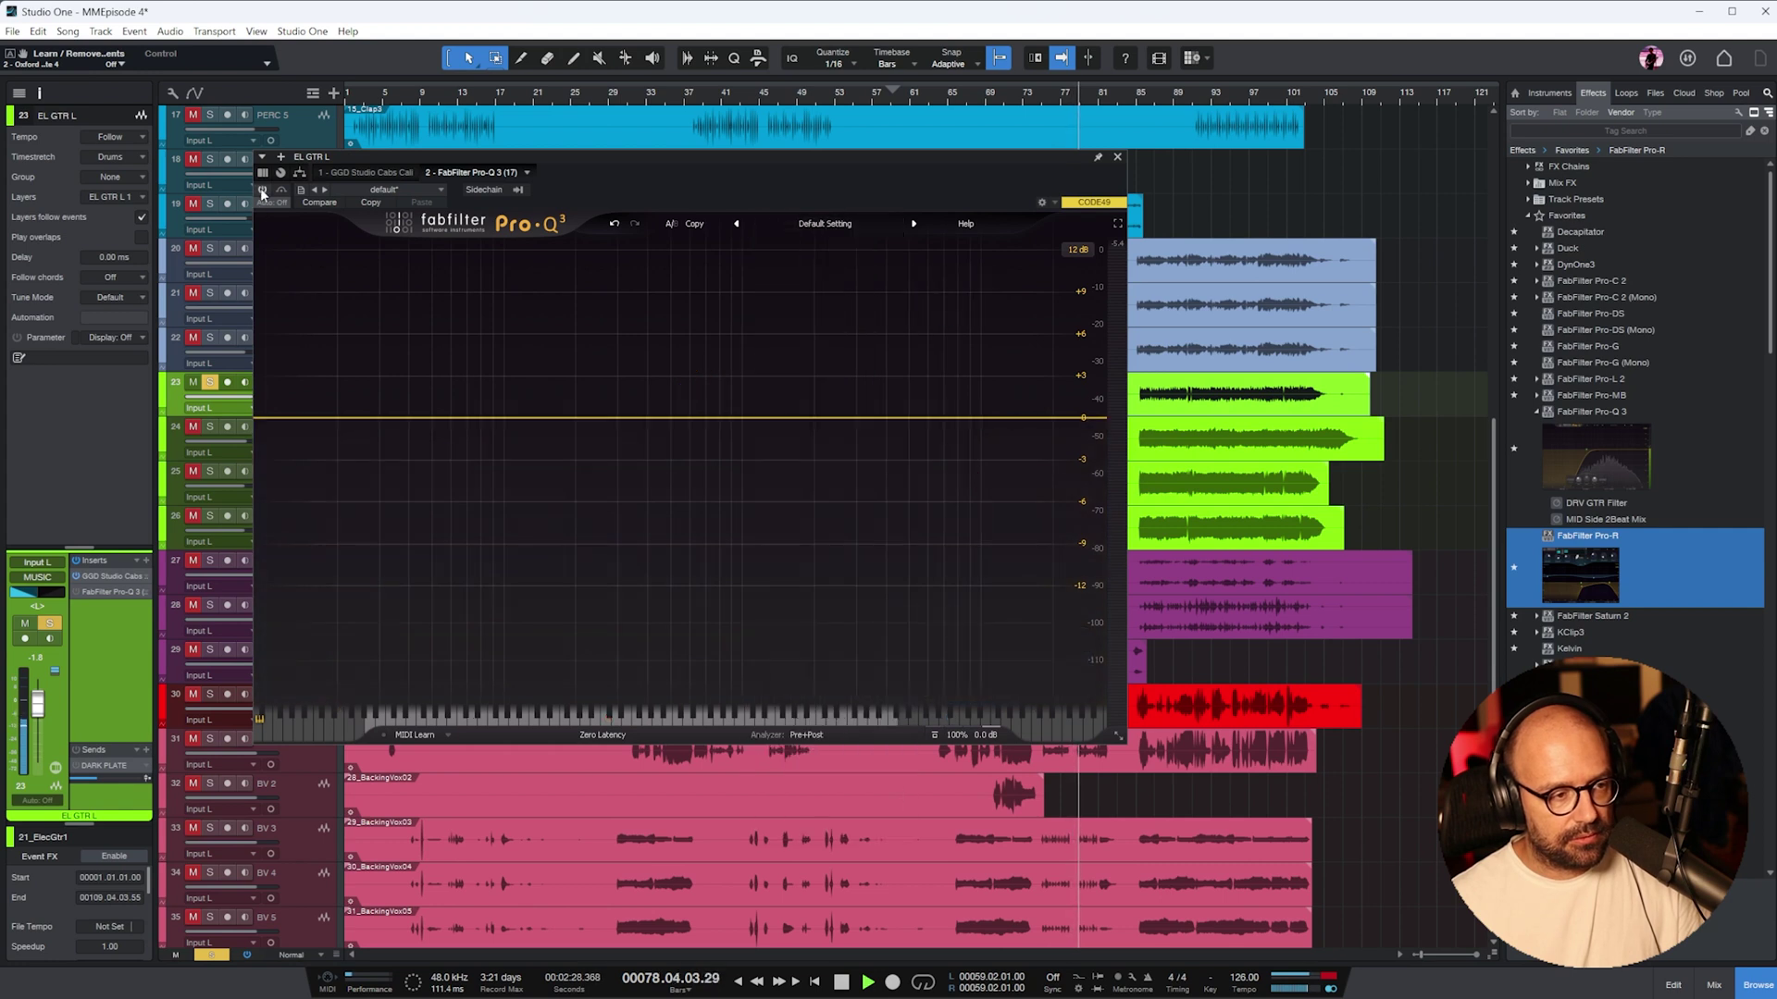
{"action": "left_click", "coordinate": [262, 190]}
- Add a low cut at about 92 Hz, a high cut at about 6904 Hz and a narrow boost of about 7.2 dB at 4162 Hz
{"action": "left_click_drag", "start_coordinate": [266, 417], "coordinate": [497, 395]}
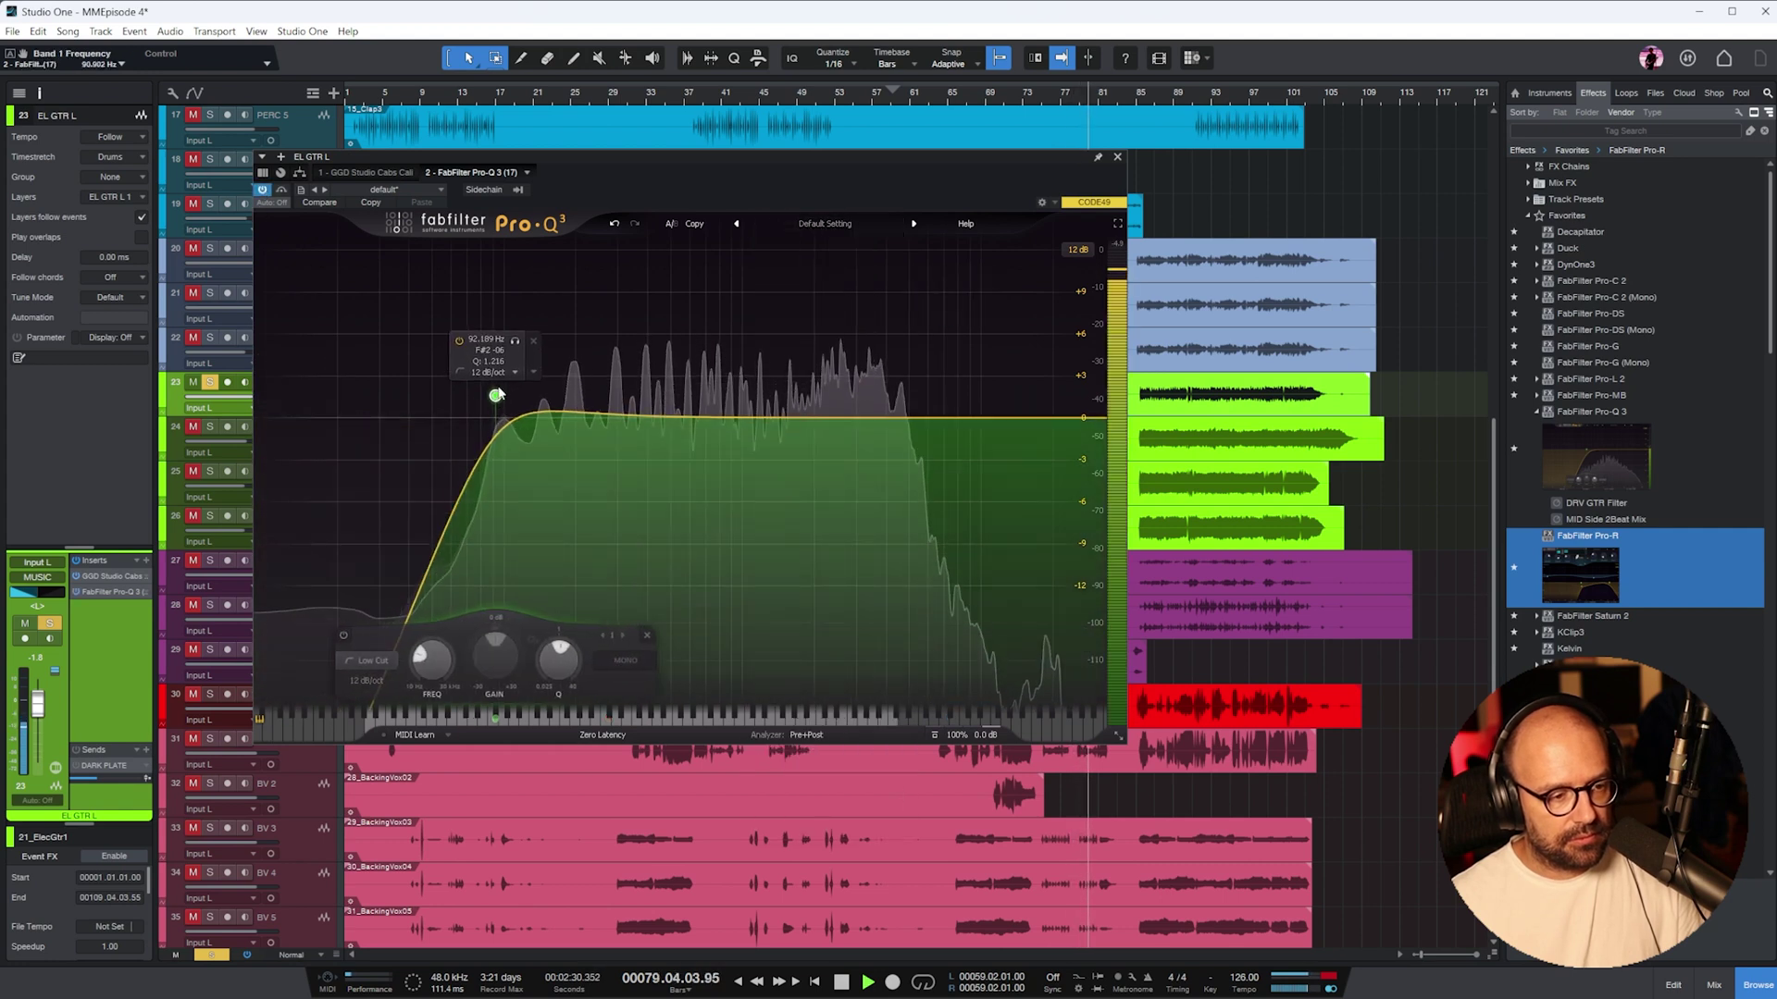
{"action": "left_click", "coordinate": [1094, 418]}
{"action": "left_click_drag", "start_coordinate": [1093, 418], "coordinate": [891, 318]}
{"action": "scroll", "coordinate": [940, 420], "scroll_direction": "up", "scroll_amount": 2}
{"action": "scroll", "coordinate": [872, 336], "scroll_direction": "up", "scroll_amount": 3}
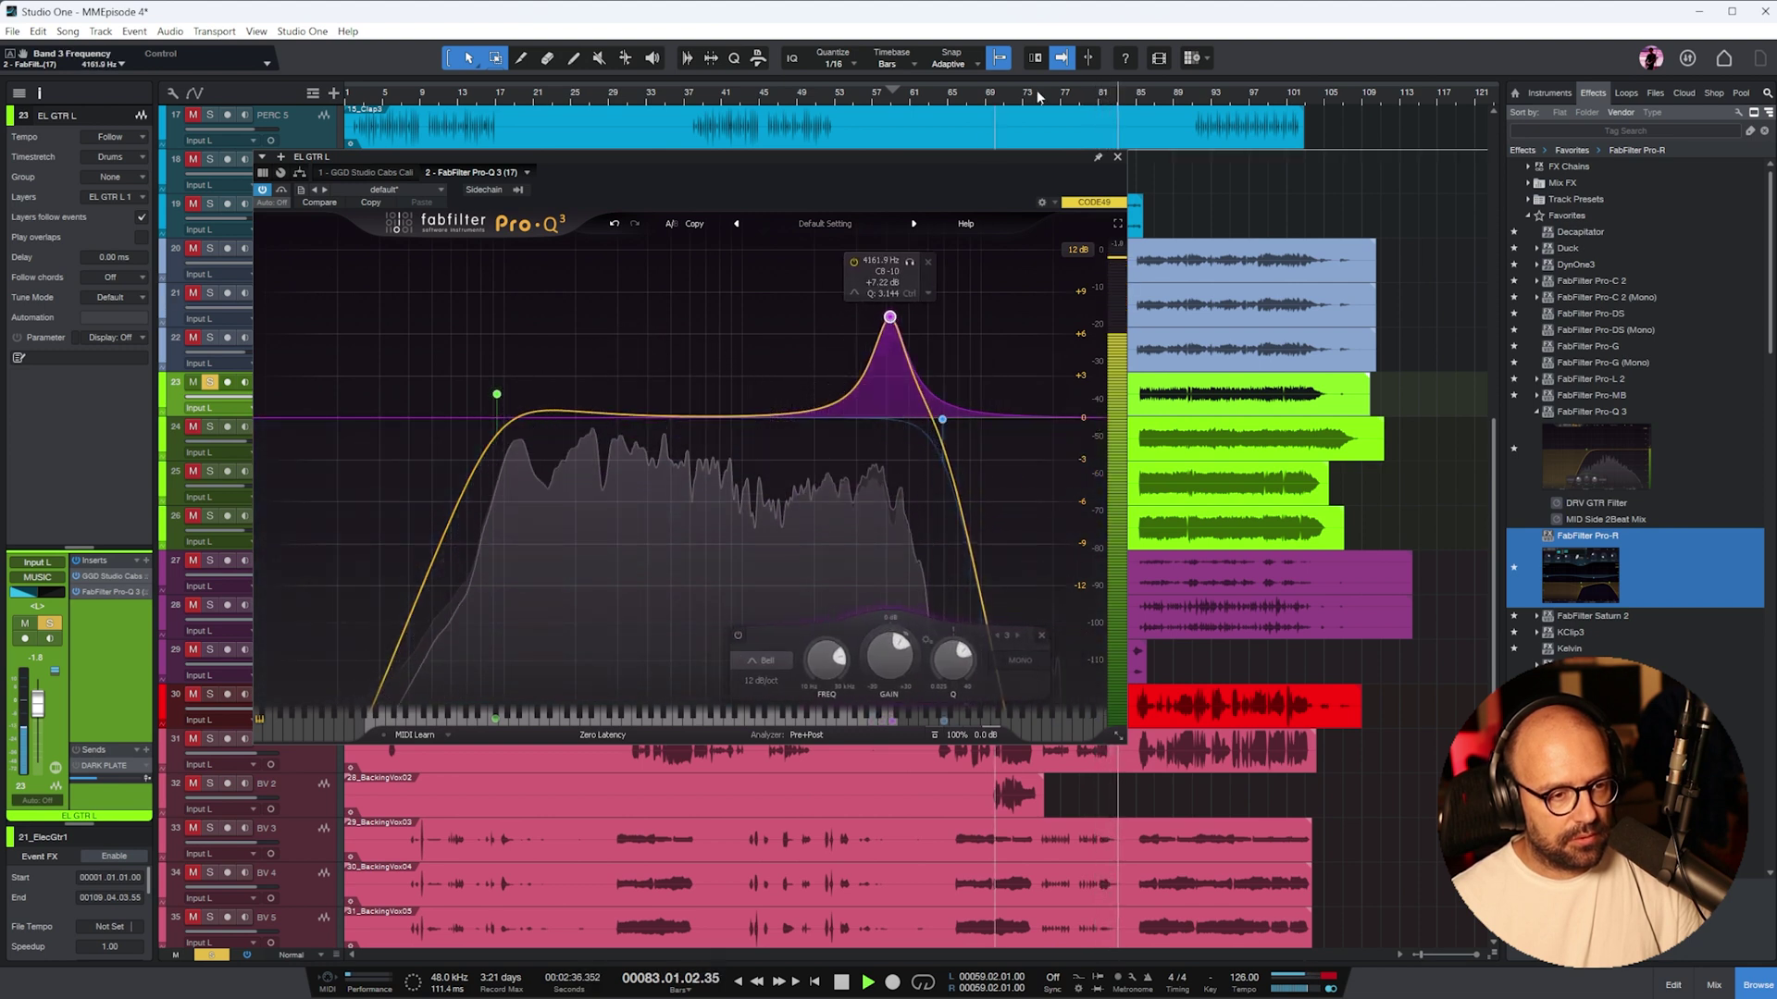
- Replay from bar 79, turn the narrow boost into a 3 dB cut at about 3772 Hz and add a 4.8 dB cut at about 458 Hz
{"action": "left_click", "coordinate": [1080, 92]}
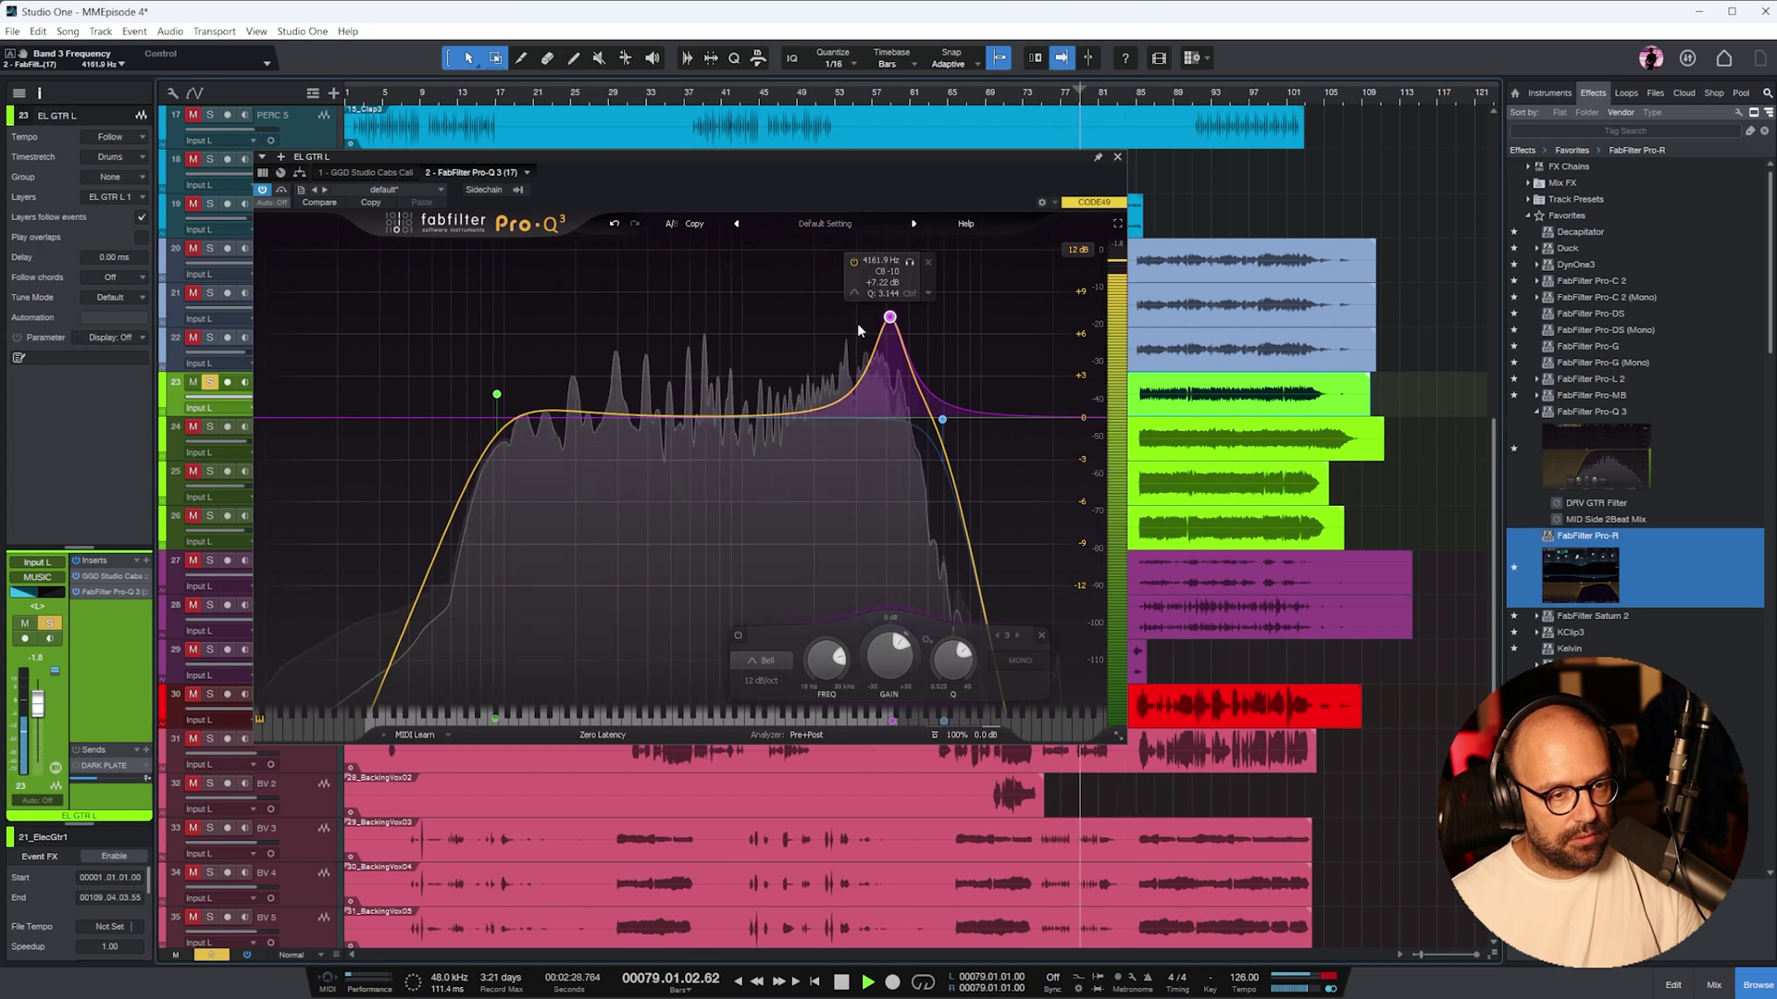
{"action": "left_click_drag", "start_coordinate": [890, 317], "coordinate": [880, 463]}
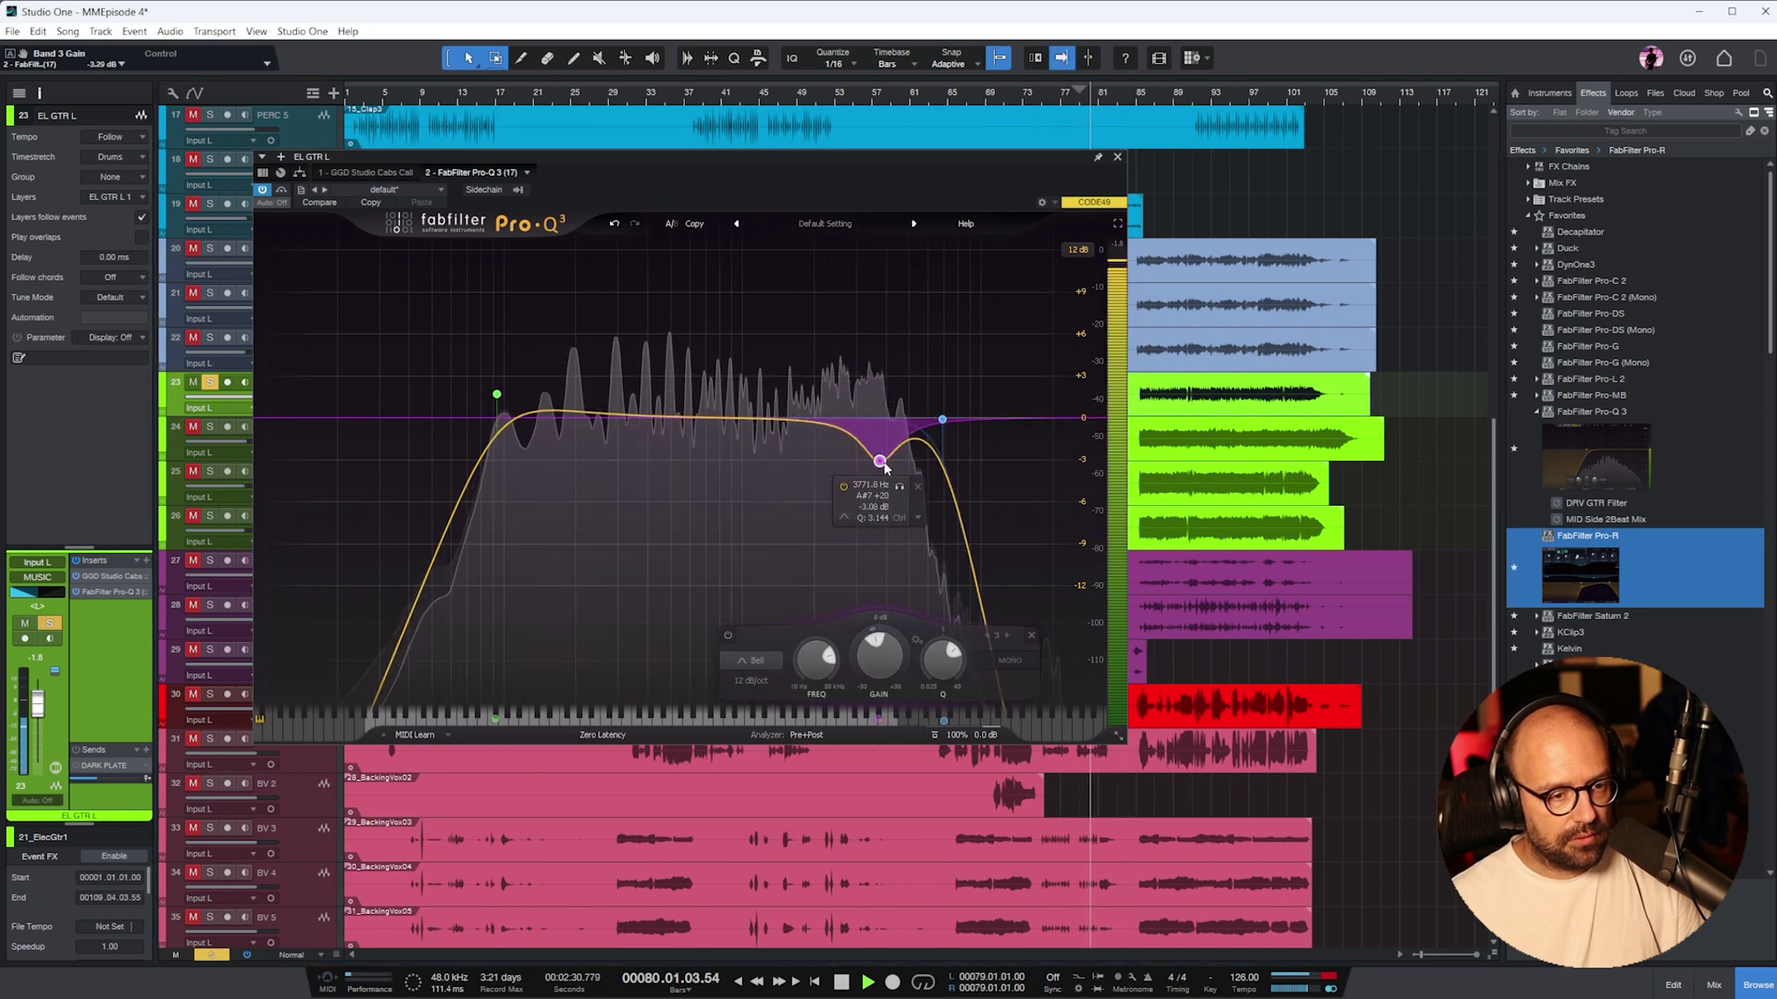
{"action": "left_click_drag", "start_coordinate": [642, 413], "coordinate": [661, 484]}
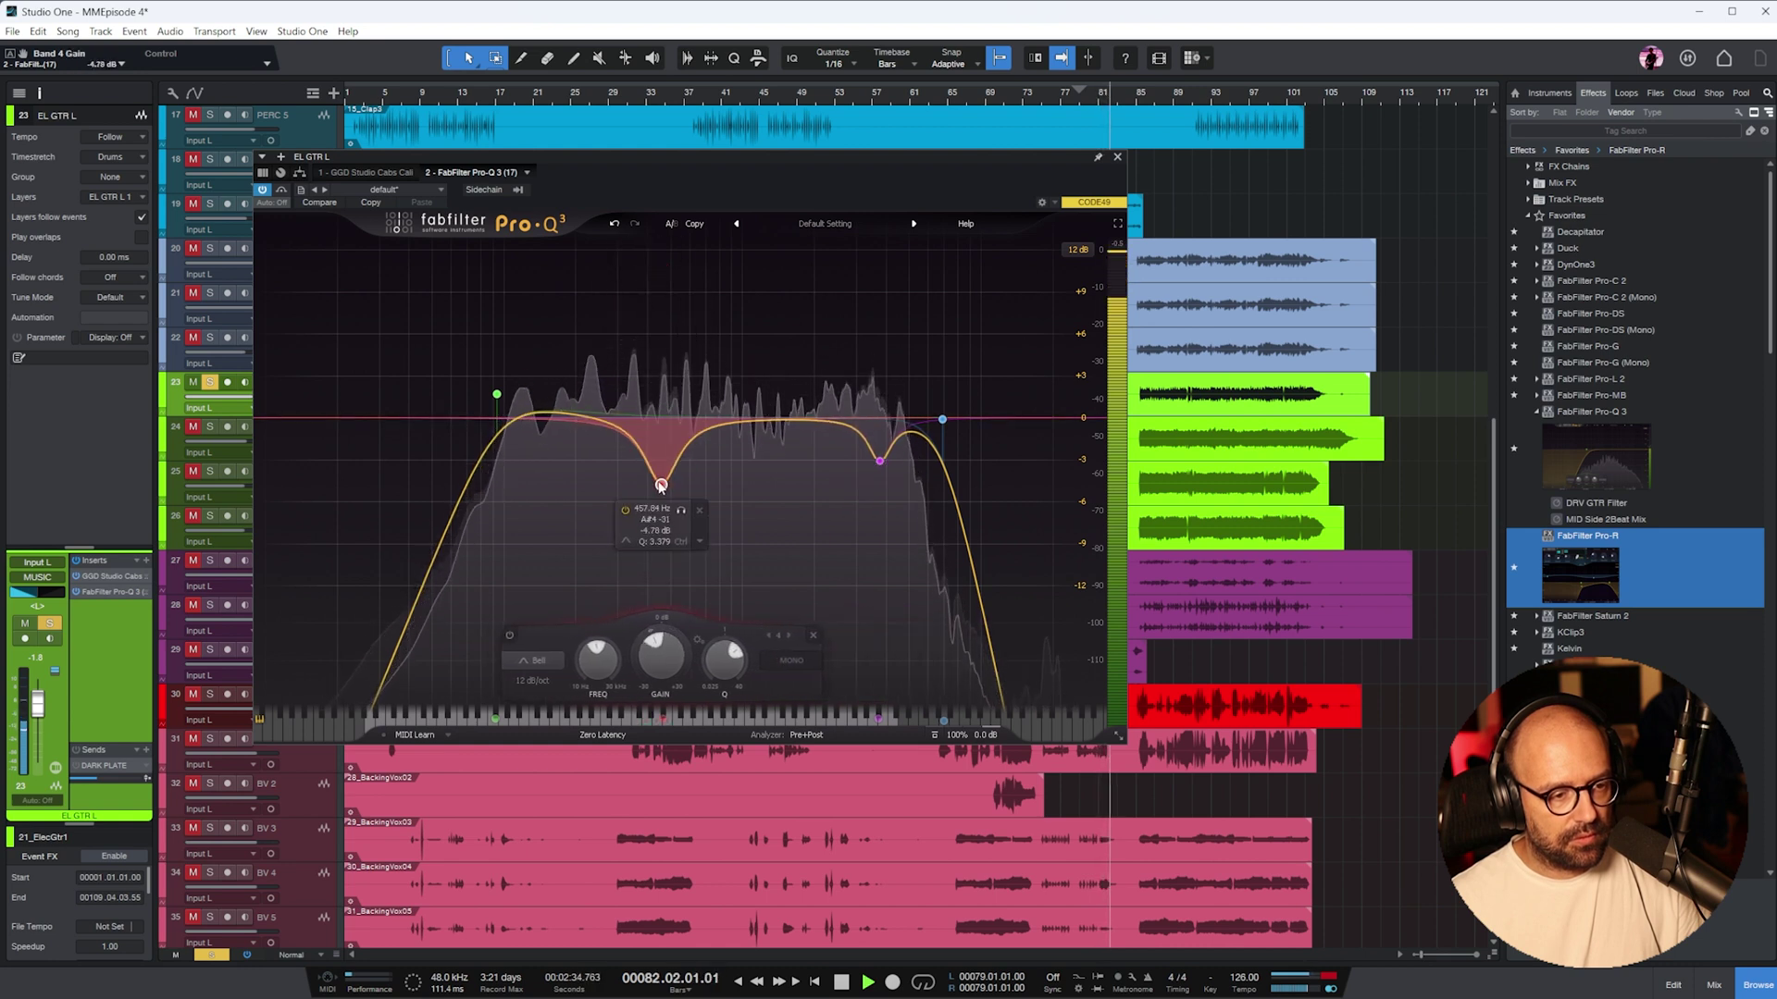
- Set the low cut to about 95 Hz, add a low shelf of about -3.8 dB, and close the EQ
{"action": "left_click_drag", "start_coordinate": [497, 395], "coordinate": [498, 394]}
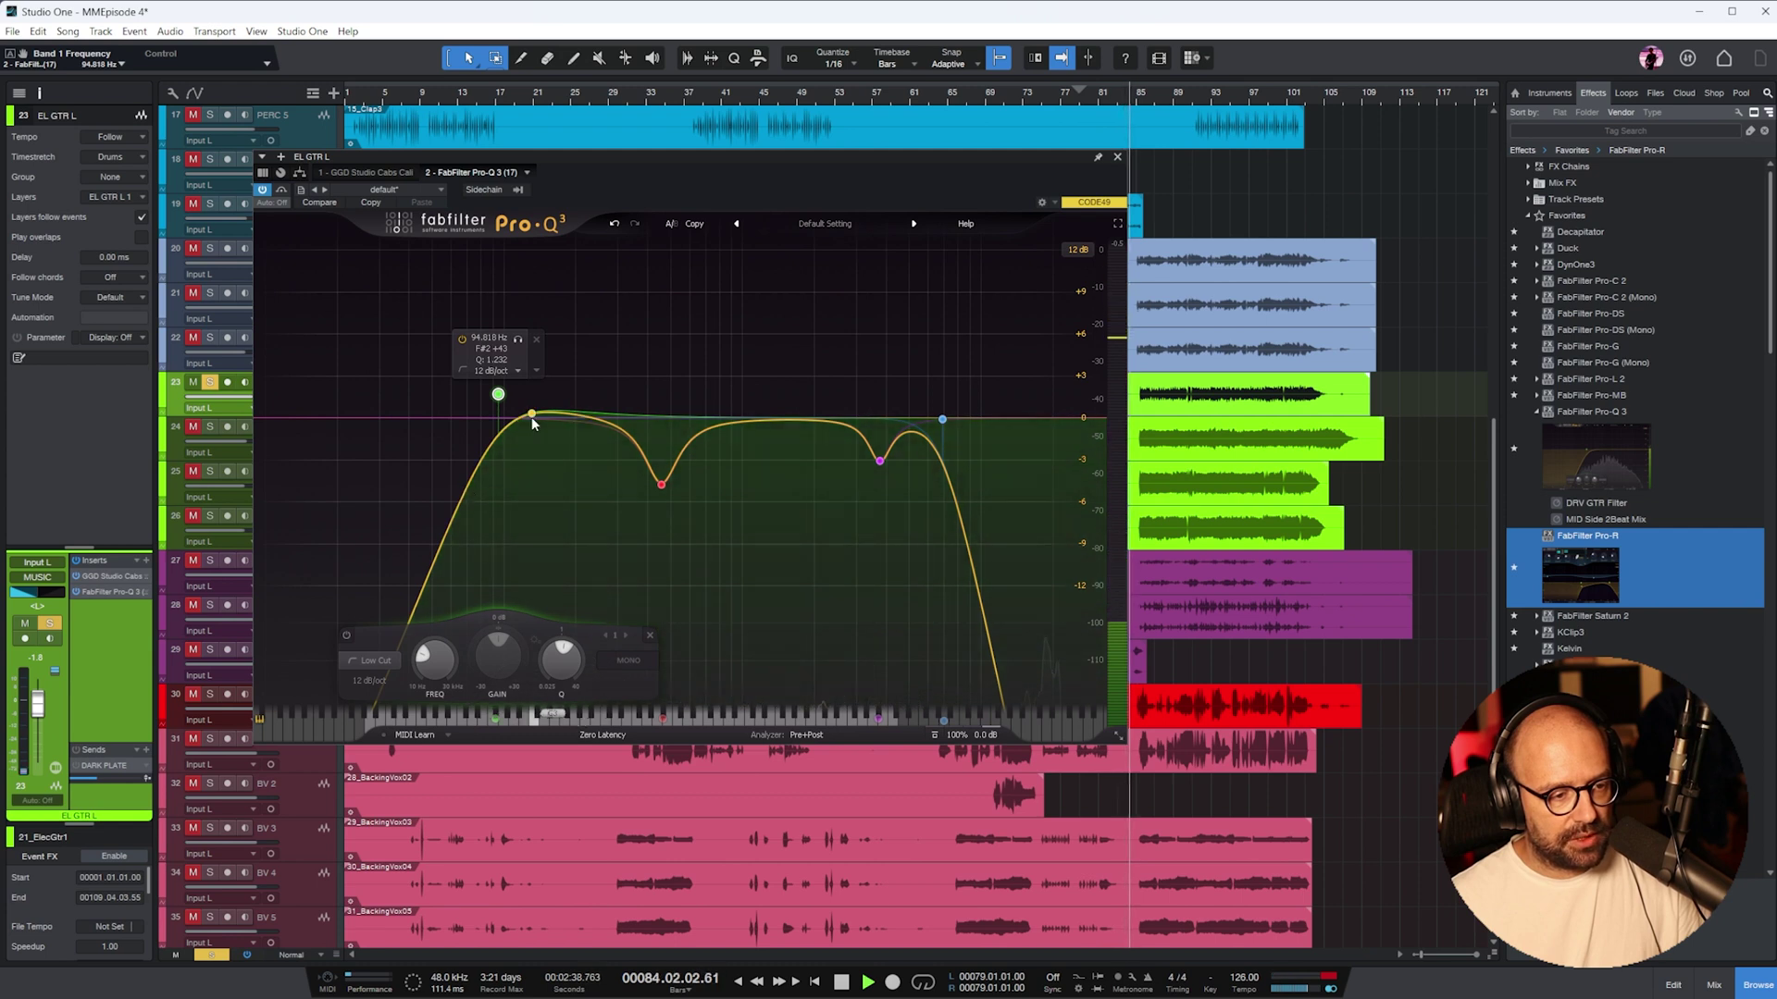
{"action": "left_click", "coordinate": [544, 414]}
{"action": "right_click", "coordinate": [544, 414]}
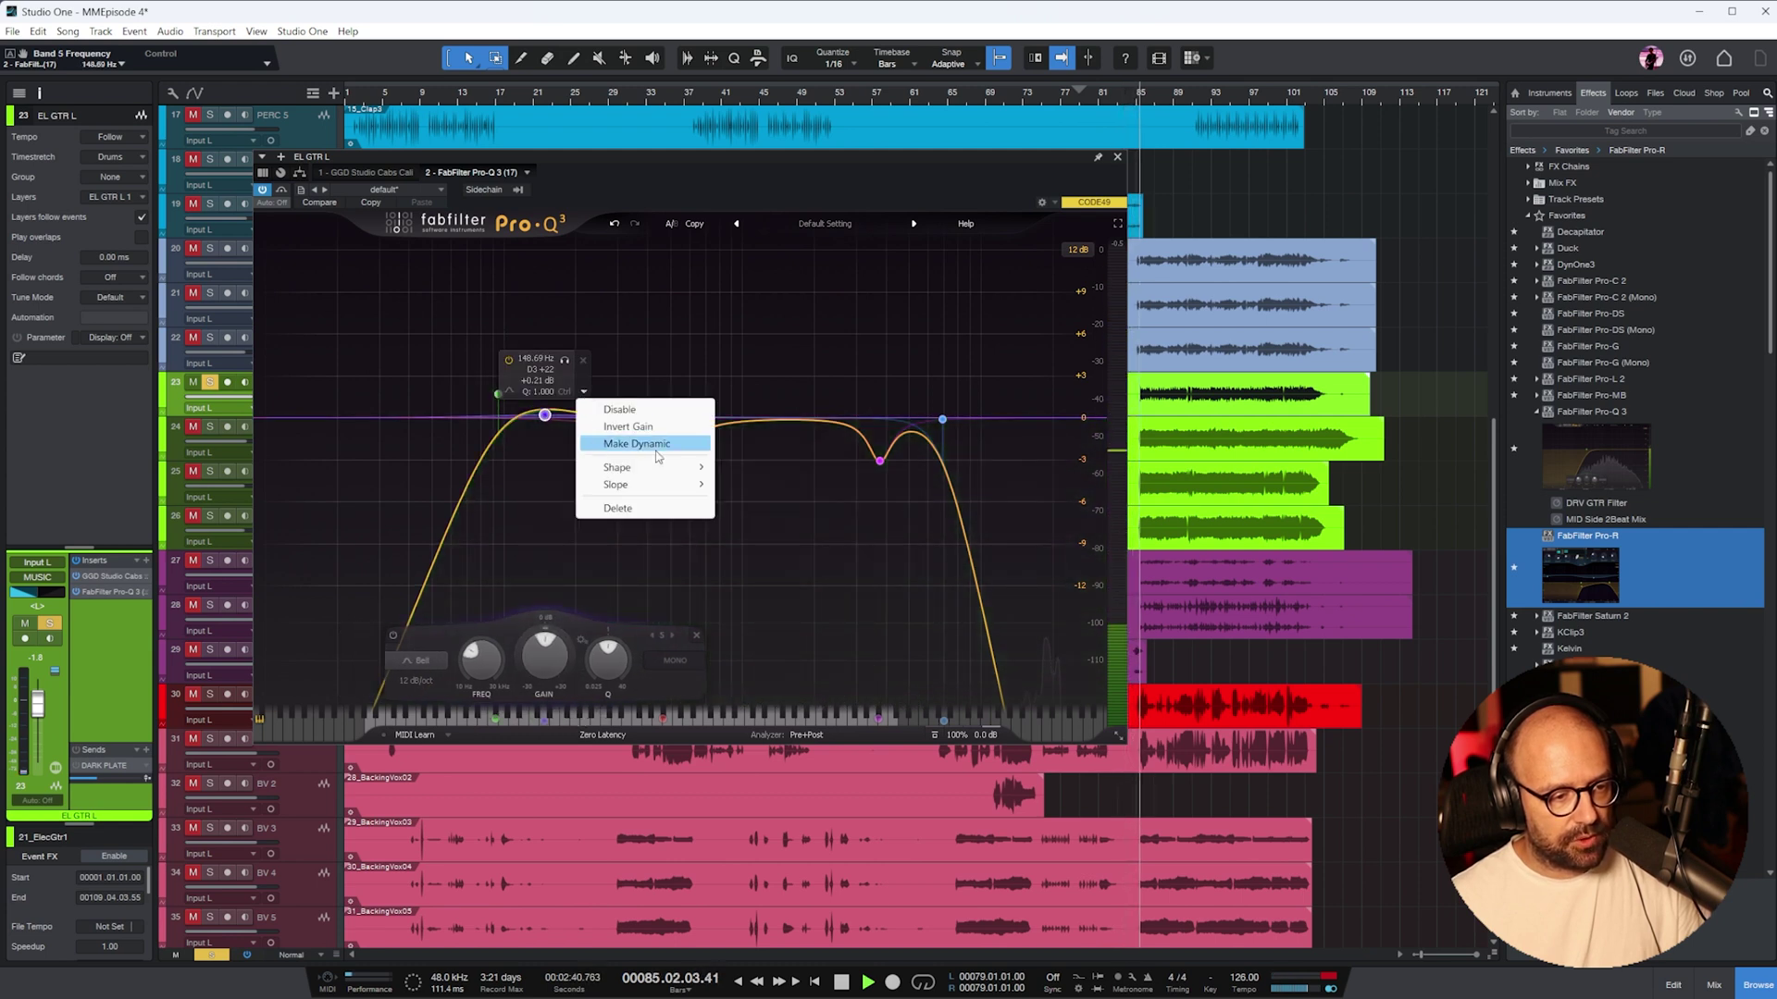
{"action": "mouse_move", "coordinate": [647, 467]}
{"action": "left_click", "coordinate": [759, 516]}
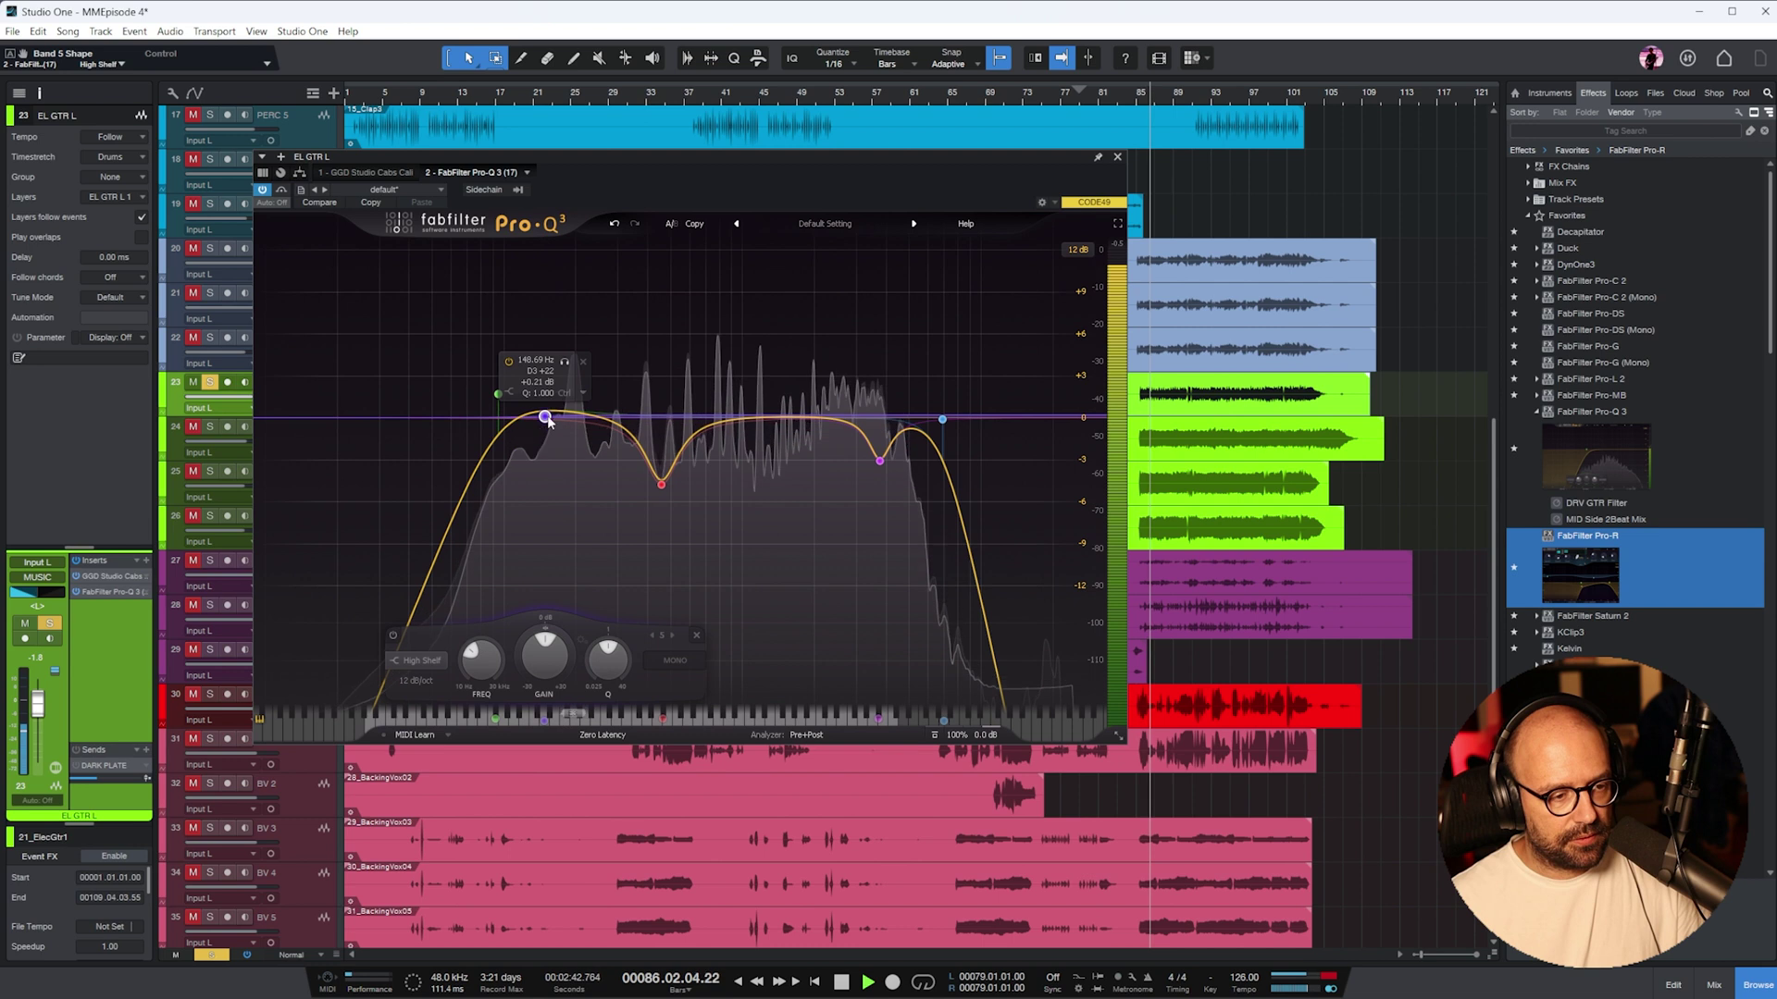
{"action": "right_click", "coordinate": [546, 417]}
{"action": "mouse_move", "coordinate": [648, 468]}
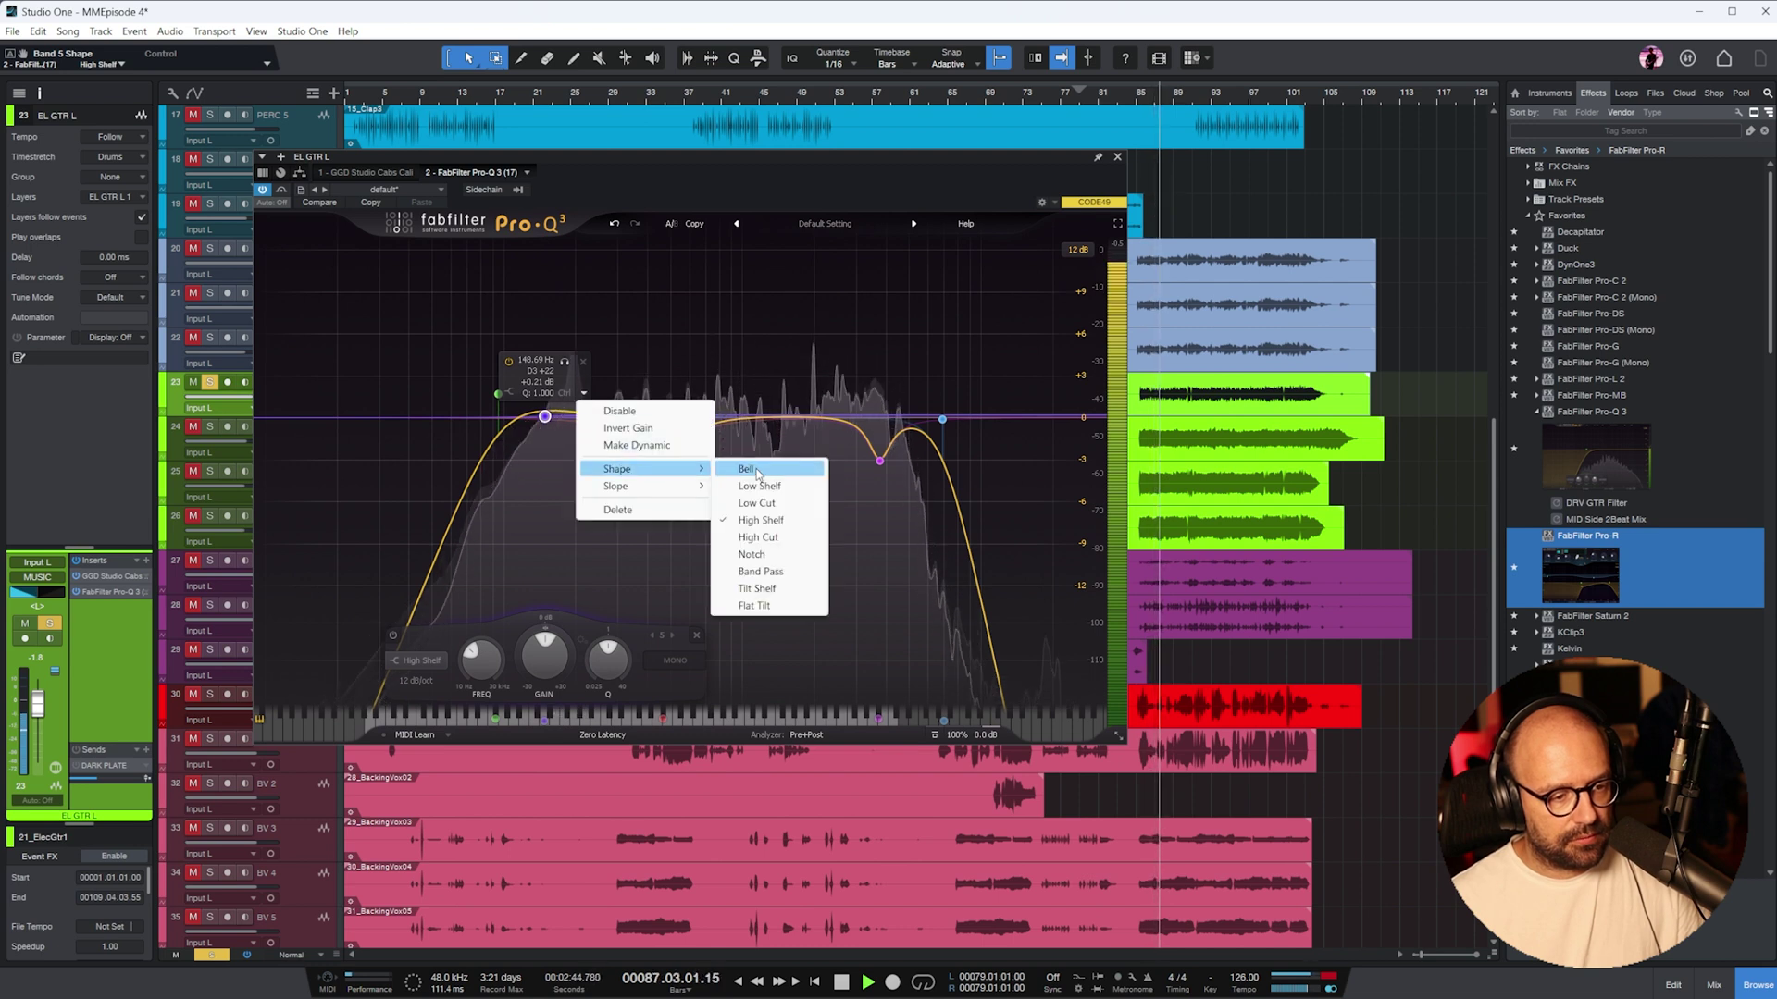
{"action": "left_click", "coordinate": [758, 485]}
{"action": "left_click_drag", "start_coordinate": [548, 419], "coordinate": [611, 445]}
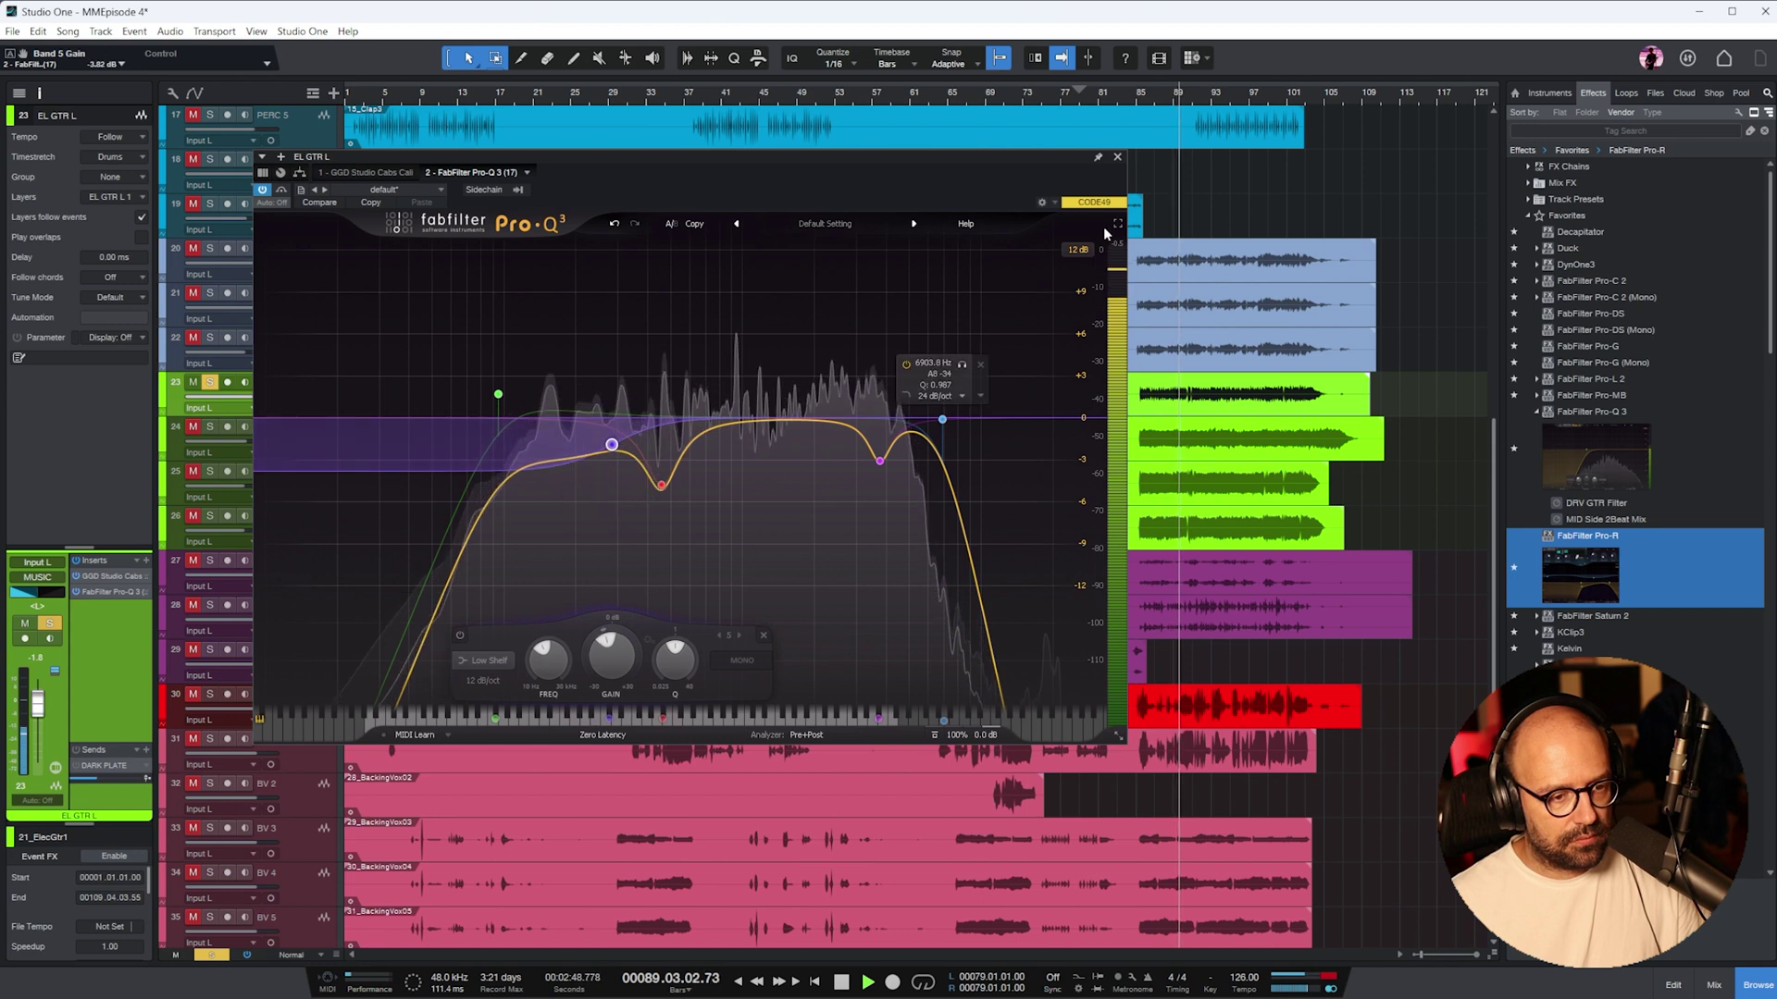
{"action": "left_click", "coordinate": [1117, 156]}
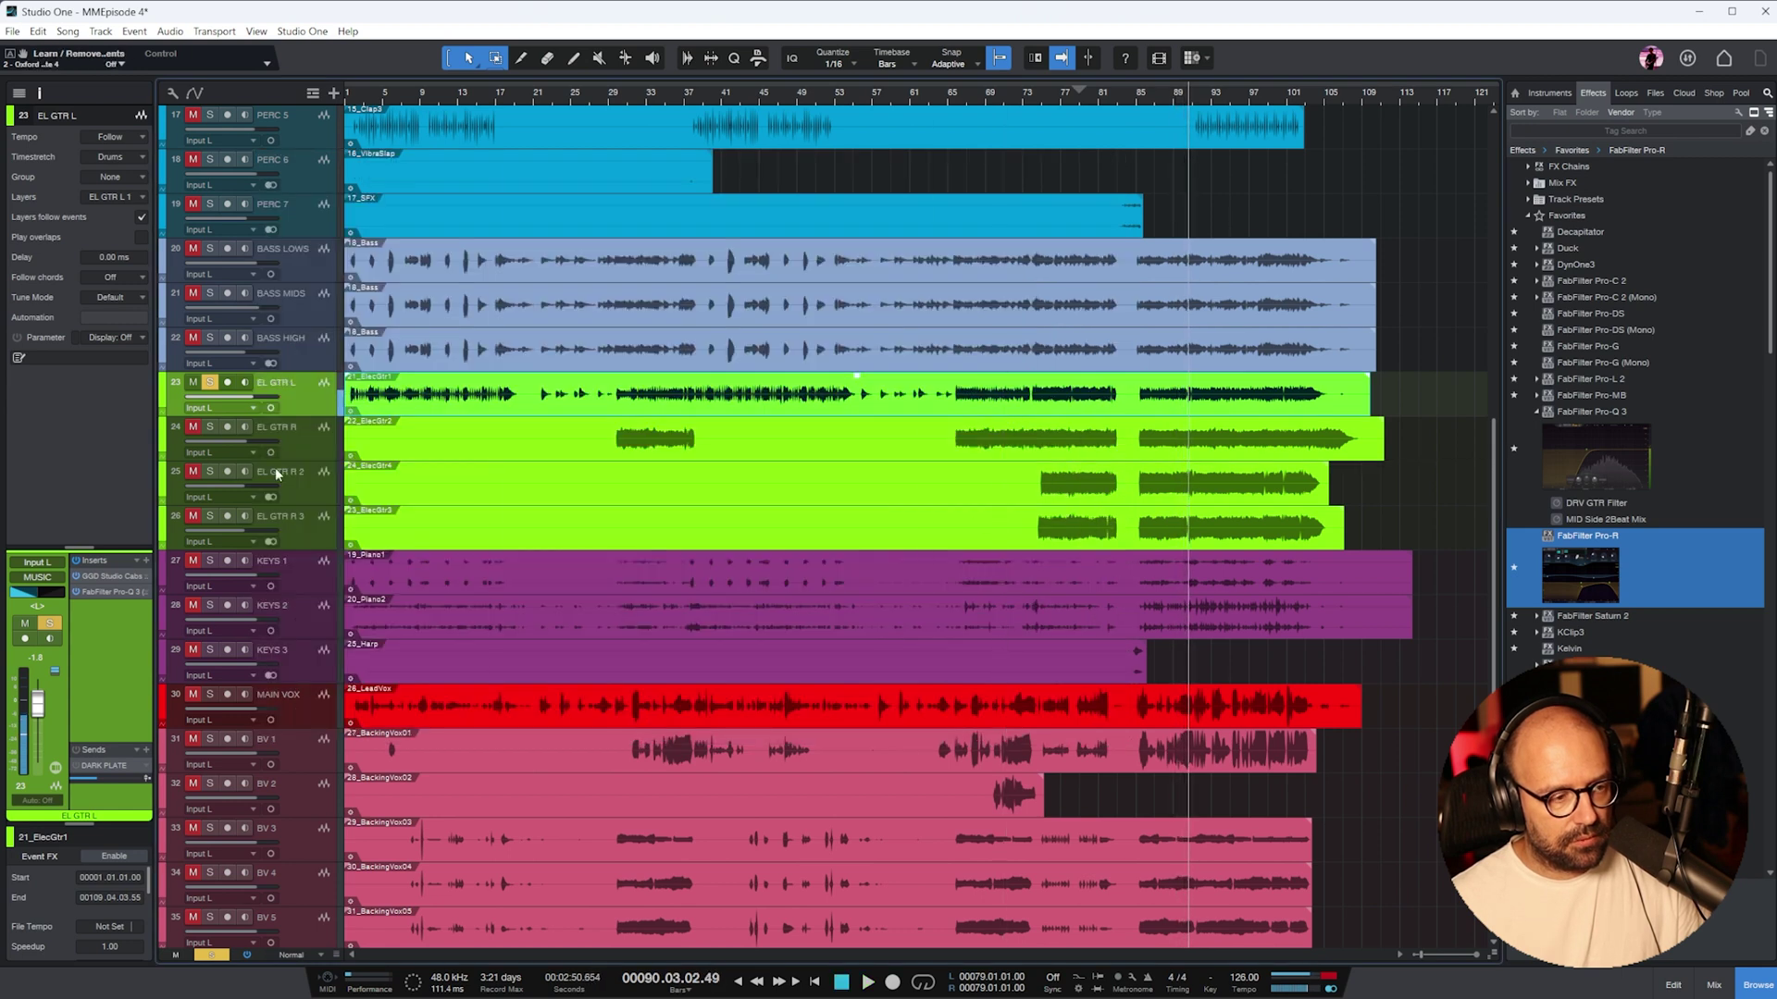
- Solo EL GTR R, enable its GGD Studio Cabs and change the first channel's microphone to R121 before starting playback
{"action": "left_click", "coordinate": [210, 427]}
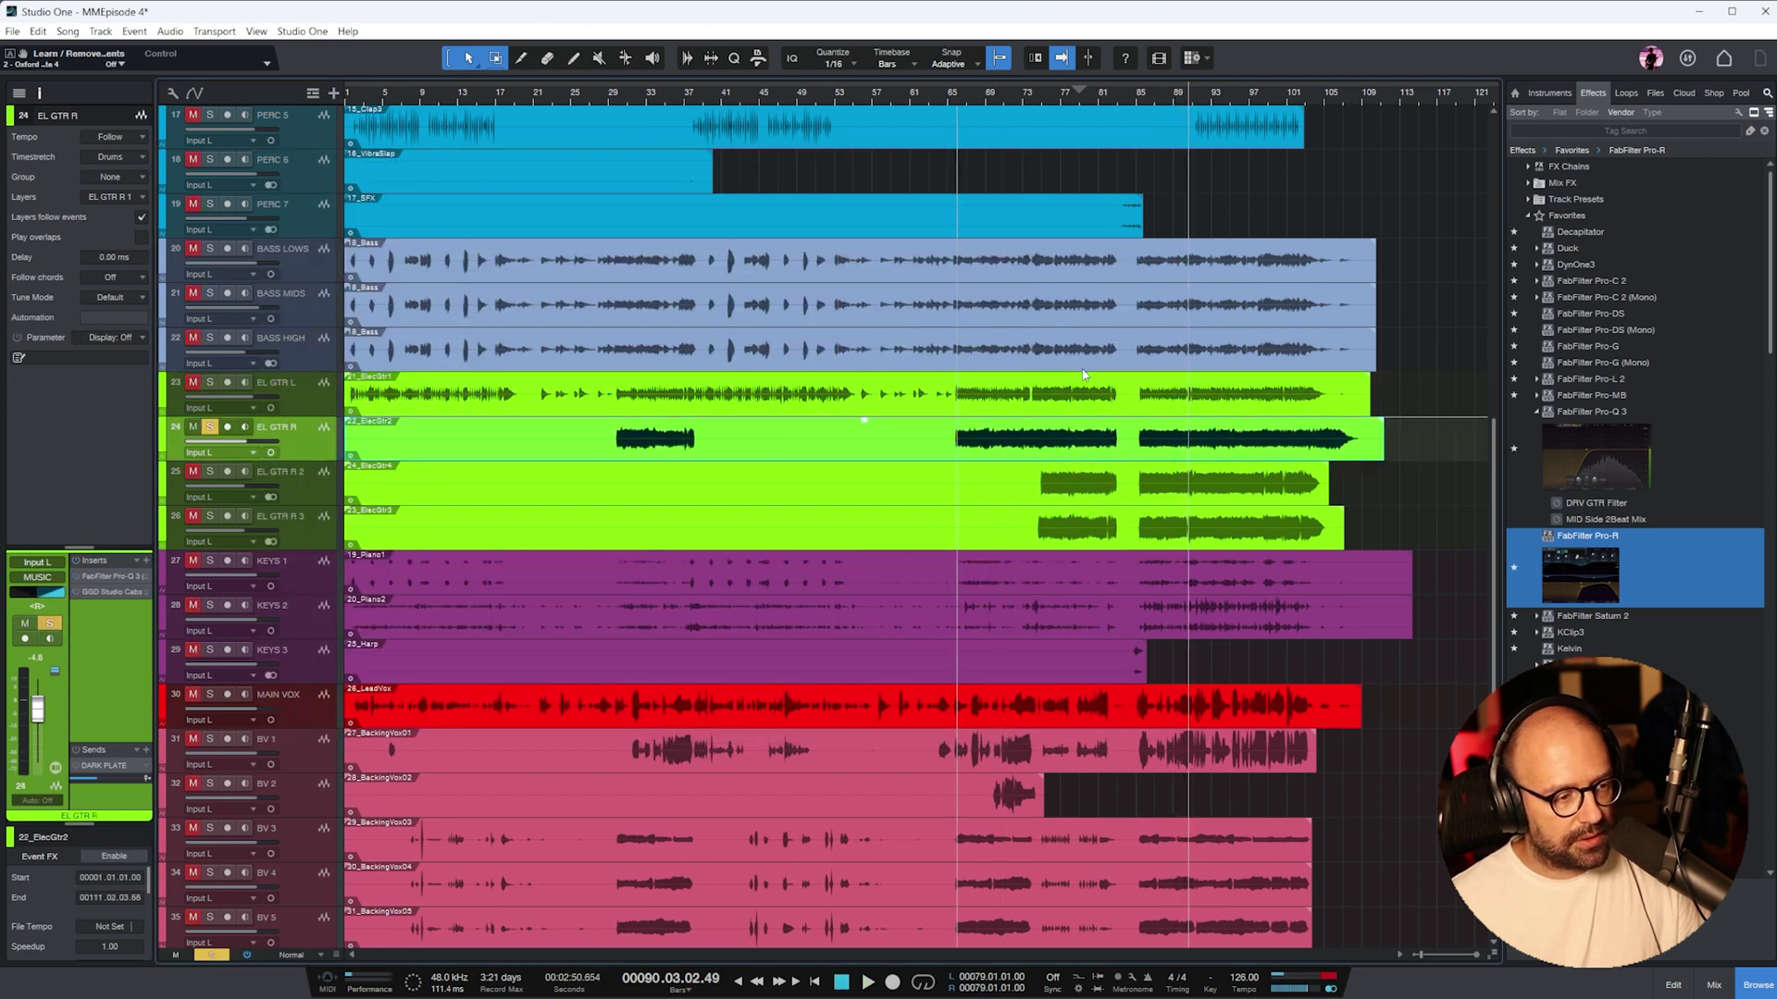
{"action": "left_click", "coordinate": [119, 596]}
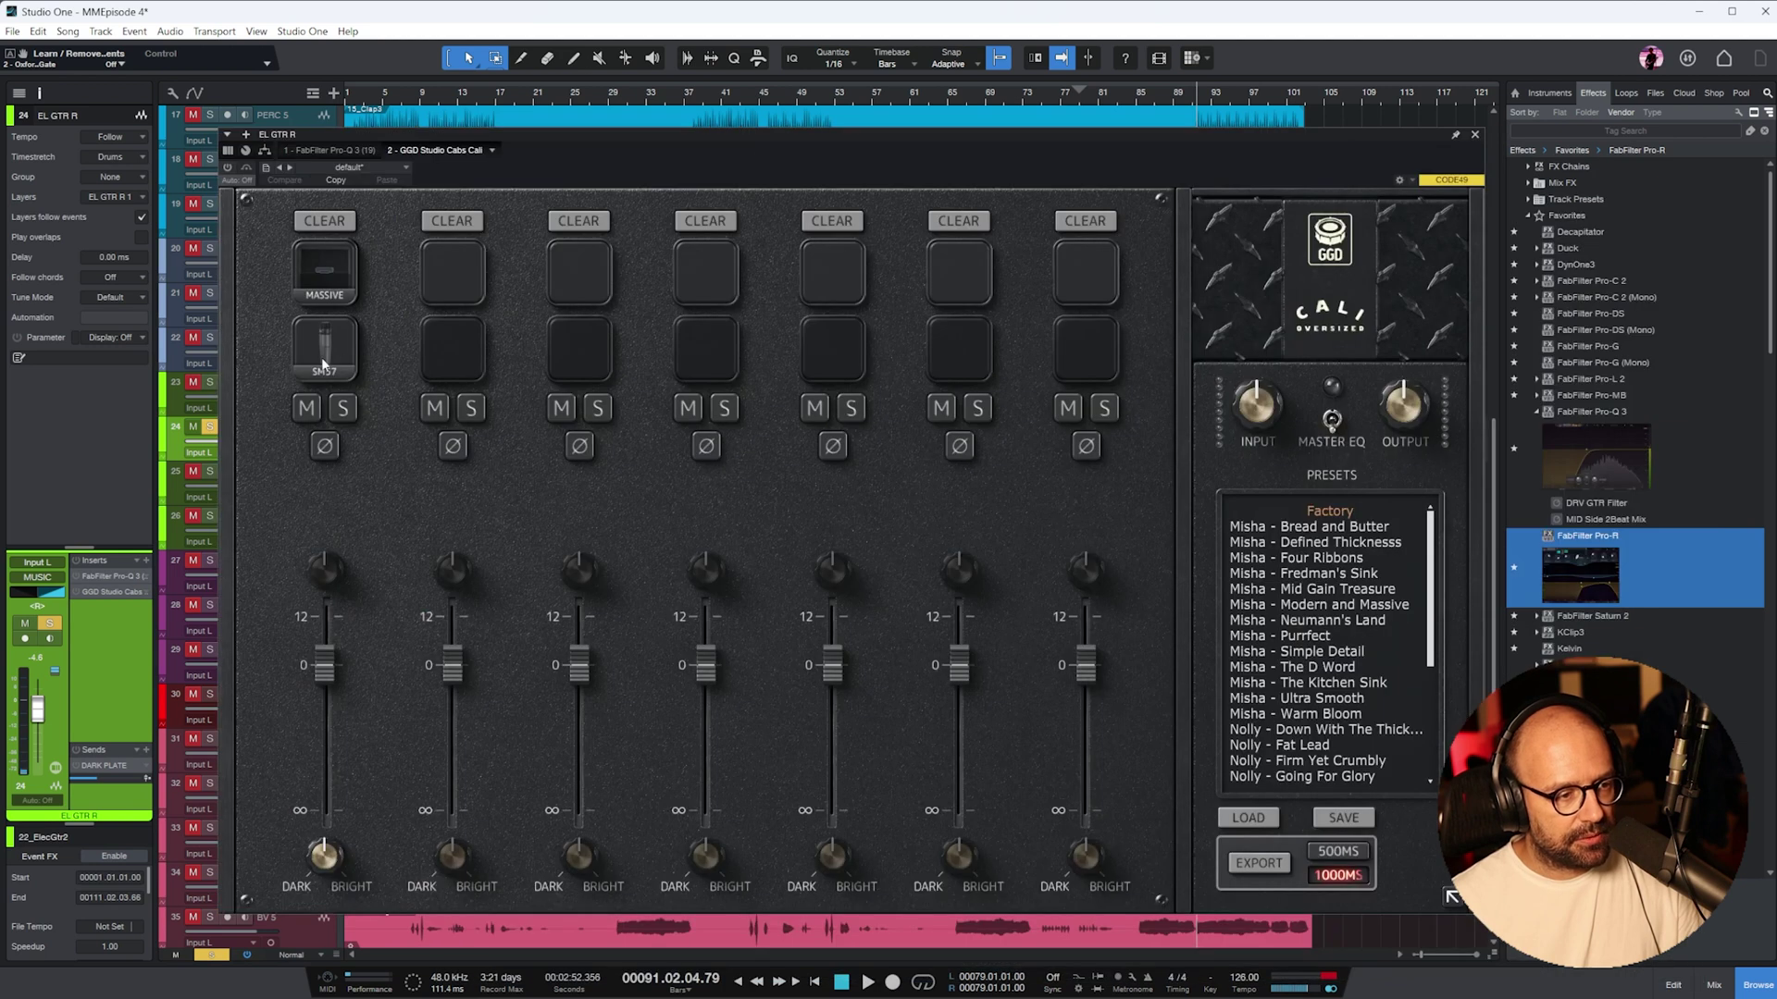
{"action": "left_click", "coordinate": [322, 363]}
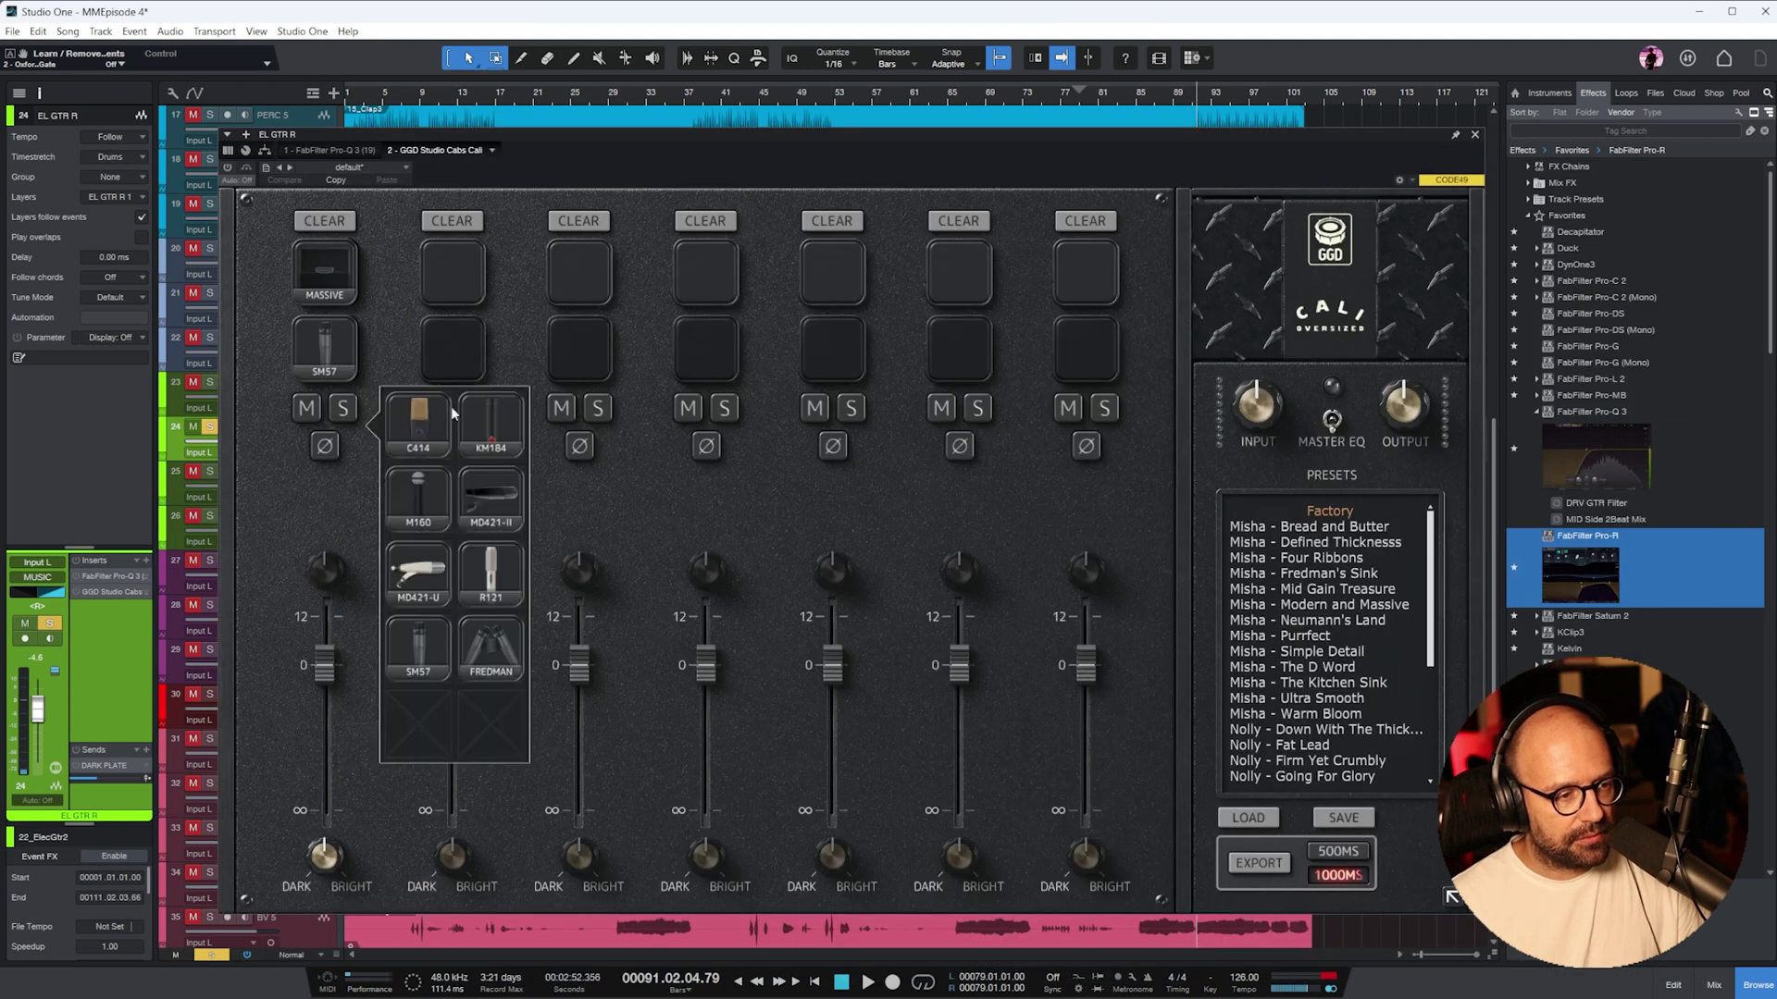
{"action": "left_click", "coordinate": [490, 573]}
{"action": "key", "text": "space"}
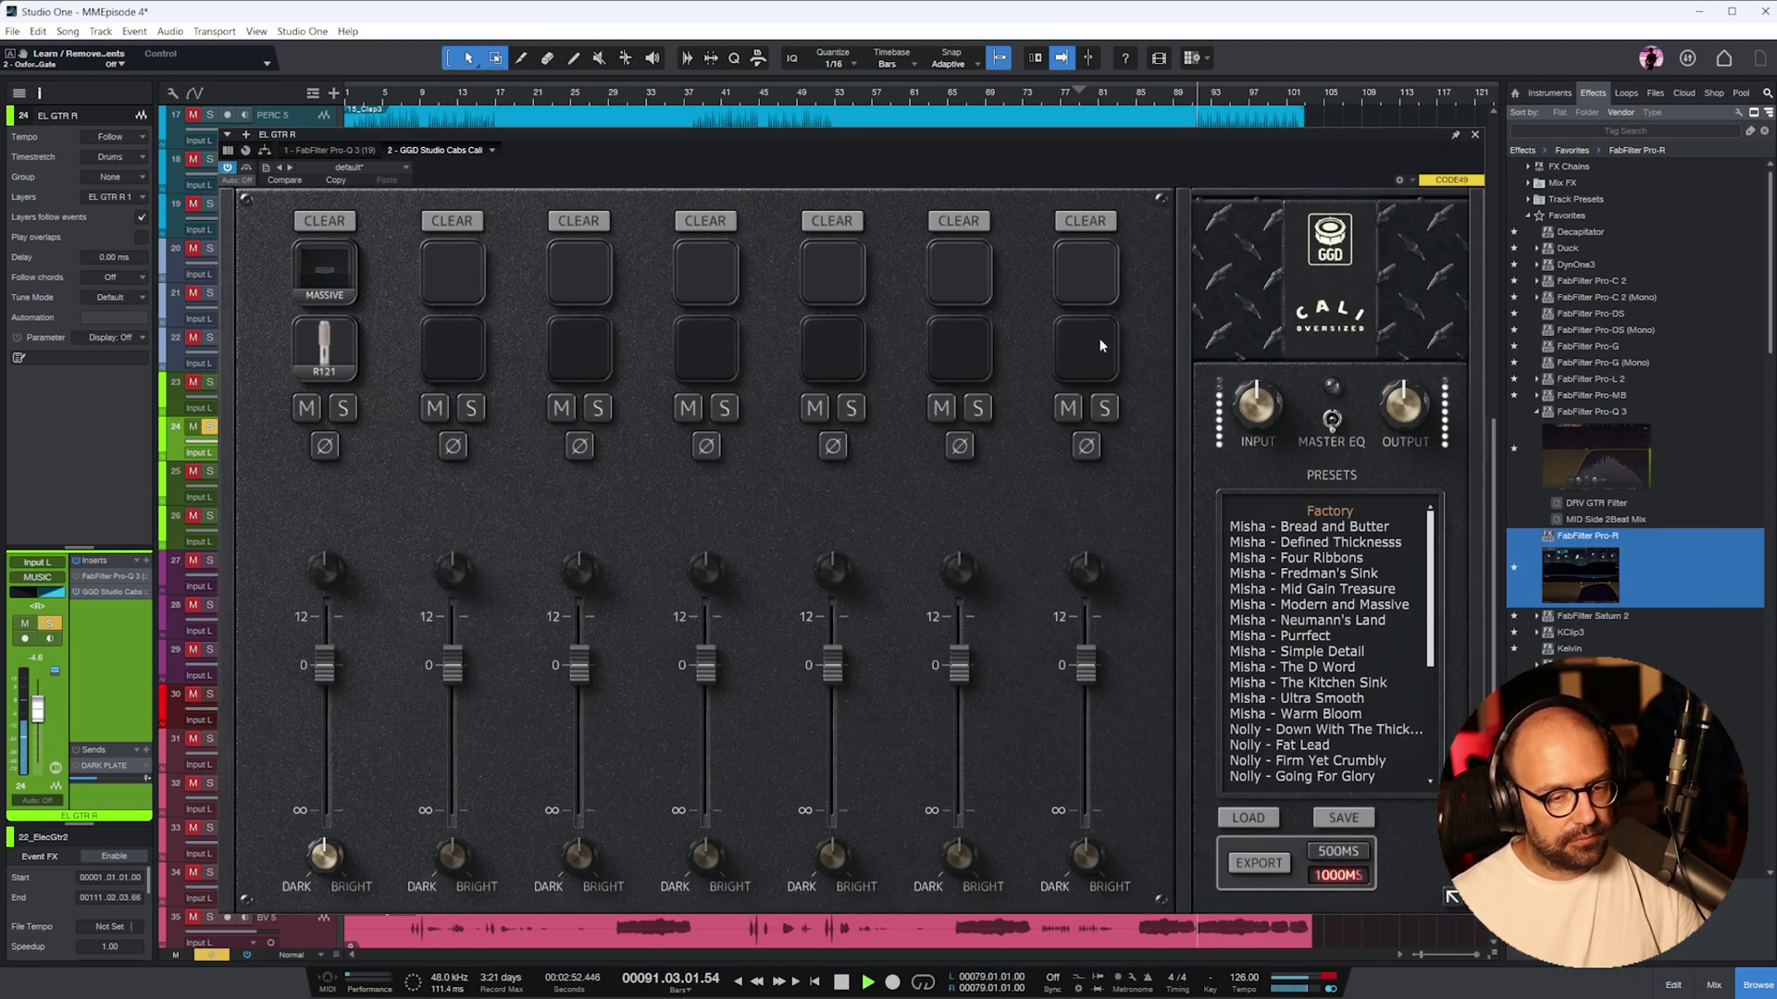
- Change the first channel's cabinet on EL GTR R to Smooth, then close the plug-in and stop playback
{"action": "left_click", "coordinate": [328, 269]}
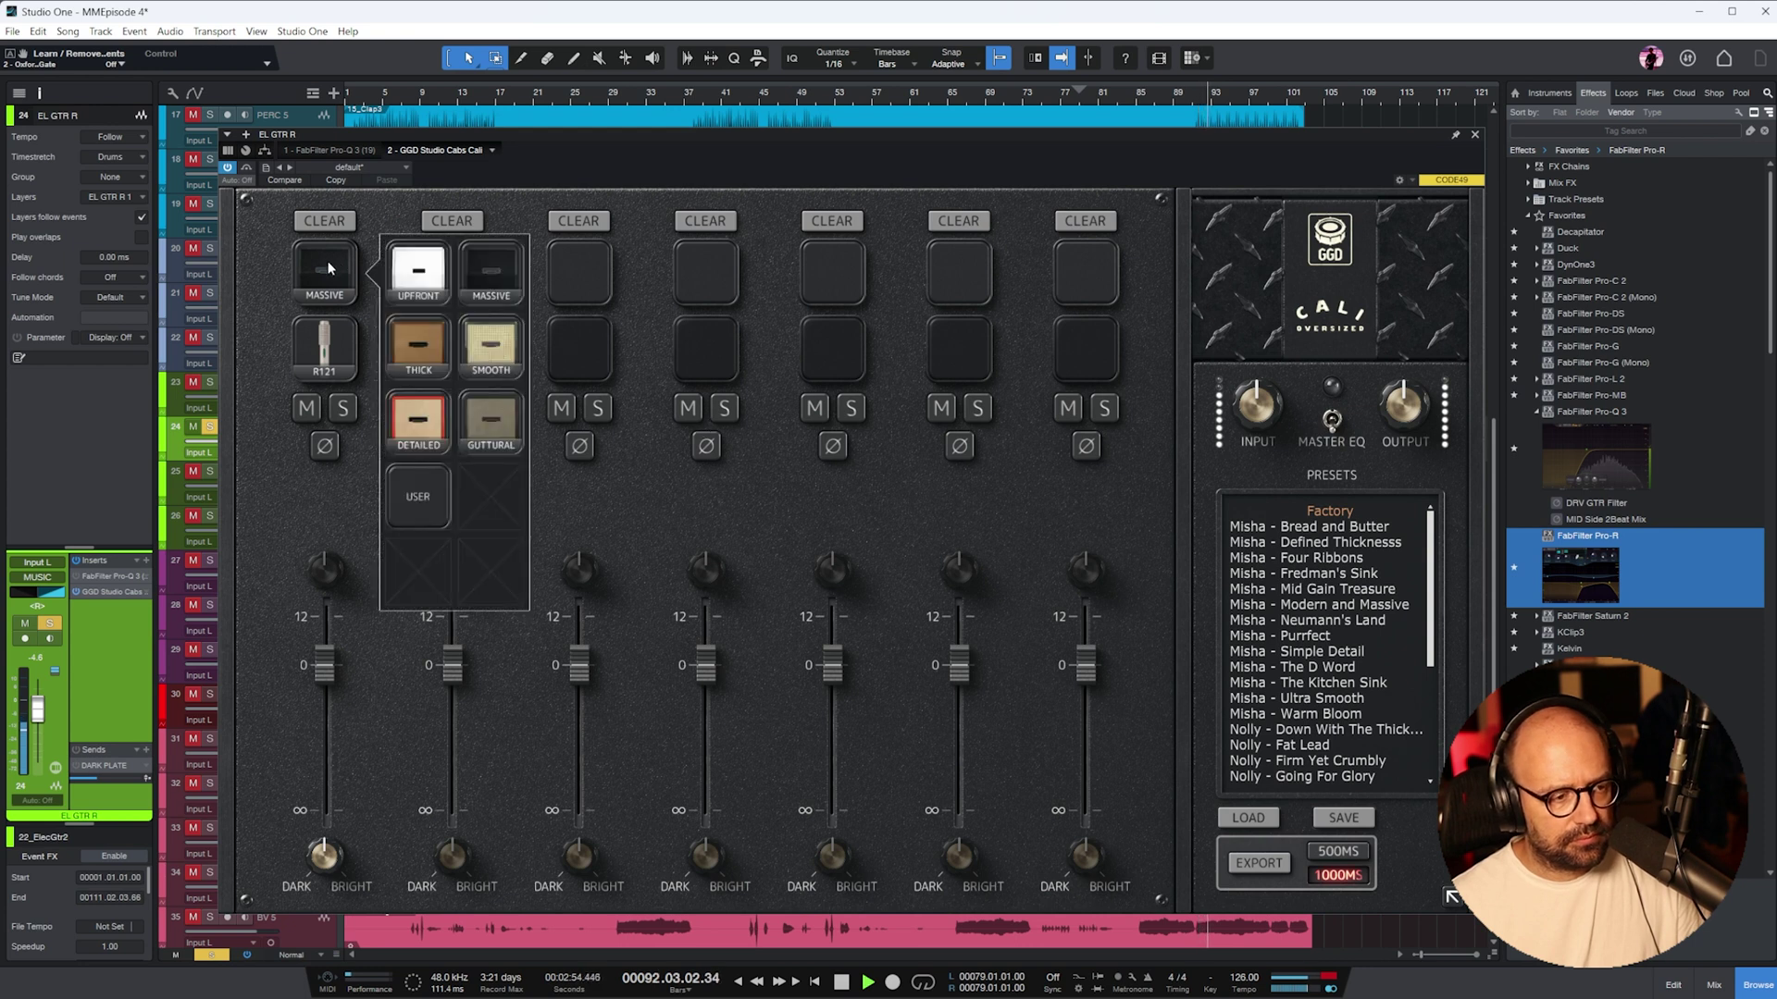
{"action": "left_click", "coordinate": [478, 350]}
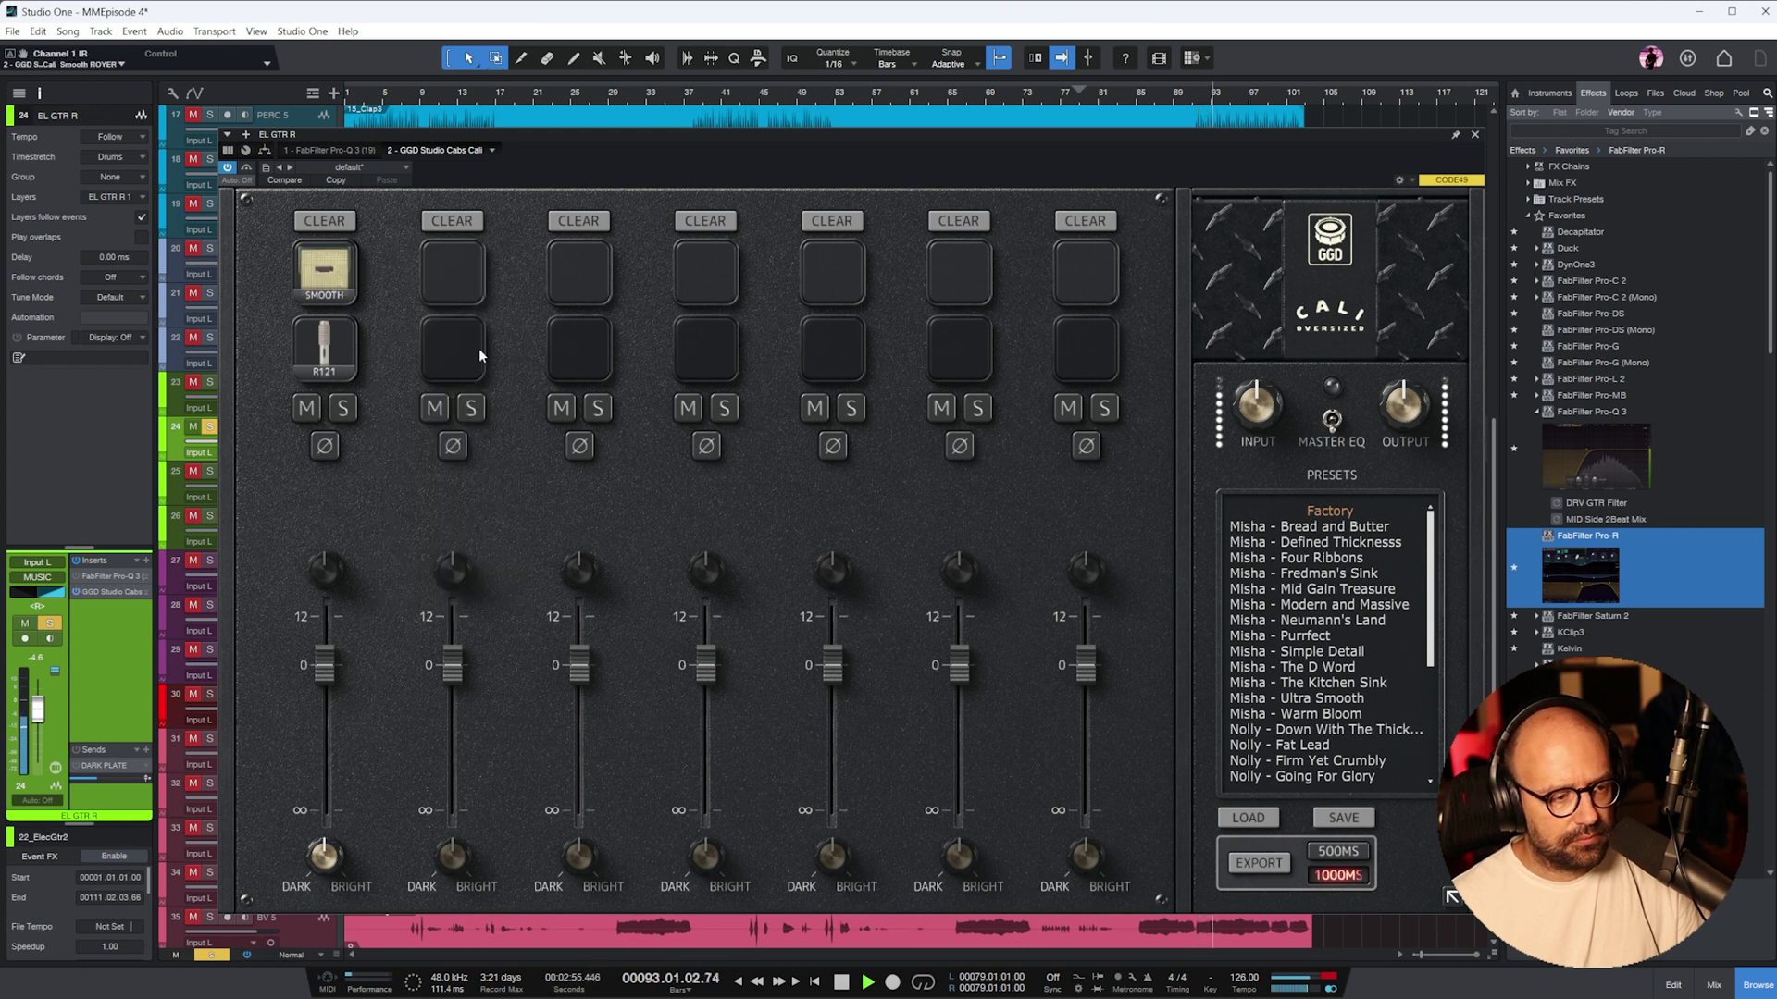
{"action": "left_click", "coordinate": [1476, 136]}
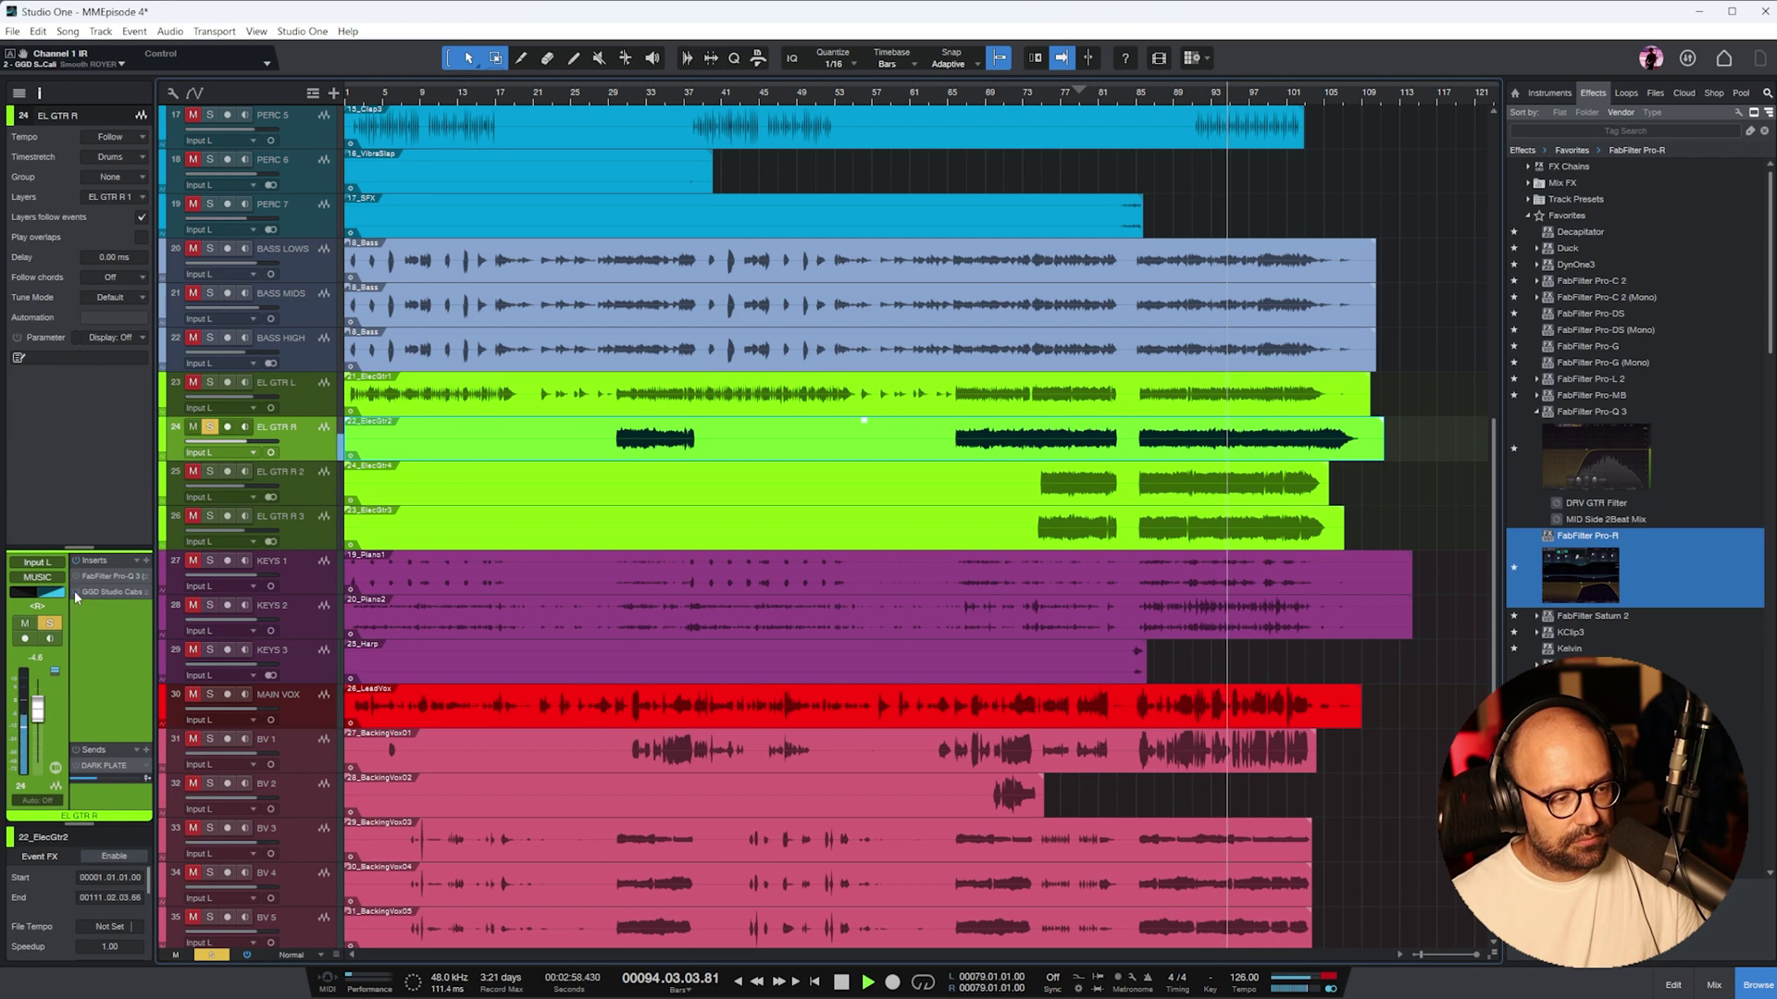
{"action": "key", "text": "space"}
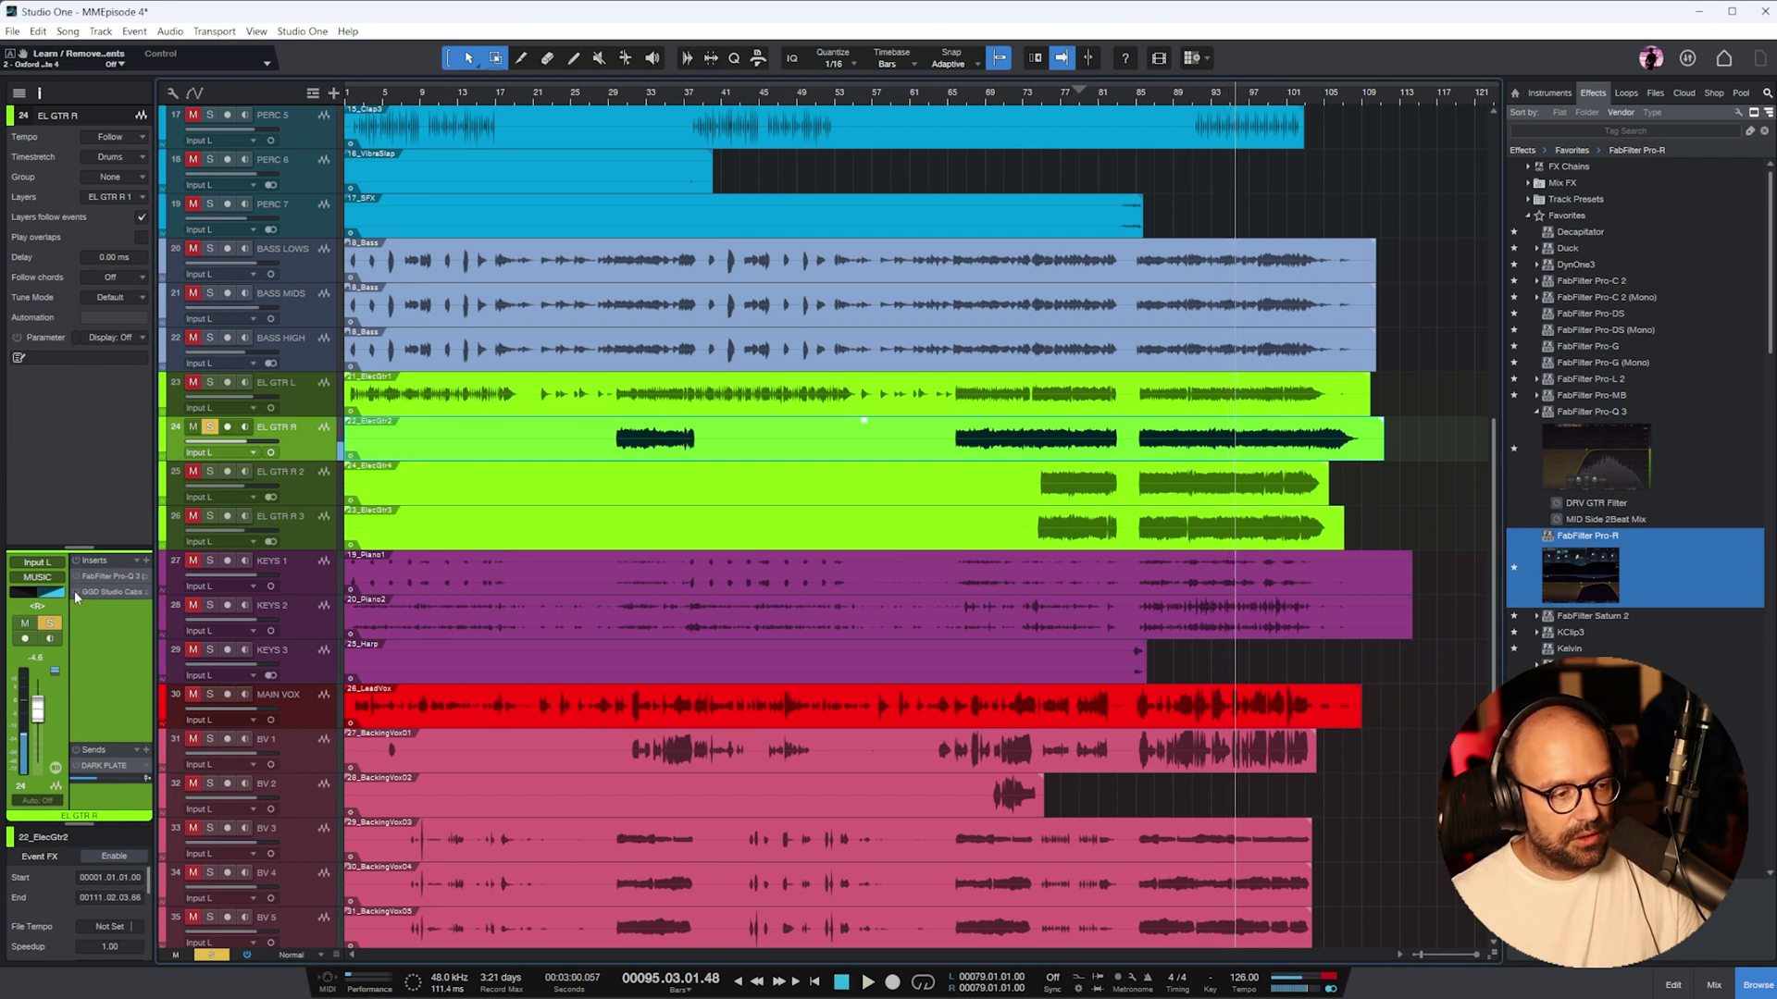
- Enable Pro-Q 3 after GGD Studio Cabs on EL GTR R, lower the high cut, and cut about 7.2 dB at 3079 Hz plus the low mids
{"action": "left_click", "coordinate": [102, 575]}
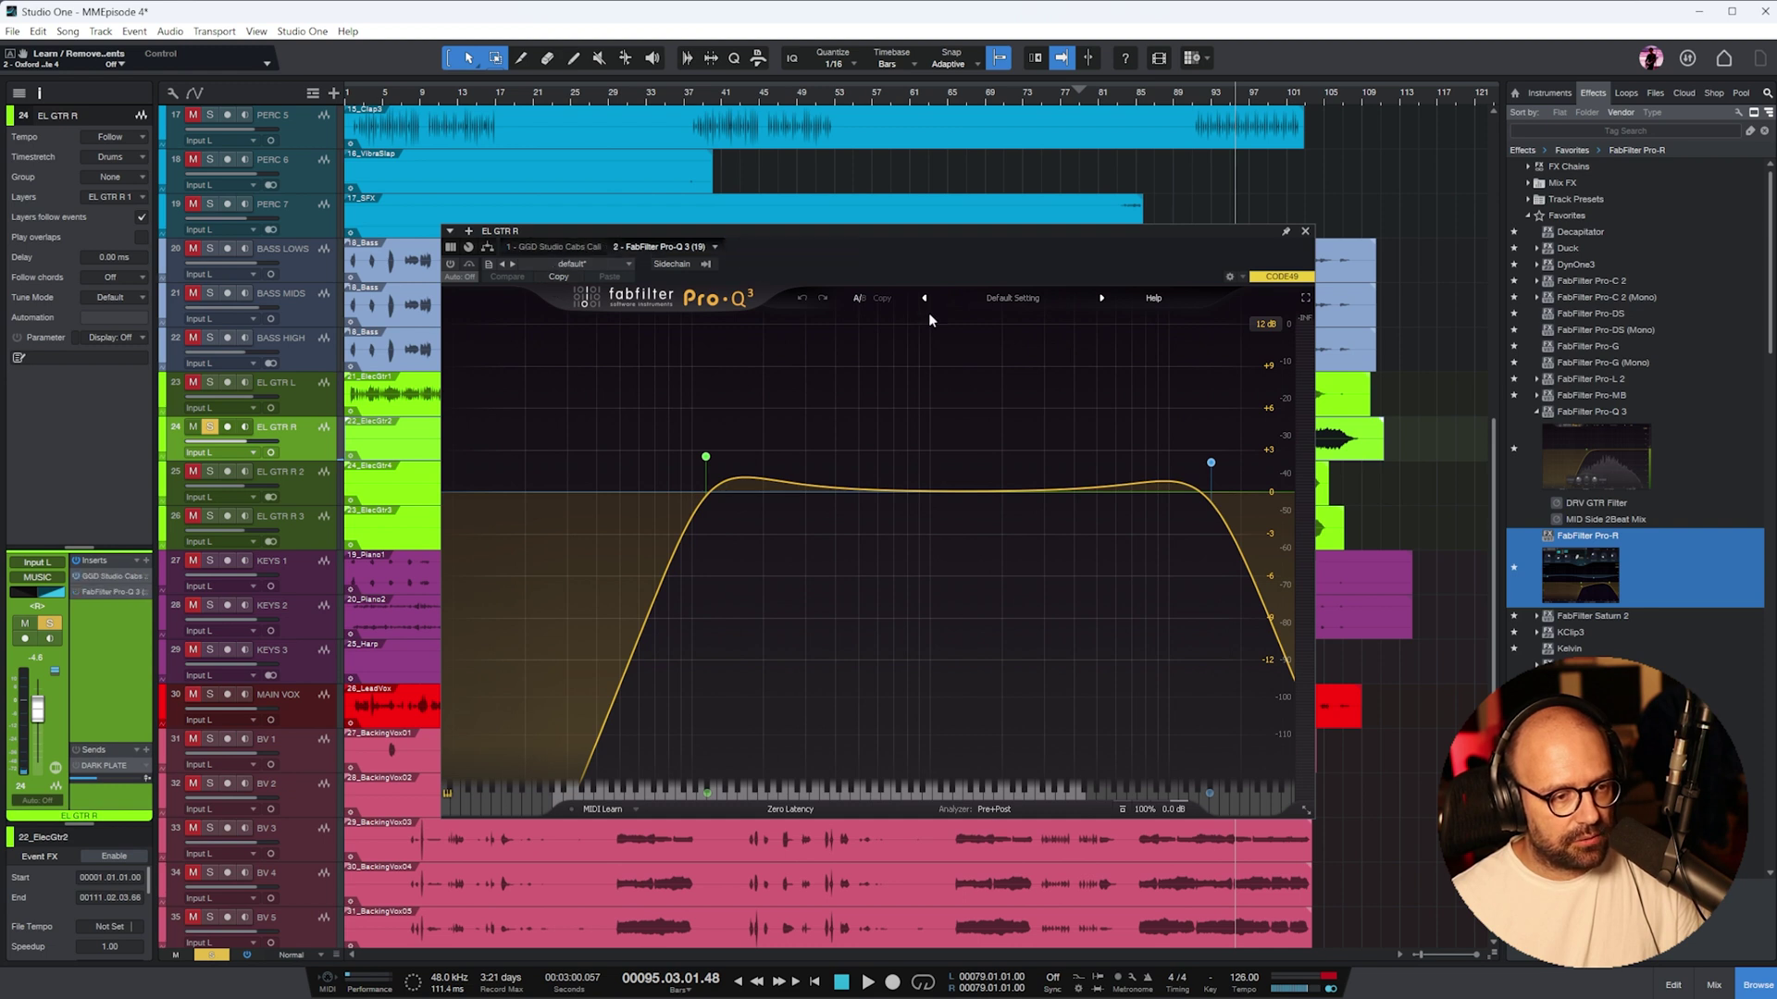
{"action": "left_click", "coordinate": [451, 264]}
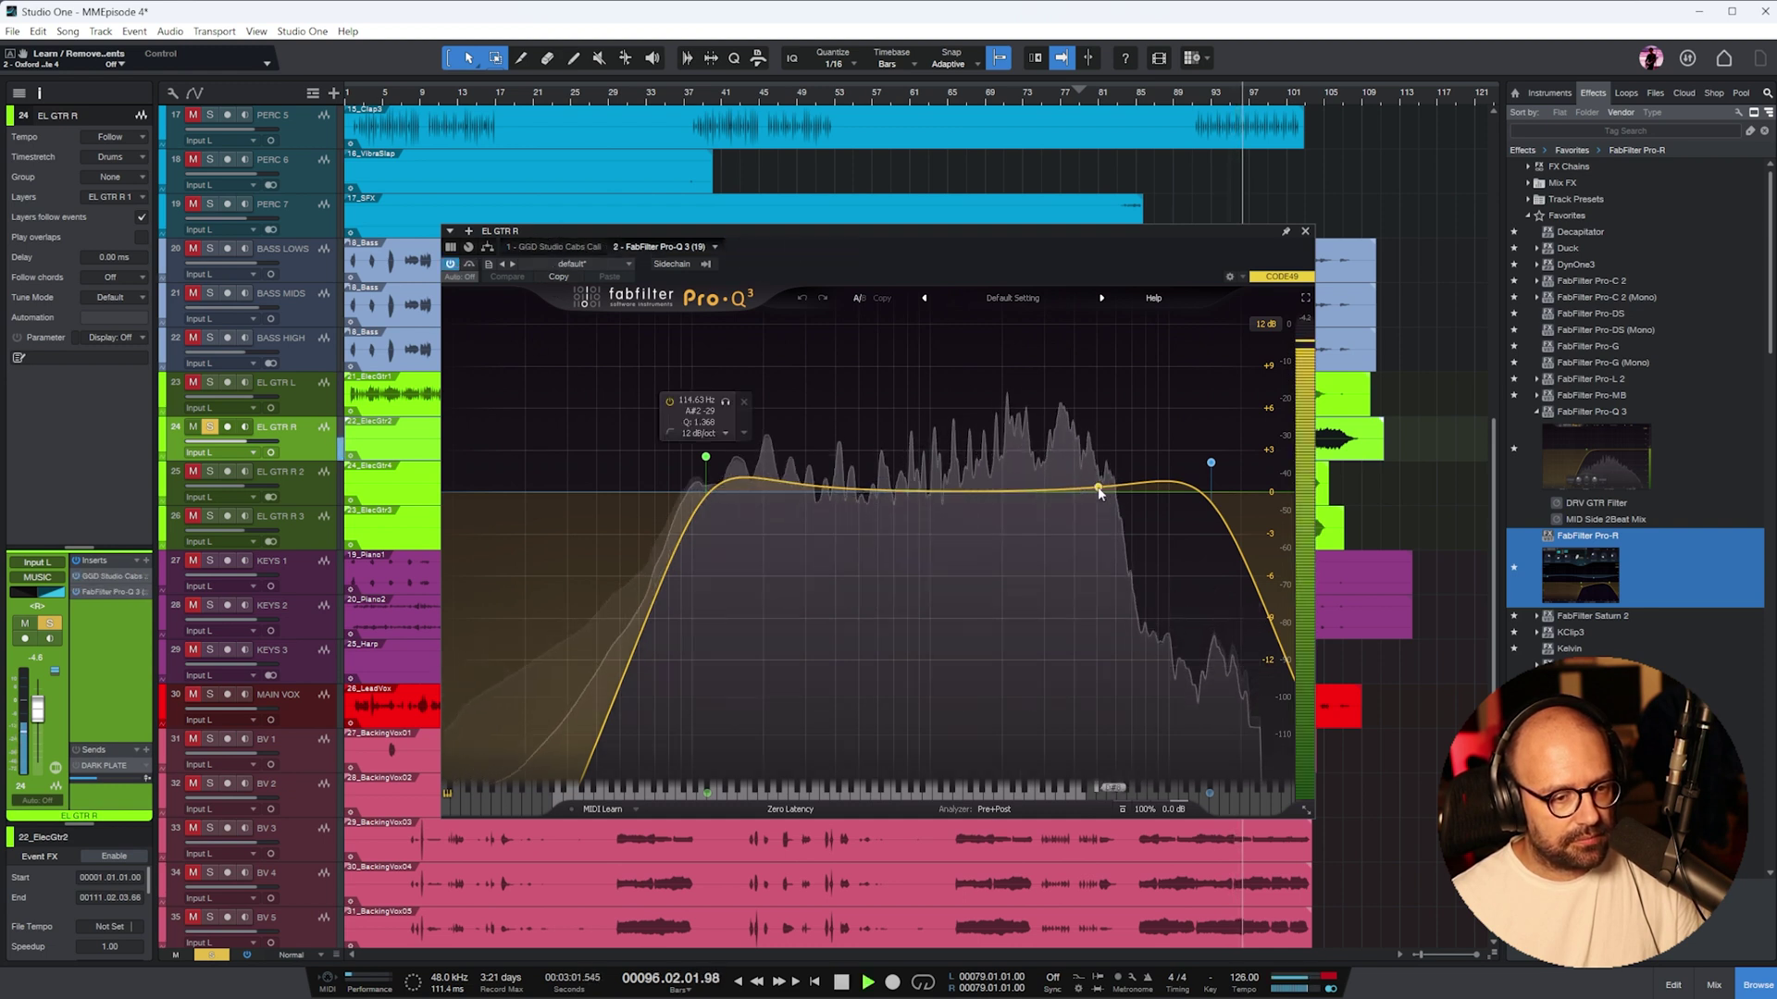
{"action": "left_click_drag", "start_coordinate": [1210, 463], "coordinate": [1073, 578]}
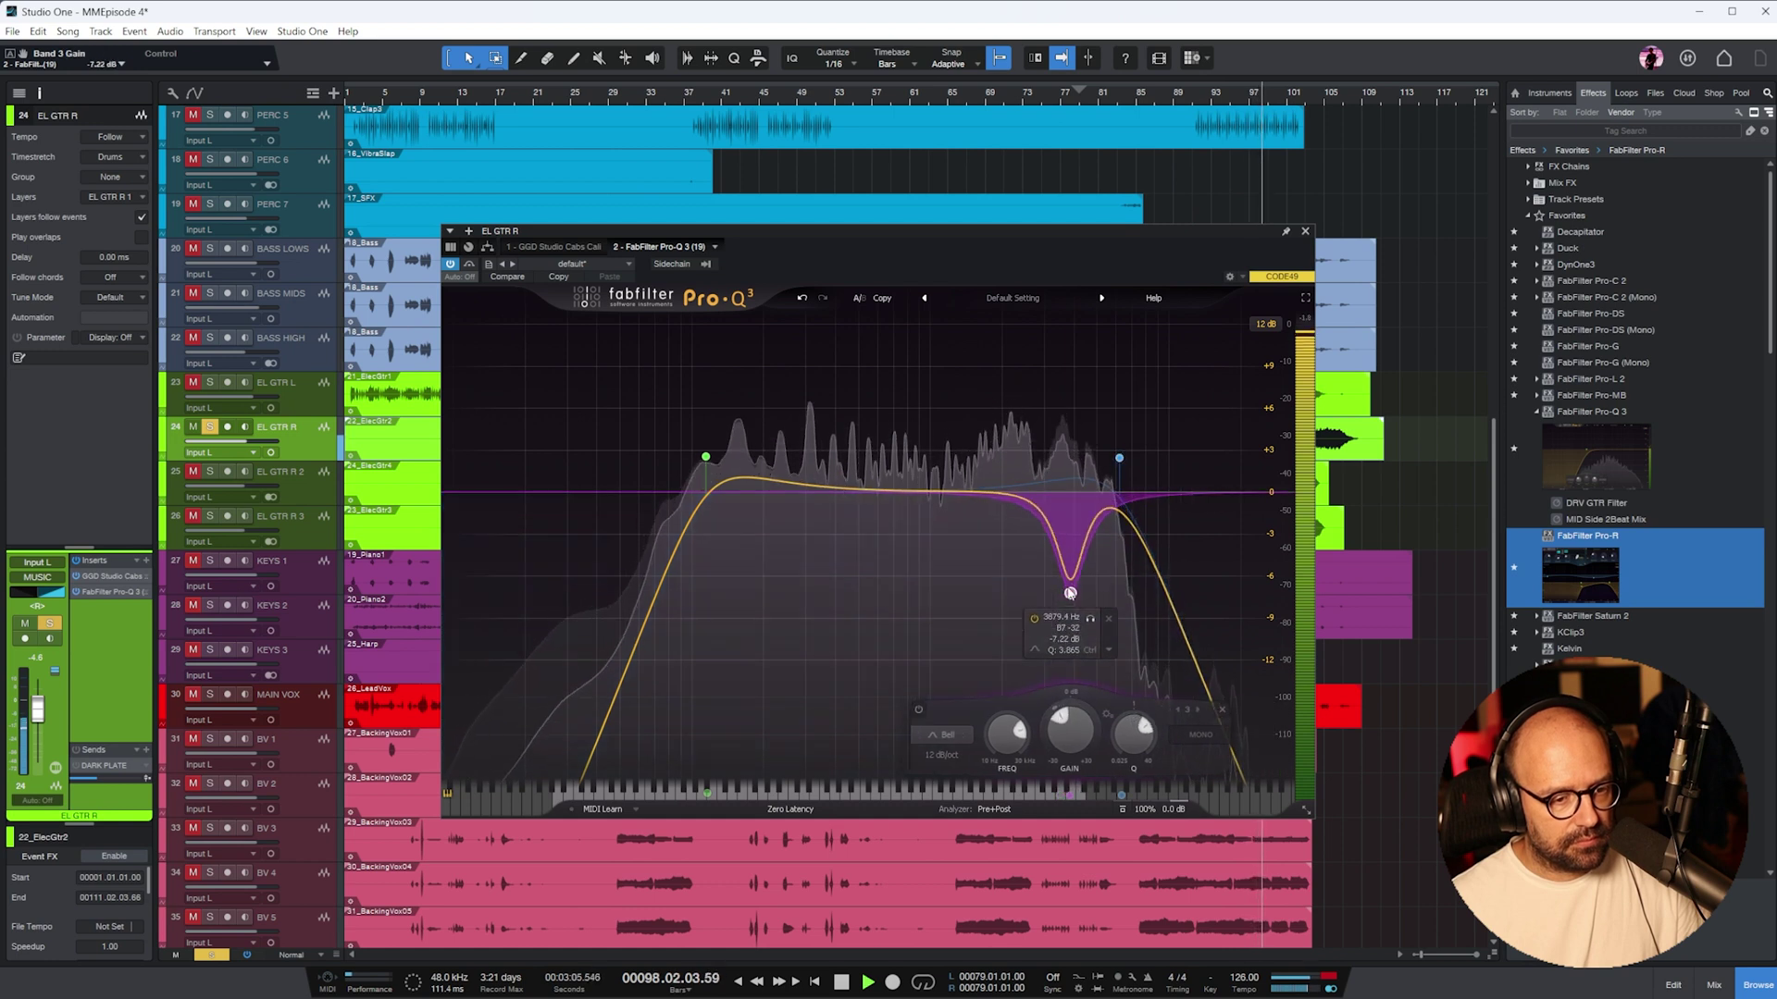
{"action": "left_click_drag", "start_coordinate": [819, 486], "coordinate": [853, 565]}
- Refine EL GTR R's low end with another low-mid cut and a repositioned low cut, then close the EQ
{"action": "left_click_drag", "start_coordinate": [706, 457], "coordinate": [486, 469]}
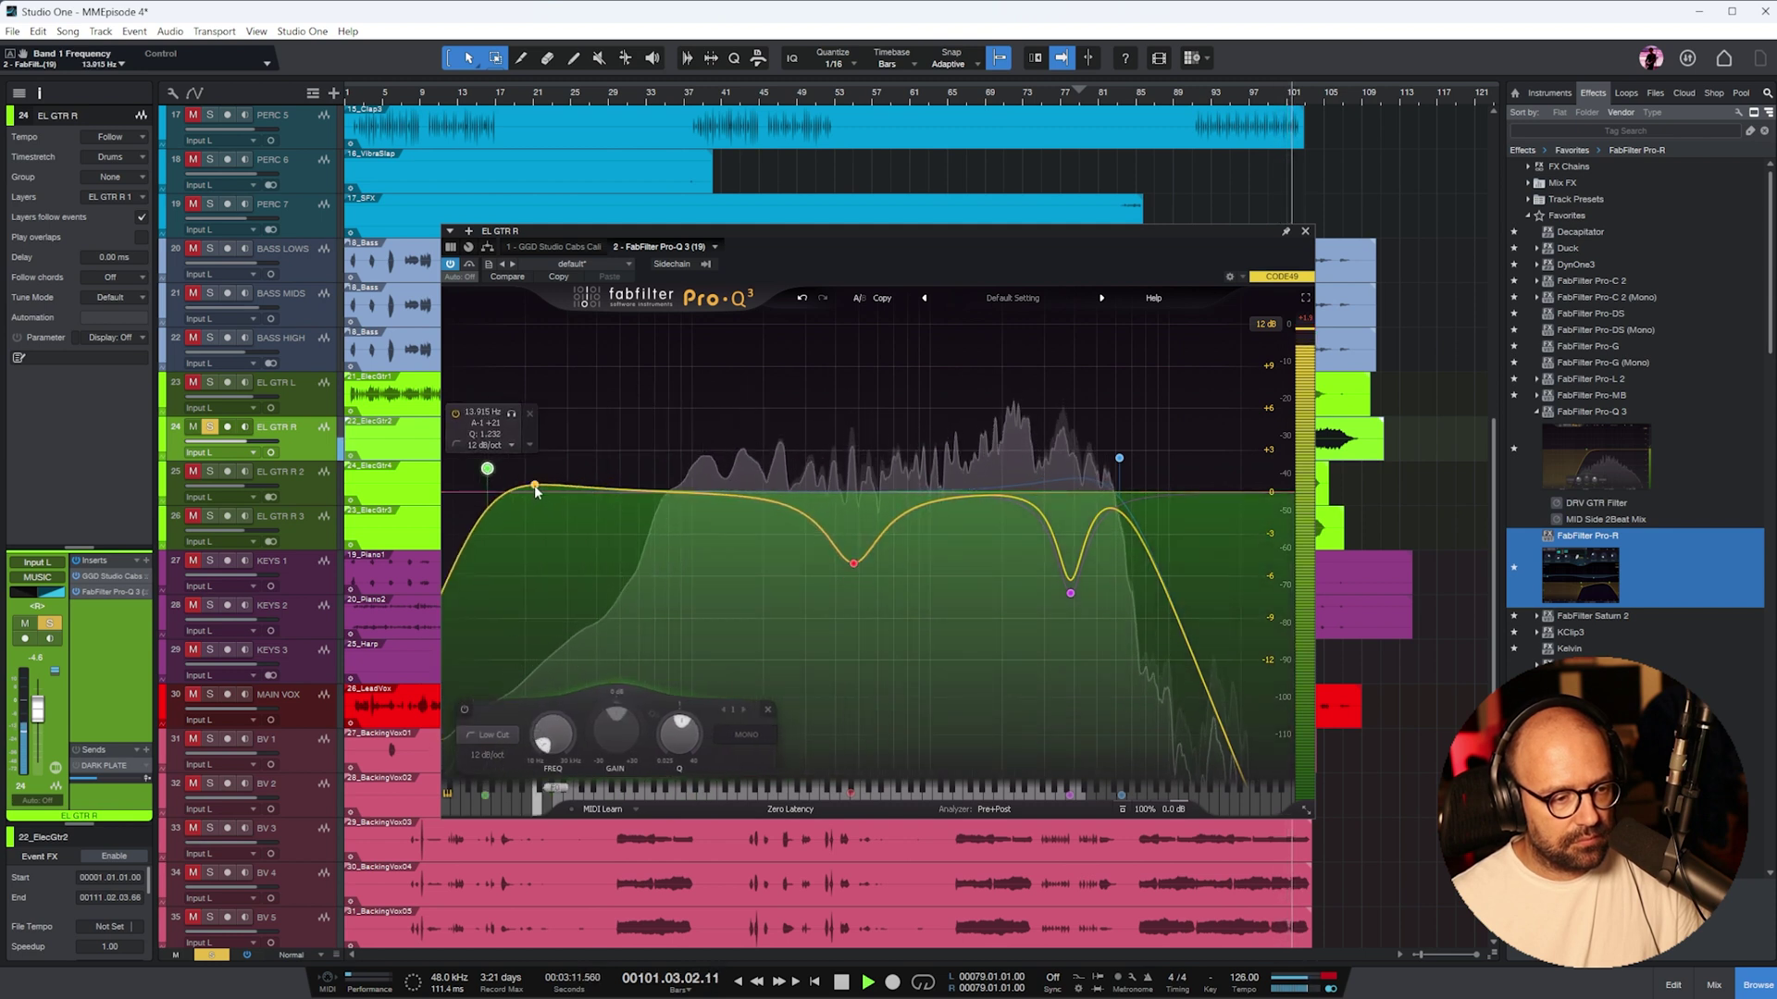
{"action": "left_click", "coordinate": [709, 502]}
{"action": "left_click_drag", "start_coordinate": [709, 503], "coordinate": [760, 518]}
{"action": "left_click_drag", "start_coordinate": [487, 469], "coordinate": [669, 470]}
{"action": "left_click_drag", "start_coordinate": [759, 518], "coordinate": [841, 541]}
{"action": "scroll", "coordinate": [774, 535], "scroll_direction": "up", "scroll_amount": 2}
{"action": "scroll", "coordinate": [820, 573], "scroll_direction": "up", "scroll_amount": 2}
{"action": "left_click_drag", "start_coordinate": [669, 469], "coordinate": [732, 467]}
{"action": "left_click", "coordinate": [1305, 231]}
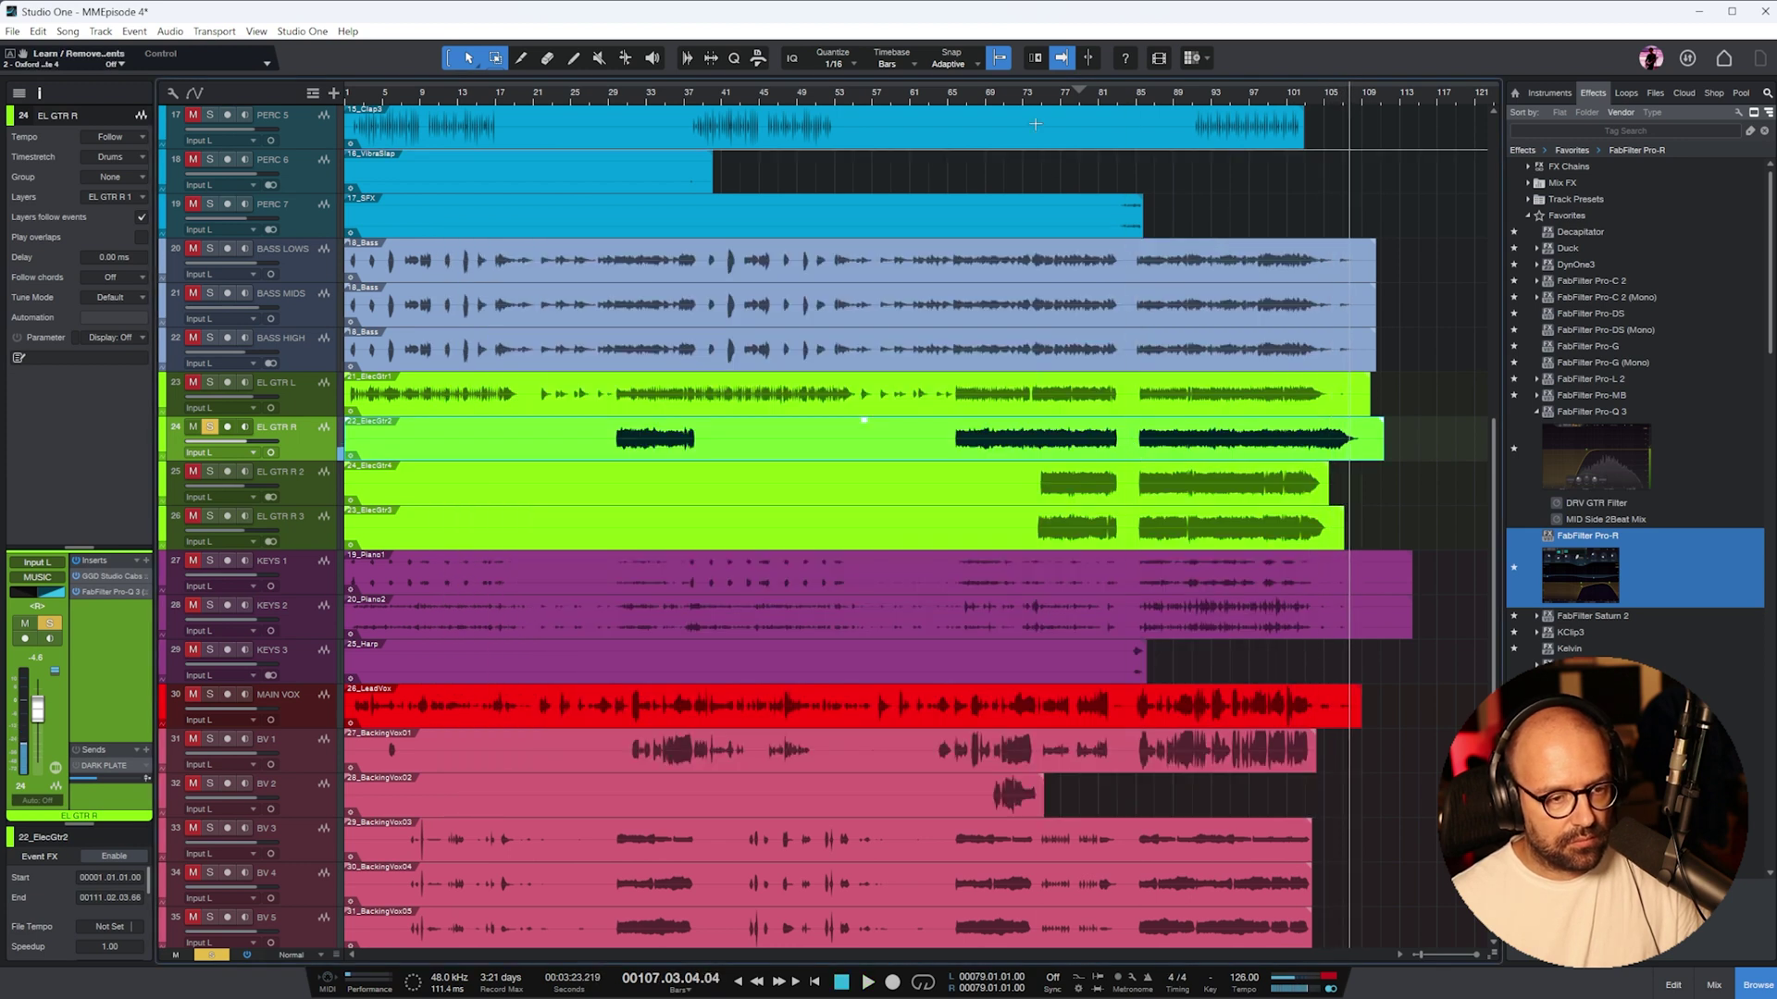
- Play EL GTR L and EL GTR R soloed together from bar 77, set EL GTR L's volume to -2.1 dB, and clear the solos
{"action": "left_click", "coordinate": [1018, 100]}
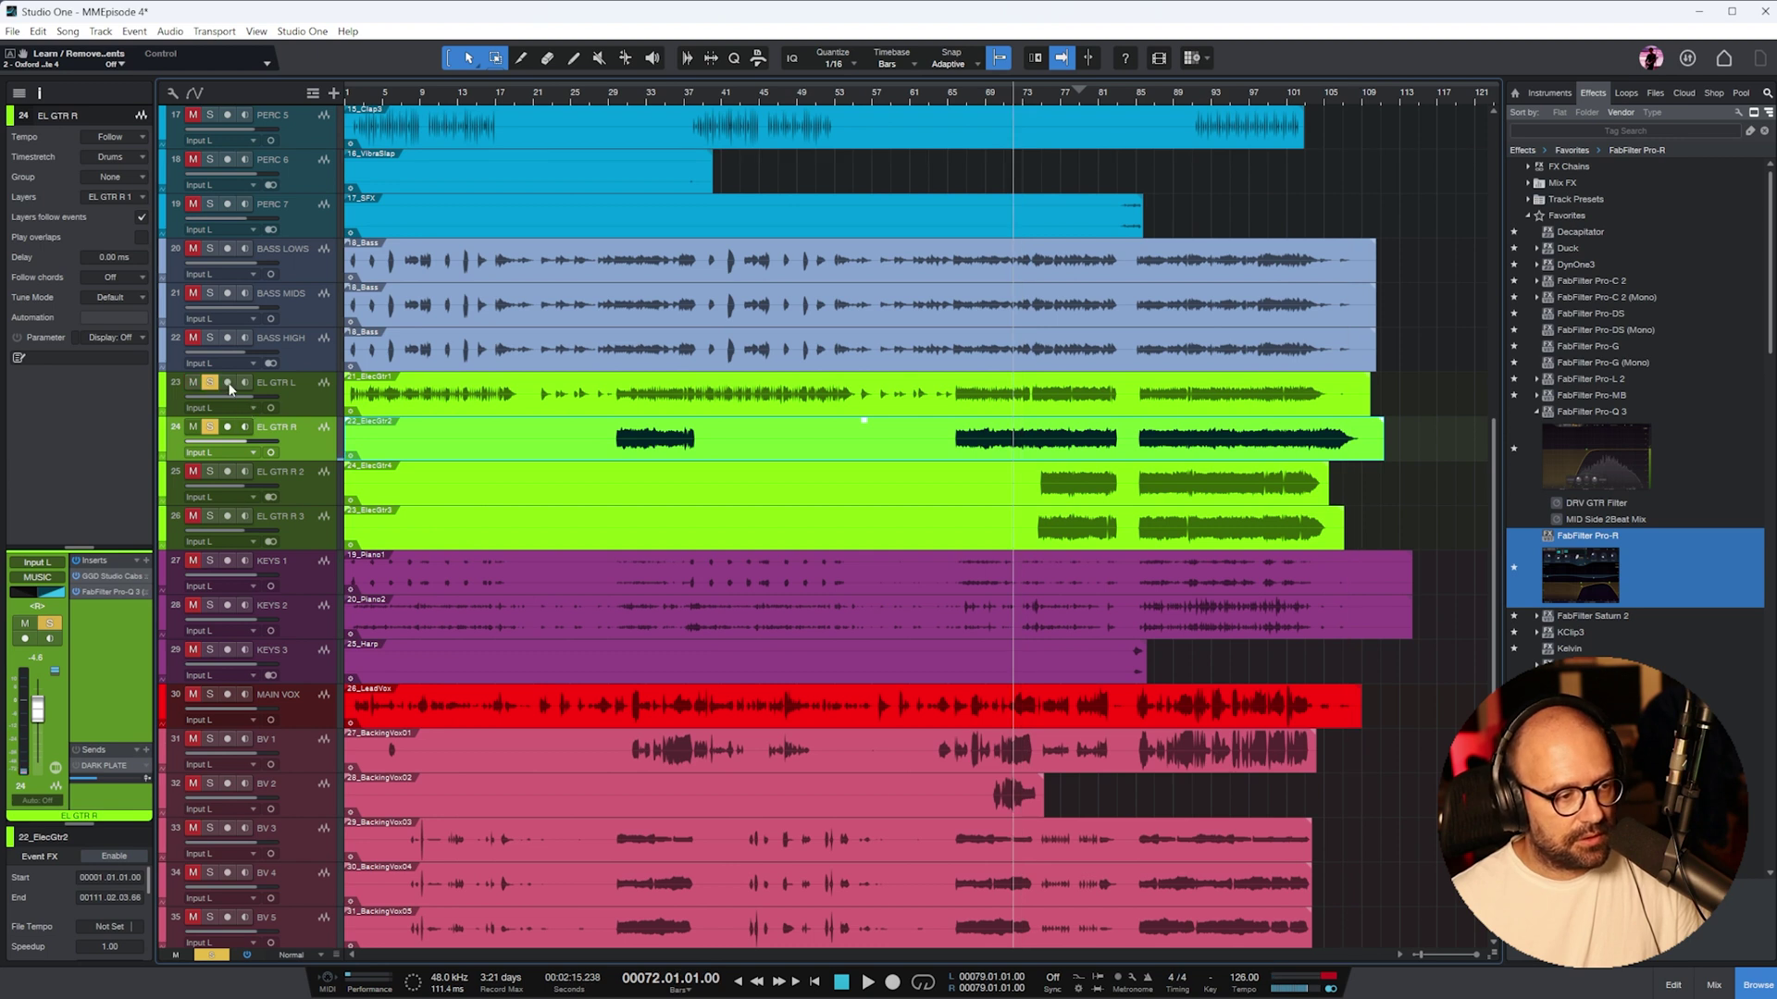
{"action": "left_click", "coordinate": [1062, 99]}
{"action": "key", "text": "space"}
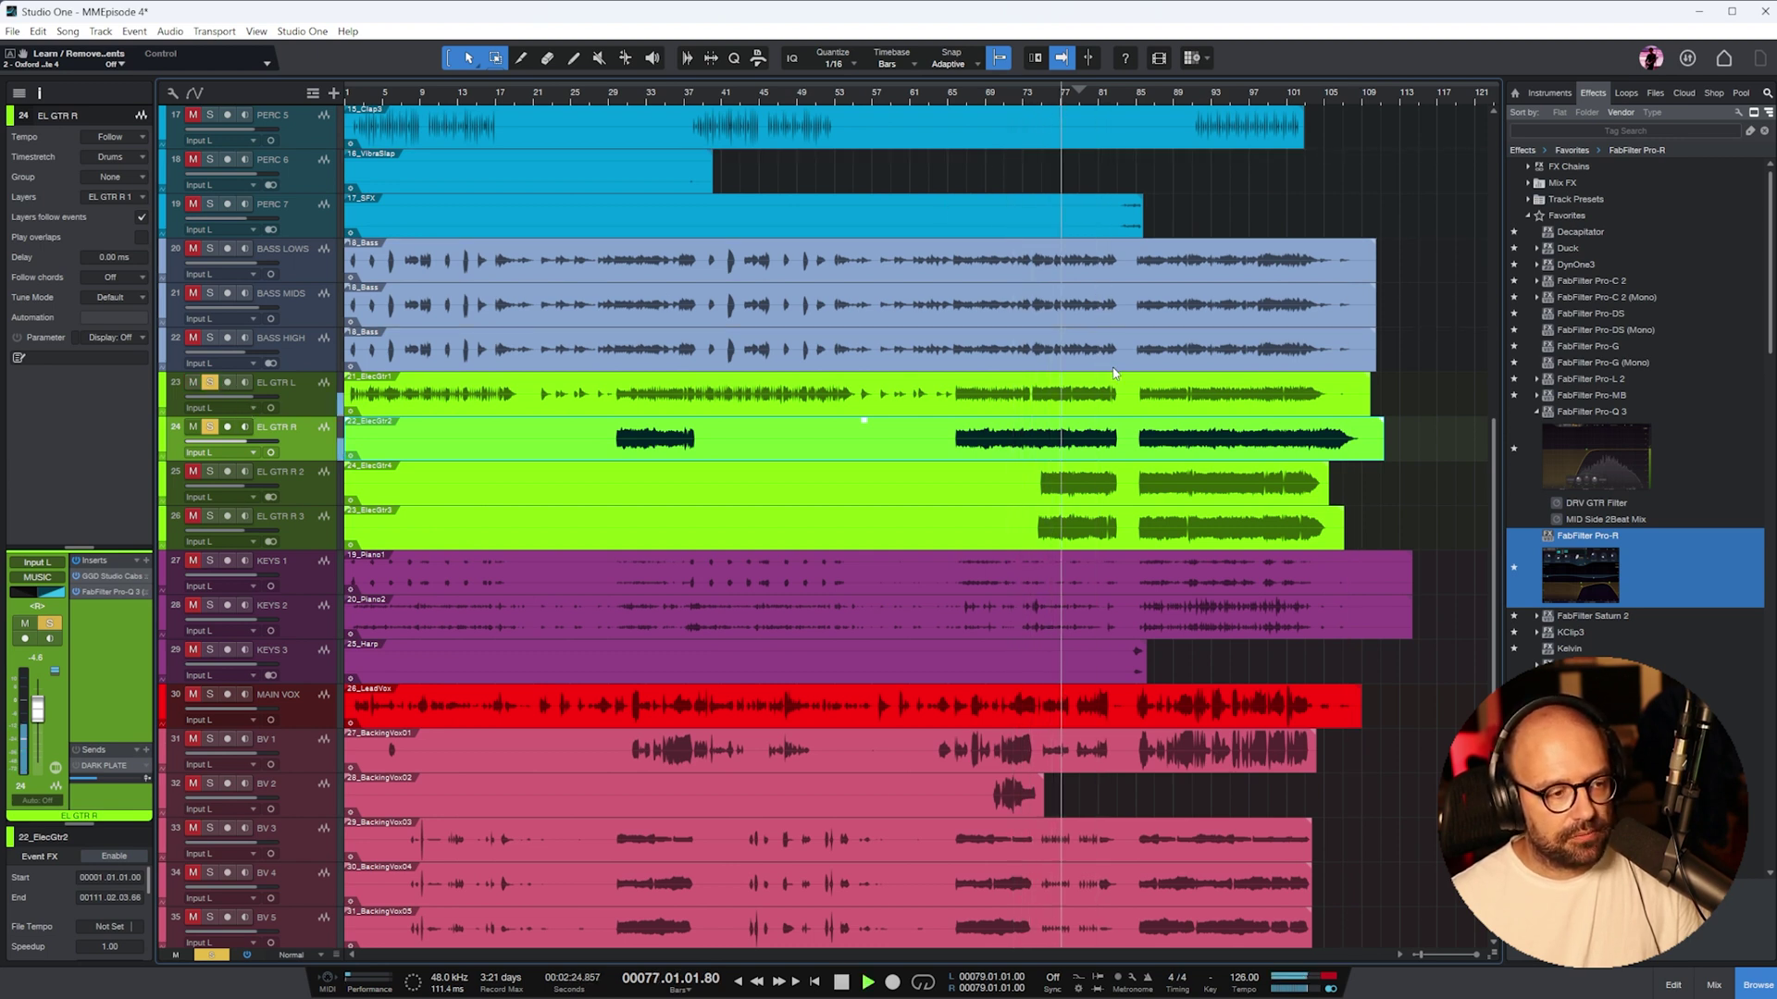
{"action": "left_click", "coordinate": [296, 407]}
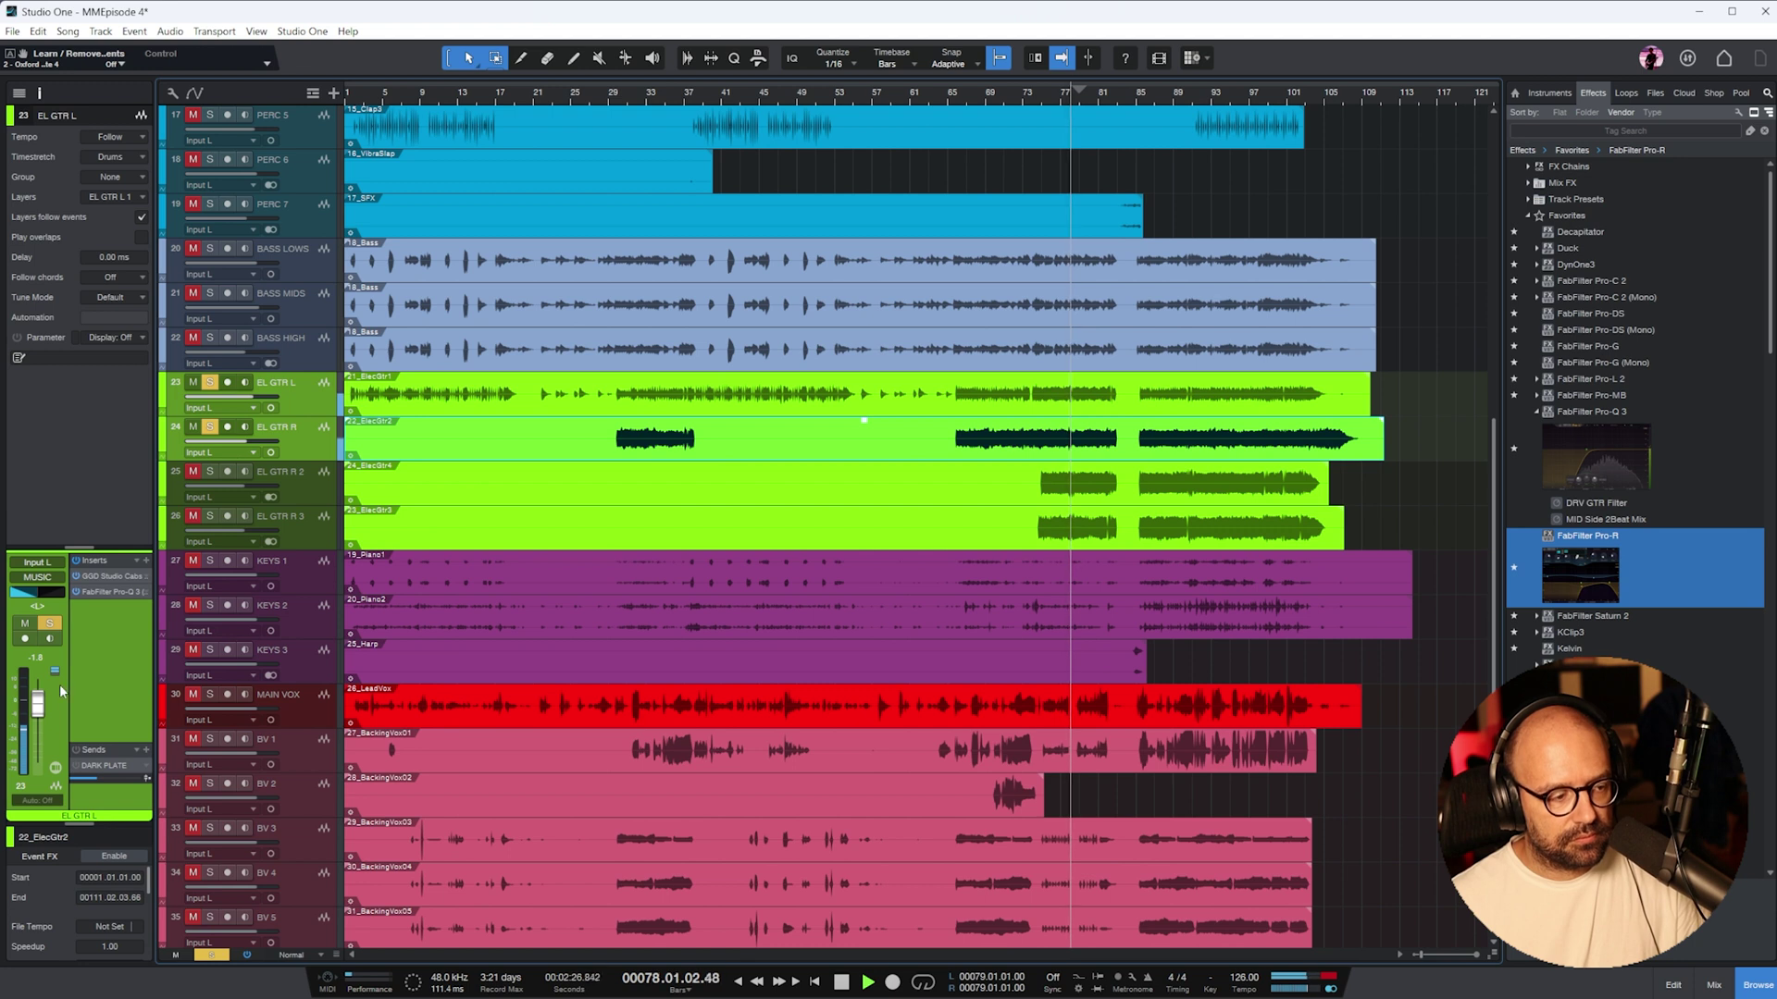
{"action": "left_click_drag", "start_coordinate": [38, 703], "coordinate": [37, 705]}
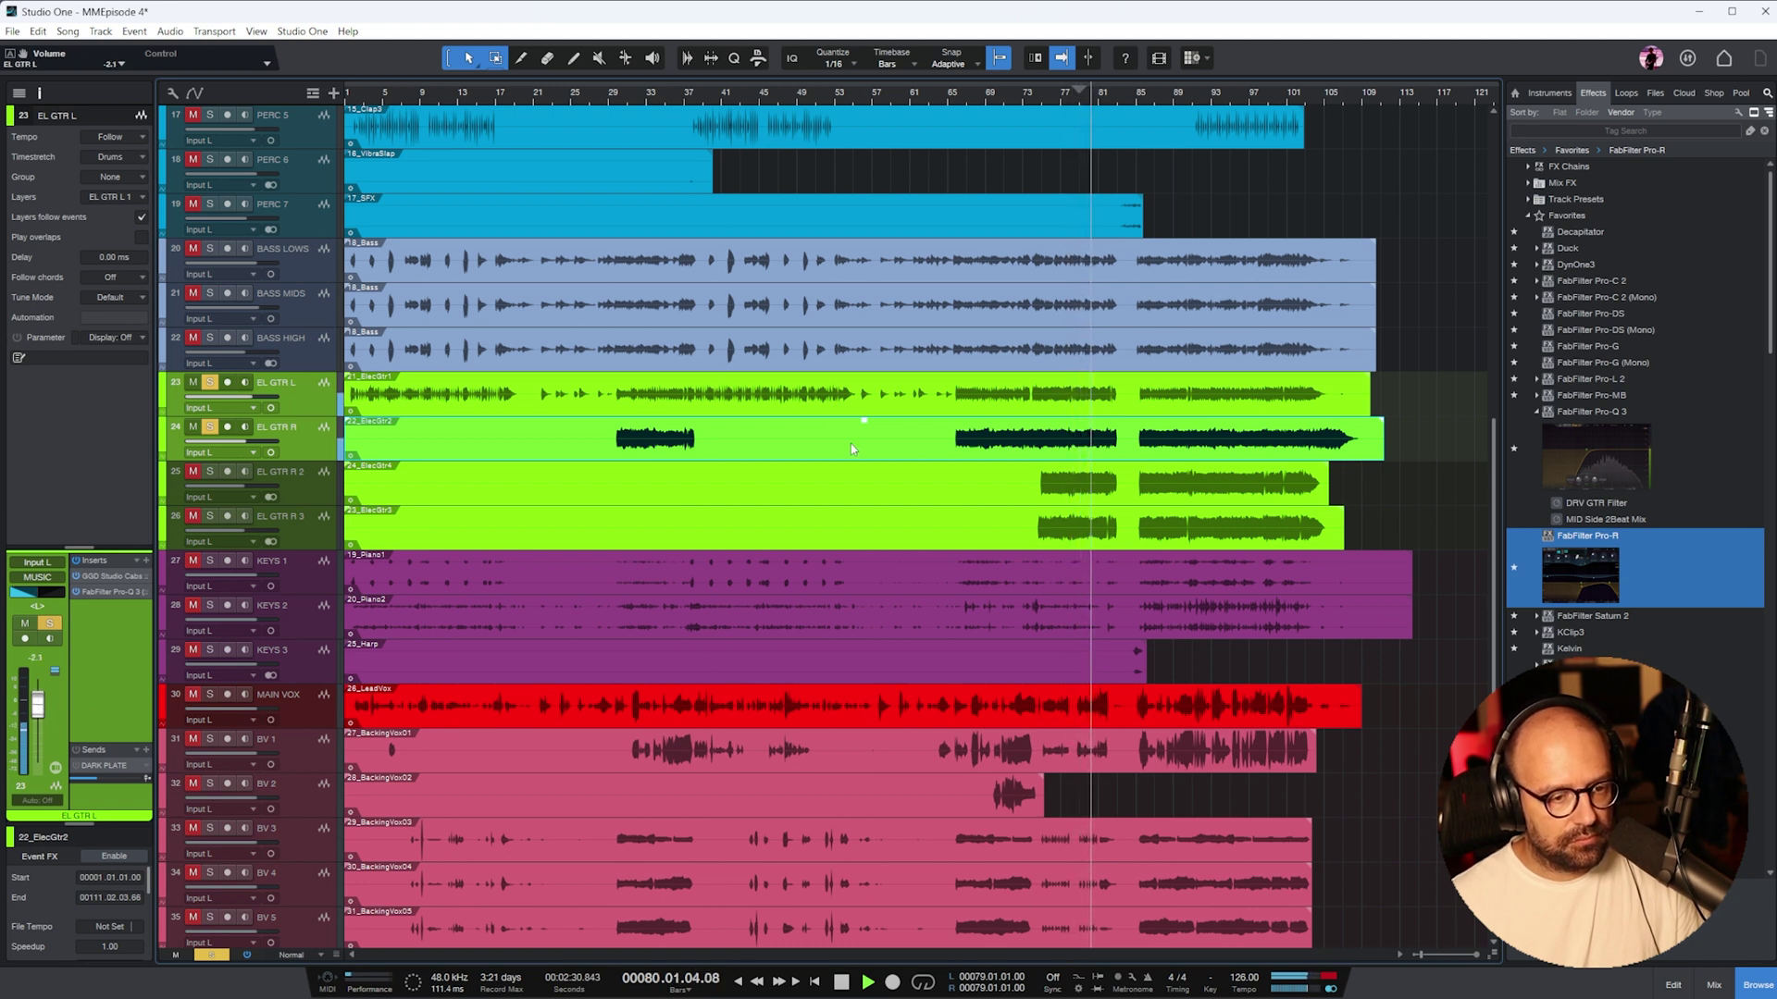
{"action": "left_click", "coordinate": [215, 428]}
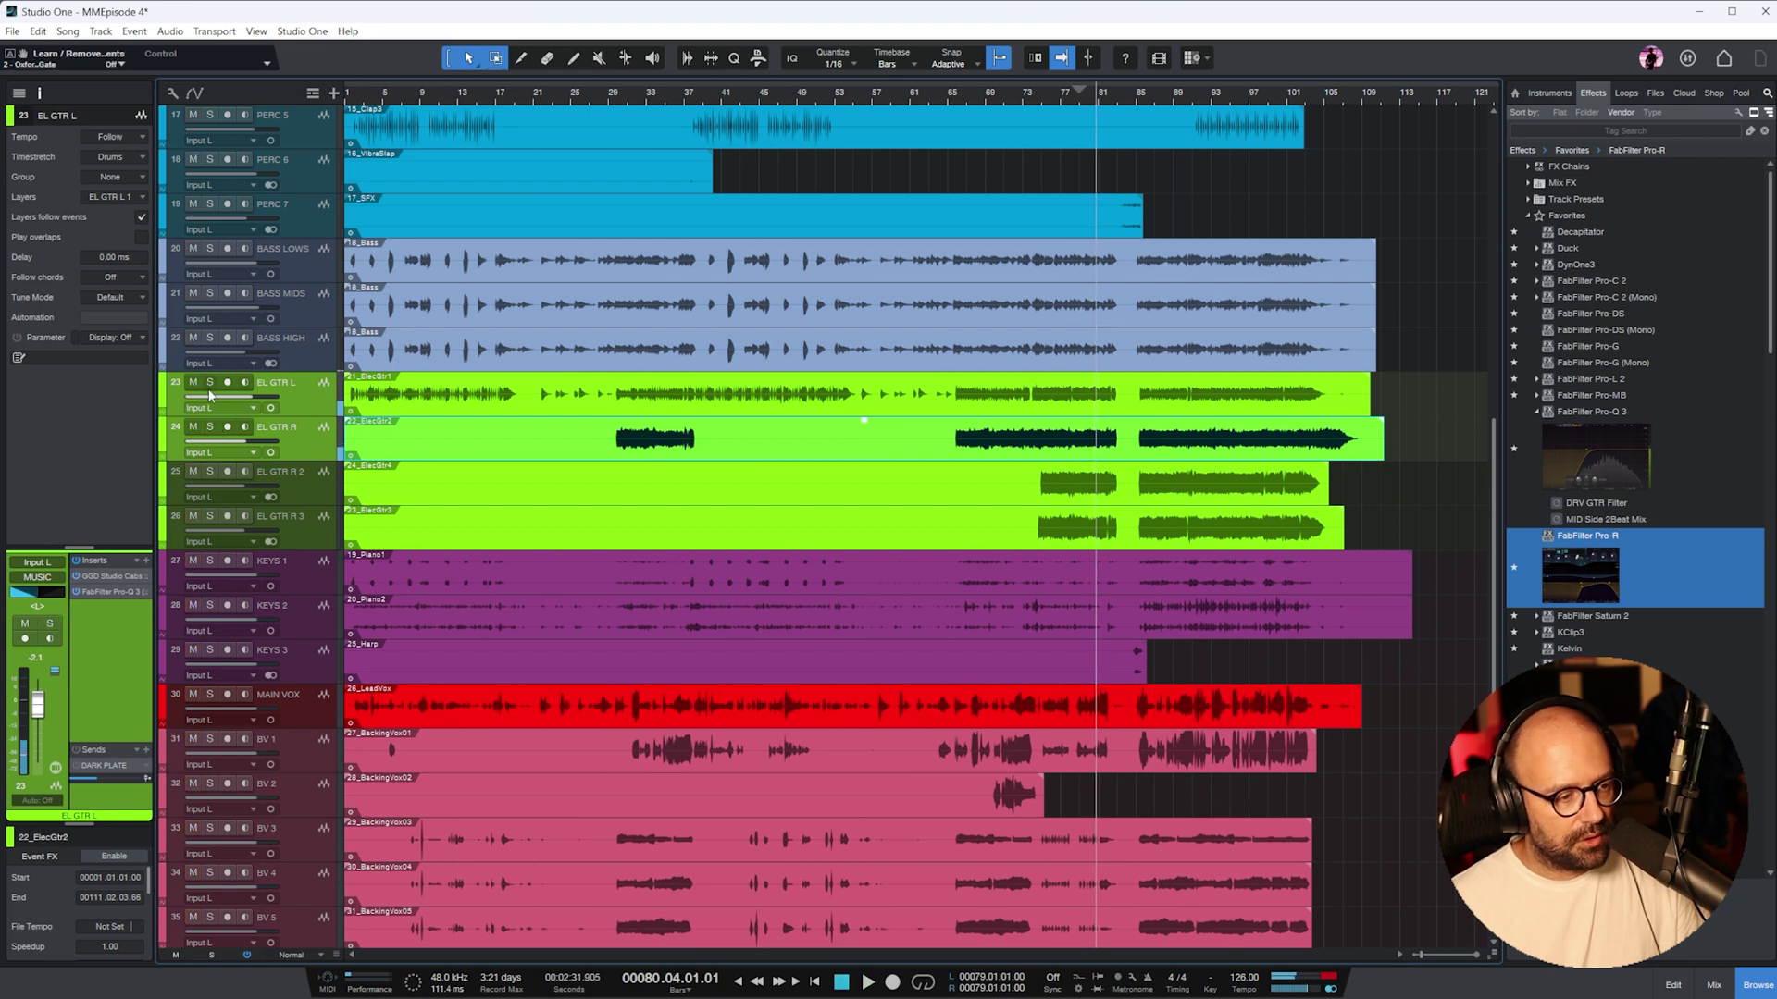
- Audition EL GTR R 2 and EL GTR R 3 in solo briefly, then unsolo both
{"action": "key", "text": "Down"}
{"action": "left_click", "coordinate": [211, 516]}
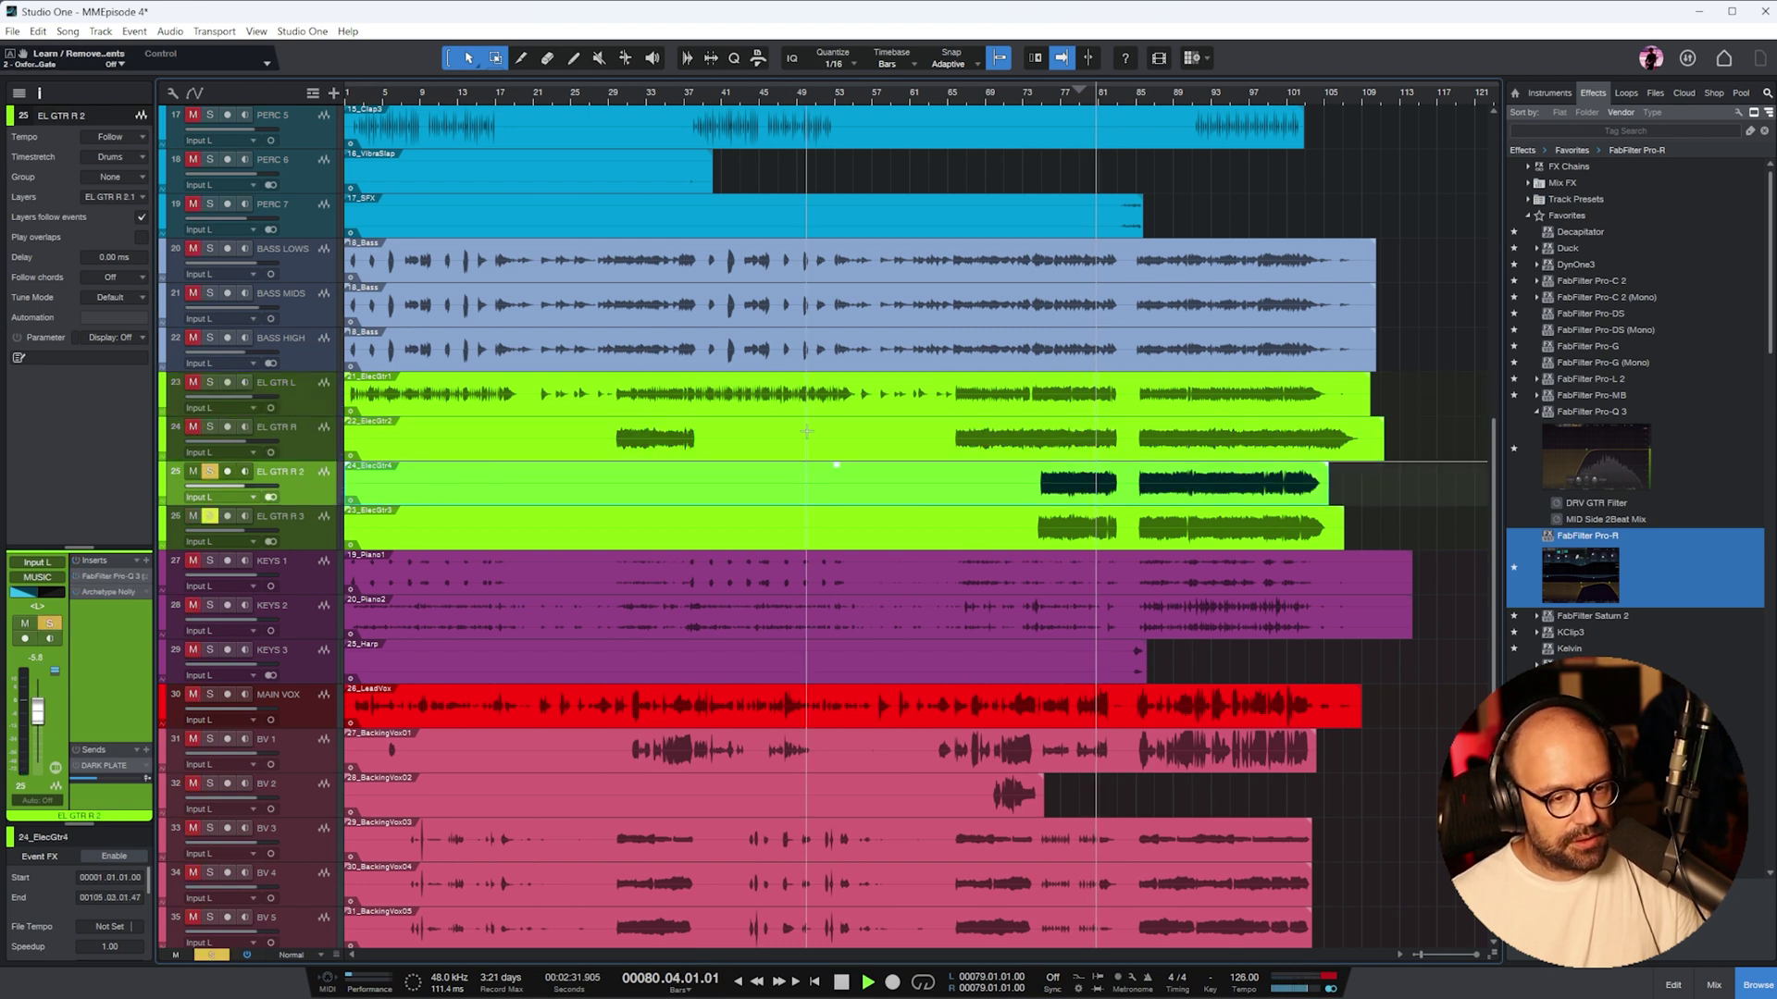
{"action": "left_click", "coordinate": [212, 474]}
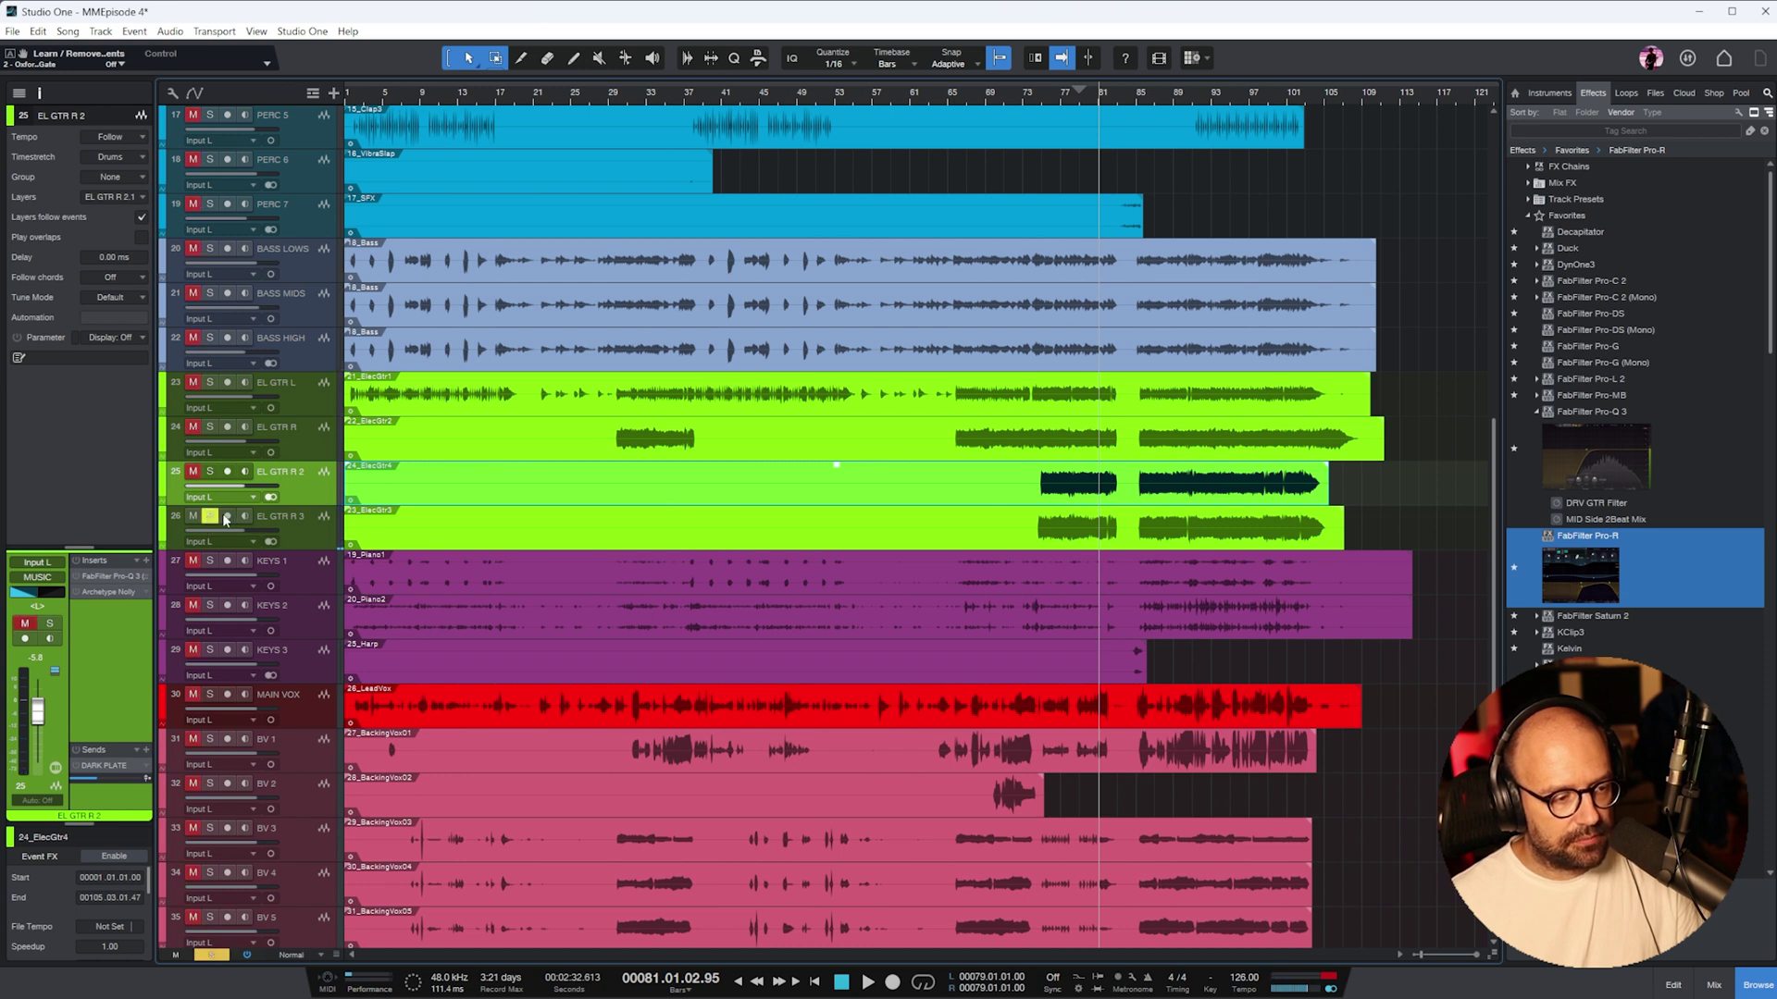
{"action": "left_click", "coordinate": [215, 515]}
- Copy EL GTR R's GGD Studio Cabs and Pro-Q 3 insert chain to EL GTR R 2 and EL GTR R 3 in the mixer
{"action": "left_click", "coordinate": [305, 447]}
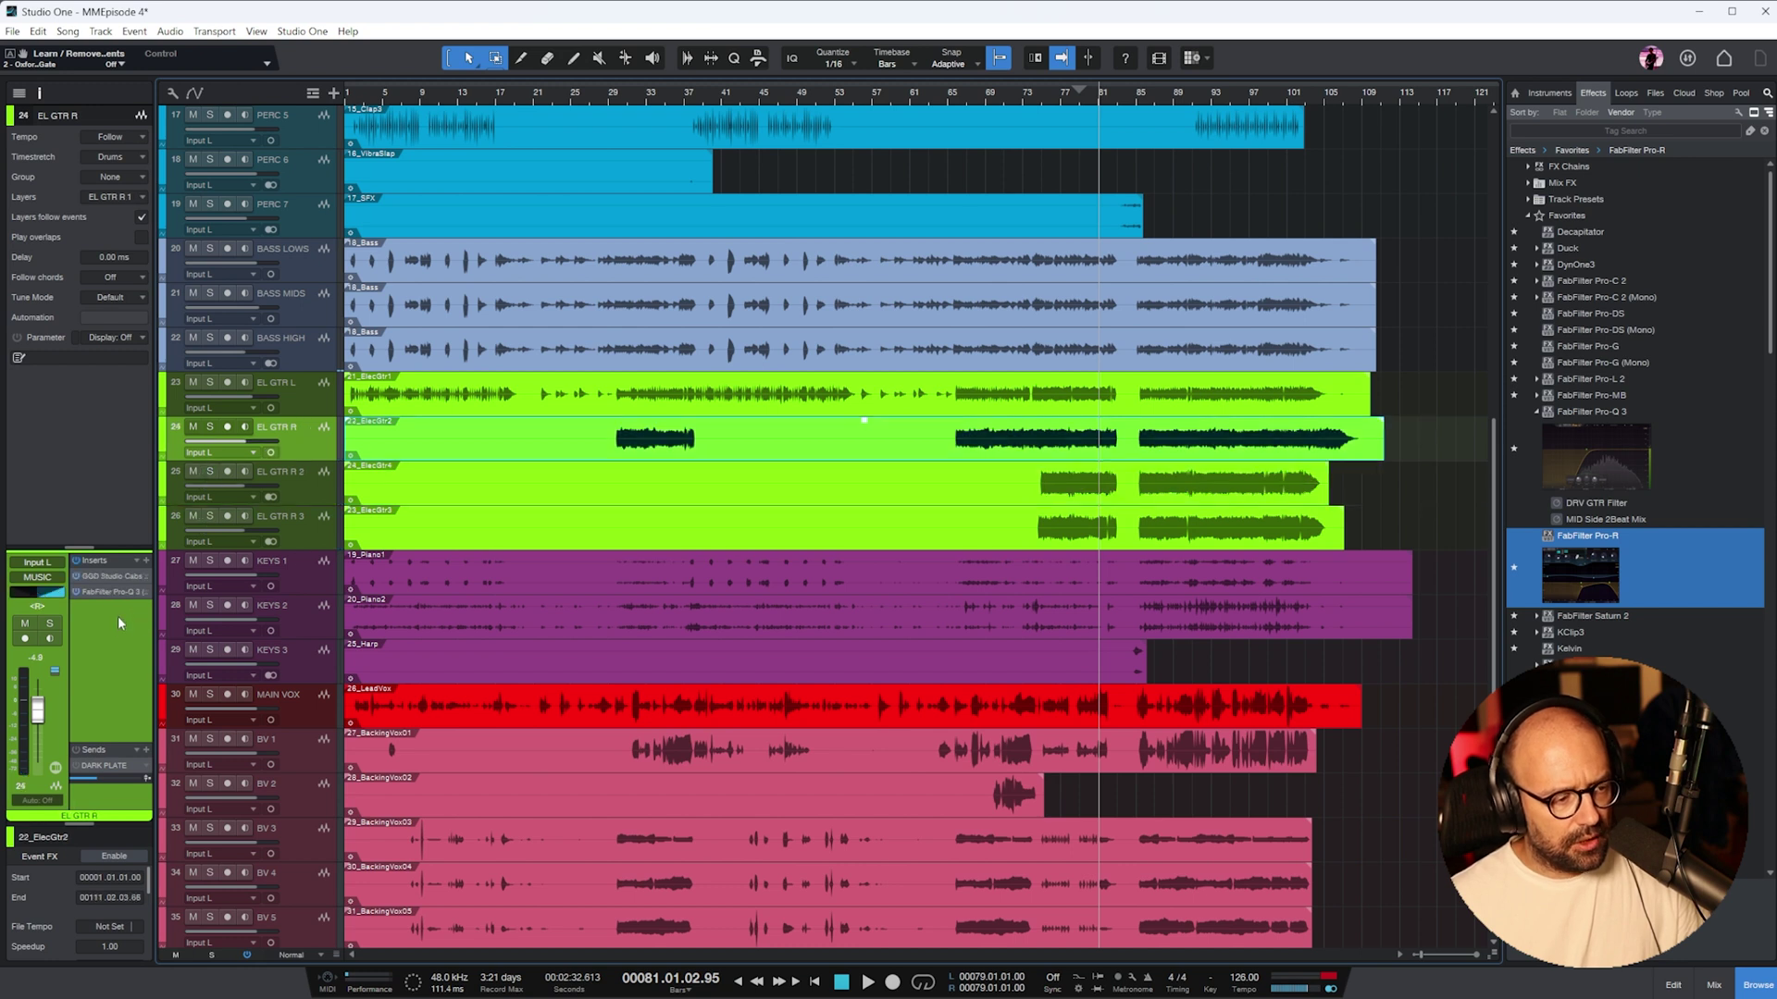
{"action": "left_click", "coordinate": [1702, 990]}
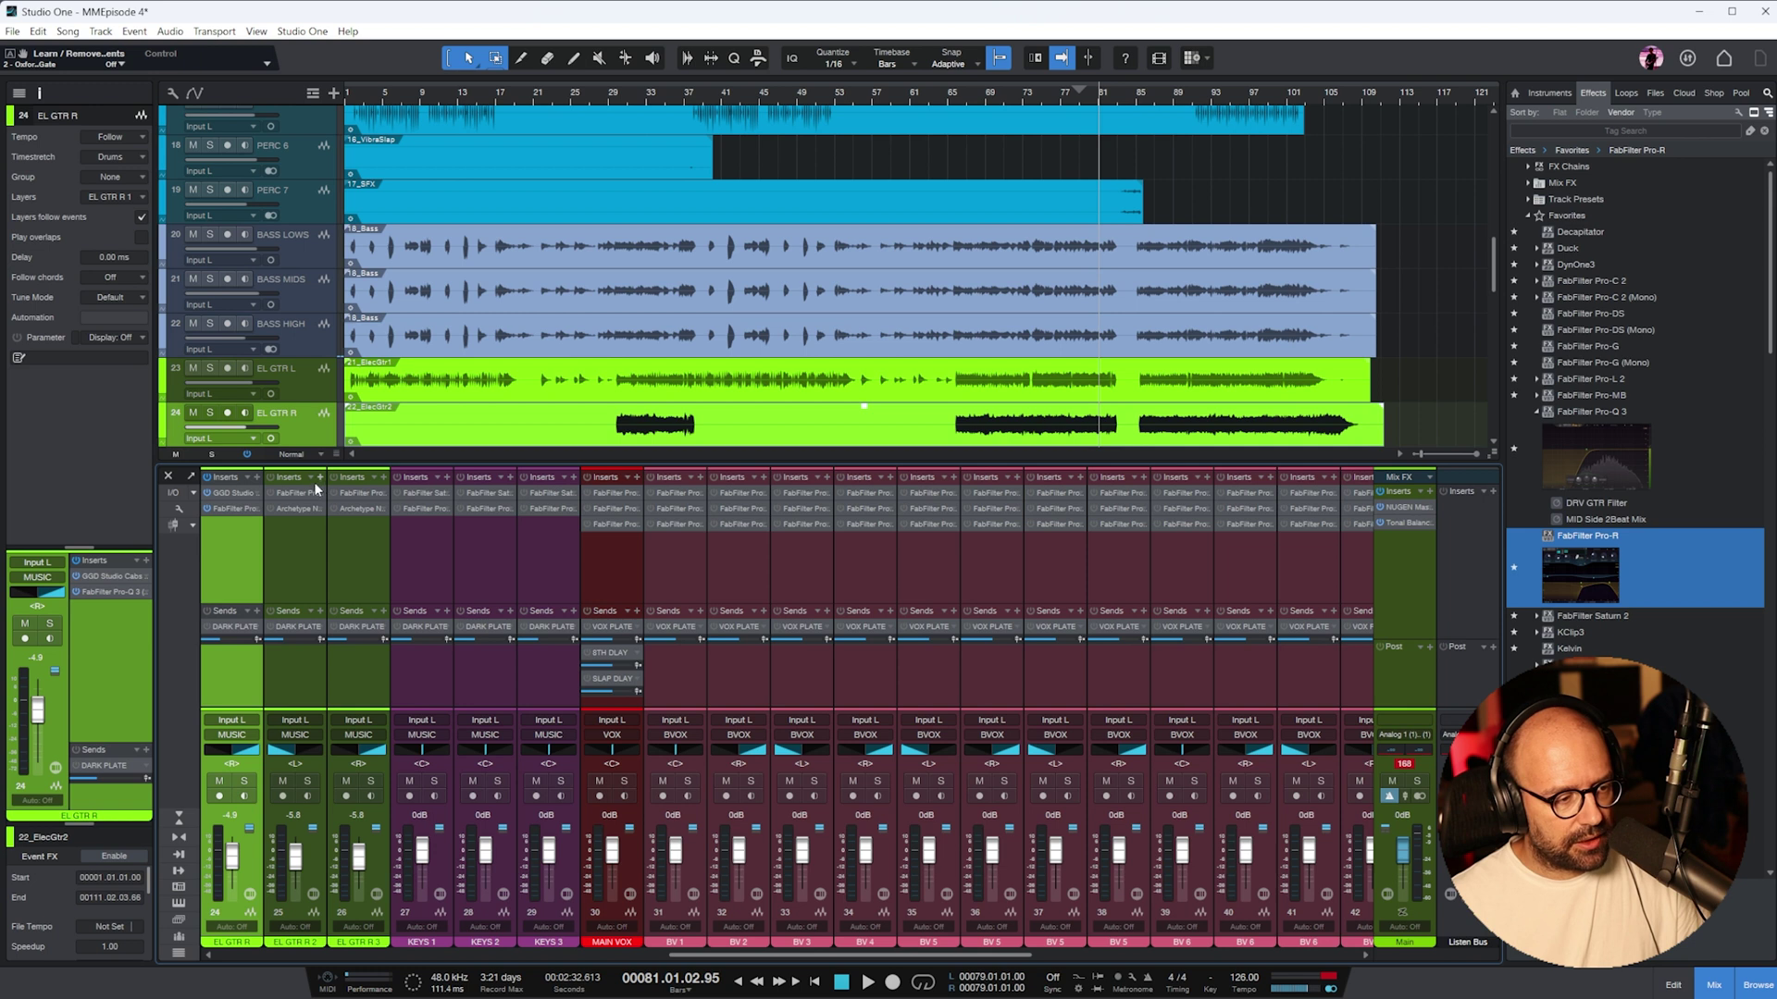
{"action": "left_click_drag", "start_coordinate": [230, 479], "coordinate": [355, 479]}
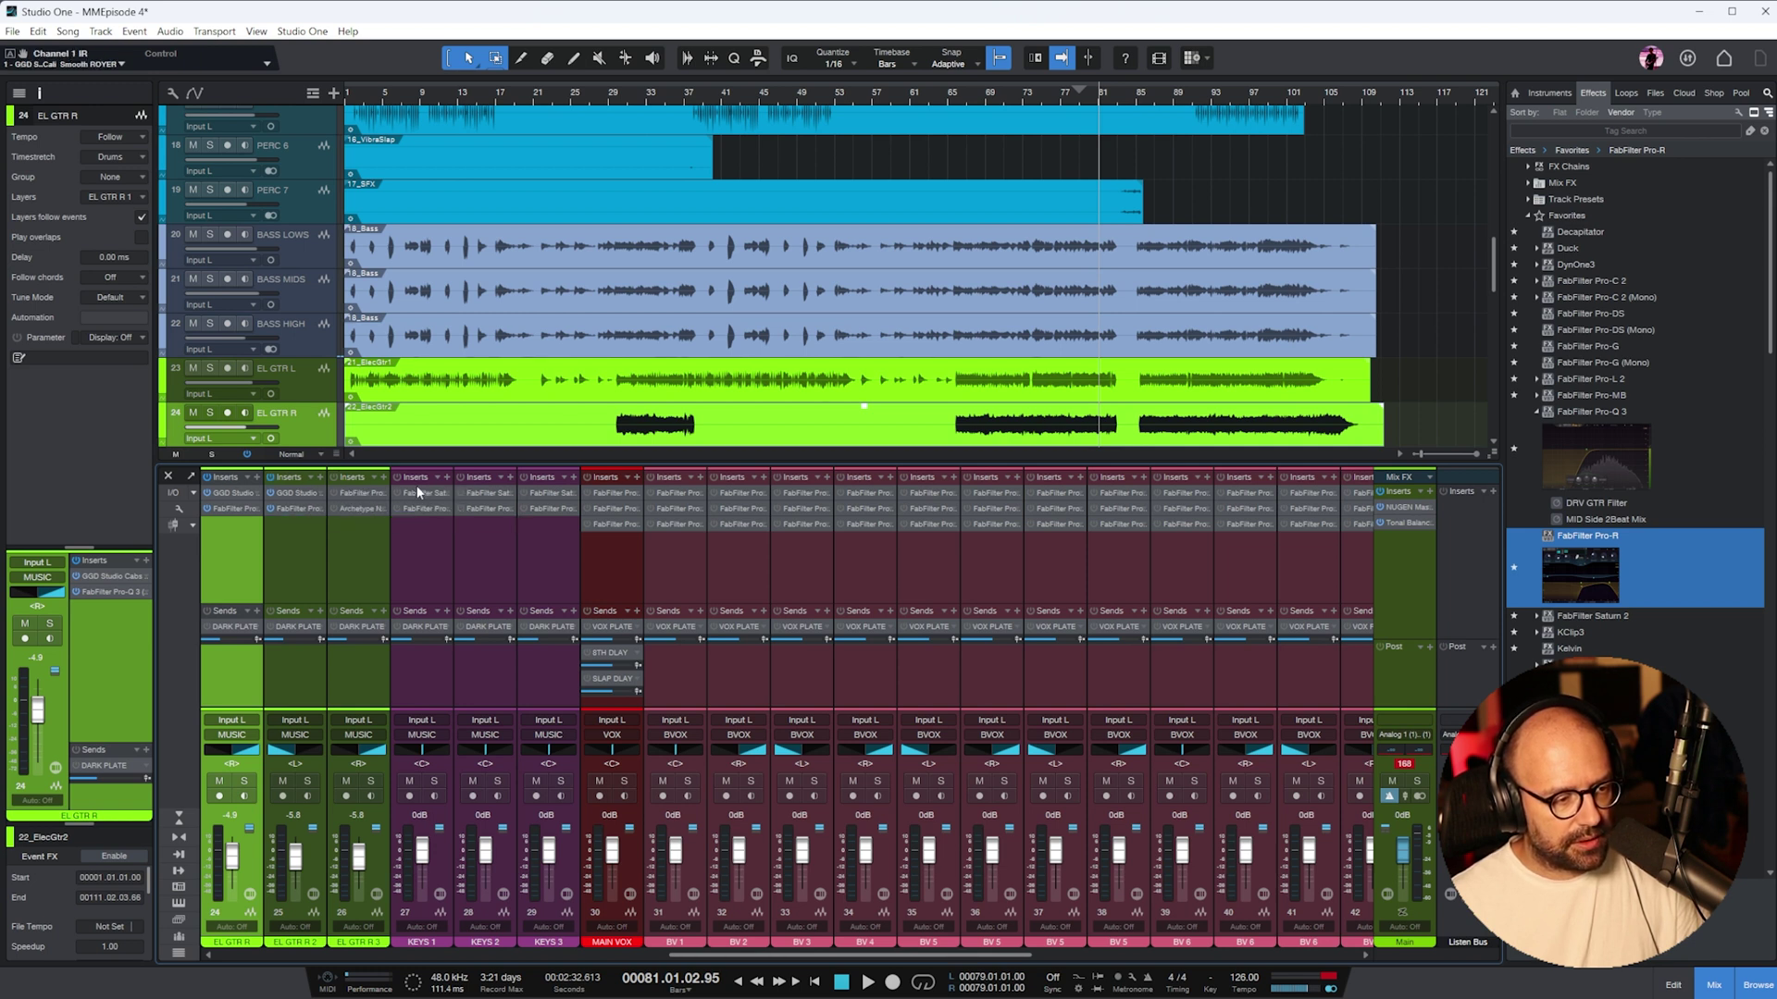
- Solo all four electric guitar tracks together and play the song's later section
{"action": "left_click", "coordinate": [1015, 96]}
{"action": "scroll", "coordinate": [315, 343], "scroll_direction": "down", "scroll_amount": 4}
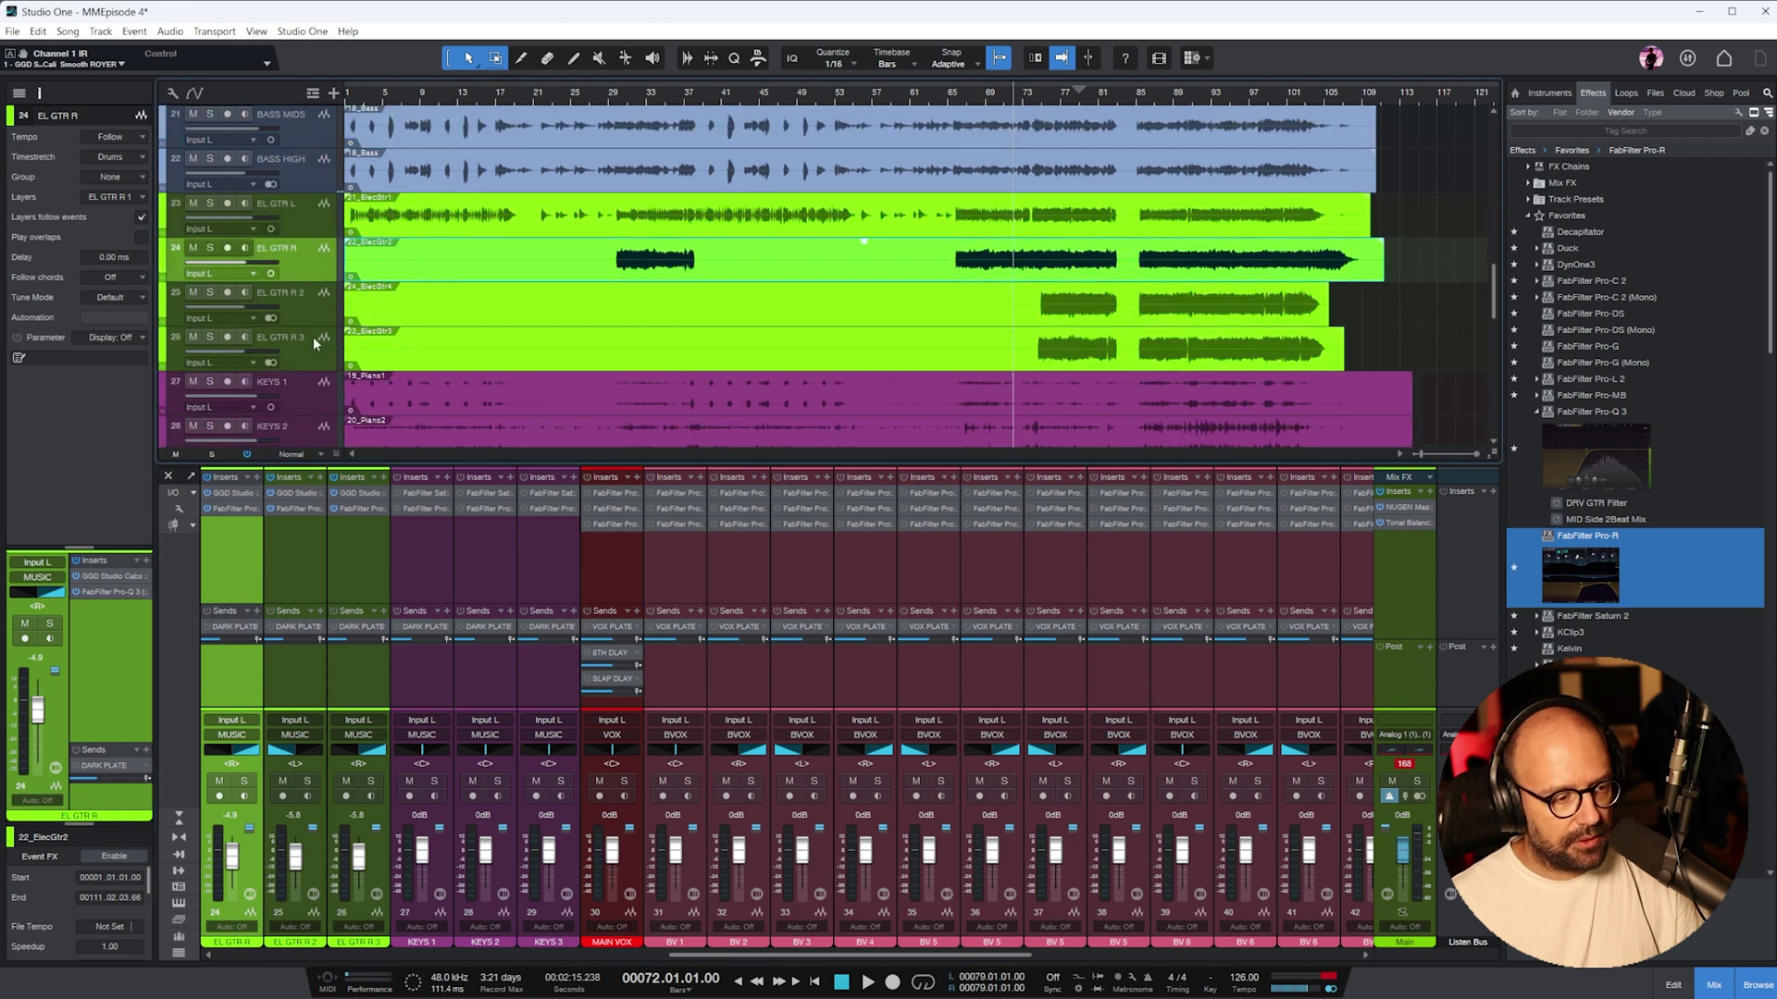
{"action": "left_click", "coordinate": [282, 226]}
{"action": "left_click", "coordinate": [287, 349], "text": "shift"}
{"action": "key", "text": "s"}
{"action": "key", "text": "space"}
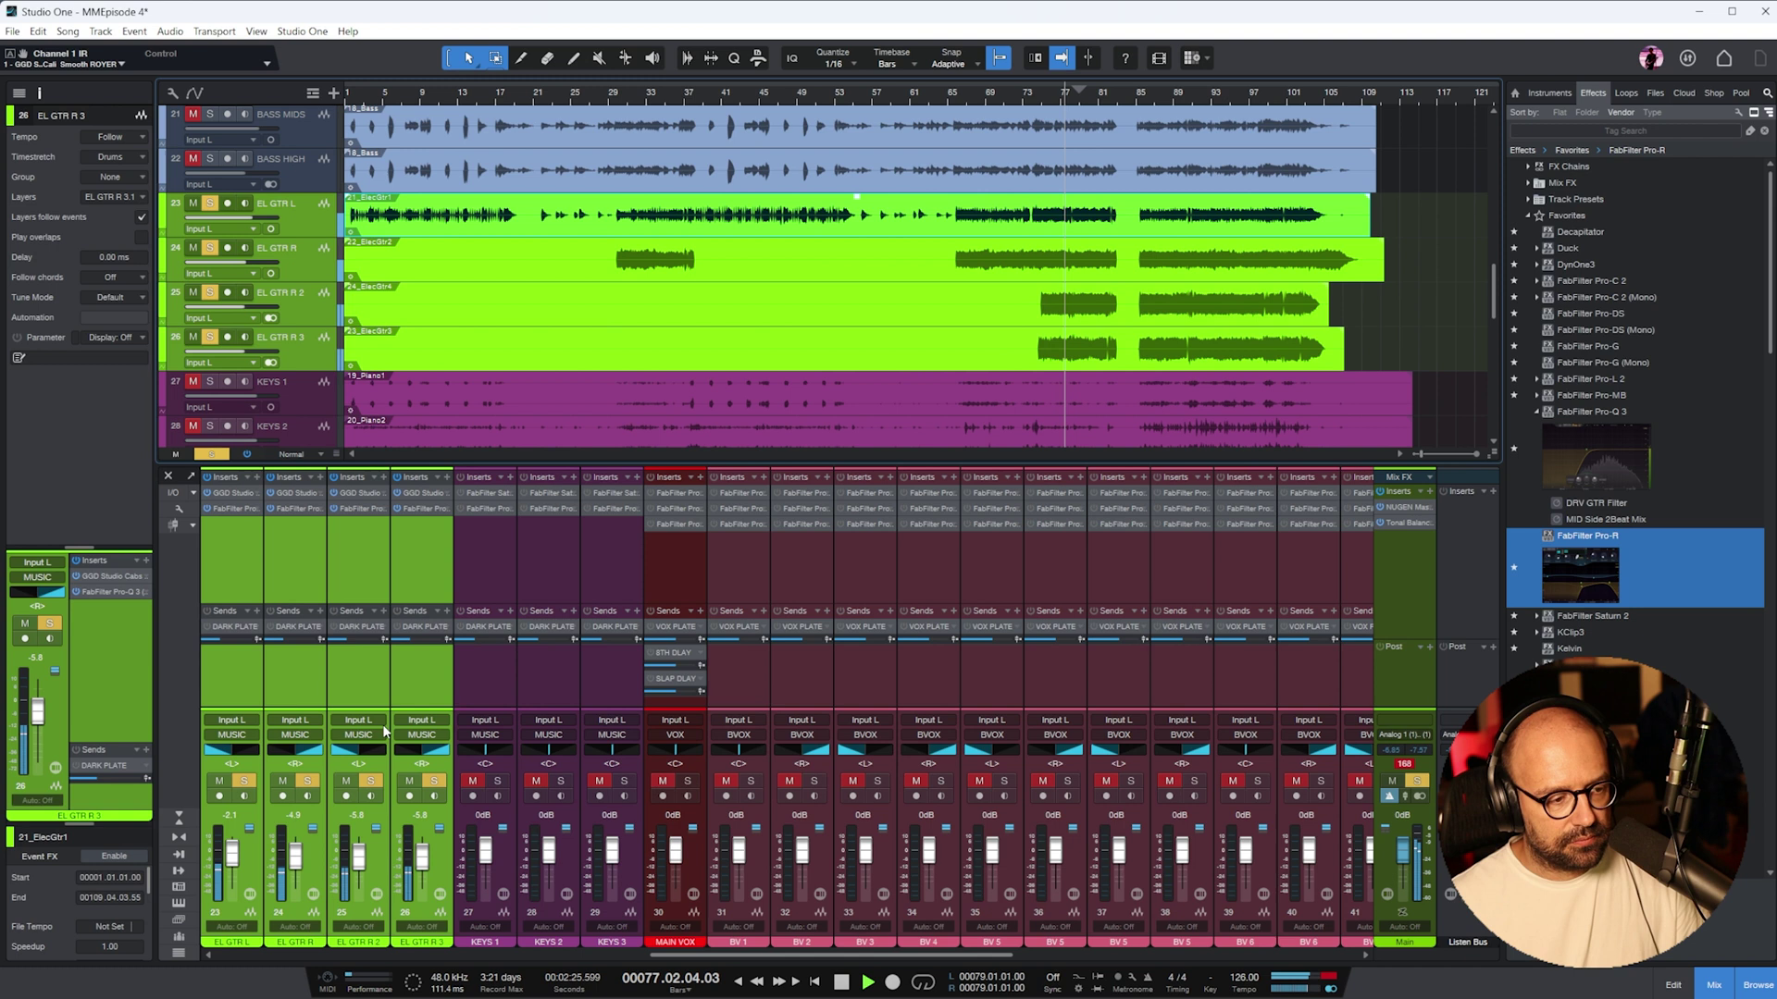
- Enable the DARK PLATE sends on all four guitar channels at about -29 dB and stop playback
{"action": "left_click", "coordinate": [347, 718]}
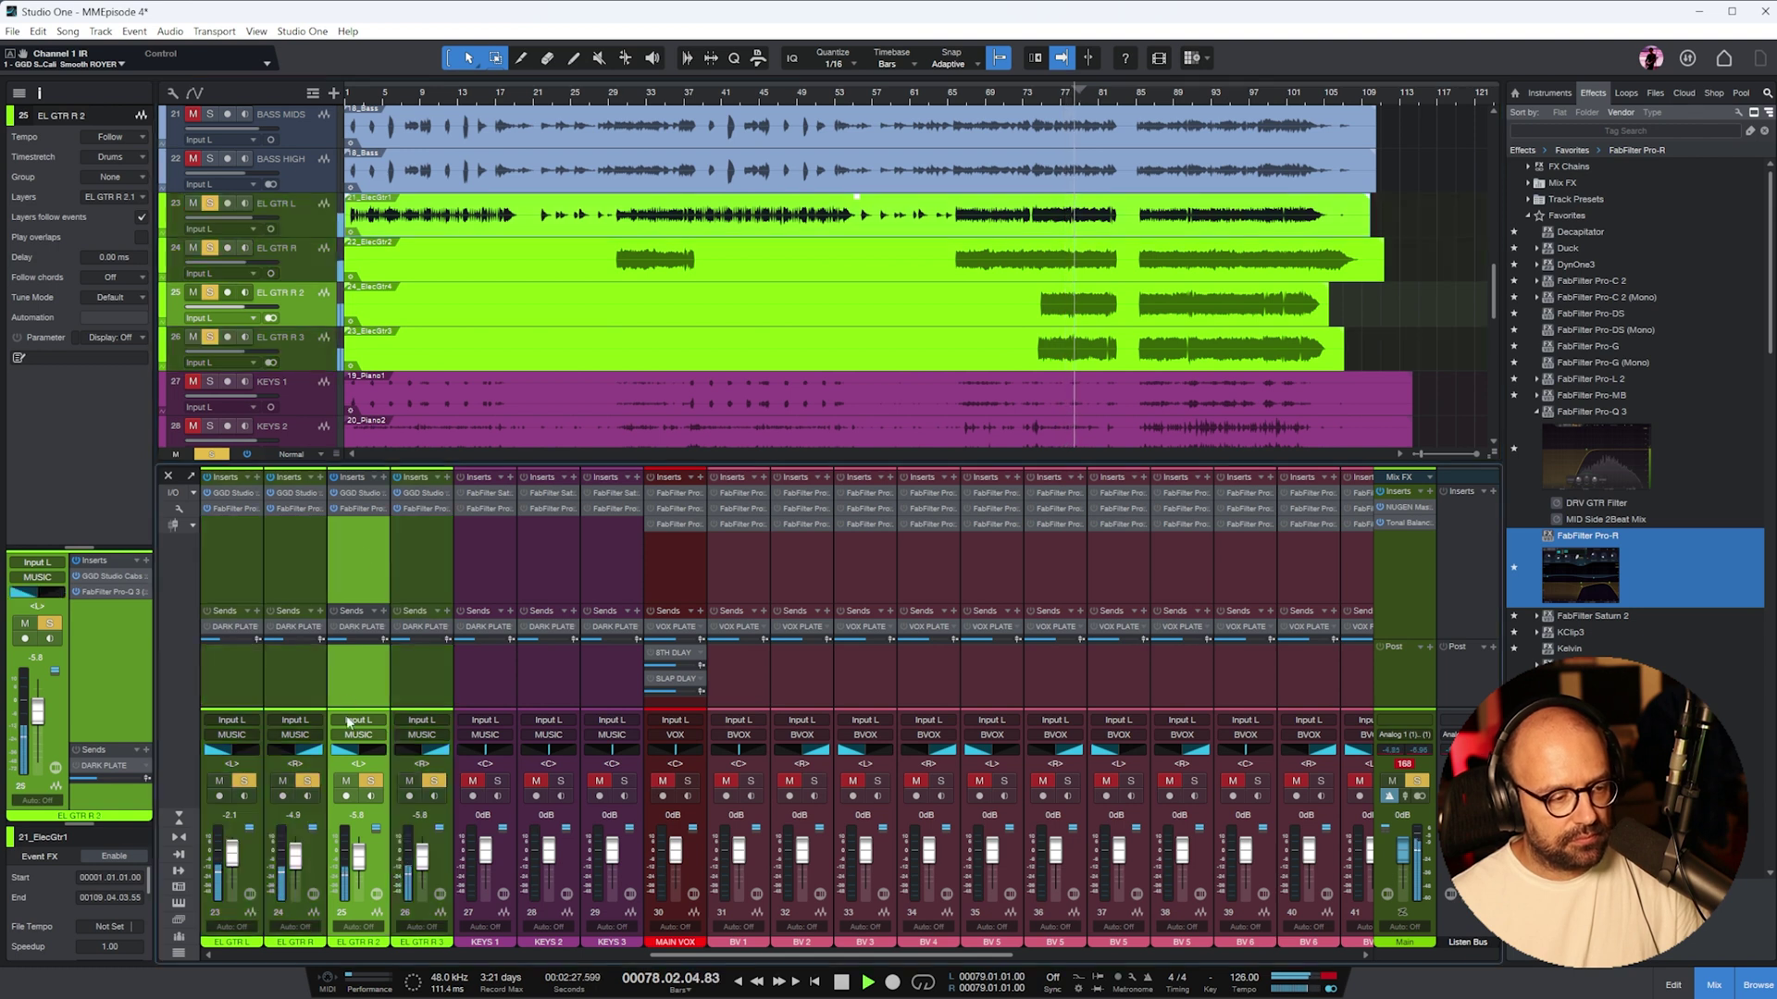
{"action": "left_click", "coordinate": [232, 687]}
{"action": "left_click", "coordinate": [420, 681], "text": "shift"}
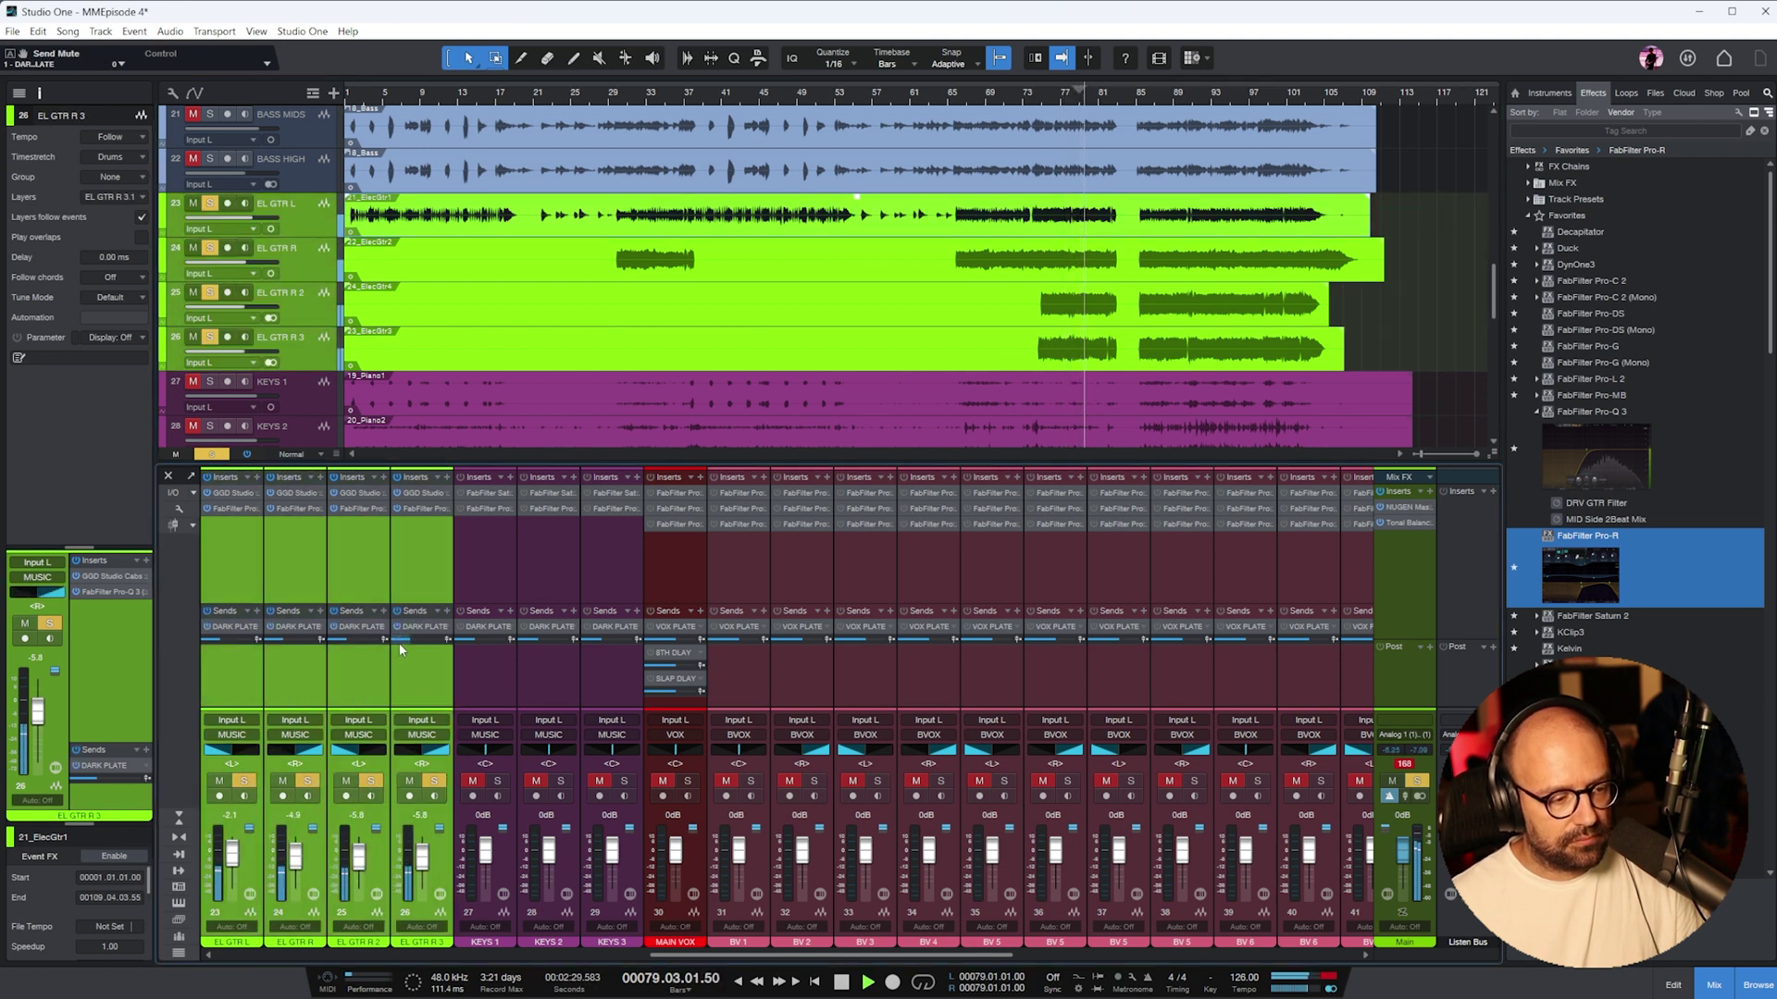
{"action": "mouse_move", "coordinate": [401, 646]}
{"action": "key", "text": "space"}
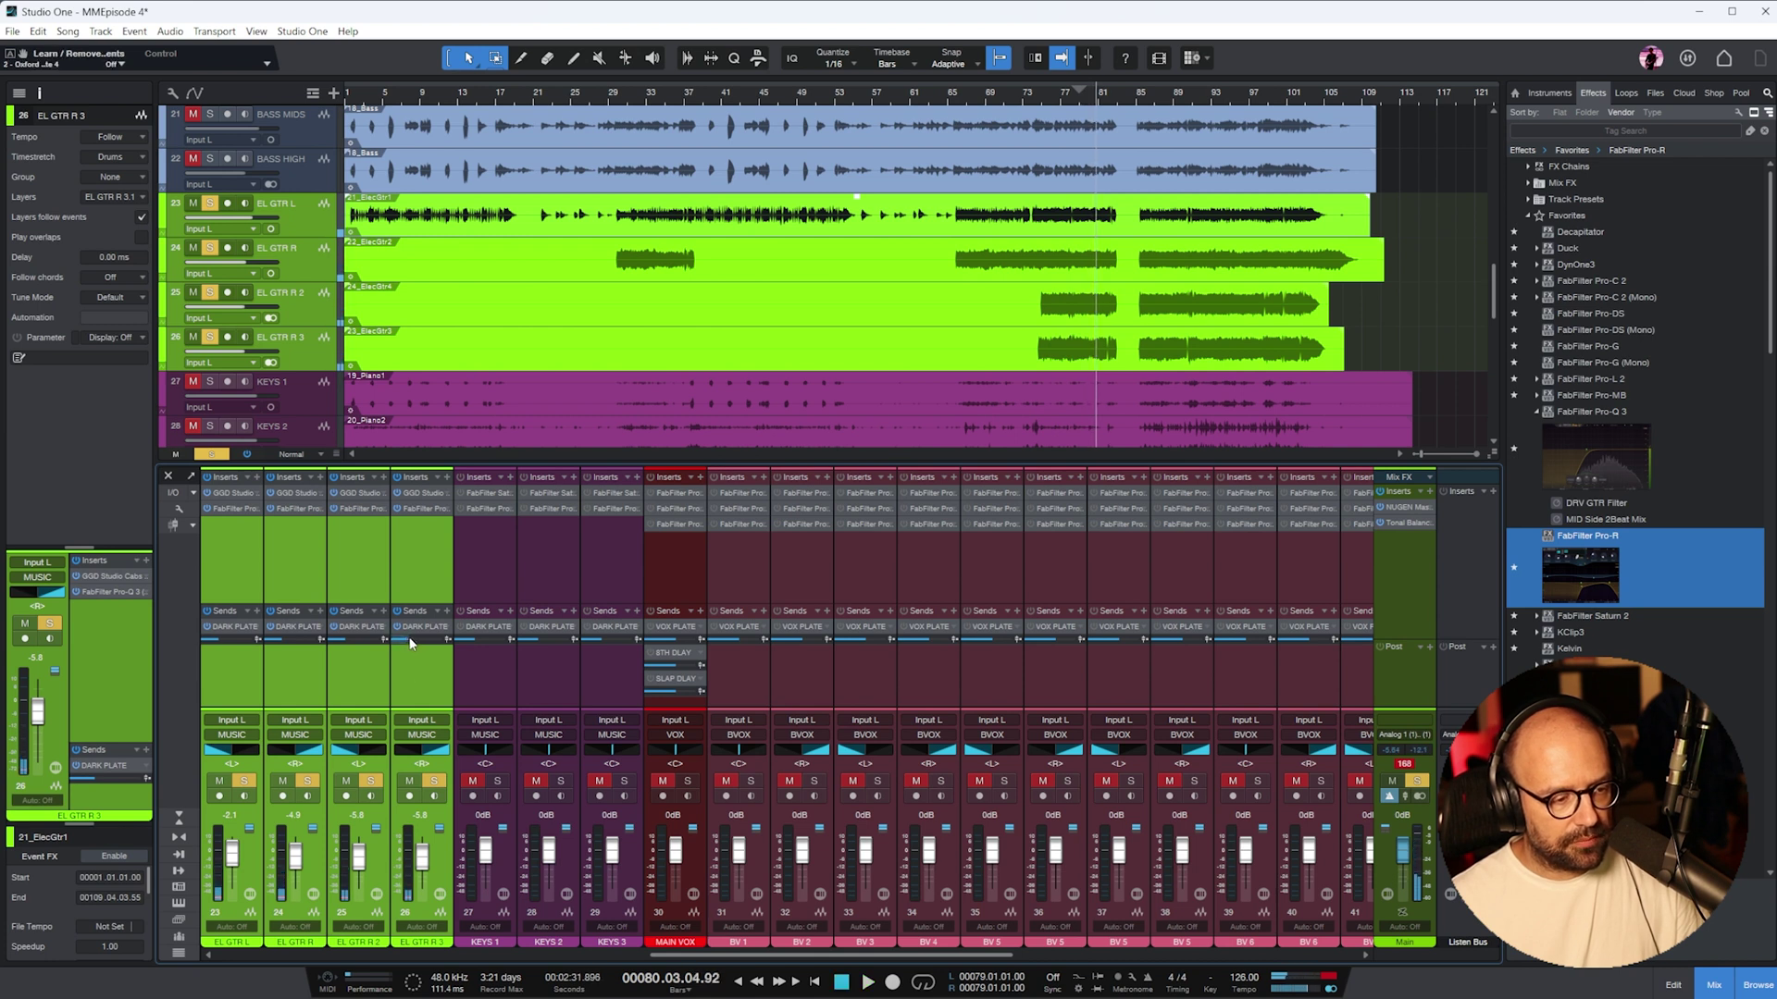
- Set the Mid Decay of the DARK PLATE channel's Reverberate to x0.69 and close the plug-in
{"action": "left_click_drag", "start_coordinate": [888, 954], "coordinate": [1230, 974]}
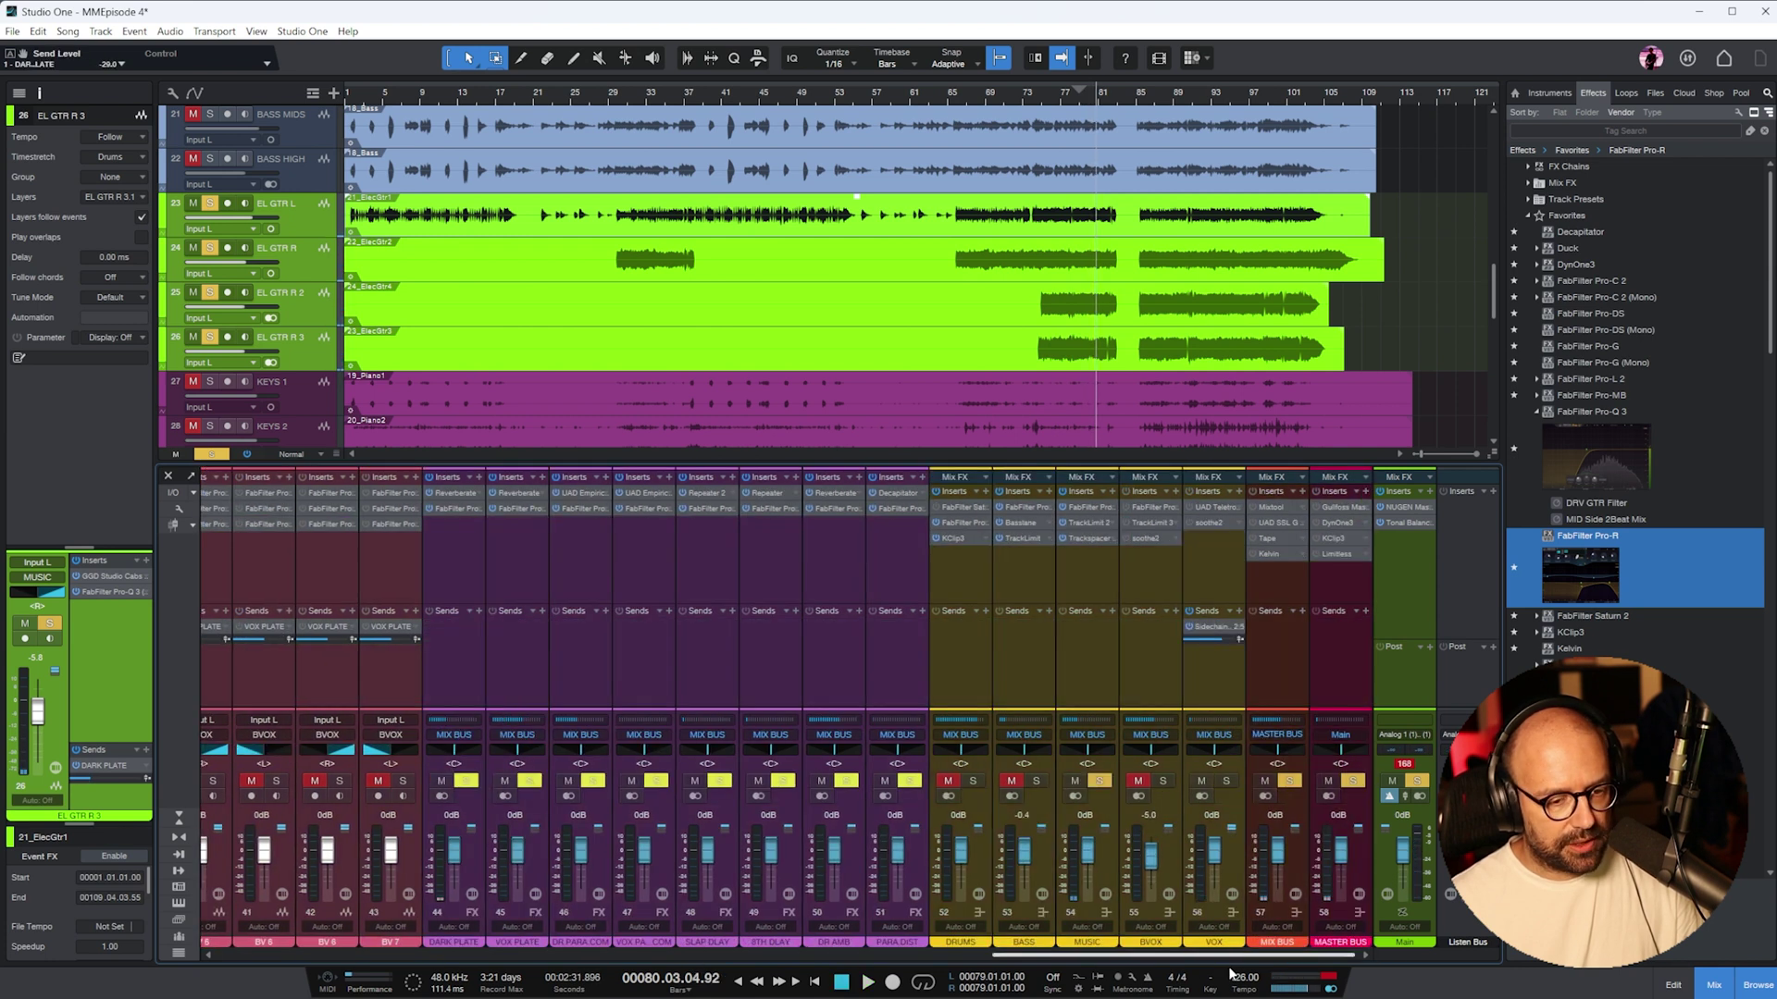
{"action": "left_click", "coordinate": [457, 583]}
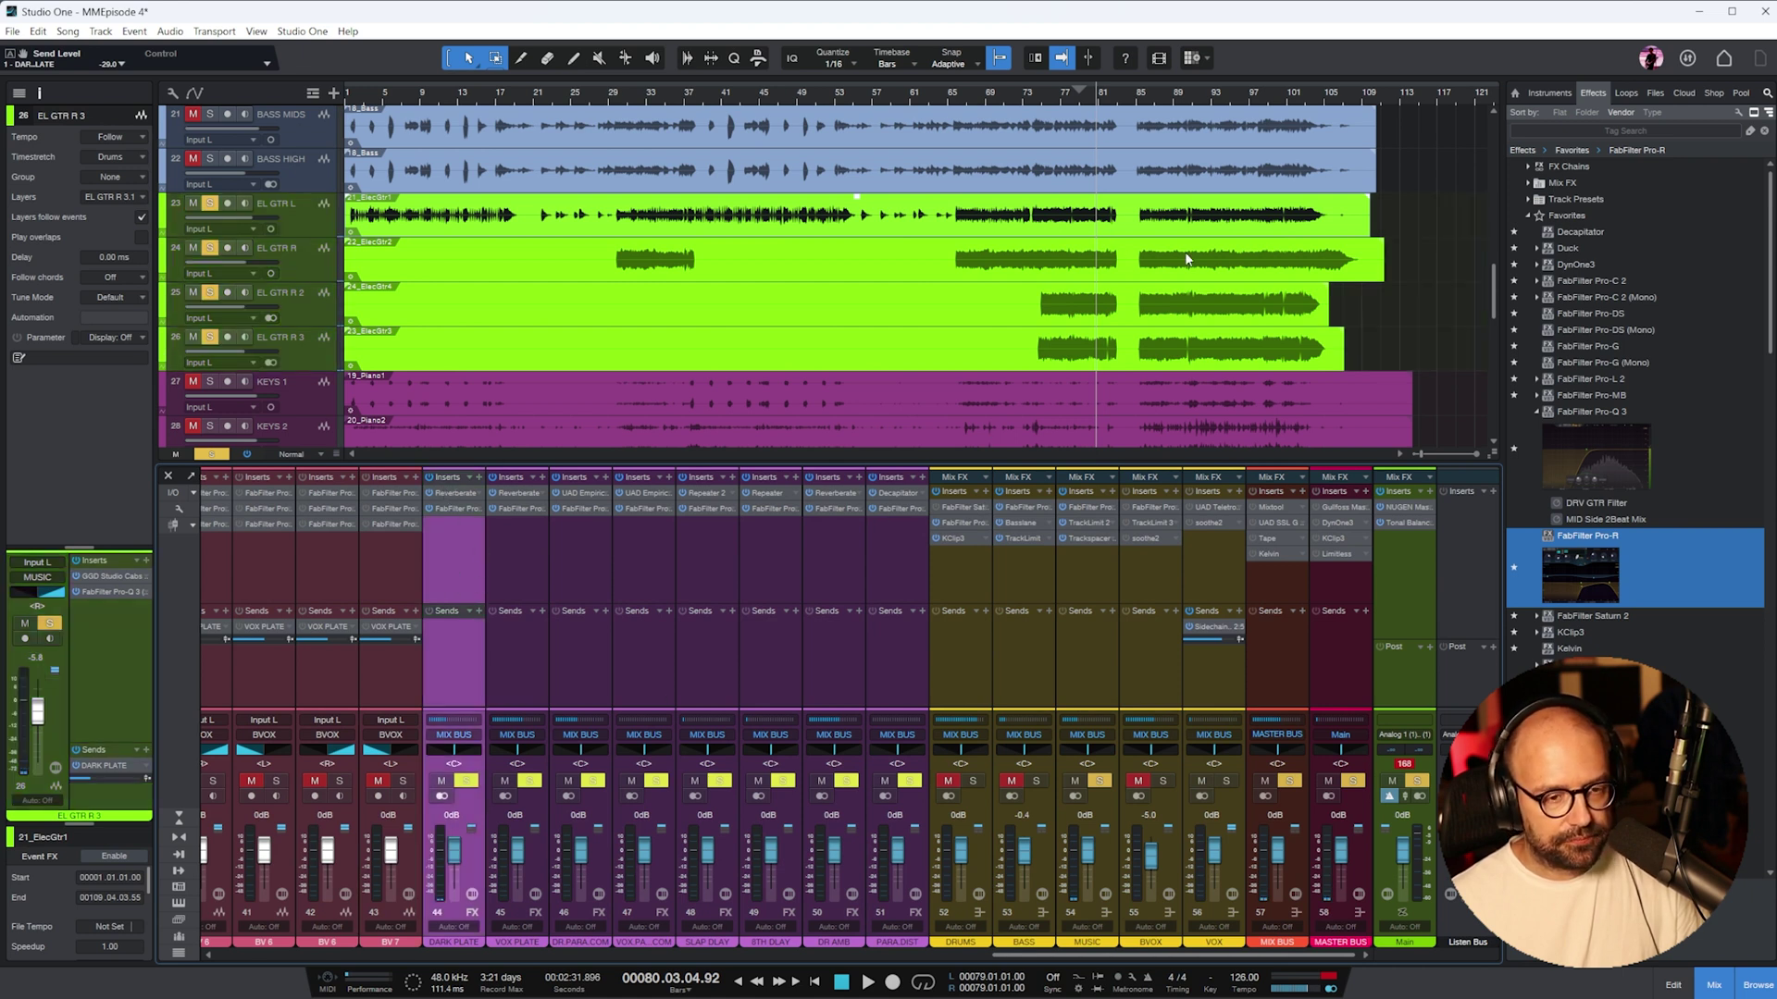
{"action": "left_click", "coordinate": [454, 492]}
{"action": "left_click_drag", "start_coordinate": [1459, 262], "coordinate": [664, 221]}
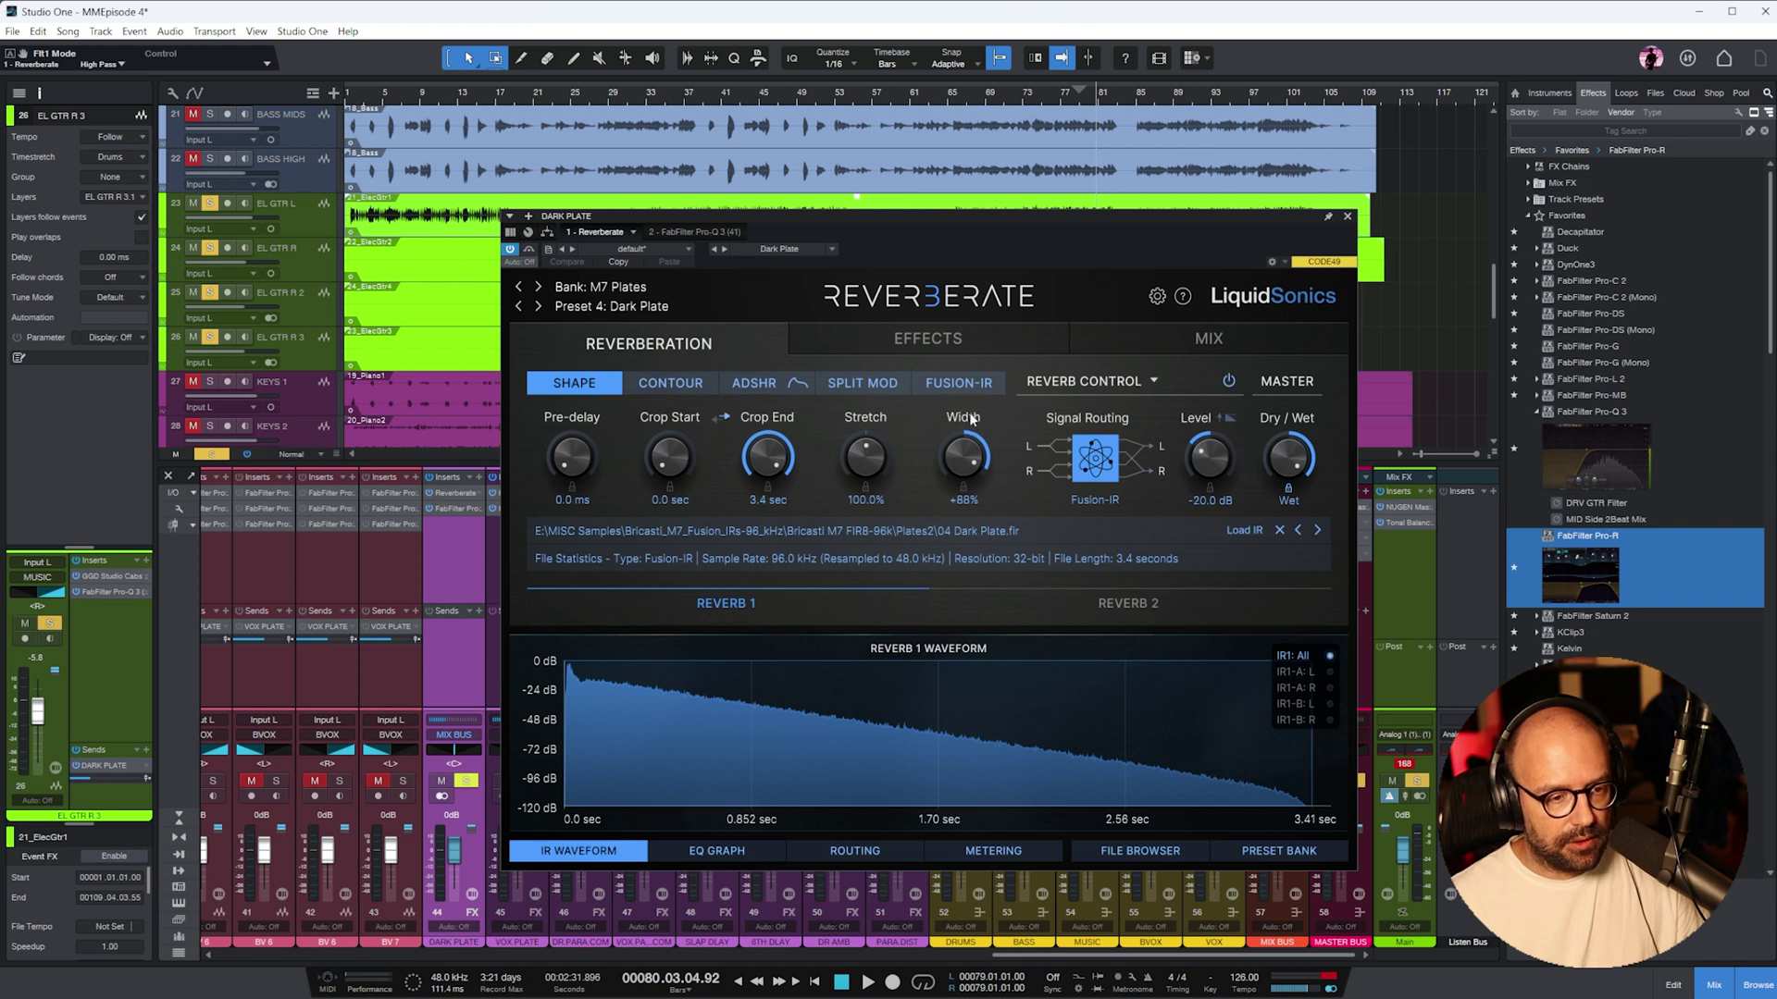
{"action": "left_click", "coordinate": [681, 388]}
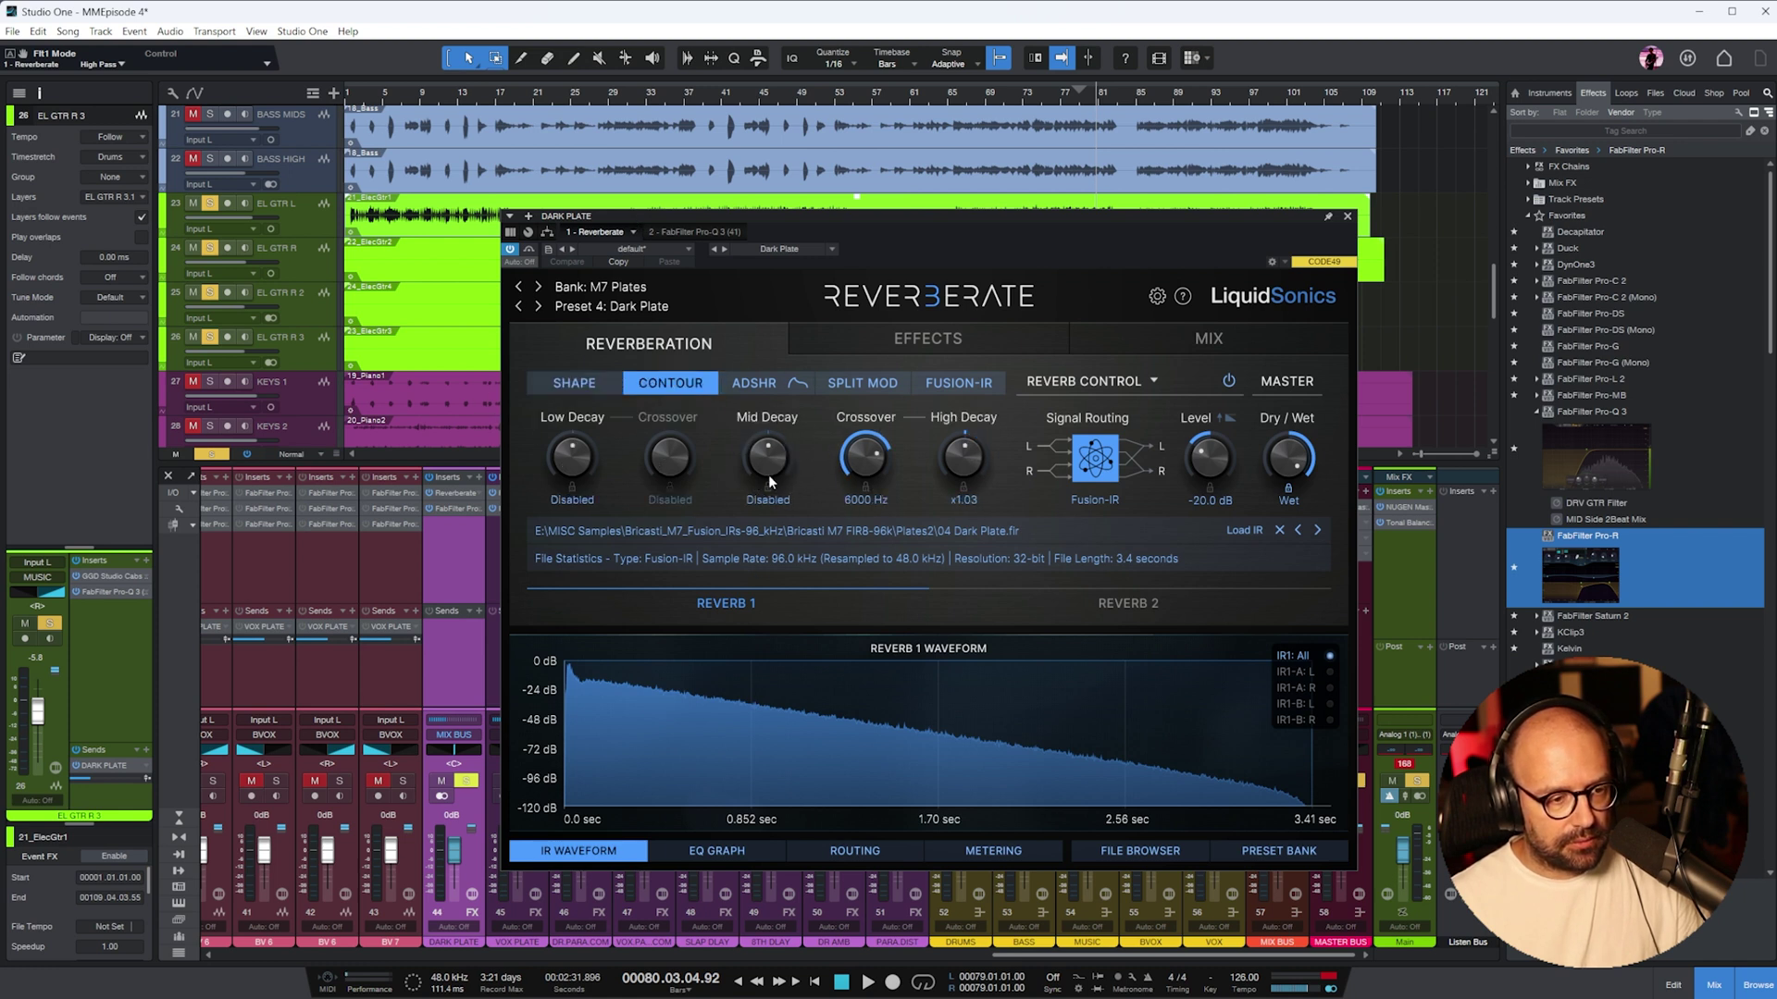
{"action": "left_click", "coordinate": [575, 389]}
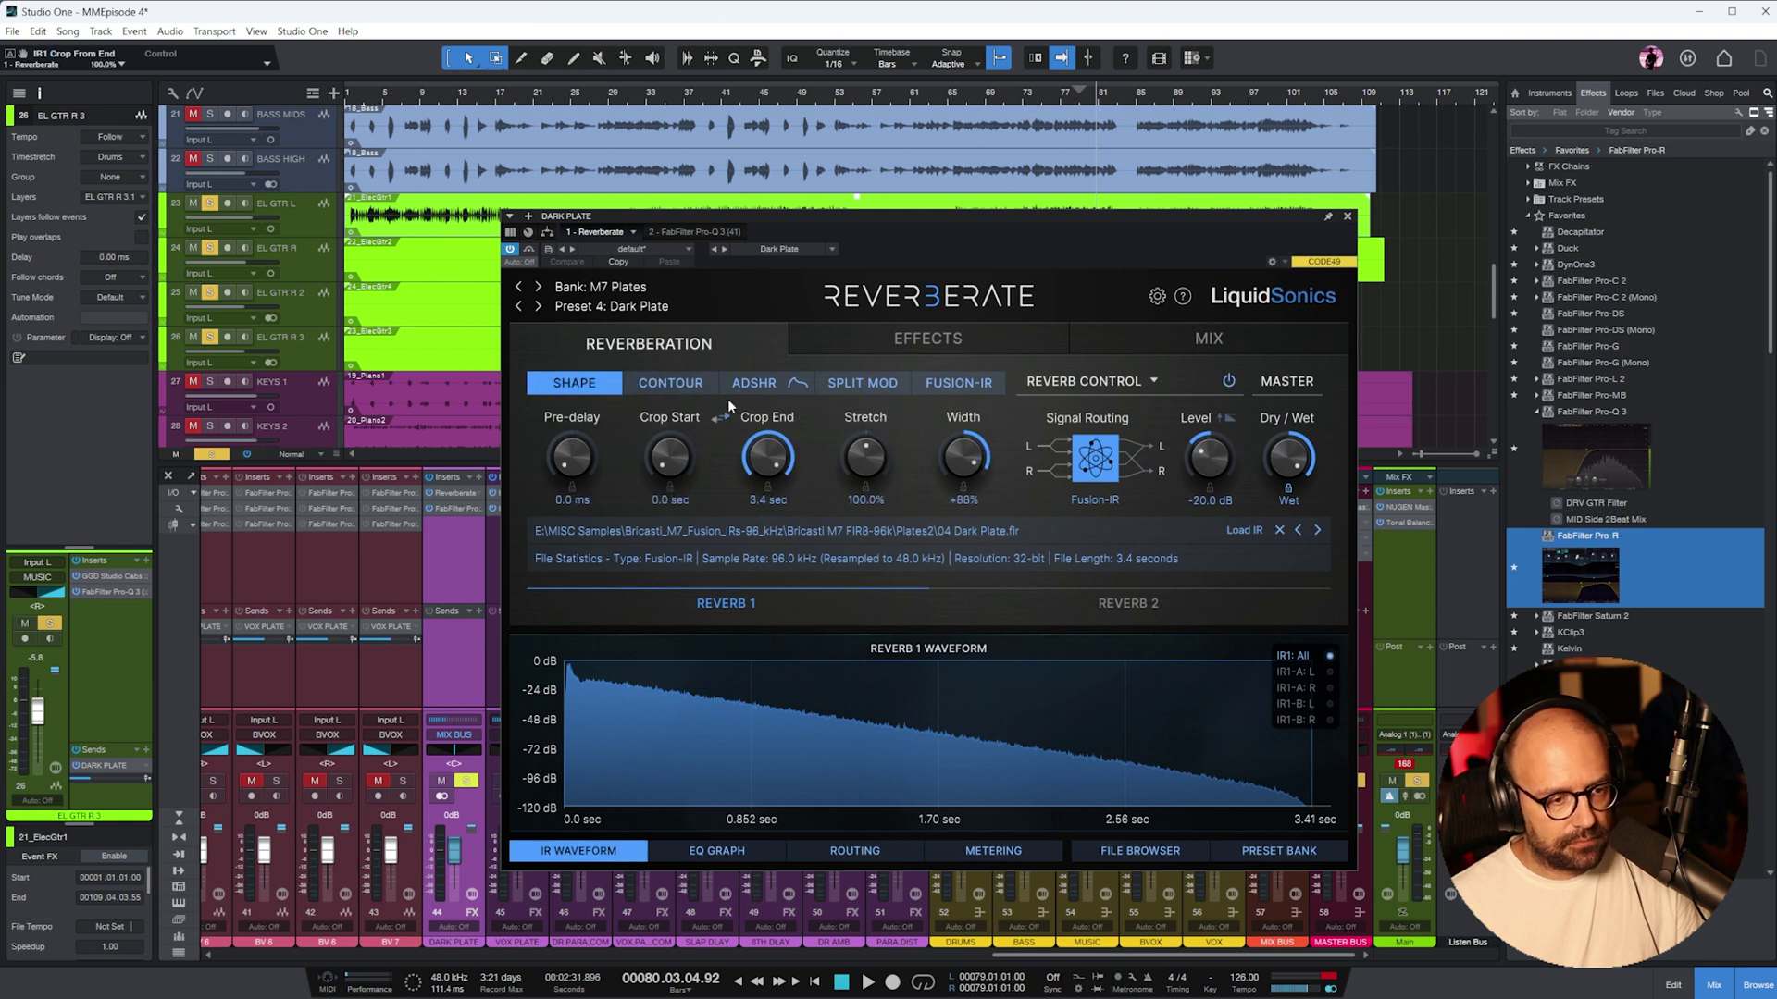
{"action": "left_click", "coordinate": [671, 383]}
{"action": "left_click_drag", "start_coordinate": [770, 474], "coordinate": [777, 518]}
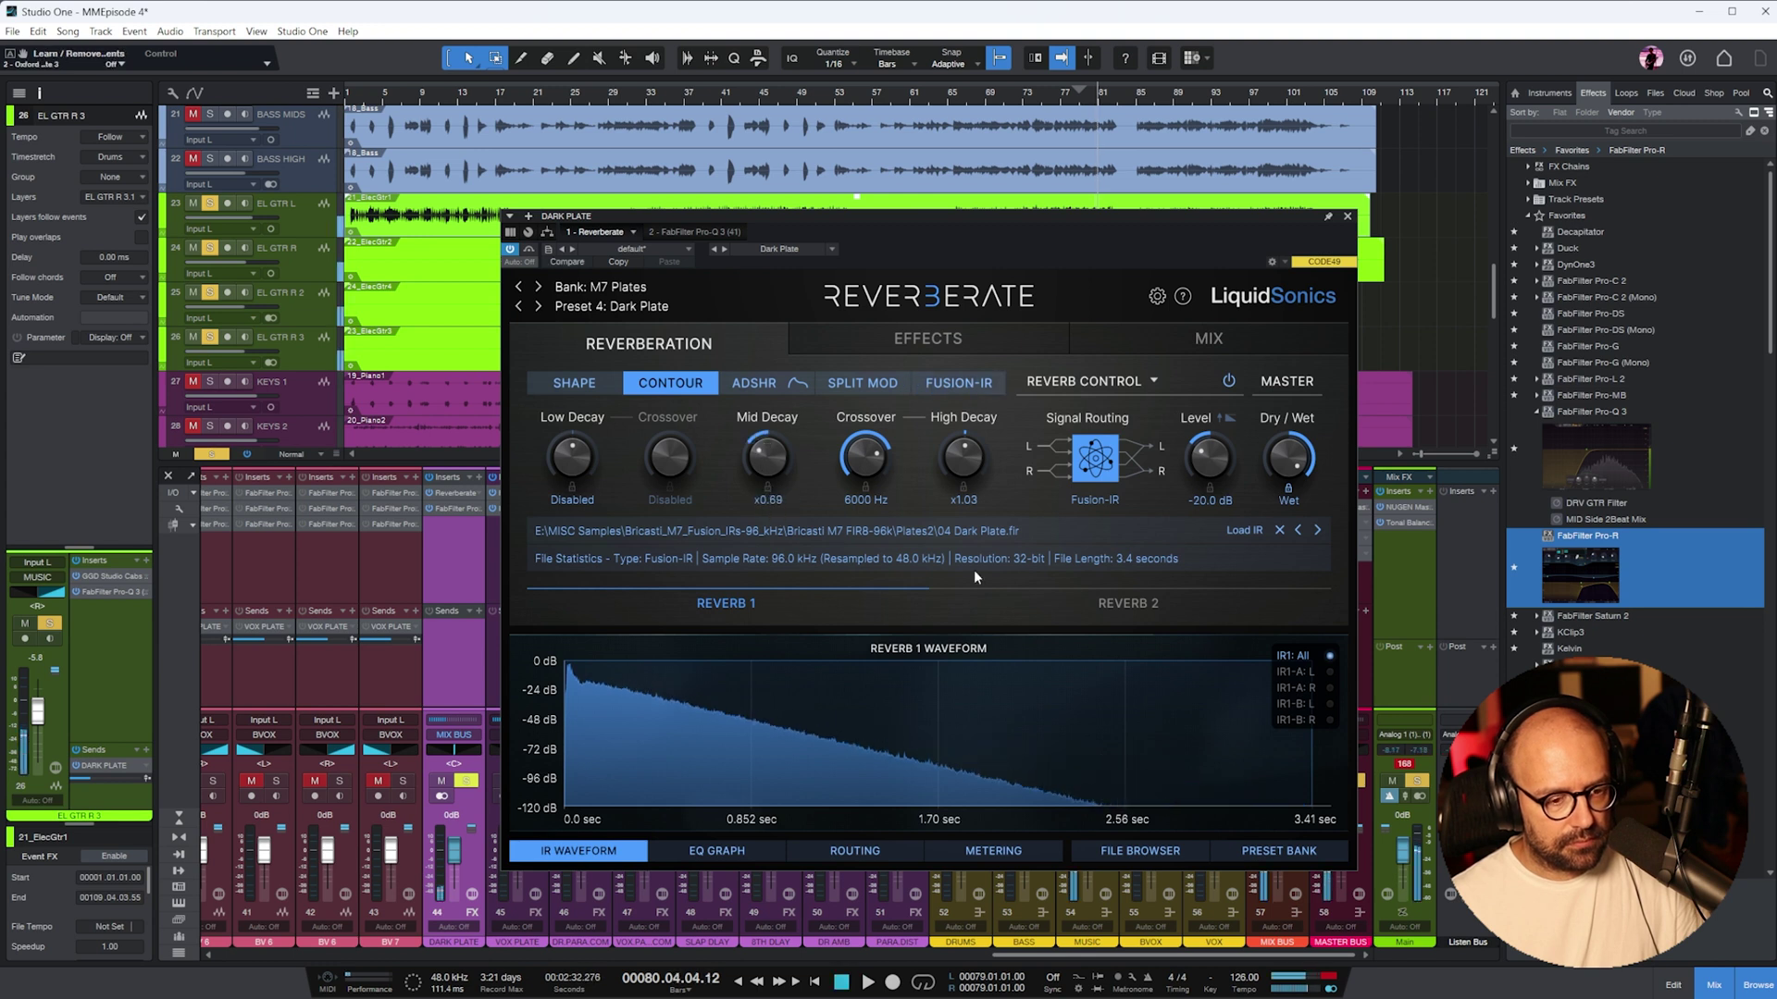
{"action": "left_click", "coordinate": [1348, 217]}
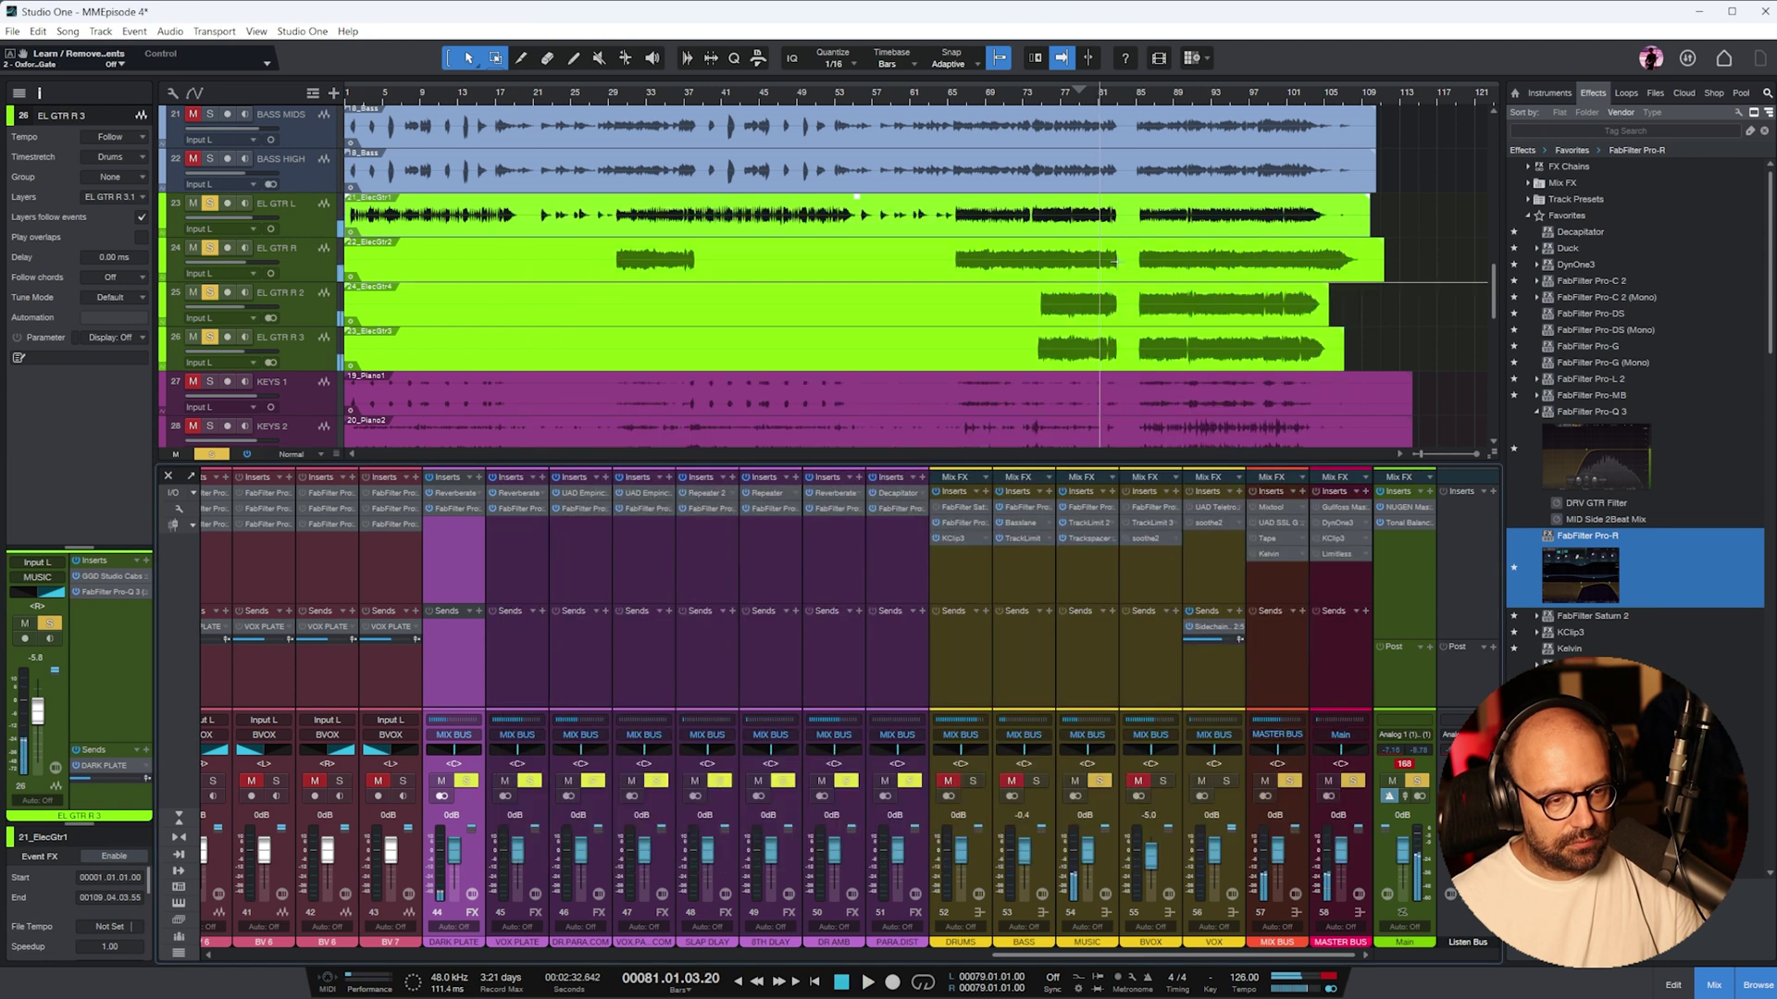
- Clear the guitar solos, solo KEYS 1, KEYS 2 and KEYS 3, and play from near the start of the song
{"action": "left_click", "coordinate": [1094, 580]}
{"action": "scroll", "coordinate": [971, 302], "scroll_direction": "down", "scroll_amount": 3}
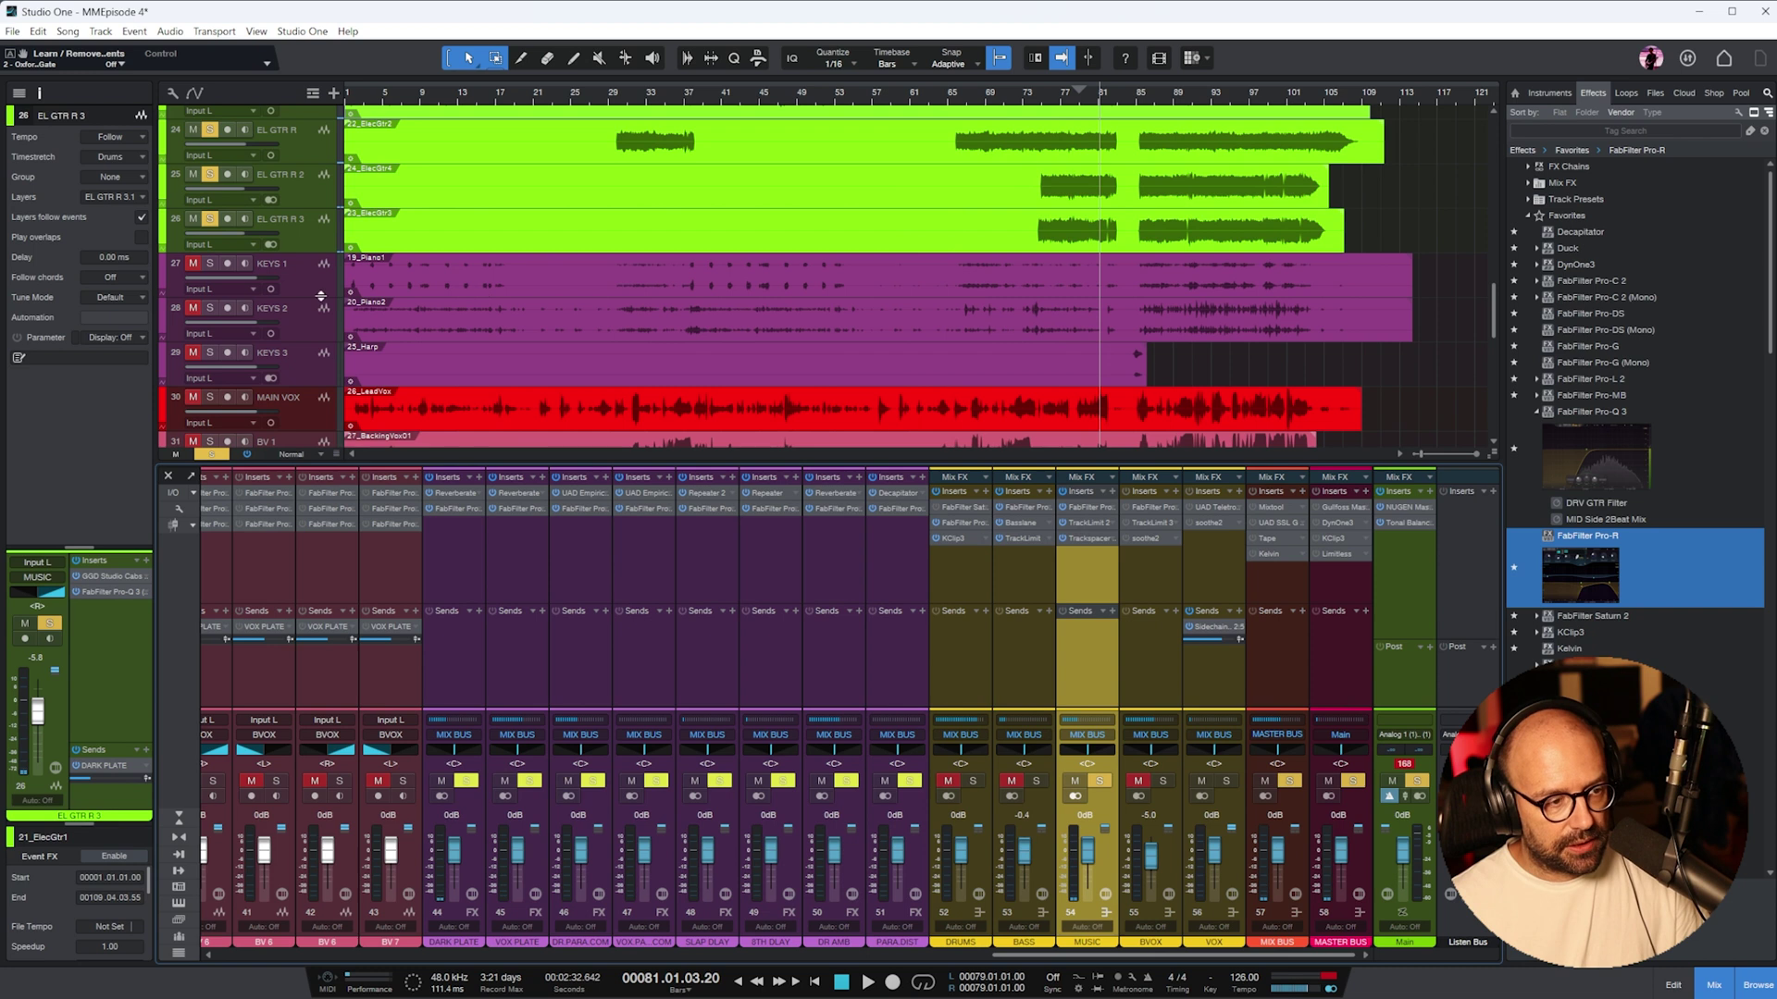
{"action": "left_click", "coordinate": [1101, 782]}
{"action": "left_click", "coordinate": [676, 258]}
{"action": "key", "text": "s"}
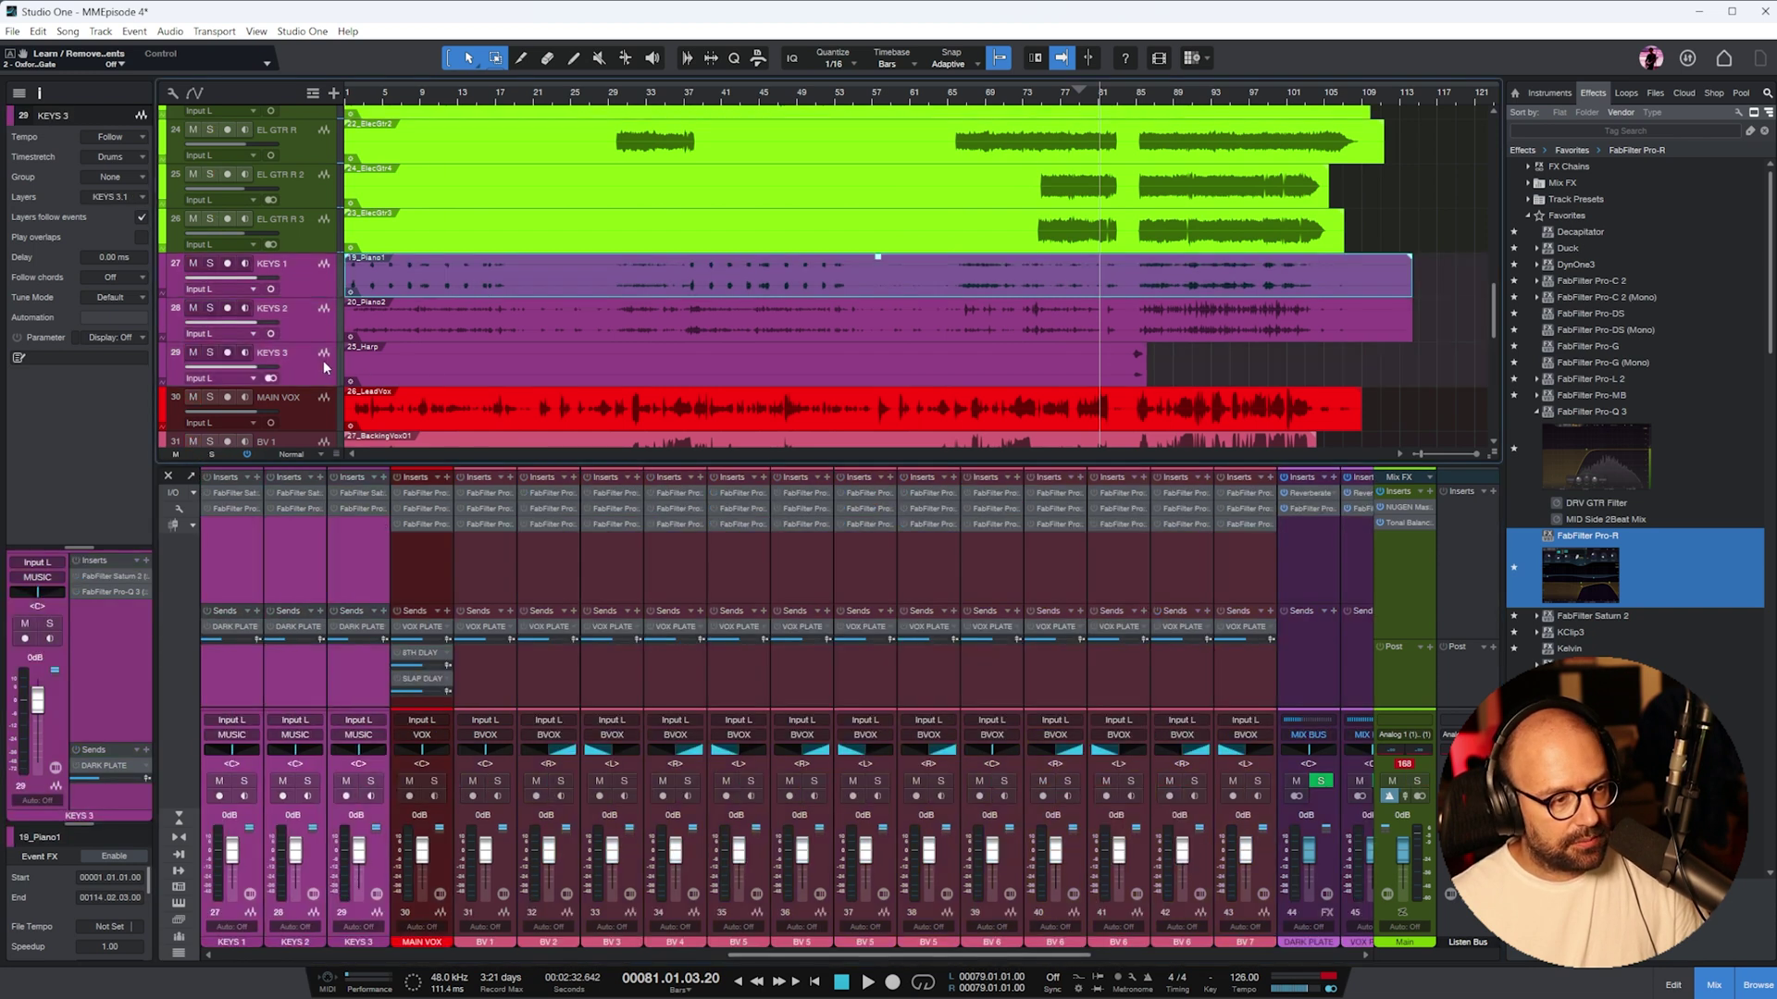
{"action": "left_click", "coordinate": [387, 101]}
{"action": "key", "text": "space"}
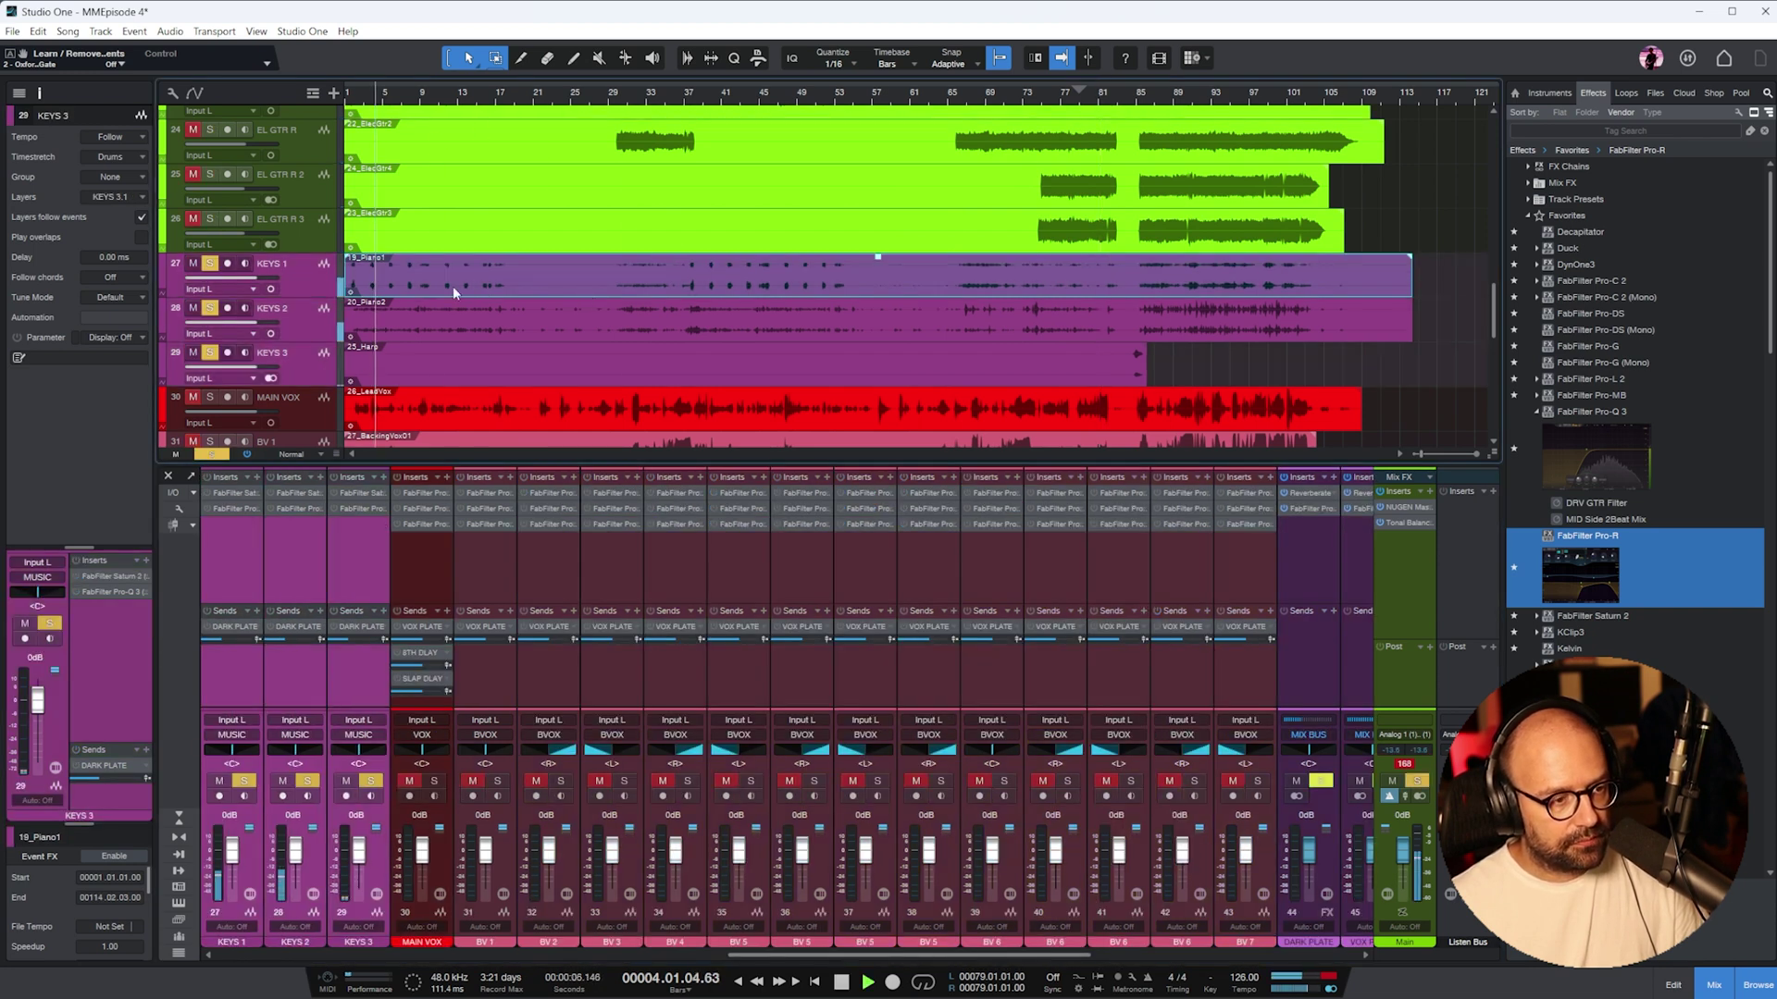
- Listen to the soloed keys and examine the KEYS 1, KEYS 2 and KEYS 3 channels in the mixer
{"action": "left_click_drag", "start_coordinate": [917, 955], "coordinate": [723, 958]}
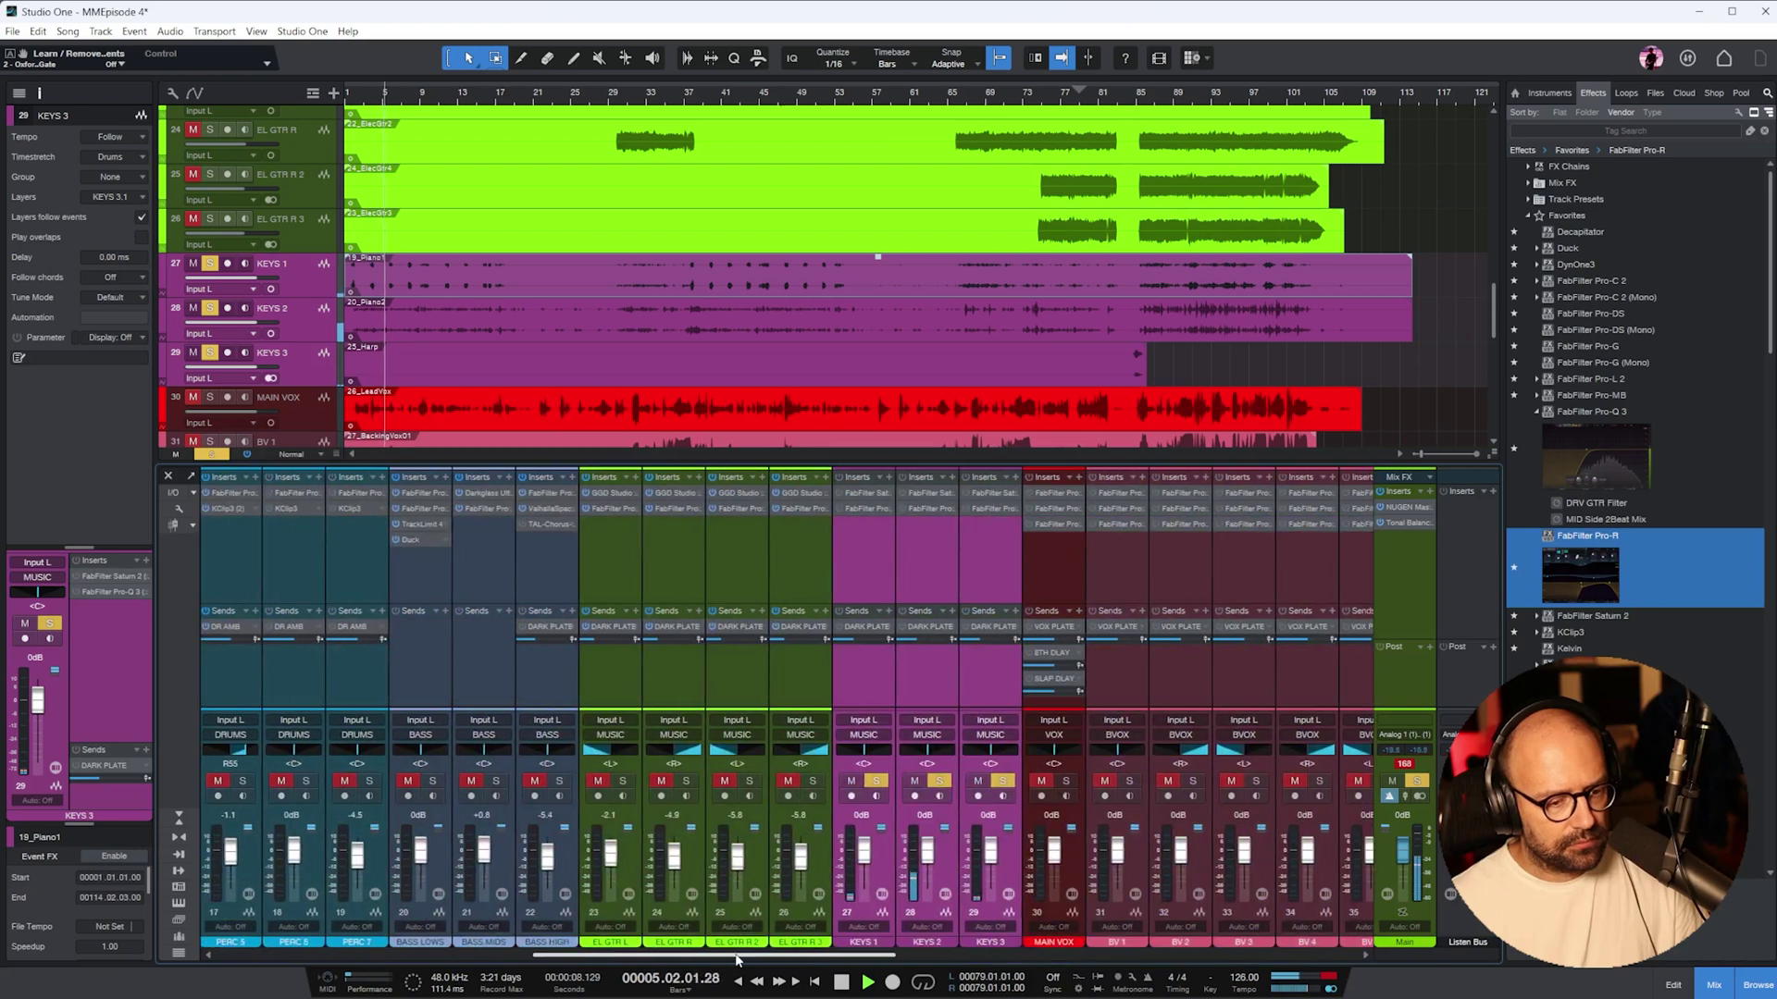
{"action": "left_click", "coordinate": [900, 542]}
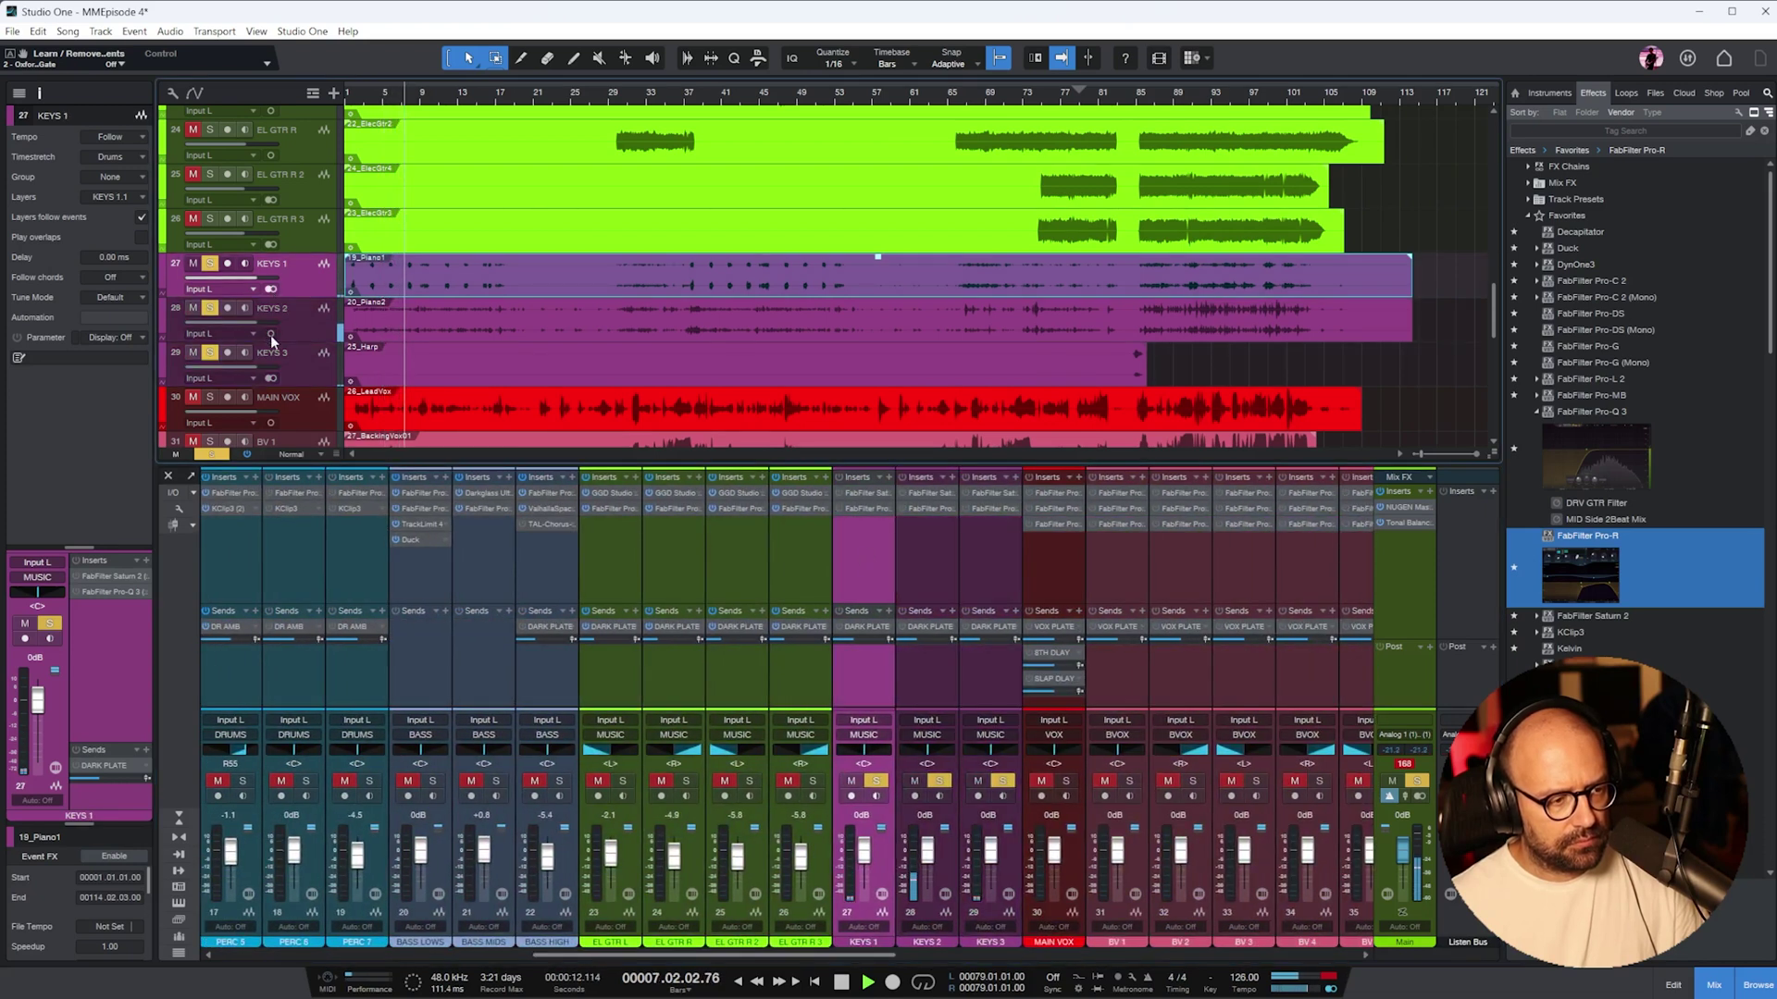
{"action": "left_click", "coordinate": [302, 325]}
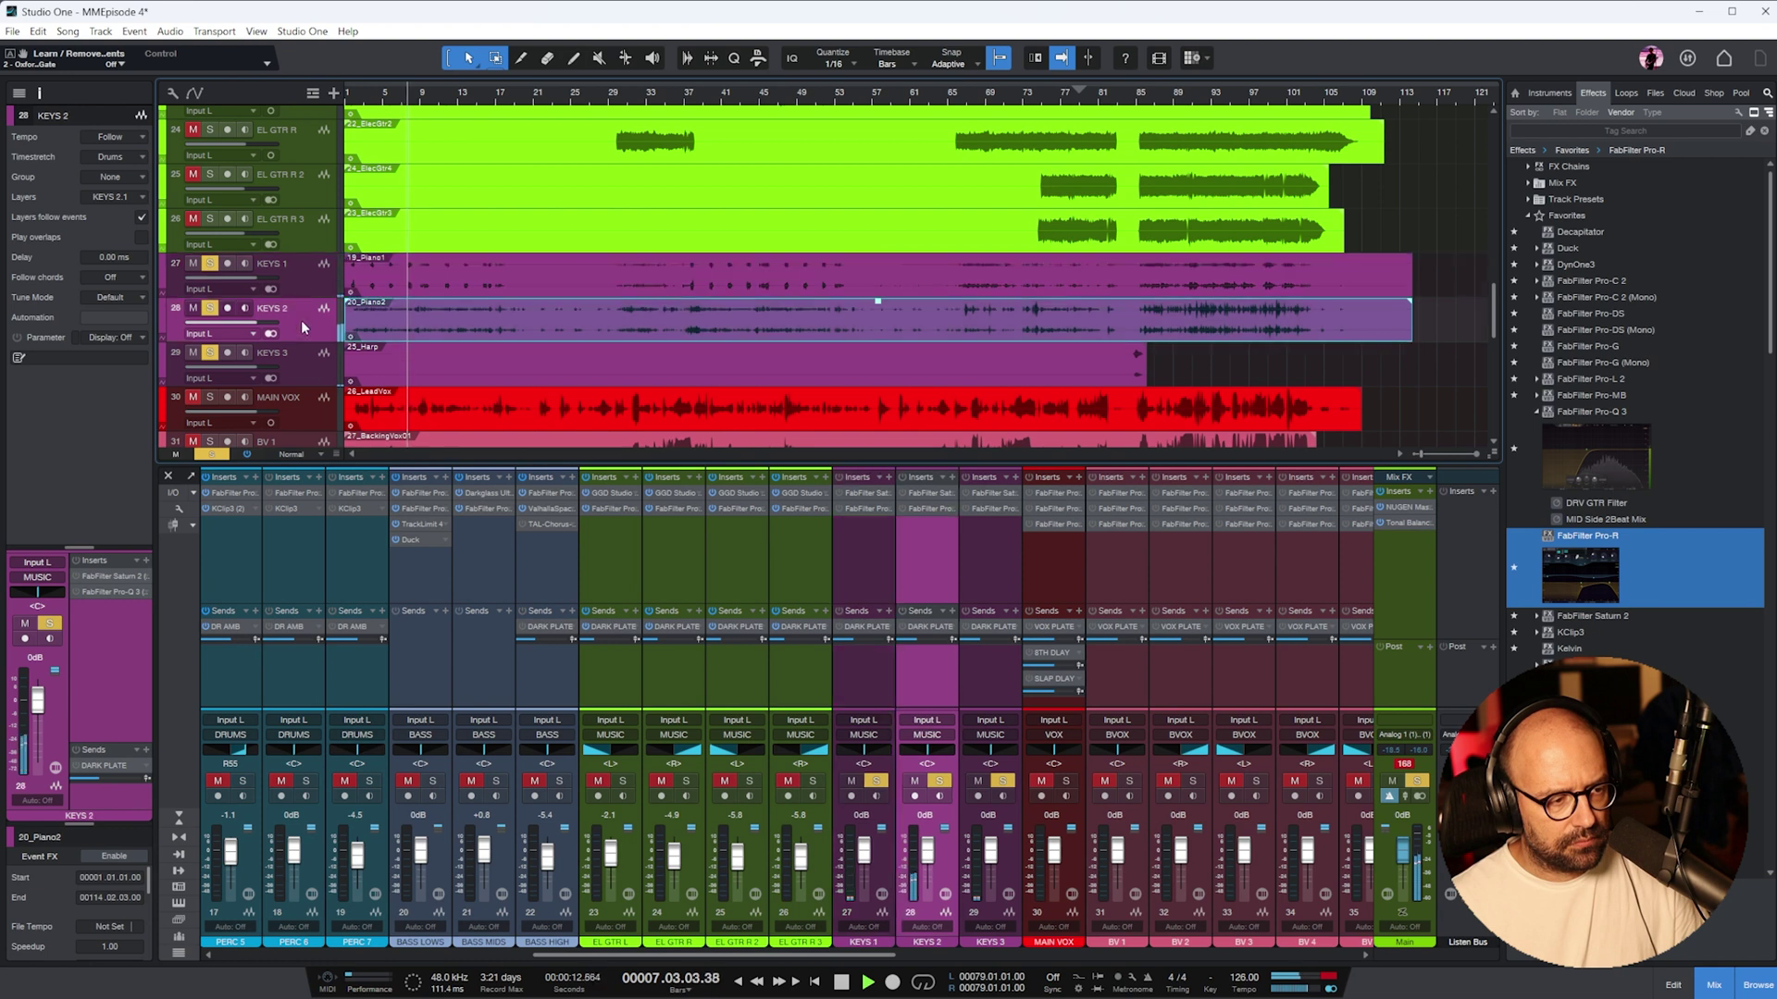
{"action": "left_click", "coordinate": [867, 555]}
{"action": "left_click", "coordinate": [924, 555]}
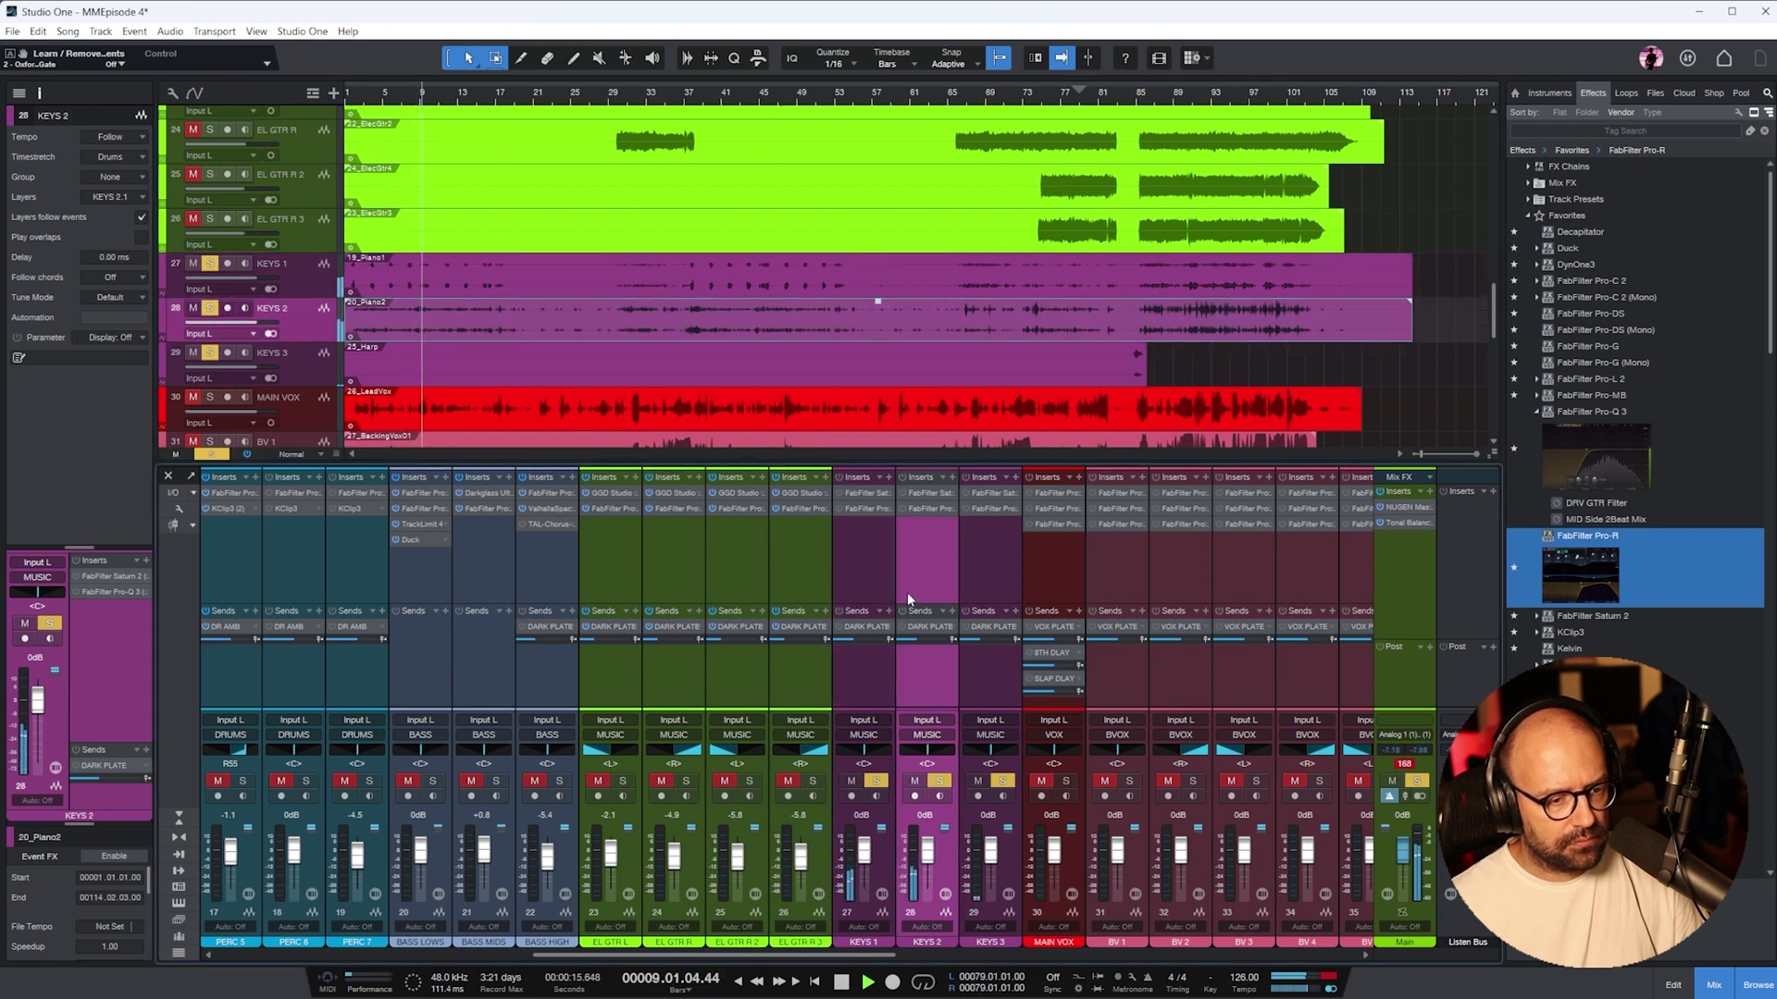
{"action": "left_click", "coordinate": [852, 529]}
{"action": "left_click", "coordinate": [976, 548]}
{"action": "left_click", "coordinate": [866, 529]}
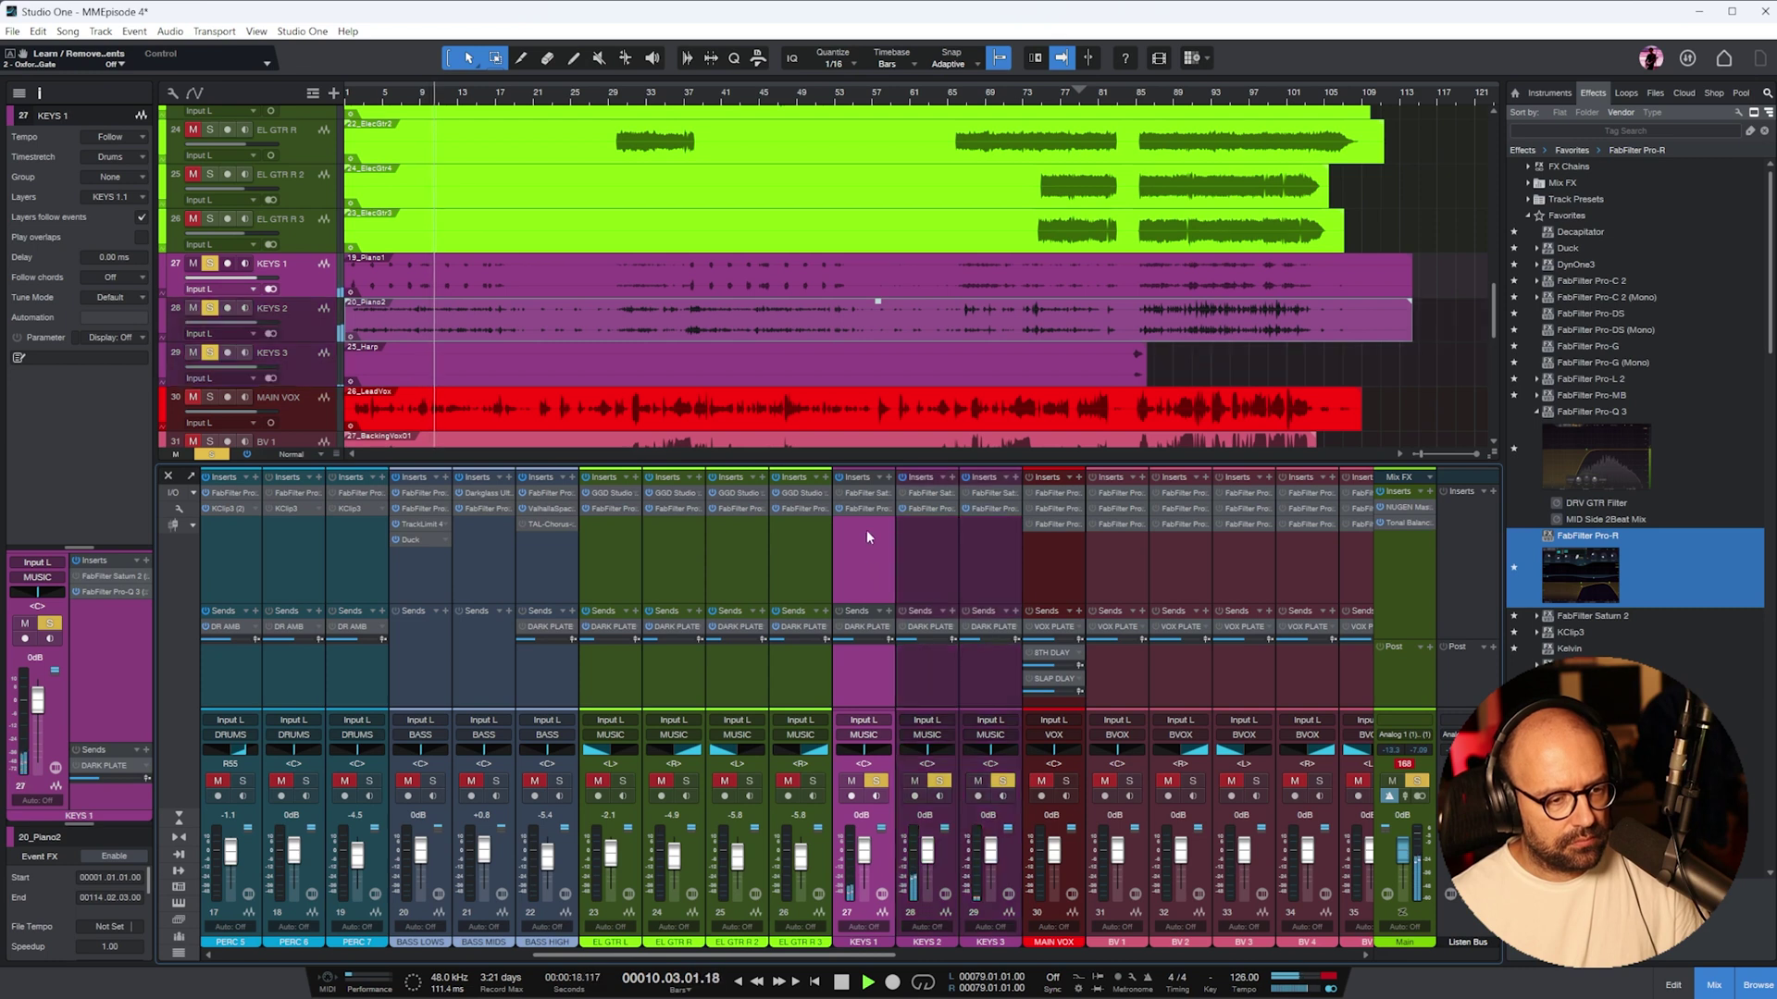
- Shape KEYS 2 in Pro-Q 3 with a low cut, a high cut, a roughly 6 dB low-mid dip and an upper-mid boost
{"action": "left_click", "coordinate": [924, 508]}
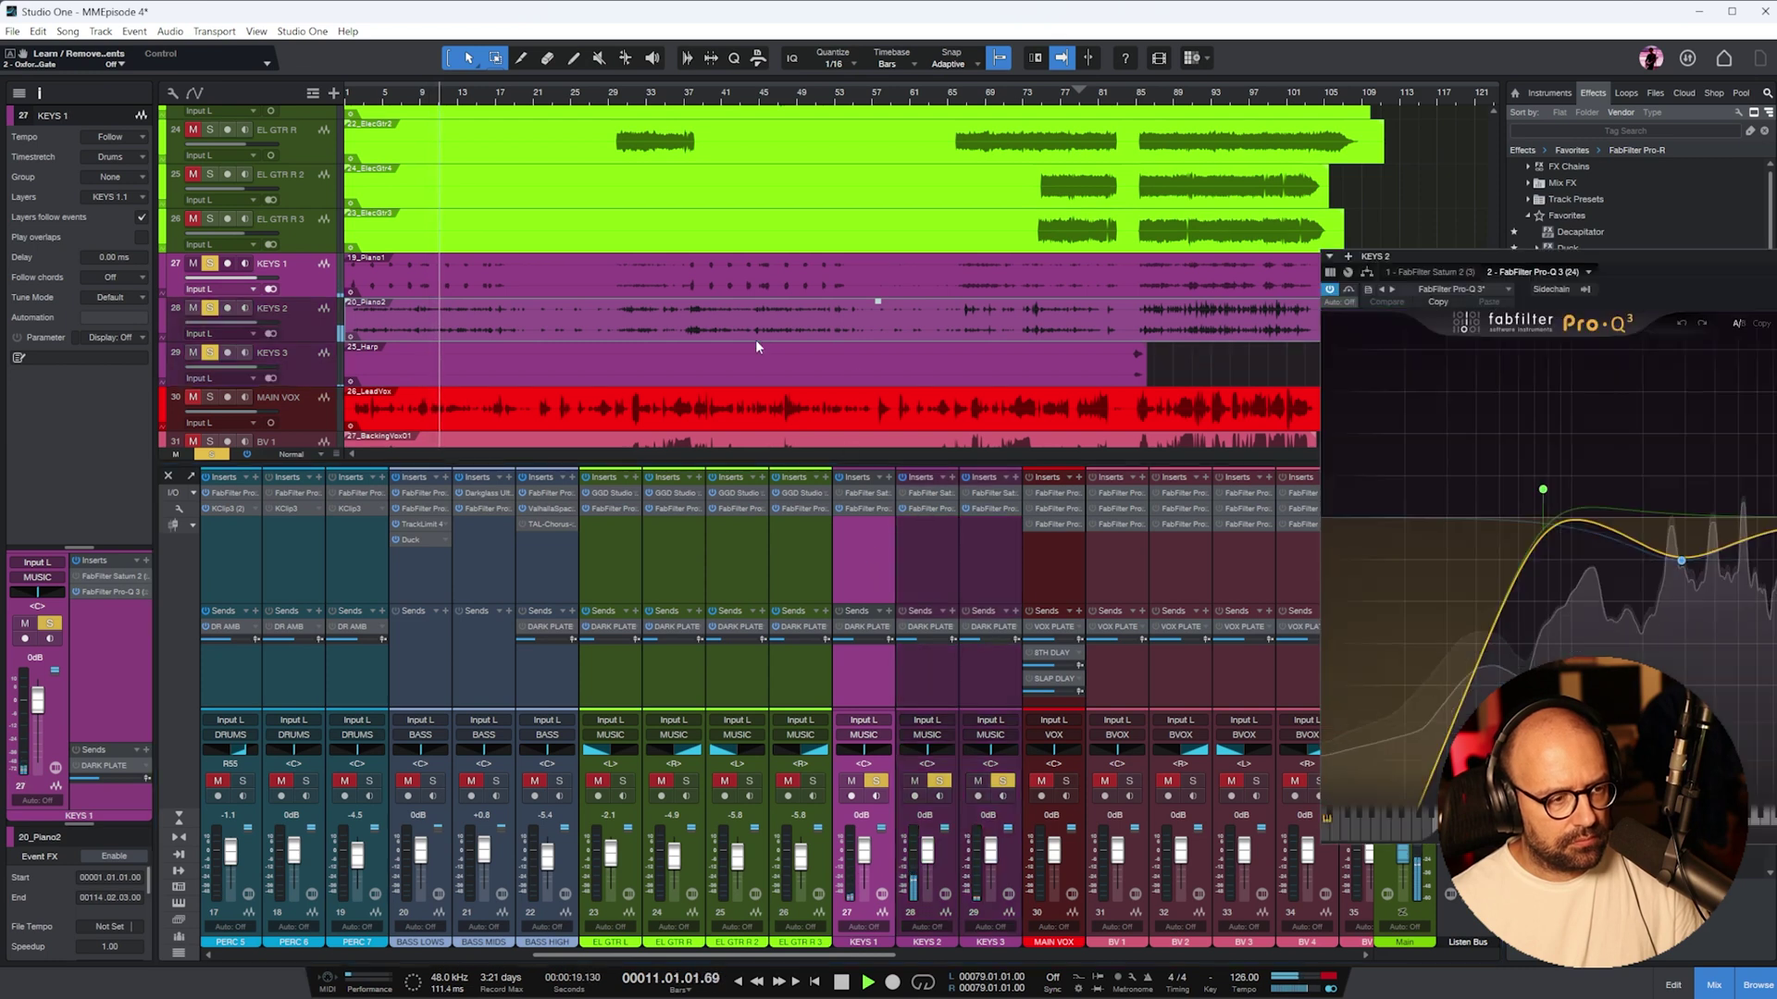
{"action": "left_click", "coordinate": [1612, 257]}
{"action": "left_click_drag", "start_coordinate": [924, 486], "coordinate": [1030, 486]}
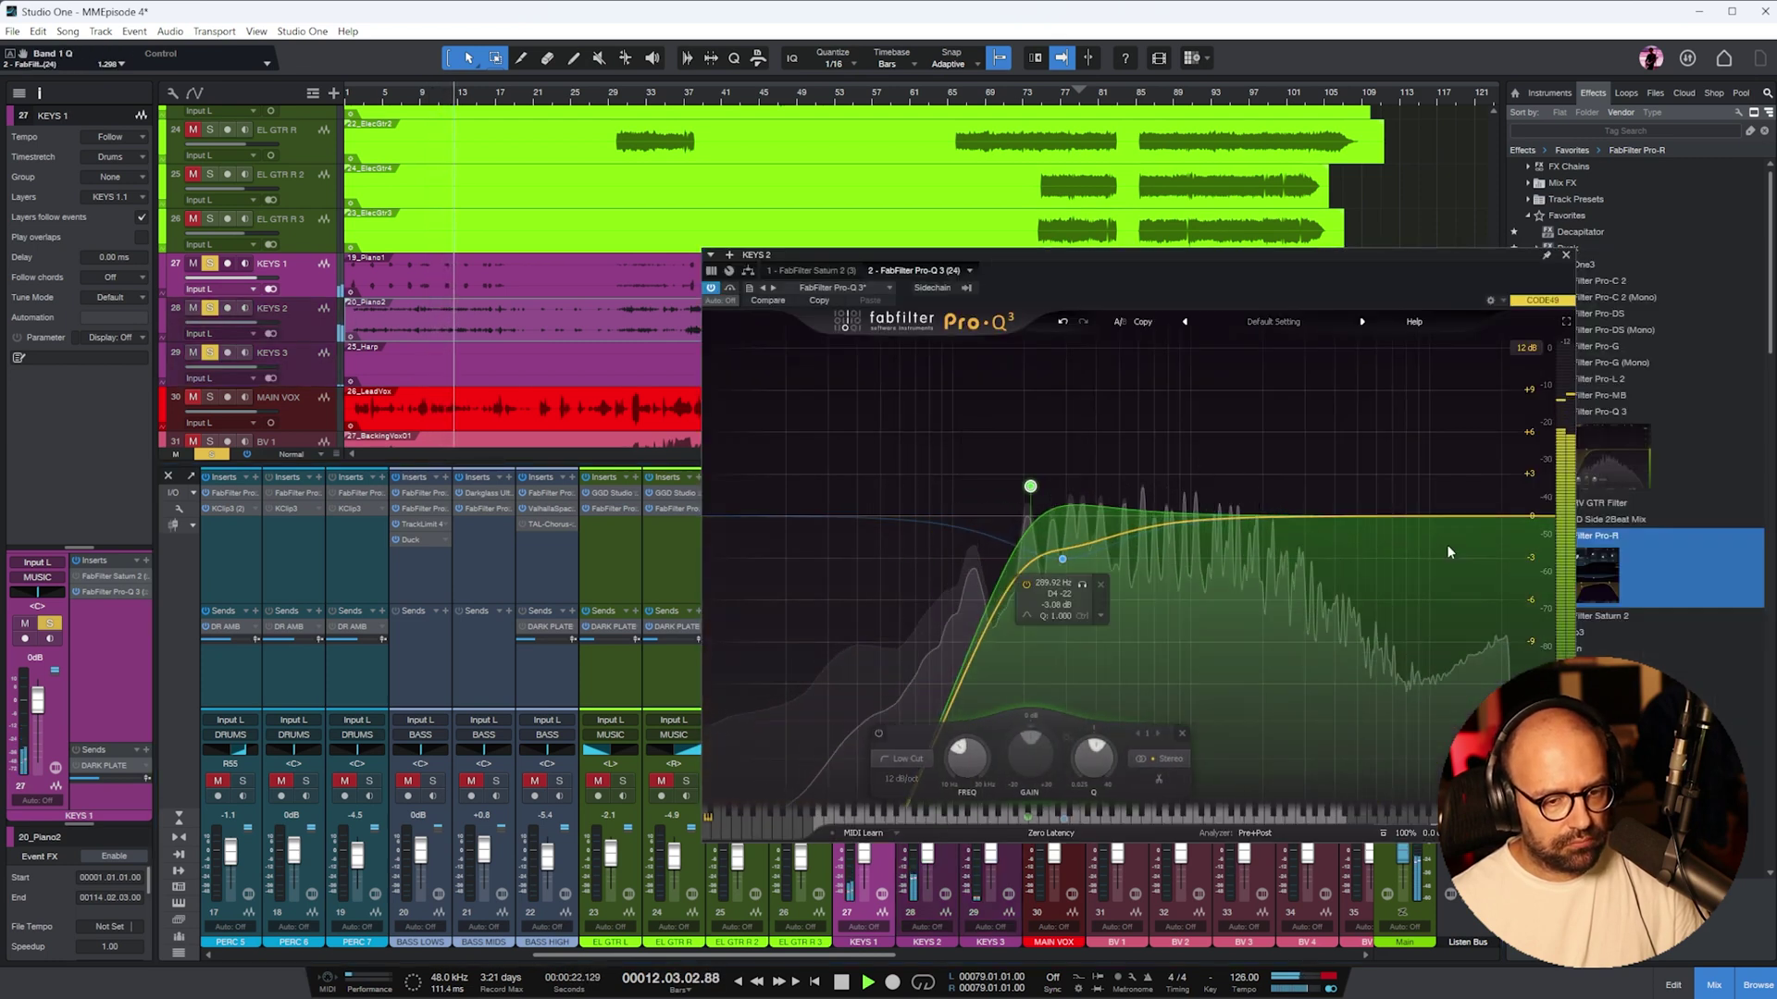
{"action": "left_click_drag", "start_coordinate": [1543, 518], "coordinate": [1380, 525]}
{"action": "left_click_drag", "start_coordinate": [1110, 518], "coordinate": [1116, 625]}
{"action": "scroll", "coordinate": [1116, 625], "scroll_direction": "down", "scroll_amount": 5}
{"action": "left_click_drag", "start_coordinate": [1303, 522], "coordinate": [1324, 467]}
{"action": "scroll", "coordinate": [1324, 467], "scroll_direction": "down", "scroll_amount": 3}
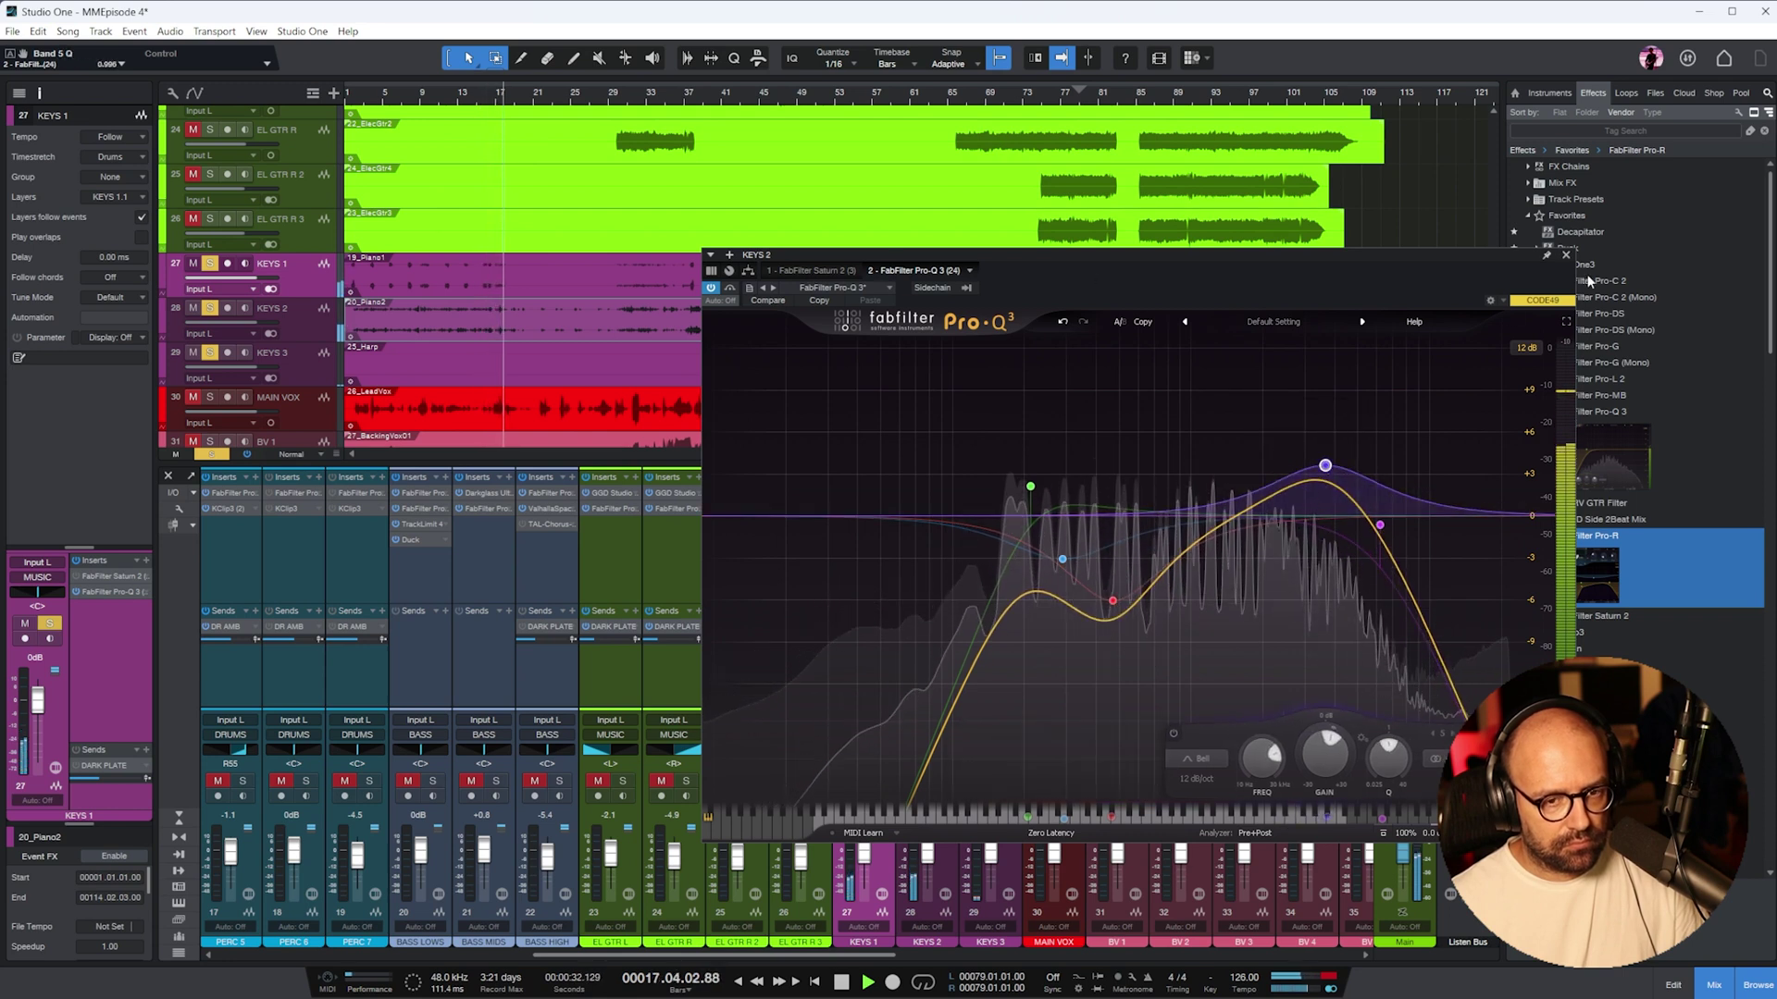
- Enable Saturn 2 on KEYS 2, set its band crossover to about 188 Hz and close the plug-in
{"action": "left_click", "coordinate": [810, 270]}
{"action": "left_click", "coordinate": [711, 289]}
{"action": "left_click_drag", "start_coordinate": [1018, 255], "coordinate": [837, 250]}
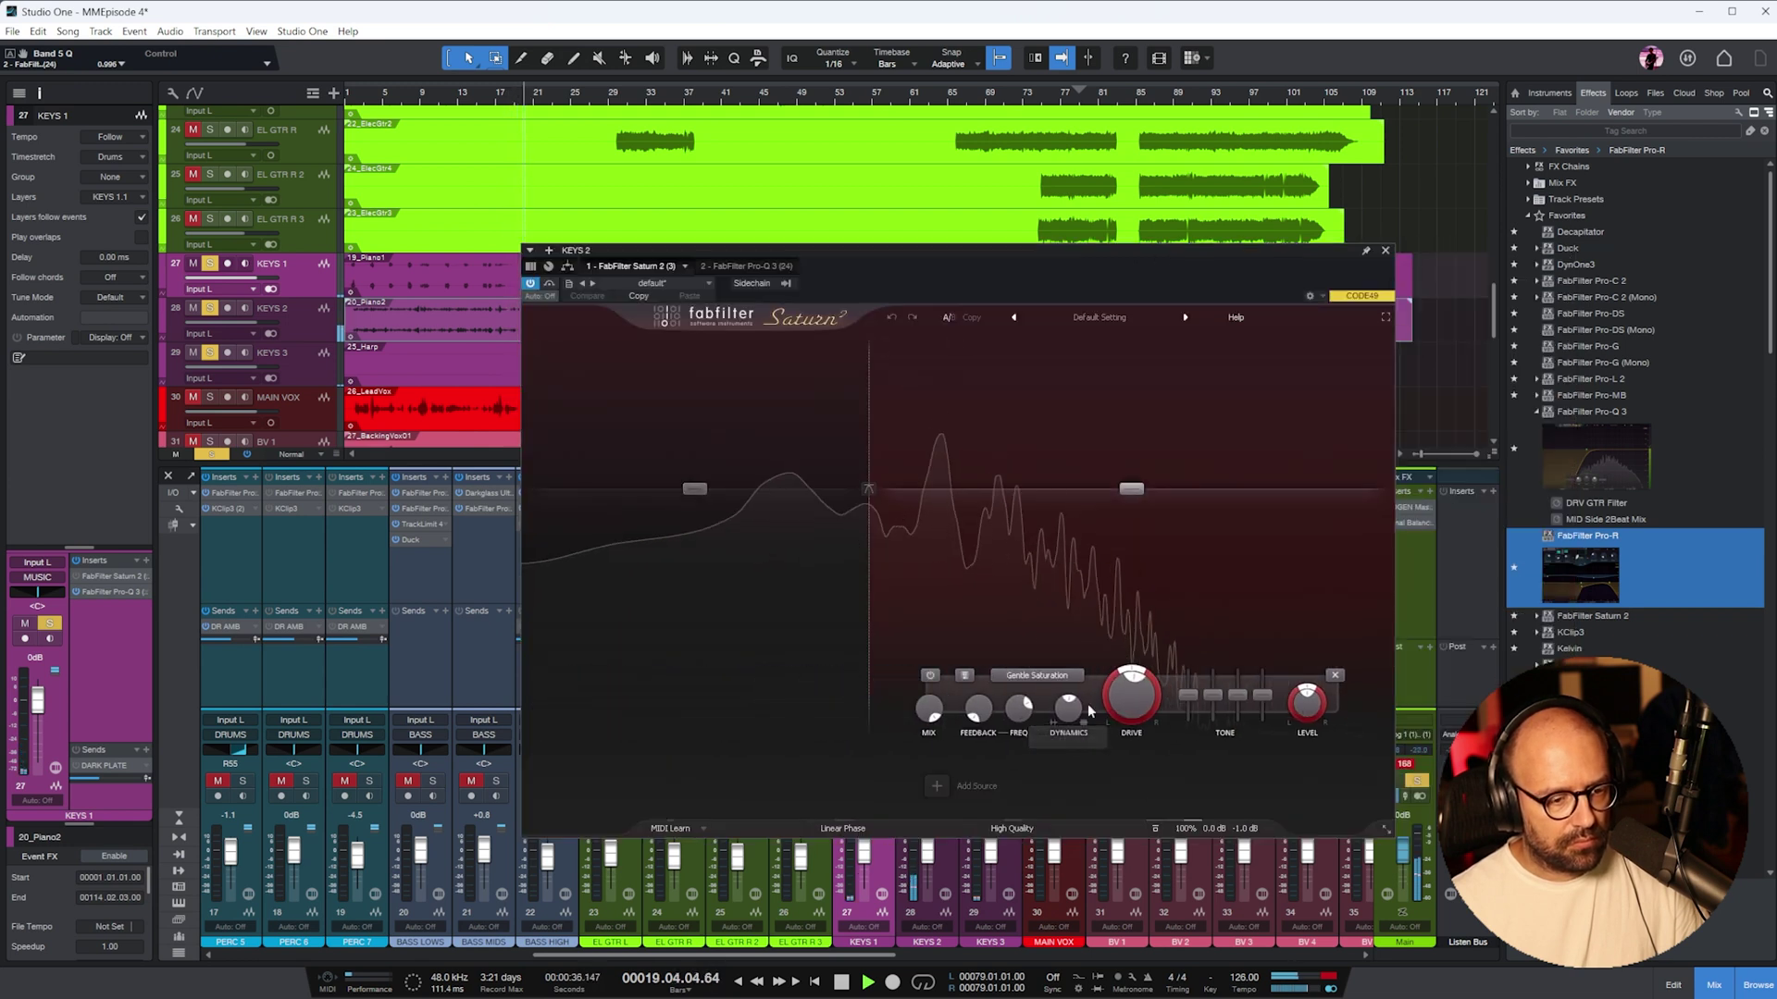
{"action": "left_click_drag", "start_coordinate": [862, 436], "coordinate": [838, 442]}
{"action": "left_click", "coordinate": [531, 243]}
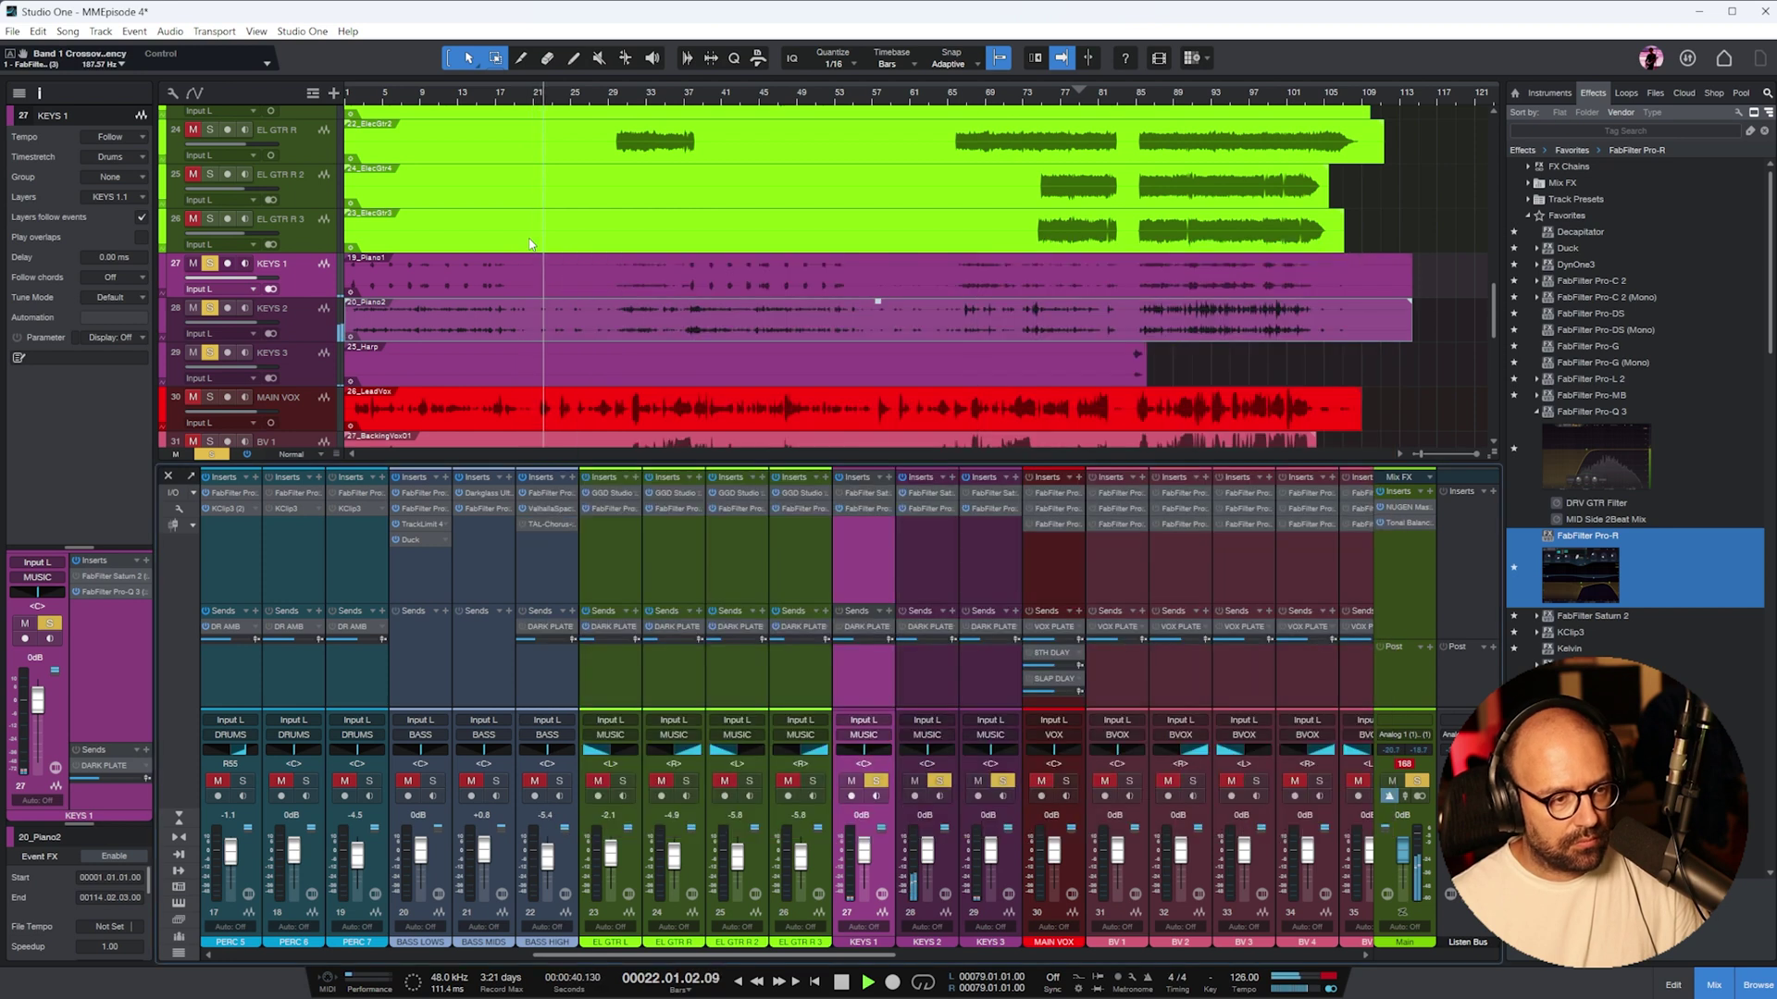
- Replay from about bar 8 and give KEYS 1 a Pro-Q 3 low cut, a -6.5 dB dip near 348 Hz and a 6.1 kHz high cut
{"action": "left_click", "coordinate": [413, 319]}
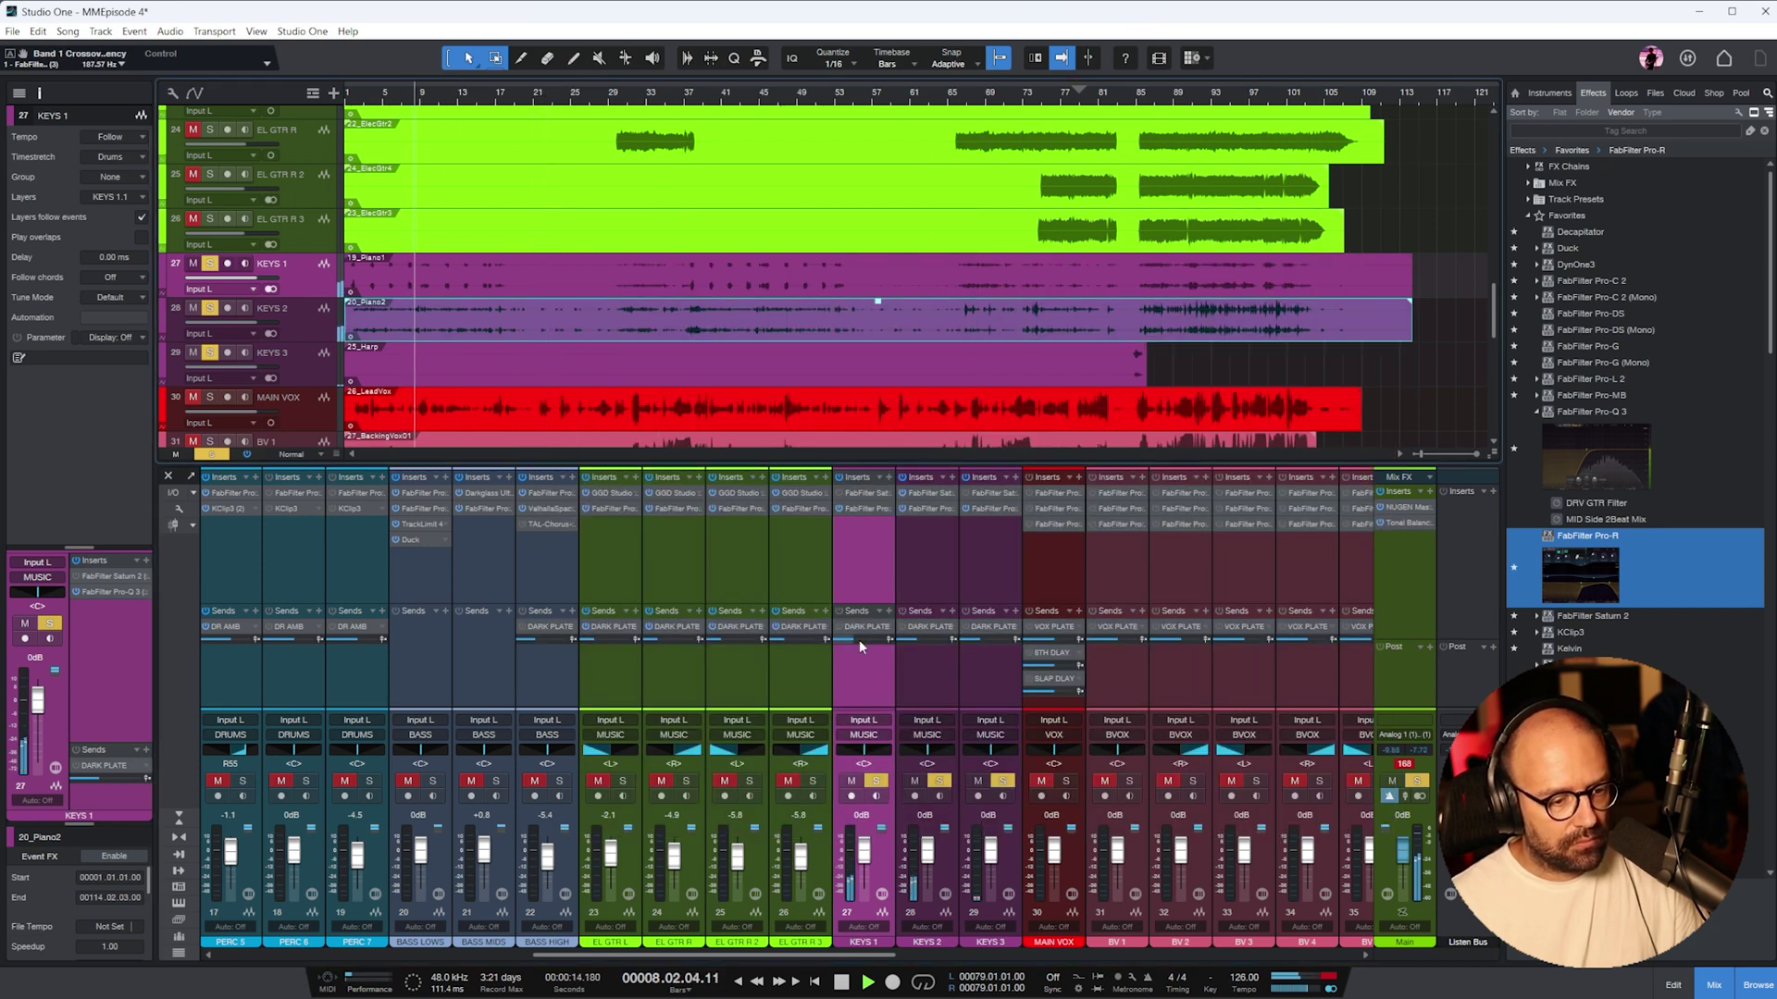
{"action": "left_click", "coordinate": [877, 510]}
{"action": "left_click_drag", "start_coordinate": [731, 487], "coordinate": [793, 452]}
{"action": "left_click_drag", "start_coordinate": [868, 559], "coordinate": [890, 610]}
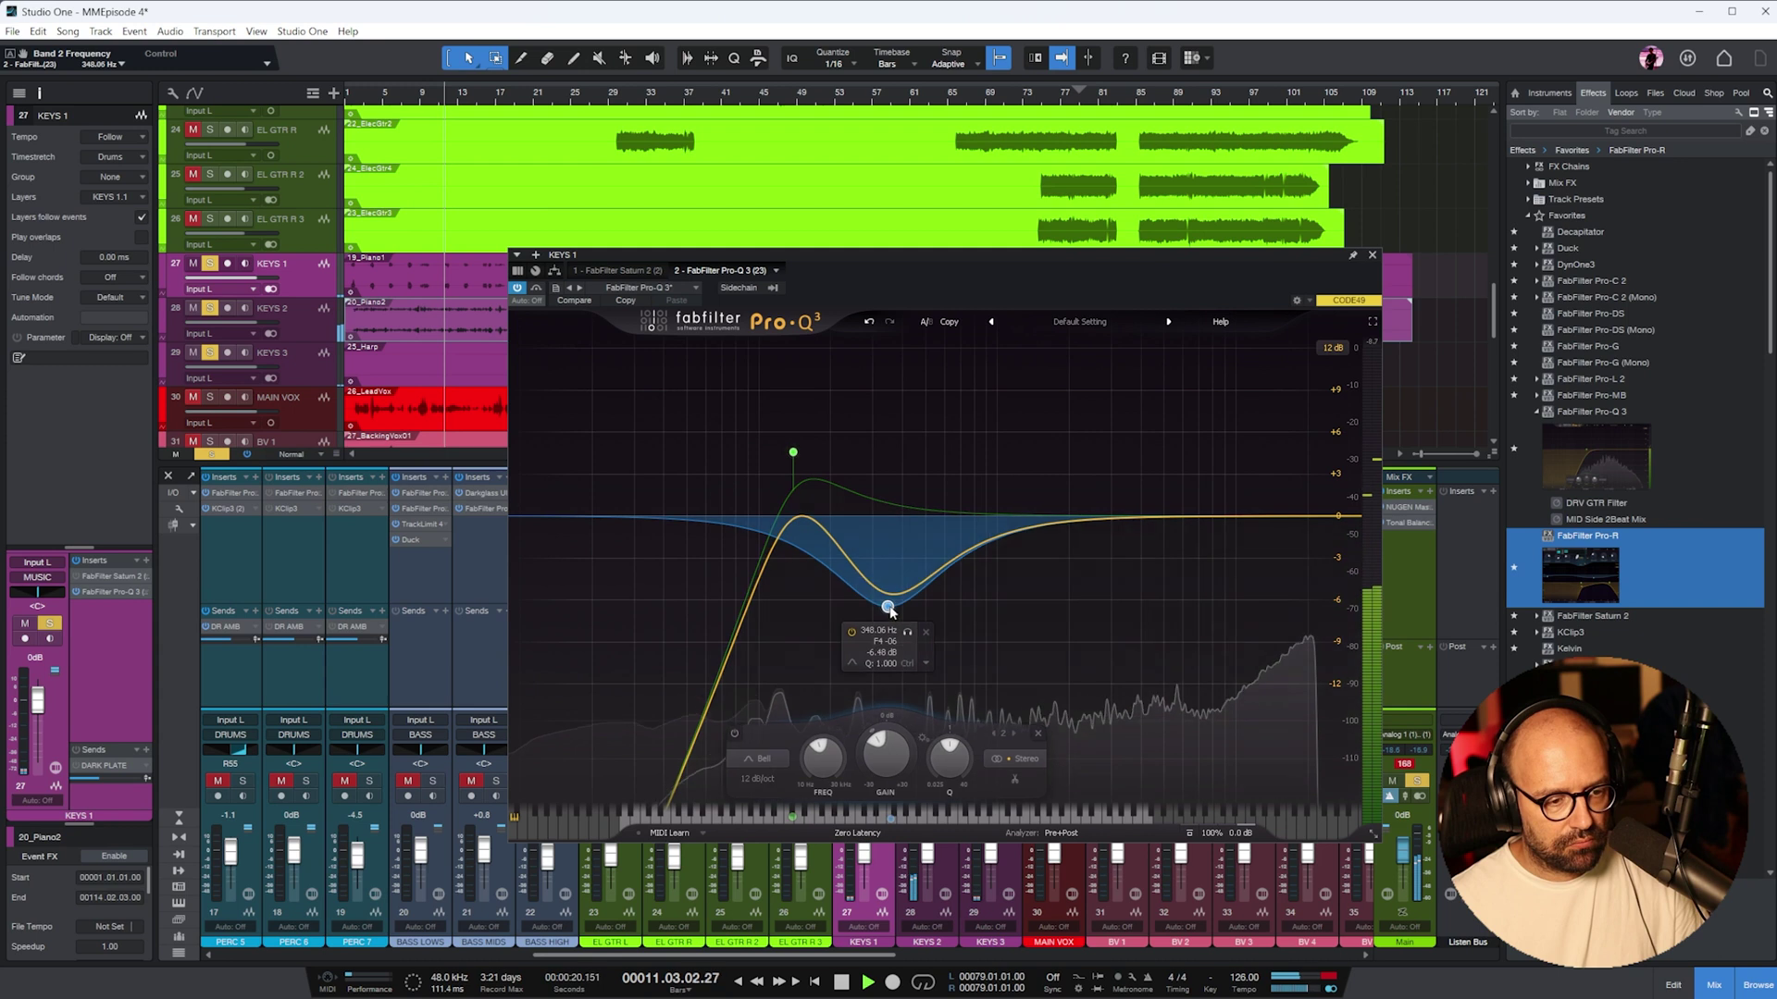
{"action": "left_click_drag", "start_coordinate": [1354, 516], "coordinate": [1187, 513]}
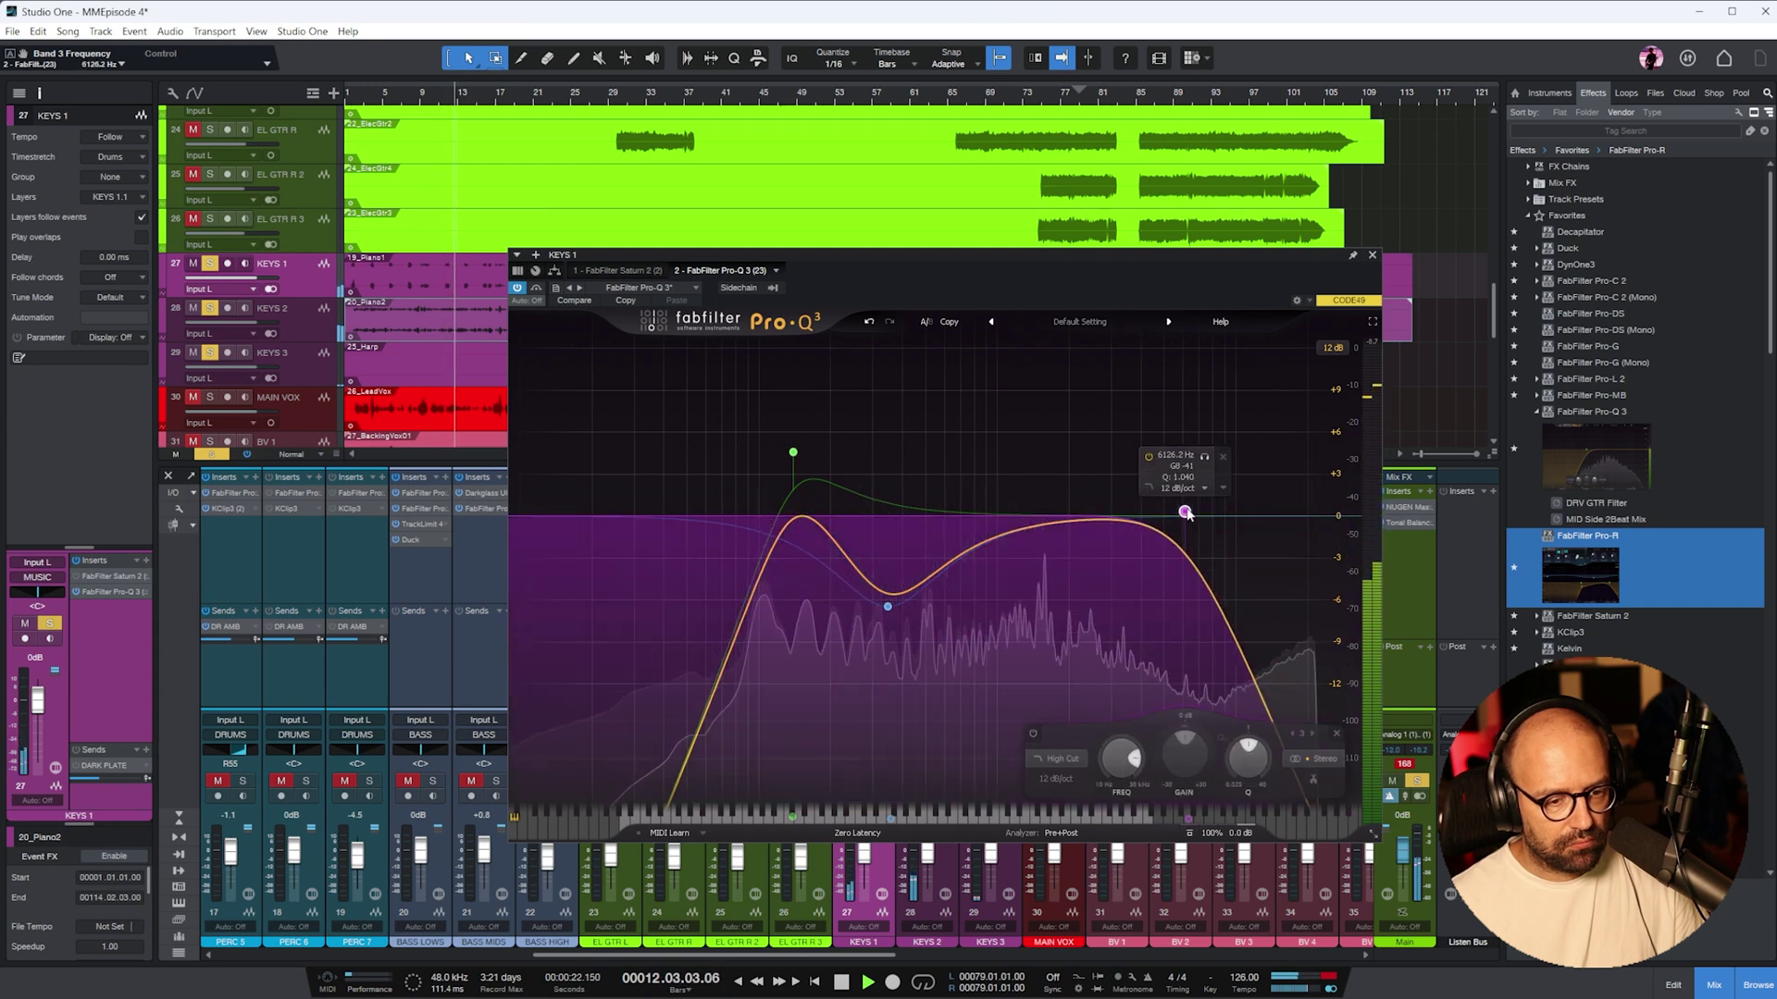
- Refine the KEYS 1 EQ with a softer low cut near 141 Hz, -3.6 dB around 887 Hz and +3.6 dB around 4.3 kHz
{"action": "left_click_drag", "start_coordinate": [793, 453], "coordinate": [793, 476]}
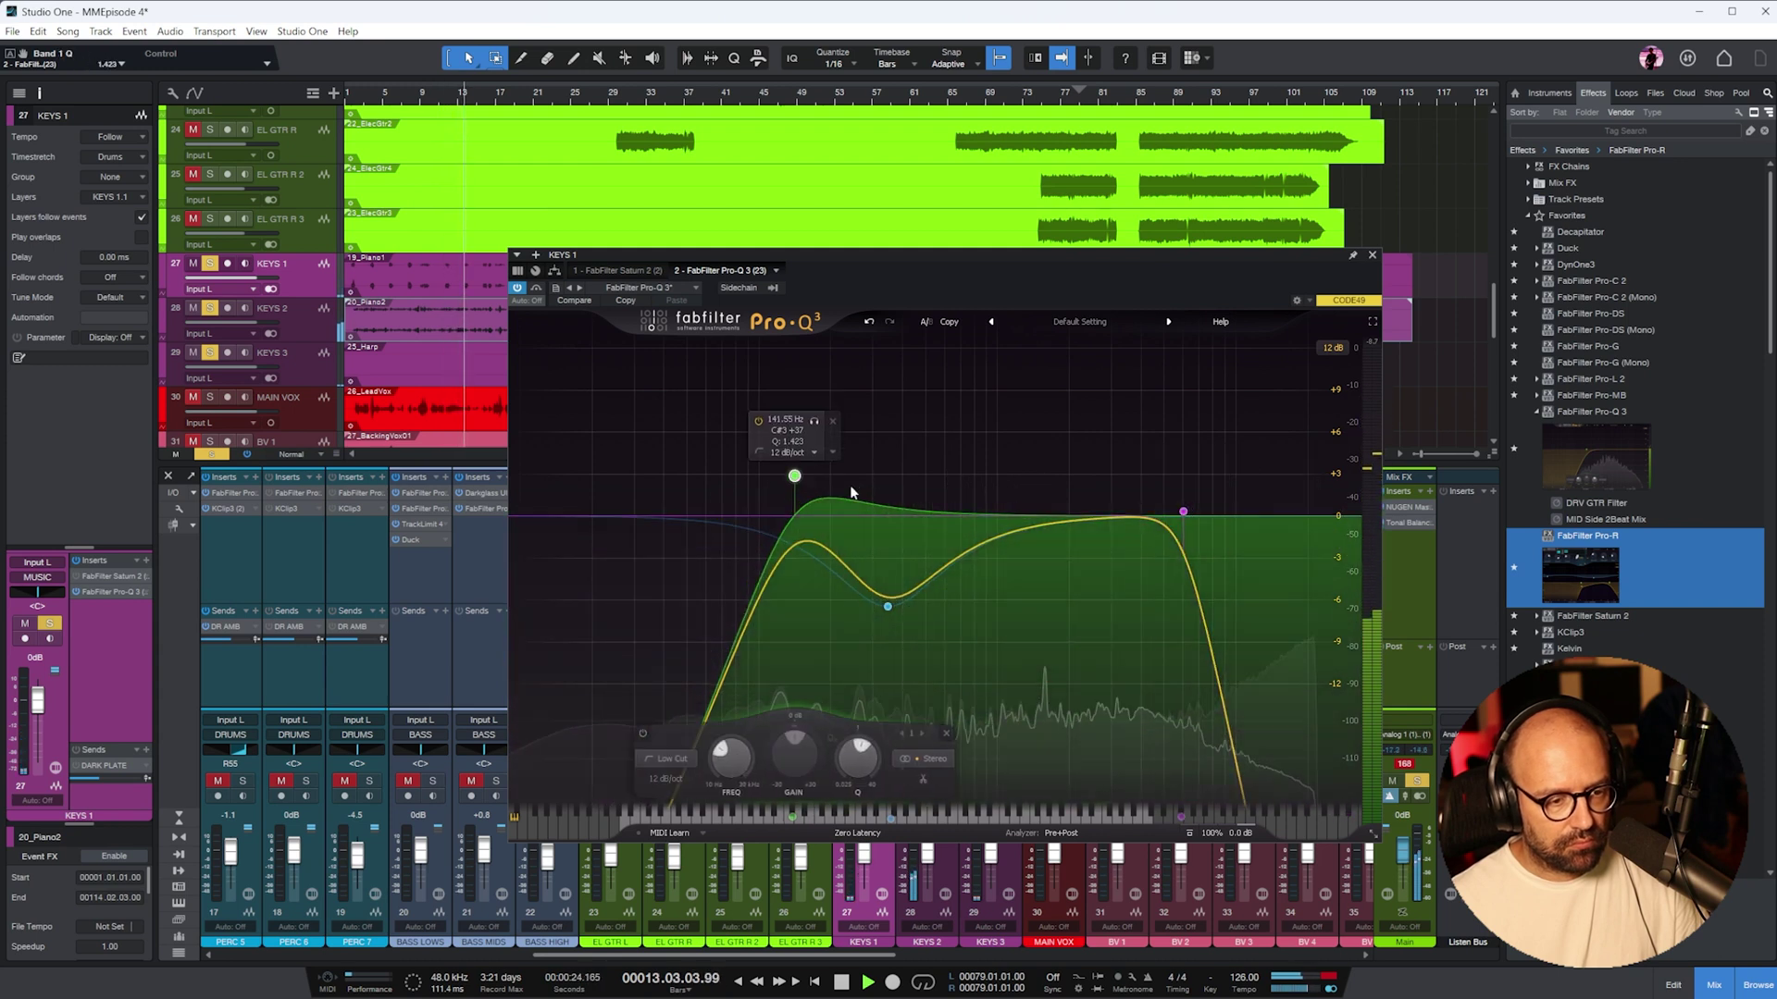
{"action": "left_click_drag", "start_coordinate": [1148, 515], "coordinate": [1148, 485]}
{"action": "mouse_move", "coordinate": [973, 548]}
{"action": "left_mouse_down"}
{"action": "mouse_move", "coordinate": [952, 457]}
{"action": "mouse_move", "coordinate": [988, 602]}
{"action": "mouse_move", "coordinate": [990, 566]}
{"action": "left_mouse_up"}
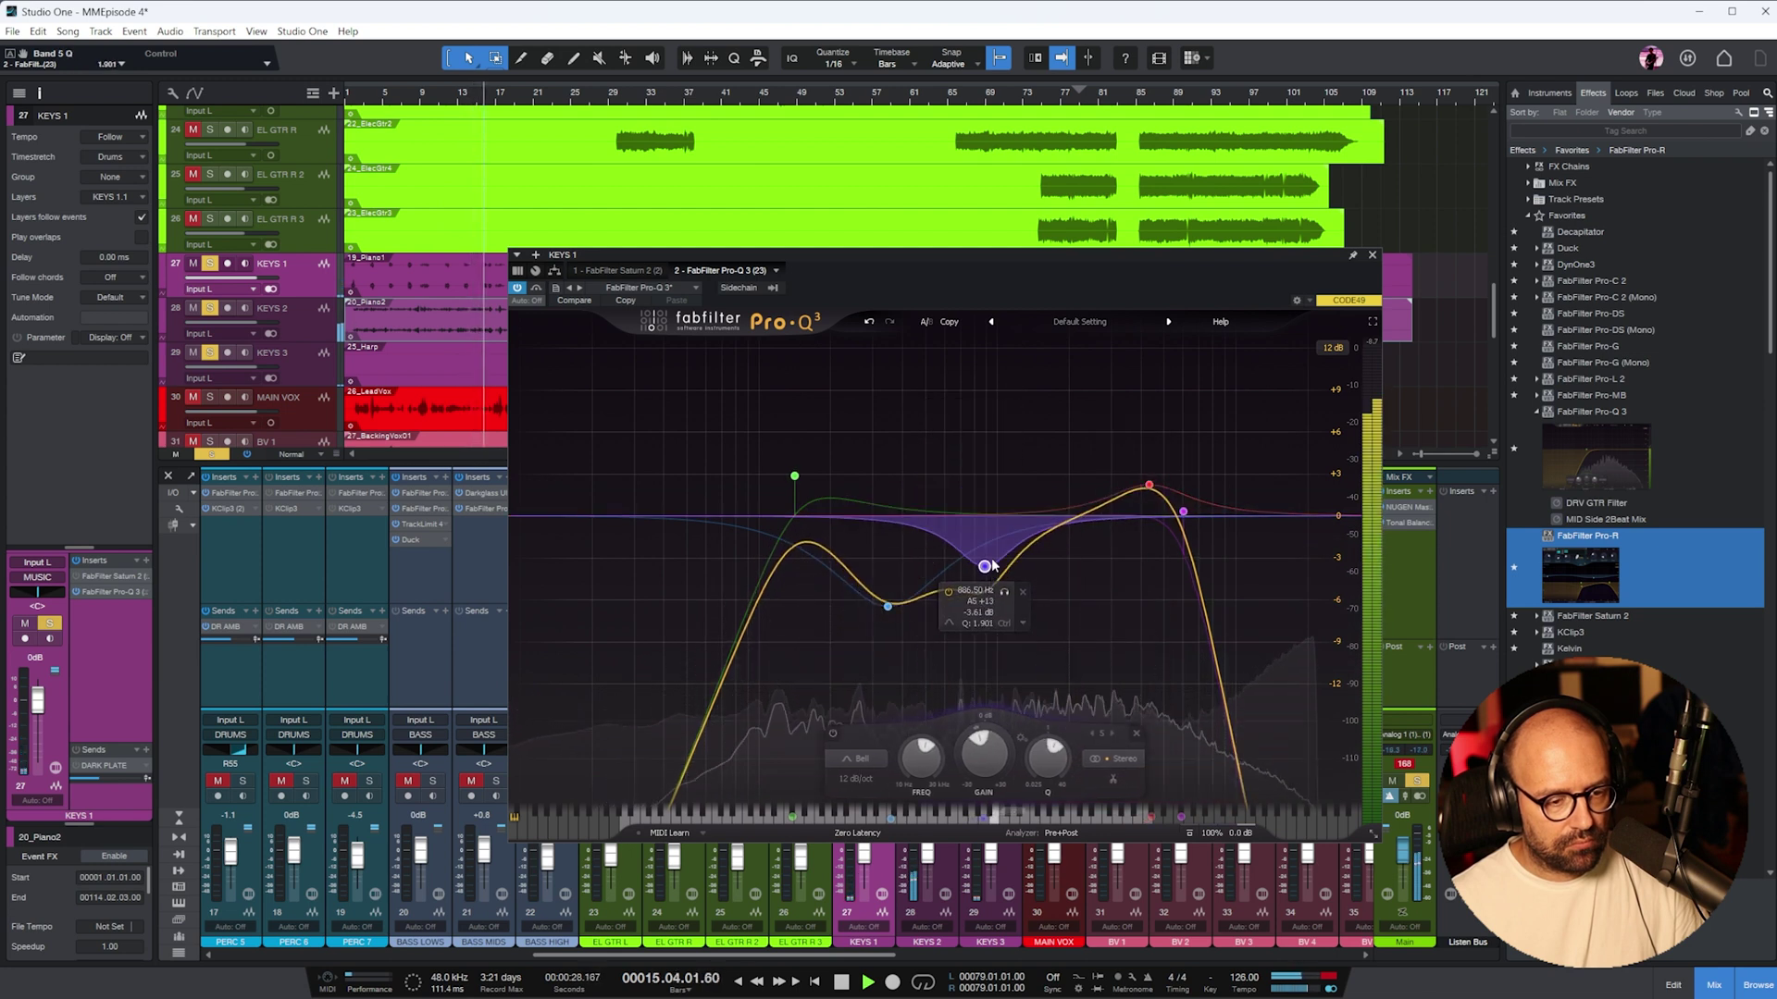
{"action": "left_click_drag", "start_coordinate": [1149, 485], "coordinate": [1150, 470]}
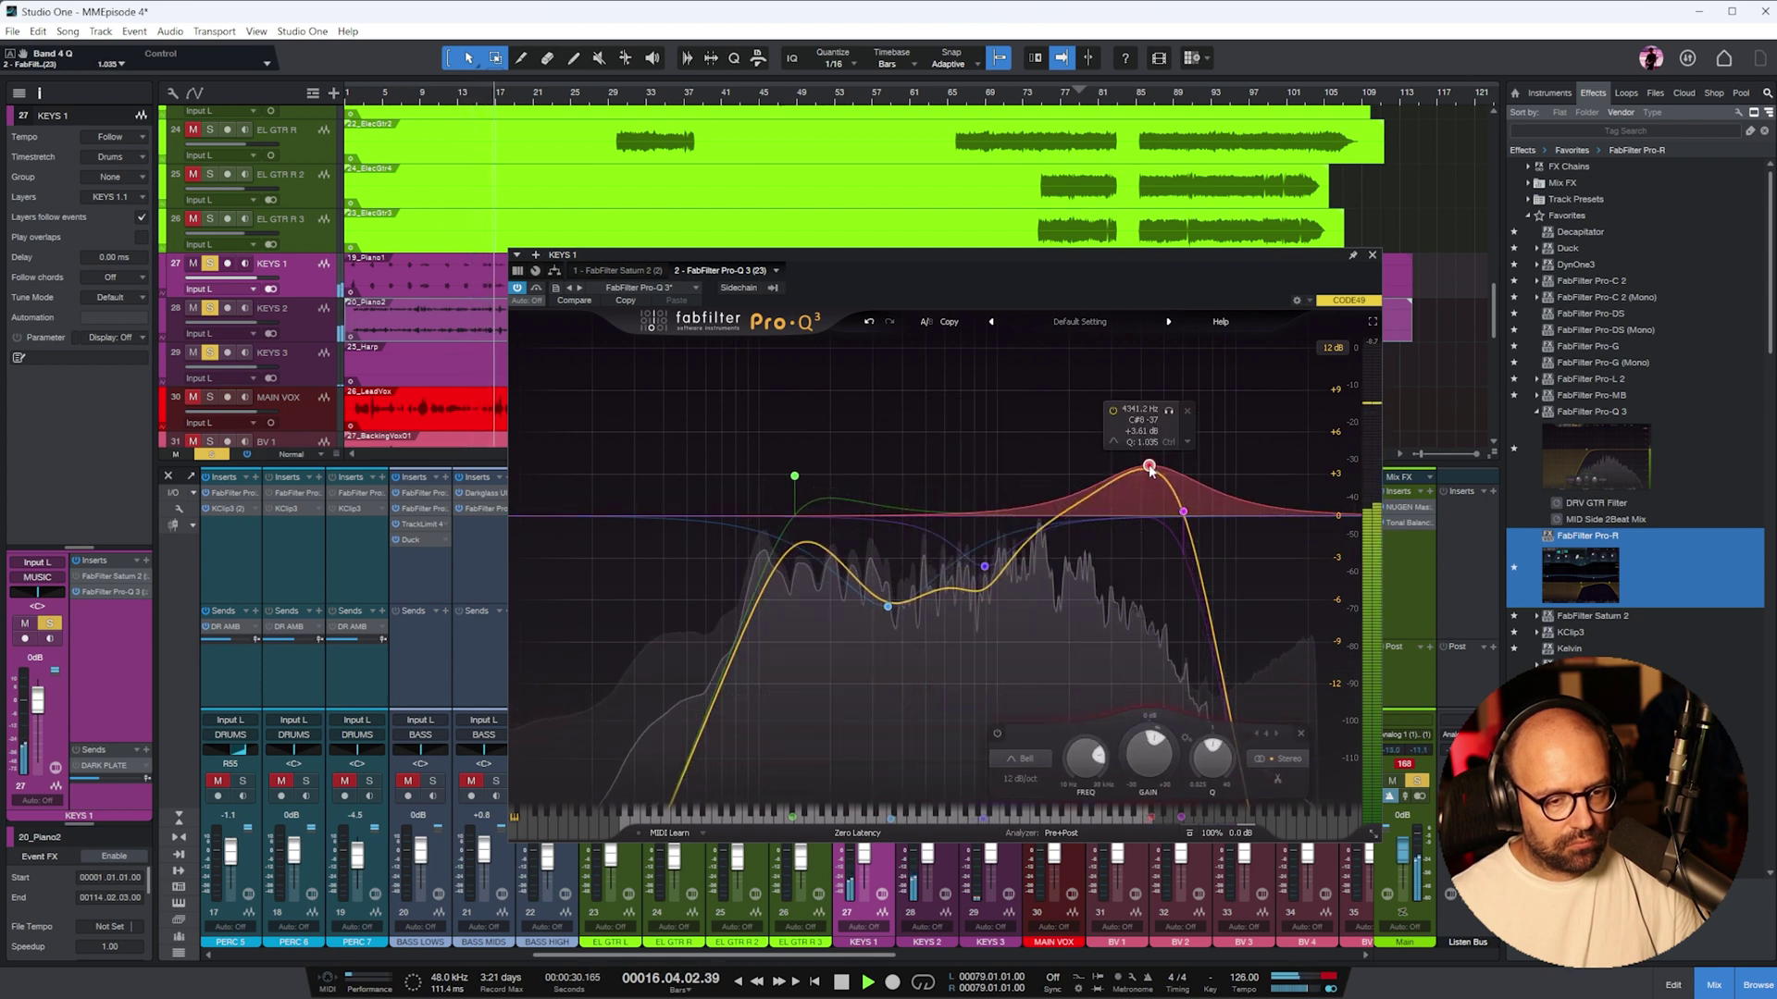
{"action": "left_click", "coordinate": [1373, 255]}
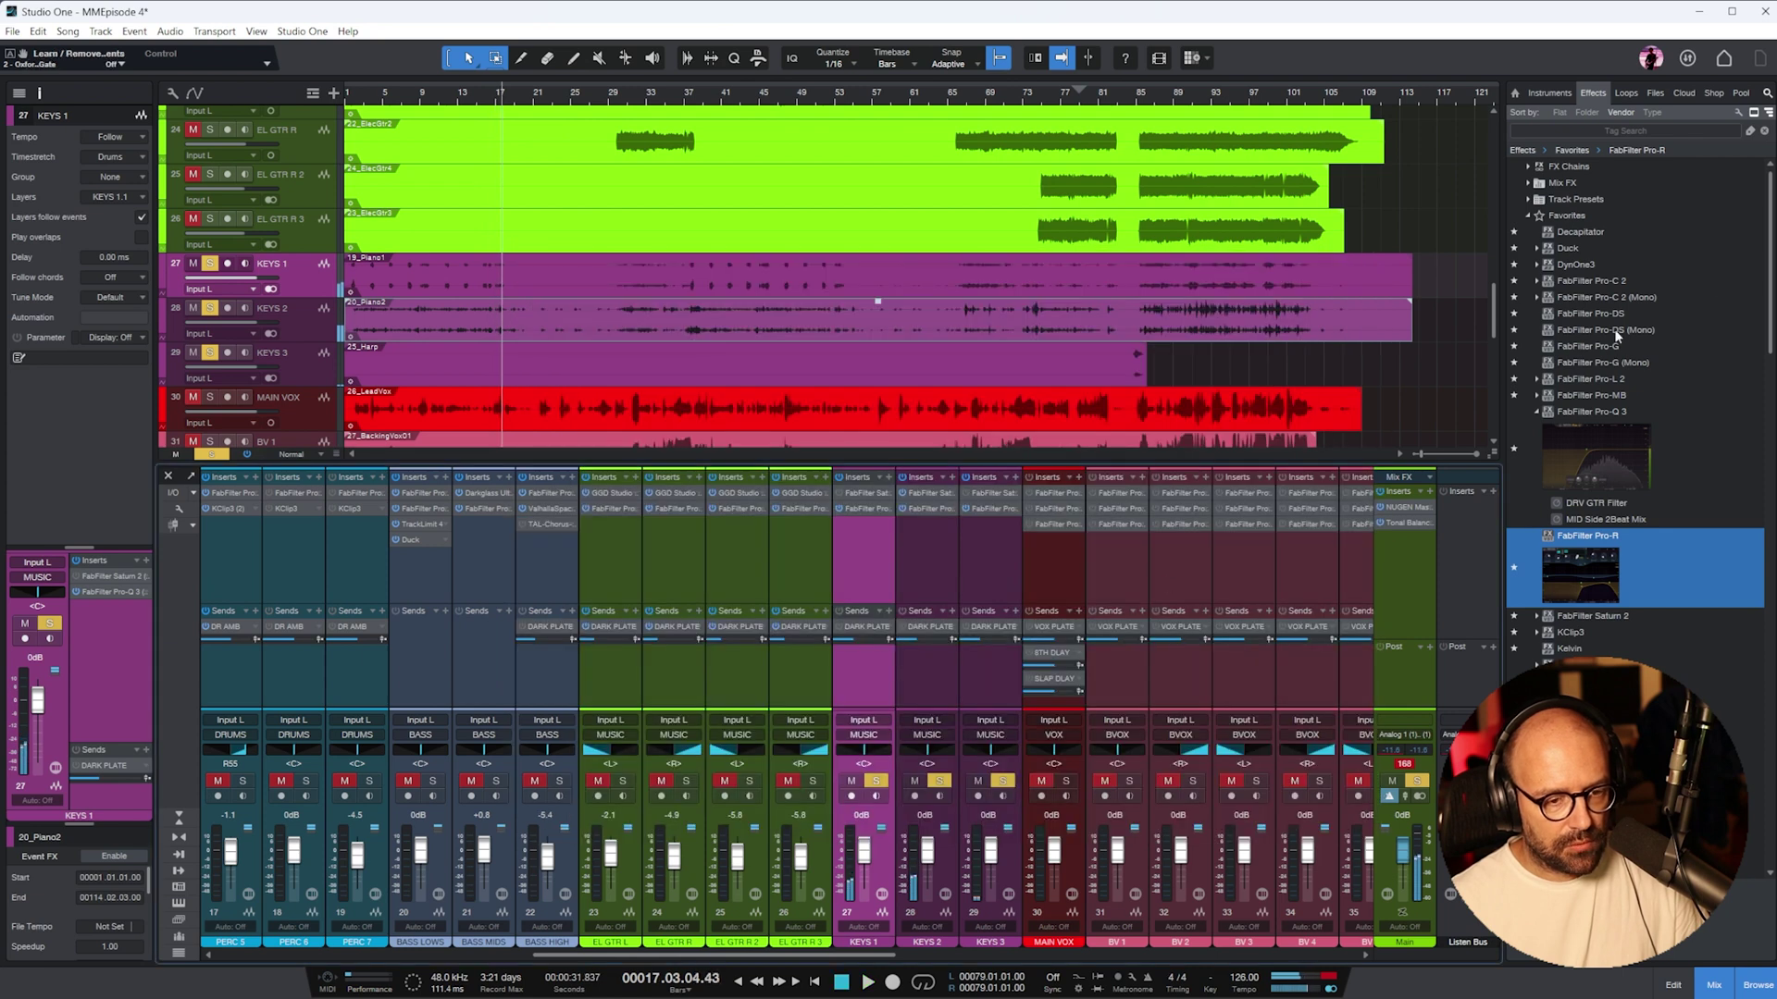
- Add SPL Transient Designer Plus to KEYS 2 and, during playback, set Attack to about +5 dB with slightly reduced Sustain
{"action": "left_click", "coordinate": [1668, 133]}
{"action": "type", "text": "spl"}
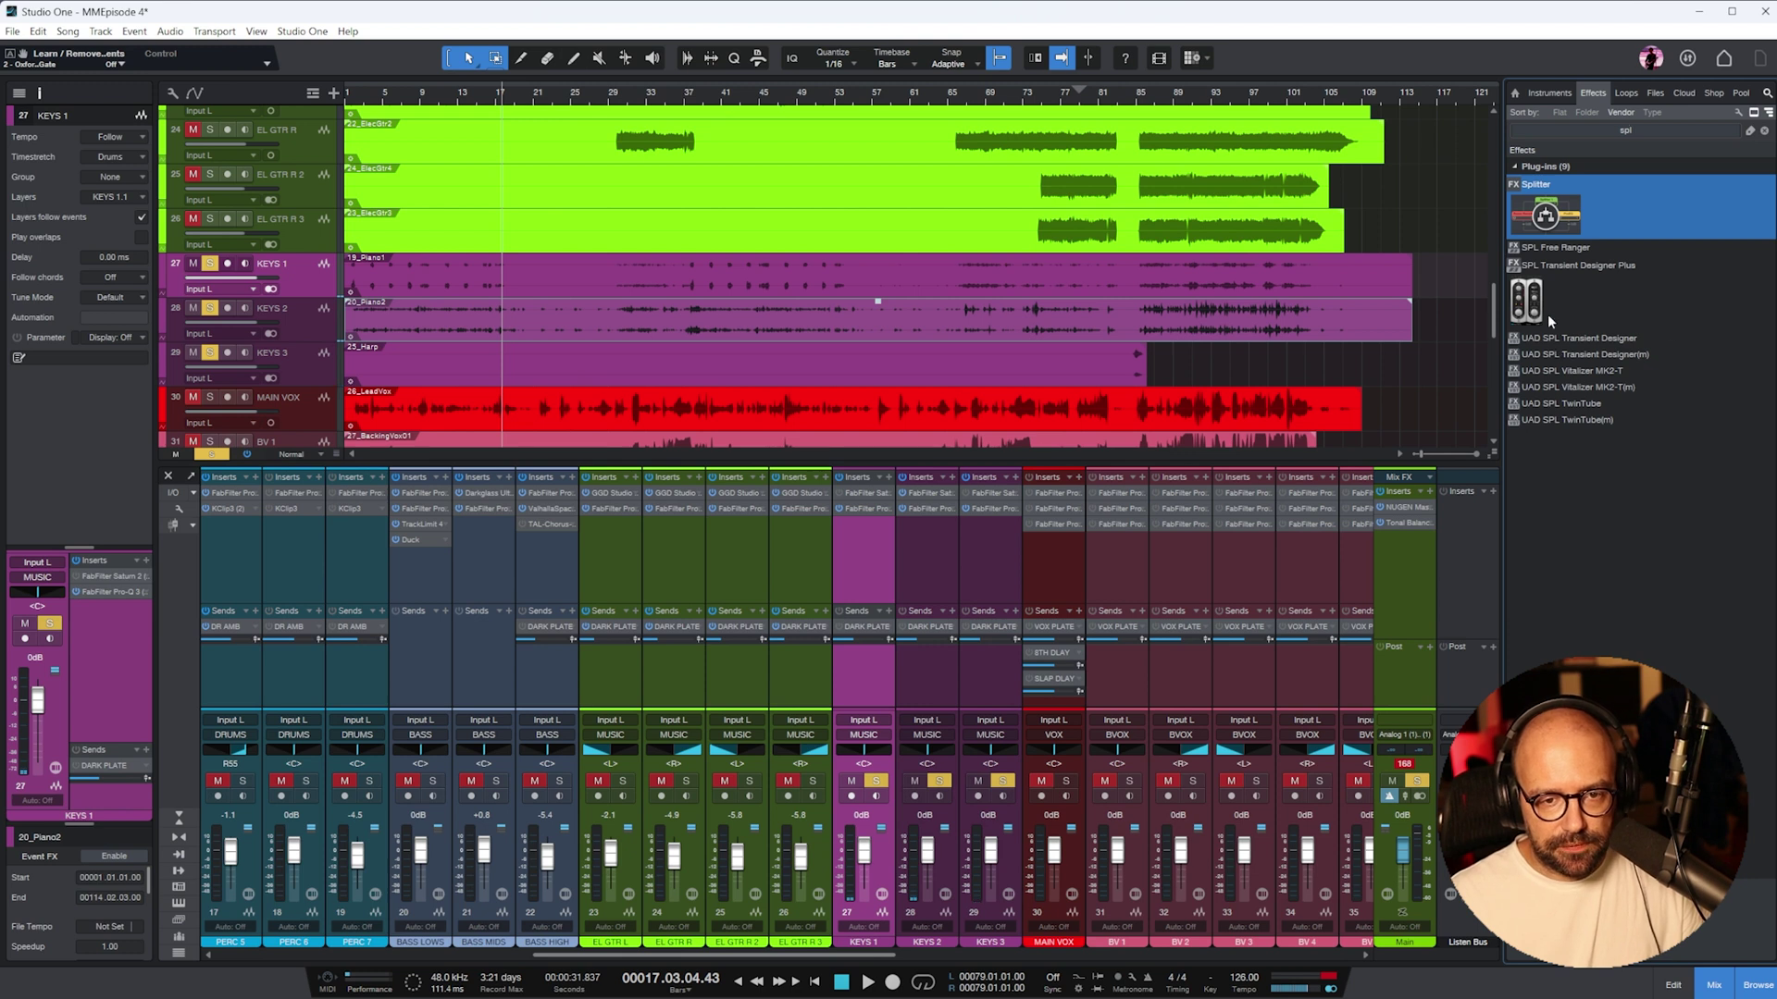
{"action": "left_click_drag", "start_coordinate": [1550, 320], "coordinate": [927, 526]}
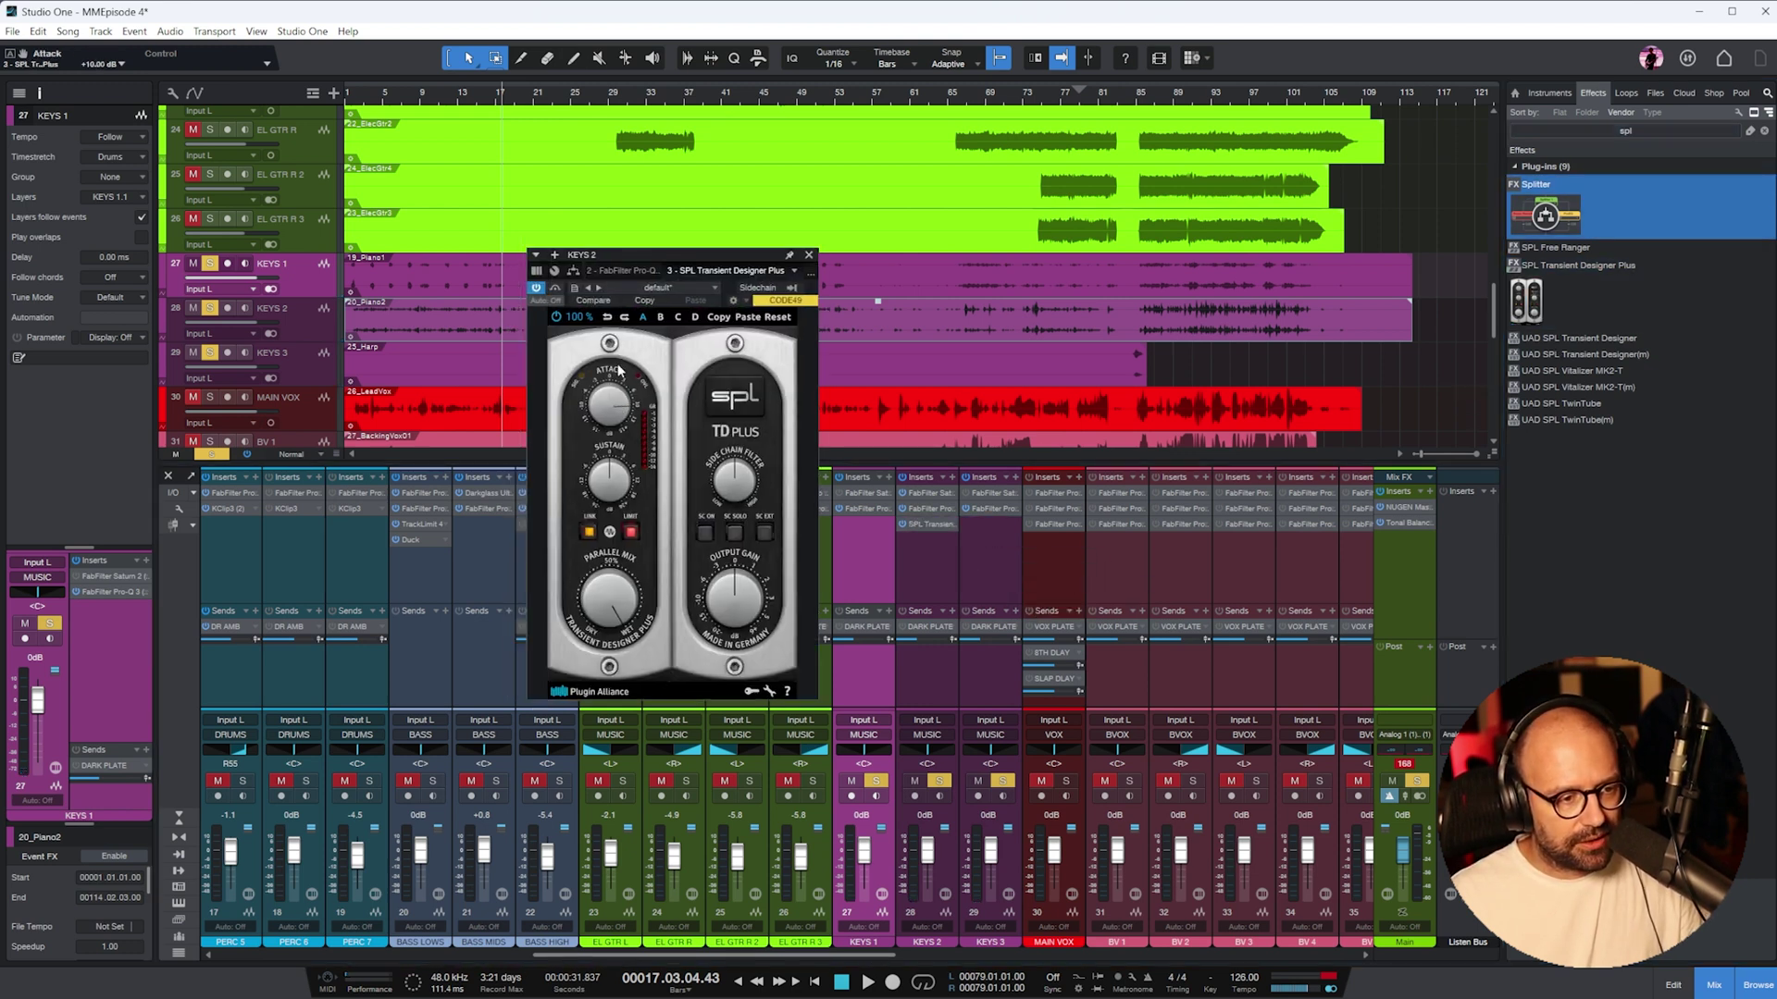
{"action": "key", "text": "space"}
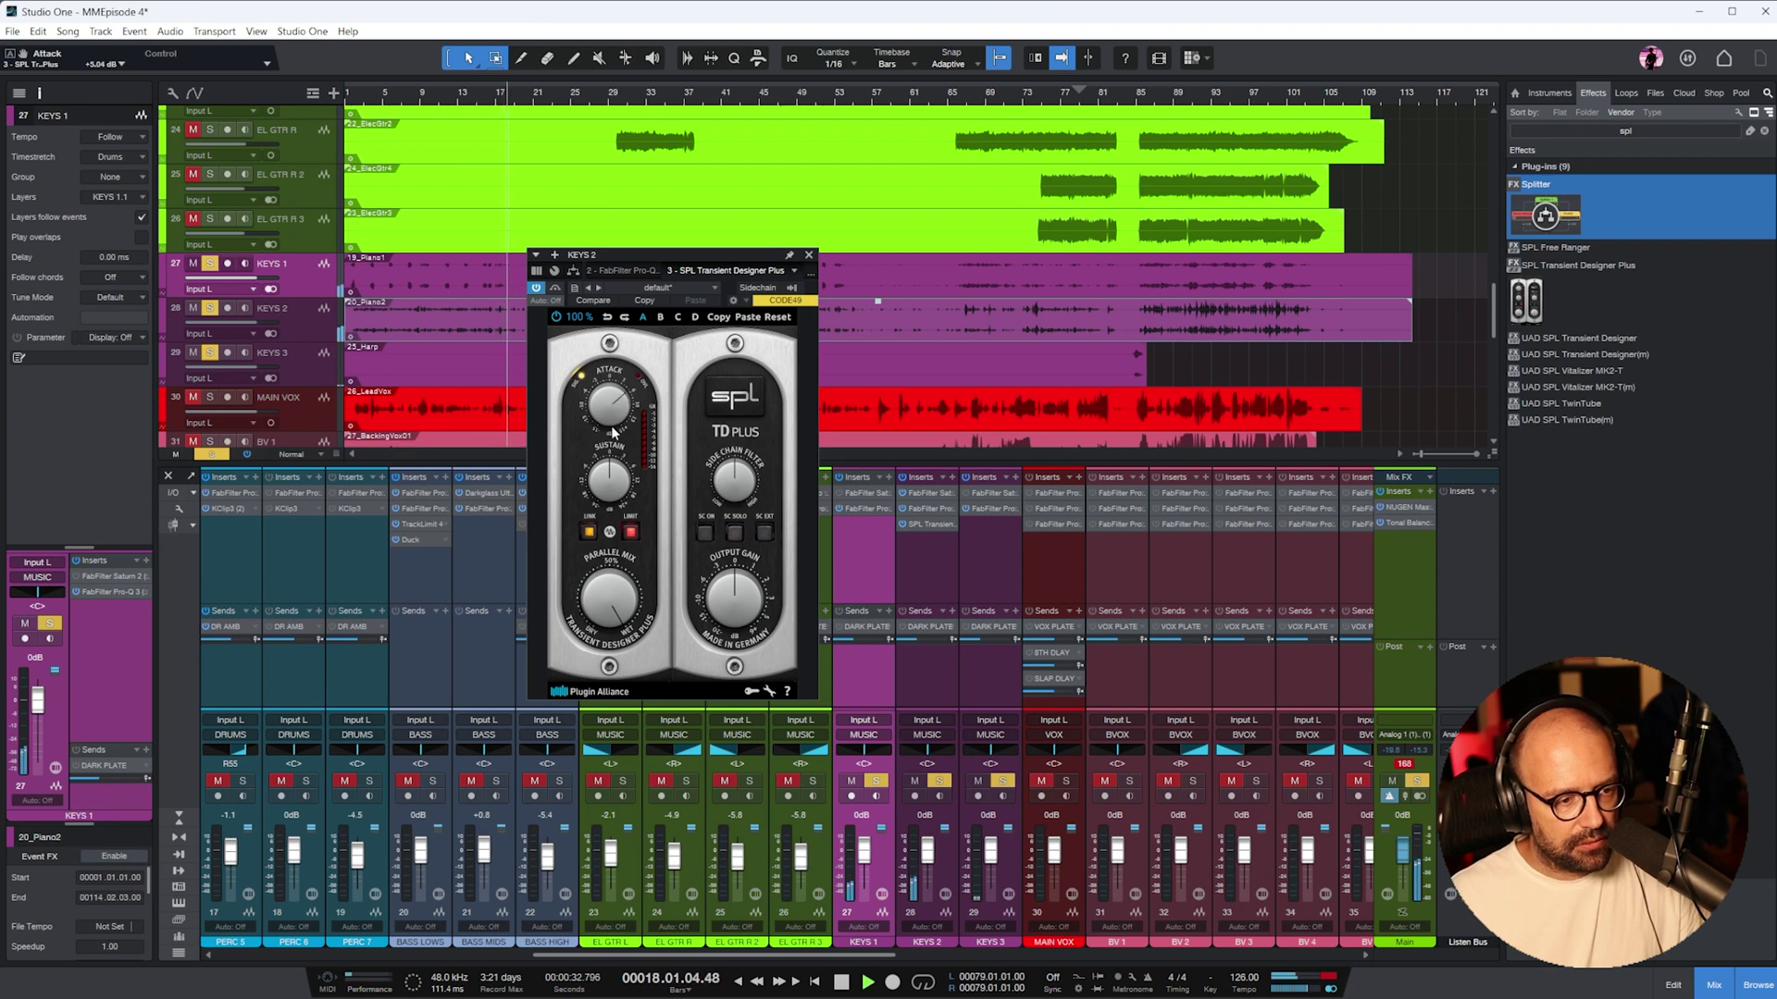
{"action": "key", "text": "space"}
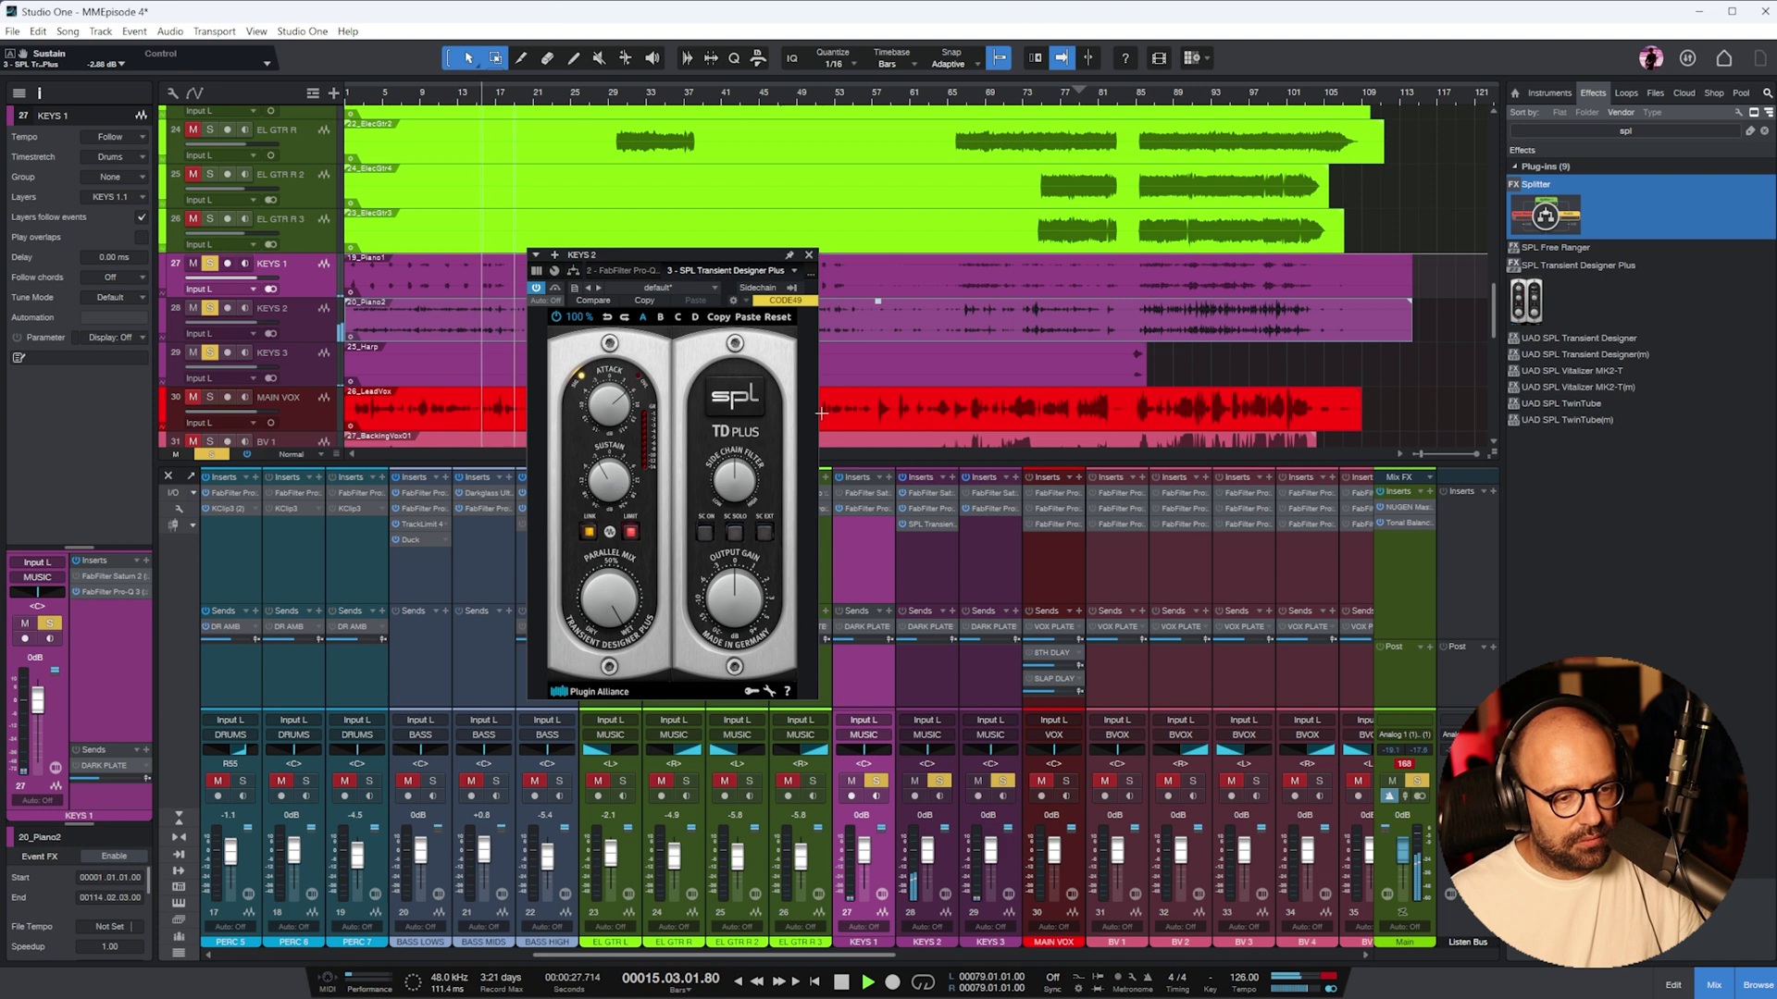
- Copy the KEYS 2 transient designer to KEYS 1, audition it from about bar 15 and close the plug-in
{"action": "left_click", "coordinate": [809, 255]}
{"action": "left_click_drag", "start_coordinate": [933, 529], "coordinate": [863, 524]}
{"action": "left_click", "coordinate": [478, 99]}
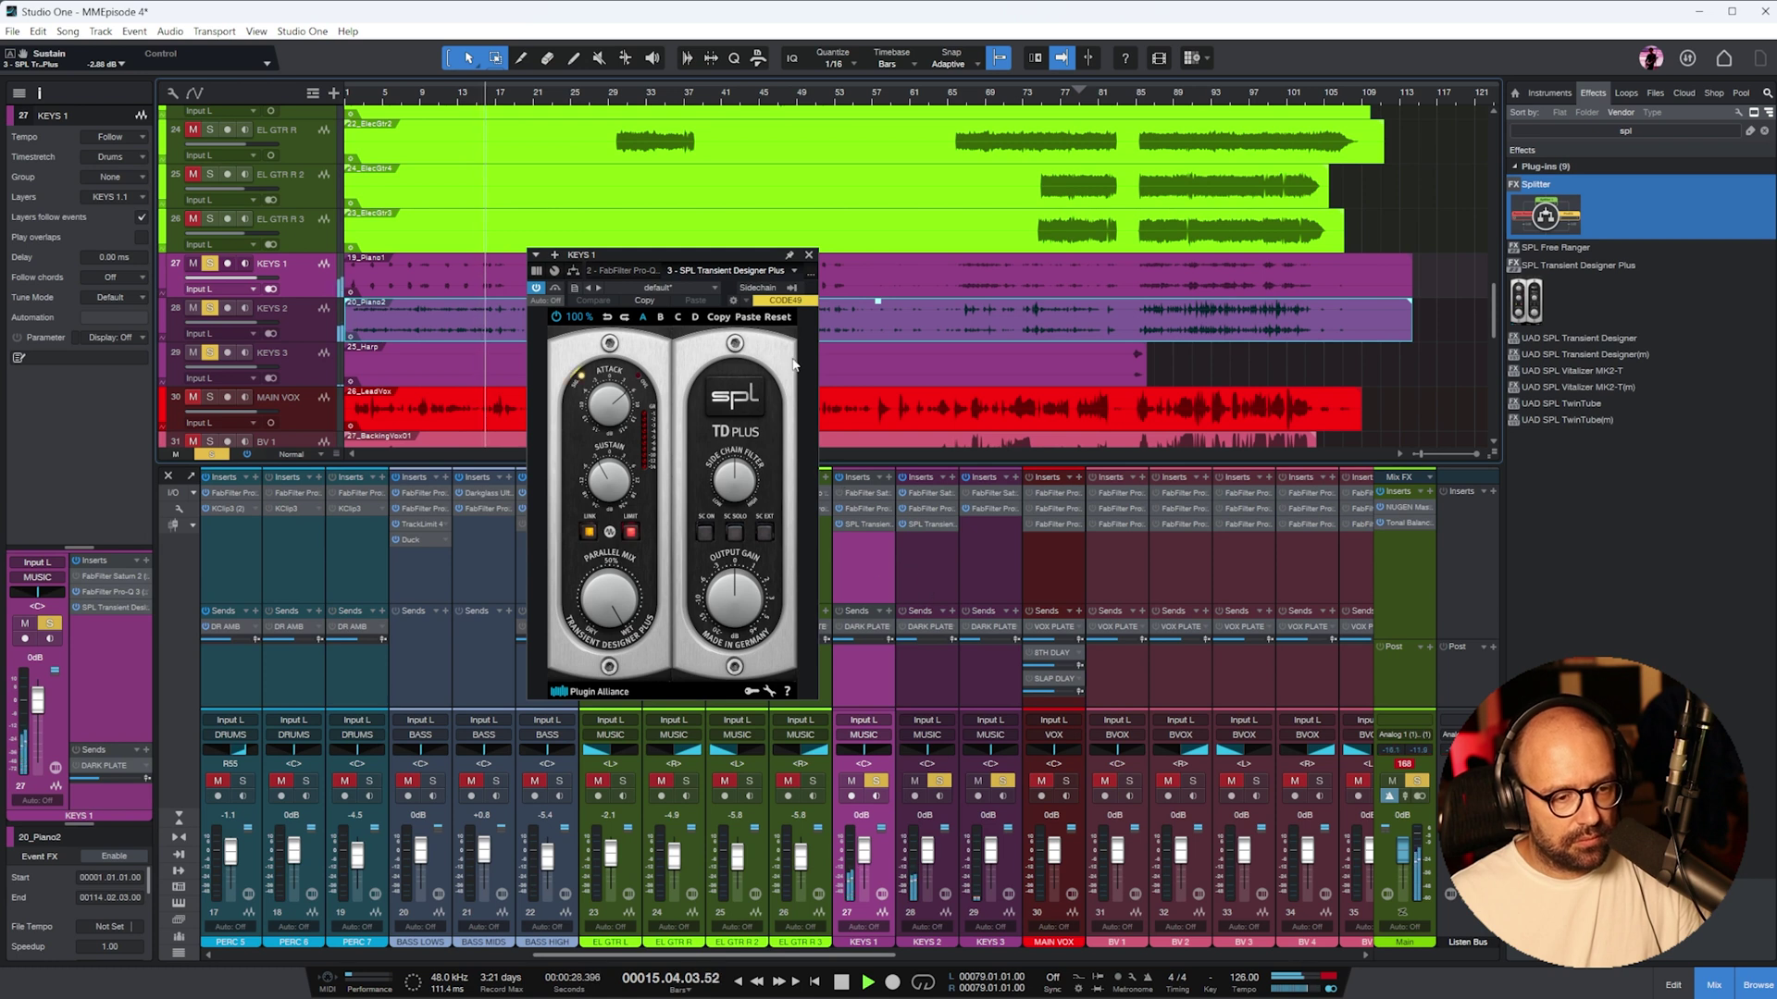
{"action": "left_click", "coordinate": [807, 257]}
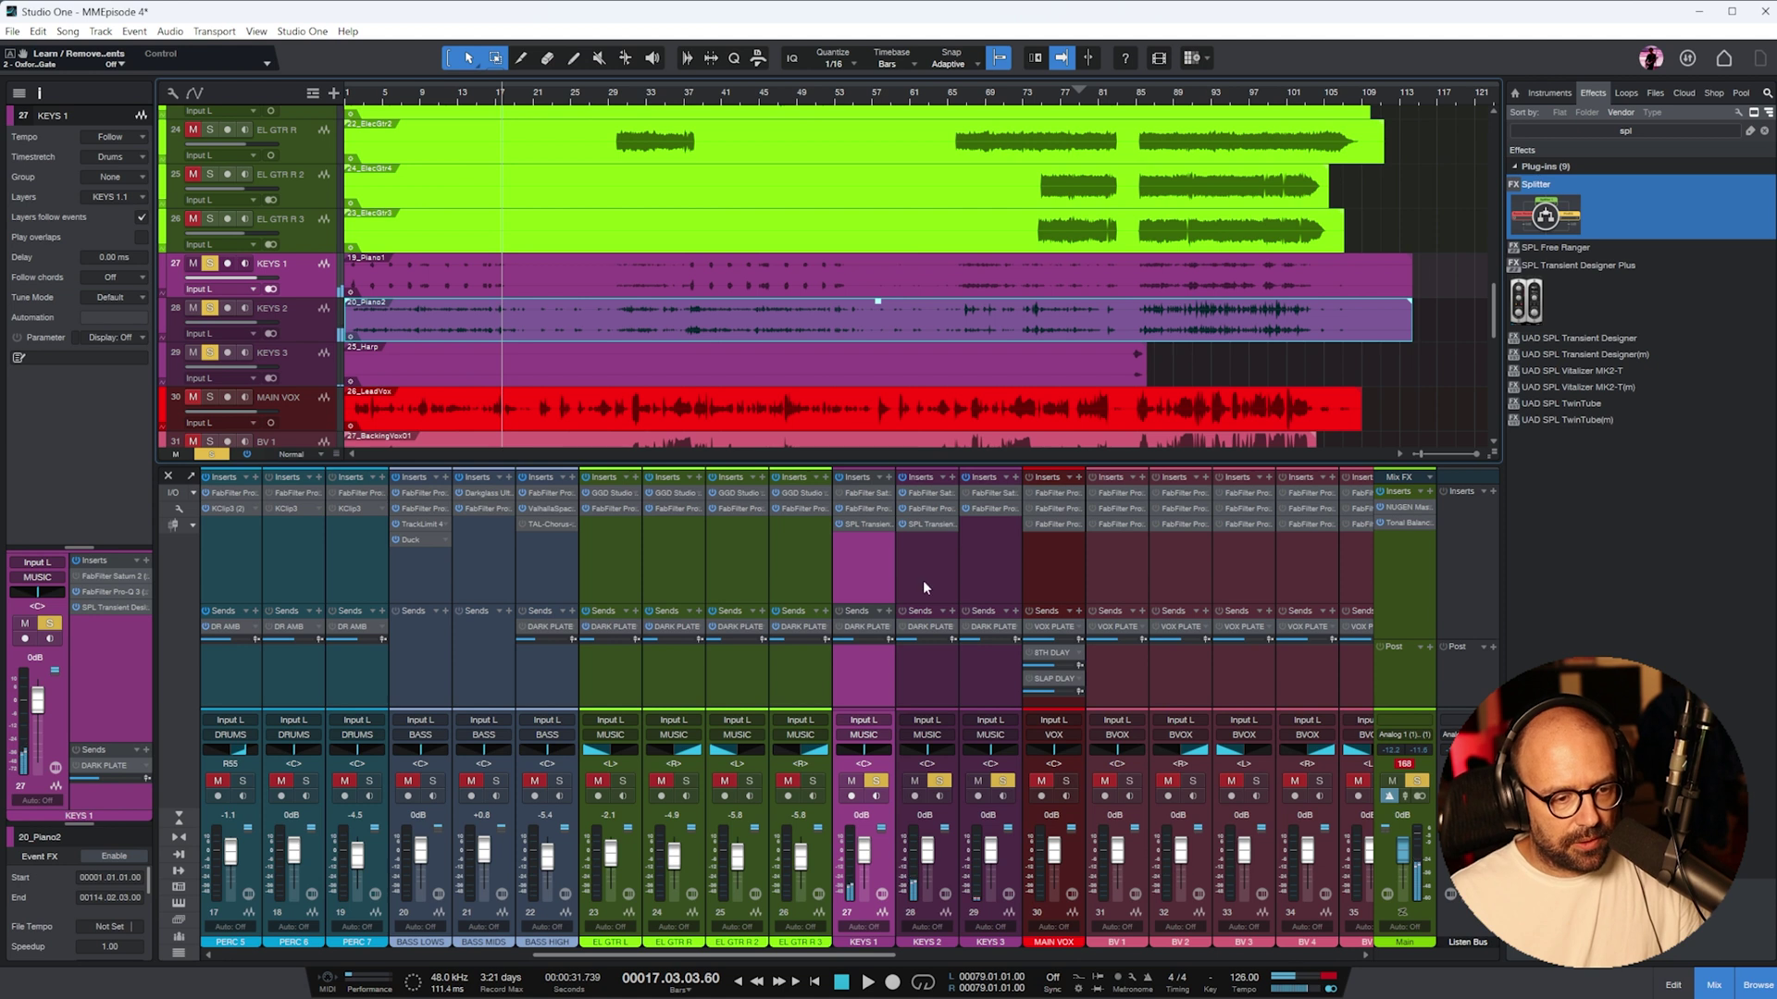
- Audition the harp part on KEYS 3 around bar 85 and enable that channel's DARK PLATE send
{"action": "left_click", "coordinate": [973, 568]}
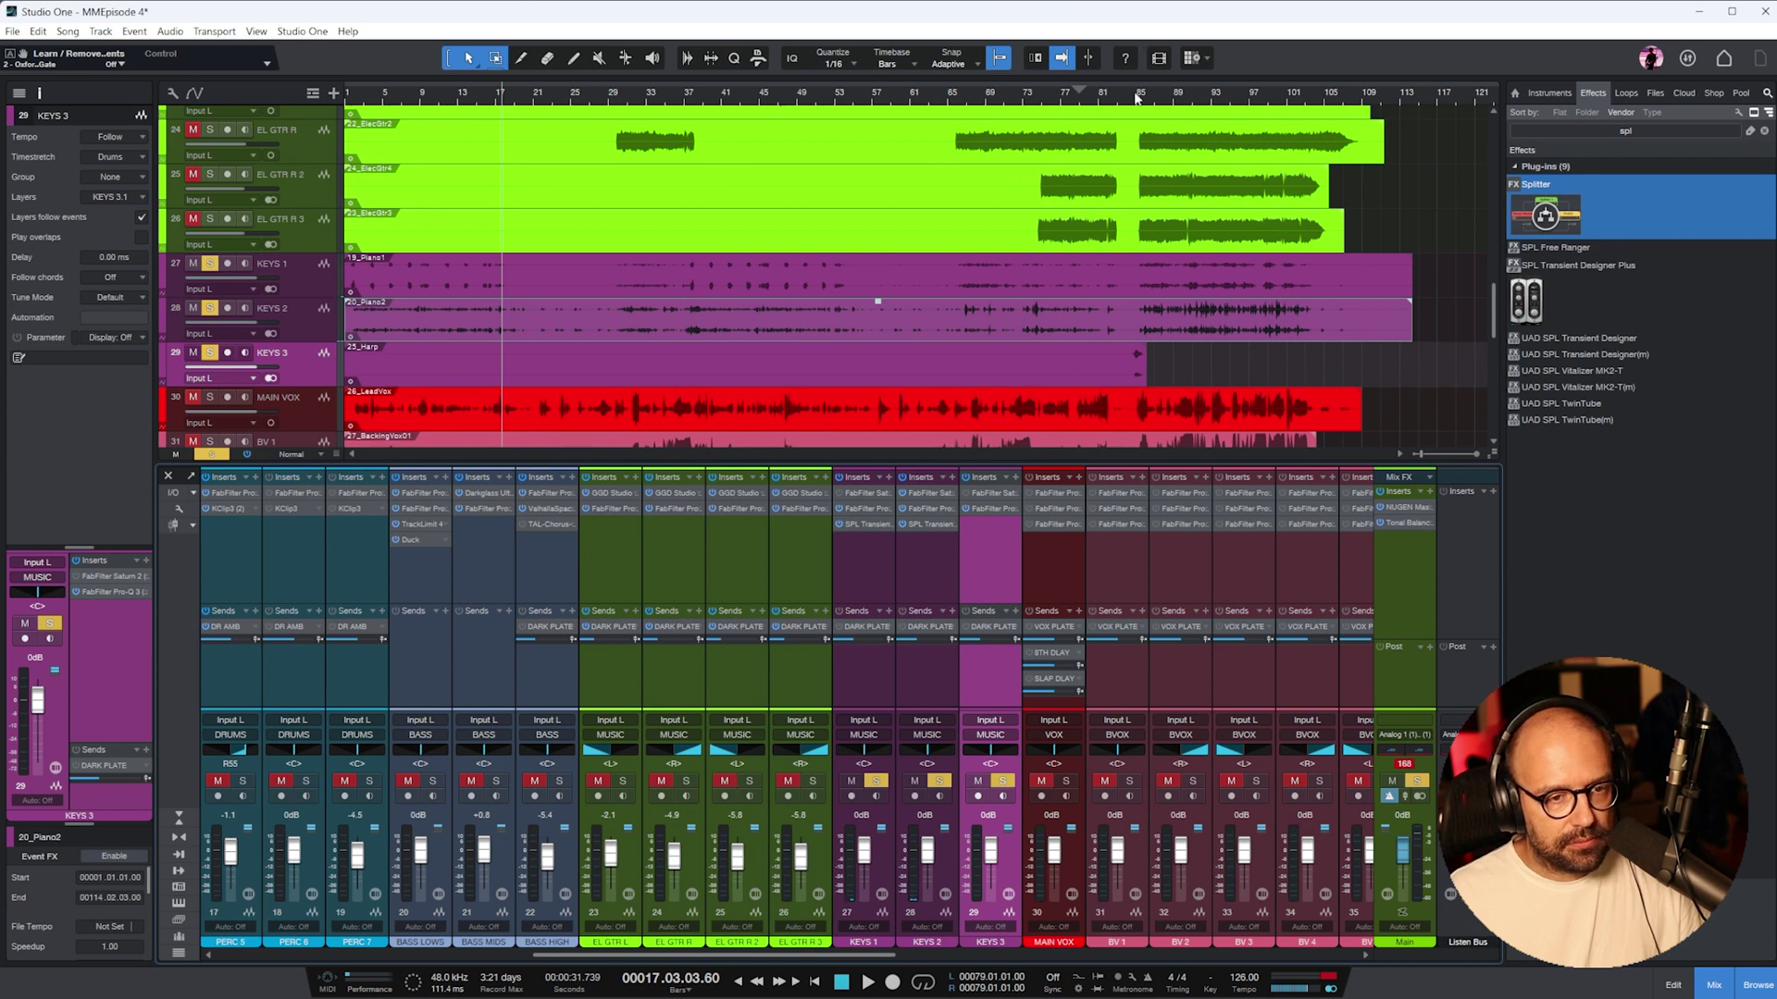
{"action": "left_click_drag", "start_coordinate": [1136, 99], "coordinate": [1110, 352]}
{"action": "key", "text": "space"}
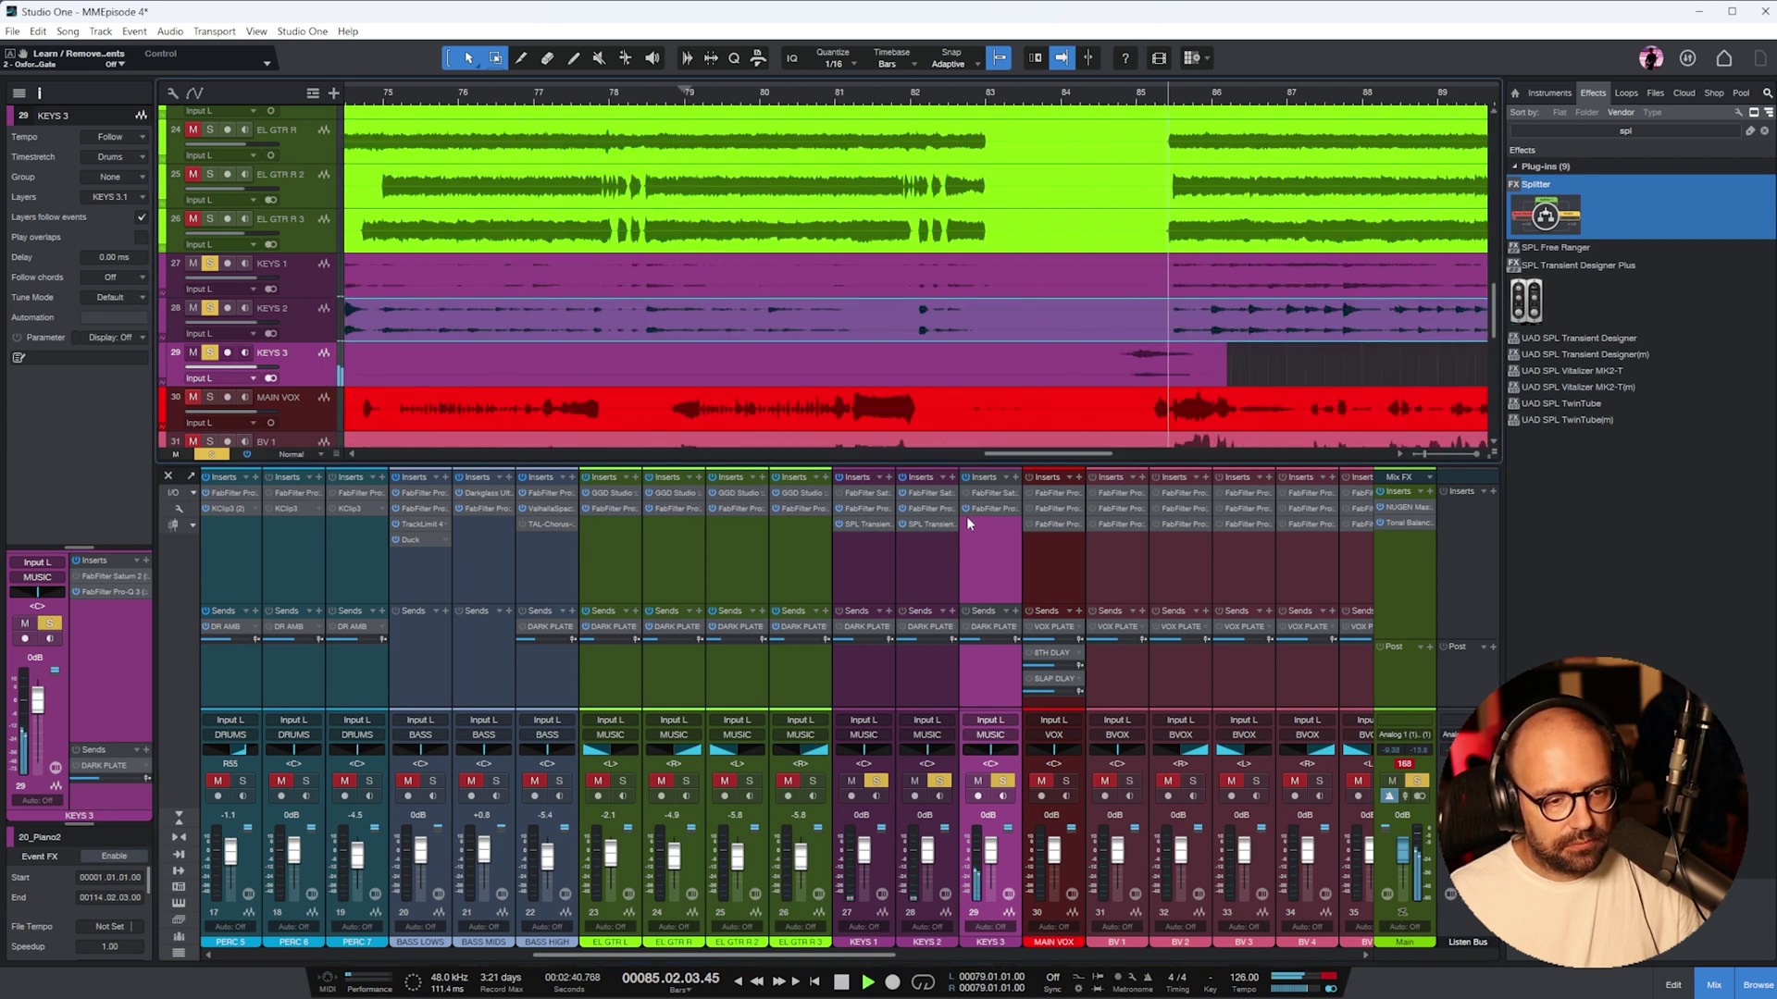
{"action": "key", "text": "space"}
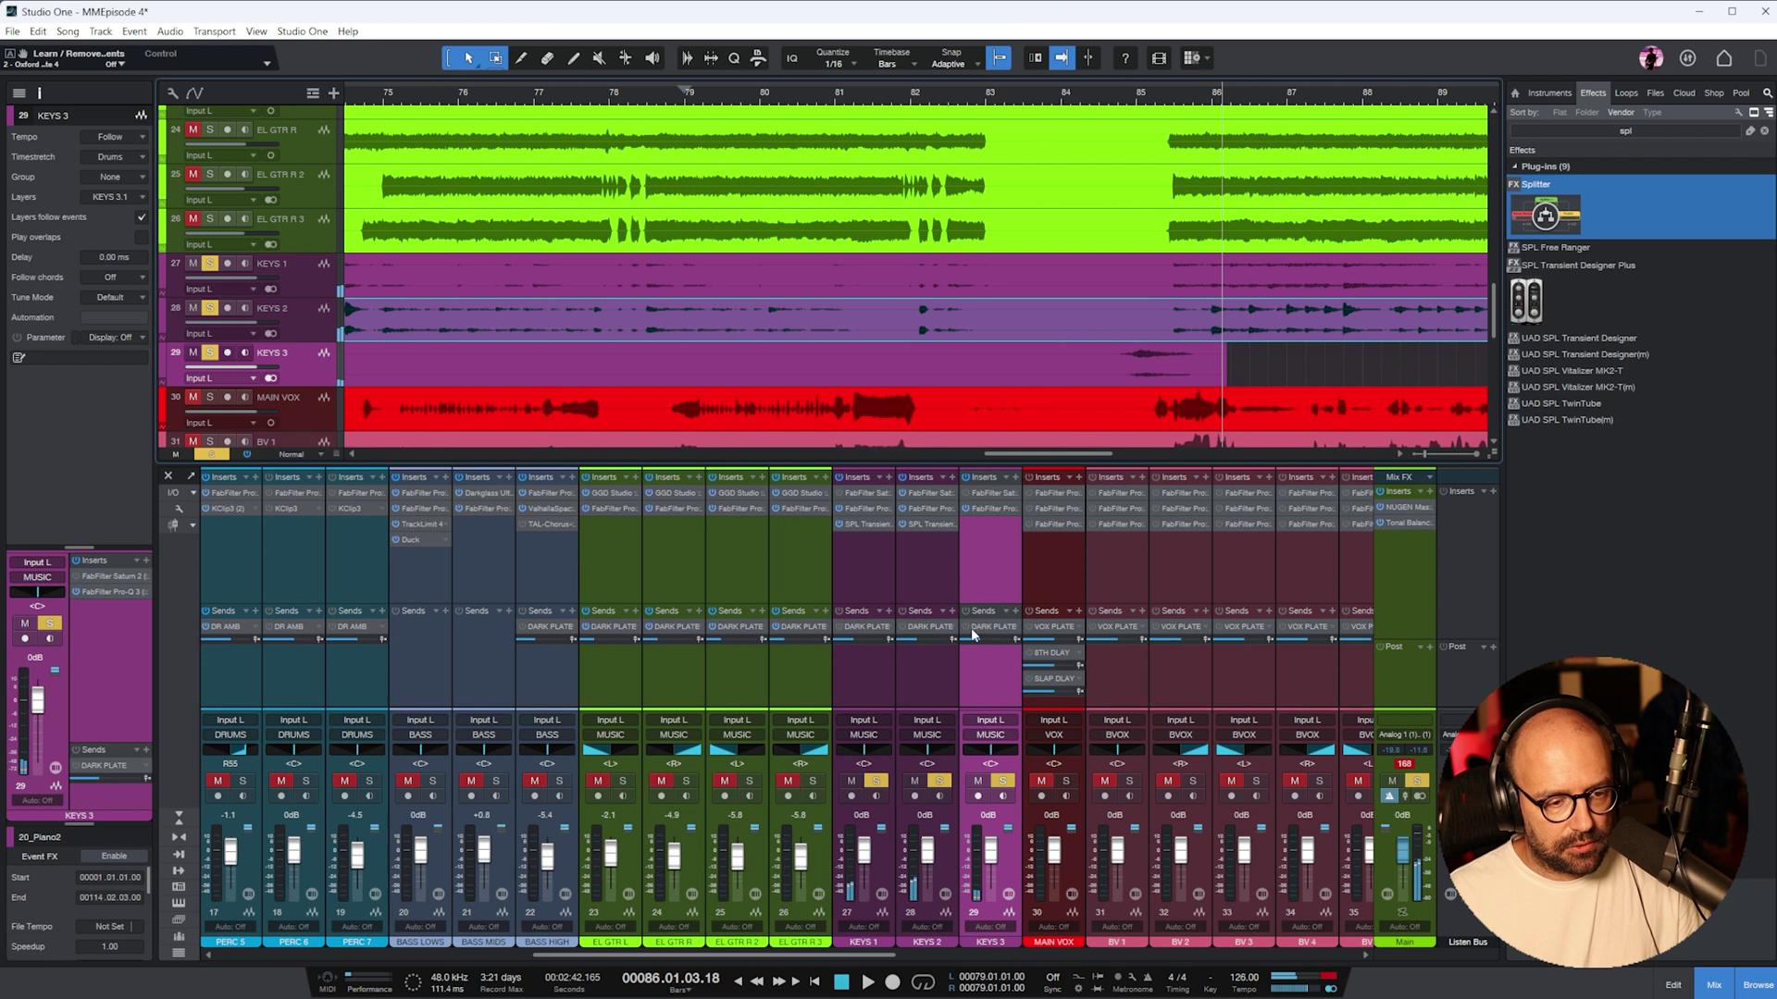
{"action": "key", "text": "shift+f"}
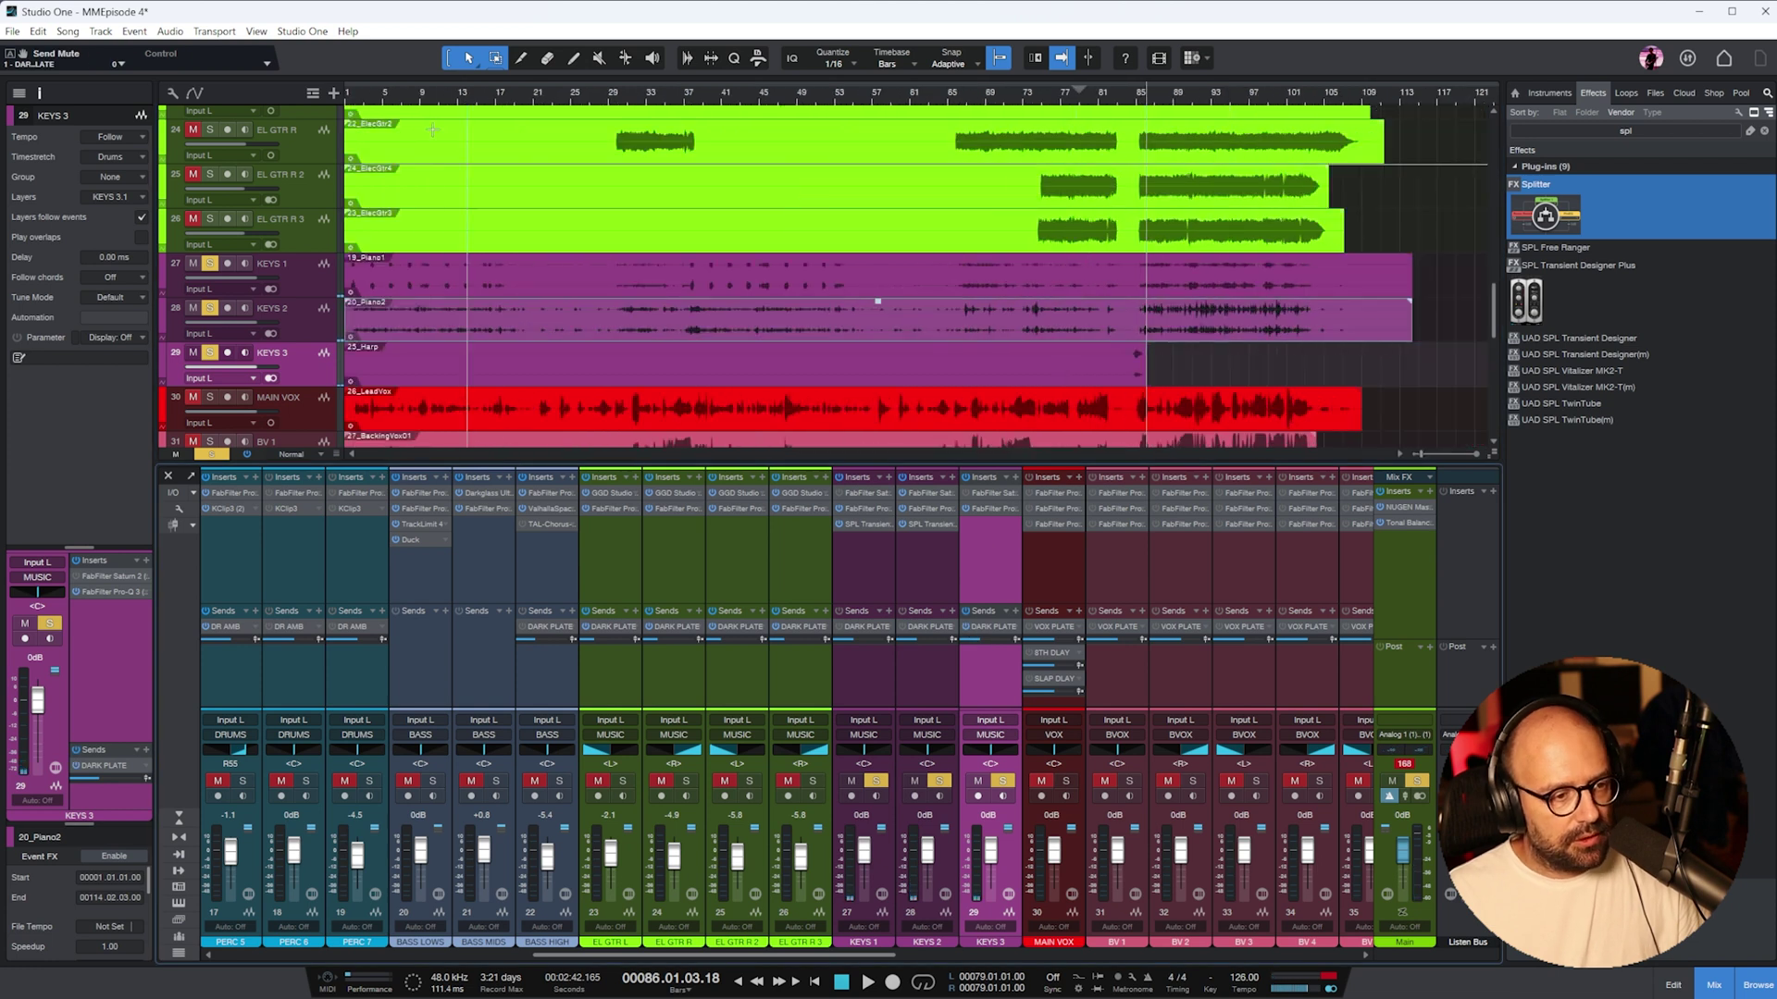
- Solo the DRUMS, BASS and MUSIC buses together and play the song from bar 8
{"action": "left_click", "coordinate": [412, 102]}
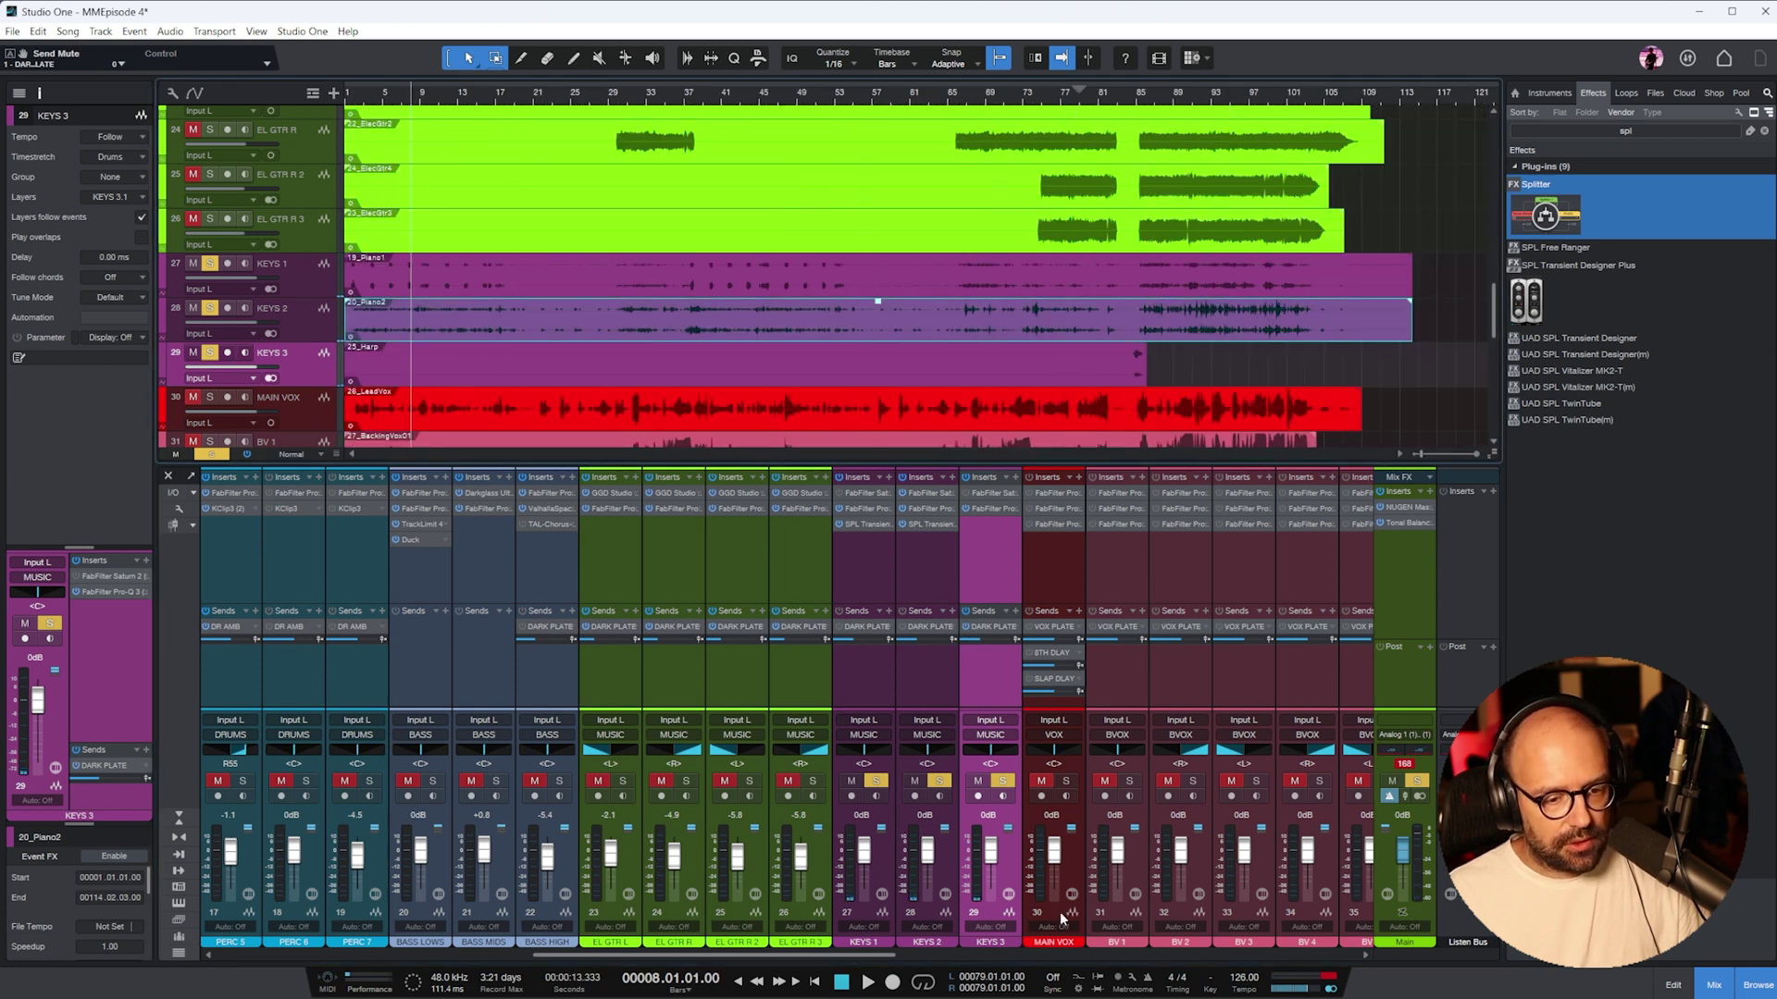
{"action": "left_click_drag", "start_coordinate": [788, 957], "coordinate": [1413, 955]}
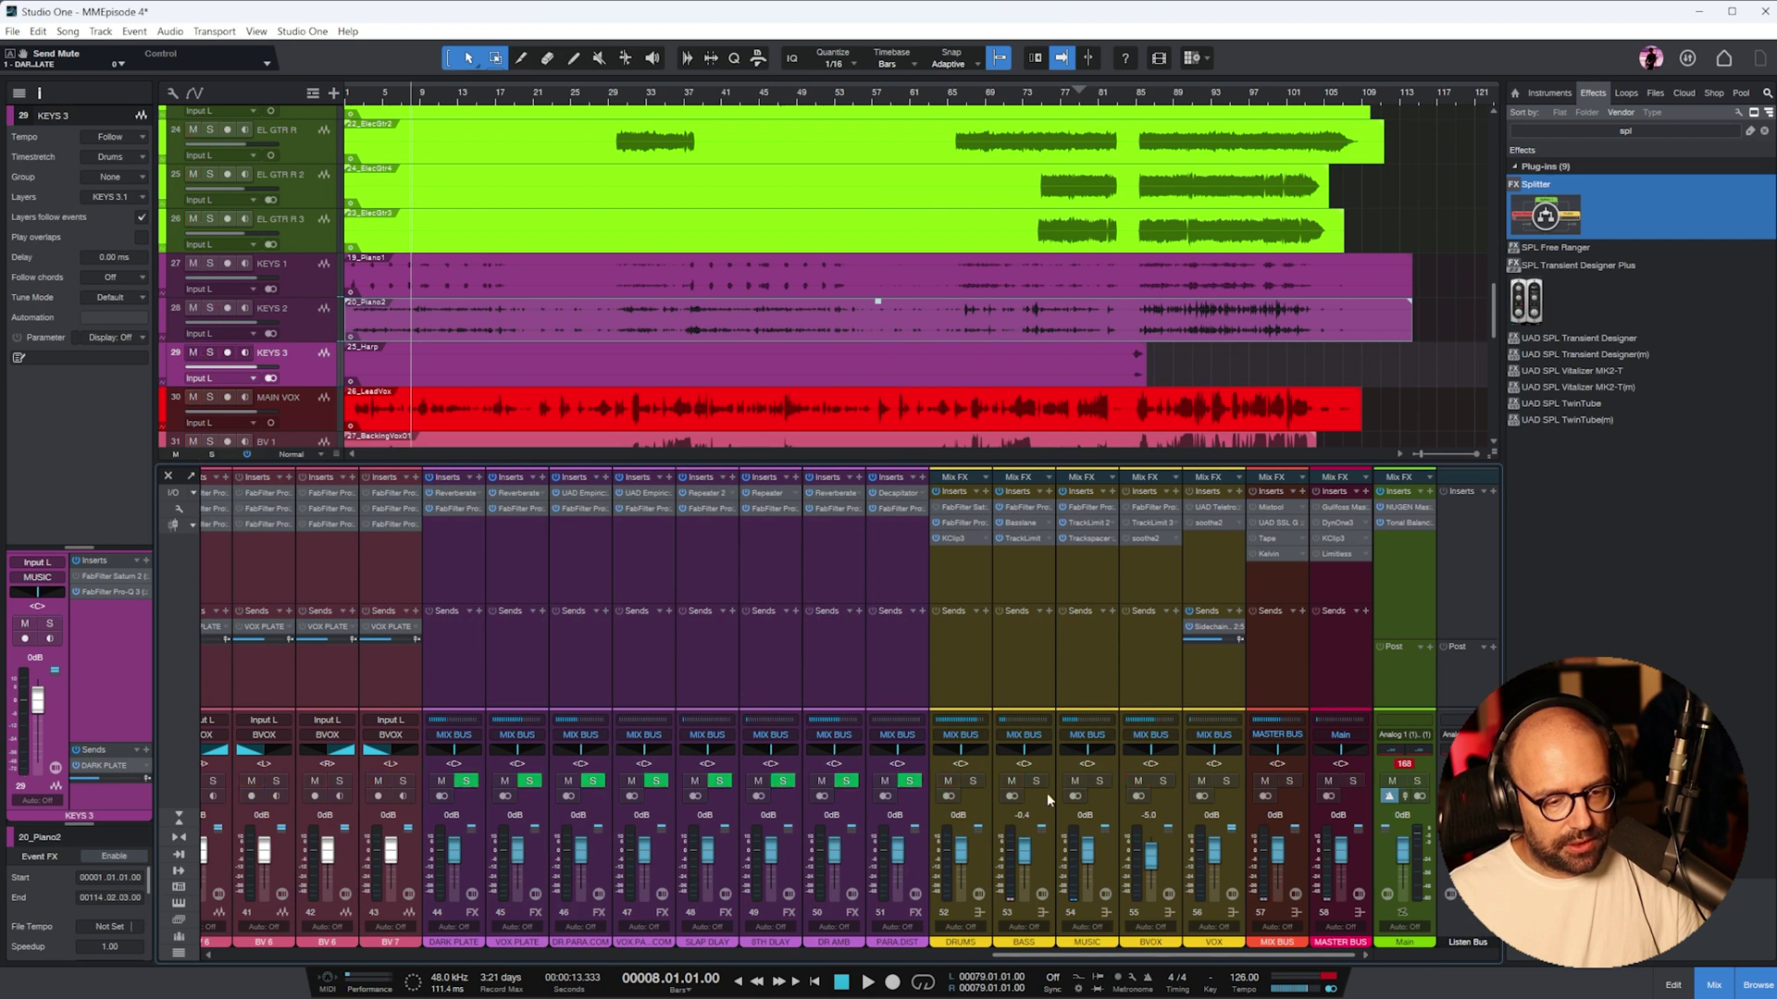
{"action": "left_click", "coordinate": [1098, 723], "text": "shift"}
{"action": "left_click", "coordinate": [1098, 781]}
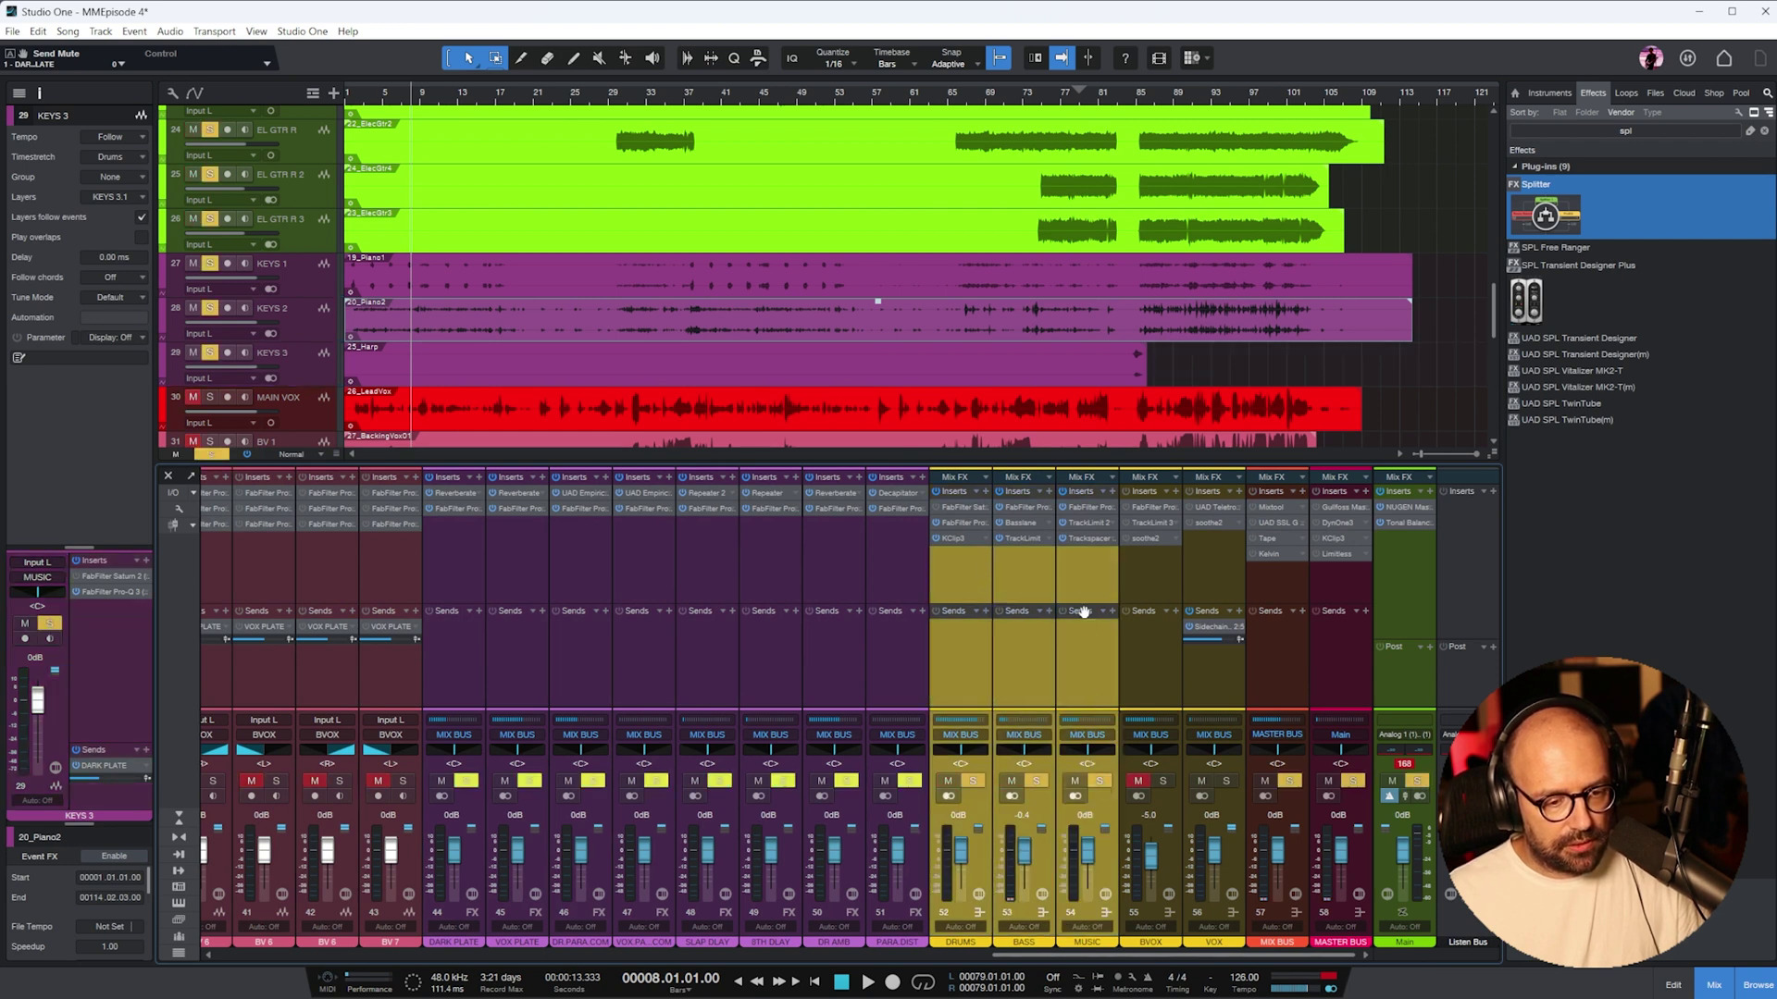
{"action": "key", "text": "space"}
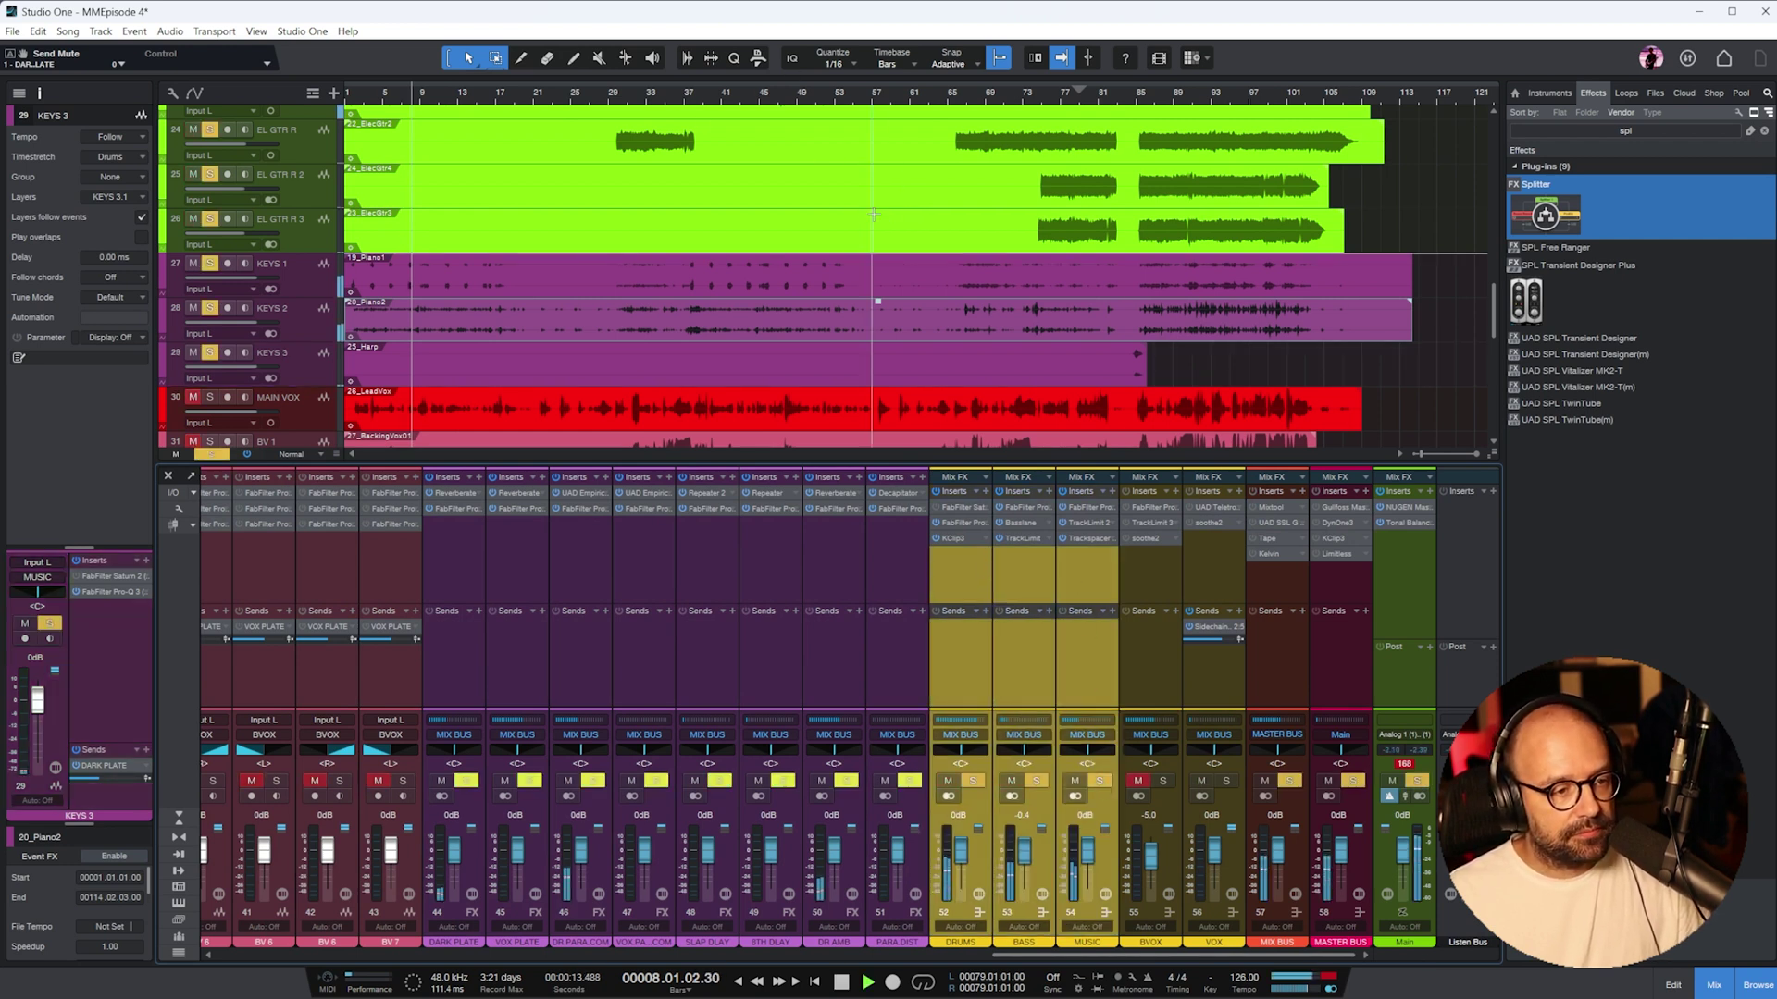
- Raise the MUSIC bus to +0.8 dB, EL GTR L to +1.2 dB and KEYS 2 to about +2.9 dB
{"action": "left_click", "coordinate": [1088, 571]}
{"action": "scroll", "coordinate": [1095, 853], "scroll_direction": "up", "scroll_amount": 3}
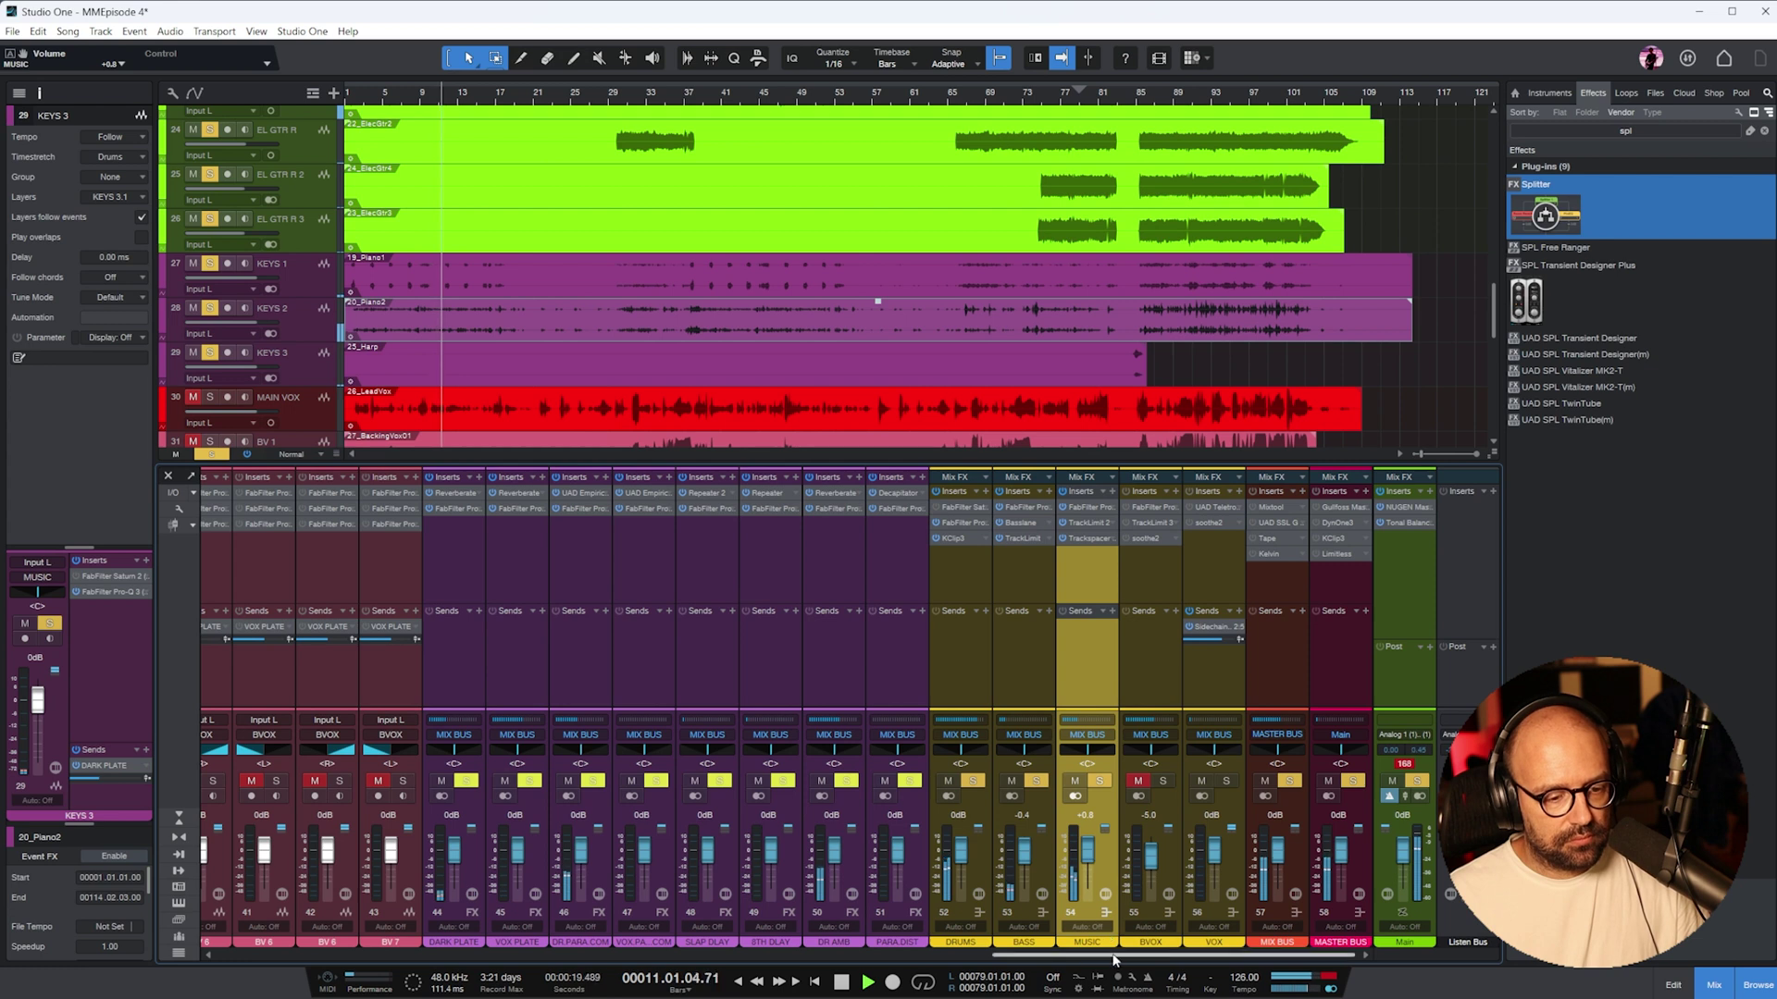
{"action": "scroll", "coordinate": [478, 556], "scroll_direction": "left", "scroll_amount": 10}
{"action": "left_click", "coordinate": [448, 858]}
{"action": "scroll", "coordinate": [448, 858], "scroll_direction": "up", "scroll_amount": 8}
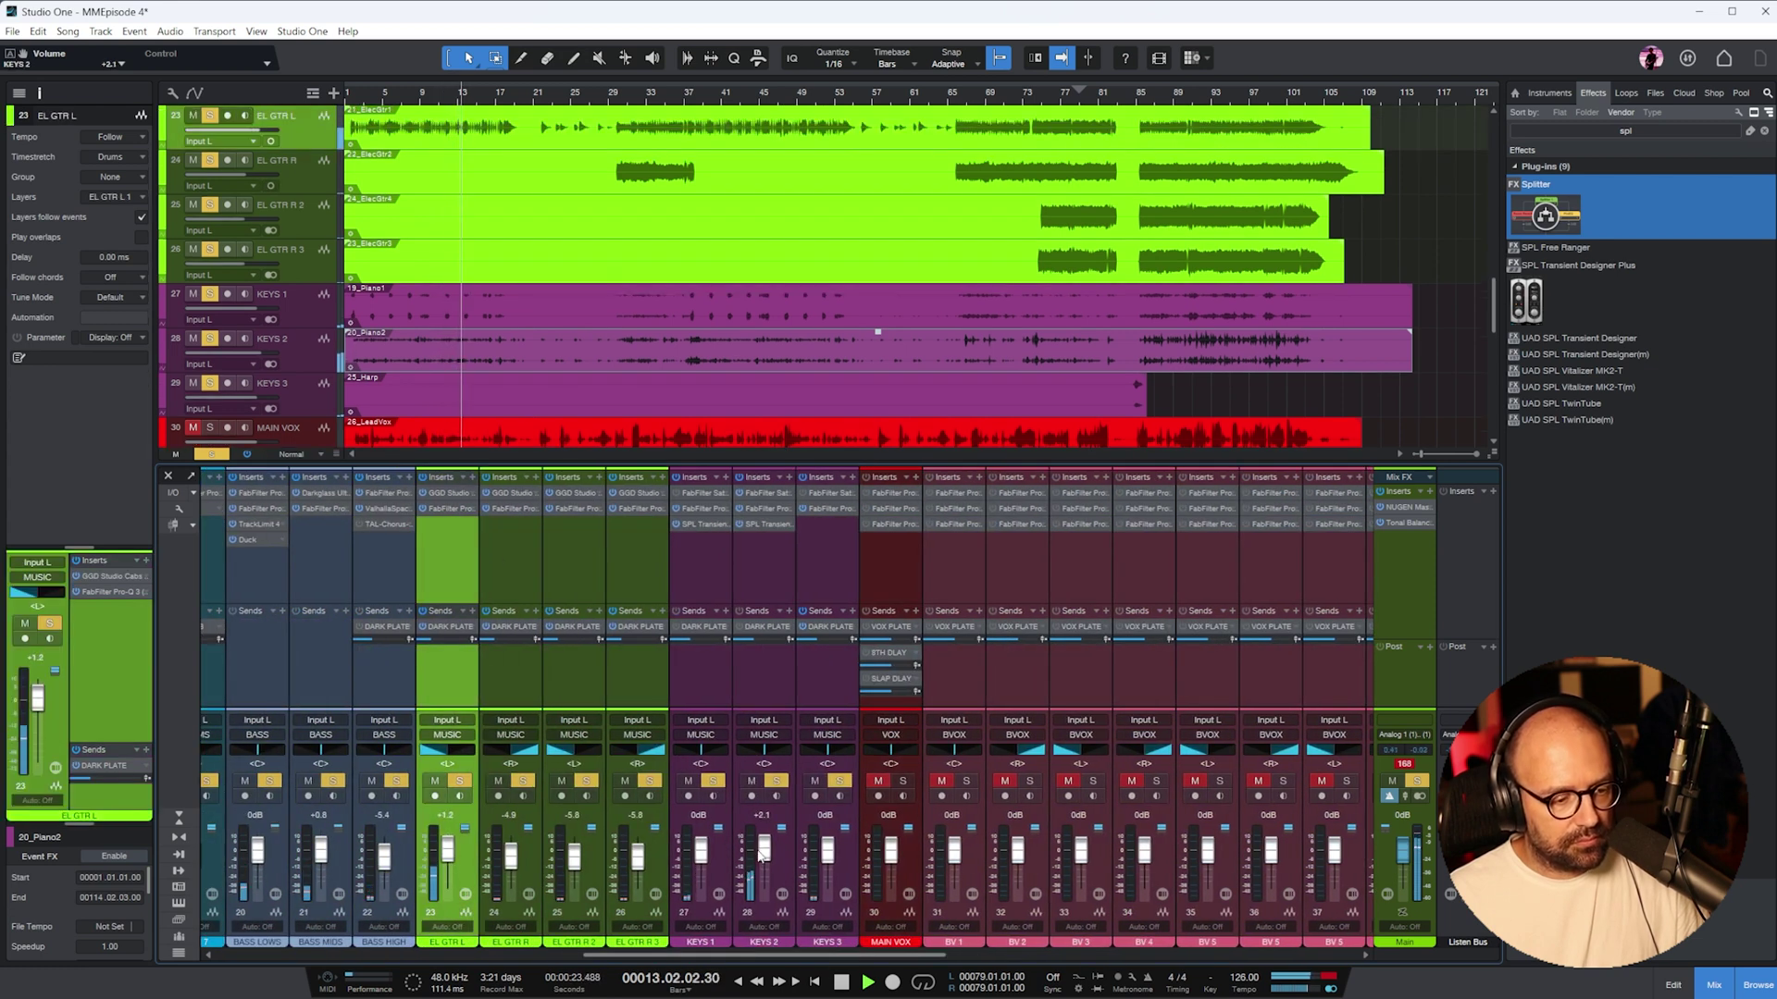
- Rework the KEYS 2 EQ with a low cut near 158 Hz, a -2.8 dB dip near 464 Hz and a high cut near 5 kHz
{"action": "left_click", "coordinate": [761, 508]}
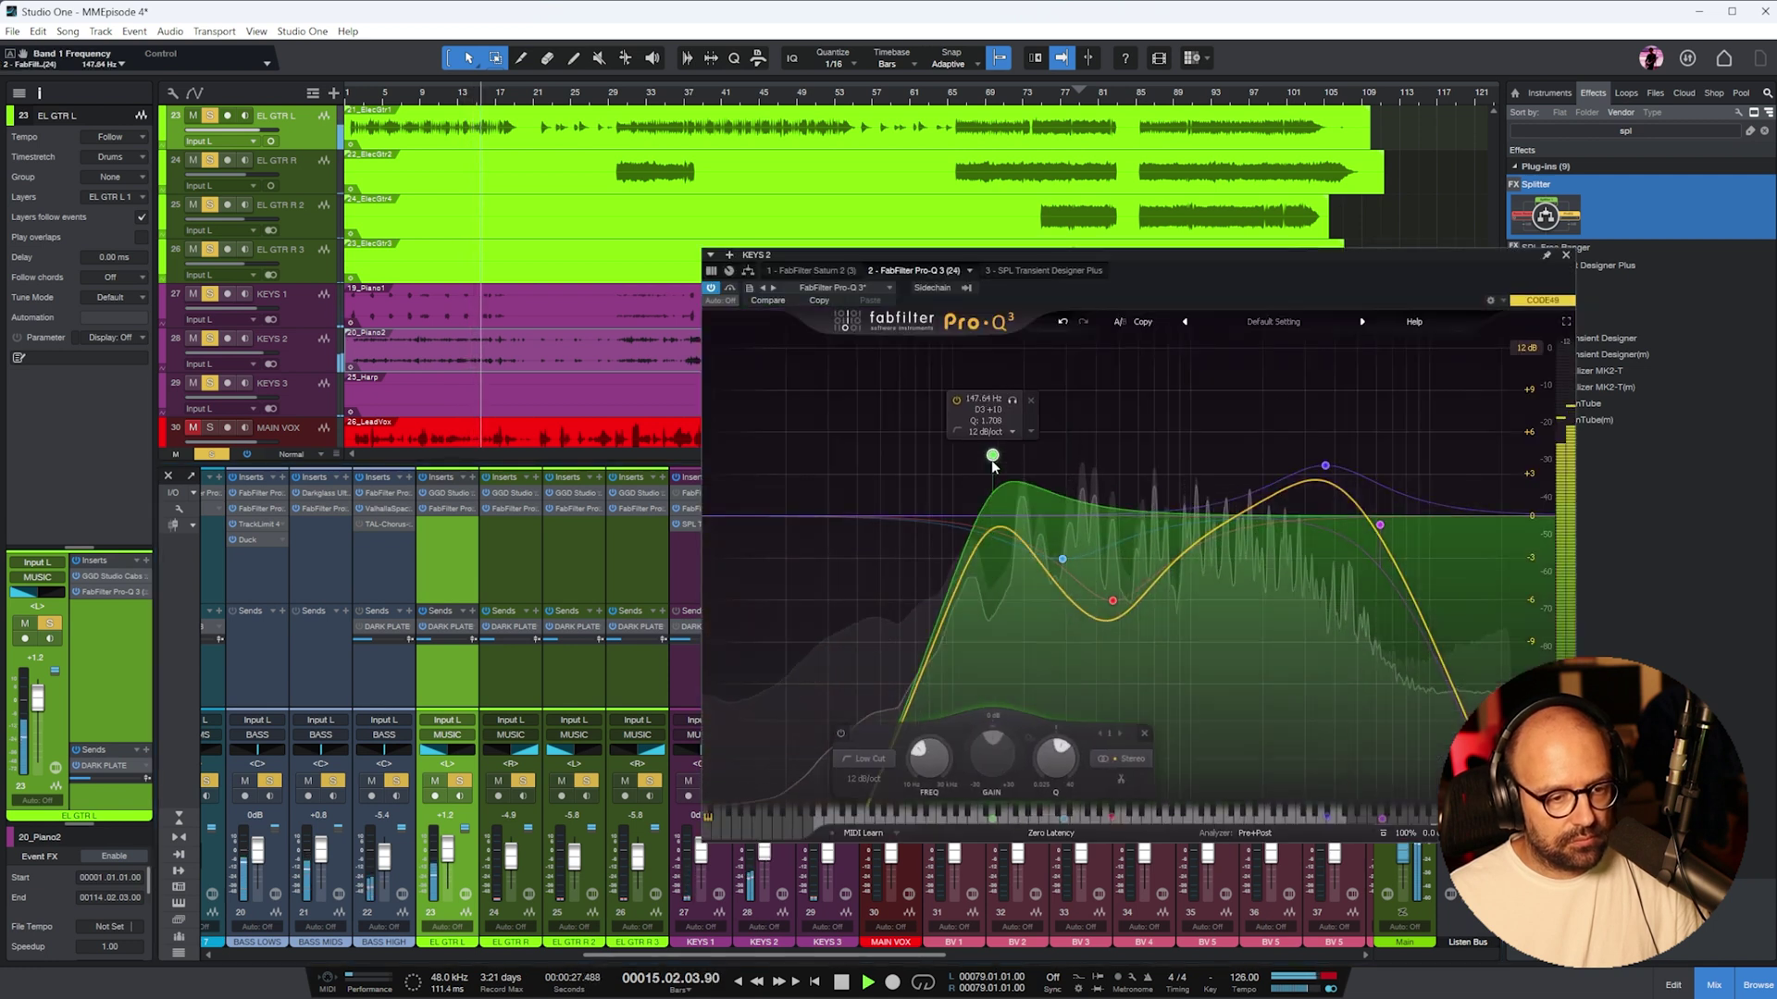
{"action": "left_click_drag", "start_coordinate": [992, 457], "coordinate": [1007, 474]}
{"action": "left_click_drag", "start_coordinate": [1112, 601], "coordinate": [1115, 555]}
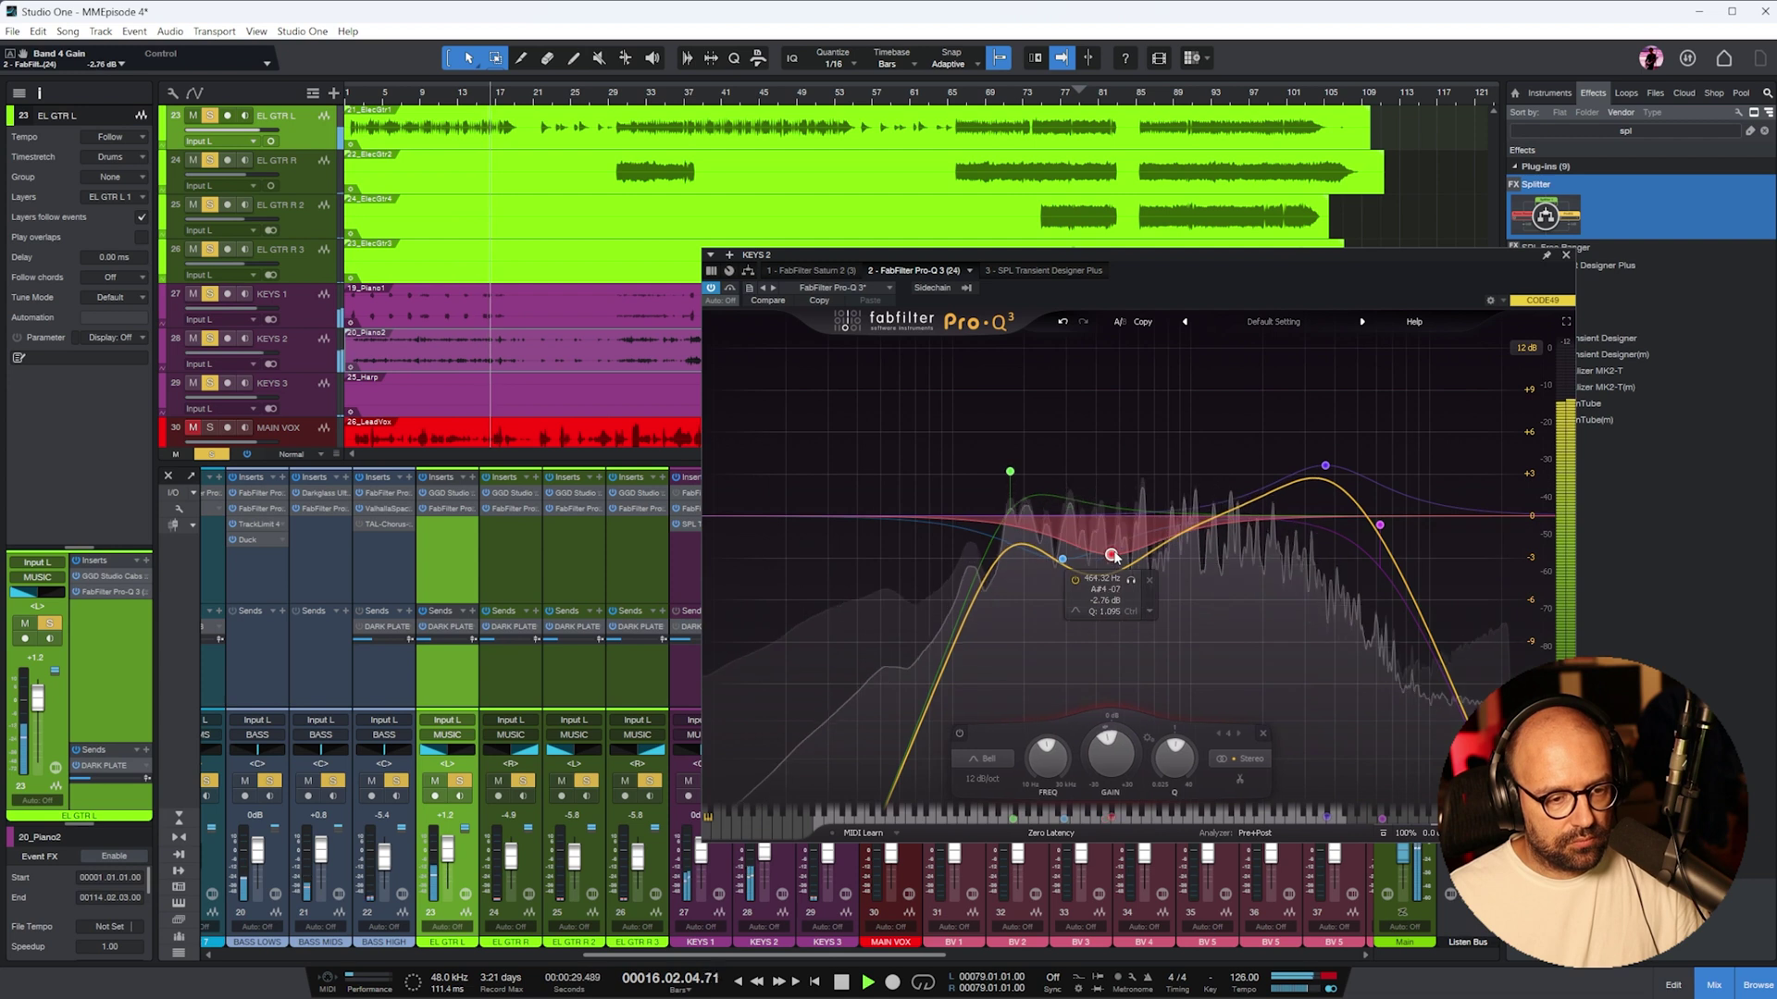
{"action": "left_click_drag", "start_coordinate": [1379, 524], "coordinate": [1358, 525]}
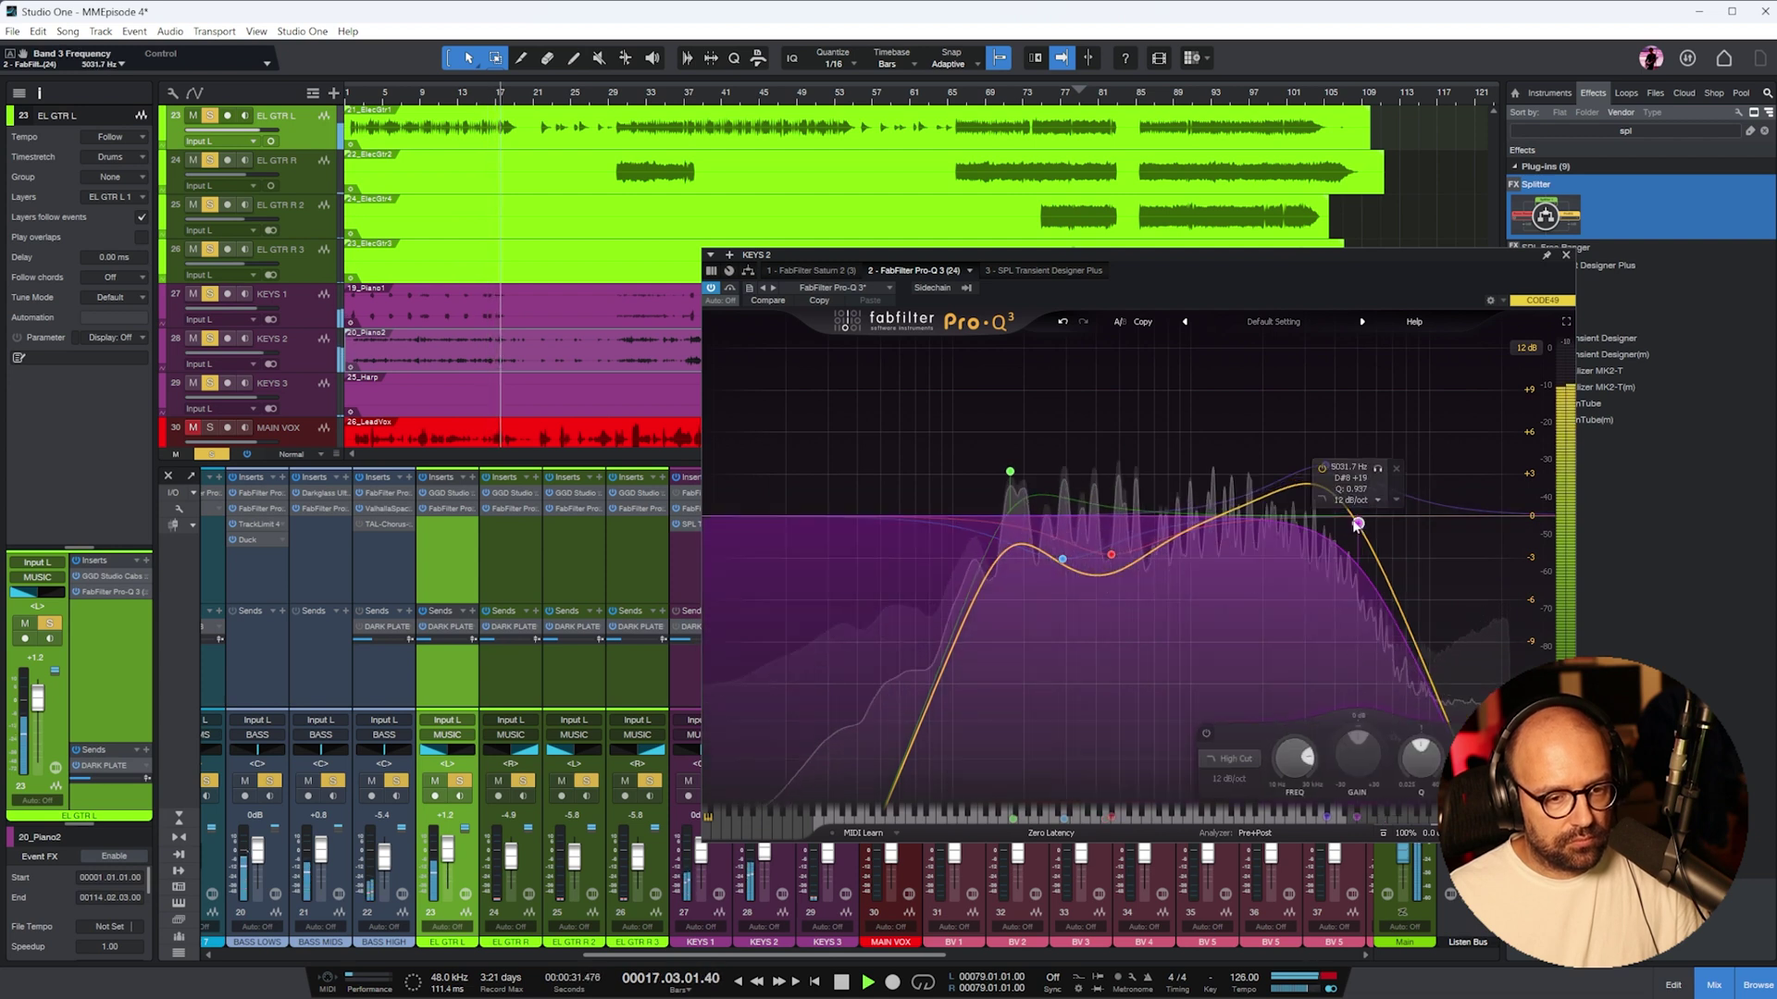
{"action": "left_click_drag", "start_coordinate": [1010, 472], "coordinate": [1000, 470]}
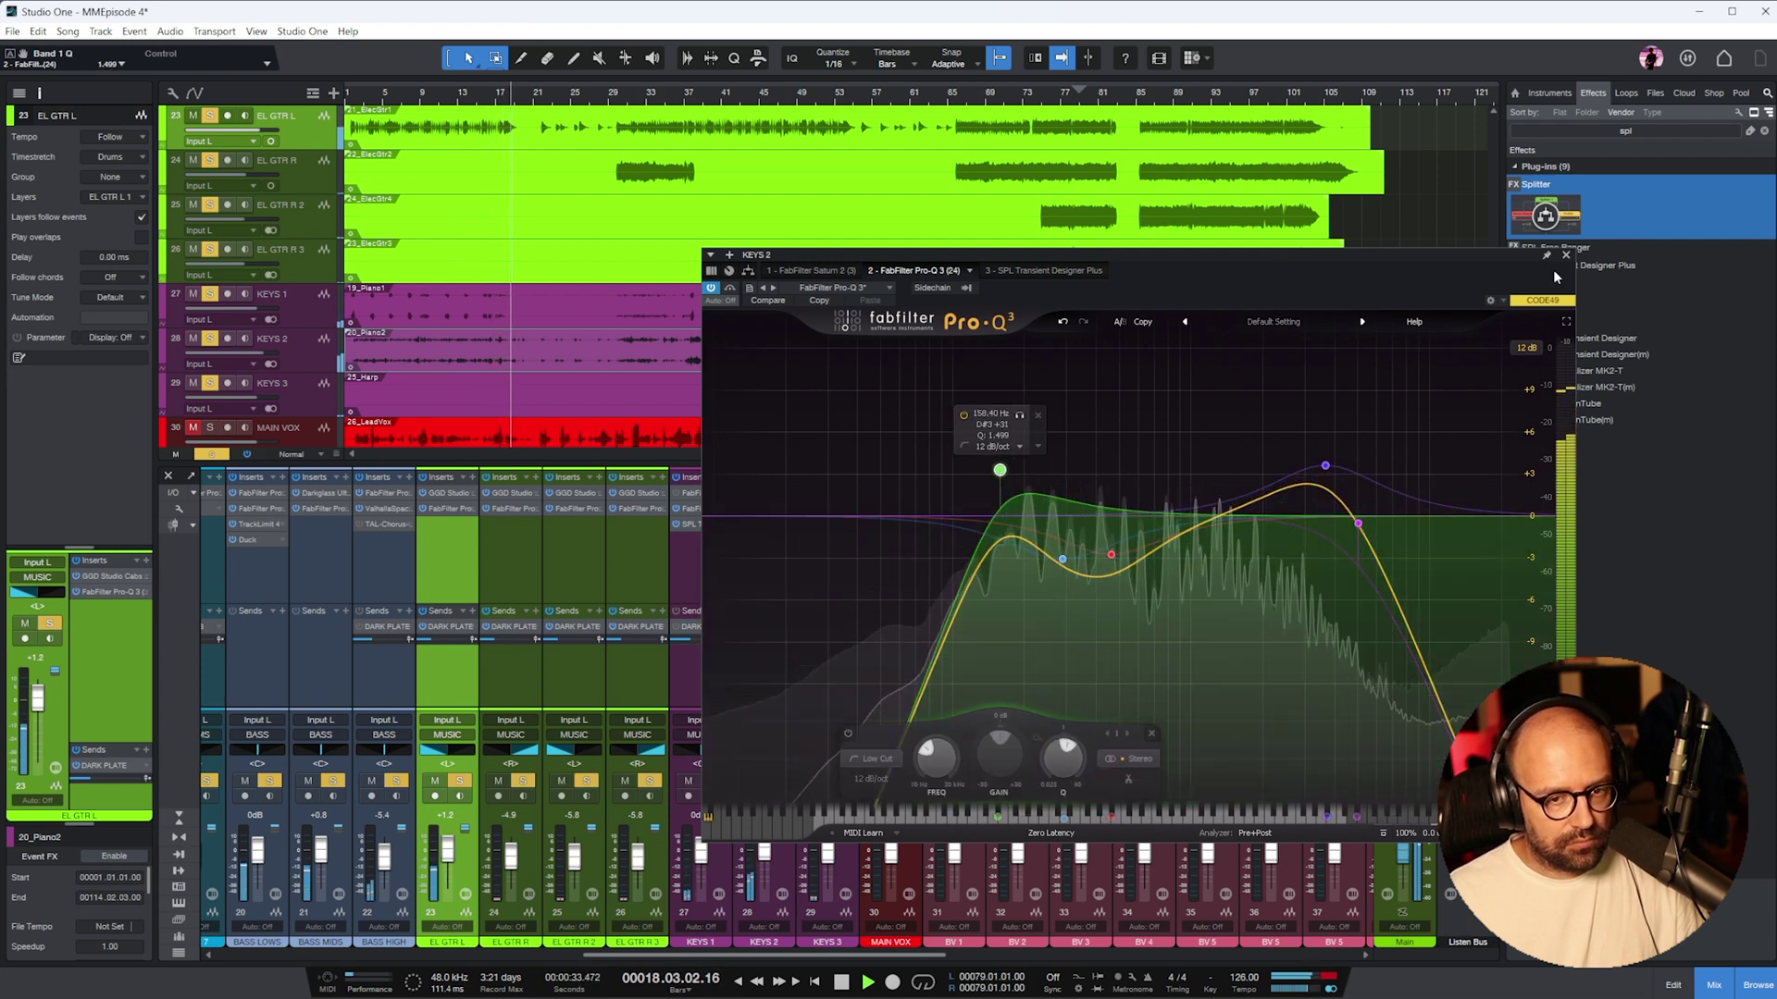
{"action": "left_click", "coordinate": [1564, 255]}
- Trim EL GTR L to +0.4 dB, set the KEYS 2 DARK PLATE send to about -21.6 dB and select KEYS 1
{"action": "scroll", "coordinate": [456, 858], "scroll_direction": "right", "scroll_amount": 1}
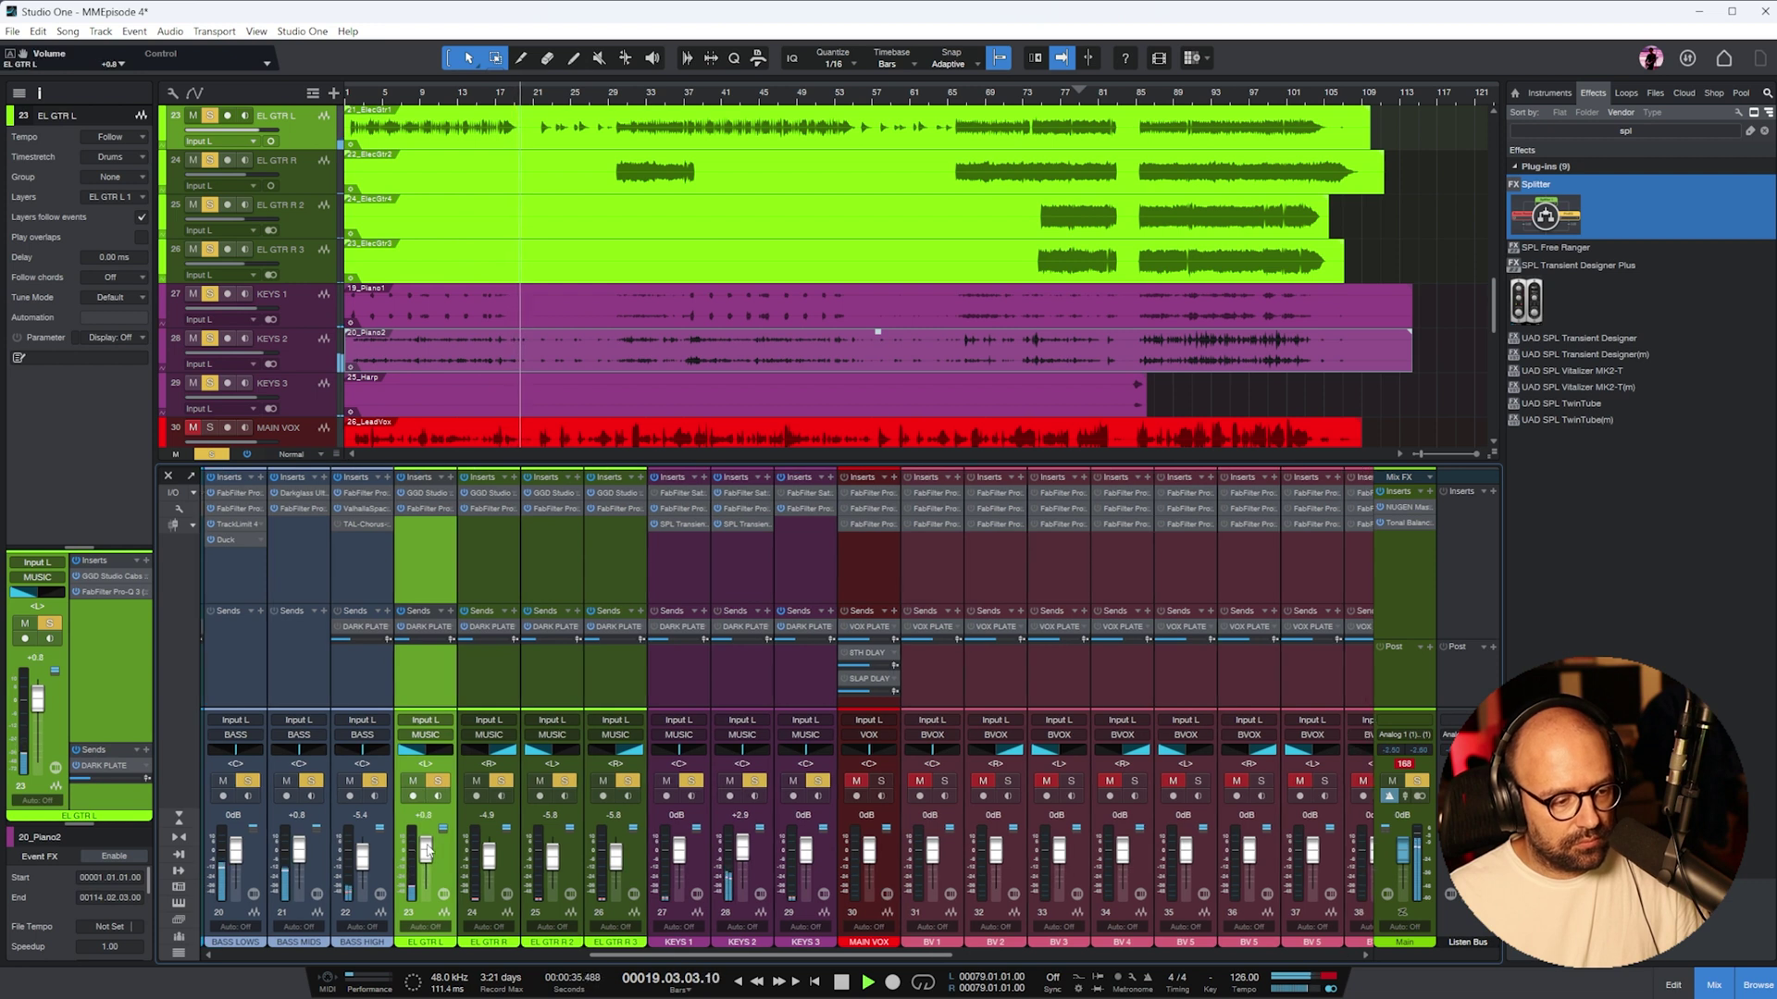
{"action": "scroll", "coordinate": [720, 860], "scroll_direction": "right", "scroll_amount": 2}
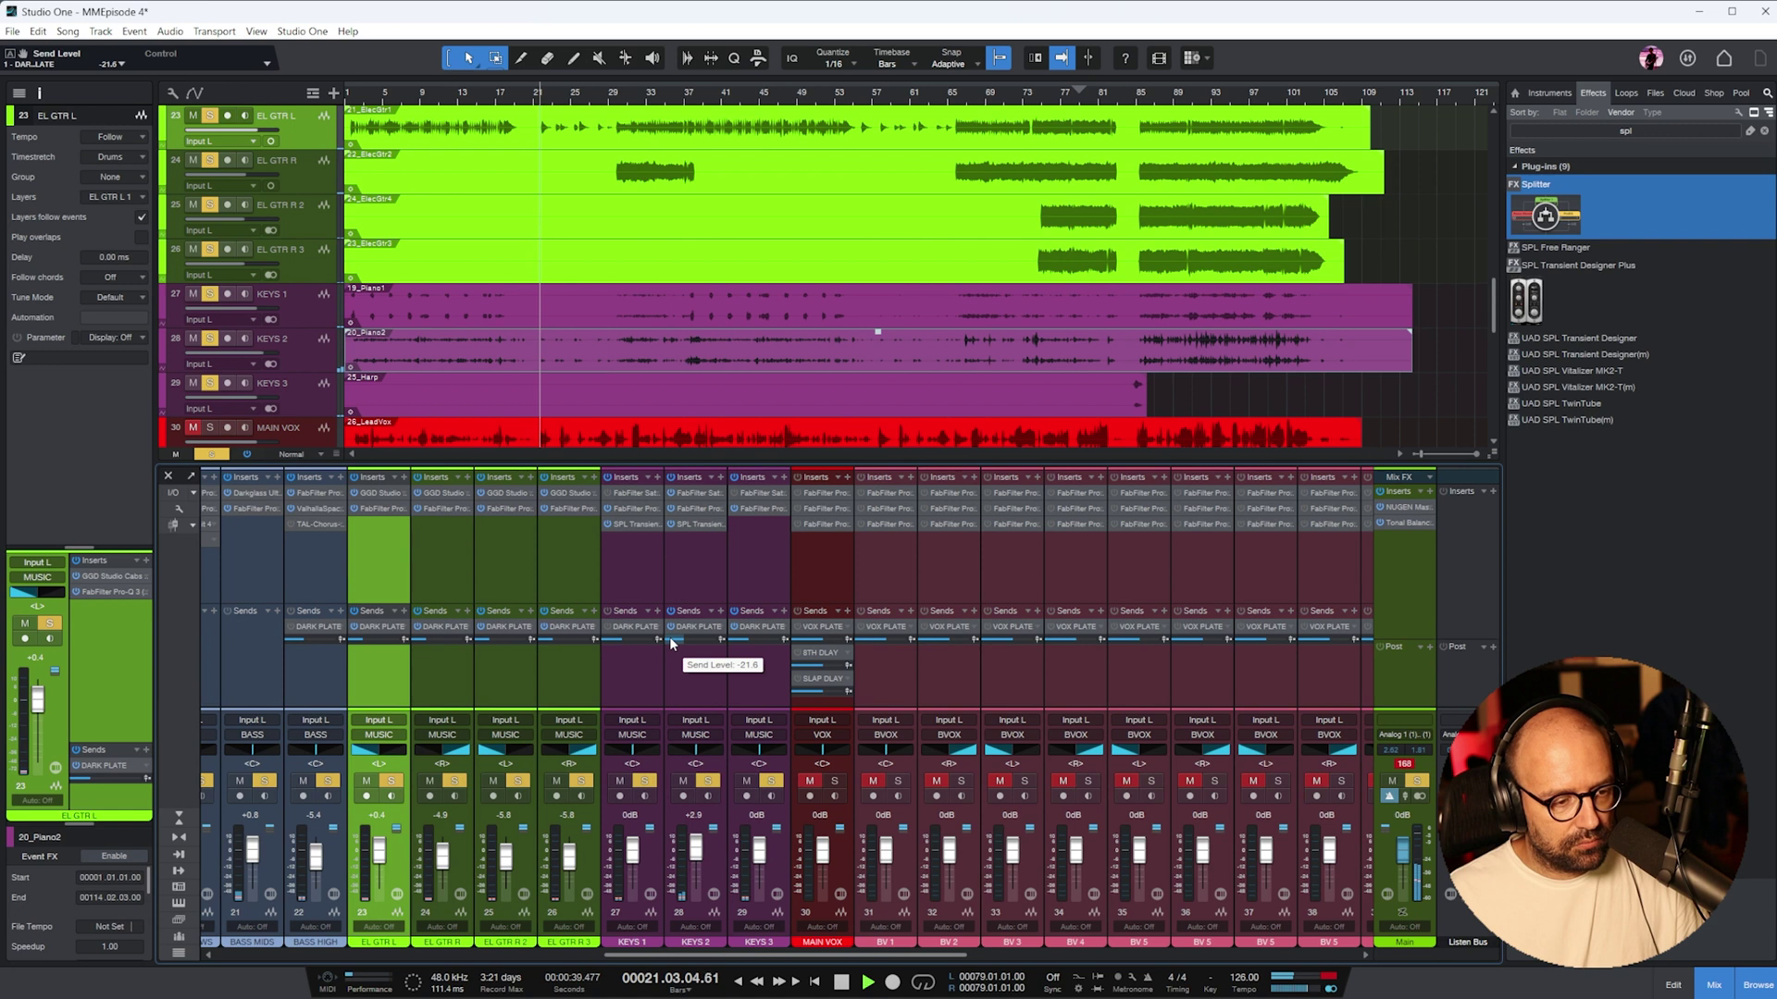
{"action": "left_click", "coordinate": [623, 675]}
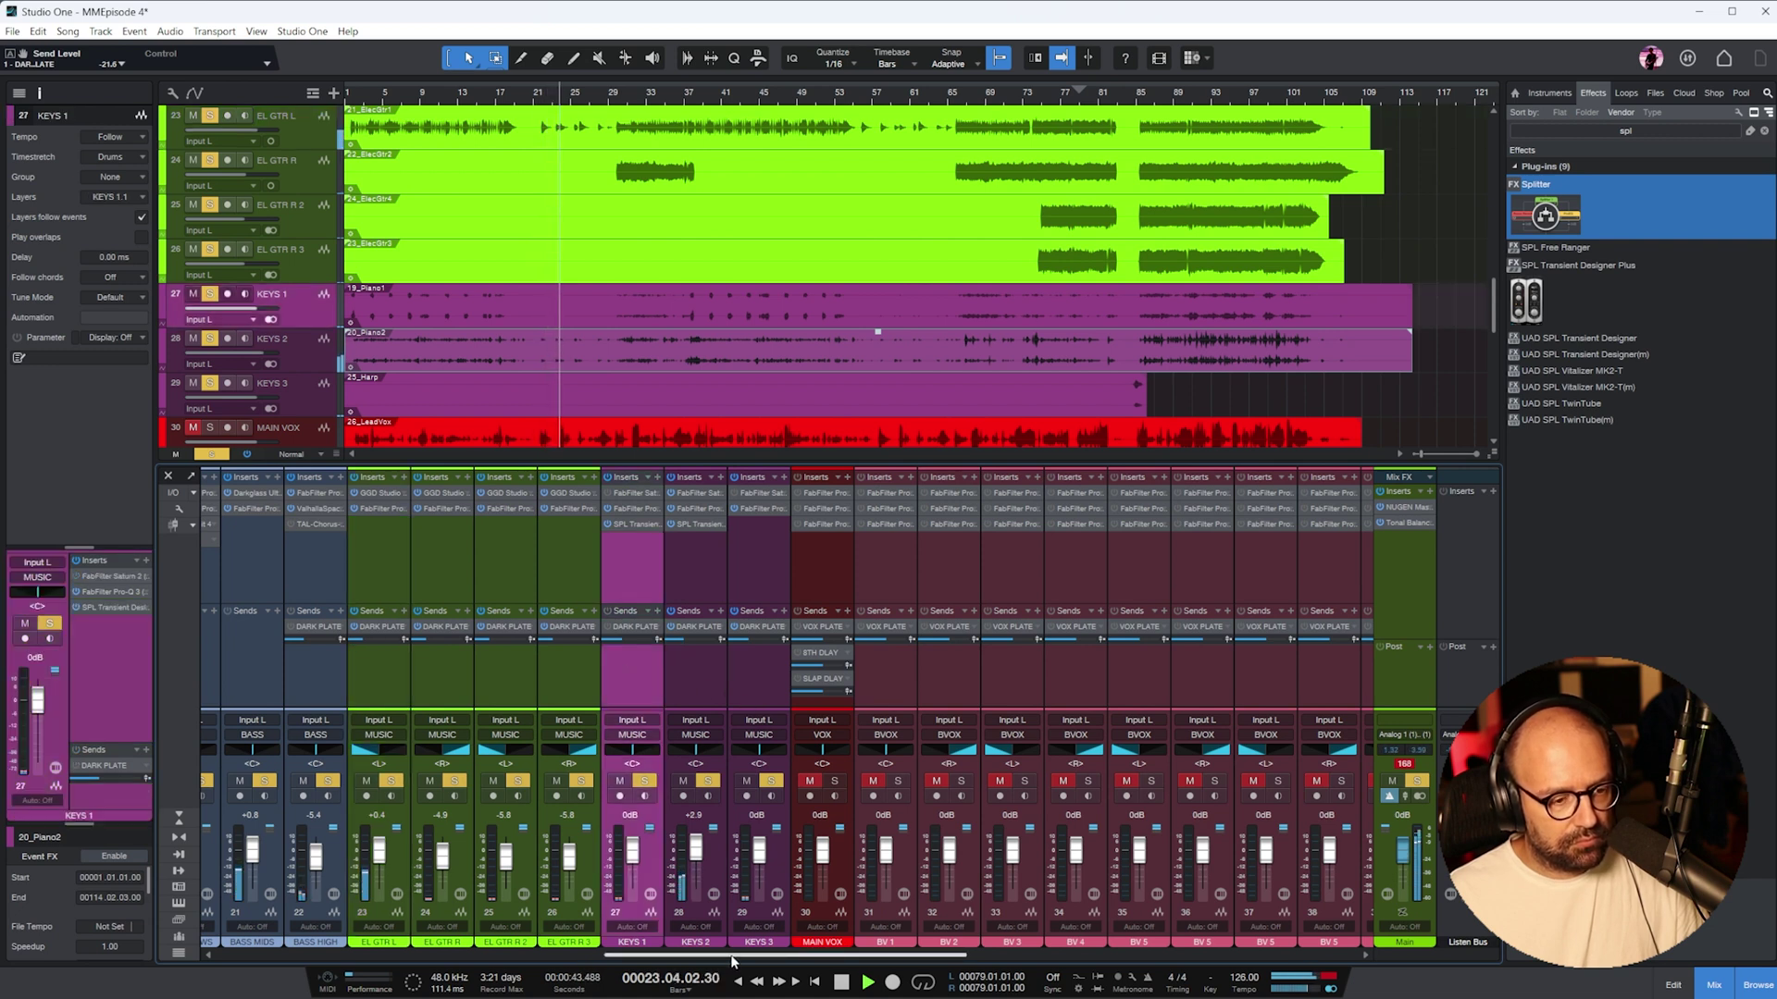
- Play the song from about bar 86 and lower the MUSIC bus to +0.4 dB
{"action": "scroll", "coordinate": [731, 959], "scroll_direction": "right", "scroll_amount": 3}
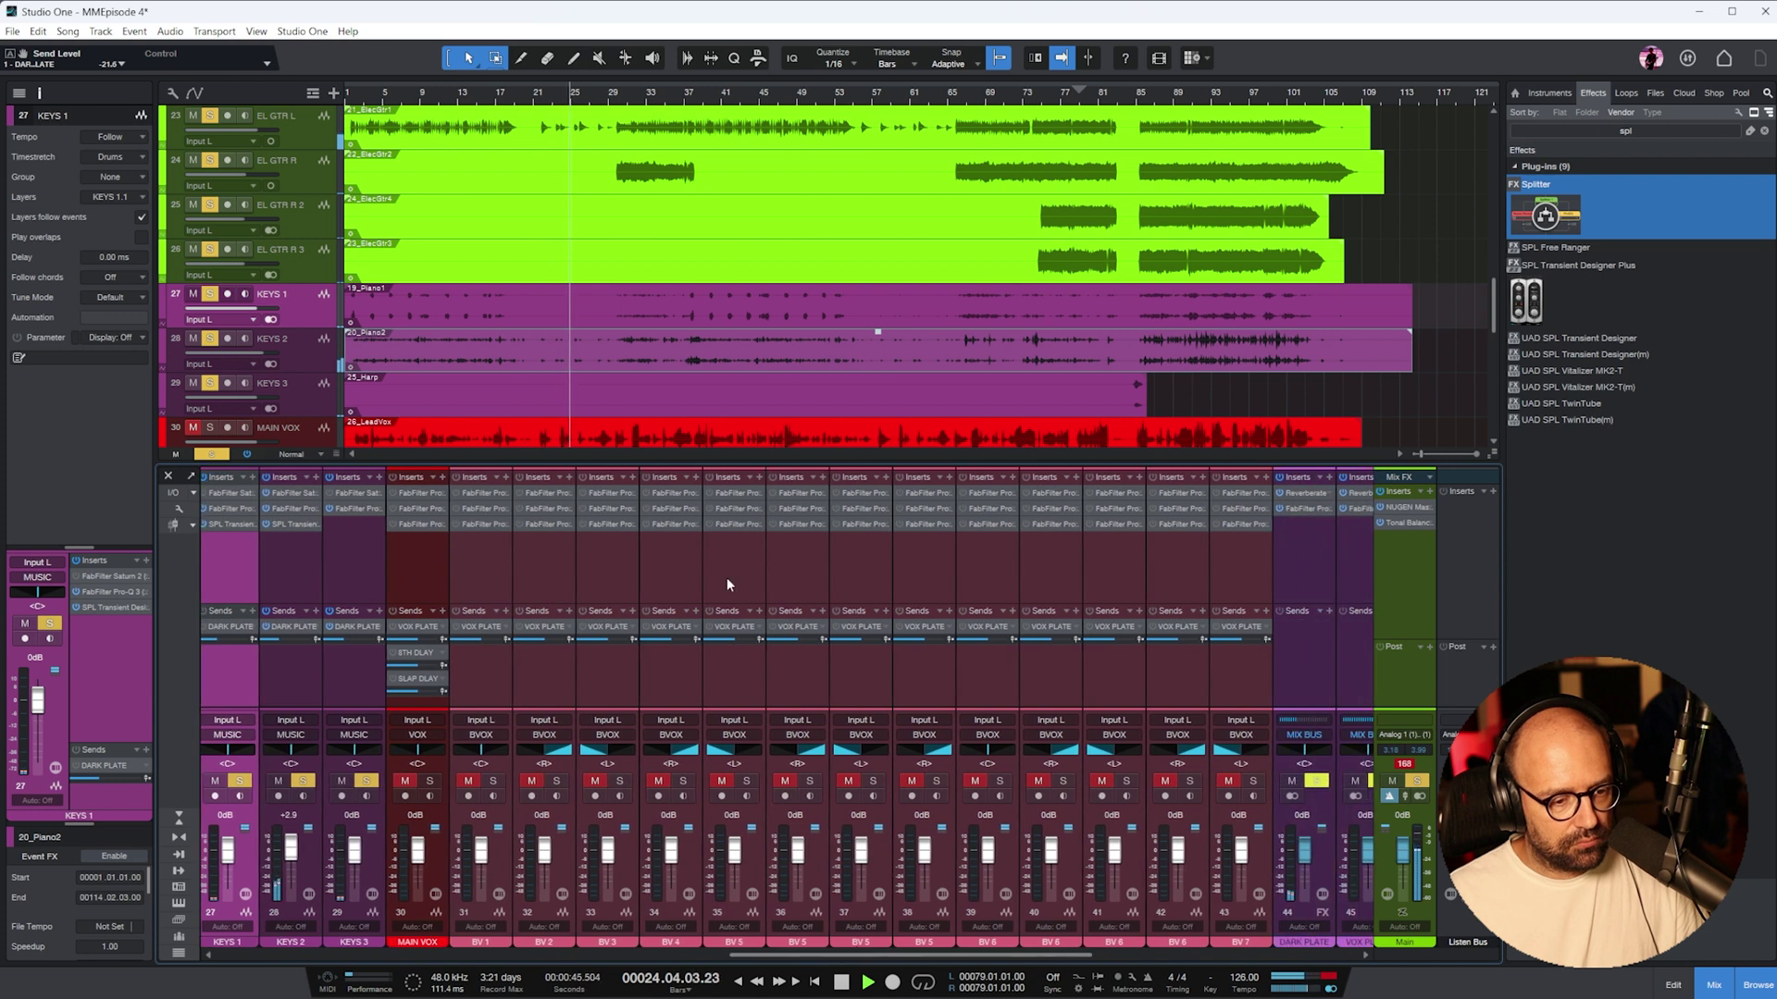
{"action": "left_click", "coordinate": [1151, 102]}
{"action": "key", "text": "space"}
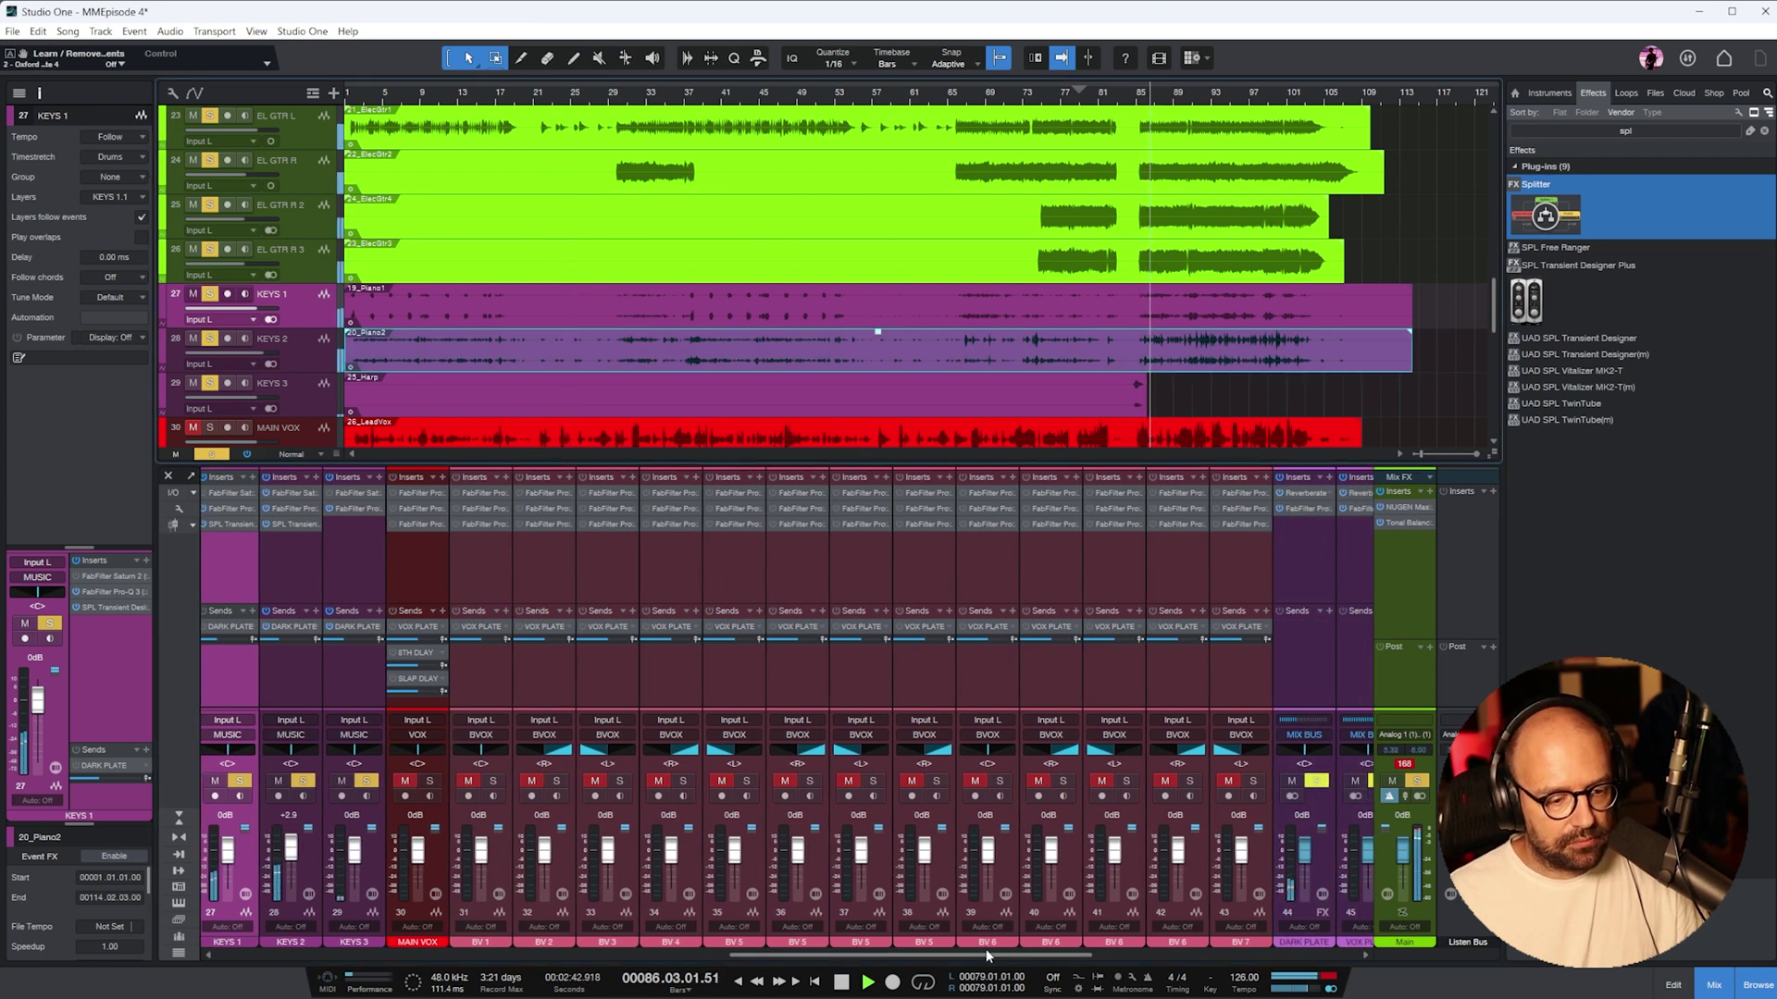
{"action": "scroll", "coordinate": [986, 948], "scroll_direction": "right", "scroll_amount": 6}
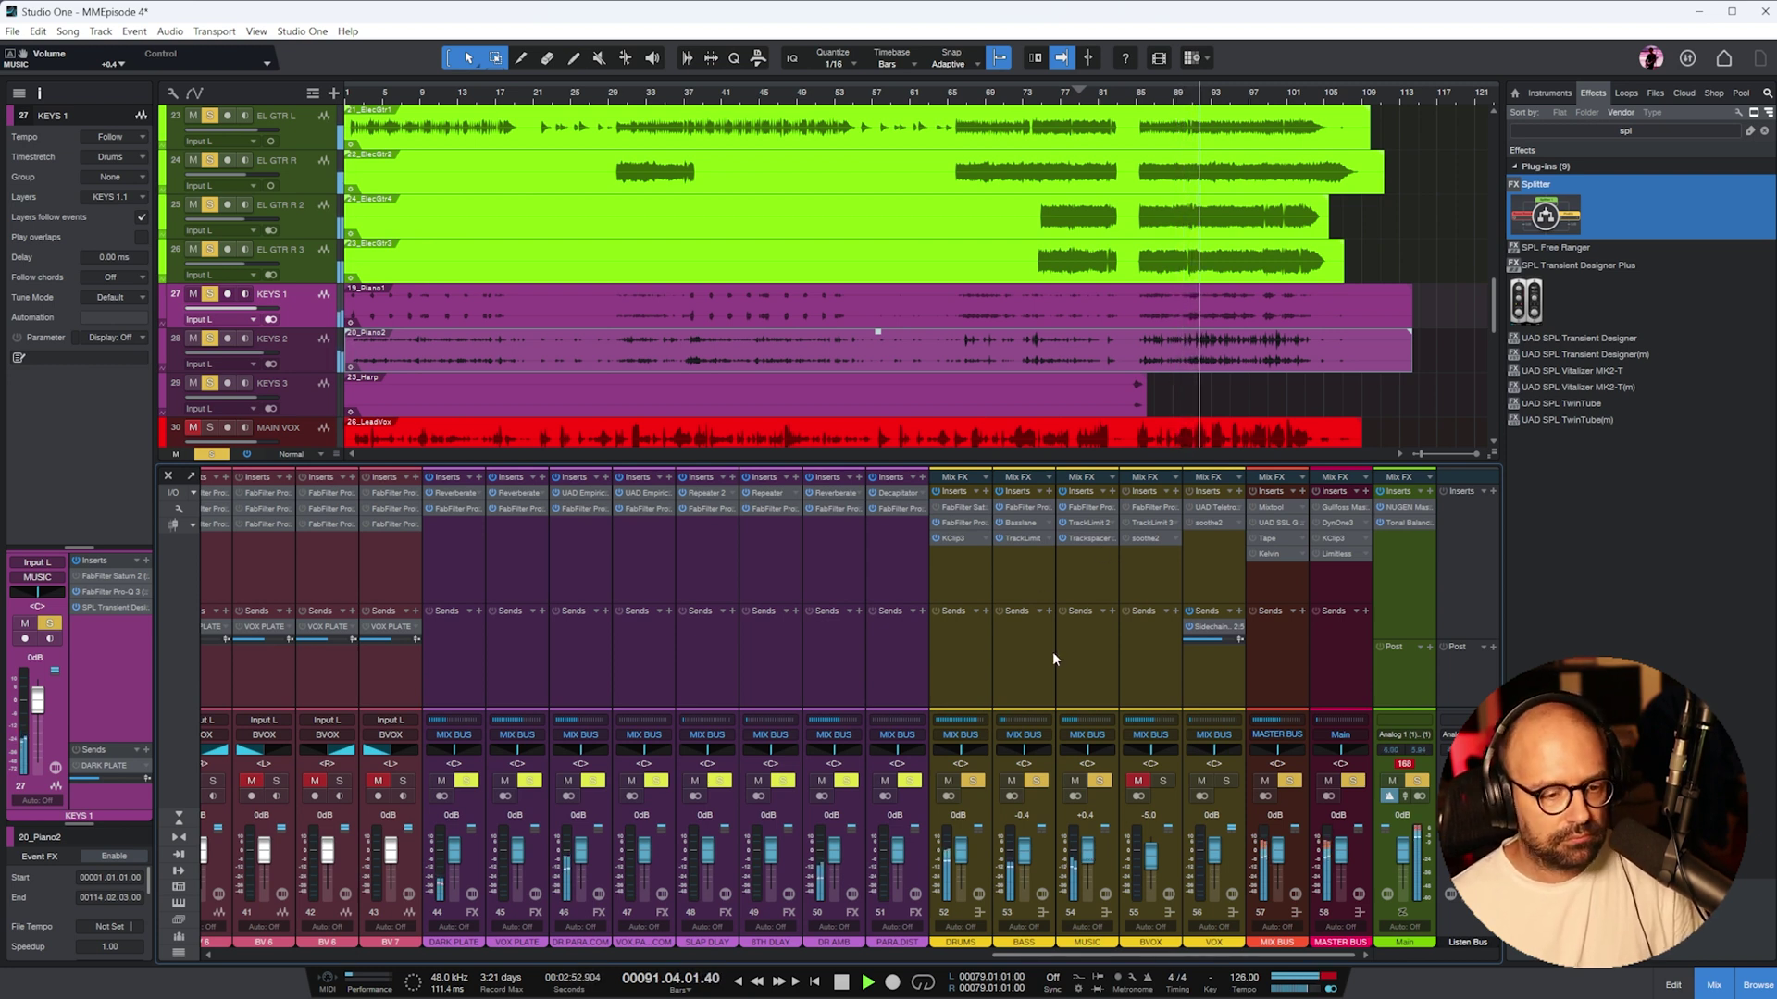
- Select the PERC 3, PERC 4 and PERC 5 channels together and lower them to -3.3 dB
{"action": "left_click_drag", "start_coordinate": [1058, 959], "coordinate": [476, 986]}
{"action": "left_click", "coordinate": [556, 707]}
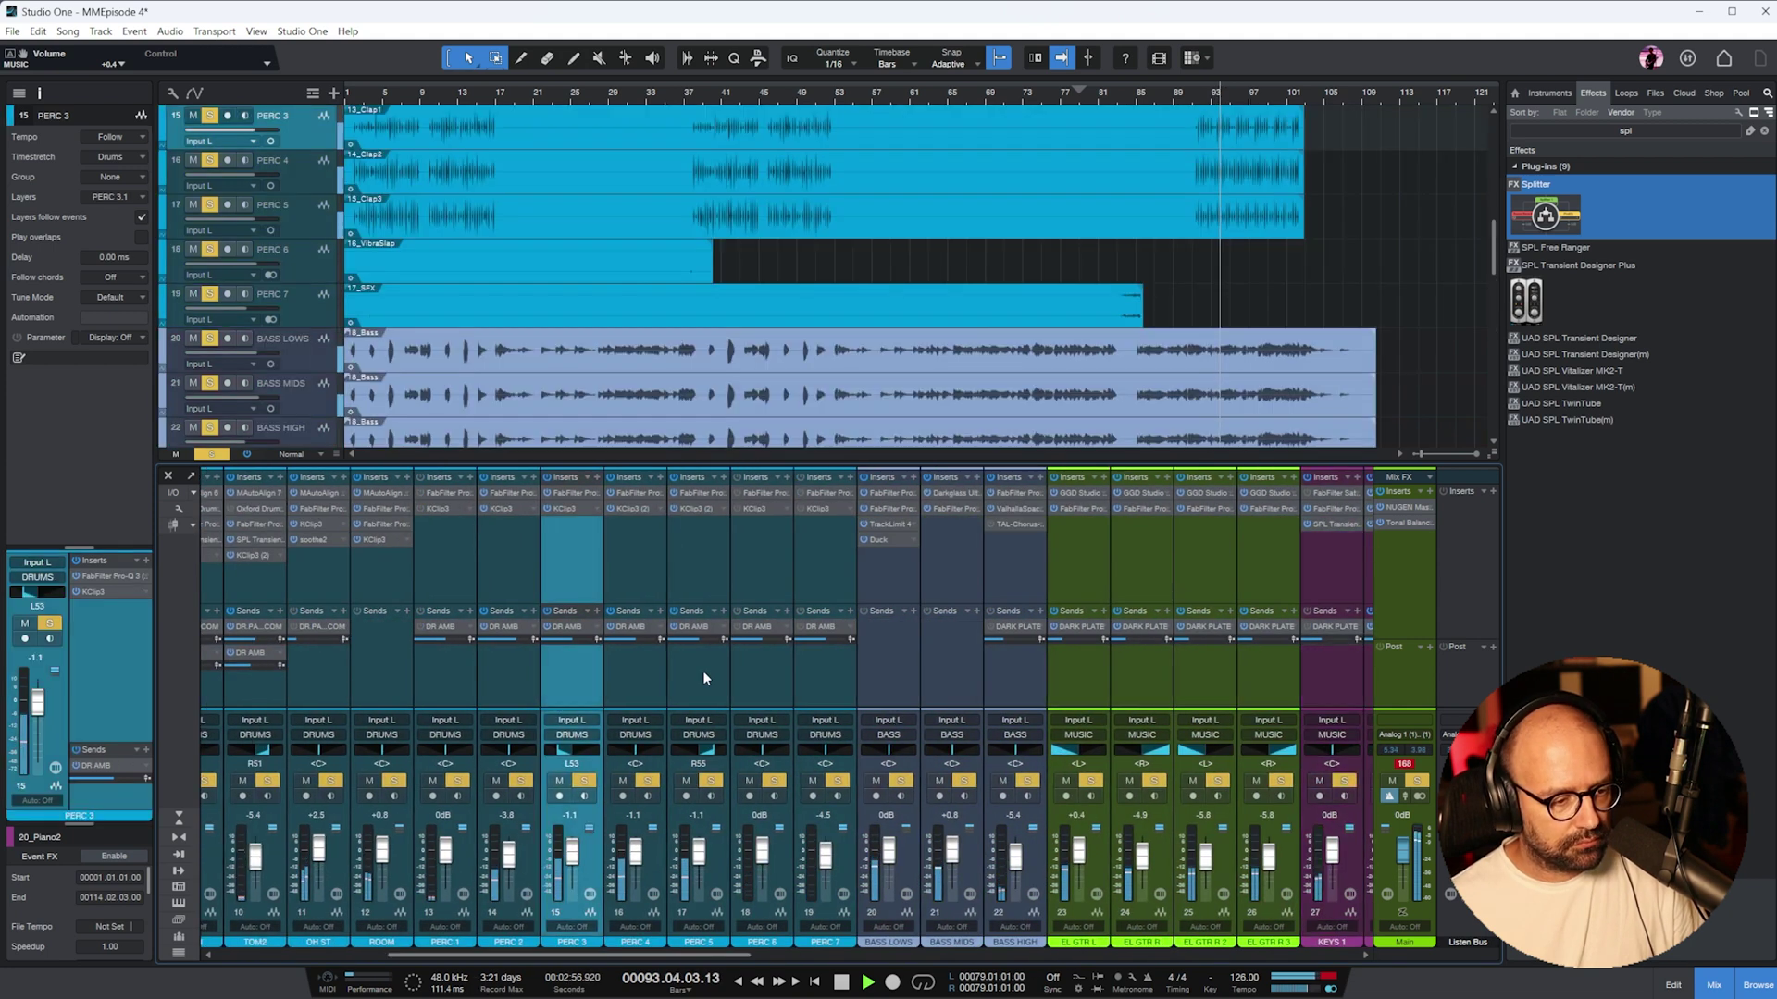
{"action": "left_click", "coordinate": [706, 685], "text": "shift"}
{"action": "left_click_drag", "start_coordinate": [700, 863], "coordinate": [698, 859]}
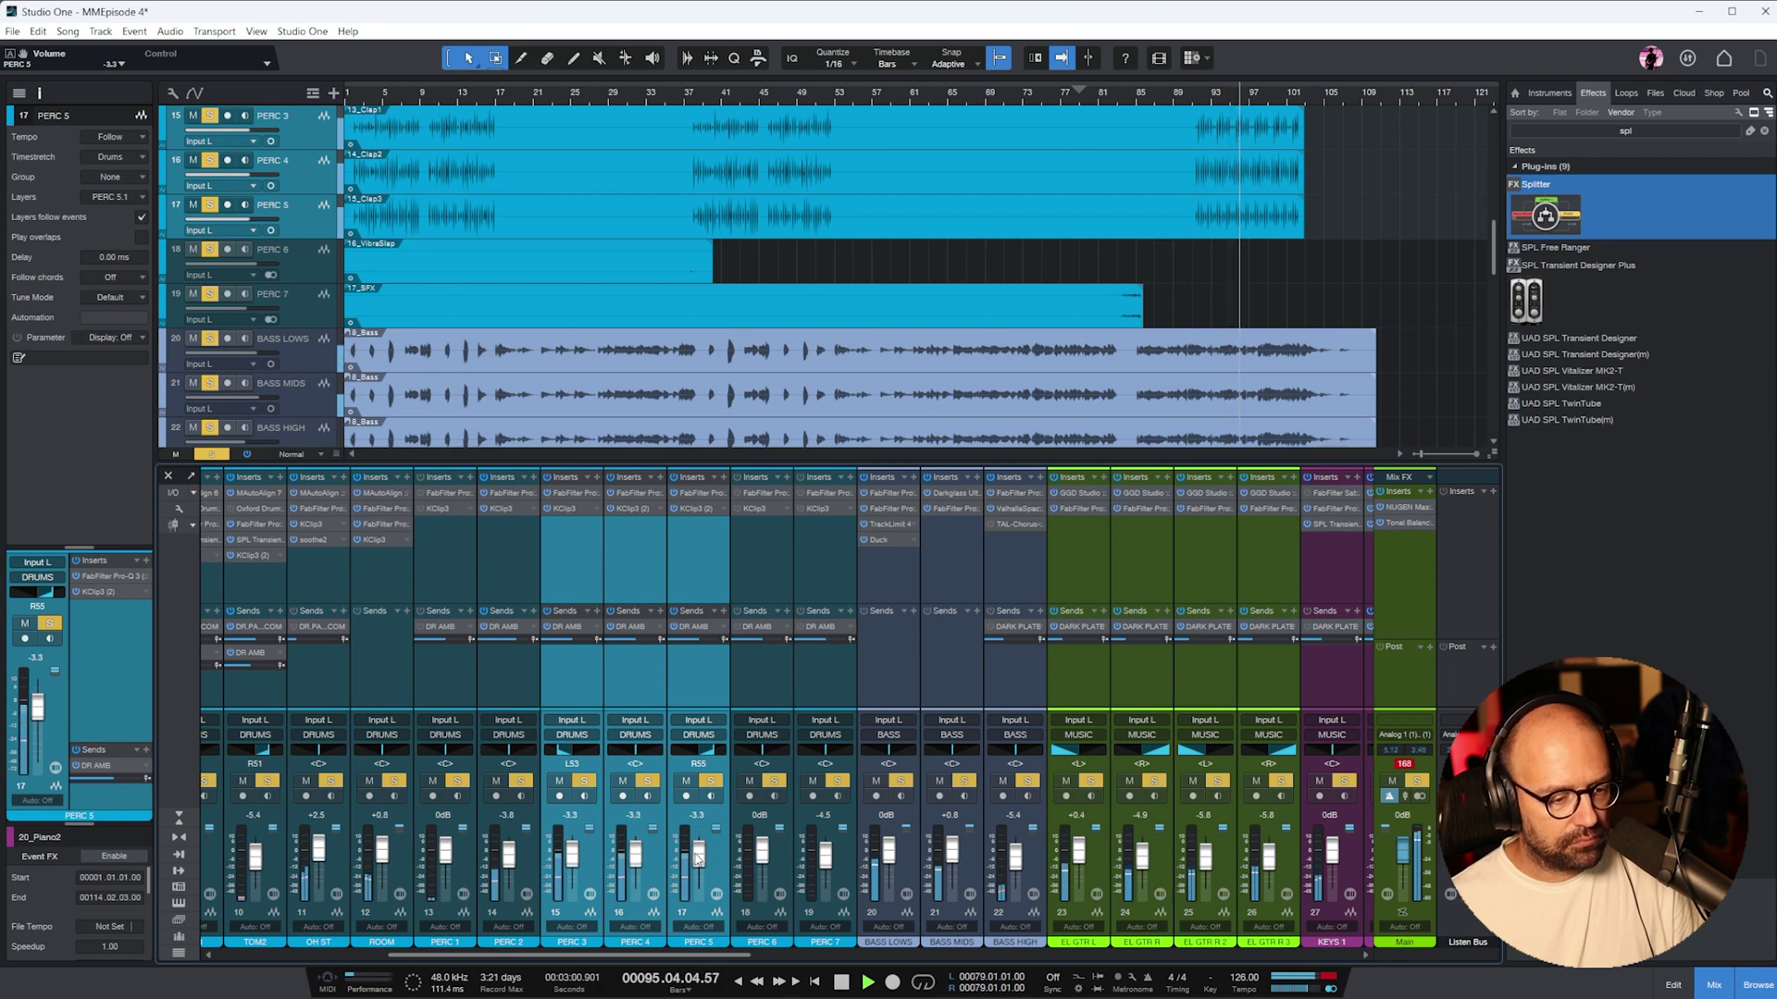
- Find the snare among the drum tracks and select the 02_SnareUp event on SNARE T
{"action": "left_click_drag", "start_coordinate": [697, 962], "coordinate": [518, 963]}
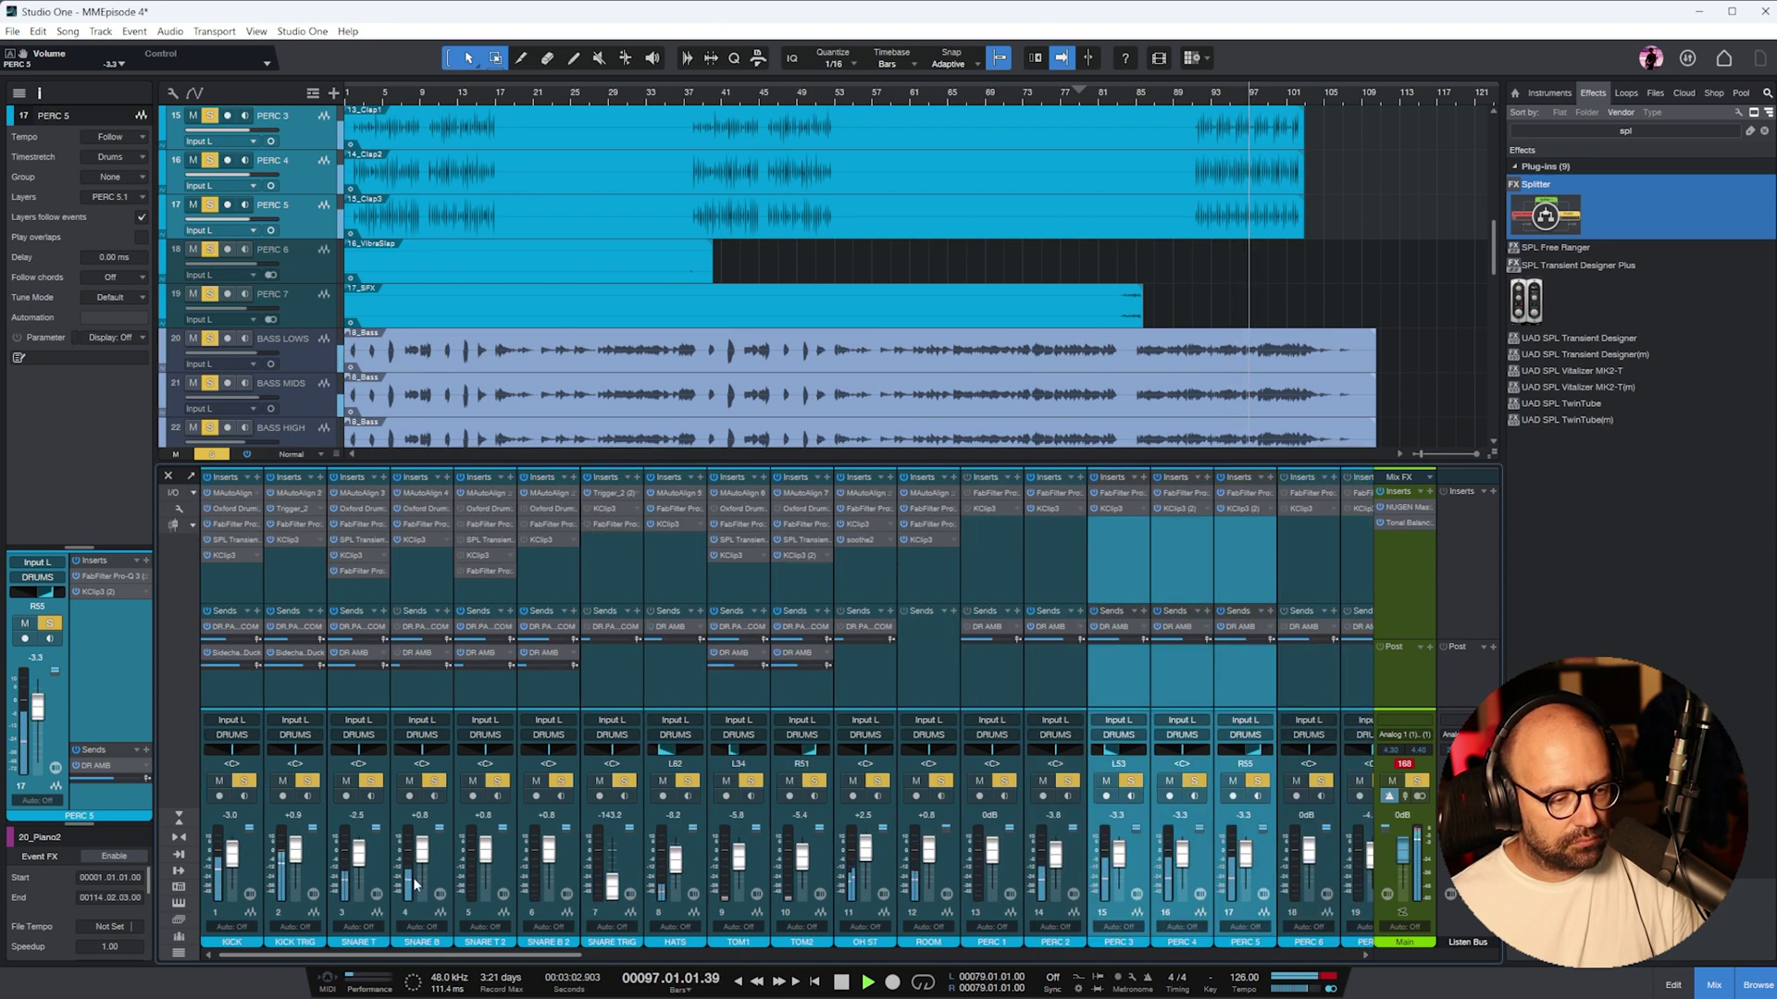
{"action": "scroll", "coordinate": [1242, 302], "scroll_direction": "up", "scroll_amount": 5}
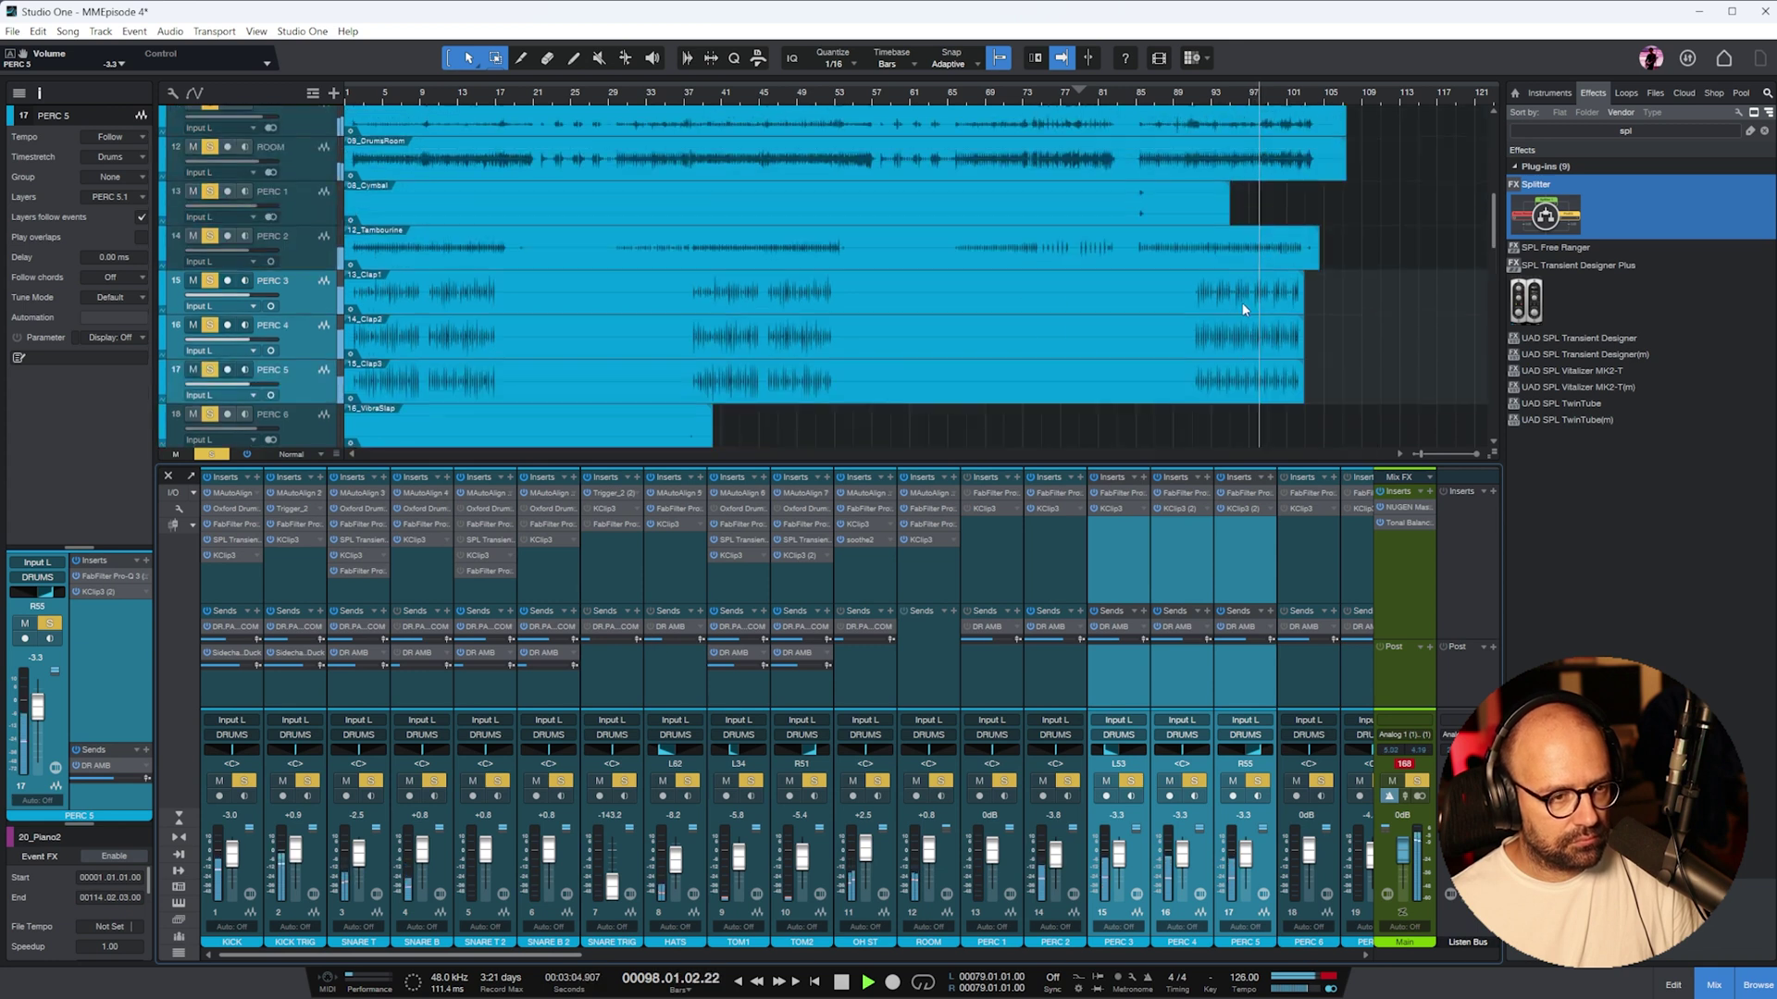
{"action": "scroll", "coordinate": [1242, 302], "scroll_direction": "up", "scroll_amount": 3}
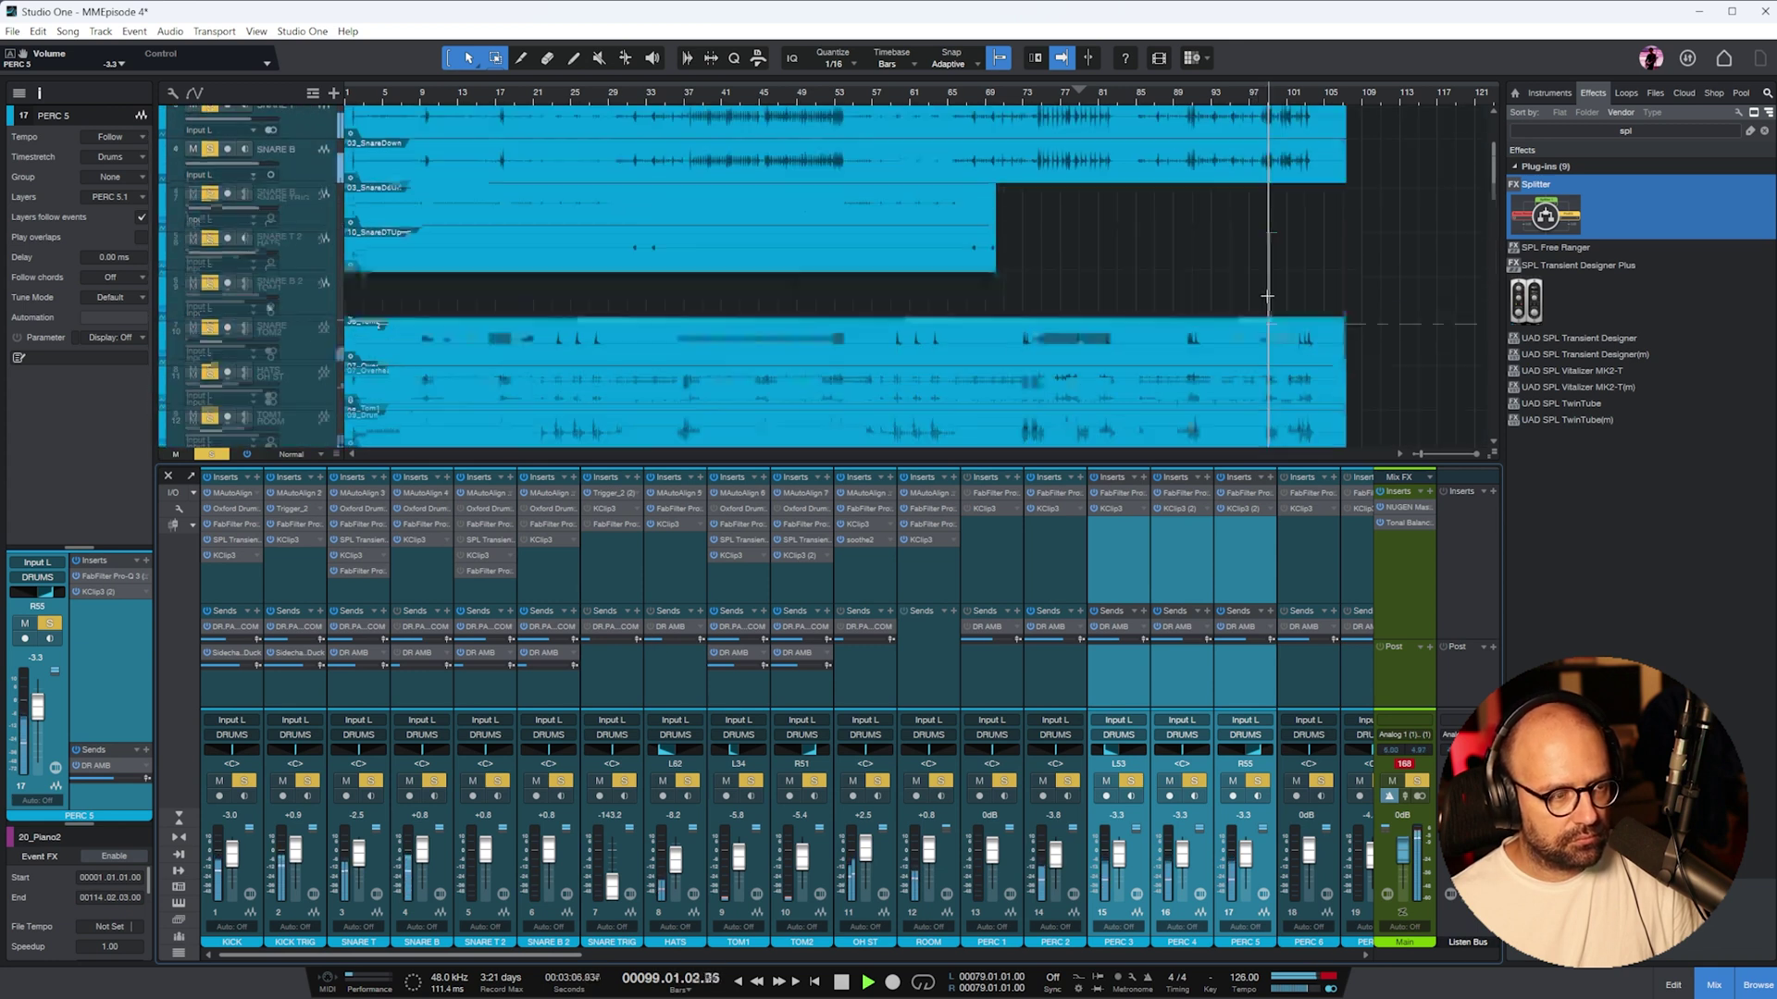
{"action": "scroll", "coordinate": [1266, 296], "scroll_direction": "up", "scroll_amount": 1}
{"action": "left_click", "coordinate": [676, 211]}
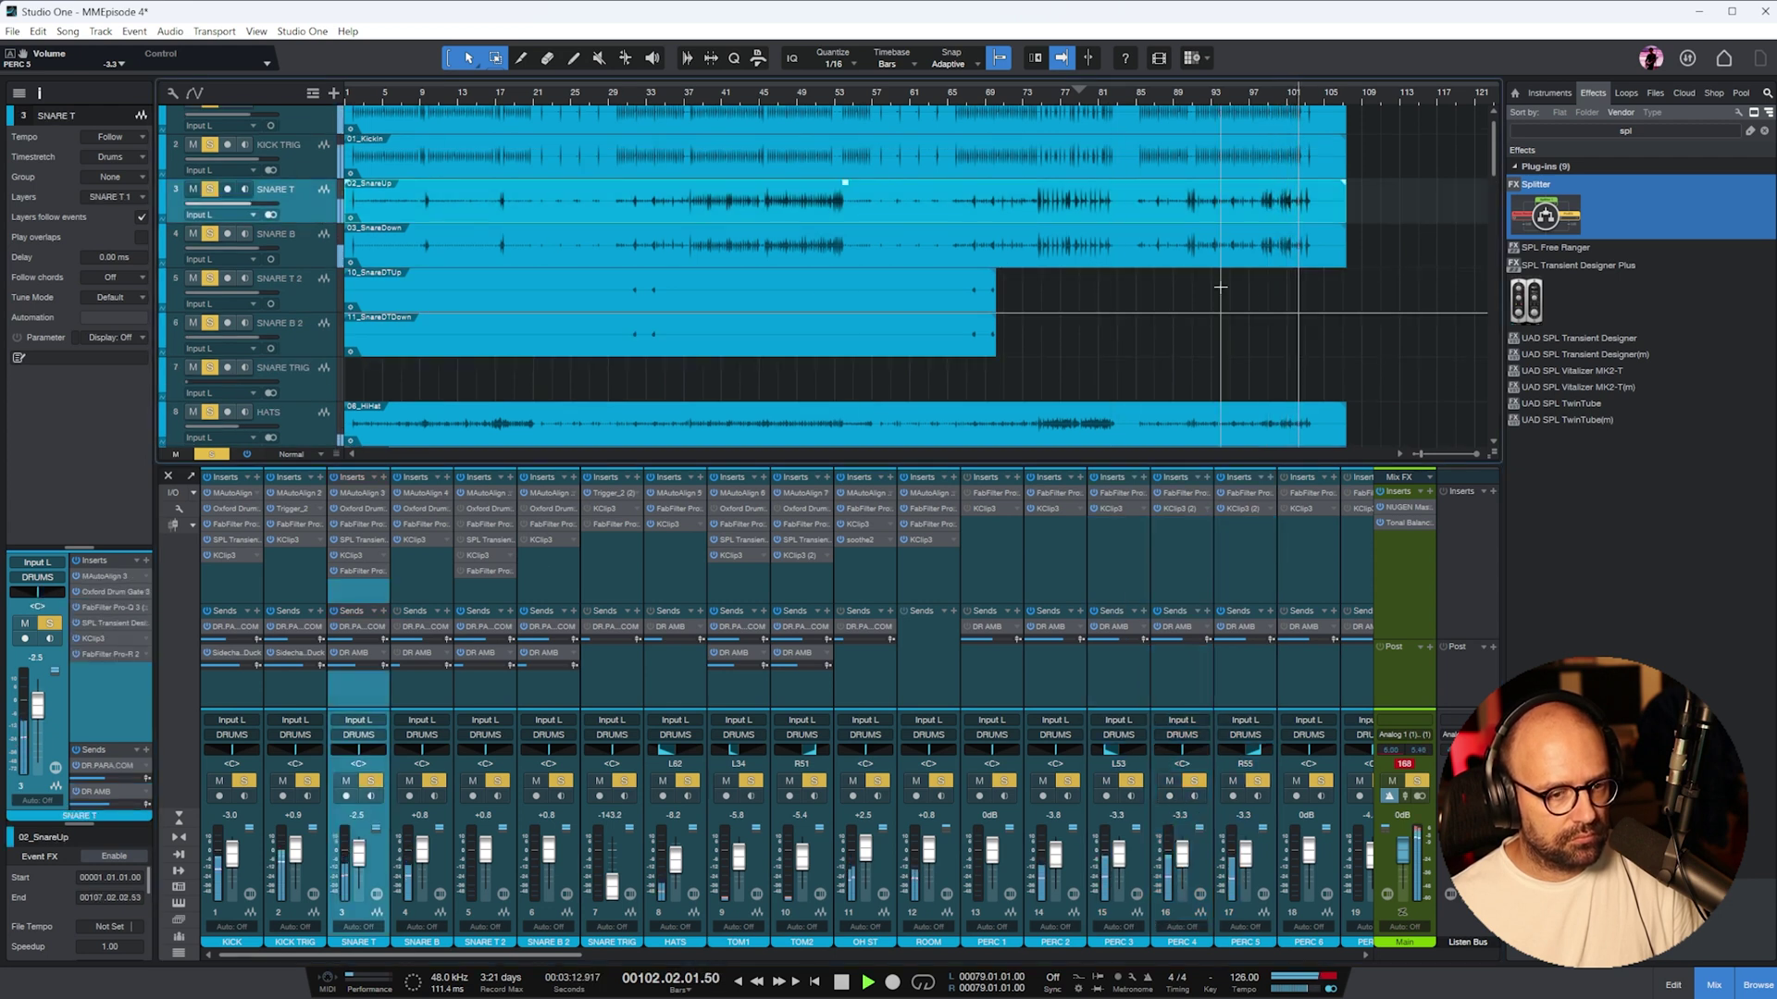
{"action": "scroll", "coordinate": [1212, 285], "scroll_direction": "down", "scroll_amount": 4}
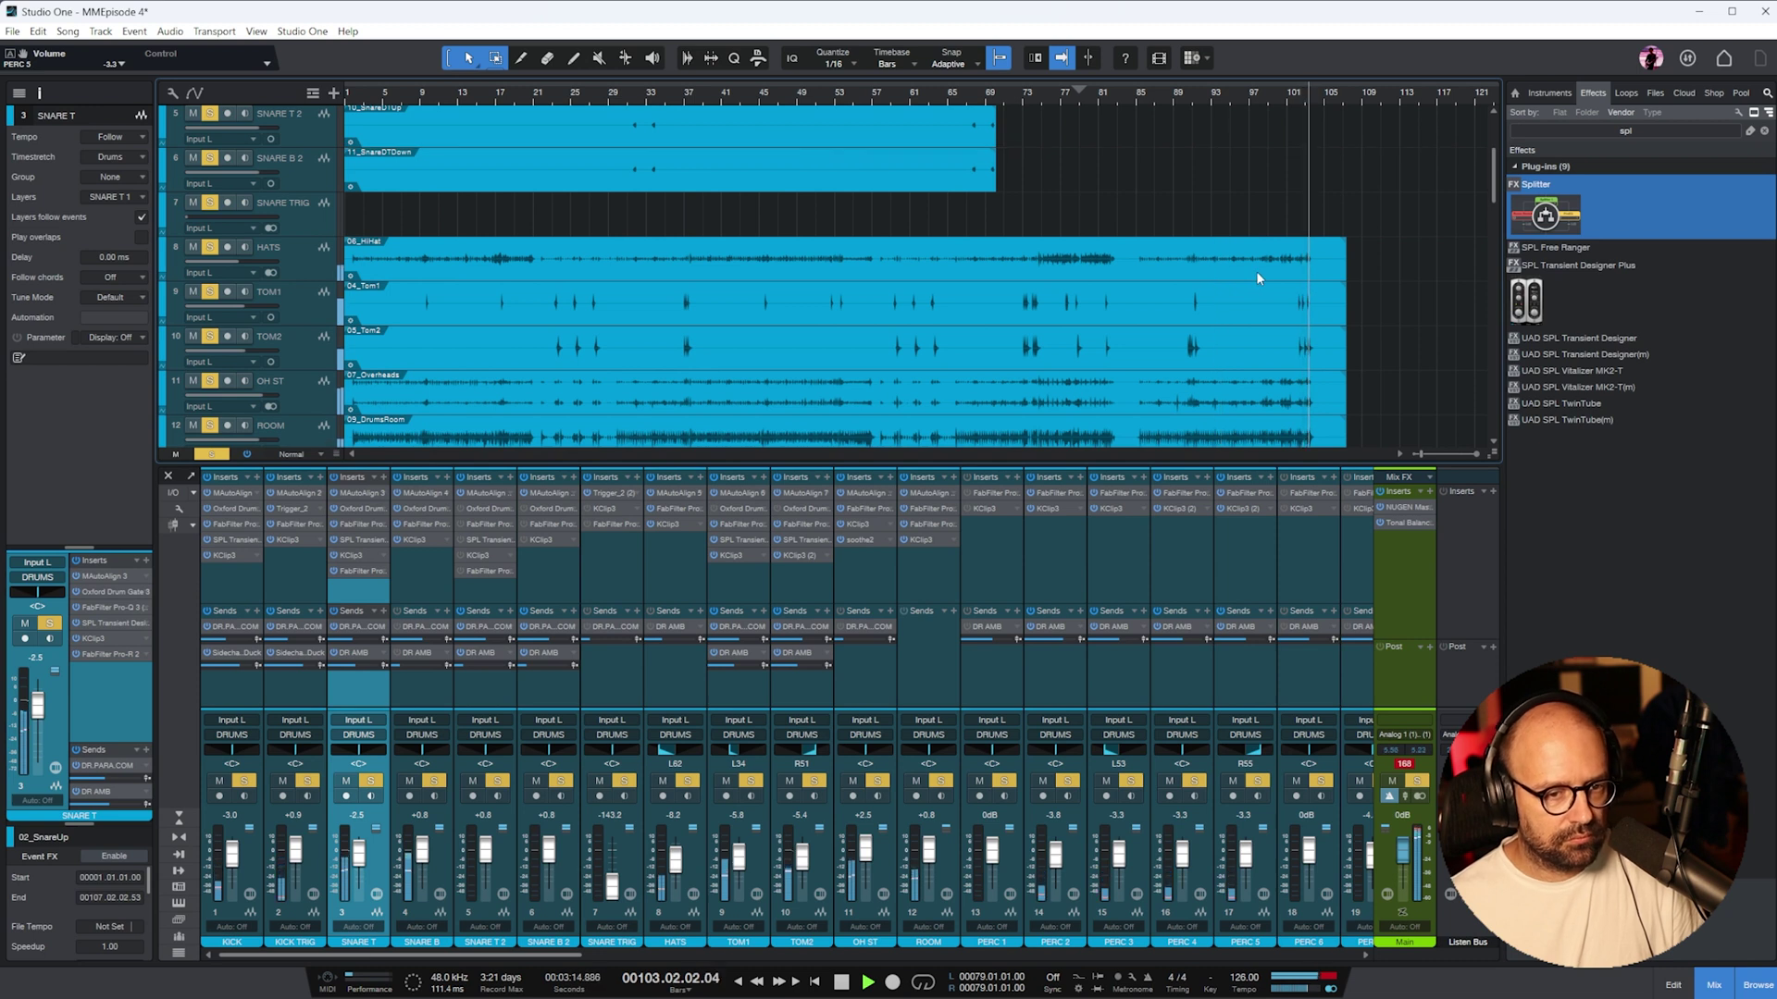
{"action": "scroll", "coordinate": [1355, 227], "scroll_direction": "up", "scroll_amount": 4}
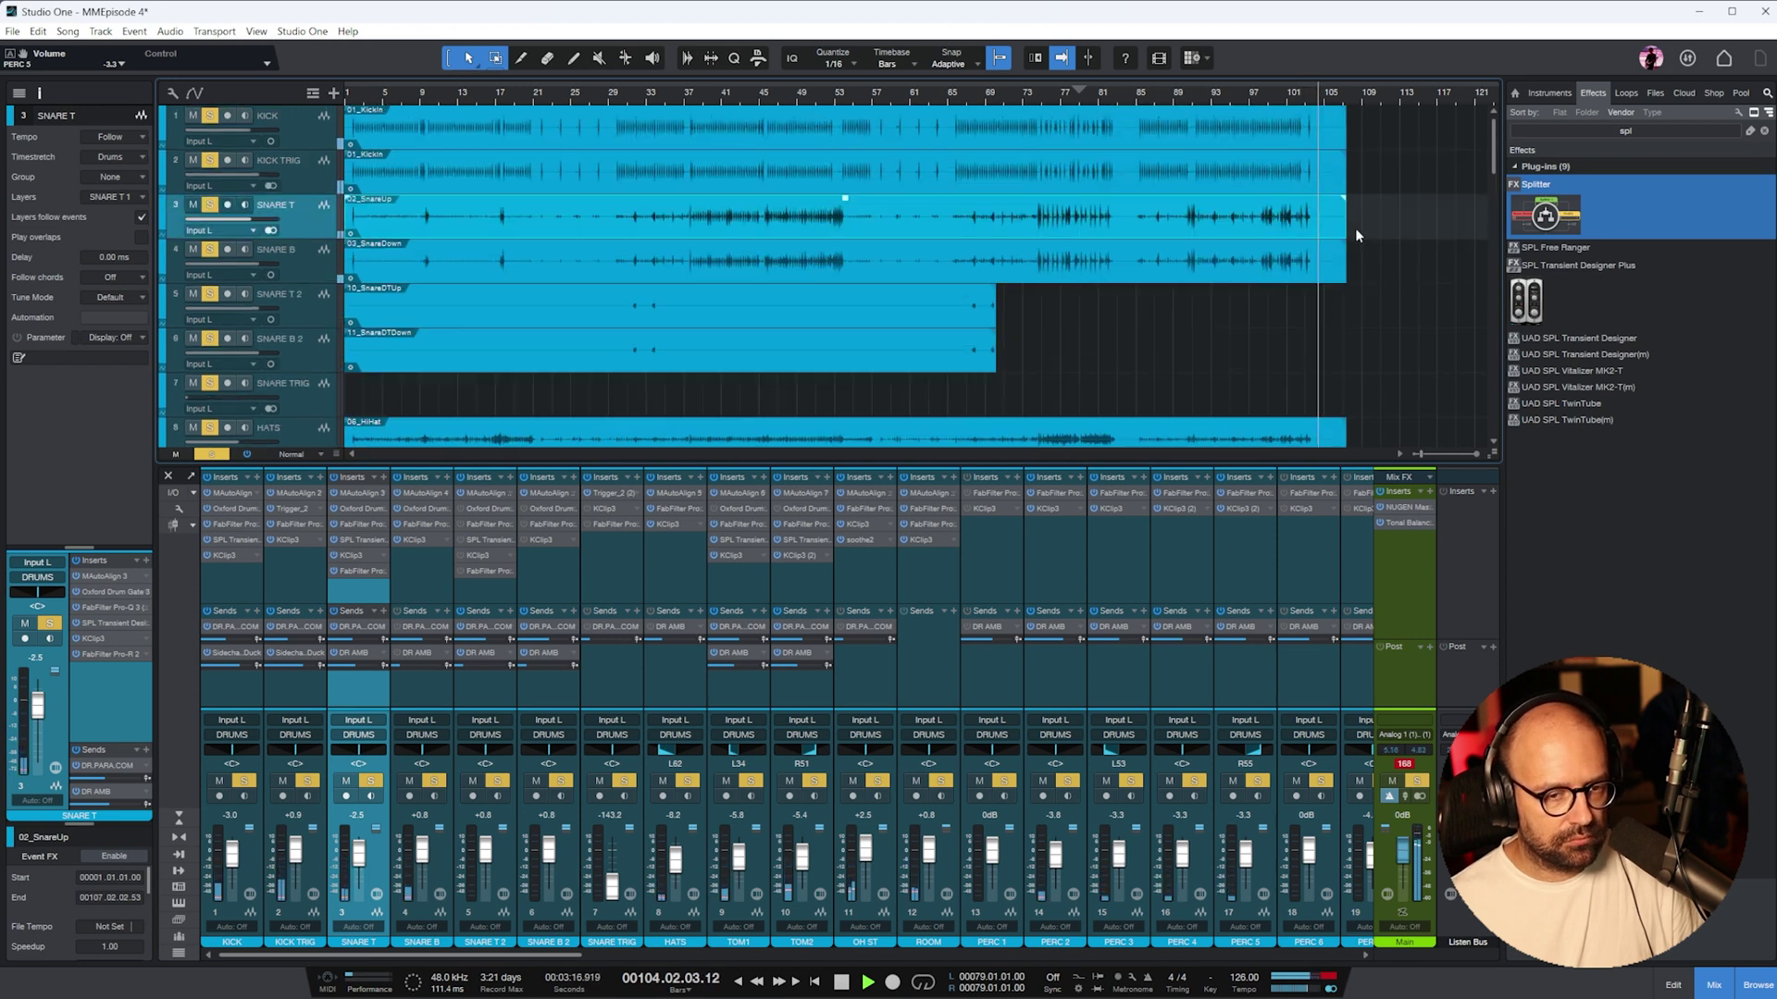
- Replay the song from bar 98 and raise the SNARE T fader to -0.4 dB
{"action": "left_click", "coordinate": [1255, 100]}
{"action": "scroll", "coordinate": [1255, 100], "scroll_direction": "up", "scroll_amount": 5}
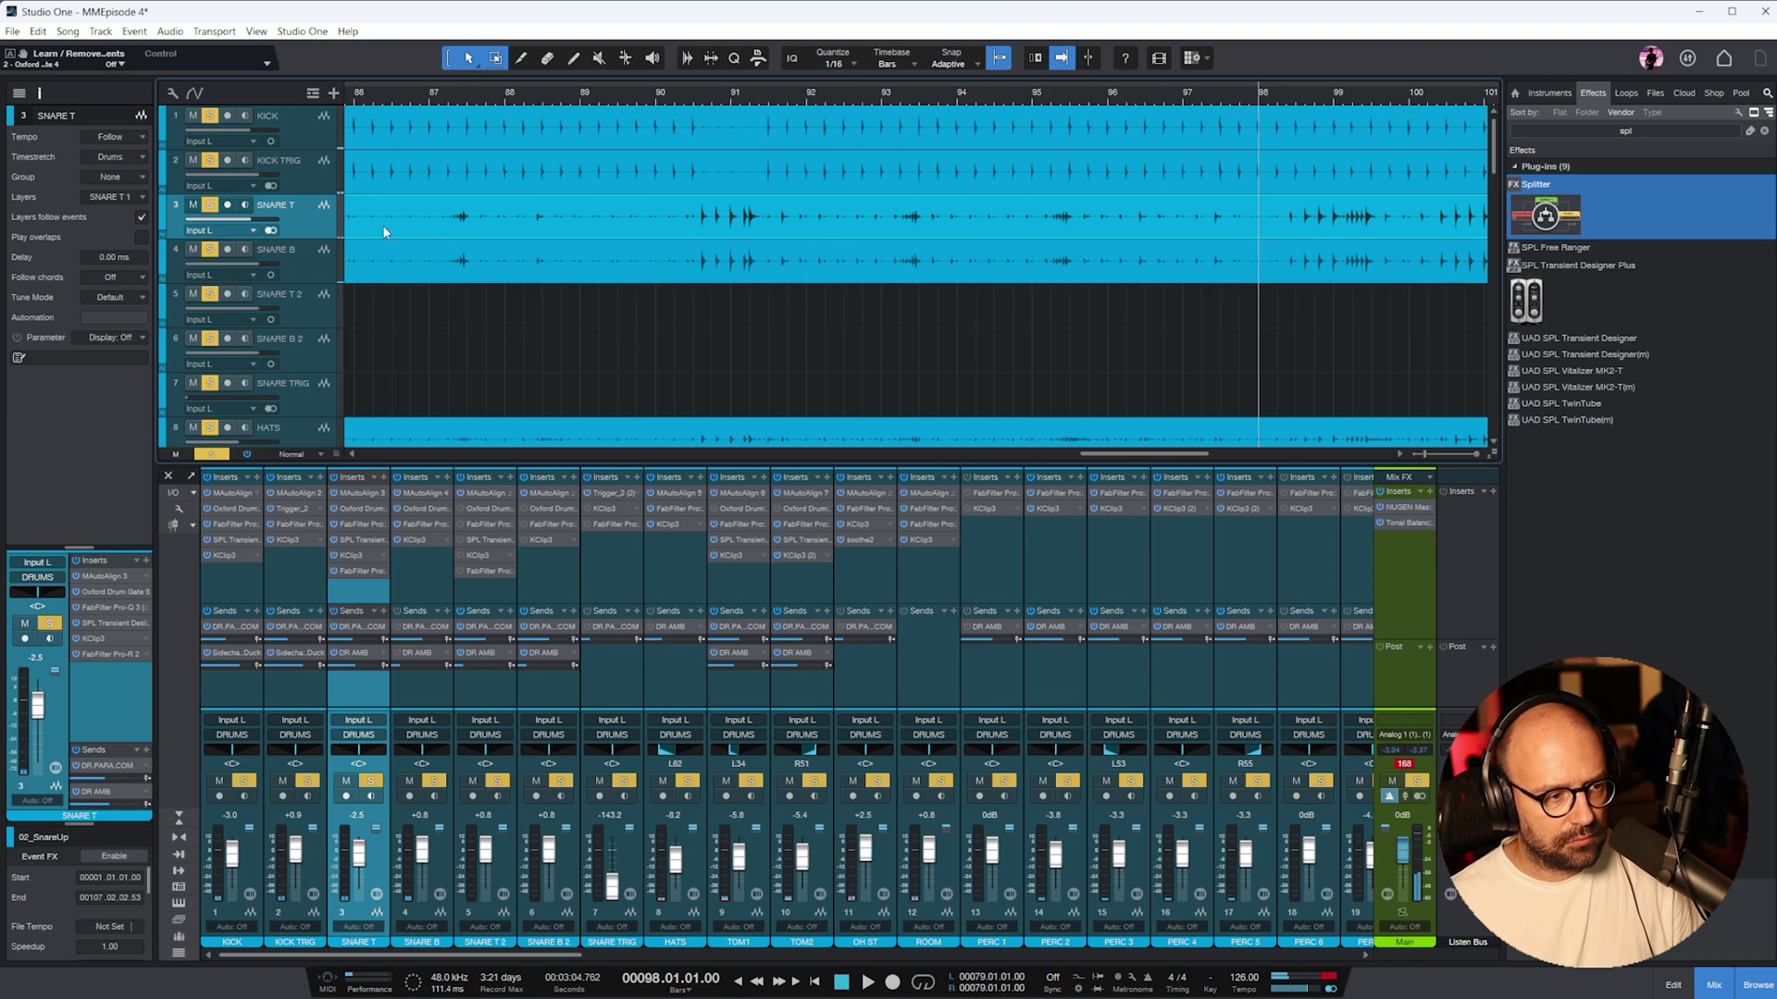
{"action": "scroll", "coordinate": [1200, 167], "scroll_direction": "down", "scroll_amount": 5}
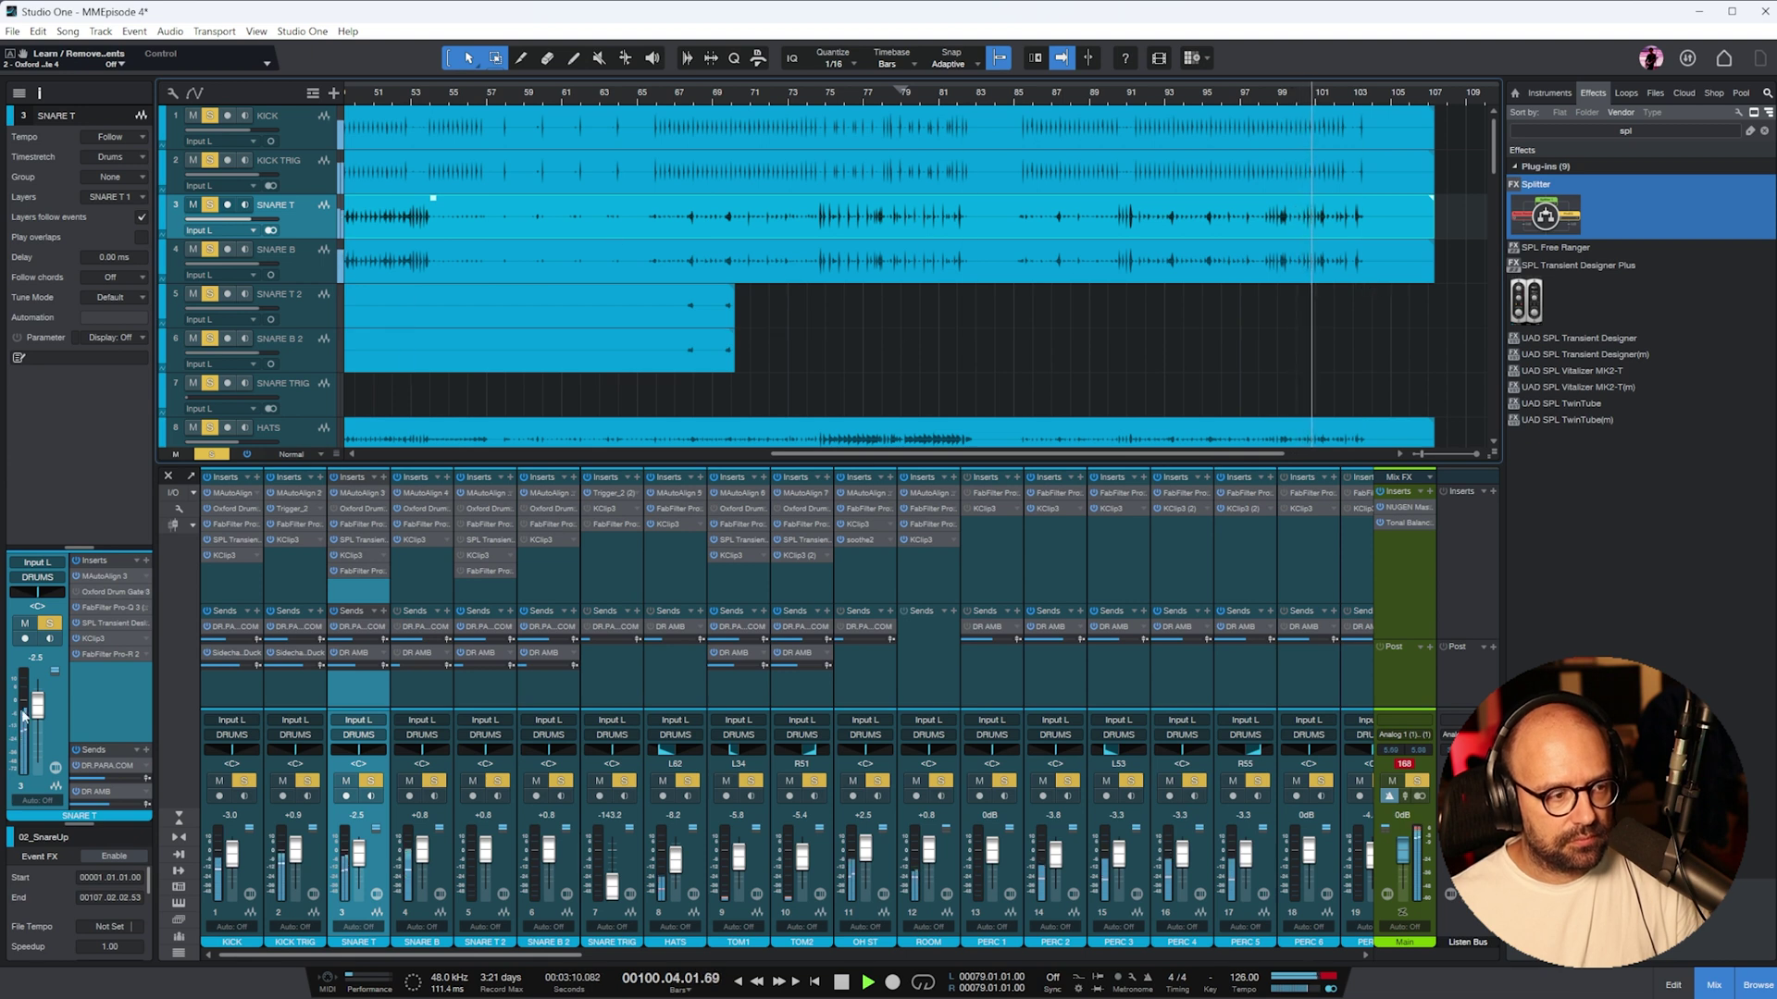
{"action": "left_click_drag", "start_coordinate": [37, 708], "coordinate": [35, 705]}
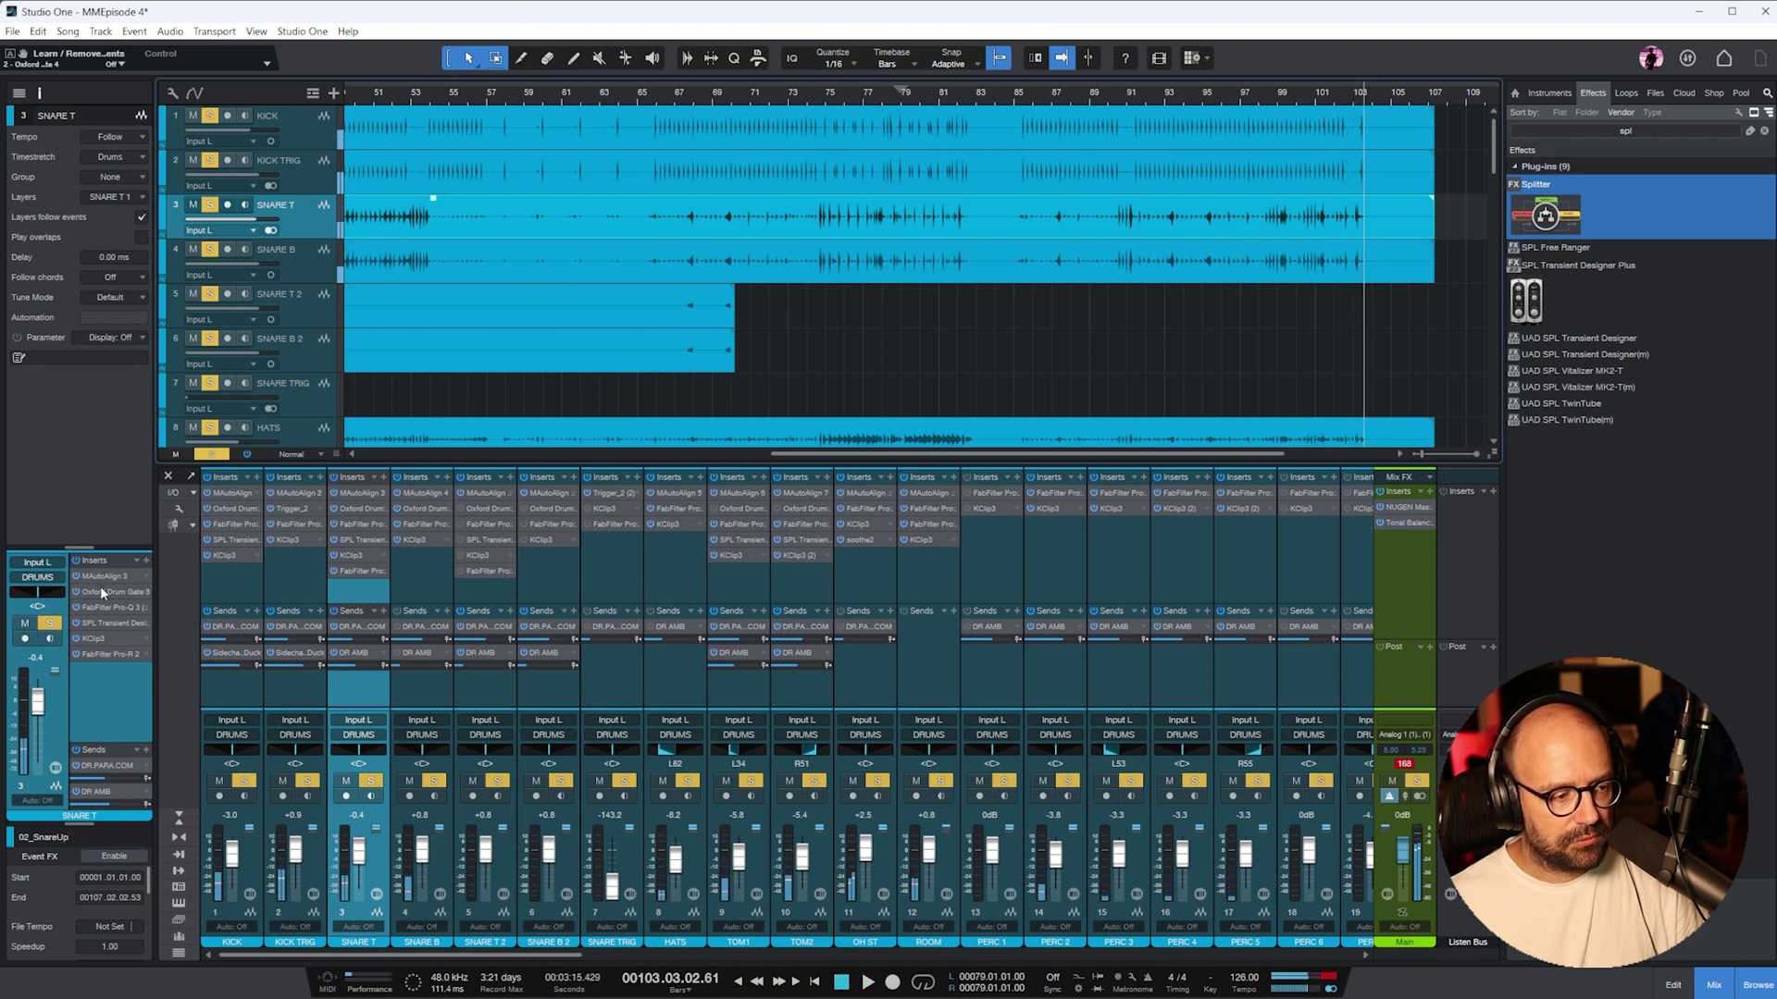
- Play from about bar 91 and return the SNARE T fader to -2.5 dB
{"action": "scroll", "coordinate": [1296, 276], "scroll_direction": "down", "scroll_amount": 3}
{"action": "left_click", "coordinate": [1194, 105]}
{"action": "key", "text": "space"}
{"action": "left_click_drag", "start_coordinate": [38, 701], "coordinate": [42, 709]}
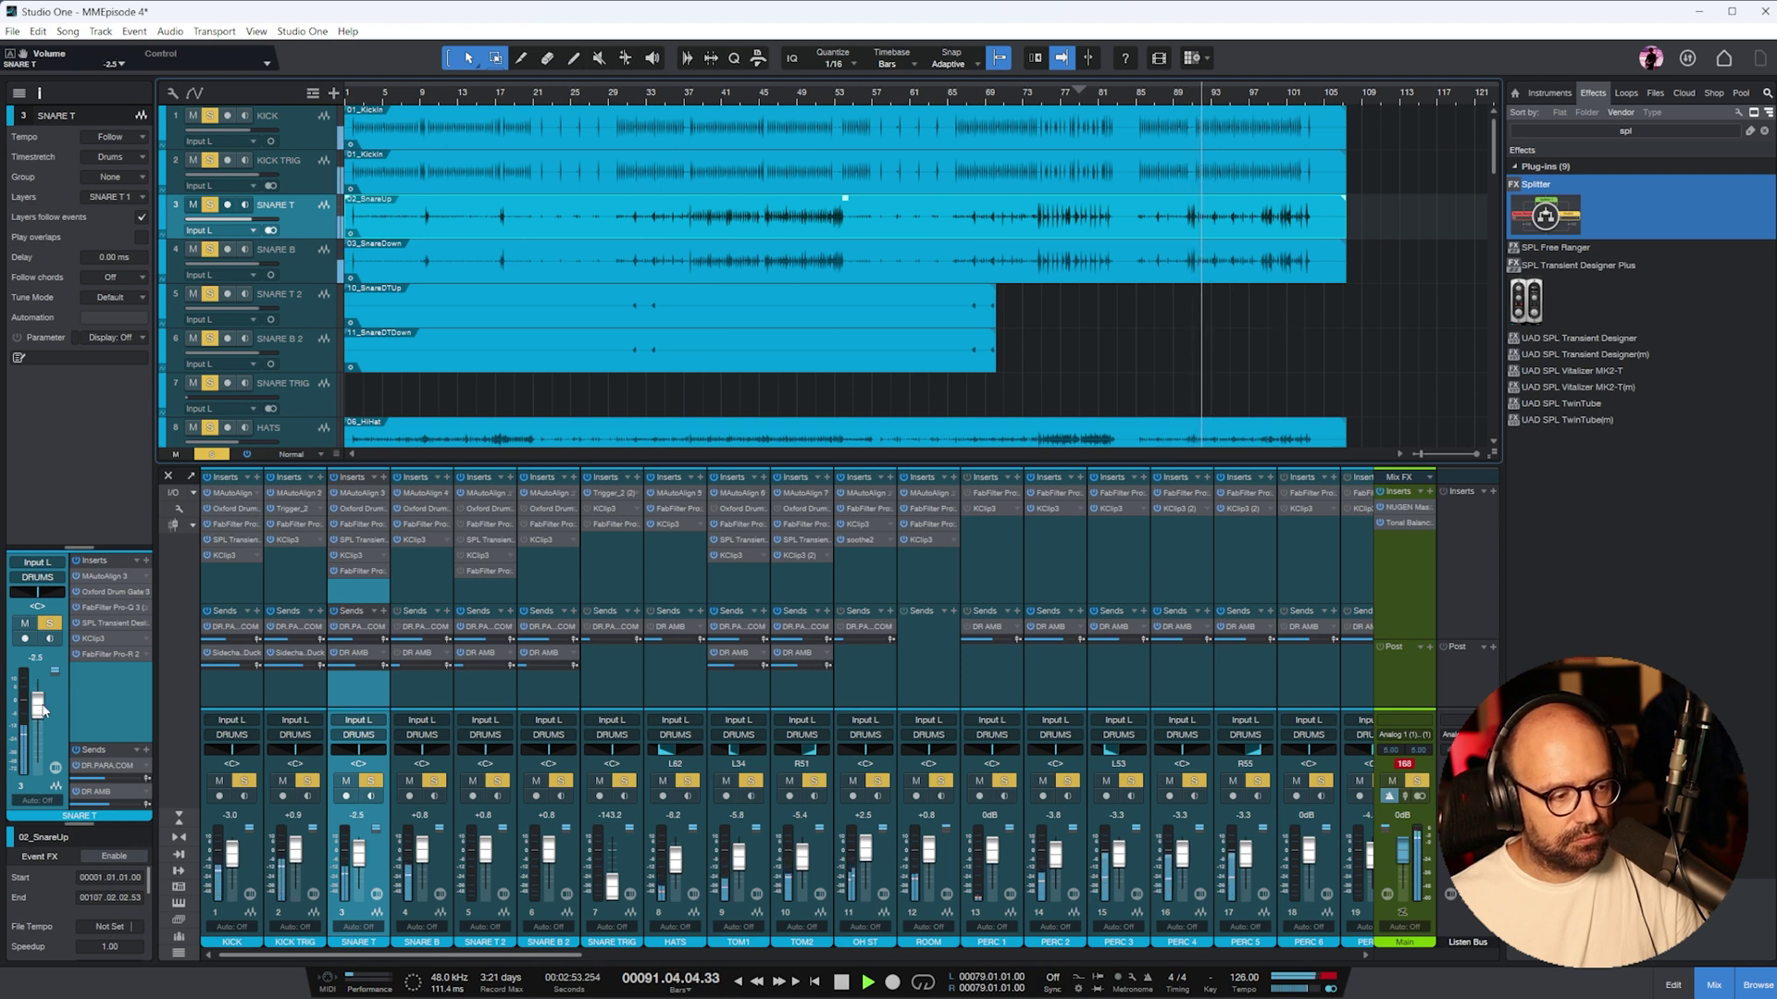
- In the MUSIC bus's FabFilter Pro-Q 3, add a high cut near 8.5 kHz and a low cut near 69 Hz
{"action": "left_click_drag", "start_coordinate": [517, 966], "coordinate": [1314, 946]}
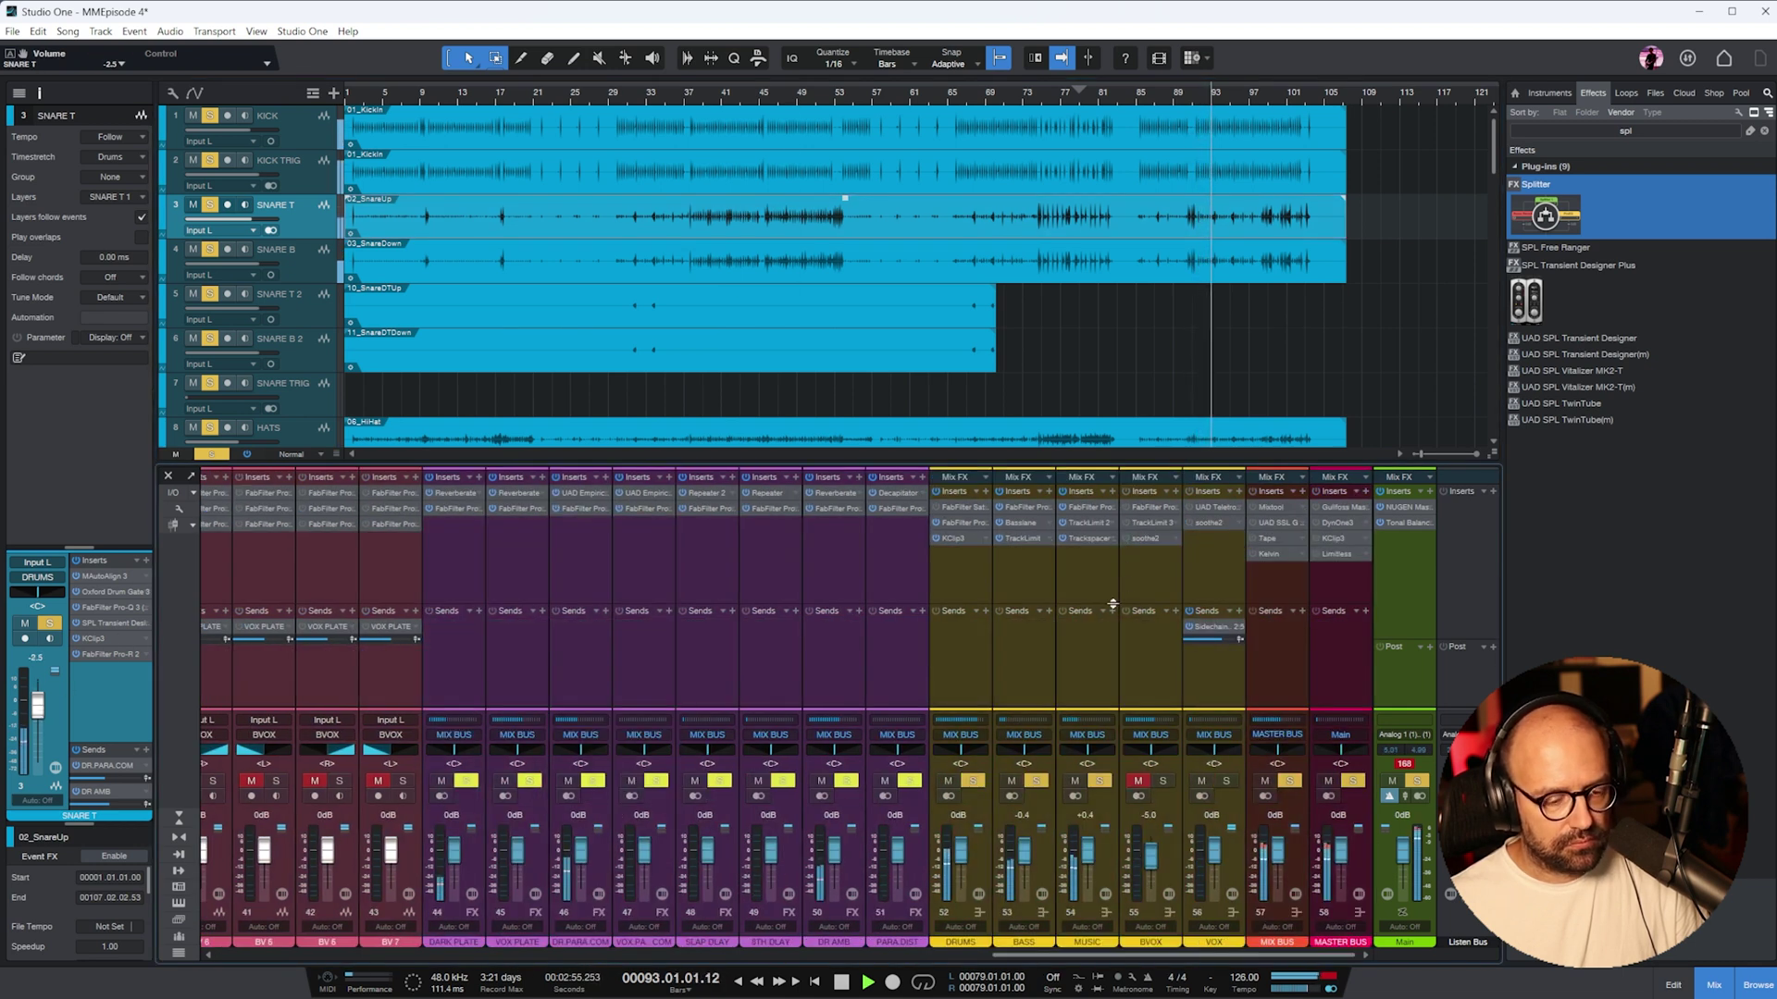
{"action": "left_click", "coordinate": [1092, 507]}
{"action": "left_click_drag", "start_coordinate": [1203, 227], "coordinate": [1008, 176]}
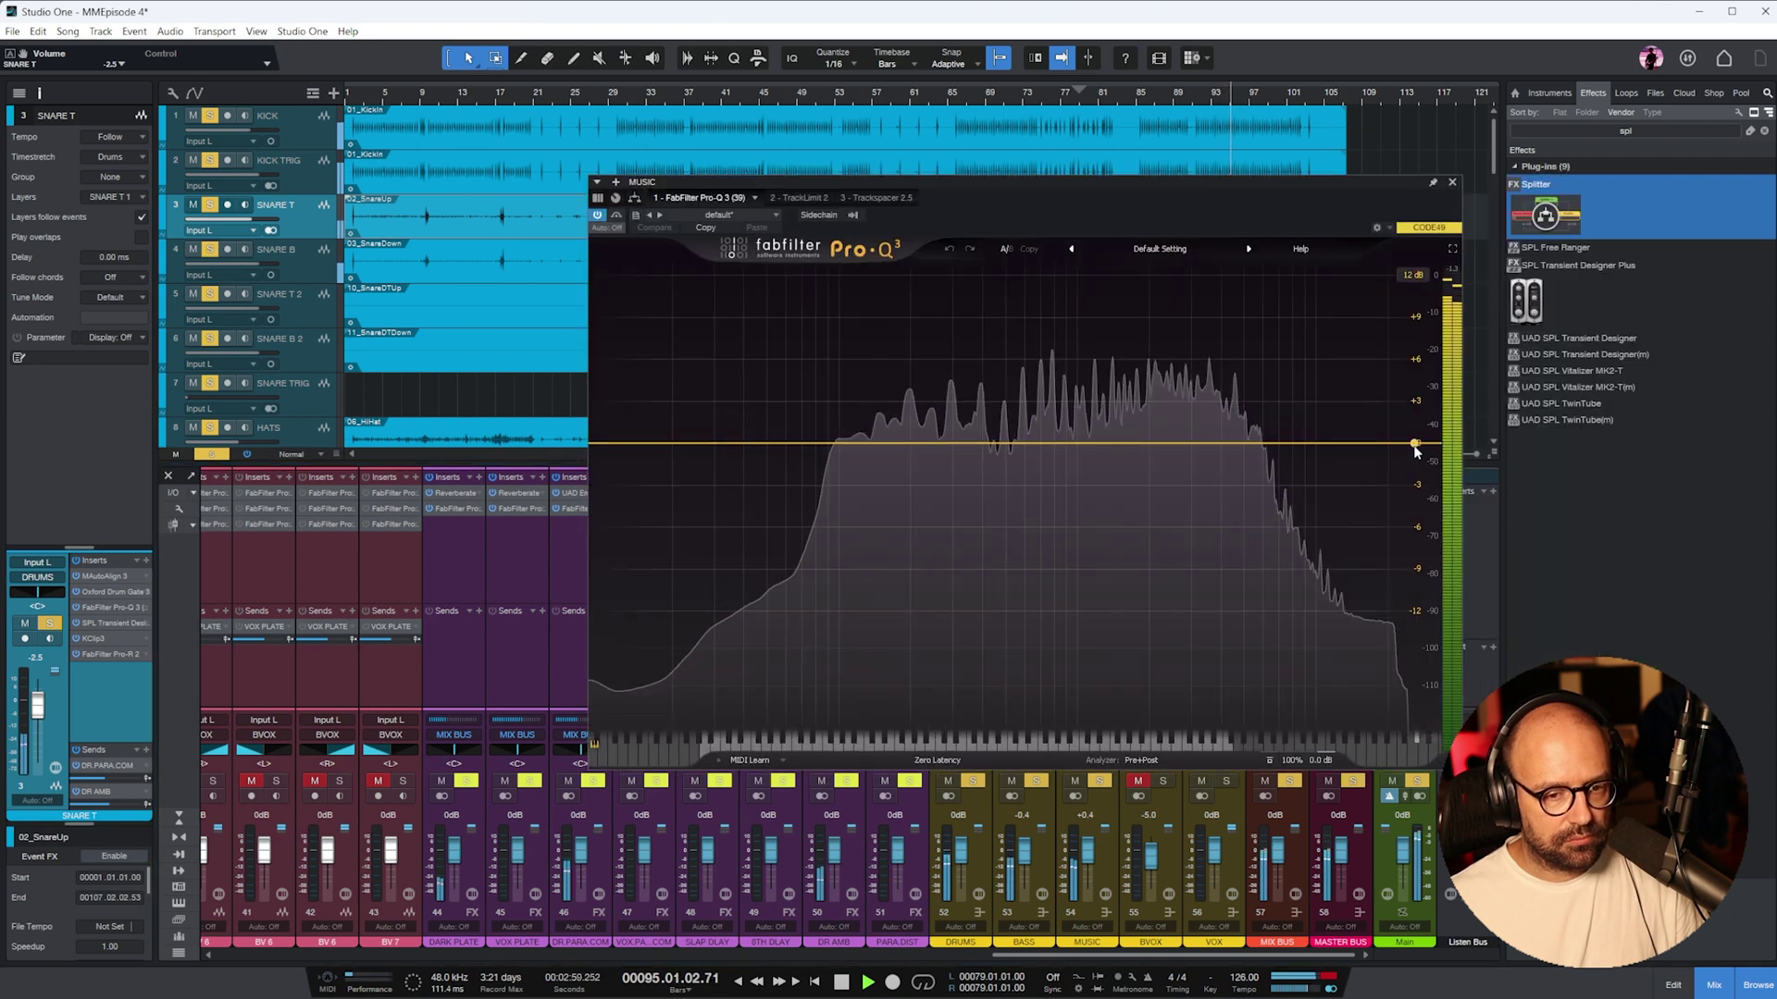
{"action": "left_click_drag", "start_coordinate": [1414, 444], "coordinate": [1300, 451]}
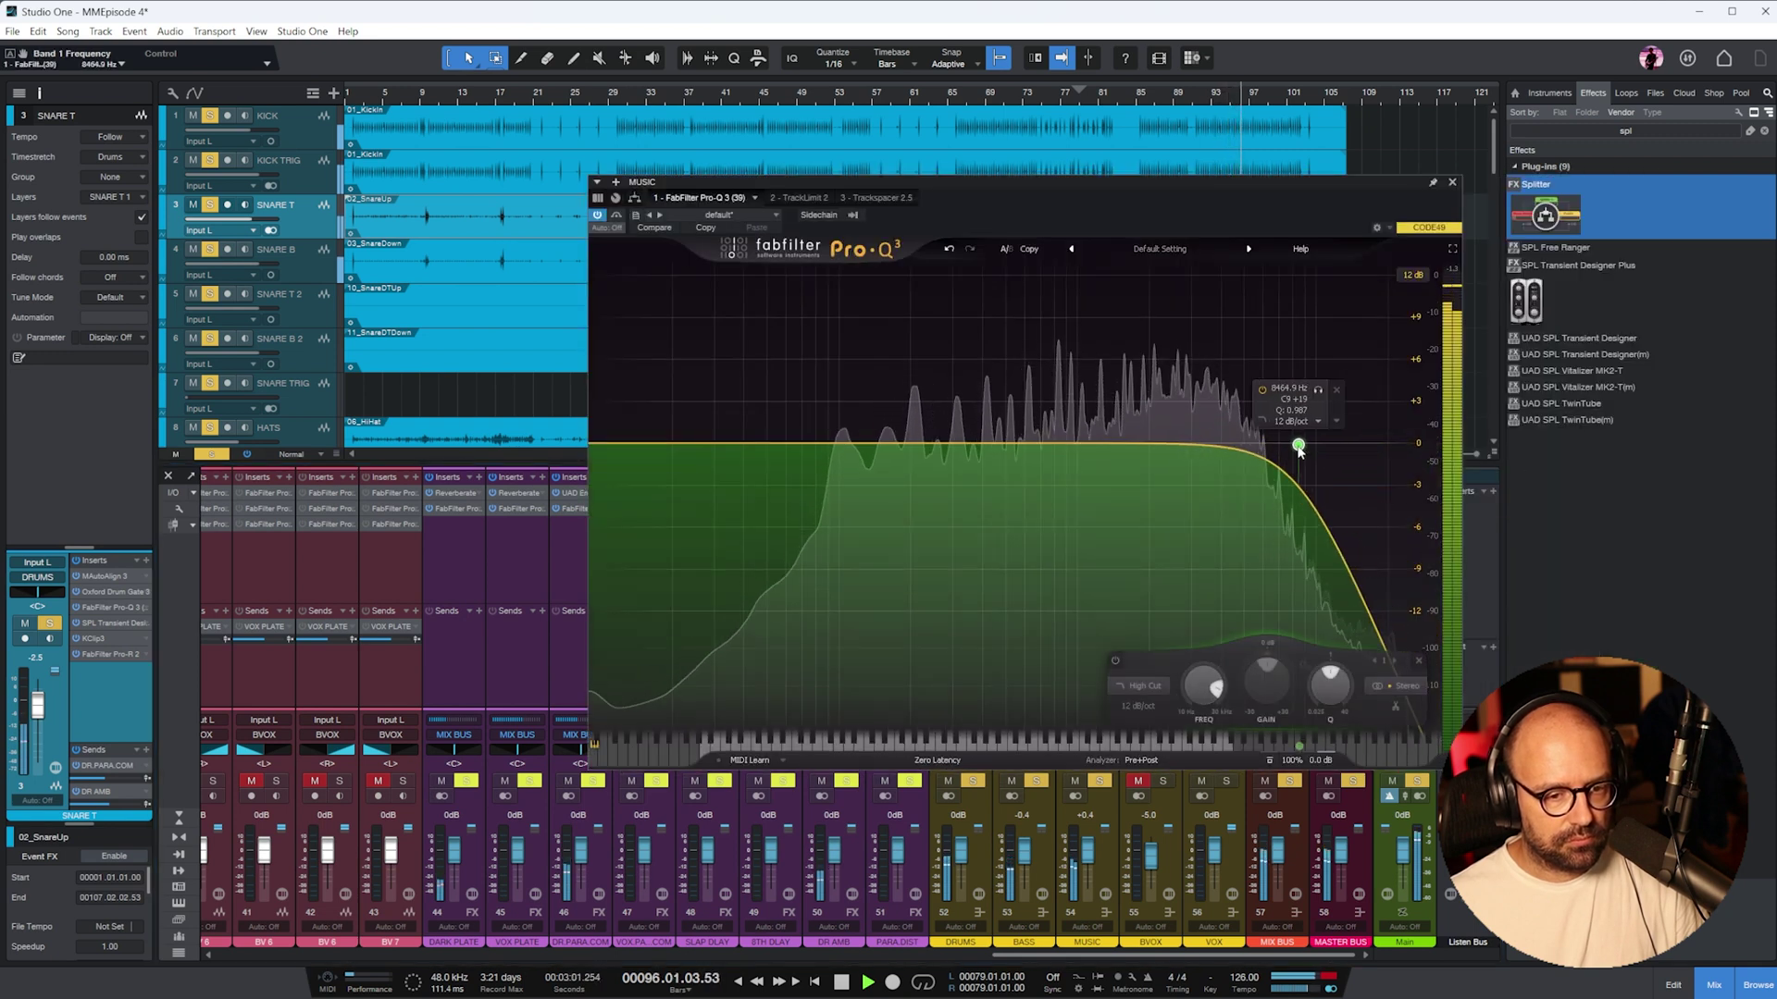
{"action": "left_click_drag", "start_coordinate": [614, 444], "coordinate": [801, 436]}
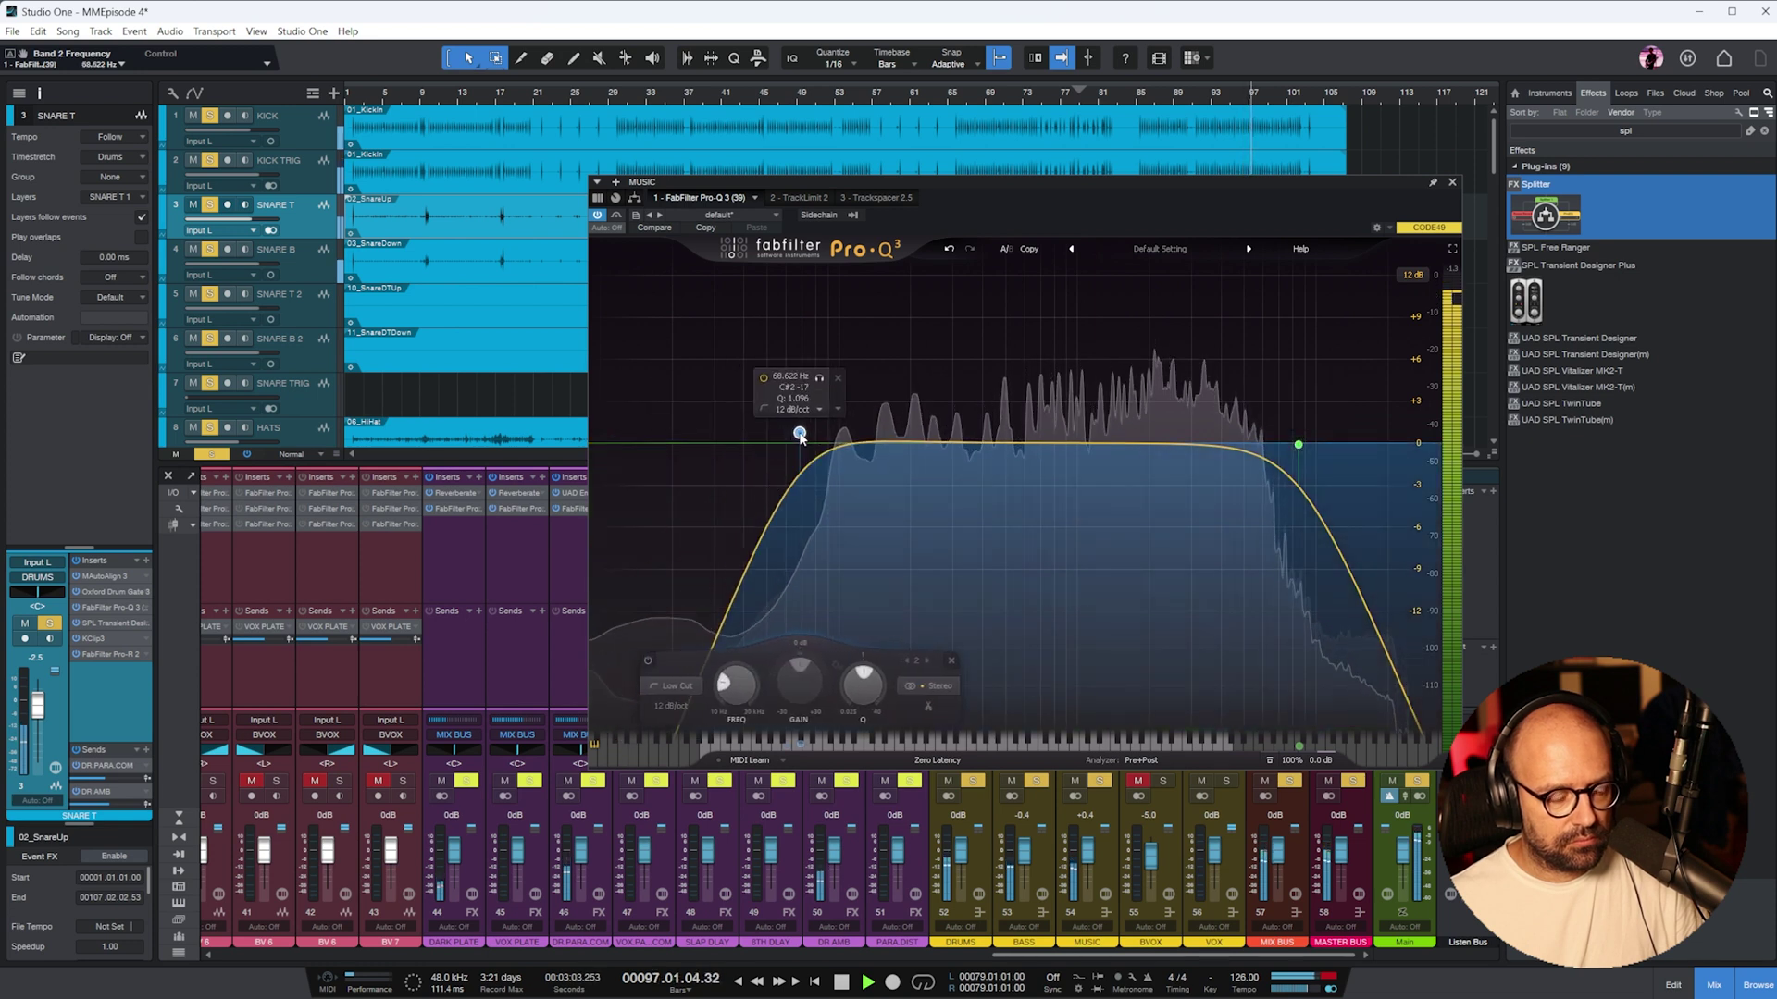
- Add a bell dip of about -1.8 dB near 360 Hz to the MUSIC bus EQ and close the plug-in
{"action": "left_click_drag", "start_coordinate": [928, 444], "coordinate": [978, 405]}
{"action": "left_click_drag", "start_coordinate": [978, 403], "coordinate": [967, 470]}
{"action": "scroll", "coordinate": [967, 470], "scroll_direction": "up", "scroll_amount": 2}
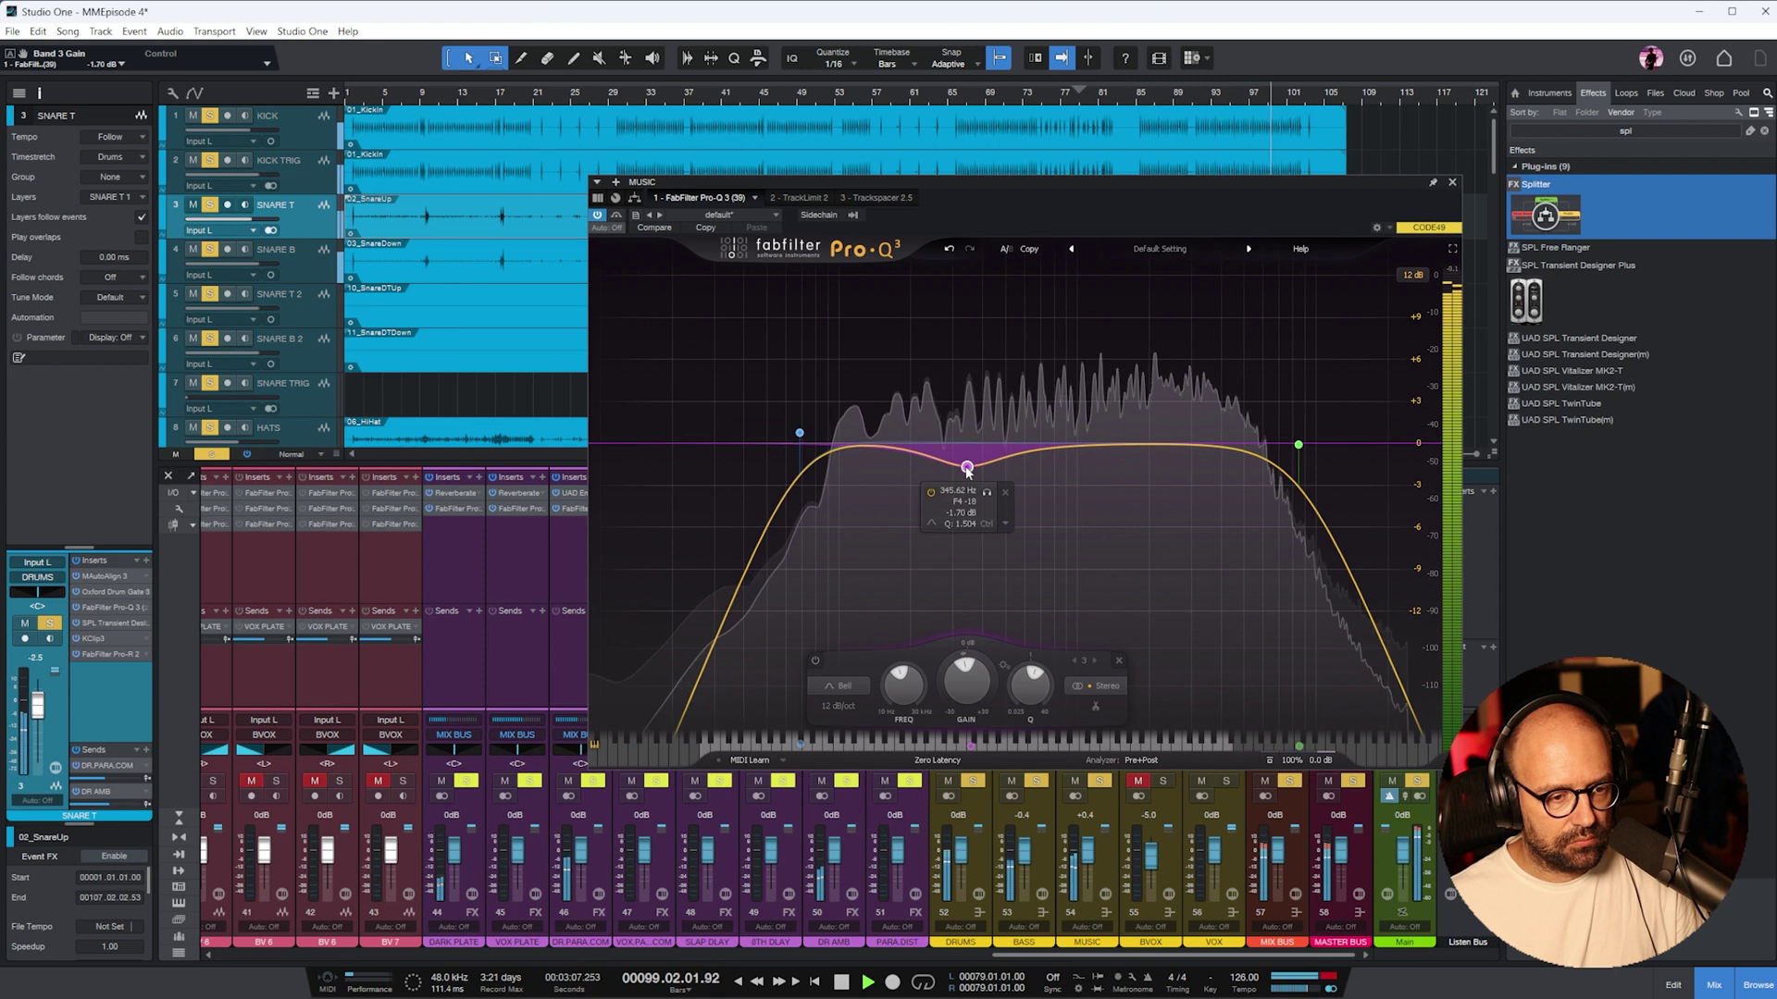
{"action": "left_click_drag", "start_coordinate": [967, 470], "coordinate": [971, 470]}
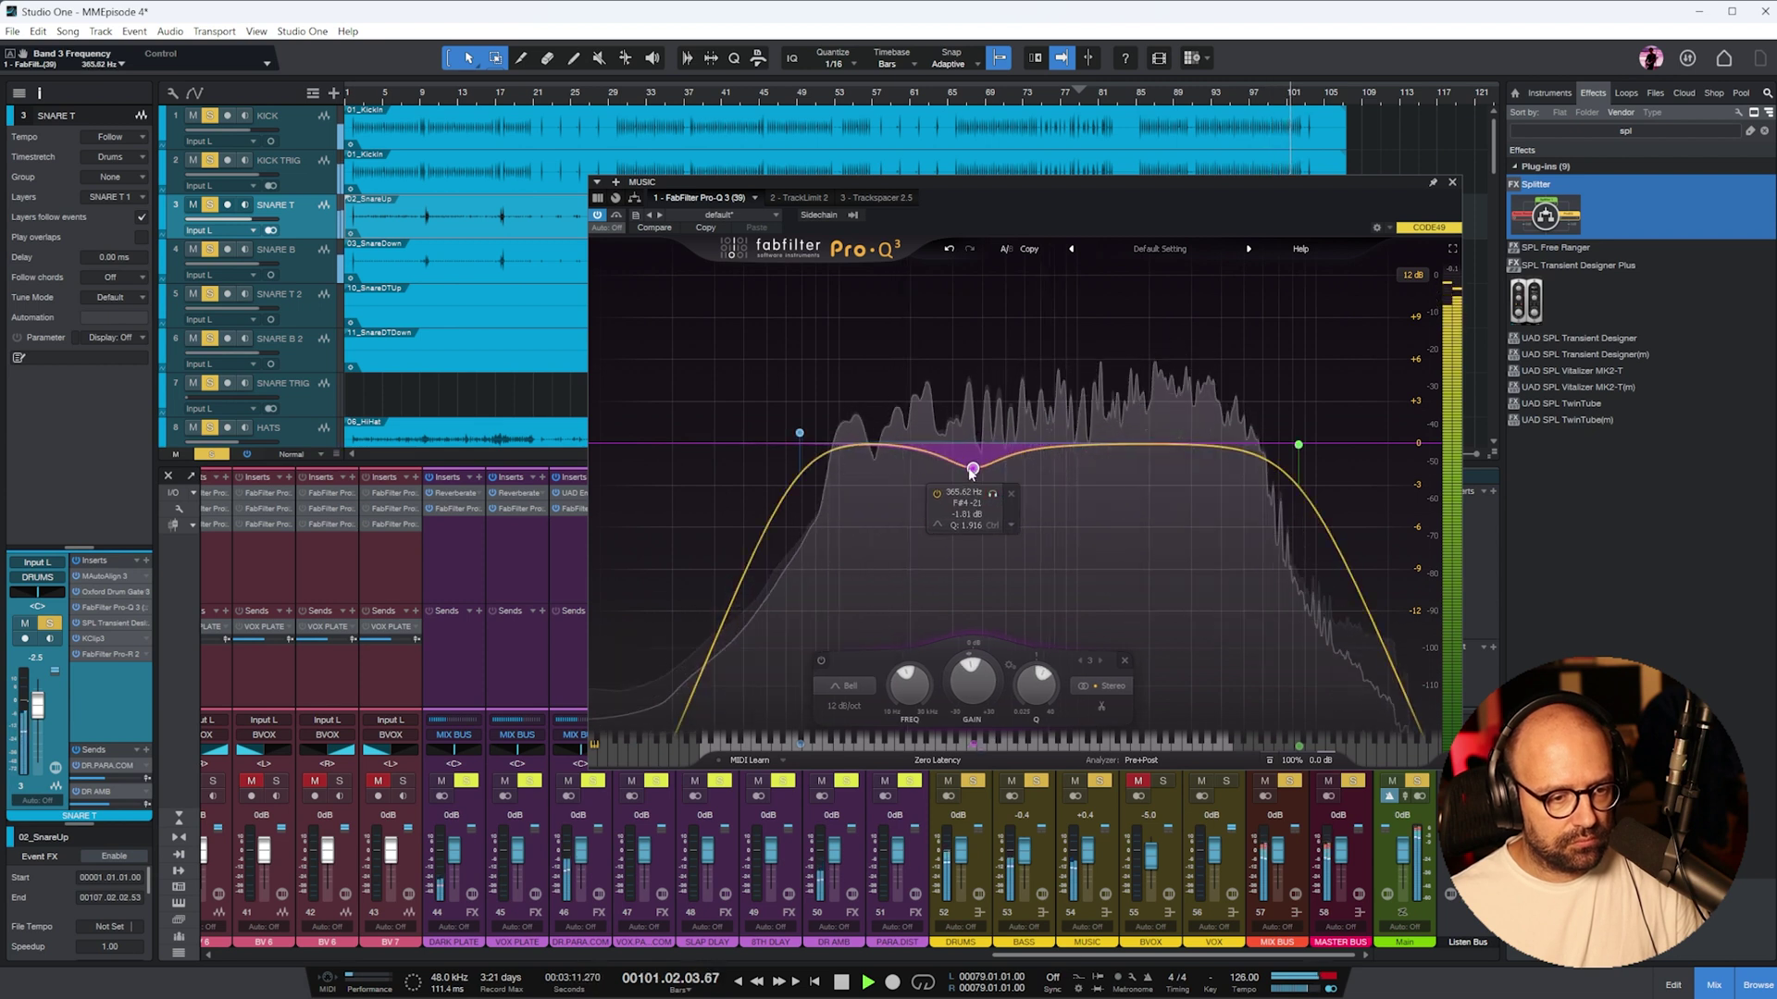
{"action": "left_click", "coordinate": [1452, 182]}
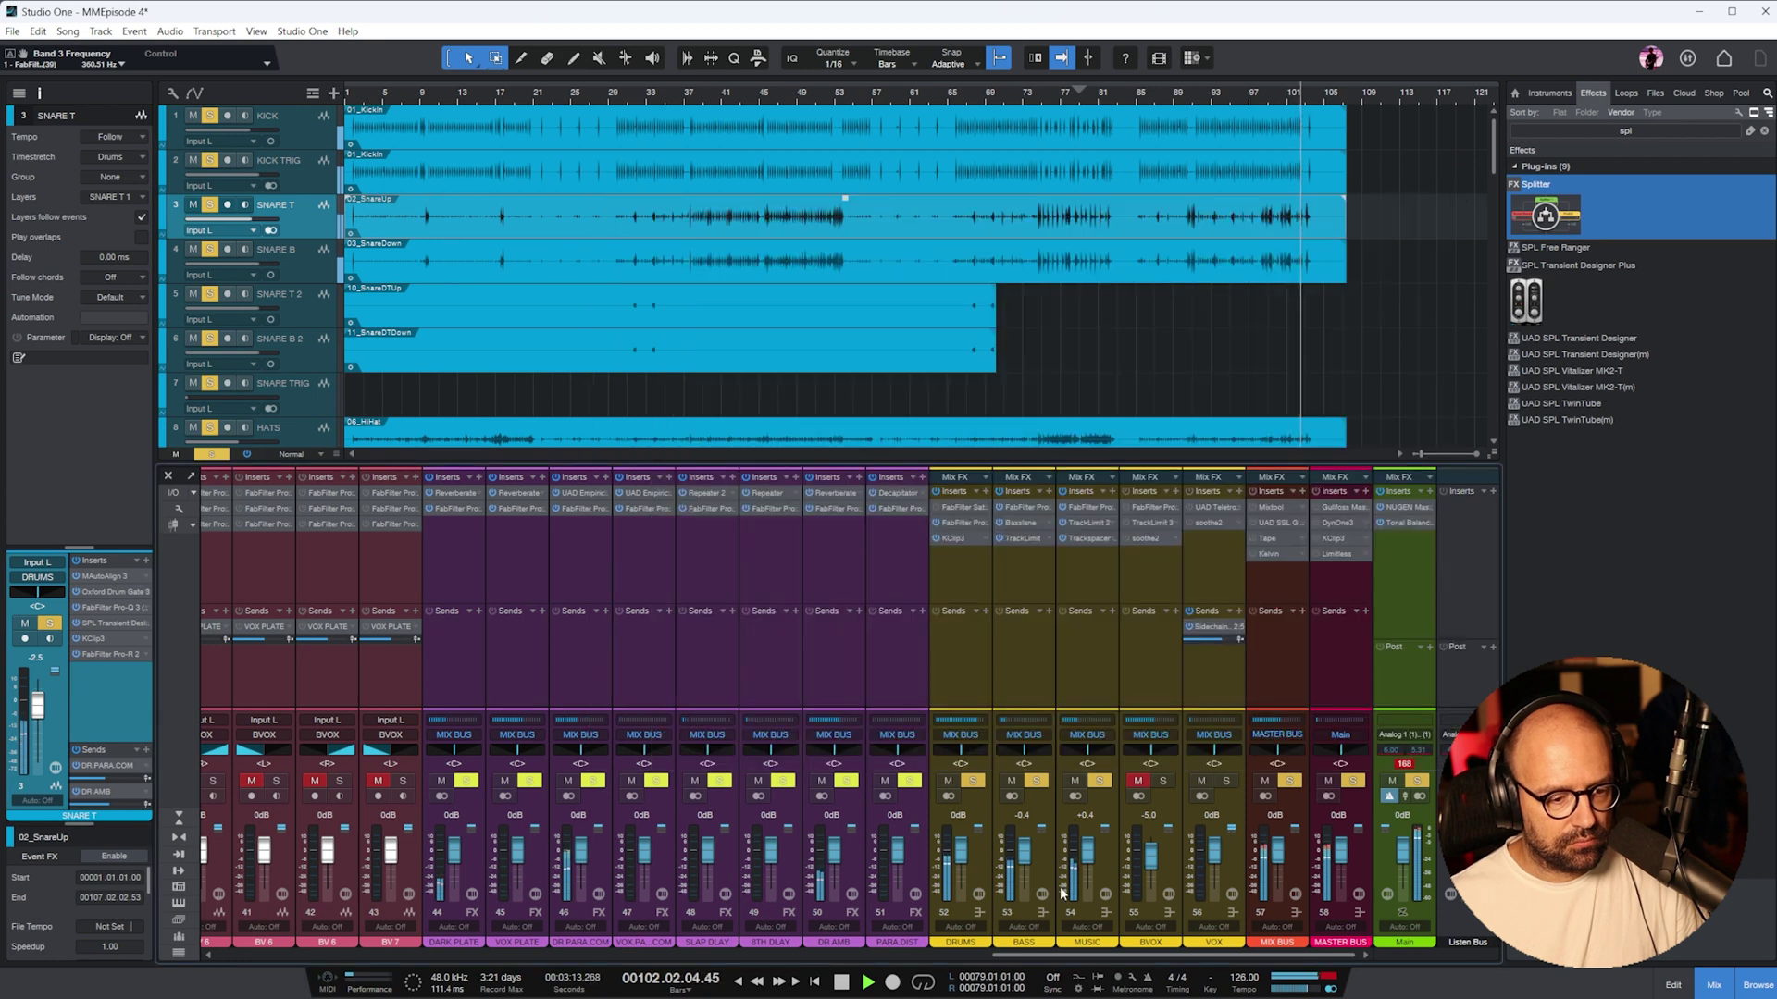
- Raise the BASS MIDS fader to about +3.7 dB and stop playback
{"action": "left_click_drag", "start_coordinate": [1180, 954], "coordinate": [521, 991]}
{"action": "left_click_drag", "start_coordinate": [850, 861], "coordinate": [849, 857]}
{"action": "left_click_drag", "start_coordinate": [518, 954], "coordinate": [1089, 954]}
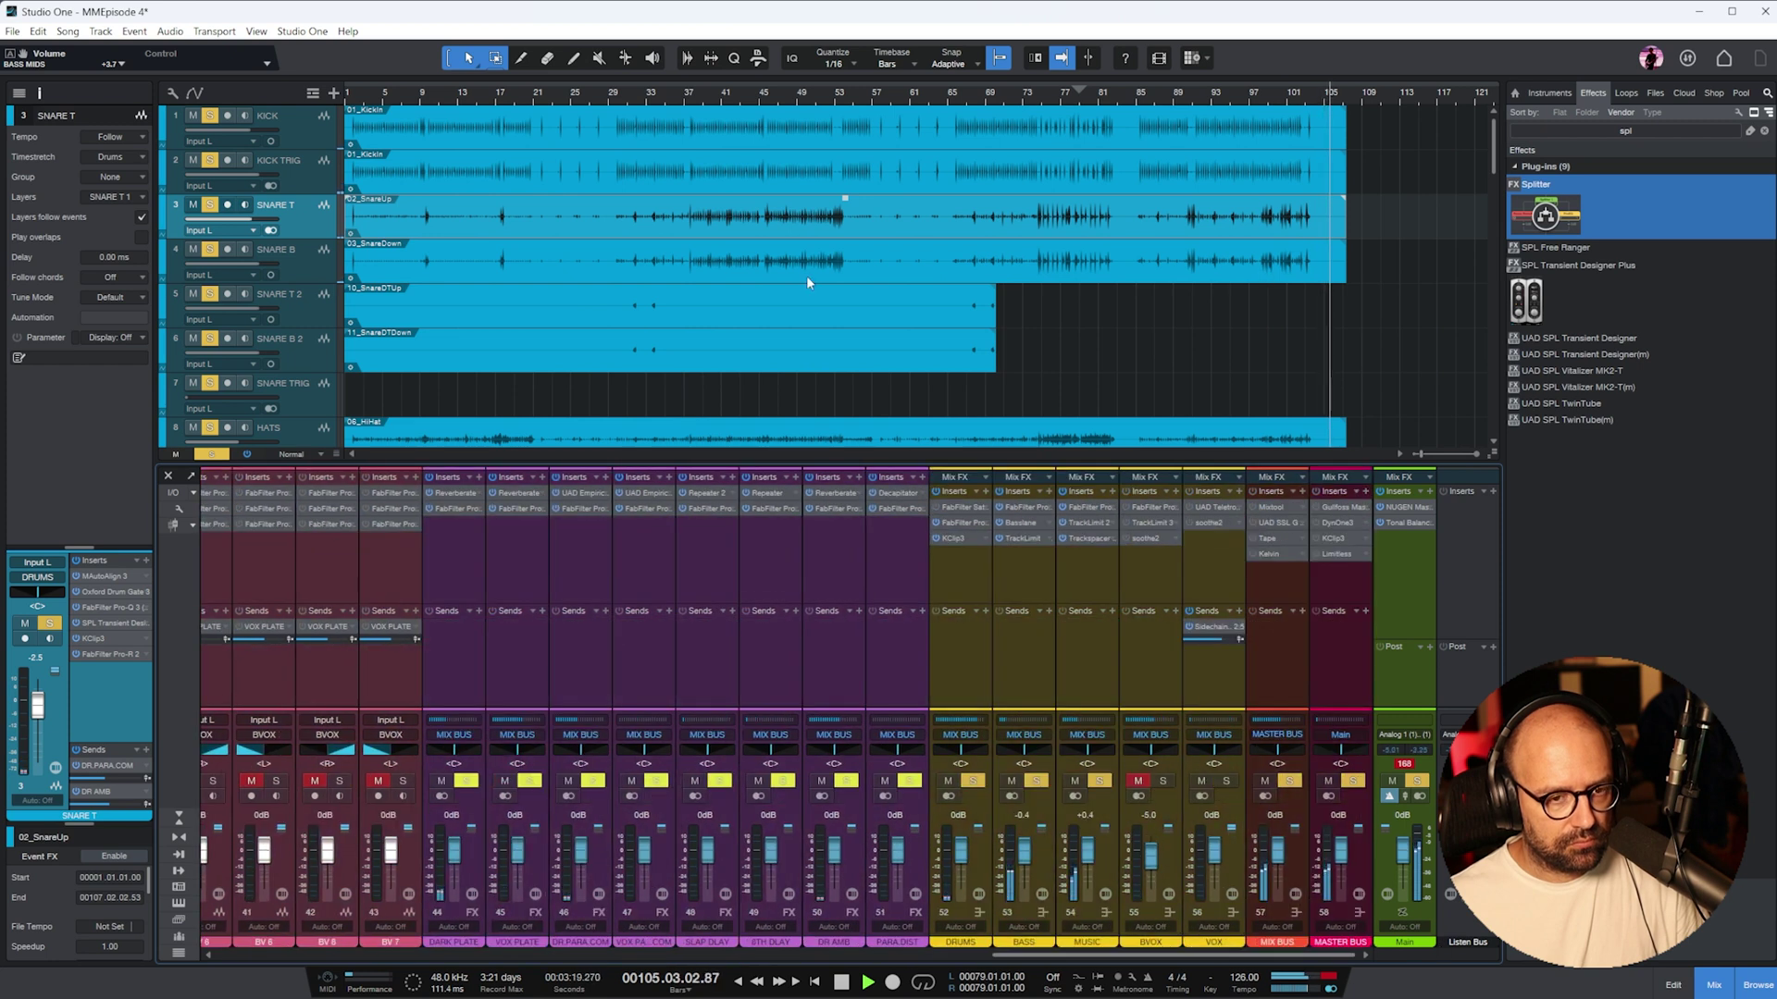
{"action": "key", "text": "space"}
- Select the VOX bus and open its UAD Teletronix LA-2A Silver compressor
{"action": "left_click", "coordinate": [1157, 811]}
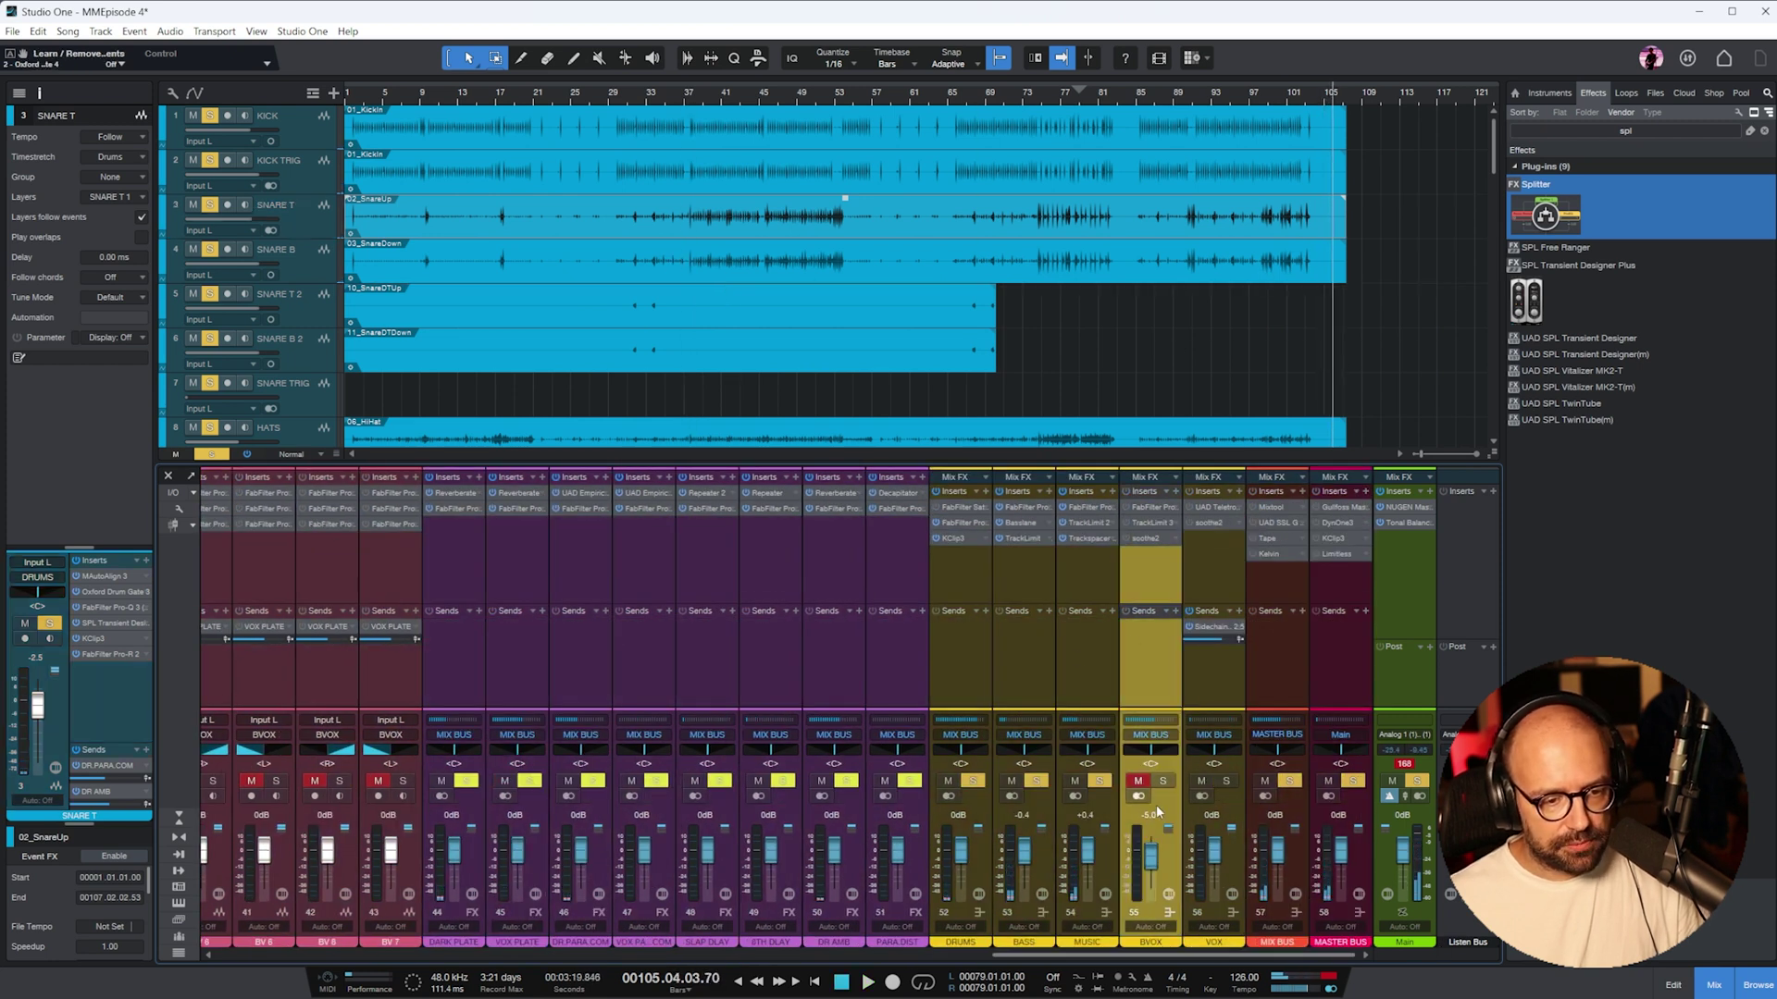
{"action": "left_click", "coordinate": [1227, 810]}
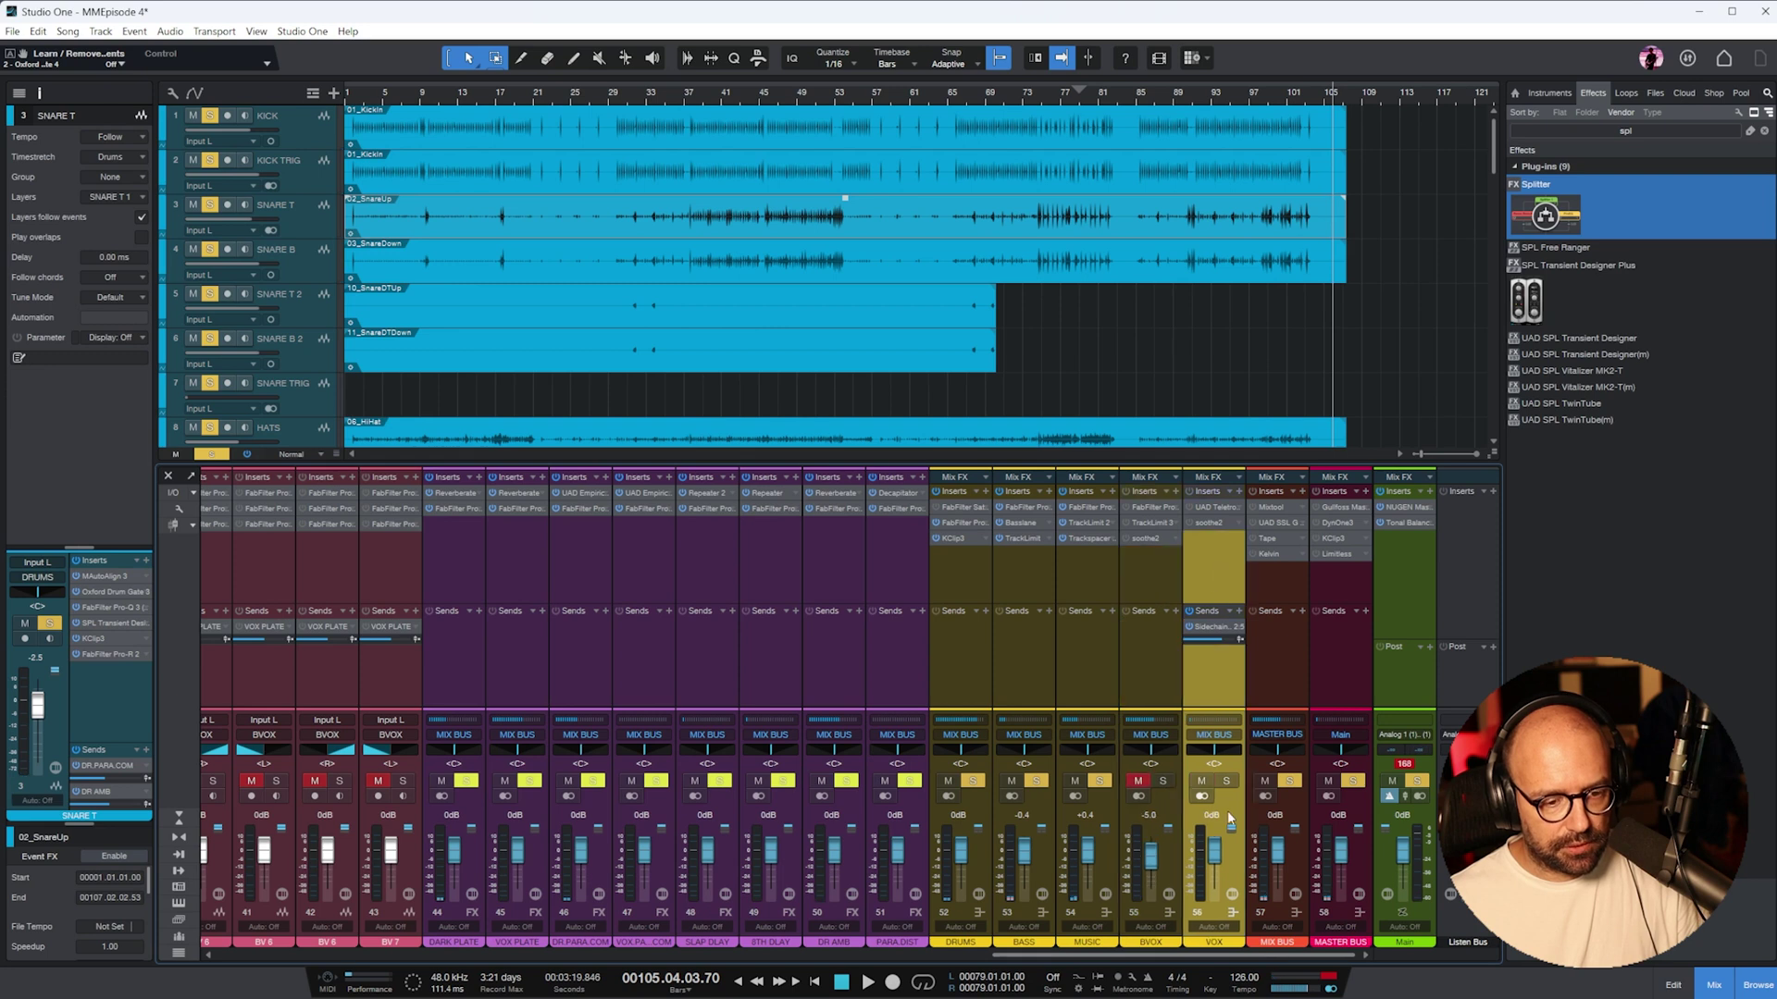
{"action": "left_click", "coordinate": [1219, 507]}
{"action": "left_click_drag", "start_coordinate": [1670, 231], "coordinate": [893, 237]}
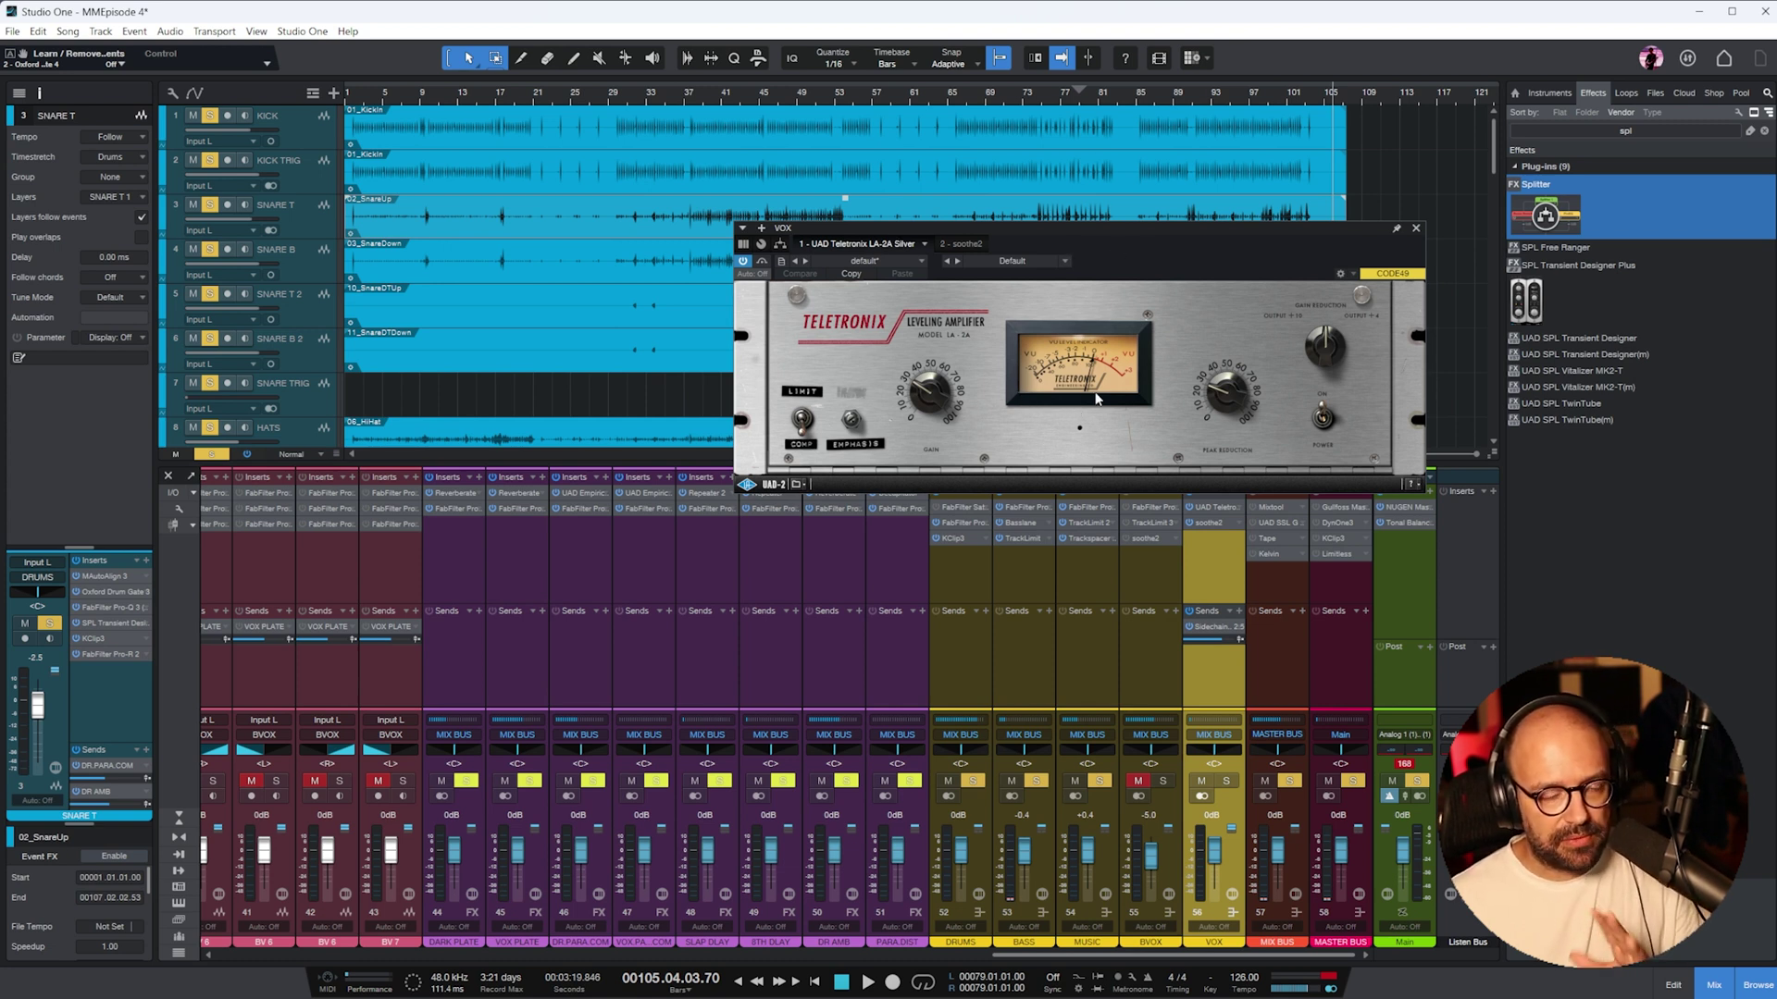
- Set band 1 sensitivity to 5.2 dB in the VOX bus's soothe2 and close the plug-in
{"action": "left_click", "coordinate": [958, 245]}
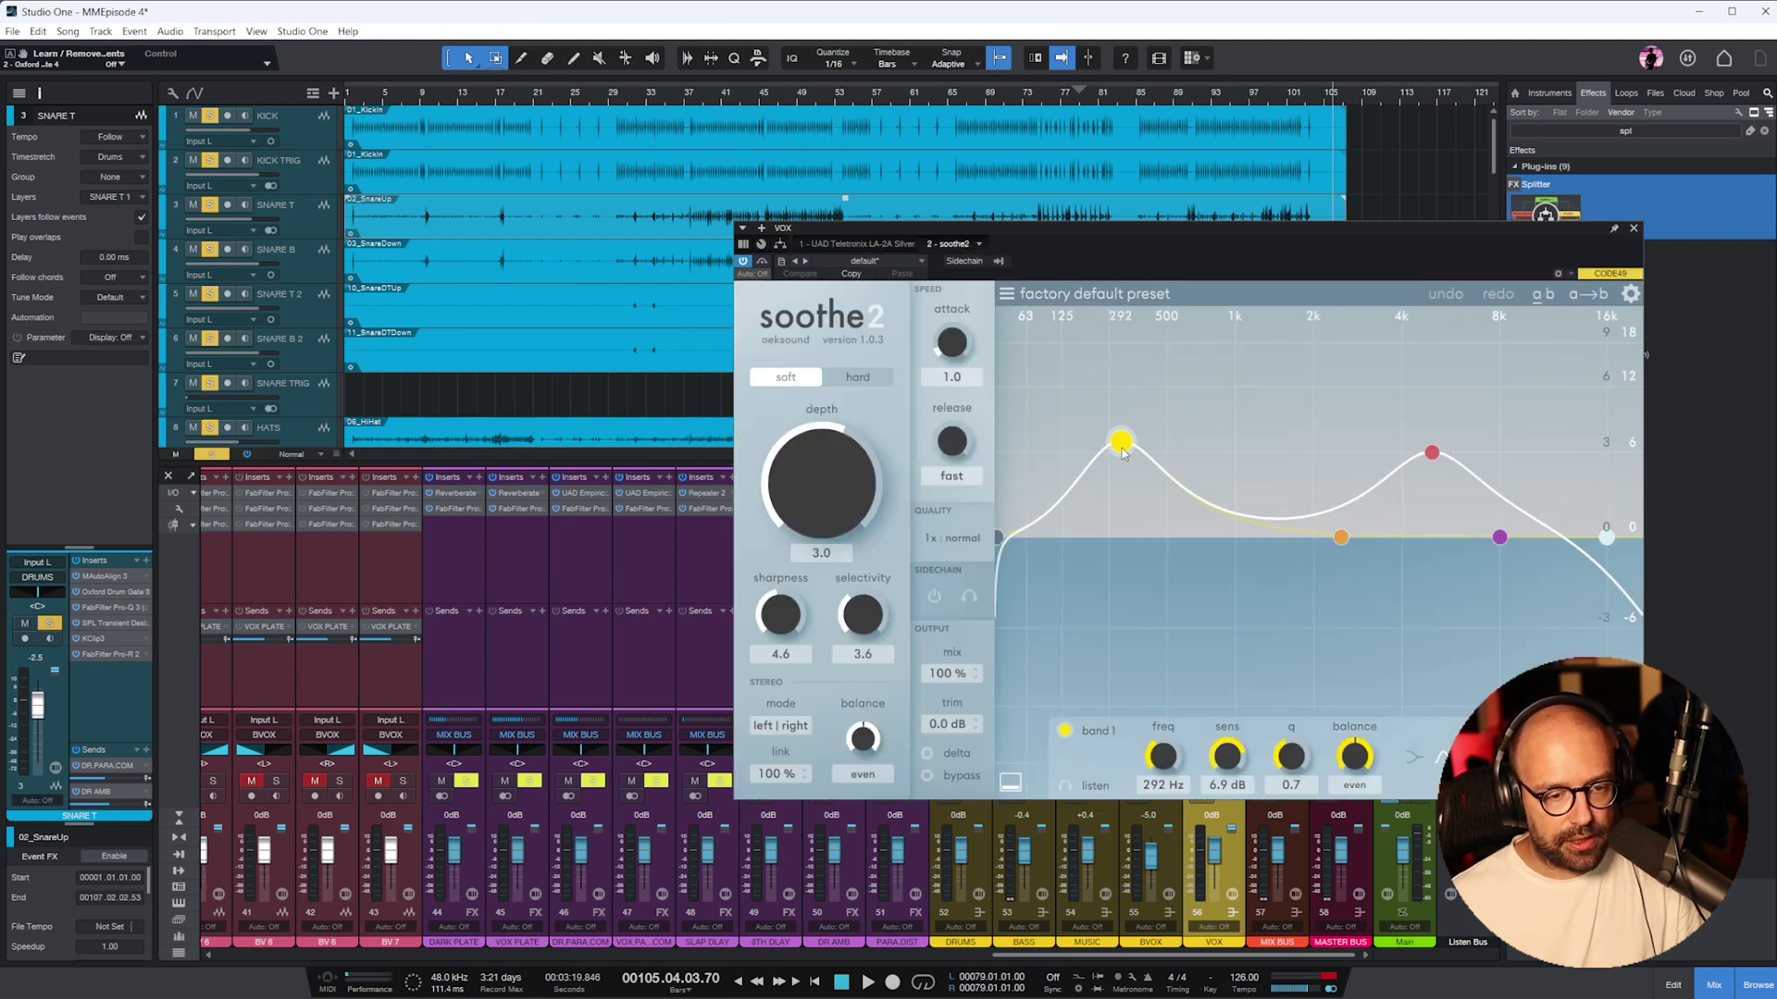
{"action": "left_click_drag", "start_coordinate": [1122, 452], "coordinate": [1144, 475]}
{"action": "left_click", "coordinate": [1633, 229]}
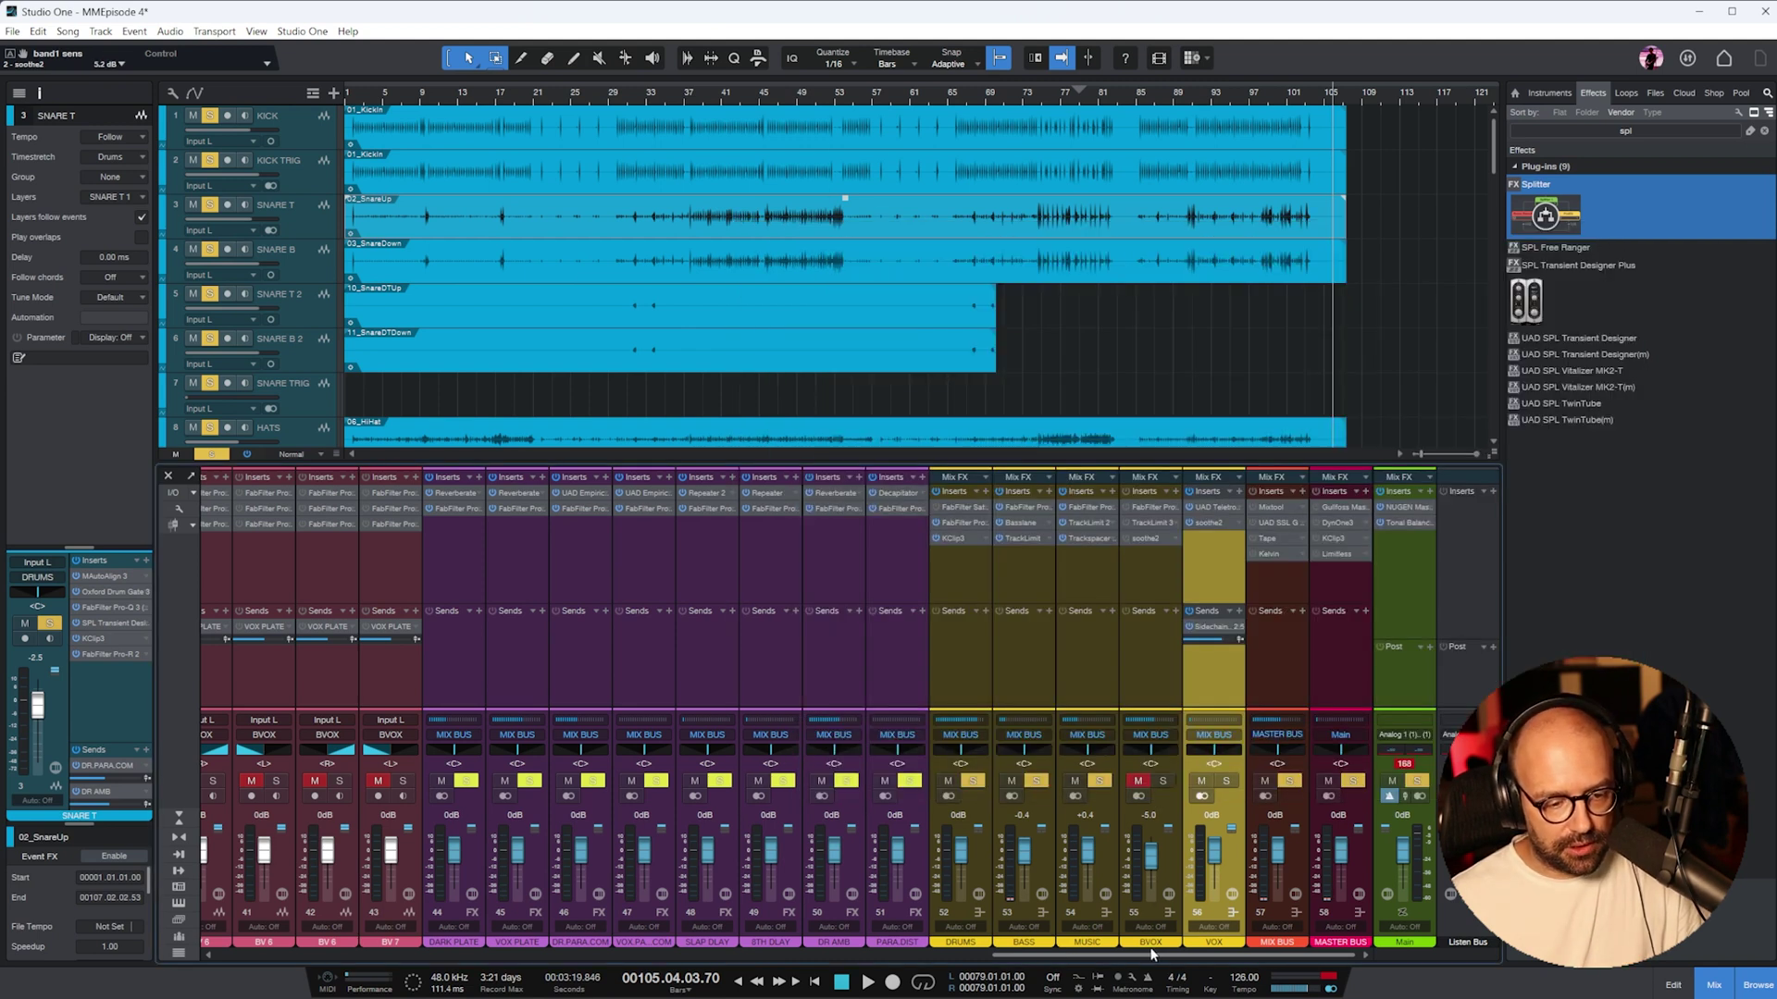
- Select the MAIN VOX channel and place the playback position at bar 73
{"action": "scroll", "coordinate": [1152, 953], "scroll_direction": "left", "scroll_amount": 2}
{"action": "left_click_drag", "start_coordinate": [1041, 961], "coordinate": [611, 970]}
{"action": "left_click", "coordinate": [1041, 583]}
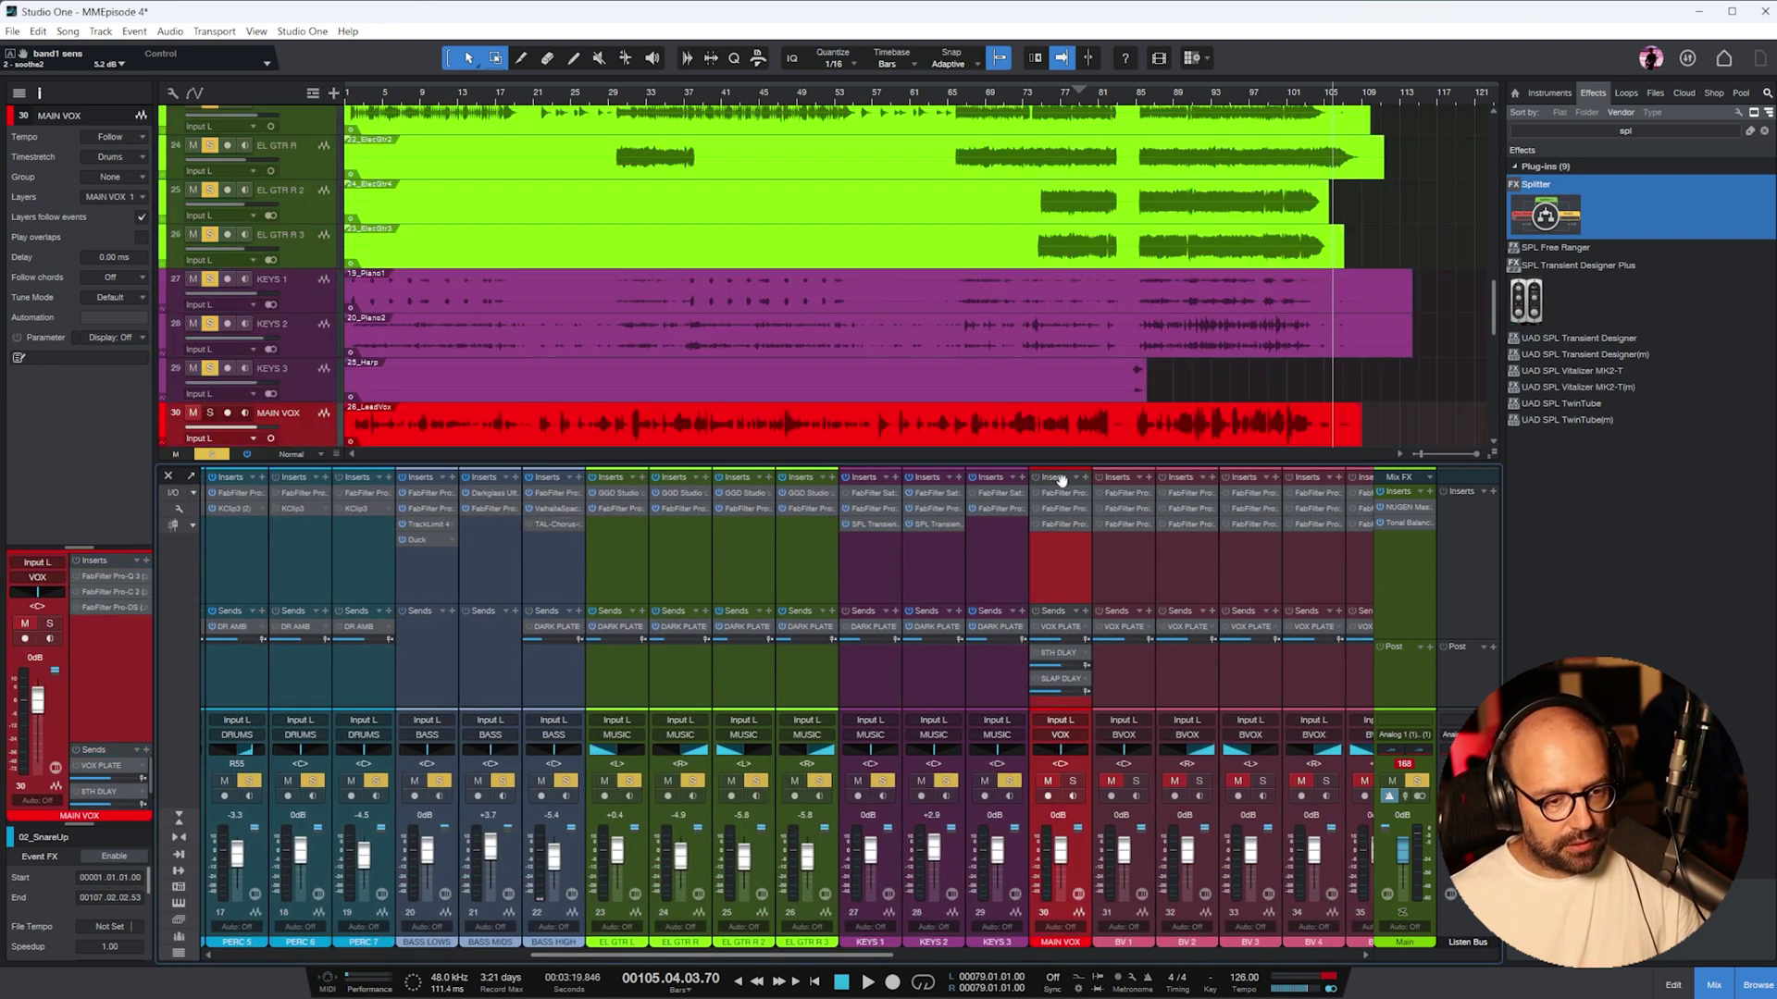
{"action": "left_click", "coordinate": [1028, 95]}
- Clear the solos on the DRUMS, BASS and MUSIC buses, then play MAIN VOX soloed
{"action": "left_click", "coordinate": [1414, 784]}
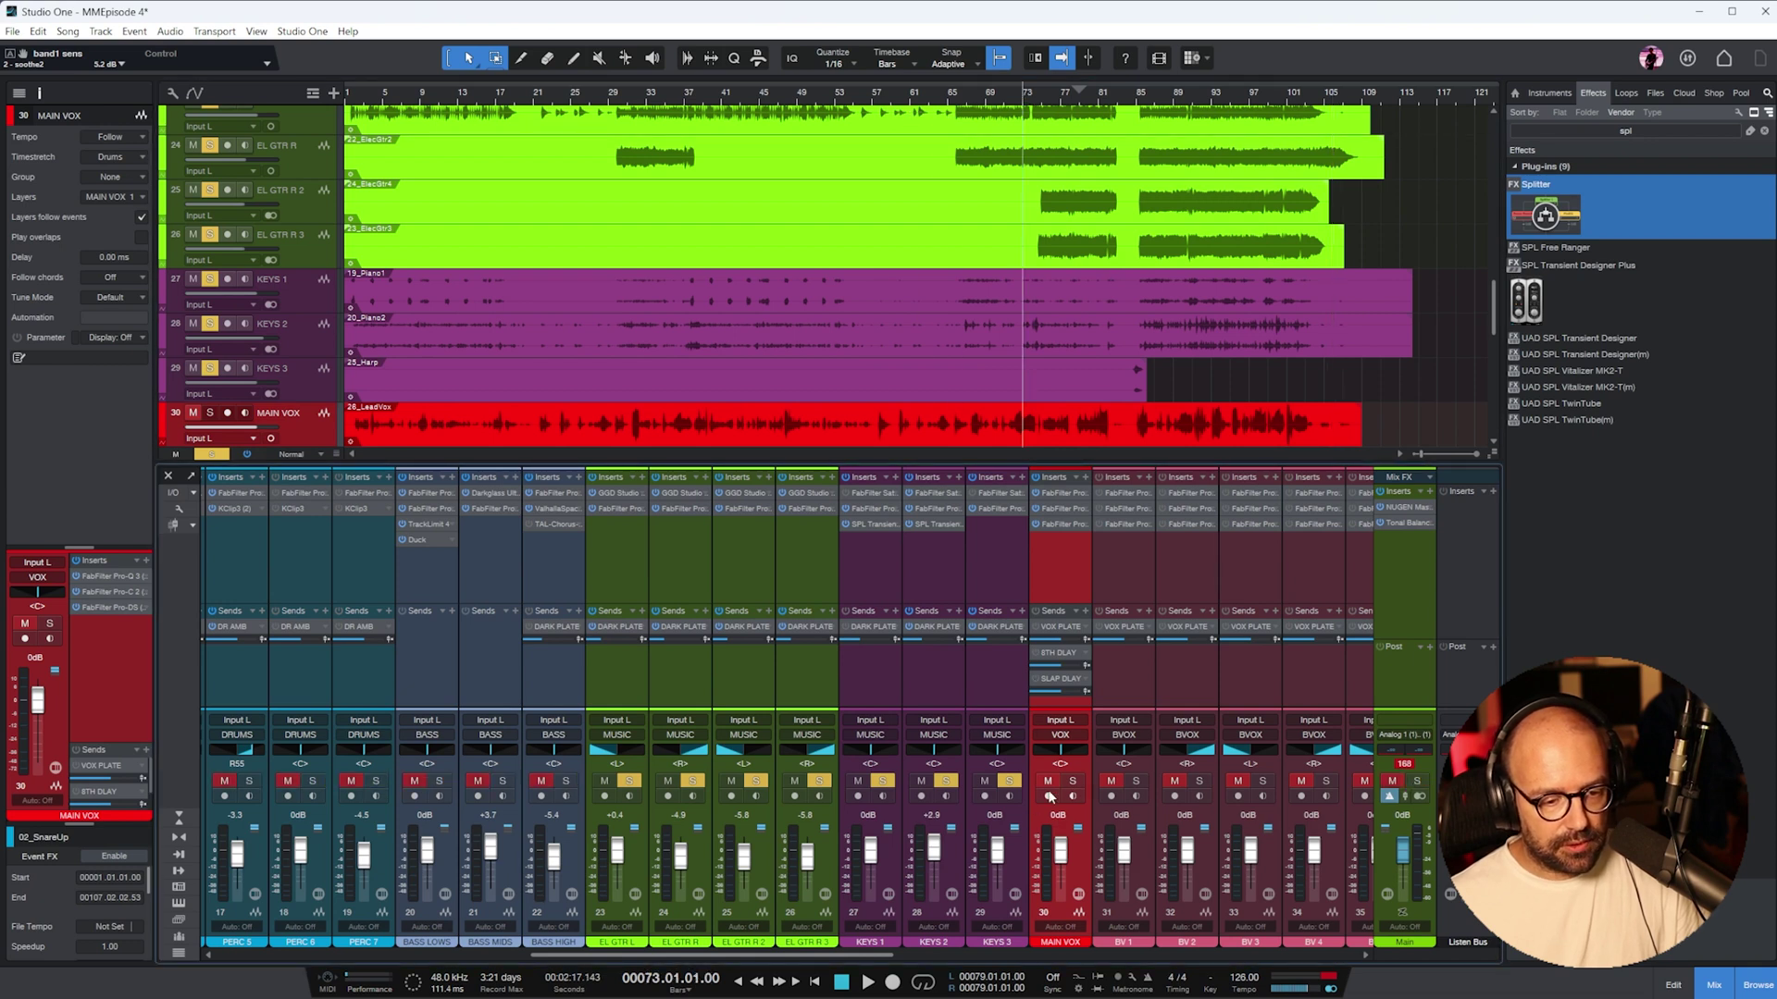
{"action": "scroll", "coordinate": [847, 957], "scroll_direction": "right", "scroll_amount": 5}
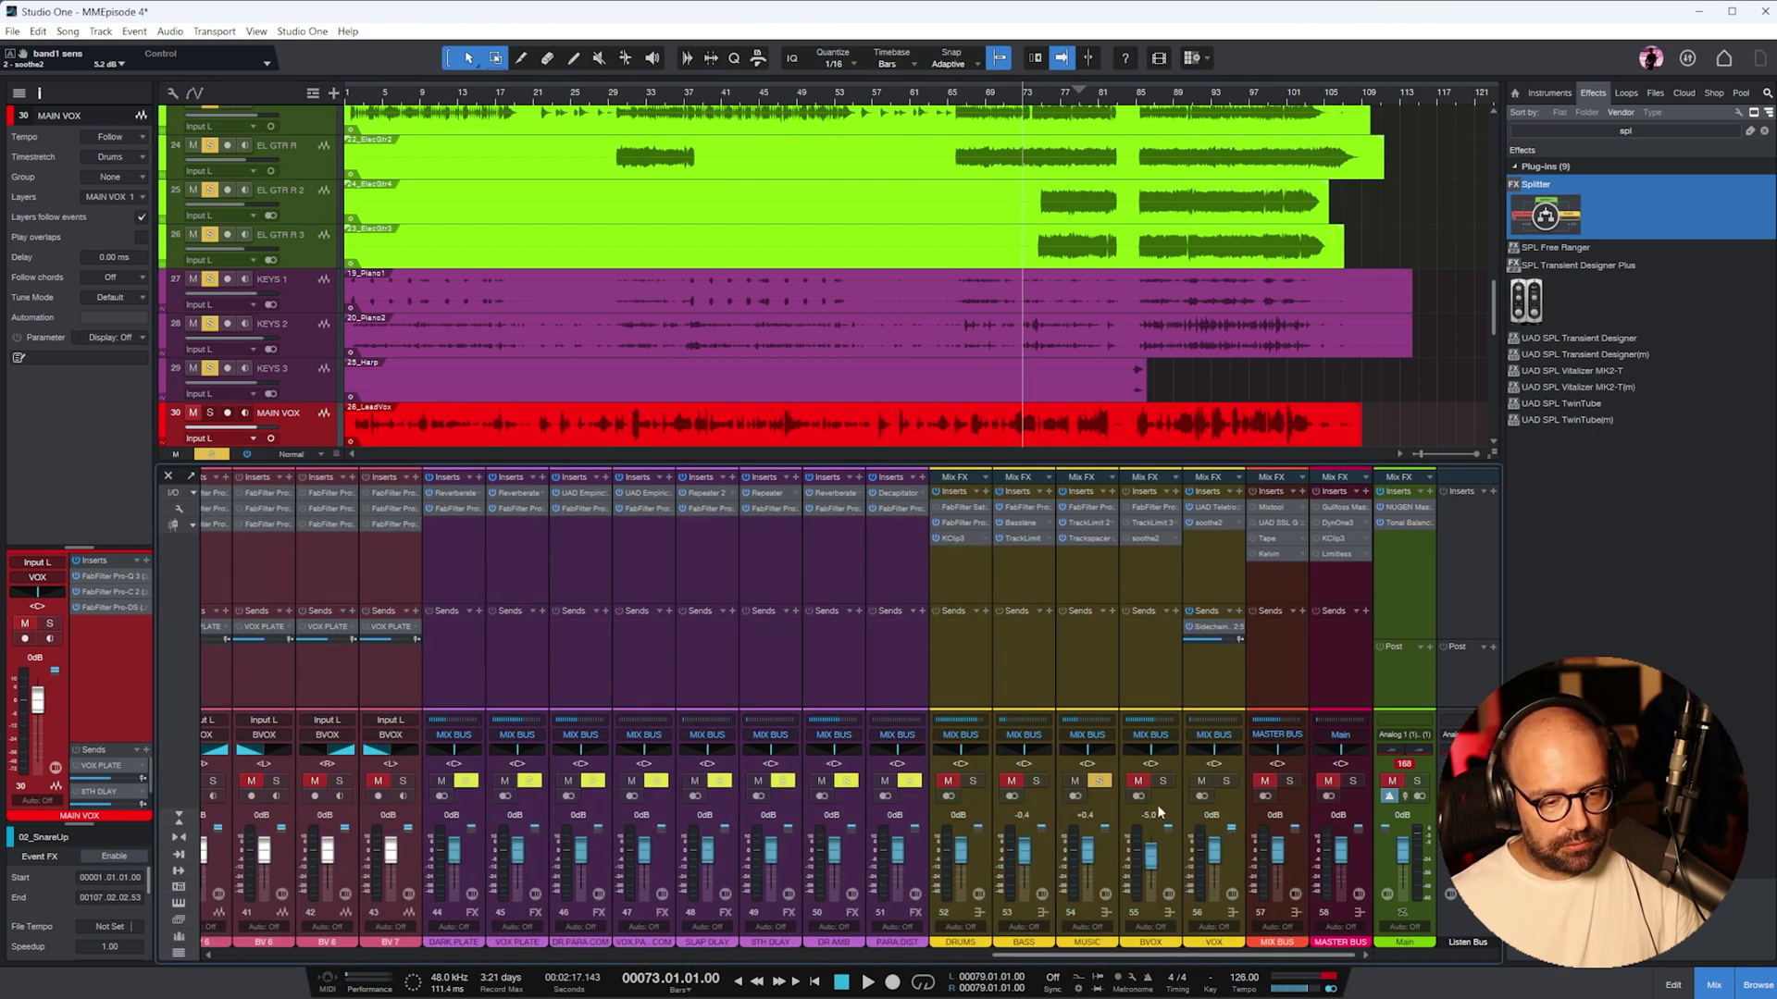
{"action": "scroll", "coordinate": [1152, 960], "scroll_direction": "left", "scroll_amount": 4}
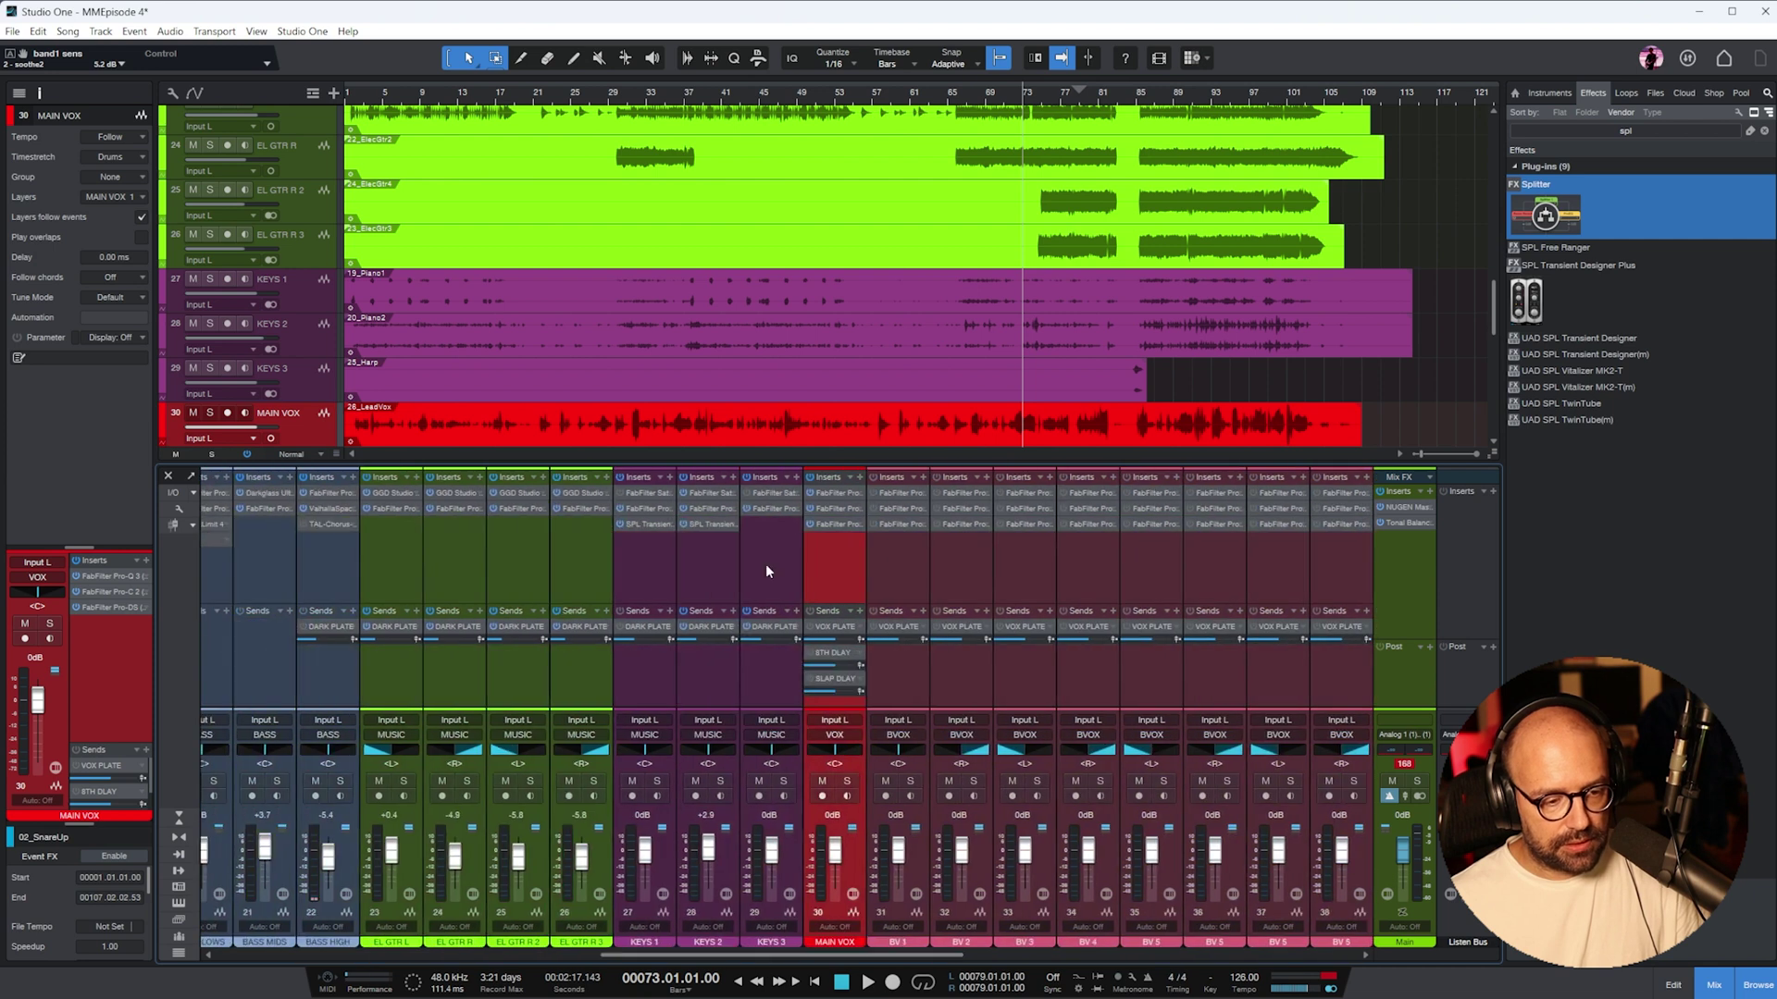
{"action": "left_click", "coordinate": [847, 780]}
{"action": "scroll", "coordinate": [1108, 211], "scroll_direction": "down", "scroll_amount": 3}
{"action": "scroll", "coordinate": [1079, 278], "scroll_direction": "up", "scroll_amount": 2}
{"action": "key", "text": "space"}
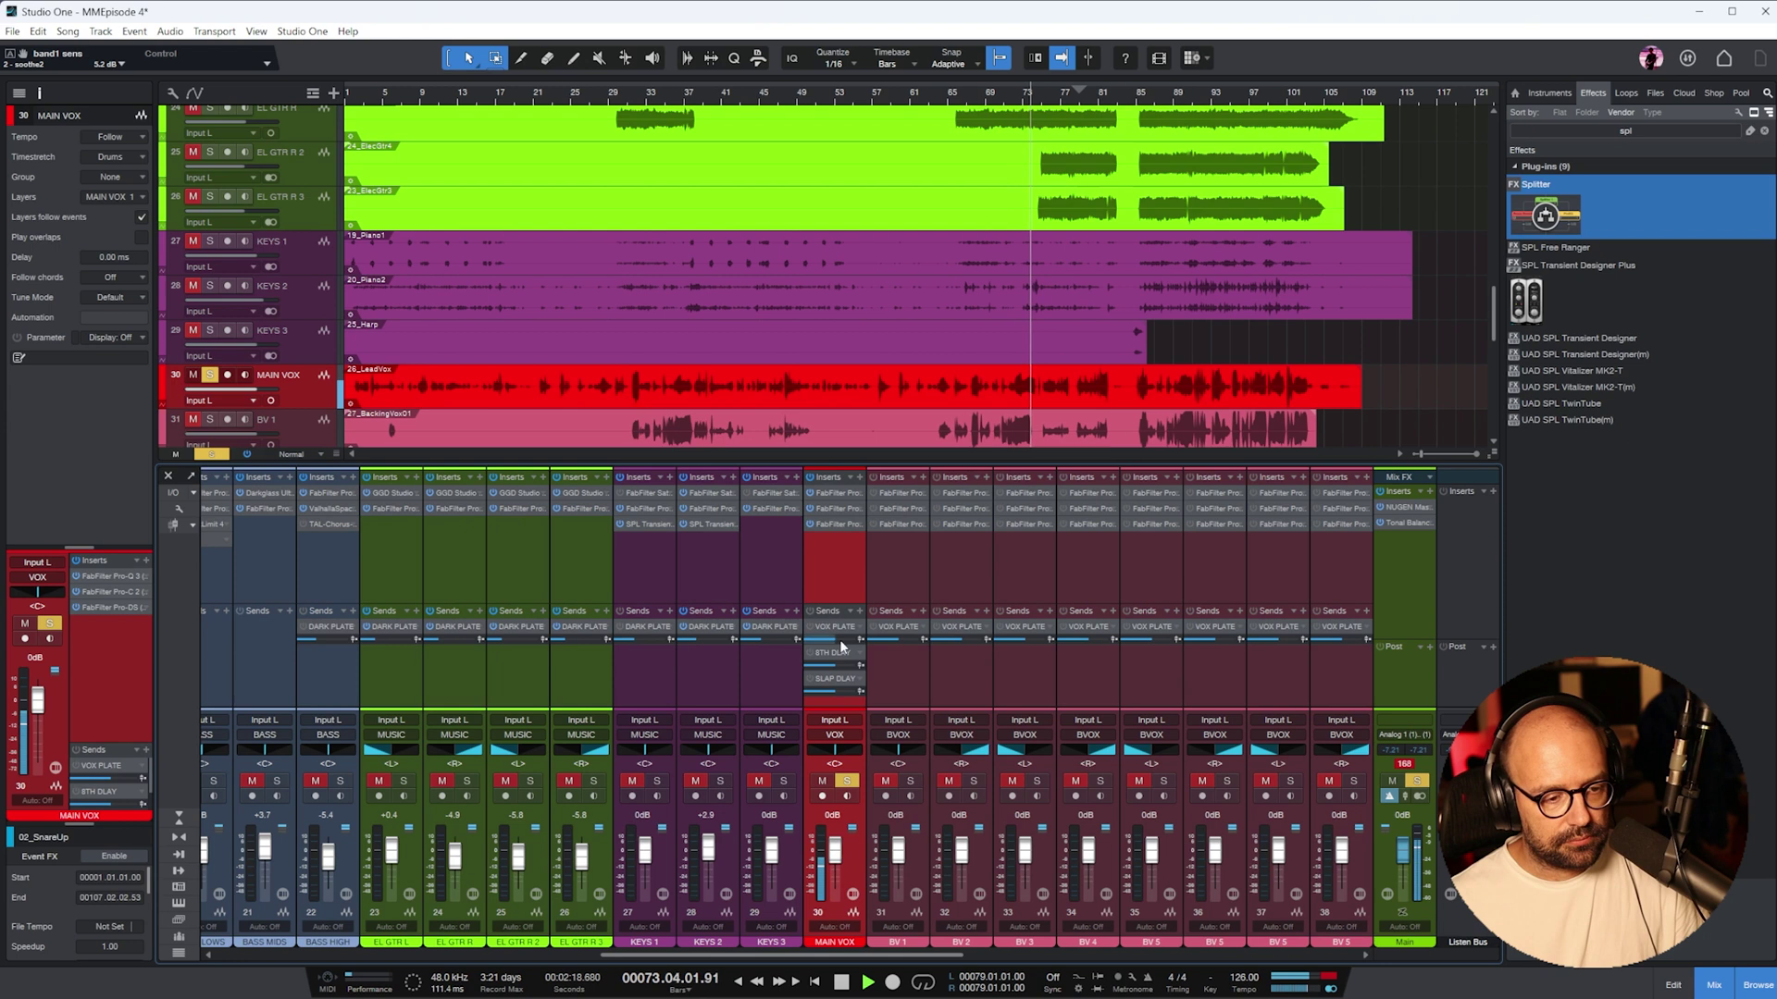
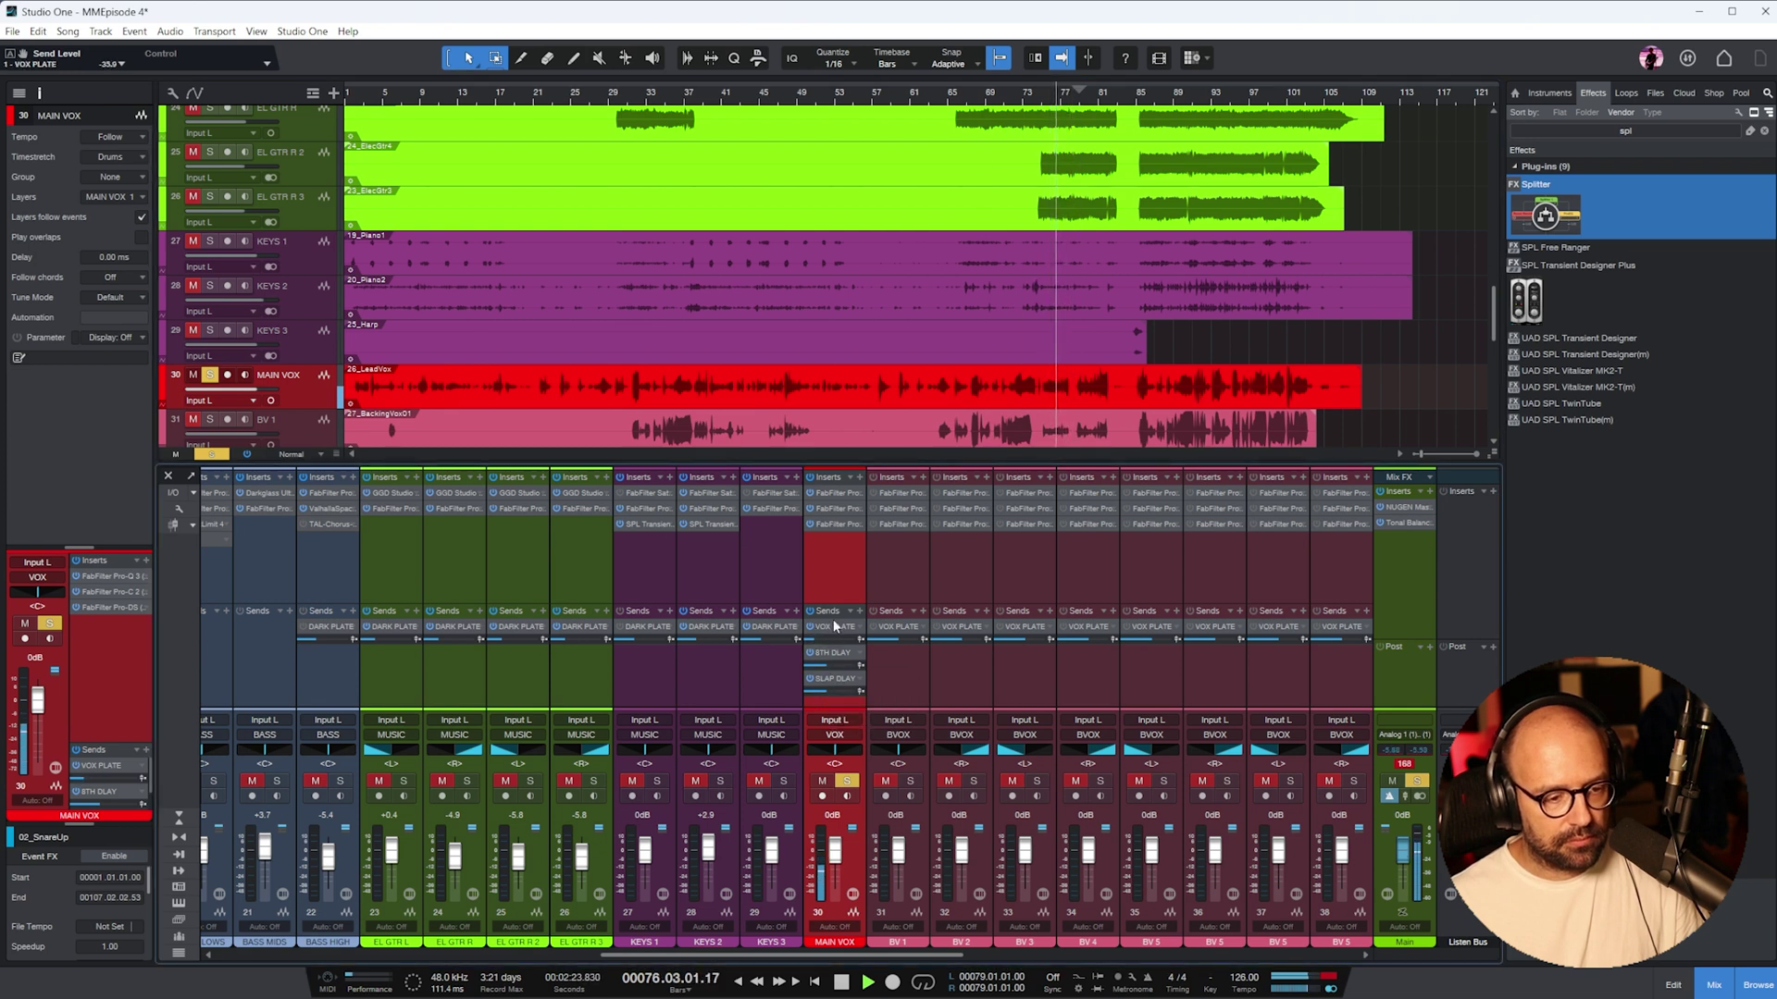
- Set the VOX PLATE Reverberate's reverb decay to x0.71 and its width to +22%, and close the plug-in
{"action": "left_click", "coordinate": [1551, 247]}
{"action": "left_click_drag", "start_coordinate": [1556, 255], "coordinate": [820, 235]}
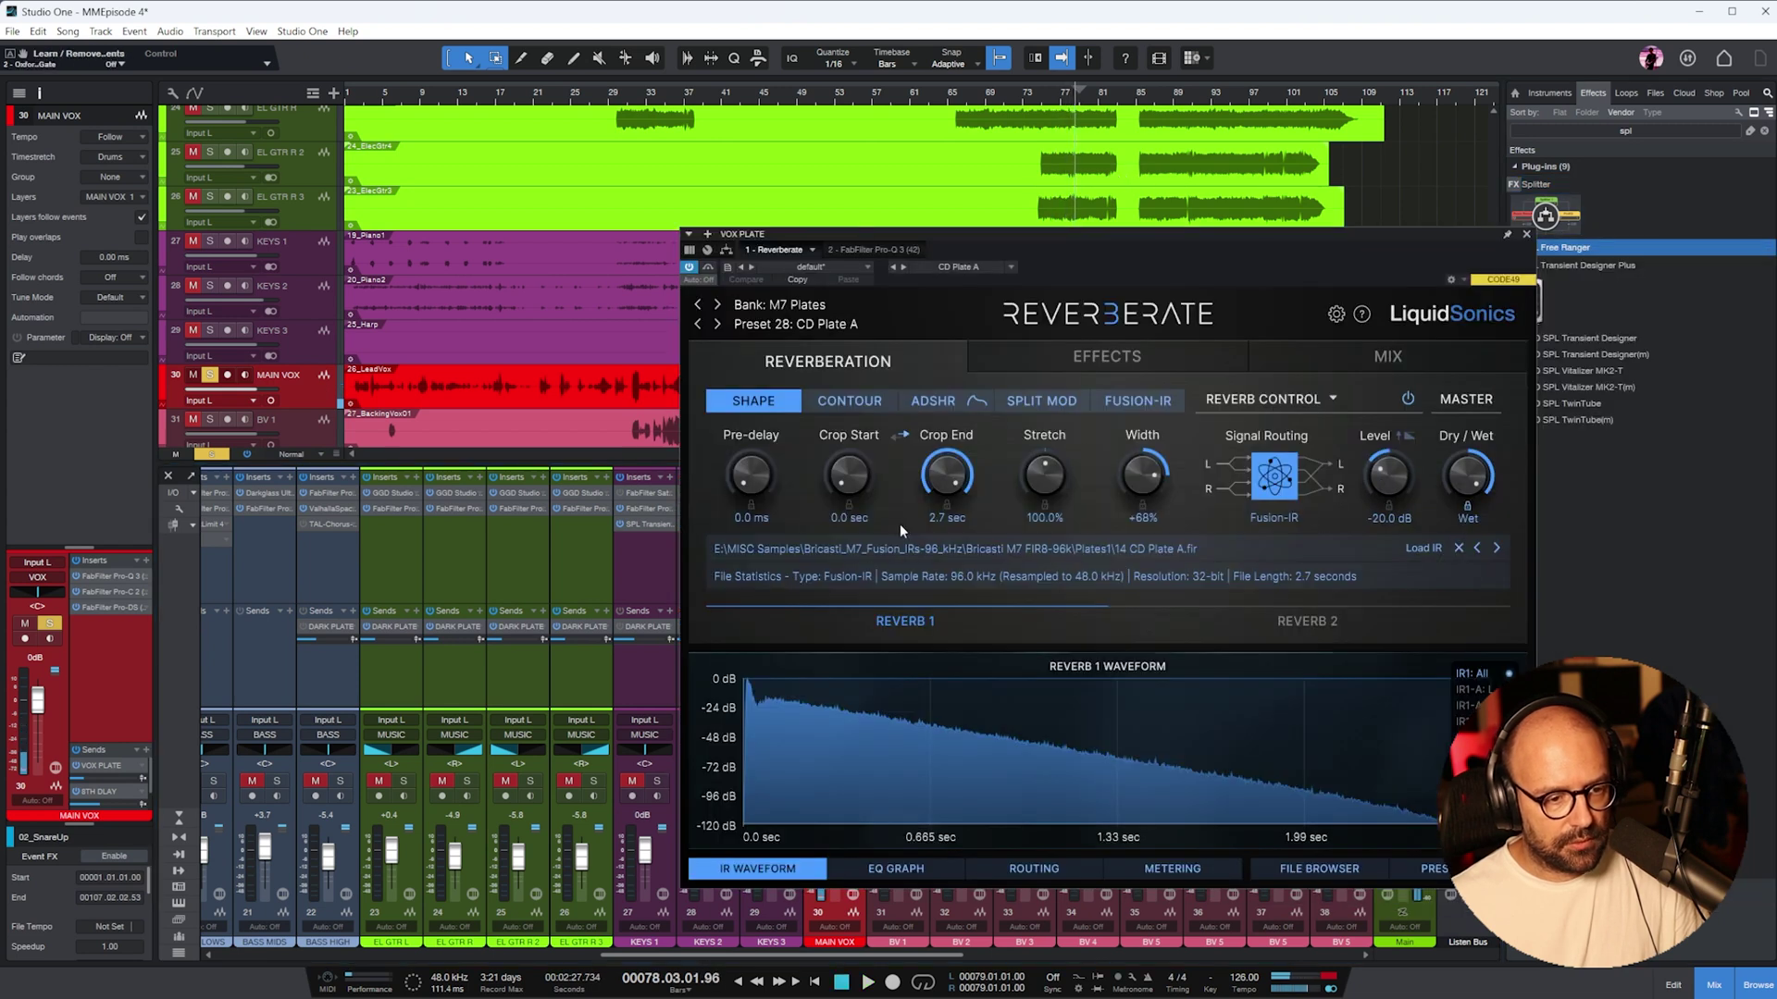
{"action": "left_click", "coordinate": [839, 408]}
{"action": "left_click_drag", "start_coordinate": [940, 483], "coordinate": [937, 520]}
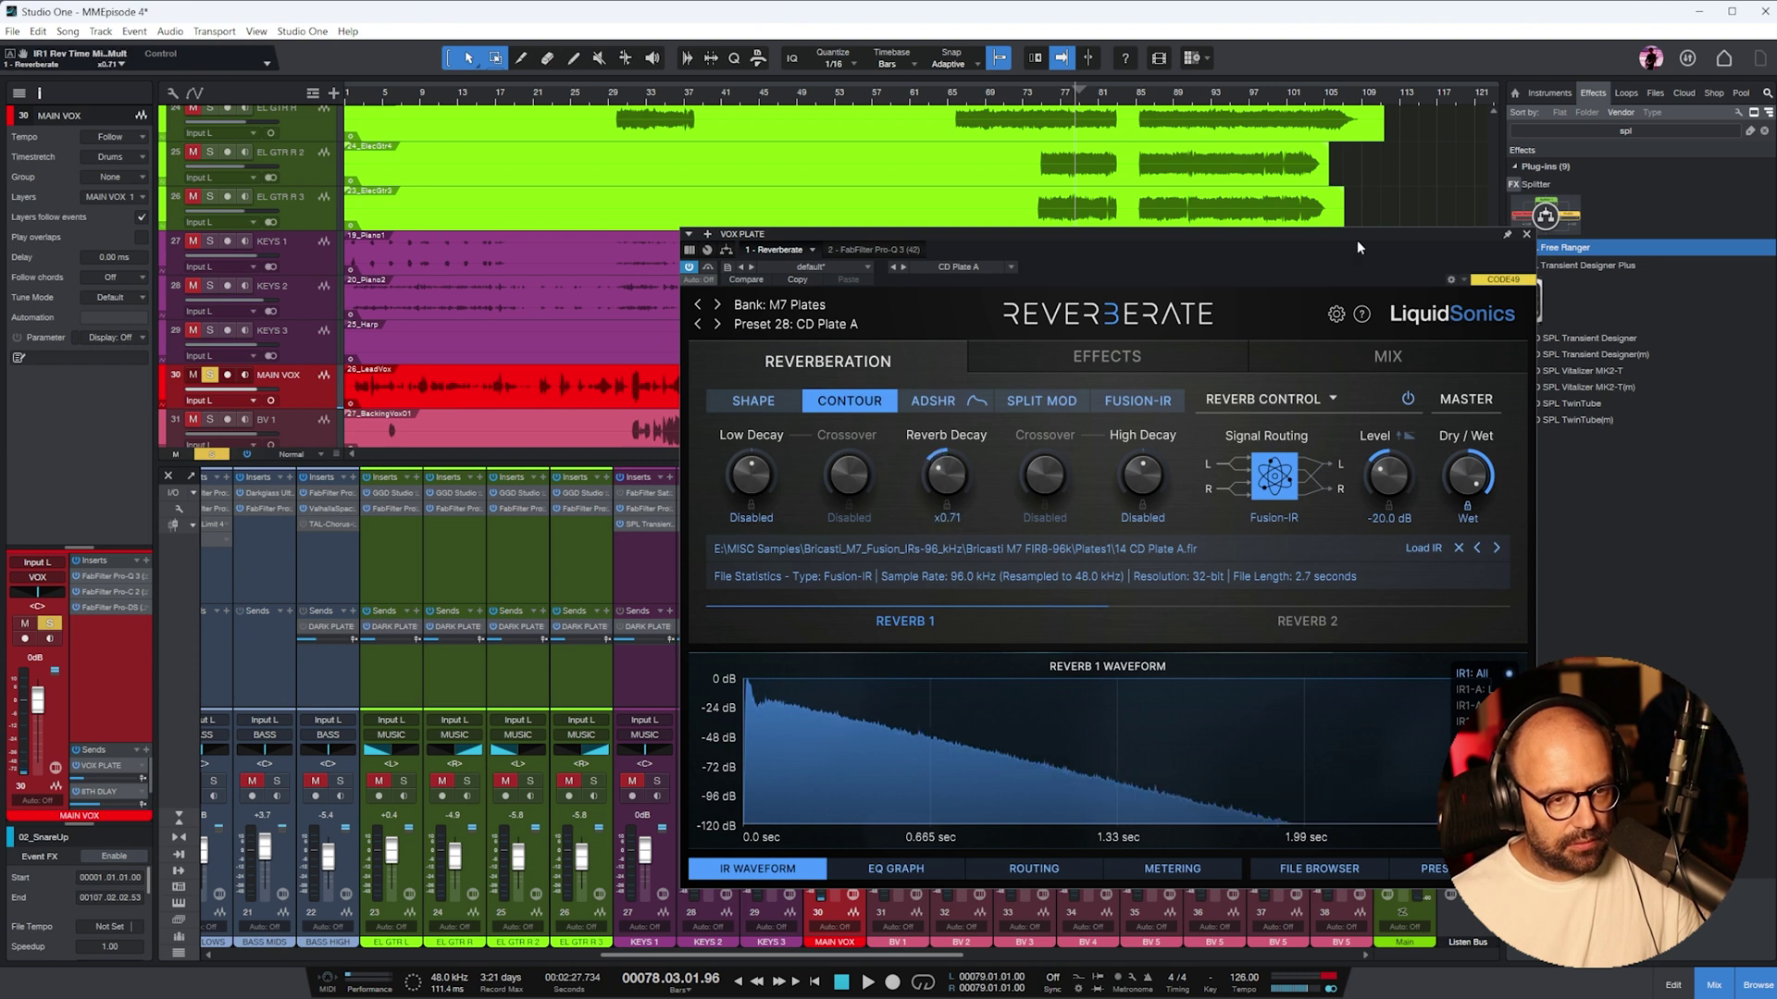
{"action": "left_click", "coordinate": [762, 407]}
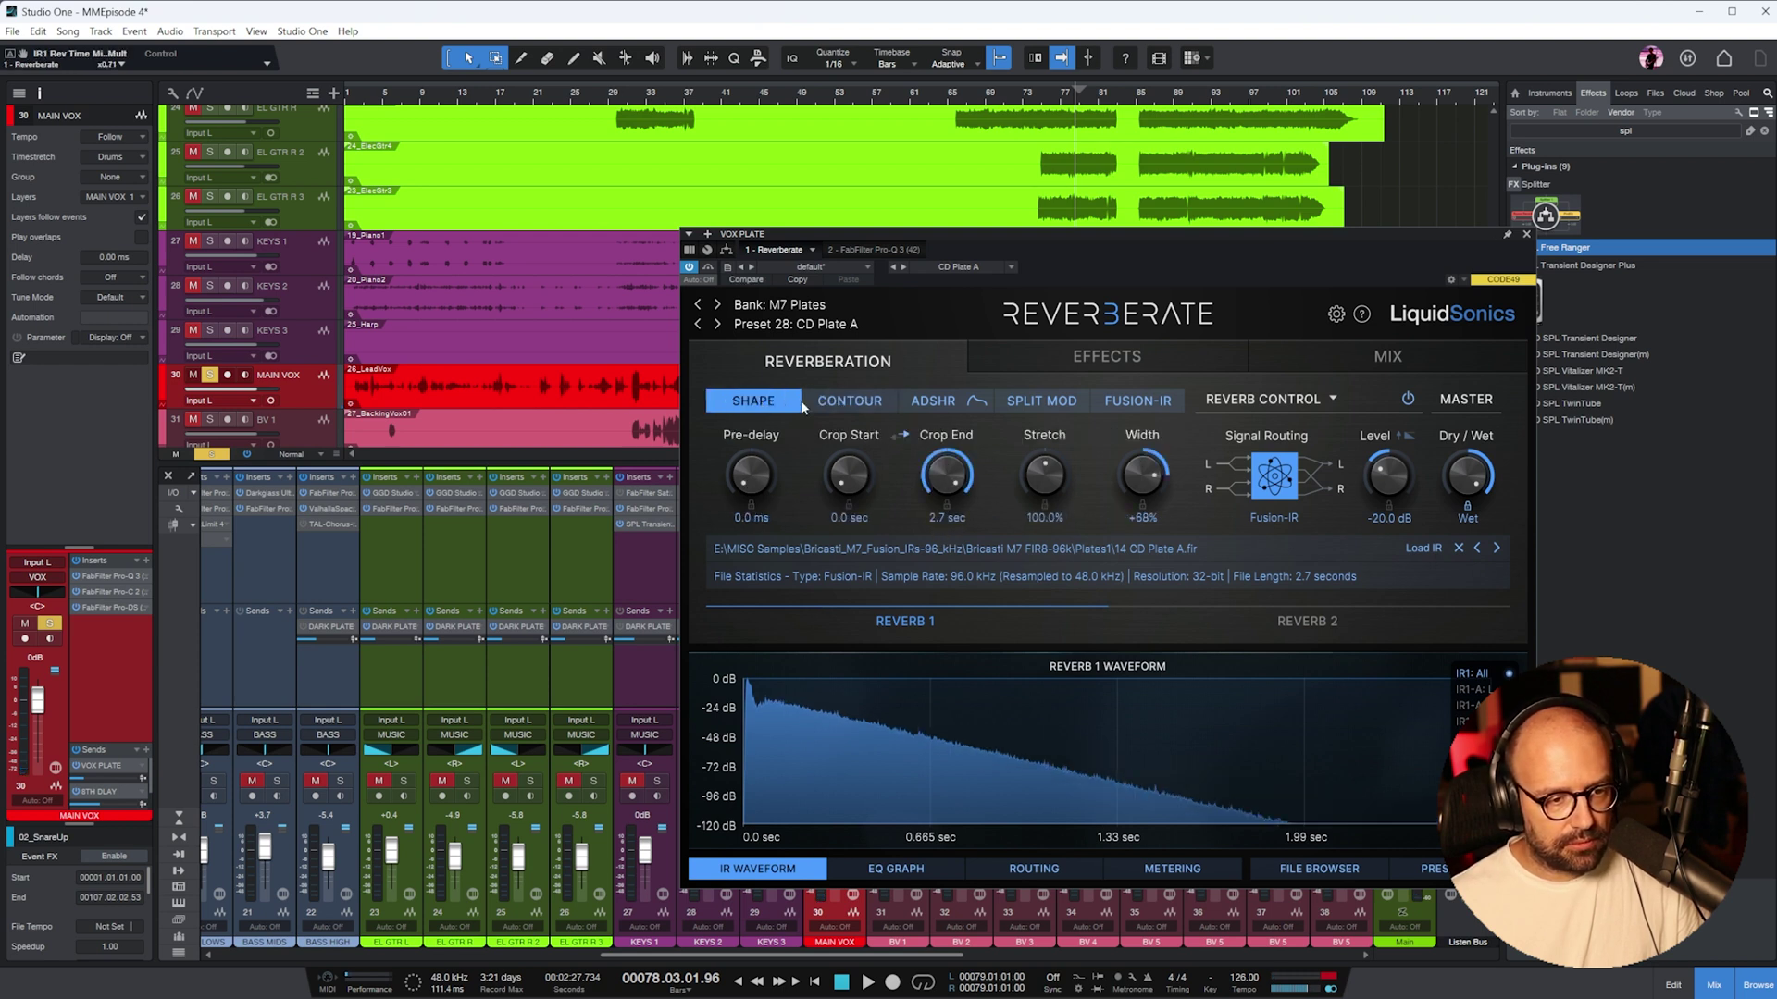
{"action": "left_click_drag", "start_coordinate": [1155, 473], "coordinate": [1141, 507]}
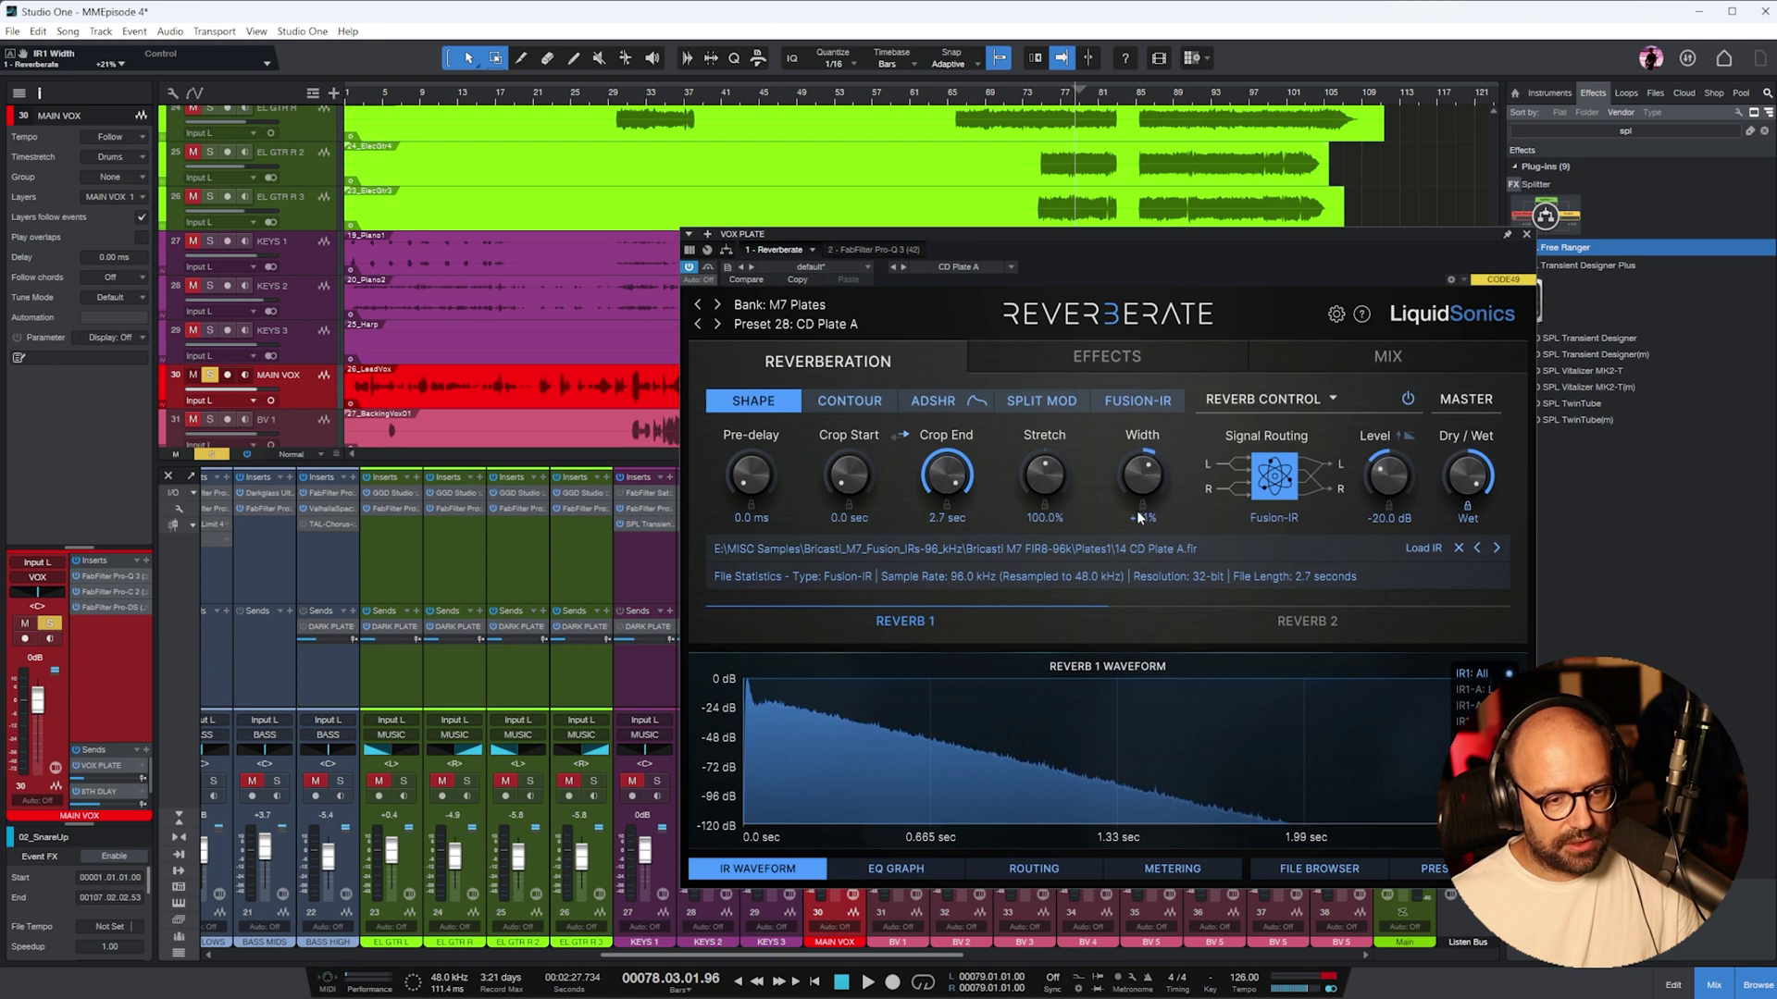
{"action": "left_click", "coordinate": [1527, 235]}
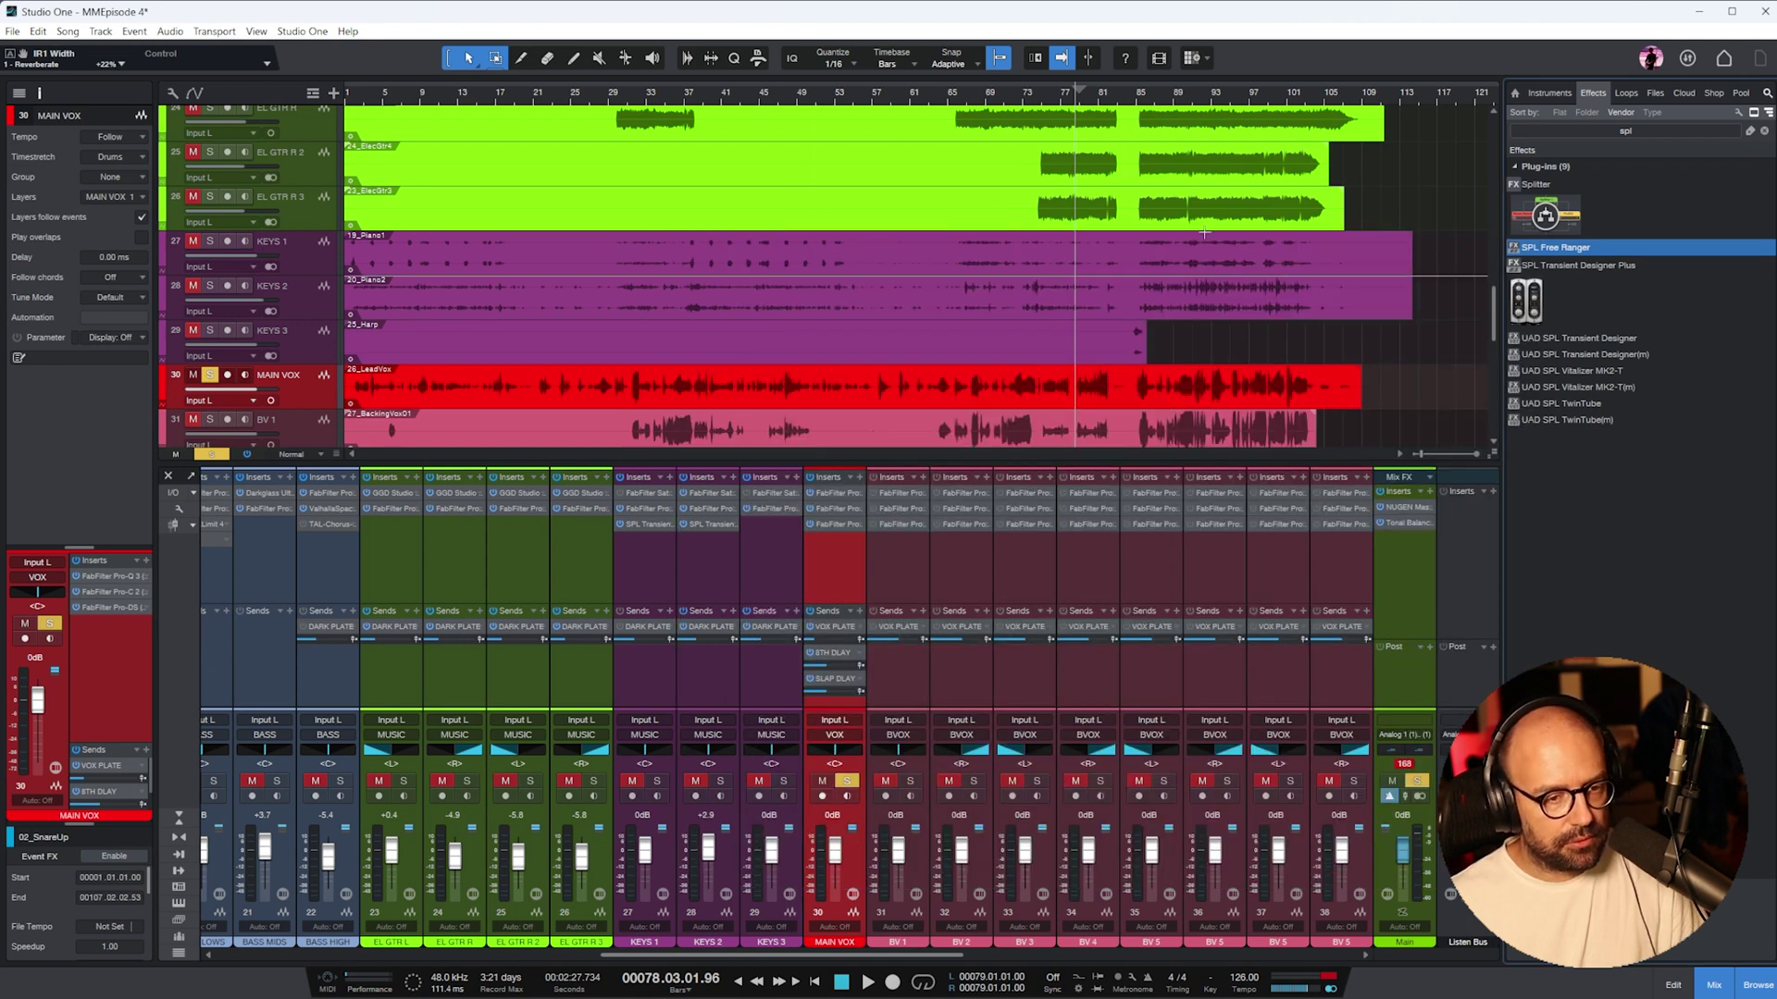
- Play from about bar 13 and set MAIN VOX's 8TH DLAY send to -26.7 dB and SLAP DLAY send to -12.8 dB
{"action": "scroll", "coordinate": [834, 850], "scroll_direction": "up", "scroll_amount": 2}
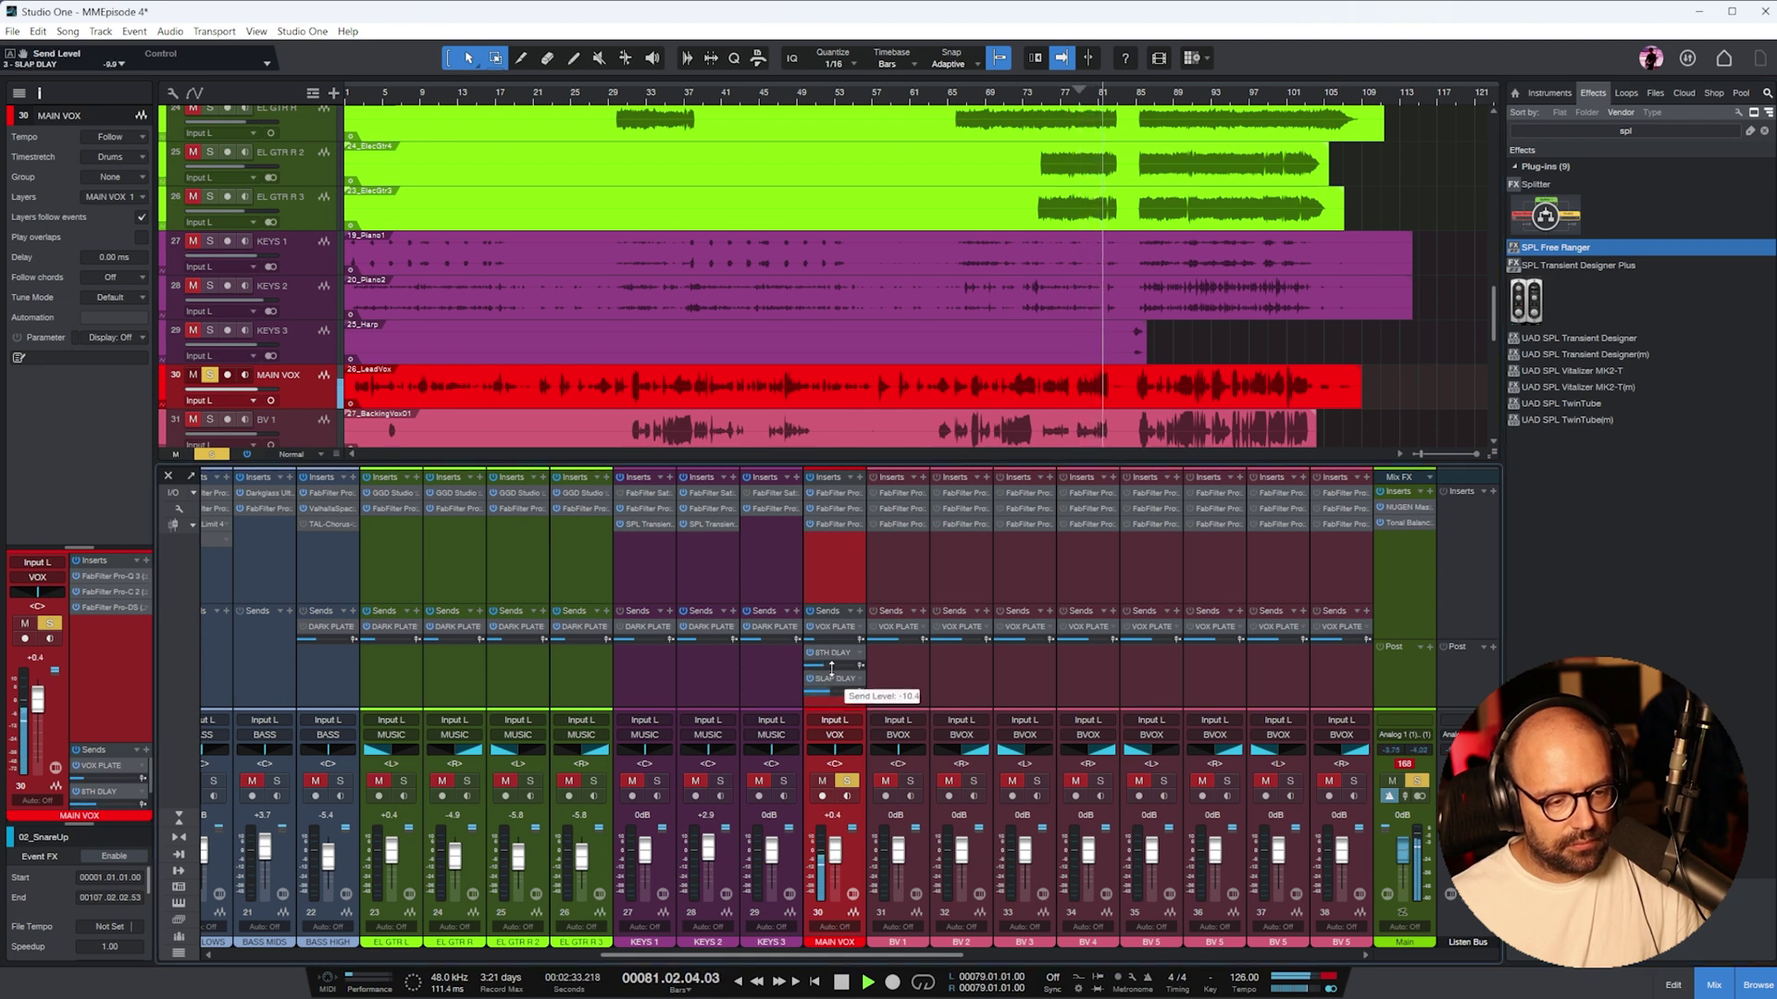
{"action": "left_click", "coordinate": [465, 95]}
{"action": "scroll", "coordinate": [815, 679], "scroll_direction": "down", "scroll_amount": 3}
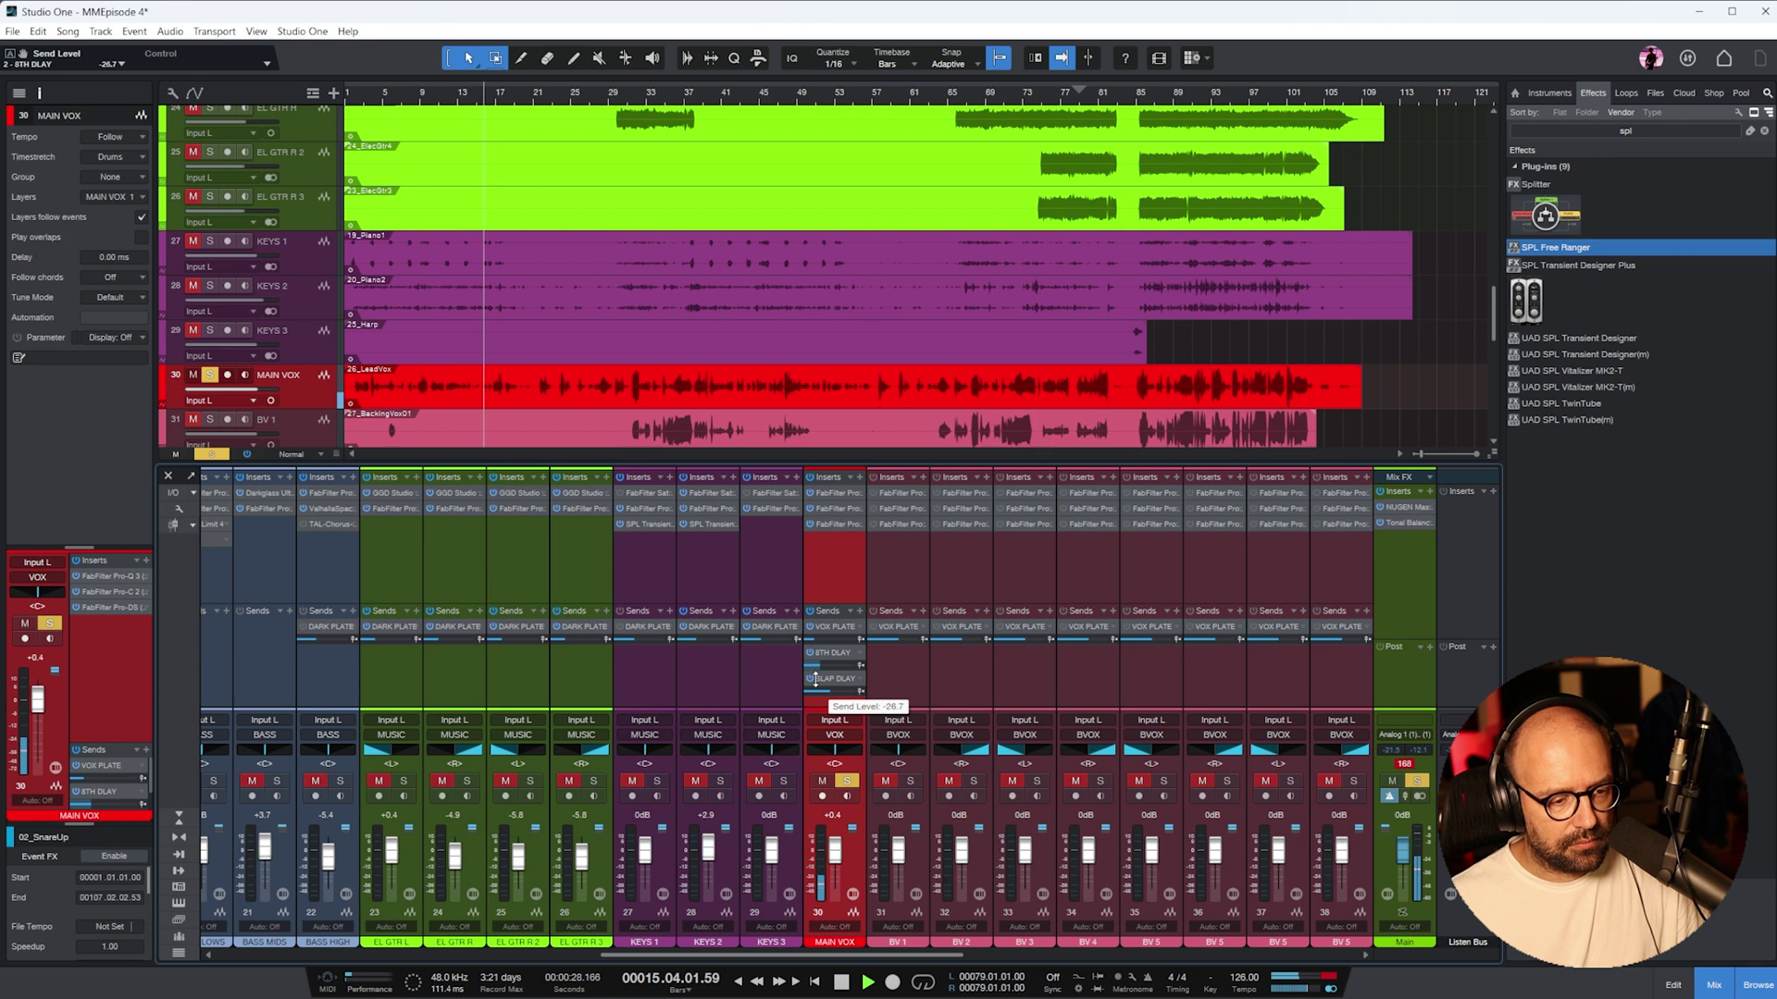
{"action": "left_click_drag", "start_coordinate": [817, 690], "coordinate": [823, 703]}
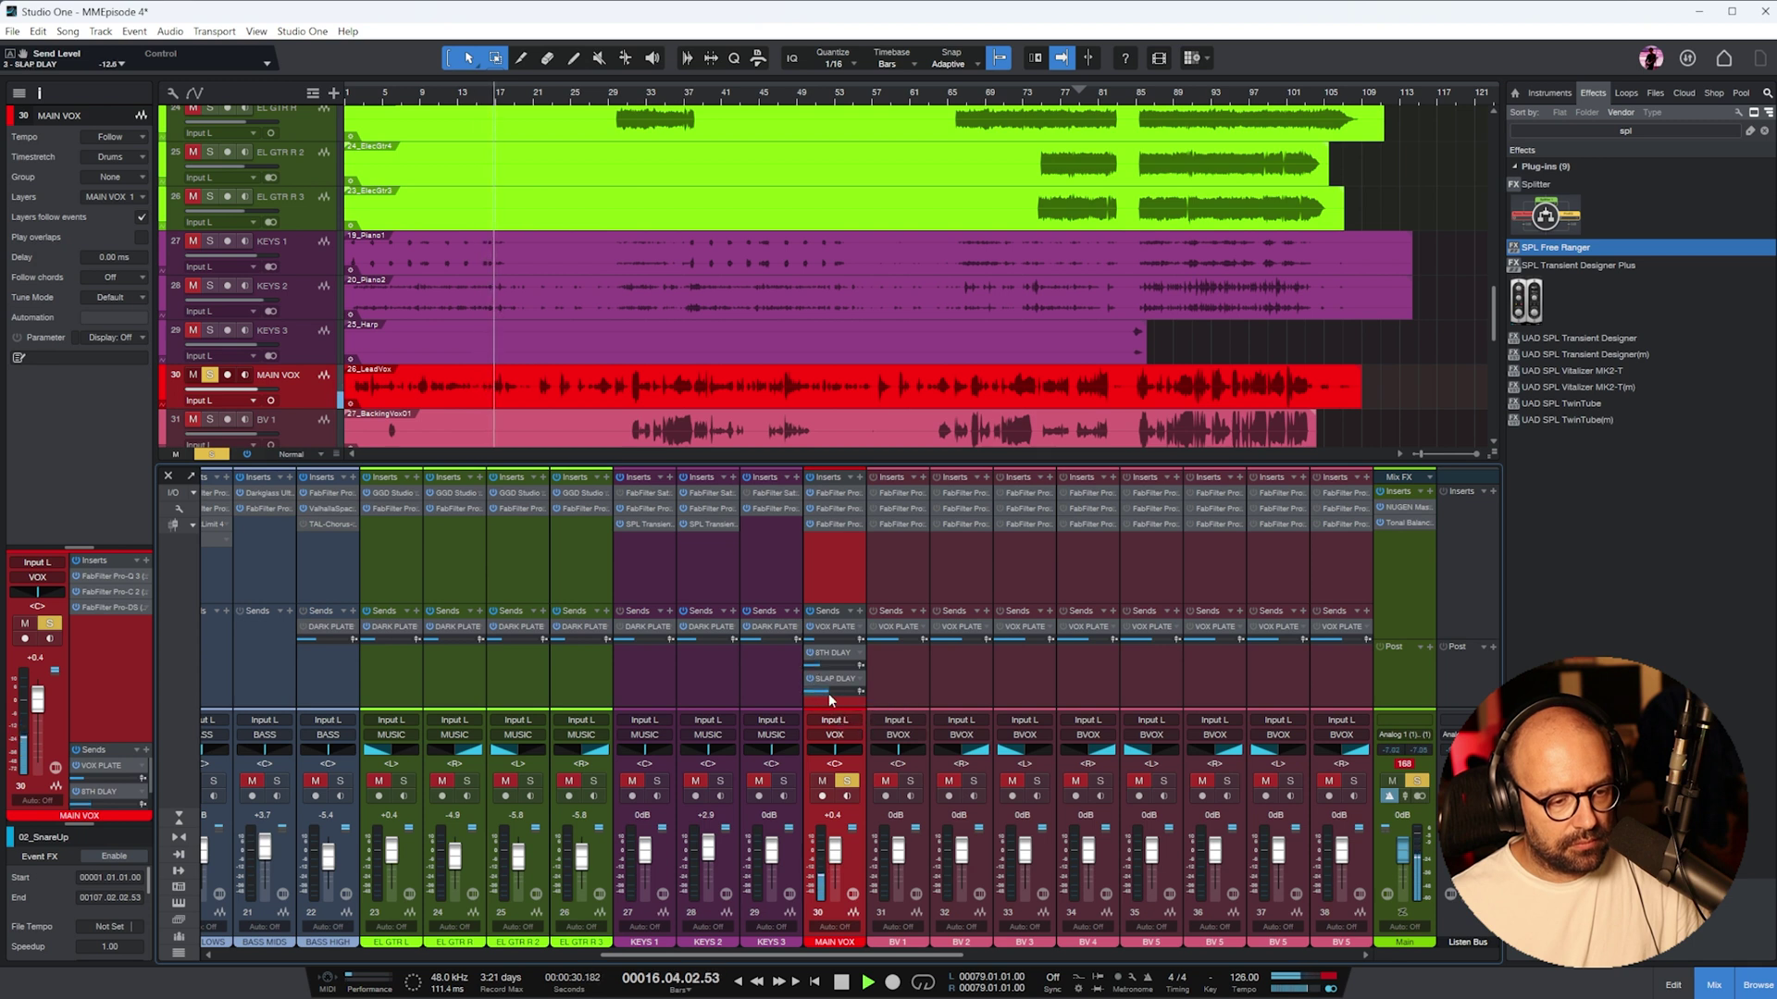
- Check the SLAP DLAY's Repeater settings, set MAIN VOX's SLAP DLAY send to -15.0 dB, and close the plug-in
{"action": "left_click", "coordinate": [833, 681]}
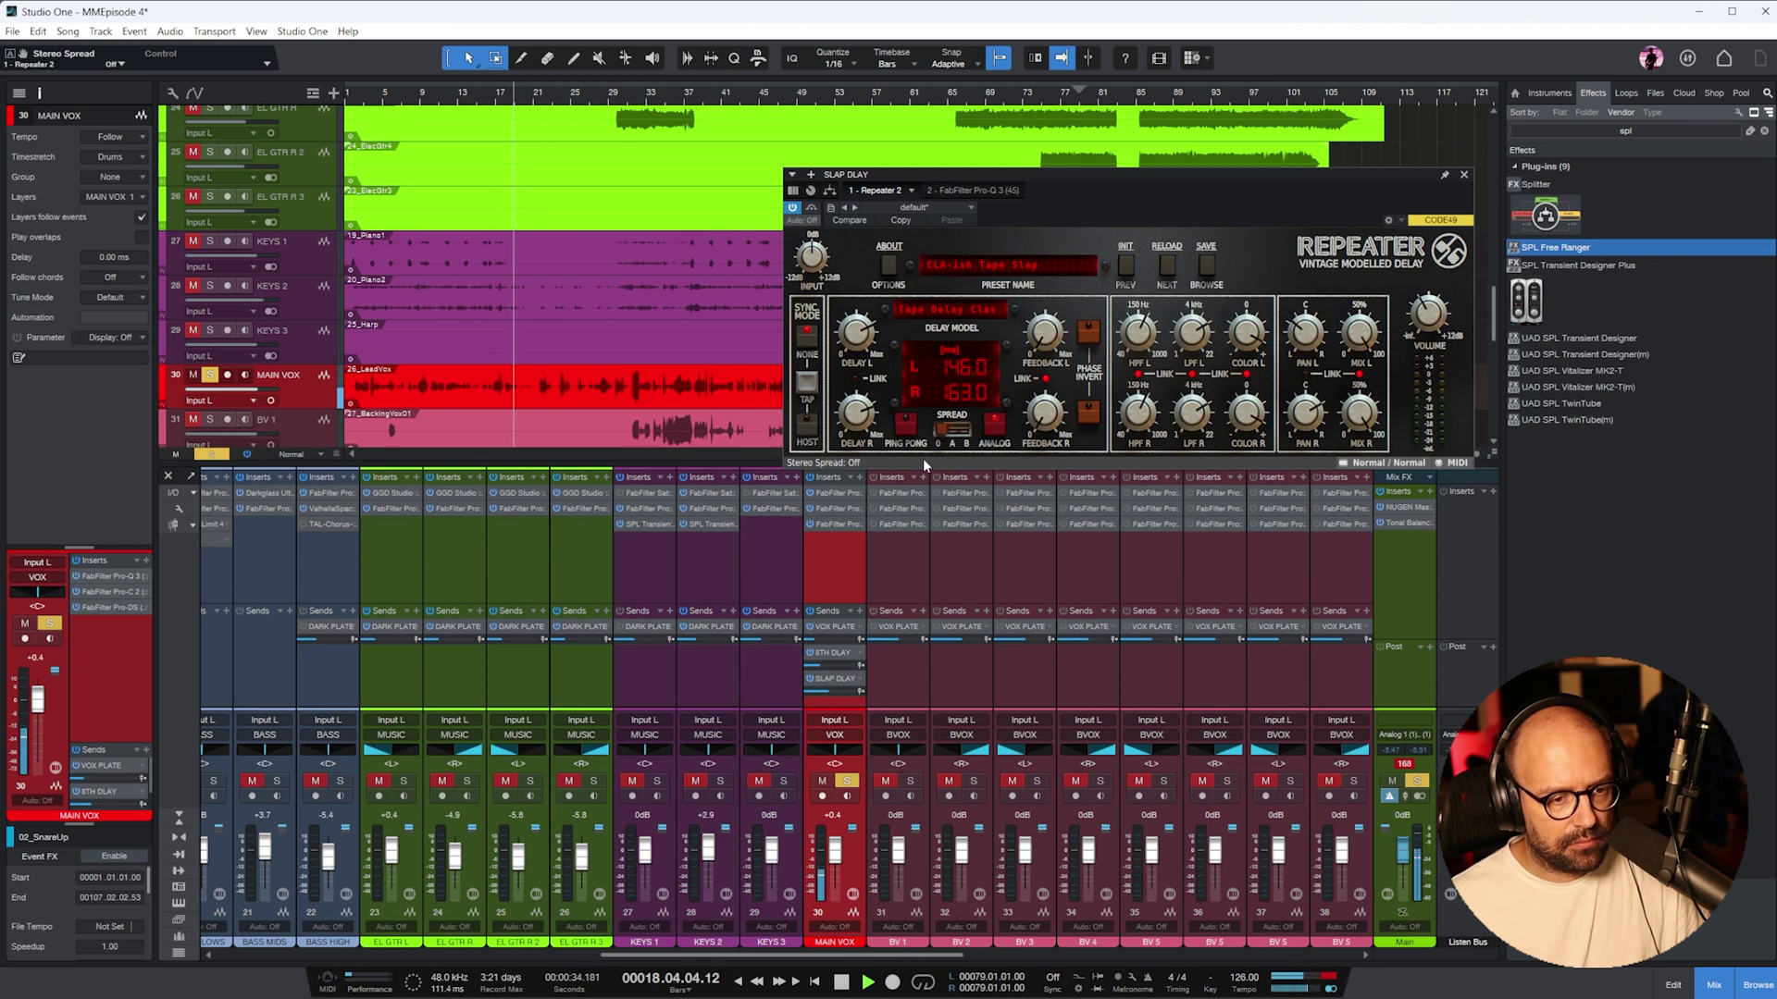
{"action": "left_click_drag", "start_coordinate": [825, 686], "coordinate": [833, 683]}
{"action": "key", "text": "space"}
{"action": "key", "text": "space"}
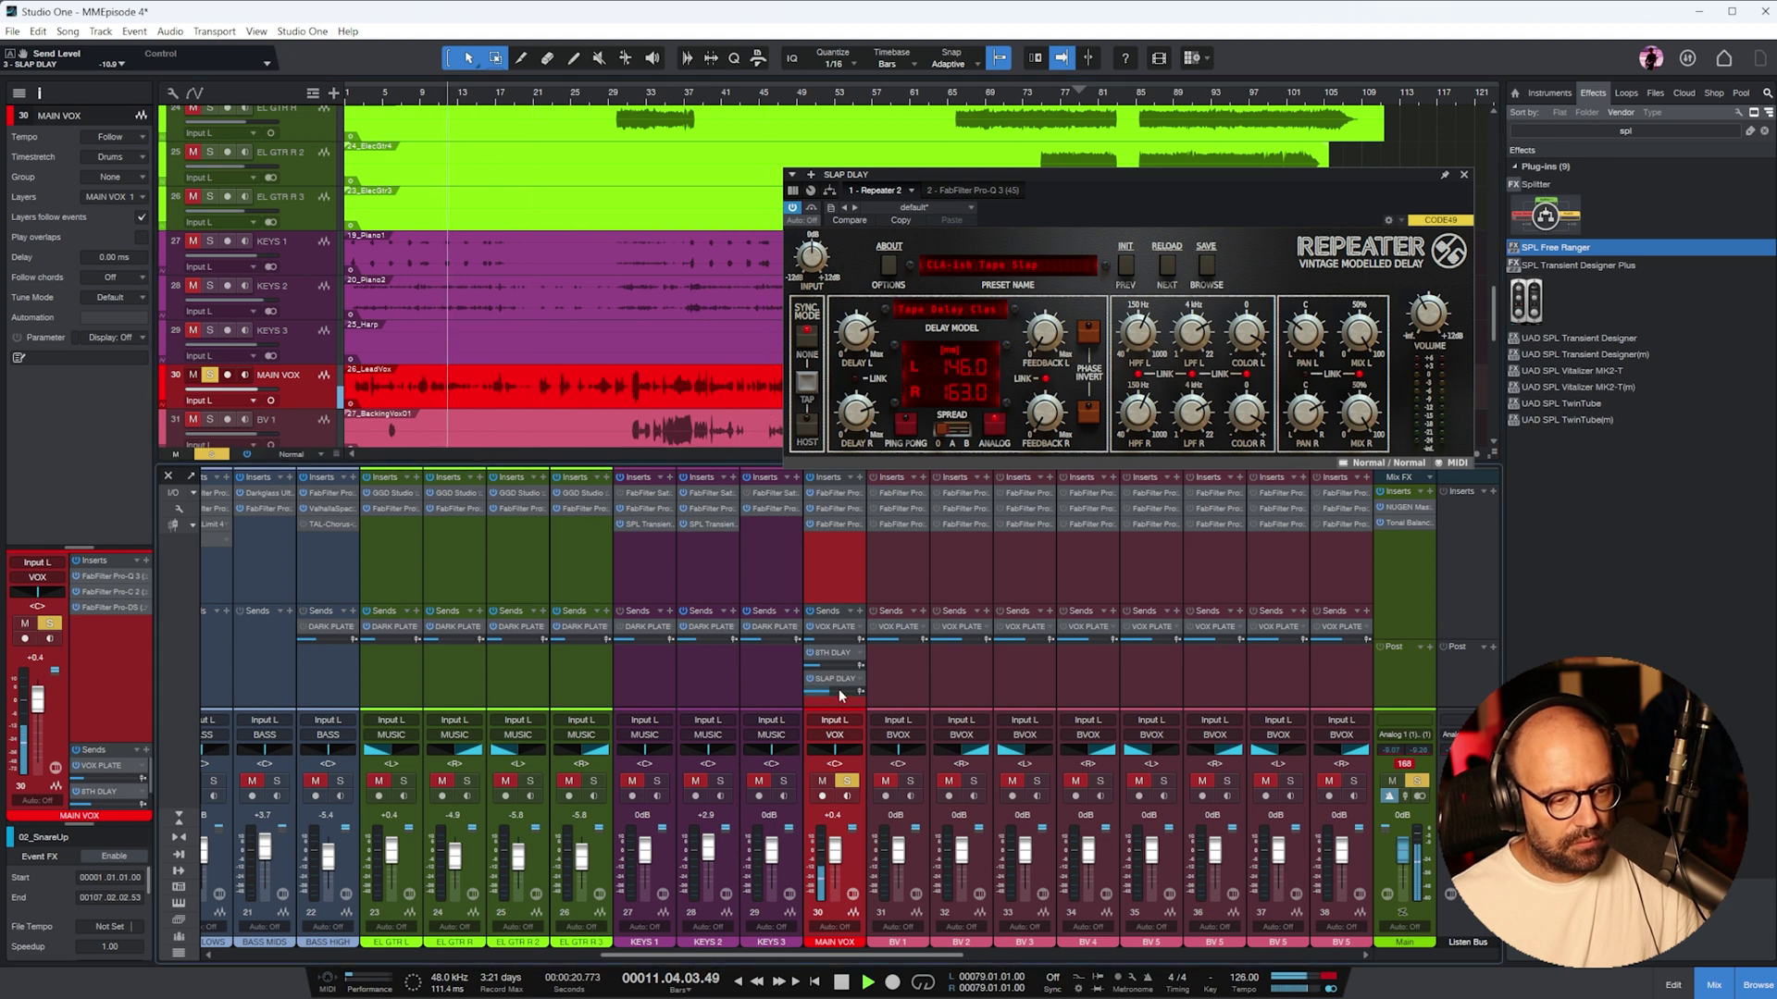
{"action": "left_click", "coordinate": [826, 653]}
{"action": "mouse_move", "coordinate": [825, 653]}
{"action": "left_mouse_down"}
{"action": "mouse_move", "coordinate": [831, 604]}
{"action": "mouse_move", "coordinate": [832, 664]}
{"action": "left_mouse_up"}
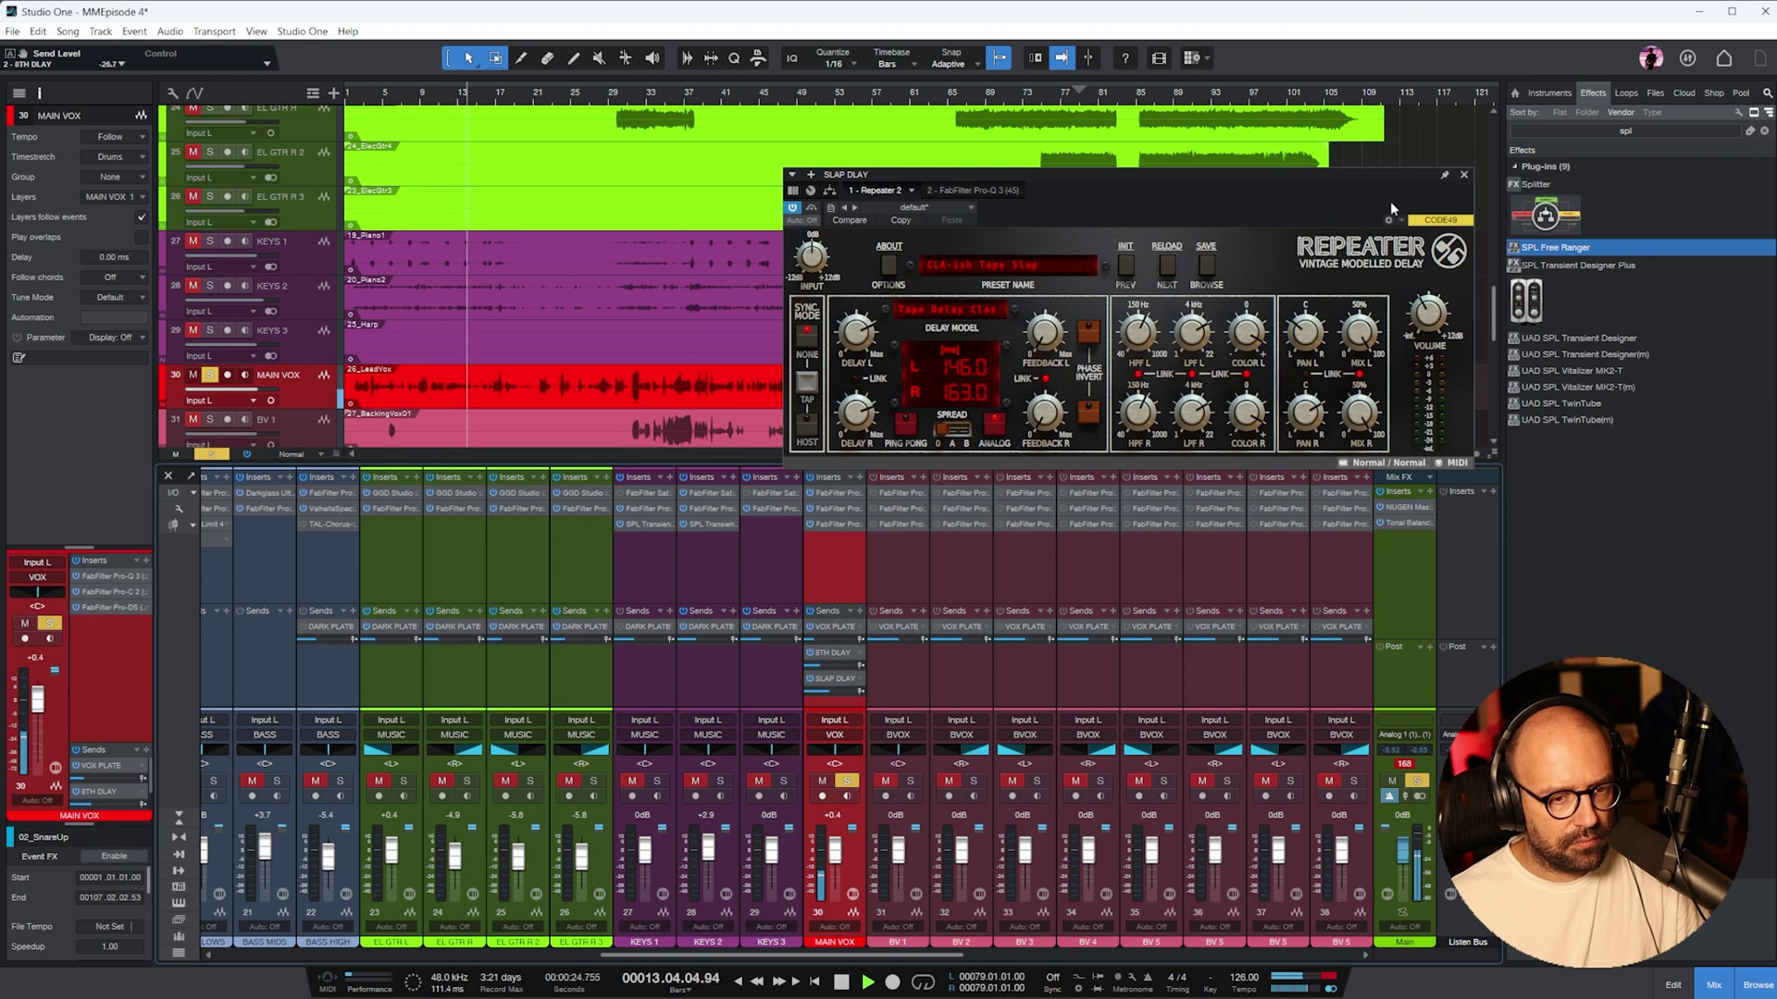
{"action": "left_click", "coordinate": [1463, 174]}
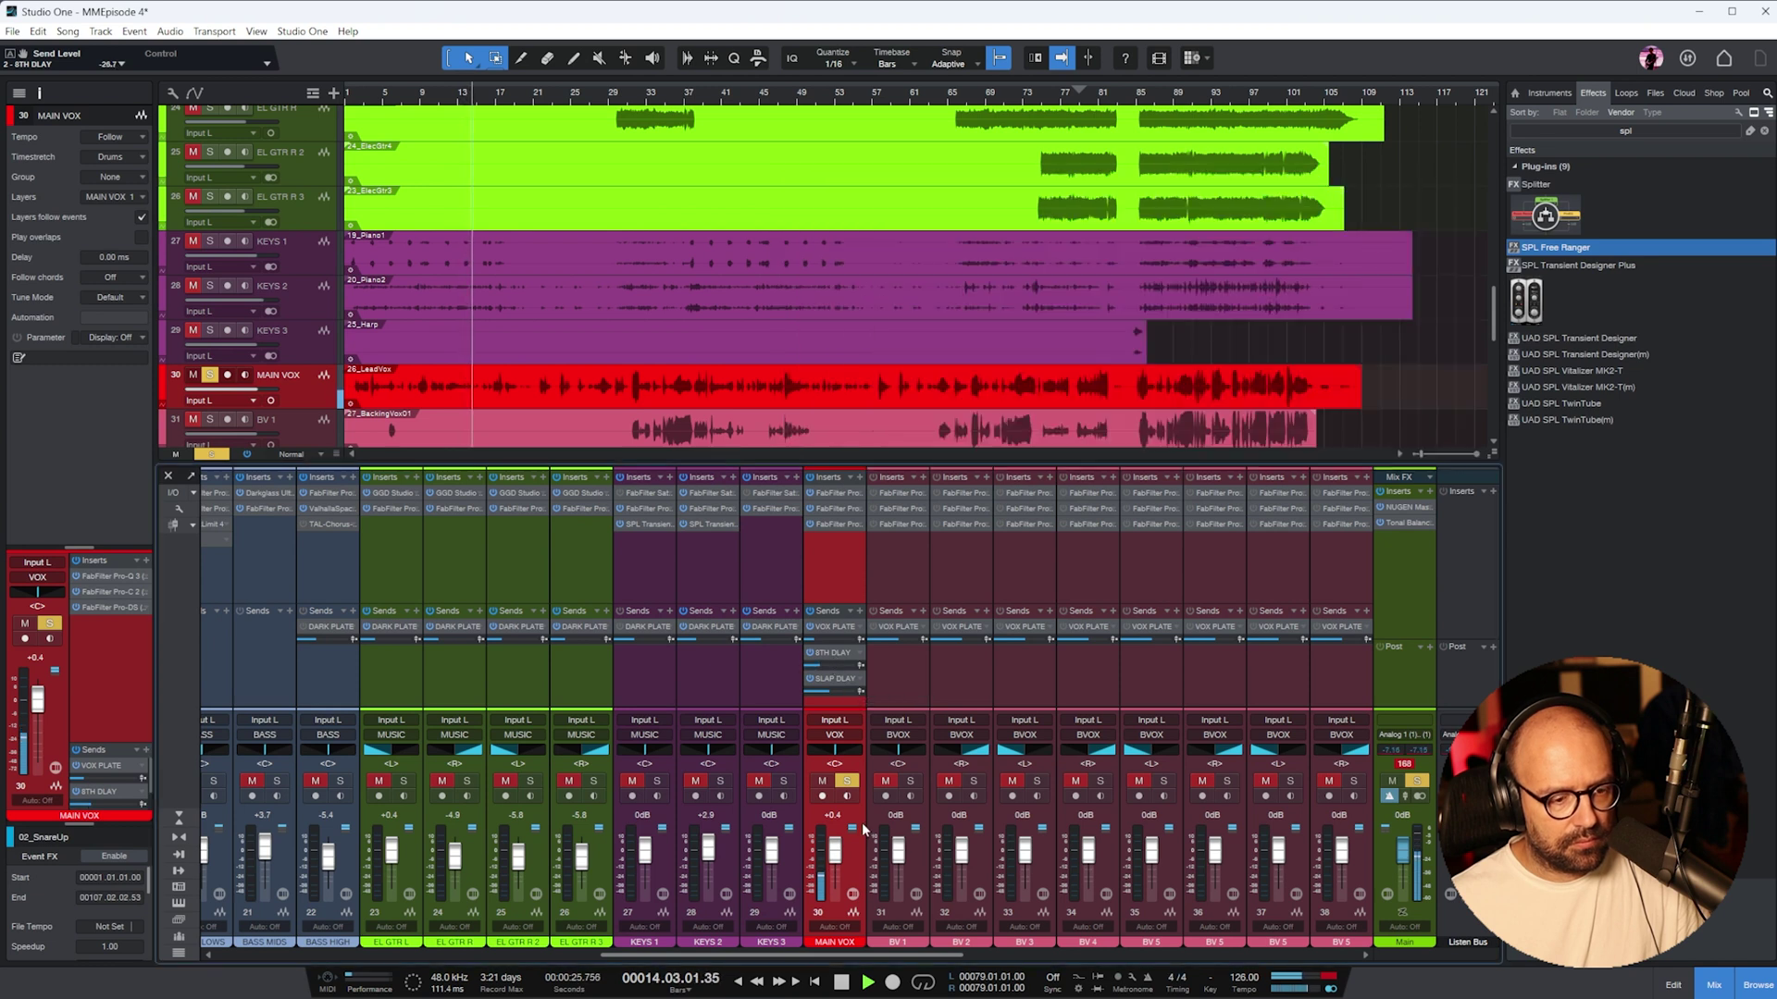
- In MAIN VOX's Pro-Q 3, raise the low-cut frequency with Q 1.441 and add a low-mid cut of about 3 dB
{"action": "left_click", "coordinate": [833, 492]}
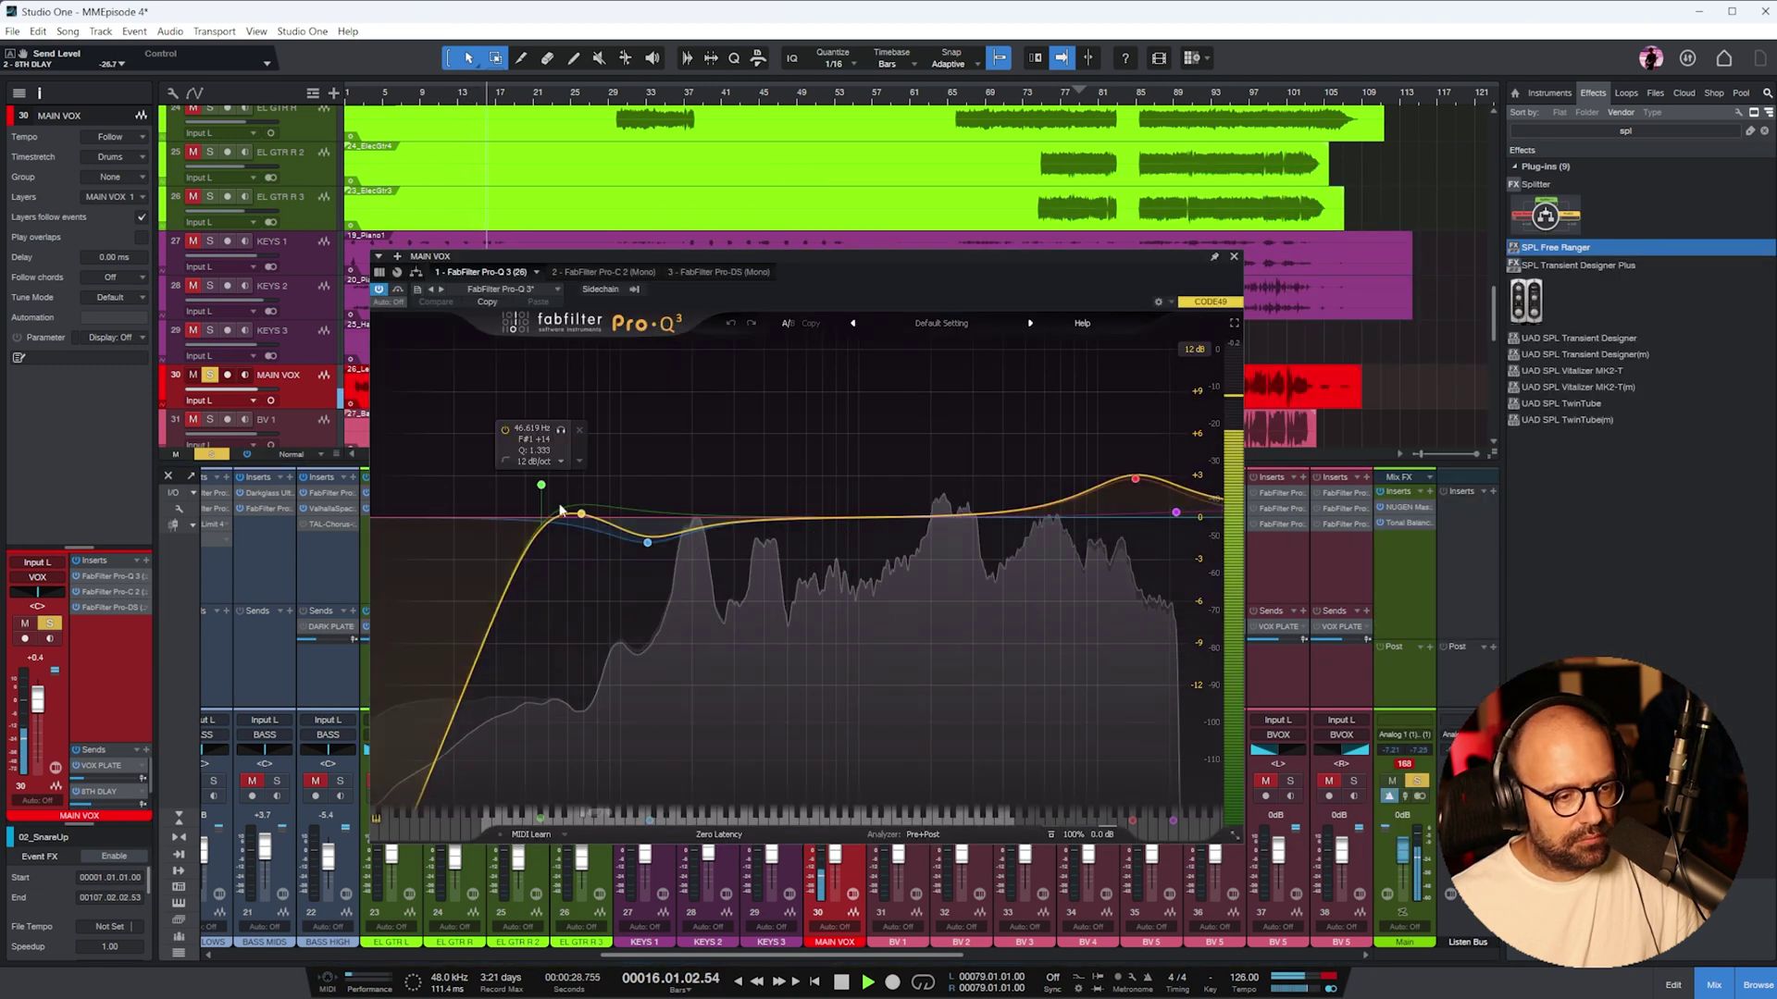
{"action": "left_click_drag", "start_coordinate": [542, 487], "coordinate": [637, 481]}
{"action": "left_click_drag", "start_coordinate": [789, 515], "coordinate": [797, 557]}
{"action": "scroll", "coordinate": [801, 465], "scroll_direction": "up", "scroll_amount": 3}
{"action": "left_click_drag", "start_coordinate": [643, 483], "coordinate": [666, 476]}
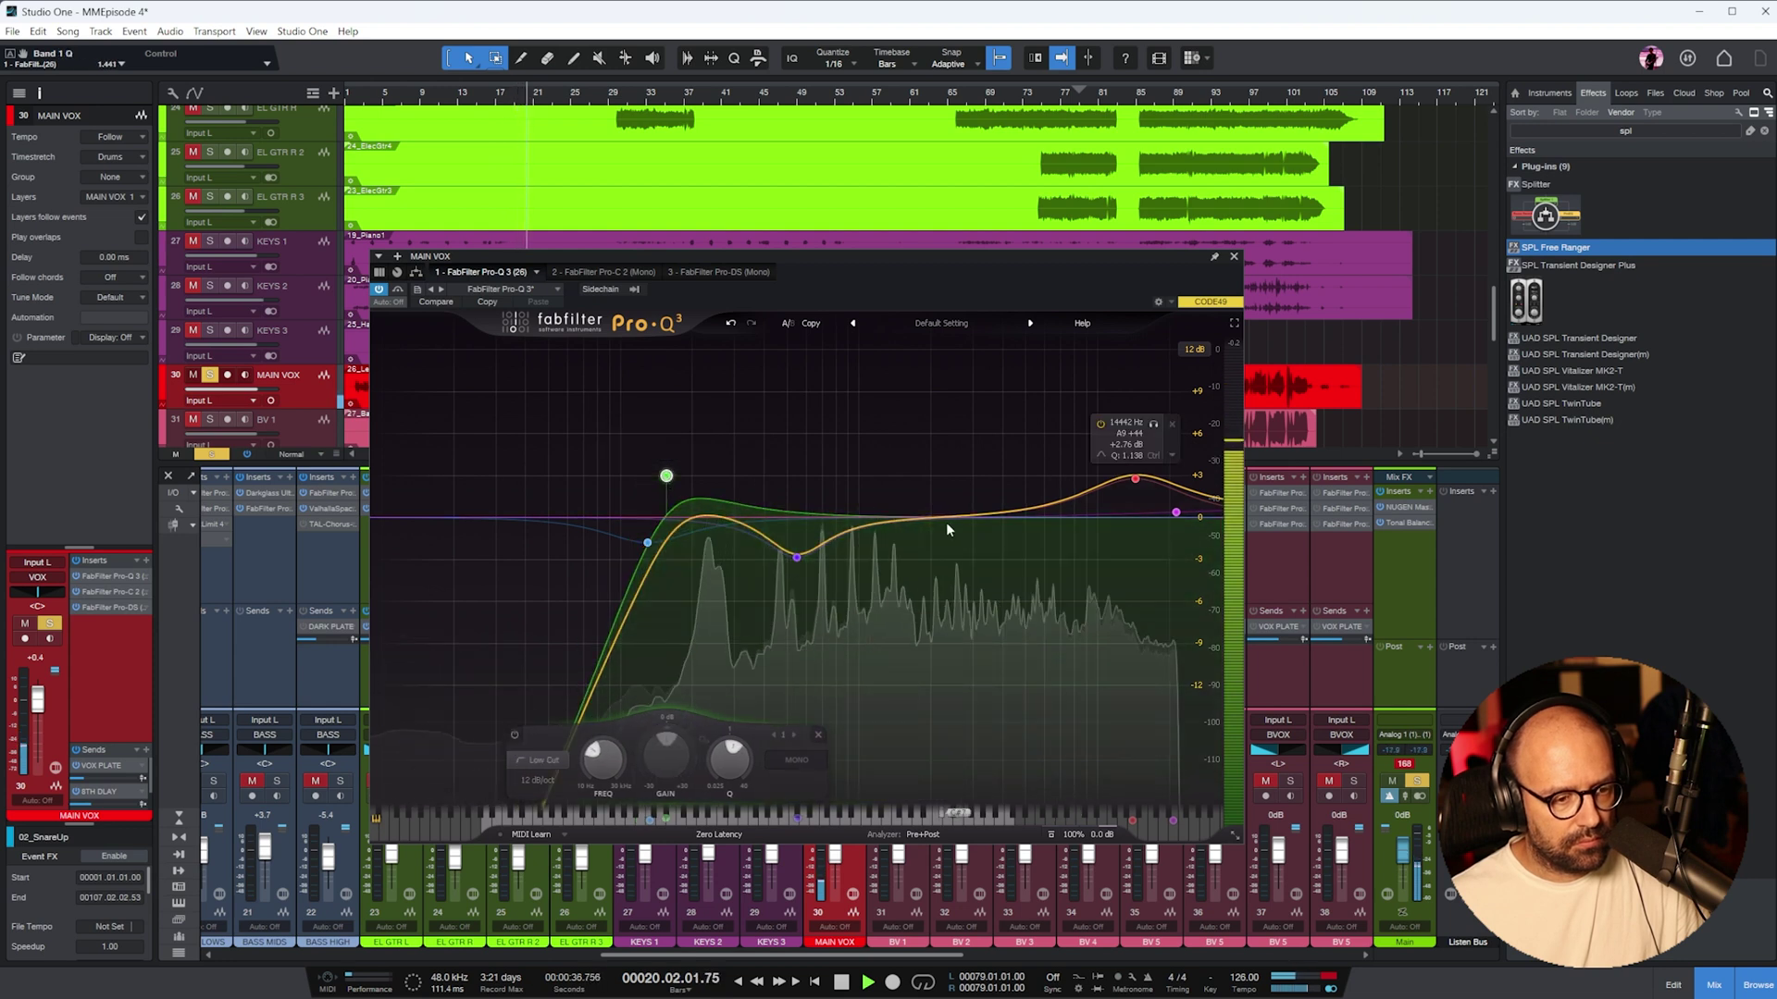
- Set MAIN VOX's Pro-C 2 threshold to -6.71 dB, and adjust the Pro-DS threshold and its range to about 8 dB
{"action": "left_click", "coordinate": [624, 272]}
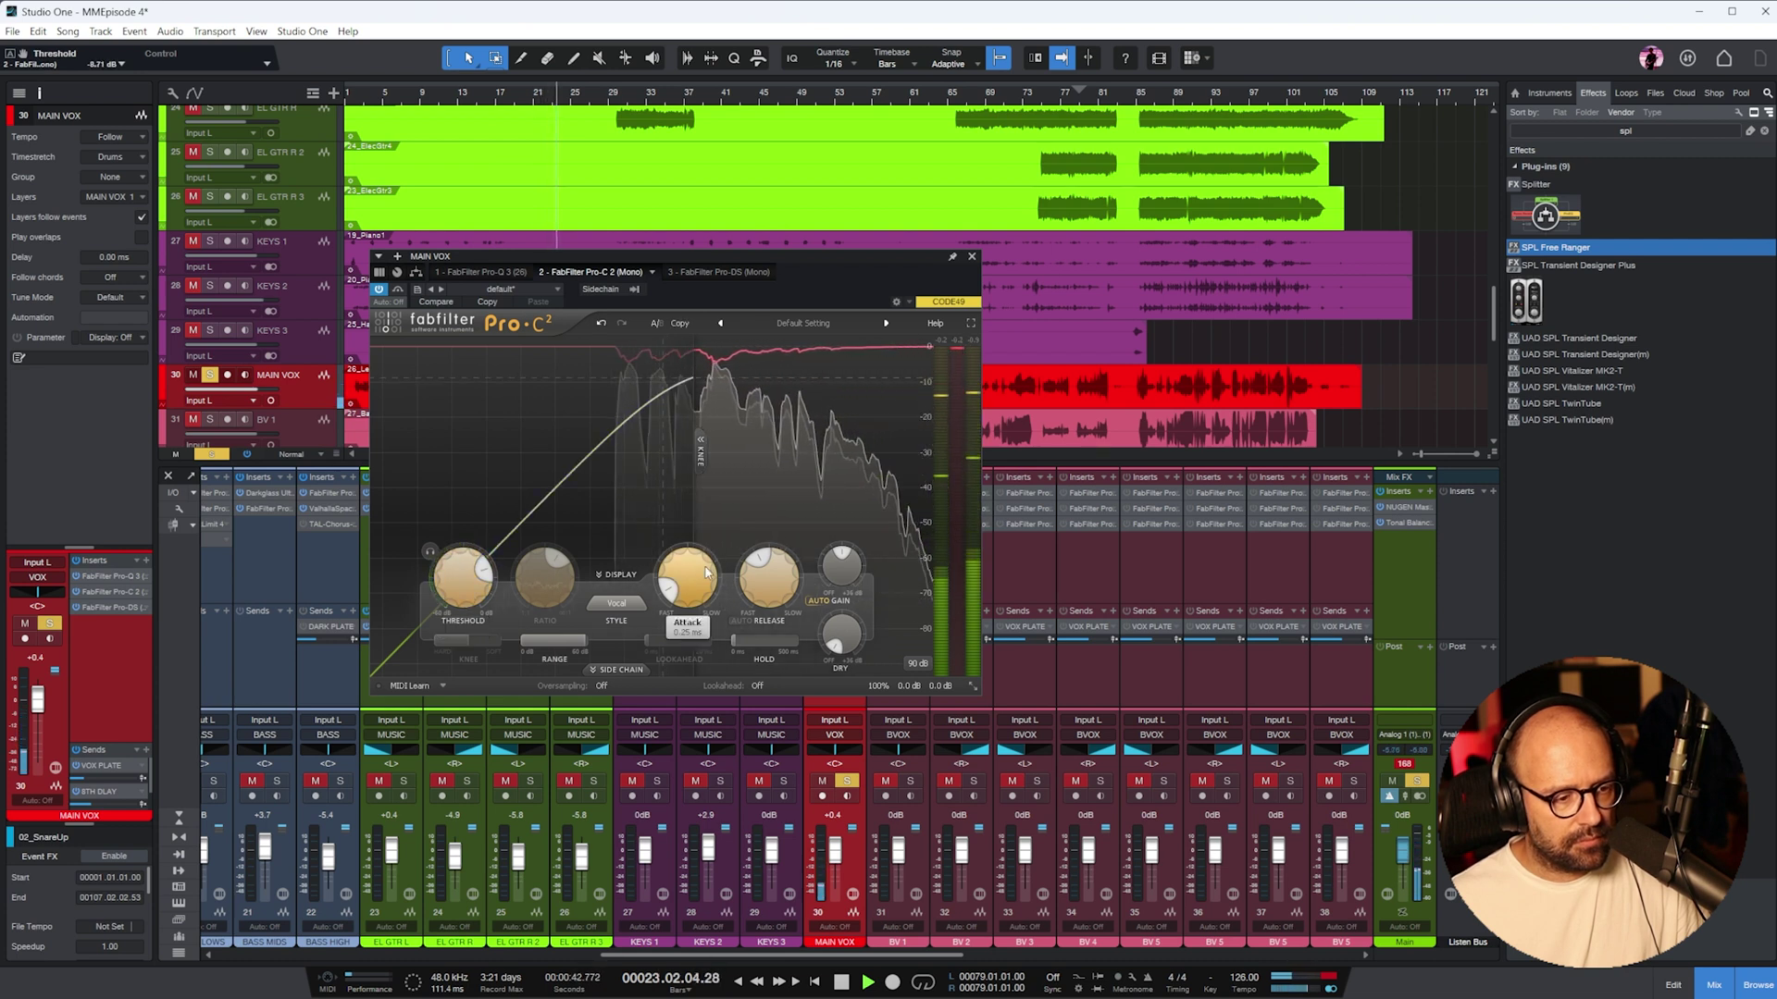
{"action": "left_click", "coordinate": [971, 257]}
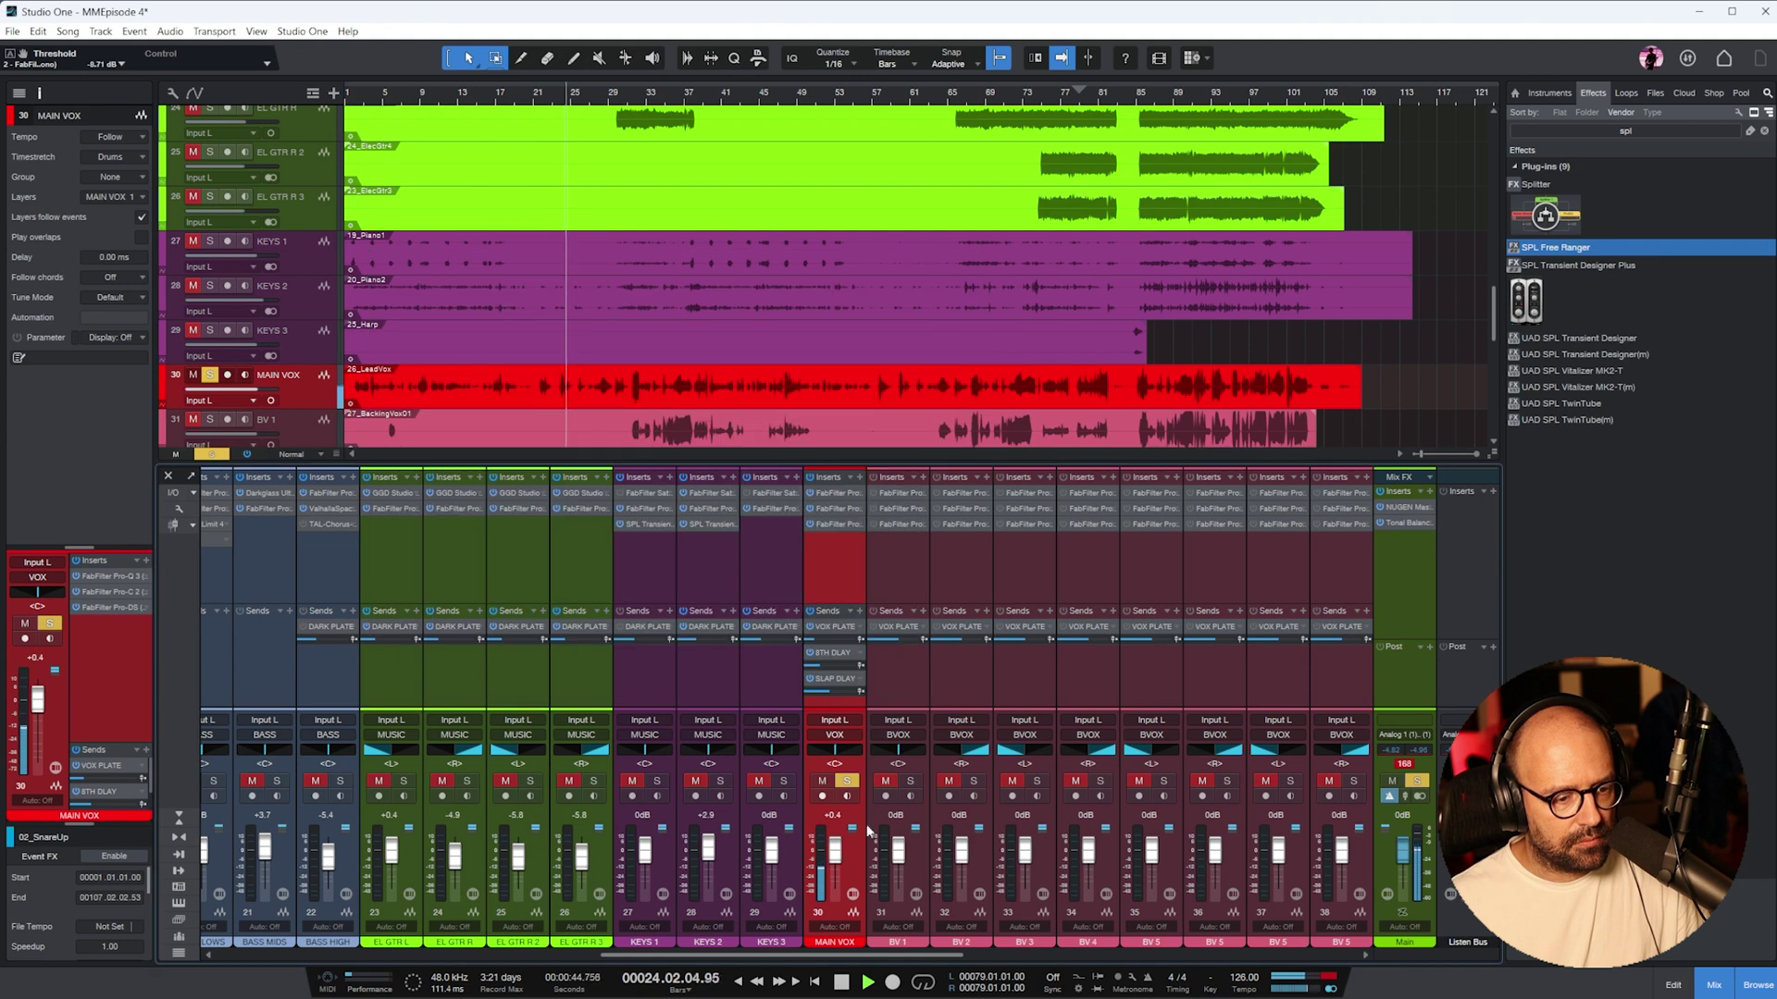
{"action": "left_click", "coordinate": [836, 525]}
{"action": "left_click_drag", "start_coordinate": [777, 571], "coordinate": [750, 571]}
{"action": "left_click_drag", "start_coordinate": [849, 540], "coordinate": [849, 491]}
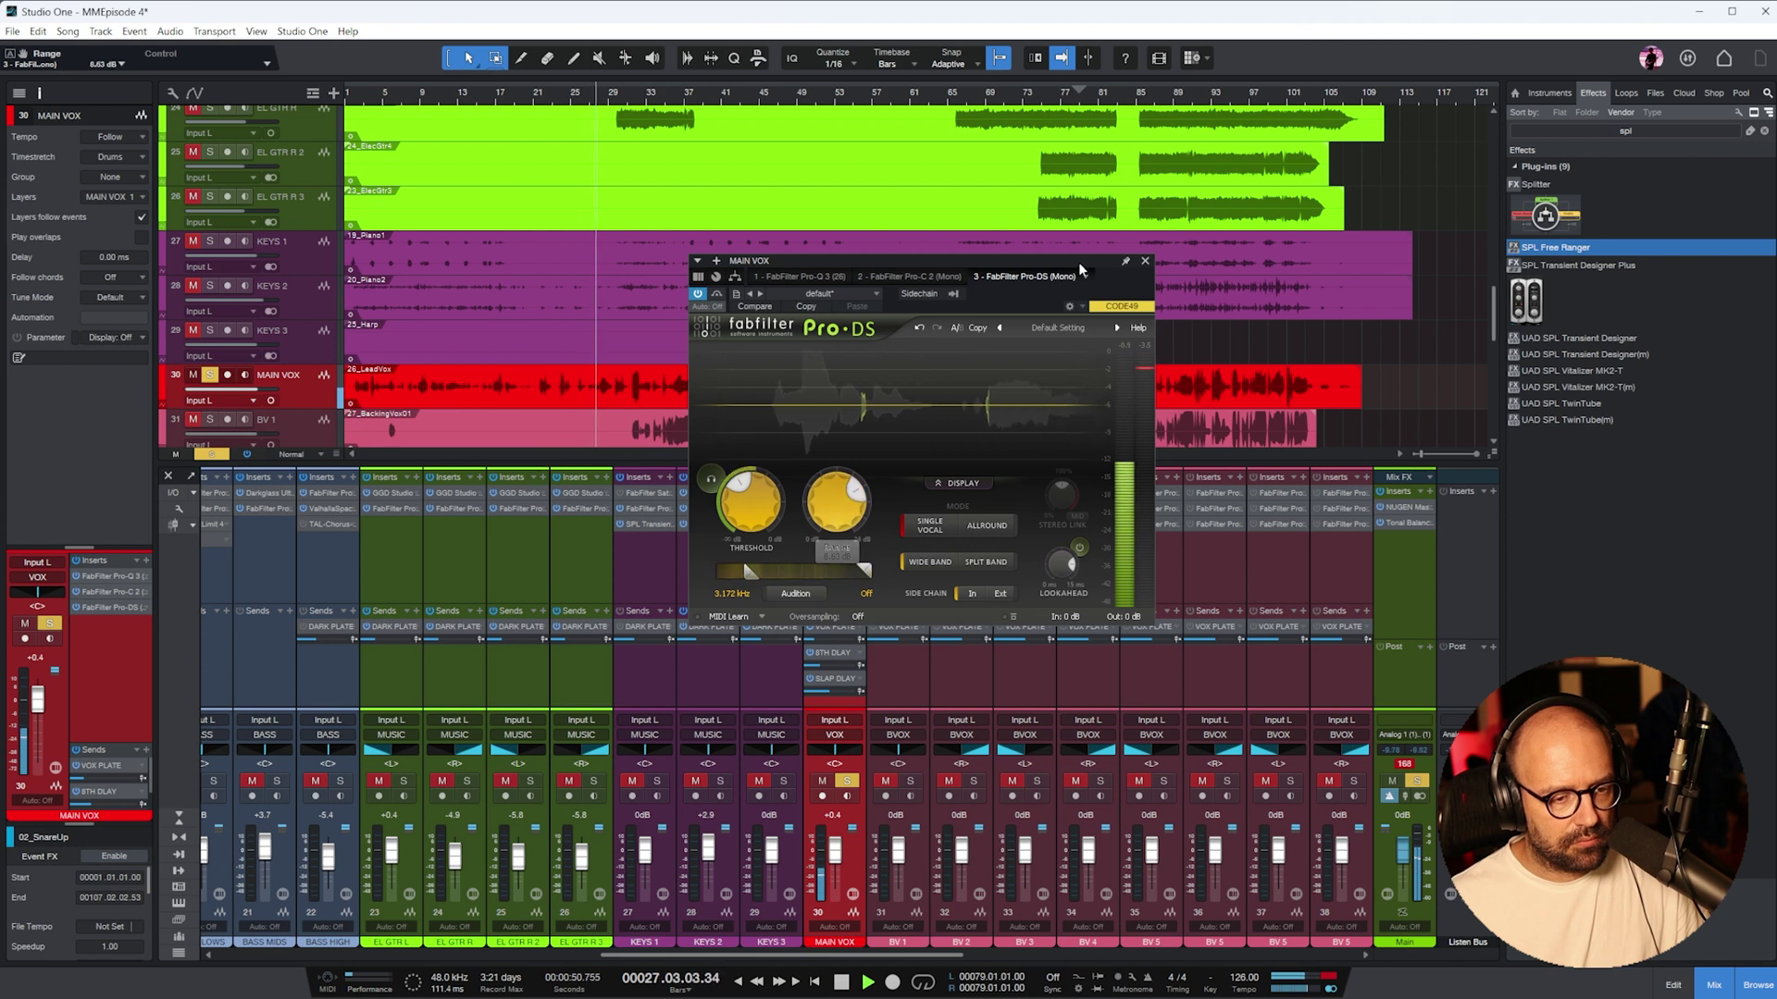
{"action": "left_click", "coordinate": [1145, 263]}
- Stop playback, clear the MAIN VOX solo, and pull the BVOX bus fader all the way down
{"action": "left_click", "coordinate": [841, 981]}
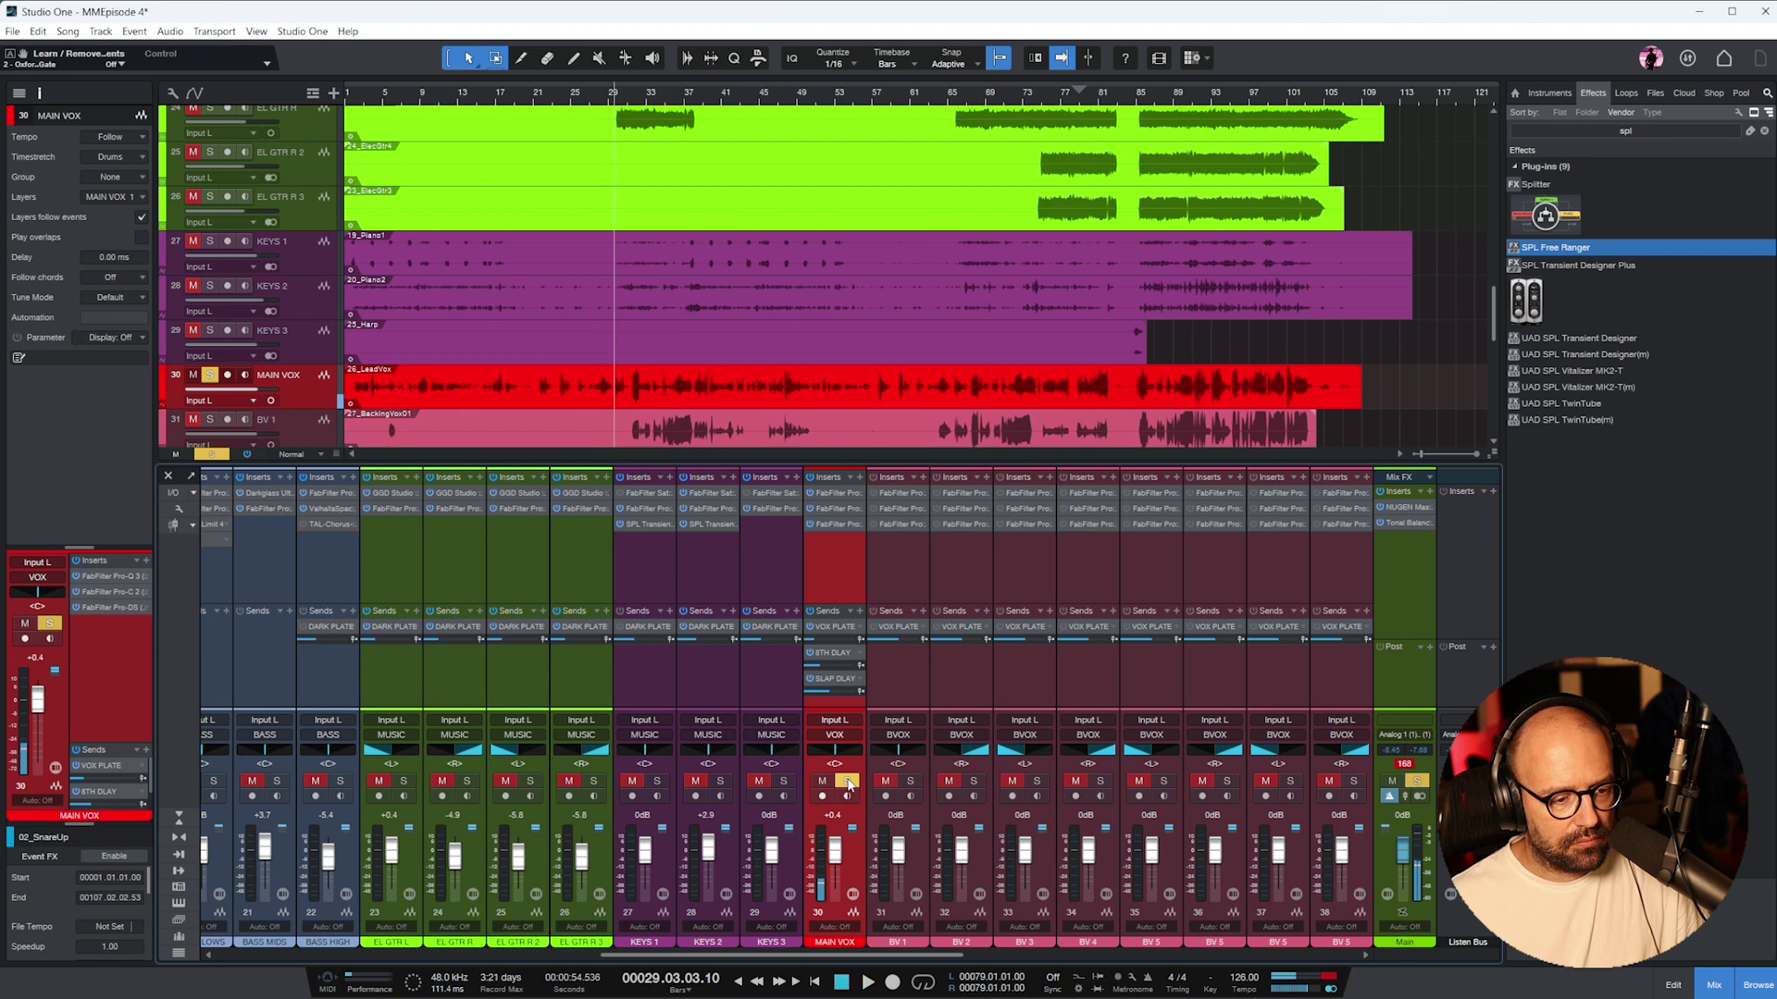
{"action": "left_click", "coordinate": [847, 782]}
{"action": "left_click_drag", "start_coordinate": [799, 955], "coordinate": [1178, 955]}
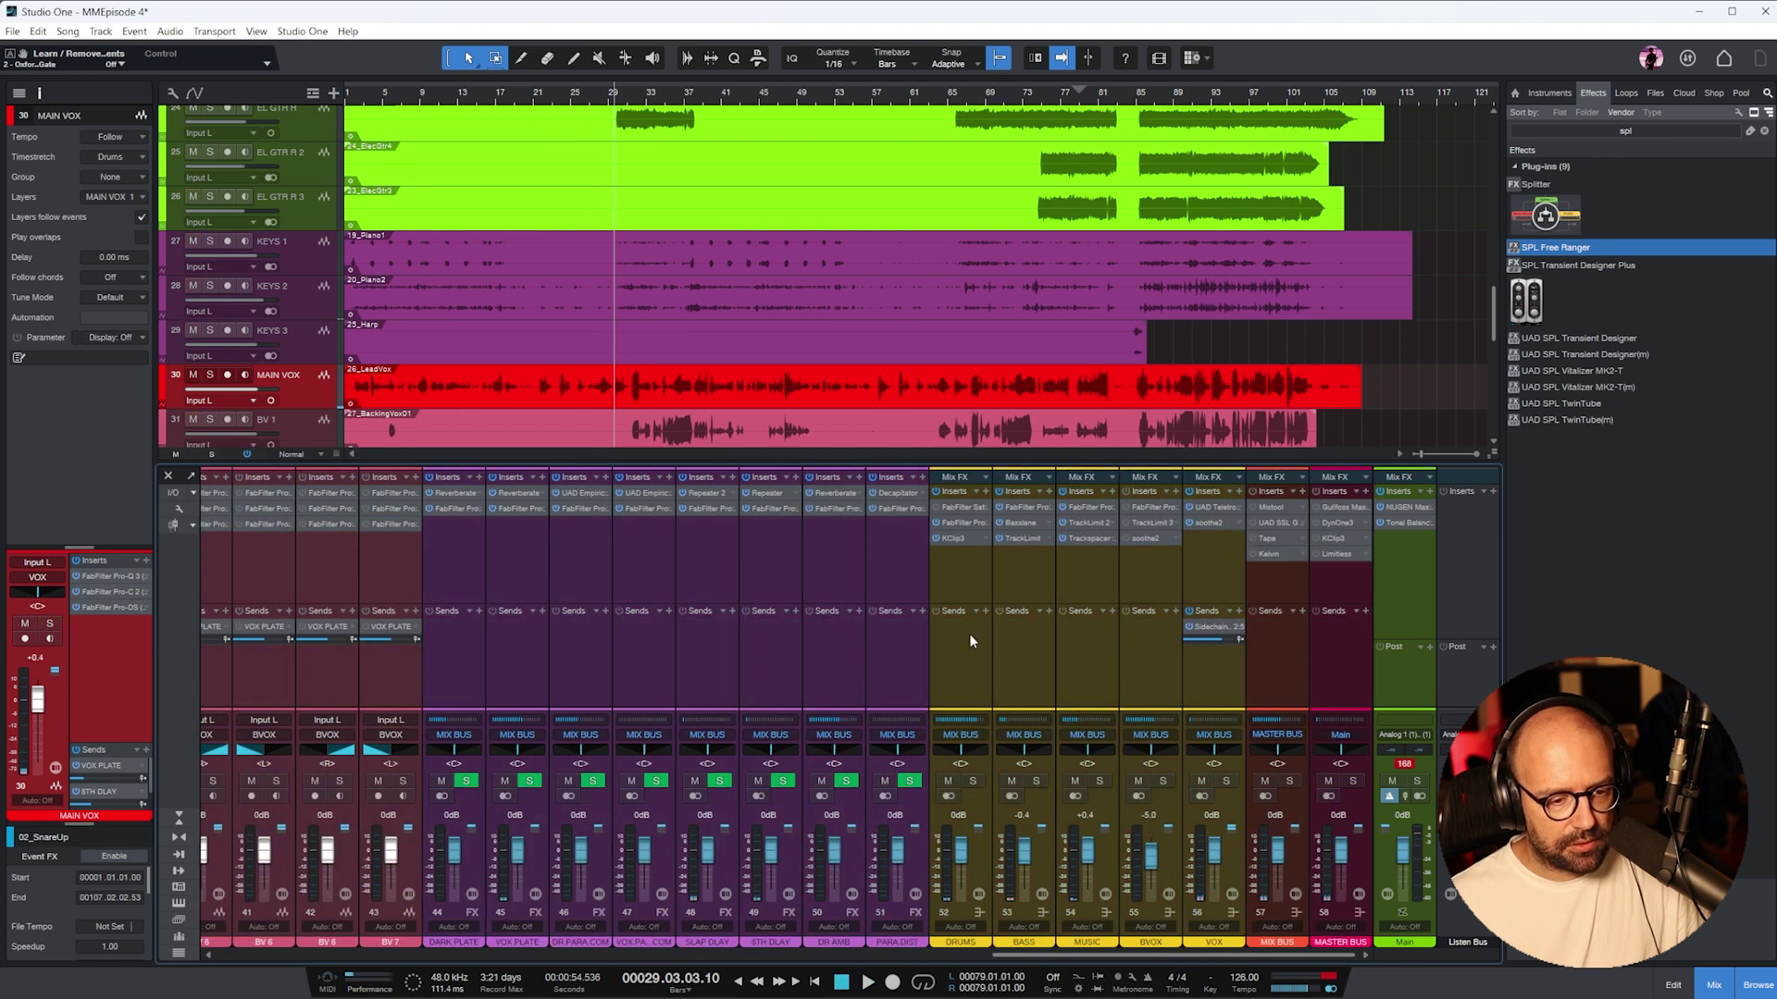
{"action": "left_click", "coordinate": [969, 638]}
{"action": "left_click", "coordinate": [1208, 675], "text": "shift"}
{"action": "left_click", "coordinate": [1156, 865]}
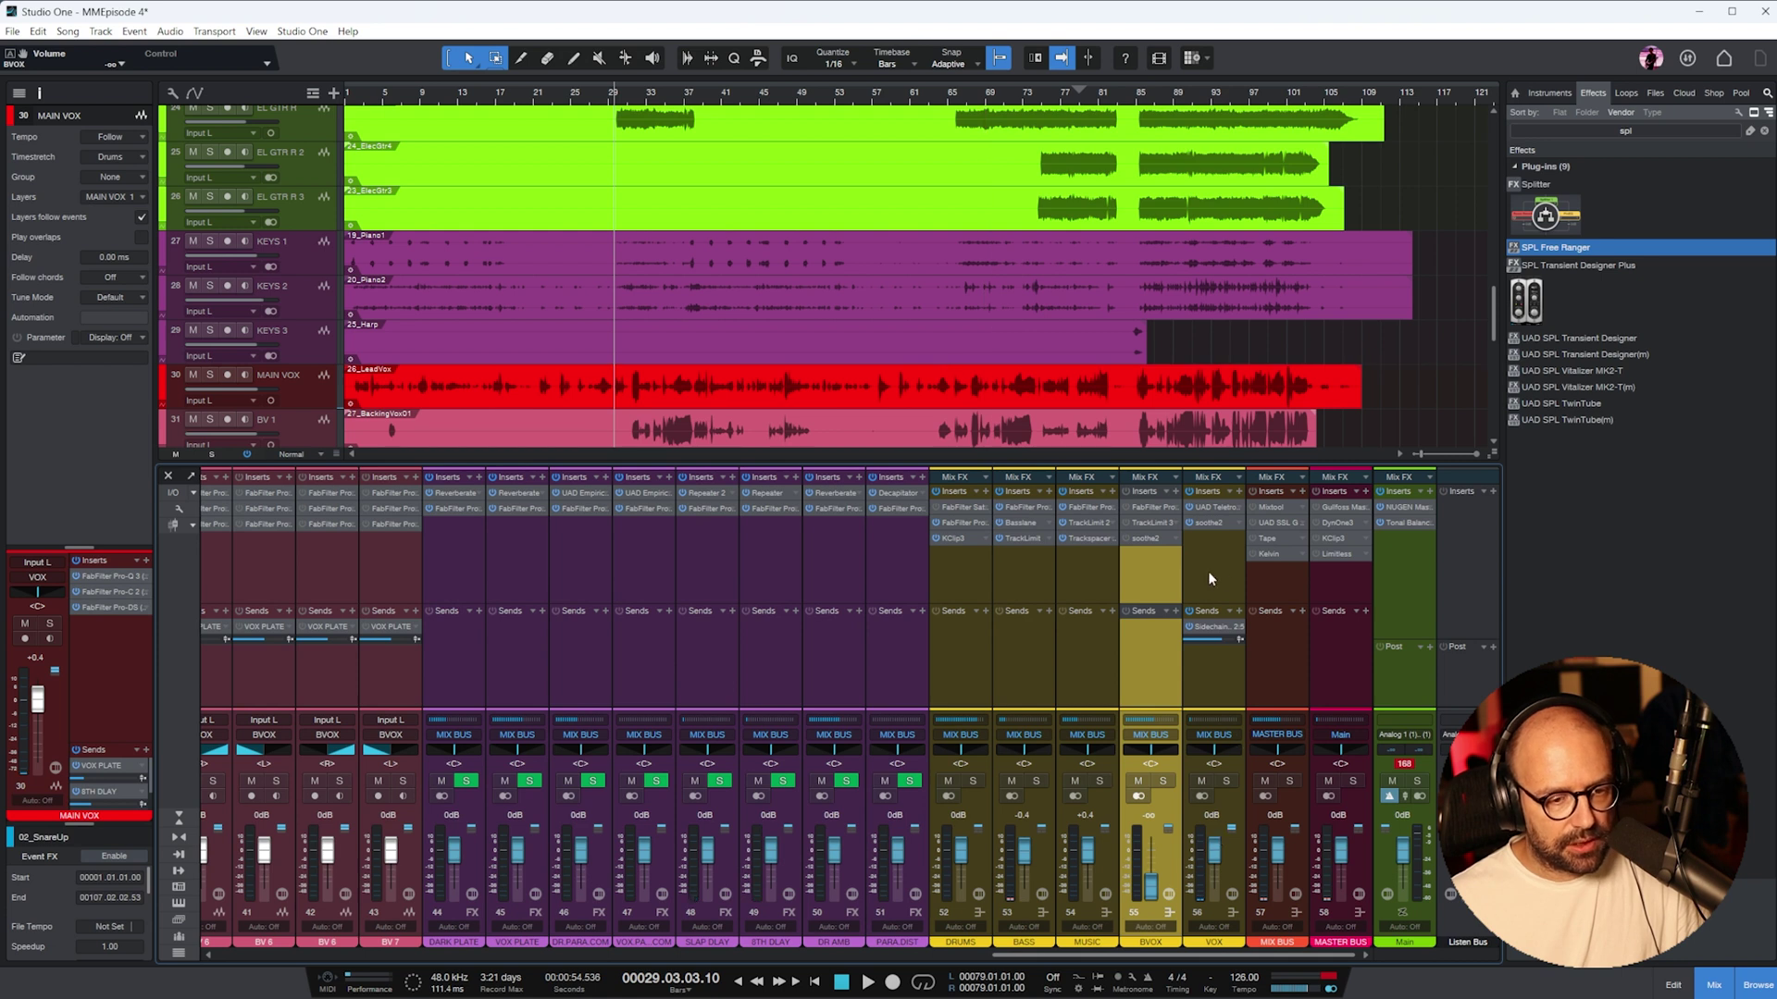
- Play the mix, set the VOX bus fader to +3.1 dB and the MAIN VOX fader to +1.7 dB
{"action": "left_click", "coordinate": [1227, 865]}
{"action": "key", "text": "space"}
{"action": "left_click_drag", "start_coordinate": [1218, 863], "coordinate": [1219, 859]}
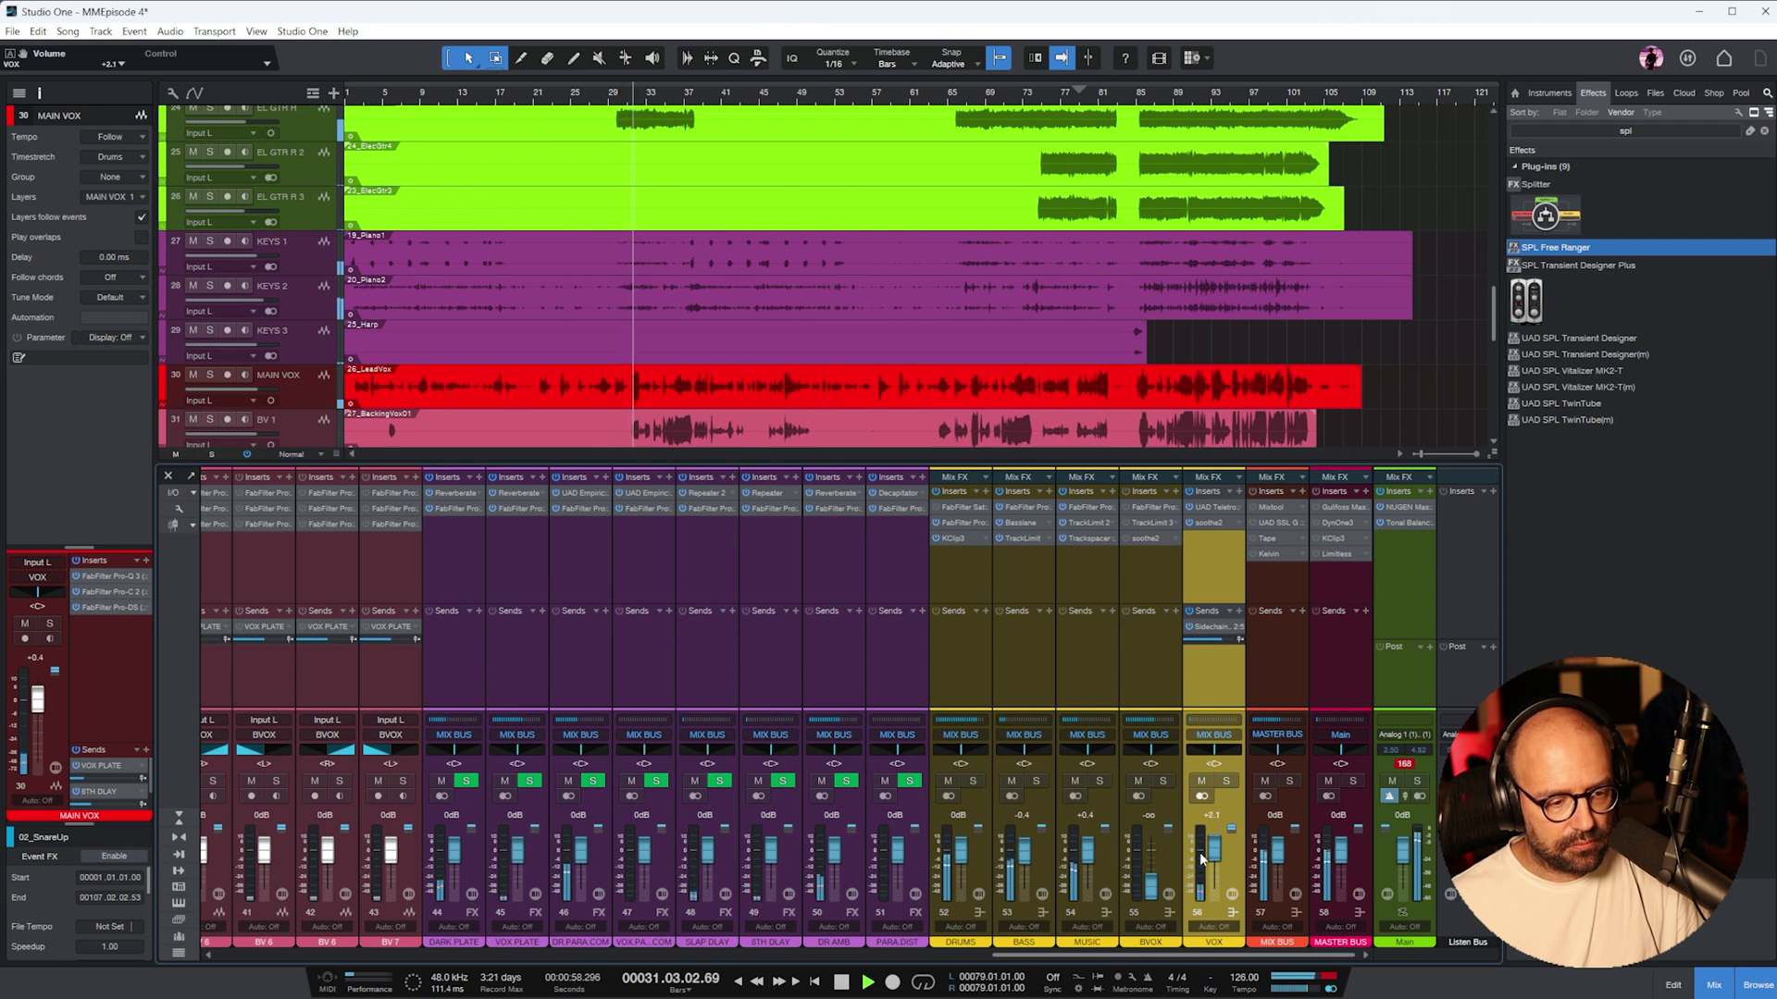
{"action": "left_click_drag", "start_coordinate": [1125, 961], "coordinate": [825, 977]}
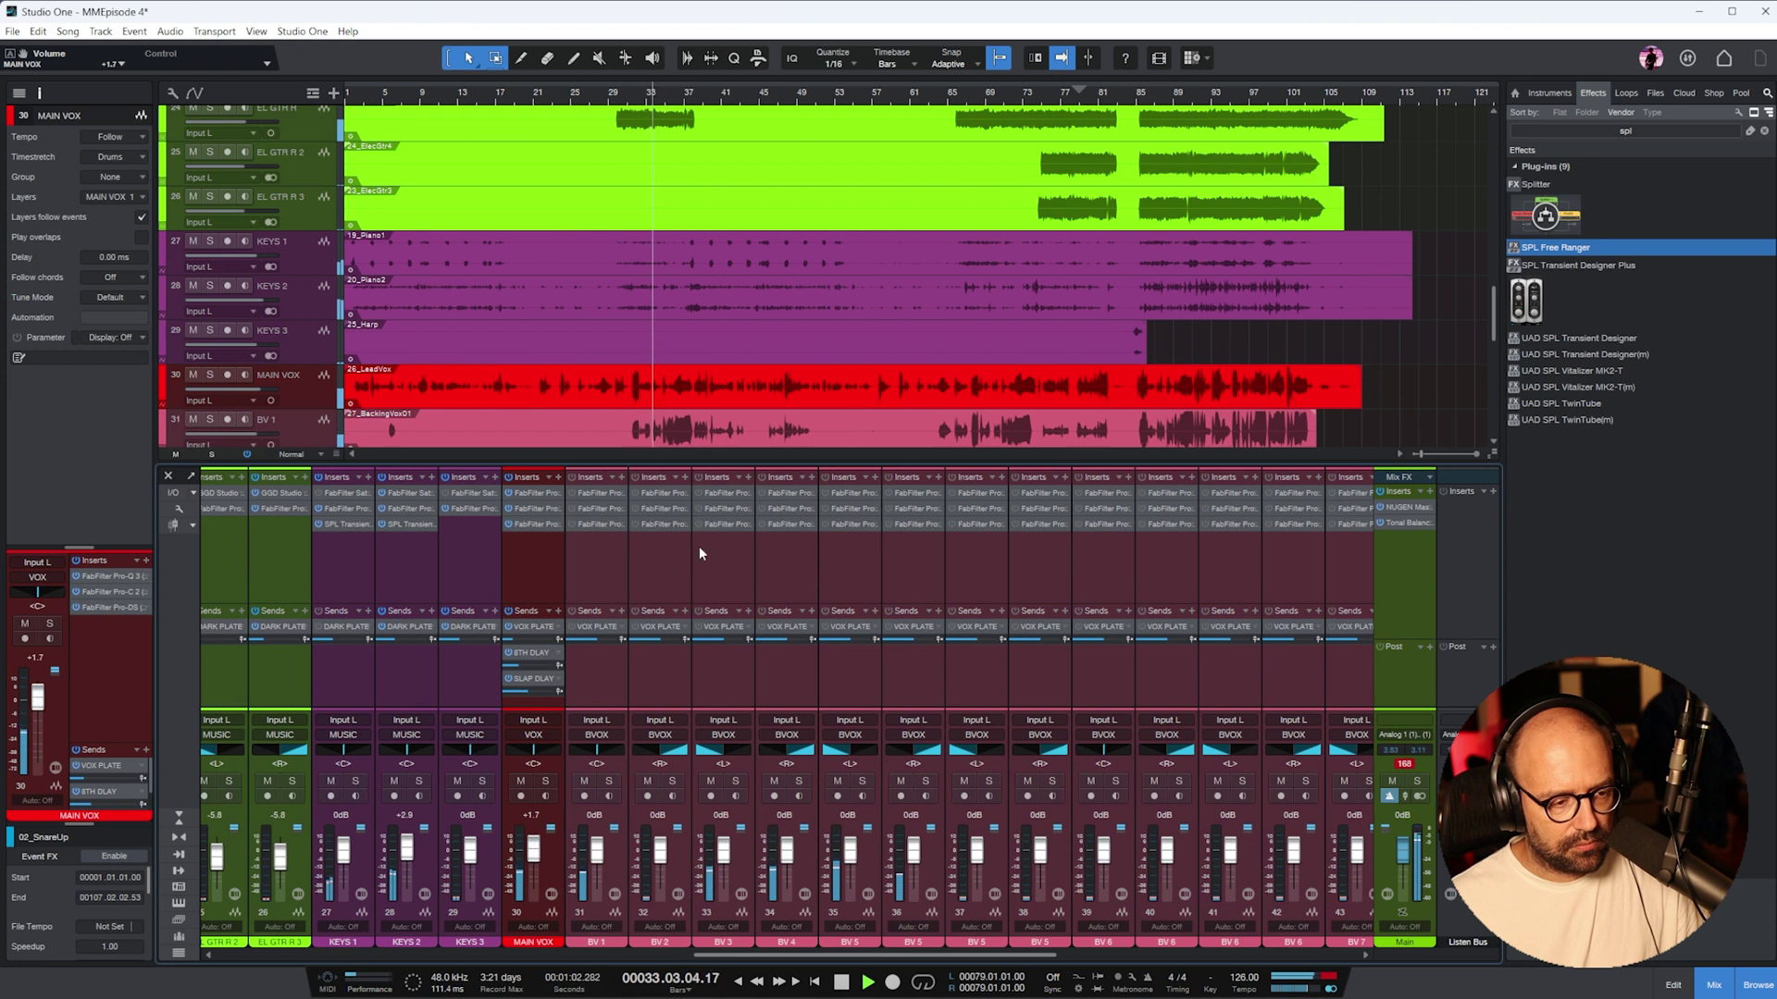
- Replay the early verse, raise MAIN VOX's 8TH DLAY send, set its VOX PLATE send to -26.7 dB, and stop playback
{"action": "scroll", "coordinate": [768, 273], "scroll_direction": "down", "scroll_amount": 3}
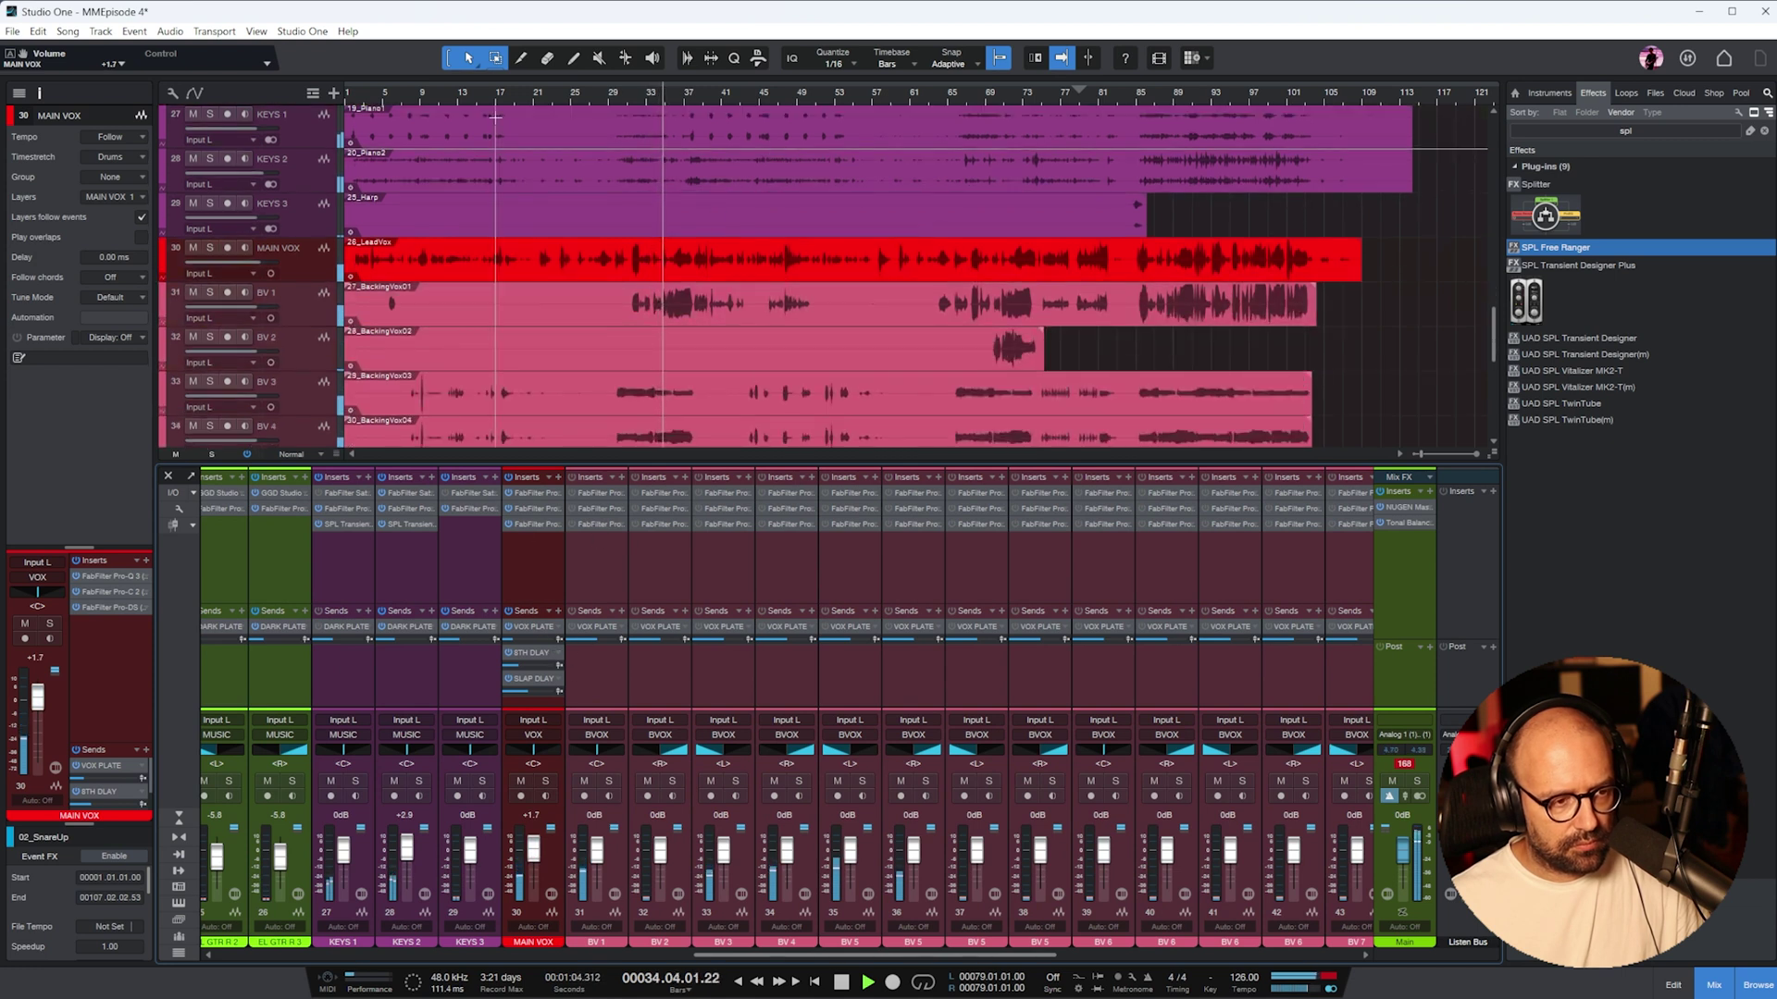
{"action": "left_click", "coordinate": [495, 92]}
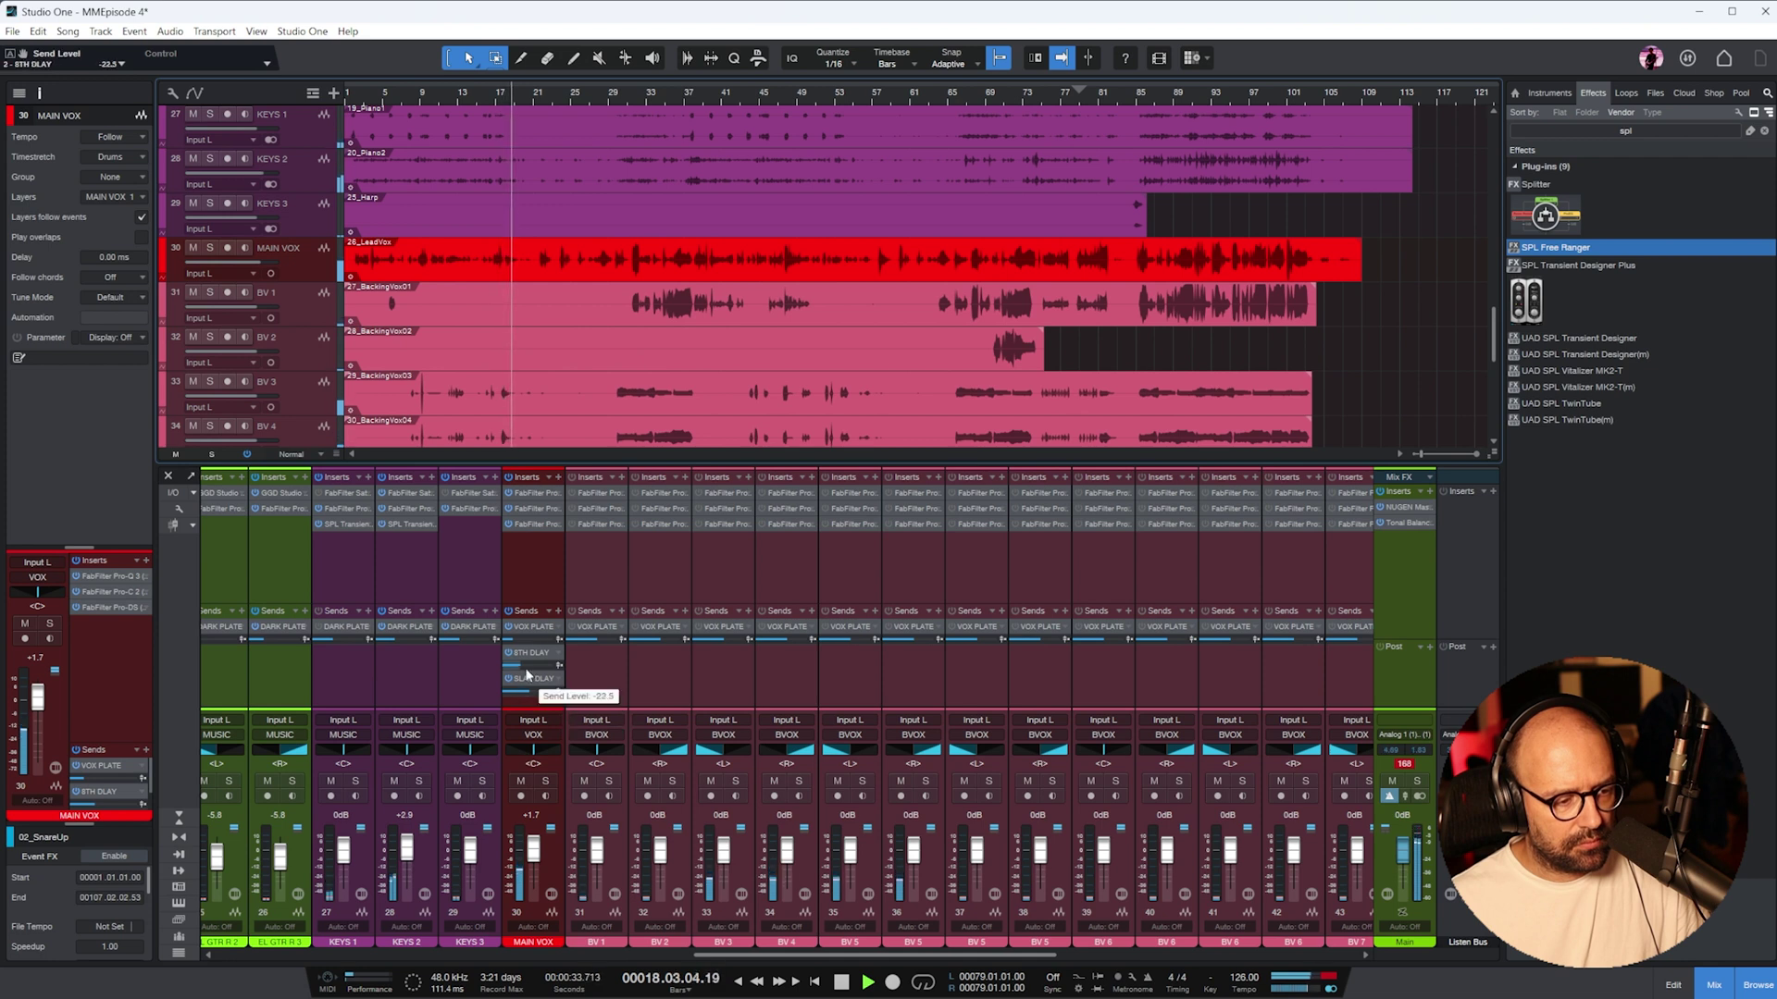
{"action": "scroll", "coordinate": [531, 648], "scroll_direction": "left", "scroll_amount": 3}
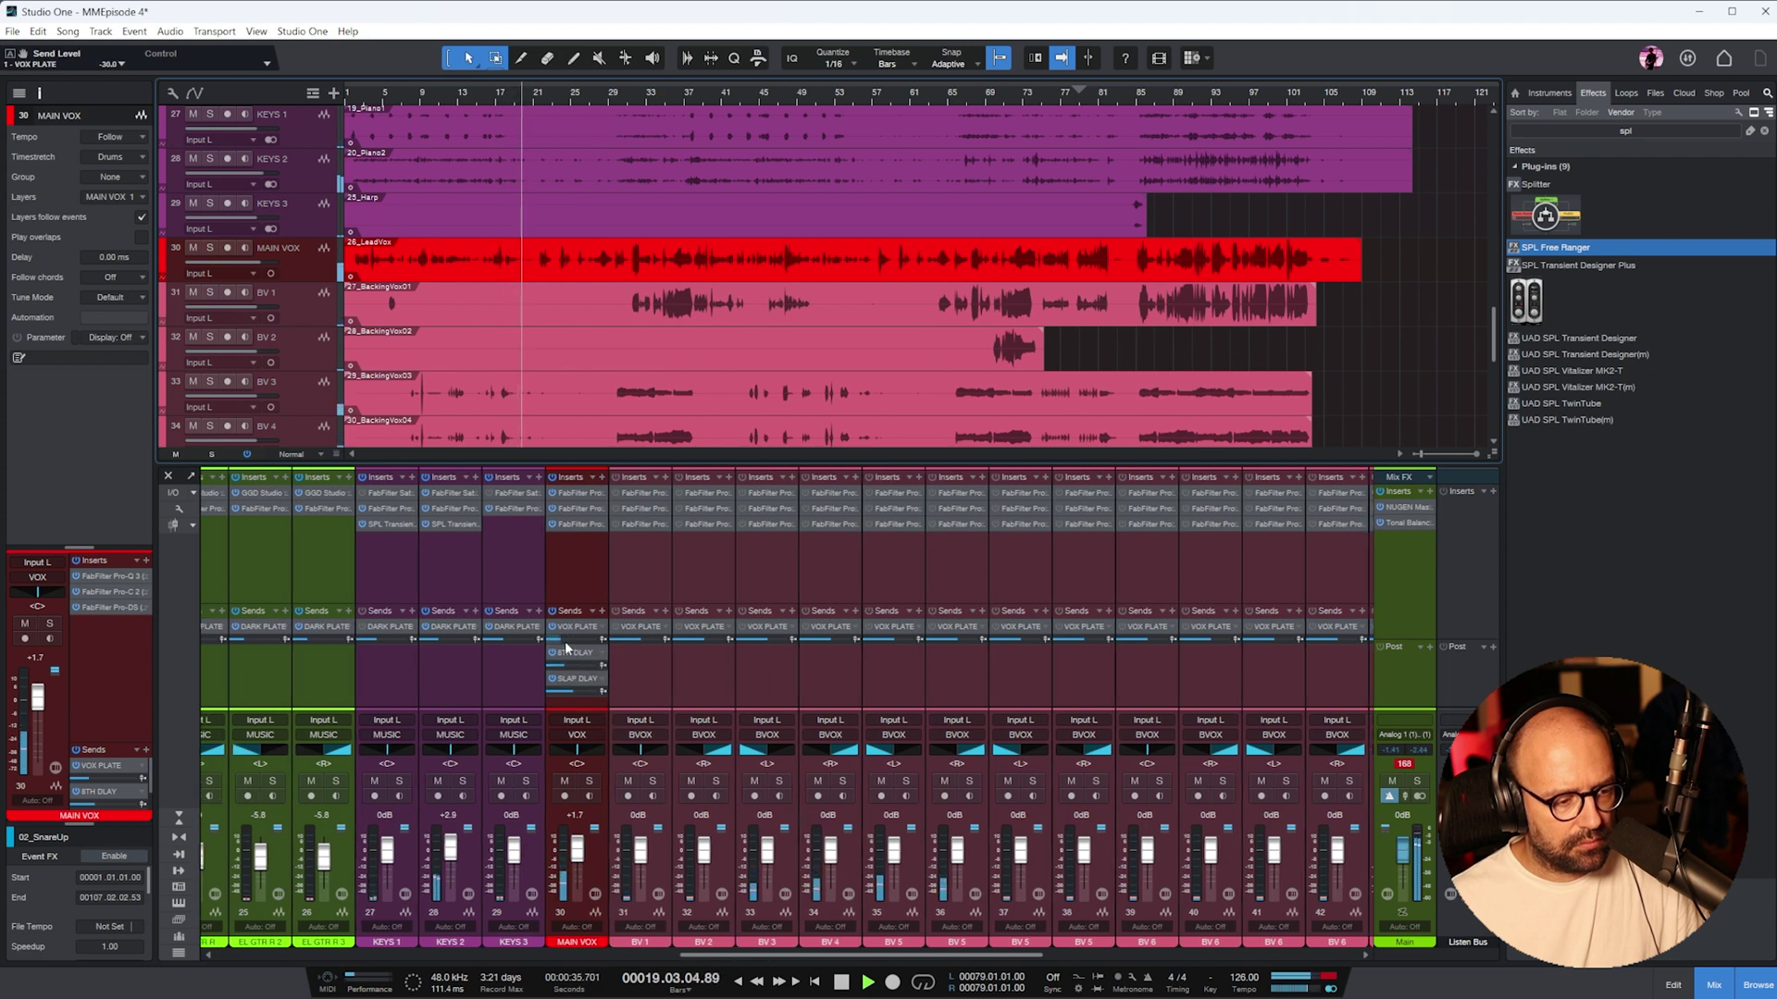
{"action": "left_click", "coordinate": [462, 94]}
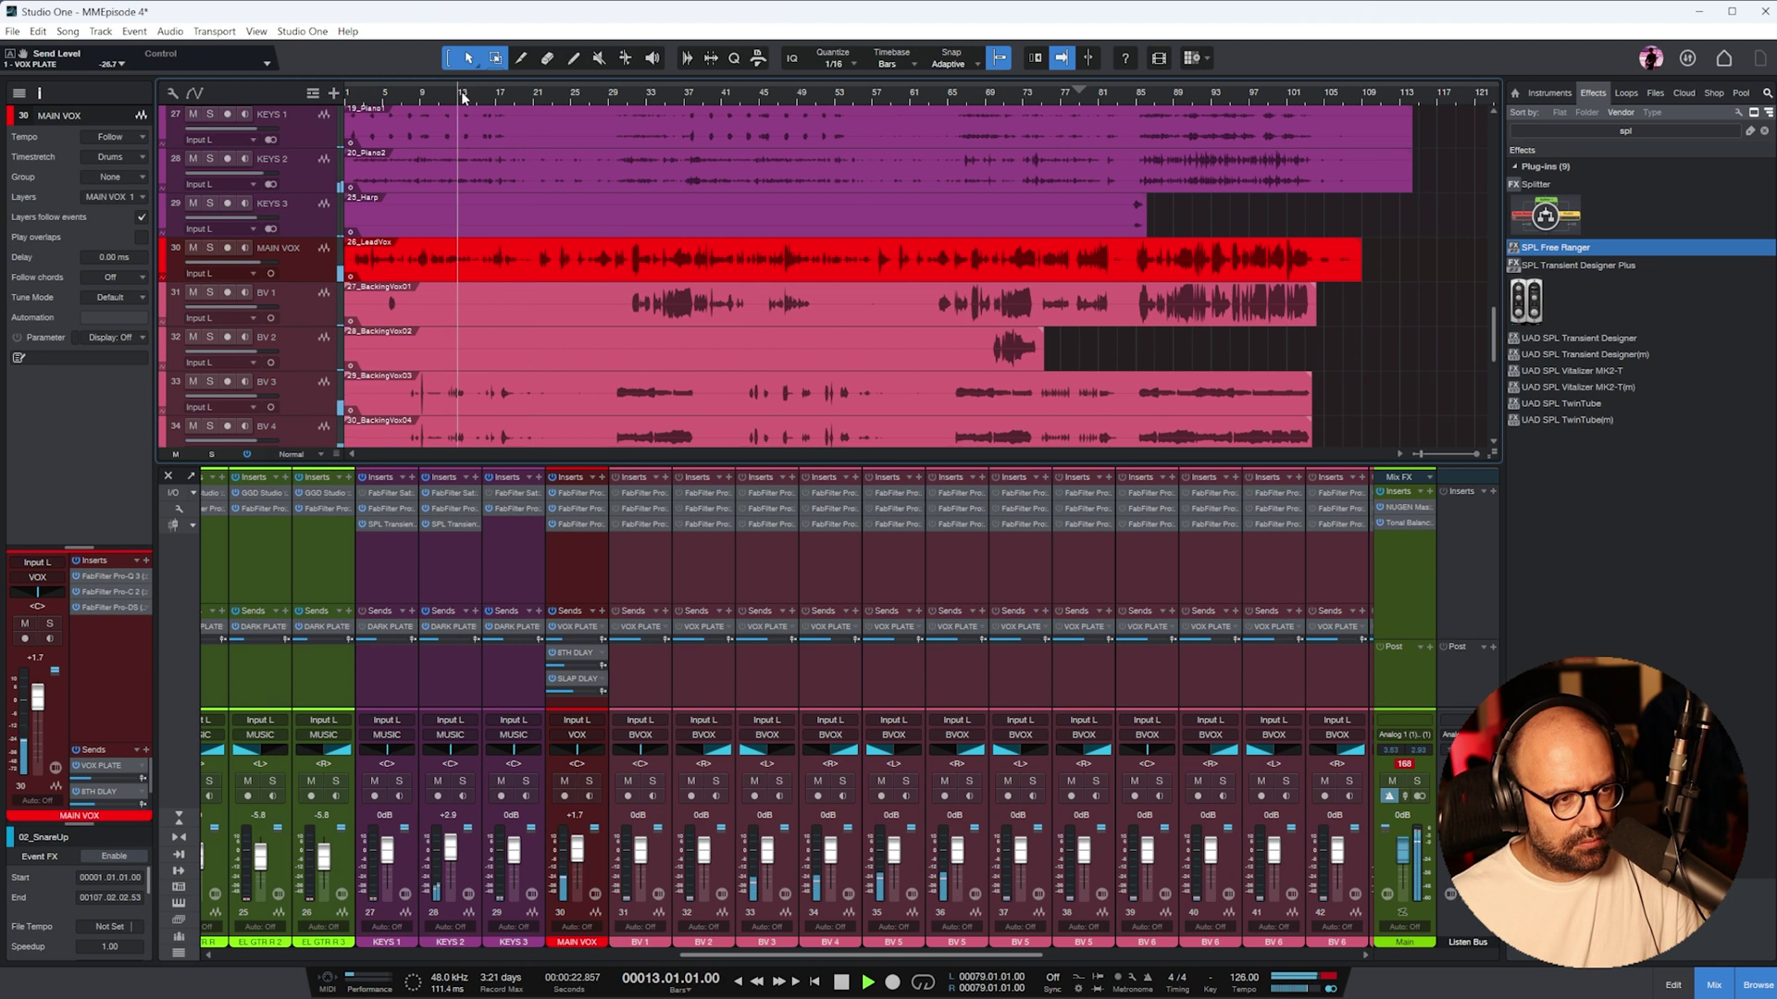
{"action": "key", "text": "space"}
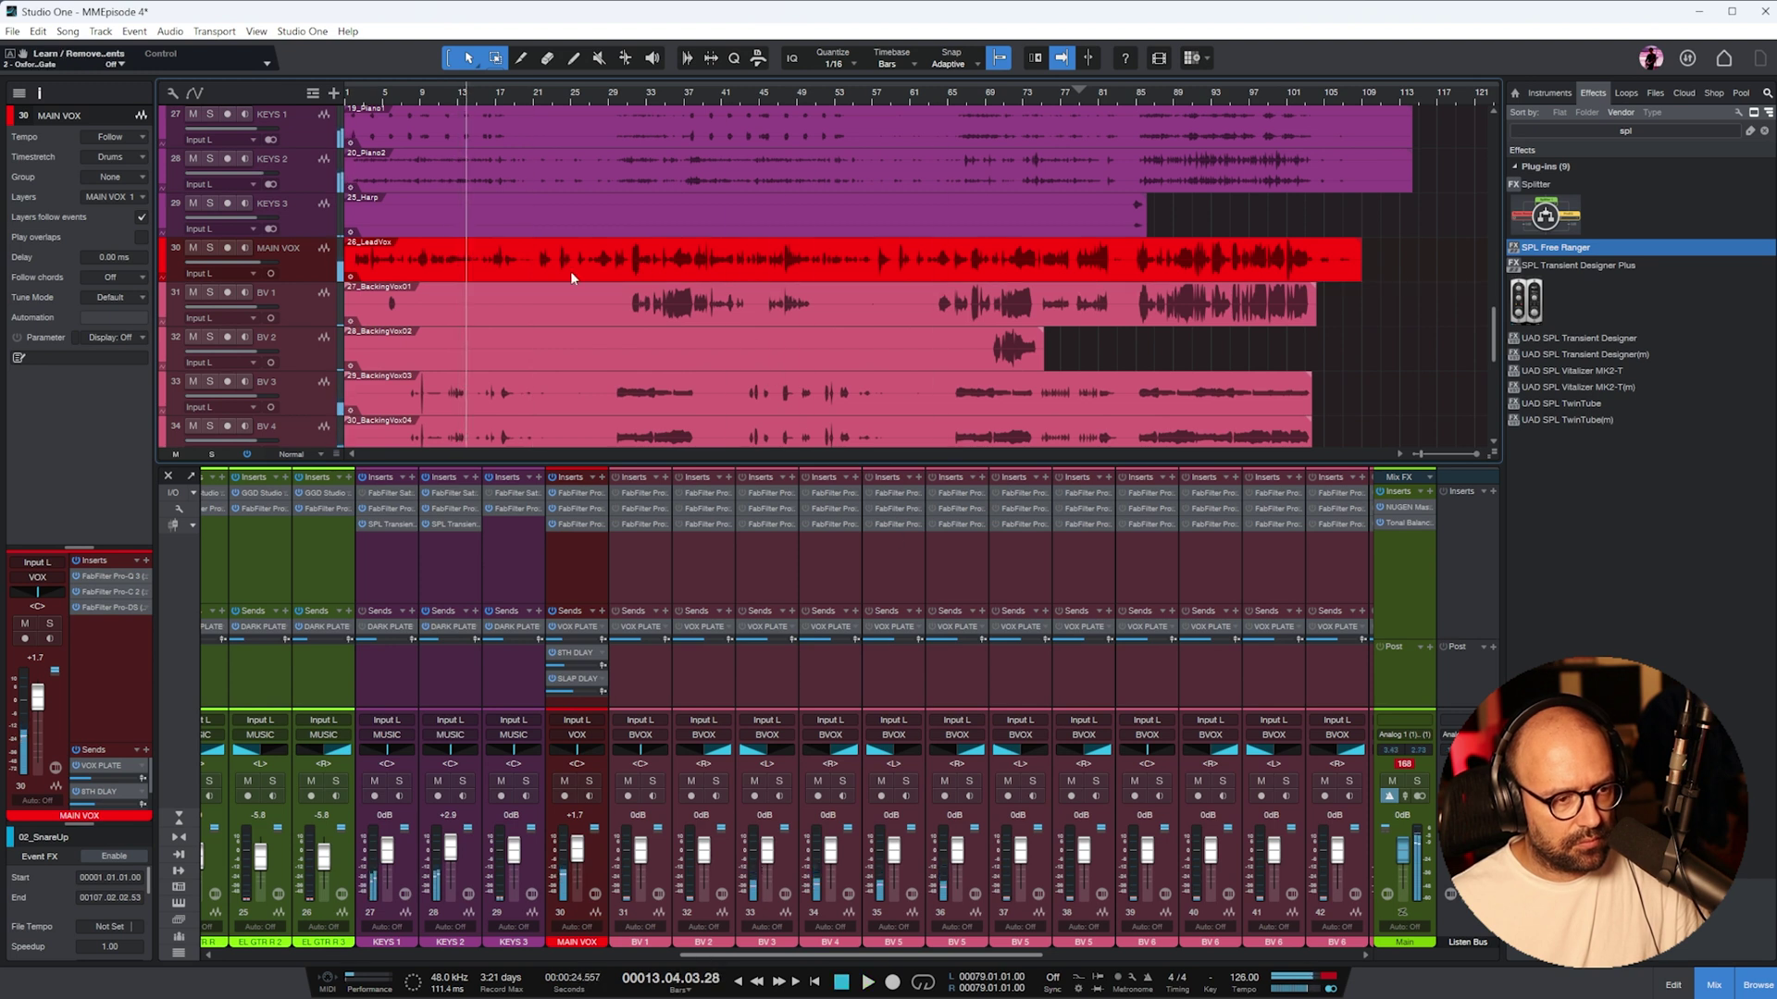
- Open the 26_LeadVox event in Melodyne and enlarge the editor pane
{"action": "left_click", "coordinate": [572, 277]}
{"action": "right_click", "coordinate": [571, 278]}
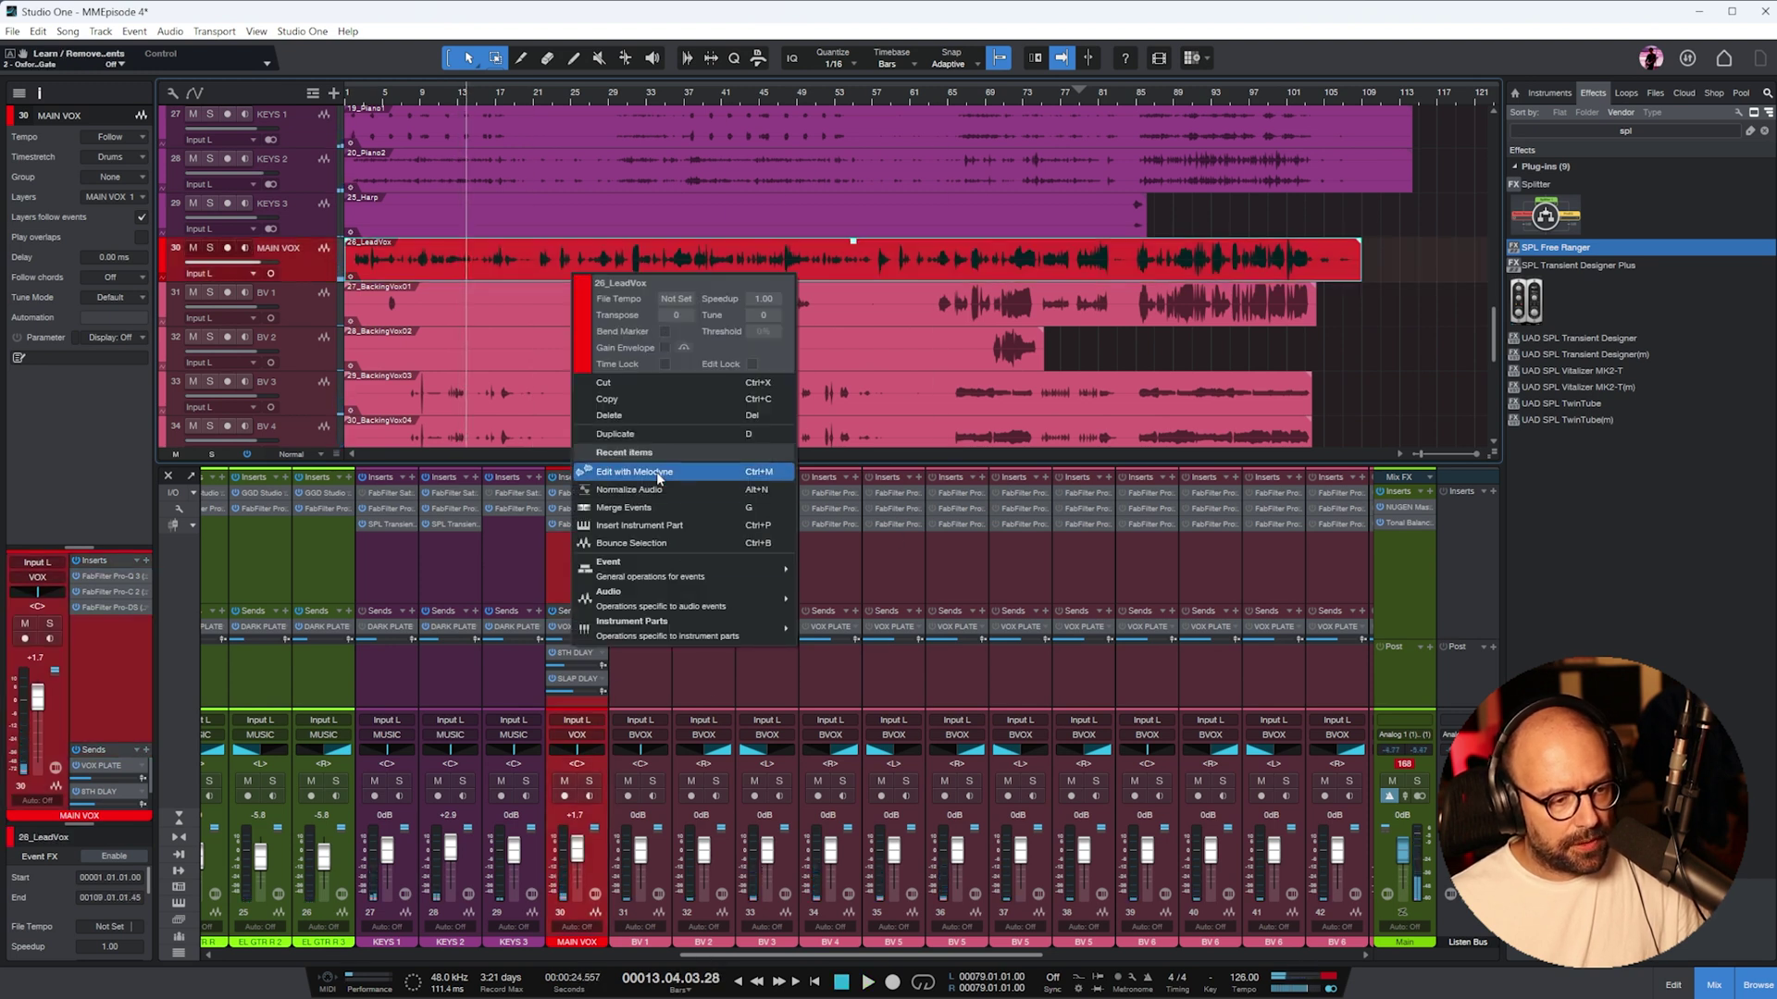
{"action": "left_click", "coordinate": [884, 294]}
{"action": "key", "text": "ctrl+m"}
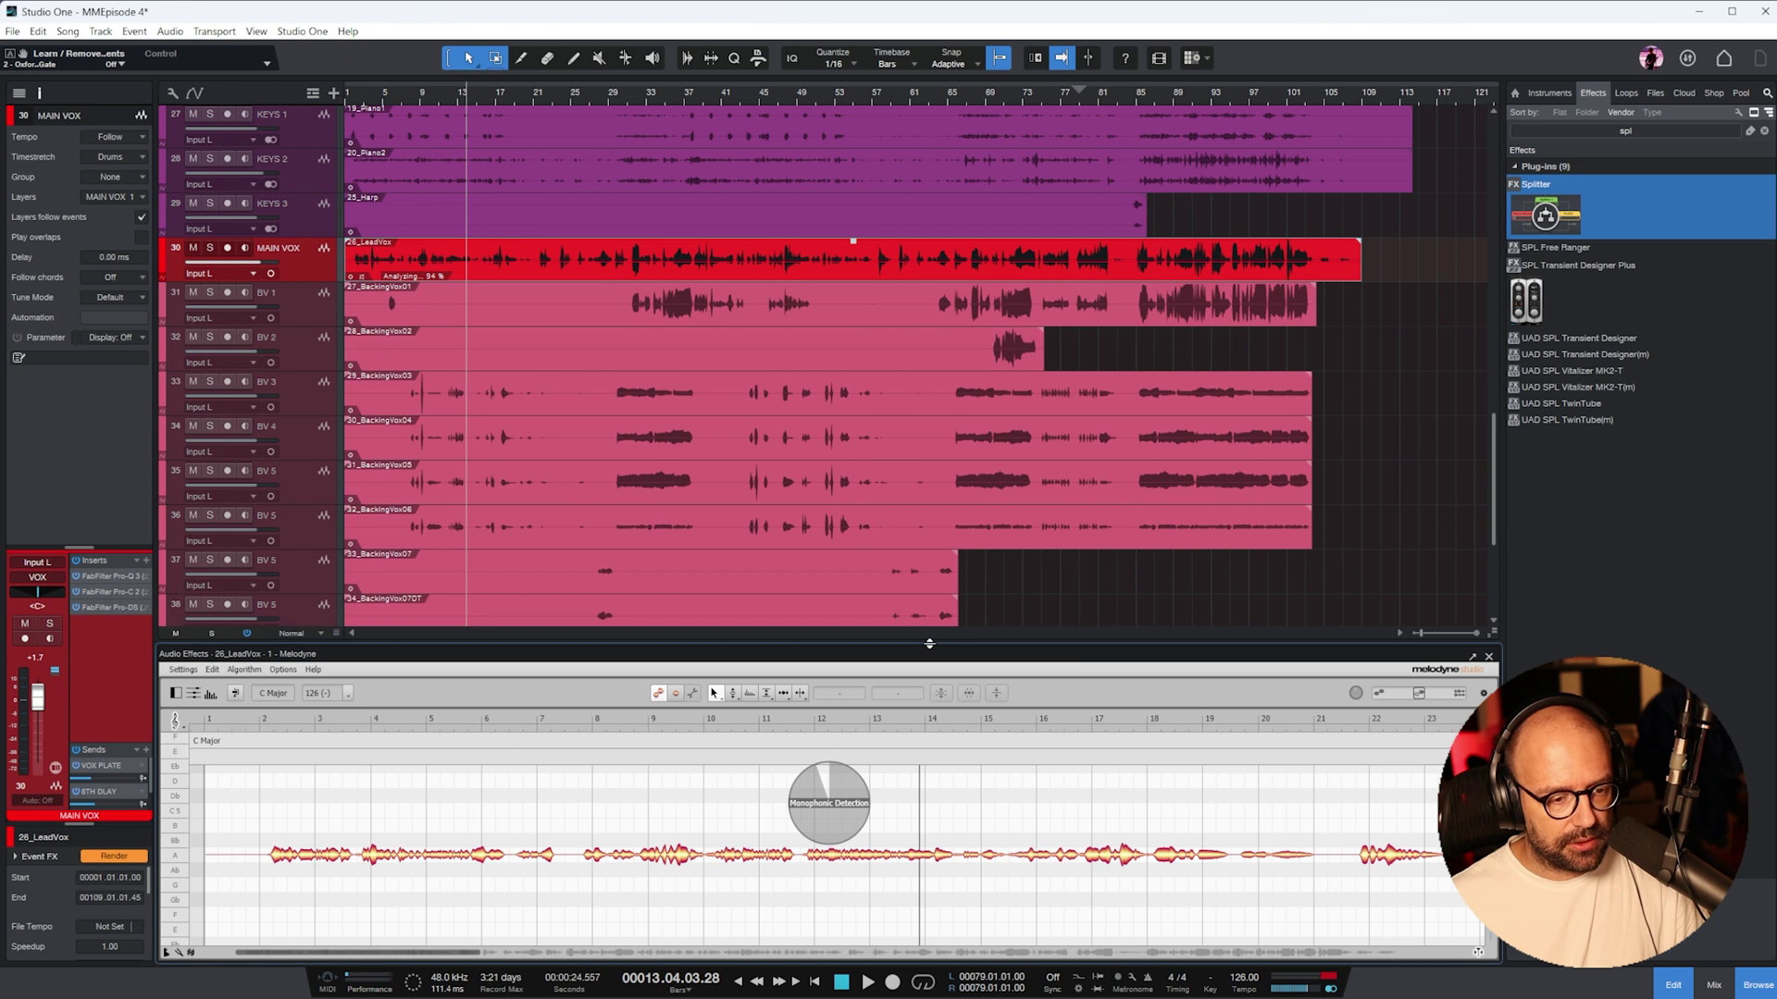
{"action": "left_click_drag", "start_coordinate": [929, 643], "coordinate": [929, 435]}
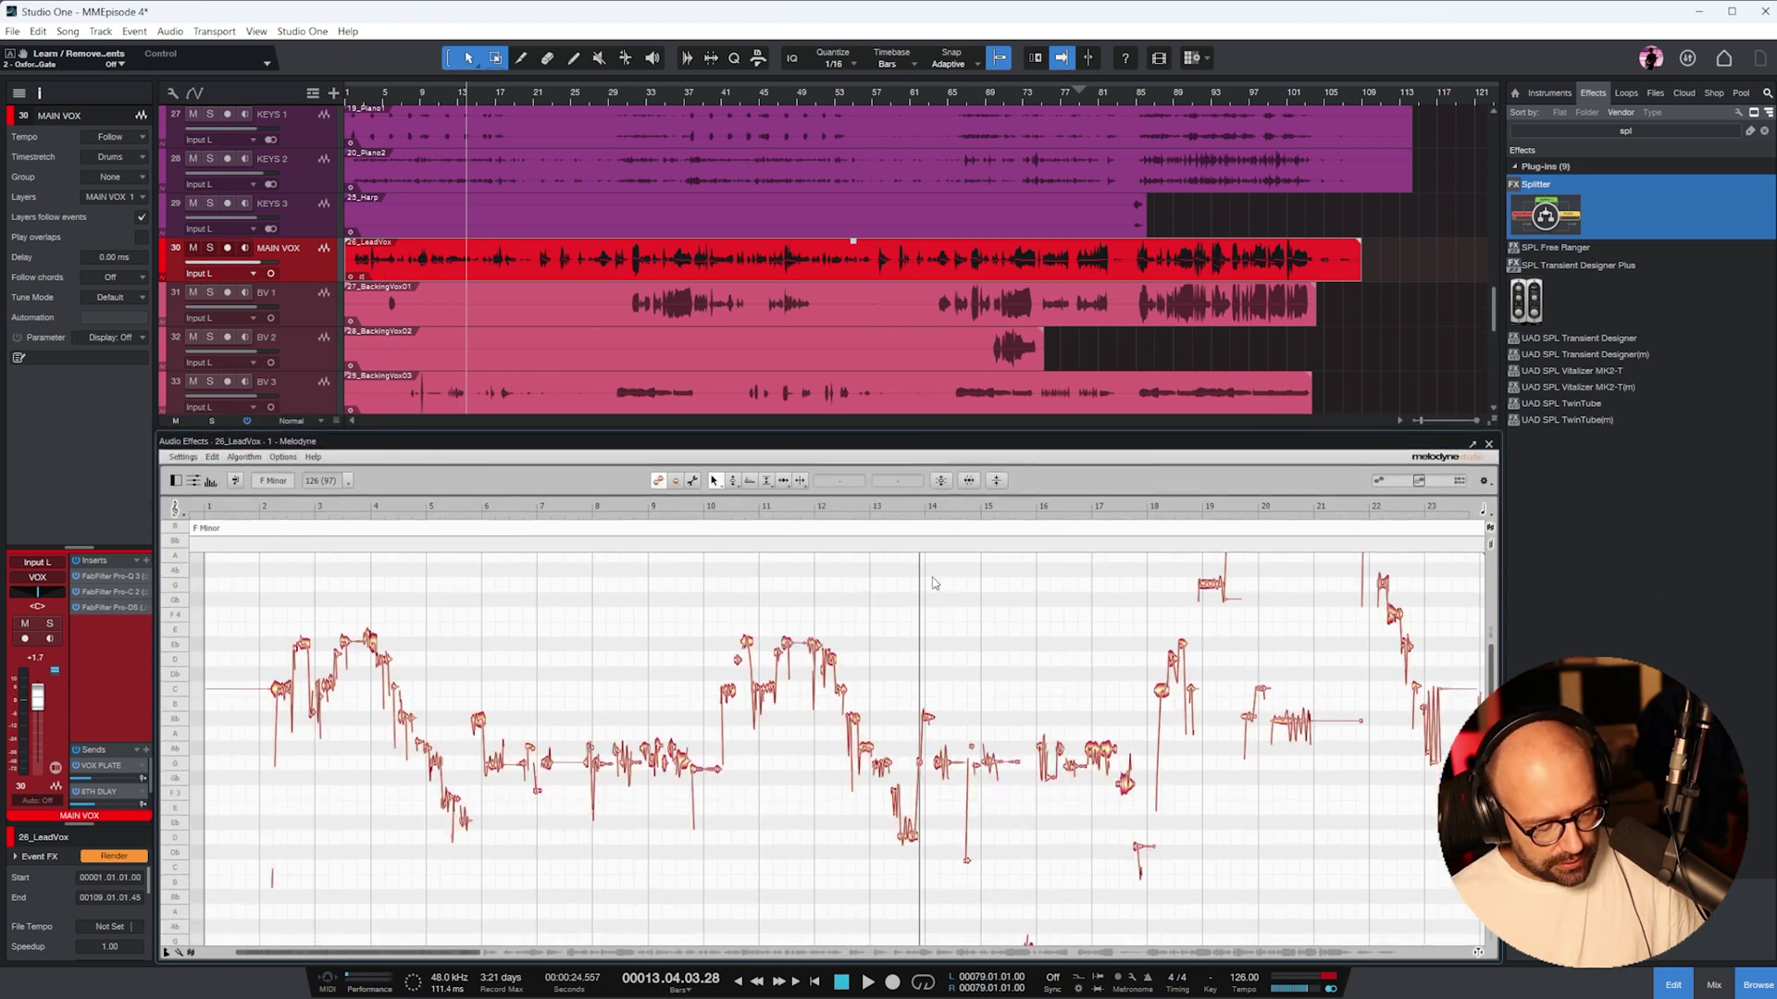
{"action": "key", "text": "ctrl+a"}
{"action": "left_click", "coordinate": [995, 481]}
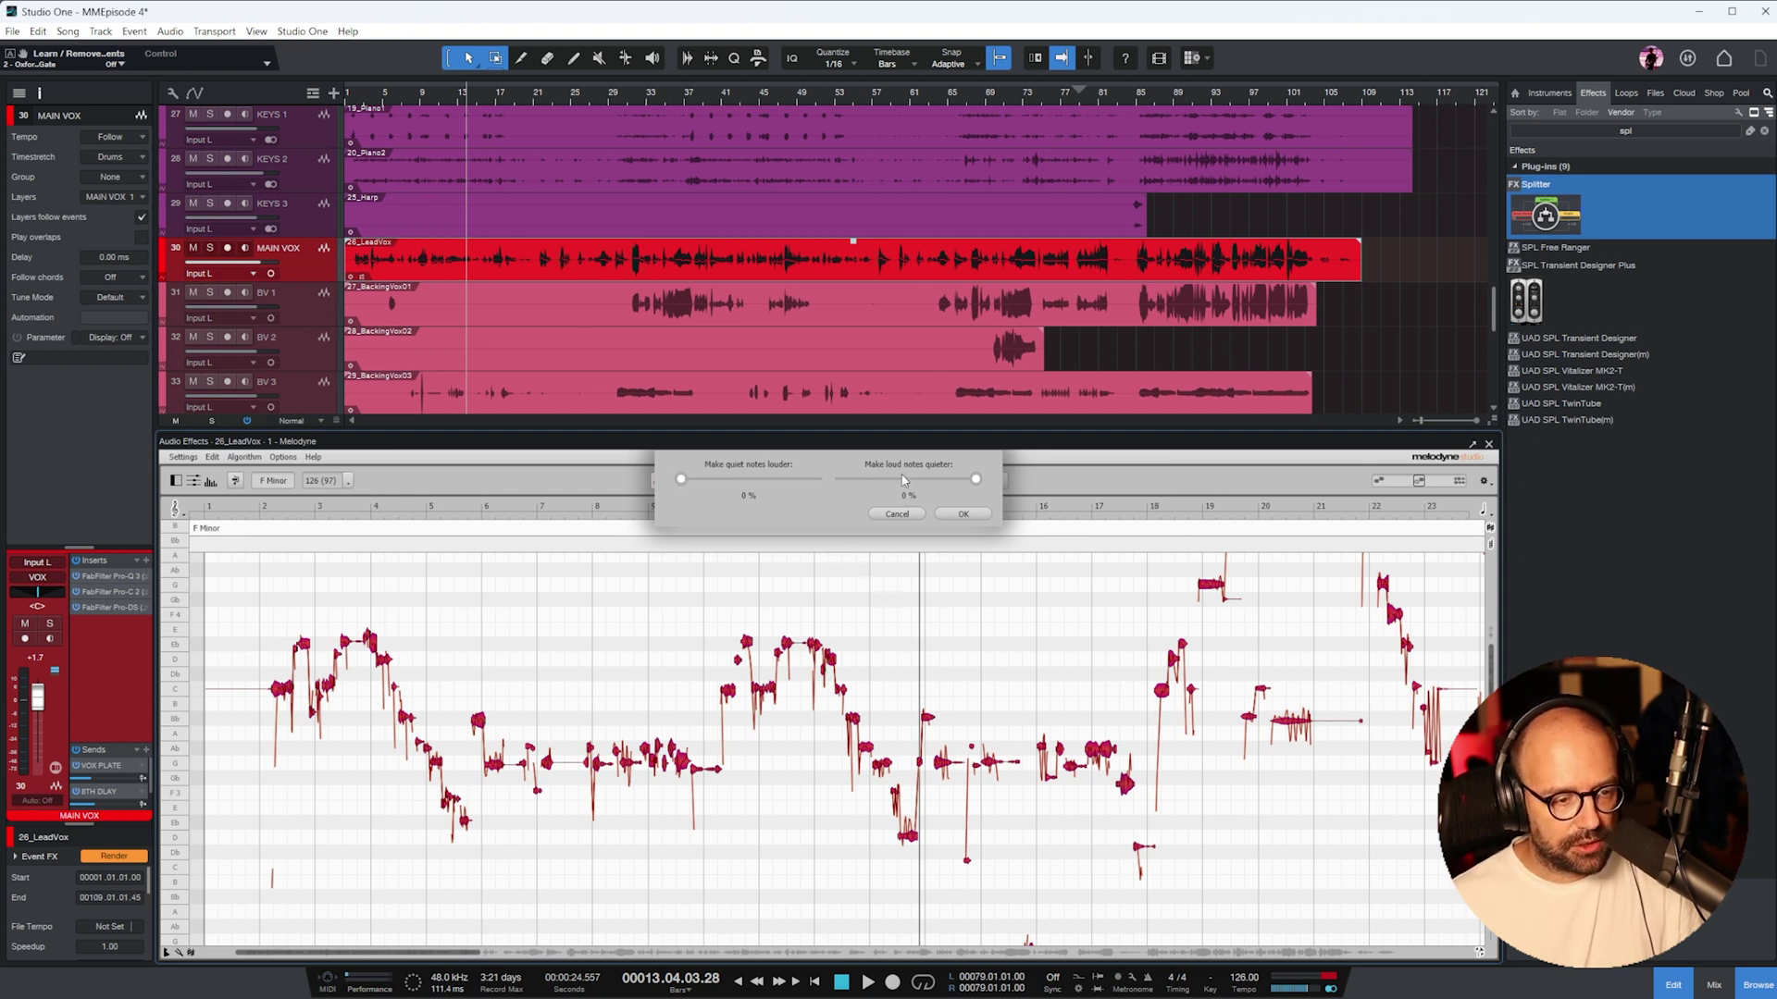
{"action": "left_click", "coordinate": [919, 515]}
{"action": "left_click", "coordinate": [964, 631]}
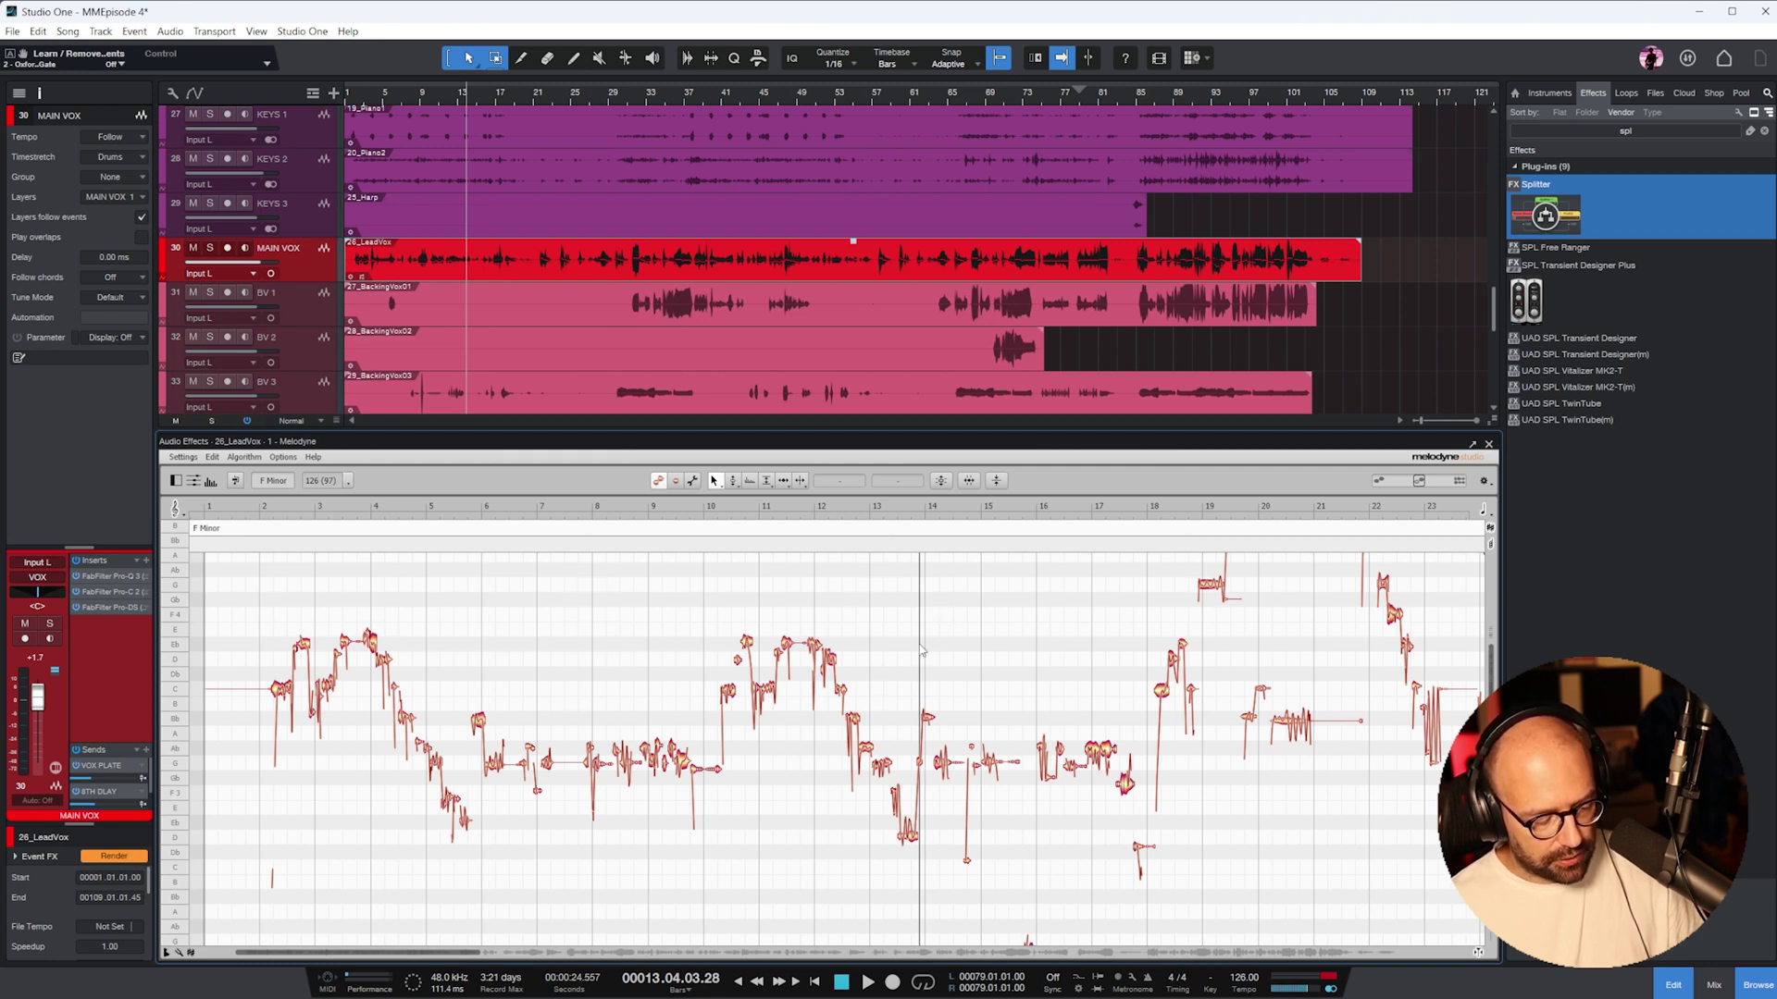
- Level all 26_LeadVox notes in Melodyne, making quiet notes 65% louder and loud notes 21% quieter
{"action": "key", "text": "ctrl+a"}
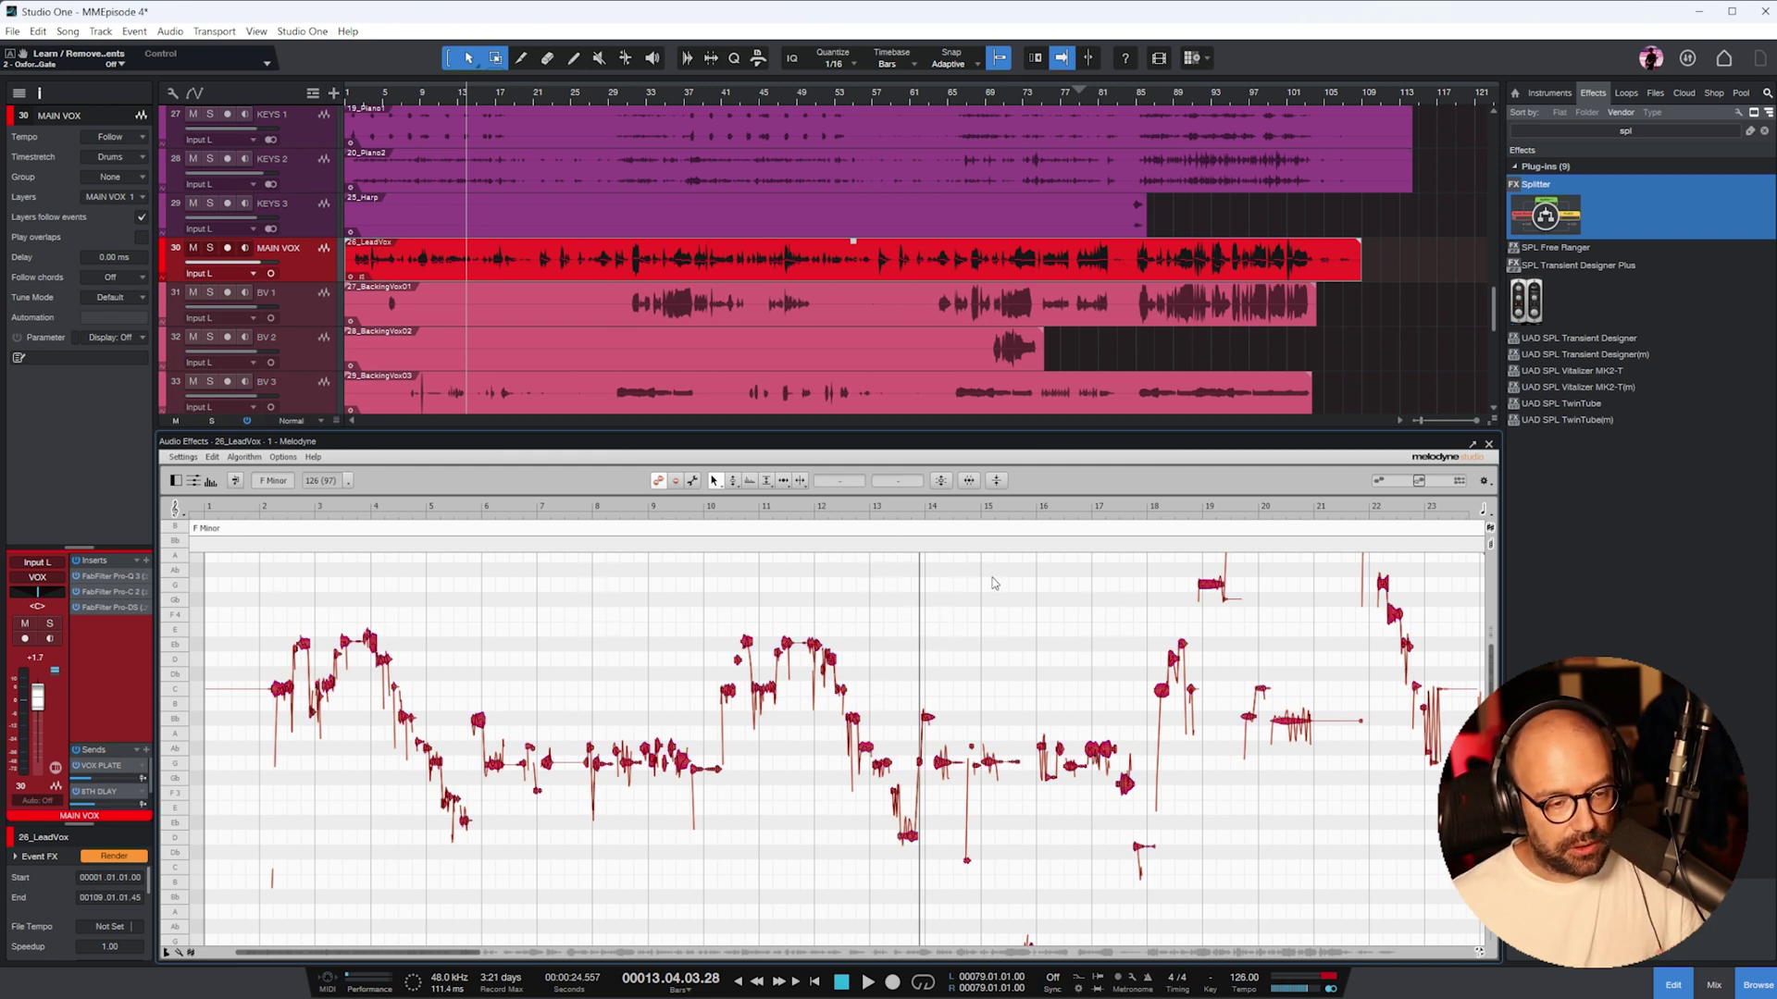
{"action": "left_click", "coordinate": [998, 482]}
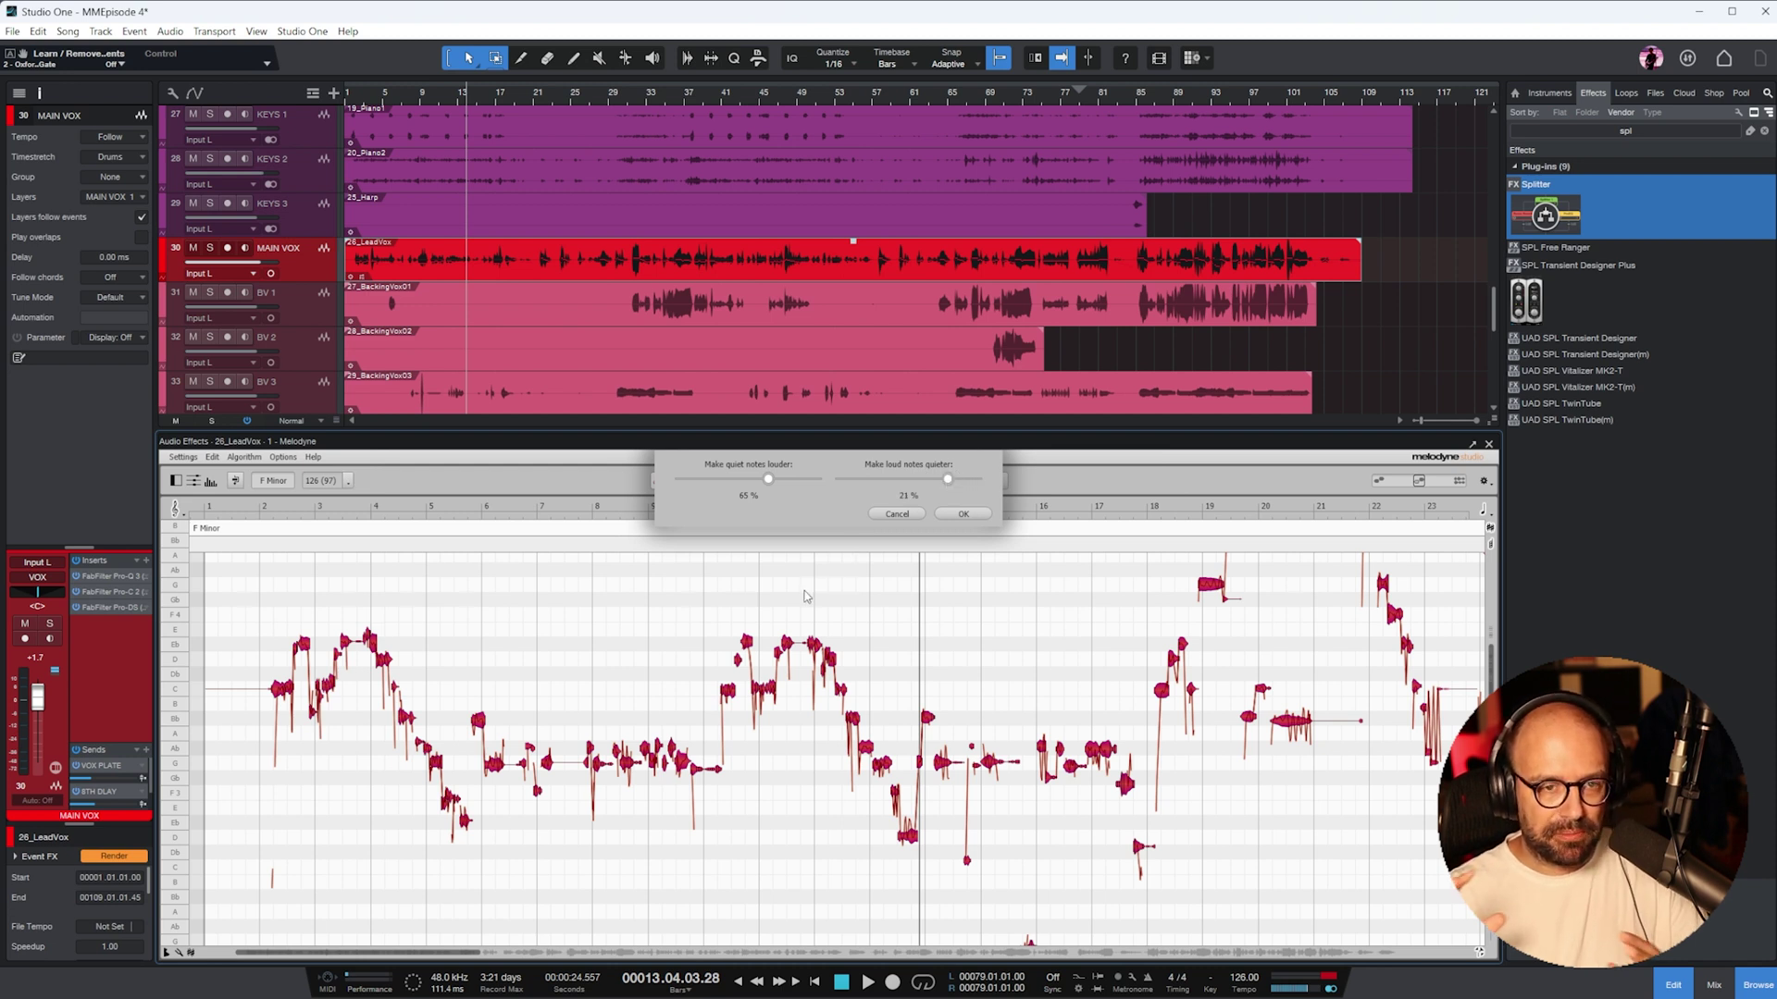
{"action": "left_click", "coordinate": [964, 514]}
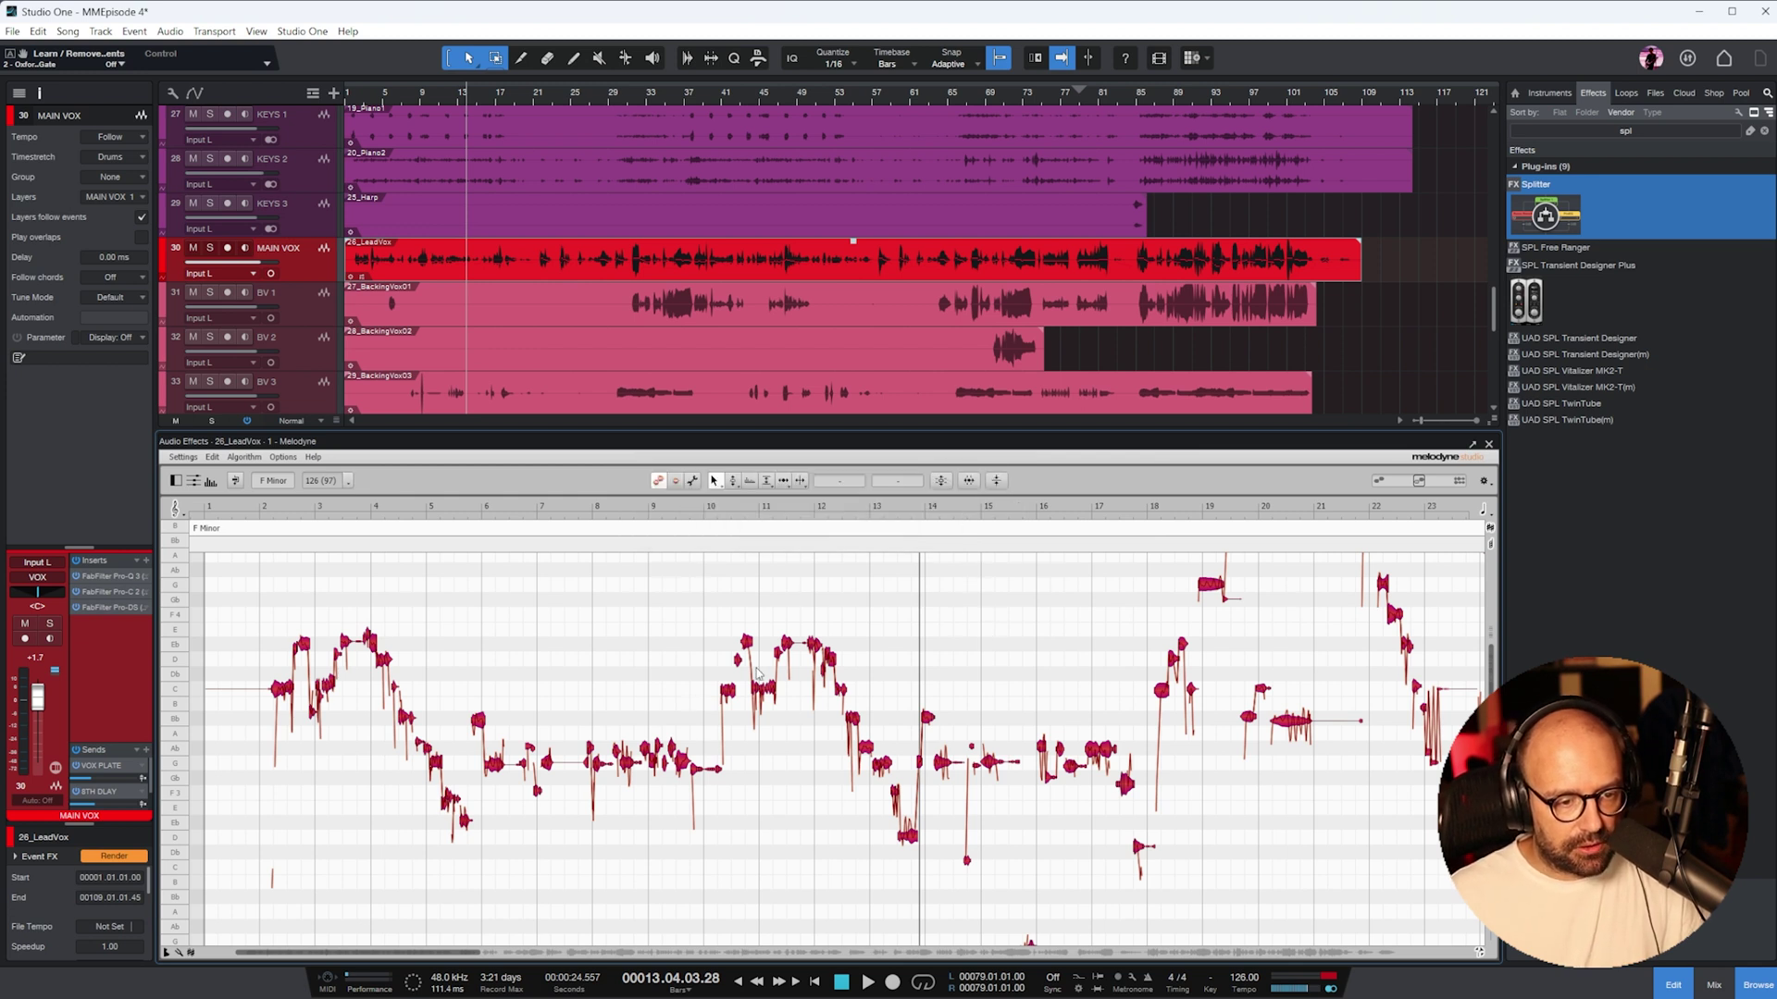
- Close the Melodyne editor and replay the early verse with the mixer console showing
{"action": "left_click", "coordinate": [1489, 445]}
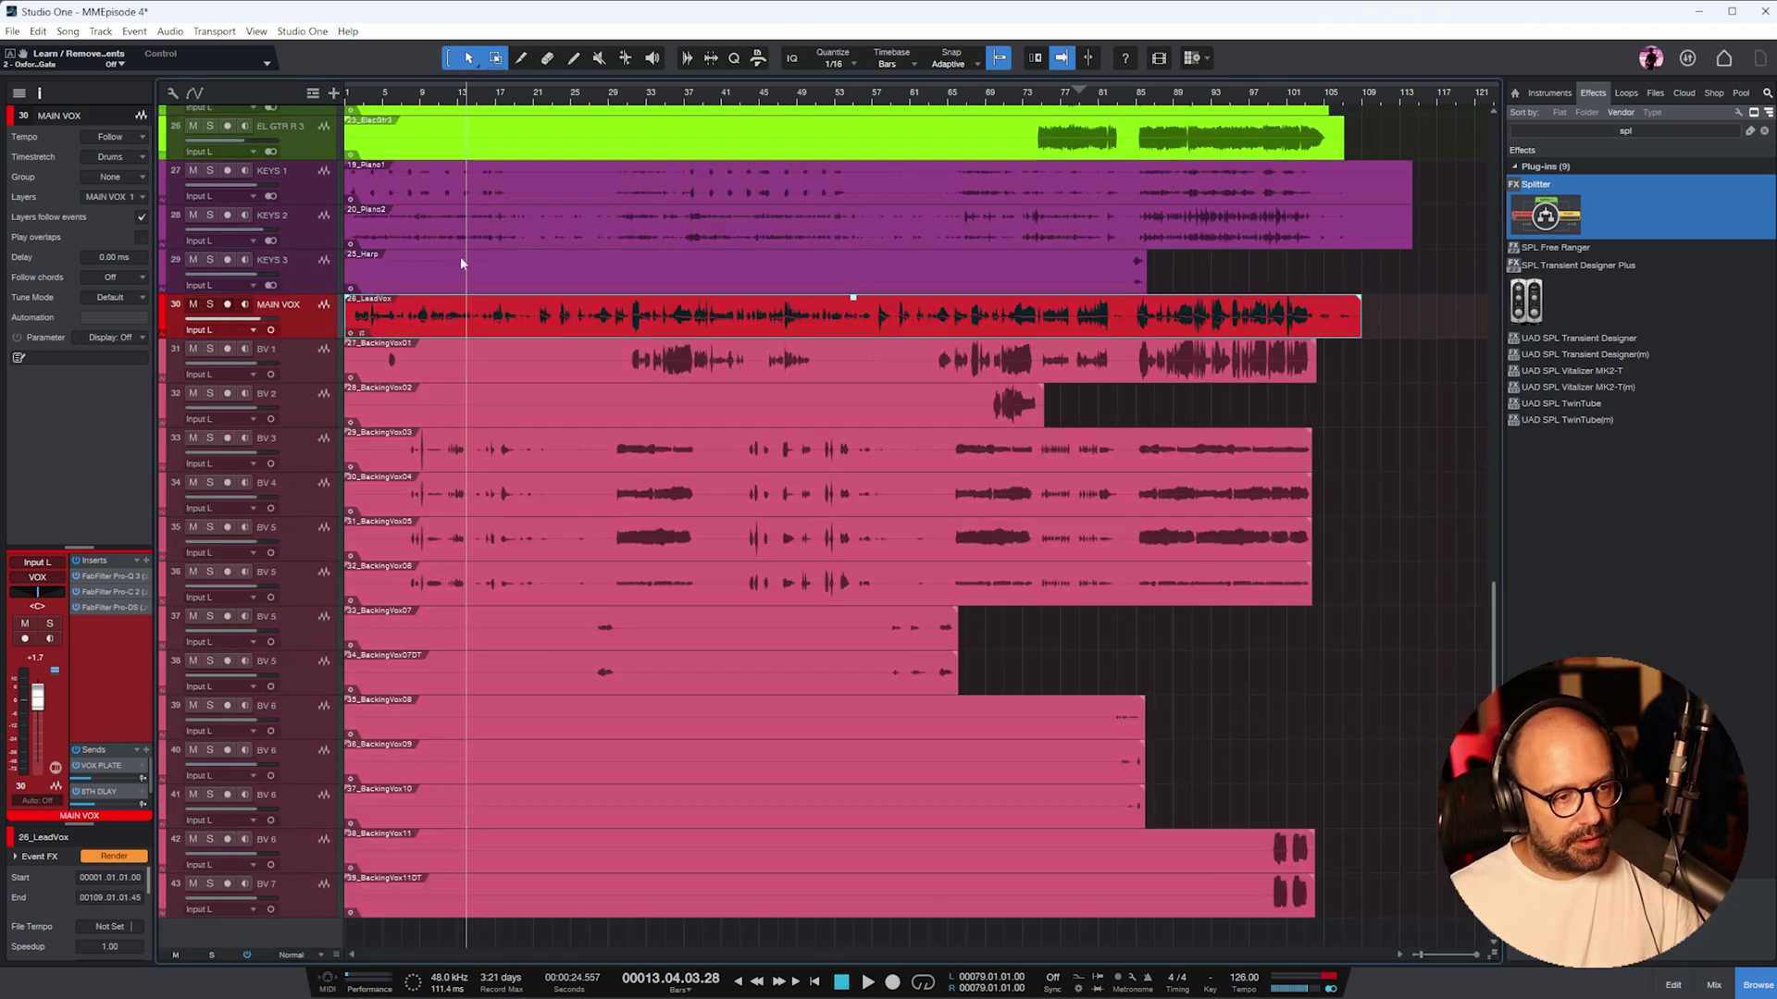
{"action": "left_click", "coordinate": [443, 95]}
{"action": "key", "text": "space"}
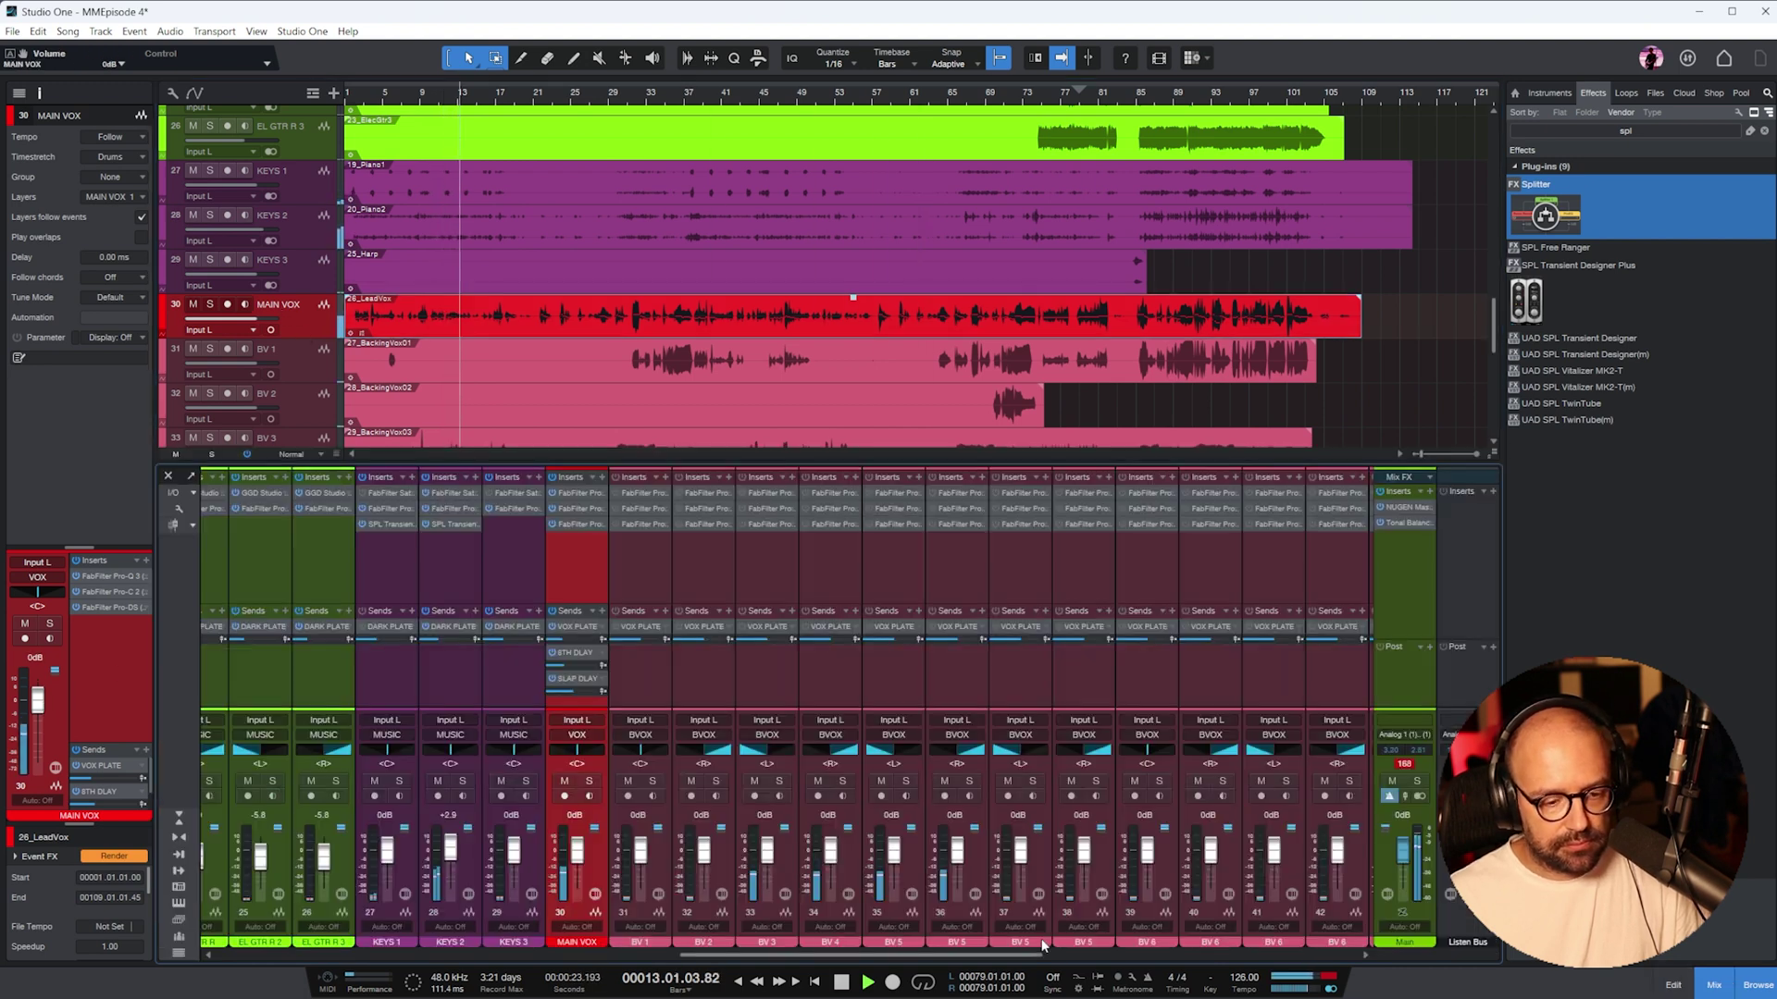
{"action": "left_click", "coordinate": [1713, 984]}
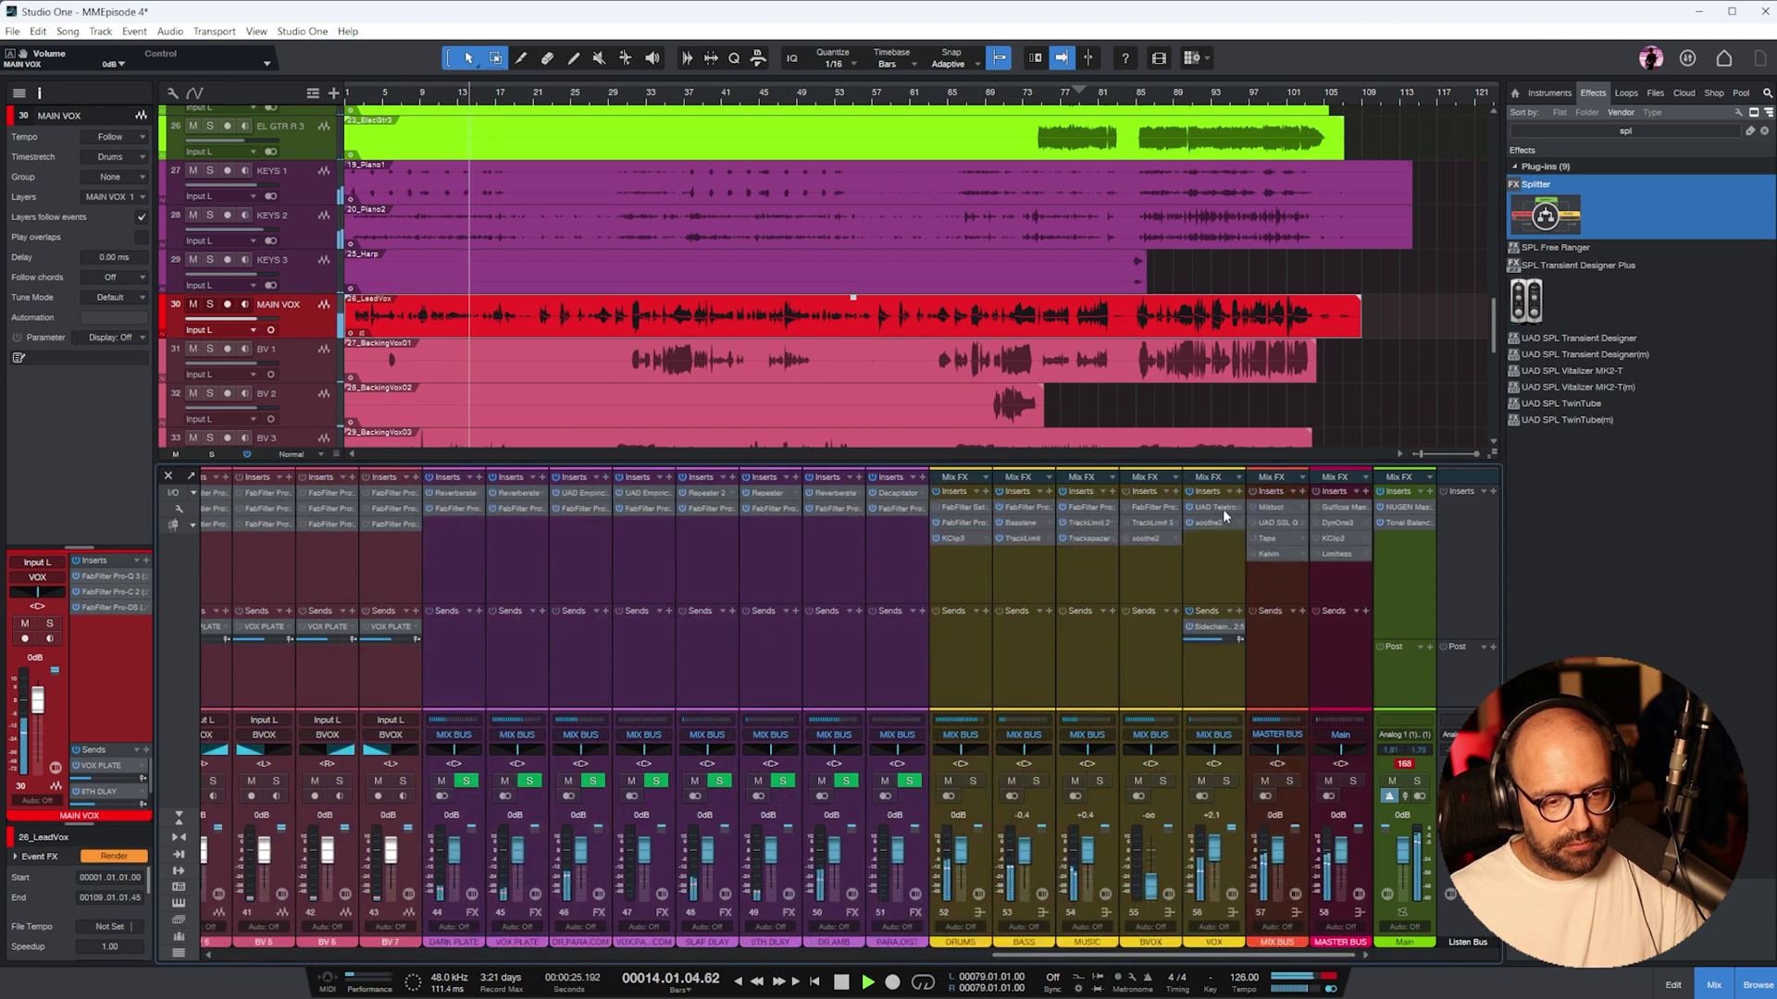
- Adjust the gain and peak reduction of the Teletronix LA-2A Silver on the VOX bus during playback
{"action": "left_click", "coordinate": [1223, 509]}
{"action": "left_click_drag", "start_coordinate": [1202, 421], "coordinate": [1155, 428]}
{"action": "left_click_drag", "start_coordinate": [930, 400], "coordinate": [928, 404]}
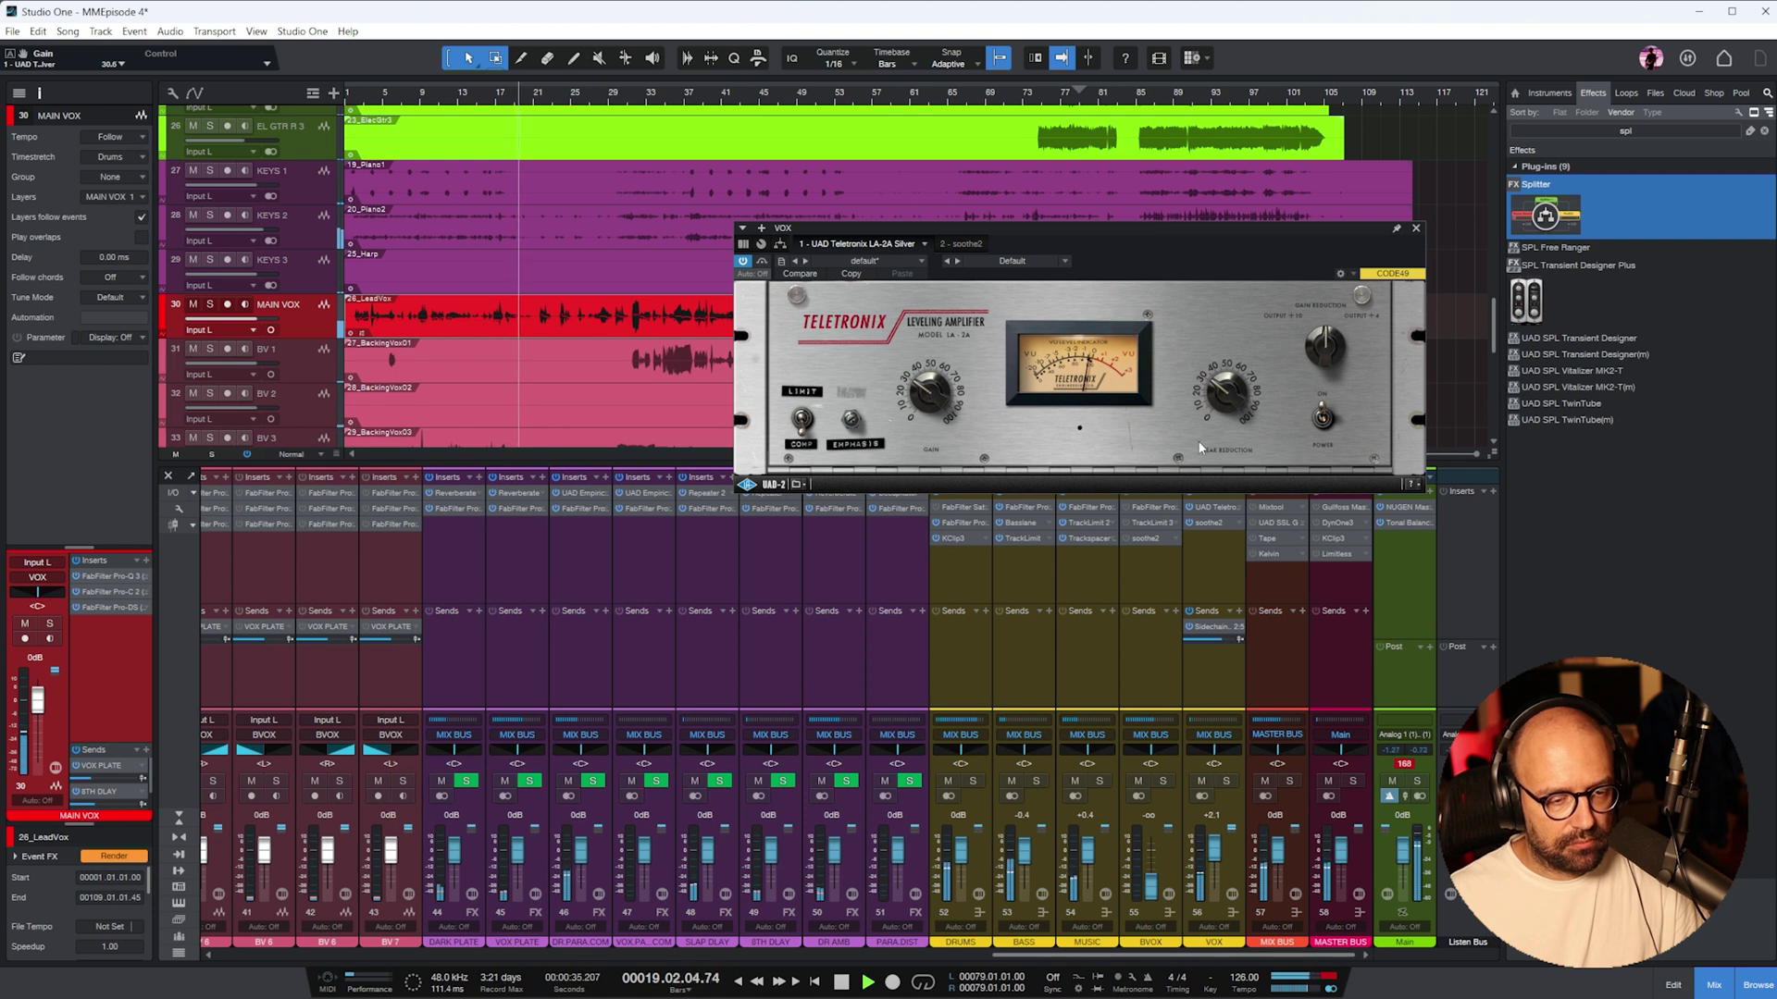
{"action": "left_click", "coordinate": [1416, 229]}
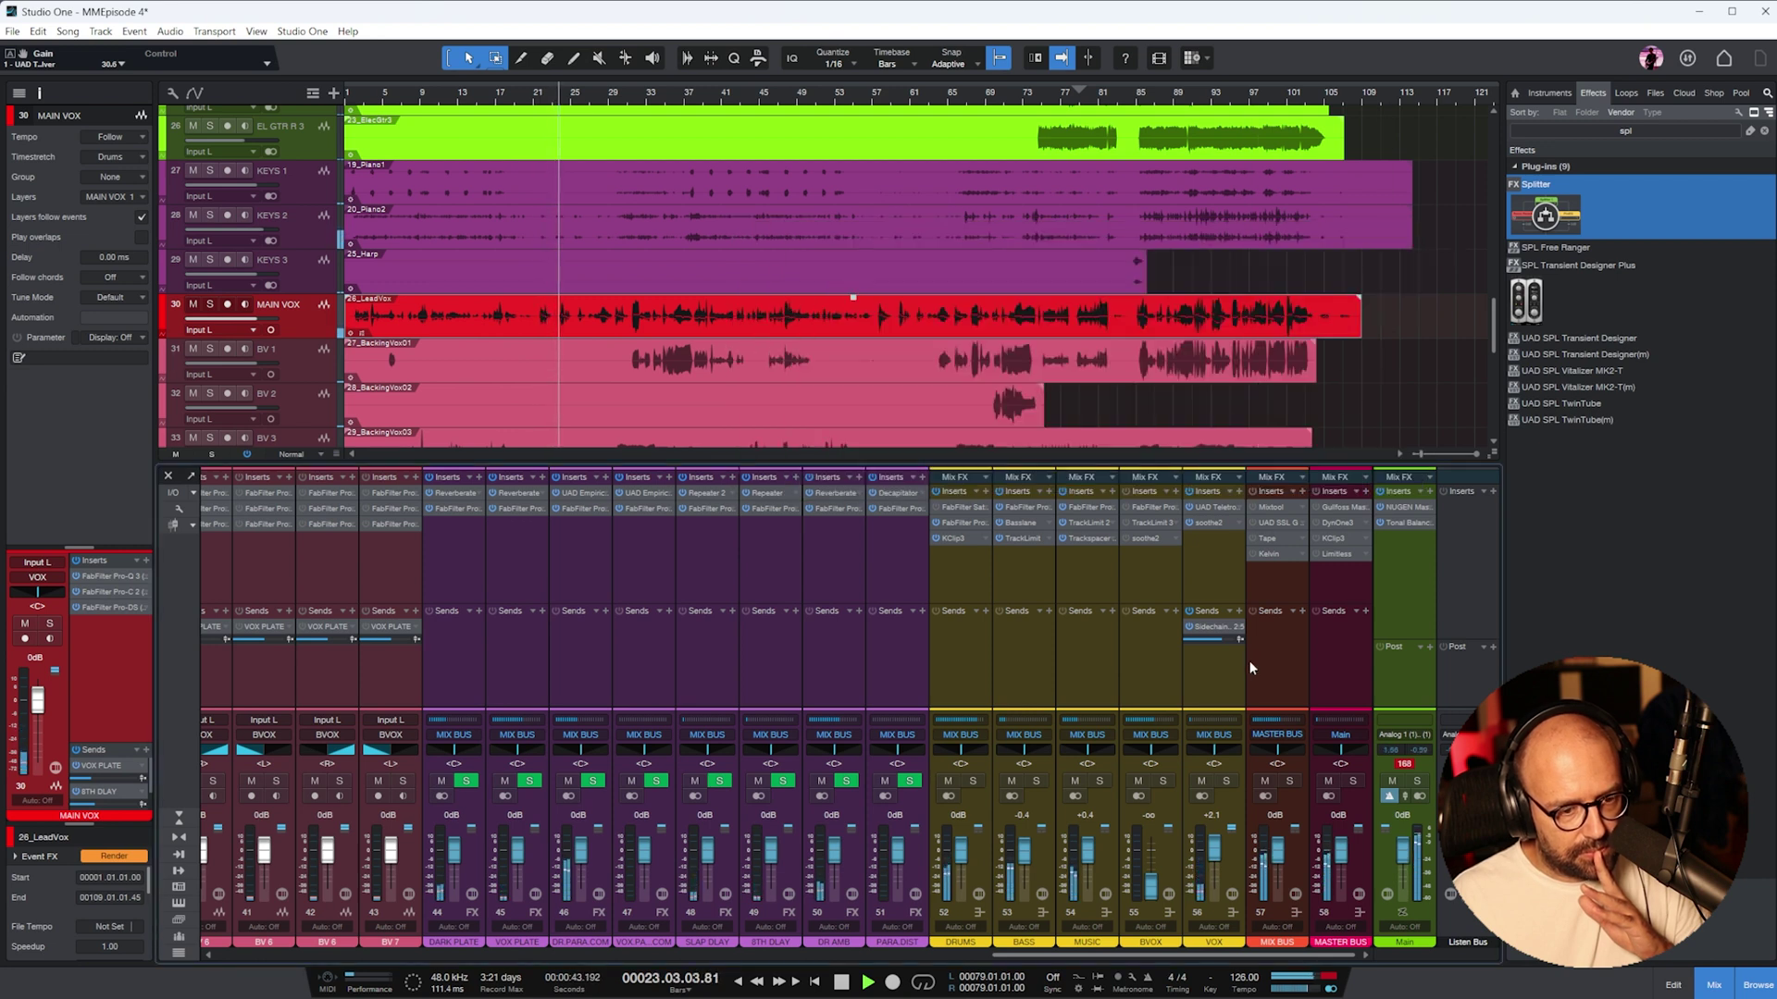
- Set the VOX bus fader to +1.7 dB, stop playback, and solo the BVOX bus with its fader at 0 dB
{"action": "scroll", "coordinate": [1212, 856], "scroll_direction": "down", "scroll_amount": 2}
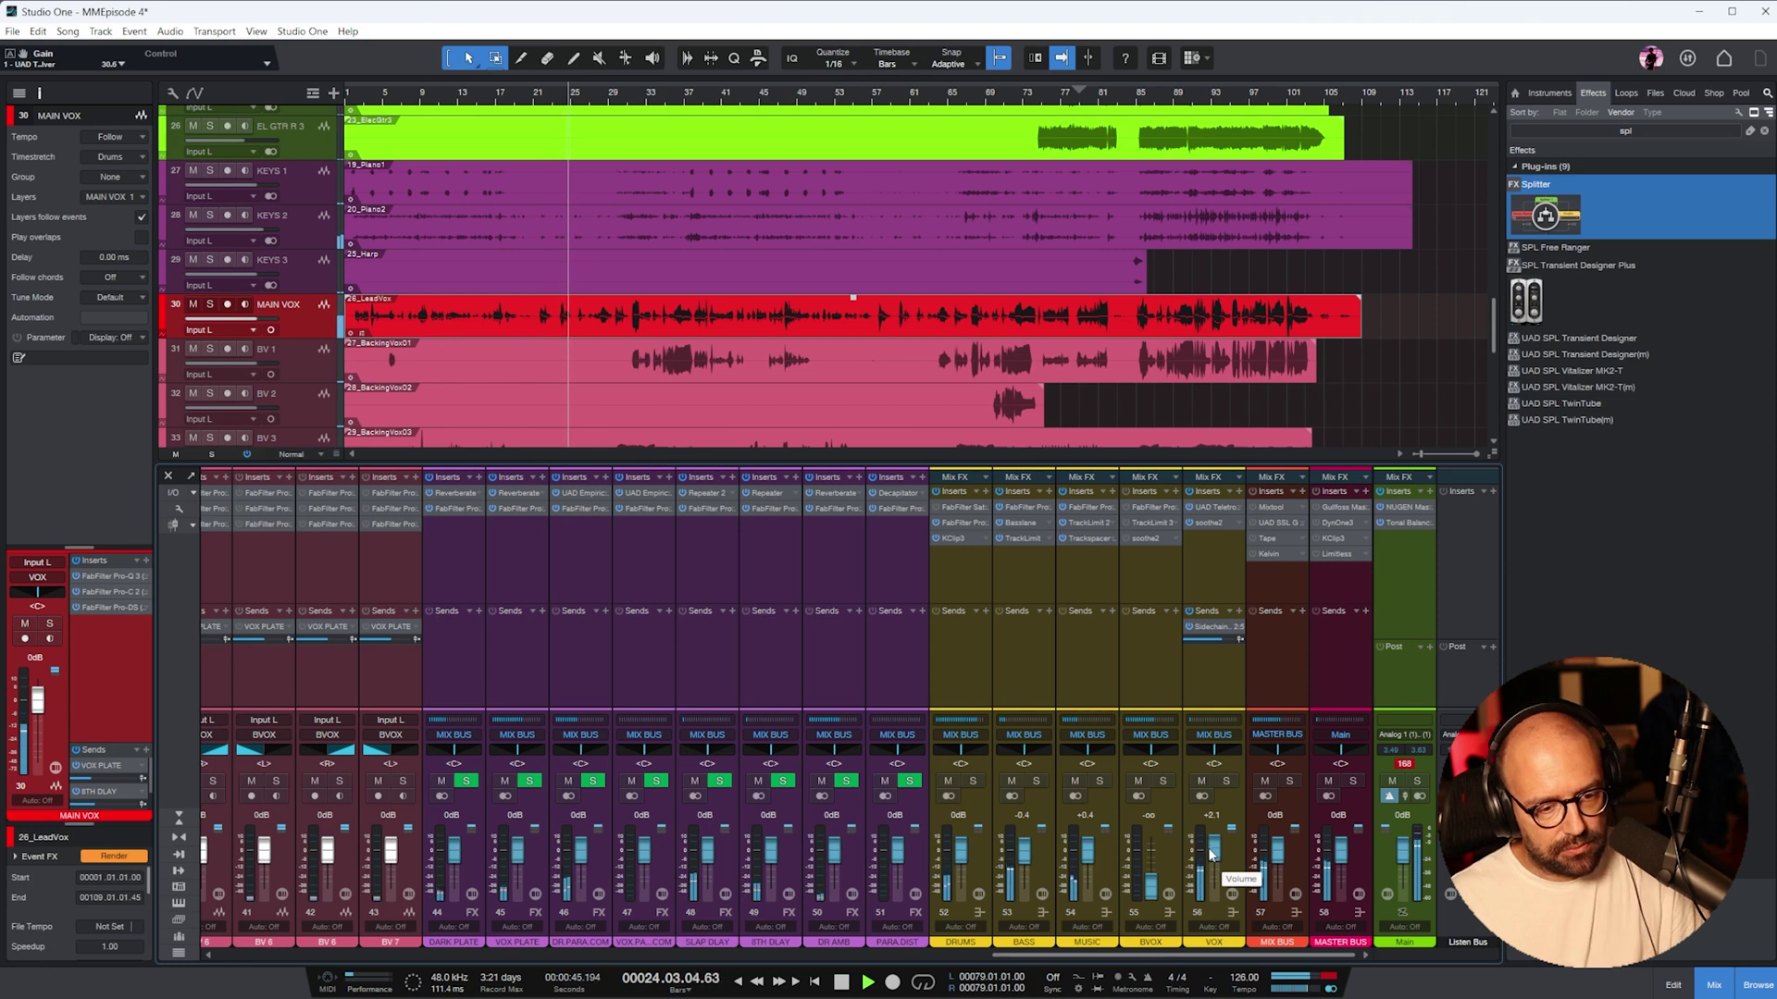
{"action": "key", "text": "space"}
{"action": "left_click", "coordinate": [1155, 574]}
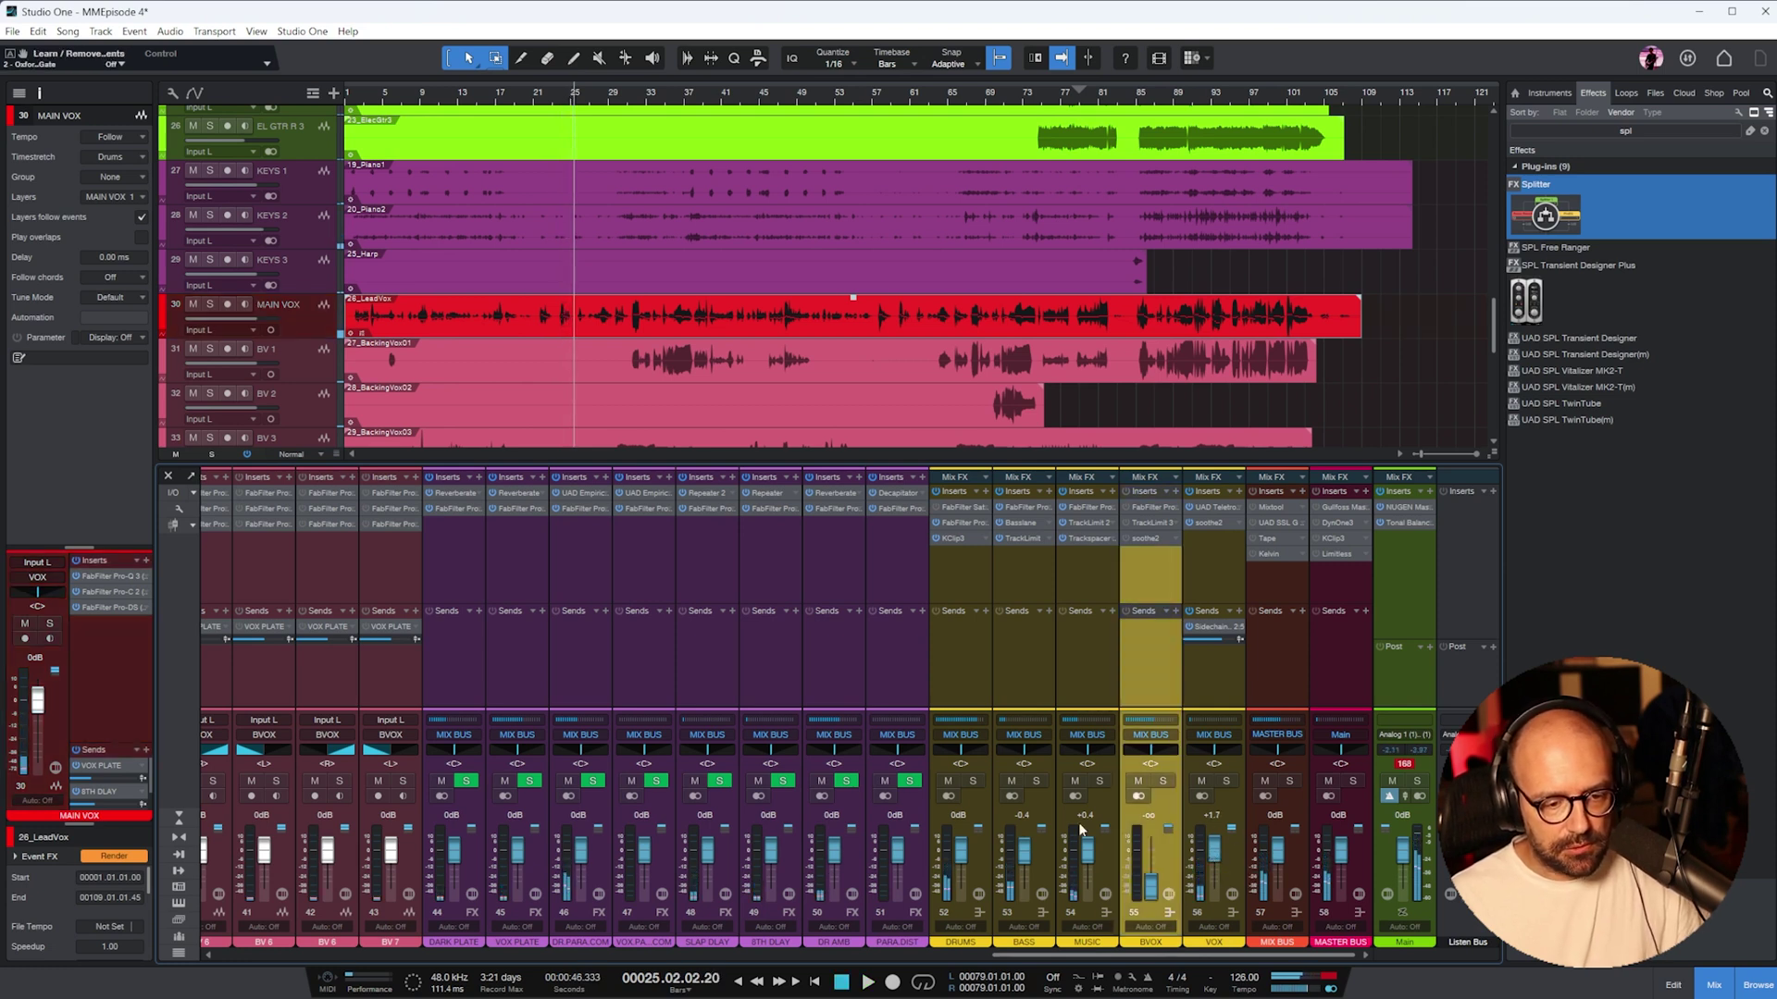
{"action": "left_click", "coordinate": [1161, 783]}
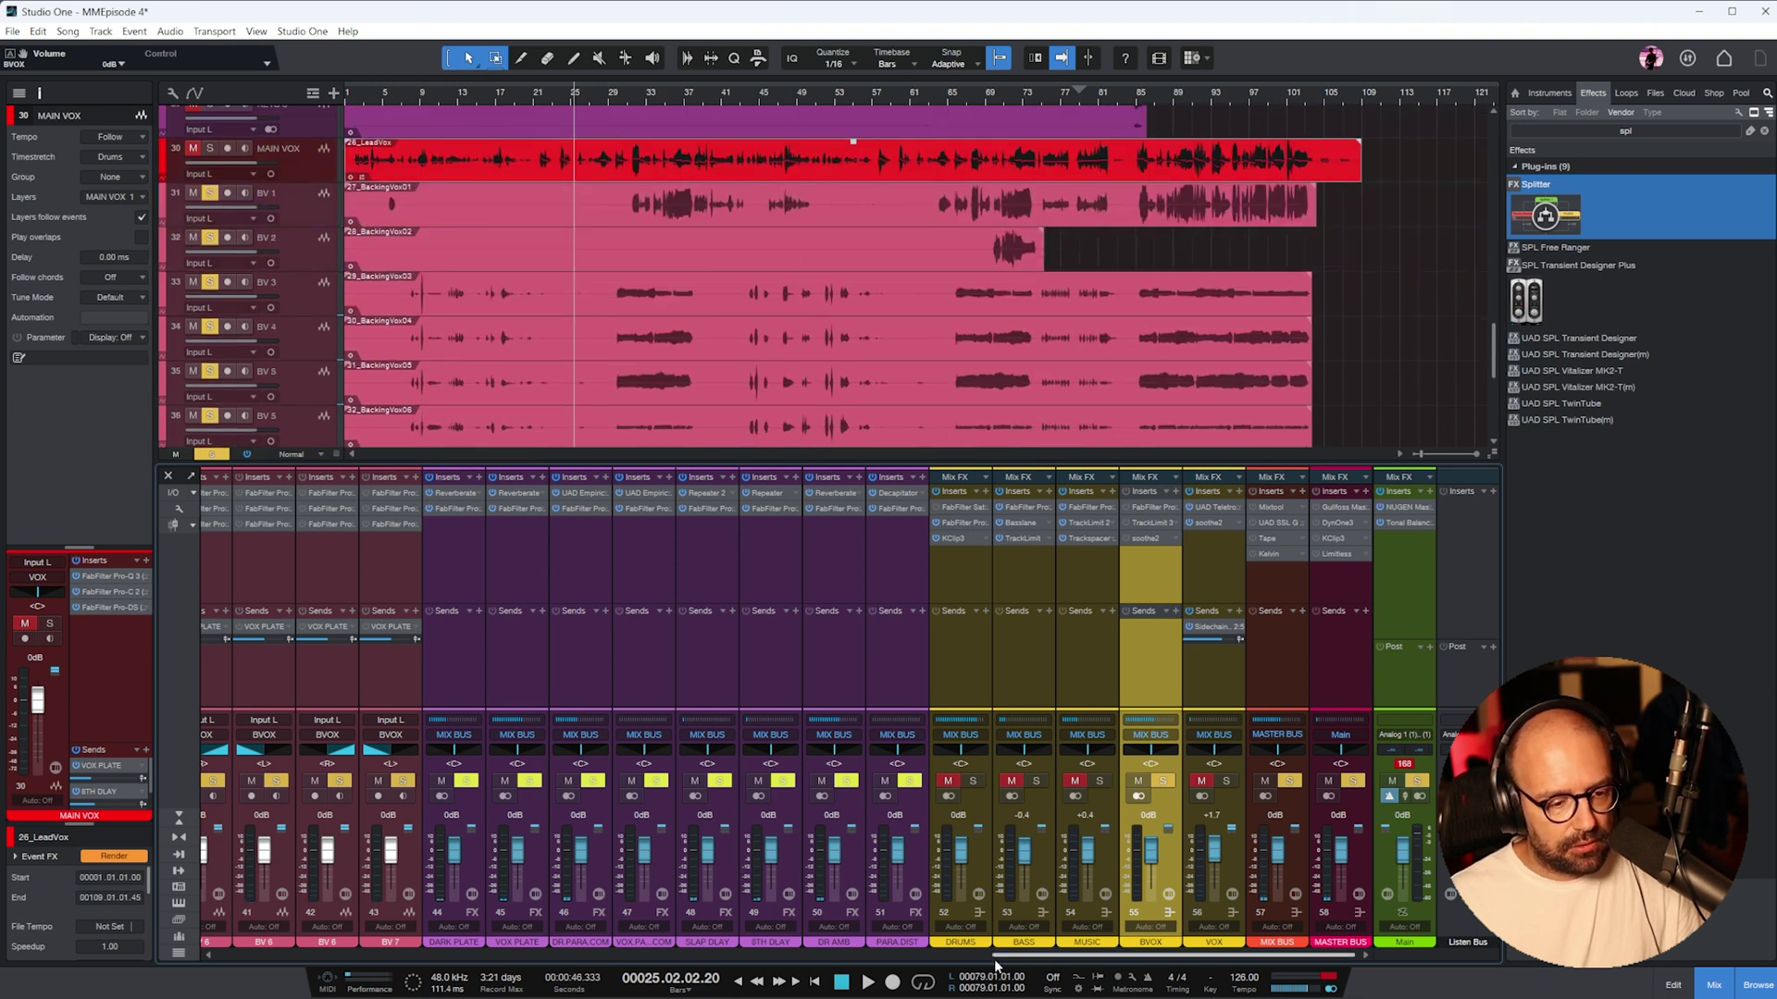
- Open BV 1's FabFilter Pro-Q 3 and examine its low cut, low-mid and high-frequency bands
{"action": "left_click_drag", "start_coordinate": [1016, 963], "coordinate": [754, 976]}
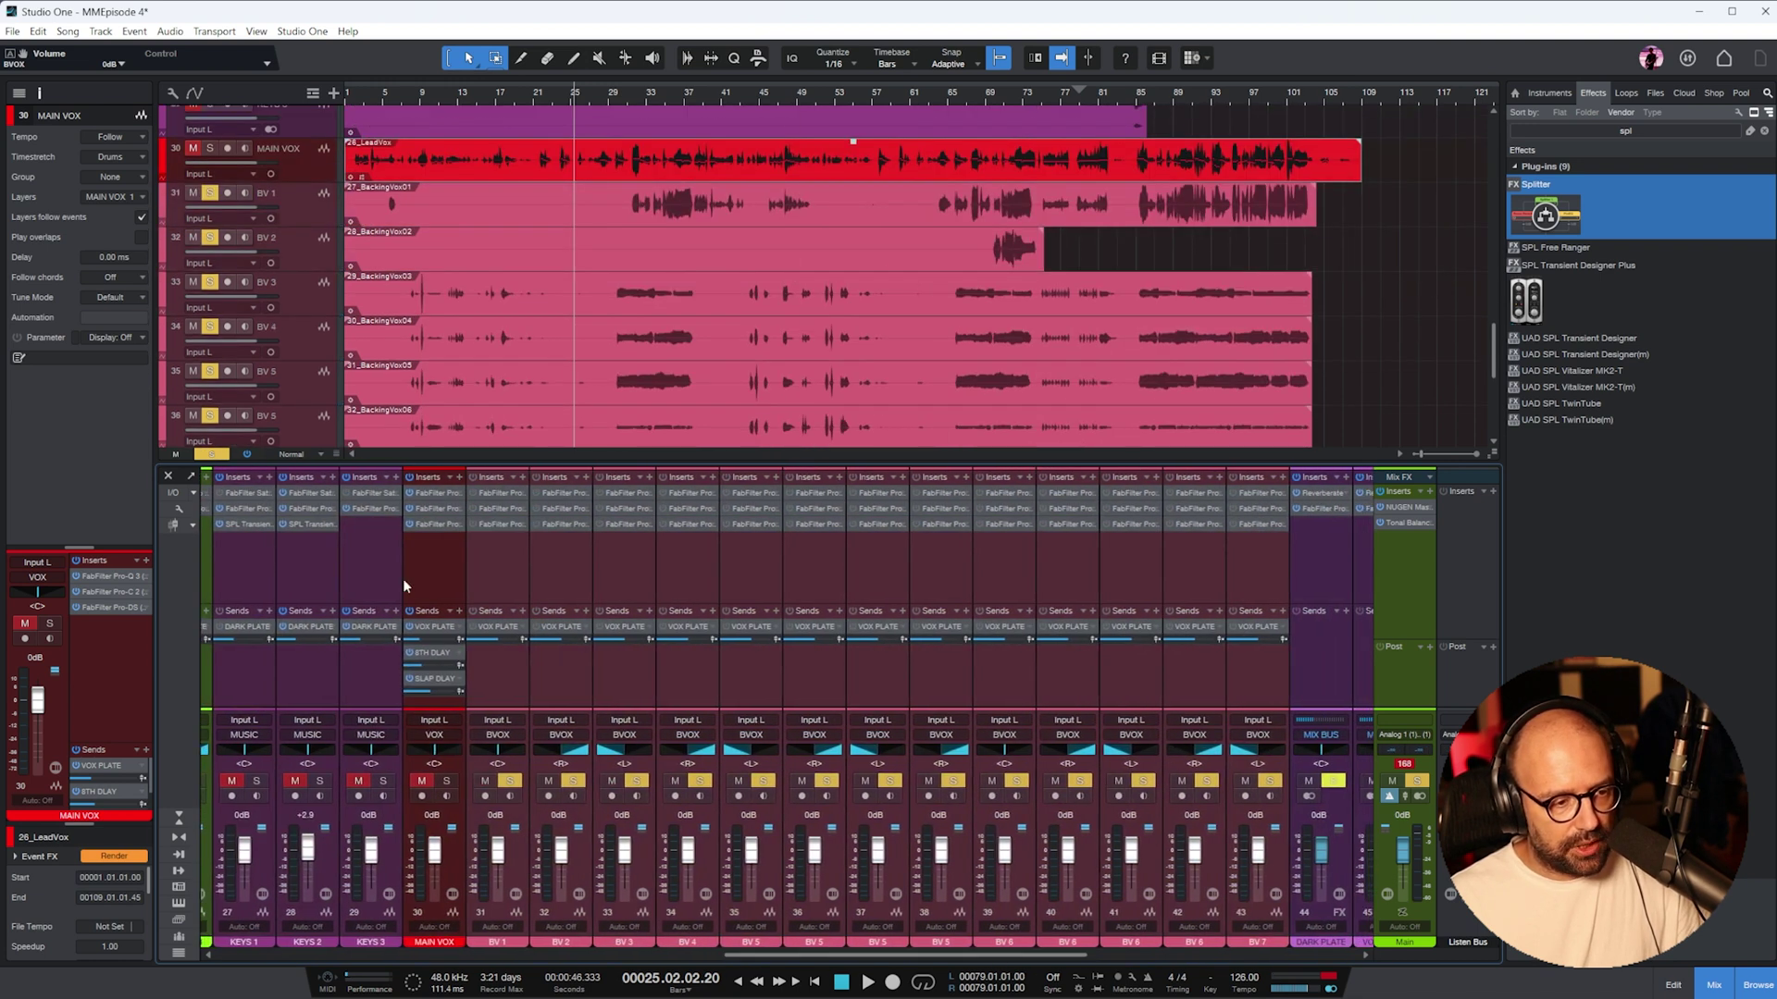
{"action": "left_click", "coordinate": [506, 500]}
{"action": "left_click", "coordinate": [506, 497]}
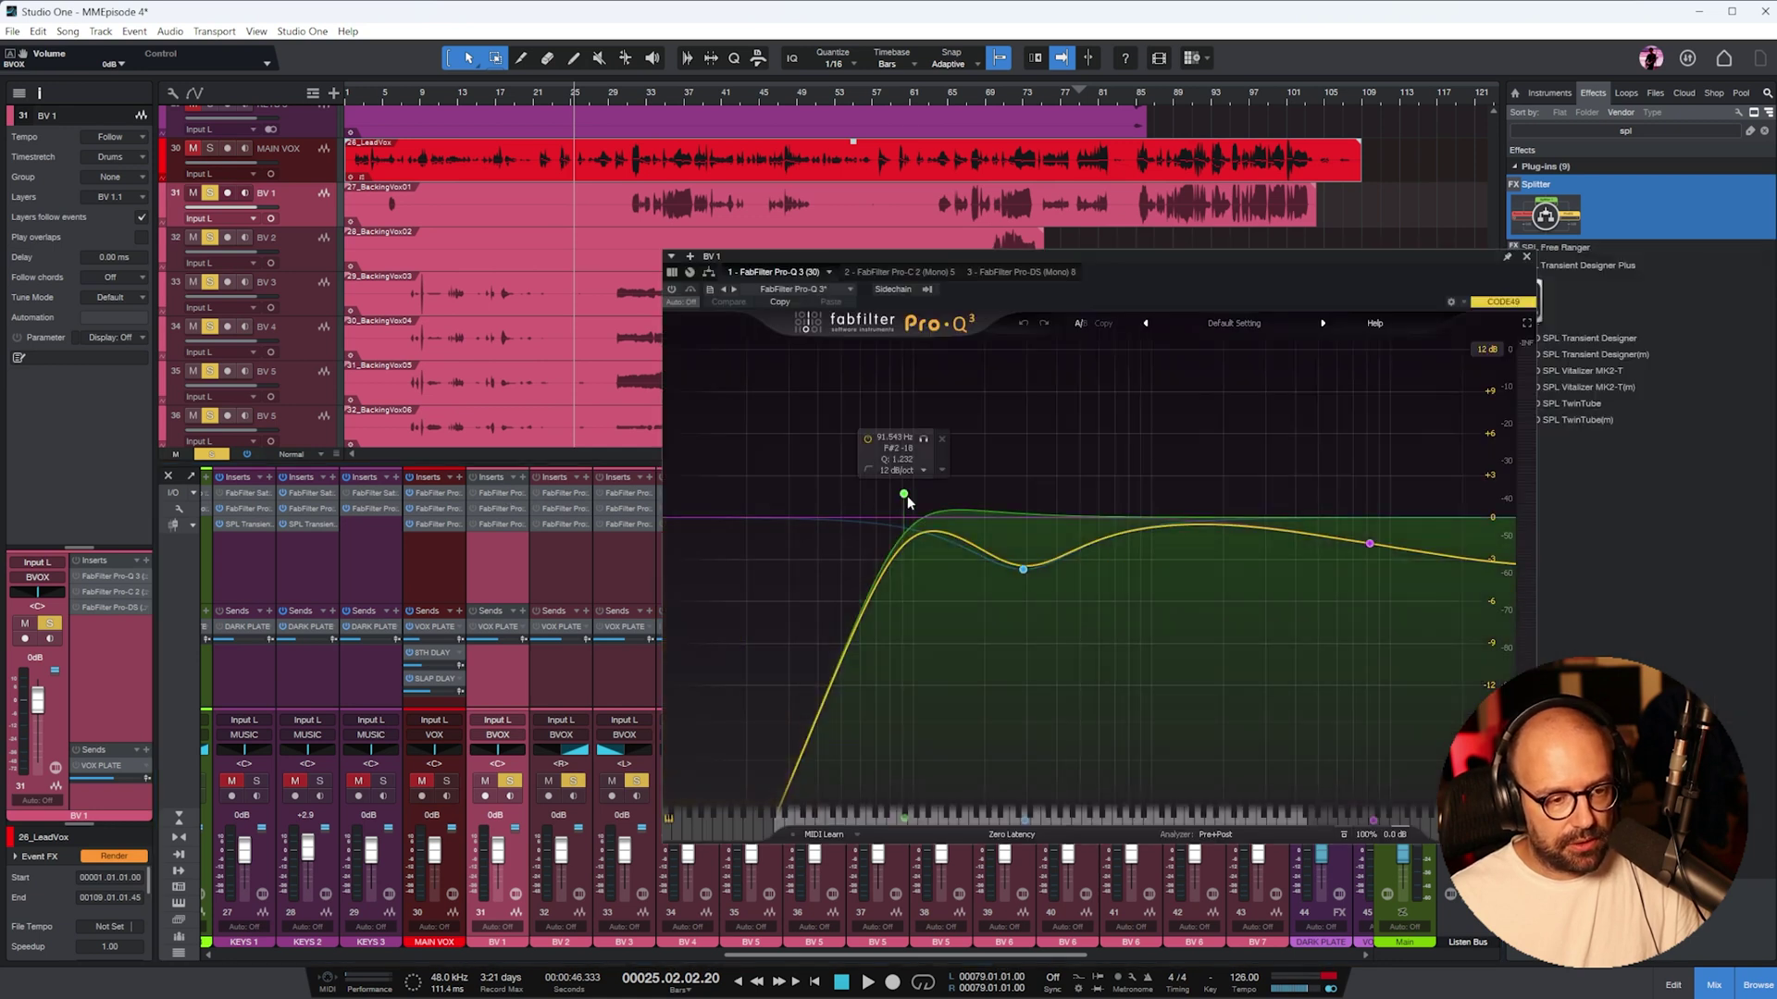
{"action": "mouse_move", "coordinate": [1008, 600]}
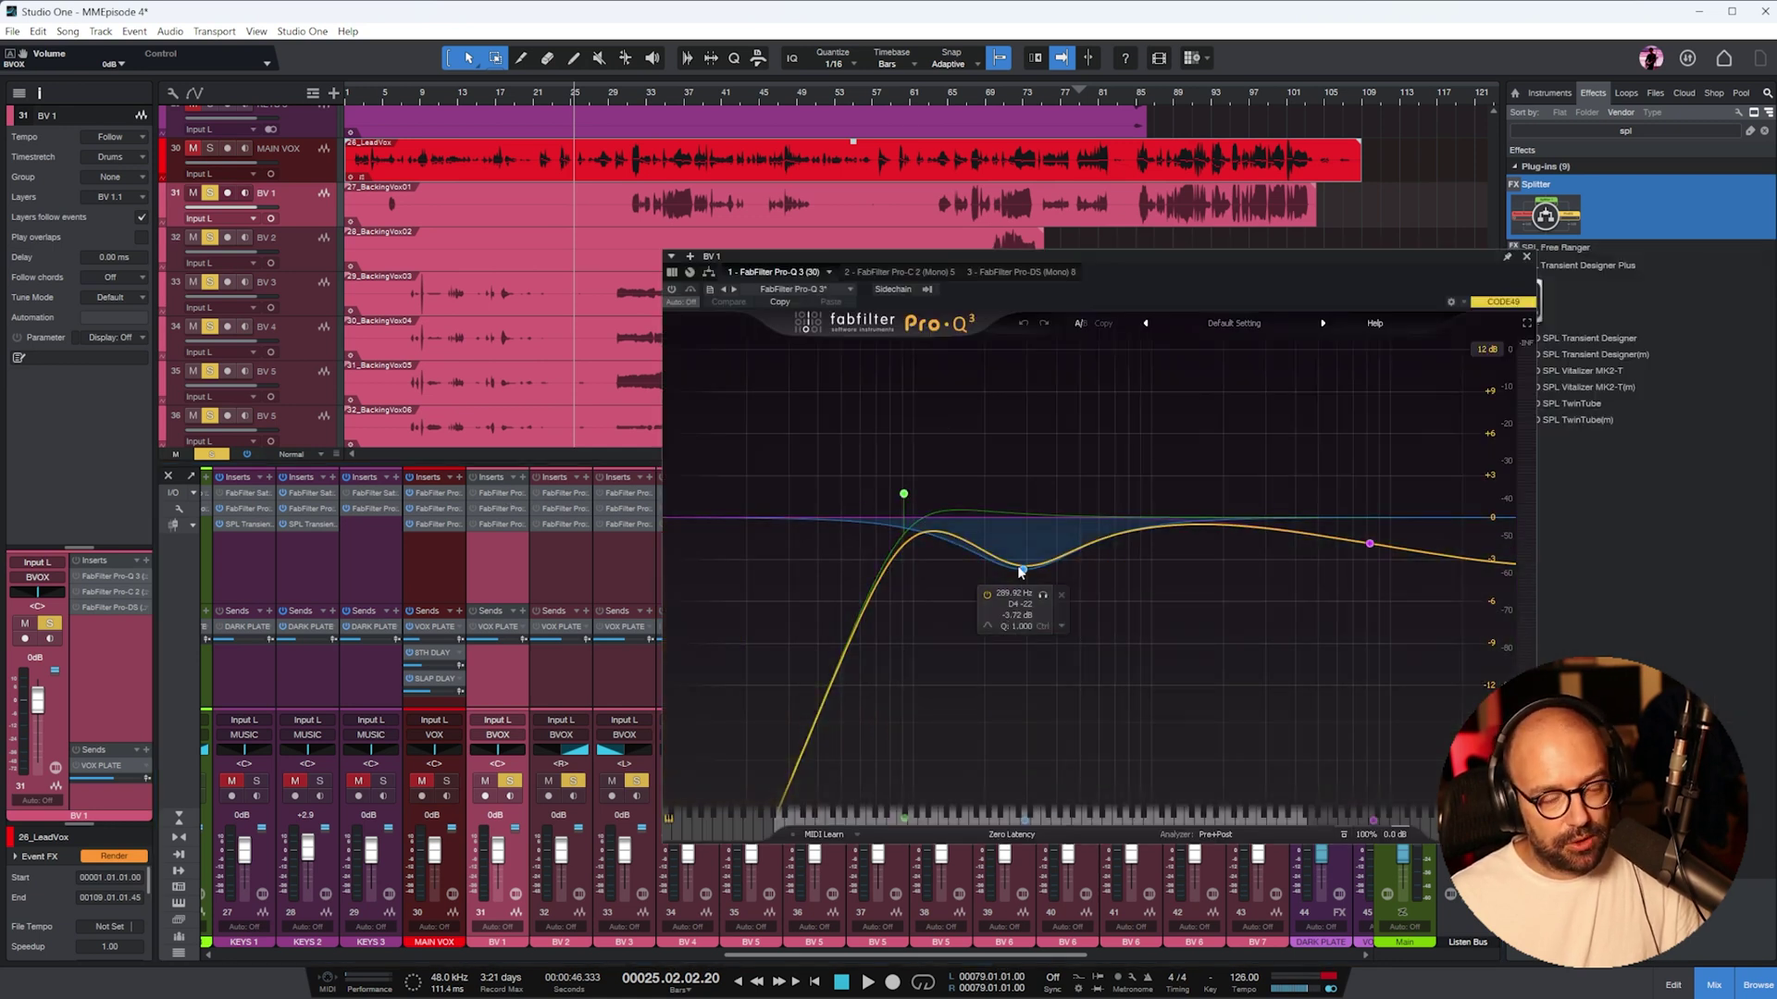
{"action": "mouse_move", "coordinate": [1371, 544]}
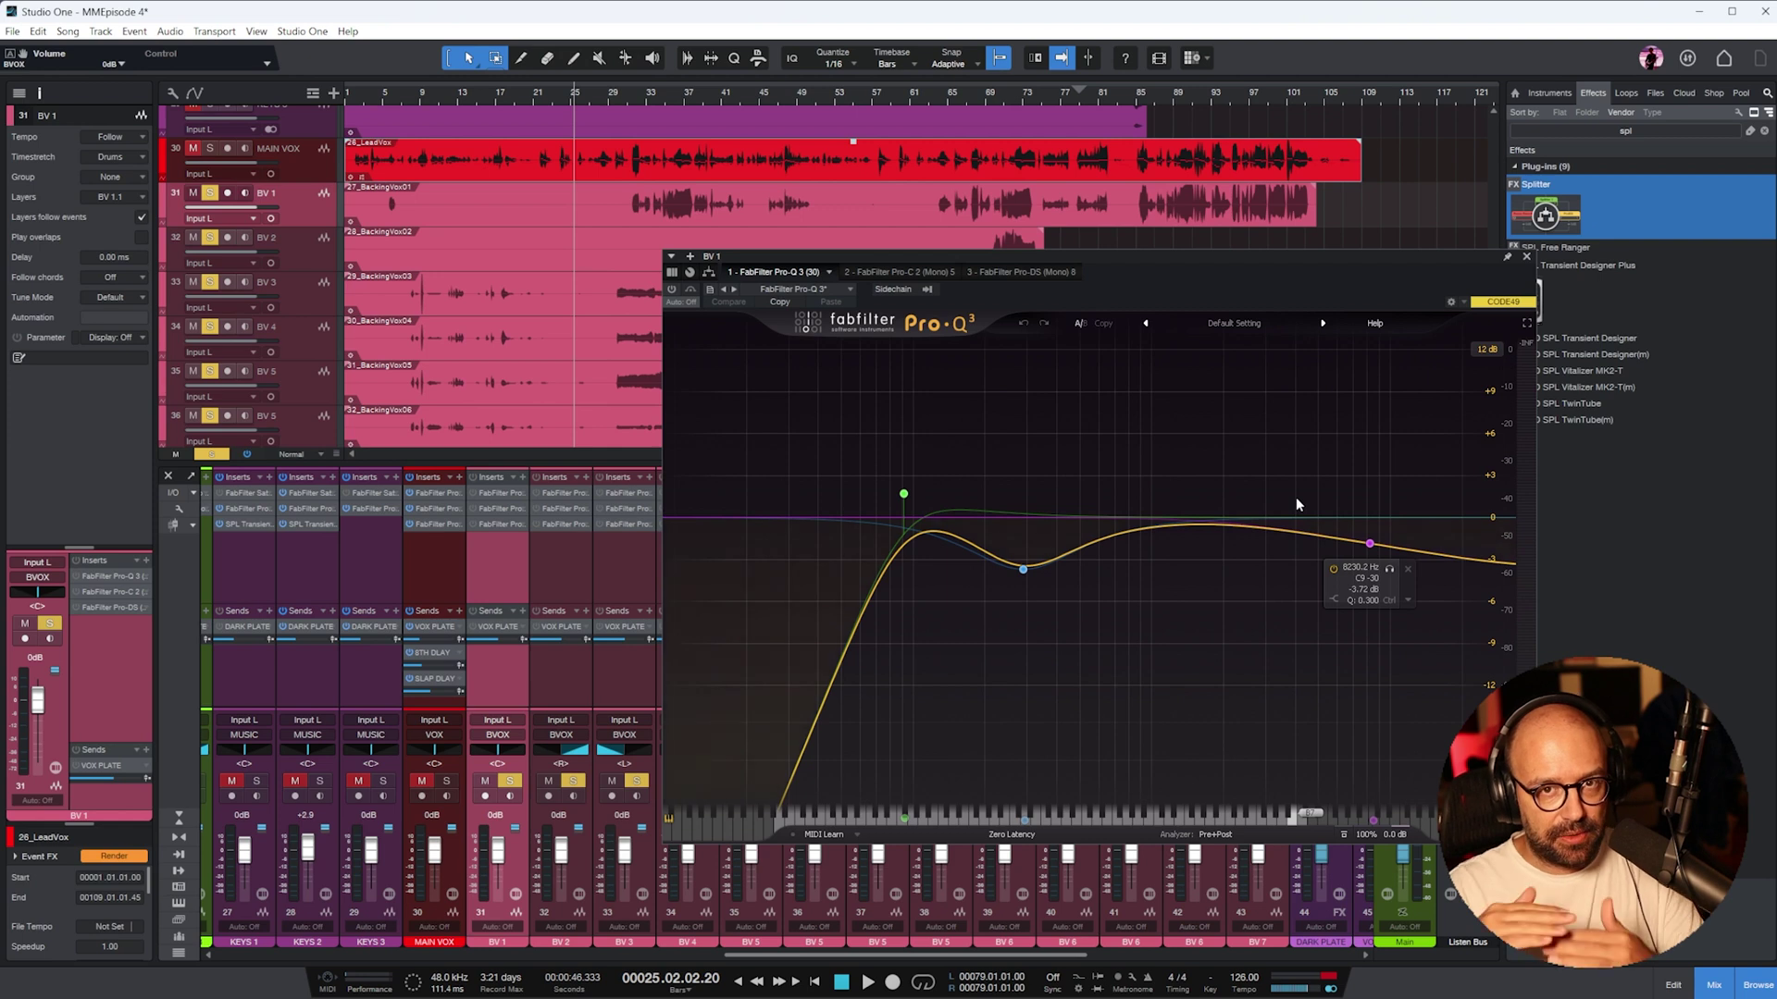
- Play the soloed backing vocals and check the gain reduction in BV 1's FabFilter Pro-C 2
{"action": "left_click", "coordinate": [919, 278]}
{"action": "left_click", "coordinate": [448, 104]}
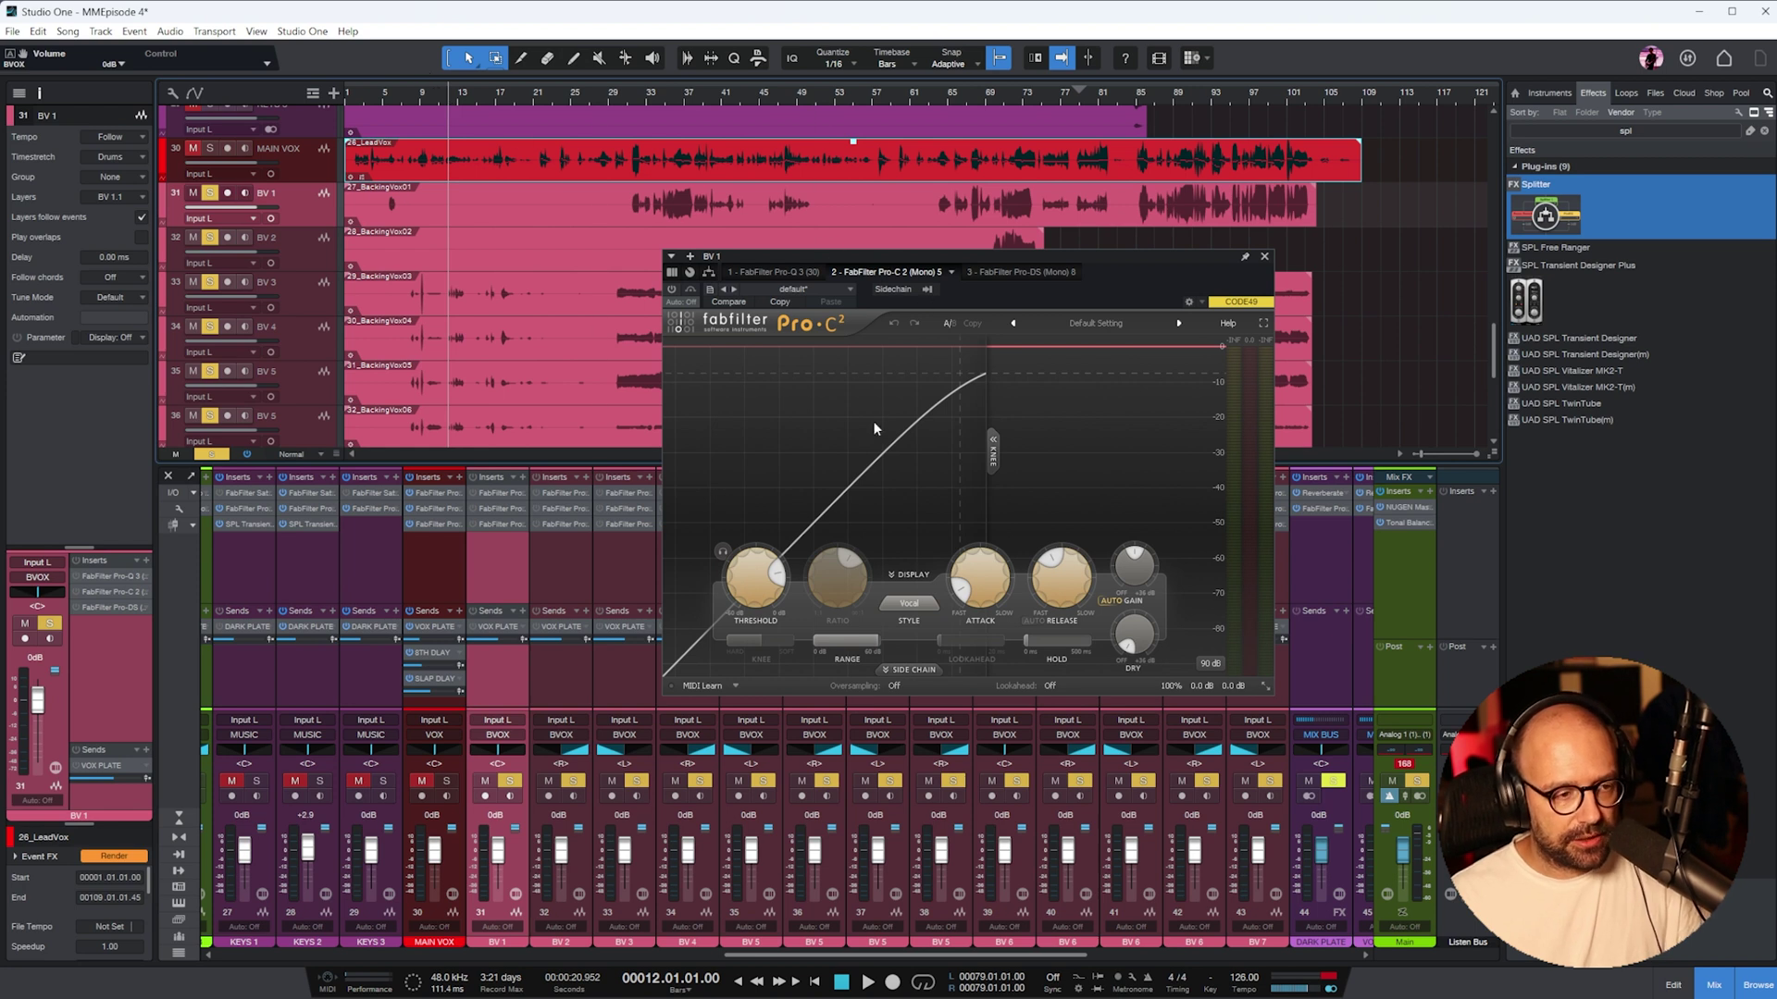
{"action": "key", "text": "space"}
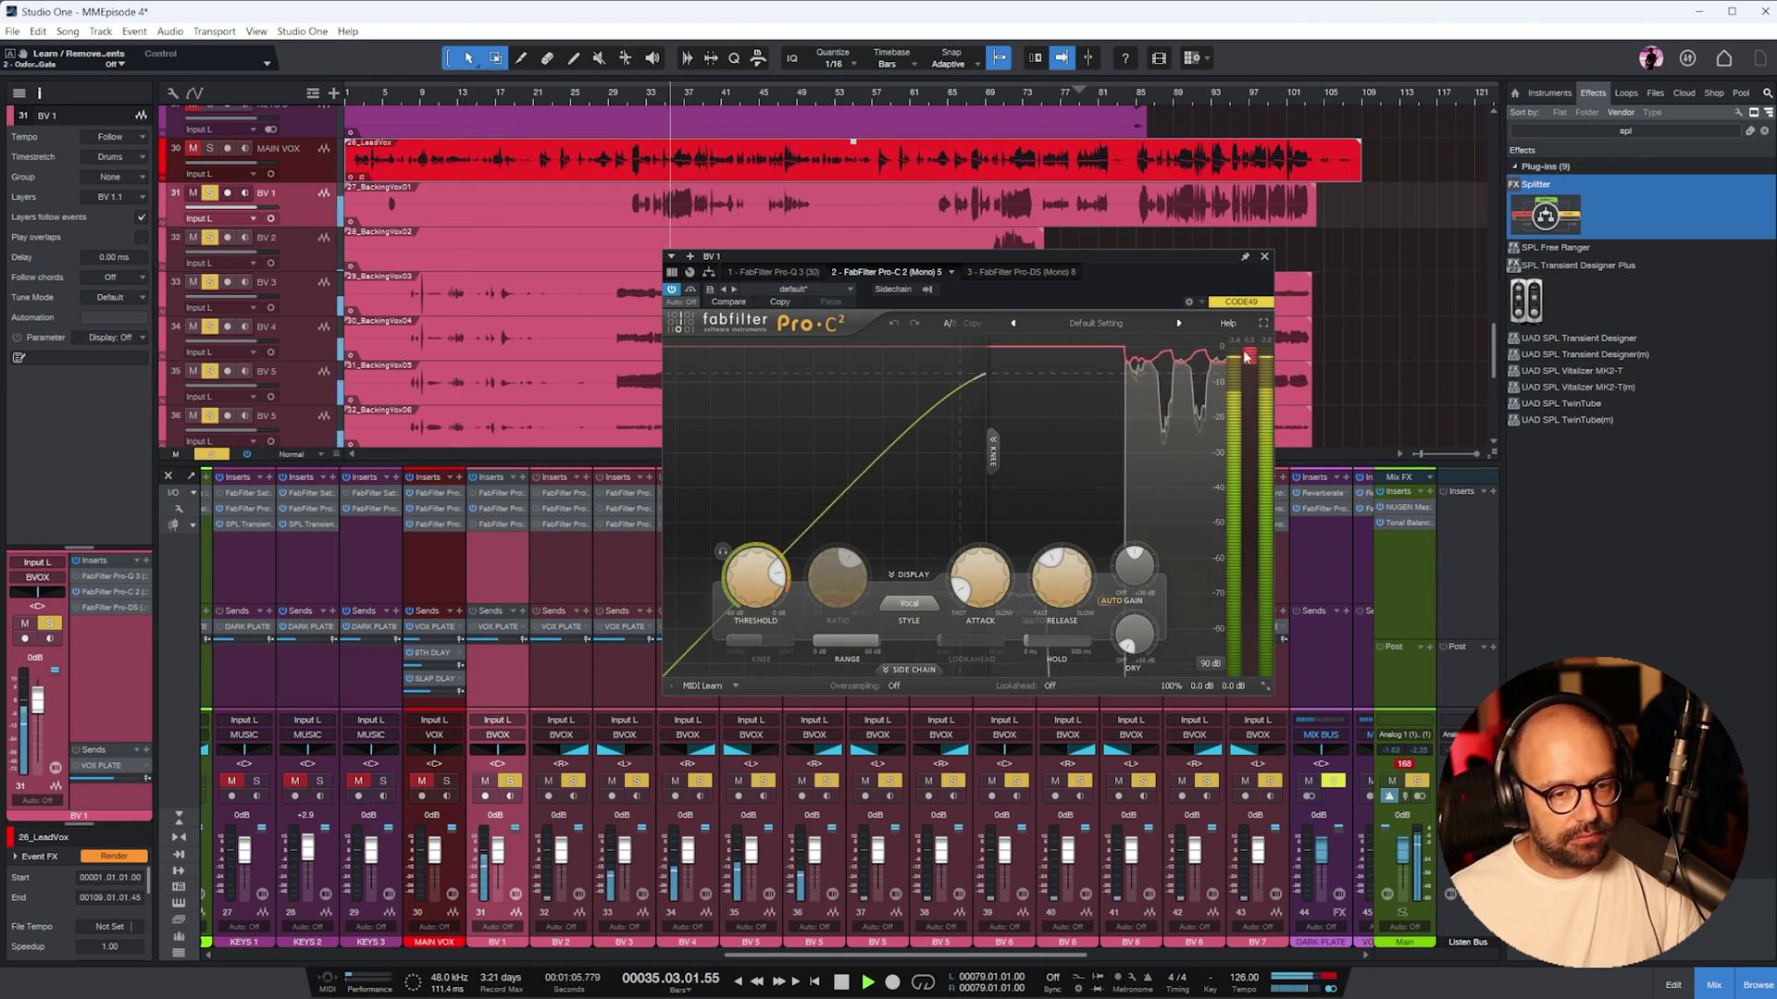
{"action": "key", "text": "space"}
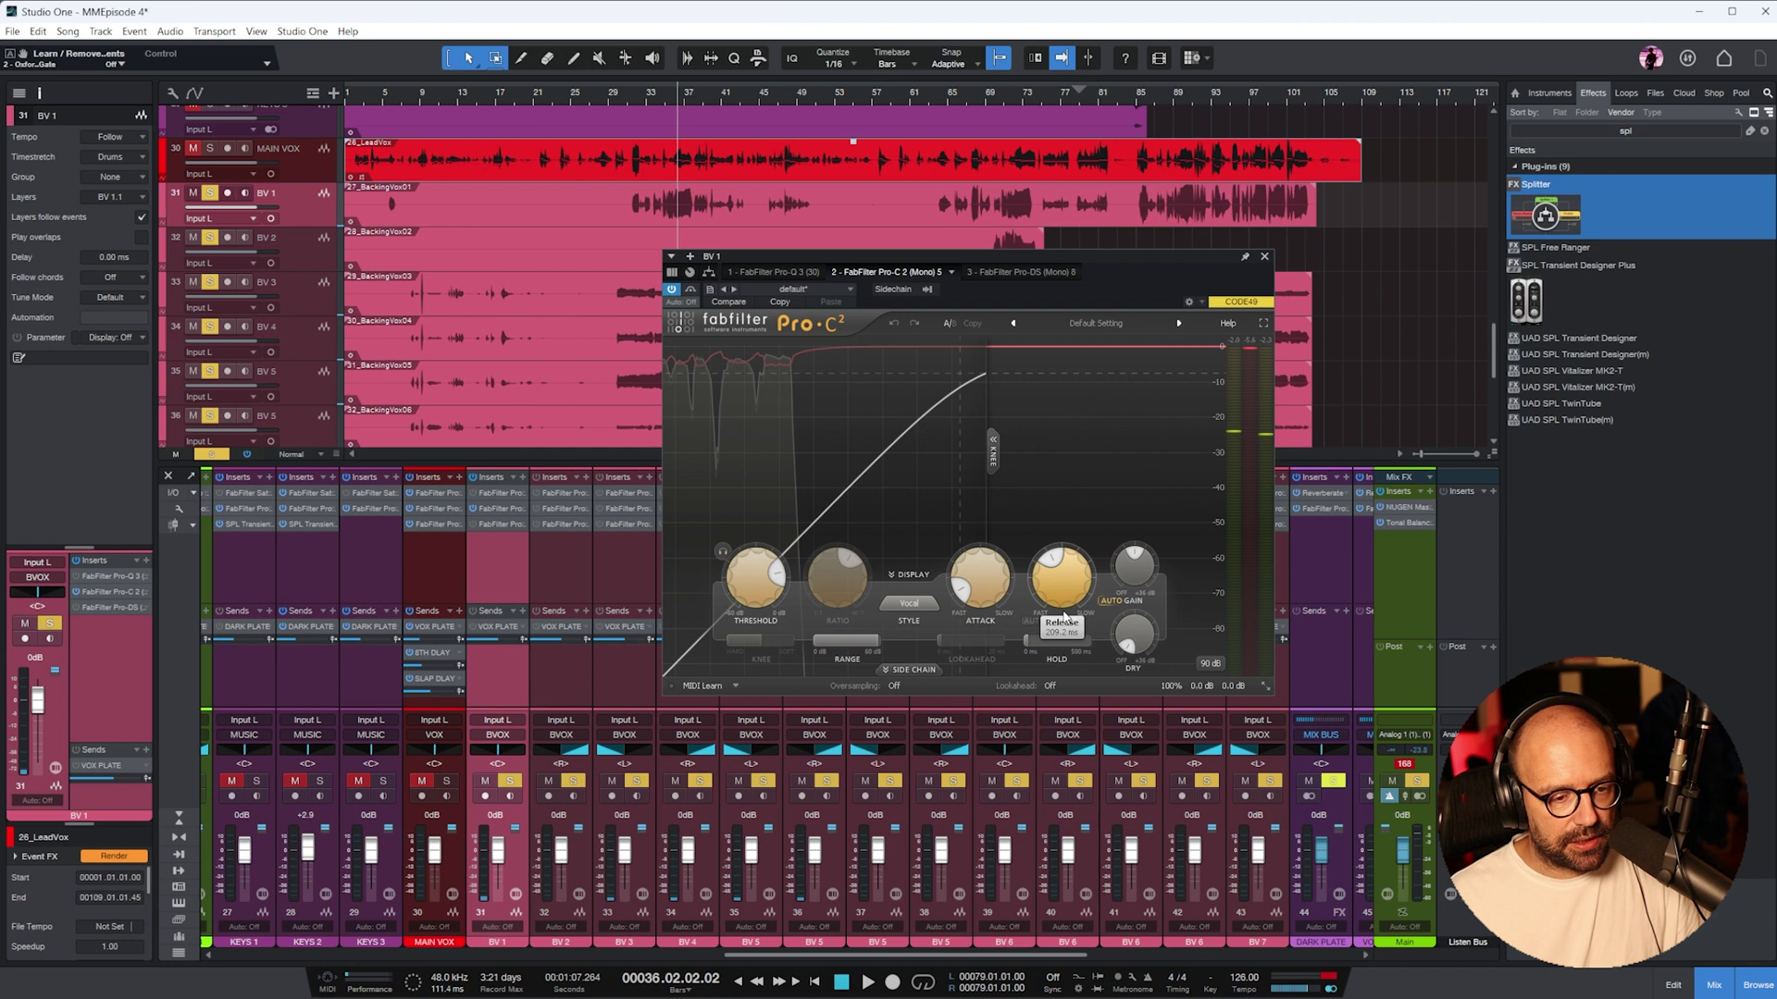
- Review BV 1's Pro-DS and Pro-Q 3, close the plug-in window, and select all channels from BV 1 to BV 7
{"action": "left_click", "coordinate": [1011, 276]}
{"action": "left_click", "coordinate": [767, 273]}
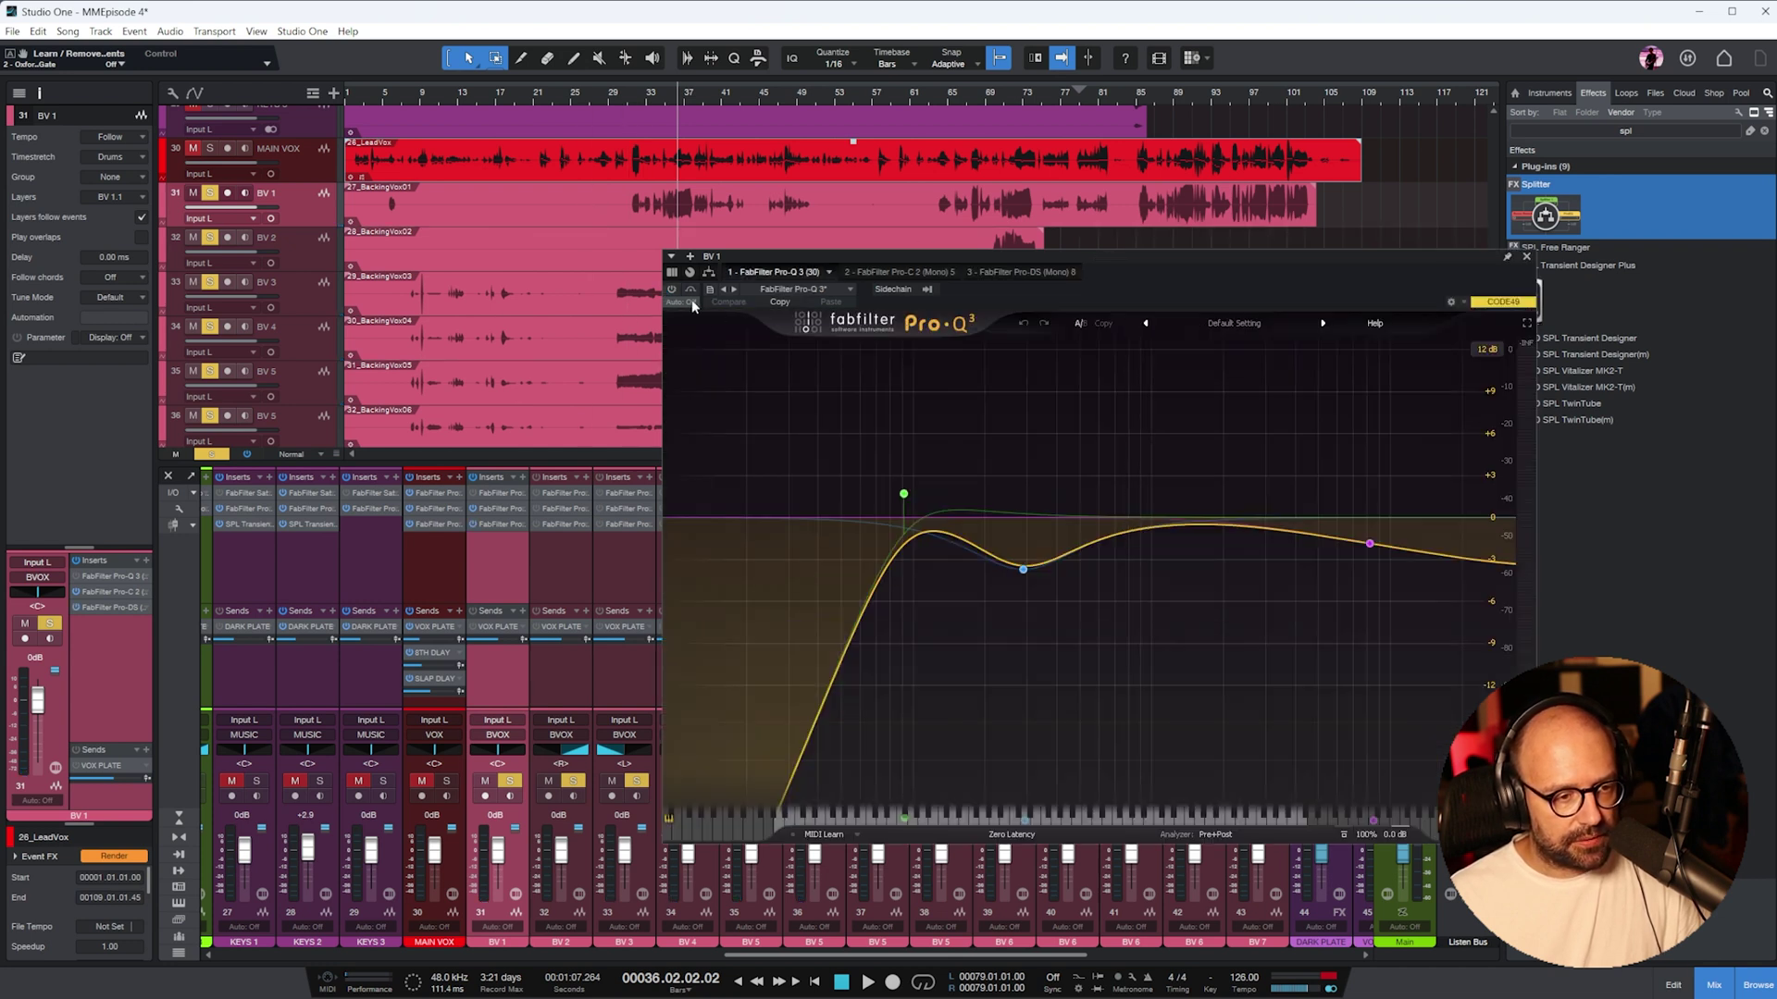
{"action": "left_click_drag", "start_coordinate": [1553, 248], "coordinate": [581, 564]}
{"action": "left_click", "coordinate": [1249, 580]}
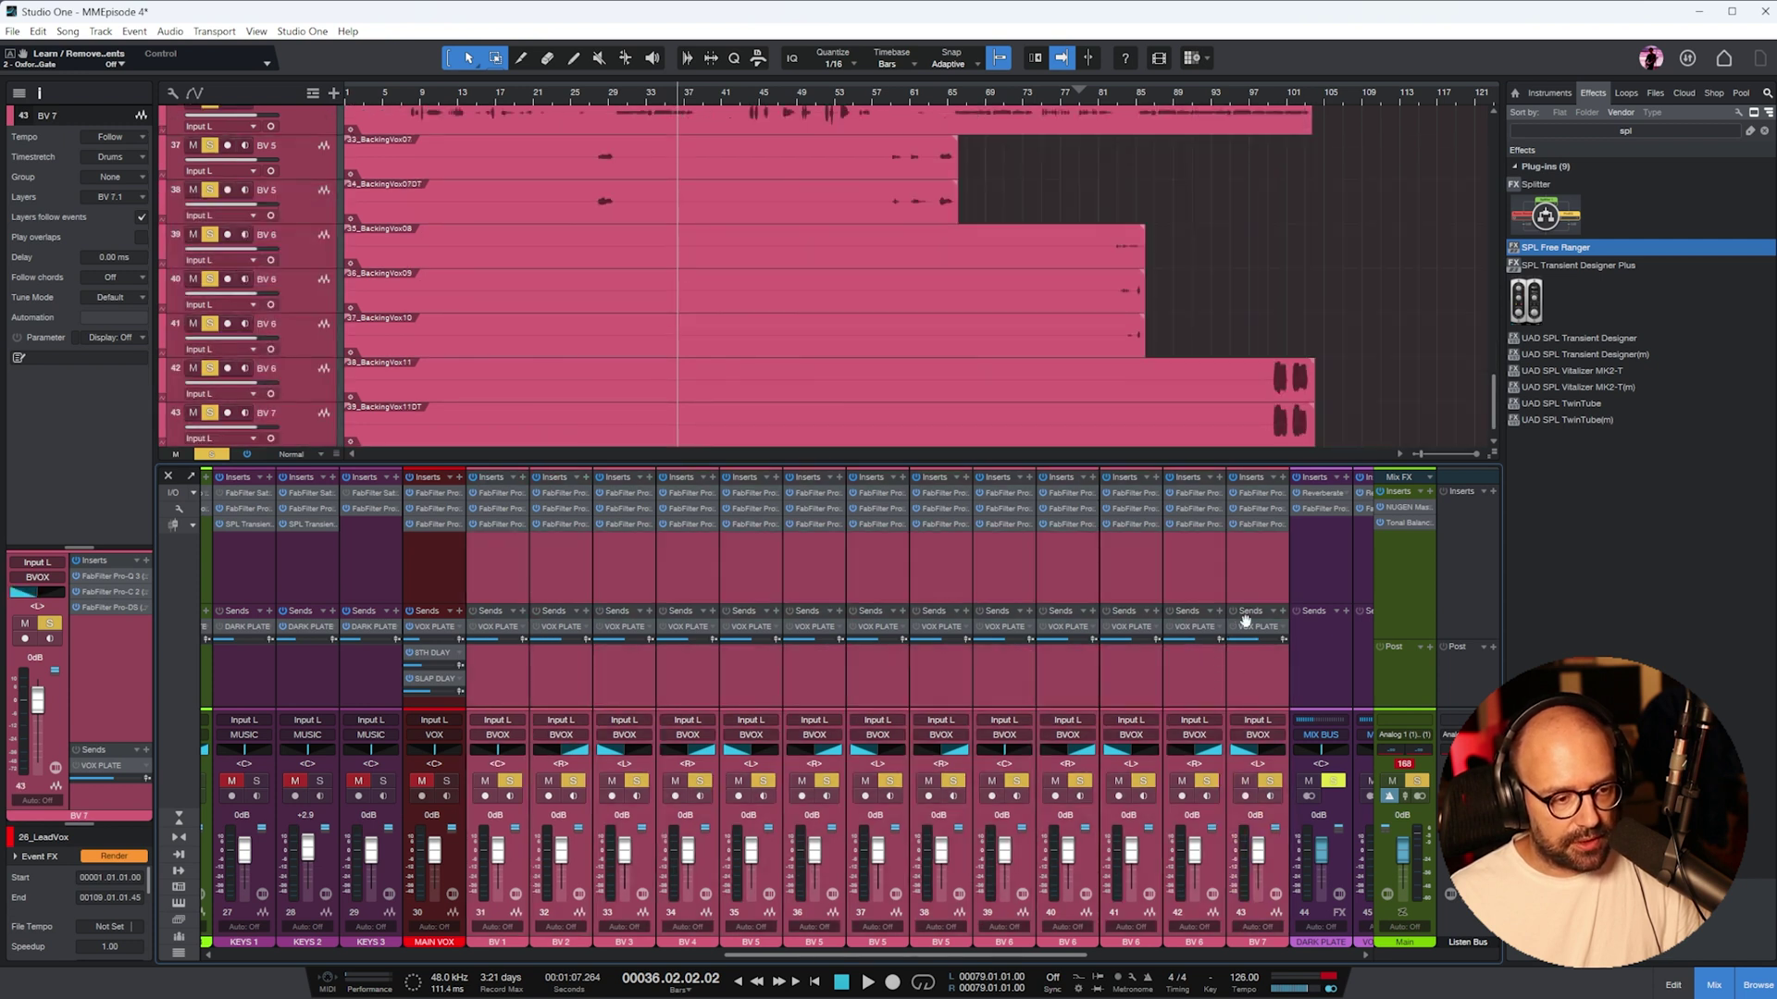
- While playing from bar 33, set the BVOX bus's soothe2 band 1 to 308 Hz at 3.4 dB sensitivity and band 3 to 2.9 dB
{"action": "left_click_drag", "start_coordinate": [972, 958], "coordinate": [1240, 959]}
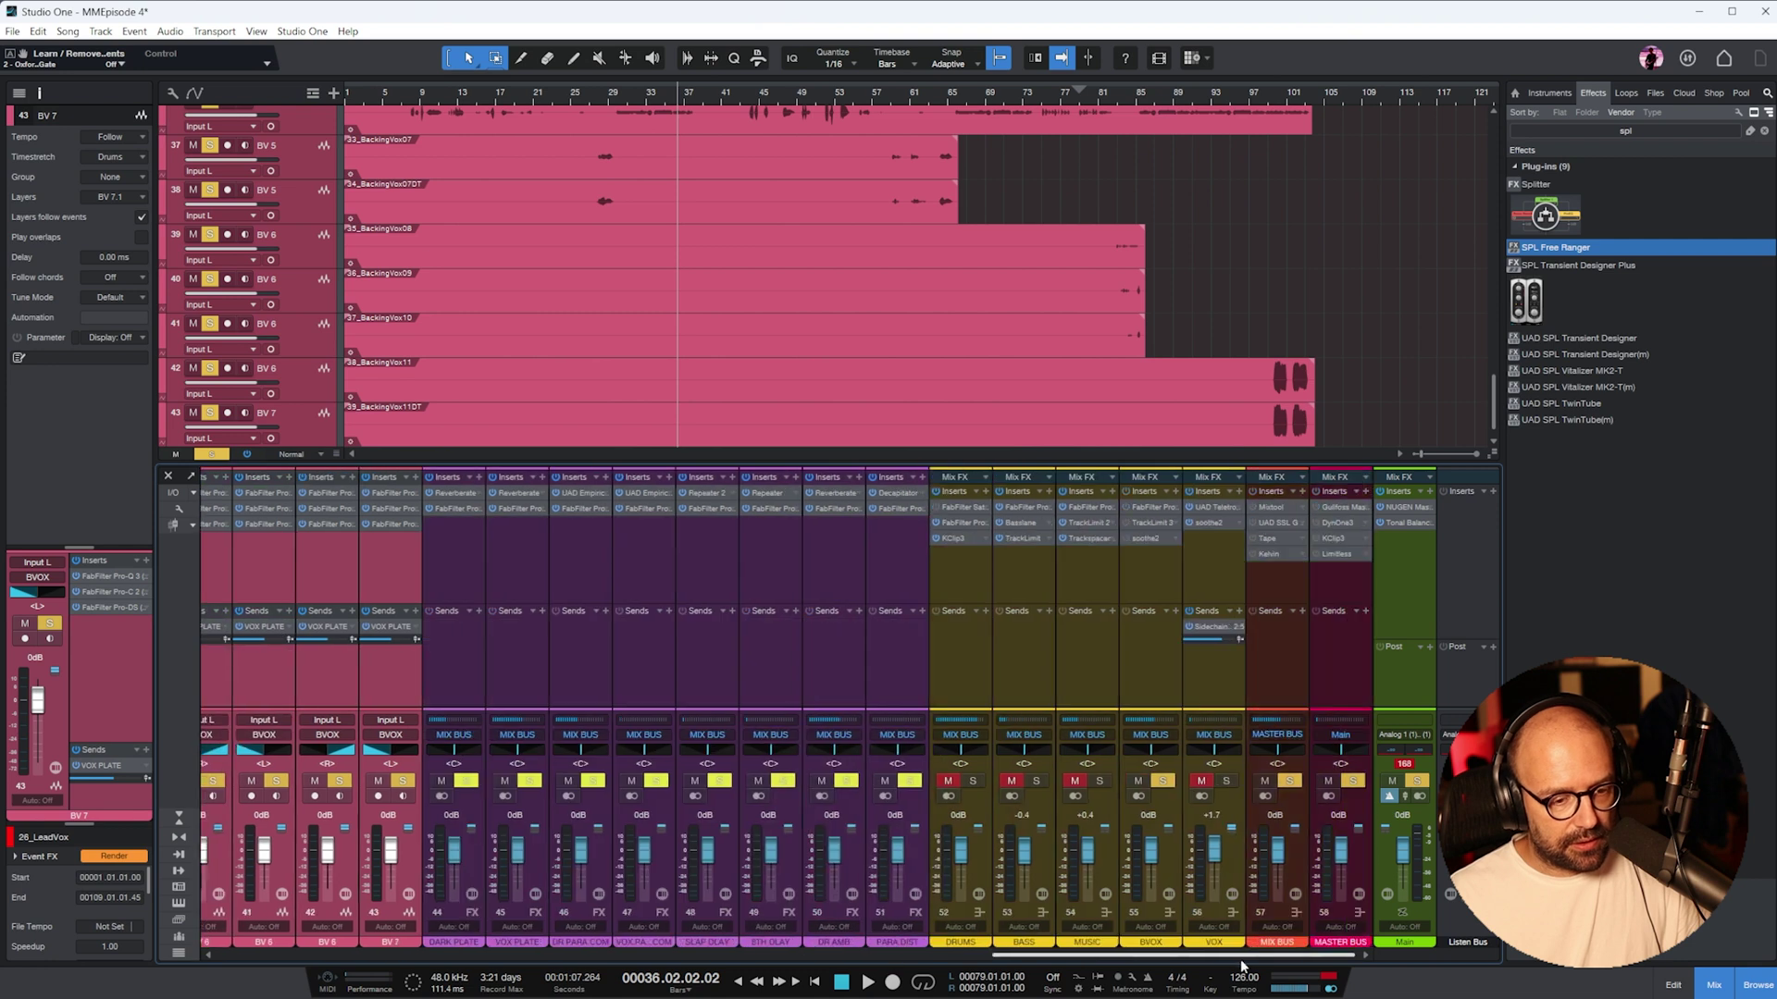
{"action": "left_click", "coordinate": [1146, 555]}
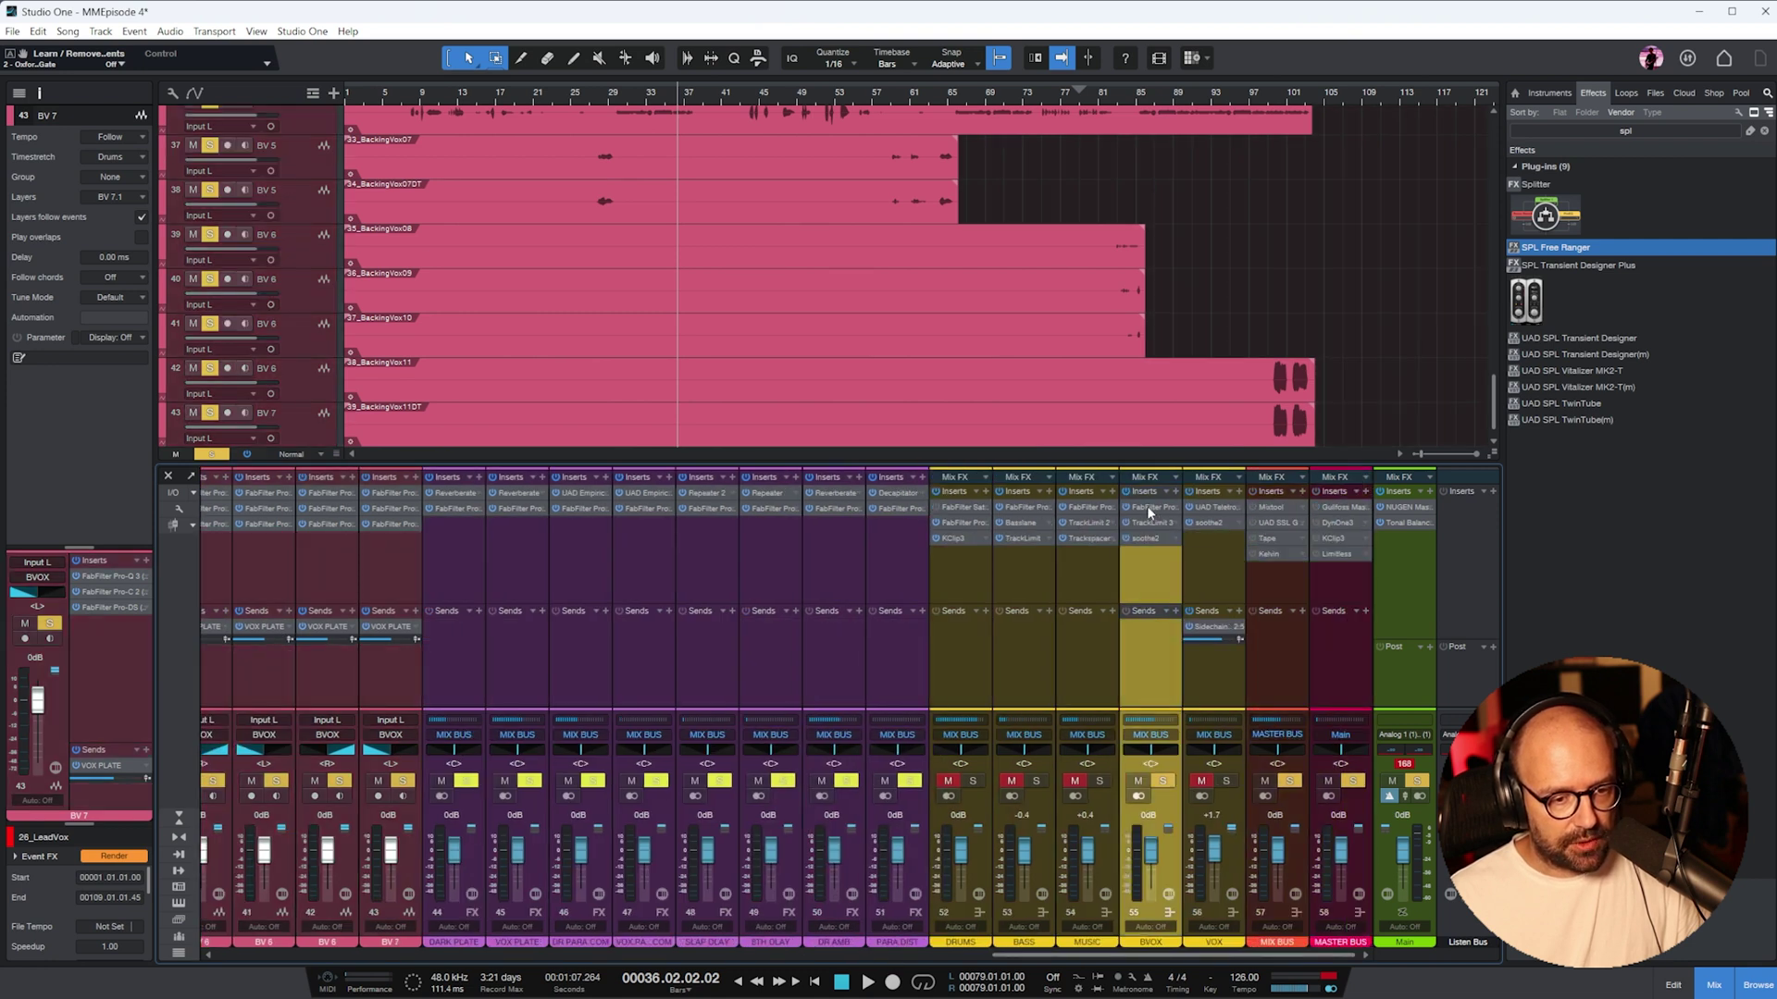
{"action": "left_click", "coordinate": [1147, 507]}
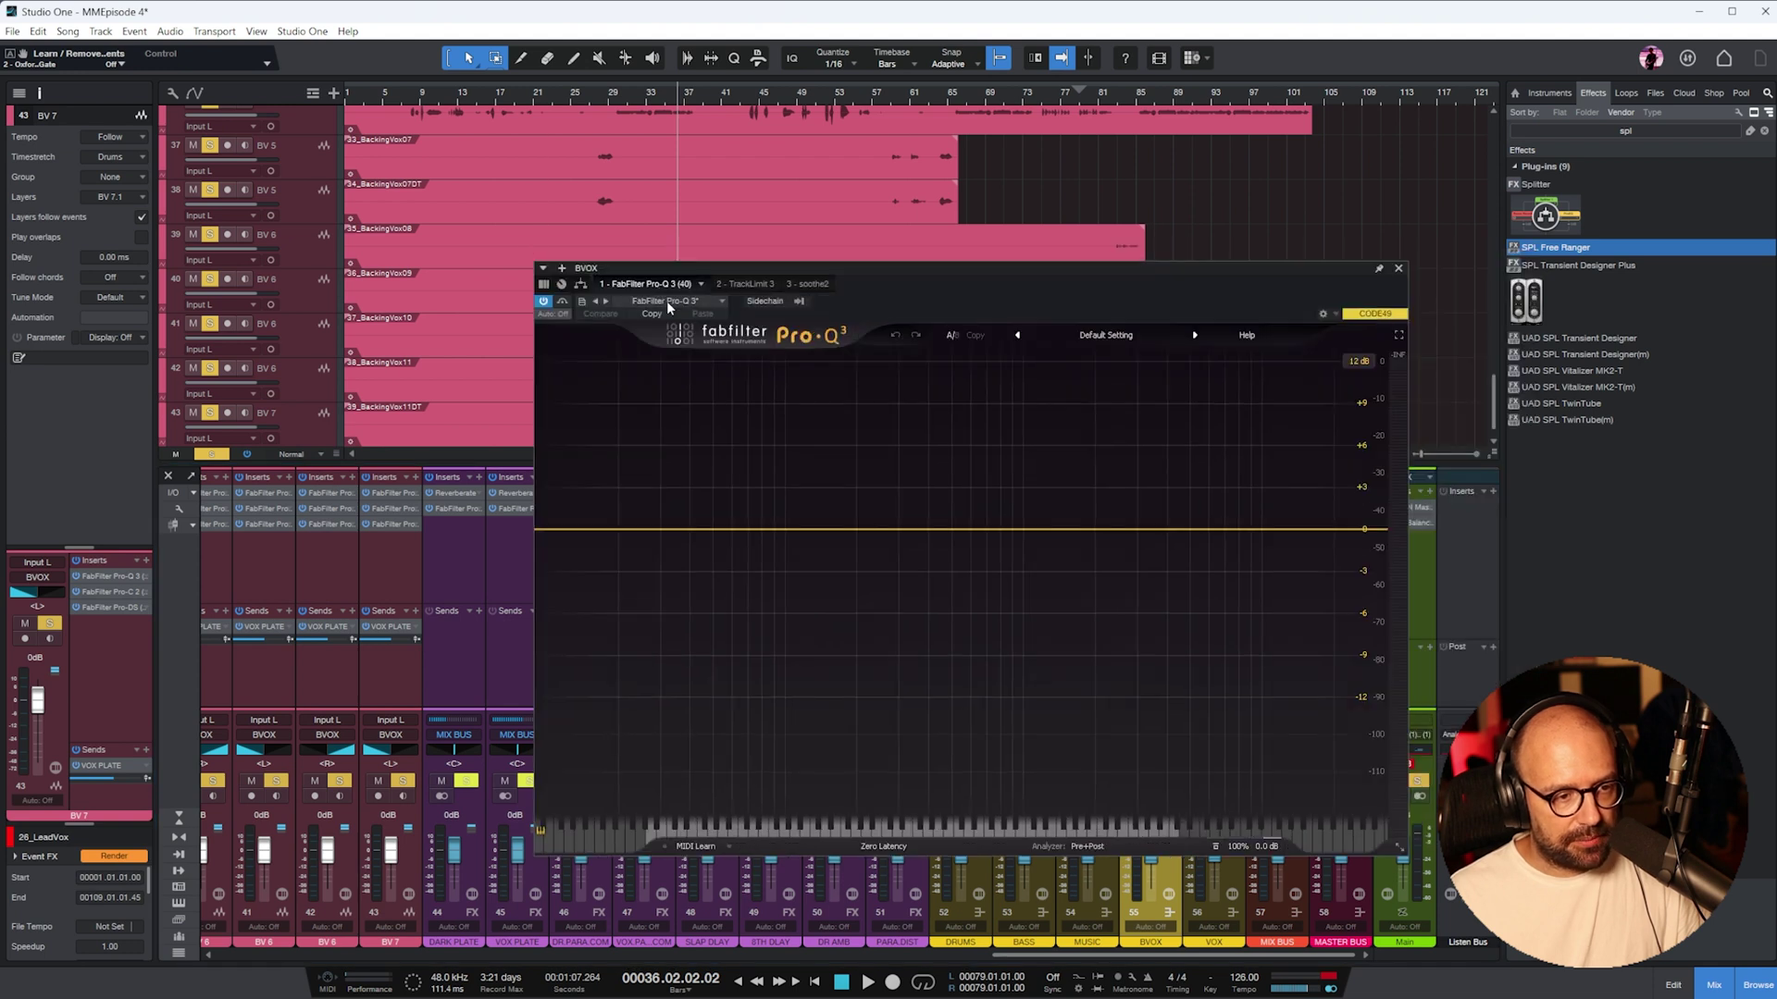
{"action": "left_click", "coordinate": [738, 285]}
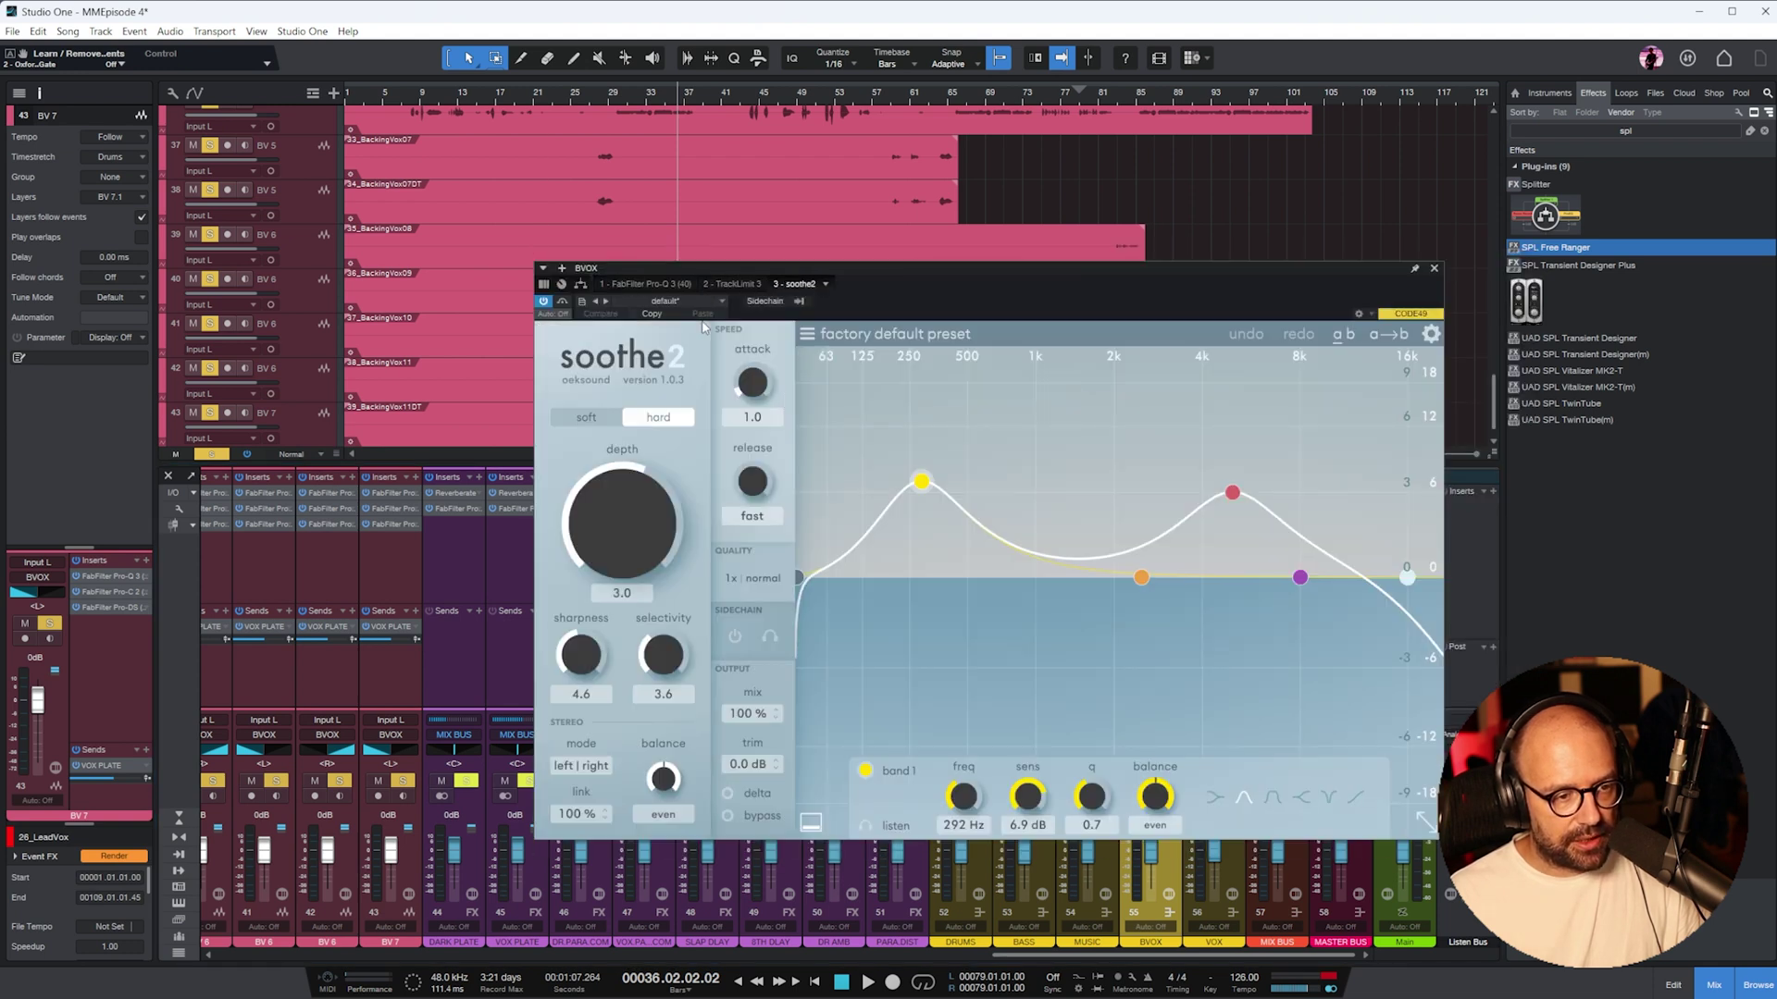
{"action": "left_click", "coordinate": [652, 93]}
{"action": "key", "text": "space"}
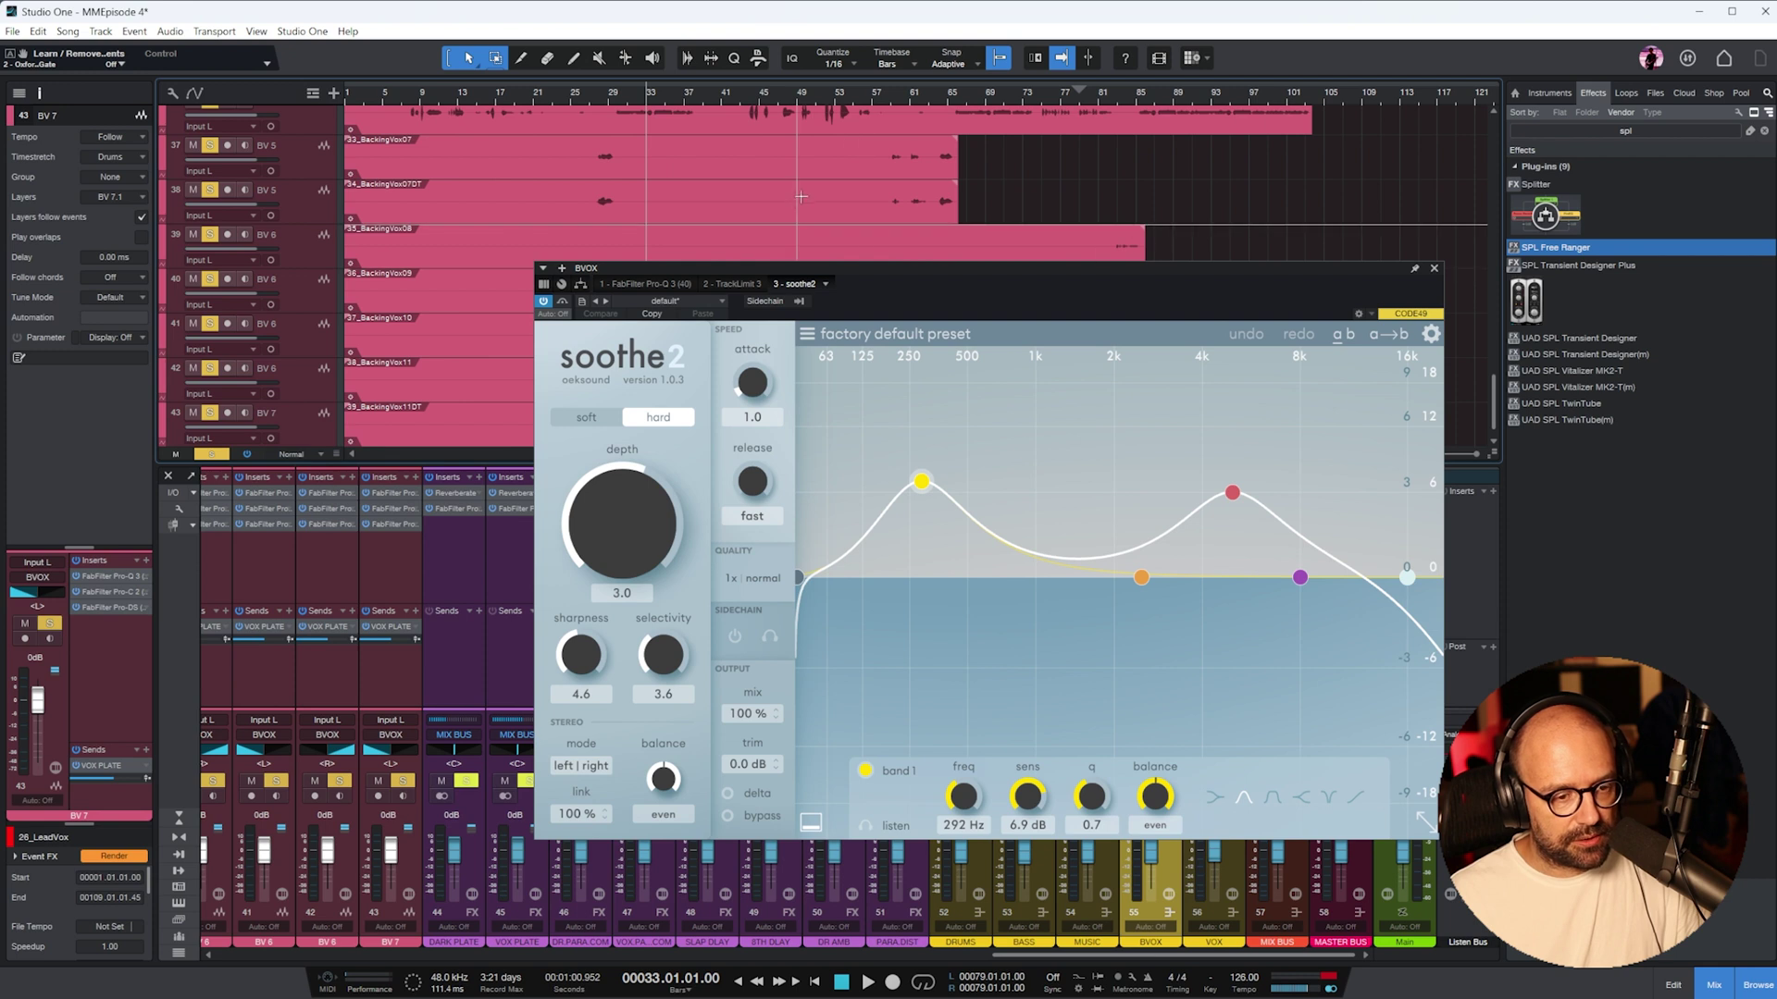
{"action": "left_click_drag", "start_coordinate": [922, 484], "coordinate": [925, 527]}
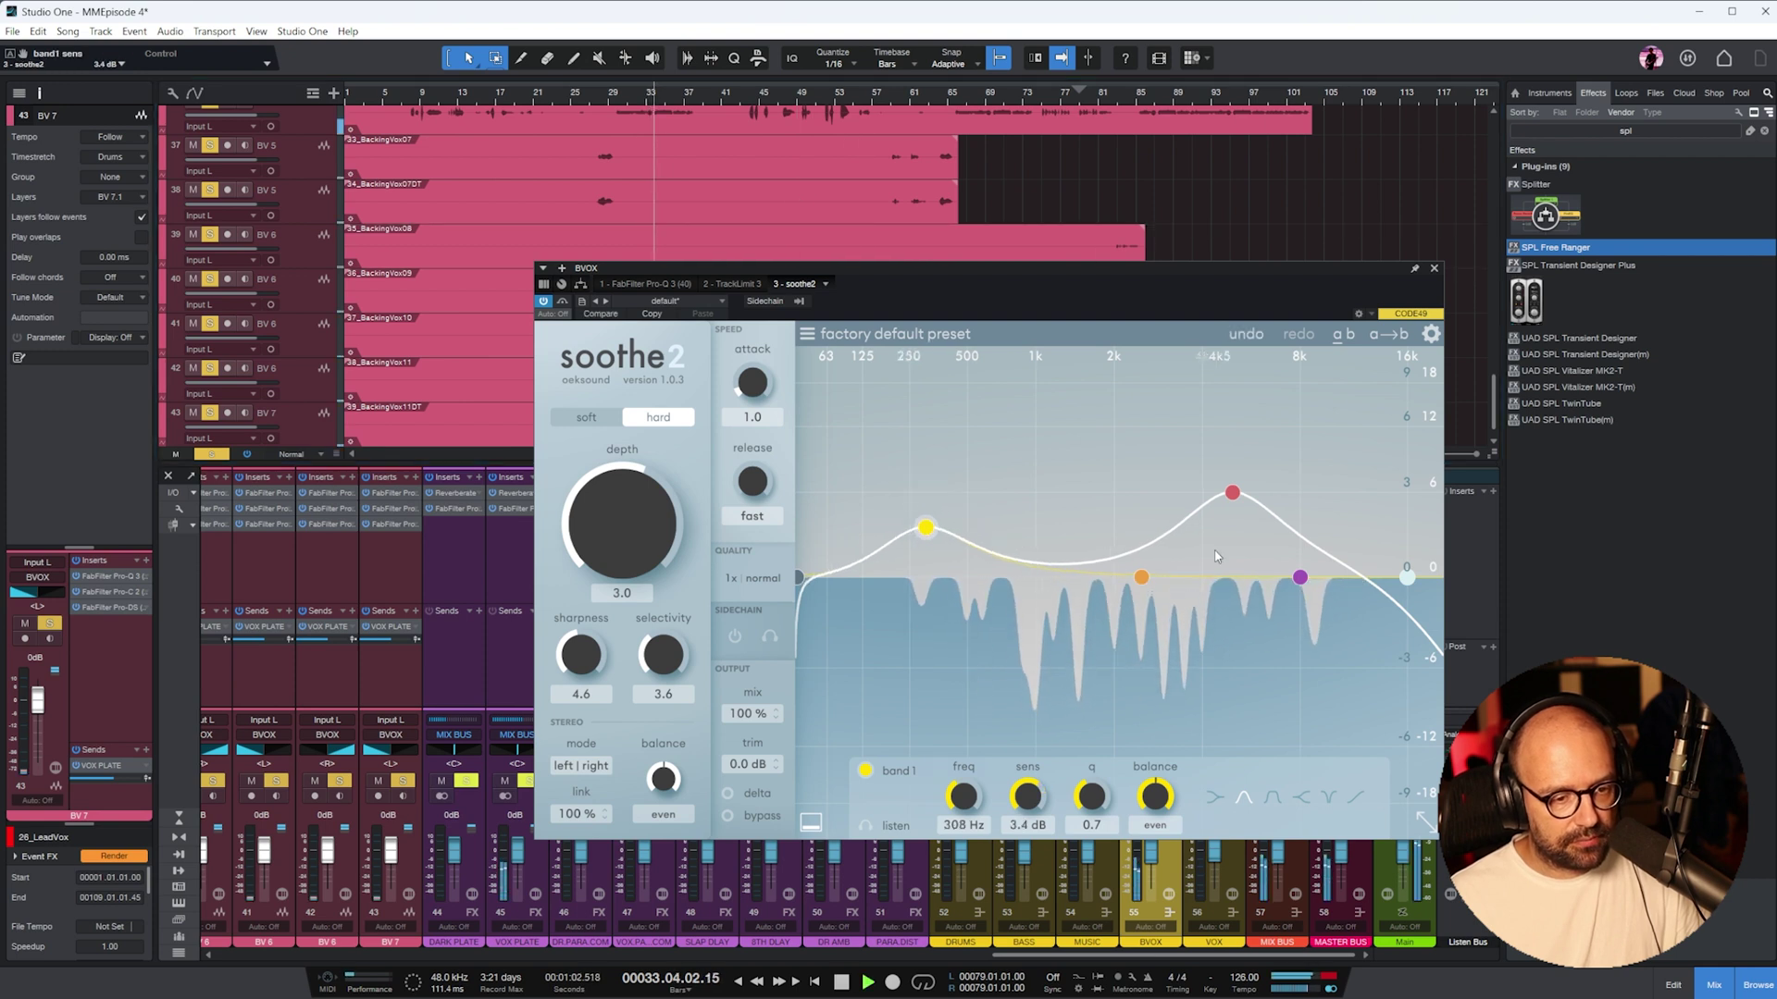
{"action": "left_click_drag", "start_coordinate": [1231, 492], "coordinate": [1230, 544]}
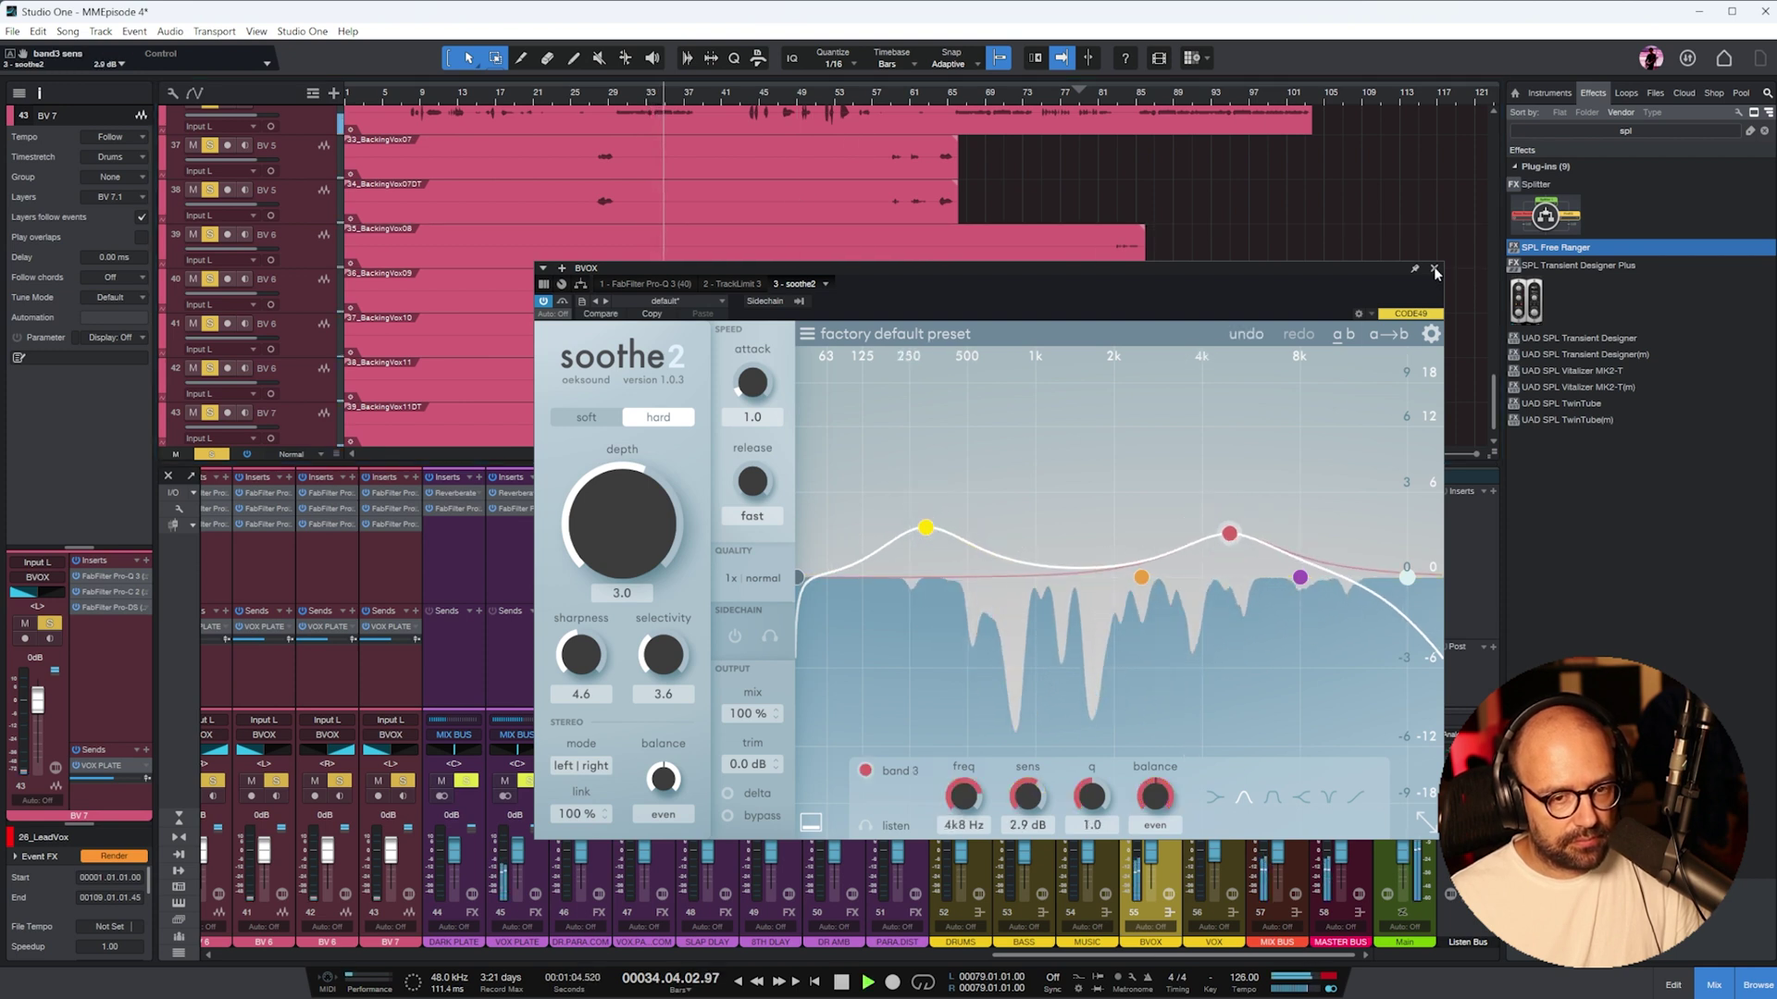
{"action": "key", "text": "Escape"}
- Lower the VOX PLATE send on all backing-vocal channels together and set the BVOX bus fader to +1.2 dB
{"action": "left_click_drag", "start_coordinate": [1166, 957], "coordinate": [914, 972]}
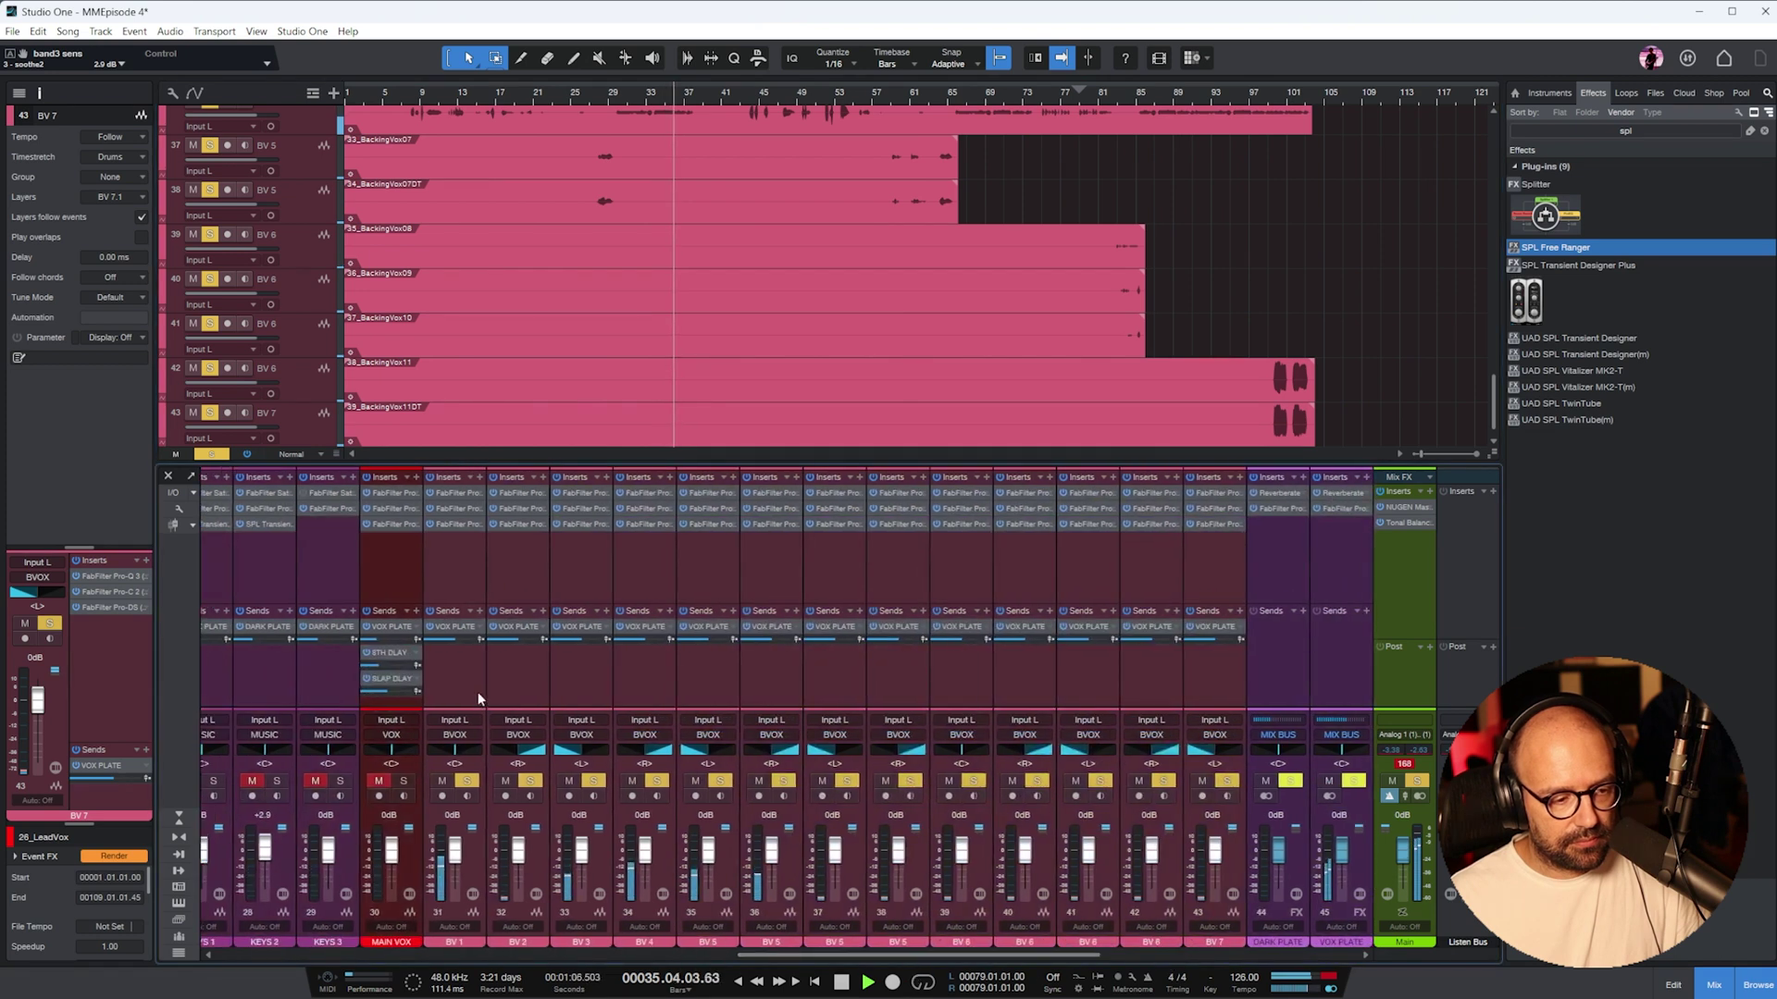
{"action": "left_click", "coordinate": [477, 694]}
{"action": "left_click", "coordinate": [1200, 670], "text": "shift"}
{"action": "left_click_drag", "start_coordinate": [1200, 640], "coordinate": [1197, 701]}
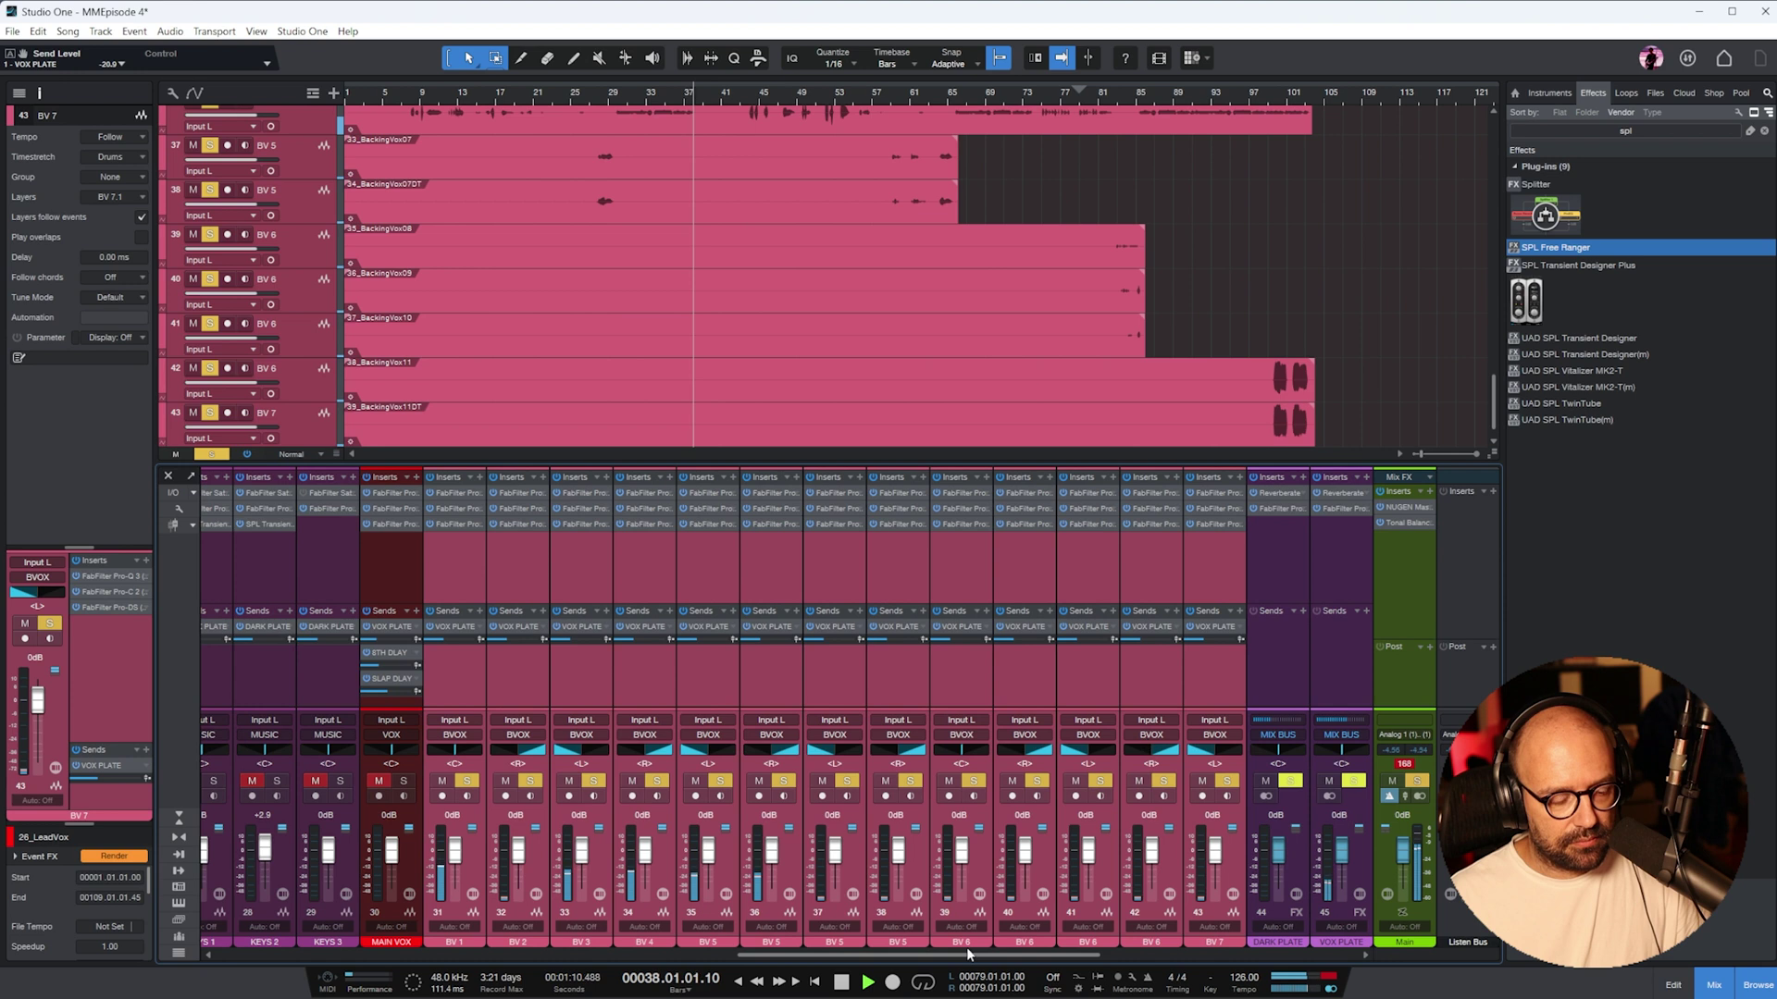
{"action": "left_click_drag", "start_coordinate": [975, 958], "coordinate": [1231, 958]}
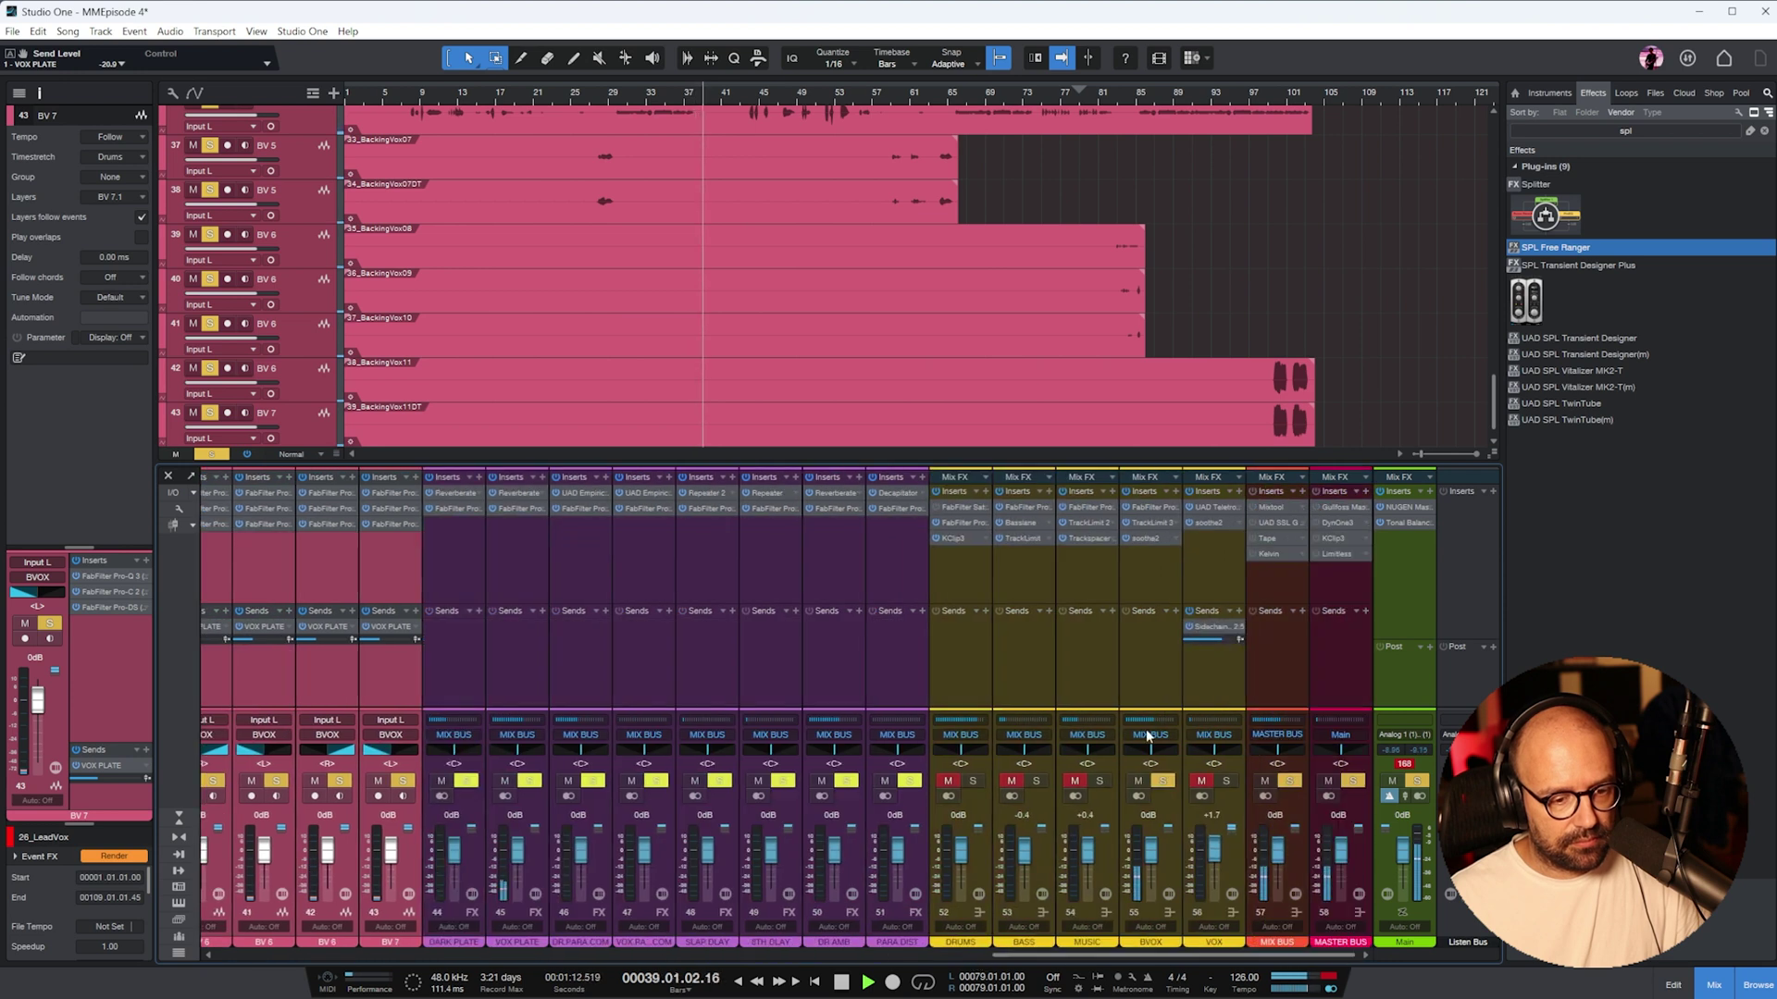
{"action": "left_click", "coordinate": [1151, 576]}
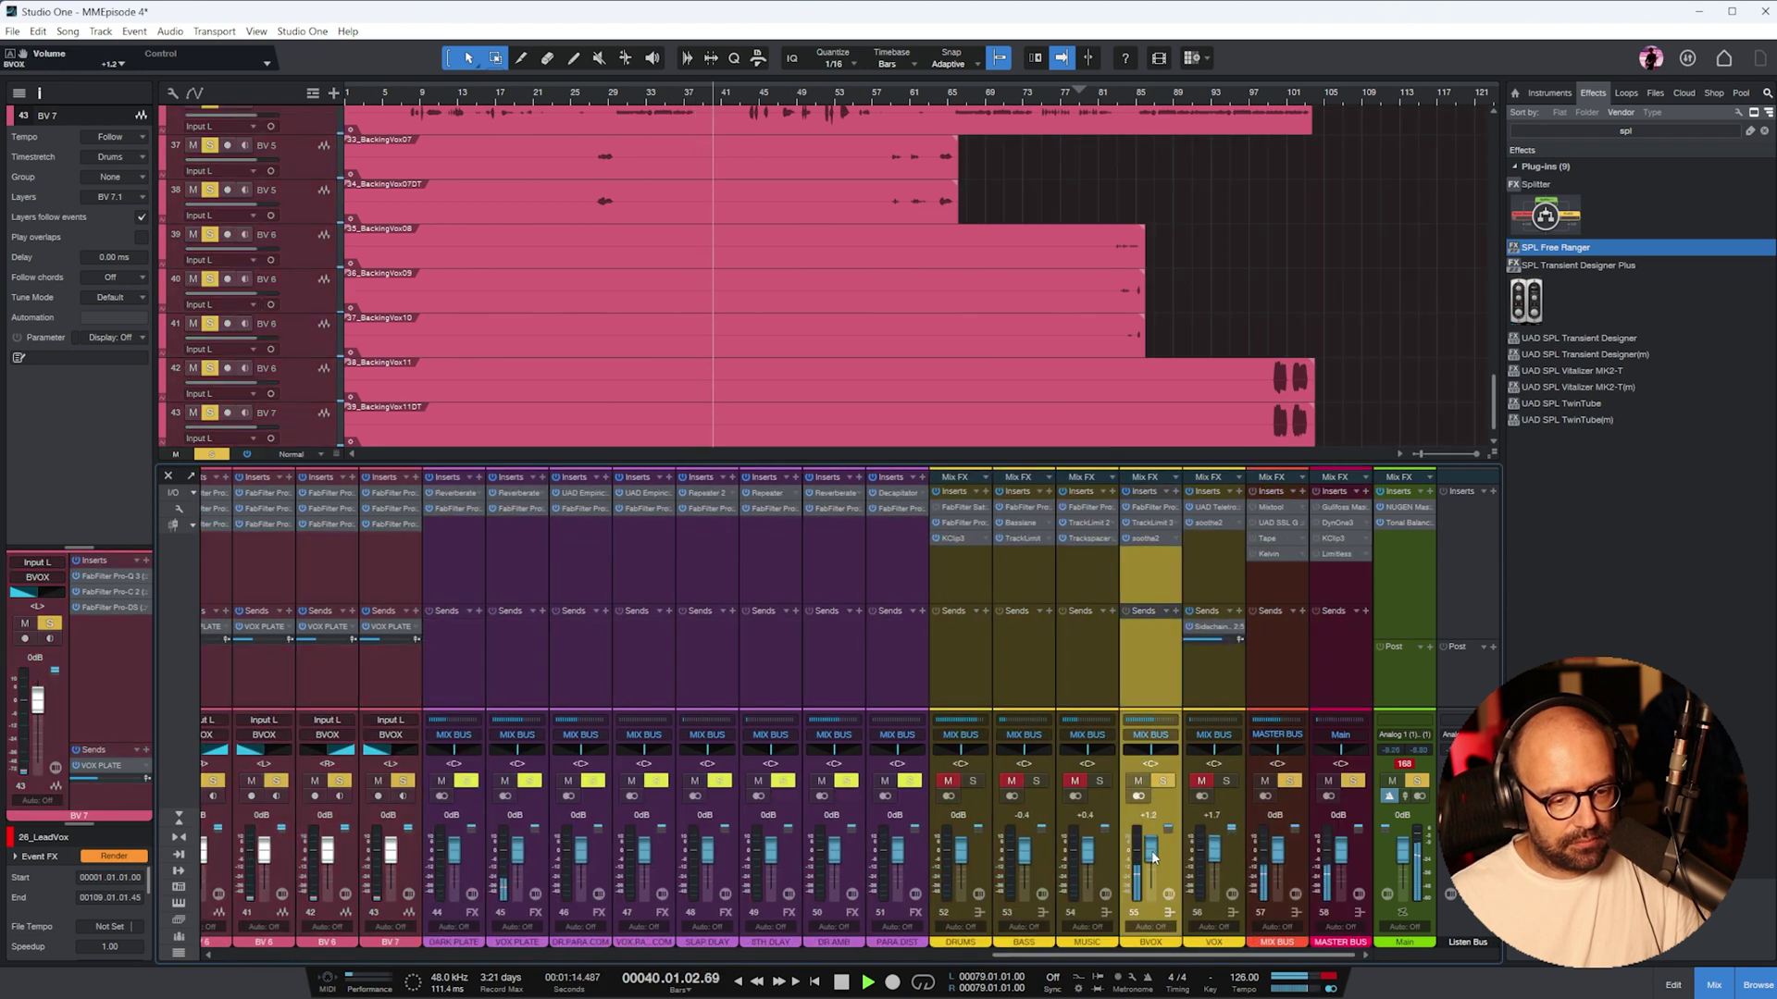
- In BV 1's FabFilter Pro-DS, raise the threshold and set the range to about 3.6 dB
{"action": "left_click_drag", "start_coordinate": [1166, 956], "coordinate": [829, 959]}
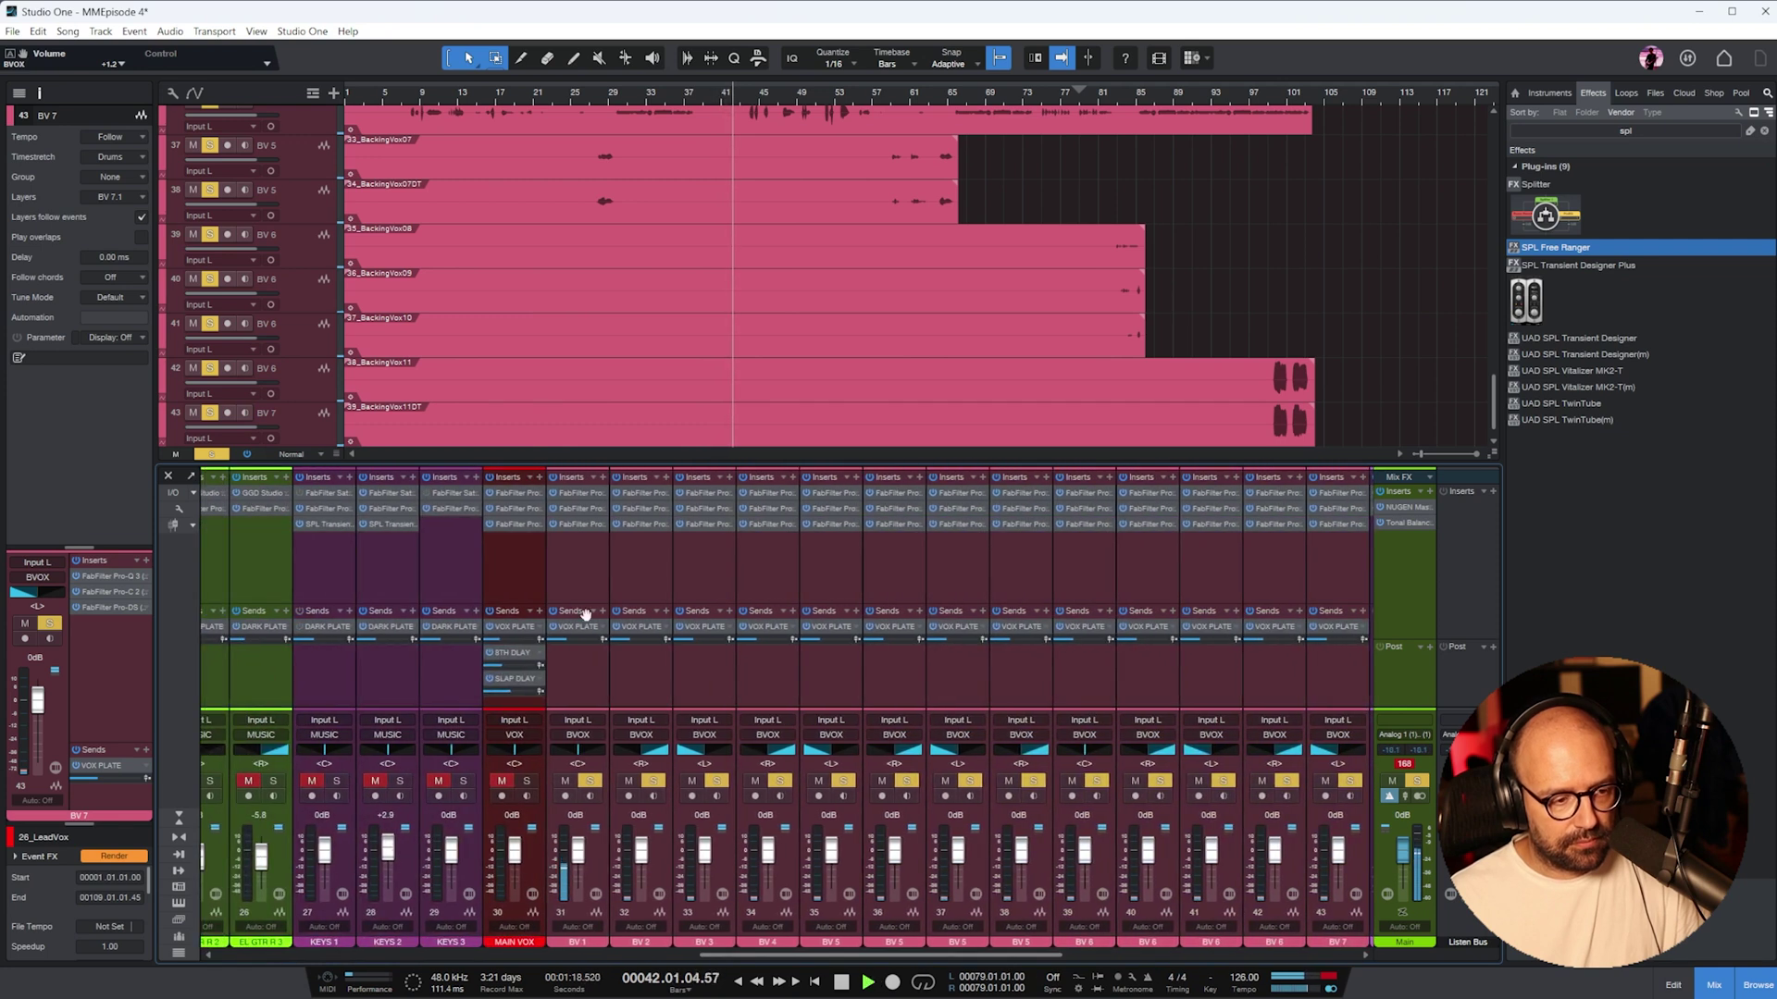
{"action": "left_click", "coordinate": [585, 615]}
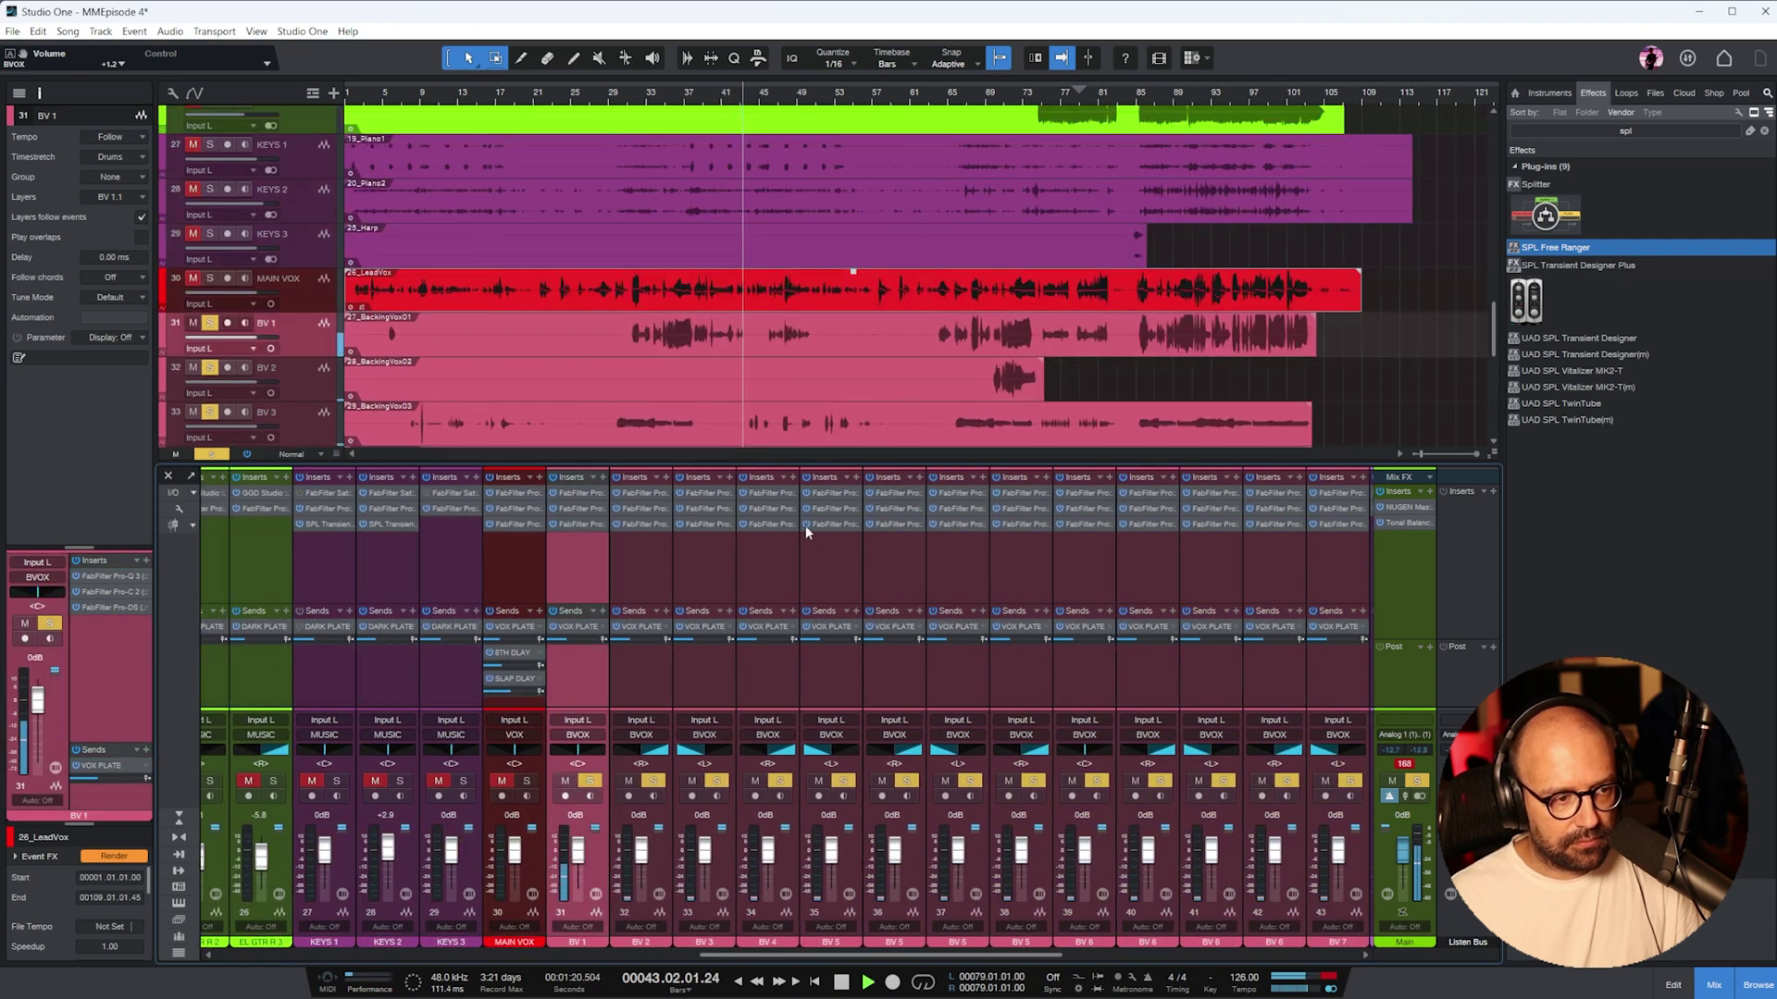
{"action": "left_click", "coordinate": [577, 524]}
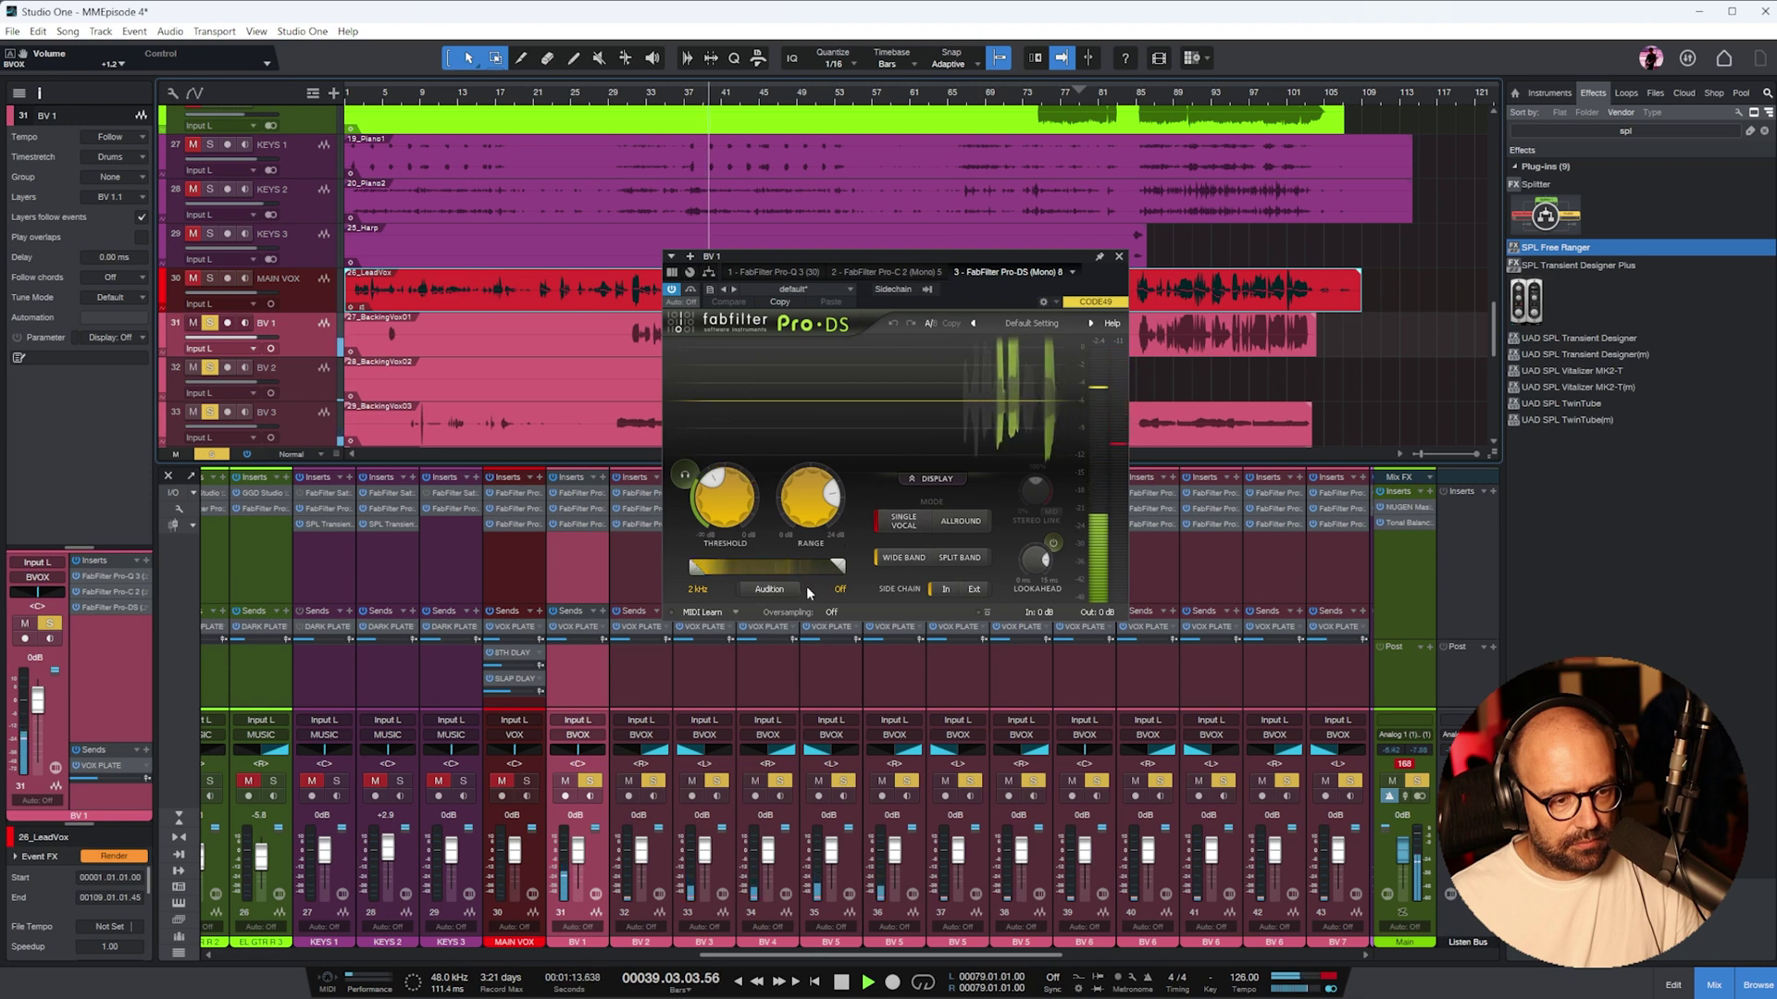
{"action": "left_click_drag", "start_coordinate": [811, 499], "coordinate": [793, 558]}
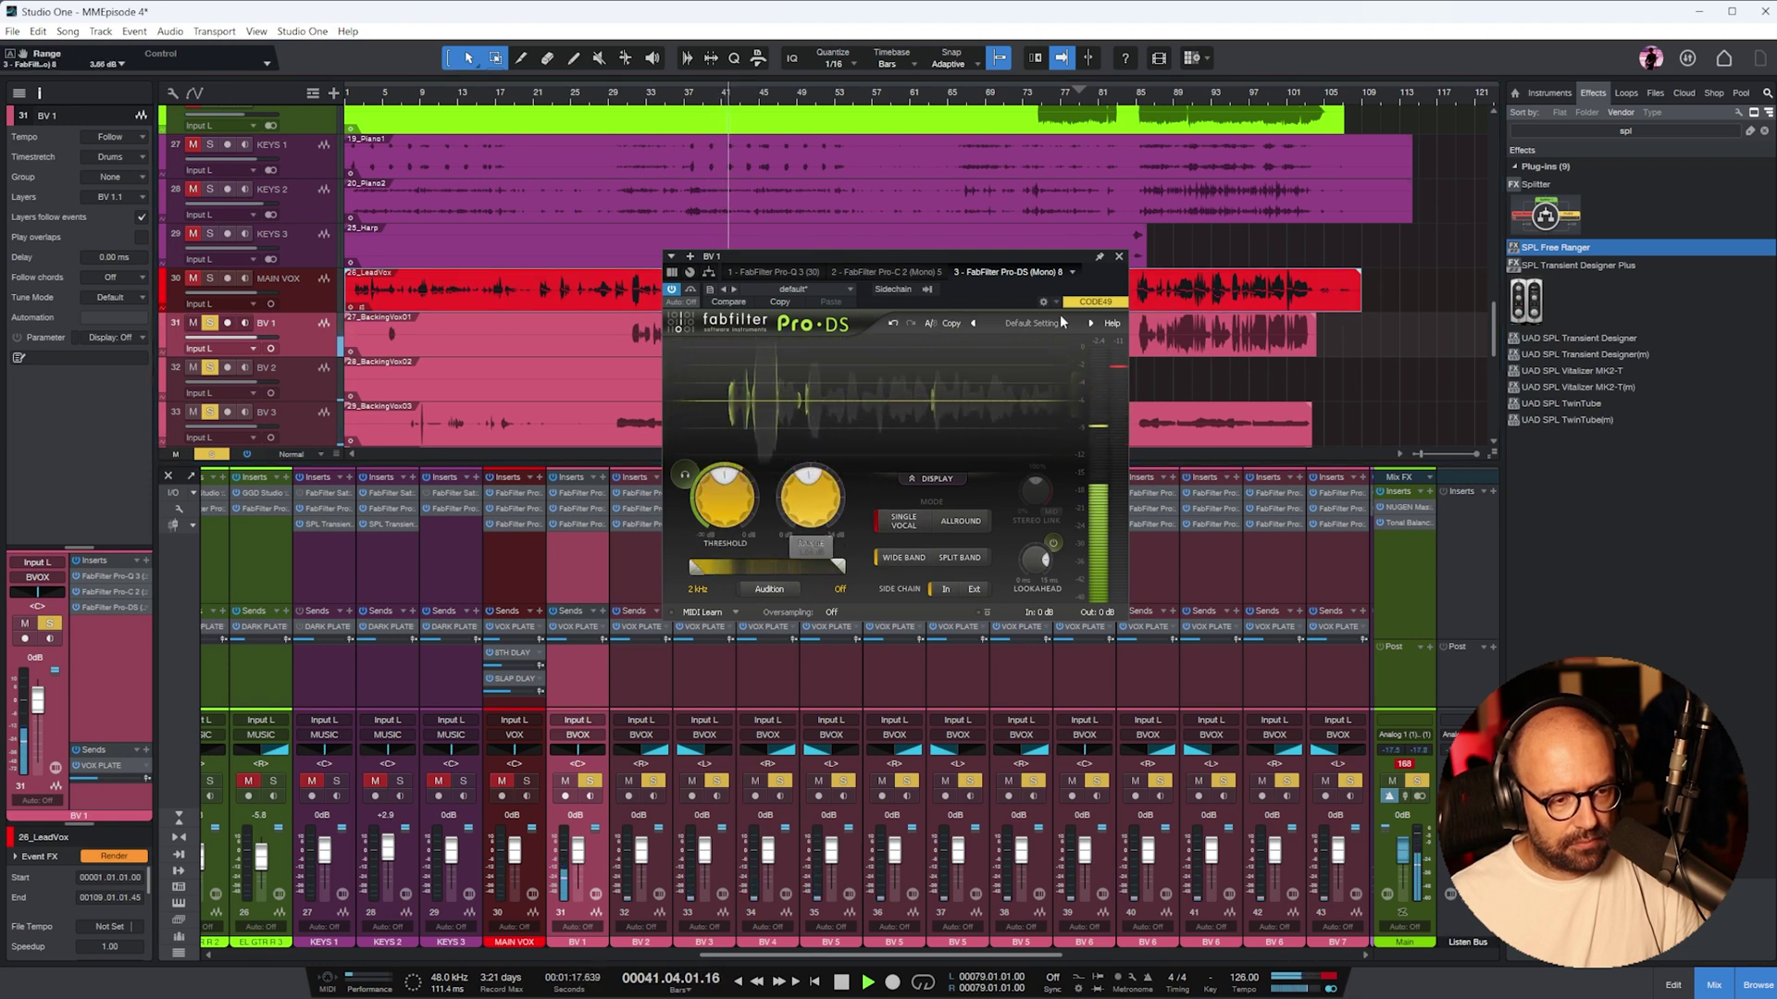
{"action": "left_click", "coordinate": [1118, 257]}
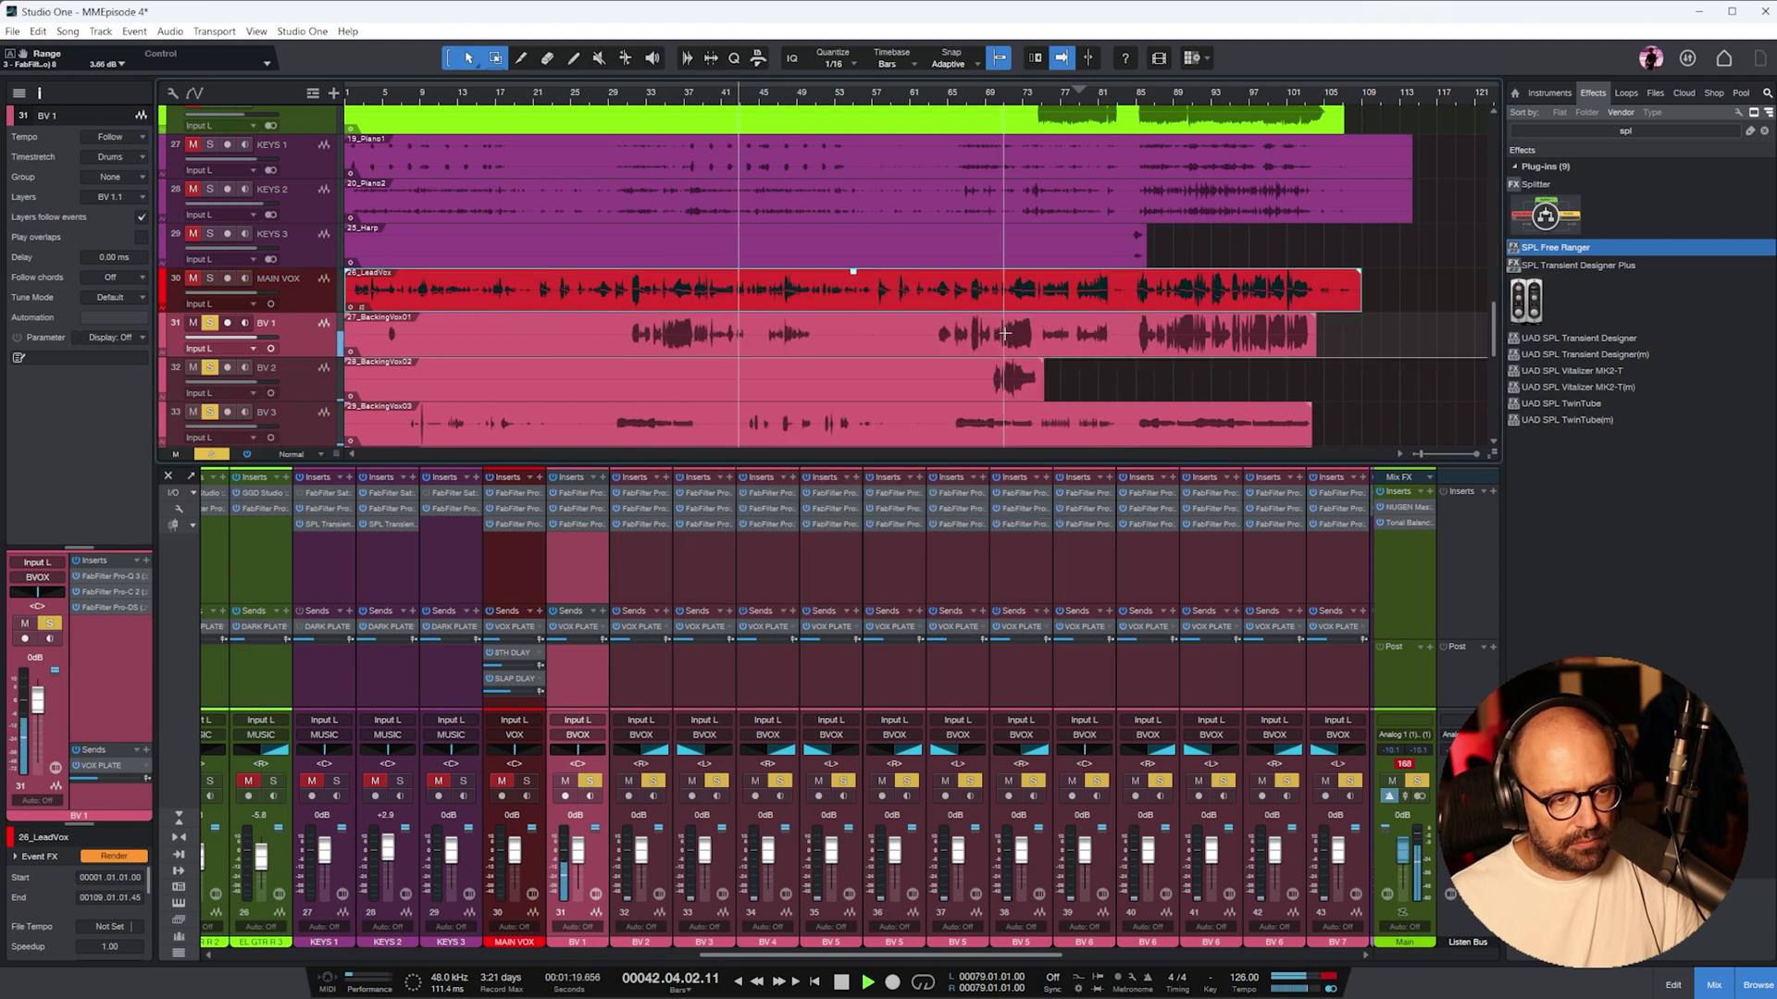
- Stop playback, unsolo the BVOX bus, and select its channel to hear it in the full mix
{"action": "key", "text": "space"}
{"action": "scroll", "coordinate": [1166, 766], "scroll_direction": "right", "scroll_amount": 5}
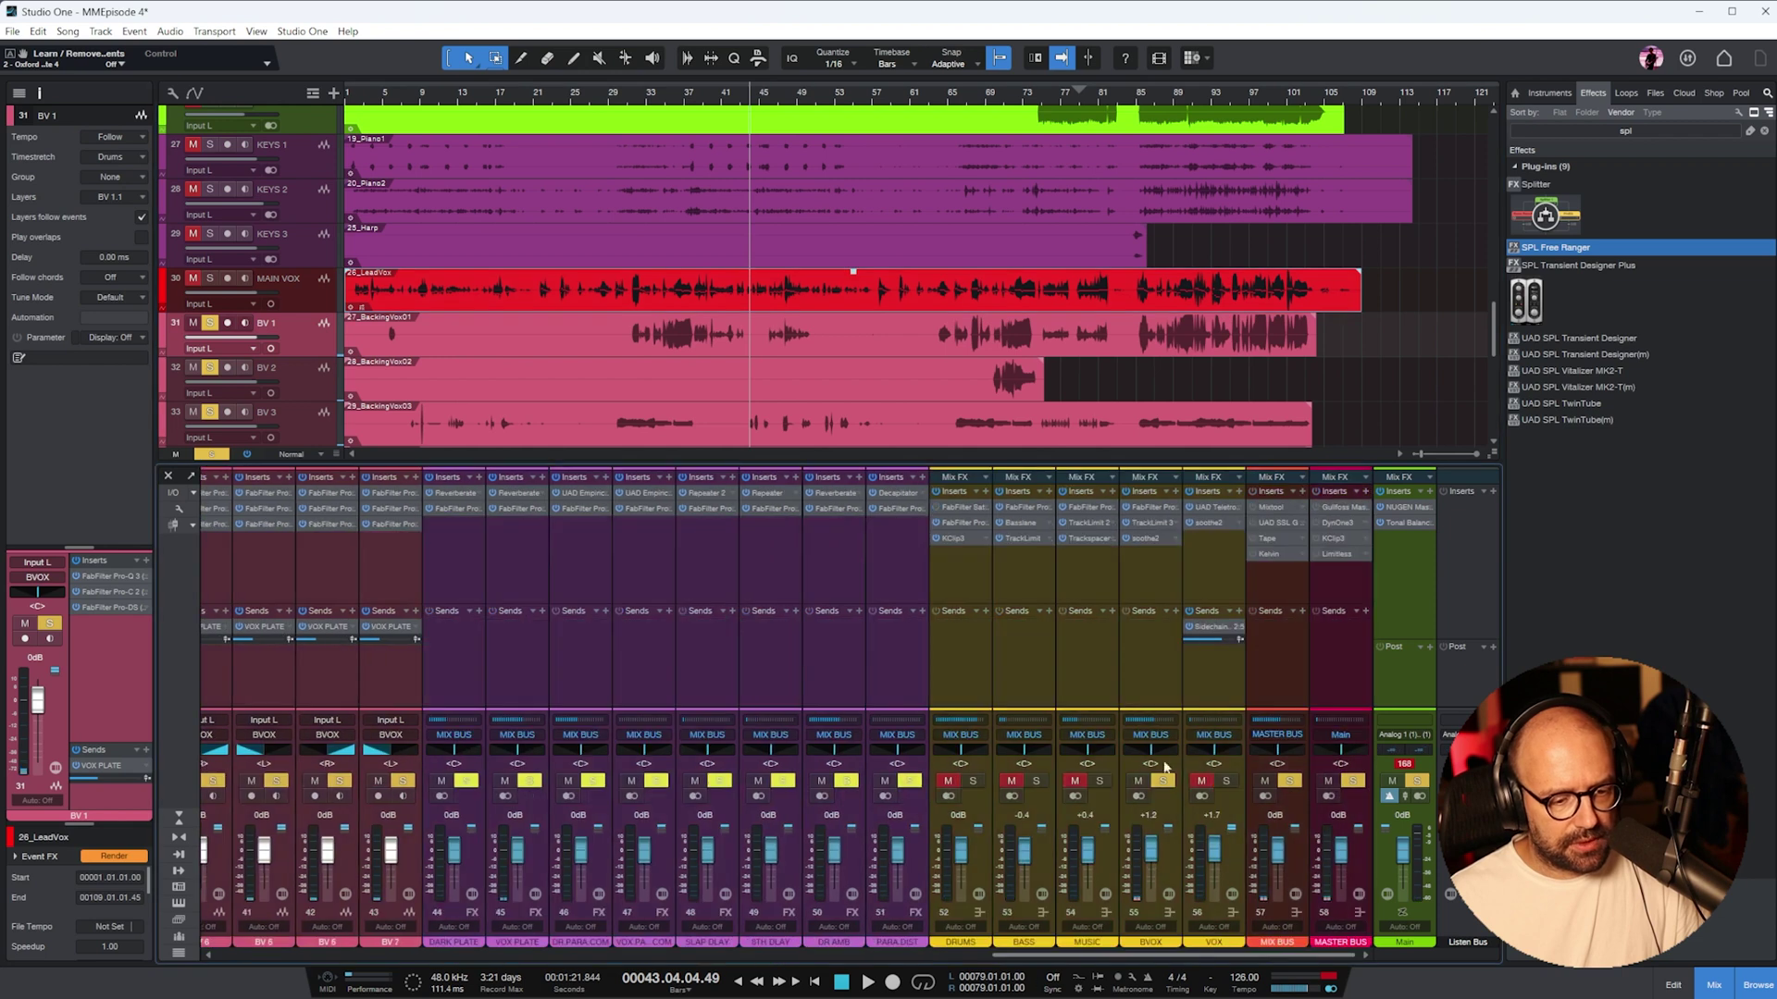
{"action": "left_click", "coordinate": [1158, 783]}
{"action": "left_click", "coordinate": [1149, 563]}
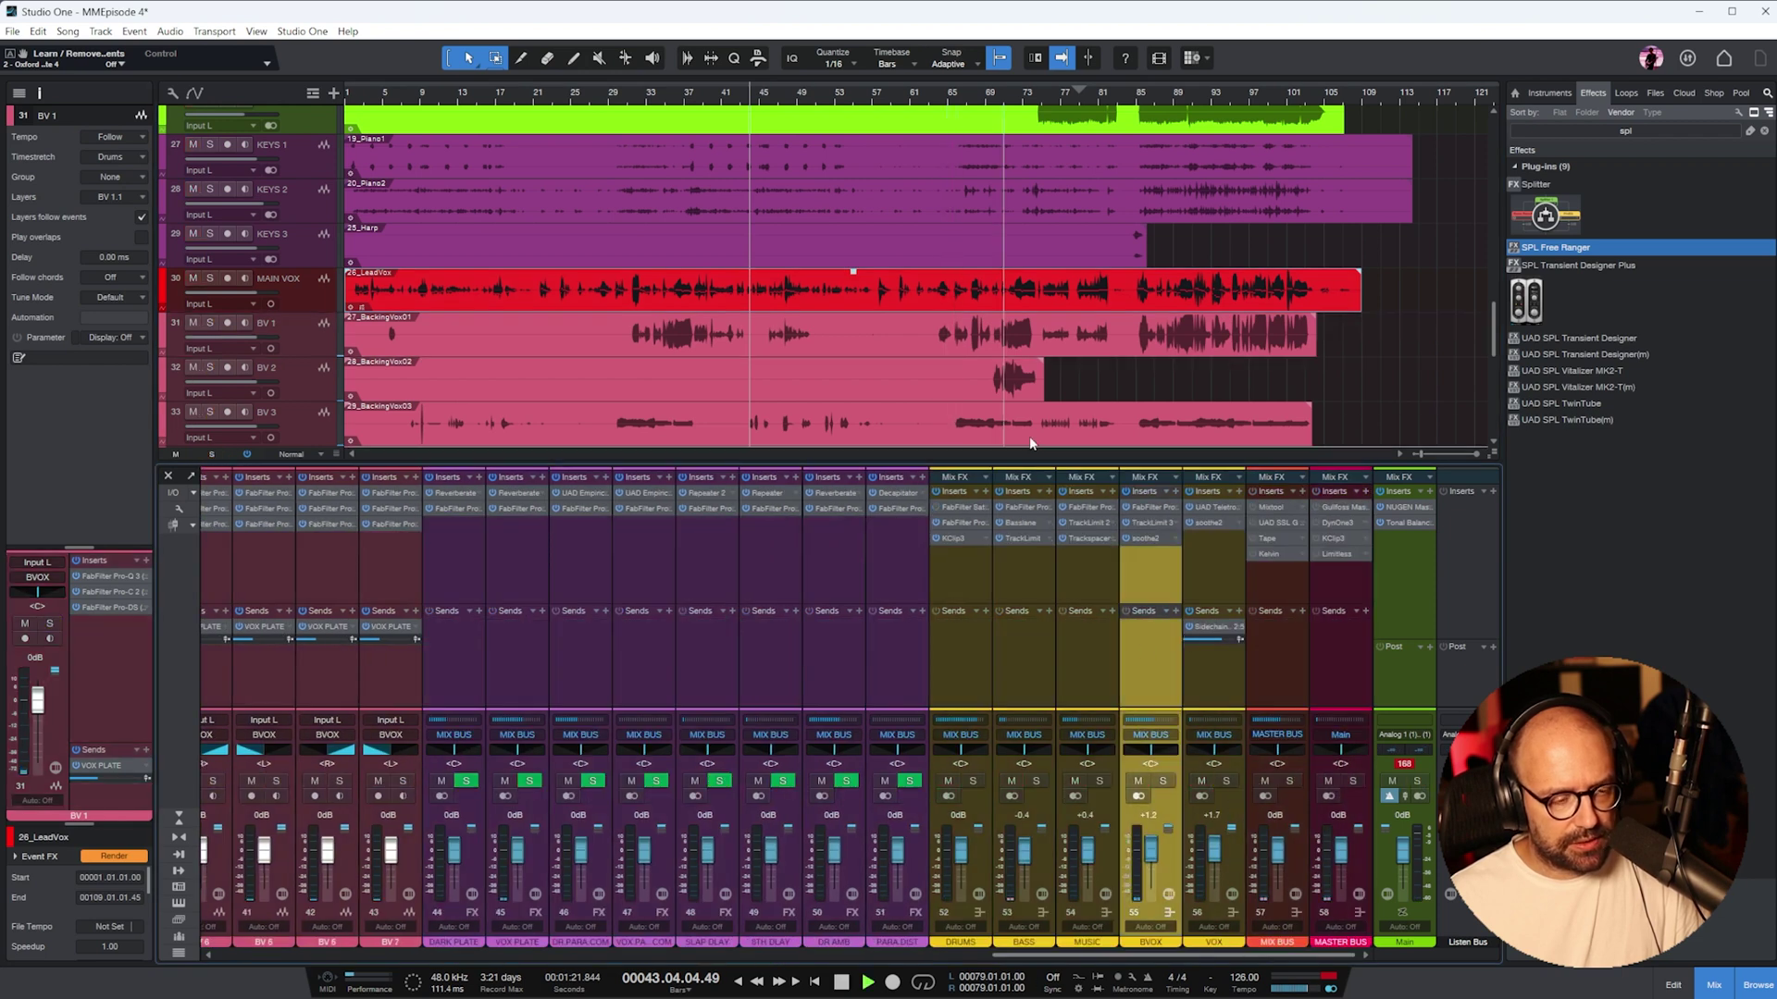
- Play the full mix and lower the BVOX bus fader to about -1.7 dB
{"action": "key", "text": "space"}
{"action": "scroll", "coordinate": [1048, 289], "scroll_direction": "down", "scroll_amount": 1}
{"action": "scroll", "coordinate": [1049, 289], "scroll_direction": "down", "scroll_amount": 3}
{"action": "left_click_drag", "start_coordinate": [1151, 848], "coordinate": [1153, 855]}
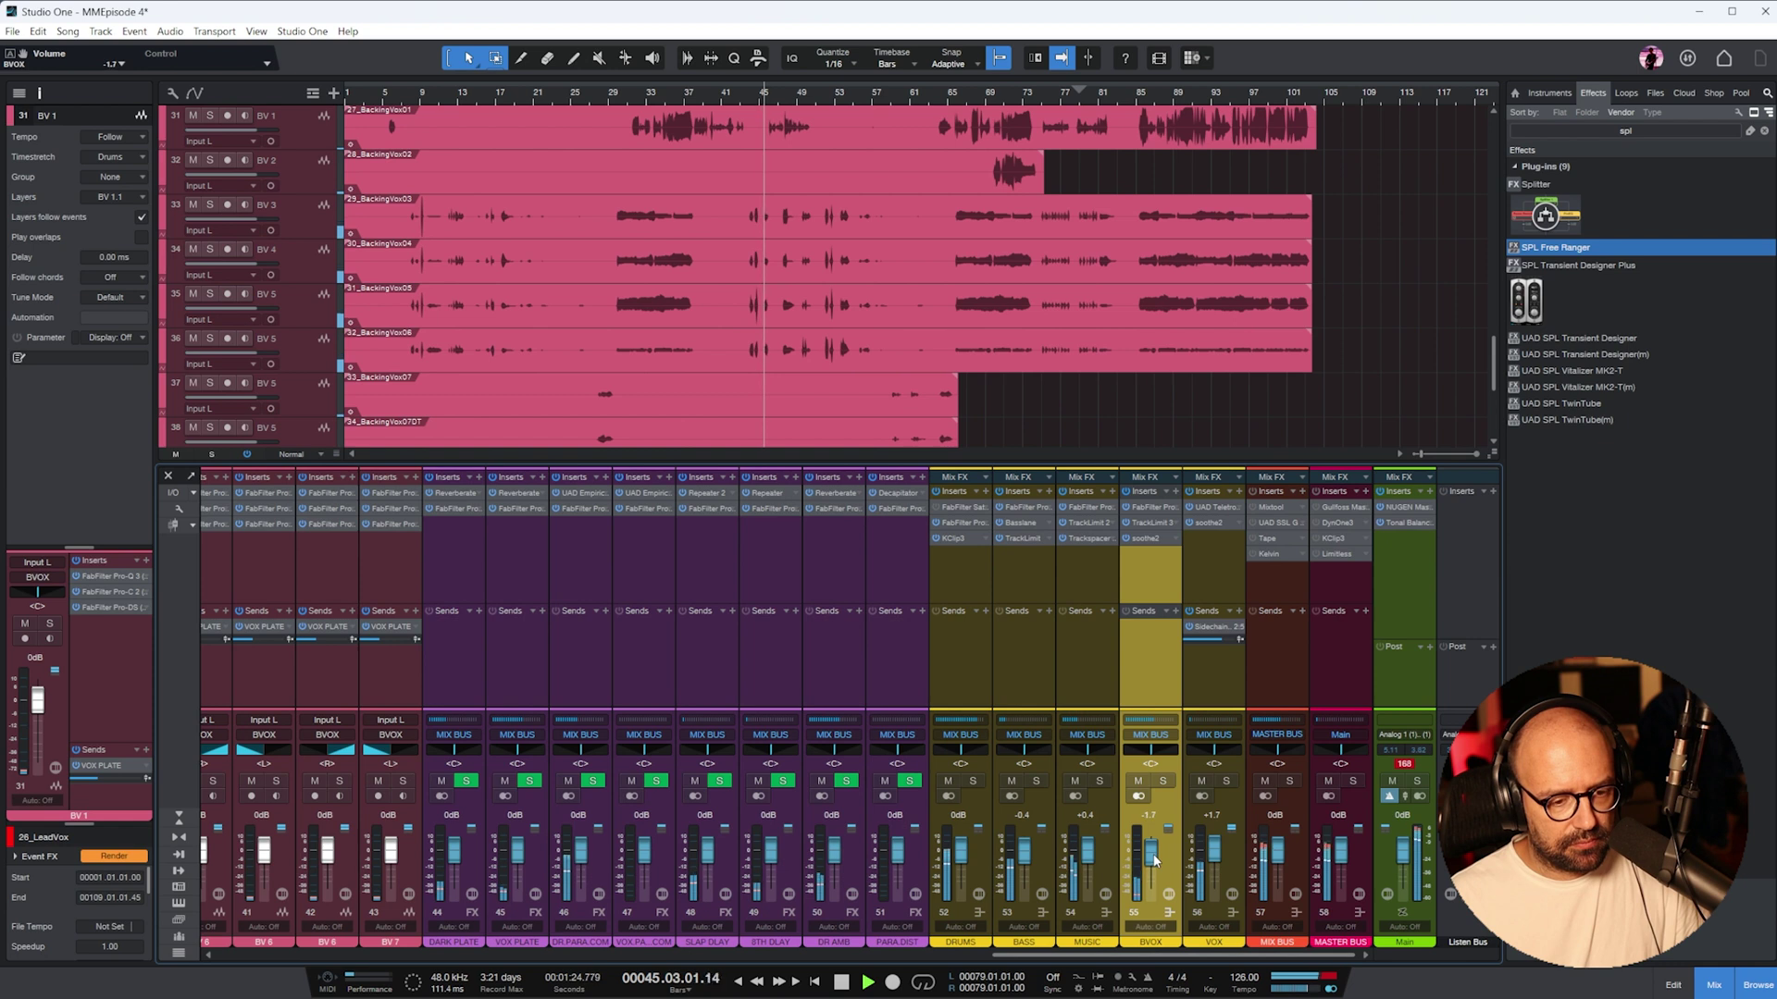
- Solo the BVOX bus, play from about bar 33, and add a low cut at about 122 Hz in its FabFilter Pro-Q 3
{"action": "left_click", "coordinate": [1163, 781]}
{"action": "left_click", "coordinate": [1153, 506]}
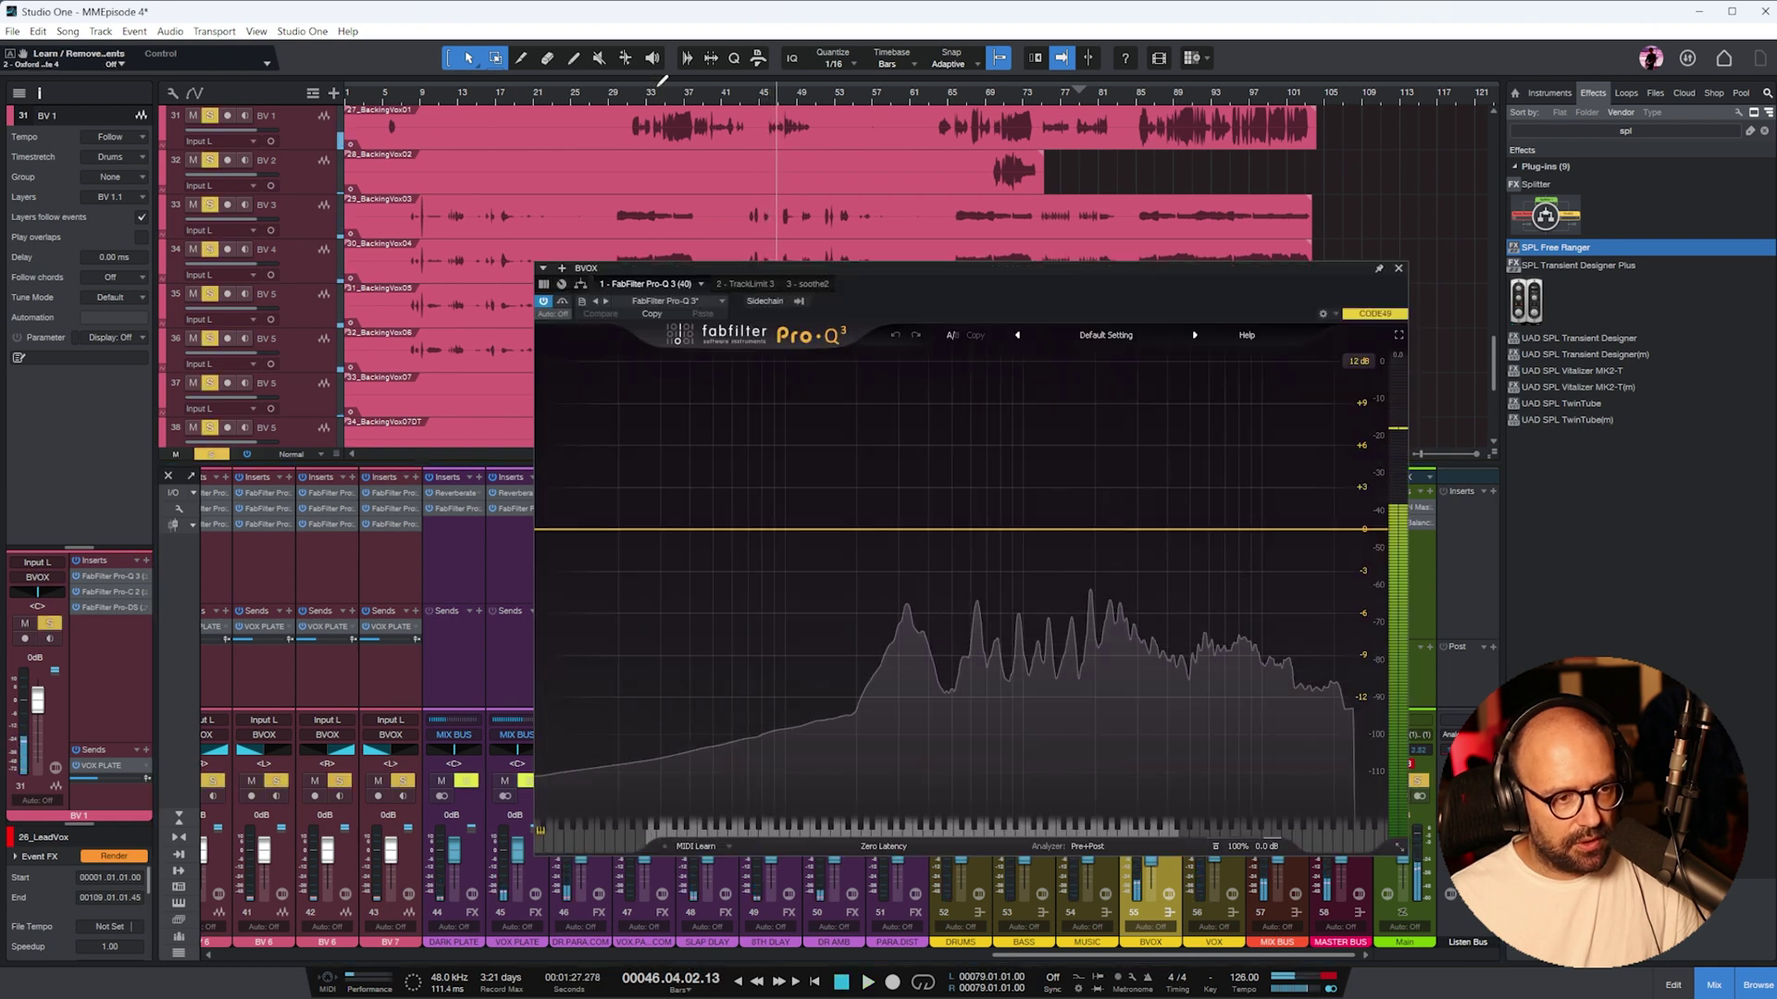
{"action": "key", "text": "space"}
{"action": "left_click_drag", "start_coordinate": [583, 527], "coordinate": [807, 511]}
{"action": "key", "text": "space"}
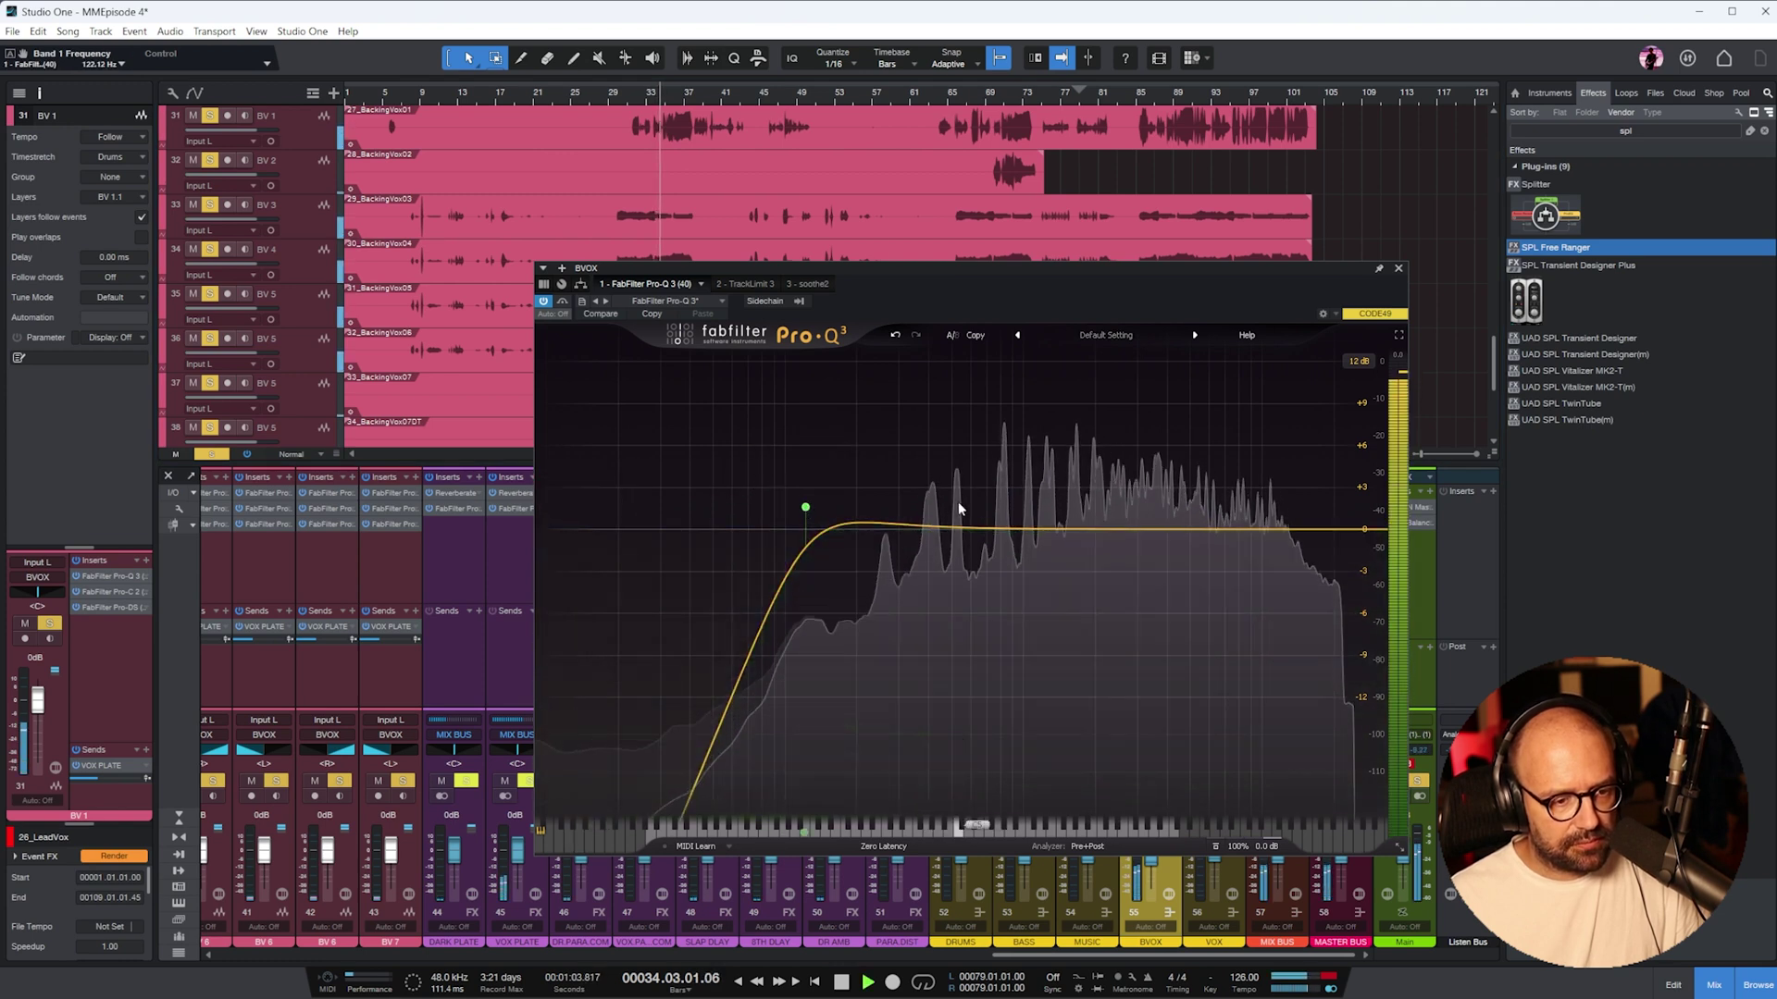
- Shape the BVOX Pro-Q 3 curve with a low-mid dip, a low cut at about 268 Hz, and a -3.5 dB high shelf near 11 kHz
{"action": "left_click_drag", "start_coordinate": [941, 533], "coordinate": [959, 597]}
{"action": "left_click_drag", "start_coordinate": [806, 508], "coordinate": [885, 507]}
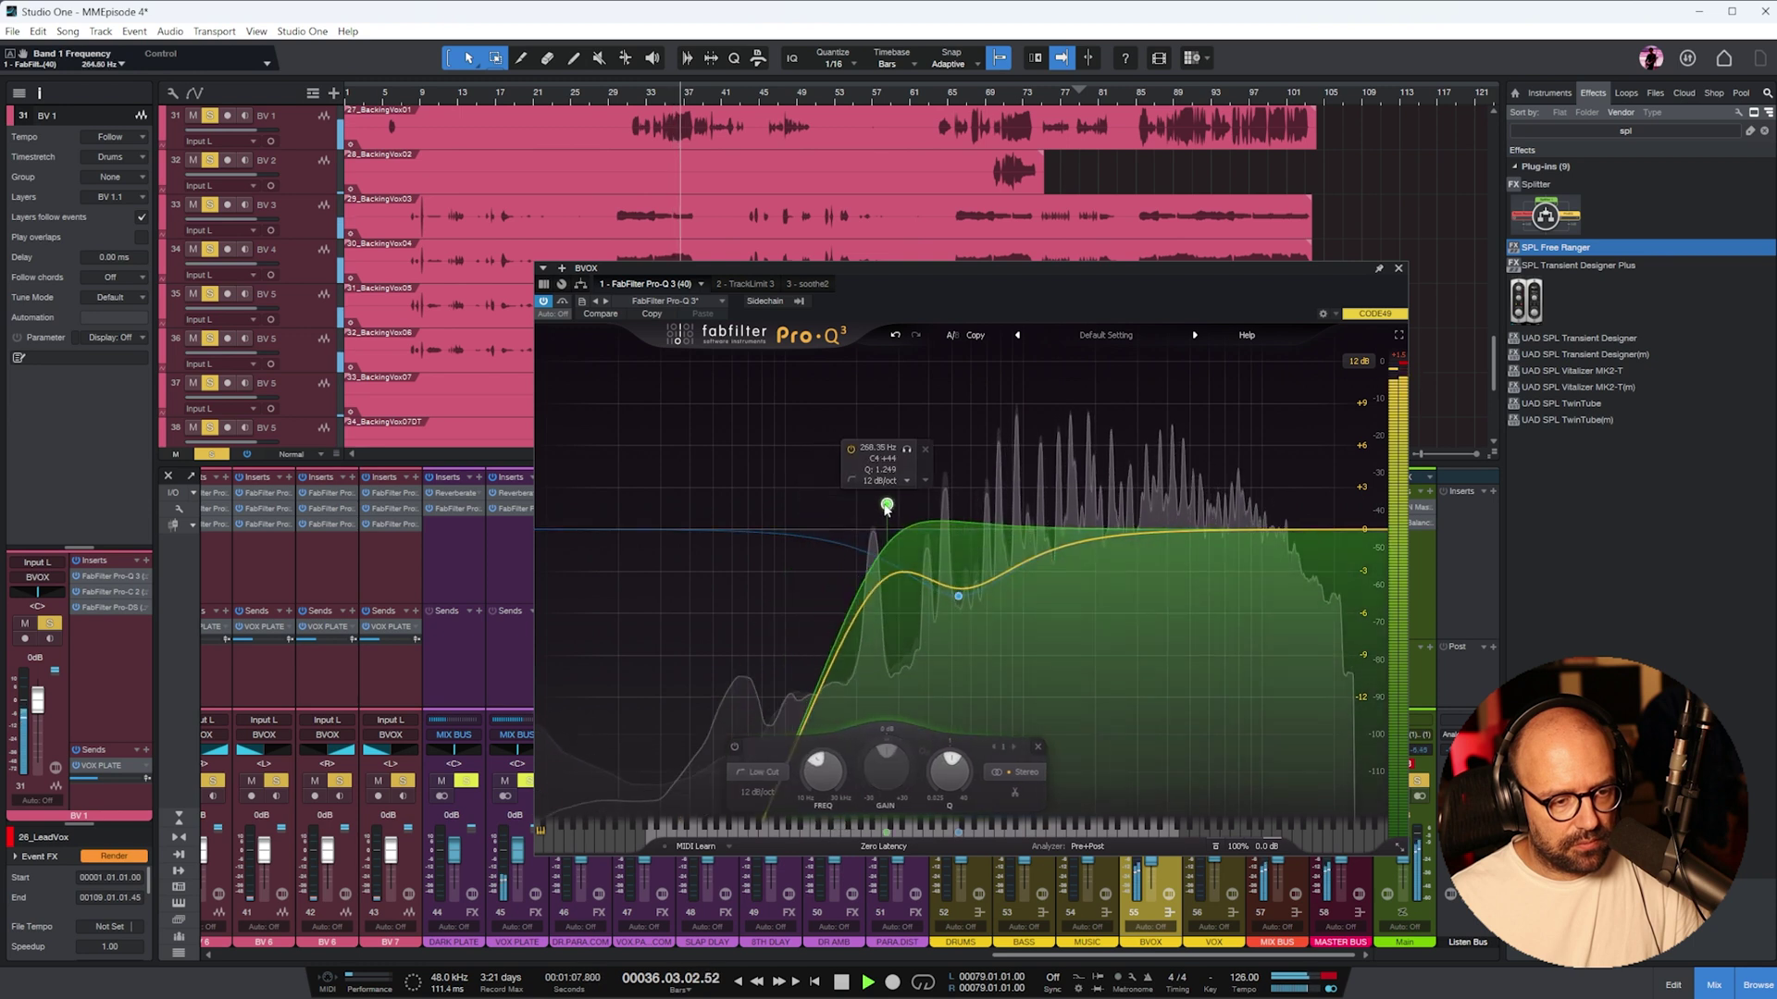
{"action": "left_click_drag", "start_coordinate": [1275, 529], "coordinate": [1271, 553]}
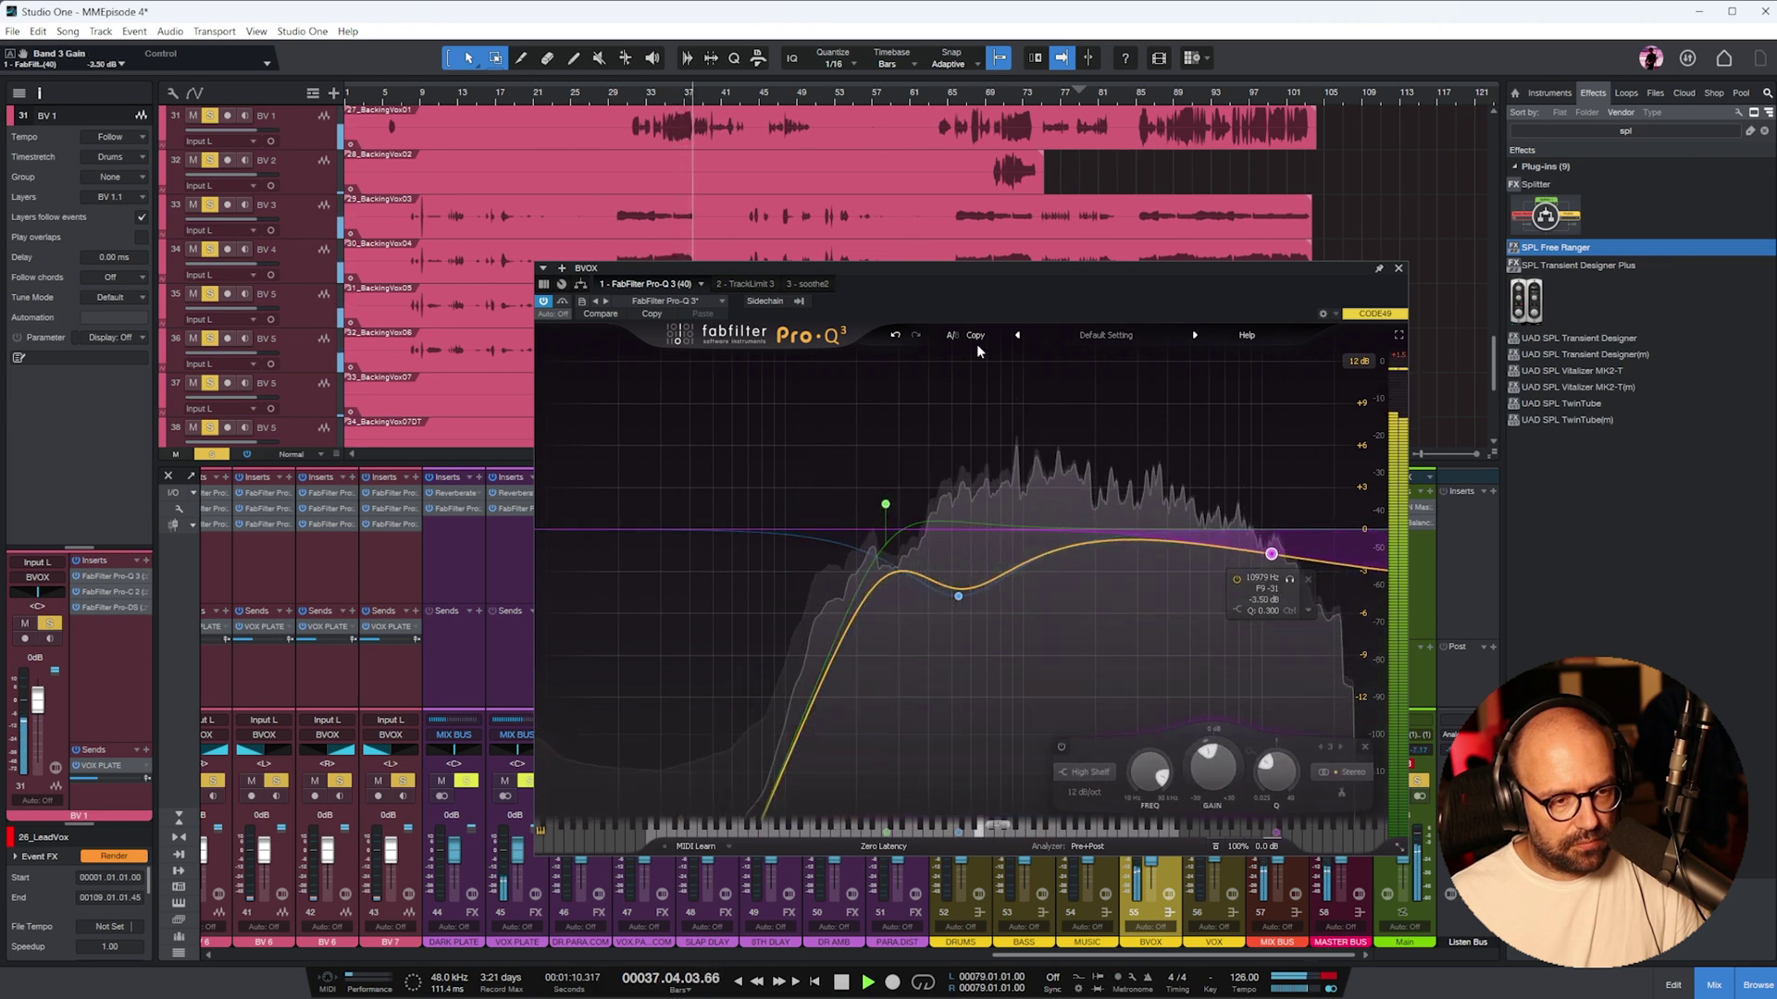
{"action": "left_click", "coordinate": [1398, 269]}
- Unsolo the BVOX bus and set its fader to +0.4 dB against the full mix
{"action": "left_click", "coordinate": [1163, 781]}
{"action": "scroll", "coordinate": [1152, 858], "scroll_direction": "up", "scroll_amount": 3}
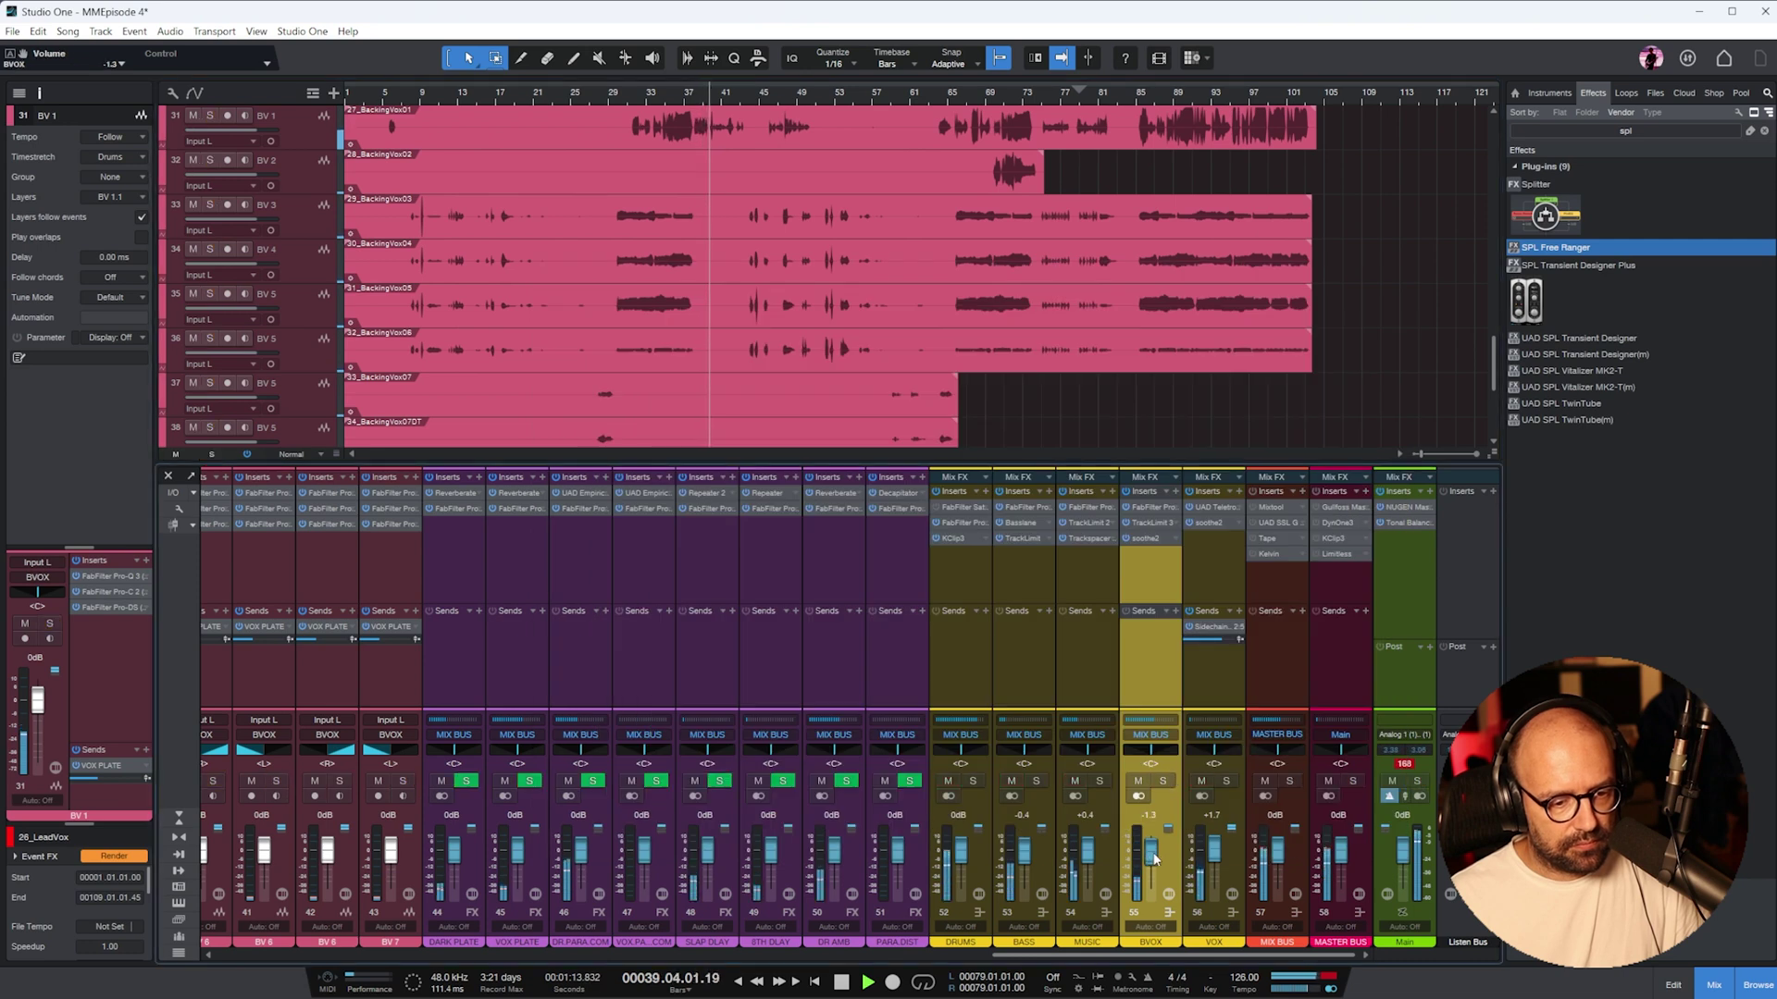
{"action": "scroll", "coordinate": [1152, 859], "scroll_direction": "up", "scroll_amount": 2}
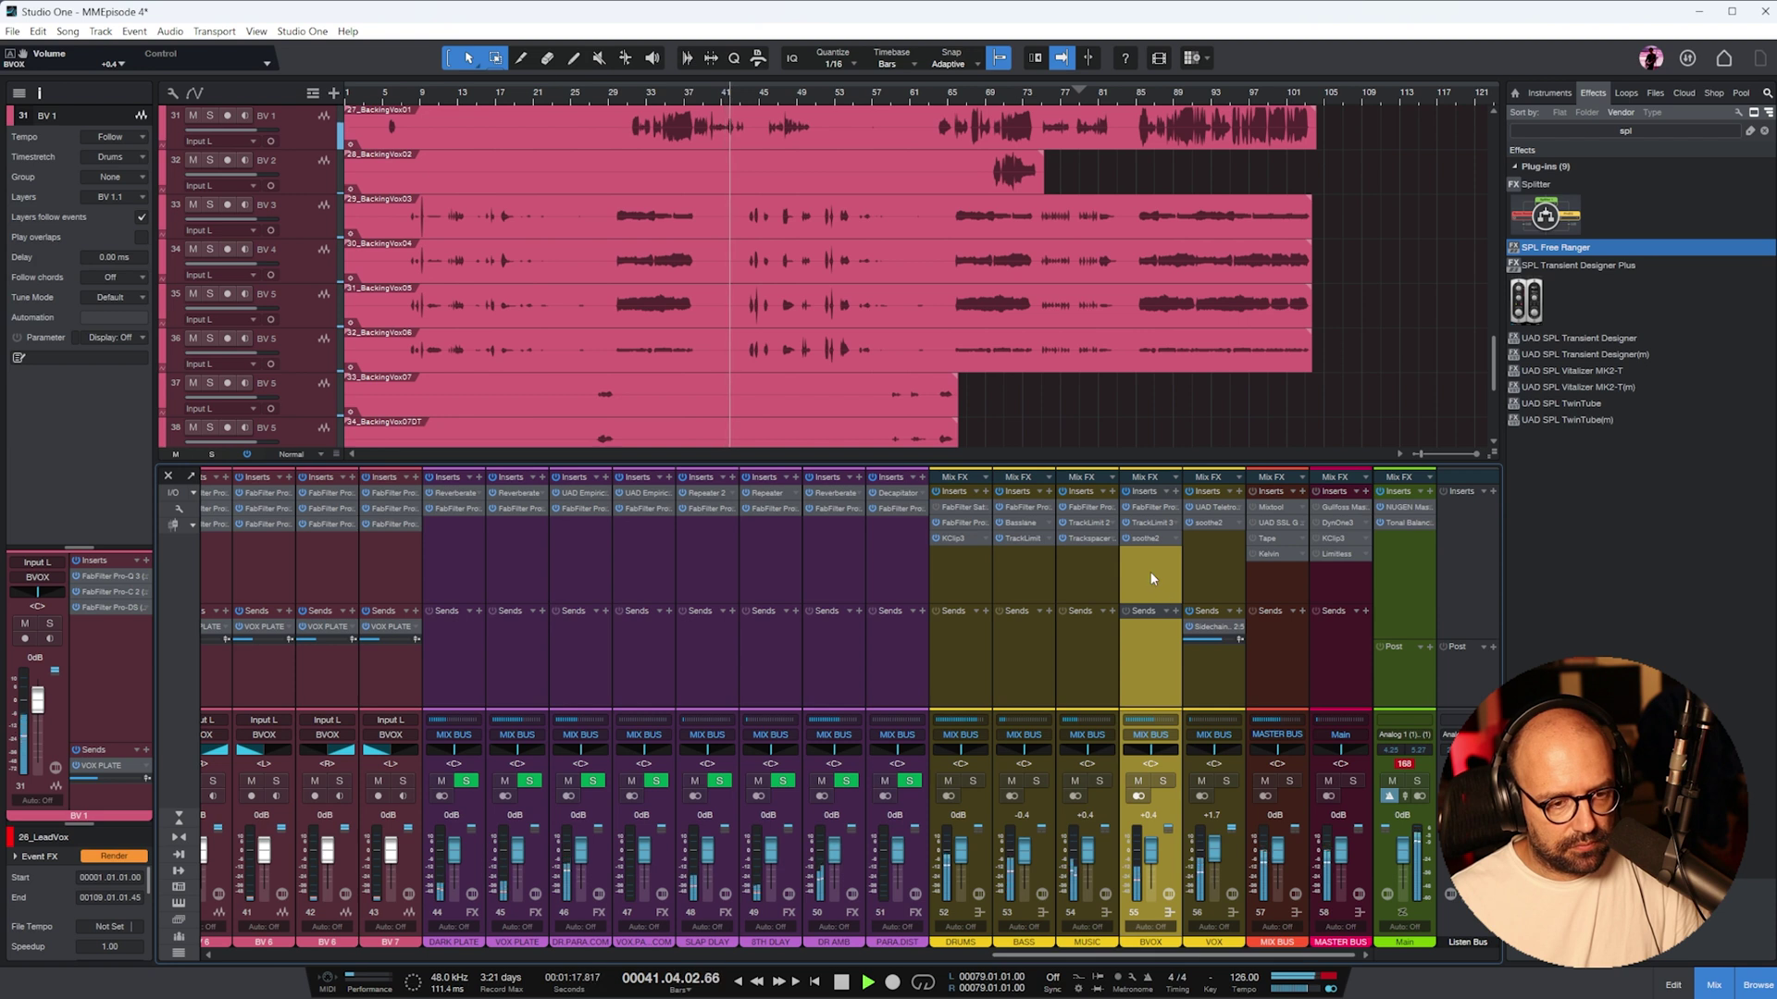
- Lower the threshold of the BVOX bus's TrackLimit to about -2.6 dB
{"action": "left_click", "coordinate": [1154, 524]}
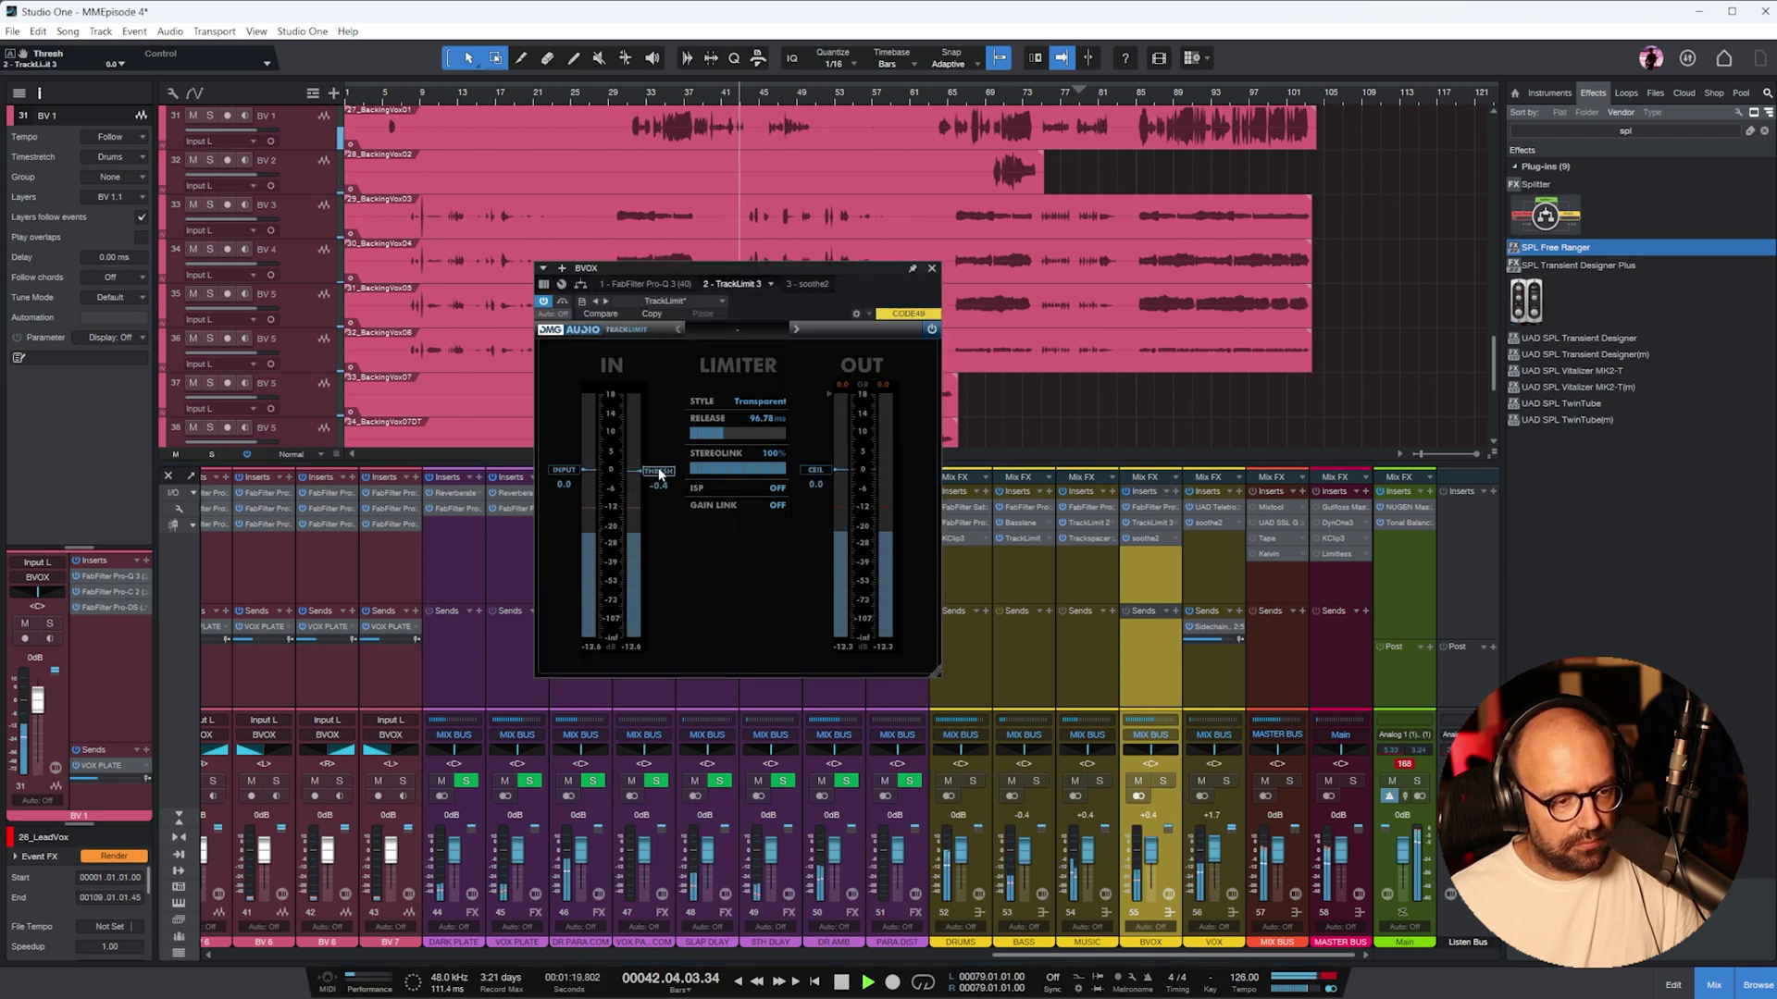
{"action": "left_click_drag", "start_coordinate": [661, 482], "coordinate": [661, 484]}
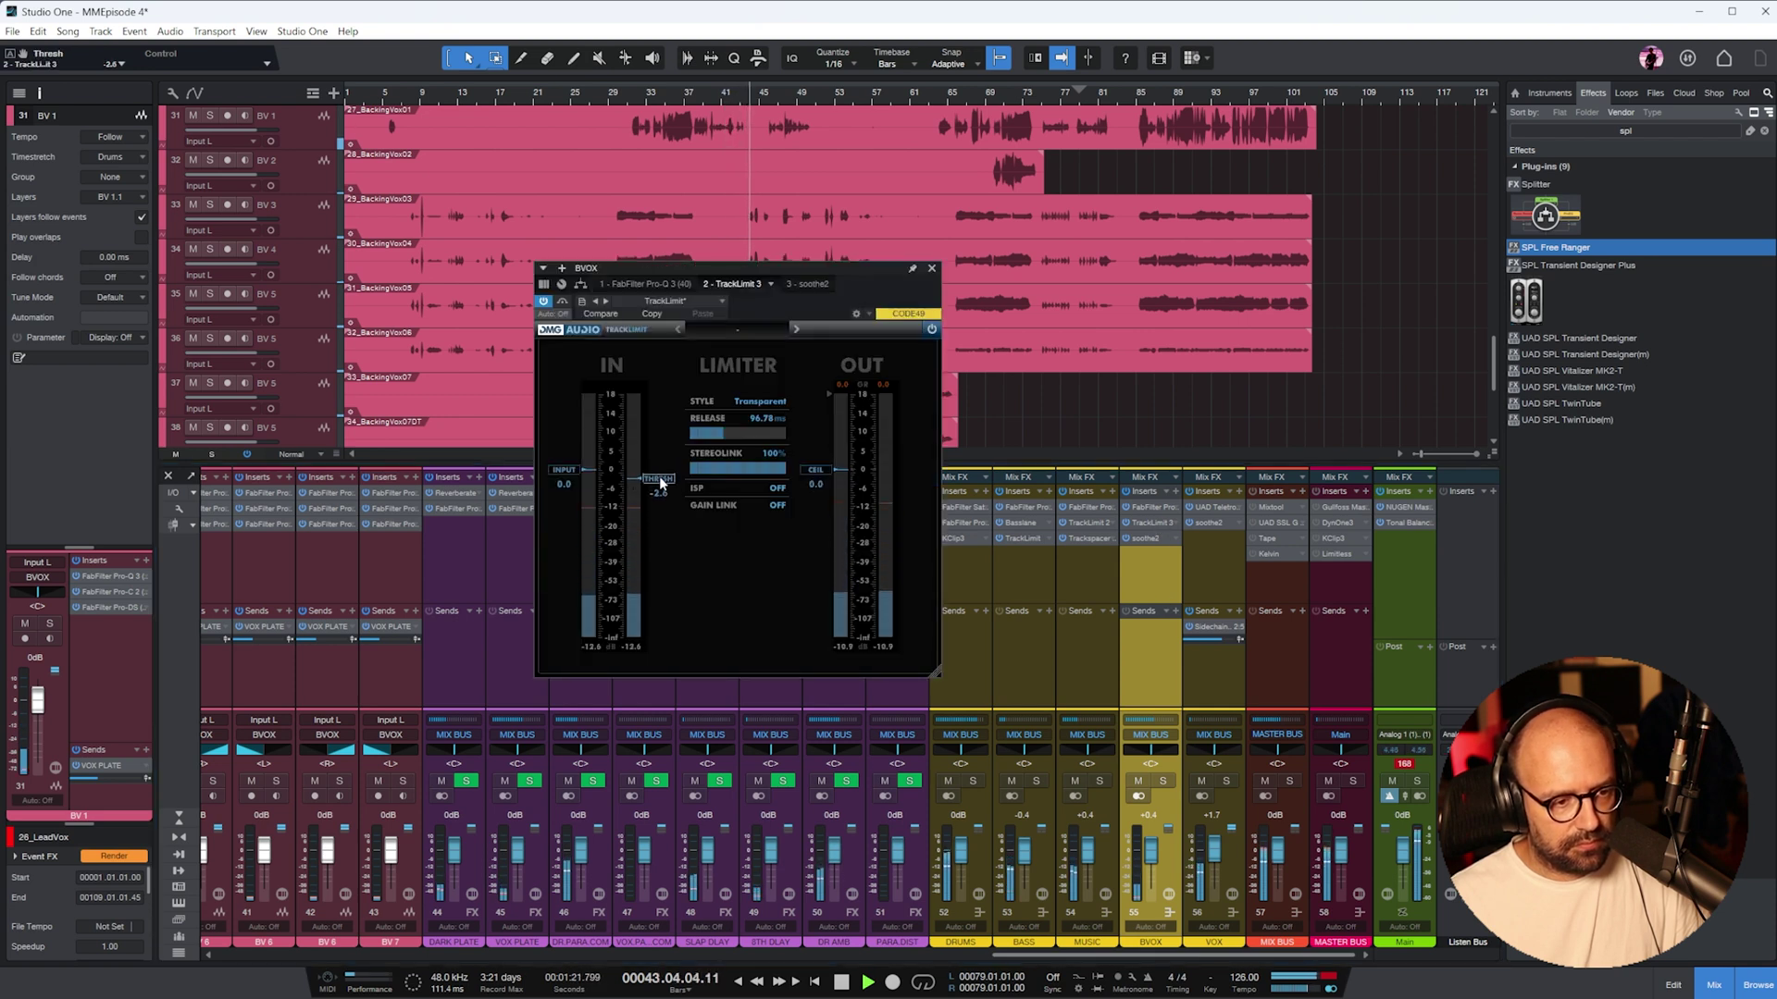
{"action": "left_click", "coordinate": [1155, 524]}
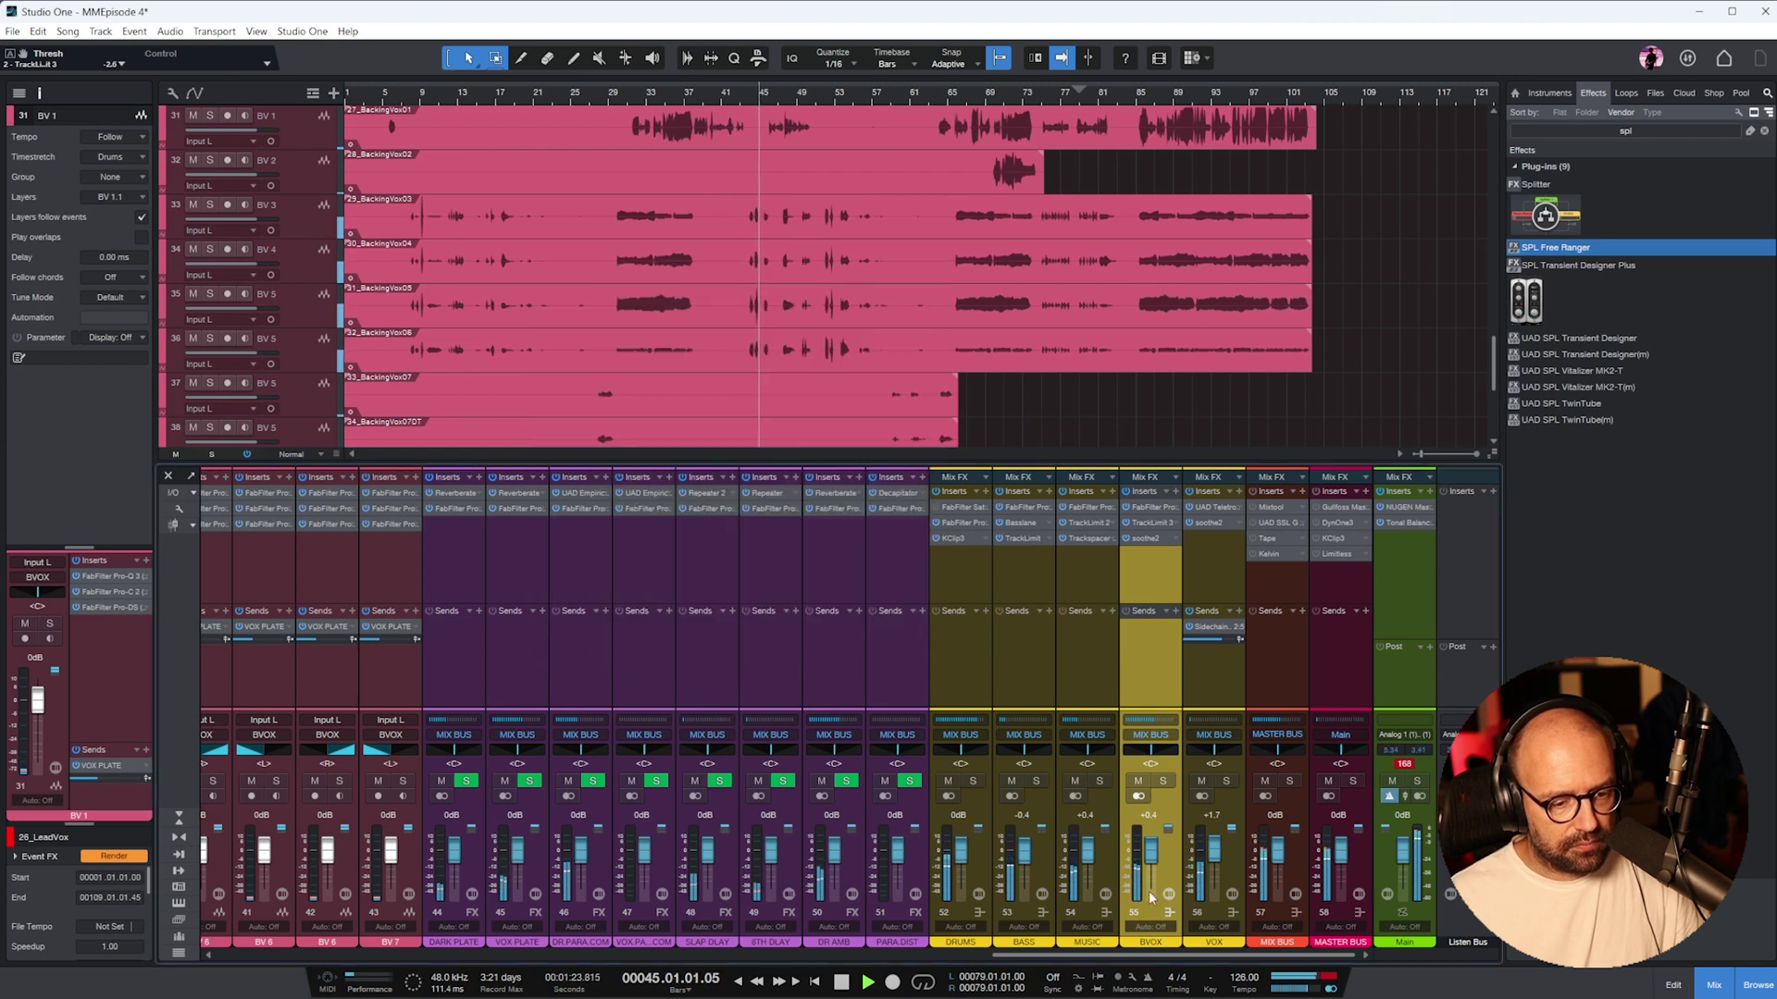
- Select backing-vocal channels 33 to 36 and lower their faders together to -0.8 dB
{"action": "left_click_drag", "start_coordinate": [1169, 956], "coordinate": [860, 981]}
{"action": "left_click", "coordinate": [746, 674]}
{"action": "left_click", "coordinate": [936, 674], "text": "shift"}
{"action": "left_click_drag", "start_coordinate": [937, 849], "coordinate": [938, 851]}
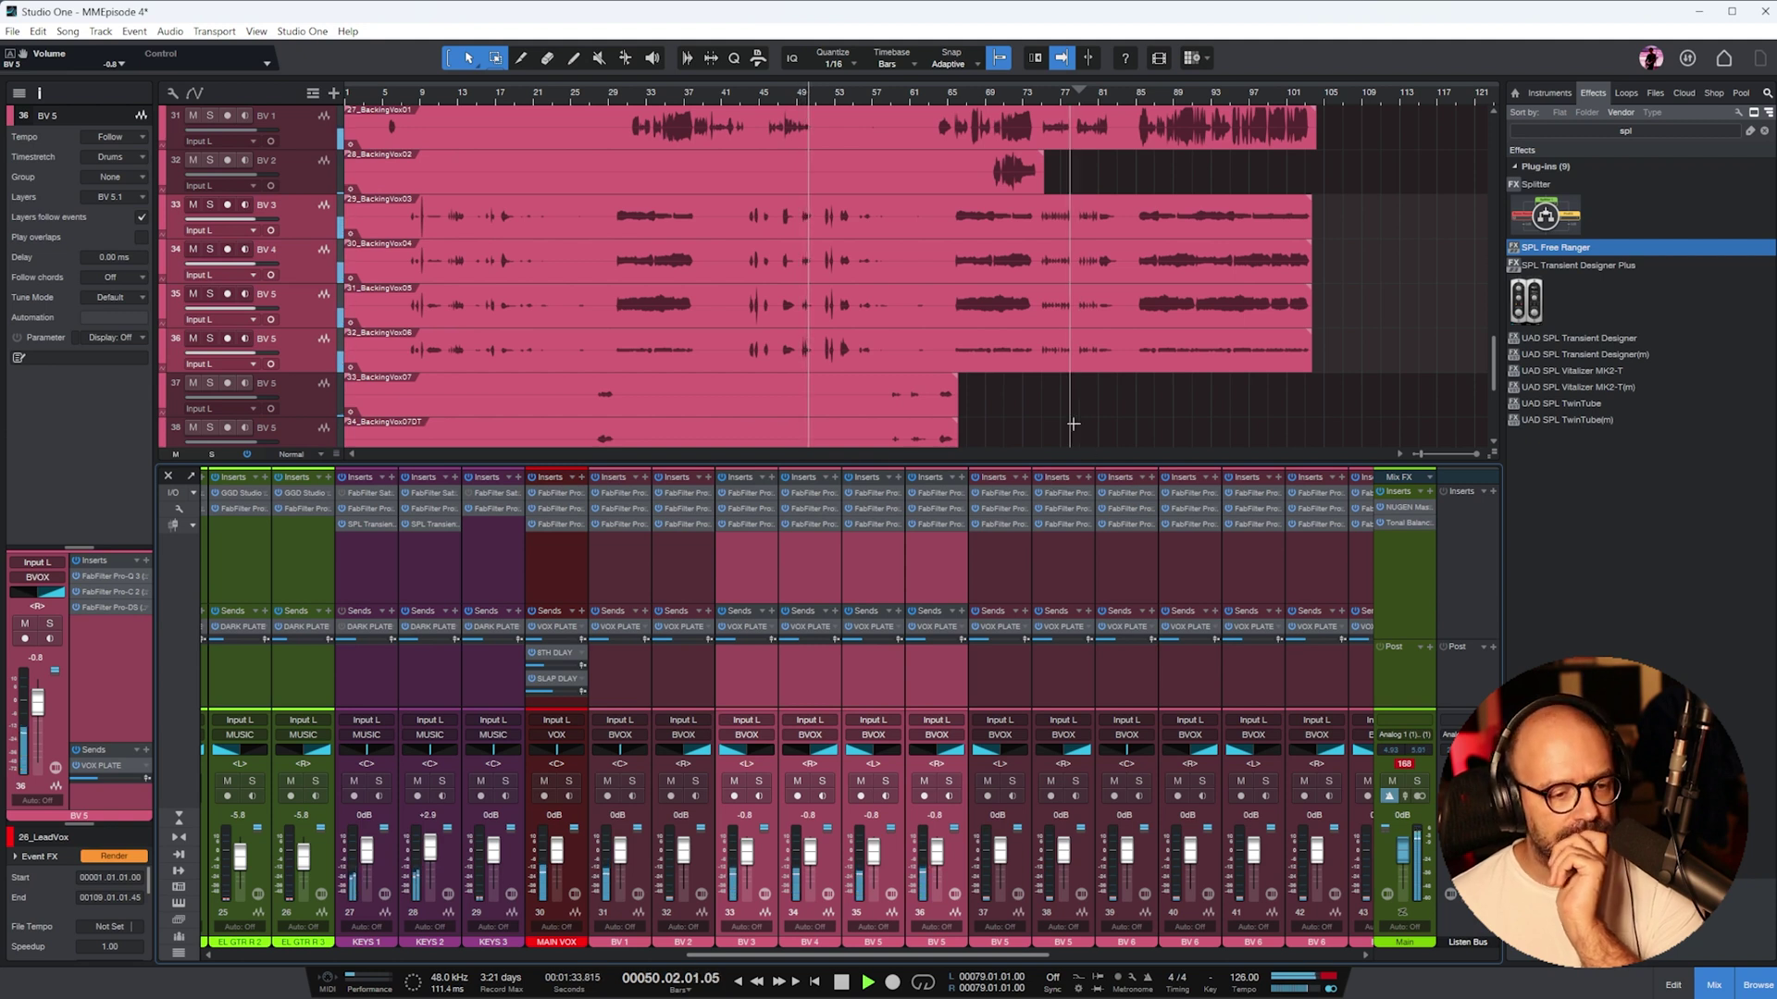
- Switch on the MIX BUS's UAD SSL G Bus Compressor with its attack at 0.1 ms, and stop playback
{"action": "left_click_drag", "start_coordinate": [999, 954], "coordinate": [1402, 951]}
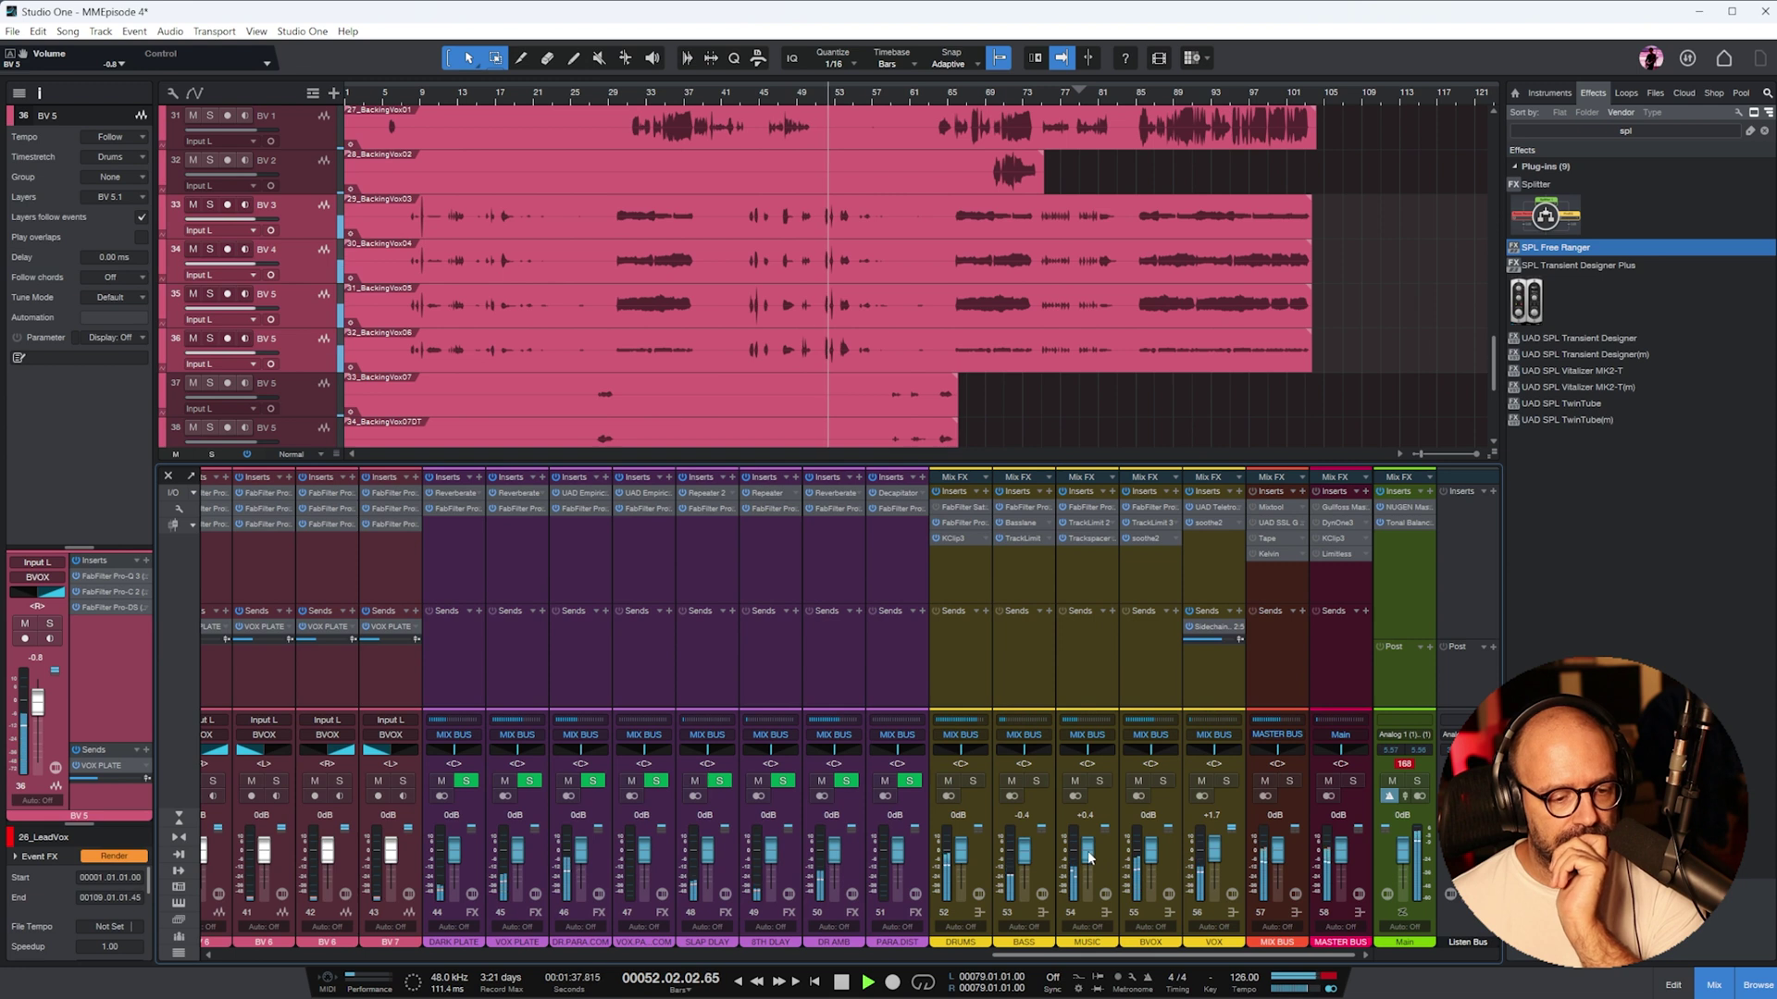
{"action": "left_click", "coordinate": [1214, 574]}
{"action": "left_click", "coordinate": [1269, 581]}
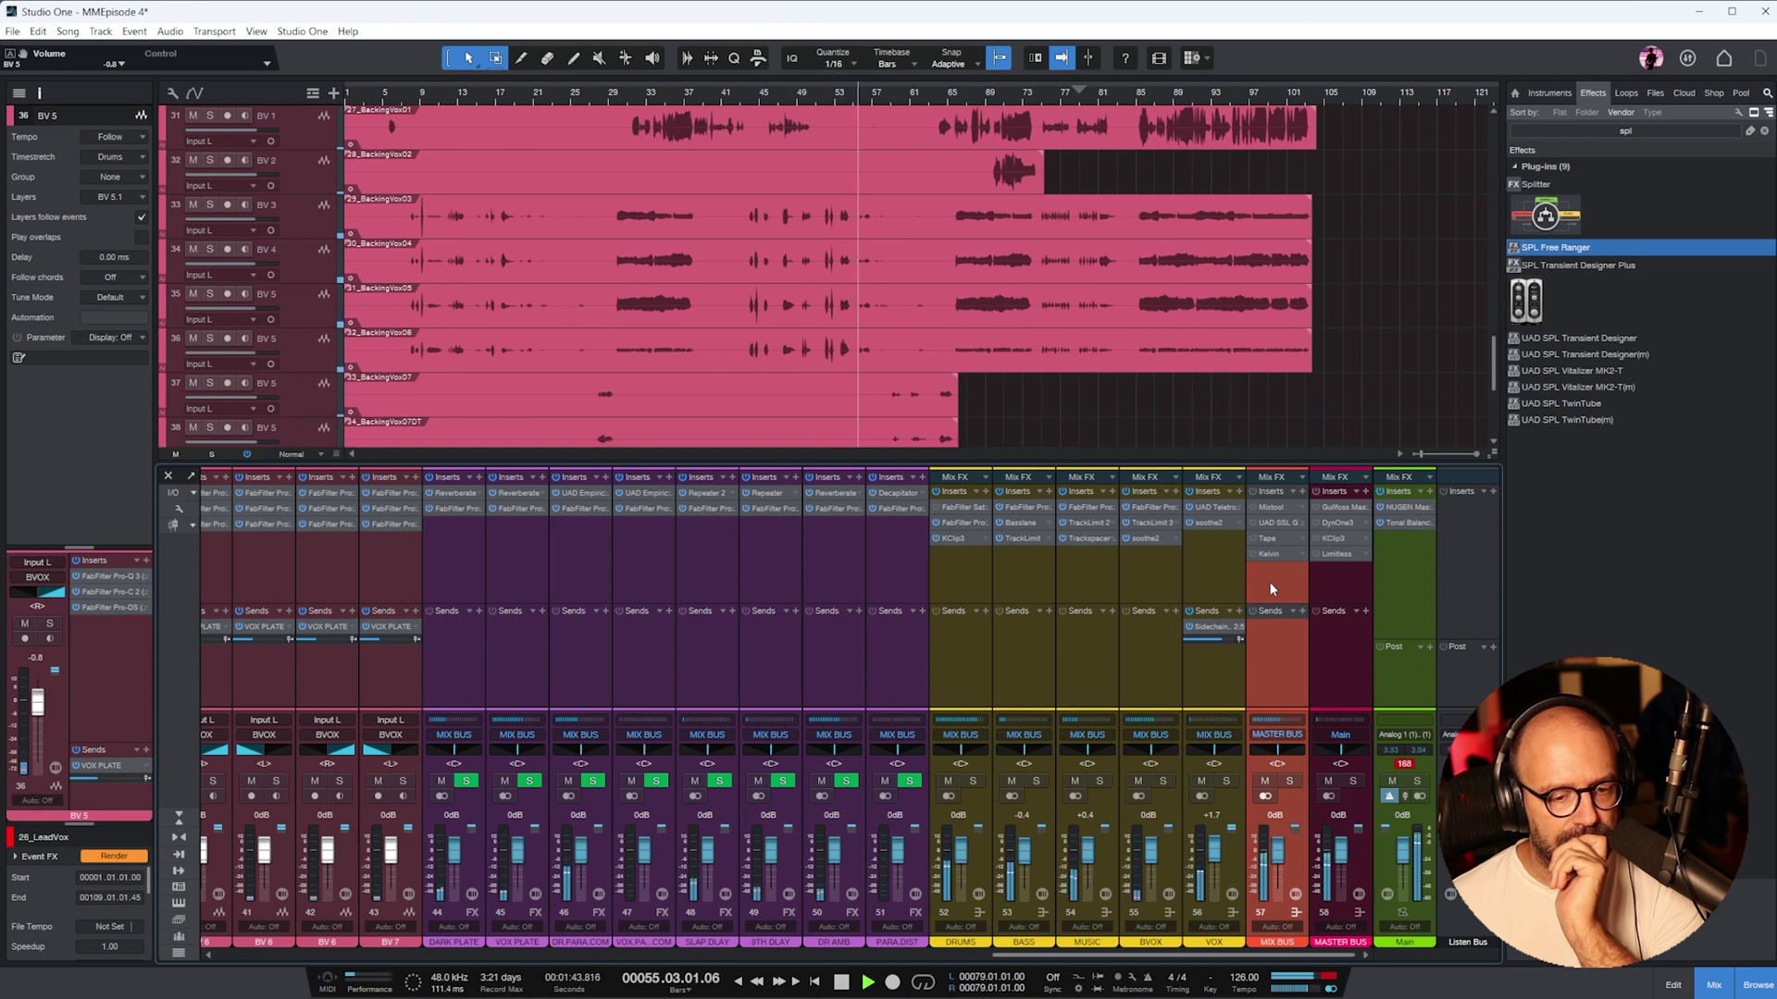
{"action": "left_click", "coordinate": [1270, 522]}
{"action": "left_click", "coordinate": [923, 461]}
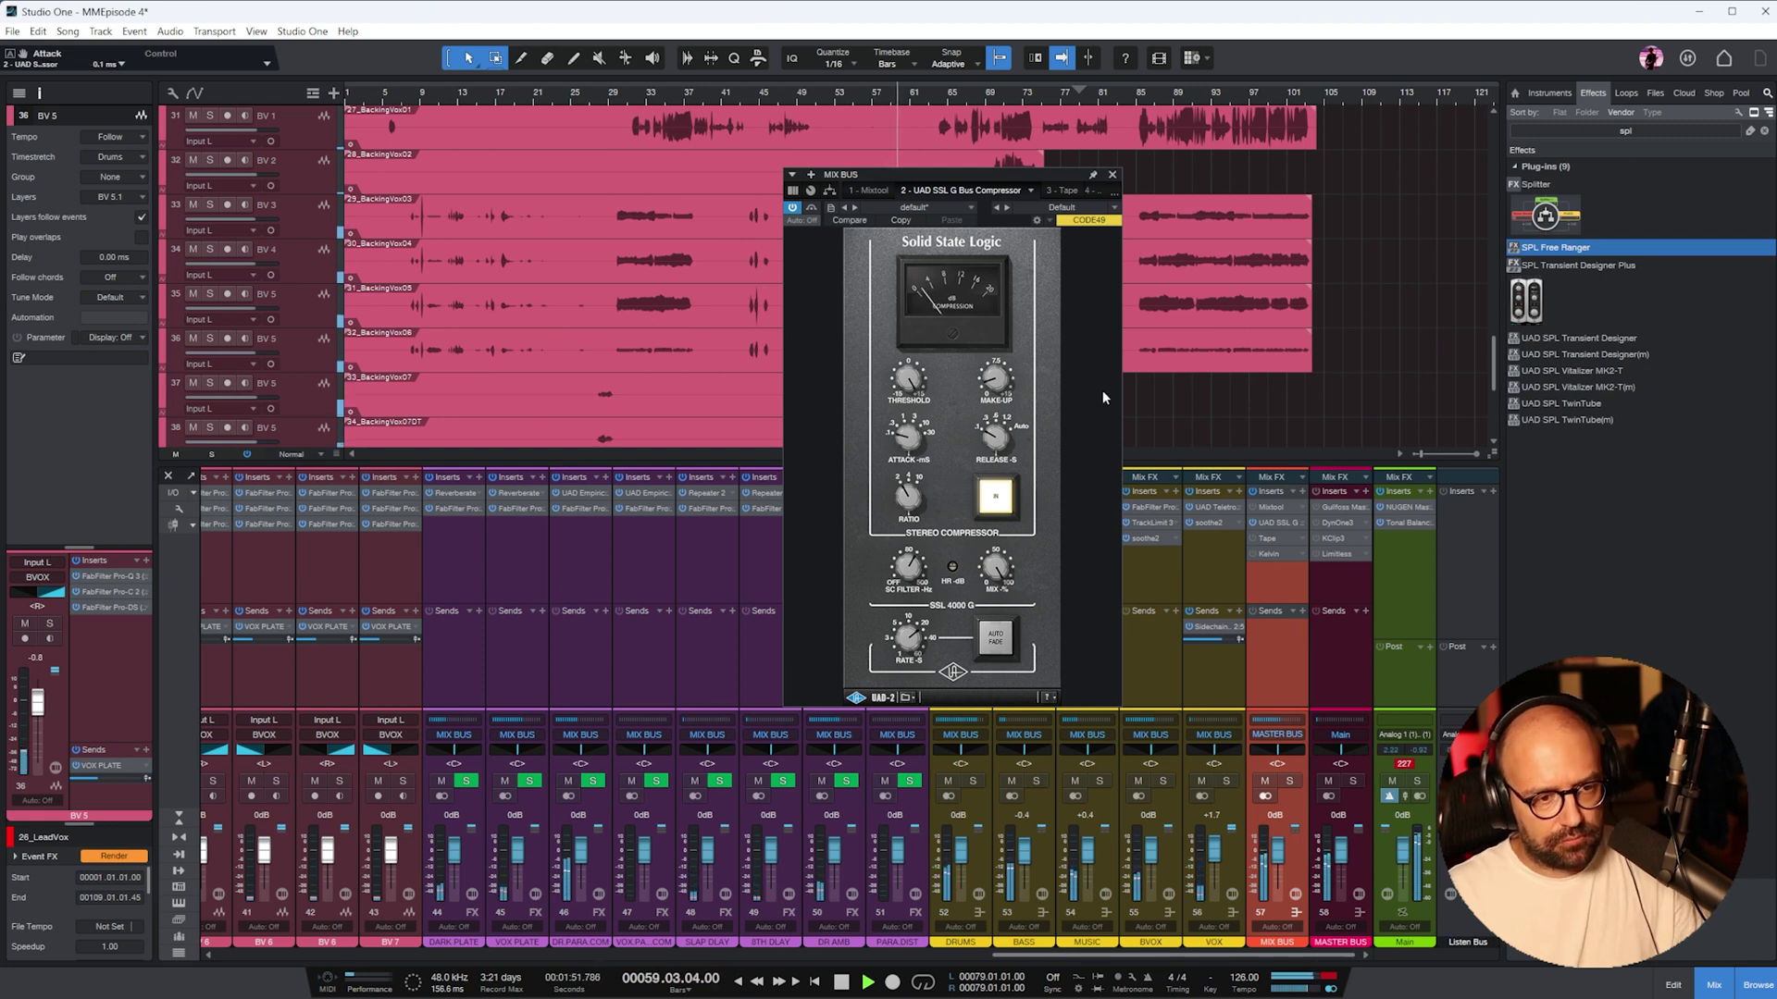
{"action": "key", "text": "space"}
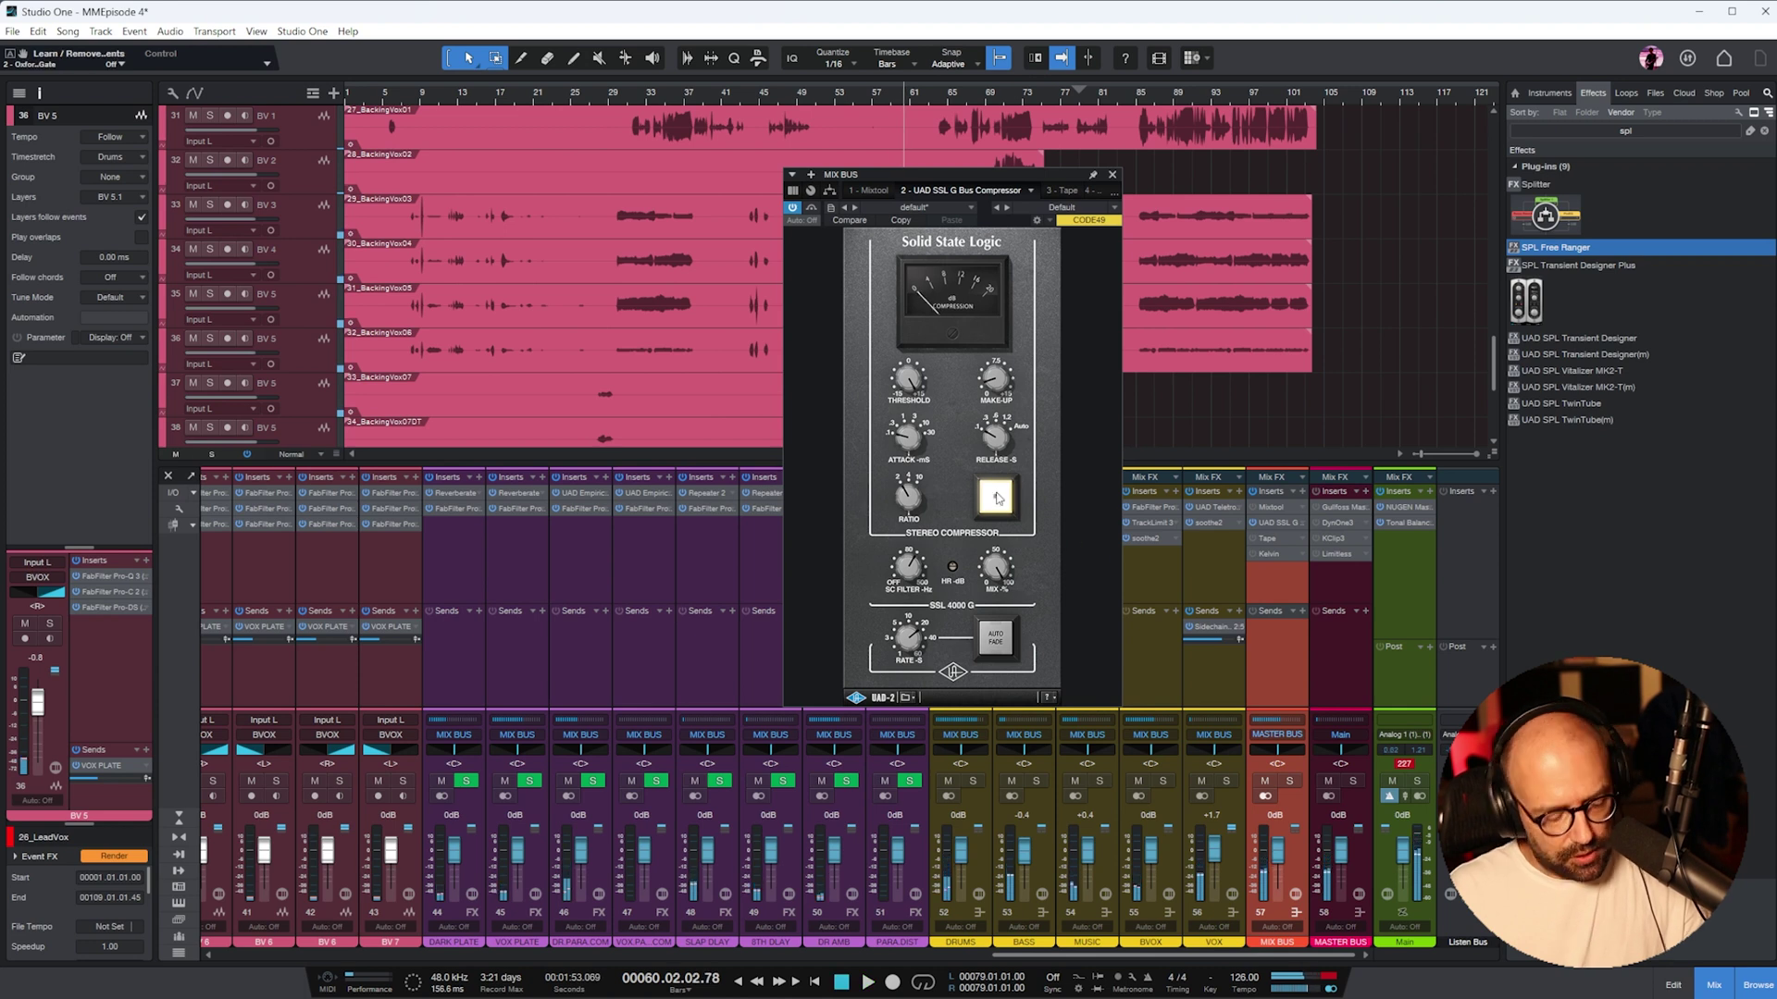
- Enable the Mixtool ahead of the SSL compressor on the MIX BUS and lower its gain to about -6 dB
{"action": "left_click", "coordinate": [1284, 503]}
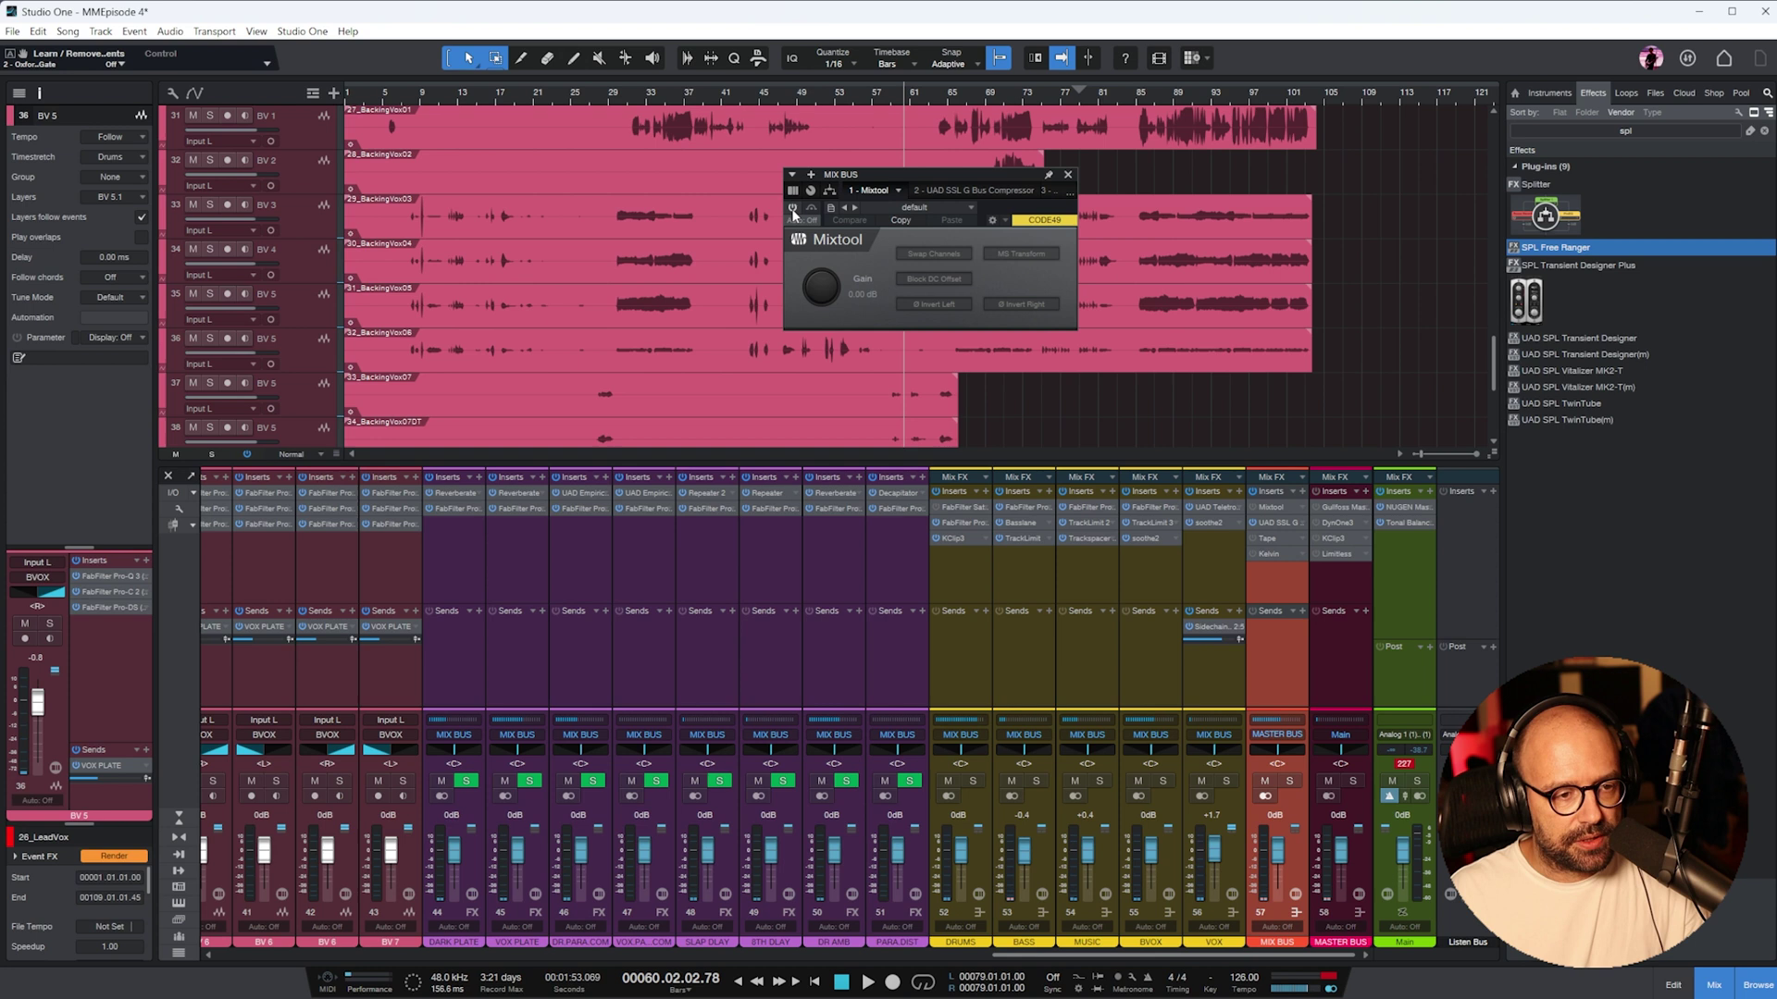
{"action": "left_click", "coordinate": [1286, 521]}
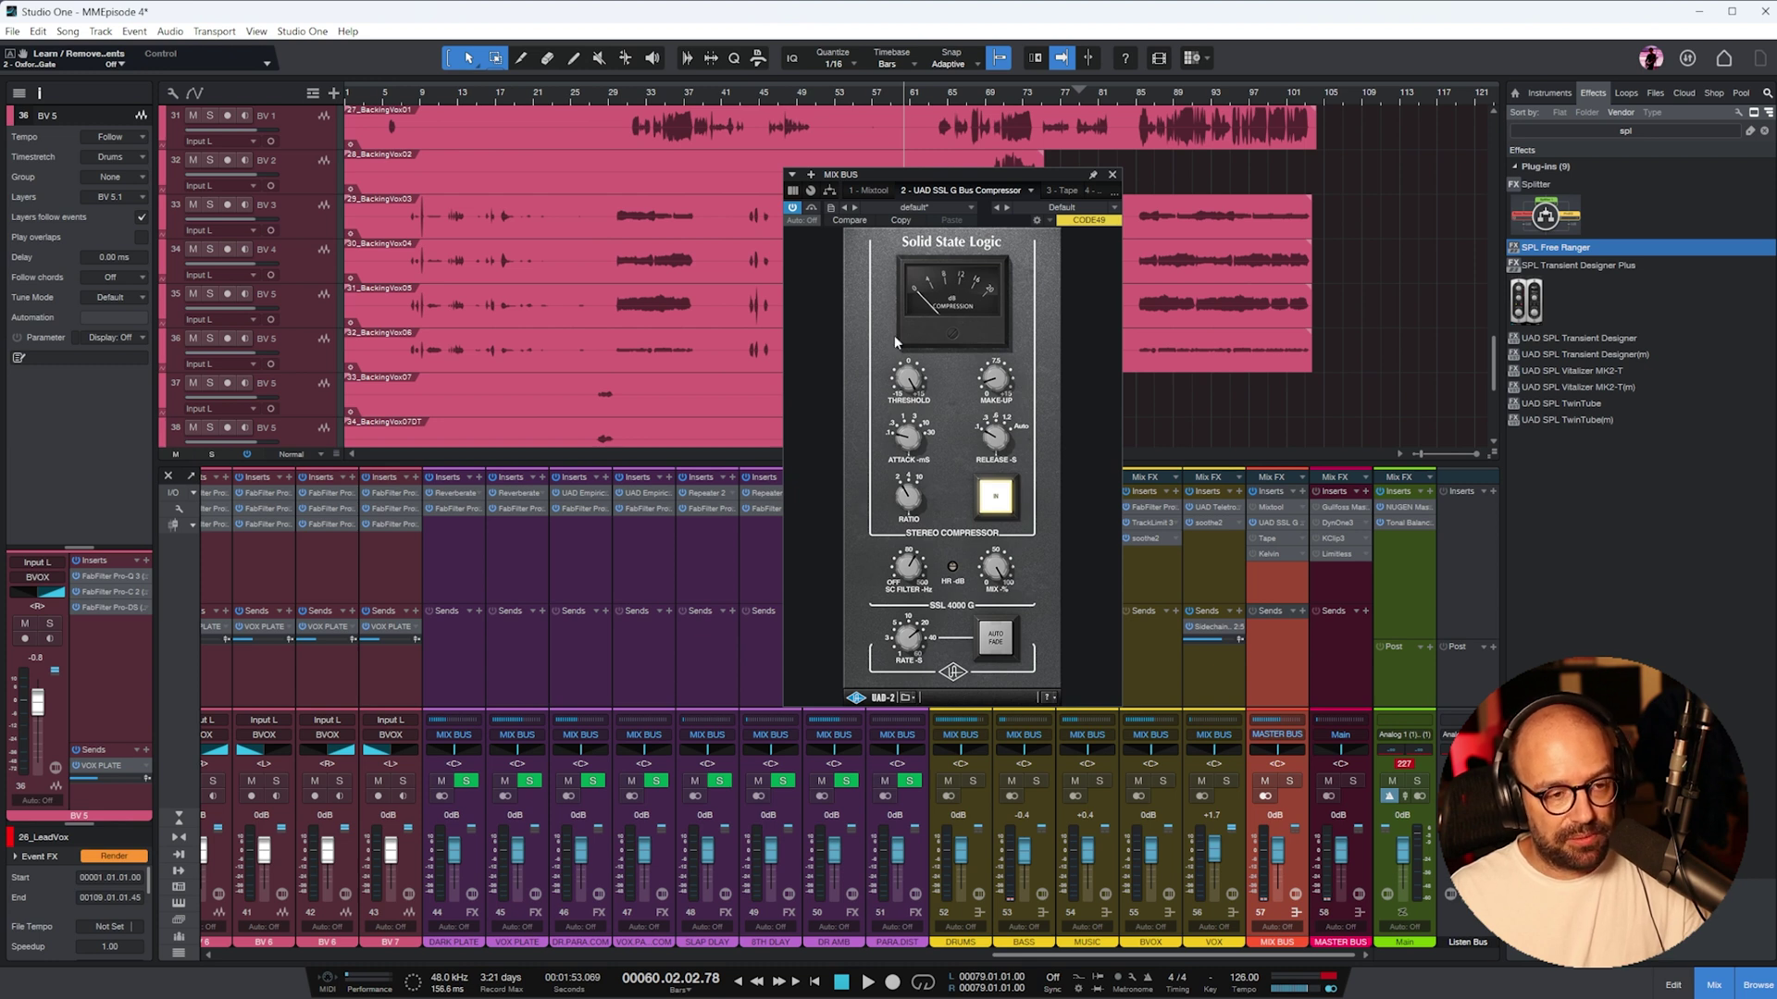
{"action": "left_click", "coordinate": [873, 190]}
{"action": "left_click", "coordinate": [792, 208]}
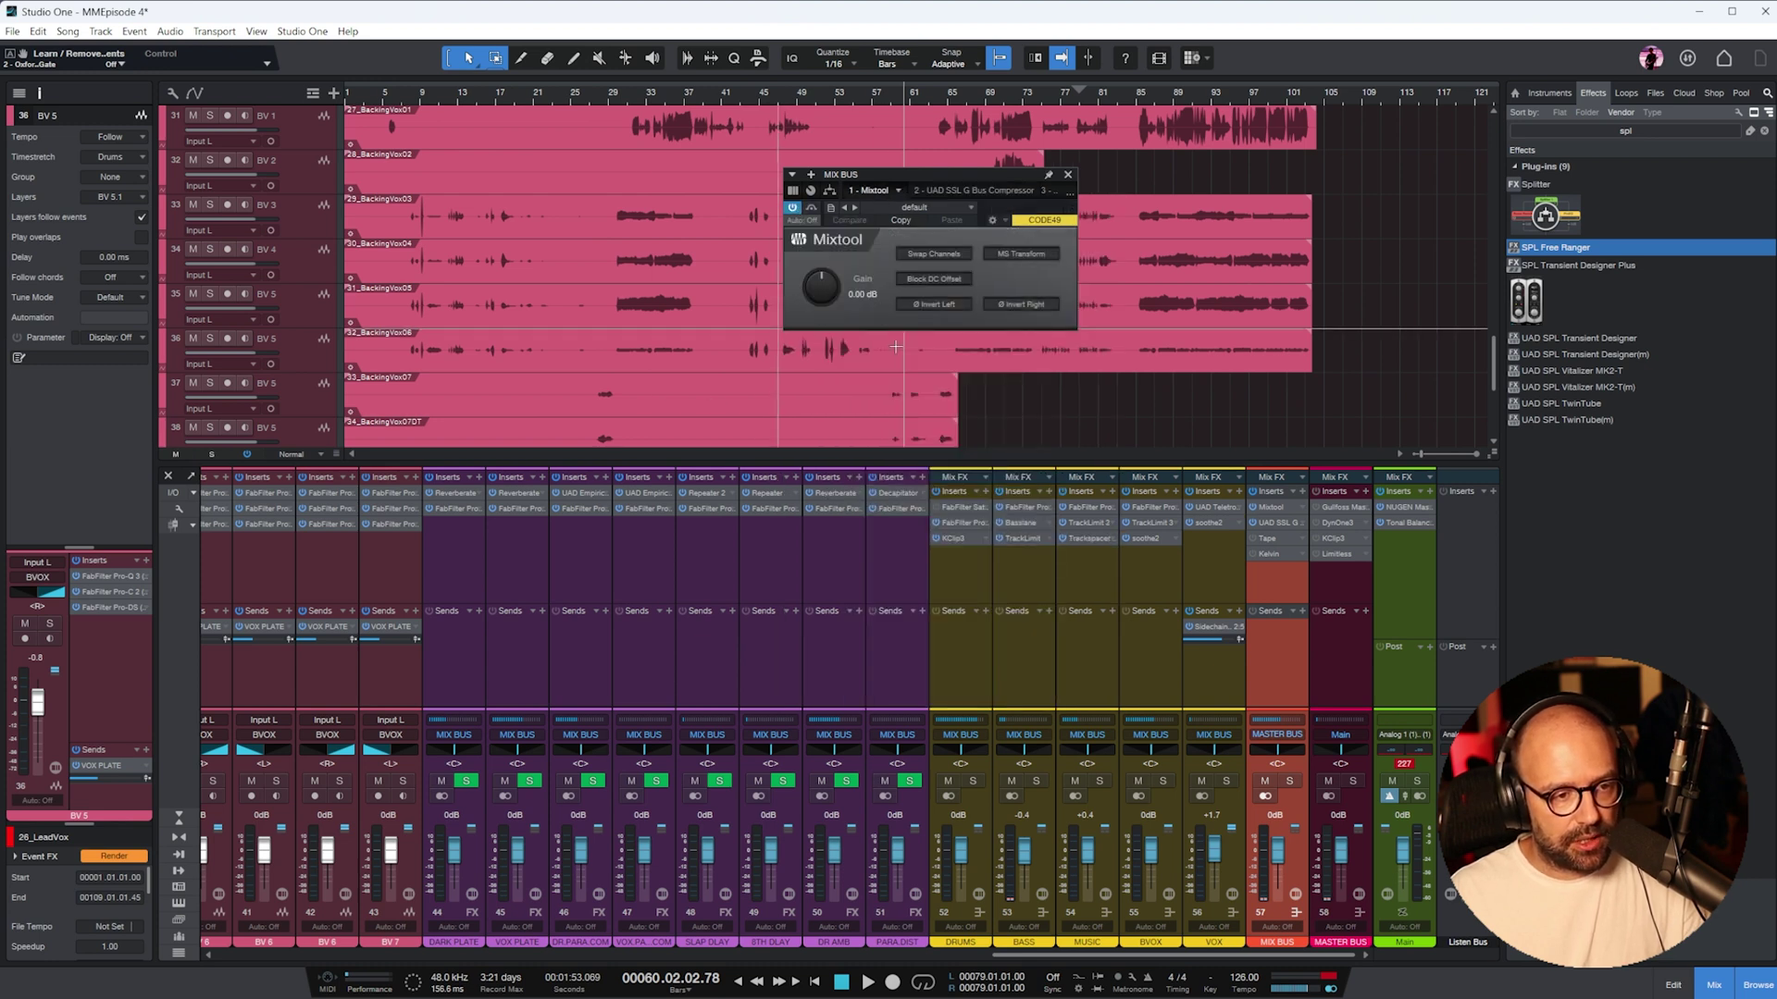
{"action": "left_click", "coordinate": [1284, 509]}
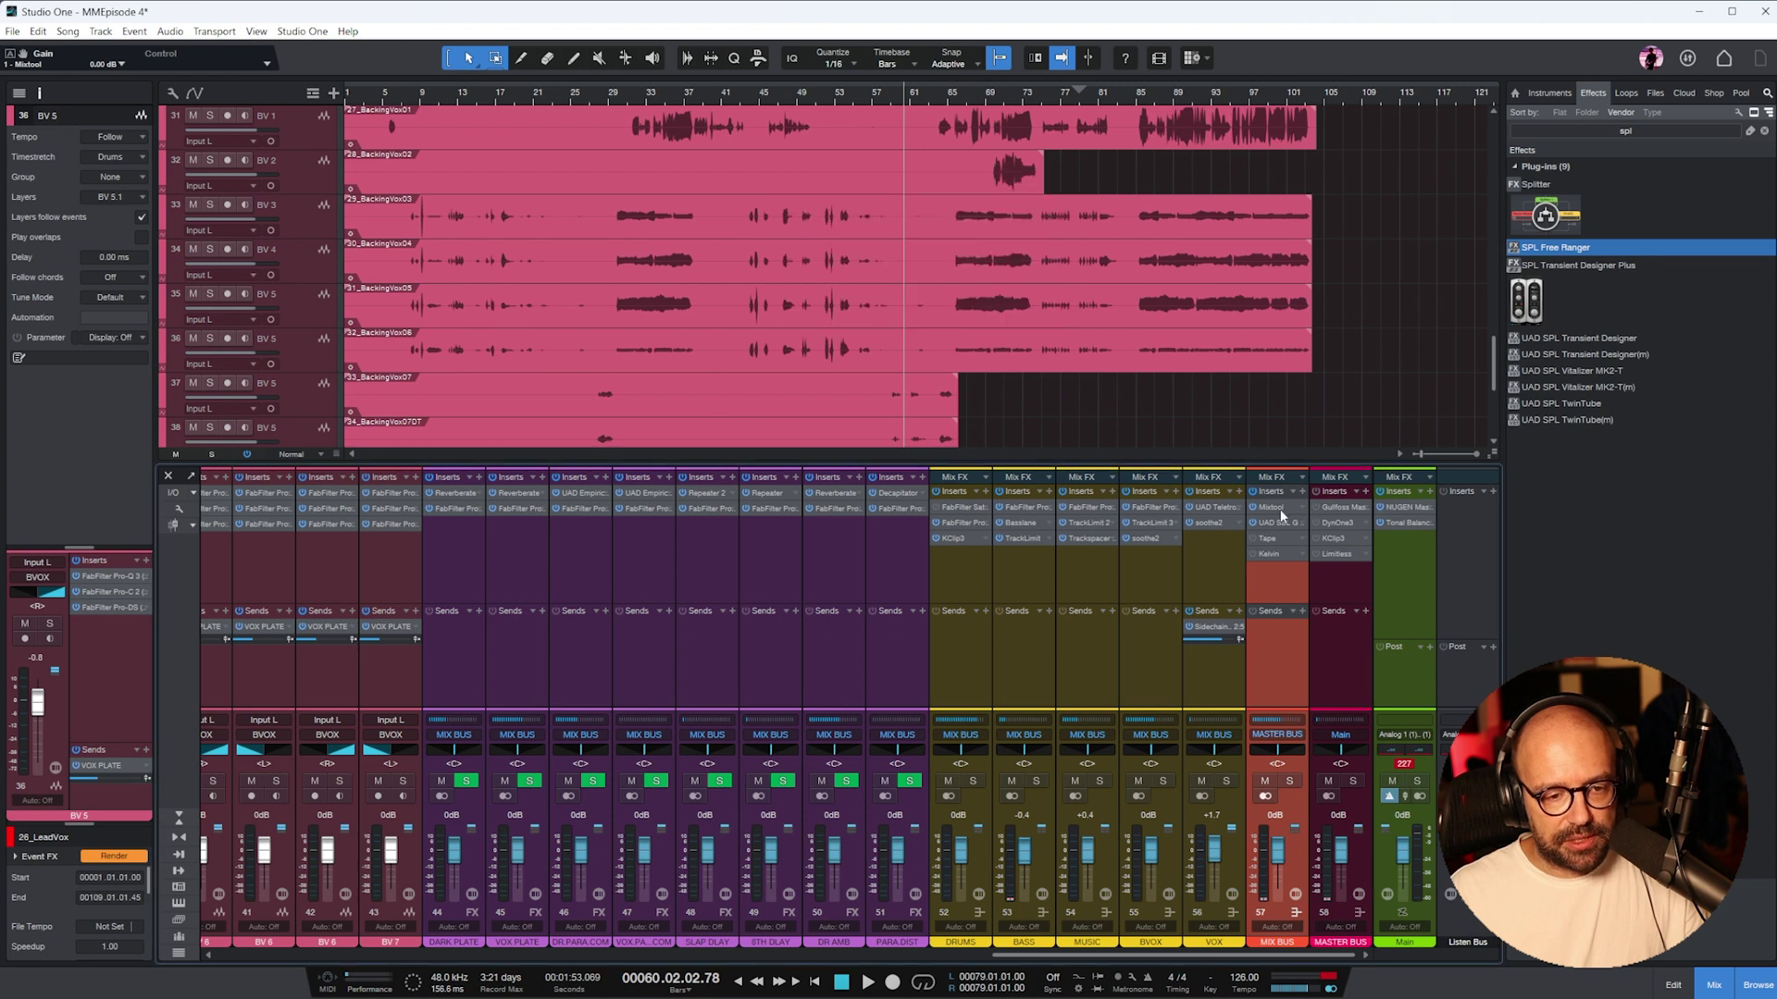
{"action": "left_click", "coordinate": [1271, 507]}
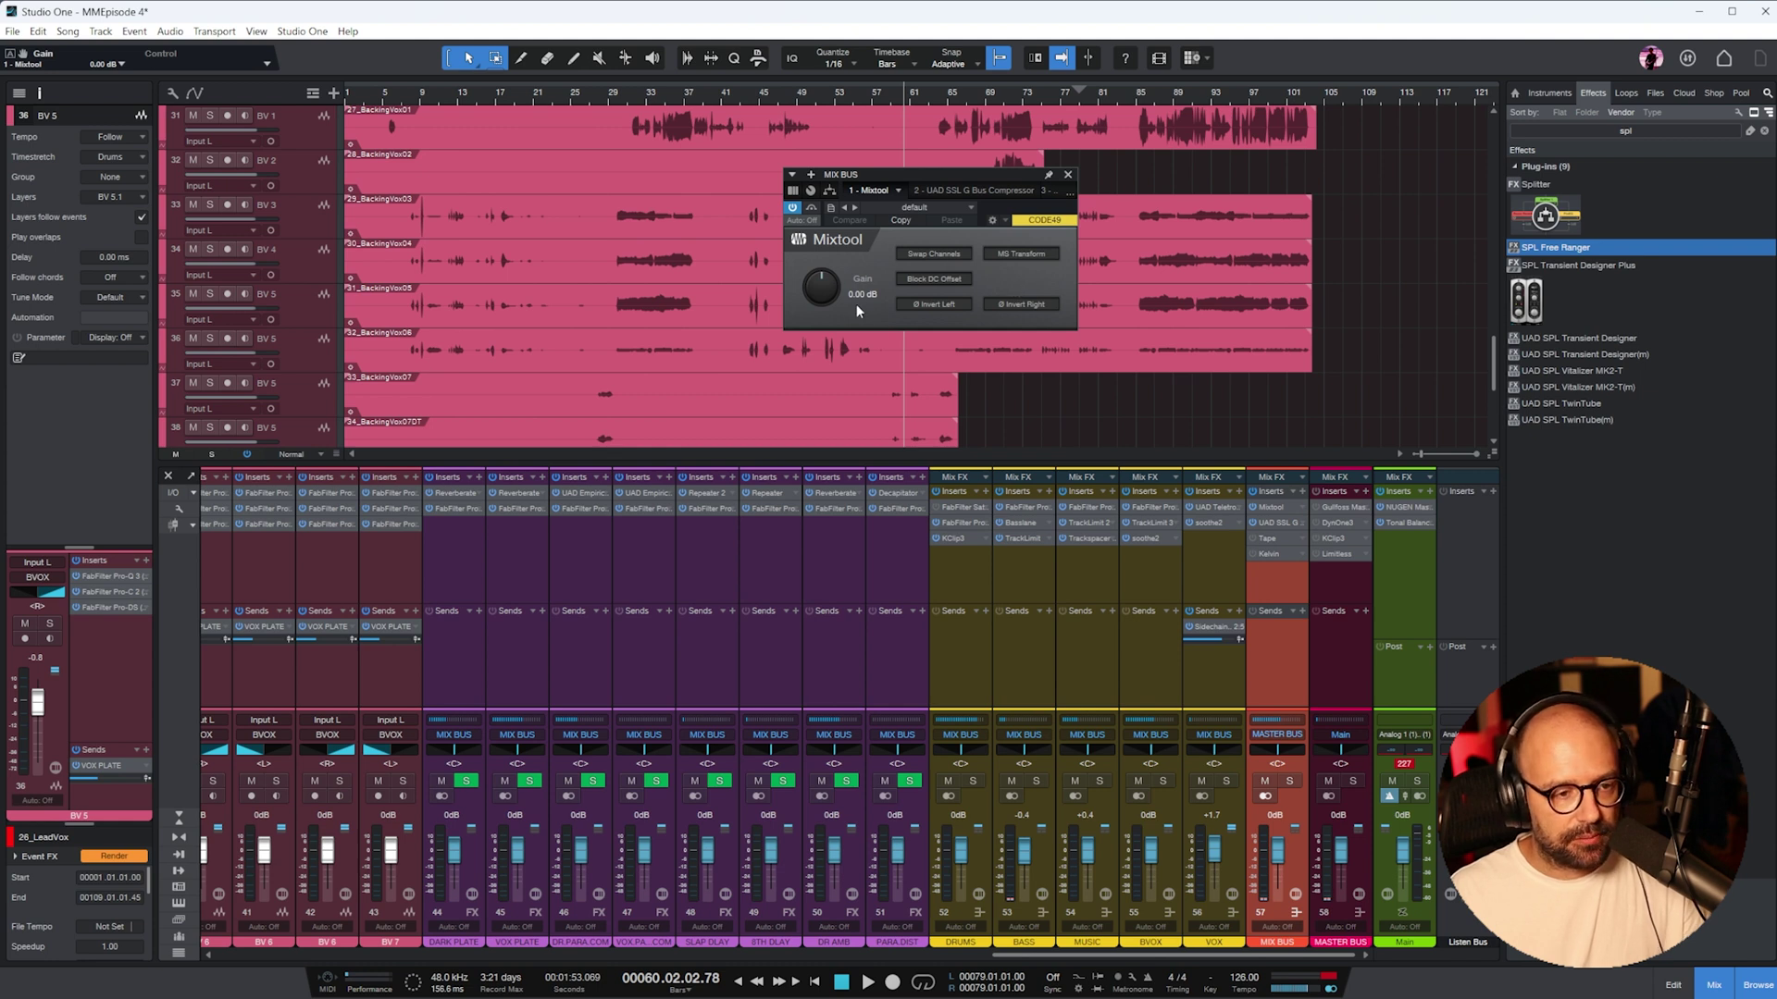
{"action": "left_click_drag", "start_coordinate": [818, 285], "coordinate": [818, 298]}
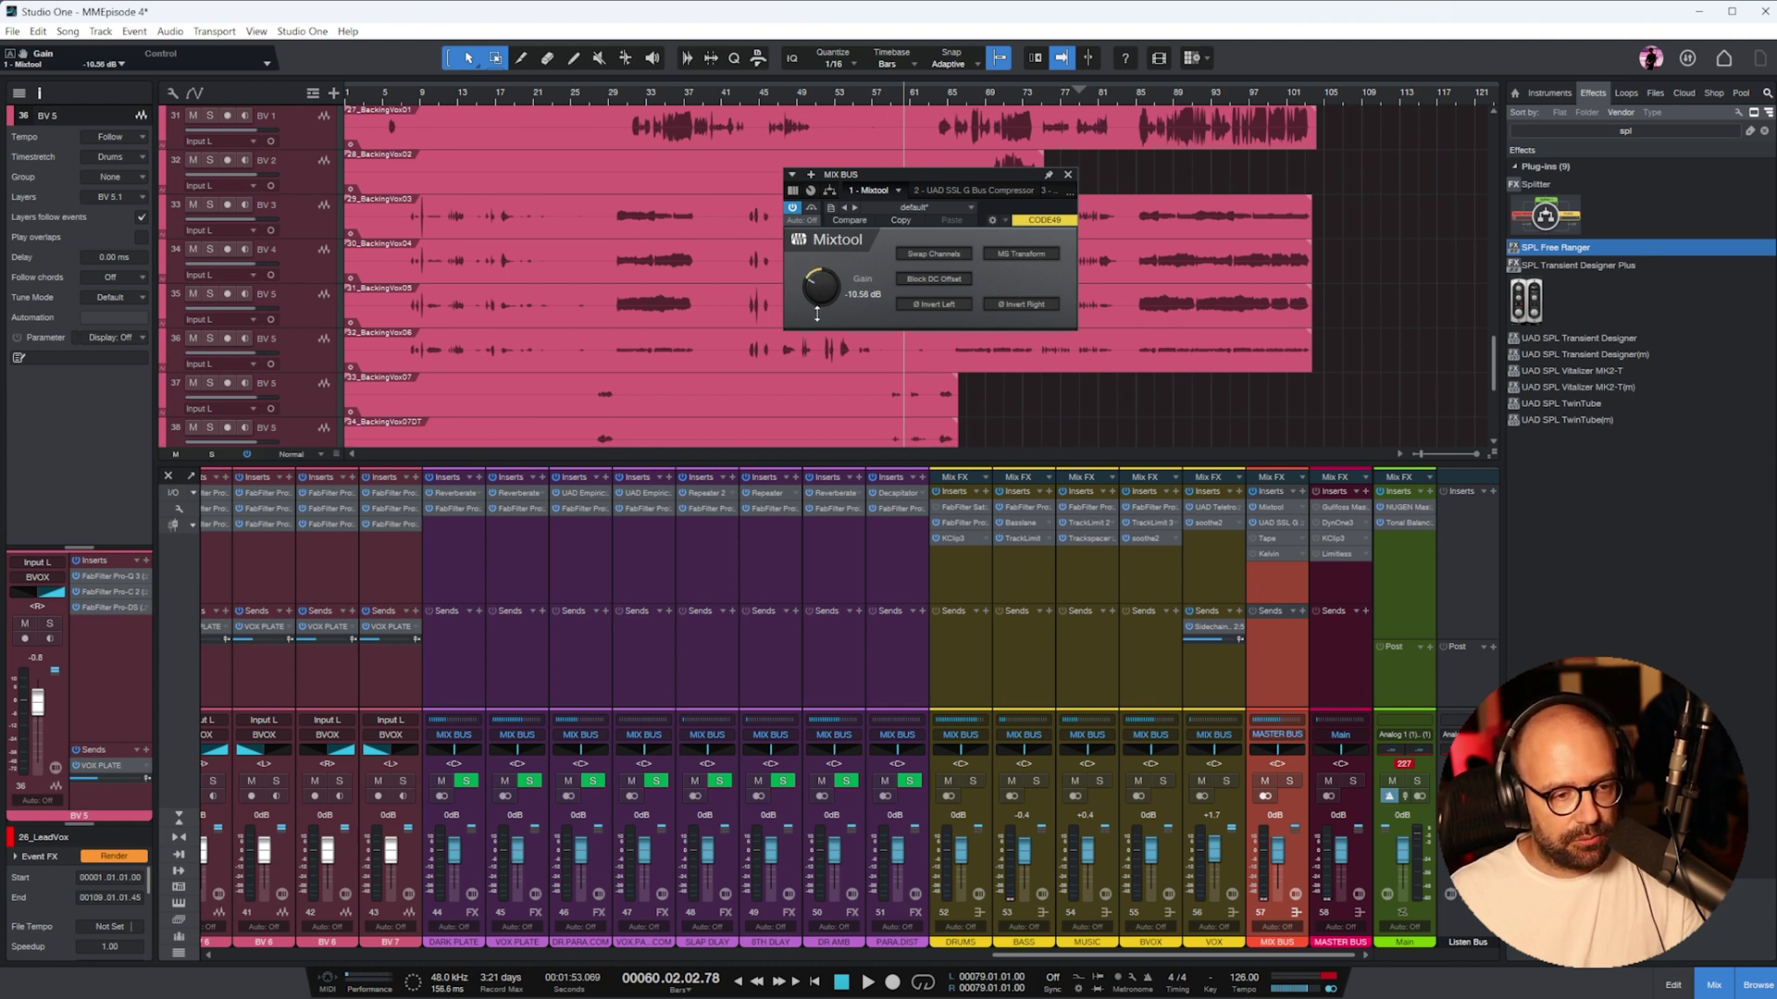
- While playing from about bar 89, adjust the MIX BUS SSL compressor's threshold and make-up gain and set its attack to 0.3 ms
{"action": "left_click", "coordinate": [1278, 523]}
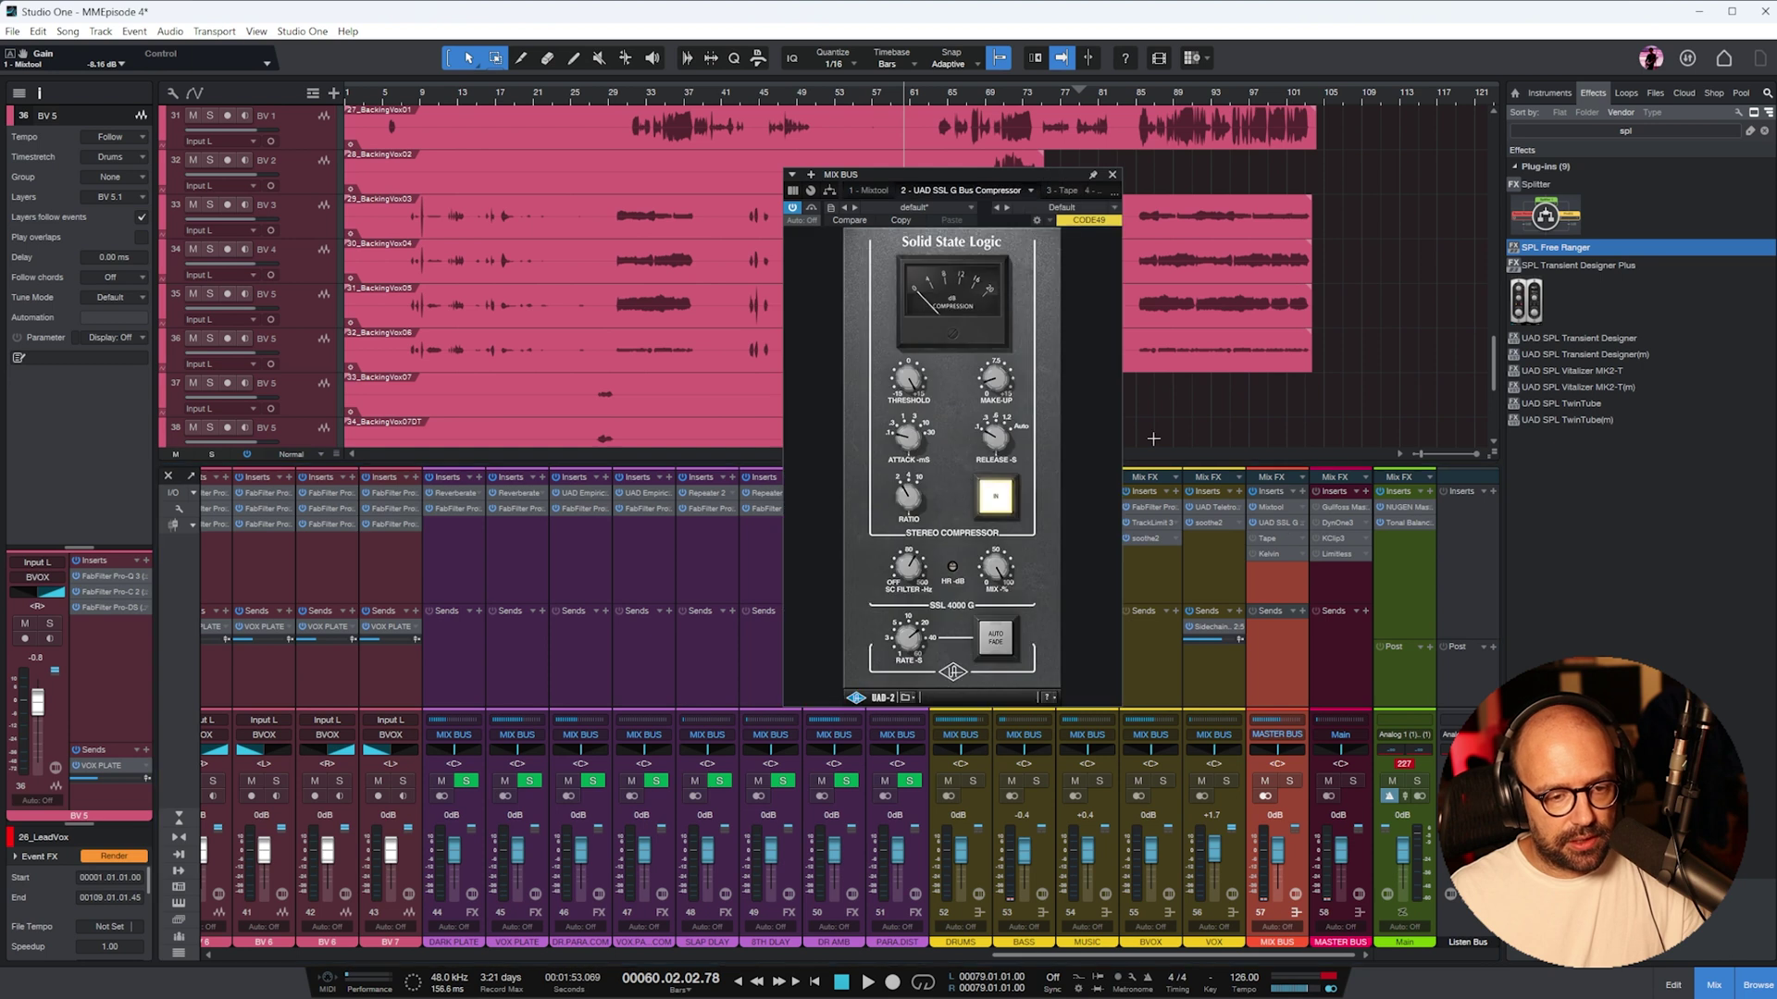
{"action": "left_click_drag", "start_coordinate": [956, 185], "coordinate": [910, 192]}
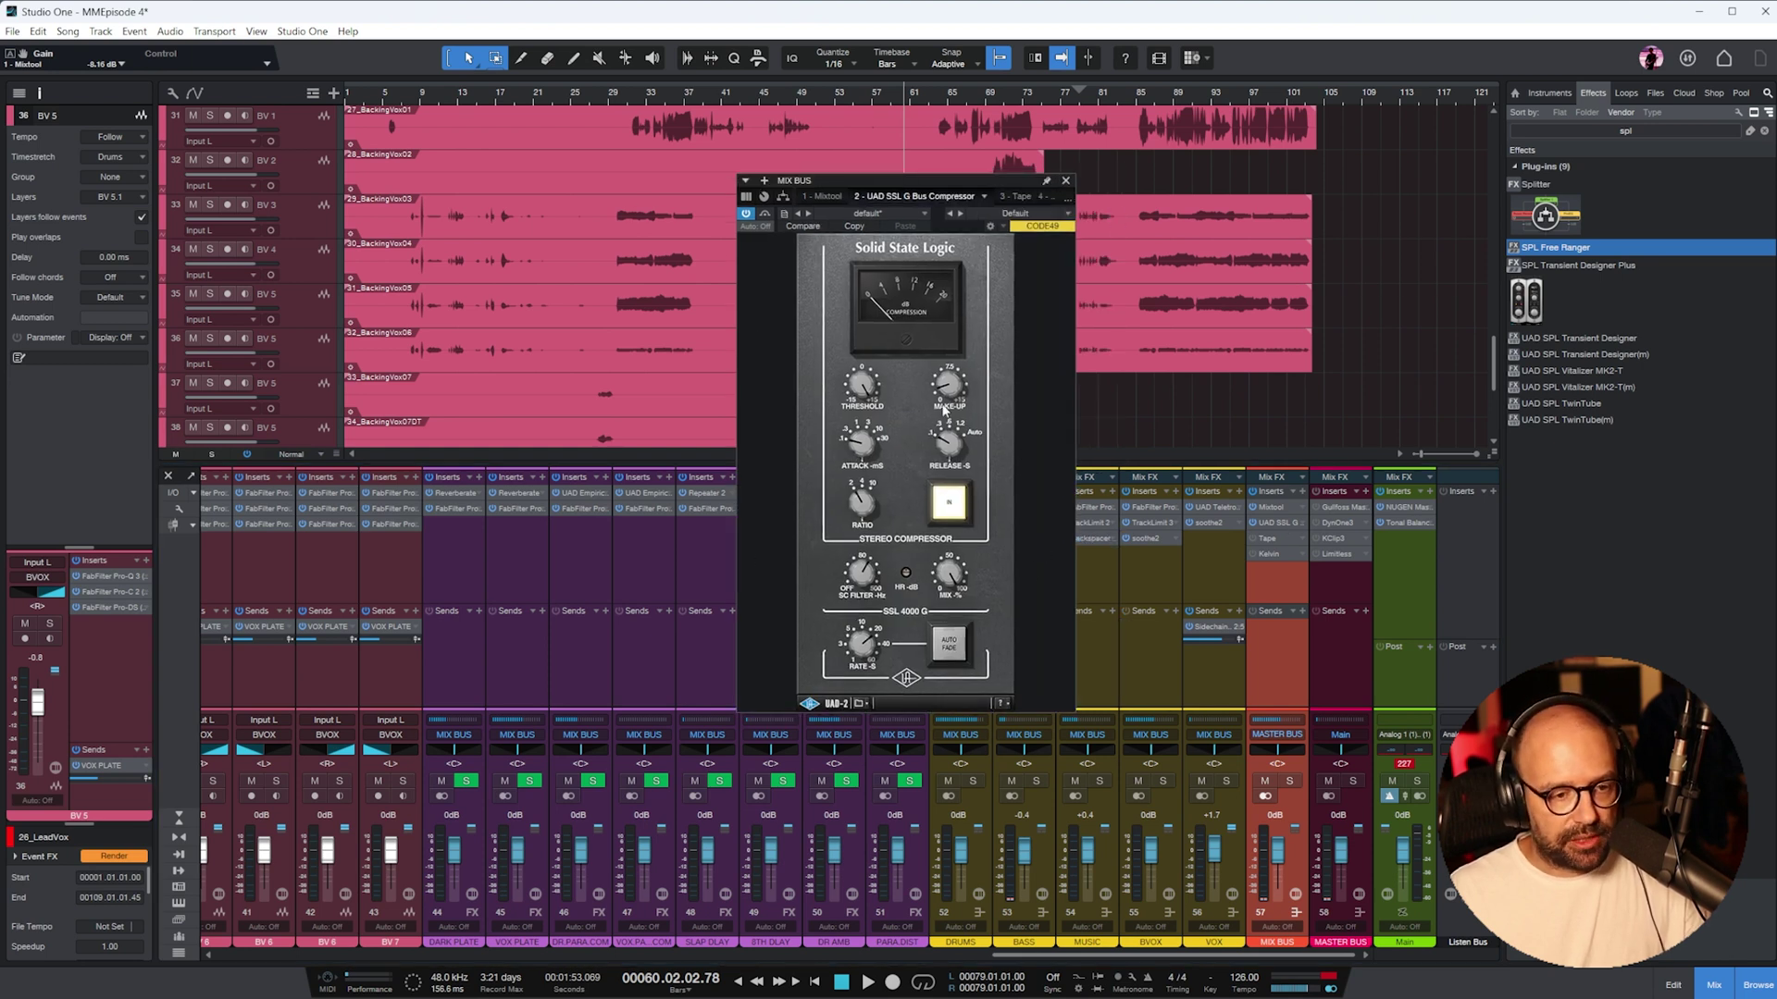
{"action": "key", "text": "space"}
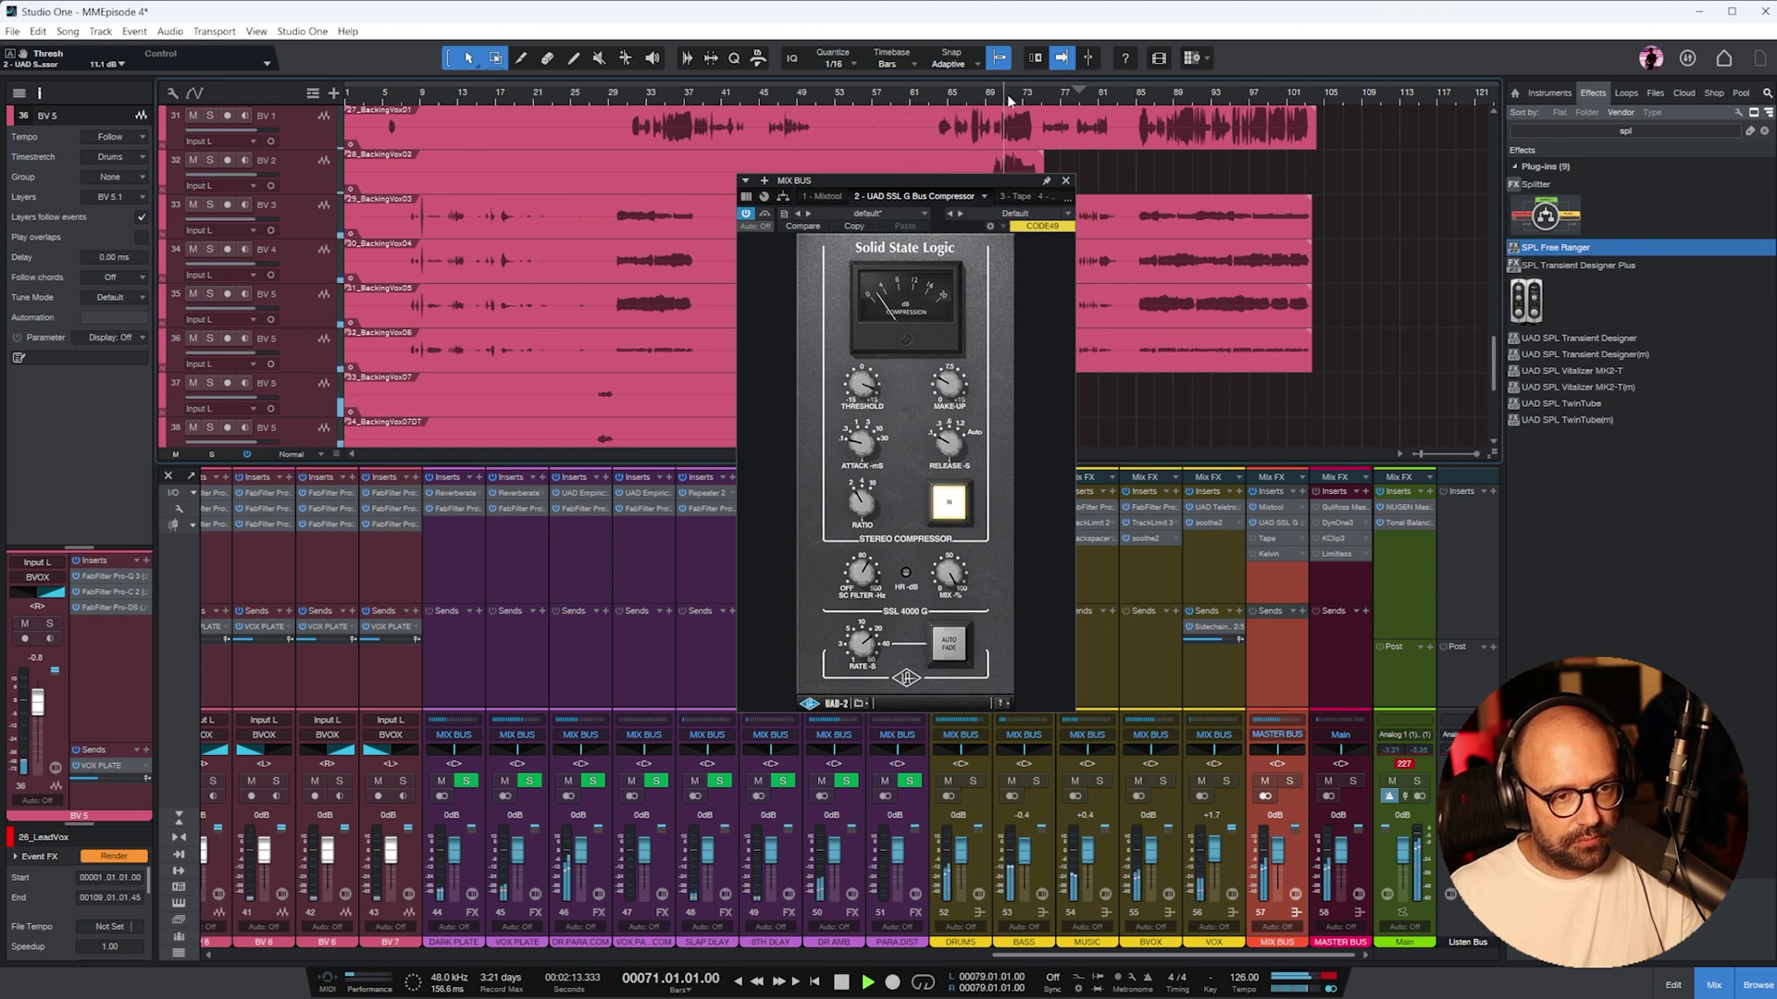
{"action": "left_click", "coordinate": [1184, 95]}
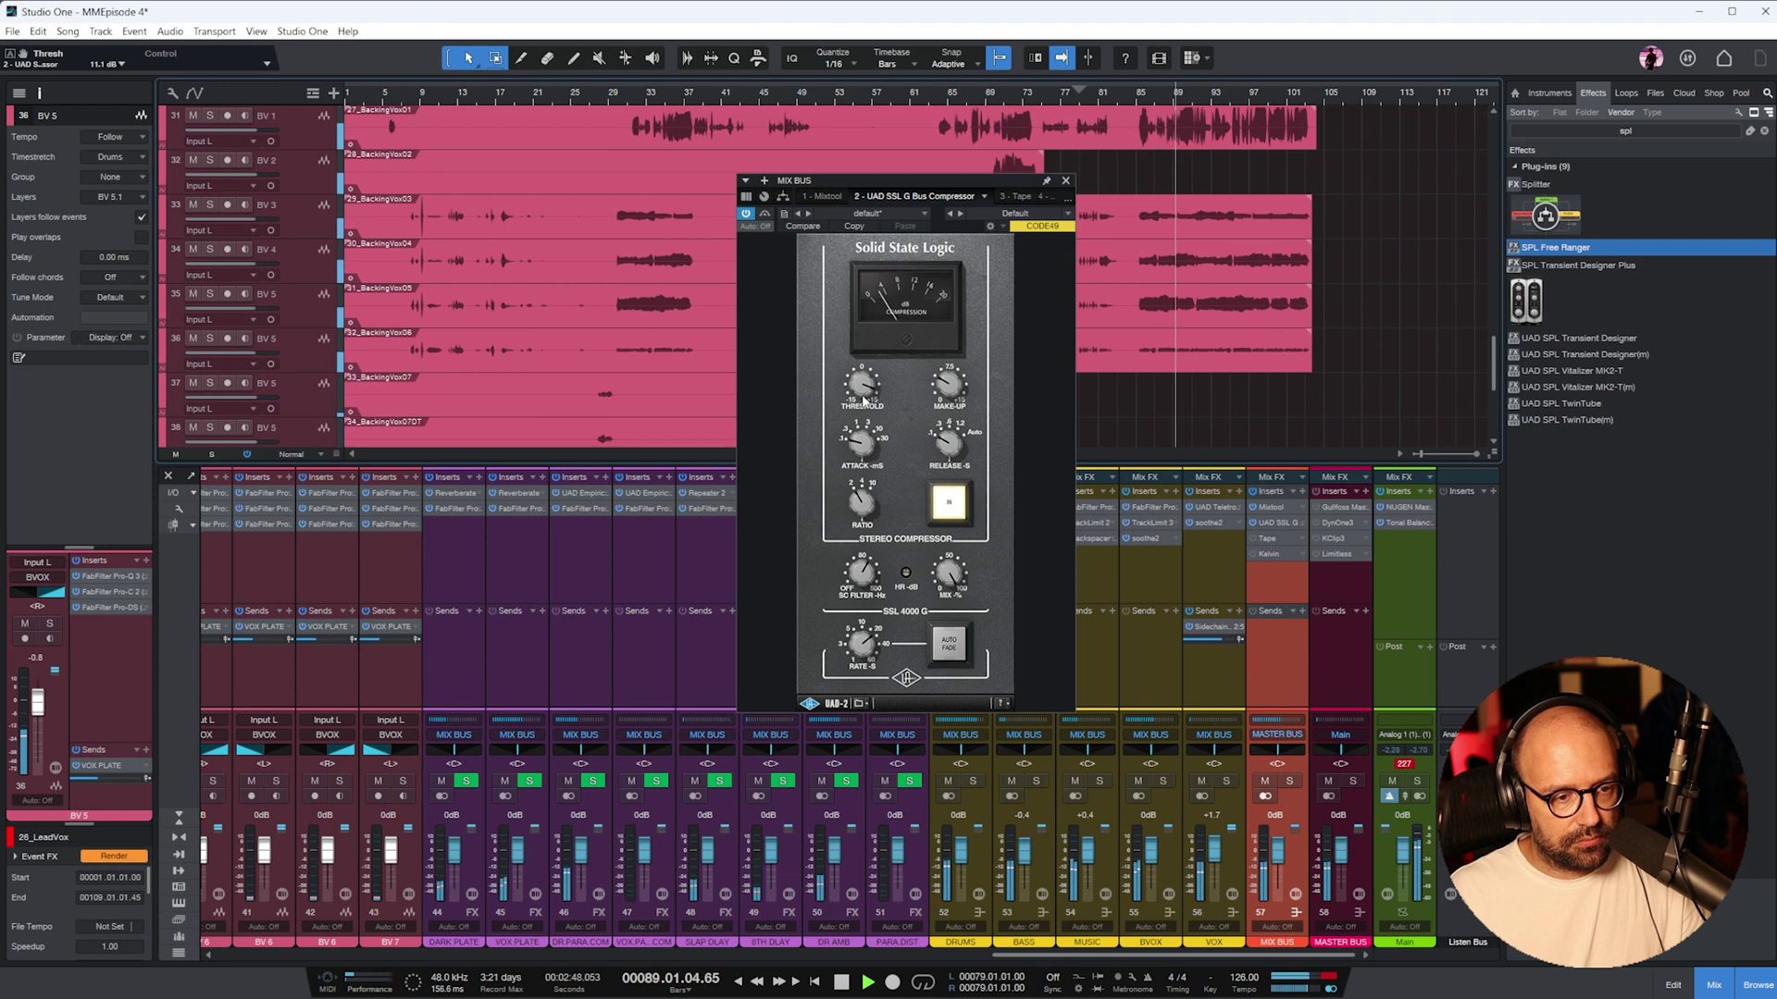
{"action": "left_click_drag", "start_coordinate": [863, 387], "coordinate": [949, 392]}
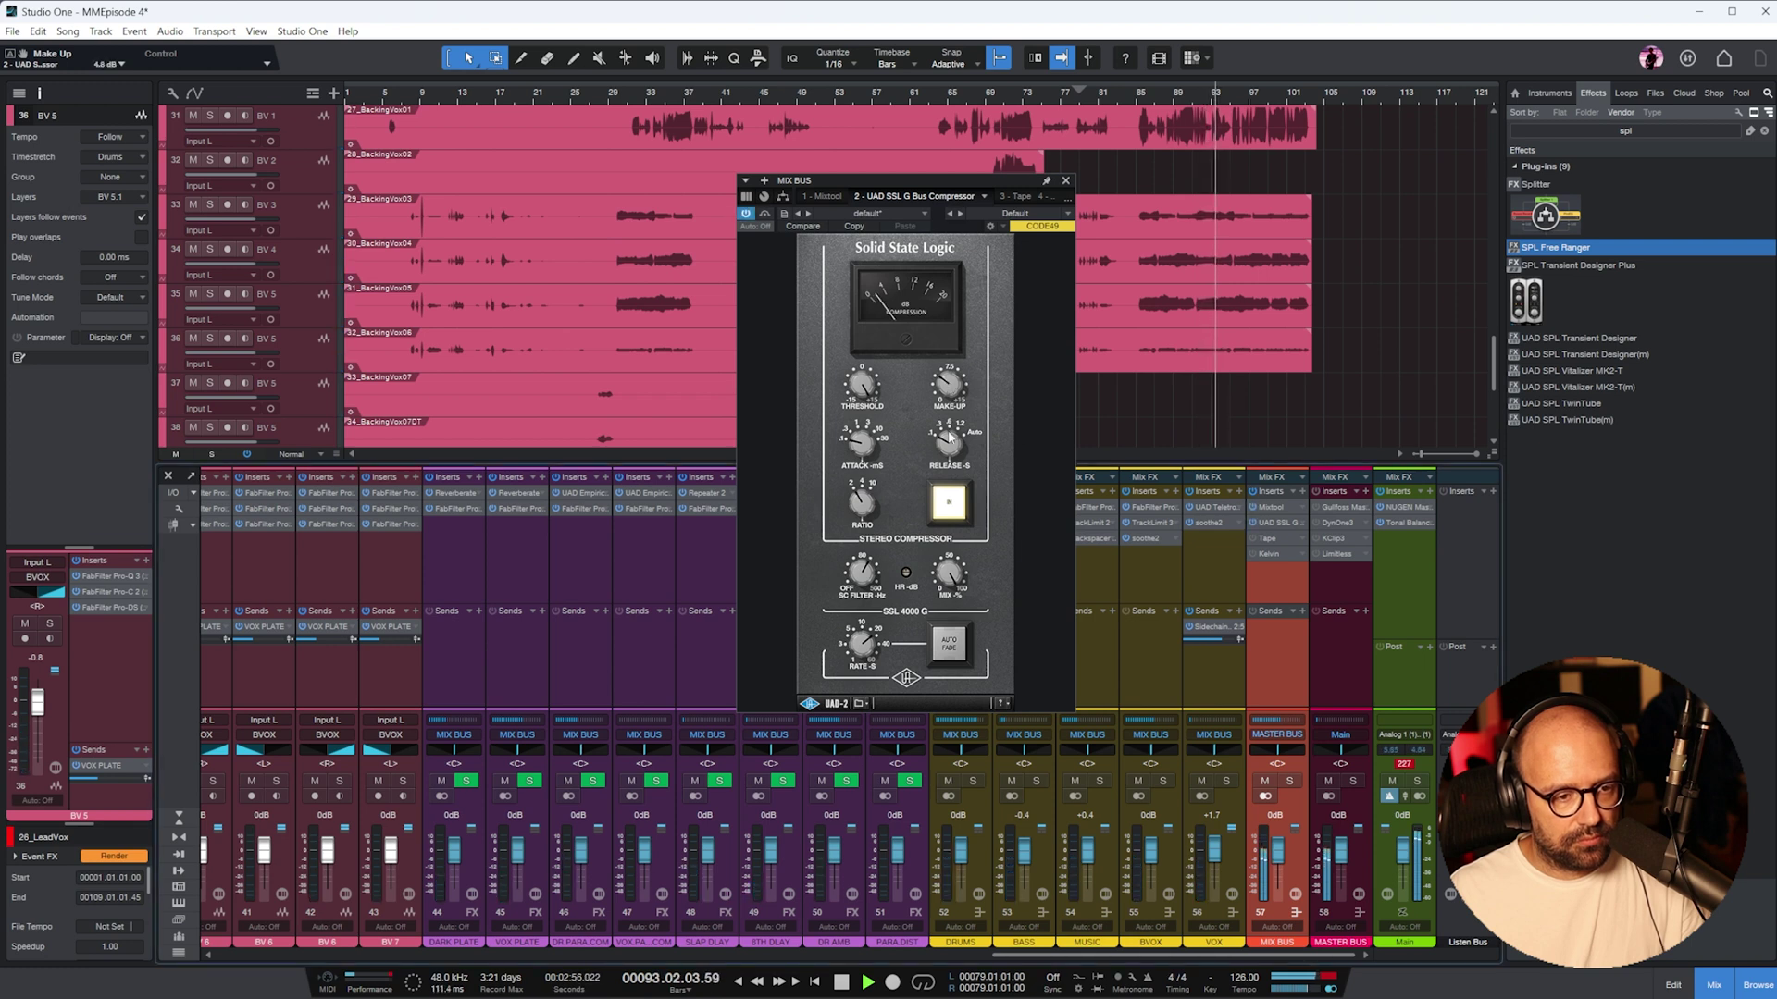
{"action": "left_click_drag", "start_coordinate": [957, 379], "coordinate": [961, 363]}
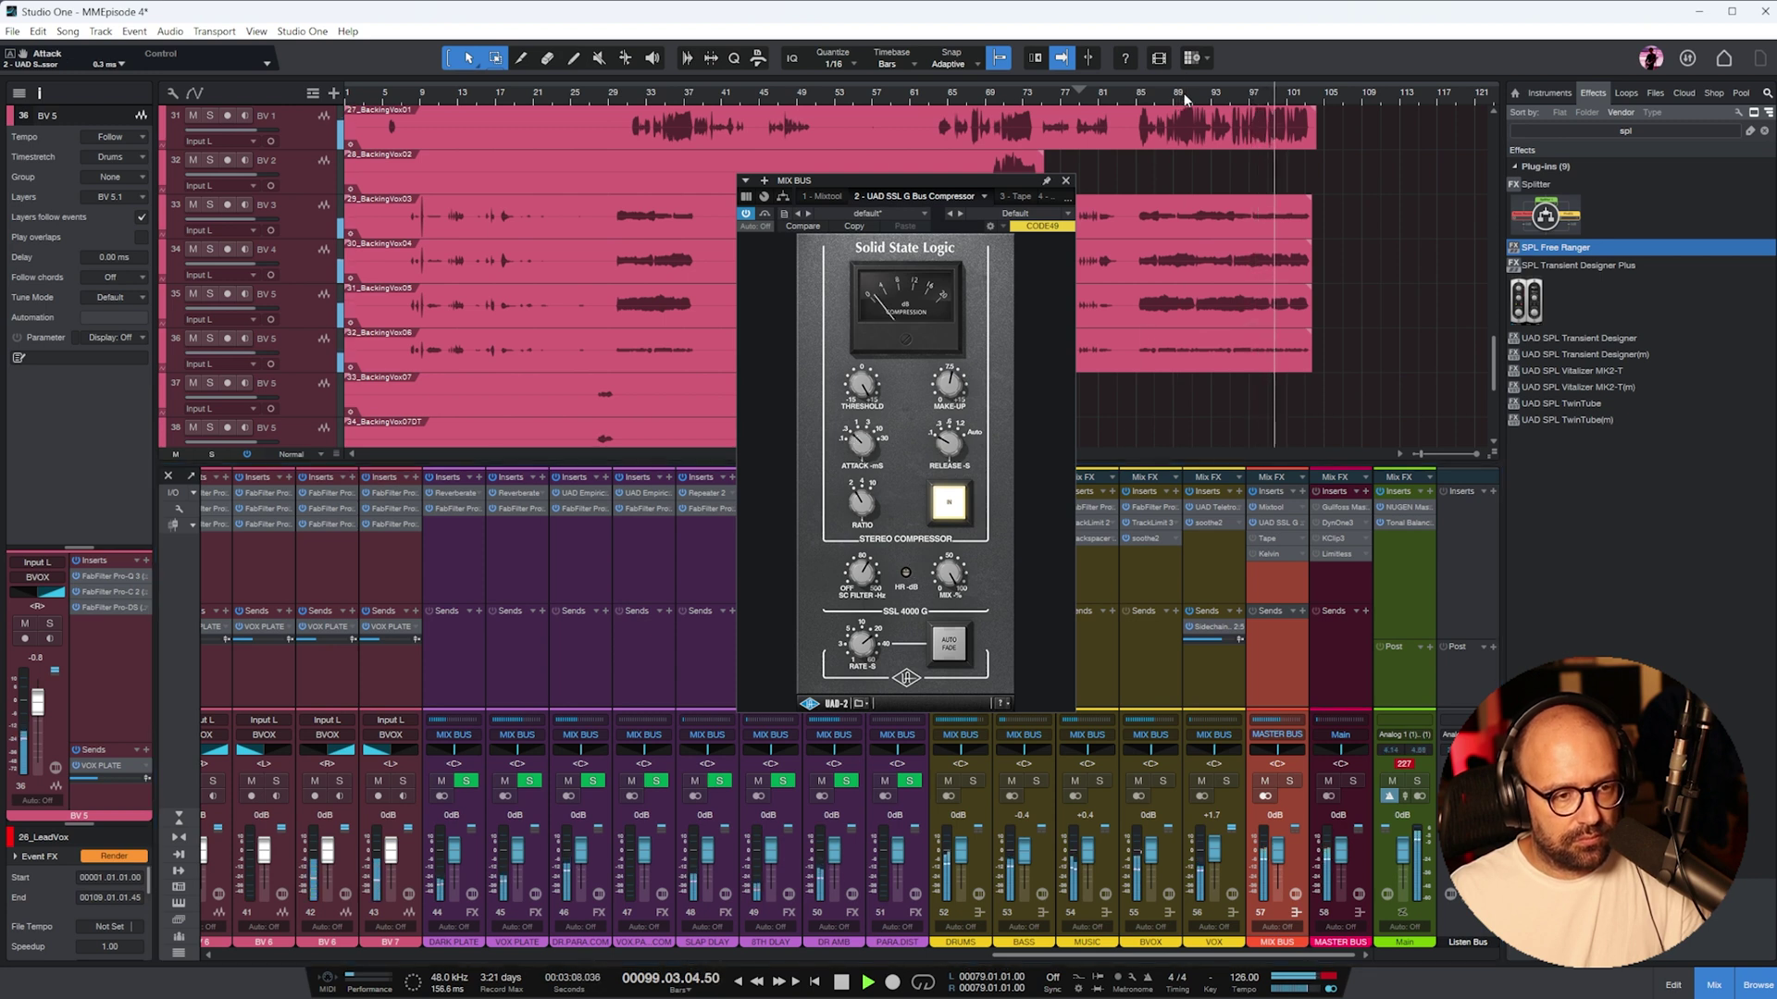
- Play from about bar 33 and lower the BVOX bus fader to -2.5 dB
{"action": "left_click", "coordinate": [609, 93]}
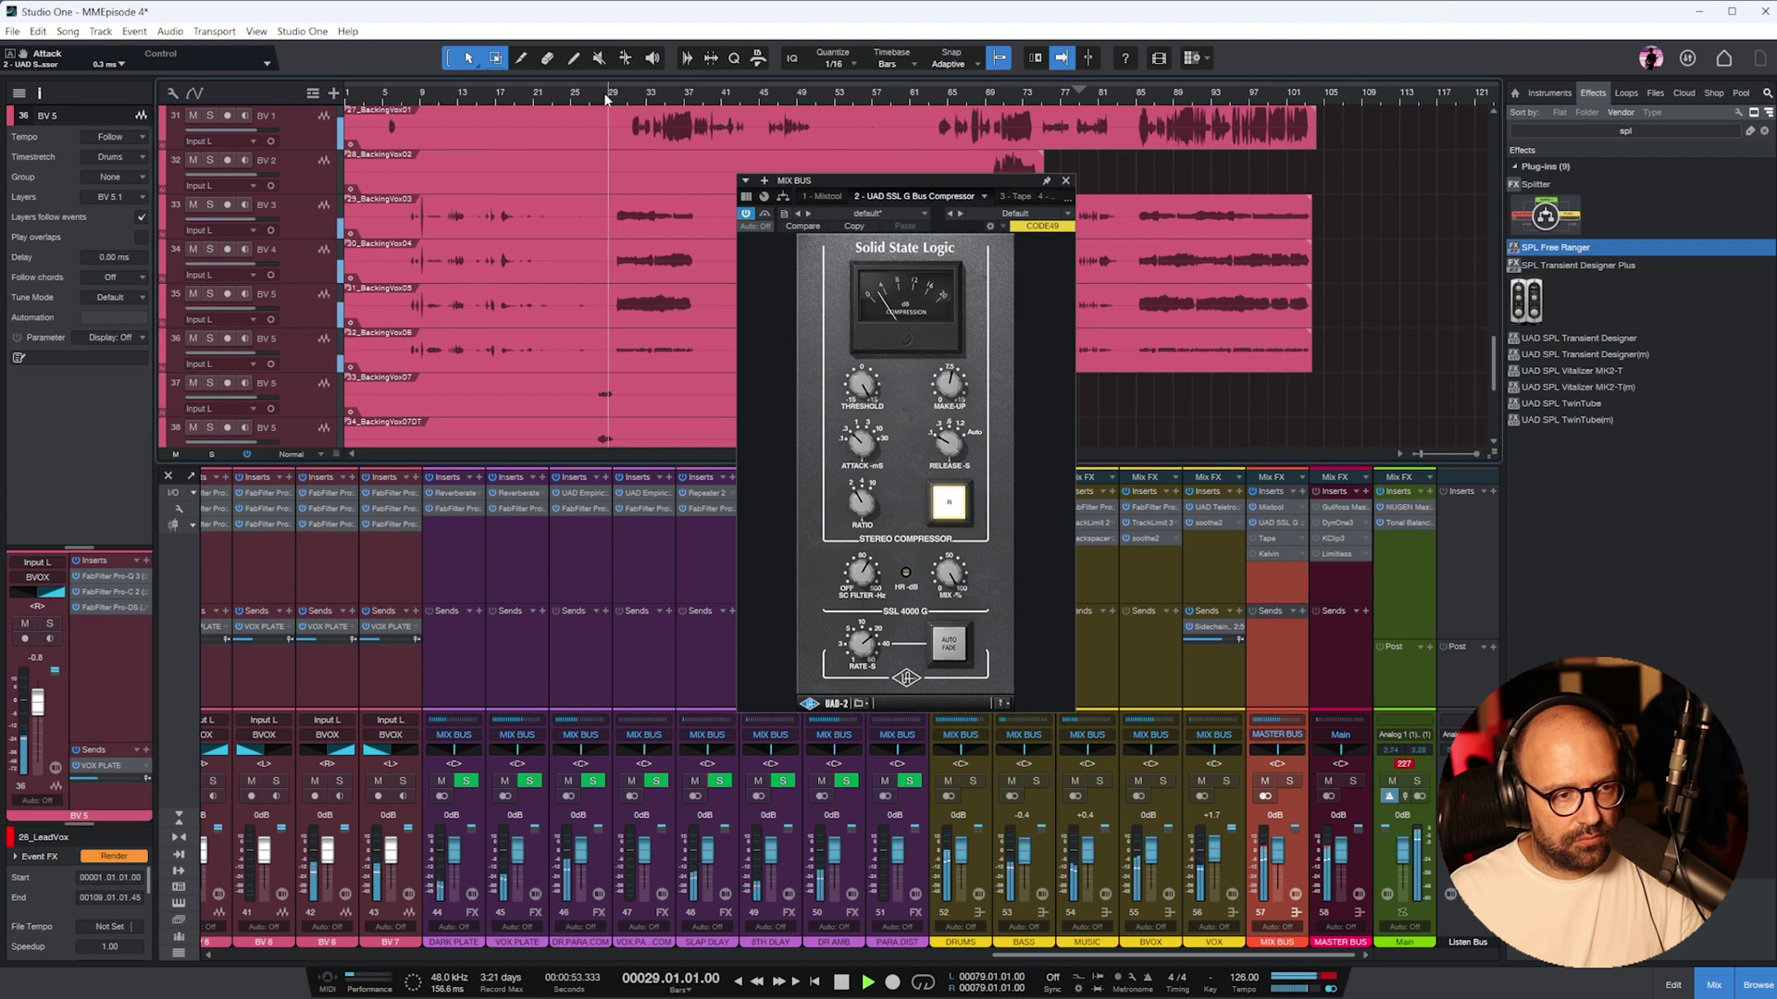
{"action": "left_click", "coordinate": [645, 93]}
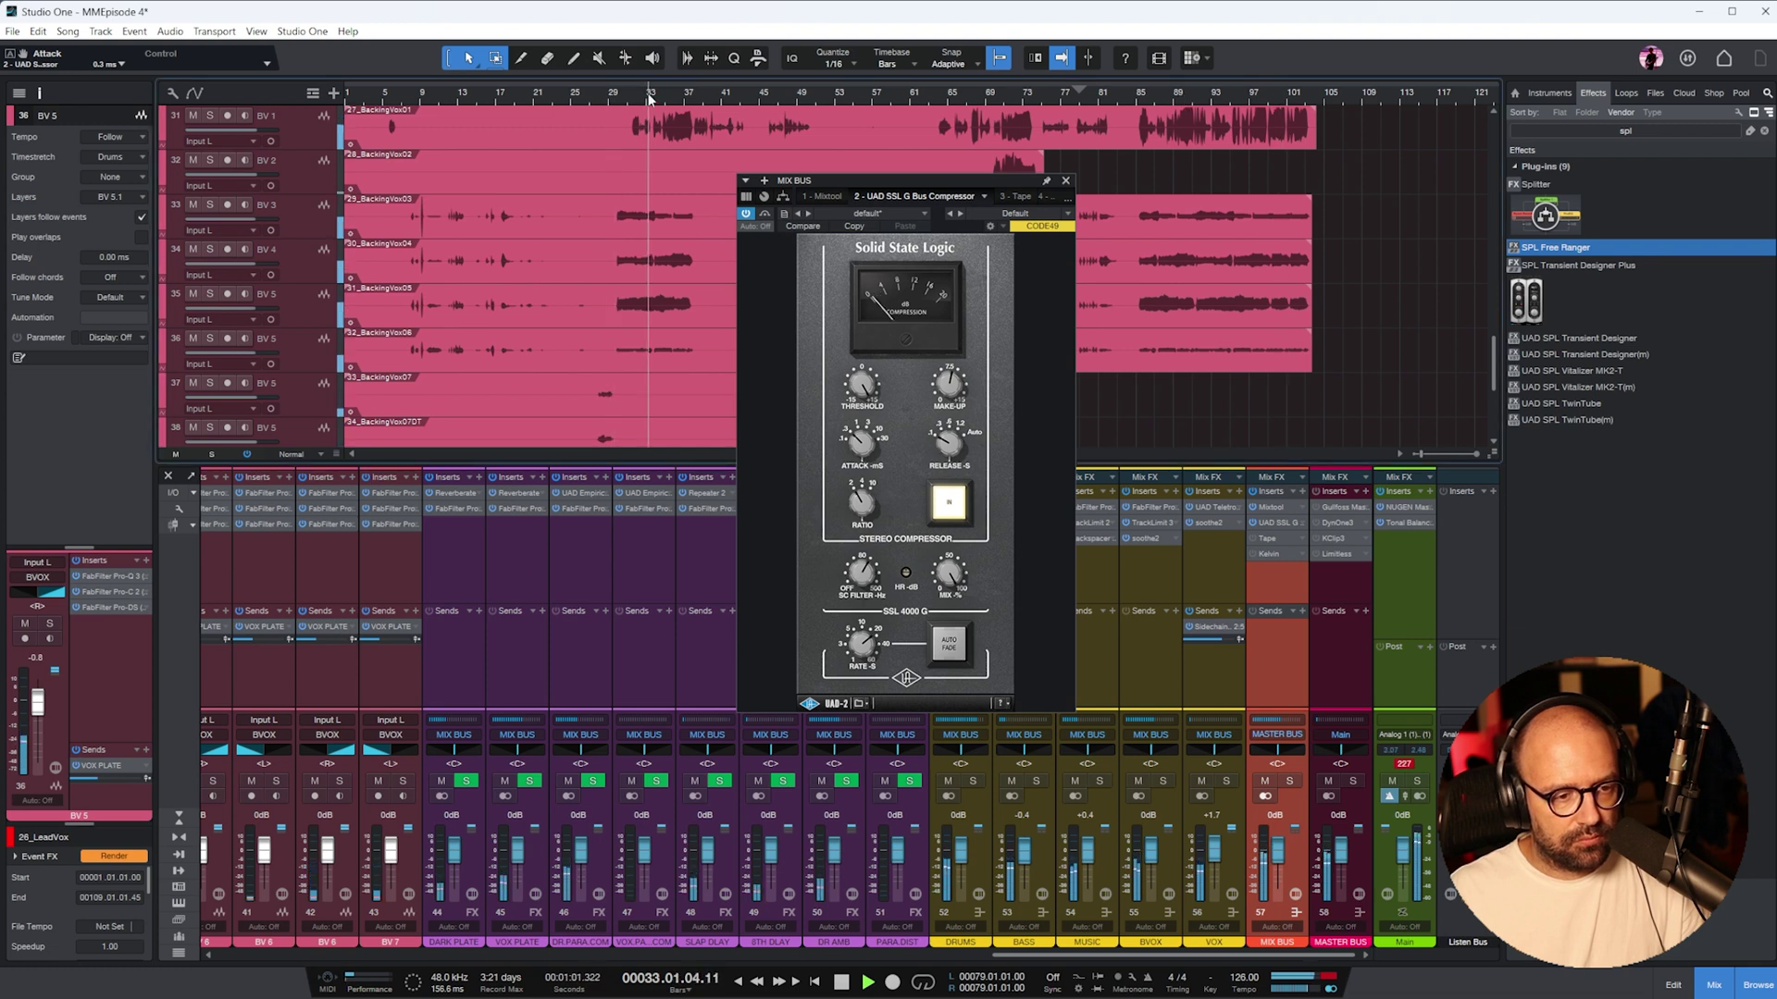
{"action": "scroll", "coordinate": [636, 318], "scroll_direction": "up", "scroll_amount": 10}
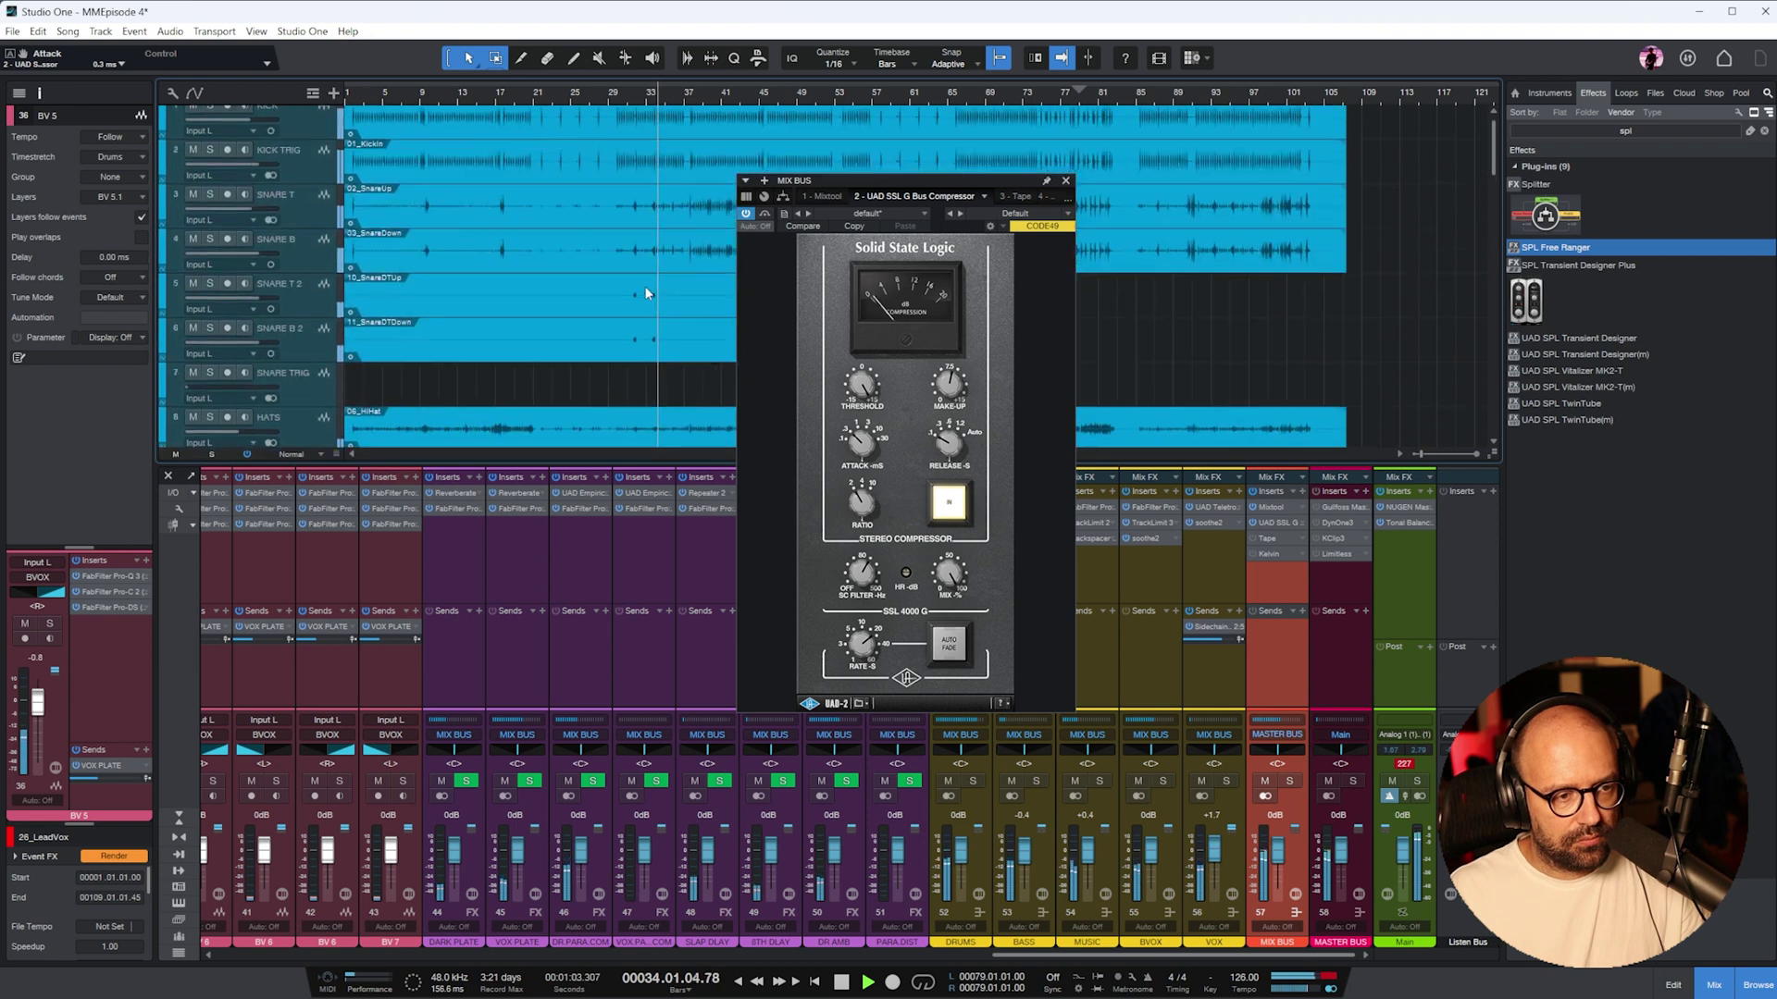
{"action": "left_click_drag", "start_coordinate": [1150, 844], "coordinate": [1151, 855]}
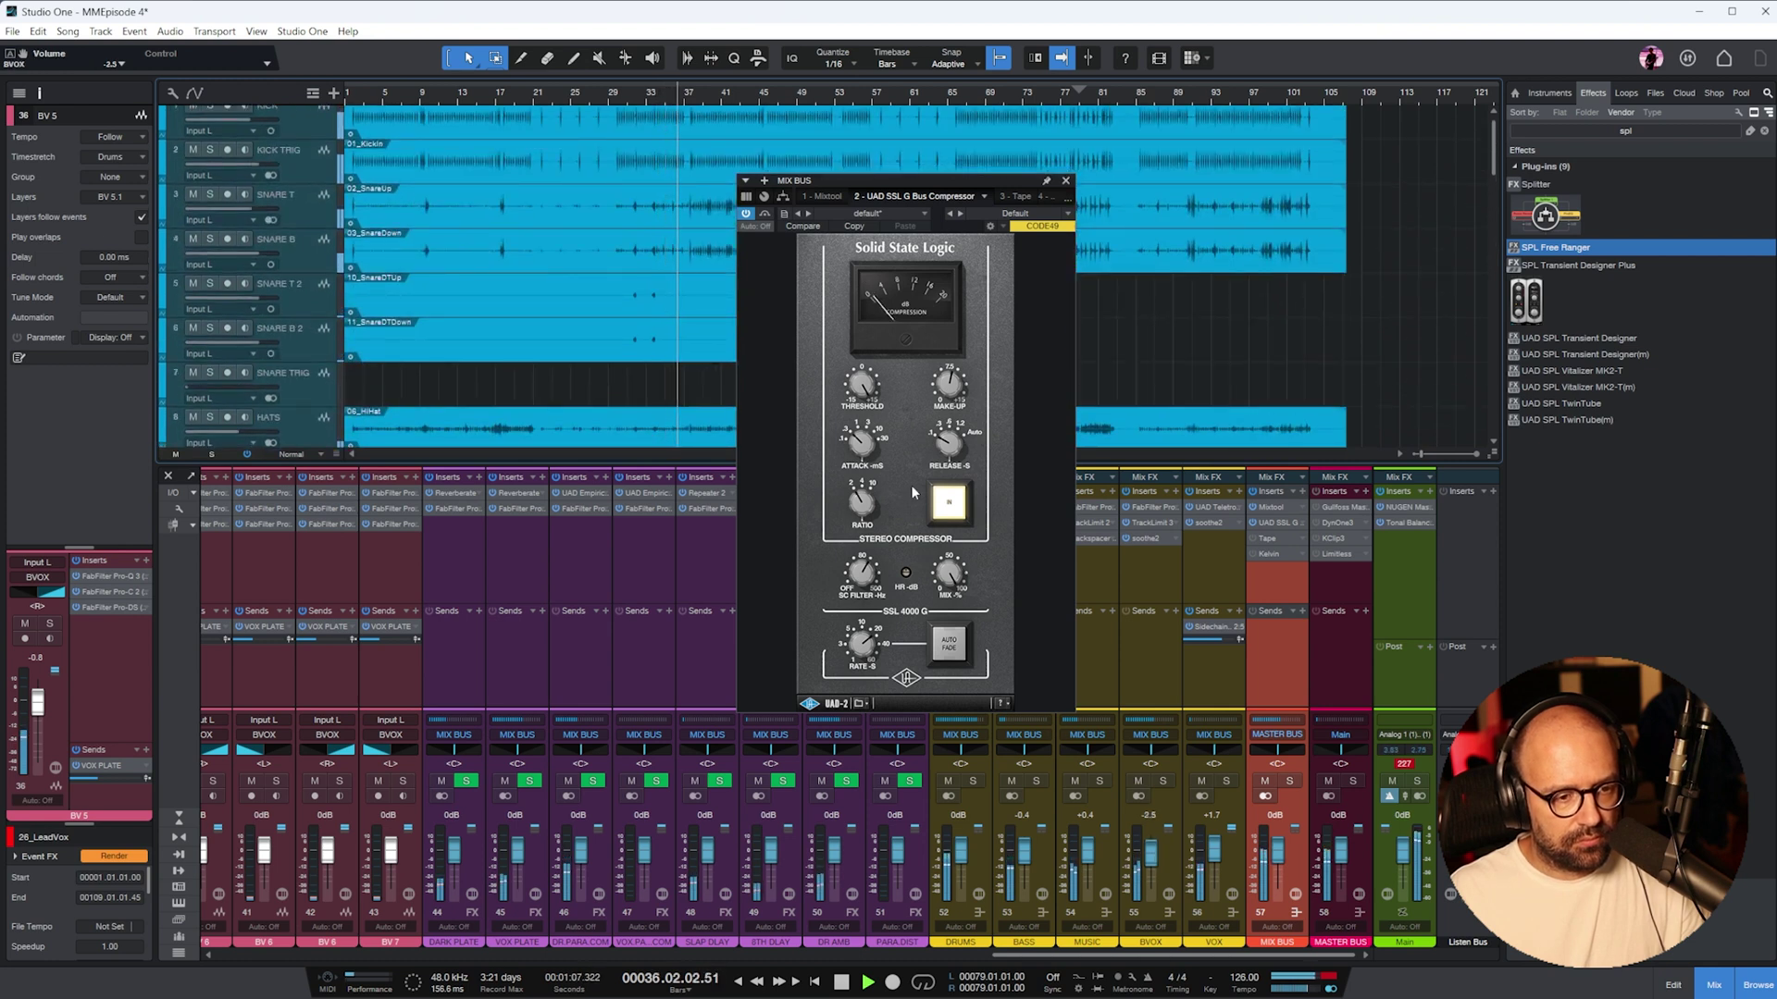
- Set the MIX BUS SSL compressor's make-up gain to about 5 dB and raise the VOX bus fader to +2.5 dB
{"action": "scroll", "coordinate": [953, 389], "scroll_direction": "down", "scroll_amount": 1}
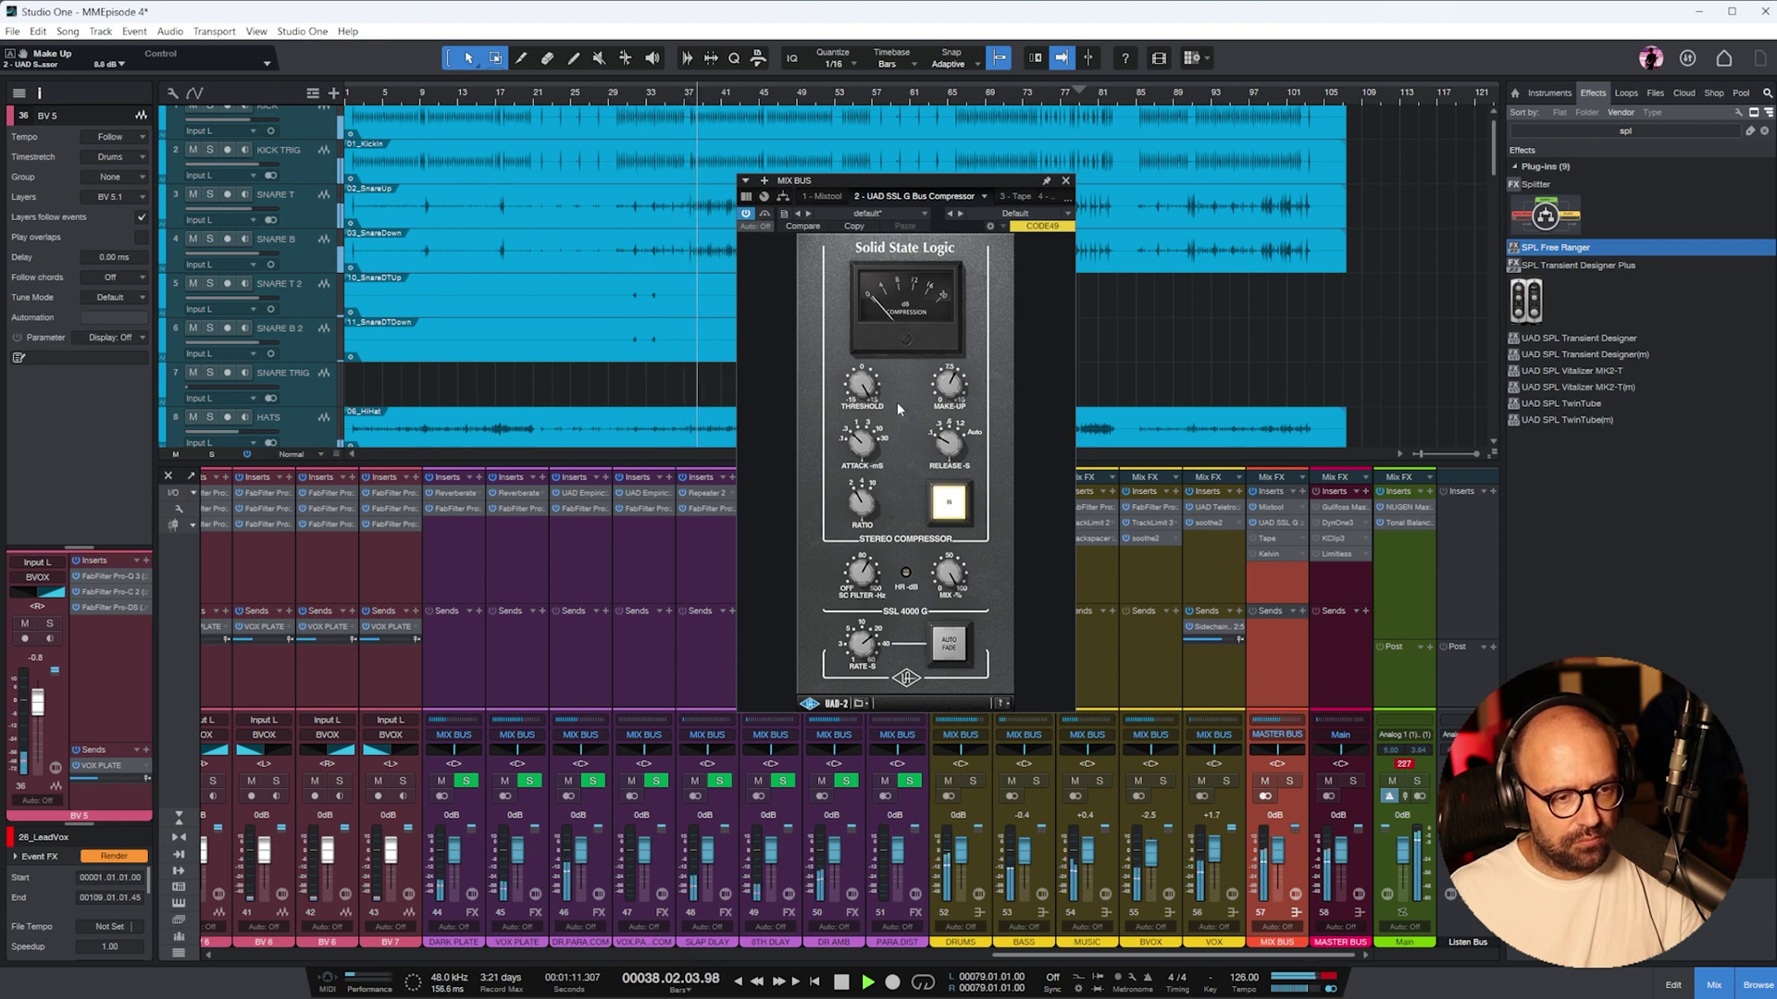
{"action": "left_click", "coordinate": [1253, 490]}
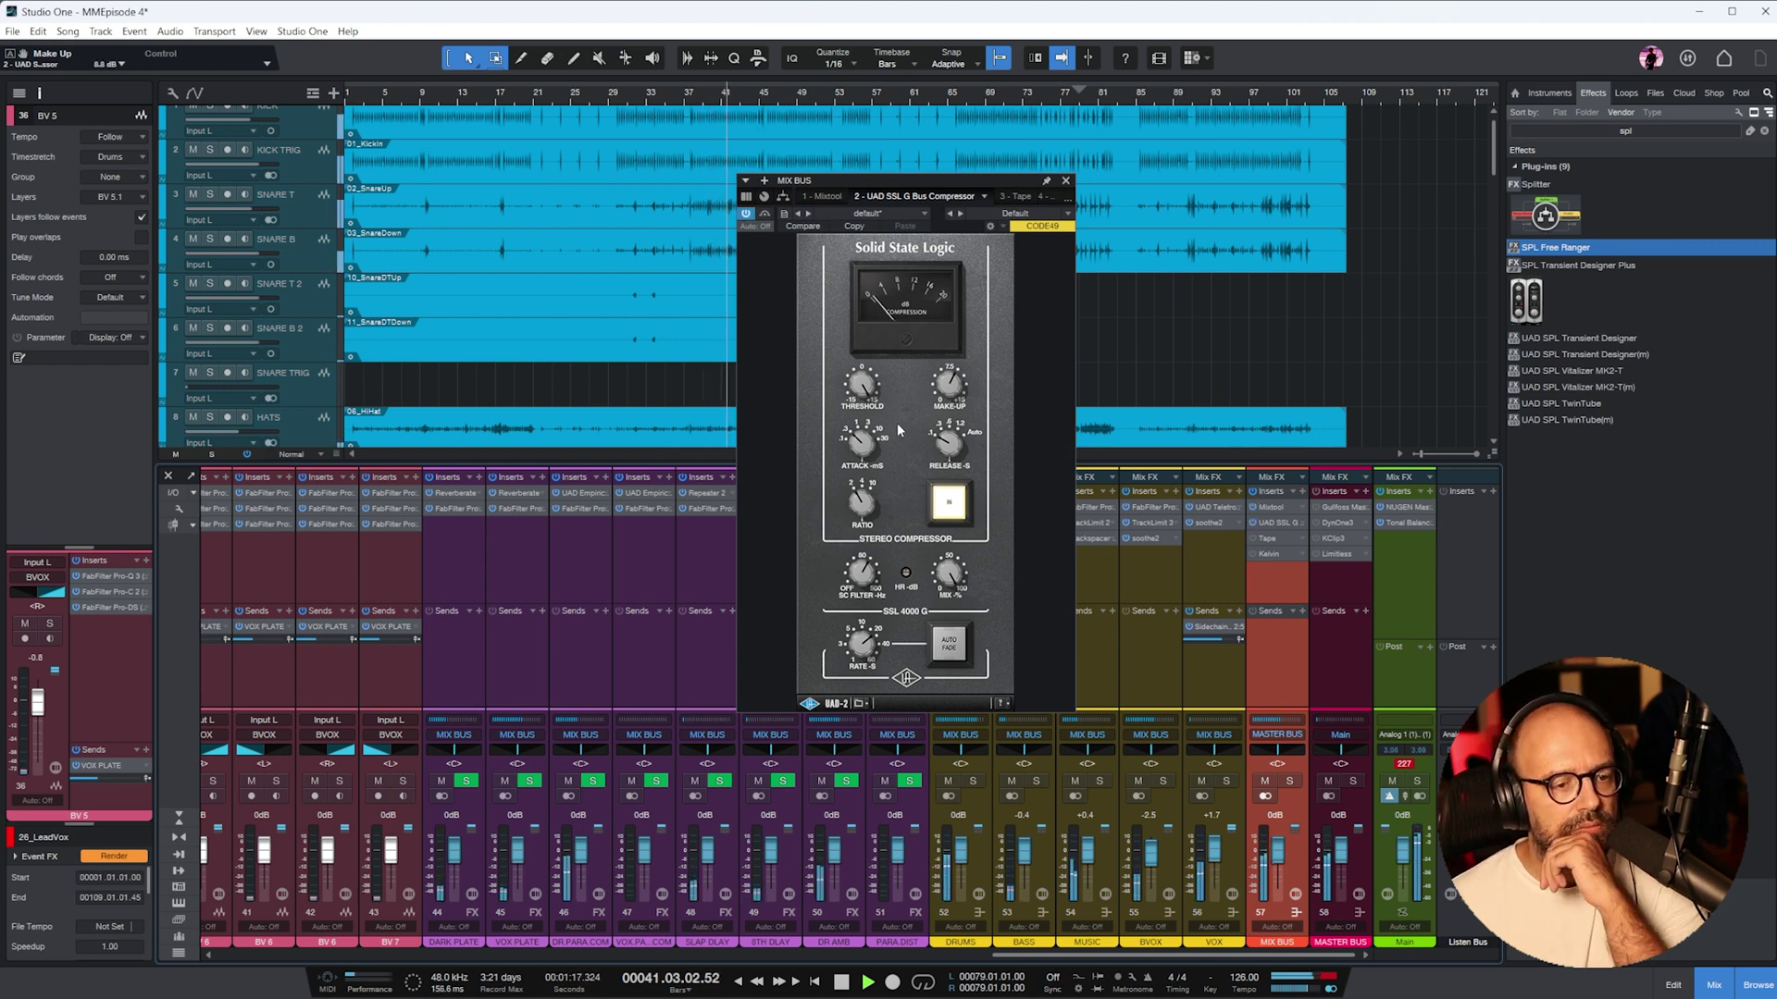
{"action": "left_click_drag", "start_coordinate": [1213, 857], "coordinate": [1213, 852]}
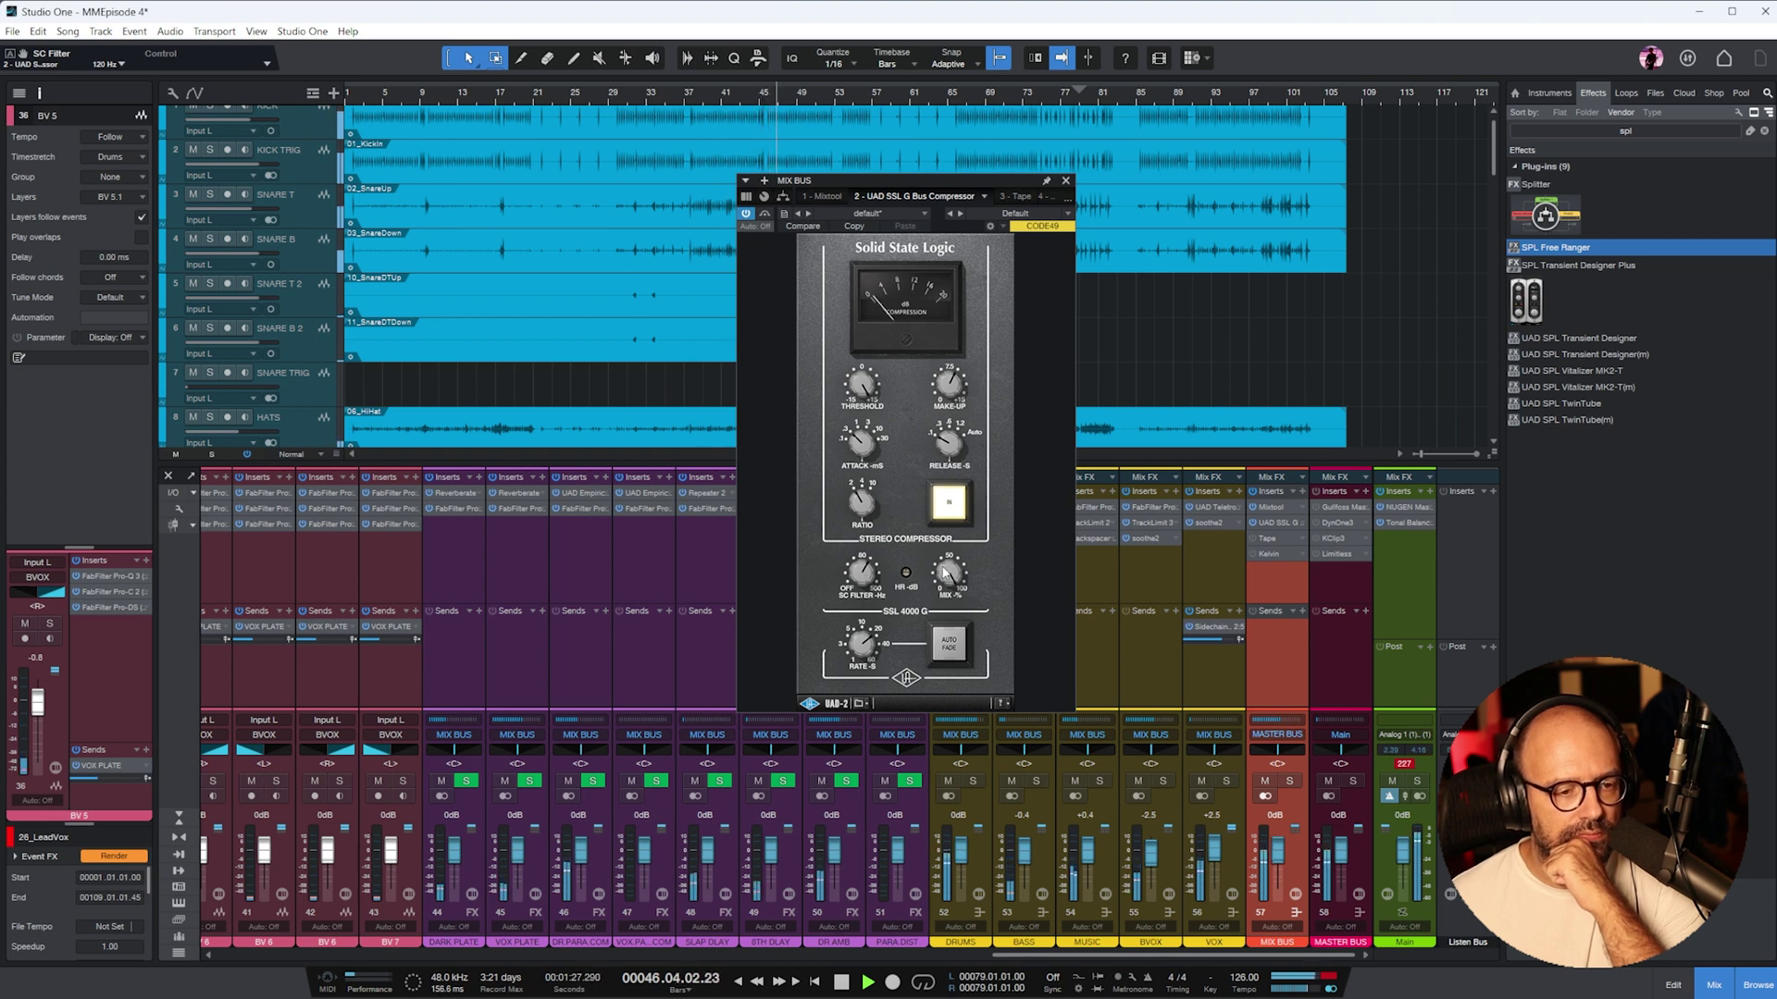
- Switch the SSL compressor's power off and back on during playback to compare the mix with and without compression
{"action": "left_click", "coordinate": [946, 504]}
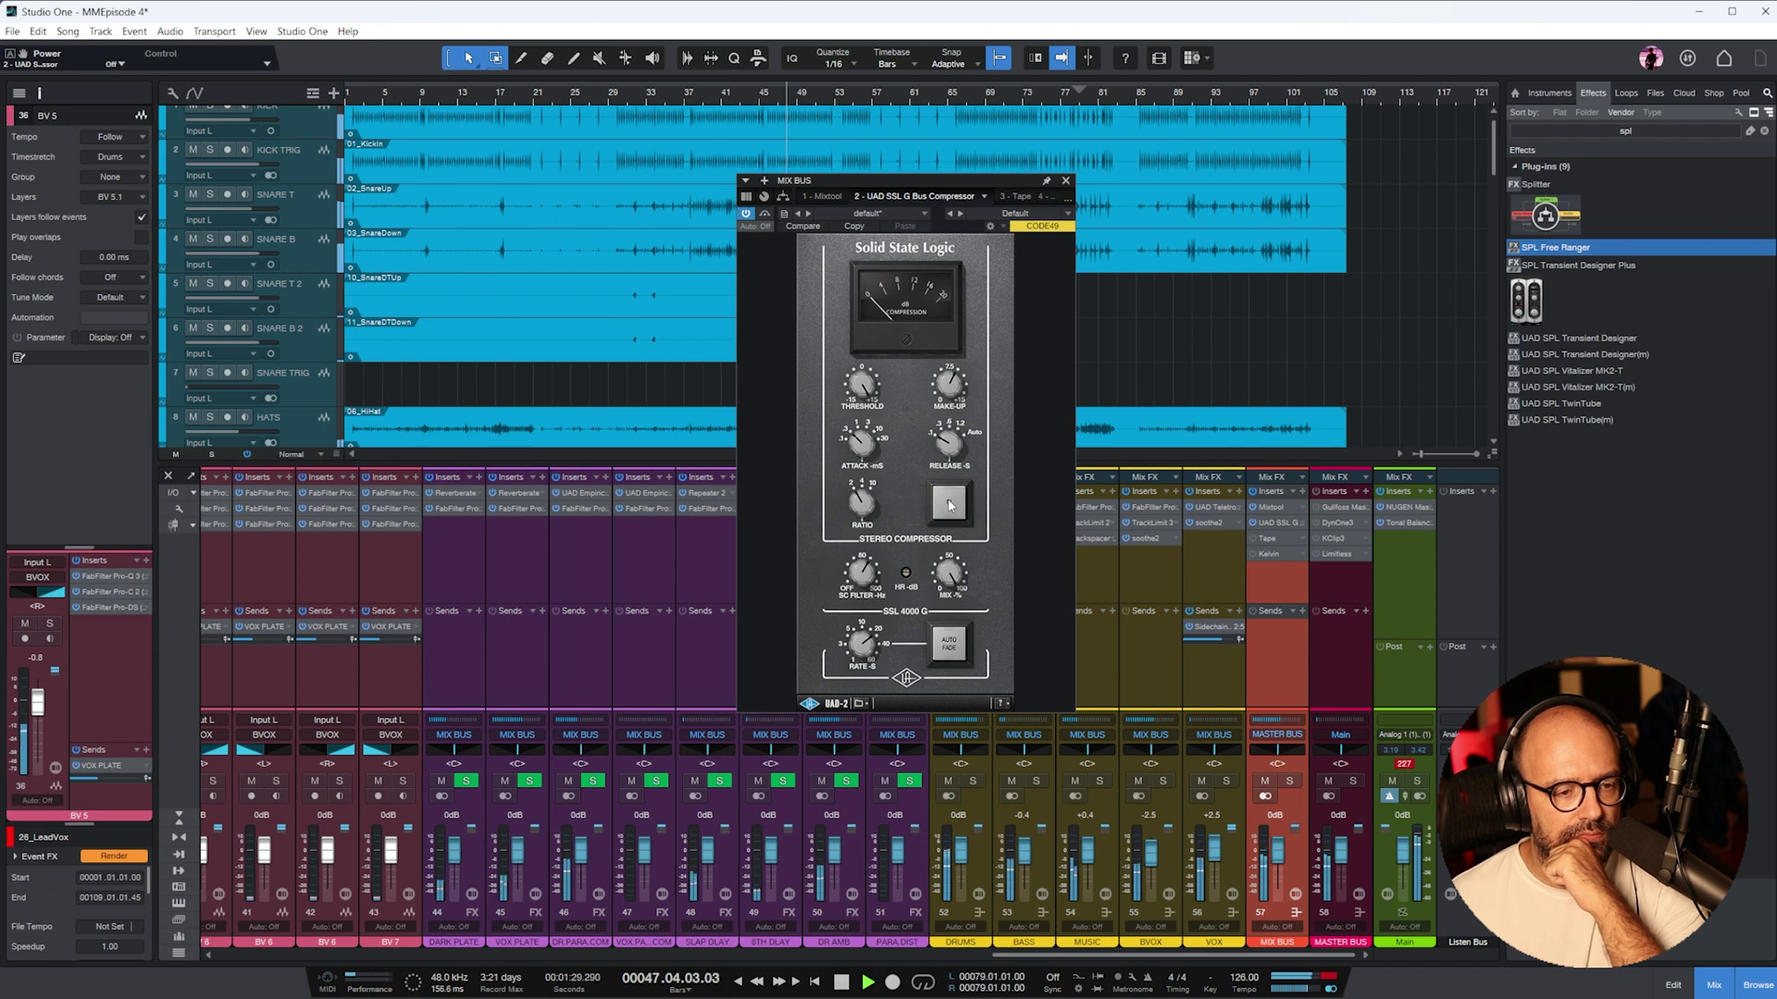
{"action": "left_click", "coordinate": [946, 504]}
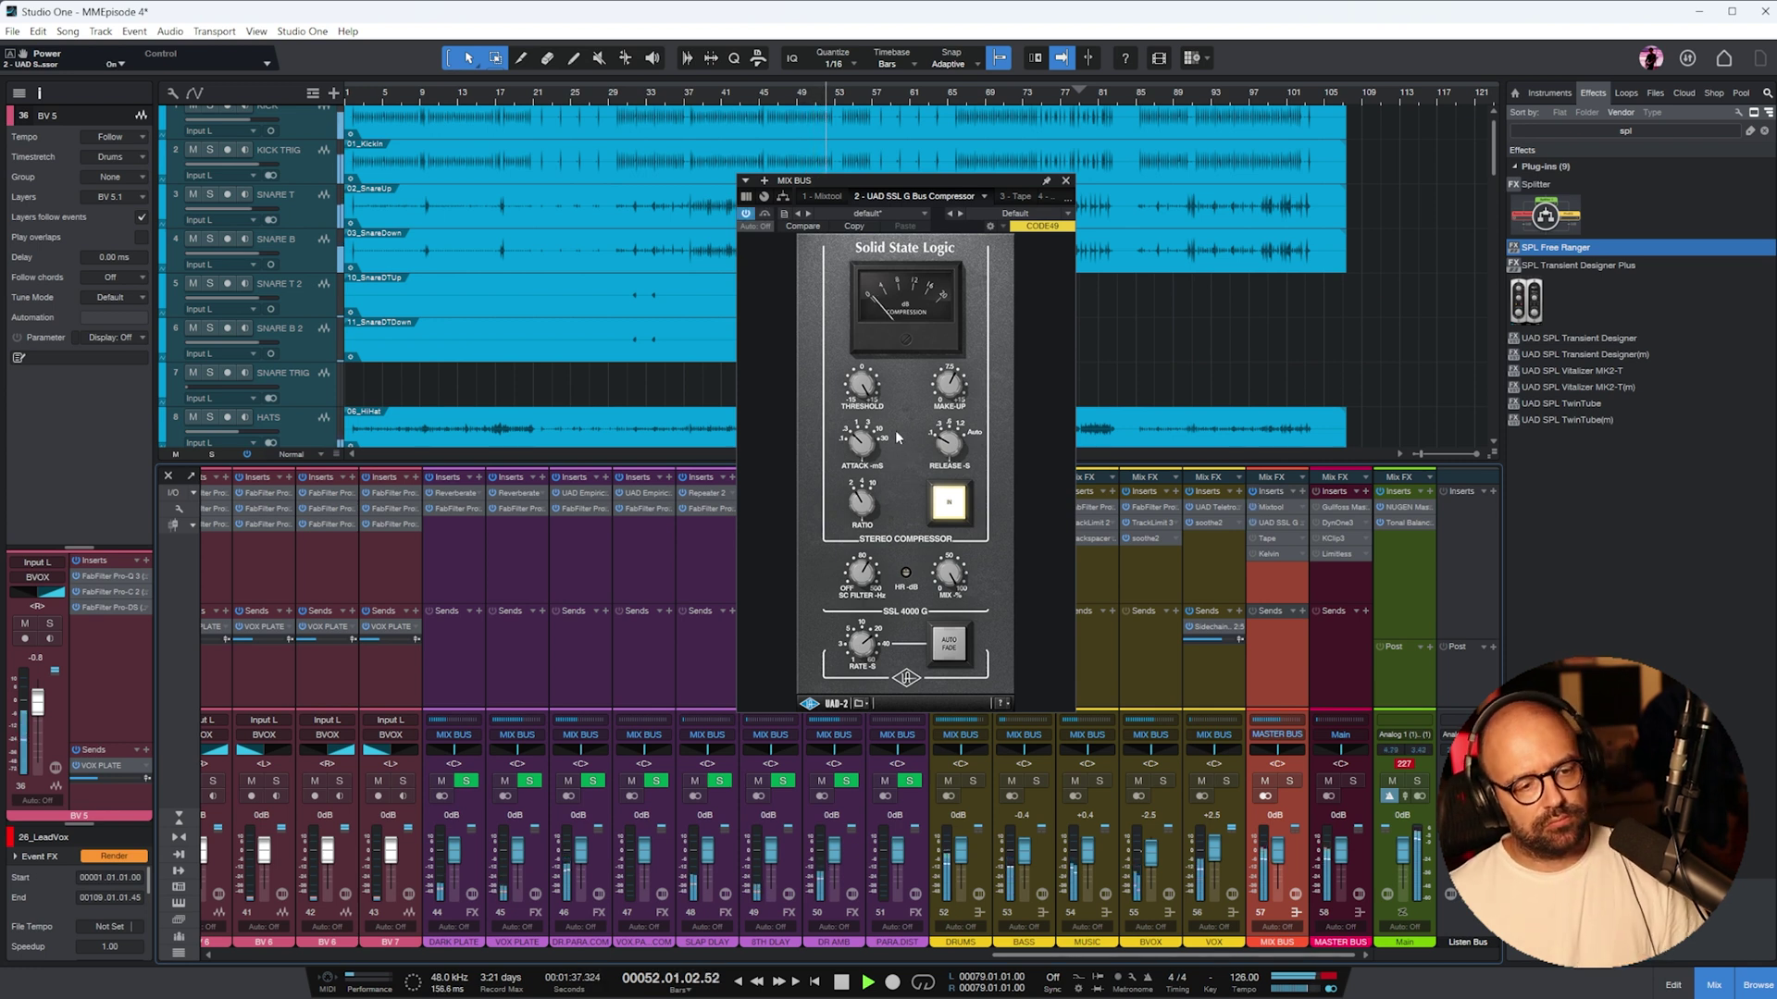
{"action": "key", "text": "space"}
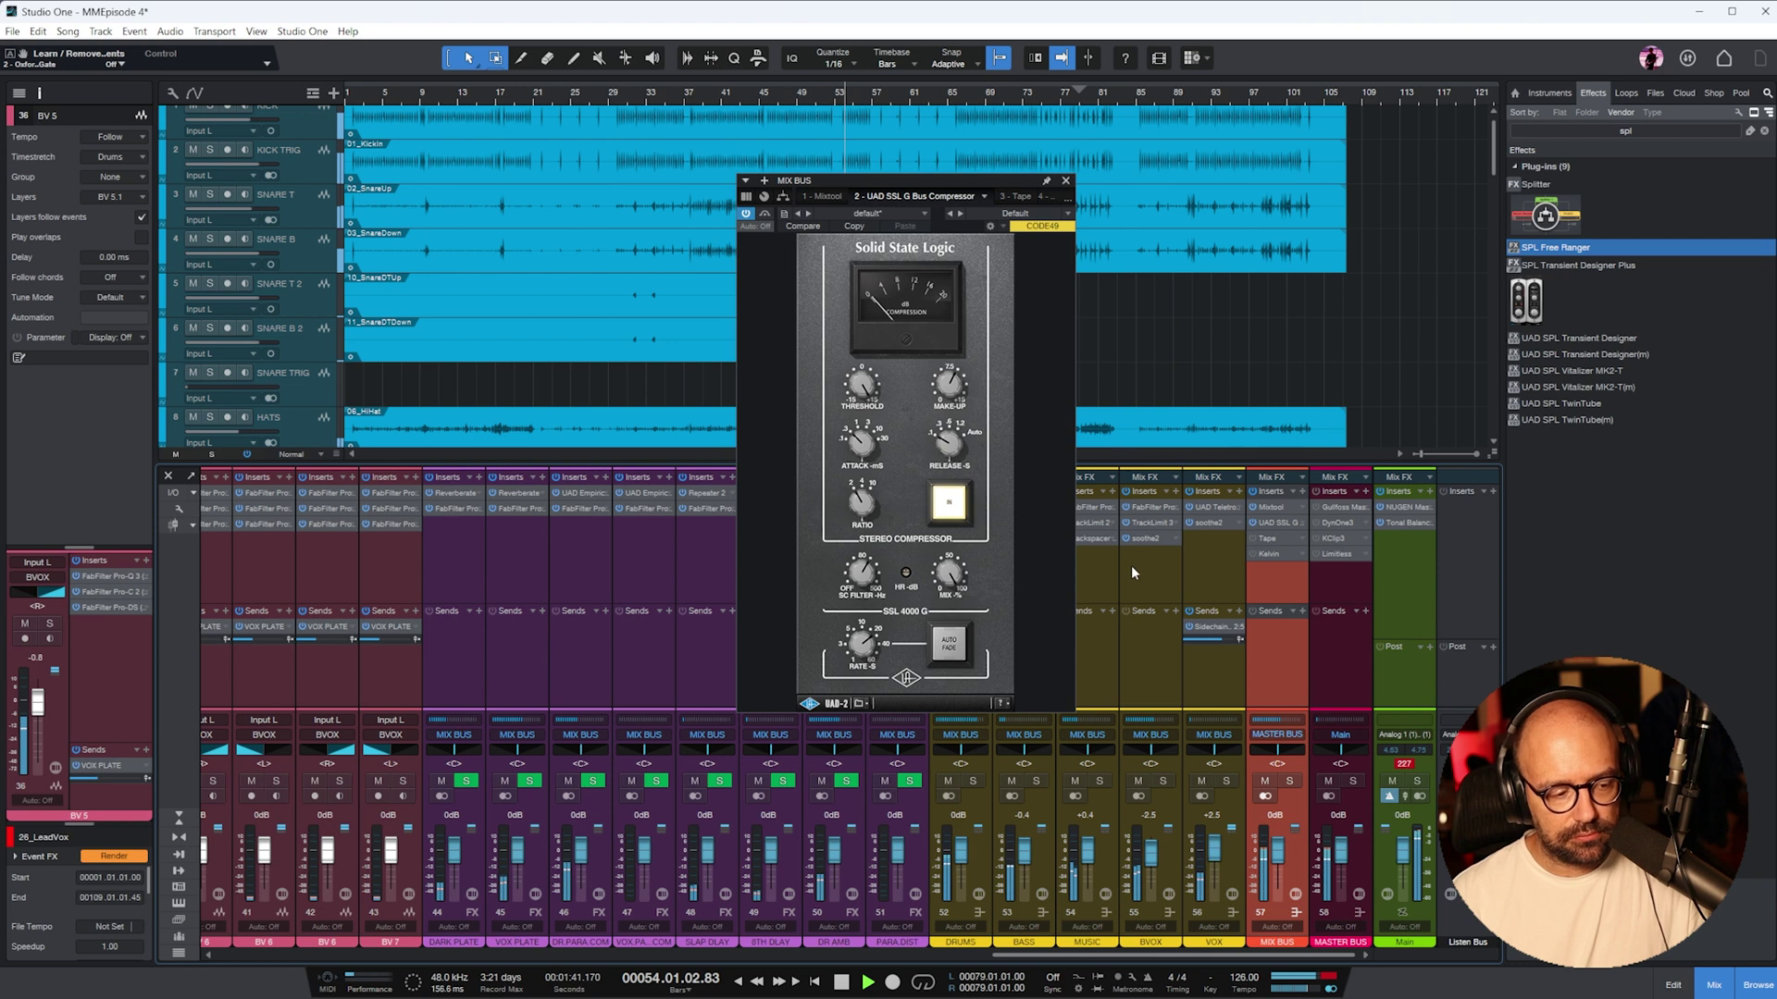
- Open and enable the Tape plug-in on the MIX BUS, set its color amount to 4.3, and stop playback
{"action": "left_click", "coordinate": [1268, 539]}
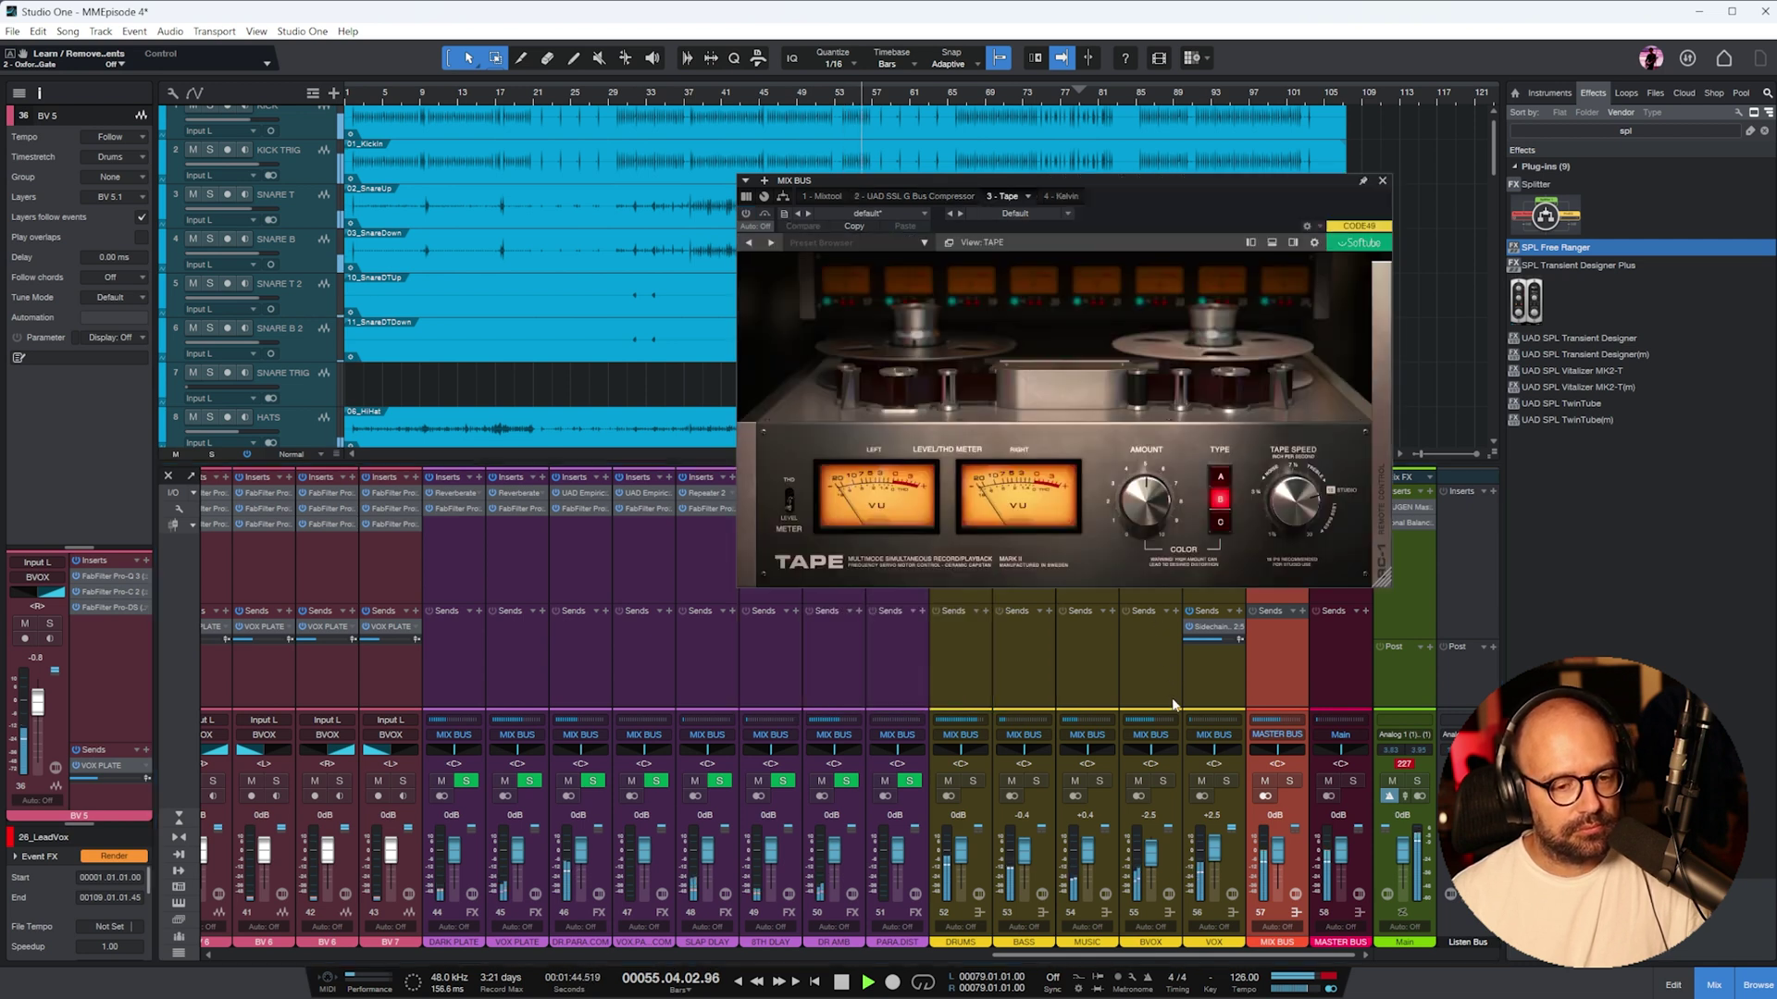
{"action": "left_click_drag", "start_coordinate": [1159, 566], "coordinate": [1264, 518]}
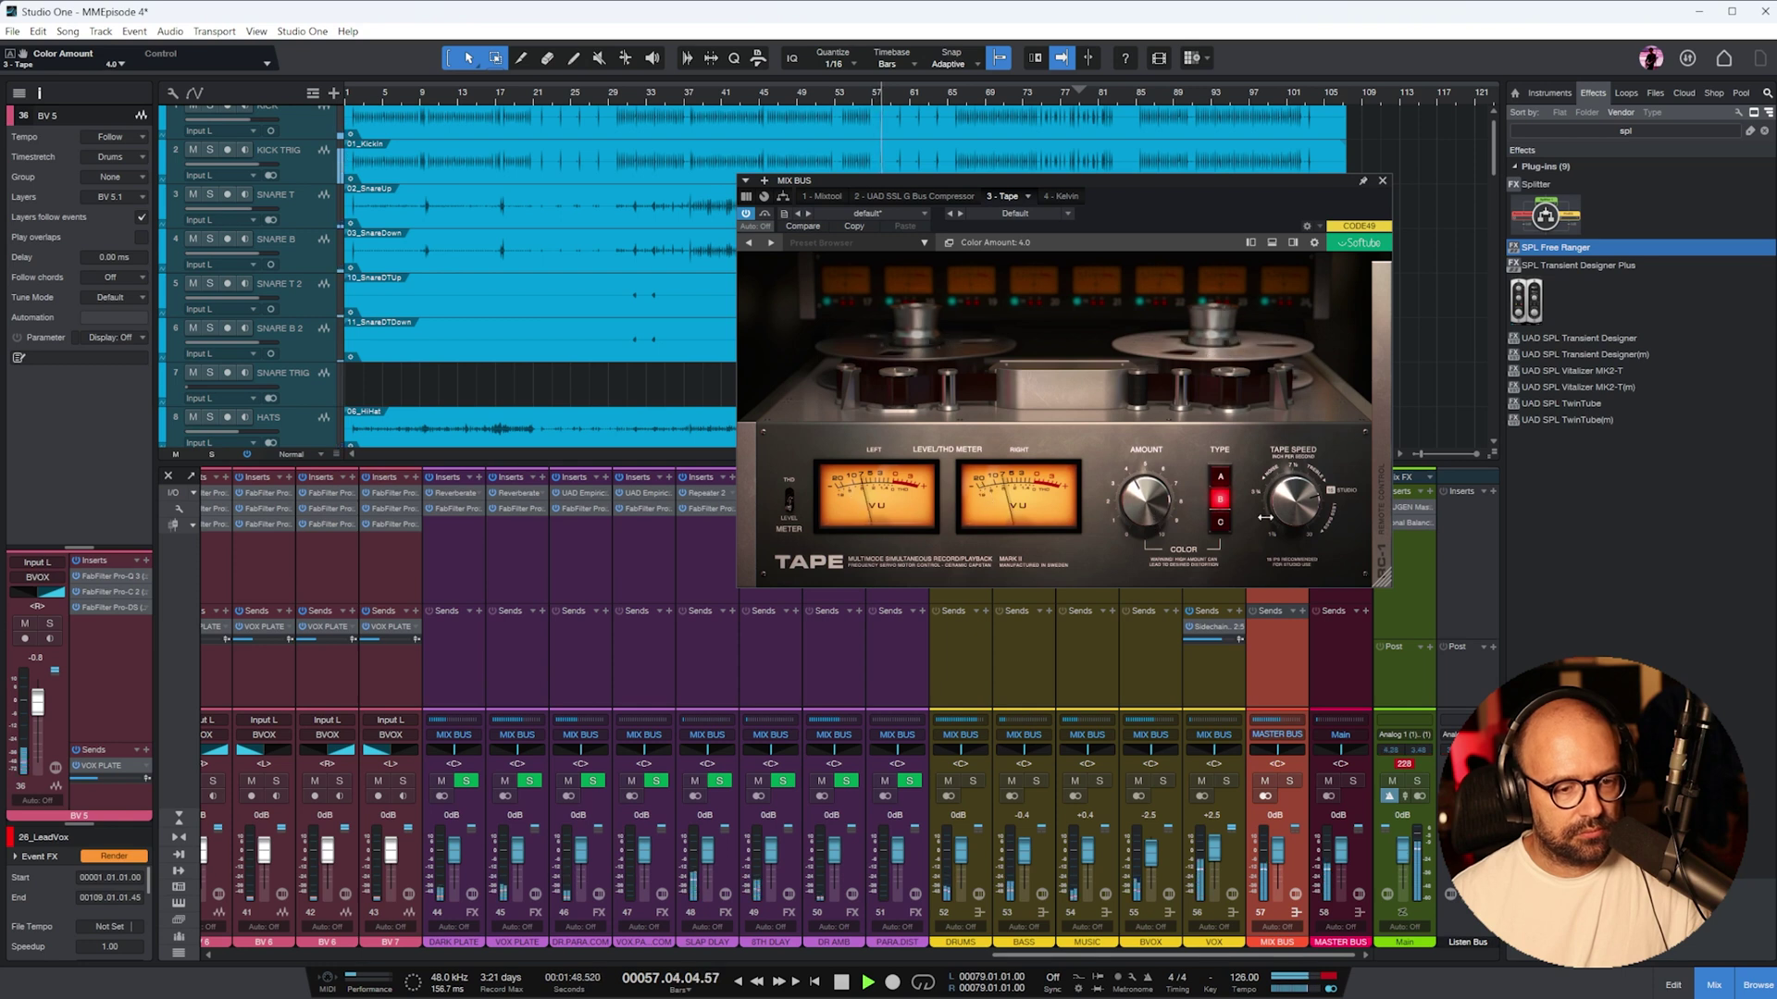
{"action": "left_click_drag", "start_coordinate": [1148, 506], "coordinate": [1147, 499]}
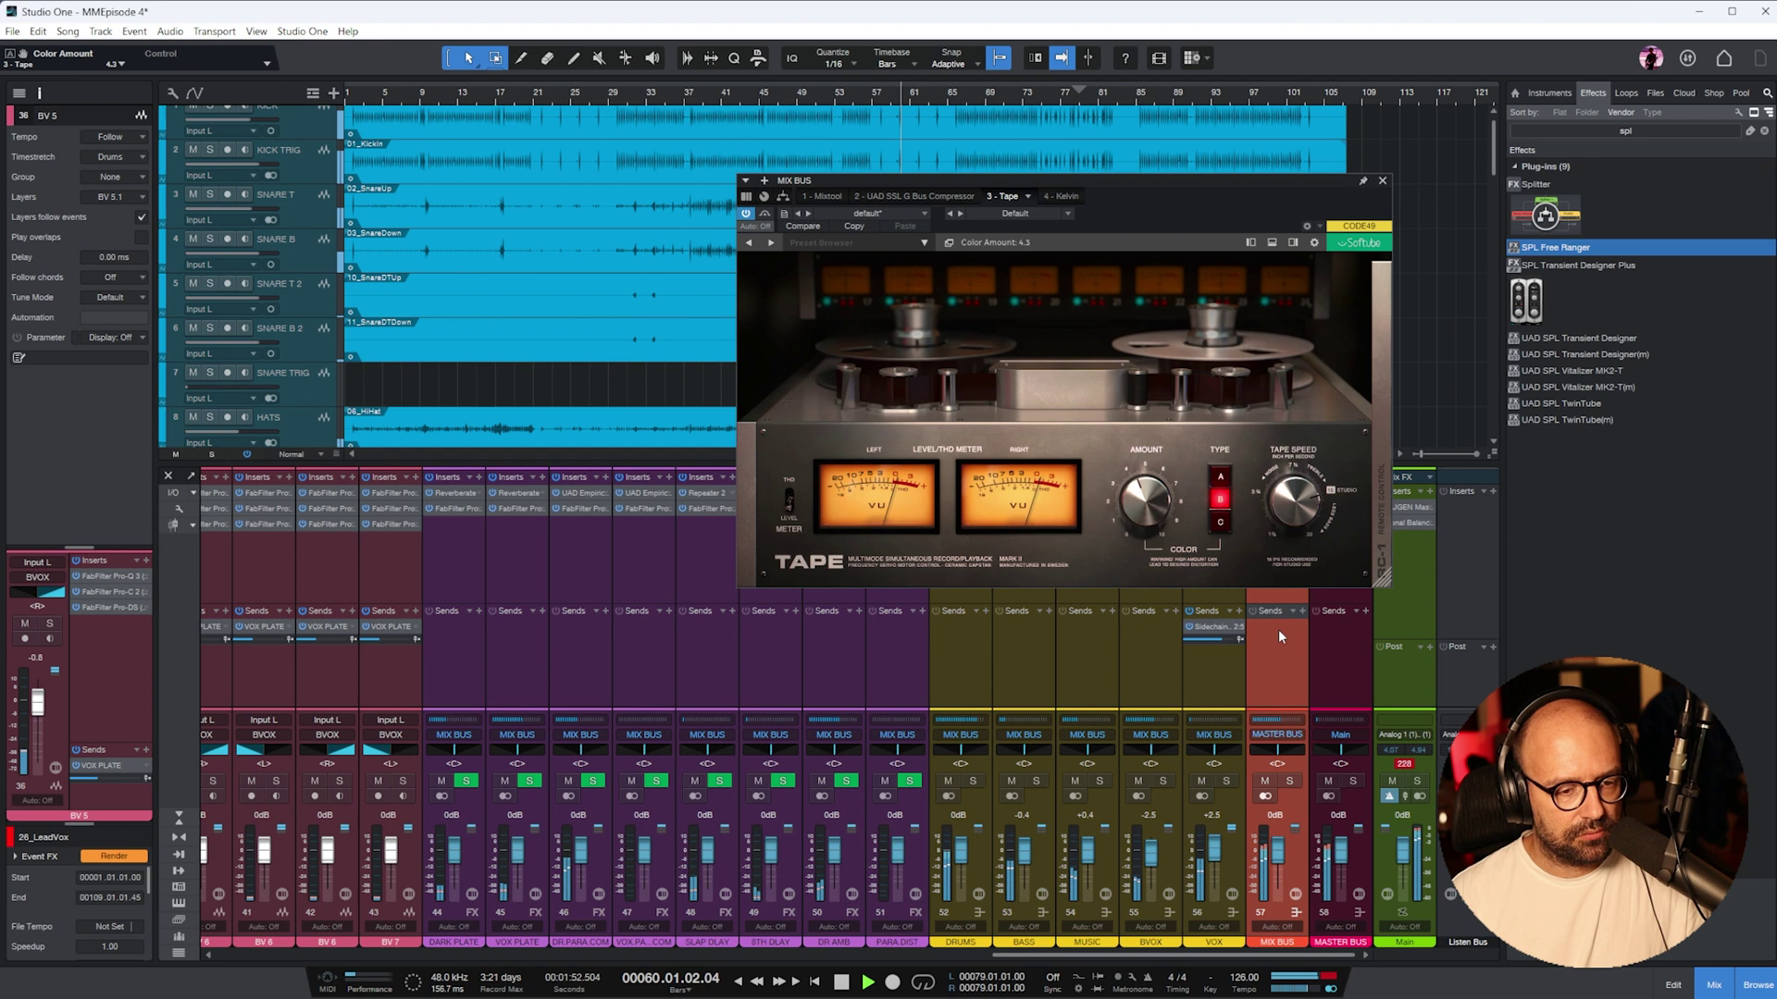
{"action": "key", "text": "space"}
- Enable Kelvin on the MIX BUS, play from bar 34, adjust the stage 1 gain and set the stage 2 drive to 1.0 dB
{"action": "left_click", "coordinate": [663, 98]}
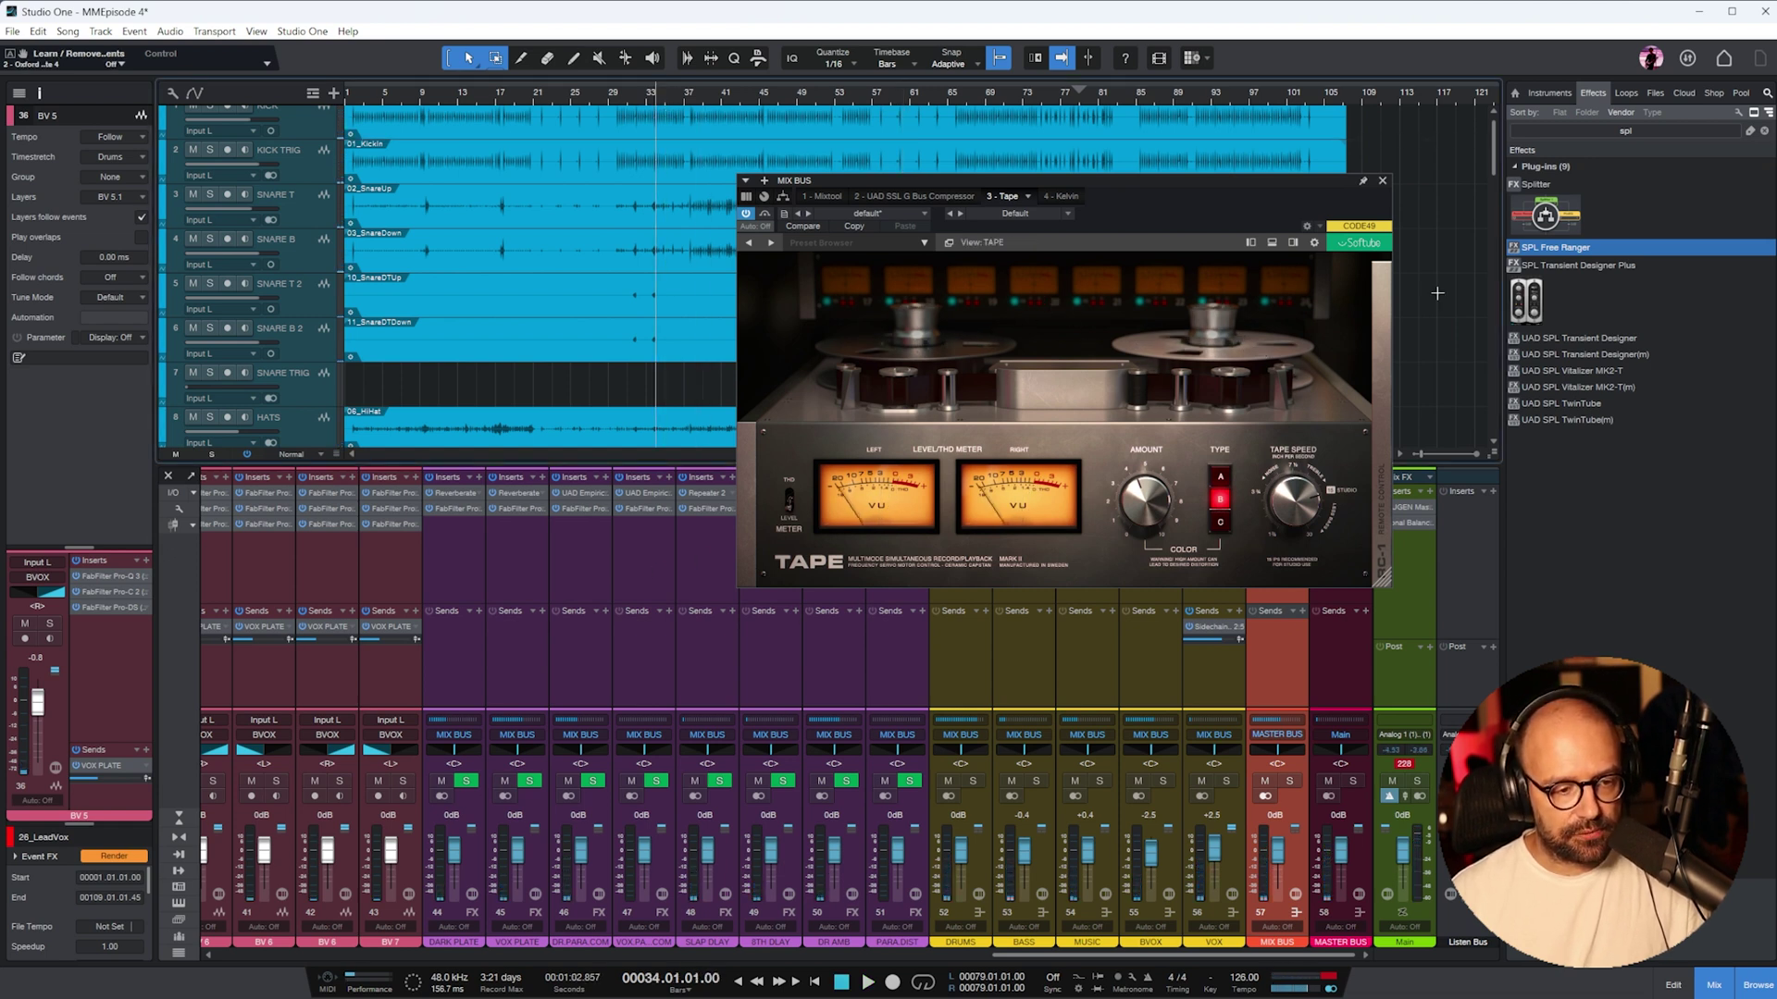
{"action": "left_click", "coordinate": [1059, 197]}
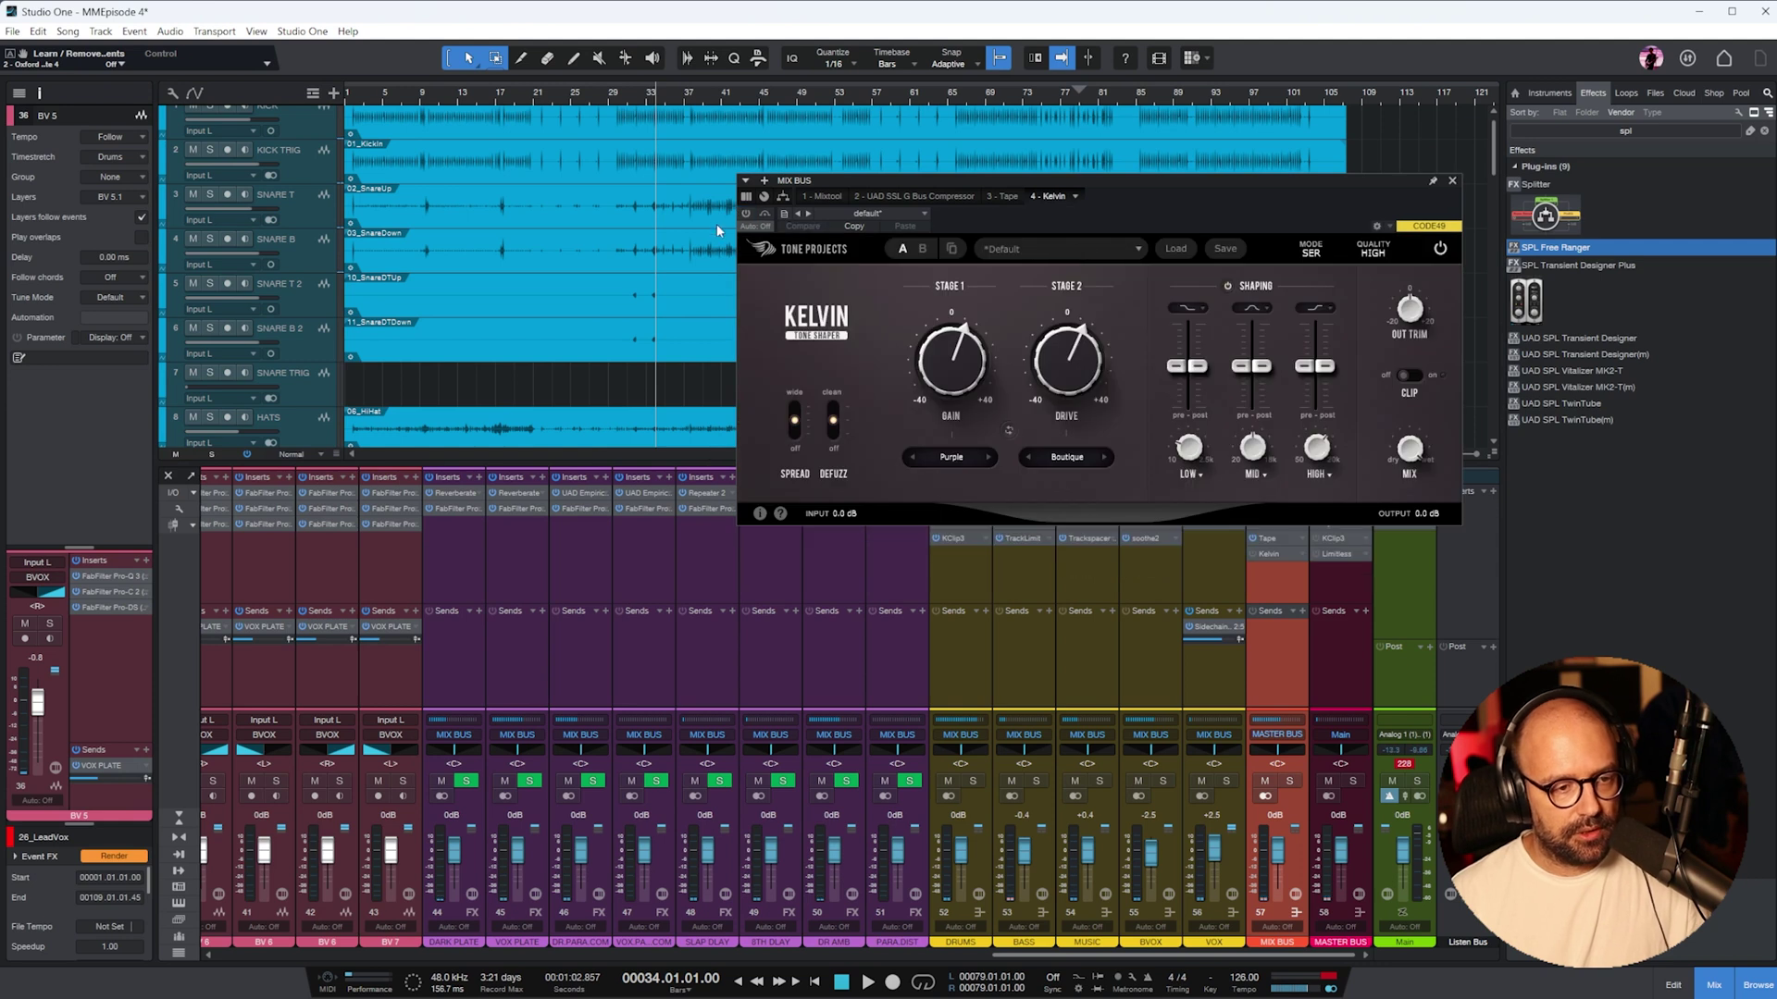
{"action": "left_click_drag", "start_coordinate": [1083, 183], "coordinate": [1024, 203]}
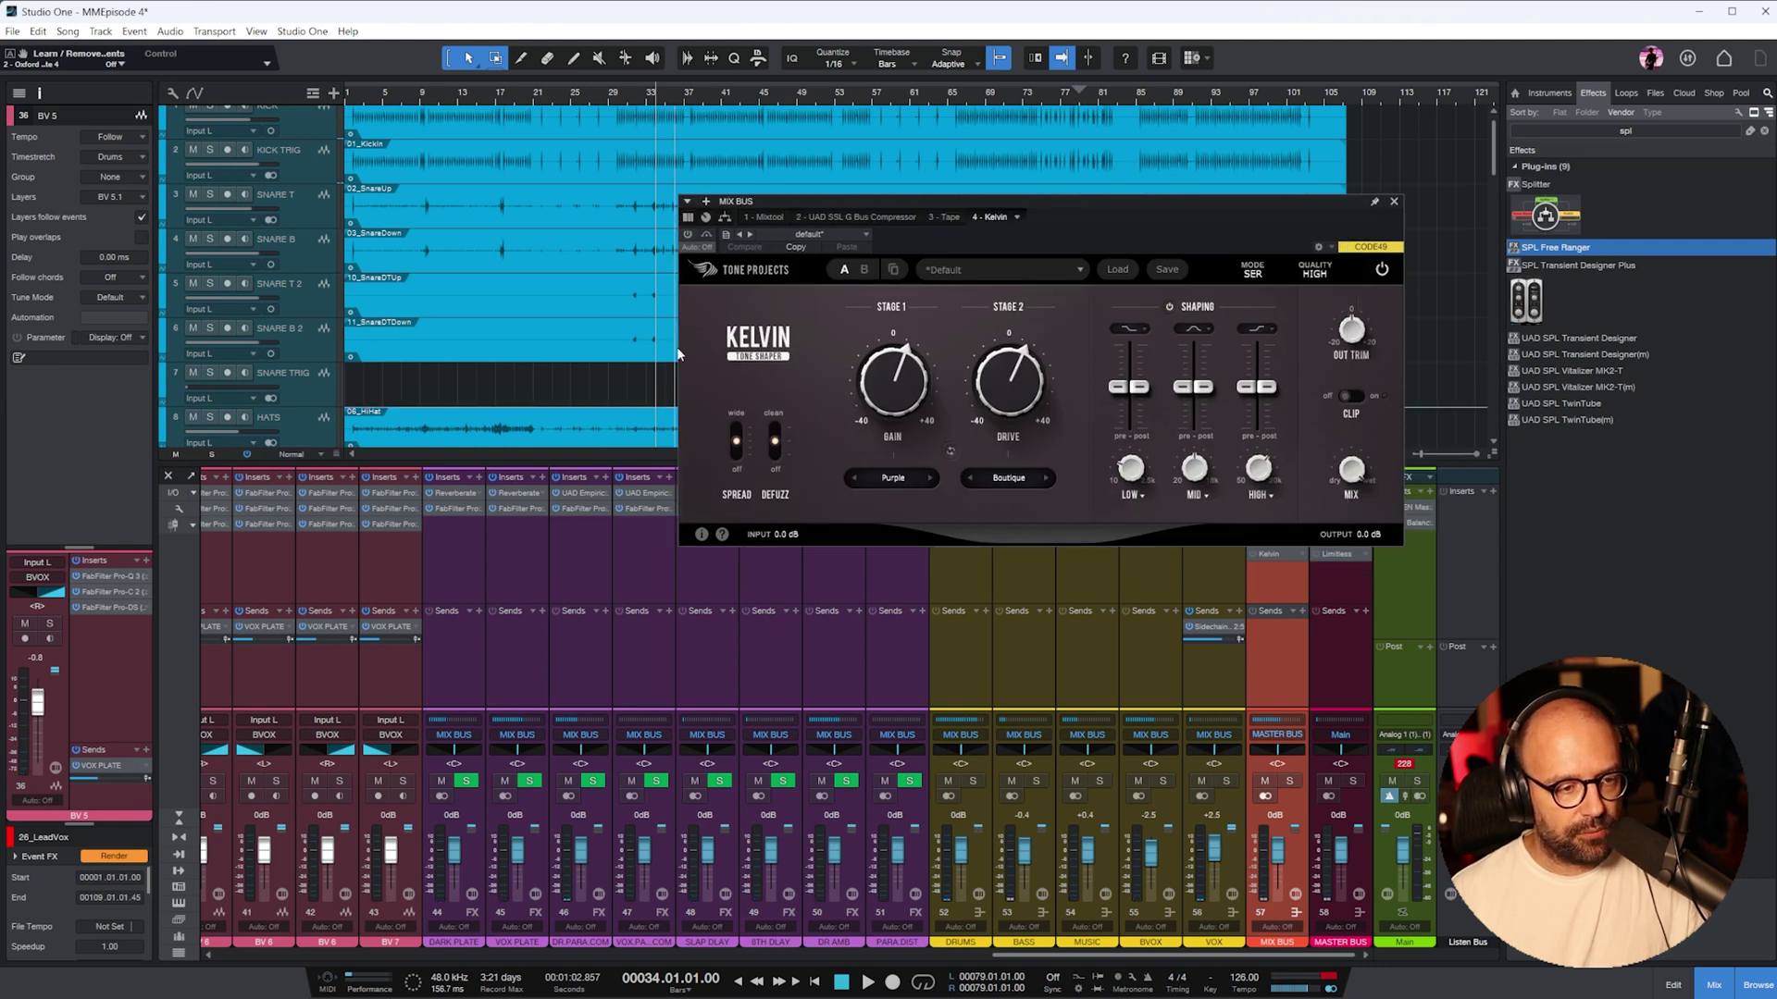
{"action": "left_click", "coordinate": [687, 235]}
{"action": "key", "text": "space"}
{"action": "mouse_move", "coordinate": [907, 415]}
{"action": "scroll", "coordinate": [907, 416], "scroll_direction": "down", "scroll_amount": 3}
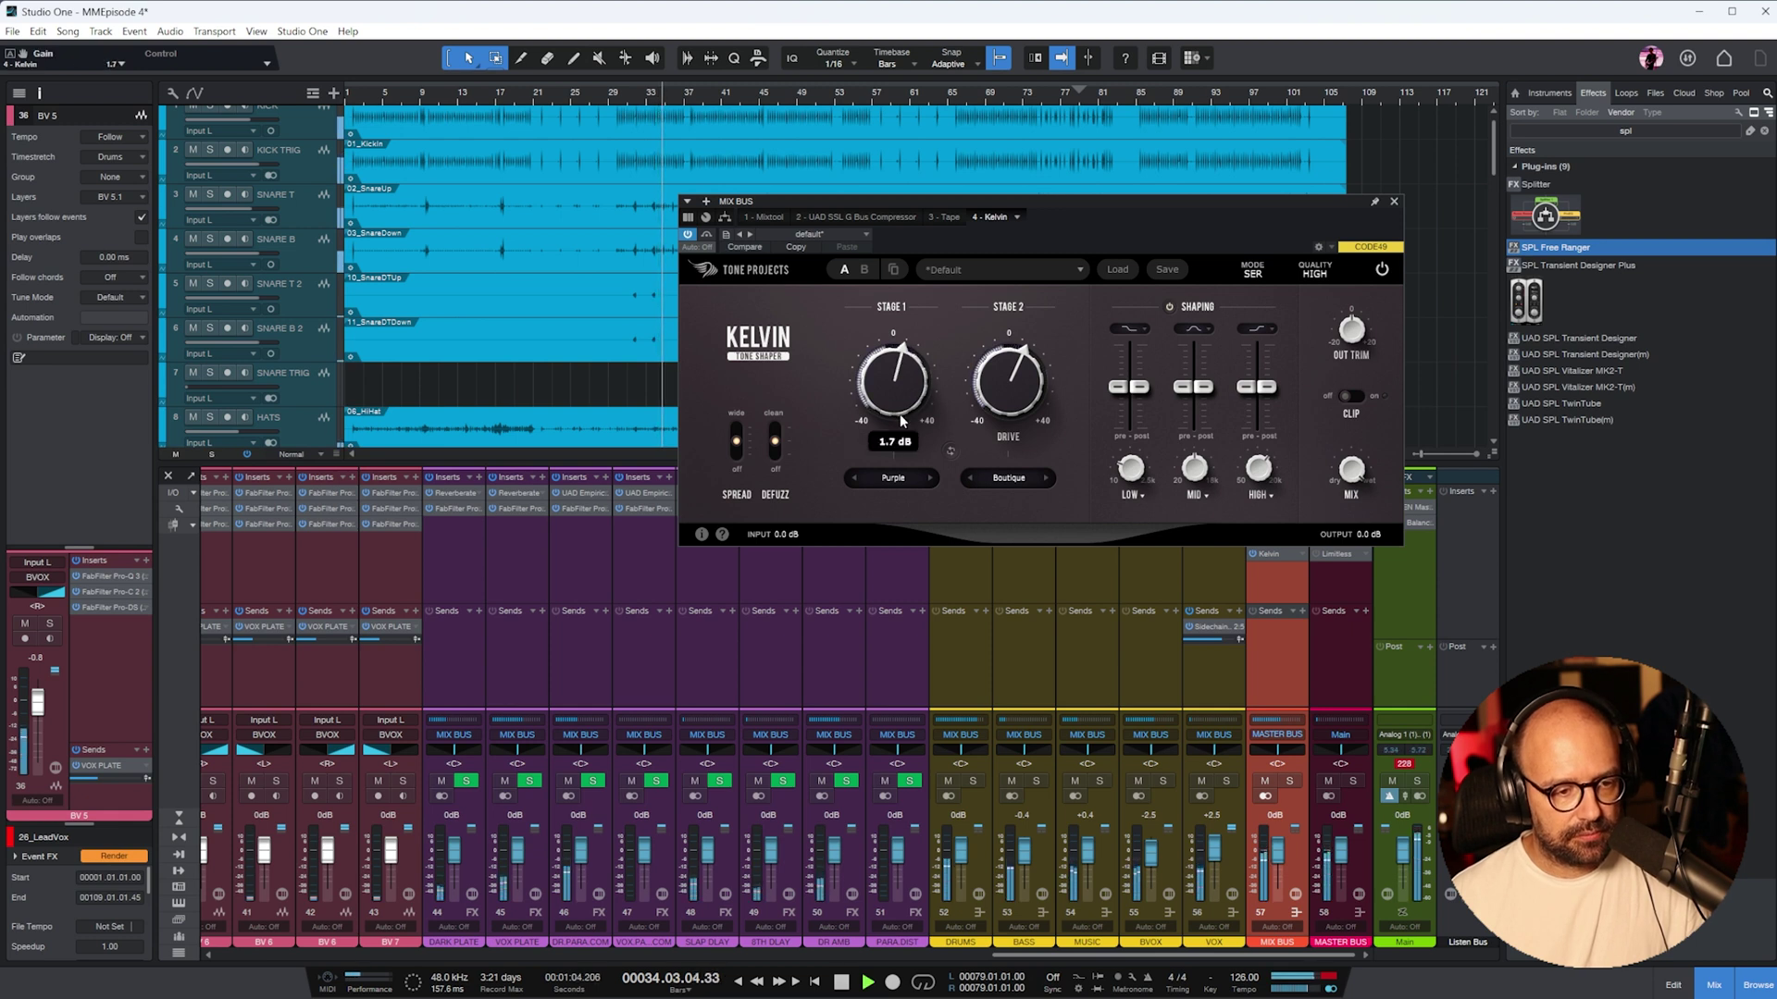
{"action": "scroll", "coordinate": [1002, 408], "scroll_direction": "down", "scroll_amount": 2}
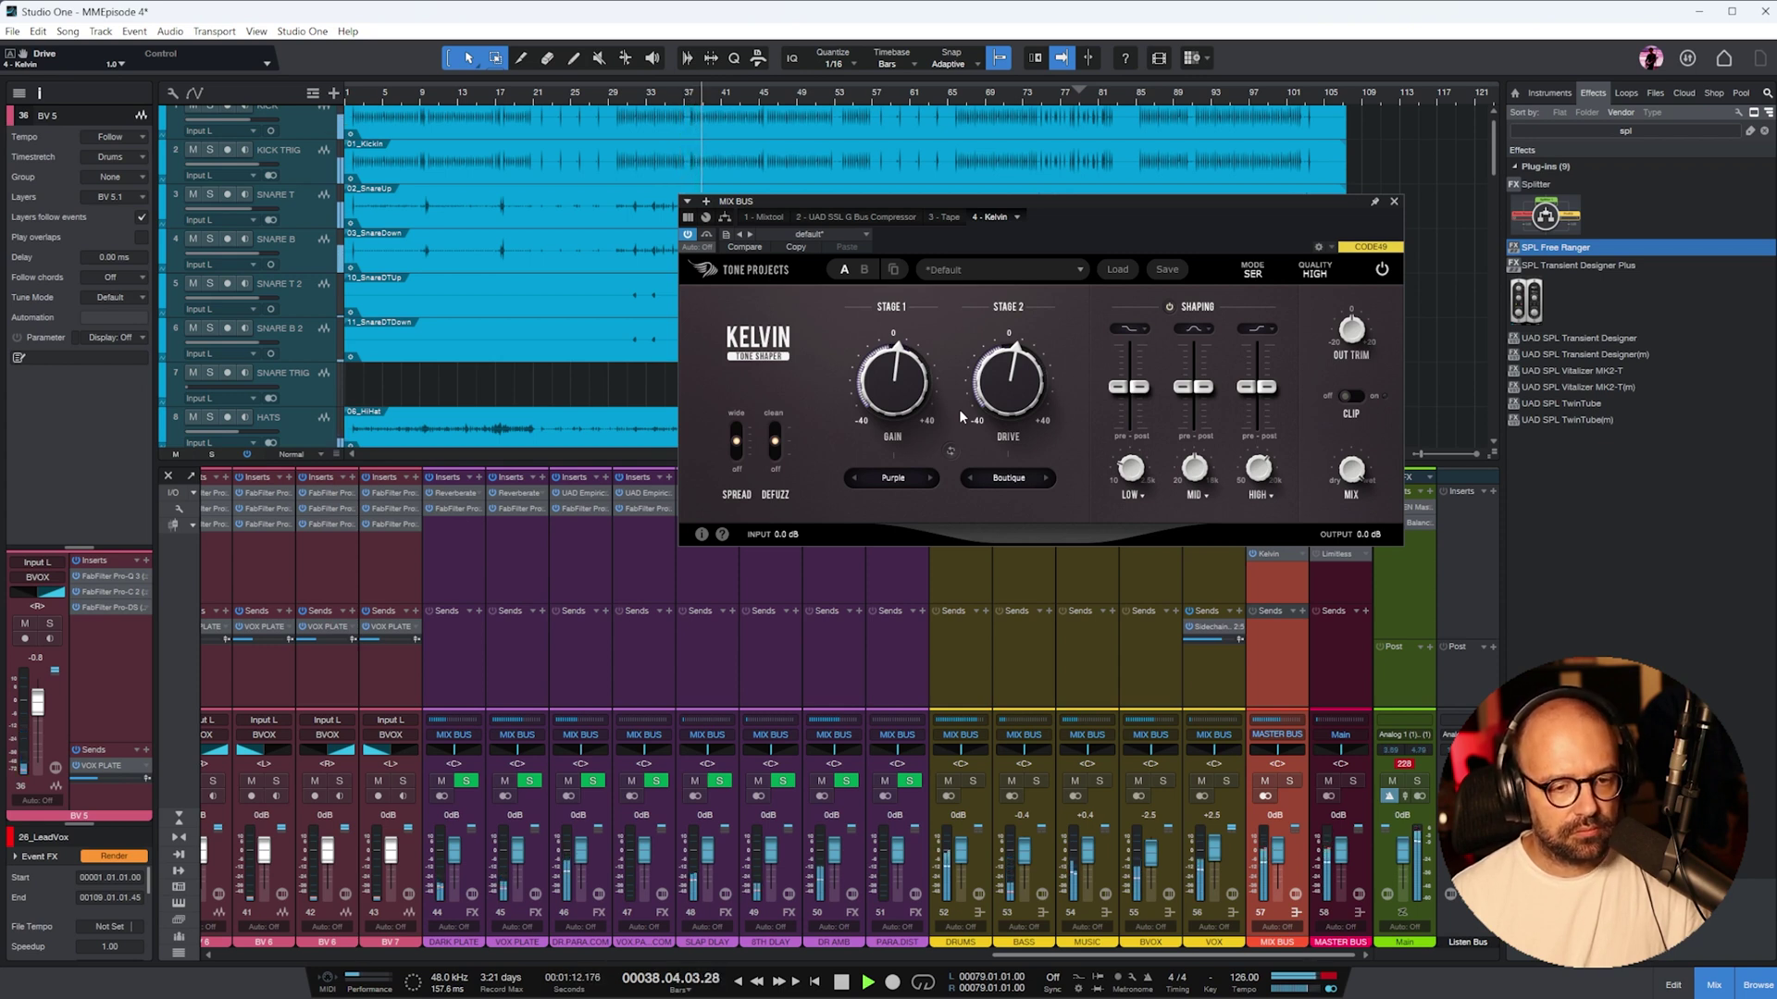
- In Kelvin's shaping section, boost the low post gain about 3 dB, lower the mid frequency, and cut the mid post gain about 1.25 dB
{"action": "mouse_move", "coordinate": [1124, 396]}
{"action": "left_click_drag", "start_coordinate": [1125, 396], "coordinate": [1141, 368]}
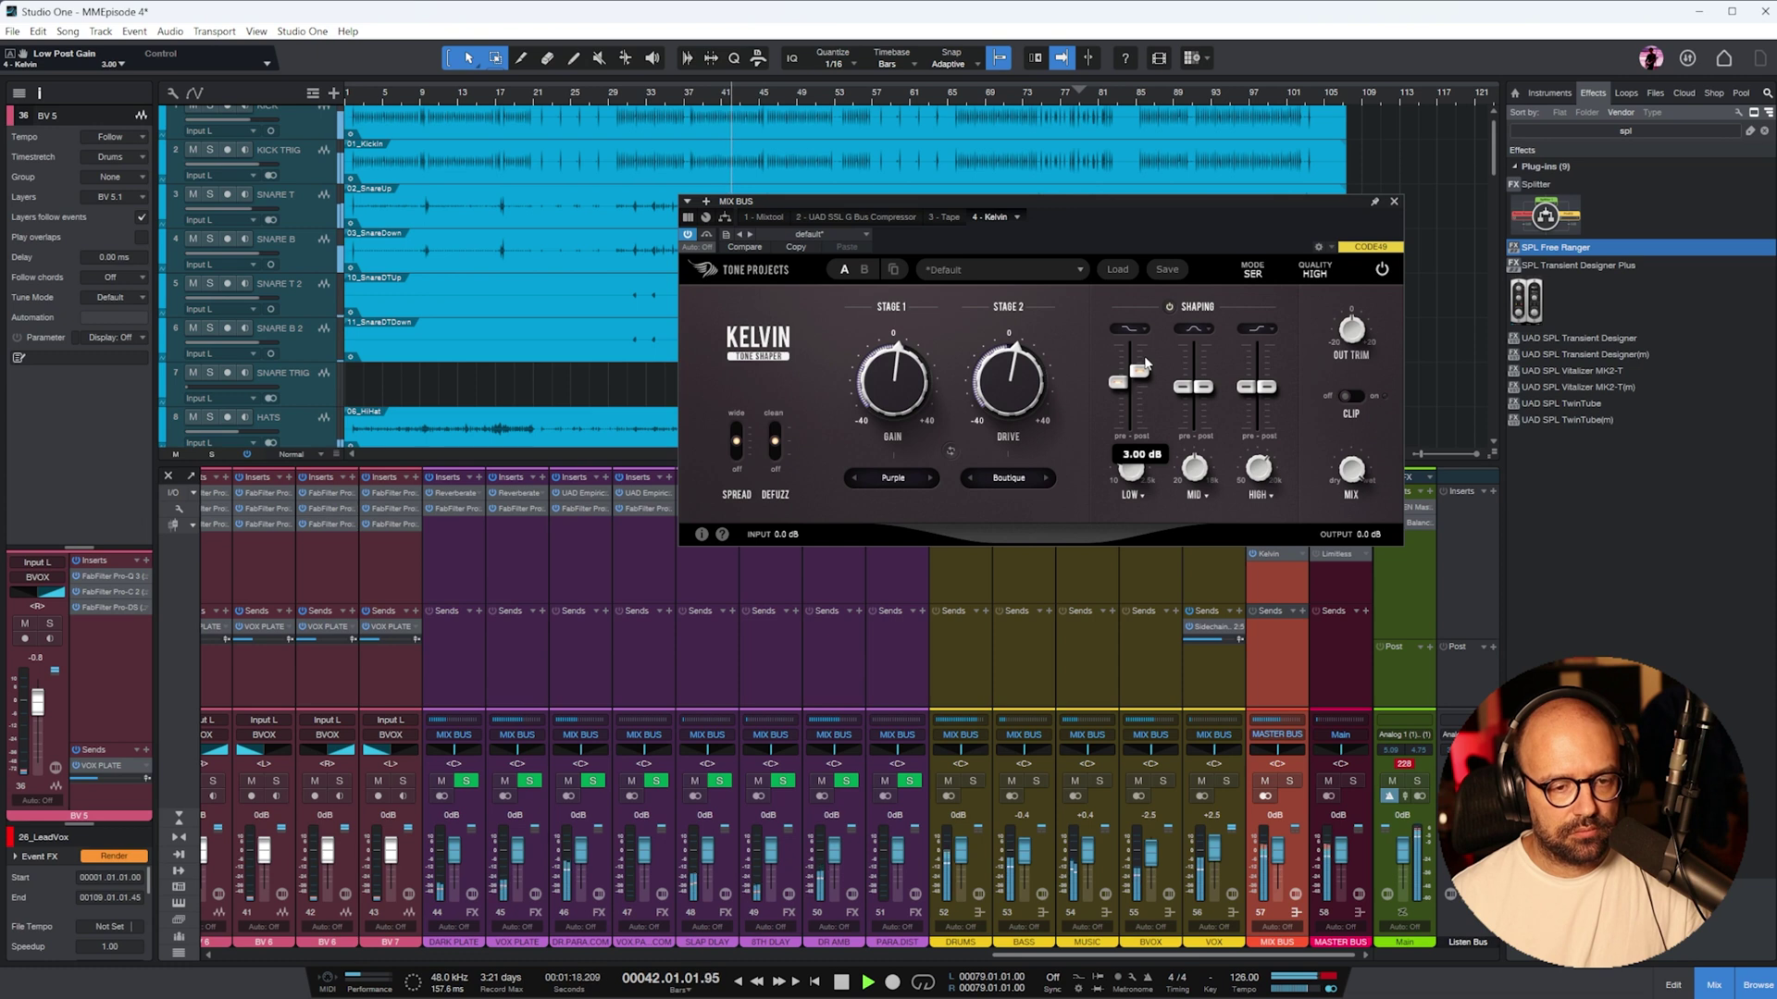
{"action": "mouse_move", "coordinate": [1206, 500]}
{"action": "scroll", "coordinate": [1206, 500], "scroll_direction": "down", "scroll_amount": 5}
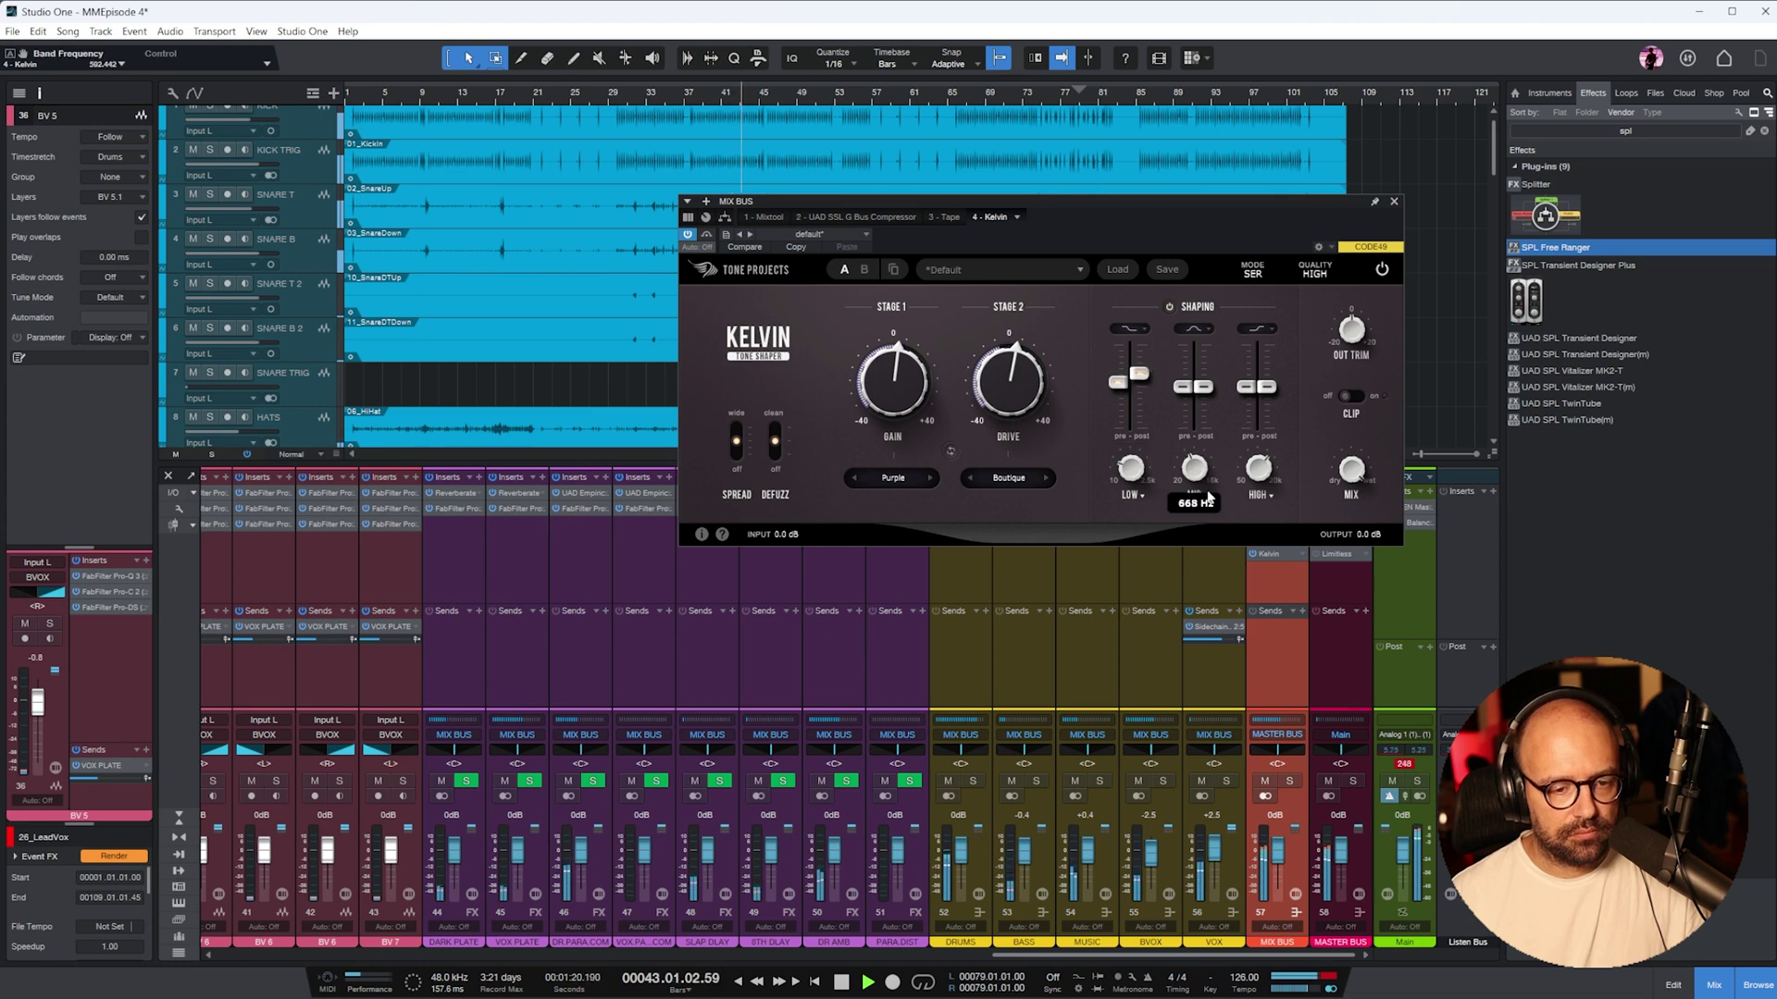
{"action": "mouse_move", "coordinate": [1206, 392]}
{"action": "left_click_drag", "start_coordinate": [1205, 392], "coordinate": [1205, 400]}
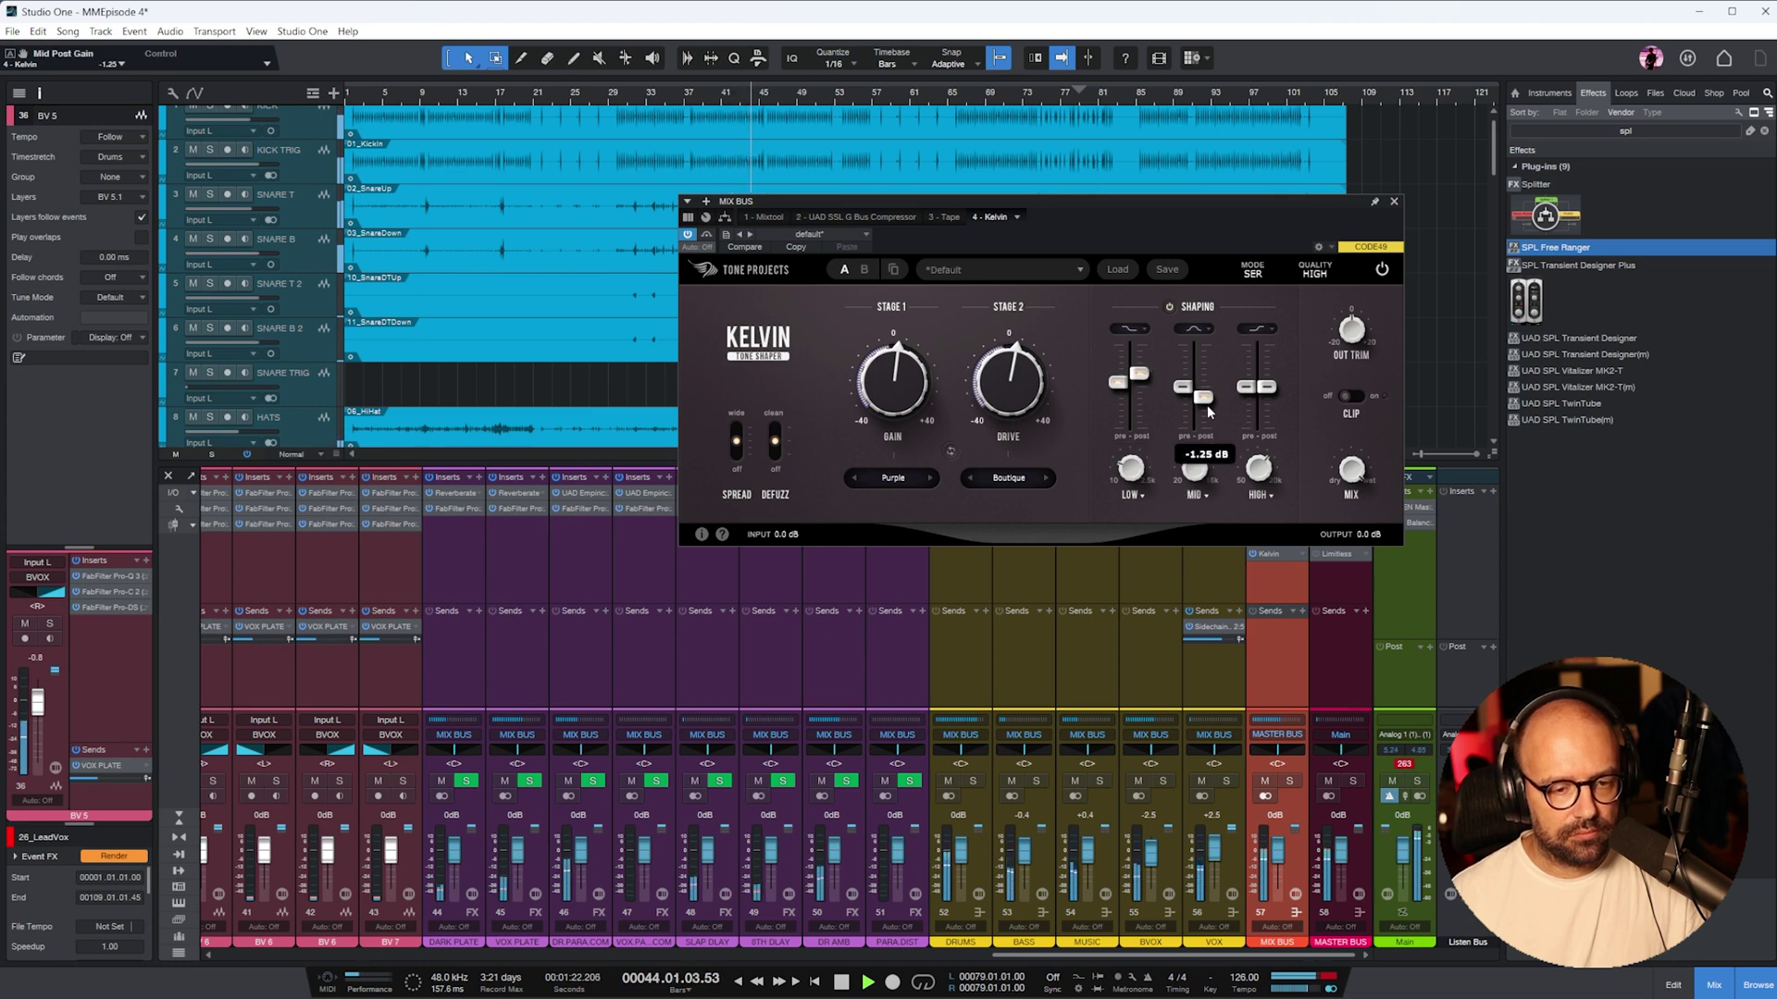
- Fine-tune Kelvin's high band shaping, with the high post gain boosted to about 0.5 dB
{"action": "mouse_move", "coordinate": [1273, 388]}
{"action": "scroll", "coordinate": [1272, 388], "scroll_direction": "up", "scroll_amount": 1}
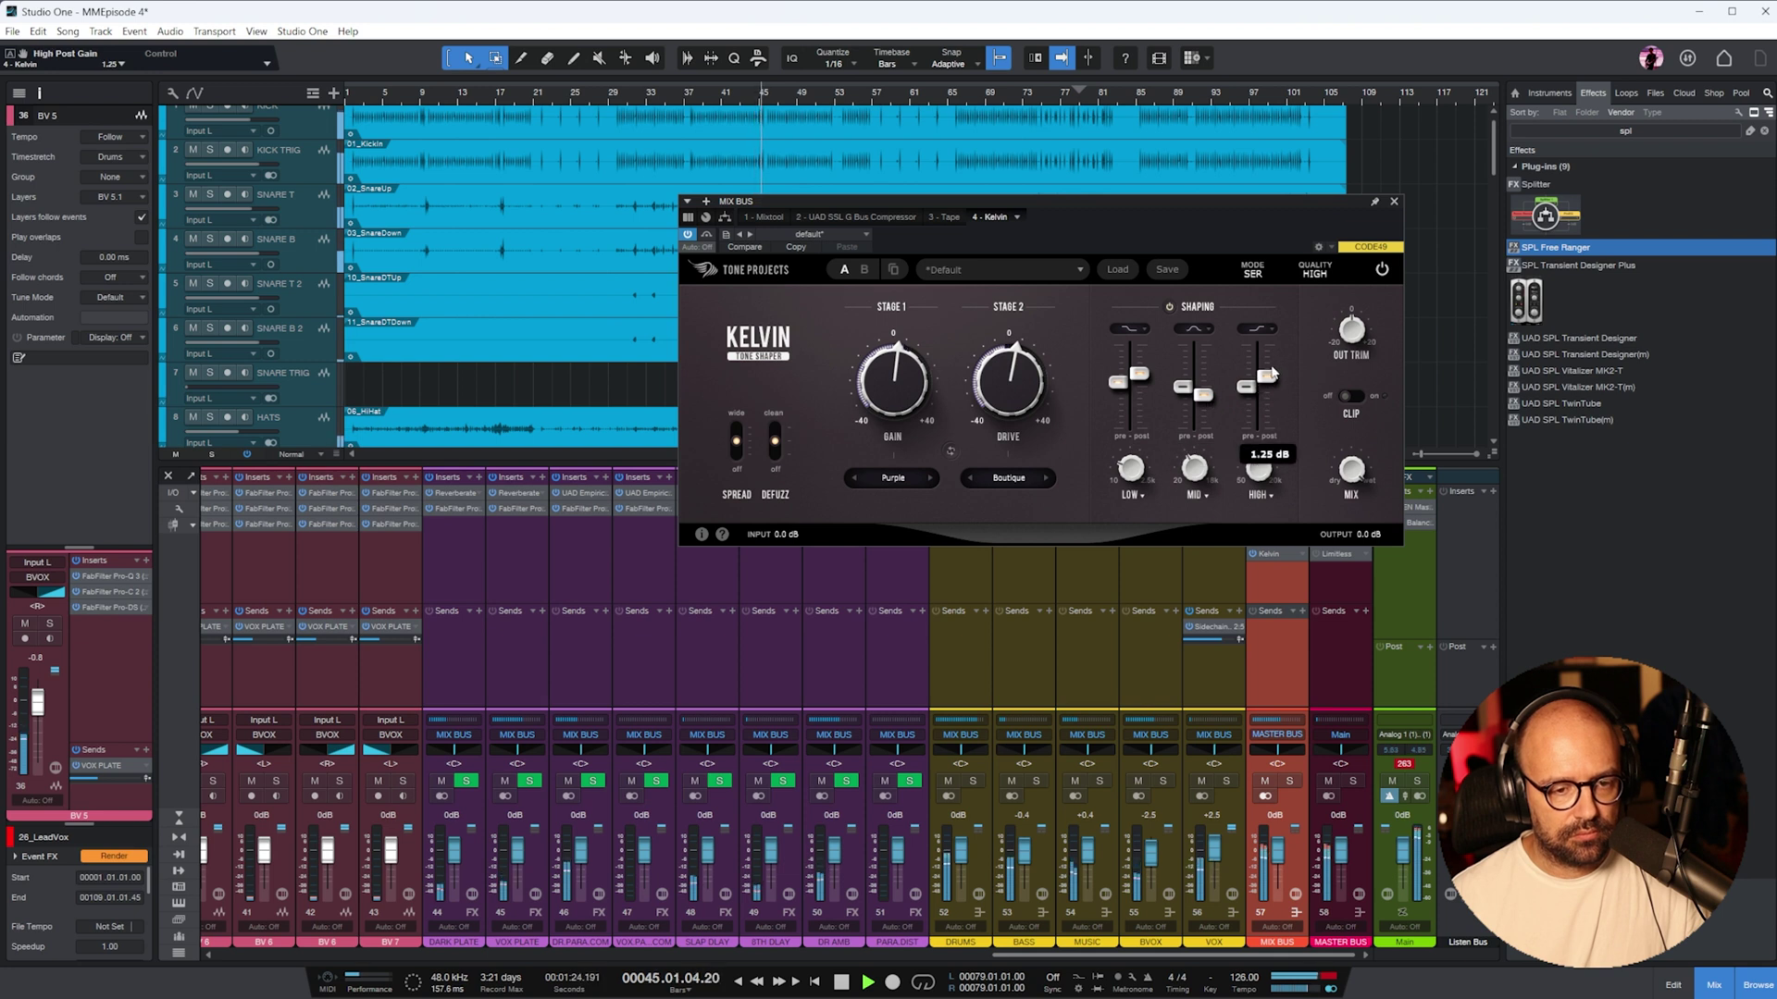
{"action": "left_click", "coordinate": [1256, 329]}
{"action": "left_click", "coordinate": [1290, 418]}
{"action": "mouse_move", "coordinate": [1260, 471]}
{"action": "scroll", "coordinate": [1268, 407], "scroll_direction": "up", "scroll_amount": 1}
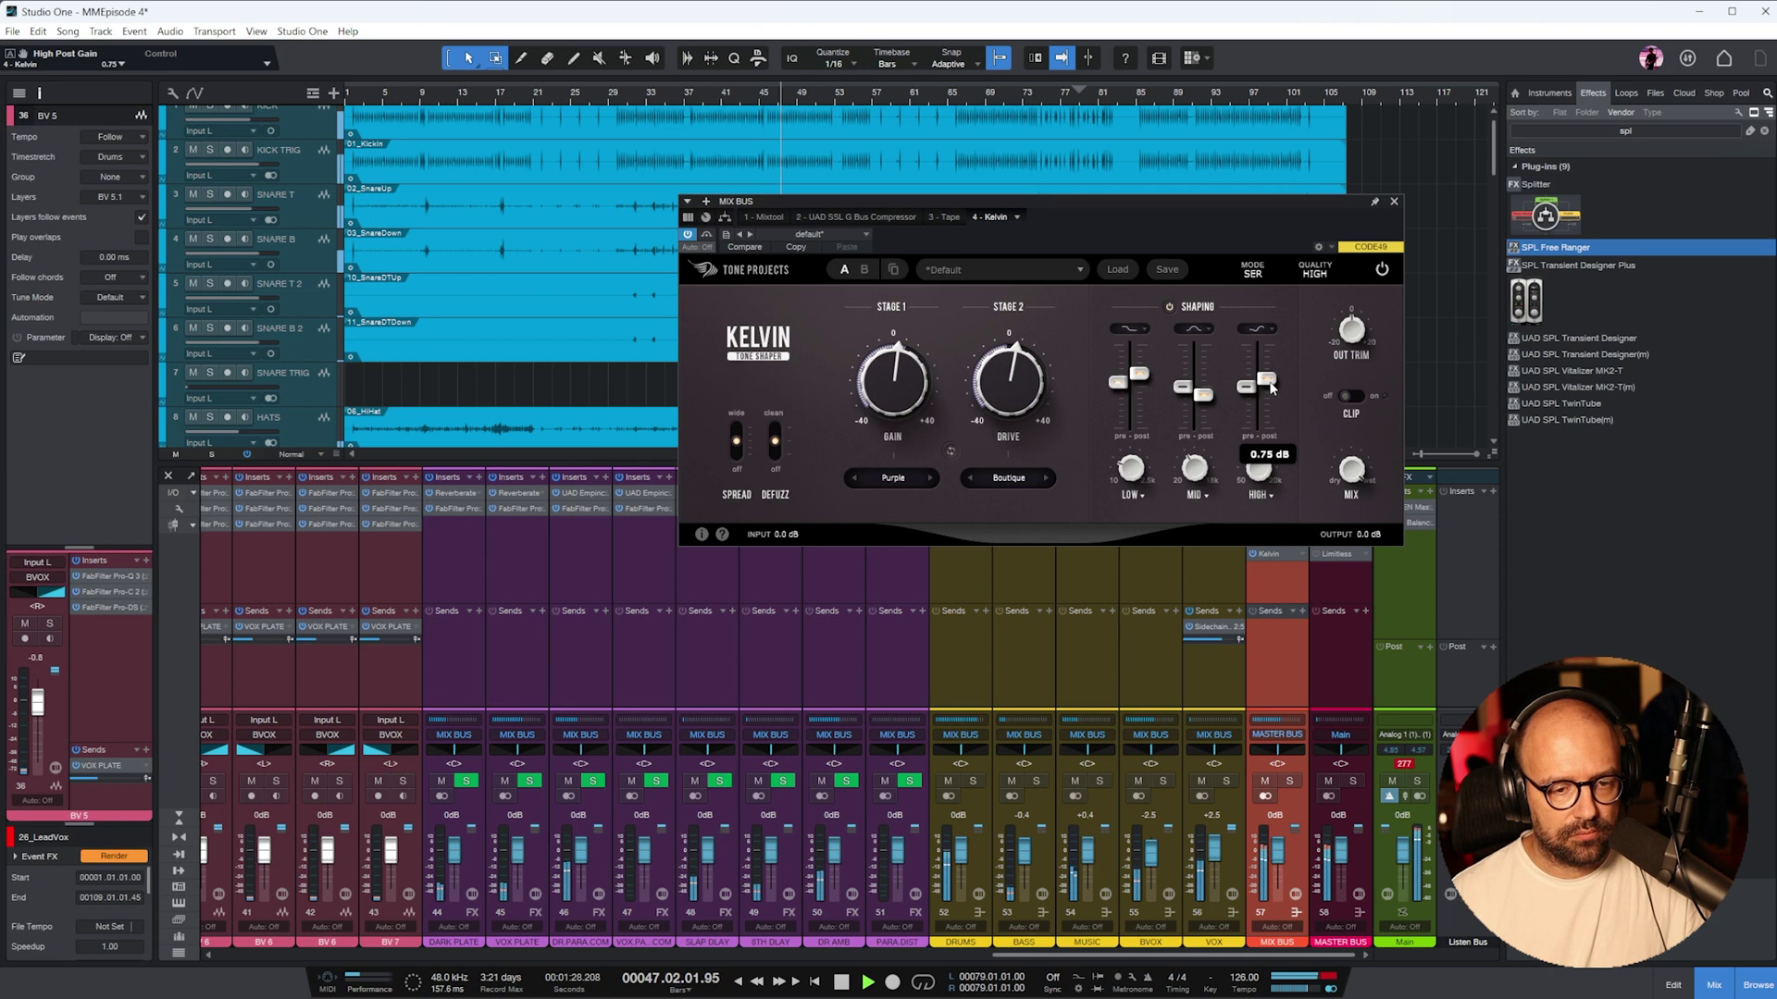
{"action": "scroll", "coordinate": [1270, 385], "scroll_direction": "down", "scroll_amount": 1}
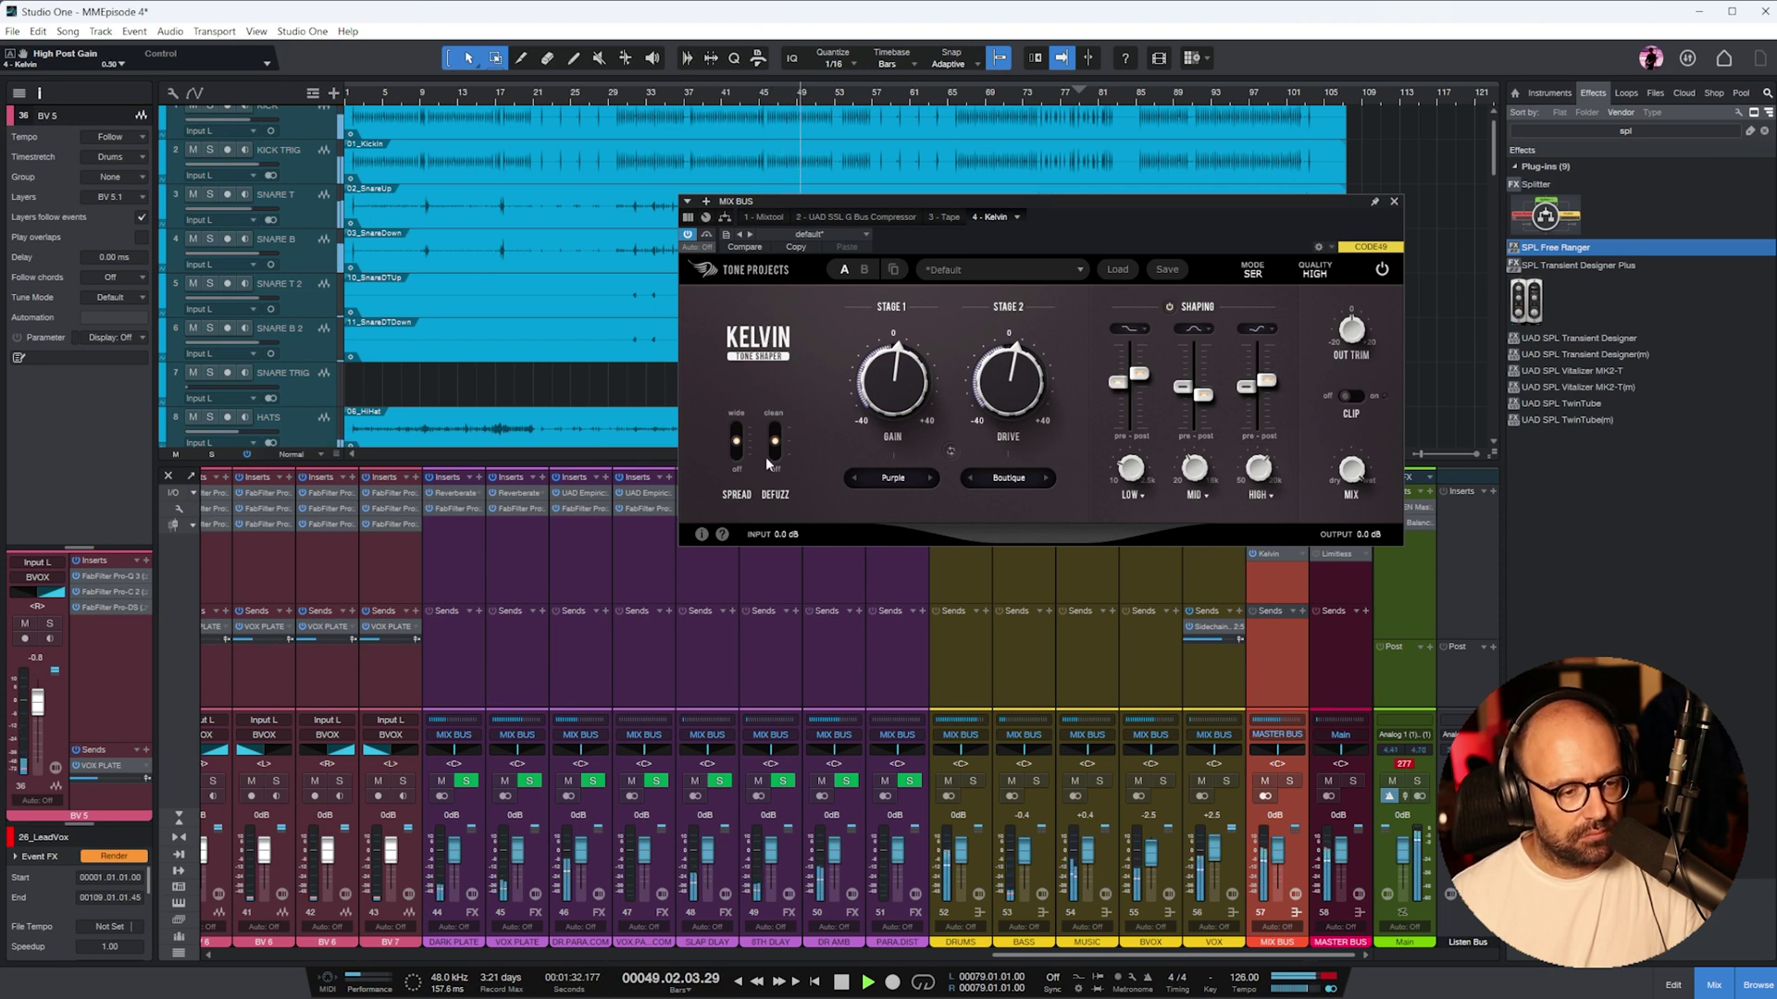
- Bypass and re-engage Kelvin during playback to compare its effect on the mix, and close its window
{"action": "left_click", "coordinate": [707, 235]}
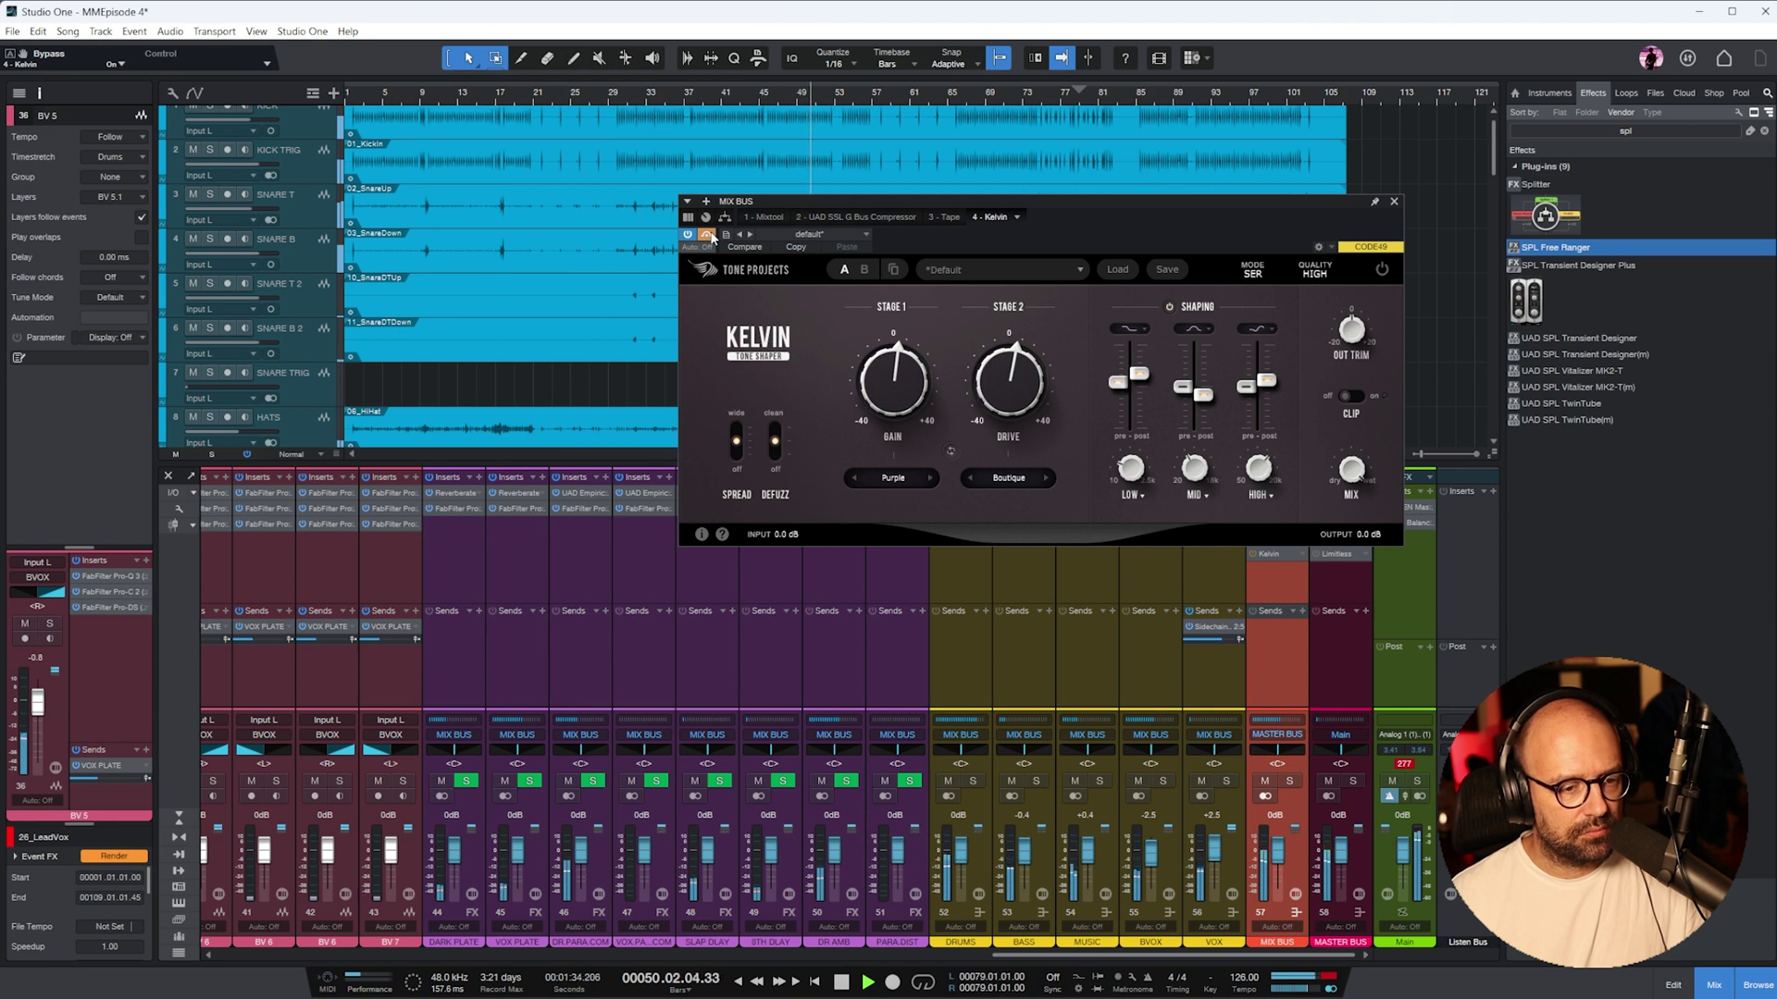
{"action": "left_click", "coordinate": [707, 235]}
{"action": "mouse_move", "coordinate": [1112, 350]}
{"action": "key", "text": "space"}
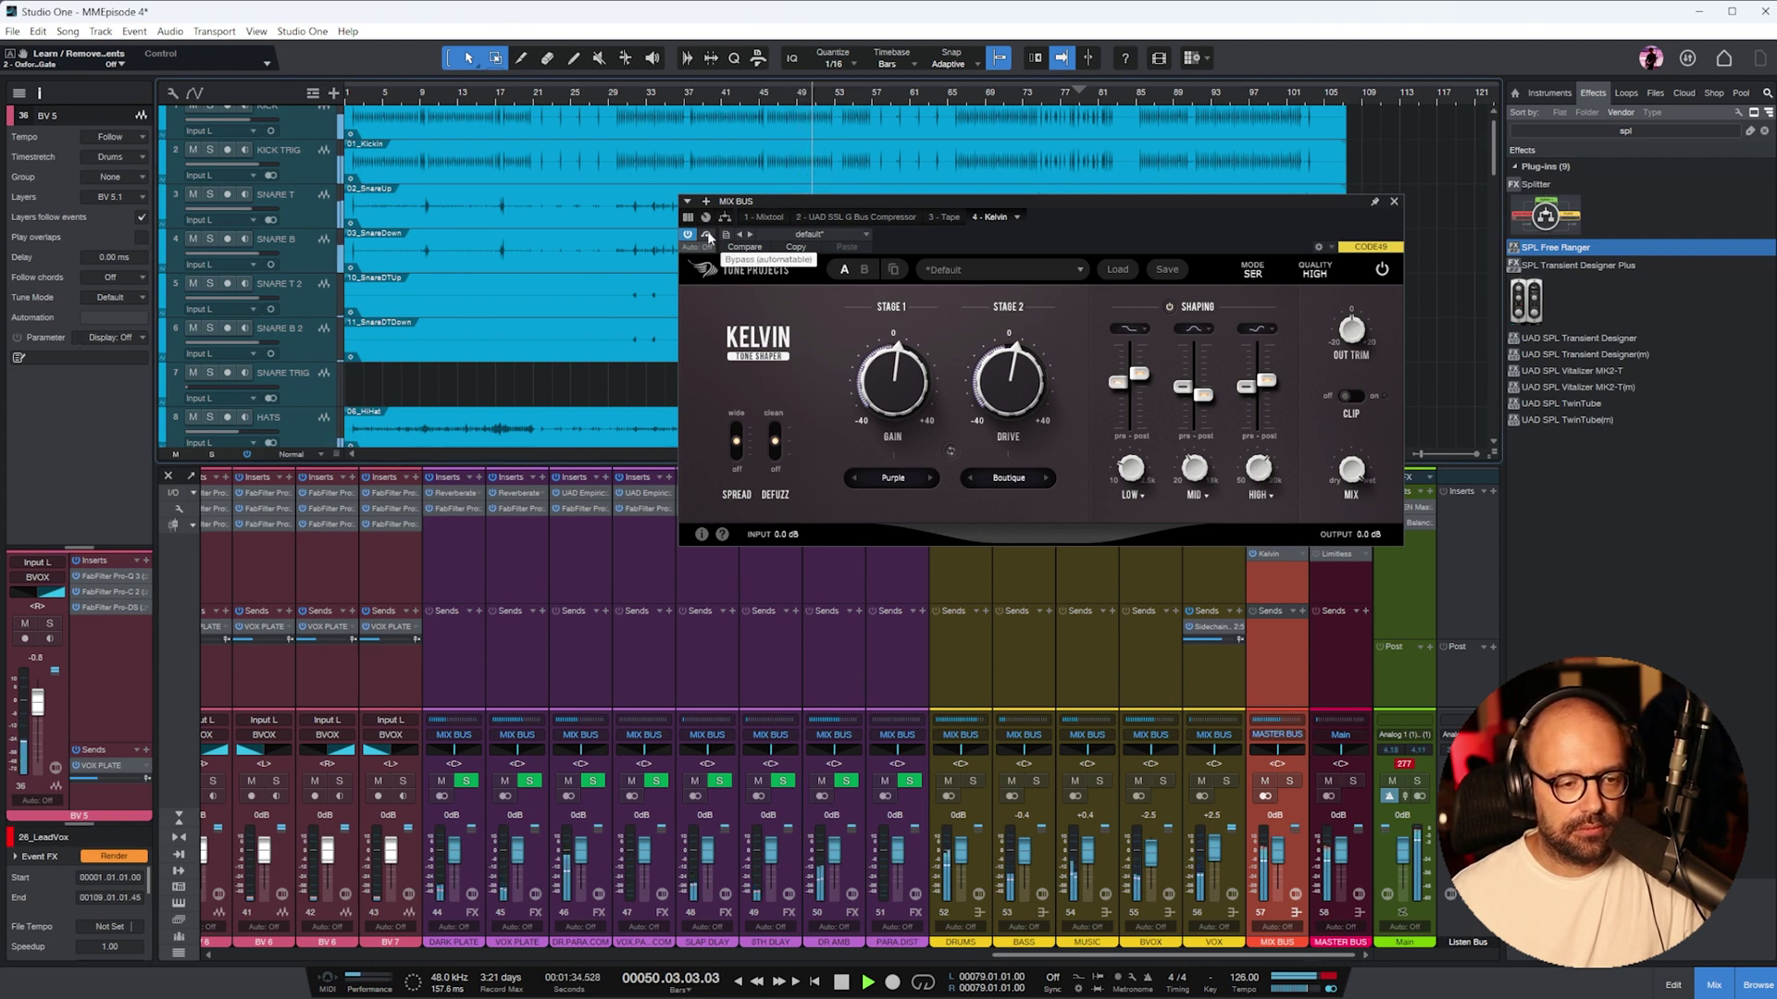
{"action": "left_click", "coordinate": [708, 237]}
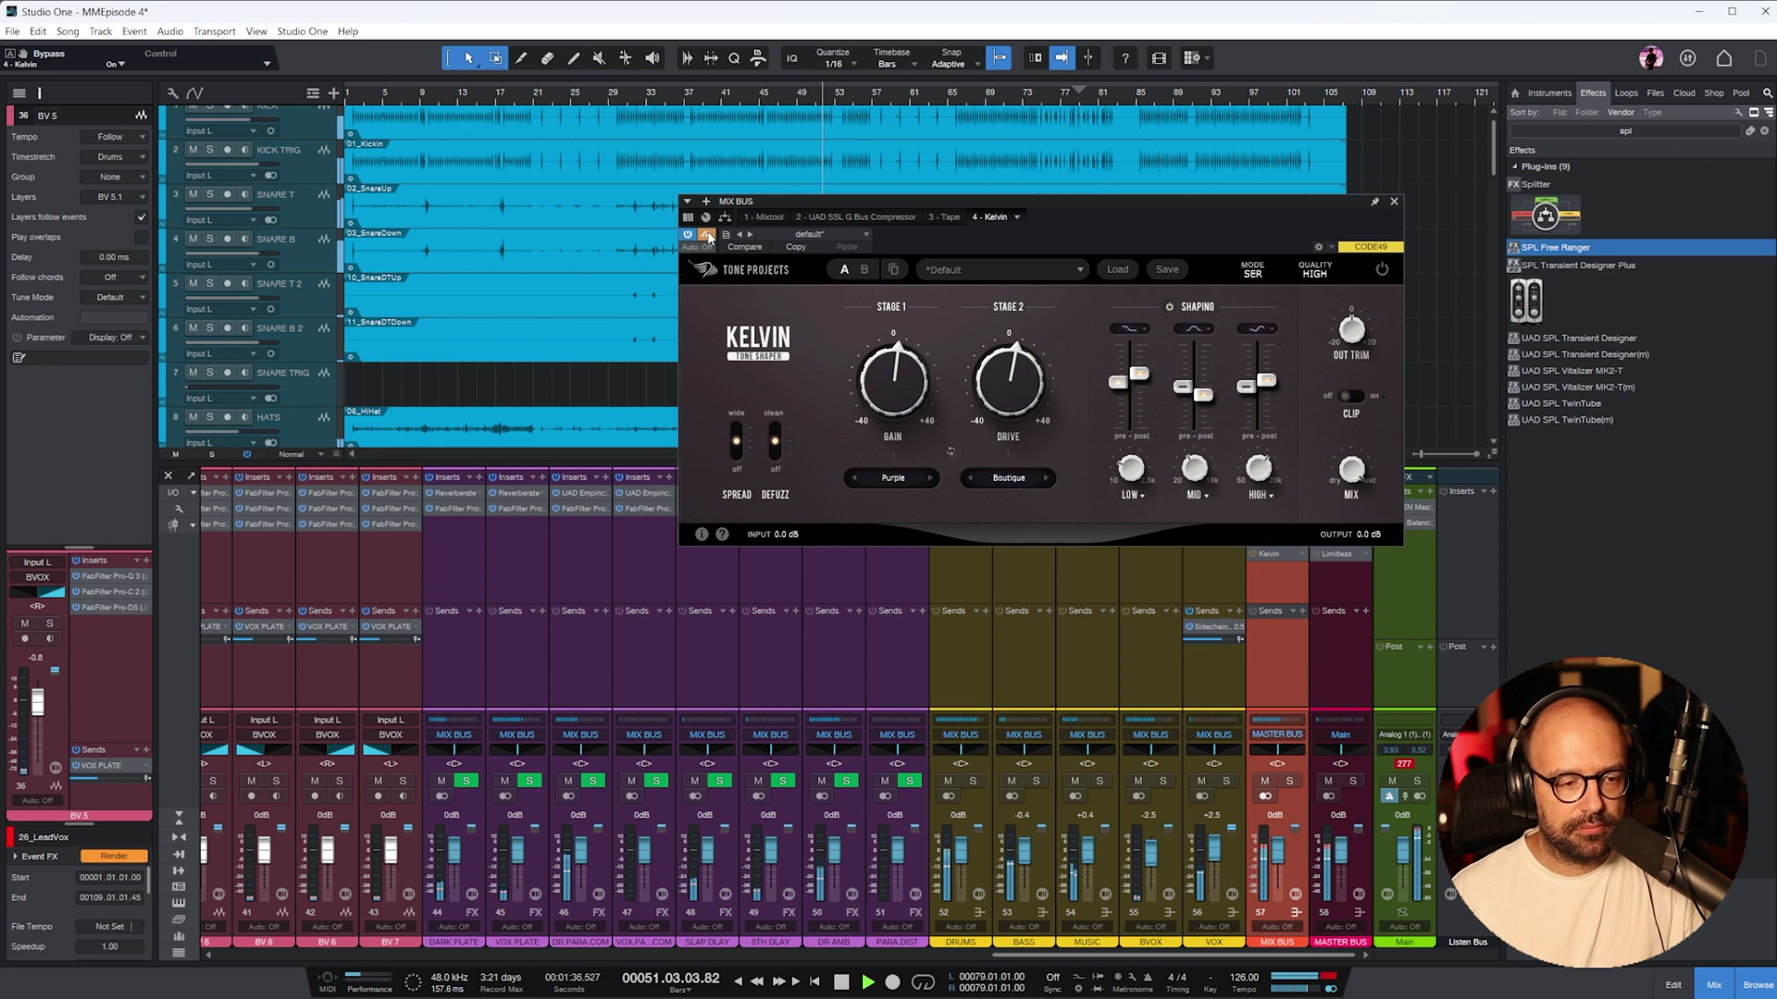
{"action": "left_click", "coordinate": [708, 237]}
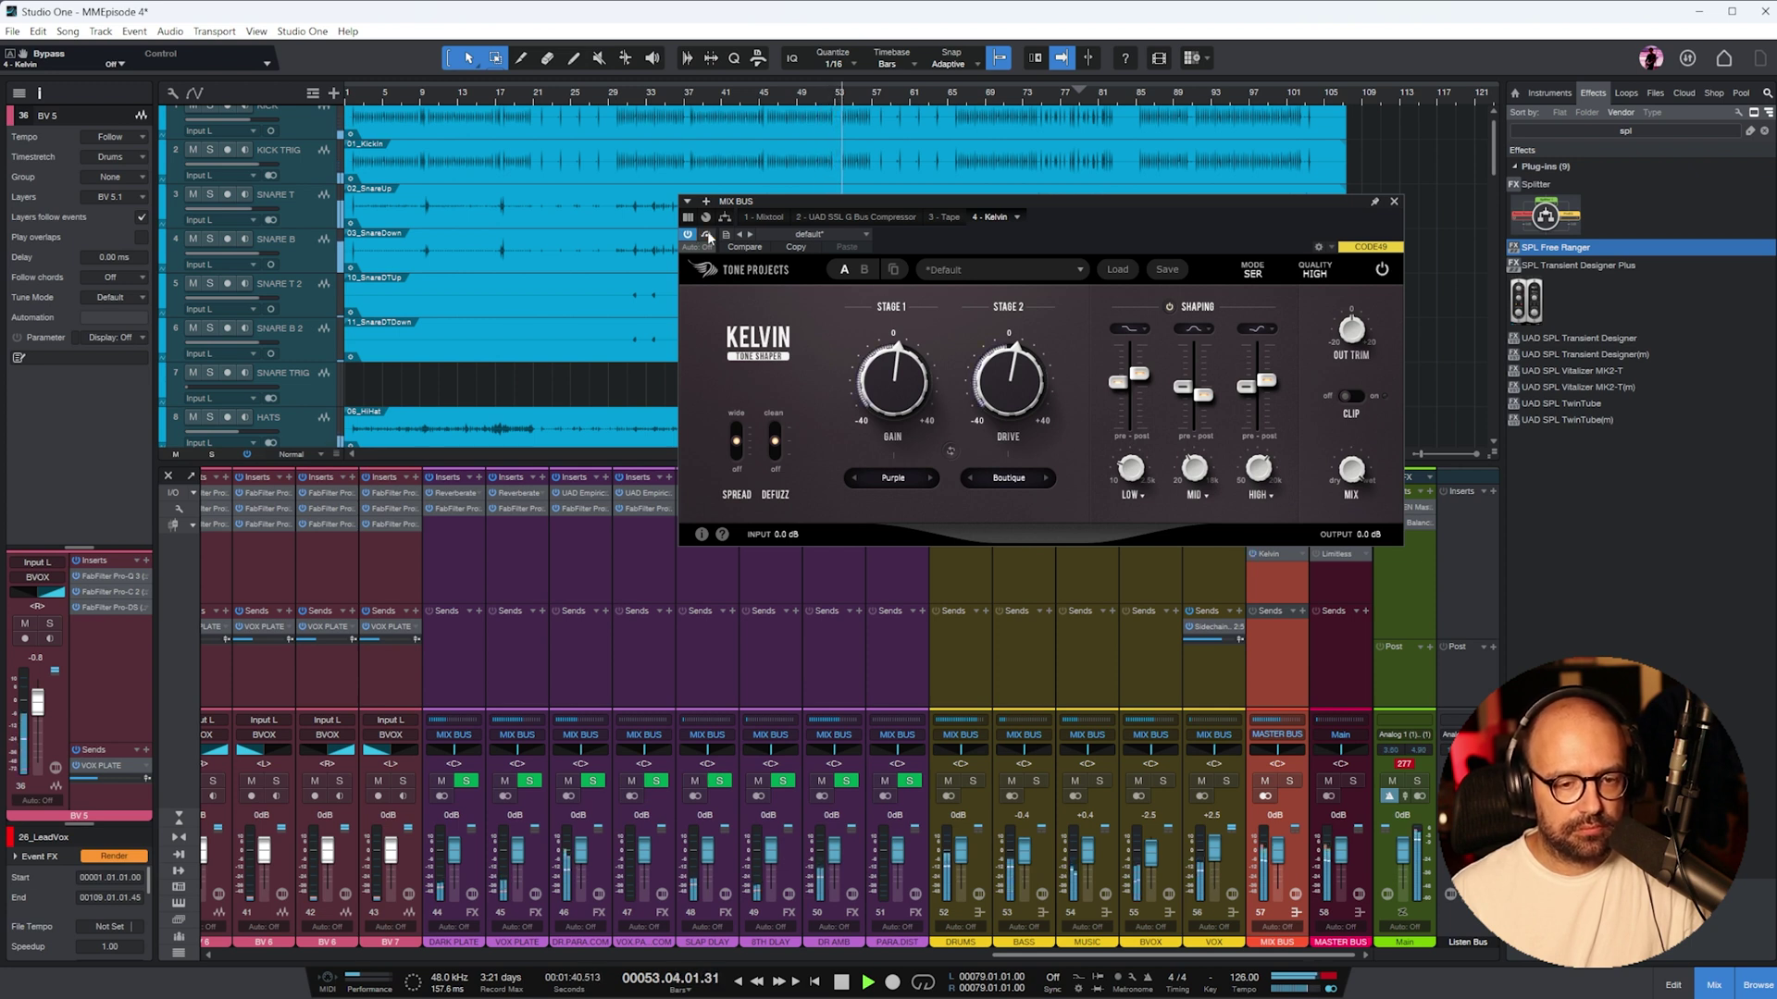
{"action": "left_click", "coordinate": [1393, 200]}
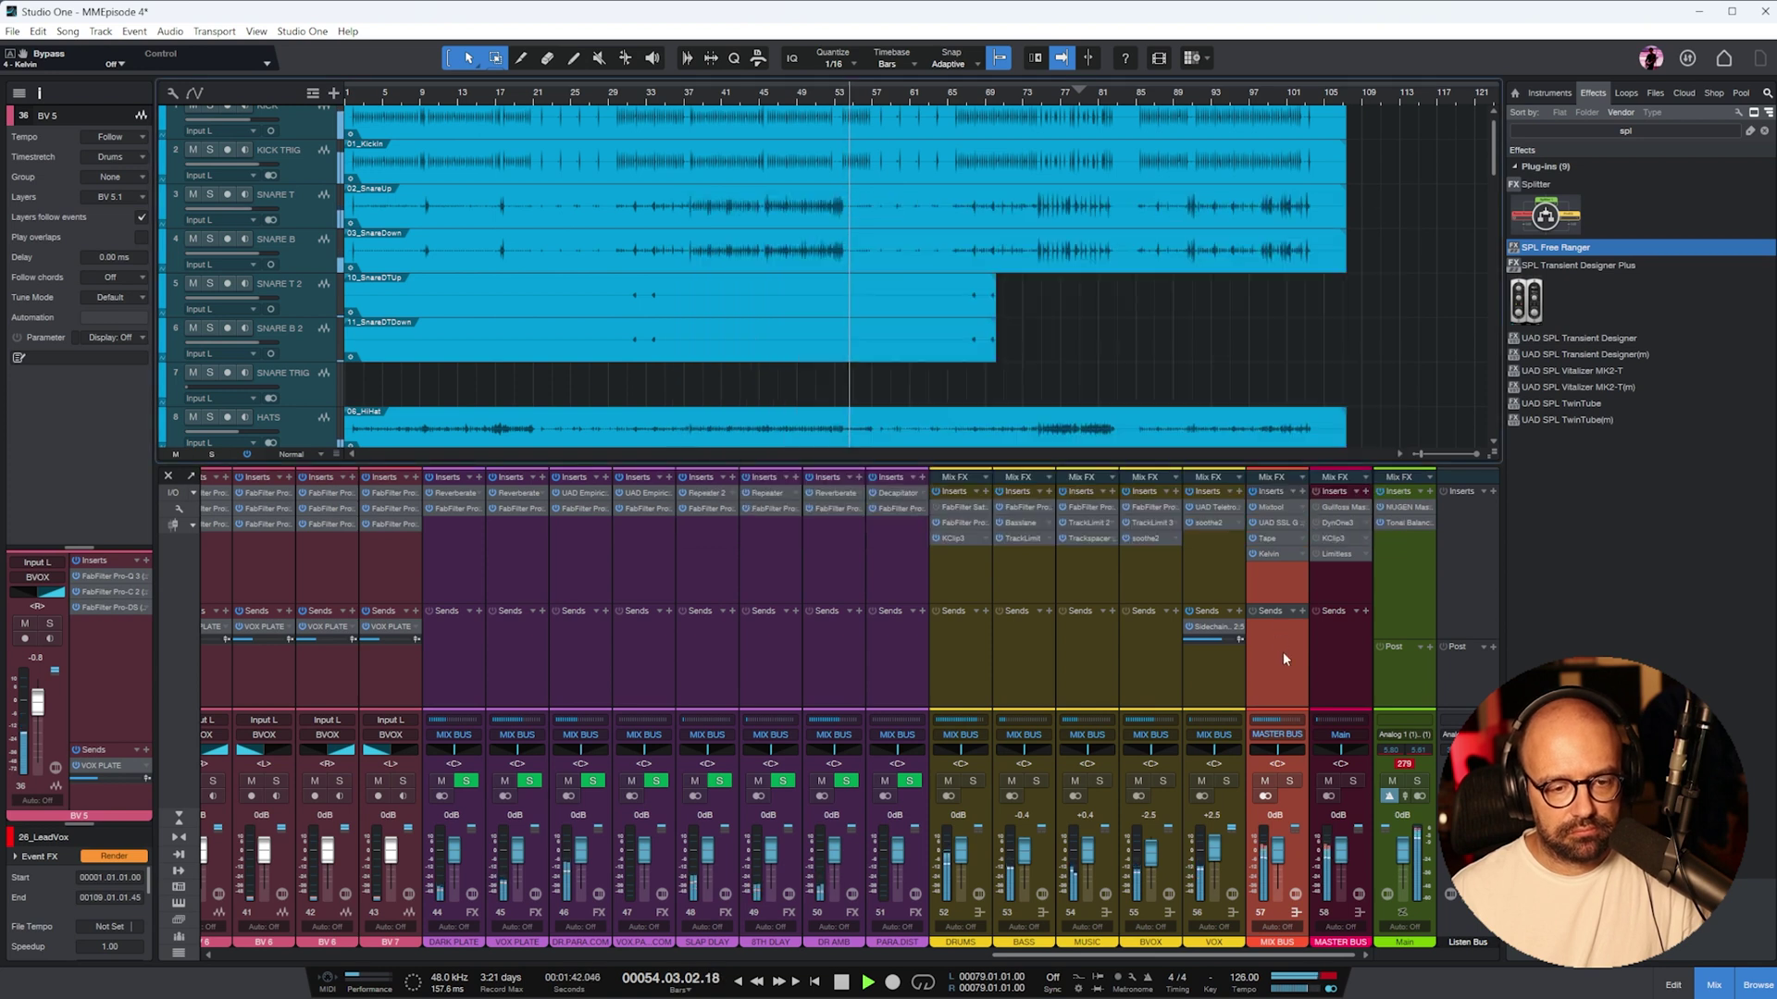
- Stop playback, open Gullfoss Master on the MASTER BUS and switch it on
{"action": "left_click", "coordinate": [1350, 599]}
{"action": "key", "text": "space"}
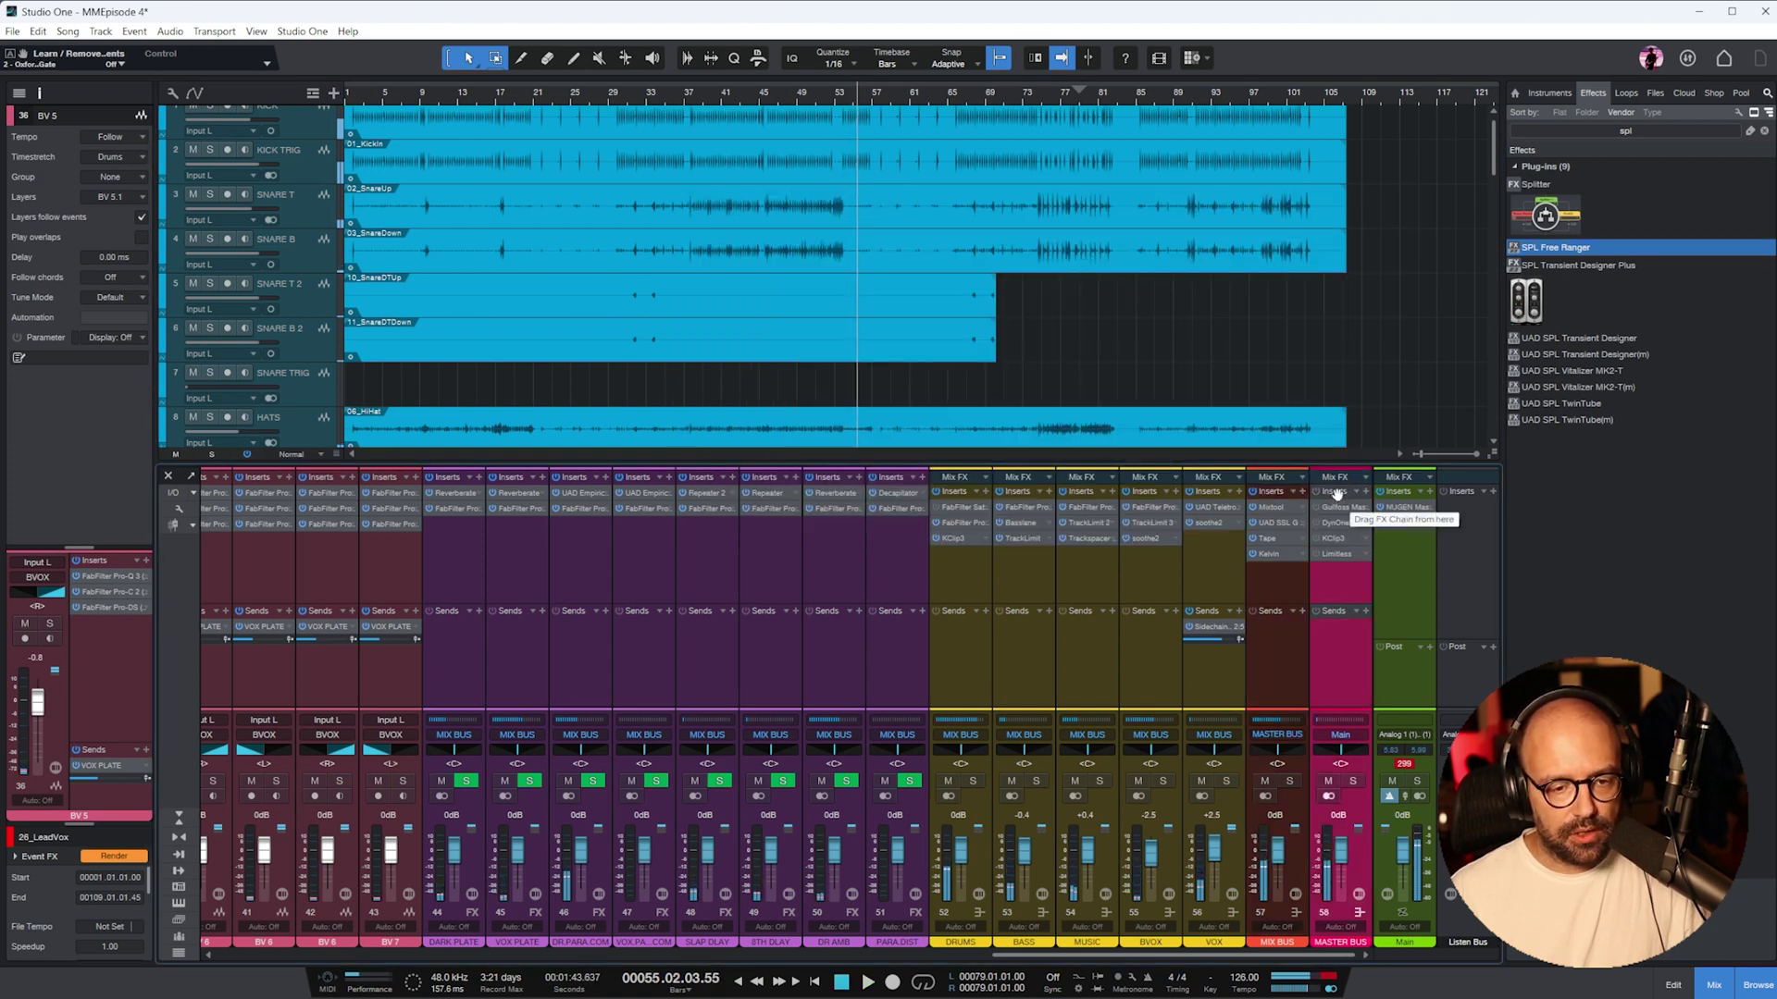
{"action": "left_click", "coordinate": [1335, 507]}
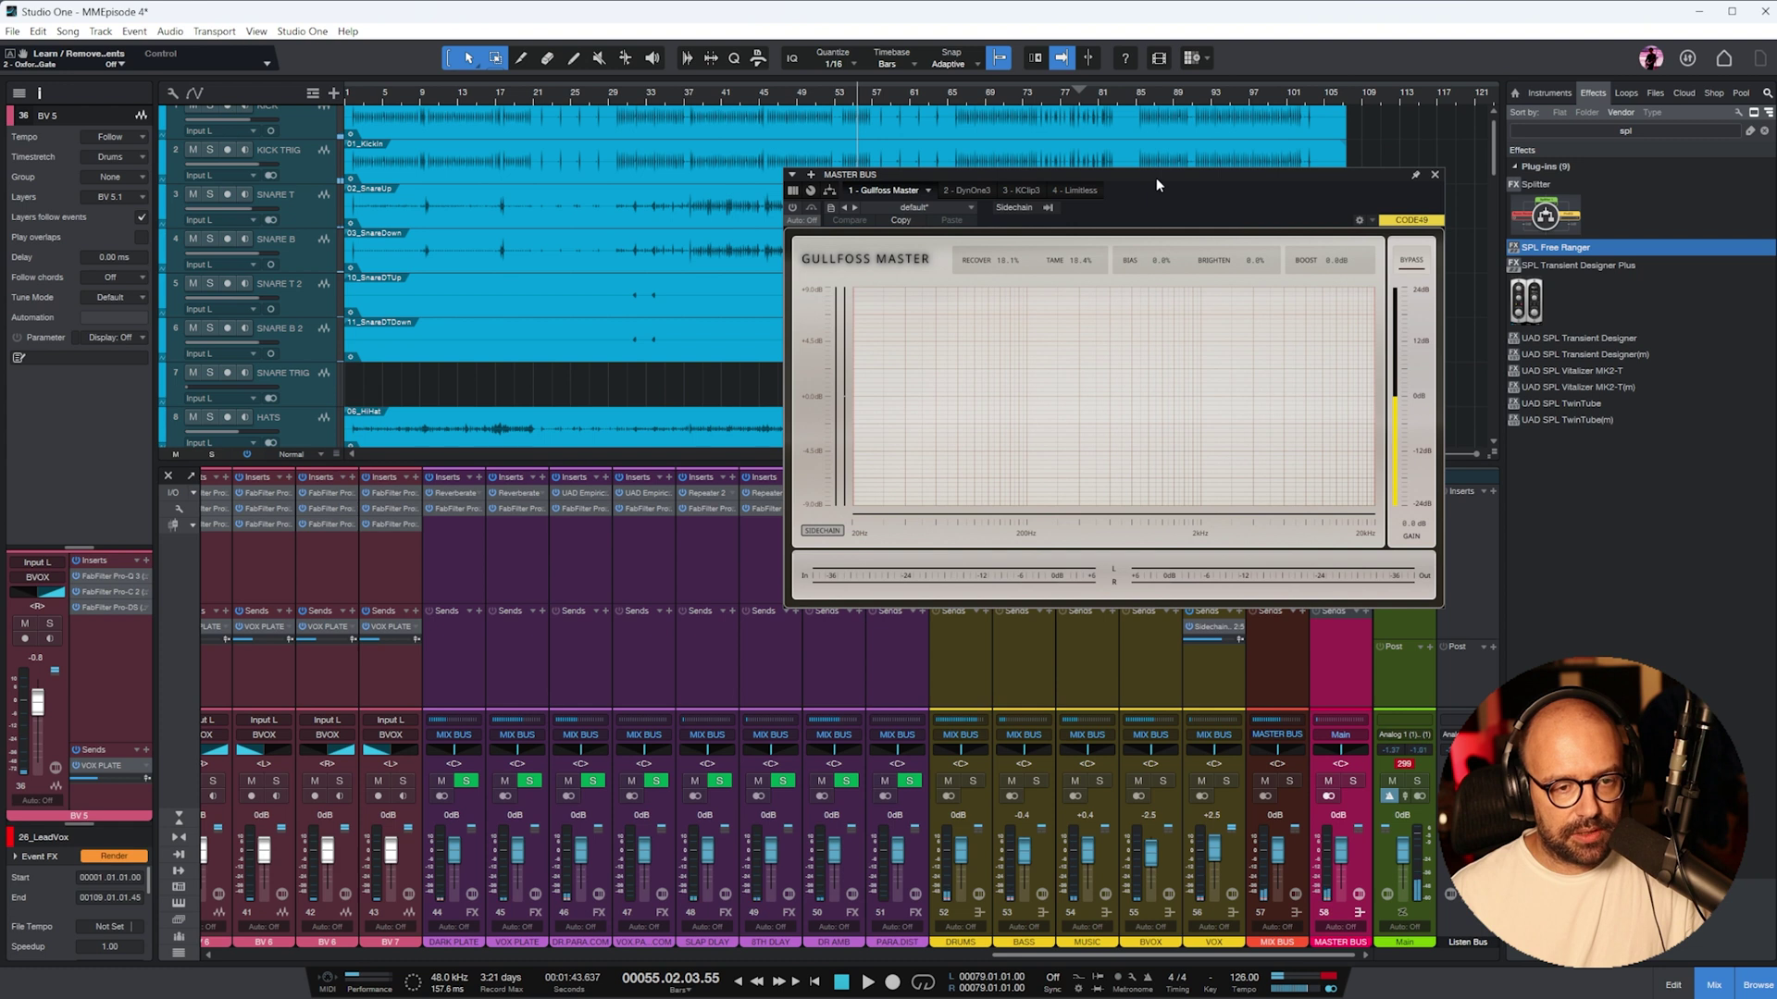
{"action": "left_click_drag", "start_coordinate": [1157, 180], "coordinate": [1068, 195]}
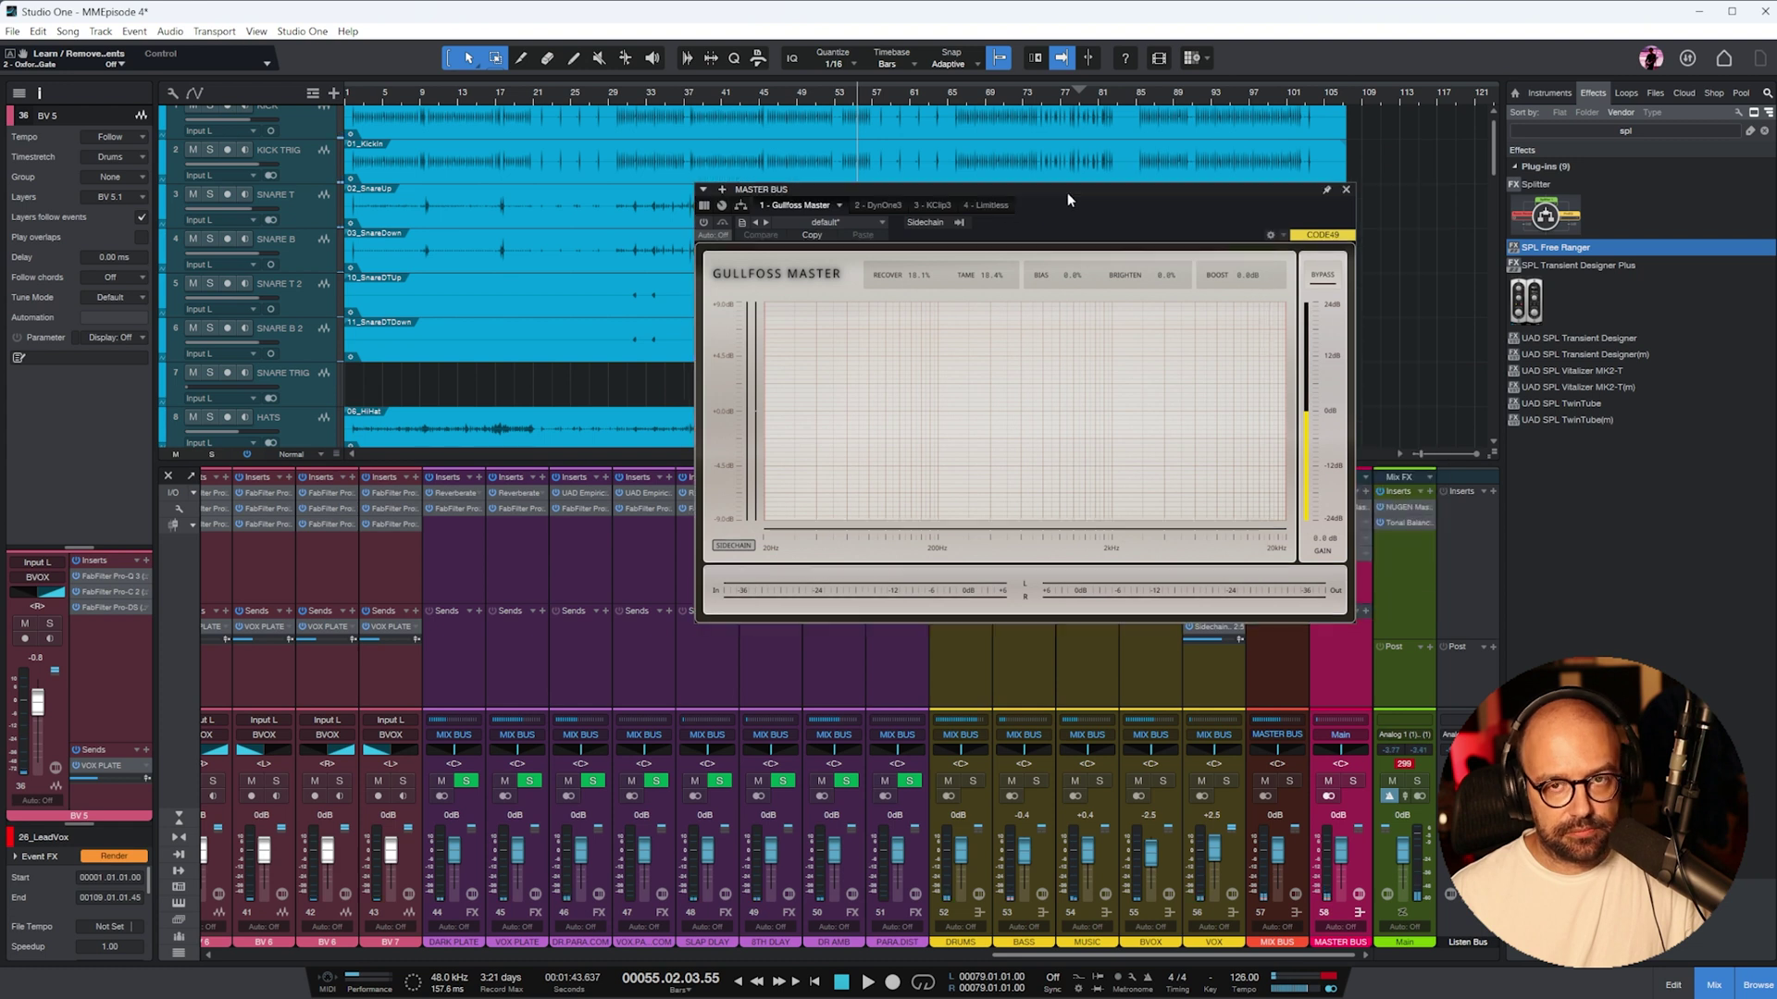
{"action": "left_click", "coordinate": [703, 221]}
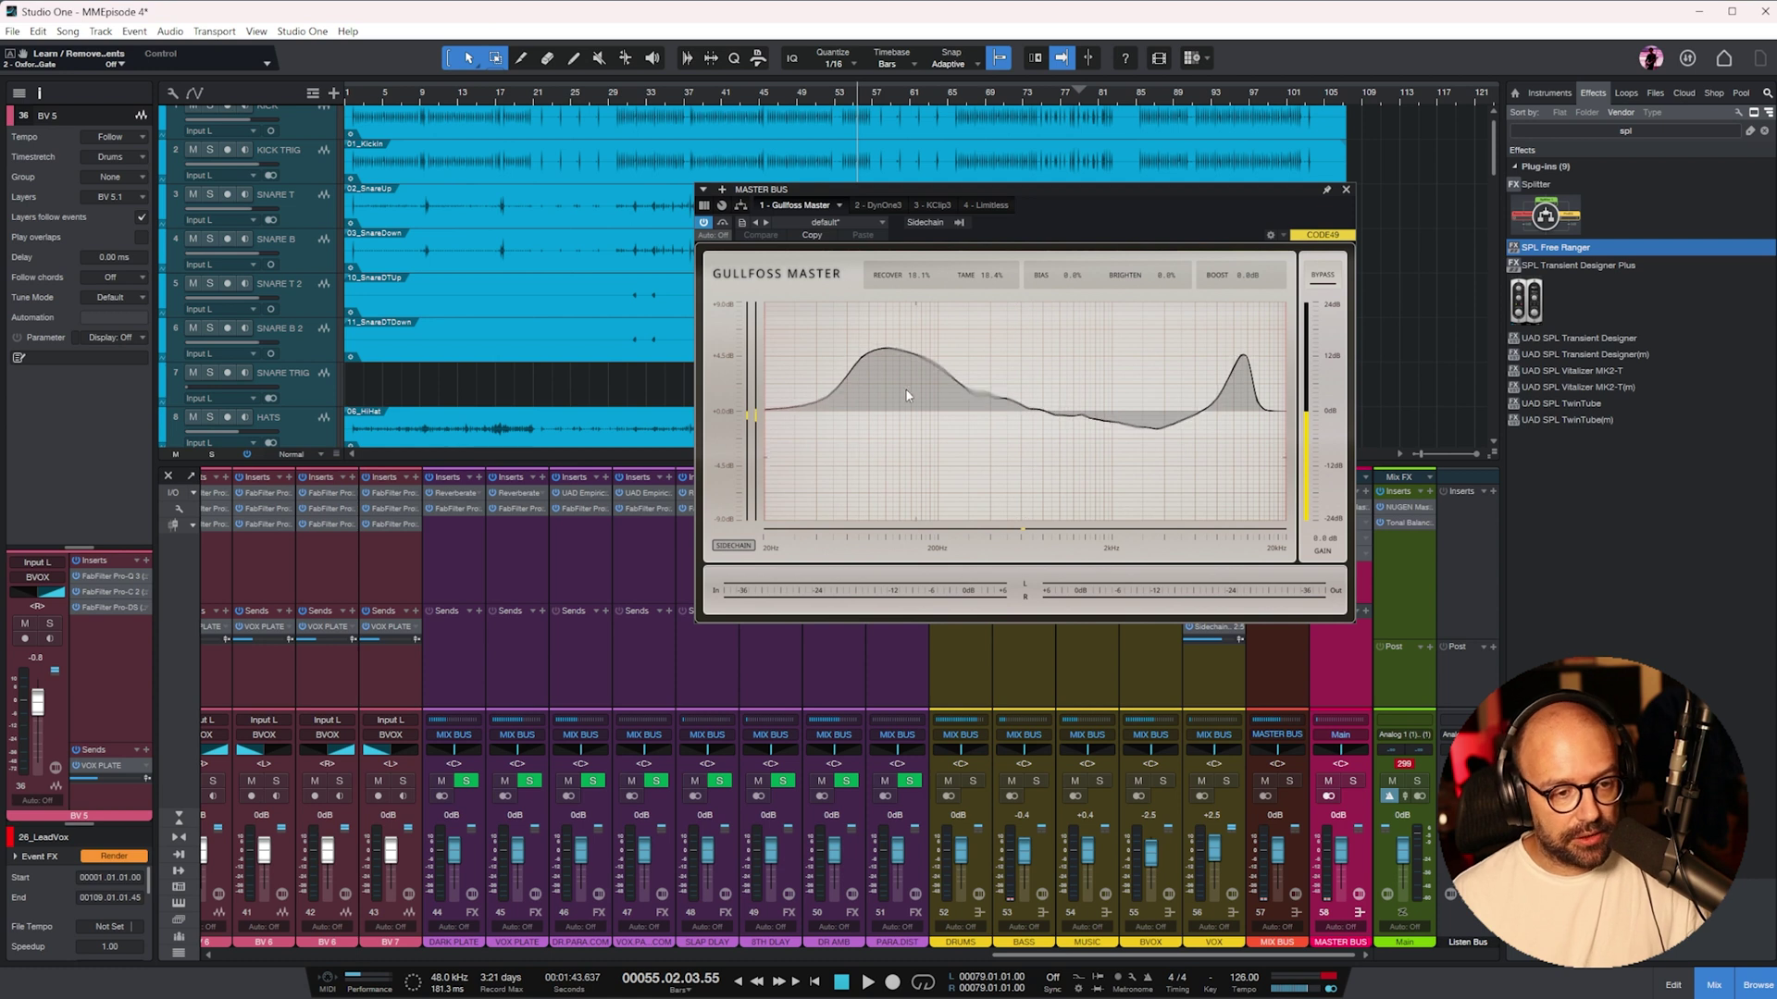
- Play from bar 42, bypass and re-engage Gullfoss Master to compare its effect, and stop playback
{"action": "left_click", "coordinate": [733, 93]}
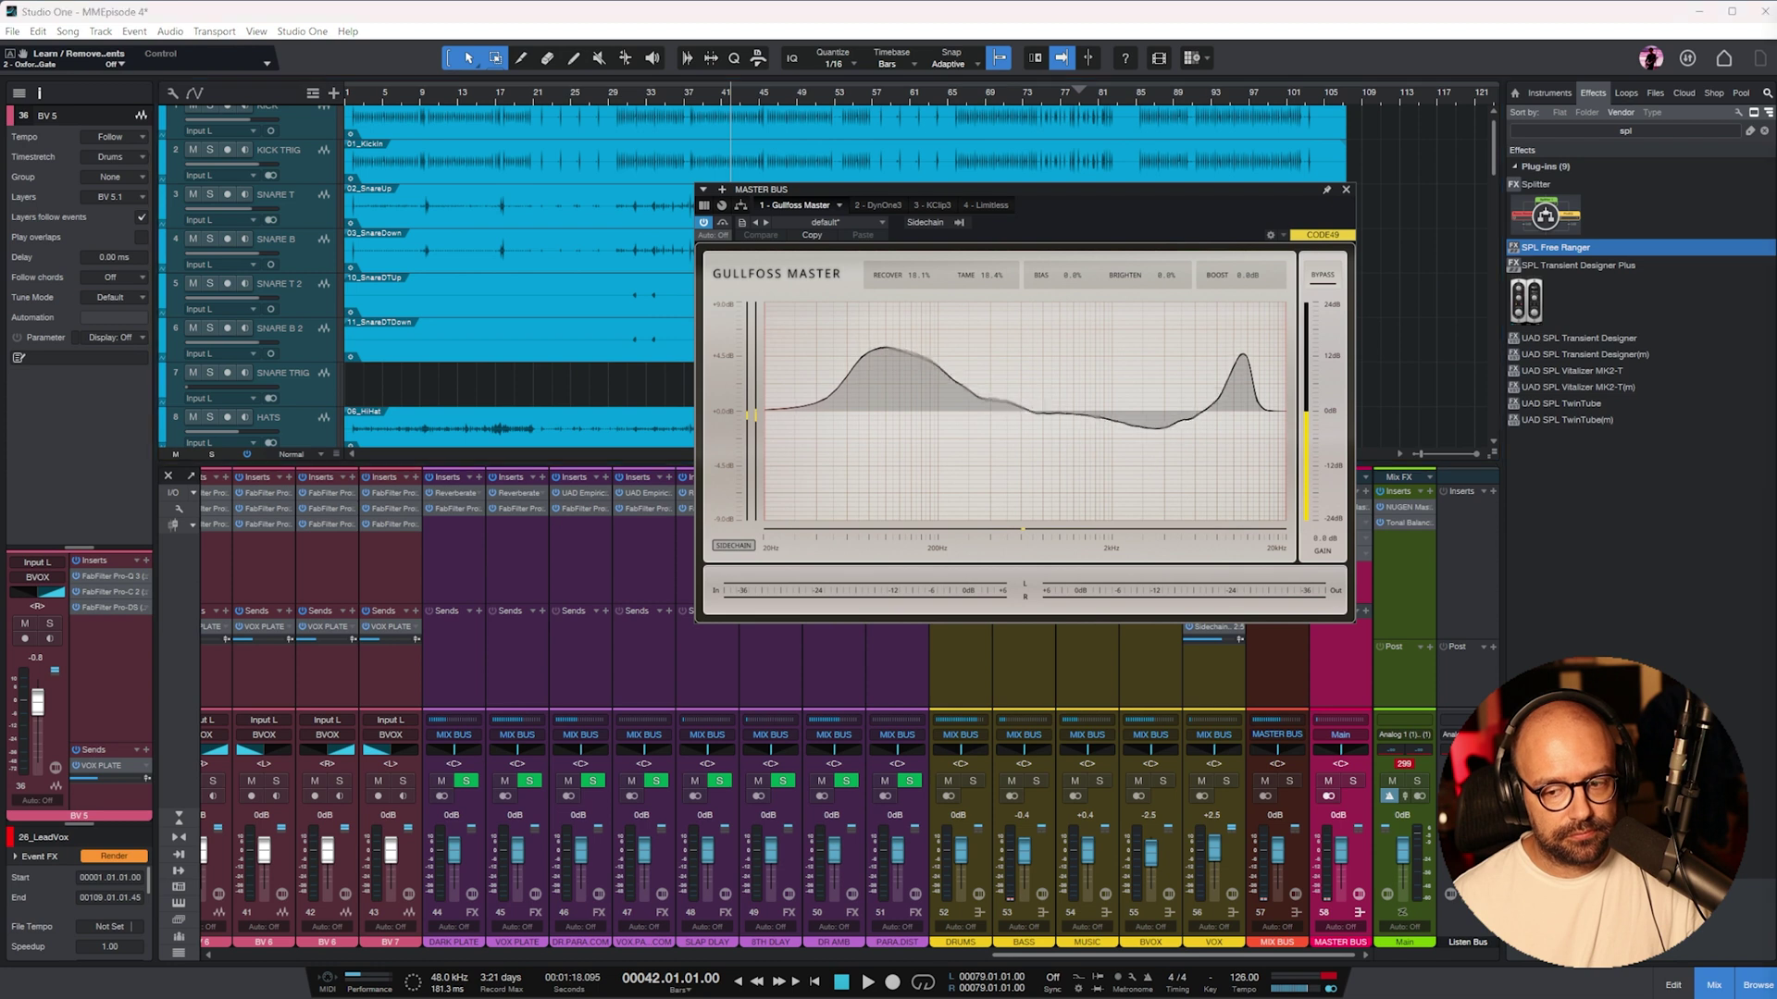
{"action": "key", "text": "space"}
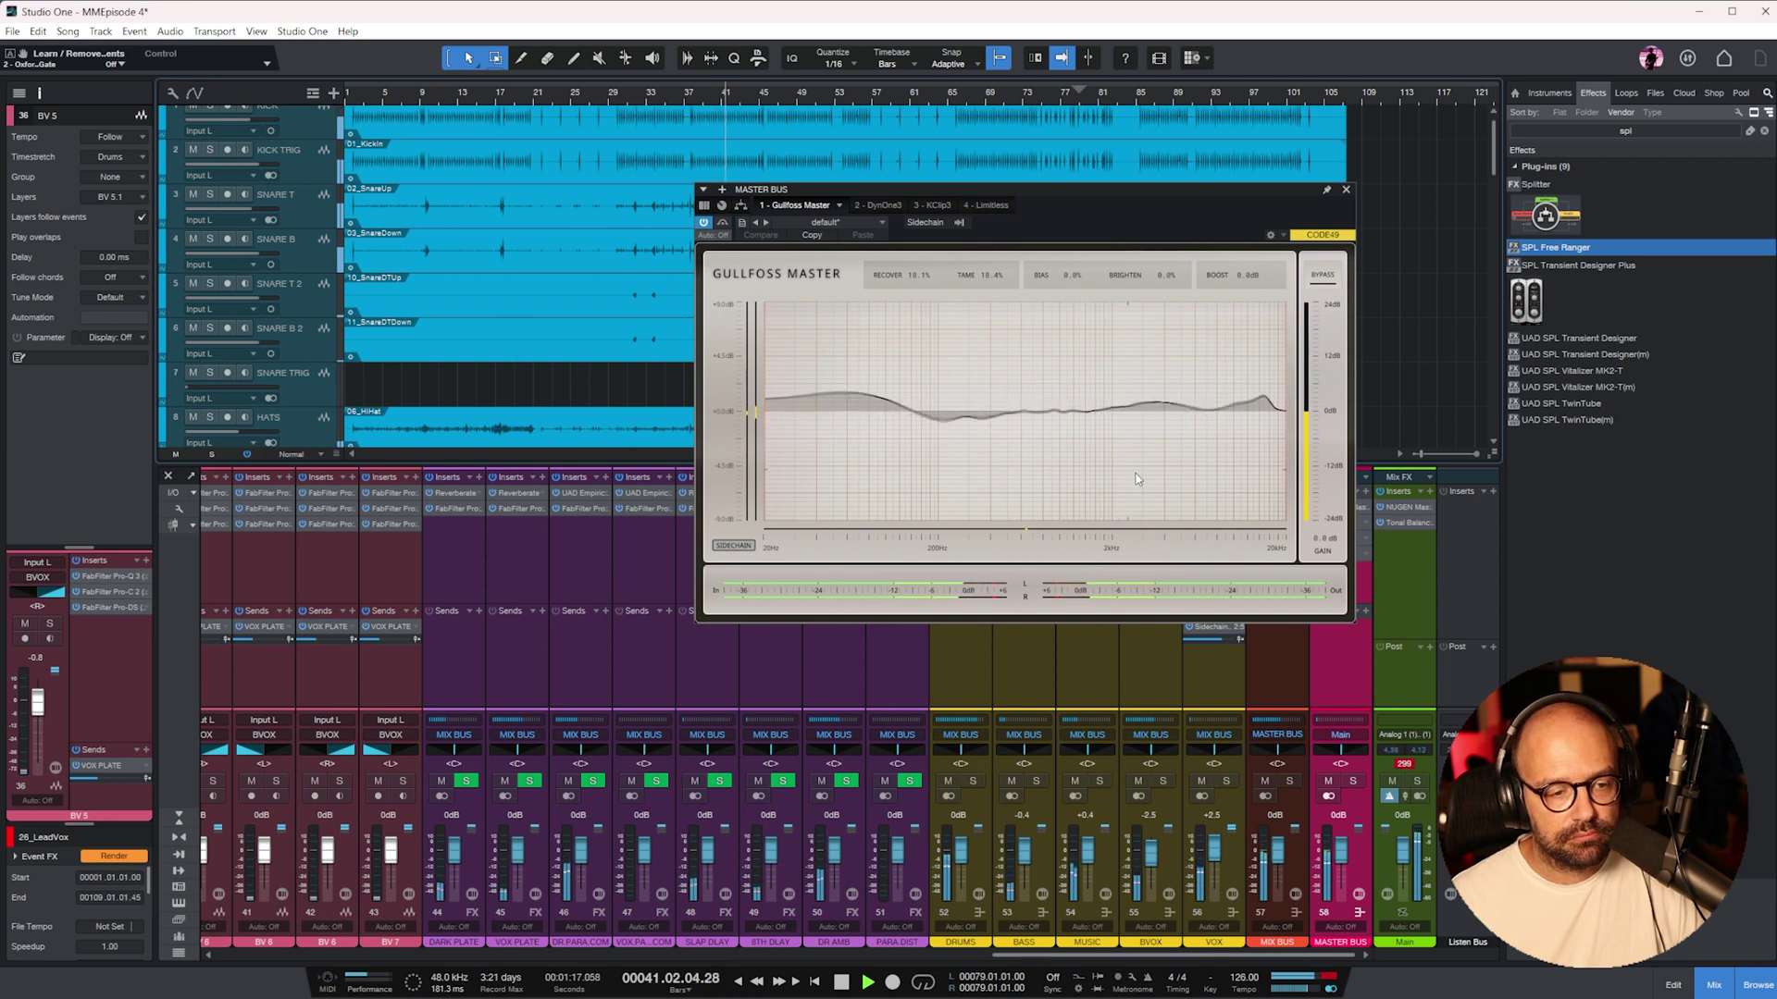
{"action": "left_click", "coordinate": [723, 224]}
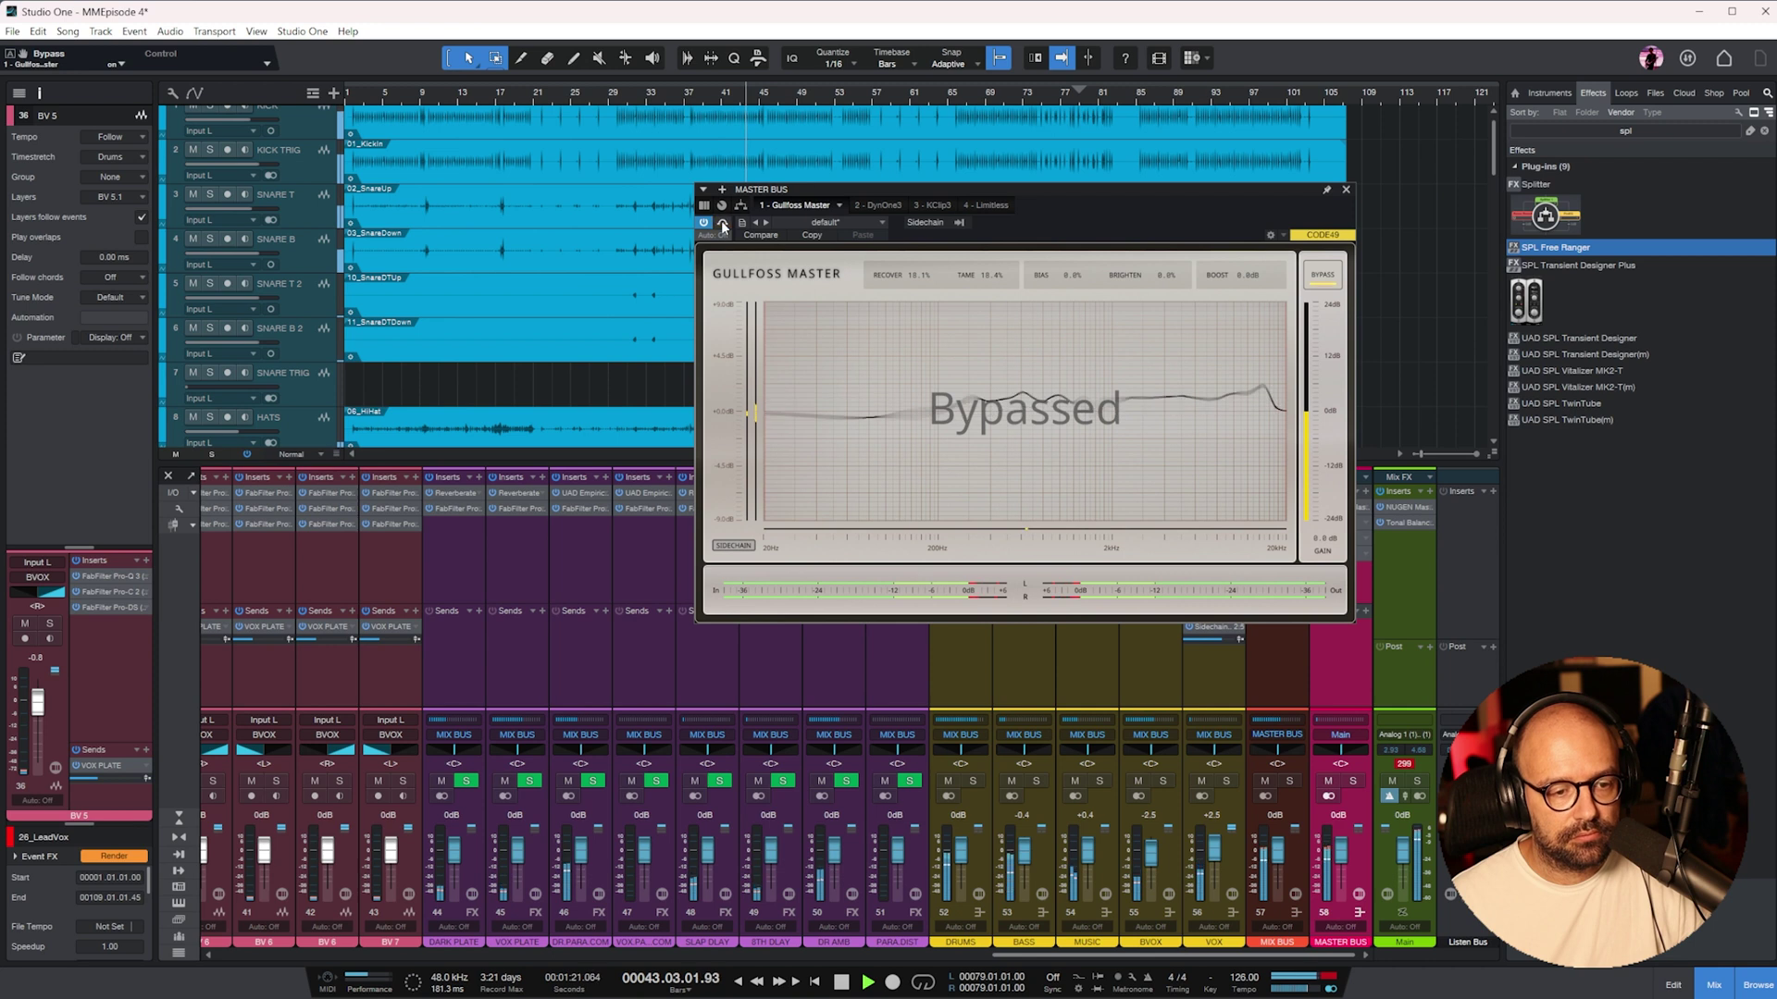
{"action": "left_click", "coordinate": [723, 224]}
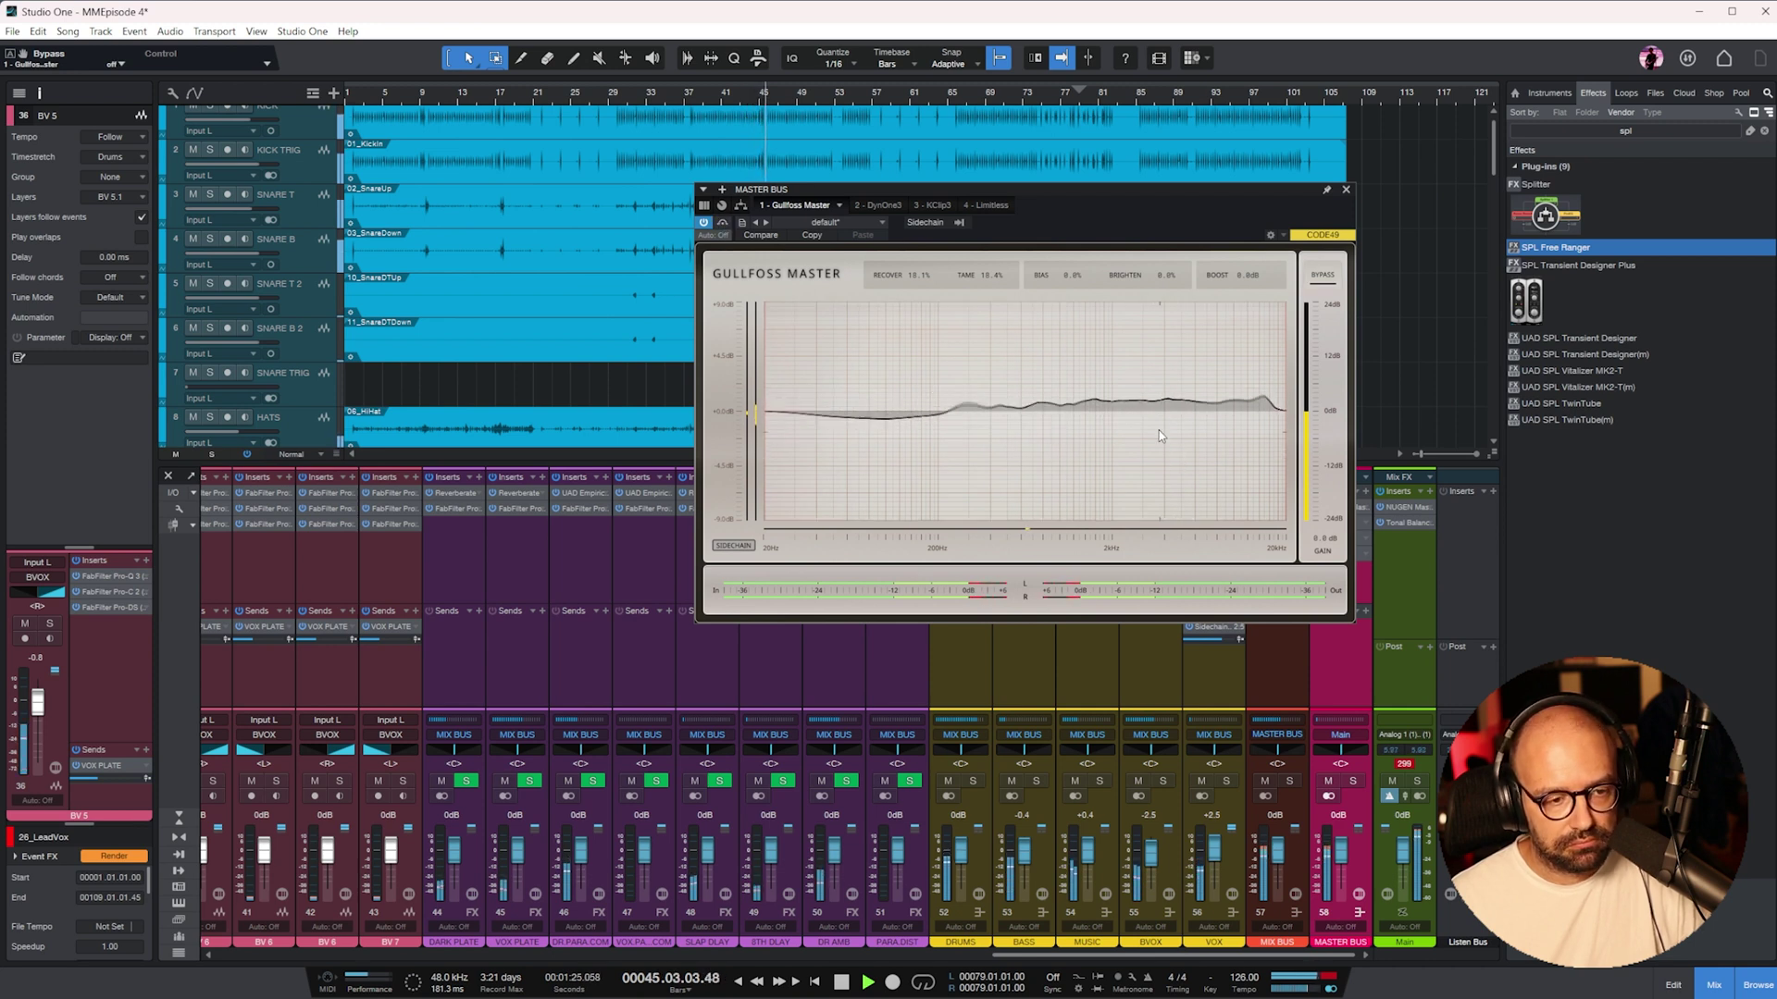
{"action": "key", "text": "space"}
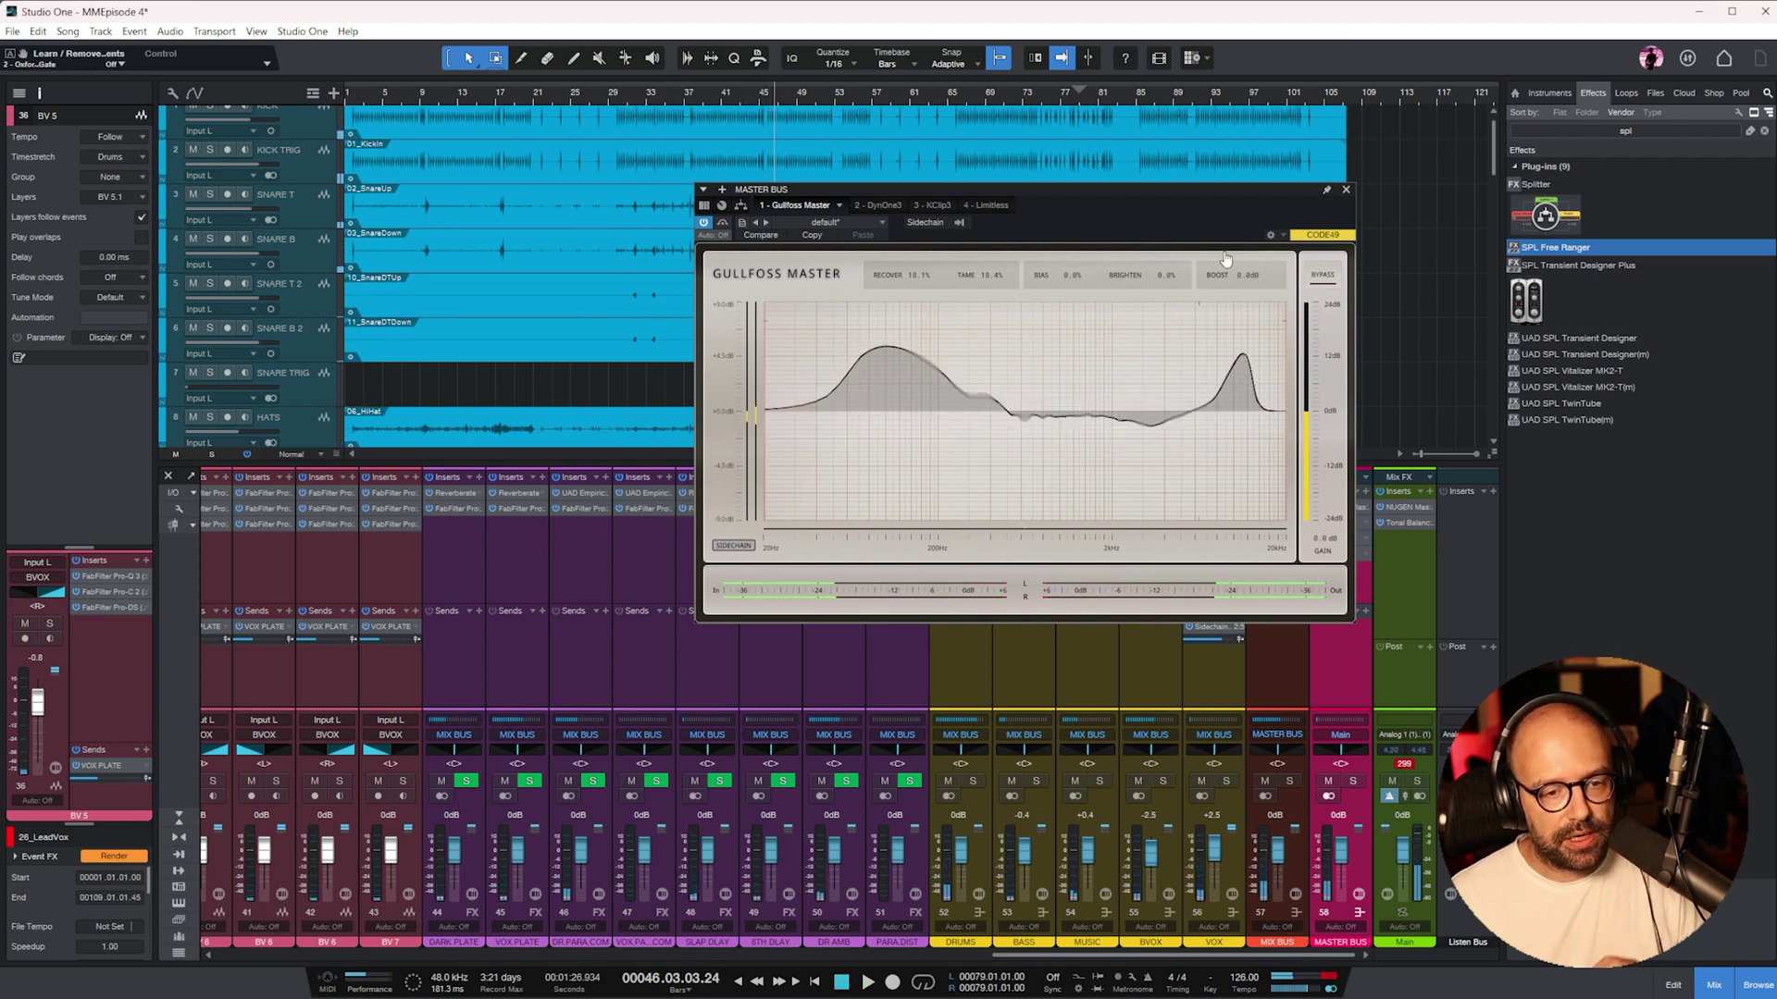
- Open DynOne3 on the MASTER BUS, keep the Tonalization Moderate preset, and start playing the mix
{"action": "left_click", "coordinate": [884, 209]}
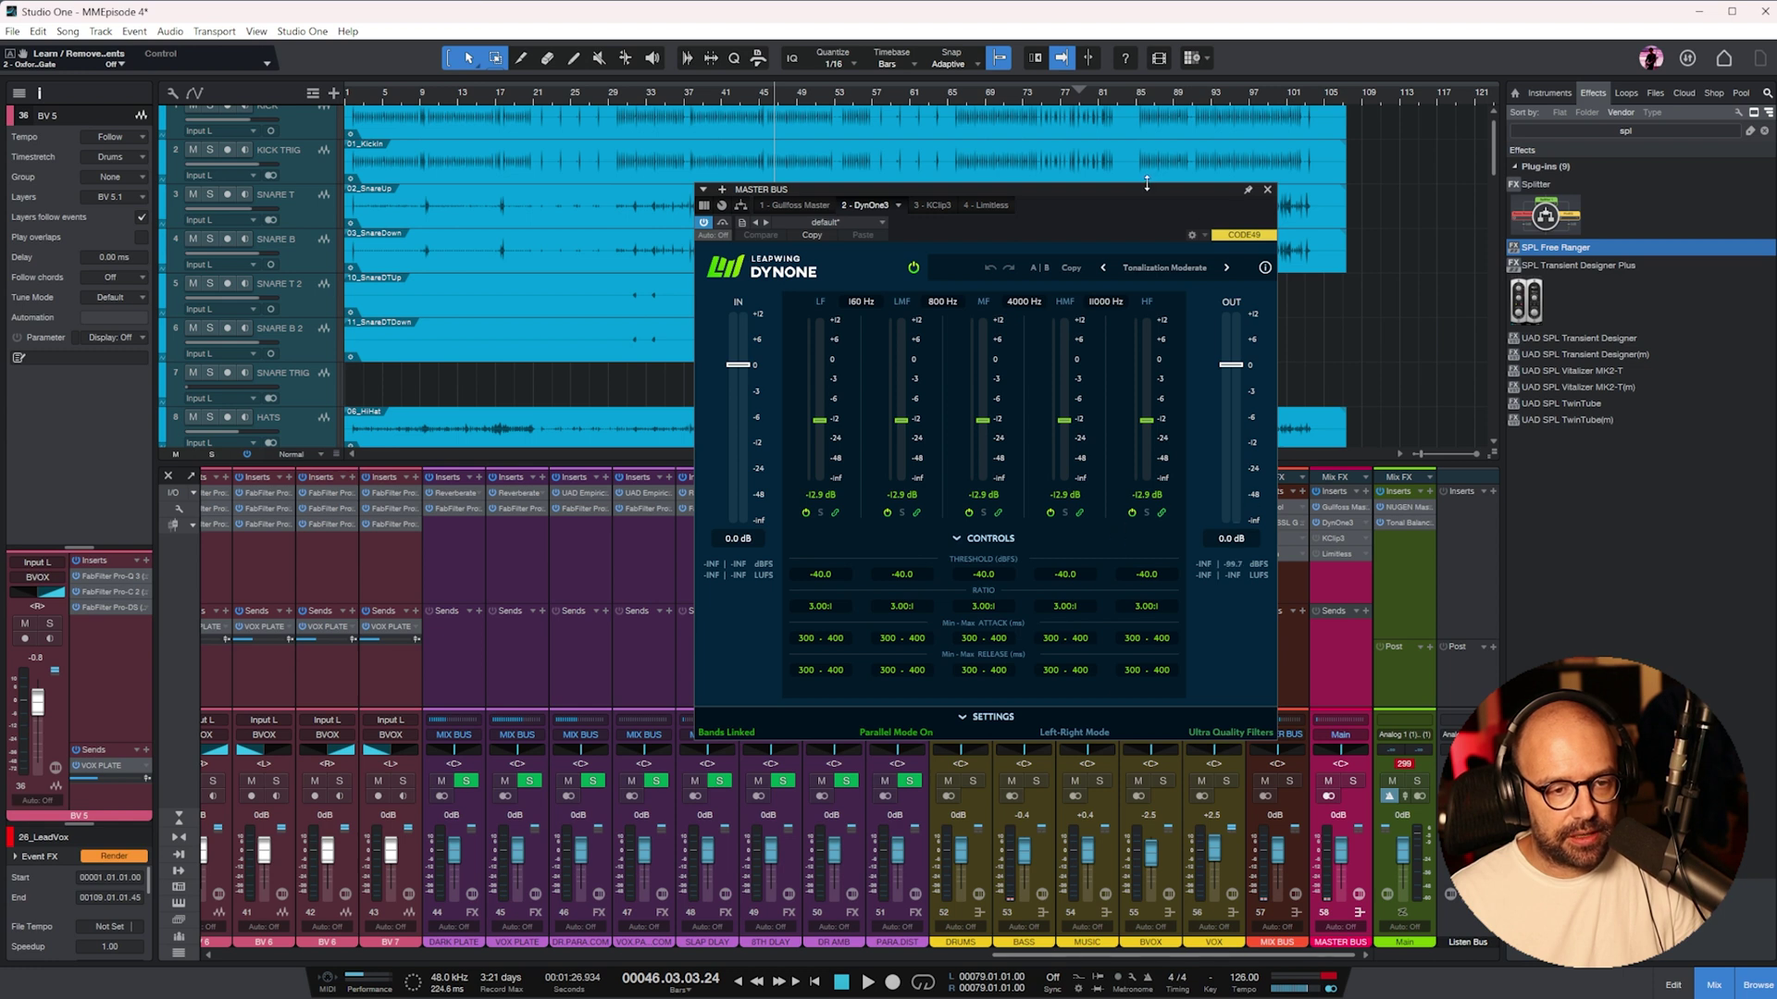
{"action": "left_click_drag", "start_coordinate": [1147, 187], "coordinate": [894, 201]}
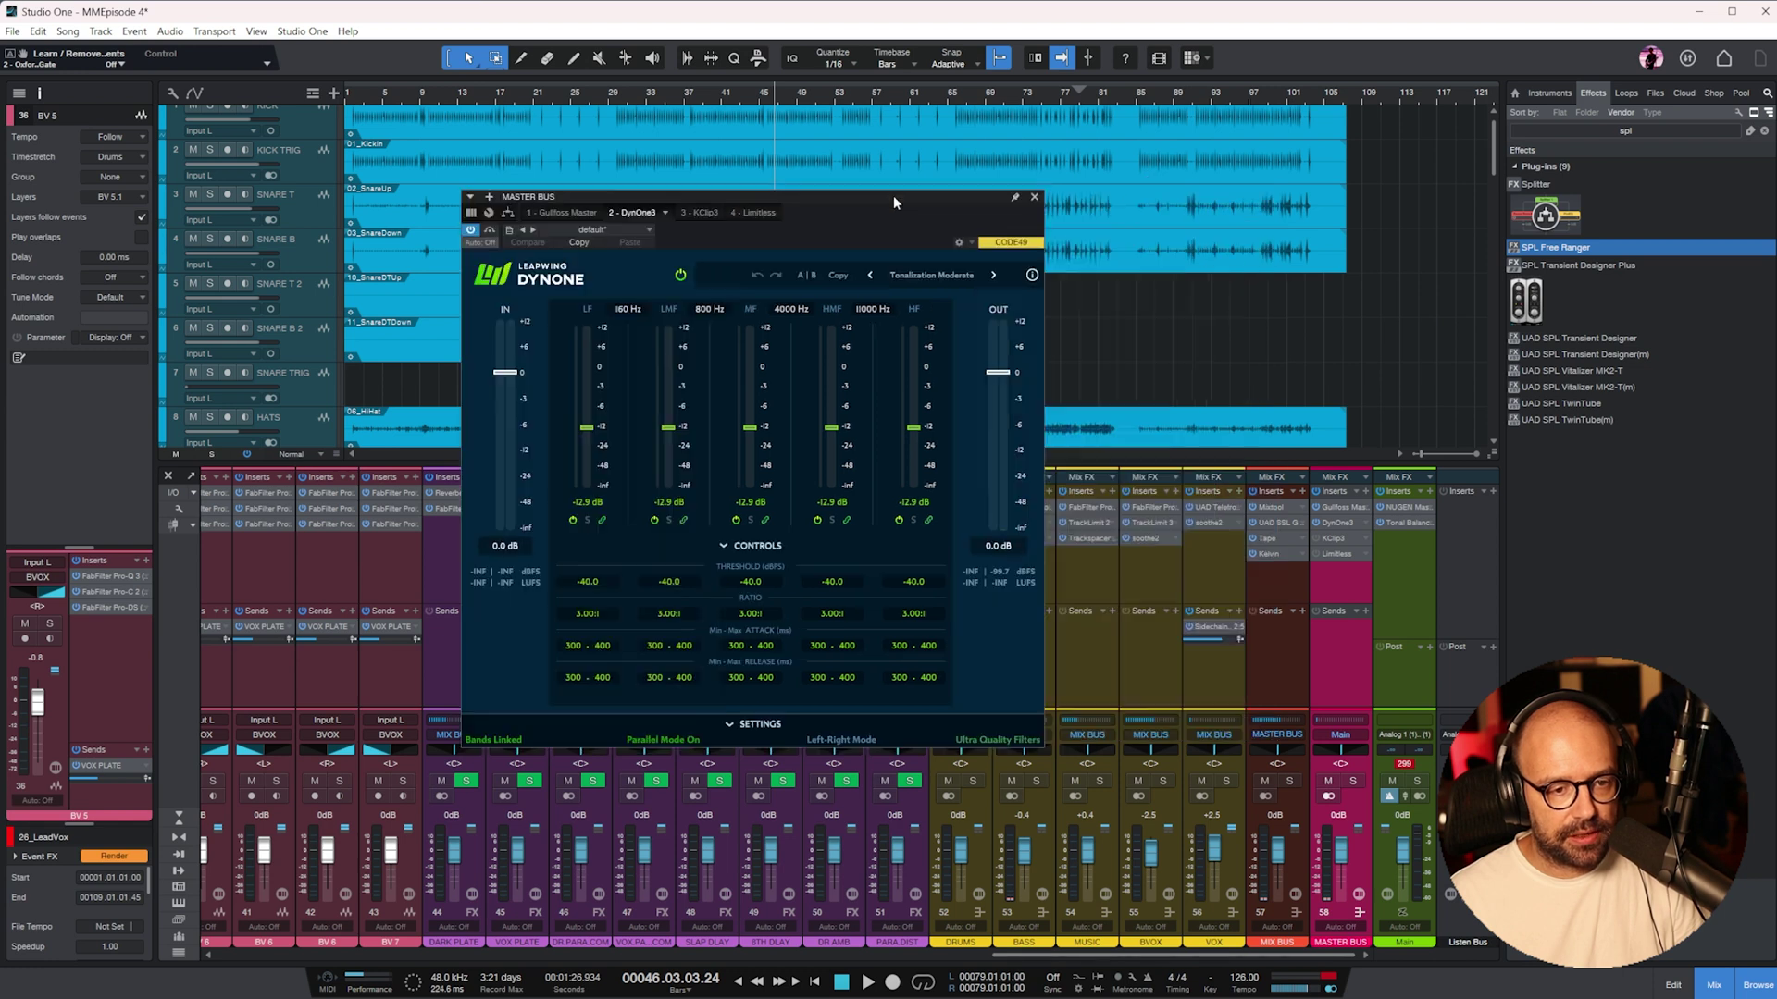
{"action": "left_click", "coordinate": [932, 277]}
{"action": "left_click", "coordinate": [897, 256]}
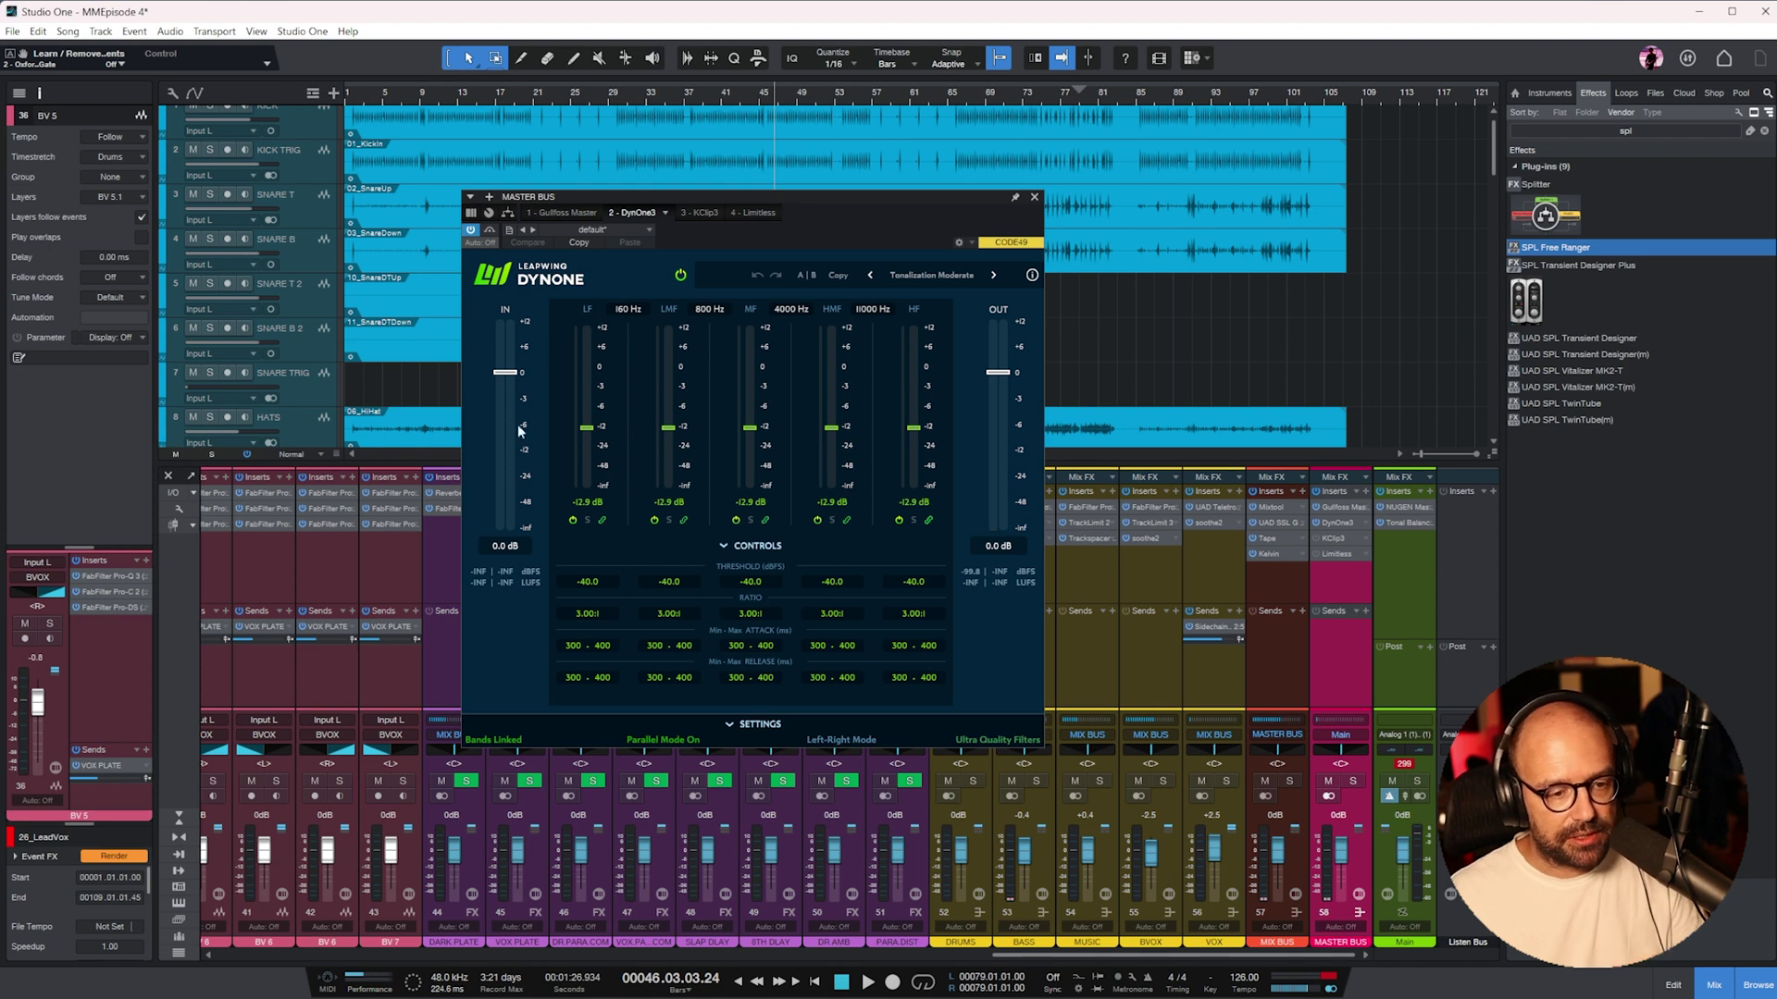
{"action": "key", "text": "space"}
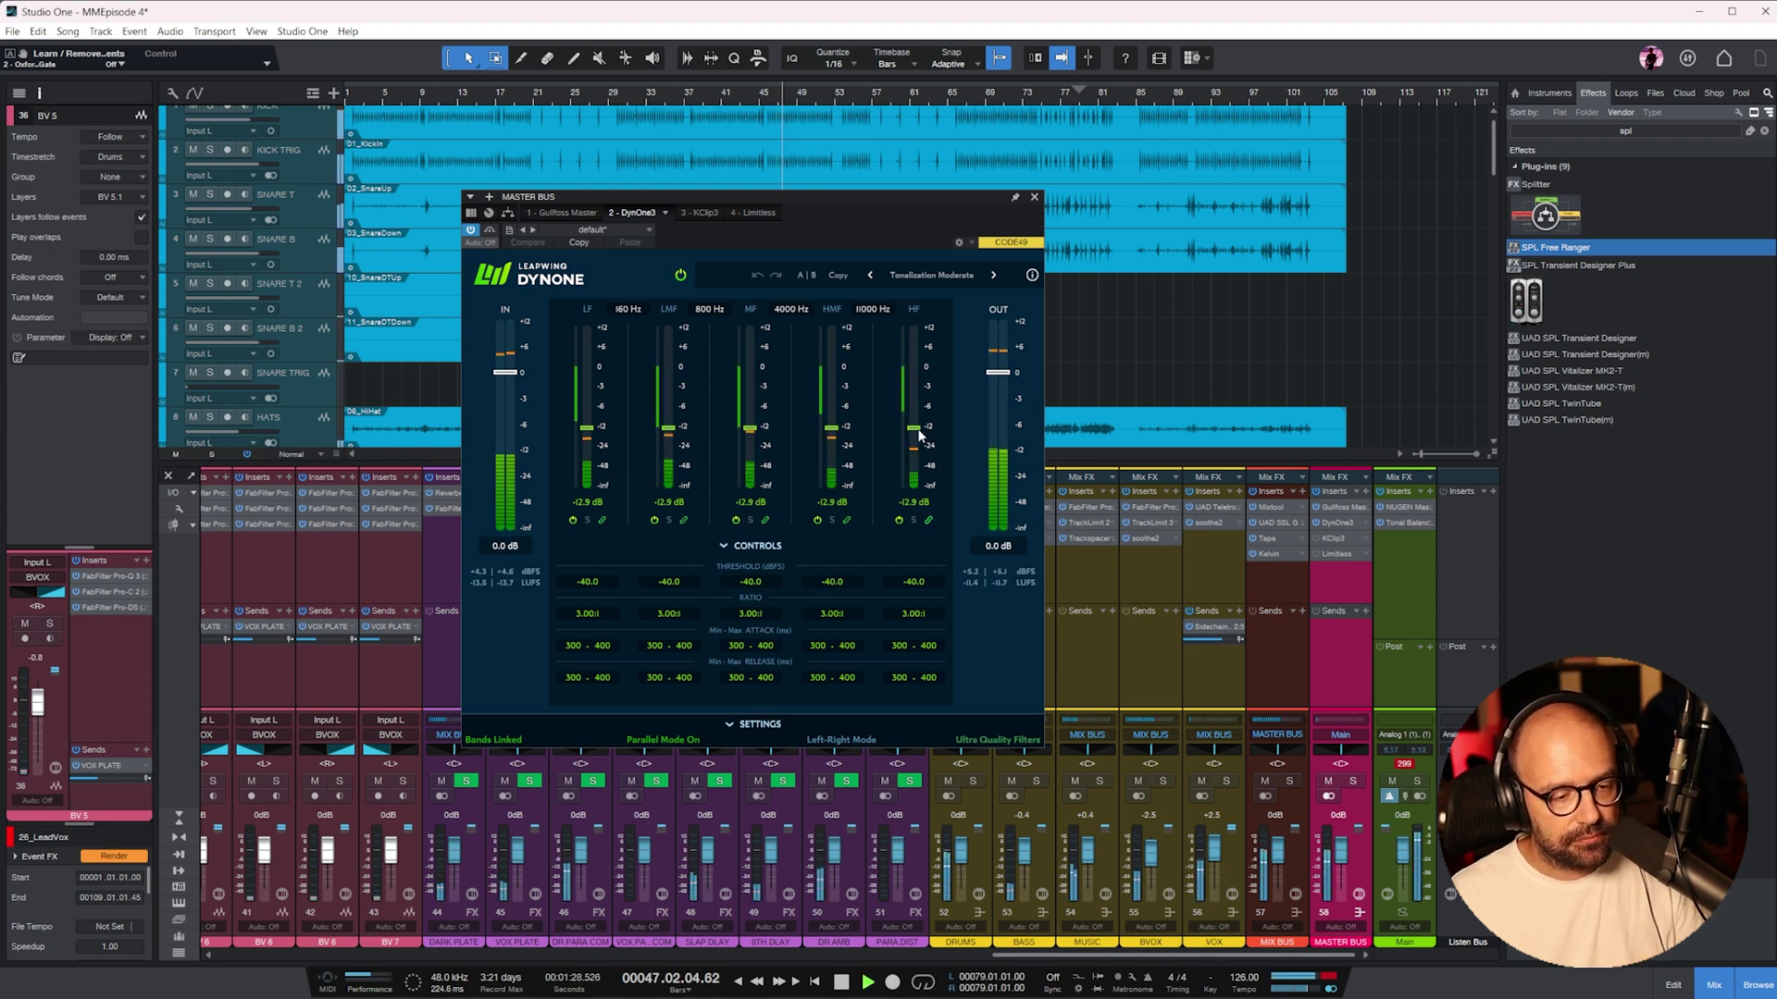
- Lower DynOne3's HF band to -37.0 dB and HMF to -20.0 dB, leaving the linked lower bands at about -14 dB
{"action": "mouse_move", "coordinate": [919, 435]}
{"action": "left_mouse_down"}
{"action": "mouse_move", "coordinate": [913, 500]}
{"action": "mouse_move", "coordinate": [916, 441]}
{"action": "left_mouse_up"}
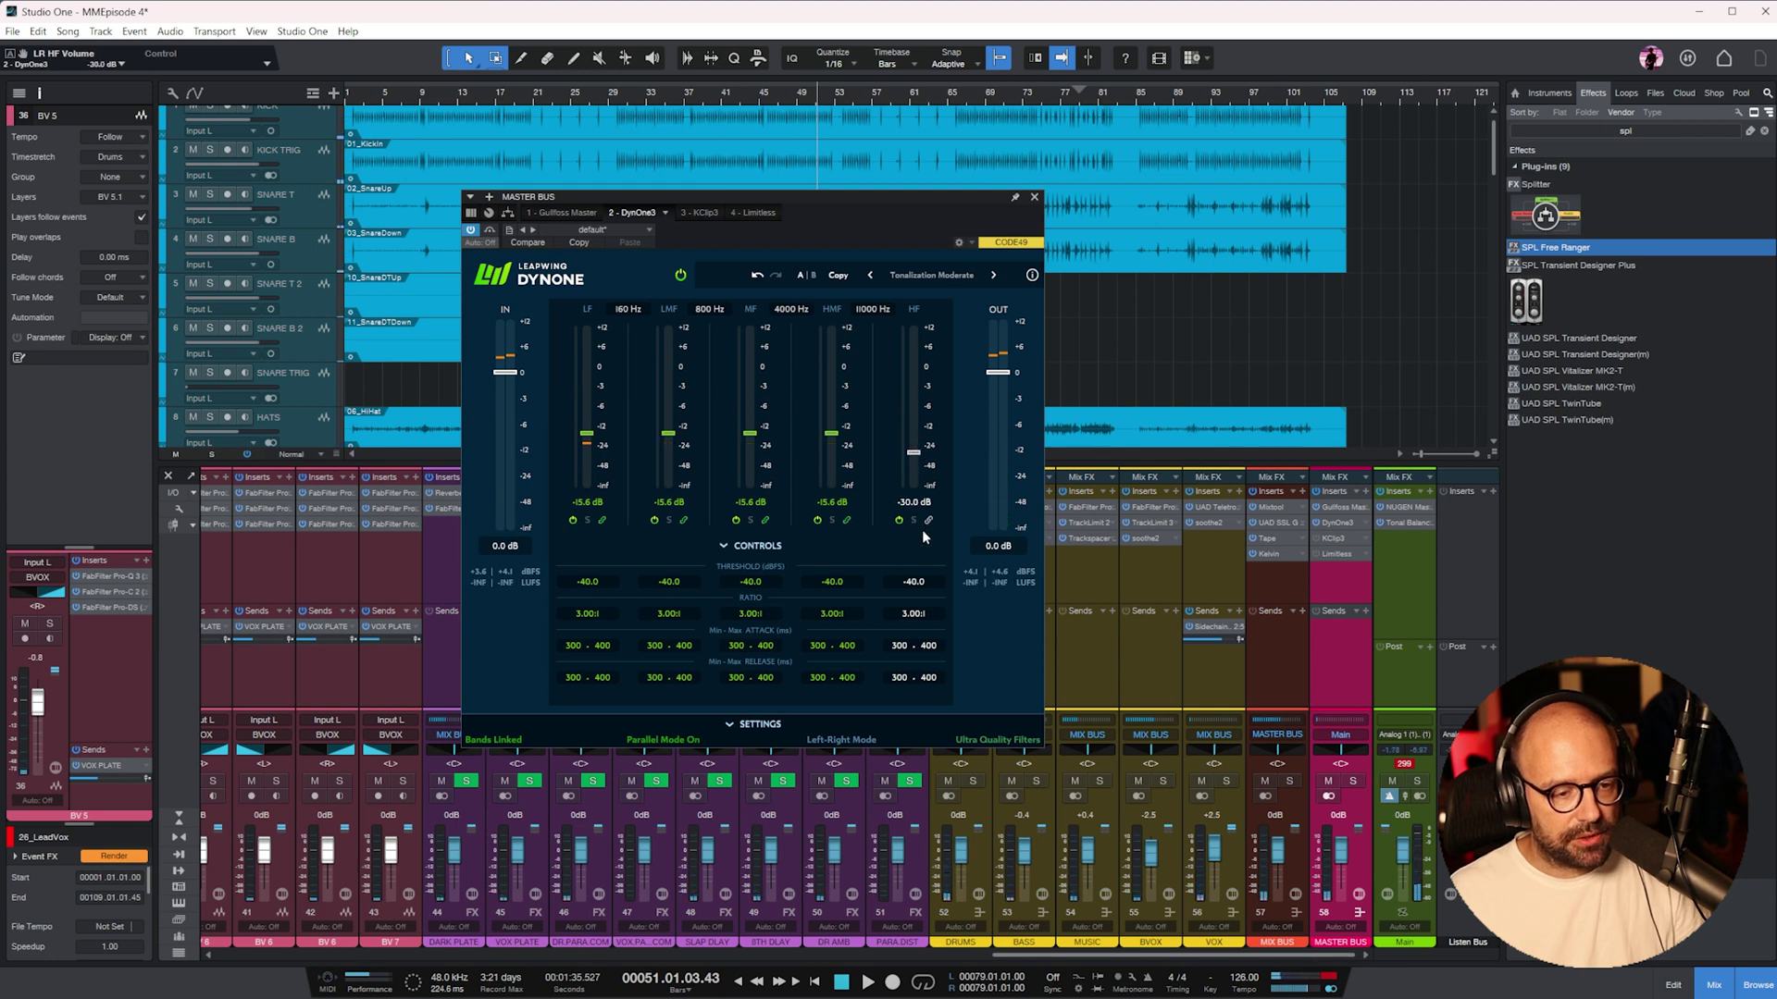
{"action": "left_click", "coordinate": [788, 88]}
{"action": "key", "text": "space"}
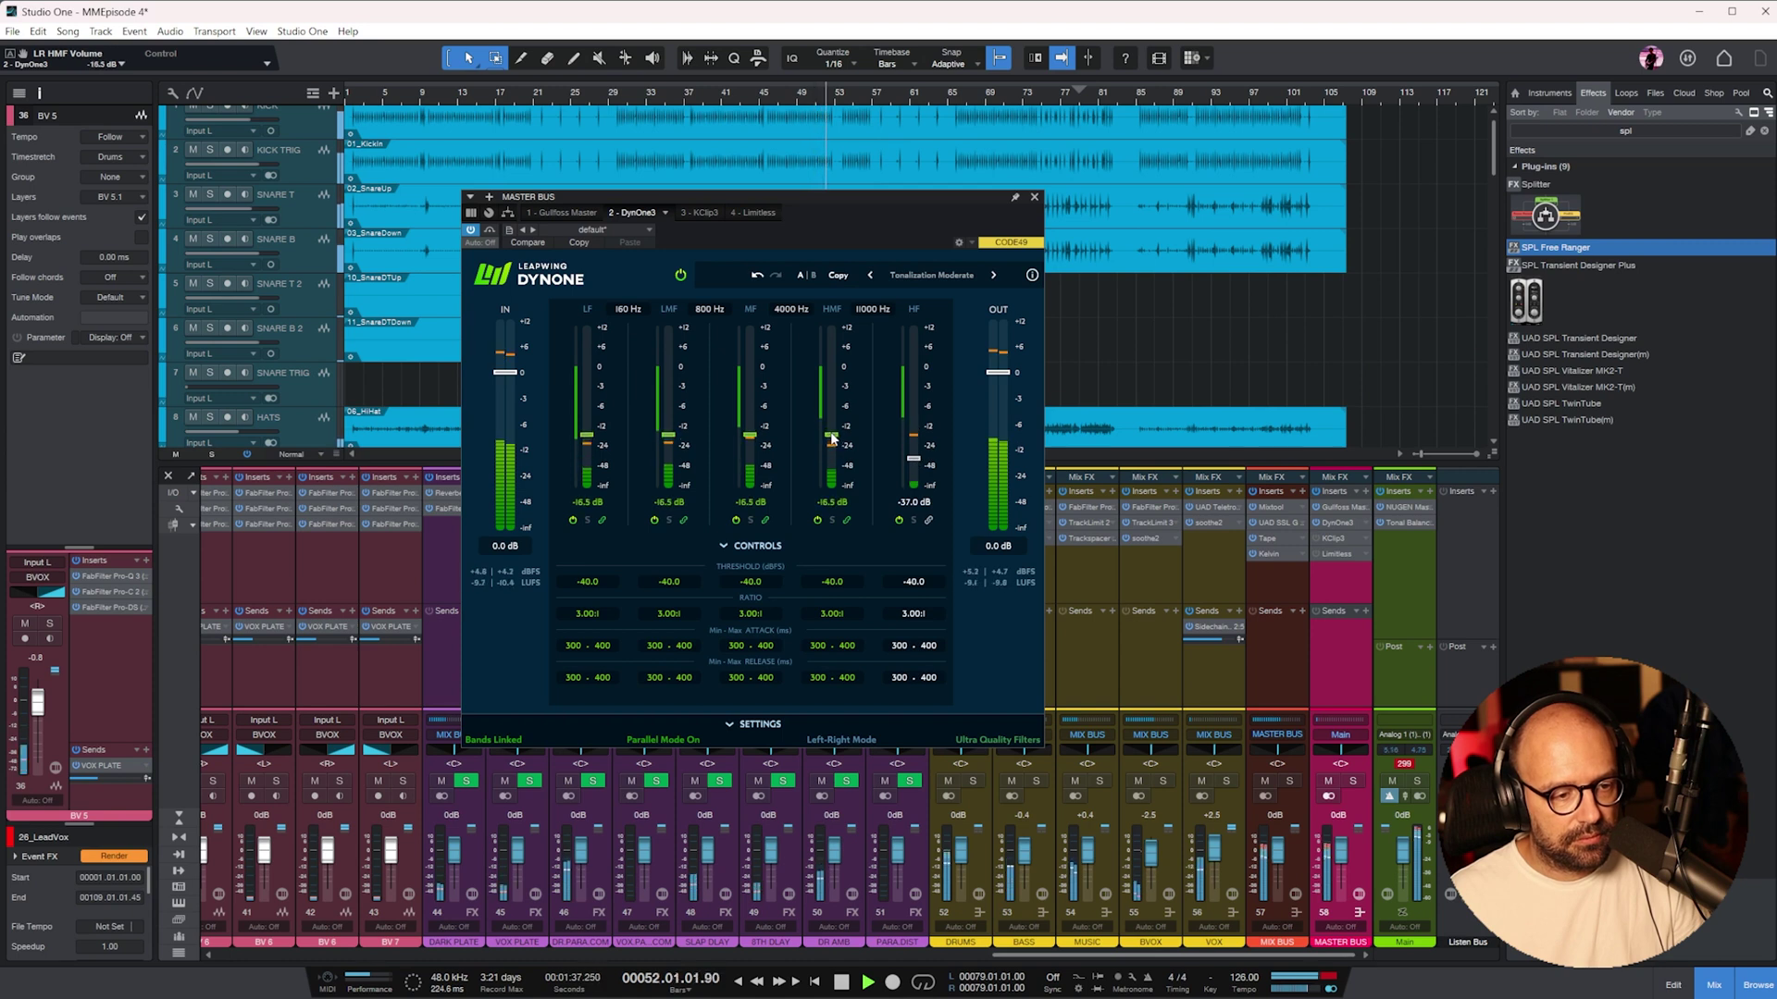
{"action": "left_click_drag", "start_coordinate": [831, 435], "coordinate": [831, 443]}
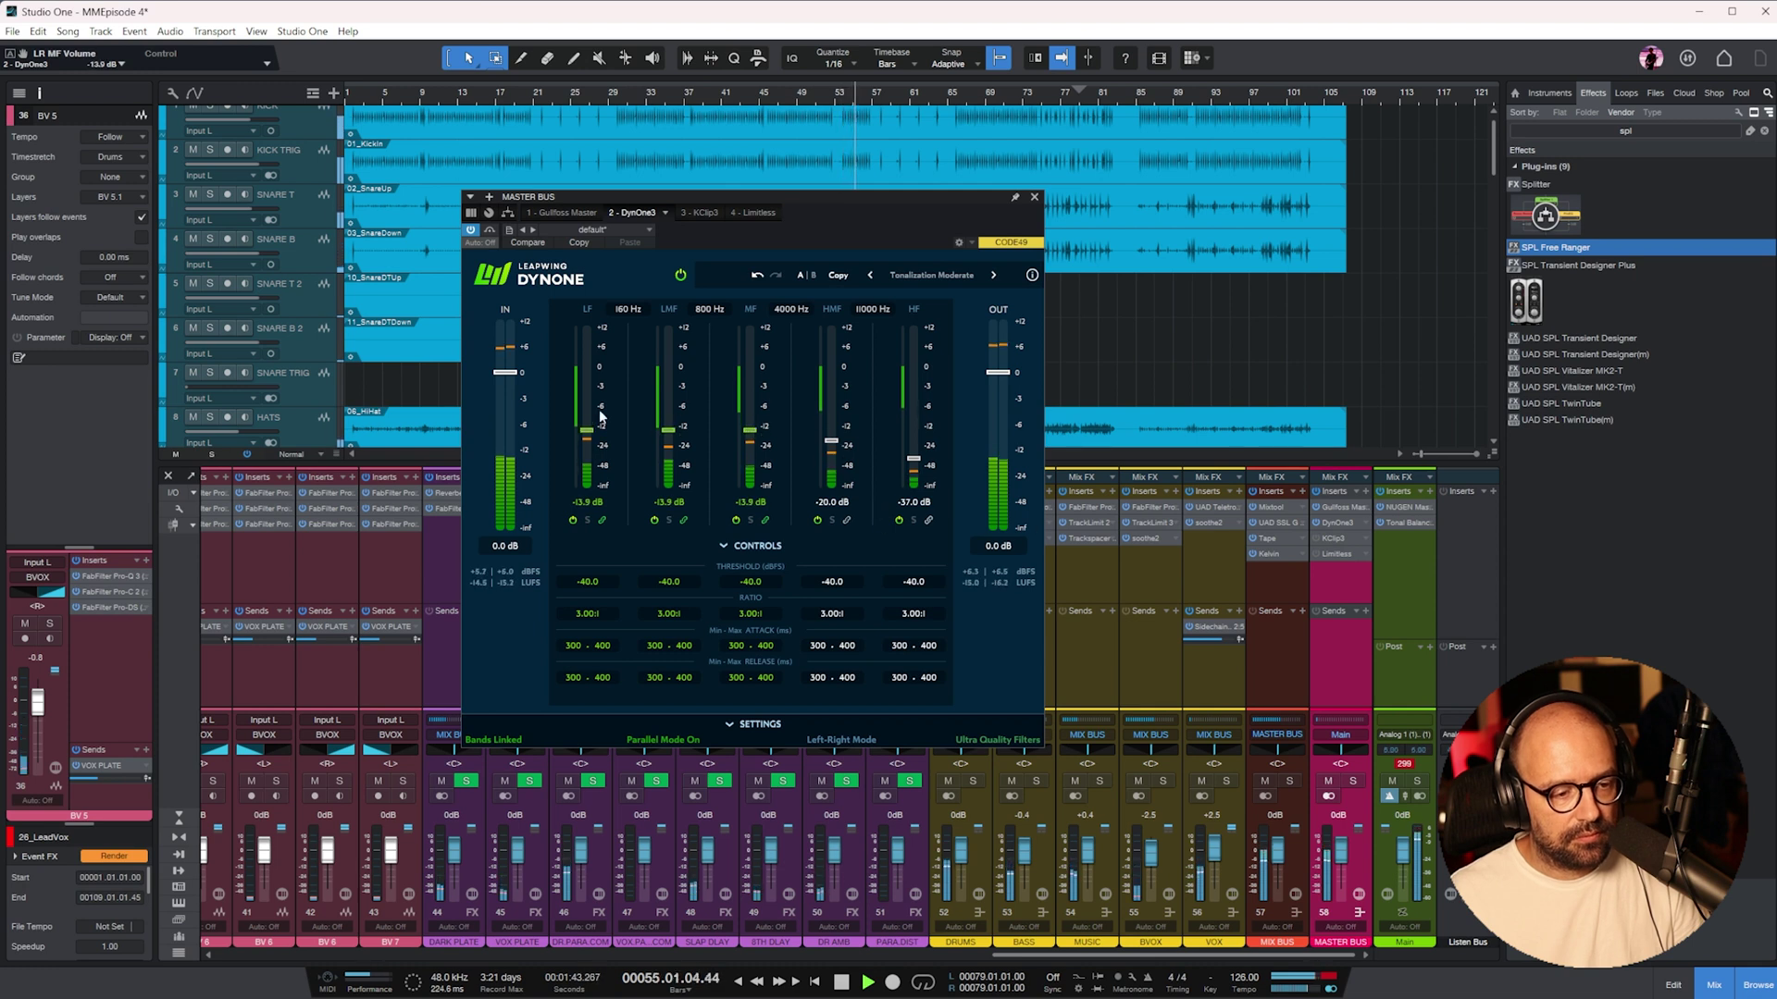
- Bypass and re-engage DynOne3 during playback to compare its effect, close its window and stop playback
{"action": "left_click", "coordinate": [490, 231]}
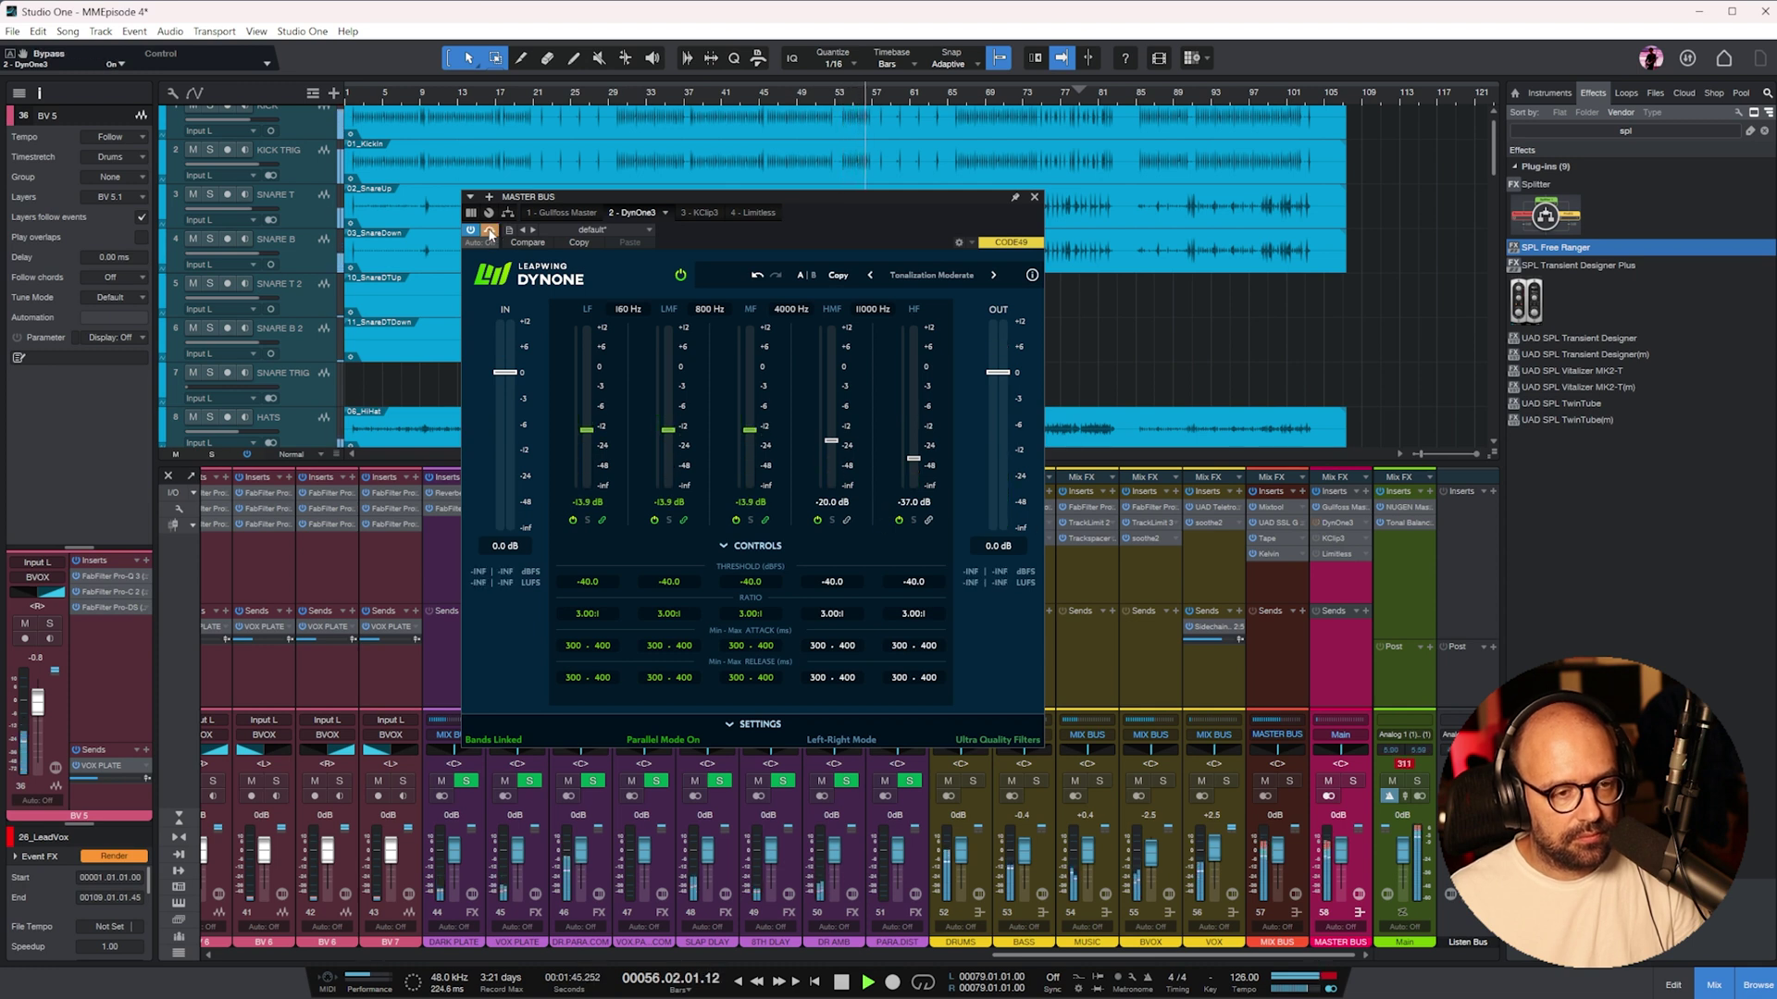
{"action": "left_click", "coordinate": [489, 230]}
{"action": "left_click", "coordinate": [801, 108]}
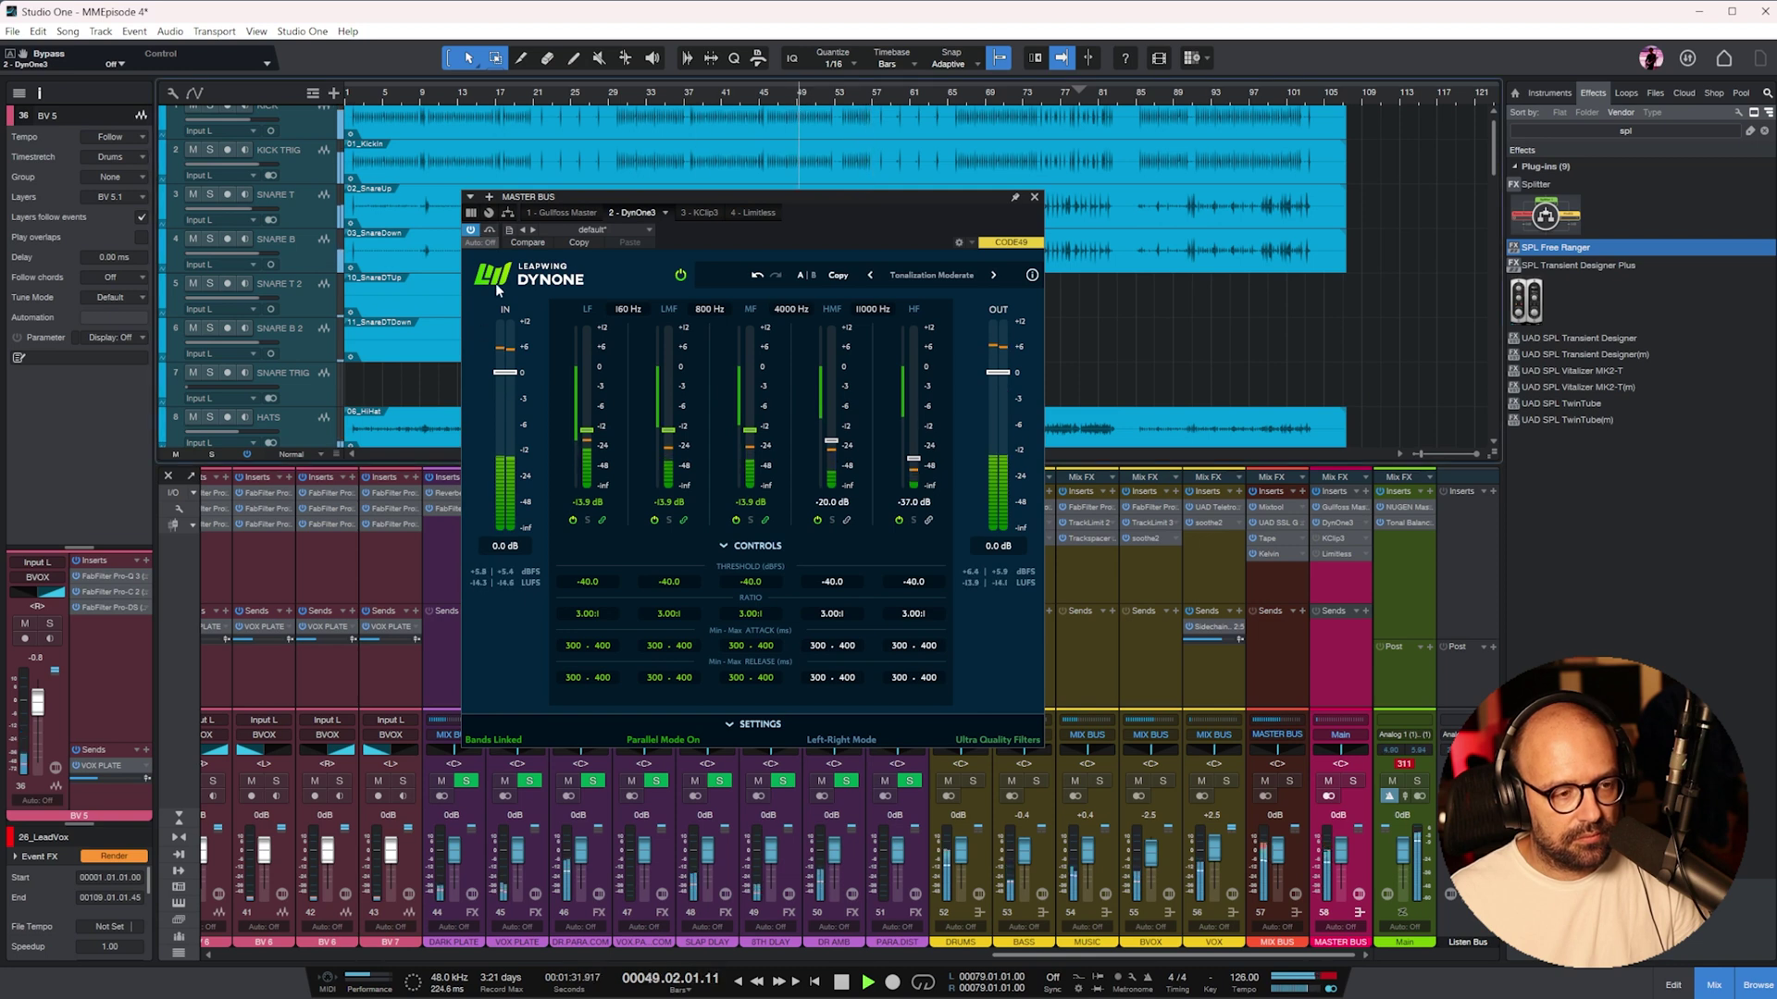
{"action": "left_click", "coordinate": [489, 233]}
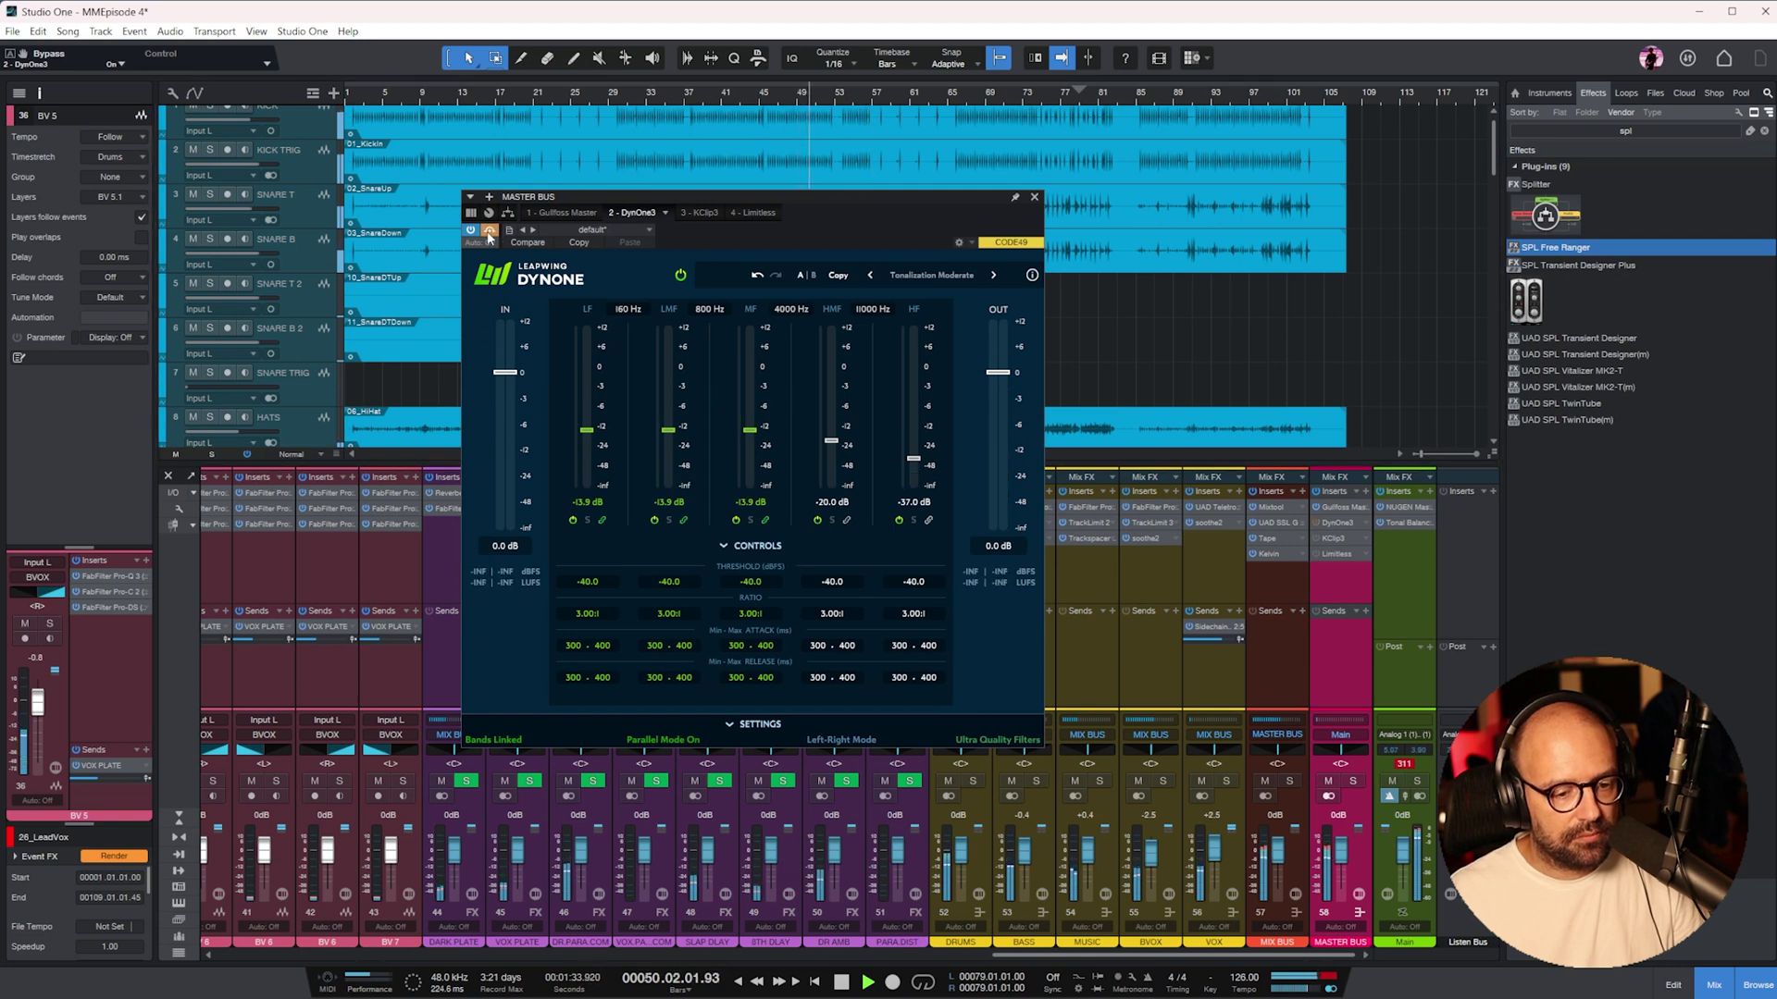
{"action": "left_click", "coordinate": [489, 232]}
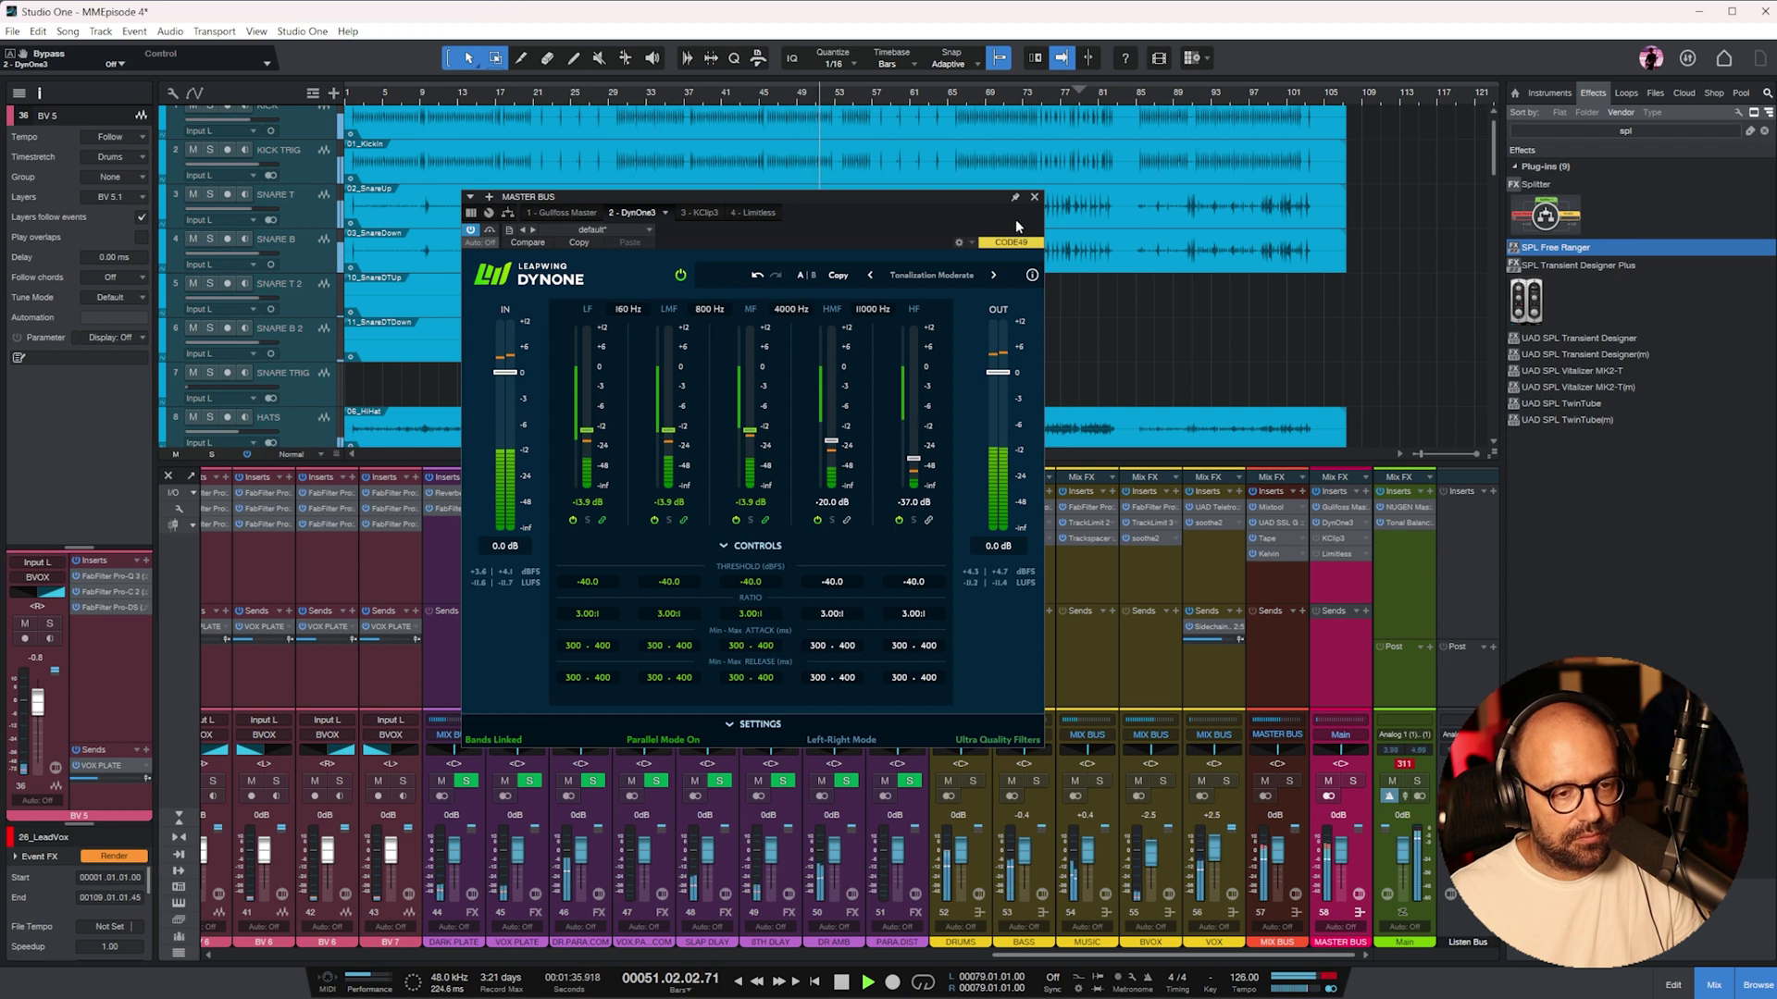
{"action": "left_click", "coordinate": [1035, 197]}
{"action": "key", "text": "space"}
- Open KClip 3 on the MASTER BUS, switch it on, play from bar 49, and link its input and output gains
{"action": "left_click", "coordinate": [1332, 538]}
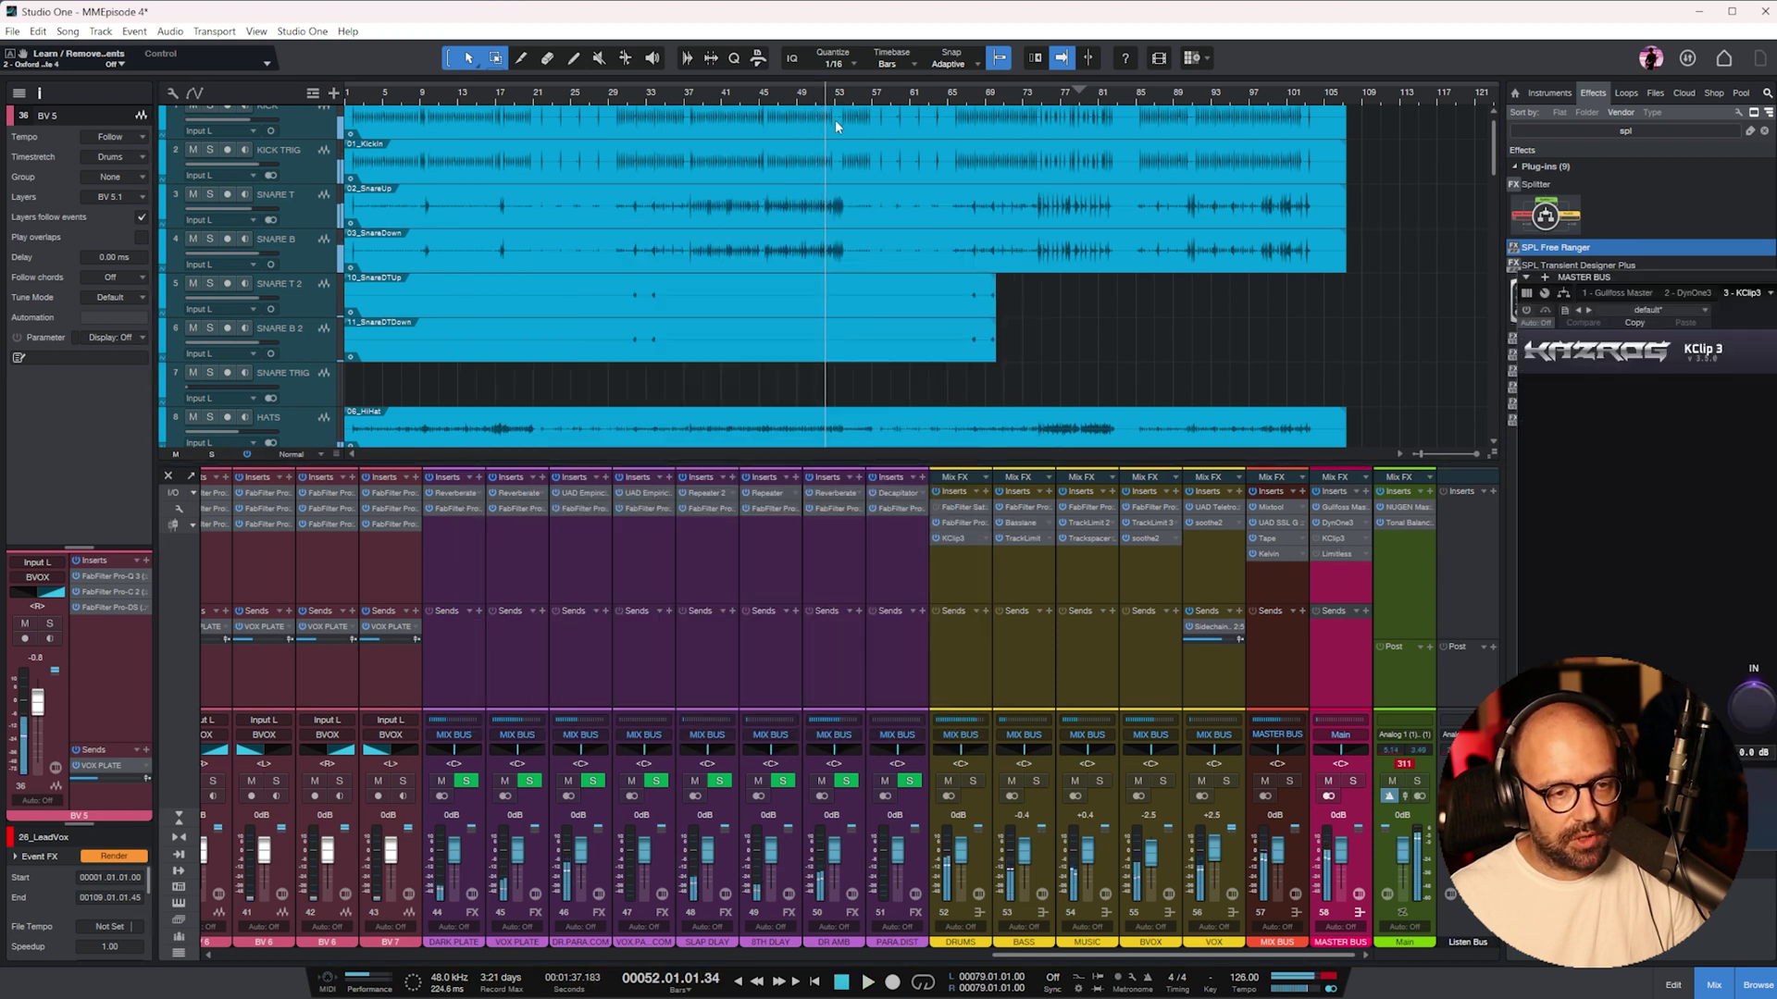
{"action": "left_click", "coordinate": [799, 99]}
{"action": "left_click_drag", "start_coordinate": [1669, 274], "coordinate": [962, 285]}
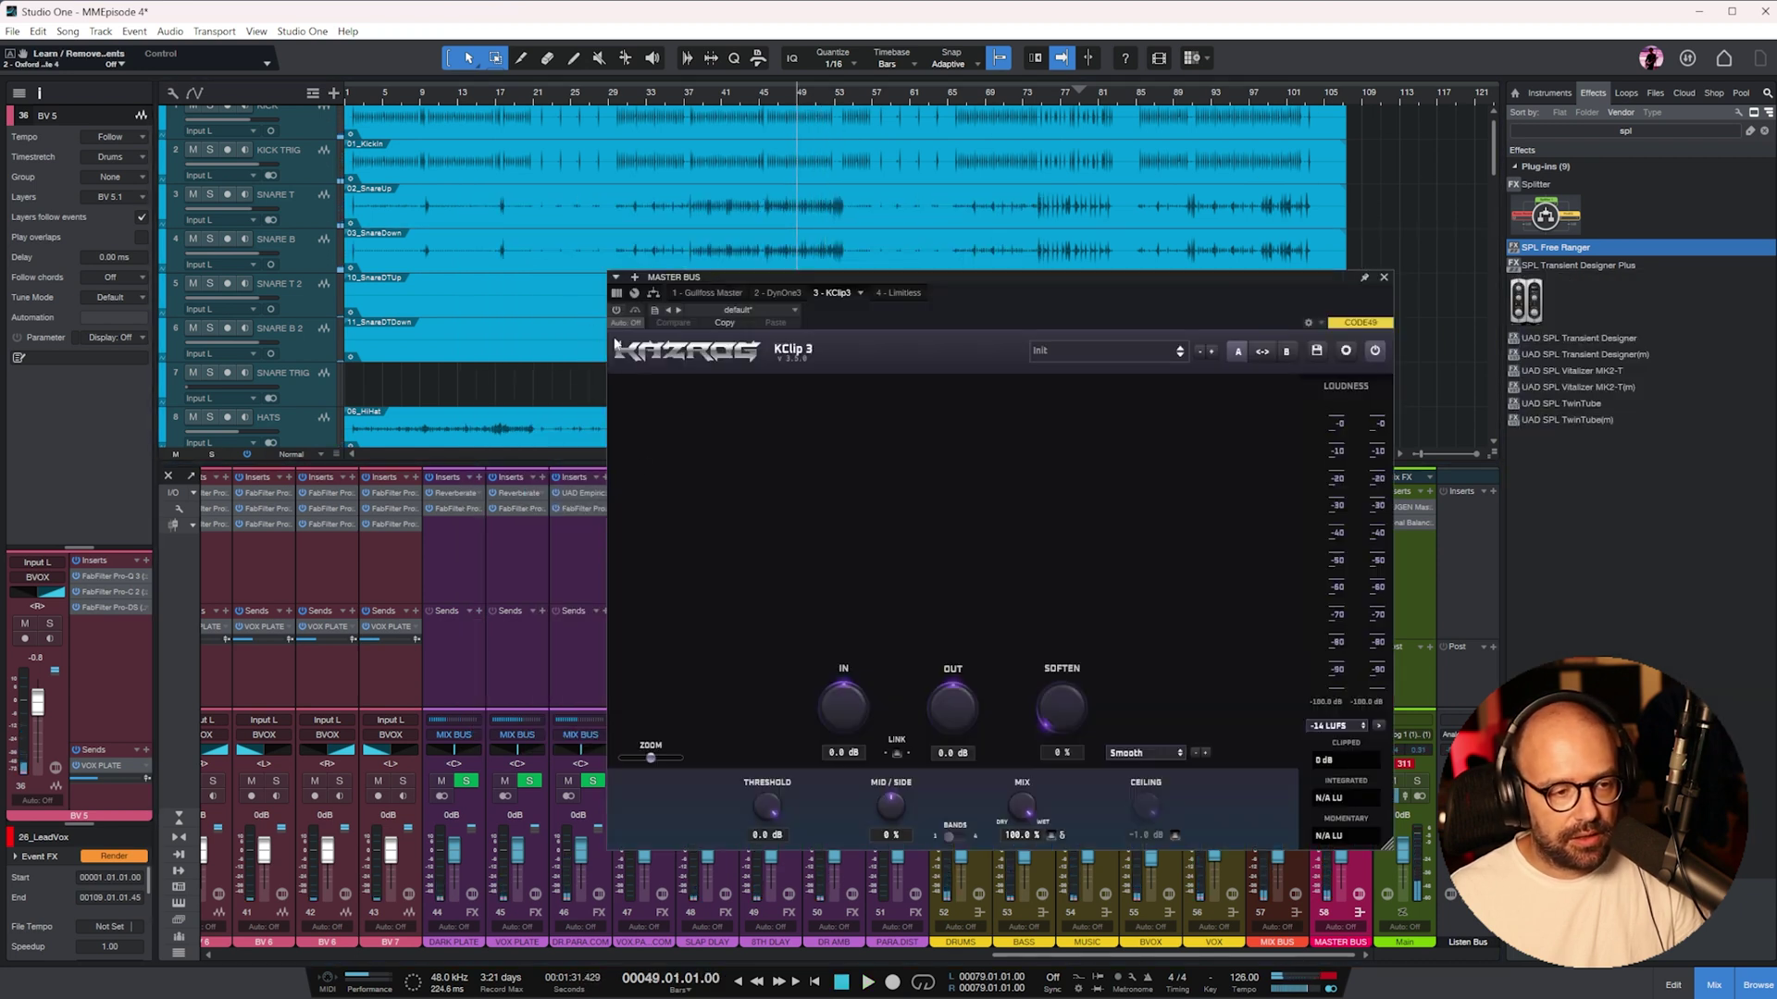
{"action": "left_click_drag", "start_coordinate": [1131, 274], "coordinate": [952, 265]}
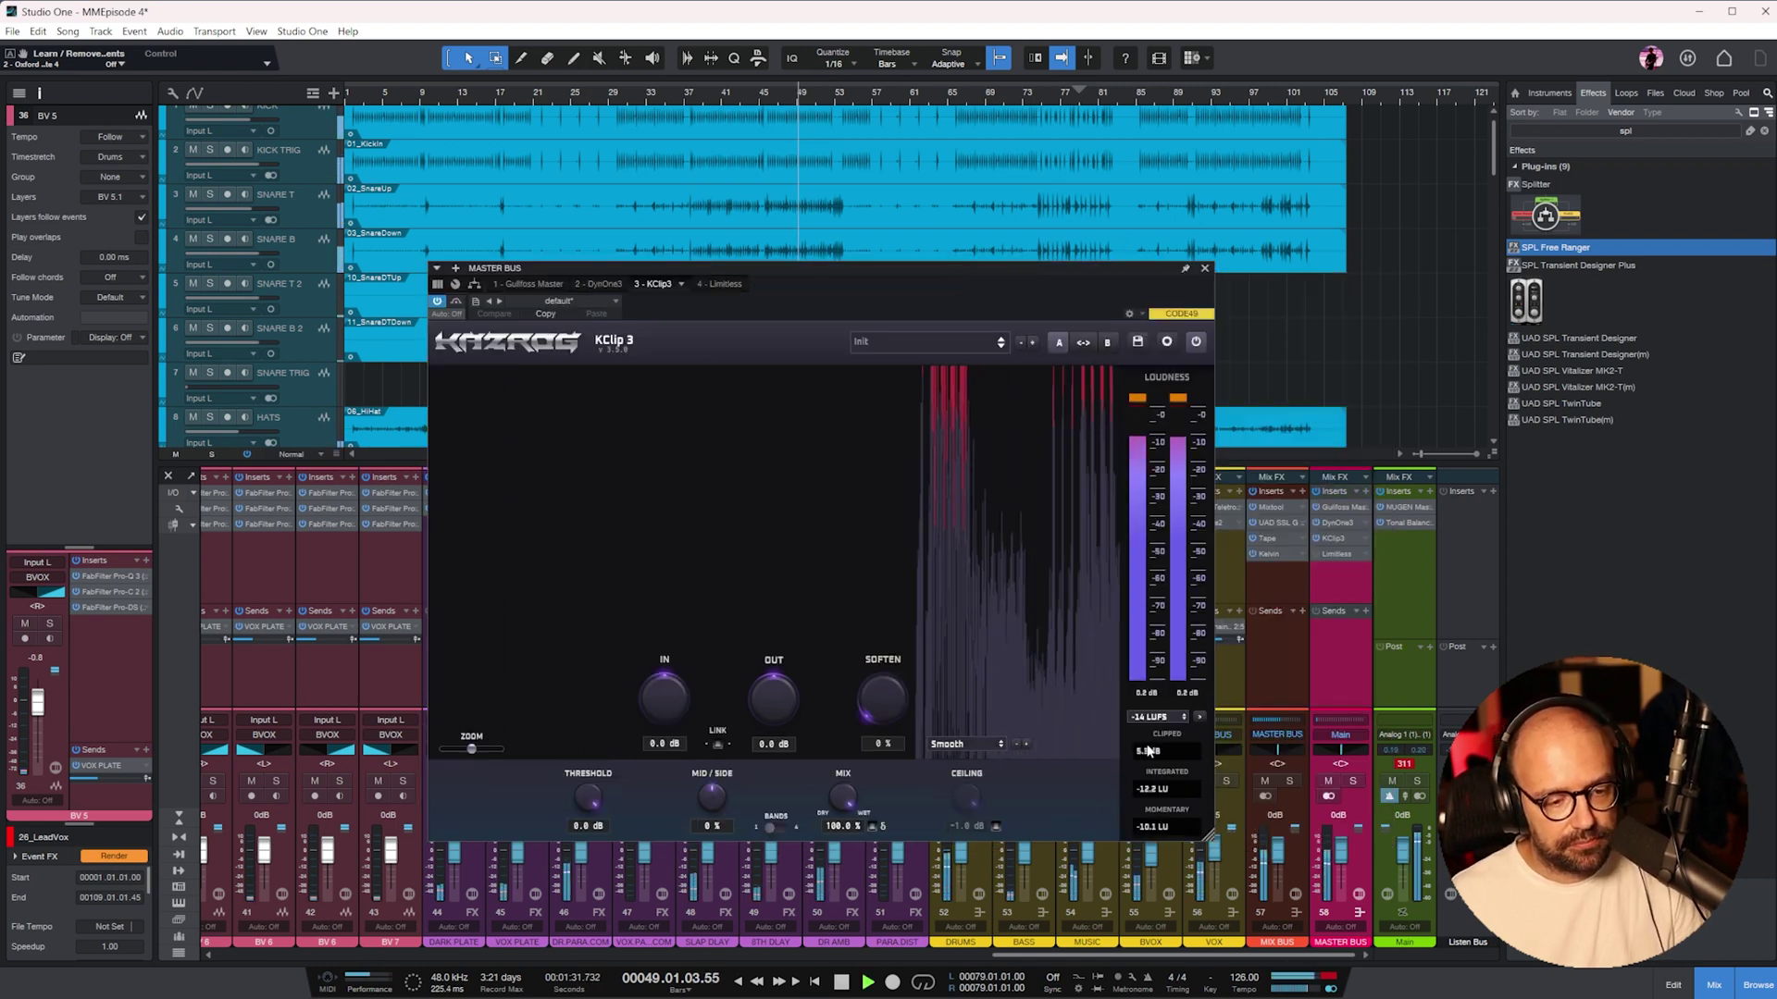
{"action": "left_click", "coordinate": [717, 744]}
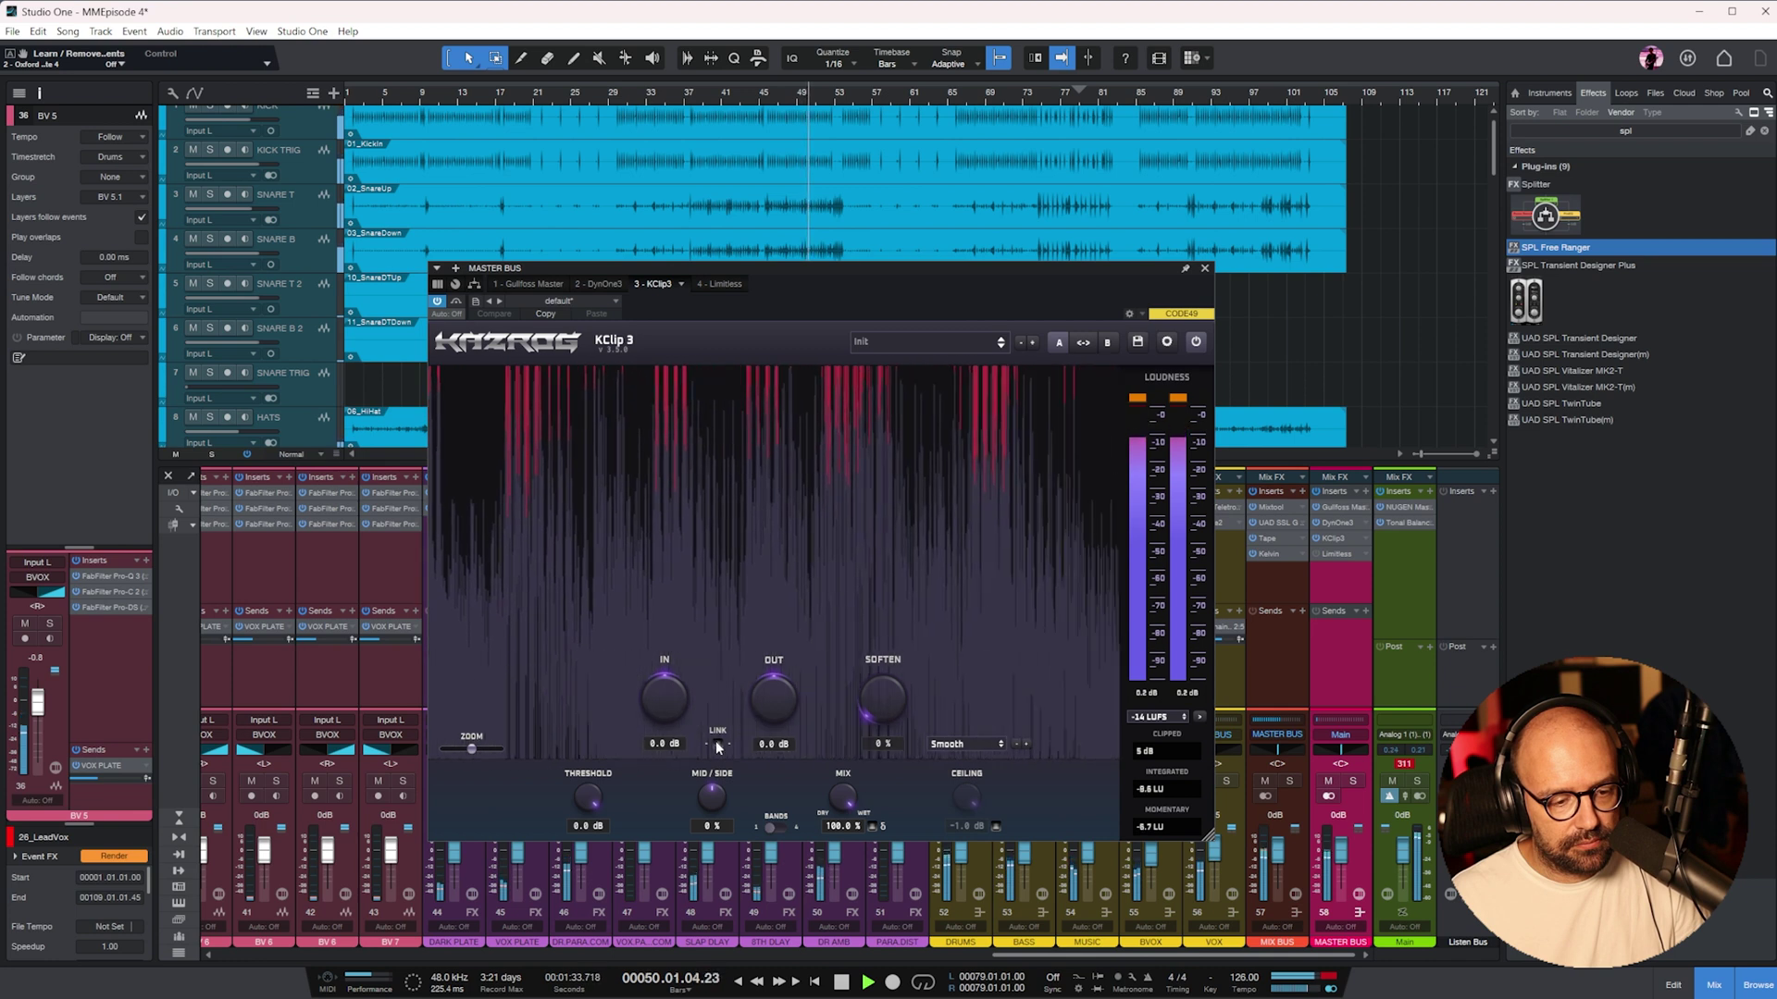
{"action": "key", "text": "space"}
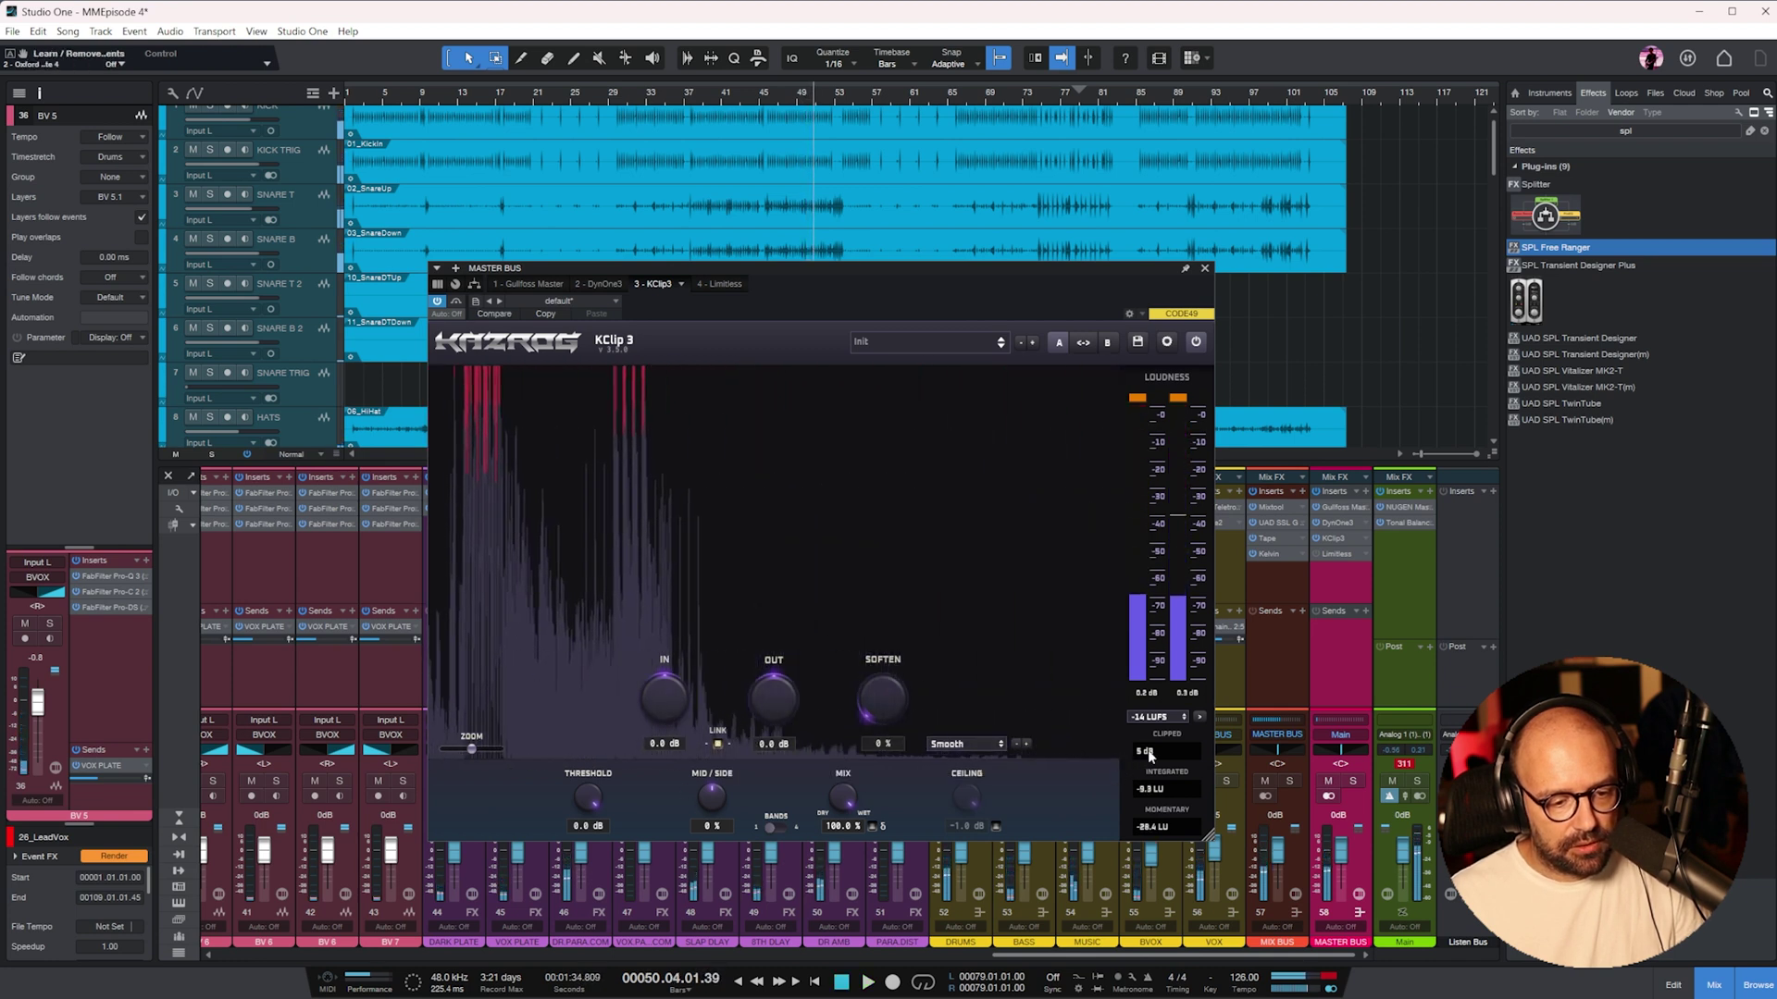
- Lower KClip 3's linked input gain to -2.9 dB while auditioning only the clipped delta signal from bar 48, and turn delta off
{"action": "left_click_drag", "start_coordinate": [655, 698], "coordinate": [652, 714]}
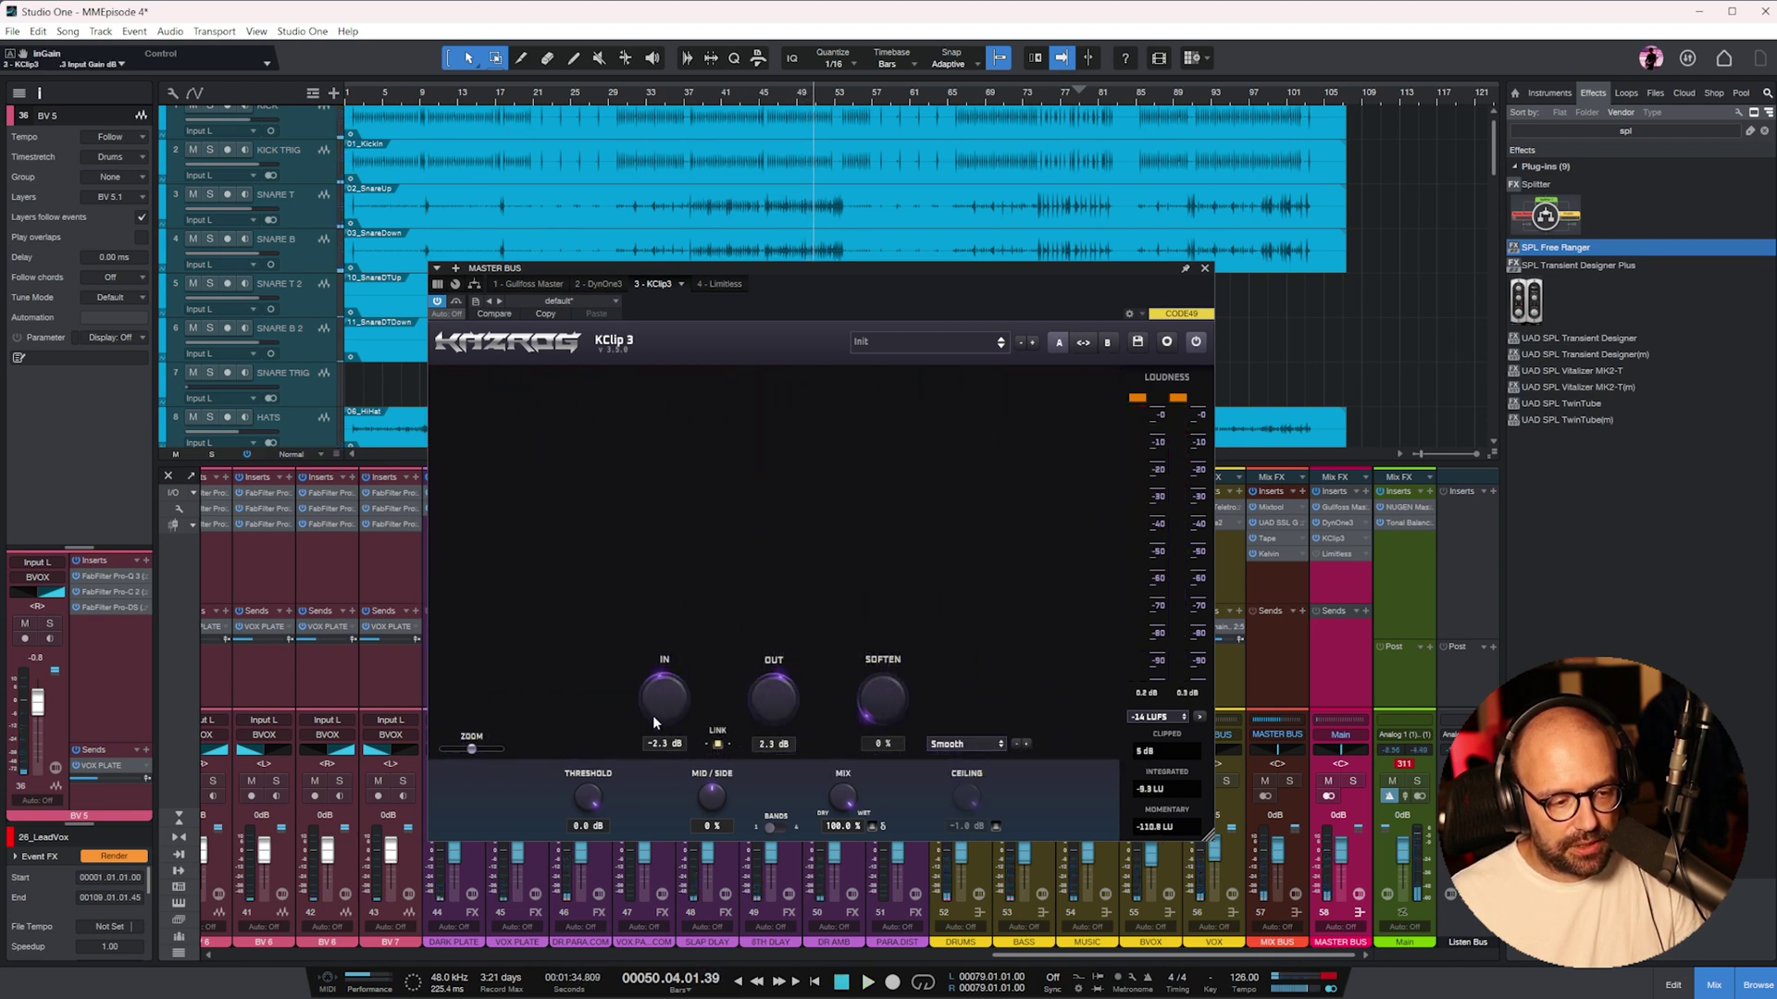
{"action": "left_click", "coordinate": [871, 826]}
{"action": "left_click", "coordinate": [785, 98]}
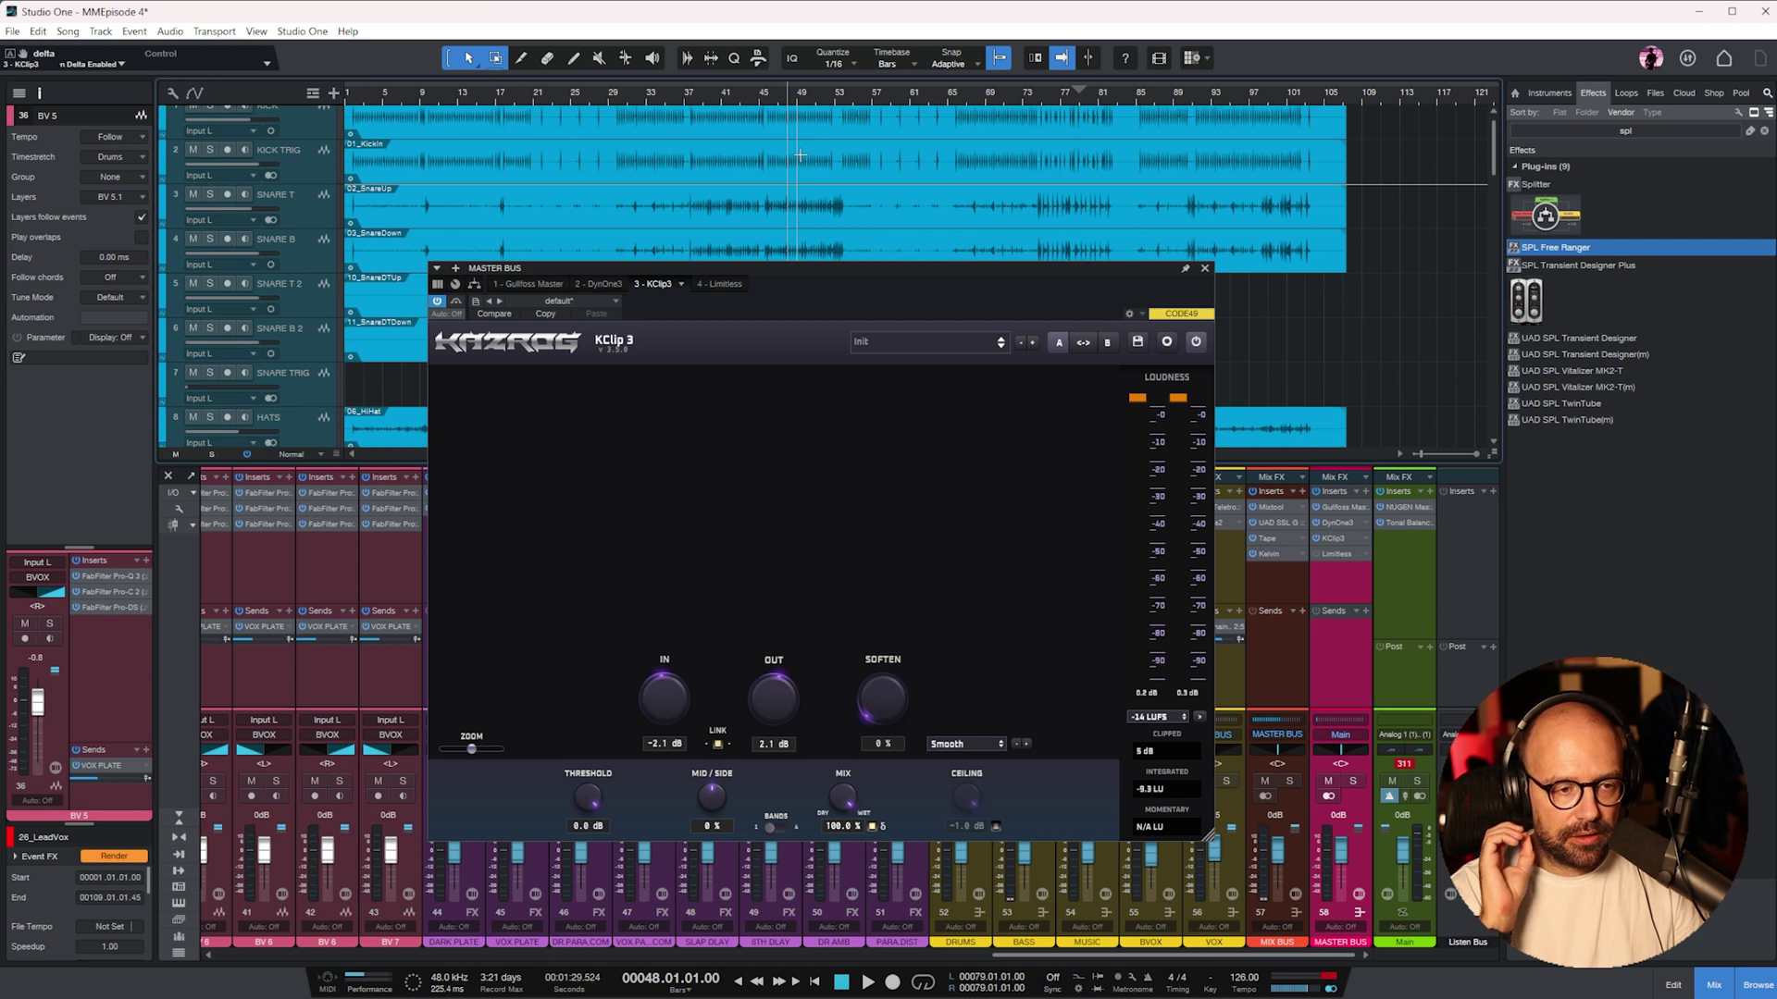
{"action": "key", "text": "space"}
{"action": "scroll", "coordinate": [663, 736], "scroll_direction": "down", "scroll_amount": 8}
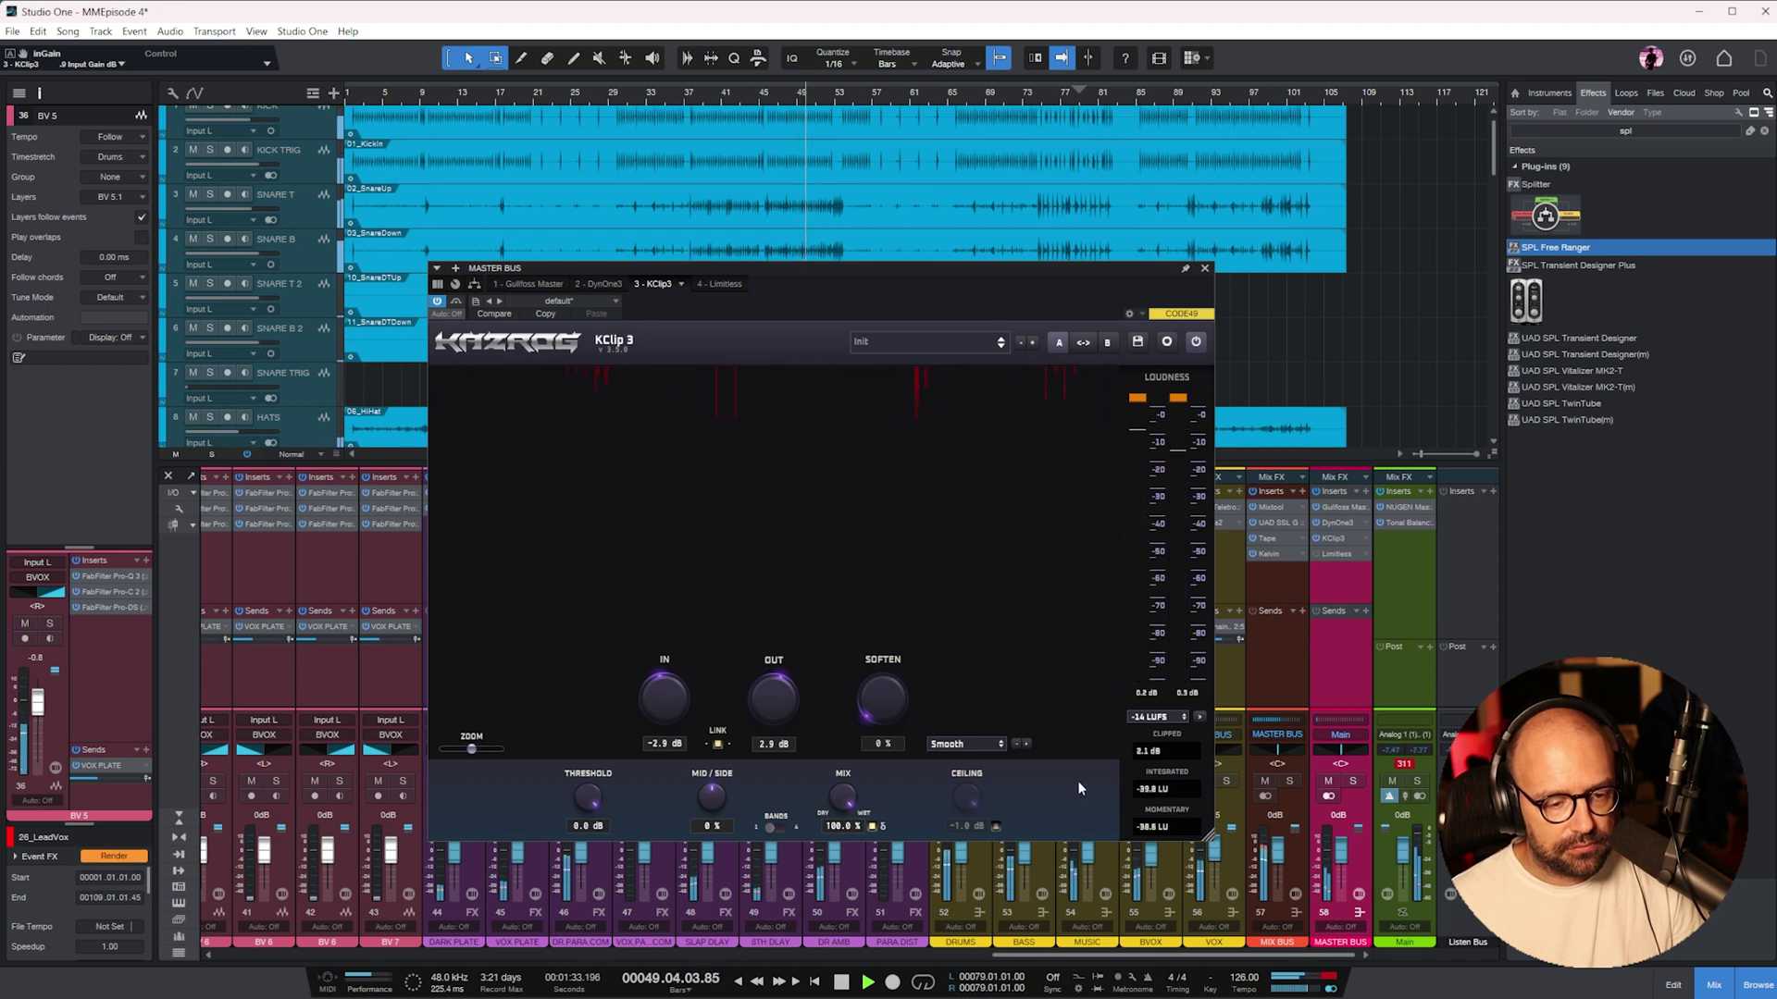
{"action": "key", "text": "space"}
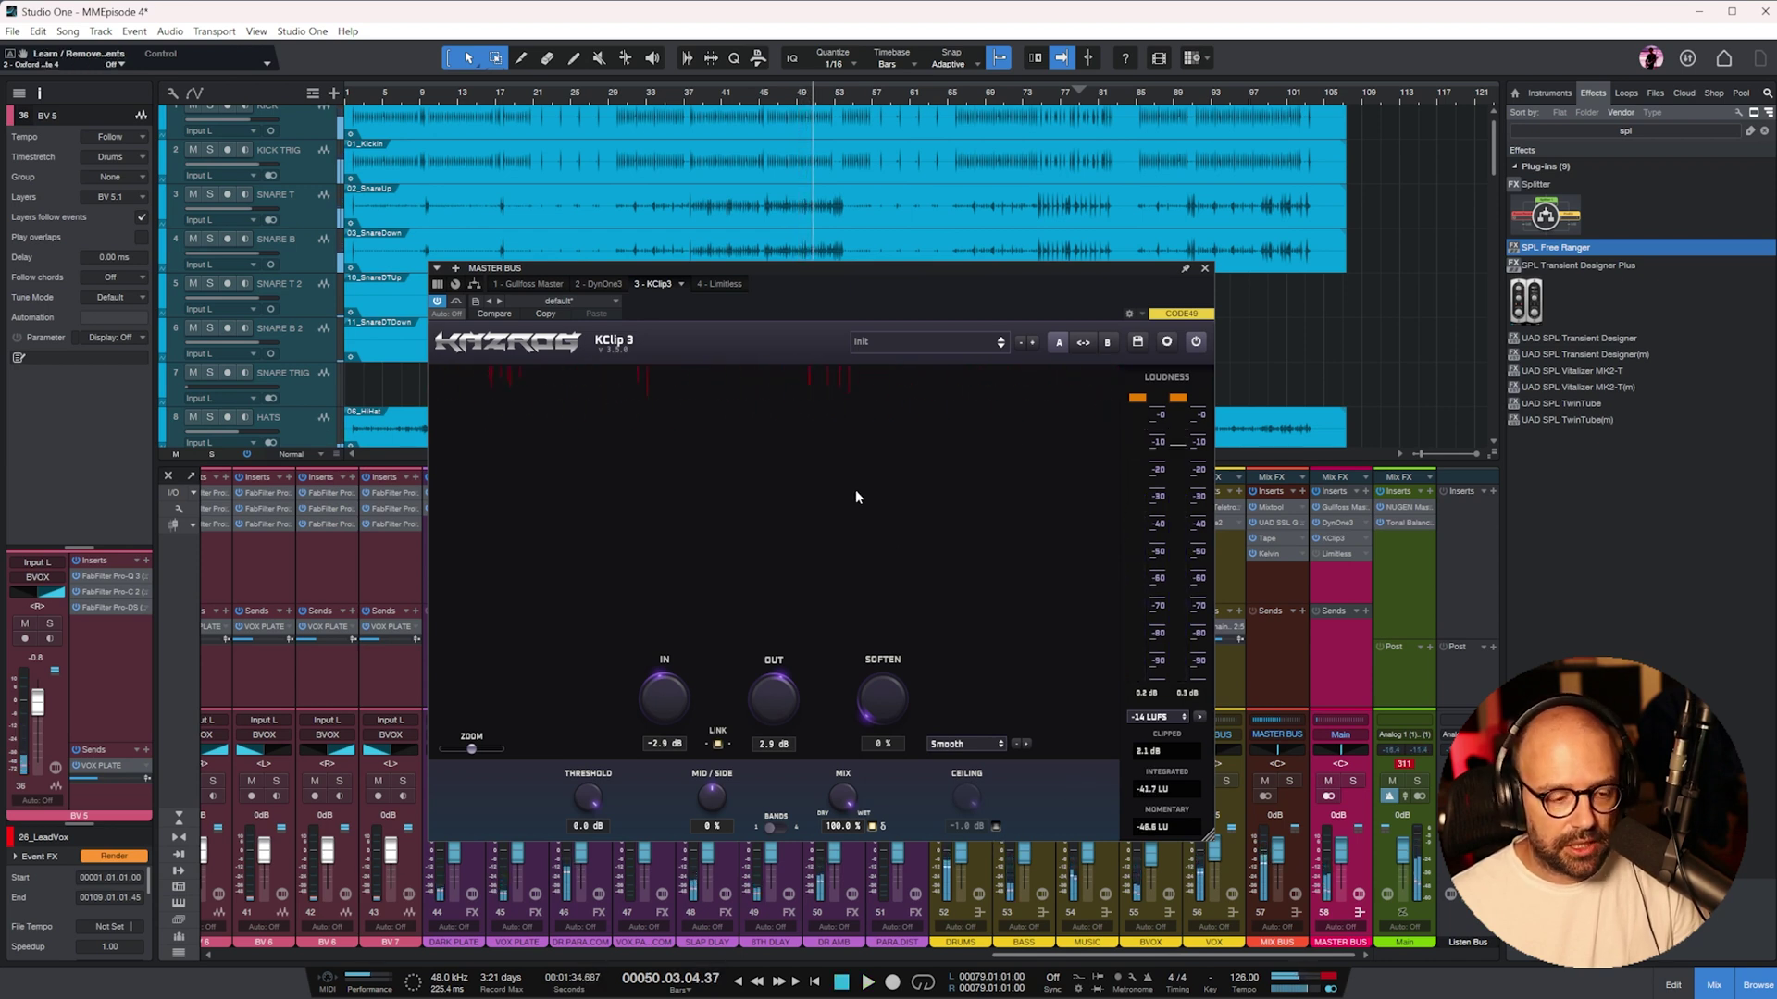
{"action": "left_click", "coordinate": [872, 828]}
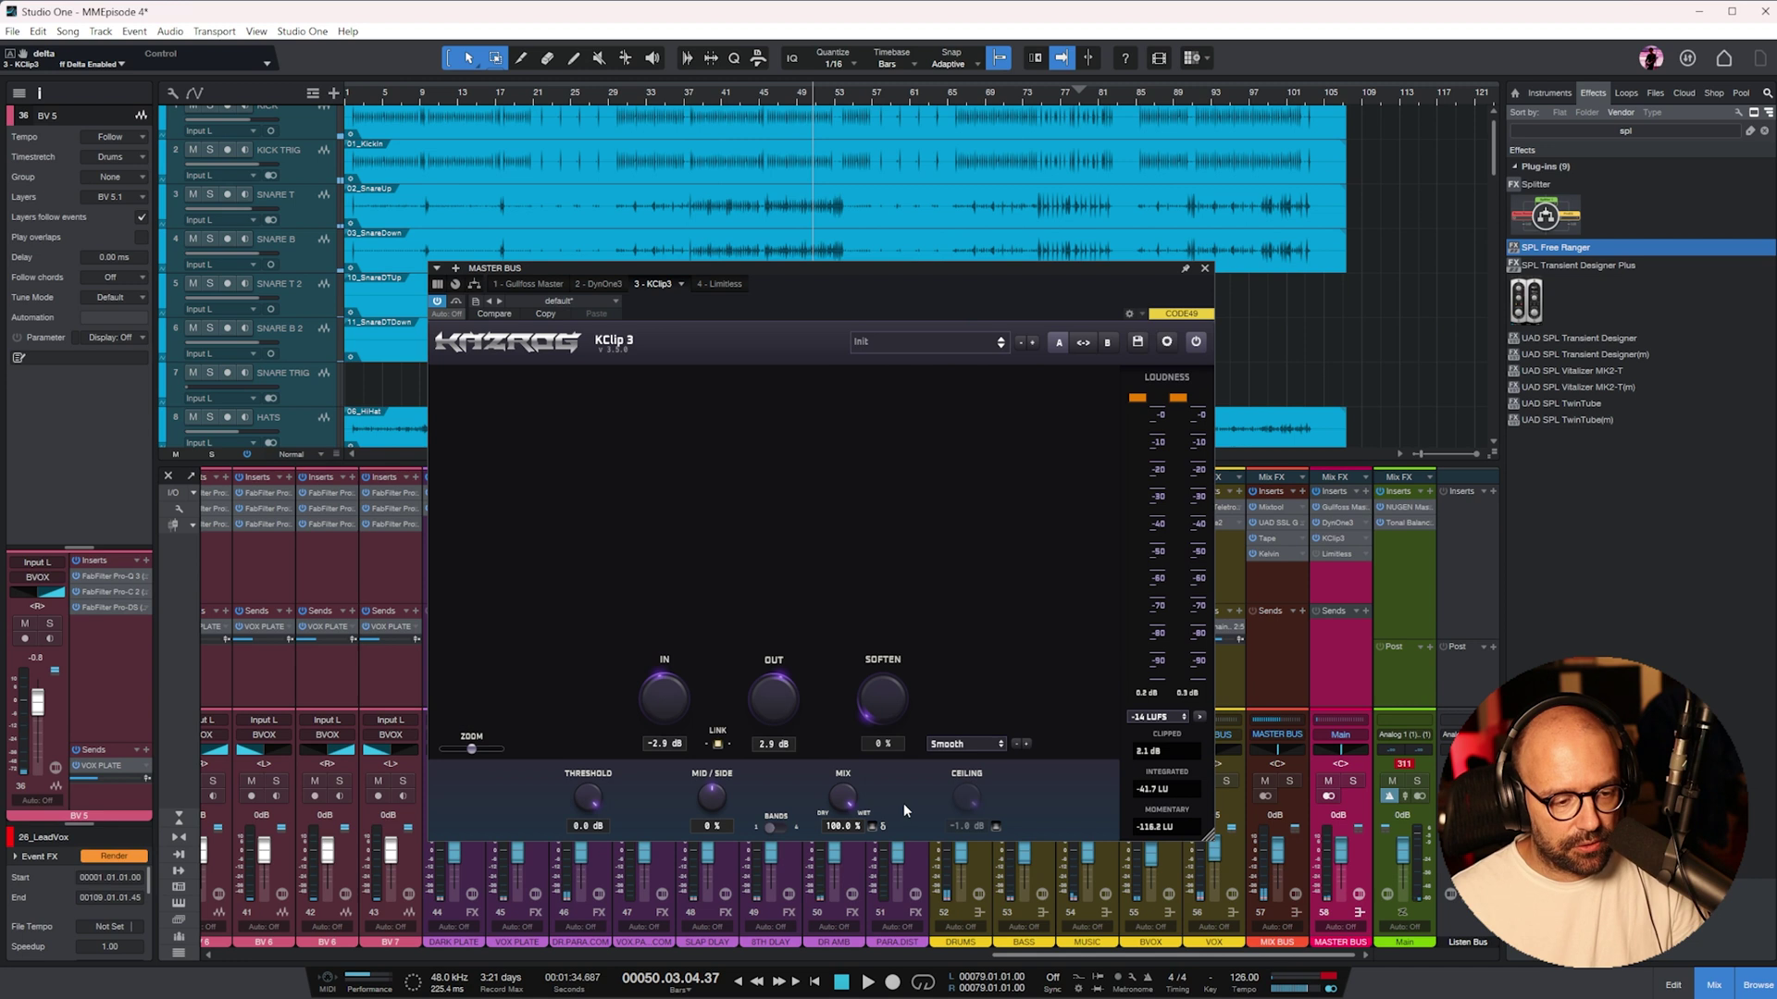
- Play the mix and bypass KClip 3 to compare its effect, stop playback and close its window
{"action": "key", "text": "space"}
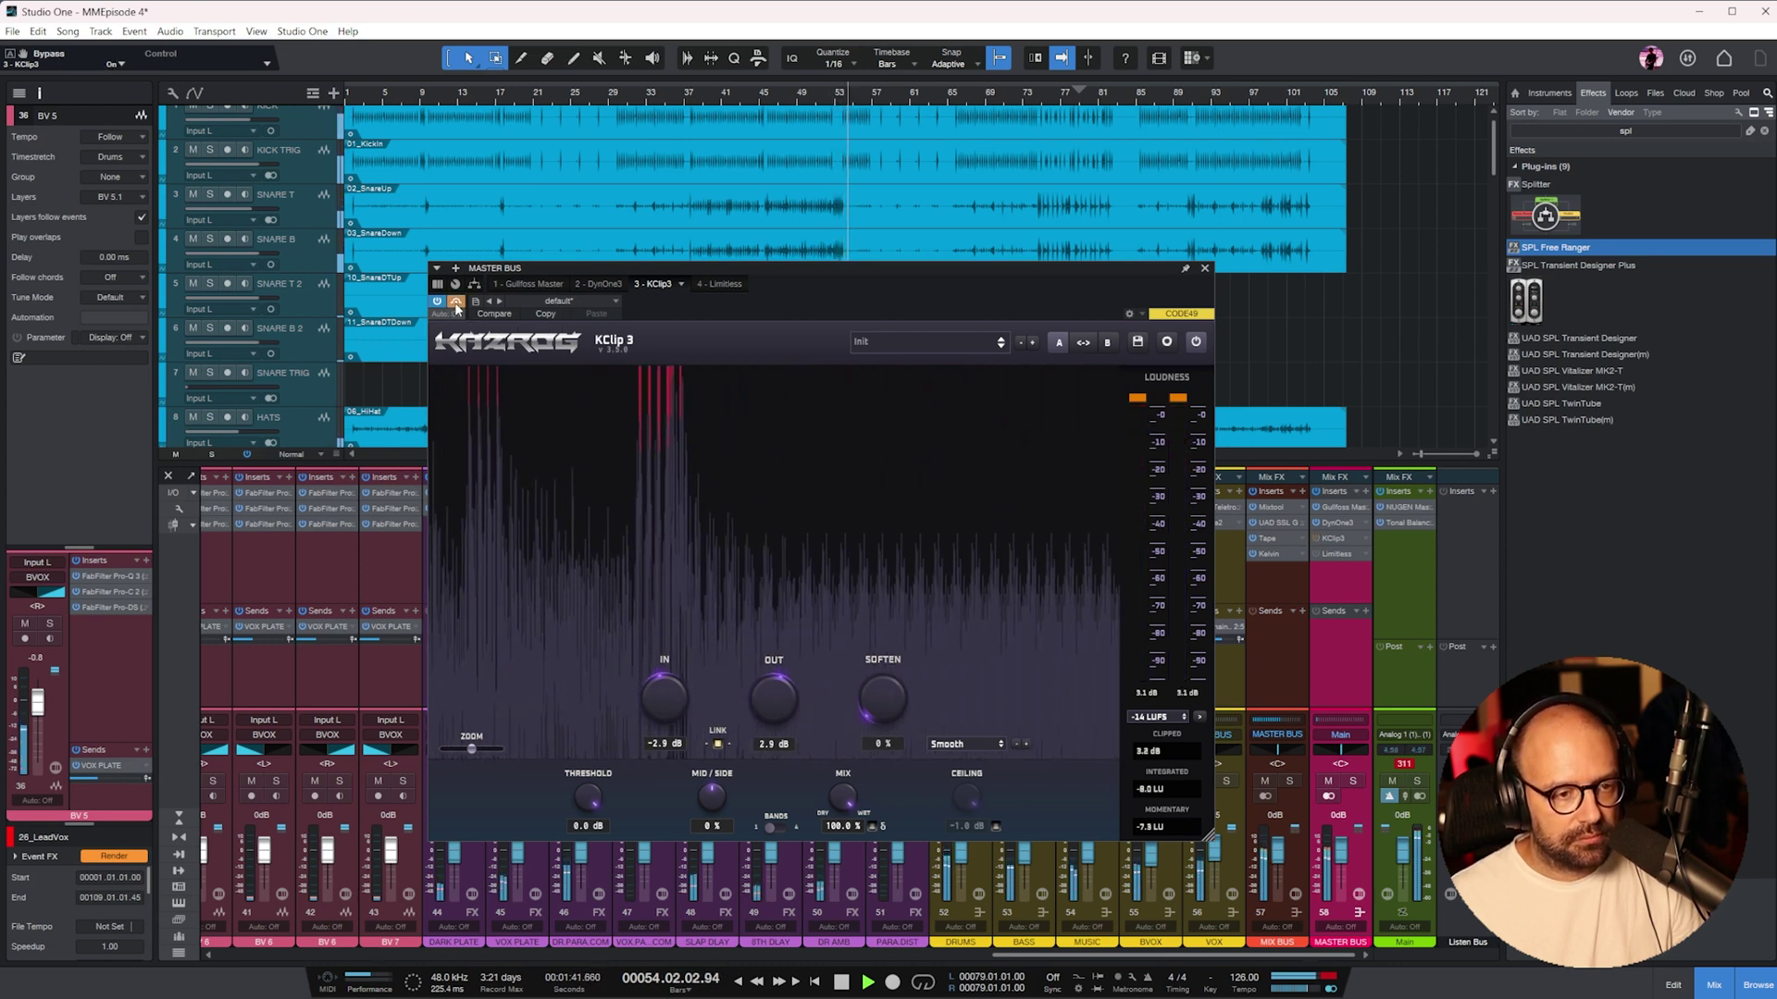
{"action": "left_click", "coordinate": [278, 239]}
{"action": "left_click", "coordinate": [1206, 268]}
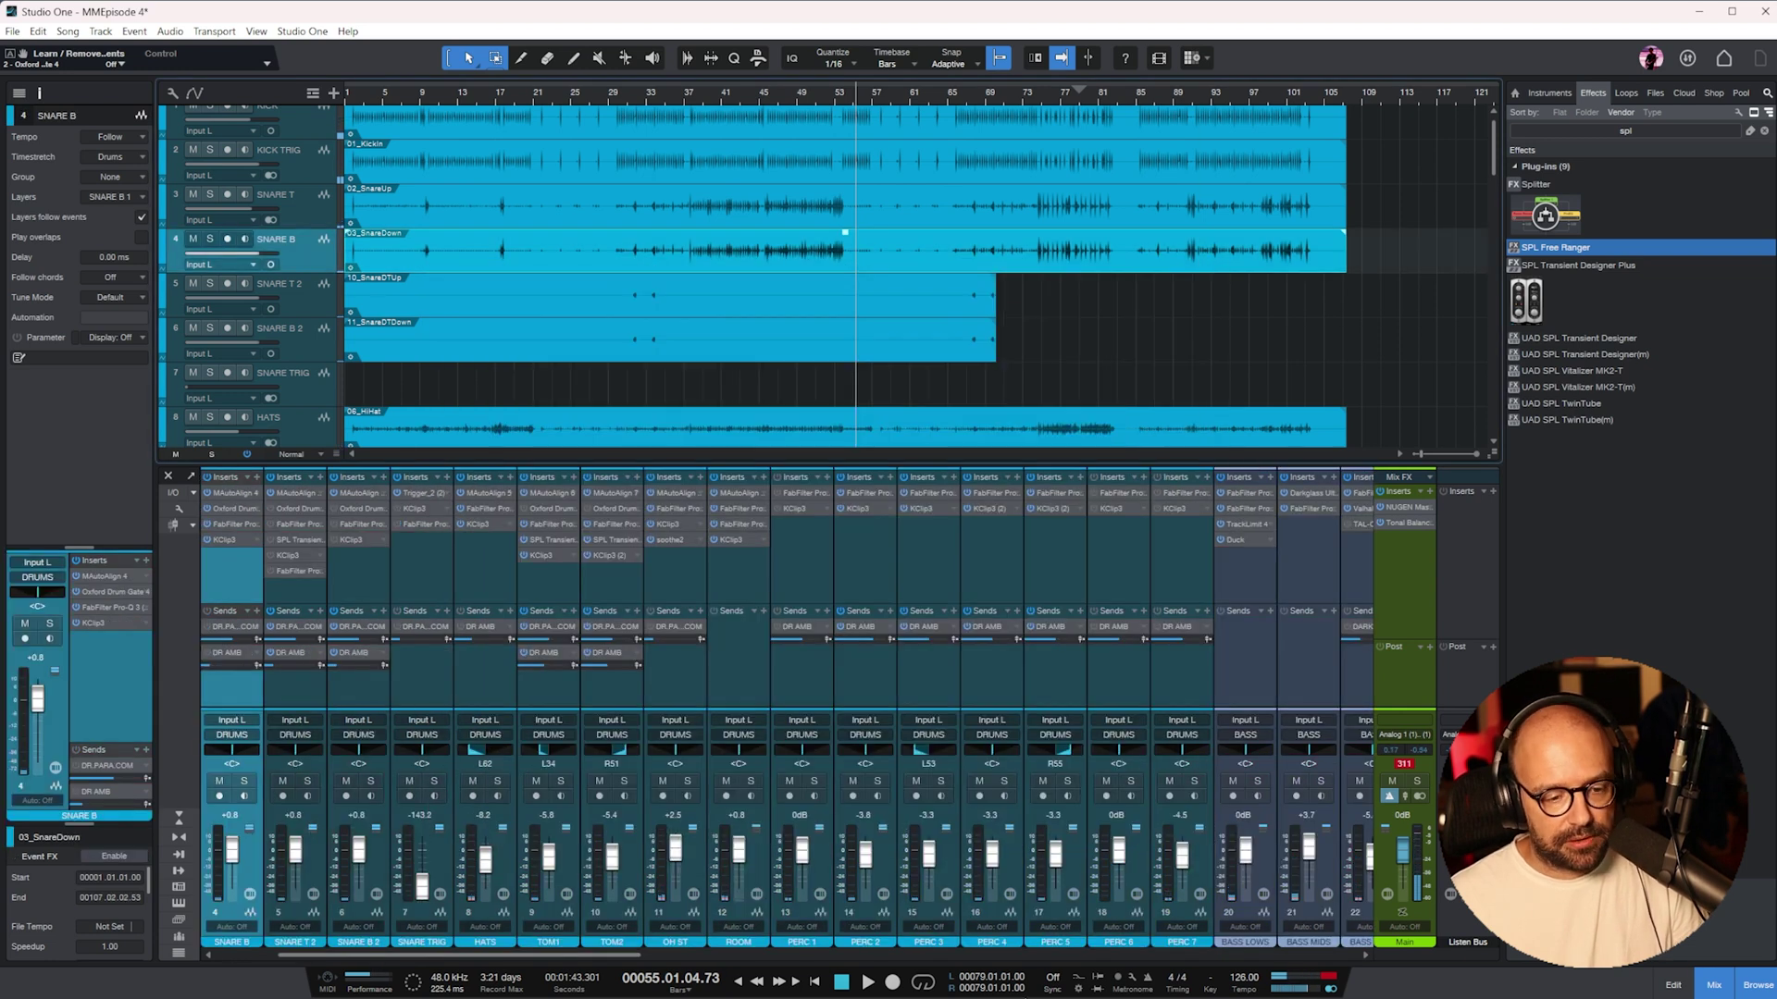
- Open Limitless on the MASTER BUS, switch it on while playing from bar 48, and expand its advanced settings
{"action": "left_click_drag", "start_coordinate": [606, 956], "coordinate": [1332, 956]}
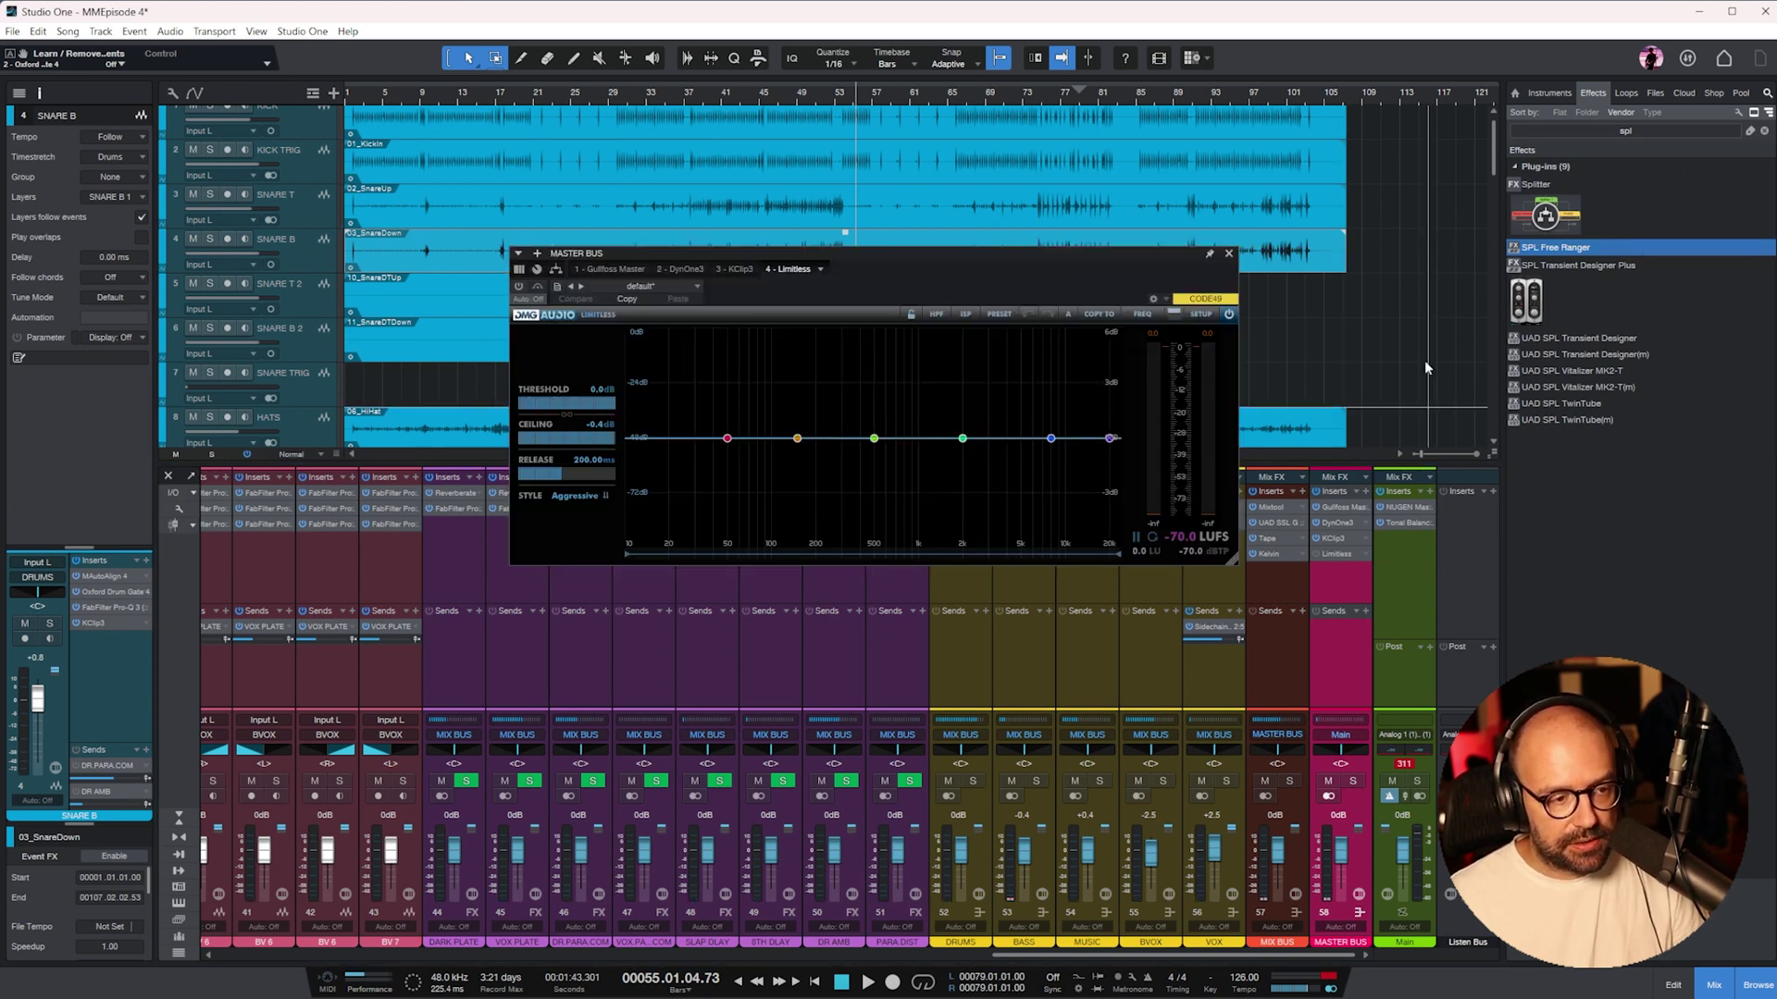
{"action": "key", "text": "space"}
{"action": "left_click", "coordinate": [785, 97]}
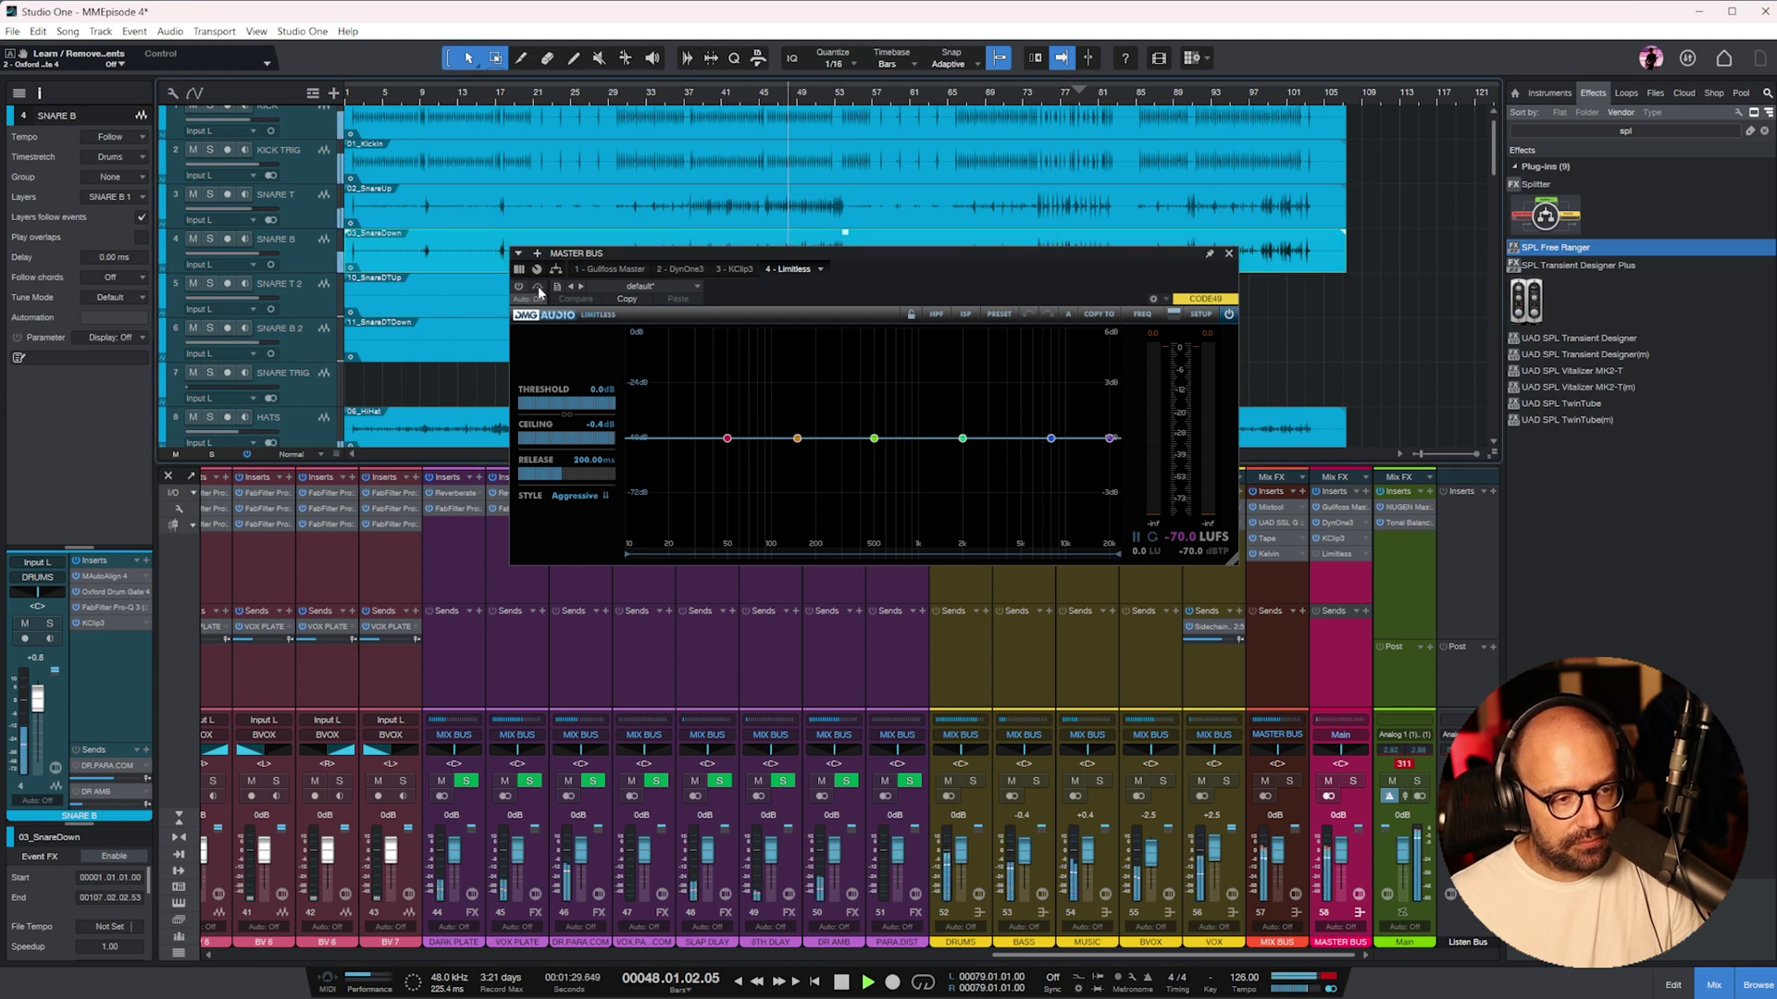
{"action": "left_click", "coordinate": [520, 287]}
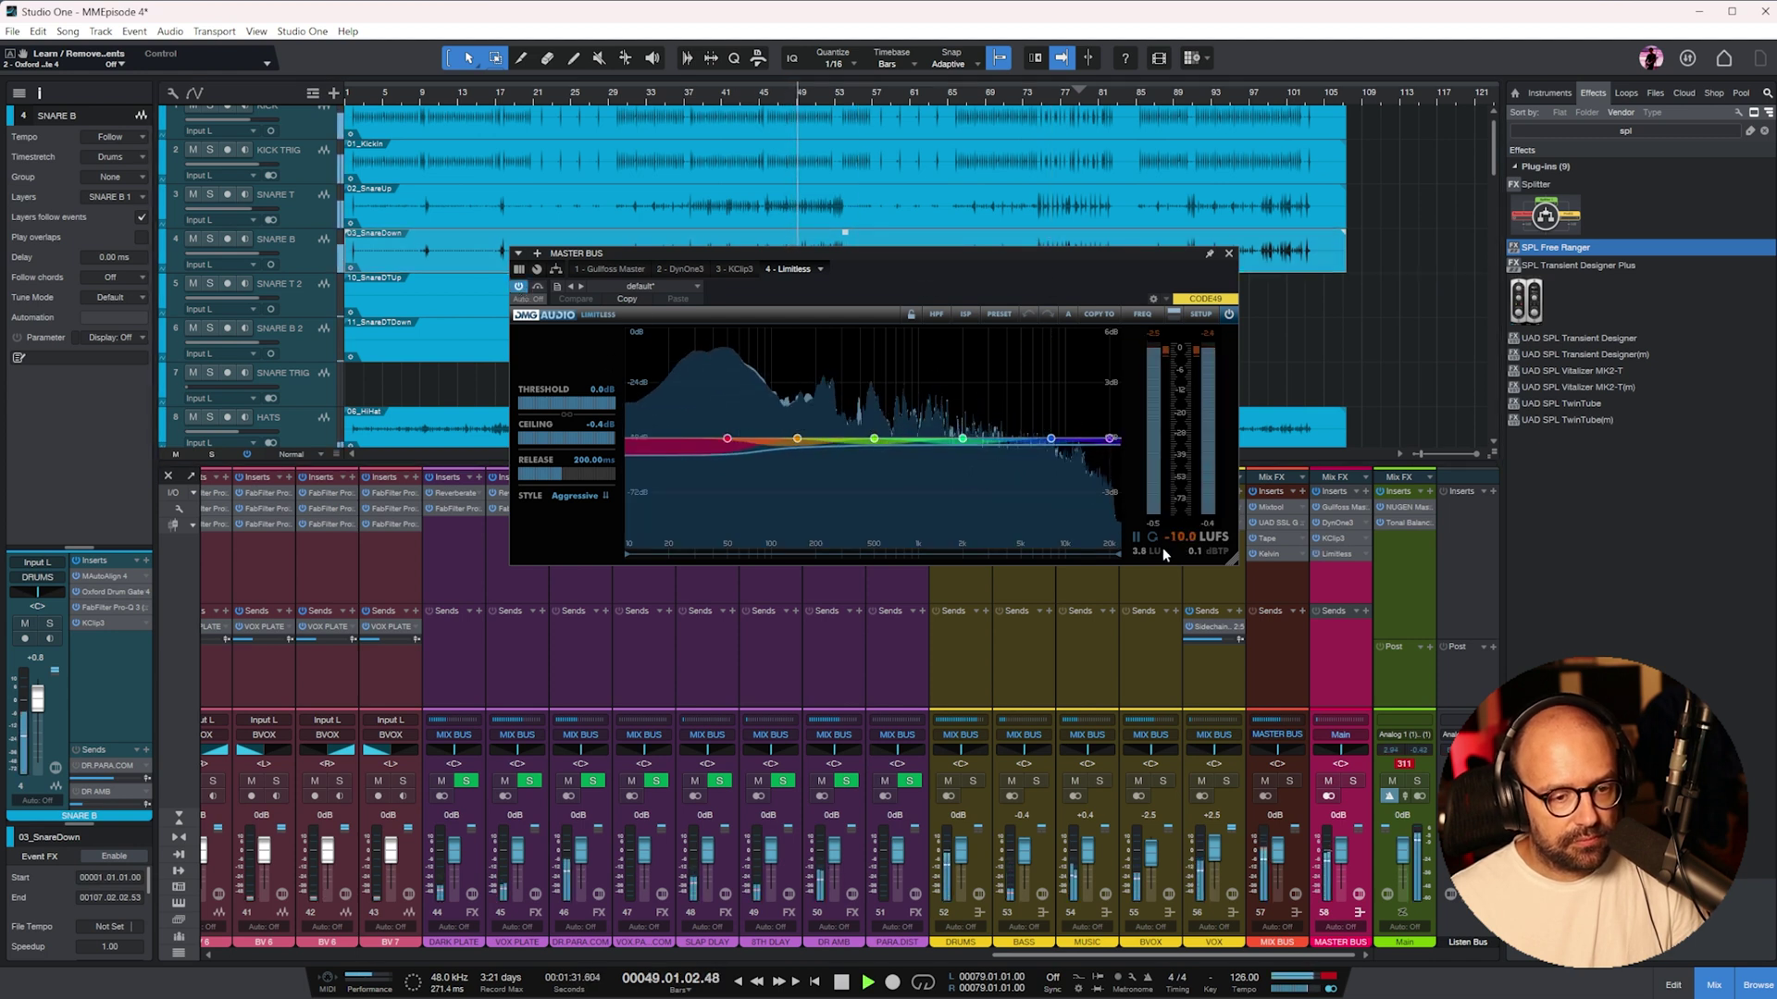
{"action": "left_click", "coordinate": [870, 557]}
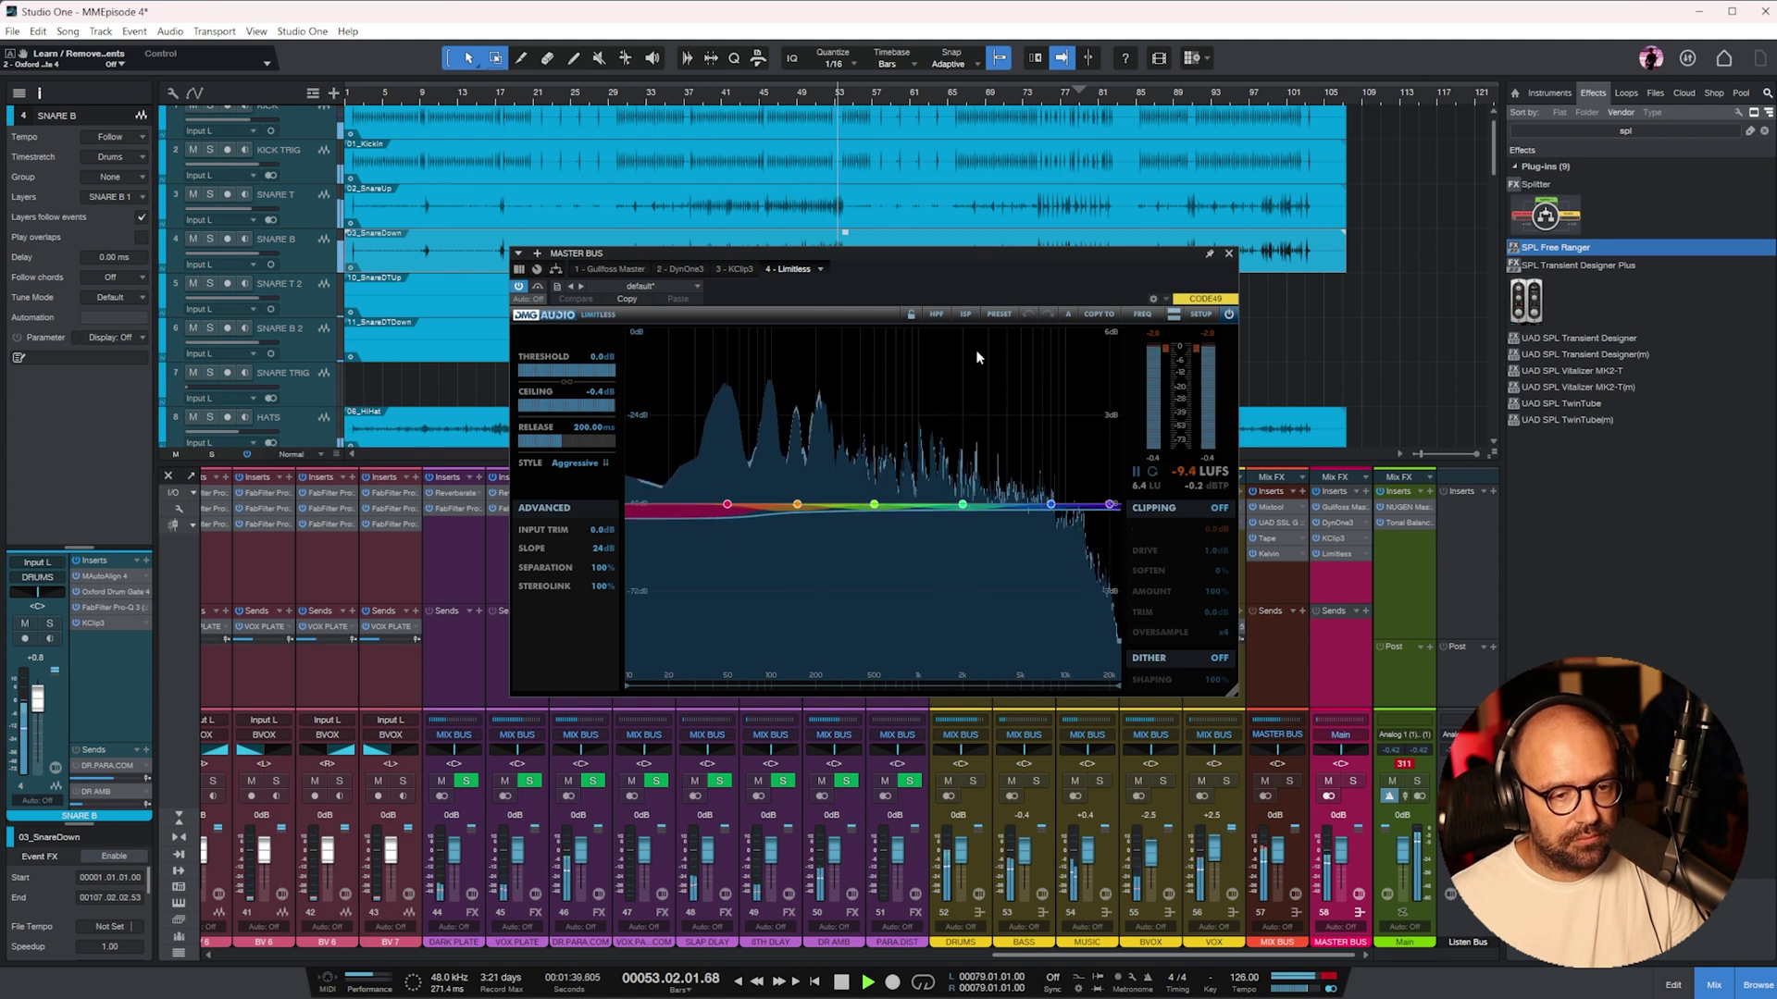
- Open NUGEN MasterCheck on the Main output beside Limitless, and lower the Limitless threshold to about -1.8 dB
{"action": "left_click", "coordinate": [1385, 508]}
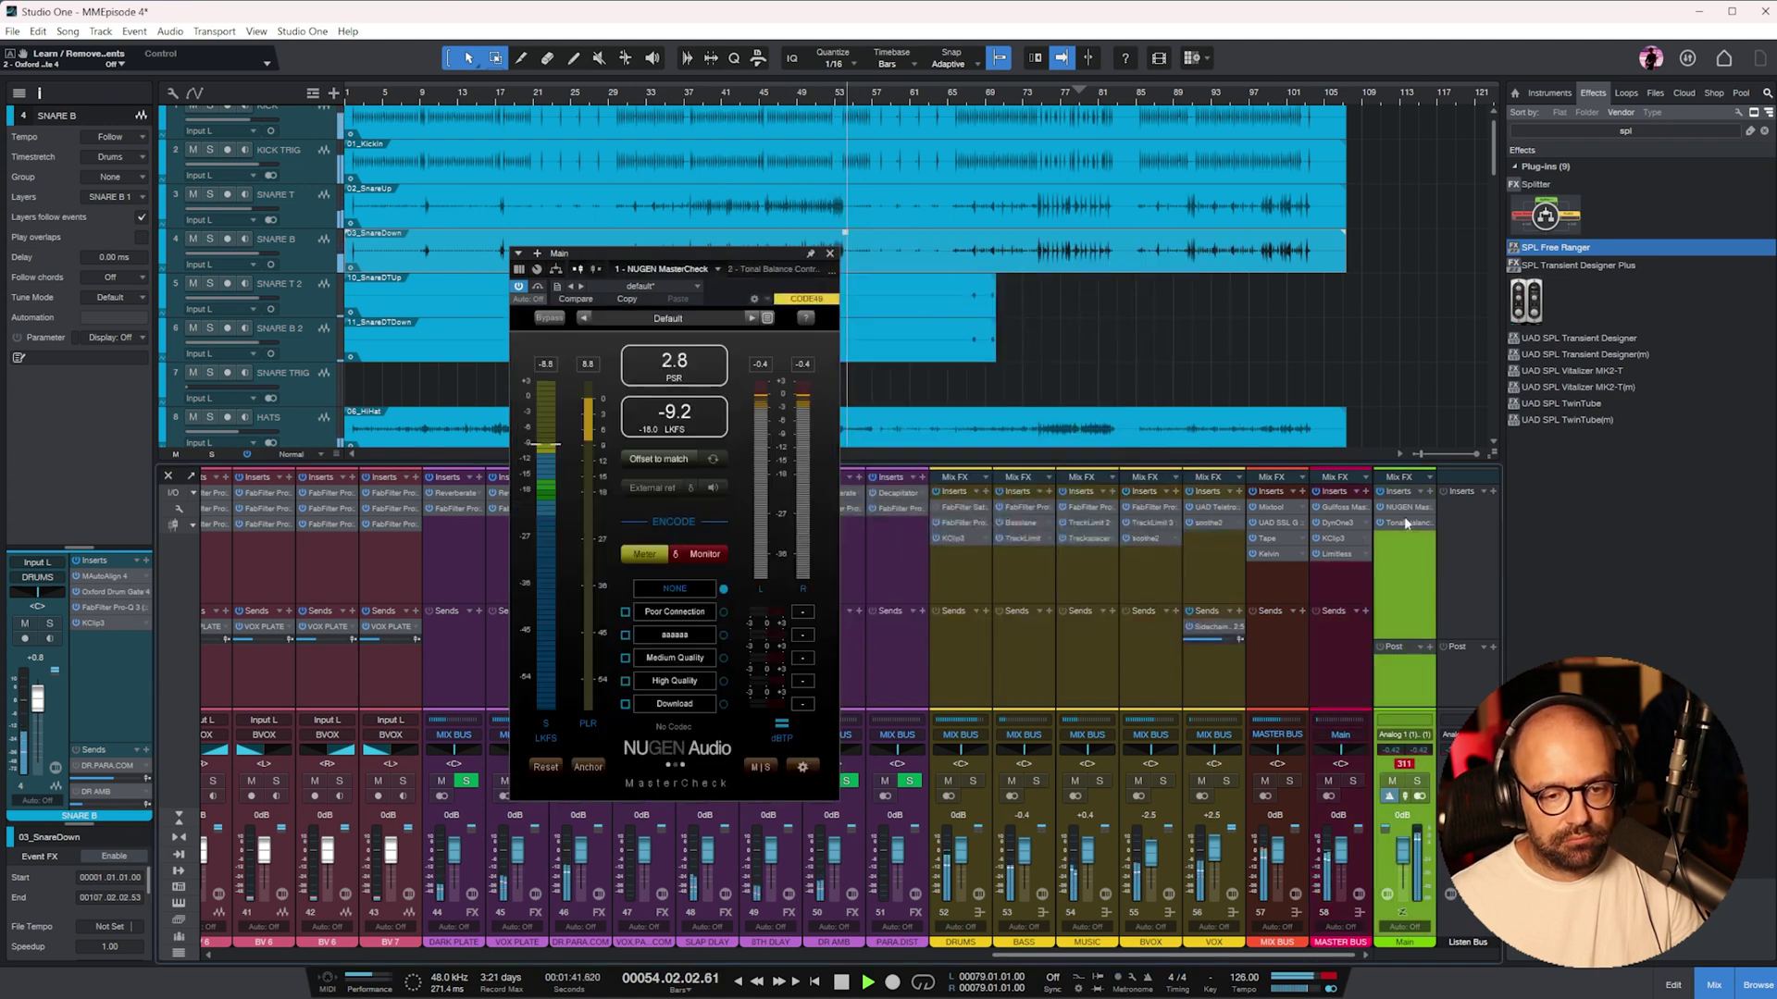
{"action": "key", "text": "KP_Subtract"}
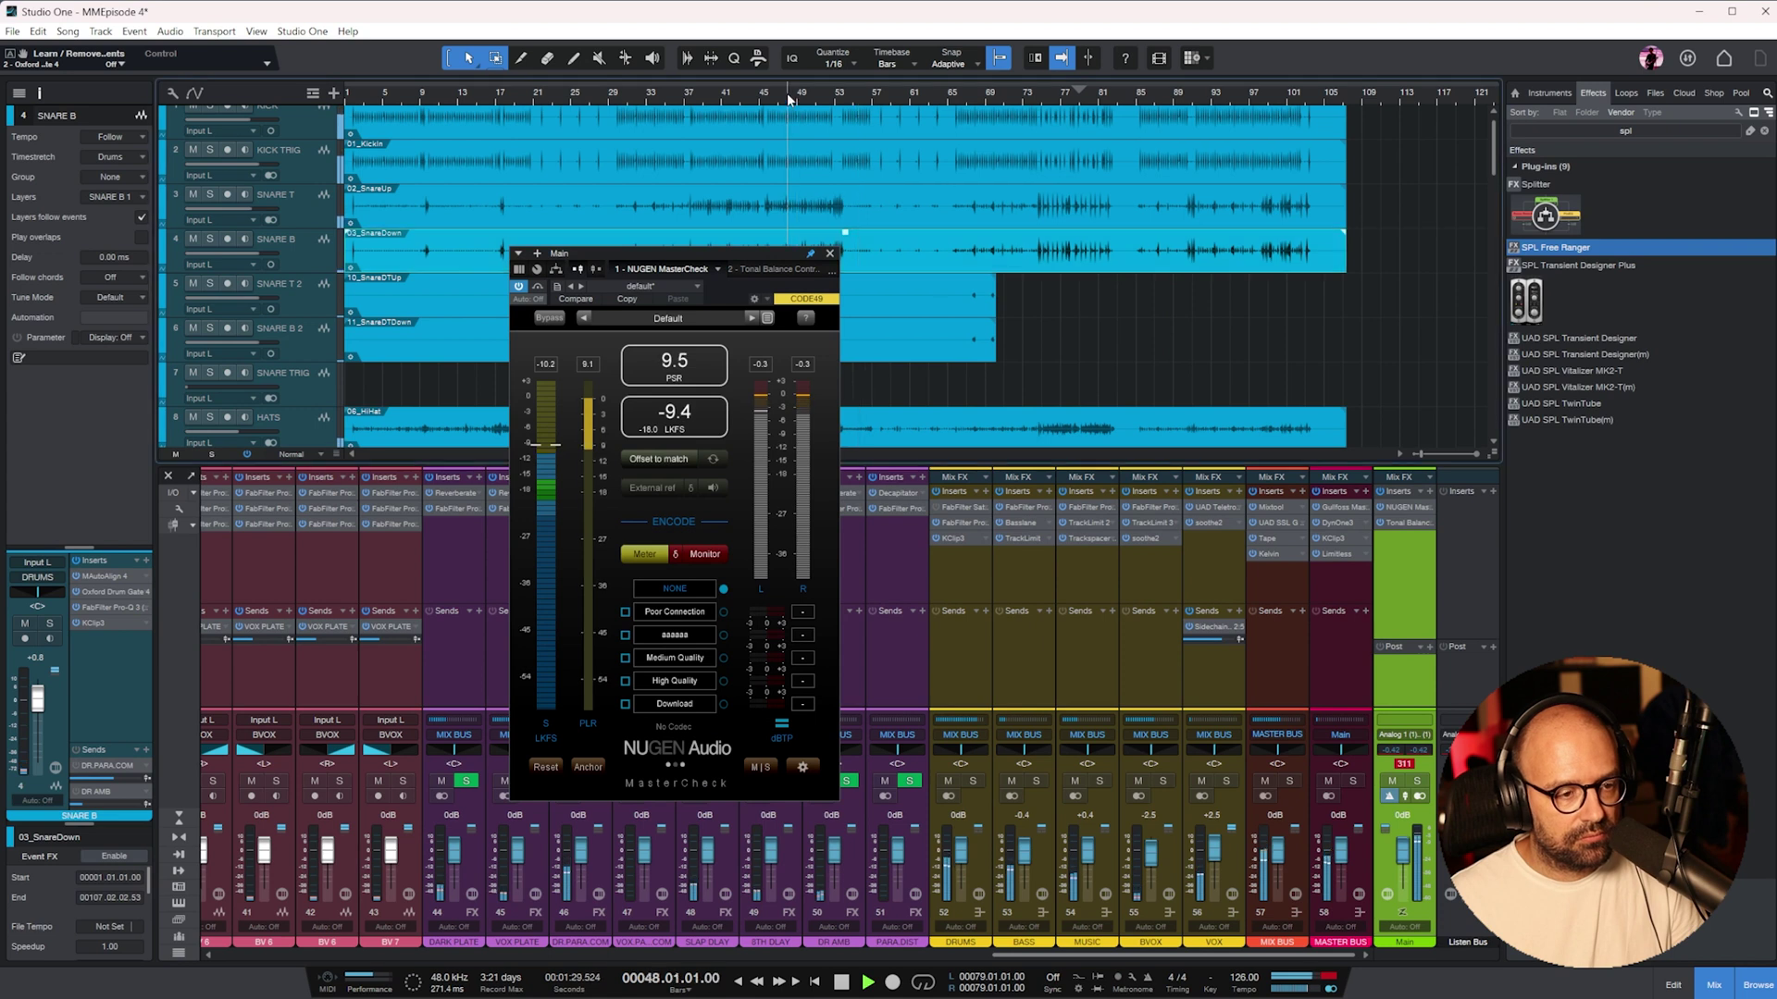
{"action": "left_click", "coordinate": [1336, 553]}
{"action": "left_click_drag", "start_coordinate": [1029, 248], "coordinate": [1367, 325]}
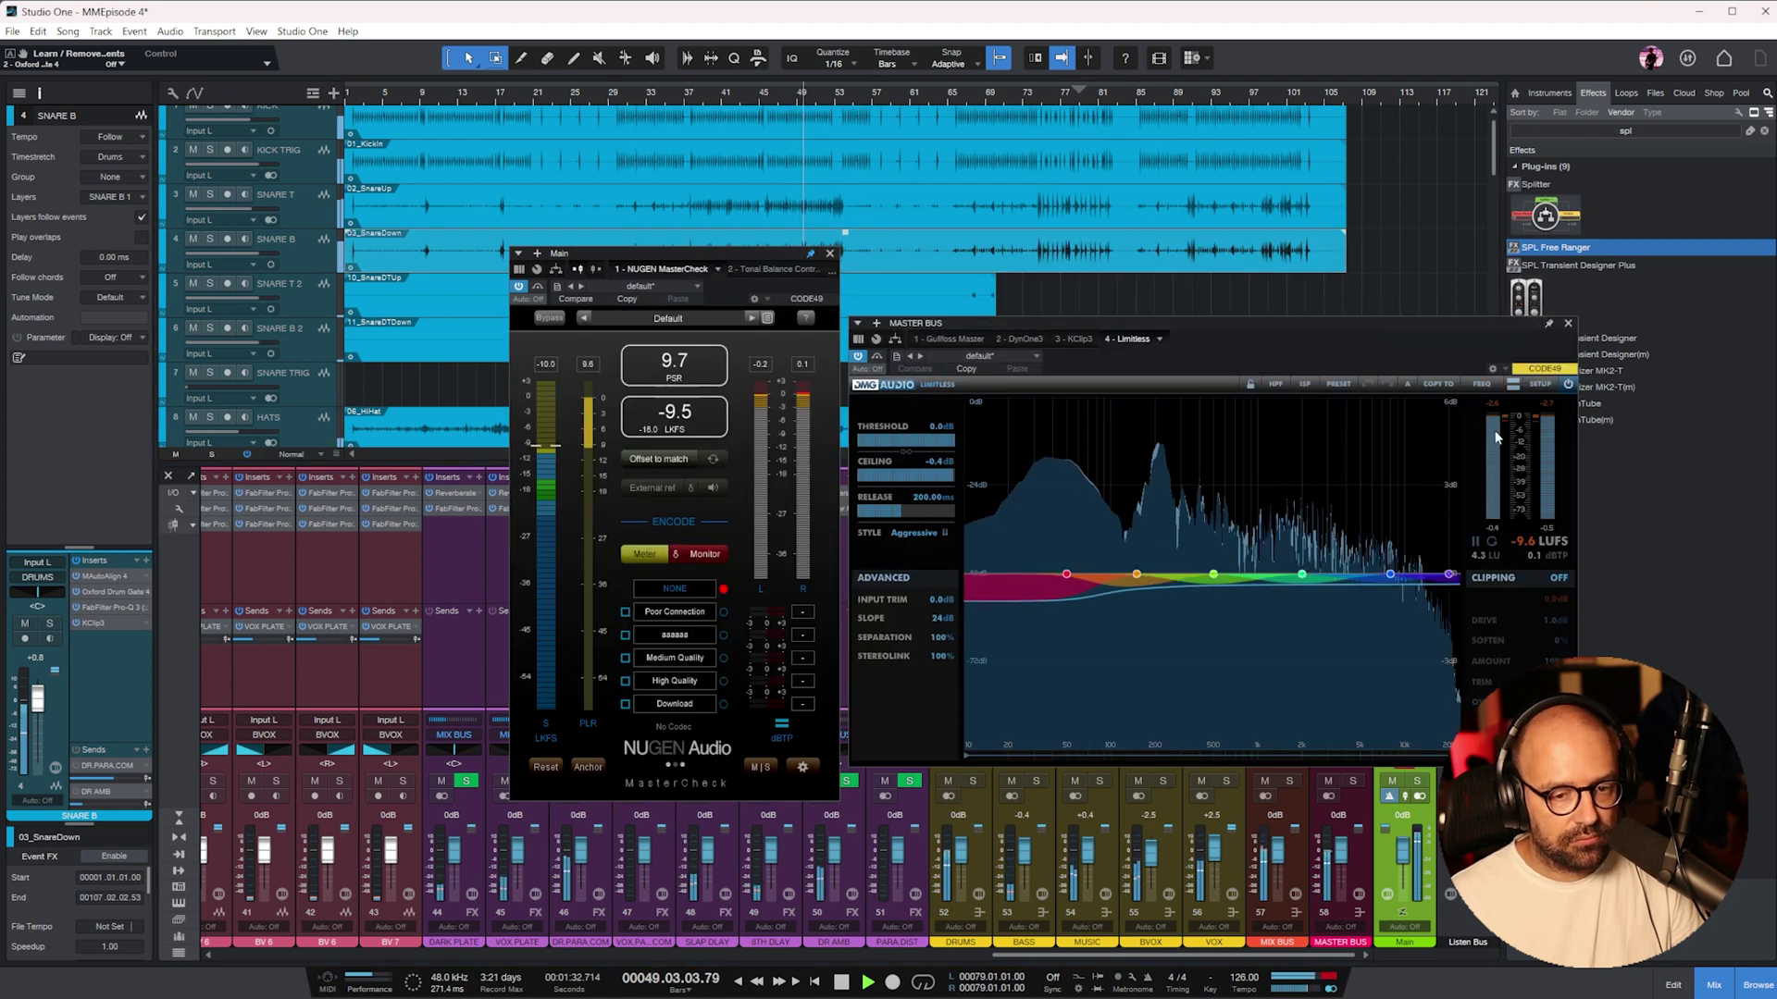
{"action": "left_click_drag", "start_coordinate": [919, 447], "coordinate": [919, 459]}
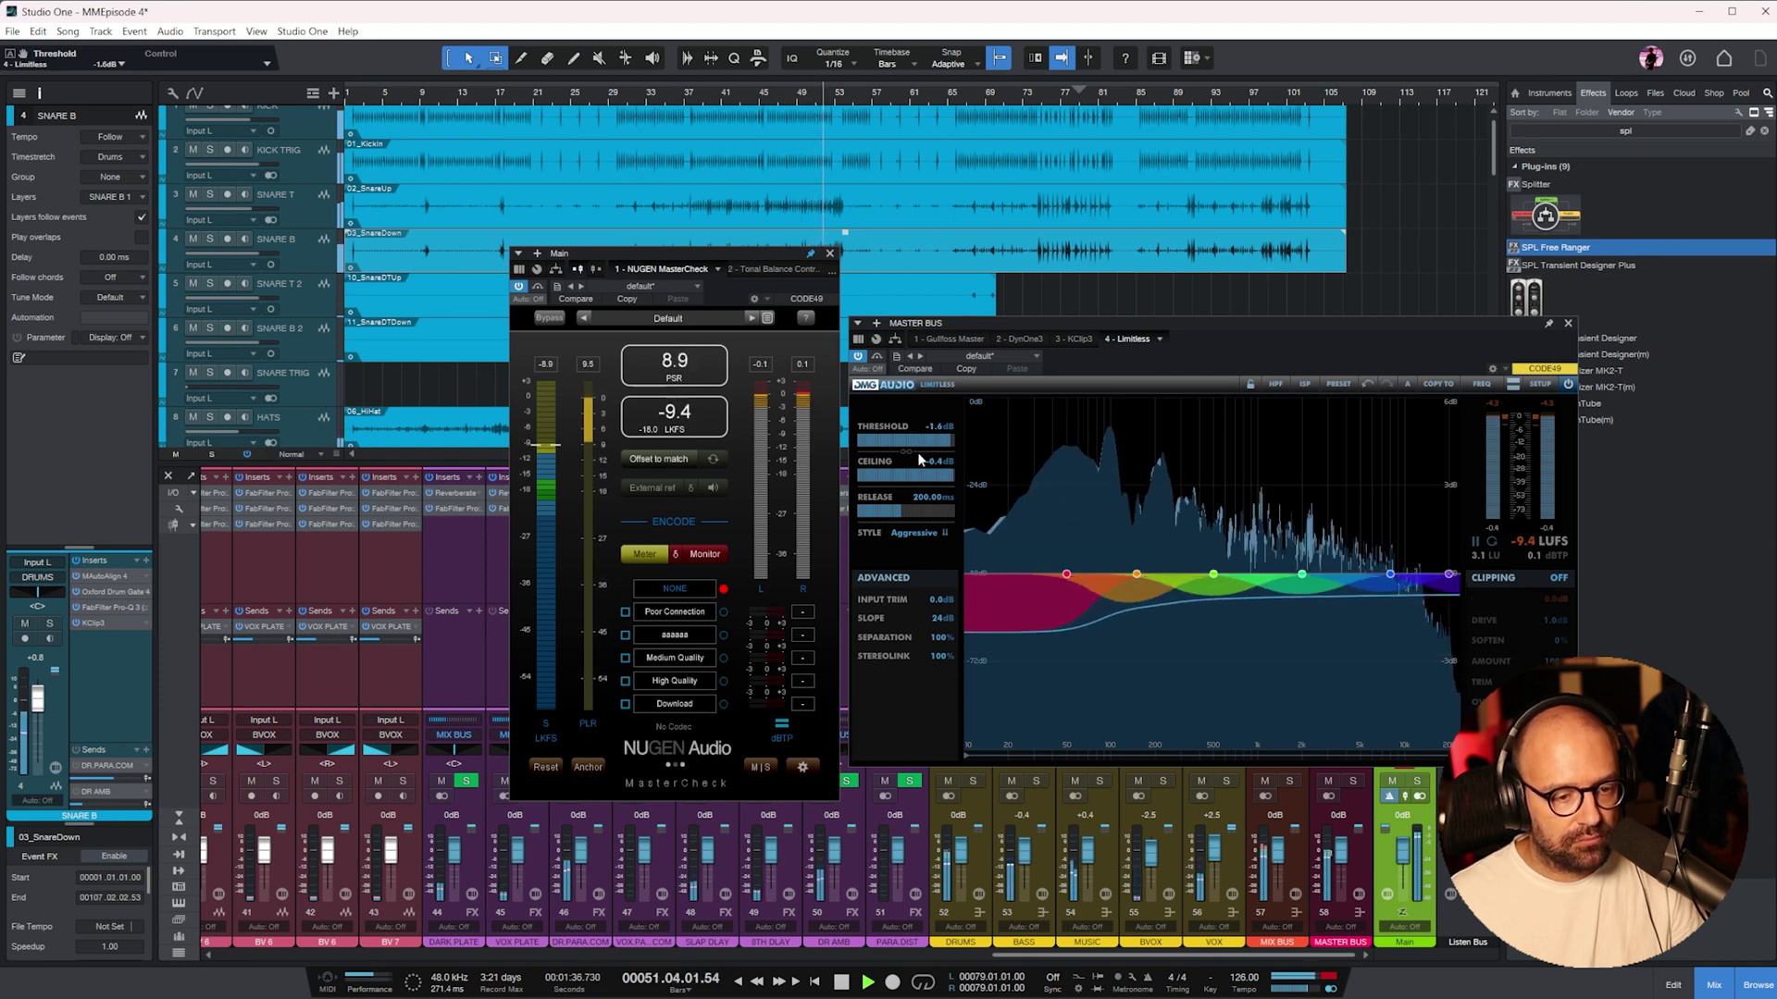
- Reset MasterCheck's loudness and true-peak readings, and check the levels from bar 39 and in a section late in the song
{"action": "left_click", "coordinate": [629, 429]}
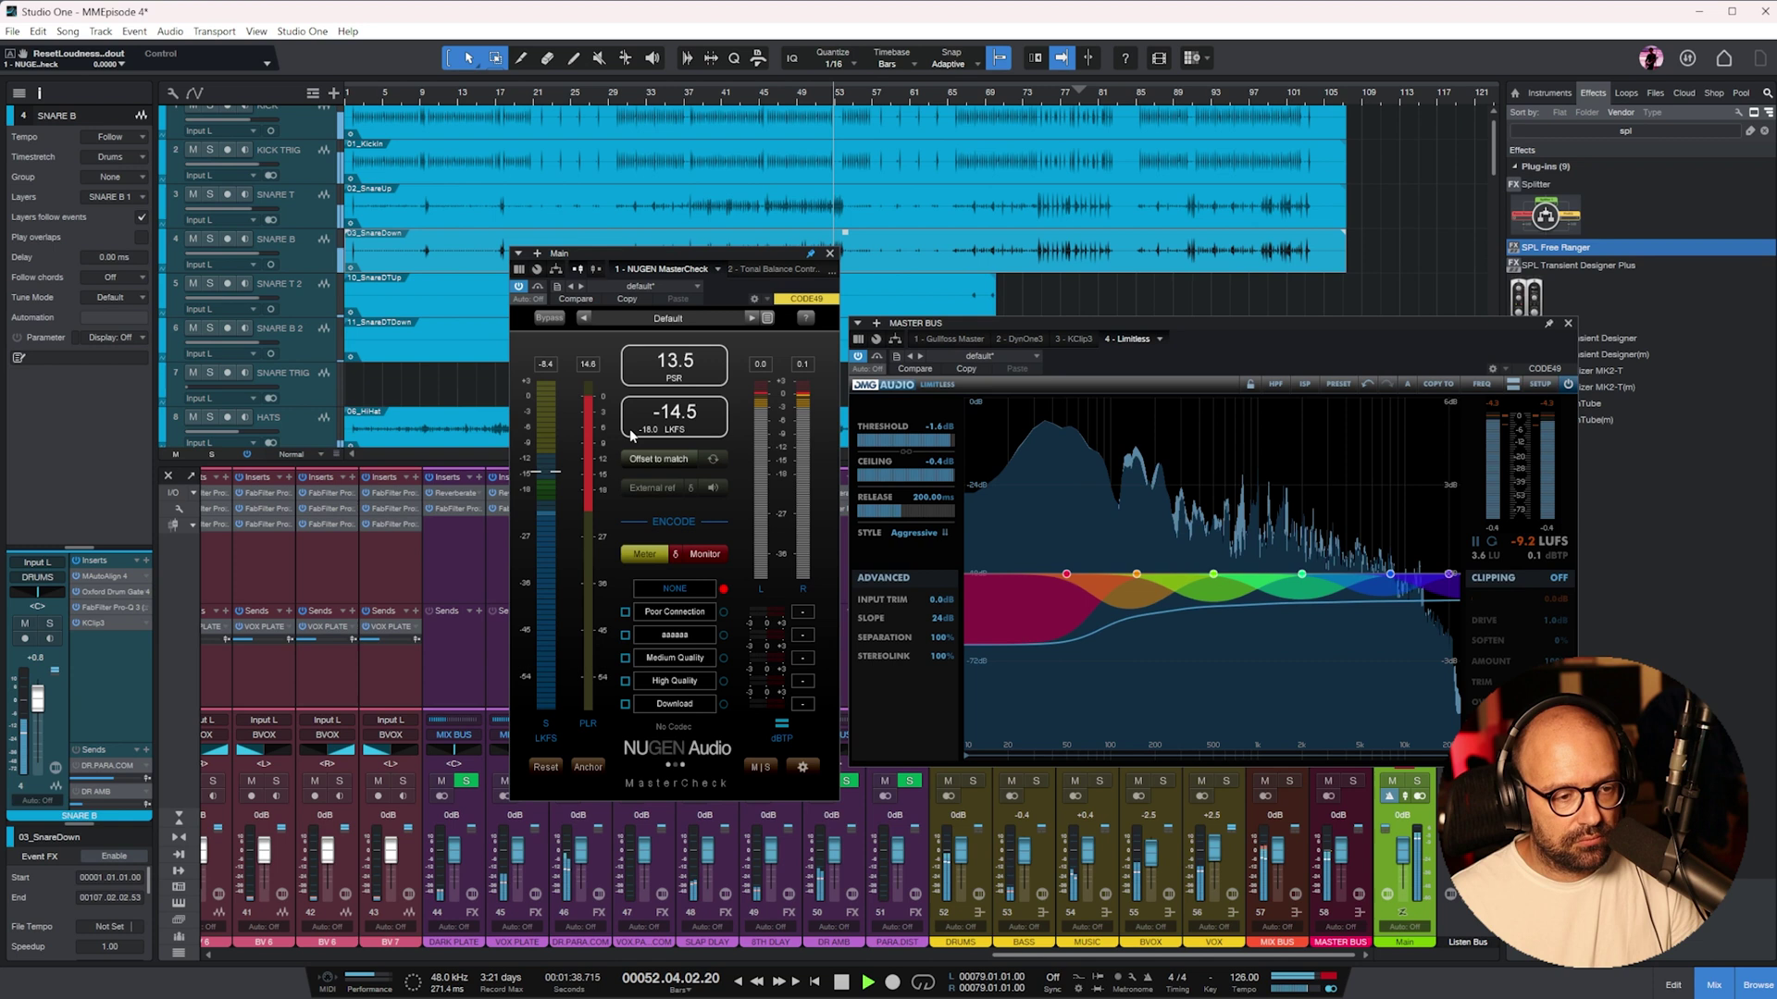
{"action": "left_click", "coordinate": [802, 364]}
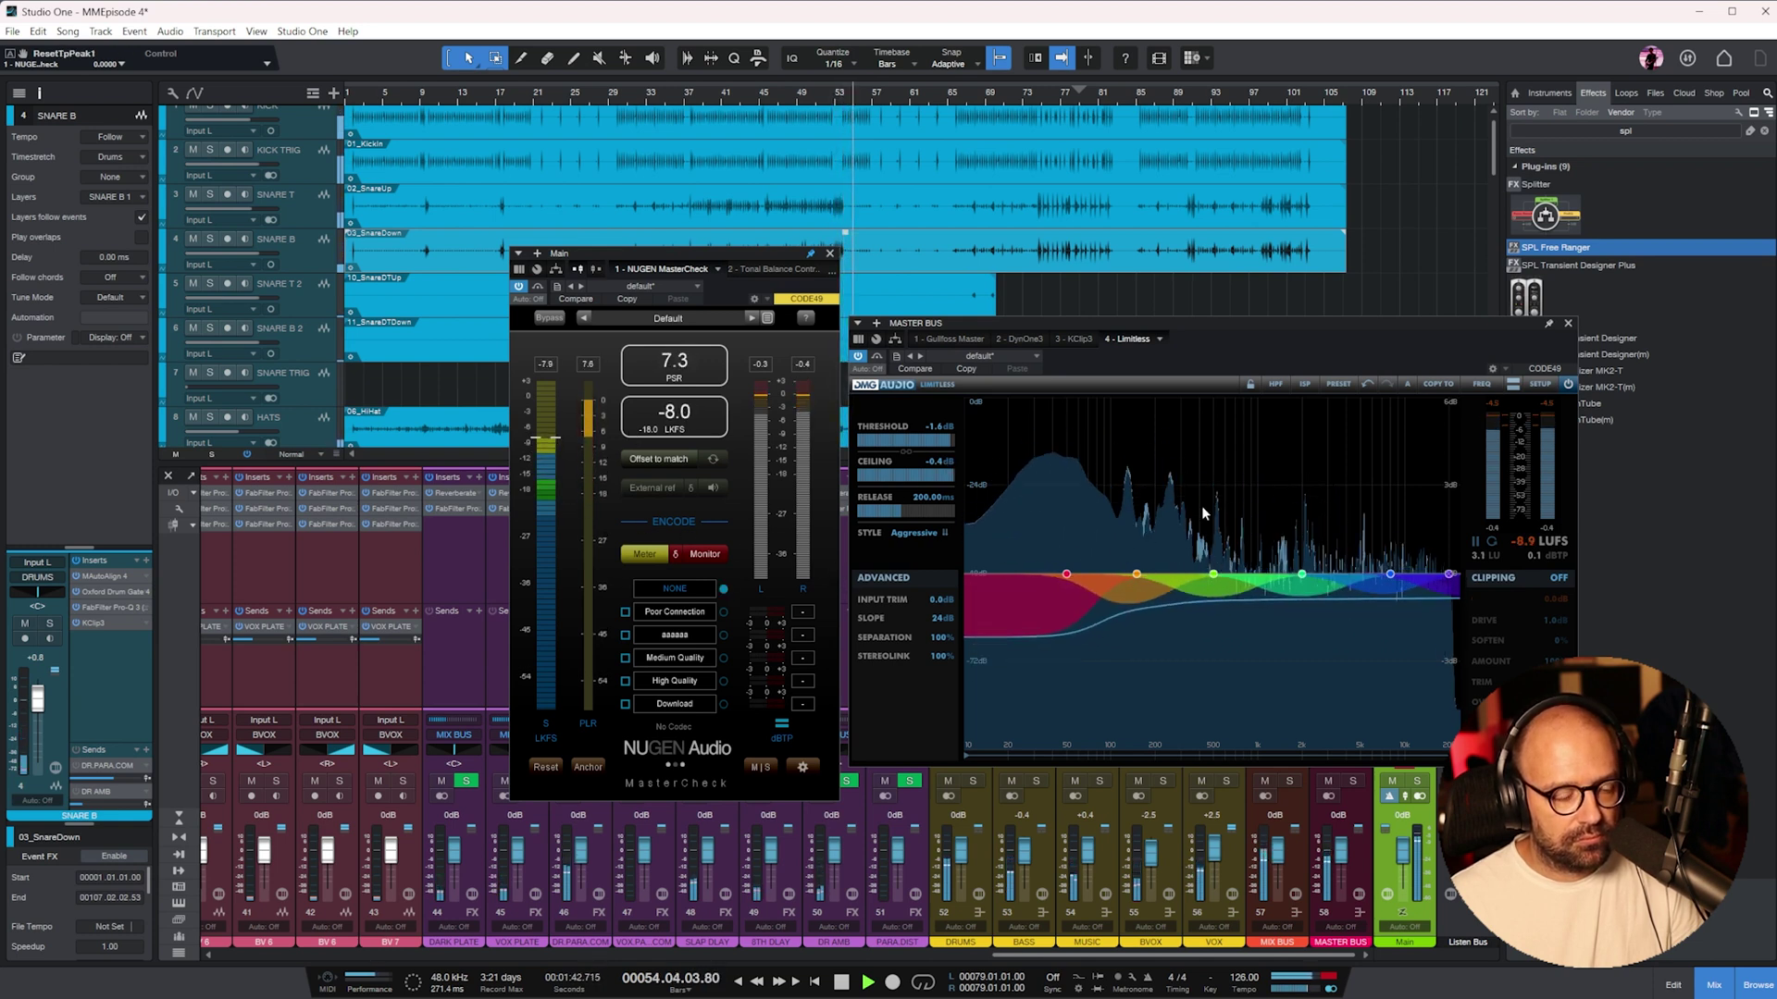
{"action": "left_click", "coordinate": [708, 104]}
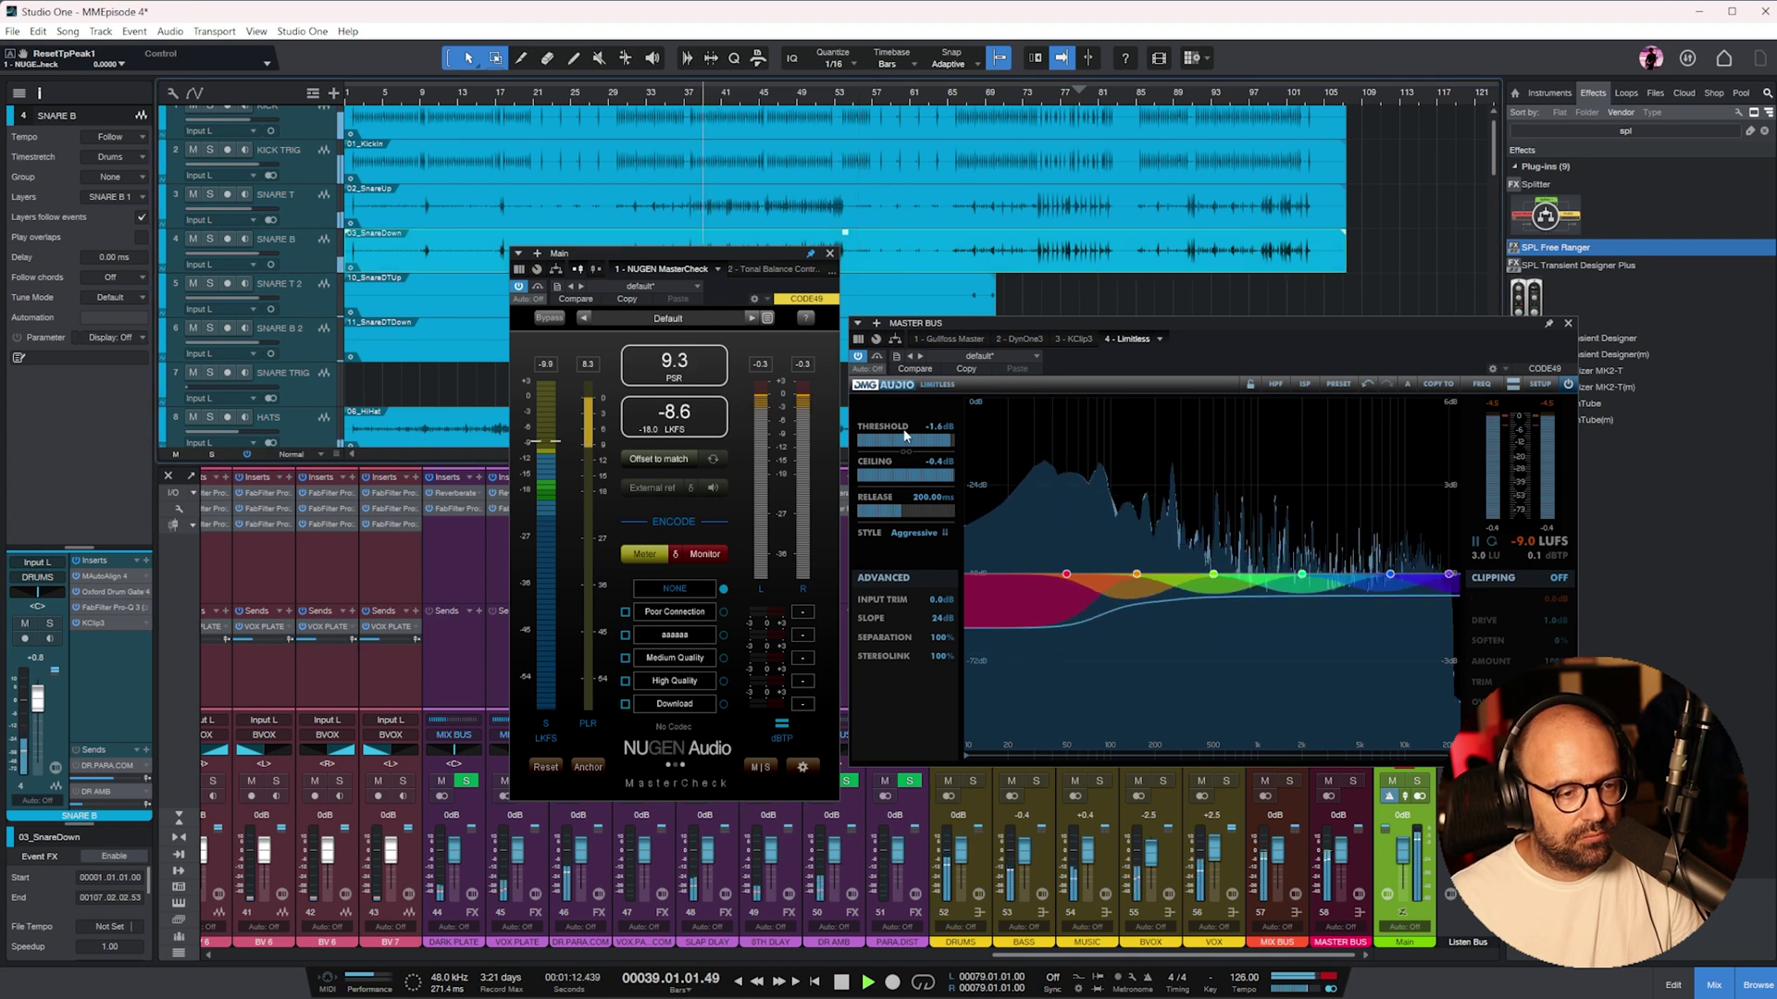
{"action": "left_click", "coordinate": [1152, 104]}
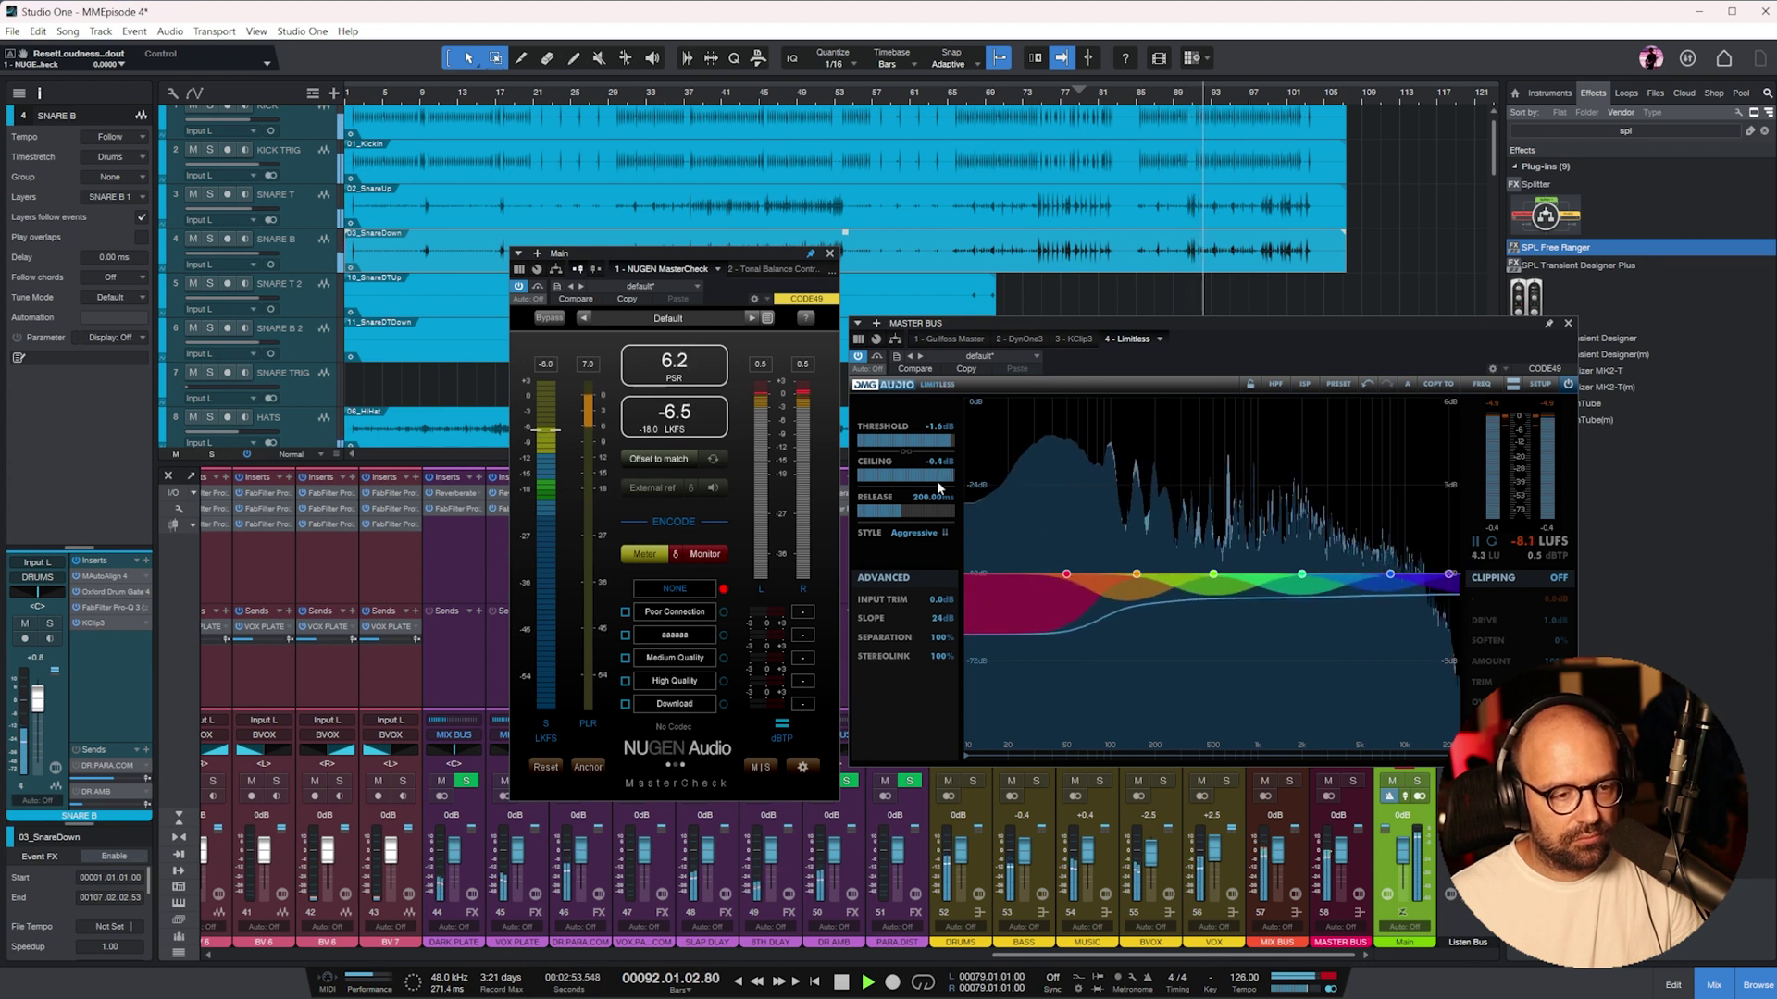
- Close the Limitless and MasterCheck windows, and set the four backing vocal channels 33 to 36 together to -1.7 dB
{"action": "left_click", "coordinate": [1568, 323]}
{"action": "left_click", "coordinate": [830, 253]}
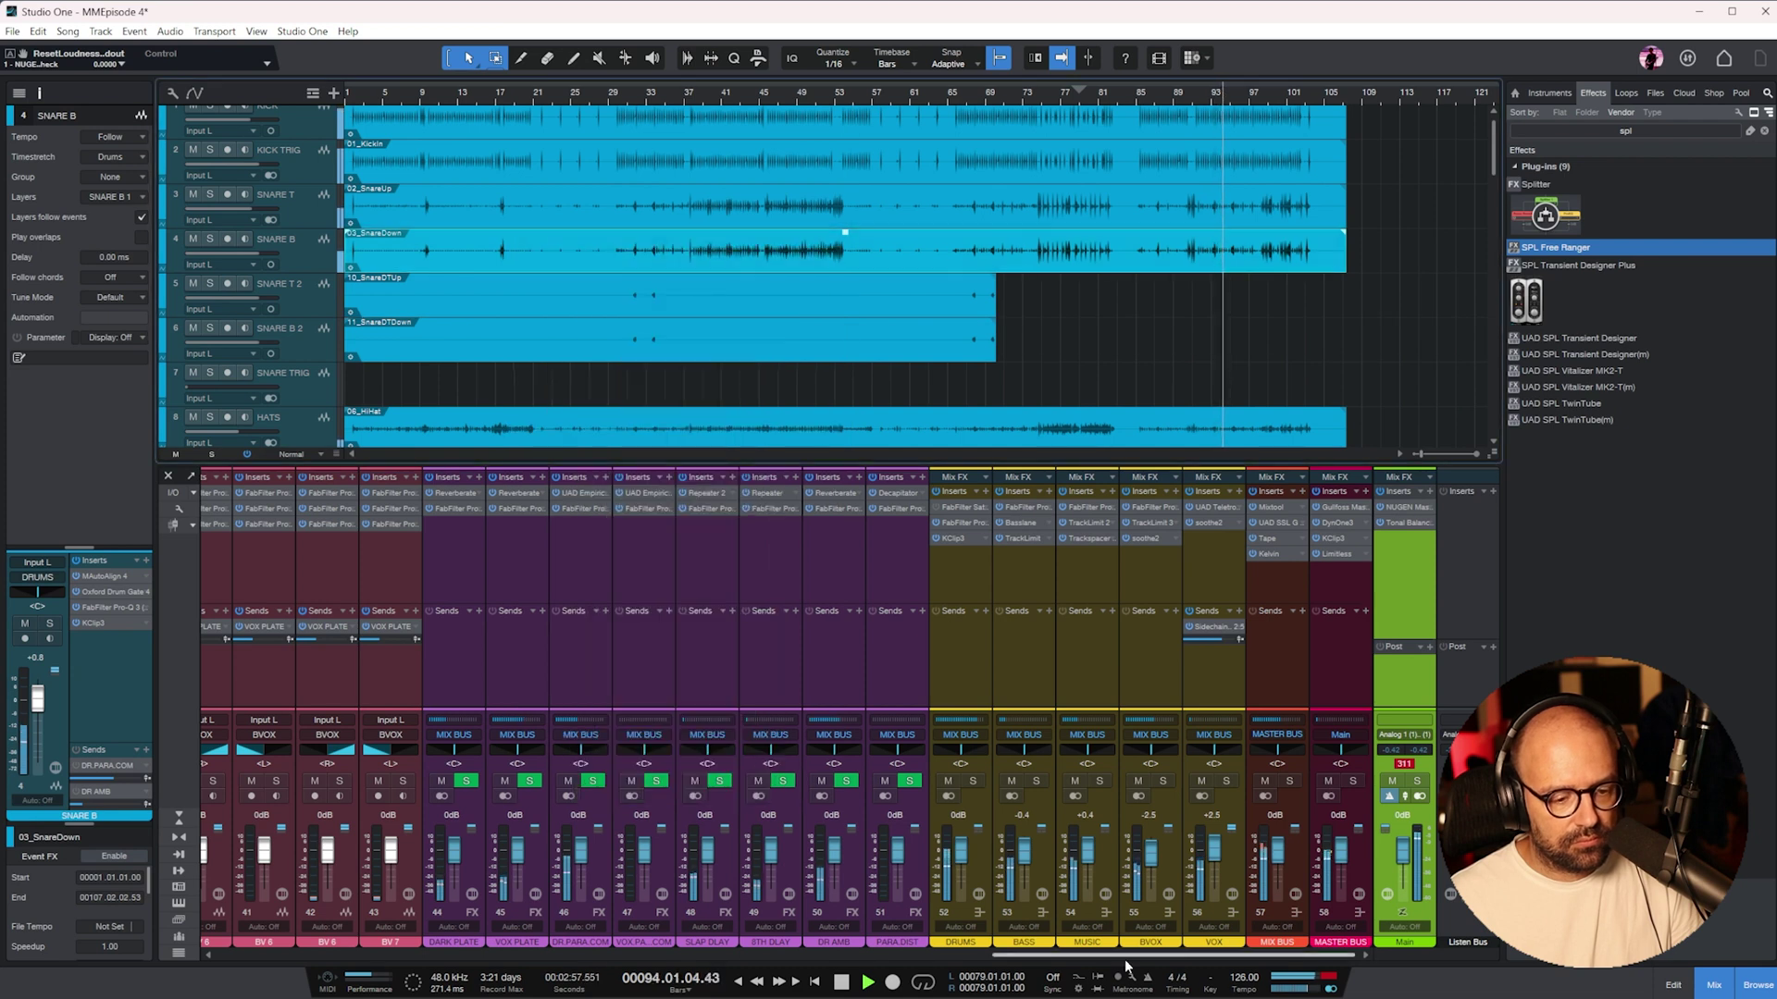
{"action": "left_click_drag", "start_coordinate": [1127, 960], "coordinate": [849, 980]}
{"action": "left_click", "coordinate": [850, 696]}
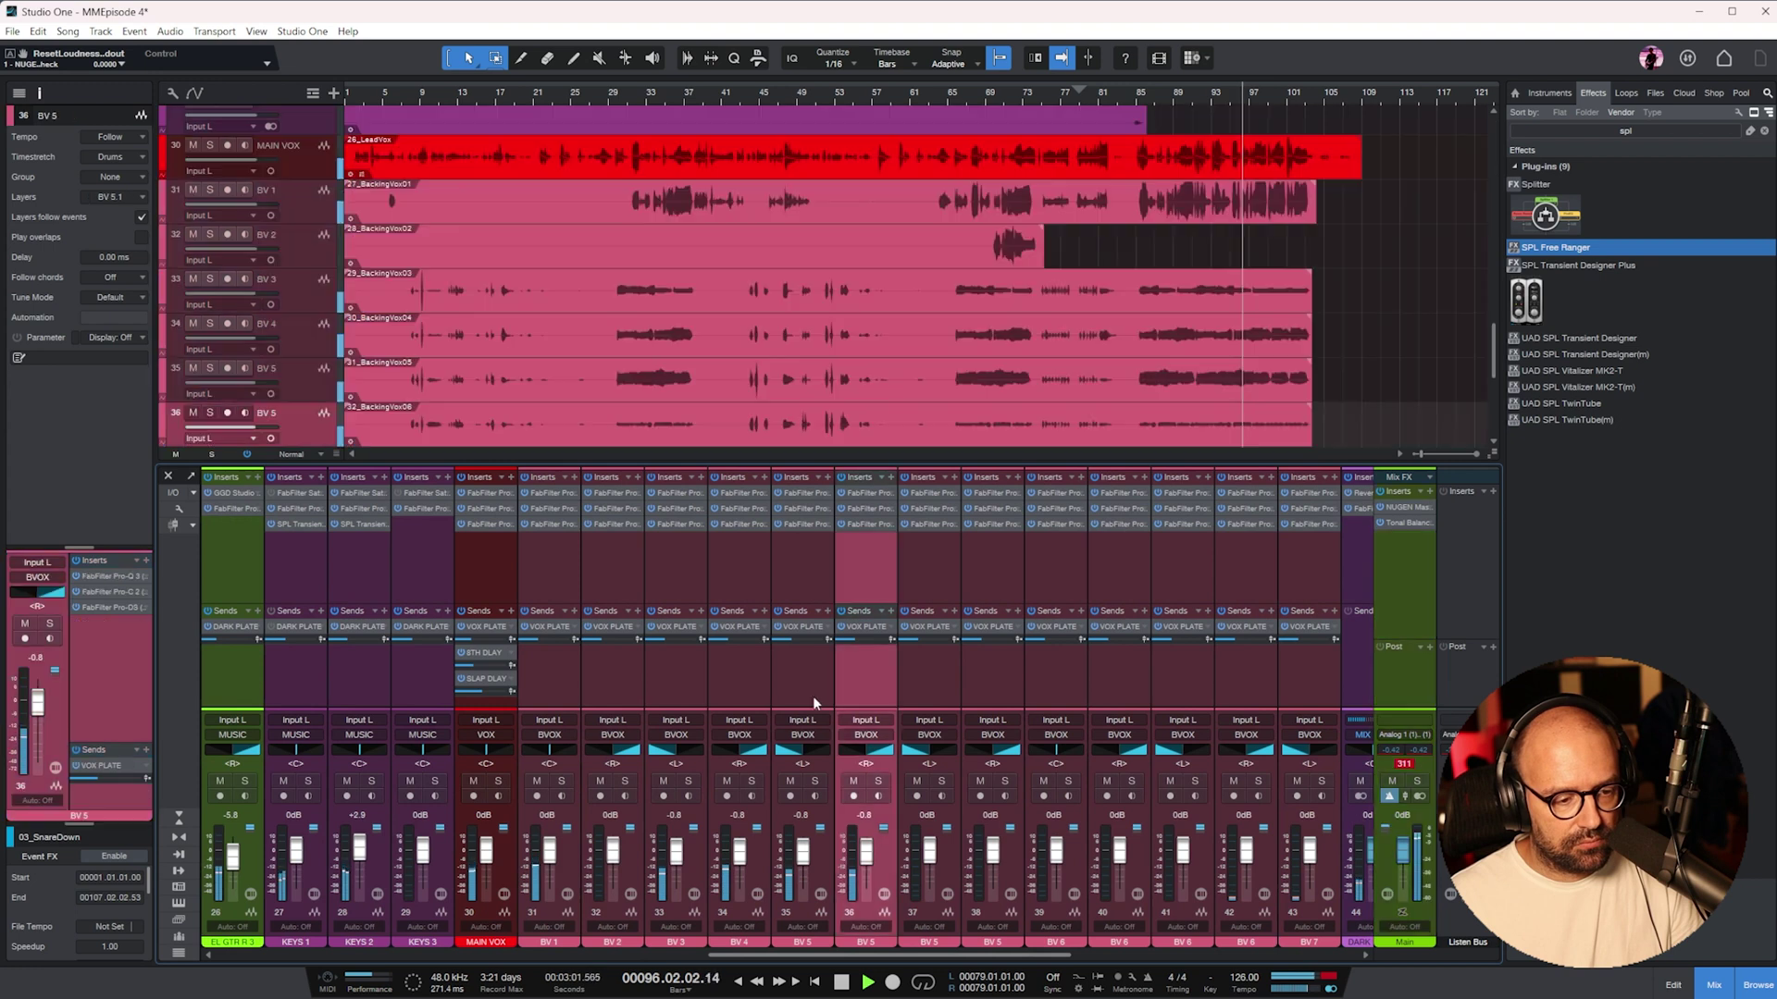
{"action": "left_click", "coordinate": [683, 701], "text": "shift"}
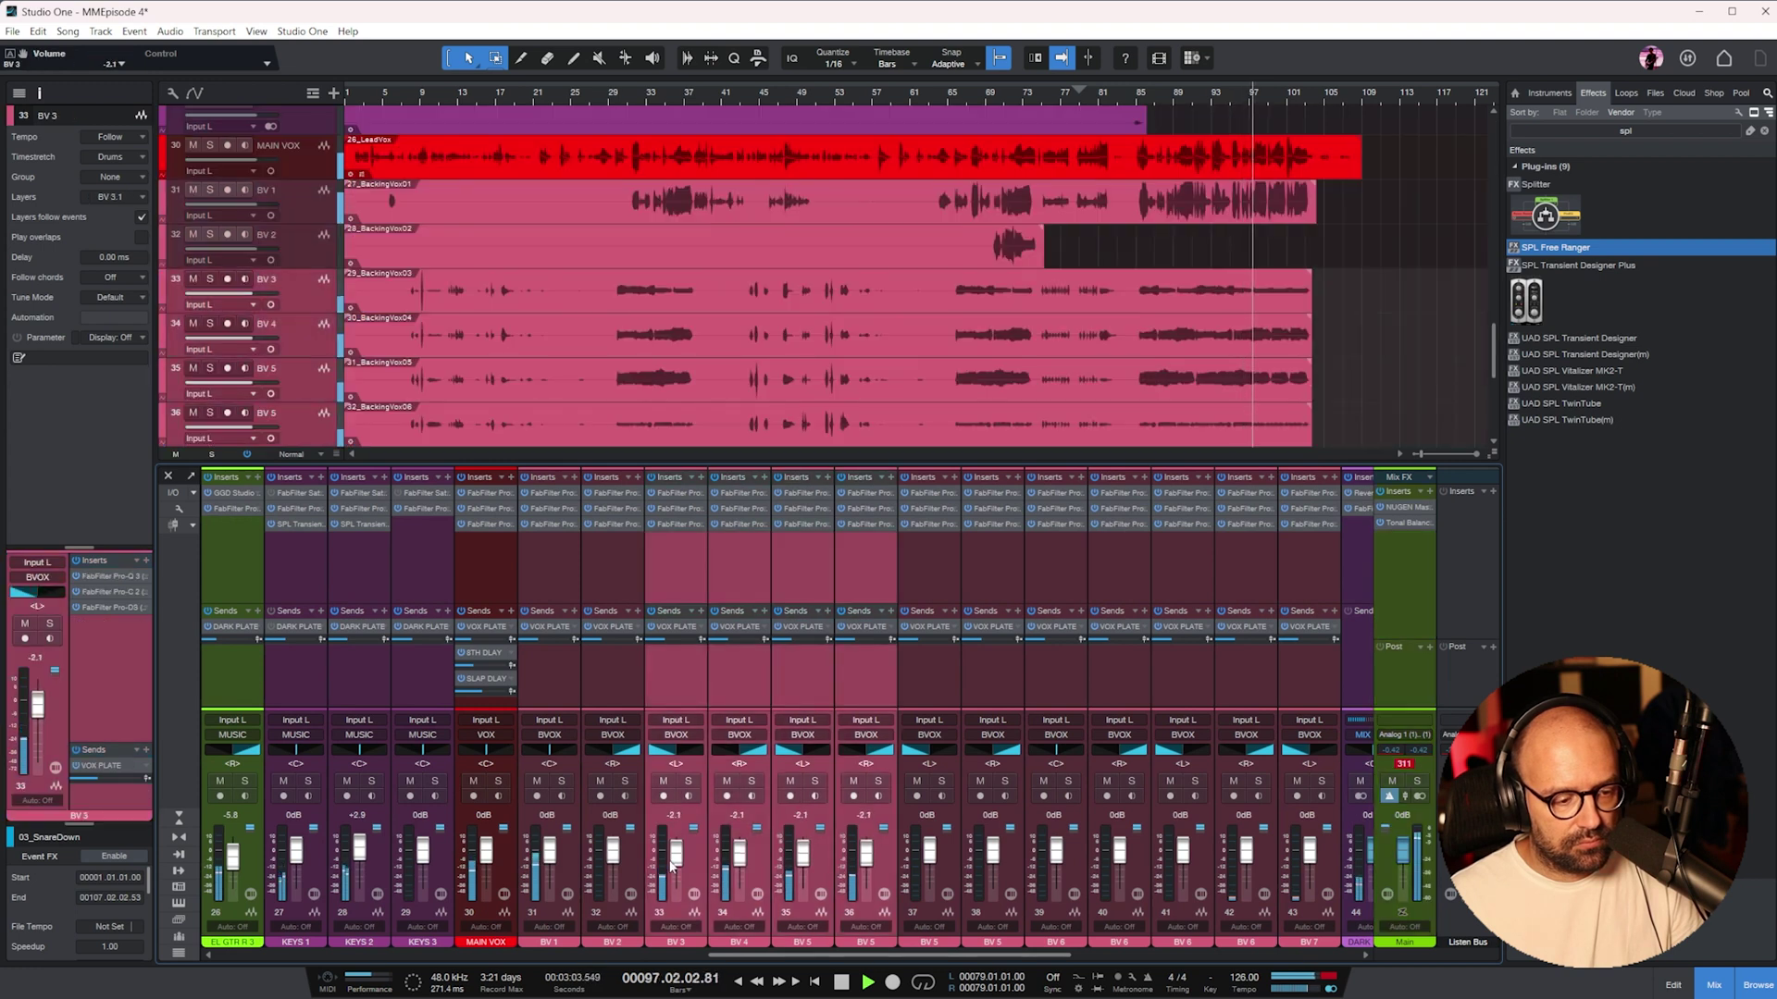
{"action": "left_click_drag", "start_coordinate": [851, 957], "coordinate": [862, 957]}
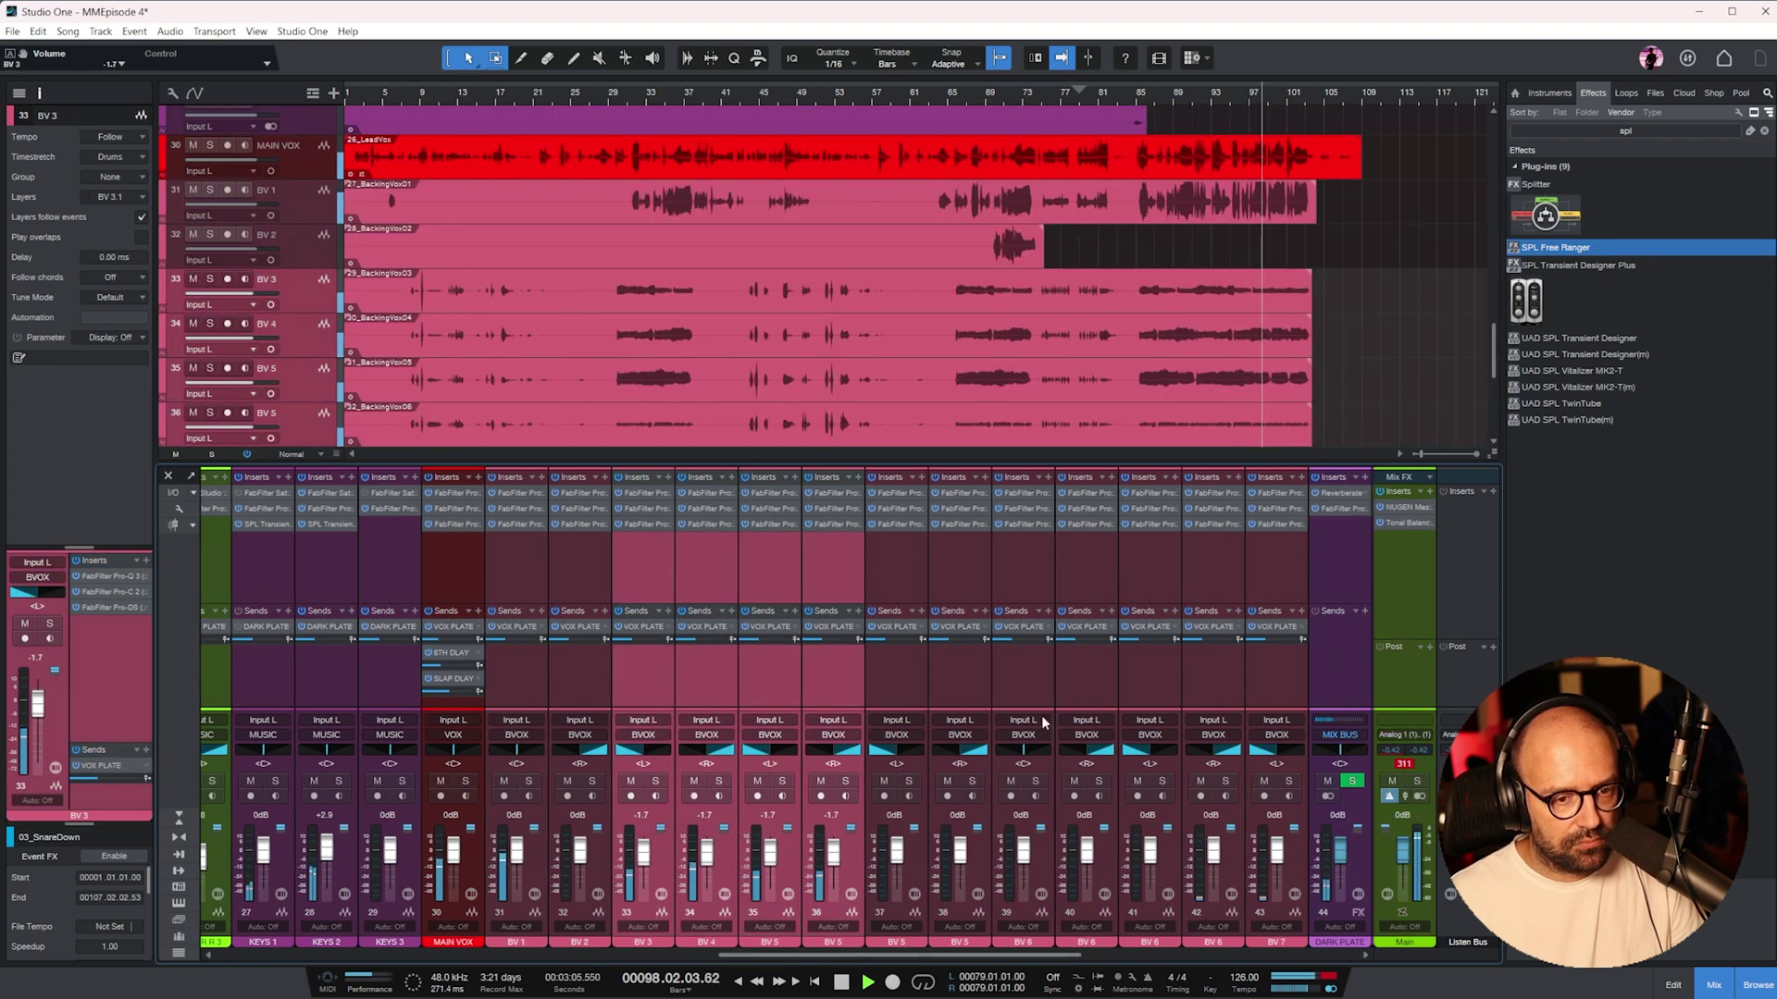
- Stop playback, lower PERC 3, PERC 4 and PERC 5 together to -12.5 dB, and play from about bar 90
{"action": "scroll", "coordinate": [1407, 305], "scroll_direction": "down", "scroll_amount": 5}
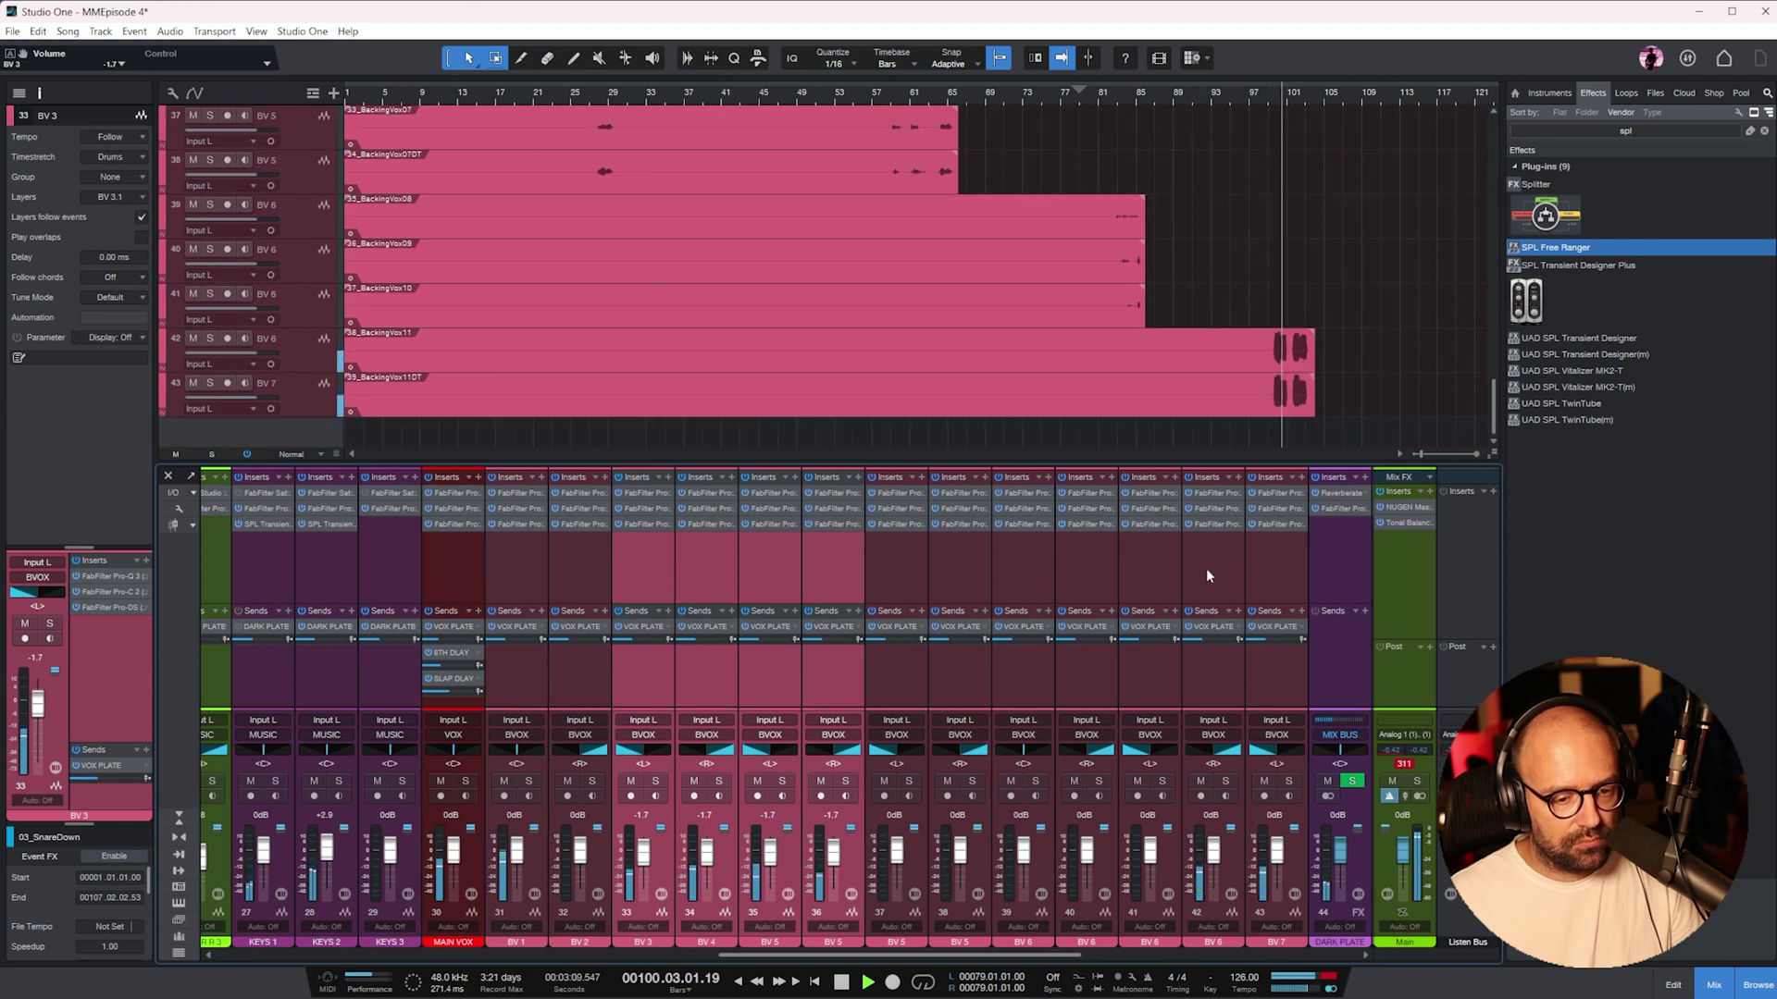
{"action": "left_click_drag", "start_coordinate": [953, 956], "coordinate": [1233, 969]}
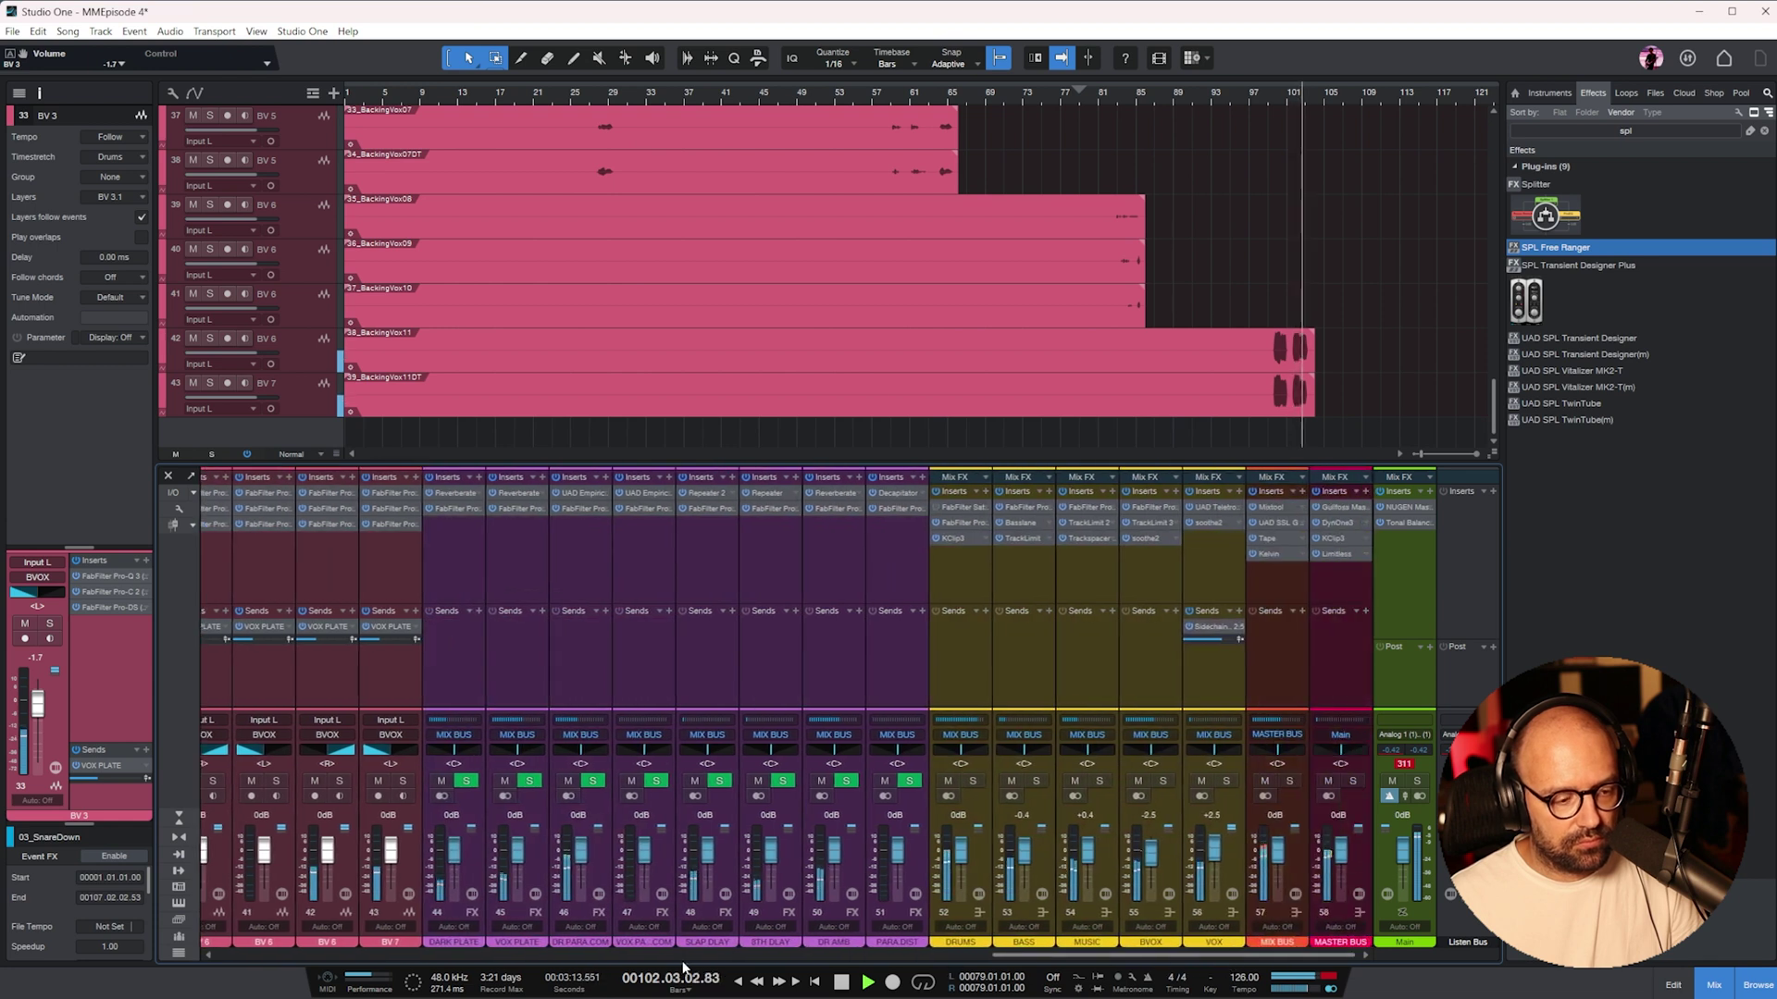
{"action": "left_click_drag", "start_coordinate": [1012, 957], "coordinate": [387, 967]}
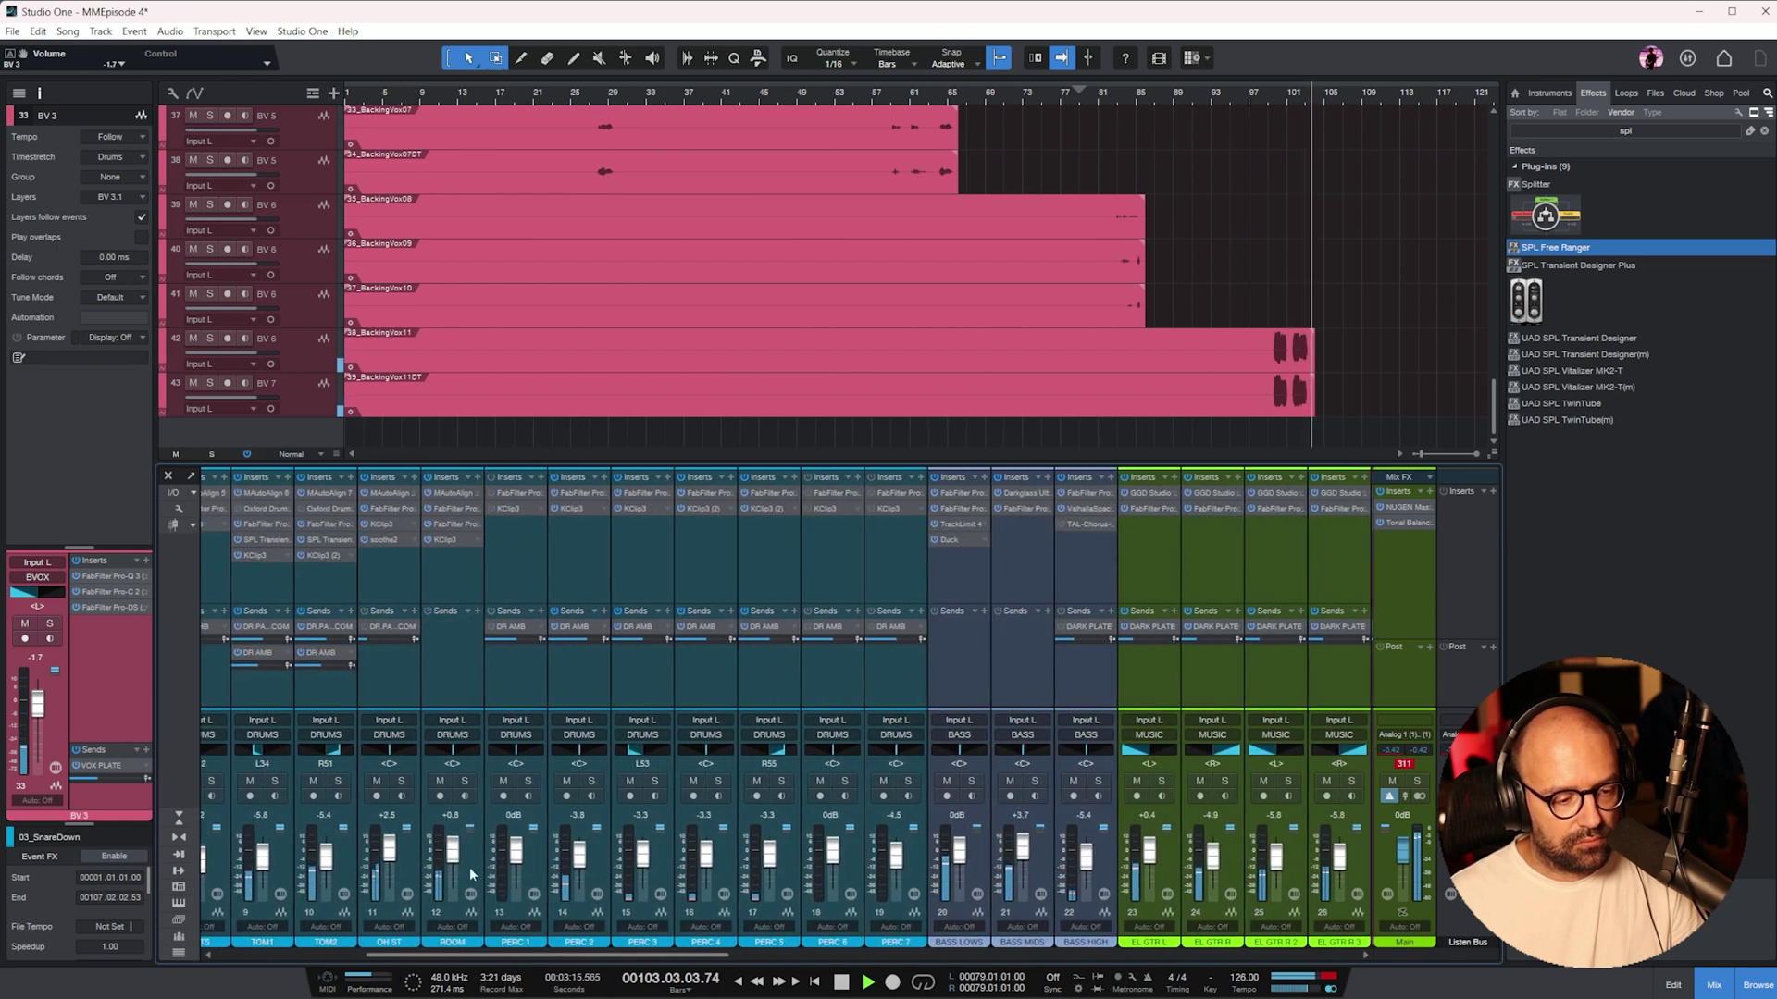
{"action": "key", "text": "space"}
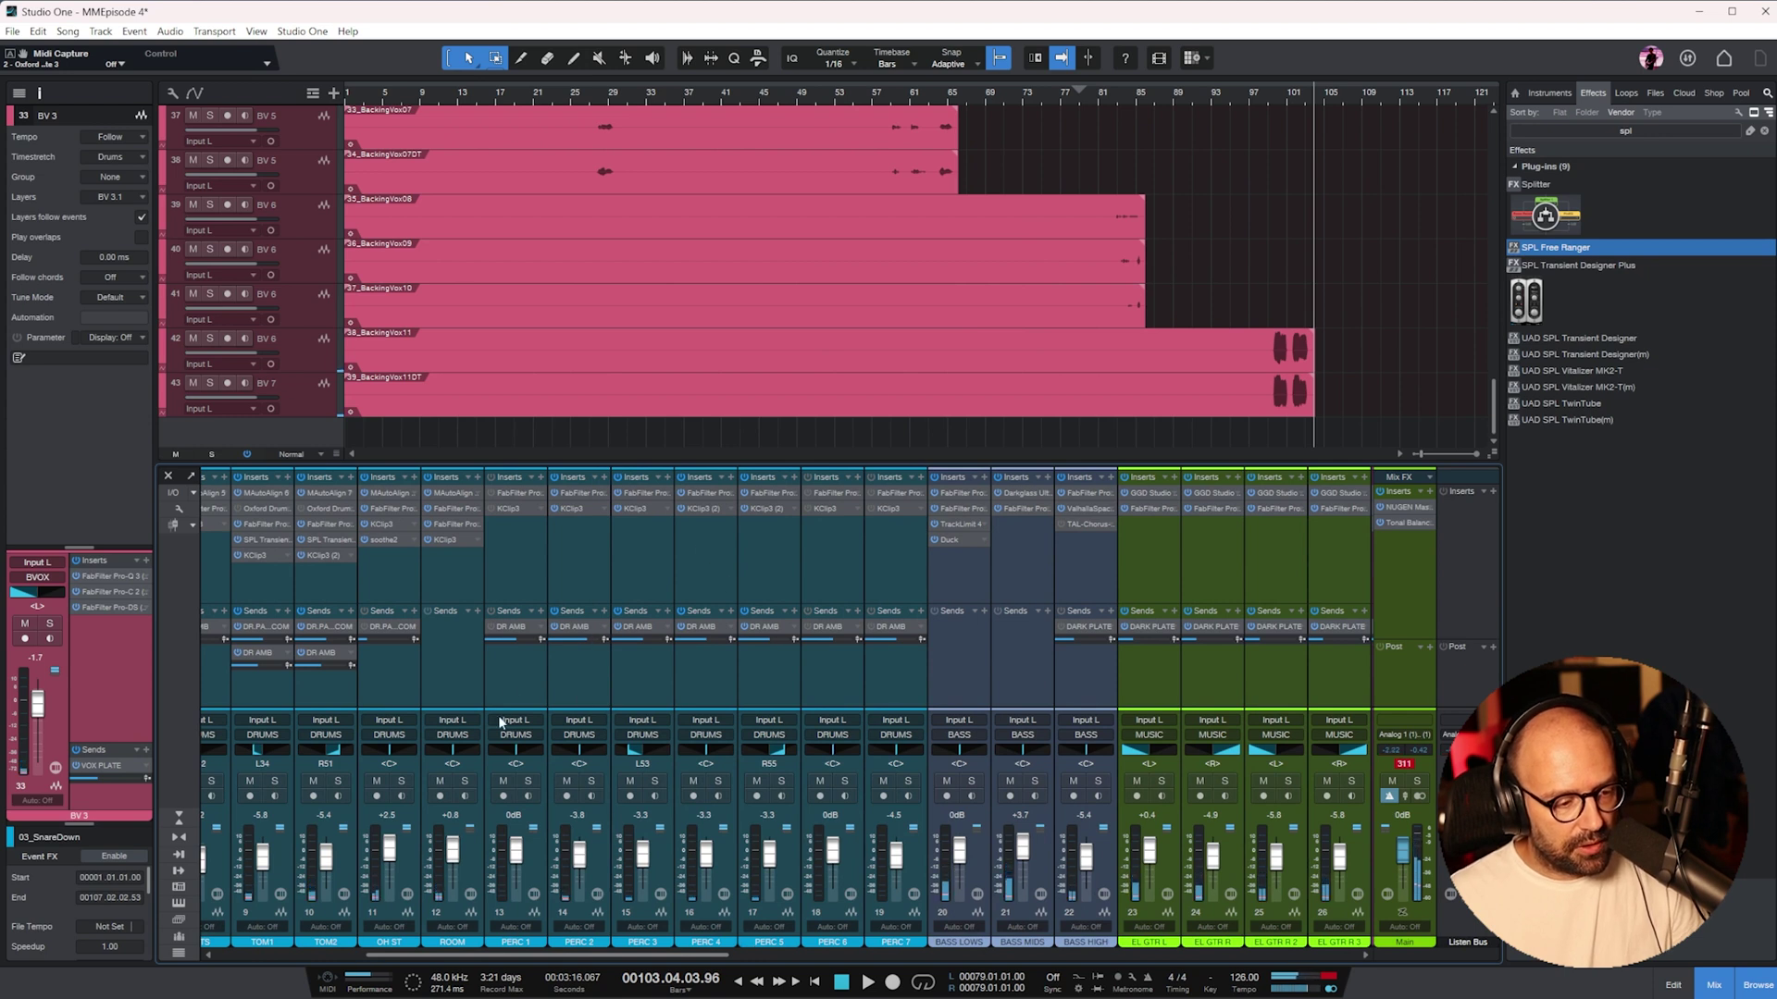
{"action": "left_click_drag", "start_coordinate": [622, 694], "coordinate": [746, 750]}
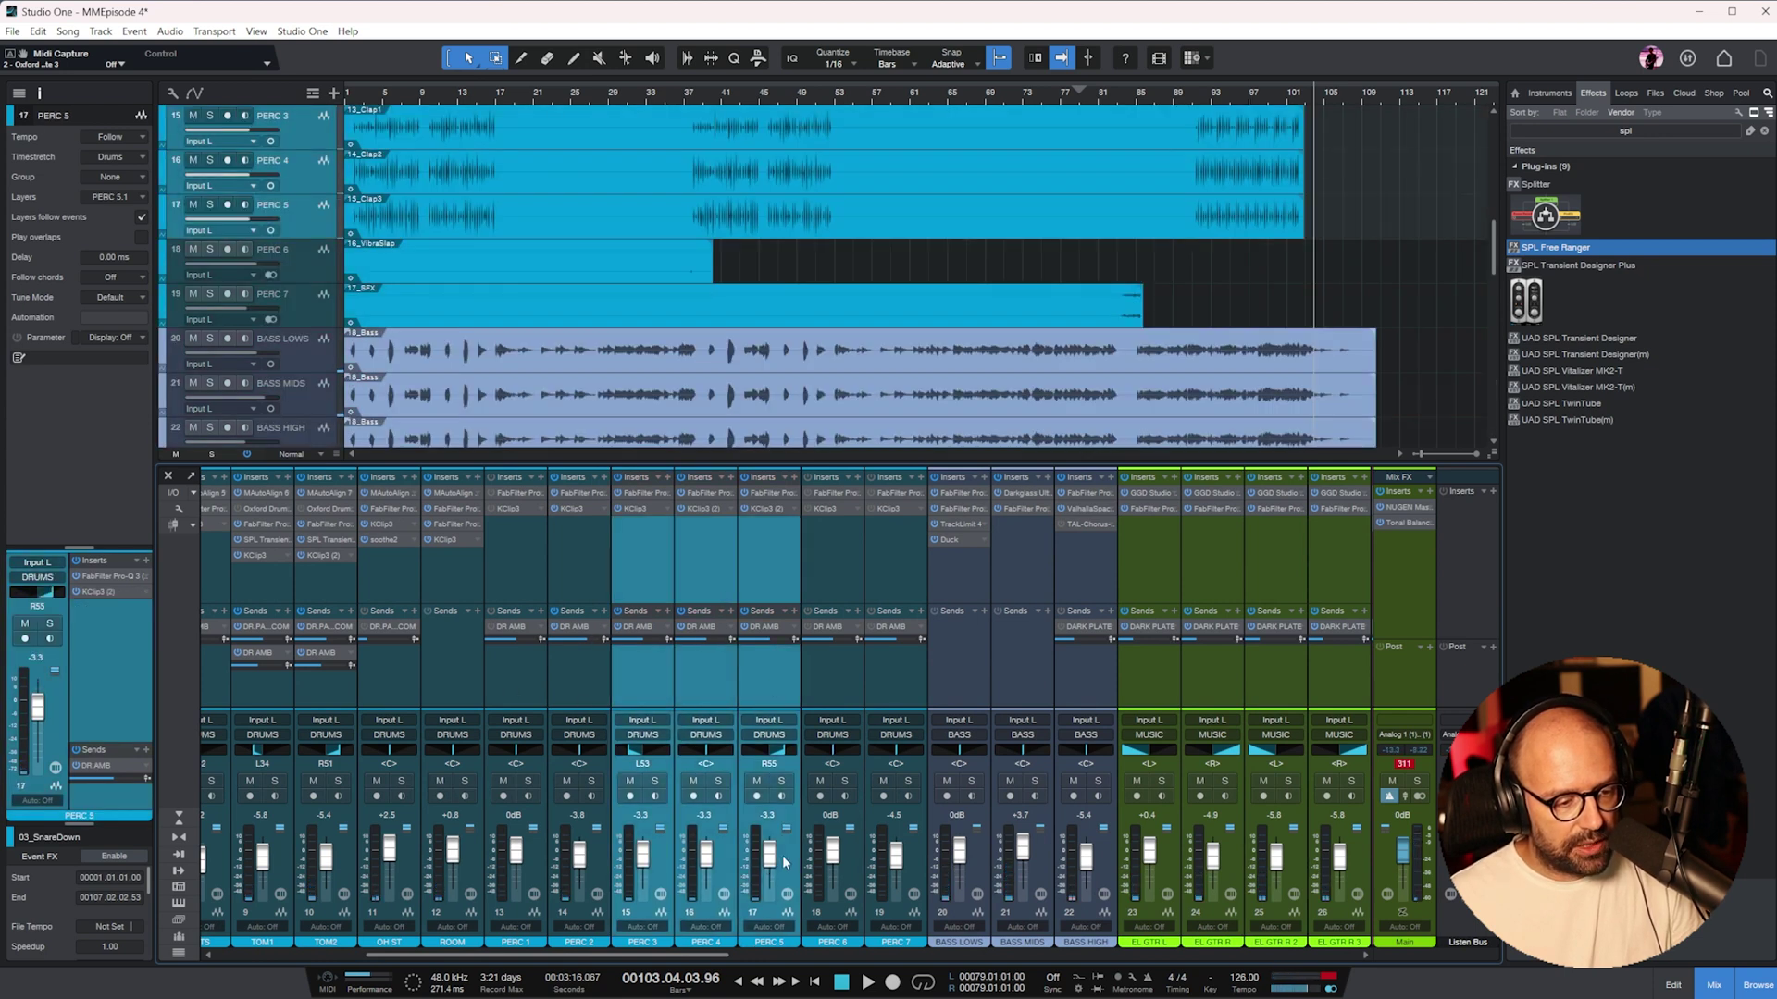
{"action": "left_click_drag", "start_coordinate": [750, 852], "coordinate": [749, 855]}
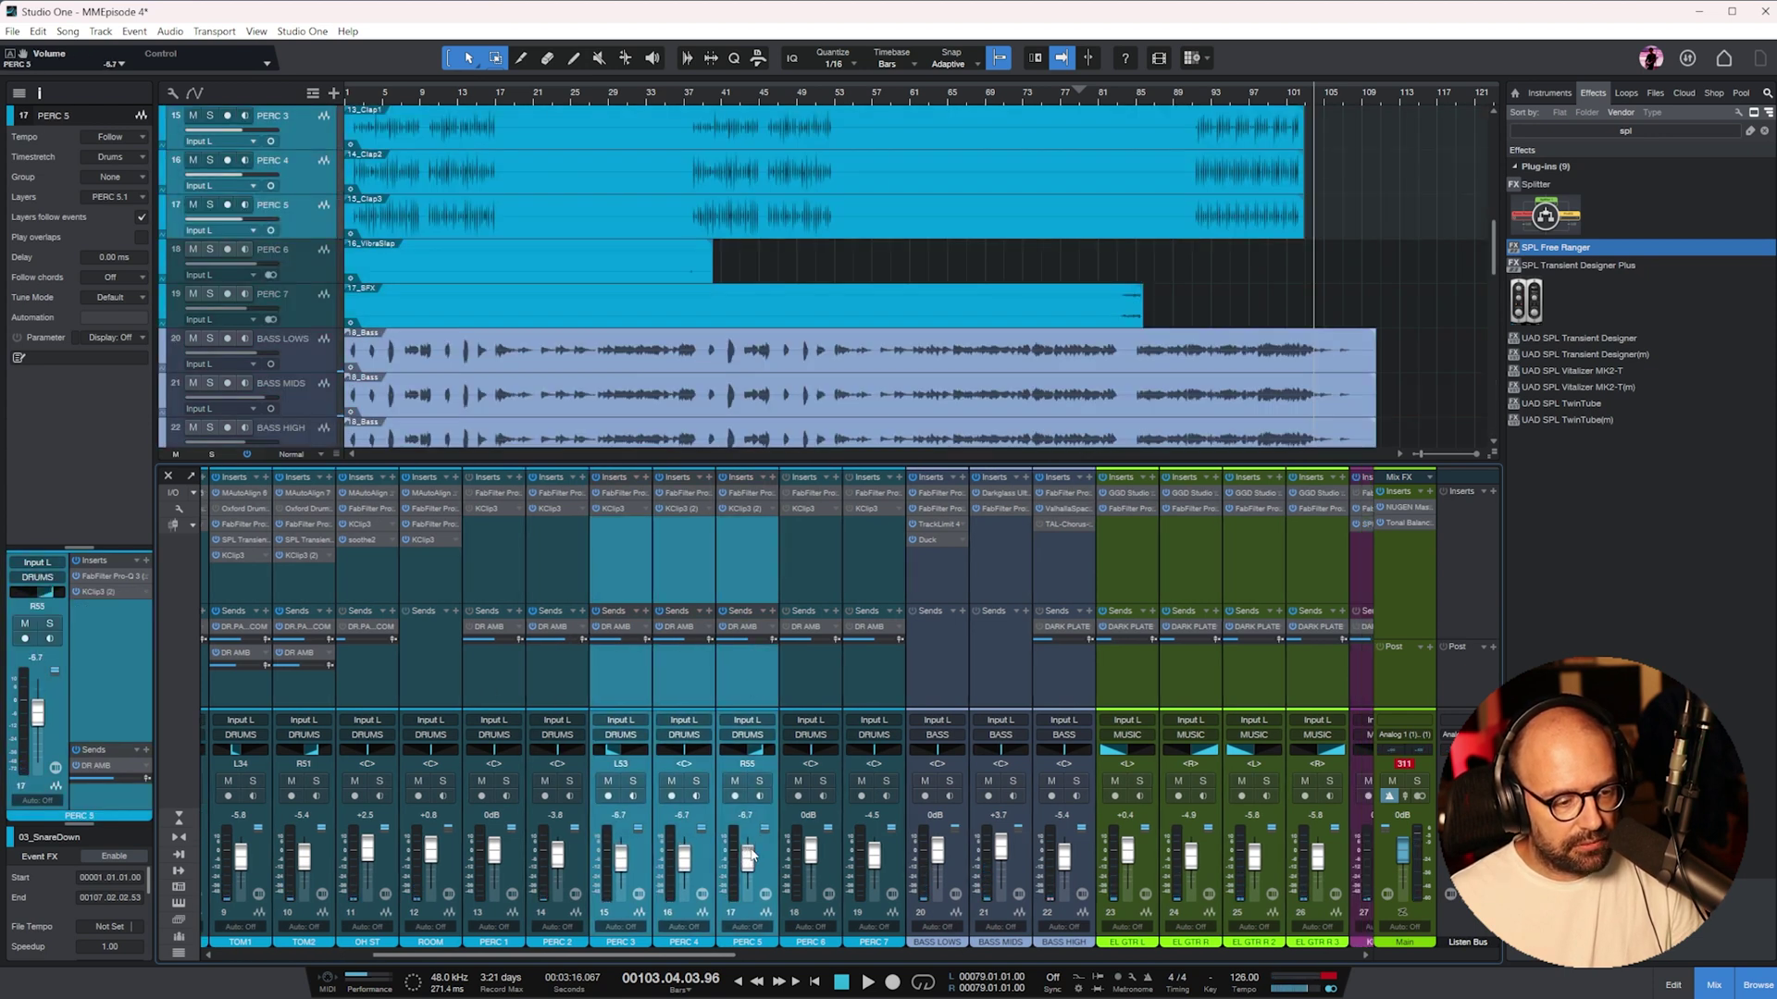
{"action": "left_click", "coordinate": [1194, 101]}
{"action": "key", "text": "space"}
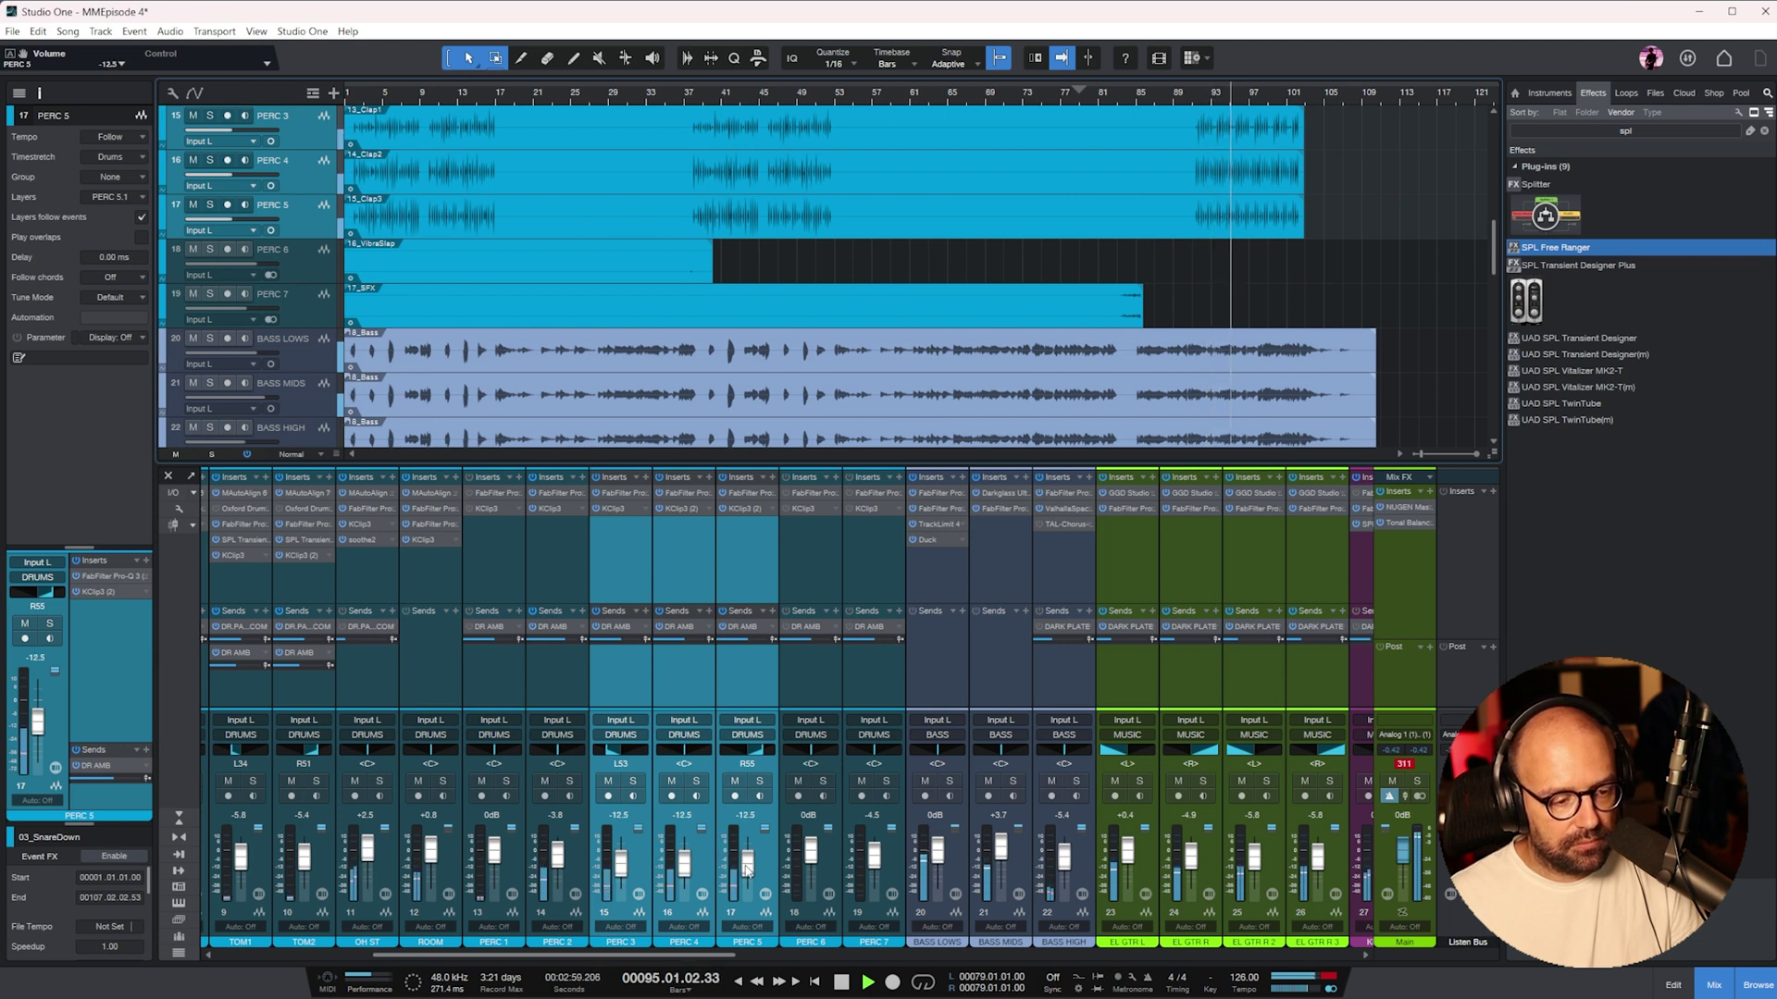
- Open FabFilter Pro-Q 3 on the DRUMS bus and add a high shelf of about -2.8 dB at 4.6 kHz
{"action": "left_click_drag", "start_coordinate": [555, 954], "coordinate": [1174, 954]}
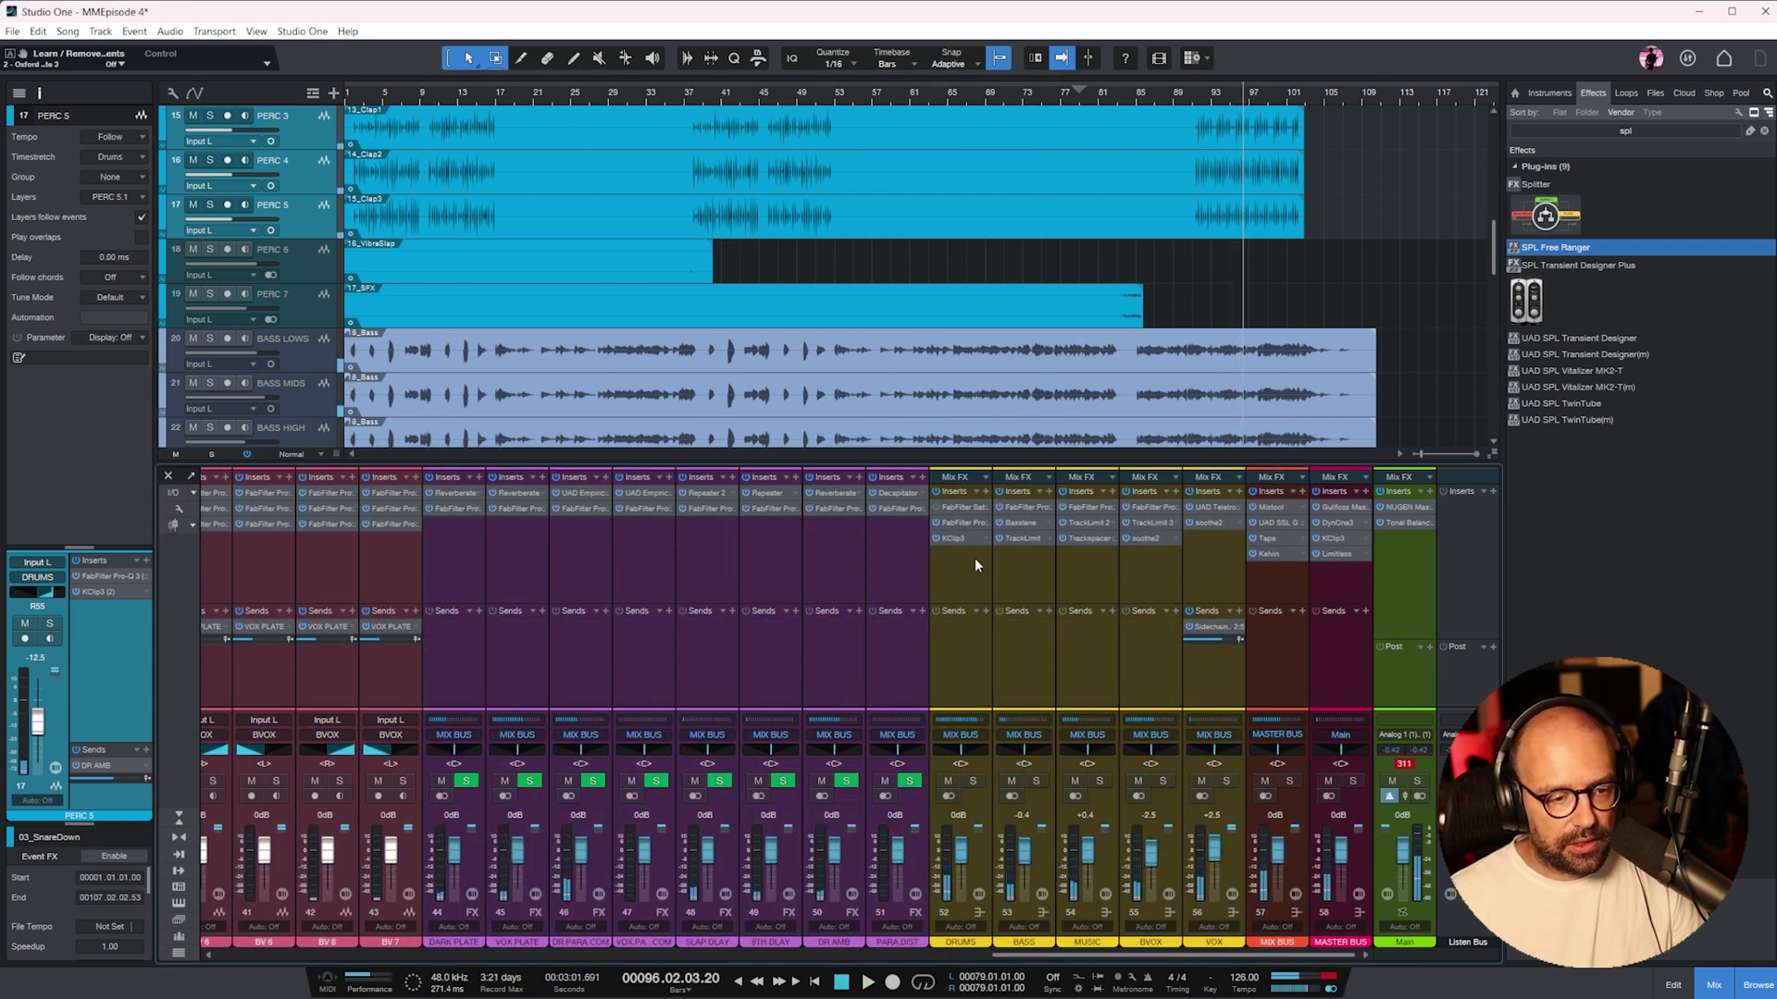
{"action": "left_click", "coordinate": [972, 520]}
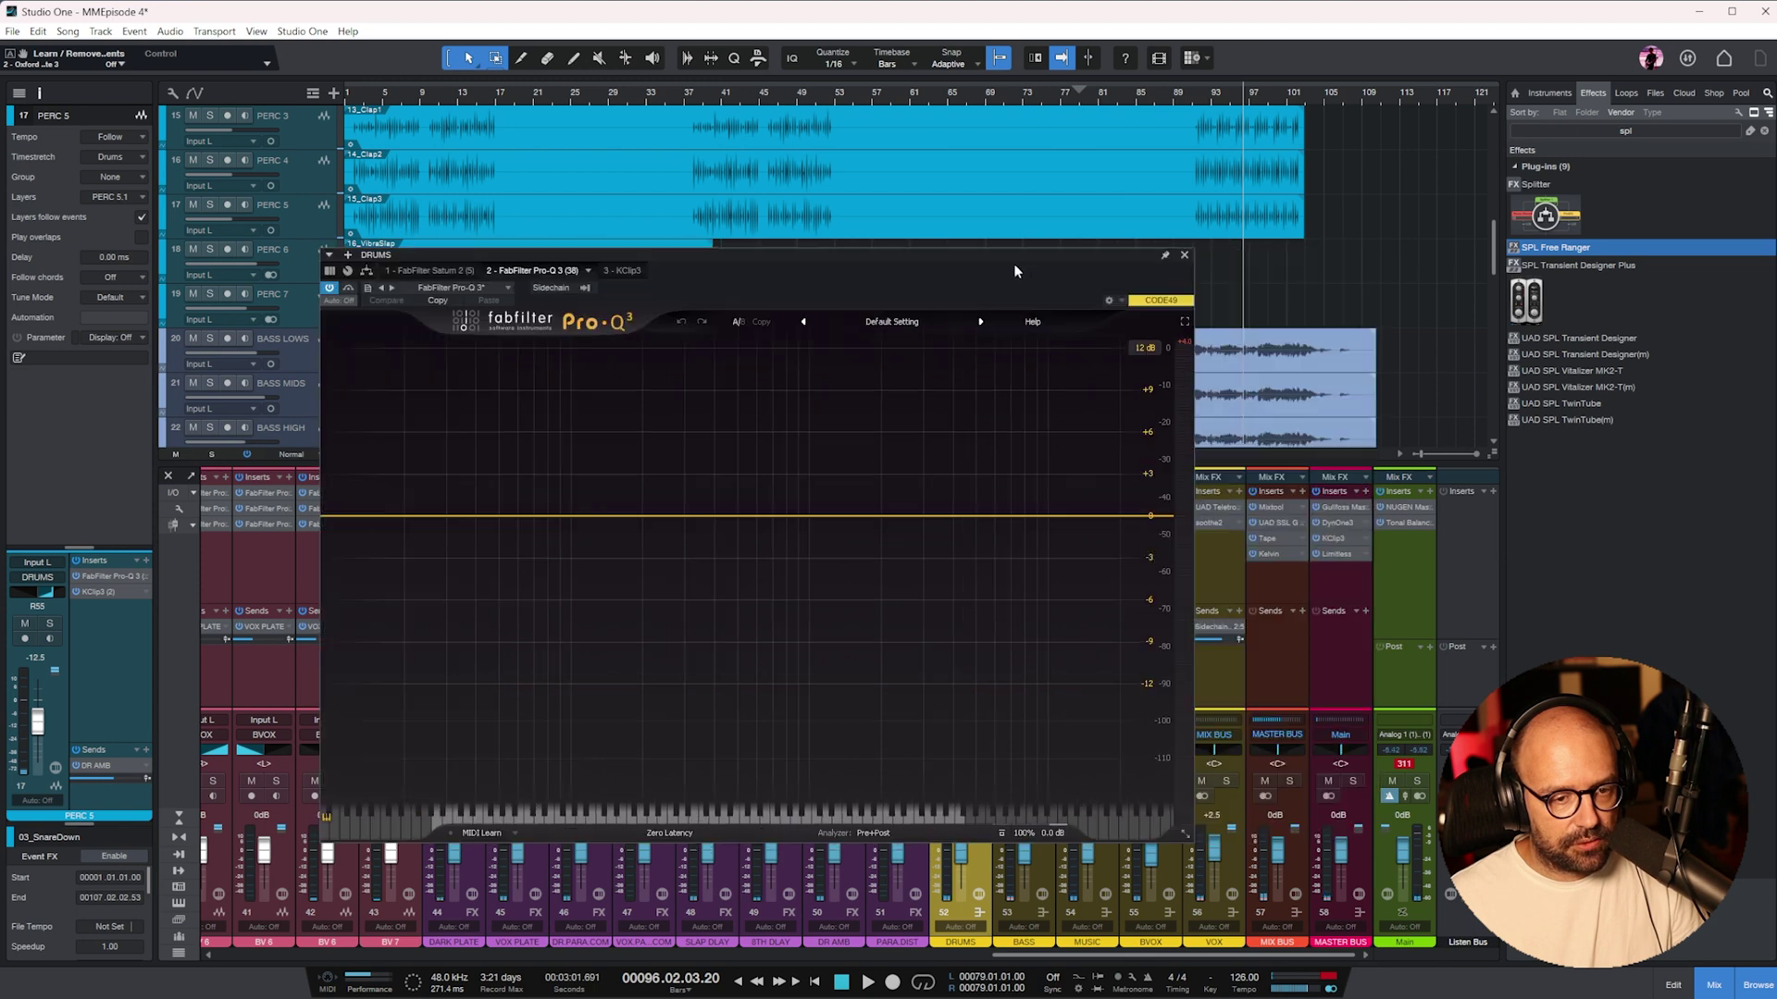
{"action": "left_click_drag", "start_coordinate": [1167, 525], "coordinate": [967, 537]}
{"action": "key", "text": "space"}
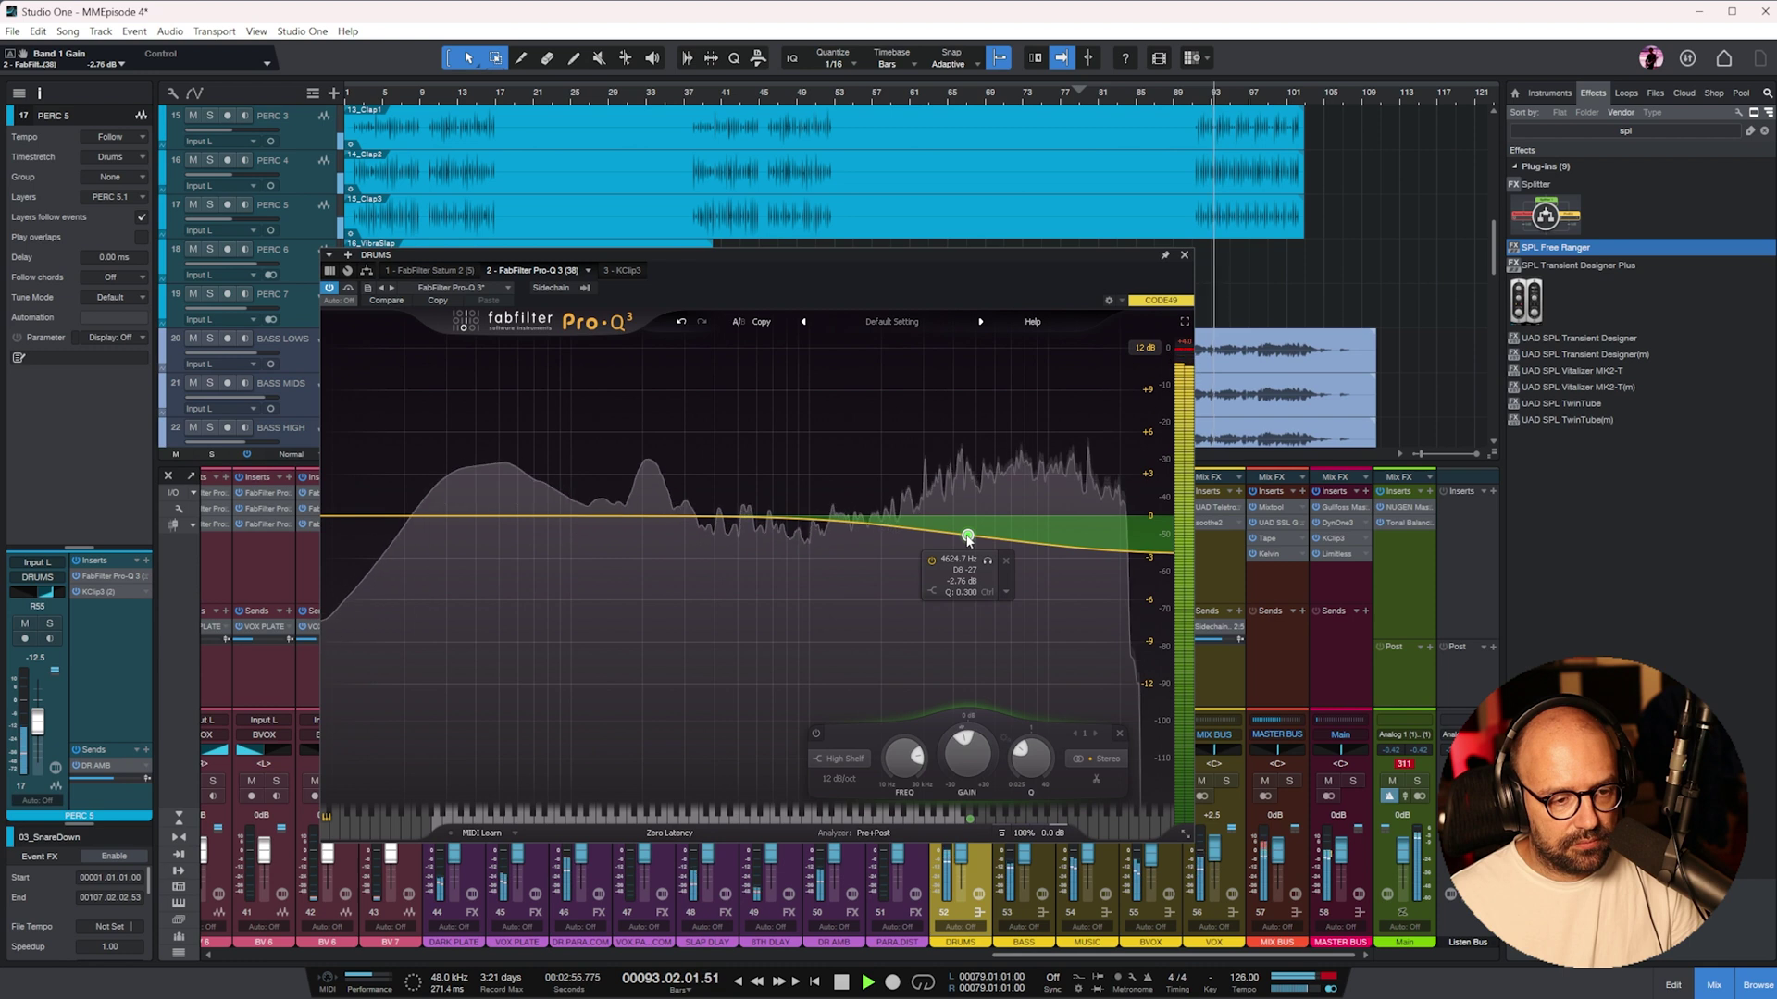
- Add a cut of about 2.5 dB at 488 Hz and a narrow 3.4 dB cut near 144 Hz to the DRUMS EQ, and close it
{"action": "mouse_move", "coordinate": [741, 519]}
{"action": "left_mouse_down"}
{"action": "mouse_move", "coordinate": [741, 417]}
{"action": "mouse_move", "coordinate": [735, 549]}
{"action": "left_mouse_up"}
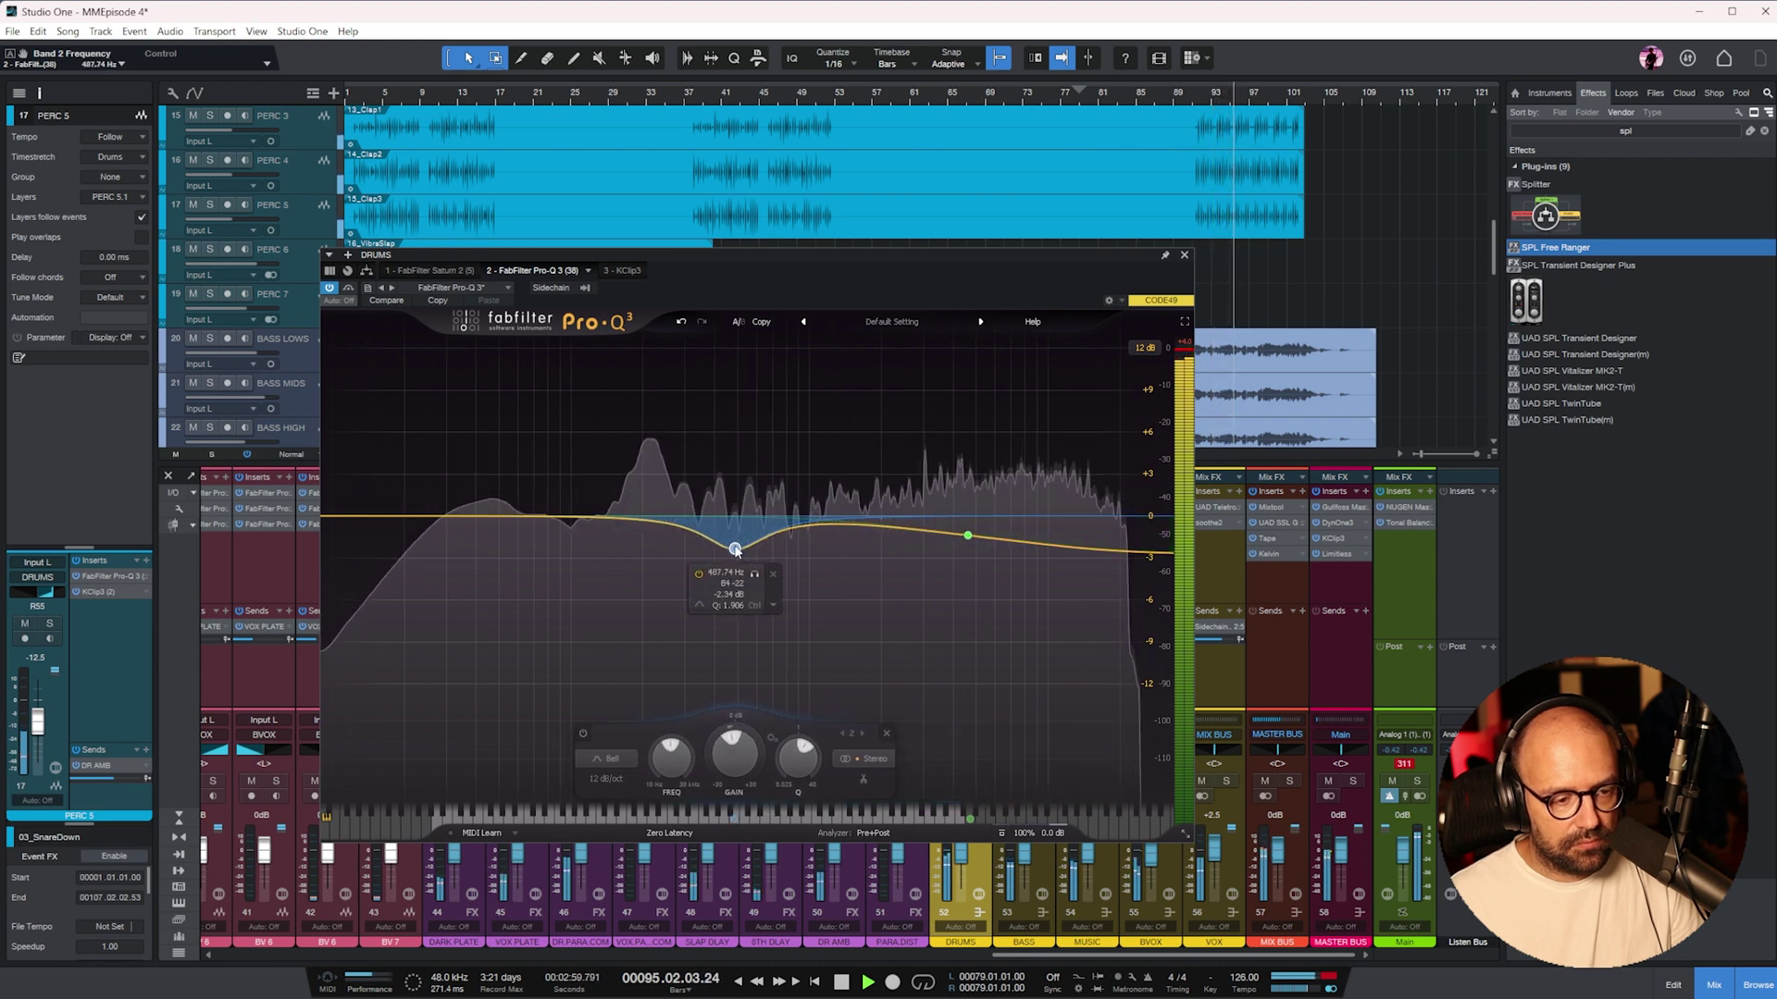
{"action": "left_click_drag", "start_coordinate": [604, 519], "coordinate": [607, 560]}
{"action": "right_click", "coordinate": [608, 563]}
{"action": "left_click", "coordinate": [607, 564]}
{"action": "scroll", "coordinate": [609, 564], "scroll_direction": "up", "scroll_amount": 3}
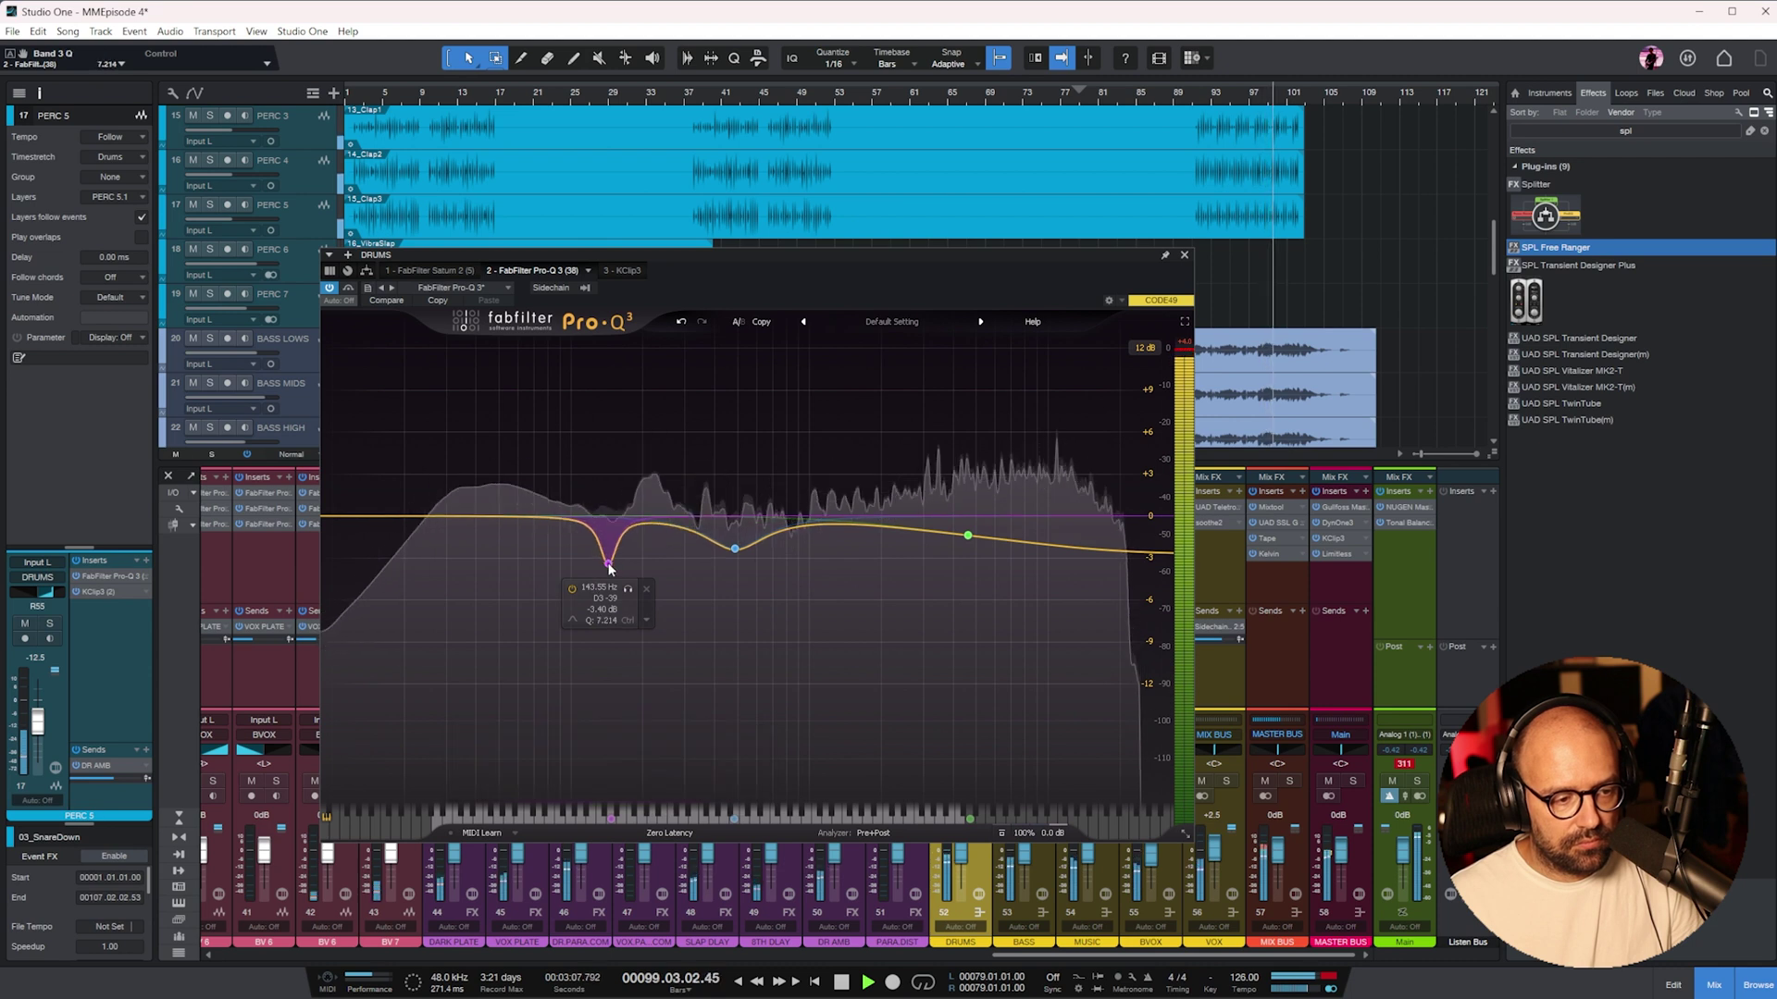
{"action": "left_click", "coordinate": [1183, 255]}
- Check the mix from about bar 75 in Tonal Balance Control 2 on the Main output, and close its window
{"action": "left_click", "coordinate": [1282, 580]}
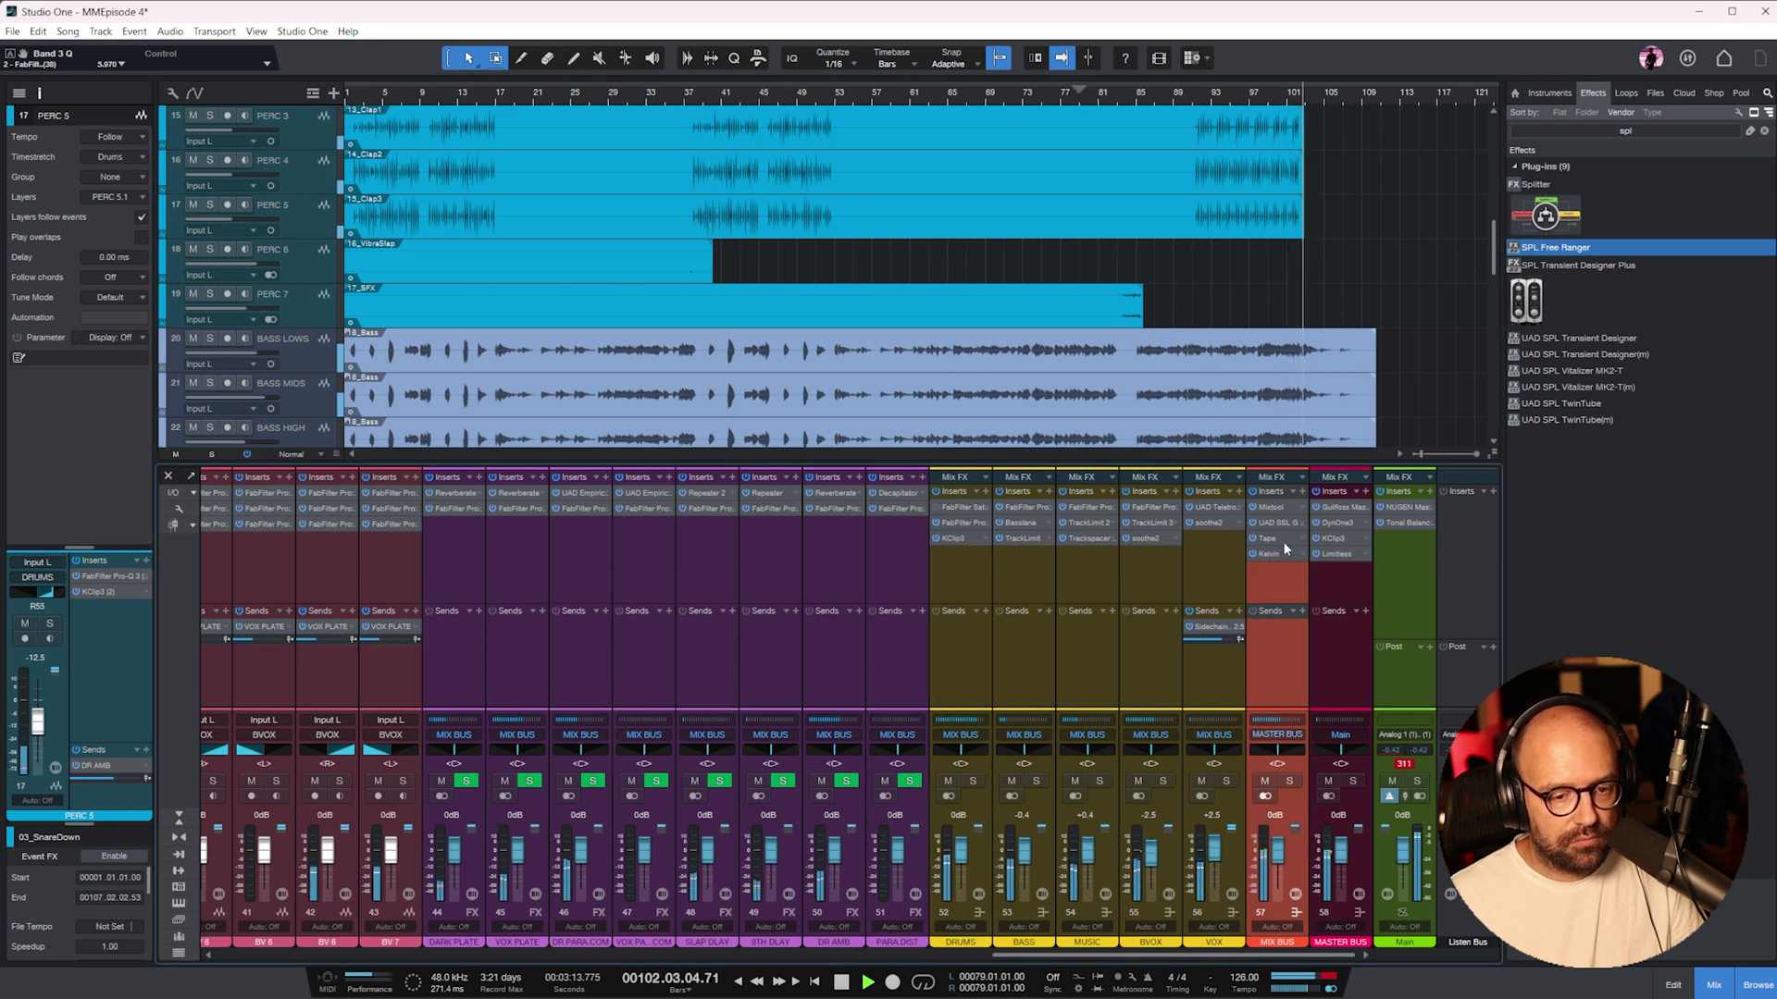
{"action": "left_click", "coordinate": [1049, 100]}
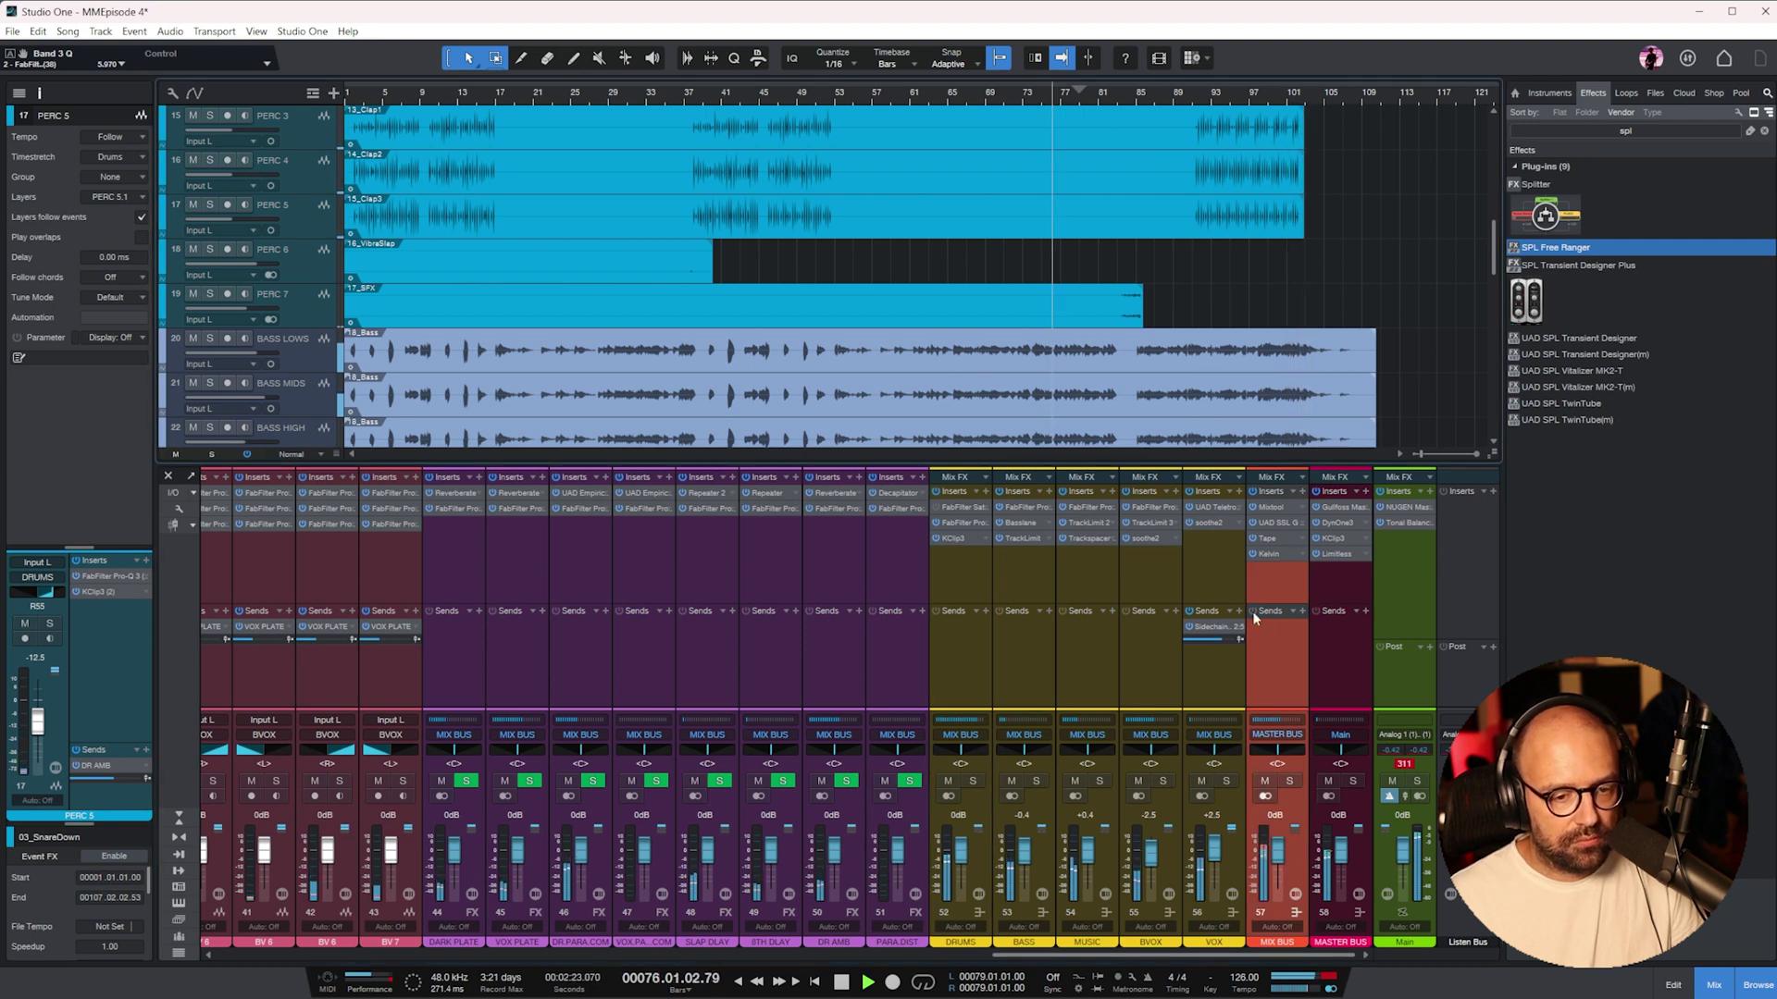
{"action": "left_click", "coordinate": [1401, 522]}
{"action": "left_click_drag", "start_coordinate": [1342, 238], "coordinate": [955, 230]}
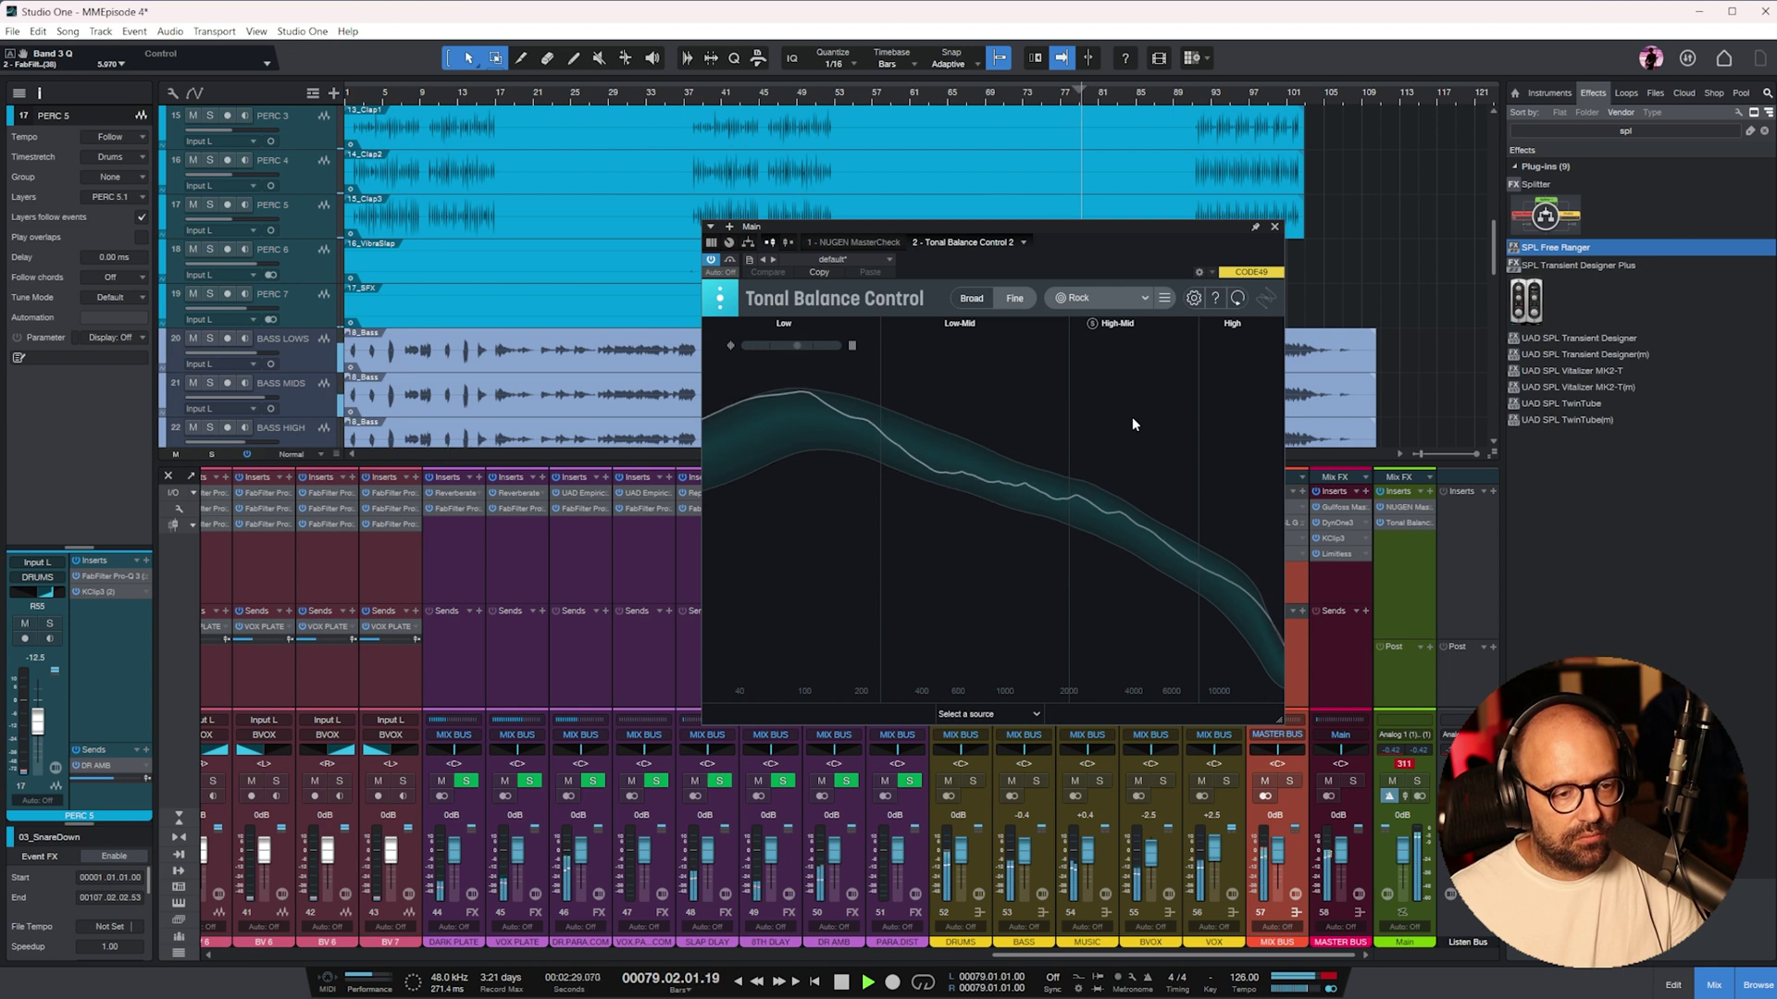
{"action": "left_click", "coordinate": [1274, 228]}
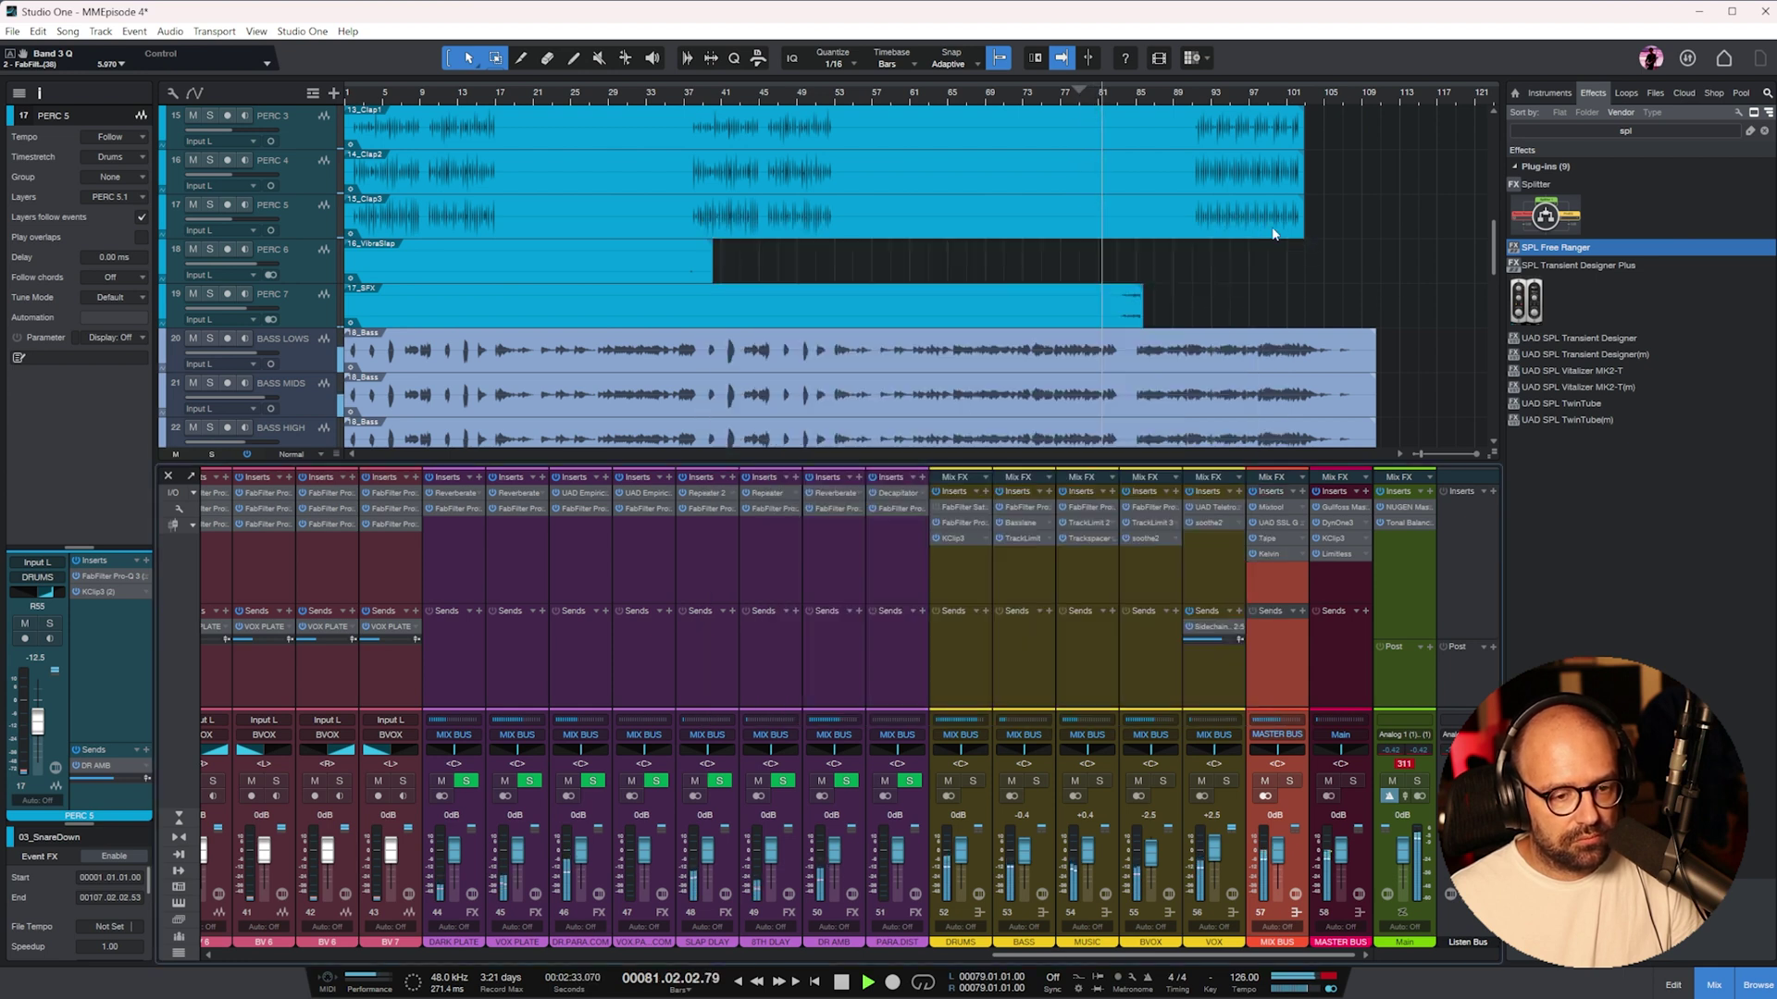
- Clear the effects search, insert FabFilter Pro-Q 3 last on the MIX BUS, and add a low cut at about 21 Hz
{"action": "left_click", "coordinate": [1763, 132]}
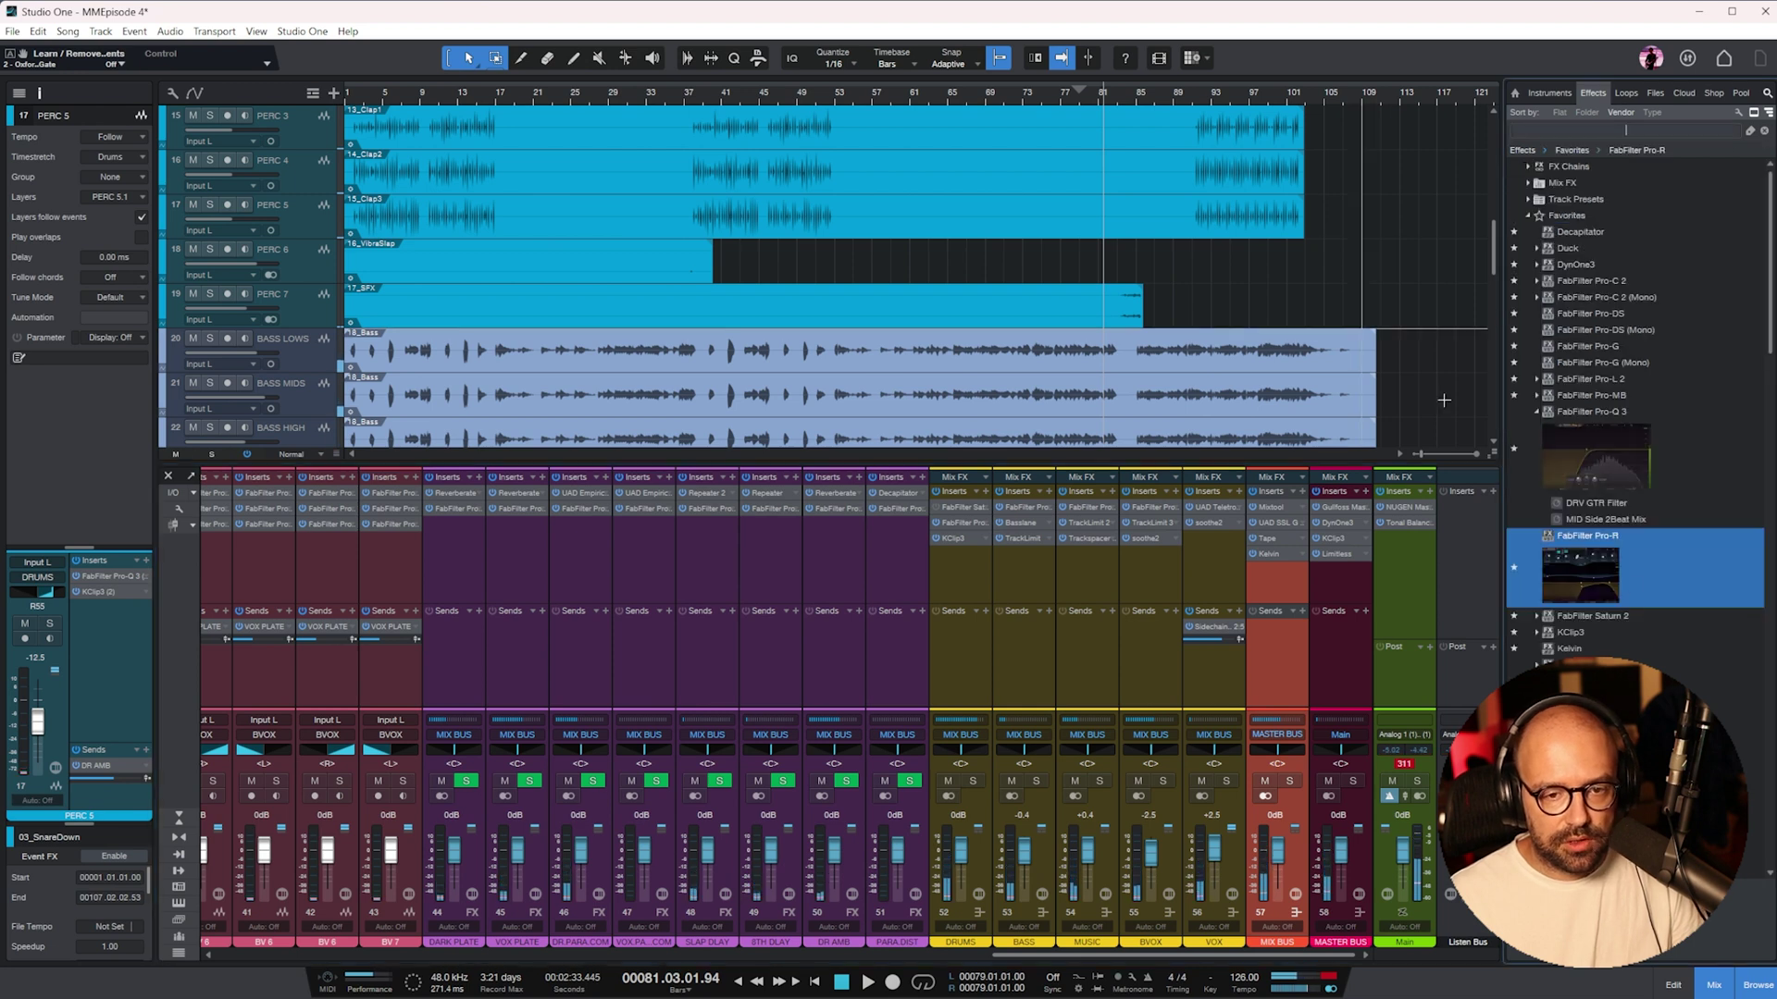
{"action": "left_click_drag", "start_coordinate": [1600, 457], "coordinate": [1284, 577]}
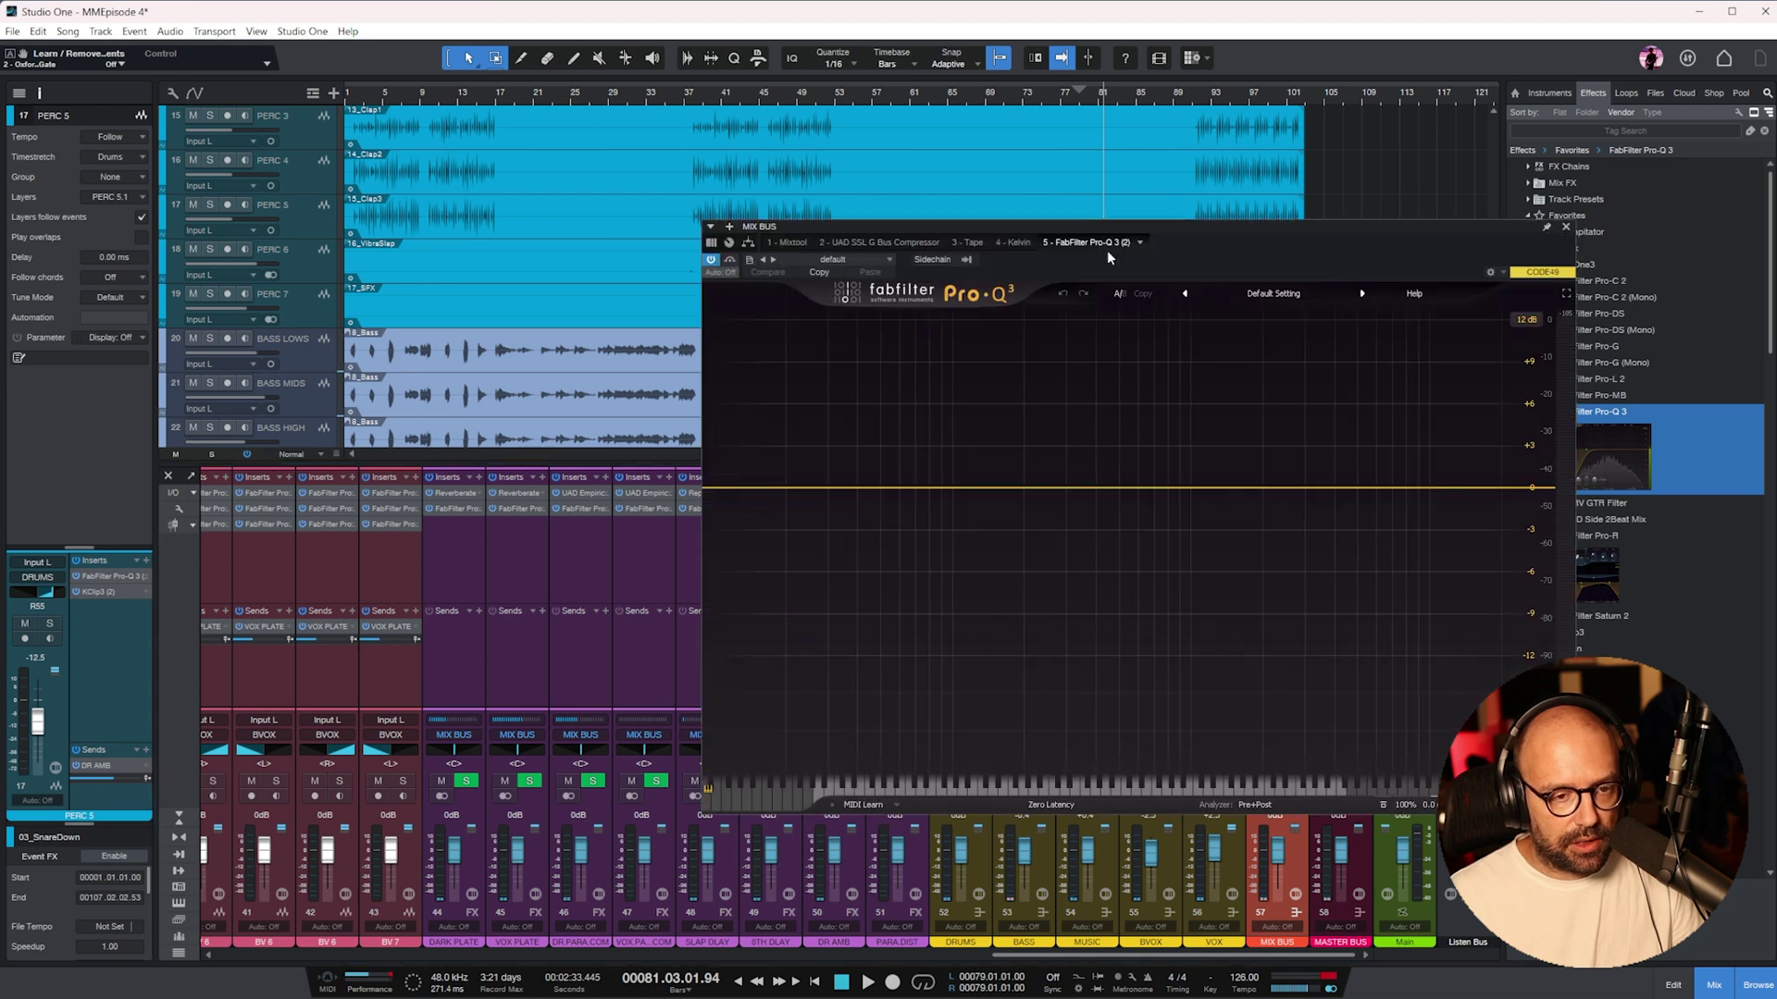
{"action": "left_click_drag", "start_coordinate": [1133, 230], "coordinate": [1050, 231]}
{"action": "left_click_drag", "start_coordinate": [627, 501], "coordinate": [705, 464]}
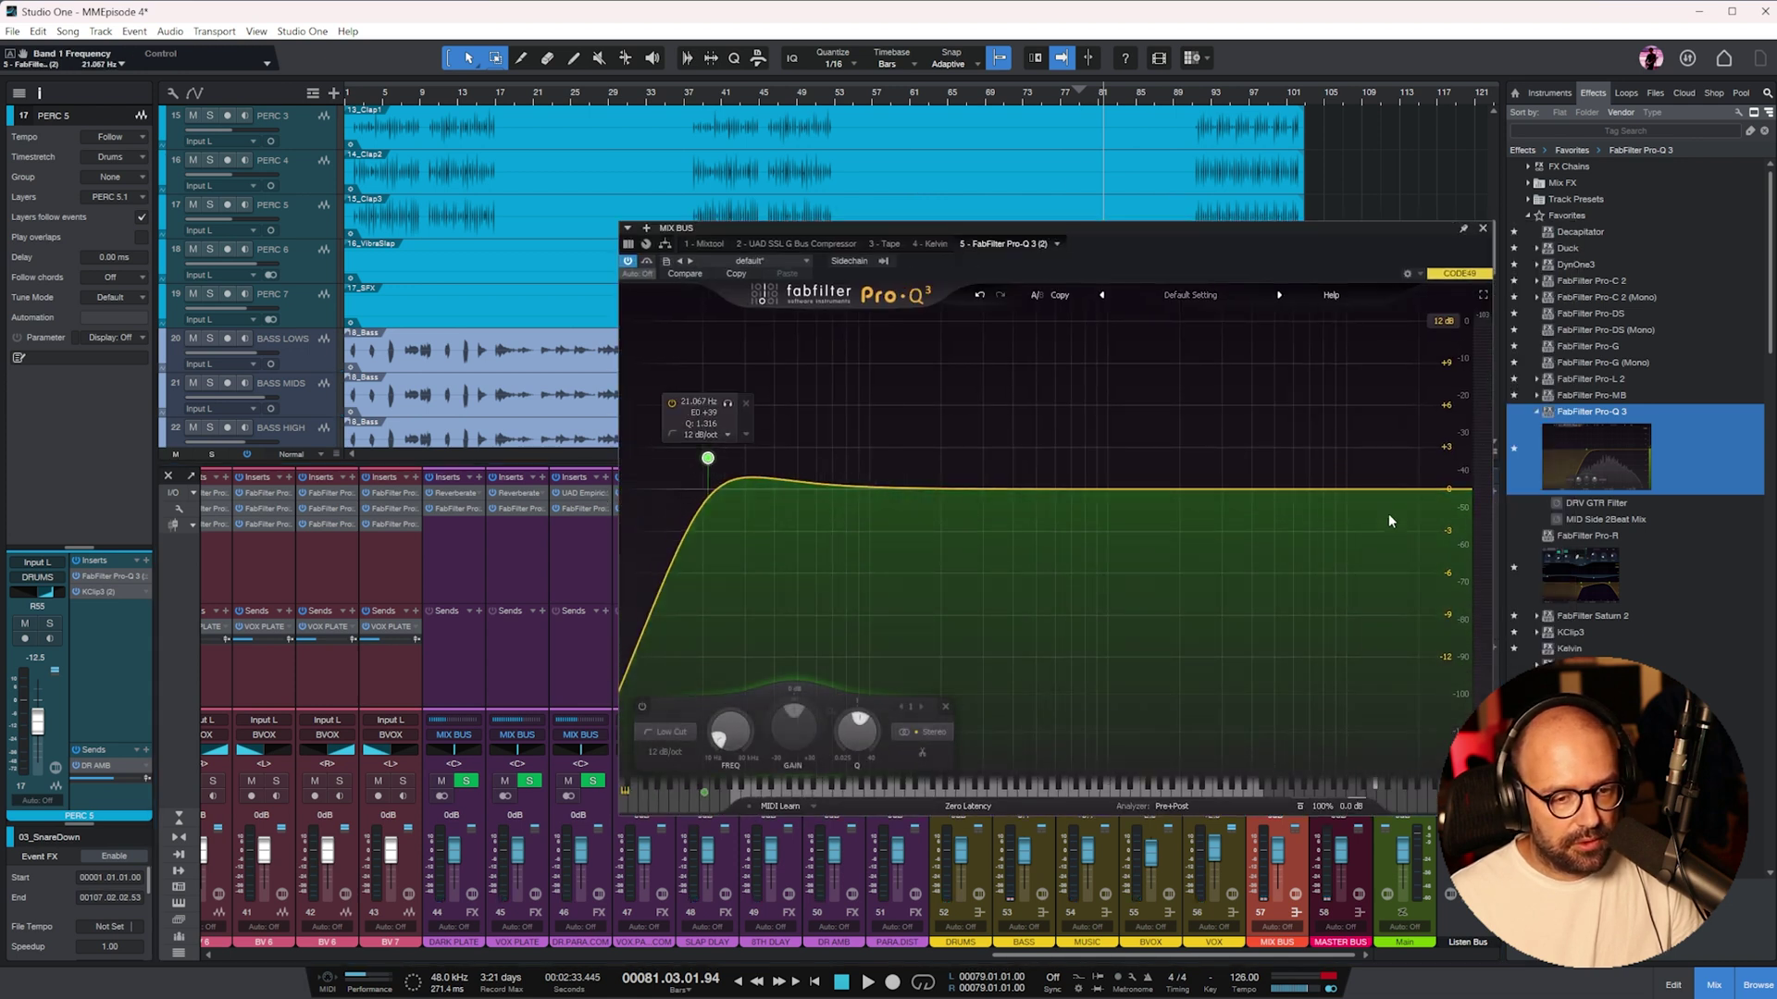
- Add a high cut to the MIX BUS EQ, tune it to about 18.3 kHz during playback, and close the EQ
{"action": "double_click", "coordinate": [1459, 488]}
{"action": "left_click_drag", "start_coordinate": [1470, 498], "coordinate": [1441, 467]}
{"action": "left_click", "coordinate": [1062, 105]}
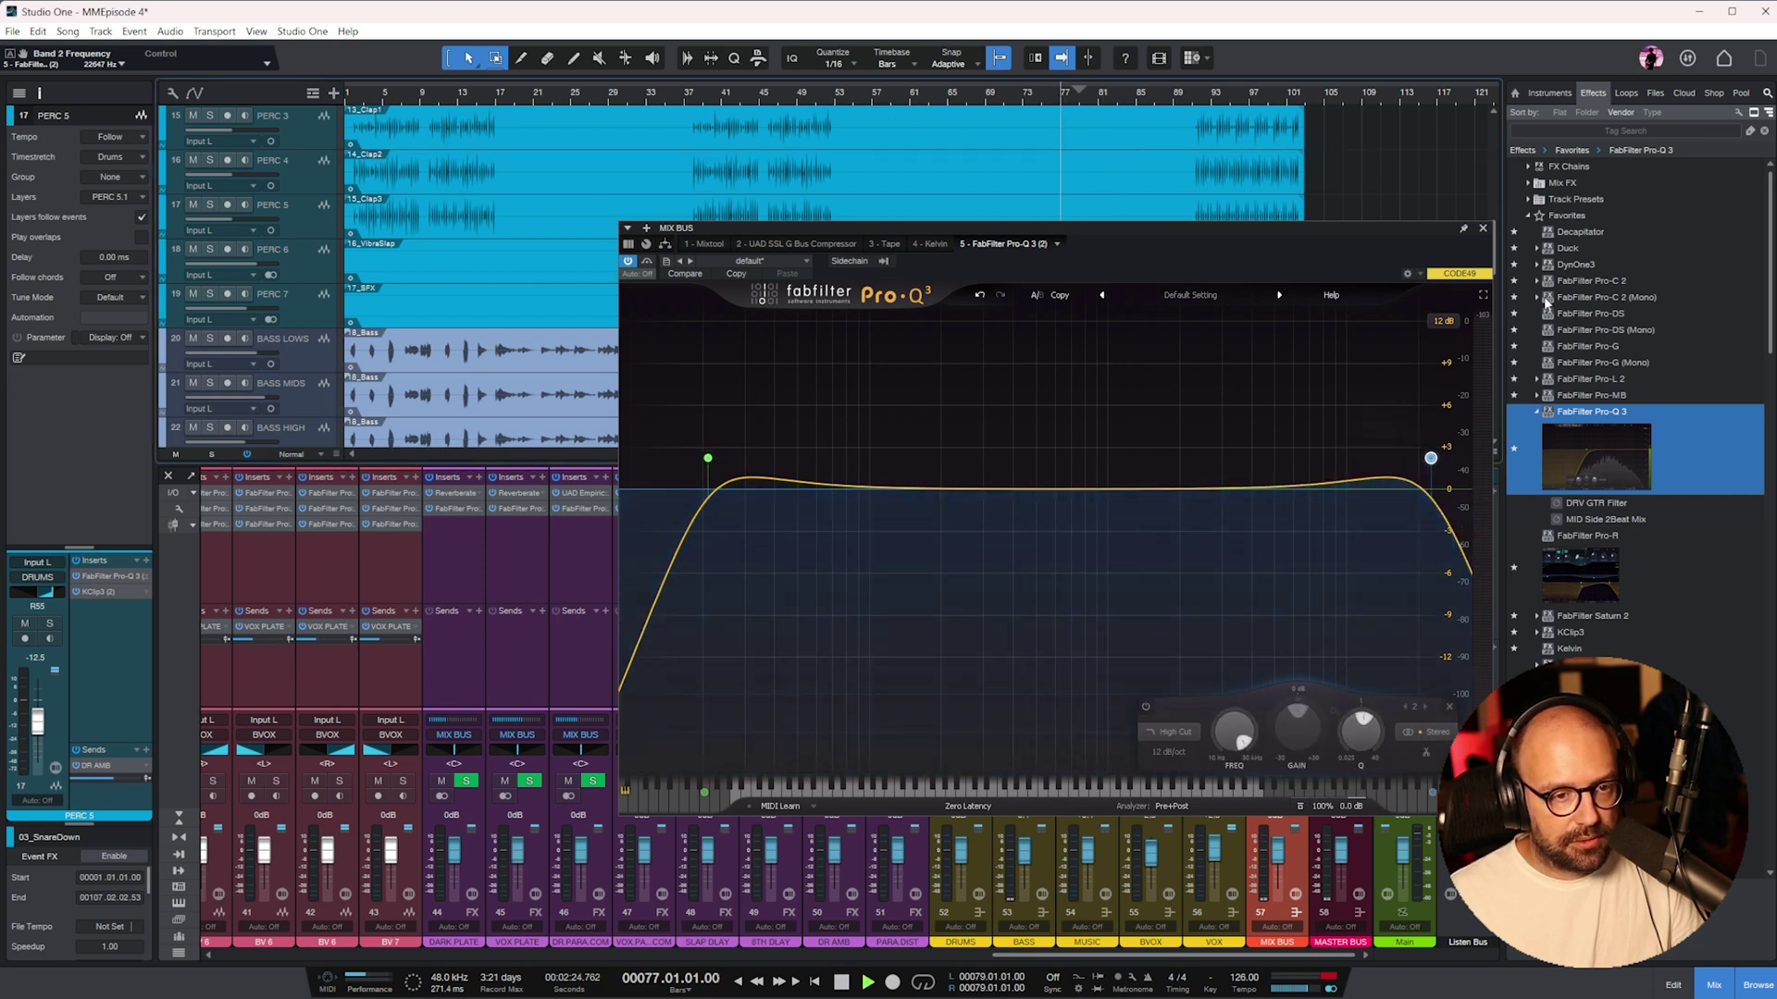
{"action": "key", "text": "space"}
{"action": "left_click_drag", "start_coordinate": [1403, 223], "coordinate": [1302, 229]}
{"action": "left_click_drag", "start_coordinate": [1330, 463], "coordinate": [1307, 462]}
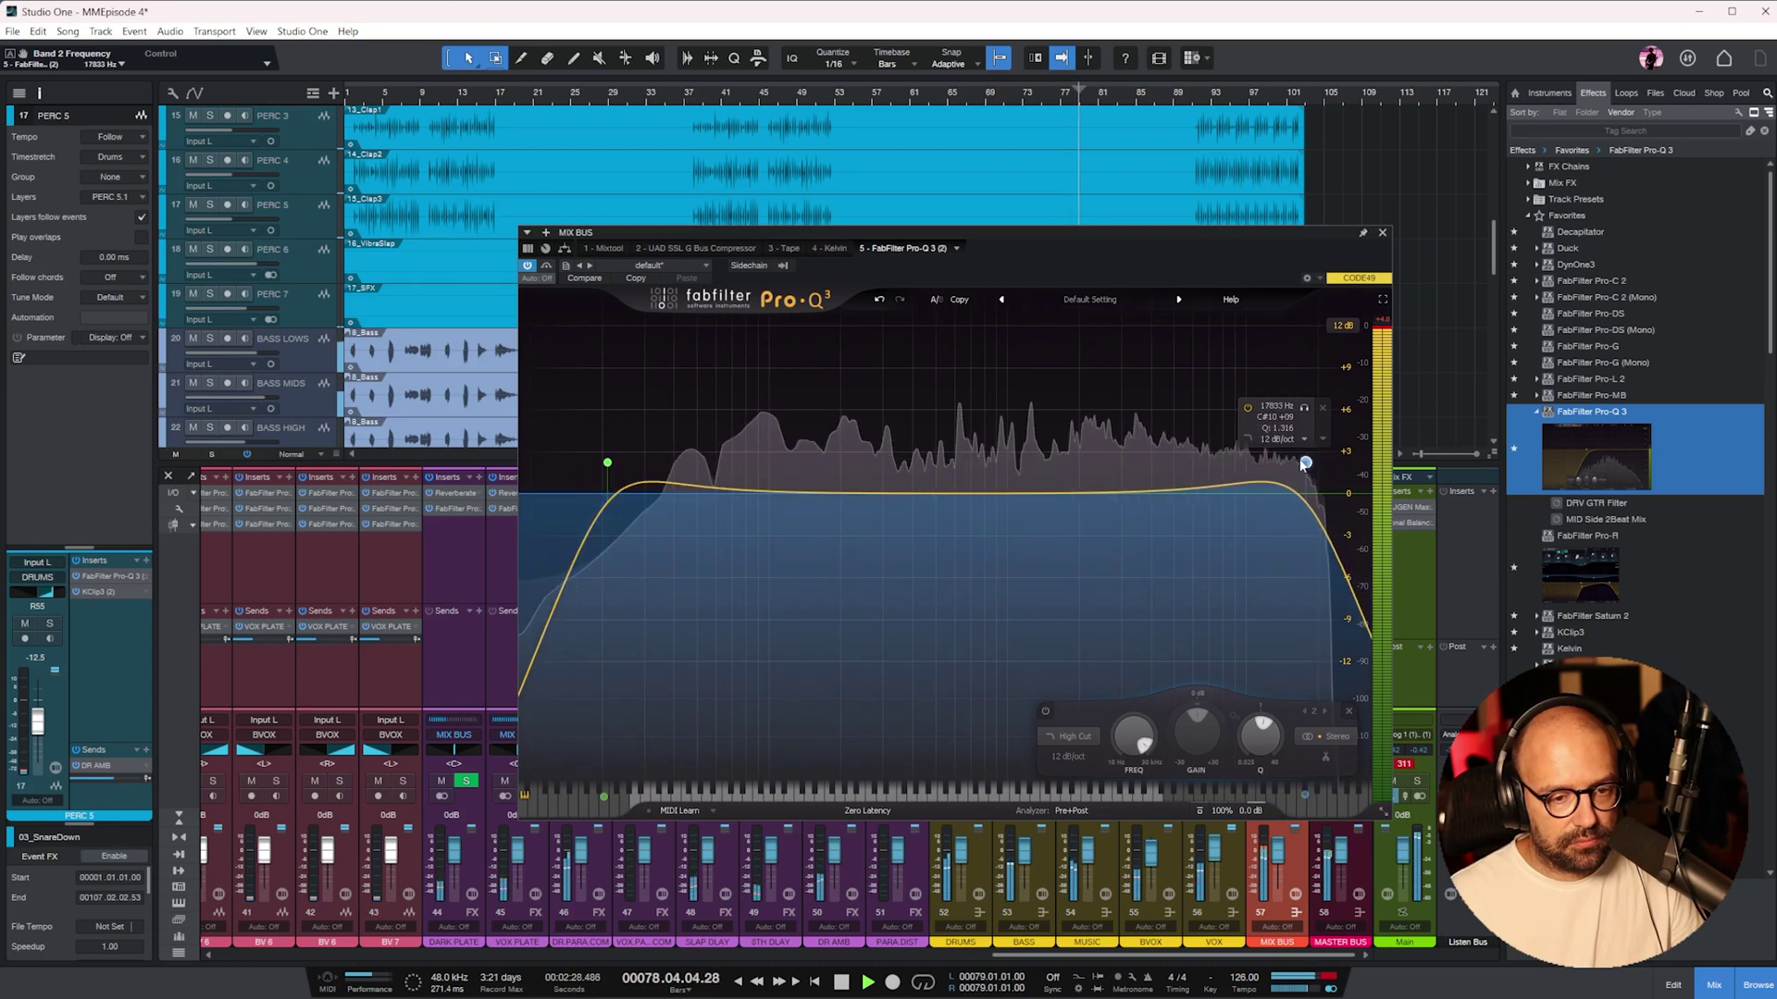
{"action": "left_click", "coordinate": [1303, 413]}
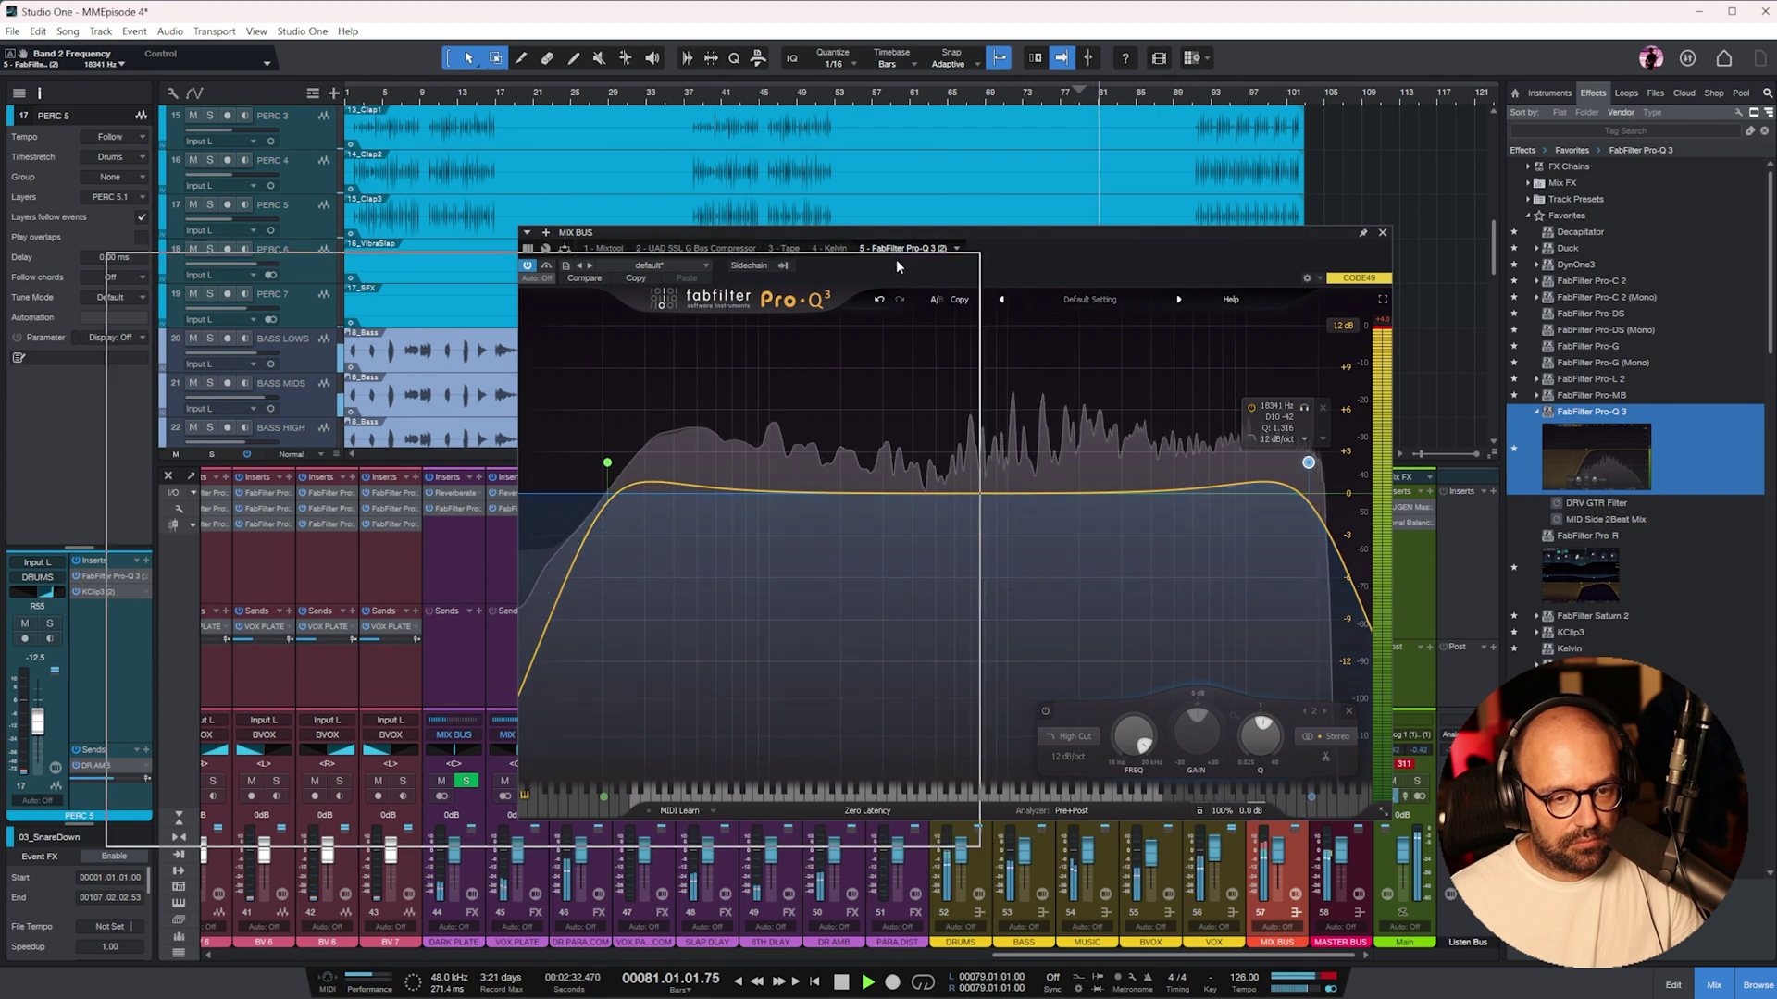
{"action": "left_click_drag", "start_coordinate": [896, 234], "coordinate": [482, 260]}
{"action": "left_click", "coordinate": [969, 261]}
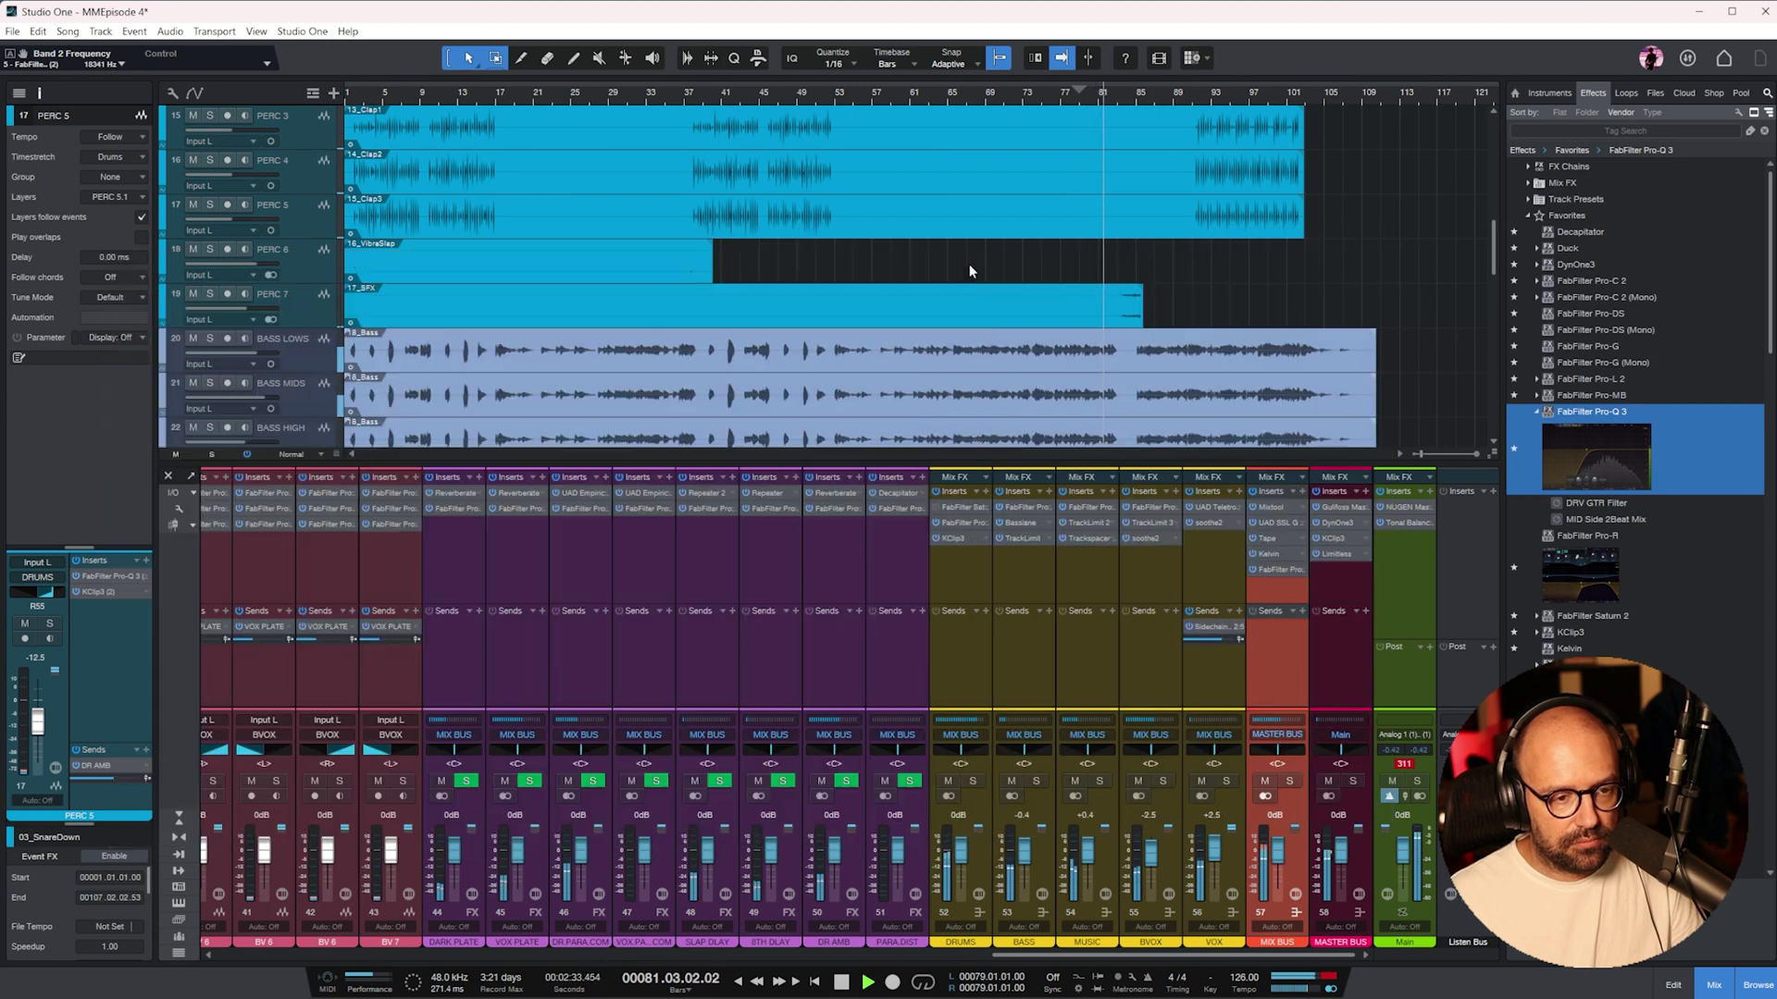
- Recheck Tonal Balance Control 2 on the Main output while playing from about bars 62 and 92, and close it
{"action": "left_click", "coordinate": [1407, 521]}
{"action": "left_click", "coordinate": [930, 92]}
{"action": "left_click", "coordinate": [1207, 95]}
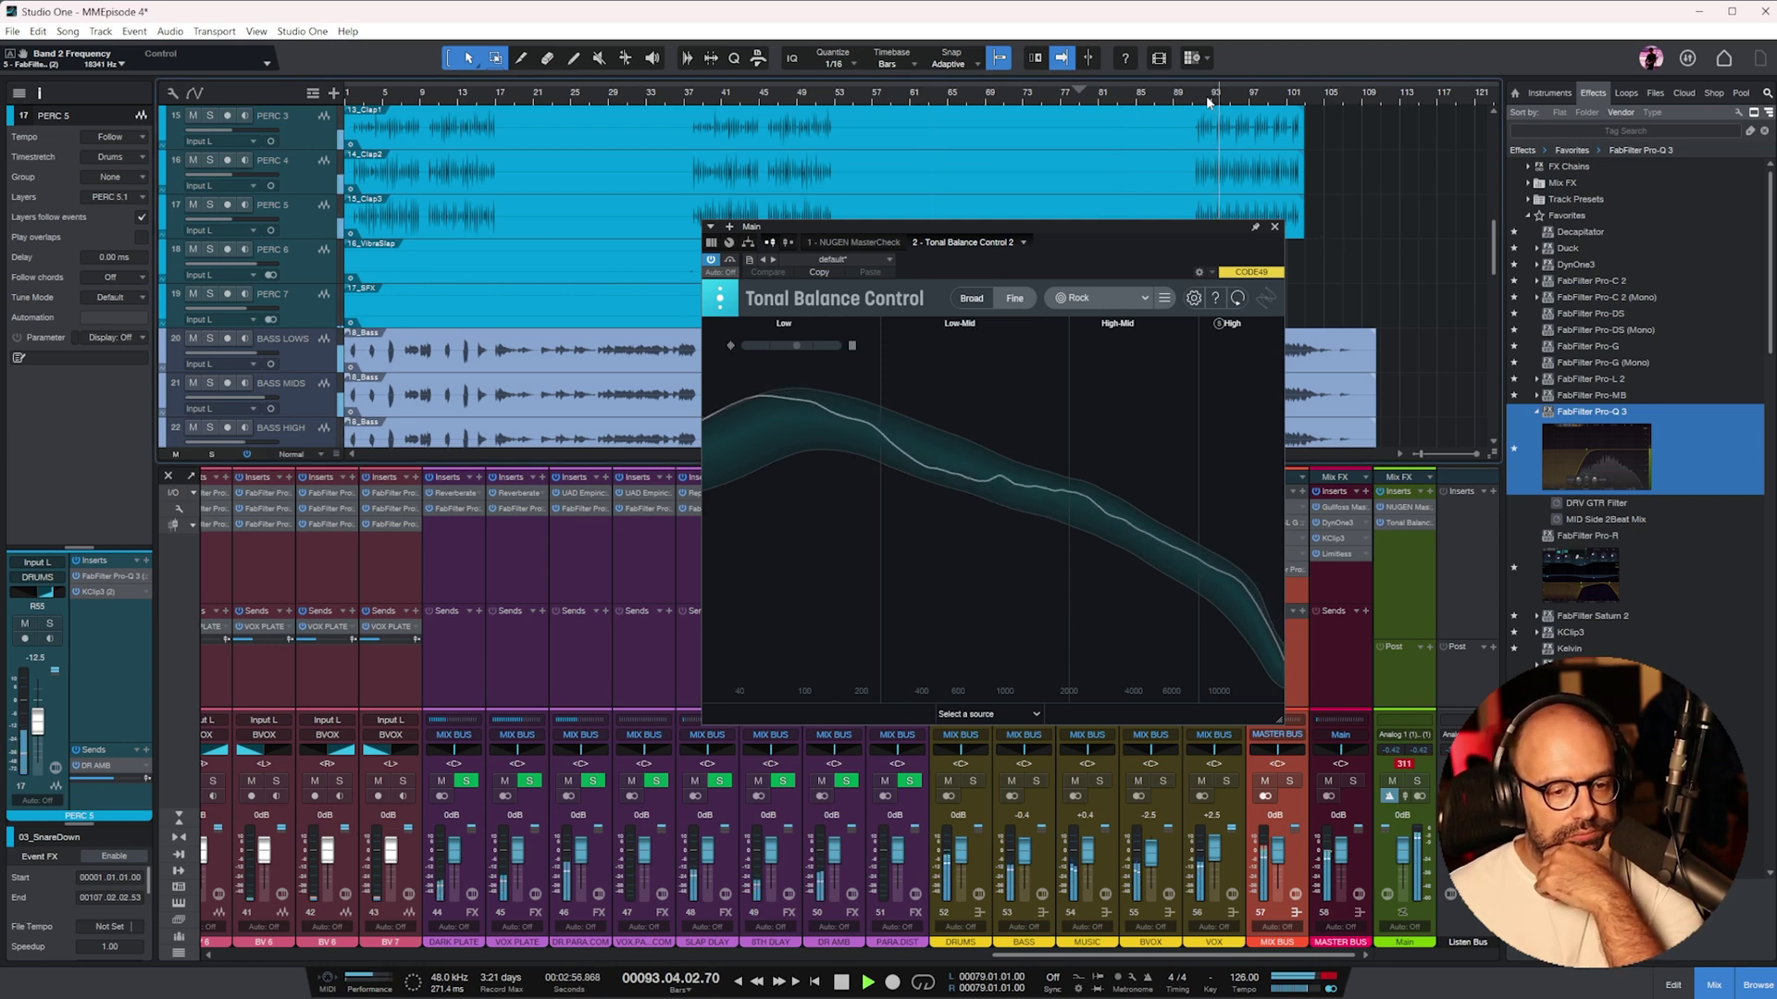
{"action": "left_click", "coordinate": [1274, 226]}
- Reset the Main output's clip indicator, listen to the end of the song while reviewing the tracks, and stop playback
{"action": "left_click", "coordinate": [1404, 764]}
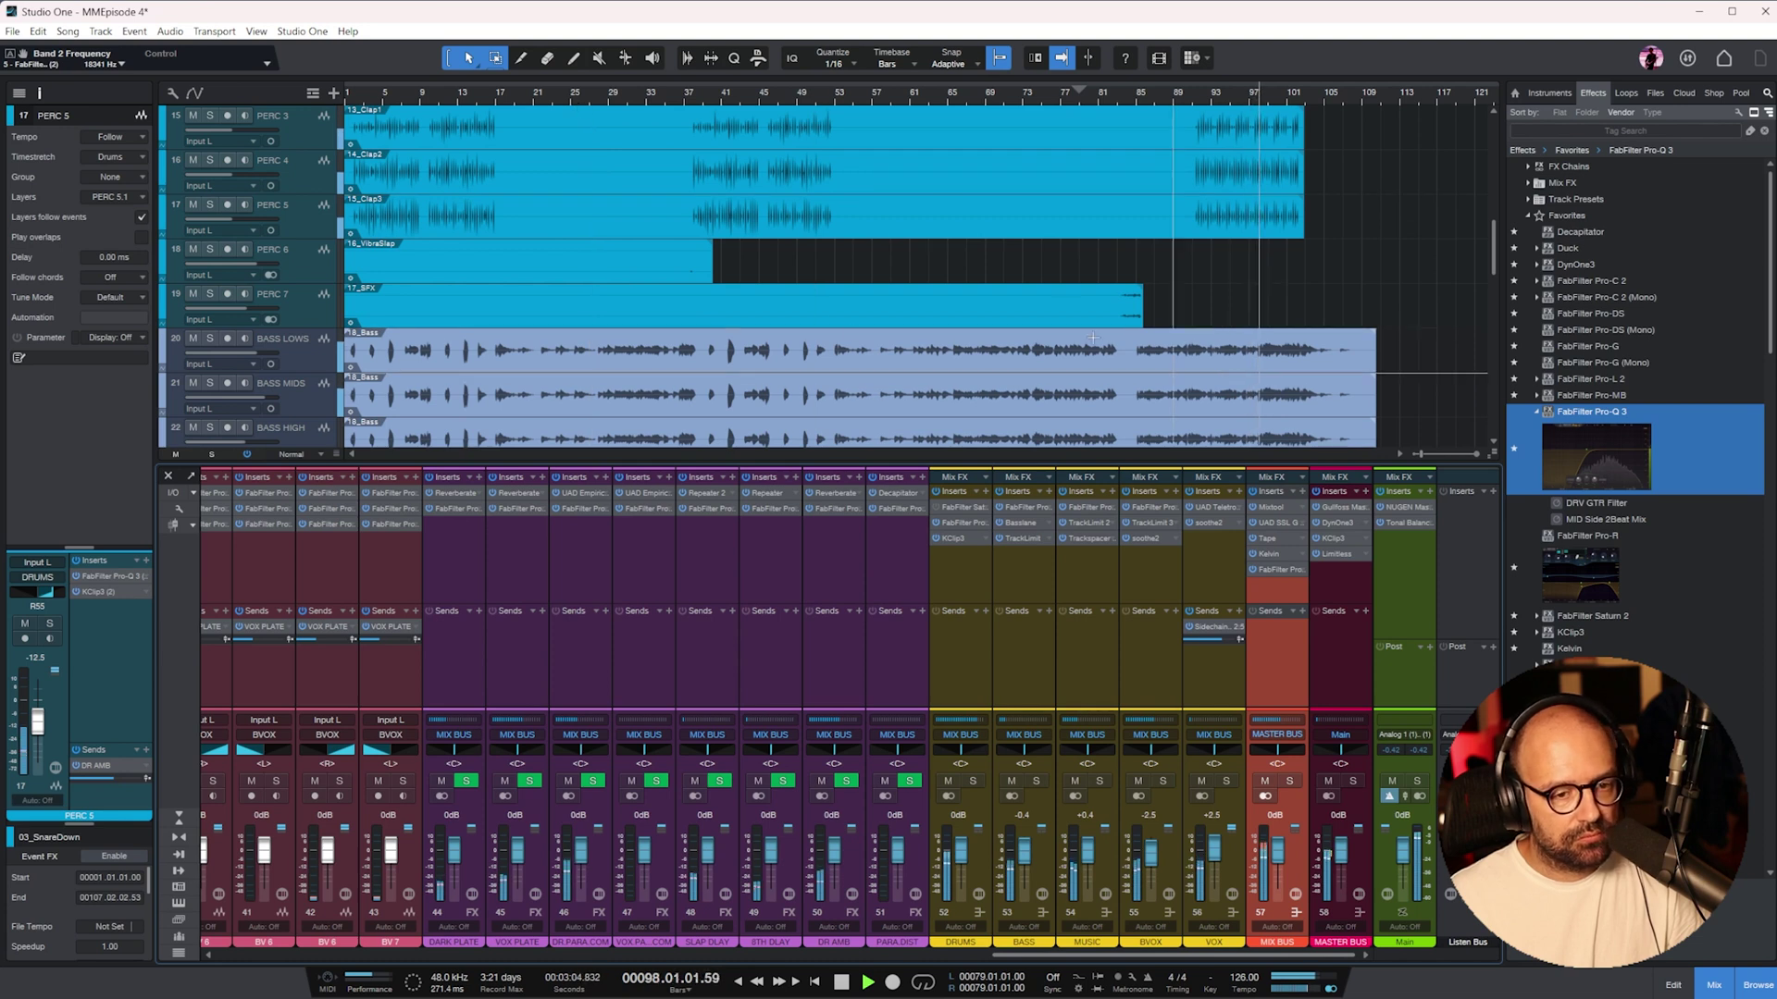
{"action": "scroll", "coordinate": [946, 313], "scroll_direction": "down", "scroll_amount": 3}
{"action": "scroll", "coordinate": [1390, 294], "scroll_direction": "down", "scroll_amount": 10}
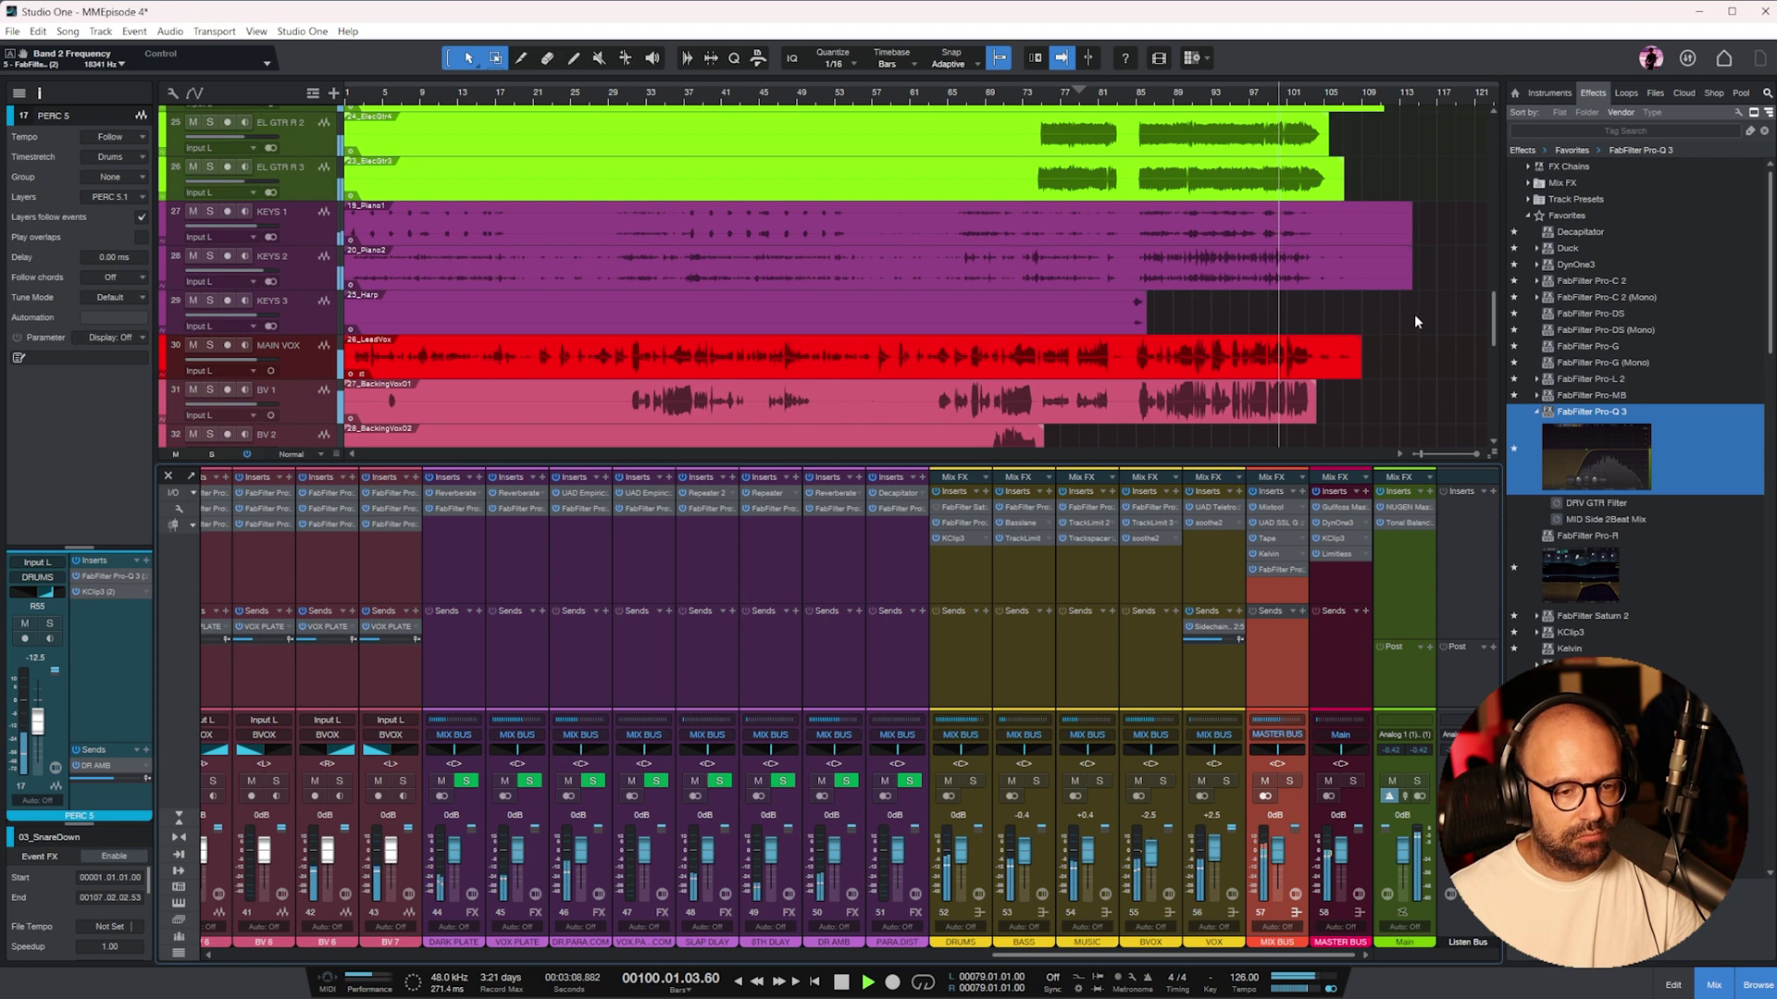
{"action": "scroll", "coordinate": [1416, 296], "scroll_direction": "down", "scroll_amount": 2}
{"action": "scroll", "coordinate": [1421, 306], "scroll_direction": "down", "scroll_amount": 4}
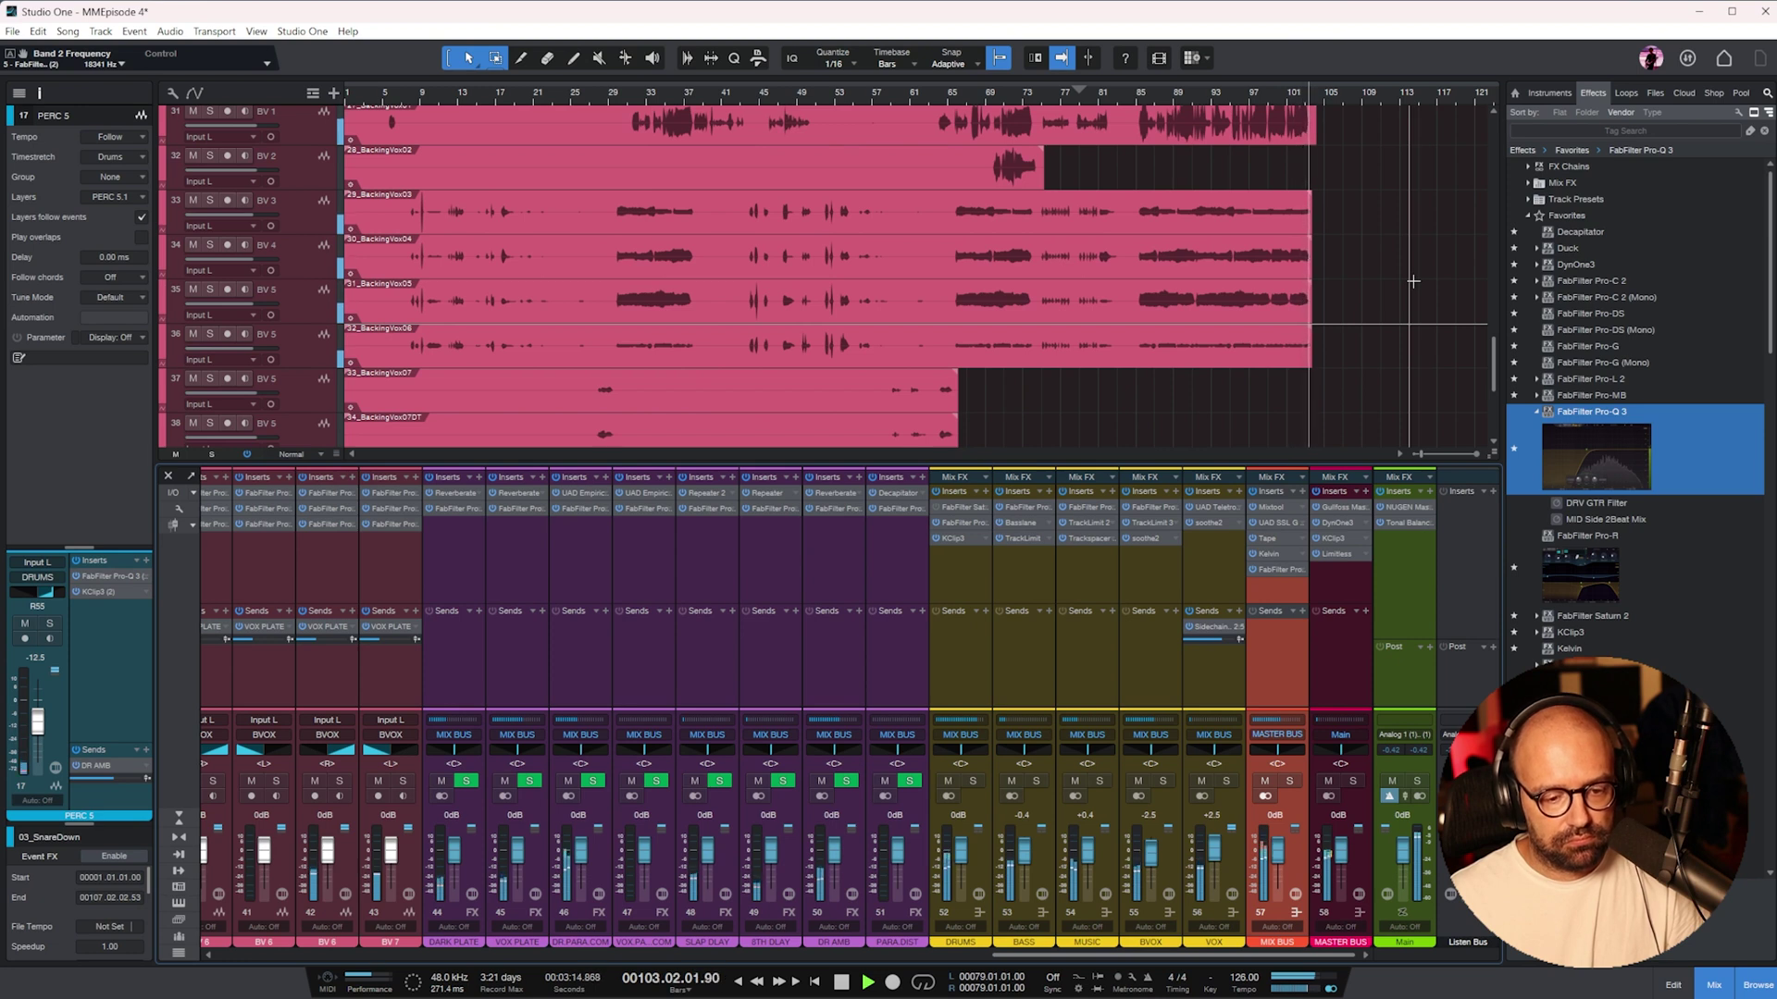
{"action": "key", "text": "space"}
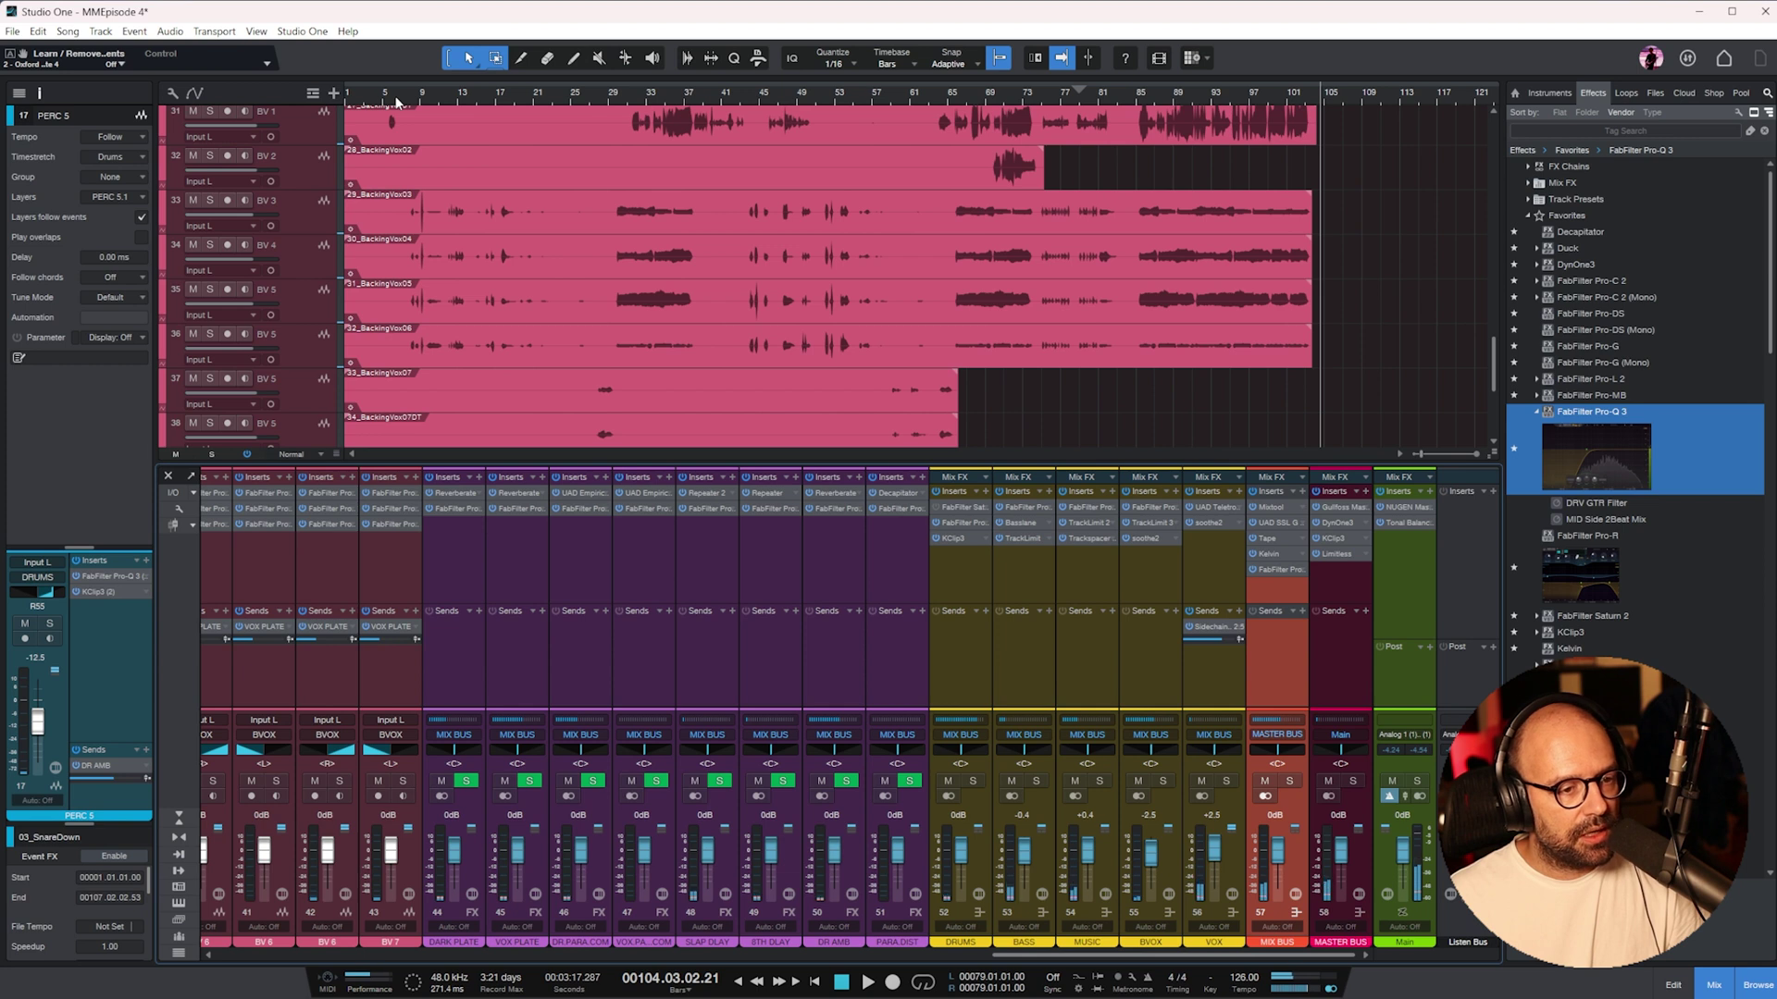